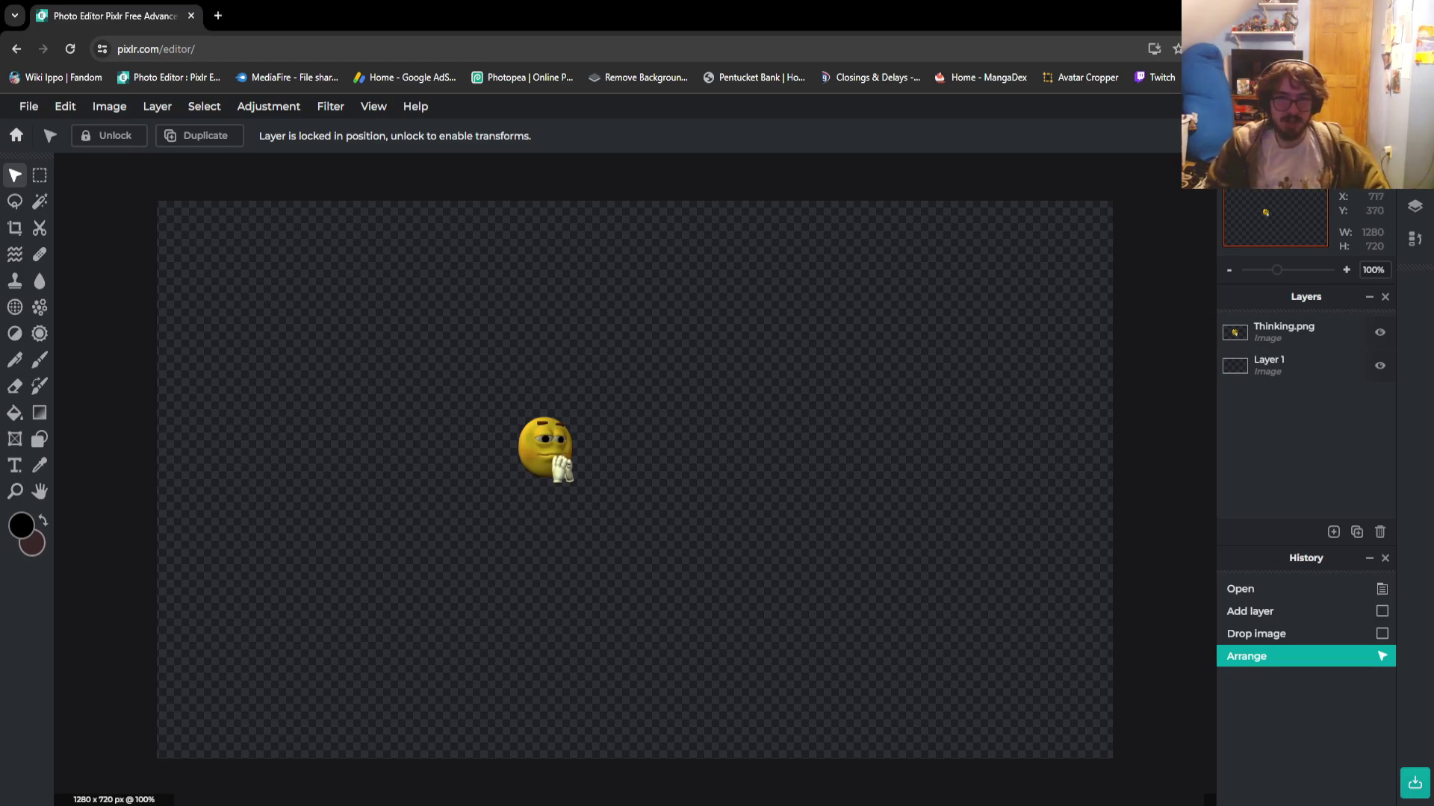
Select Layer 1 and set up the Brush tool with 0% softness
scroll(700, 470, "up", 1)
left_click(1295, 366)
scroll(653, 499, "up", 2)
scroll(683, 452, "down", 3)
scroll(685, 451, "up", 1)
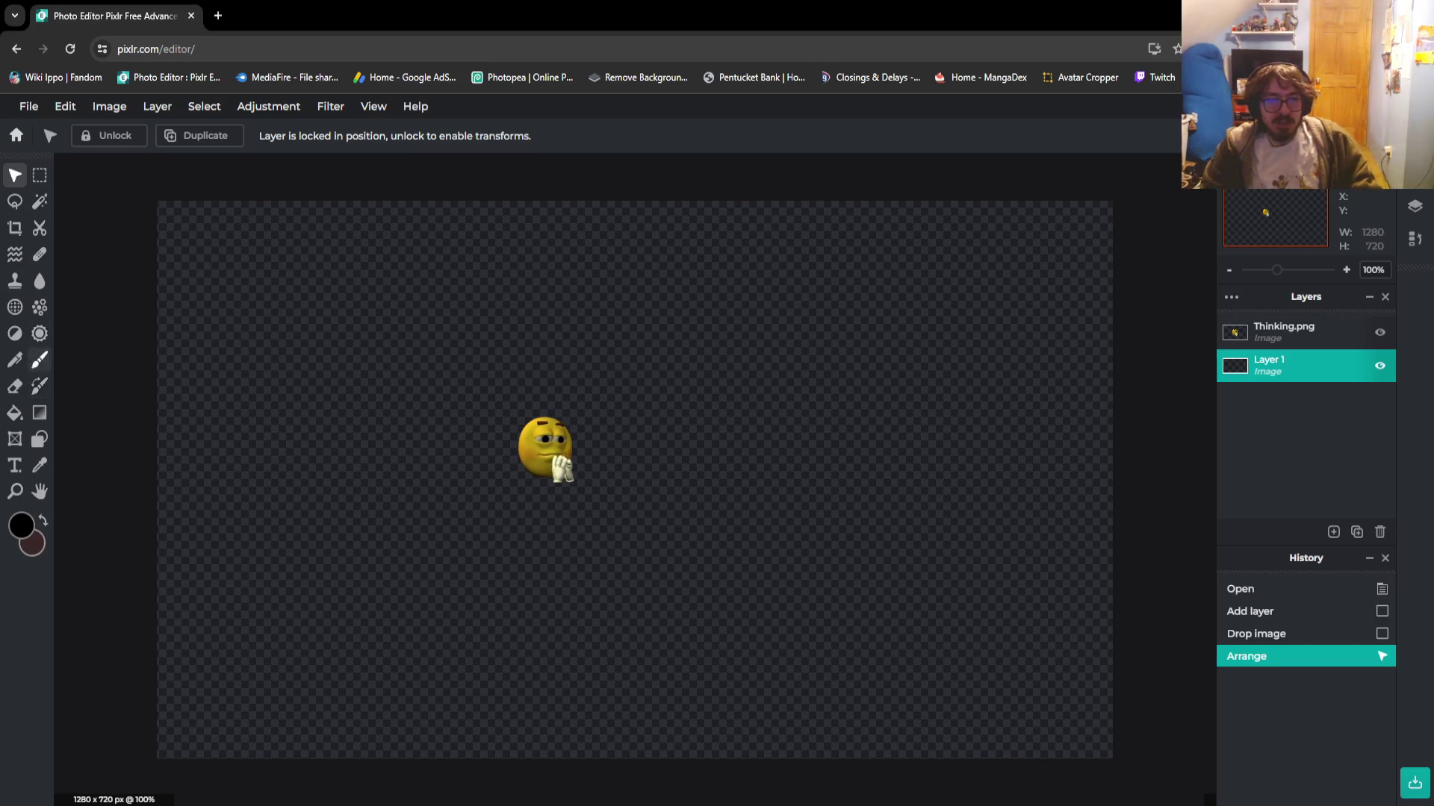
left_click(39, 359)
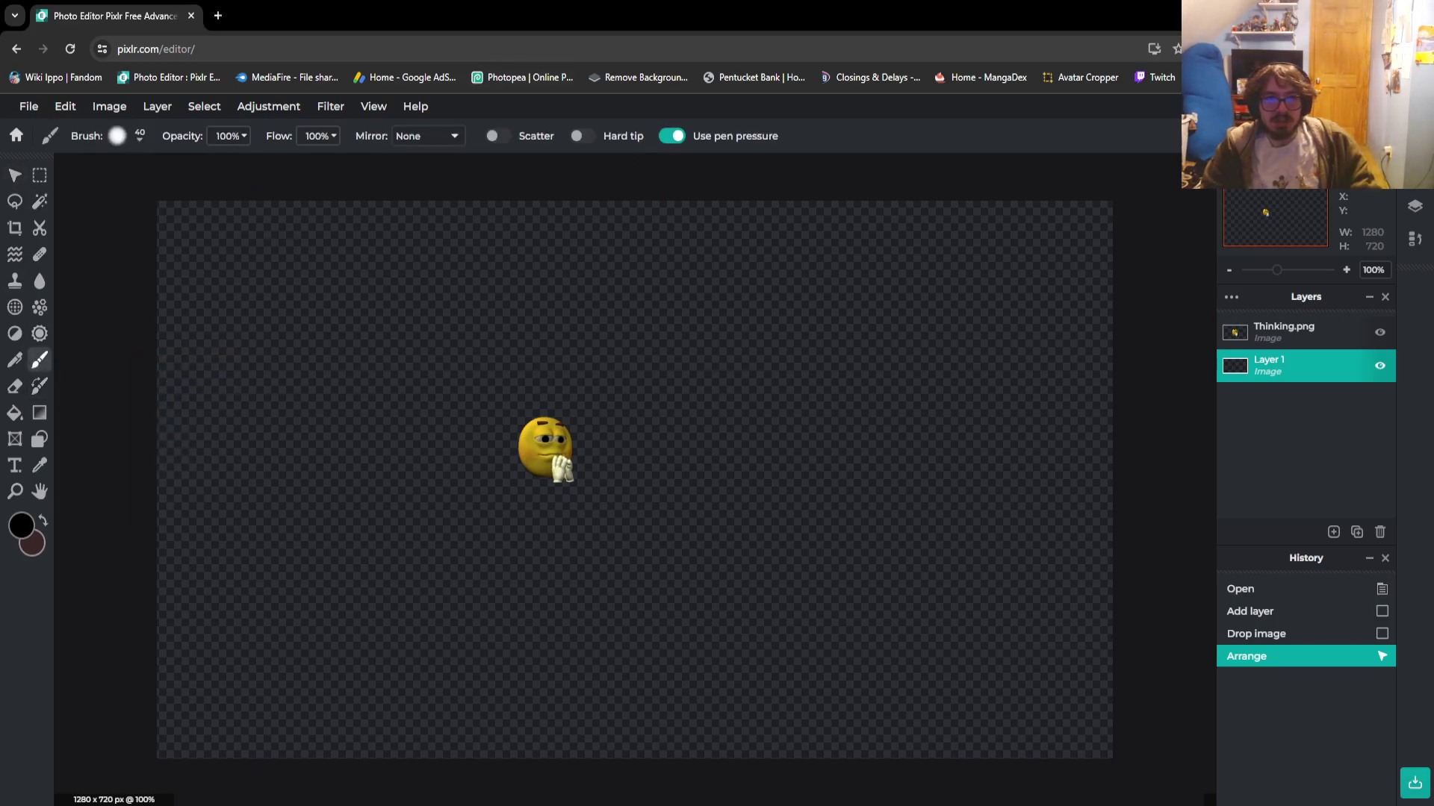
left_click(117, 135)
left_click_drag(150, 235, 124, 234)
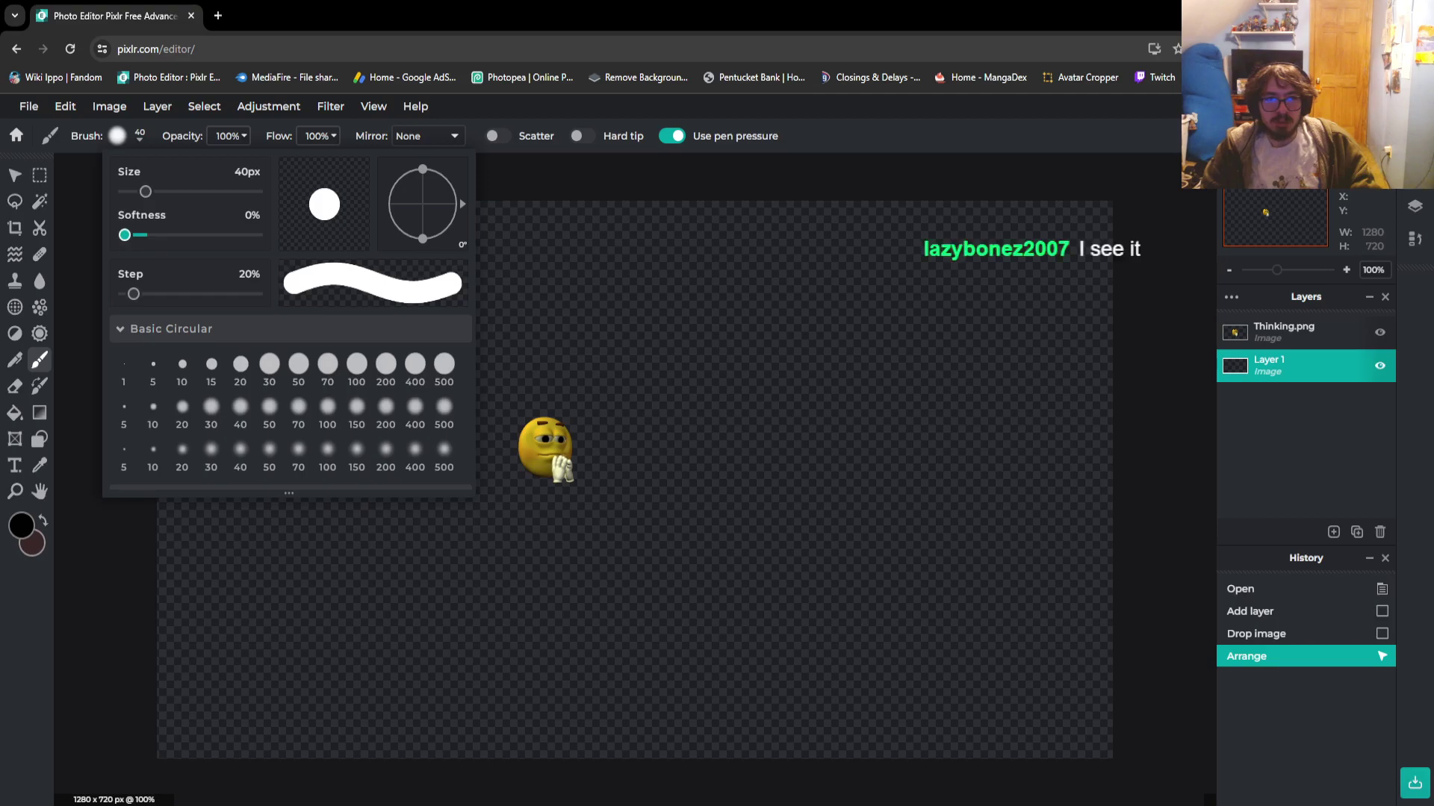
right_click(652, 417)
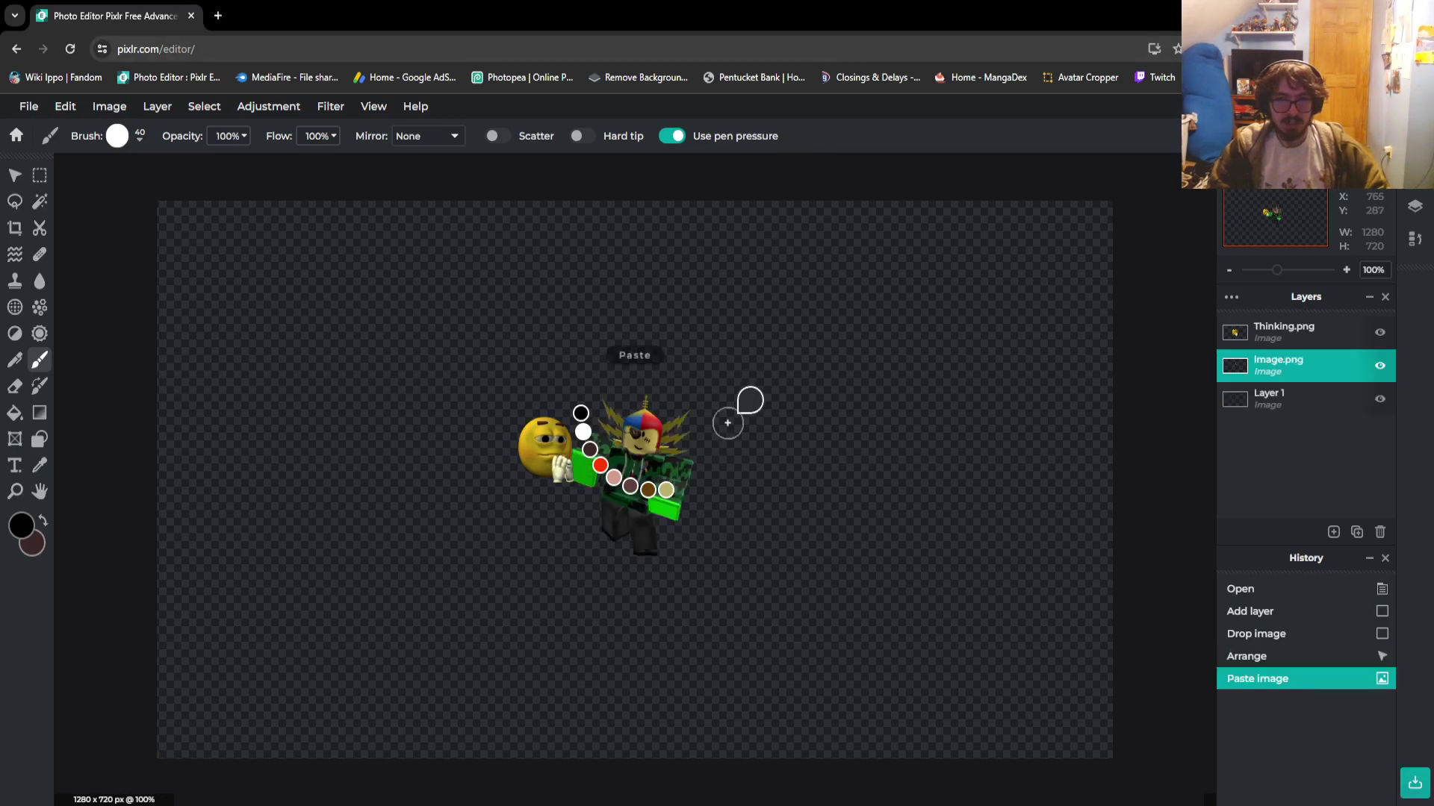
Paste the copied character image, move it to X 846, Y 184, and shift the thinking emoji slightly up and to the left
key("ctrl+v")
left_click_drag(642, 438, 927, 448)
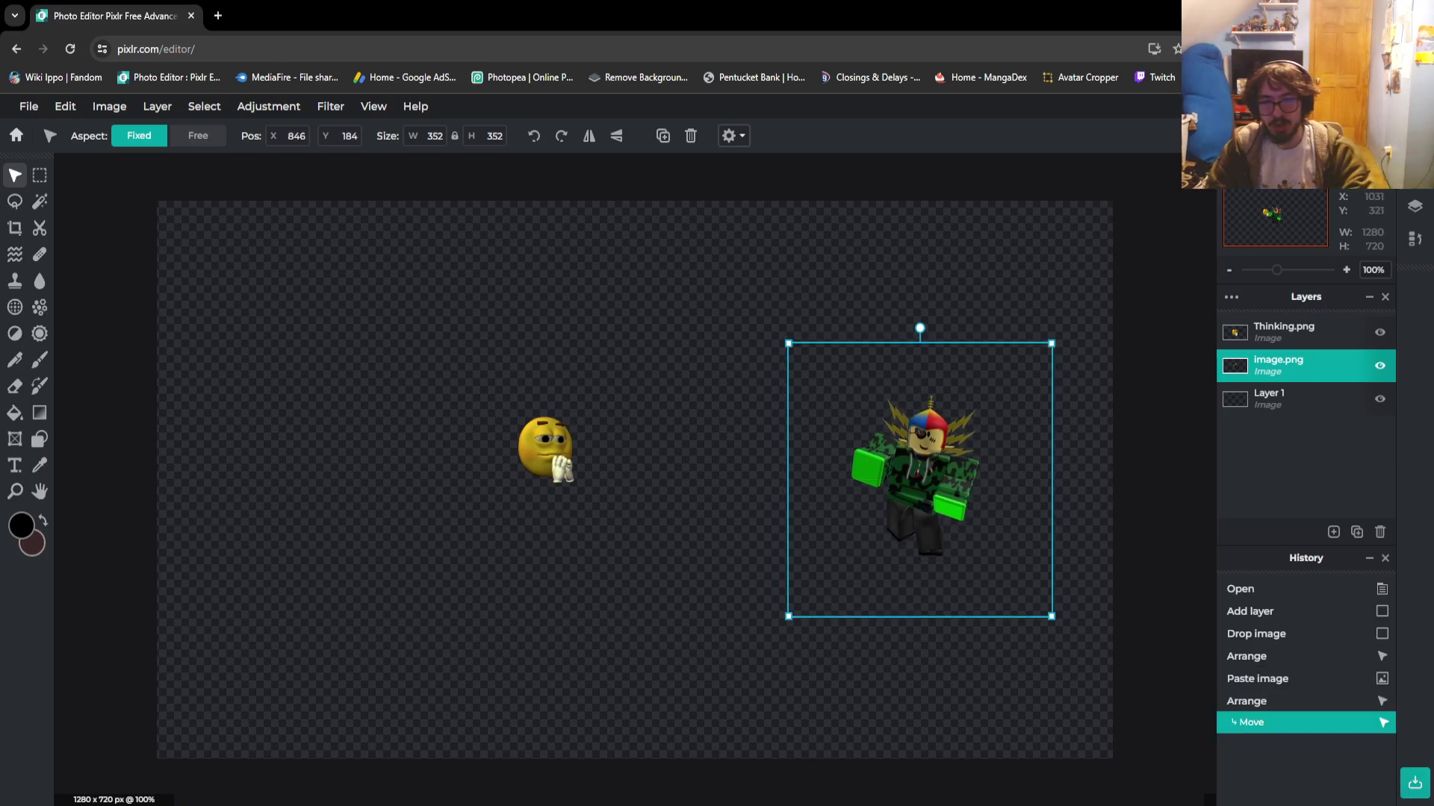
left_click(1299, 400)
left_click_drag(545, 448, 490, 414)
Make Layer 1 the active layer and set the brush size to 20 px
left_click(1299, 400)
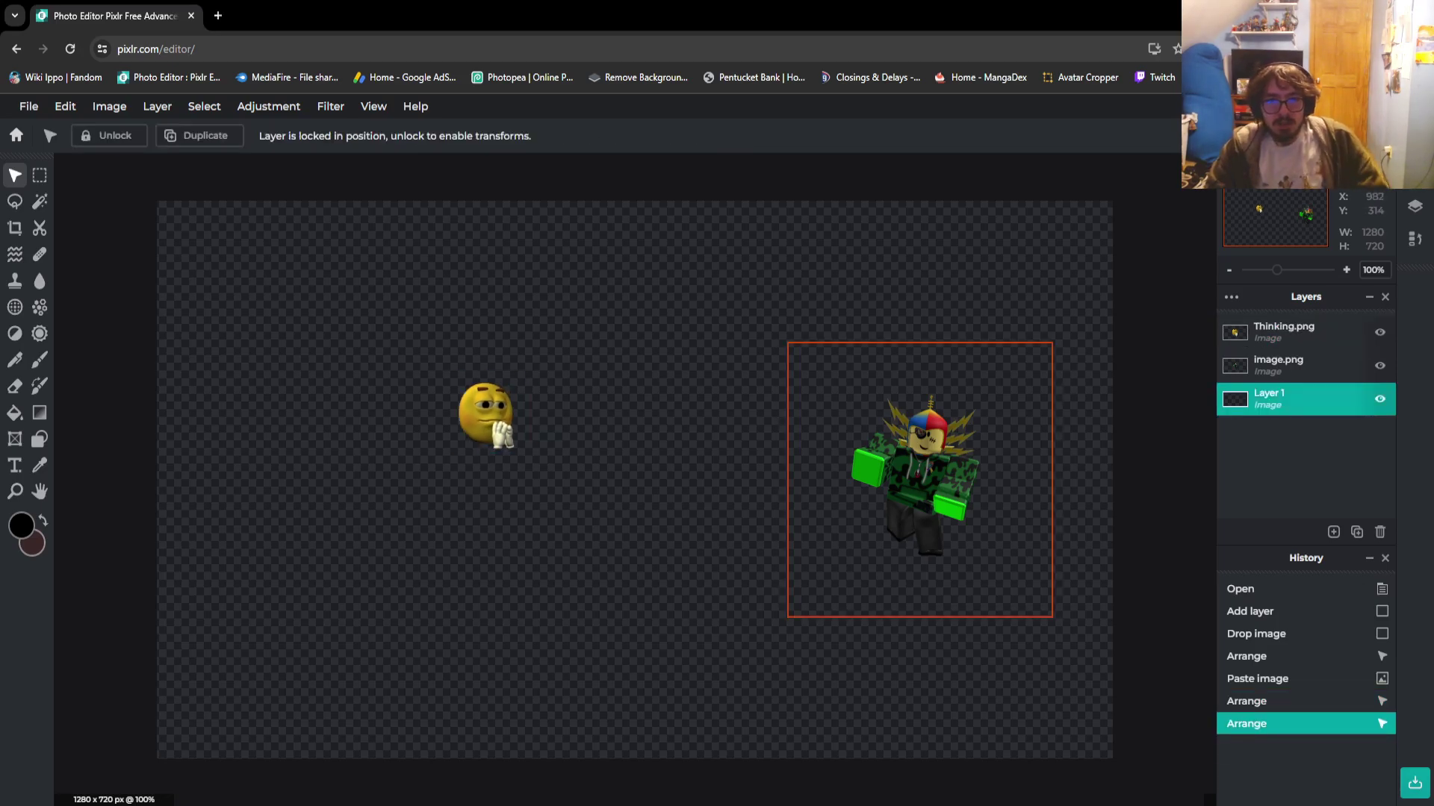
scroll(849, 471, "up", 3)
scroll(633, 429, "up", 1)
scroll(631, 427, "down", 1)
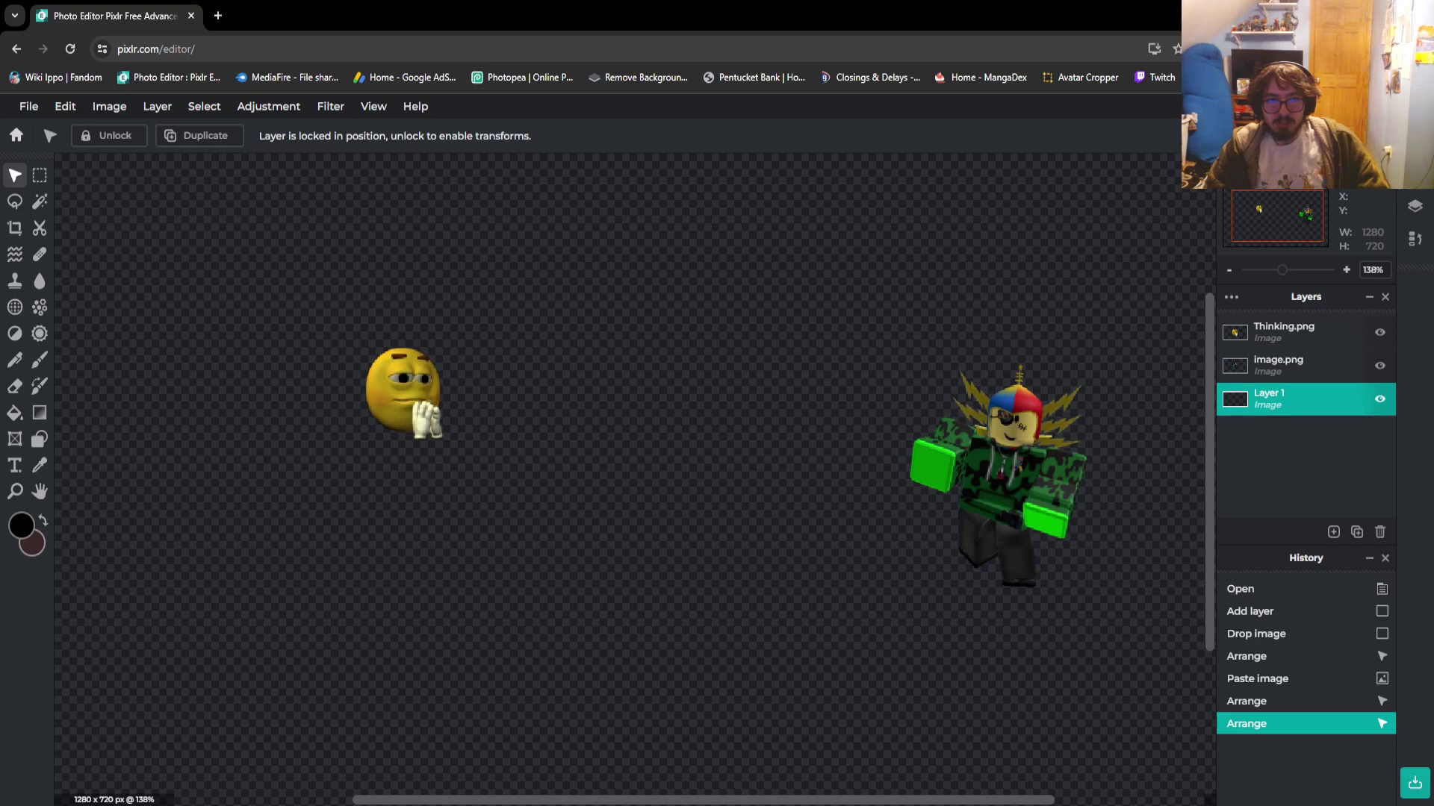
left_click(39, 359)
left_click(119, 135)
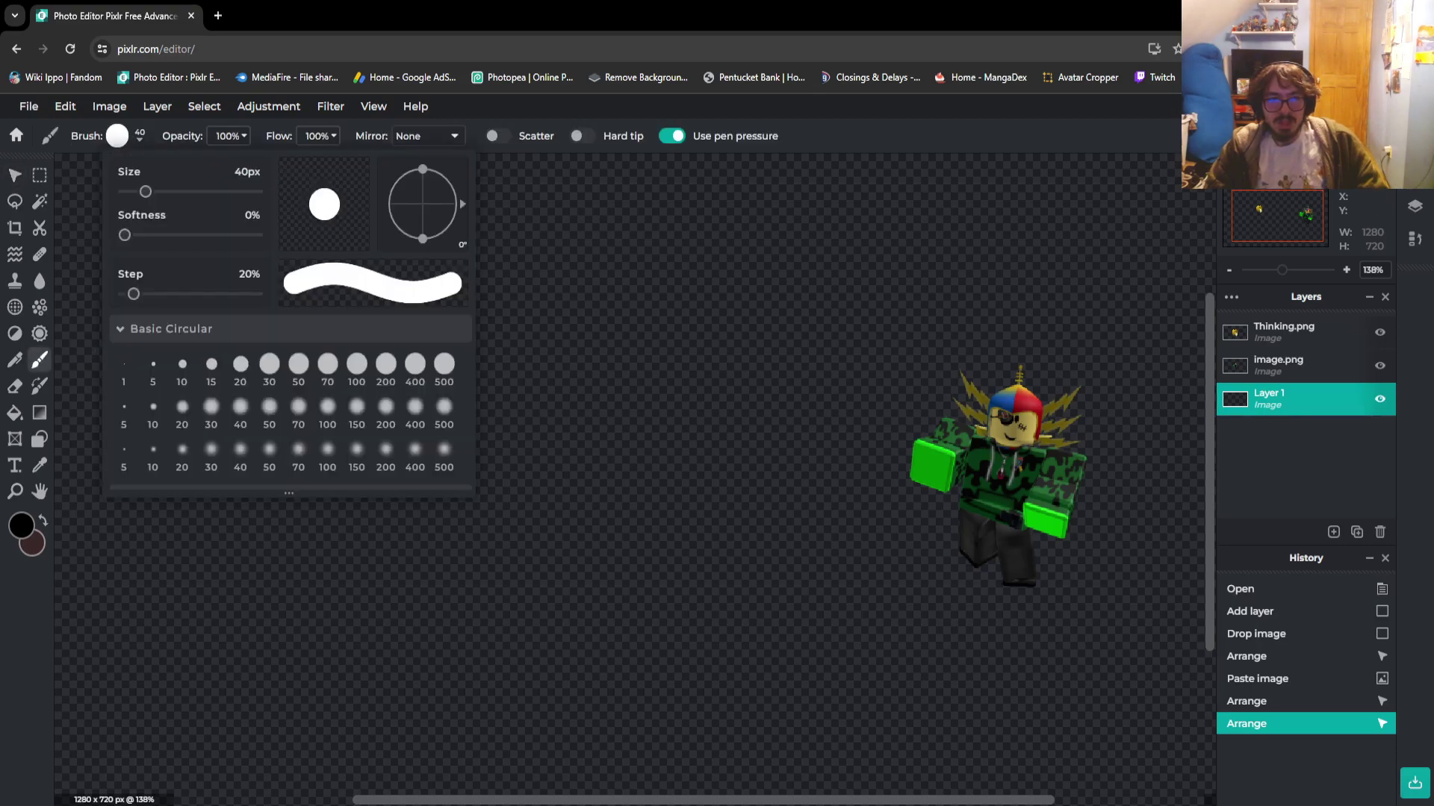
left_click_drag(242, 172, 233, 172)
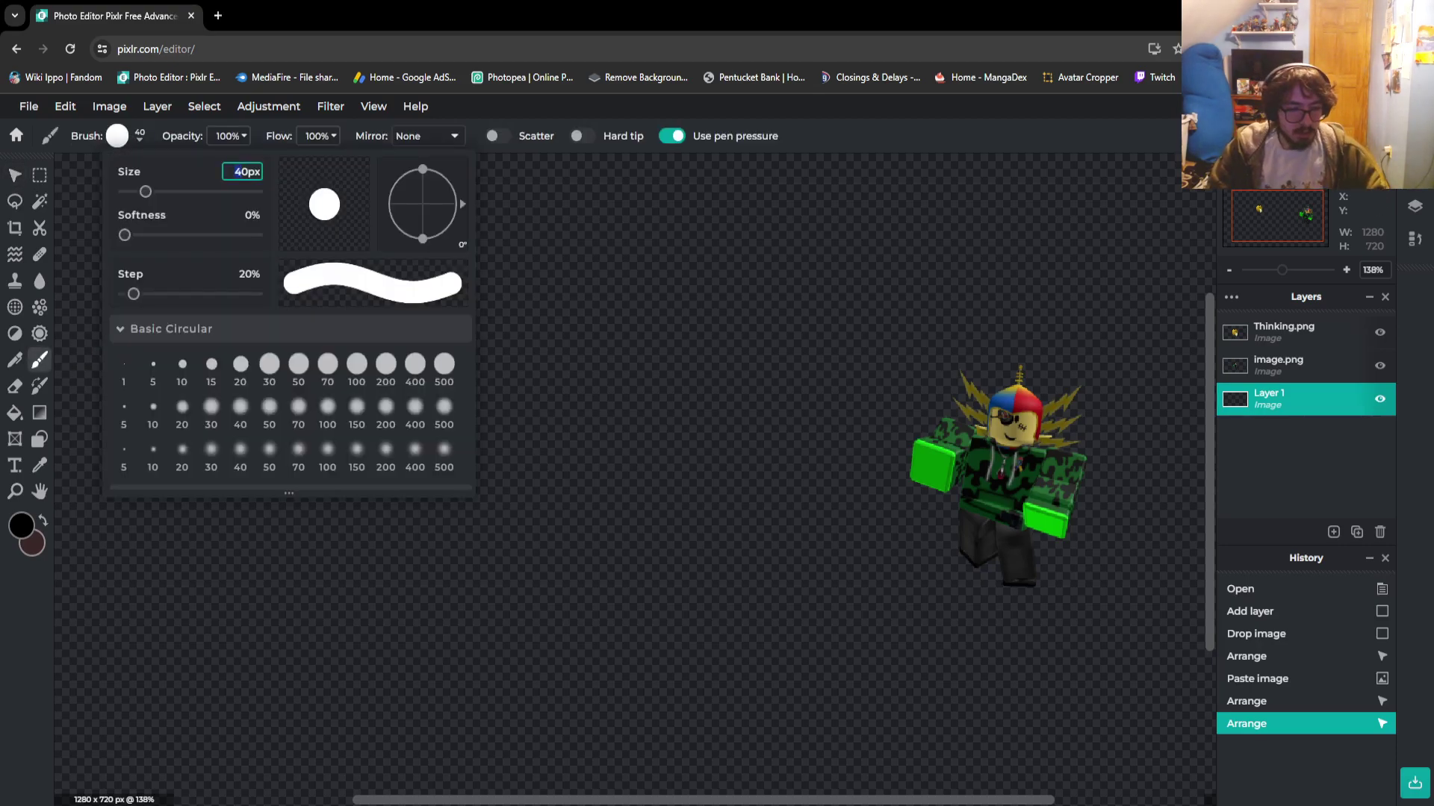
type("2")
left_click(571, 409)
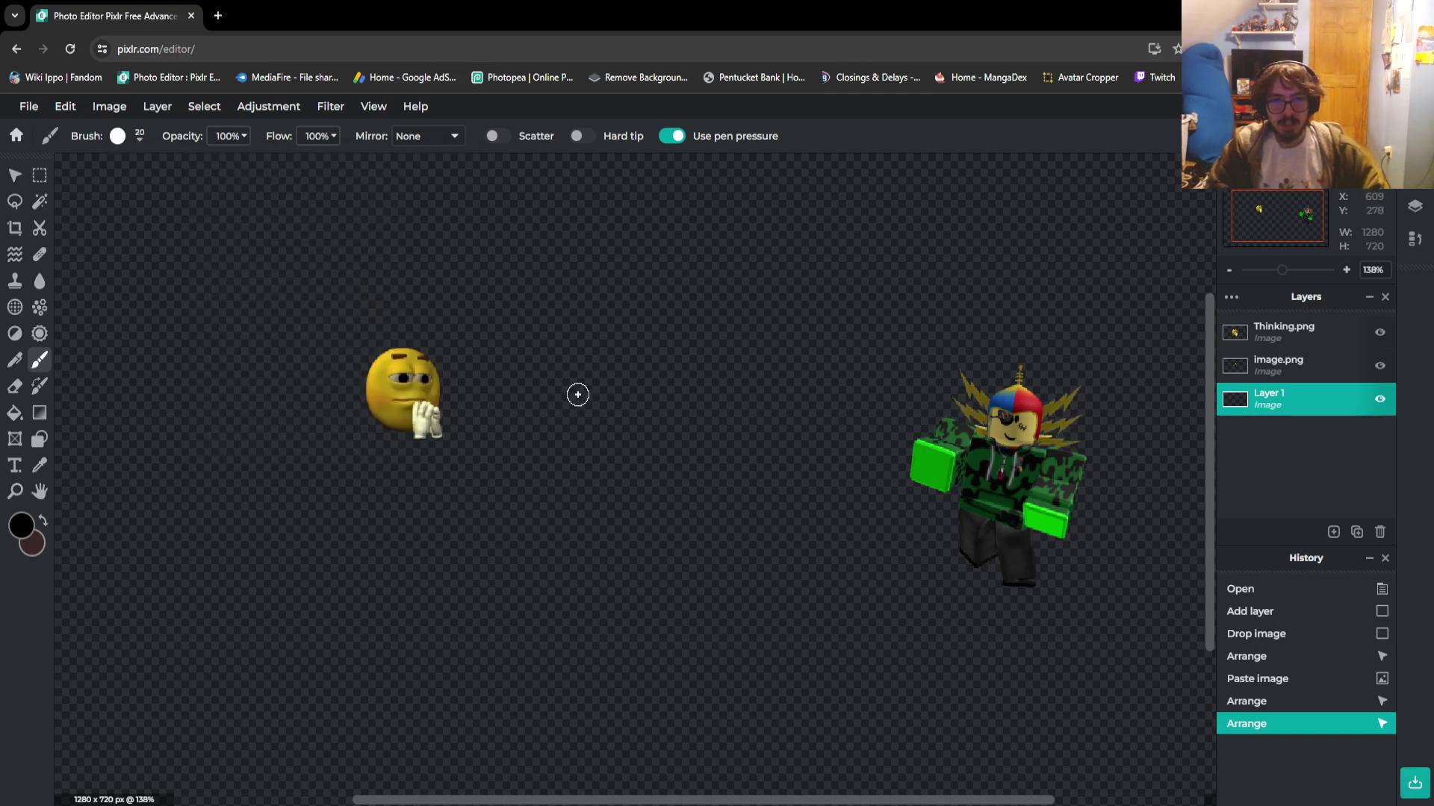
Draw a closed black freehand square outline between the emoji and the character, undoing the first version and redrawing it slightly larger
mouse_move(542, 350)
left_mouse_down()
mouse_move(532, 454)
mouse_move(742, 455)
mouse_move(726, 338)
mouse_move(694, 281)
mouse_move(569, 285)
mouse_move(548, 308)
mouse_move(543, 352)
left_mouse_up()
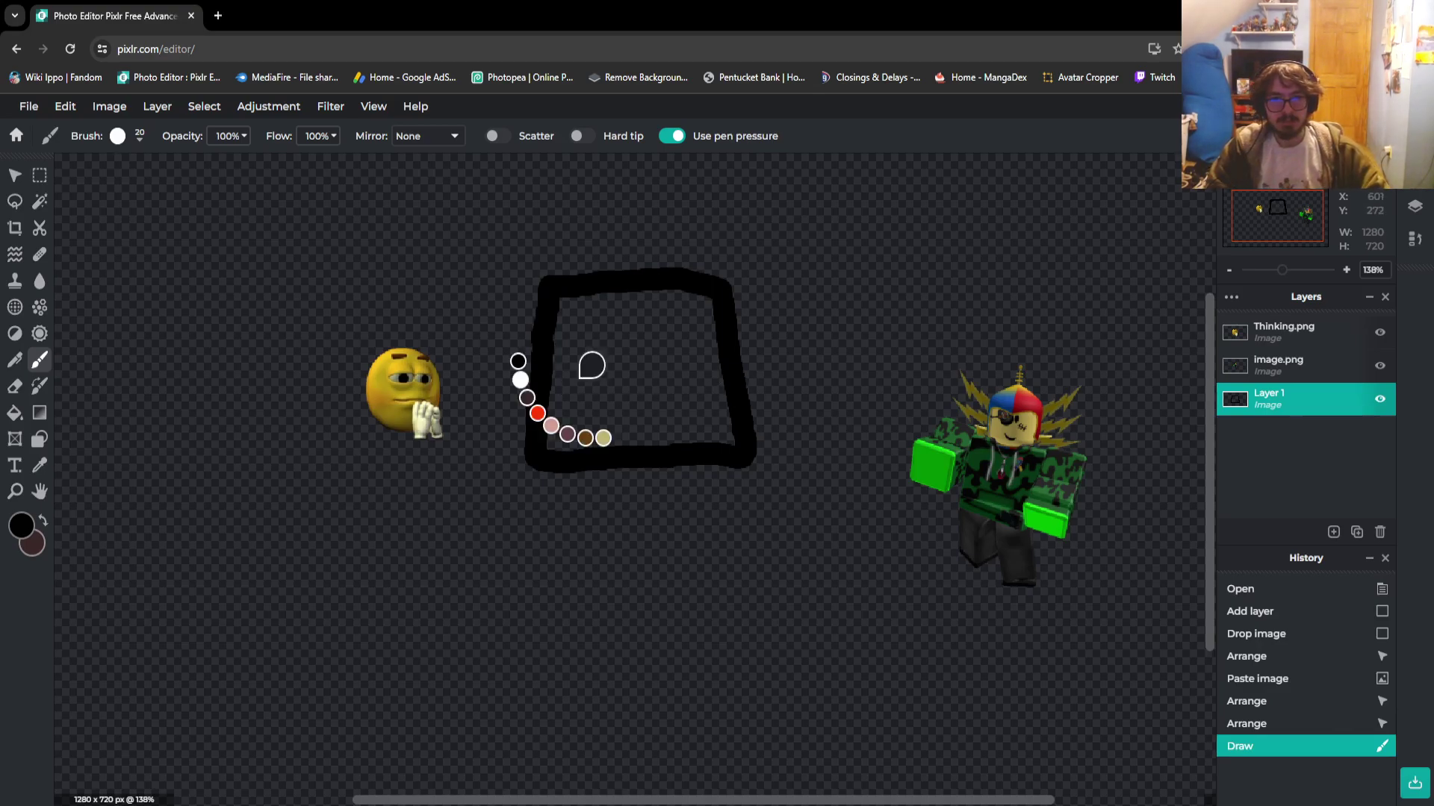
key("ctrl+z")
mouse_move(536, 309)
left_mouse_down()
mouse_move(522, 448)
mouse_move(755, 455)
mouse_move(739, 272)
mouse_move(659, 255)
mouse_move(538, 266)
mouse_move(536, 318)
left_mouse_up()
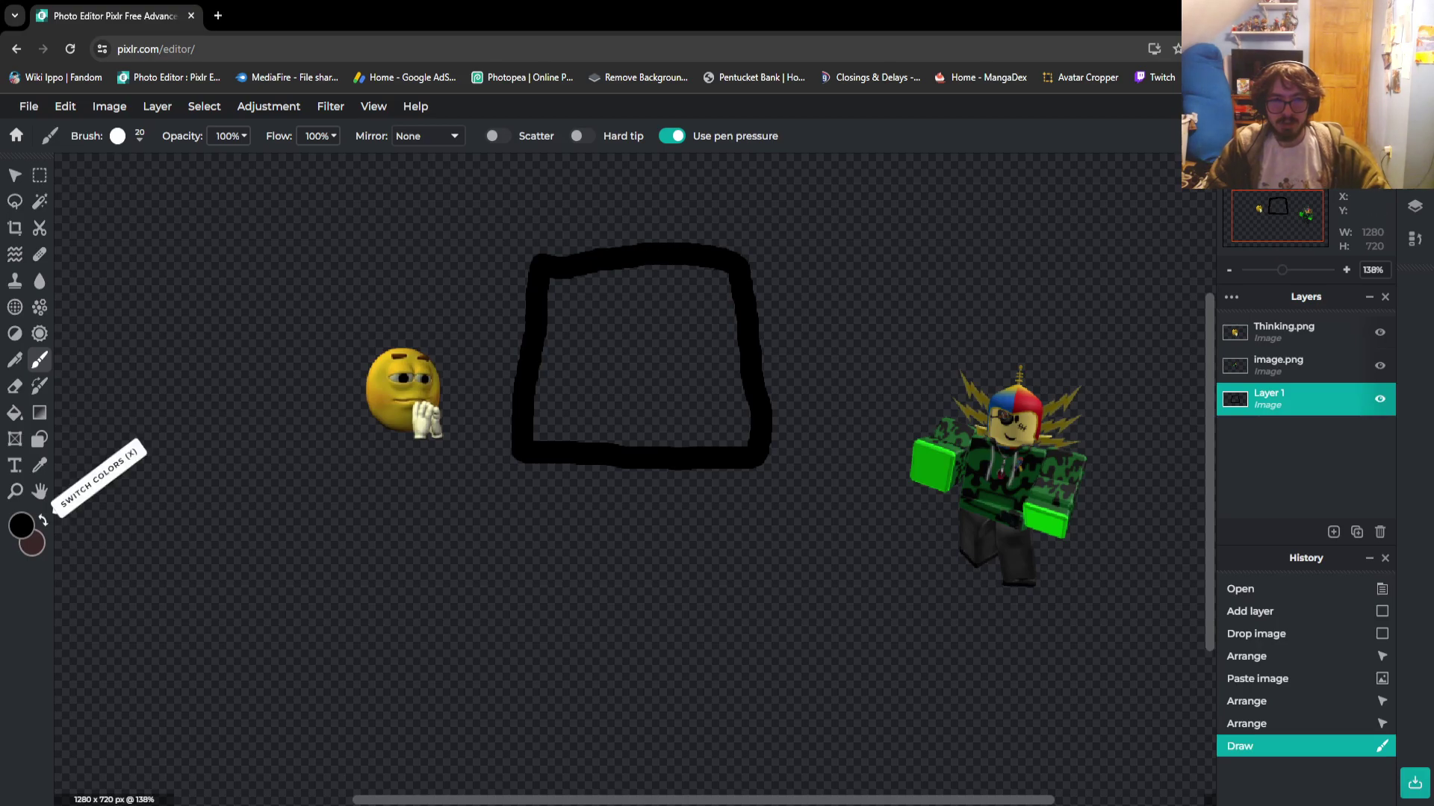
left_click(43, 520)
left_click(43, 520)
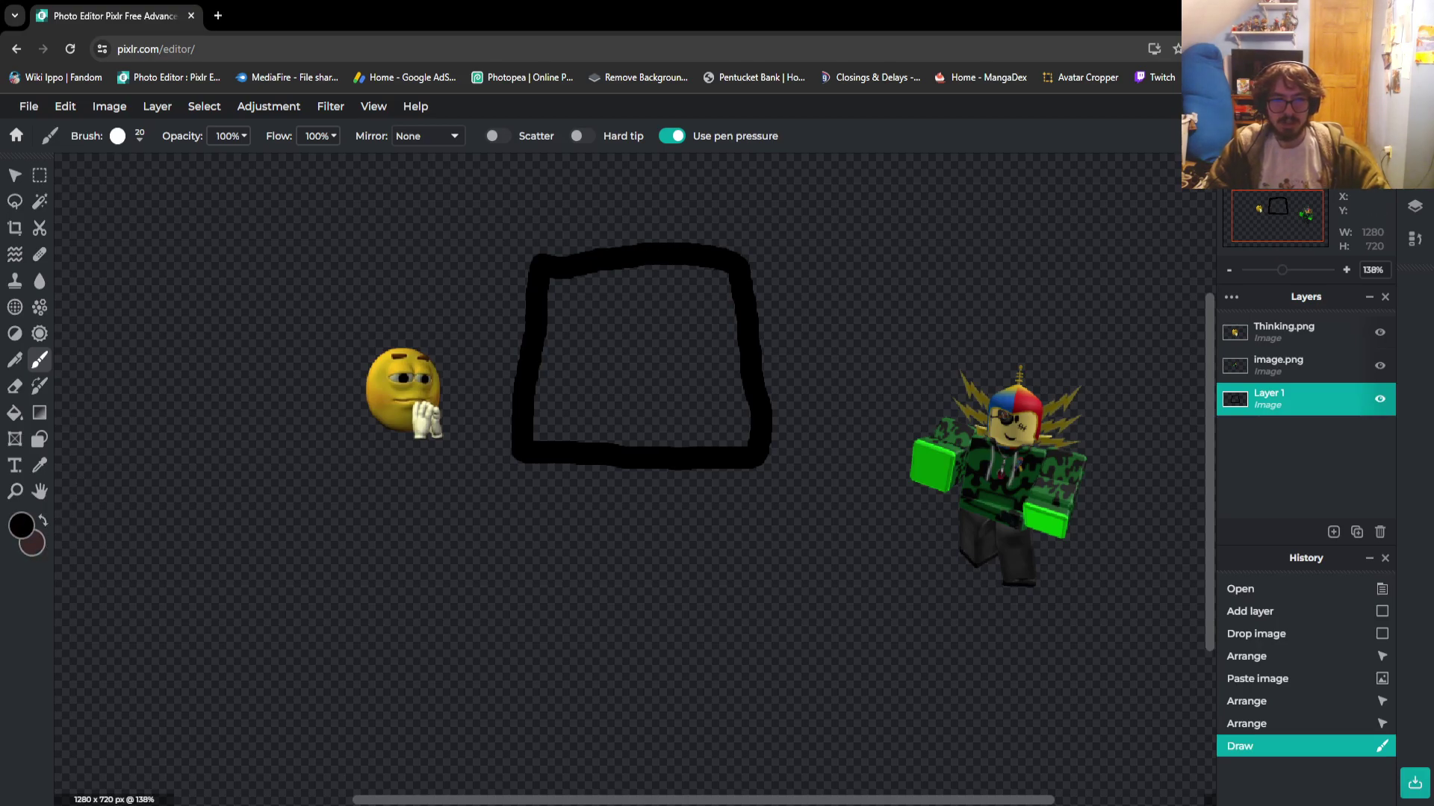
Fill the inside of the square outline with a dark gold sampled from the character's spiky hair
left_click(40, 465)
left_click(1045, 411)
left_click(14, 385)
left_click(14, 412)
left_click(628, 347)
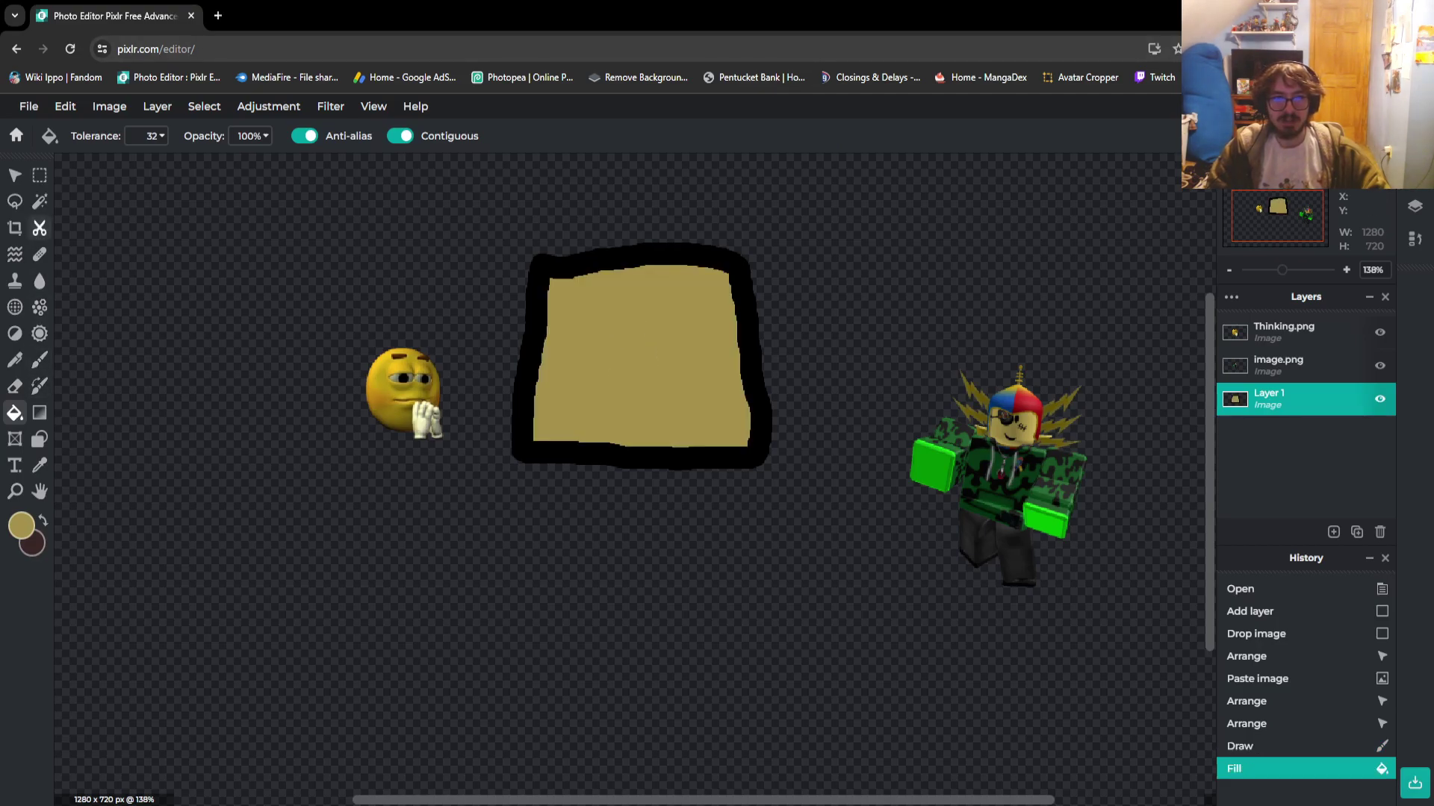
Fill the inside of the square with the lighter gold #BDA554 sampled from the character's spikes
left_click(39, 386)
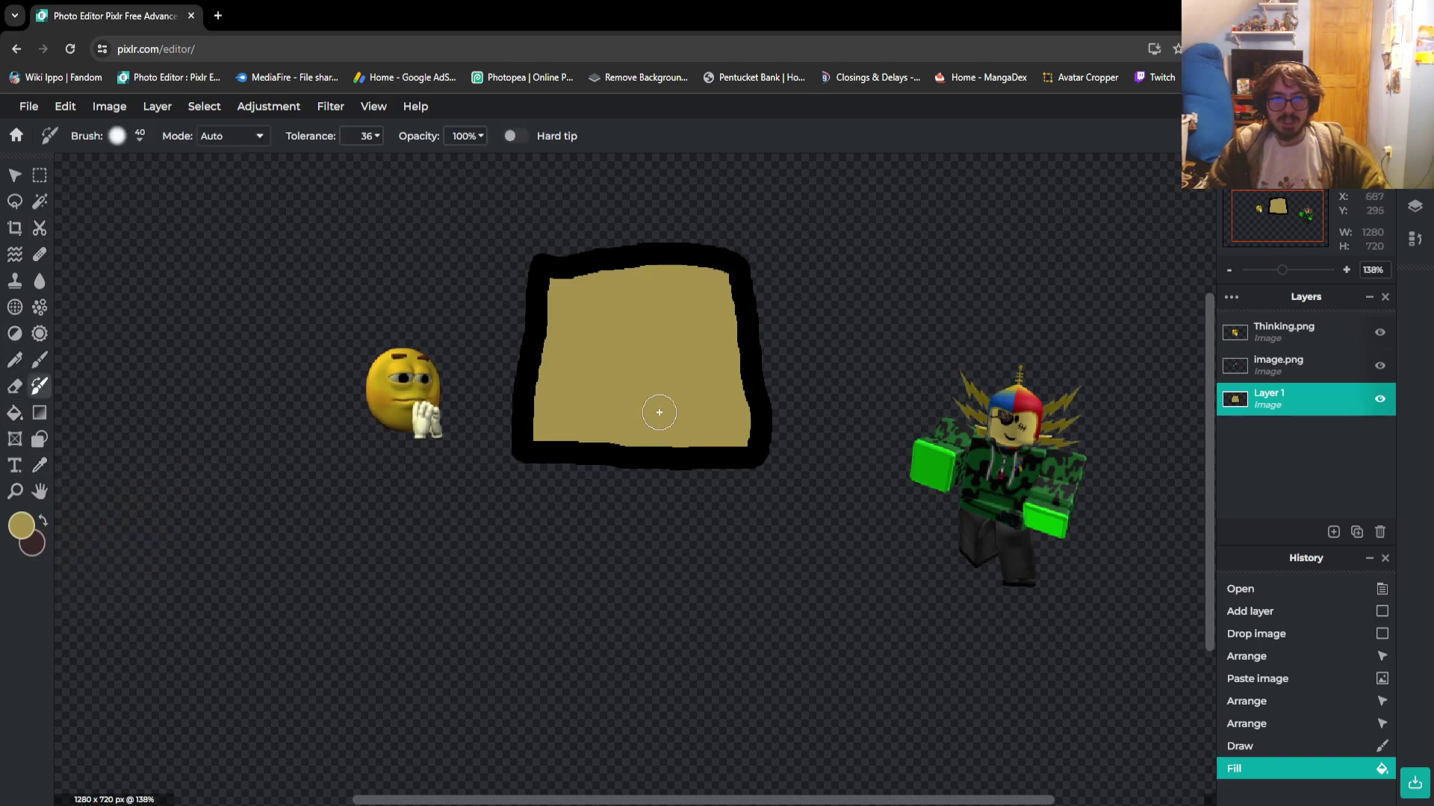
left_click(39, 465)
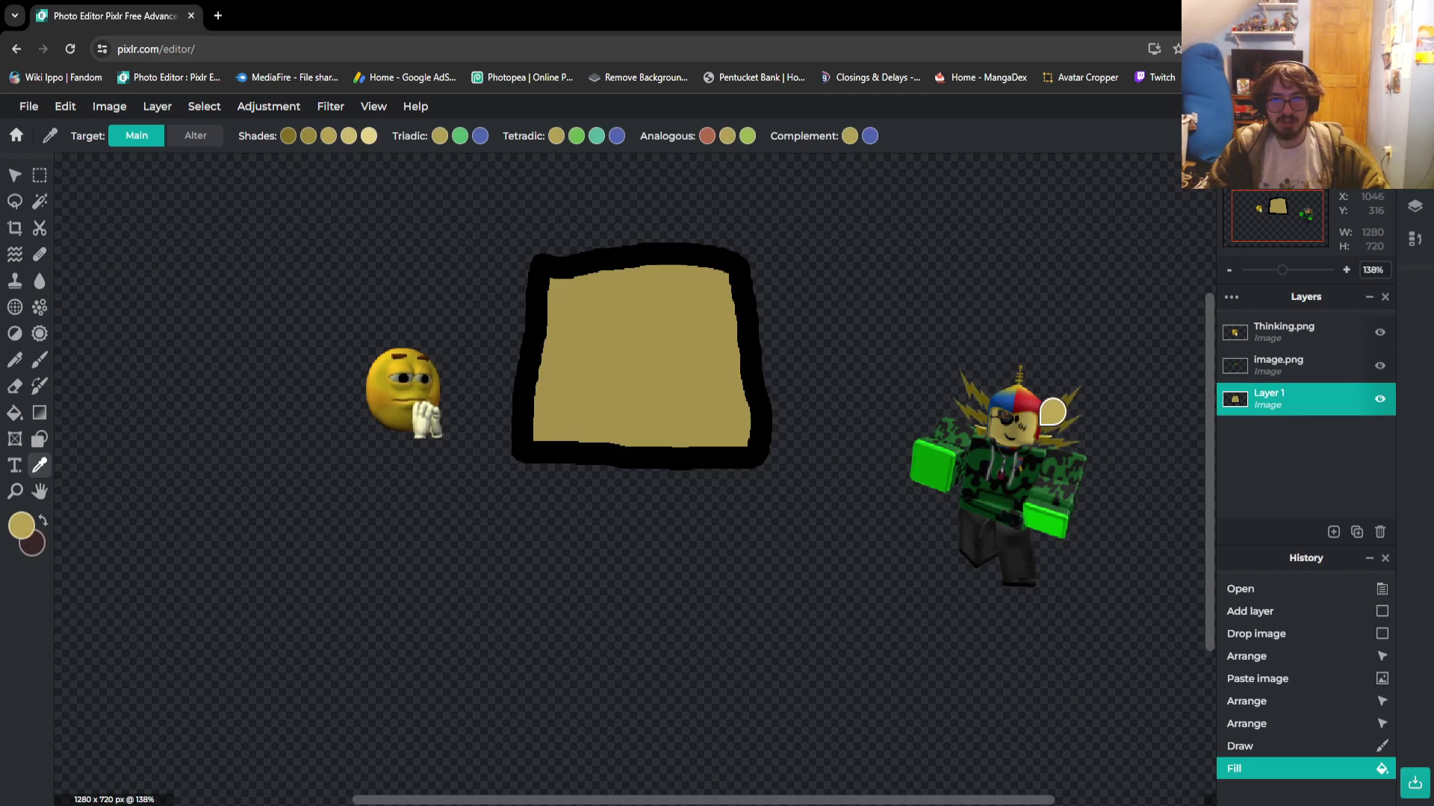
left_click(14, 412)
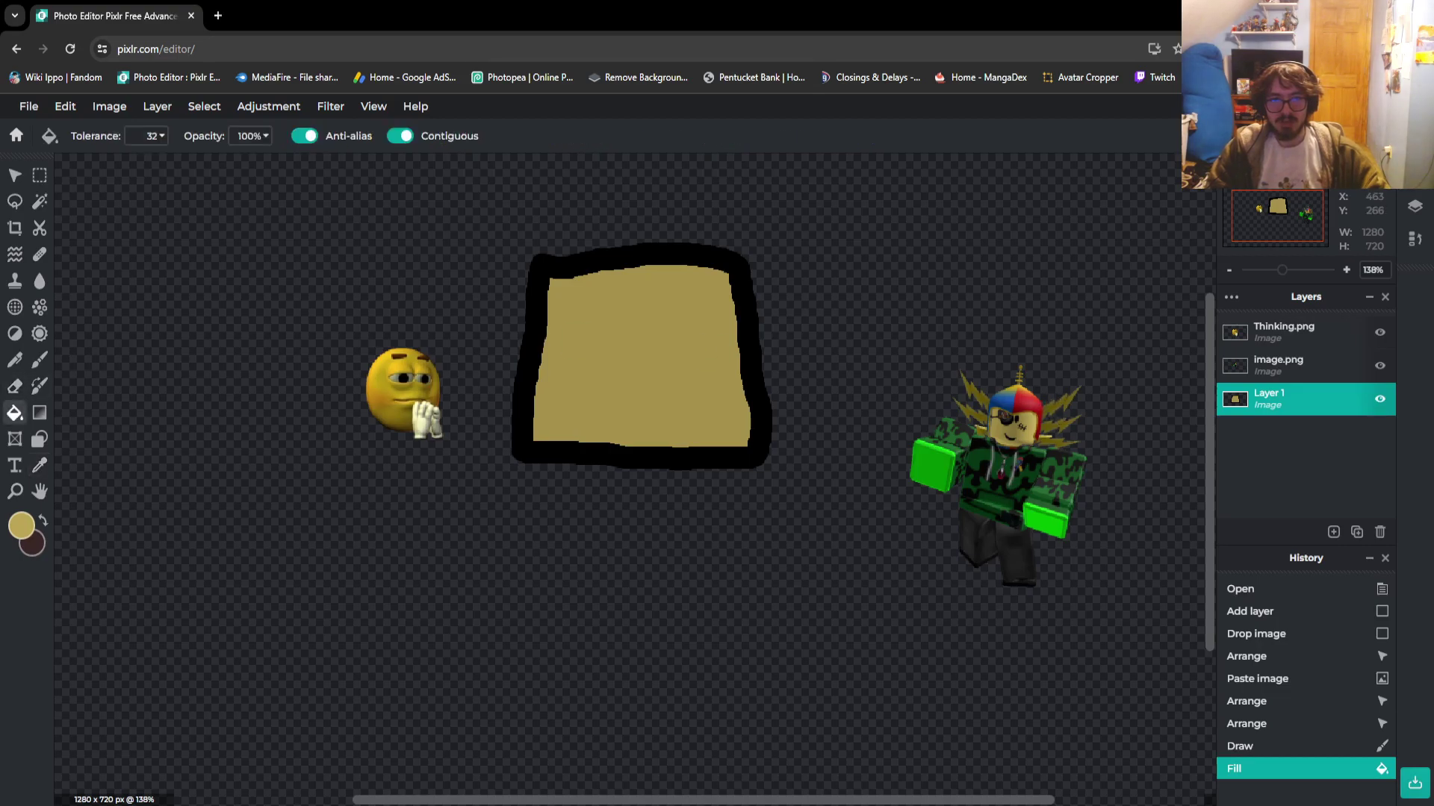
left_click(647, 373)
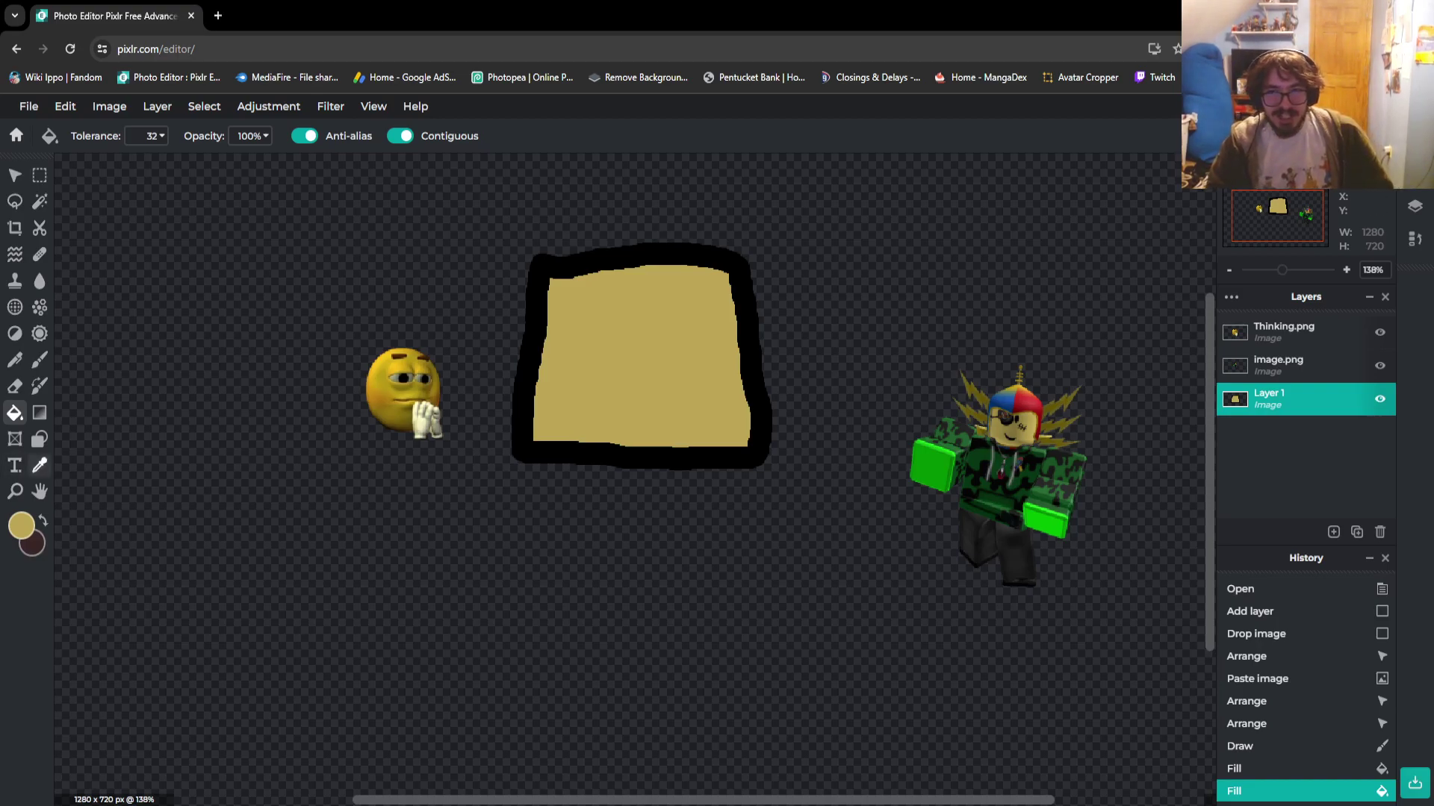
Set the main color to black and return to the Brush tool
left_click(20, 525)
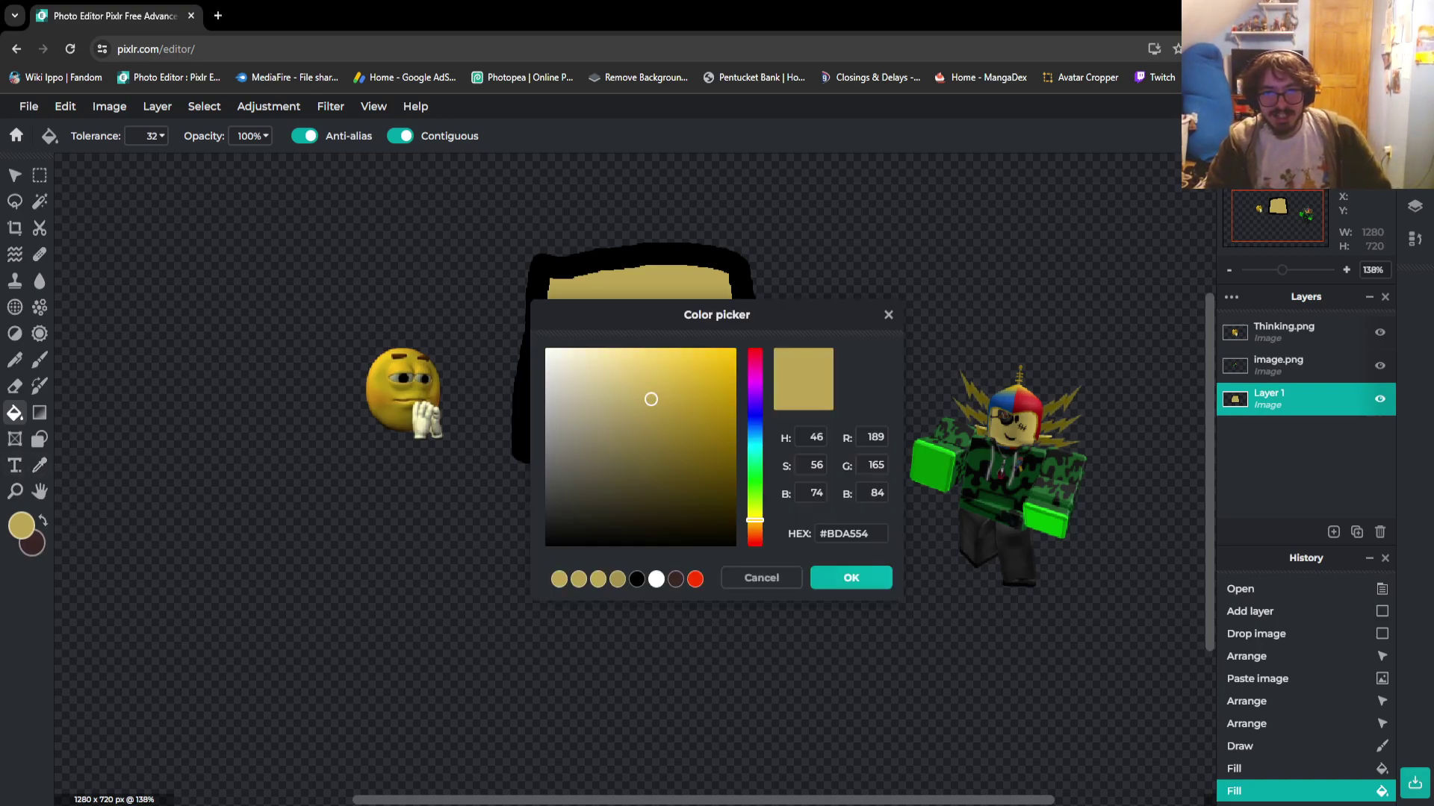
left_click(636, 579)
left_click(850, 577)
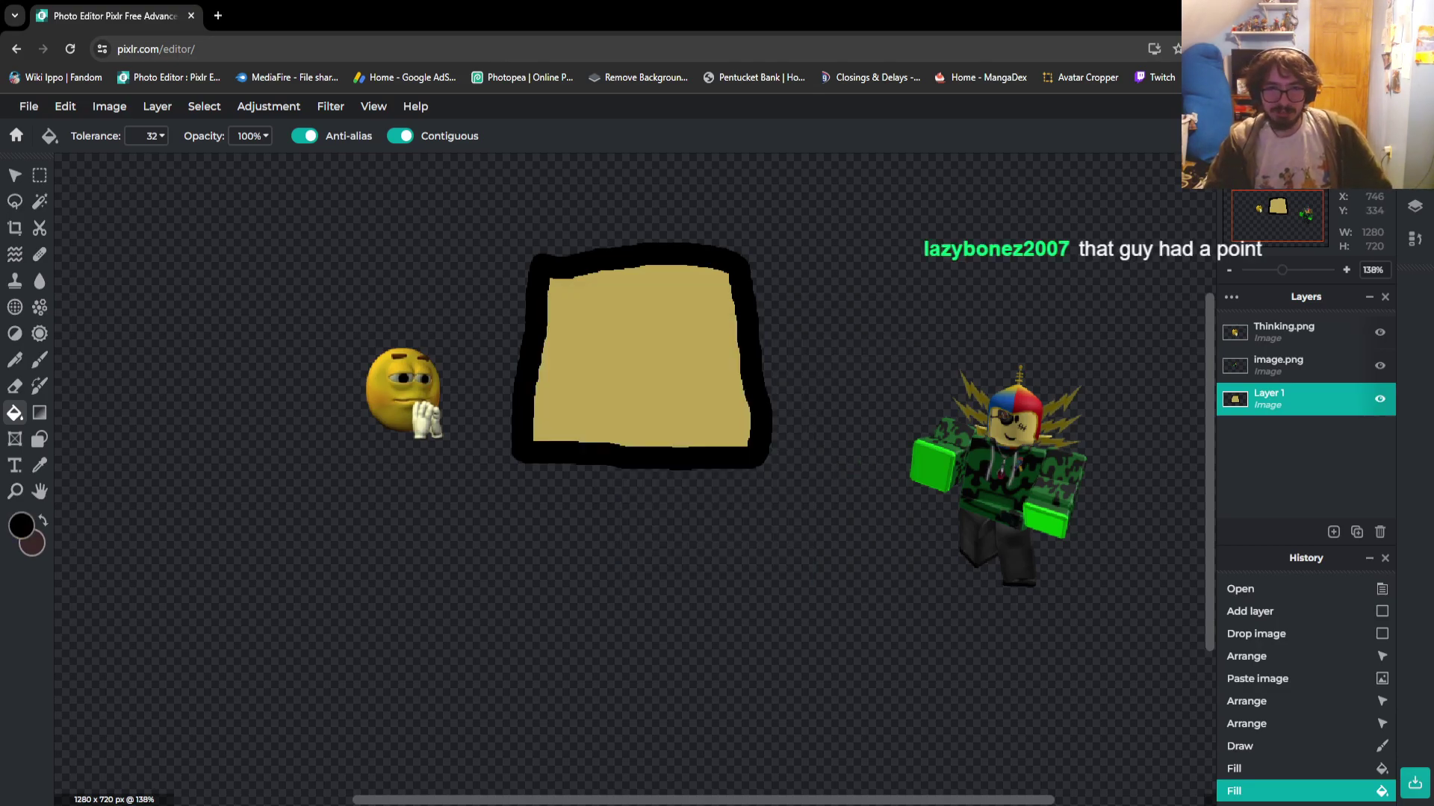
left_click(15, 360)
left_click(39, 359)
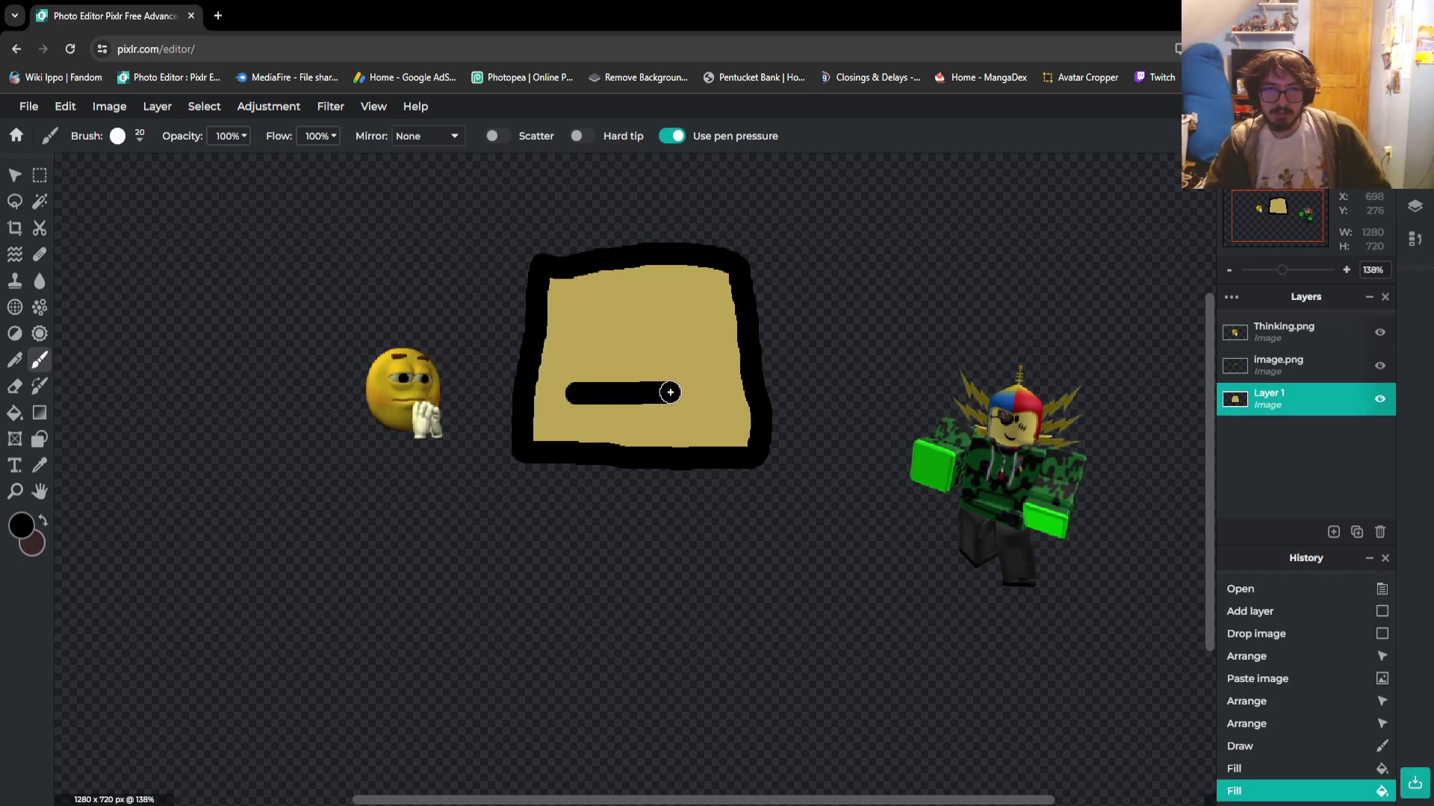
Try a straight black mouth line across the lower part of the gold square and undo it
left_click_drag(696, 393, 695, 392)
right_click(716, 369)
key("ctrl+z")
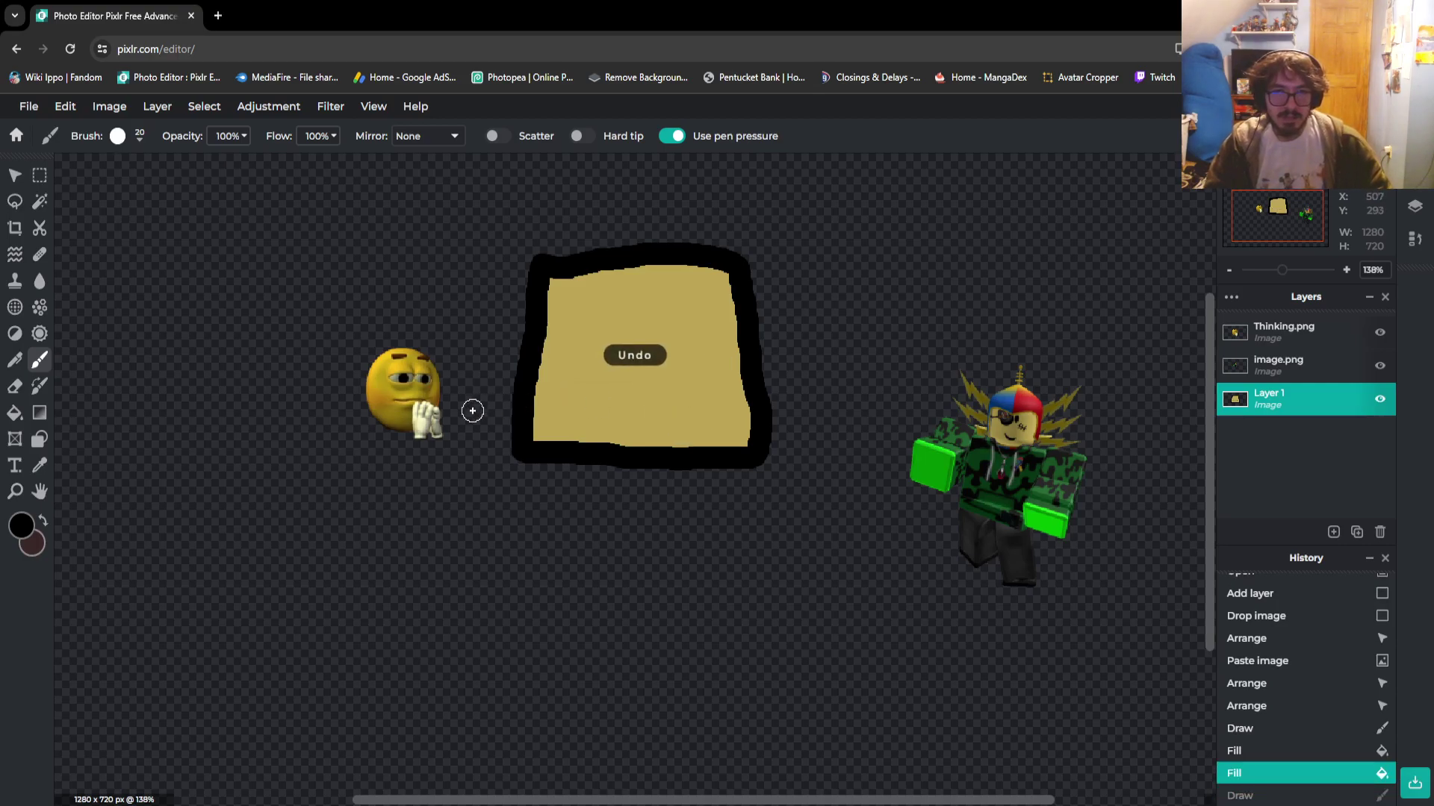
Try a wavy black mouth line across the lower part of the gold square and undo it
scroll(406, 410, "up", 5)
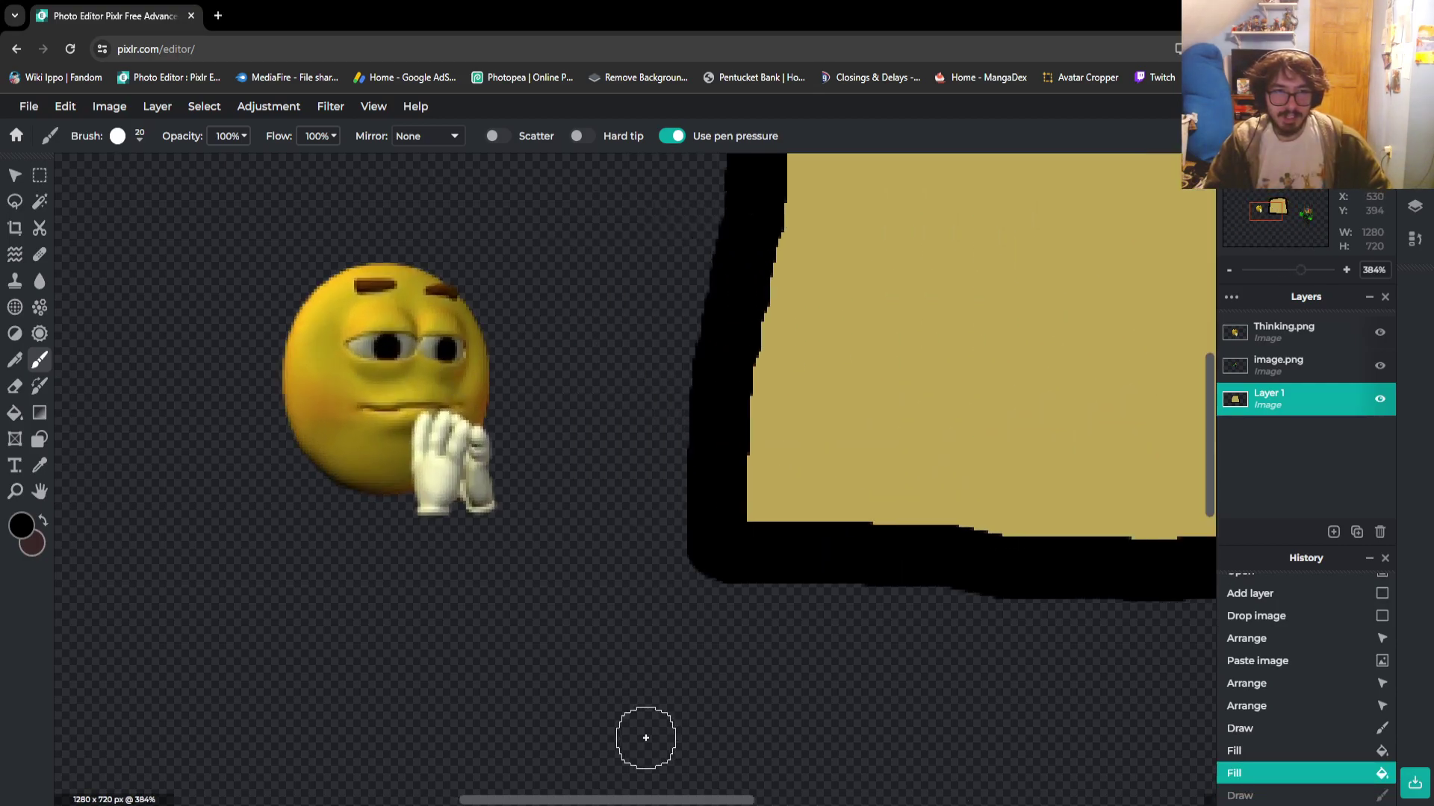
scroll(531, 545, "right", 5)
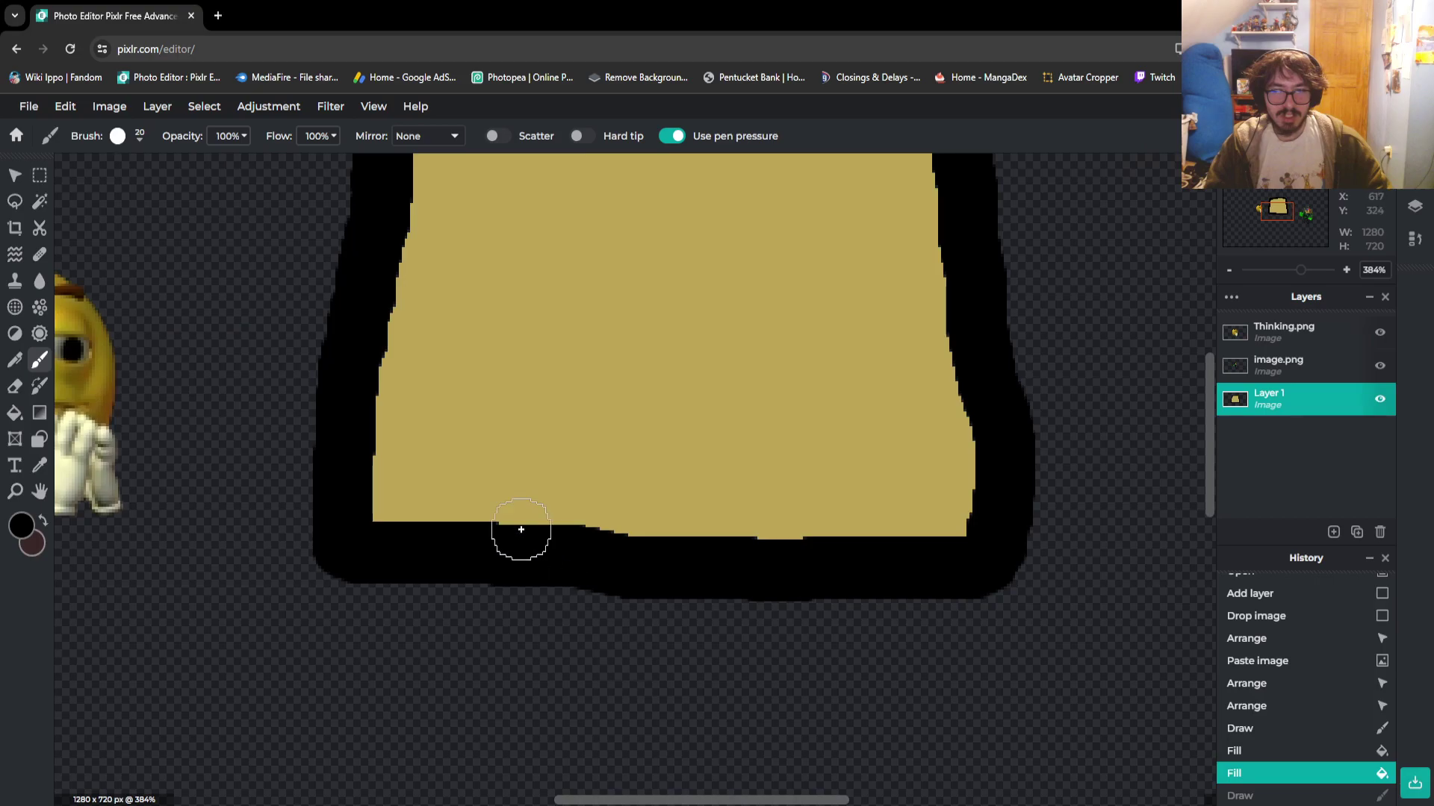
scroll(643, 482, "left", 3)
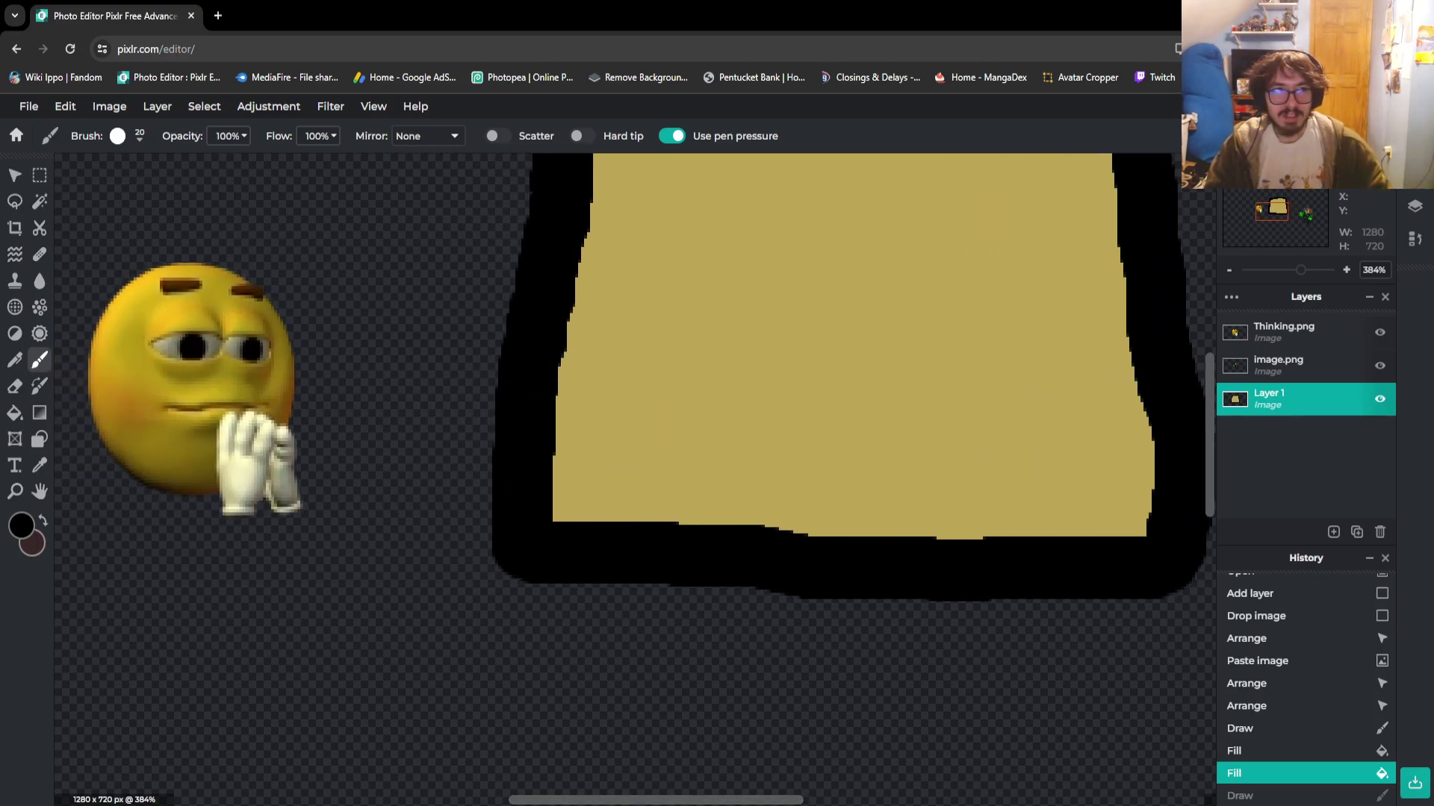
mouse_move(654, 389)
left_mouse_down()
mouse_move(735, 396)
mouse_move(794, 382)
mouse_move(852, 404)
mouse_move(985, 388)
left_mouse_up()
scroll(986, 388, "down", 5)
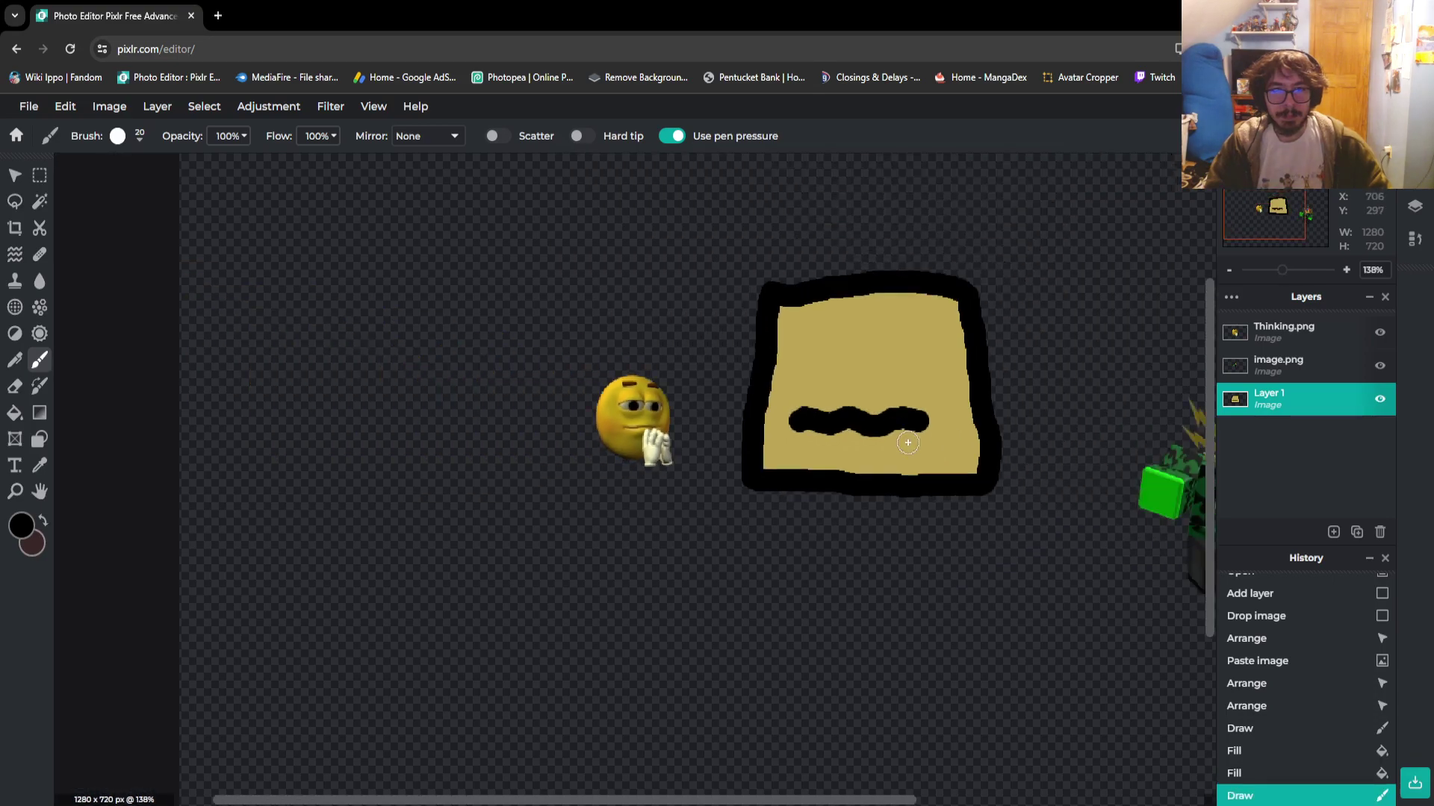
scroll(928, 438, "down", 1)
scroll(794, 397, "up", 2)
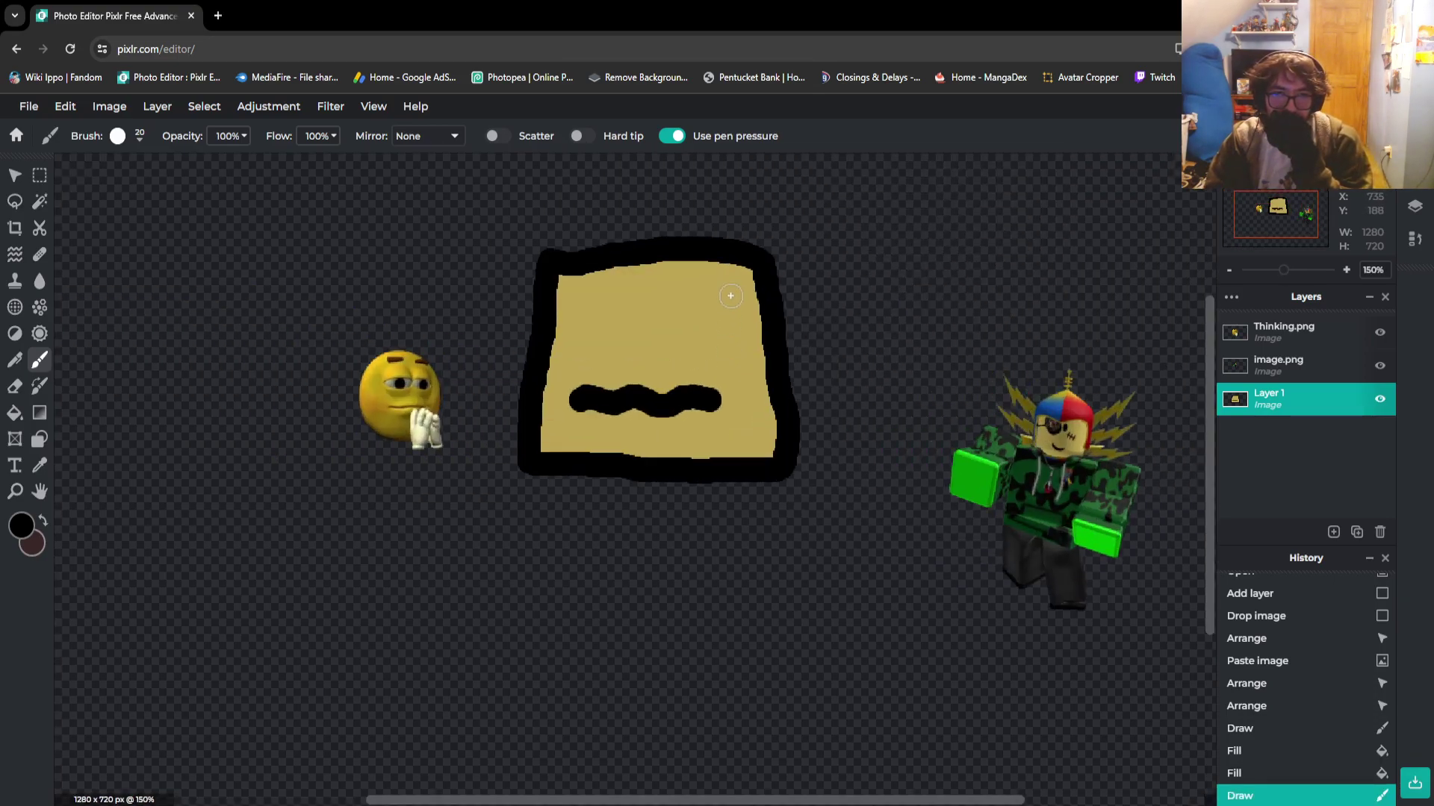
scroll(730, 296, "up", 1)
scroll(704, 378, "up", 1)
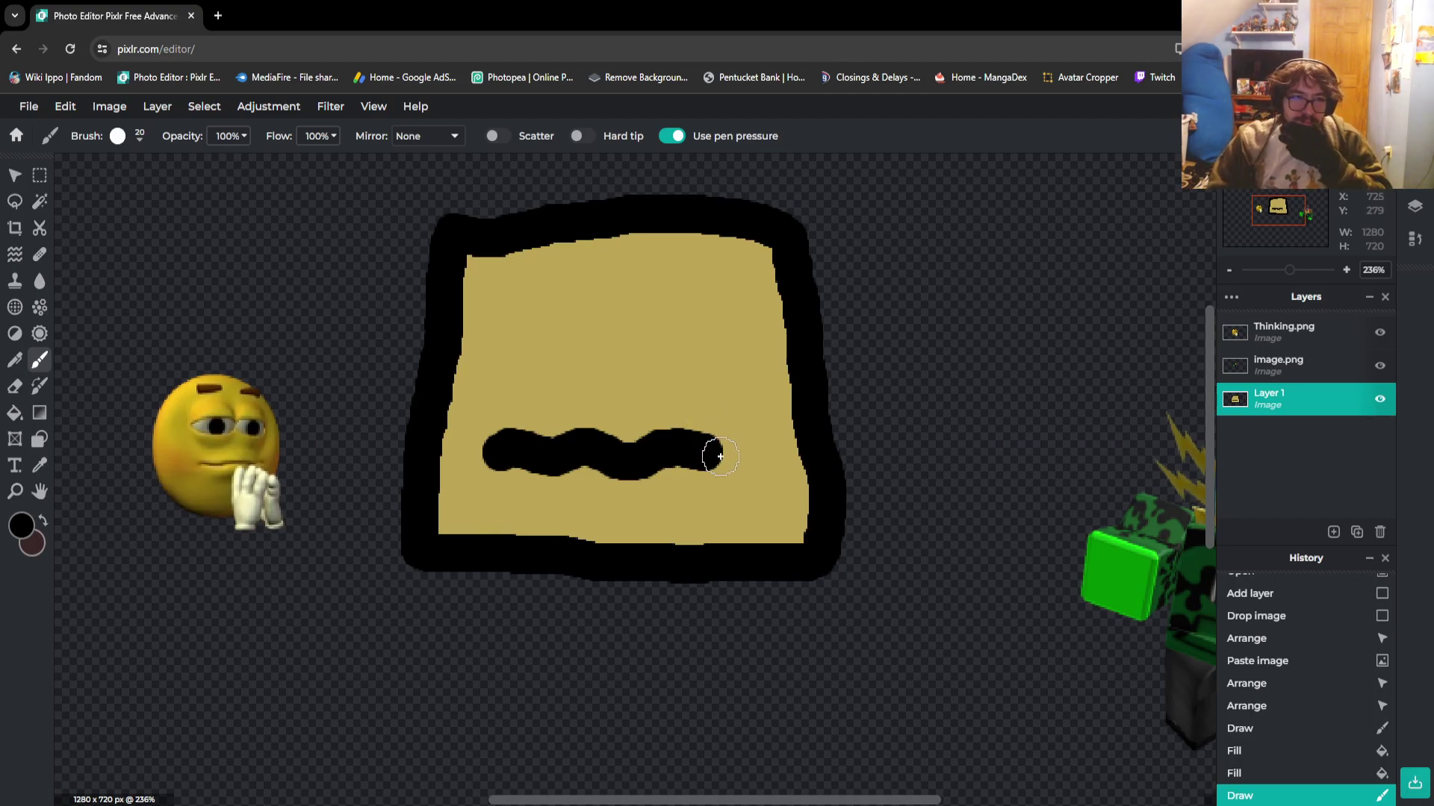
key("ctrl+z")
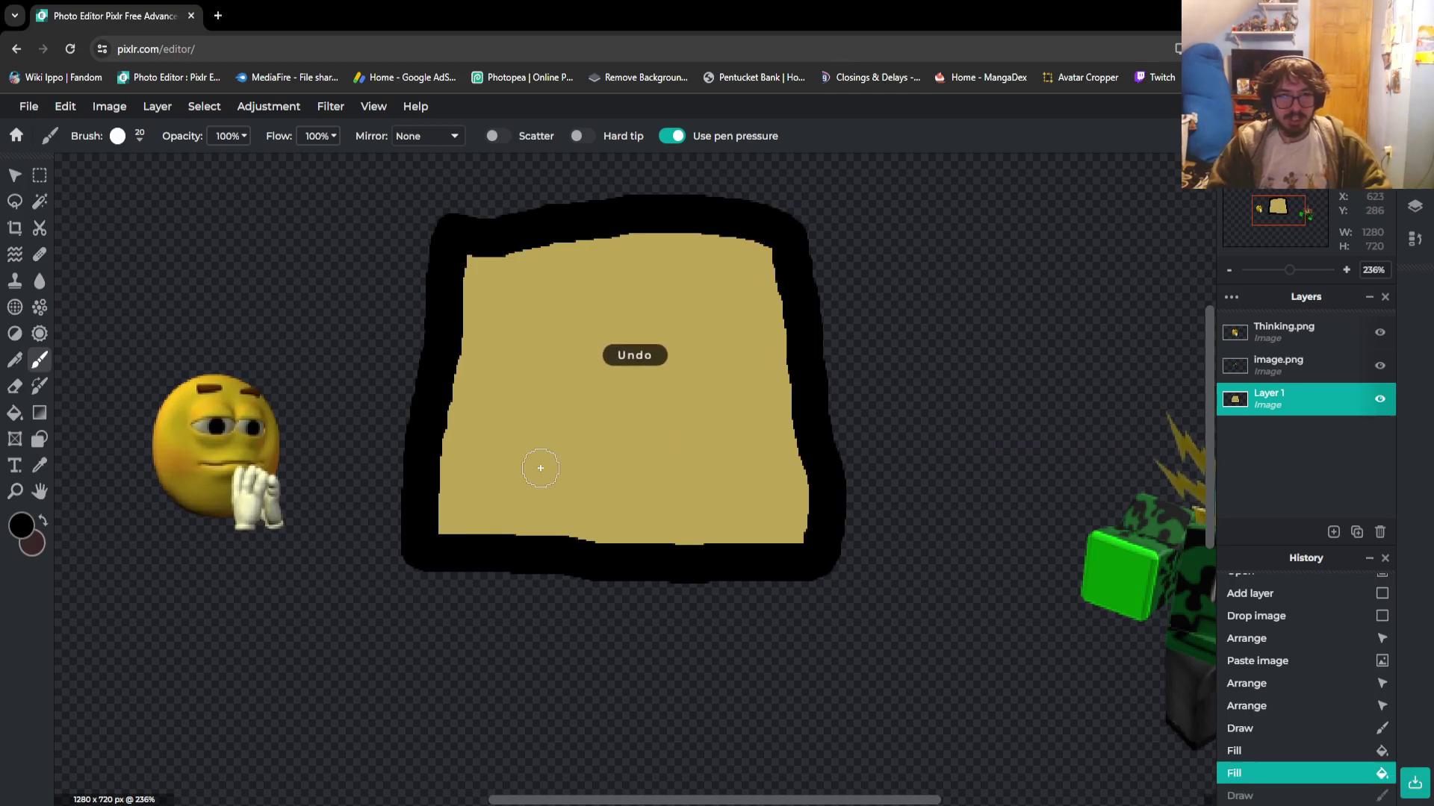
Try several more freehand black mouth strokes across the lower part of the square, undoing all of them
mouse_move(500, 457)
left_mouse_down()
mouse_move(734, 456)
mouse_move(489, 451)
mouse_move(716, 453)
left_mouse_up()
key("ctrl+z")
key("ctrl+z")
key("ctrl+z")
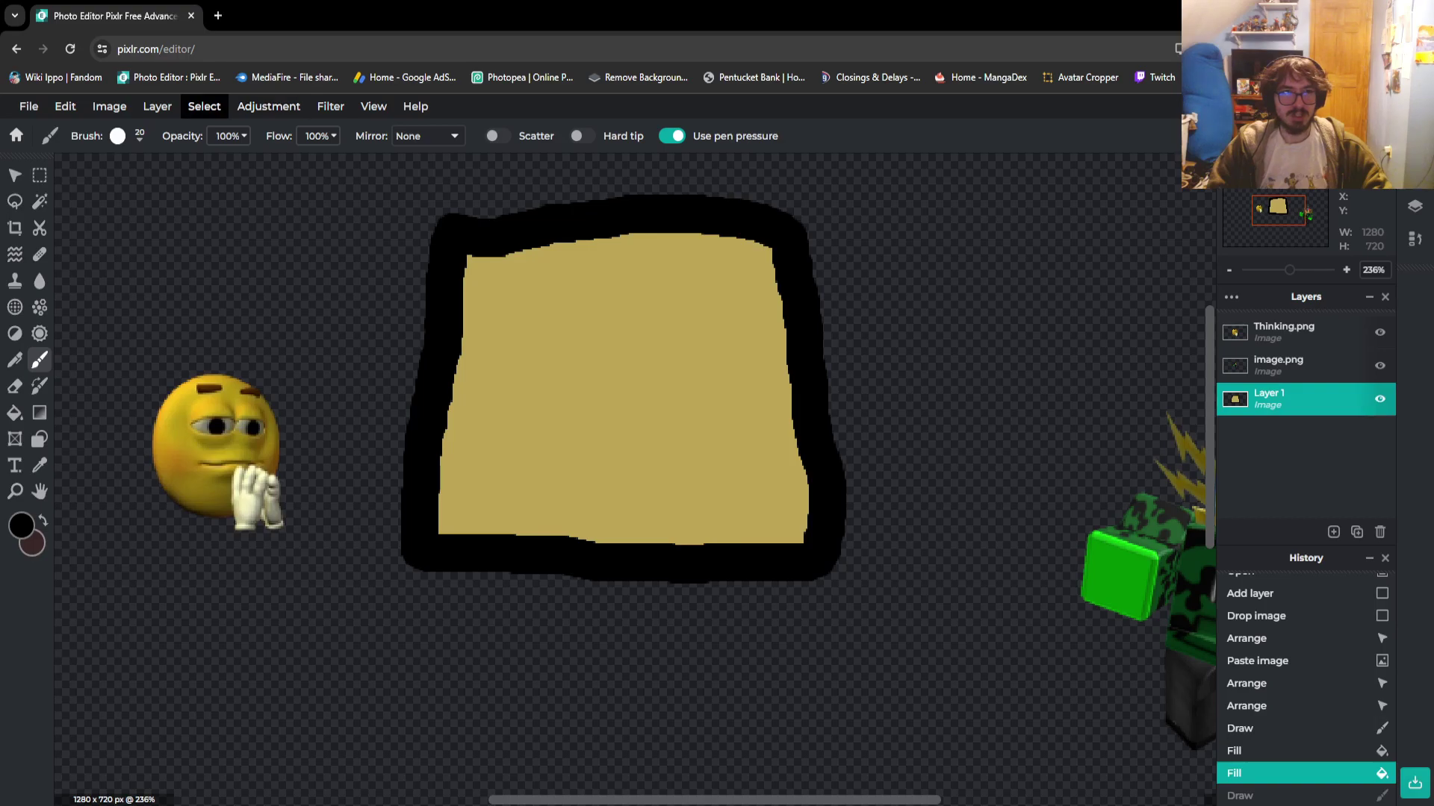
left_click_drag(492, 454, 744, 458)
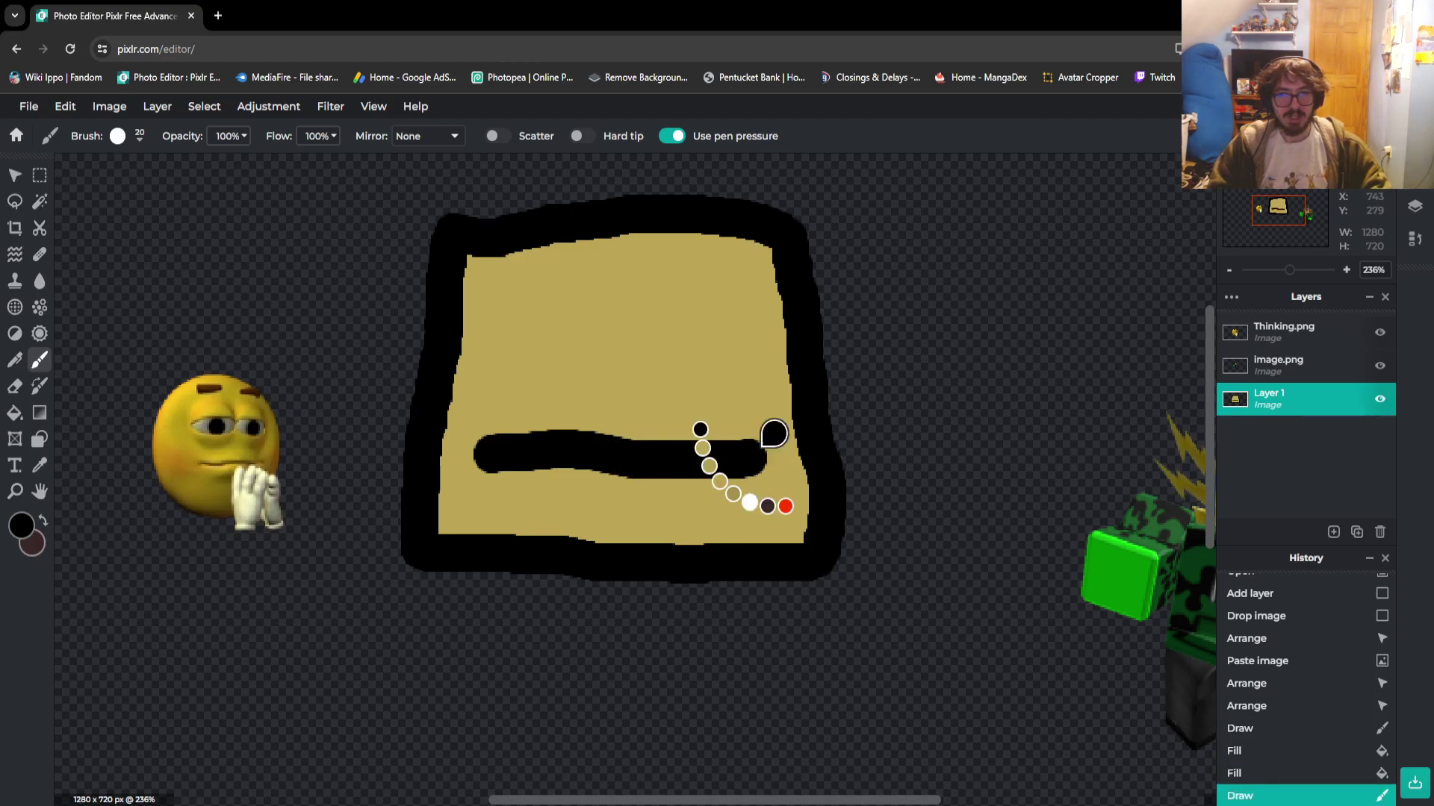
key("ctrl+z")
left_click_drag(463, 451, 766, 473)
key("ctrl+z")
mouse_move(491, 467)
left_mouse_down()
mouse_move(776, 461)
mouse_move(752, 433)
mouse_move(765, 443)
mouse_move(652, 448)
left_mouse_up()
key("ctrl+z")
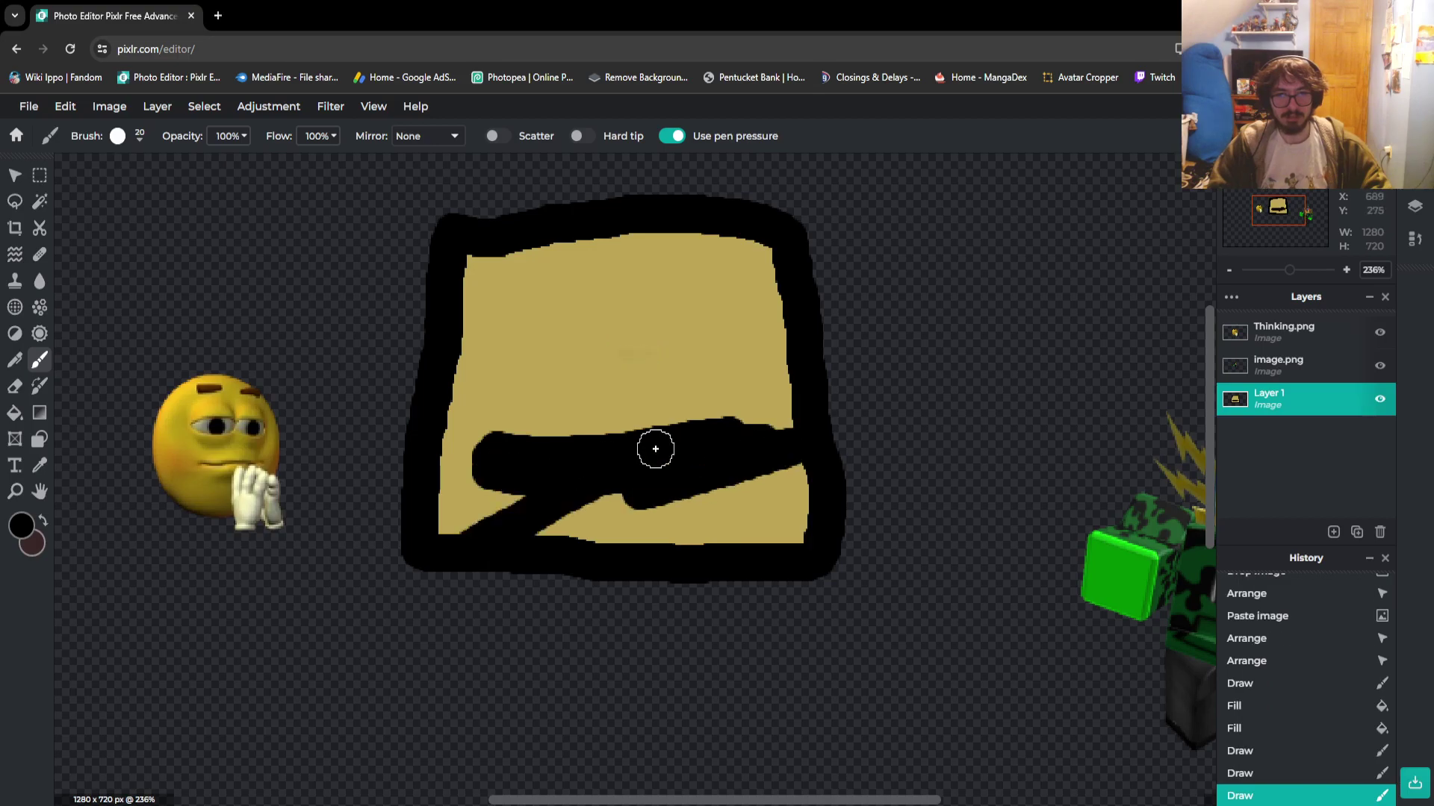
key("ctrl+z")
key("ctrl+z")
key("ctrl+z")
key("ctrl+z")
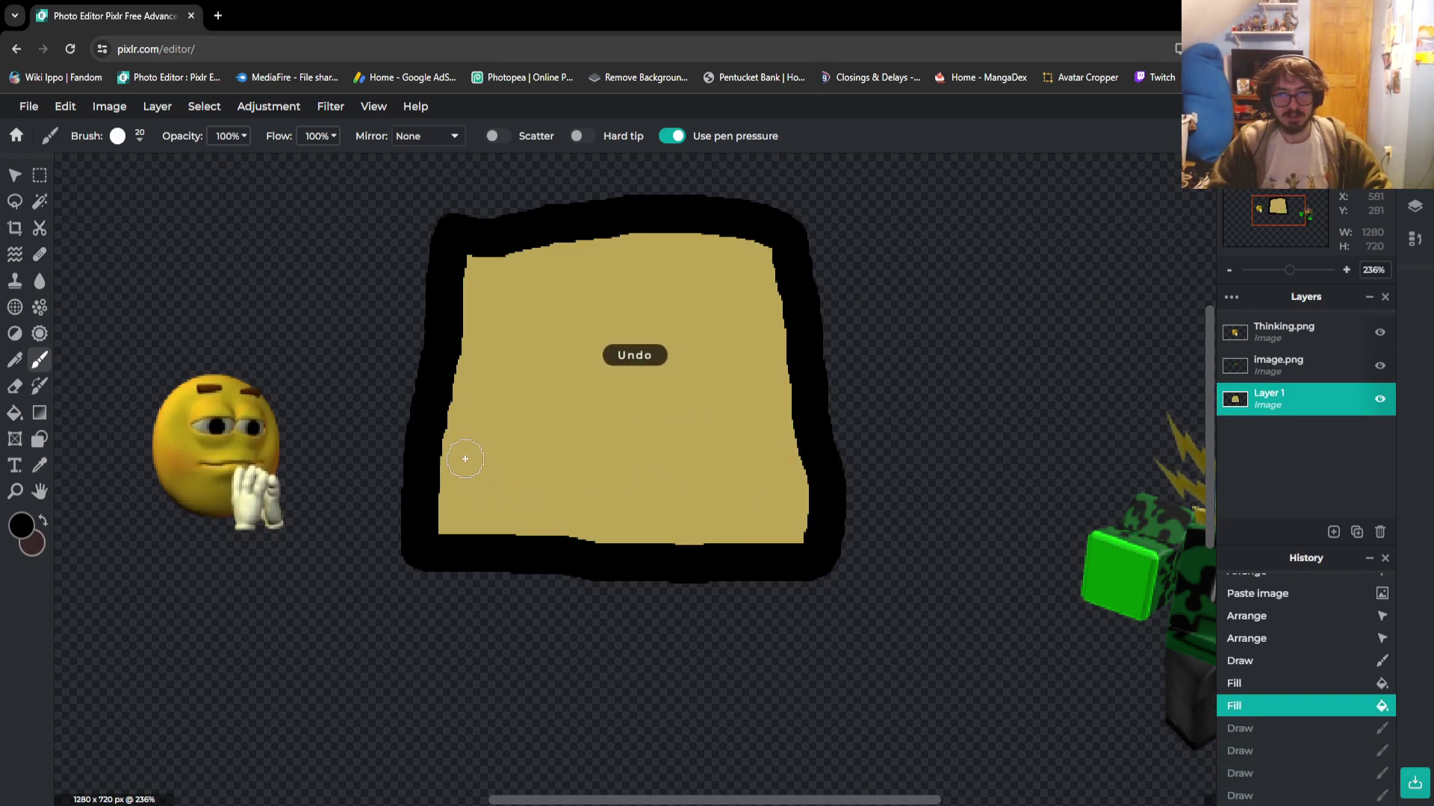
Draw a straight black mouth line in the square's lower part and a closed hand-like outline overlapping its bottom edge near the right corner
left_click_drag(496, 453, 745, 450)
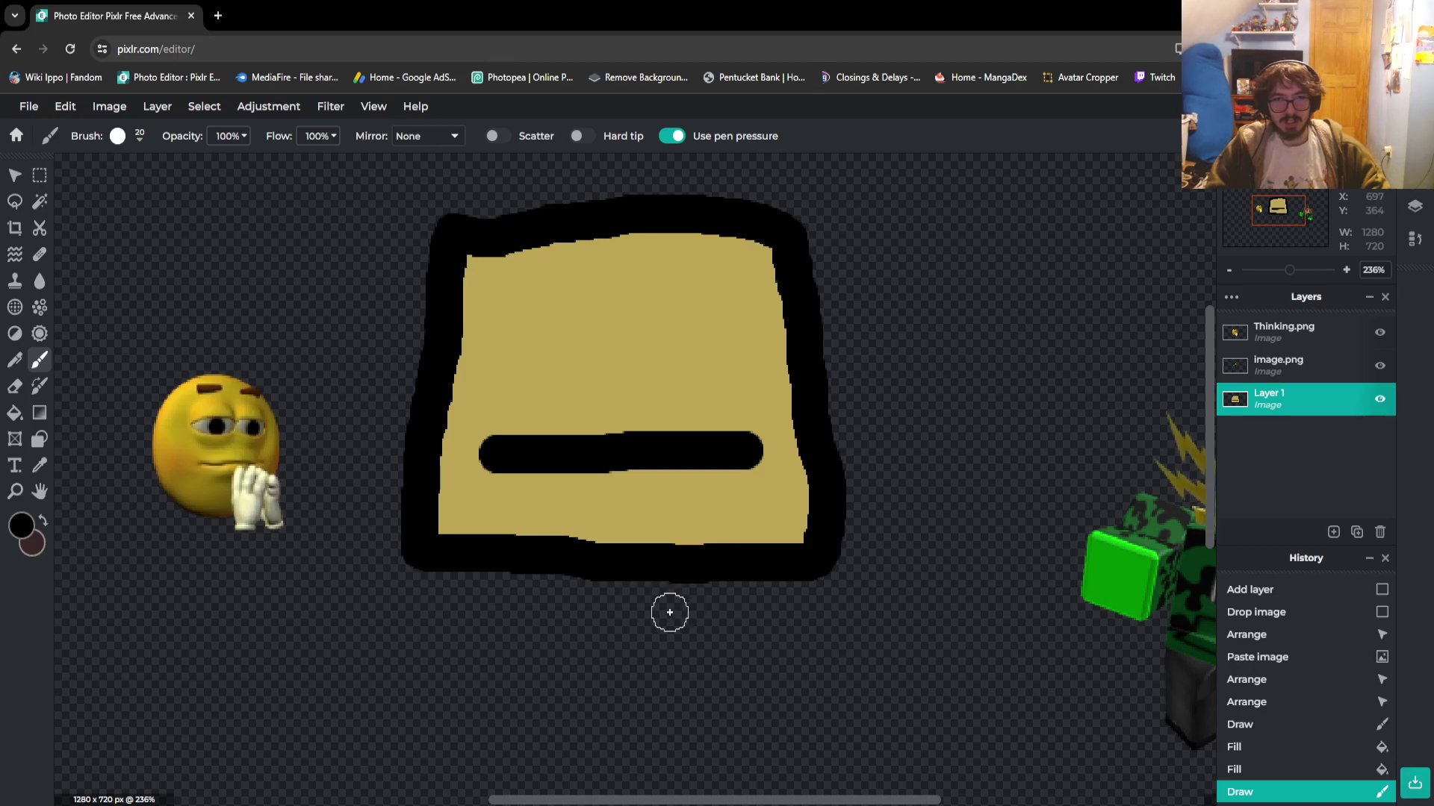
mouse_move(669, 610)
left_mouse_down()
mouse_move(673, 475)
mouse_move(766, 477)
mouse_move(780, 622)
mouse_move(676, 618)
left_mouse_up()
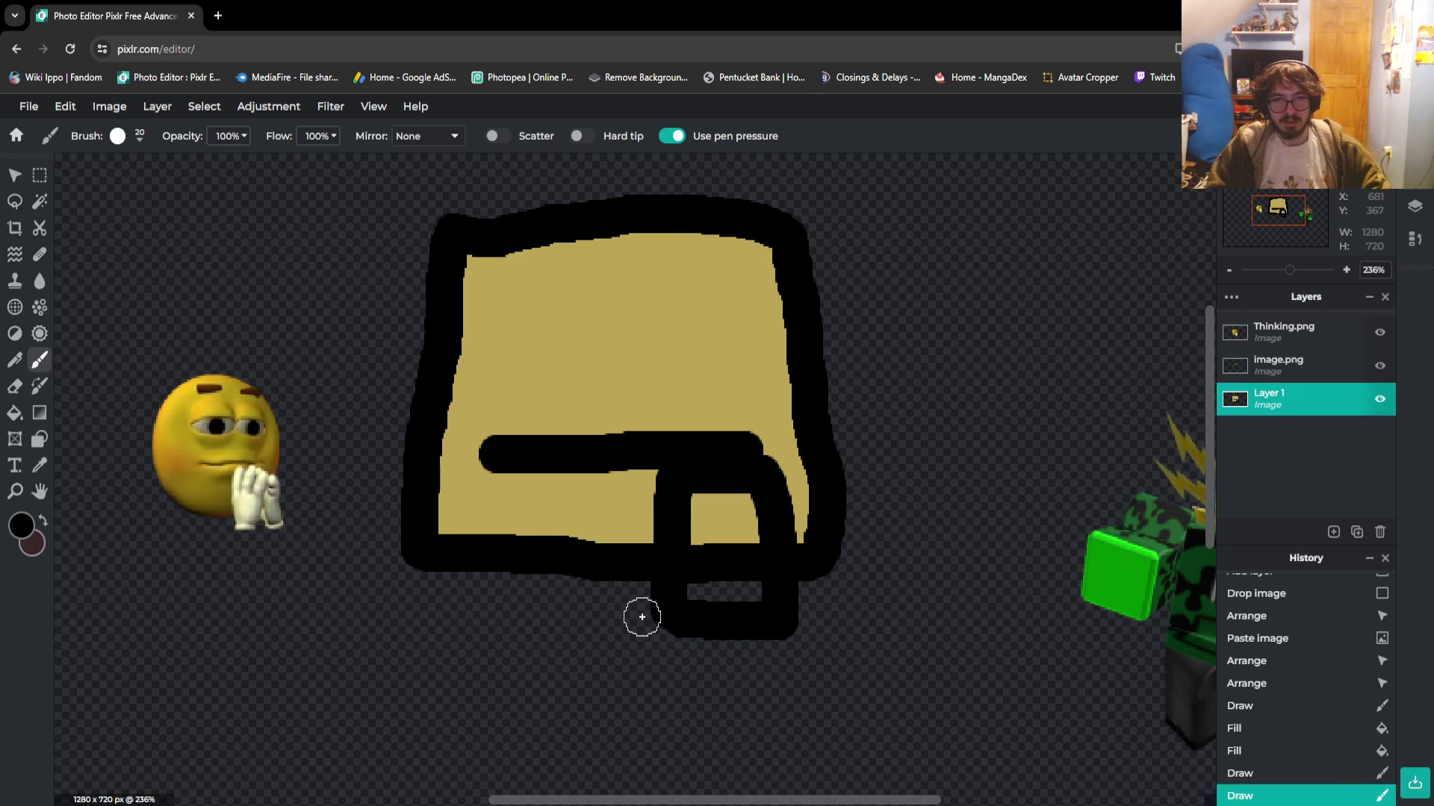
Draw a second closed black hand outline against the left side of the first, overlapping the square's bottom edge
mouse_move(654, 617)
left_mouse_down()
mouse_move(575, 614)
mouse_move(590, 483)
mouse_move(611, 468)
mouse_move(661, 476)
left_mouse_up()
right_click(687, 489)
key("ctrl+z")
mouse_move(656, 628)
left_mouse_down()
mouse_move(617, 624)
mouse_move(598, 513)
mouse_move(602, 474)
mouse_move(664, 489)
mouse_move(659, 617)
mouse_move(598, 611)
mouse_move(595, 552)
mouse_move(602, 486)
mouse_move(657, 474)
left_mouse_up()
key("ctrl+z")
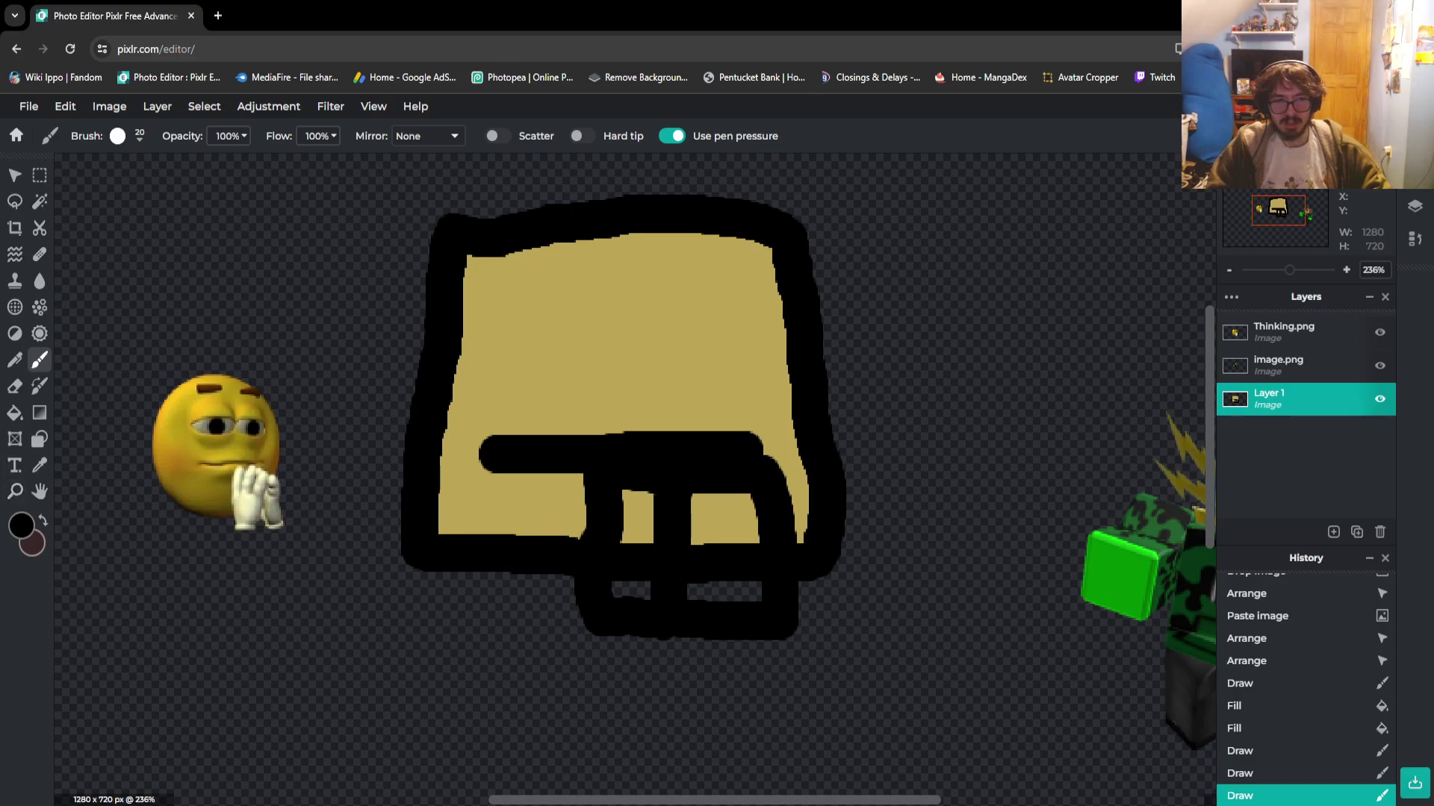
Sample the bright green of the character's hand and paint the insides of both hand outlines with it
key("i")
left_click(1120, 568)
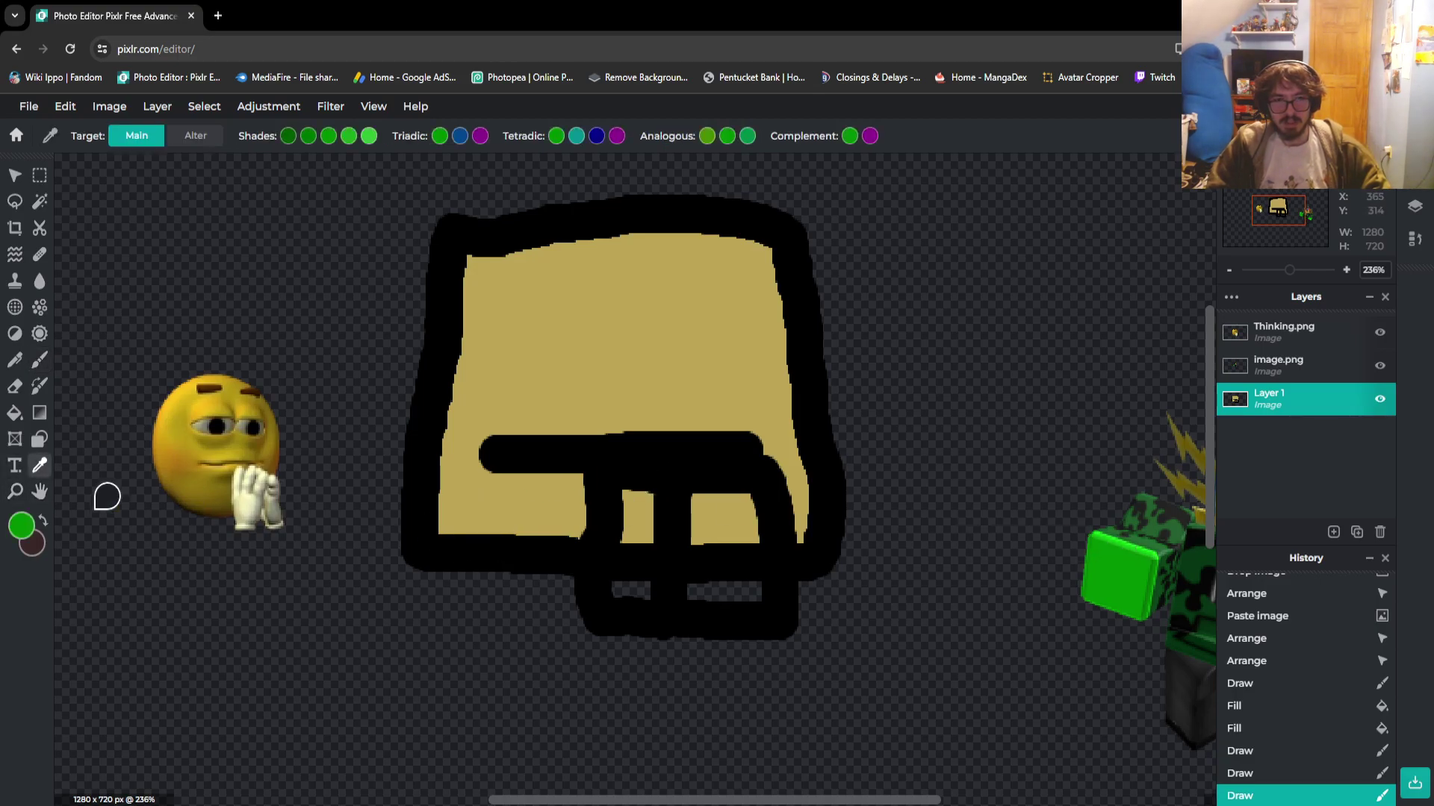
left_click(40, 359)
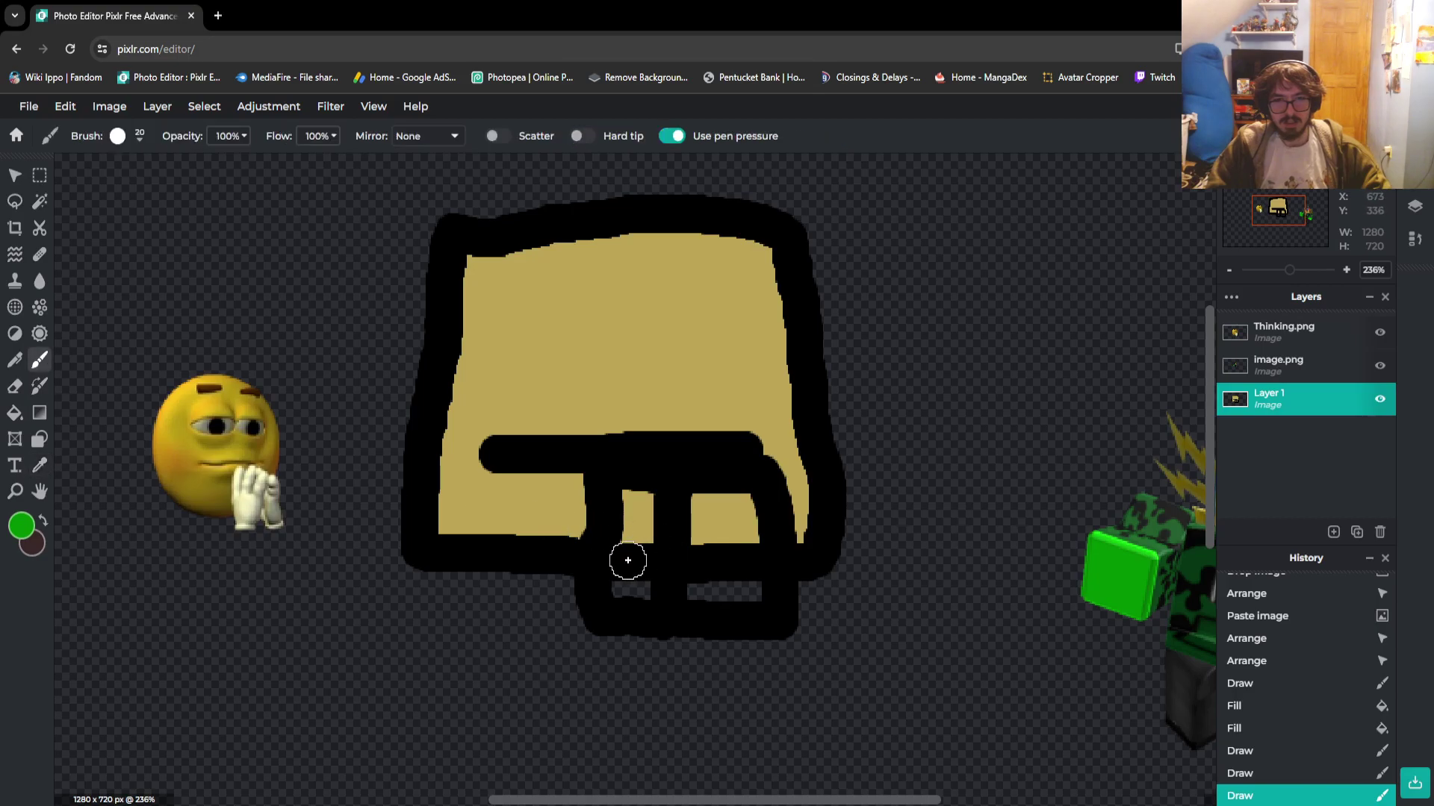
mouse_move(628, 560)
left_mouse_down()
mouse_move(640, 560)
mouse_move(636, 502)
left_mouse_up()
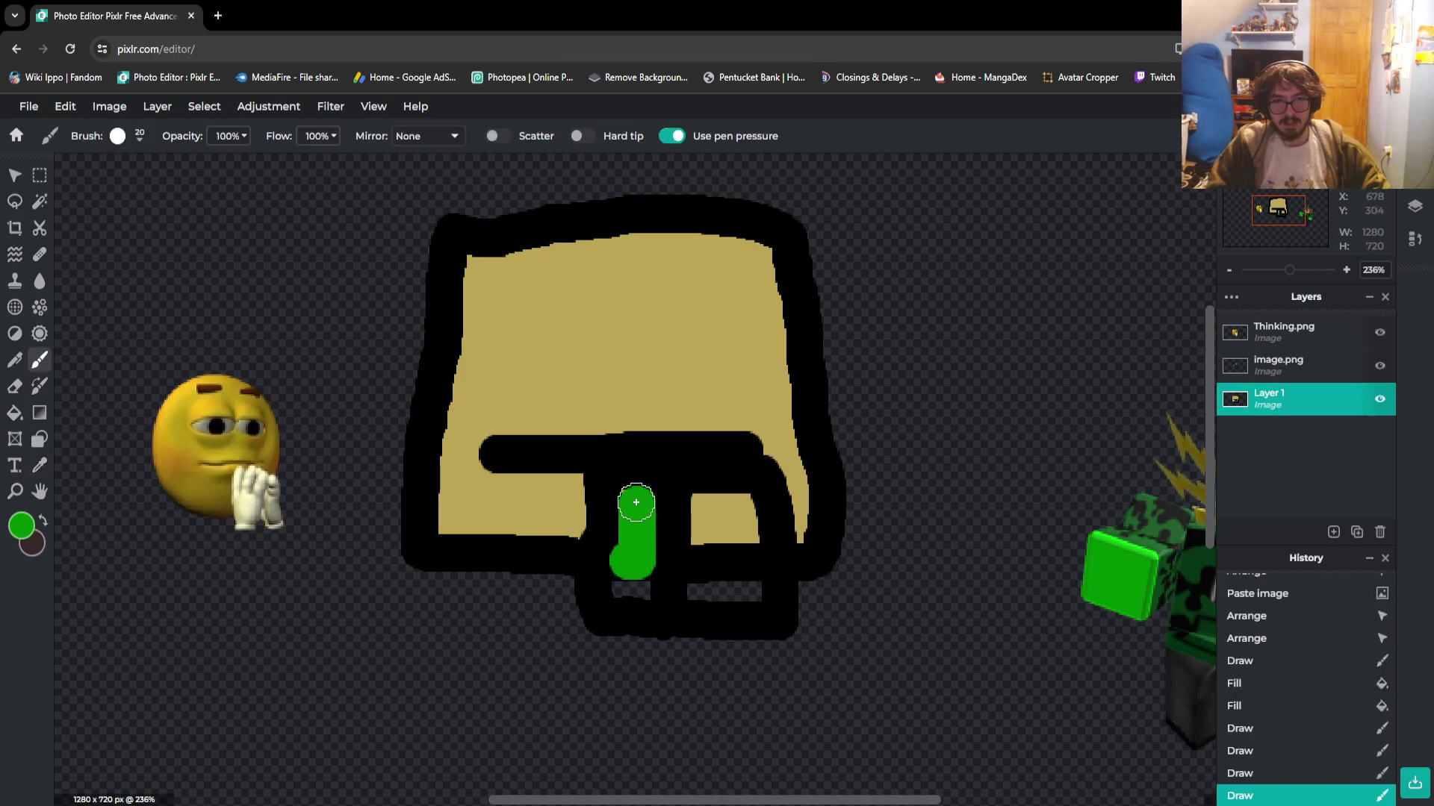
left_click_drag(637, 573, 628, 585)
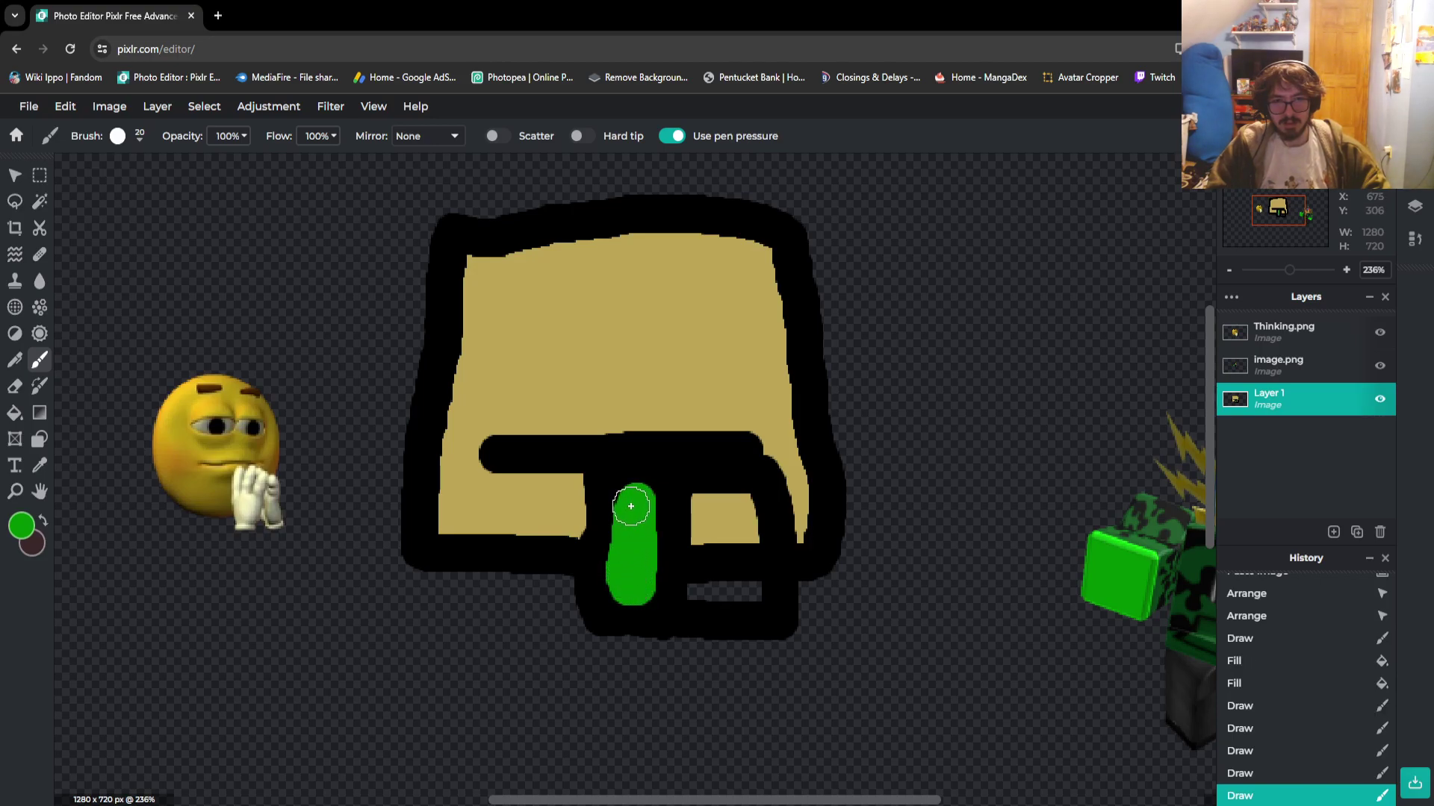
mouse_move(630, 502)
left_mouse_down()
mouse_move(705, 527)
mouse_move(708, 587)
mouse_move(750, 586)
mouse_move(740, 504)
left_mouse_up()
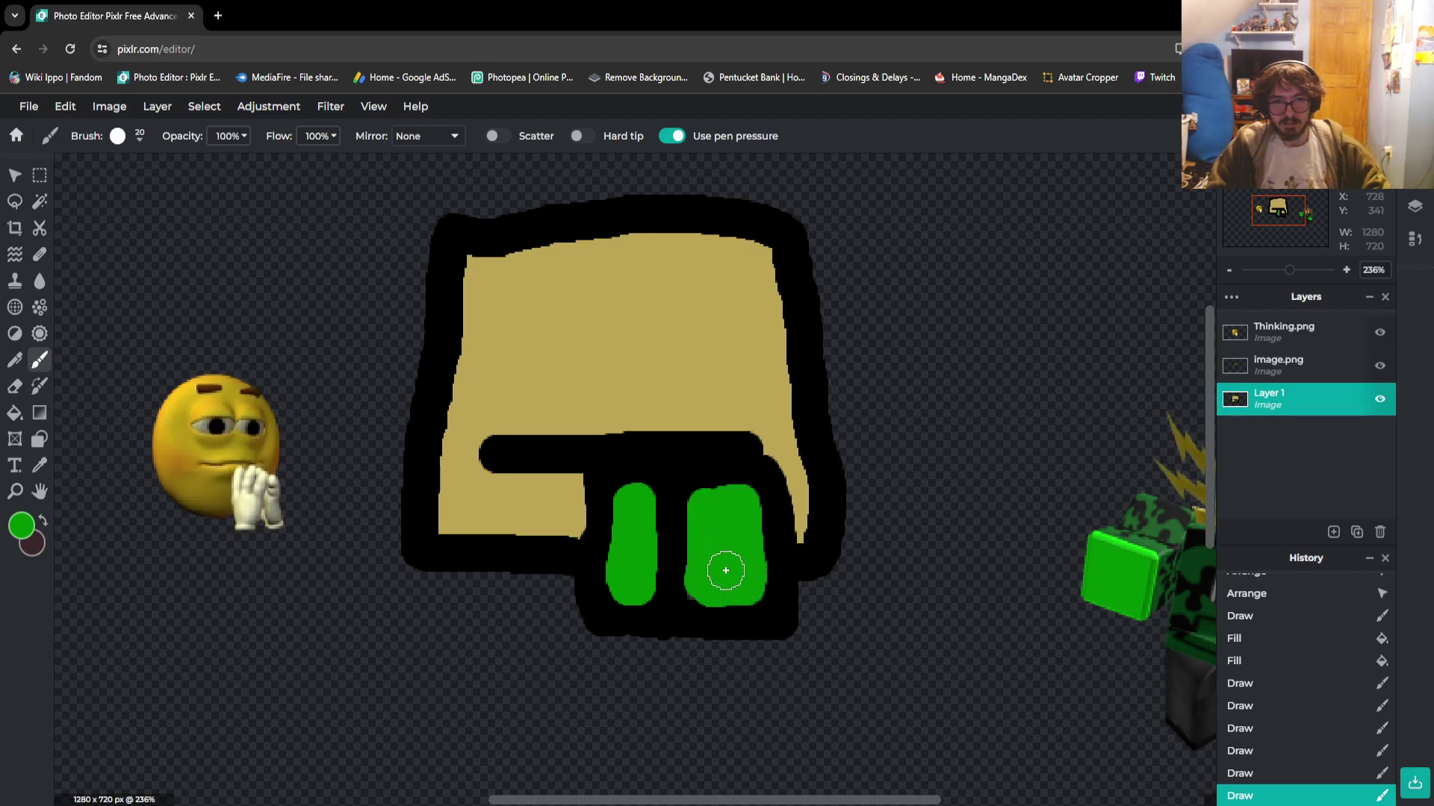
left_click(719, 511)
left_click(716, 517)
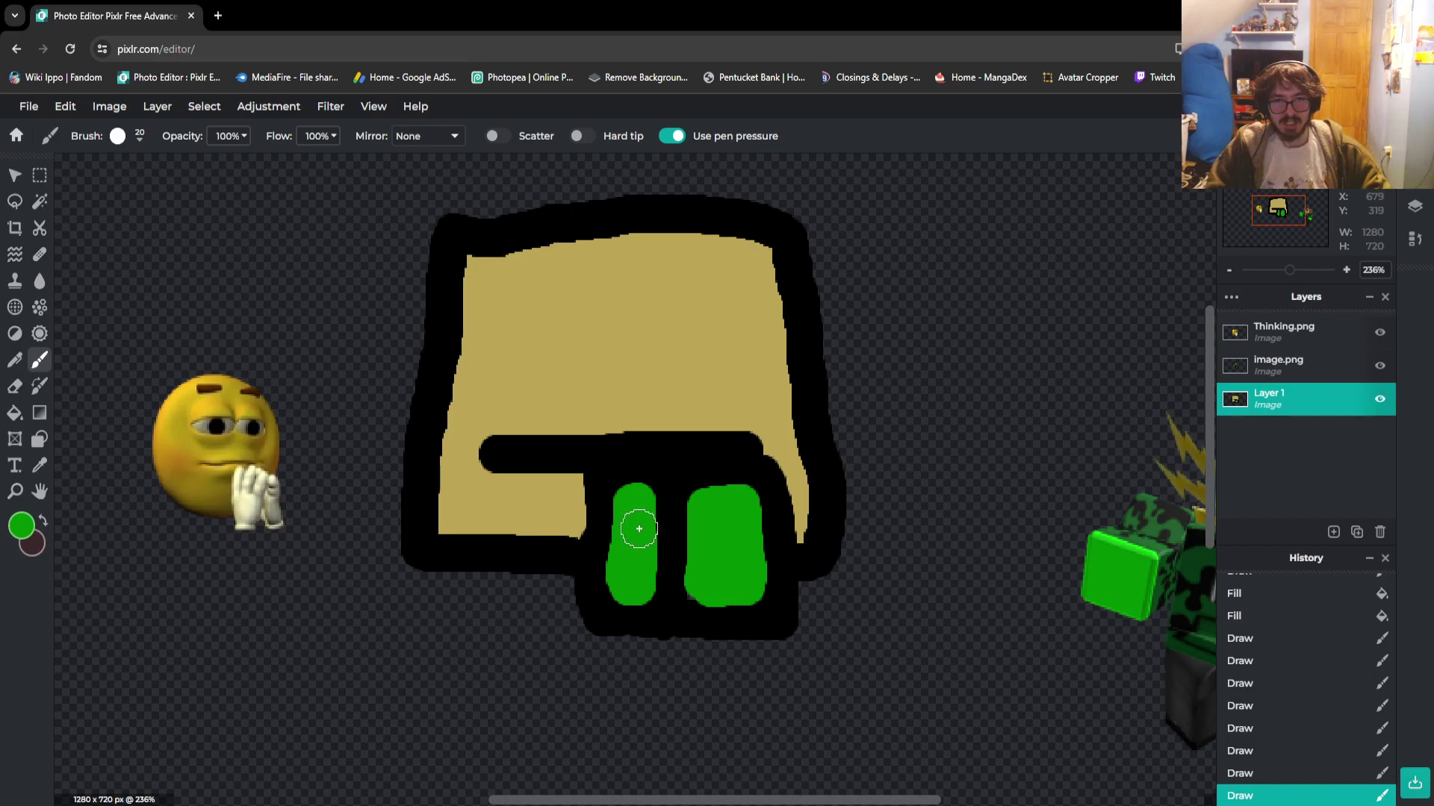
Sample the dark green of the character's camouflage sleeve as the main brush colour
key("i")
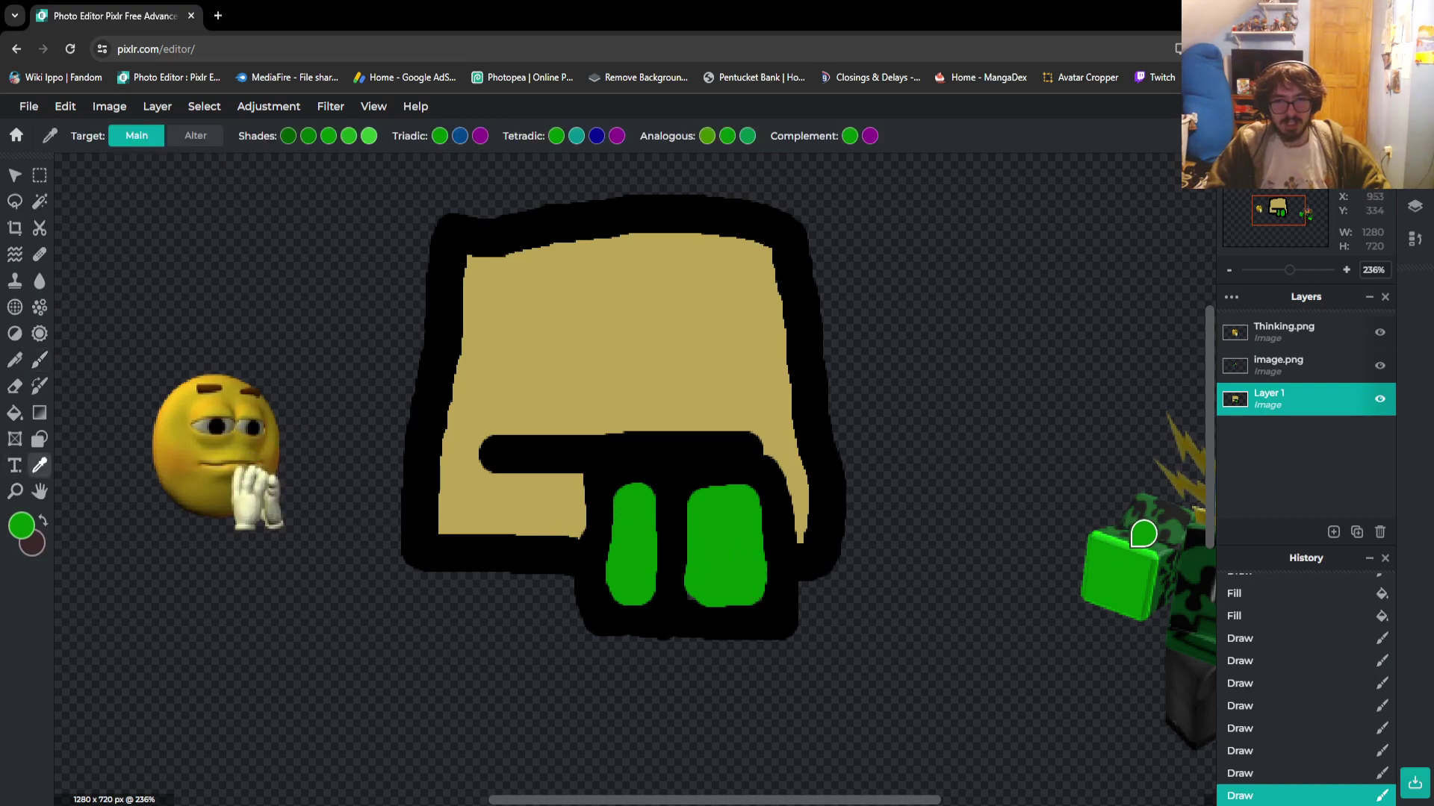
left_click(1202, 554)
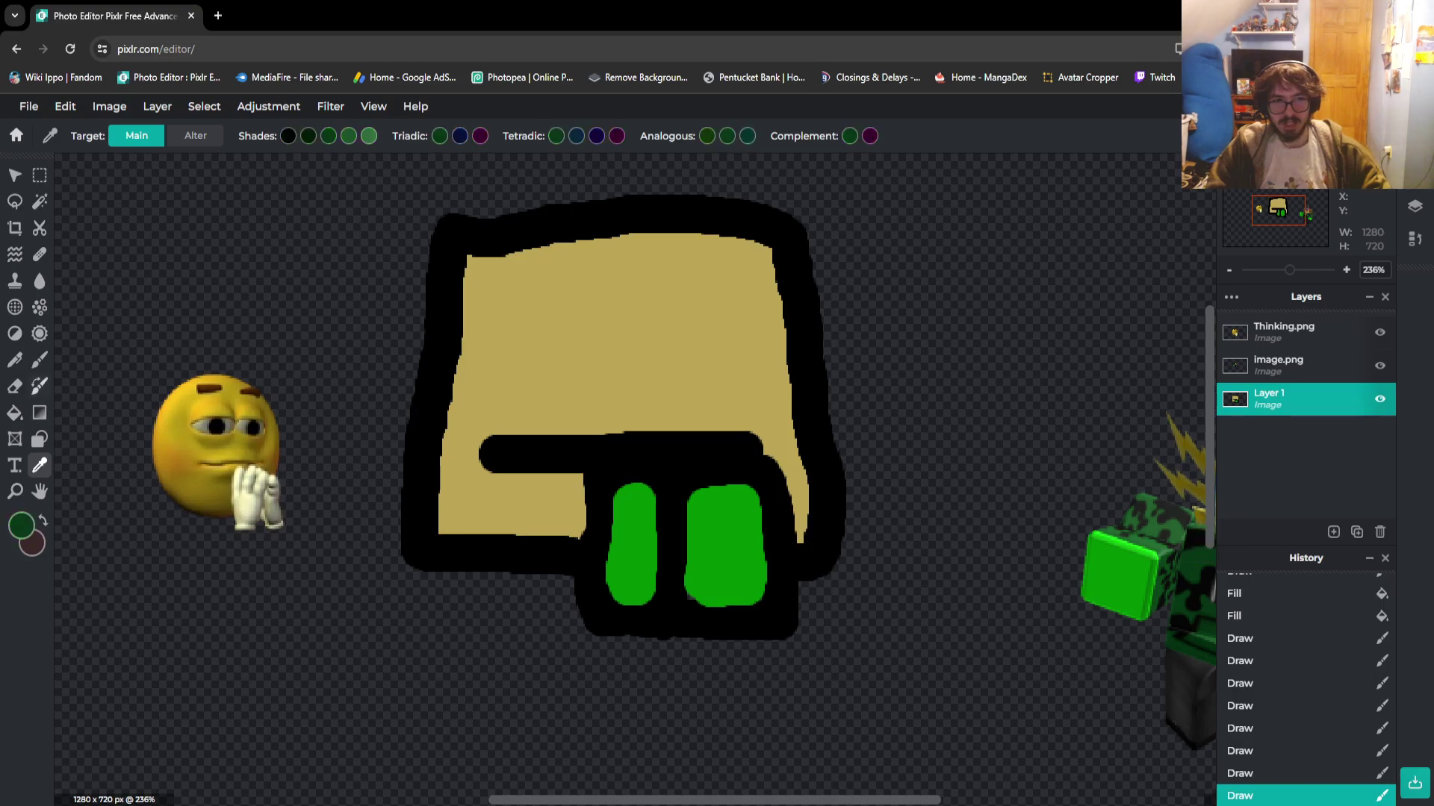
key("b")
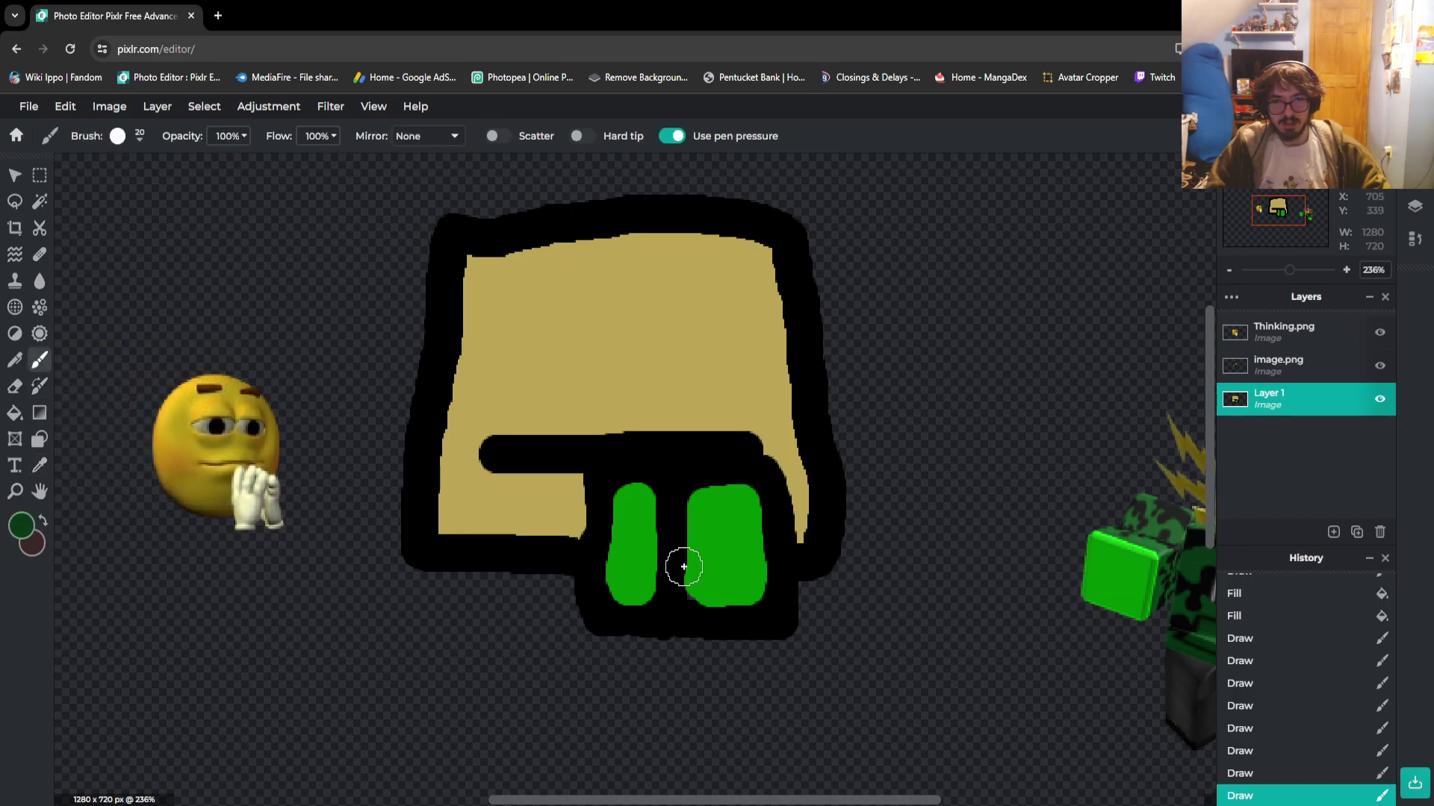
Try painting dark green over the lower parts of both bright green hand shapes
mouse_move(627, 527)
left_mouse_down()
mouse_move(643, 527)
mouse_move(620, 553)
mouse_move(627, 595)
mouse_move(645, 533)
mouse_move(736, 527)
mouse_move(752, 531)
mouse_move(755, 580)
mouse_move(734, 602)
mouse_move(694, 595)
mouse_move(687, 551)
mouse_move(730, 557)
mouse_move(710, 574)
mouse_move(704, 528)
mouse_move(701, 588)
mouse_move(755, 595)
mouse_move(749, 527)
mouse_move(728, 543)
left_mouse_up()
key("ctrl+z")
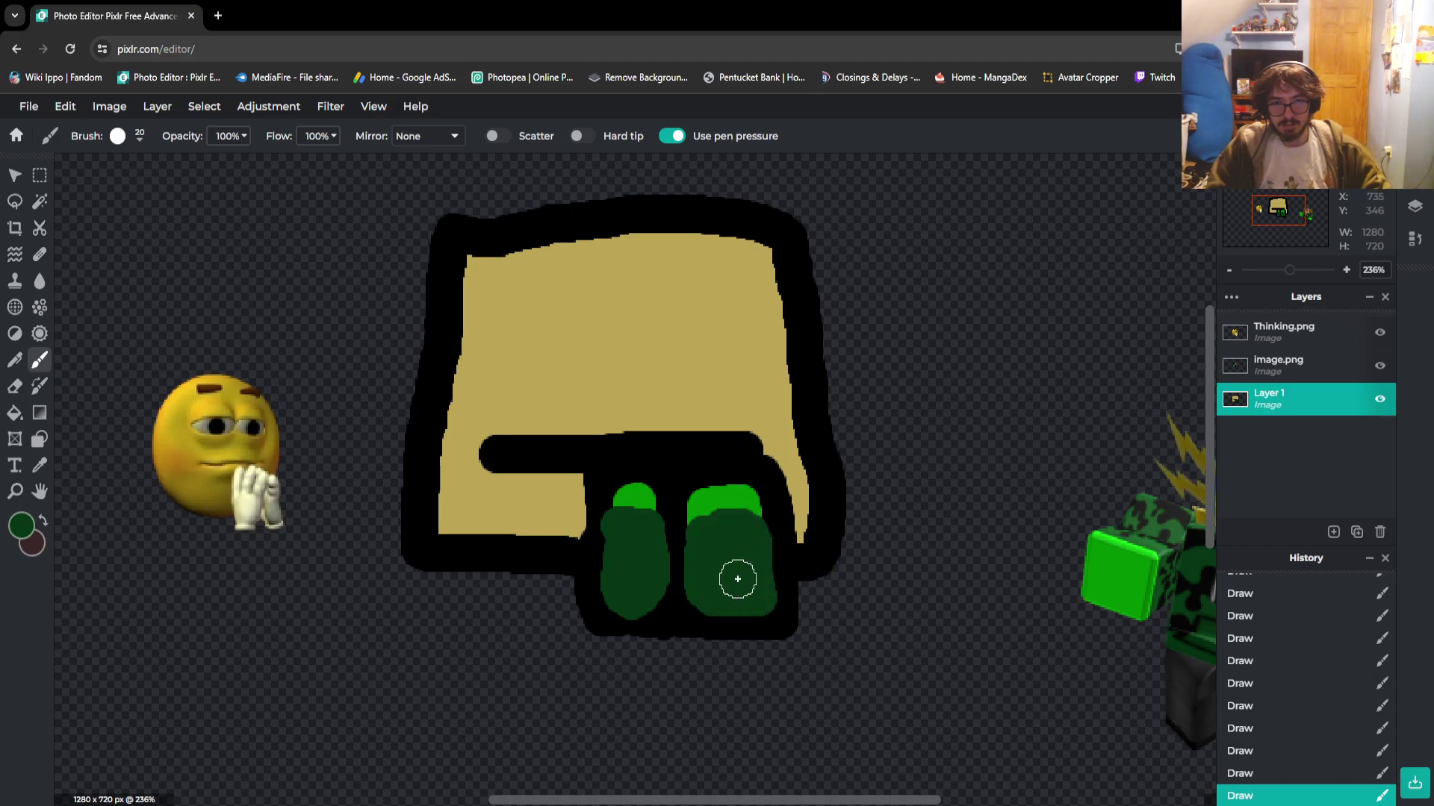
scroll(837, 546, "down", 1)
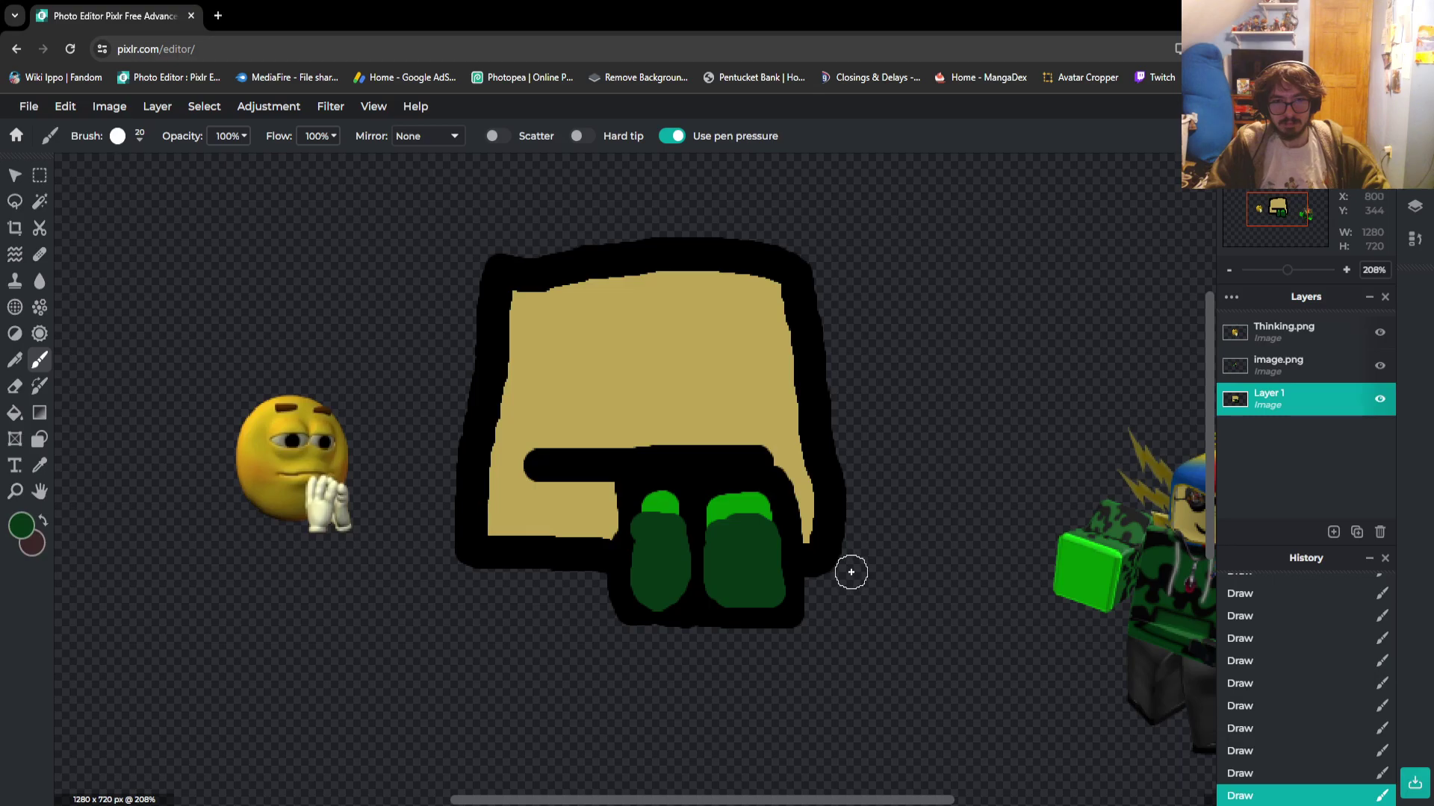
Undo all the hand painting and both hand outlines, back to the gold square with only its mouth line
key("ctrl+z")
key("ctrl+z")
key("ctrl+z")
key("ctrl+z")
key("ctrl+z")
key("ctrl+z")
key("ctrl+z")
key("ctrl+z")
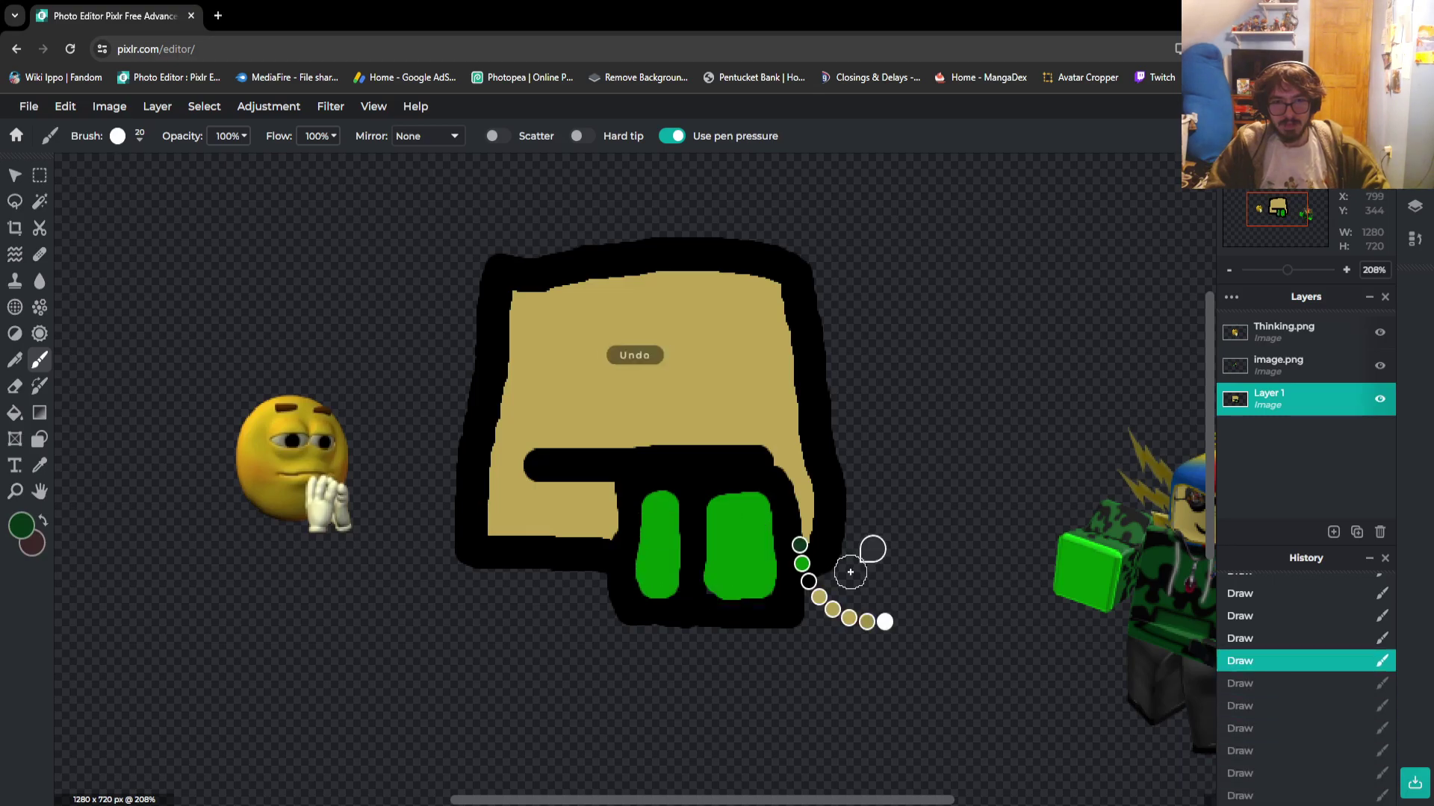
key("ctrl+z")
key("ctrl+z")
key("ctrl+z")
key("ctrl+z")
key("ctrl+z")
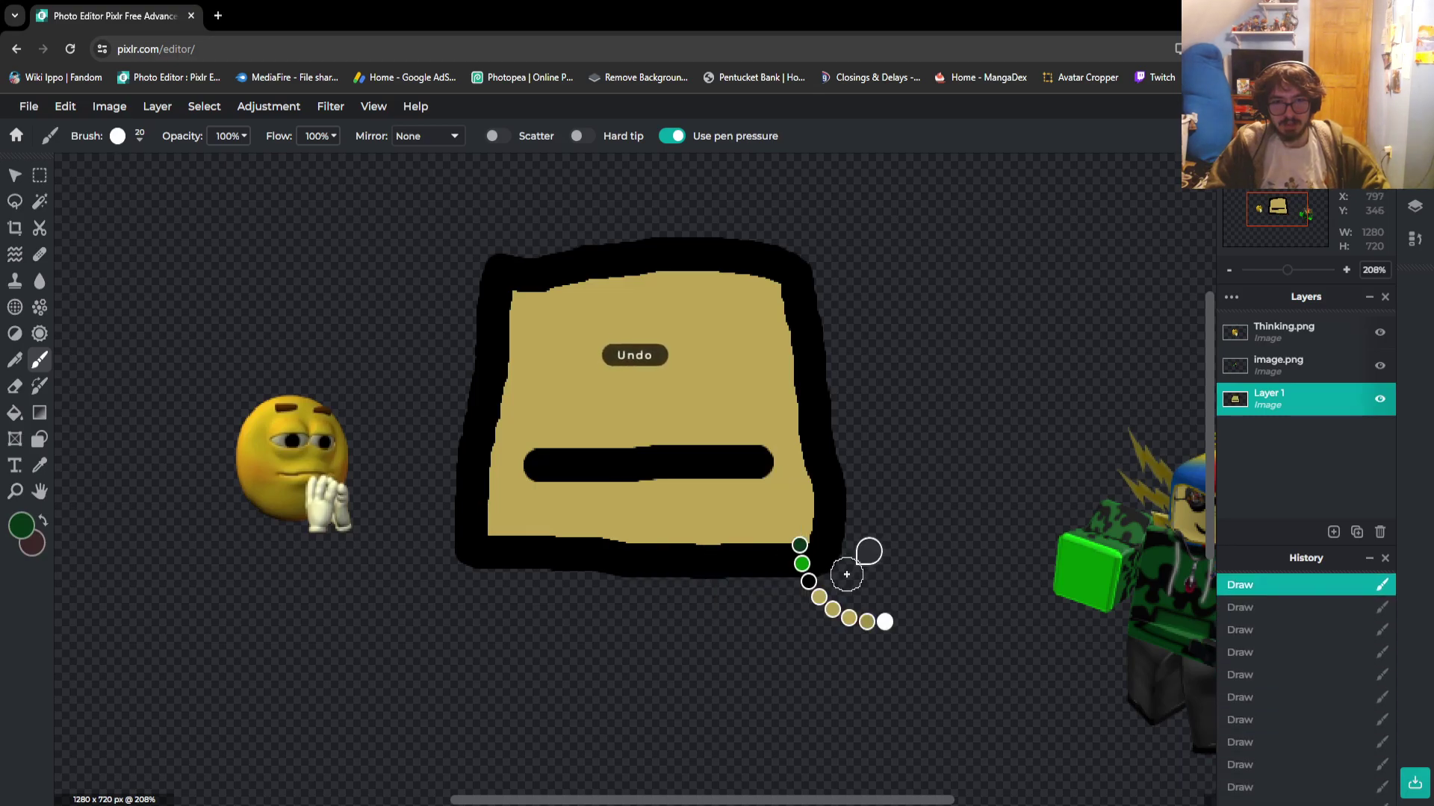
Select a rectangle about 36 by 70 px from the mouth line's right end past the square's bottom edge, and activate the Fill tool
key("m")
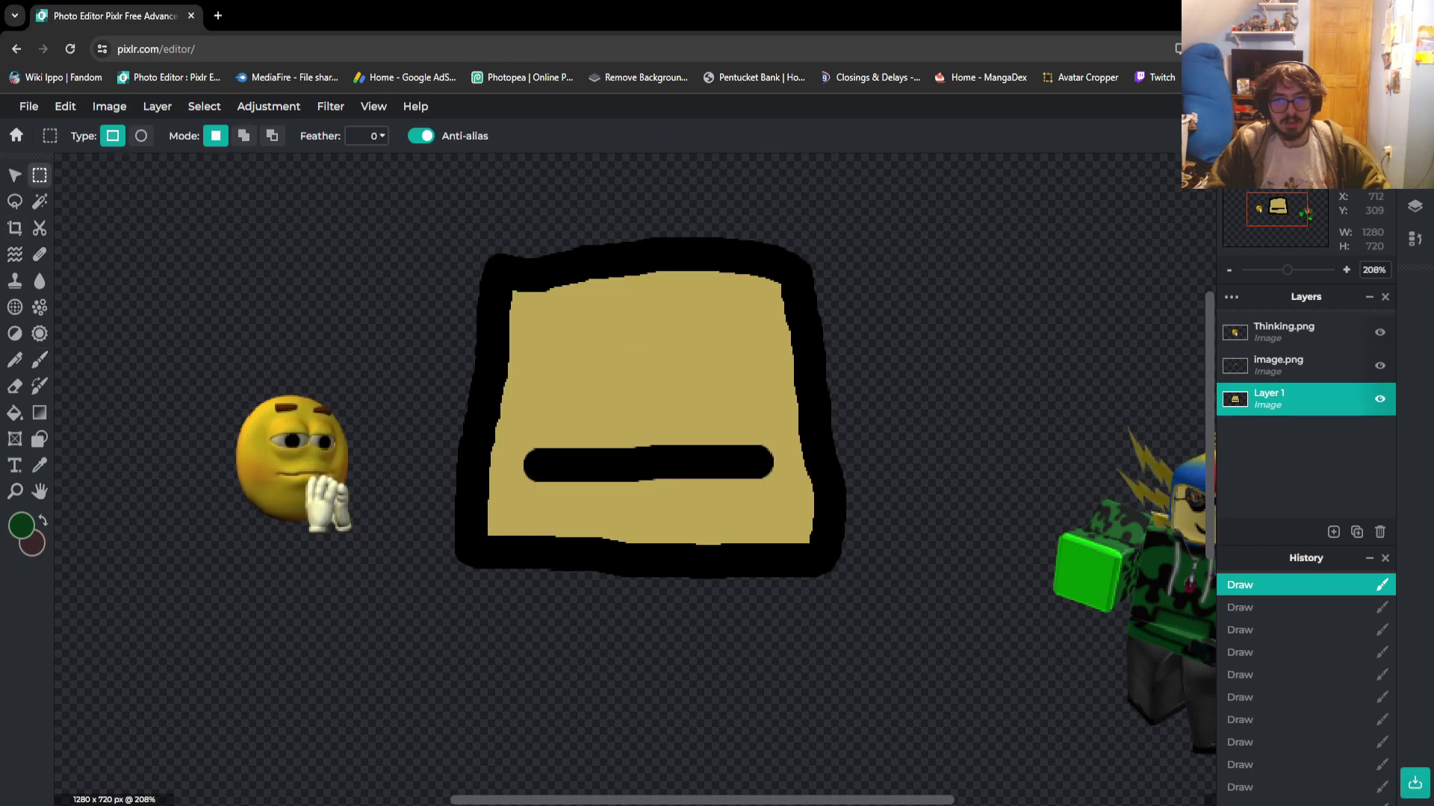
left_click_drag(691, 478, 758, 572)
left_click(804, 560)
left_click_drag(721, 477, 775, 590)
left_click_drag(759, 527, 755, 527)
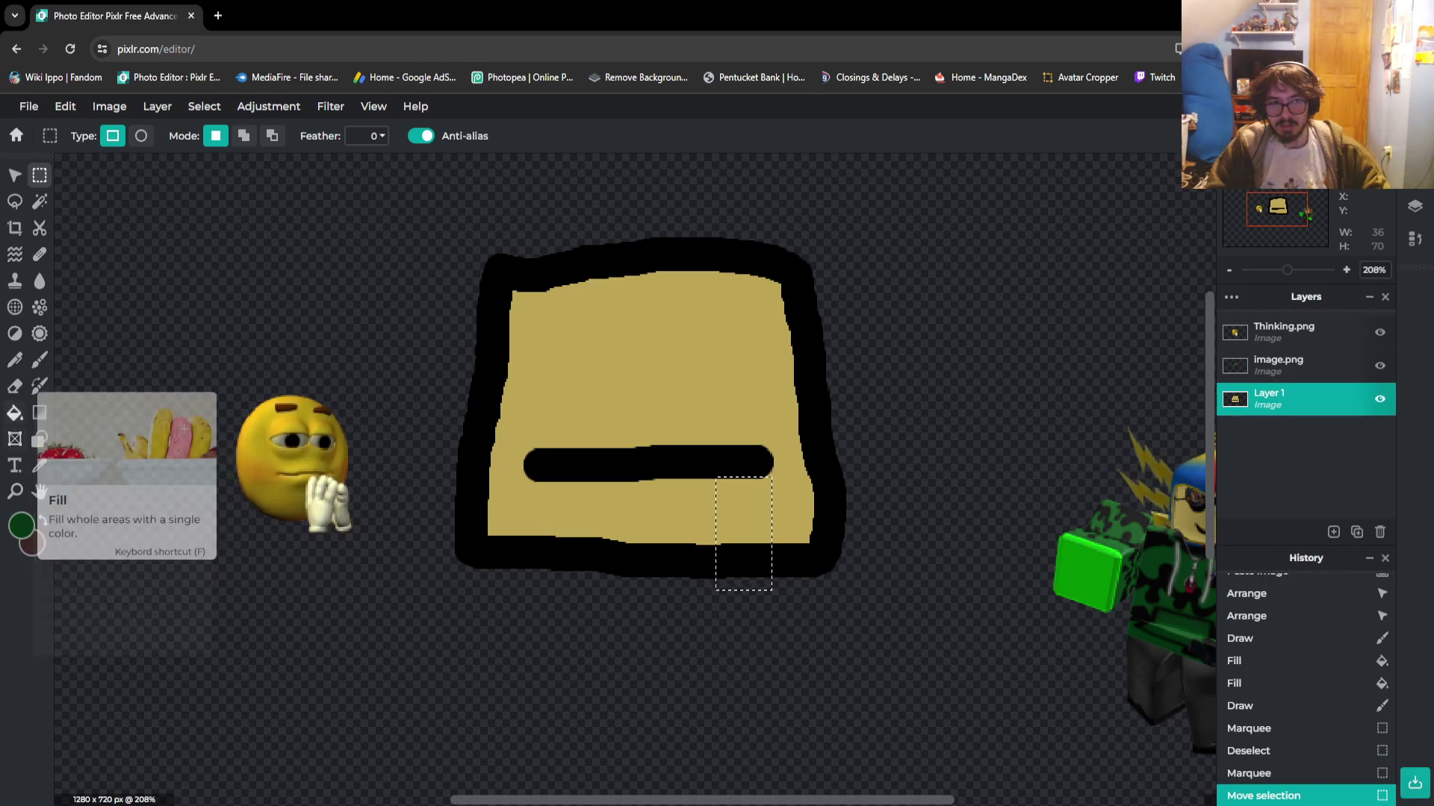
left_click(14, 412)
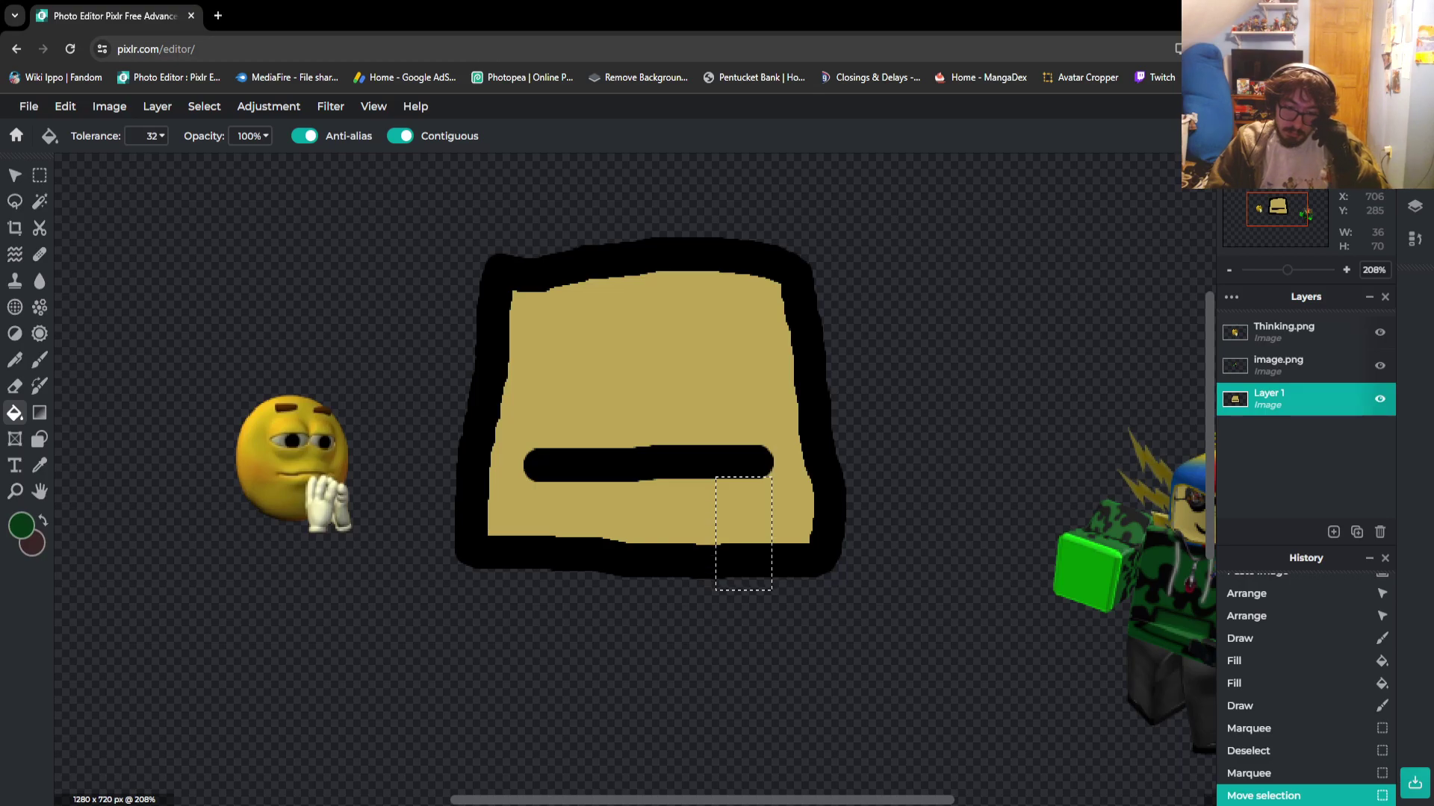
Try copying the selected area into its own layer, delete the pasted copy, and undo back to the selection
key("ctrl+c")
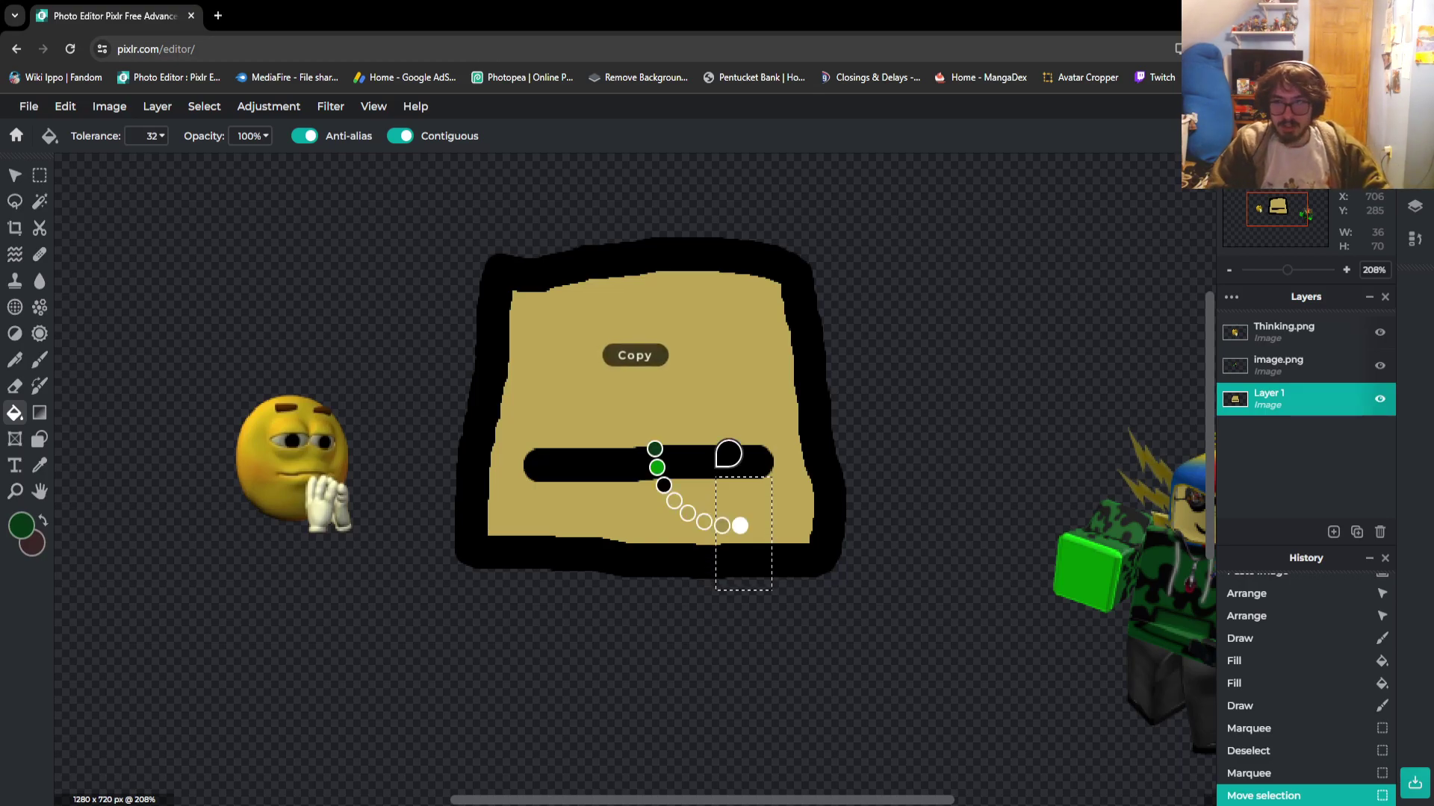
key("ctrl+v")
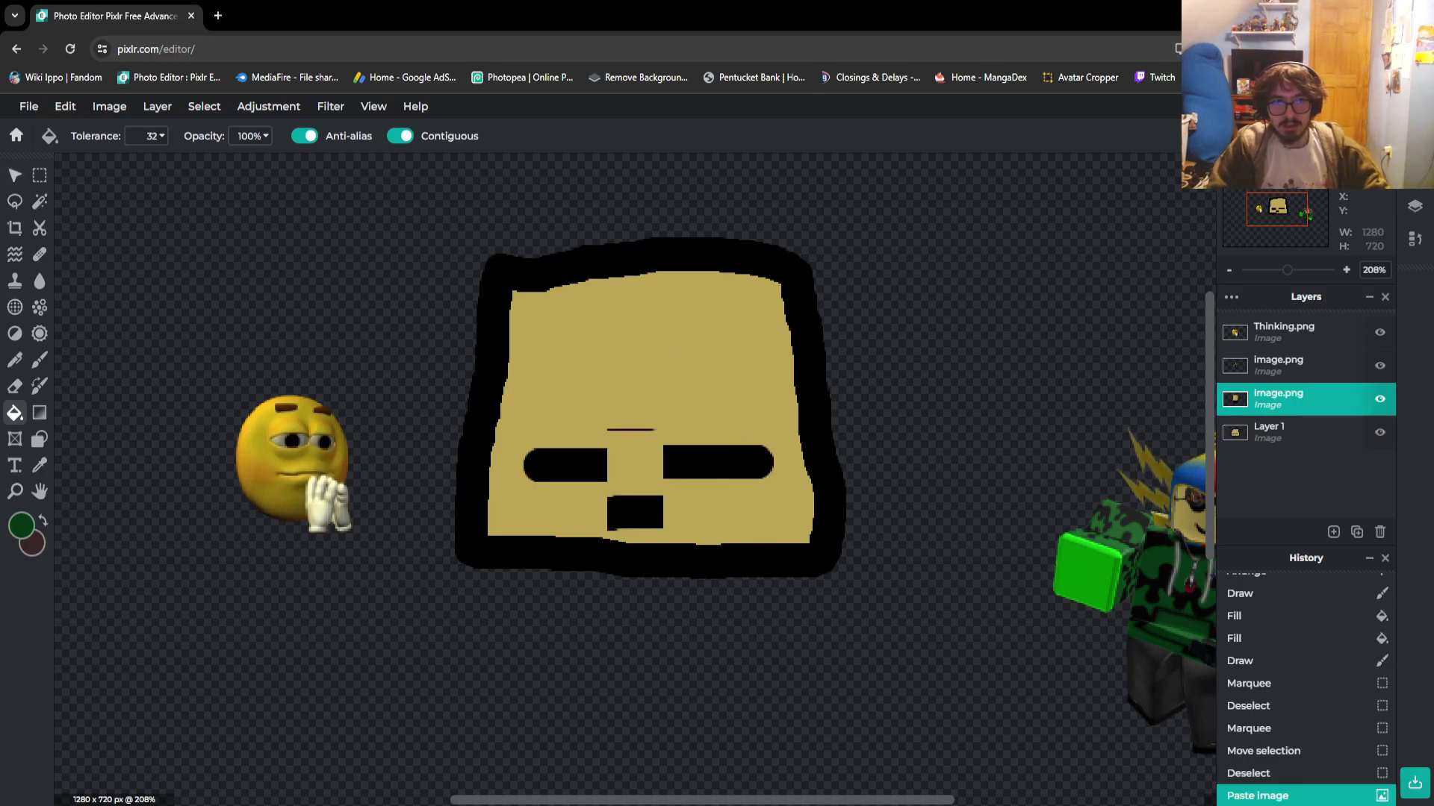
key("Delete")
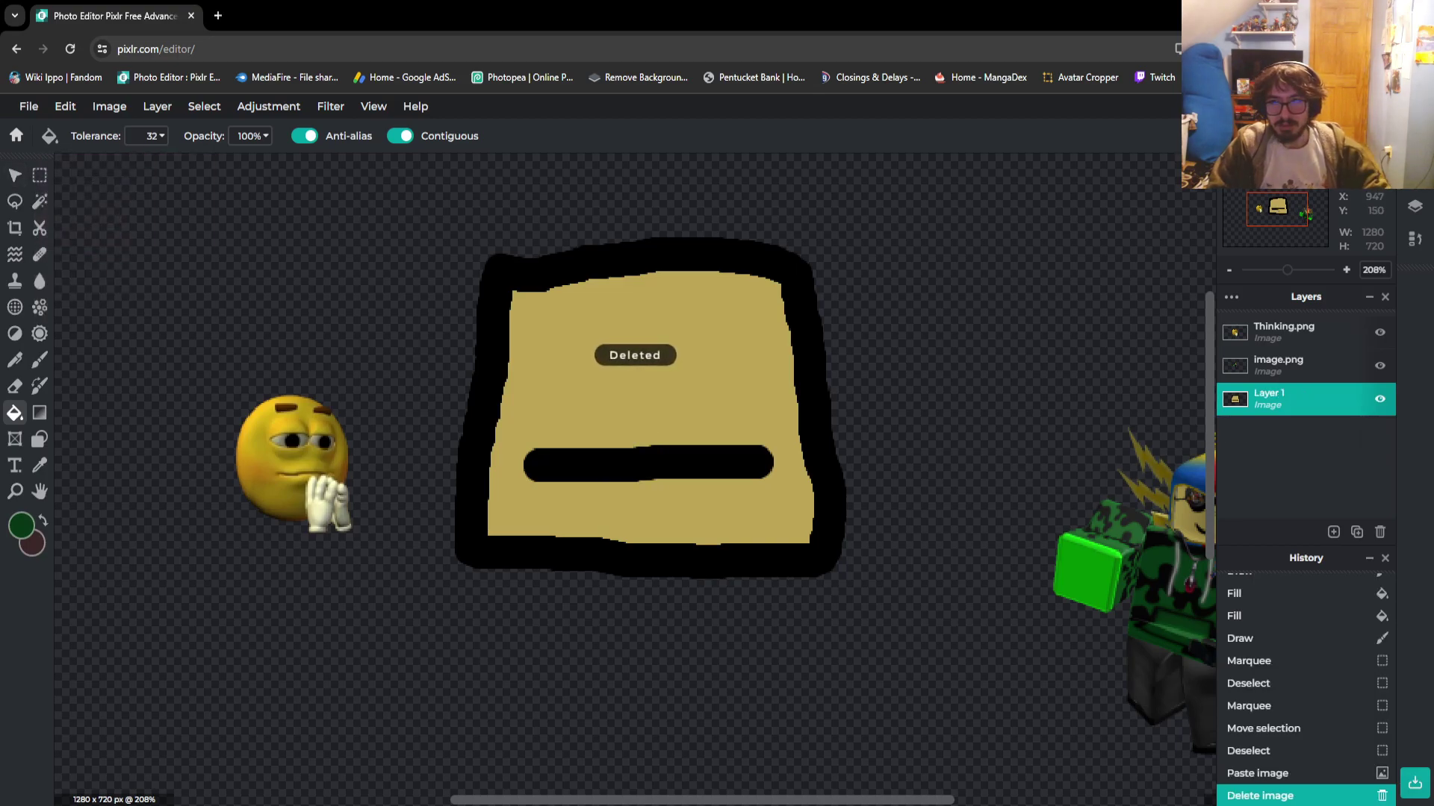
left_click(157, 106)
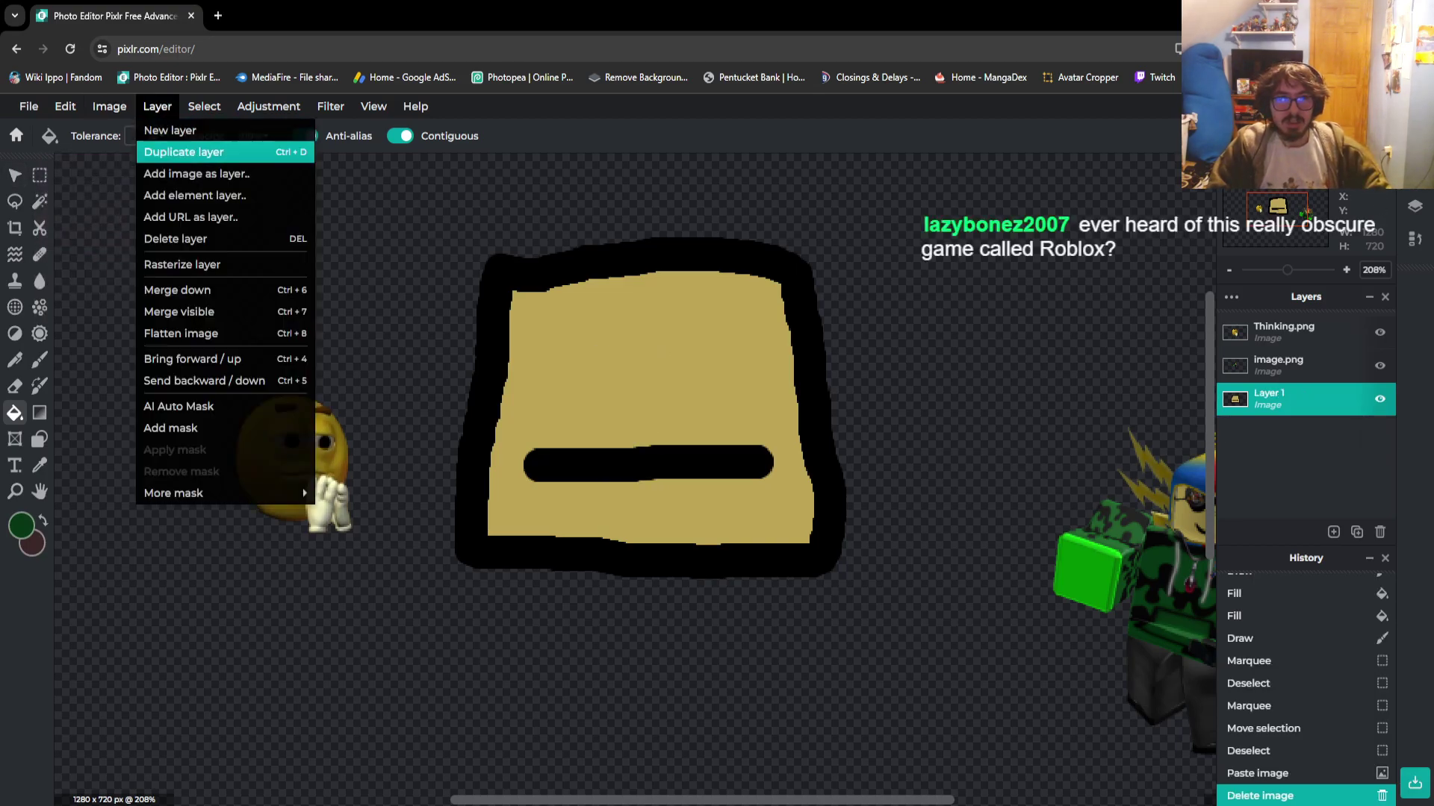
key("ctrl+z")
key("ctrl+z")
key("ctrl+z")
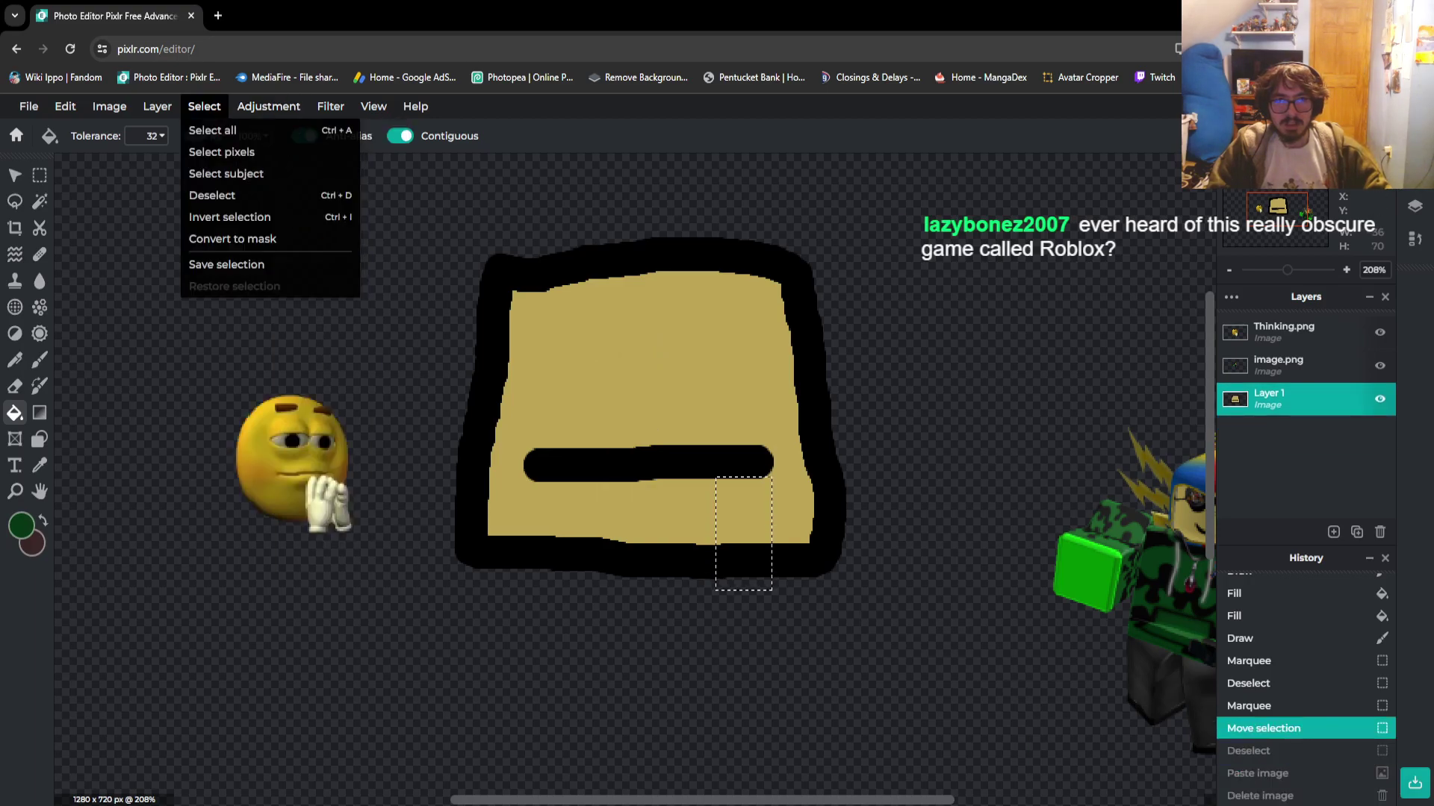
Add a new layer above Layer 1 and fill the rectangular selection on it with dark green
mouse_move(204, 107)
mouse_move(158, 106)
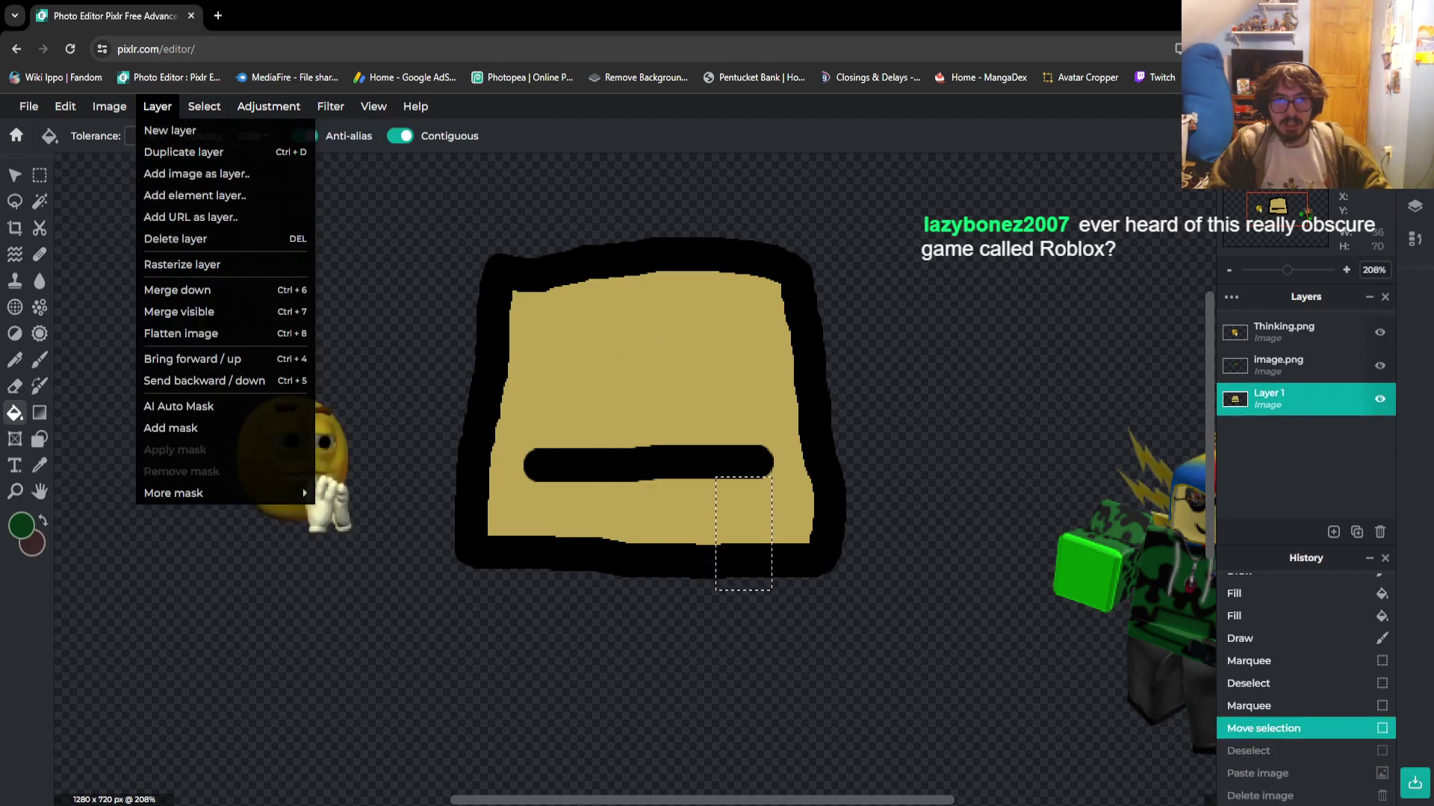
left_click(170, 130)
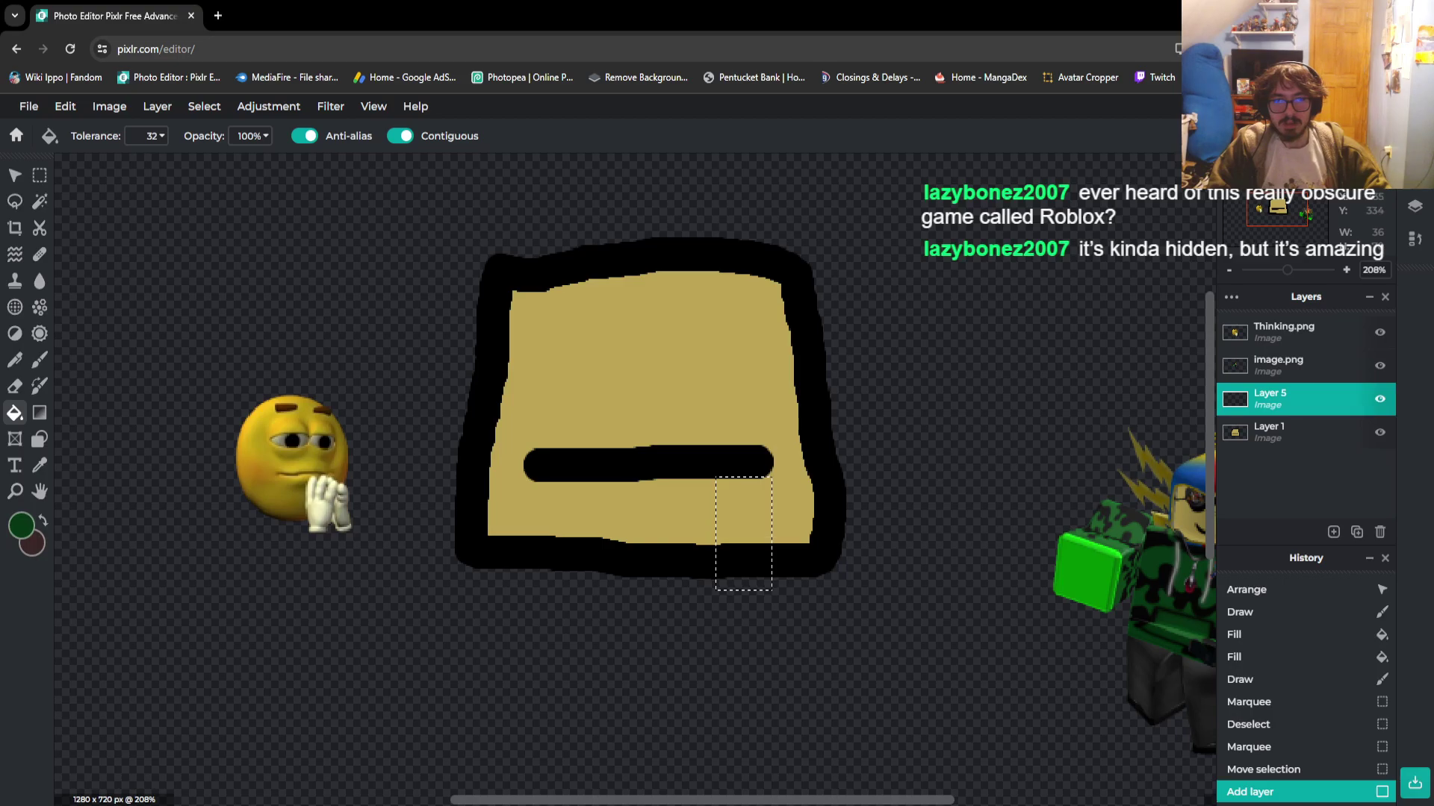
left_click(756, 557)
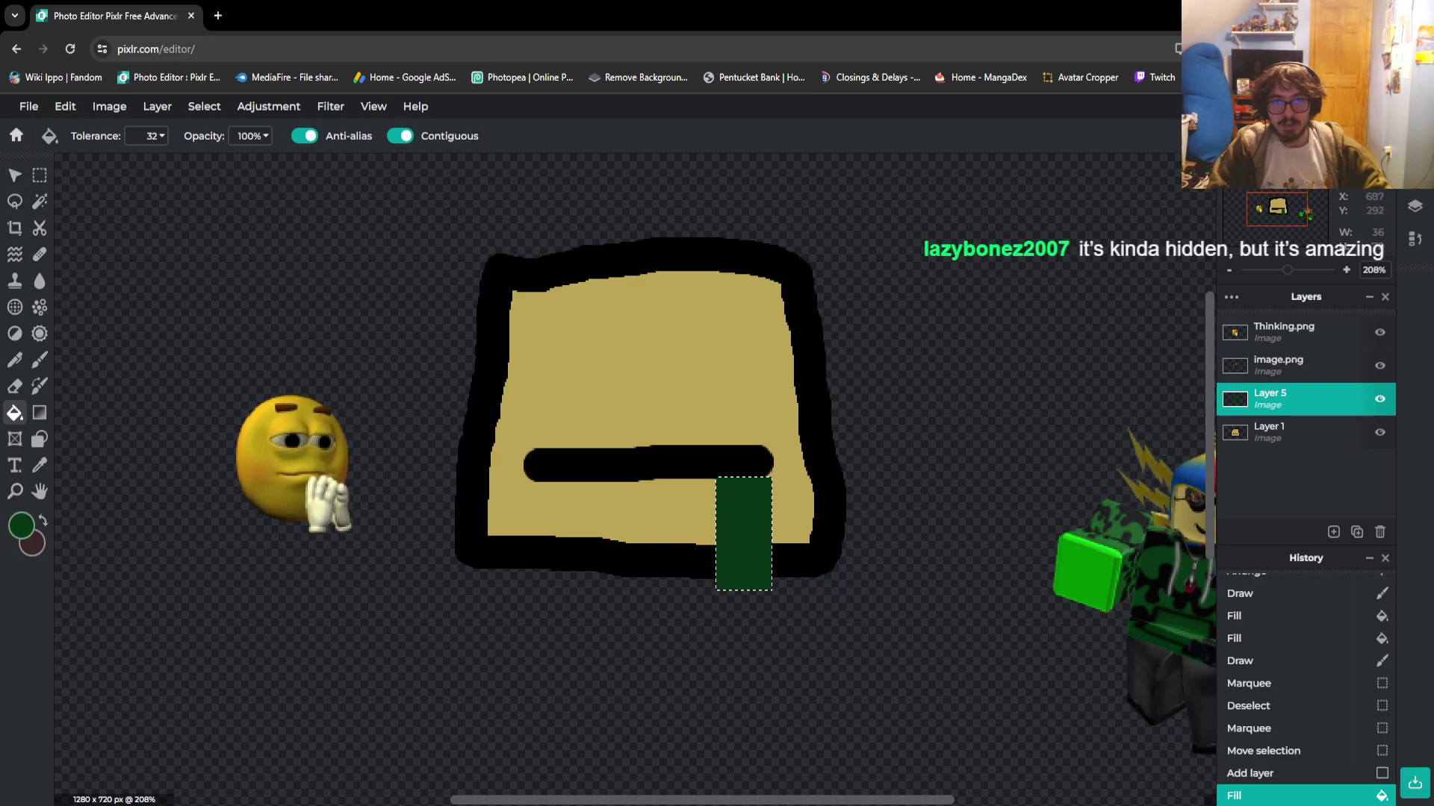
Select a second rectangle about 39 by 67 px below the mouth line, overlapping the dark green rectangle's left edge
left_click(40, 175)
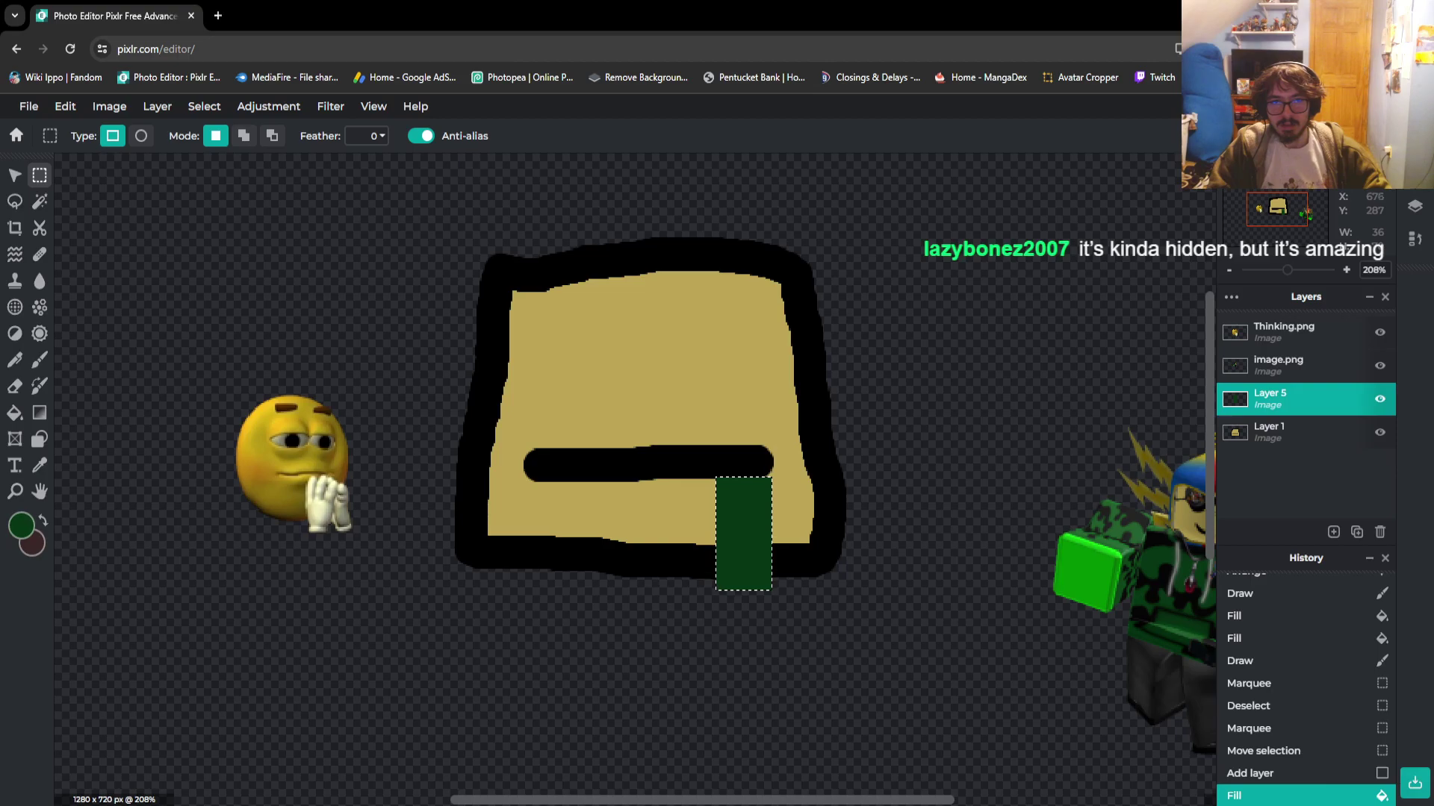
left_click_drag(658, 478, 705, 561)
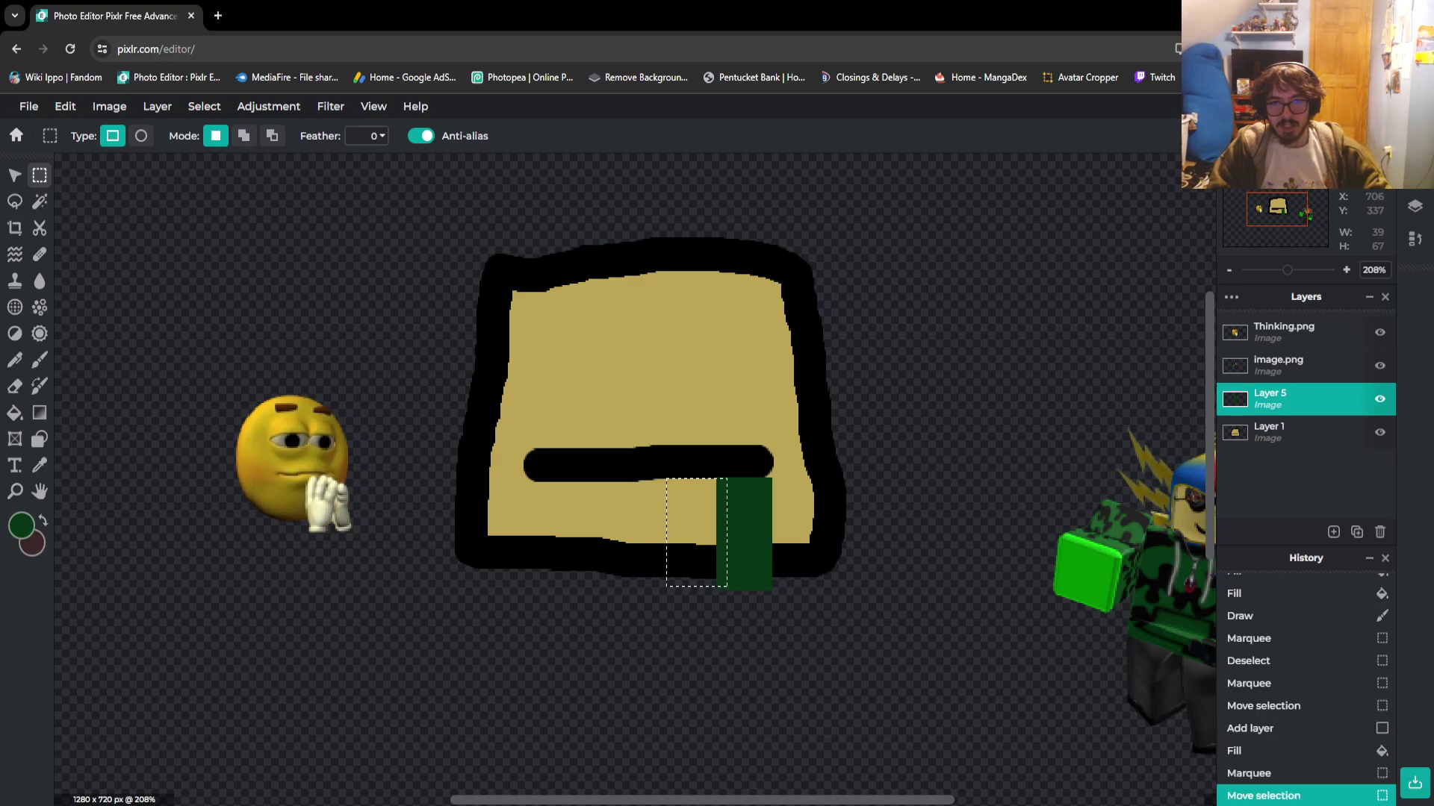
Try painting a black line over the dark green rectangle with the brush, undoing each stroke
left_click(21, 525)
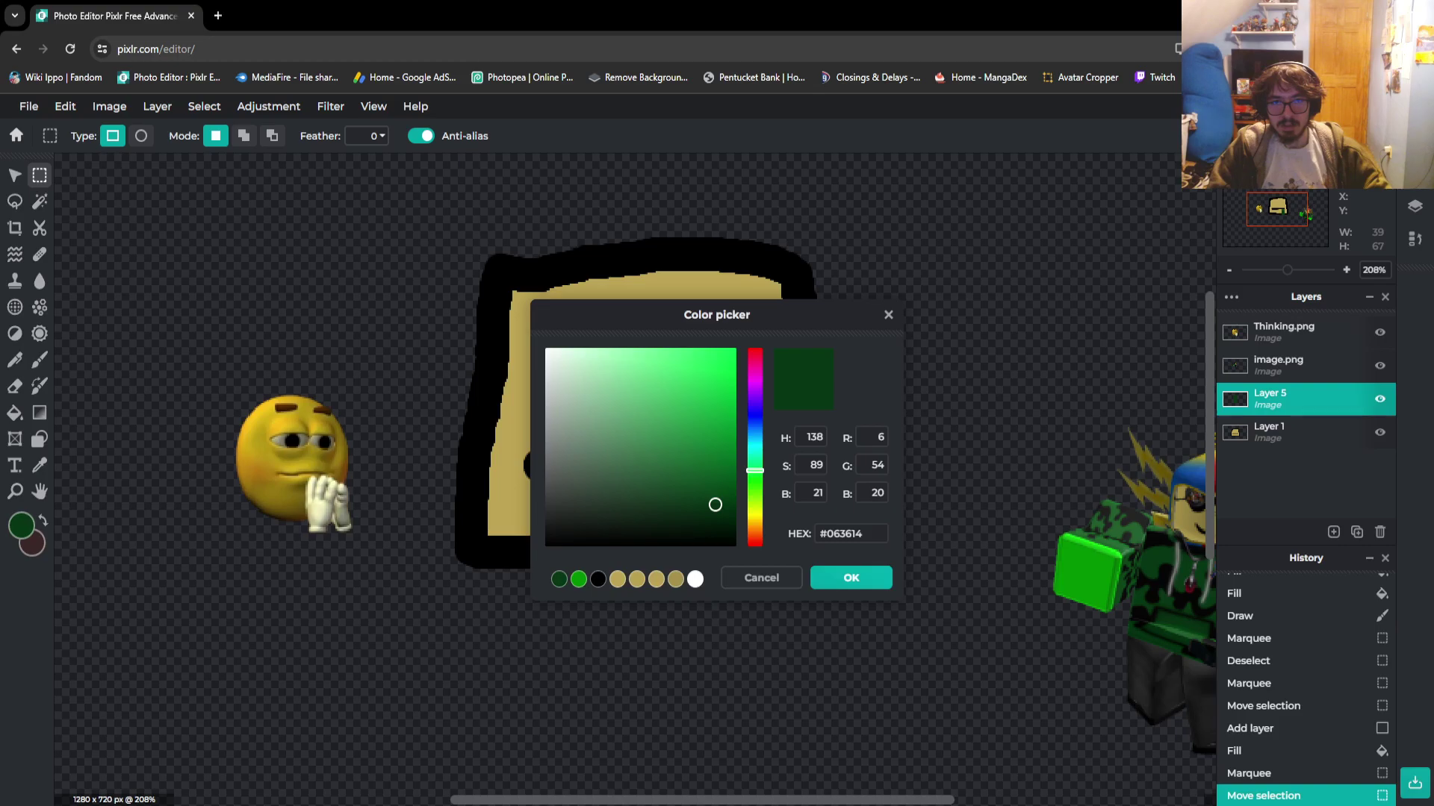
left_click_drag(717, 515, 740, 549)
left_click(851, 578)
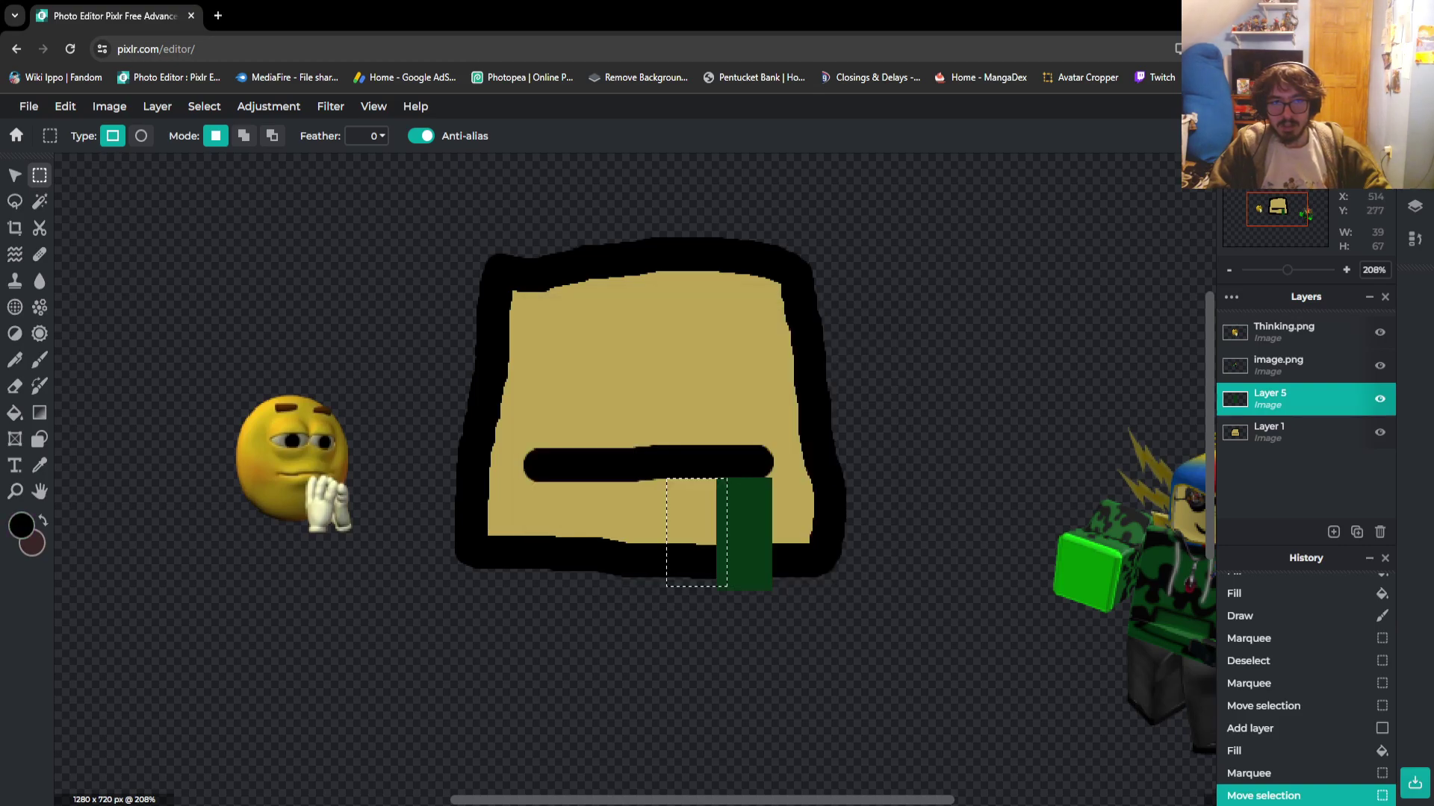
left_click(39, 360)
scroll(754, 555, "up", 3)
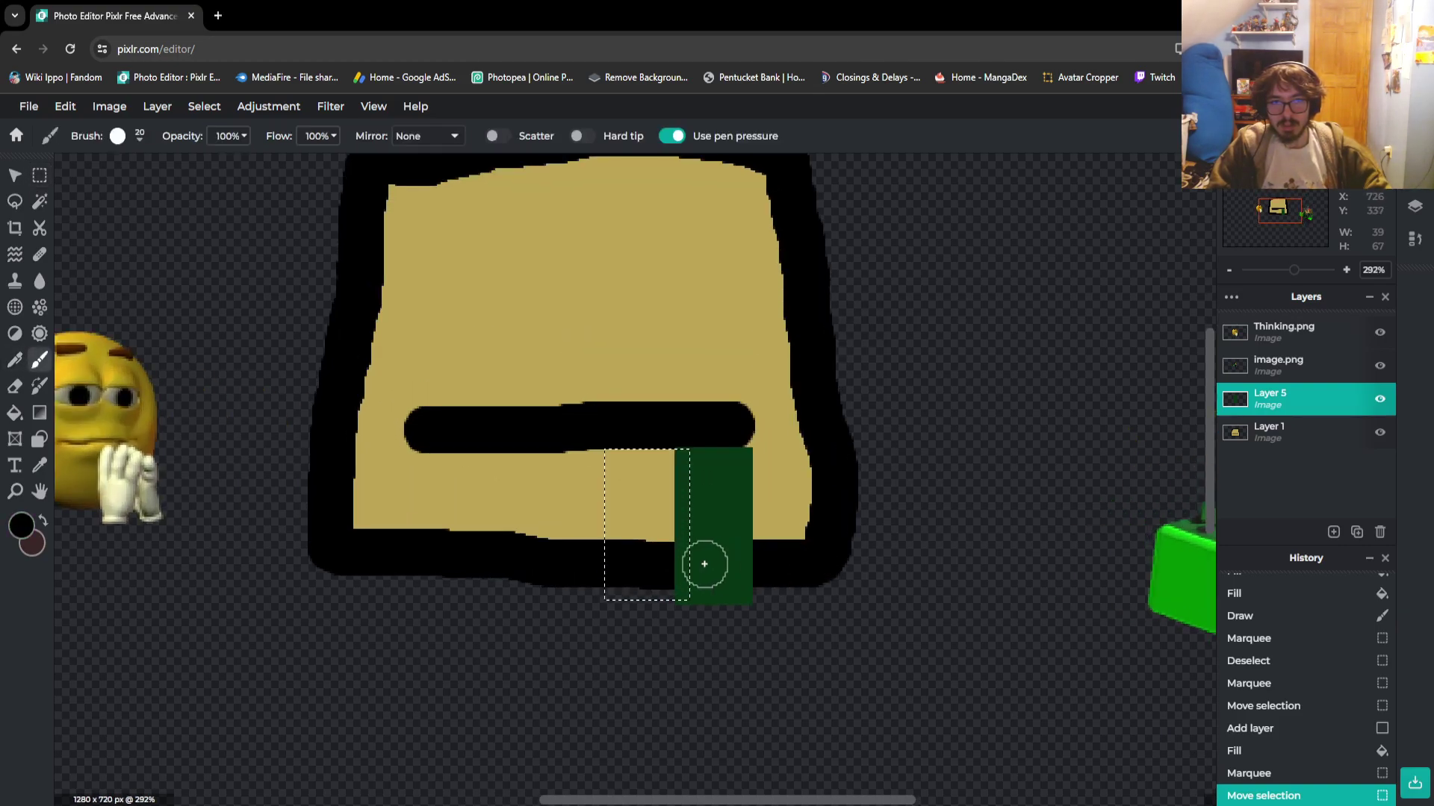
scroll(701, 419, "up", 1)
mouse_move(701, 414)
left_mouse_down()
mouse_move(705, 601)
mouse_move(729, 617)
left_mouse_up()
key("ctrl+z")
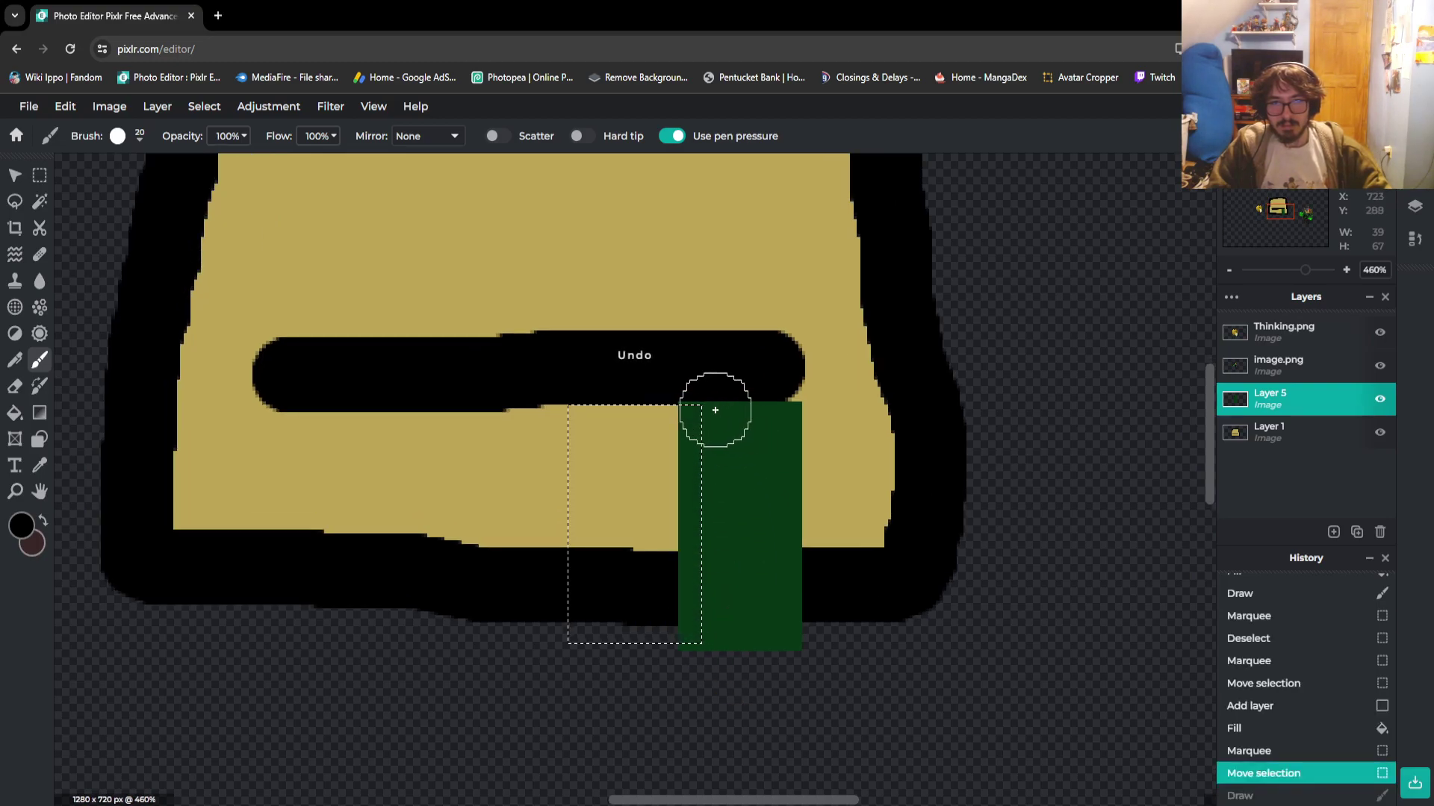
mouse_move(714, 411)
left_mouse_down()
mouse_move(715, 641)
mouse_move(722, 422)
left_mouse_up()
key("ctrl+z")
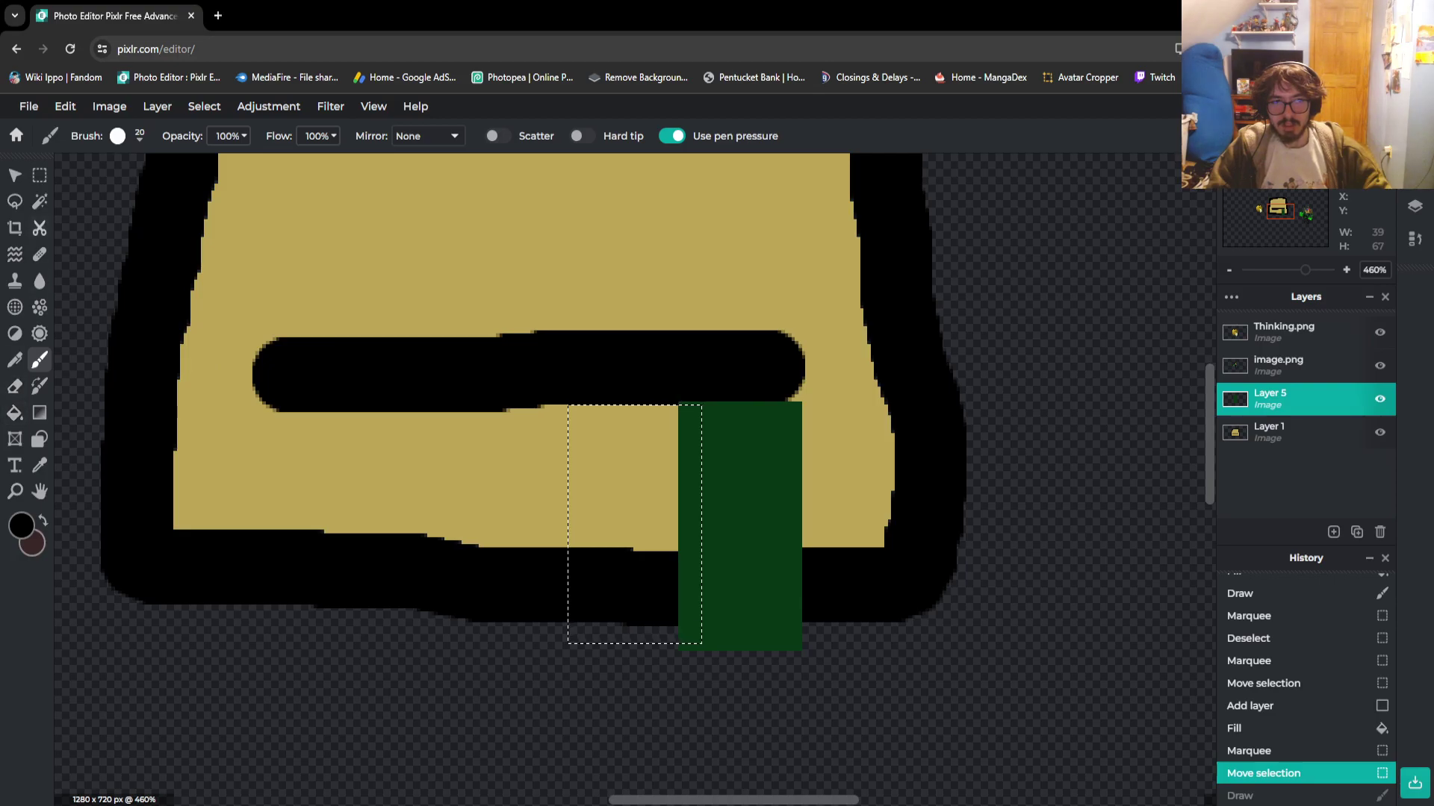
Sample the dark green rectangle's colour and fill the overlapping selection beside it on the new layer
left_click(40, 464)
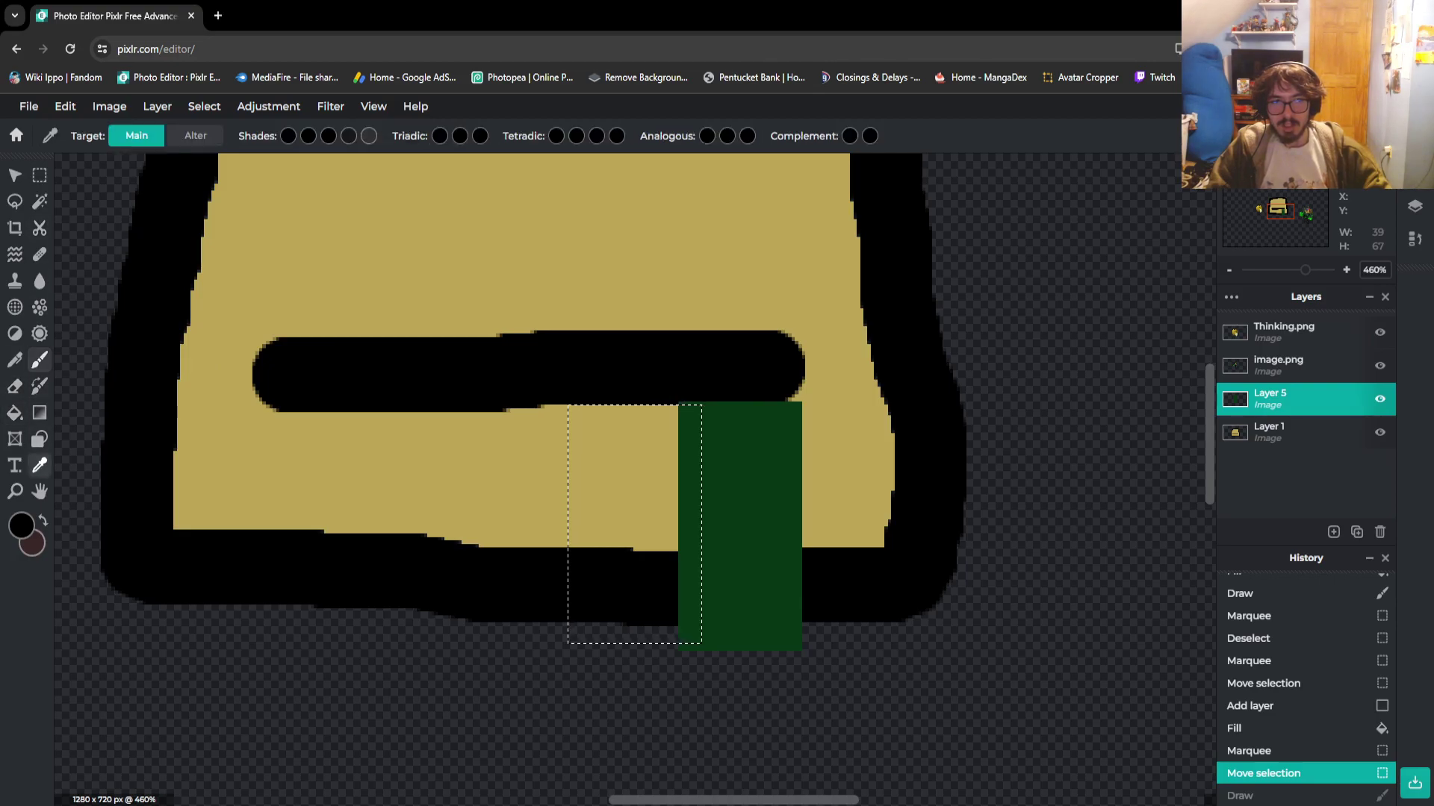
left_click(806, 464)
left_click(14, 412)
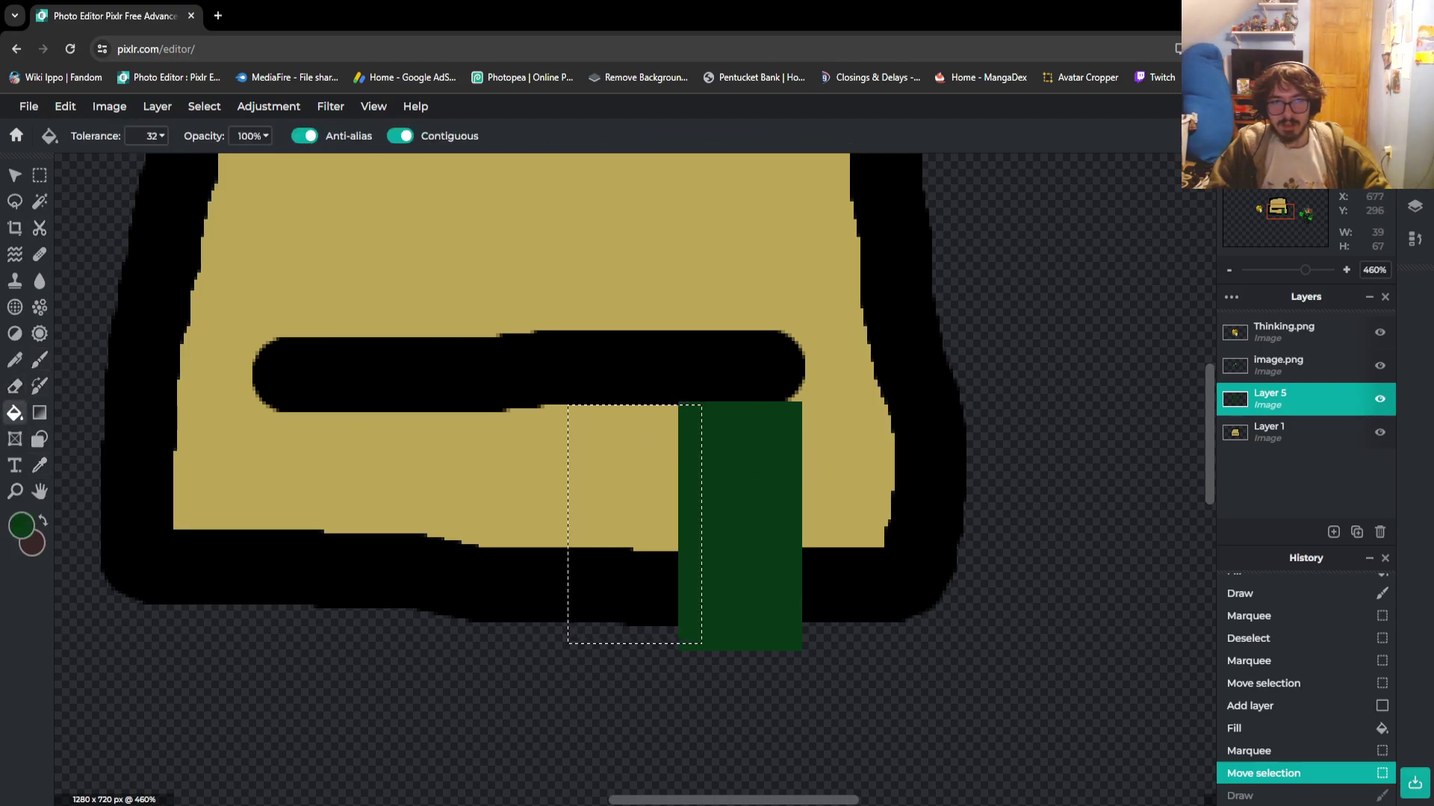
left_click(621, 450)
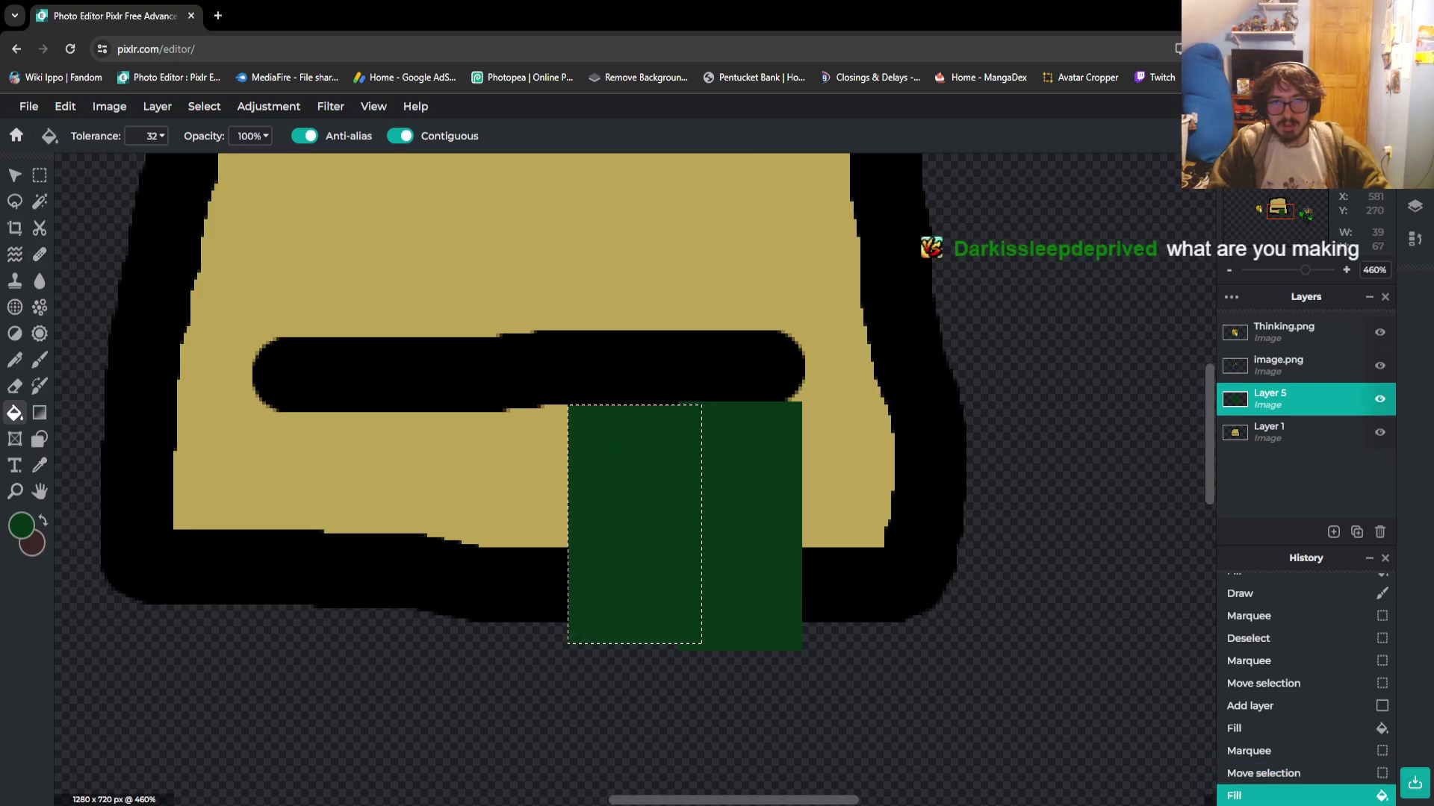
Undo the last green fill and clear the selection overlapping the dark green rectangle's left edge
key("ctrl+z")
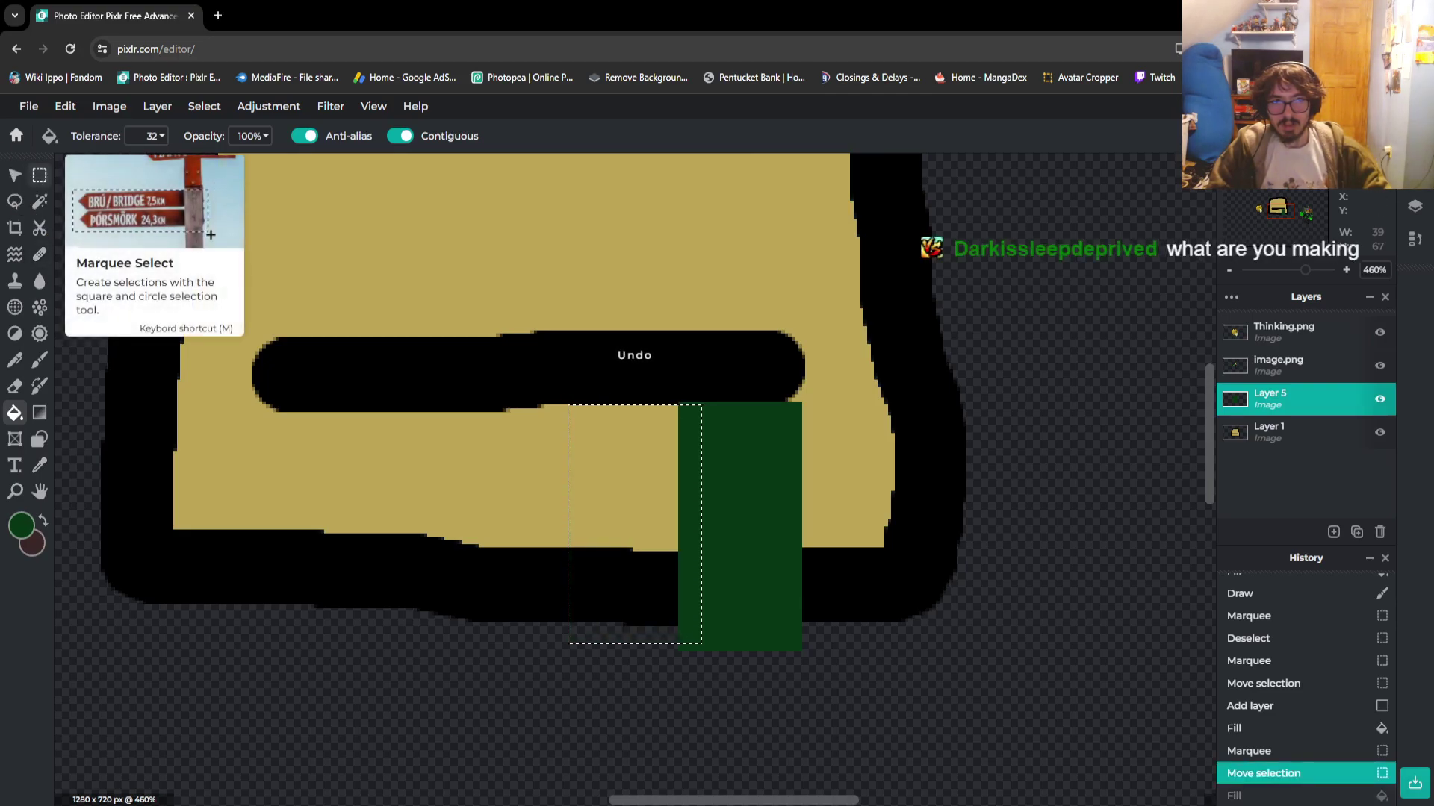
left_click(39, 174)
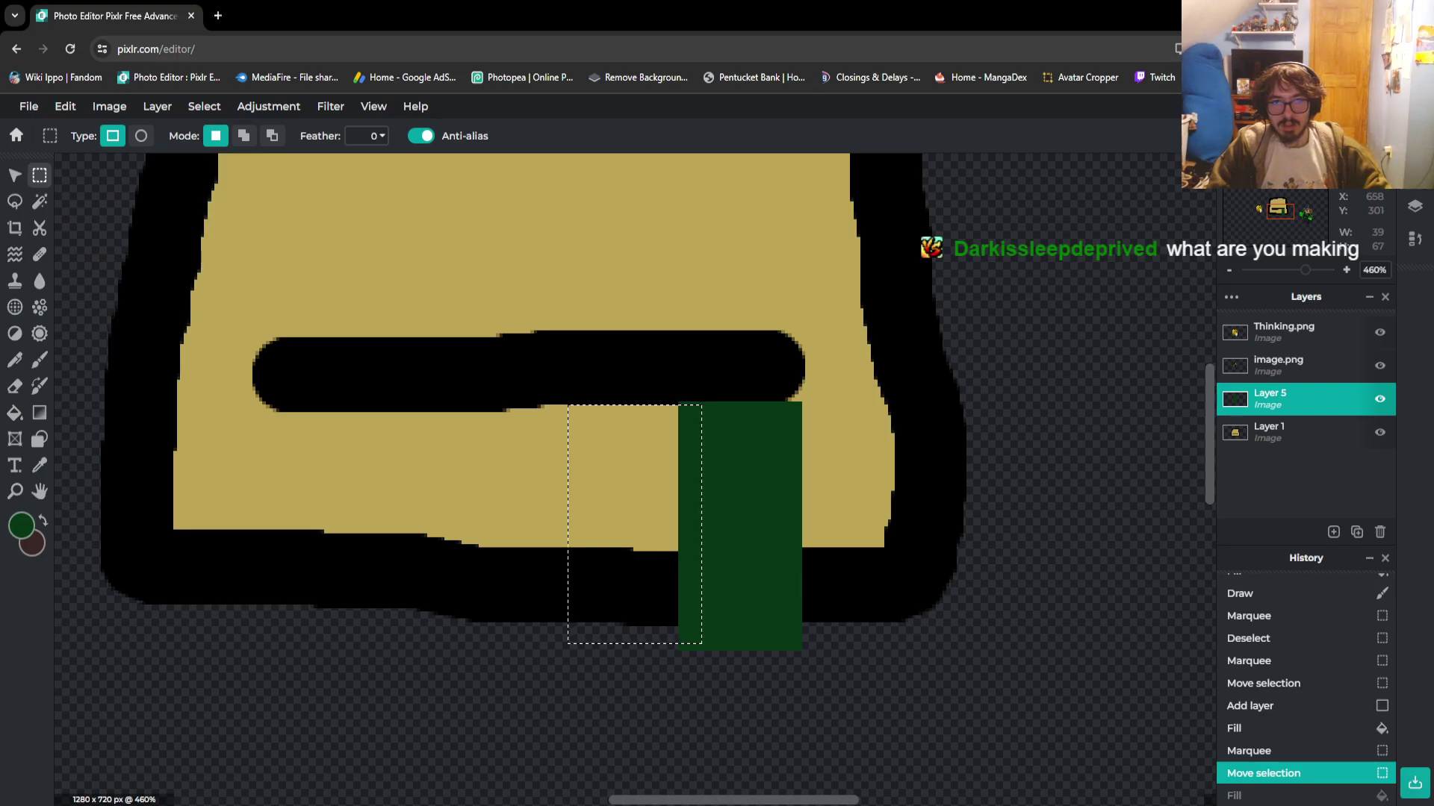
key("ctrl+d")
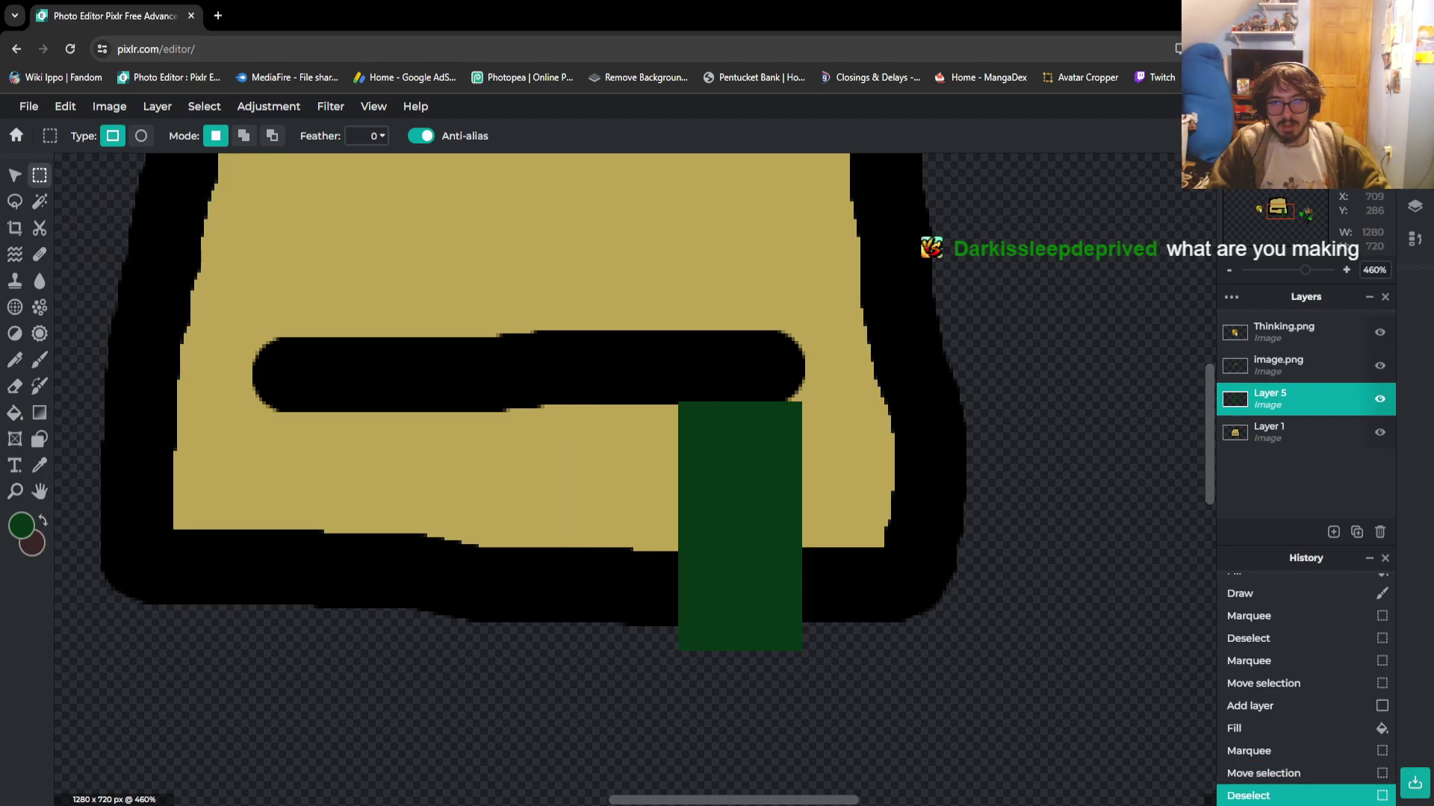
key("ctrl+z")
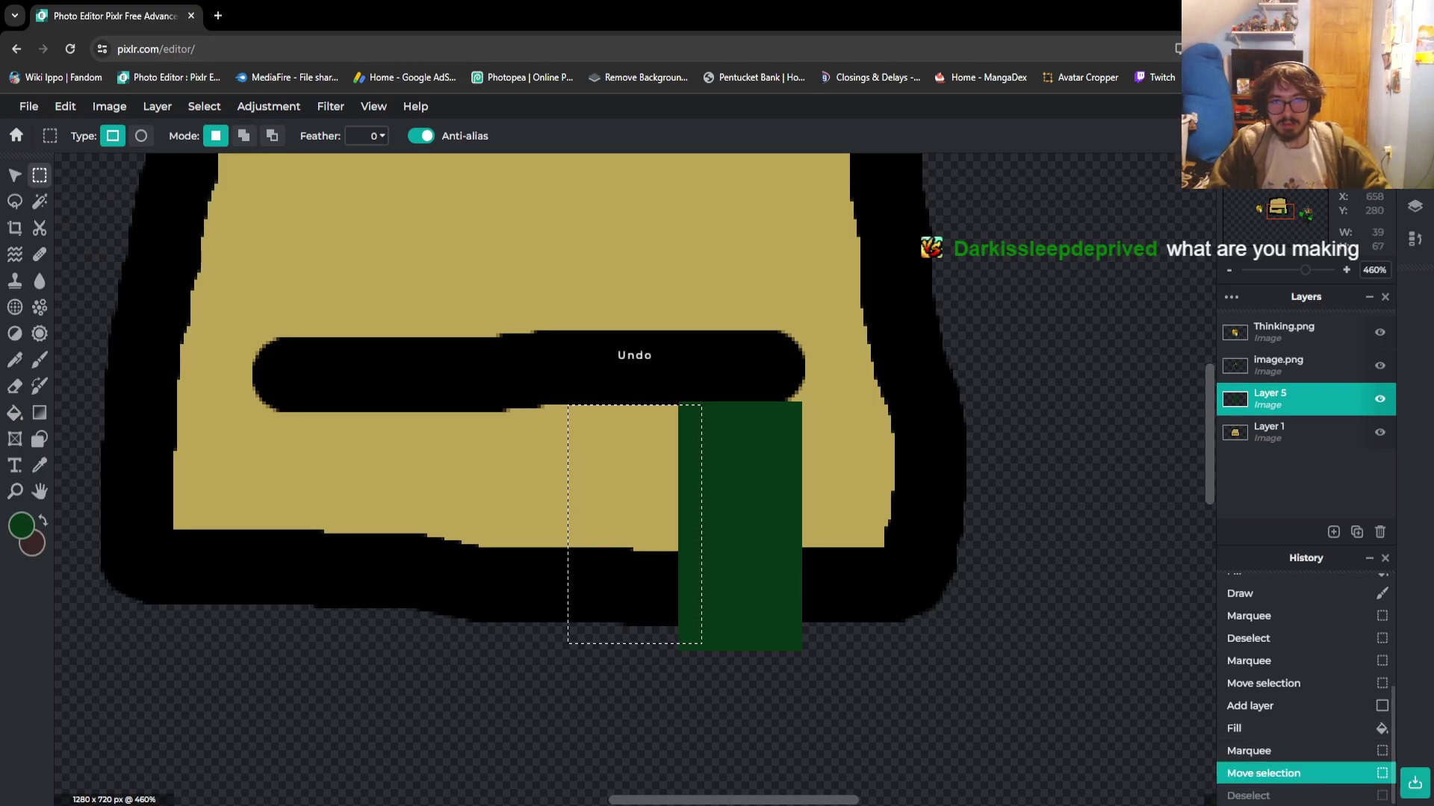
key("ctrl+y")
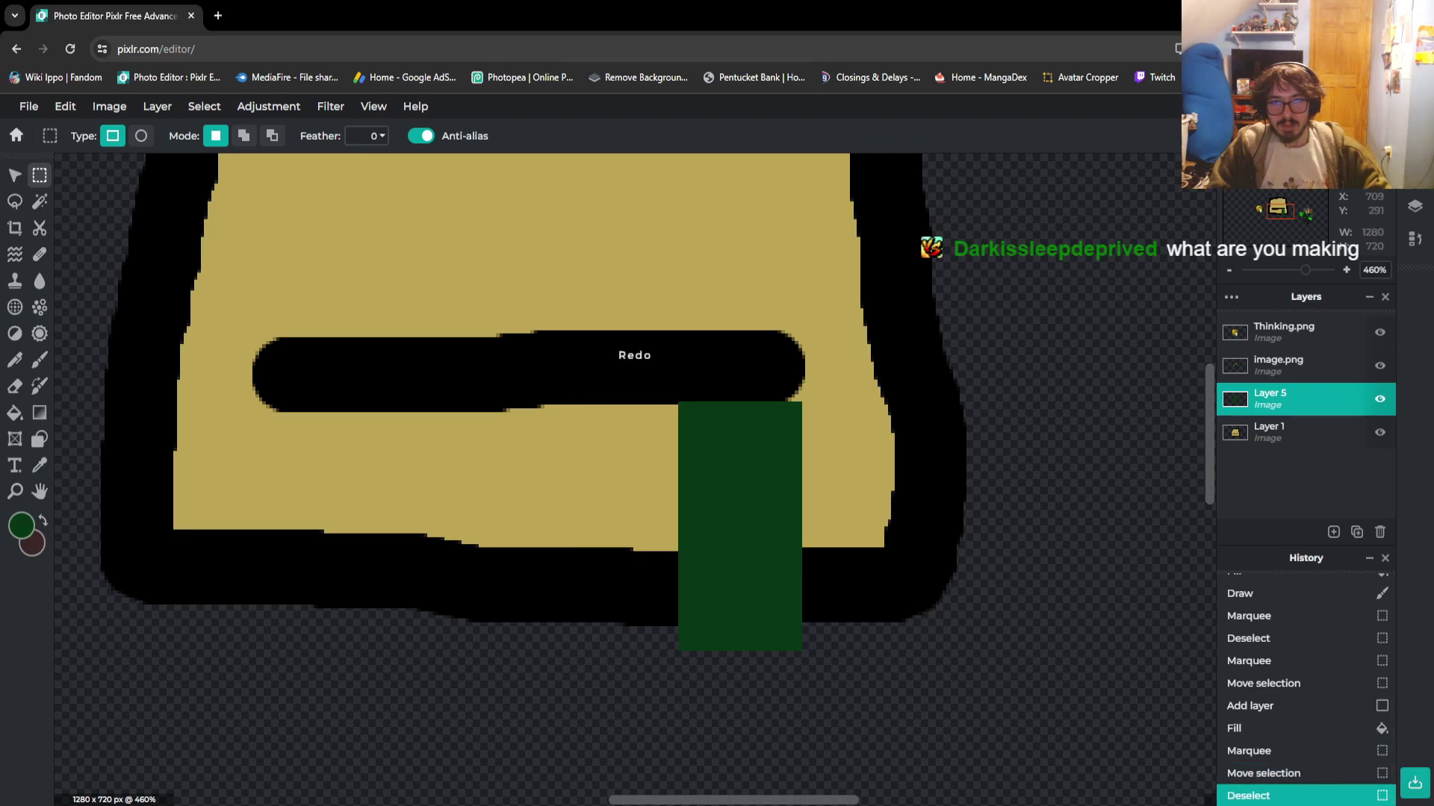
Select a strip about 8 by 71 px over the green rectangle's left edge and set the brush colour to black
left_click_drag(664, 401, 691, 654)
left_click(21, 526)
left_click_drag(666, 478, 736, 547)
left_click(845, 579)
left_click(40, 333)
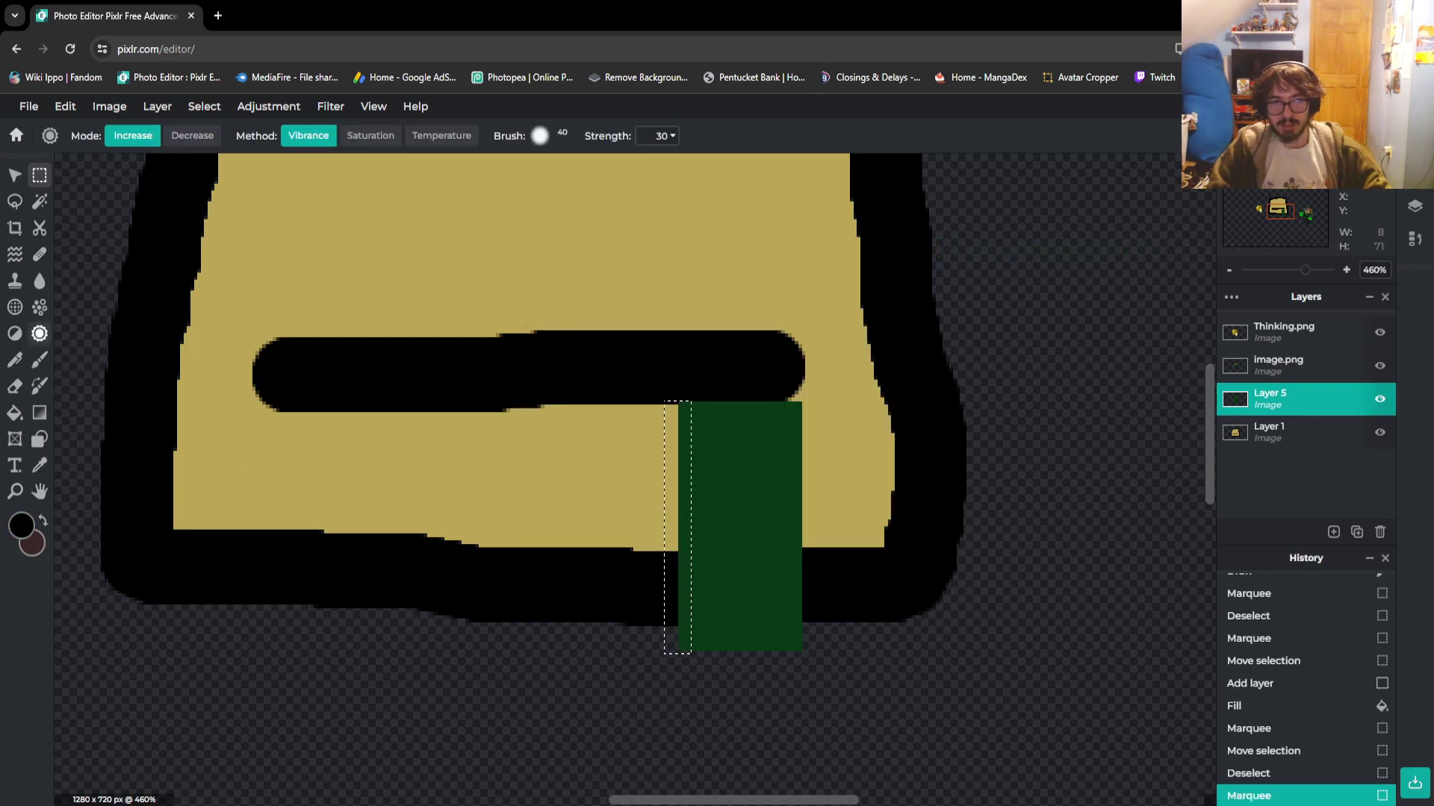
left_click(40, 359)
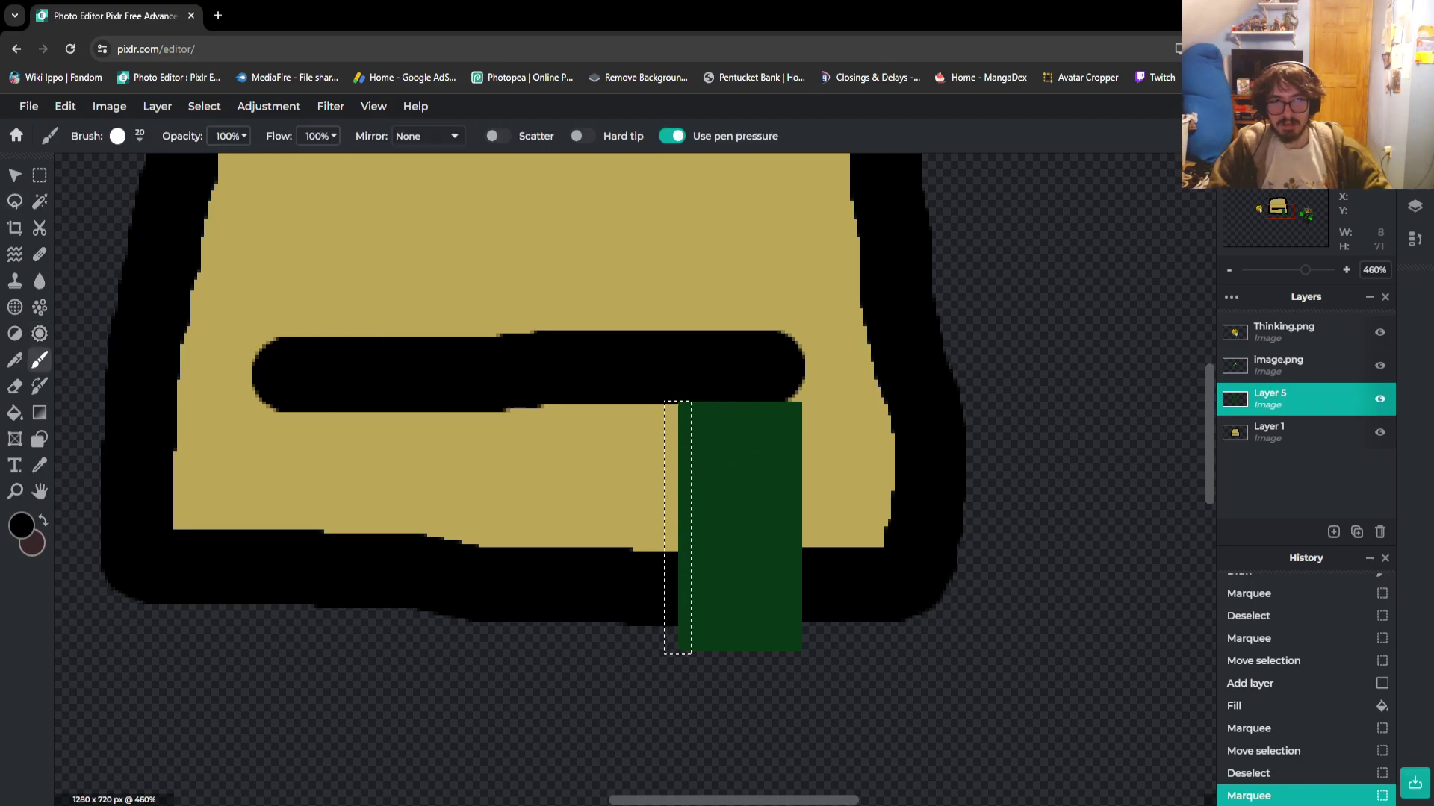
left_click(40, 175)
key("ctrl+d")
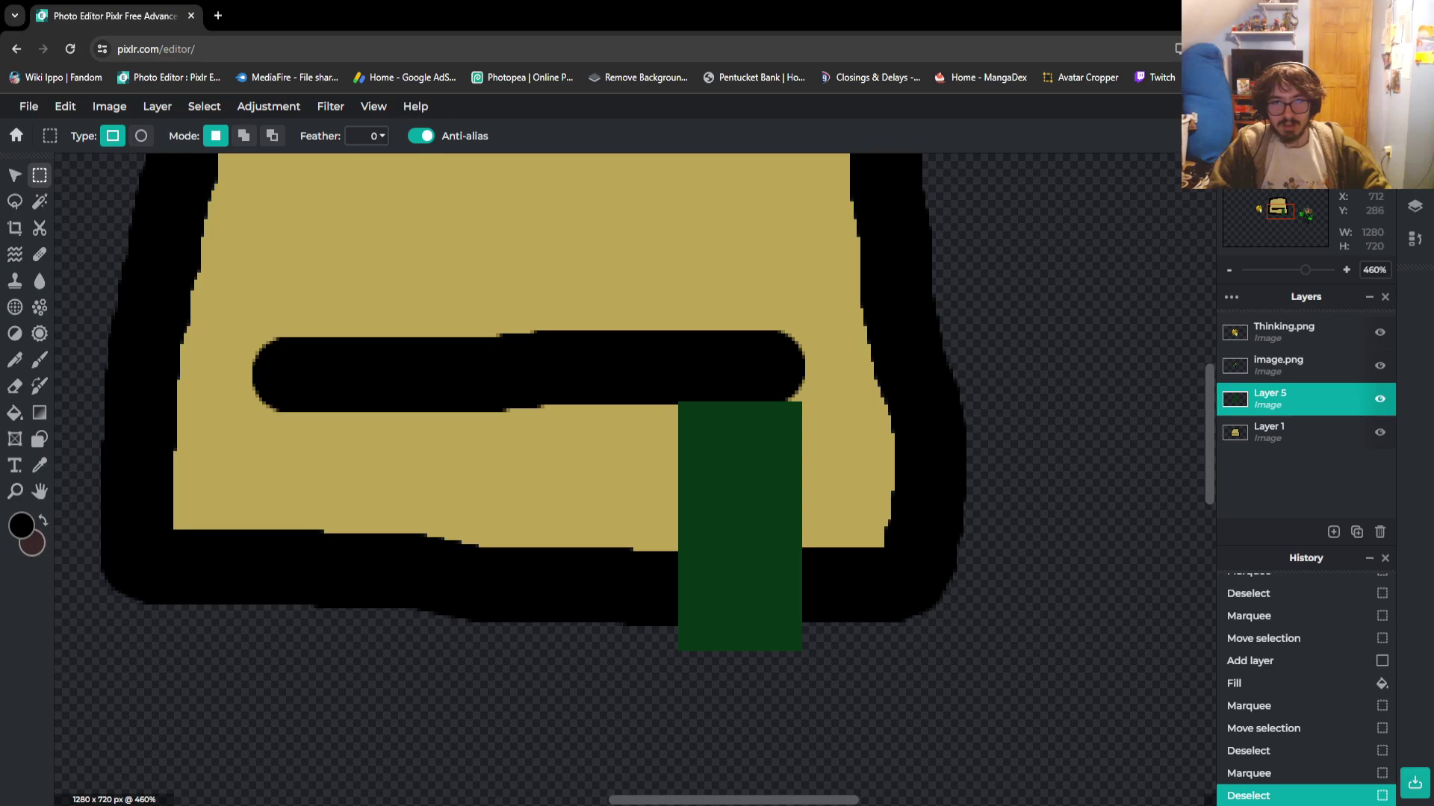
left_click_drag(676, 402, 698, 653)
key("ctrl+z")
key("ctrl+z")
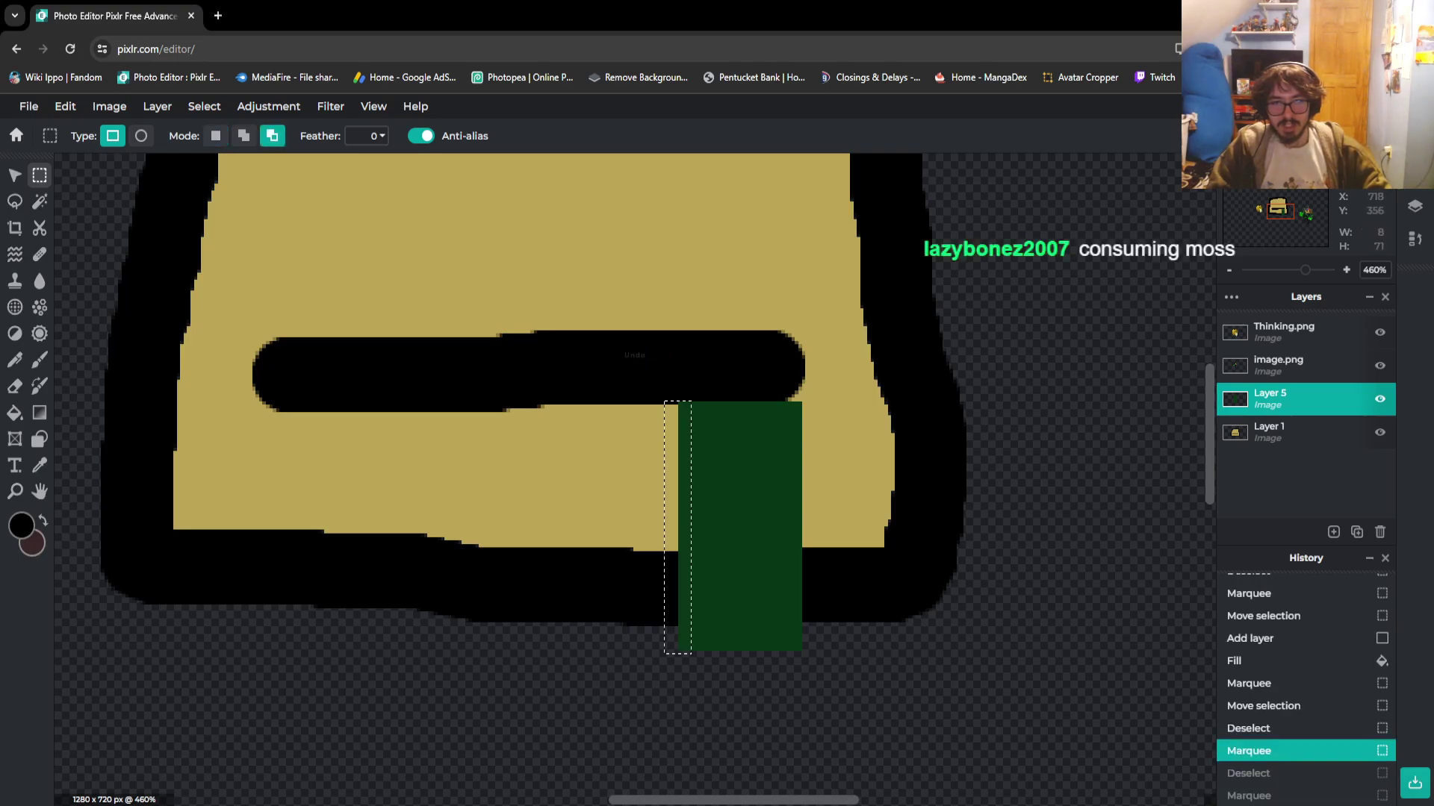
Paint the selected strip along the green rectangle's left edge black with the brush, and deselect it
left_click(40, 334)
left_click(40, 360)
mouse_move(683, 404)
left_mouse_down()
mouse_move(674, 559)
mouse_move(690, 715)
left_mouse_up()
left_click(40, 175)
key("ctrl+d")
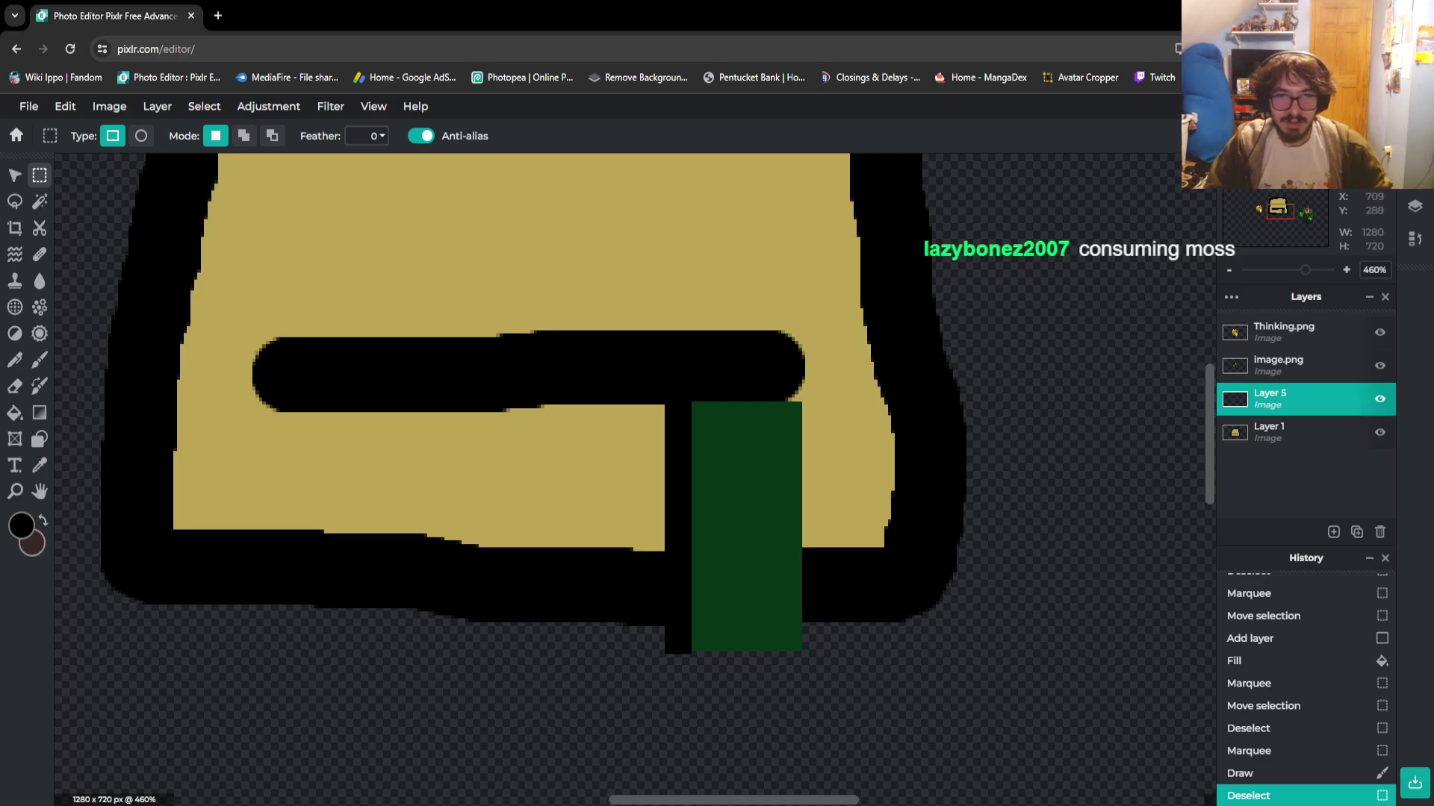
Thin the black left outline by clearing a strip about 8 by 77 px from its outer side, and deselect
left_click_drag(657, 393, 684, 668)
key("Delete")
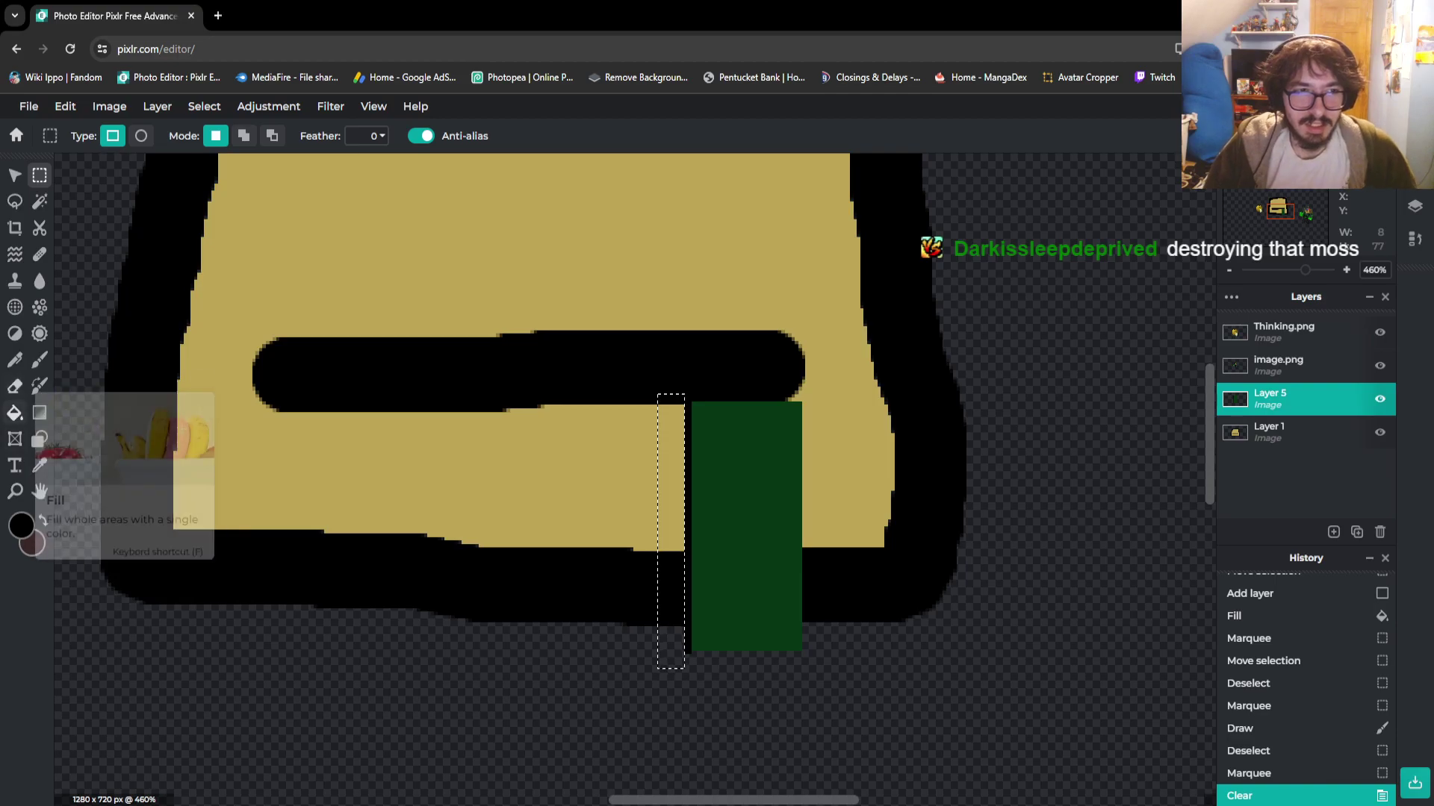
key("ctrl+d")
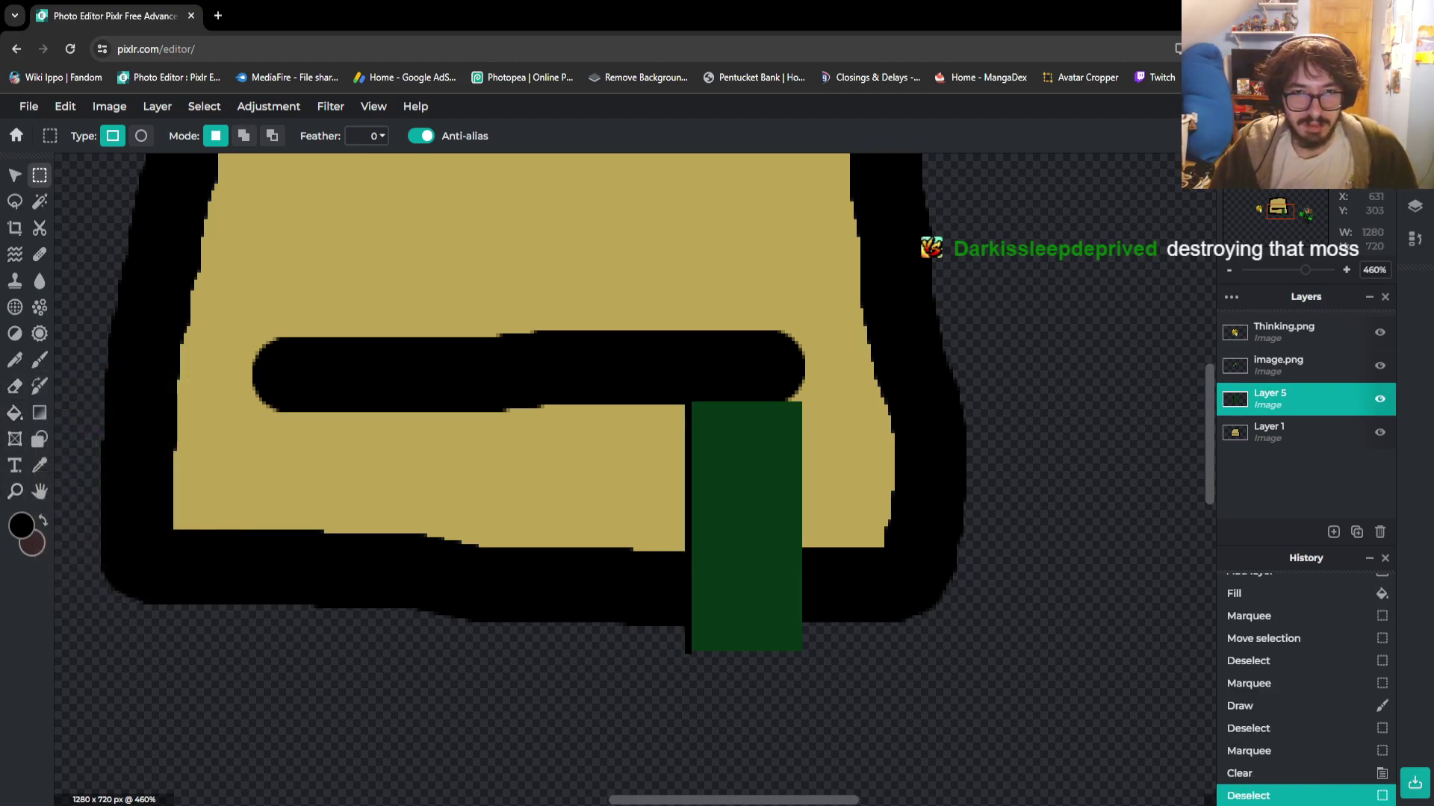
Select a strip about 34 by 3 px along the green rectangle's bottom edge, fill it with black, and deselect
scroll(728, 377, "up", 2)
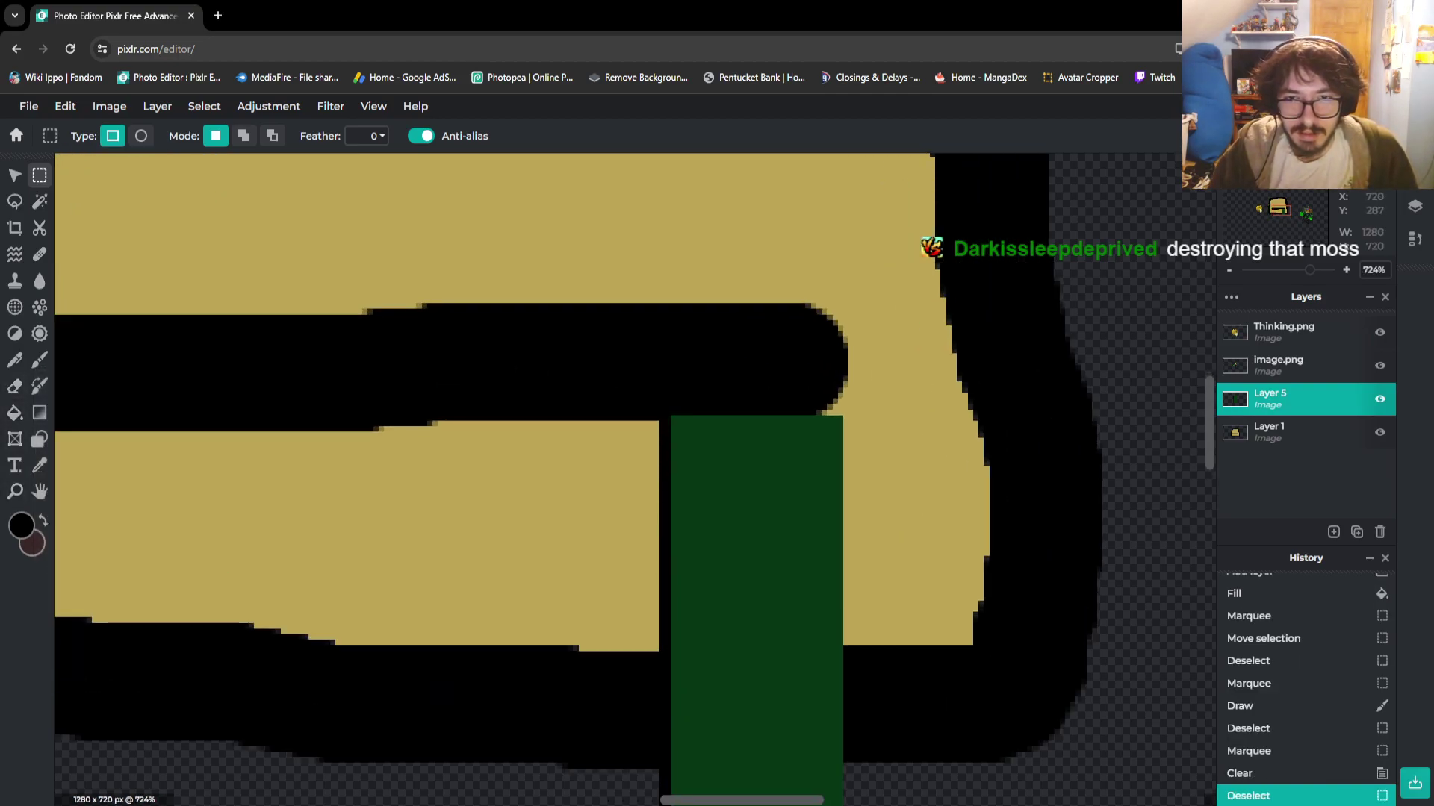
scroll(746, 424, "down", 1)
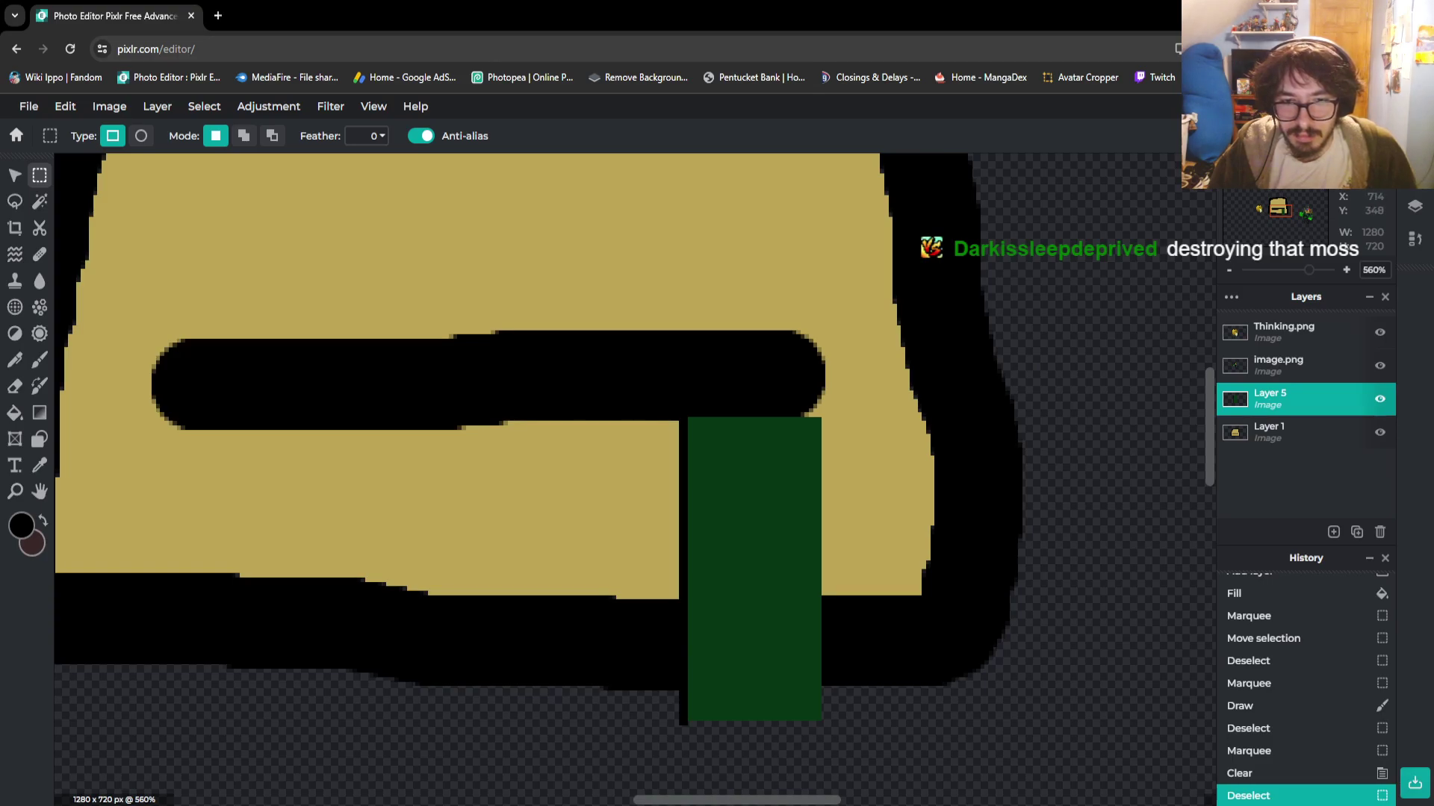
left_click_drag(684, 713, 825, 724)
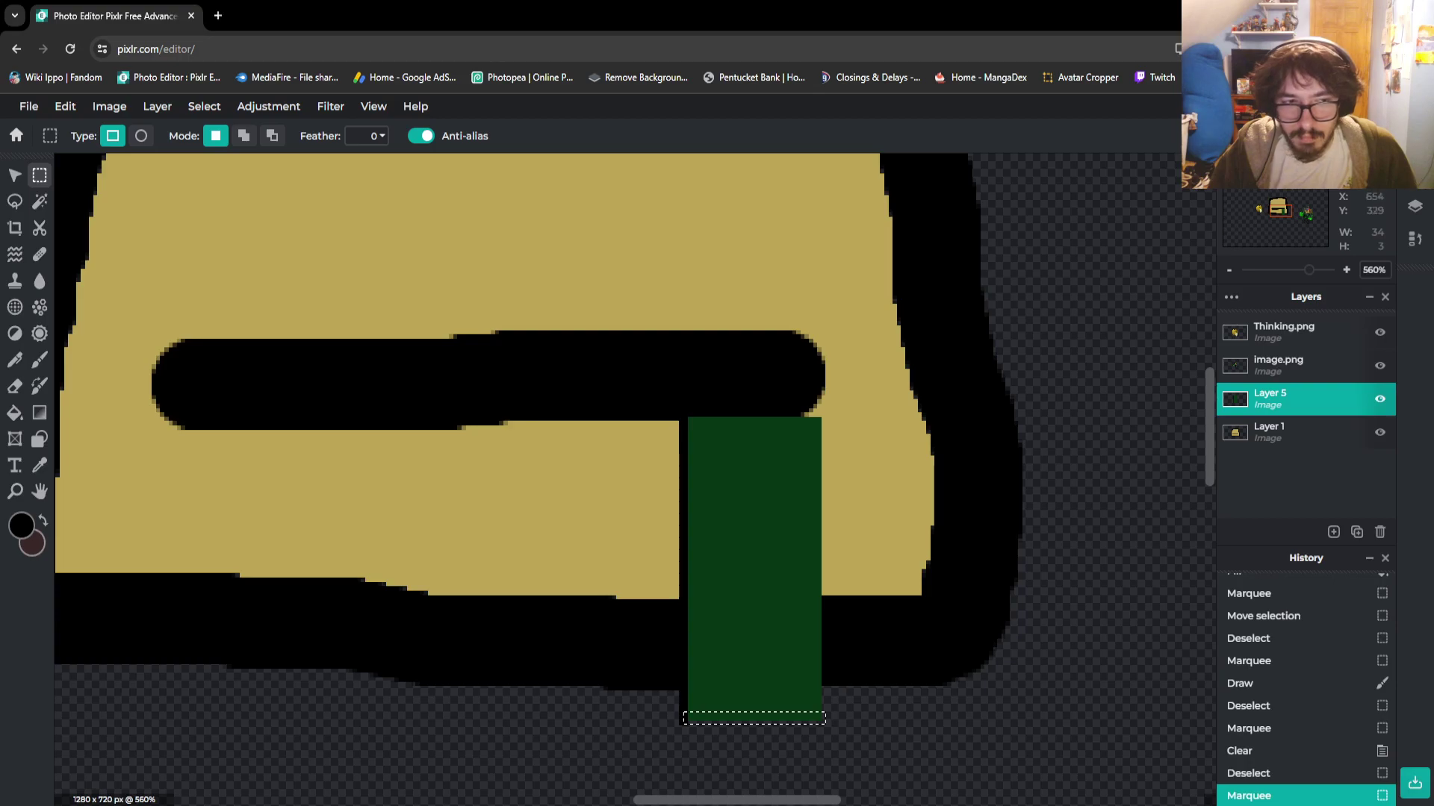
key("g")
left_click(802, 717)
key("m")
key("ctrl+d")
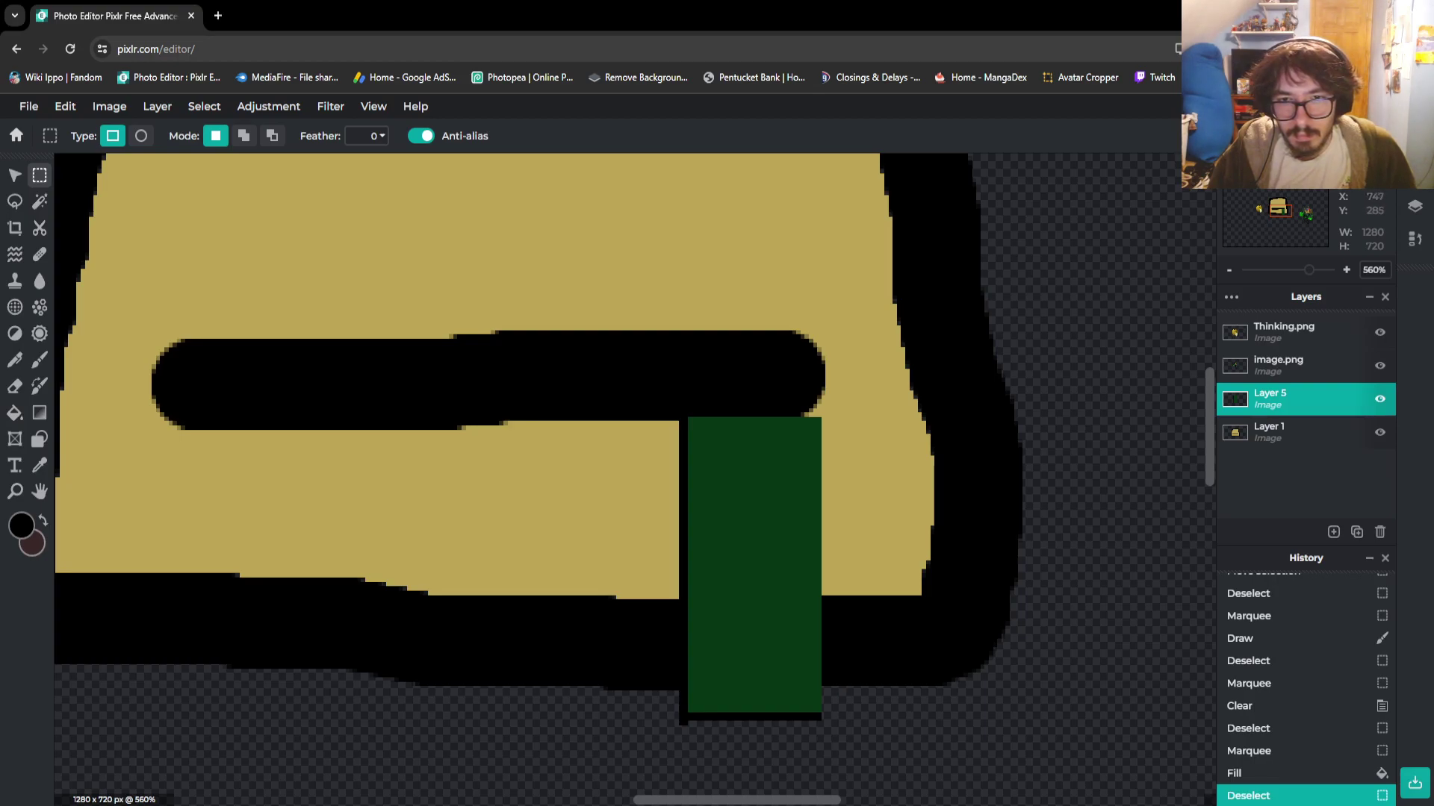
Select a strip about 3 by 71 px over the green rectangle's right edge, fill its outer part with black, and deselect
left_click_drag(813, 413, 819, 721)
key("e")
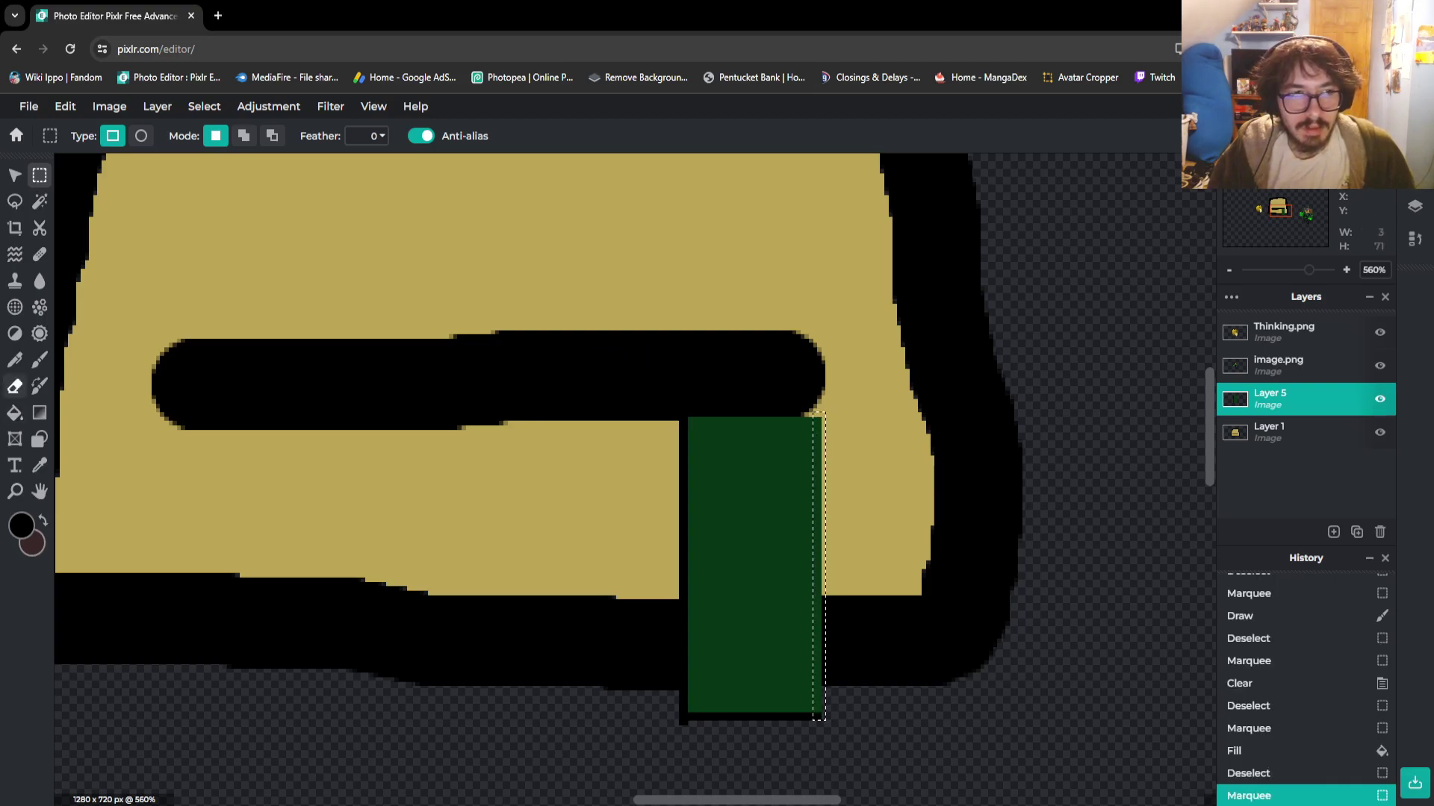
left_click(15, 412)
left_click(821, 535)
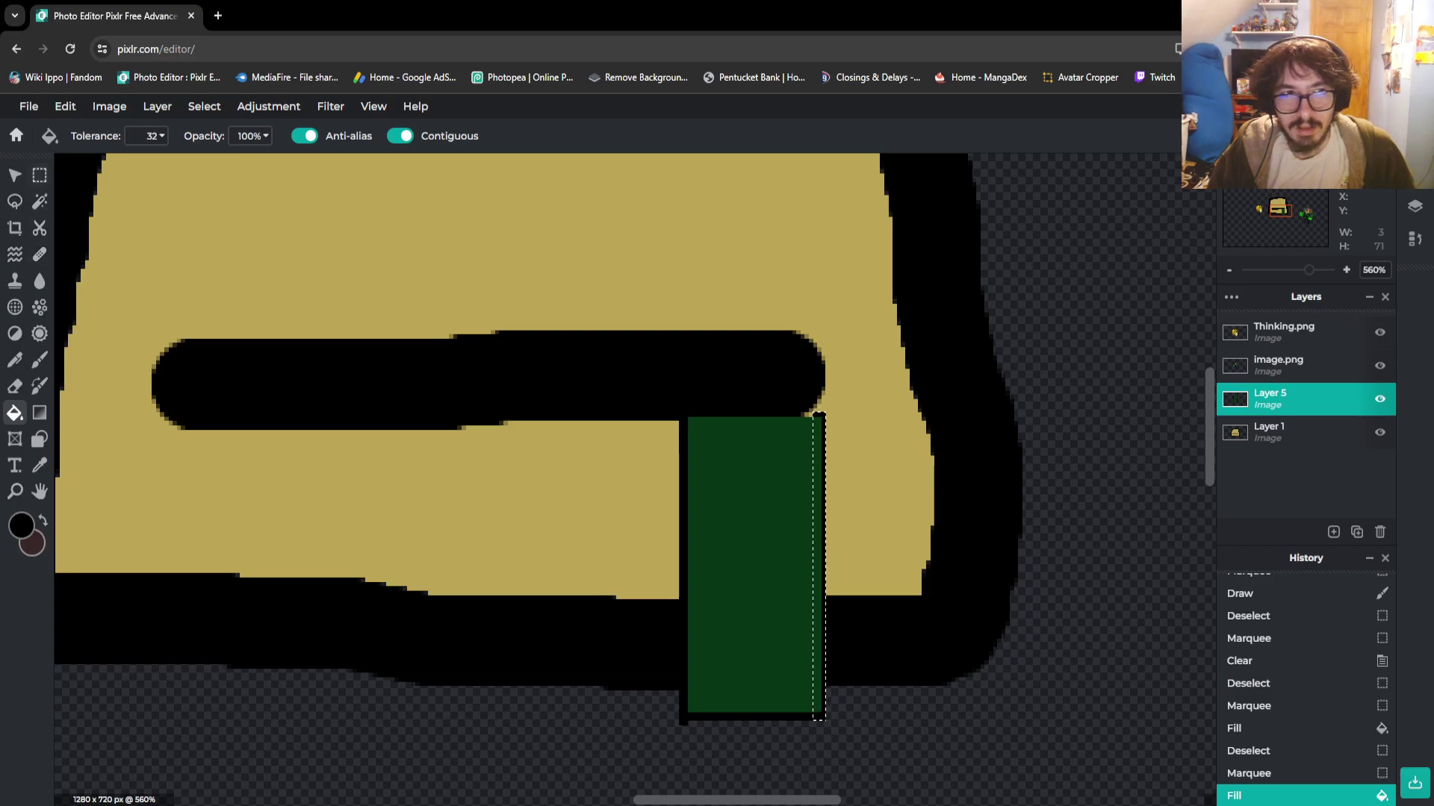
left_click(39, 176)
left_click(434, 526)
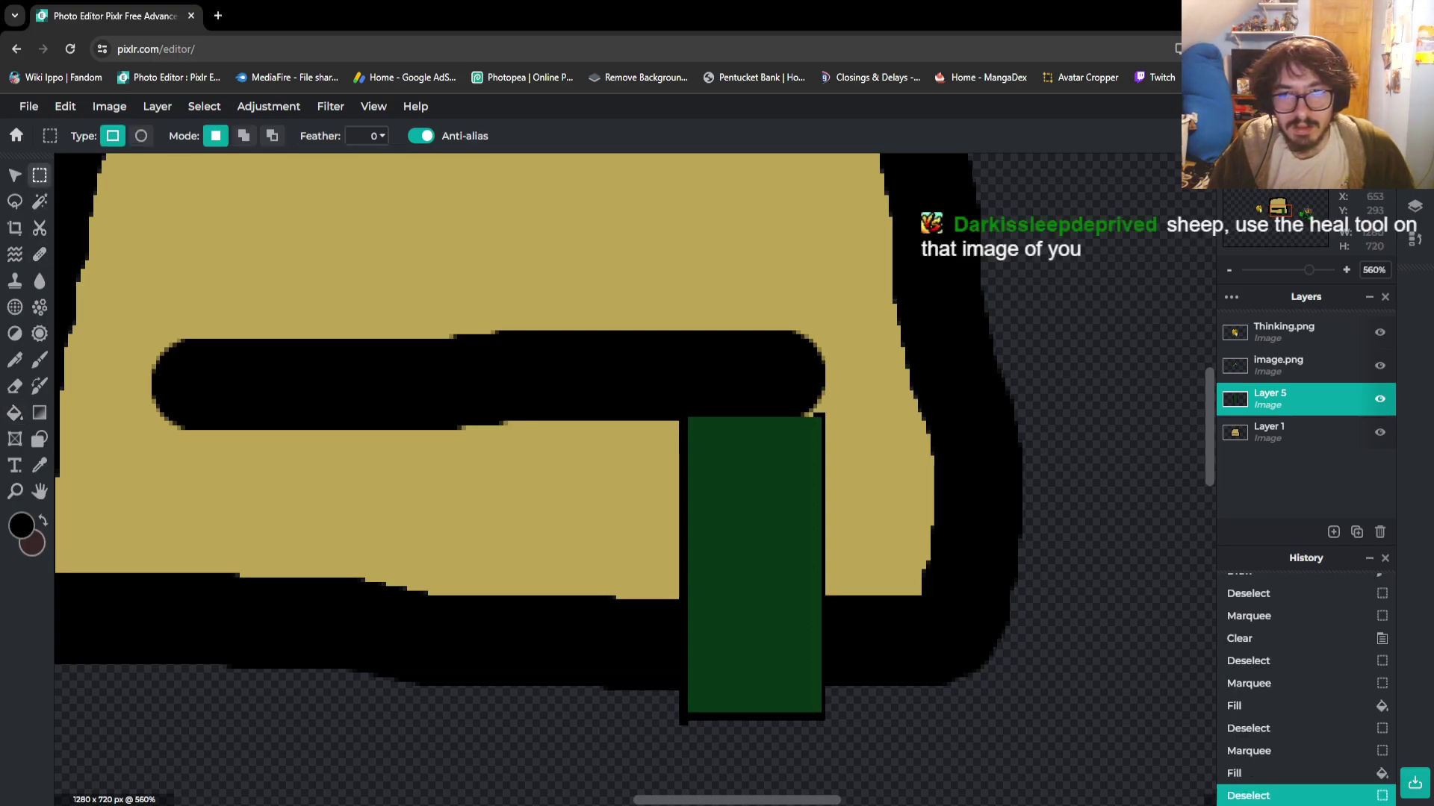
left_click(14, 386)
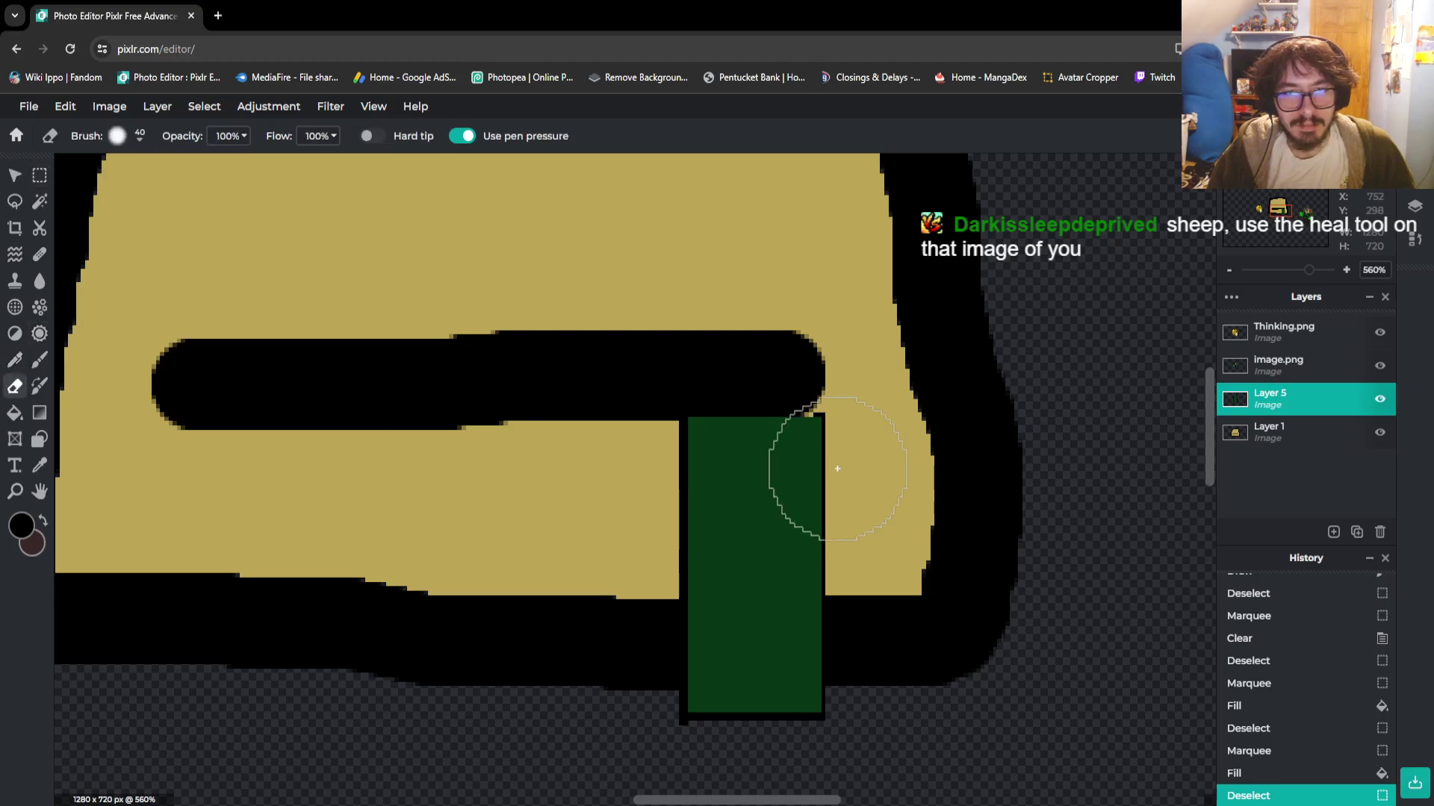
left_click_drag(871, 461, 829, 463)
key("ctrl+z")
Reduce the softness of the 40 px eraser brush
left_click(117, 135)
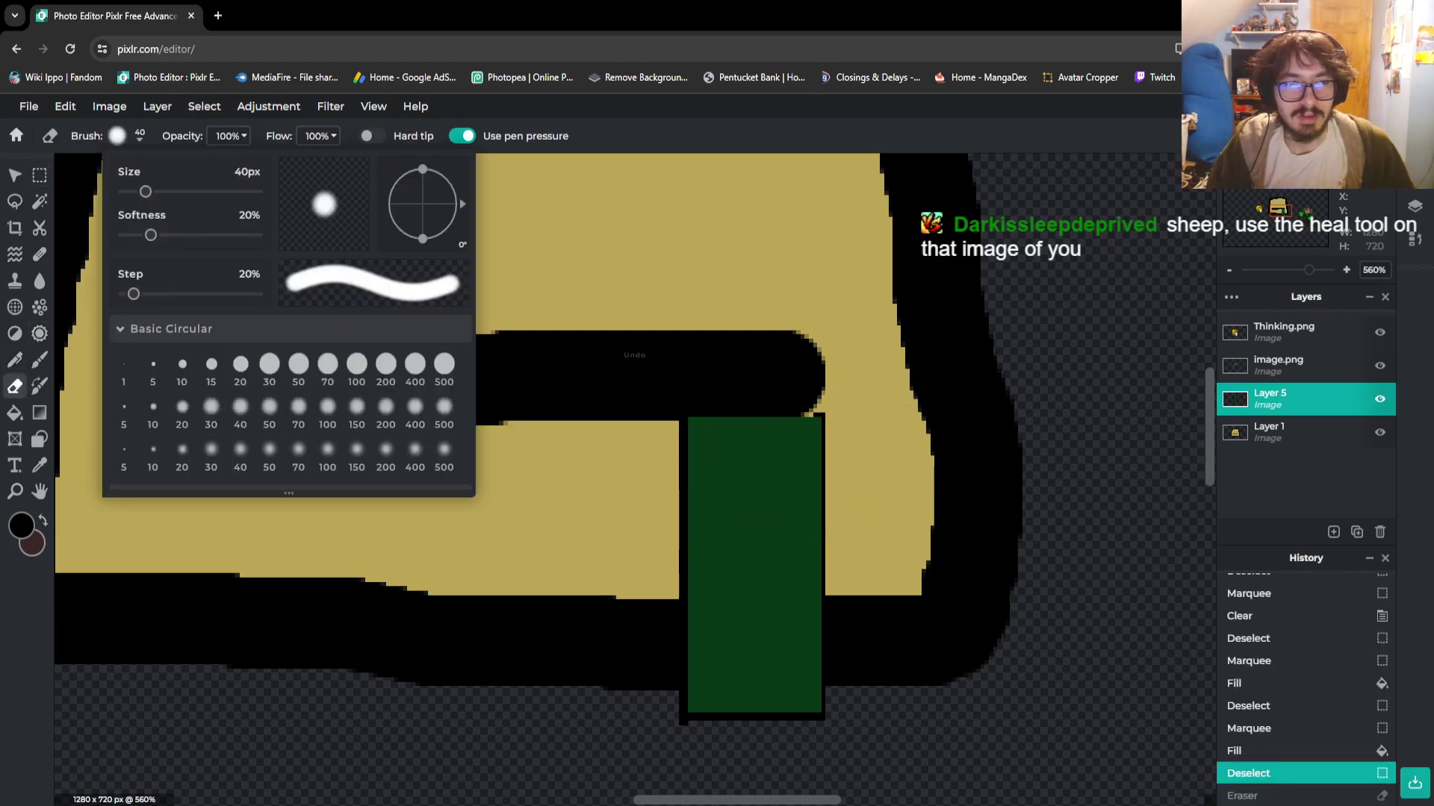
left_click_drag(150, 236, 125, 235)
left_click(866, 370)
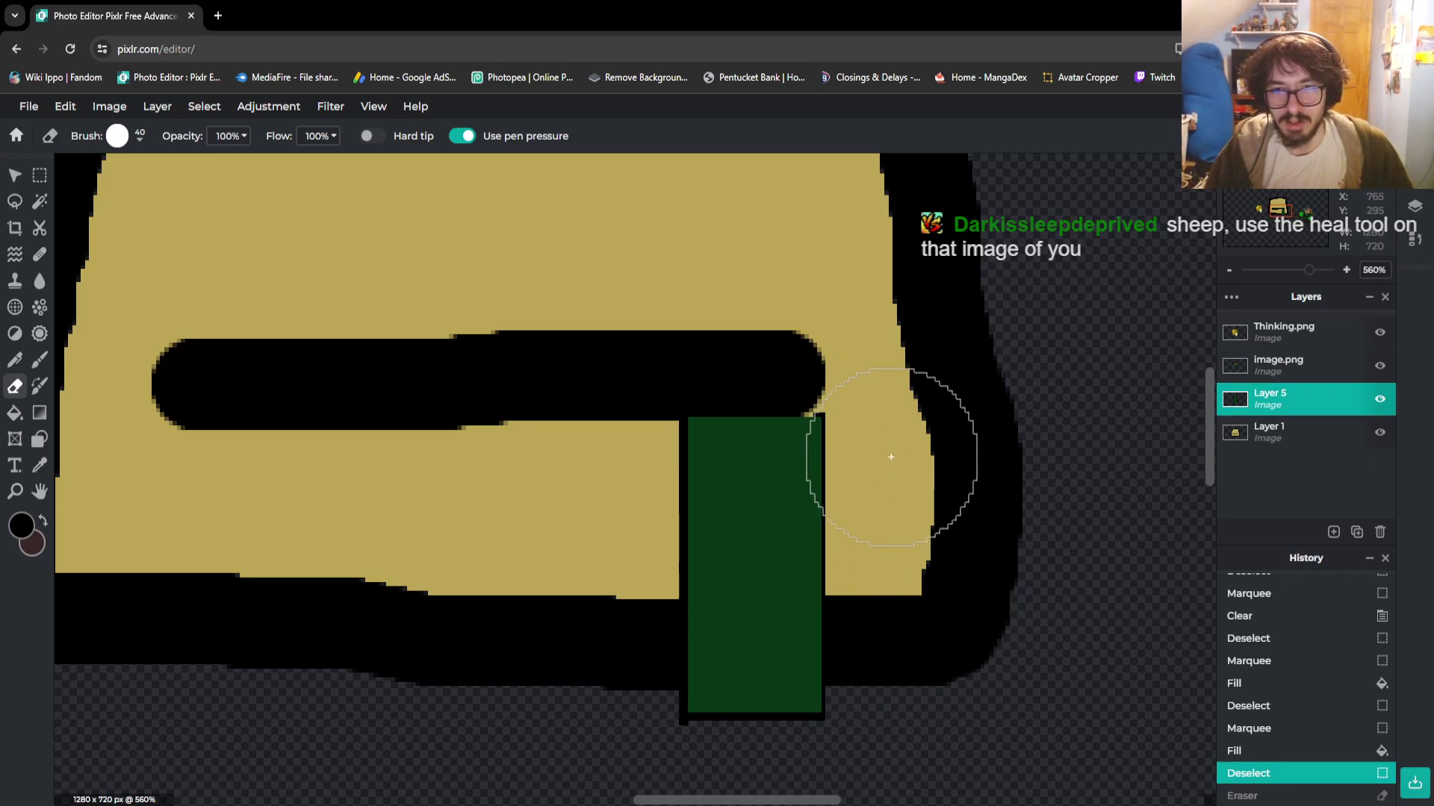
Select a strip about 3 by 72 px over the rectangle's right edge, fill its green part with black, and deselect
key("m")
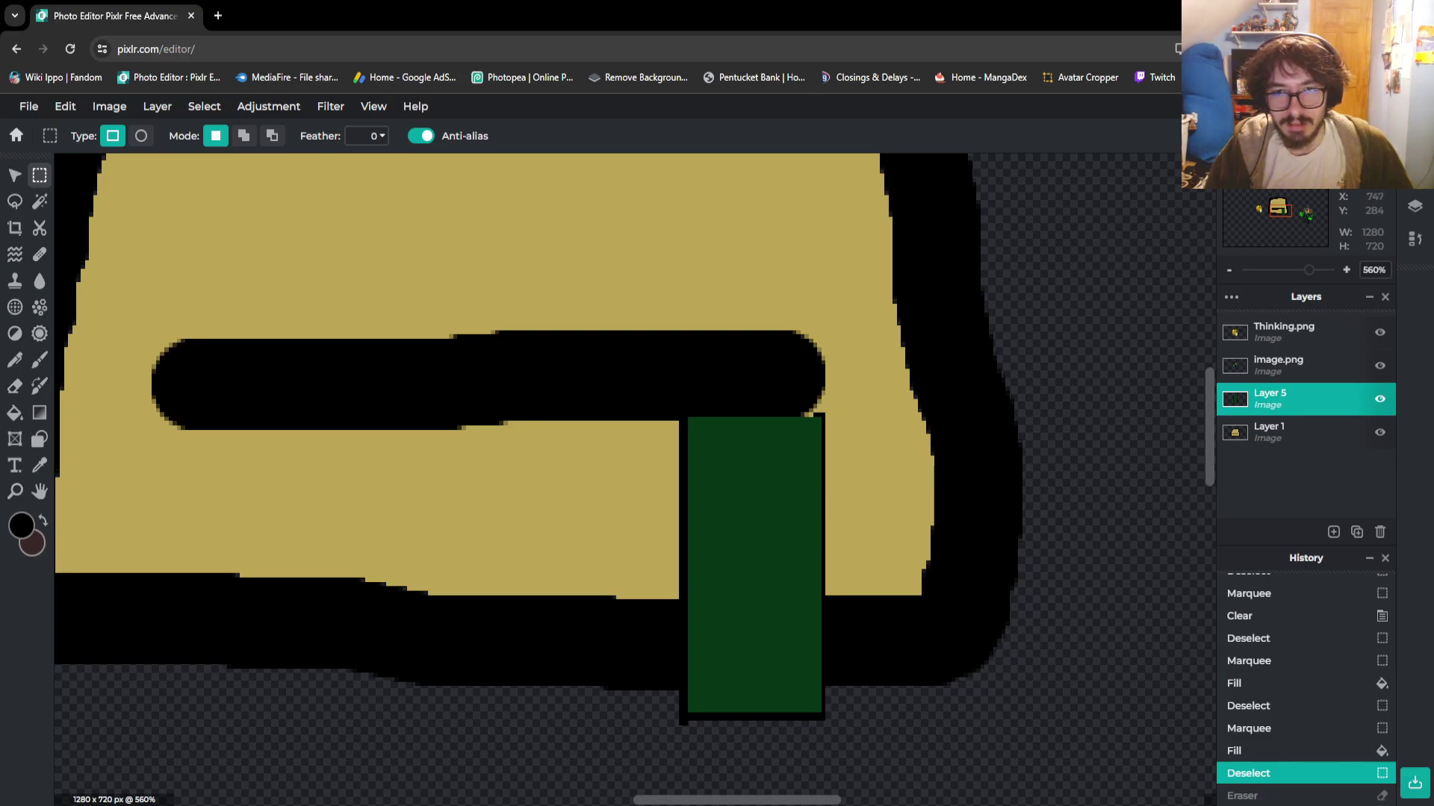
left_click_drag(815, 415, 824, 720)
key("g")
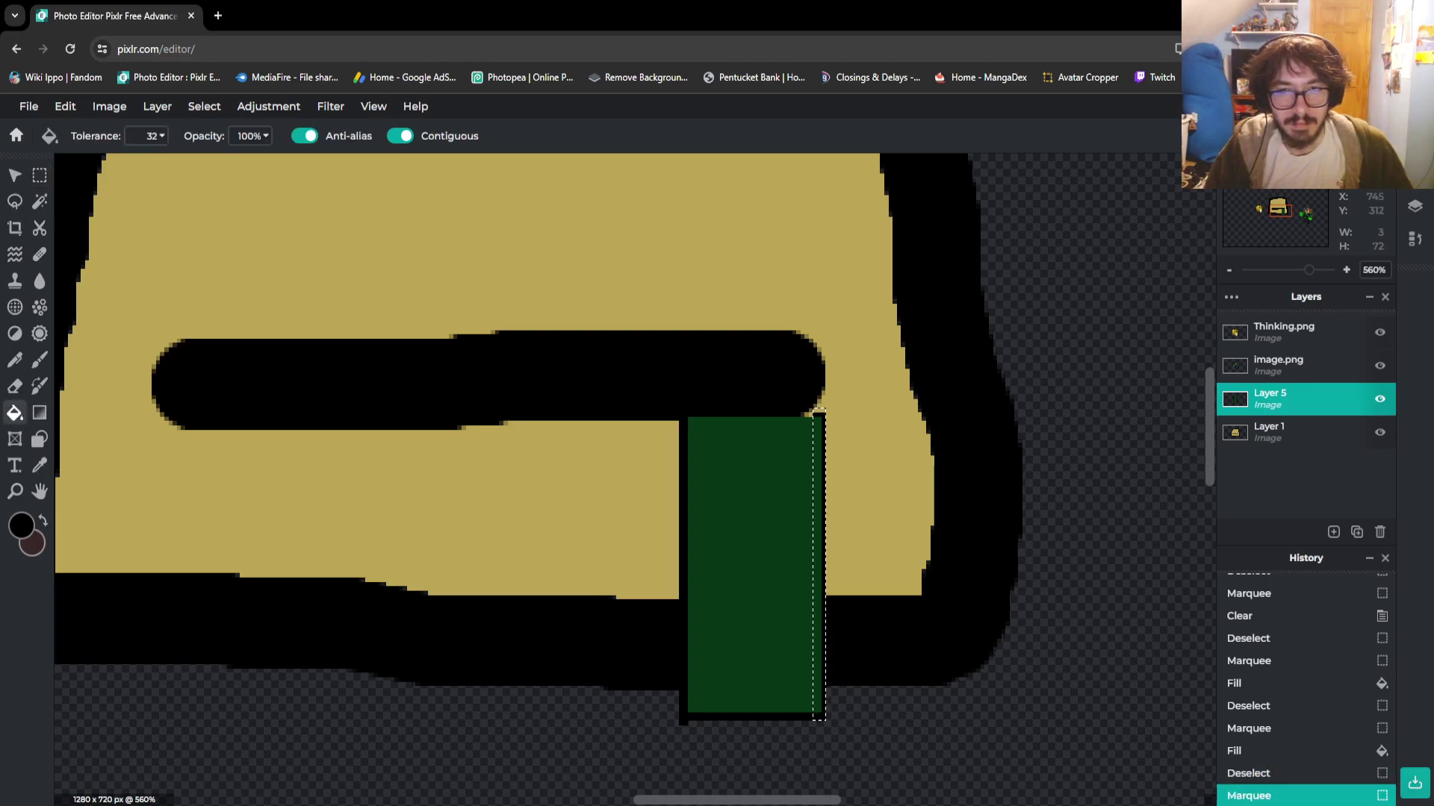
left_click(820, 526)
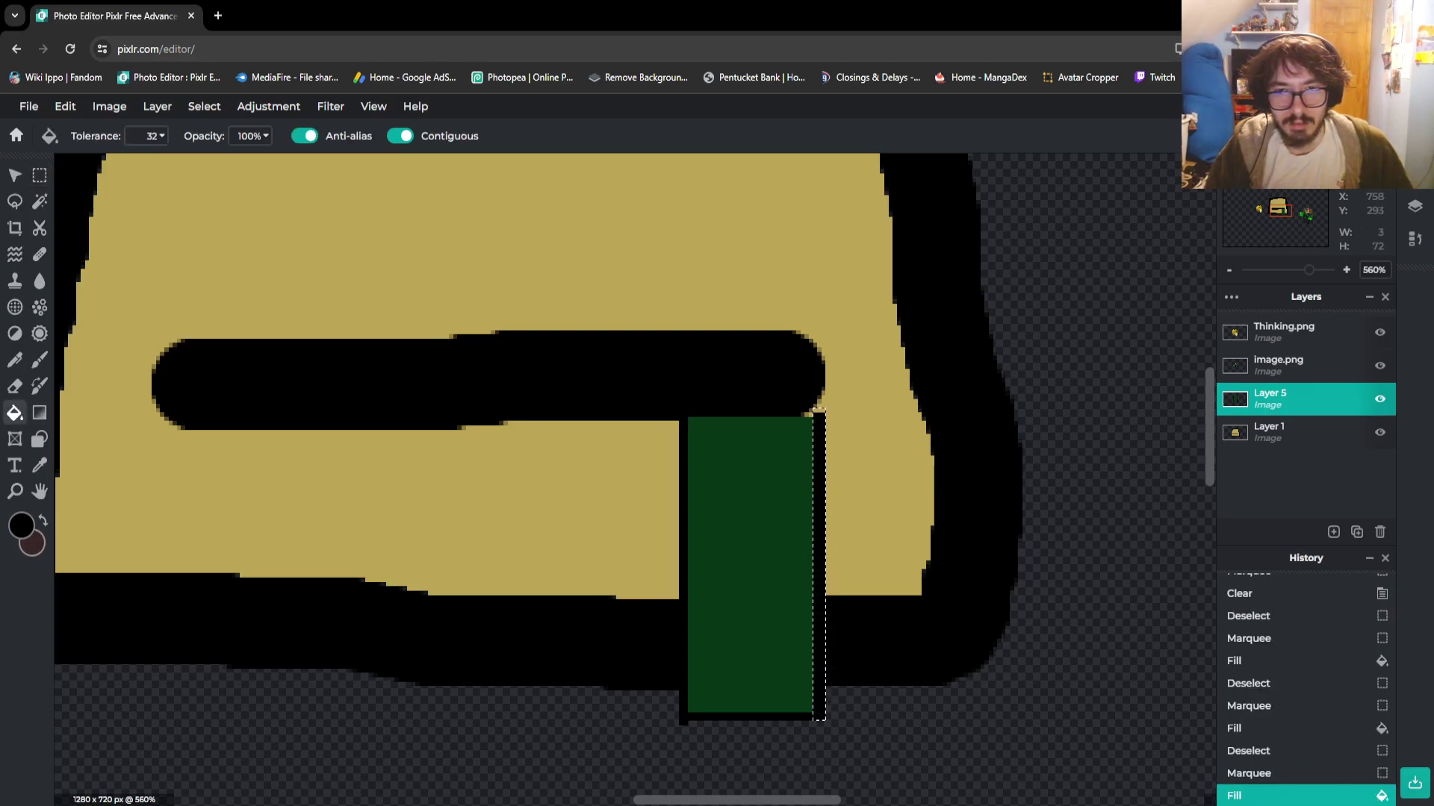
left_click(39, 175)
key("ctrl+d")
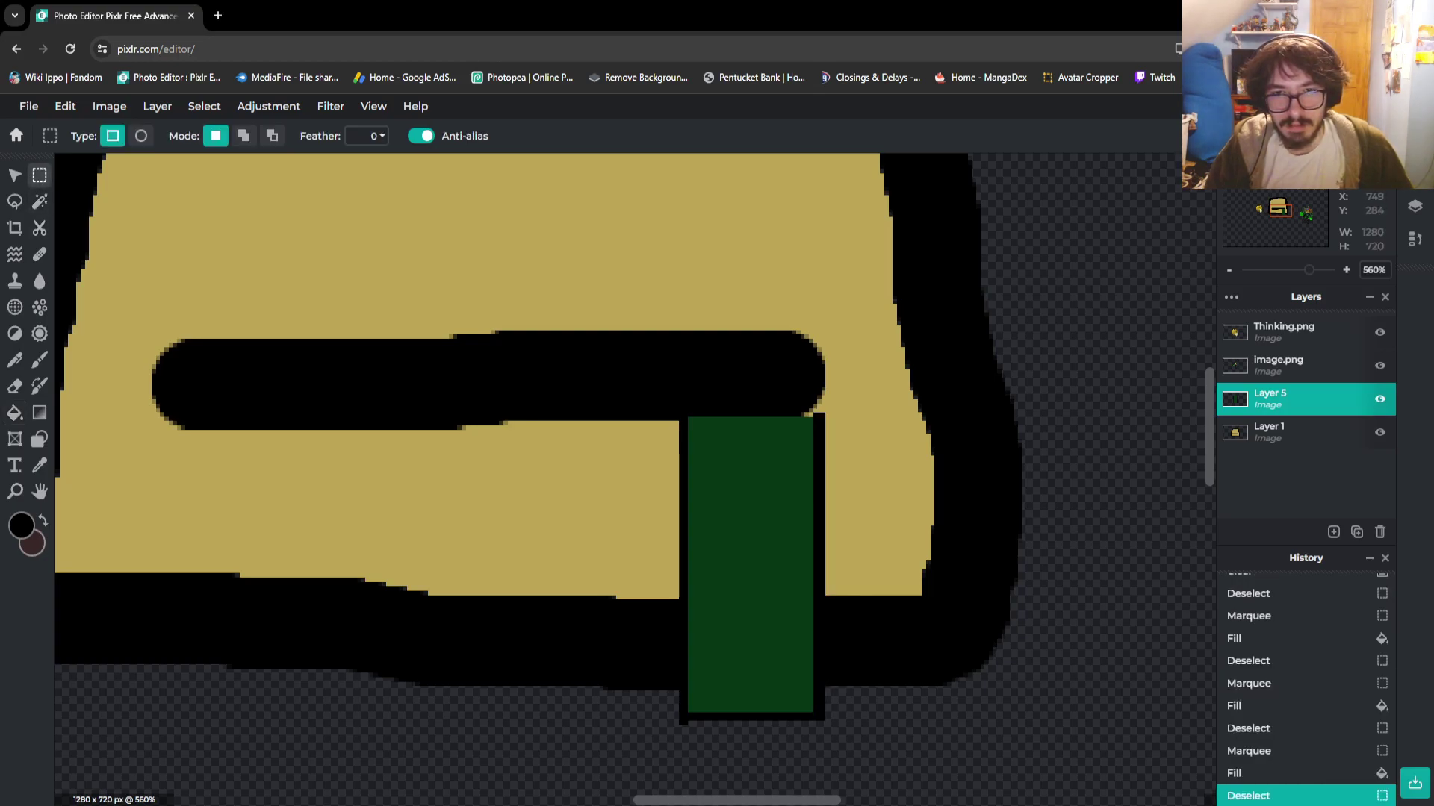
Select a strip about 8 by 73 px over the right outline and try moving it away from the green rectangle
left_click_drag(817, 409, 850, 724)
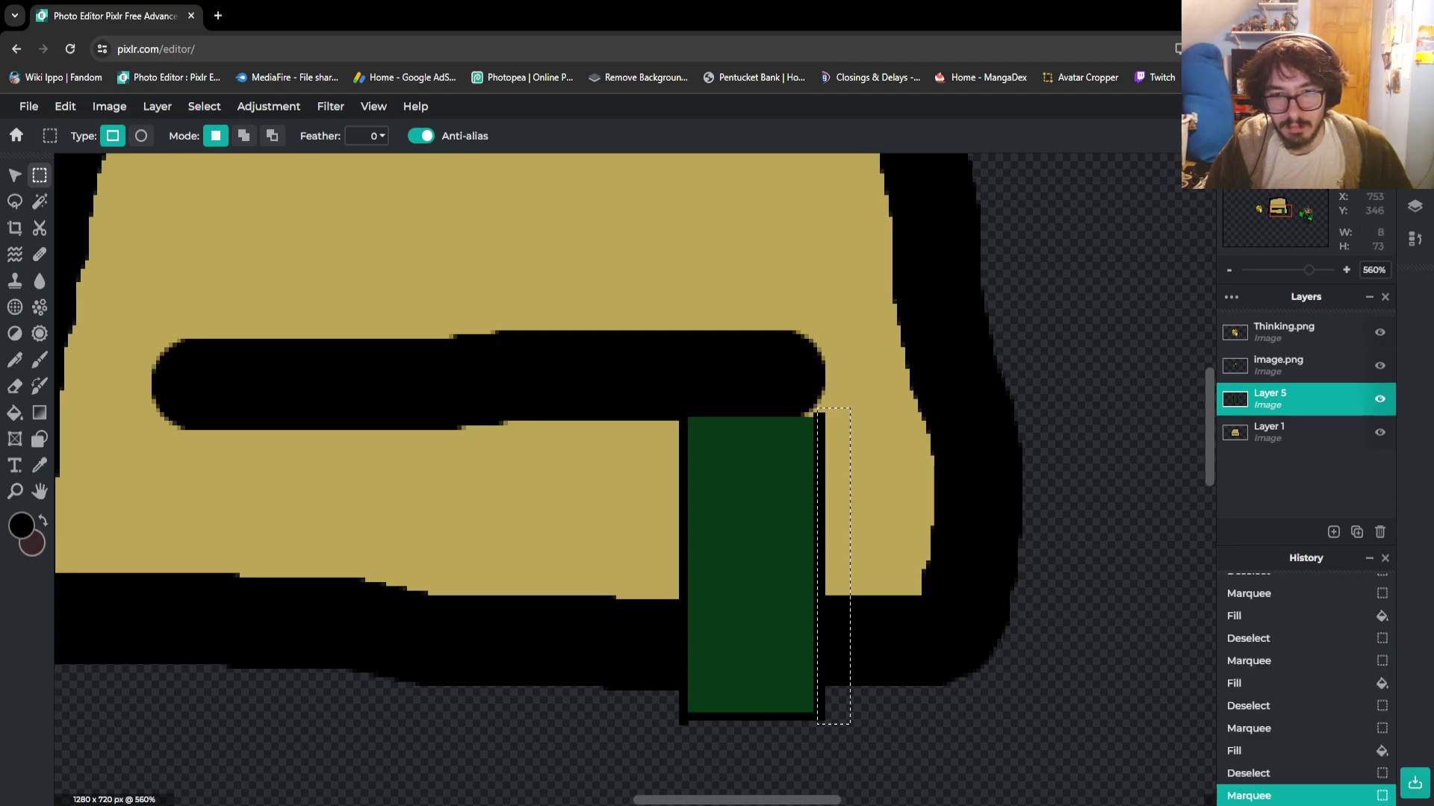
key("Right")
key("Left")
left_click_drag(834, 537, 892, 516)
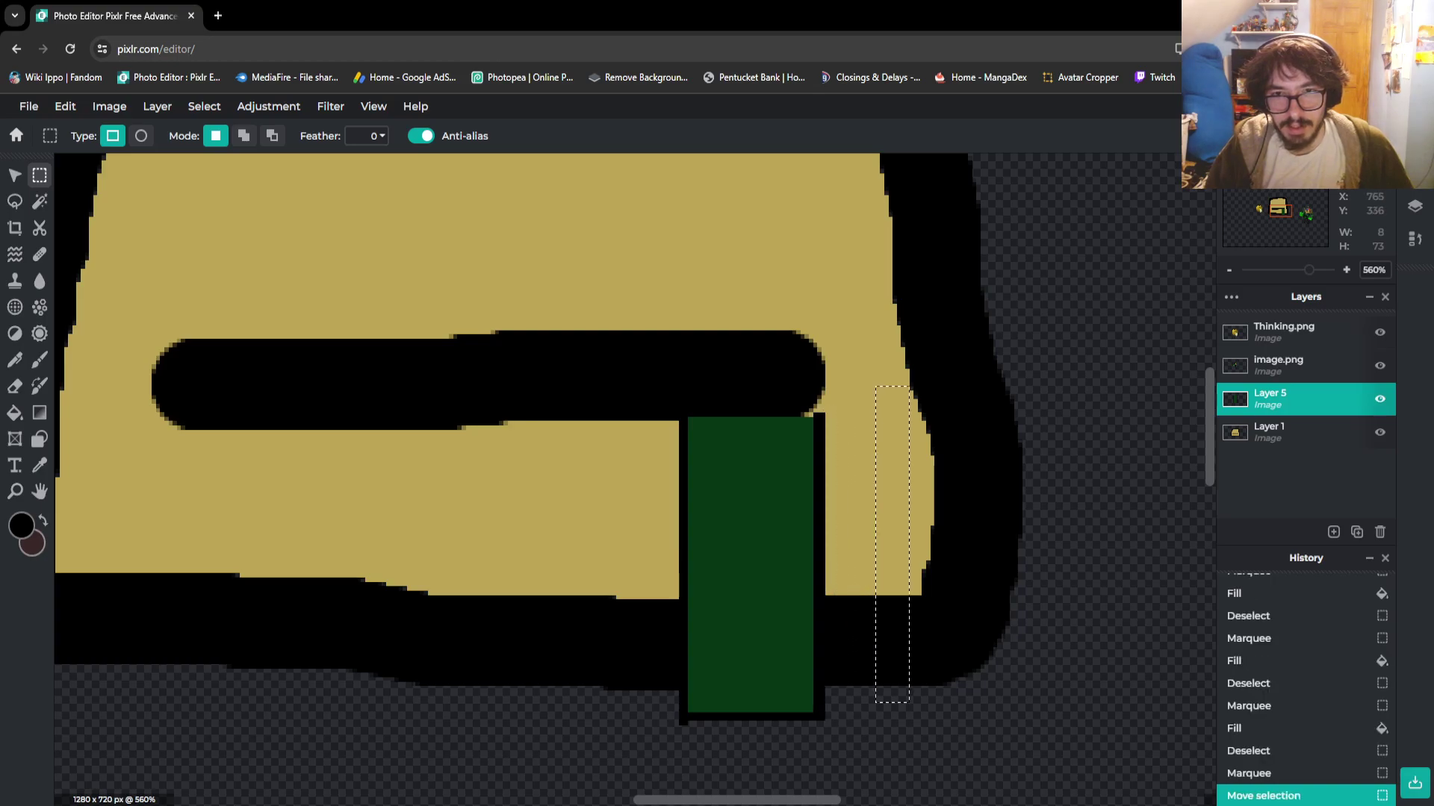
Undo the recent selections and right-edge fills, returning to the 3 by 71 px selection over the green rectangle's right edge
key("ctrl+z")
key("ctrl+z")
key("ctrl+z")
key("ctrl+z")
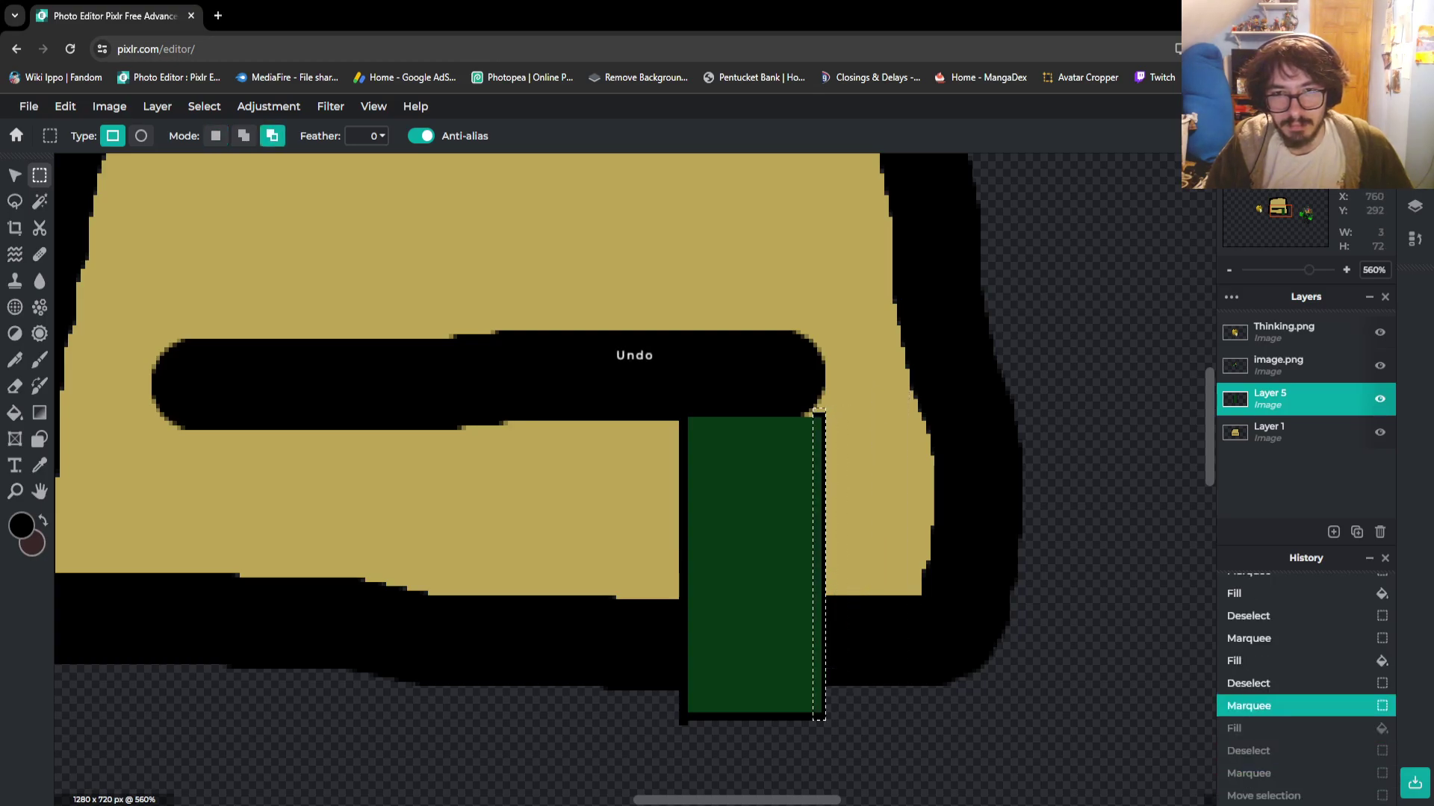
key("ctrl+z")
key("ctrl+z")
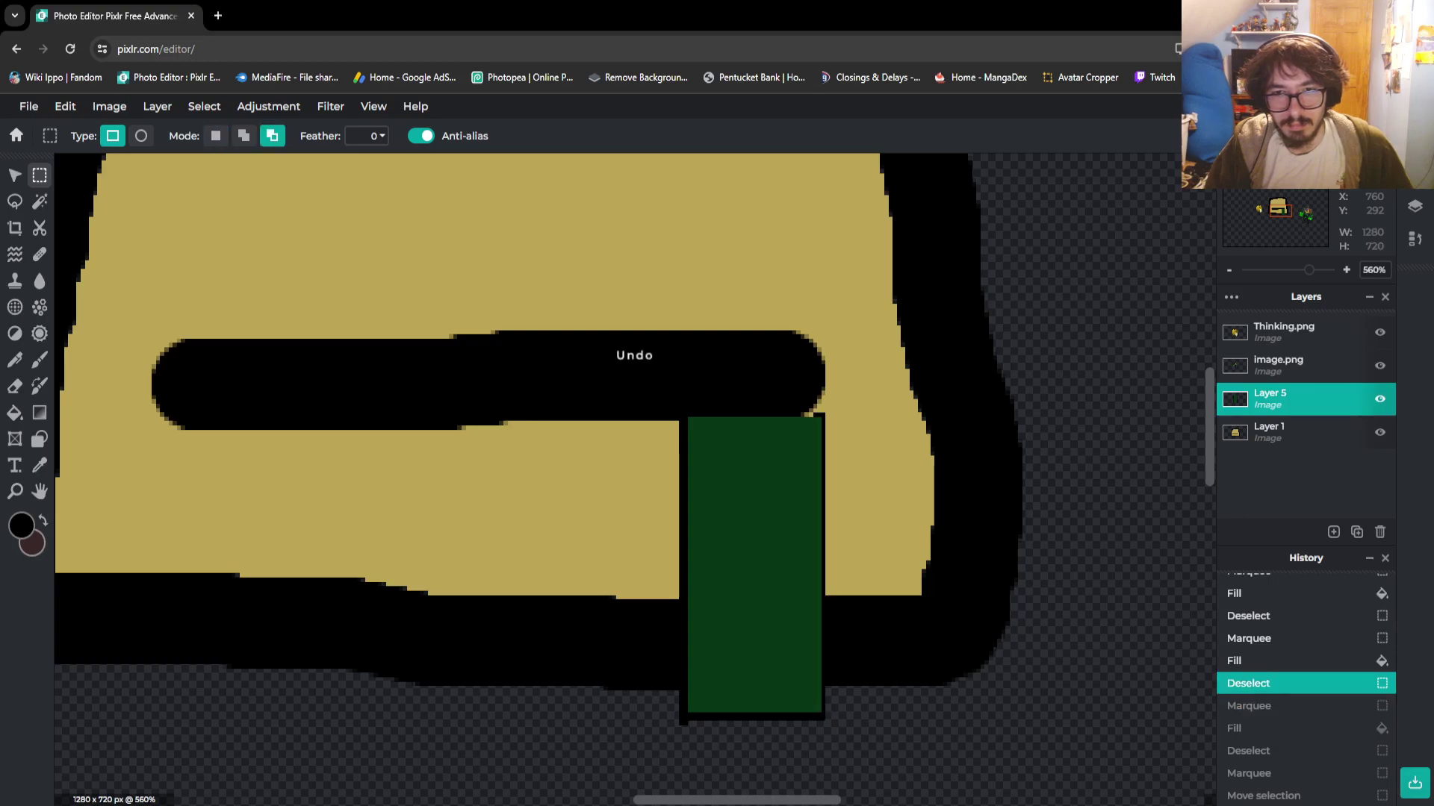
key("ctrl+z")
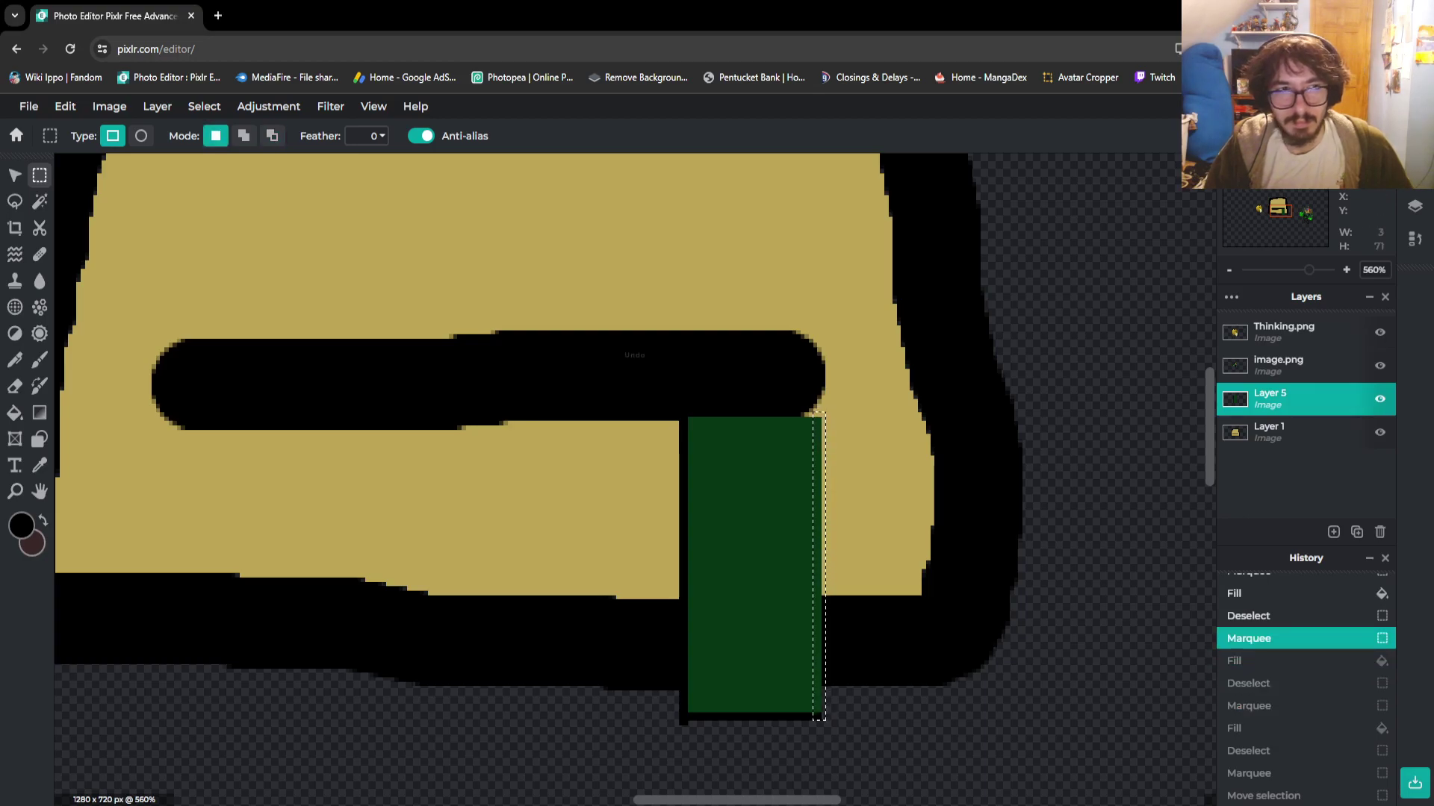
Fill only the green part of the selected right-edge strip with black, undoing the fill outside it, and deselect
left_click(14, 412)
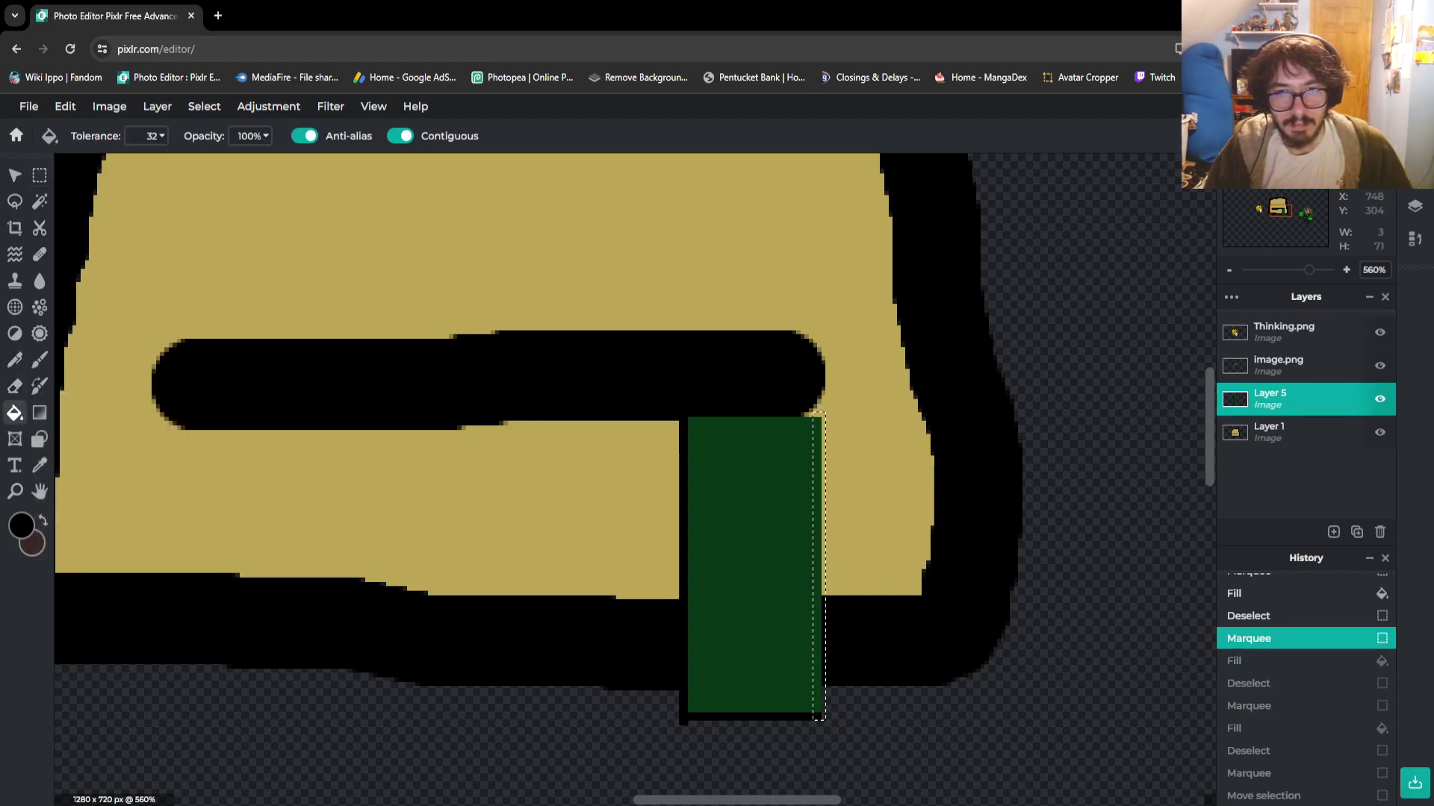
left_click(817, 495)
left_click(823, 498)
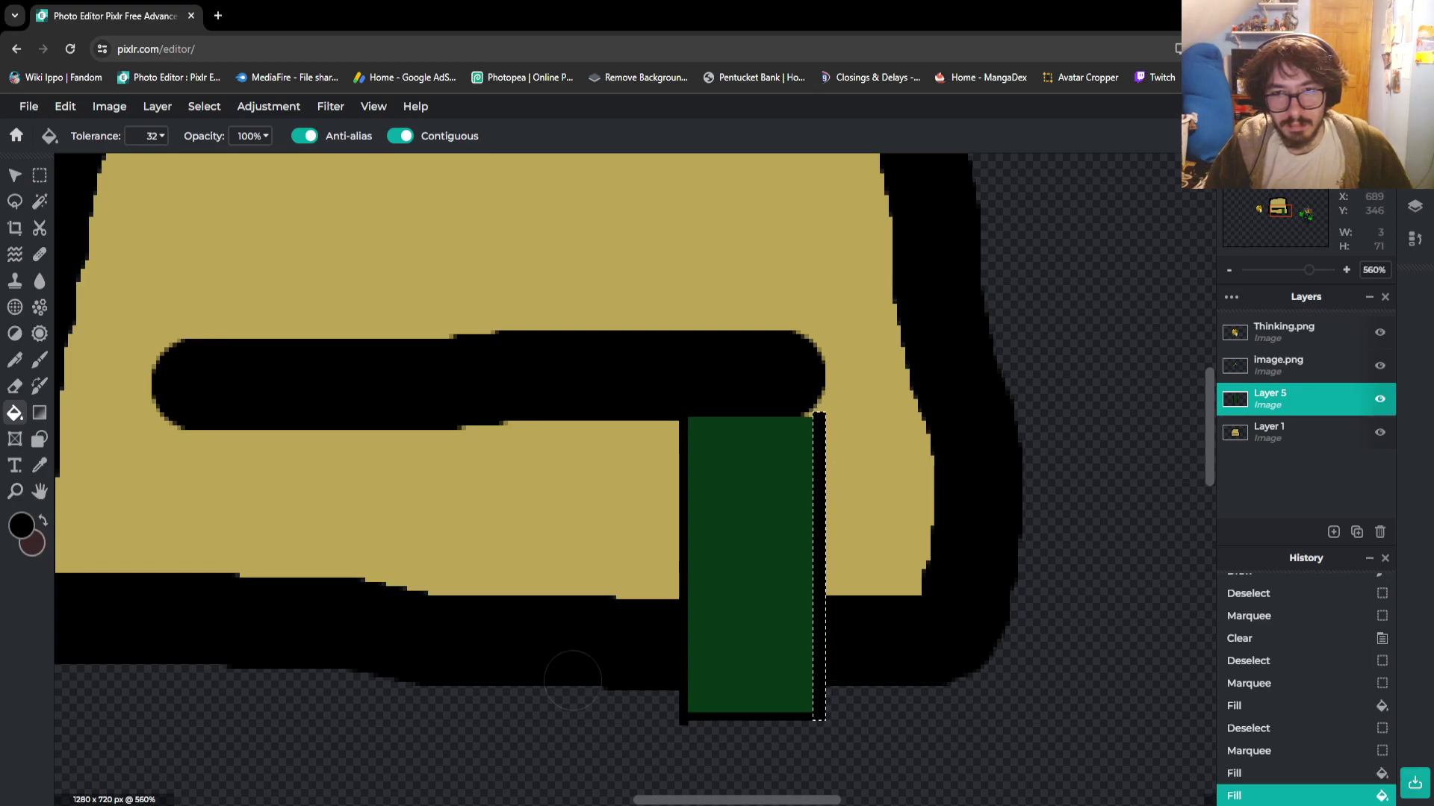
key("ctrl+z")
key("m")
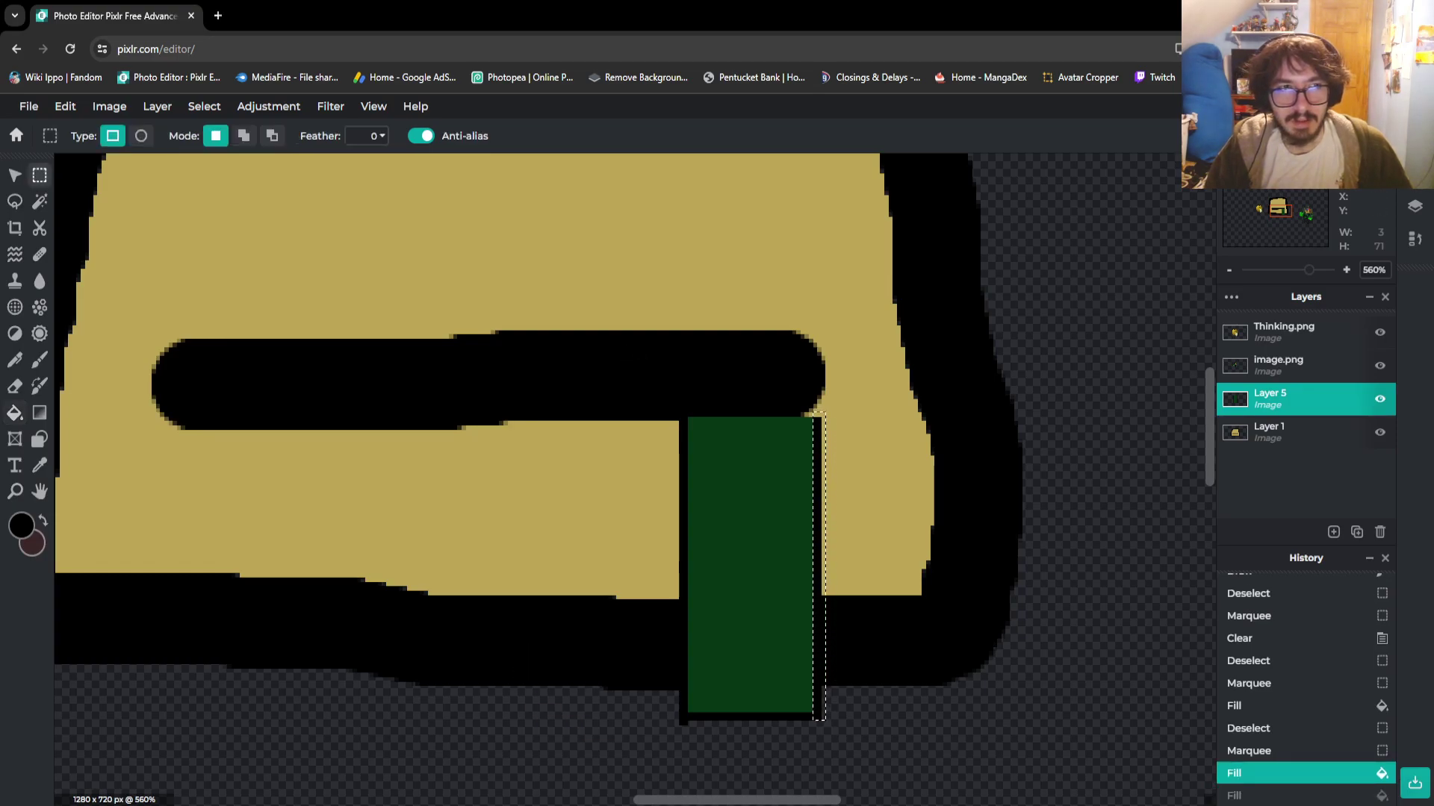
key("ctrl+d")
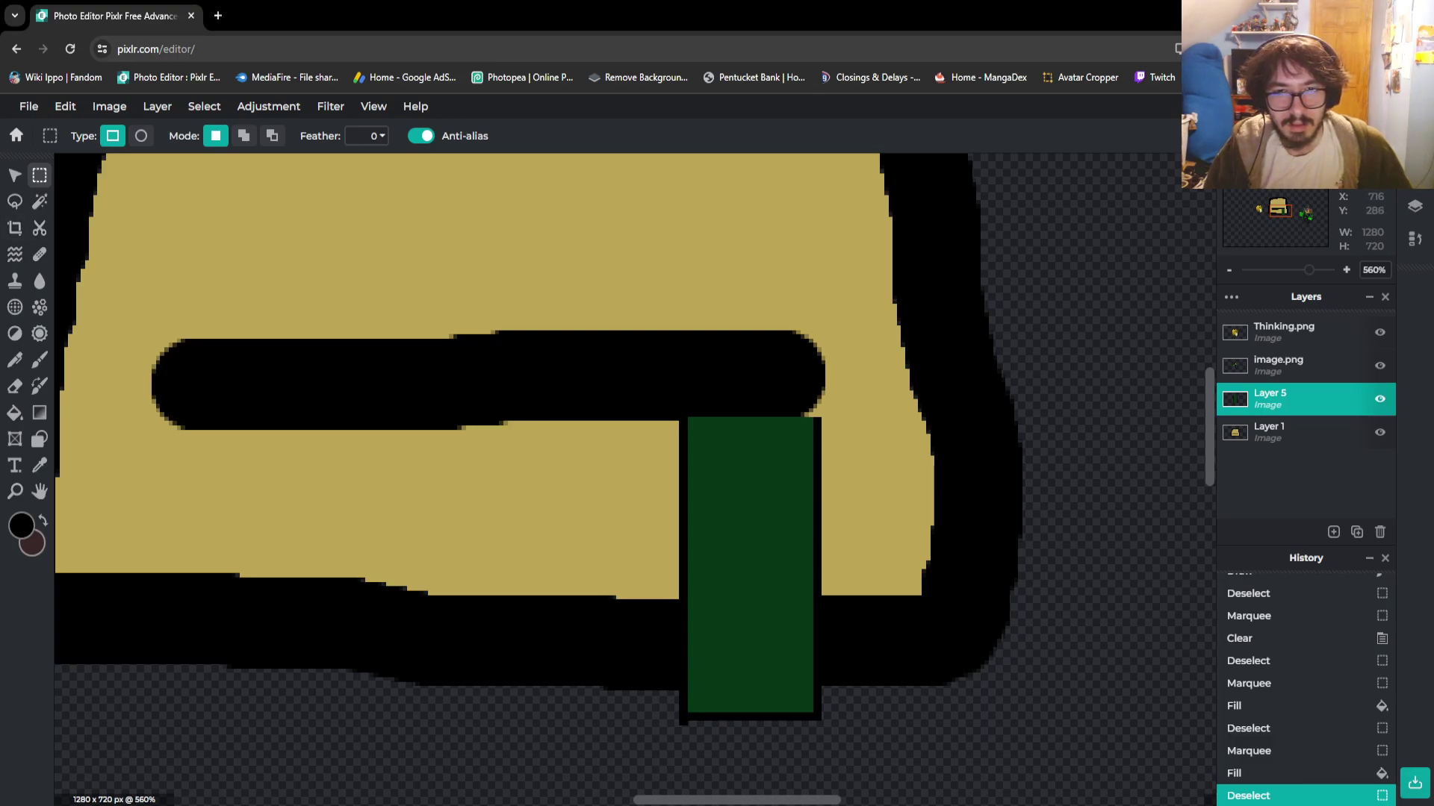
Select a strip about 33 by 2 px across the green rectangle's upper edge, fill it with black, and deselect
left_click_drag(684, 417, 821, 425)
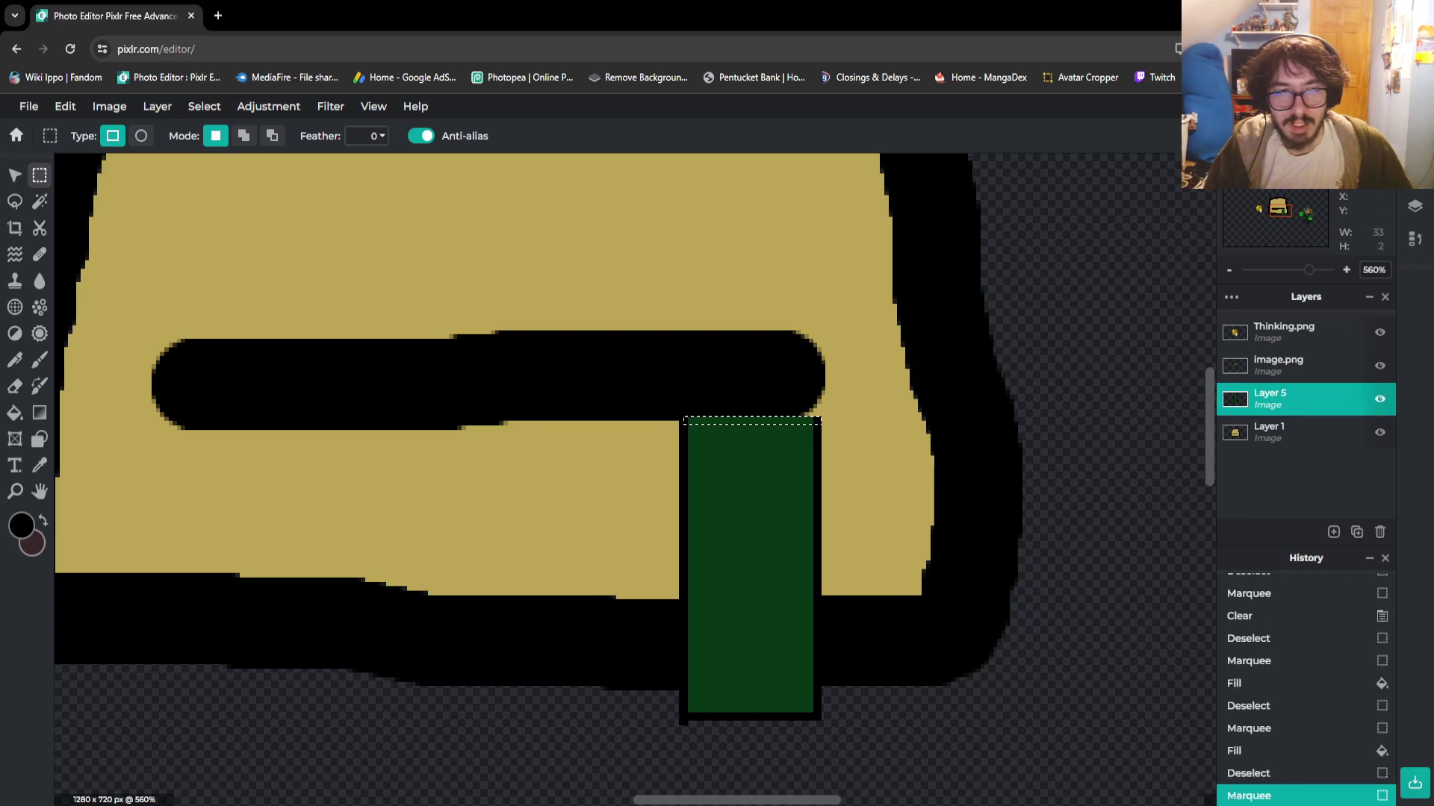
key("g")
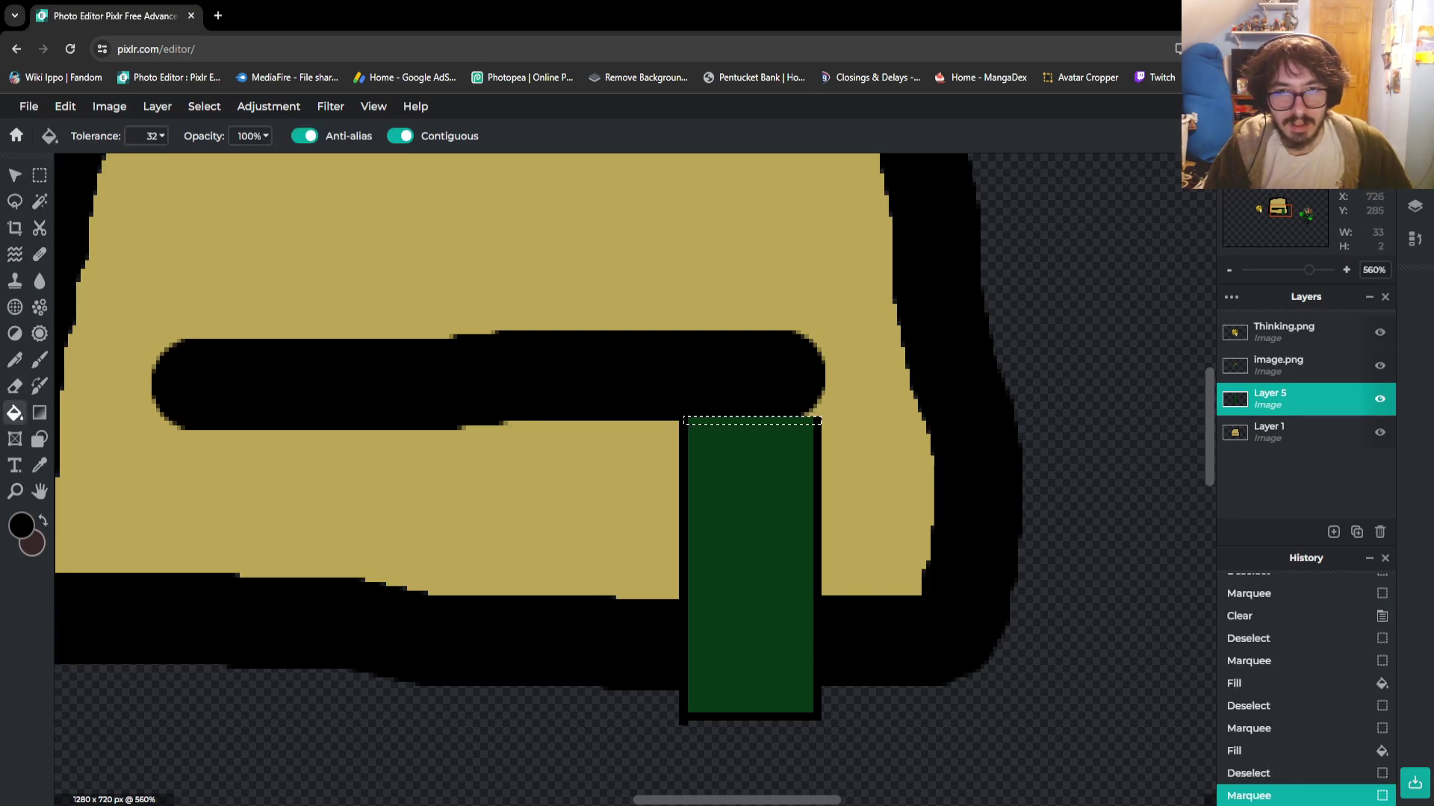
left_click(730, 420)
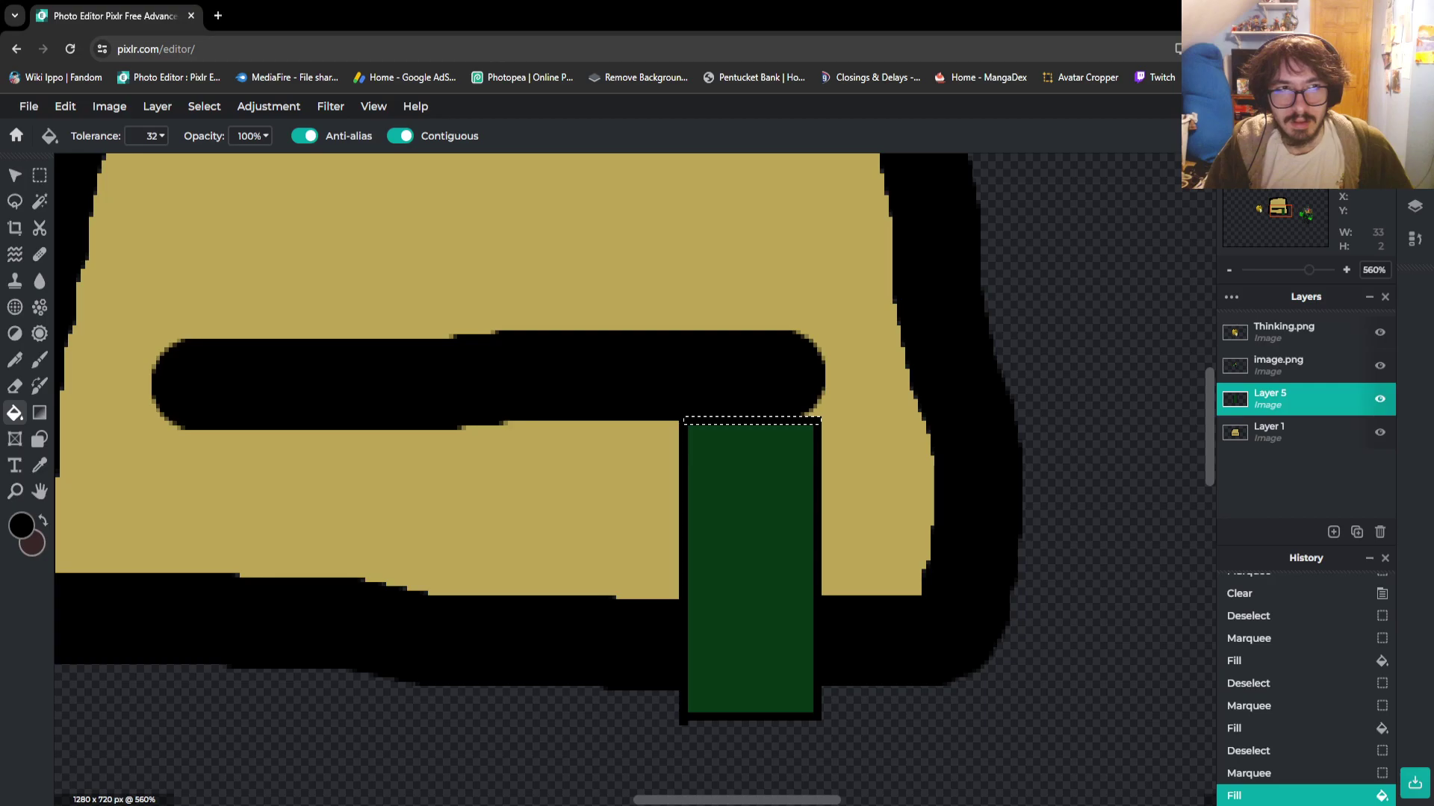
left_click(40, 175)
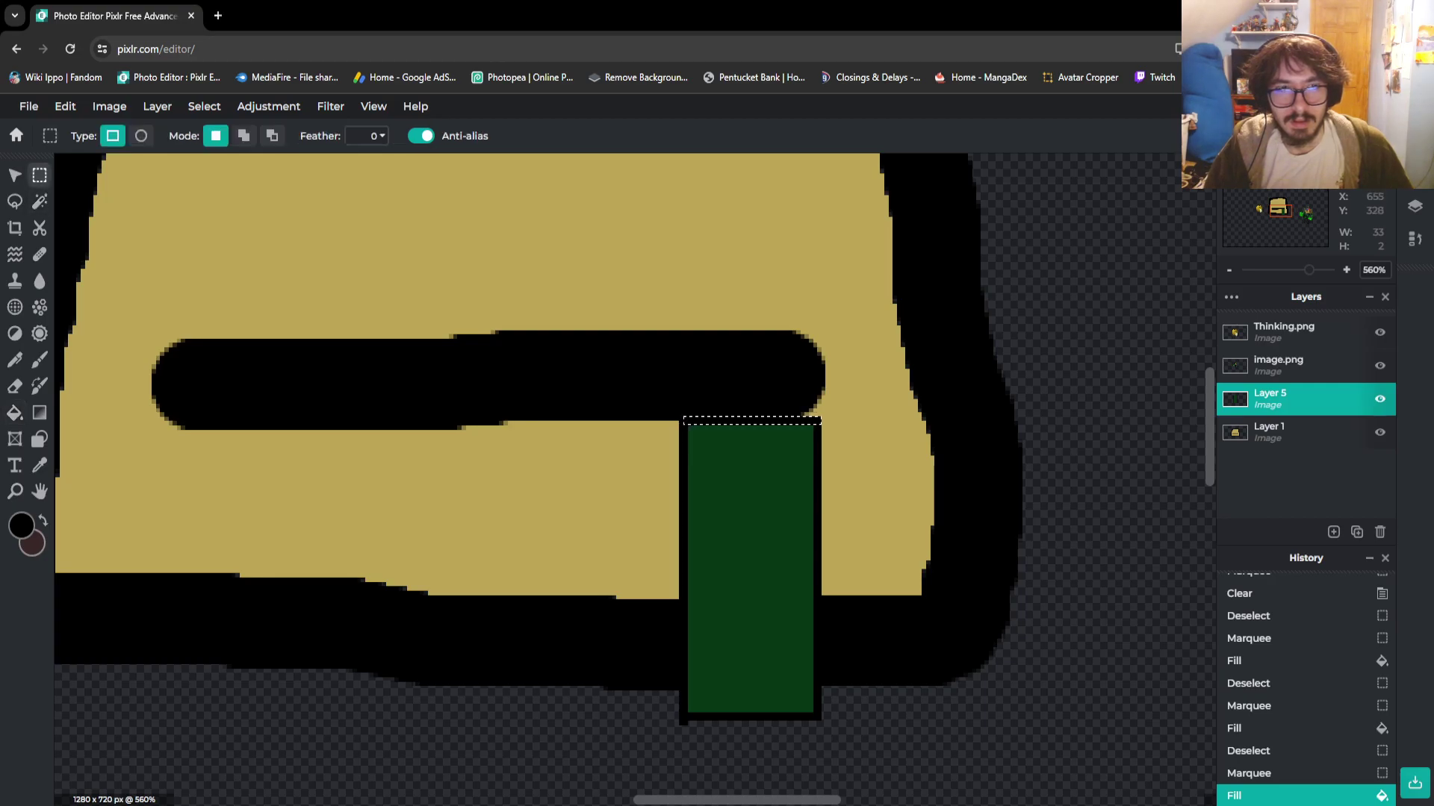
key("ctrl+d")
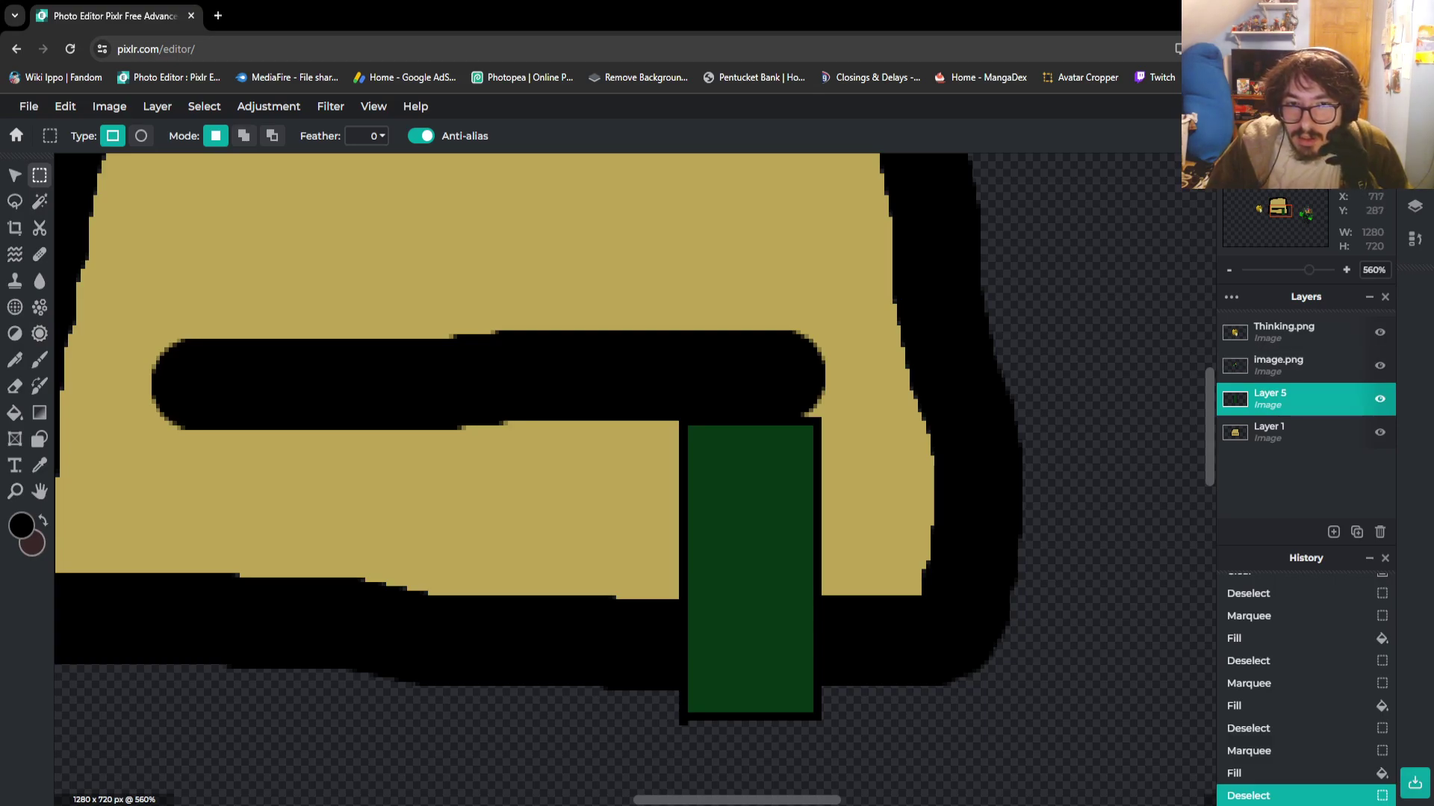
left_click_drag(688, 421, 817, 498)
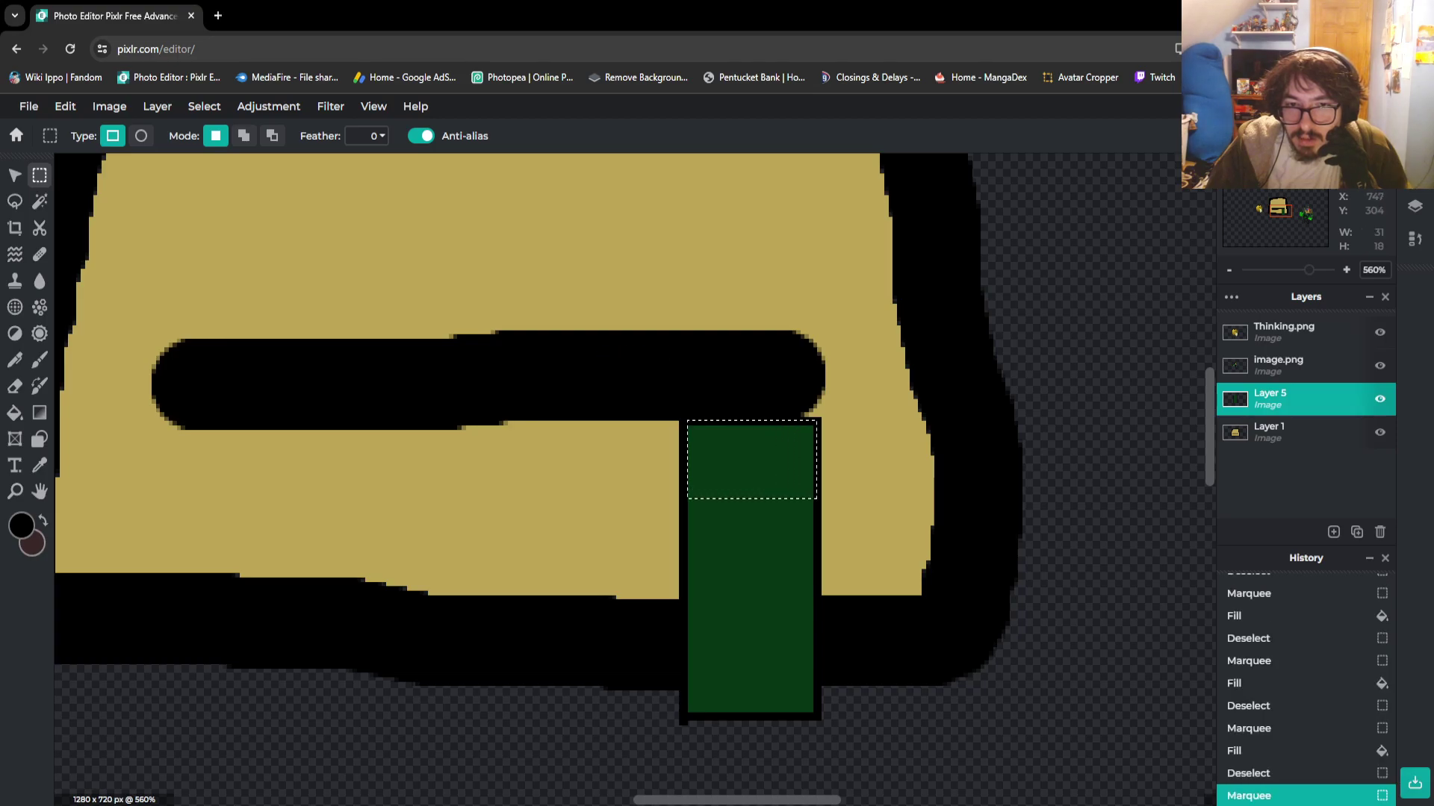
key("Left")
key("ctrl+d")
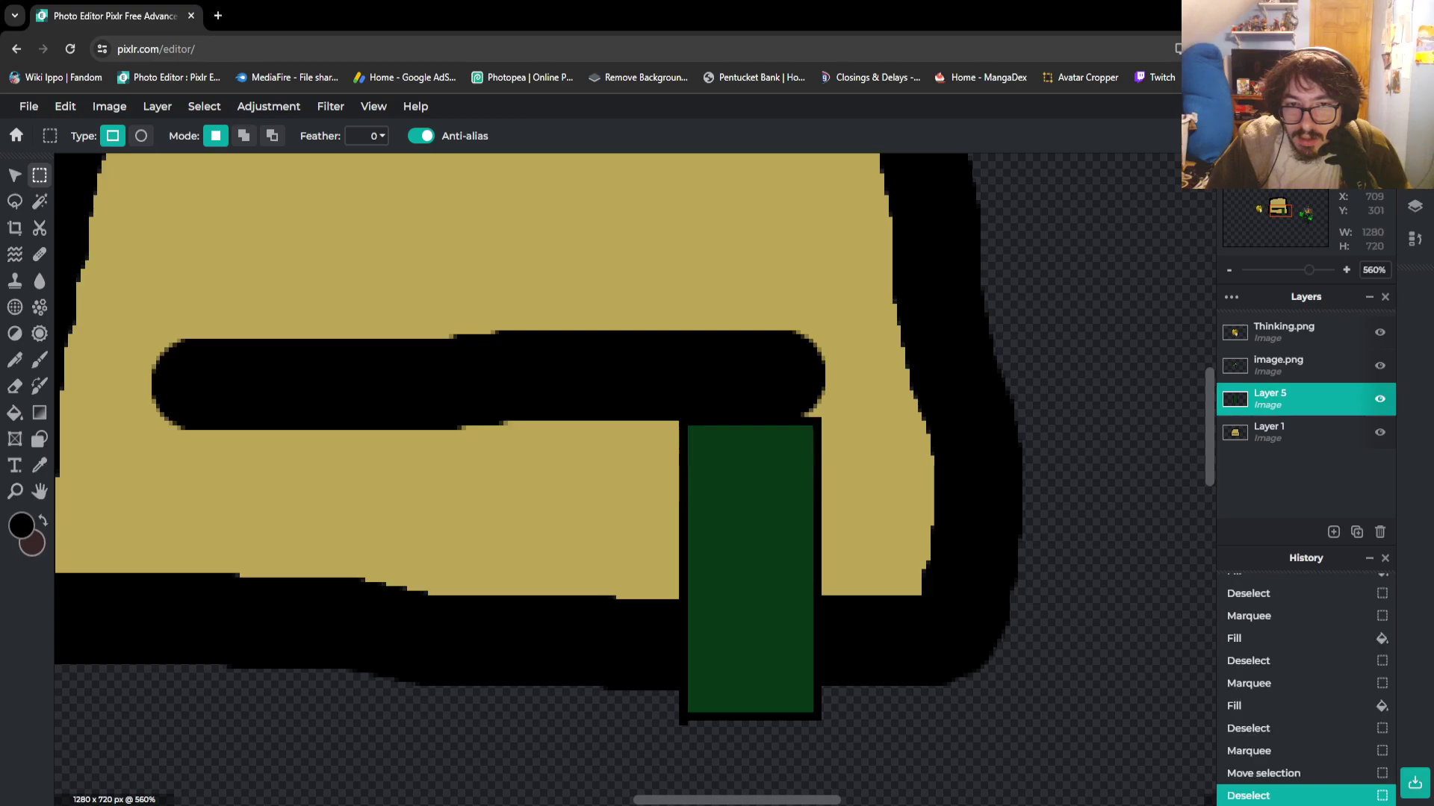
left_click_drag(682, 420, 777, 499)
key("ctrl+d")
left_click(40, 202)
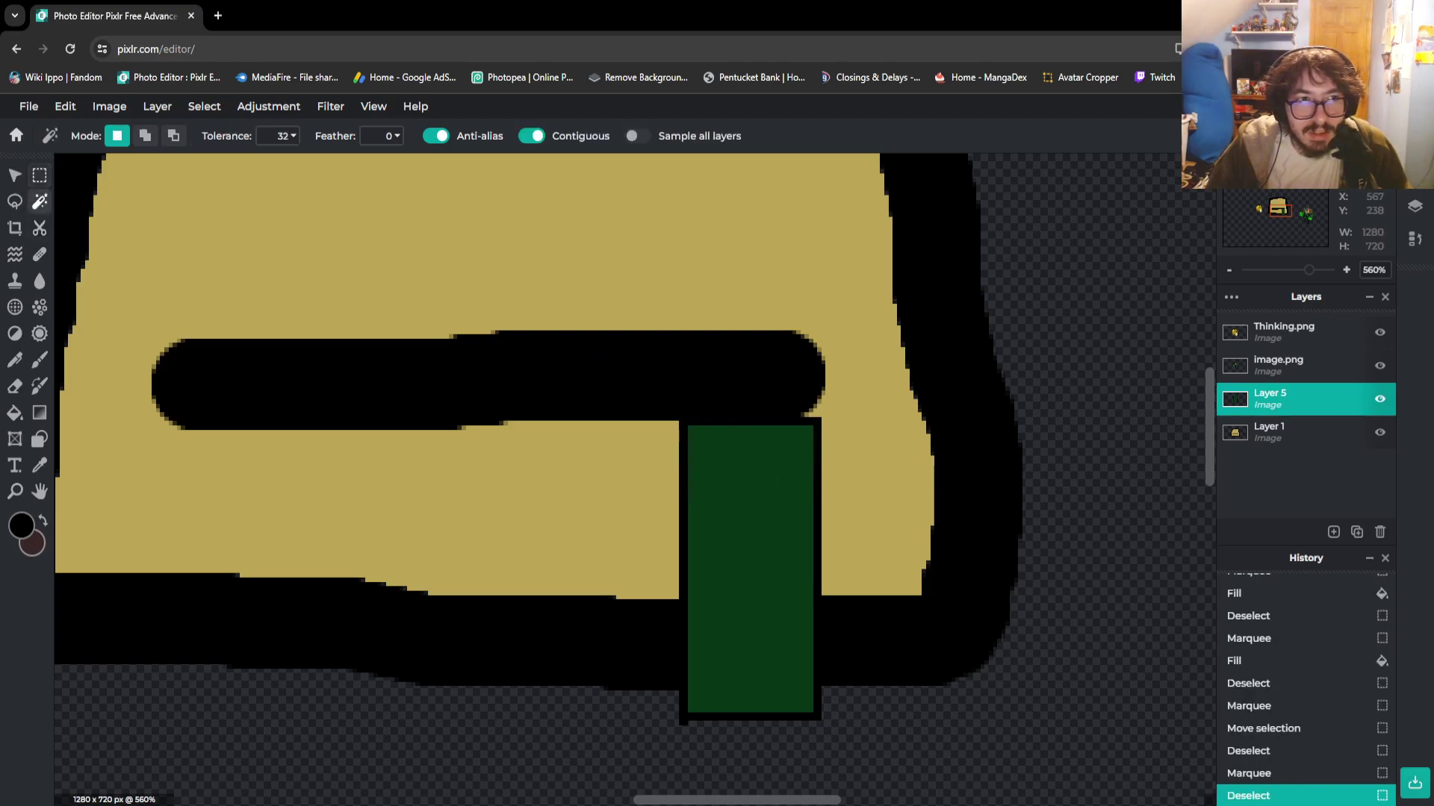
left_click(750, 460)
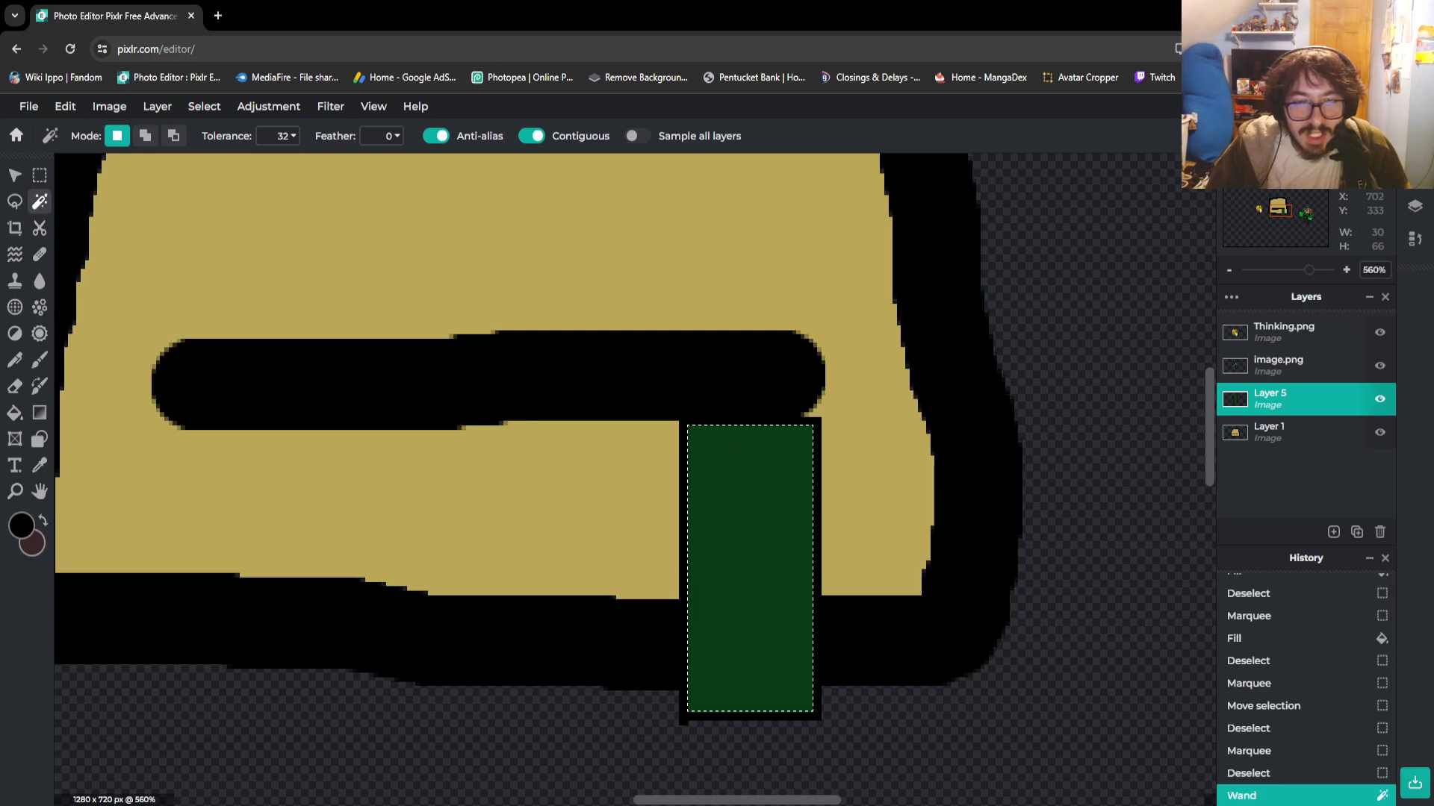
left_click(40, 174)
key("ctrl+d")
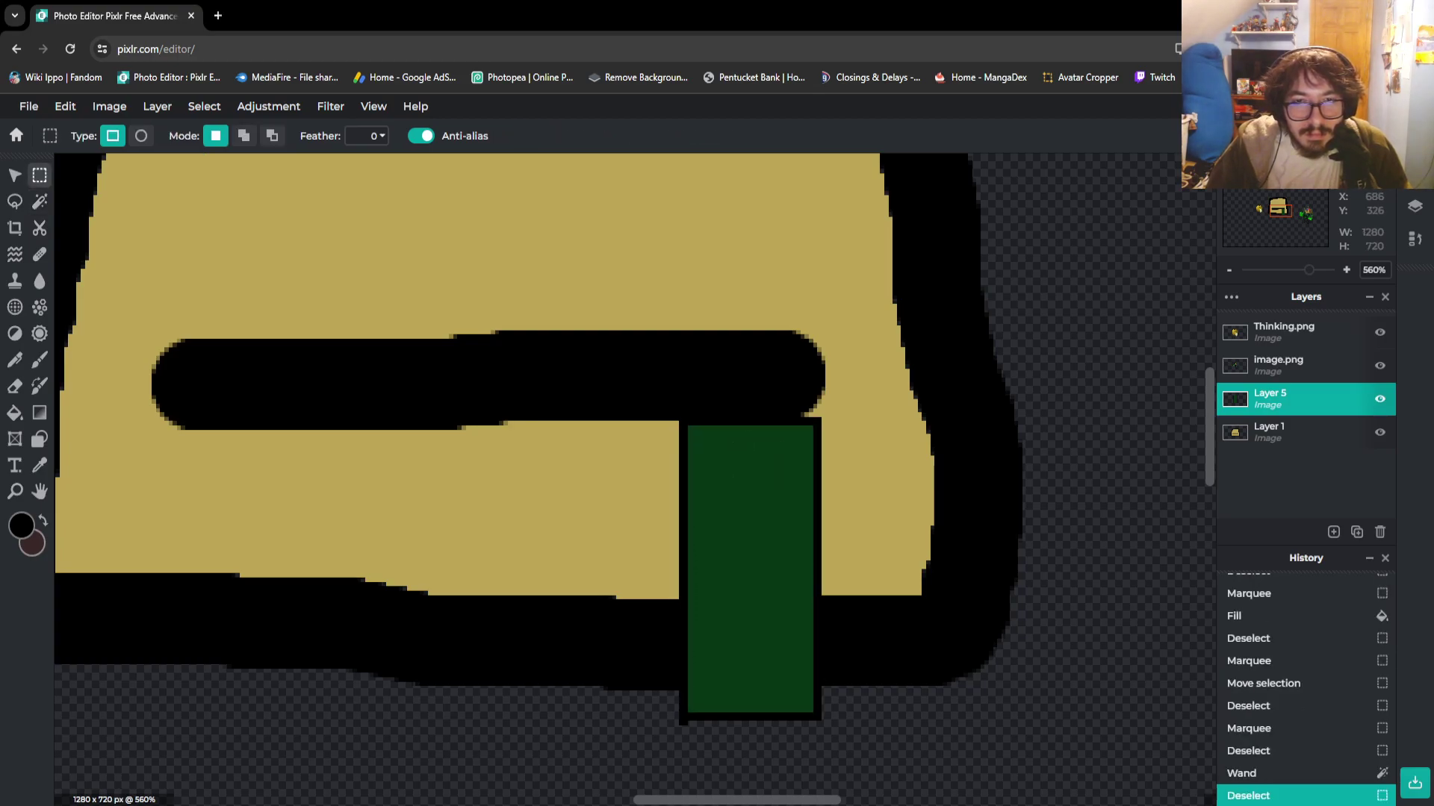
left_click_drag(683, 420, 816, 512)
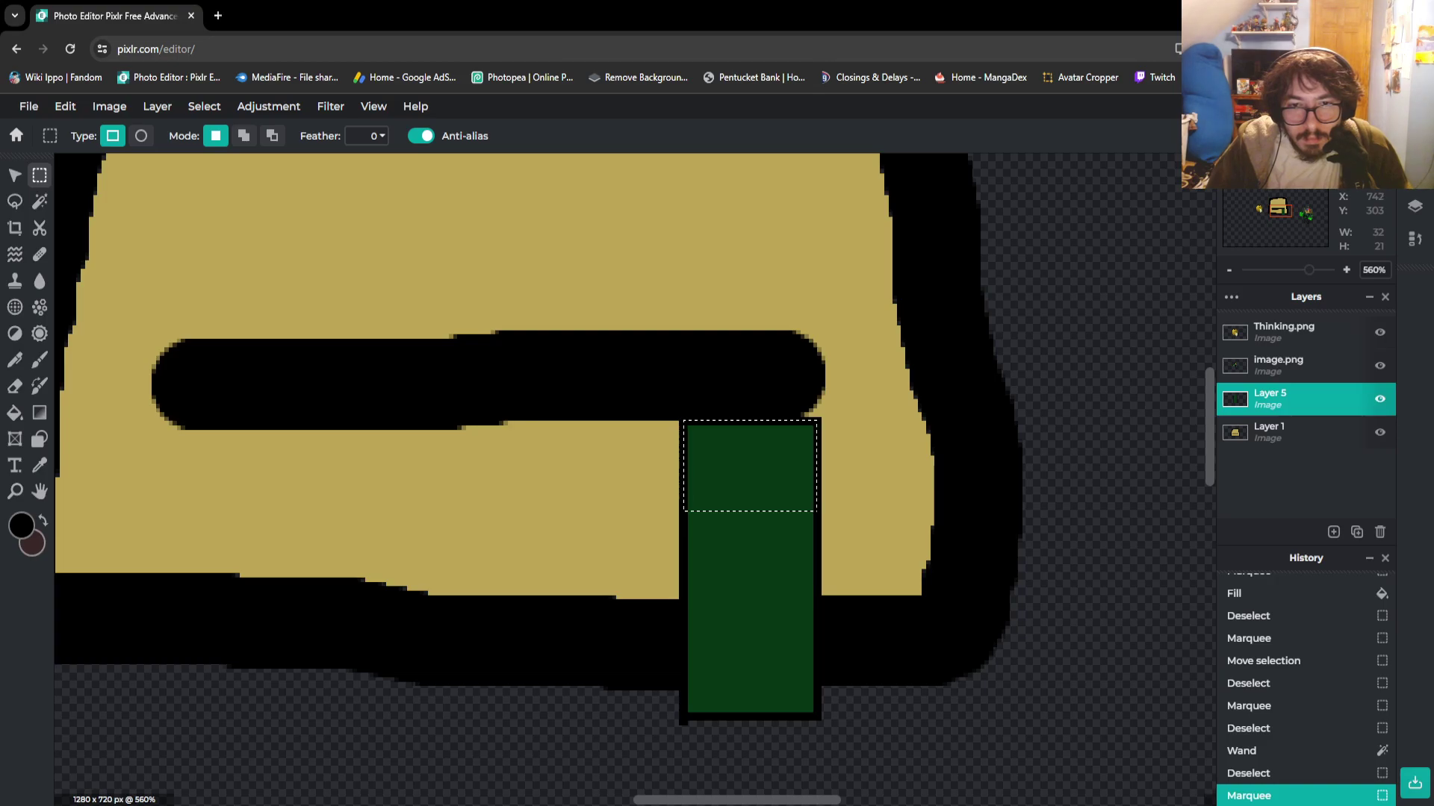
Sample the bright green from the character's raised hand as the main colour
left_click(39, 465)
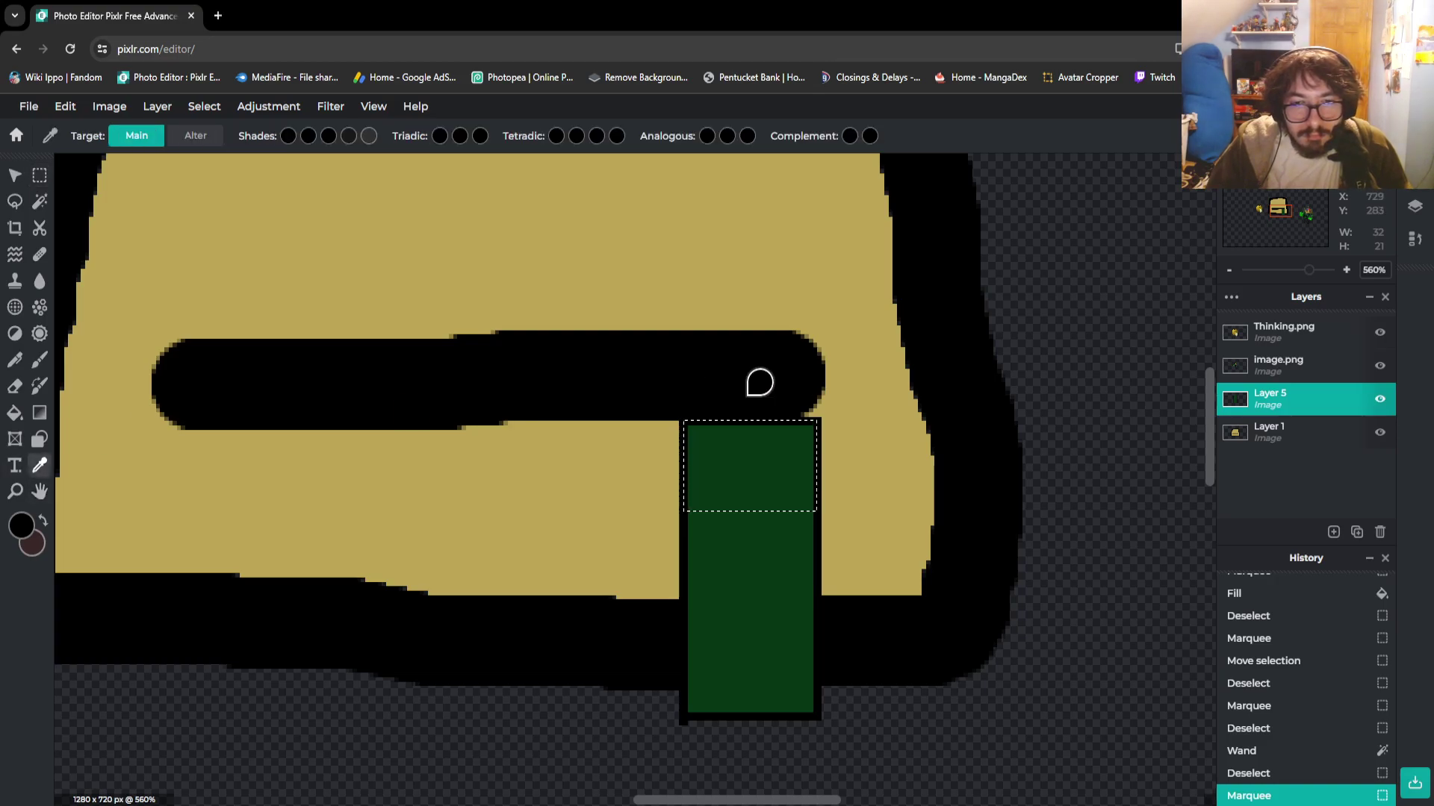
scroll(870, 379, "down", 4)
scroll(870, 379, "down", 2)
left_click(1083, 448)
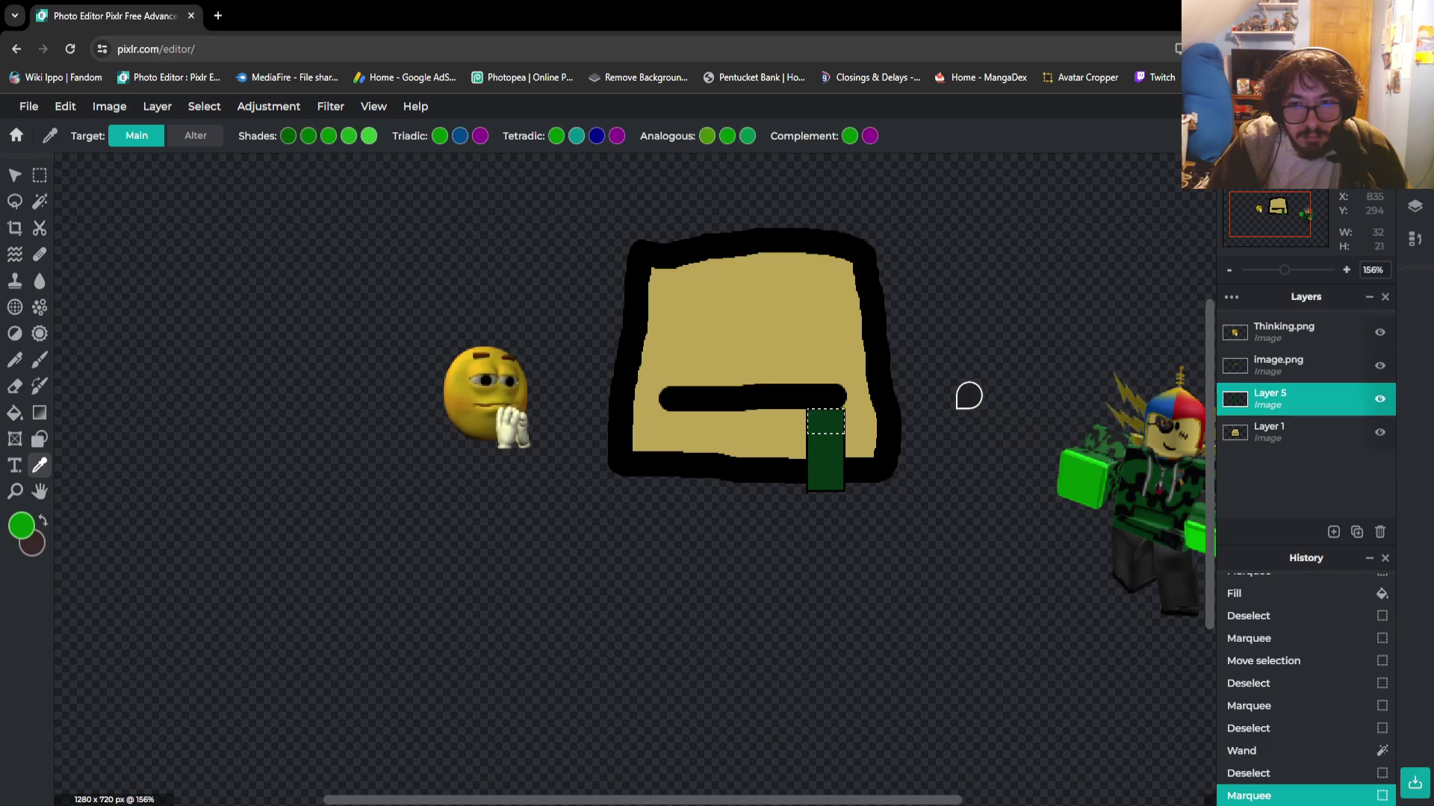
scroll(819, 436, "up", 12)
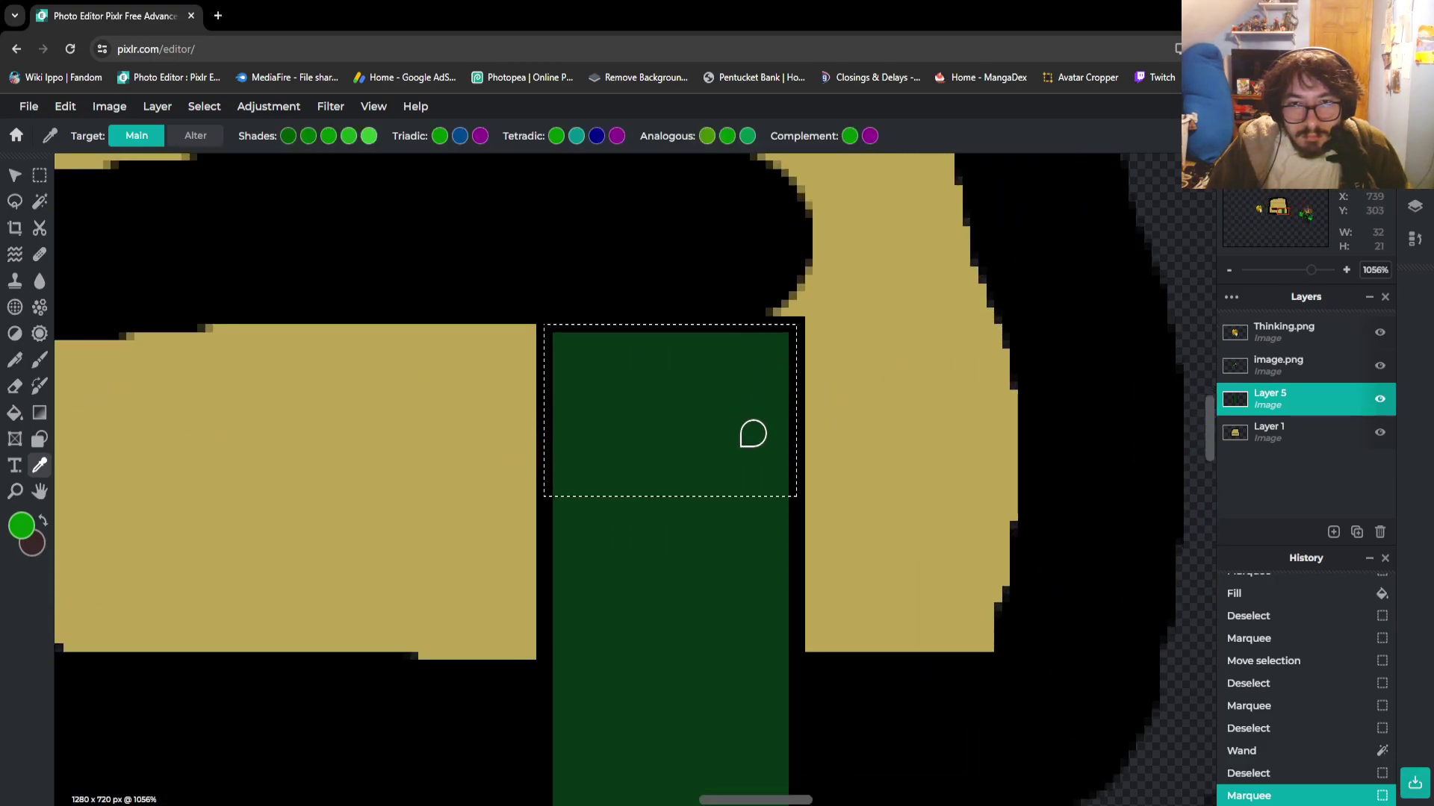
Select an area about 32 by 24 px at the upper end of the dark green rectangle and fill its green part with bright green
left_click(40, 175)
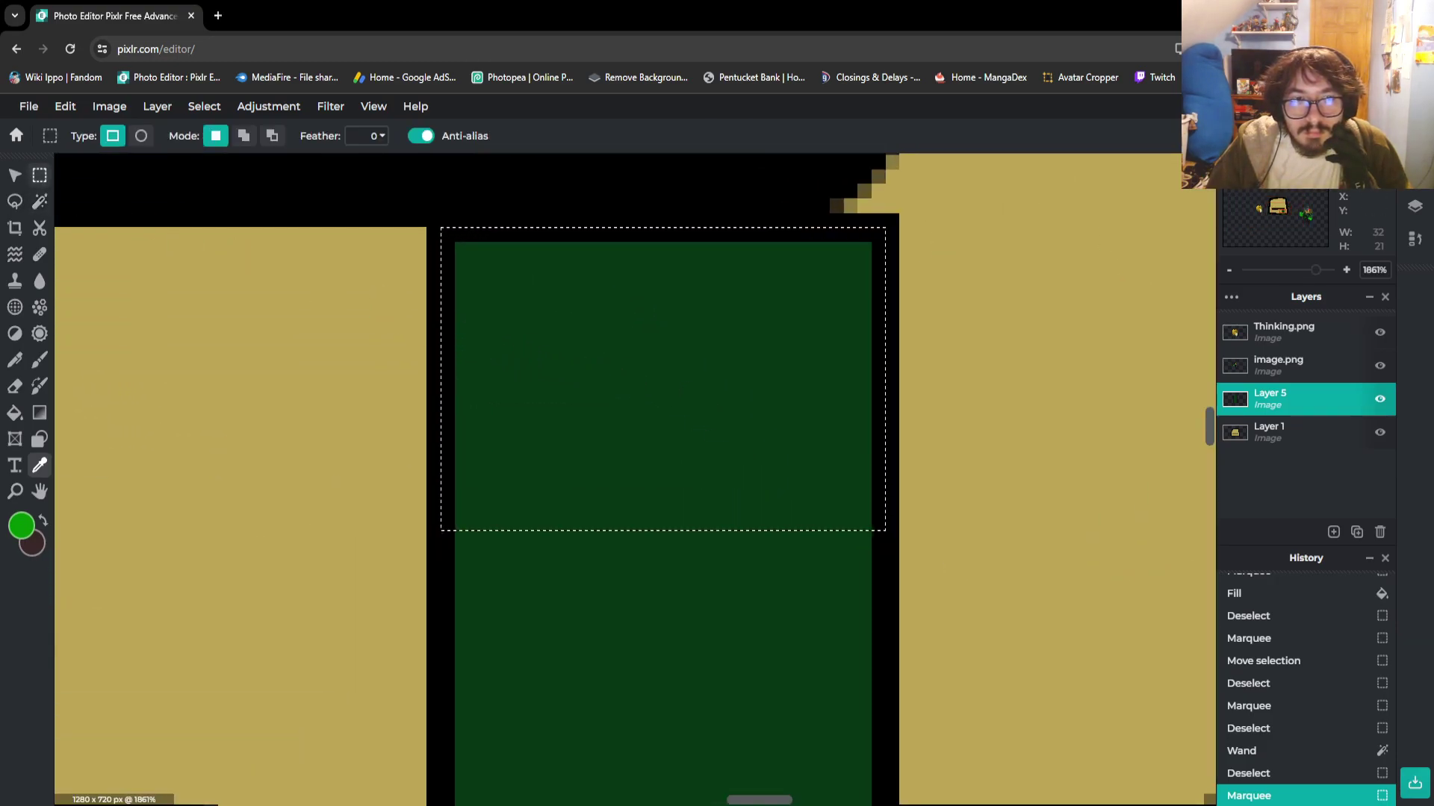
key("ctrl+d")
left_click_drag(440, 228, 884, 544)
left_click(495, 270)
scroll(884, 544, "down", 3)
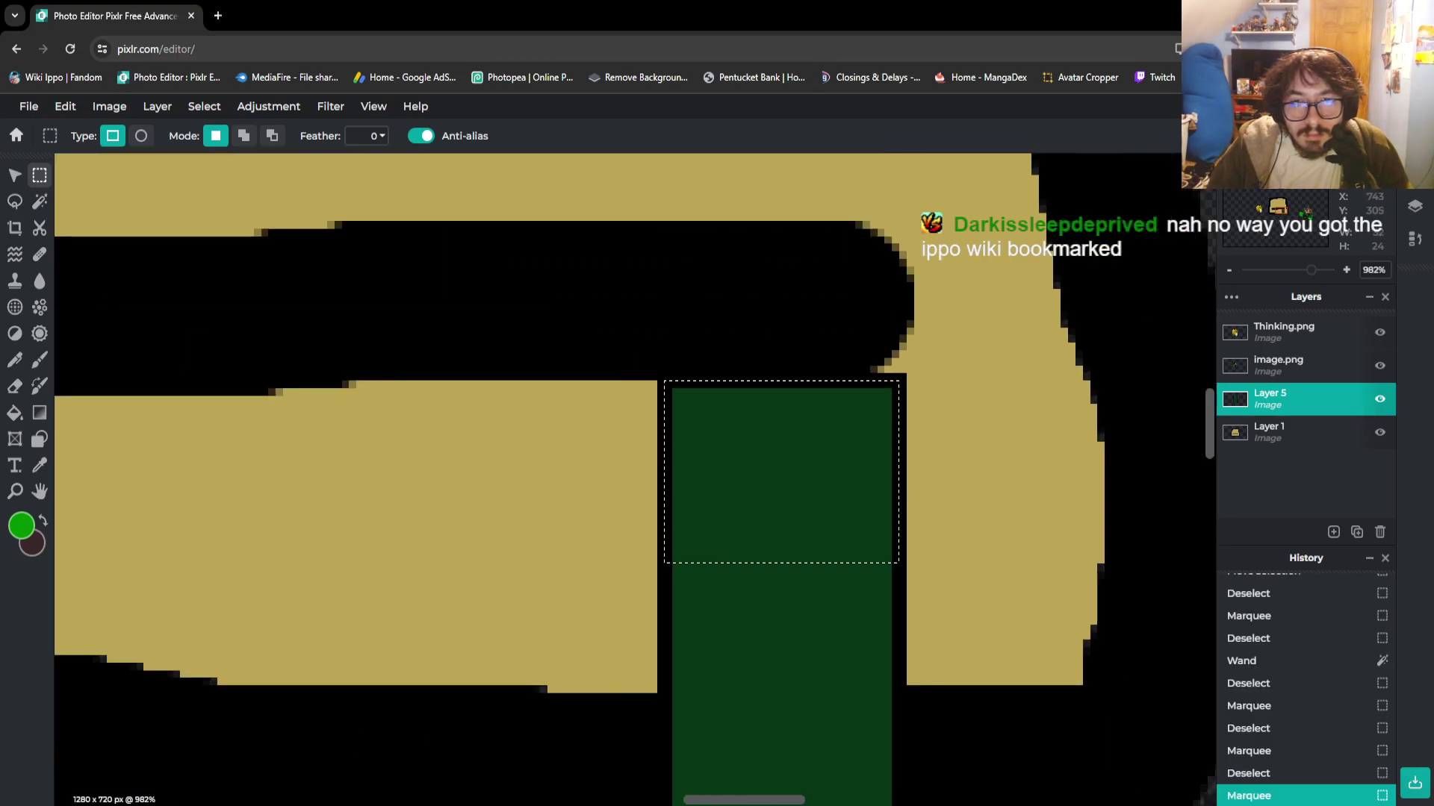
scroll(884, 542, "down", 3)
scroll(923, 550, "up", 3)
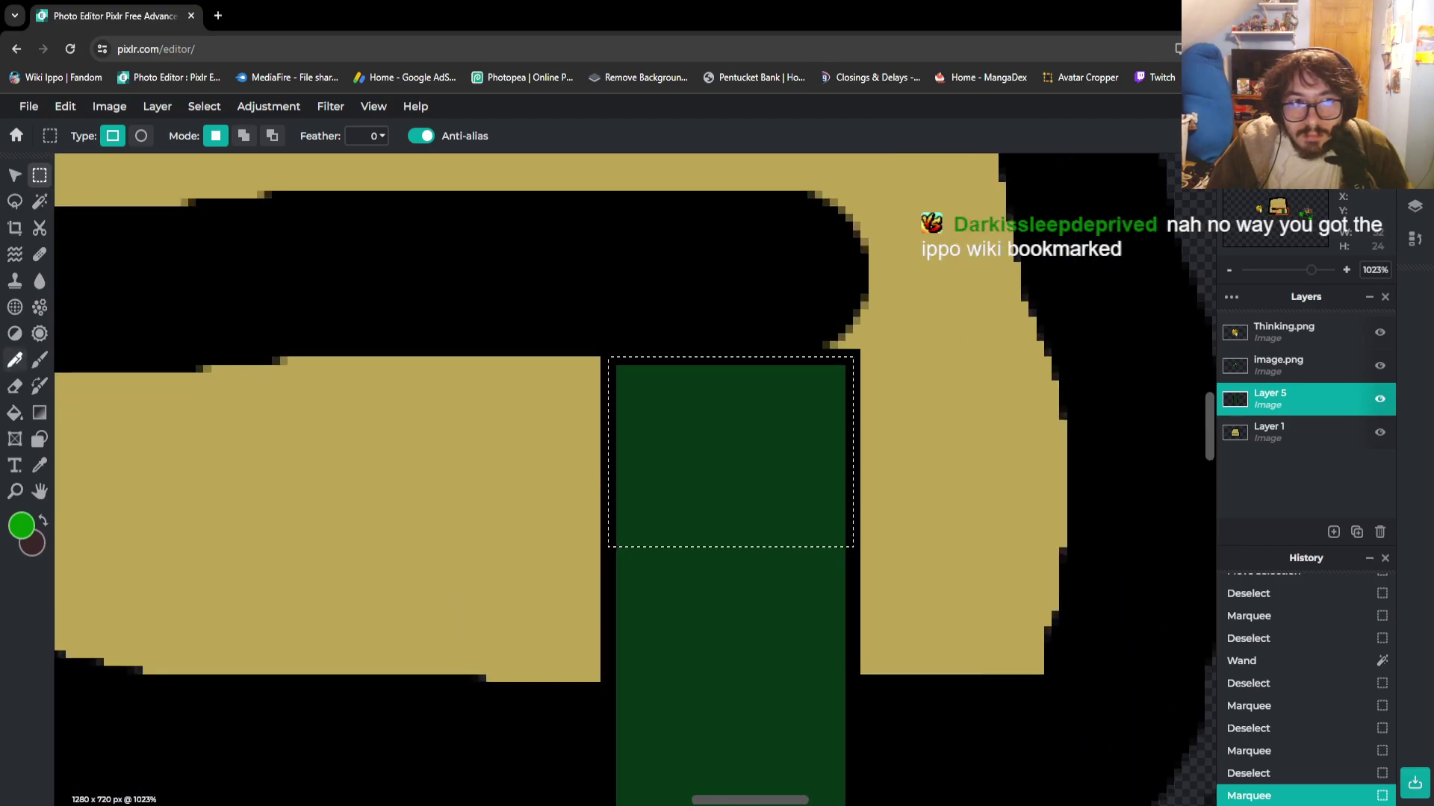
left_click(14, 412)
left_click(794, 486)
scroll(794, 487, "down", 3)
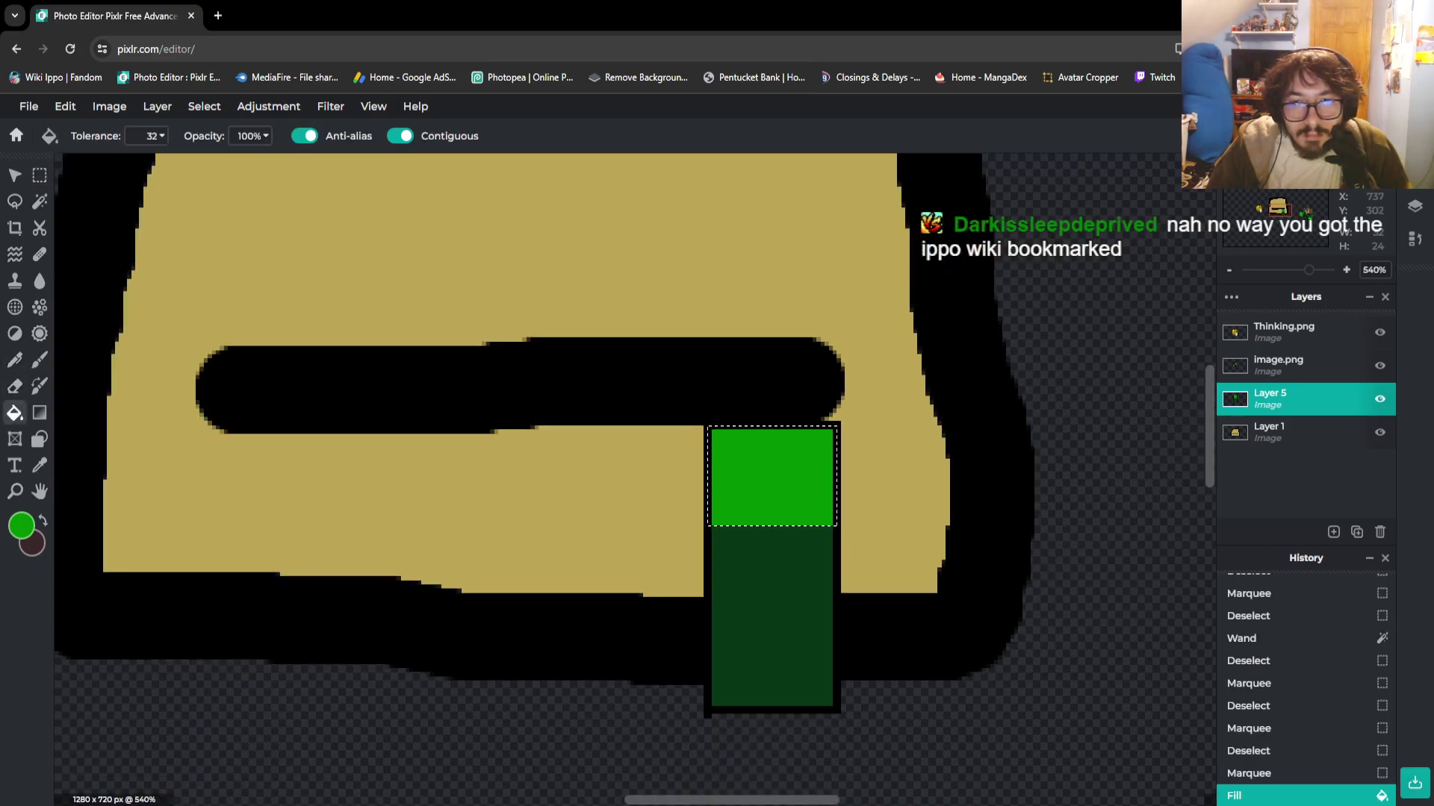
Compare the two-tone green arm with the thinking emoji and the character's hands
scroll(794, 486, "down", 4)
scroll(907, 534, "up", 2)
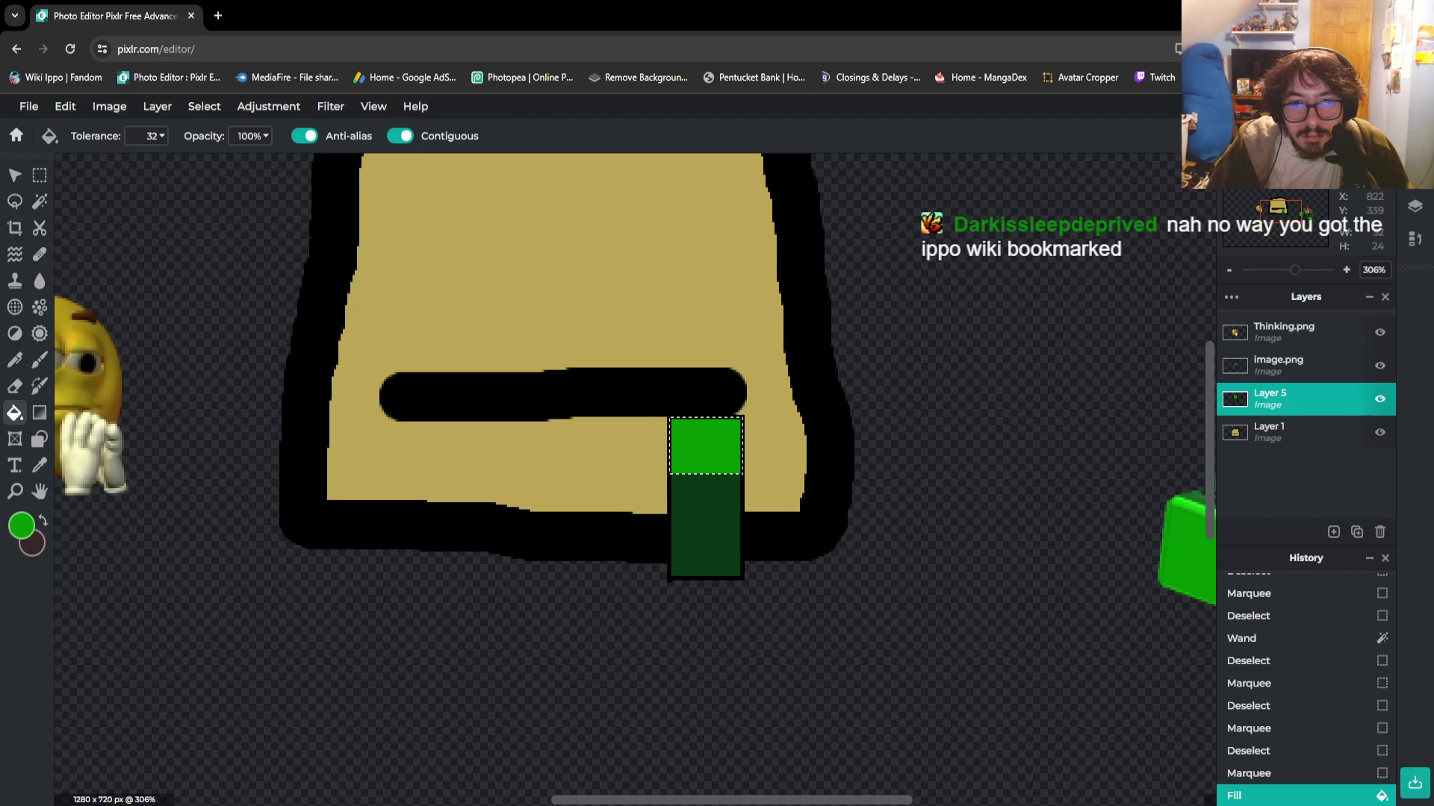
scroll(478, 359, "down", 4)
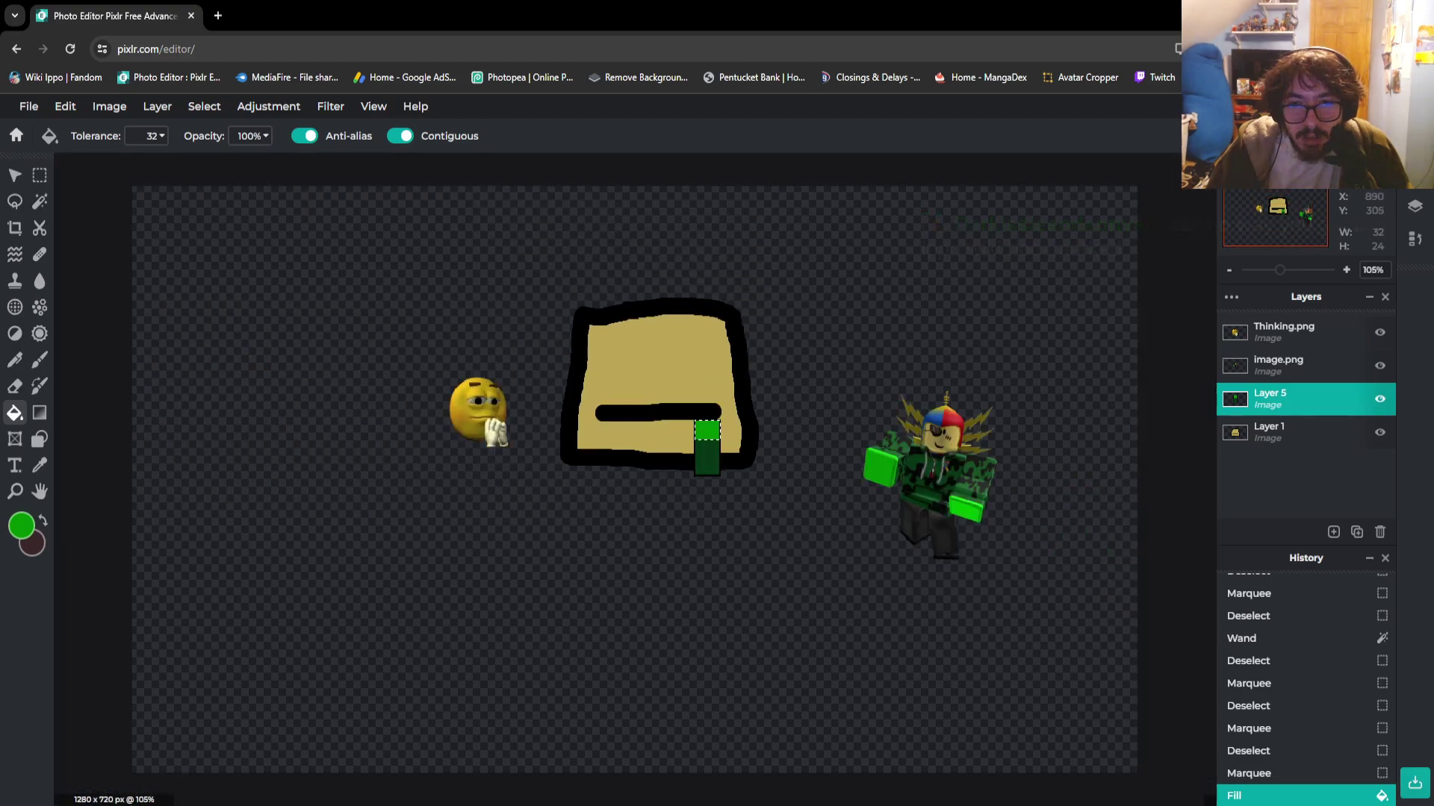
scroll(866, 336, "up", 2)
scroll(719, 275, "up", 3)
scroll(787, 426, "down", 1)
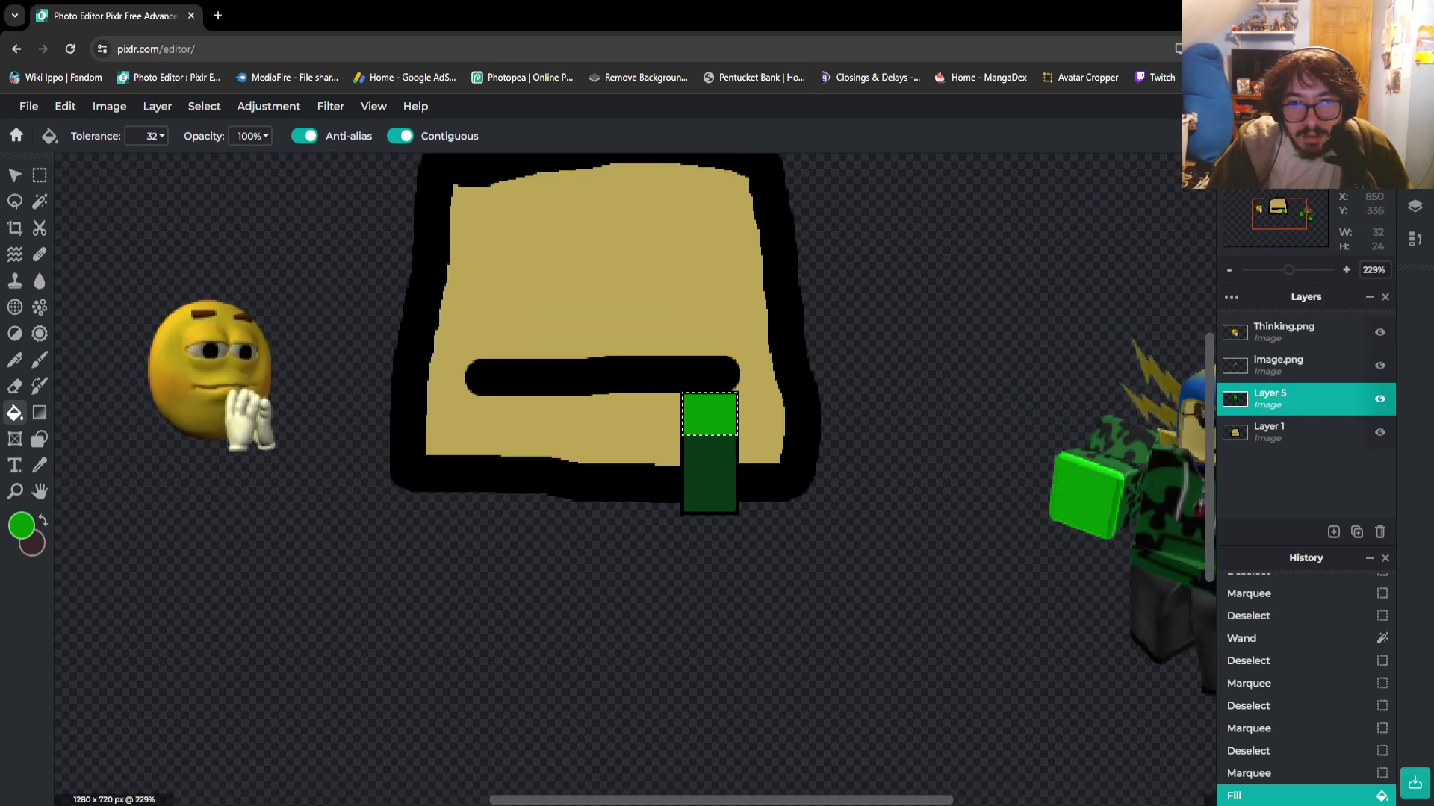
scroll(913, 493, "down", 1)
scroll(1132, 493, "up", 7)
scroll(1128, 478, "down", 2)
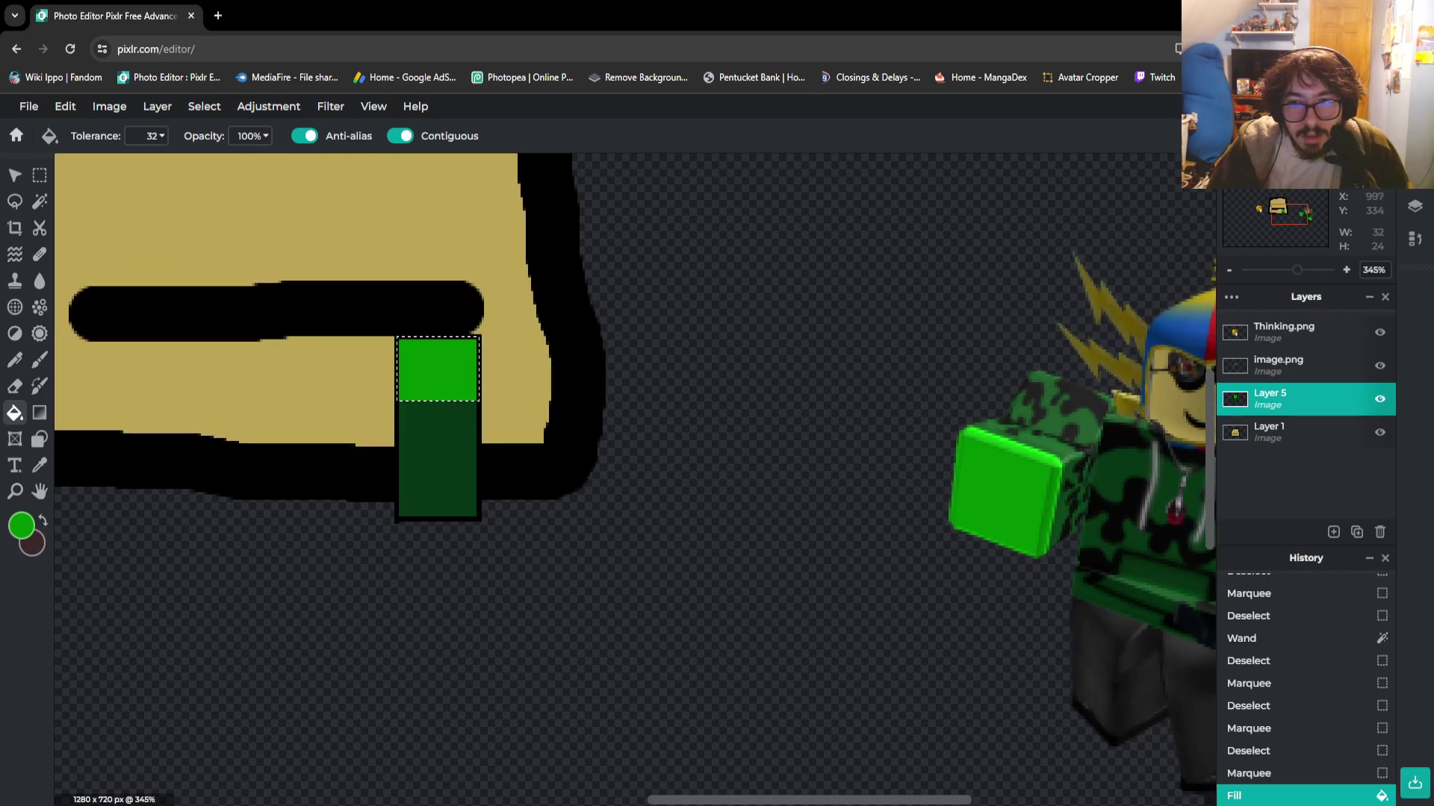
scroll(1112, 469, "down", 1)
Clear the selection around the bright green section of the arm
key("m")
key("ctrl+d")
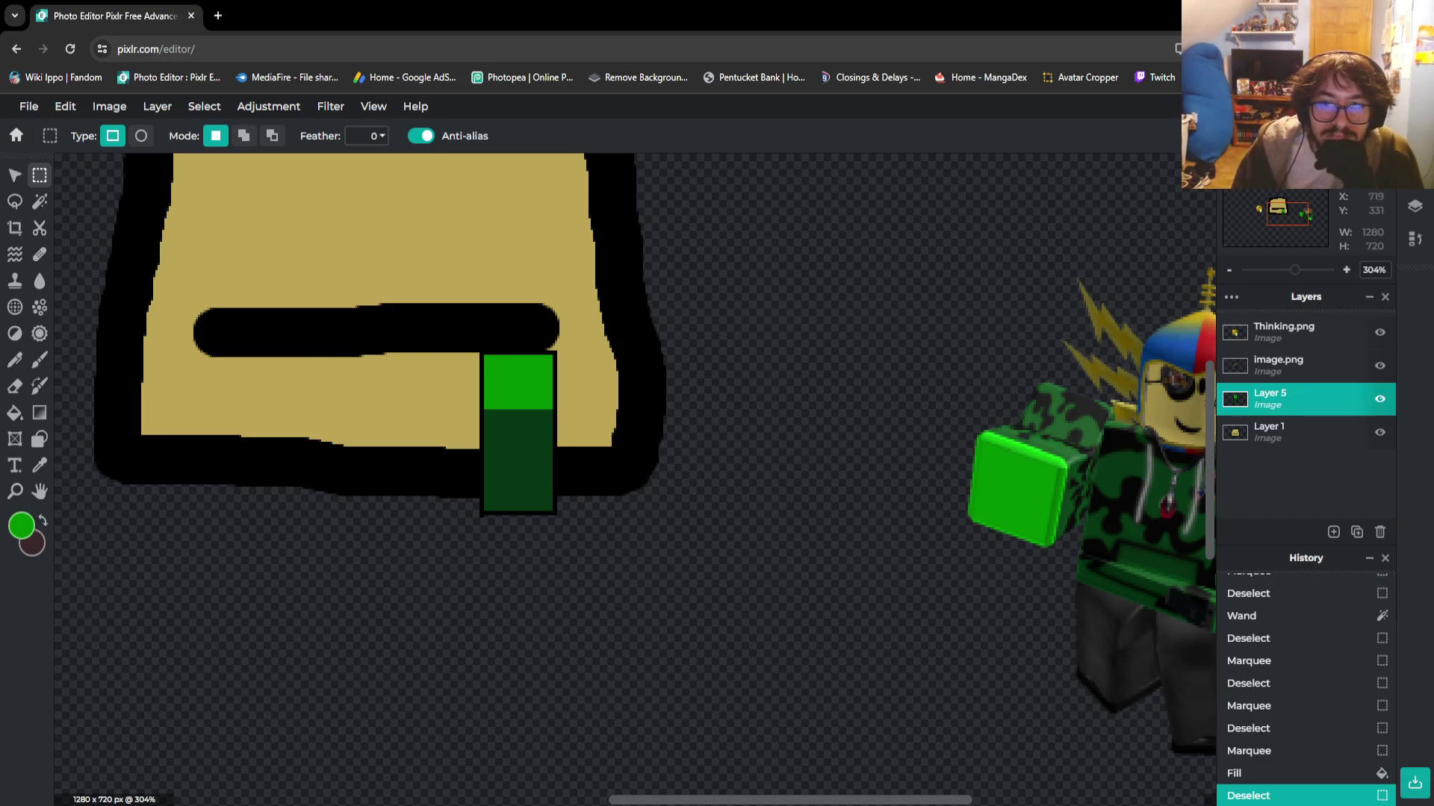
scroll(1116, 514, "down", 2)
scroll(1109, 519, "up", 3)
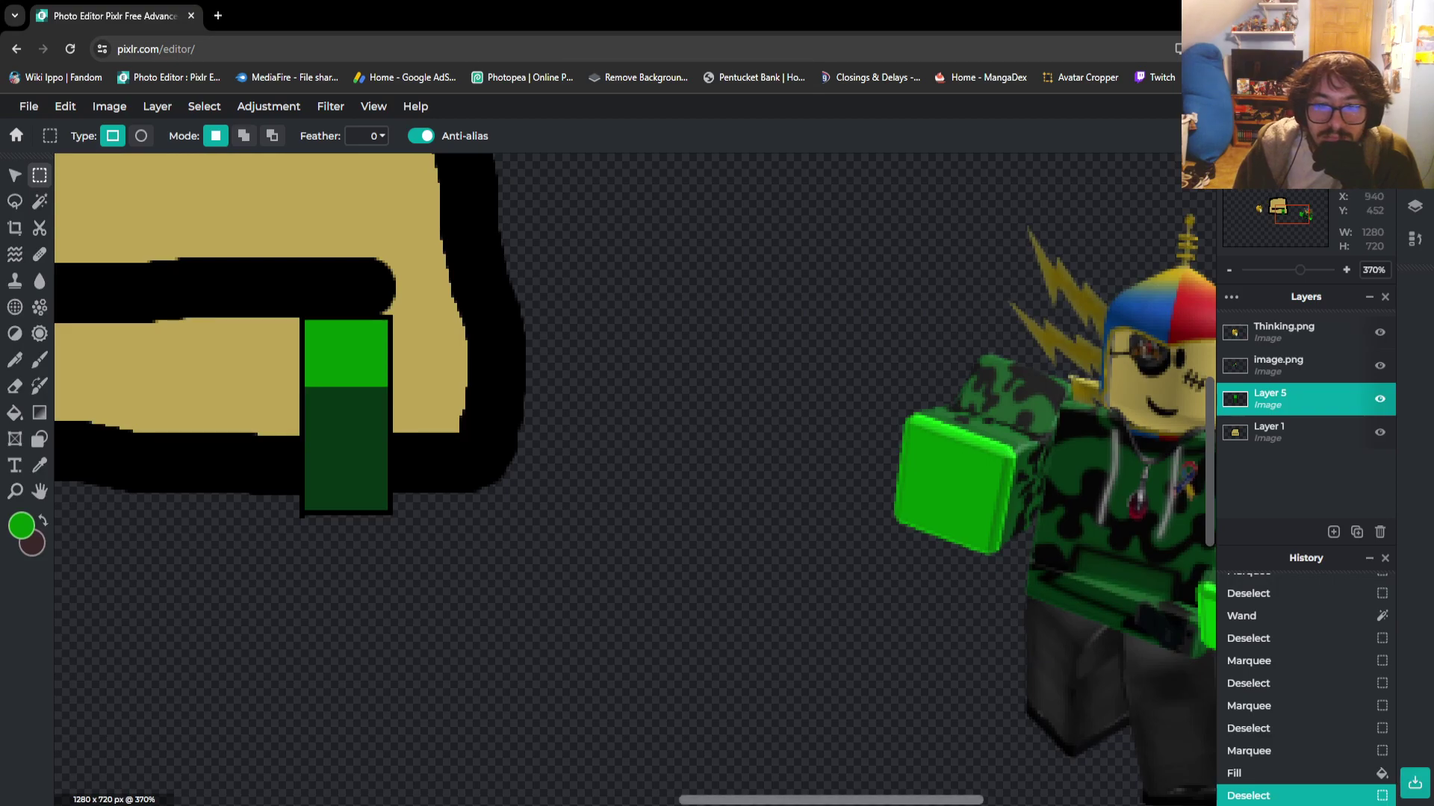
scroll(635, 478, "right", 5)
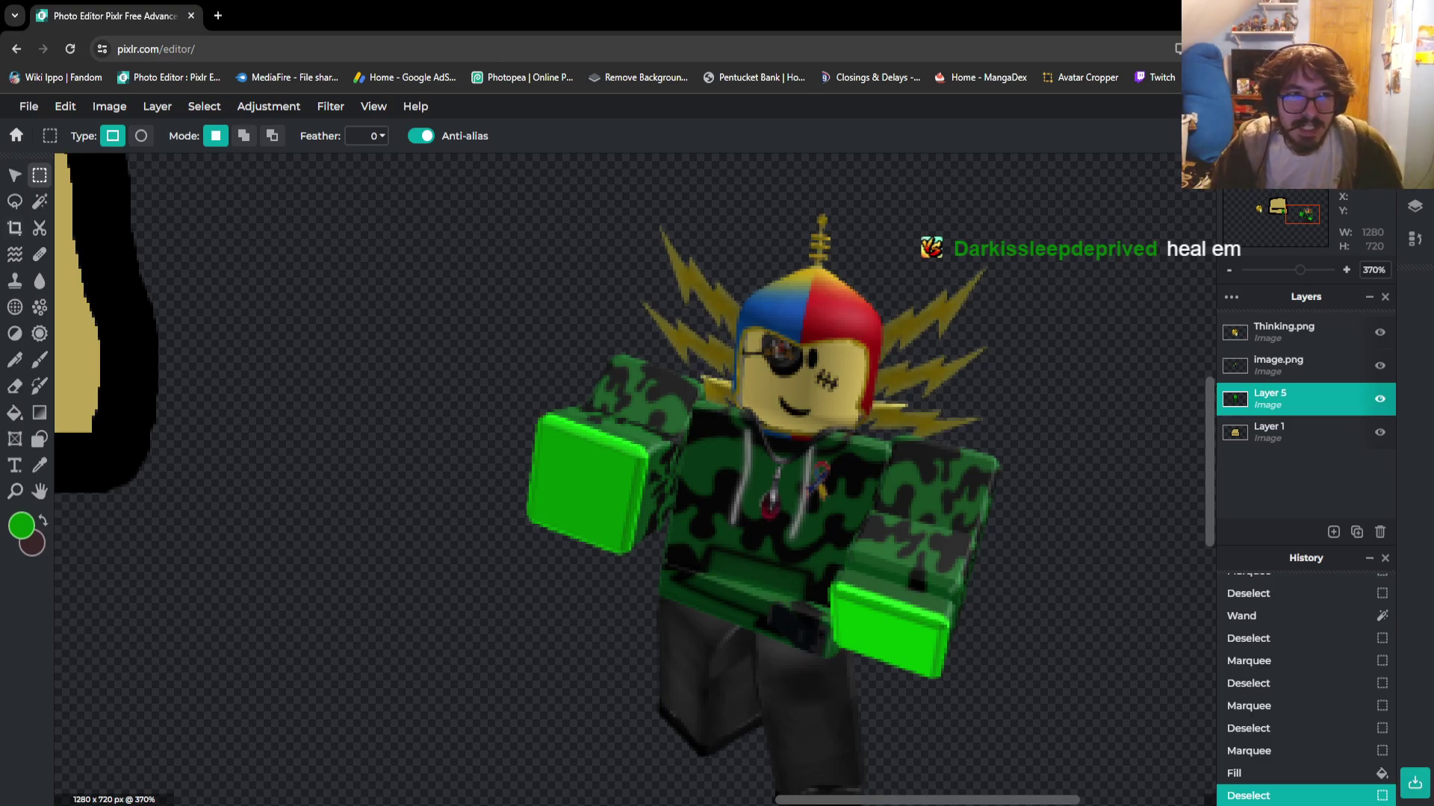
Try a size 50 spot heal on the character's torso in the image.png layer, undo it, and reselect Layer 5
left_click(39, 255)
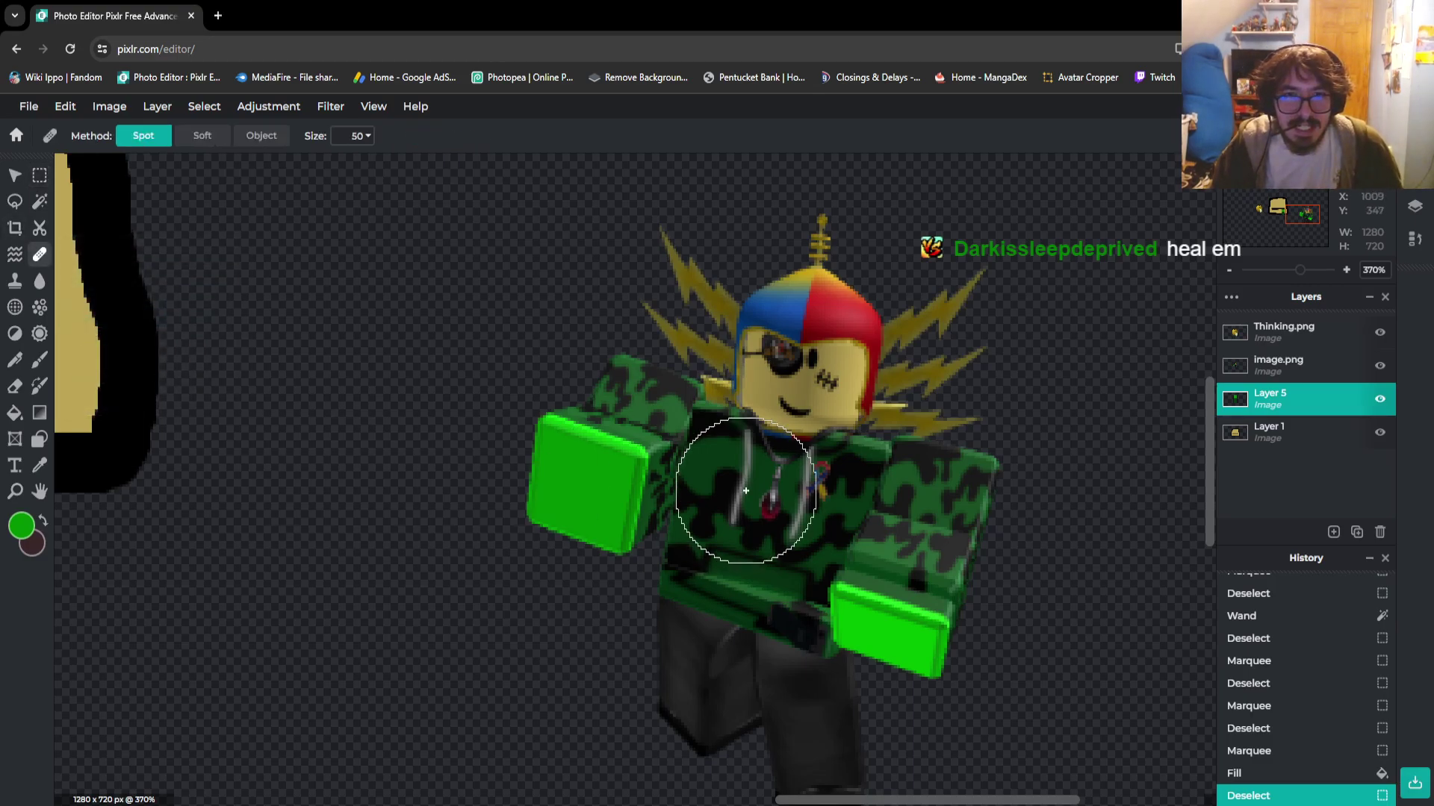
scroll(463, 516, "down", 2)
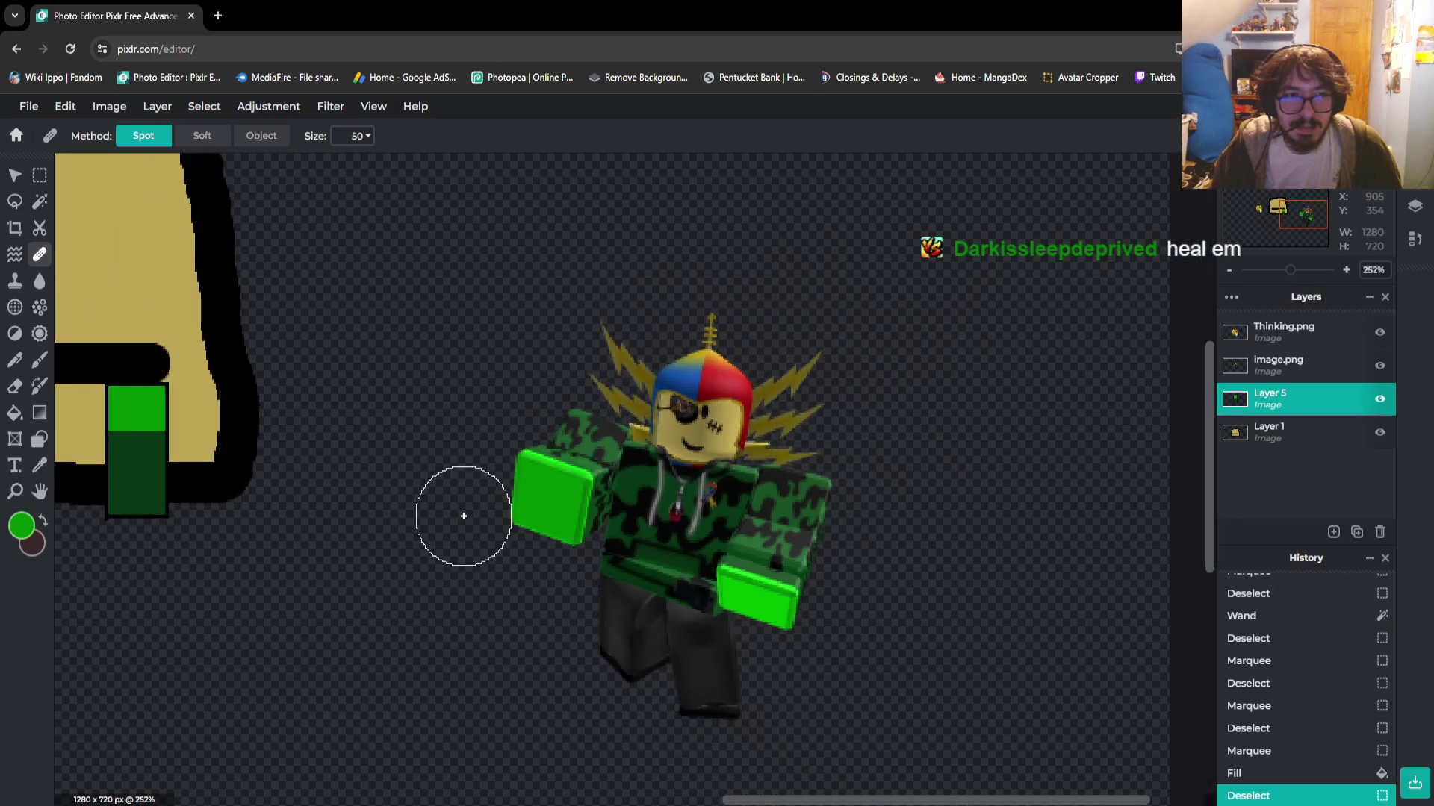
scroll(470, 538, "up", 1)
scroll(563, 575, "up", 1)
scroll(565, 574, "up", 1)
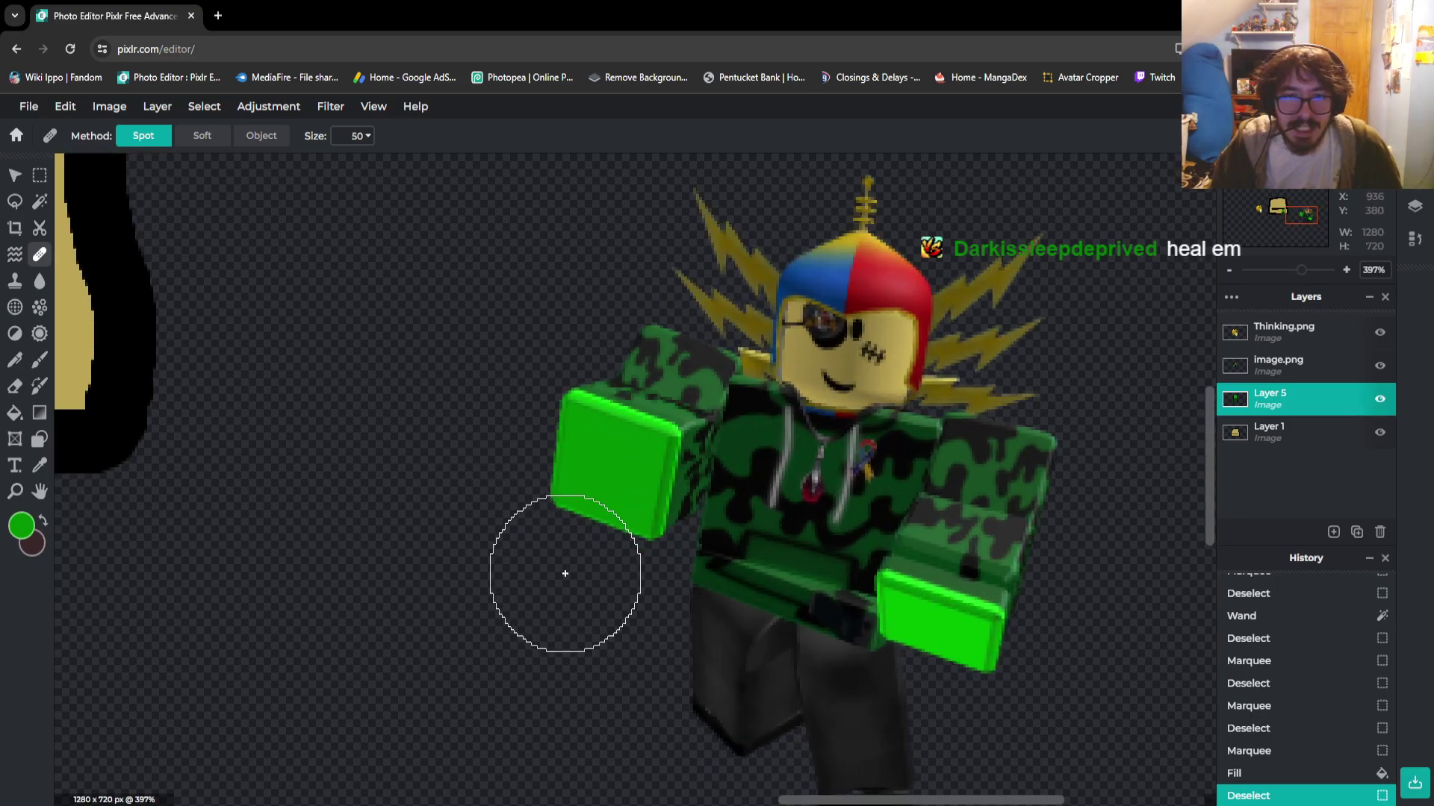
scroll(565, 574, "down", 1)
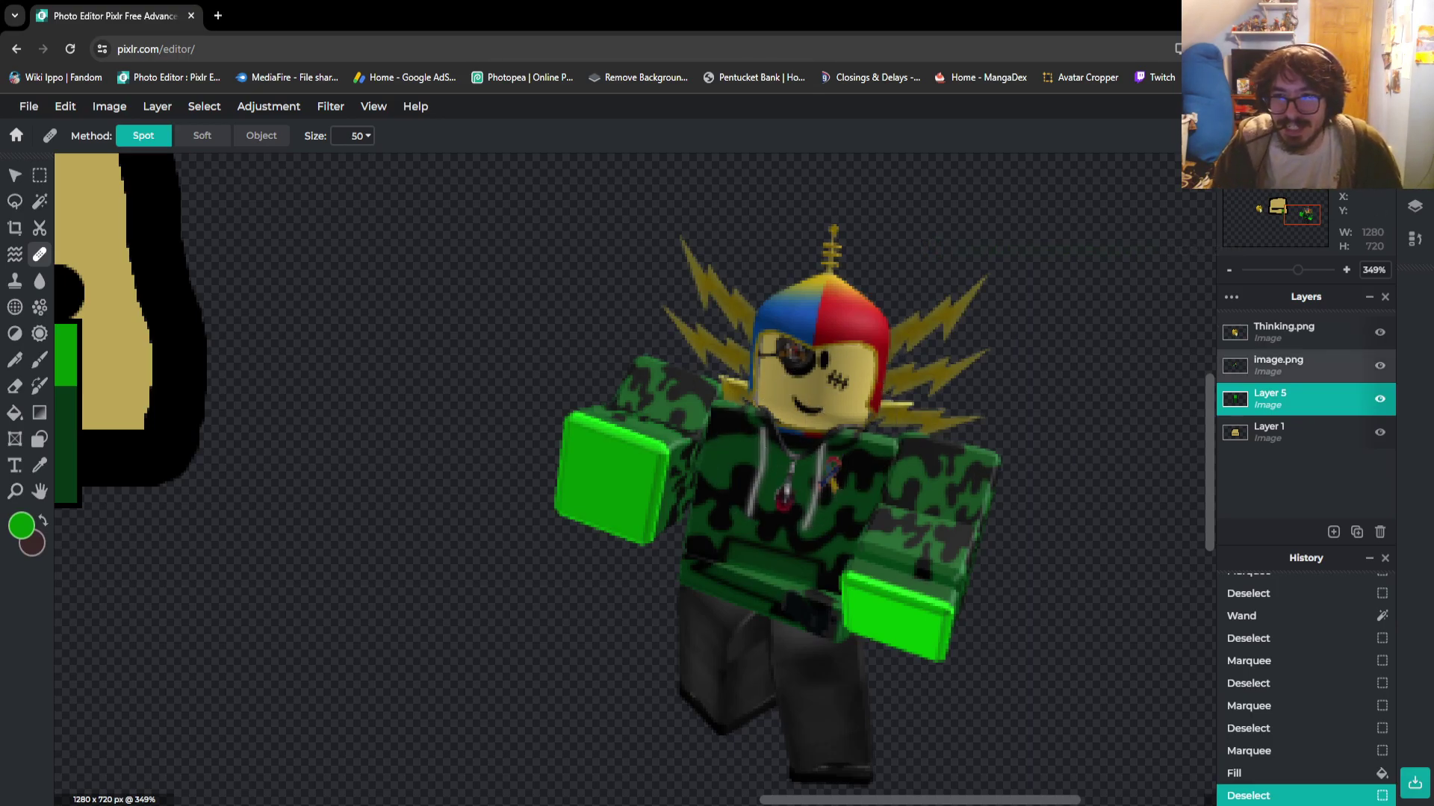
left_click(1287, 366)
left_click(796, 489)
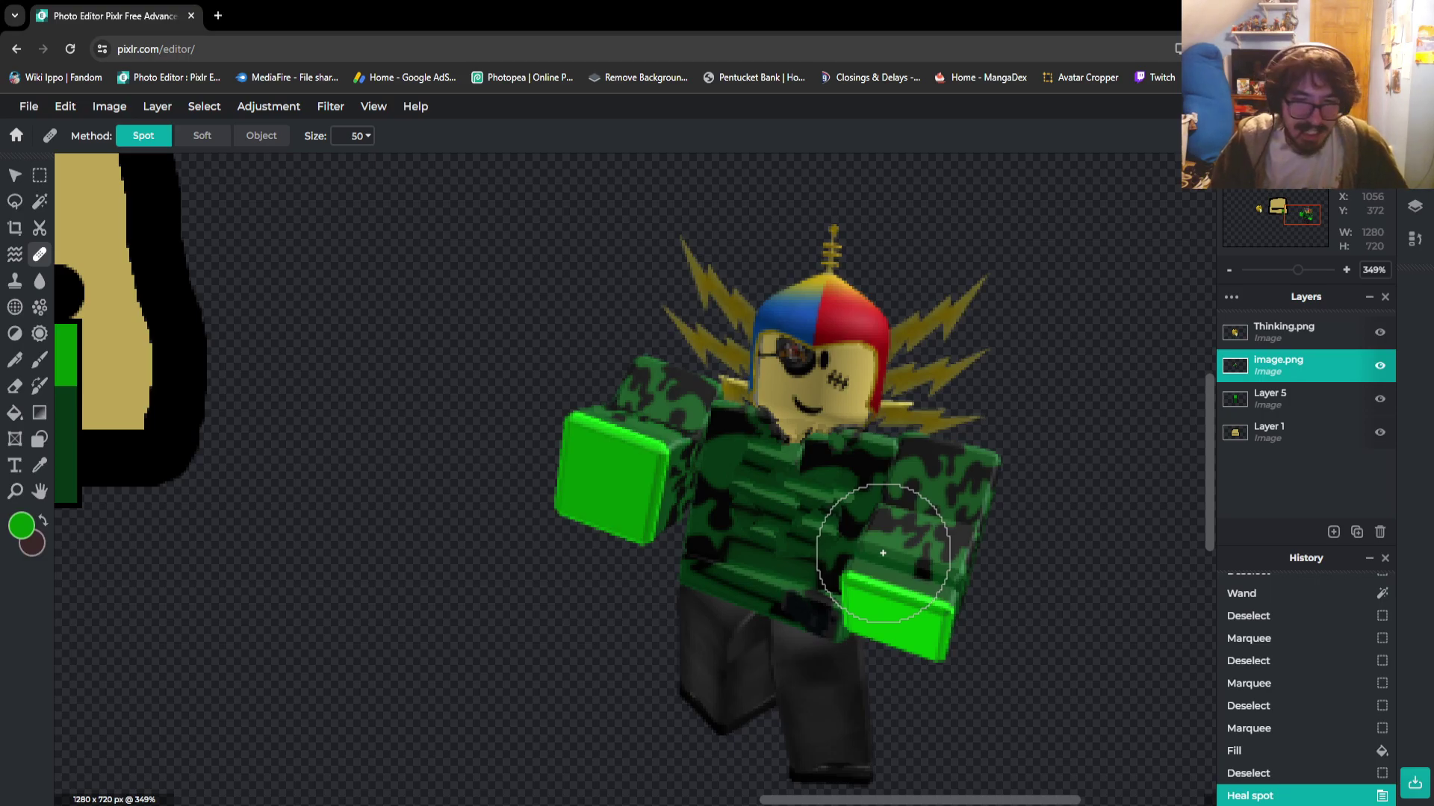
key("ctrl+z")
left_click(1270, 398)
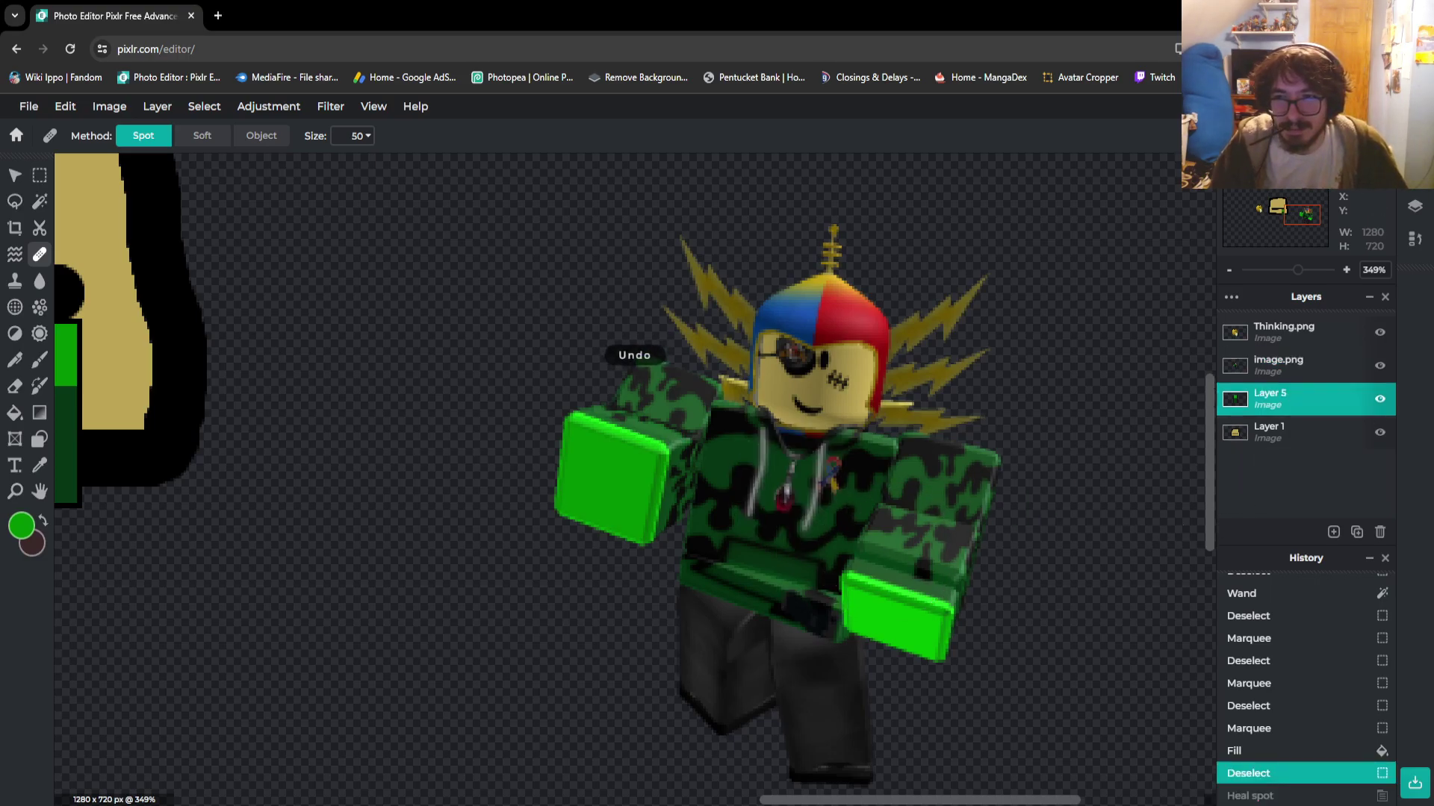
scroll(837, 534, "up", 2)
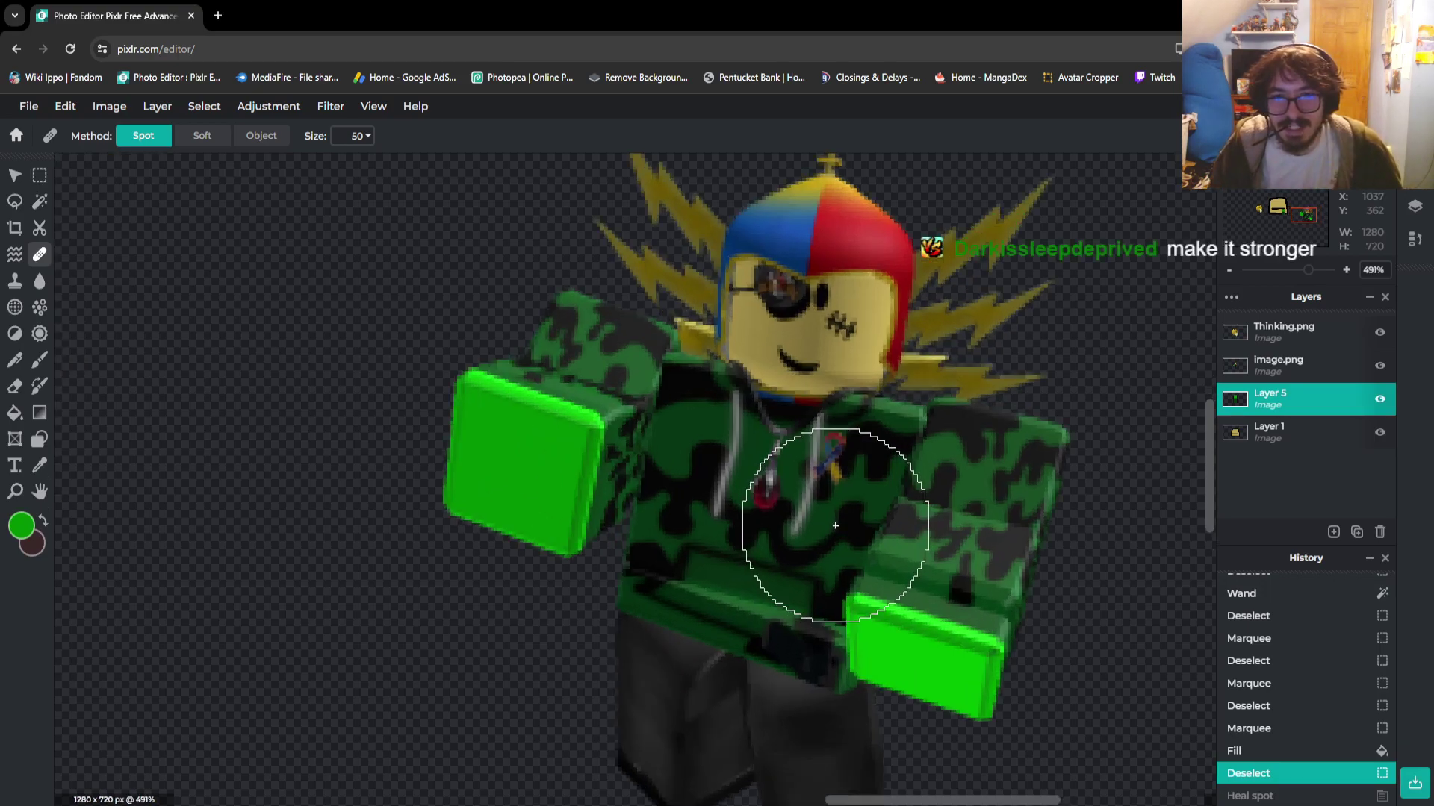
scroll(1007, 461, "up", 4)
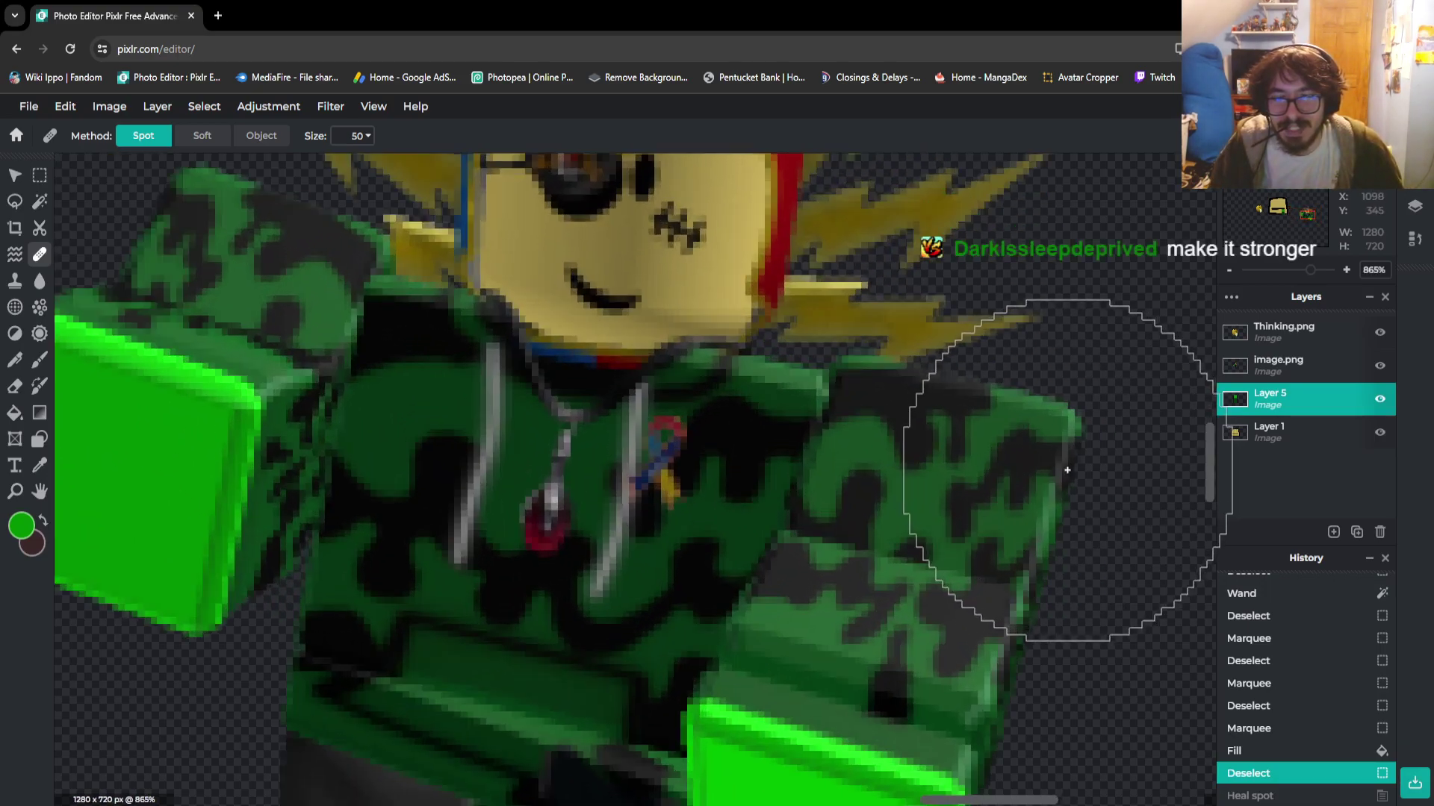
scroll(1078, 486, "down", 4)
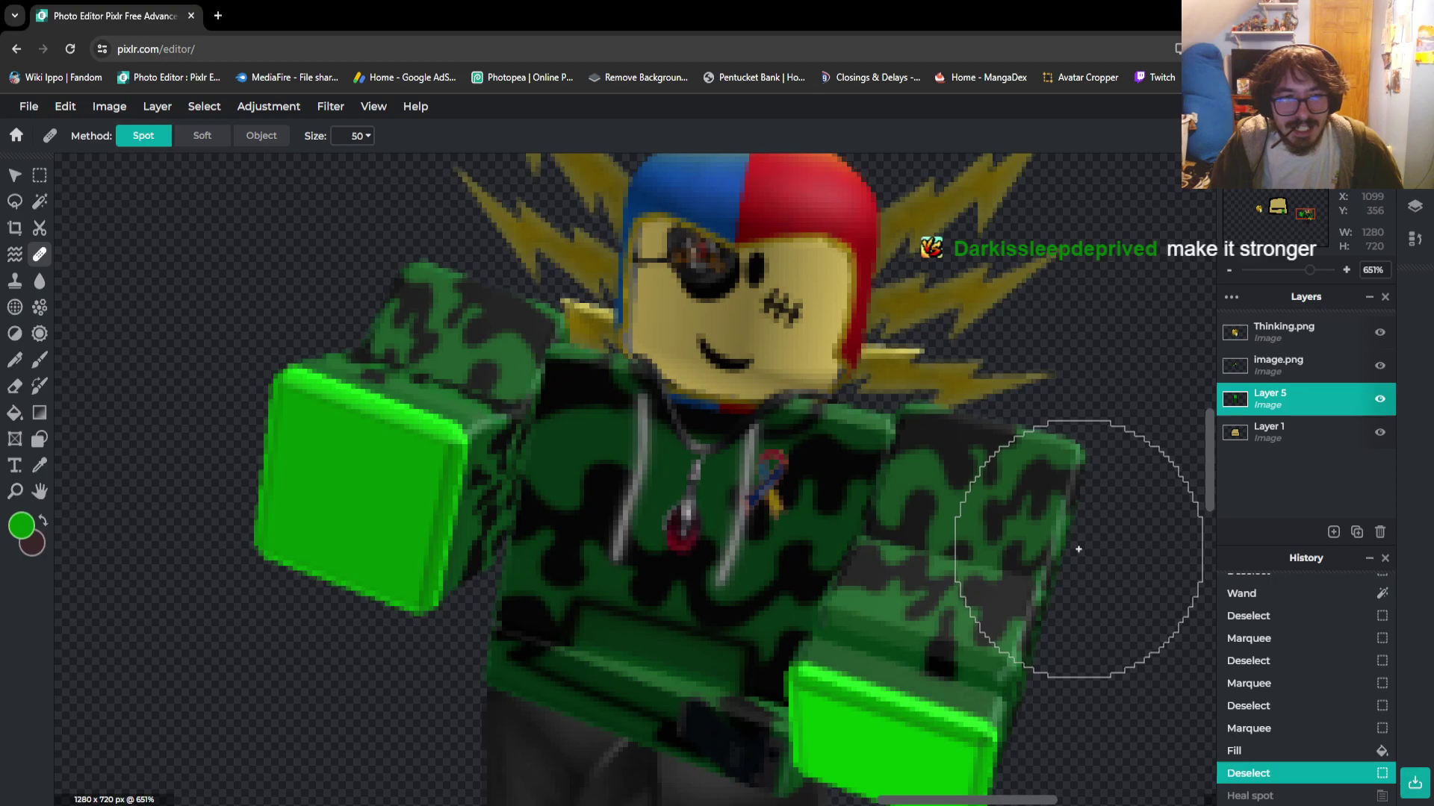
scroll(1078, 544, "down", 2)
scroll(1078, 550, "down", 2)
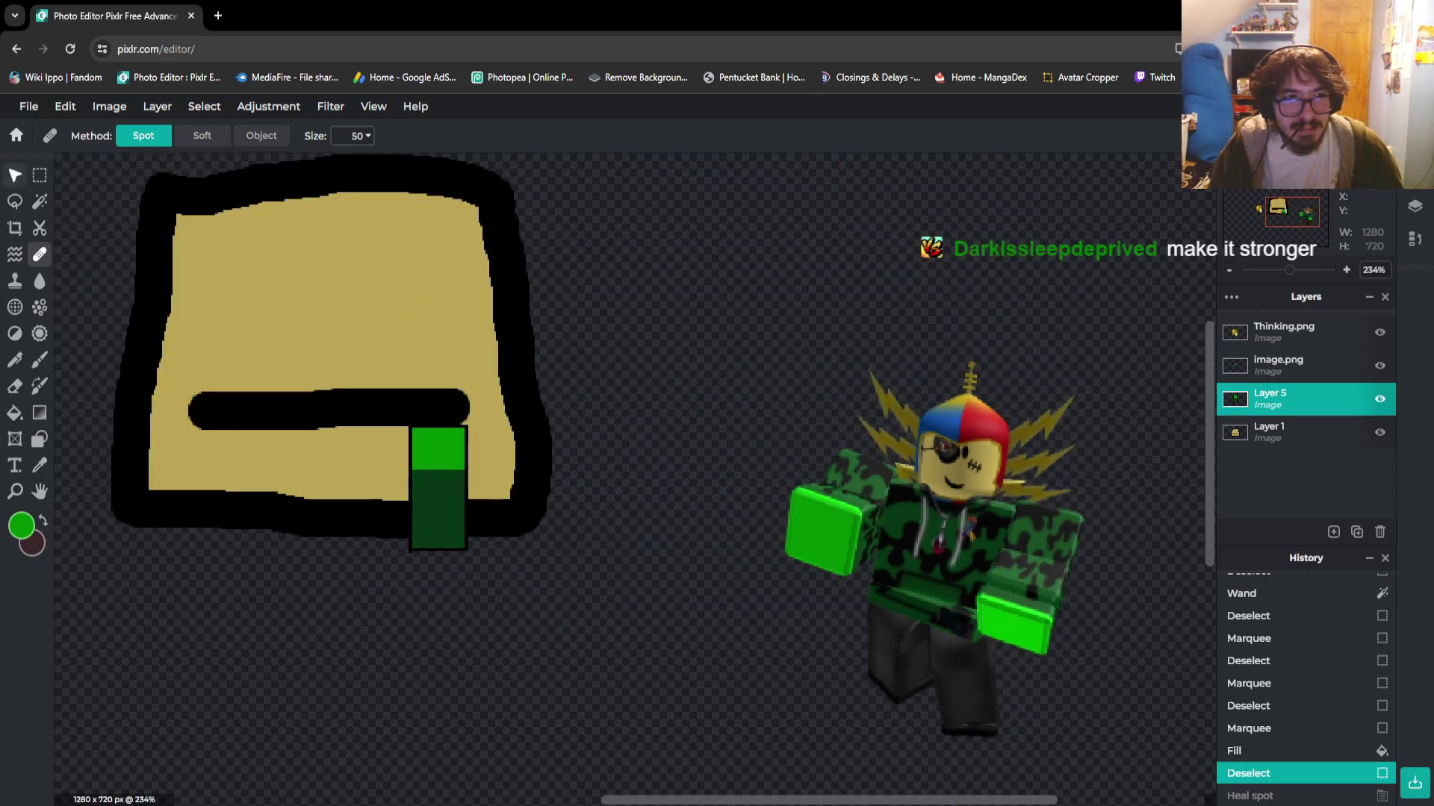
Choose the Brush tool and set the foreground color to black (#000000)
left_click(40, 359)
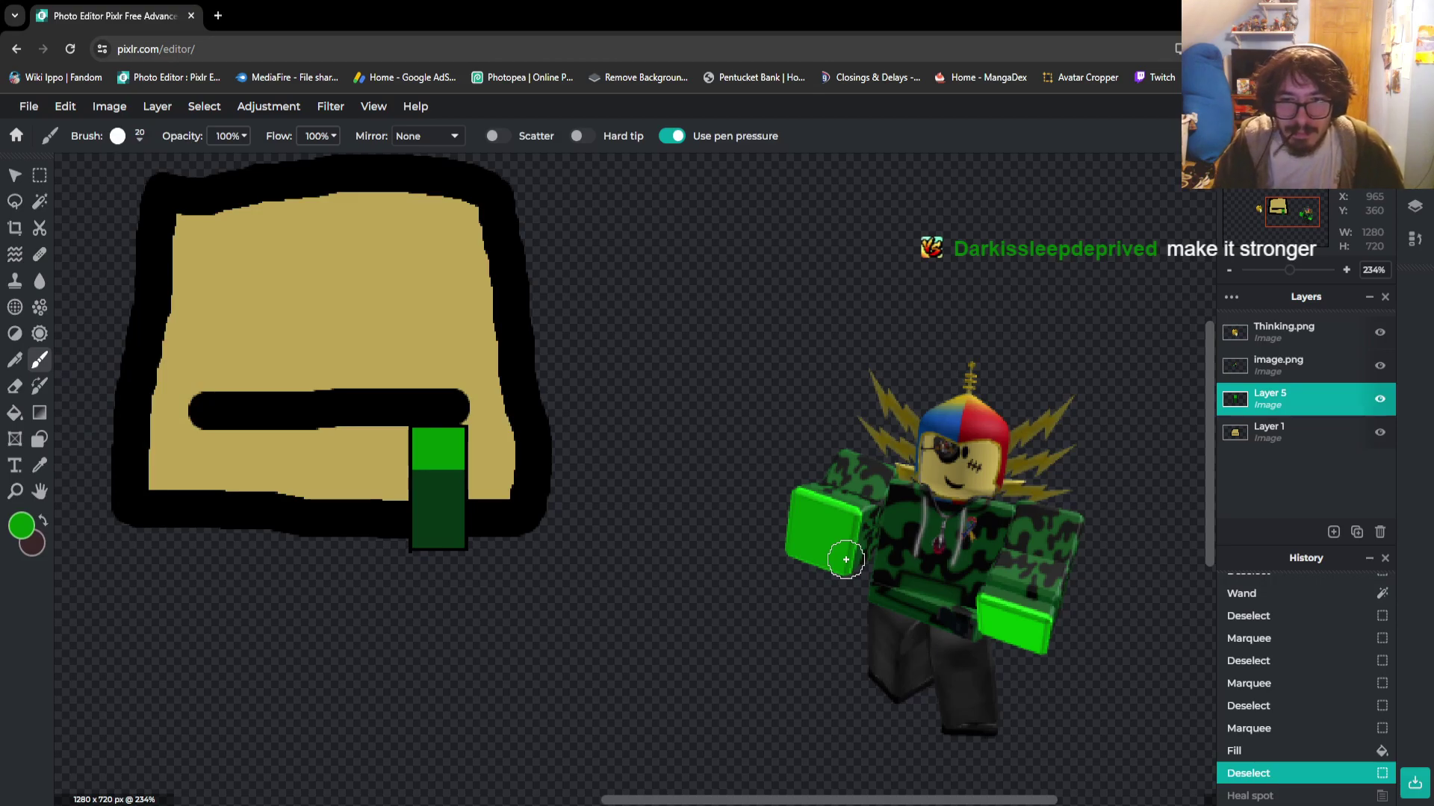
scroll(865, 576, "up", 1)
scroll(1010, 611, "up", 1)
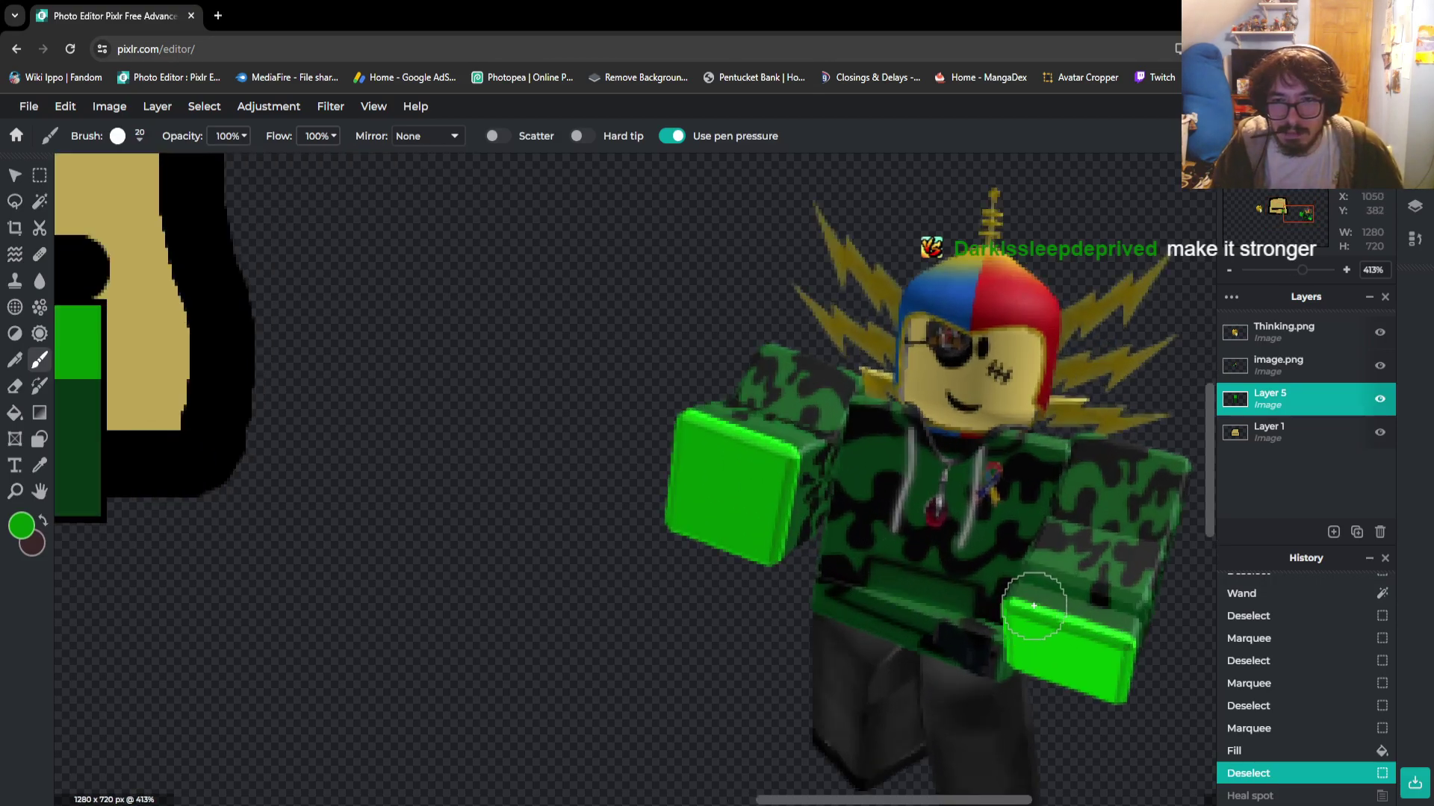
scroll(1056, 607, "up", 1)
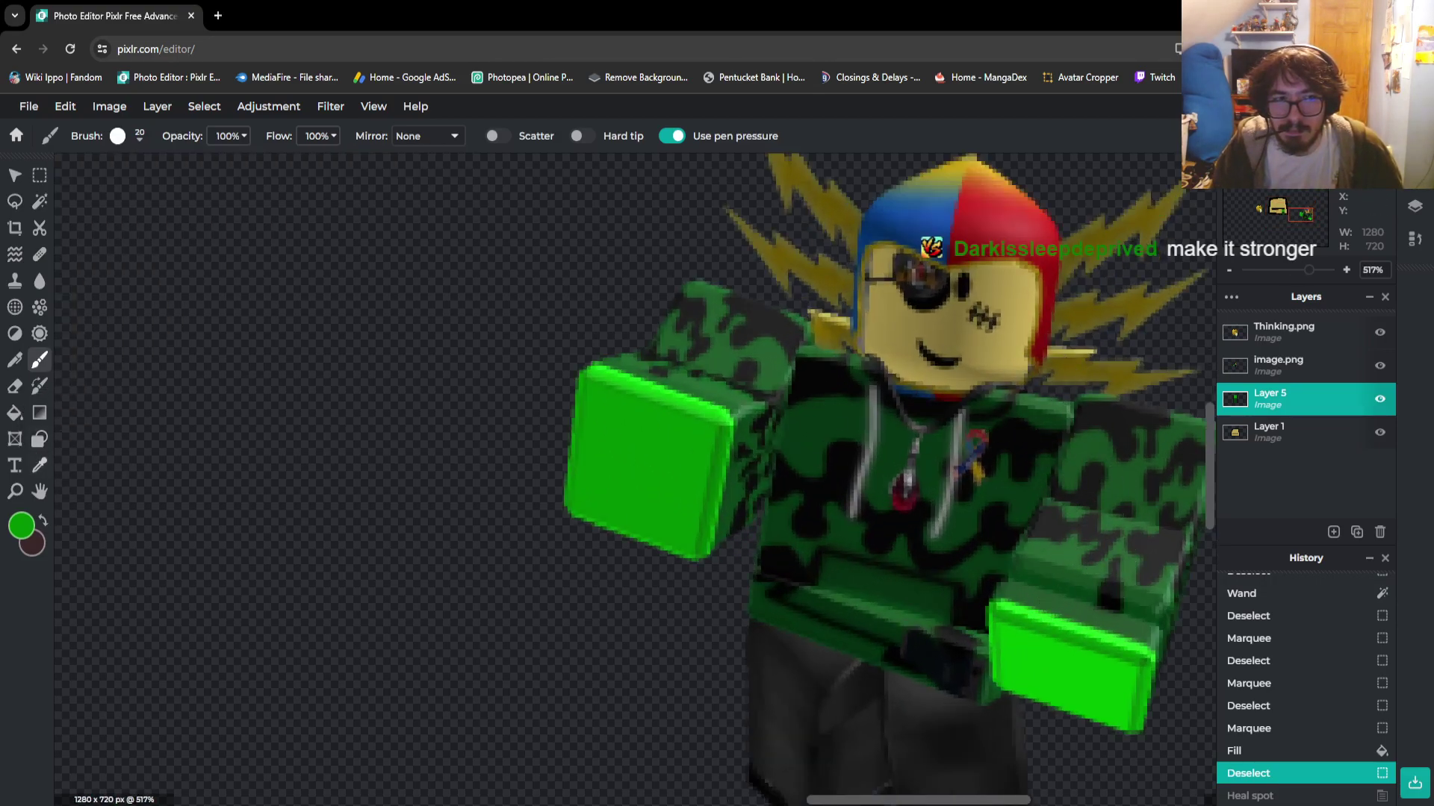
left_click(21, 525)
left_click(577, 578)
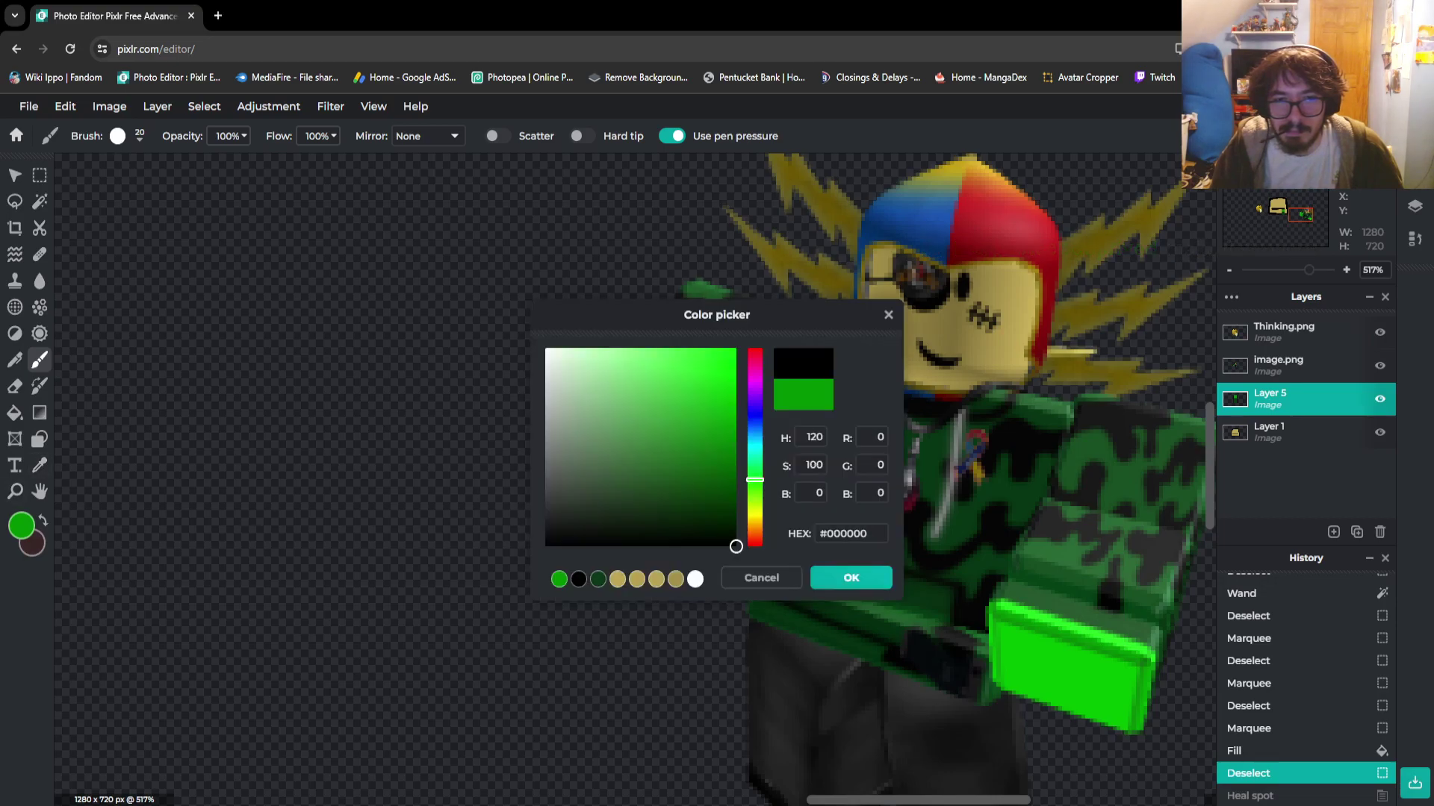
left_click(851, 577)
scroll(900, 590, "down", 3)
scroll(892, 582, "down", 2)
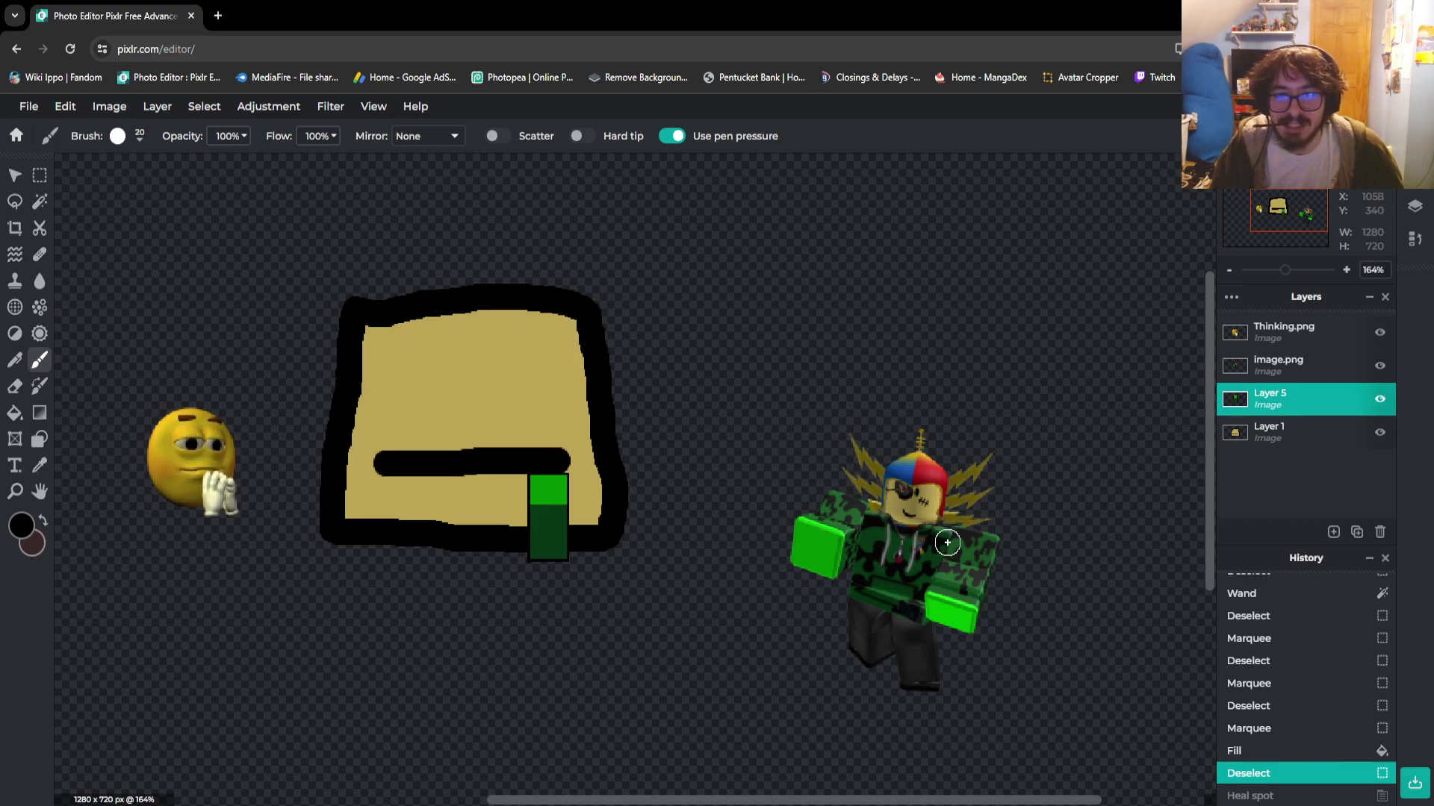
scroll(995, 570, "up", 3)
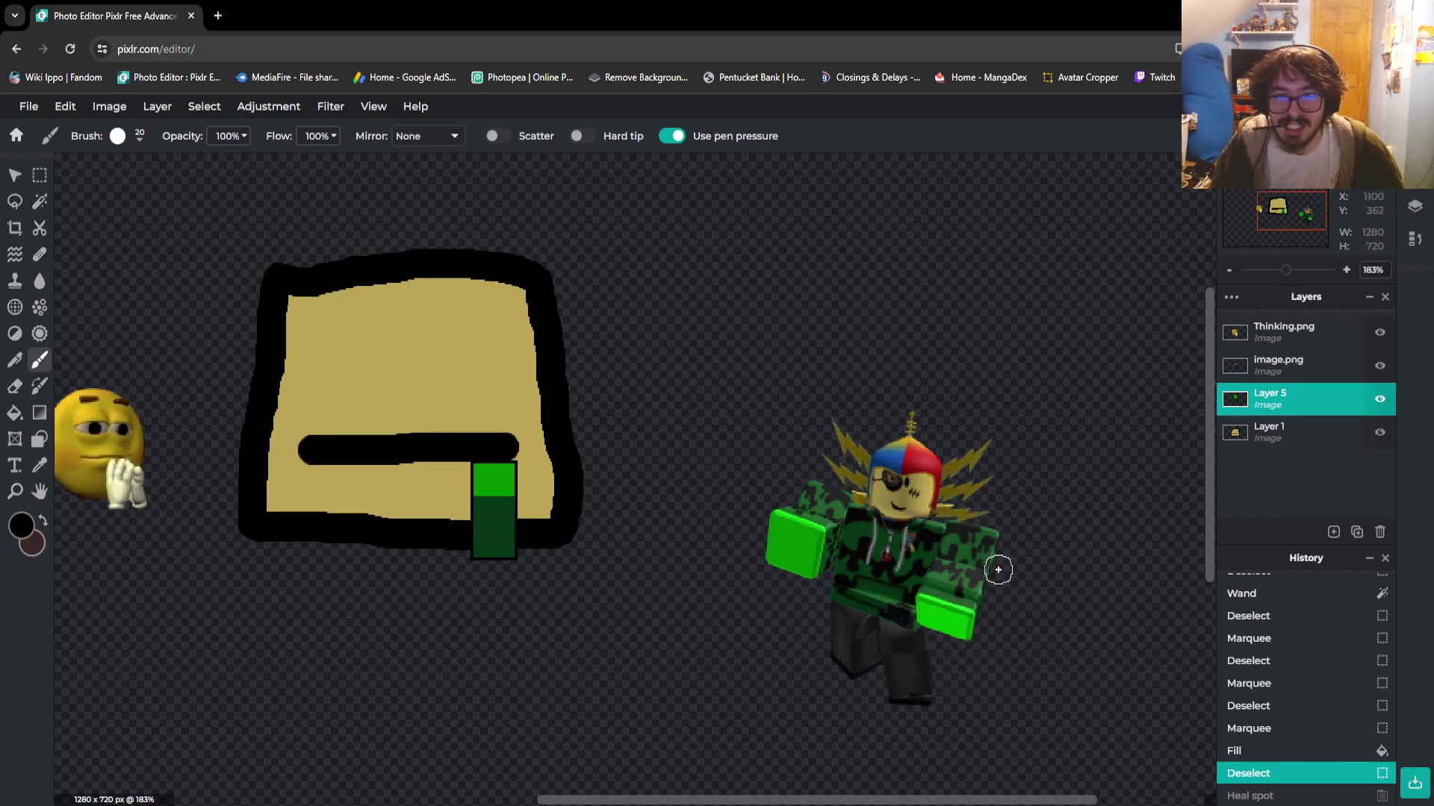
left_click_drag(1004, 800, 858, 799)
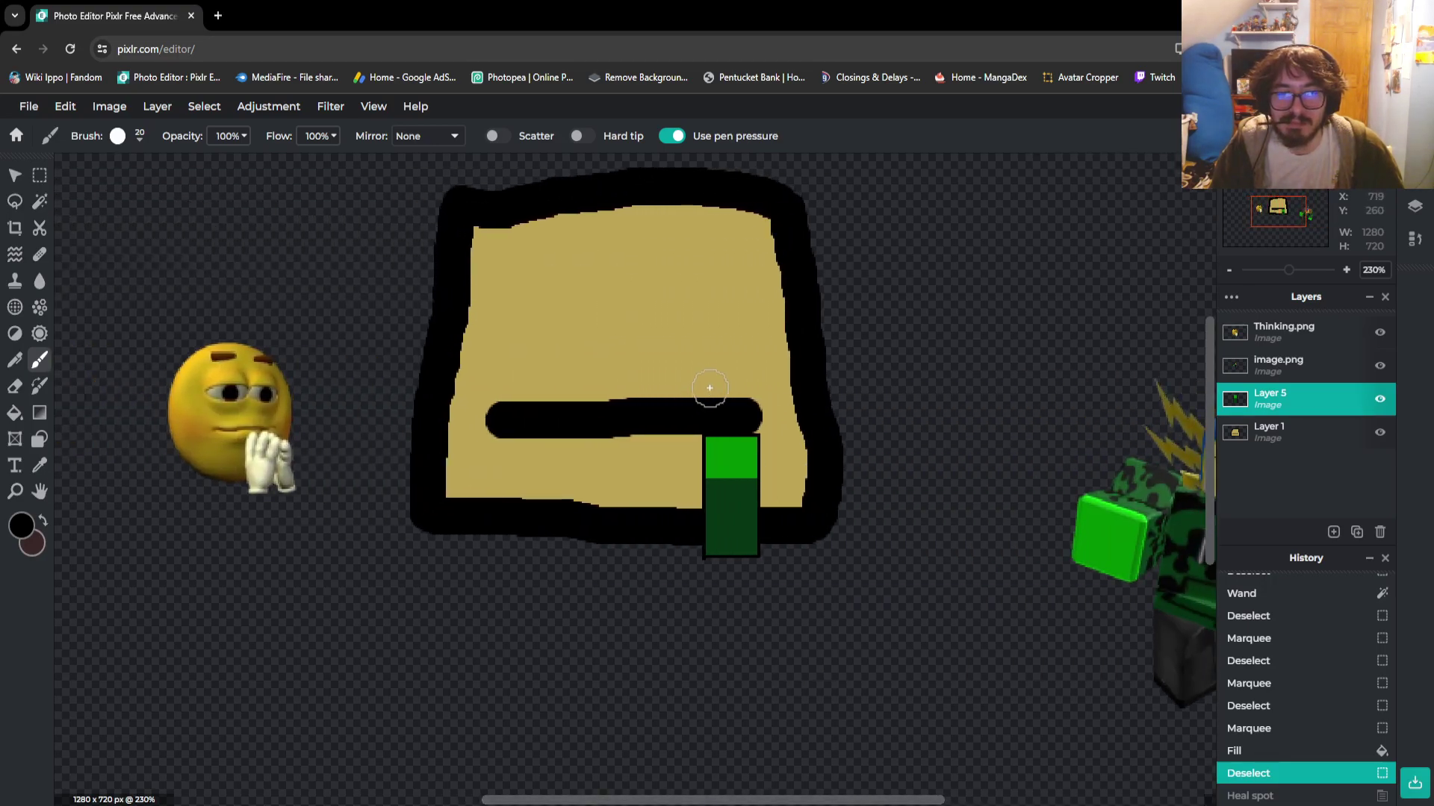
scroll(689, 418, "down", 5)
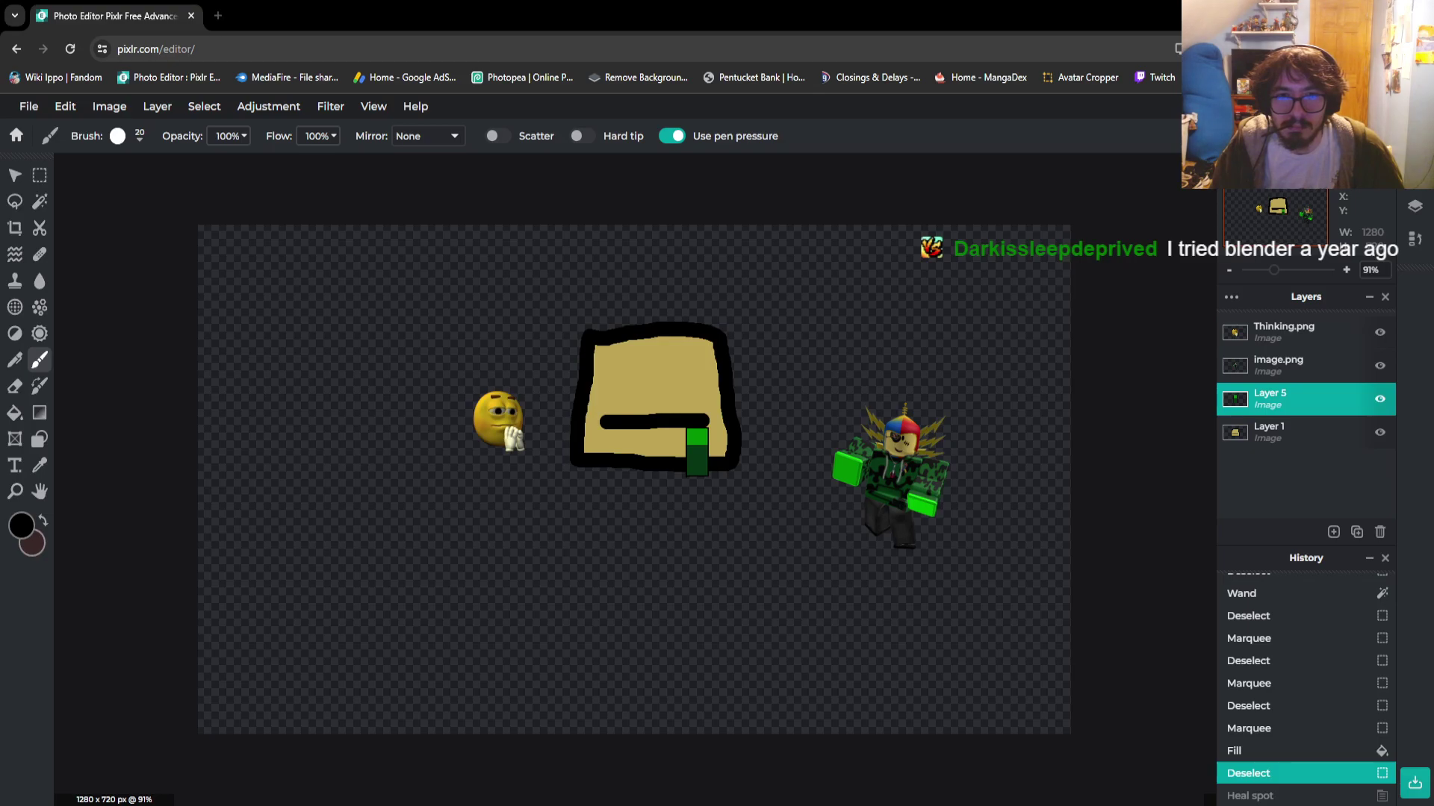
Switch to the posed character in Blender and move both arms straight outward, well clear of the torso
key("alt+Tab")
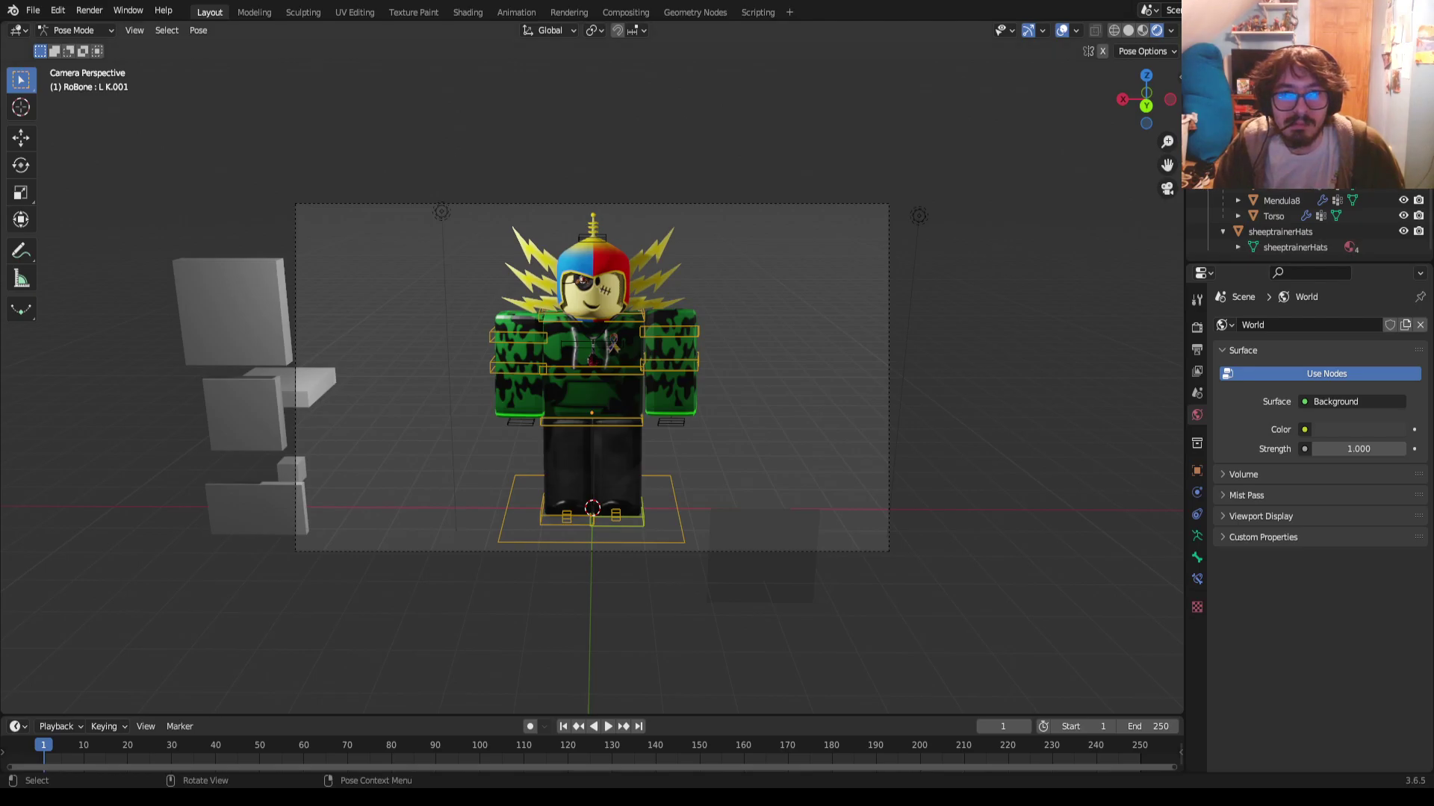
left_click(672, 333)
left_click(21, 138)
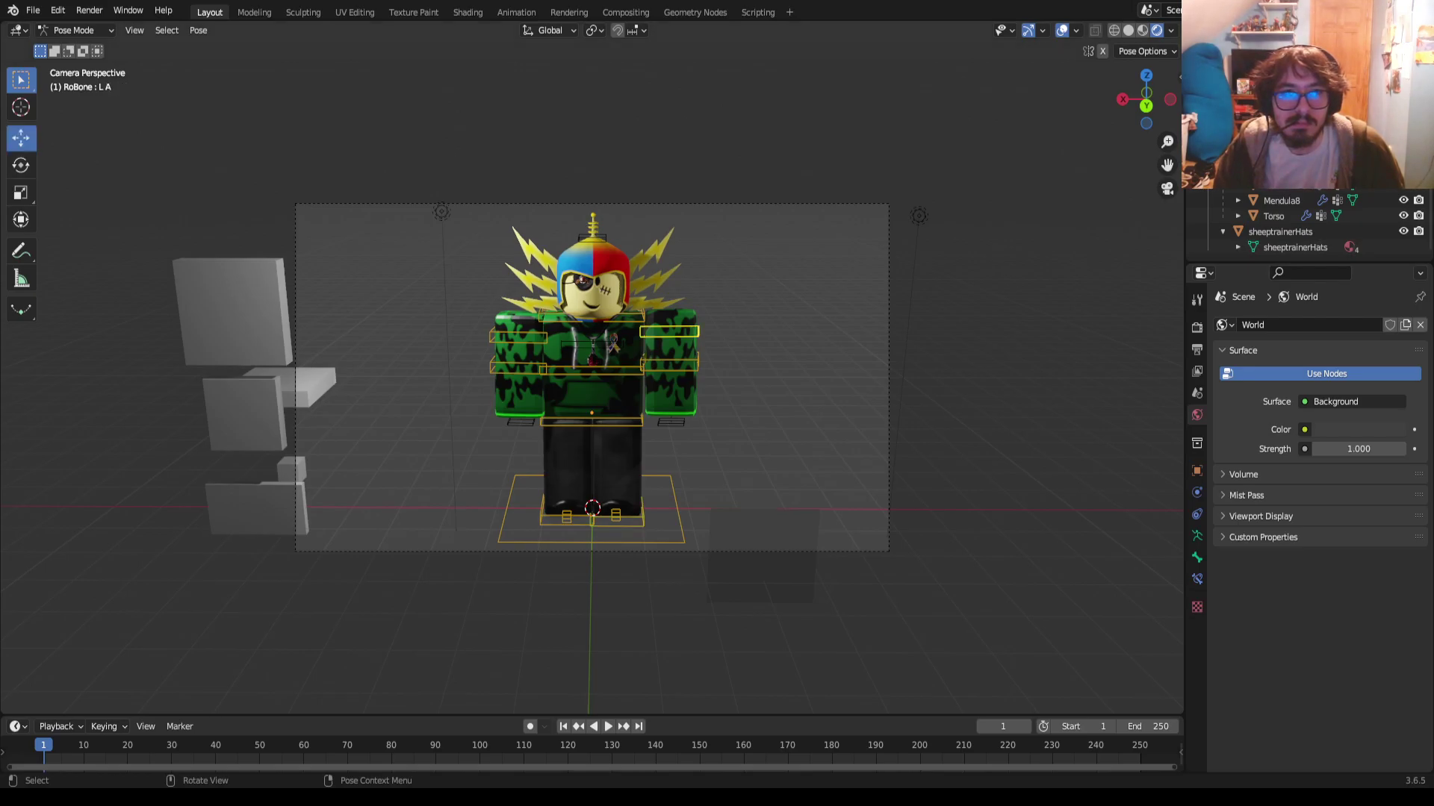
left_click_drag(670, 331, 800, 331)
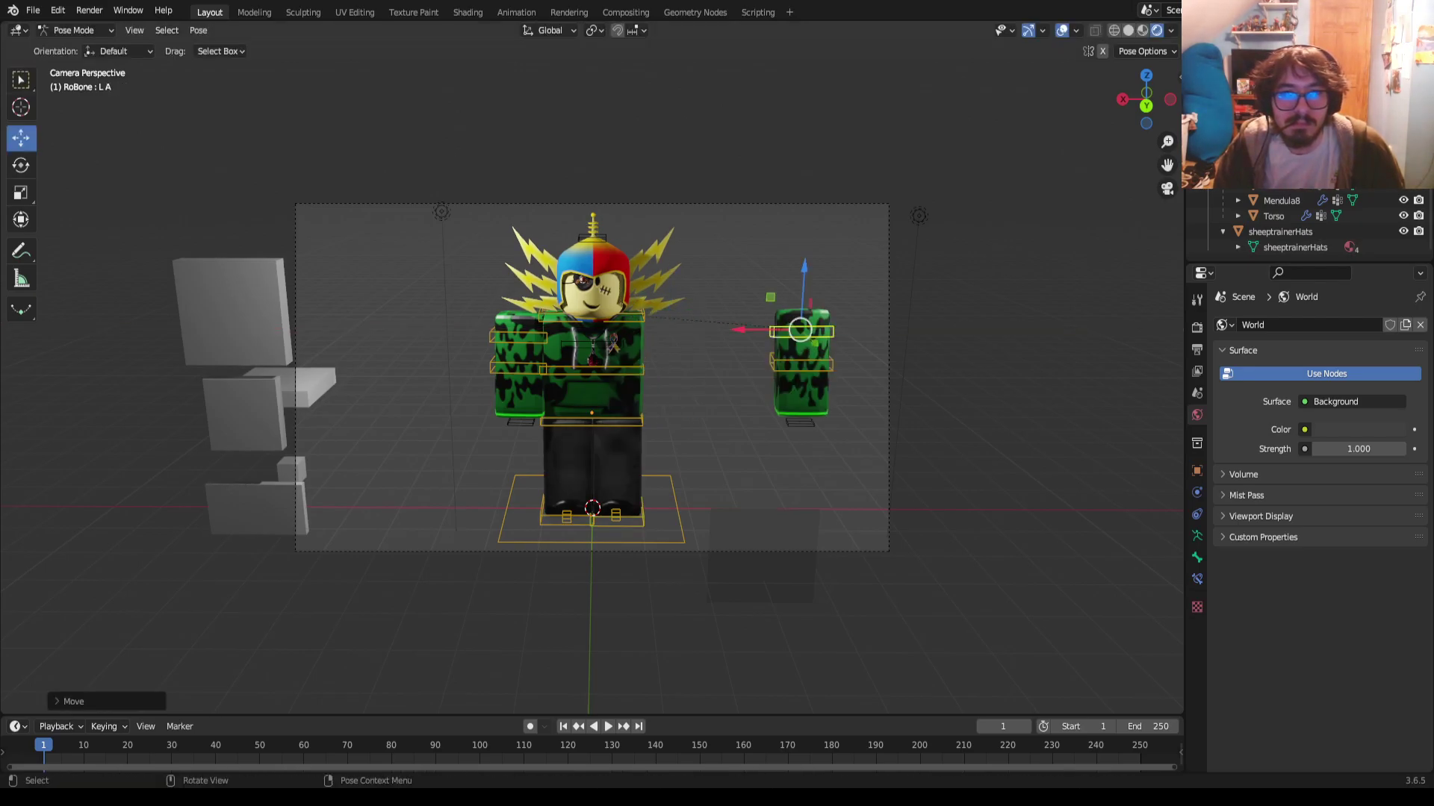
left_click(517, 335)
left_click_drag(518, 335, 379, 331)
Rotate the character's right arm at the shoulder until it is upside down with the hand end pointing up
left_click(591, 310)
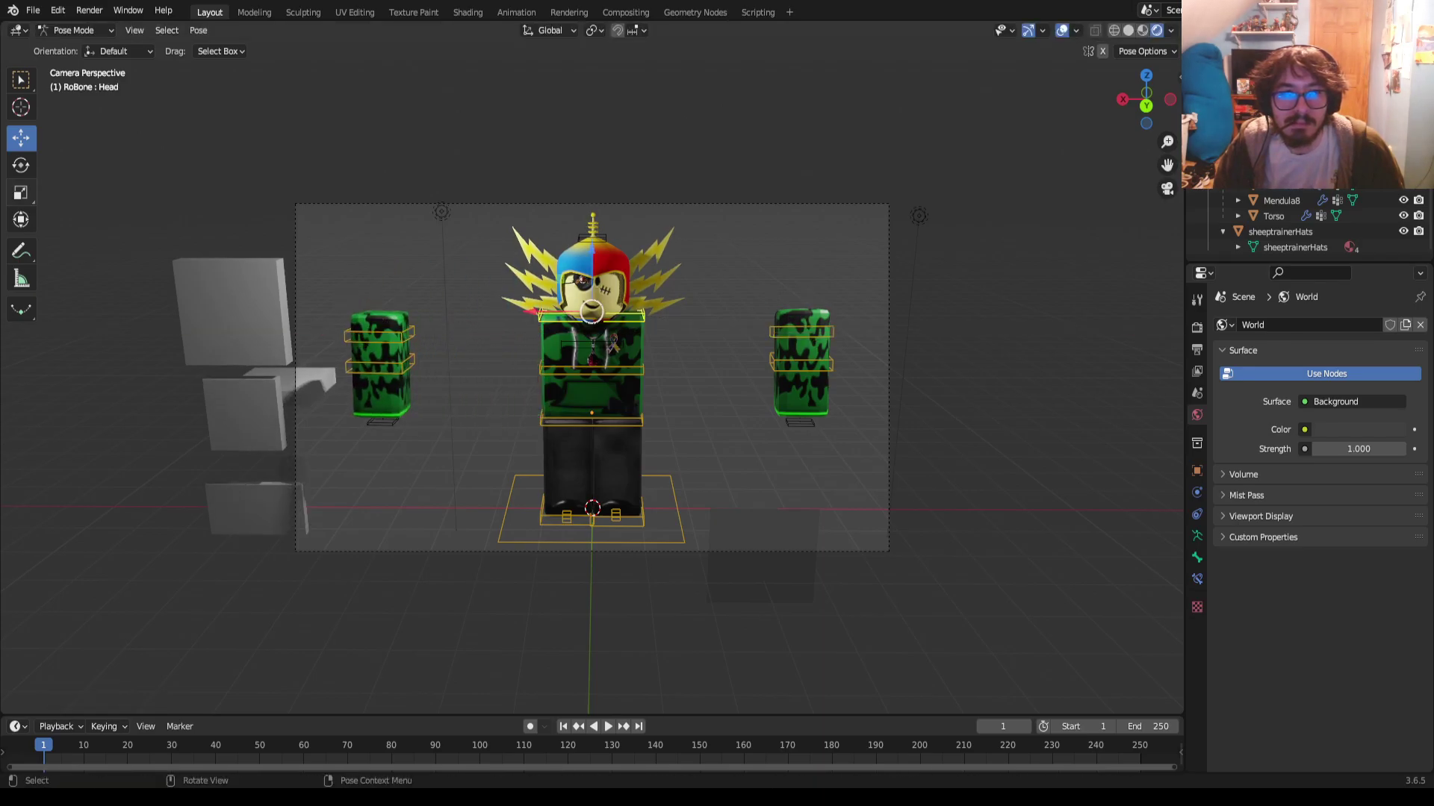
left_click(21, 165)
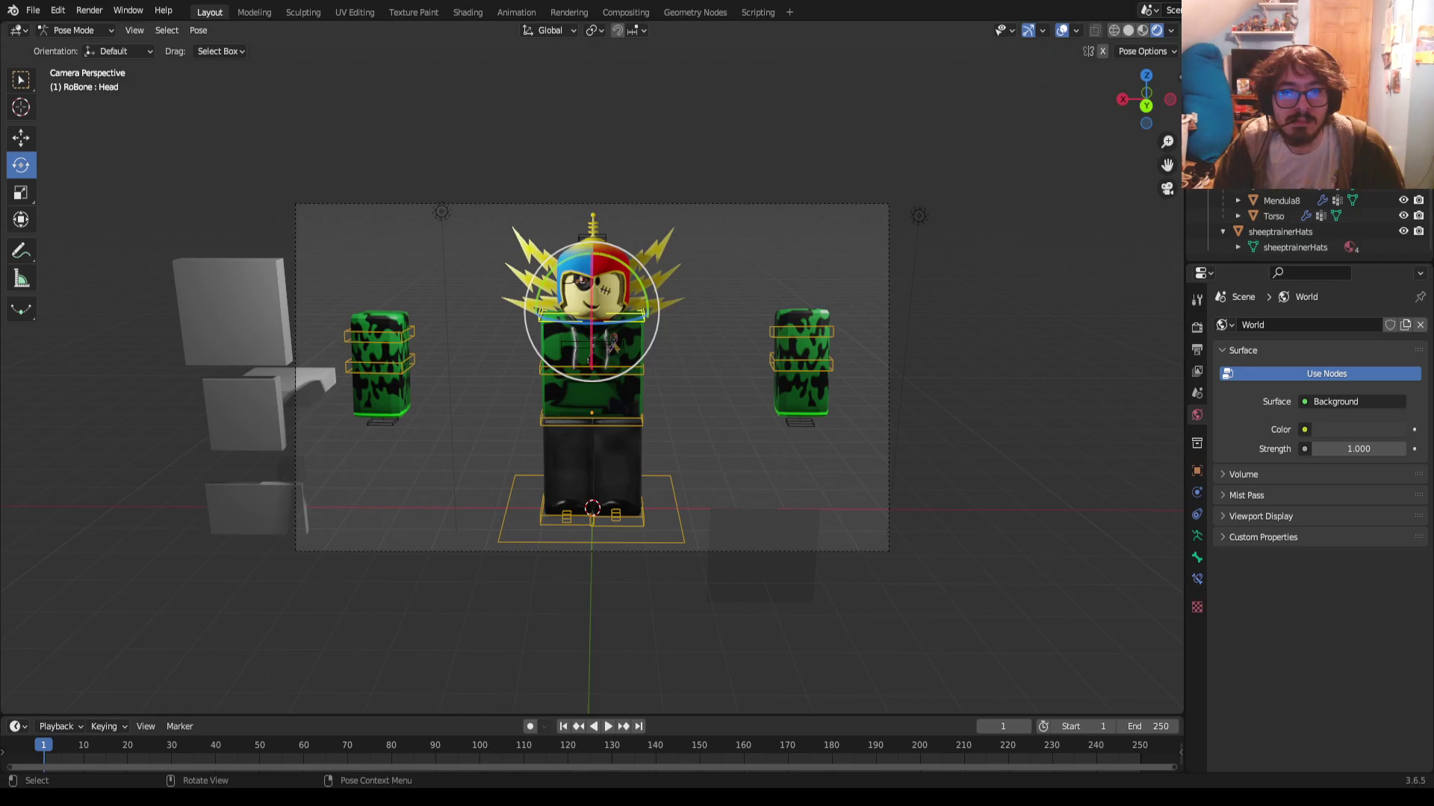
scroll(592, 373, "up", 4)
scroll(591, 374, "down", 2)
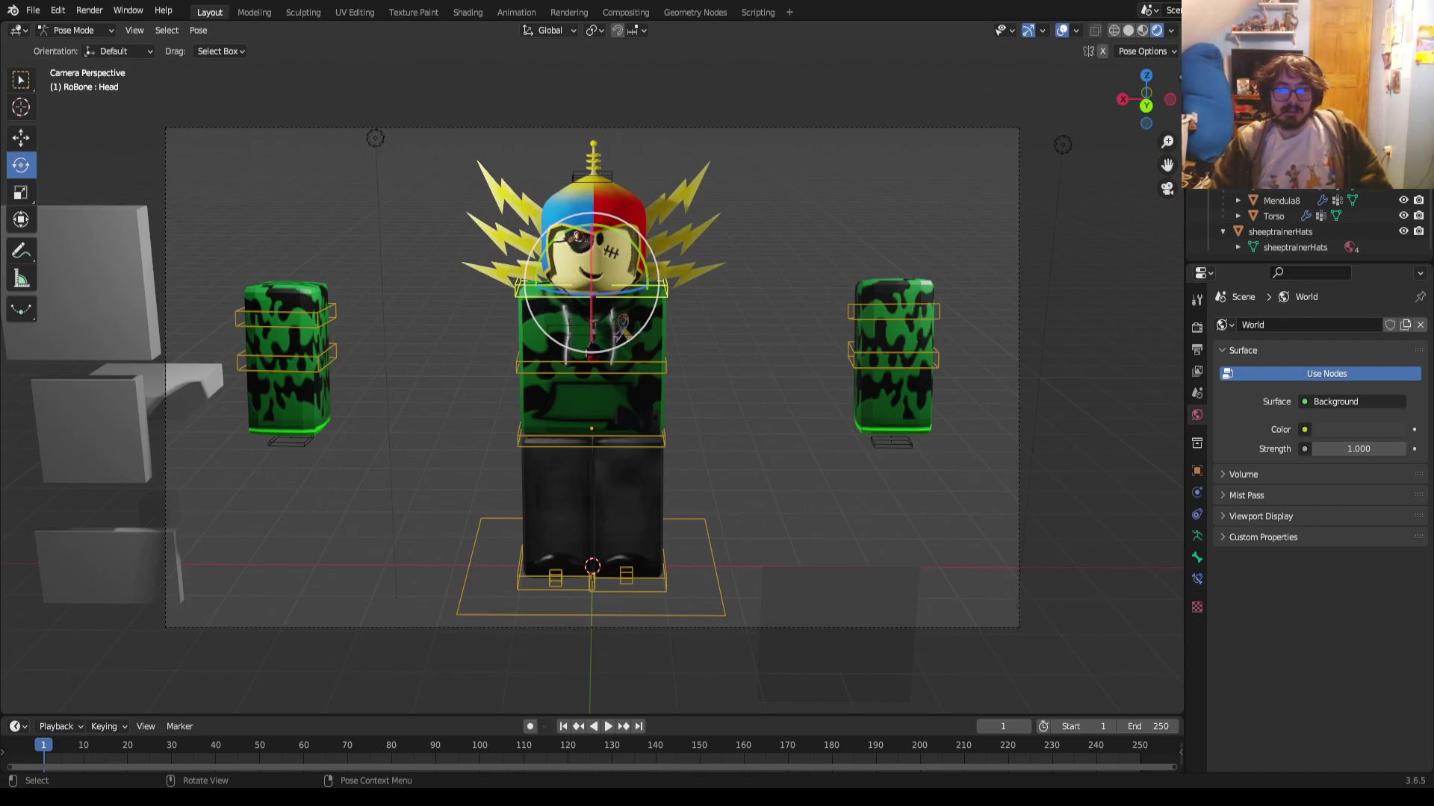
left_click(284, 324)
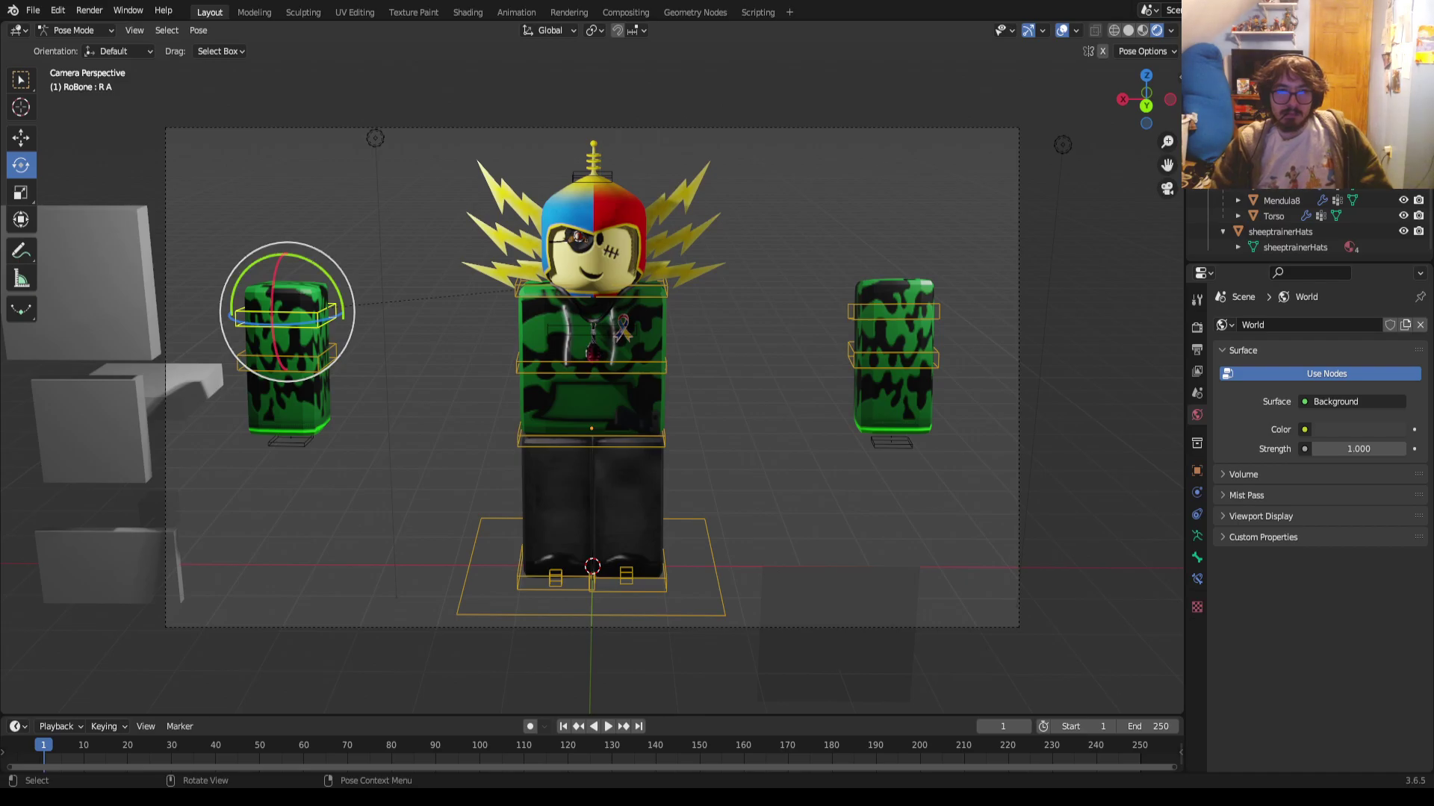
left_click_drag(280, 258, 291, 351)
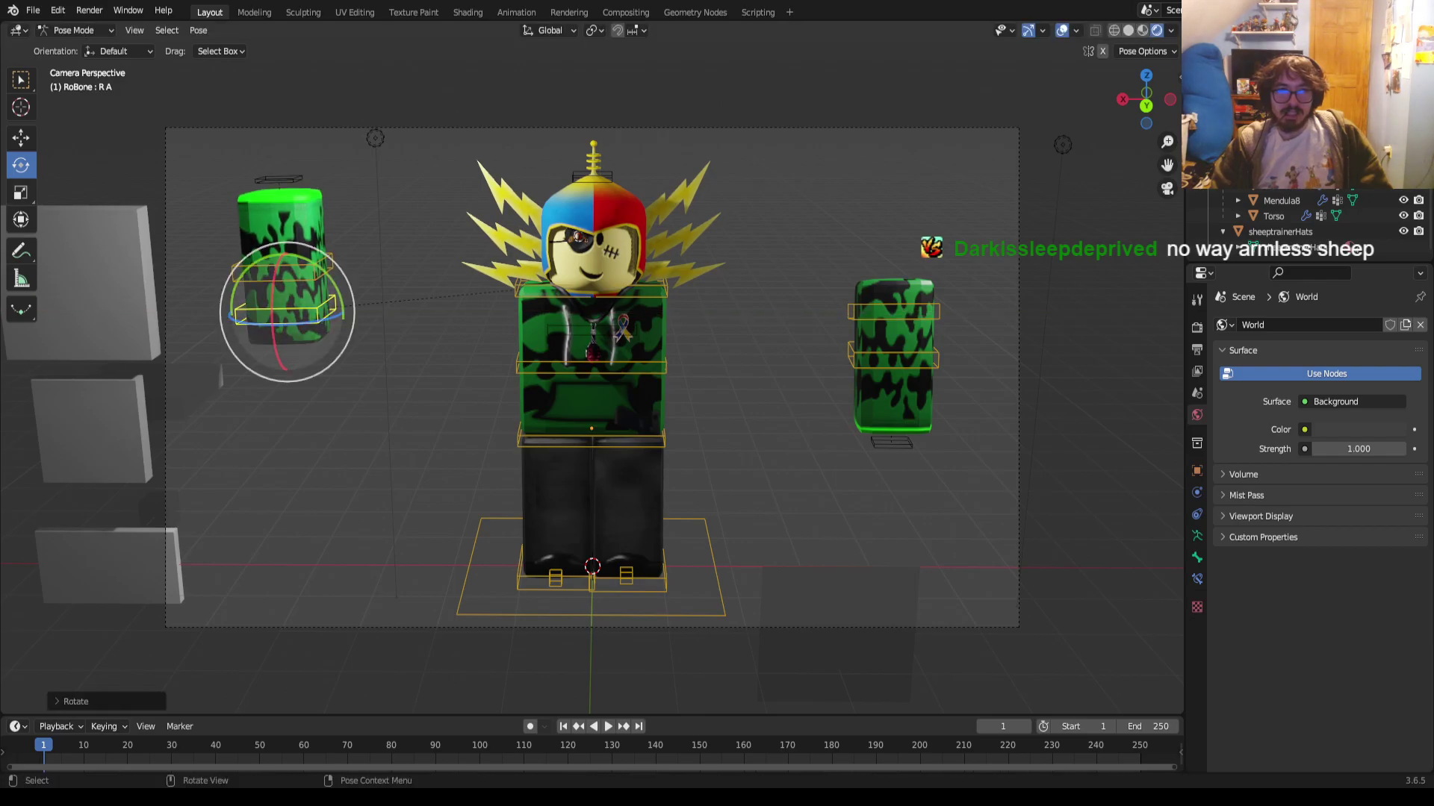
Try the raised right arm in front of the chest, with its hand end beside the chin
left_click(21, 138)
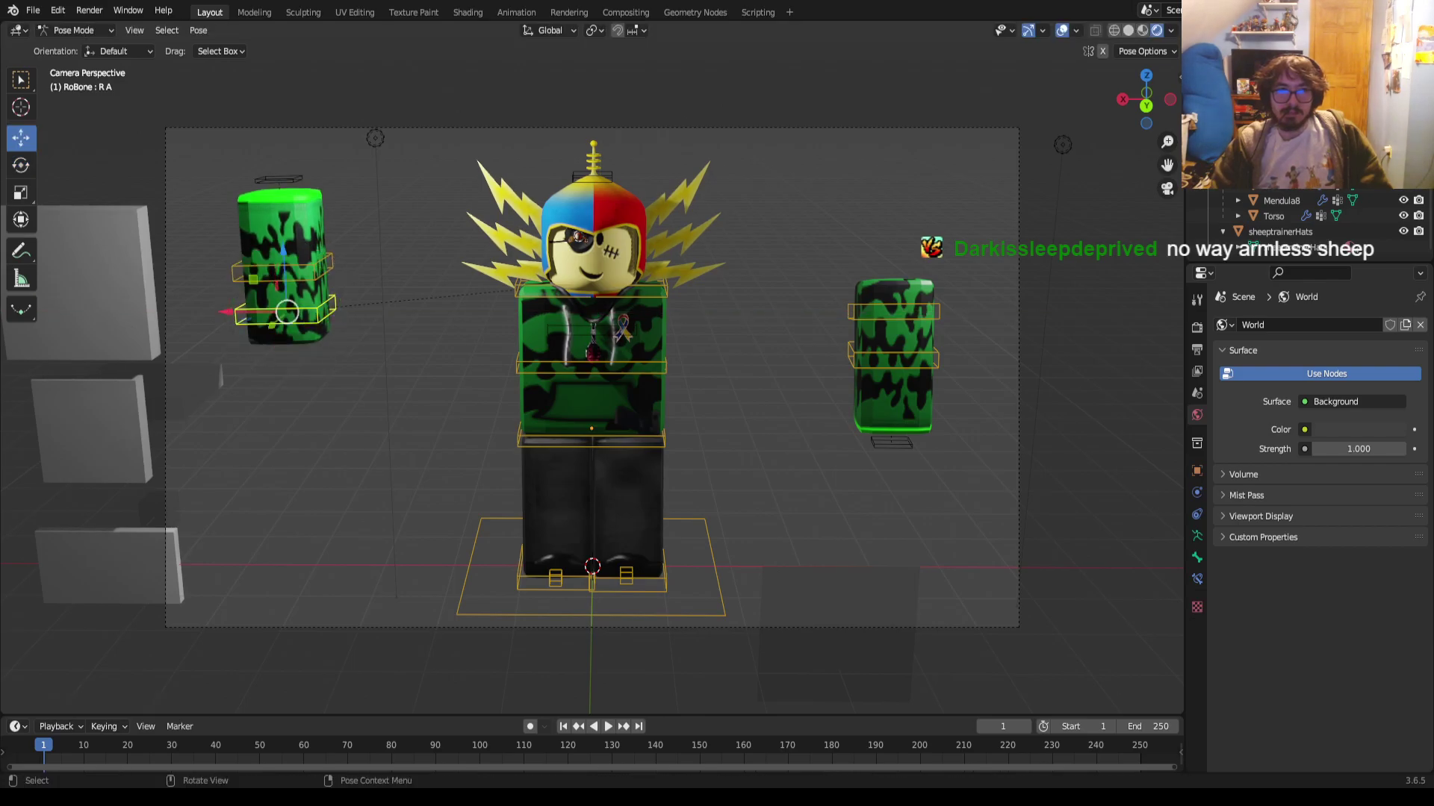
left_click_drag(230, 313, 579, 394)
left_click_drag(639, 334, 639, 326)
mouse_move(579, 388)
left_mouse_down()
mouse_move(537, 387)
mouse_move(602, 387)
left_mouse_up()
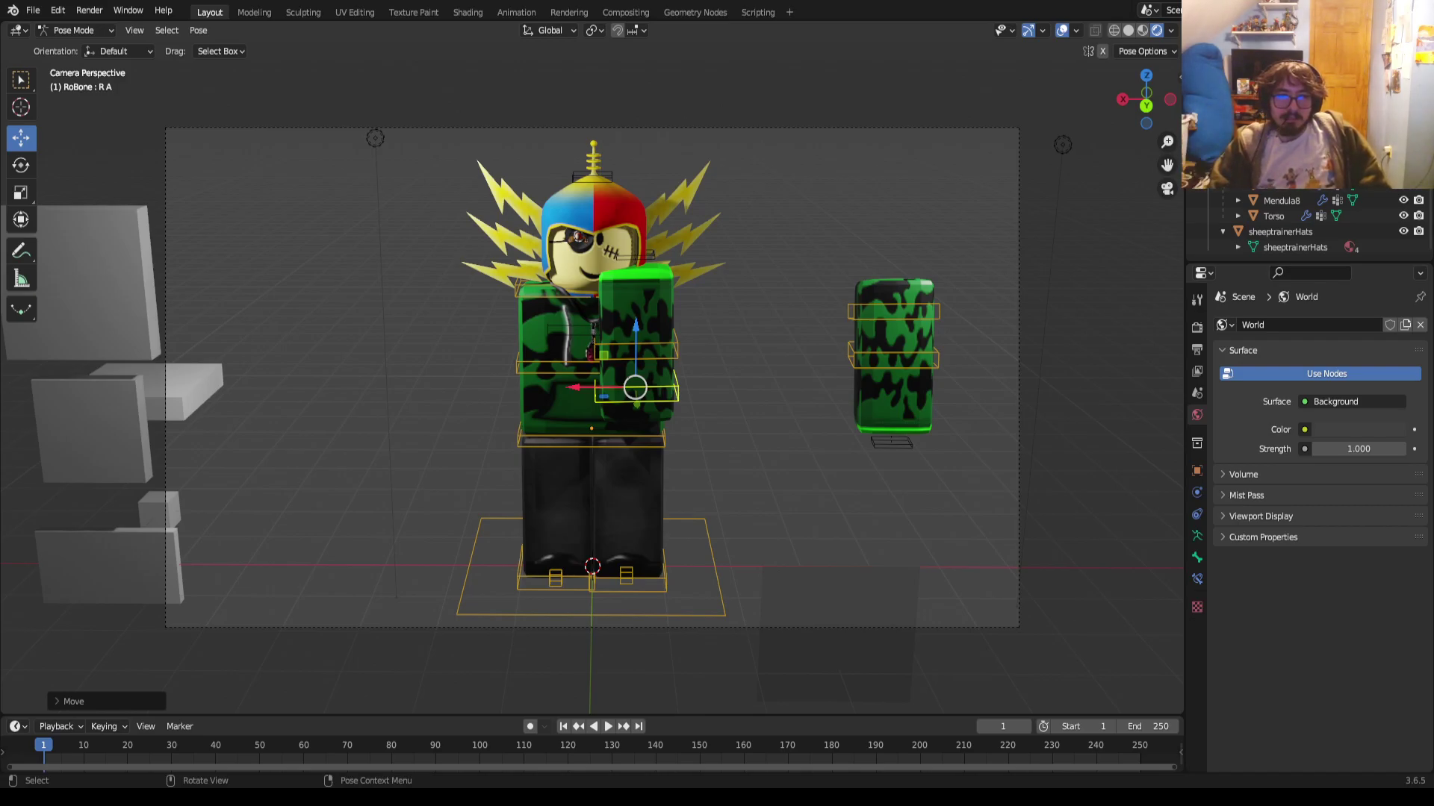
Move the raised right arm back out beside the torso and render the image
left_click_drag(634, 386, 411, 388)
left_click_drag(357, 386, 299, 387)
key("F12")
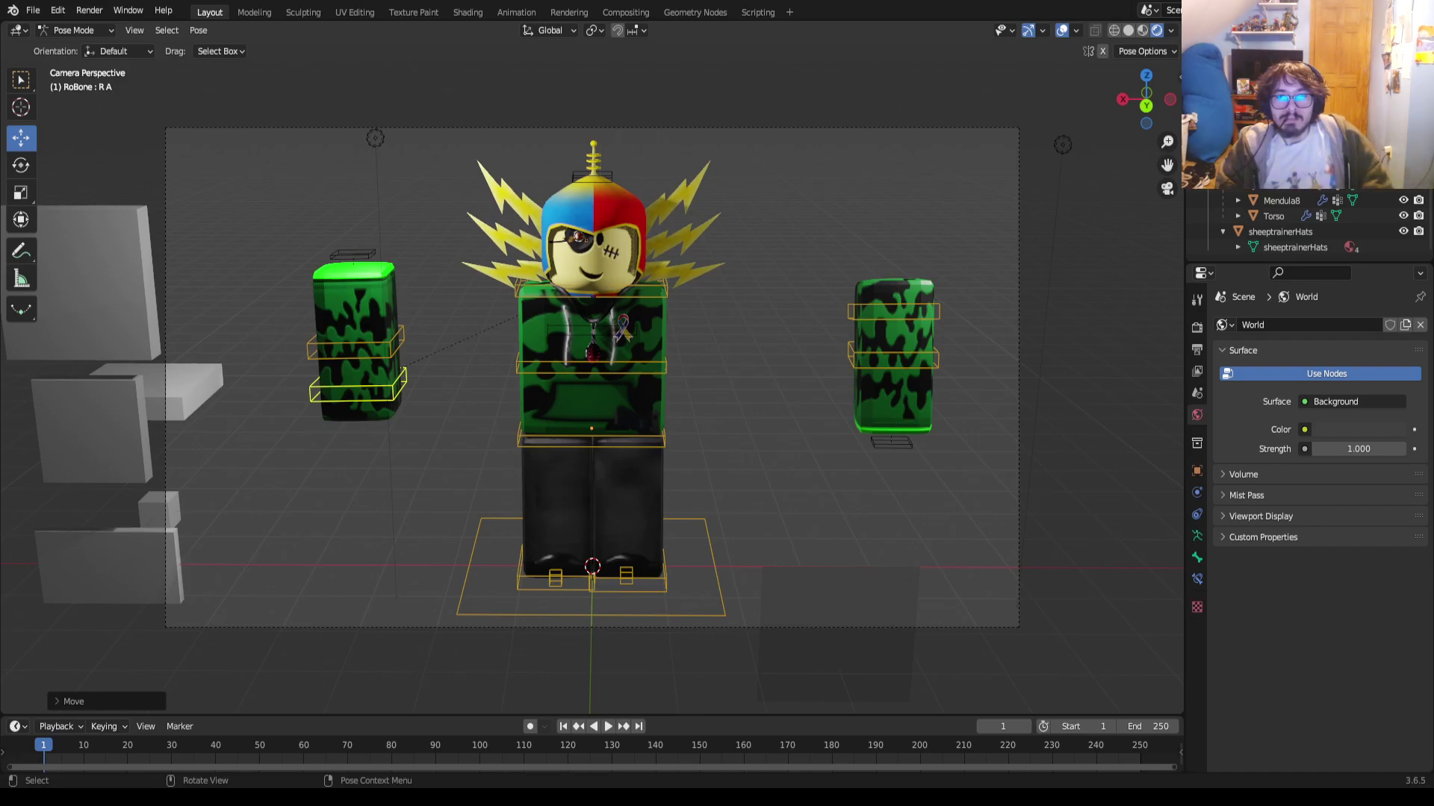
Restore the right arm's lowered pose and place both arms back against the sides of the torso
key("ctrl+z")
left_click_drag(359, 387, 485, 317)
left_click(893, 311)
left_click_drag(894, 311, 705, 308)
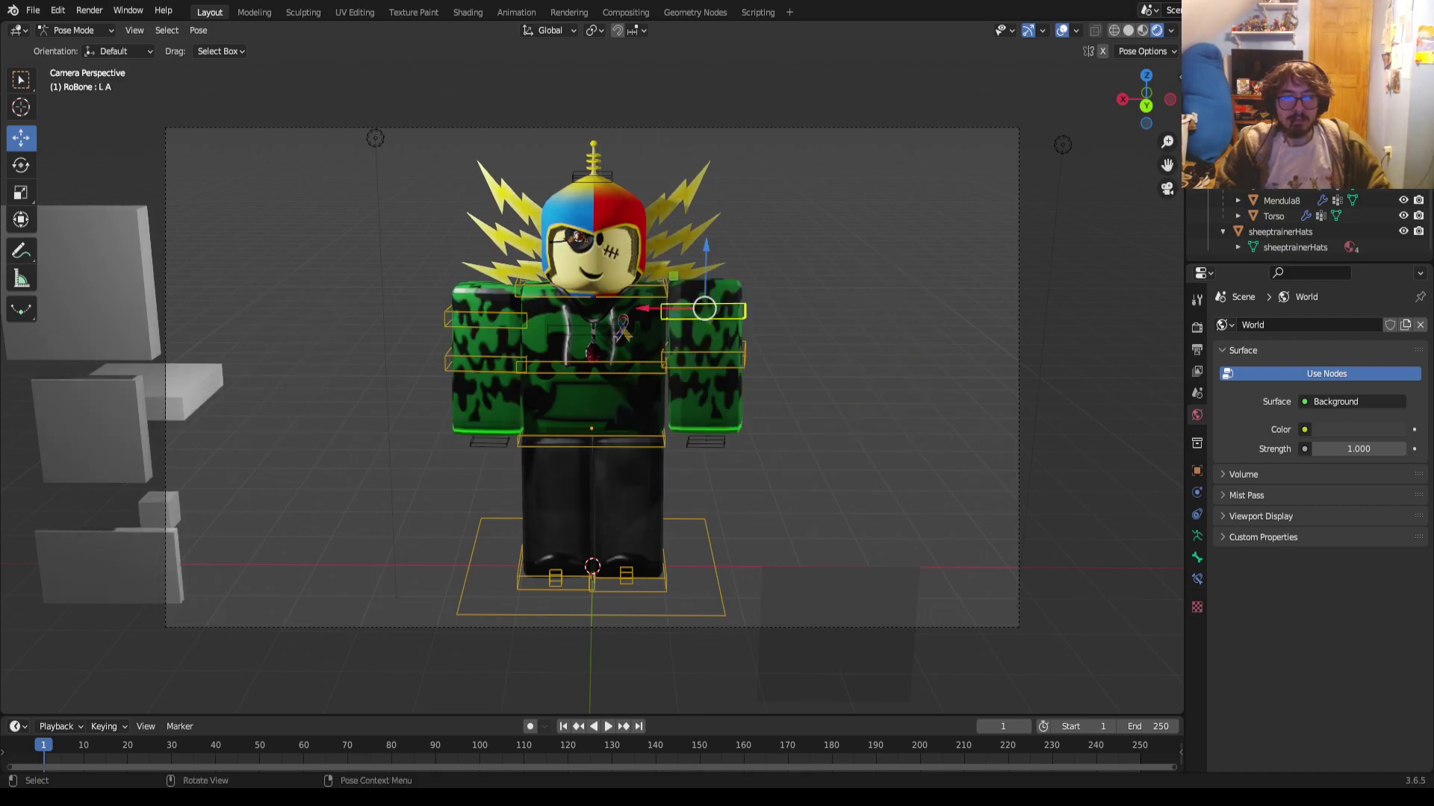
left_click(651, 590)
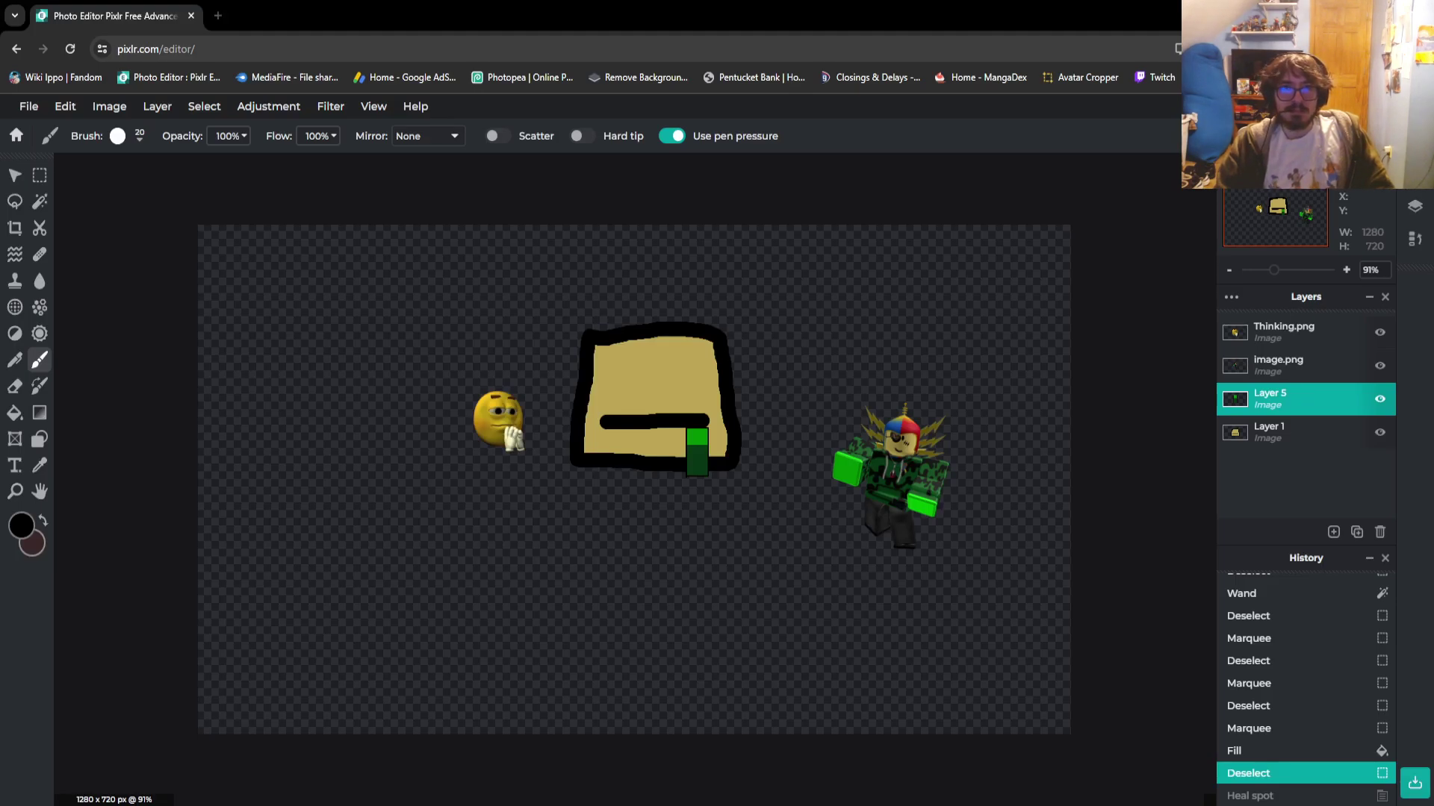
In SheepThinking.png in Pixlr, select the gray background with the Wand at tolerance 8 and delete it
scroll(694, 460, "up", 5)
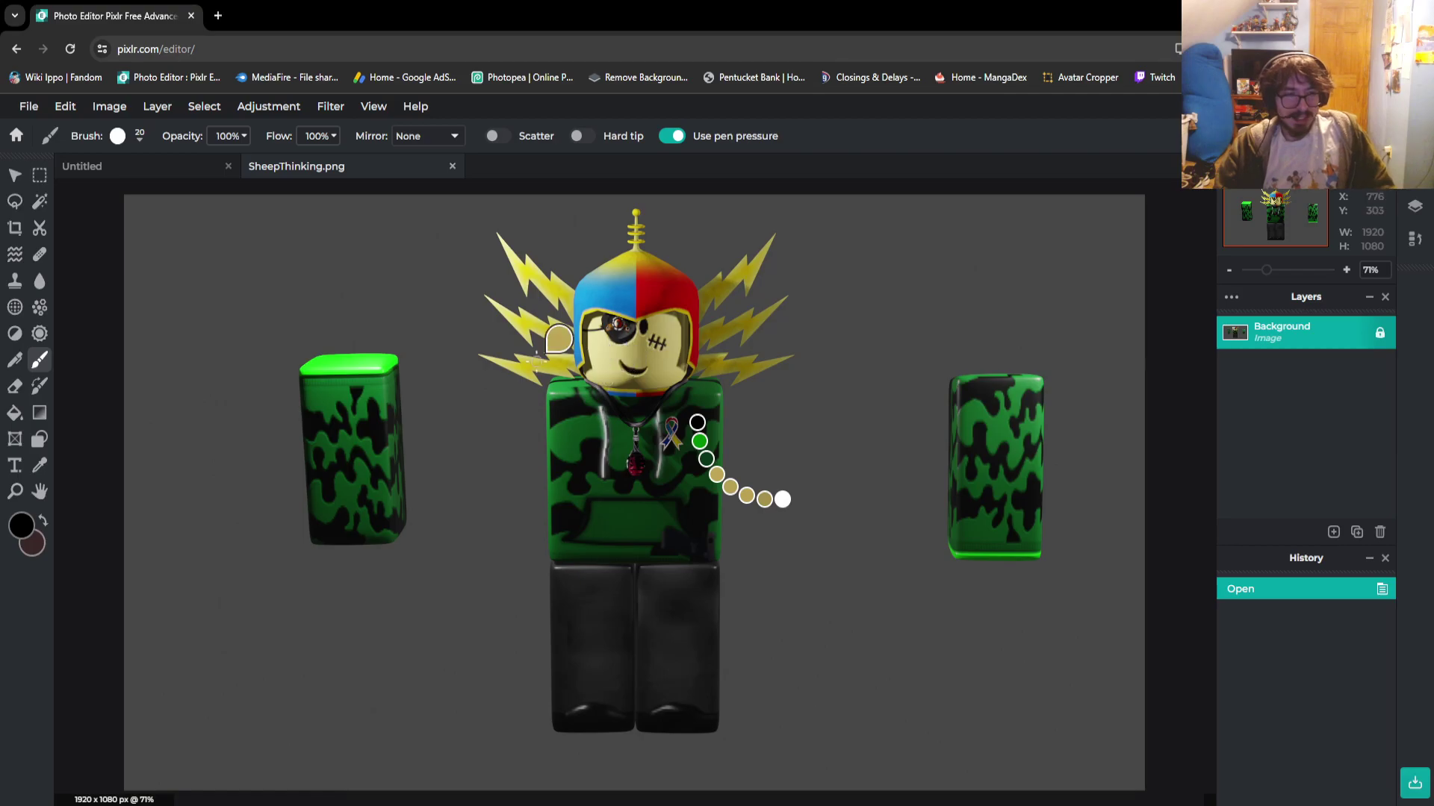
left_click(40, 202)
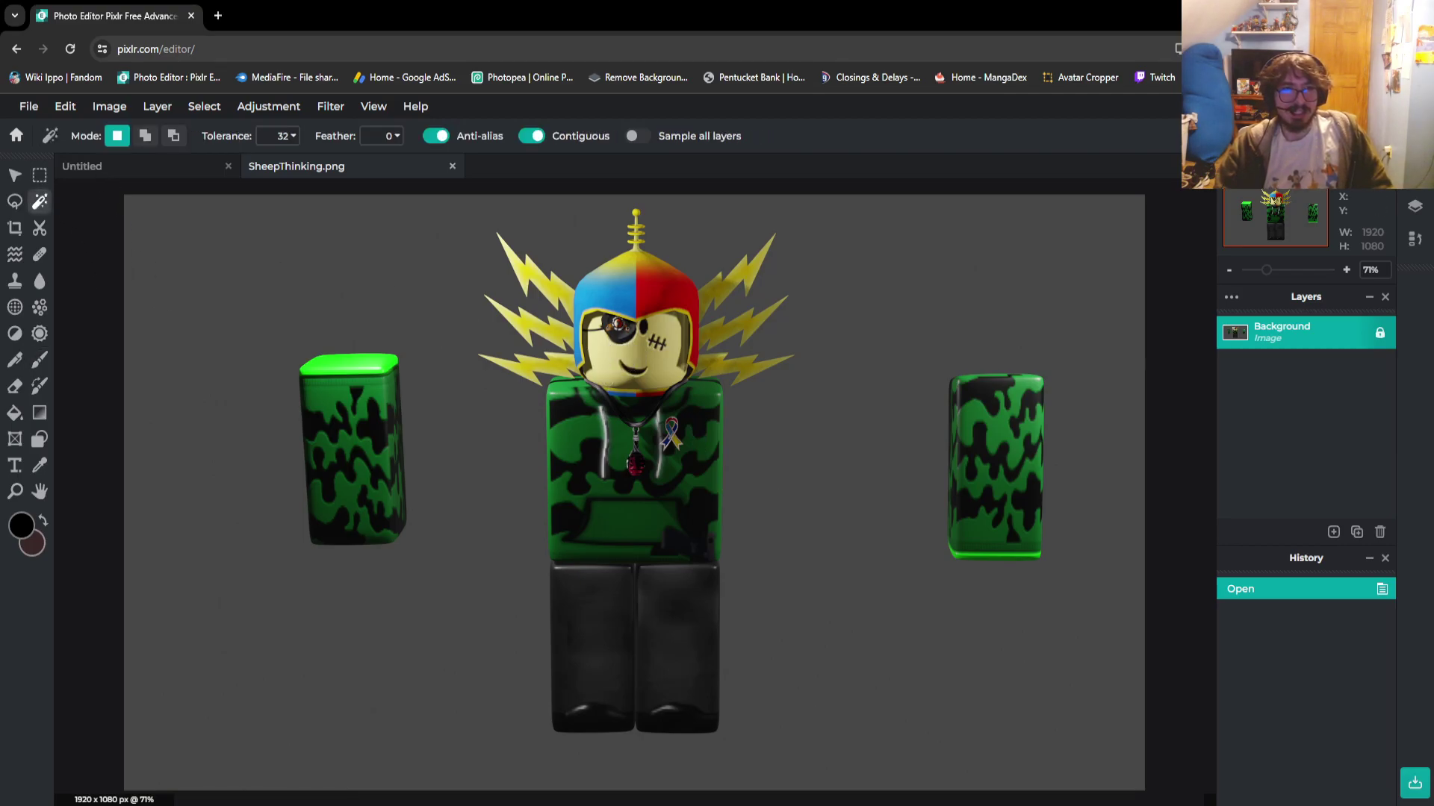
left_click(285, 136)
type("8")
key("Return")
left_click(192, 282)
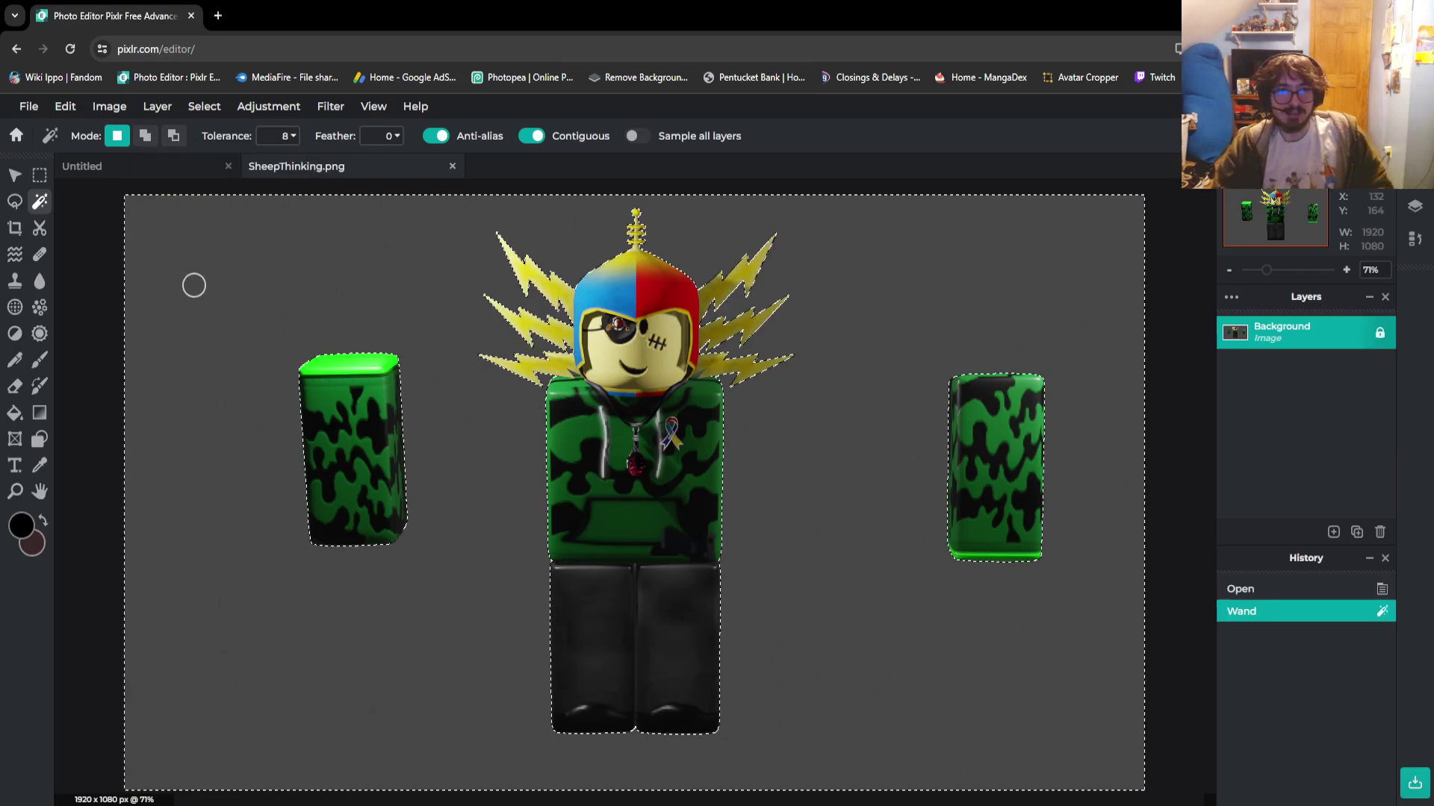
key("Delete")
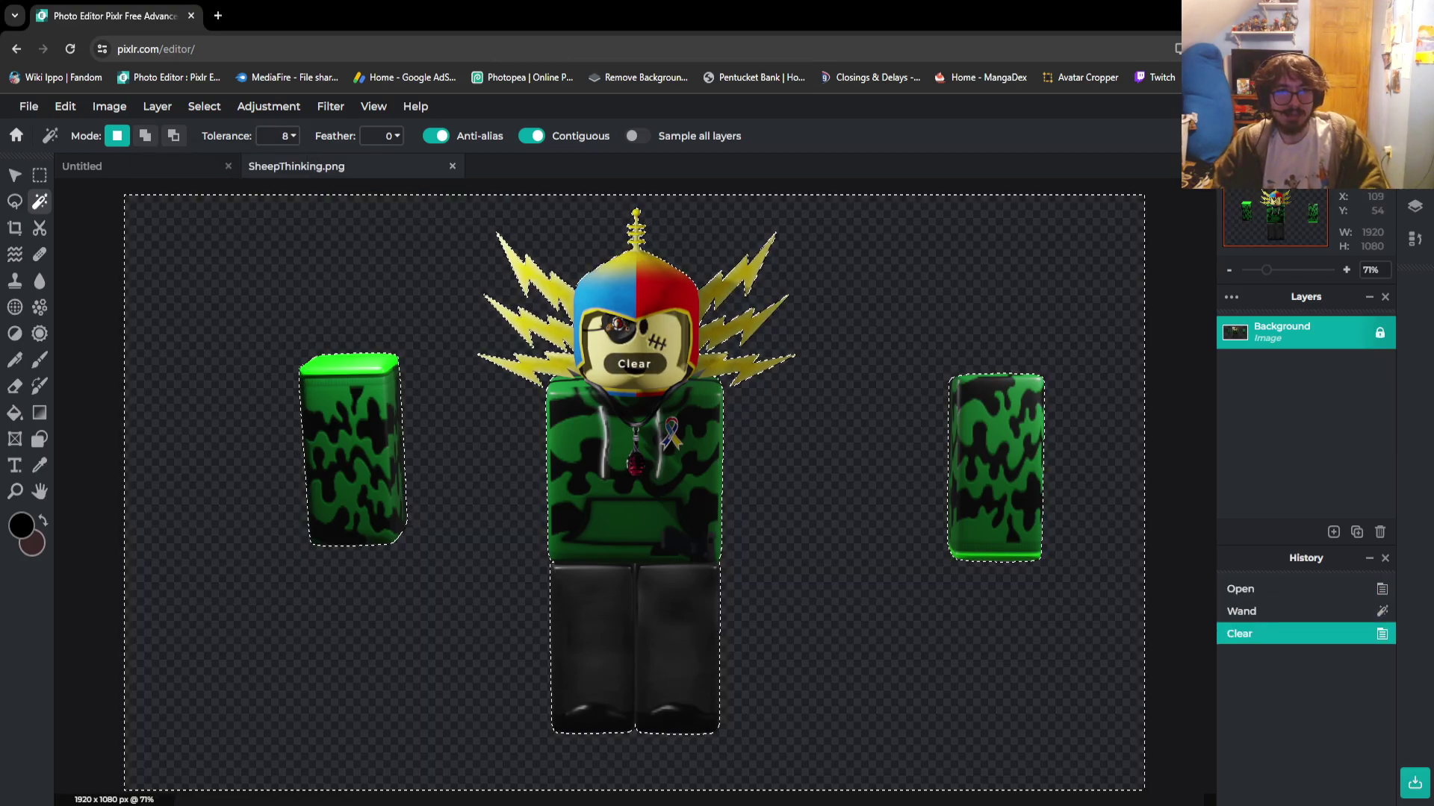
Marquee an area of about 278 by 446 px around the raised arm, cut it out, and paste it as a new layer
key("m")
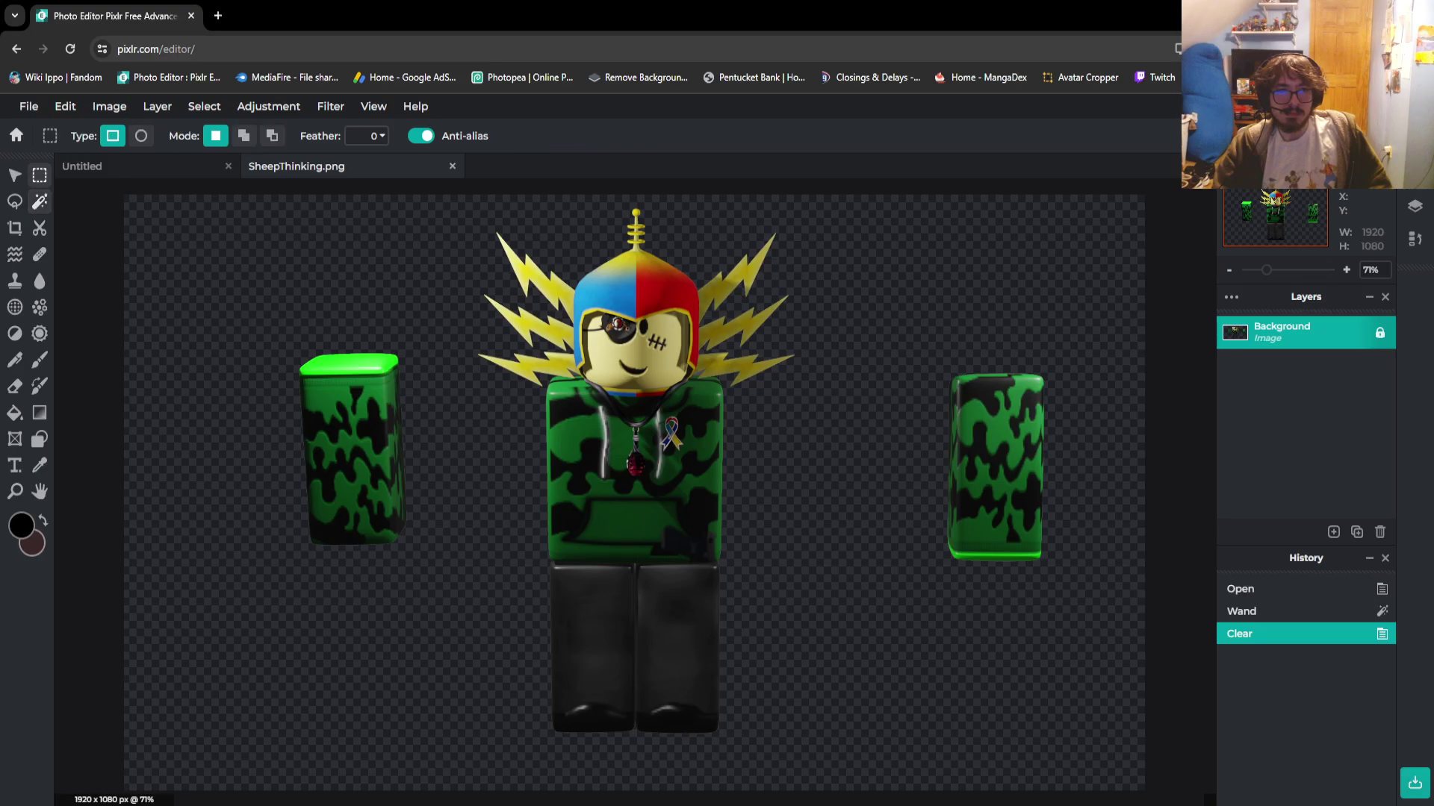
left_click_drag(273, 329, 421, 576)
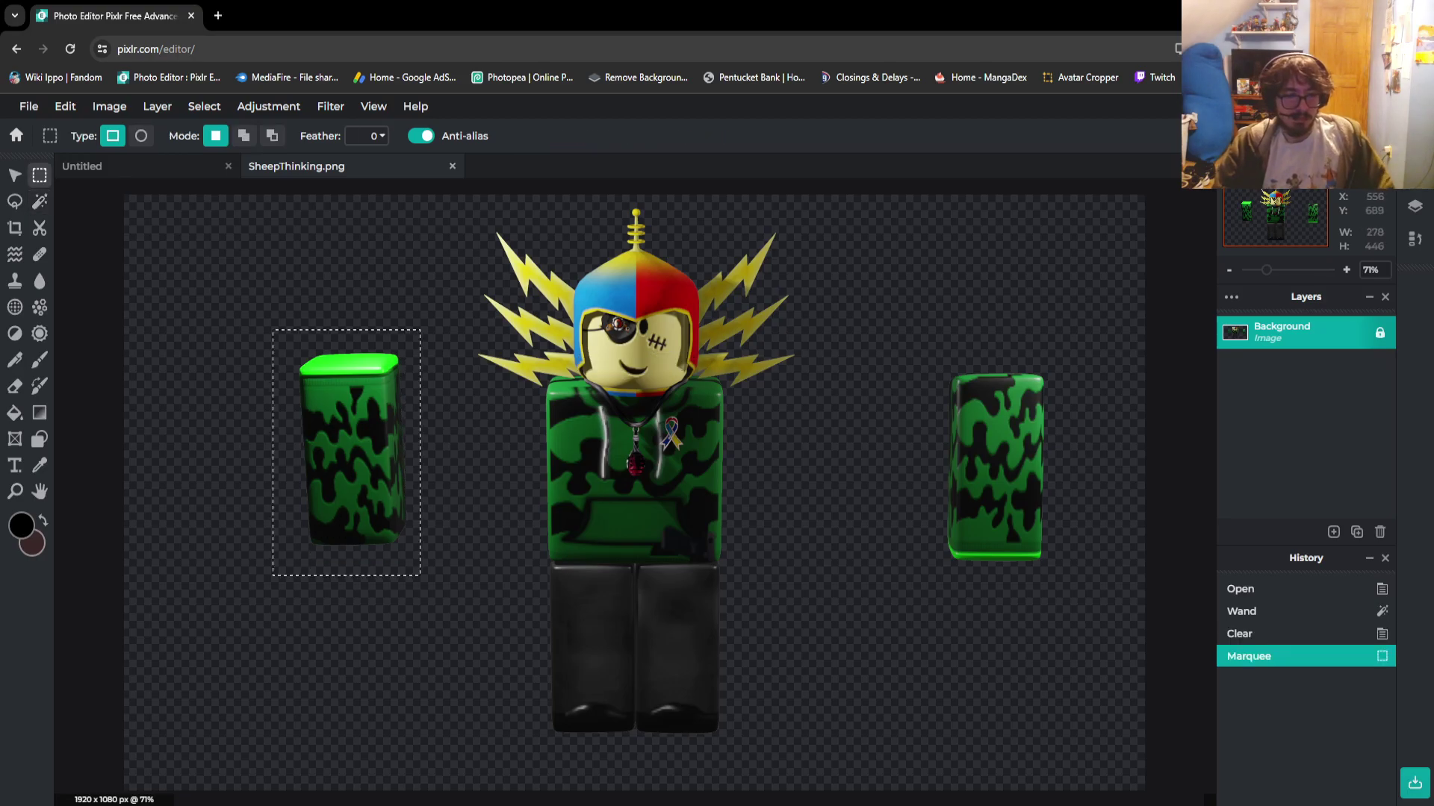
key("ctrl+c")
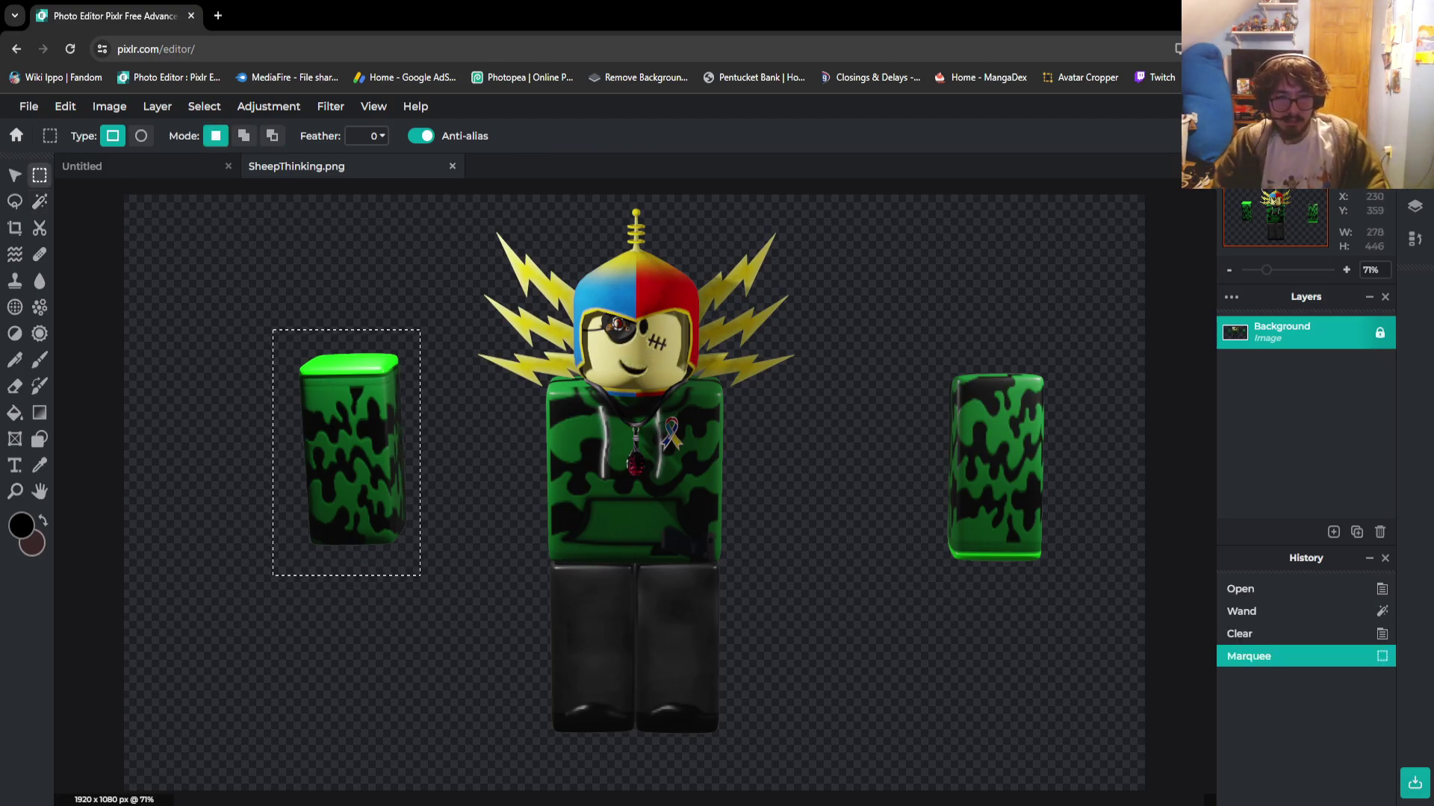
key("Delete")
key("ctrl+d")
key("ctrl+d")
key("ctrl+v")
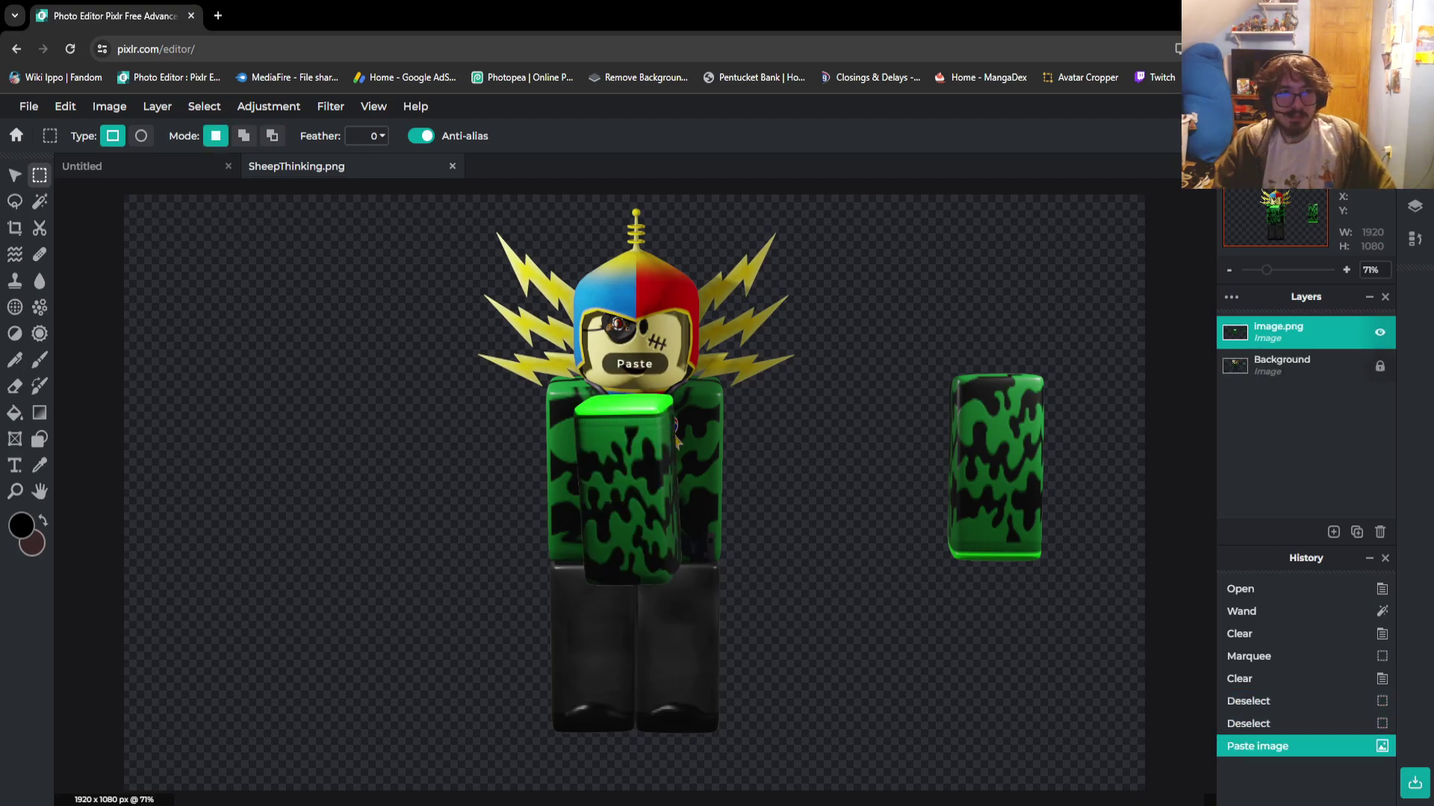
Move the pasted arm layer off the torso to about X 103, Y 181, beside the character
key("v")
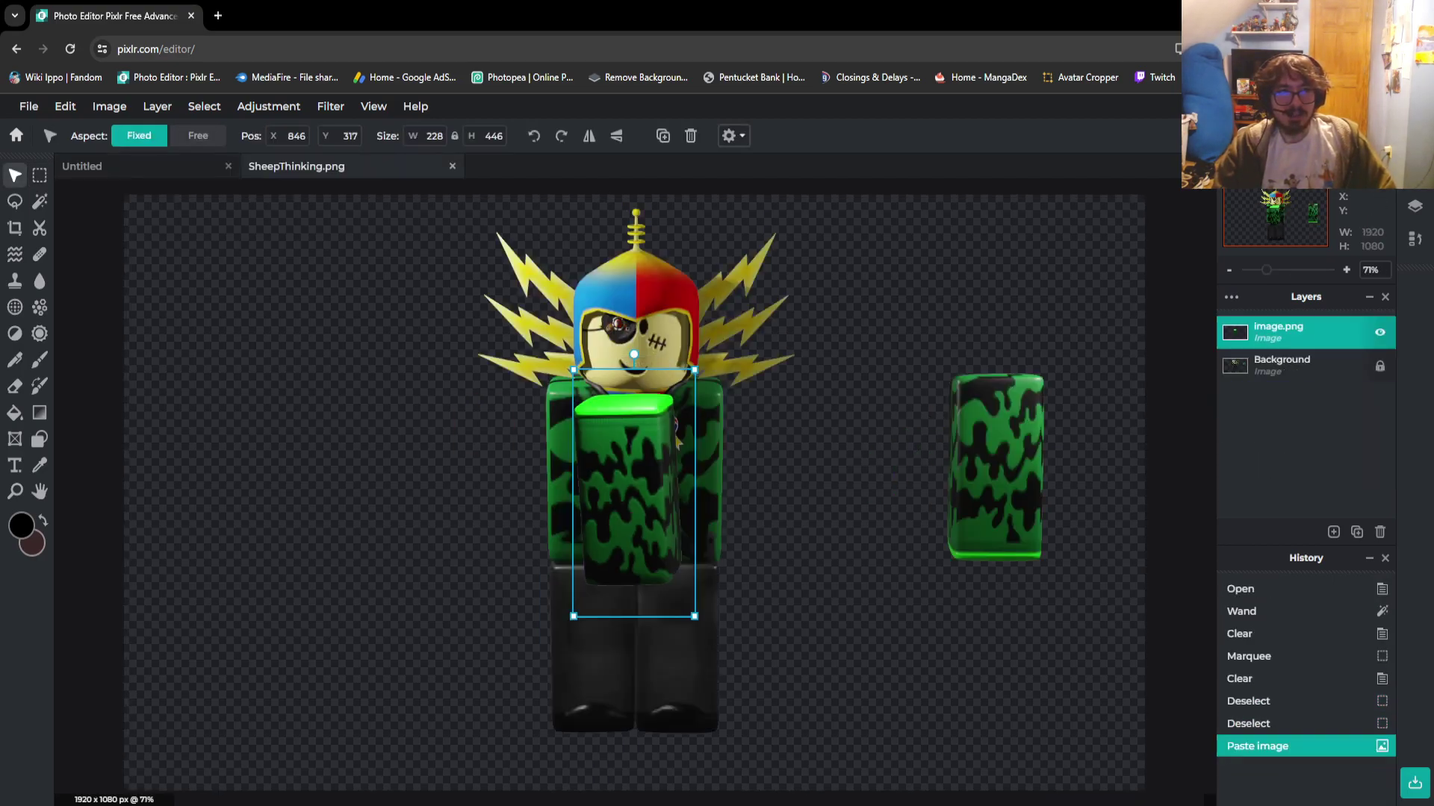
left_click(40, 175)
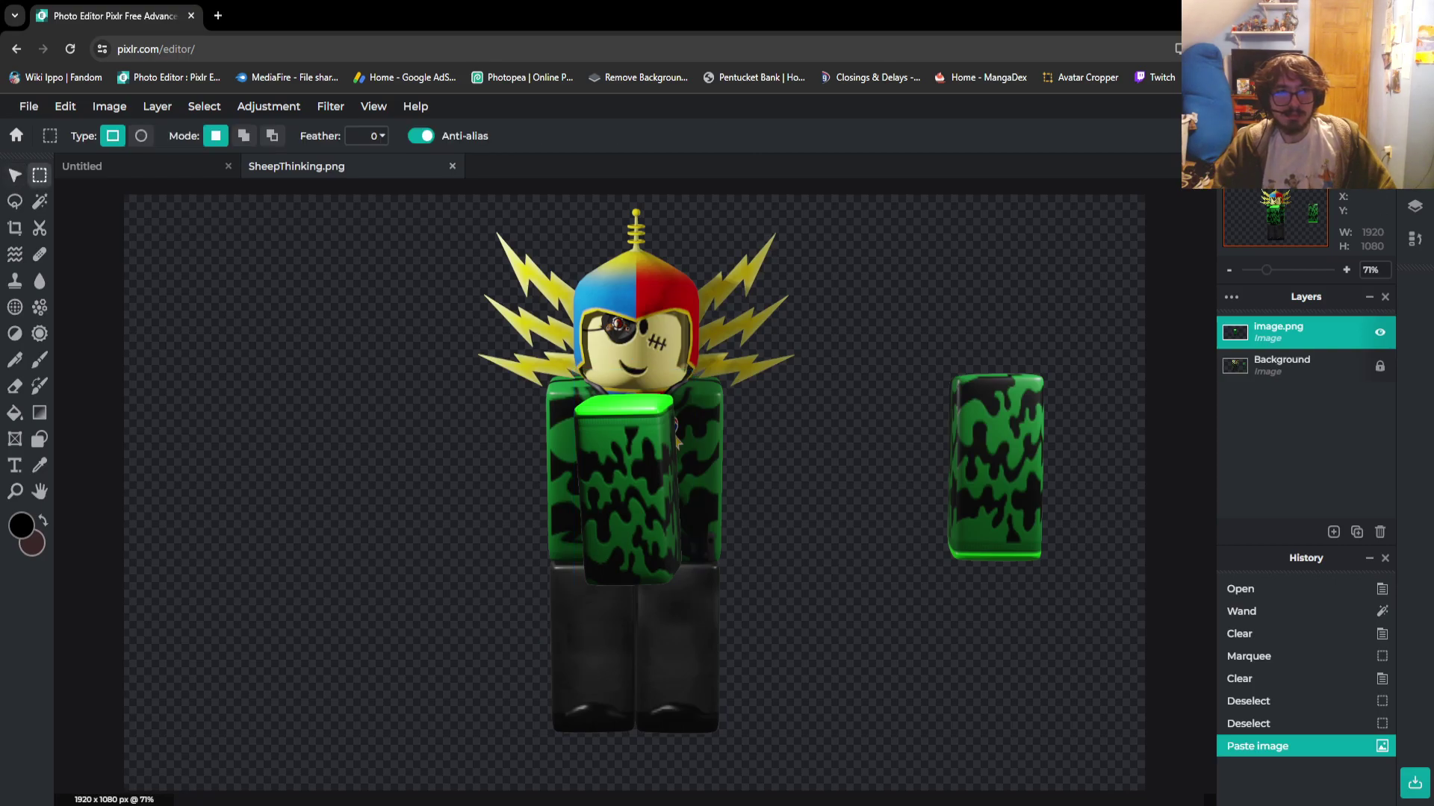
key("v")
left_click_drag(676, 440, 283, 367)
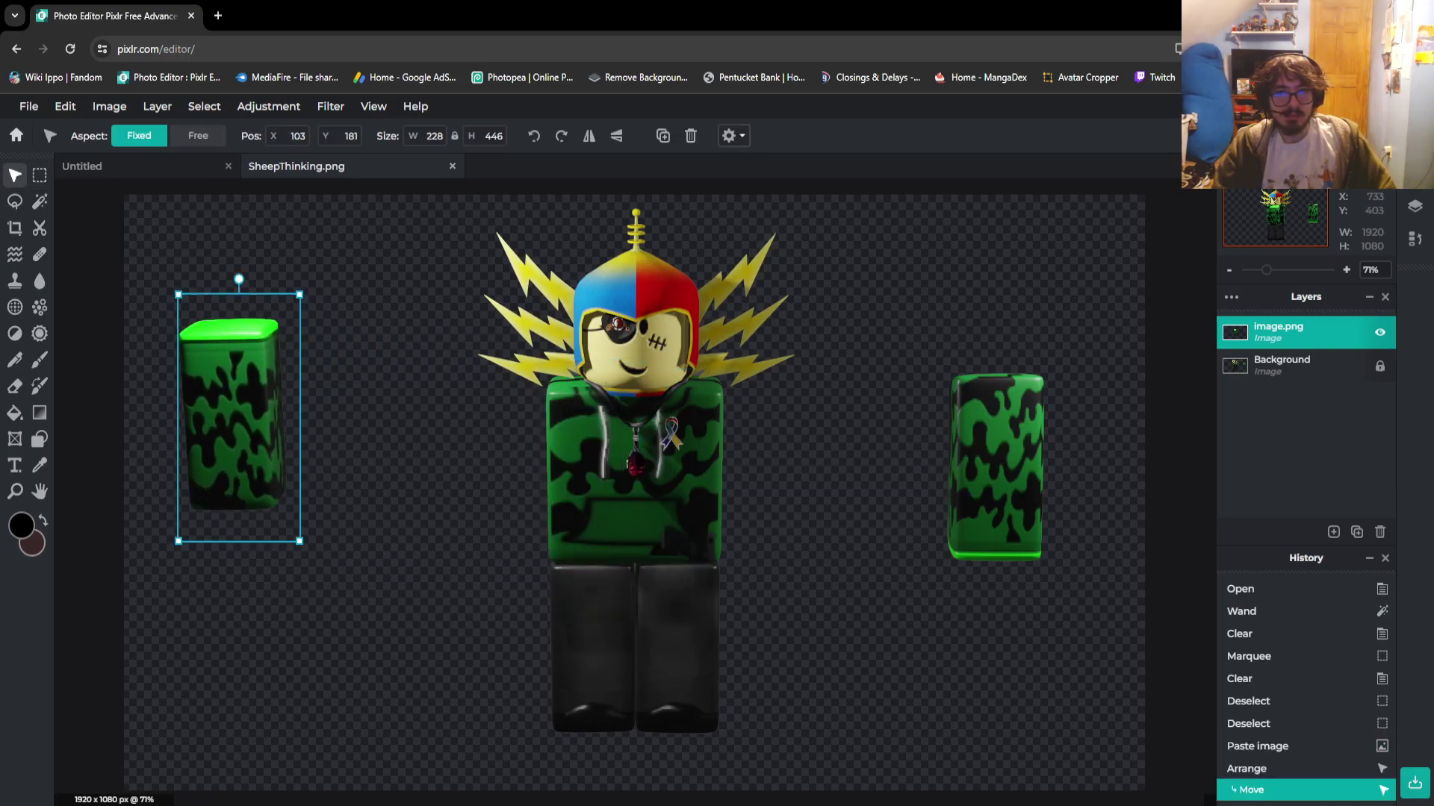
In SheepThinking.png, marquee an area of about 705 by 380 px around the head and lightning wings and copy it from the Background layer
scroll(682, 184, "up", 5)
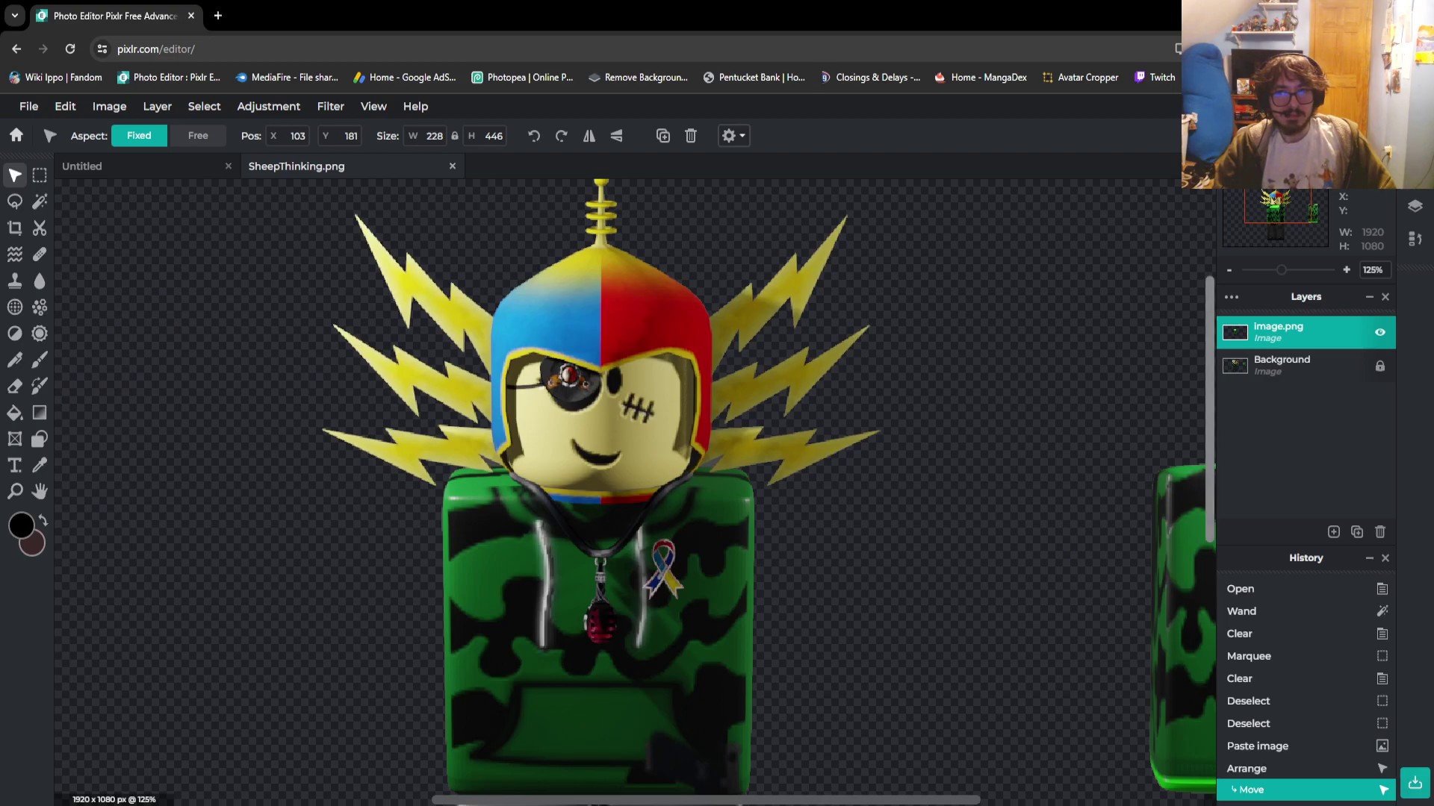
scroll(635, 492, "up", 1)
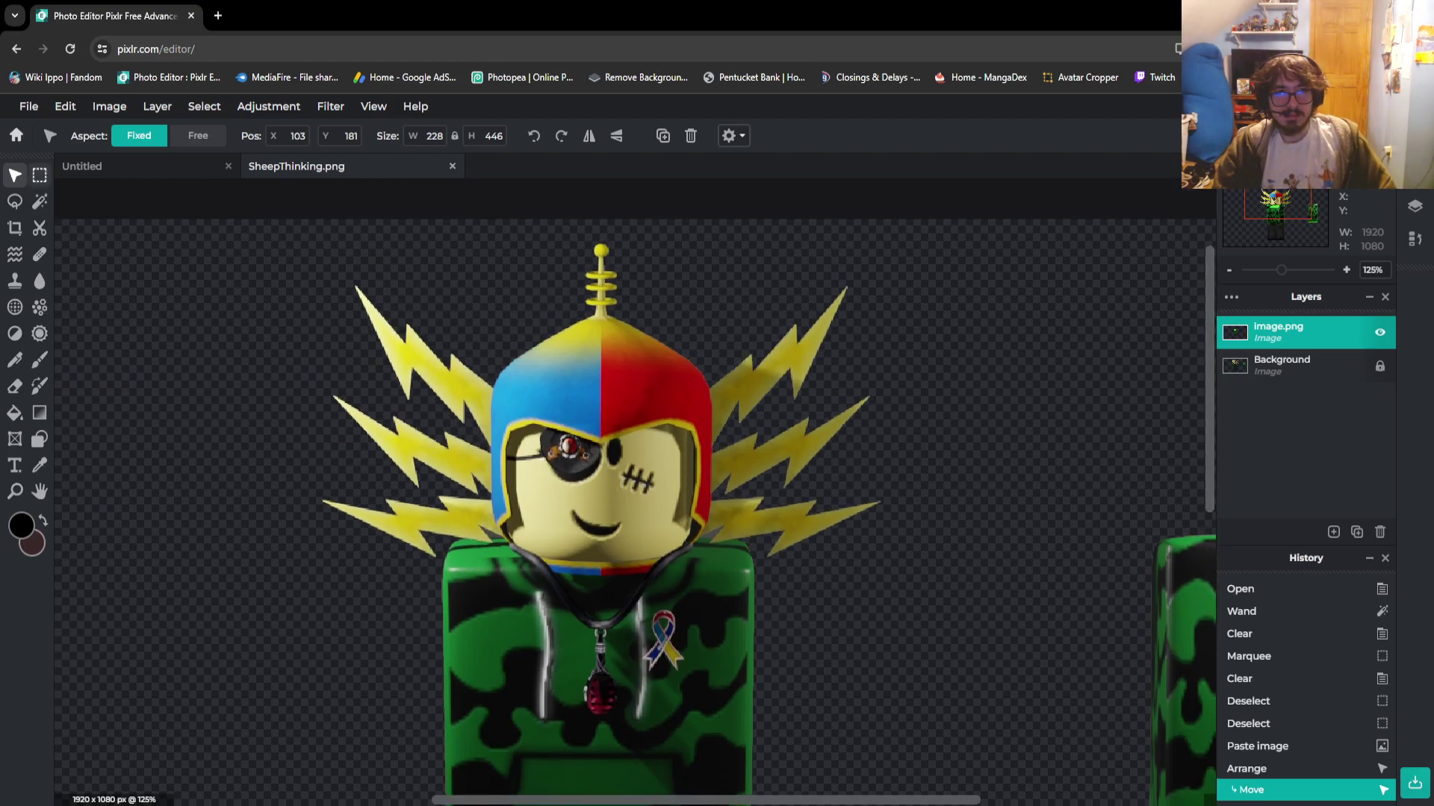
key("ctrl+z")
key("m")
left_click_drag(238, 219, 898, 589)
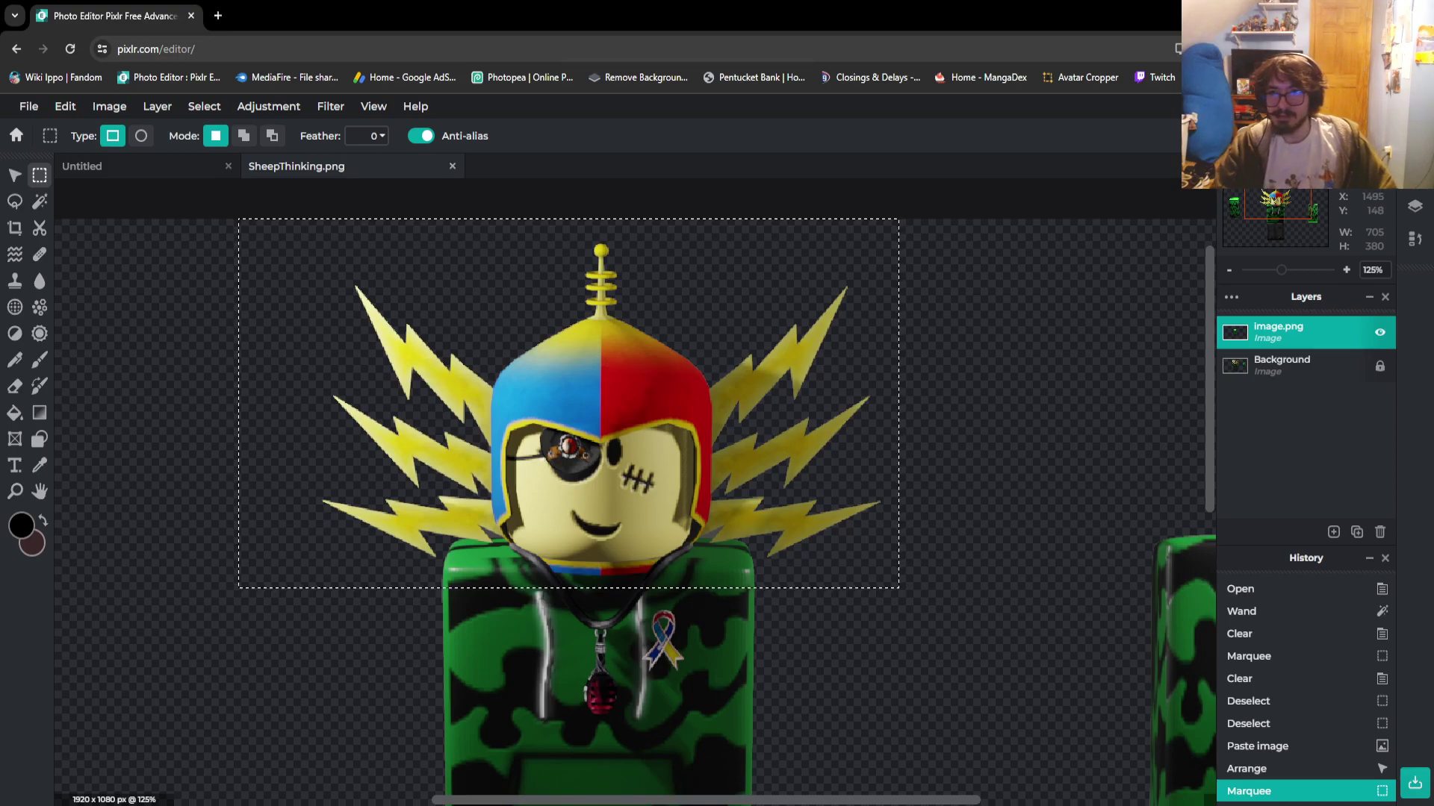
left_click(1292, 366)
key("ctrl+c")
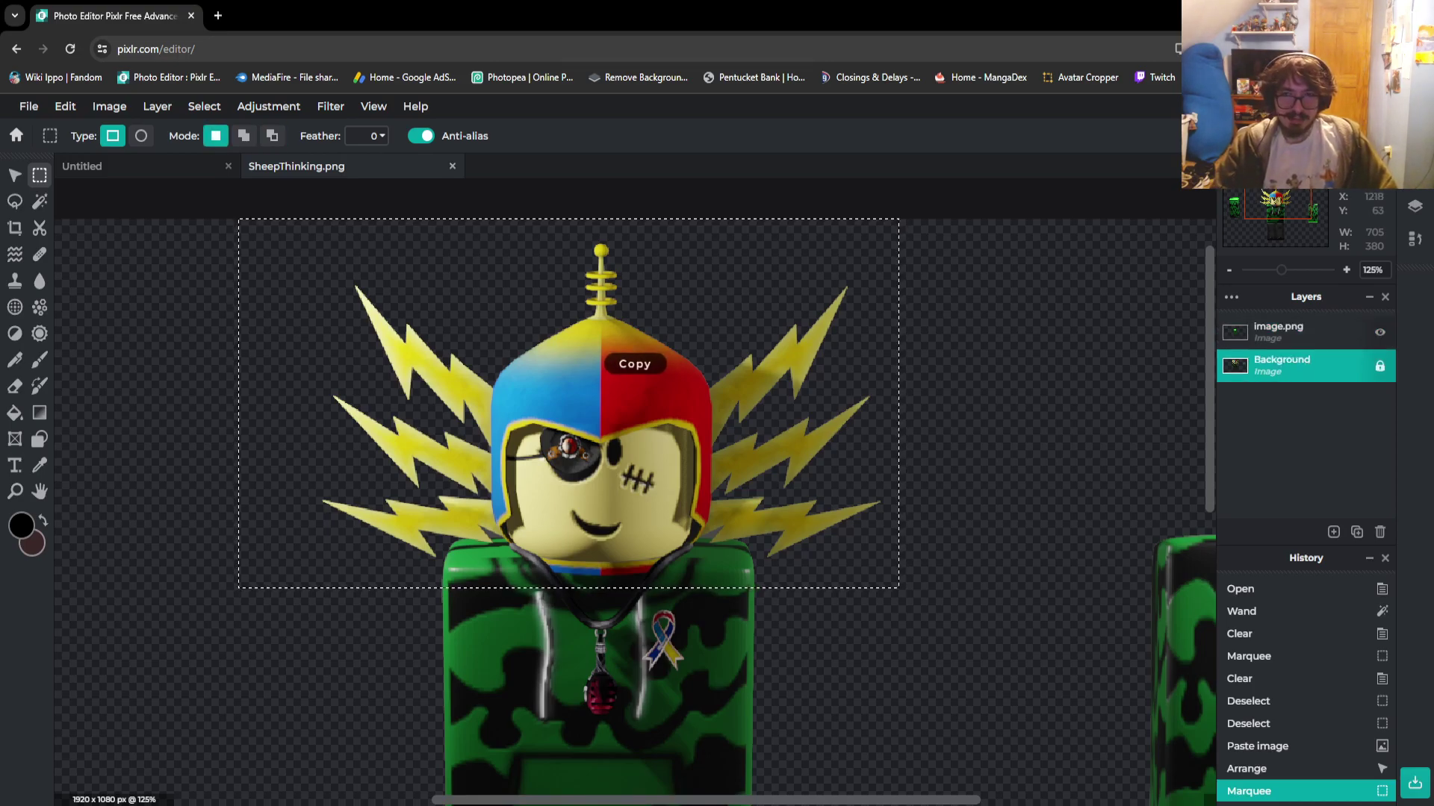
Paste the copied head into the Untitled document and move it to about X 431, Y 99
left_click(1292, 332)
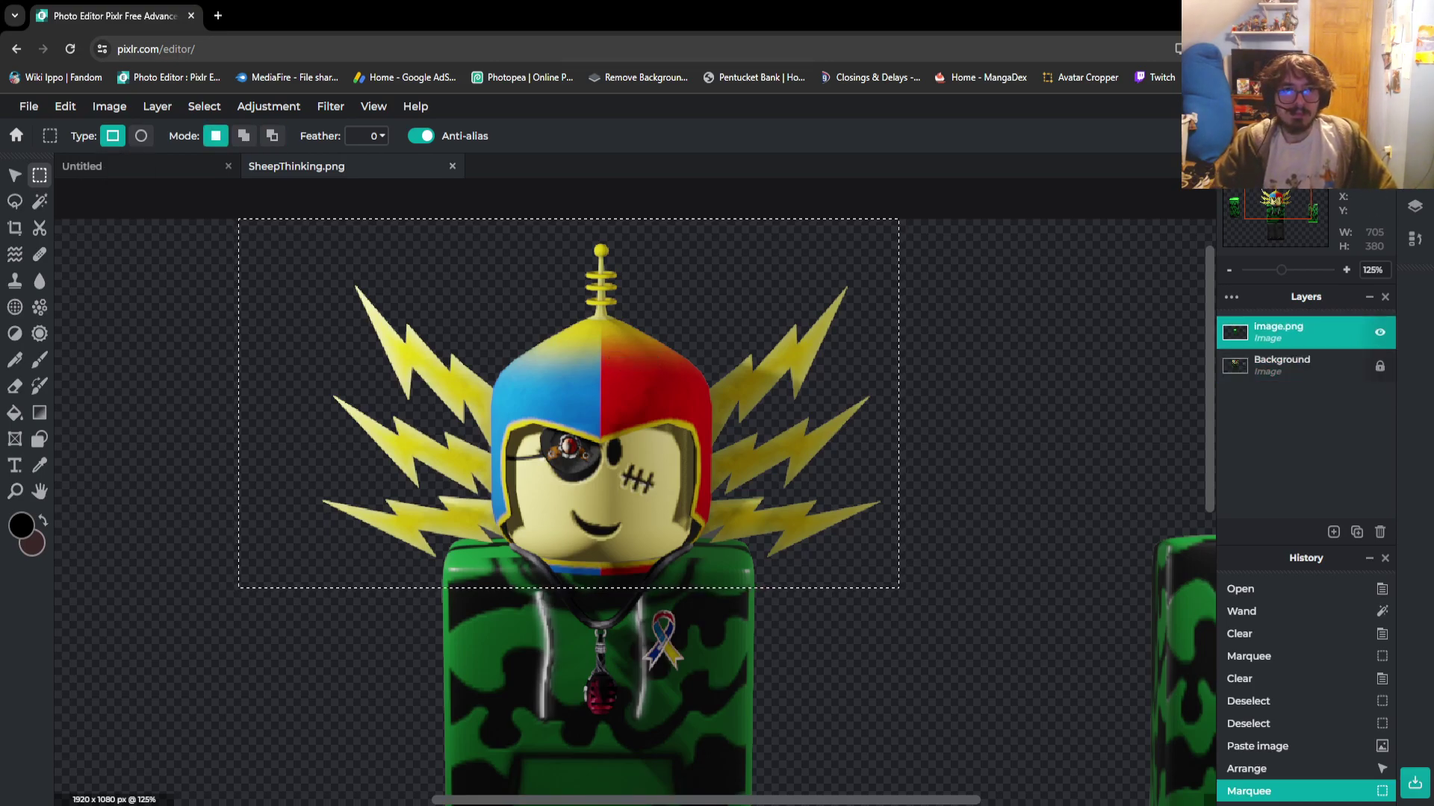
left_click(82, 166)
key("ctrl+v")
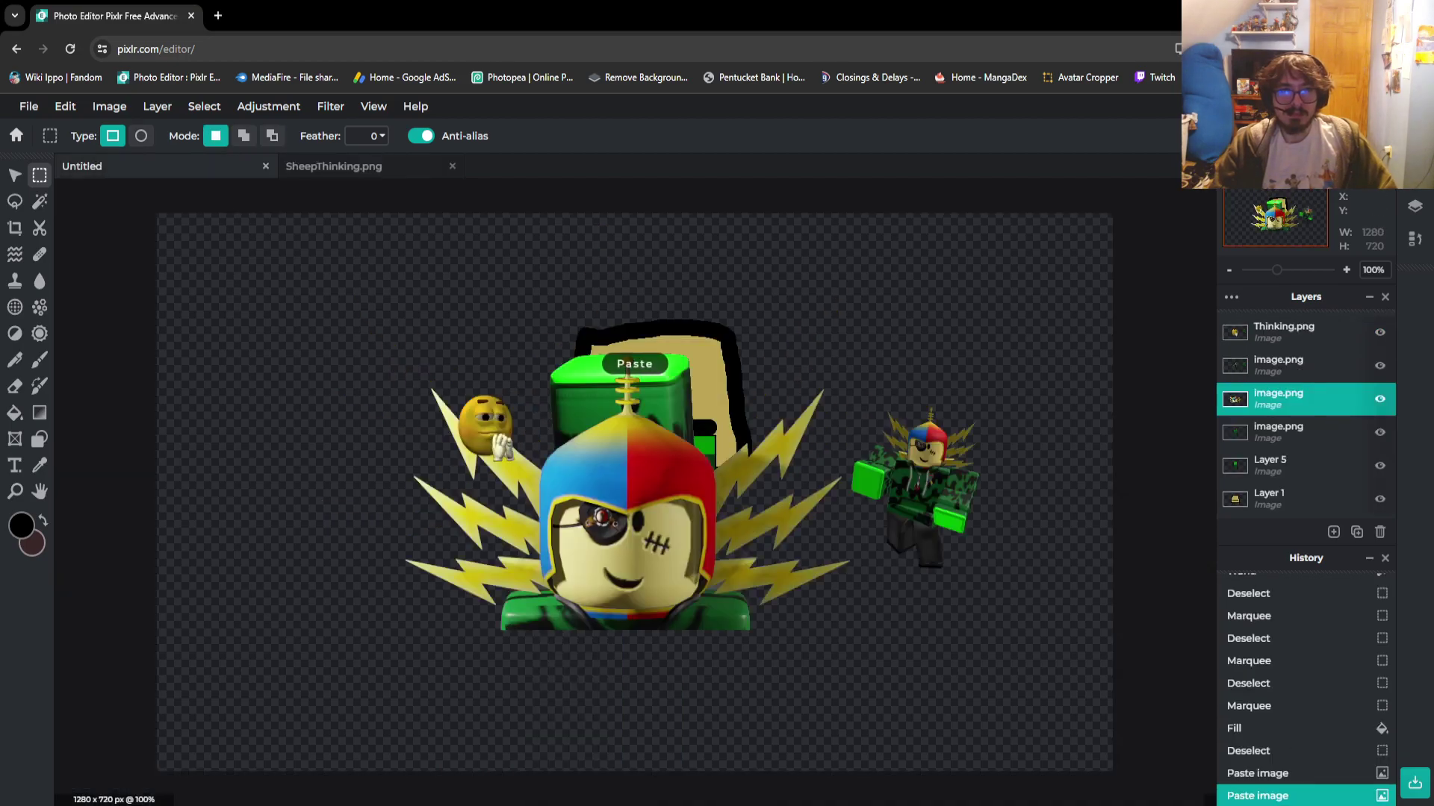
key("v")
left_click_drag(634, 492, 709, 398)
scroll(805, 337, "up", 5)
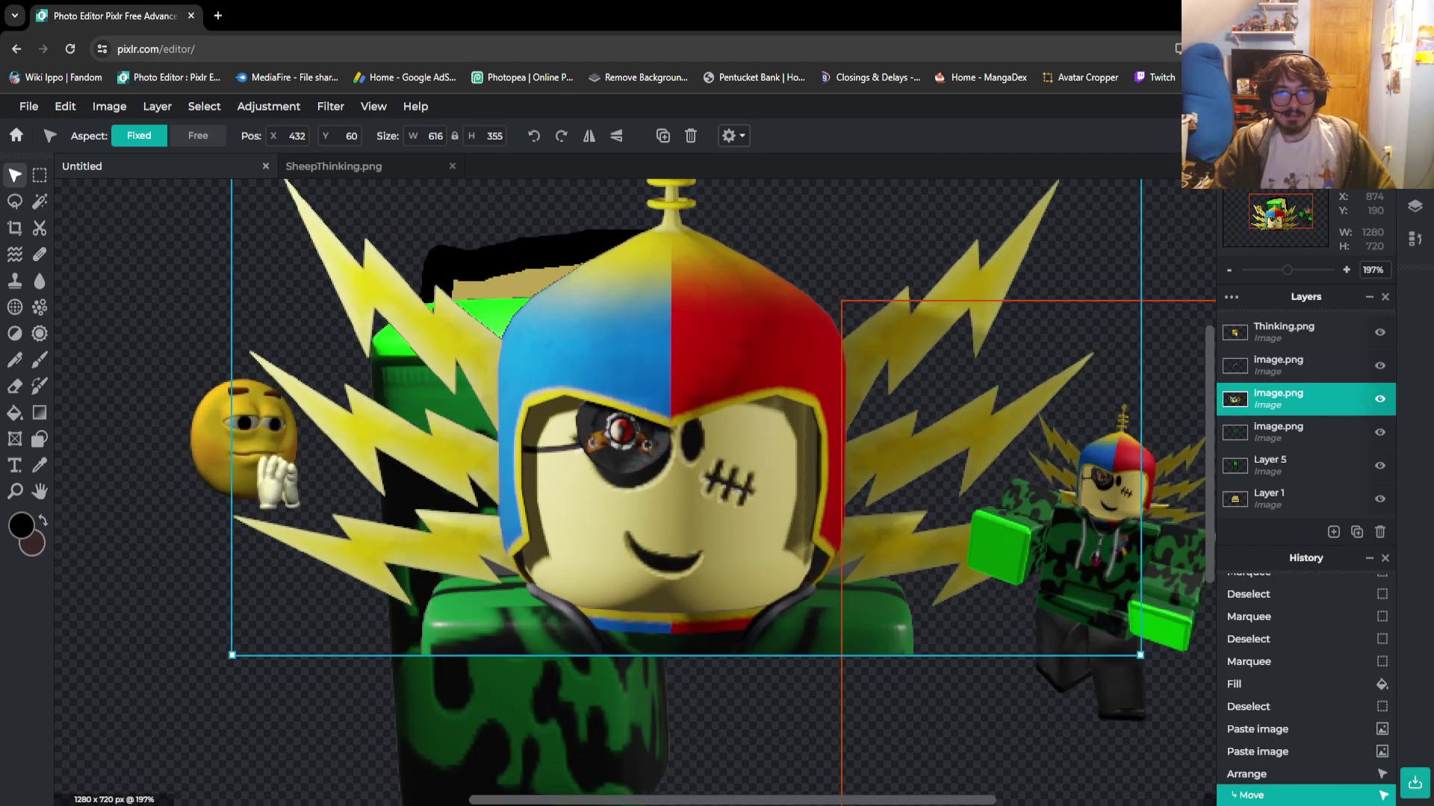
scroll(808, 336, "down", 3)
scroll(717, 448, "up", 2)
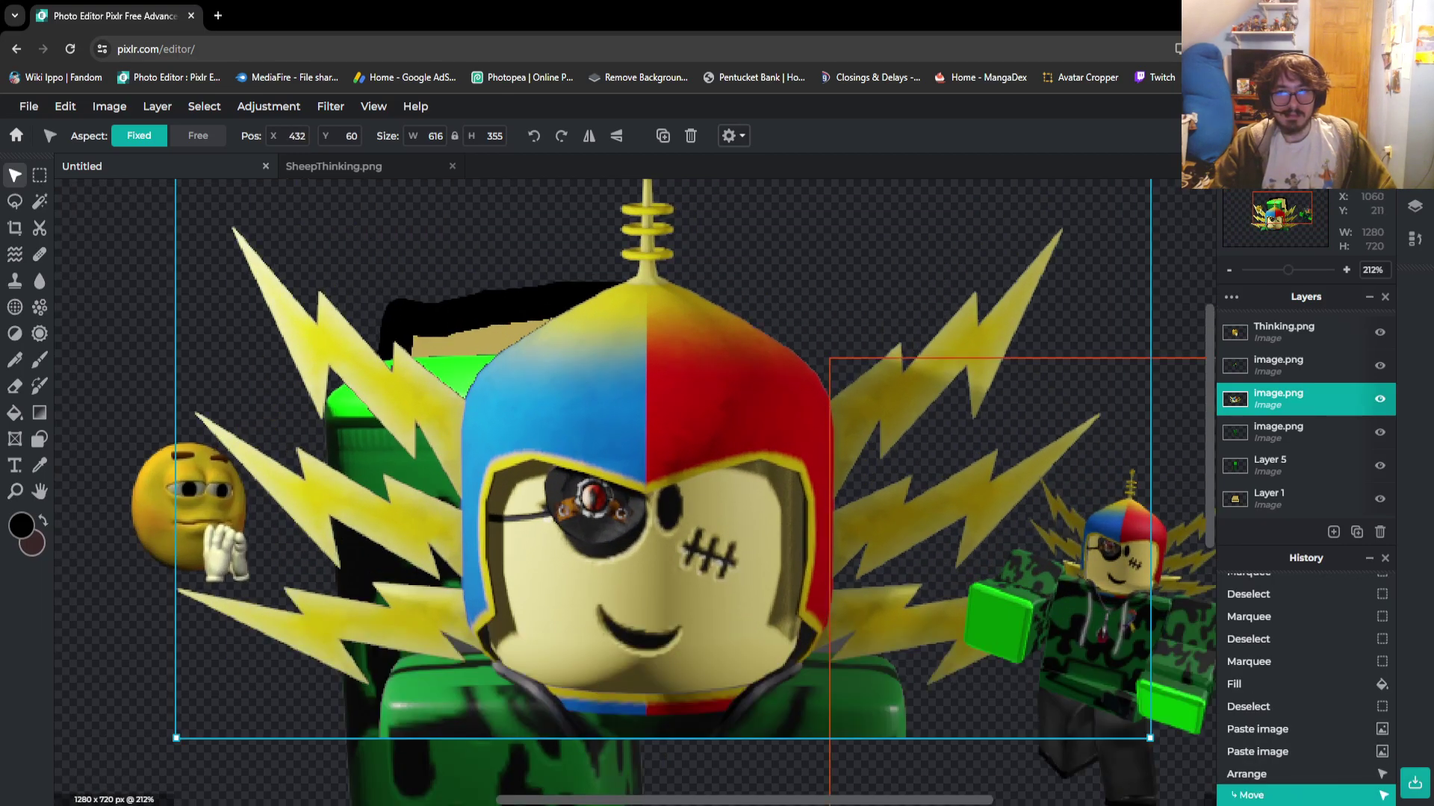
scroll(717, 448, "down", 4)
left_click_drag(717, 411, 715, 445)
Reorder the layers so the pasted head is topmost and the pasted arm sits directly beneath it
left_click_drag(1278, 399, 1278, 329)
left_click(1278, 400)
left_click(1278, 432)
left_click_drag(1279, 432, 1279, 367)
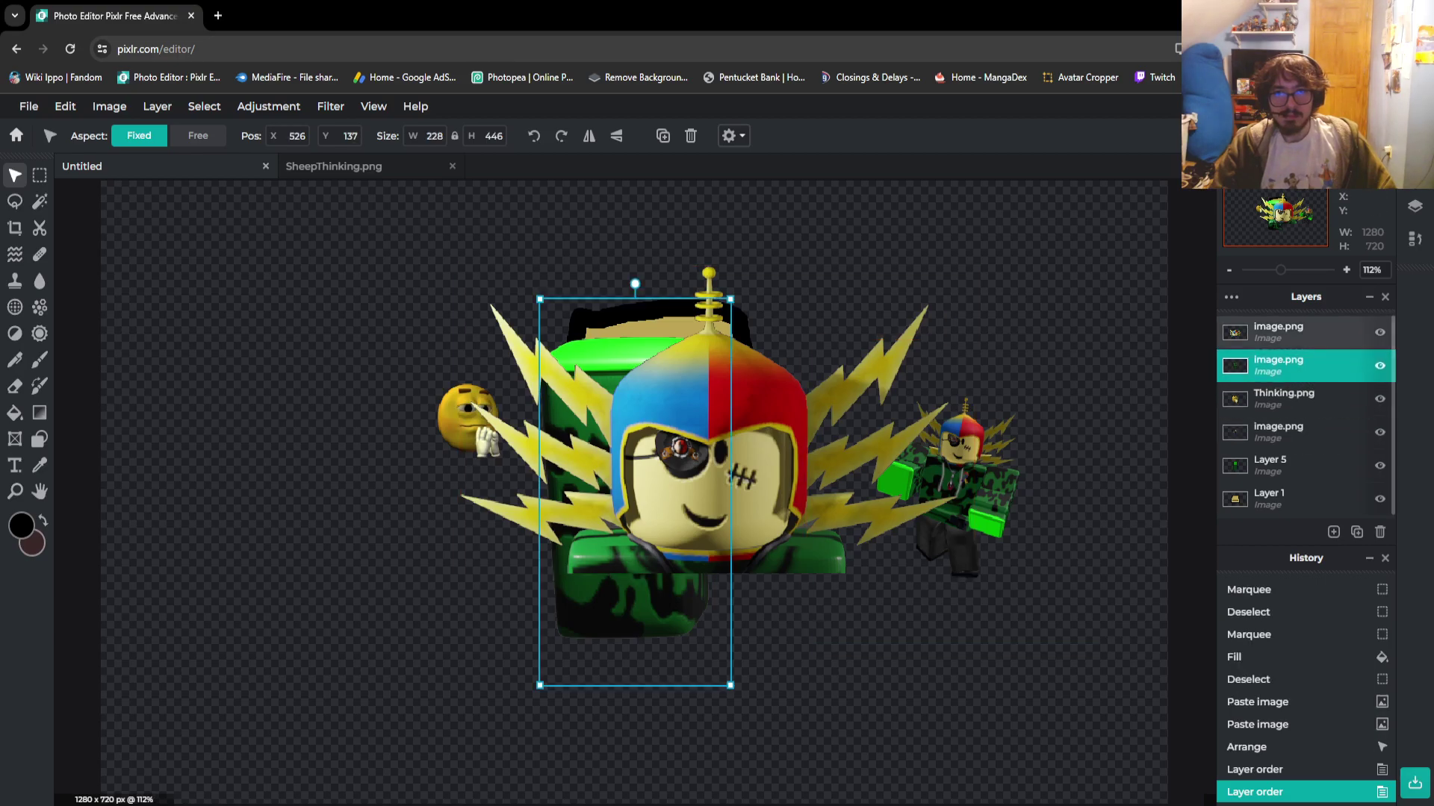
left_click(1278, 333)
scroll(1103, 648, "up", 1)
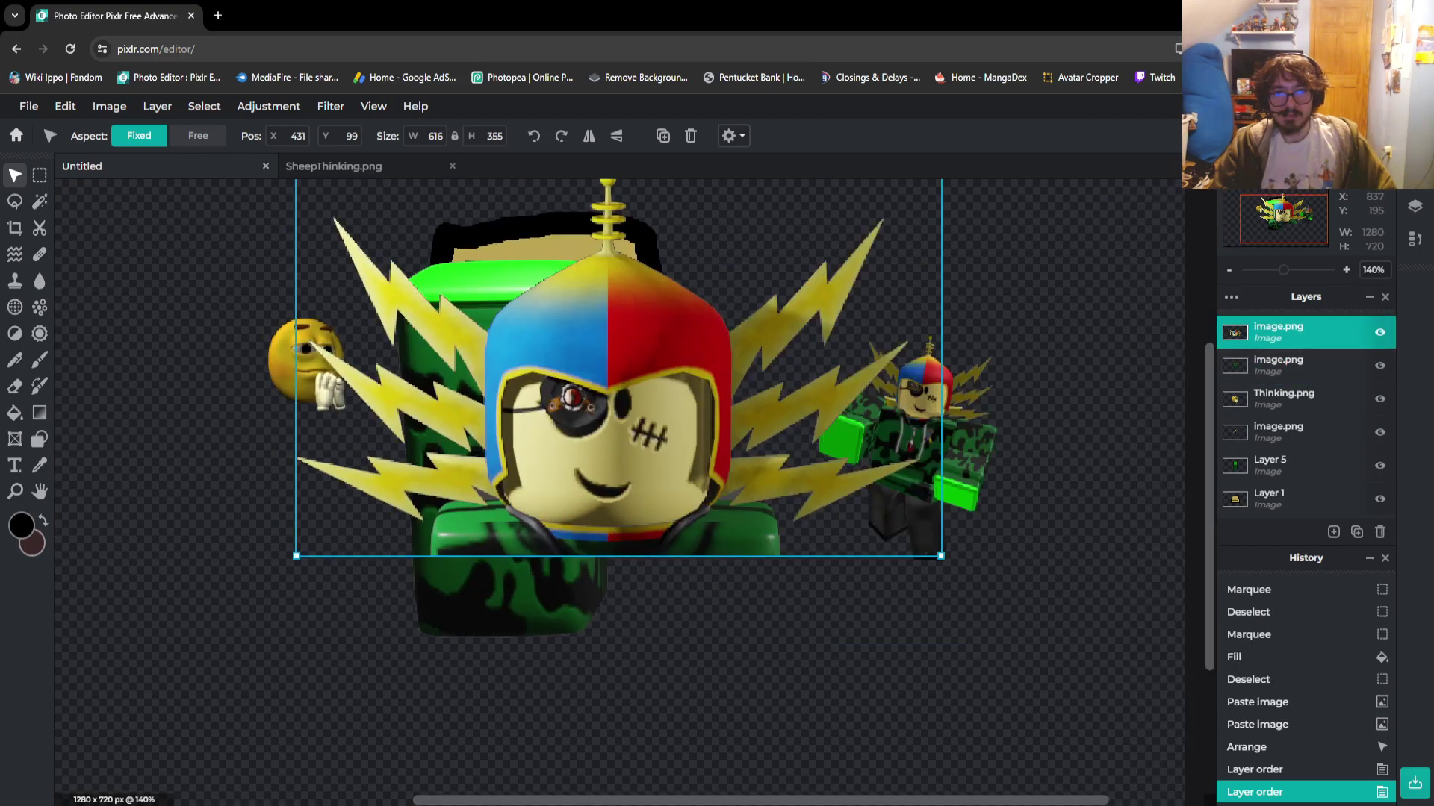
Spread the layers apart, with the thinking emoji upper left, small character upper right, head lower right, and arm at about X 212, Y 259
scroll(698, 306, "down", 2)
left_click(477, 422)
left_click_drag(478, 421, 303, 304)
left_click_drag(1020, 457, 1093, 354)
left_click(1299, 399)
left_click_drag(617, 547, 811, 695)
left_click_drag(624, 515, 368, 617)
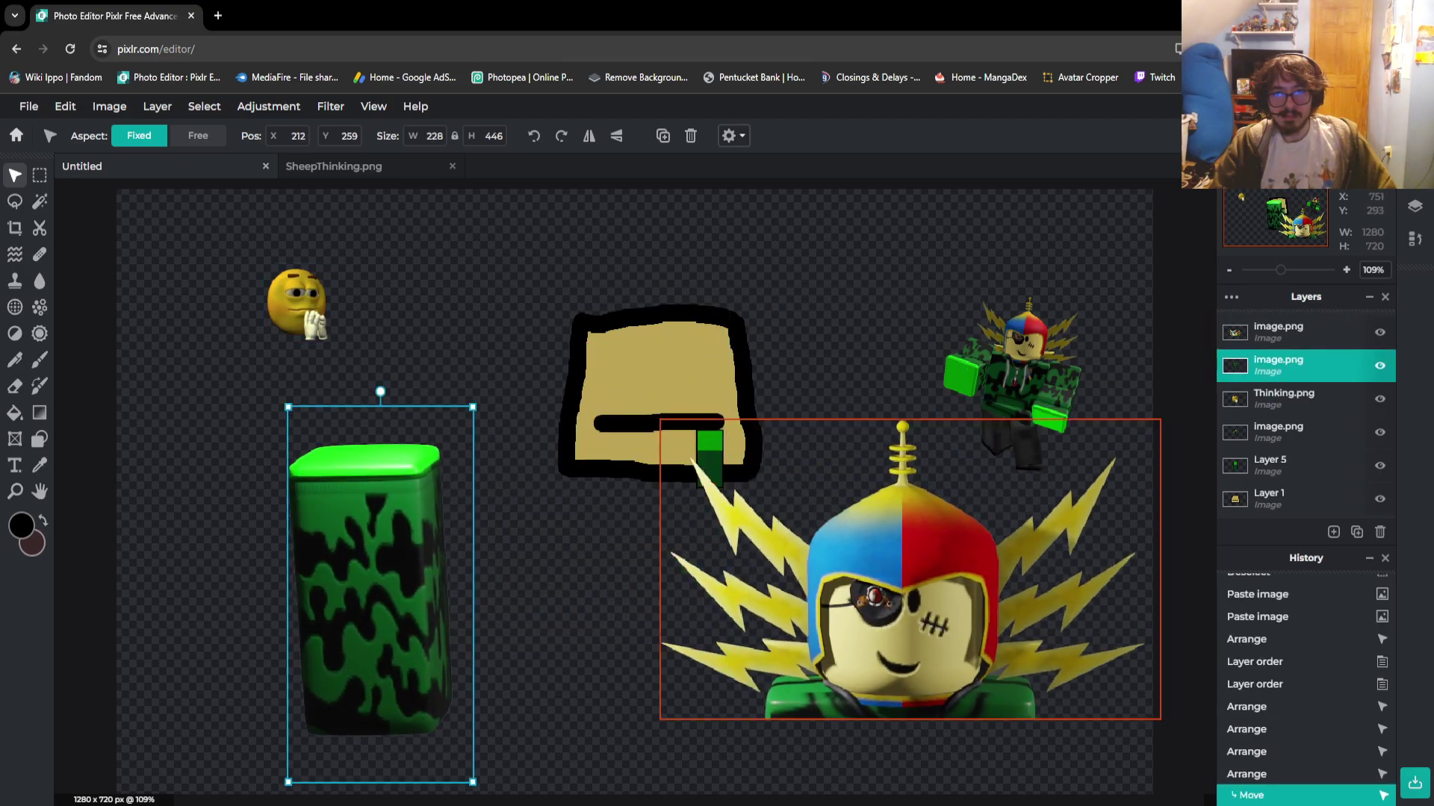
Move the sketched face to about X 726, Y 8 with the green bar beside it, the head to X 470, Y 220, and the arm to X 269, Y 198
left_click_drag(657, 388, 803, 273)
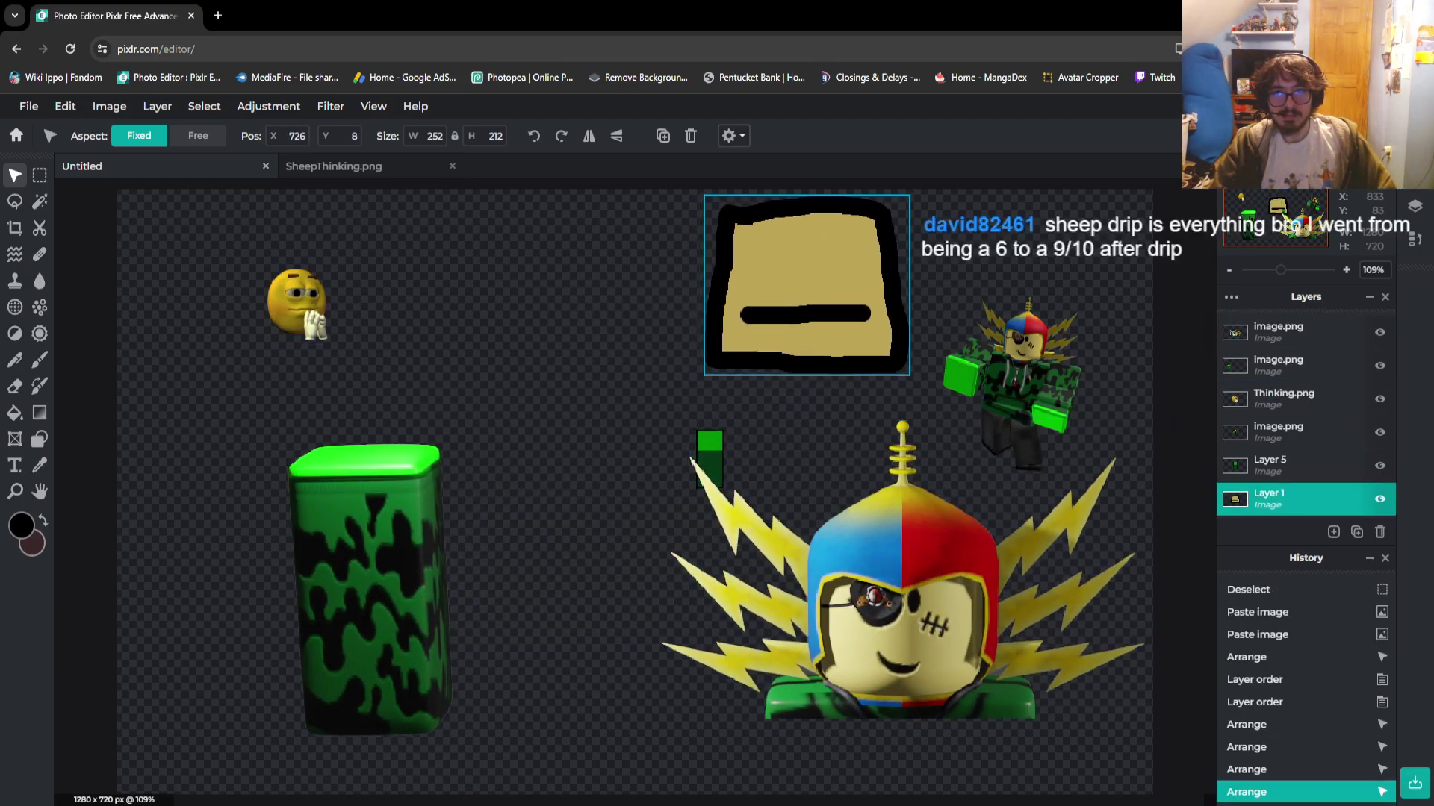
left_click_drag(726, 472, 719, 547)
left_click_drag(706, 452, 917, 270)
left_click_drag(881, 640, 724, 518)
left_click_drag(365, 582, 413, 532)
On the head layer, select the leftover gray patches between the lower wings and shoulders with the Wand at tolerance 8 and delete them
scroll(759, 603, "up", 8)
left_click_drag(1210, 481, 1209, 491)
scroll(686, 527, "down", 3)
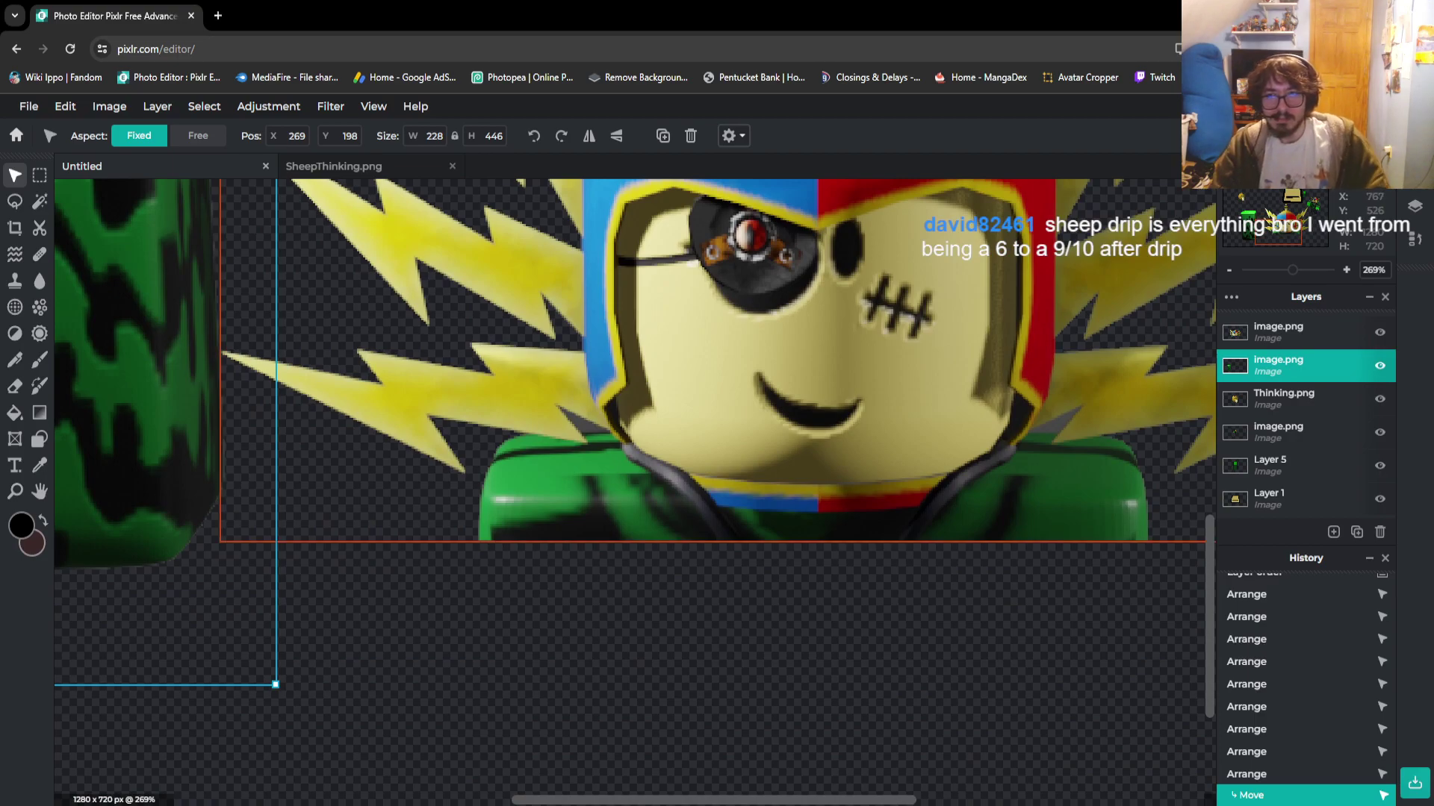
key("ctrl+z")
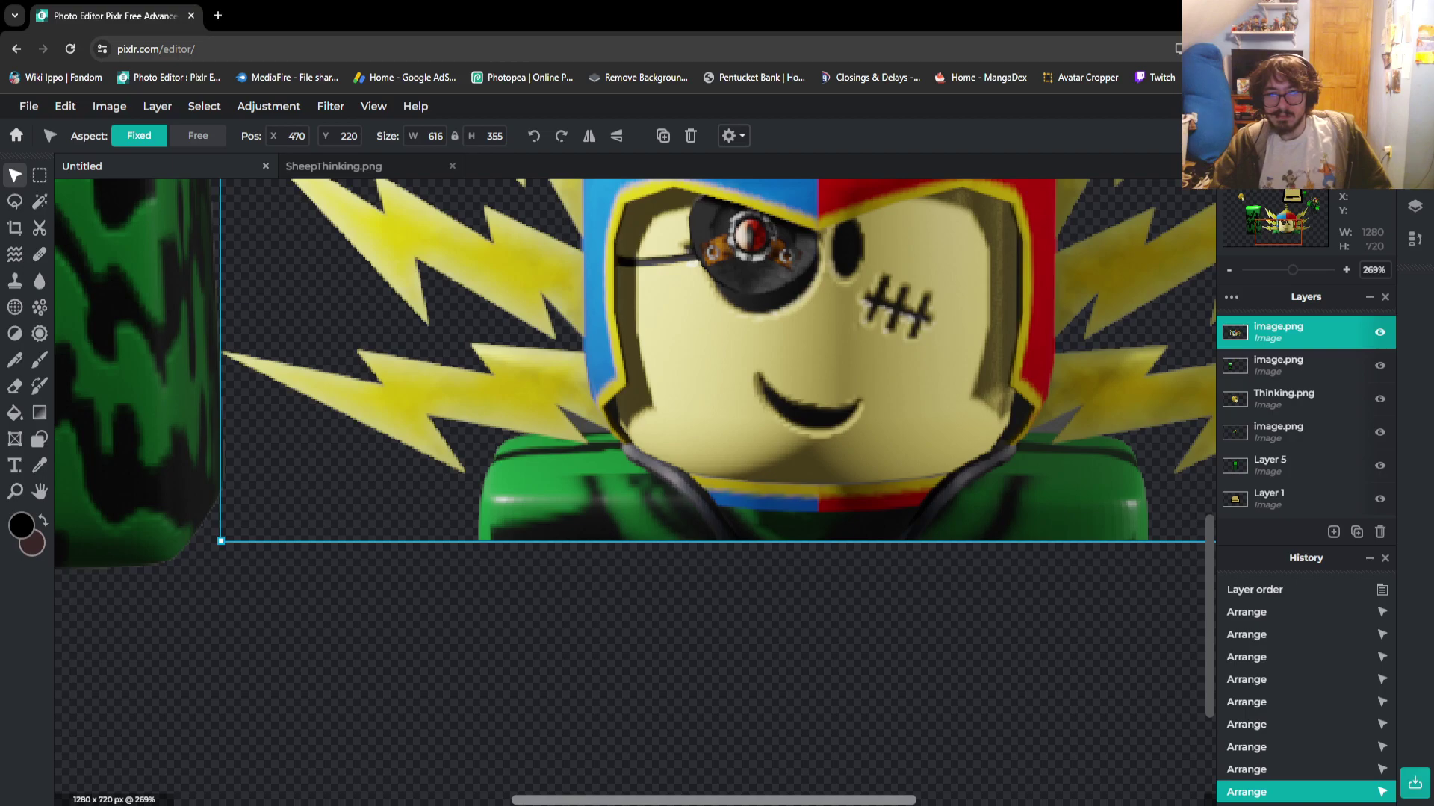
scroll(634, 358, "right", 3)
scroll(826, 441, "left", 1)
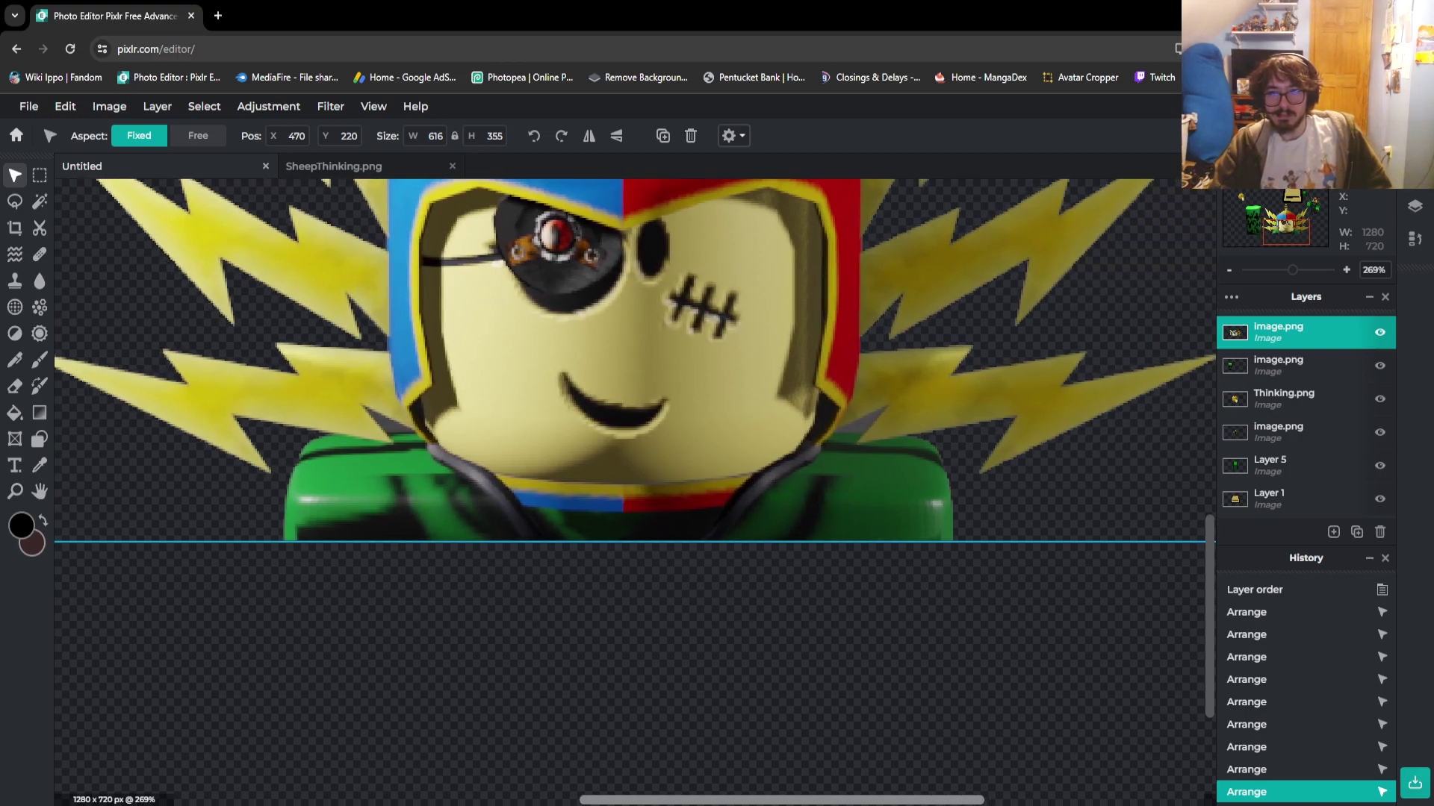
scroll(769, 381, "up", 2)
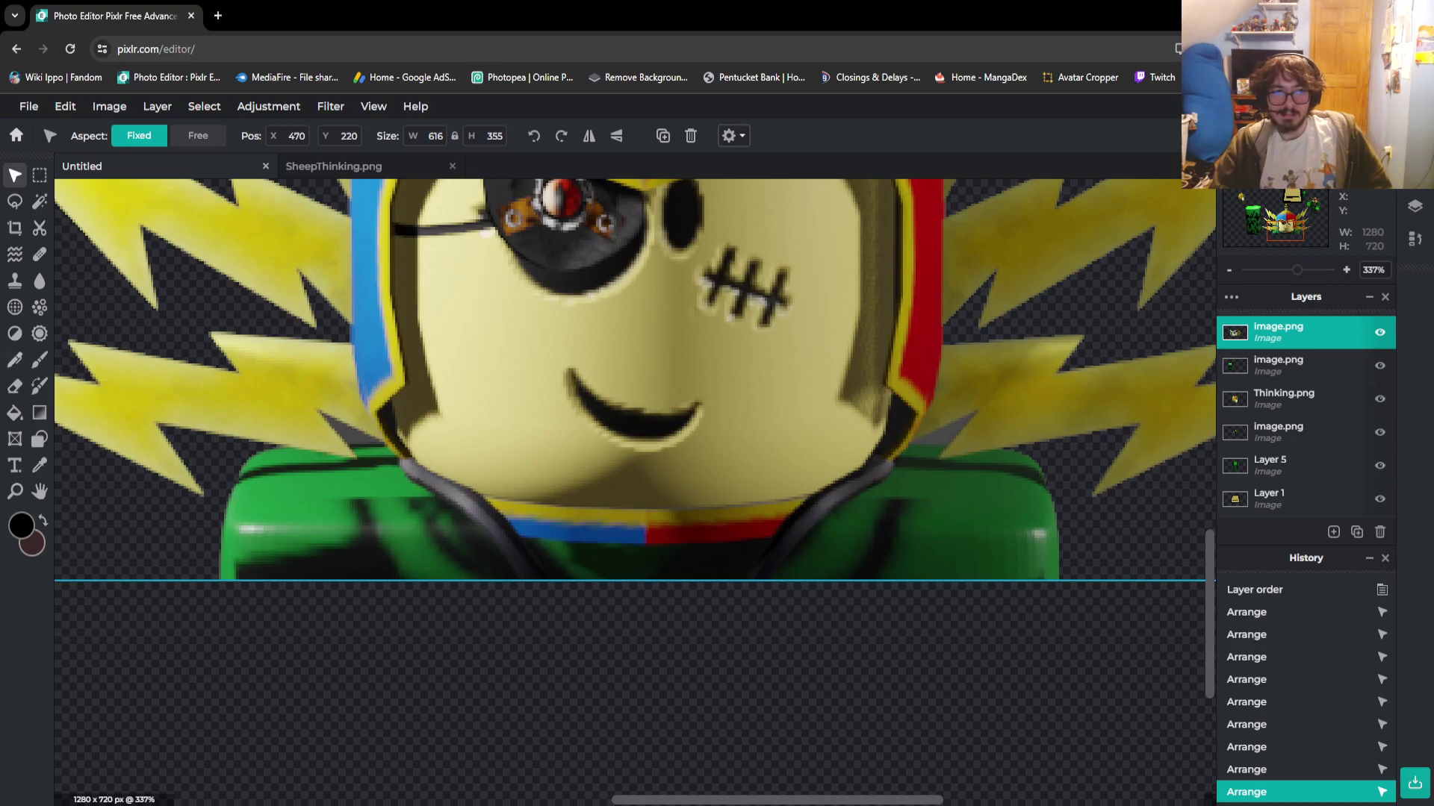
left_click(15, 386)
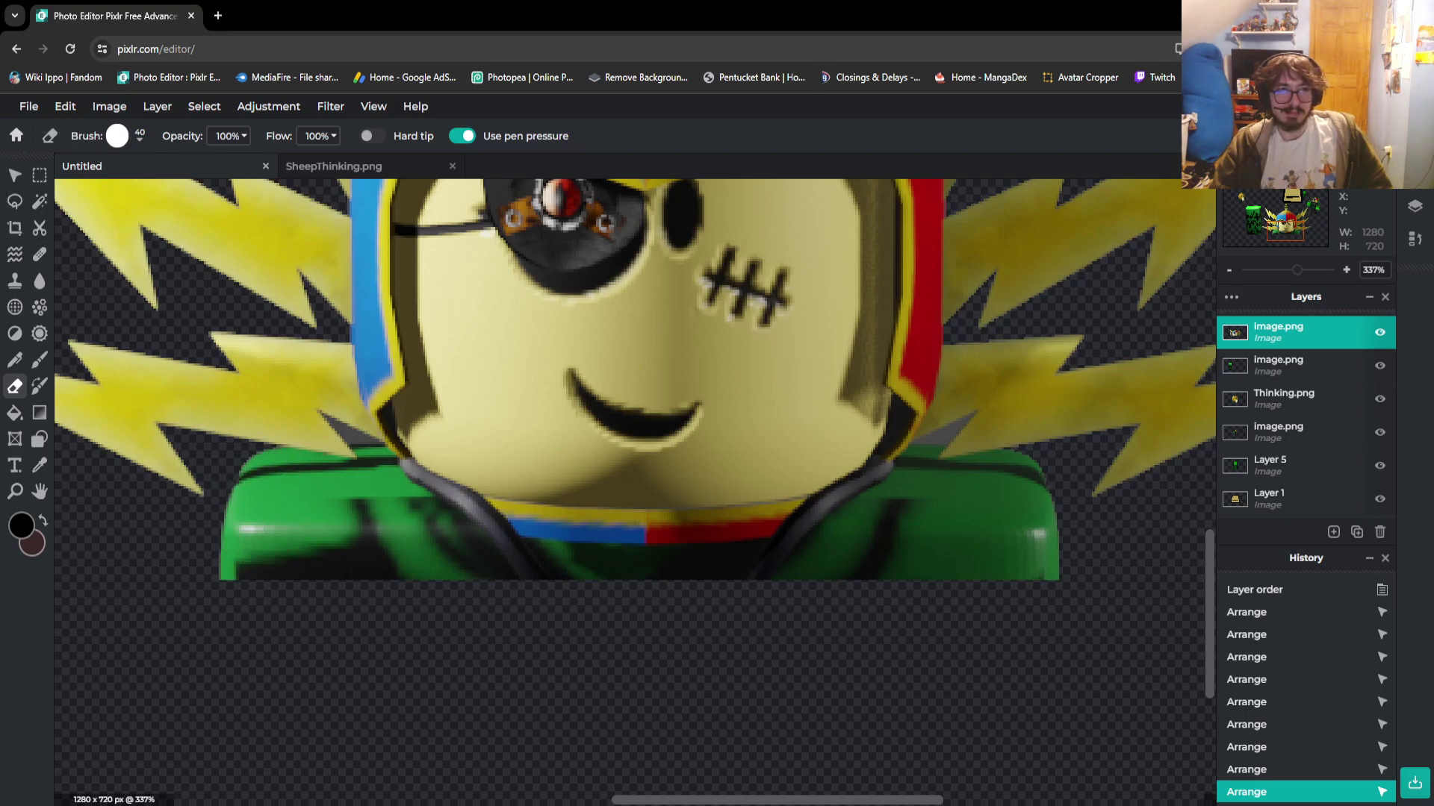
left_click(39, 202)
left_click(358, 422)
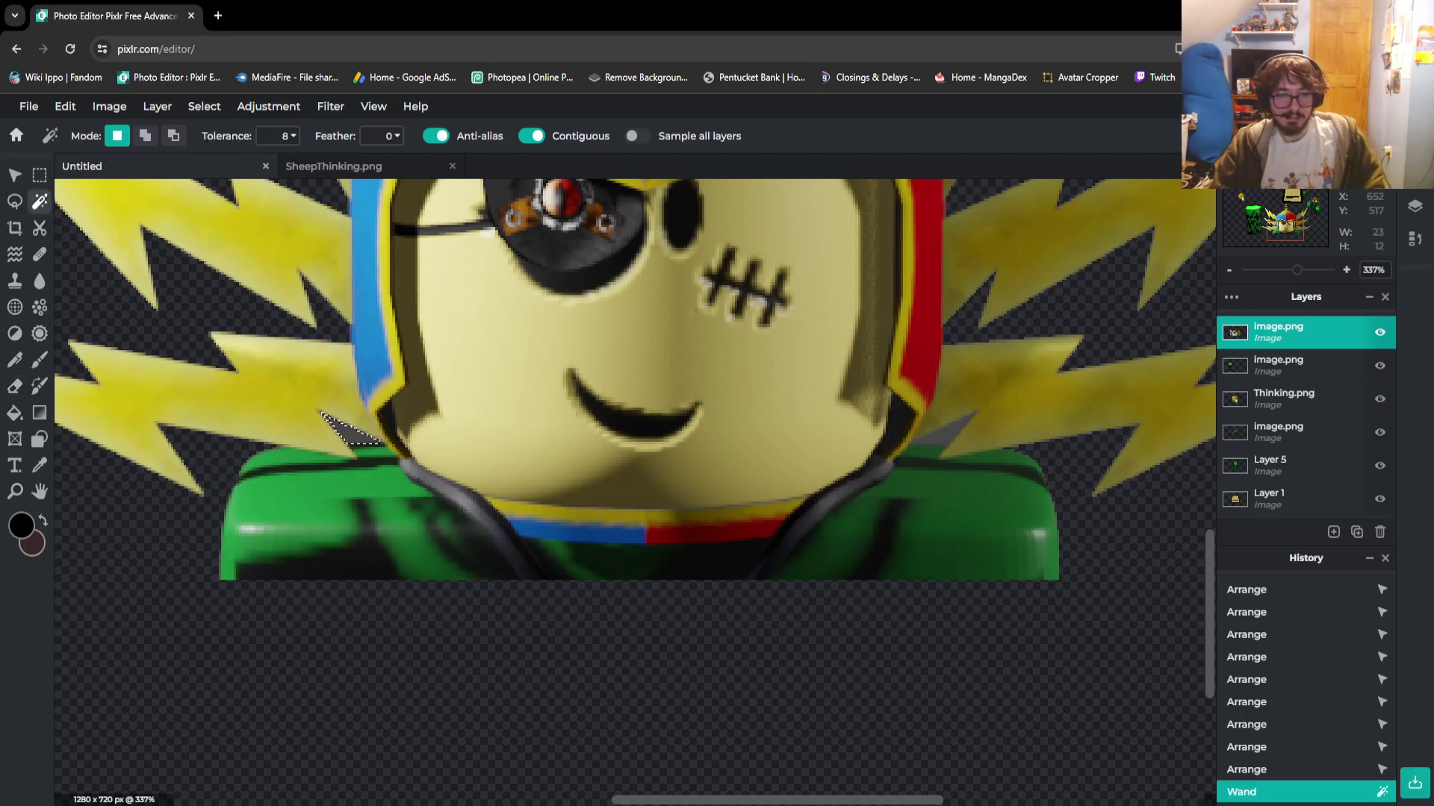
key("Delete")
left_click(947, 422)
key("Delete")
key("m")
key("ctrl+d")
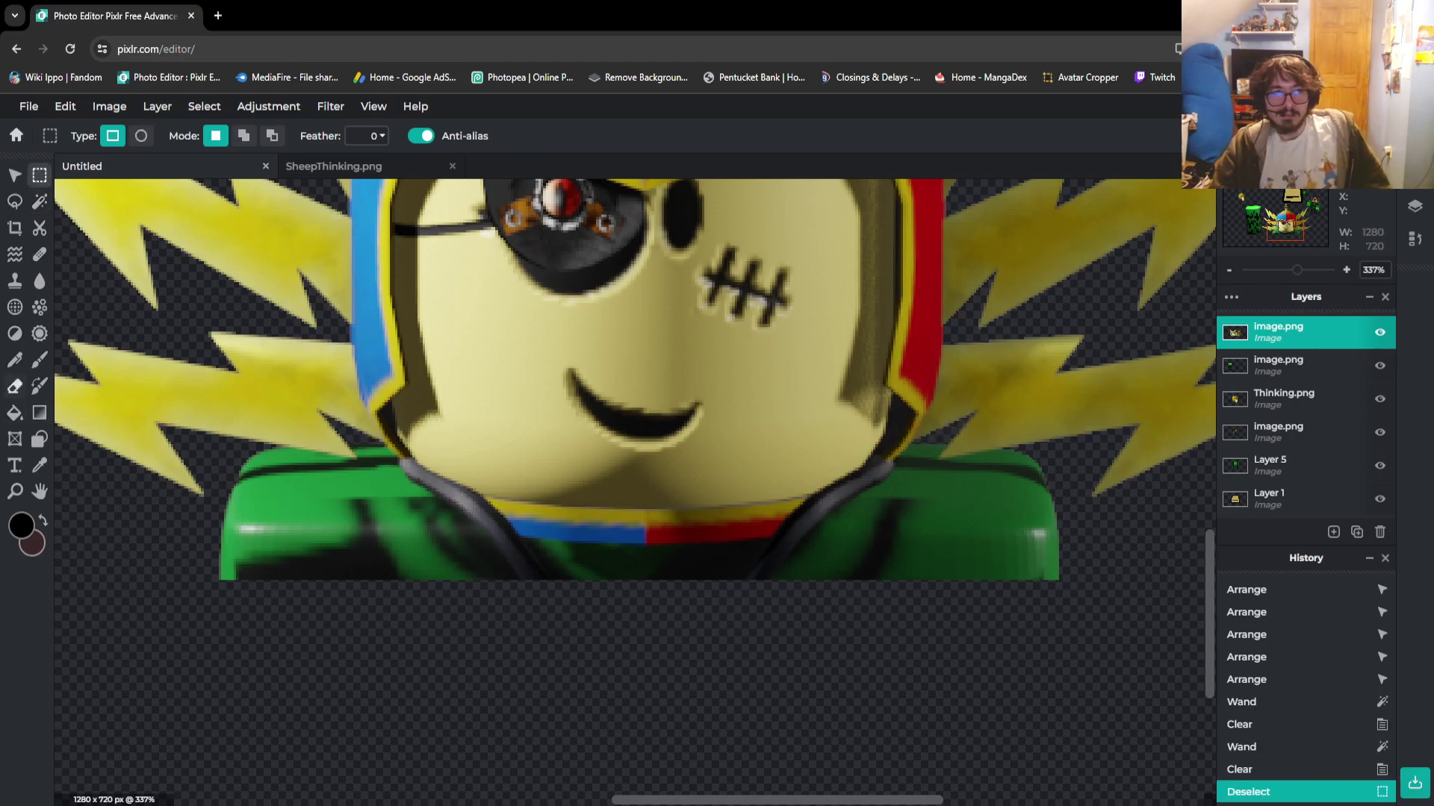
Erase the shoulders, collar and torso beneath the head with the 40 px Eraser, following the chin's edge
key("e")
mouse_move(257, 495)
left_mouse_down()
mouse_move(266, 617)
mouse_move(288, 499)
mouse_move(406, 573)
mouse_move(335, 551)
mouse_move(348, 628)
left_mouse_up()
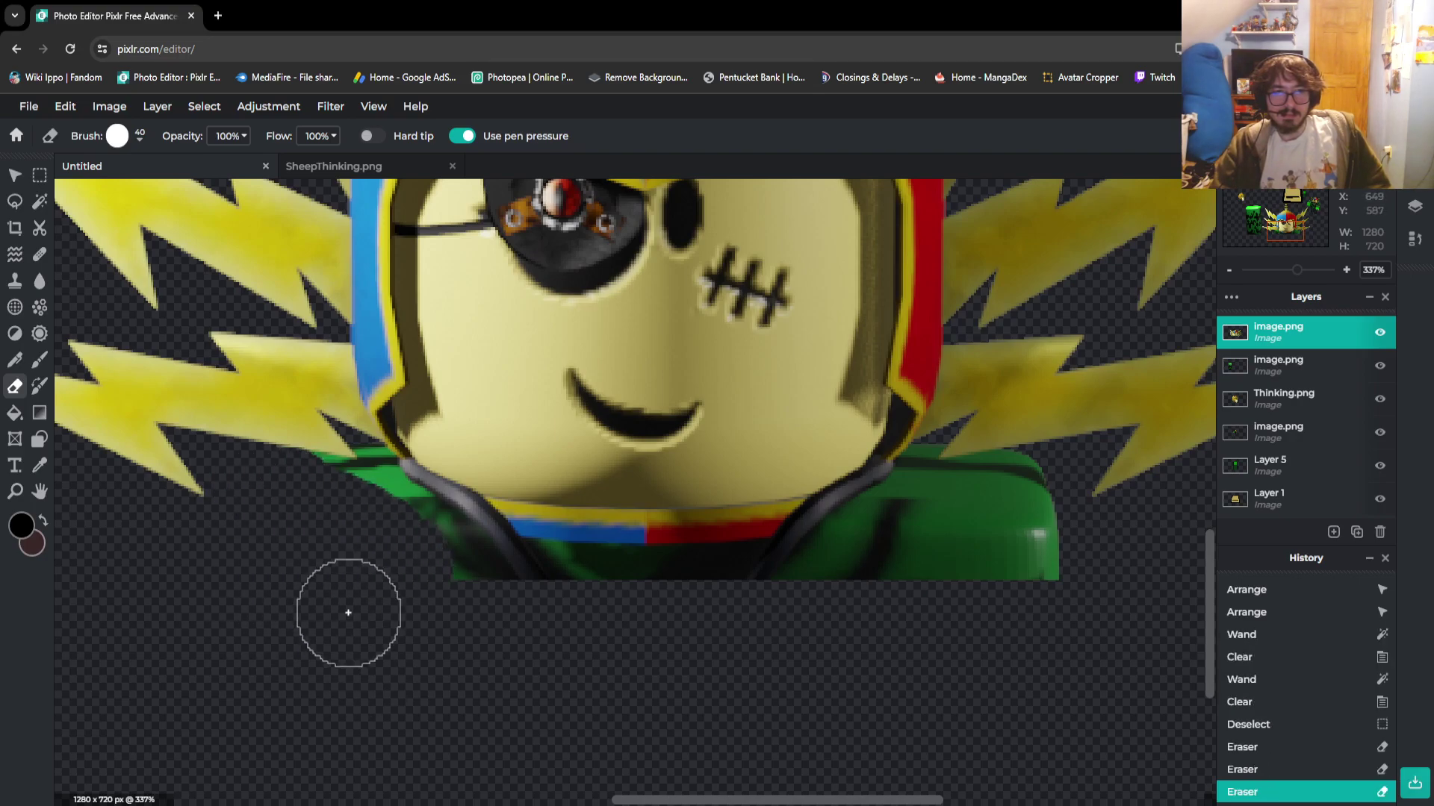
mouse_move(318, 508)
left_mouse_down()
mouse_move(419, 606)
mouse_move(442, 573)
left_mouse_up()
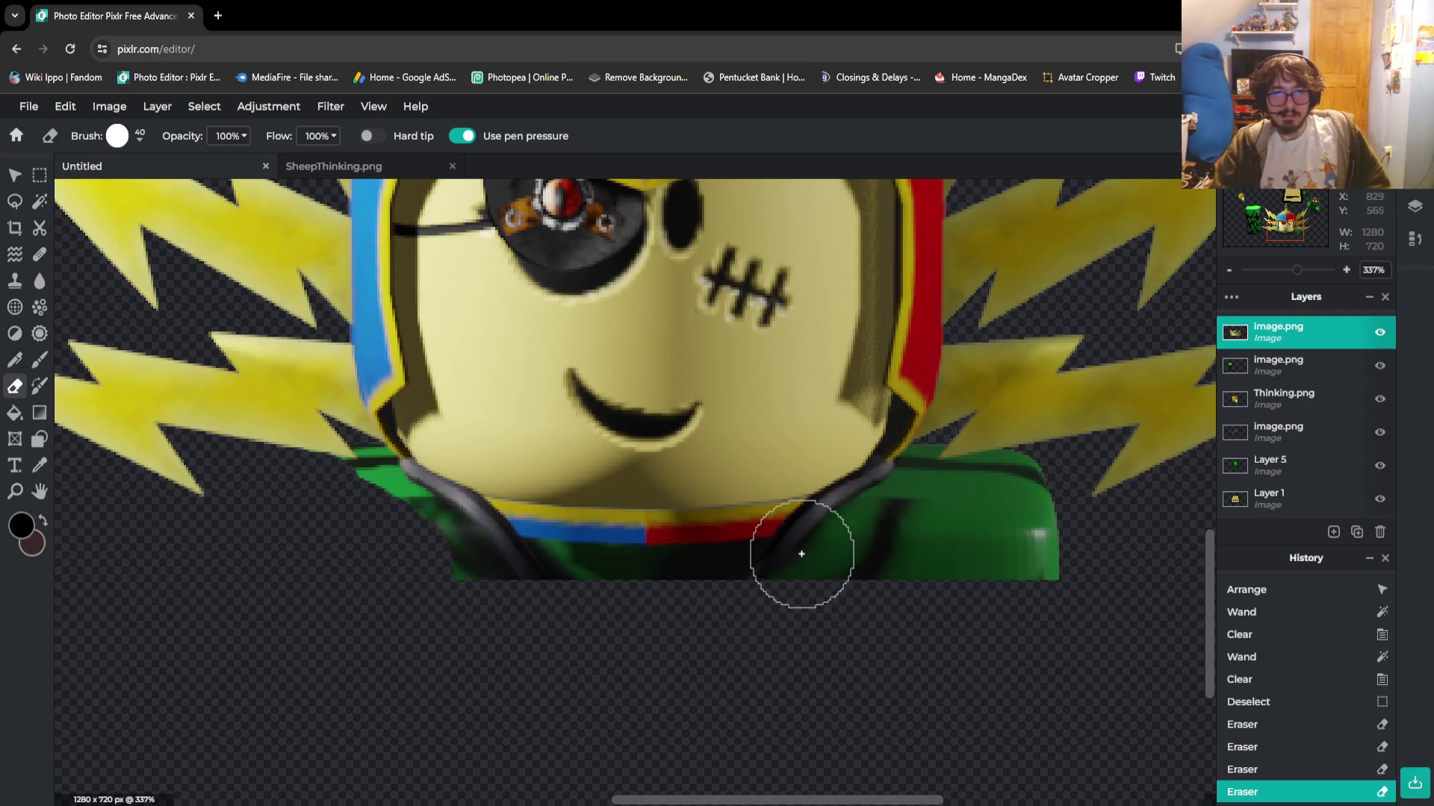
mouse_move(775, 559)
left_mouse_down()
mouse_move(506, 557)
mouse_move(383, 518)
mouse_move(397, 528)
mouse_move(394, 512)
mouse_move(449, 541)
mouse_move(333, 502)
left_mouse_up()
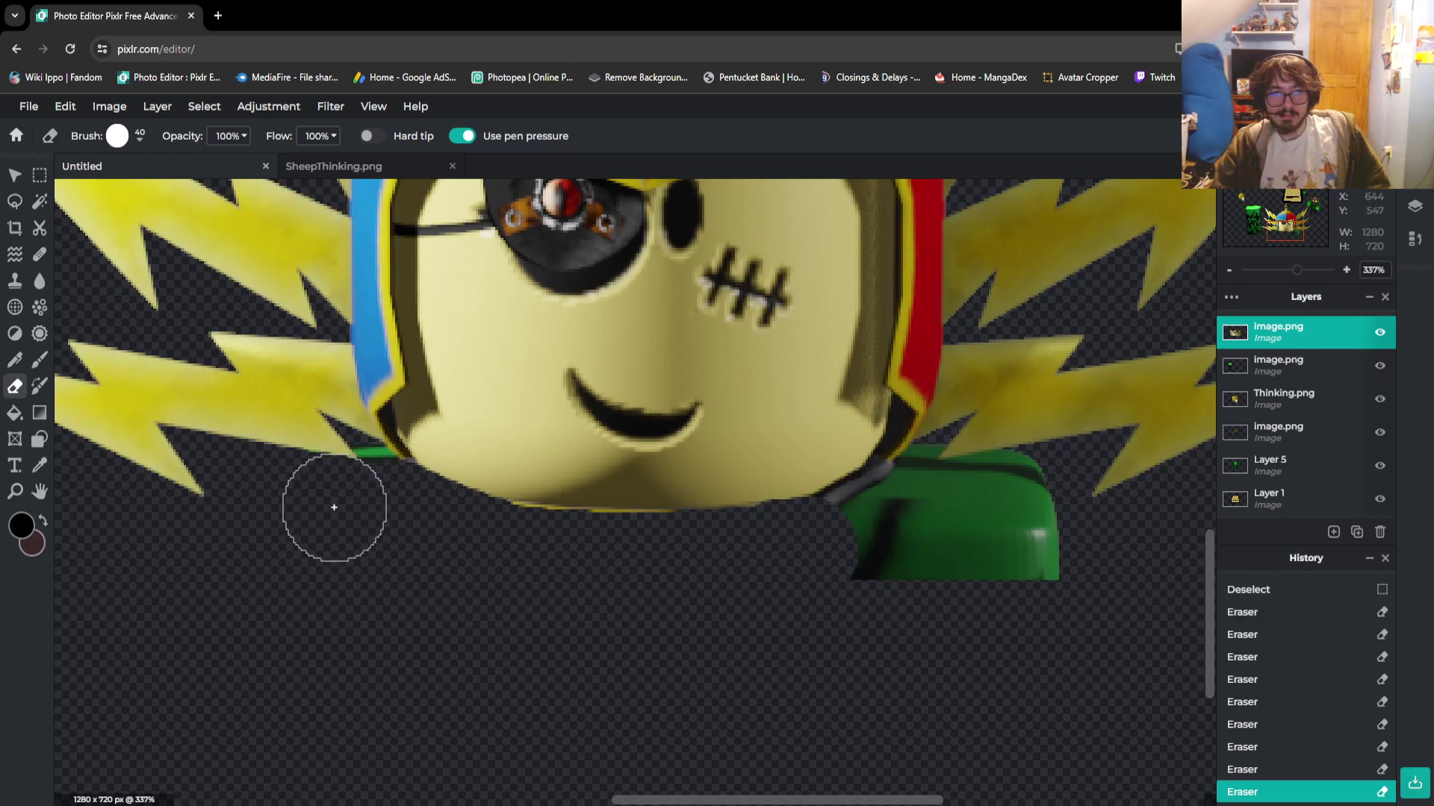
mouse_move(851, 551)
left_mouse_down()
mouse_move(842, 531)
mouse_move(951, 503)
mouse_move(1043, 575)
mouse_move(1020, 501)
mouse_move(1018, 524)
mouse_move(1001, 502)
mouse_move(1008, 521)
left_mouse_up()
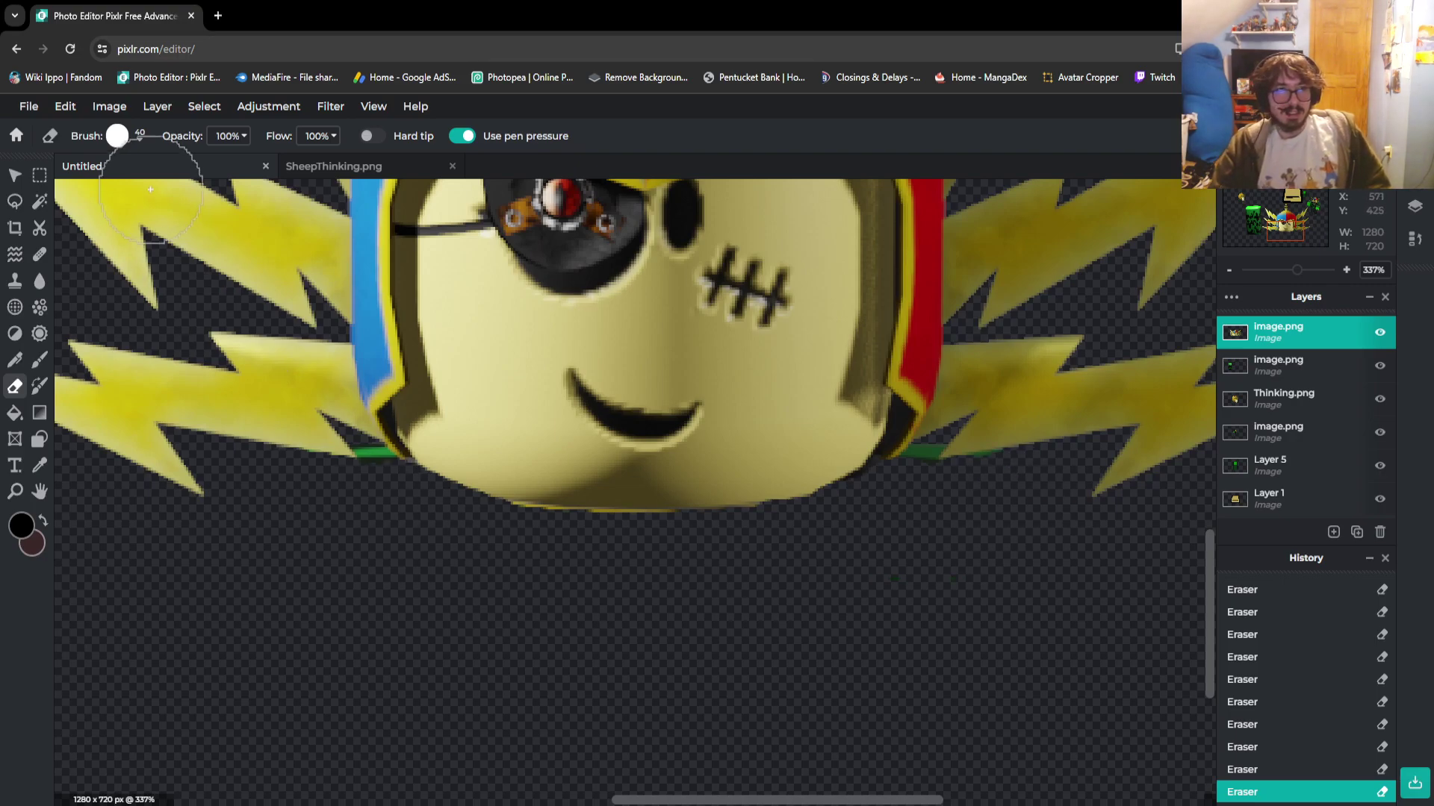
Set the Eraser size to 10 px and erase most of the green shoulder remnant beneath the wing on the helmet's red side
left_click(117, 135)
double_click(248, 171)
type("10")
key("Return")
scroll(954, 441, "up", 5)
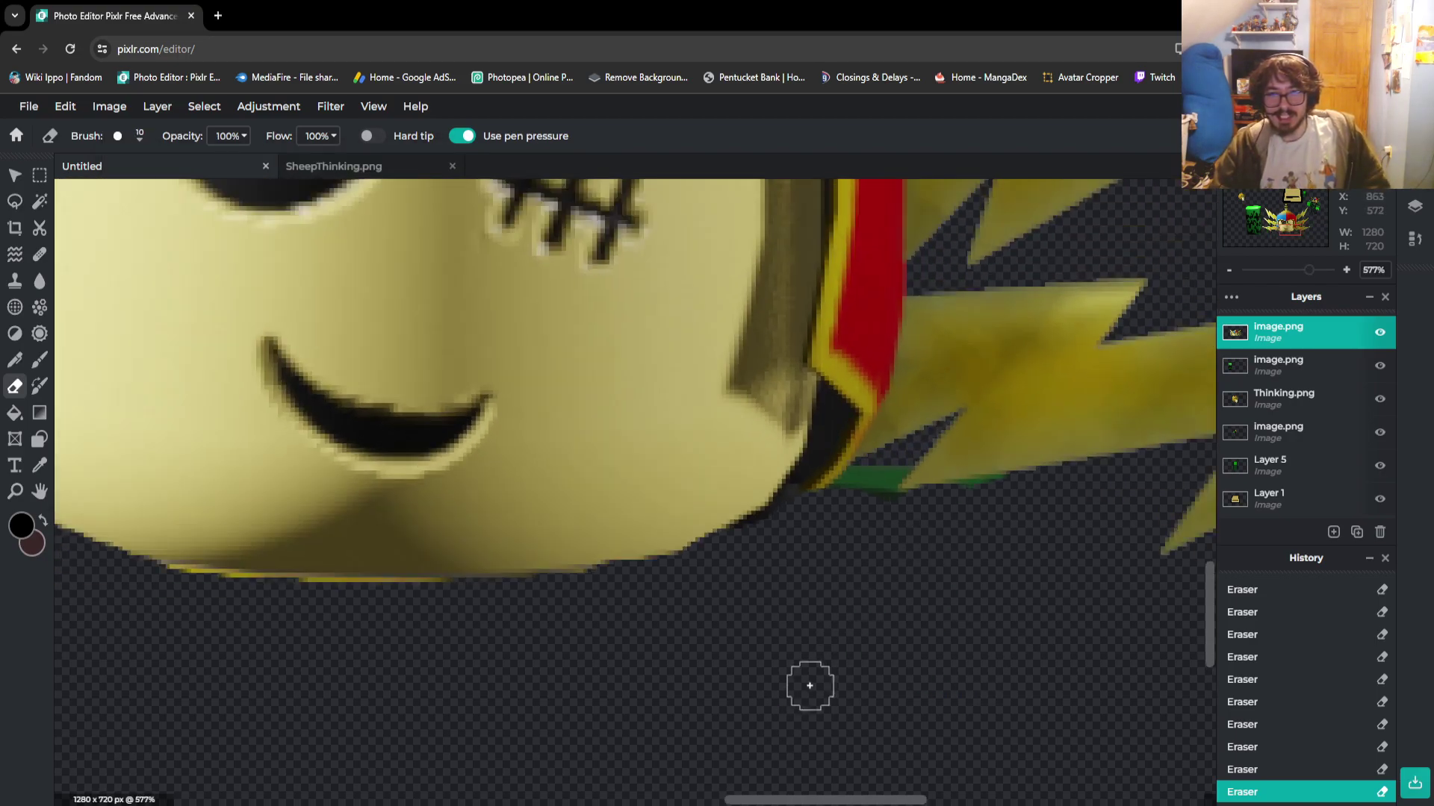
scroll(961, 551, "up", 6)
mouse_move(1054, 461)
left_mouse_down()
mouse_move(921, 493)
mouse_move(943, 474)
mouse_move(955, 517)
left_mouse_up()
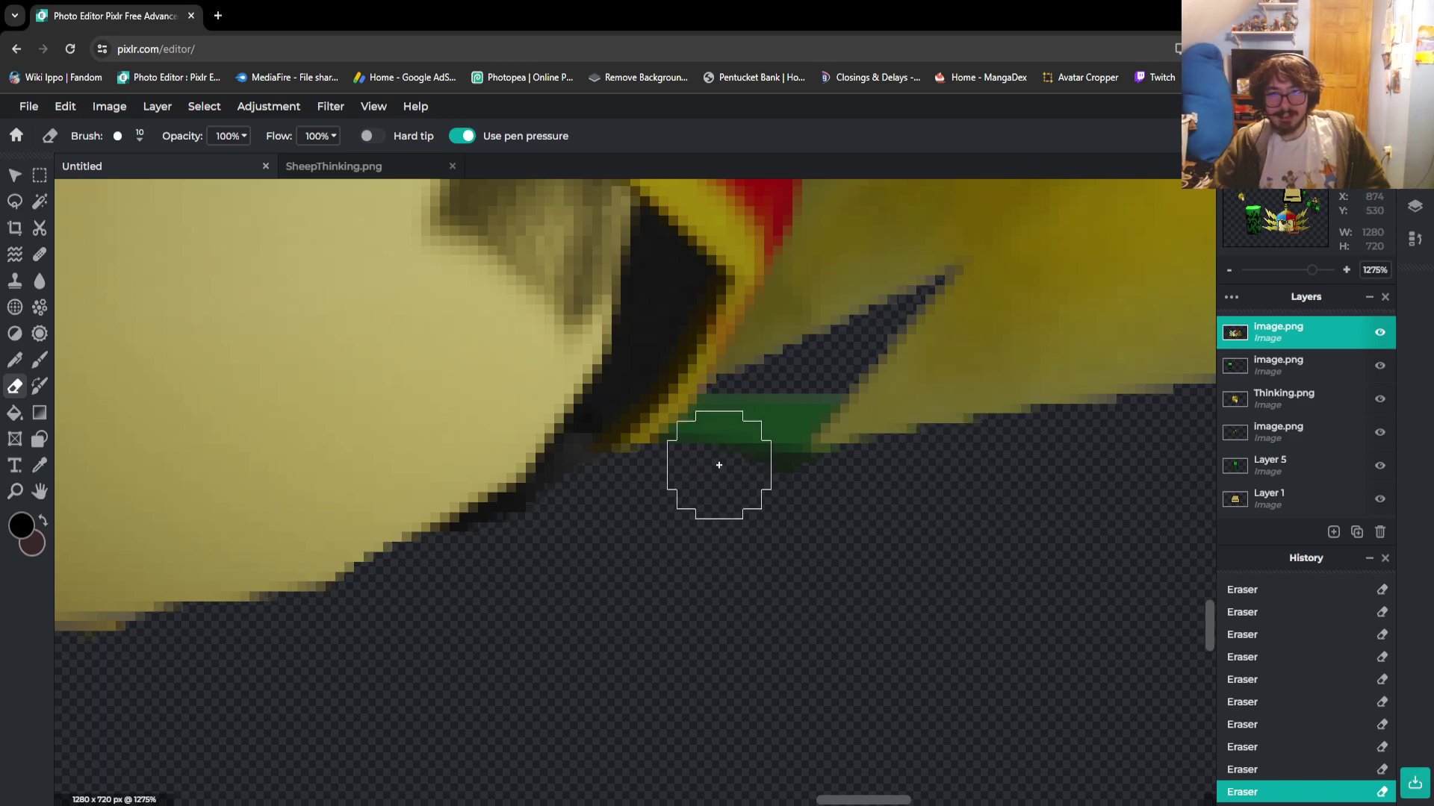
left_click_drag(746, 423, 653, 515)
left_click_drag(760, 481, 810, 555)
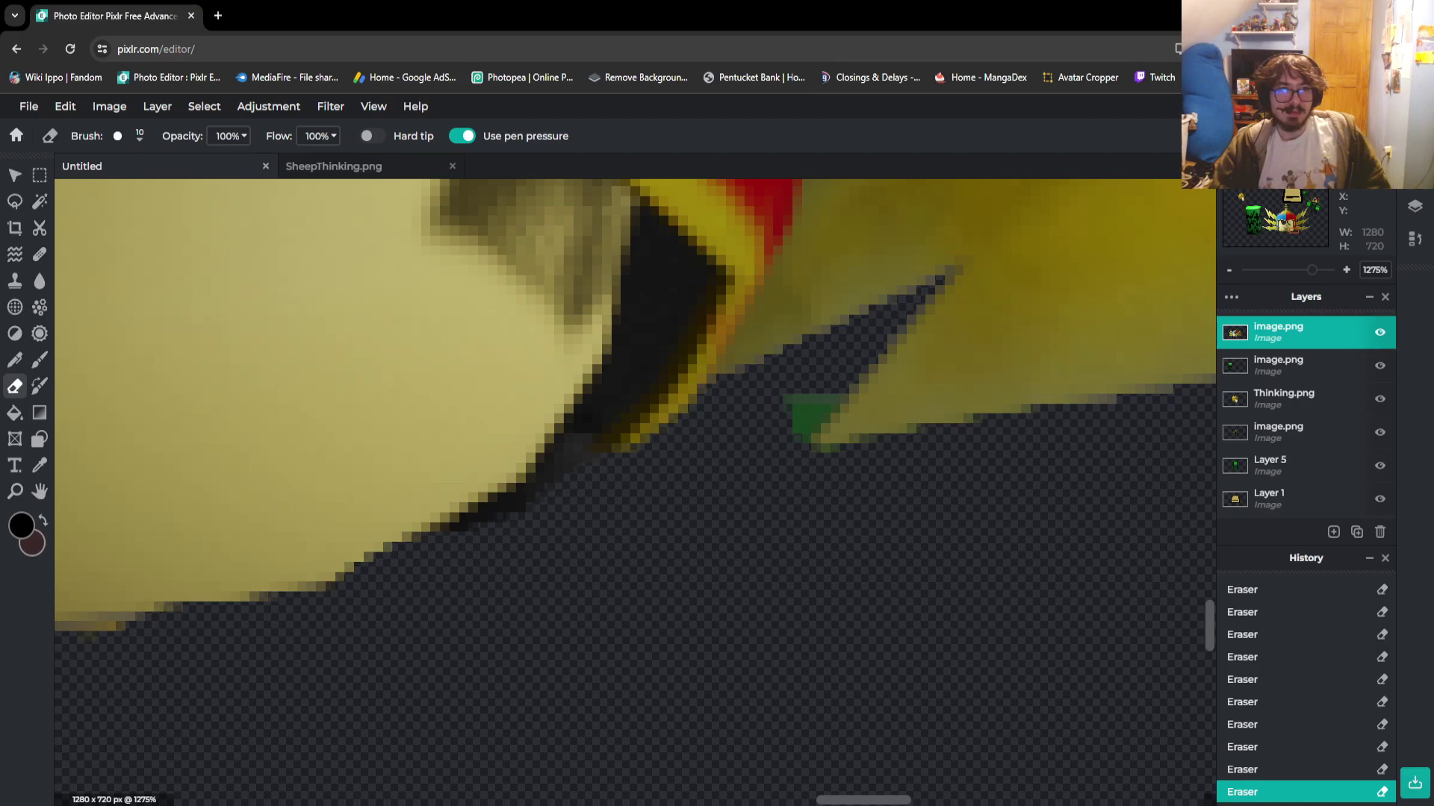
Set the Eraser size to 5 px and erase the last green pixels at the wing tip on the helmet's red side
left_click(138, 136)
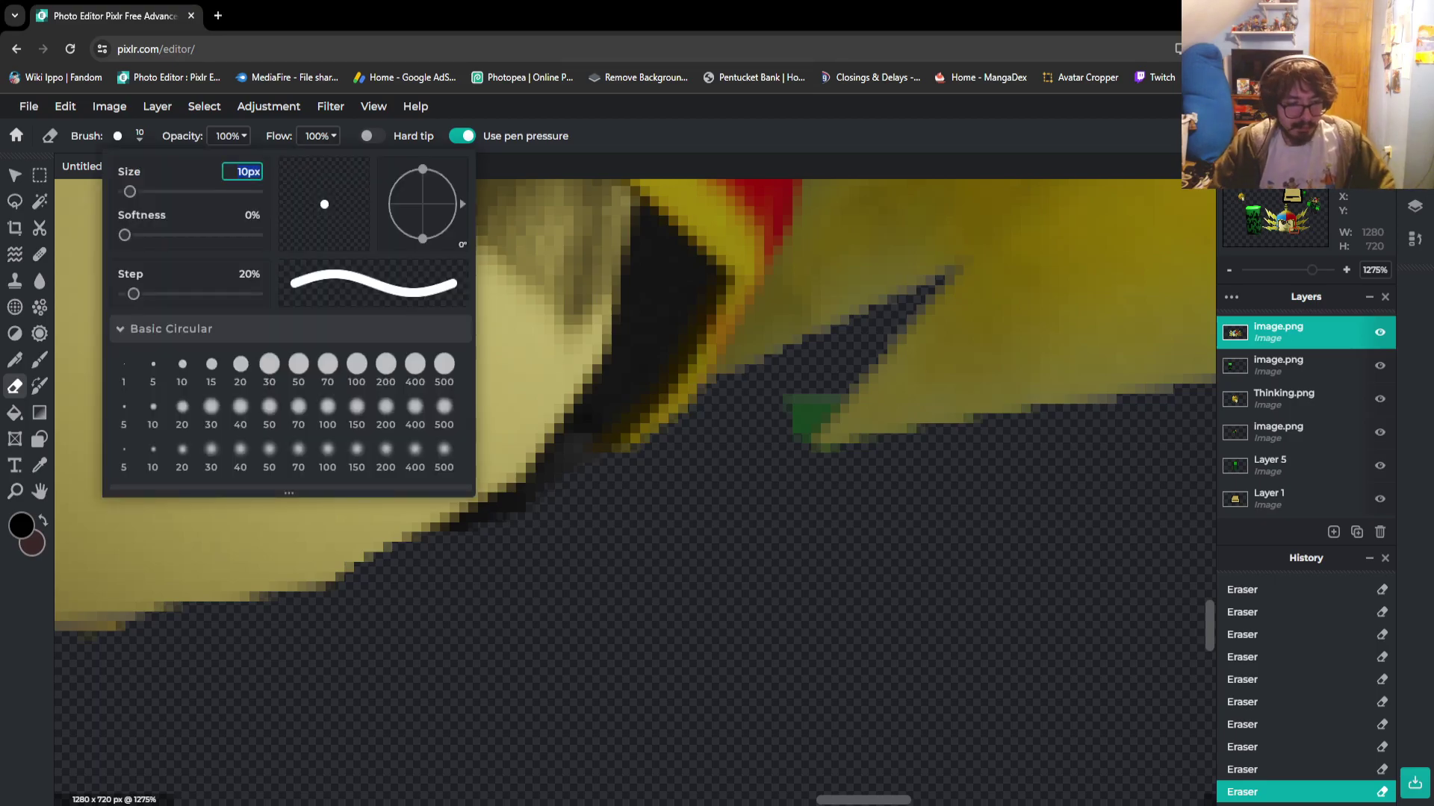
type("5")
key("Return")
left_click(824, 426)
left_click_drag(826, 382, 761, 438)
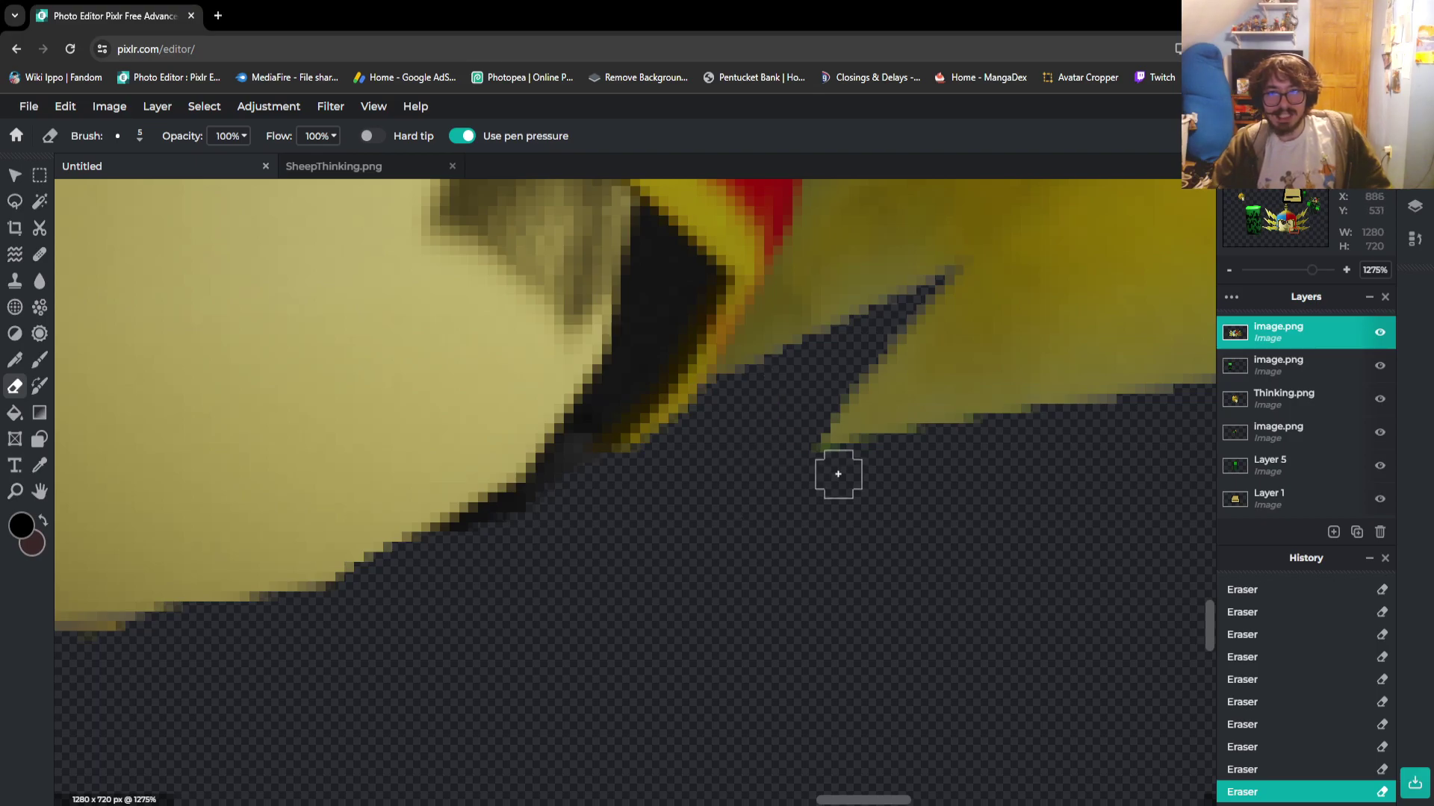
Erase the green shoulder remnant between the lower wing and the helmet's blue side with the 5 px Eraser
scroll(829, 483, "down", 6)
scroll(195, 362, "up", 3)
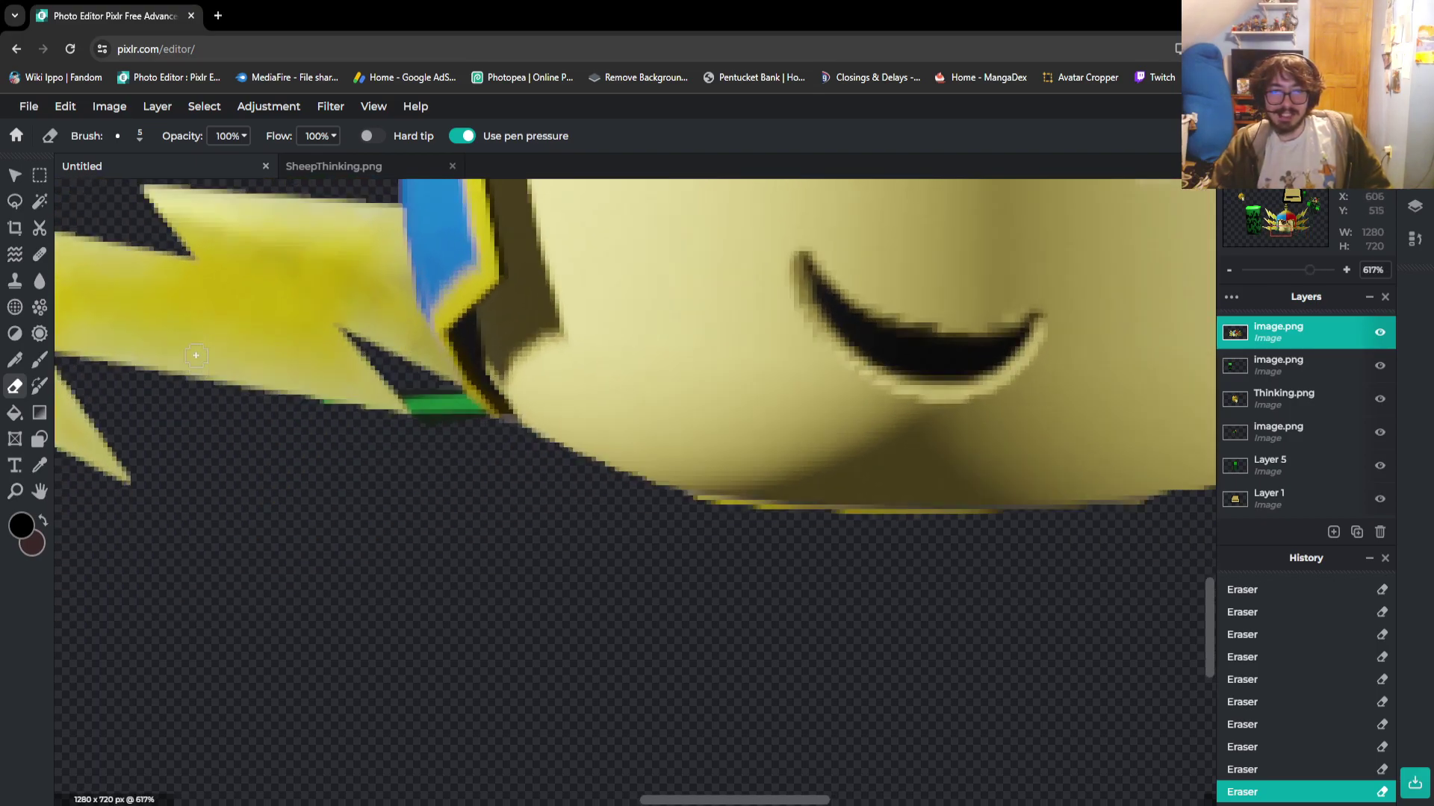
scroll(196, 362, "up", 3)
scroll(547, 505, "up", 2)
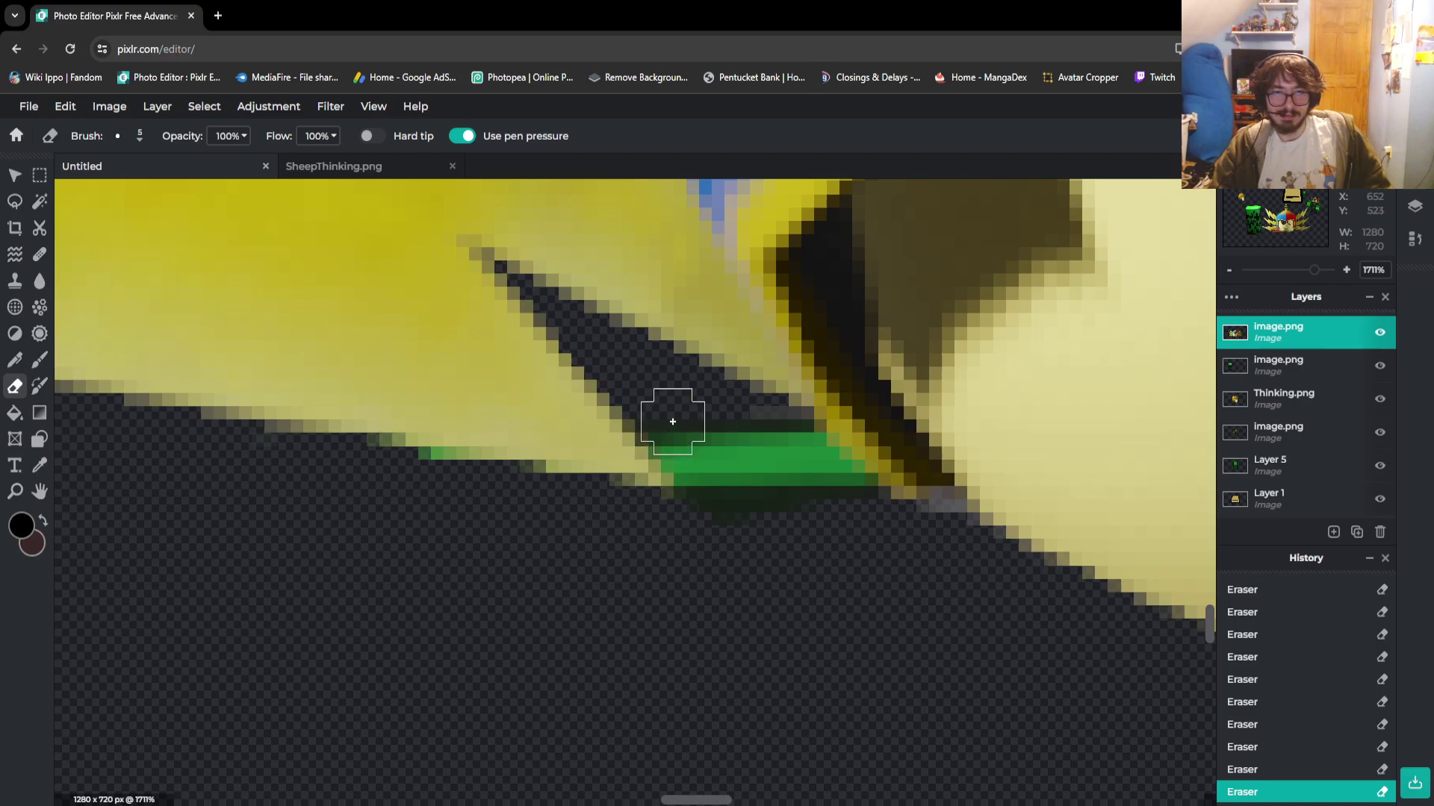
left_click_drag(669, 410, 749, 560)
left_click_drag(720, 449, 804, 558)
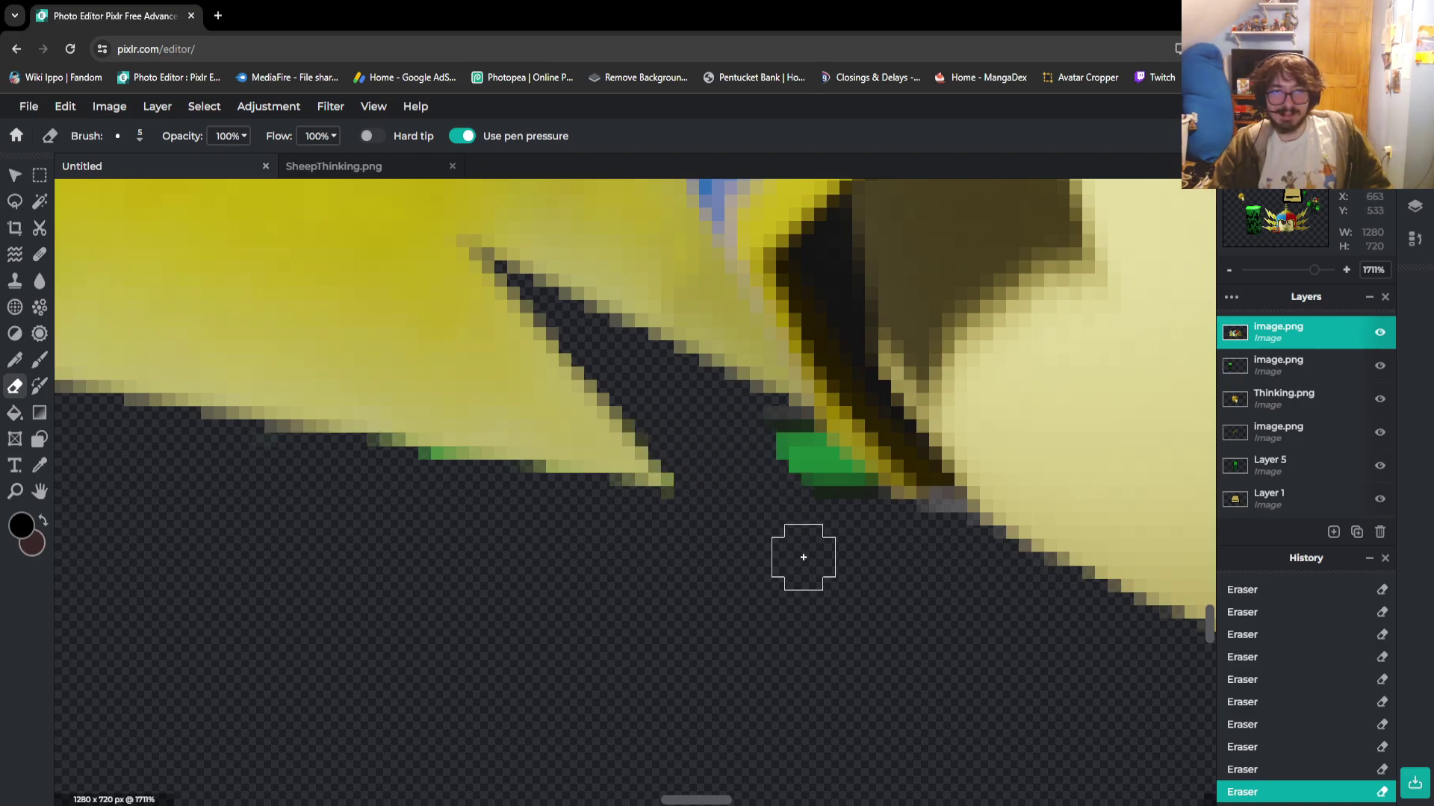
left_click_drag(779, 444, 877, 533)
mouse_move(818, 463)
left_mouse_down()
mouse_move(851, 513)
mouse_move(848, 553)
left_mouse_up()
Move the cleaned head to about X 369, Y 184 and place the arm beside it on the helmet's red side
scroll(429, 516, "down", 3)
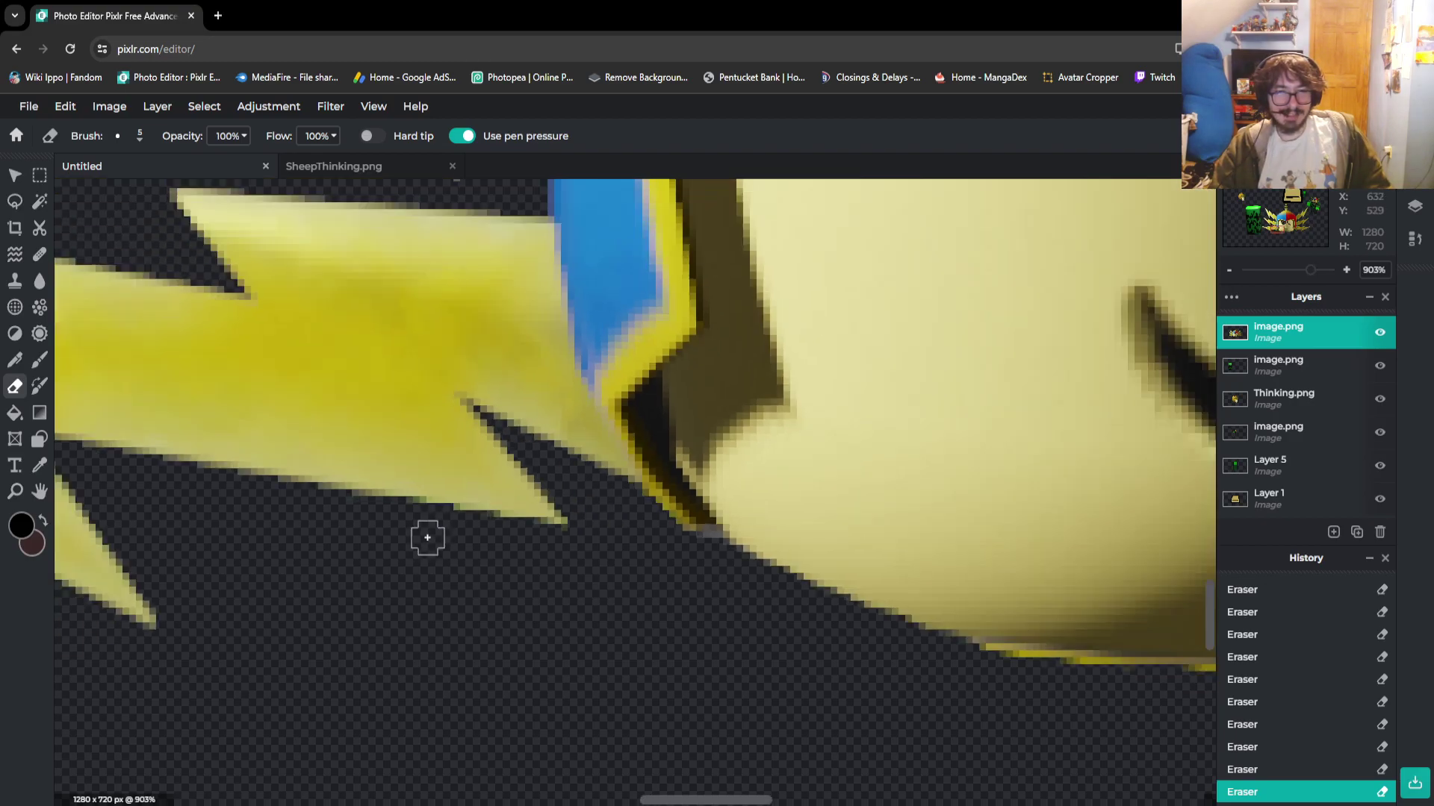
scroll(427, 538, "down", 6)
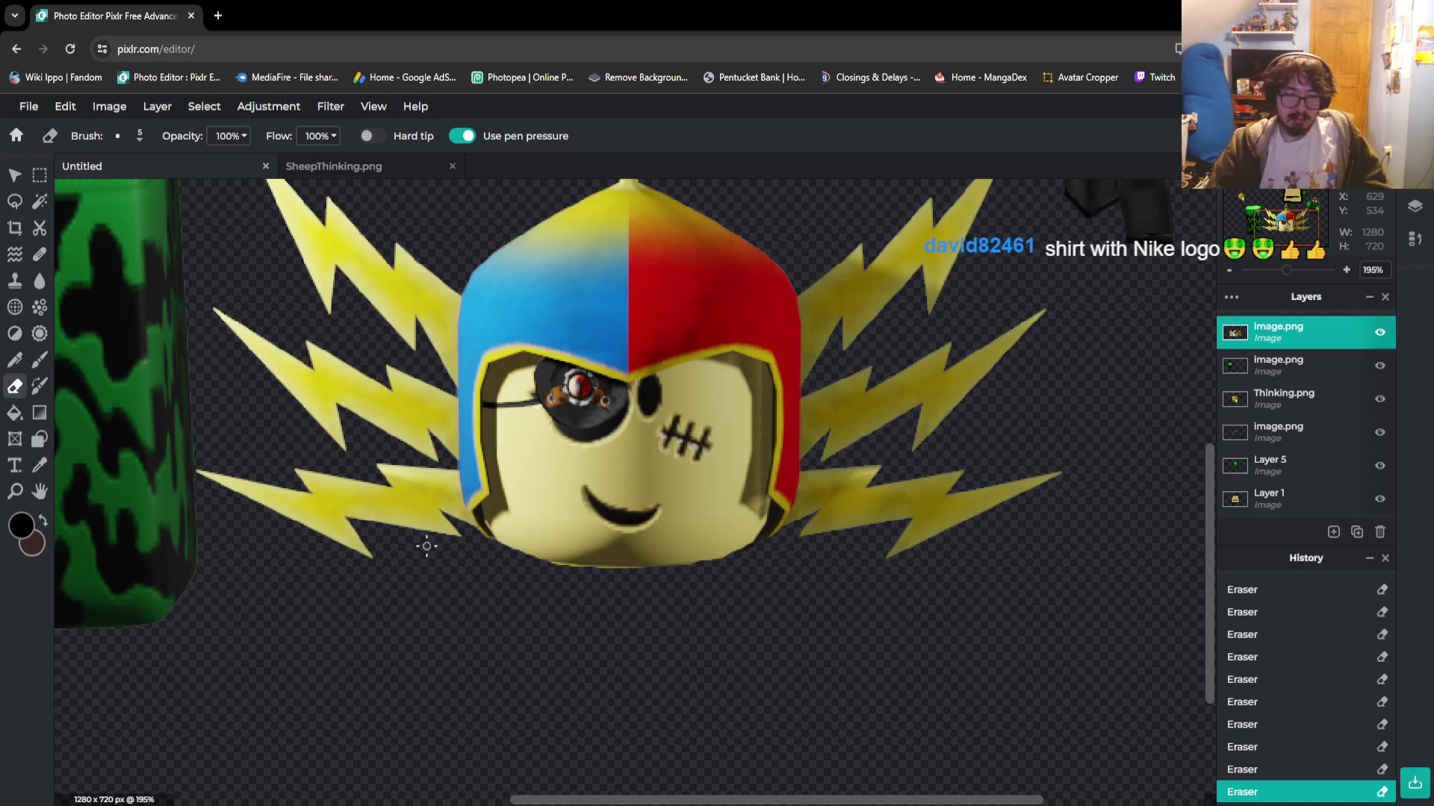
scroll(538, 598, "down", 5)
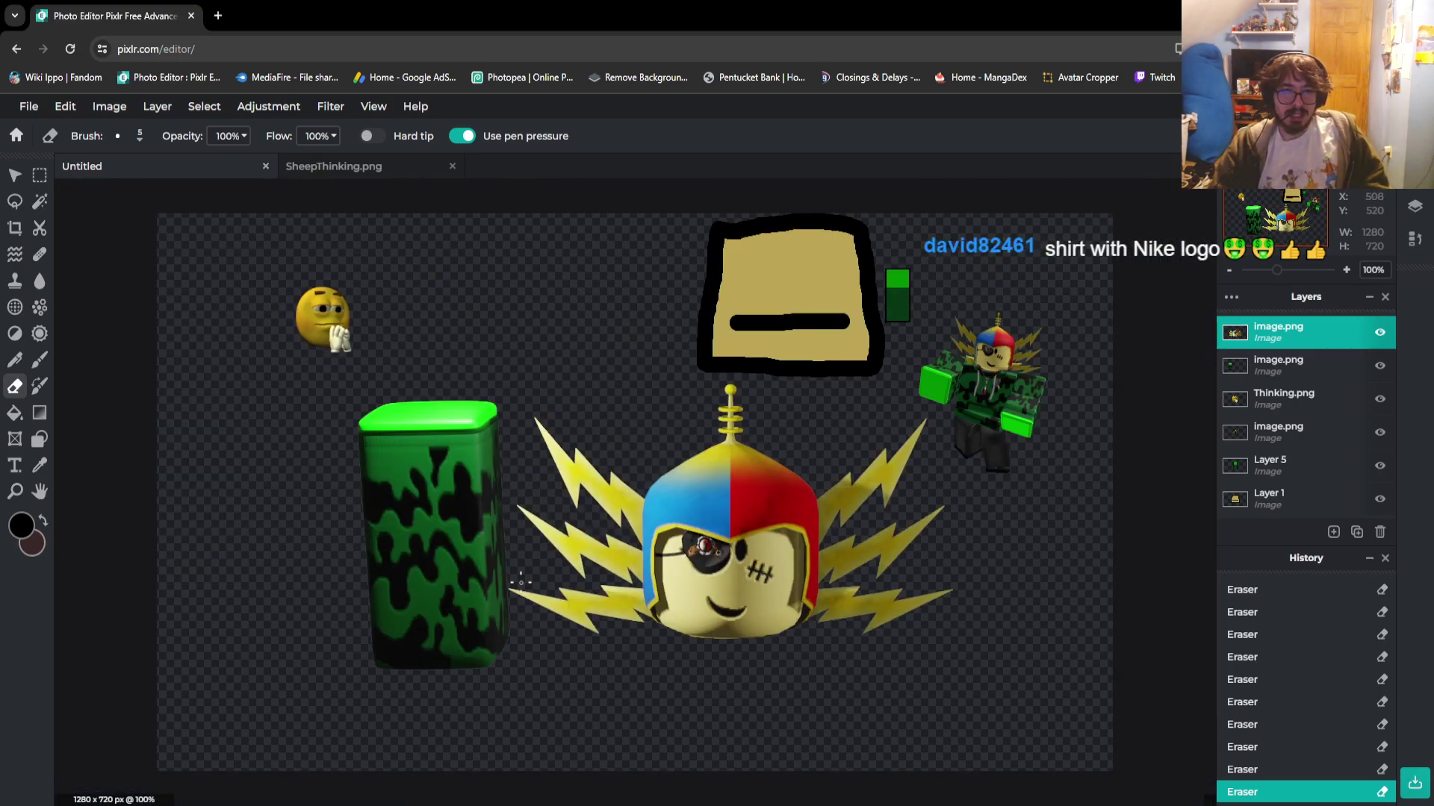
left_click(15, 176)
mouse_move(744, 528)
left_mouse_down()
mouse_move(611, 386)
mouse_move(658, 447)
mouse_move(668, 500)
left_mouse_up()
left_click_drag(398, 528, 942, 576)
left_click(657, 575)
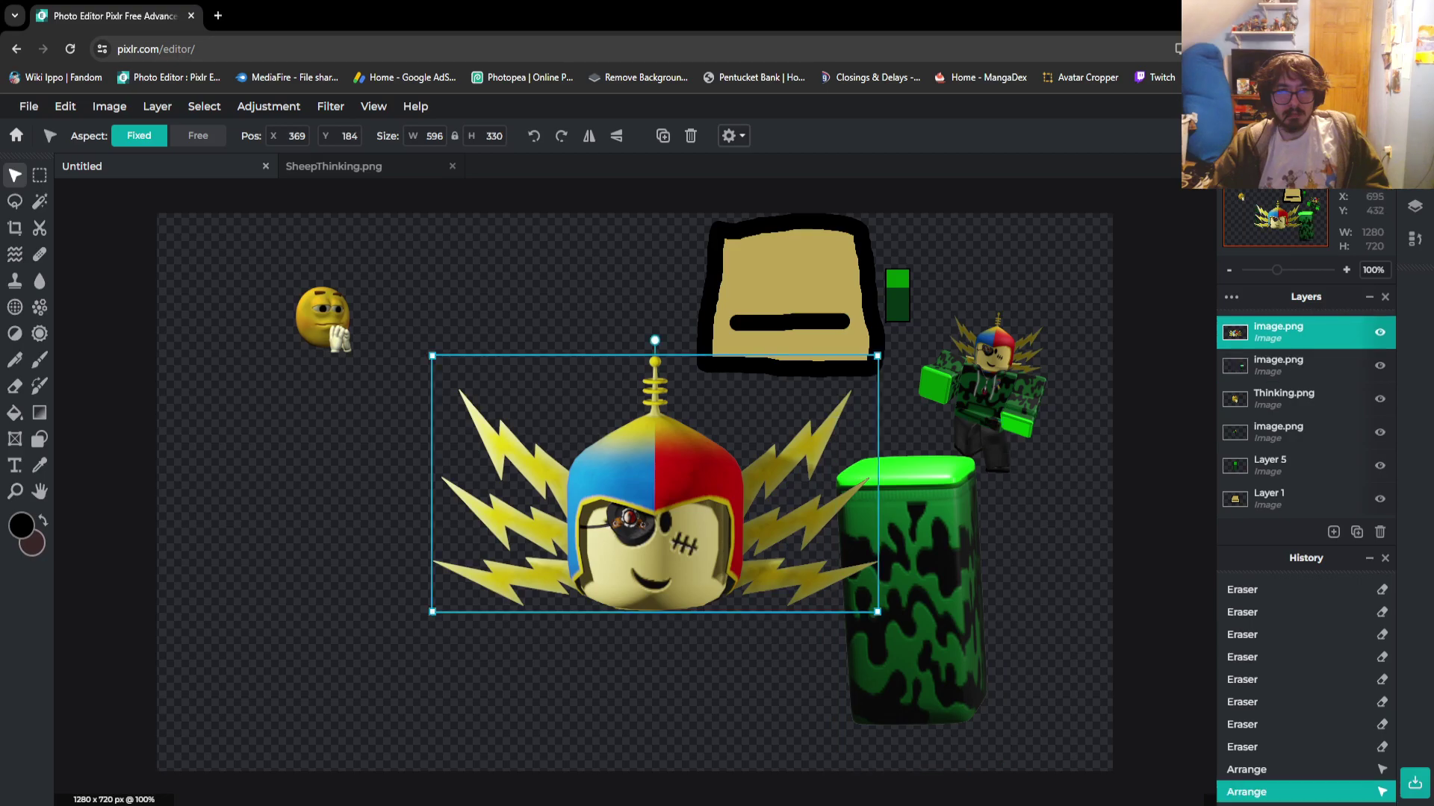
Remove the smiling mouth from the face with the Heal tool's Spot method at size 50
scroll(657, 584, "up", 5)
scroll(680, 638, "up", 2)
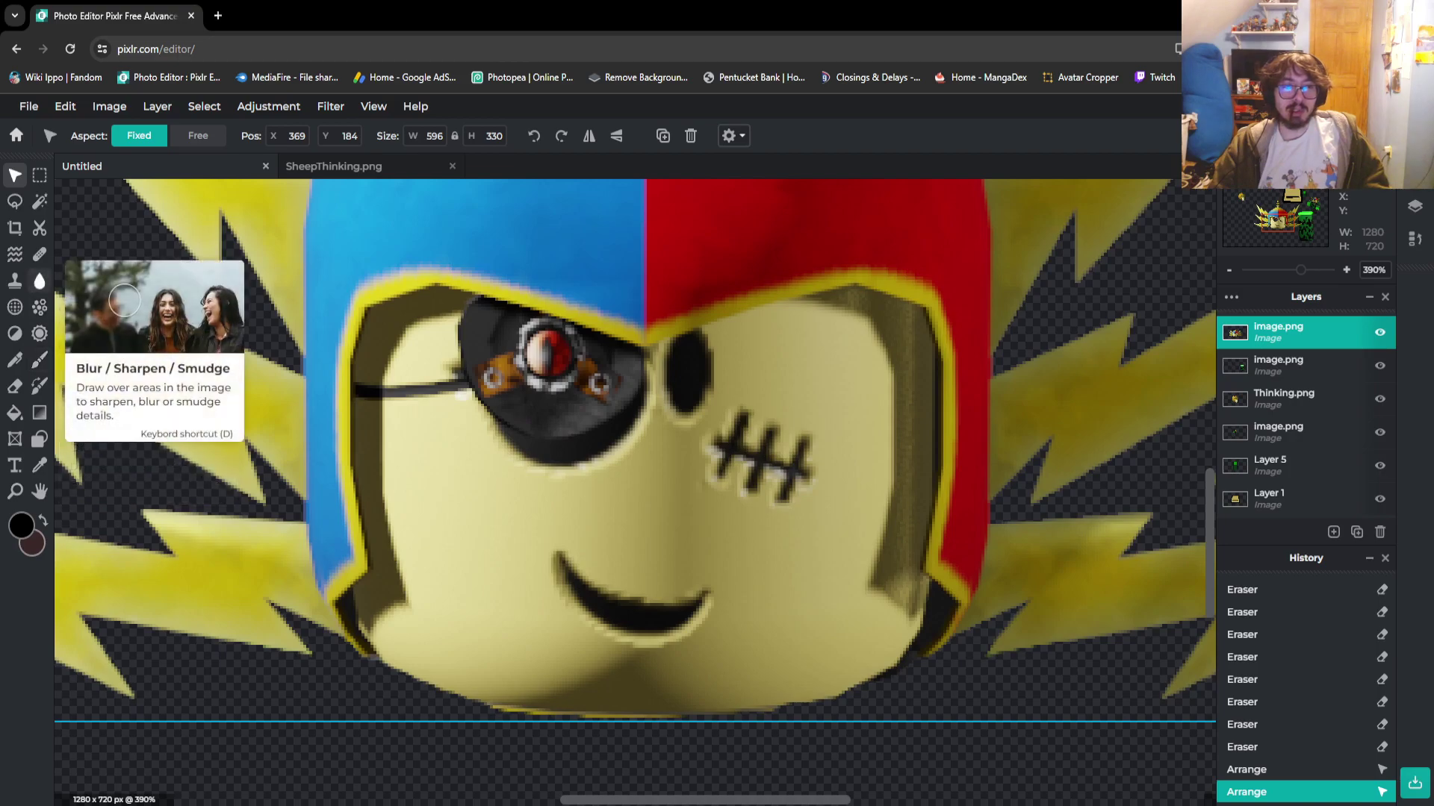
left_click(40, 254)
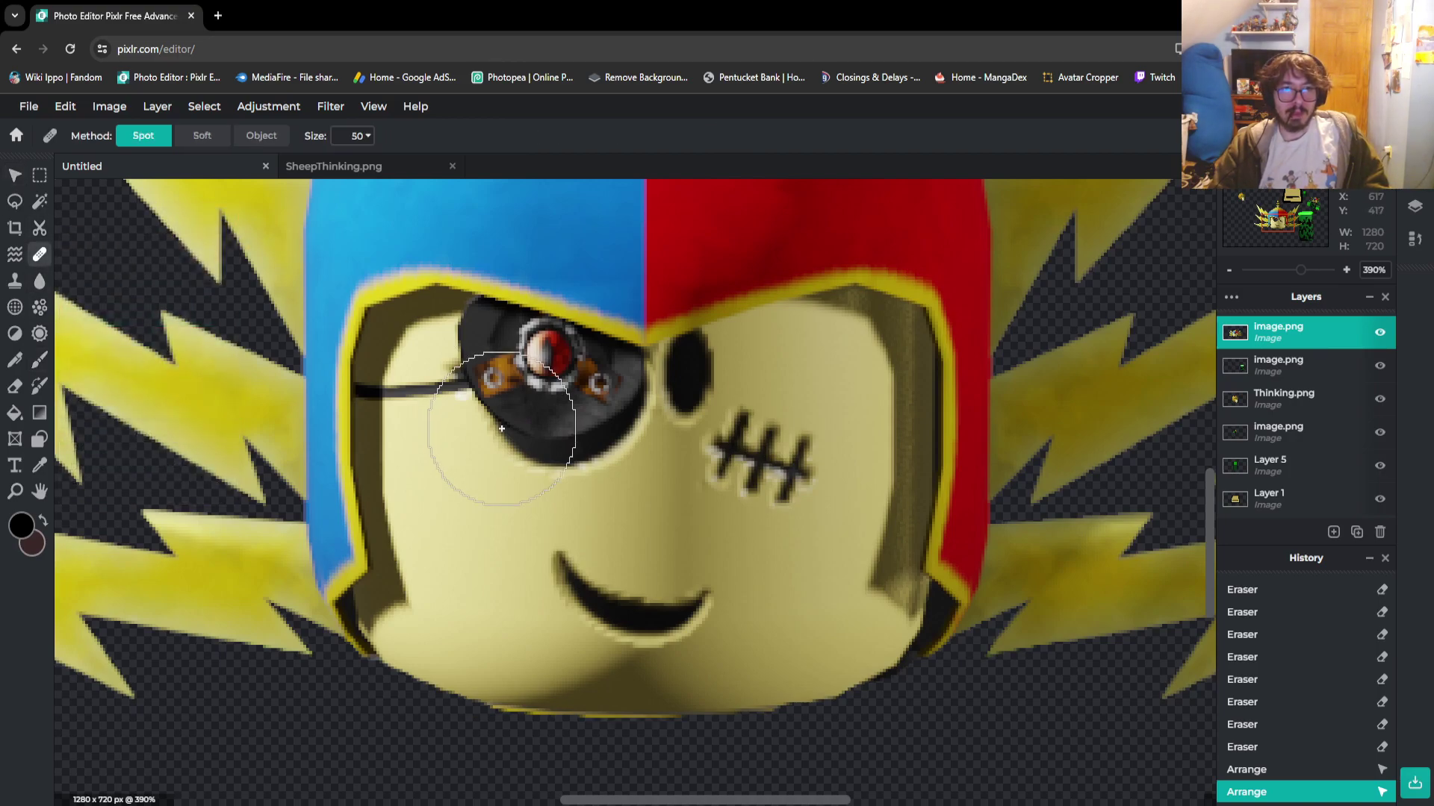
mouse_move(608, 501)
left_mouse_down()
mouse_move(658, 593)
mouse_move(611, 583)
mouse_move(665, 592)
left_mouse_up()
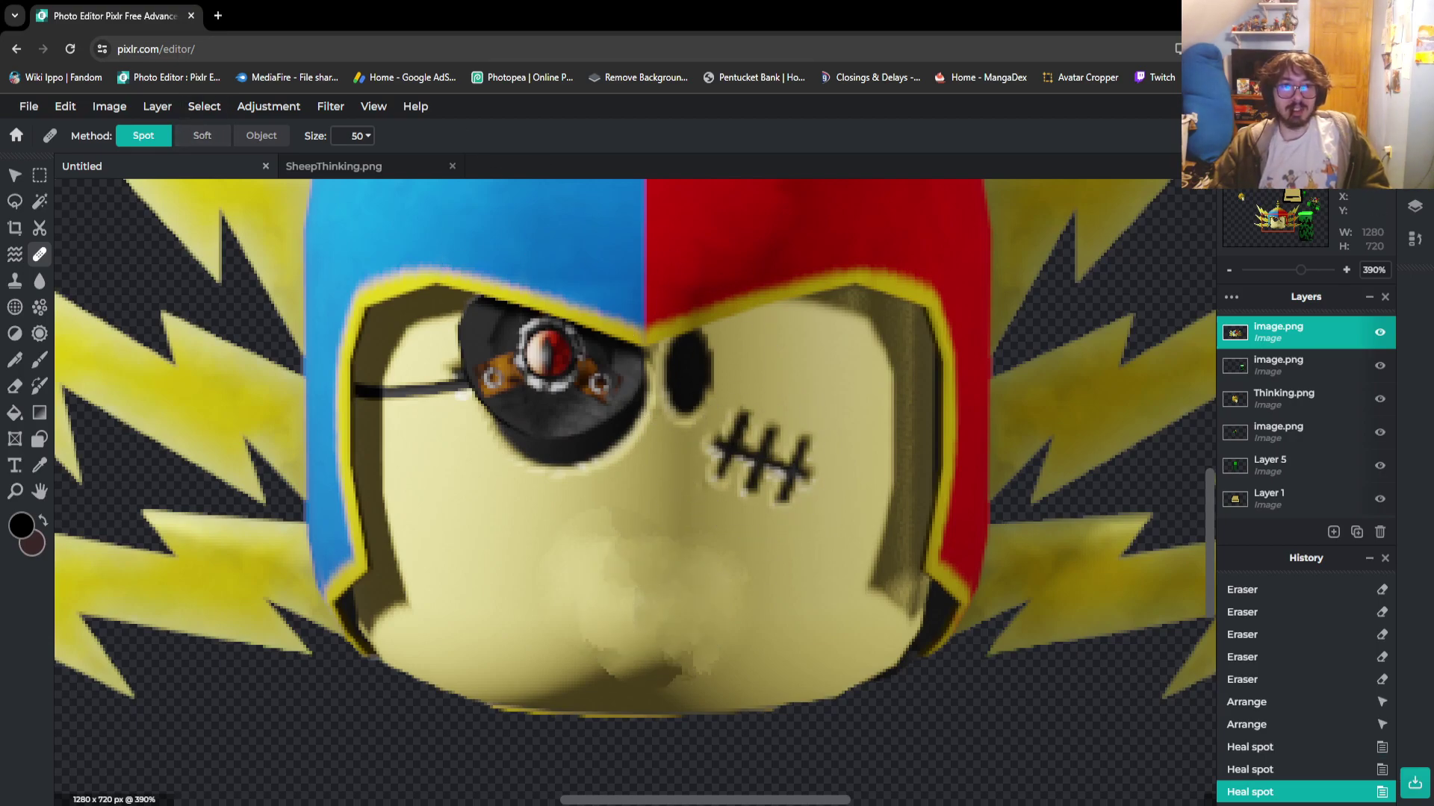
Set the Spot Heal size to 20 and remove the black eye beside the eye patch
left_click(353, 136)
left_click_drag(263, 167, 248, 168)
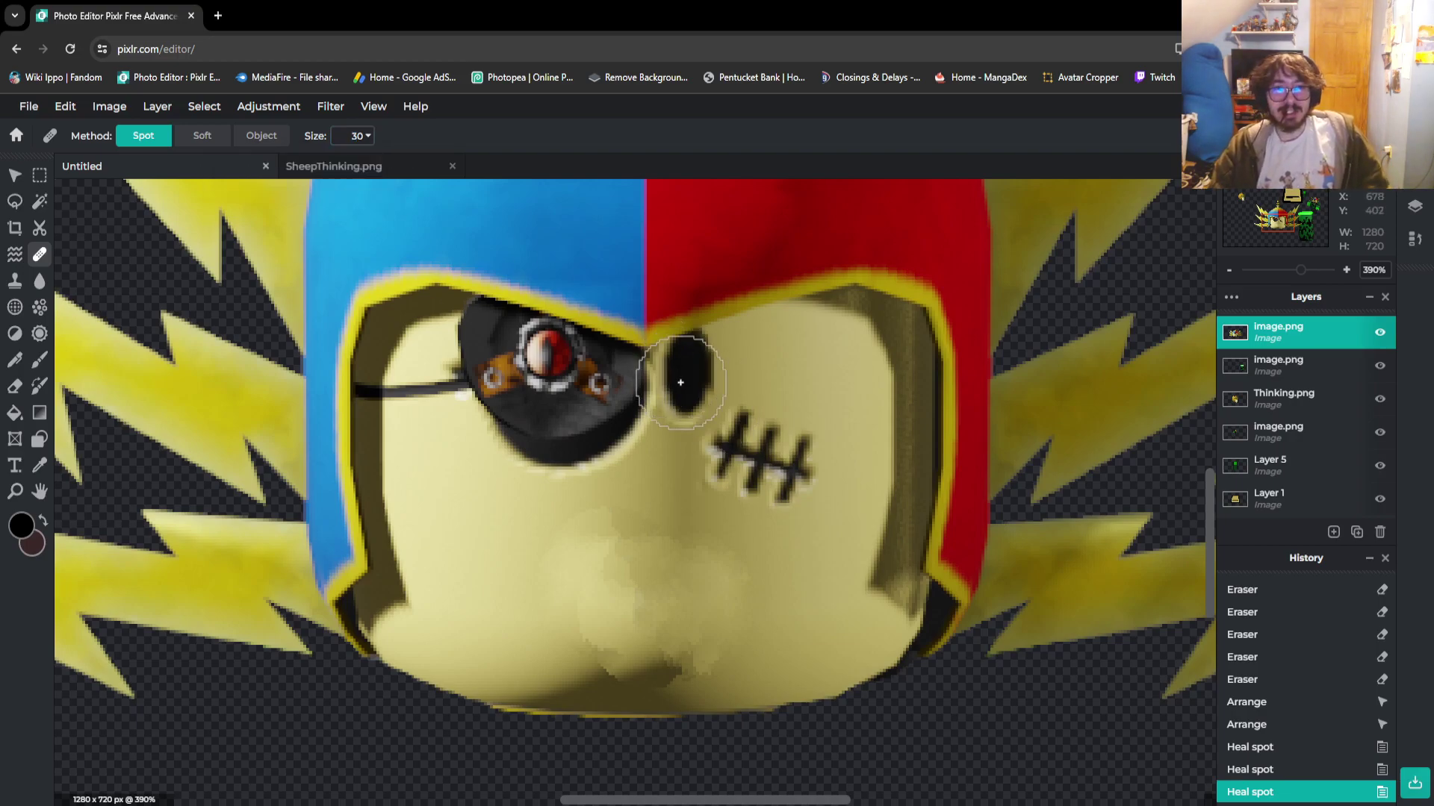
left_click(357, 136)
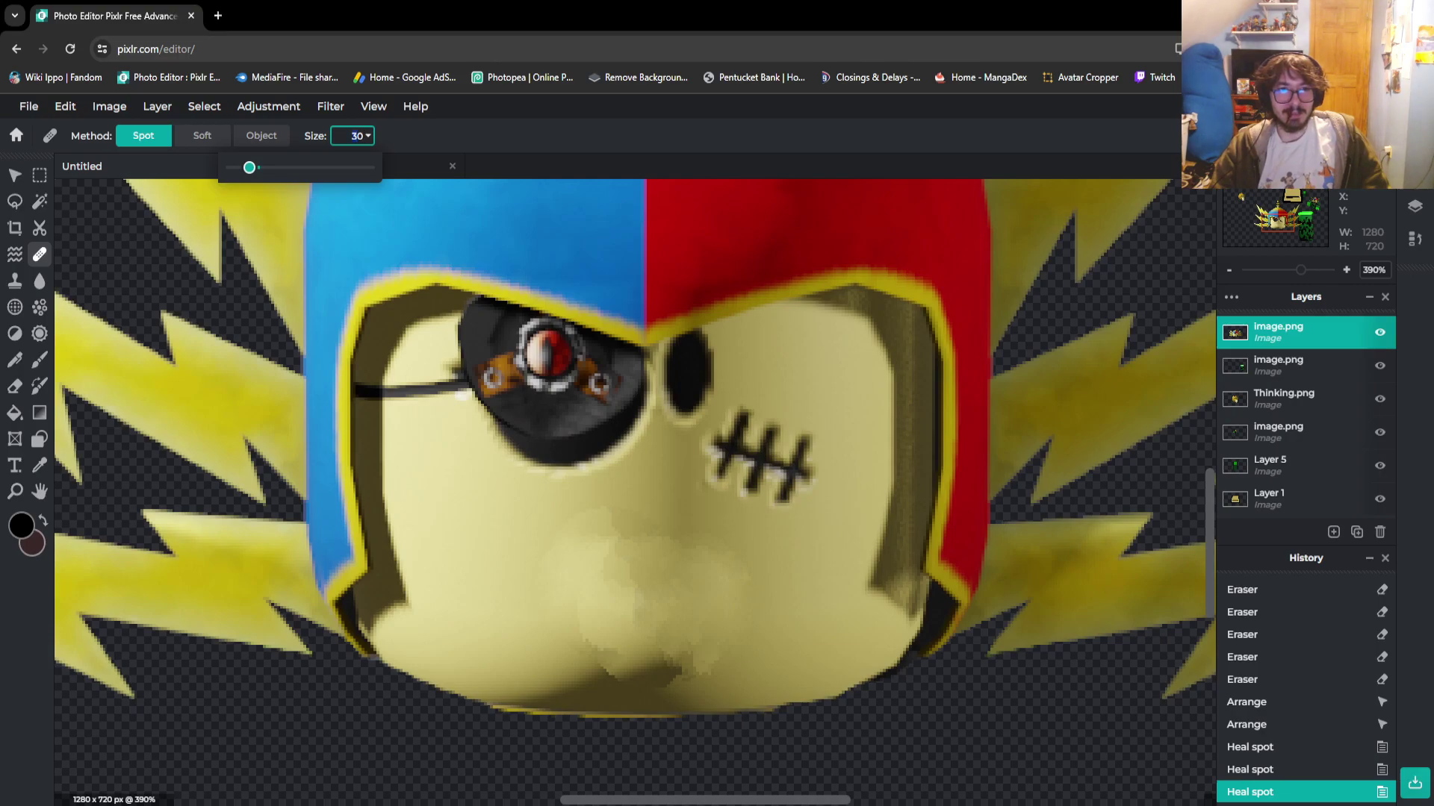
left_click(545, 271)
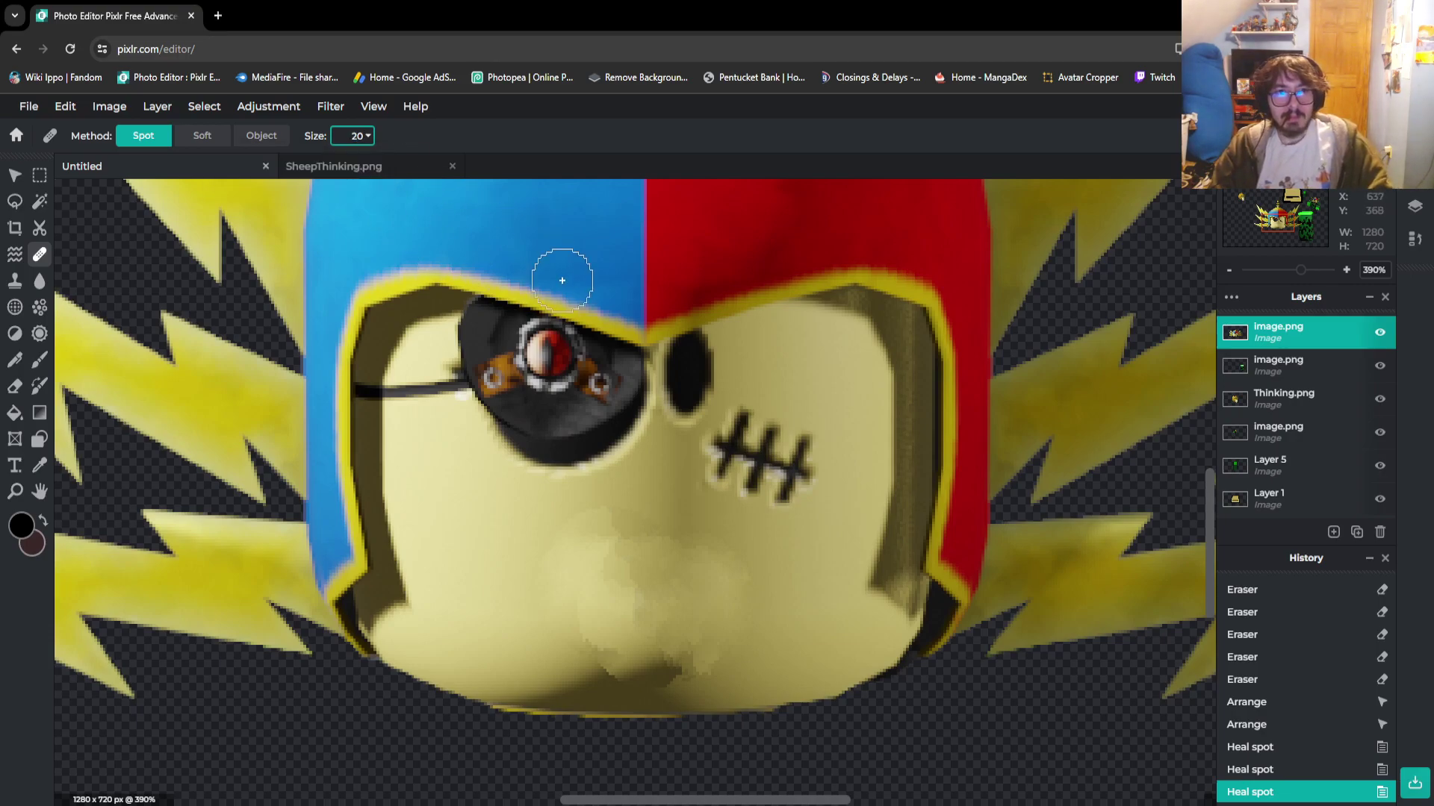
left_click(696, 357)
left_click(688, 361)
left_click(687, 371)
left_click(687, 392)
left_click(678, 408)
left_click(692, 383)
left_click(685, 362)
left_click(684, 411)
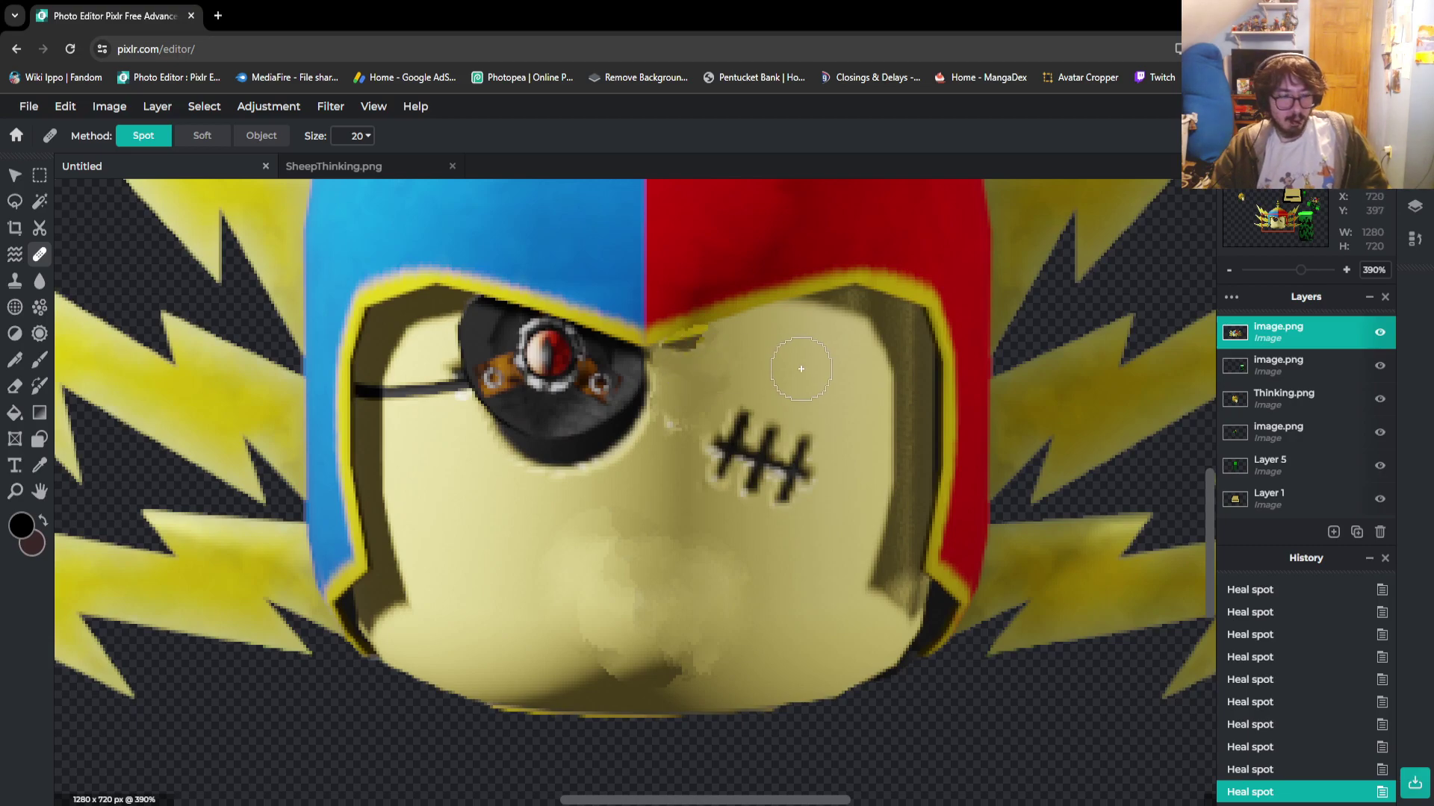
Undo the last few eye heals and heal the dark remnants below the helmet's yellow brim instead
key("ctrl+z")
key("ctrl+z")
key("ctrl+z")
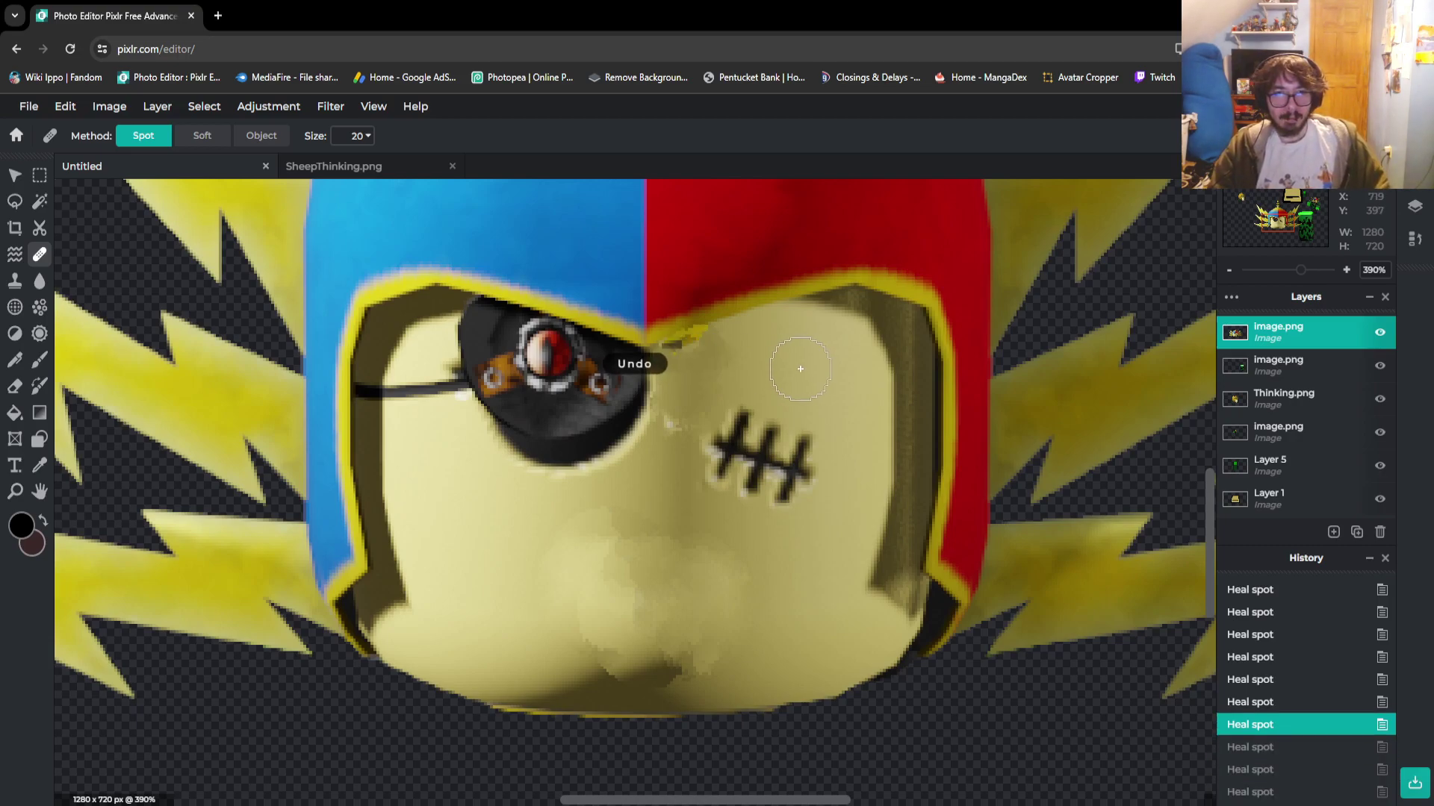
key("ctrl+z")
key("ctrl+z")
key("ctrl+z")
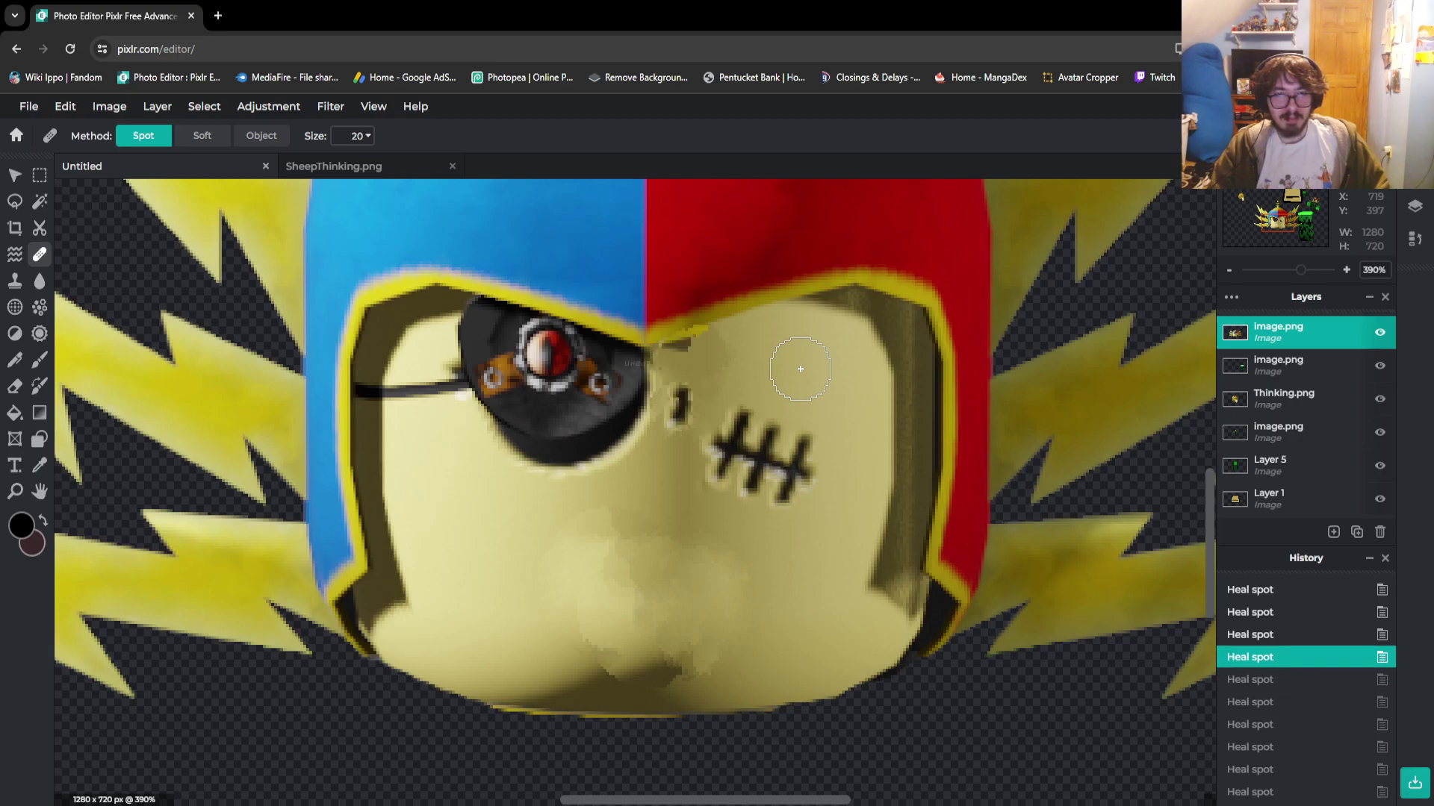
key("ctrl+y")
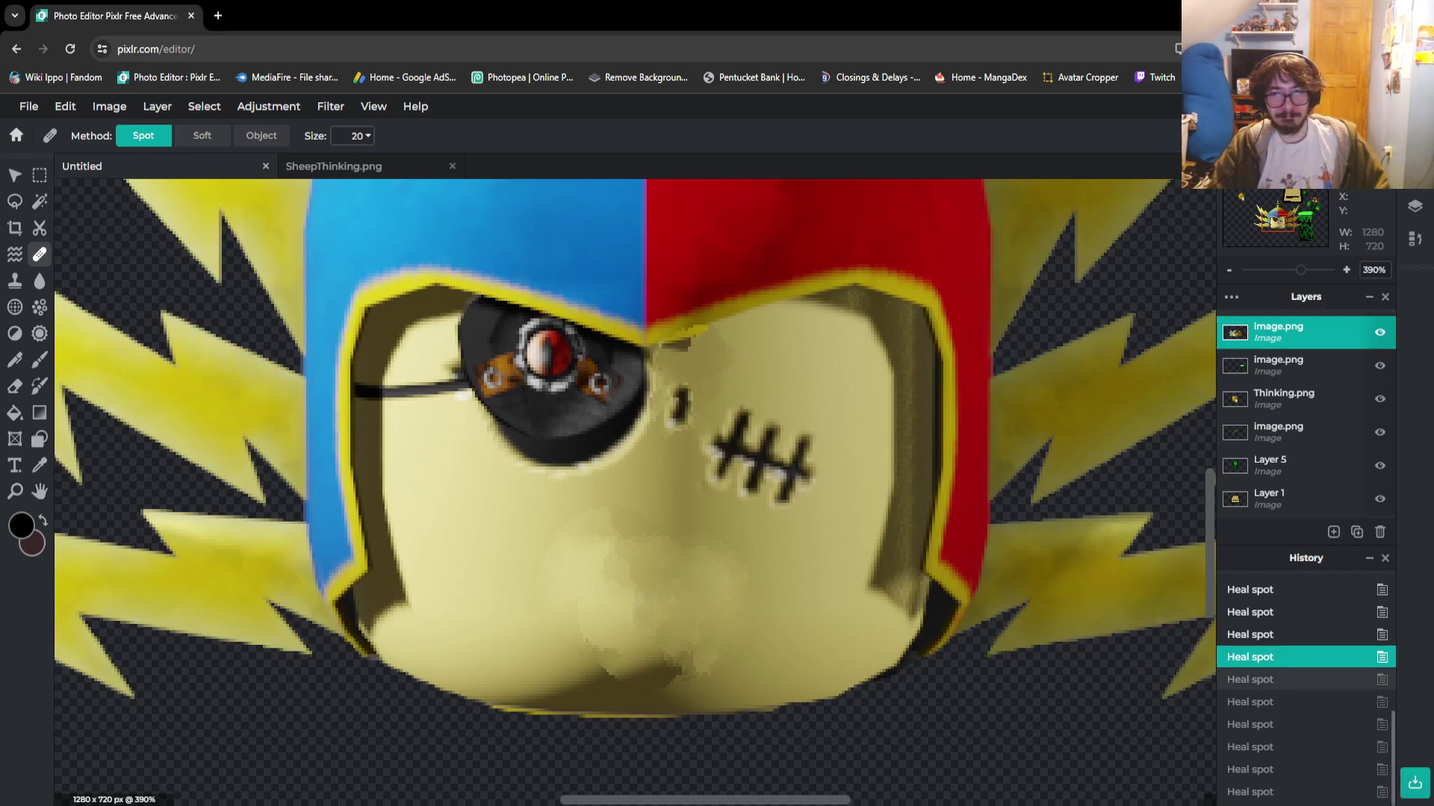
left_click(686, 363)
left_click(678, 359)
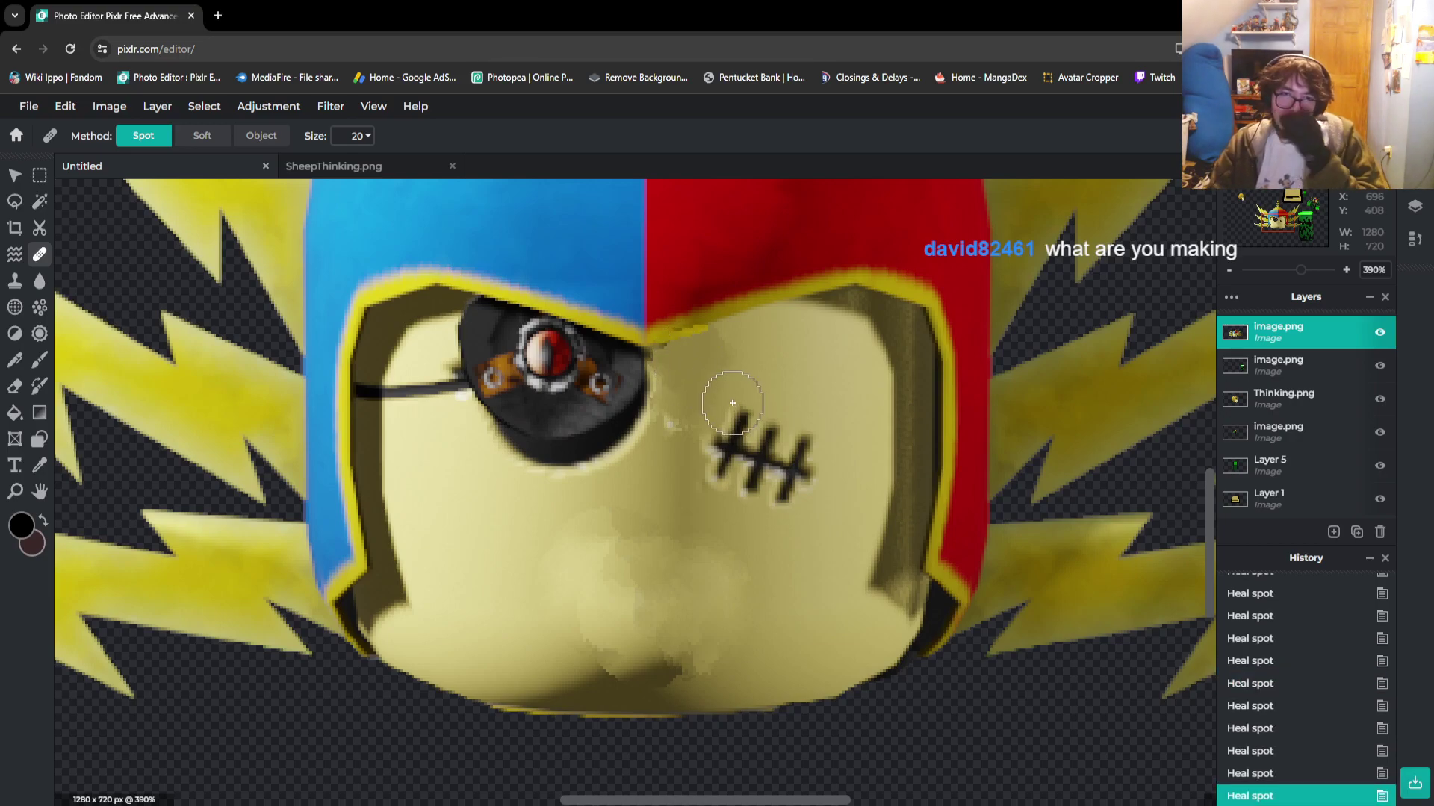
Move the head to X 250, Y 78 and place the green arm beneath it at X 417, Y 264
scroll(732, 403, "down", 6)
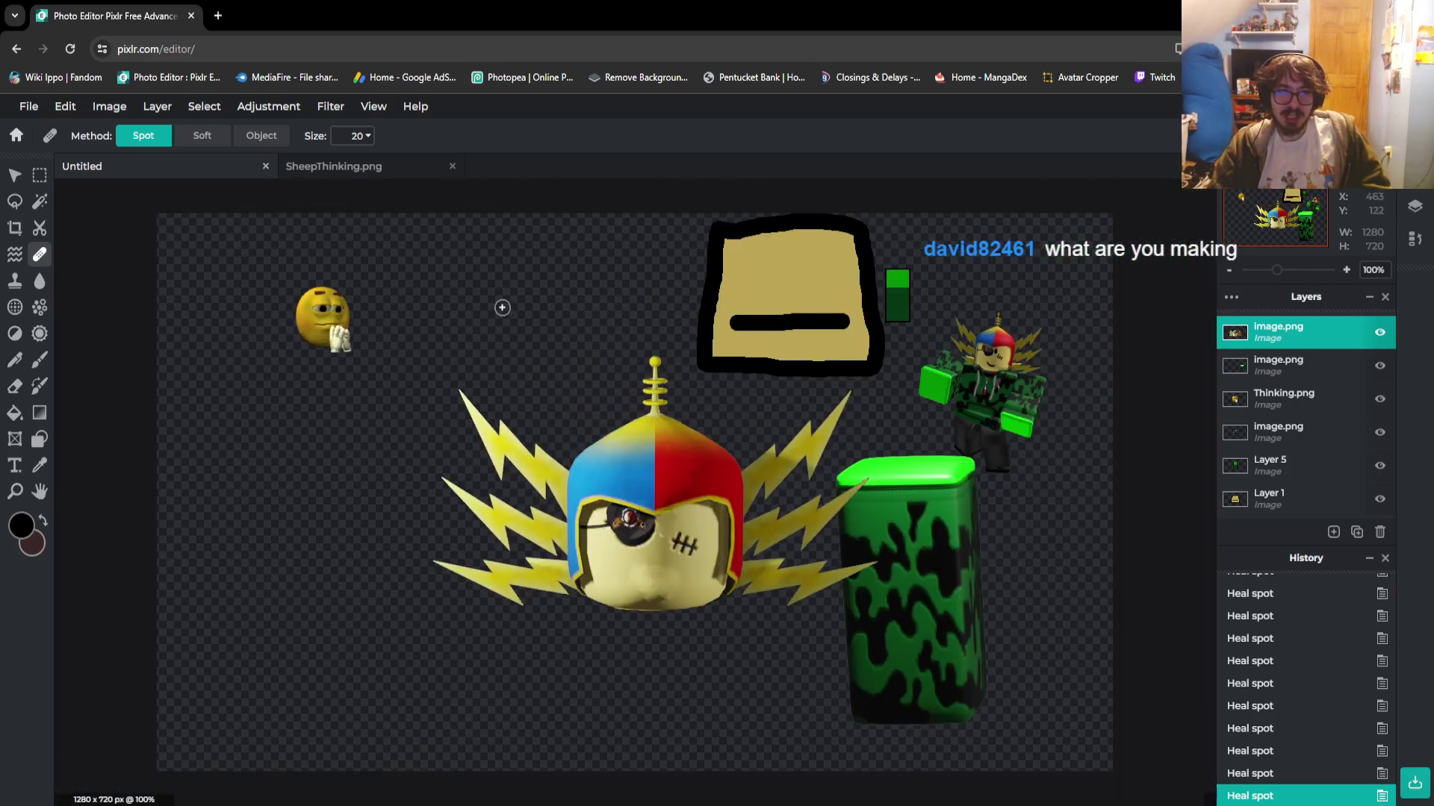
scroll(628, 691, "up", 6)
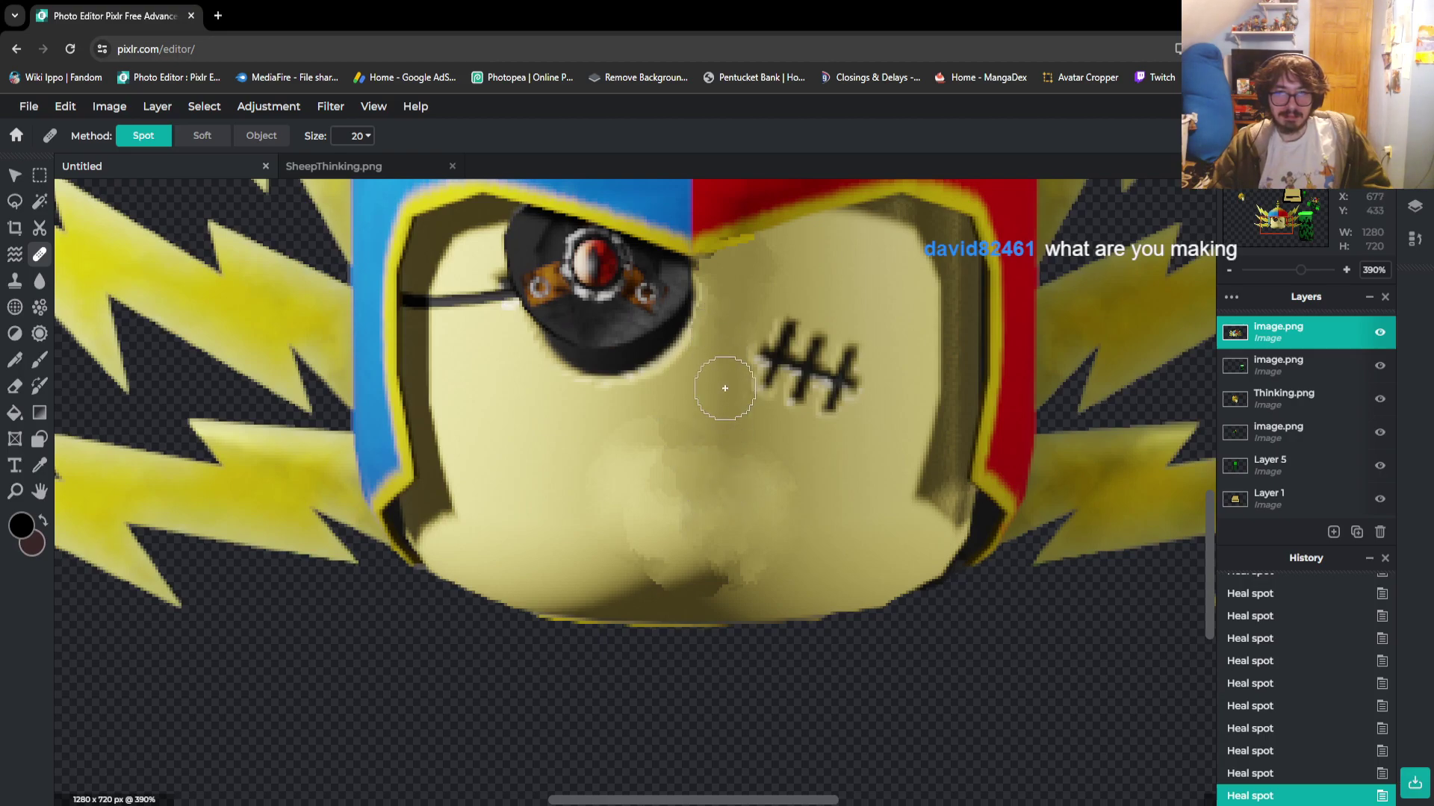
scroll(721, 336, "down", 2)
scroll(722, 336, "down", 3)
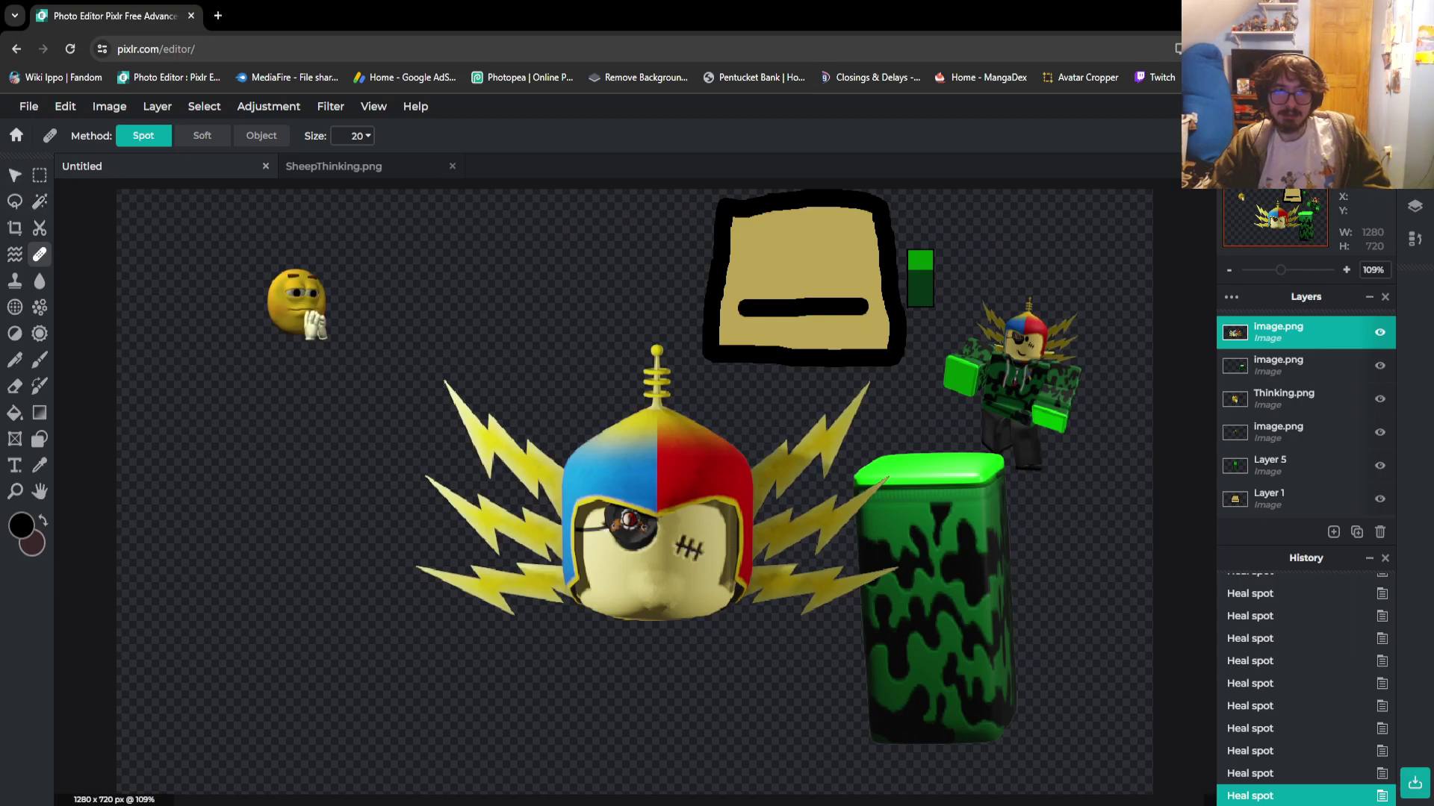
key("v")
left_click_drag(656, 482, 560, 394)
left_click_drag(944, 598, 549, 596)
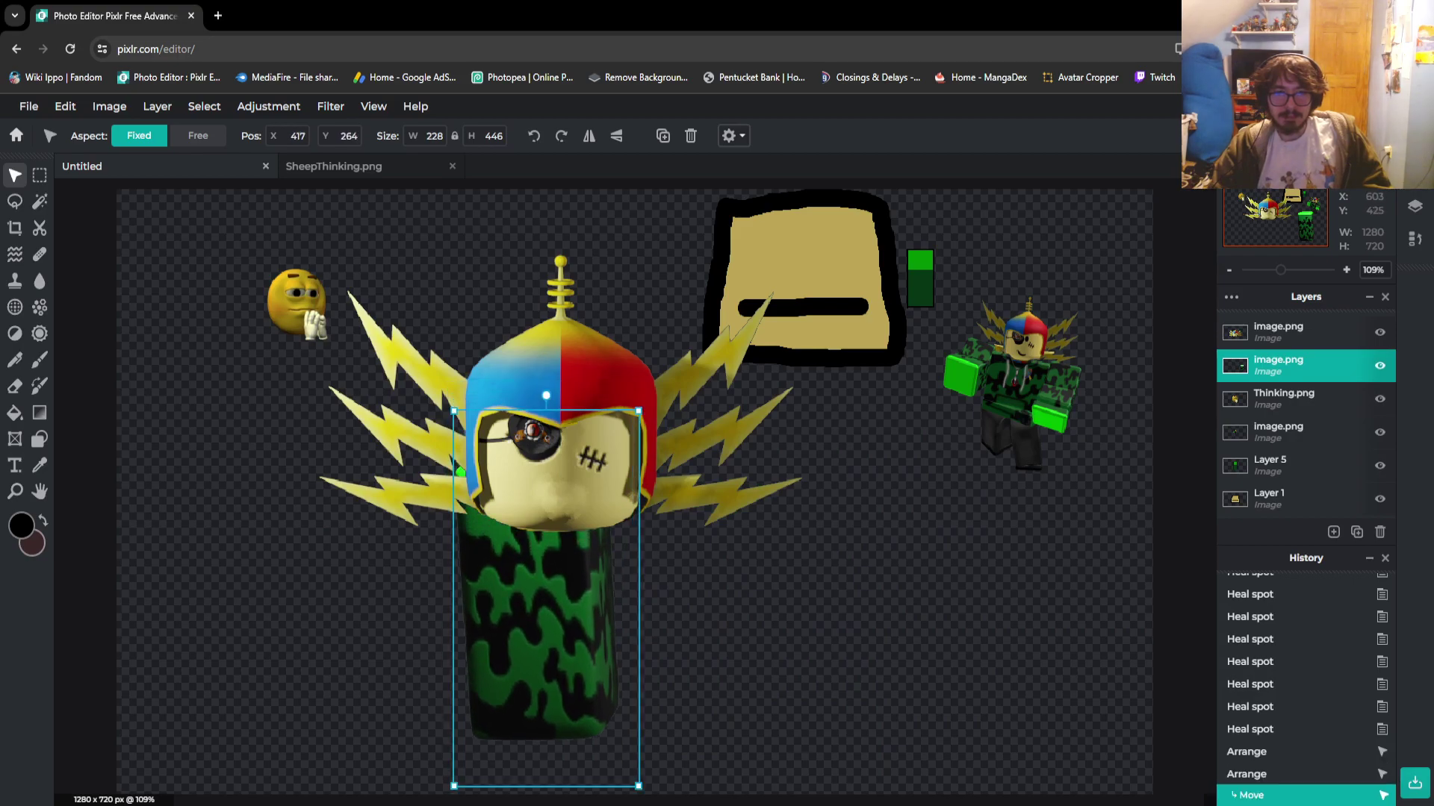
Duplicate the arm layer and place the copy beside the original at X 600, Y 274
right_click(552, 510)
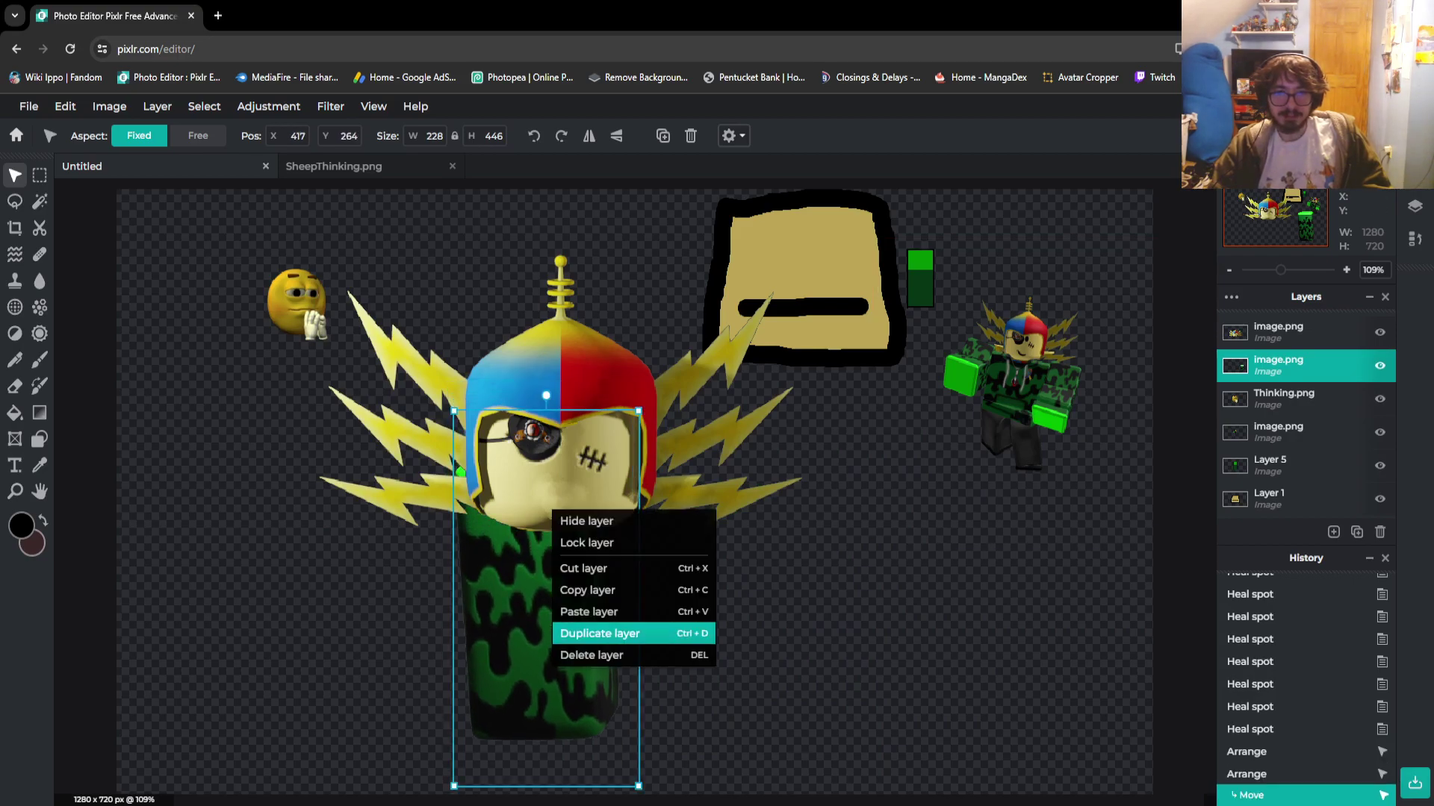
left_click(635, 632)
left_click_drag(697, 642, 725, 656)
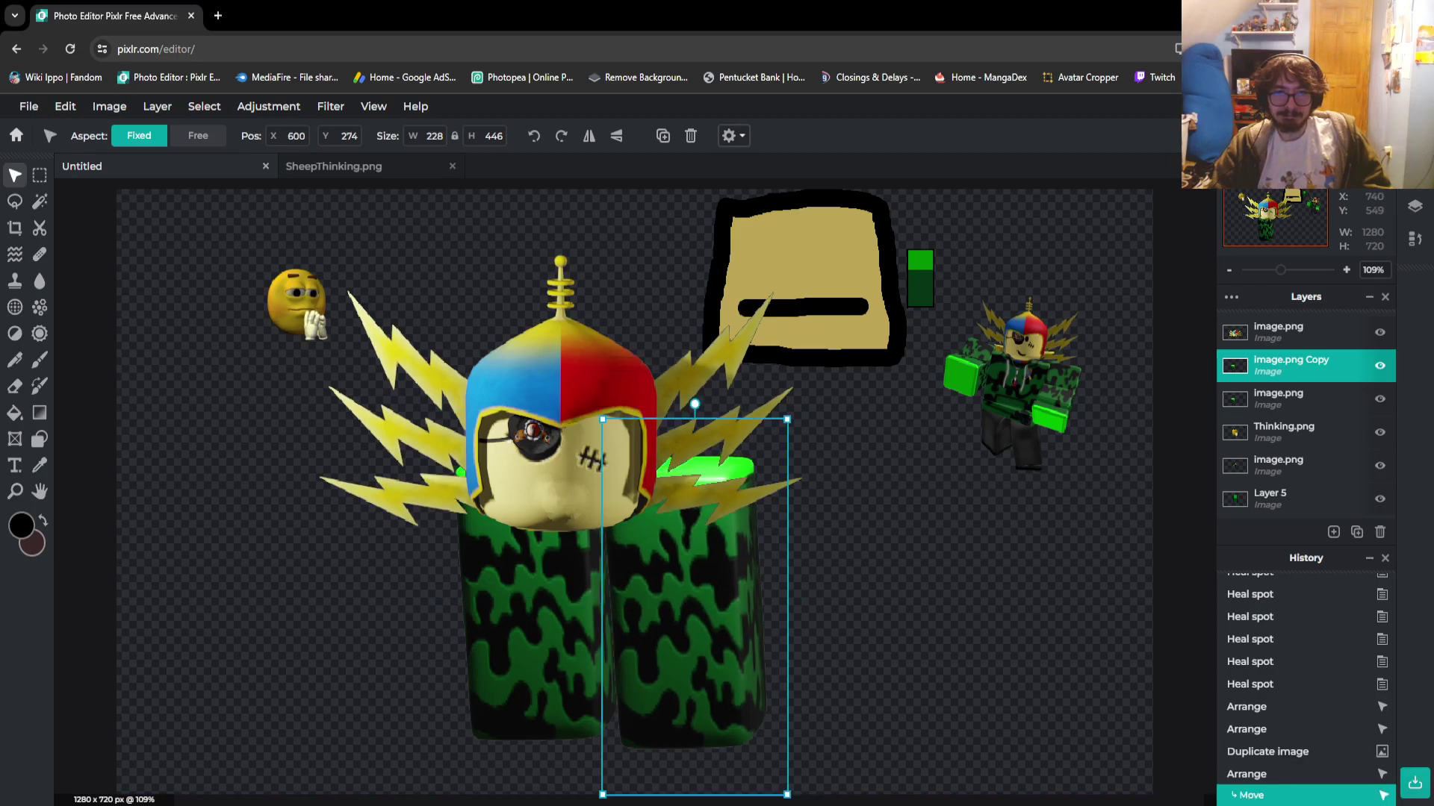
Examine the healed face and arm arrangement beside the yellow thinking emoji reference
scroll(430, 280, "up", 1)
scroll(242, 643, "up", 4)
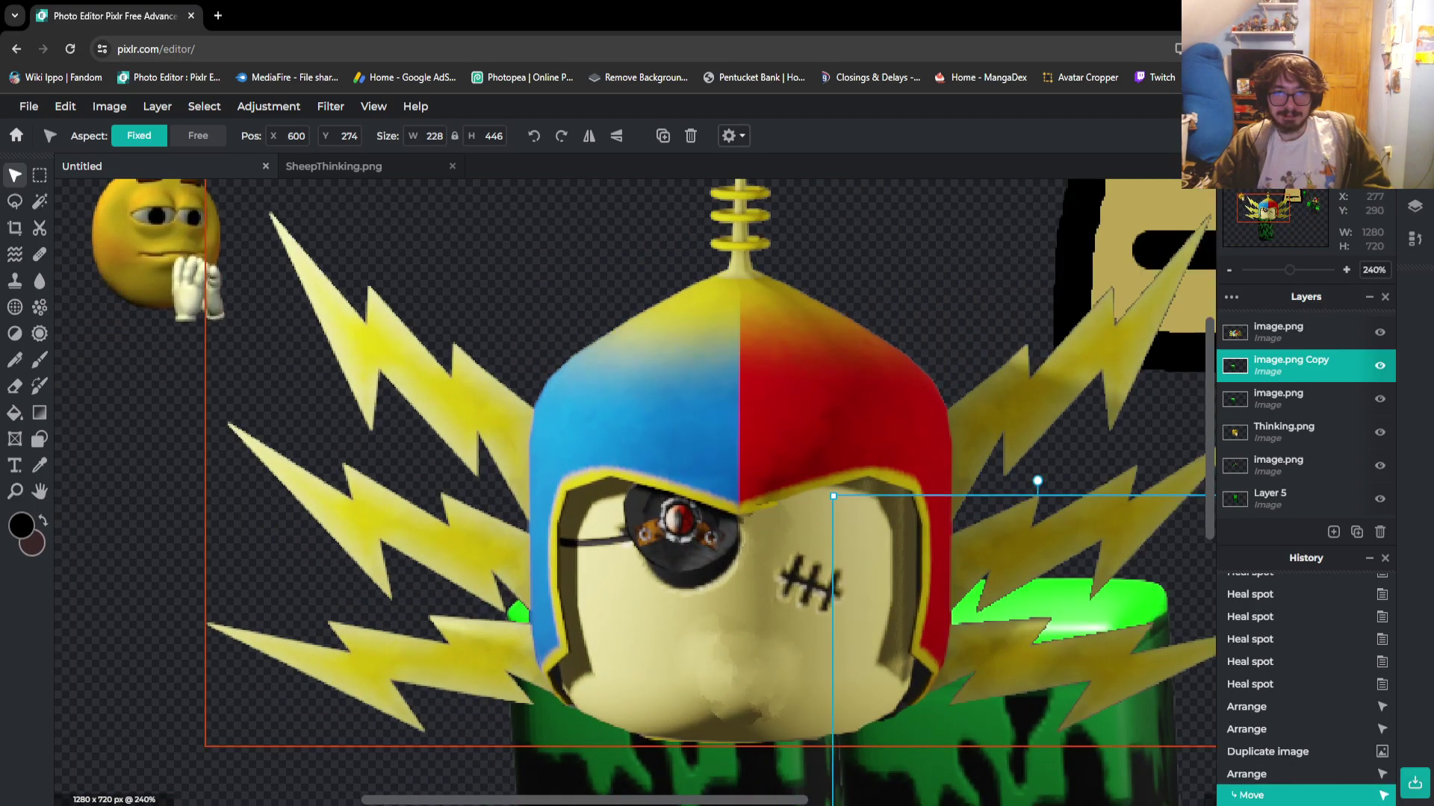
scroll(241, 642, "down", 1)
left_click_drag(590, 801, 528, 800)
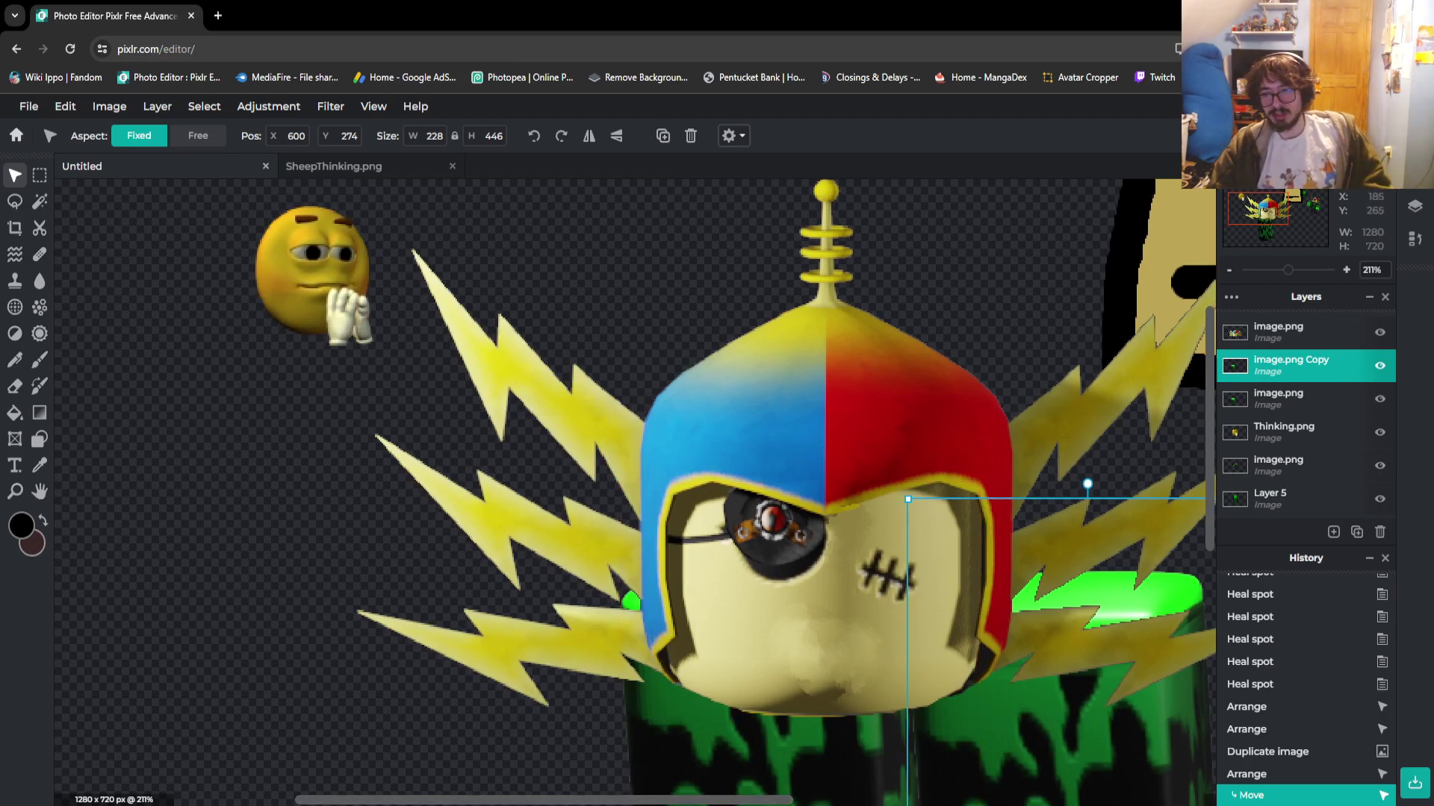
scroll(266, 485, "down", 2)
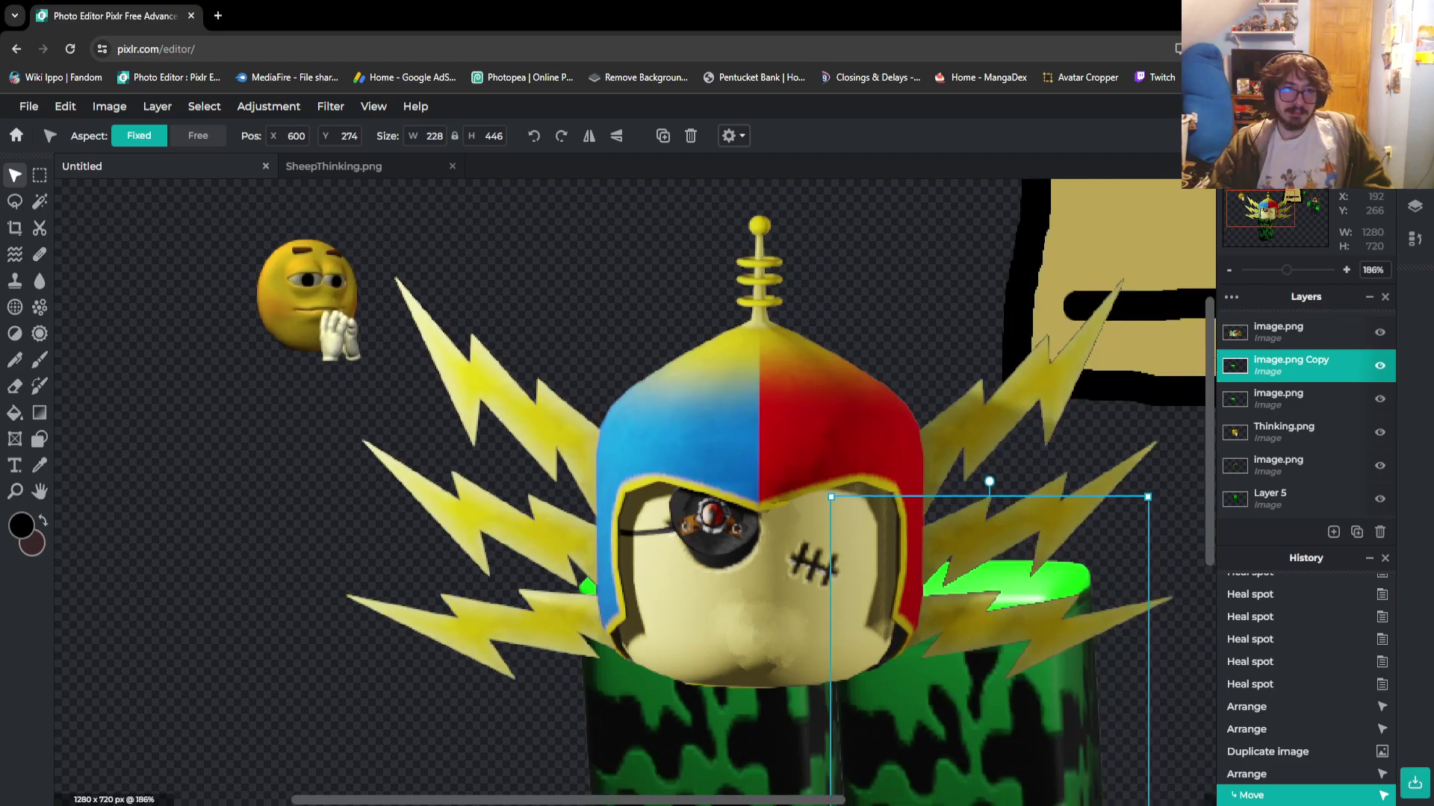
scroll(336, 361, "up", 3)
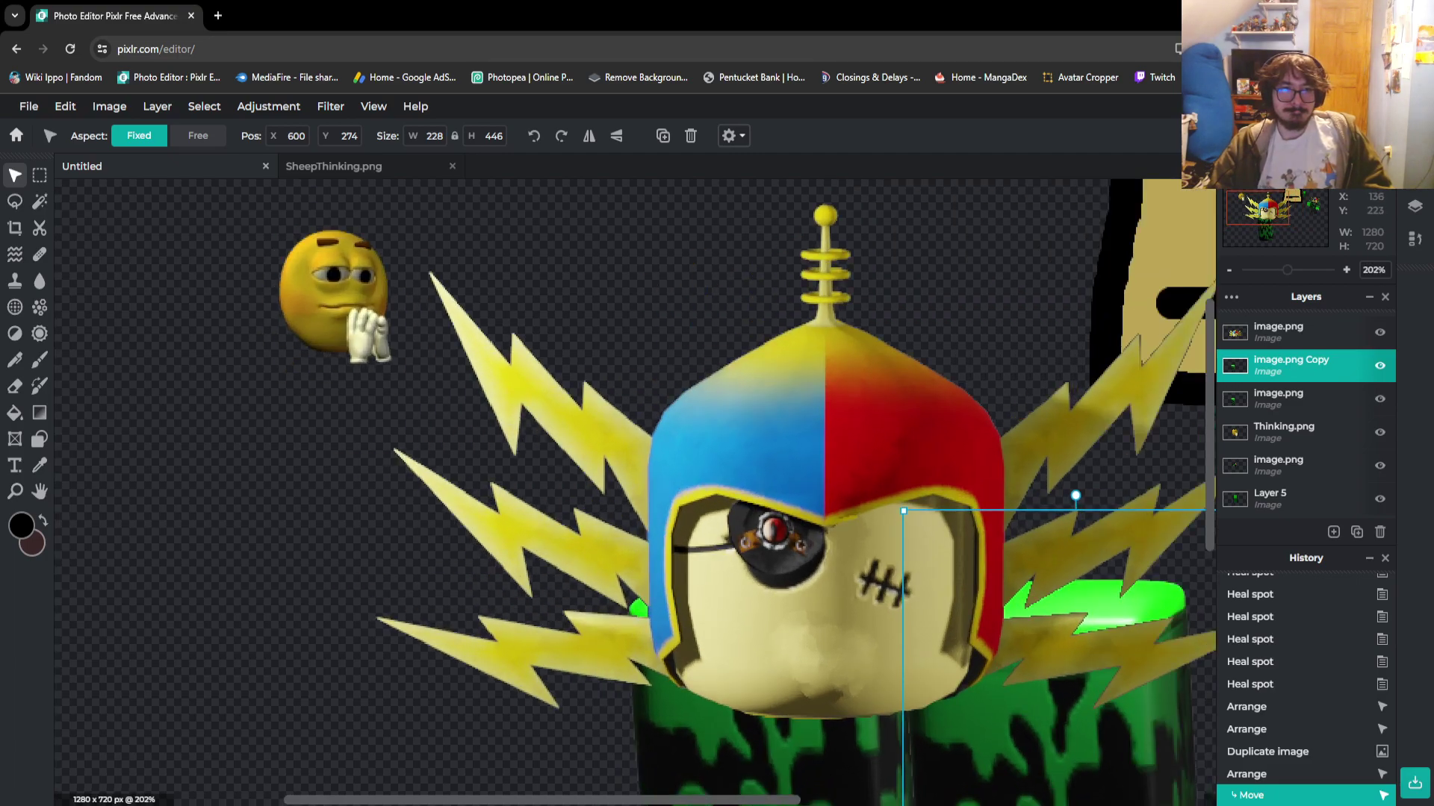
scroll(541, 309, "down", 1)
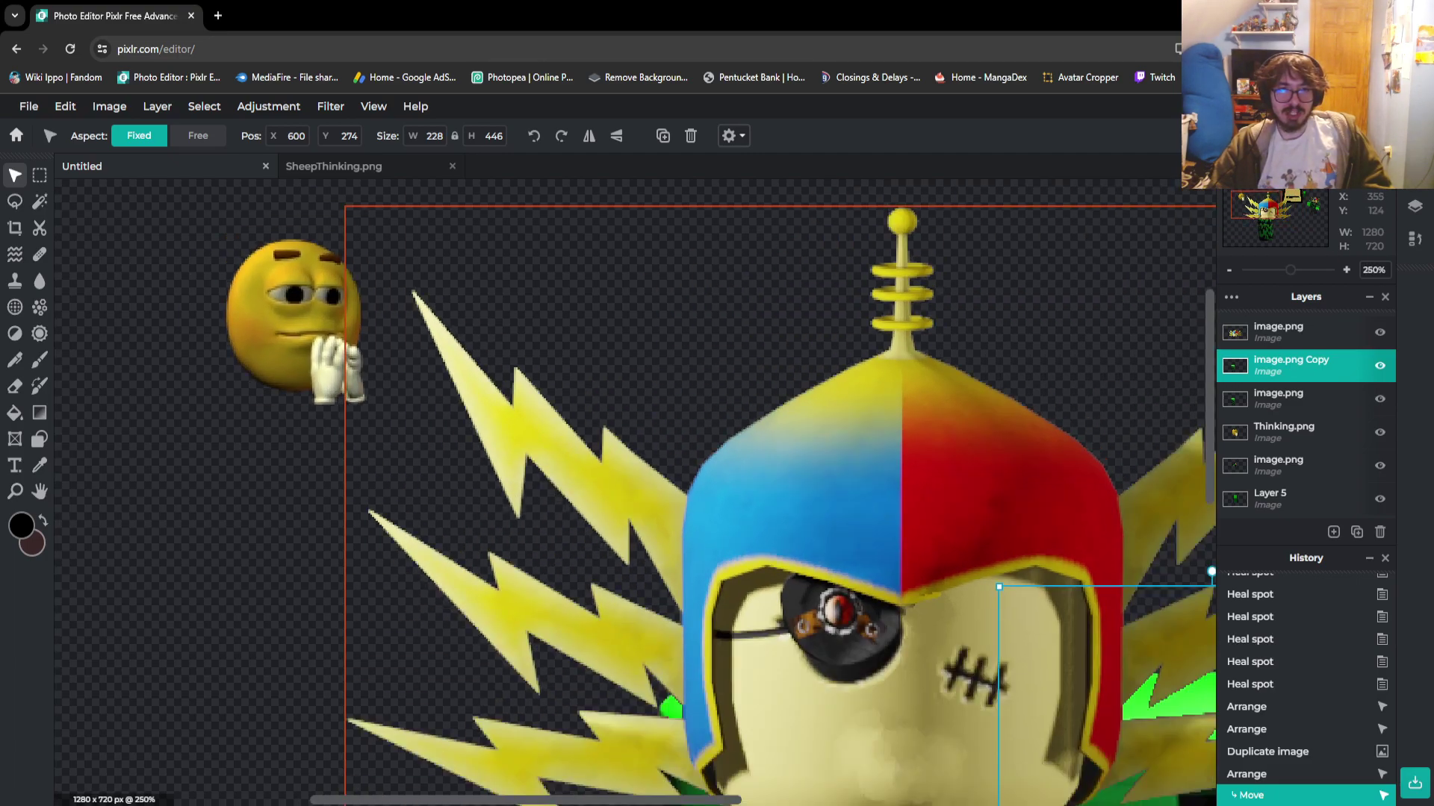
scroll(203, 513, "down", 1)
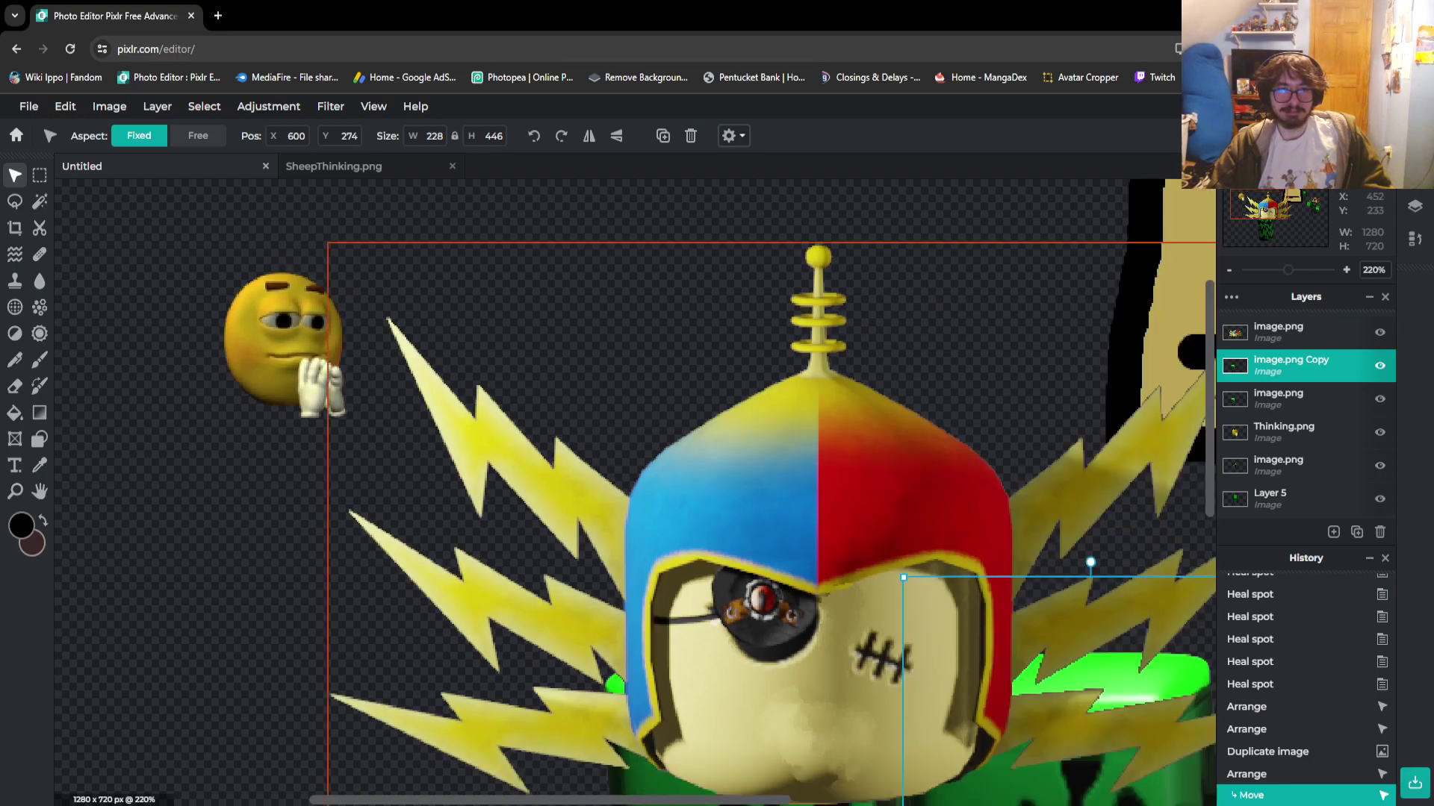
Select the head layer and set the foreground colour to white
left_click(486, 437)
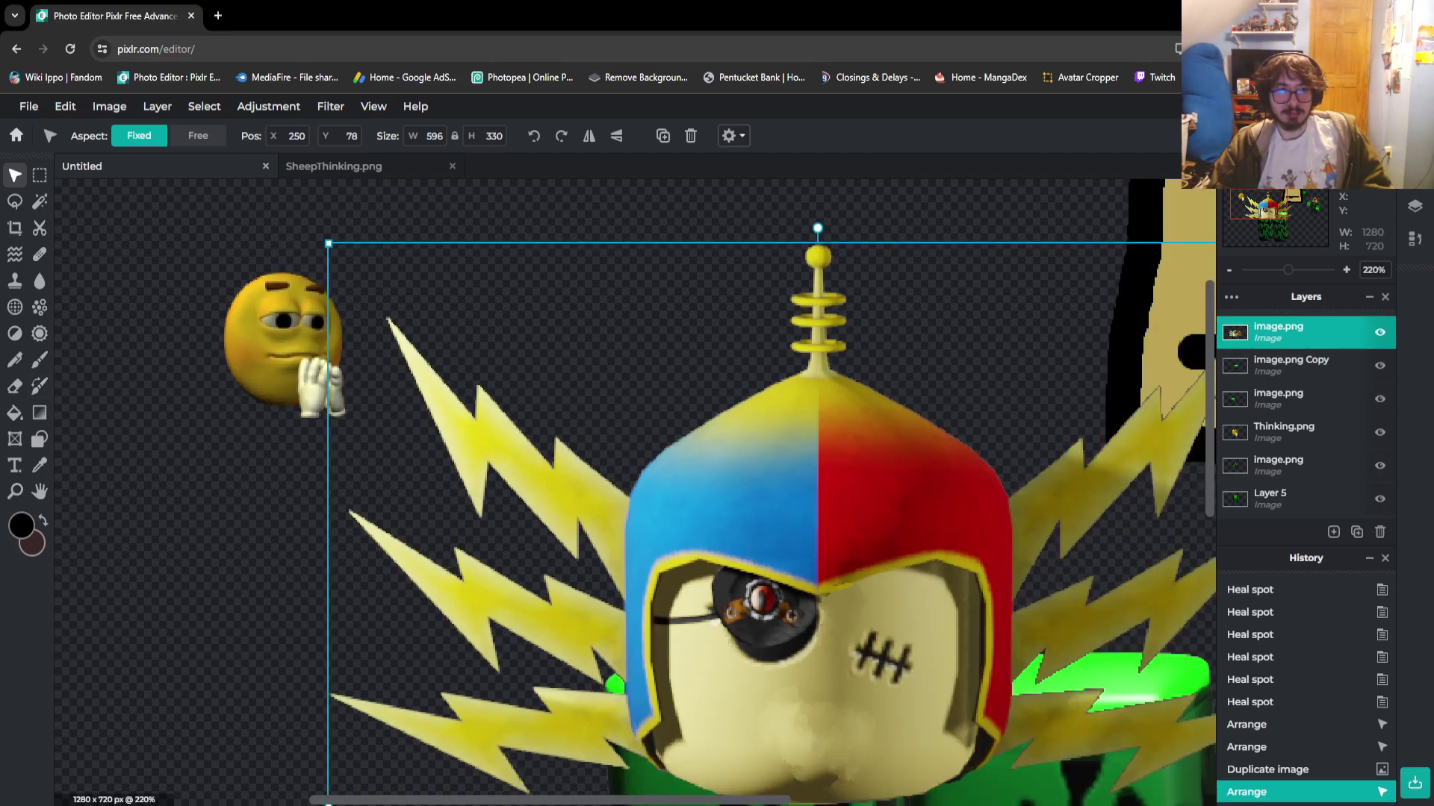
left_click(21, 526)
left_click_drag(735, 532, 547, 350)
left_click(852, 577)
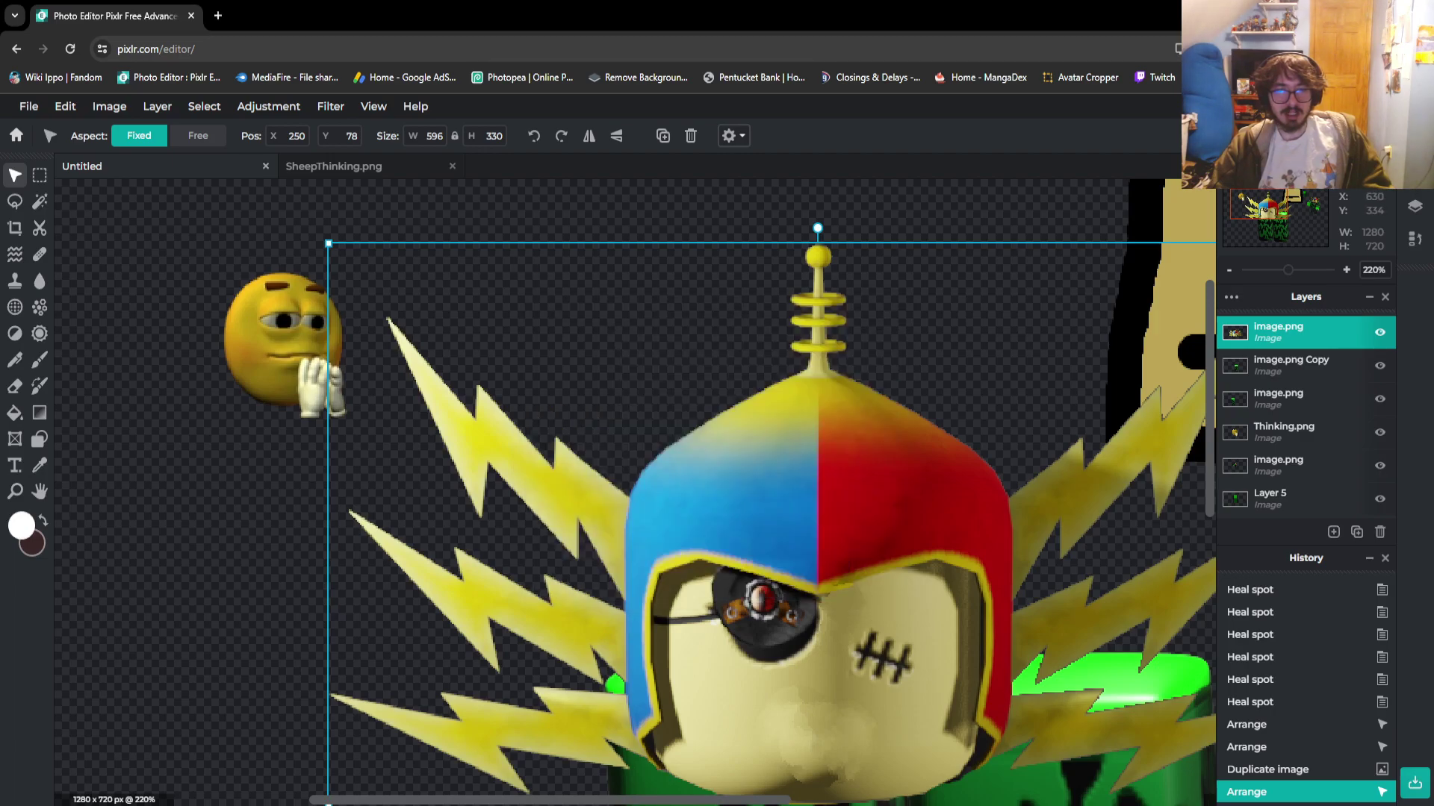
Set up the Brush with a size of 10 px
left_click(39, 360)
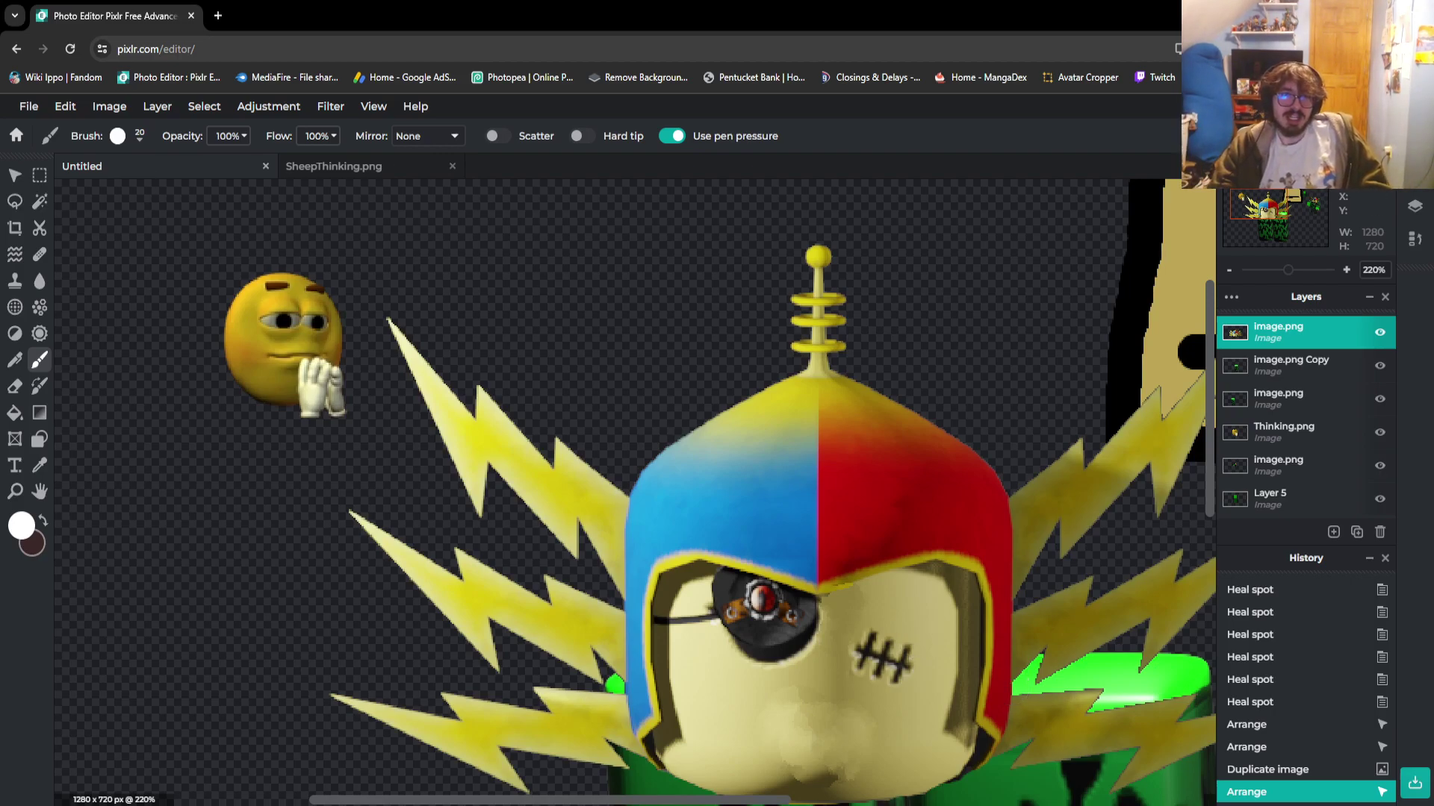
left_click(127, 136)
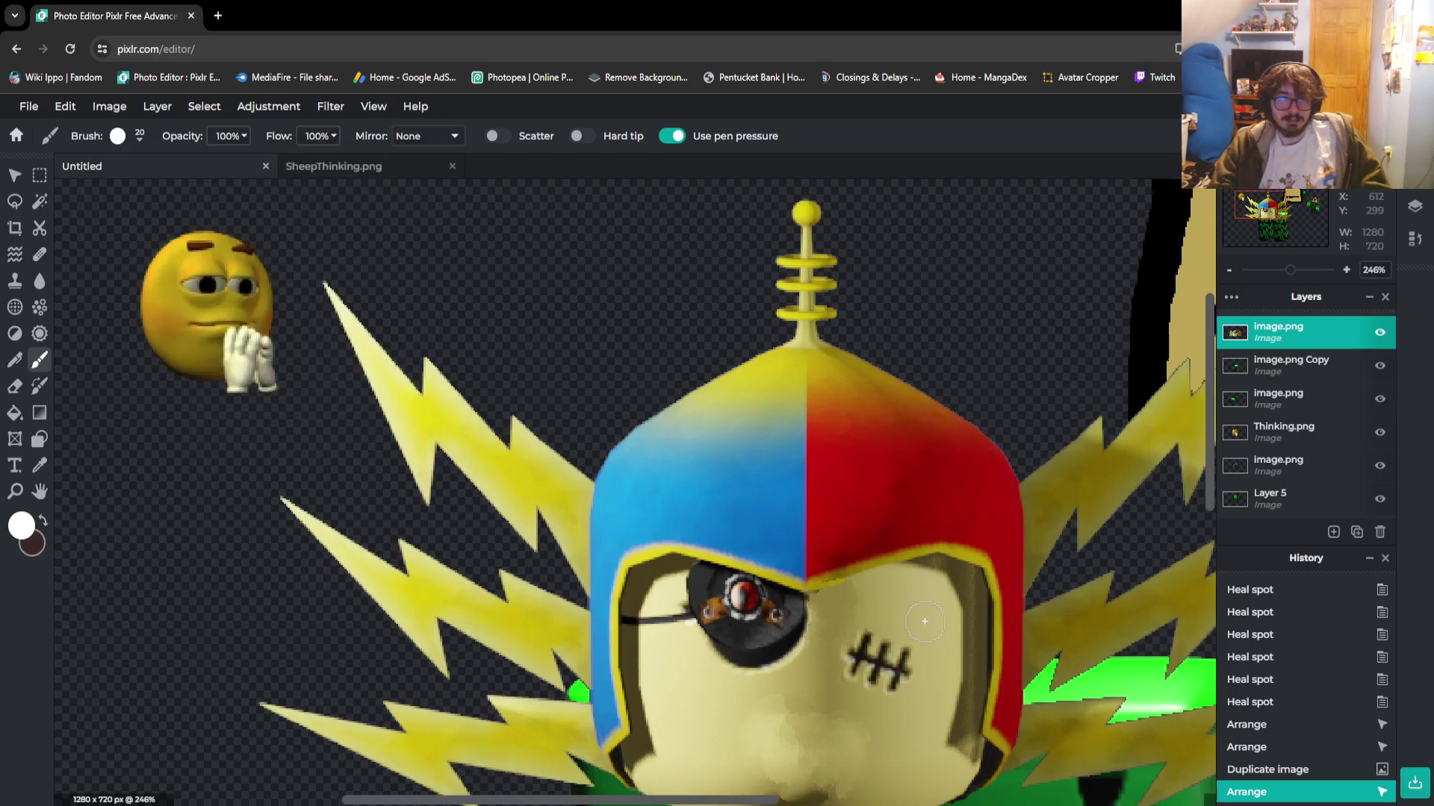
scroll(854, 570, "up", 5)
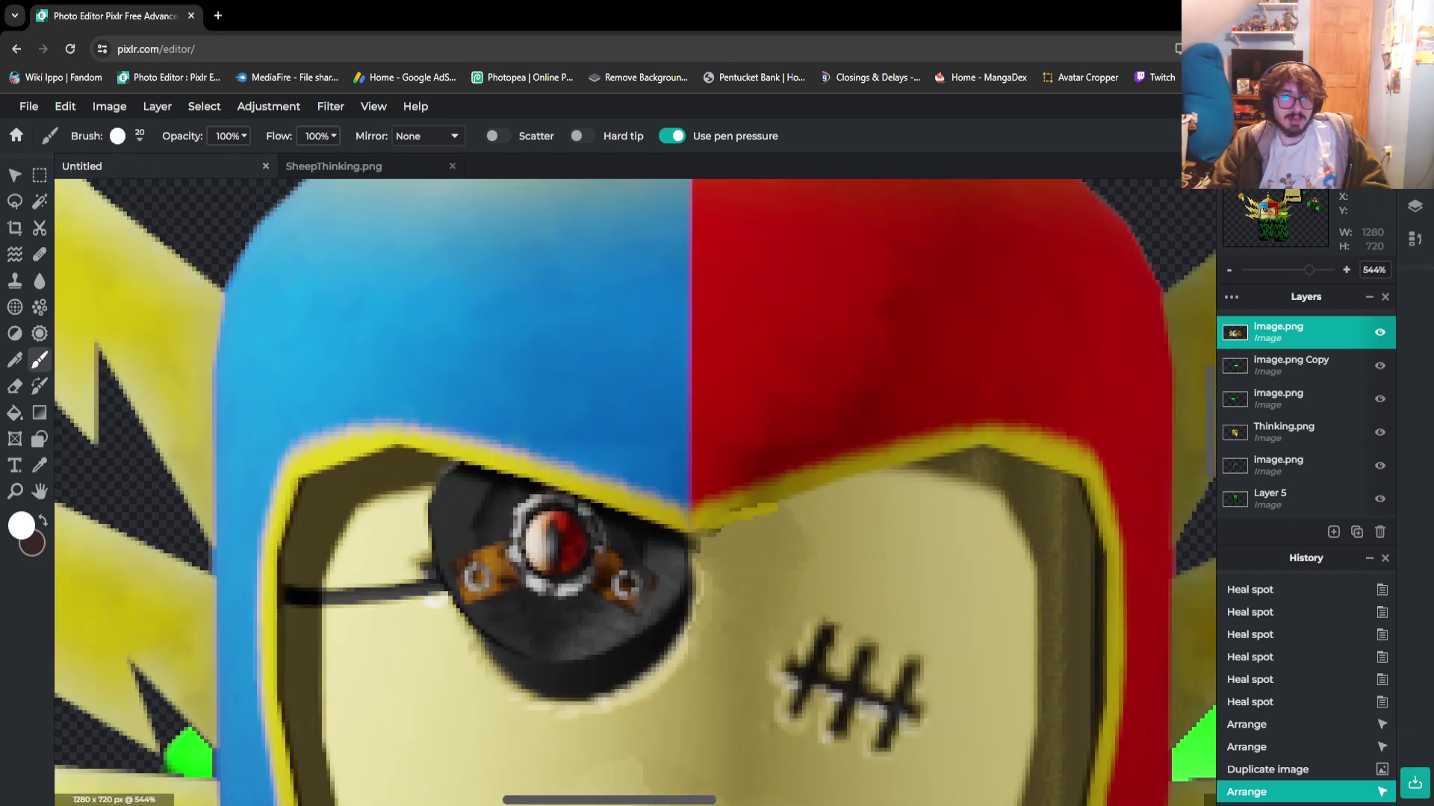
left_click(127, 136)
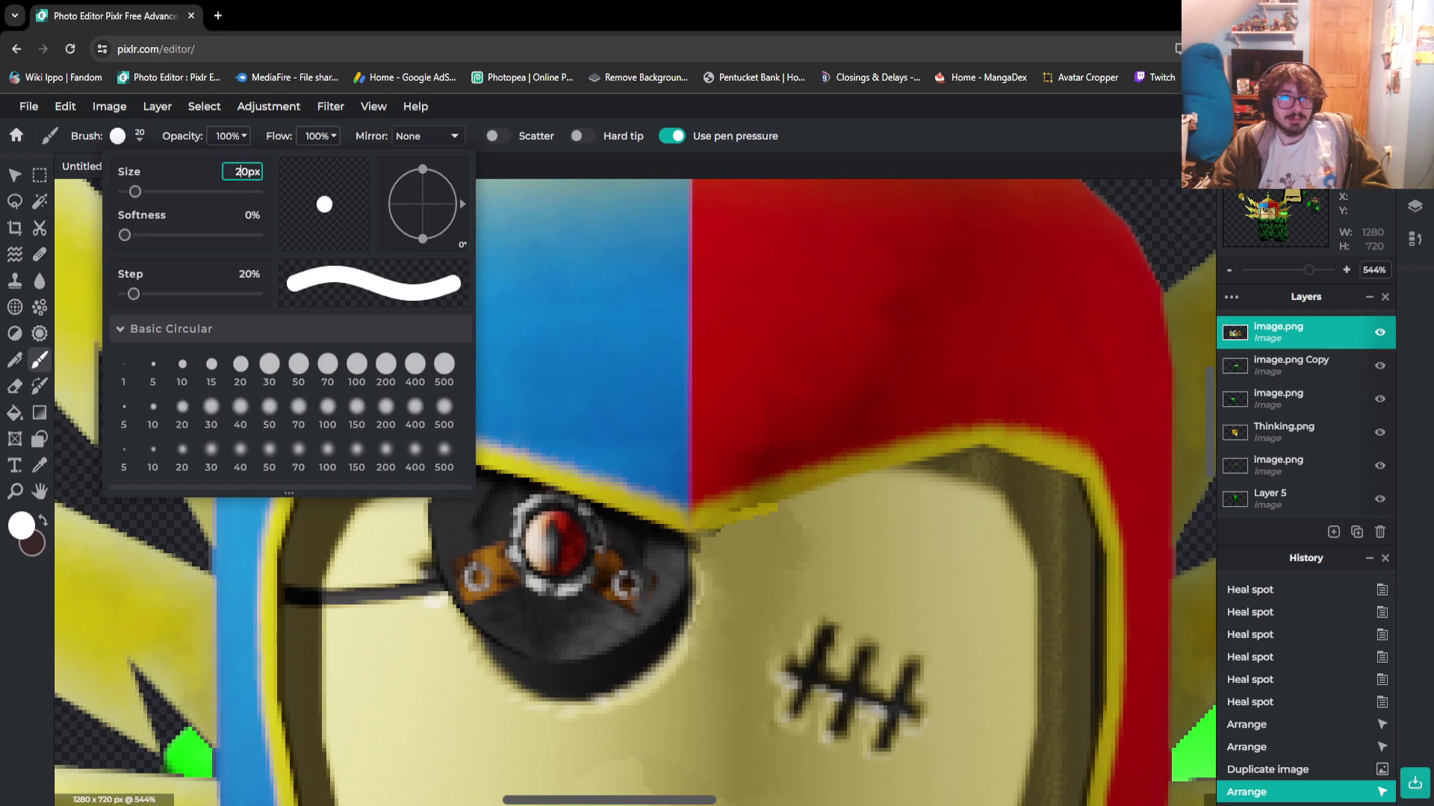
type("1")
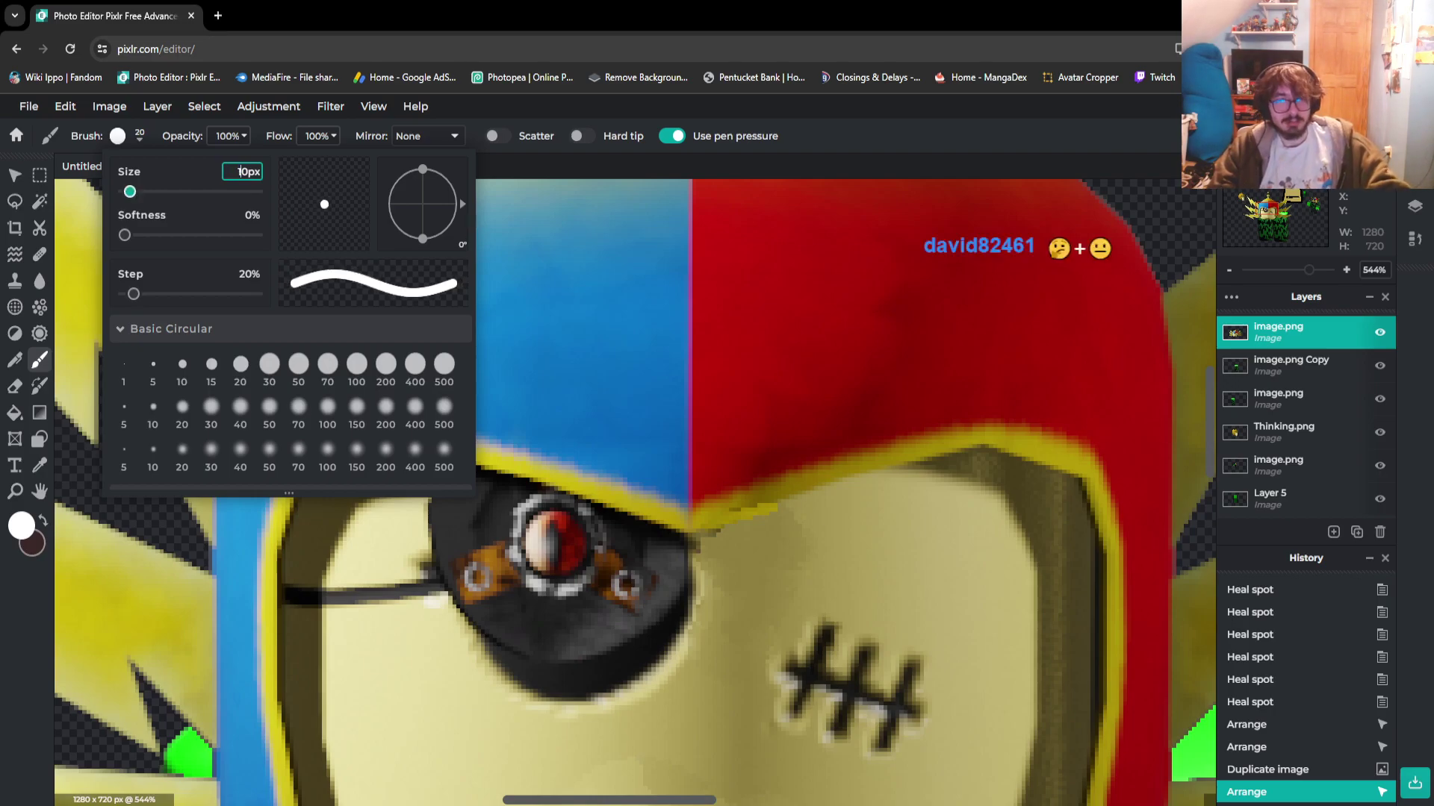
key("Return")
left_click(804, 535)
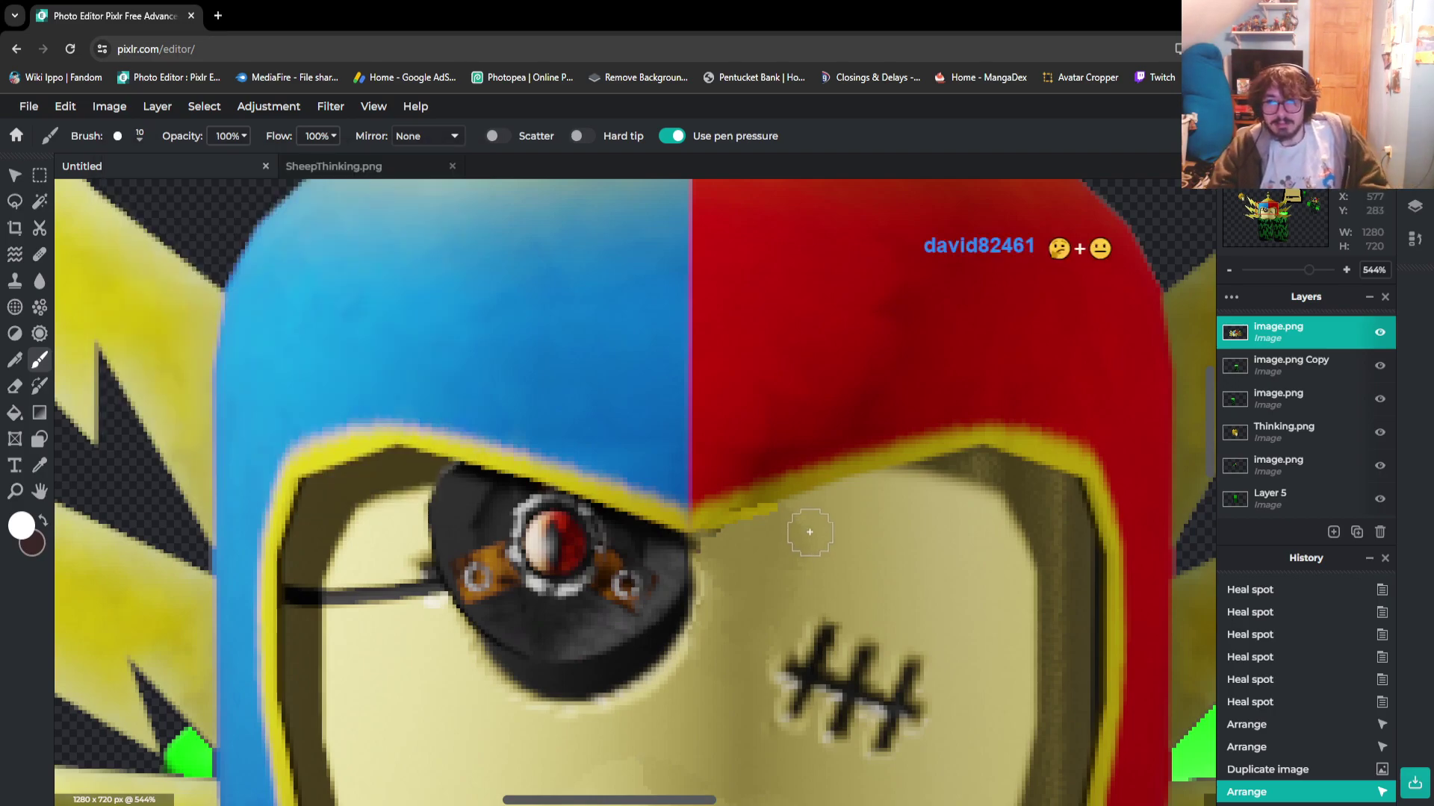
scroll(804, 535, "down", 5)
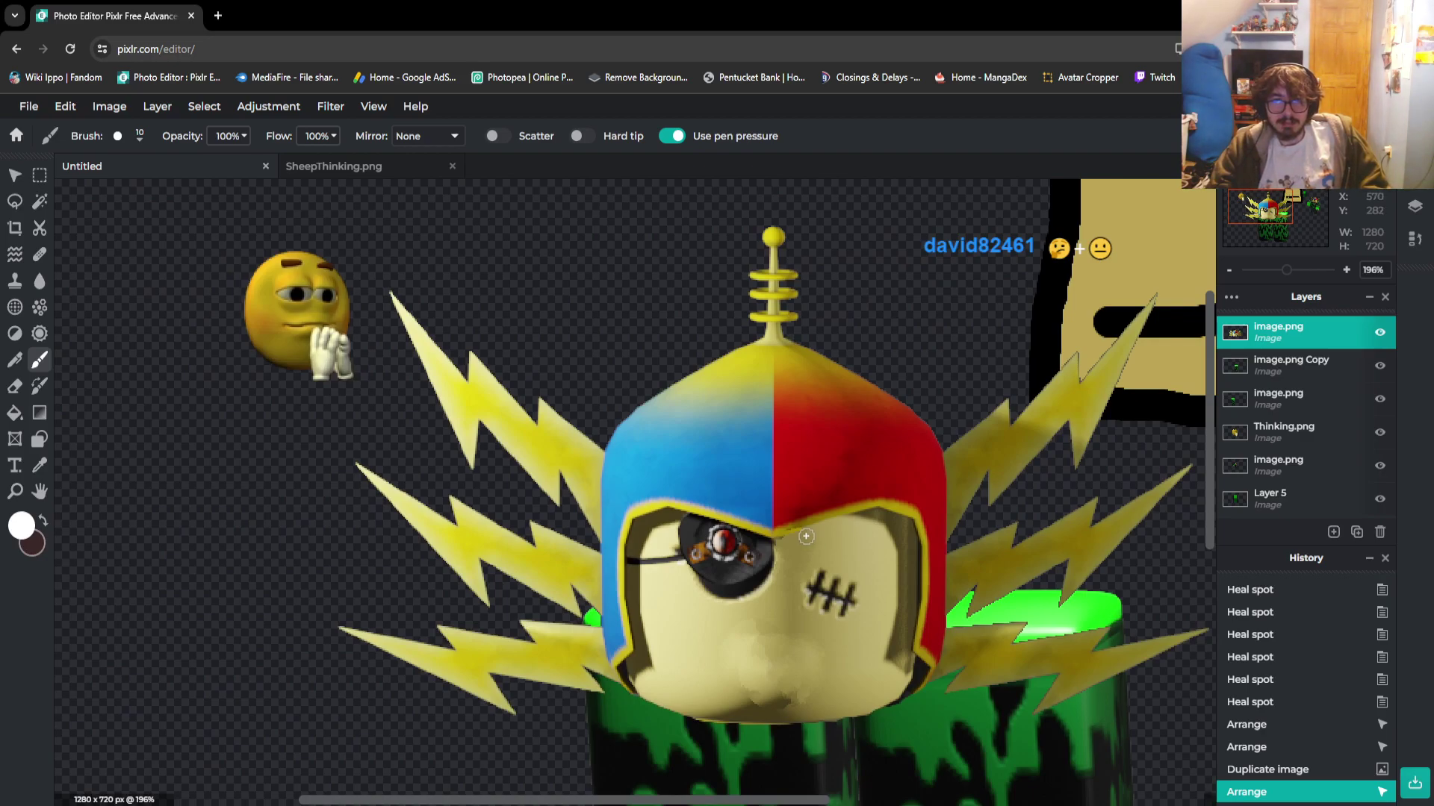
scroll(806, 536, "up", 1)
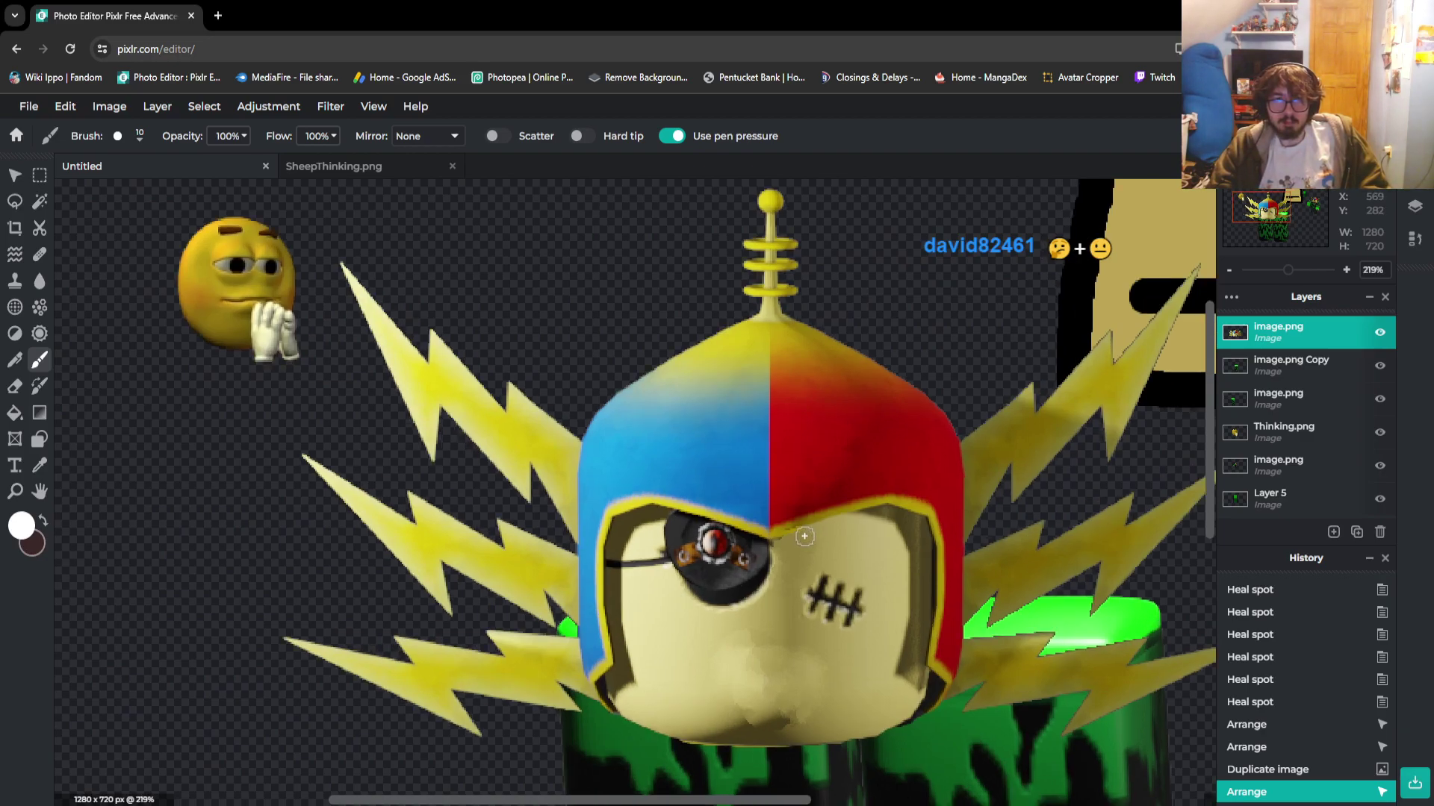
scroll(804, 536, "up", 1)
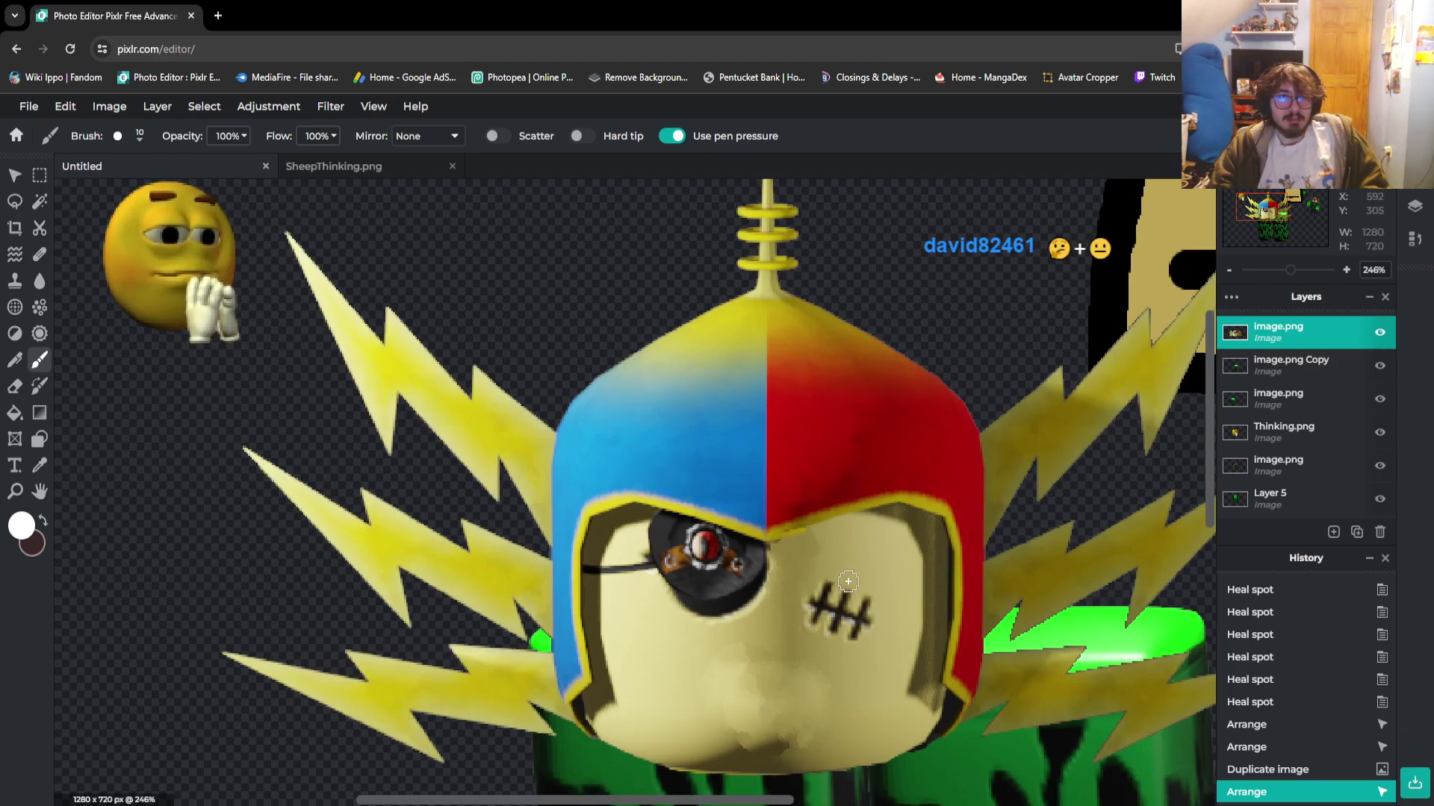
scroll(849, 582, "up", 3)
mouse_move(912, 582)
left_mouse_down()
mouse_move(894, 518)
mouse_move(859, 502)
mouse_move(792, 543)
mouse_move(793, 564)
mouse_move(889, 589)
mouse_move(915, 566)
mouse_move(829, 542)
mouse_move(866, 527)
mouse_move(904, 566)
mouse_move(864, 550)
left_mouse_up()
scroll(864, 551, "down", 2)
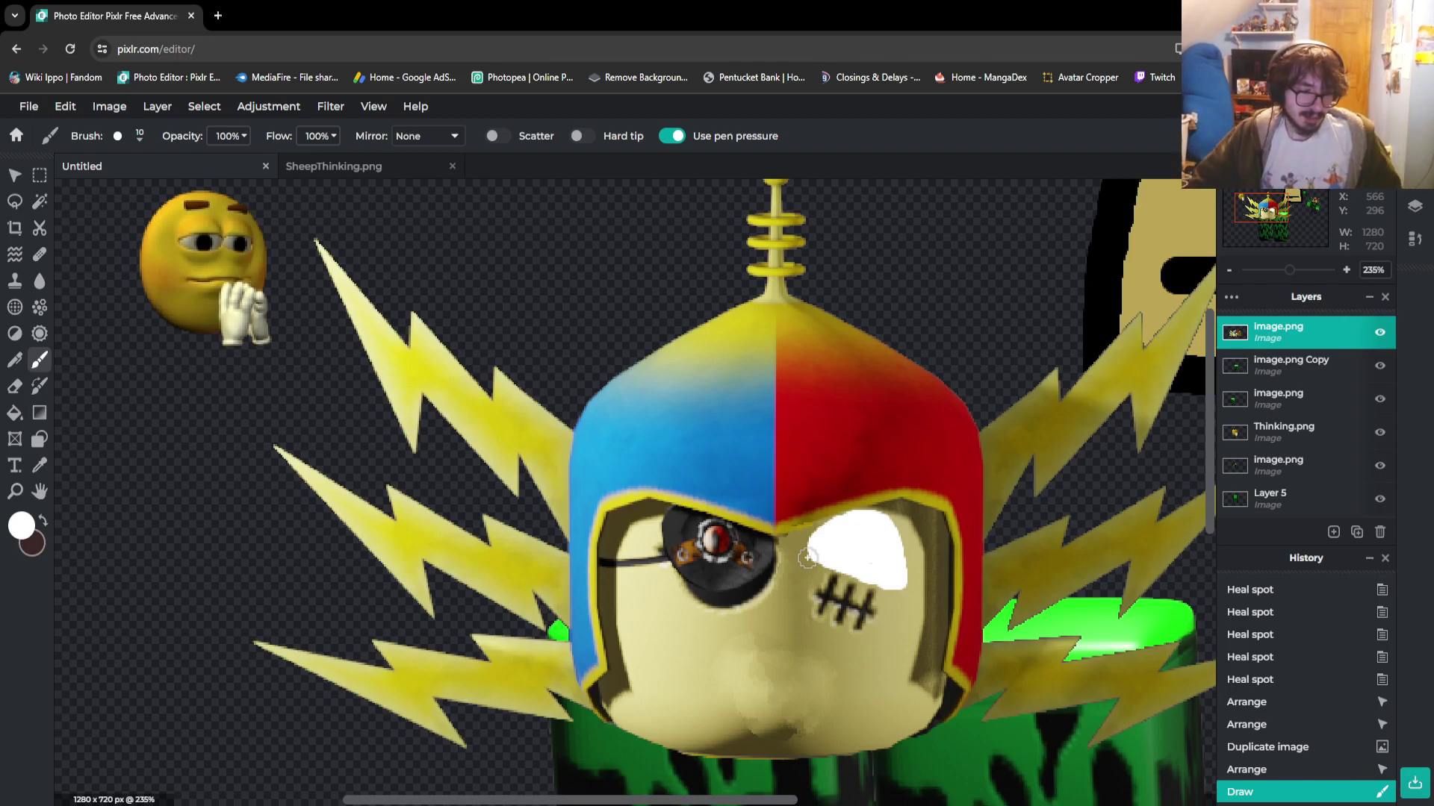
key("ctrl+z")
Paint a filled white eye shape above the stitched scar on the face with the 10 px Brush
mouse_move(882, 534)
left_mouse_down()
mouse_move(845, 529)
mouse_move(821, 551)
mouse_move(877, 576)
mouse_move(890, 557)
mouse_move(866, 530)
mouse_move(840, 549)
mouse_move(873, 564)
mouse_move(855, 547)
mouse_move(868, 551)
left_mouse_up()
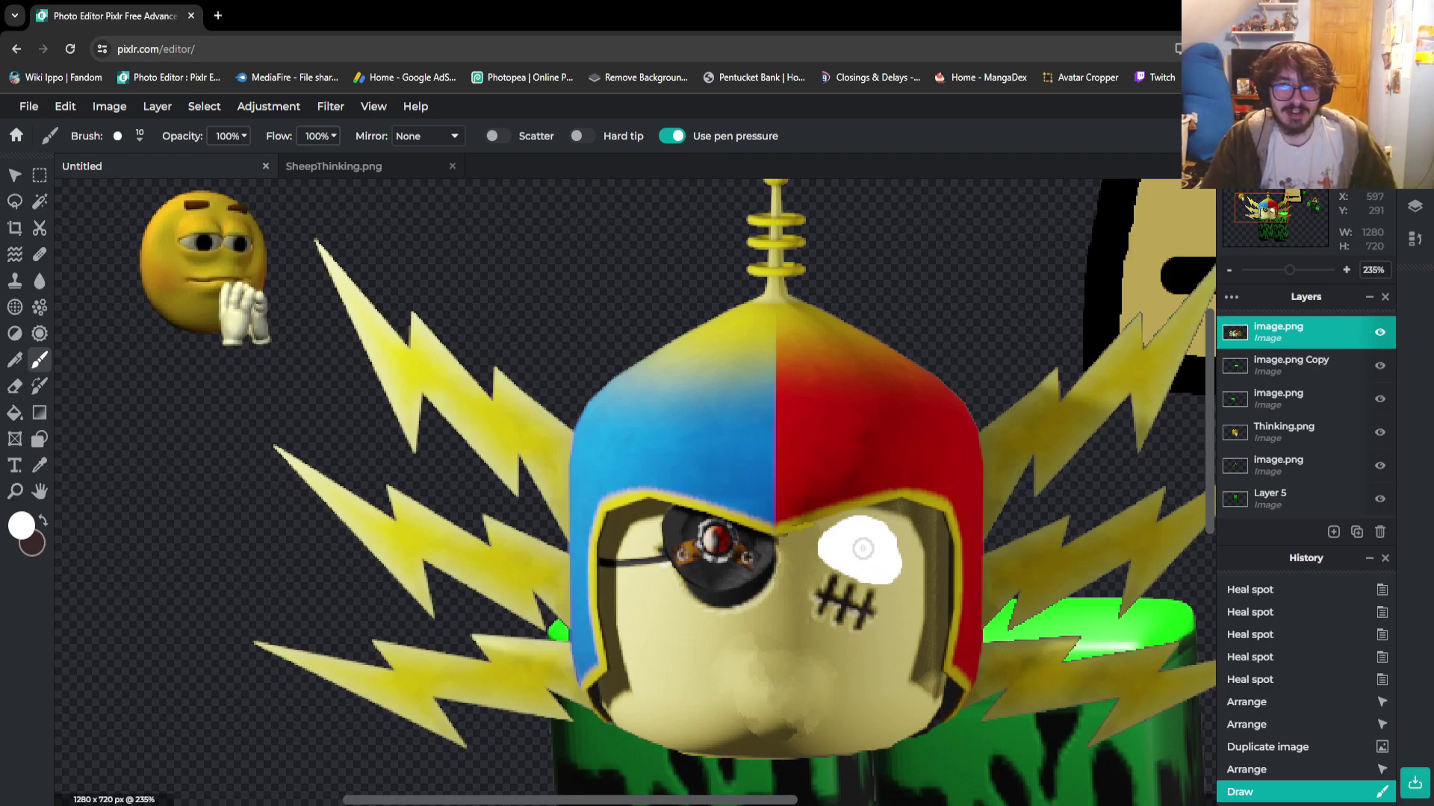
scroll(862, 549, "down", 1)
scroll(860, 543, "up", 1)
scroll(858, 538, "down", 1)
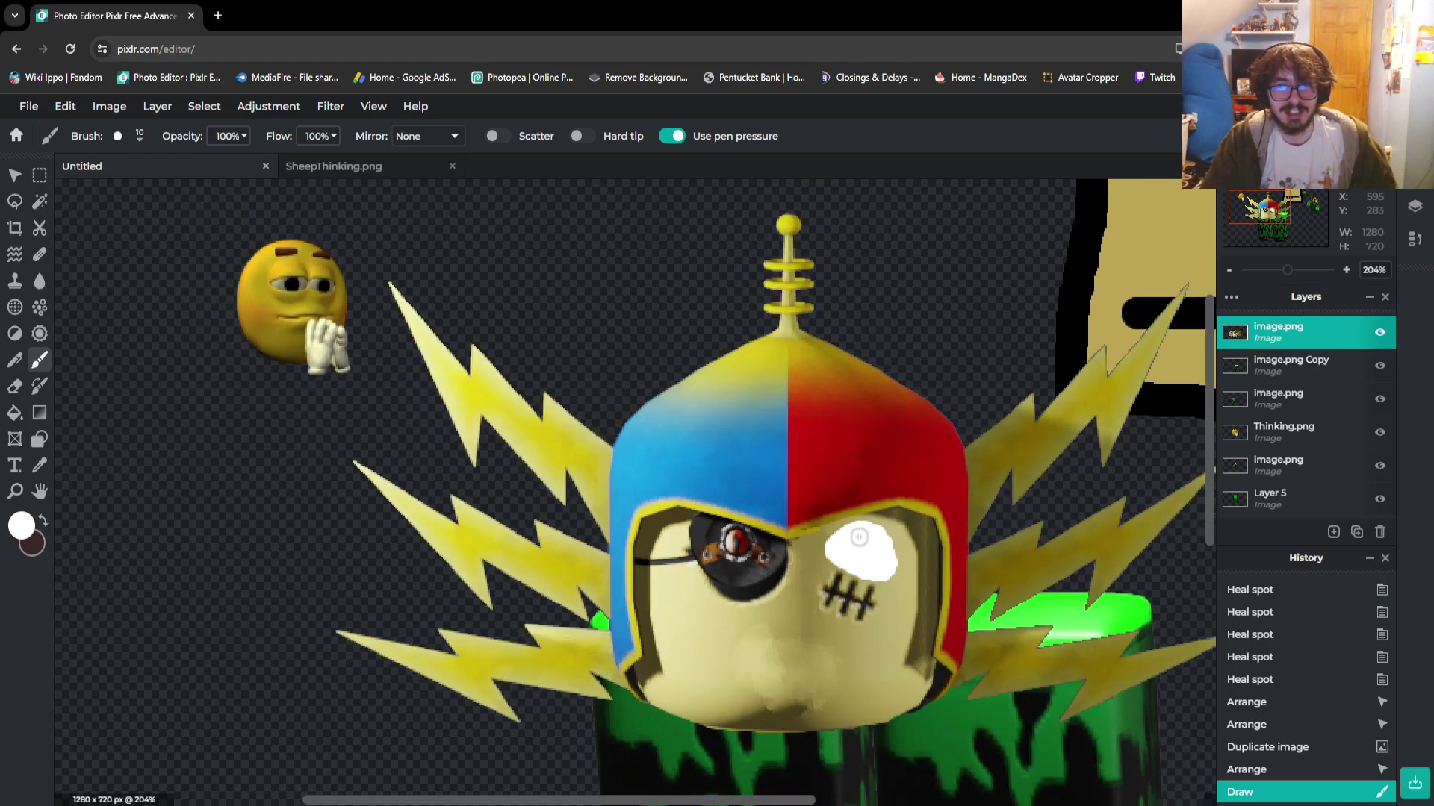
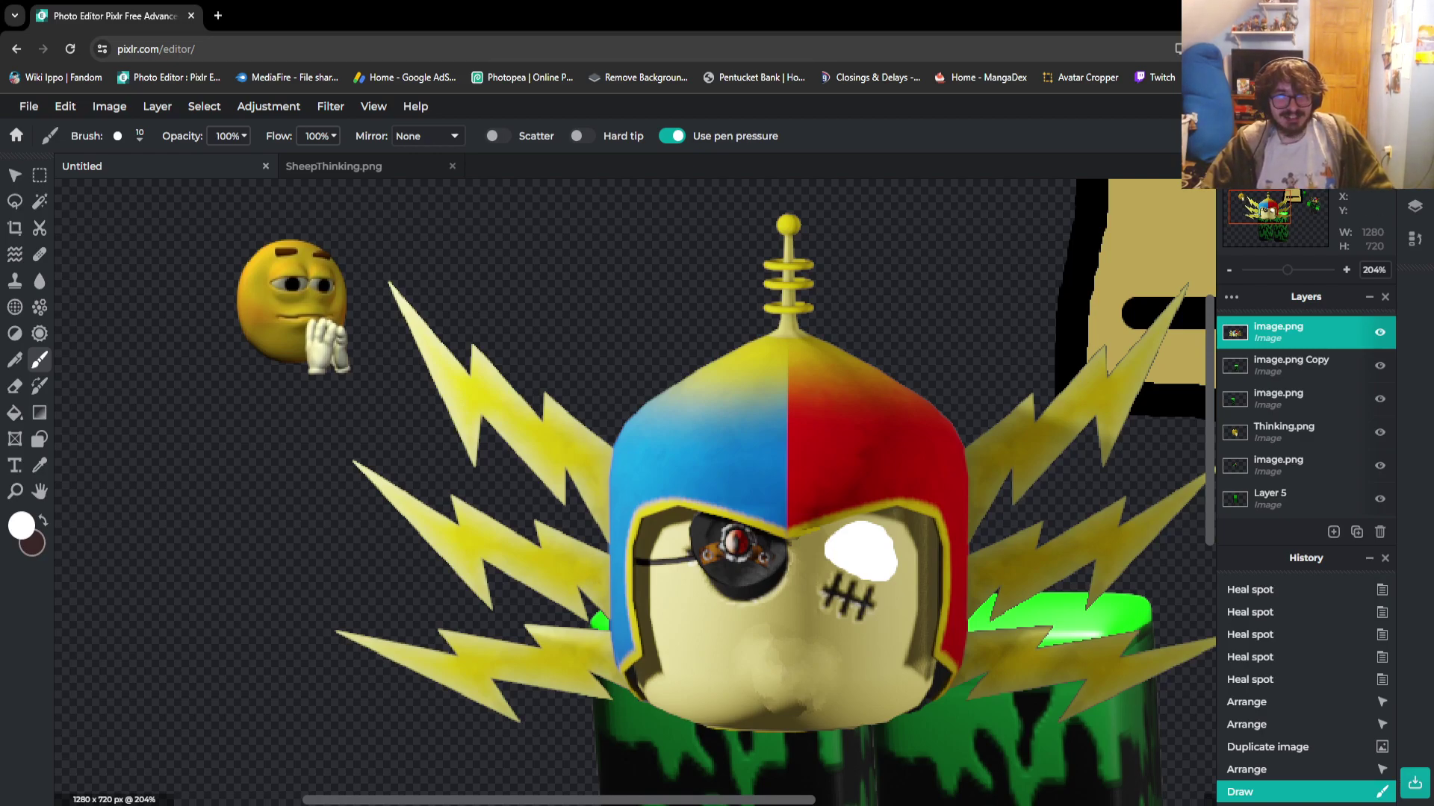
Set the foreground colour to black and the Brush size to 3 px
left_click(22, 526)
left_click(579, 580)
left_click(851, 578)
scroll(892, 577, "up", 1)
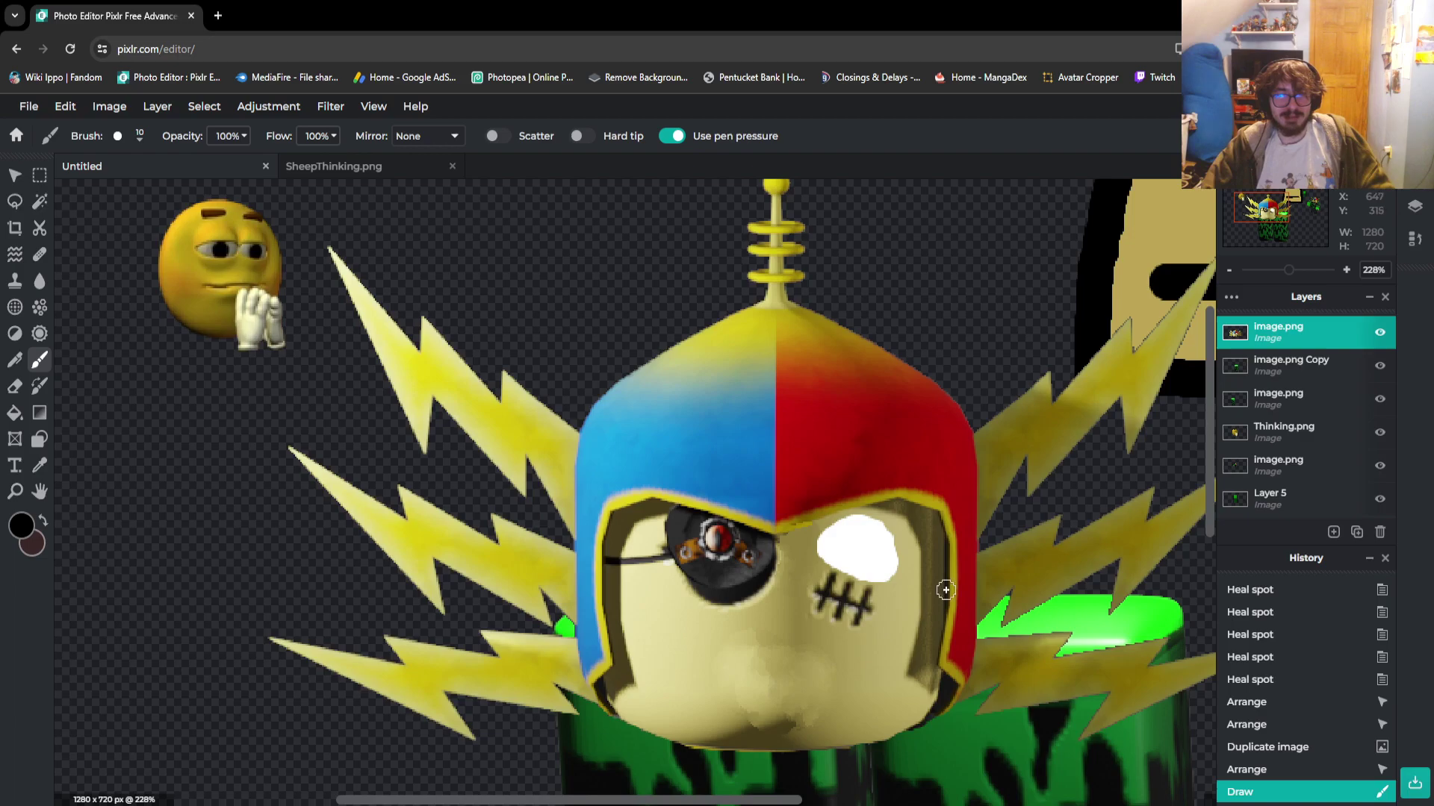
scroll(918, 571, "up", 4)
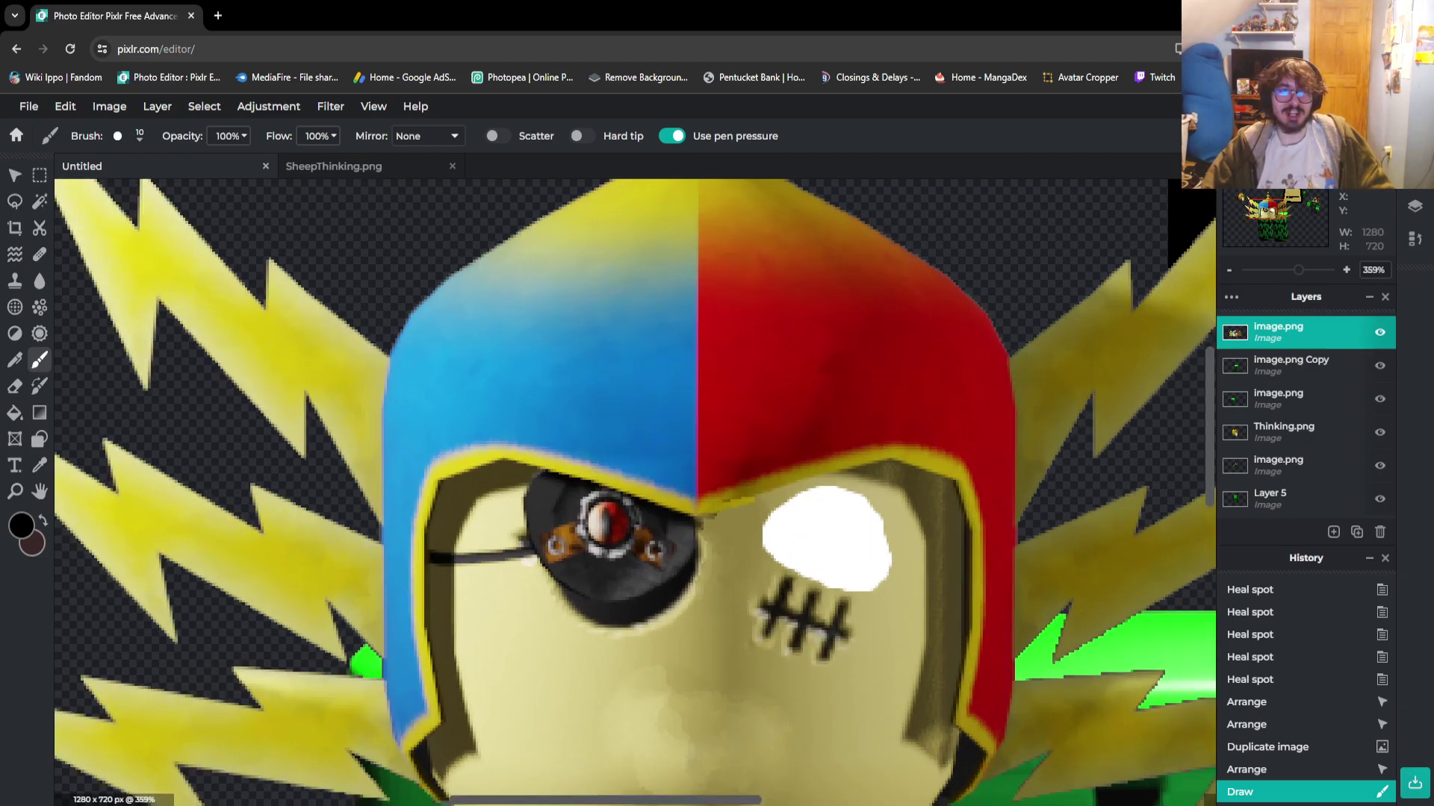
left_click(138, 136)
double_click(237, 172)
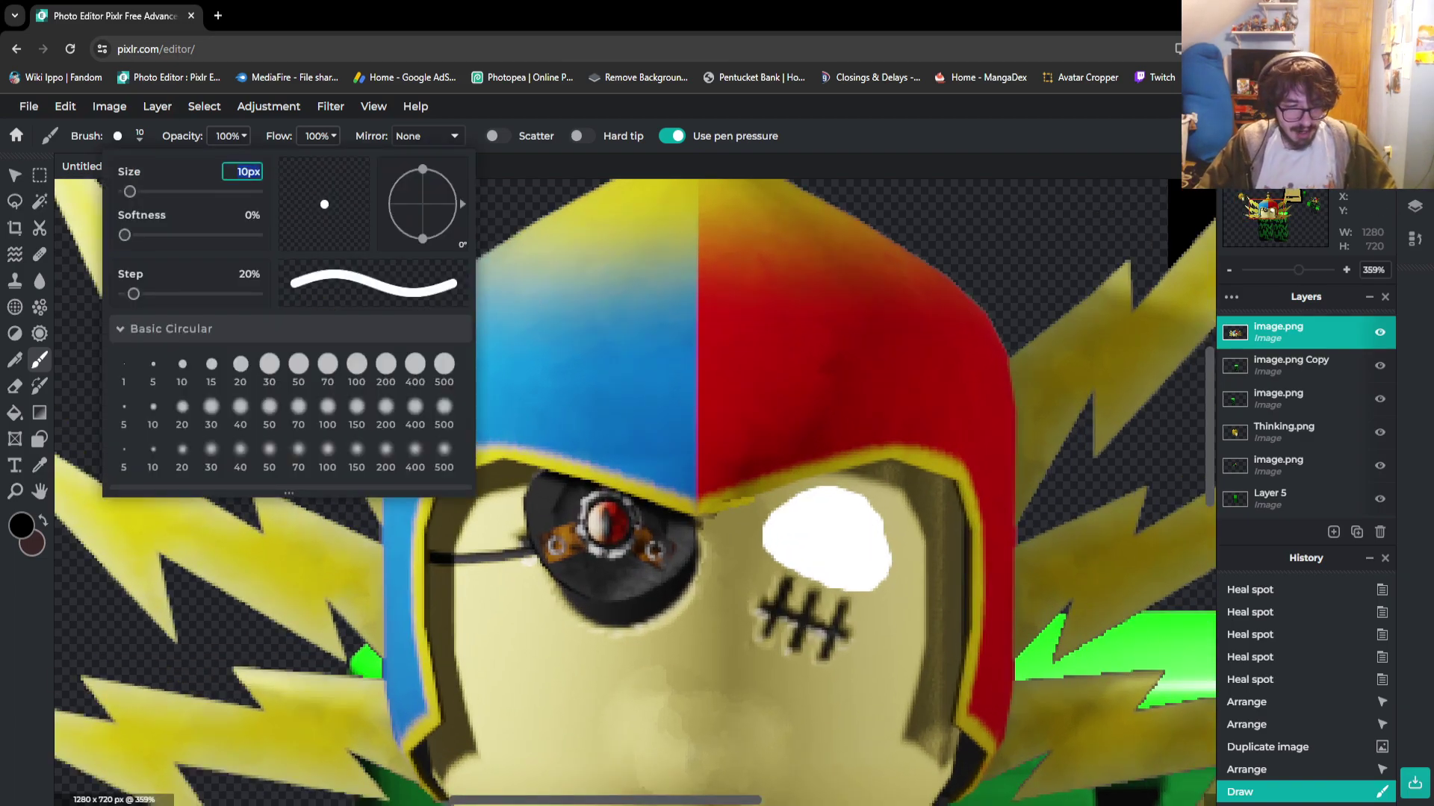
type("3")
key("Tab")
left_click(842, 561)
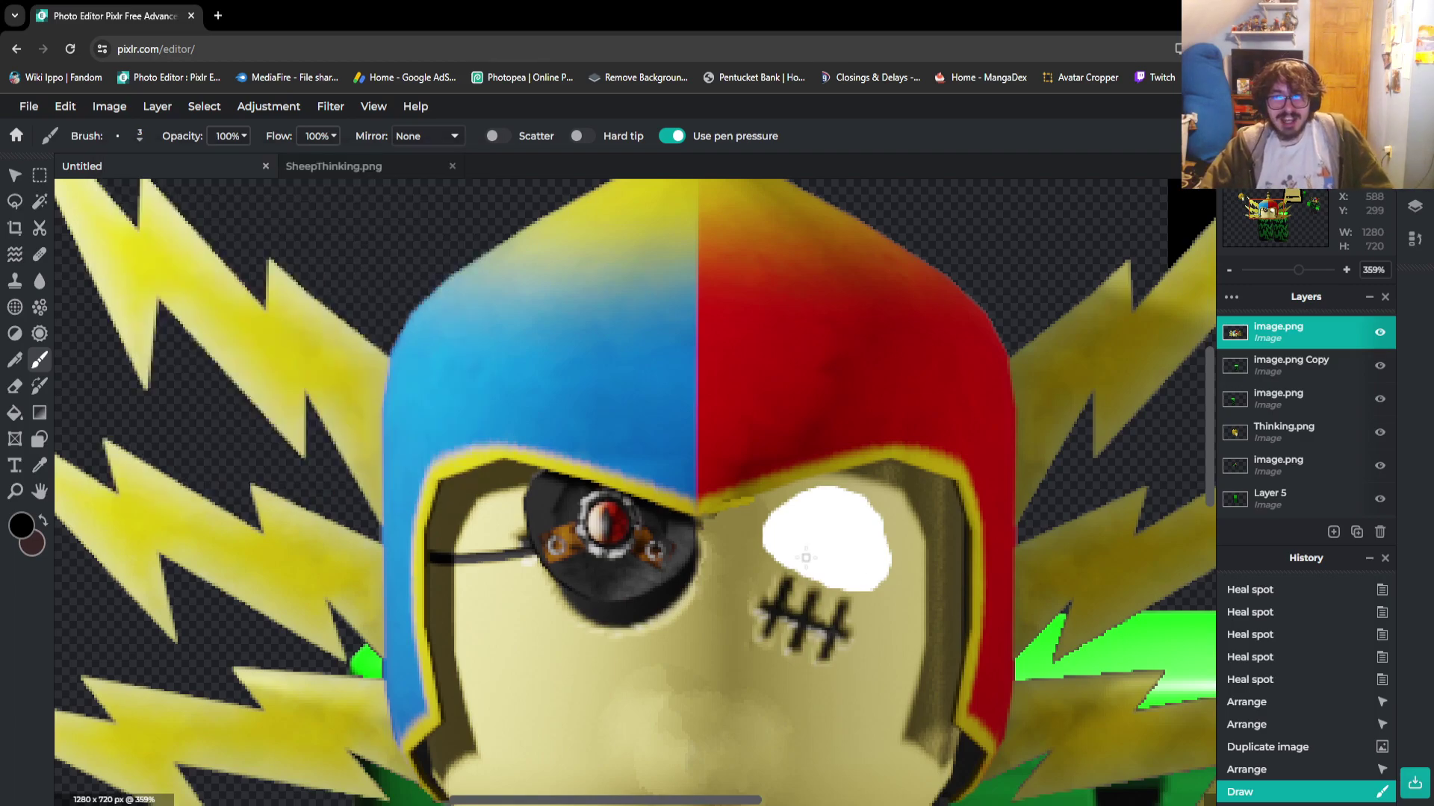
scroll(805, 558, "down", 3)
scroll(809, 556, "up", 5)
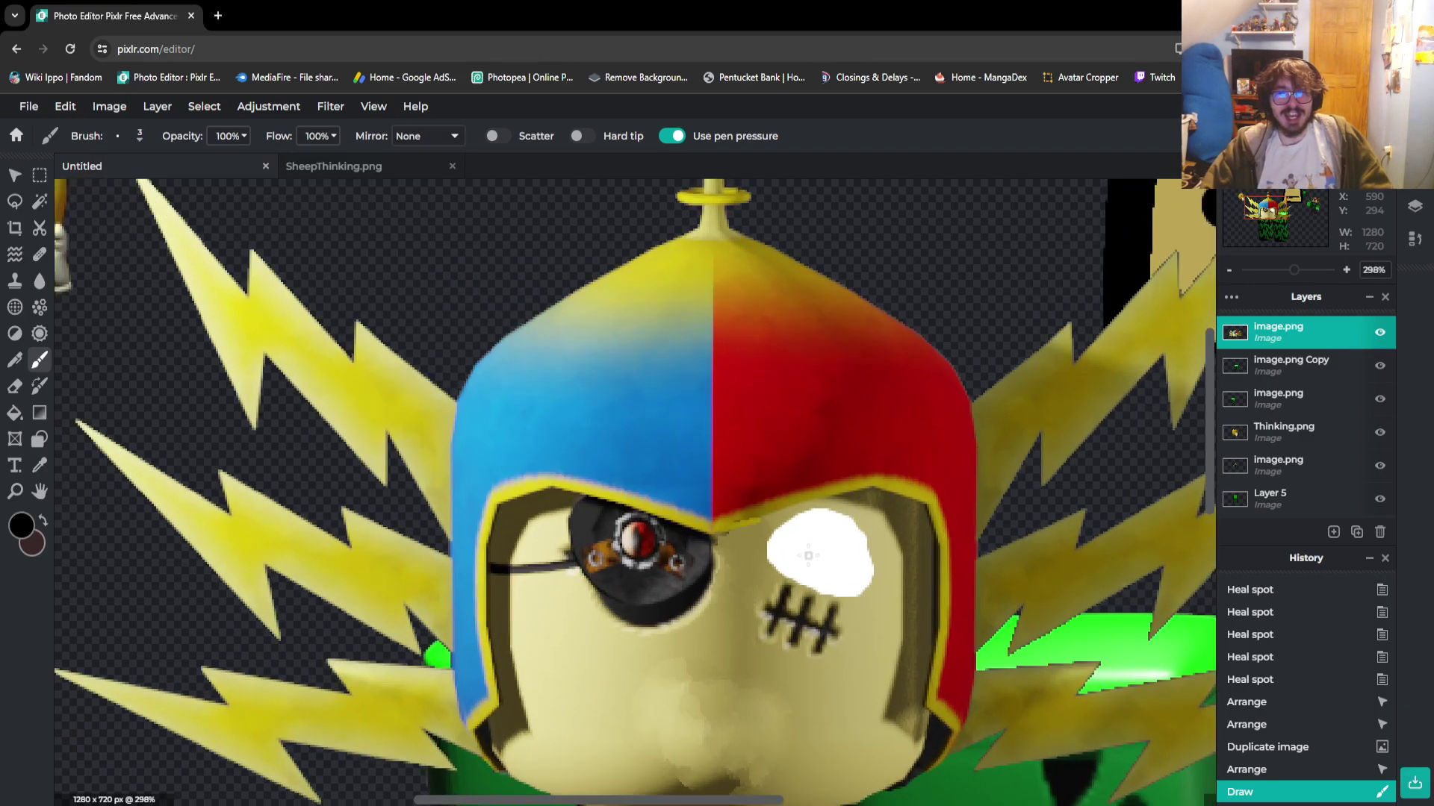
mouse_move(744, 558)
left_mouse_down()
mouse_move(799, 571)
mouse_move(897, 640)
left_mouse_up()
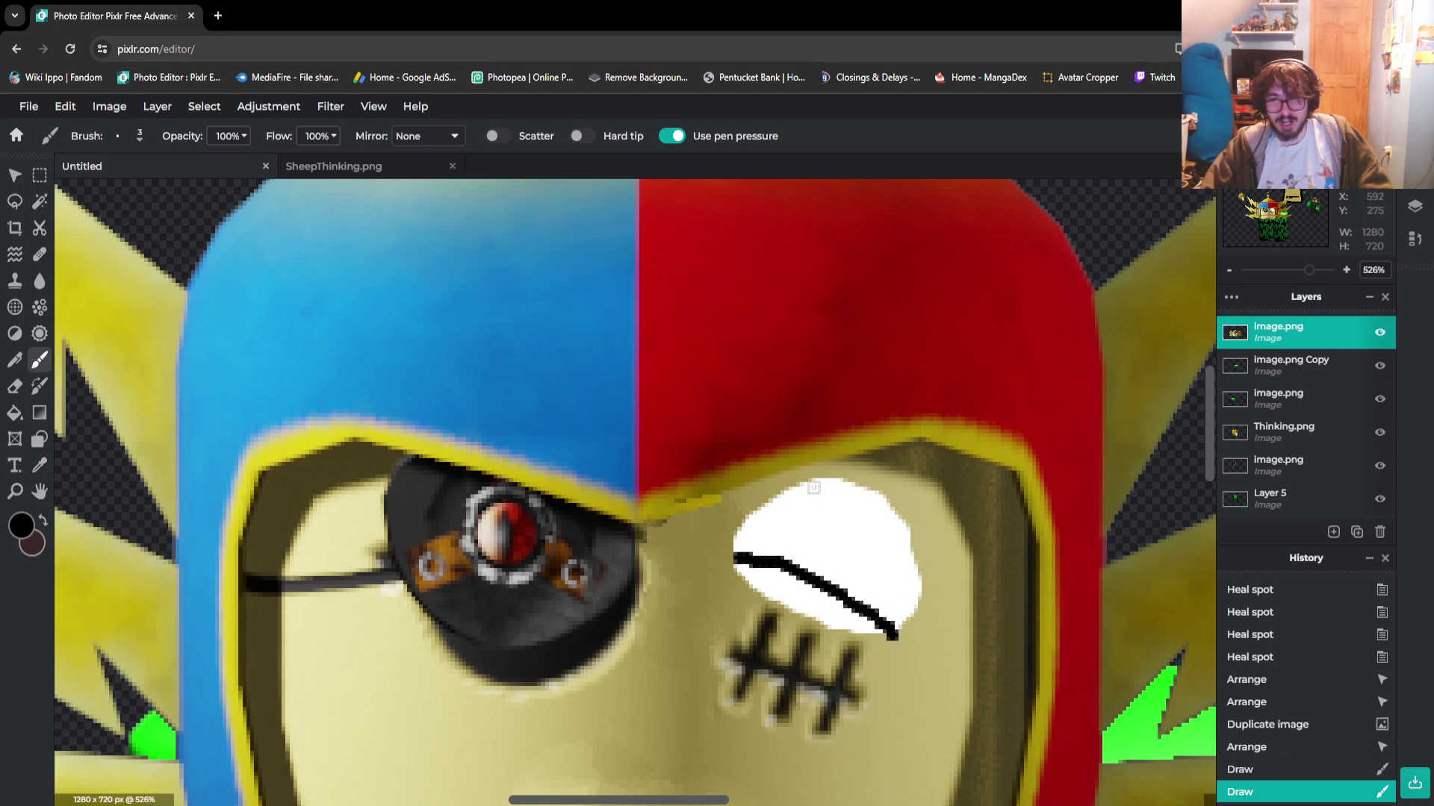
key("ctrl+z")
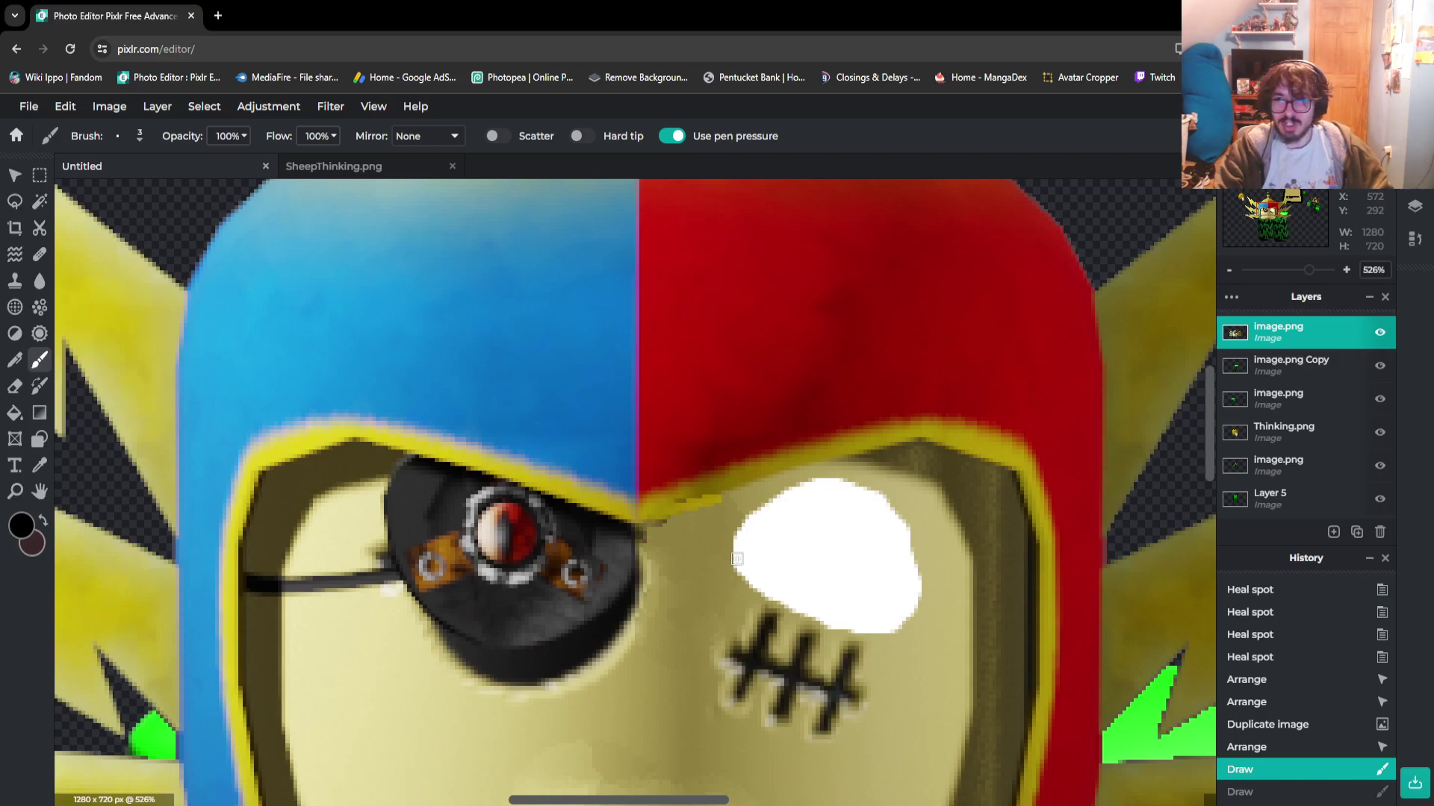
mouse_move(736, 554)
left_mouse_down()
mouse_move(832, 572)
mouse_move(891, 623)
mouse_move(827, 584)
mouse_move(733, 571)
left_mouse_up()
key("ctrl+z")
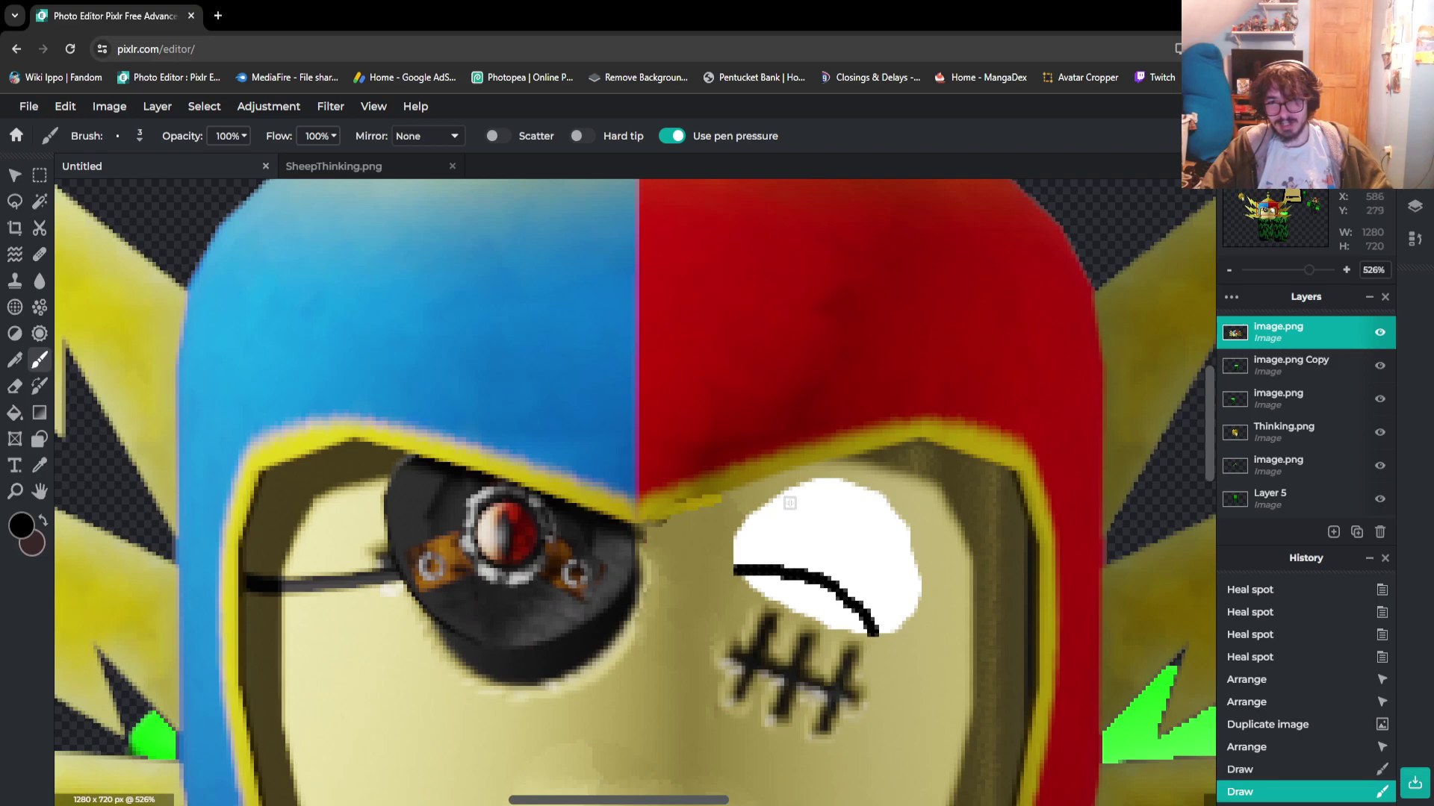
mouse_move(798, 485)
left_mouse_down()
mouse_move(862, 535)
mouse_move(908, 536)
mouse_move(816, 500)
mouse_move(905, 529)
left_mouse_up()
key("ctrl+z")
scroll(903, 529, "down", 5)
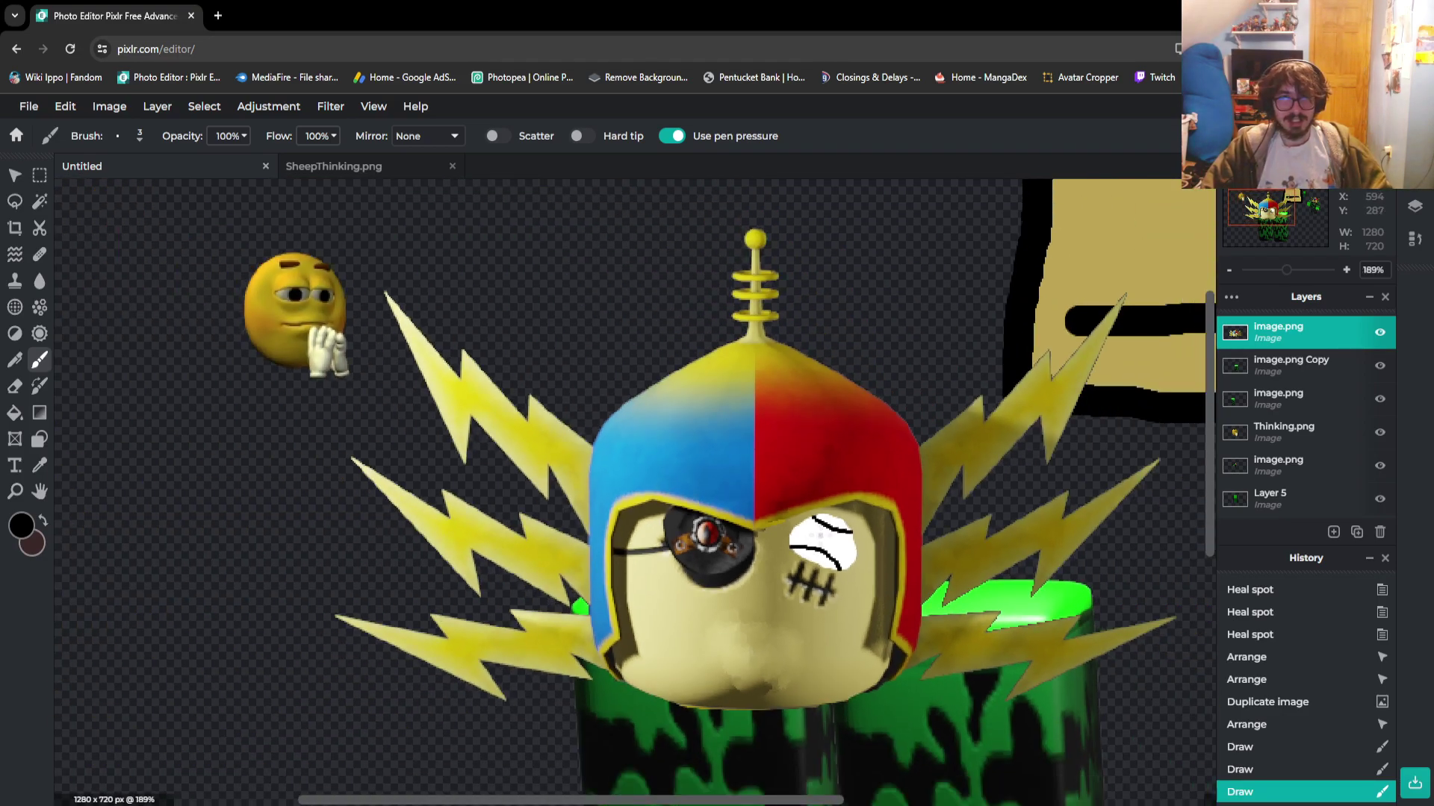
scroll(810, 527, "up", 1)
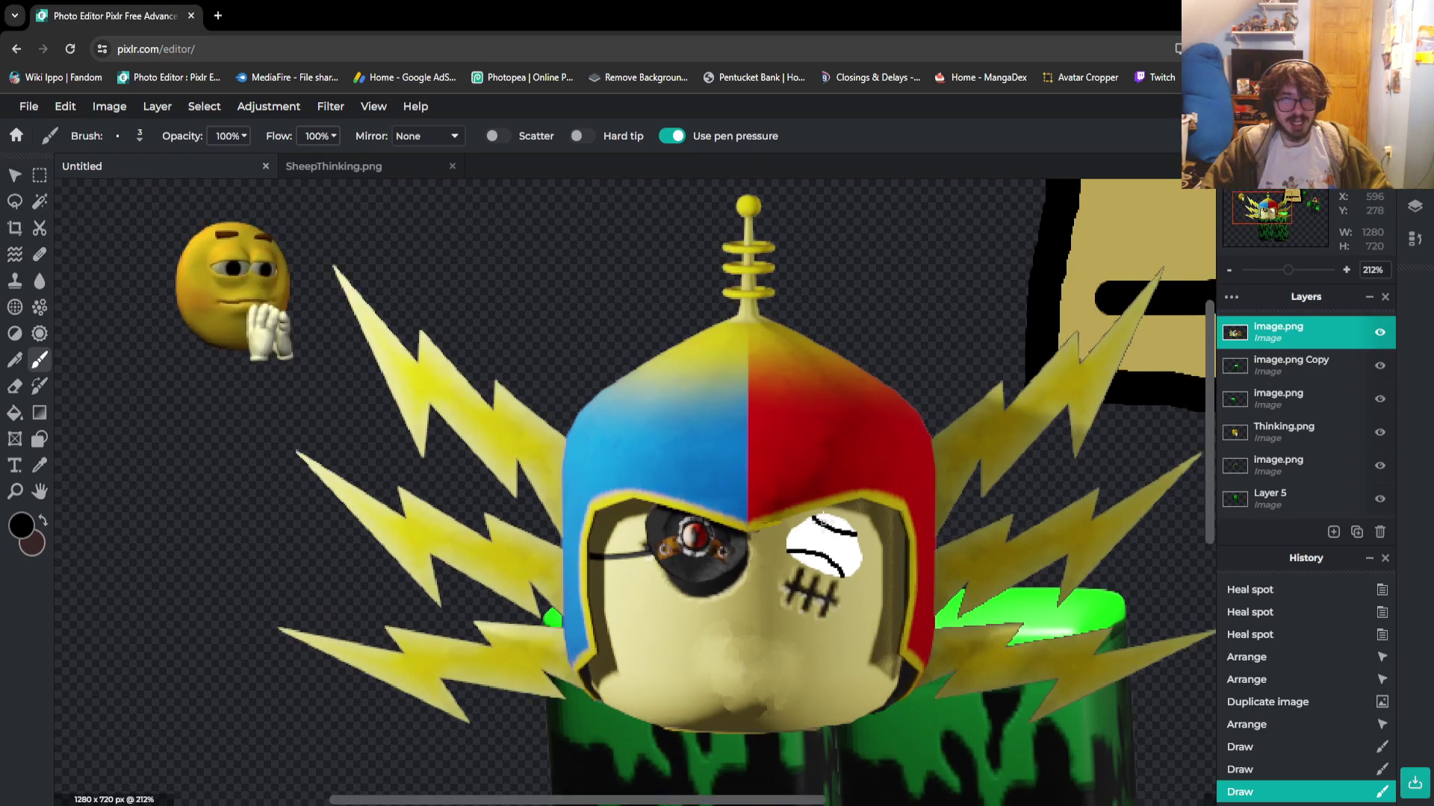
scroll(836, 537, "up", 1)
key("ctrl+z")
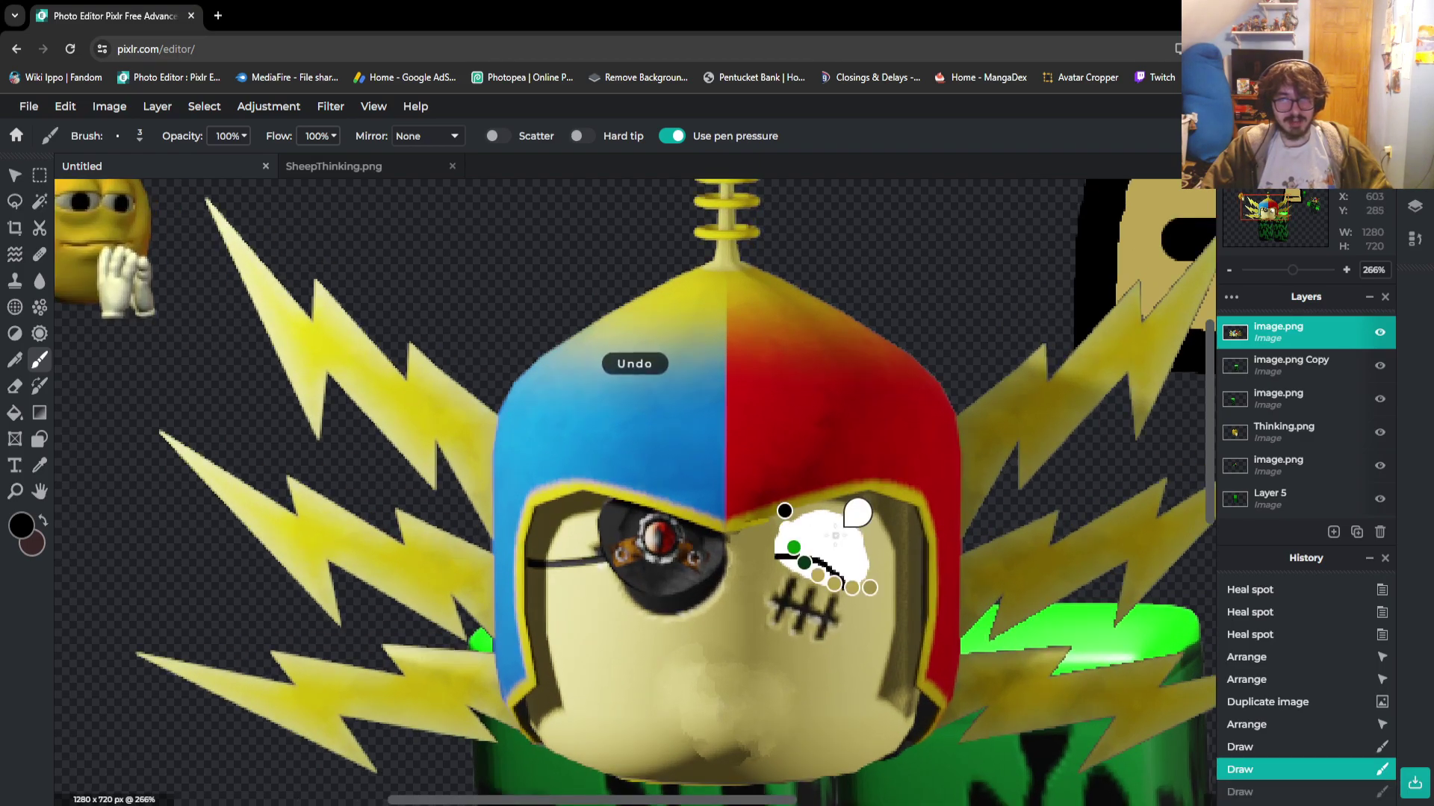
key("ctrl+z")
scroll(780, 549, "down", 1)
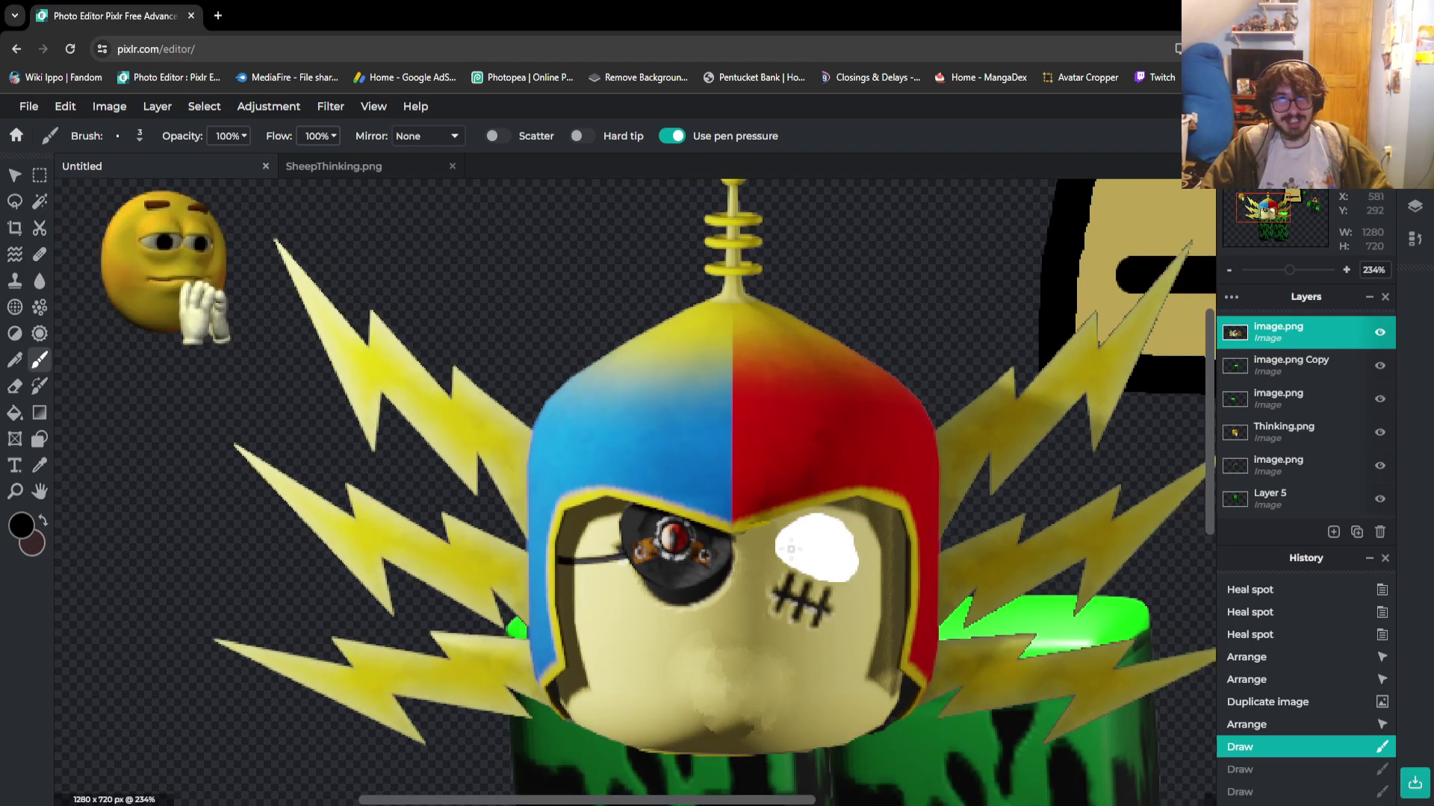
Draw slanted lower and upper eyelid curves in black on the white eye shape, forming an almond outline with the 3 px Brush
scroll(790, 549, "up", 2)
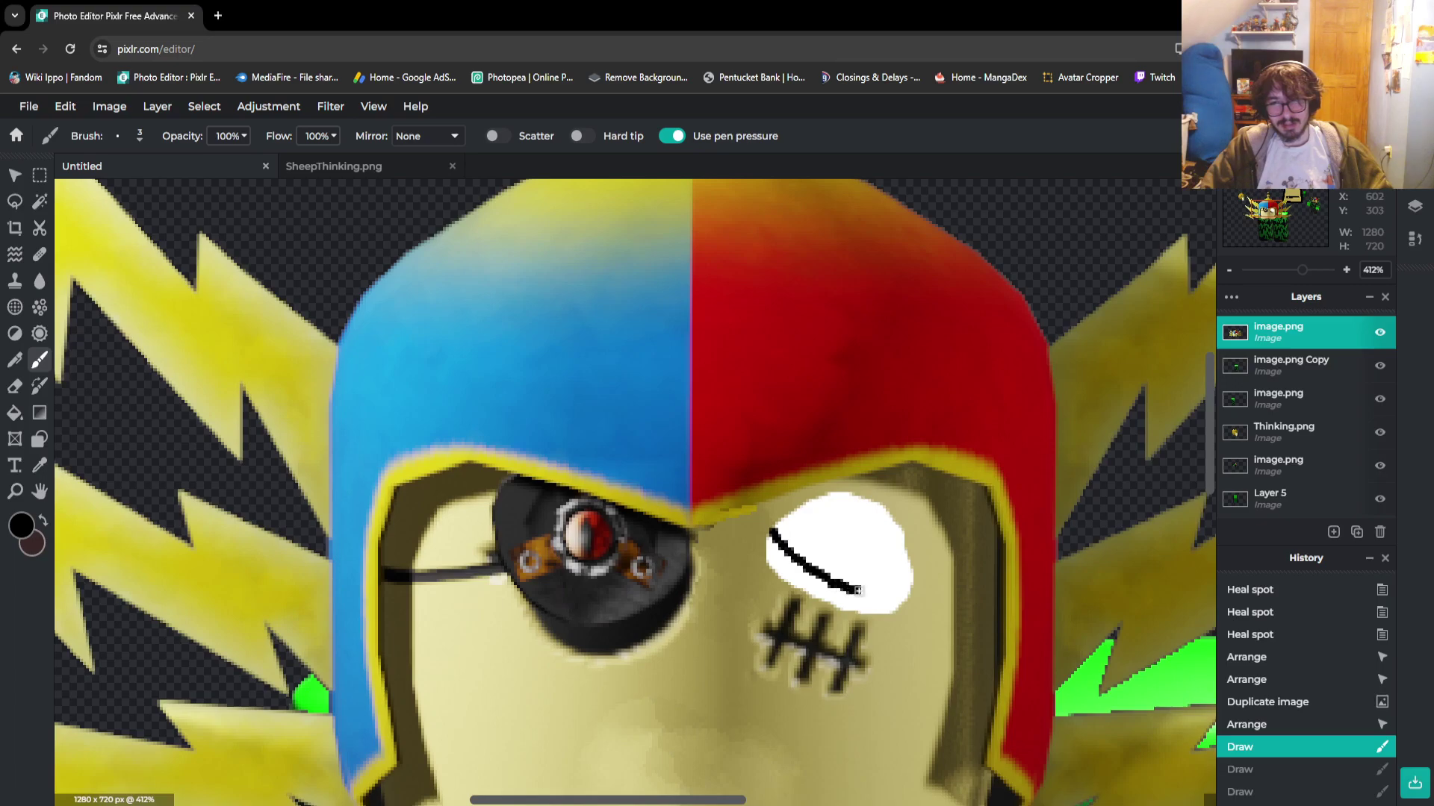
left_click(900, 595)
scroll(901, 593, "down", 2)
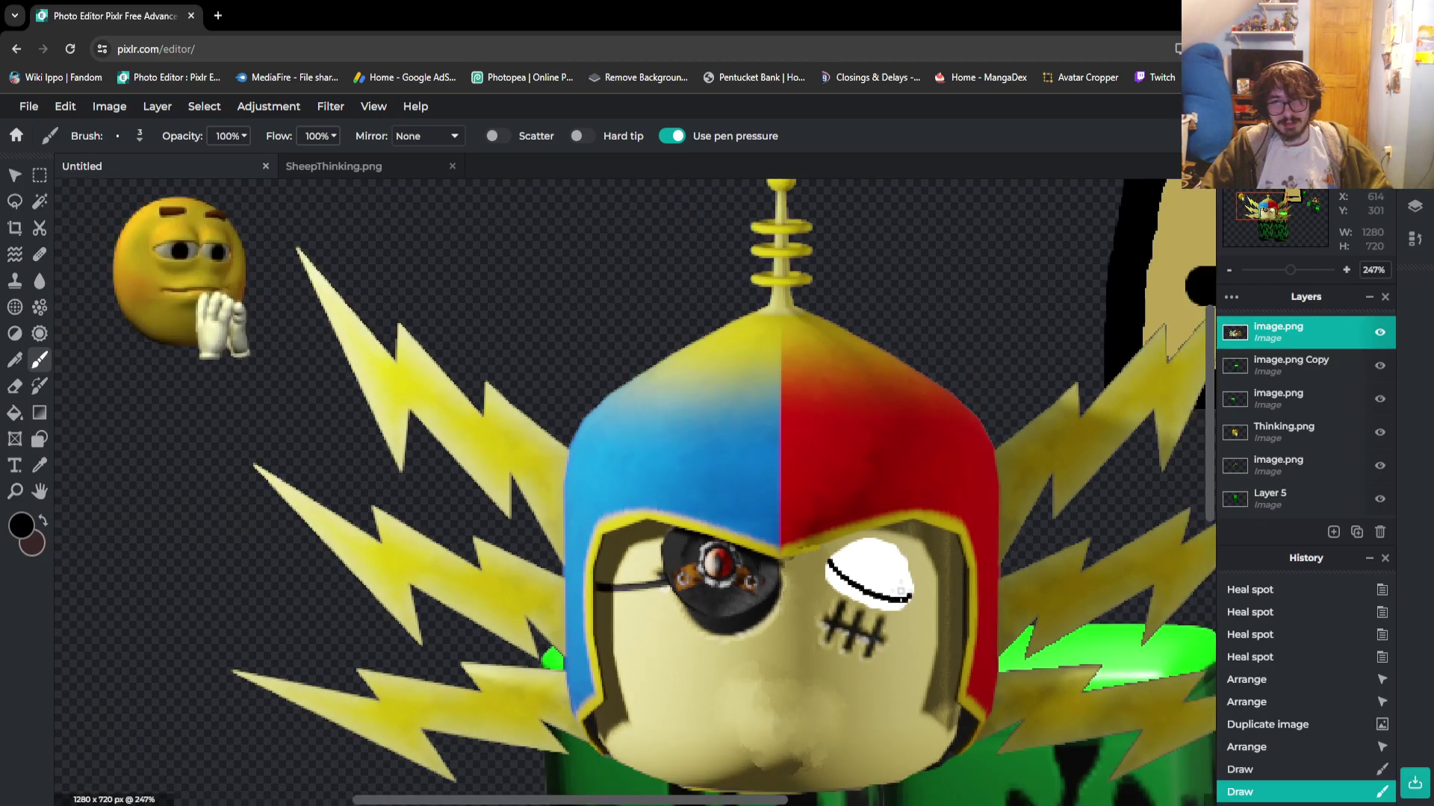
scroll(906, 578, "up", 2)
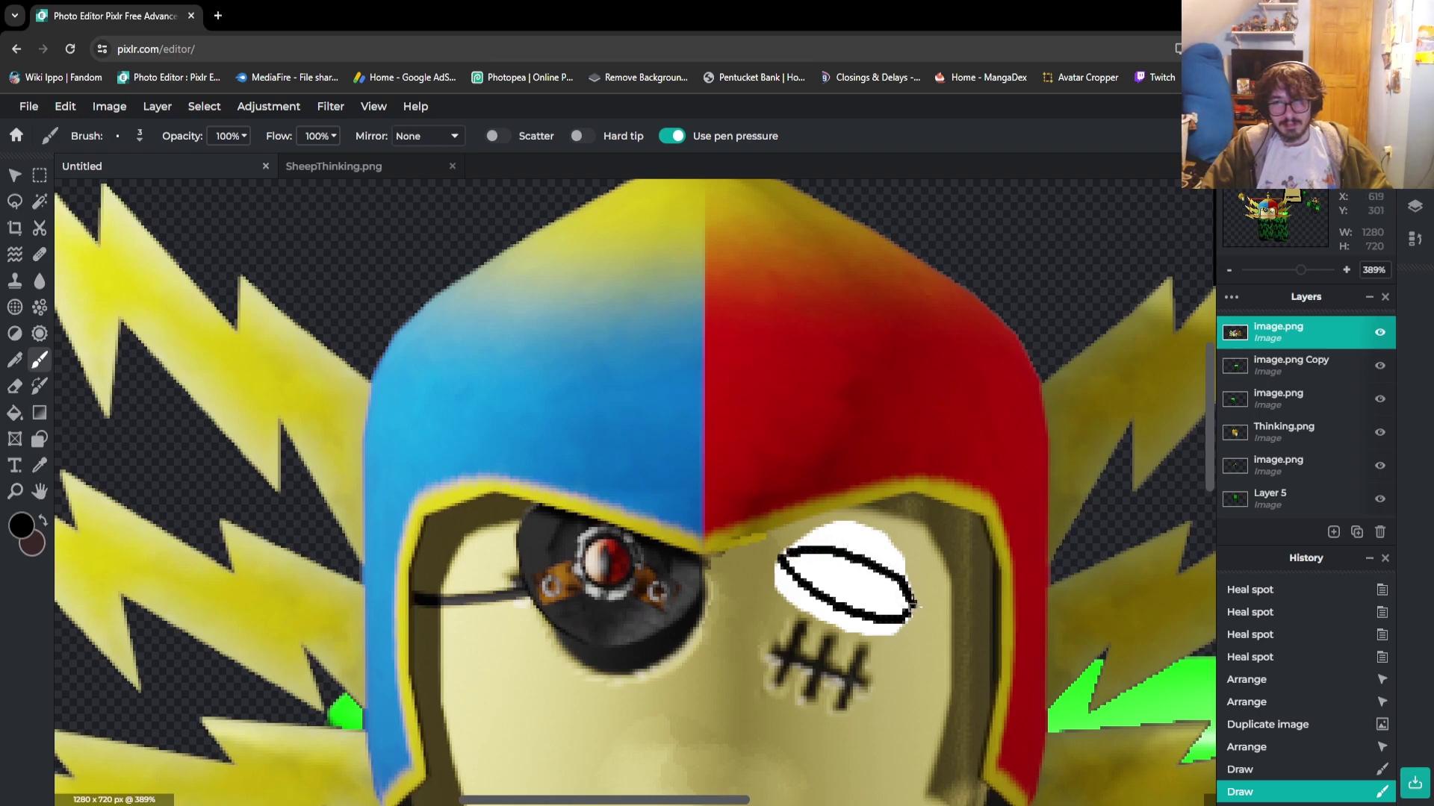
left_click(913, 602)
left_click(906, 585)
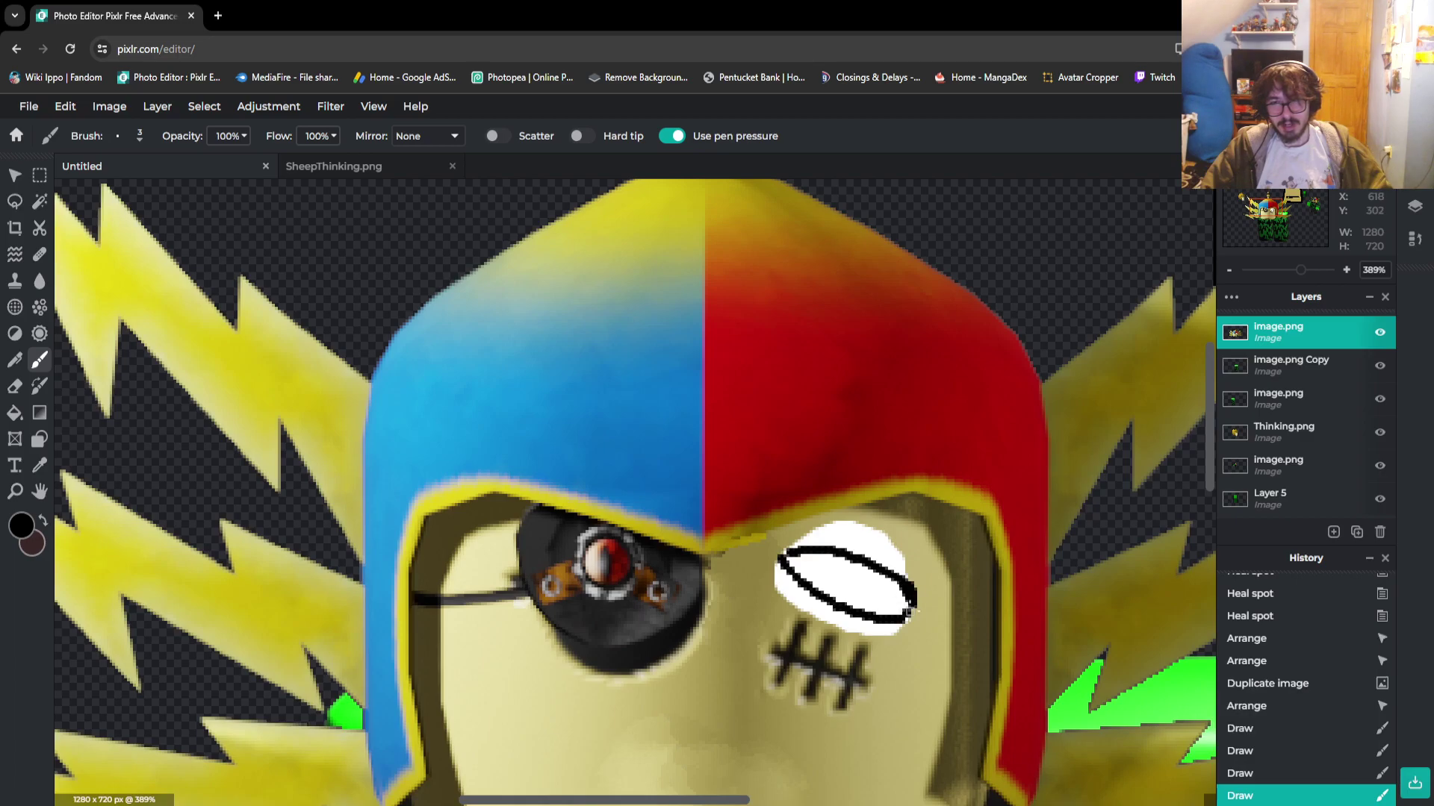
key("ctrl+z")
scroll(870, 590, "down", 2)
scroll(870, 590, "up", 4)
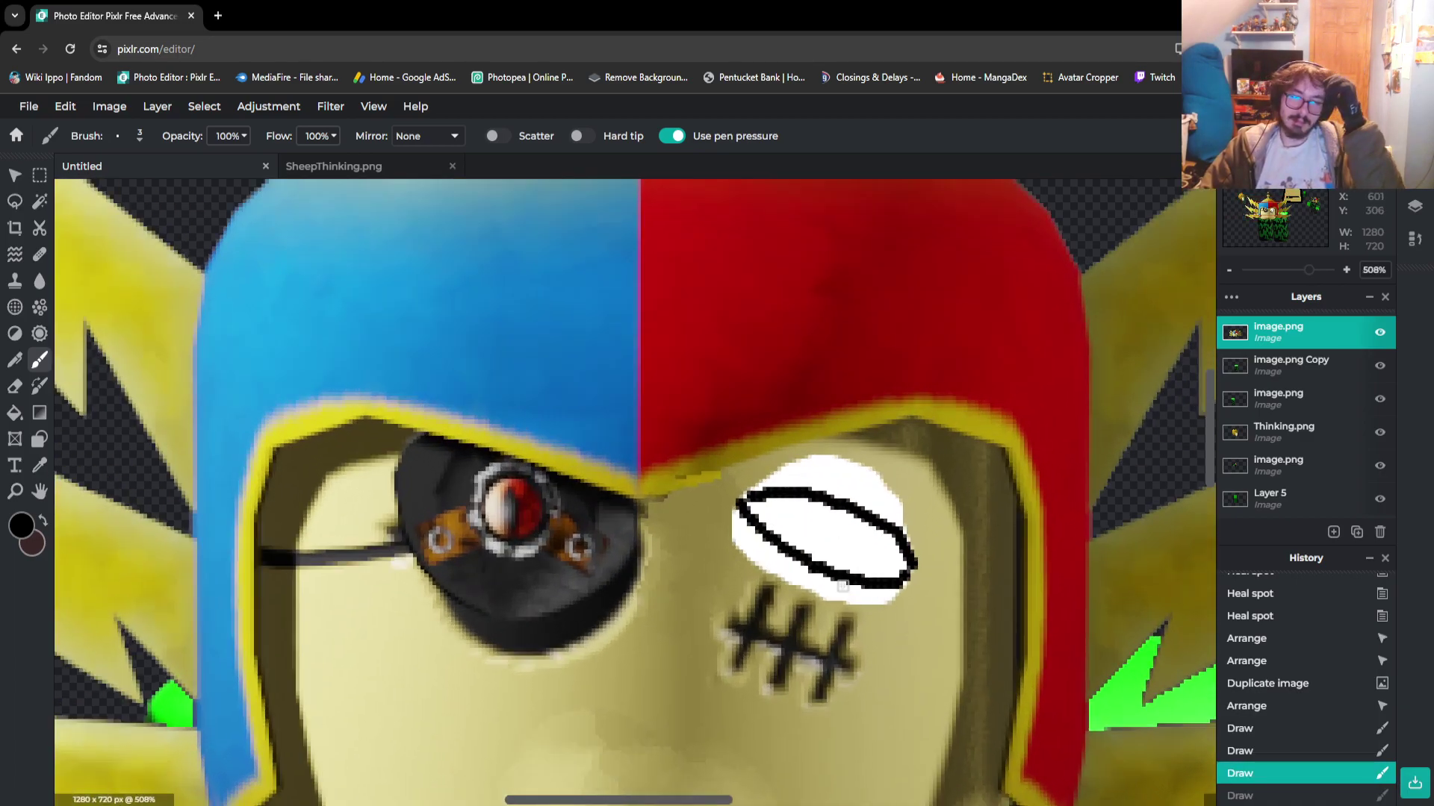
scroll(841, 583, "down", 4)
scroll(839, 577, "up", 6)
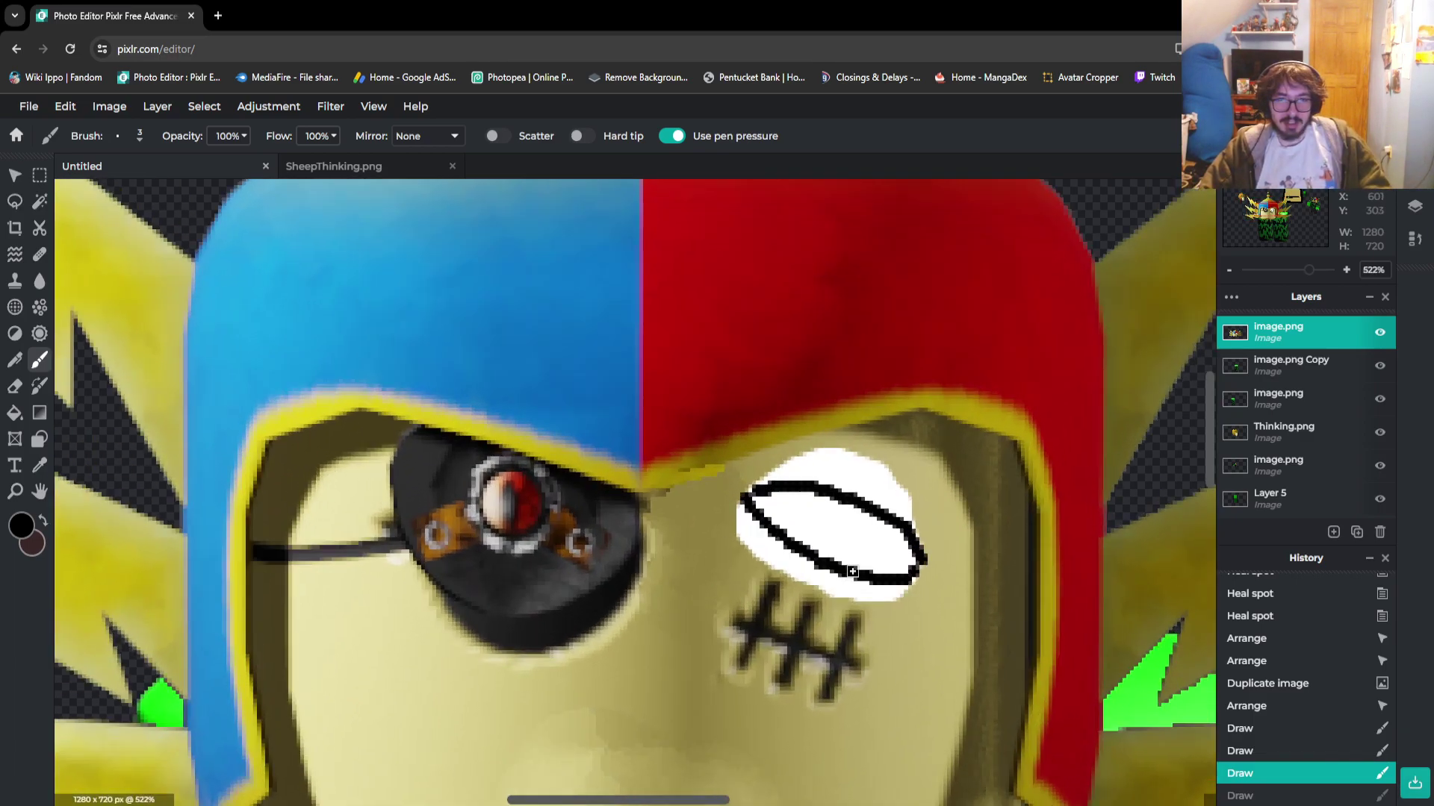
Draw a rounded black pupil outline between the two eyelid curves with the 3 px Brush
mouse_move(821, 487)
left_mouse_down()
mouse_move(786, 504)
mouse_move(770, 558)
mouse_move(820, 596)
mouse_move(882, 602)
mouse_move(892, 569)
mouse_move(848, 503)
mouse_move(771, 502)
mouse_move(763, 548)
left_mouse_up()
key("ctrl+z")
mouse_move(865, 506)
left_mouse_down()
mouse_move(893, 527)
mouse_move(915, 583)
mouse_move(870, 606)
mouse_move(858, 597)
left_mouse_up()
scroll(860, 590, "down", 5)
scroll(860, 585, "down", 2)
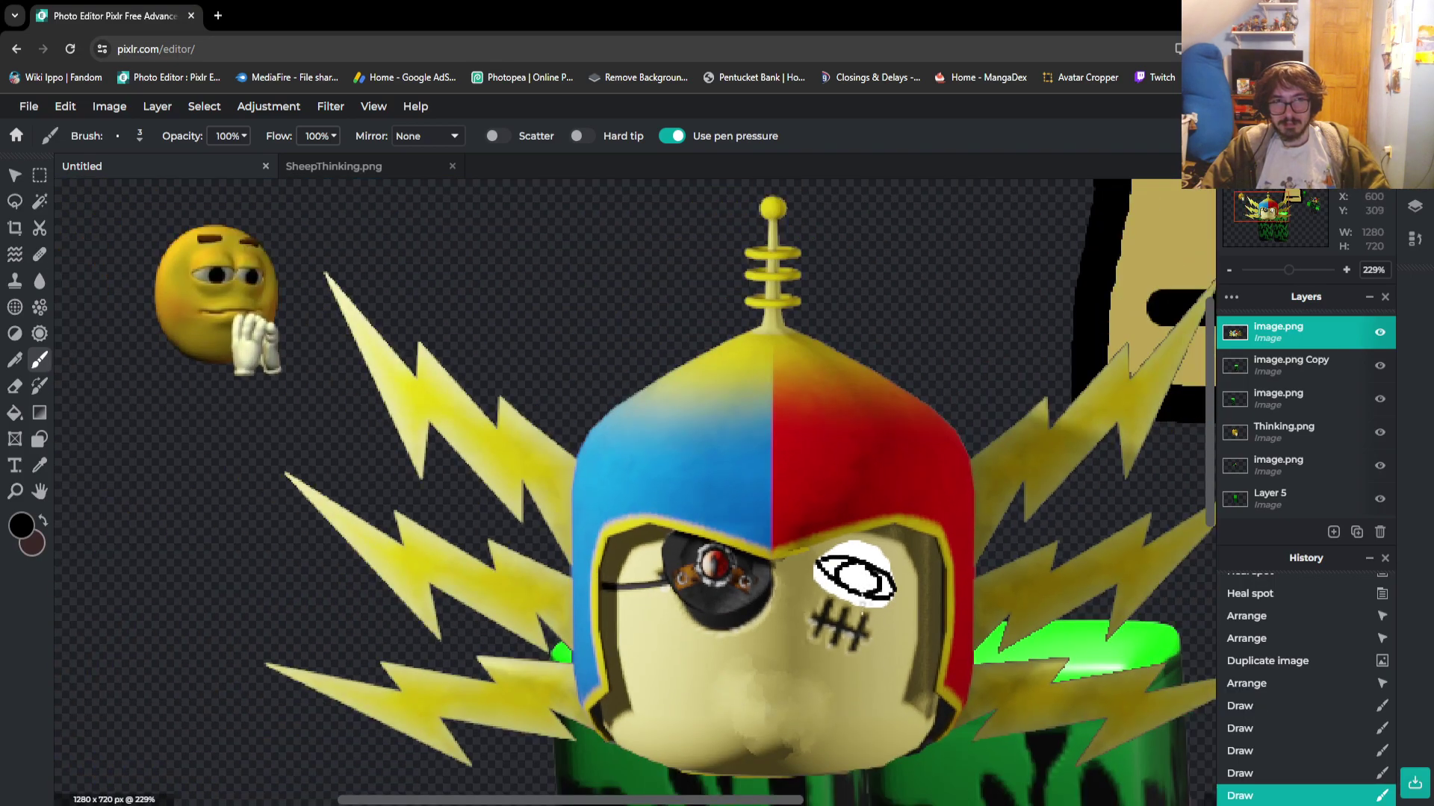
scroll(861, 590, "up", 9)
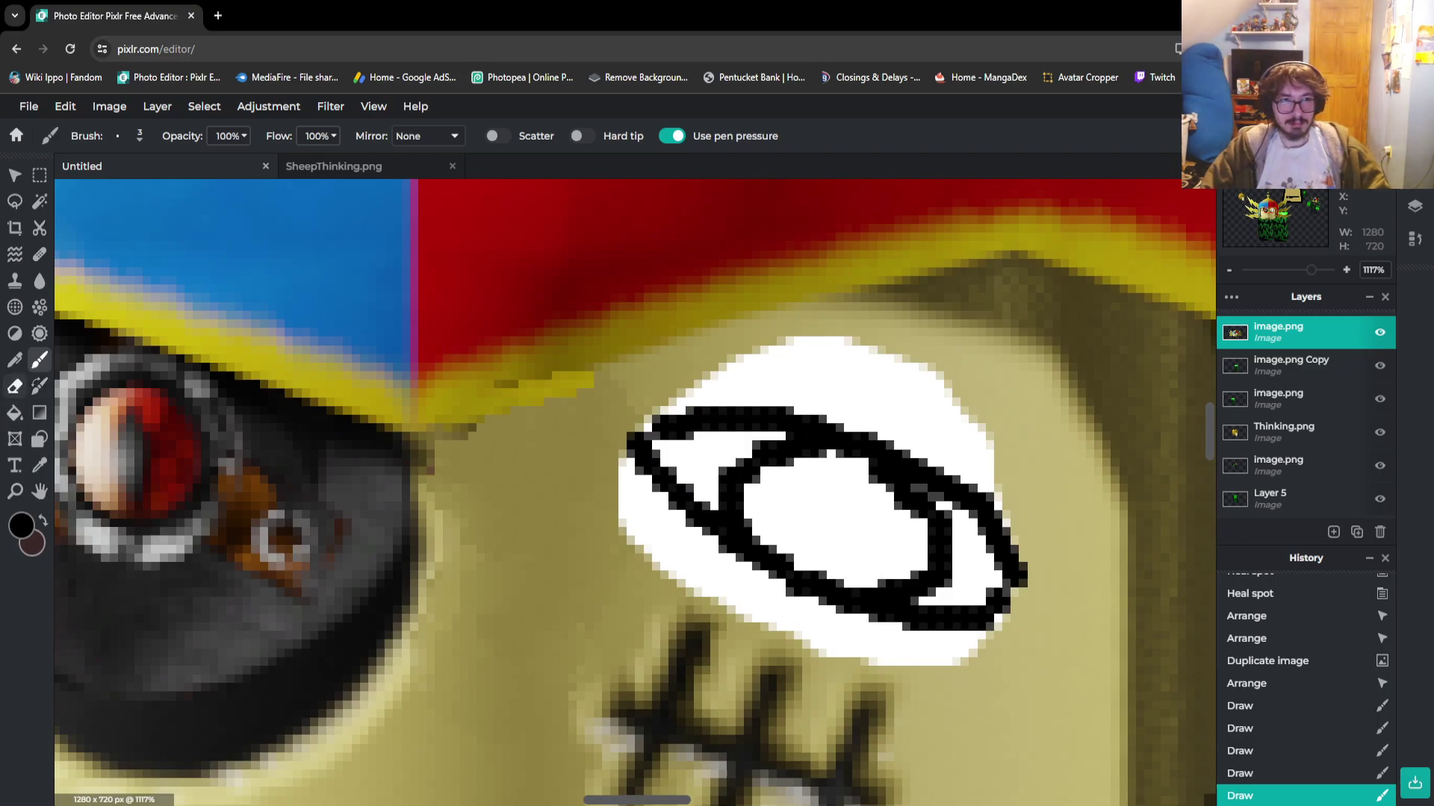
Fill the pupil outline with black and brush over the specks left around its edge
left_click(14, 413)
left_click(806, 508)
key("b")
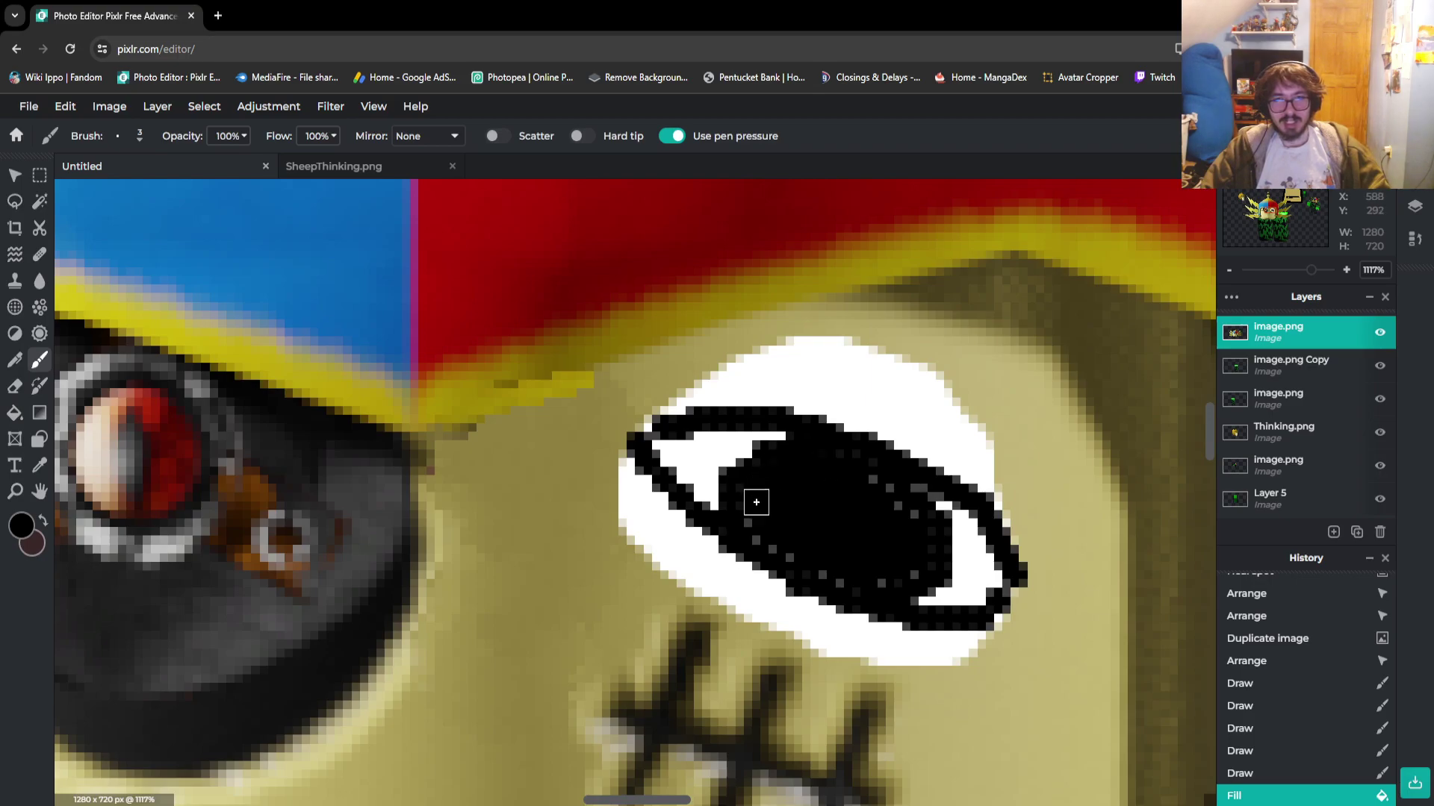
mouse_move(781, 552)
left_mouse_down()
mouse_move(845, 583)
mouse_move(903, 578)
mouse_move(920, 556)
mouse_move(913, 517)
mouse_move(868, 475)
mouse_move(930, 519)
left_mouse_up()
mouse_move(929, 519)
left_mouse_down()
mouse_move(909, 484)
mouse_move(851, 496)
left_mouse_up()
scroll(854, 505, "down", 5)
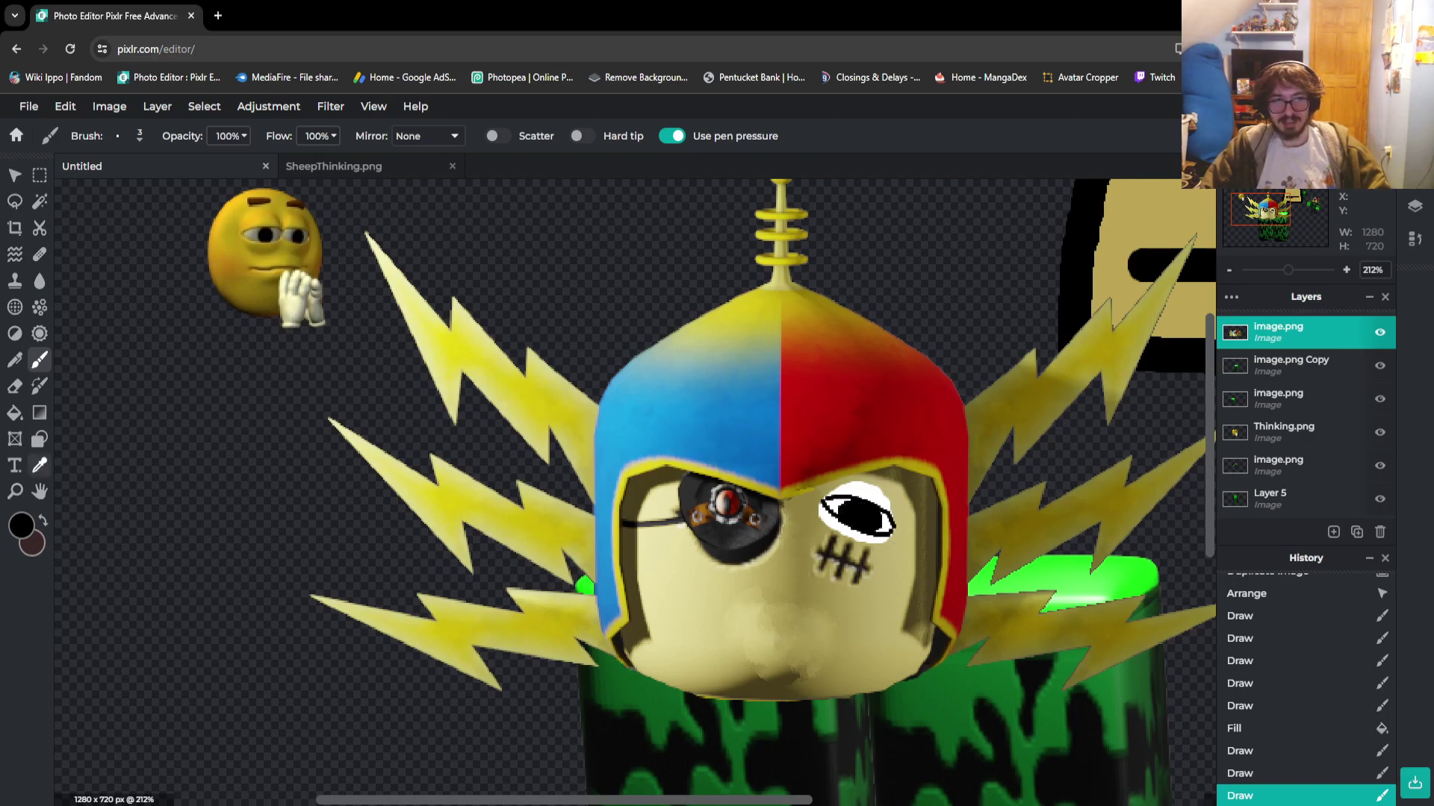
Sample the shaded olive skin colour beside the eye and fill the white areas above and below the almond outline with it
left_click(40, 464)
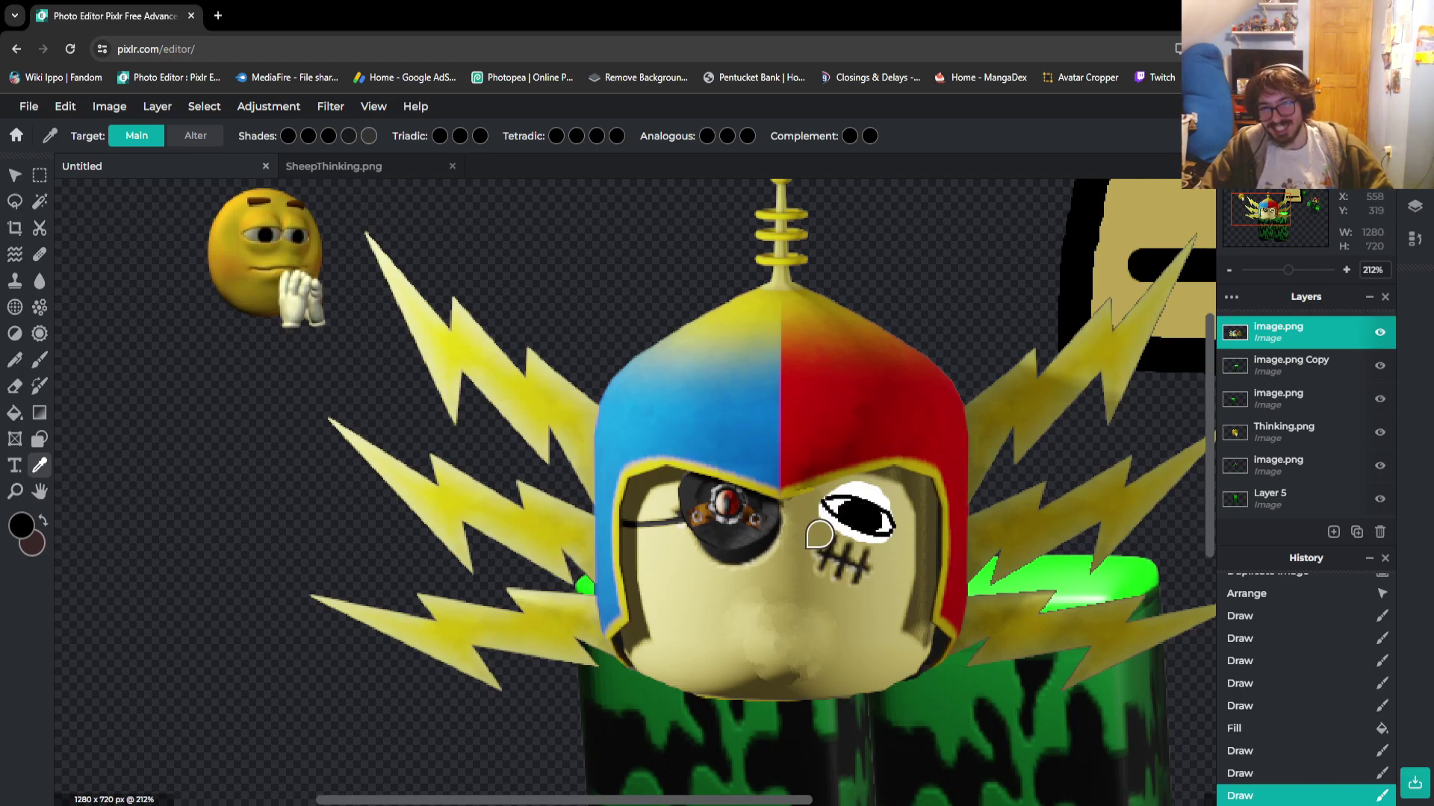
left_click(819, 529)
left_click(40, 359)
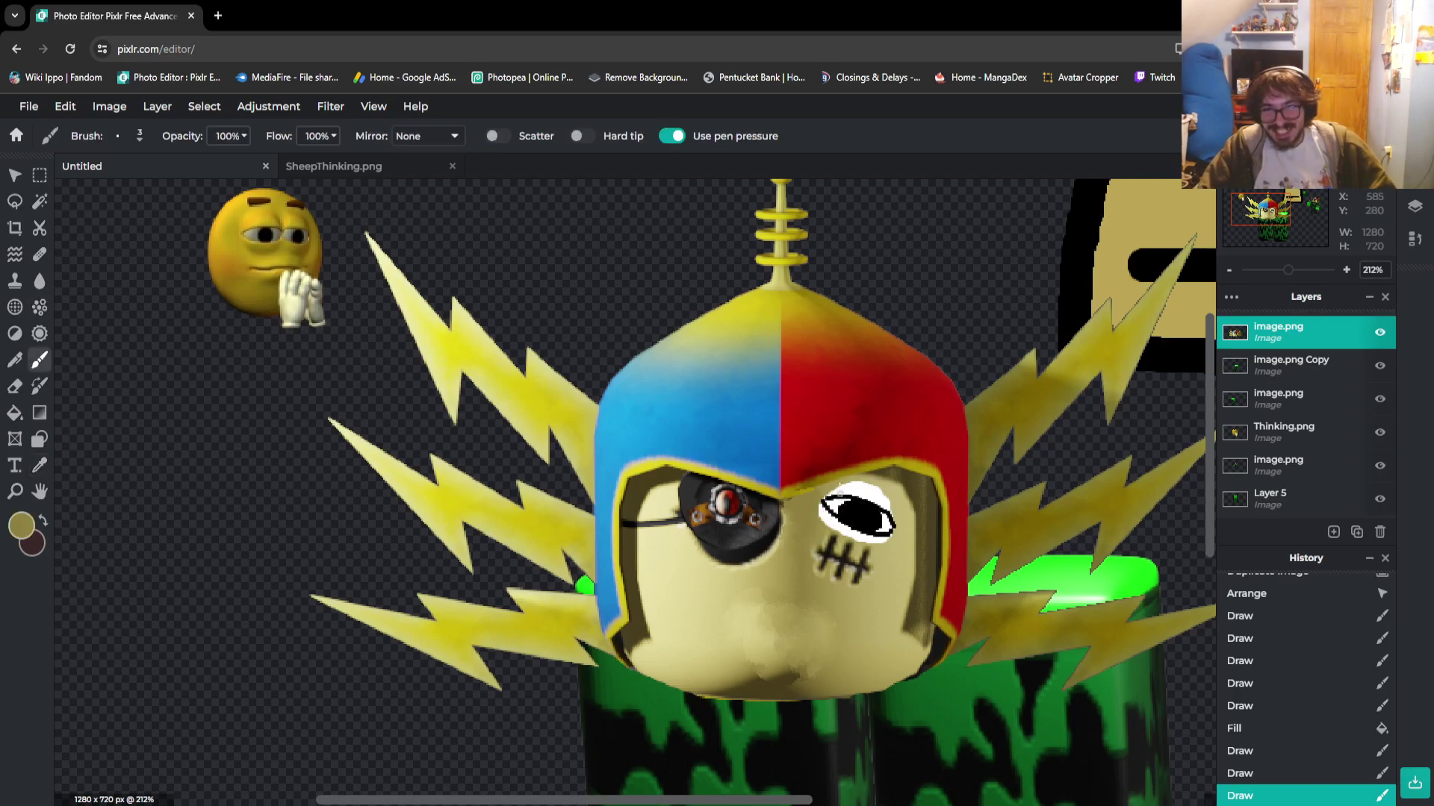
scroll(852, 550, "up", 6)
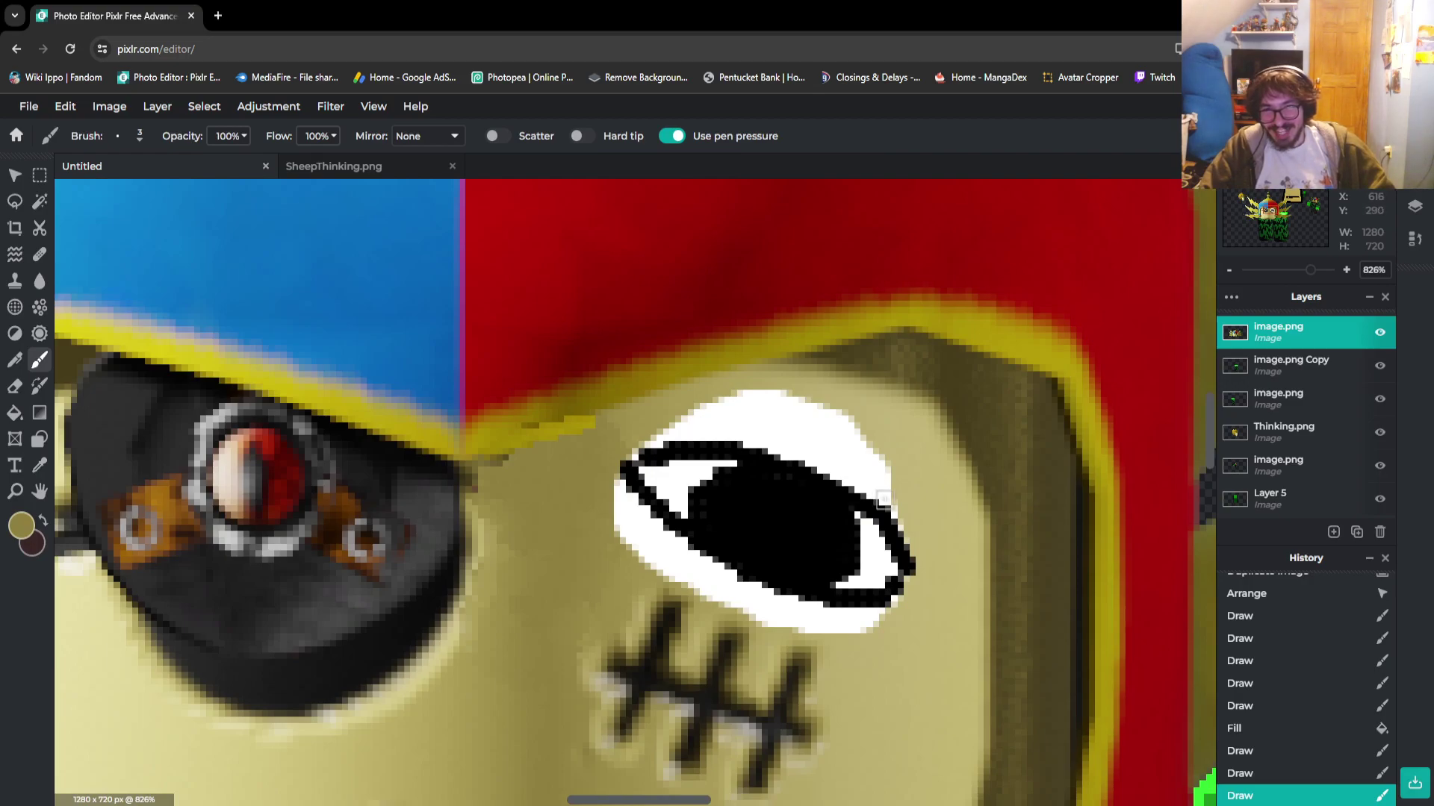
mouse_move(856, 481)
left_mouse_down()
mouse_move(739, 430)
mouse_move(640, 410)
left_mouse_up()
key("ctrl+z")
key("g")
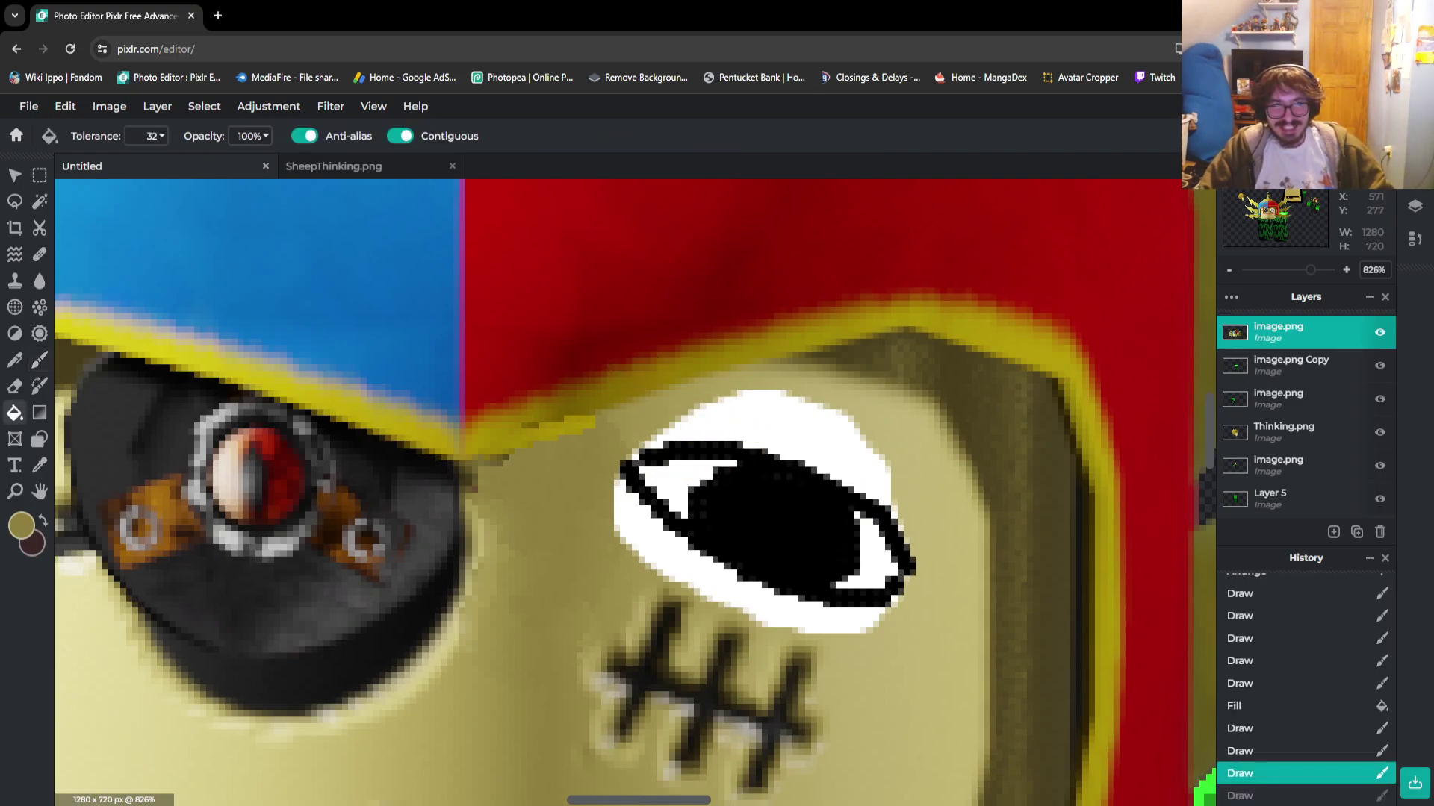
left_click(769, 418)
left_click(773, 605)
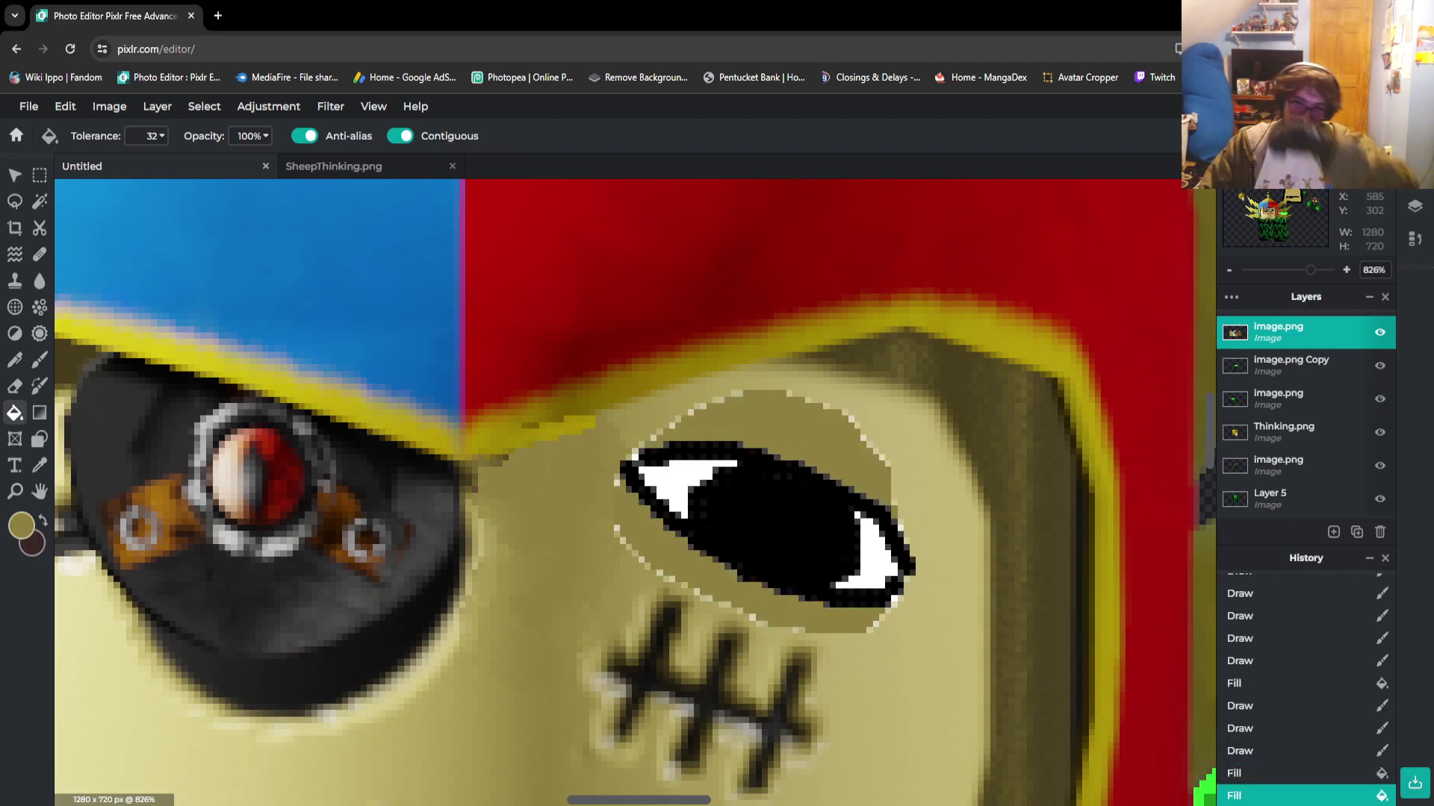
Set the foreground colour back to black and outline the outer edge of the olive eyelids with the 3 px Brush
left_click(21, 525)
left_click(735, 545)
left_click(839, 576)
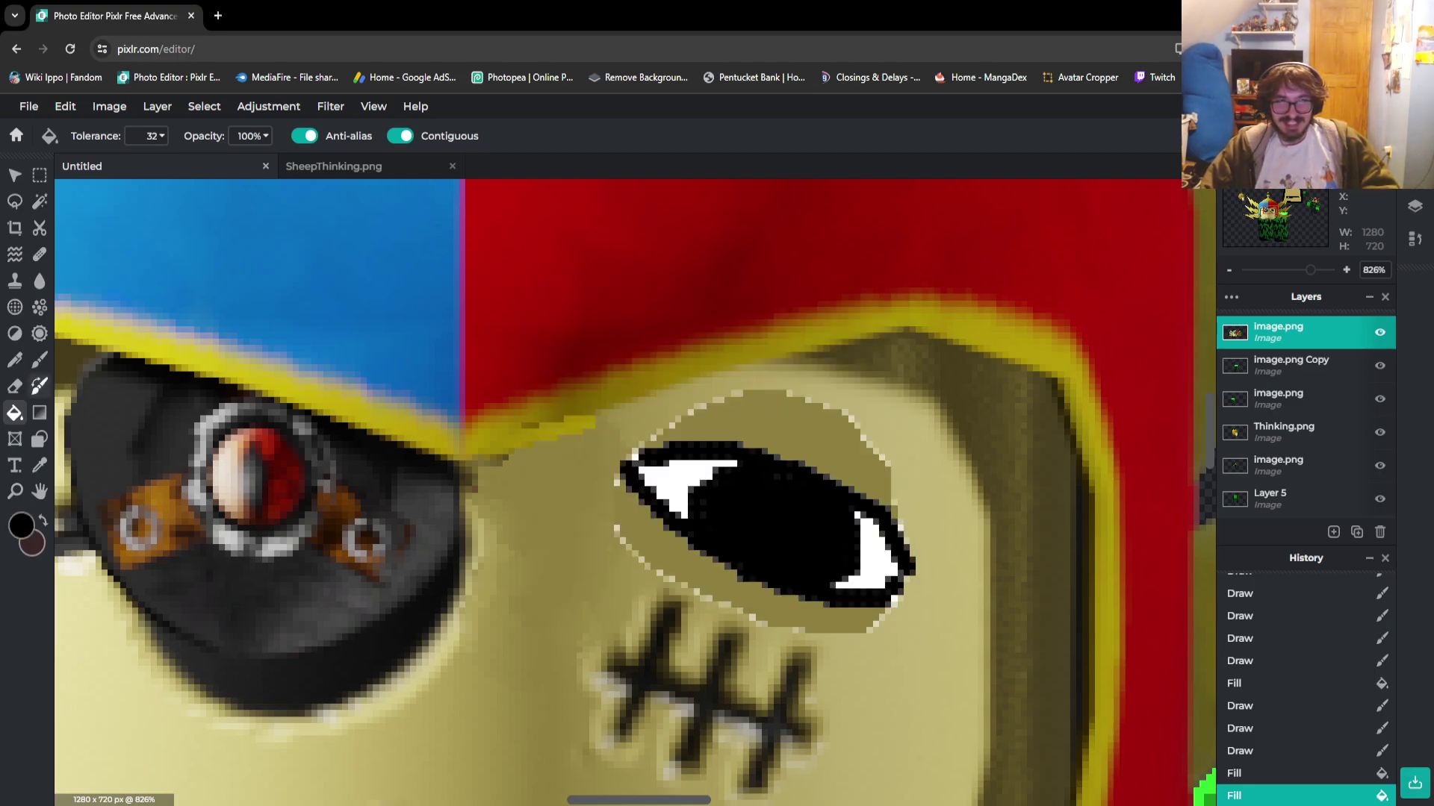
left_click(40, 359)
scroll(732, 478, "up", 3)
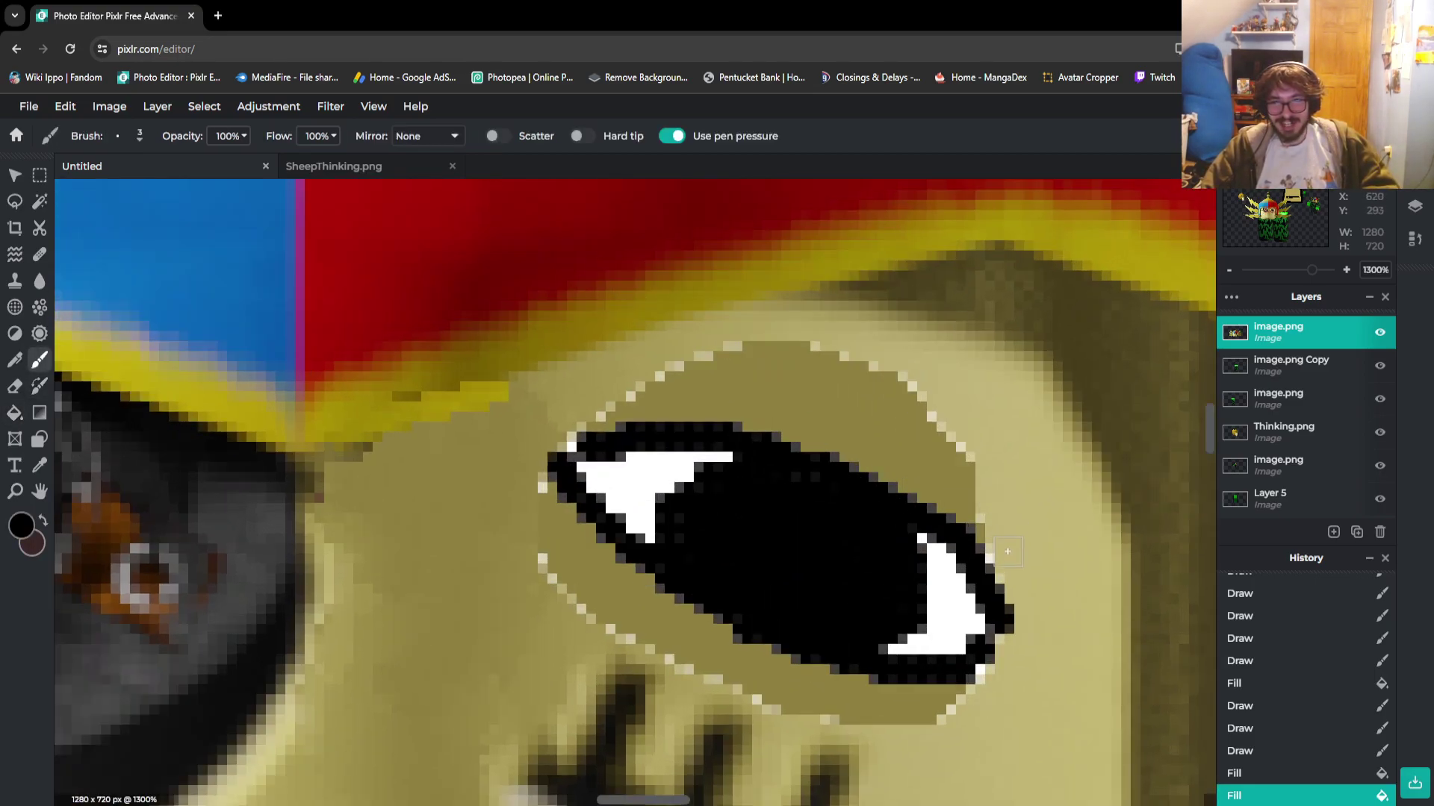
mouse_move(998, 556)
left_mouse_down()
mouse_move(924, 403)
mouse_move(870, 361)
mouse_move(807, 343)
mouse_move(743, 340)
mouse_move(614, 396)
mouse_move(564, 424)
mouse_move(545, 467)
mouse_move(538, 524)
mouse_move(563, 586)
mouse_move(622, 639)
mouse_move(828, 719)
mouse_move(892, 723)
mouse_move(960, 702)
mouse_move(990, 654)
mouse_move(1001, 563)
left_mouse_up()
scroll(979, 614, "down", 6)
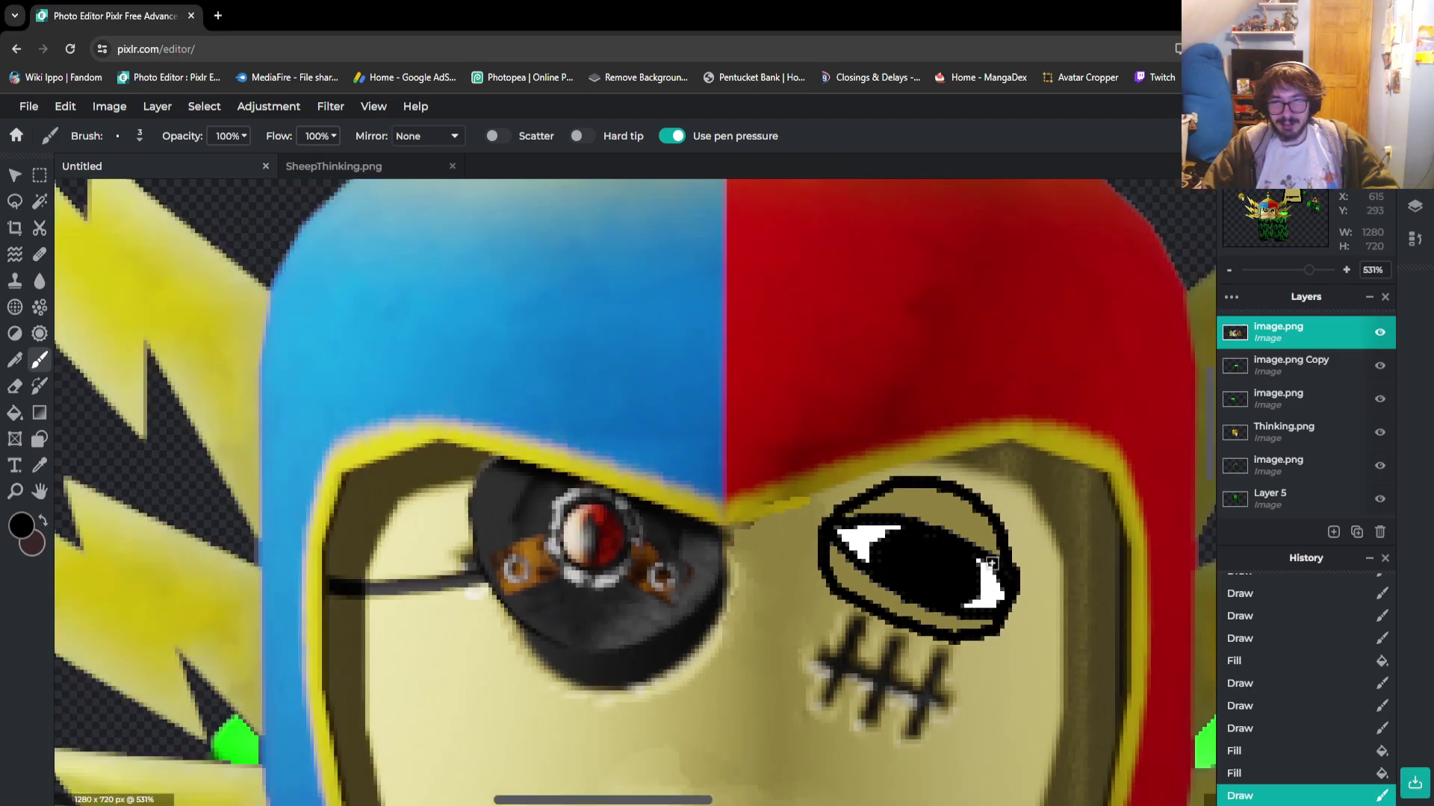
Sample the shaded olive skin colour beside the eye and paint over the black outline of the upper eyelid with the 3 px Brush
scroll(978, 614, "down", 1)
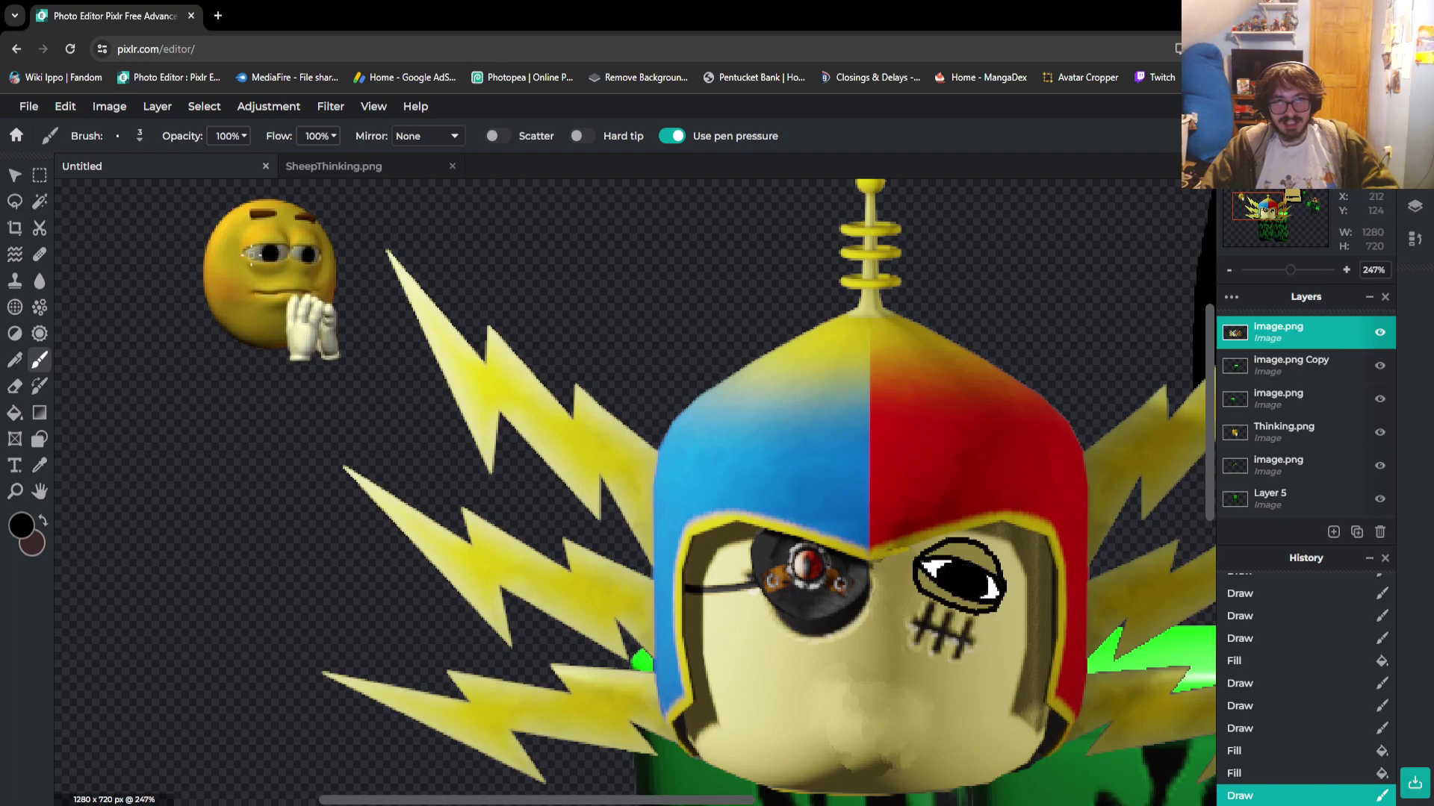
scroll(239, 226, "up", 5)
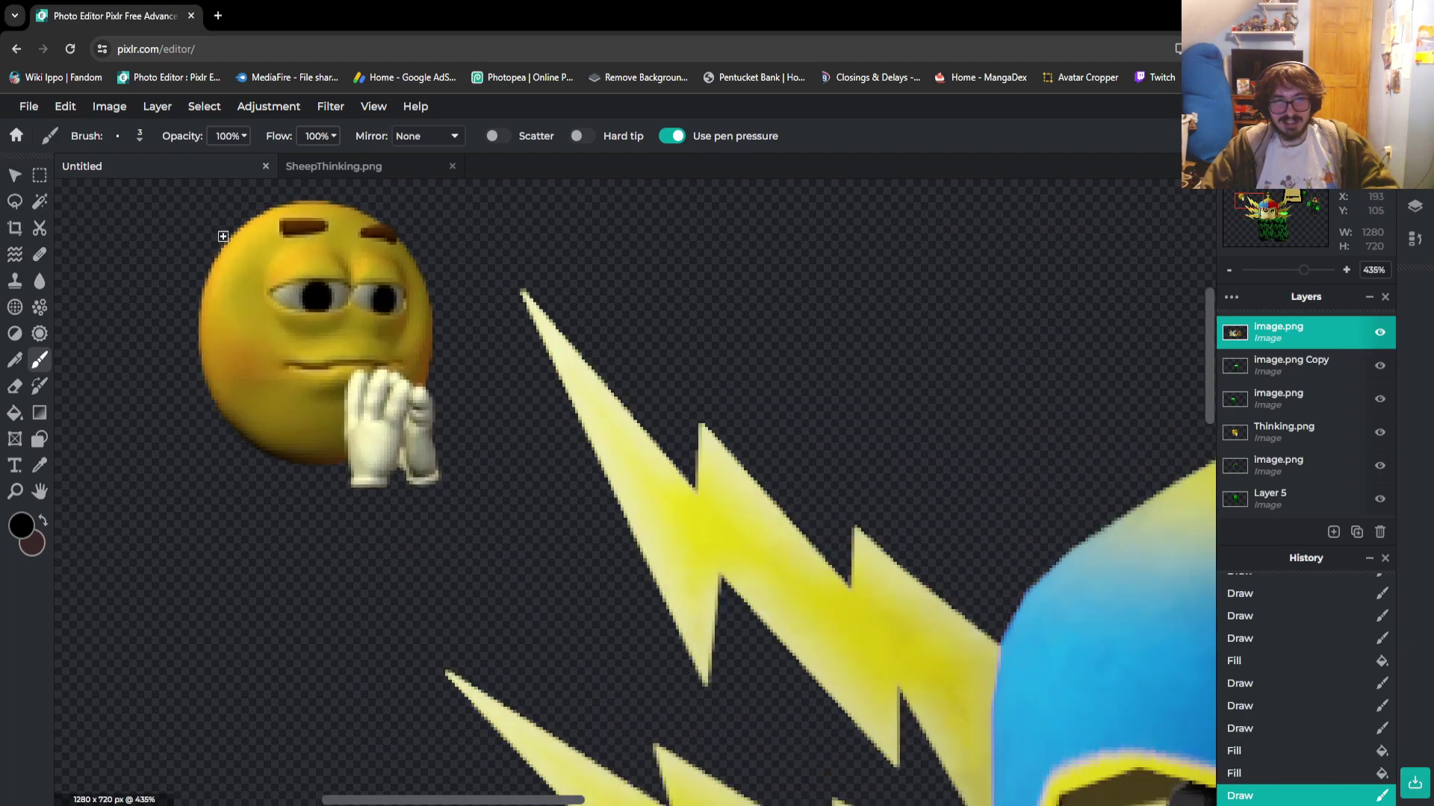
scroll(327, 349, "down", 9)
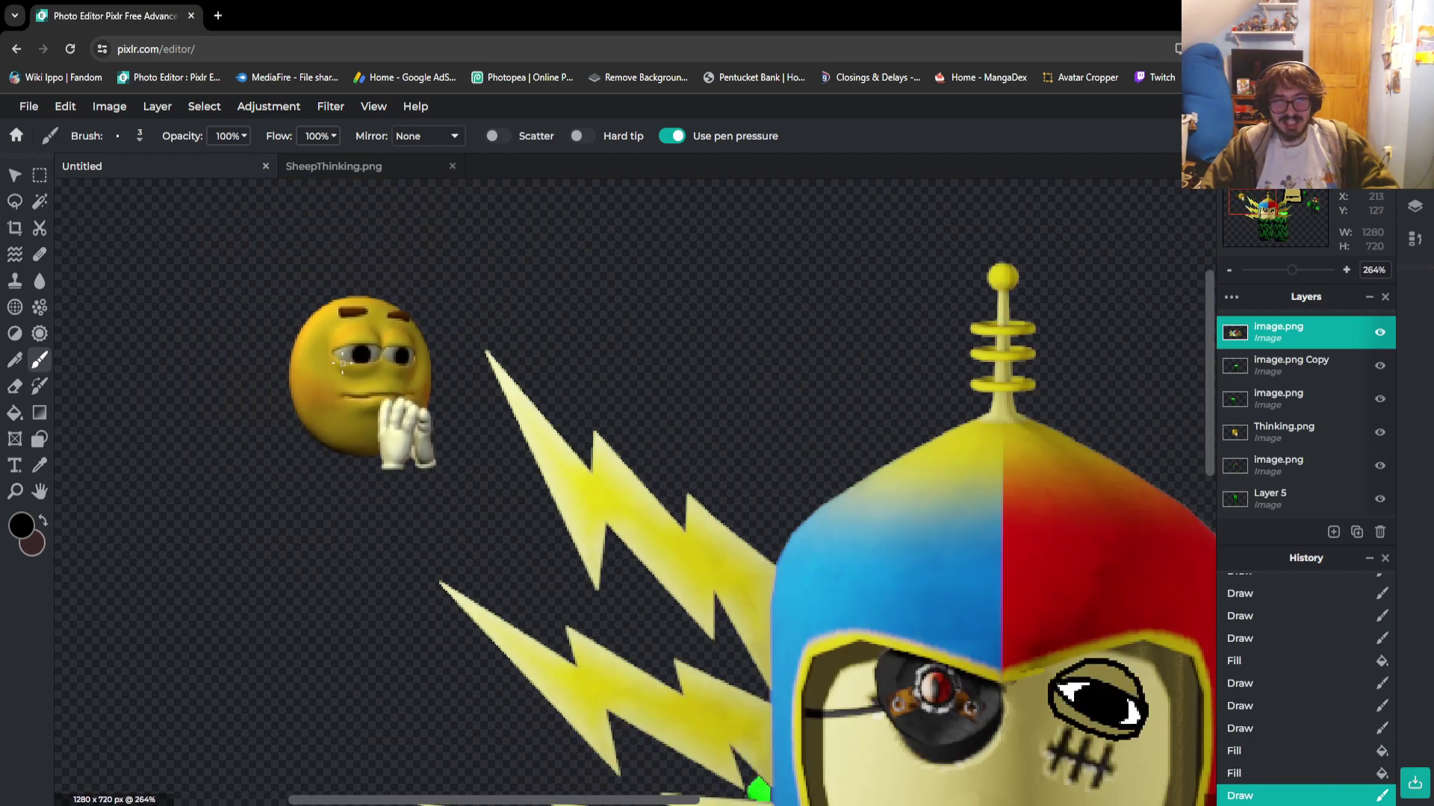
scroll(923, 635, "up", 3)
scroll(587, 448, "up", 6)
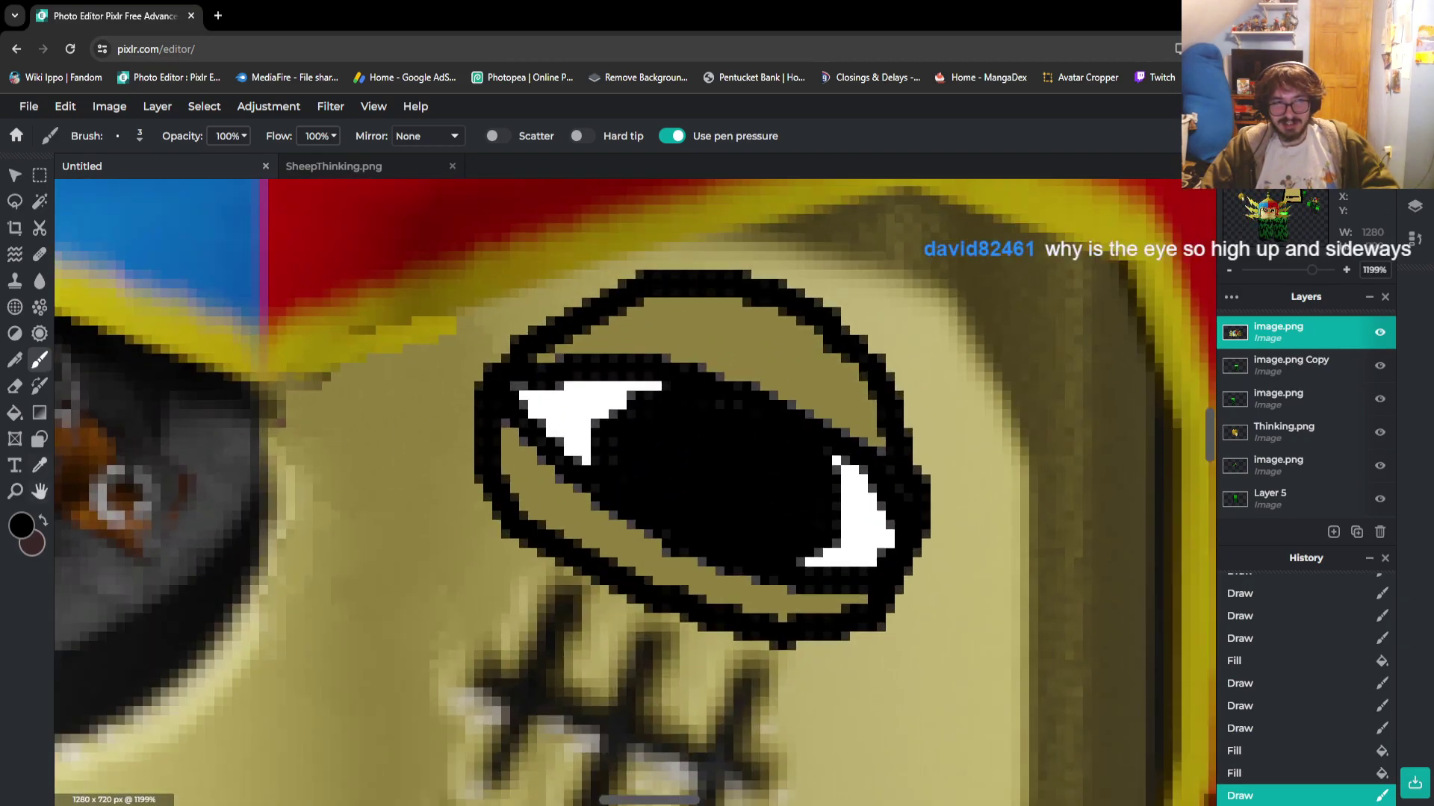
key("i")
left_click(454, 427)
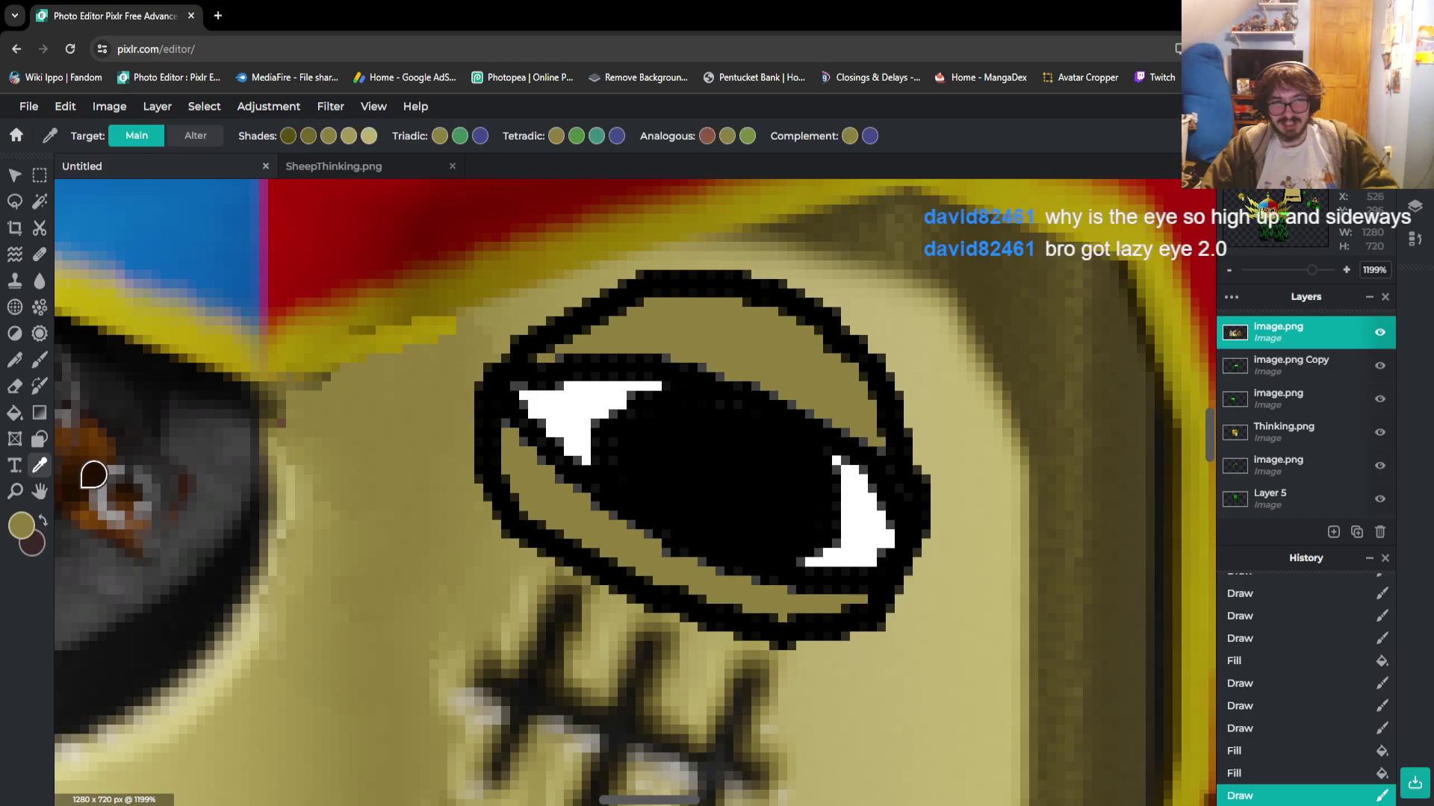
left_click(40, 359)
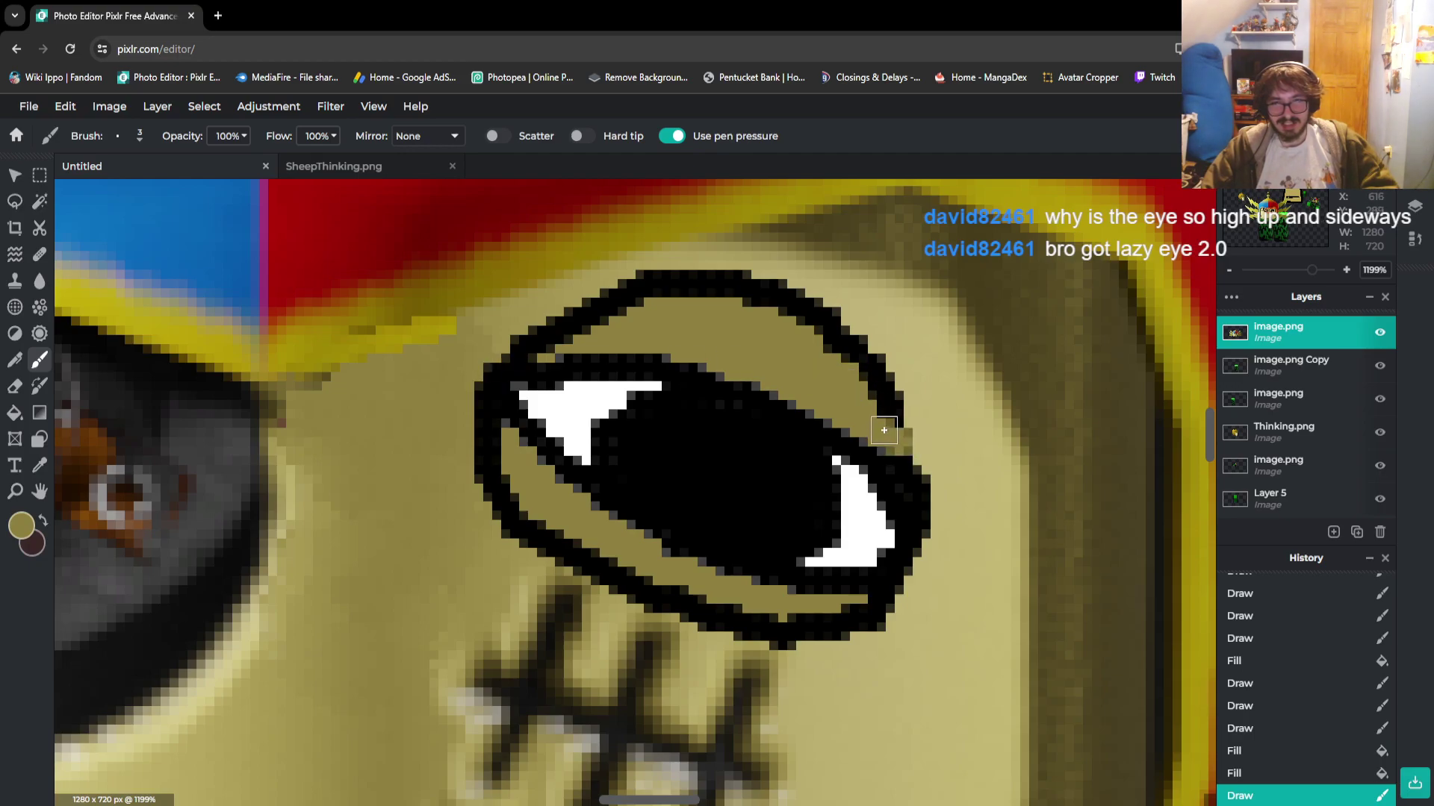
mouse_move(908, 434)
left_mouse_down()
mouse_move(875, 400)
mouse_move(897, 393)
mouse_move(847, 378)
mouse_move(897, 385)
mouse_move(801, 291)
mouse_move(693, 272)
mouse_move(596, 301)
mouse_move(658, 285)
mouse_move(760, 308)
mouse_move(864, 366)
mouse_move(824, 349)
left_mouse_up()
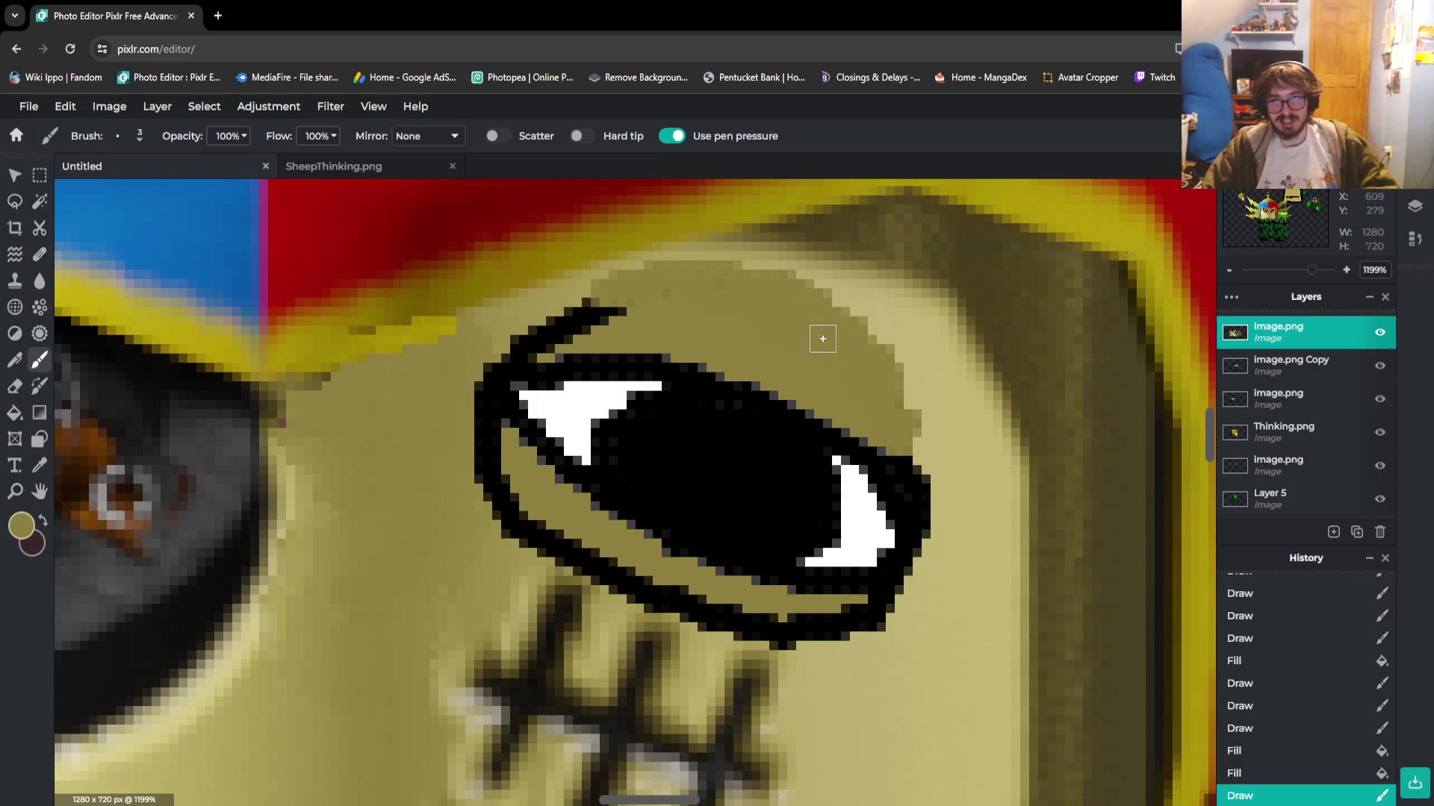
mouse_move(642, 303)
left_mouse_down()
mouse_move(495, 360)
mouse_move(587, 310)
mouse_move(521, 342)
left_mouse_up()
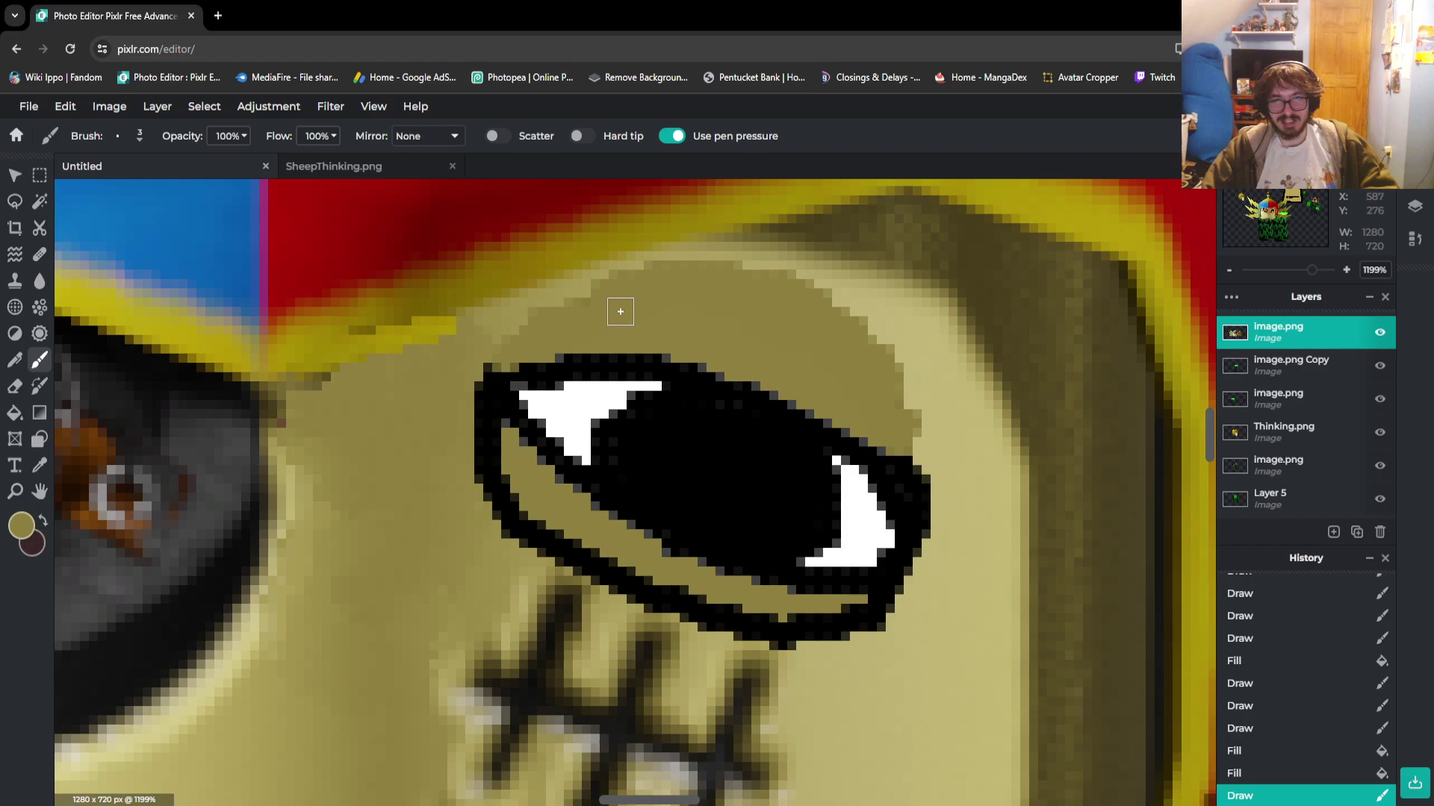
Compare the character's painted eye with the half-lidded eyes of the thinking-emoji reference
scroll(875, 382, "down", 10)
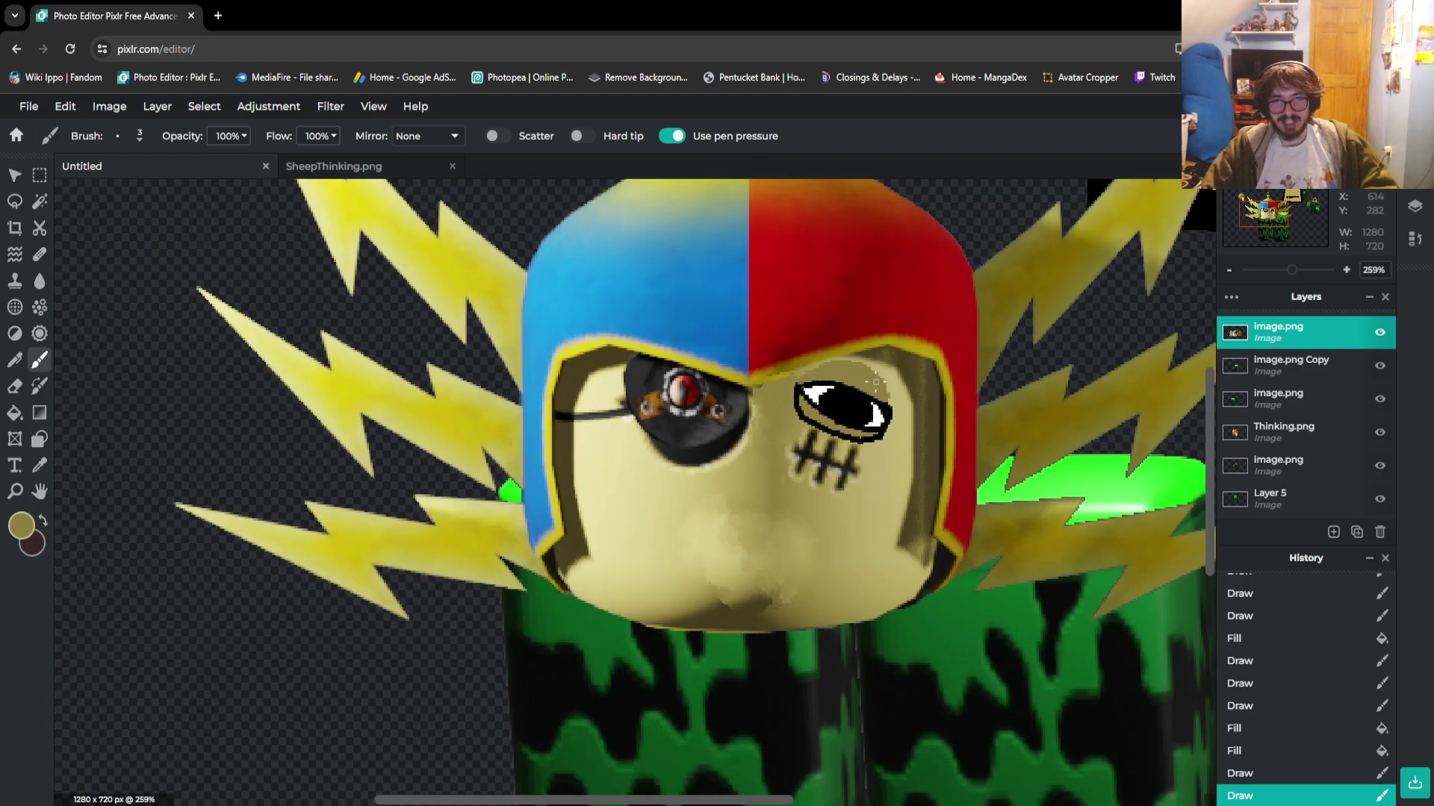
scroll(373, 265, "down", 1)
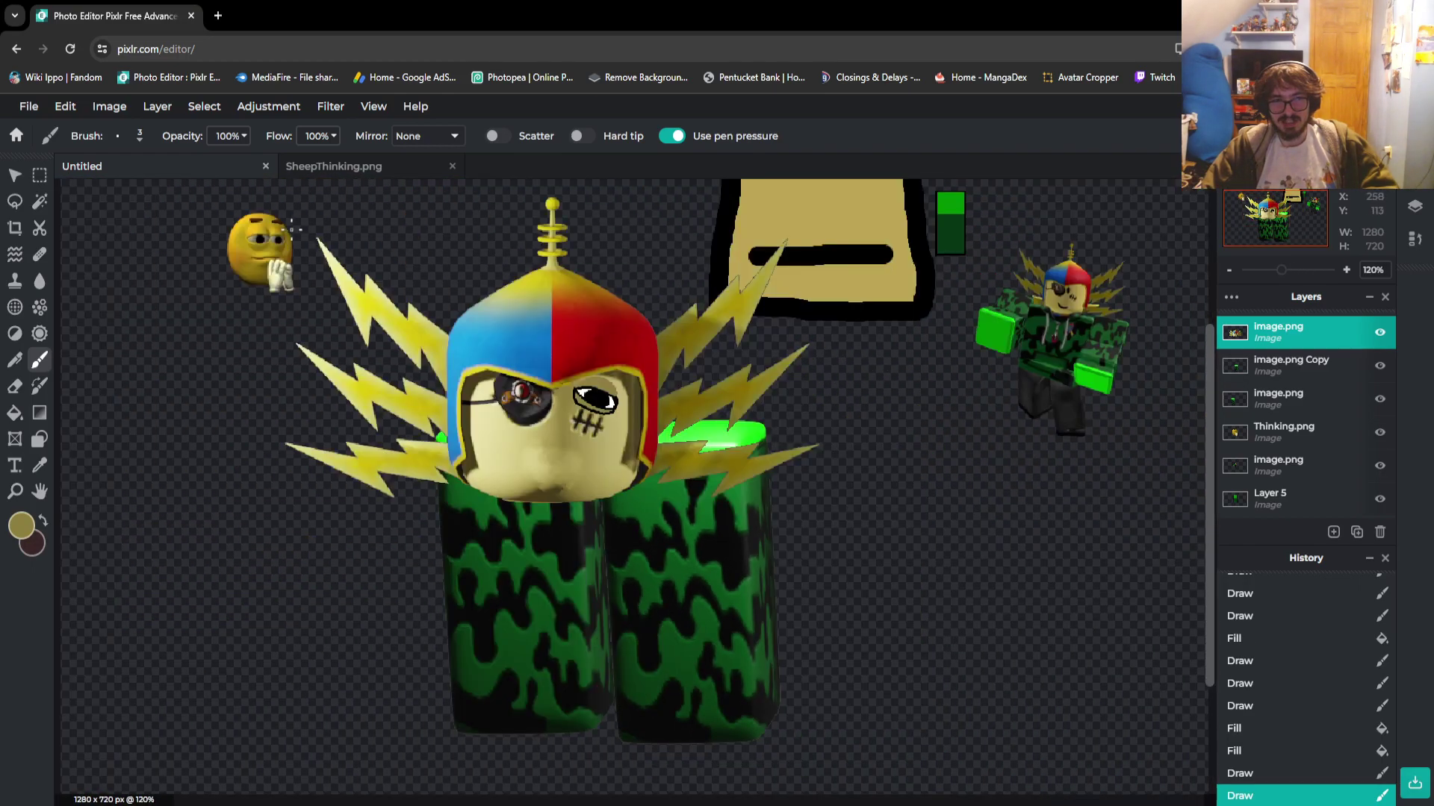
scroll(231, 212, "up", 4)
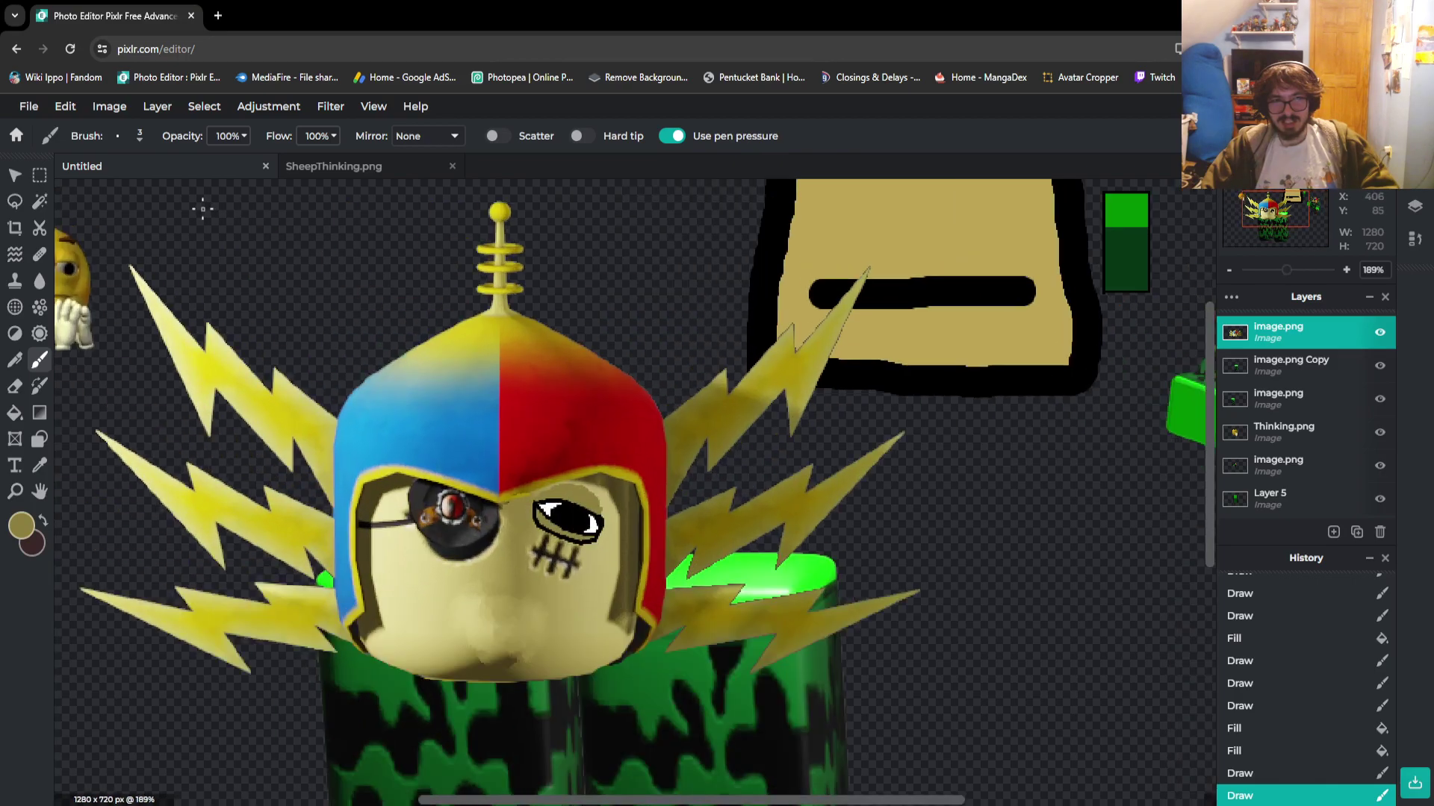
left_click_drag(628, 800, 499, 800)
scroll(364, 288, "left", 2)
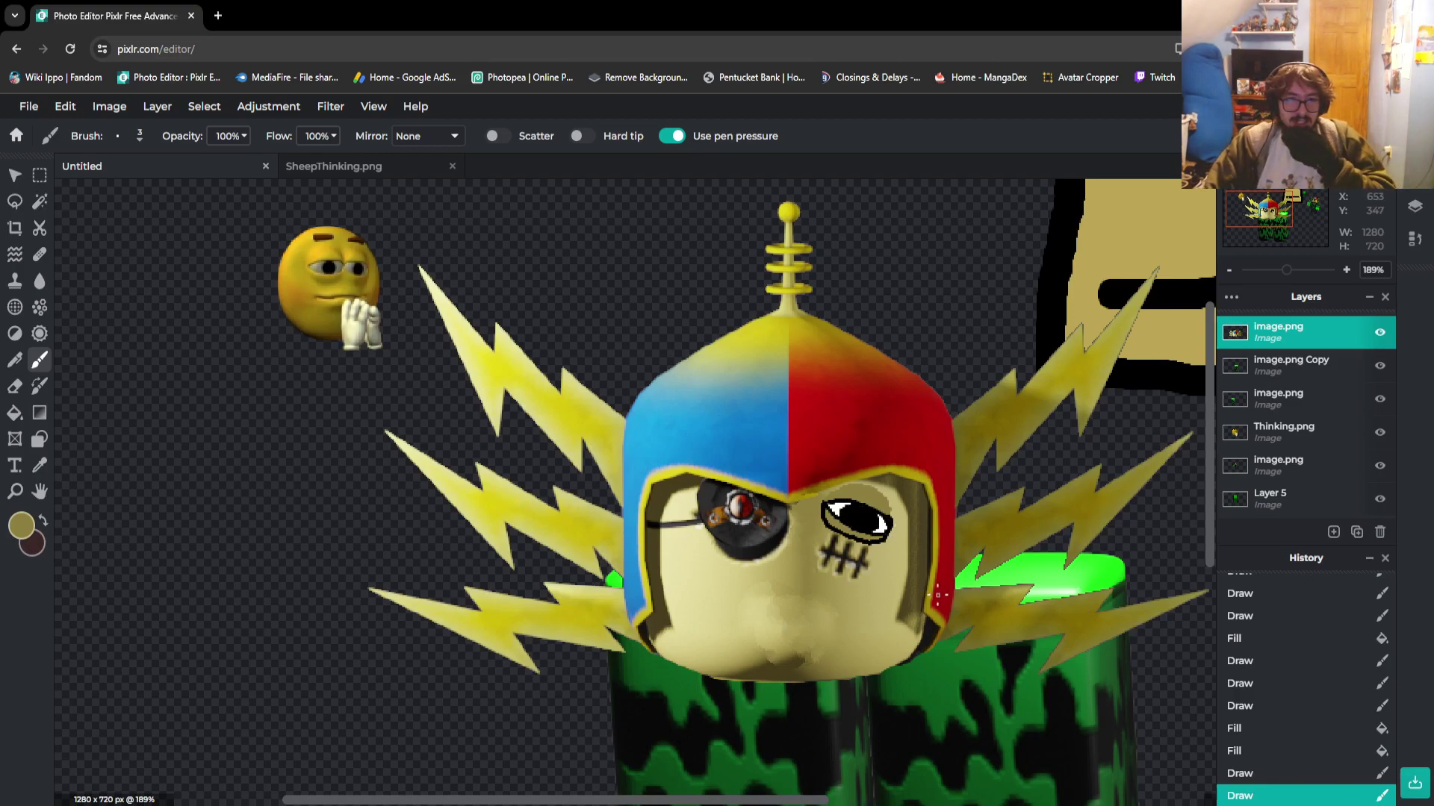
scroll(938, 595, "up", 2)
scroll(675, 372, "up", 2)
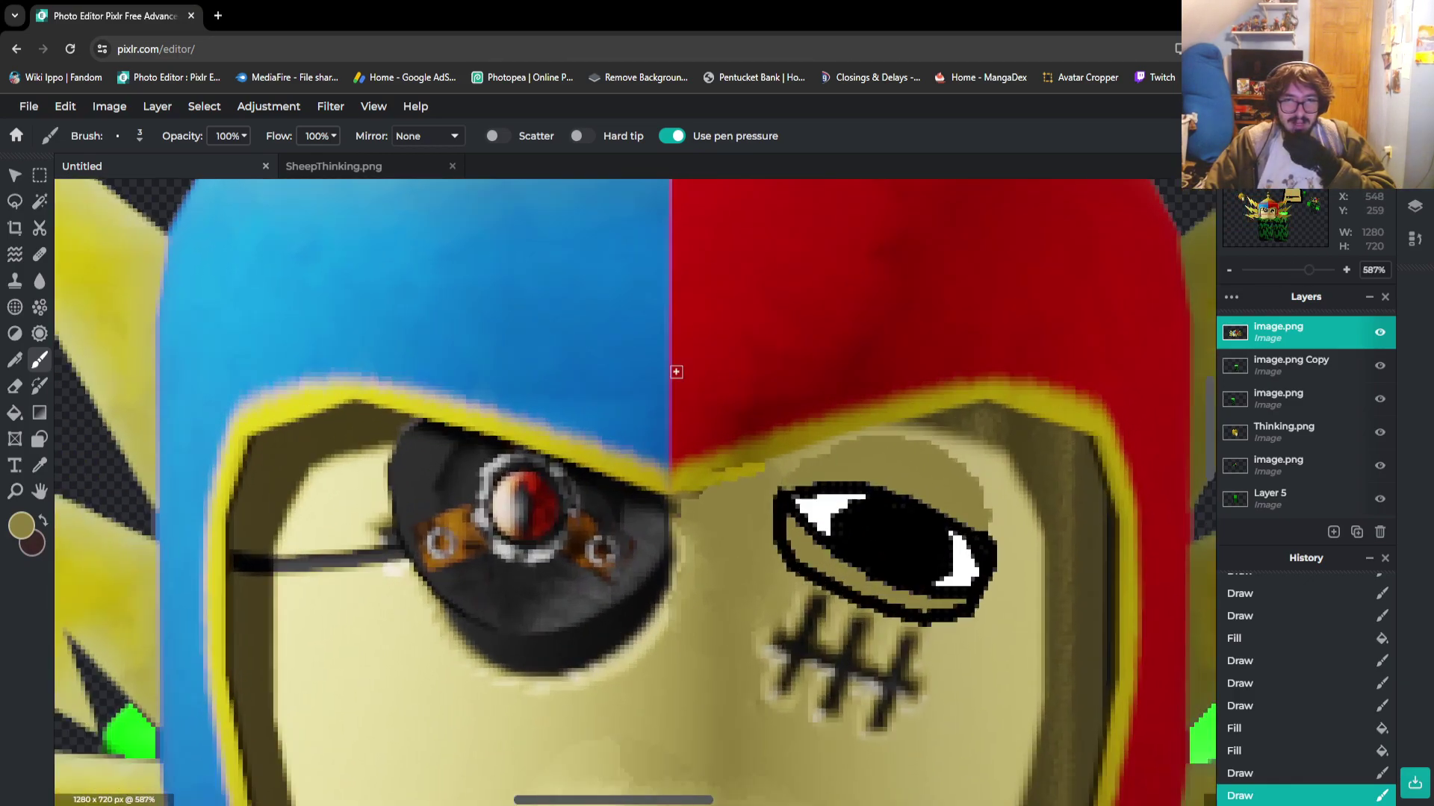
scroll(944, 656, "up", 2)
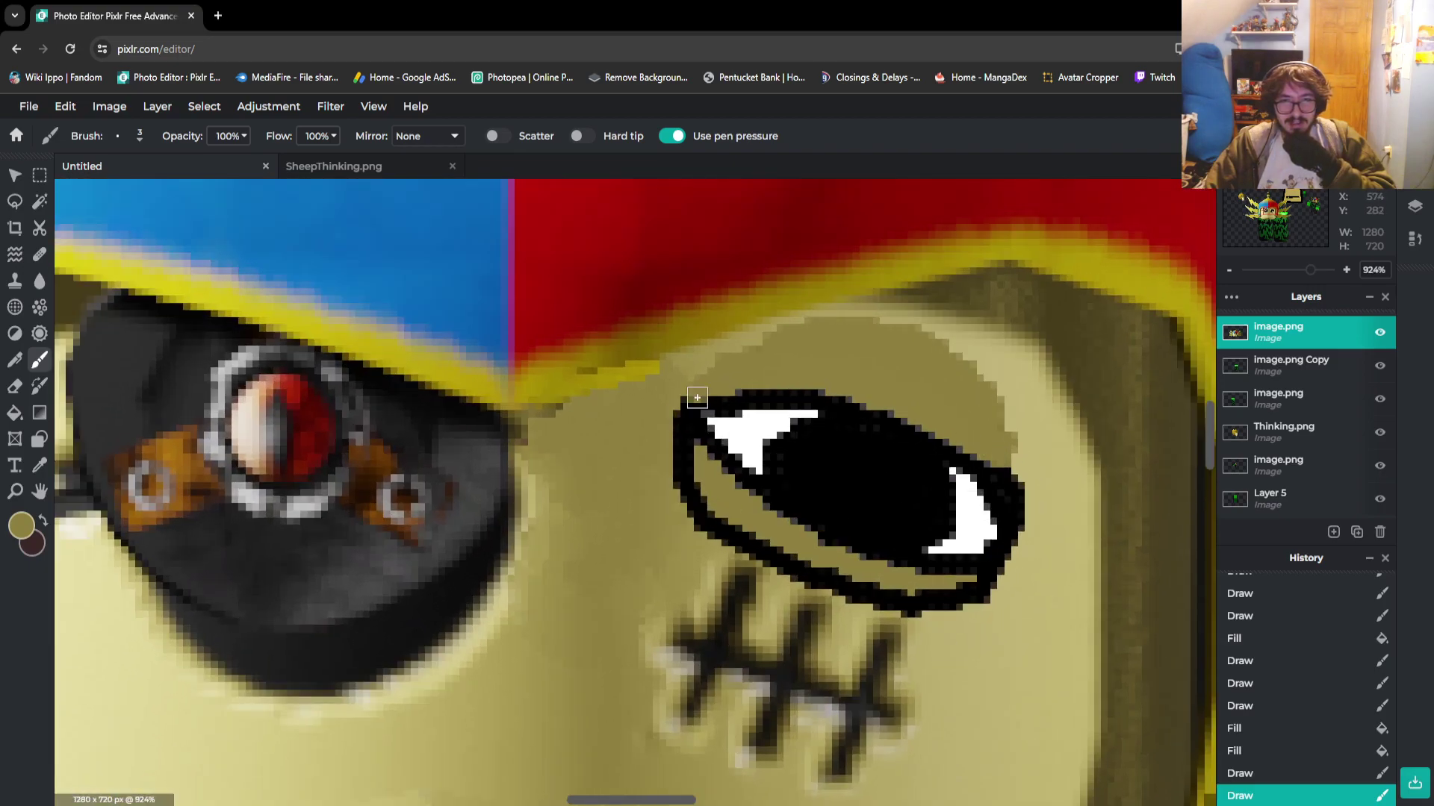
scroll(681, 403, "down", 6)
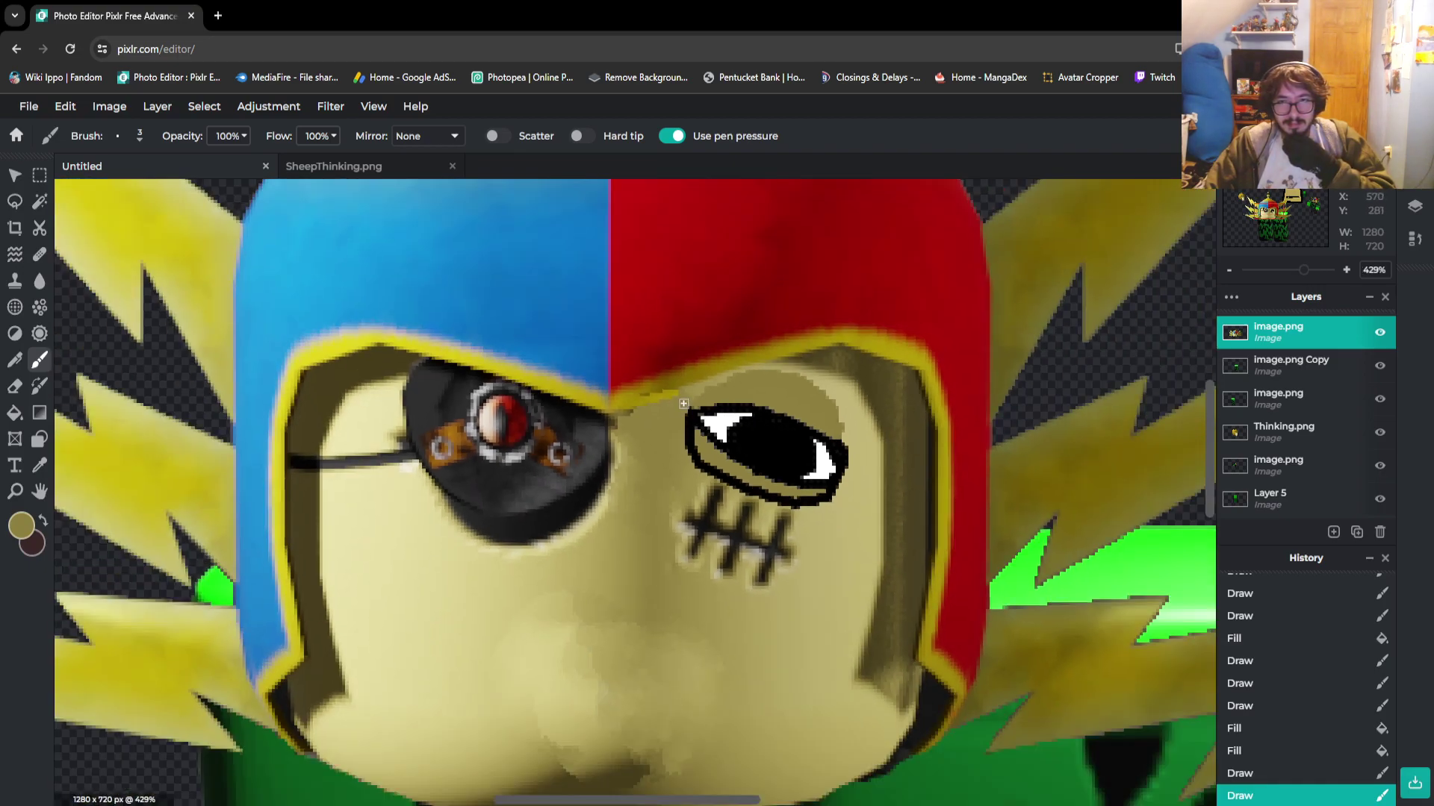
scroll(630, 378, "up", 4)
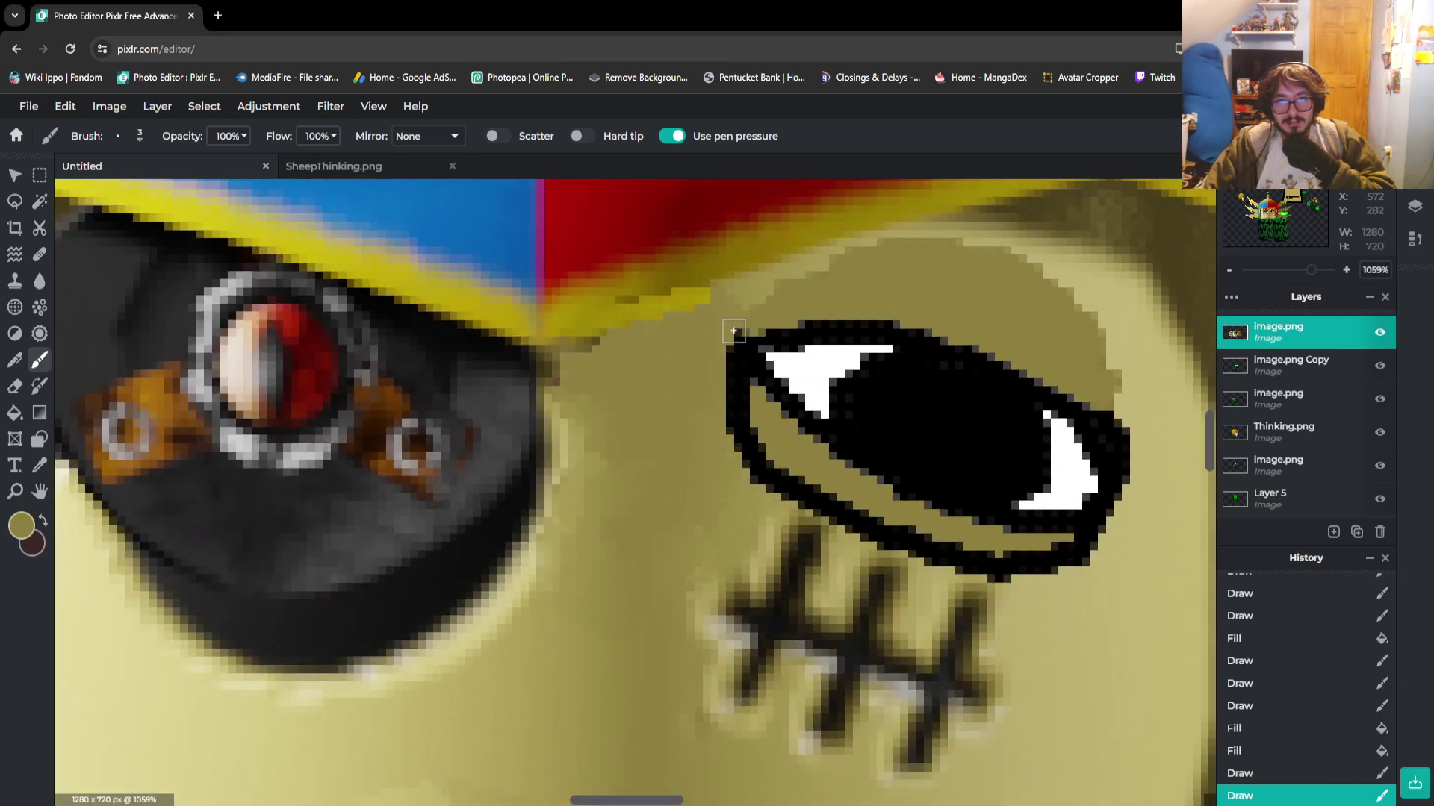
Brush olive over the black outline of the lower eyelid, leaving only the almond-shaped eye outlined
mouse_move(734, 331)
left_mouse_down()
mouse_move(755, 415)
mouse_move(723, 383)
mouse_move(726, 333)
mouse_move(725, 414)
mouse_move(765, 488)
mouse_move(997, 575)
mouse_move(1089, 554)
mouse_move(1120, 480)
mouse_move(1108, 417)
left_mouse_up()
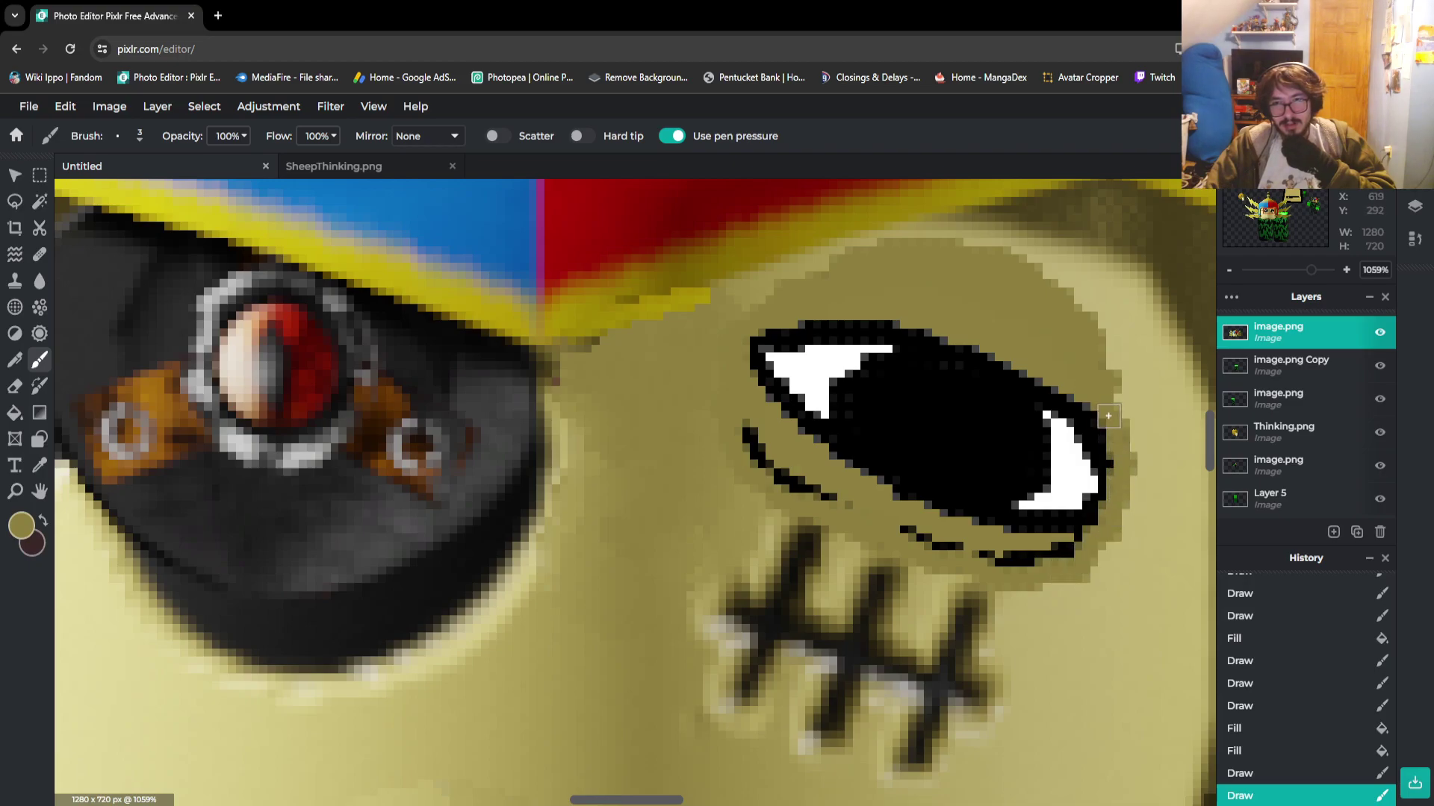
mouse_move(1128, 465)
left_mouse_down()
mouse_move(1113, 520)
mouse_move(1060, 554)
mouse_move(985, 553)
mouse_move(828, 494)
mouse_move(741, 423)
left_mouse_up()
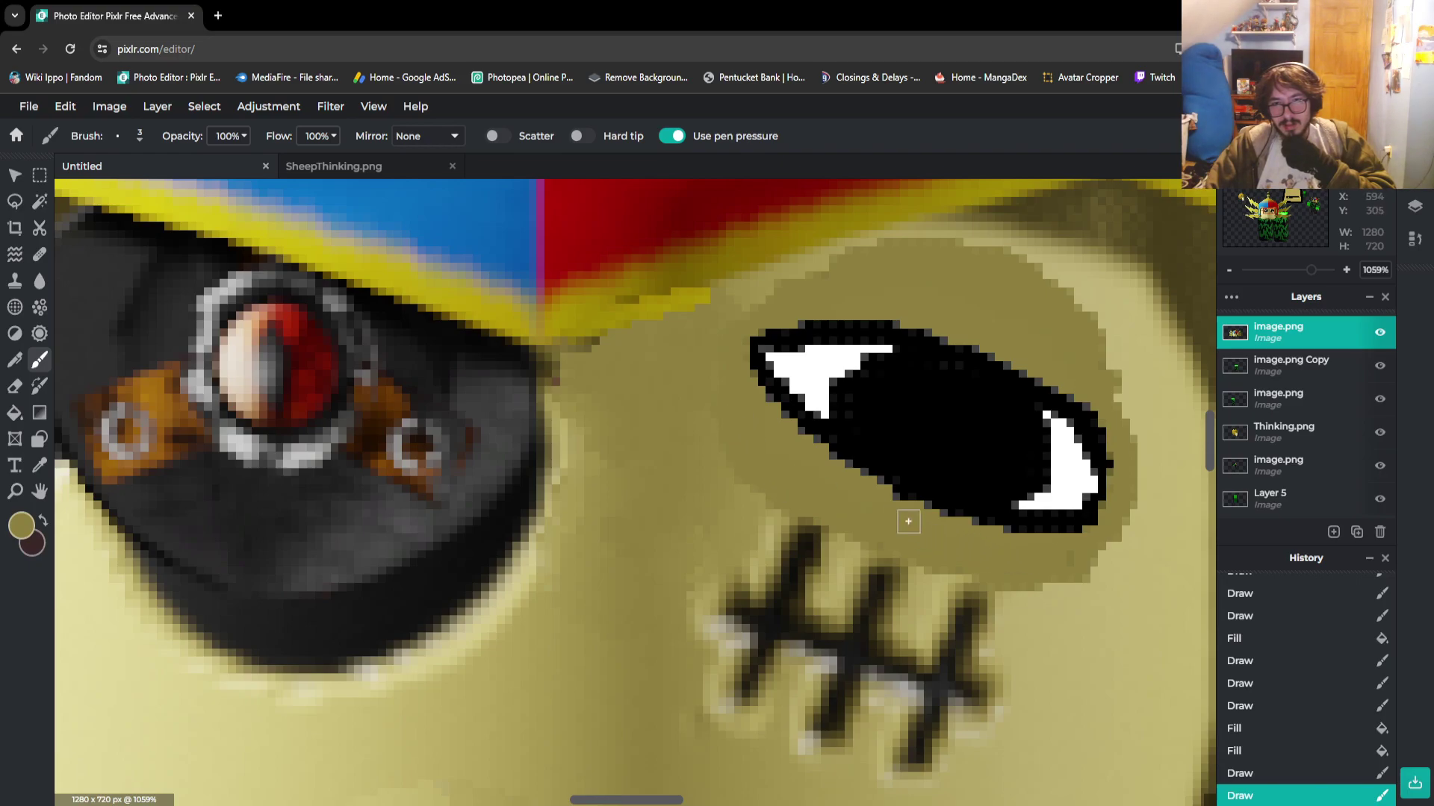
left_click(822, 507)
Lasso the whole almond-shaped eye just outside its black outline
scroll(814, 504, "down", 10)
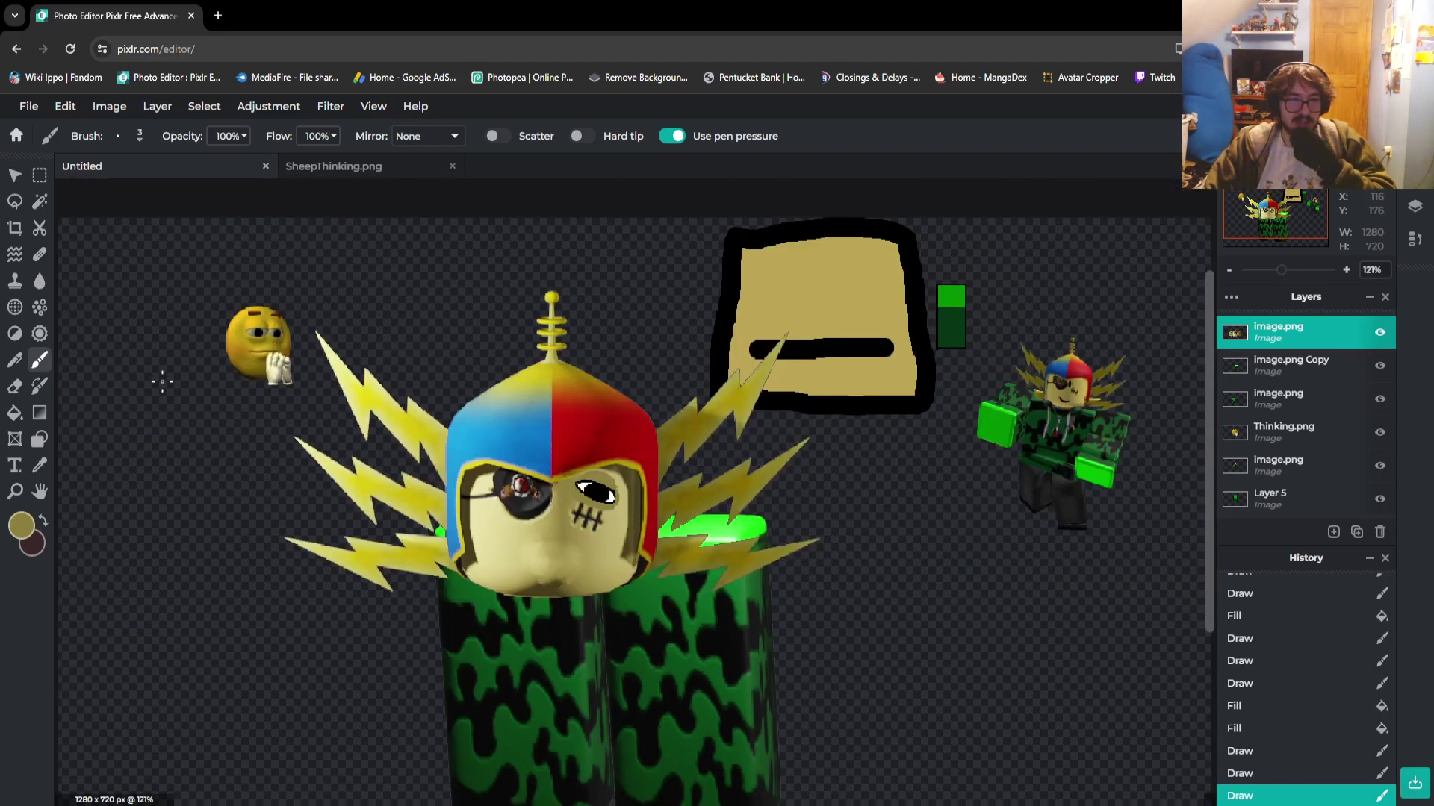
scroll(657, 487, "up", 8)
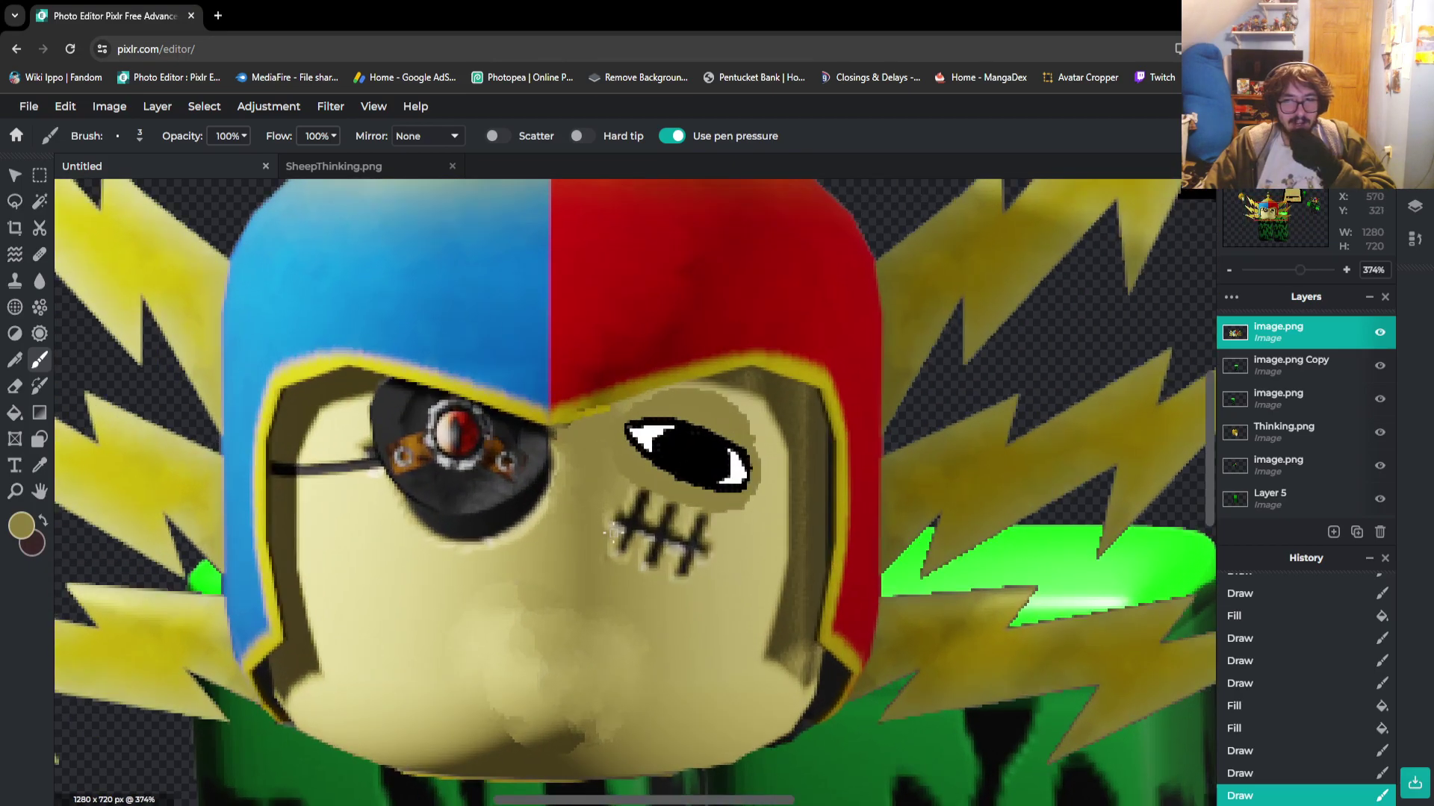
scroll(794, 481, "up", 2)
scroll(796, 456, "up", 2)
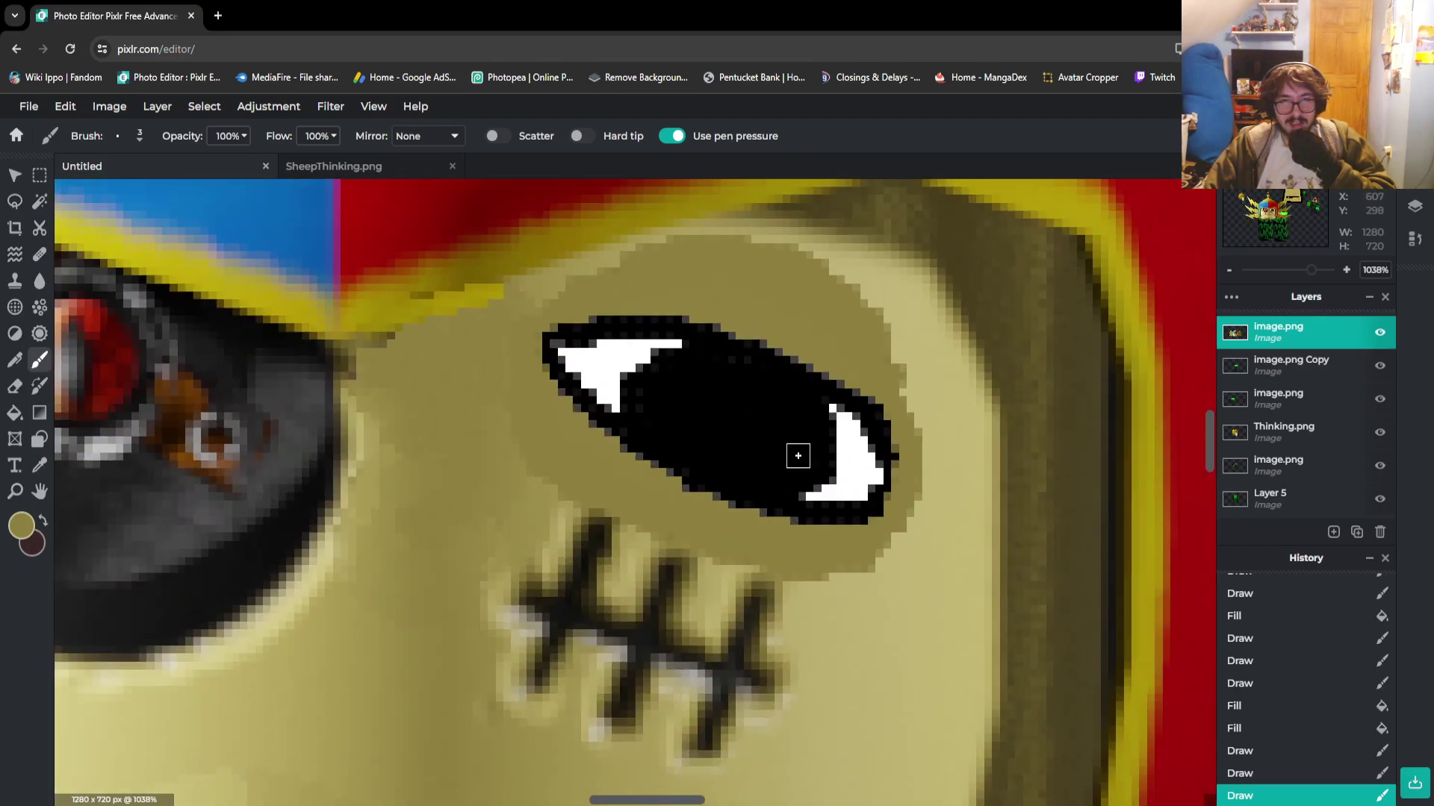
scroll(158, 379, "down", 12)
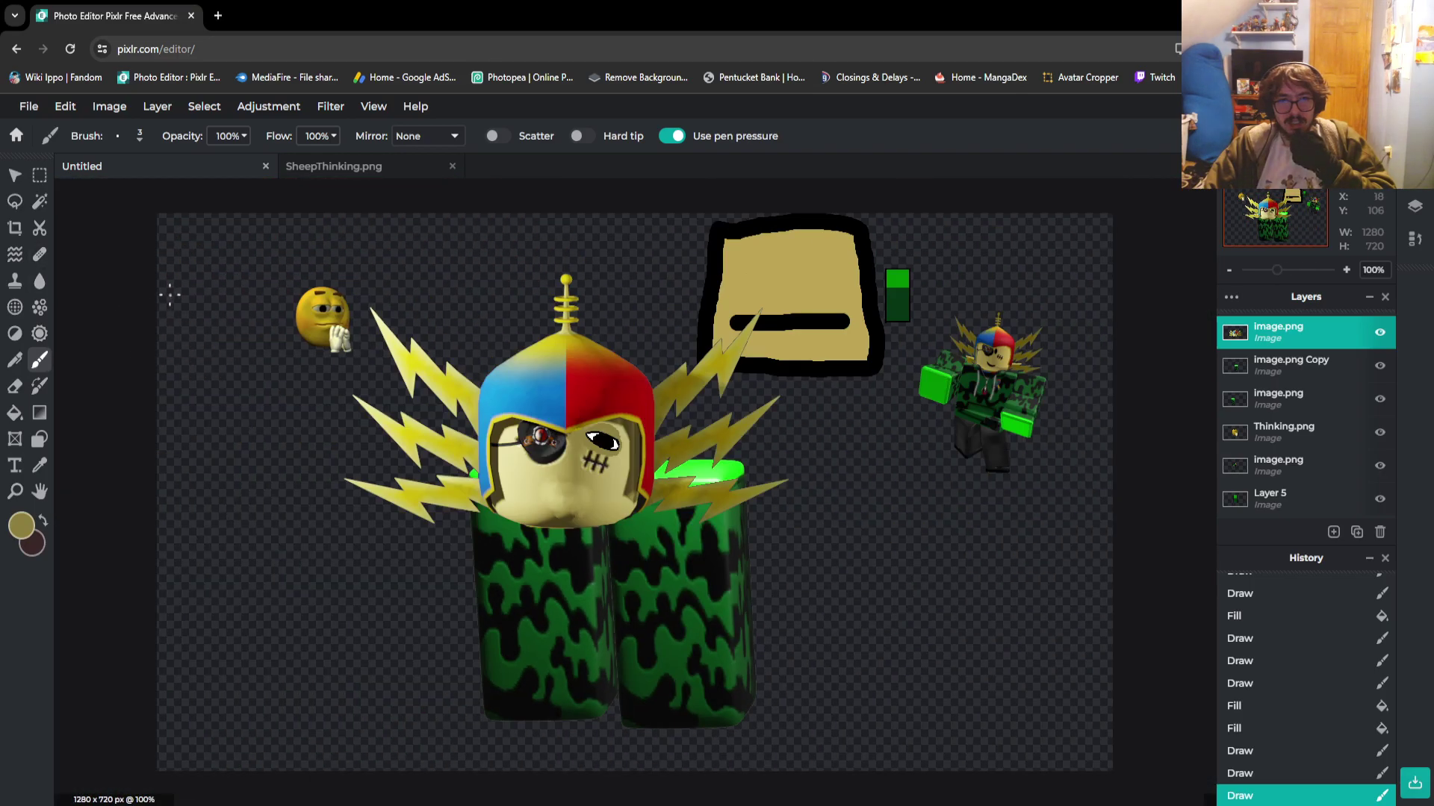
scroll(161, 297, "up", 3)
scroll(694, 498, "up", 8)
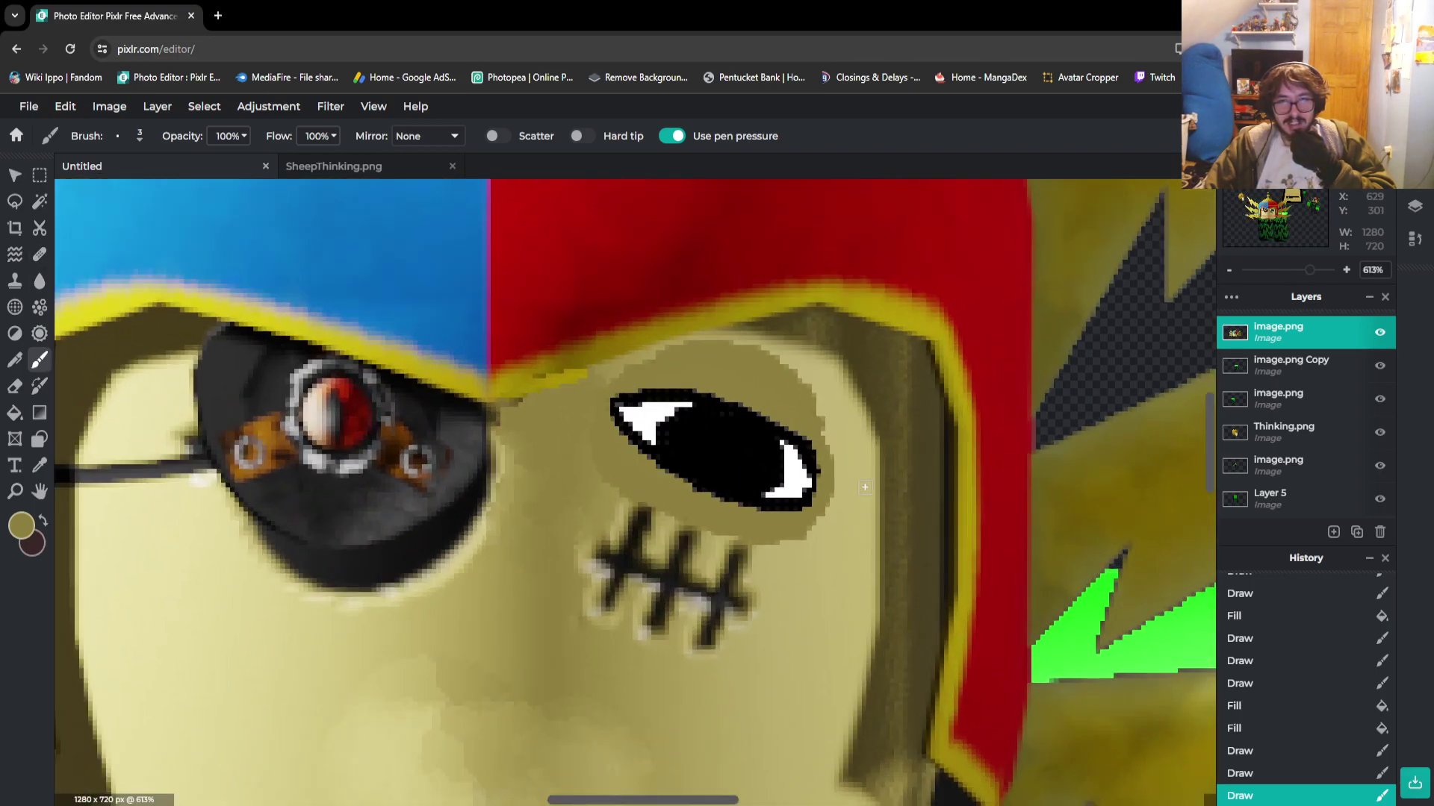
key("l")
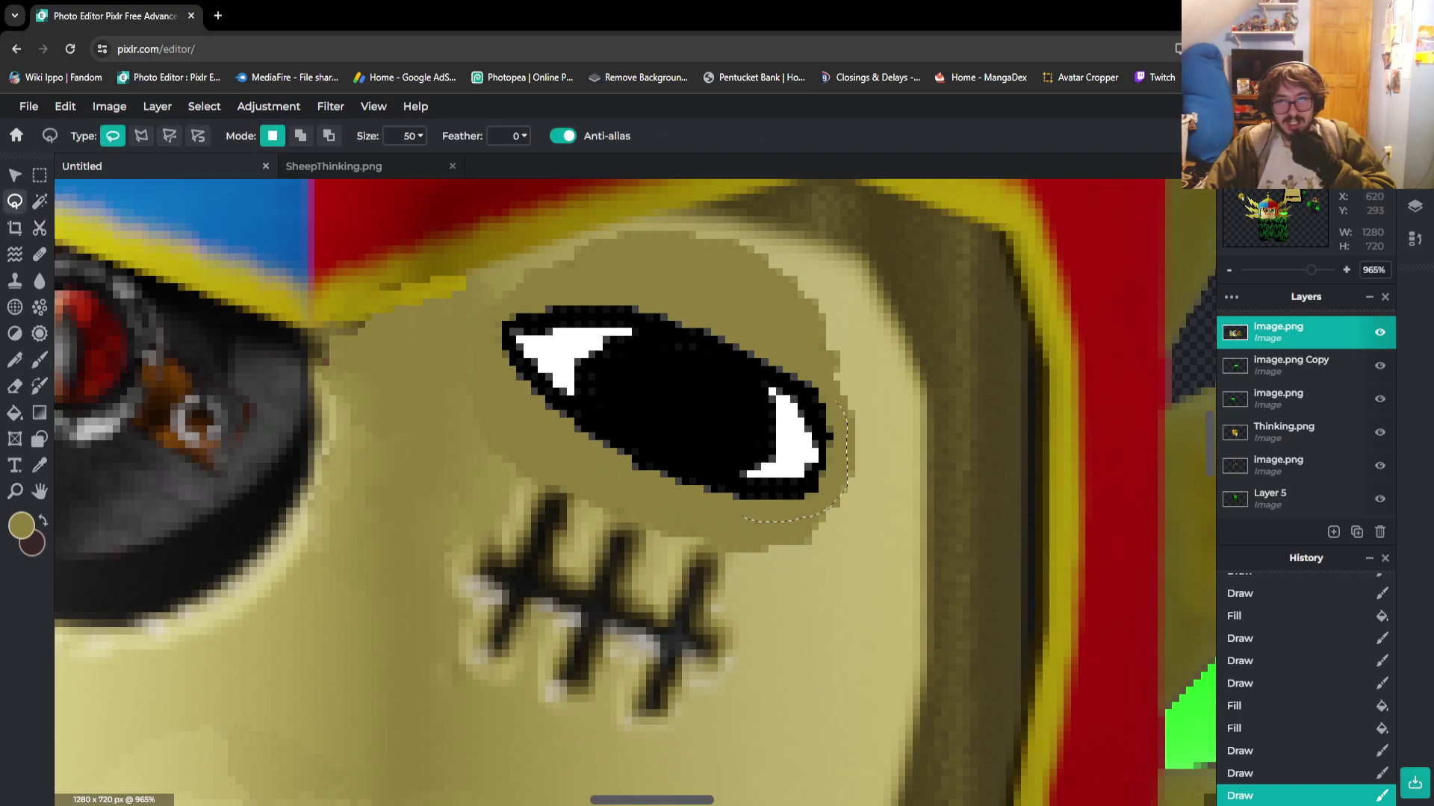
left_click_drag(742, 336, 629, 295)
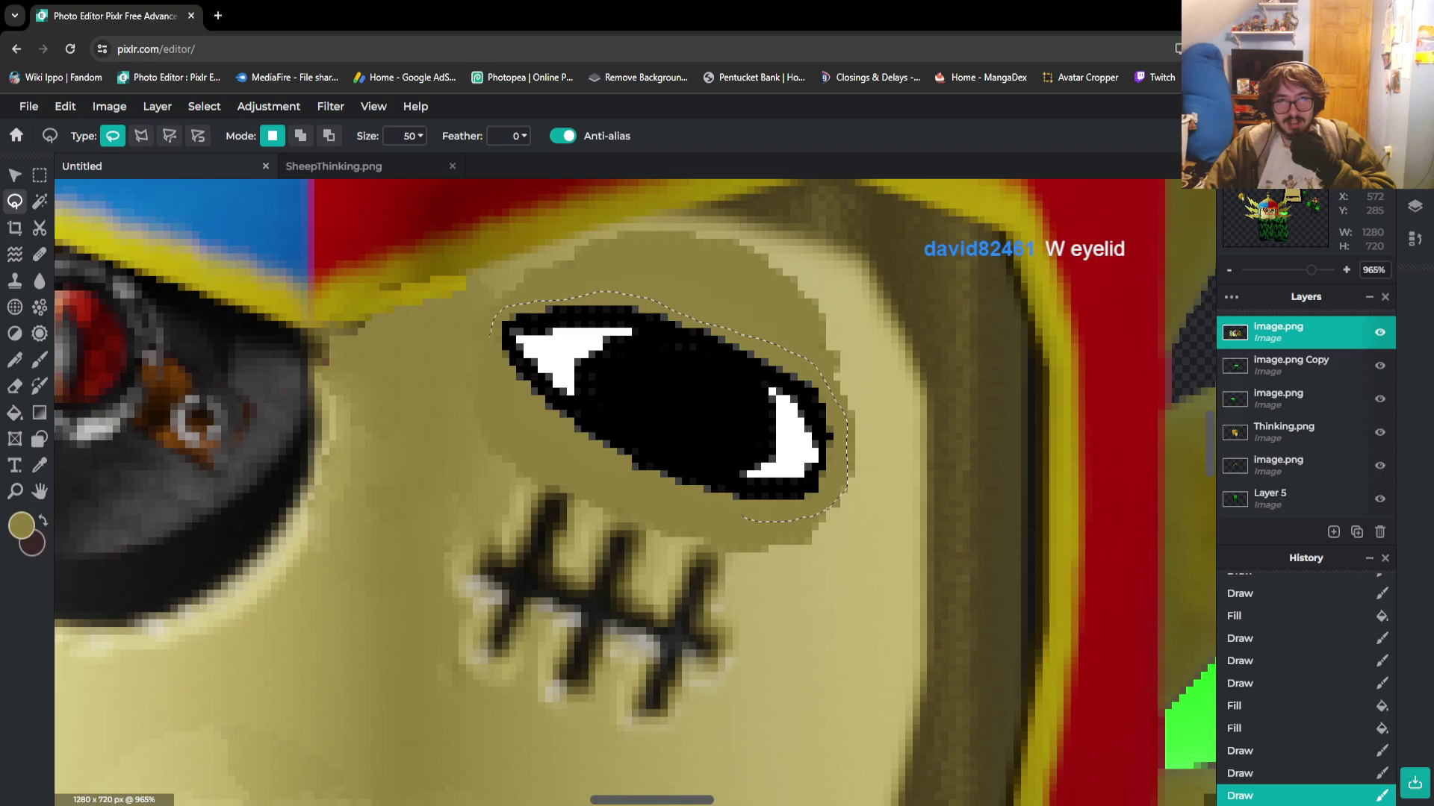
left_click_drag(743, 516, 743, 519)
left_click_drag(693, 403, 678, 403)
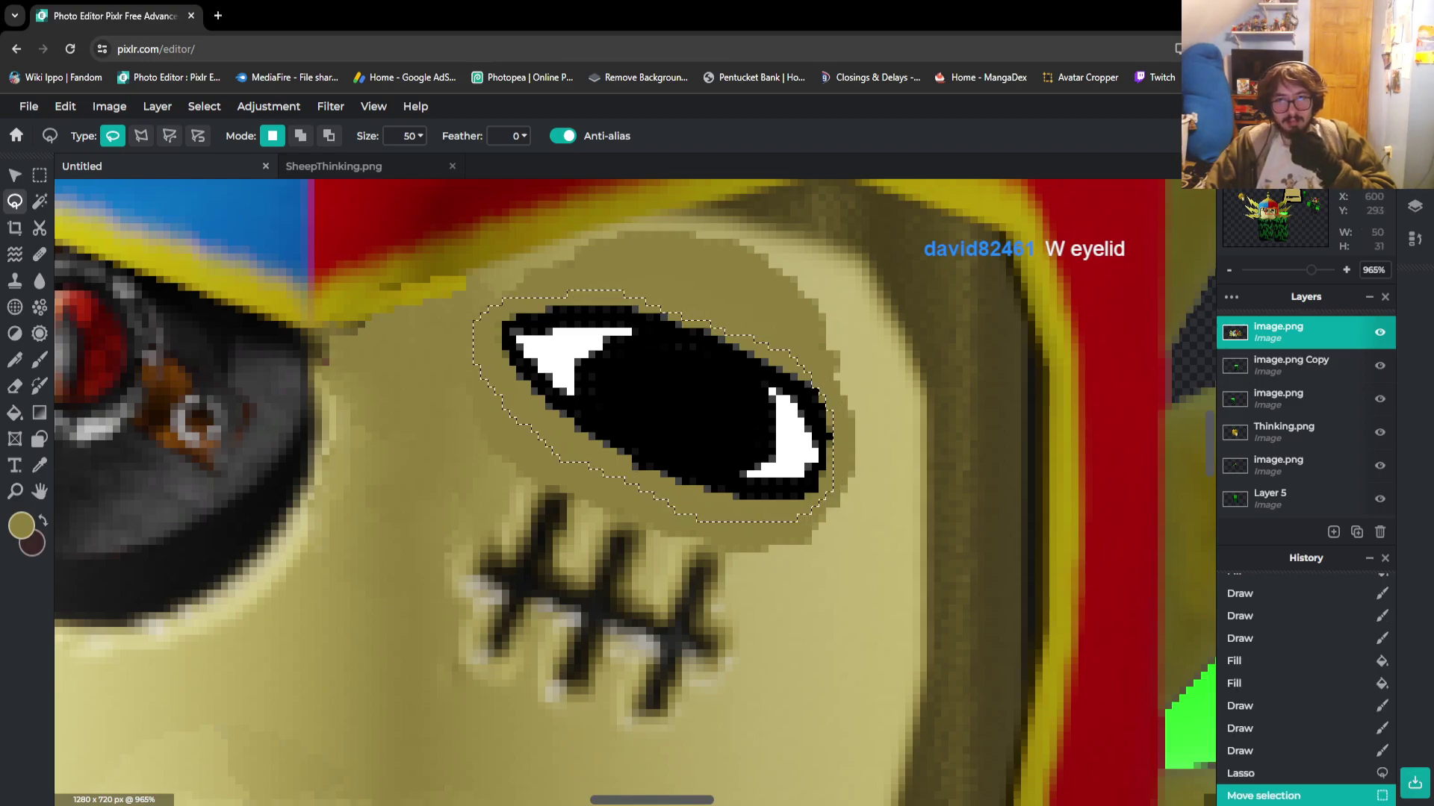
key("ctrl+c")
key("ctrl+v")
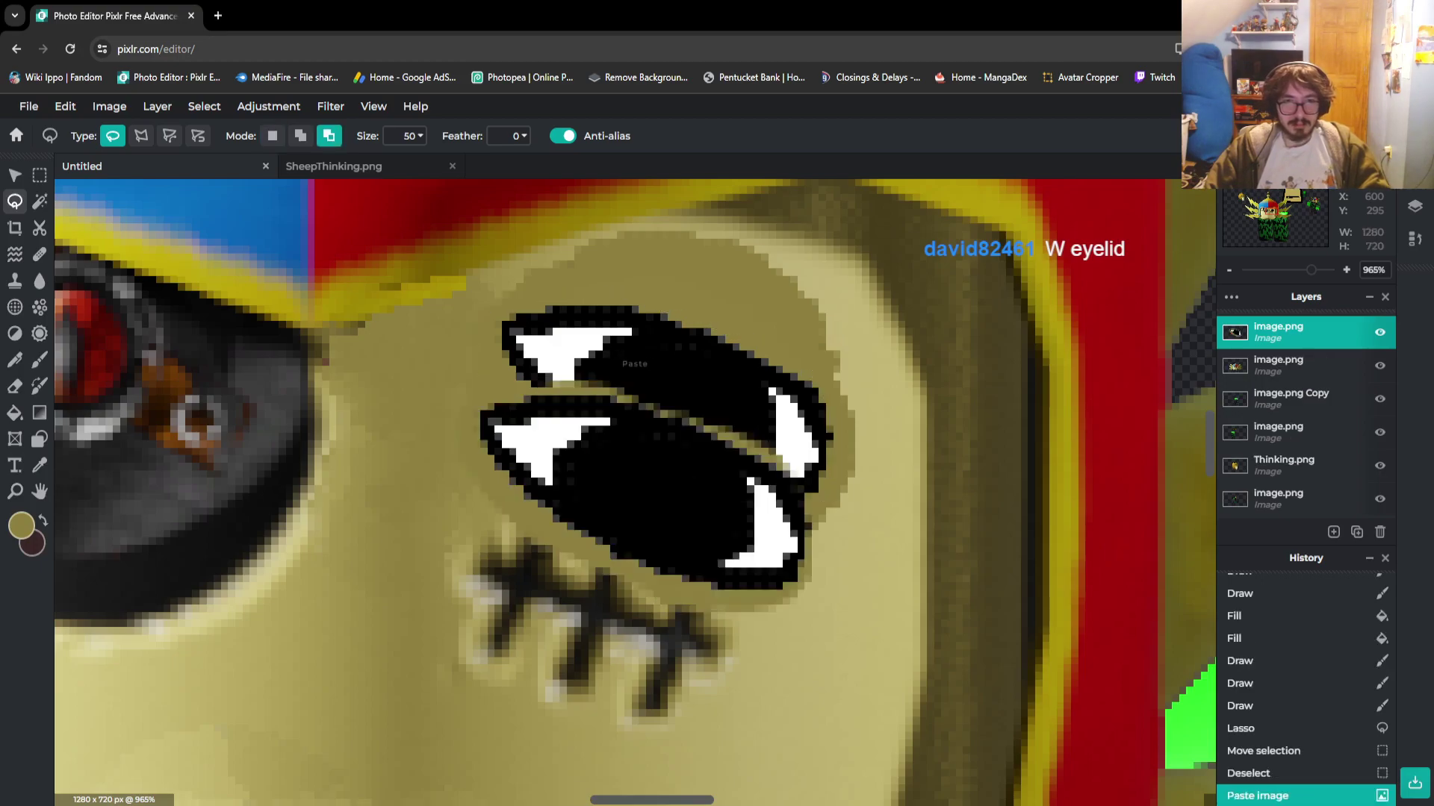
left_click(14, 175)
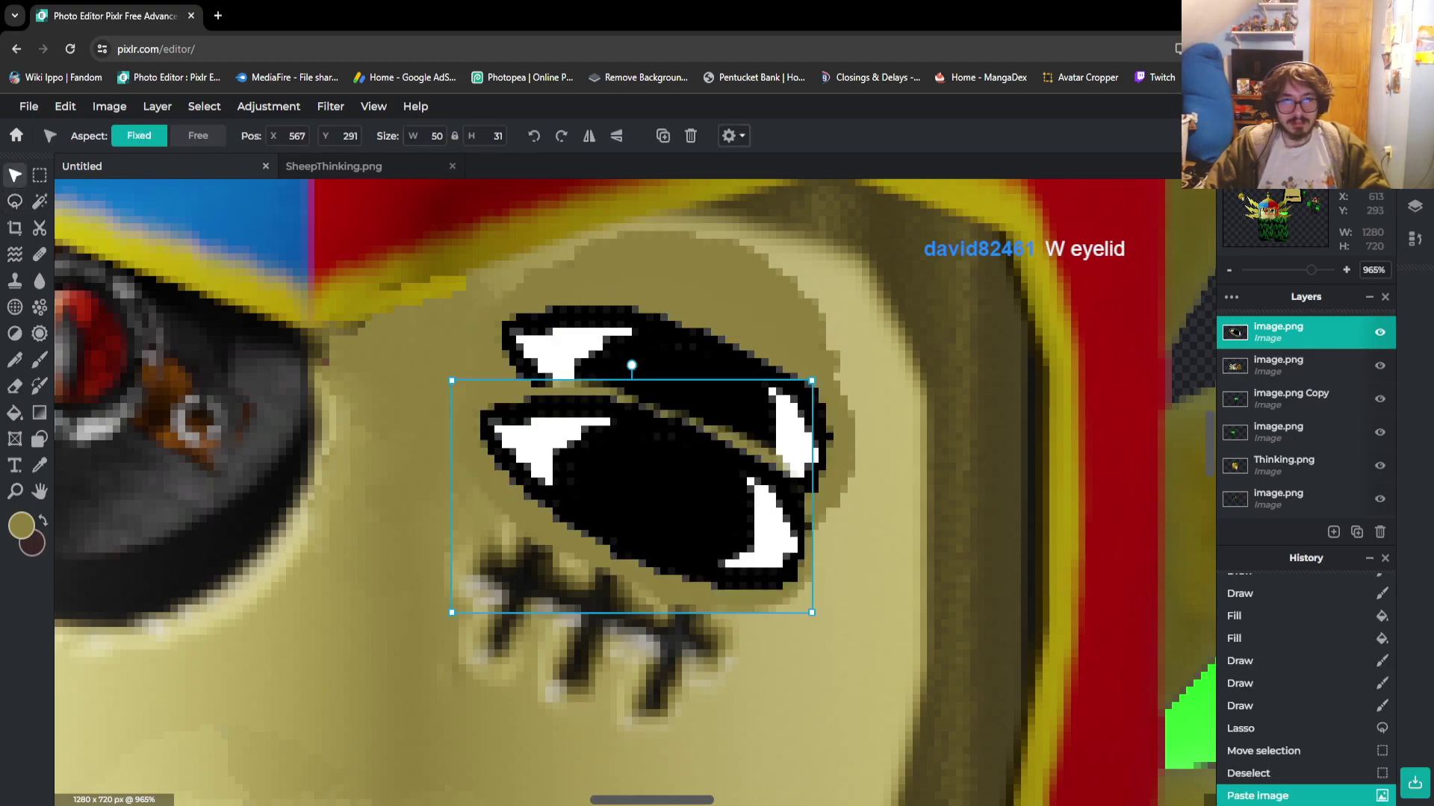
key("ctrl+z")
key("ctrl+z")
key("ctrl+z")
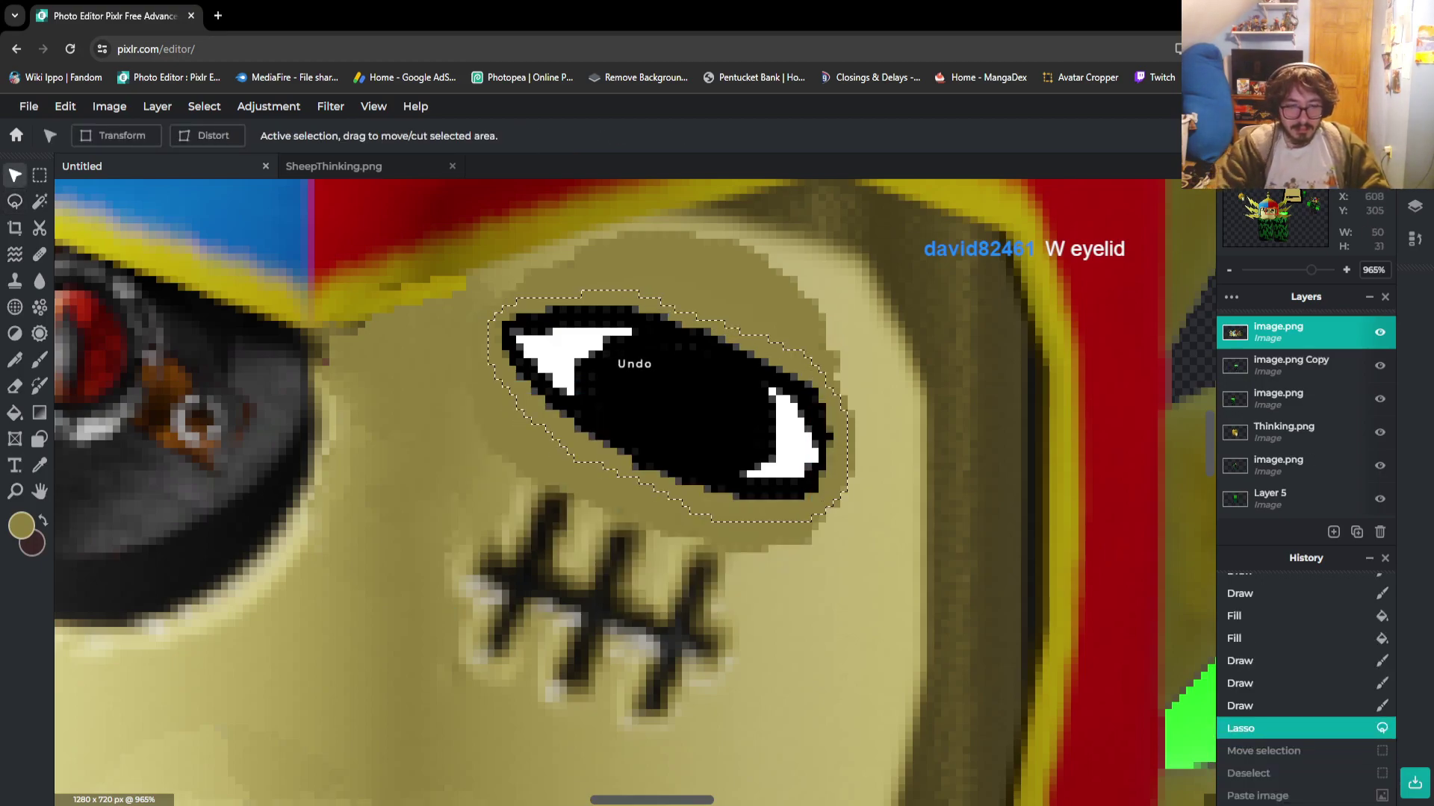
Cut the selected eye, paste it as its own layer and place it back over the gap on the face
key("Delete")
key("ctrl+v")
left_click_drag(434, 402, 470, 319)
left_click_drag(660, 384, 653, 370)
Rotate the pasted eye counterclockwise until it sits roughly level on the face
scroll(661, 385, "down", 10)
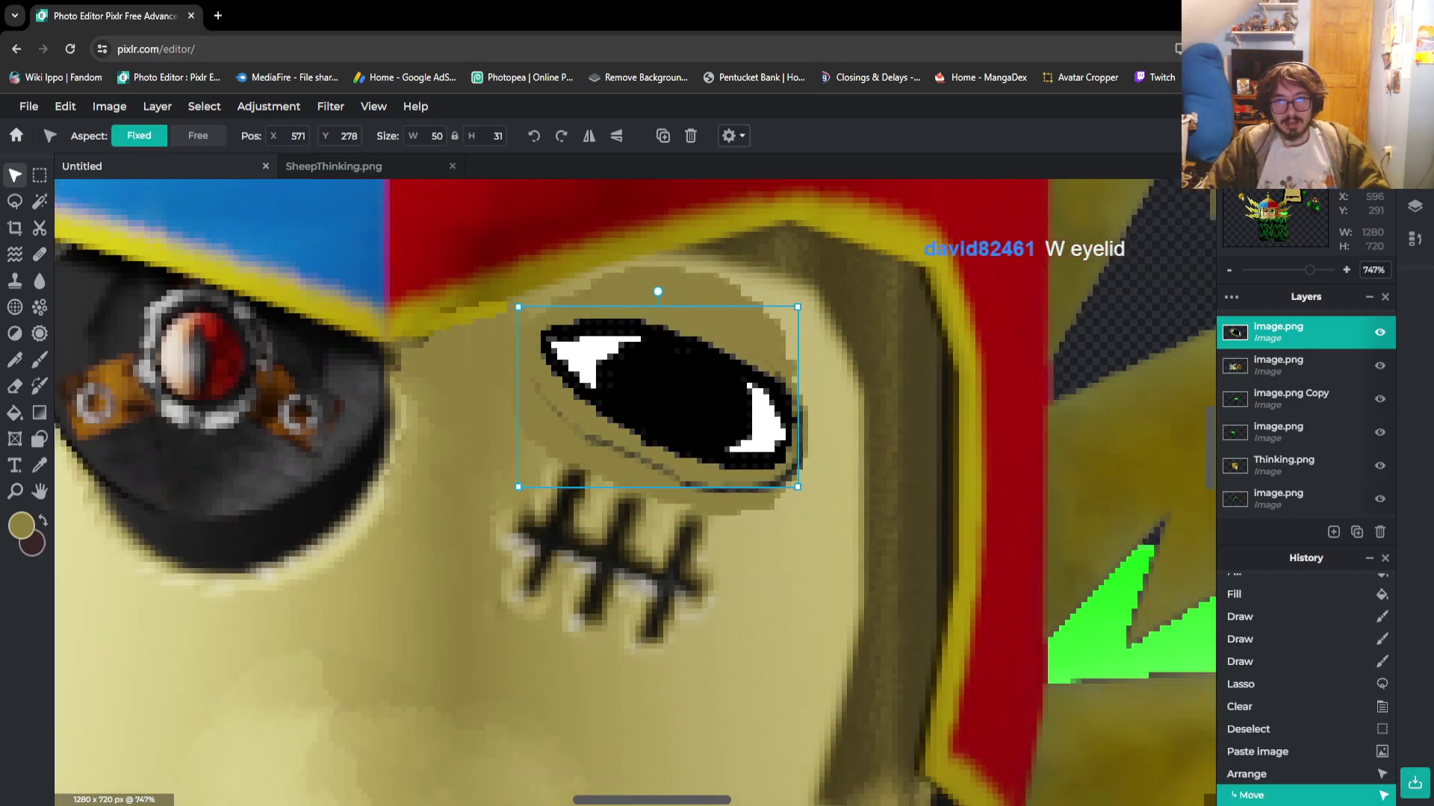
scroll(635, 485, "down", 4)
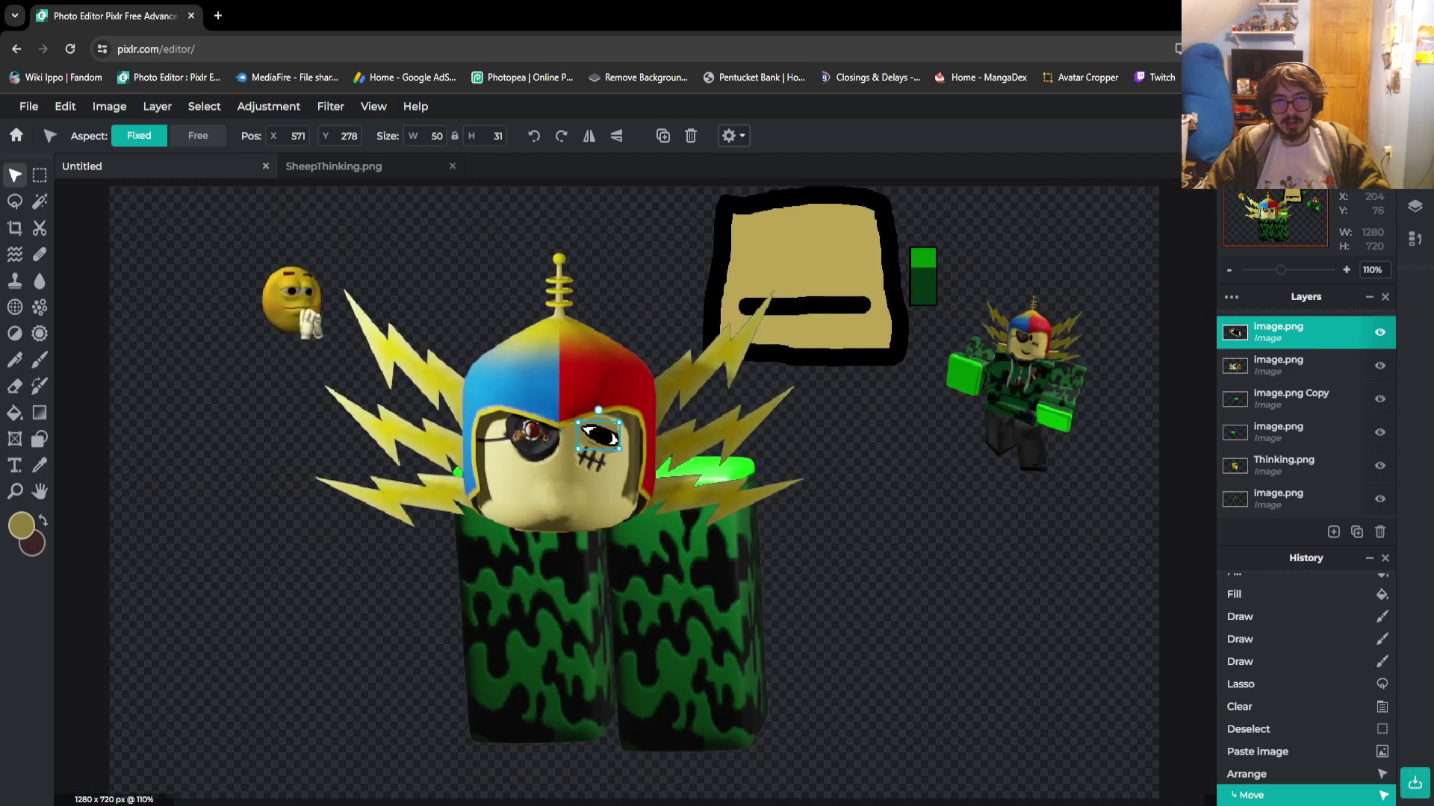
scroll(635, 485, "up", 4)
left_click_drag(677, 535, 664, 537)
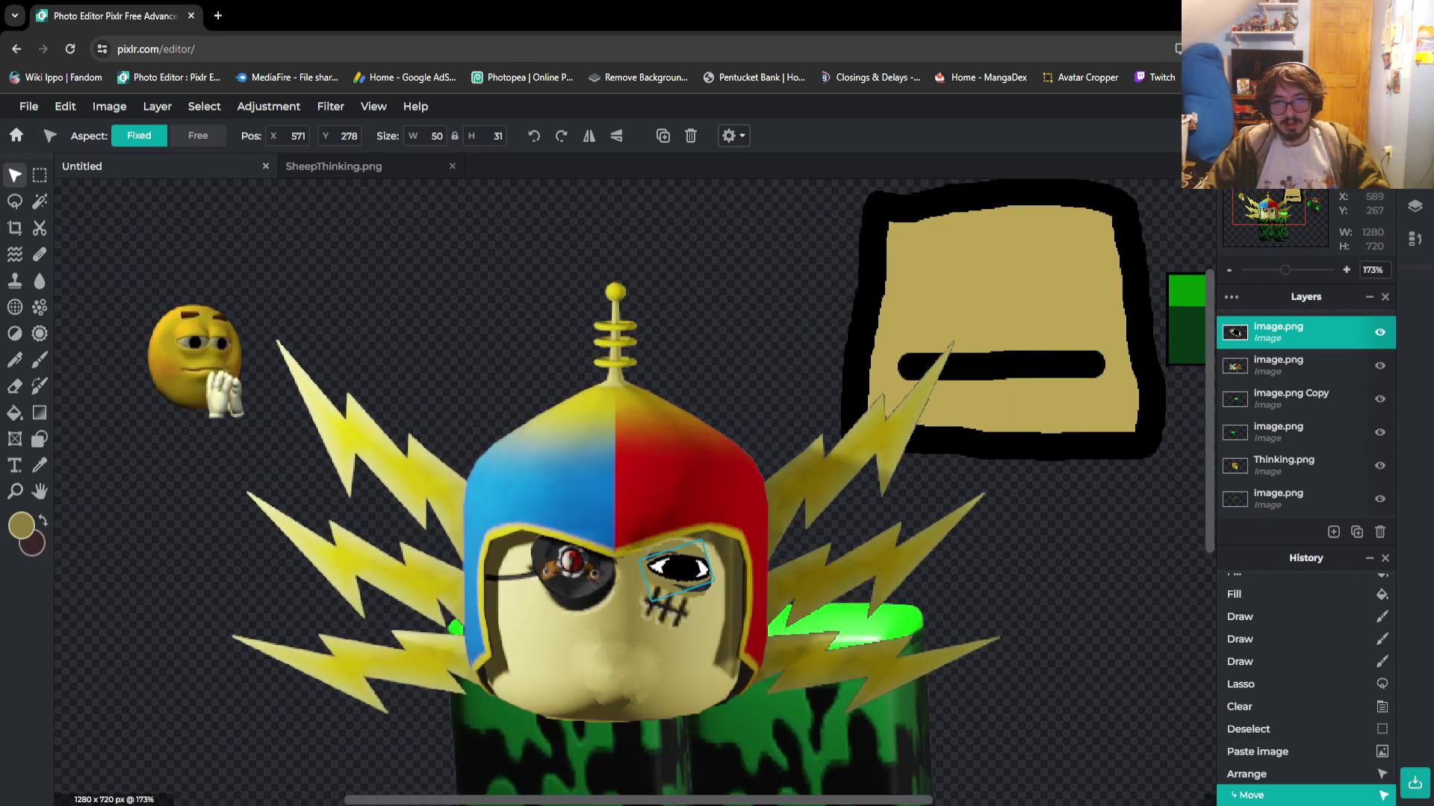
Enlarge the rotated eye to 60 × 37 px and position it at X 565, Y 275 above the stitched scar
scroll(592, 621, "up", 4)
scroll(795, 542, "up", 5)
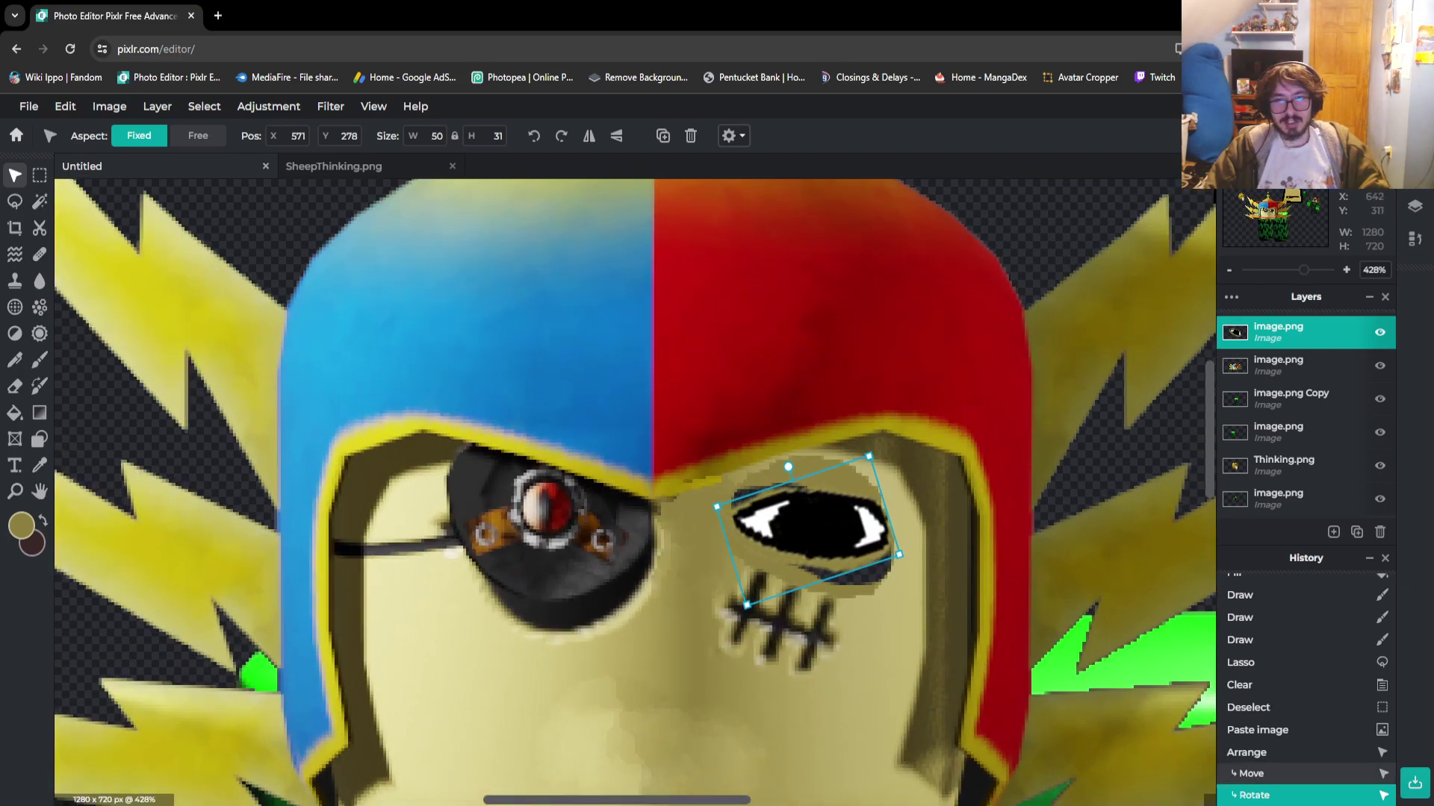
left_click_drag(709, 485, 685, 455)
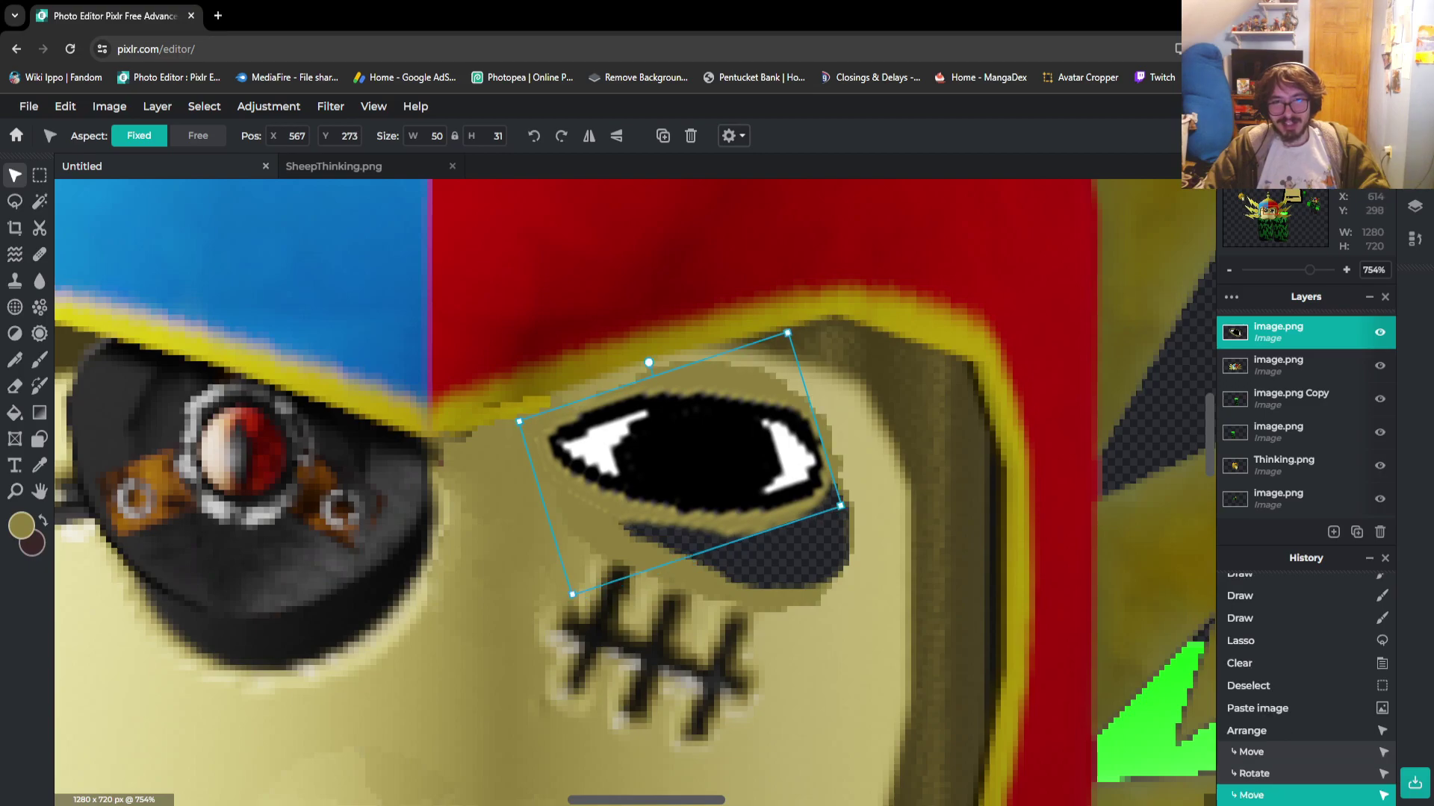
left_click_drag(841, 506, 906, 519)
left_click_drag(732, 462, 715, 485)
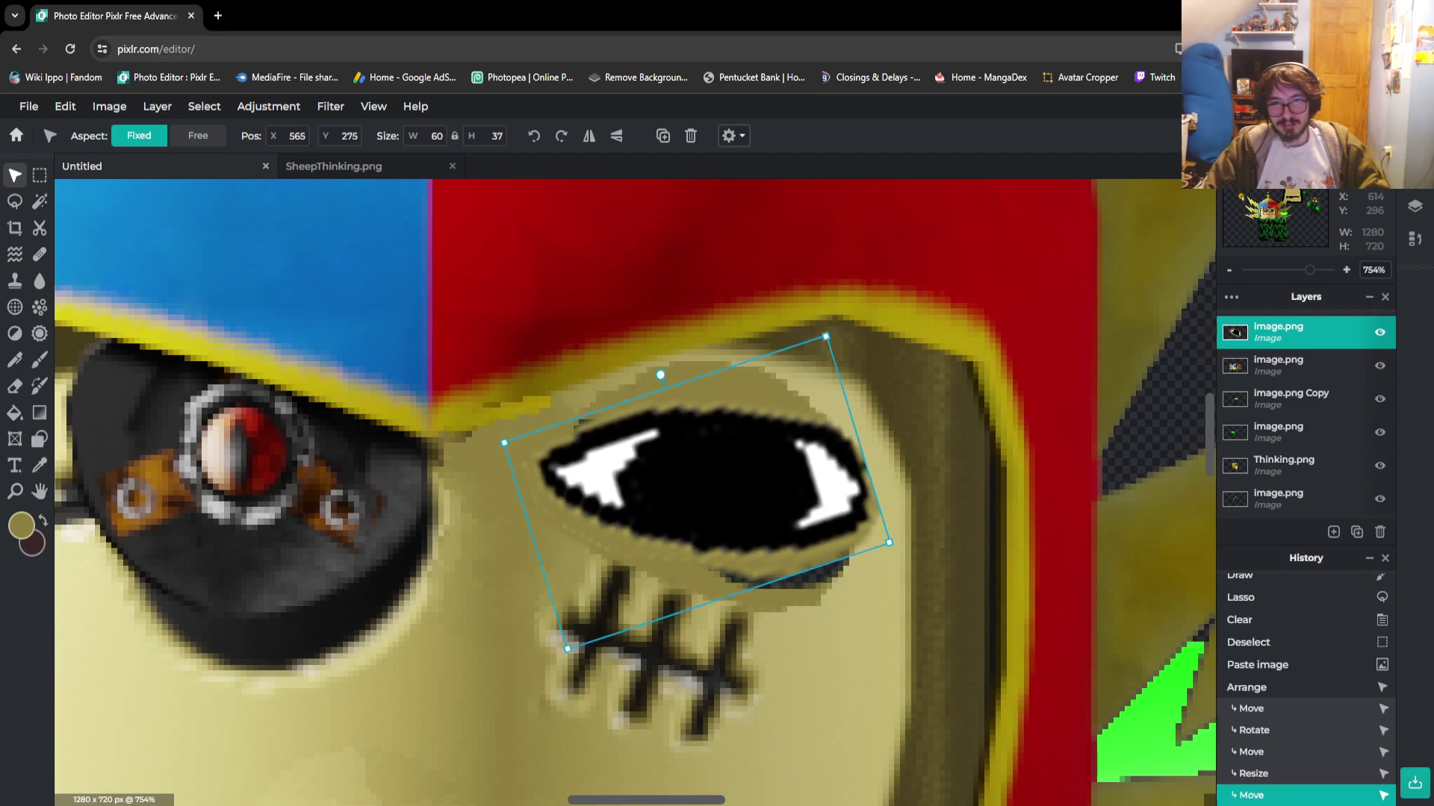
Enlarge the eye to 65 × 40 px and position it at X 565, Y 273 over the gap in the face
left_click_drag(890, 543, 921, 551)
left_click_drag(790, 514, 787, 507)
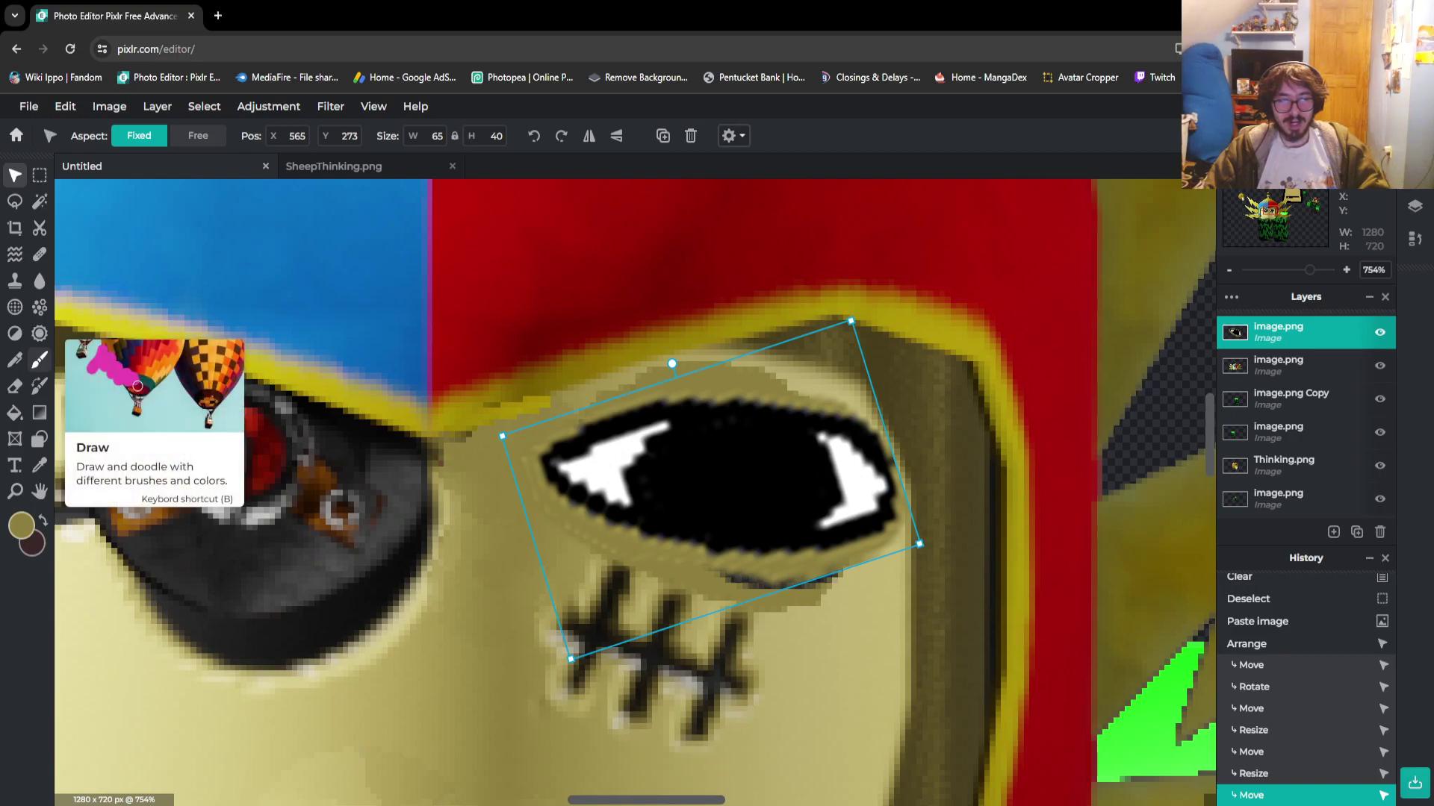
left_click(39, 359)
scroll(709, 551, "up", 2)
mouse_move(715, 572)
left_mouse_down()
mouse_move(795, 599)
mouse_move(825, 597)
left_mouse_up()
key("ctrl+z")
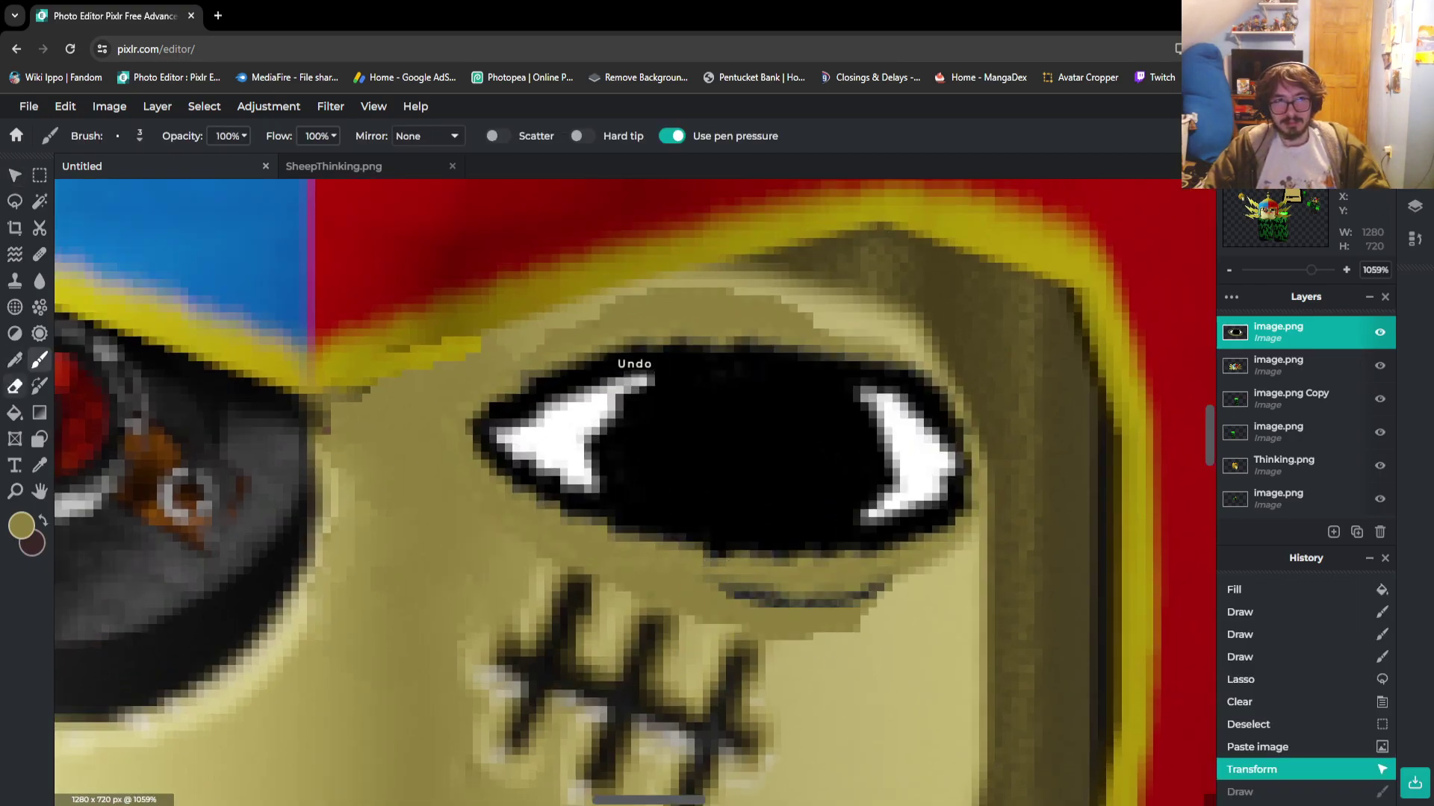
Fill the gap below the eye with the skin colour on the face layer and brush over the leftover dark pixels
left_click(14, 412)
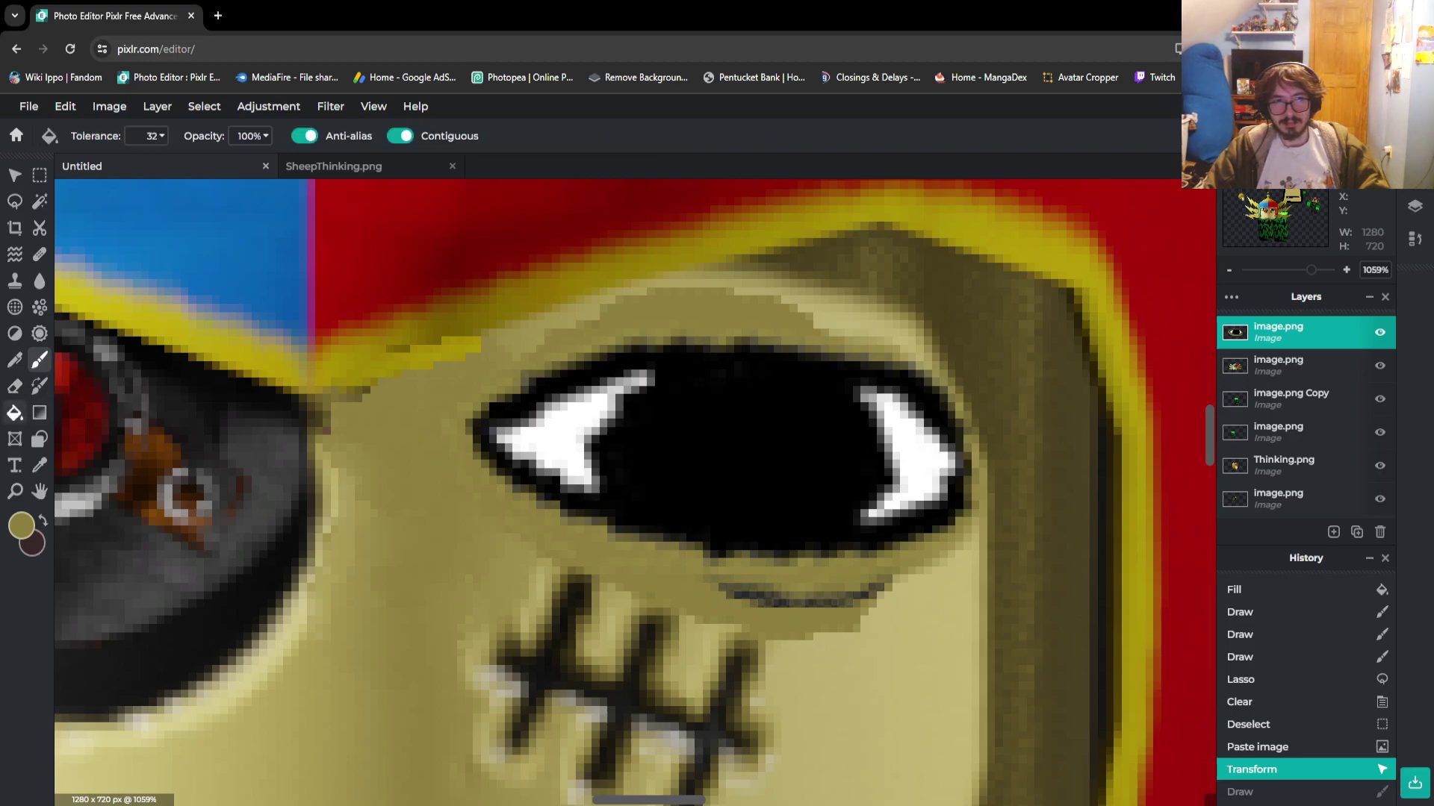
left_click(1279, 365)
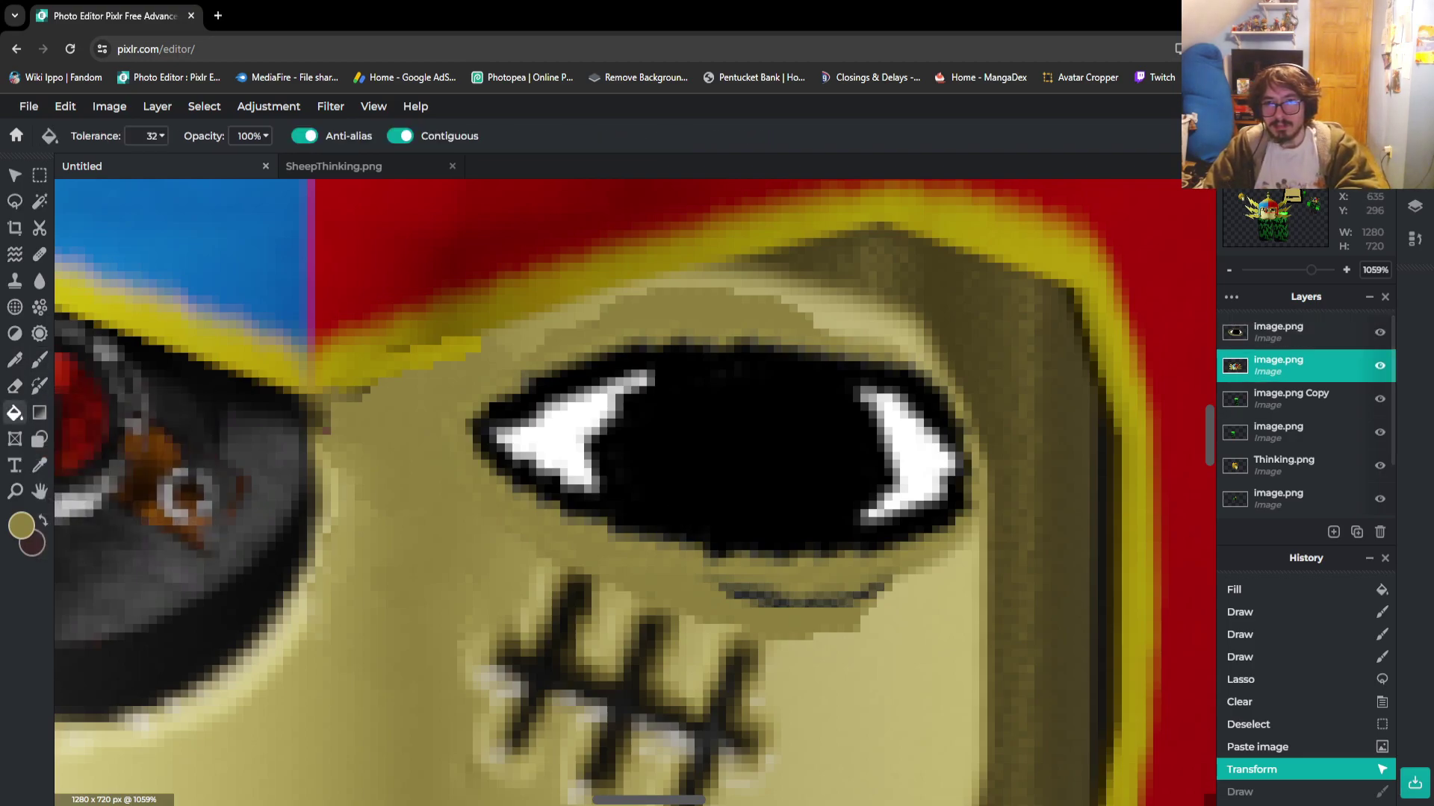
left_click(760, 599)
left_click(760, 600)
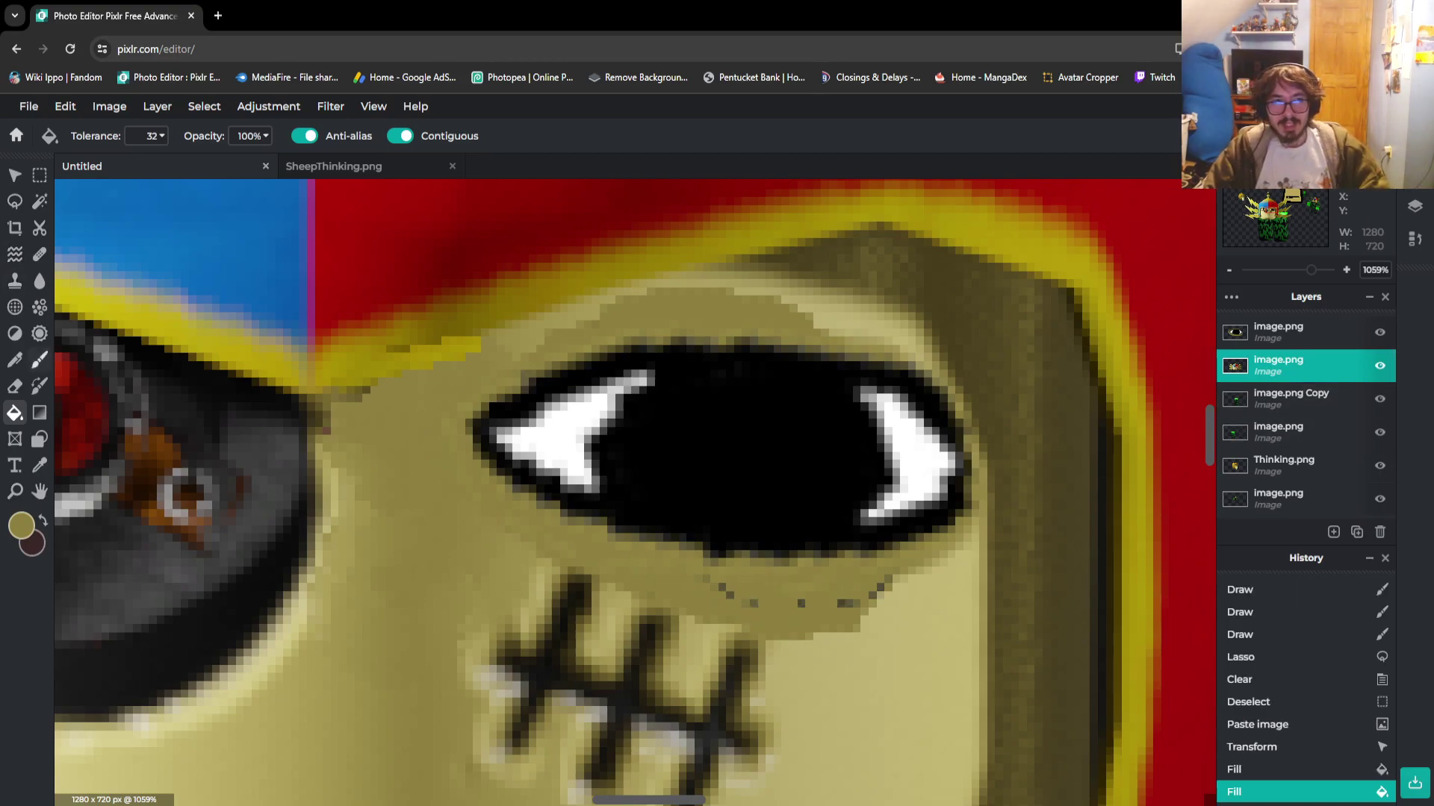
key("b")
mouse_move(723, 589)
left_mouse_down()
mouse_move(829, 599)
mouse_move(877, 588)
mouse_move(881, 573)
left_mouse_up()
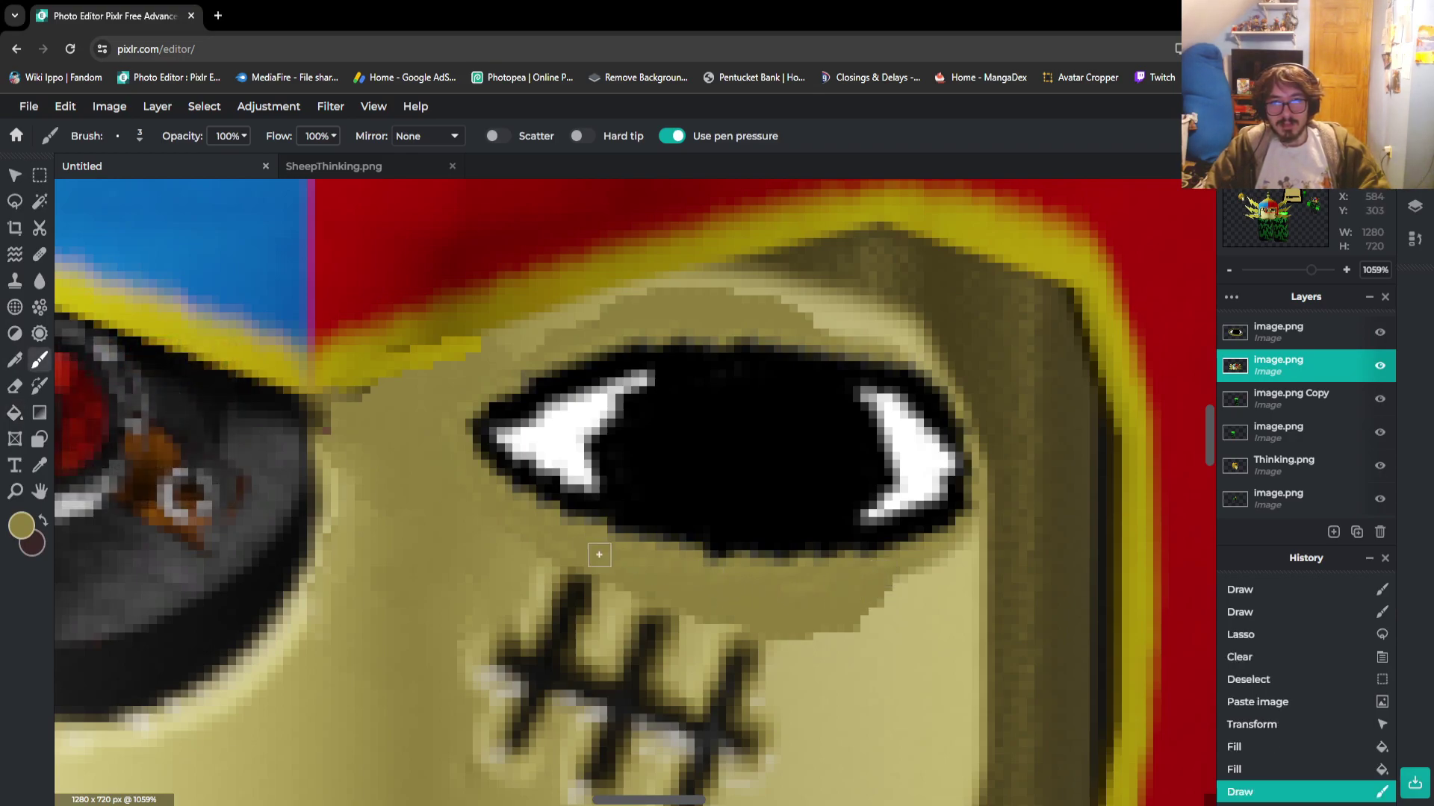
Try nudging the eye slightly on the face and undo the move
scroll(552, 542, "down", 10)
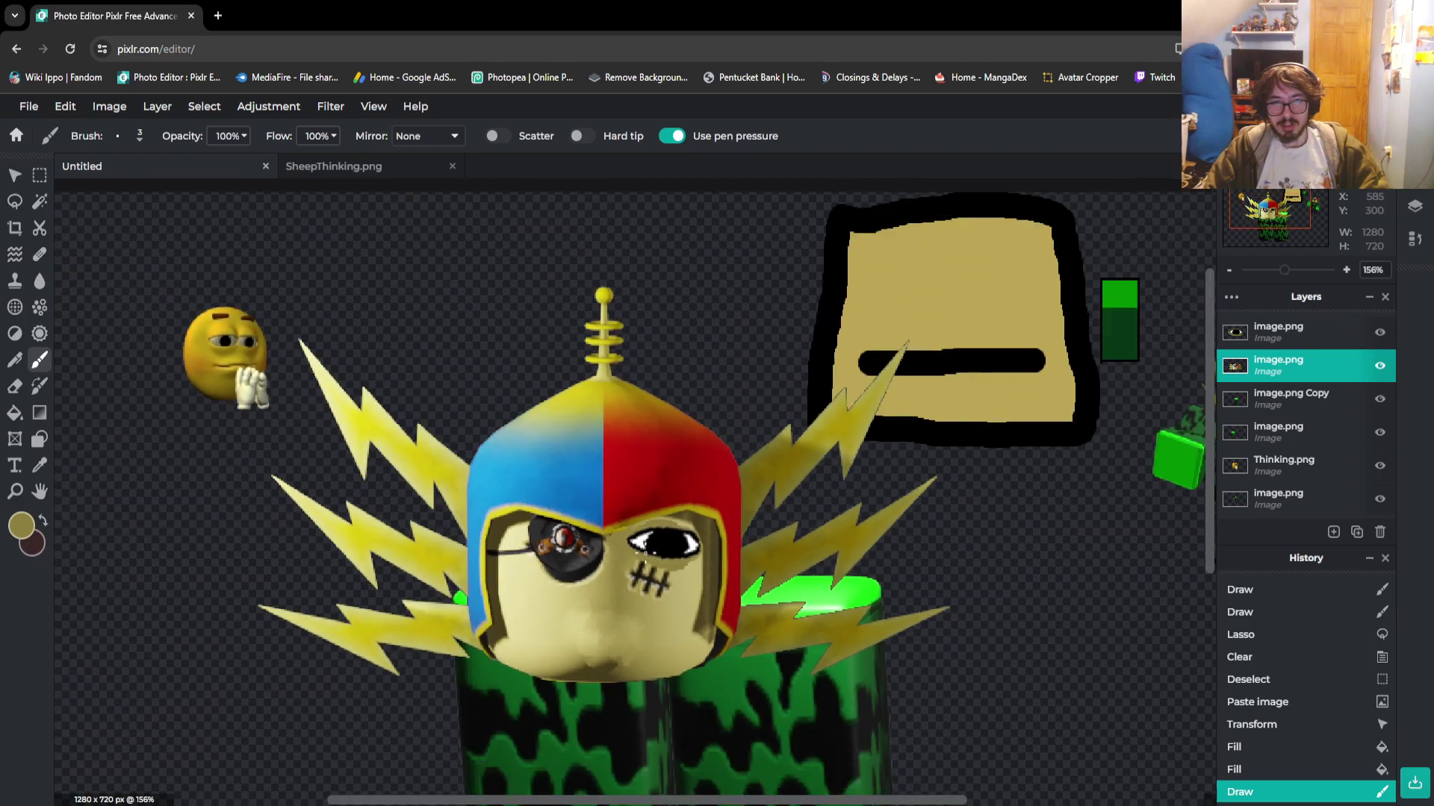
scroll(272, 617, "up", 7)
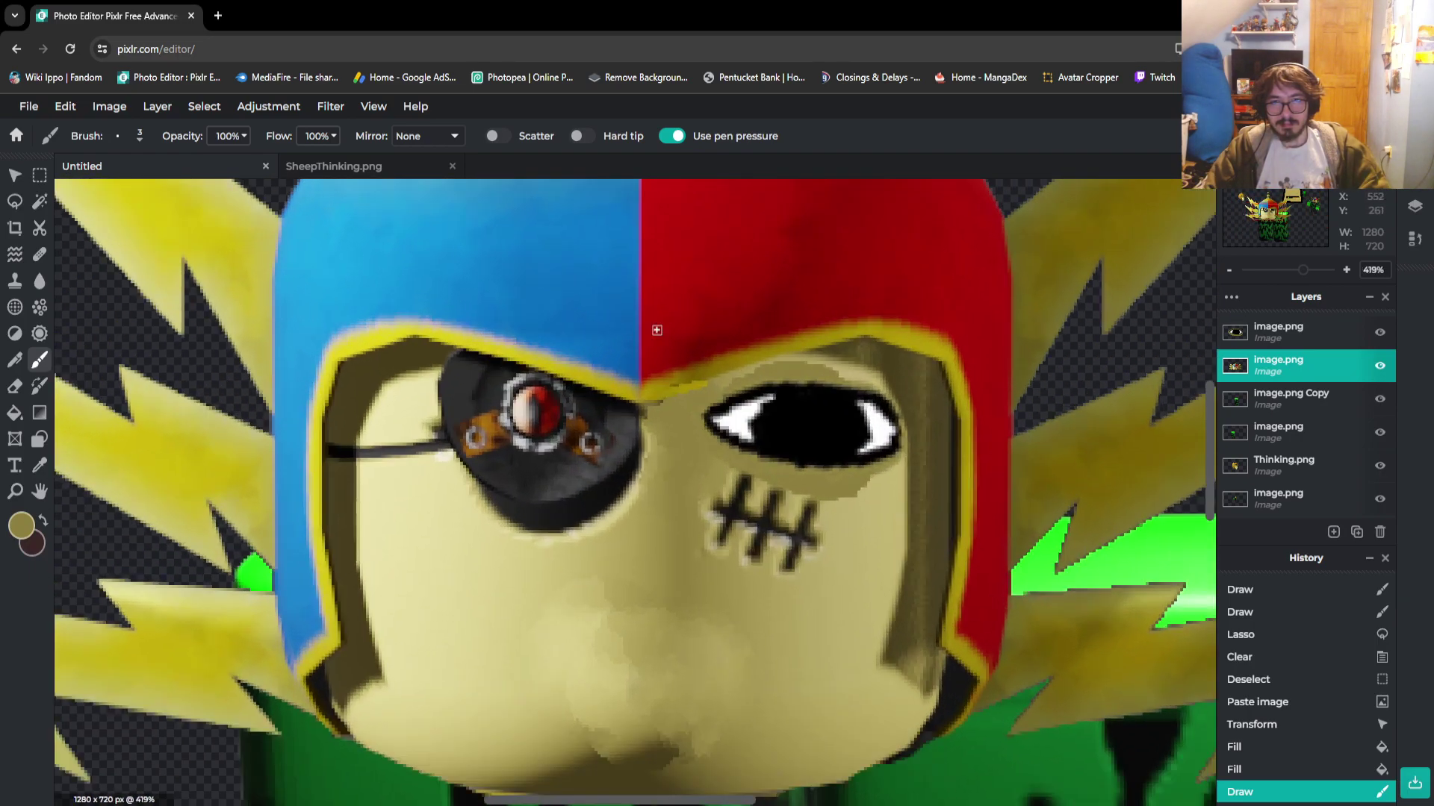
scroll(804, 321, "up", 4)
key("v")
mouse_move(917, 510)
left_mouse_down()
mouse_move(886, 490)
mouse_move(911, 503)
left_mouse_up()
key("Right")
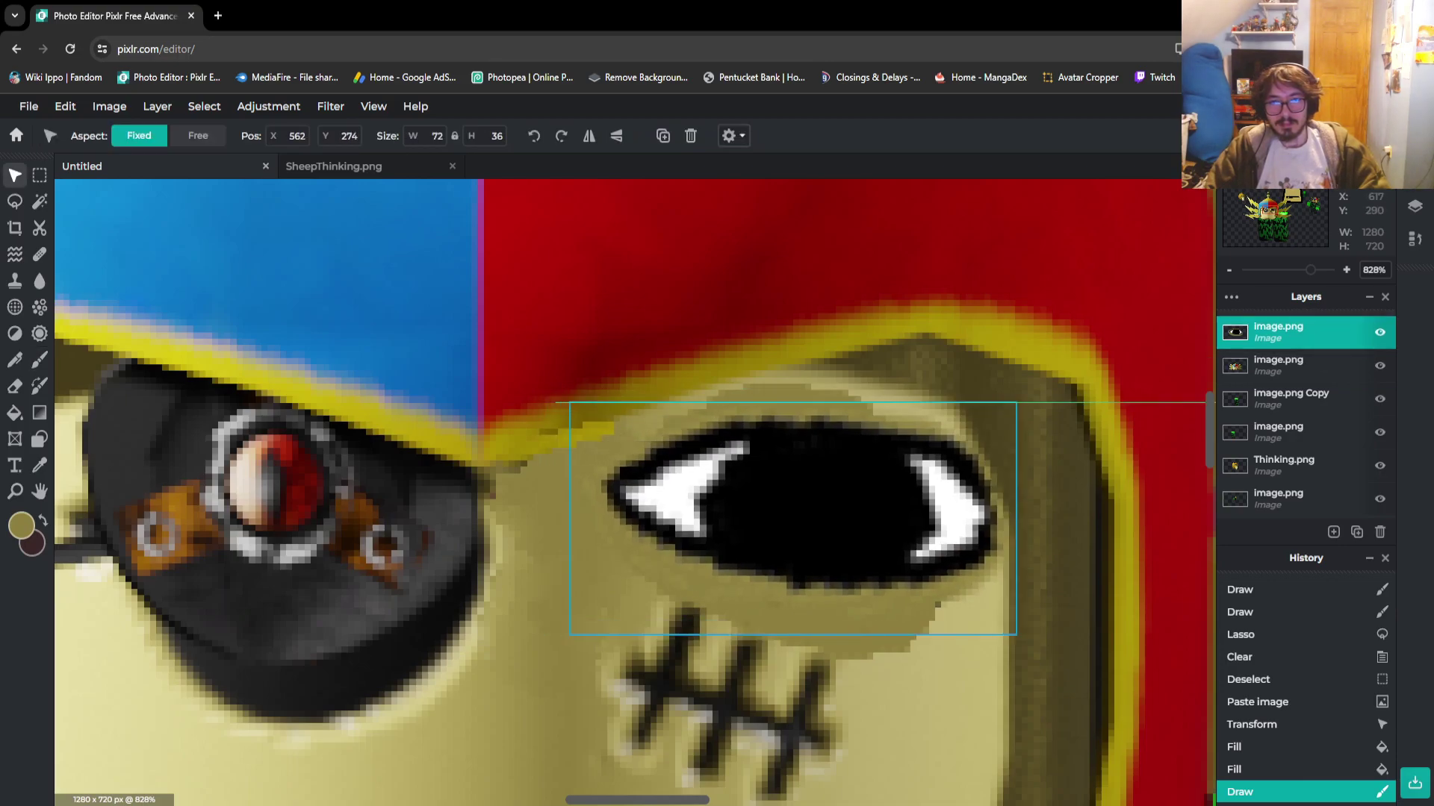
key("Down")
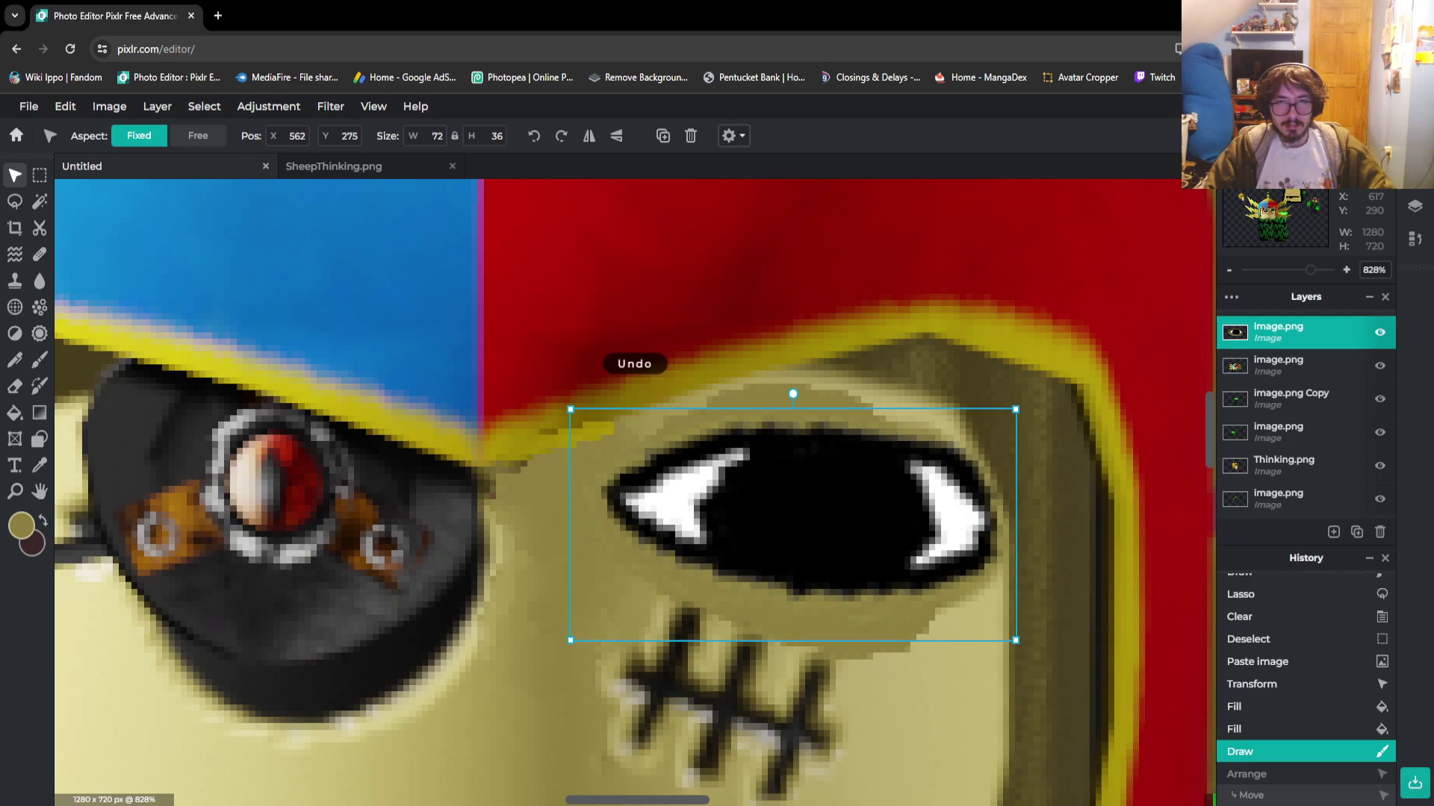
Sample the eye's black as the paint colour for the Draw brush
left_click(40, 465)
left_click(833, 476)
key("b")
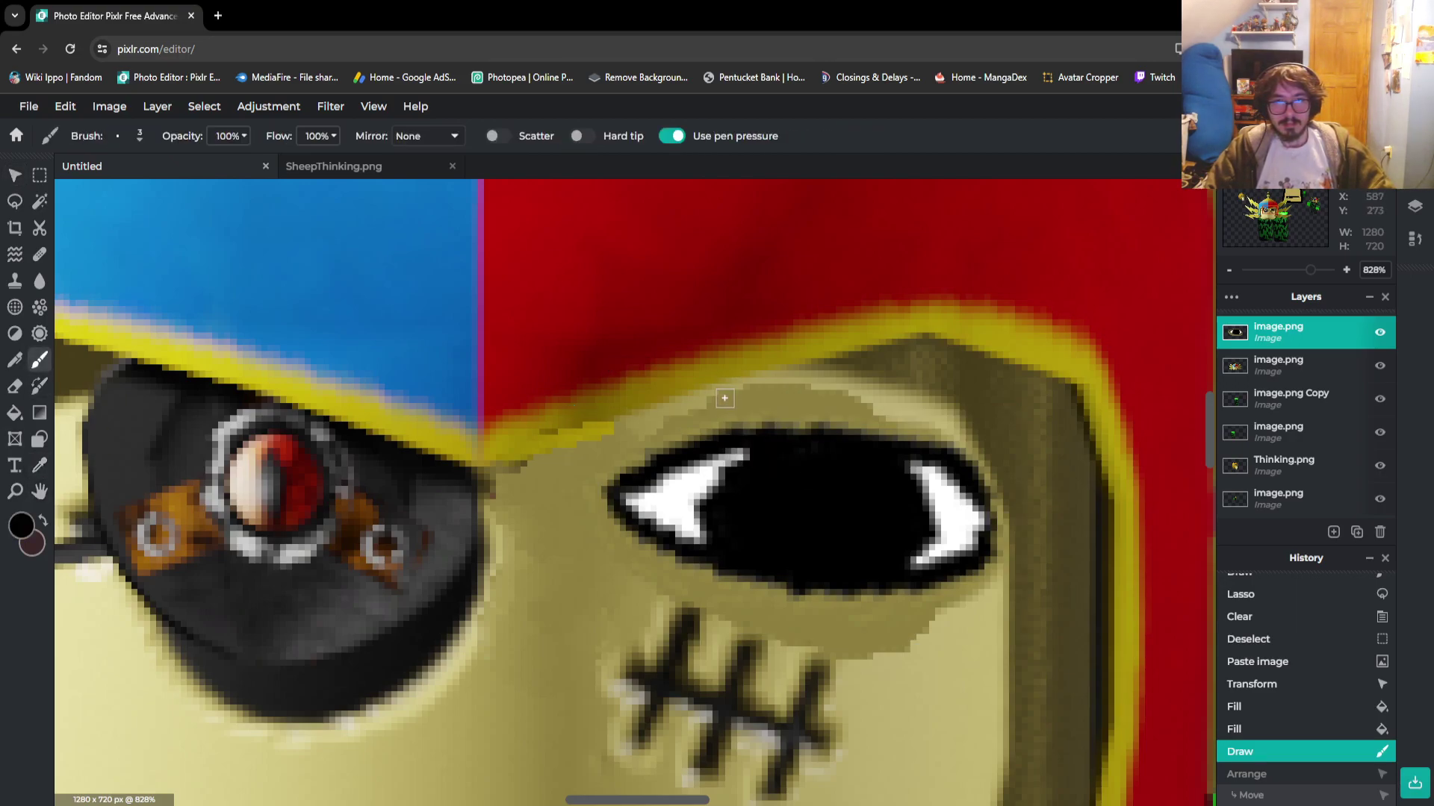
Try painting a black eyebrow freehand above the eye with the 3 px brush and undo the strokes
scroll(725, 398, "down", 6)
scroll(709, 396, "up", 3)
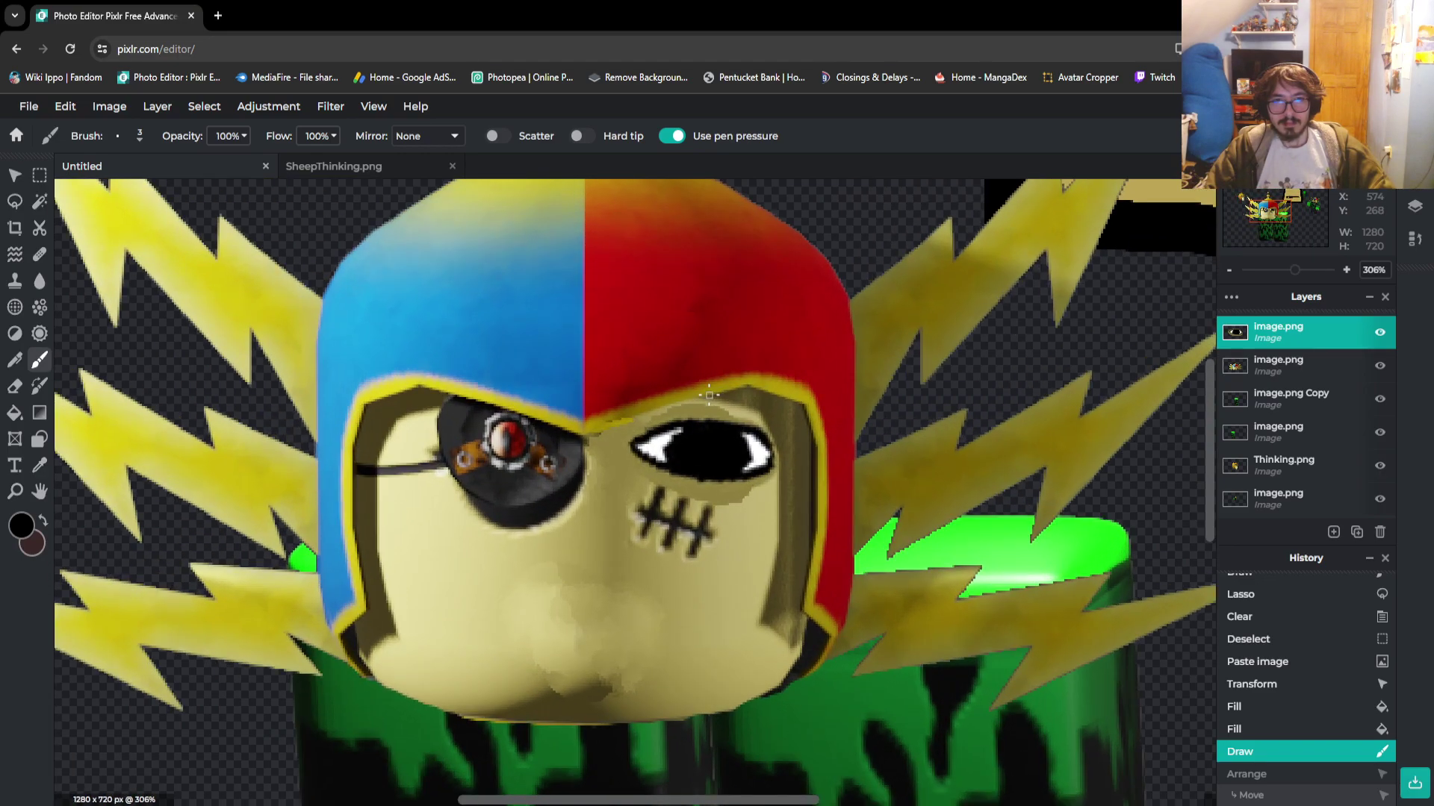
scroll(709, 395, "up", 2)
left_click_drag(674, 417, 810, 429)
key("ctrl+z")
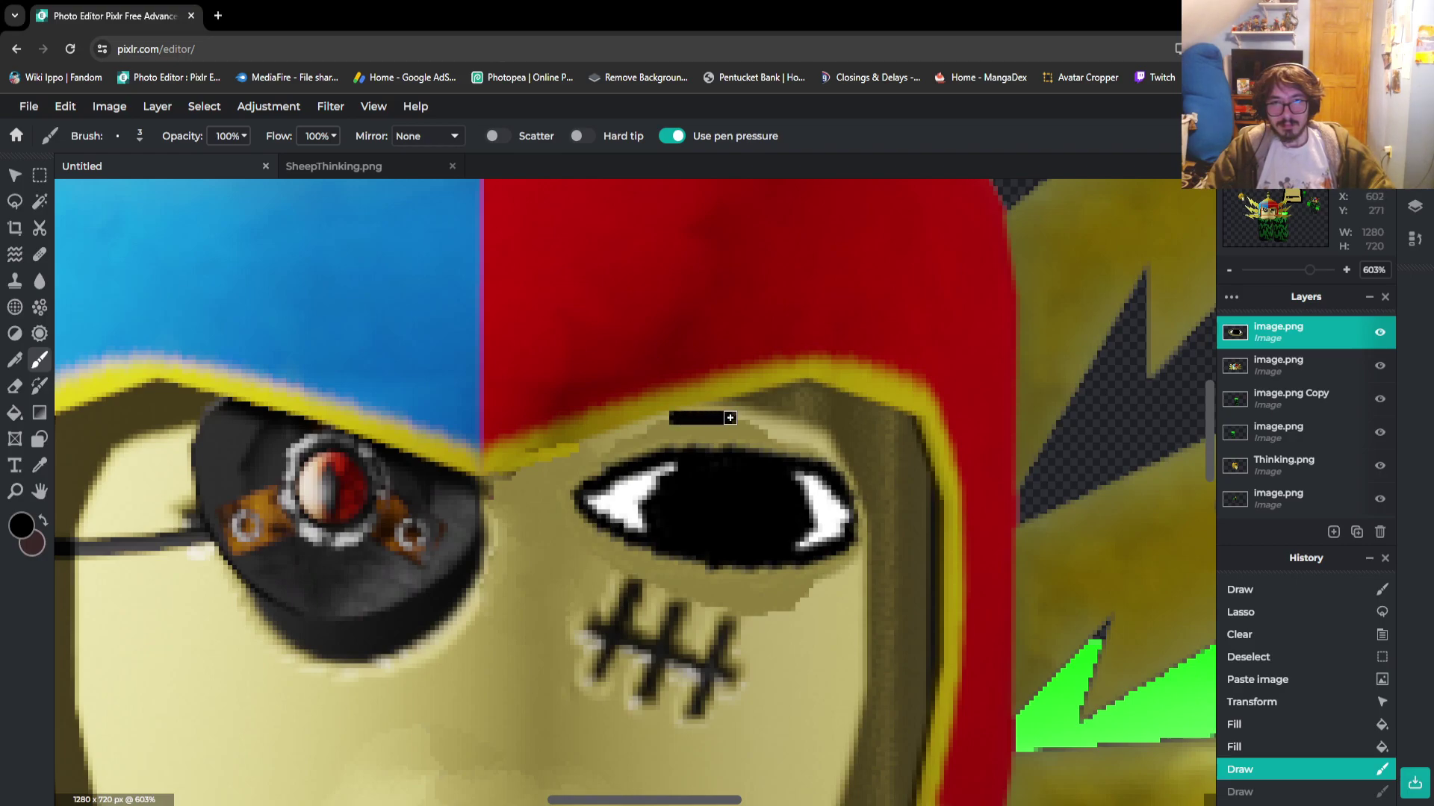
key("ctrl+z")
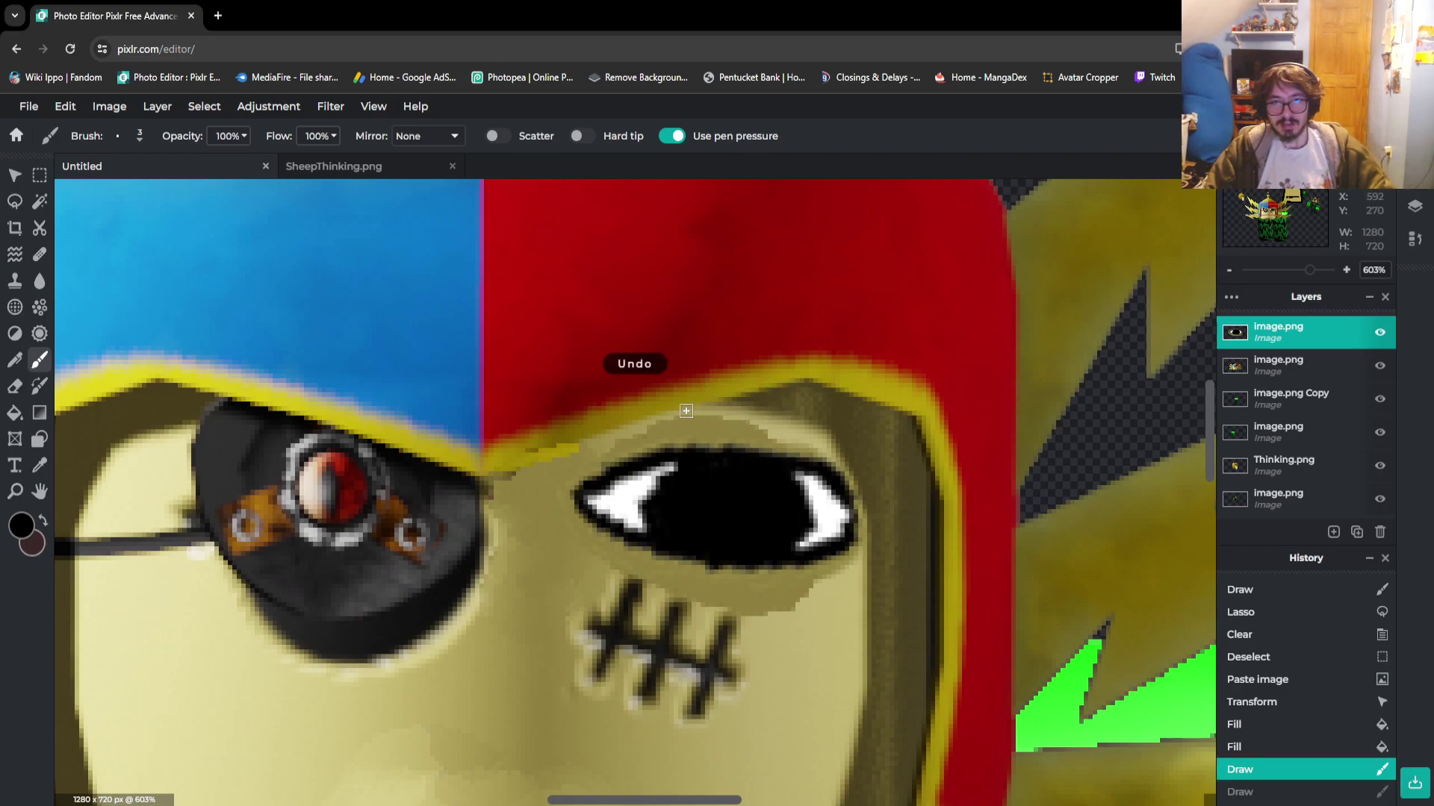
scroll(684, 410, "down", 3)
scroll(684, 410, "down", 2)
scroll(676, 412, "up", 6)
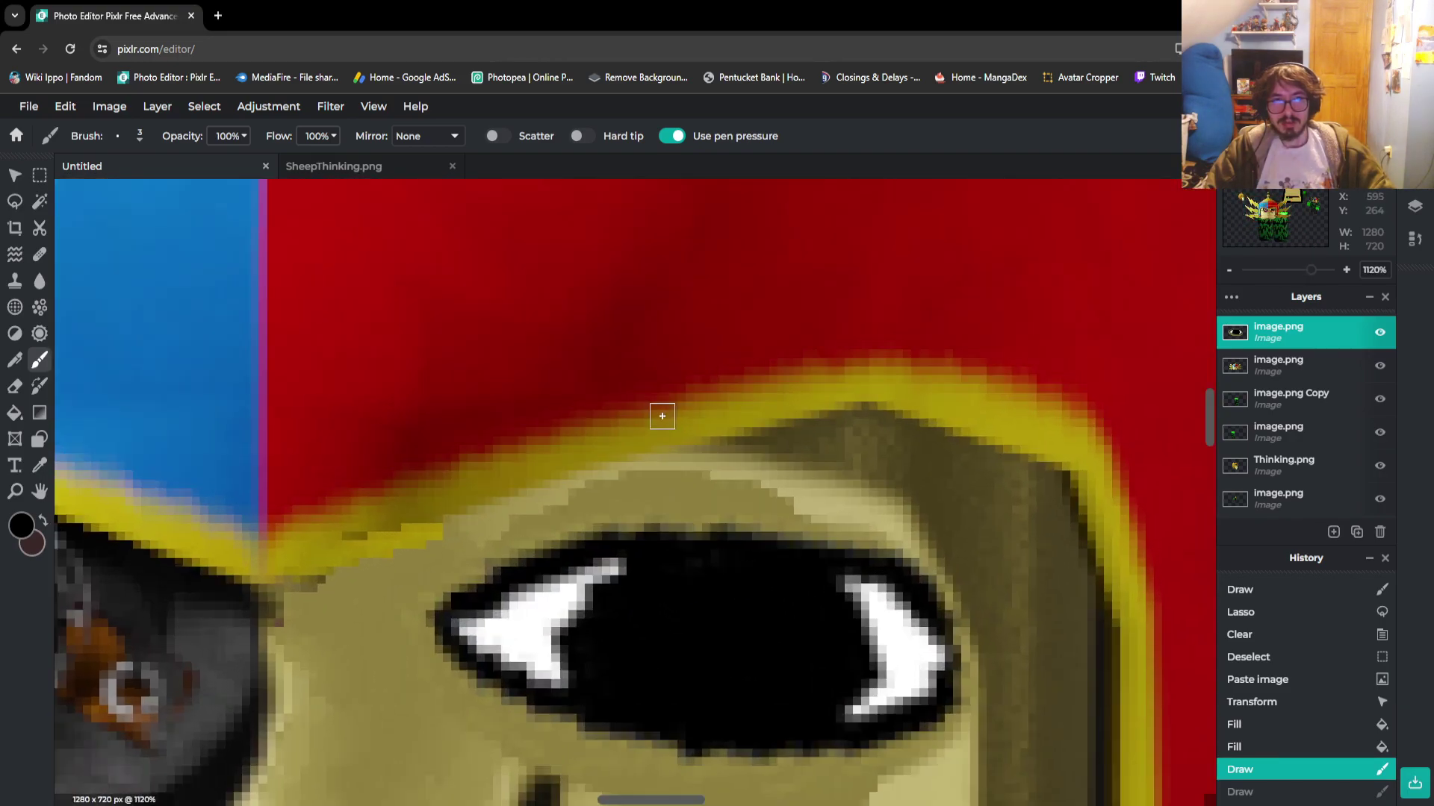
scroll(657, 489, "up", 1)
mouse_move(600, 476)
left_mouse_down()
mouse_move(850, 476)
mouse_move(824, 469)
left_mouse_up()
right_click(824, 469)
key("ctrl+z")
key("ctrl+z")
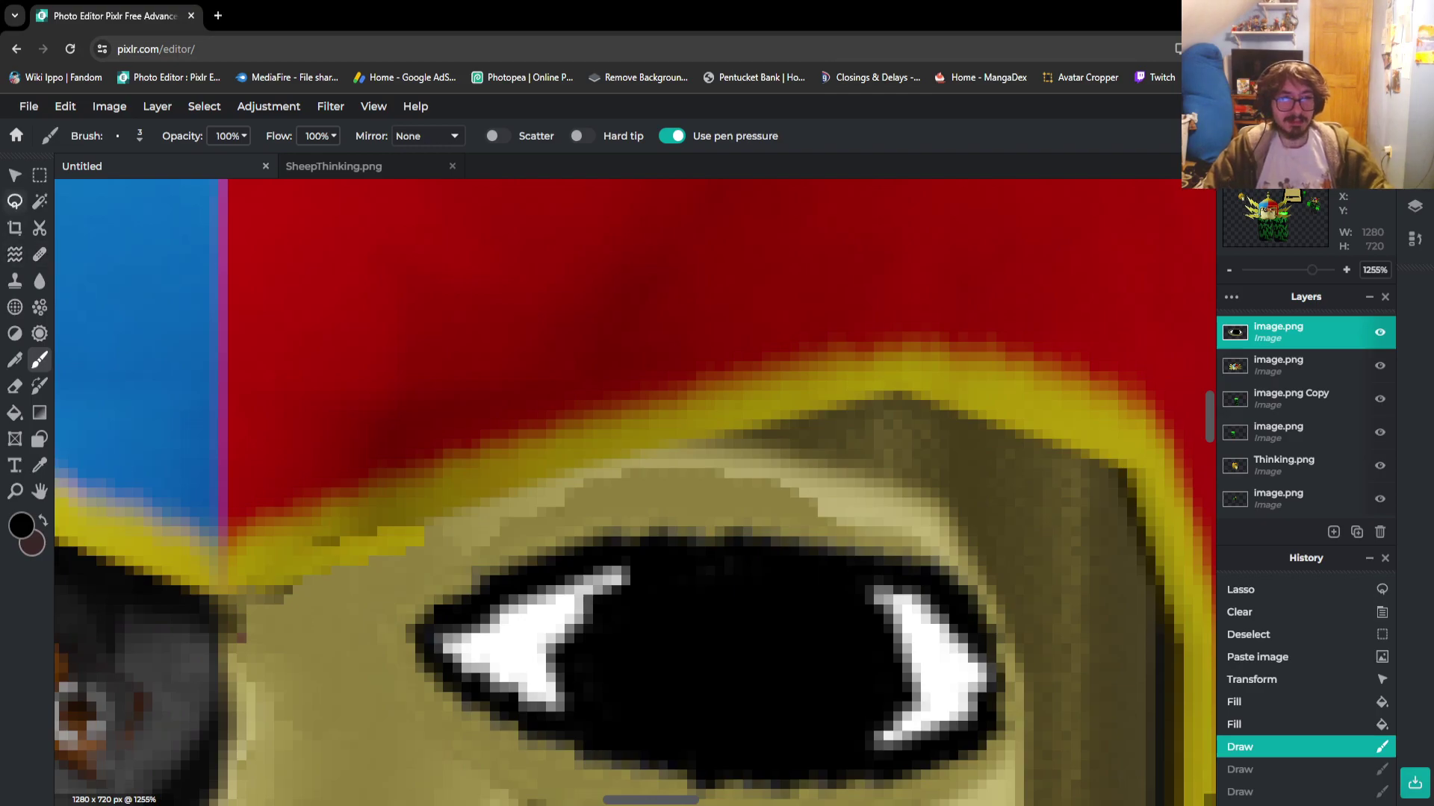
Marquee-select a 61 × 8 px rectangle just above the eye and shift it into place for the eyebrow
left_click(40, 175)
left_click_drag(518, 430, 1010, 492)
left_click(484, 472)
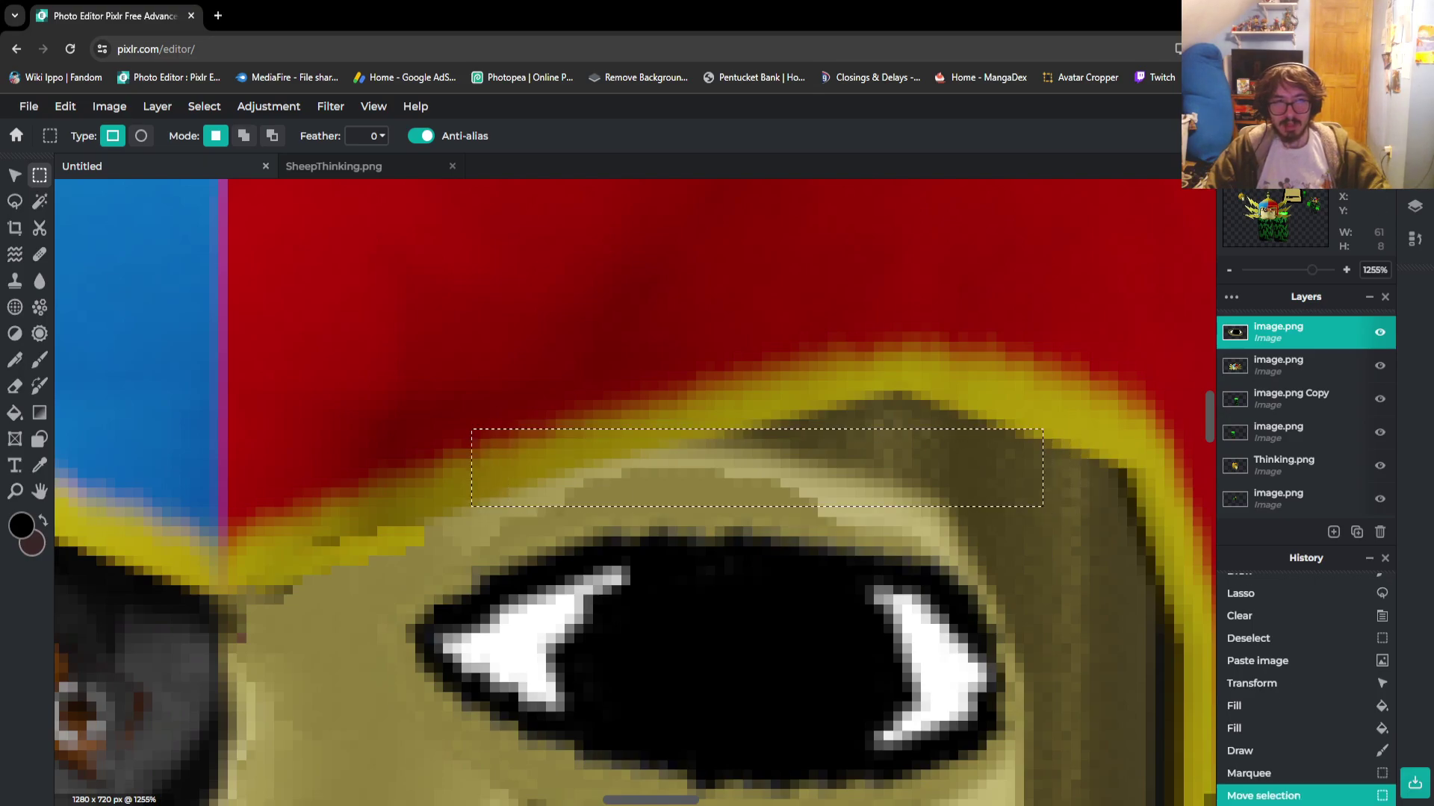
Paint the selected strip solid black with a 13 px brush to make a flat eyebrow, and deselect it
key("b")
left_click(133, 135)
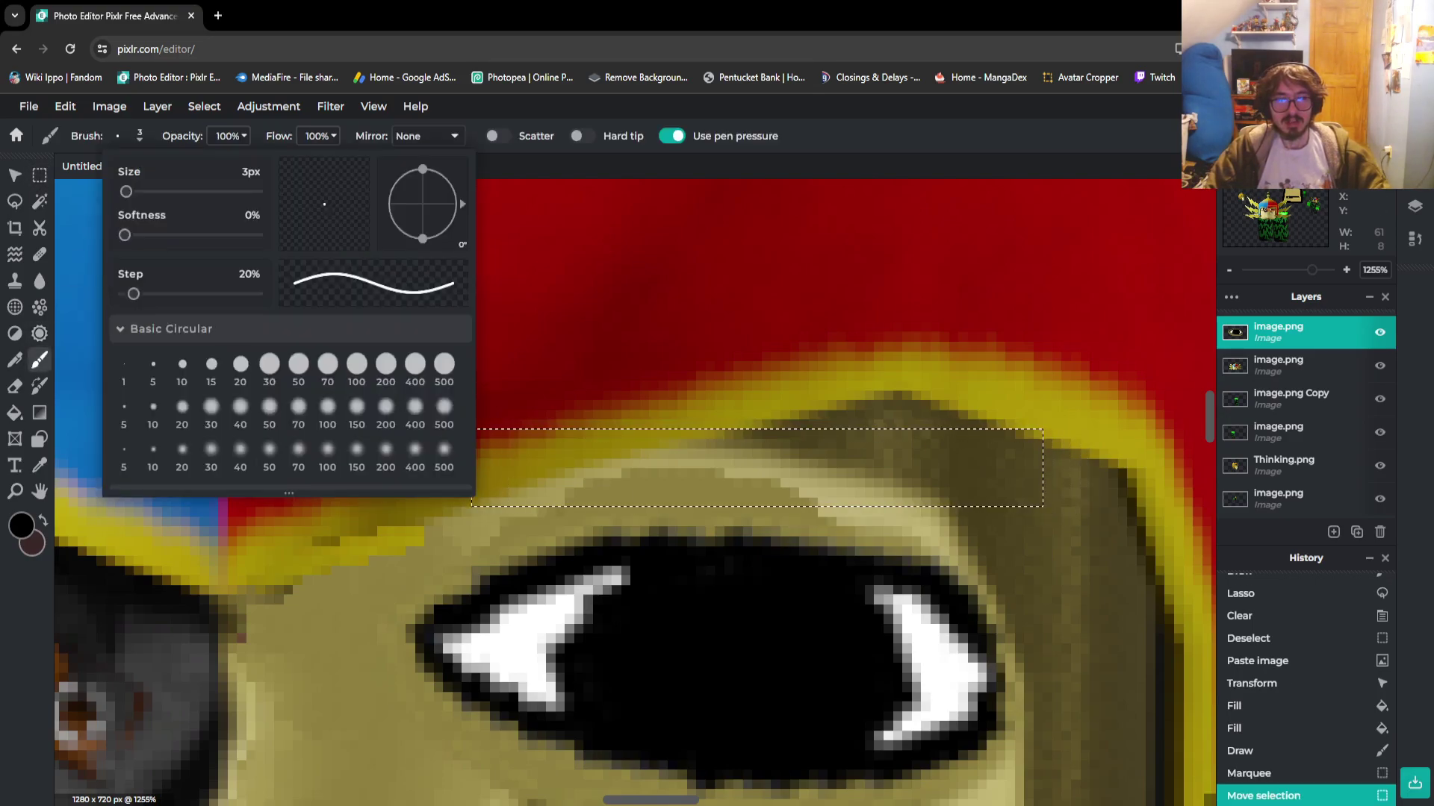
left_click(240, 171)
type("1")
key("Return")
left_click_drag(1040, 474, 360, 475)
scroll(360, 476, "down", 10)
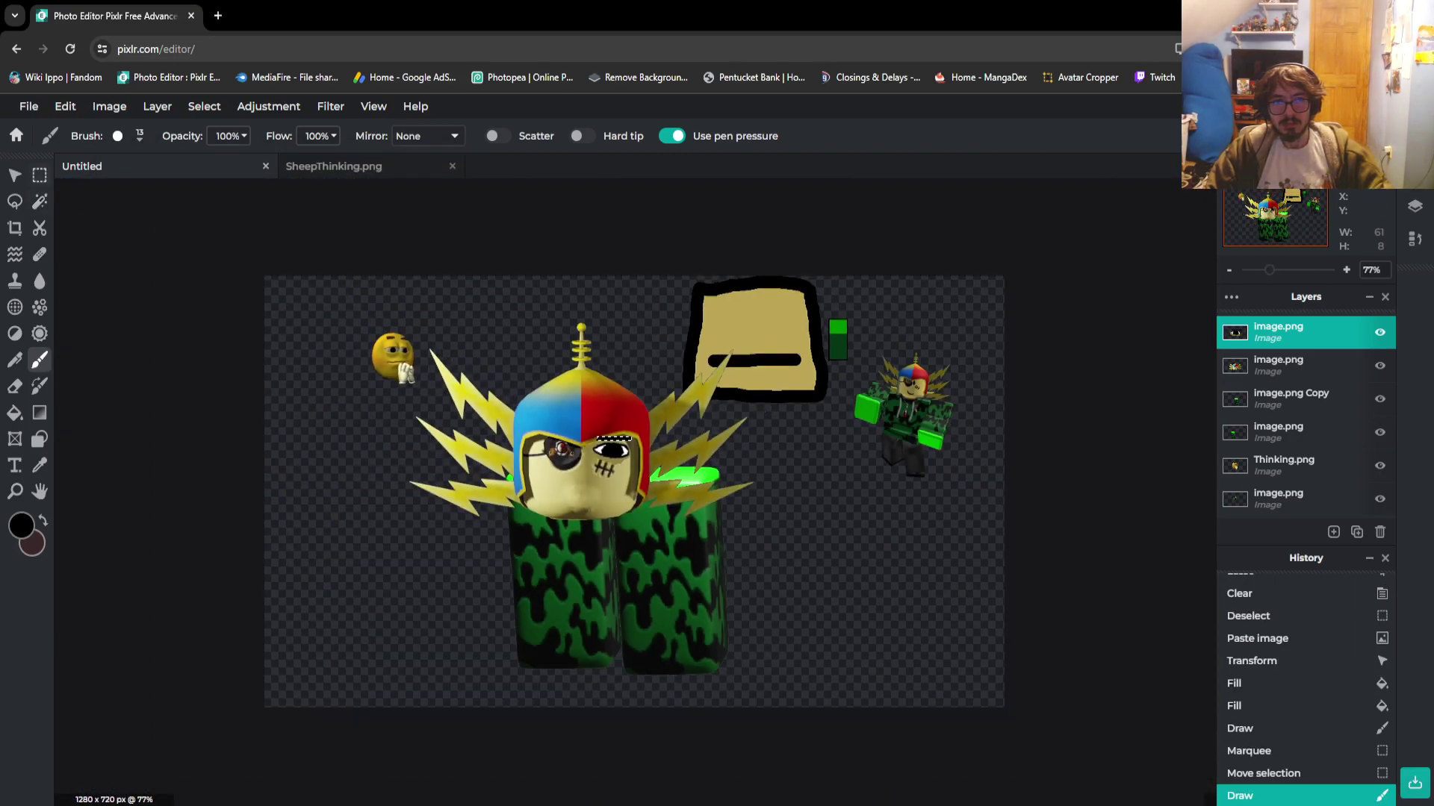
key("m")
key("ctrl+d")
Erase the parts of the black eyebrow that overlap the helmet's yellow rim, using the 5 px eraser
scroll(515, 433, "up", 5)
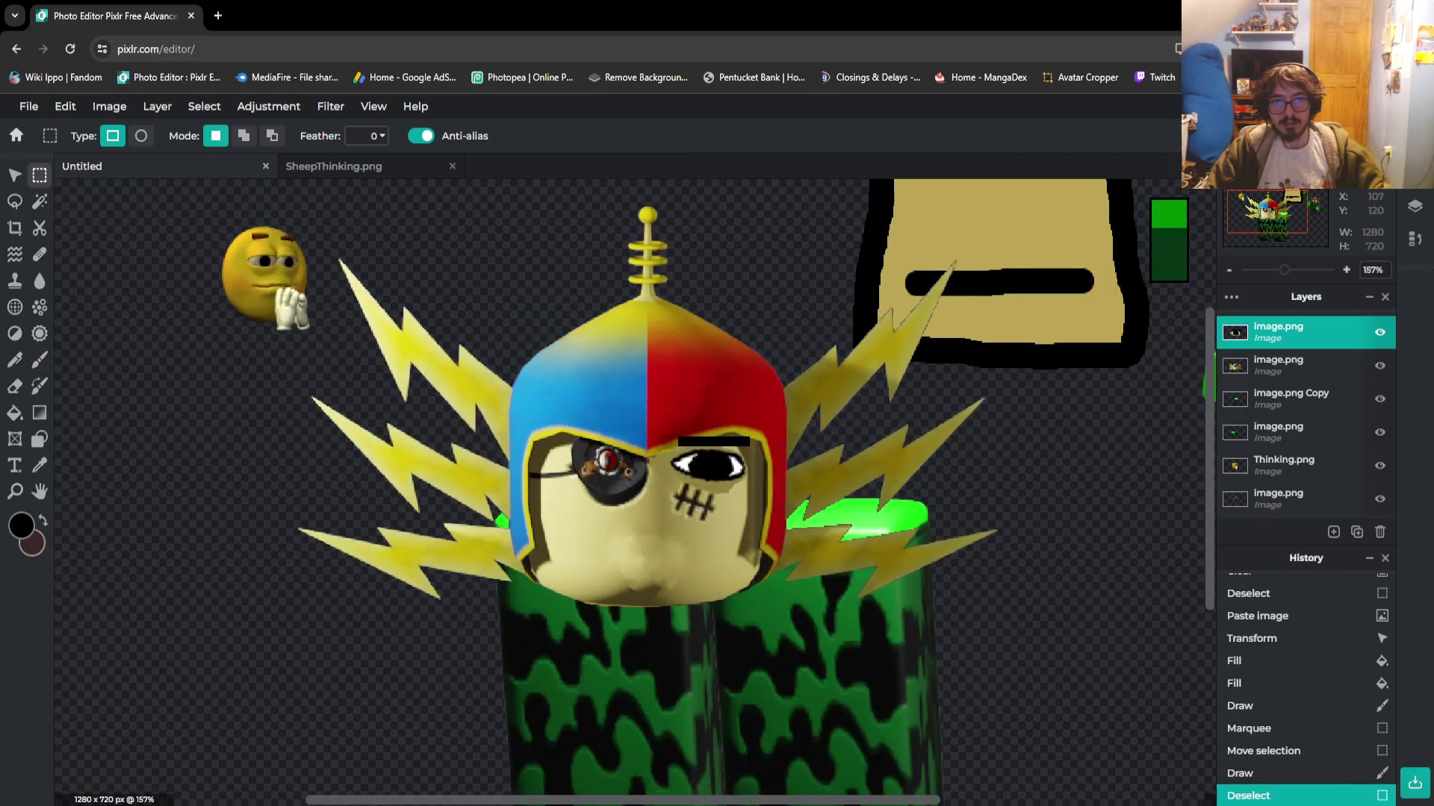
scroll(710, 433, "up", 14)
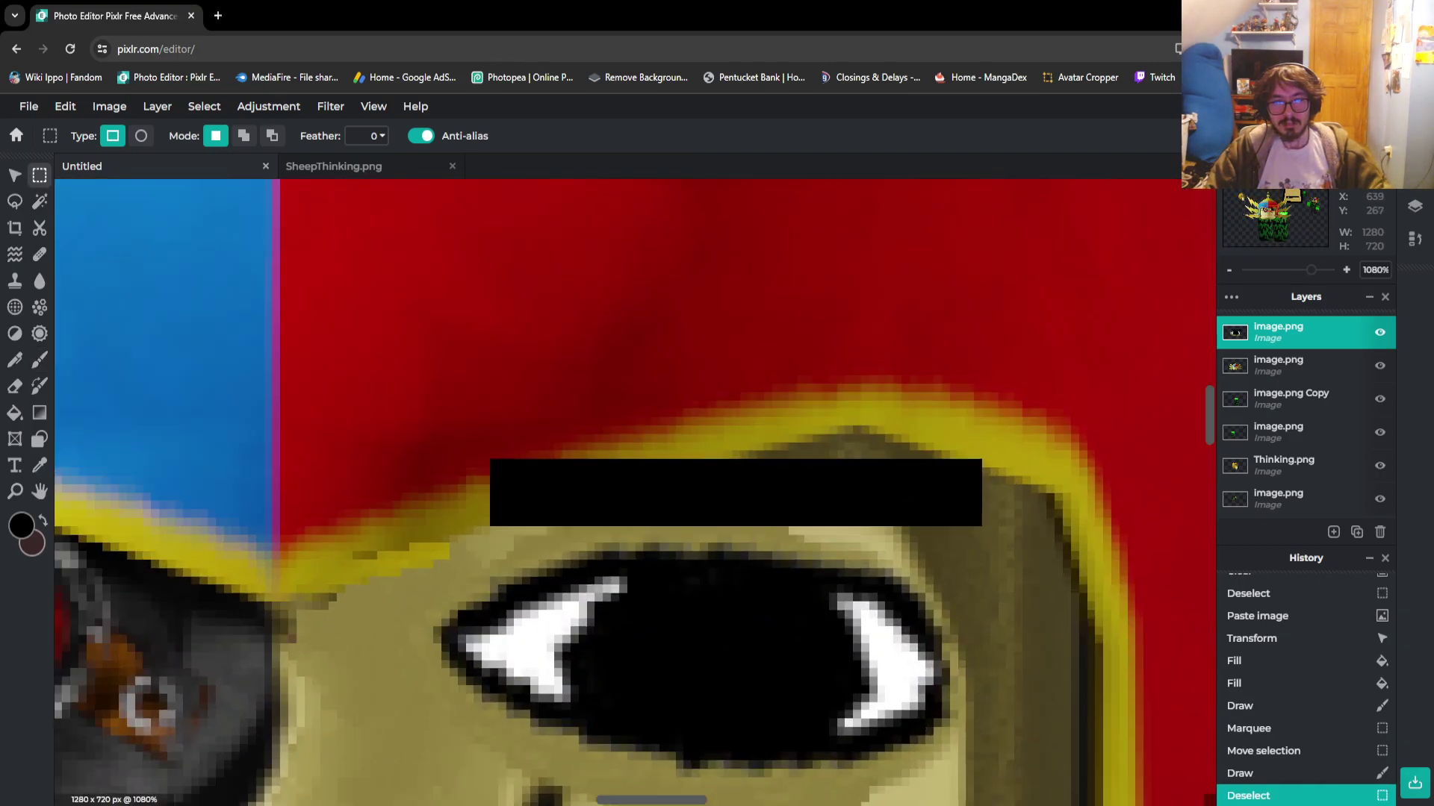
left_click(15, 386)
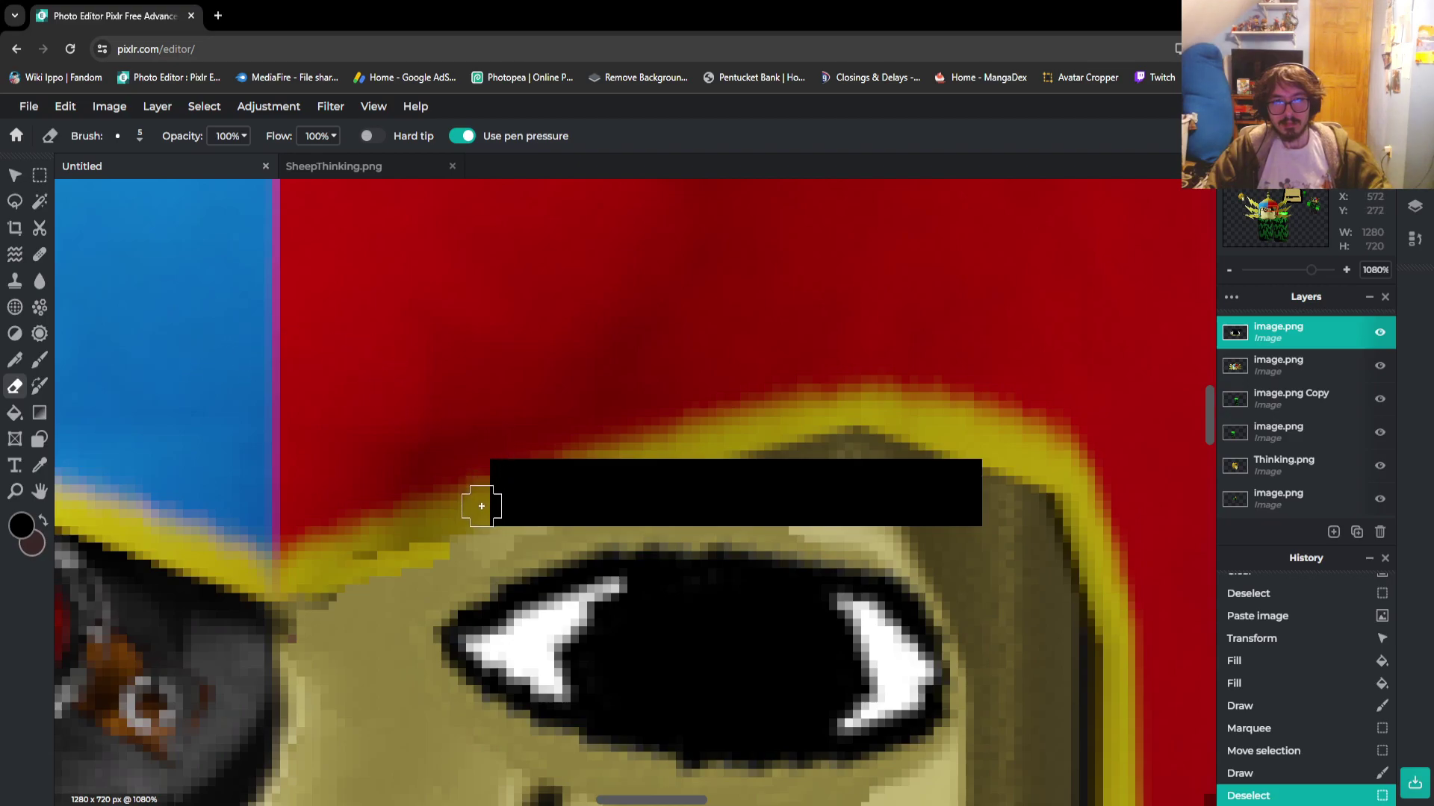
mouse_move(482, 507)
left_mouse_down()
mouse_move(736, 428)
mouse_move(427, 488)
mouse_move(672, 424)
left_mouse_up()
mouse_move(976, 440)
left_mouse_down()
mouse_move(998, 457)
mouse_move(953, 416)
left_mouse_up()
scroll(952, 411, "down", 5)
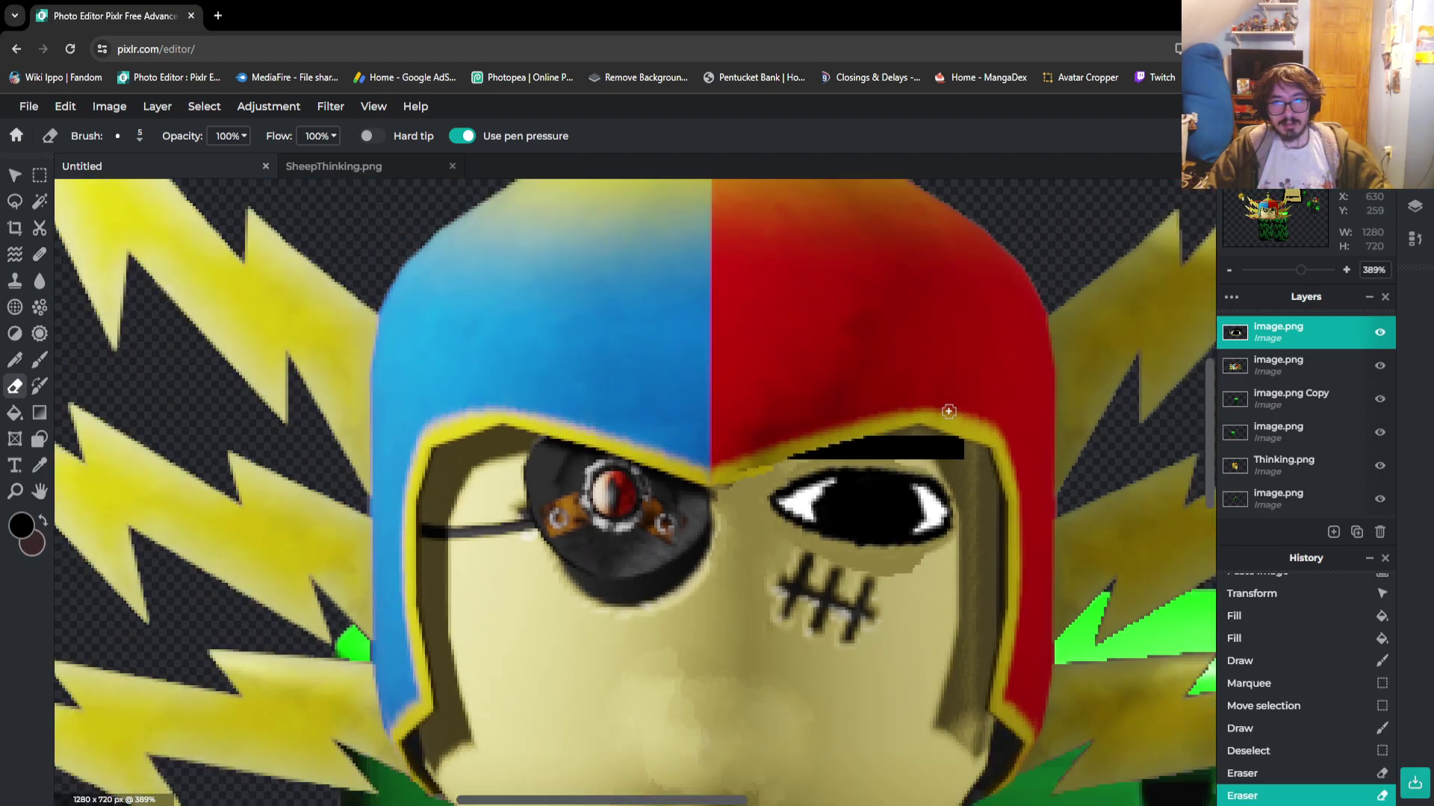
scroll(948, 411, "down", 8)
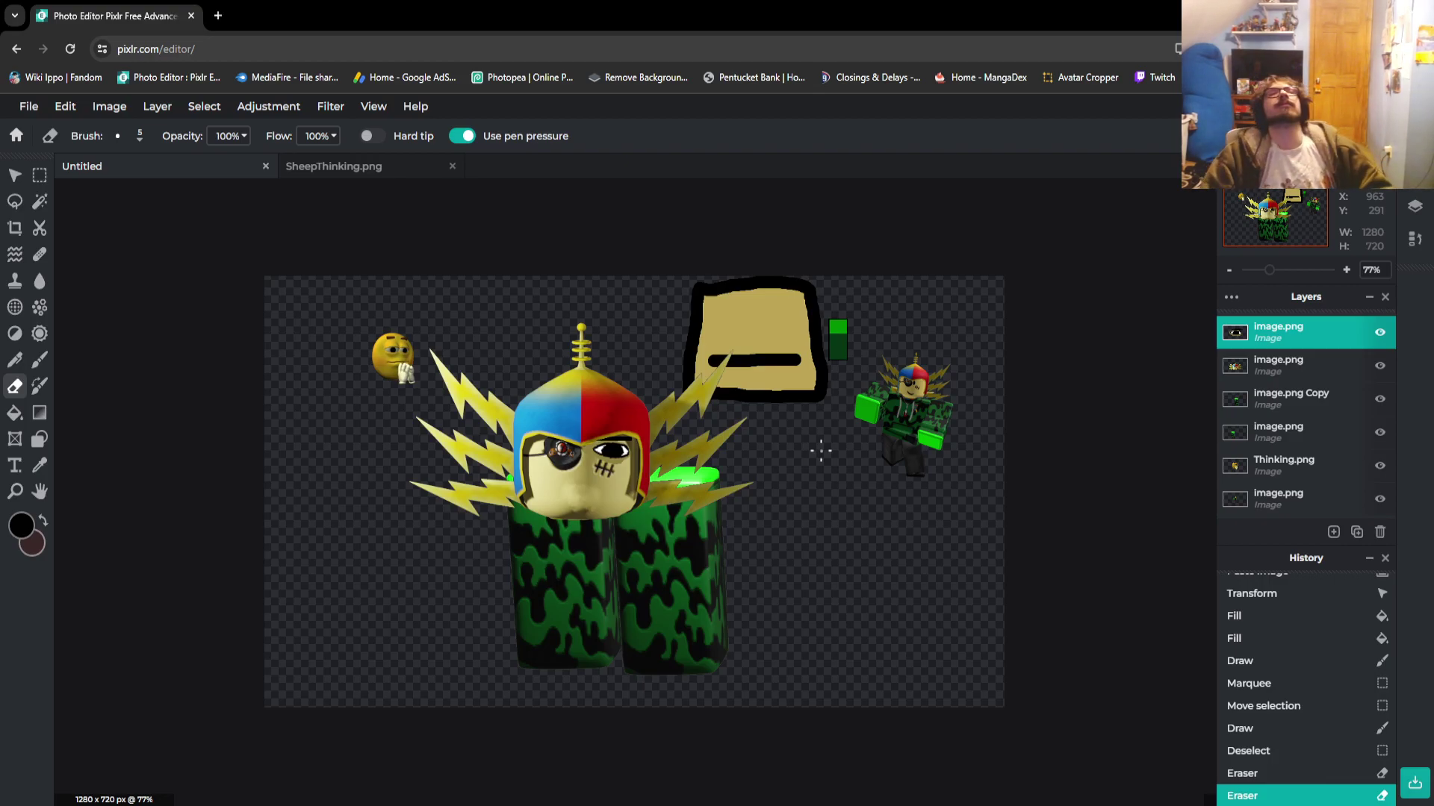
Select the left arm and reorder the layers so that both arm layers sit above the face layer
scroll(572, 577, "up", 3)
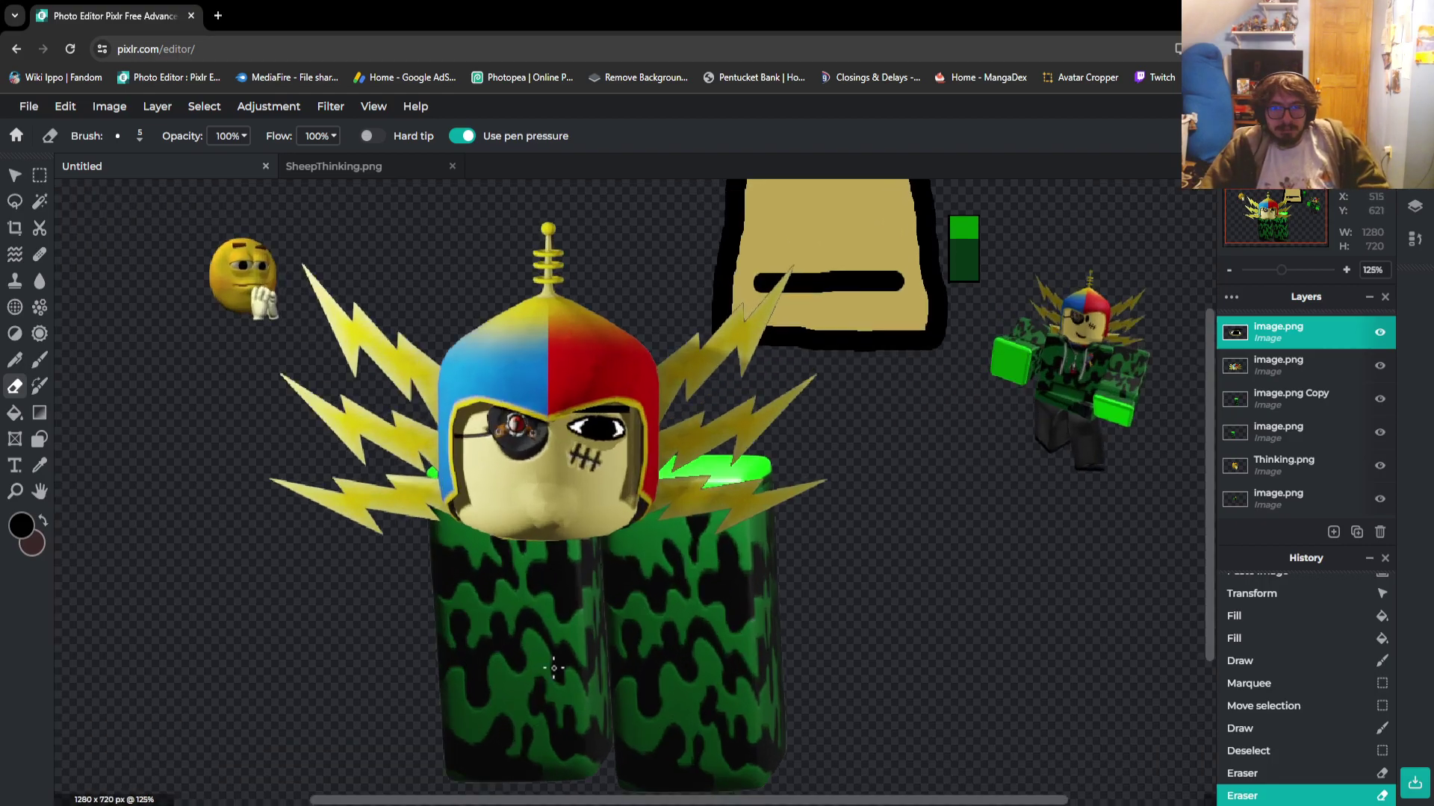
scroll(304, 672, "down", 3)
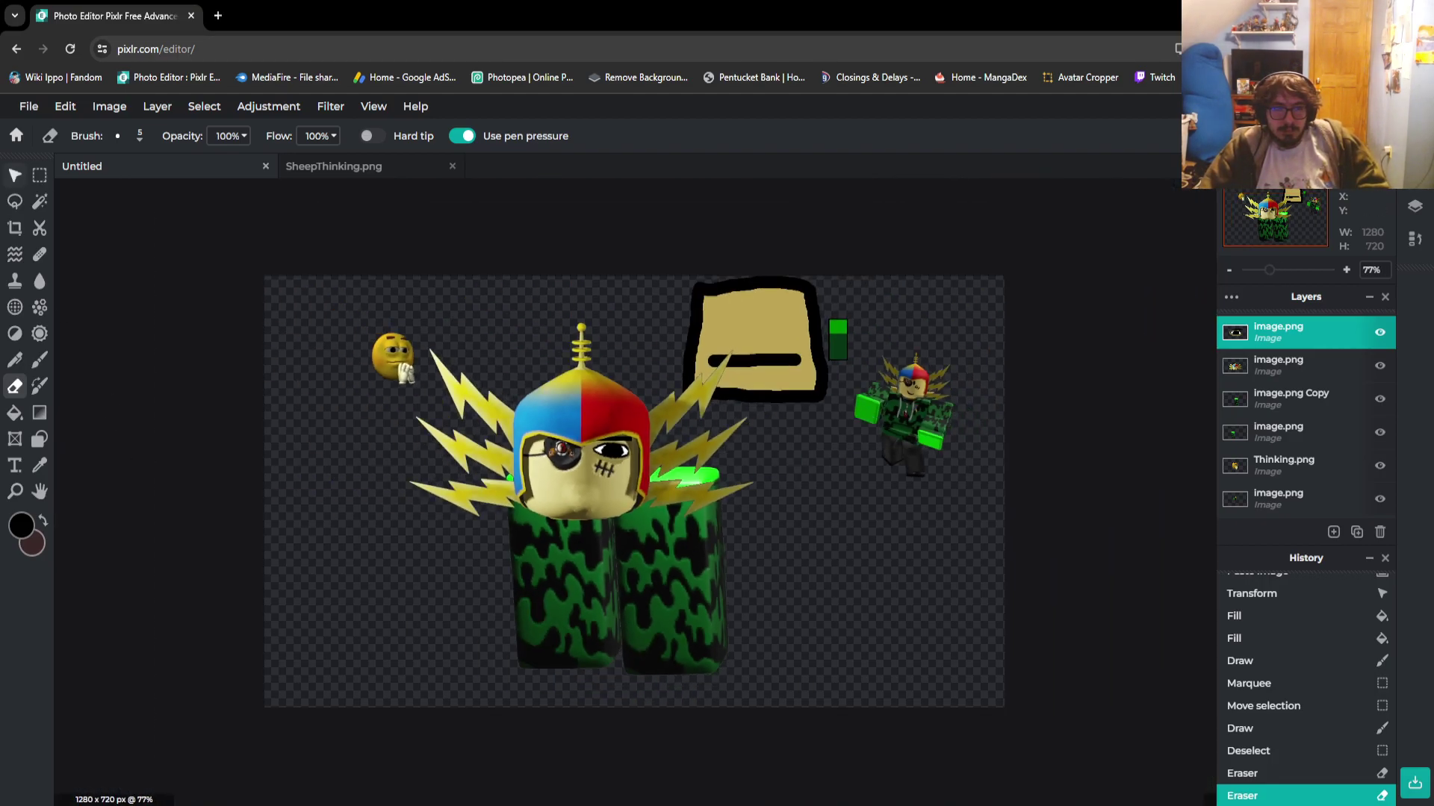
left_click(15, 176)
left_click_drag(565, 583, 566, 585)
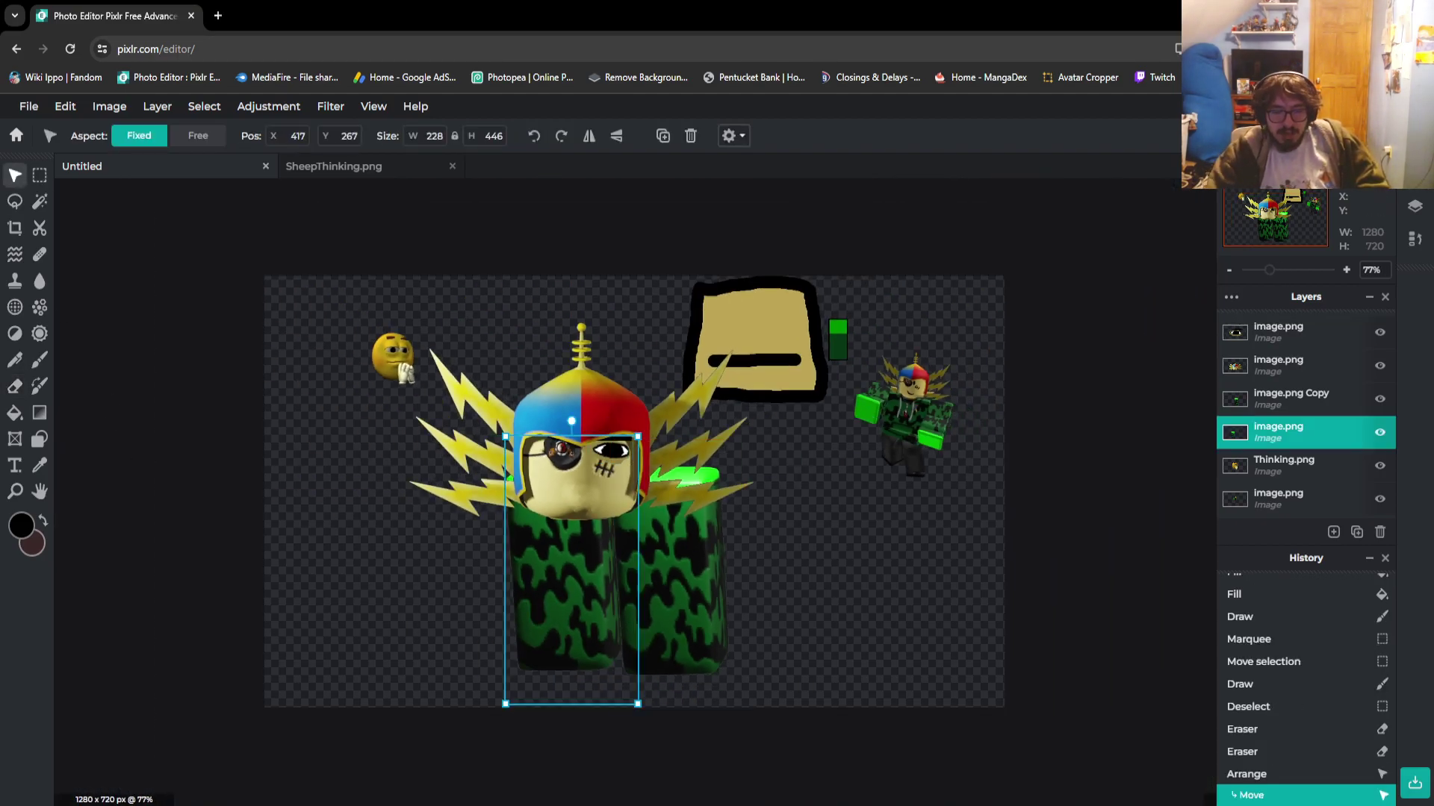
left_click_drag(1292, 433, 1291, 376)
left_click(1292, 432)
left_click_drag(1291, 432, 1292, 368)
Move the two arms apart to either side of the head, placing the left one at X 55, Y 301
scroll(672, 523, "up", 2)
left_click_drag(569, 562, 326, 612)
left_click_drag(687, 613, 973, 612)
left_click_drag(321, 612, 199, 612)
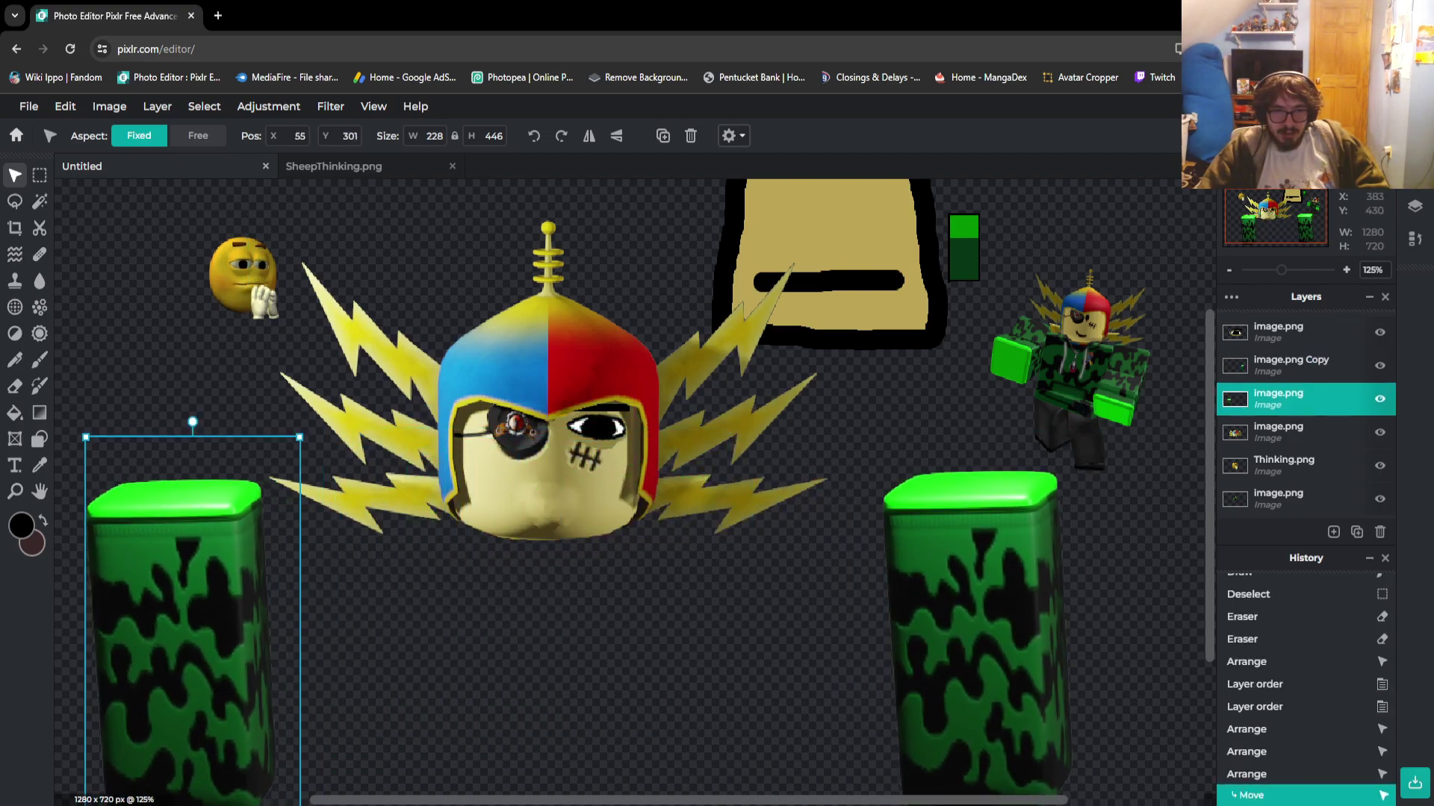
Paint a straight black mouth about 130 px wide across the lower face on the face layer with the 13 px brush
left_click(503, 475)
scroll(503, 475, "up", 4)
scroll(516, 438, "up", 1)
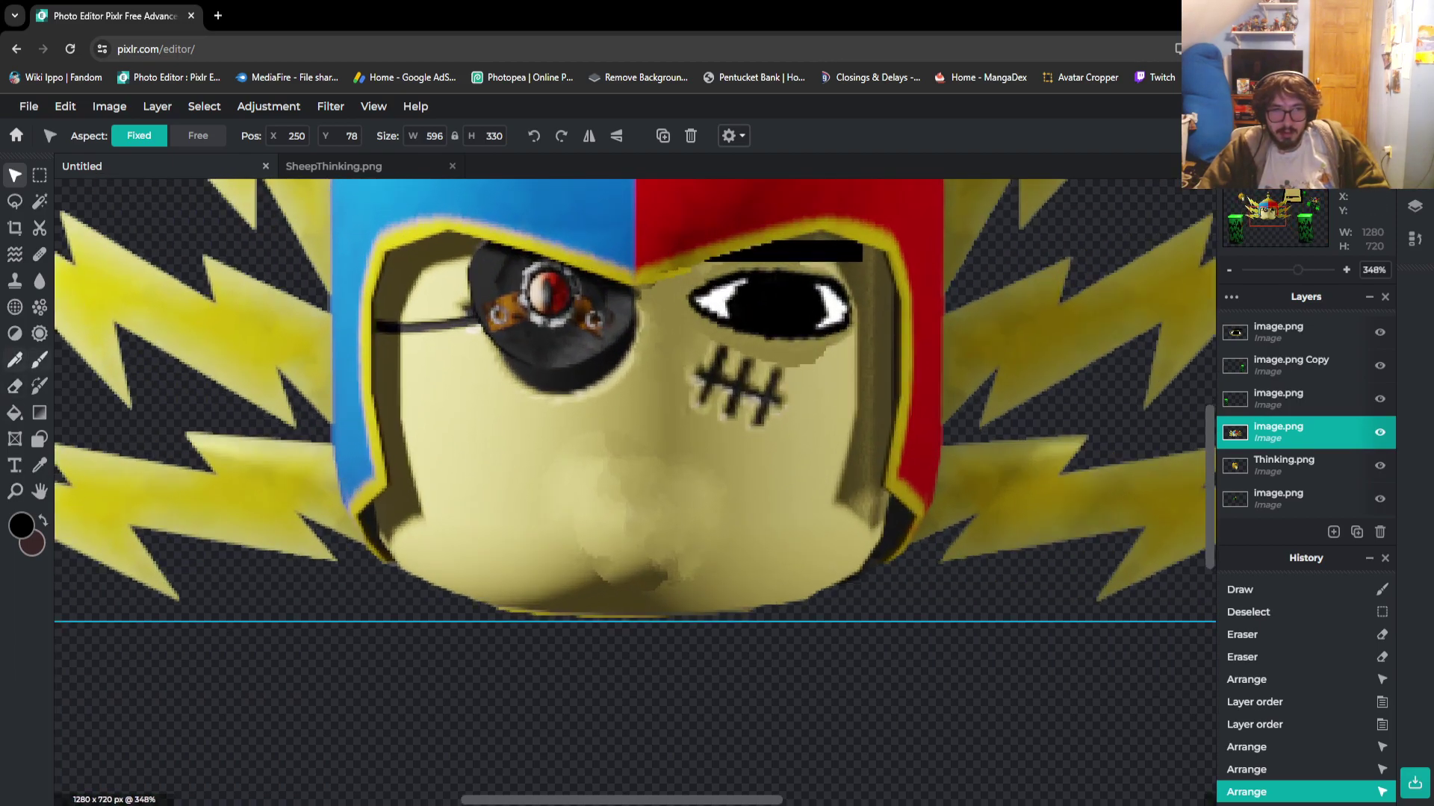
key("b")
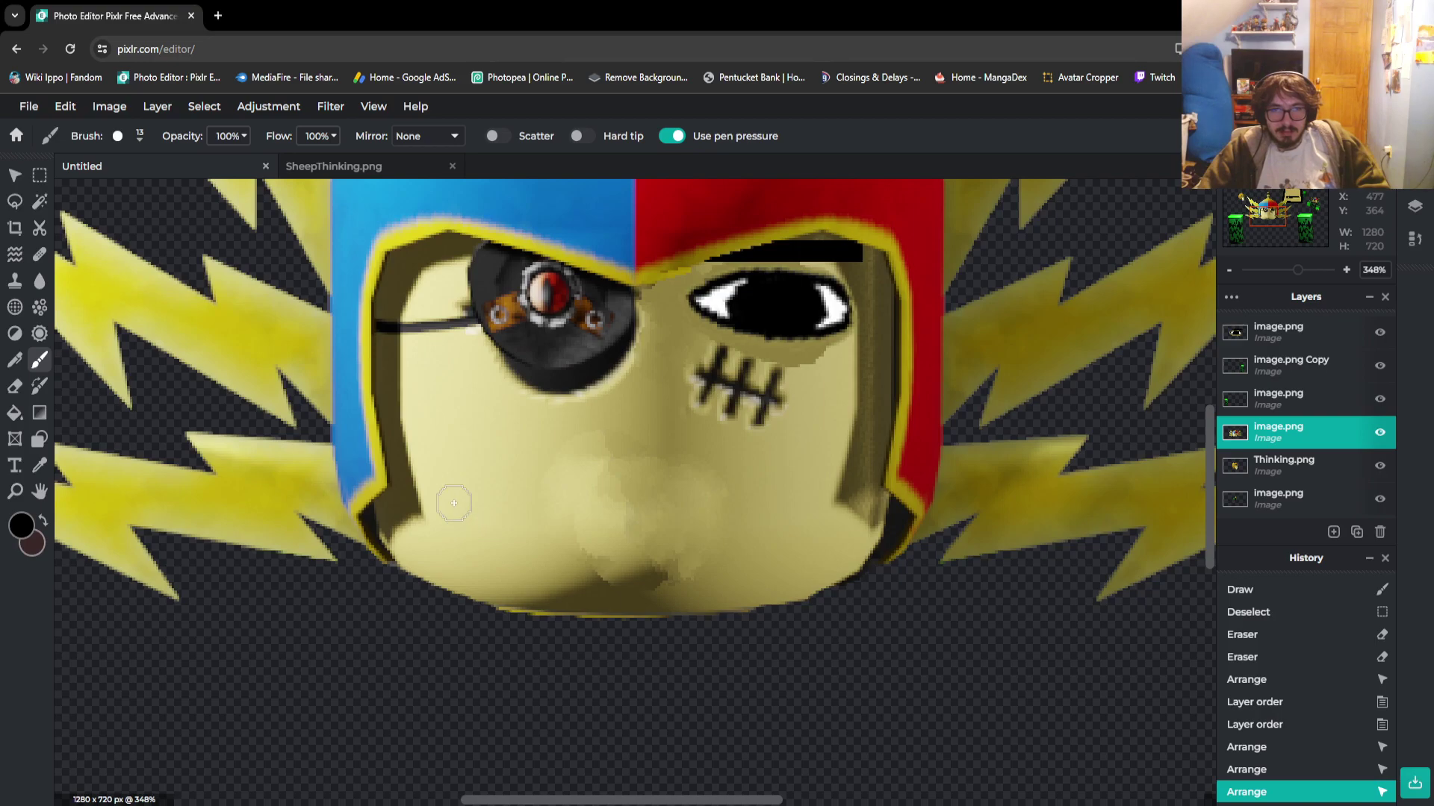
left_click_drag(449, 499, 798, 499)
scroll(793, 505, "down", 3)
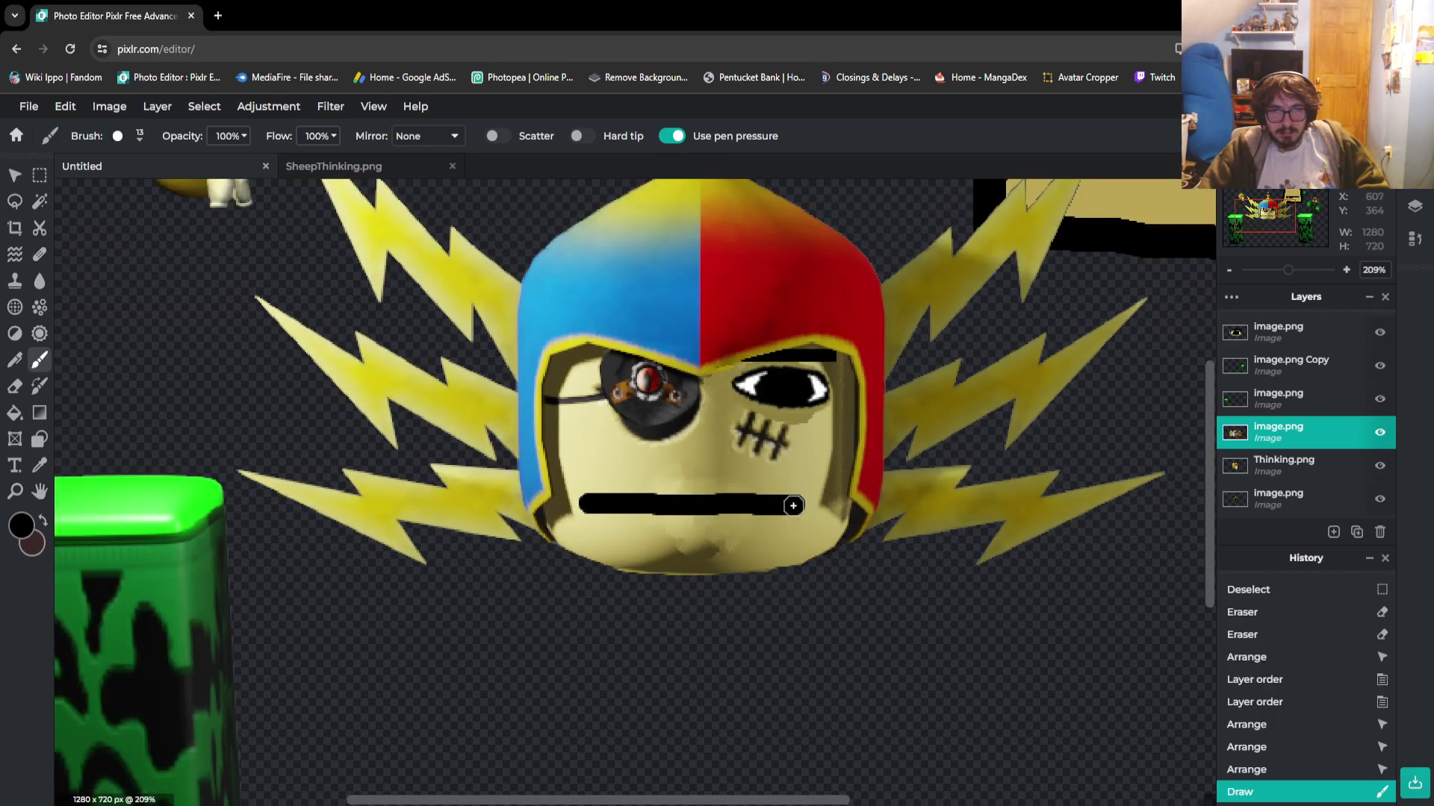
Move both arms back beneath the mouth so they overlap, with the copied arm in front at X 511, Y 328
scroll(789, 512, "down", 2)
scroll(806, 531, "down", 2)
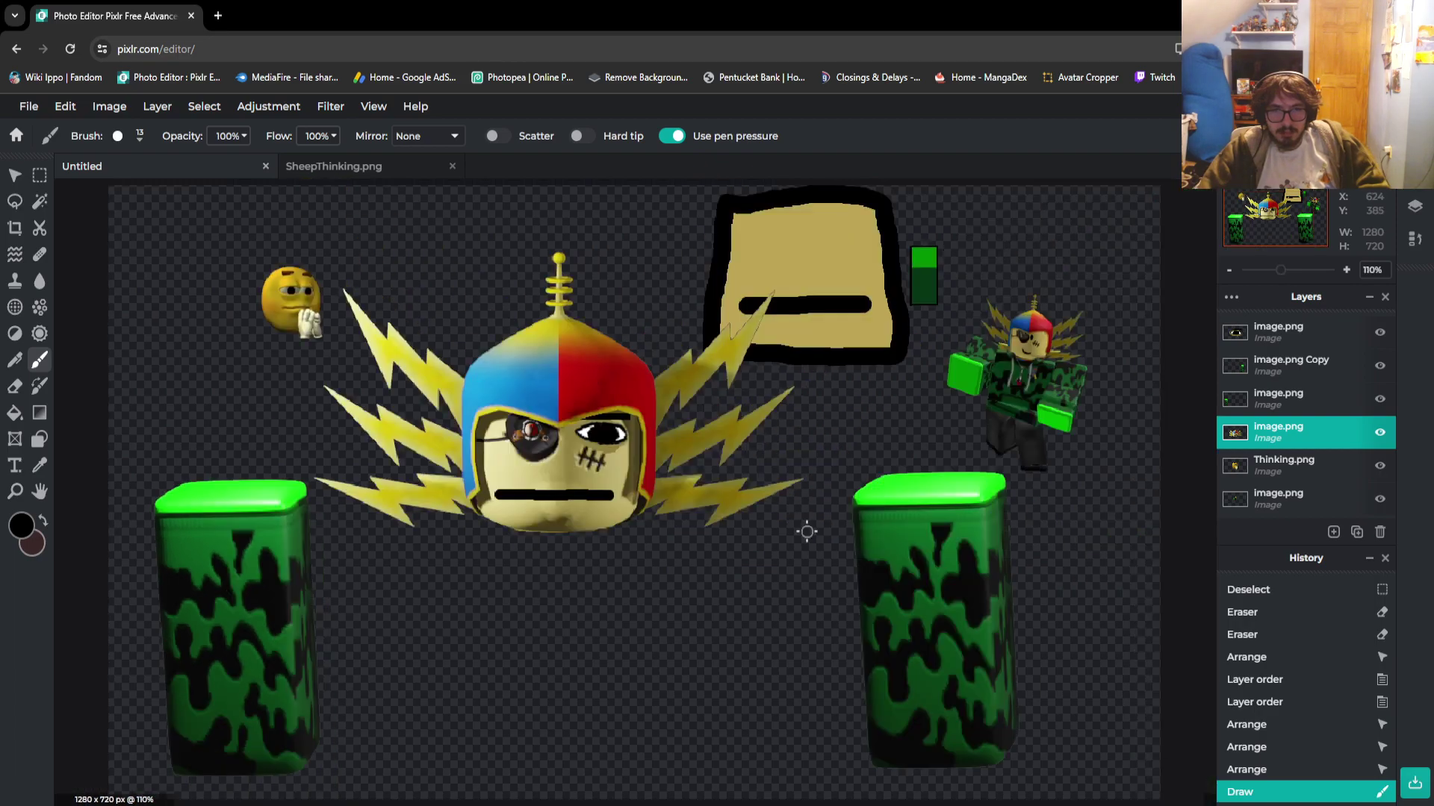
left_click(15, 175)
left_click_drag(949, 592, 601, 620)
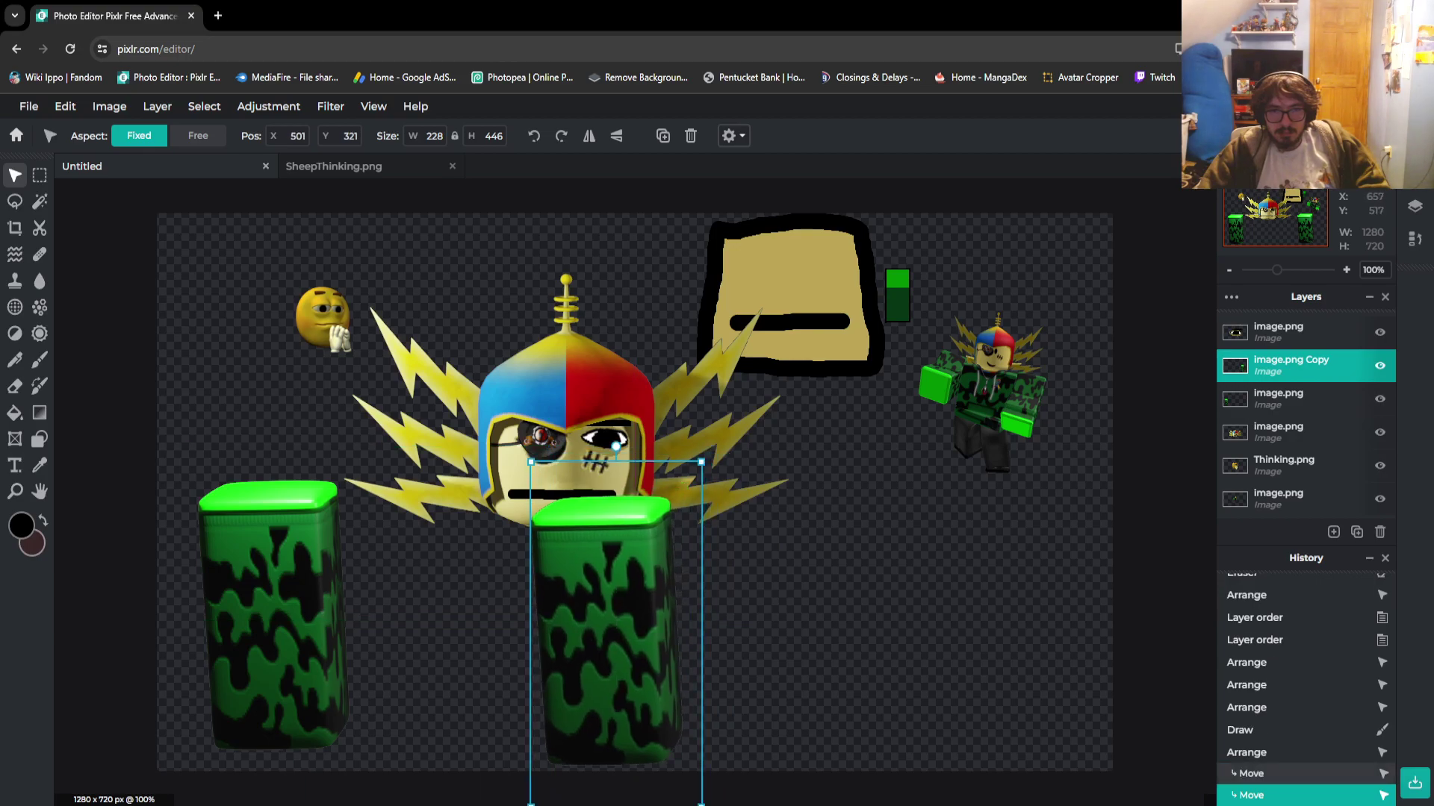
left_click_drag(272, 620, 626, 601)
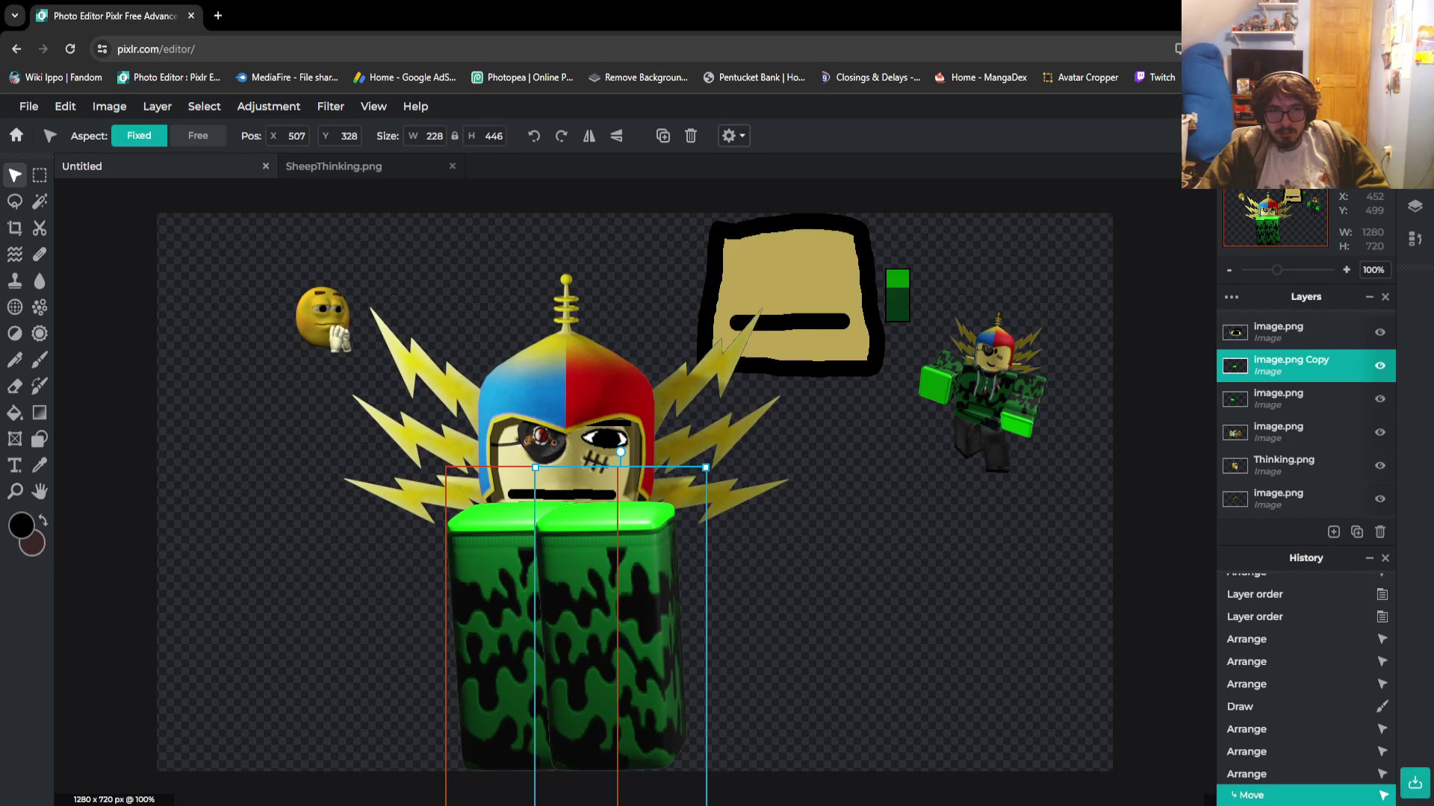
left_click_drag(494, 599, 626, 635)
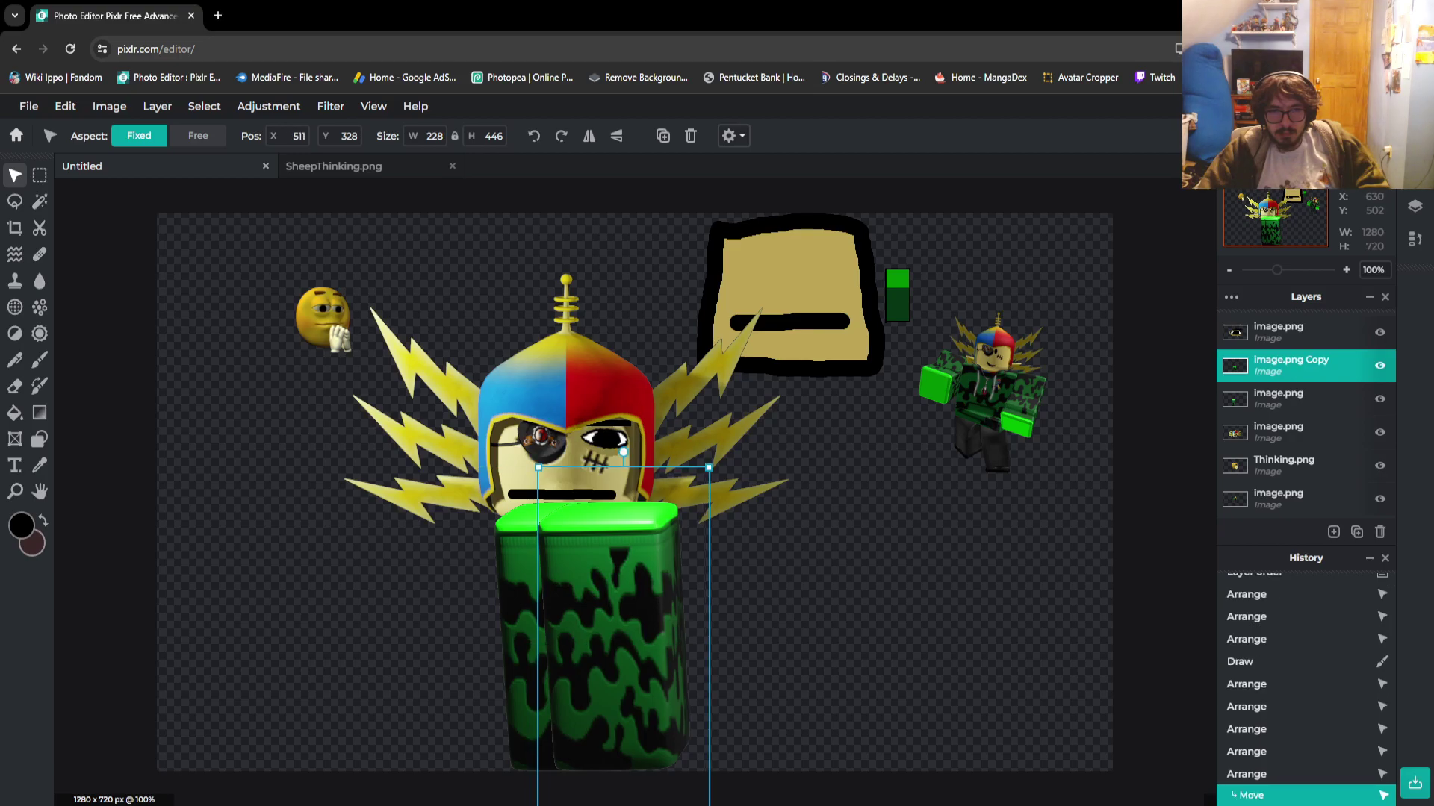
Delete the copied arm layer, leaving only the original arm below the mouth
scroll(669, 638, "down", 1)
left_click_drag(700, 774, 623, 619)
left_click(597, 652)
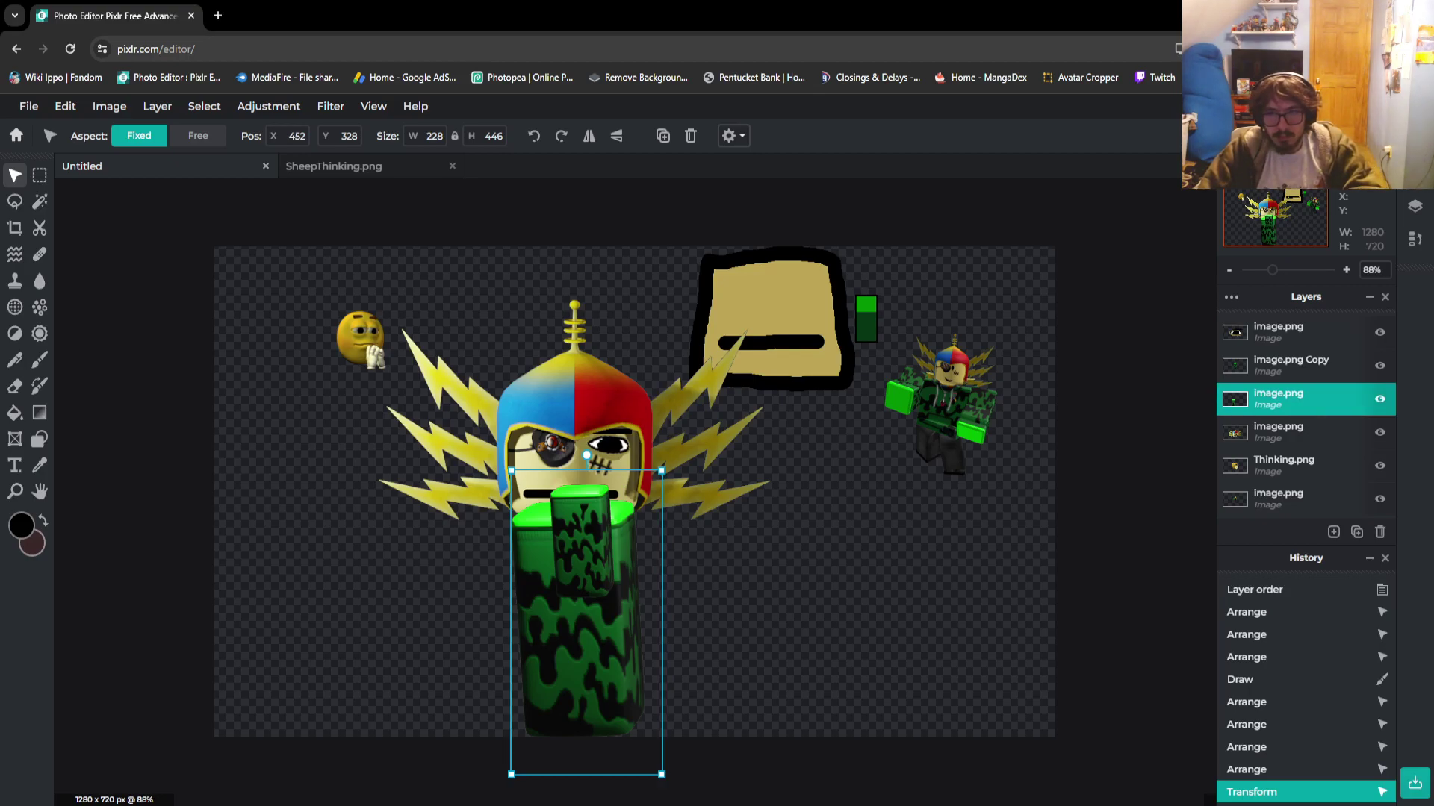
left_click(592, 564)
key("Delete")
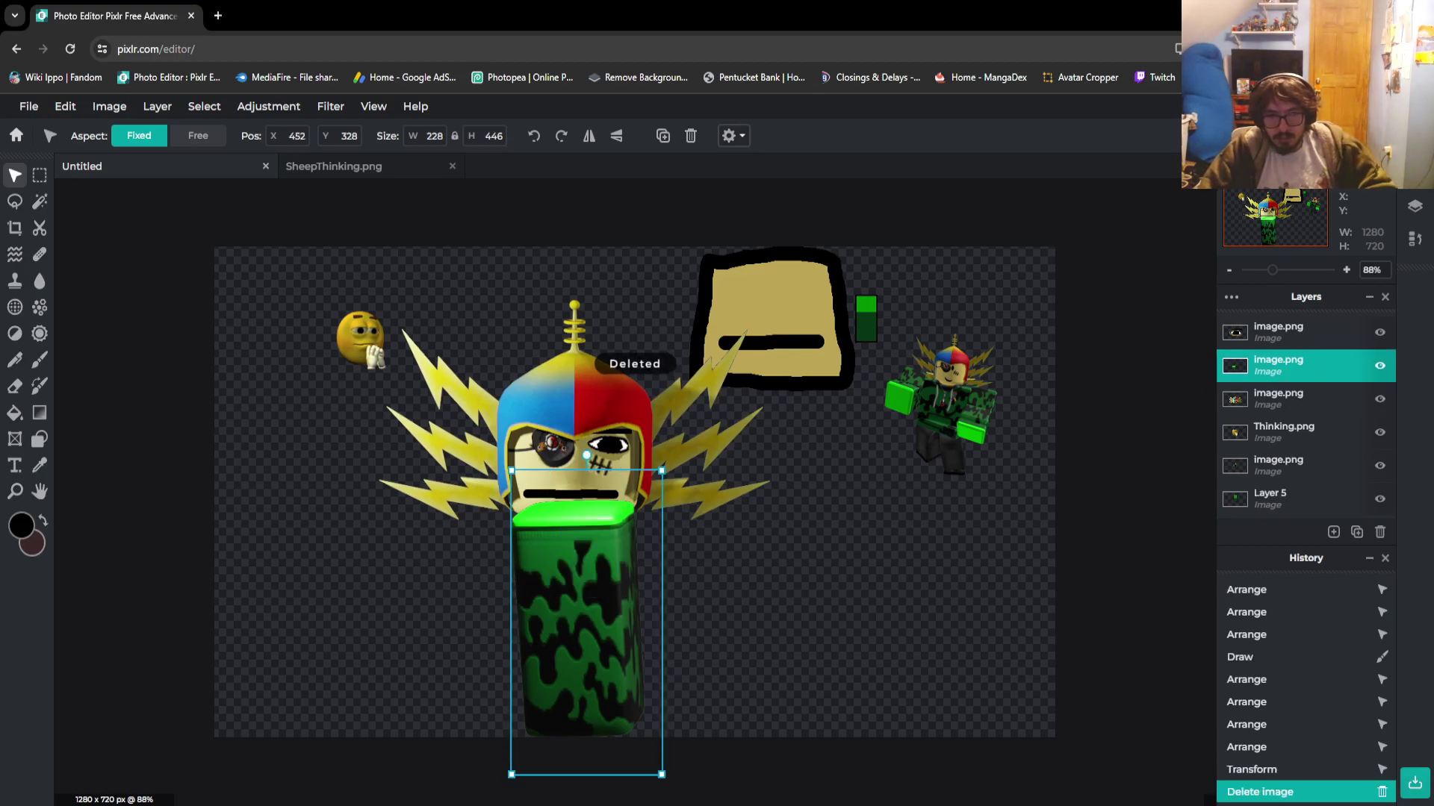
Shrink the remaining arm to W 152, H 297 and place it under the mouth at X 523, Y 338
left_click_drag(661, 775, 641, 589)
scroll(584, 475, "up", 3)
scroll(481, 481, "up", 3)
scroll(646, 598, "down", 3)
left_click_drag(689, 646, 773, 803)
scroll(773, 803, "down", 1)
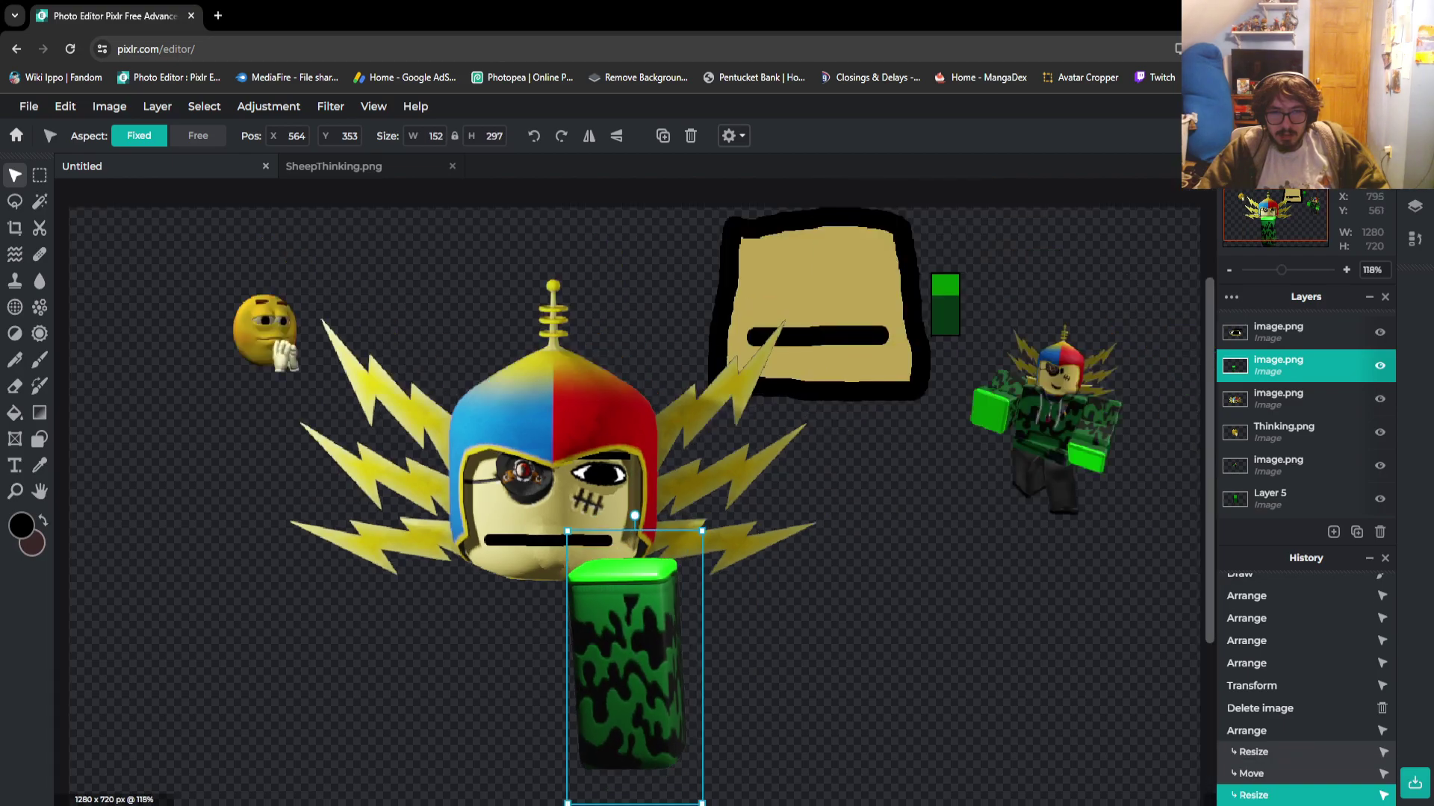
left_click_drag(636, 632, 600, 629)
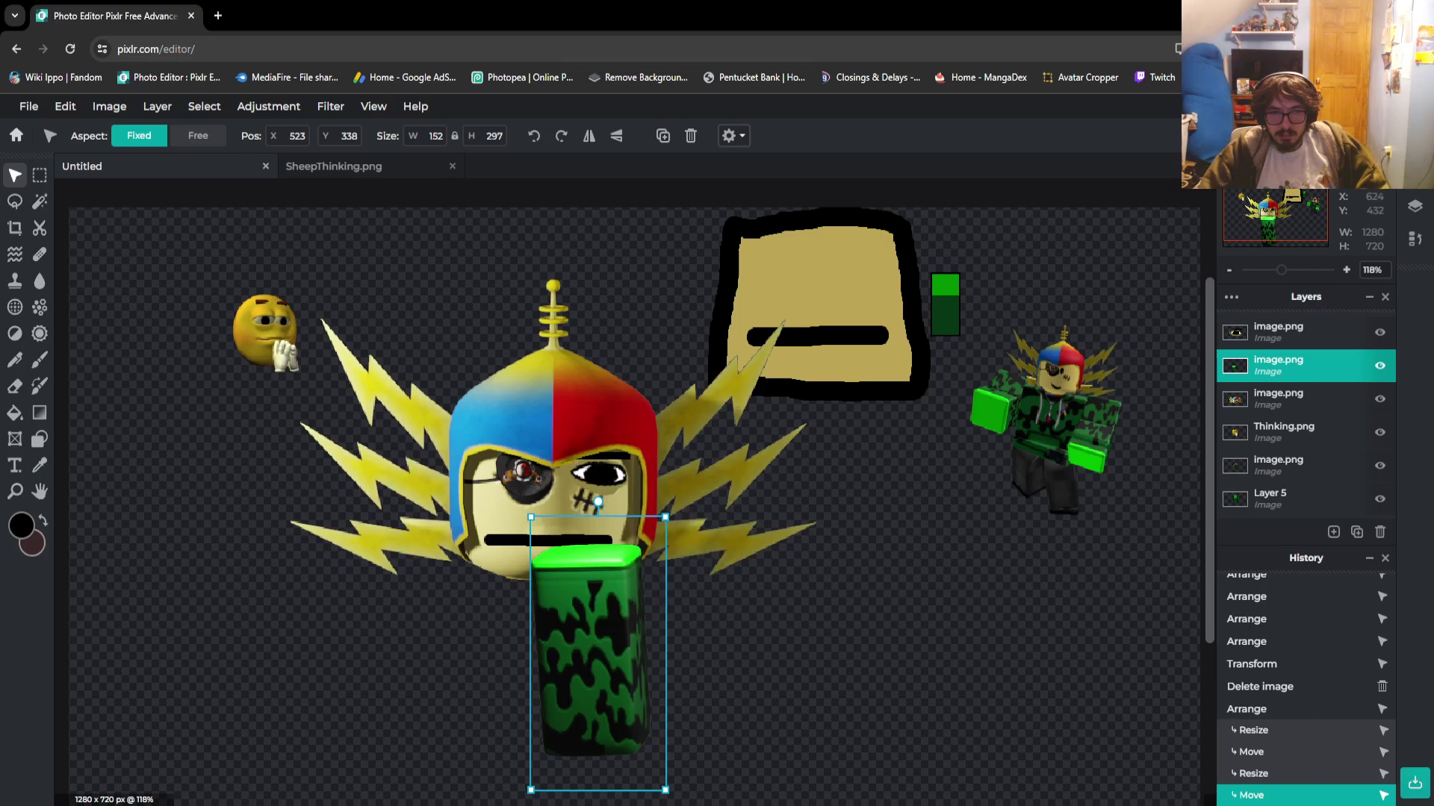
Duplicate the arm, place the copy beside it at X 461, Y 338, and order the copy's layer below the original
right_click(622, 607)
left_click(656, 724)
scroll(656, 724, "down", 2)
left_click_drag(596, 568, 556, 556)
left_click_drag(1297, 366, 1297, 401)
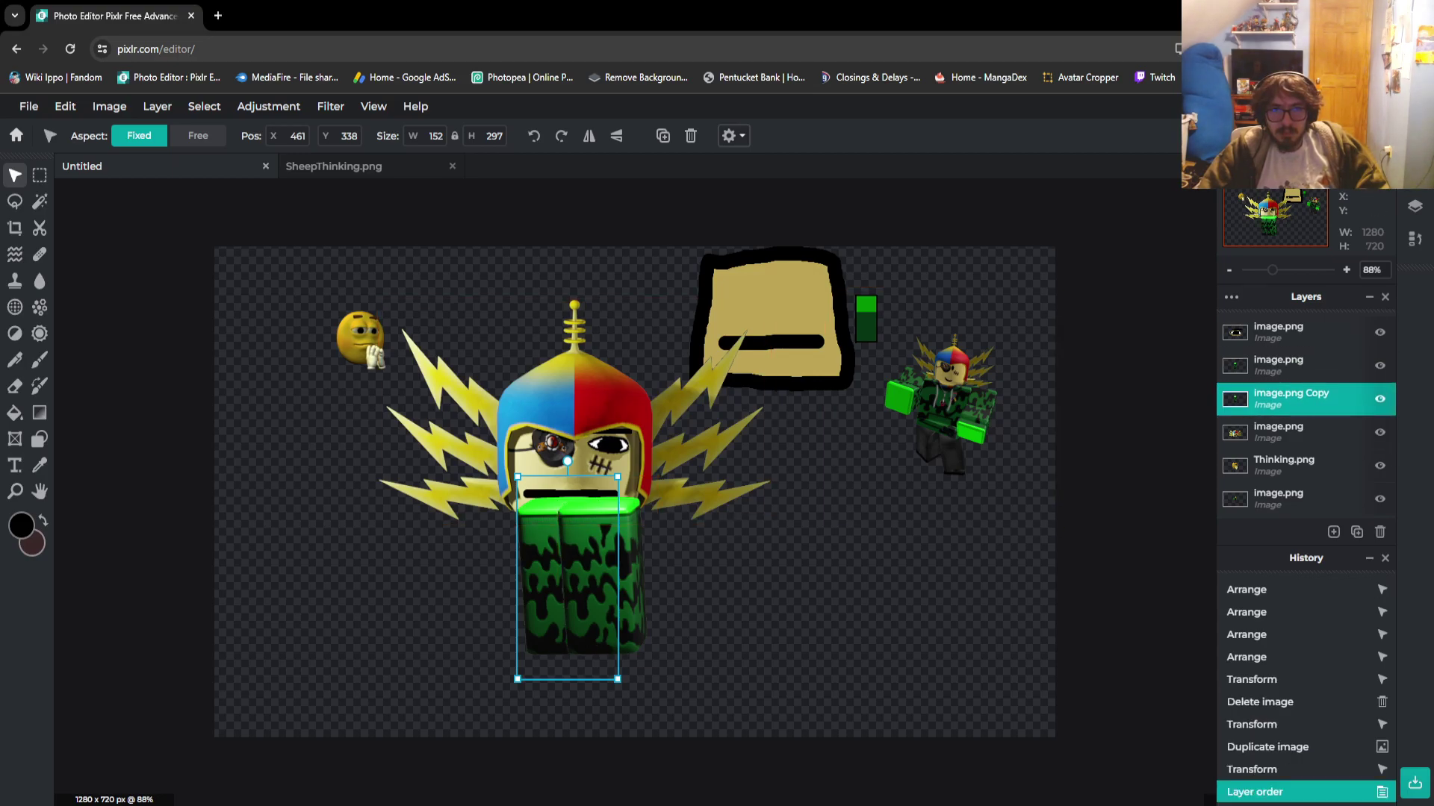
Flip both the copied arm and the original arm horizontally
left_click(589, 135)
left_click(622, 536)
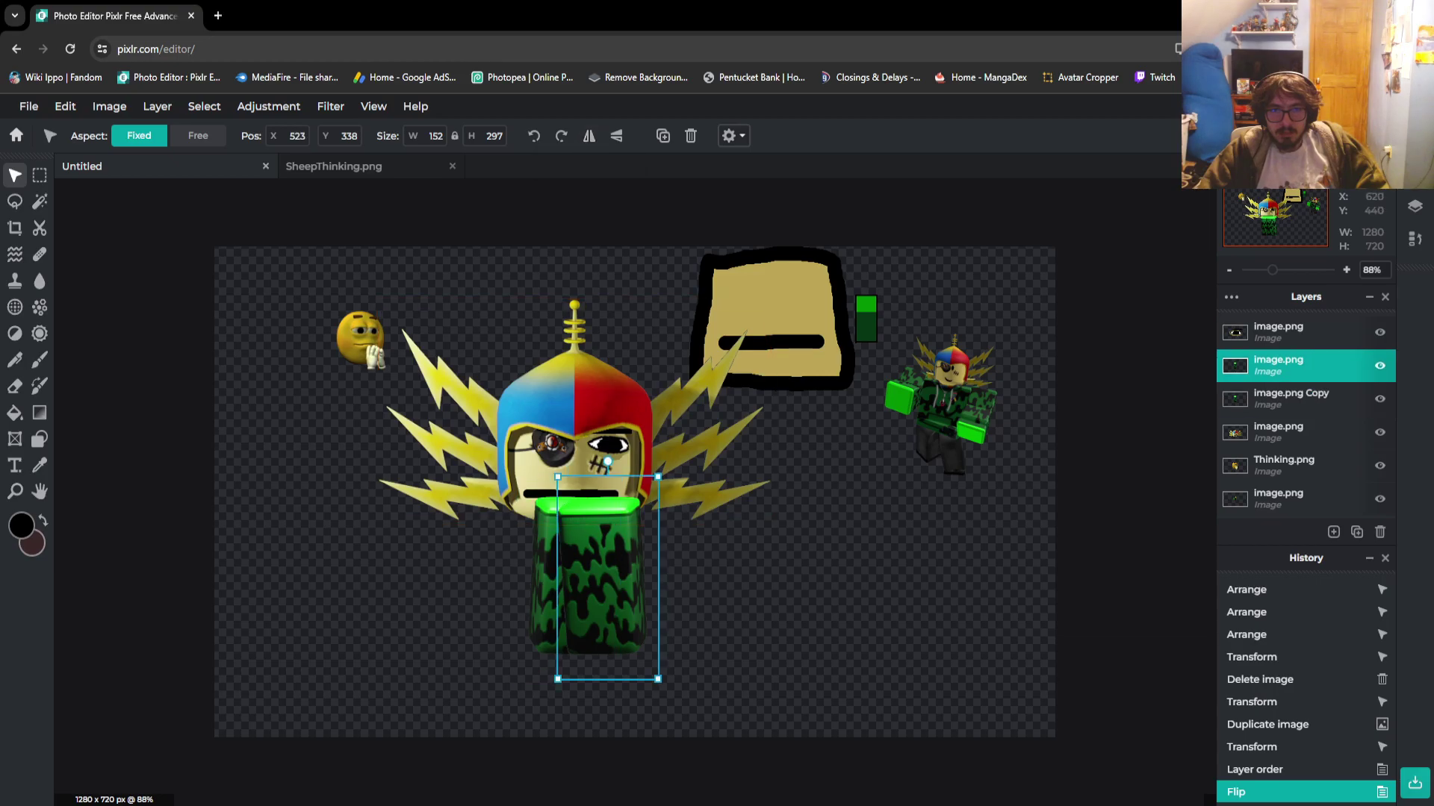
left_click(589, 135)
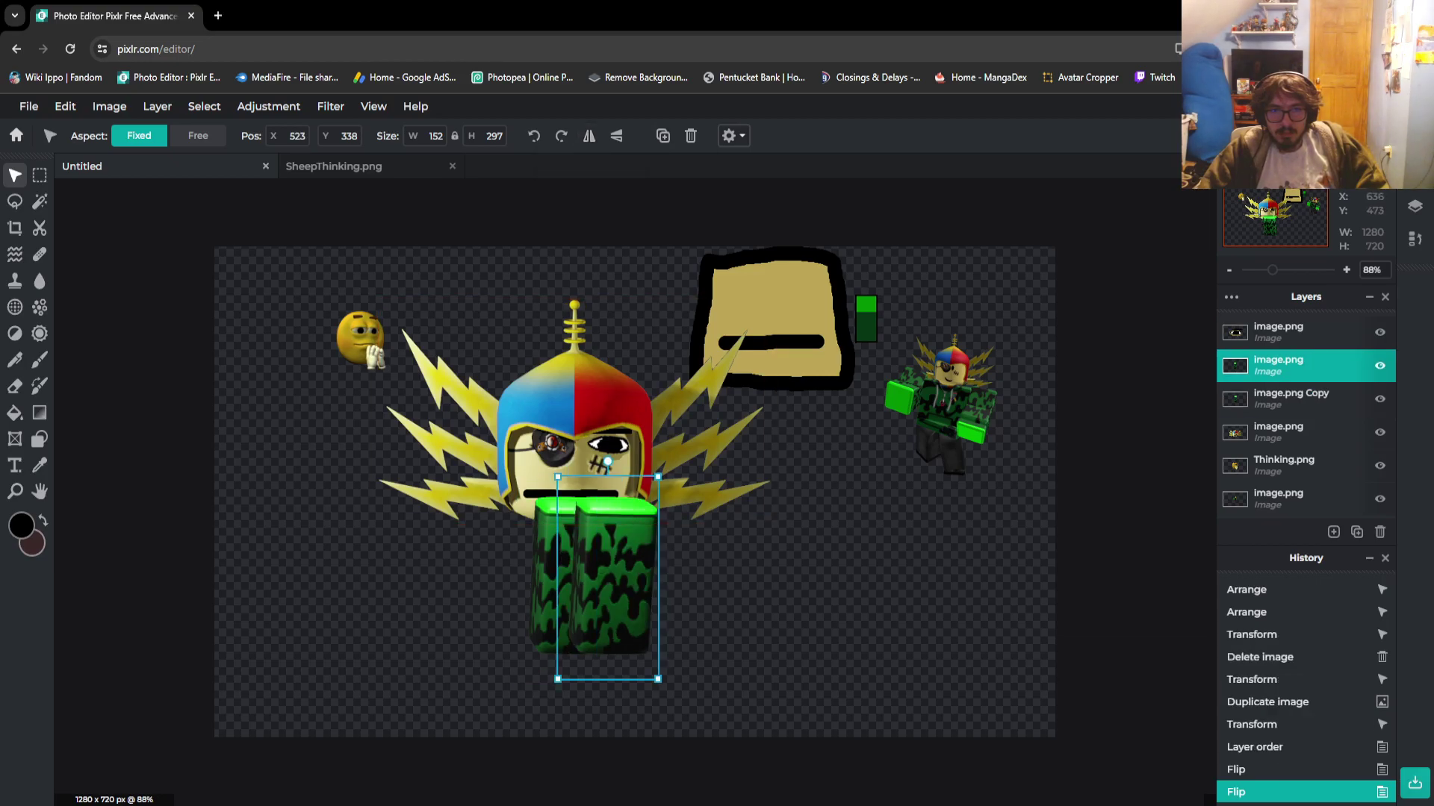
Shift the two arms so they overlap beneath the mouth, with the copy behind at X 451, Y 338
left_click_drag(552, 566, 587, 567)
scroll(594, 551, "up", 3)
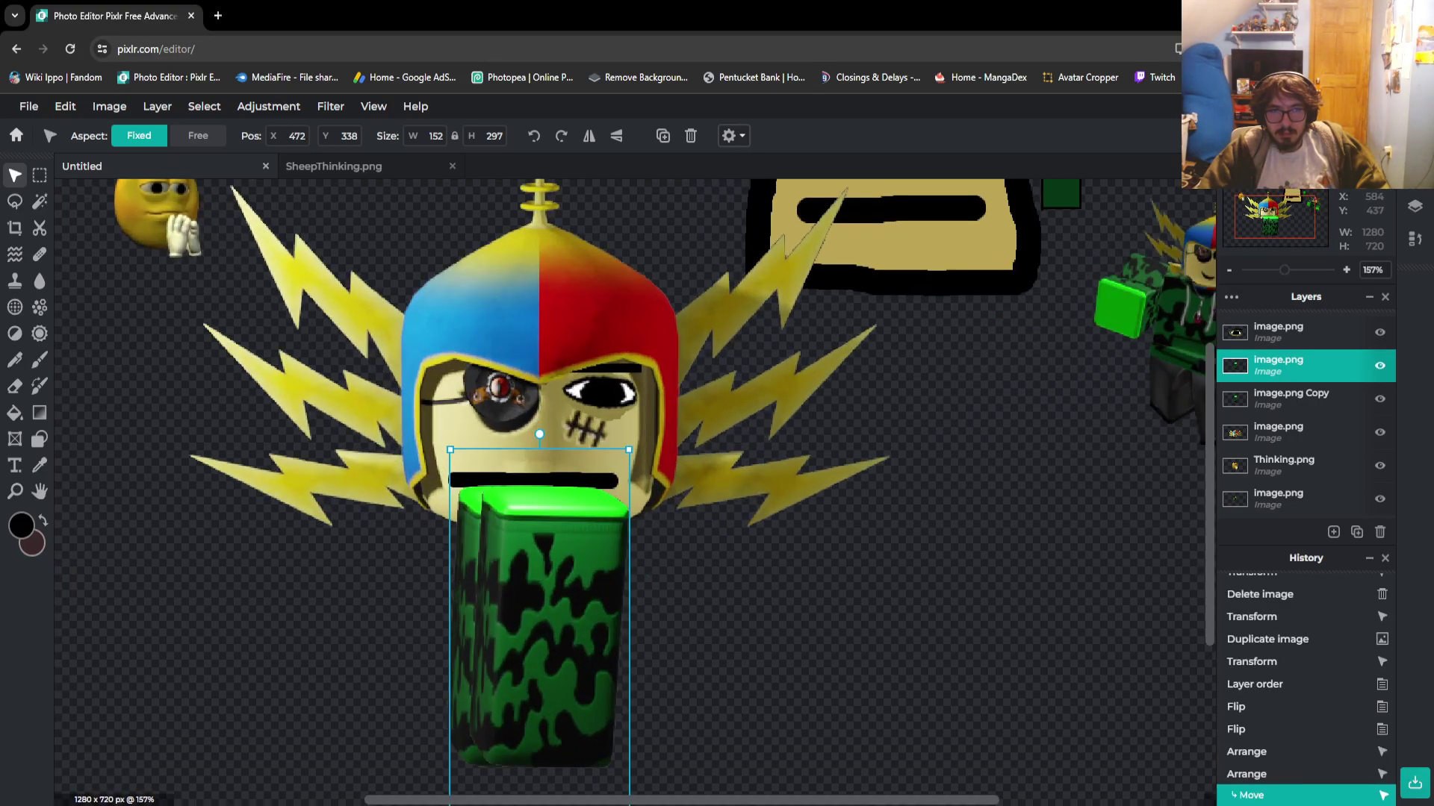
left_click_drag(468, 595, 457, 595)
left_click_drag(541, 583, 561, 581)
left_click_drag(442, 583, 459, 612)
scroll(527, 593, "down", 2)
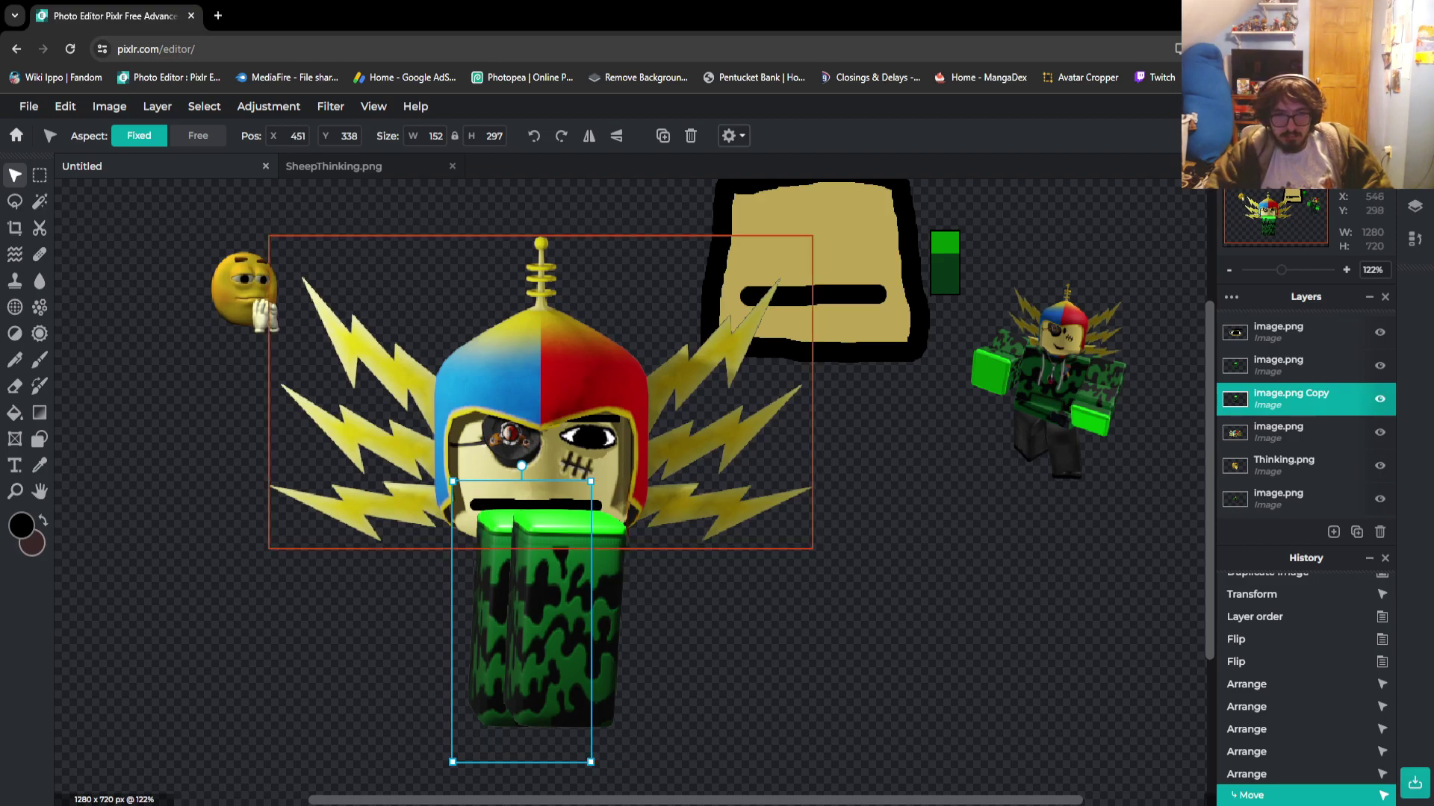
Try enlarging the head layer to W 693, H 384 and undo the resize
left_click(539, 445)
scroll(642, 481, "down", 2)
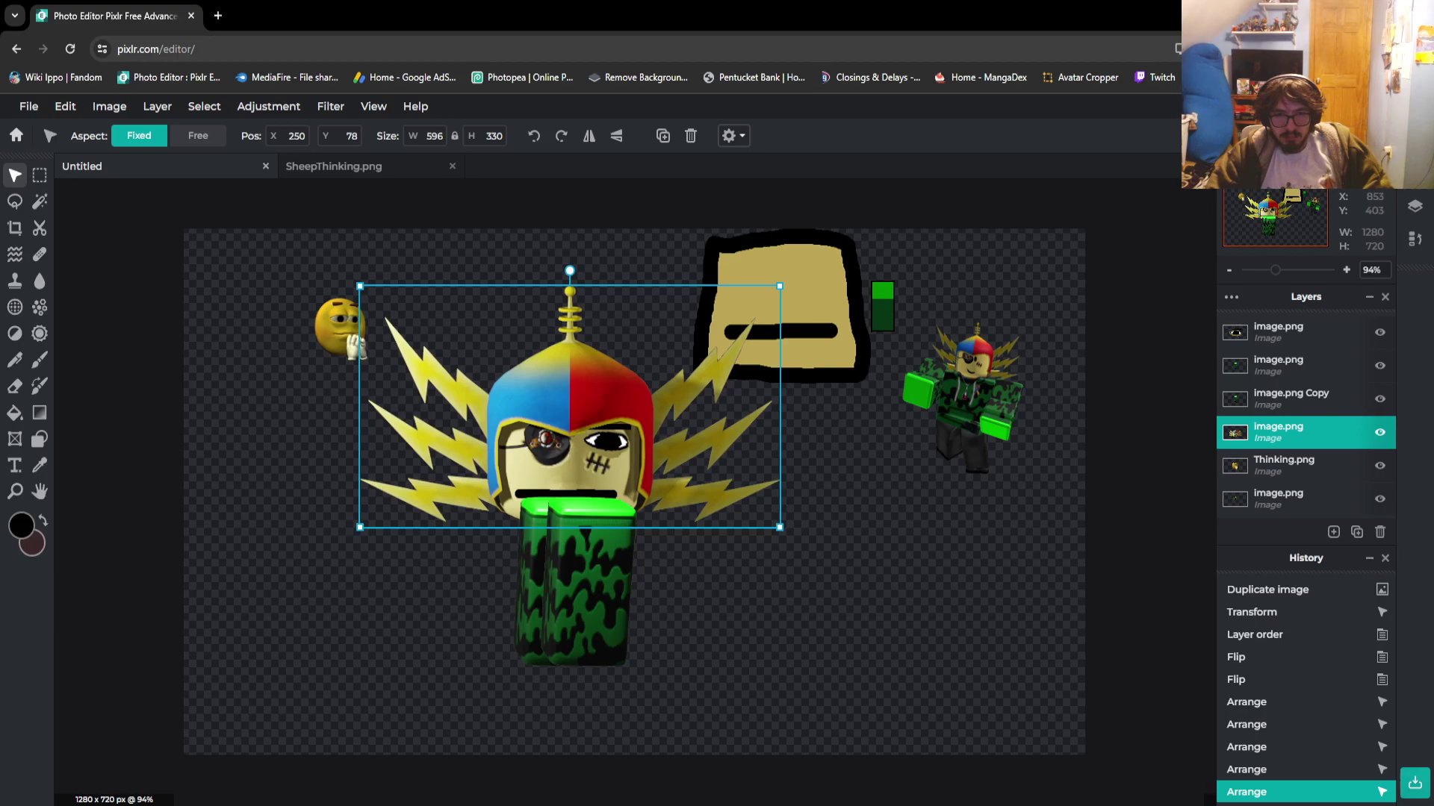
left_click_drag(779, 528, 849, 582)
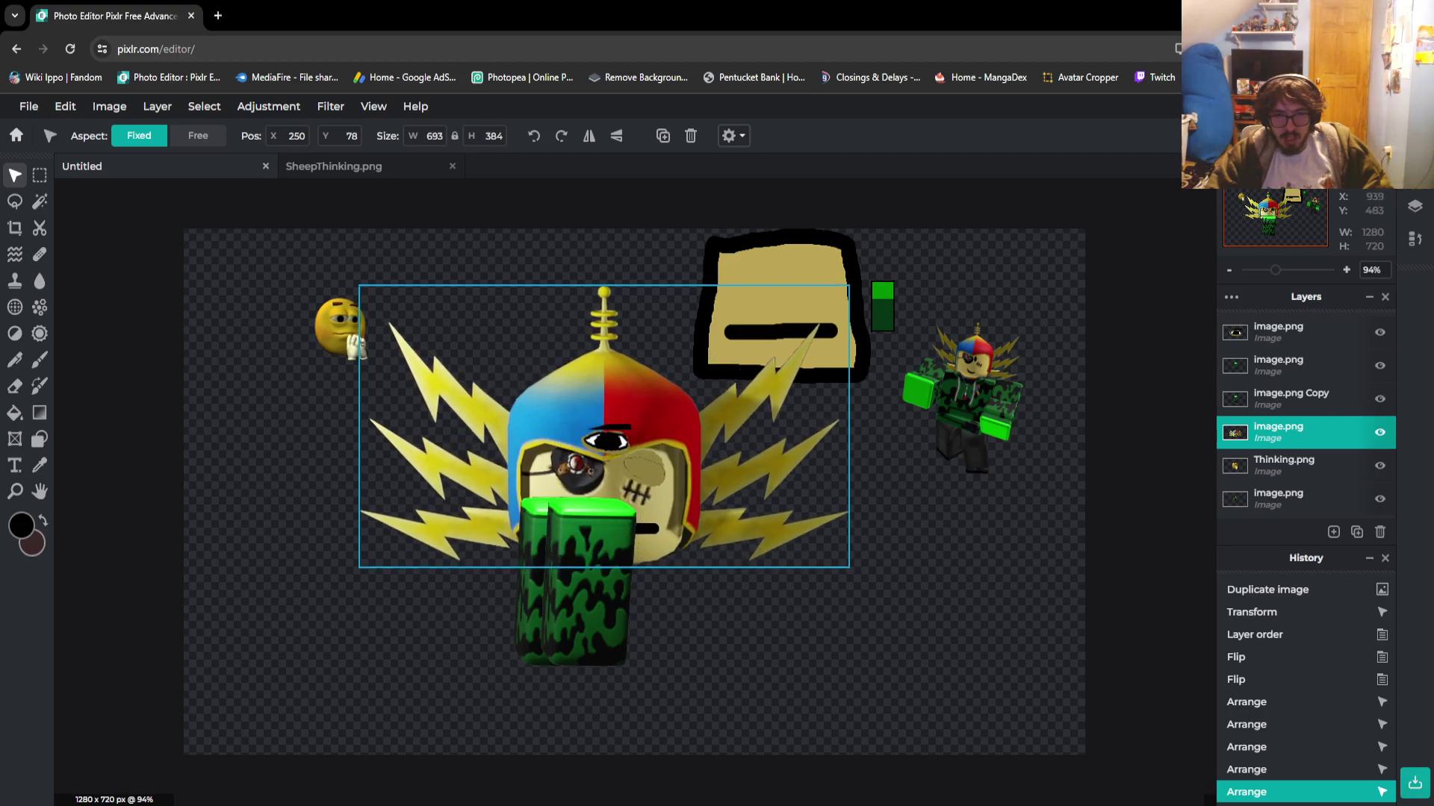
key("ctrl+z")
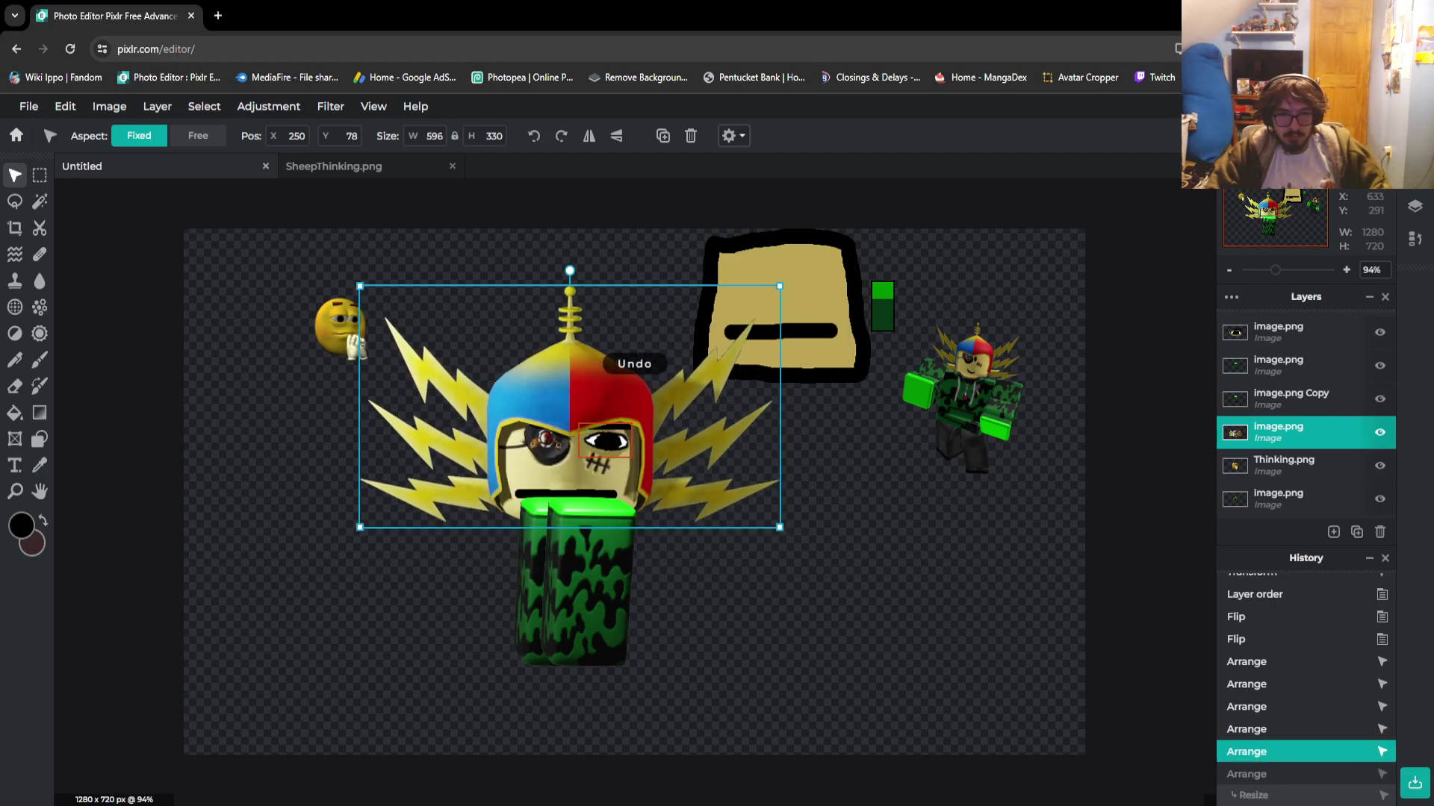
Reorder the eye layer to sit directly above the head layer and merge the two layers
left_click(618, 440)
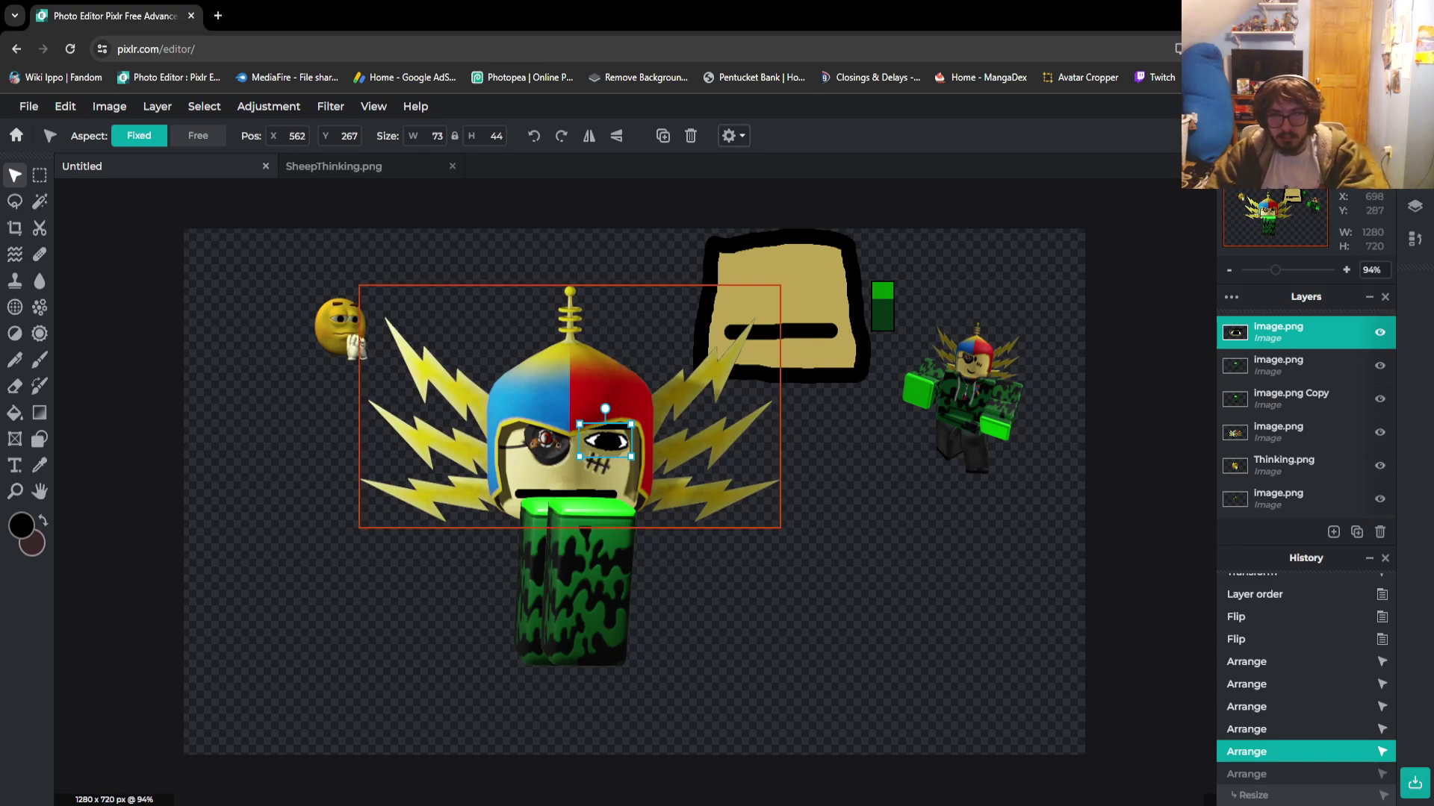
left_click_drag(1278, 332, 1278, 399)
left_click(1279, 399)
left_click(1119, 626)
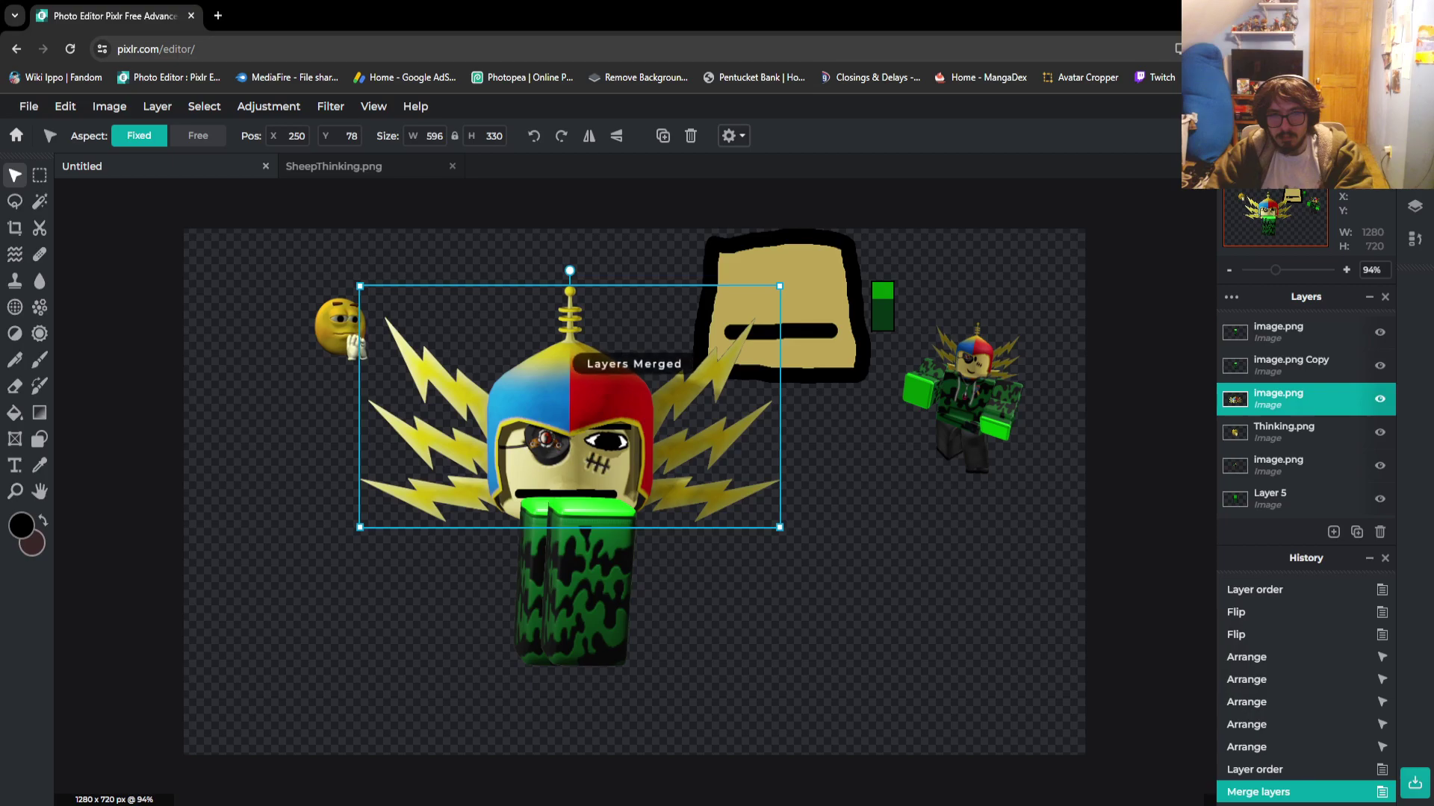
Enlarge and recenter the merged head above the arms, and shift the arms beneath its mouth with the copy at X 416, Y 327
left_click_drag(779, 527, 929, 613)
left_click_drag(787, 530, 692, 443)
left_click_drag(618, 587, 610, 566)
mouse_move(506, 583)
left_mouse_down()
mouse_move(480, 573)
mouse_move(478, 587)
mouse_move(518, 573)
left_mouse_up()
left_click(571, 587)
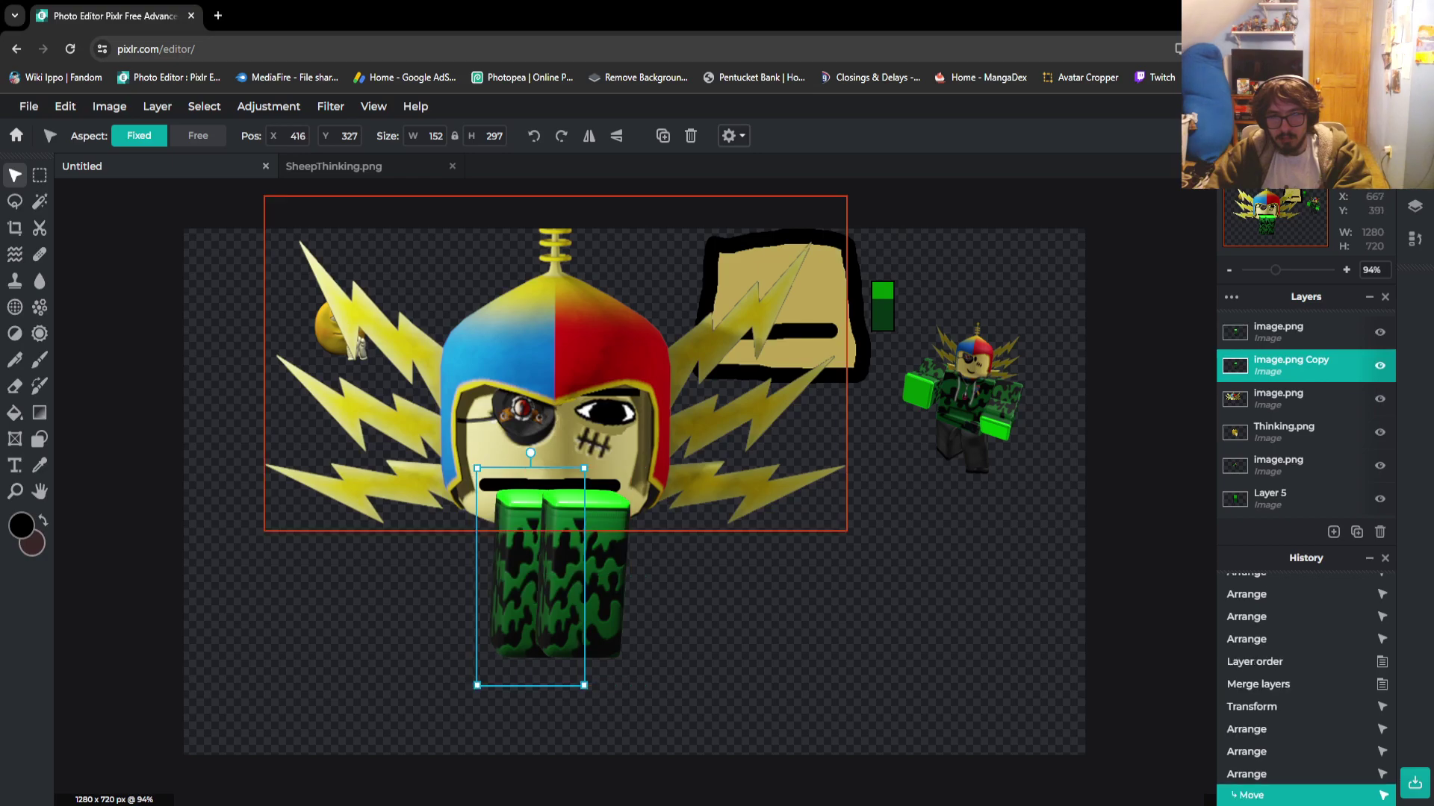
Bring the Thinking.png layer above the arm and head layers and place the emoji at X 43, Y 428
left_click(1299, 432)
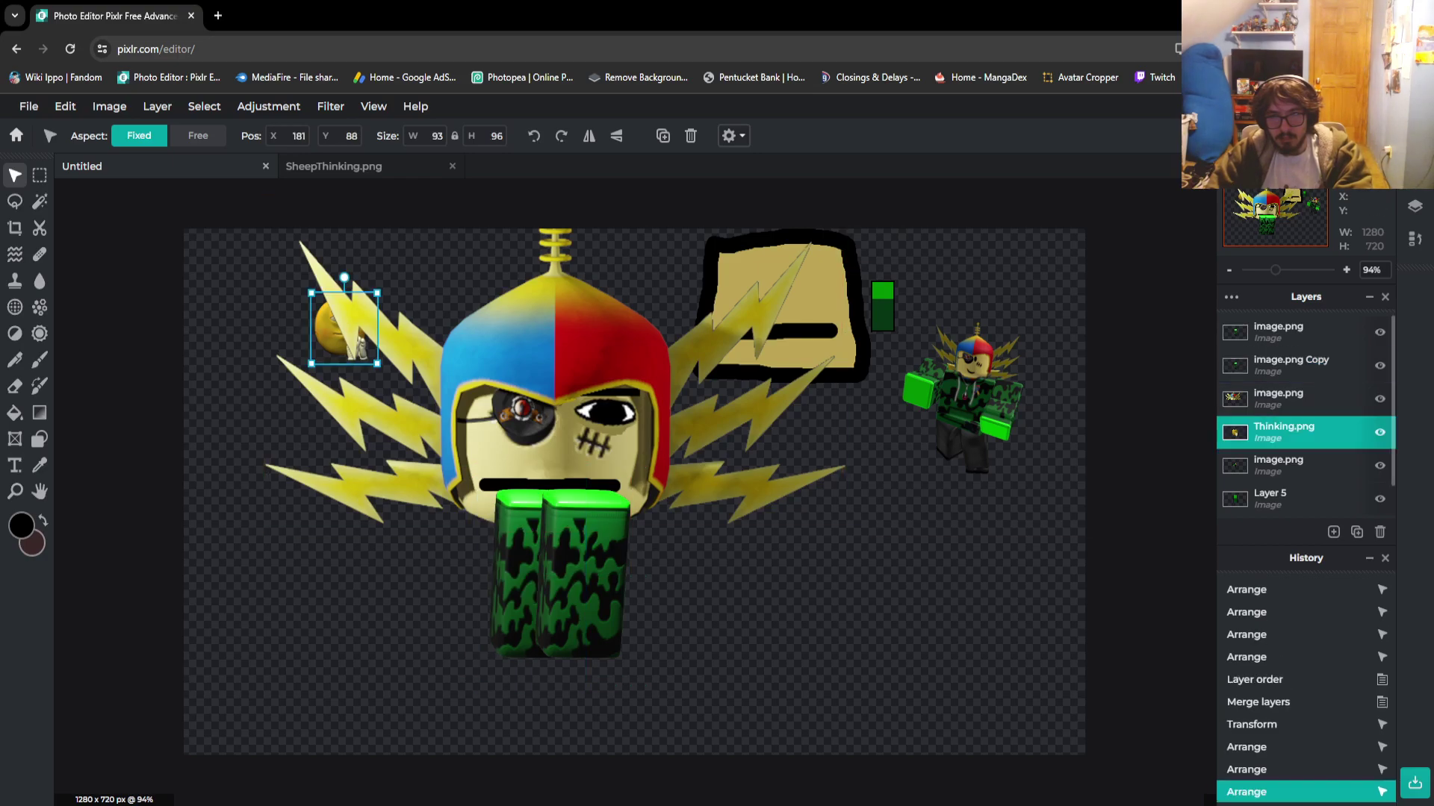
left_click_drag(1299, 432, 1299, 327)
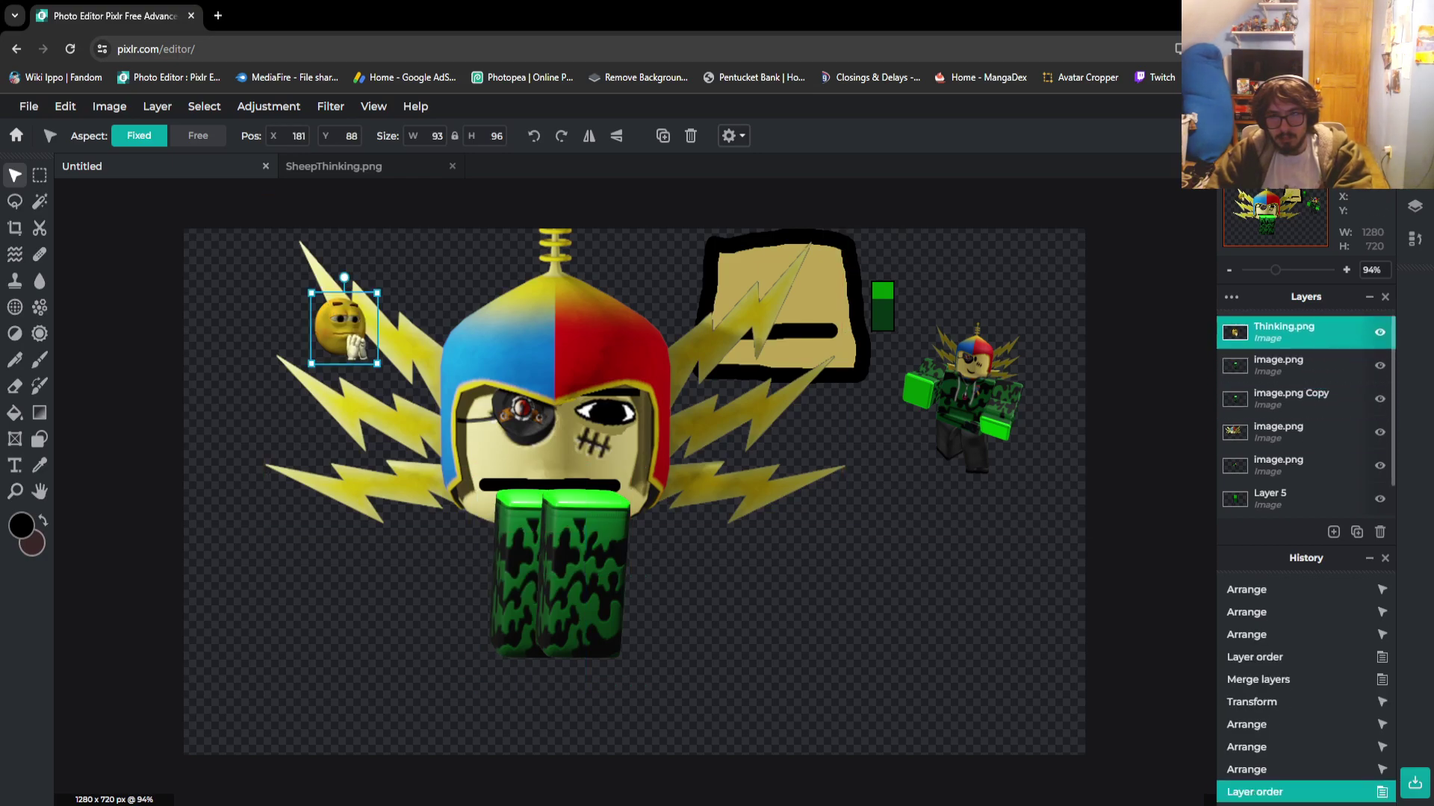
left_click_drag(329, 323, 212, 576)
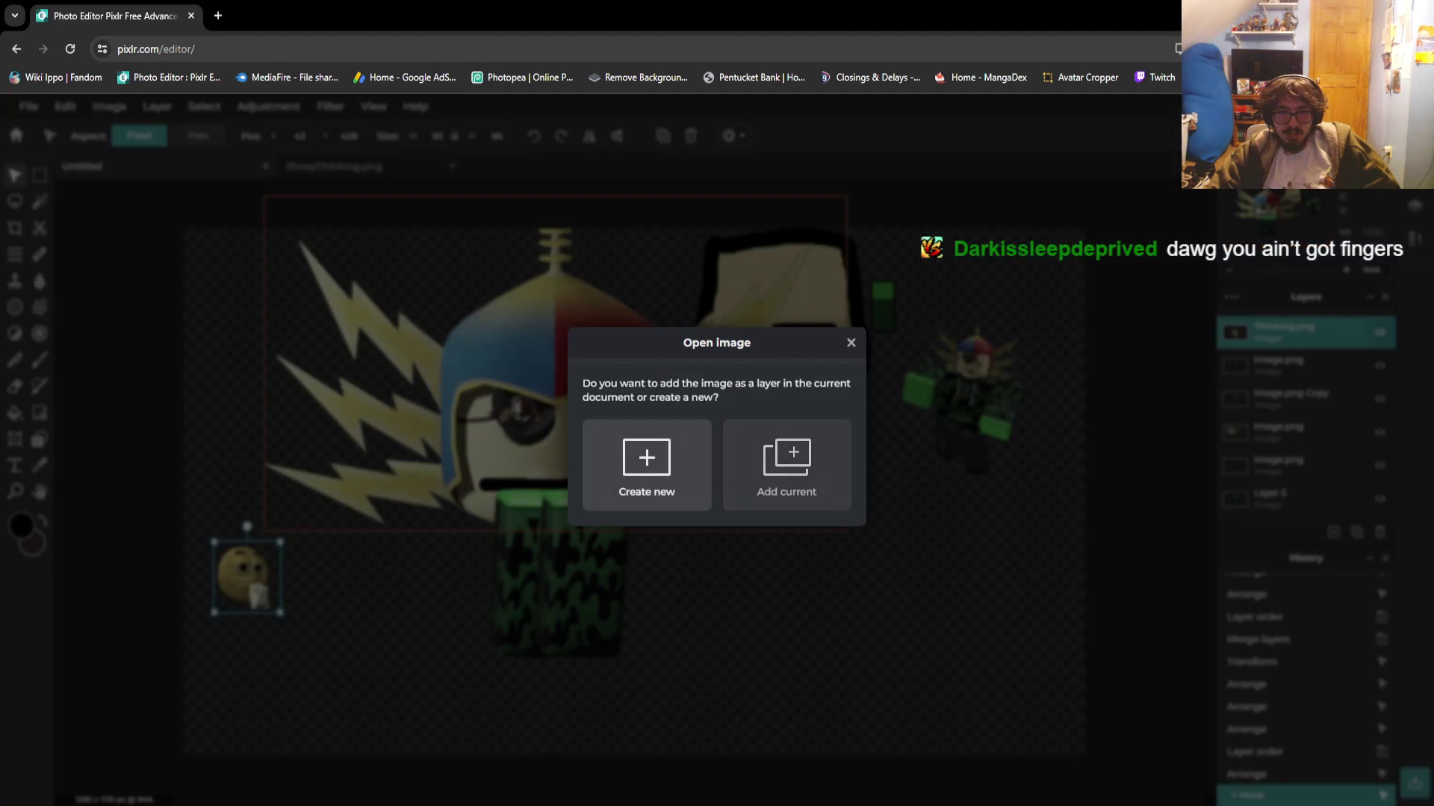
Open PhoenixWright10.PNG and Shocking2.PNG as separate reference documents
left_click(644, 466)
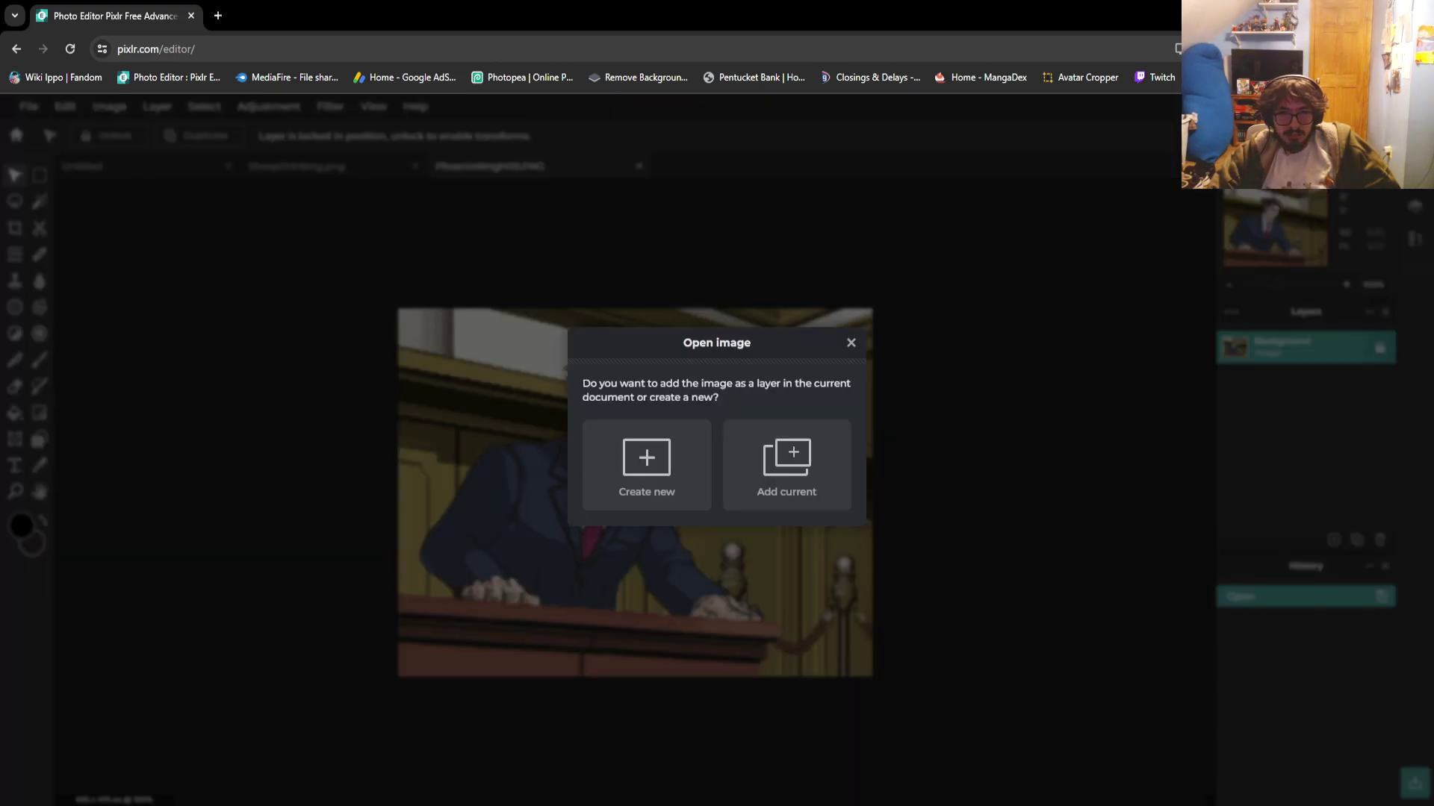
left_click(647, 466)
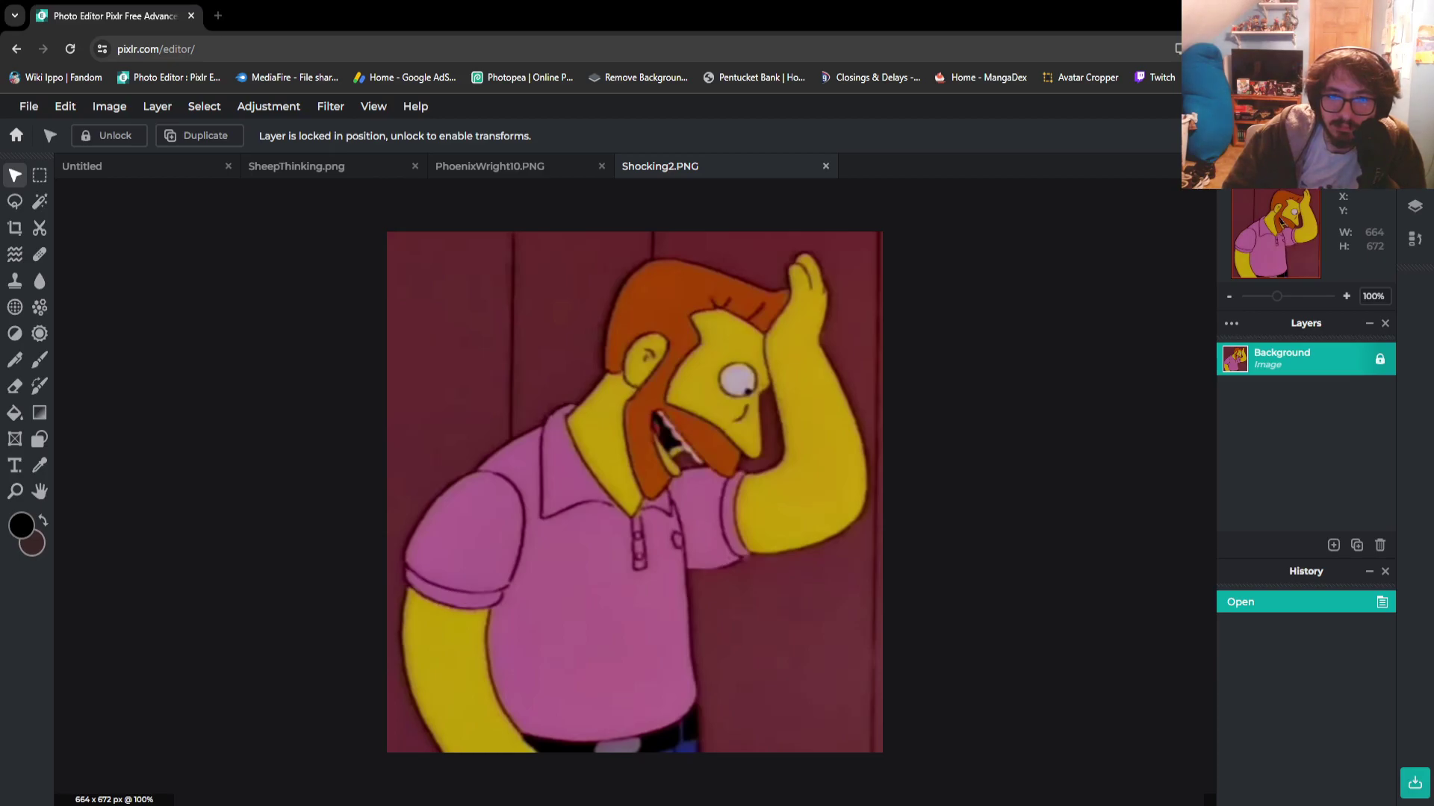
Switch to Blender and rotate the character's right and left upper arm bones forward so both arms point toward the camera
key("alt+Tab")
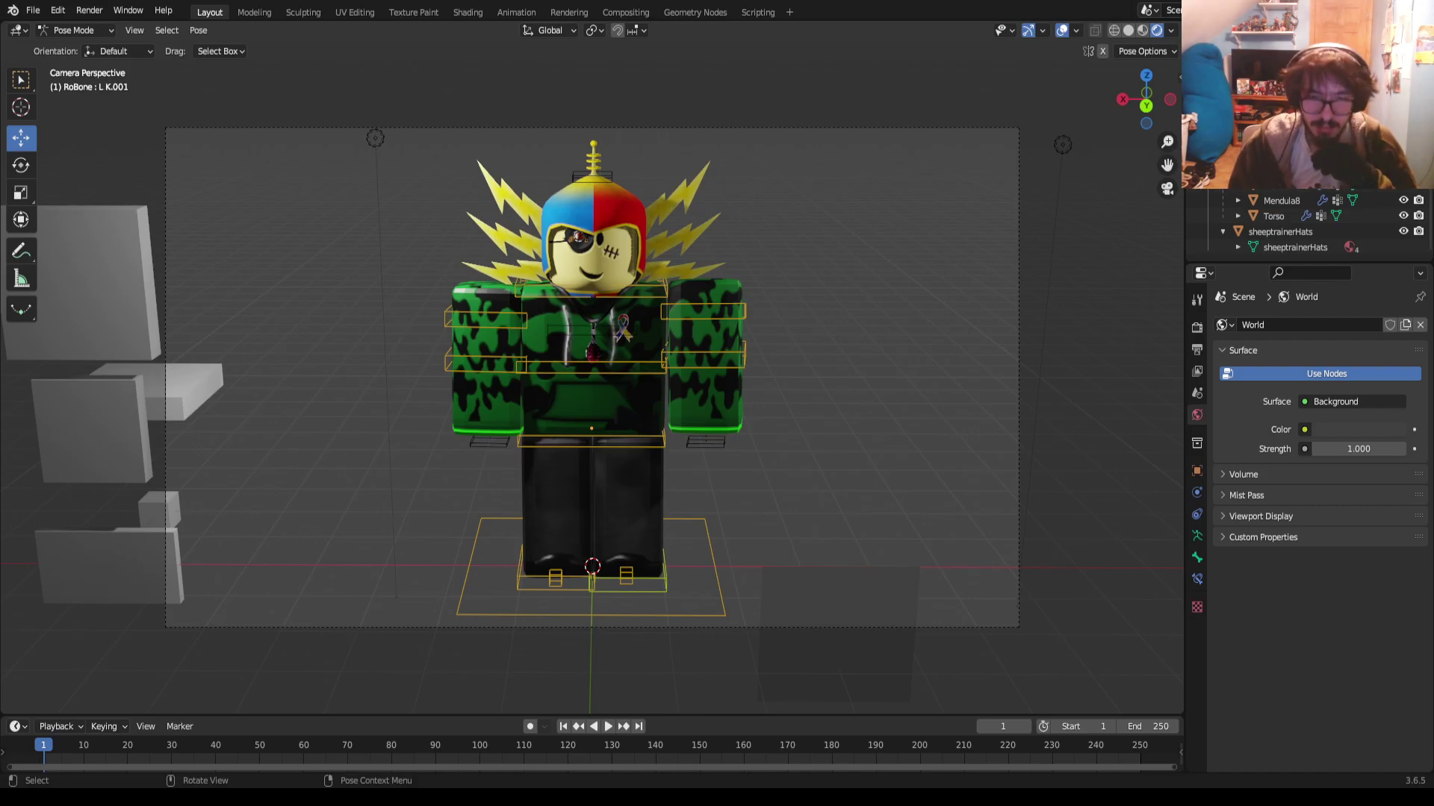
left_click(704, 314)
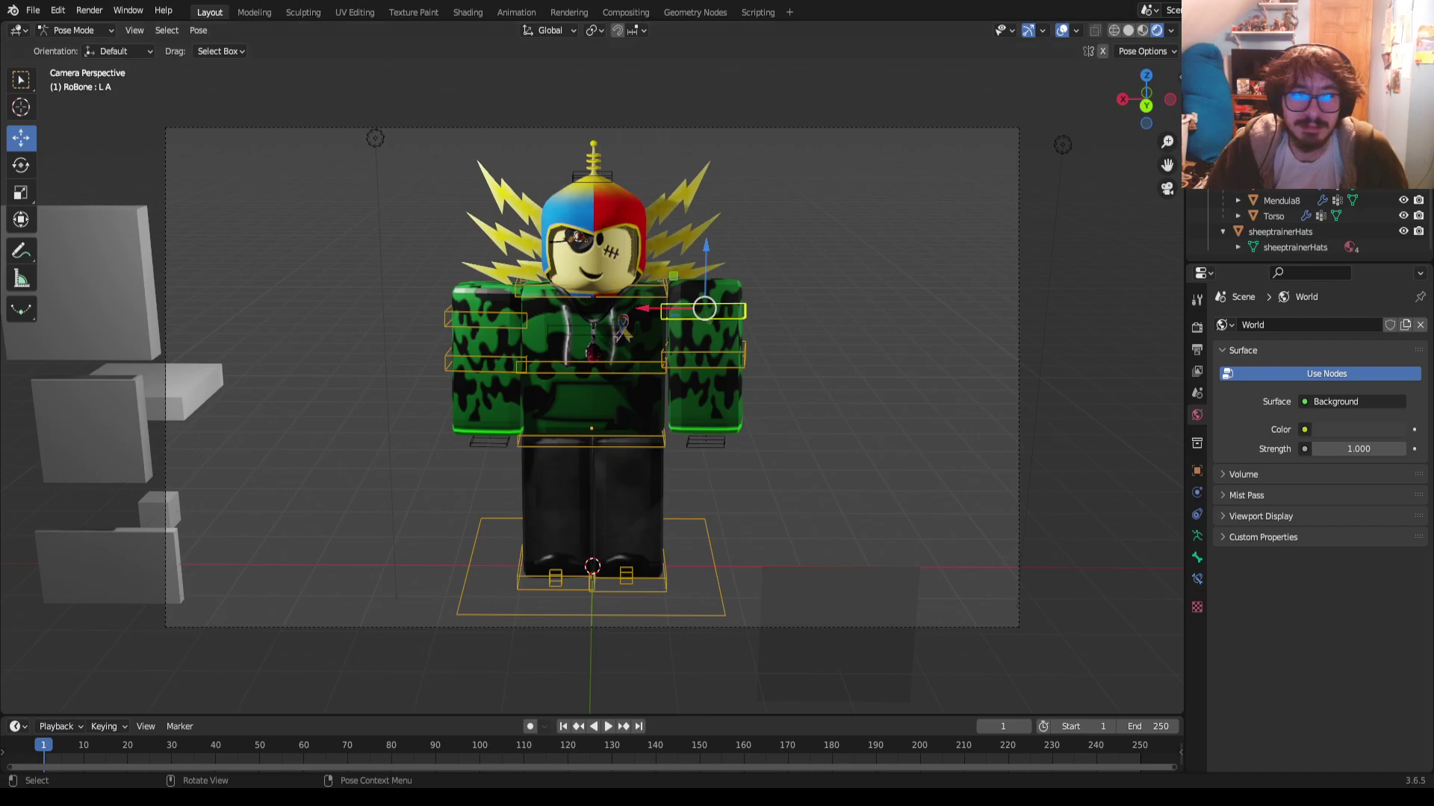
left_click(21, 165)
left_click(486, 320)
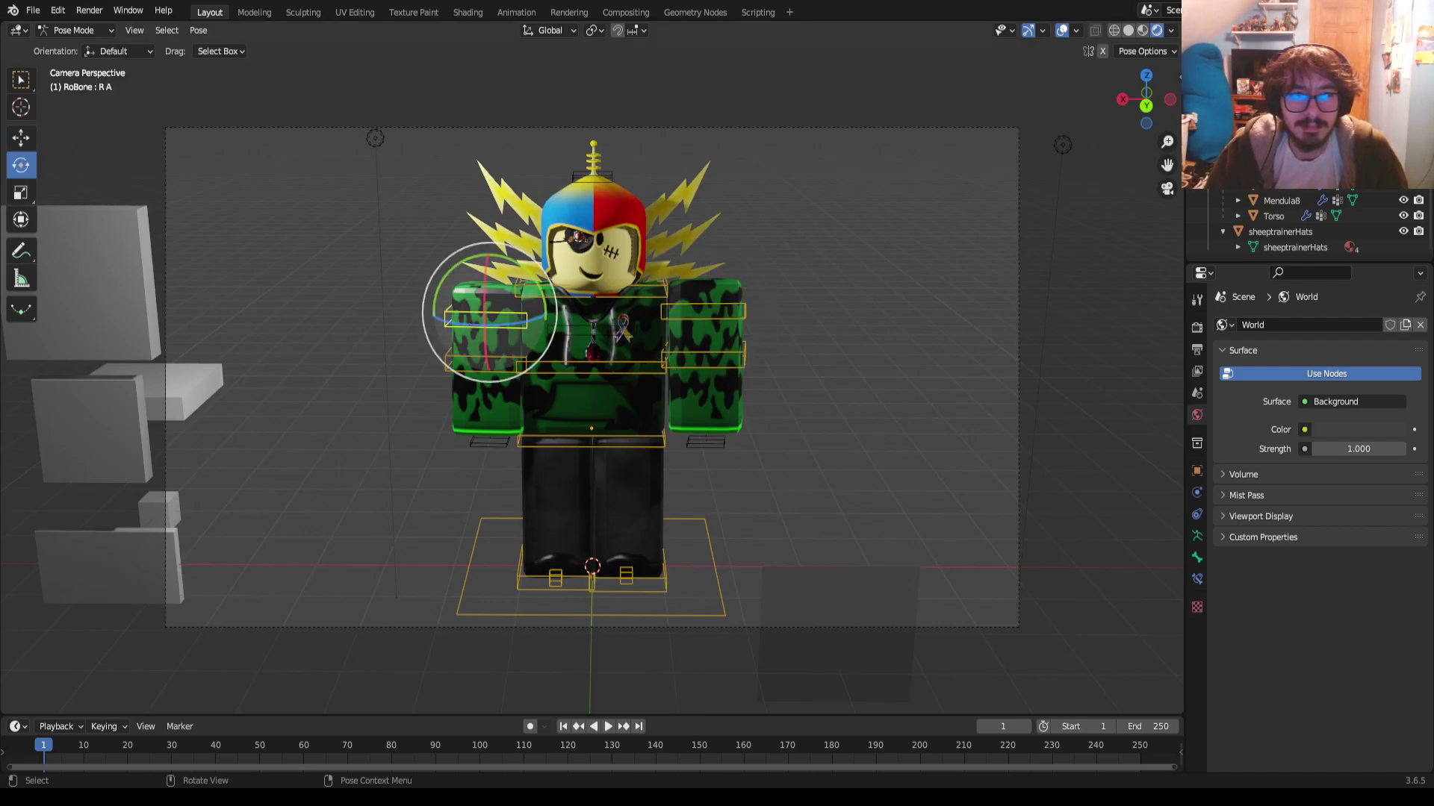
left_click_drag(487, 349, 438, 315)
left_click(703, 318)
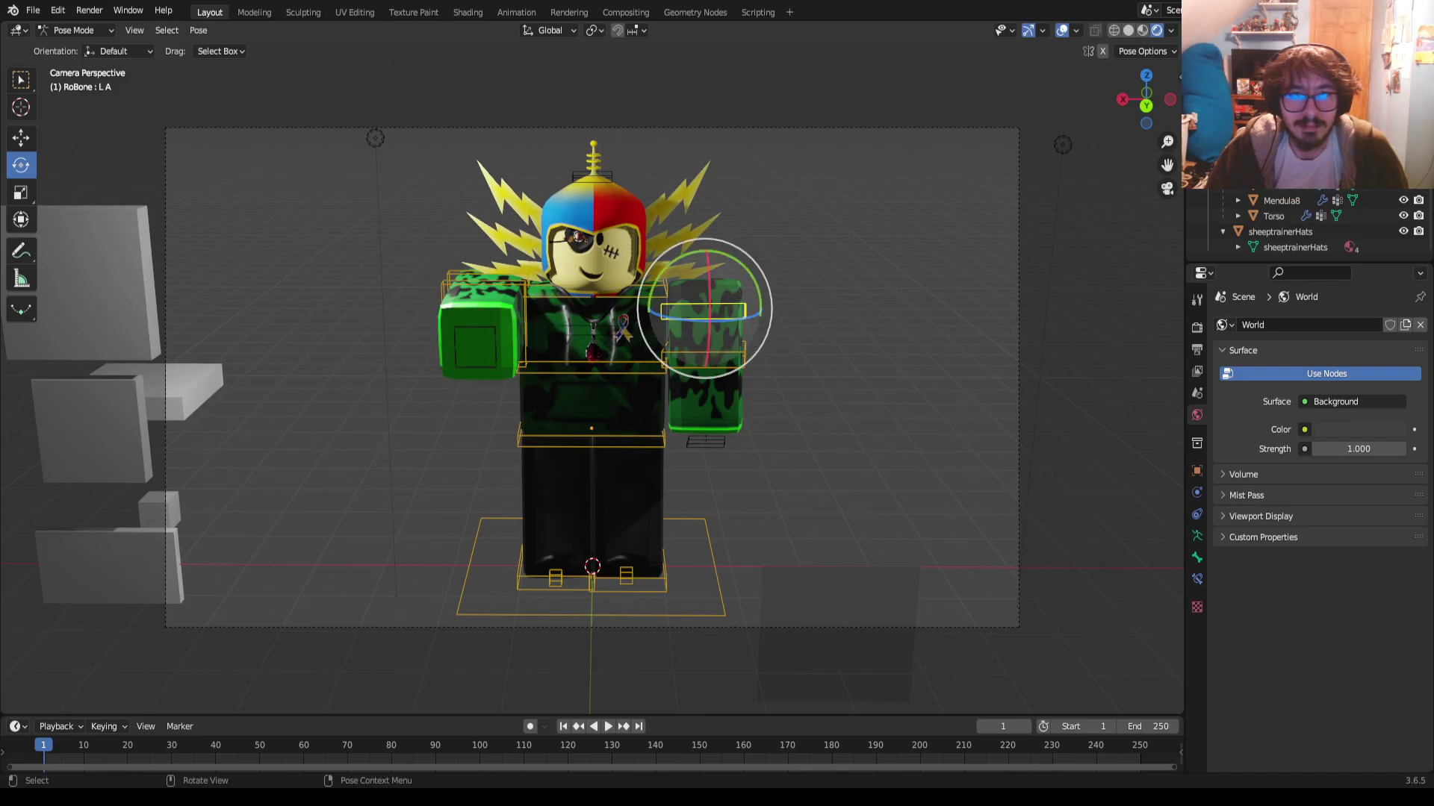
left_click_drag(705, 336, 707, 288)
Move the left upper arm bone away from the torso and rotate it so the arm extends straight out sideways
left_click(715, 328)
left_click(21, 138)
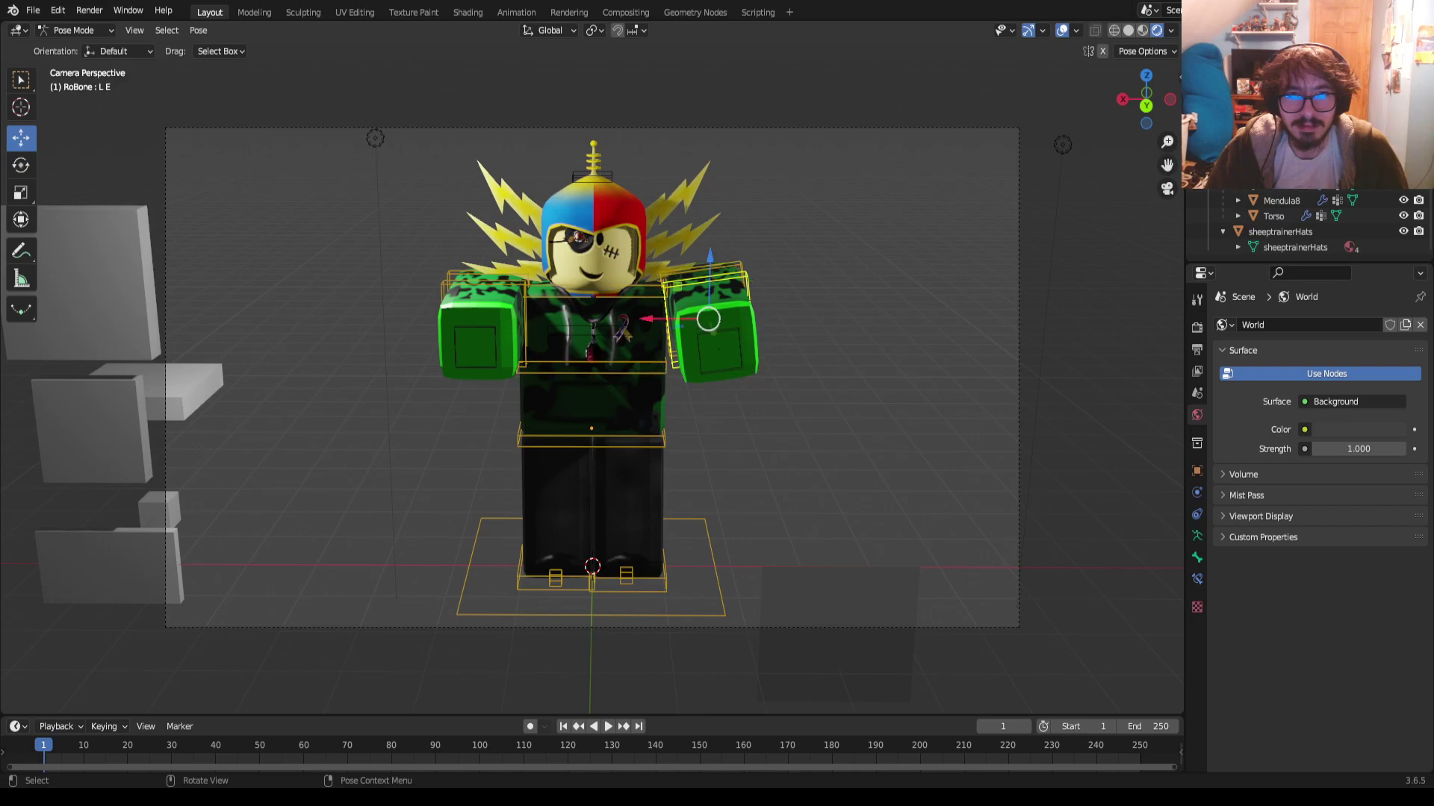
left_click(689, 273)
left_click_drag(648, 308, 768, 263)
left_click(21, 166)
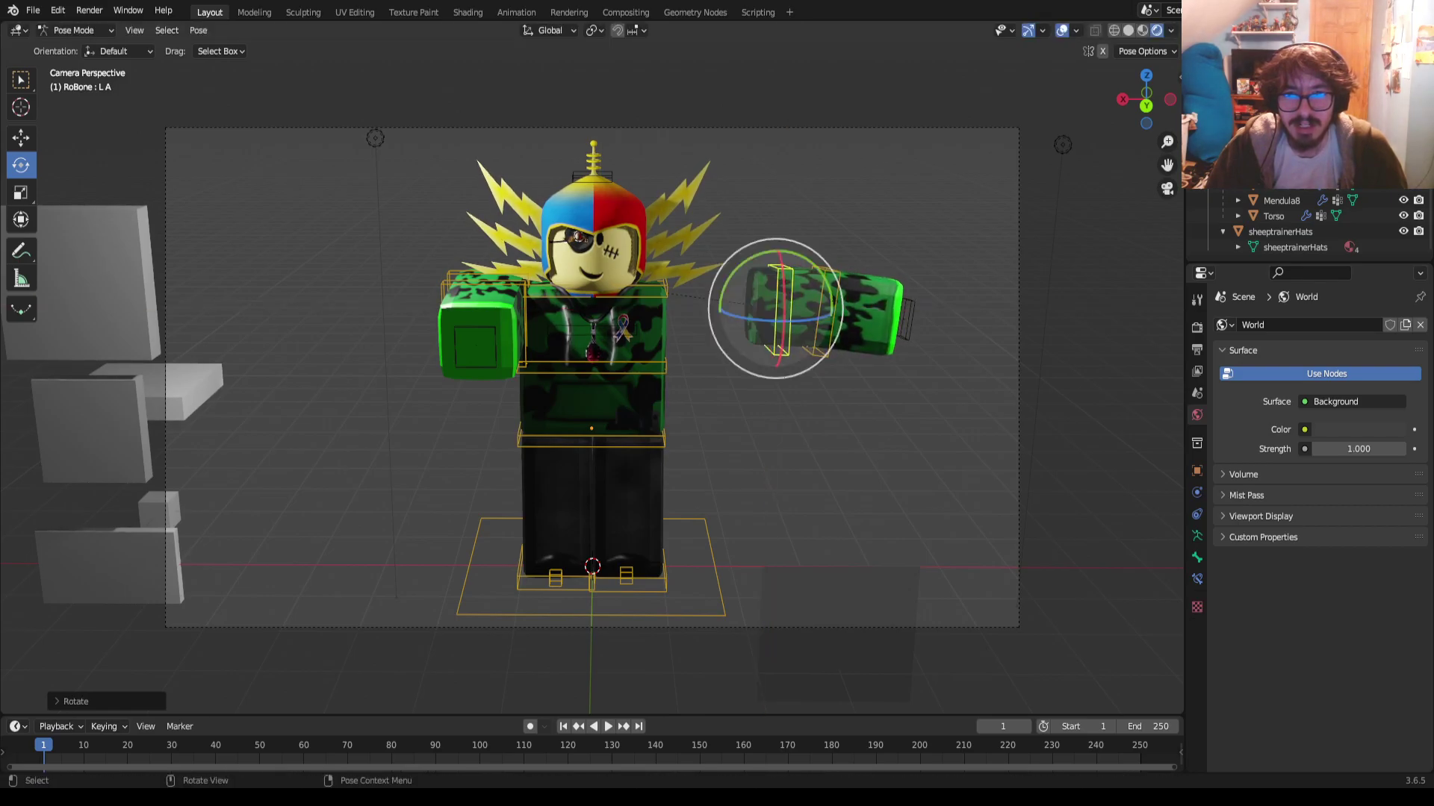
Rotate the left elbow bone so the forearm folds back toward the head, and move the whole arm back against the shoulder
left_click(829, 284)
left_click_drag(825, 313, 846, 281)
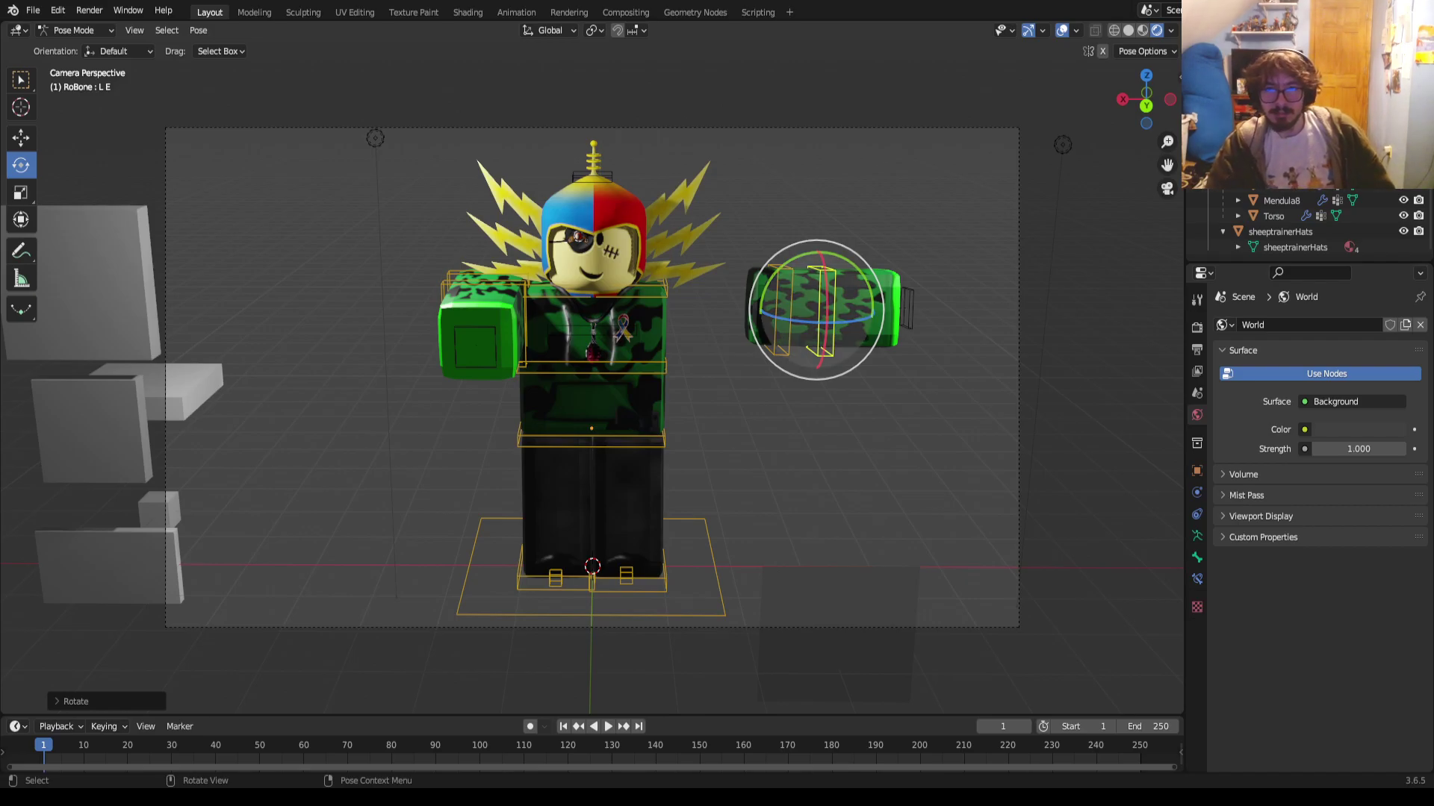
left_click_drag(830, 255, 774, 258)
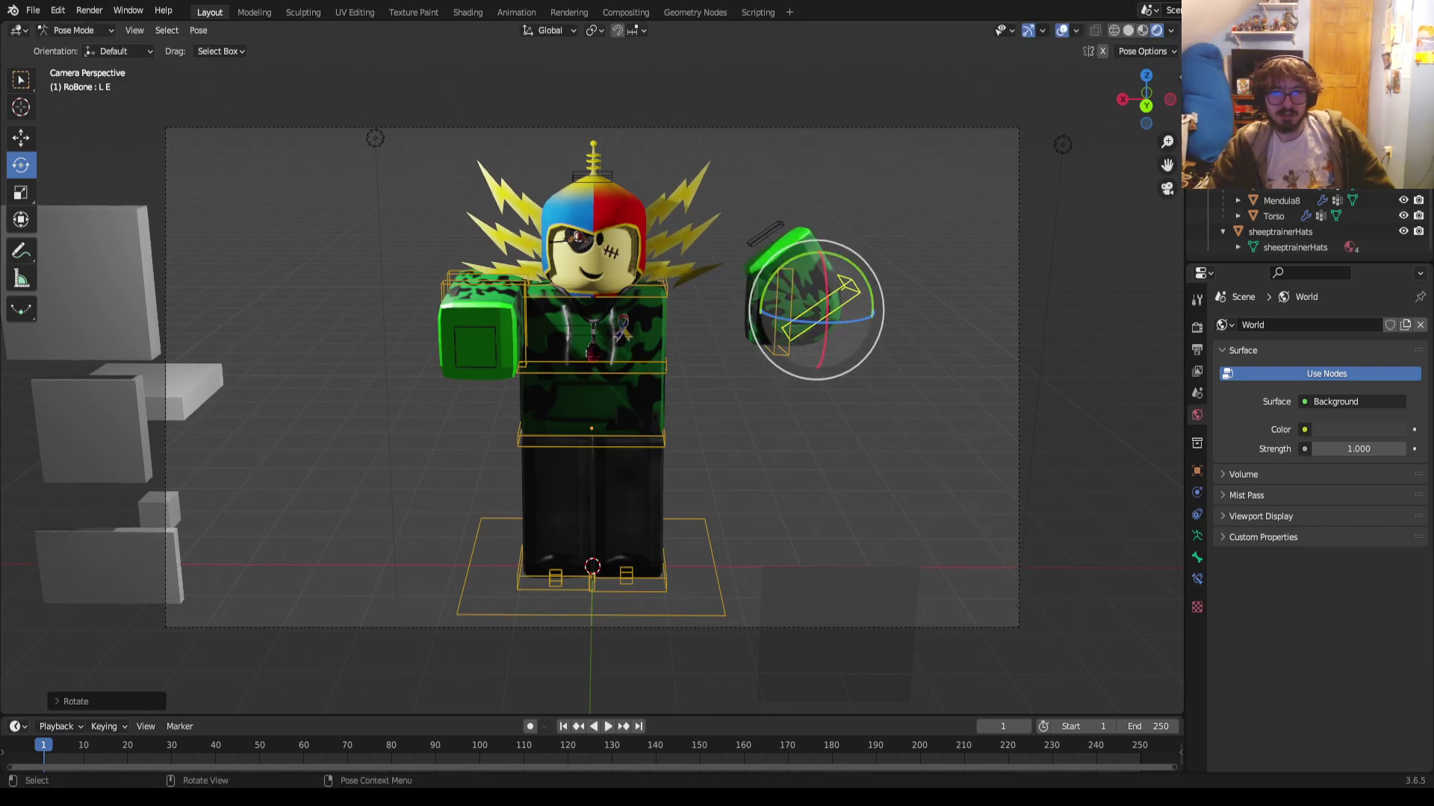
left_click(780, 346)
left_click(21, 139)
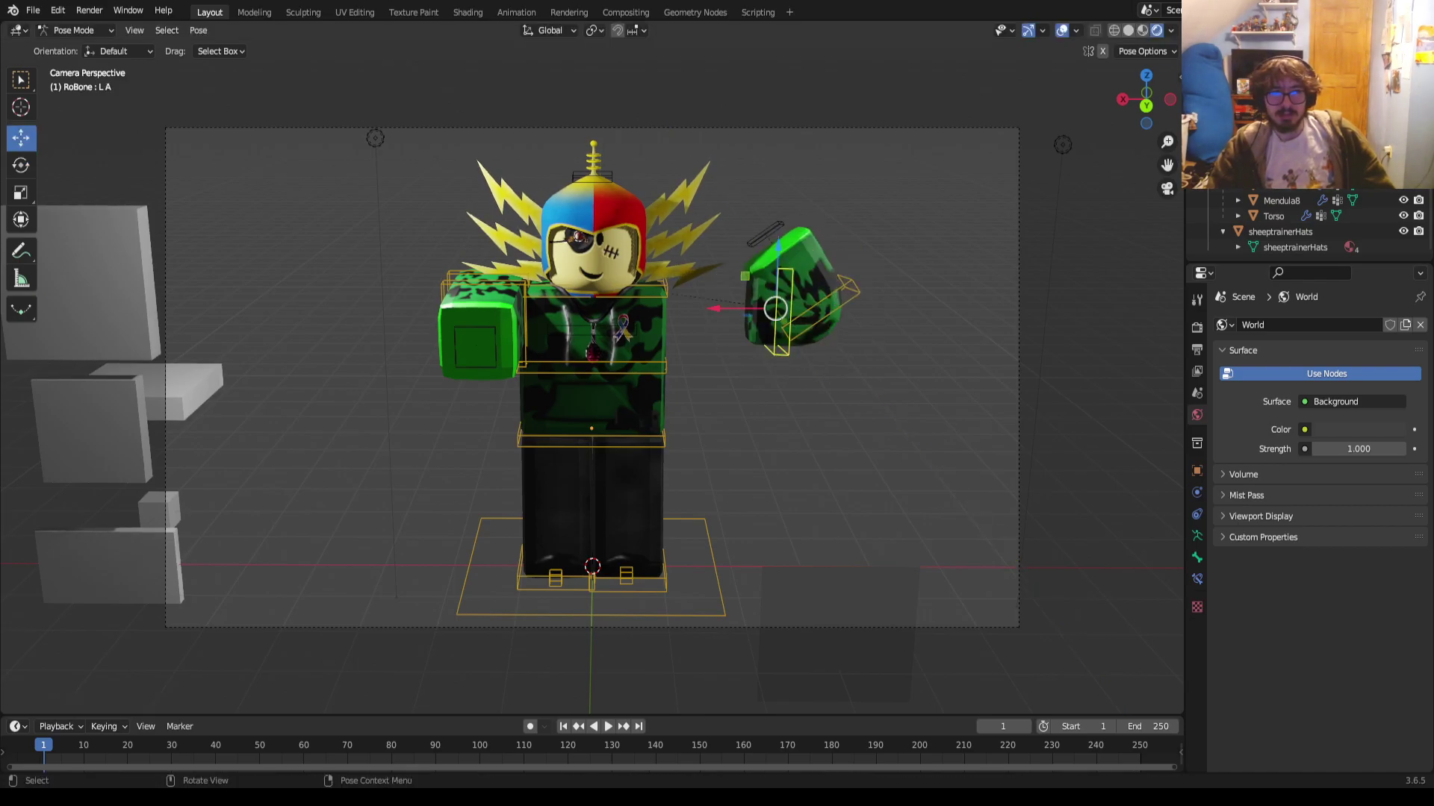
left_click_drag(716, 308, 681, 308)
Spread the legs by moving the left foot control outward and the right foot control outward and well below the floor
left_click(555, 577)
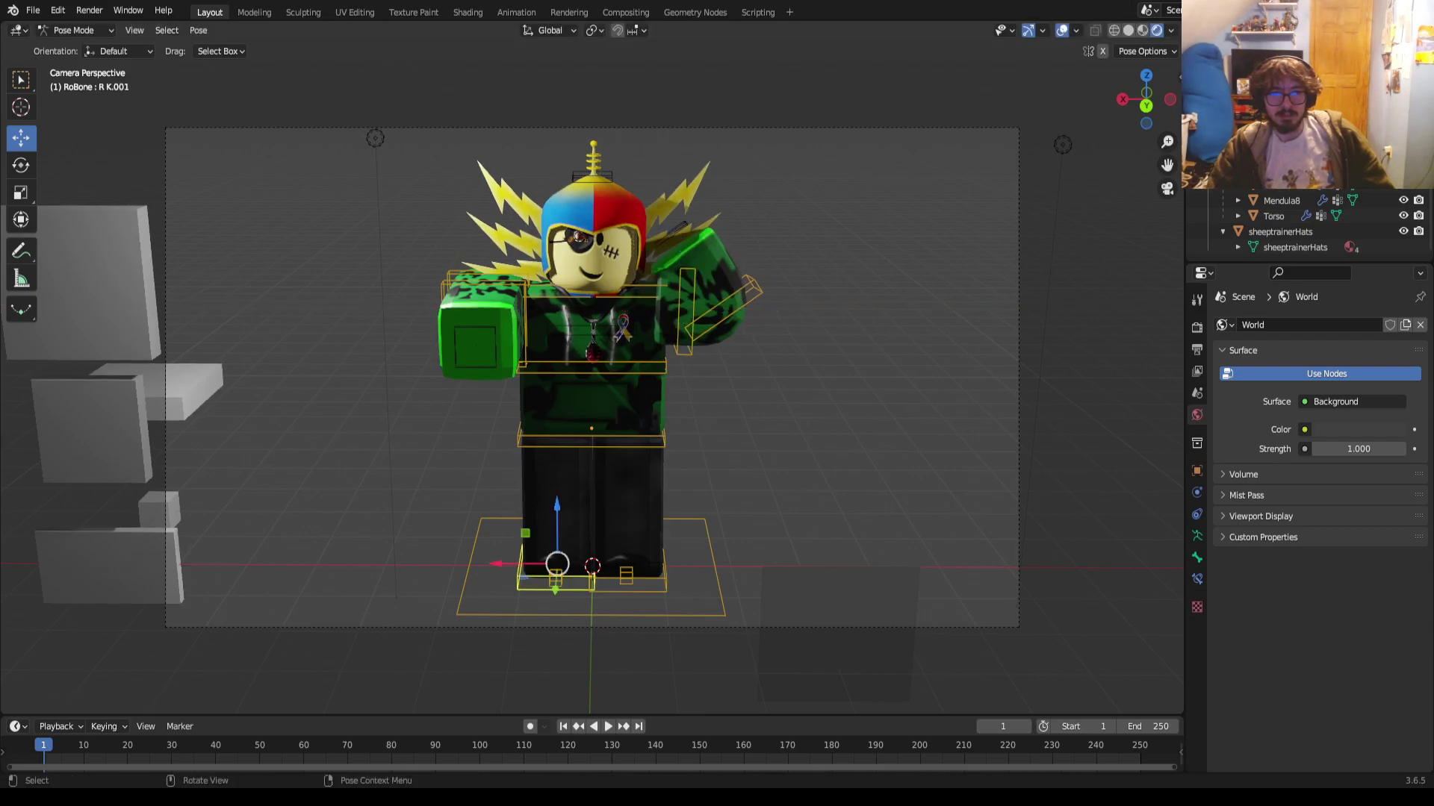
left_click_drag(556, 577, 653, 564)
left_click(628, 592)
left_click(556, 574)
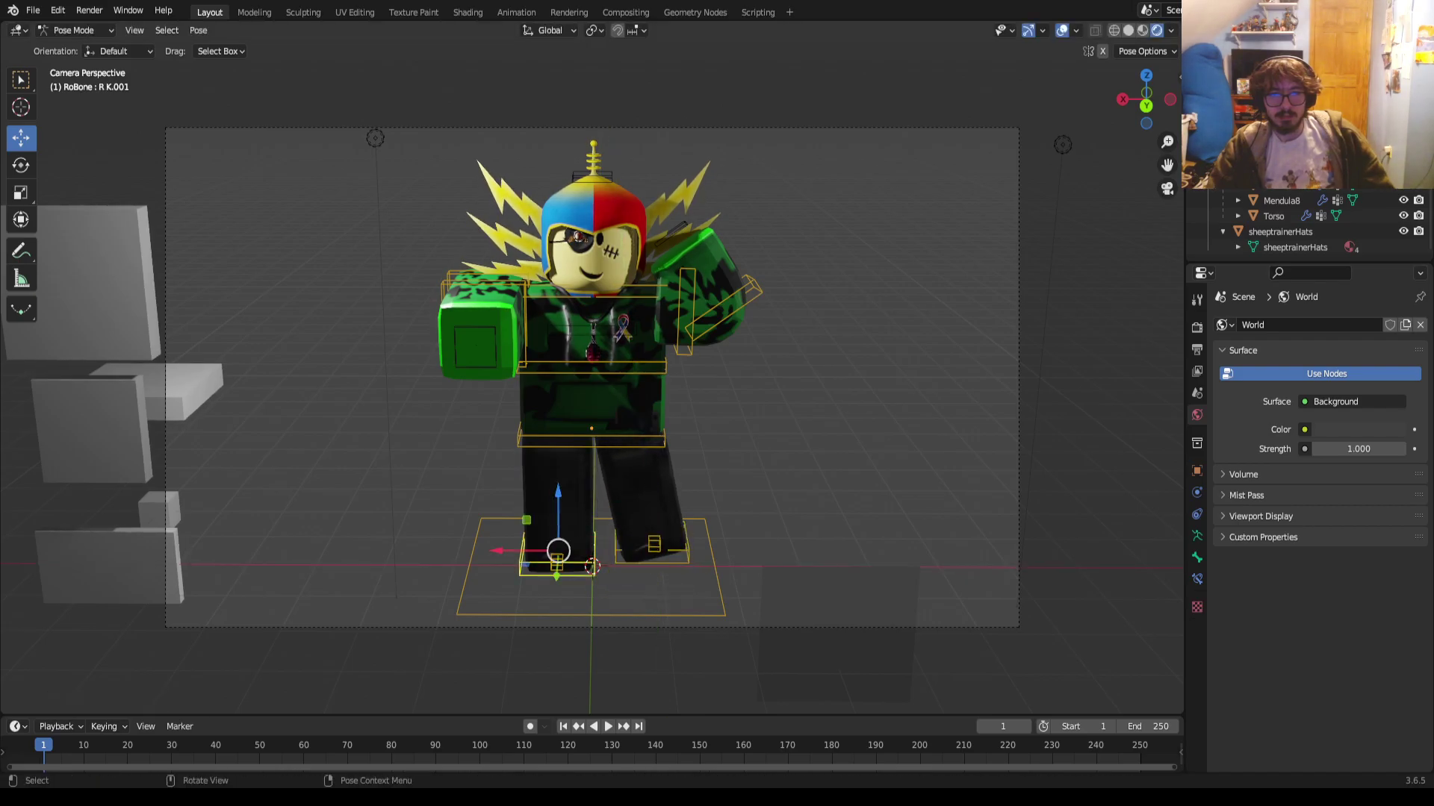
left_click_drag(512, 551, 533, 593)
left_click_drag(536, 507, 537, 688)
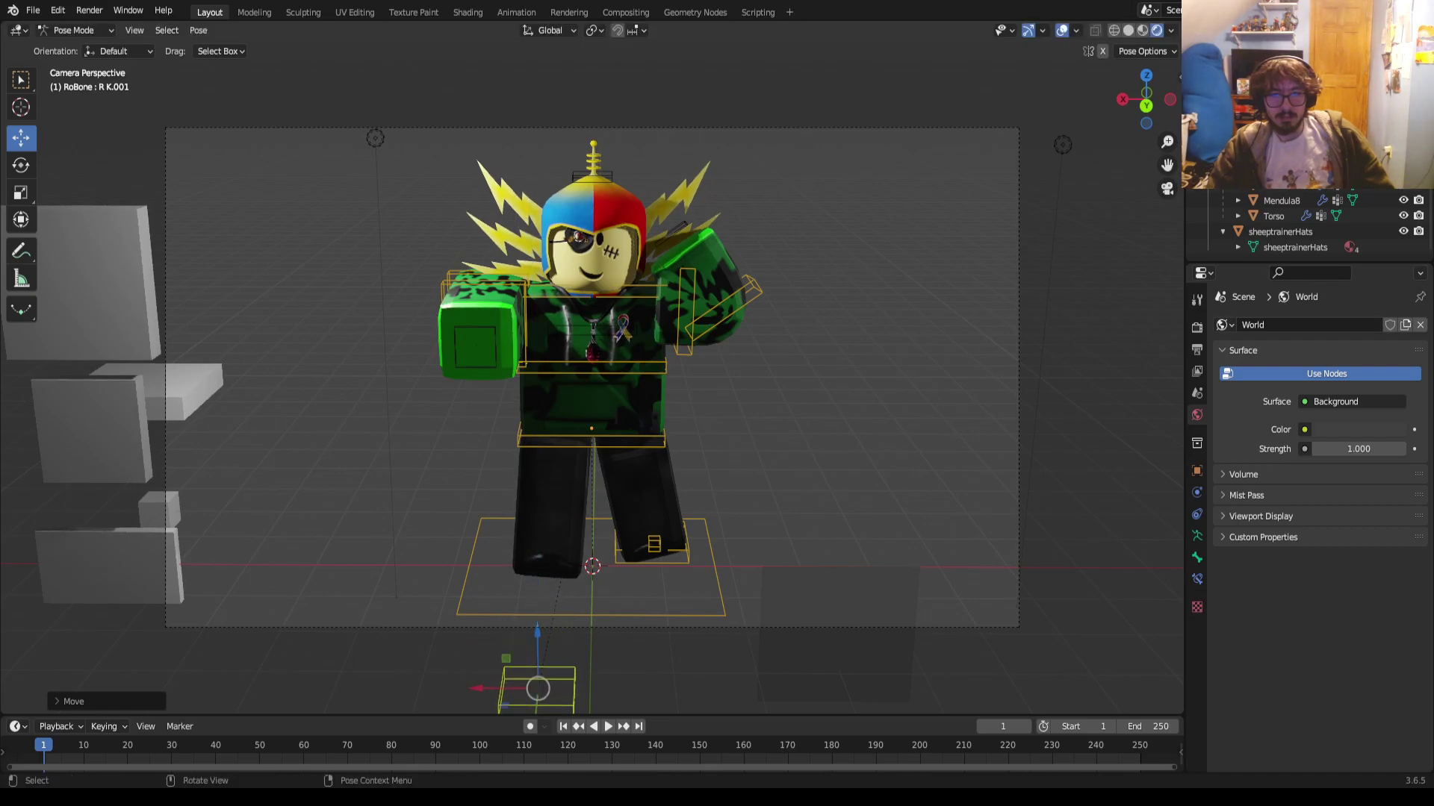
Raise the left foot control slightly, nudge it outward, and deselect it
left_click(654, 544)
mouse_move(650, 485)
left_mouse_down()
mouse_move(651, 545)
mouse_move(651, 468)
left_mouse_up()
mouse_move(593, 532)
left_mouse_down()
mouse_move(577, 531)
mouse_move(597, 531)
left_mouse_up()
mouse_move(655, 495)
left_mouse_down()
mouse_move(654, 399)
mouse_move(654, 493)
left_mouse_up()
left_click(769, 486)
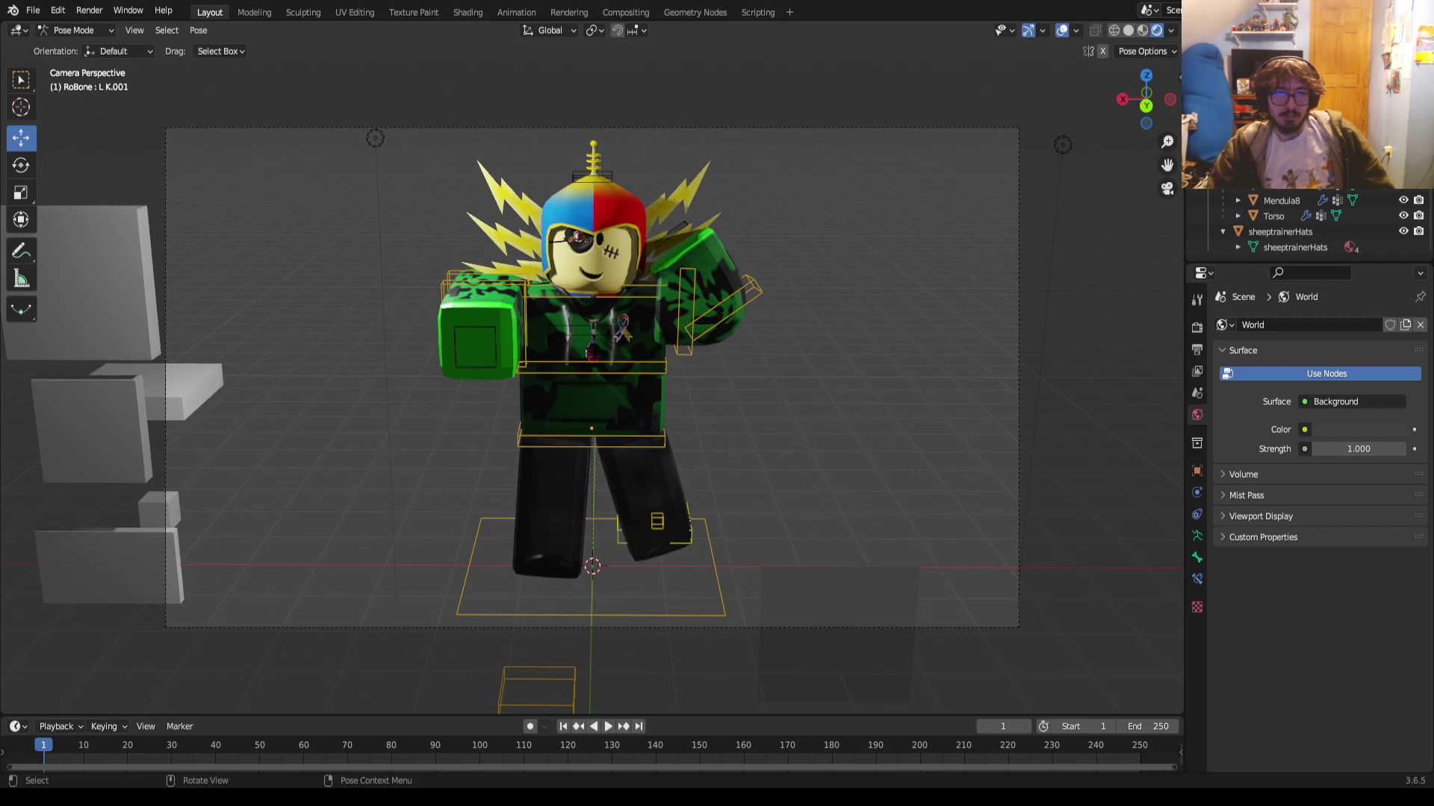
Try to rotate the right upper arm bone so the forward-reaching arm swings outward from the torso, and undo it
left_click(489, 275)
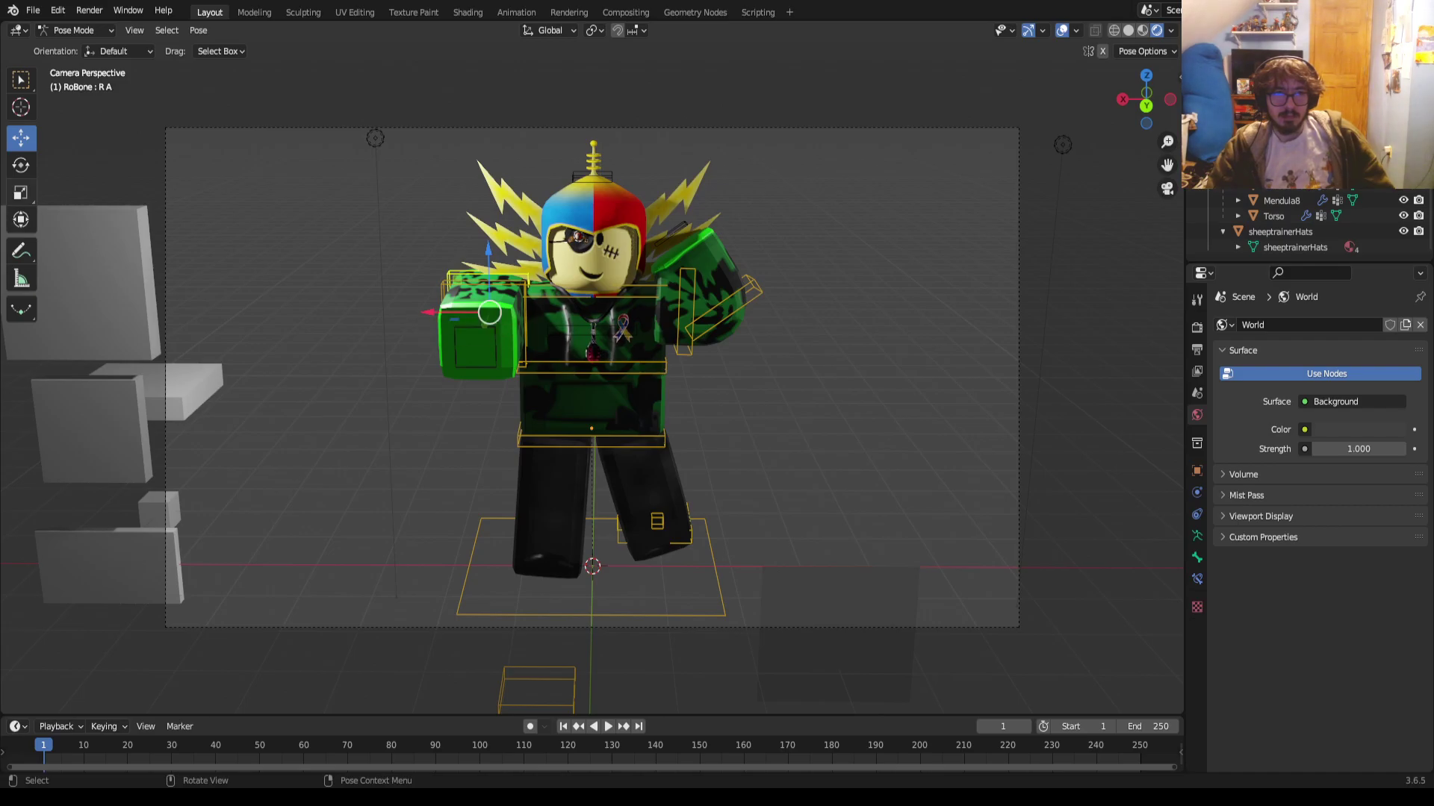
left_click(21, 165)
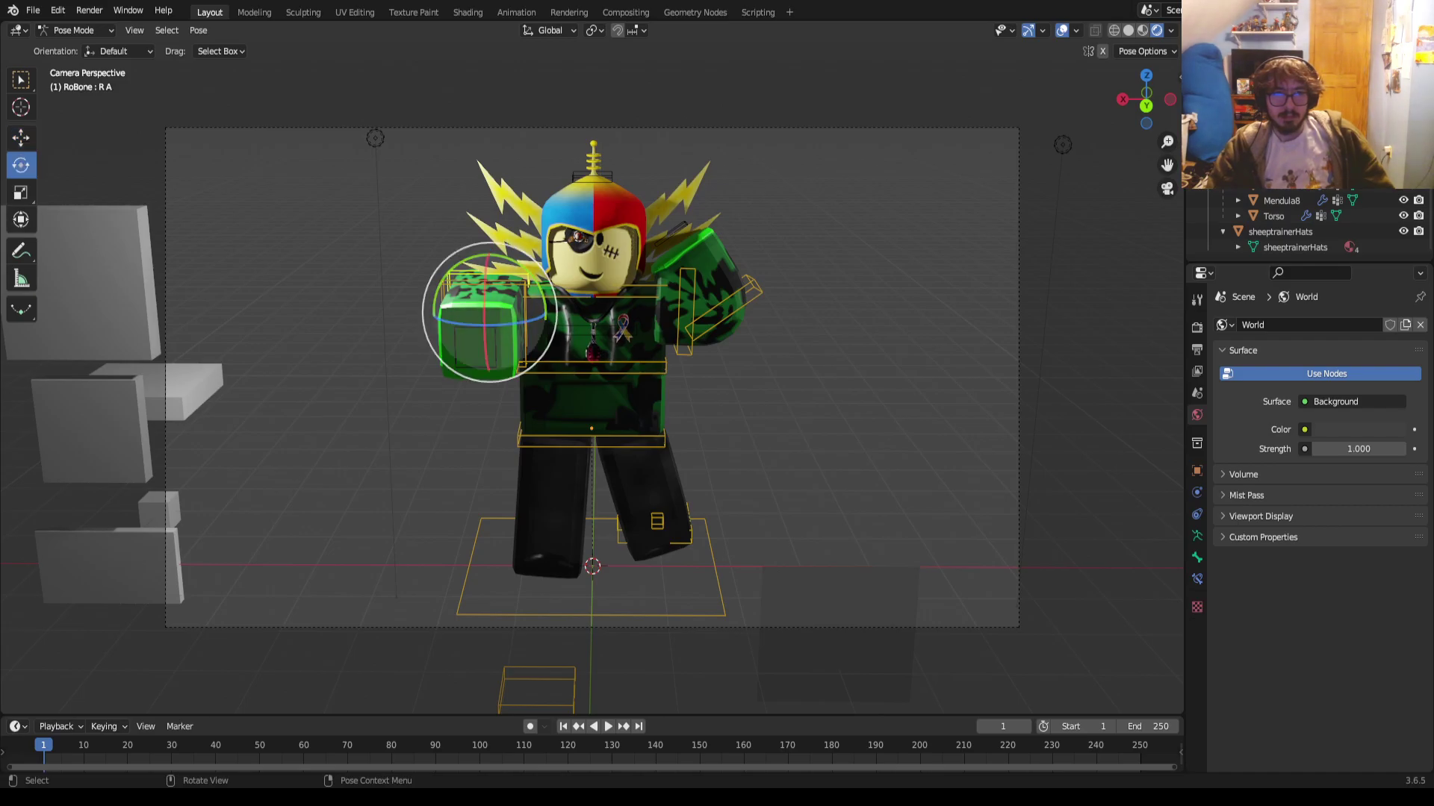
left_click_drag(523, 322, 474, 332)
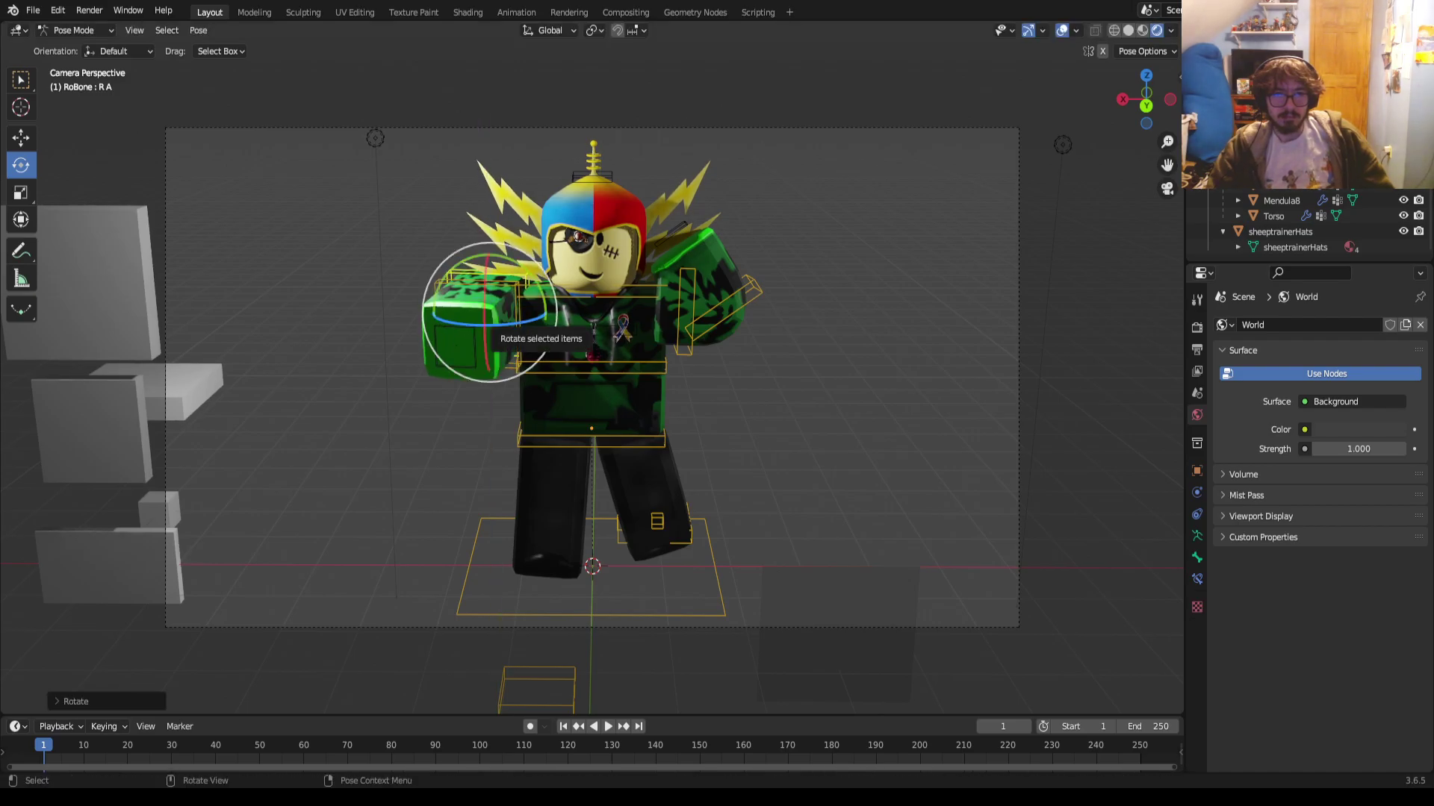
key("ctrl+z")
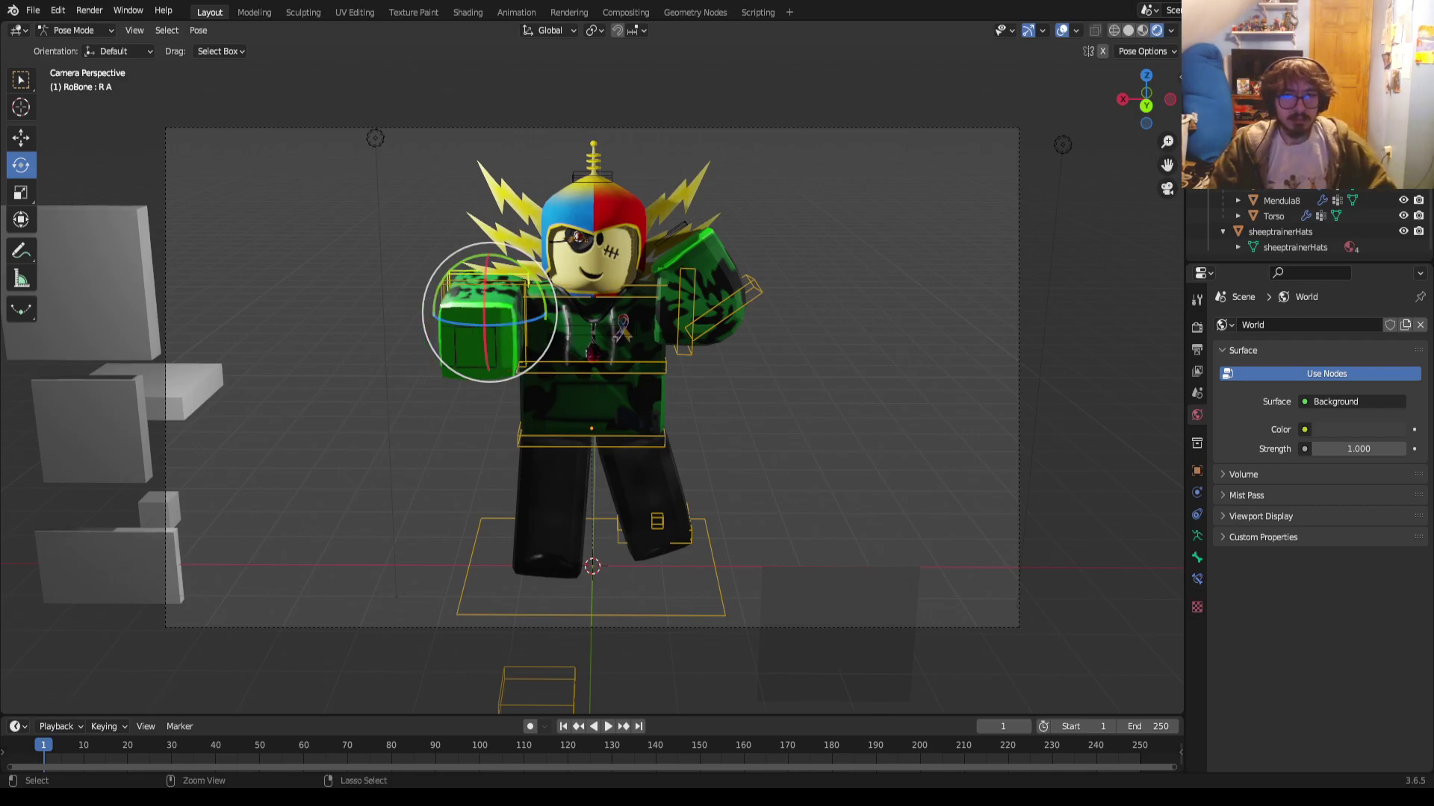
Try to turn the upper body slightly by rotating the lower torso bone at the hips, and undo the rotation
left_click(607, 440)
left_click_drag(609, 447, 615, 446)
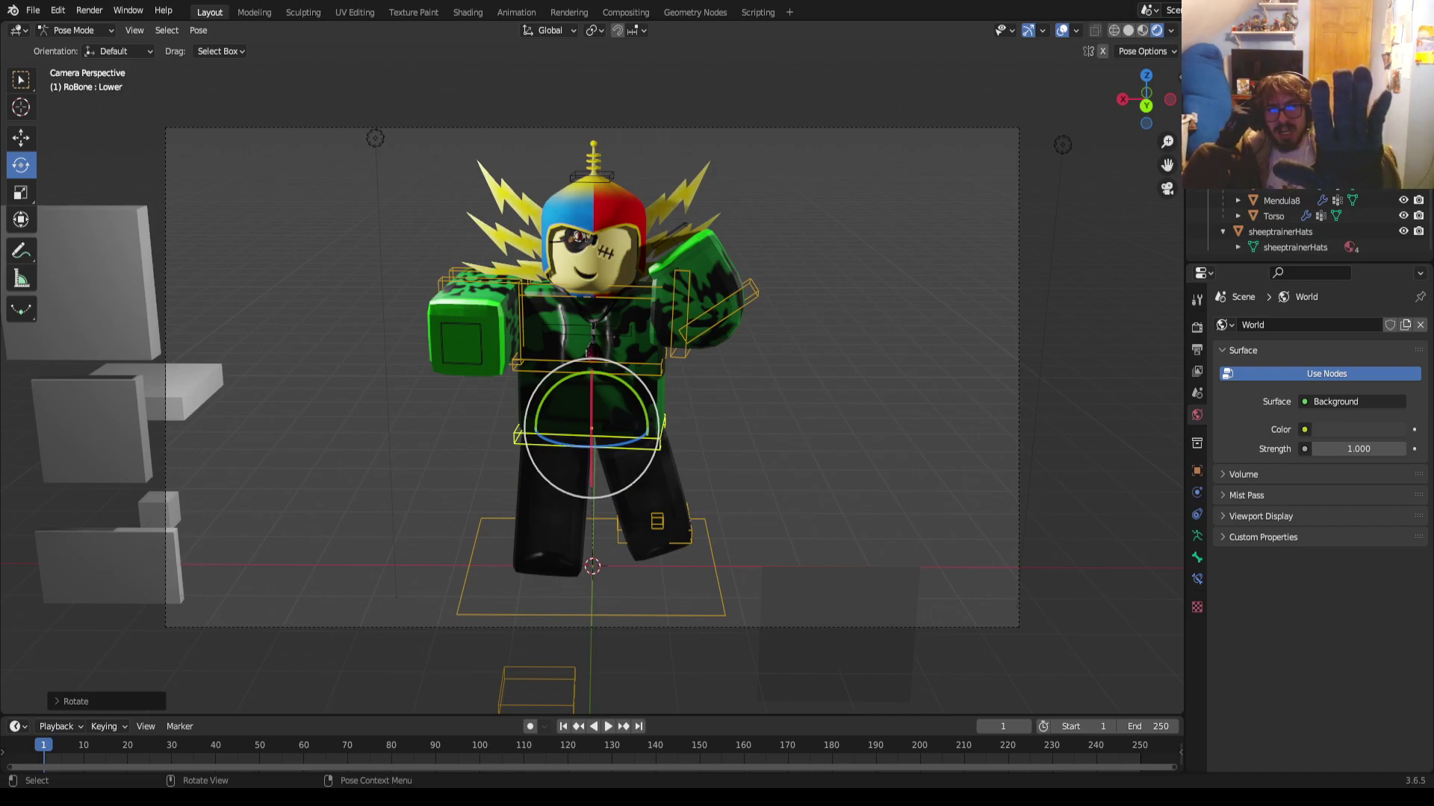
key("ctrl+z")
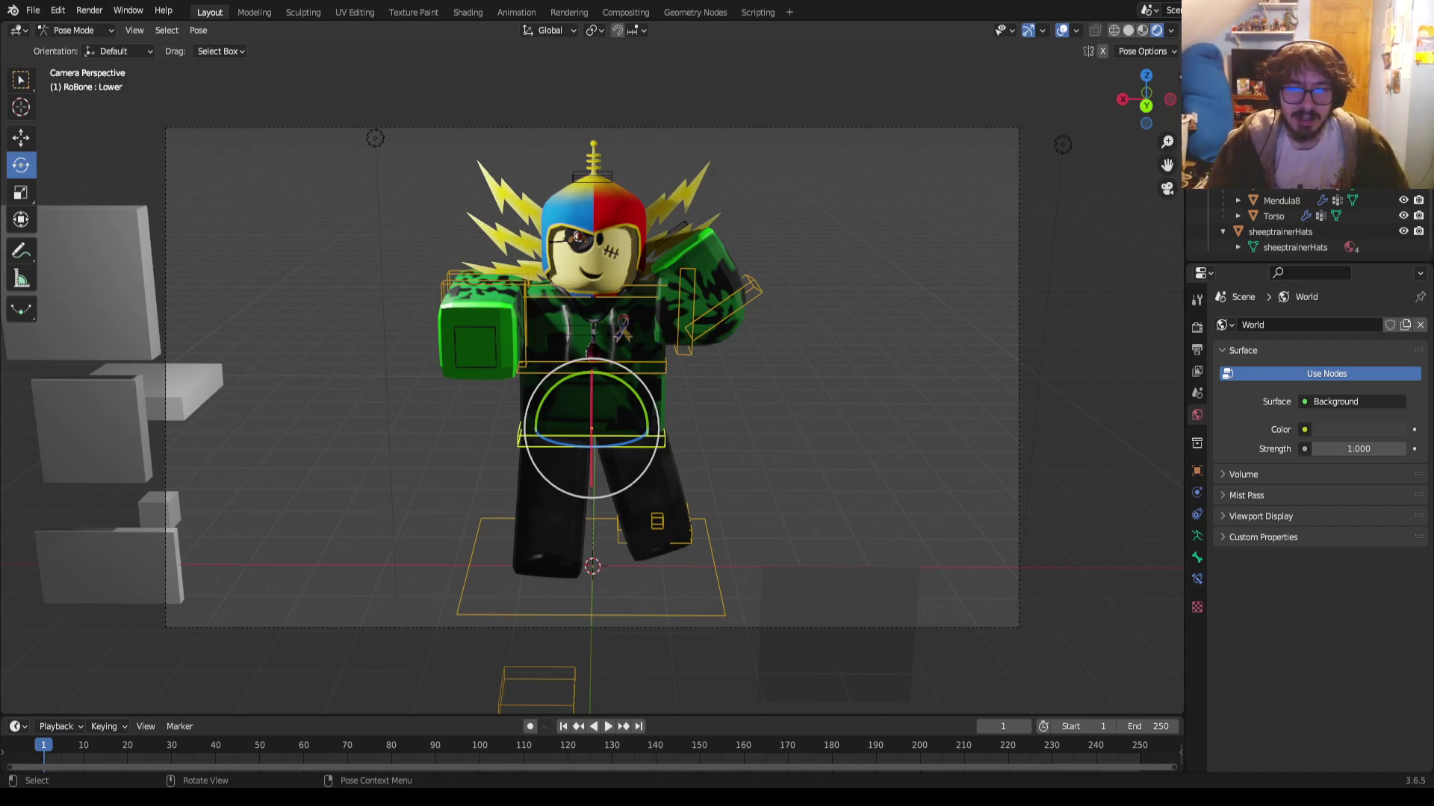
Lower the left foot control until the bent left leg straightens, and deselect it
left_click(679, 543)
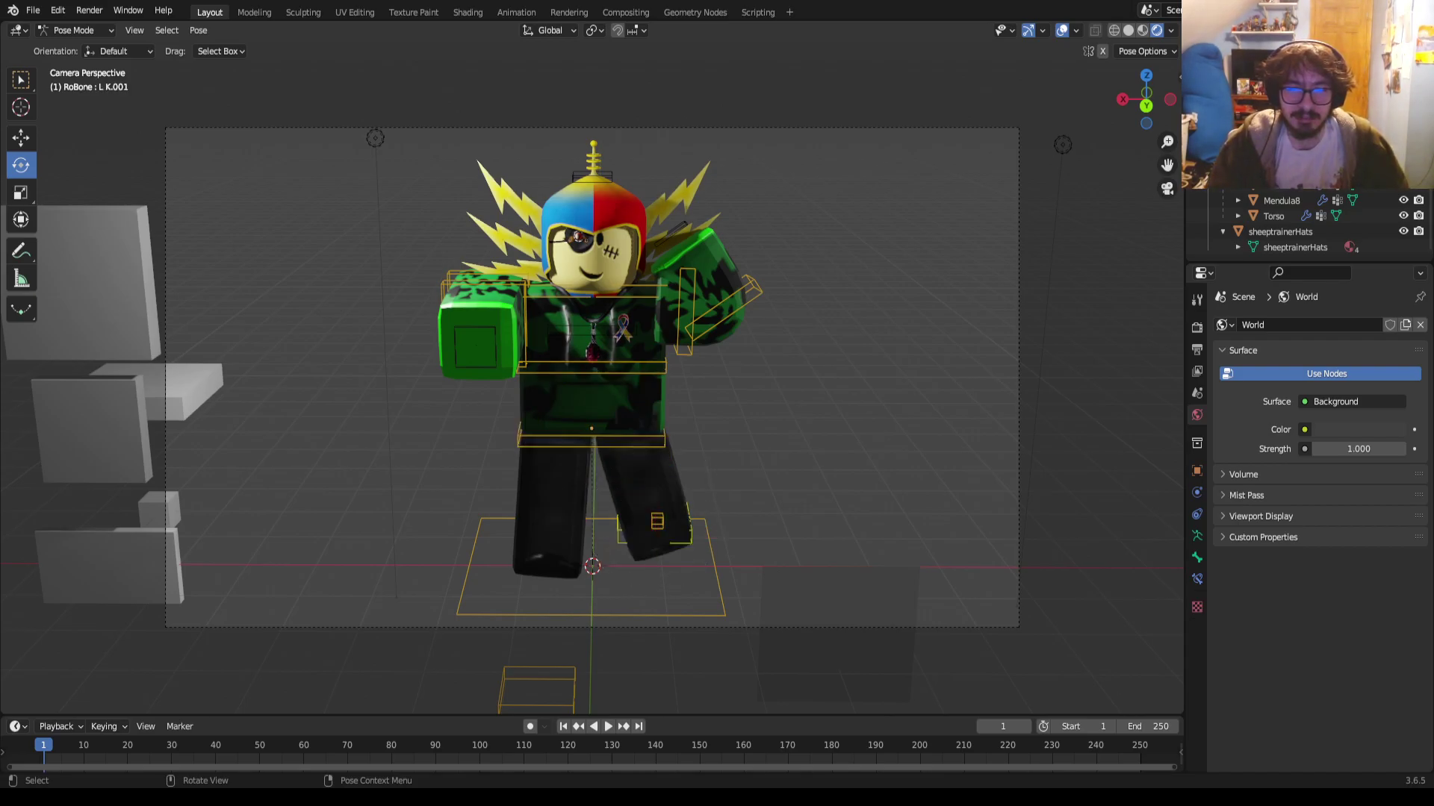
key("KP_0")
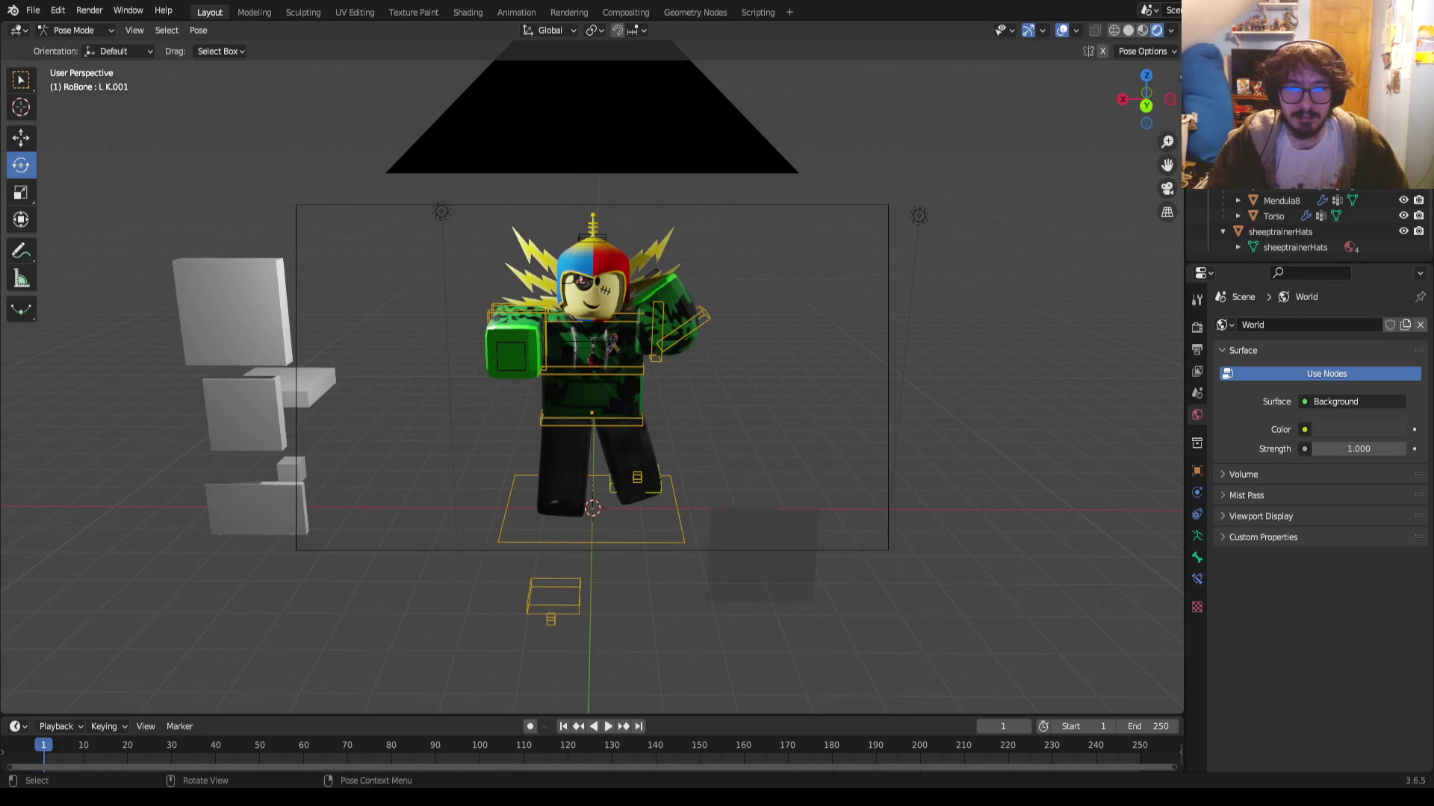
key("shift+grave")
key("w")
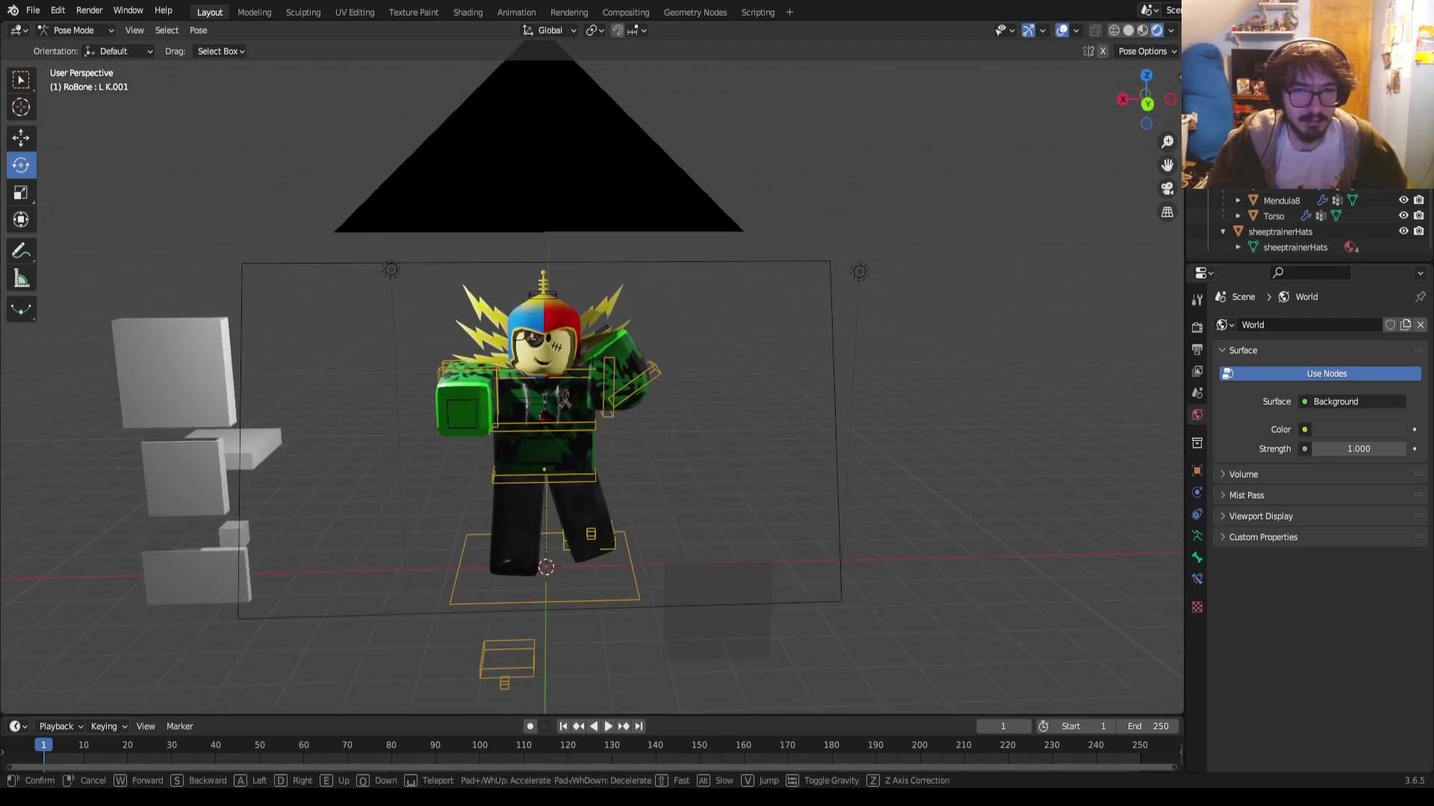
key("s")
key("w")
key("d")
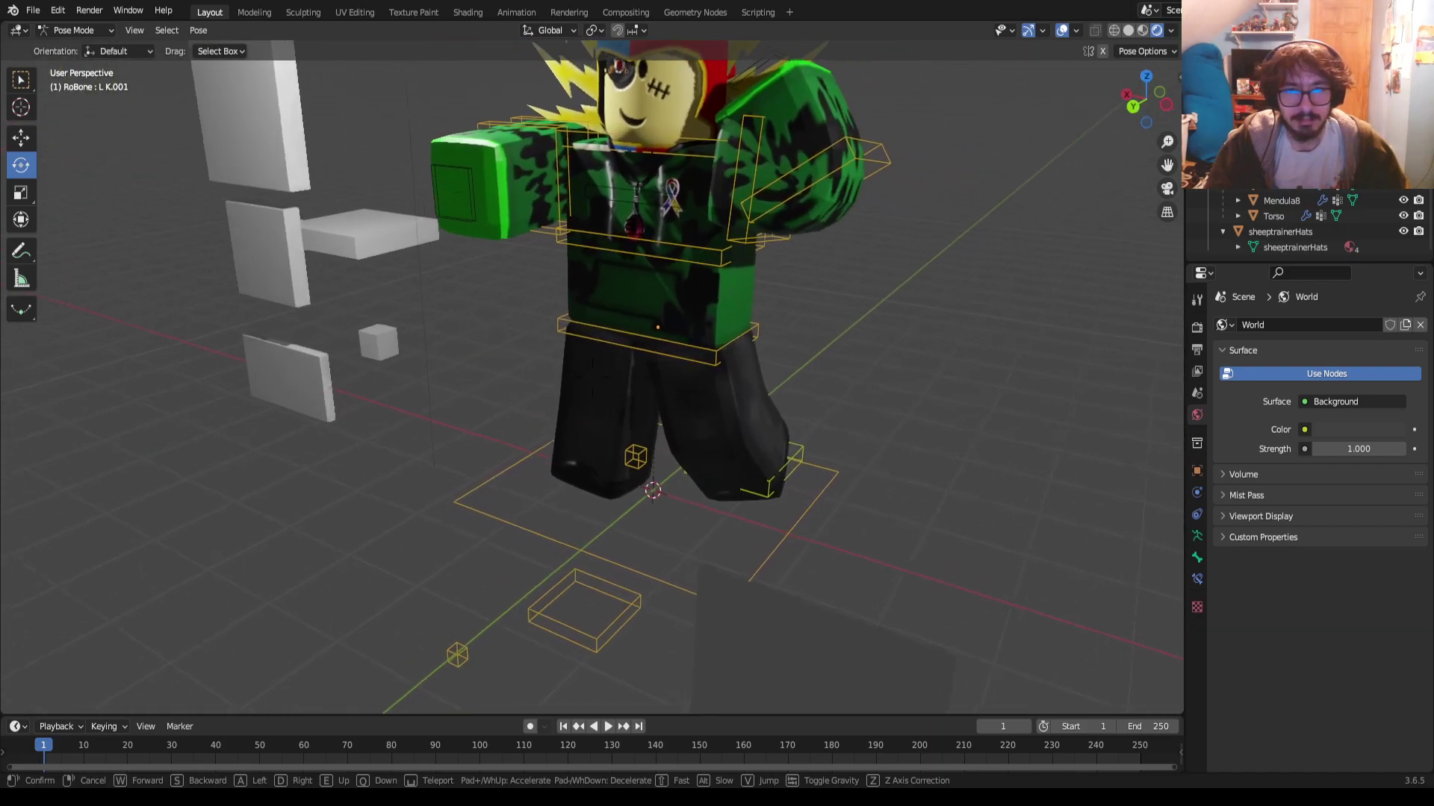
key("s")
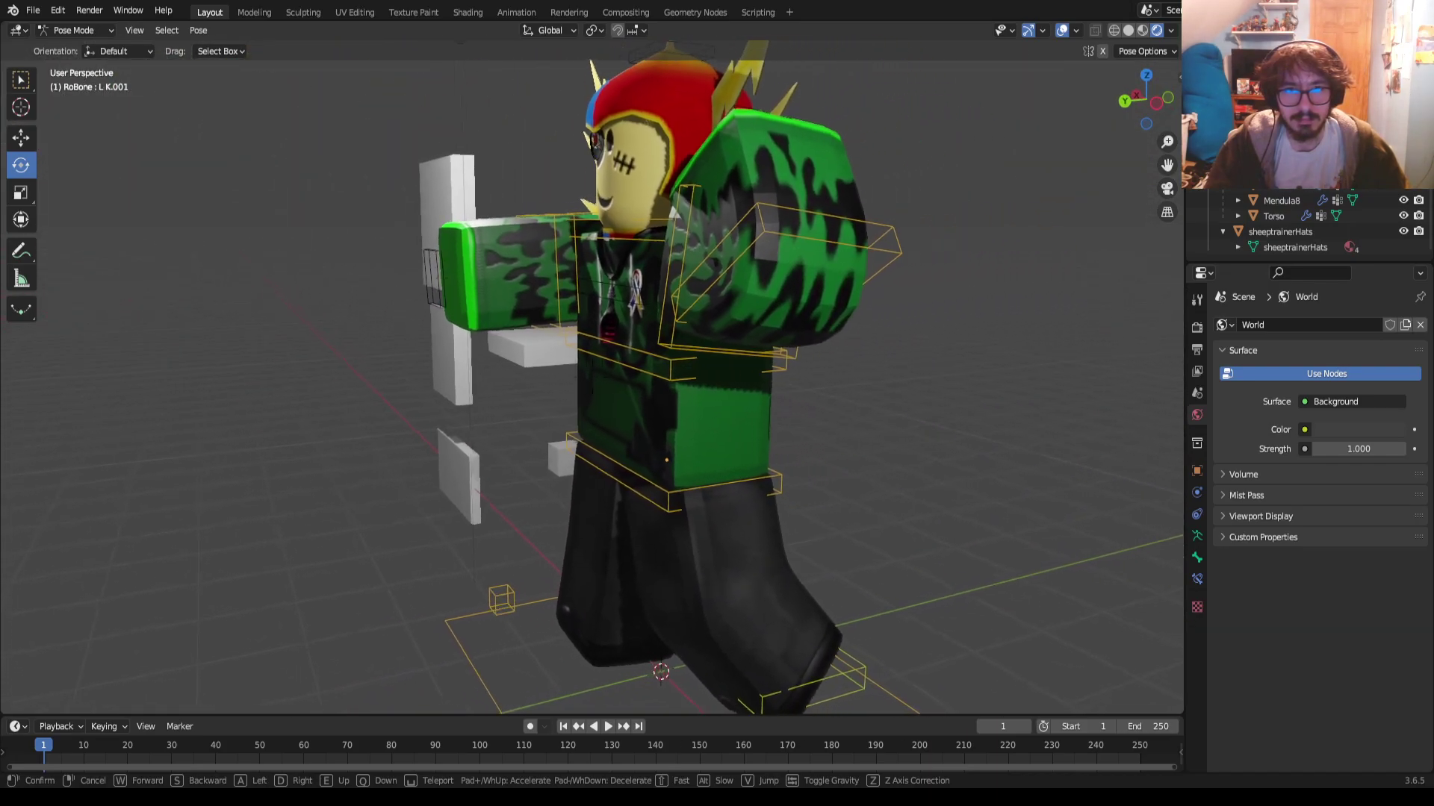
key("w")
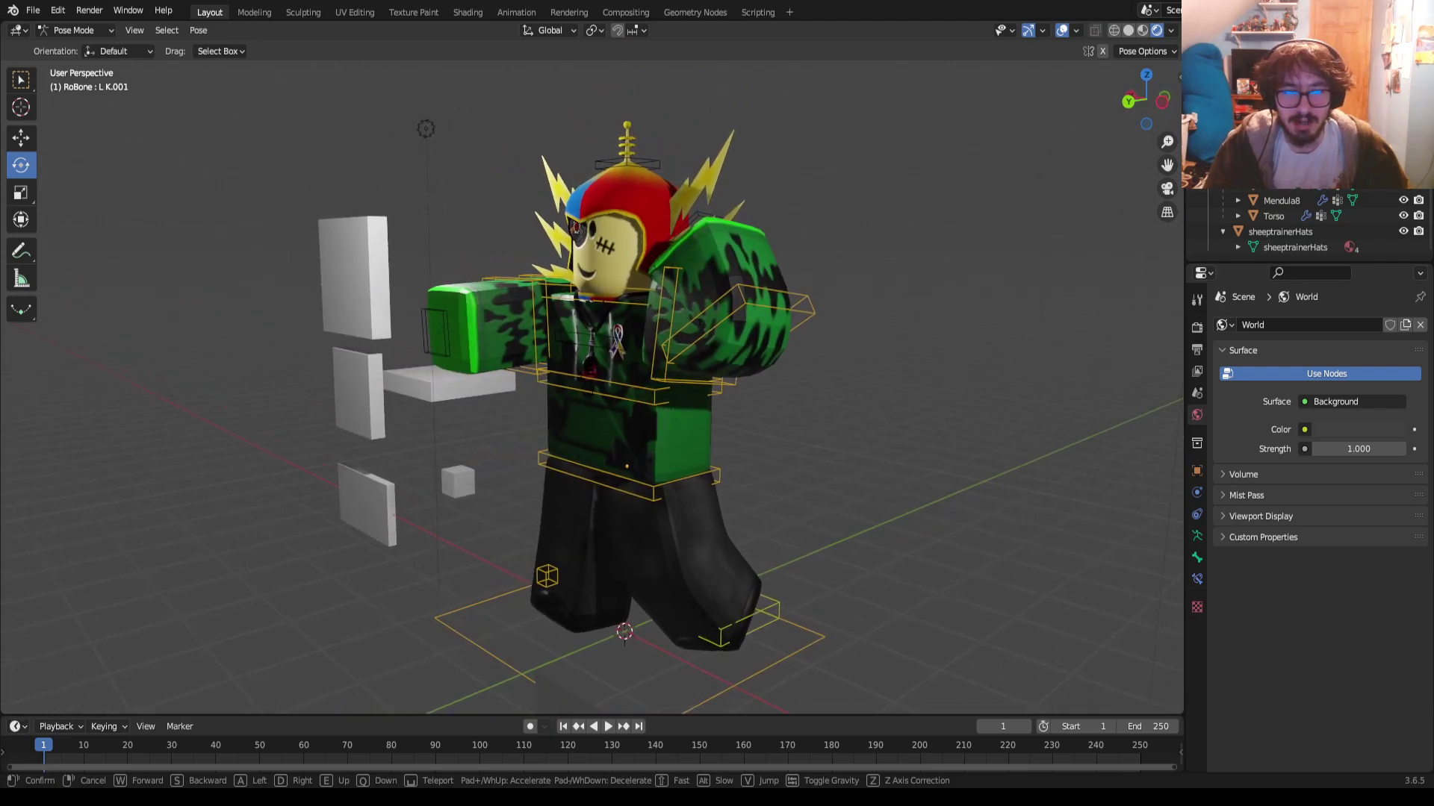
key("w")
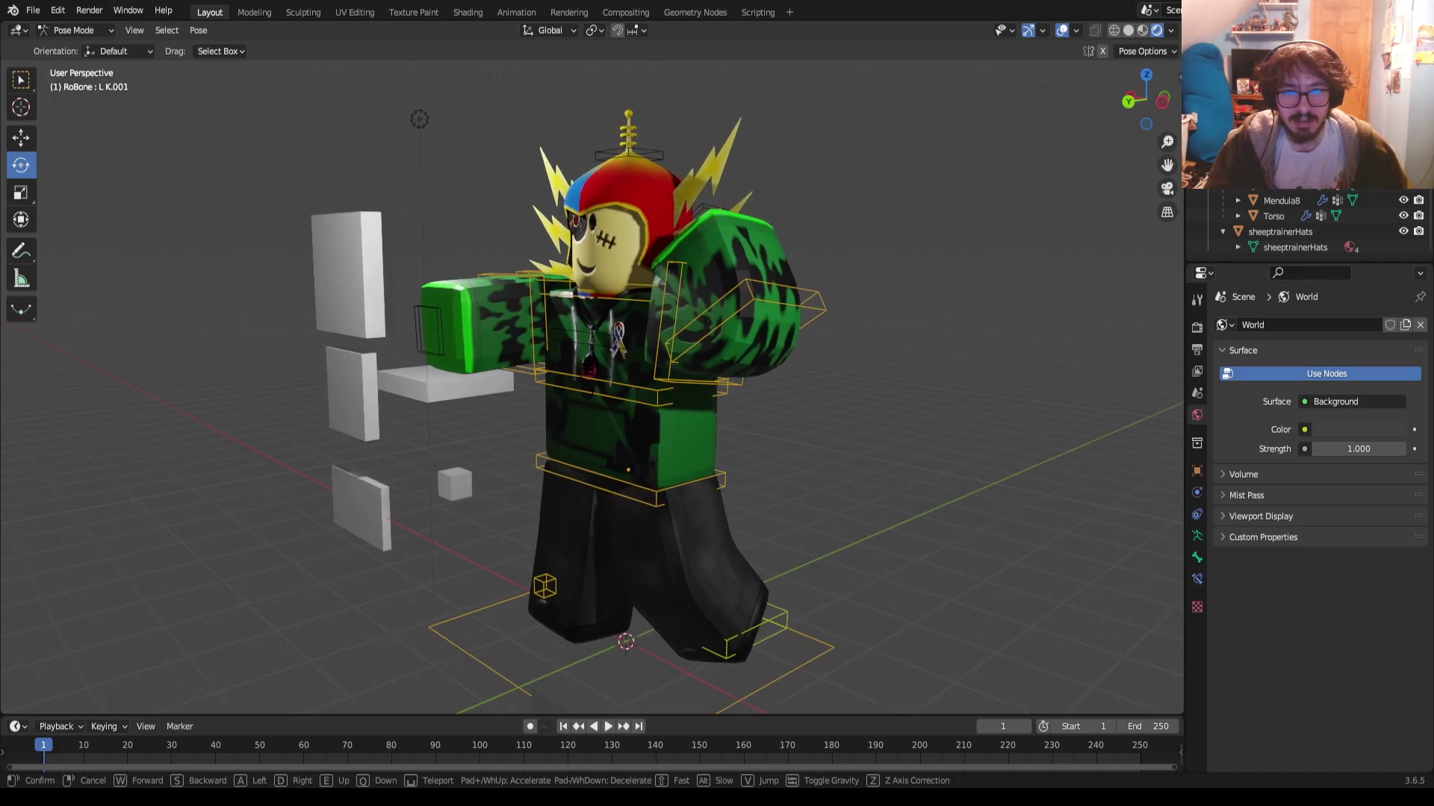
key("s")
key("Return")
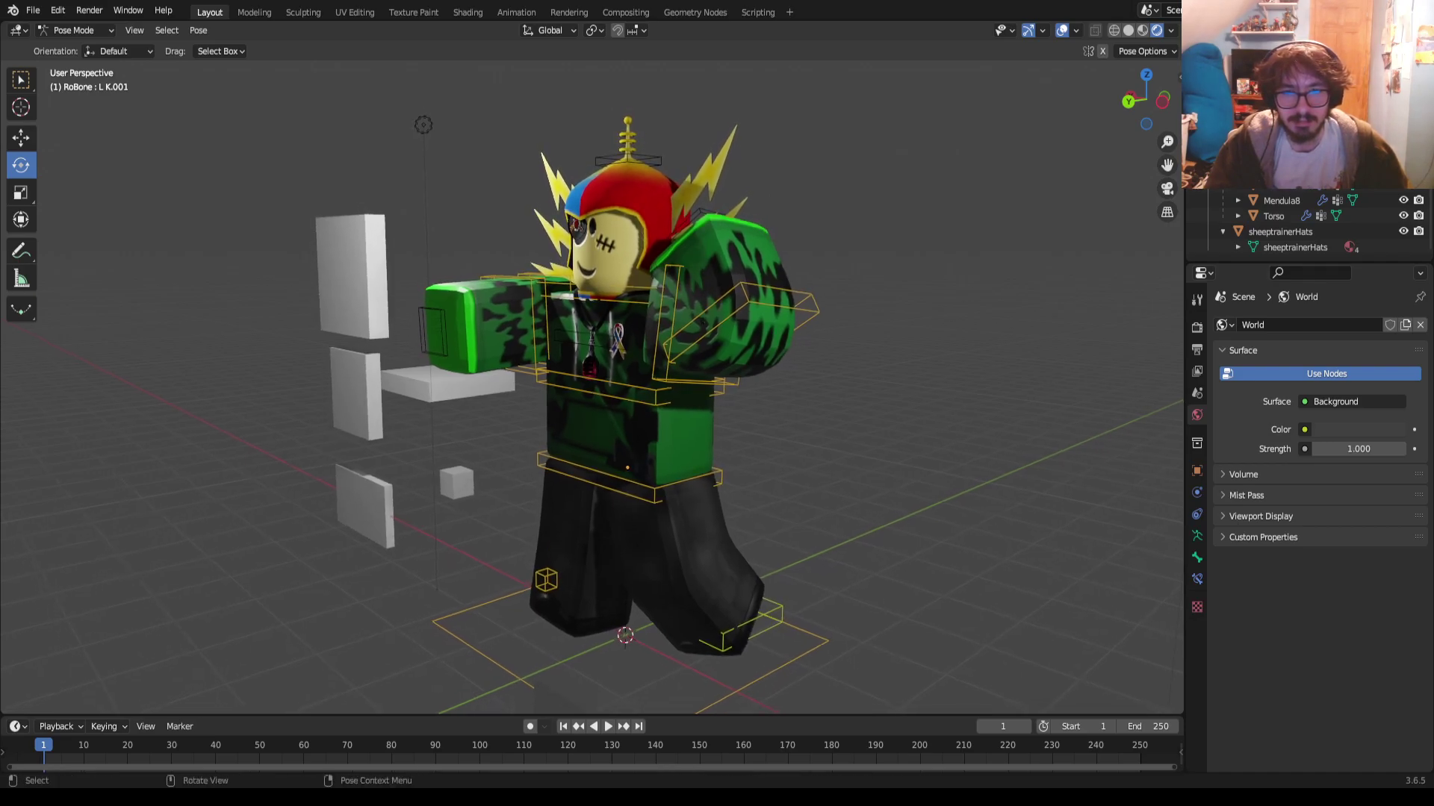
left_click(21, 138)
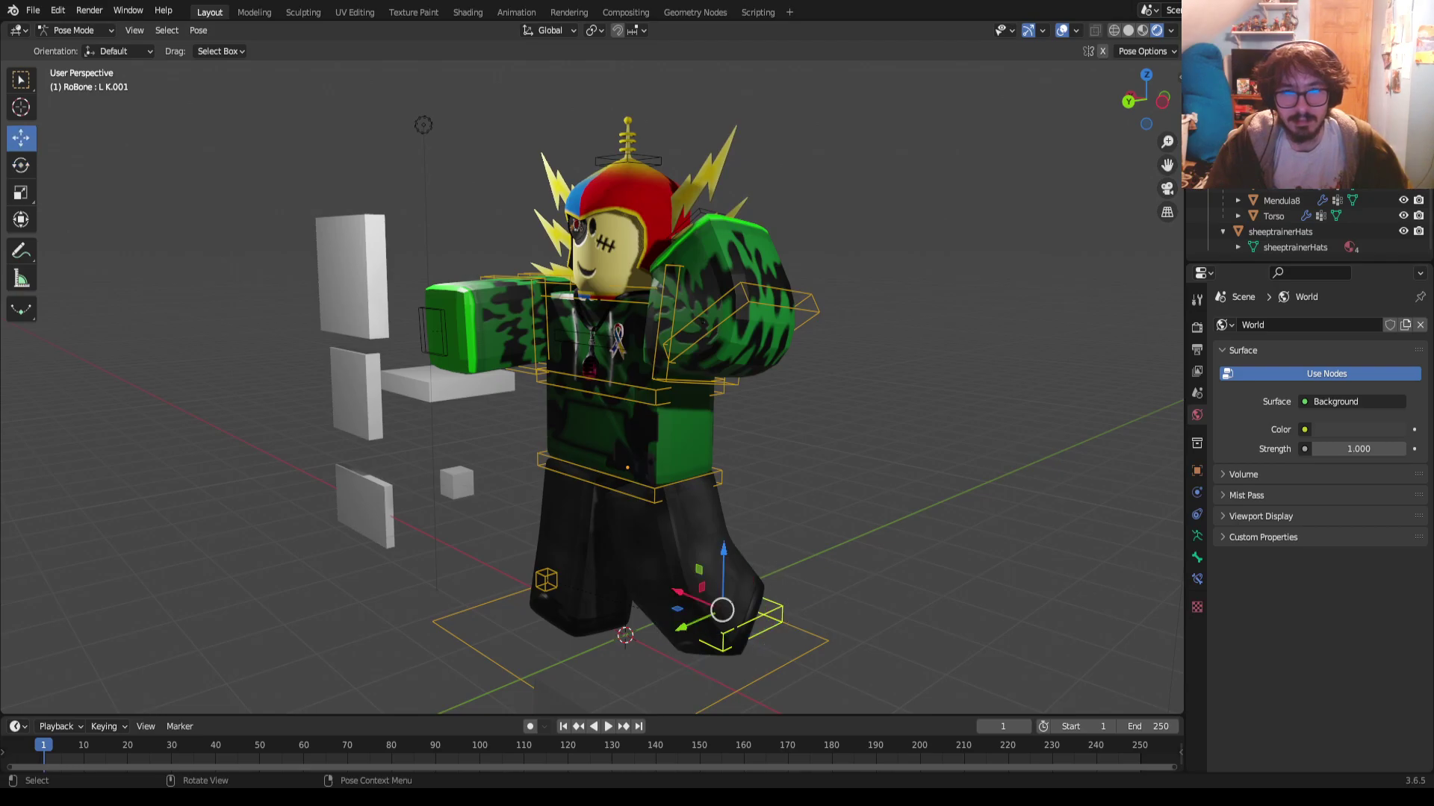
mouse_move(681, 627)
left_mouse_down()
mouse_move(699, 620)
mouse_move(528, 680)
mouse_move(680, 630)
left_mouse_up()
key("ctrl+z")
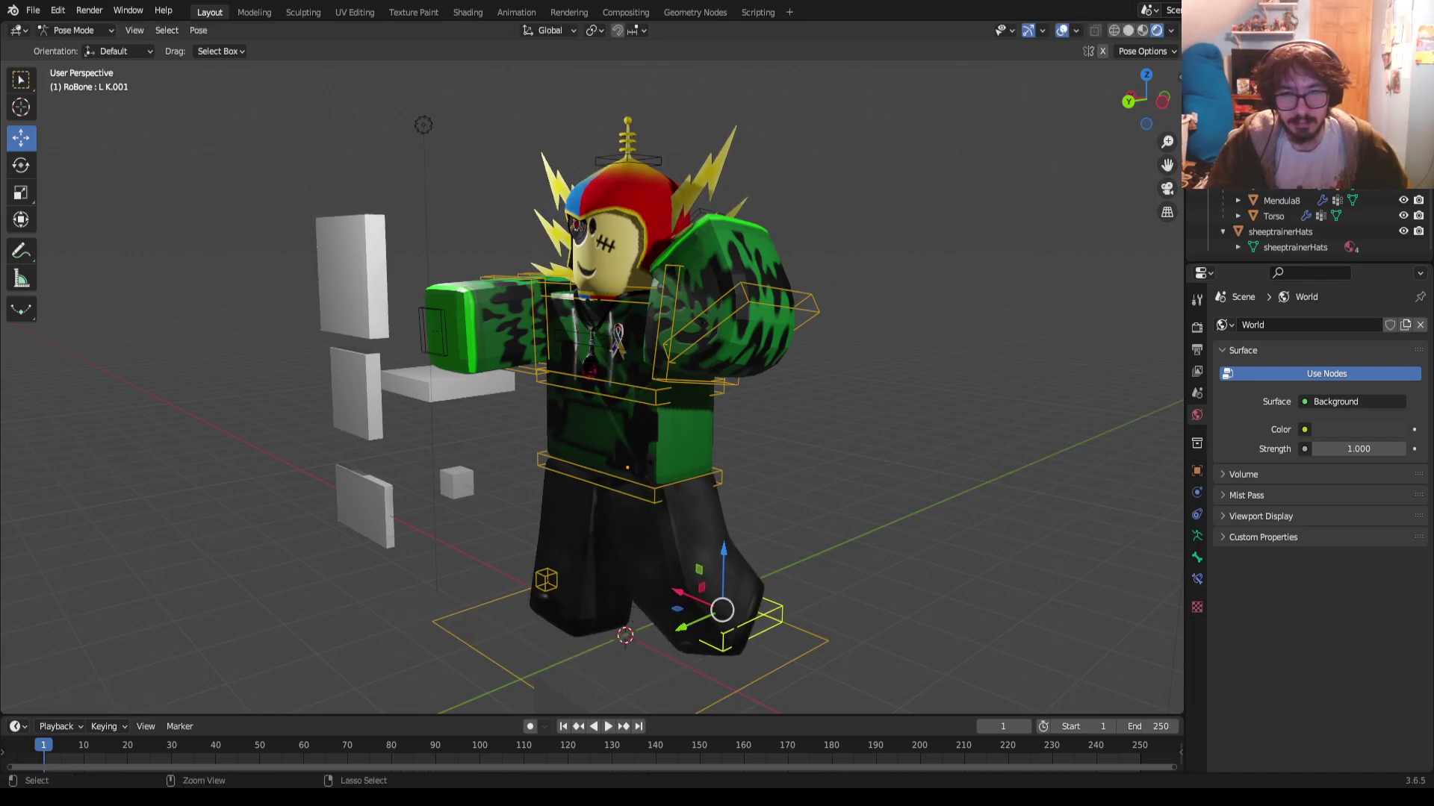
left_click_drag(722, 556, 724, 595)
left_click(859, 556)
Raise the right foot control from below the floor up to the underside of the right foot, and deselect it
left_click(557, 604)
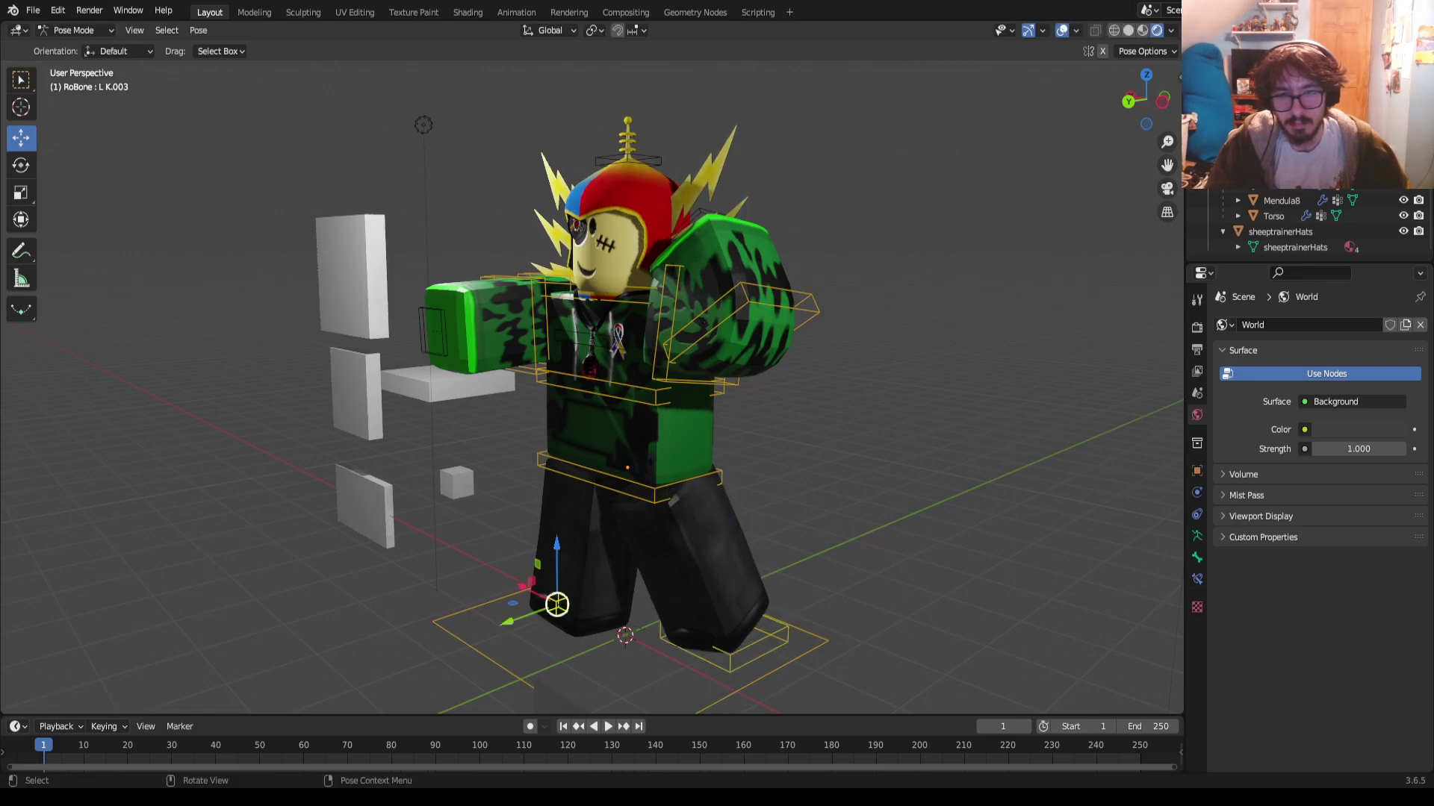
scroll(557, 605, "down", 3)
left_click(554, 603)
left_click_drag(578, 538, 579, 449)
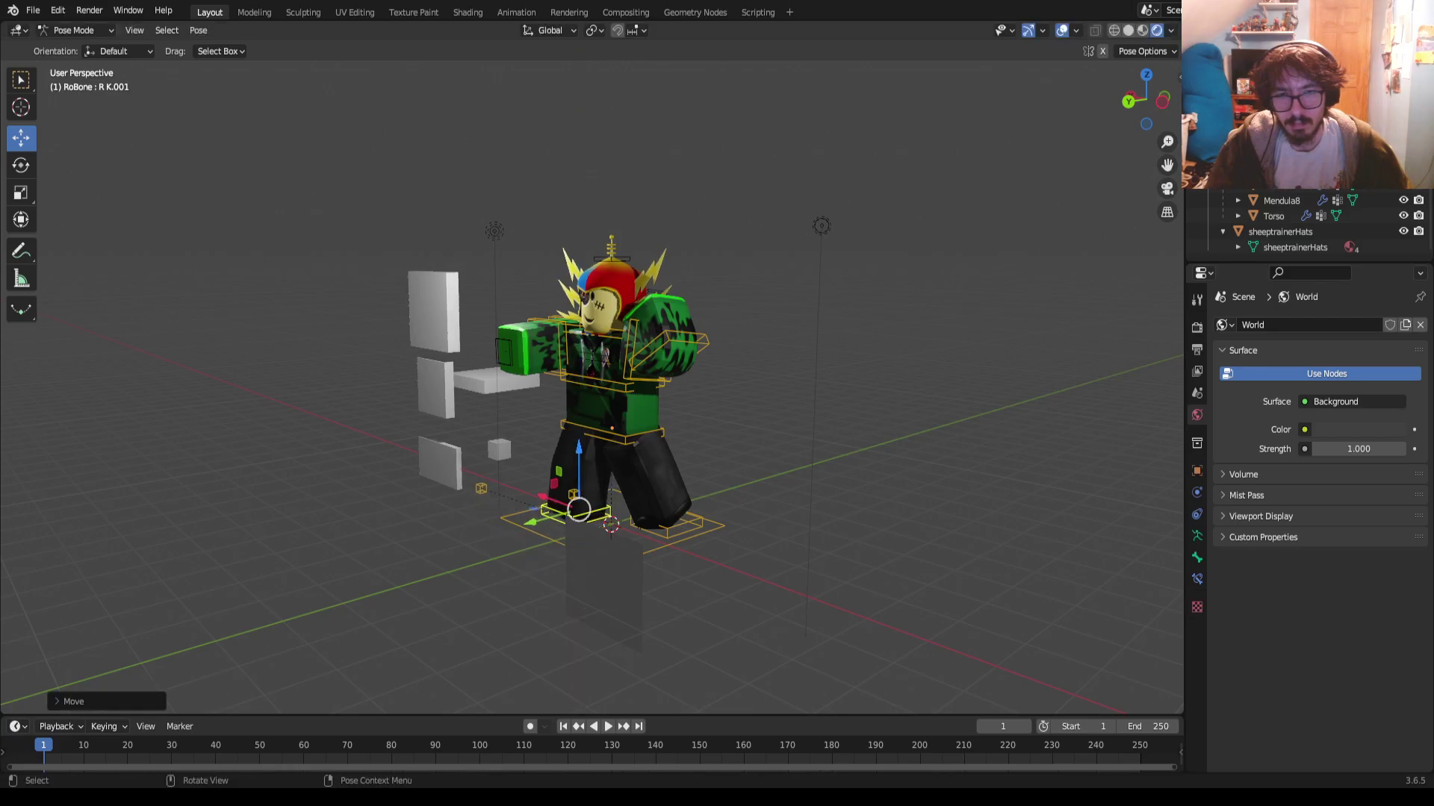
scroll(593, 388, "up", 4)
scroll(592, 388, "down", 3)
left_click(791, 448)
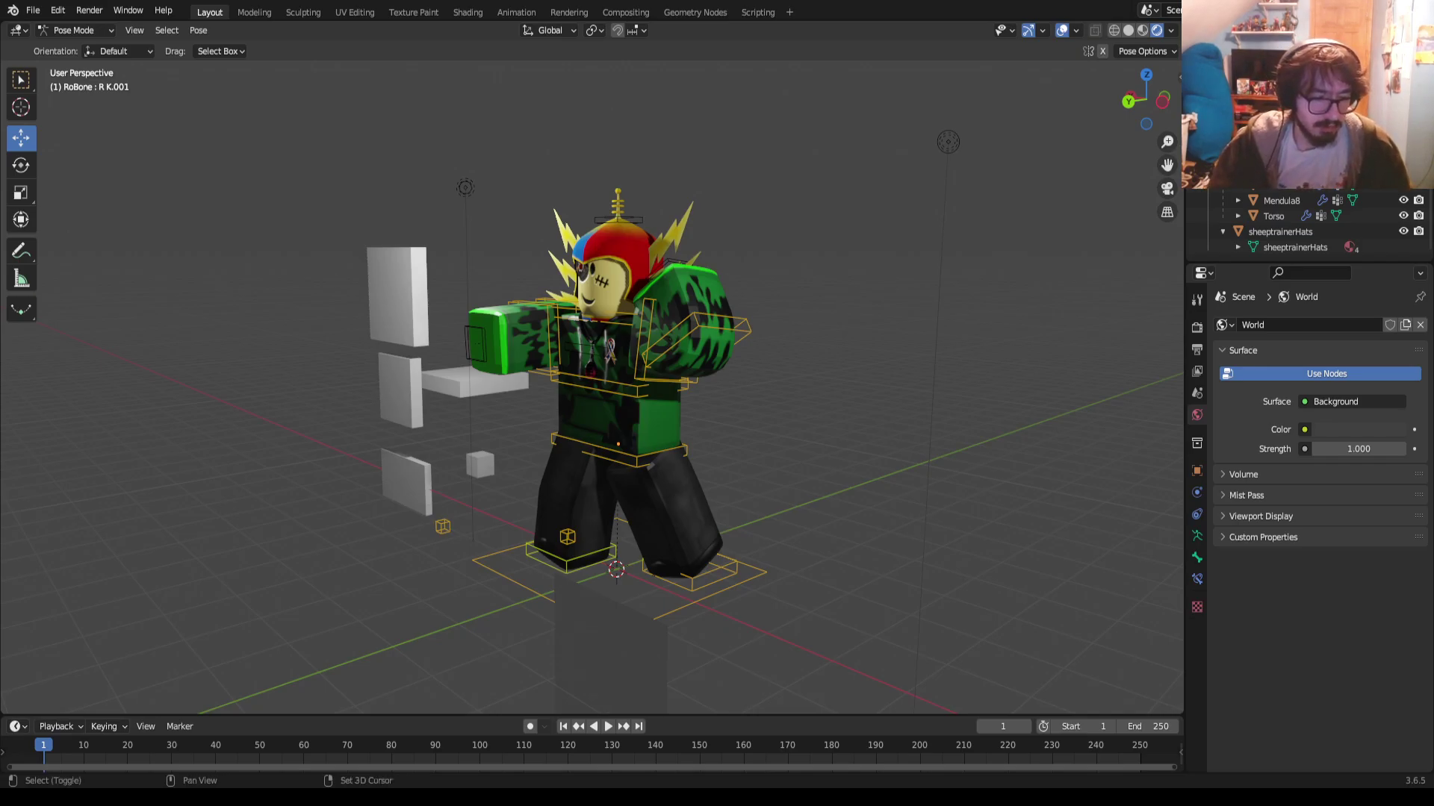
Fly the view into the character's head and examine the face and eyepatch from the inside
key("shift+grave")
key("w")
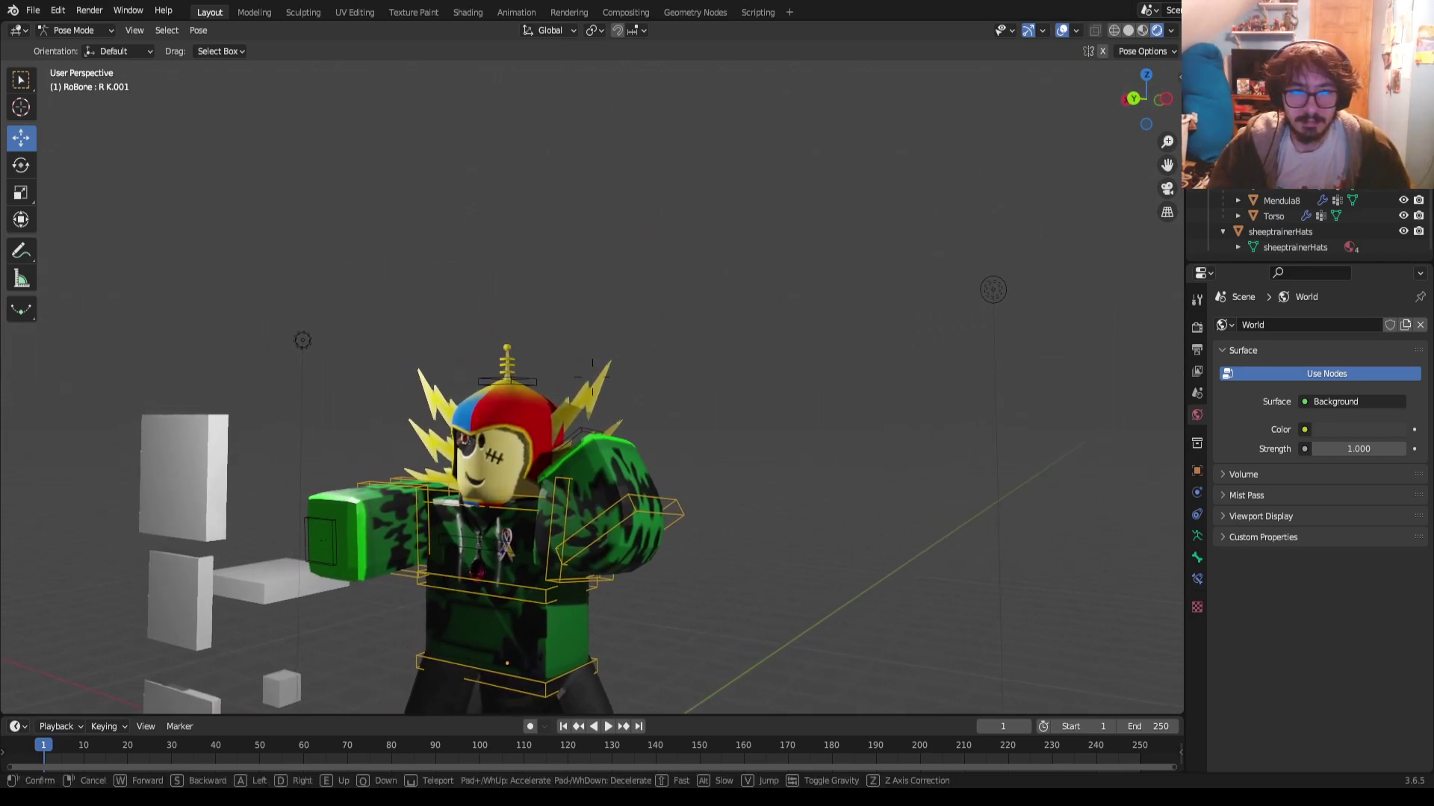
key("a")
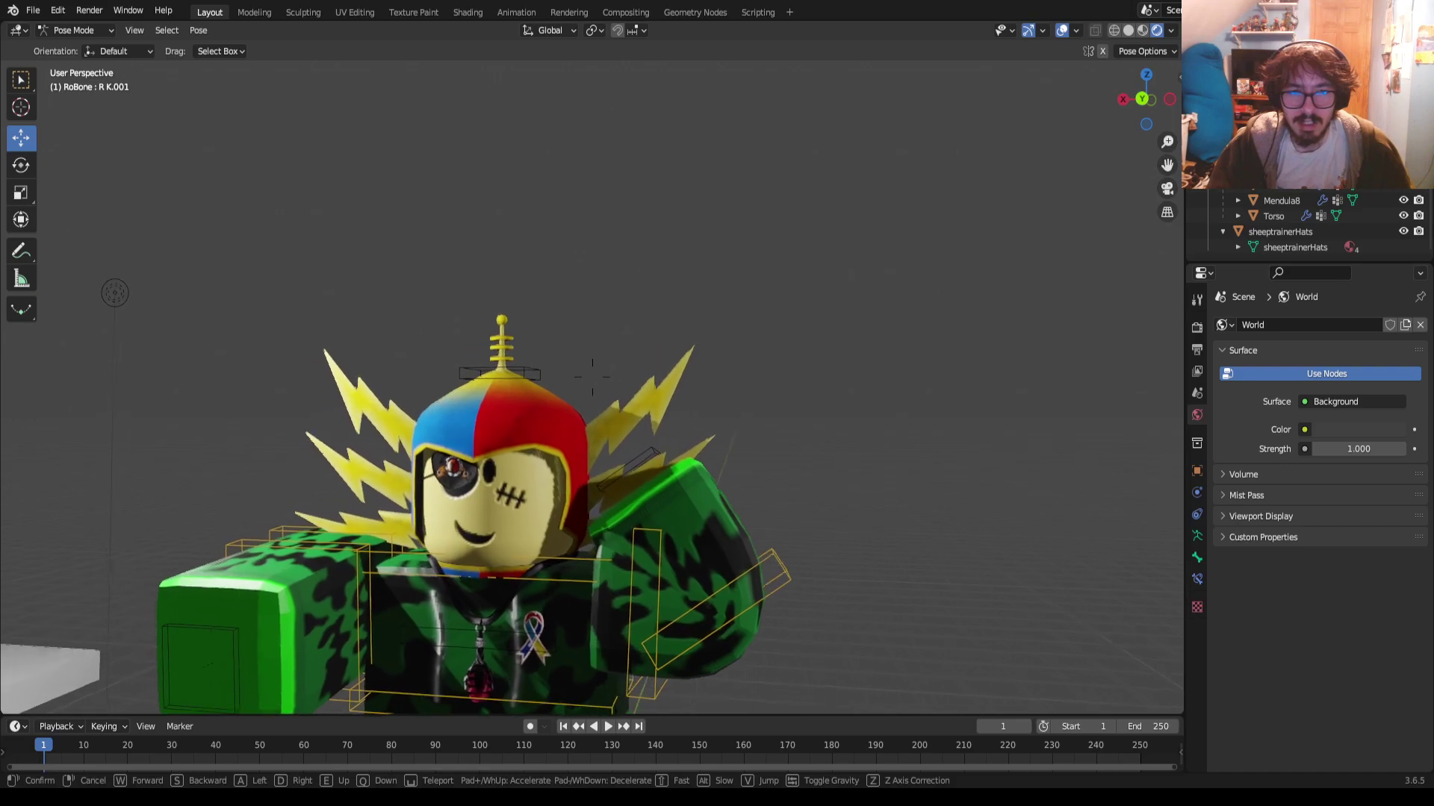
key("w")
key("w")
key("s")
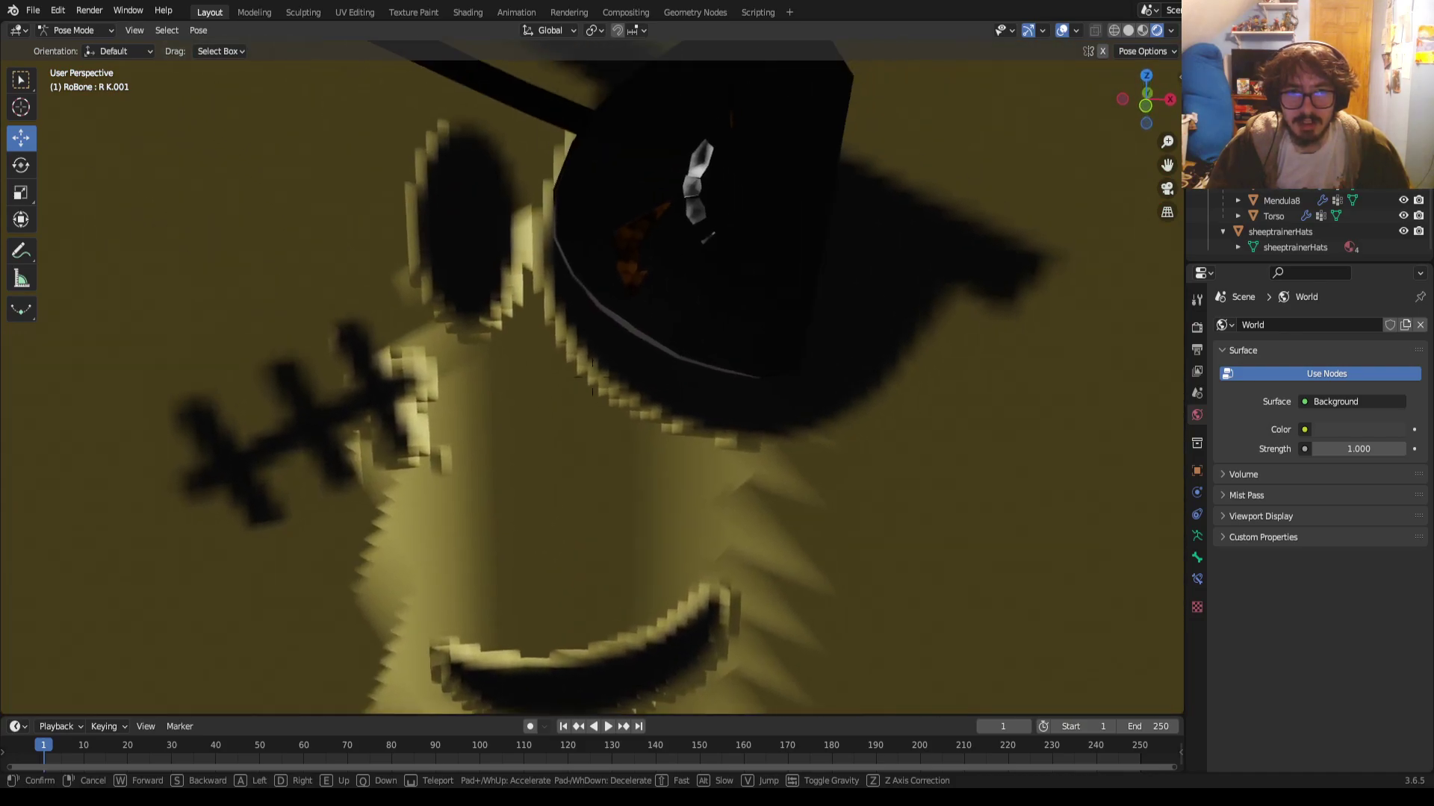
key("w")
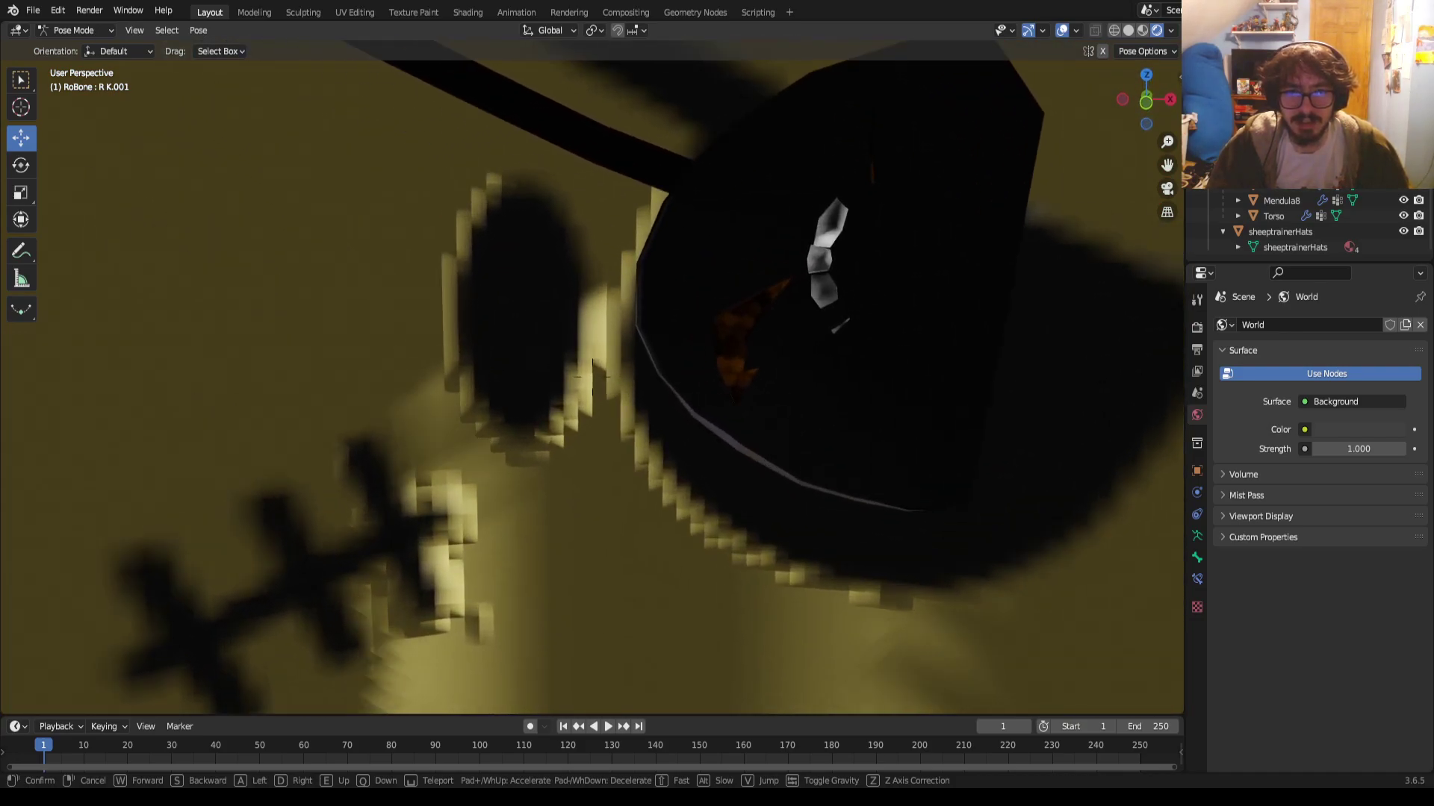
key("w")
key("s")
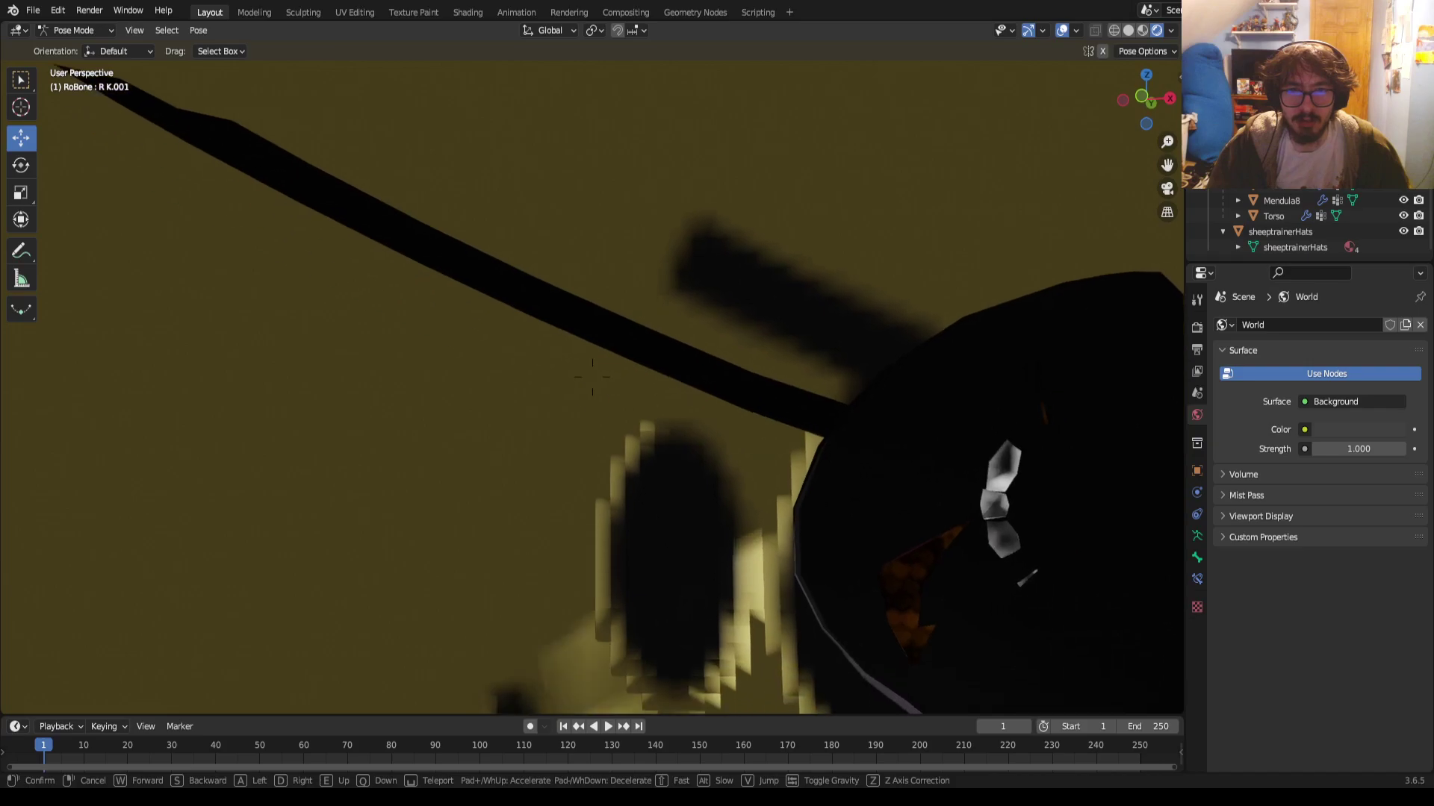
key("w")
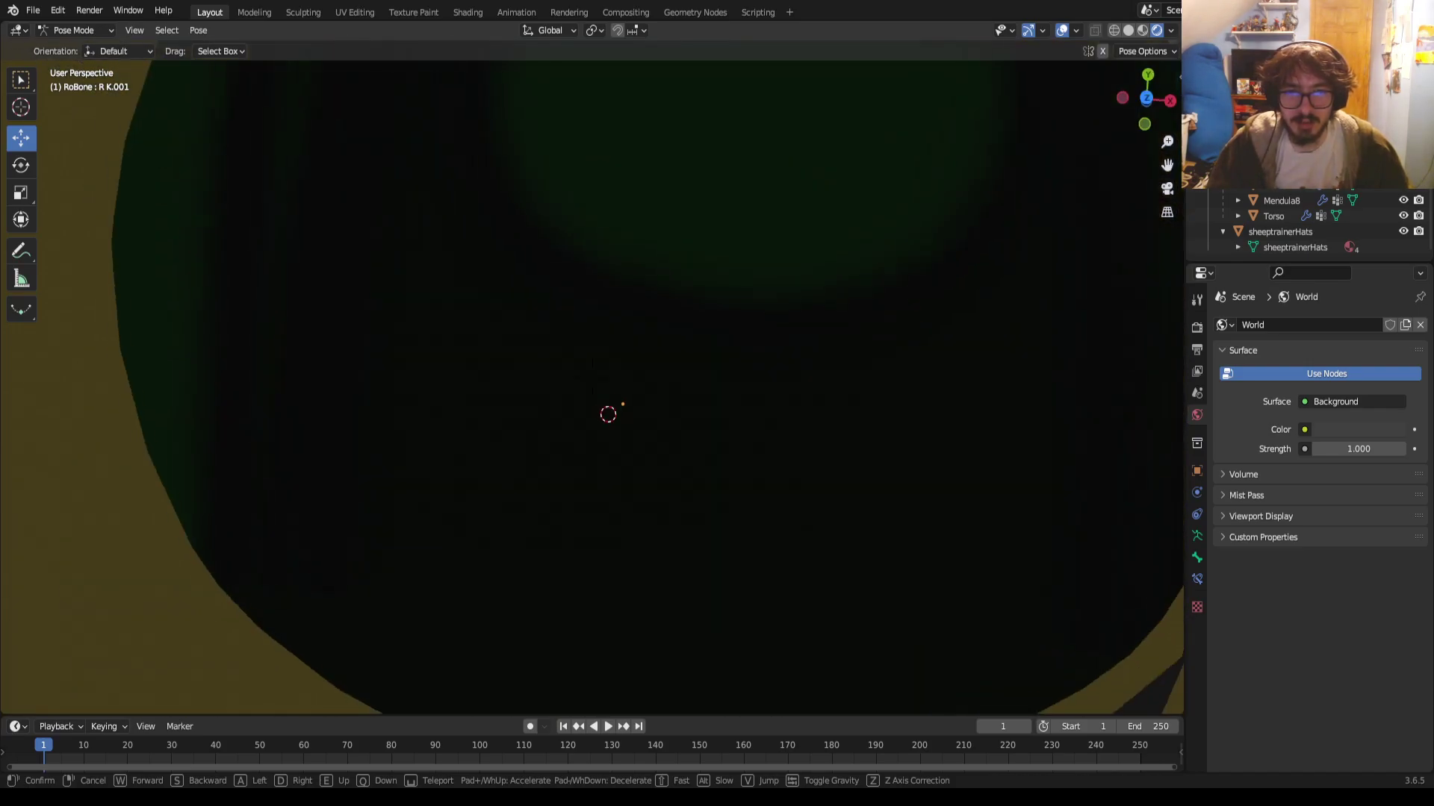
Examine the inside of the torso and neck, and the hidden yellow sphere and spikes of the character's accessories
key("s")
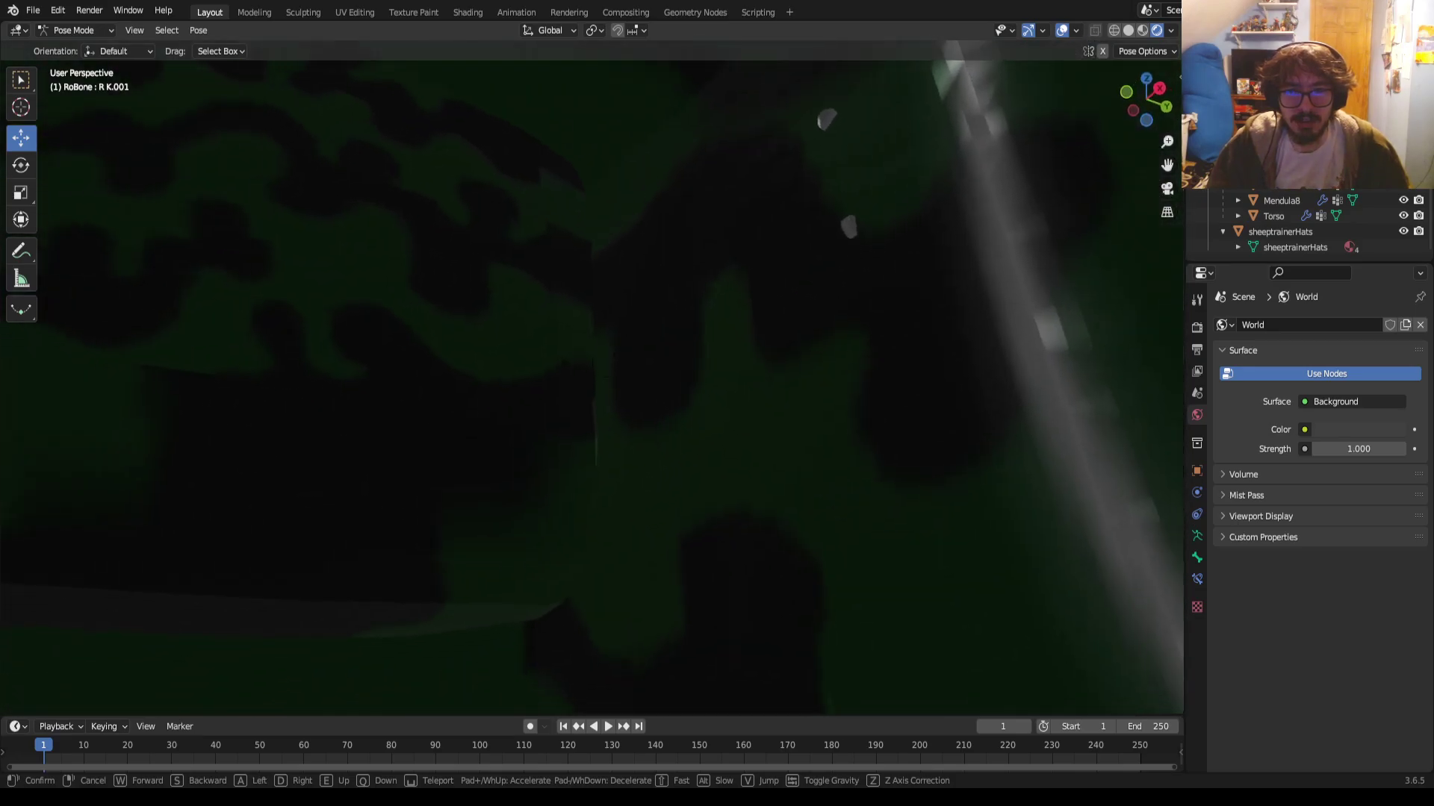
key("w")
key("s")
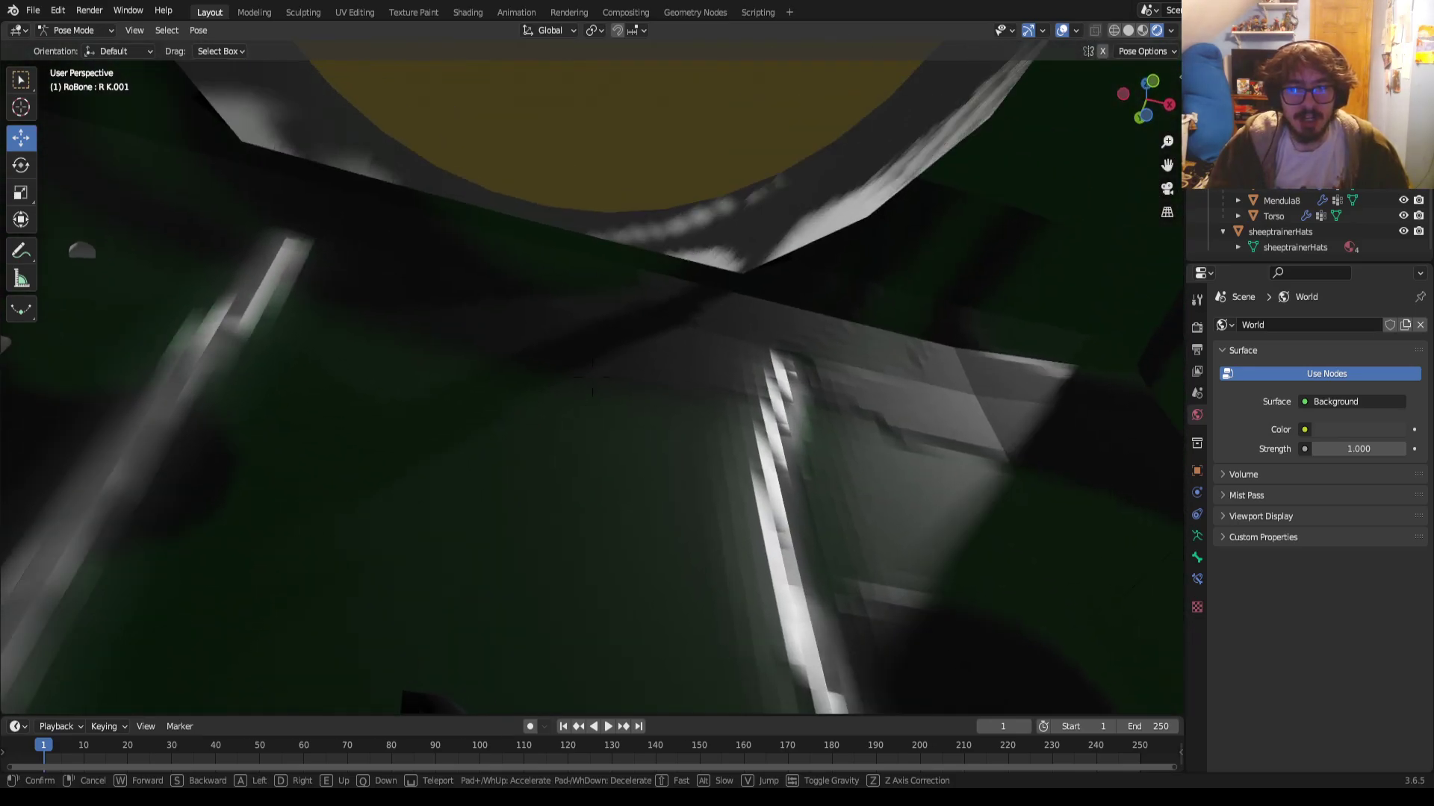
key("w")
key("s")
key("w")
key("w")
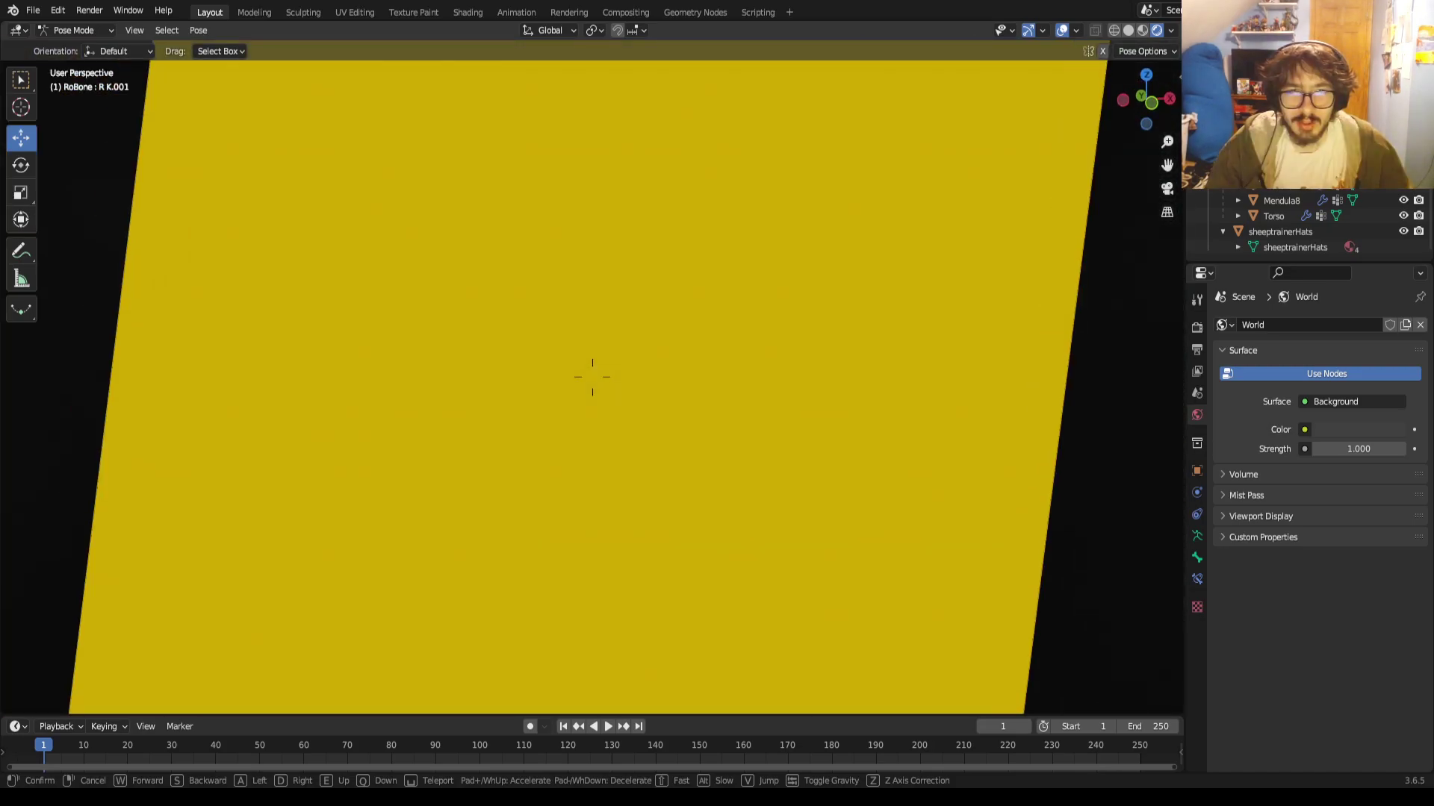
key("s")
key("w")
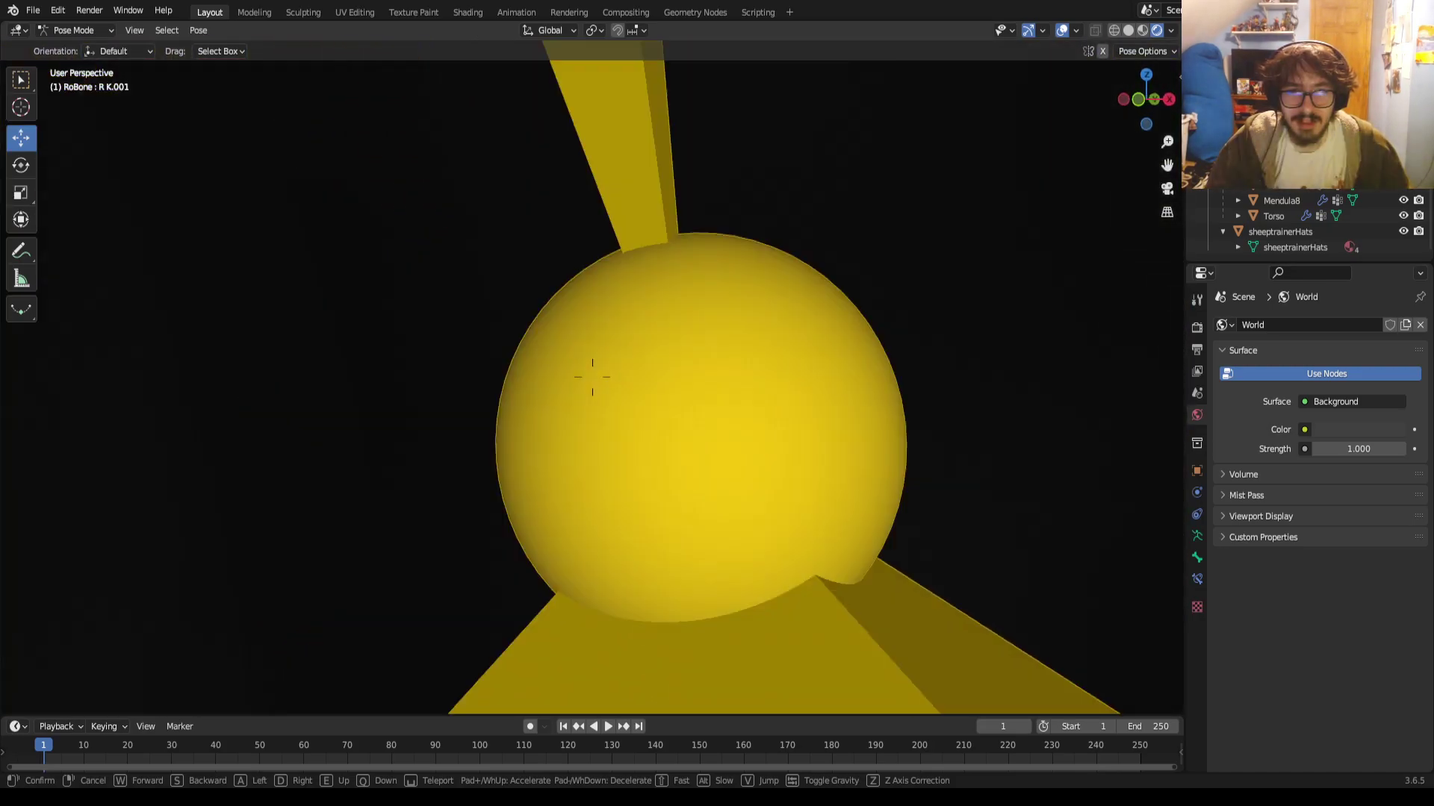
key("s")
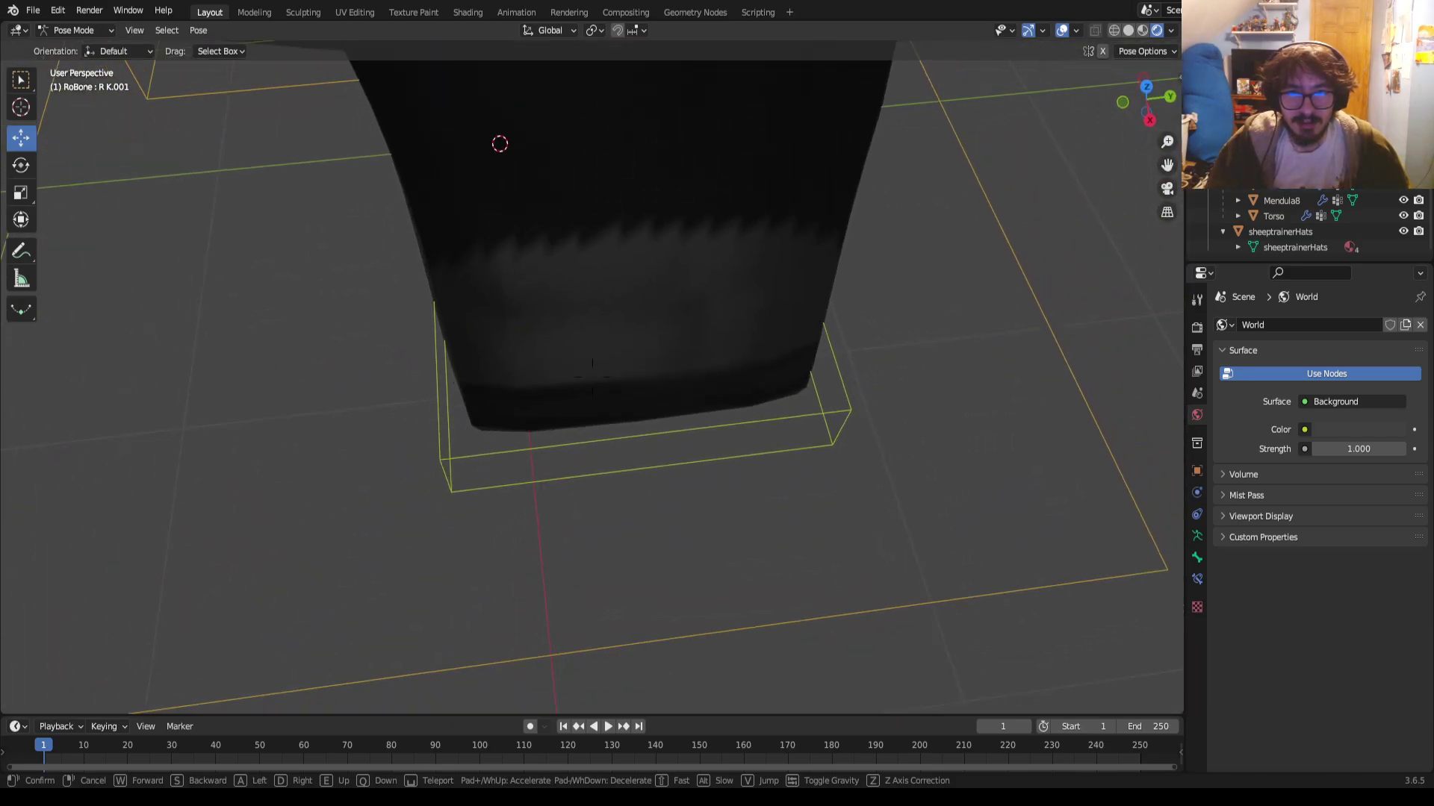
Inspect the posed character's arms, torso and legs from the front and from behind at close and full-body distance
key("d")
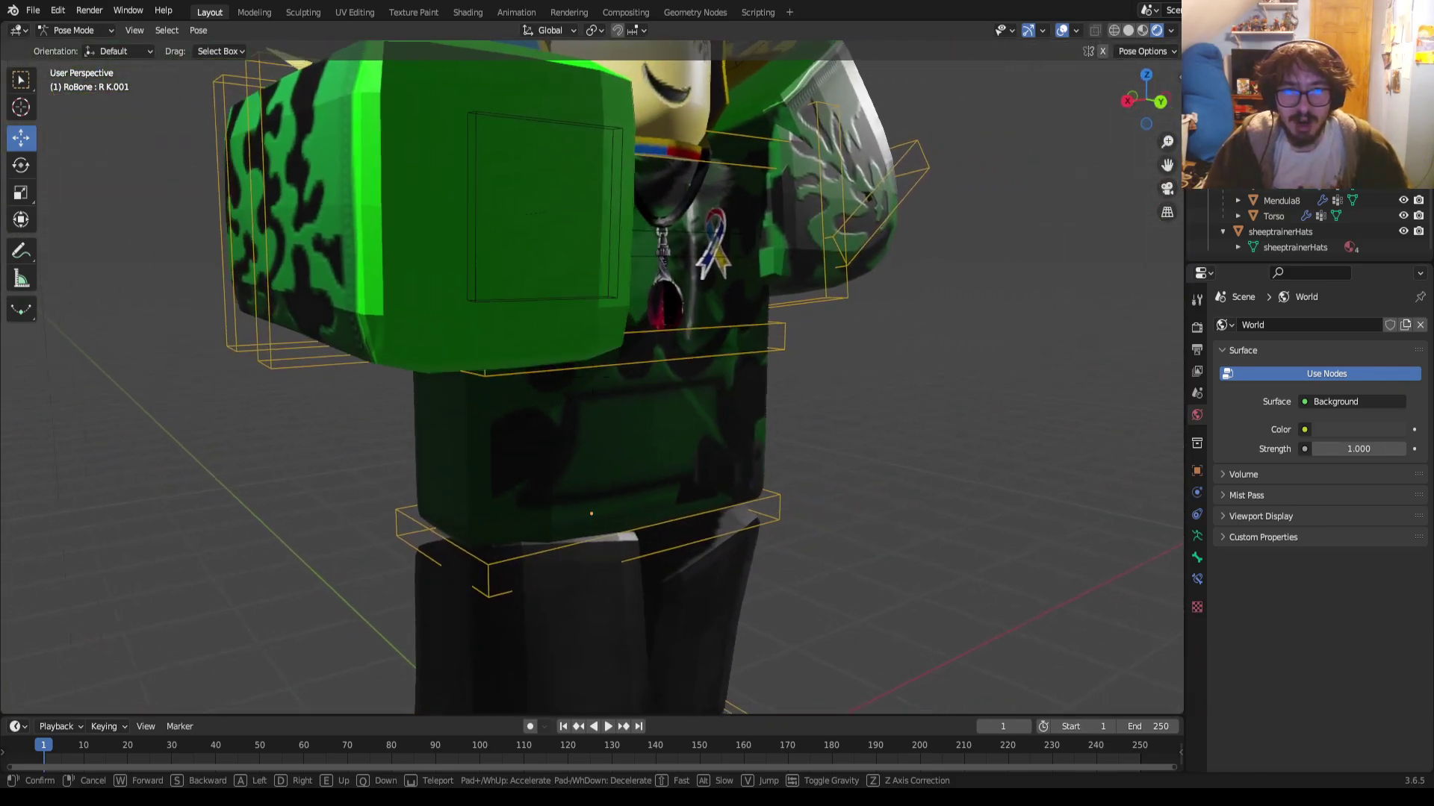
key("w")
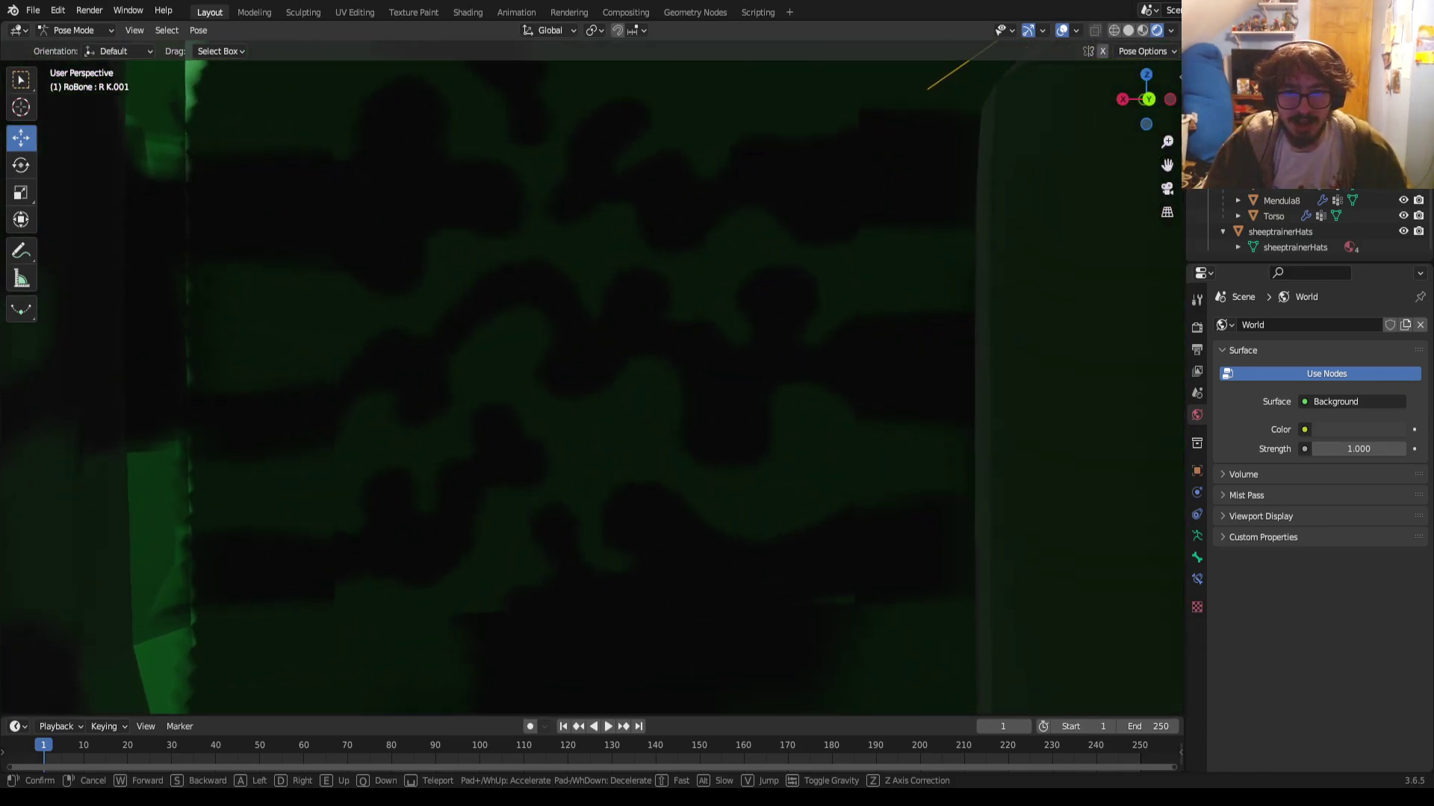
key("s")
key("w")
key("s")
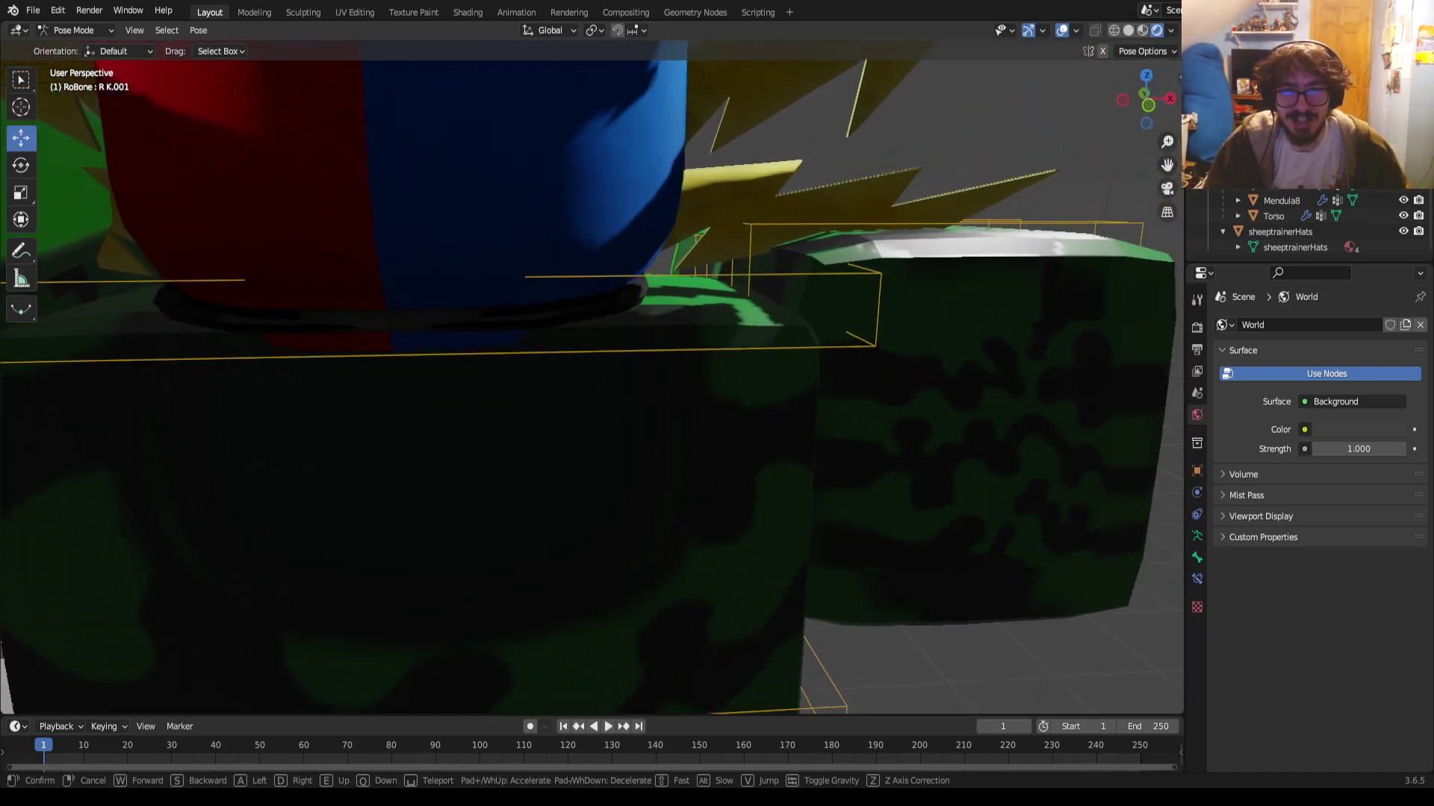
key("s")
key("w")
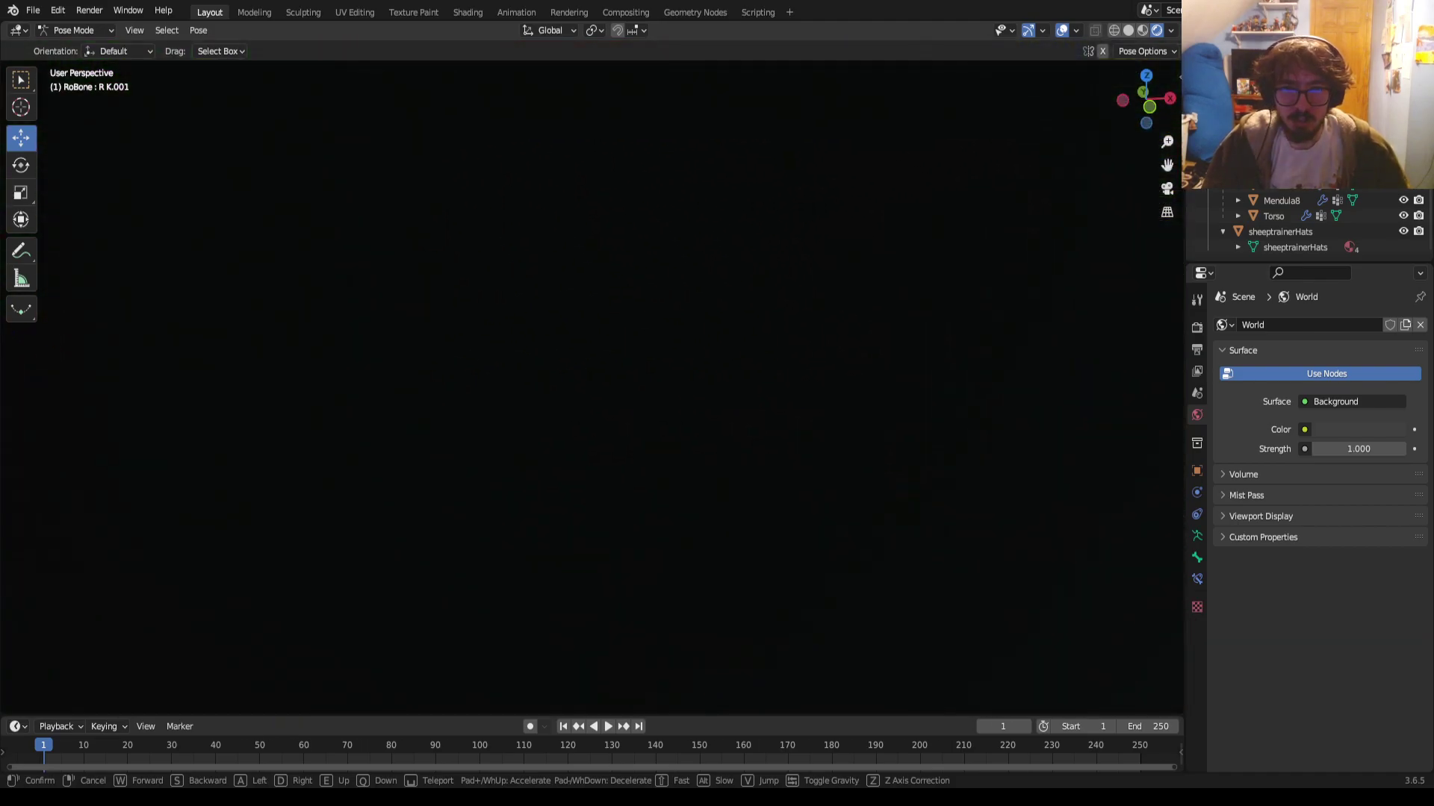
key("w")
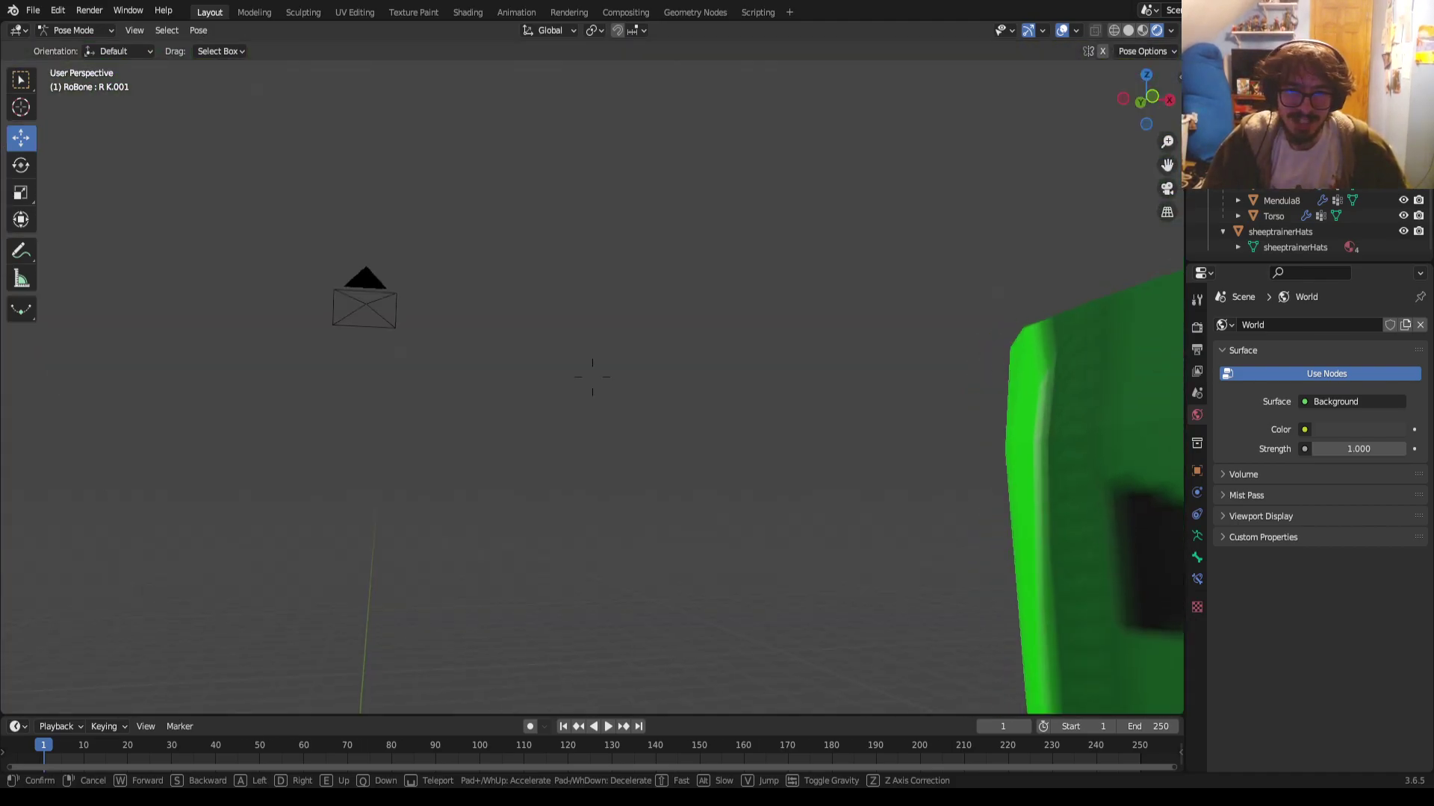
key("s")
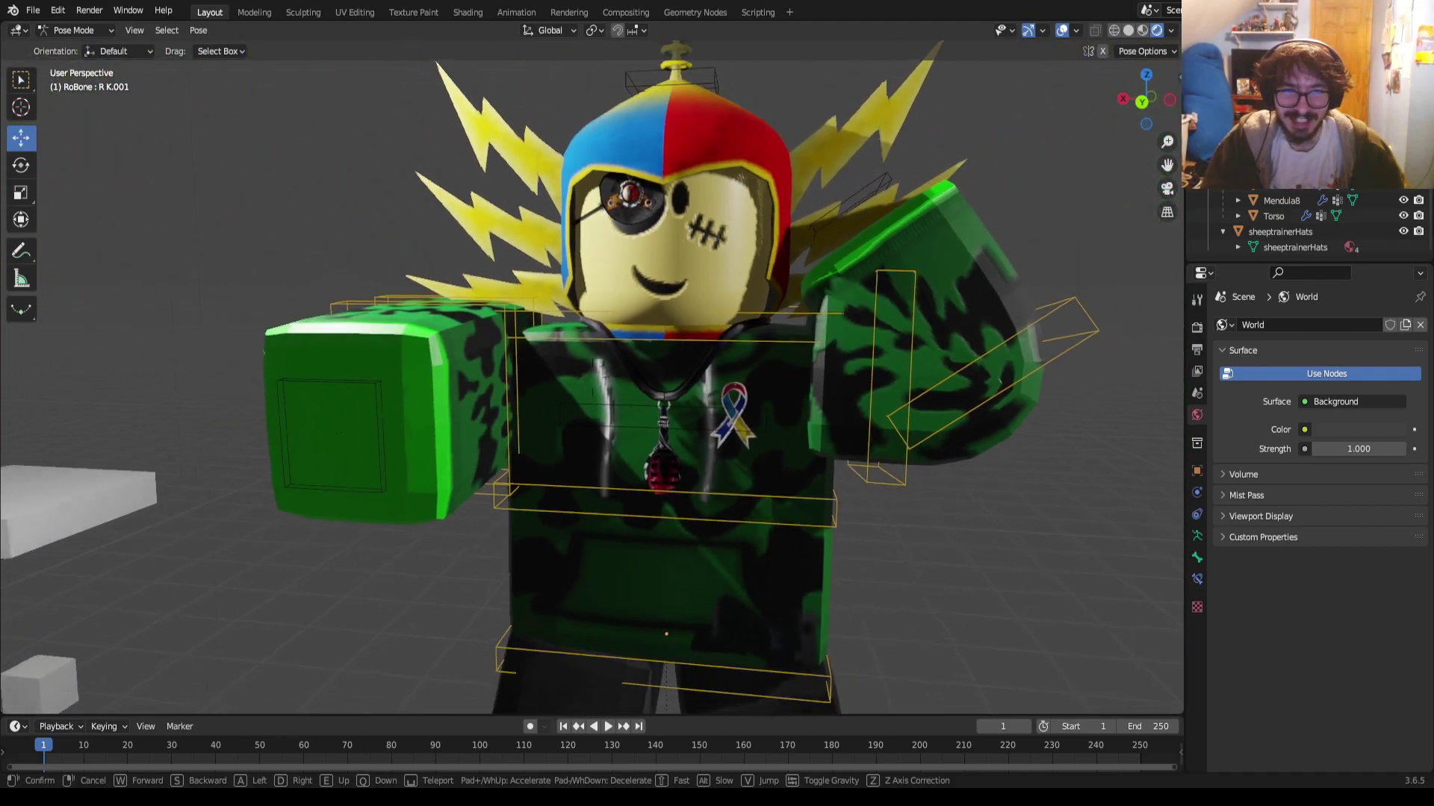
key("s")
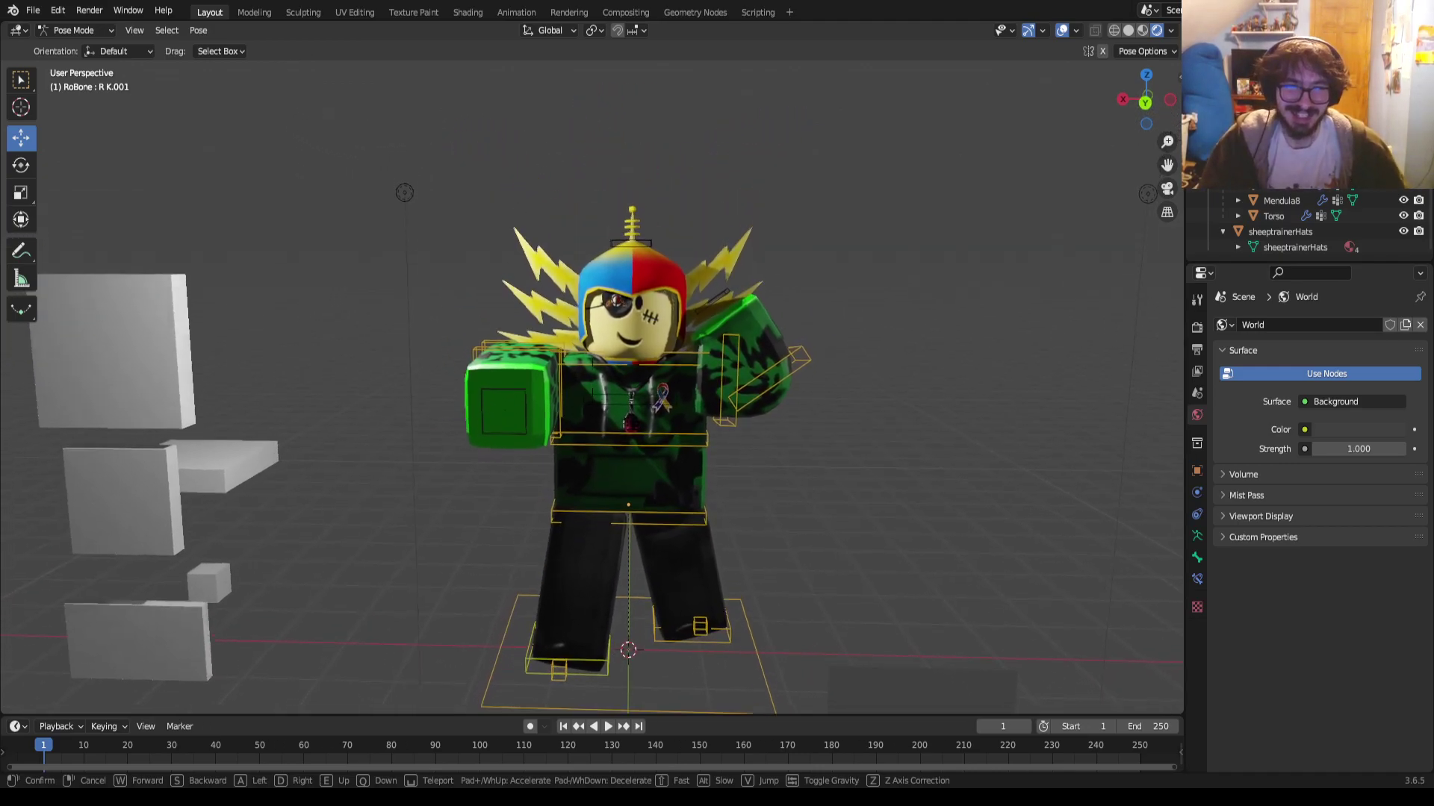
key("w")
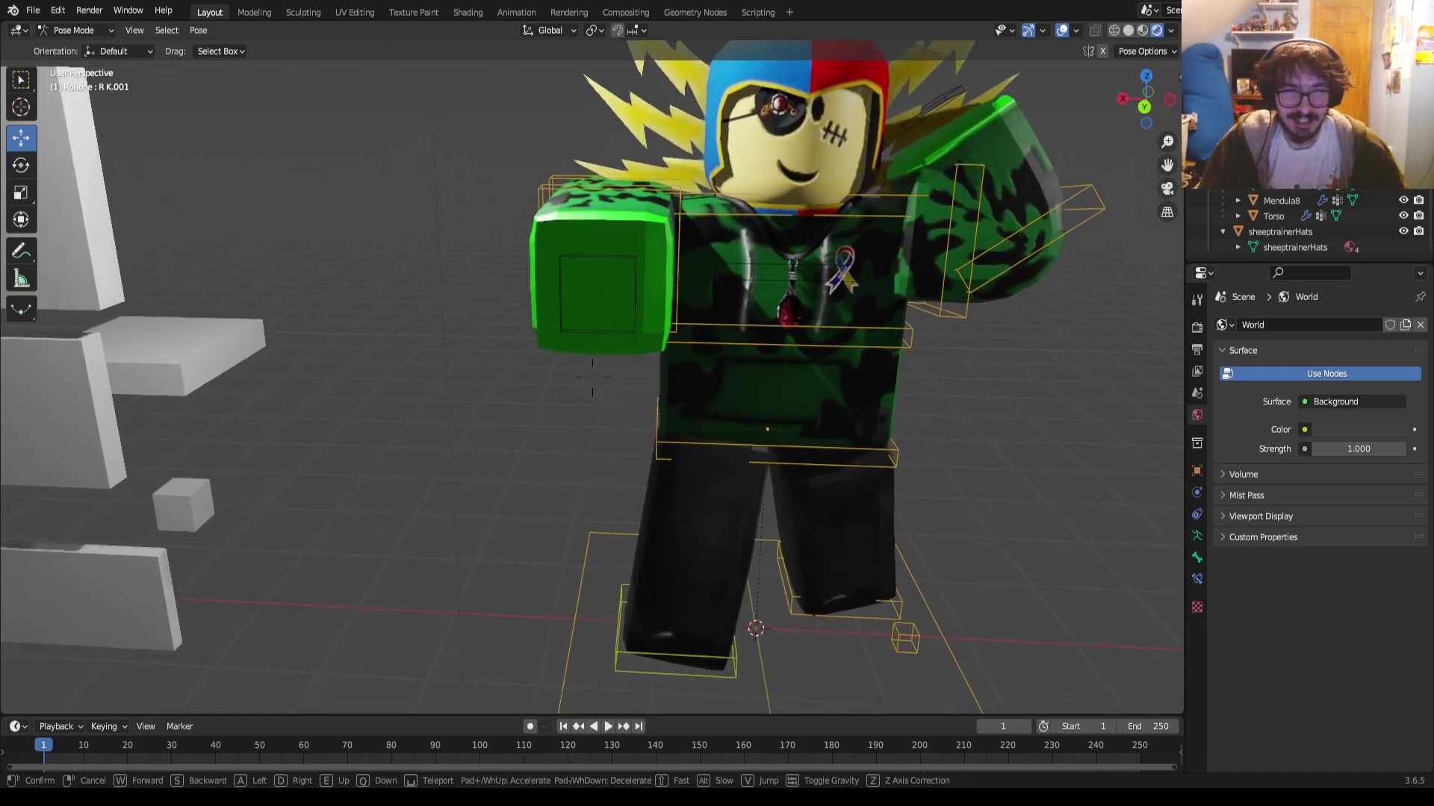
Fly the view through the forward-reaching fist and examine the camouflage texture inside the body
key("w")
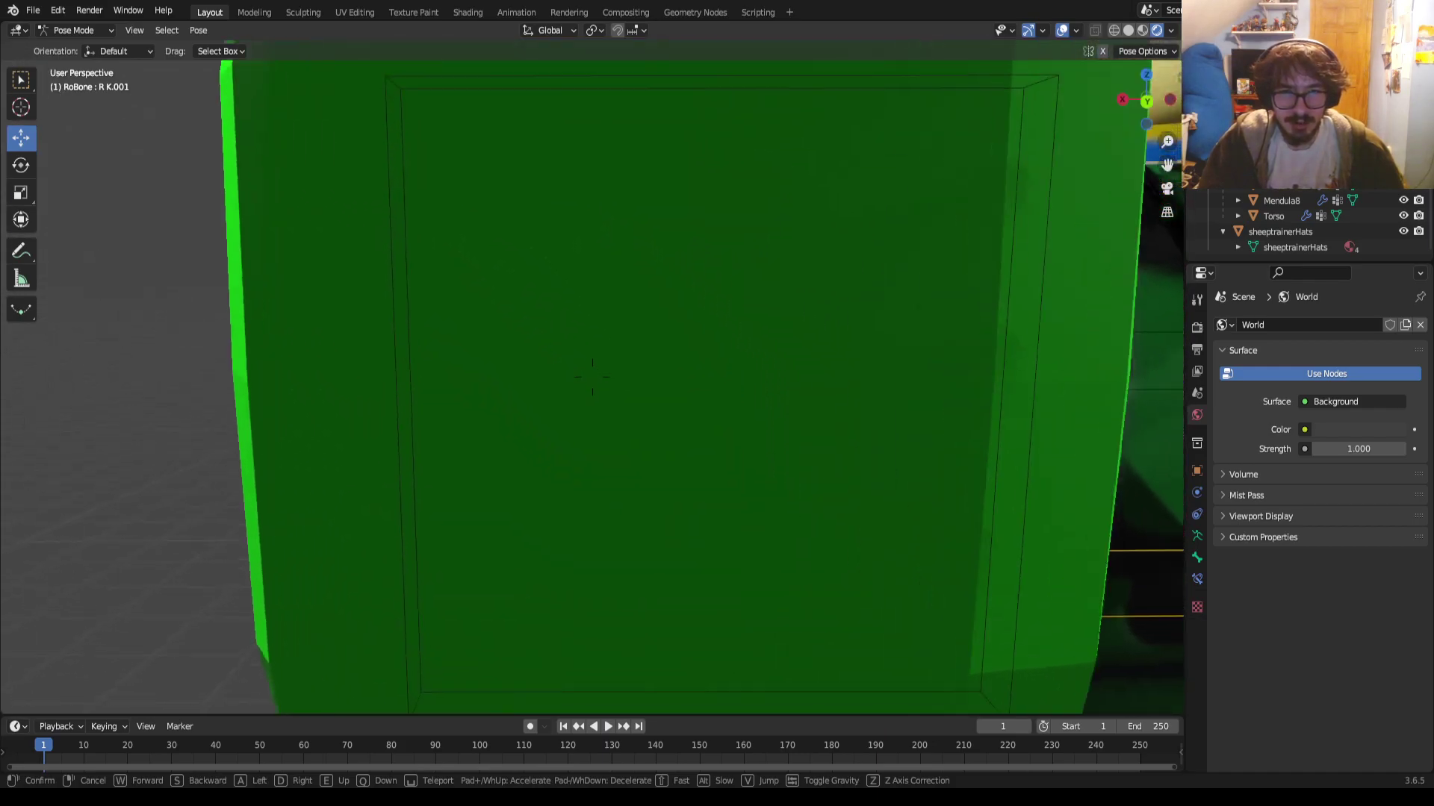
key("w")
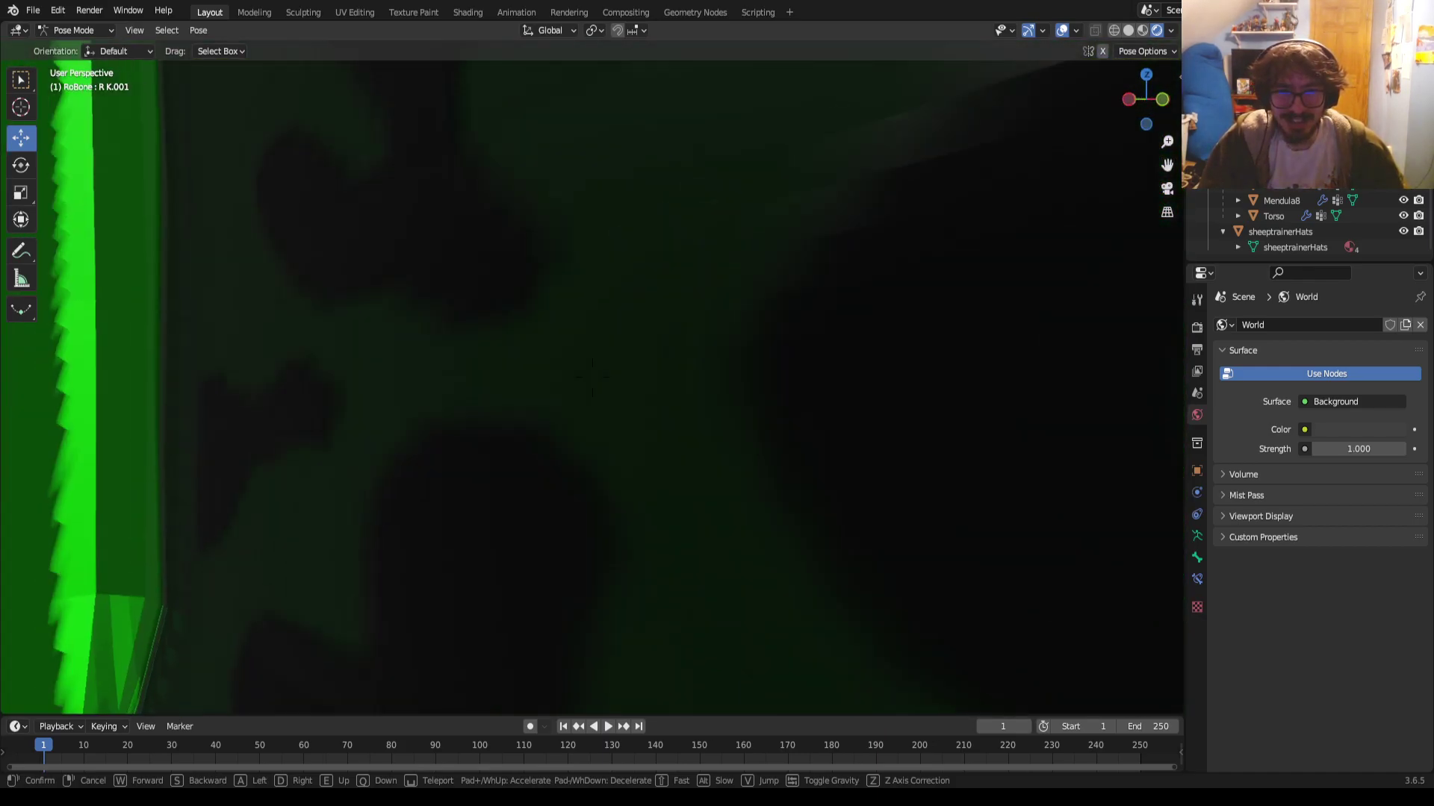
key("w")
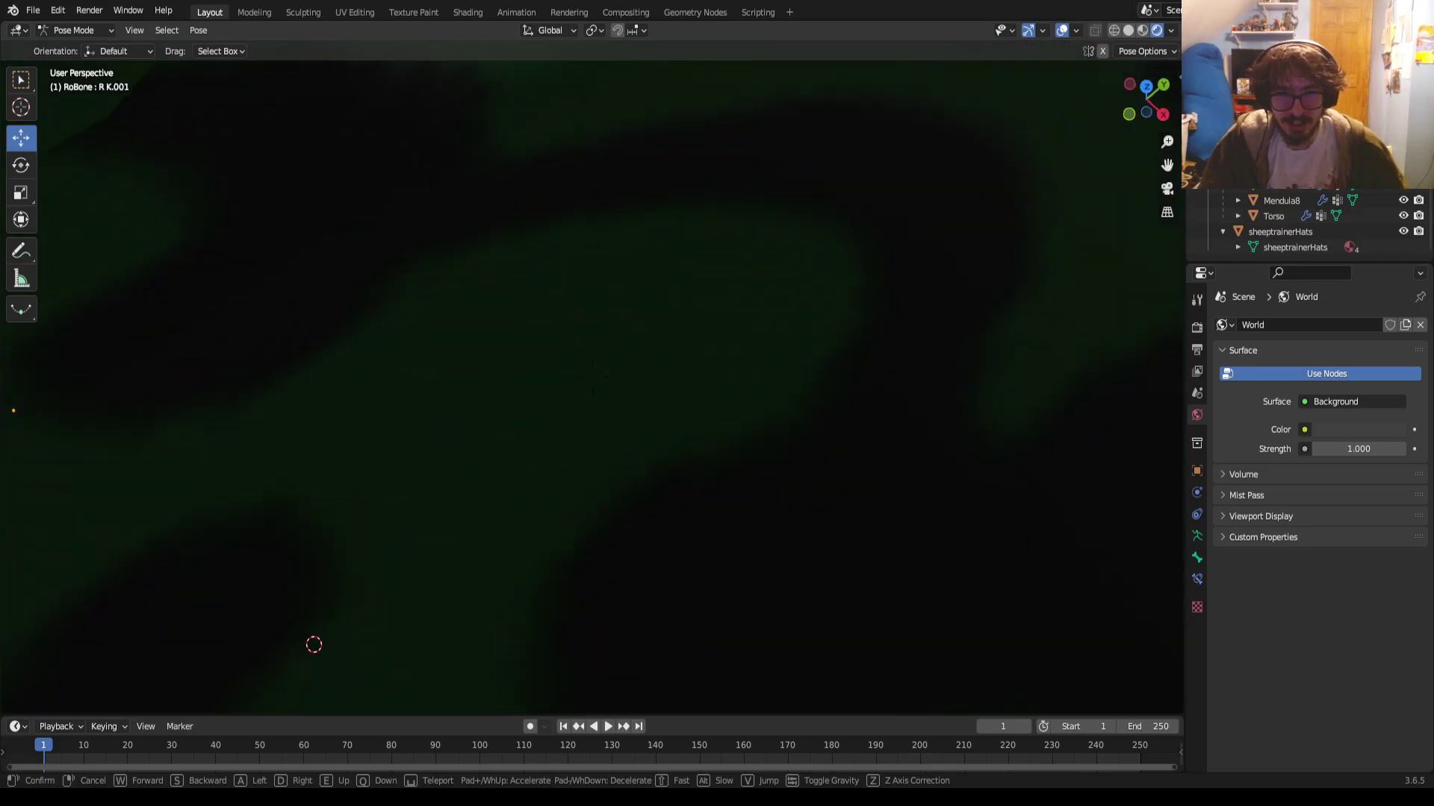
key("w")
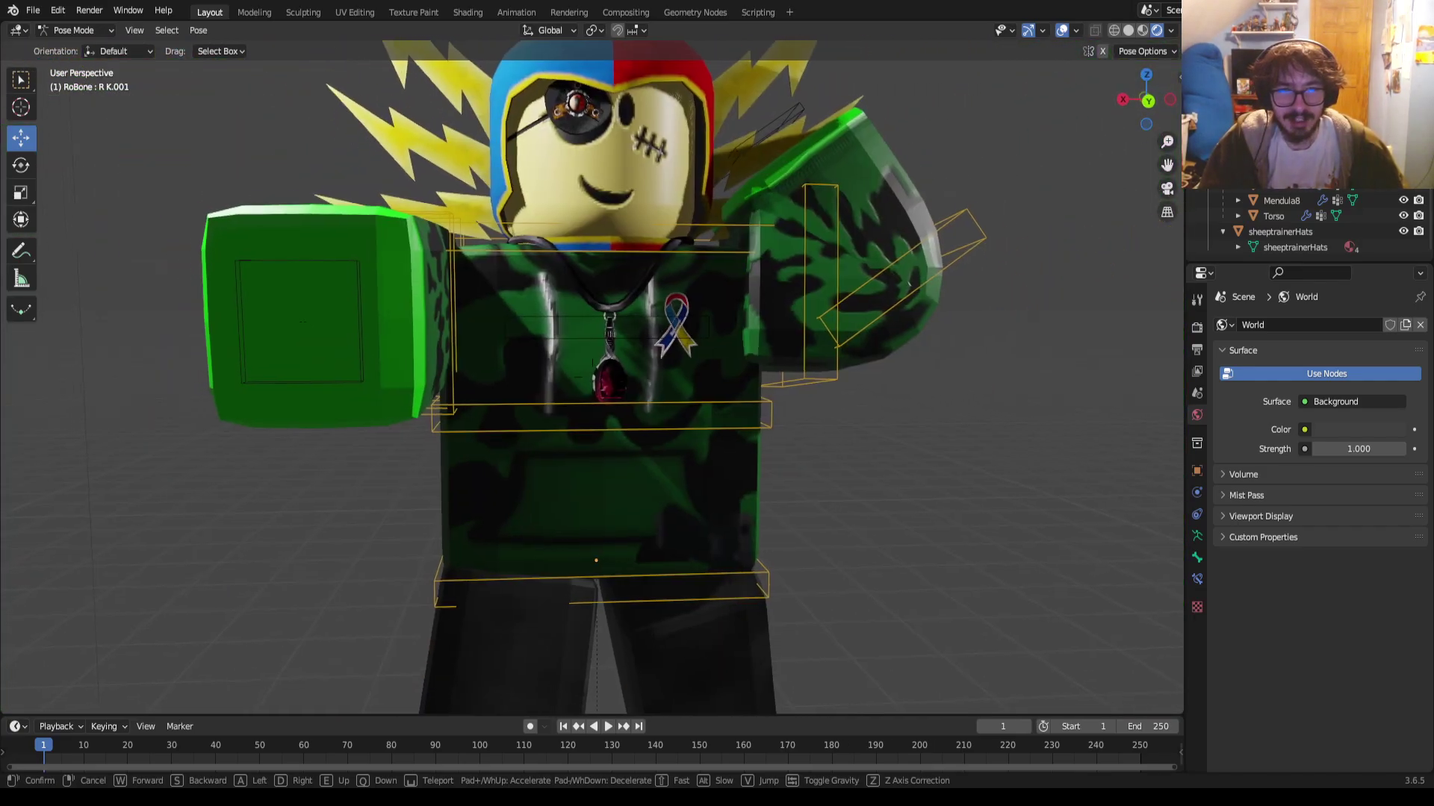
Examine the red gem pendant on the chest up close from several angles and from inside the gem
key("w")
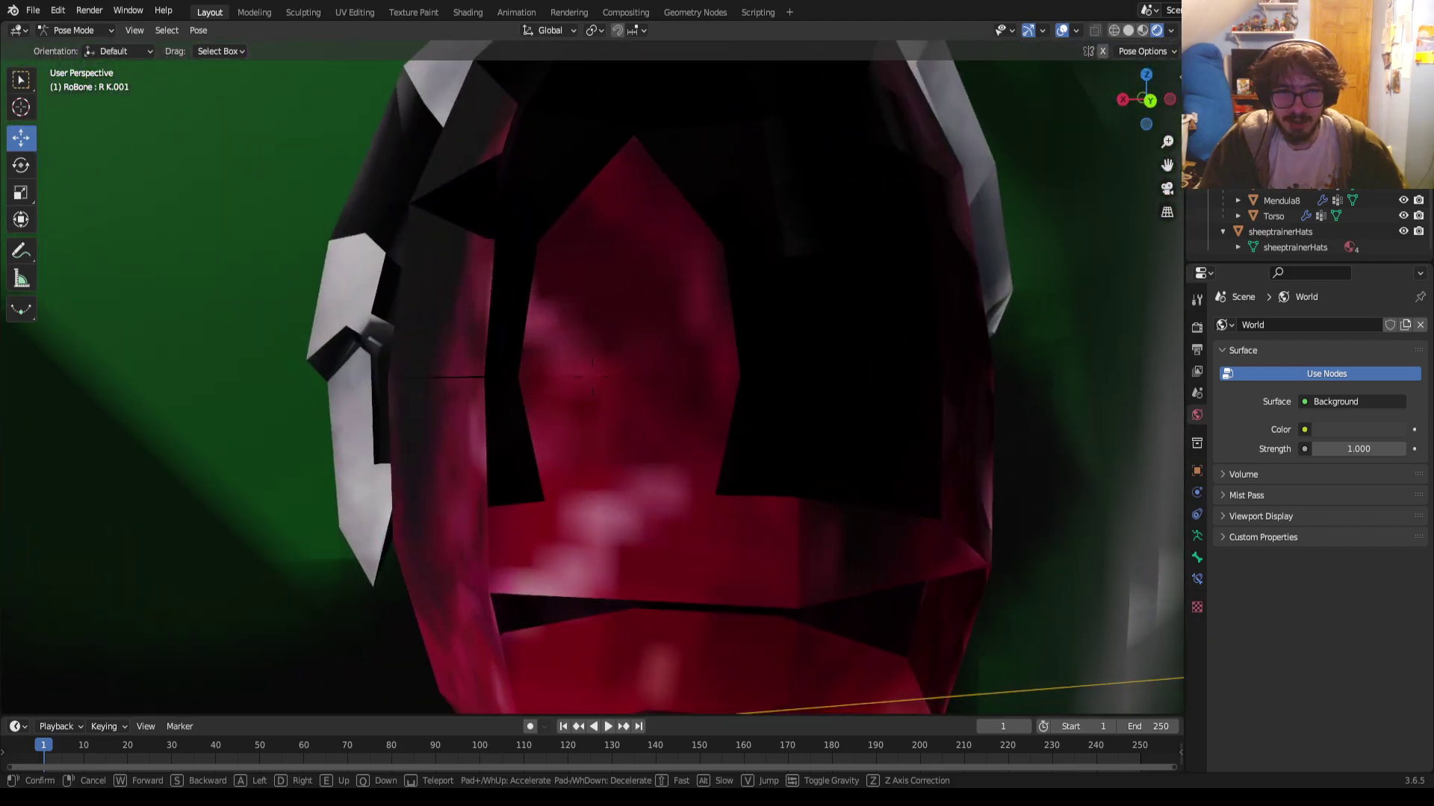
key("s")
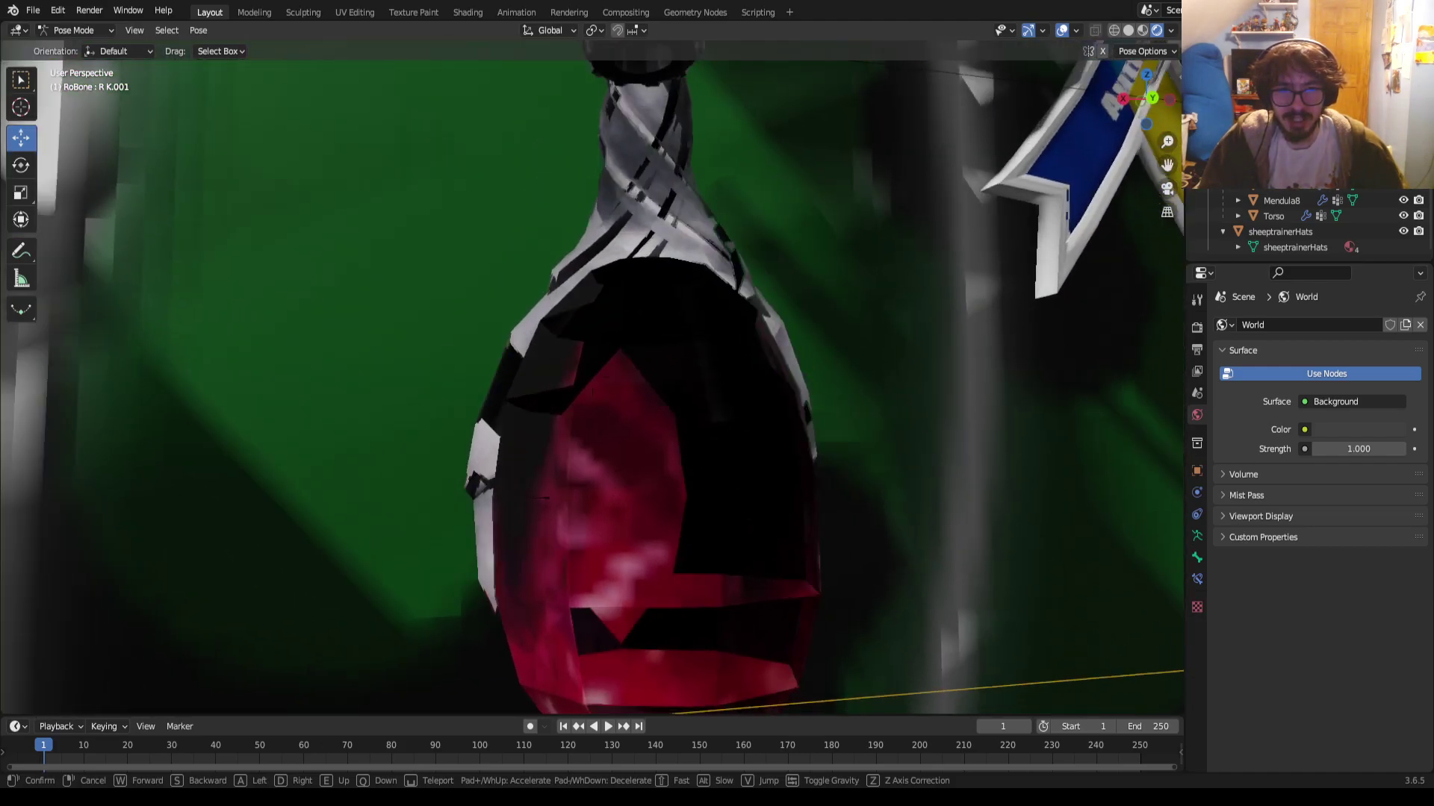
key("w")
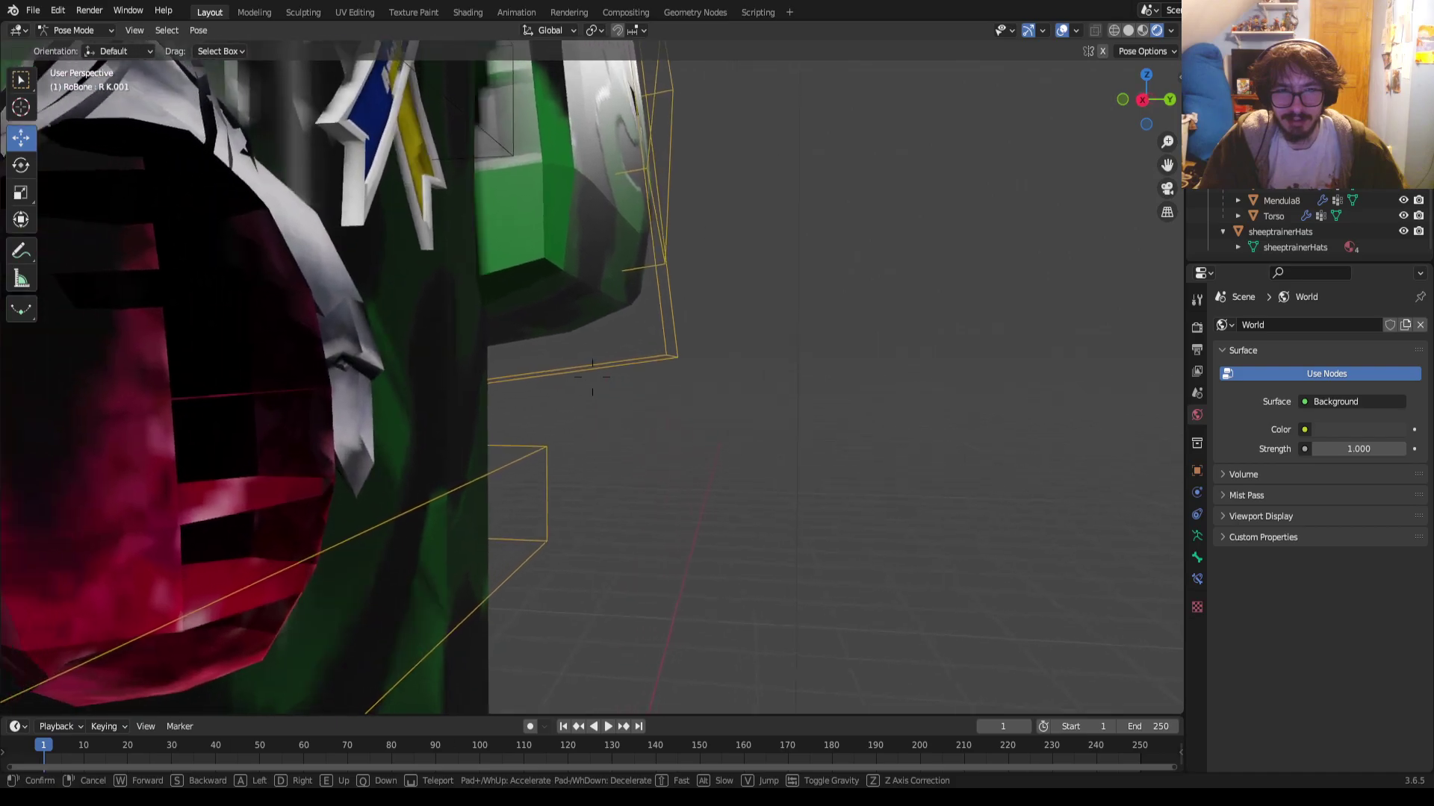
key("a")
key("d")
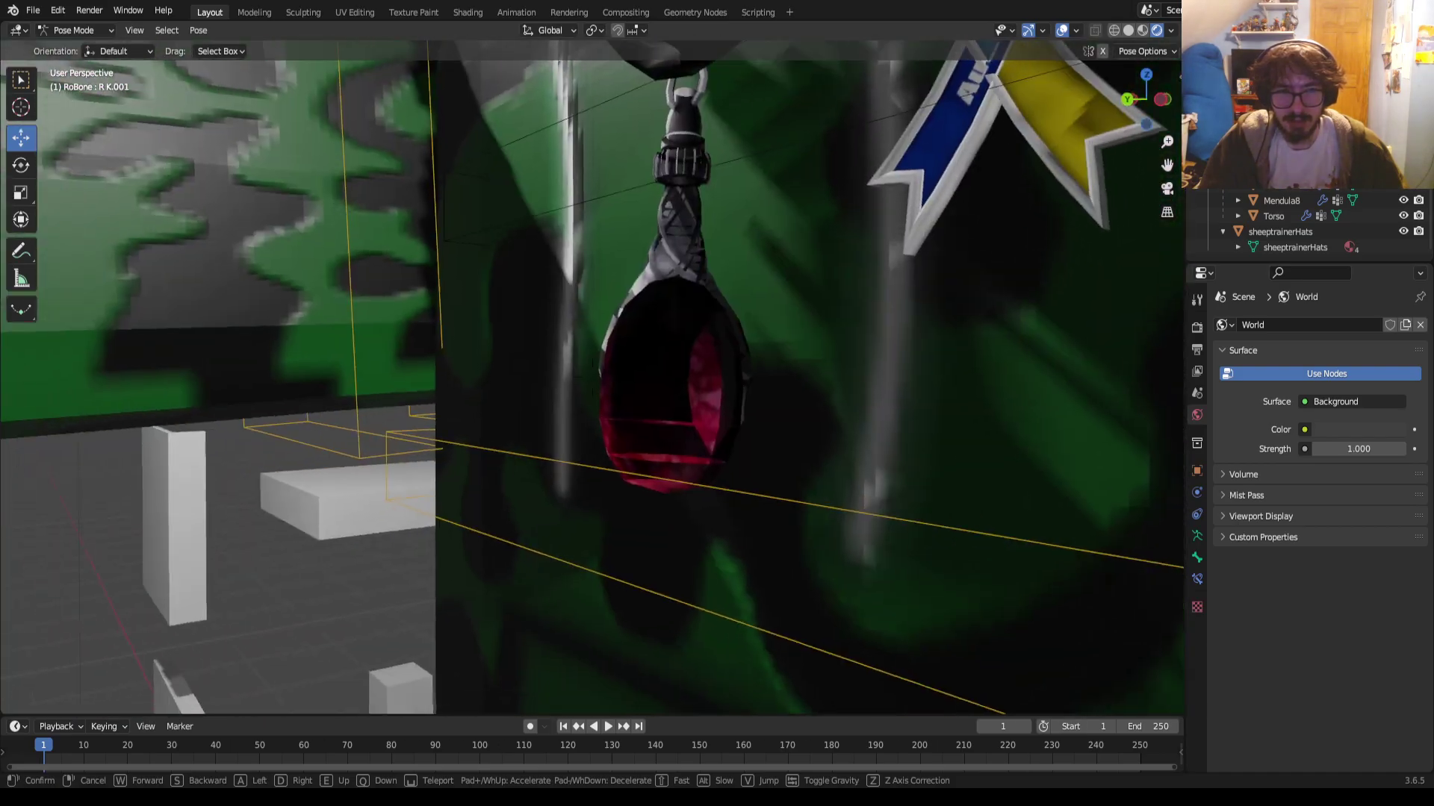
key("w")
key("w")
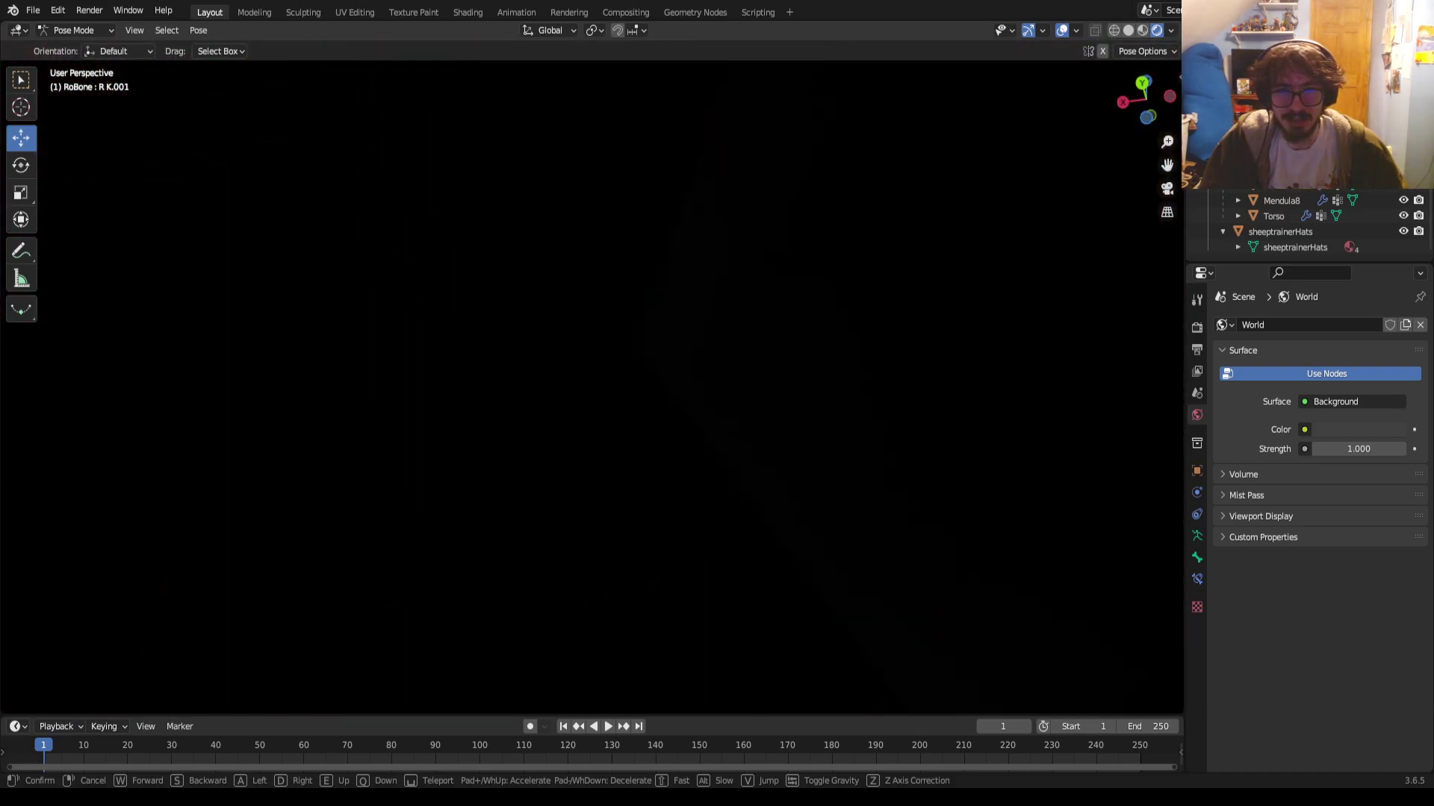
key("w")
key("s")
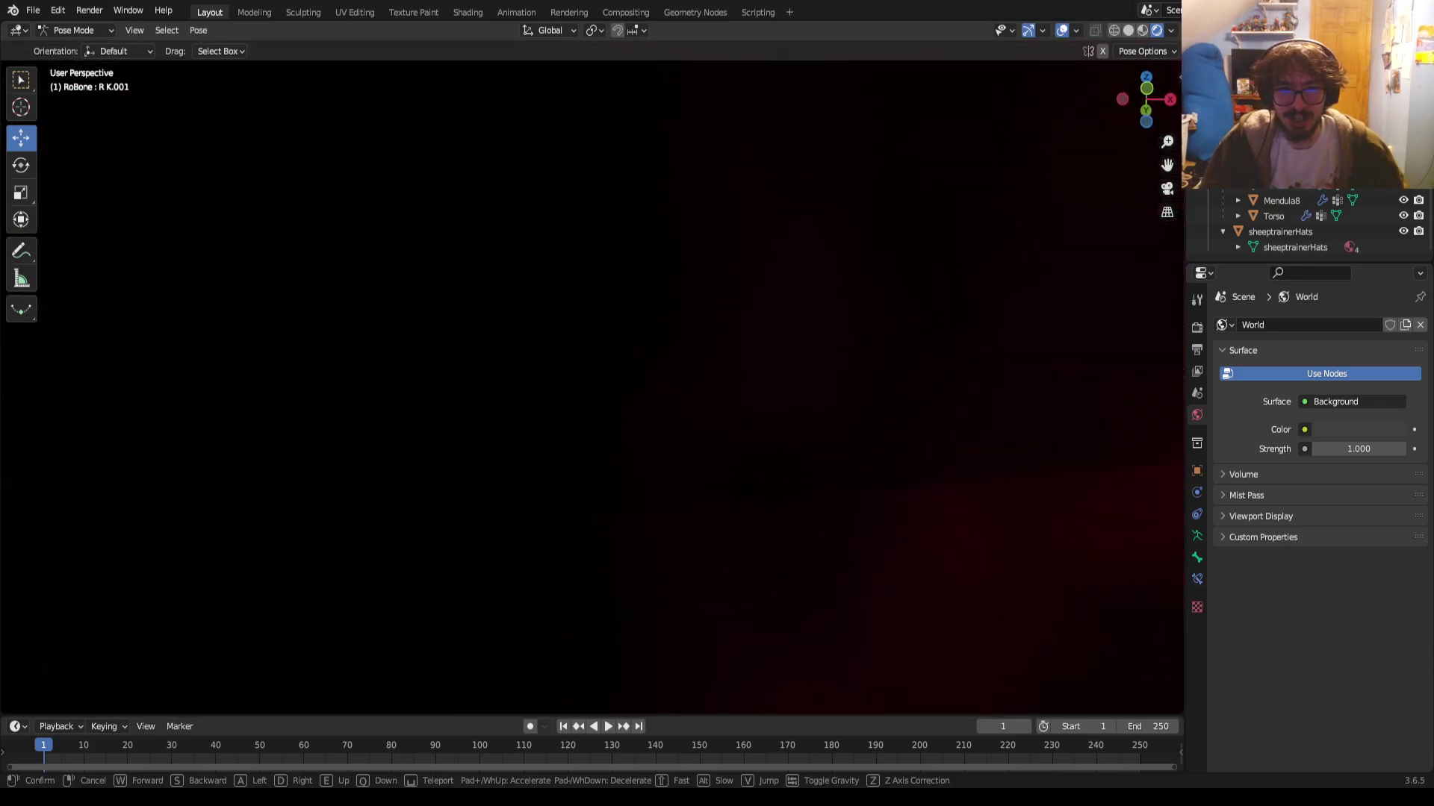
Inspect the eyepatch with its red and white gem from the front, the side and behind
mouse_move(597, 377)
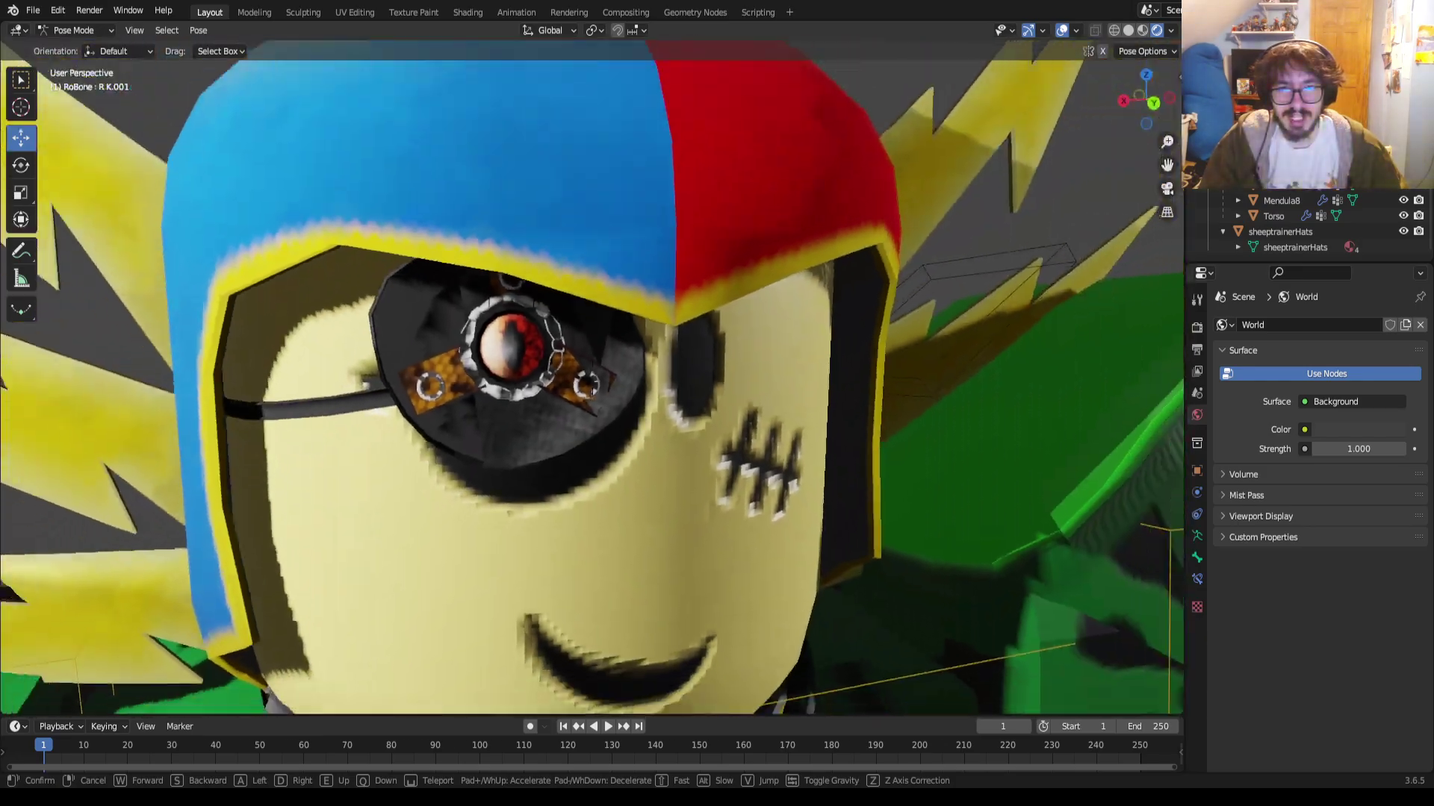
key("w")
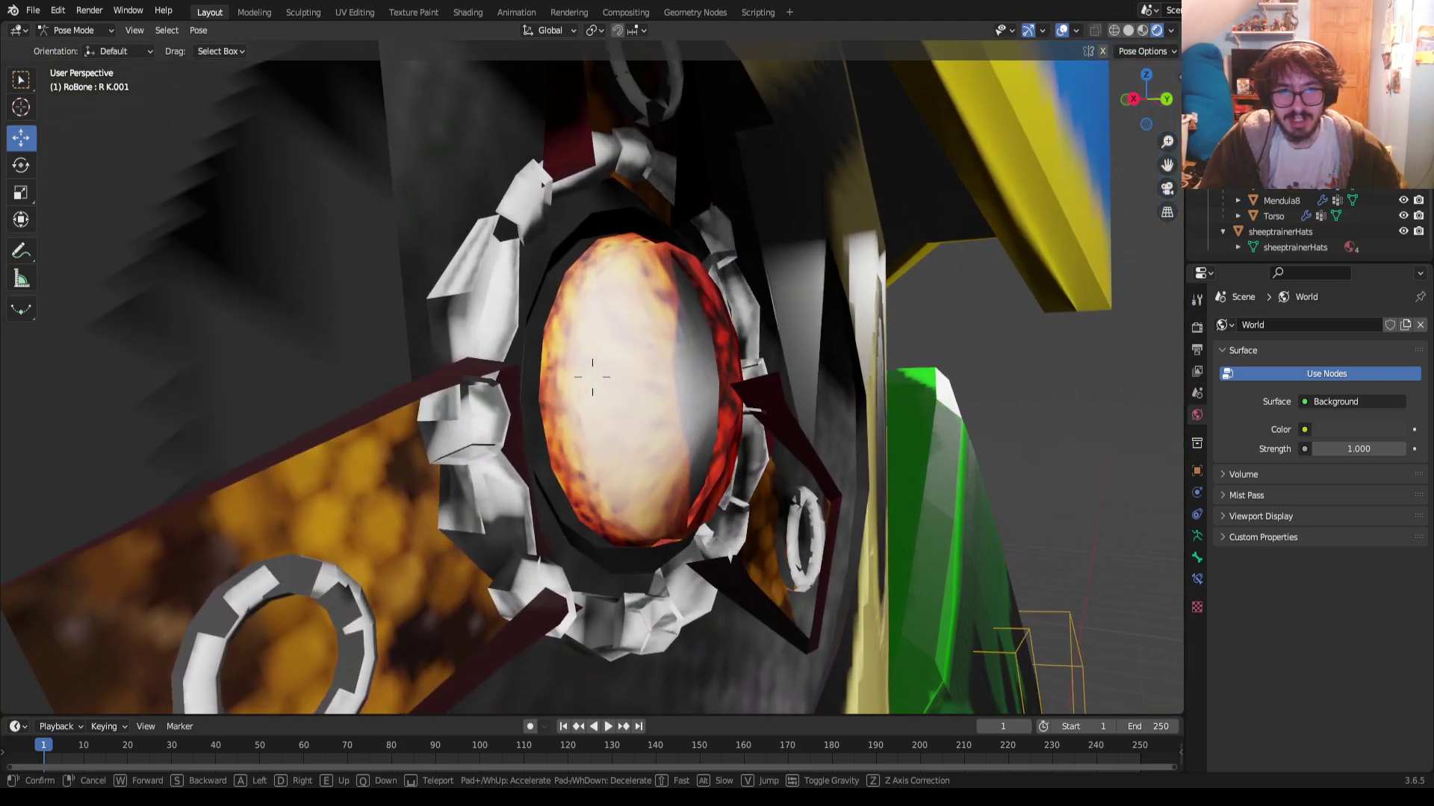
key("a")
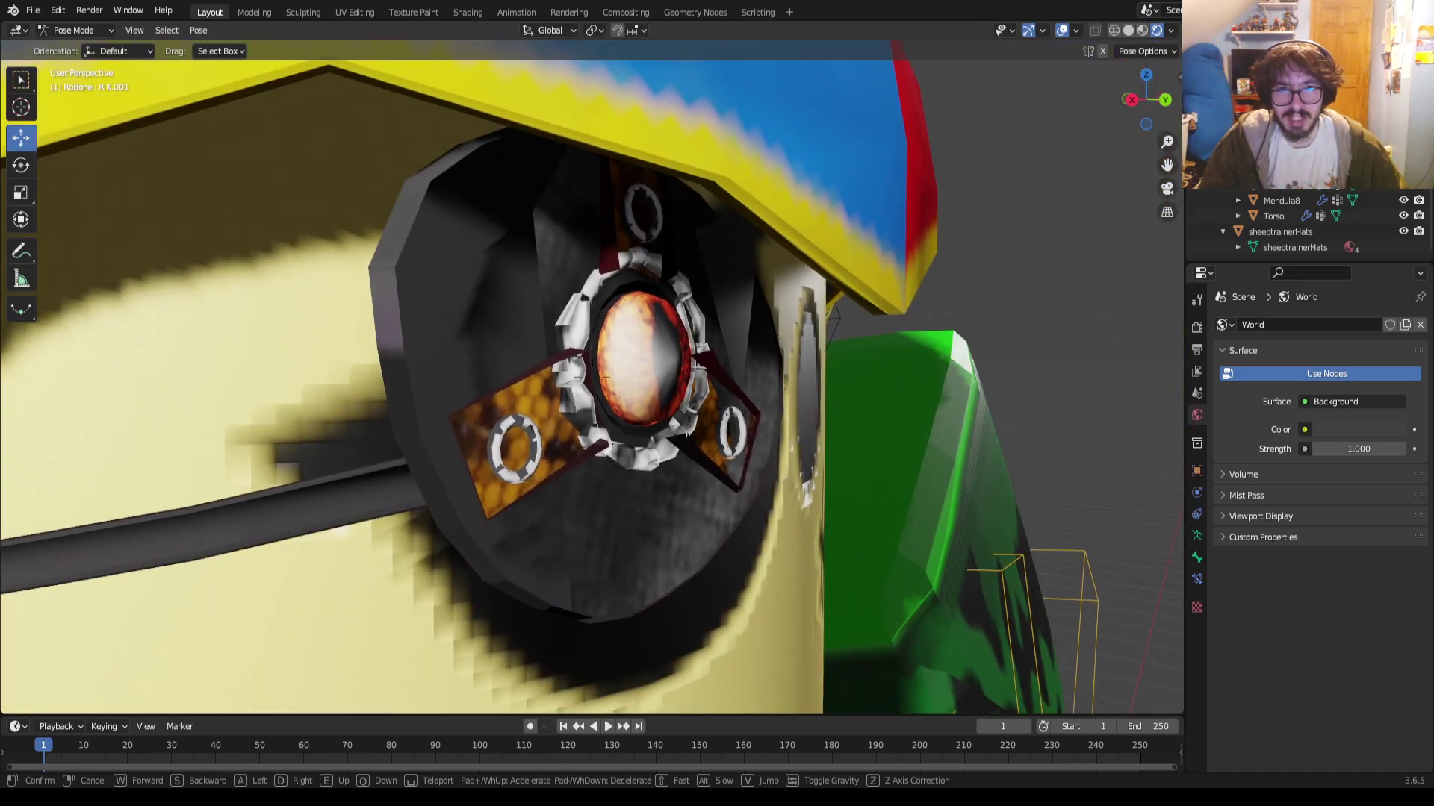
key("w")
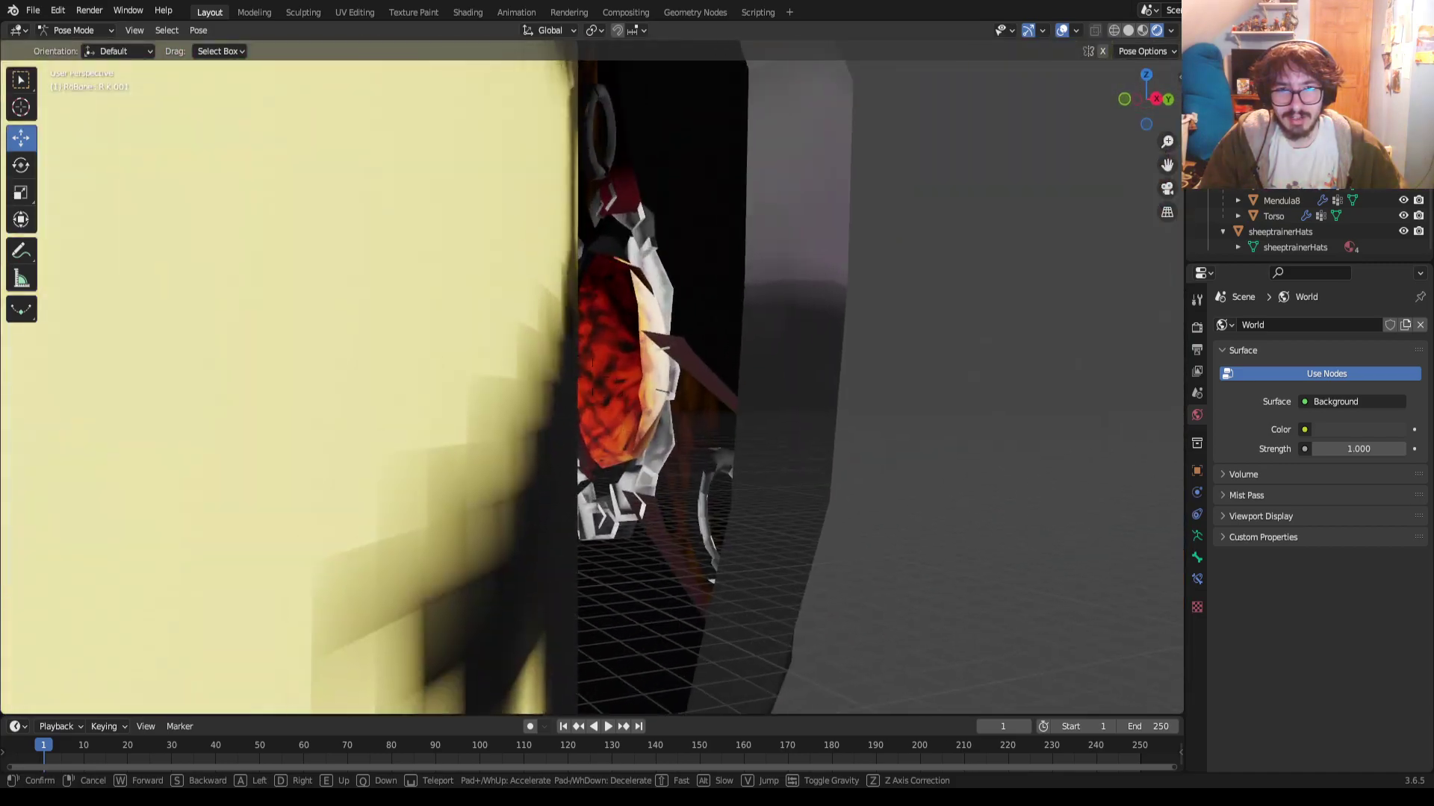
key("w")
key("w")
key("s")
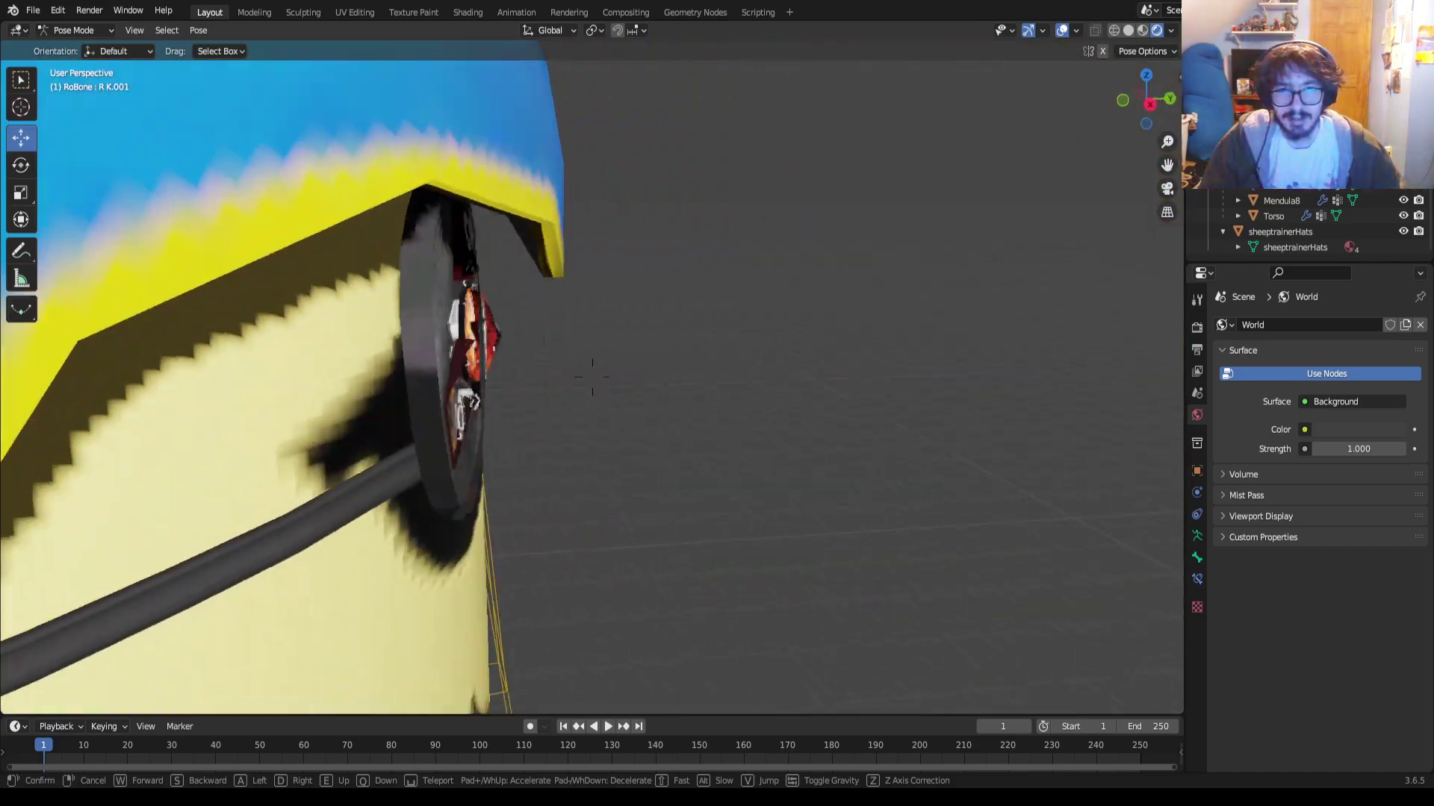
key("s")
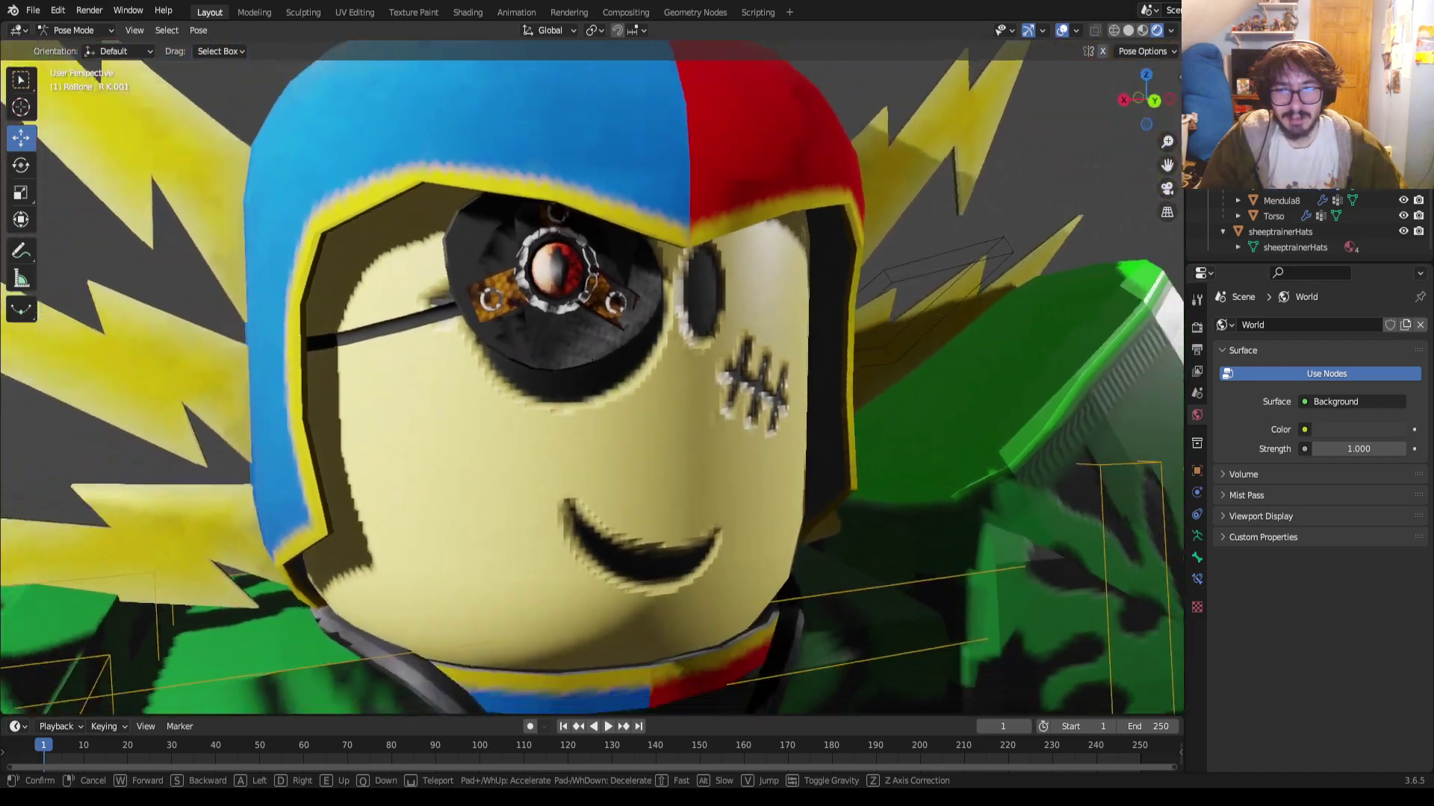
Examine the camouflage sleeve of the raised bent arm up close and from slightly farther back beside the head
key("w")
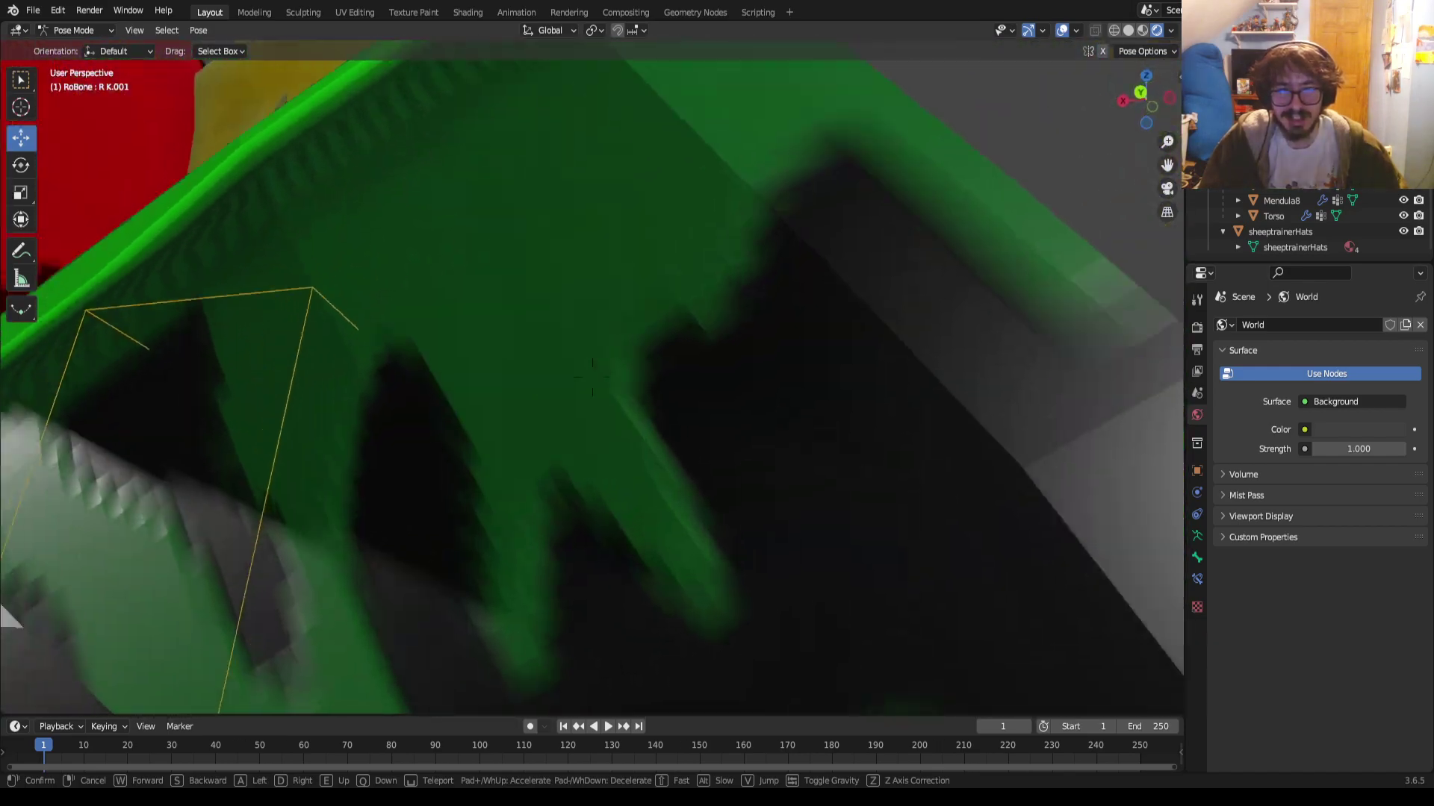
key("s")
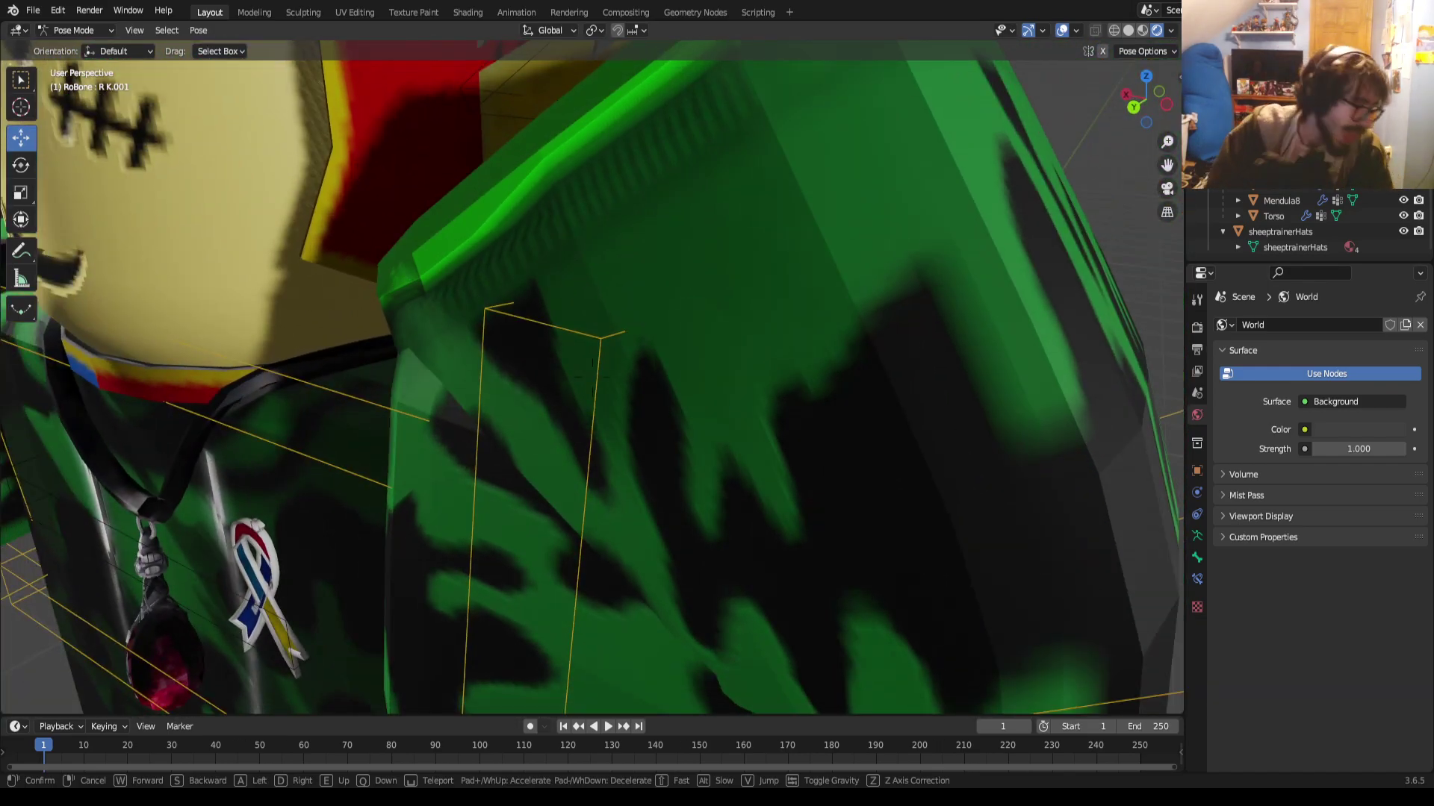
key("s")
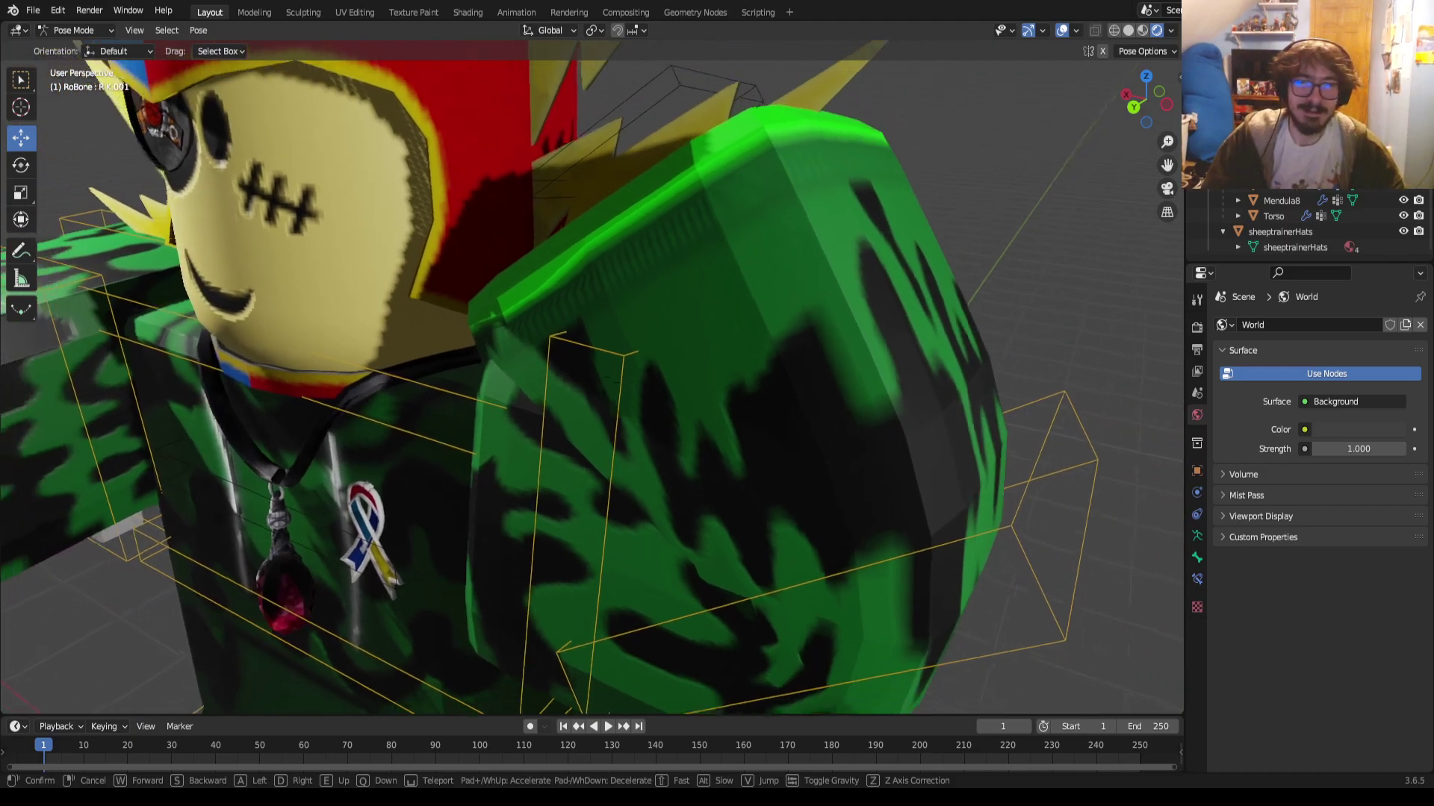
Inspect the yellow ringed antenna on the helmet from the side and from directly above
key("w")
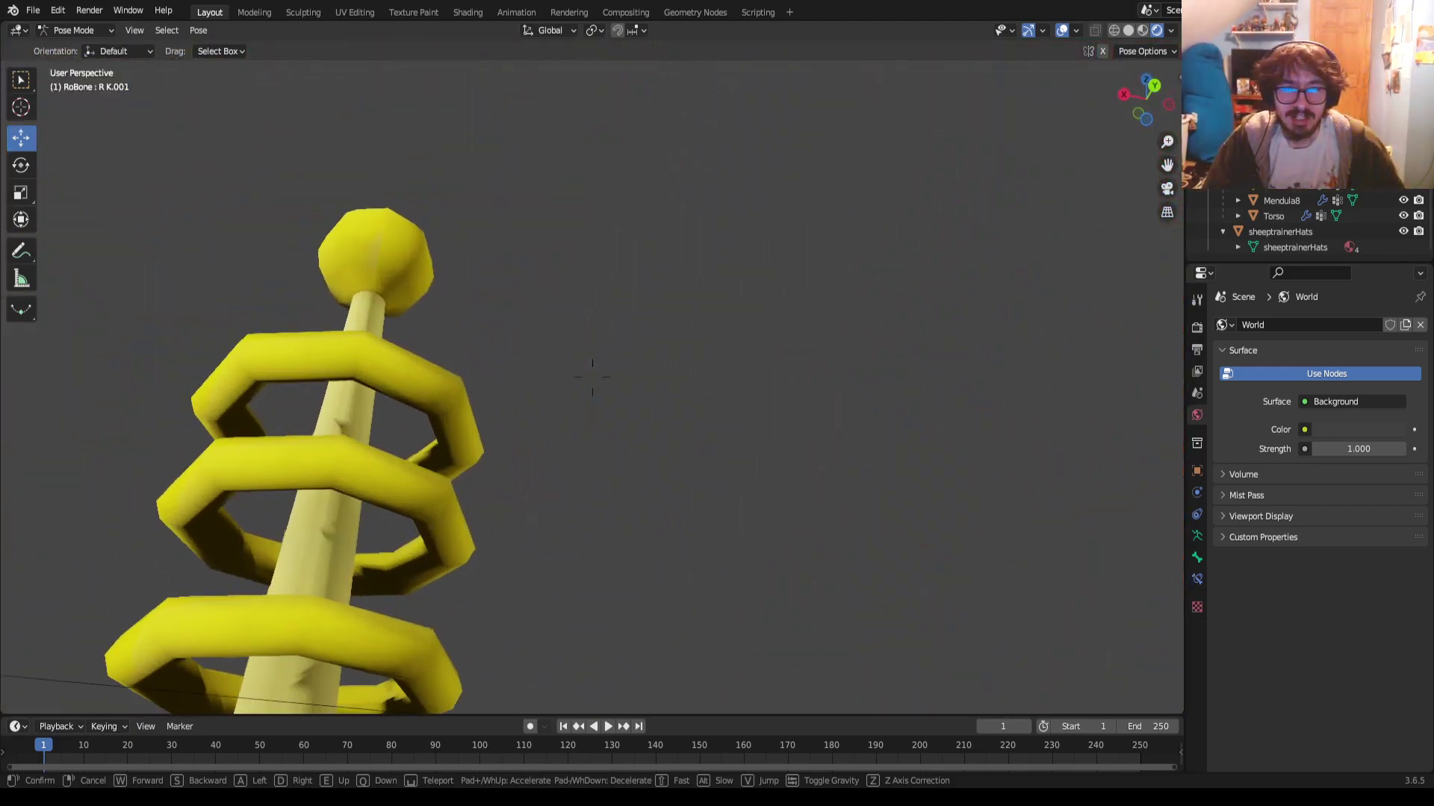
key("s")
key("w")
key("s")
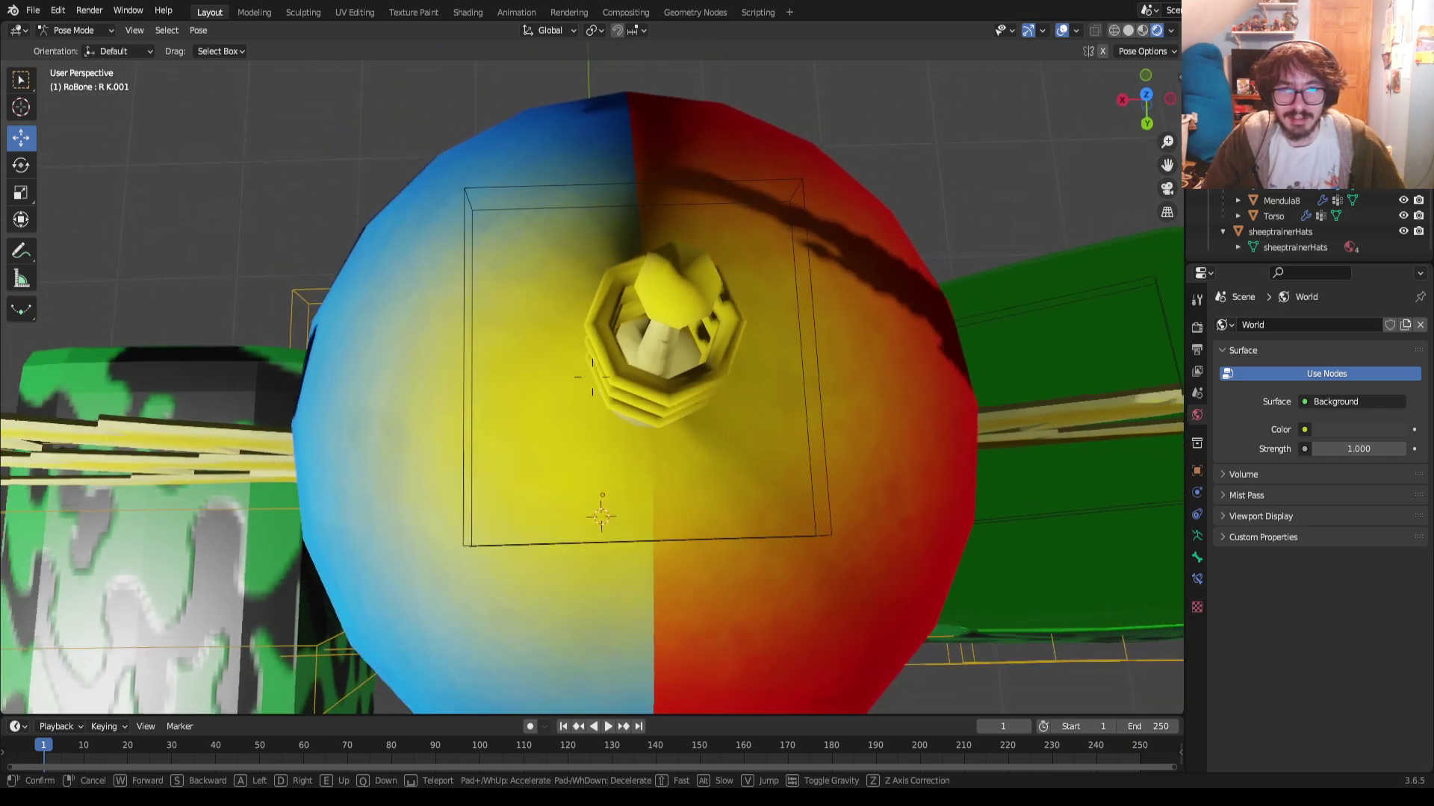
View the whole posed character from directly overhead at several distances
key("s")
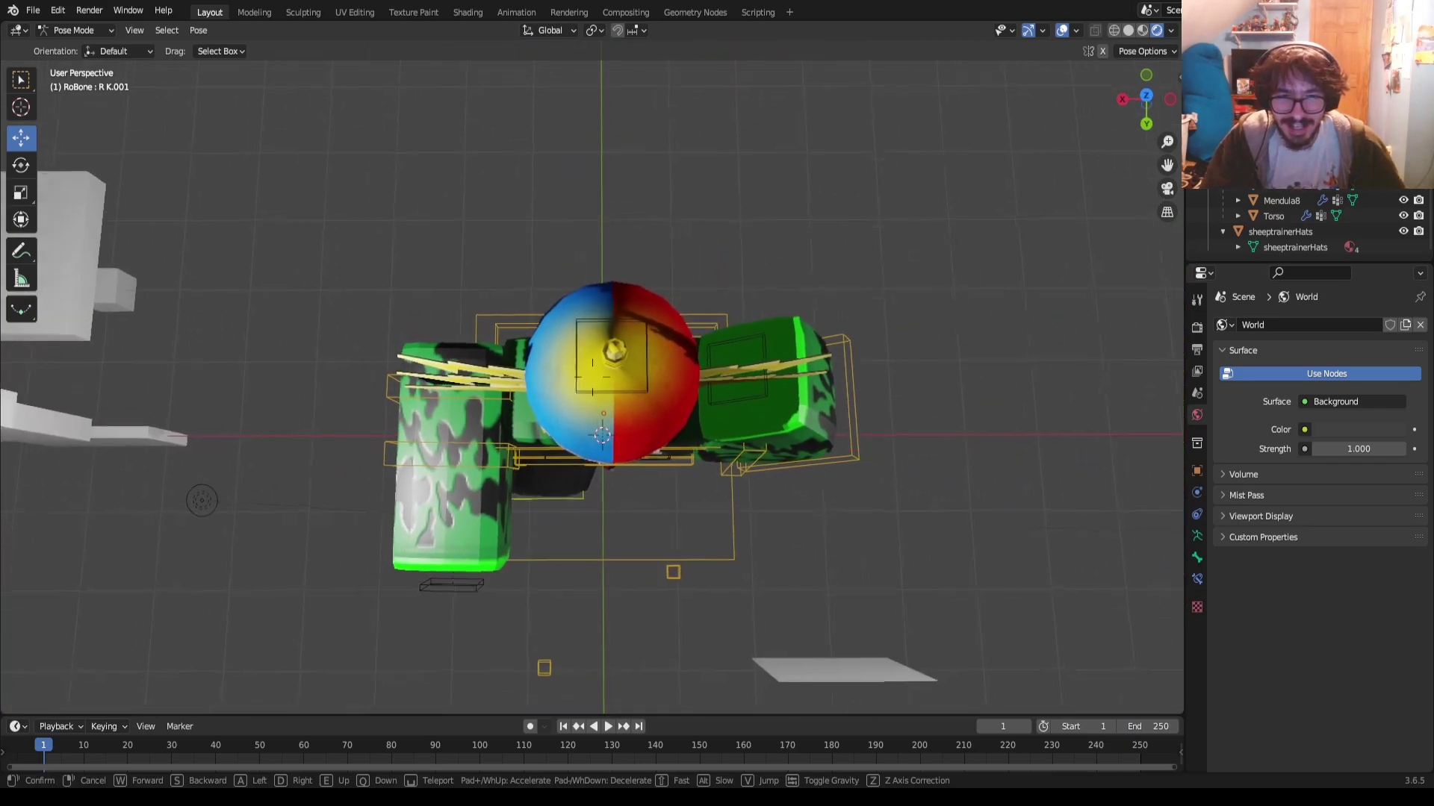
key("s")
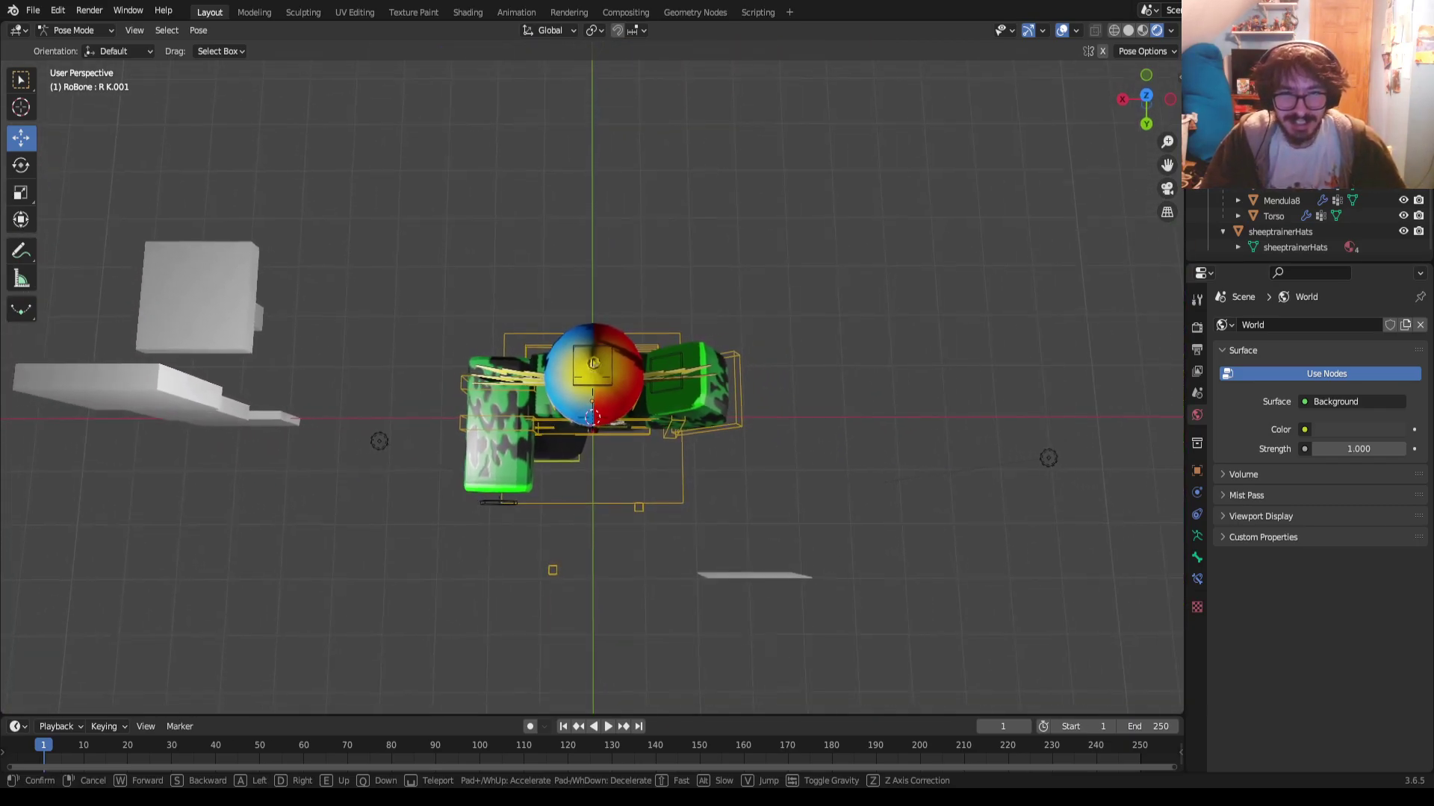
key("s")
key("a")
key("w")
key("d")
key("w")
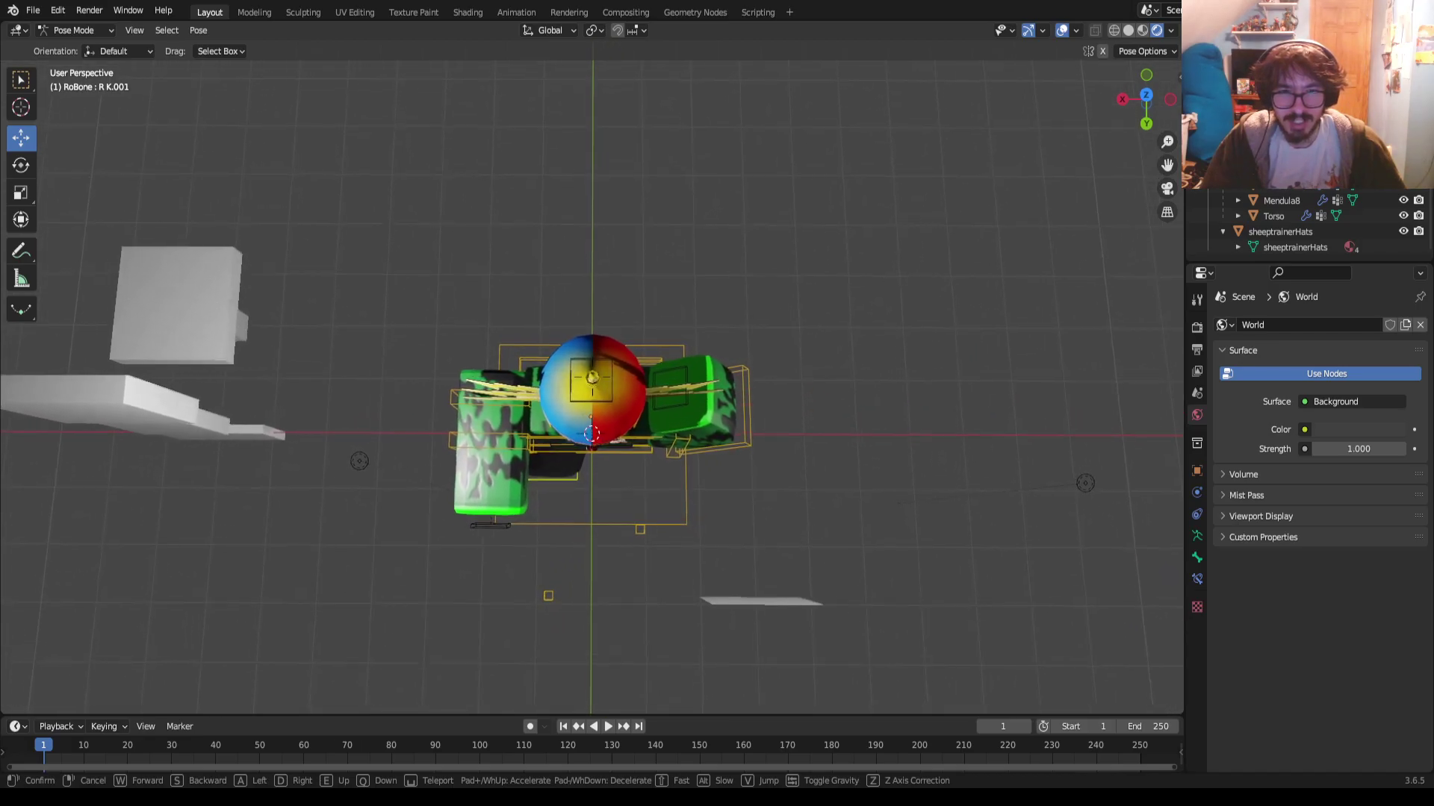
key("w")
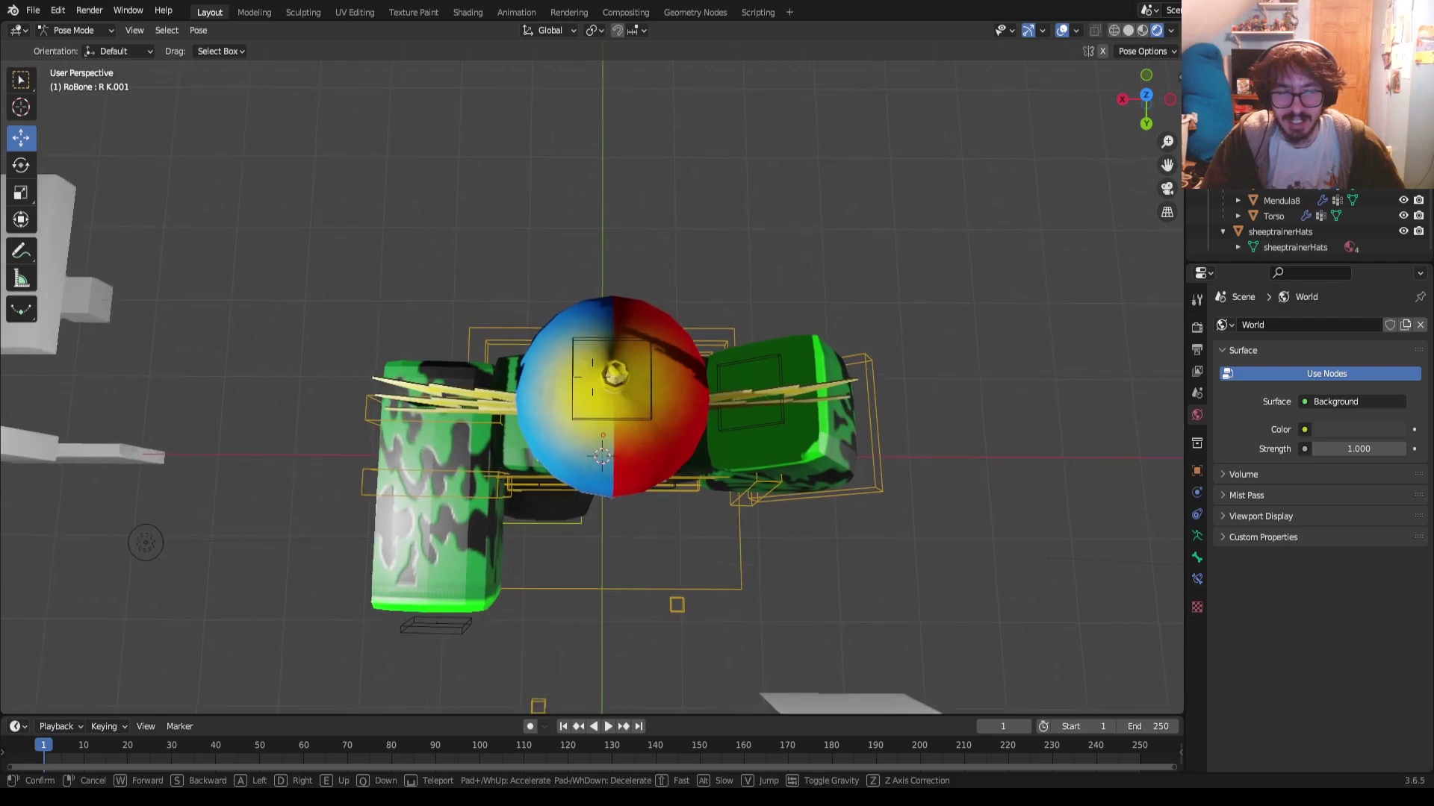
Fly the view down through the antenna rings and the body's interior, and look at the feet from below
key("w")
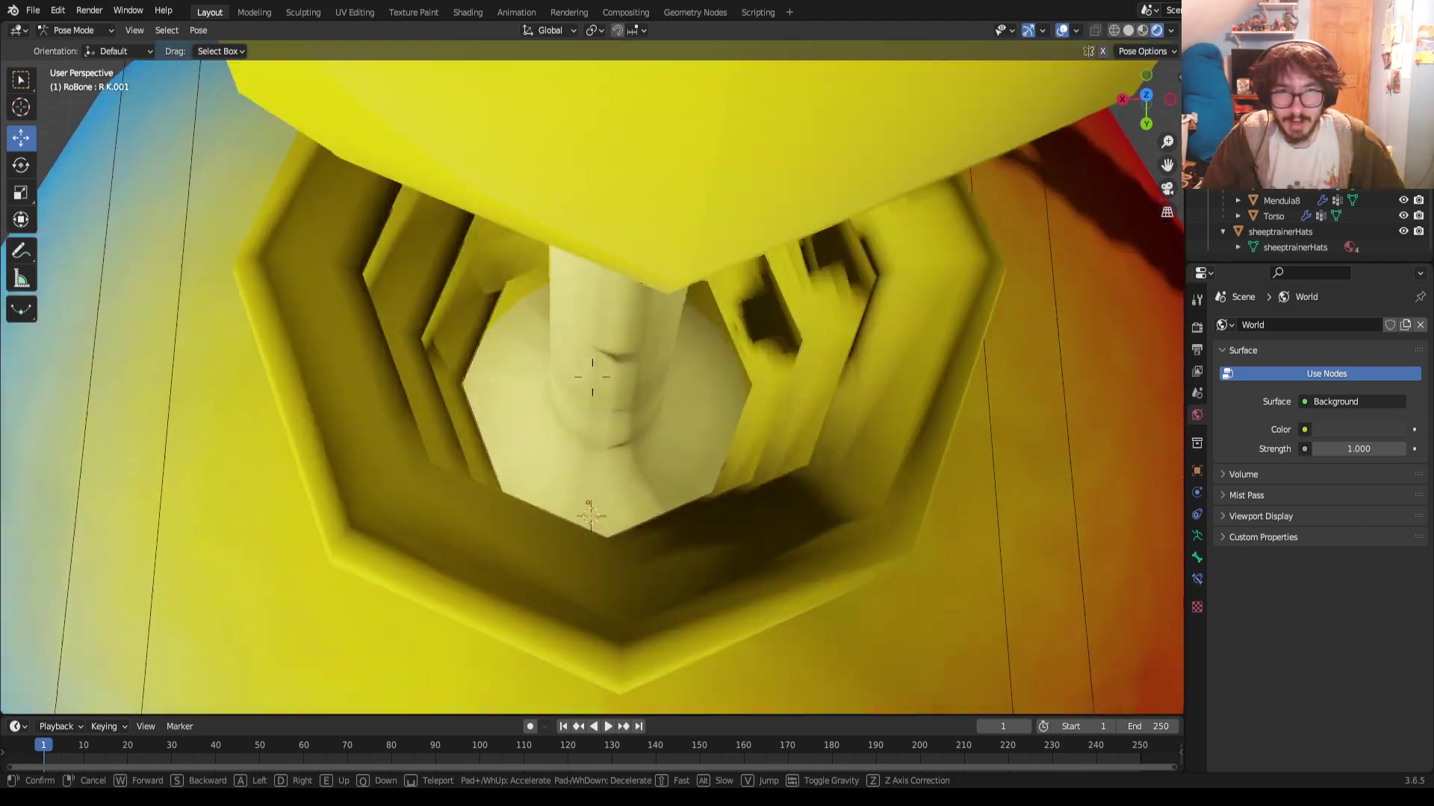
key("w")
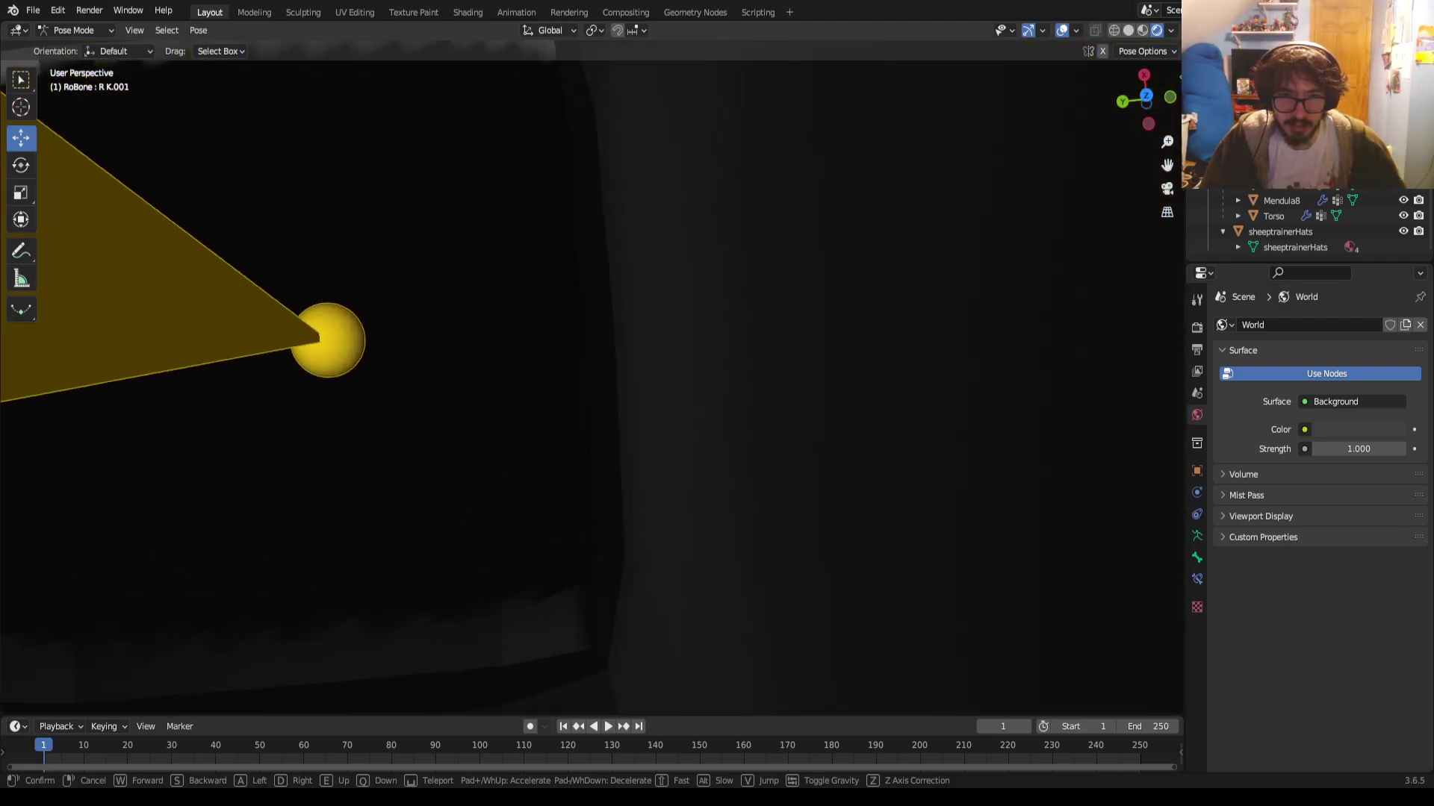
key("w")
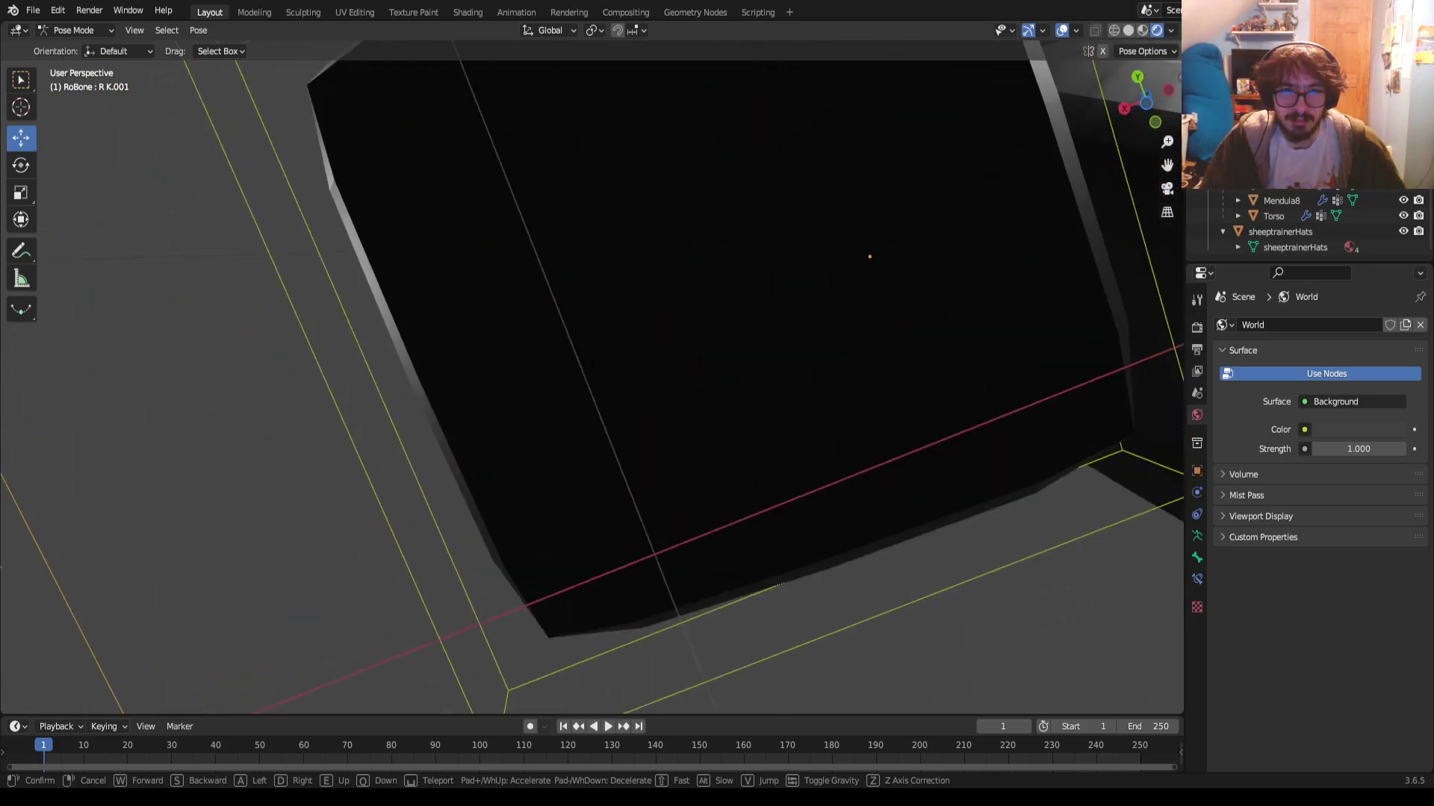
key("w")
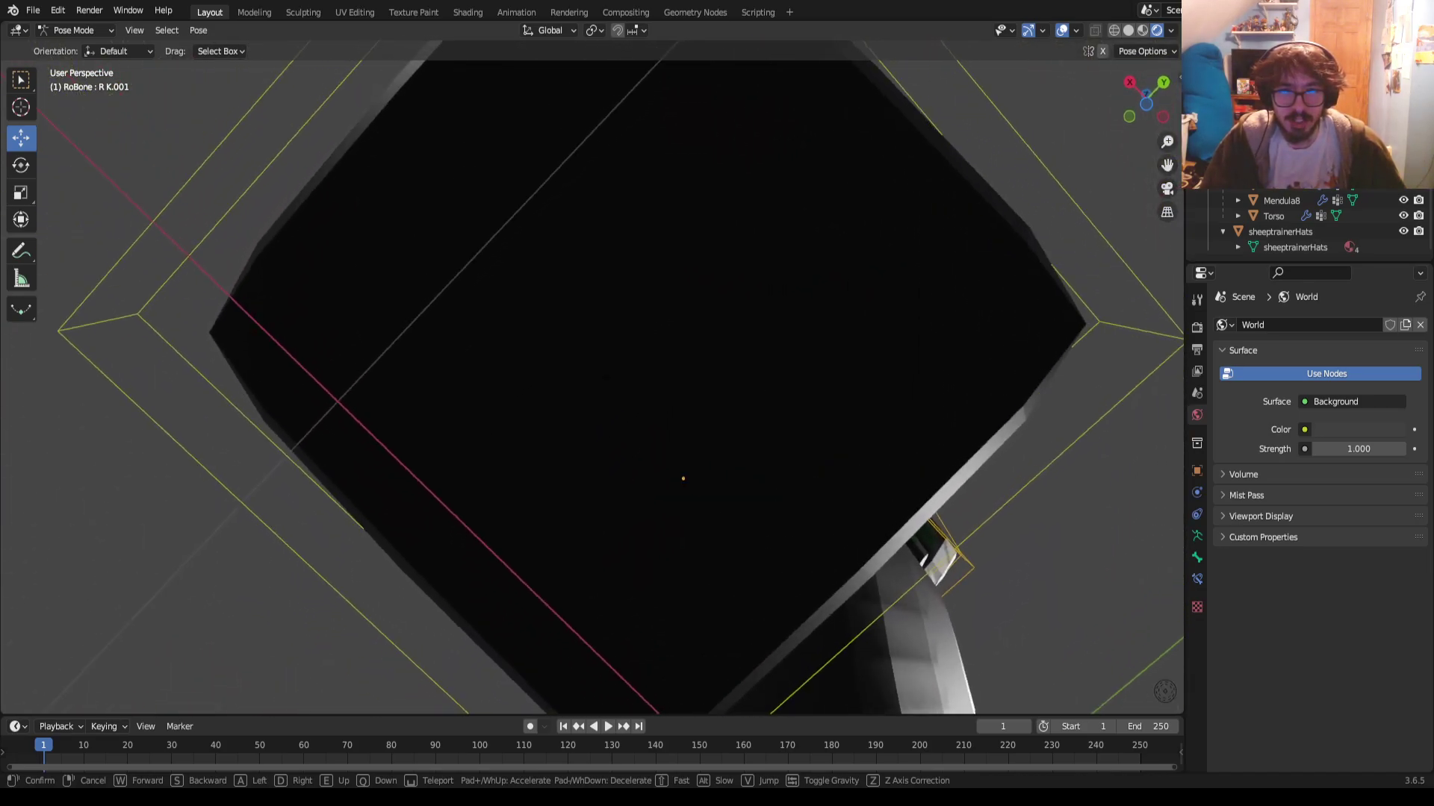
key("w")
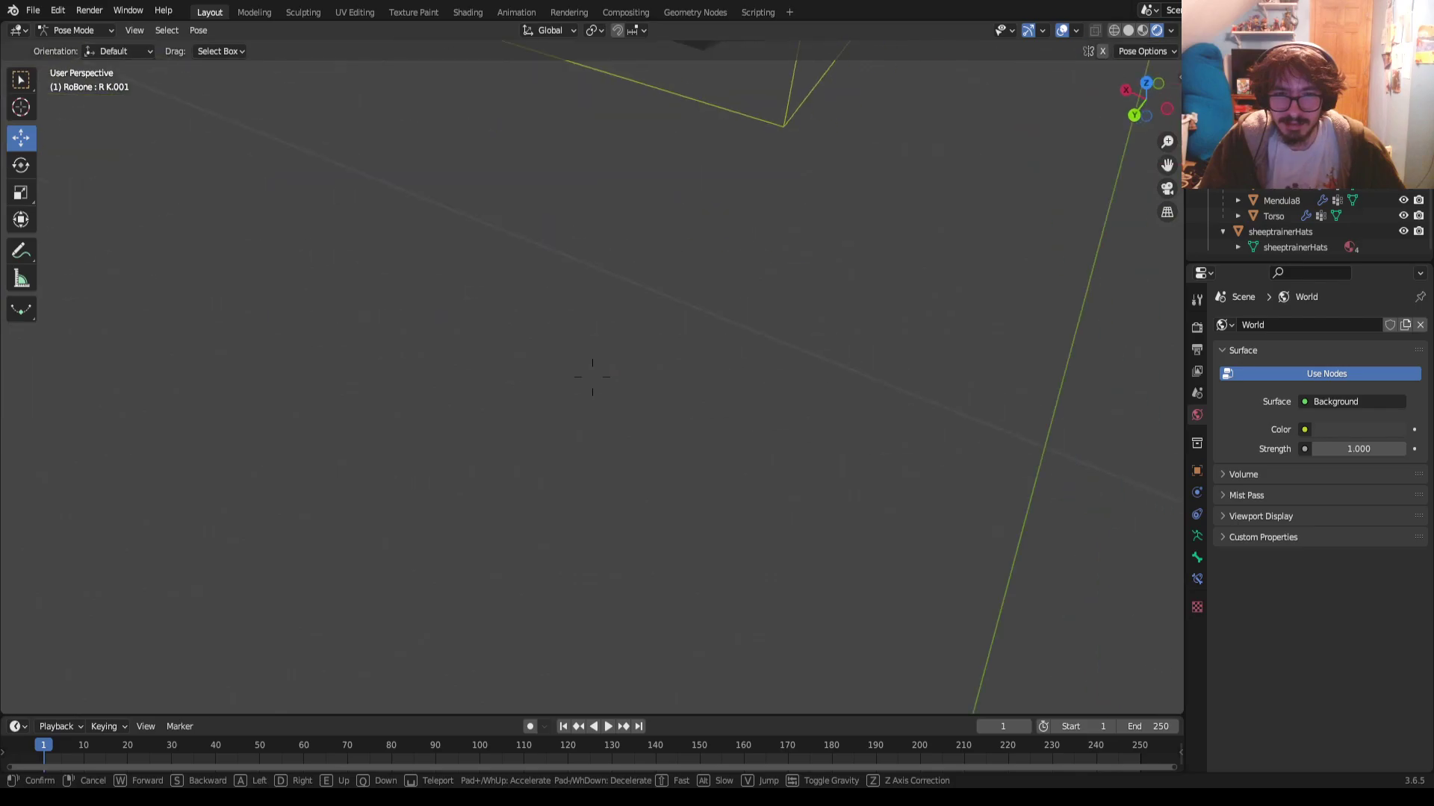
Inspect the chest's pendant and ribbon from the front, back out to the full body, and leave fly navigation
key("s")
key("w")
key("s")
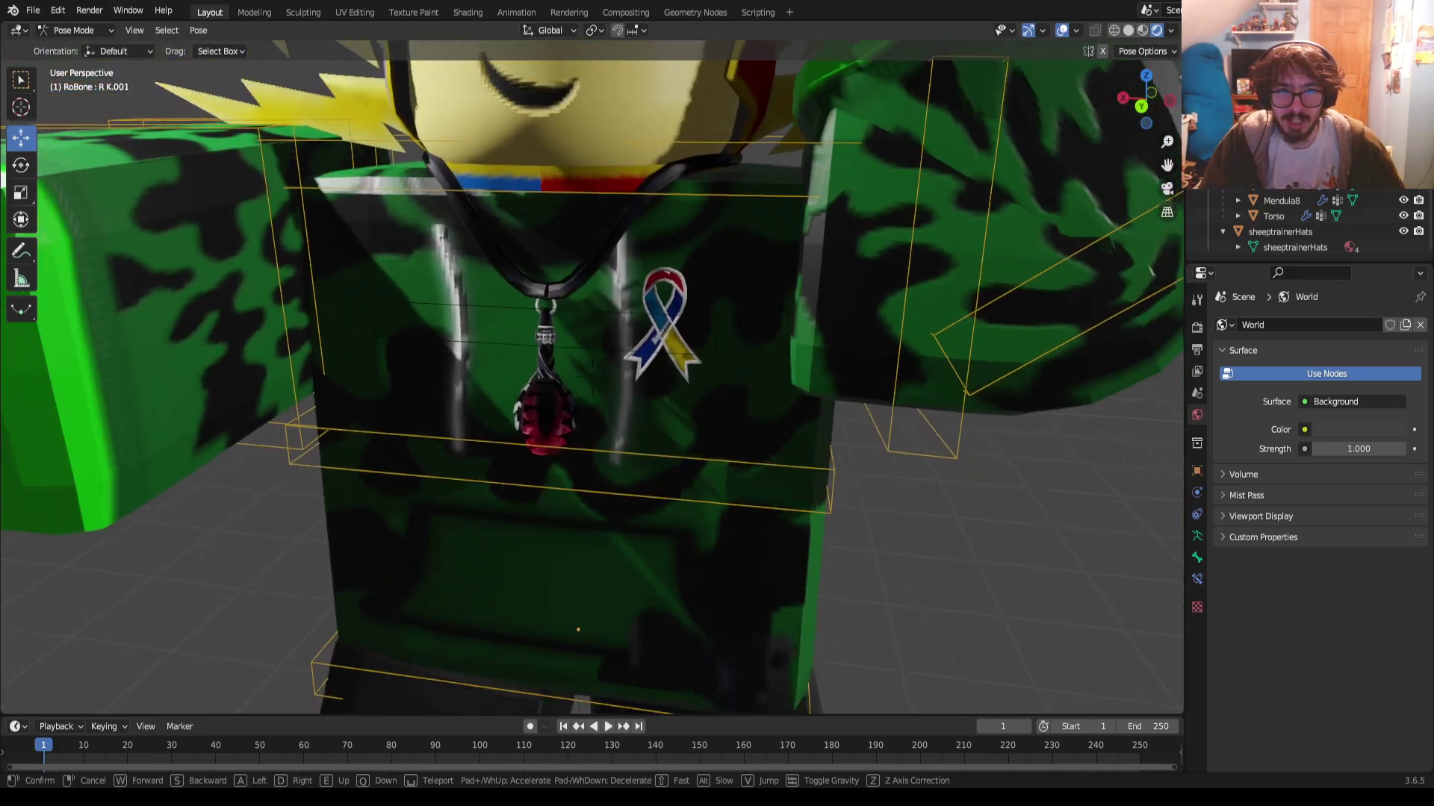
key("s")
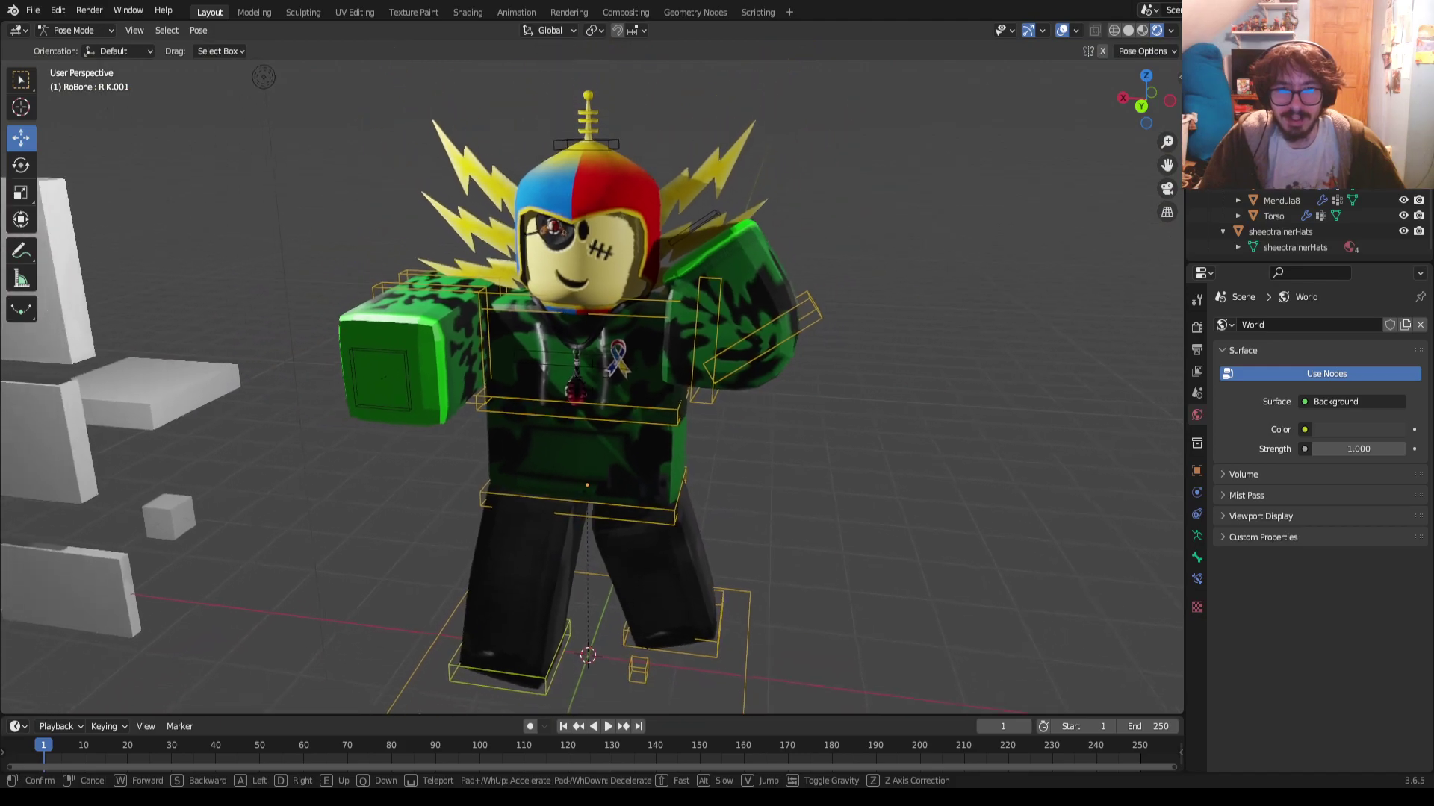
key("w")
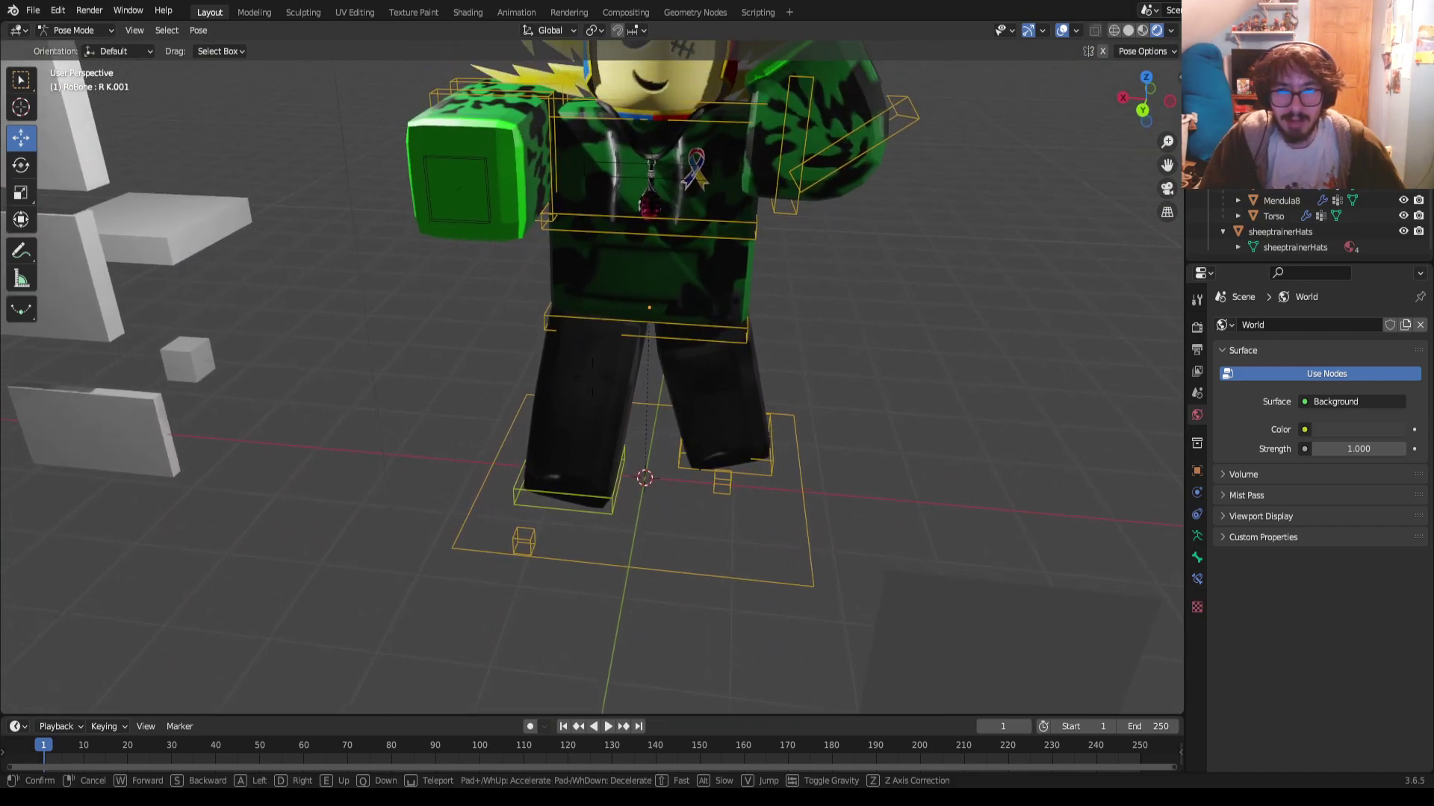
left_click(592, 377)
left_click(1167, 188)
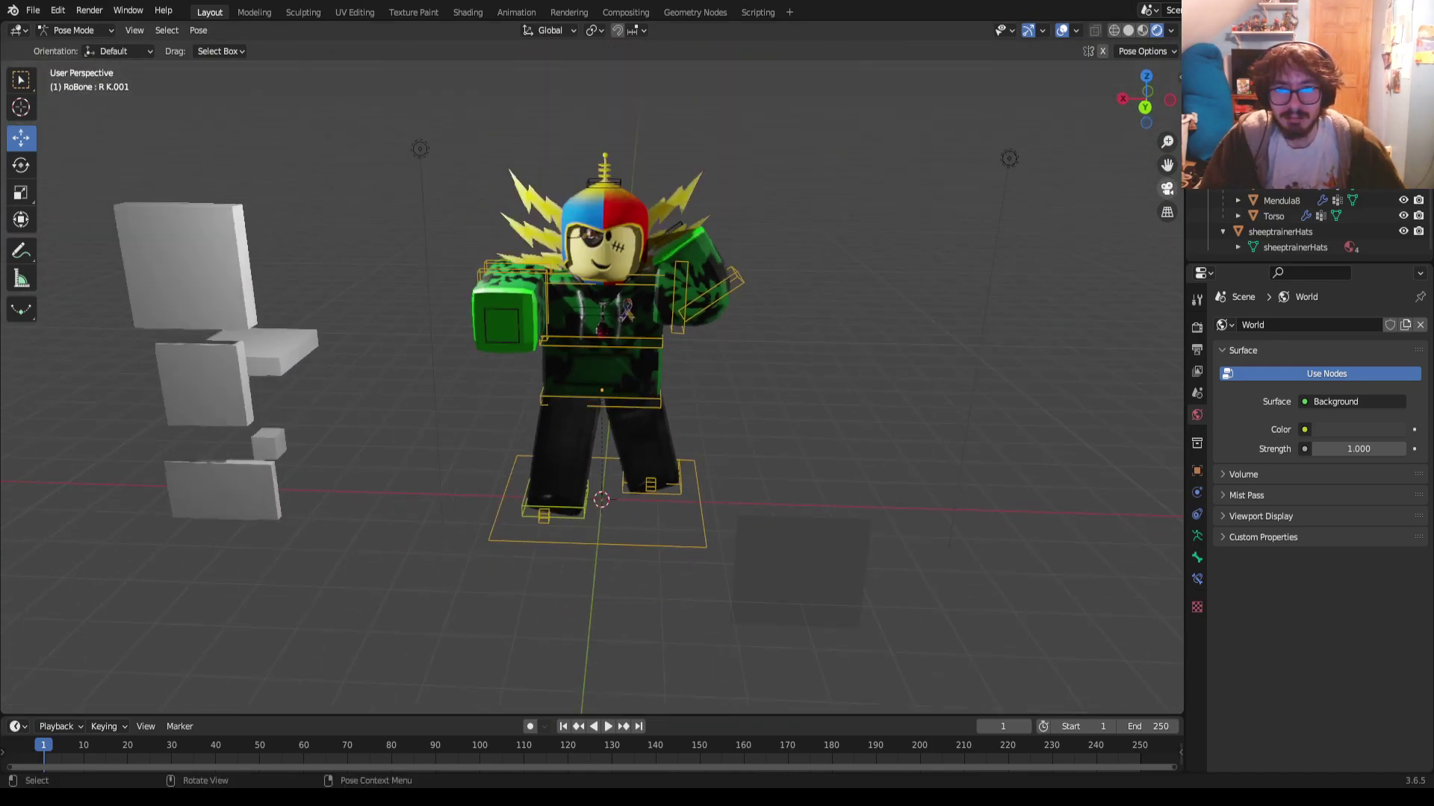
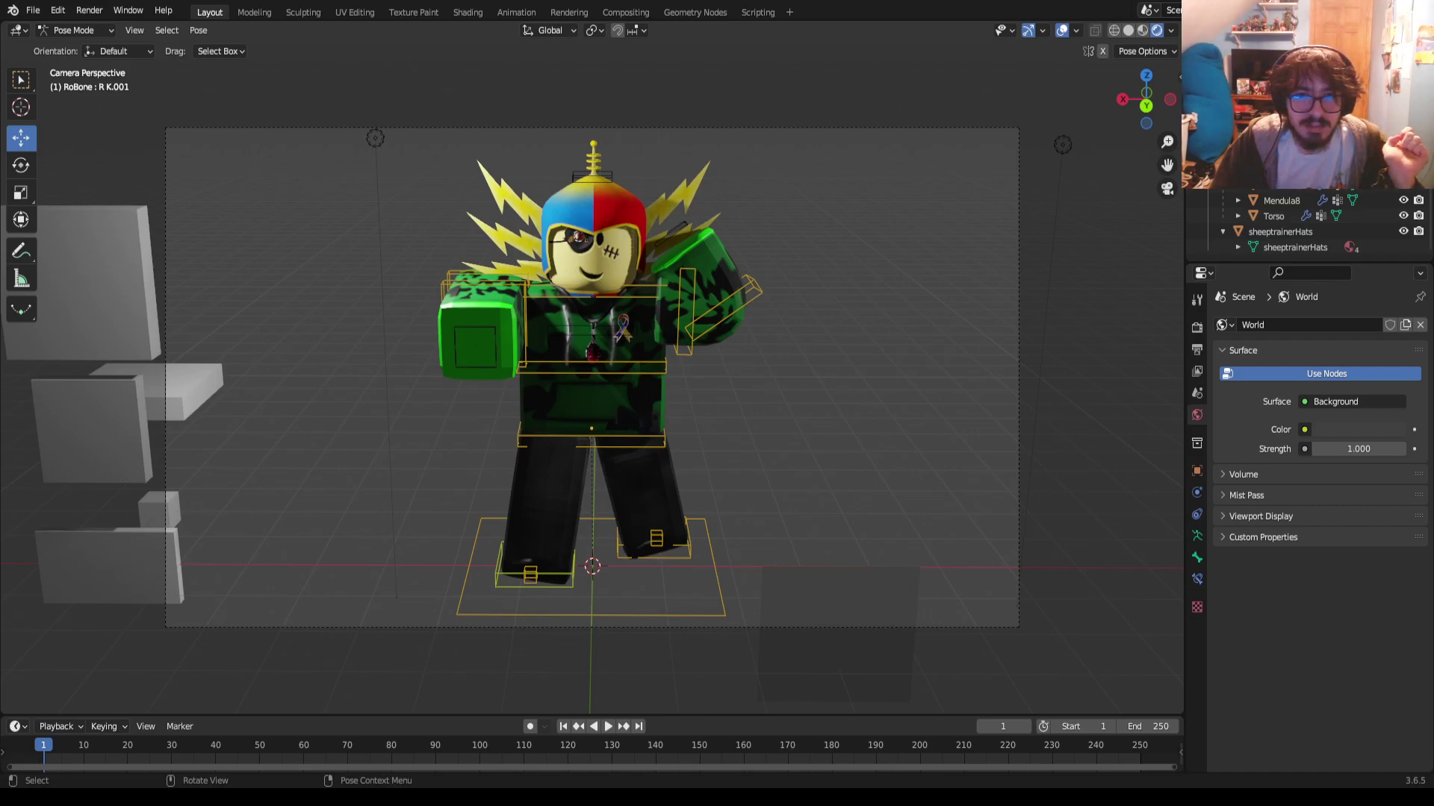
Switch to Pixlr and inspect the character with the gritted-teeth face, from close on the mouth to the whole figure
key("alt+Tab")
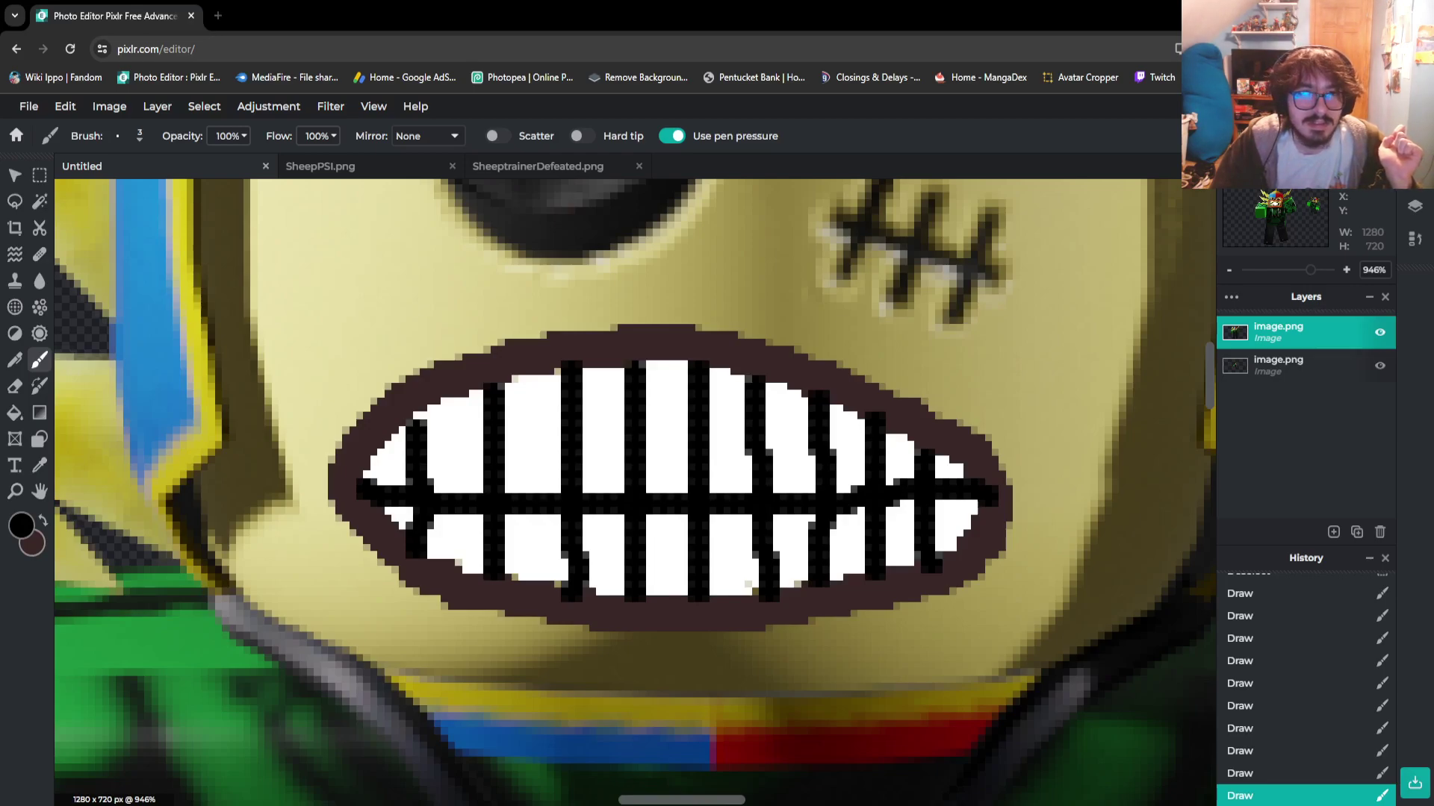
scroll(645, 495, "down", 3)
scroll(645, 495, "down", 6)
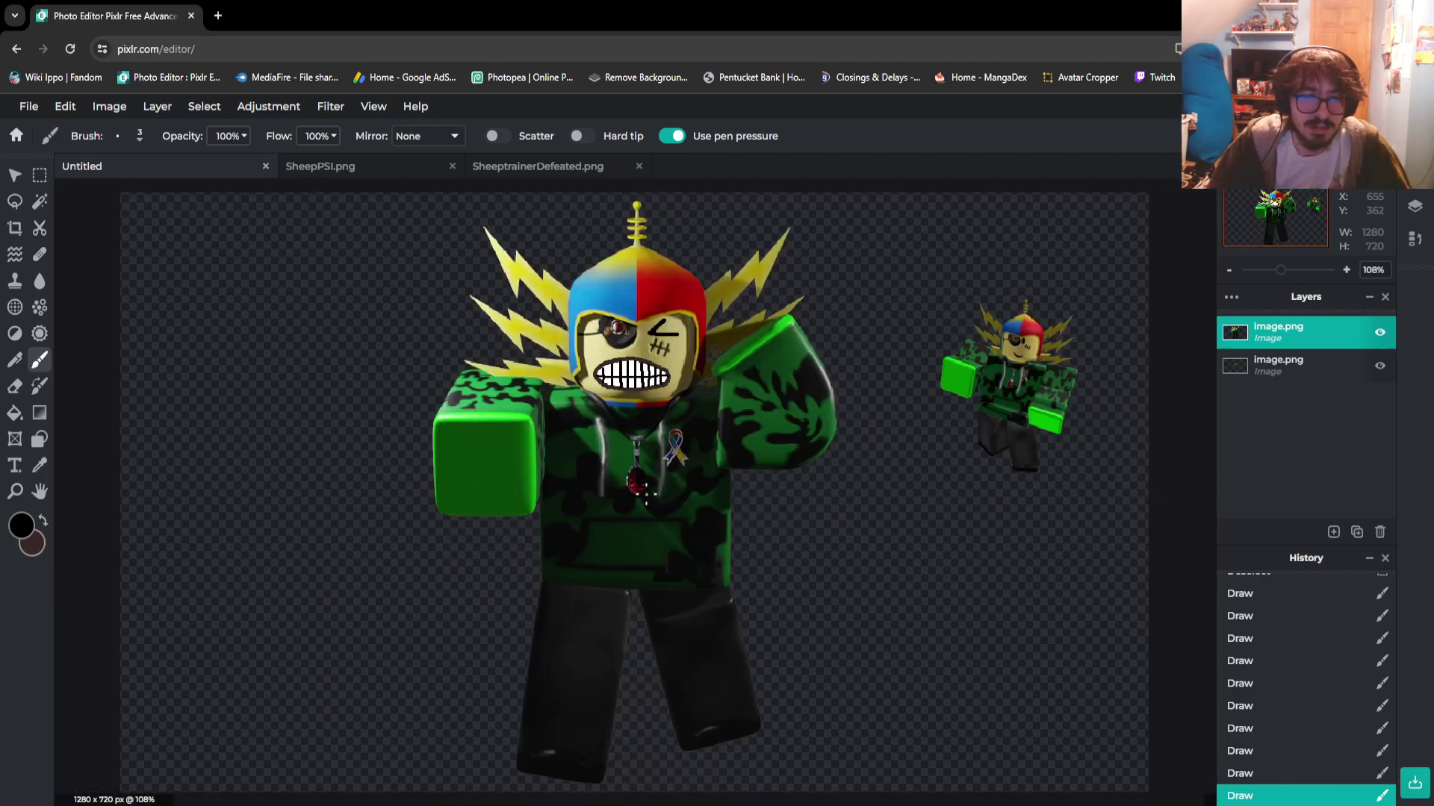
scroll(691, 377, "up", 6)
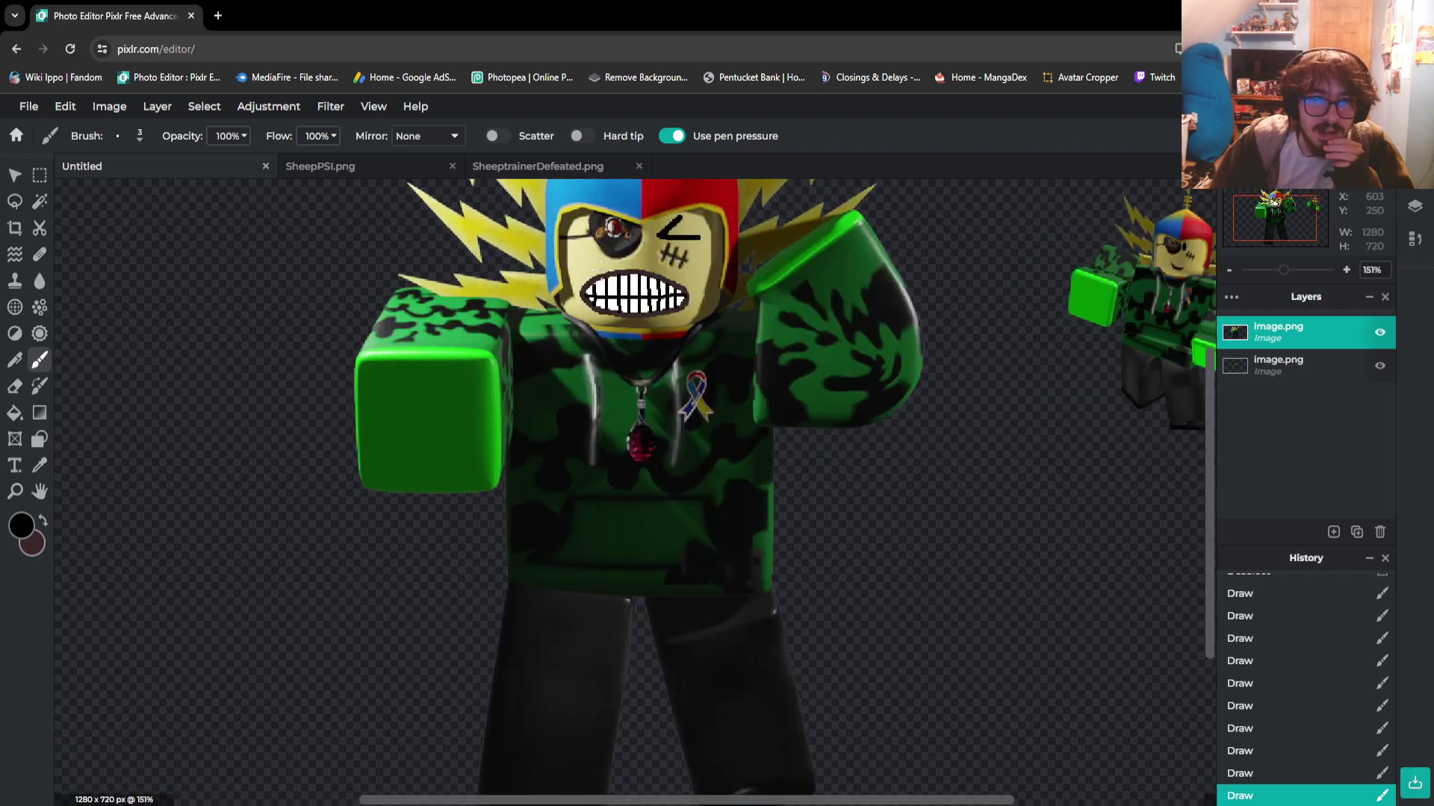
scroll(765, 246, "down", 6)
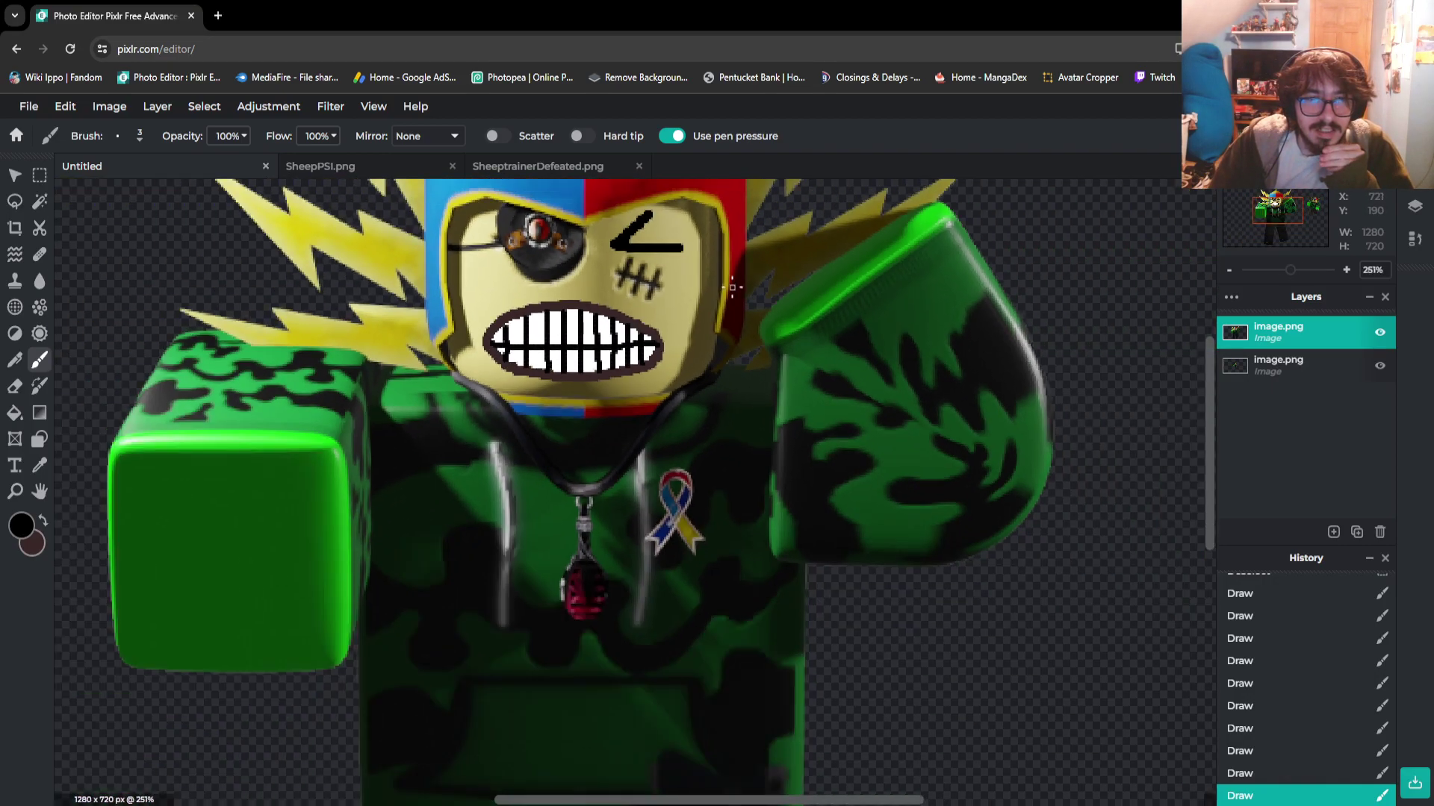
scroll(613, 232, "up", 2)
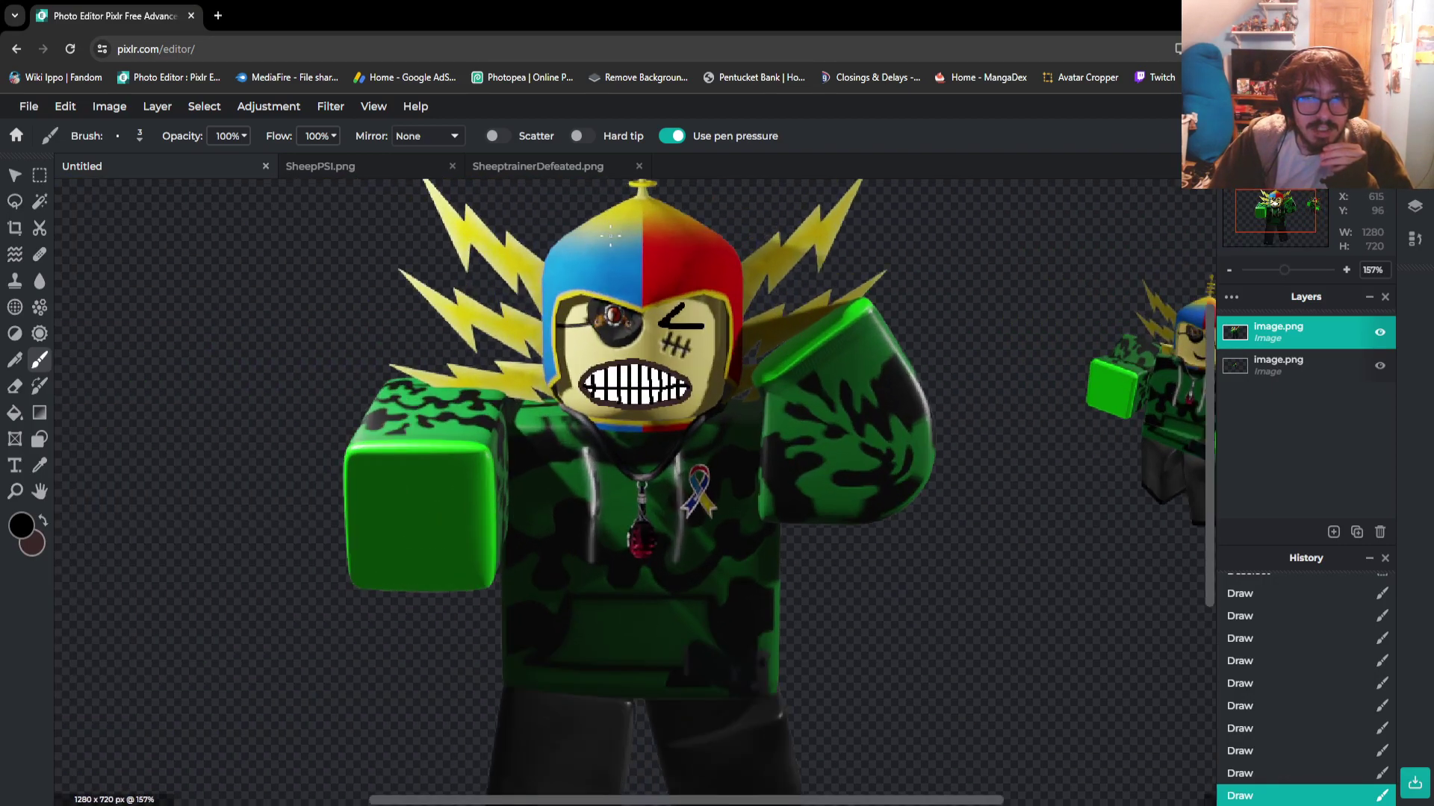
scroll(610, 236, "down", 4)
scroll(610, 234, "up", 3)
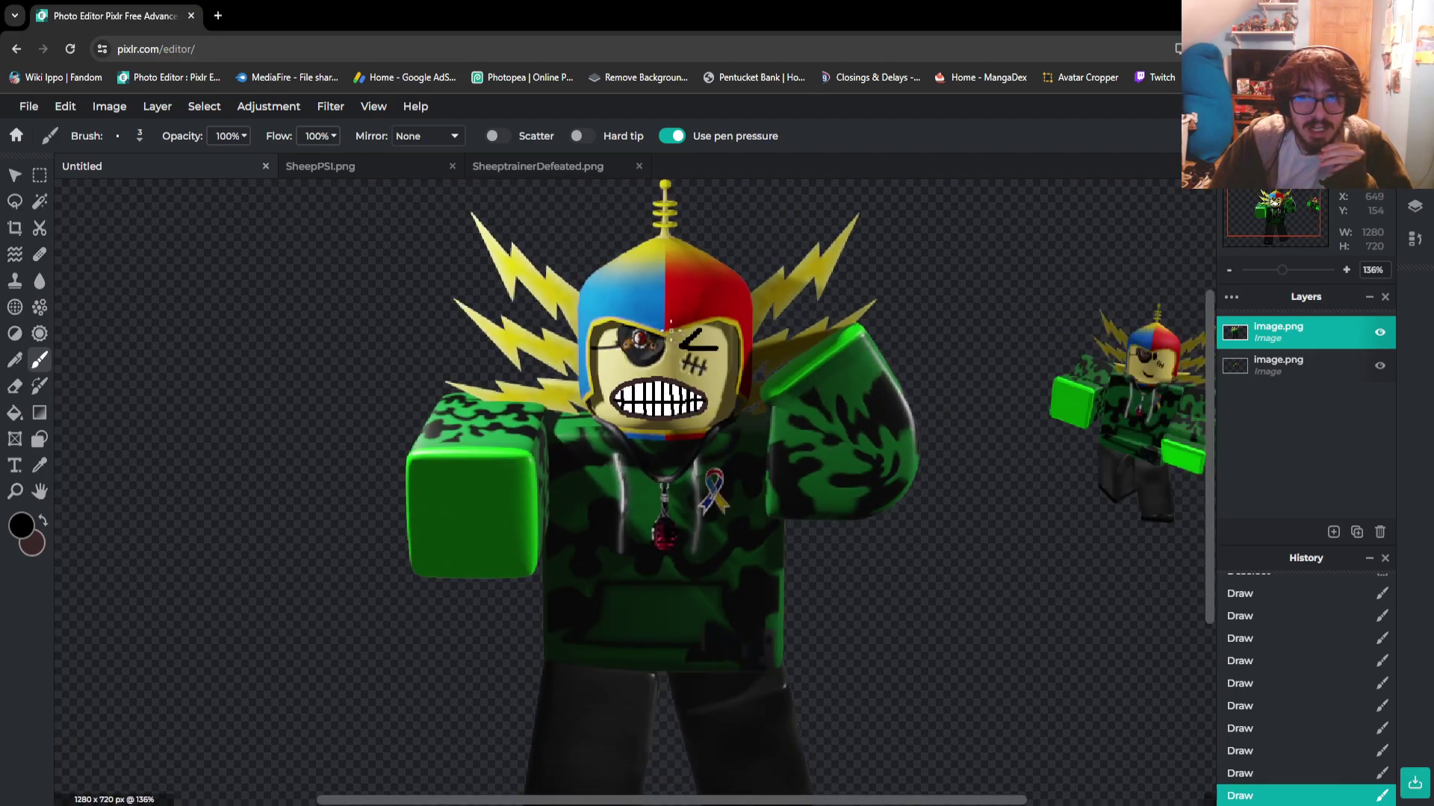
scroll(671, 326, "down", 2)
scroll(591, 267, "up", 1)
scroll(592, 257, "up", 1)
scroll(590, 260, "down", 3)
scroll(587, 263, "up", 1)
scroll(586, 263, "up", 1)
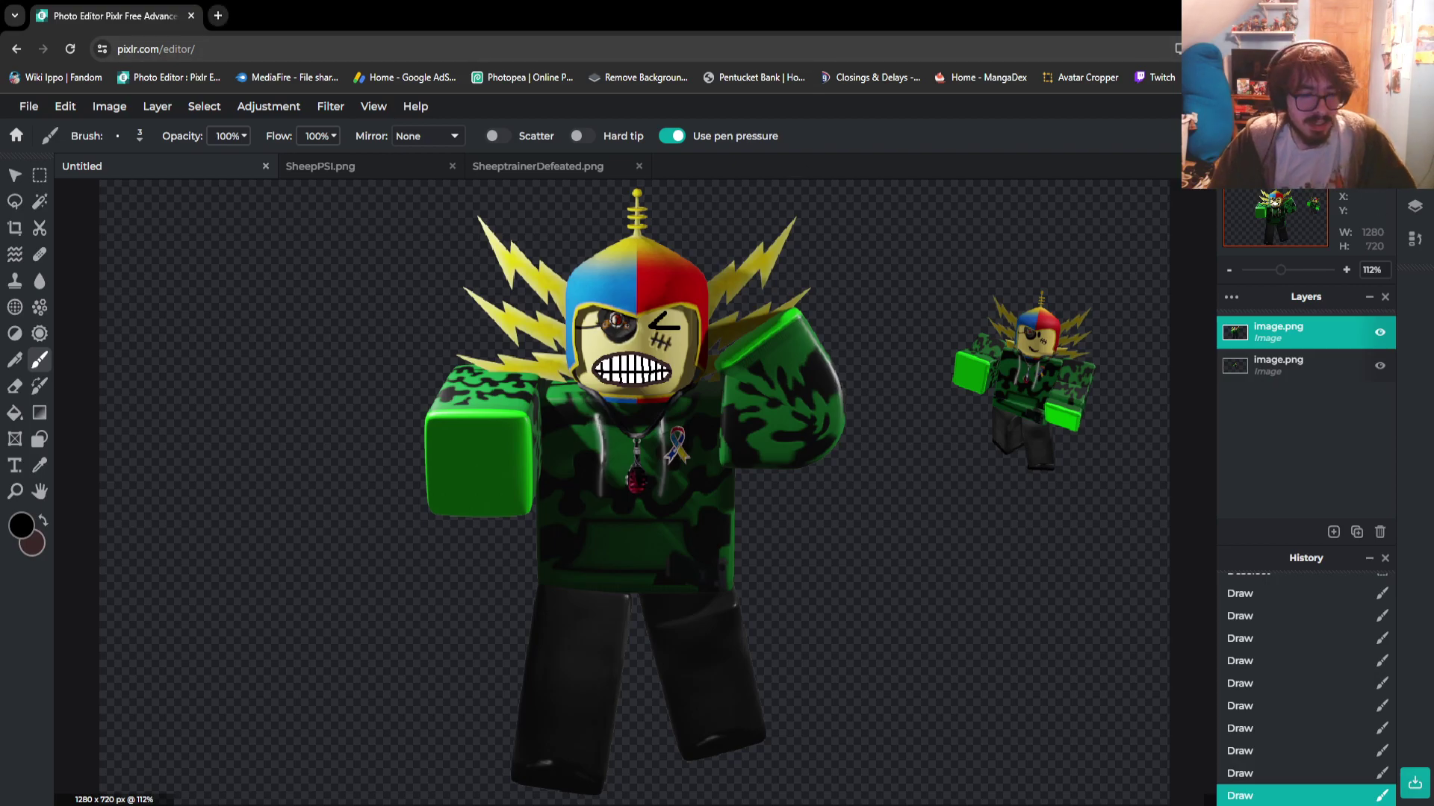
Search the web for "earthbound ness" in a new browser tab and browse the image results
left_click(218, 15)
type("eart")
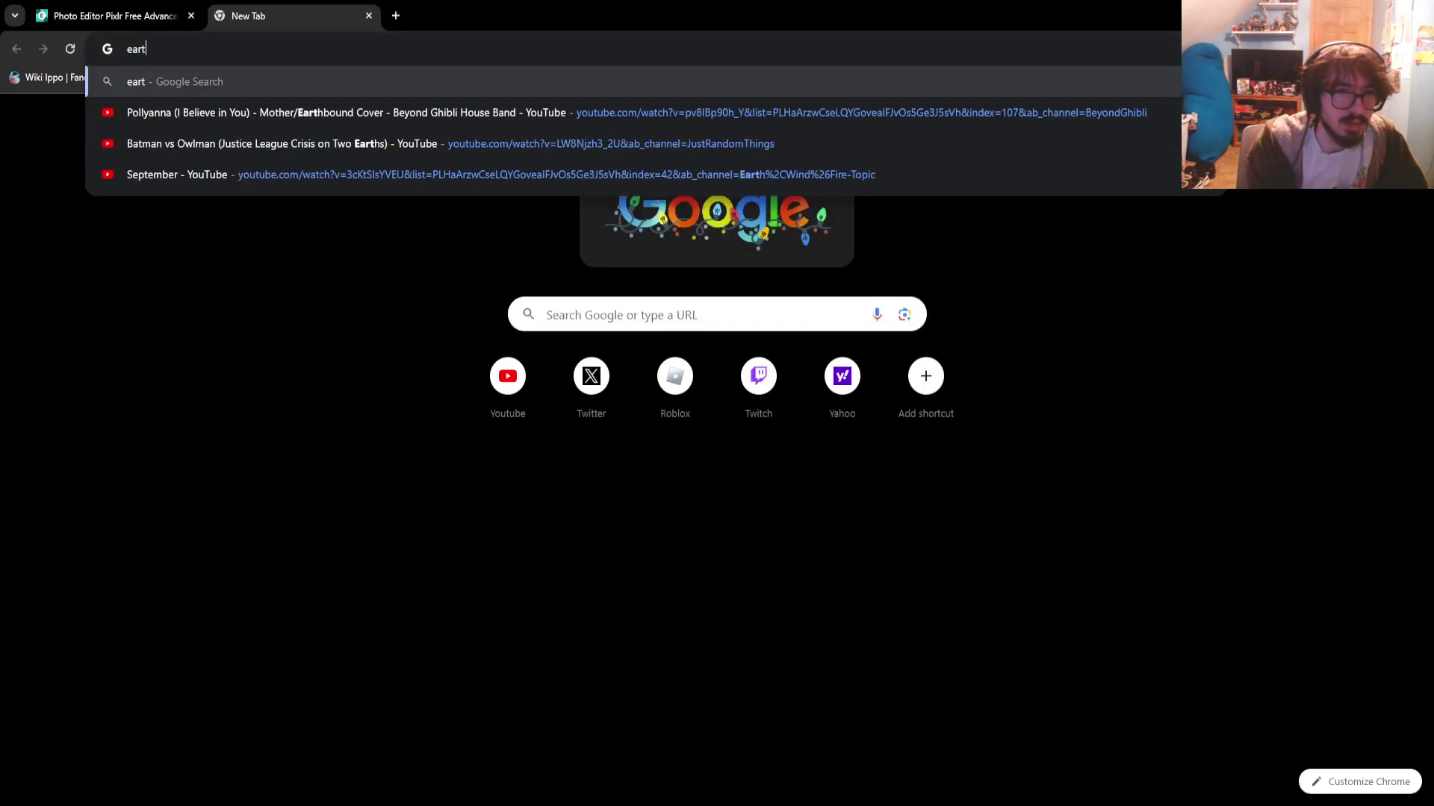
type("hbound ness")
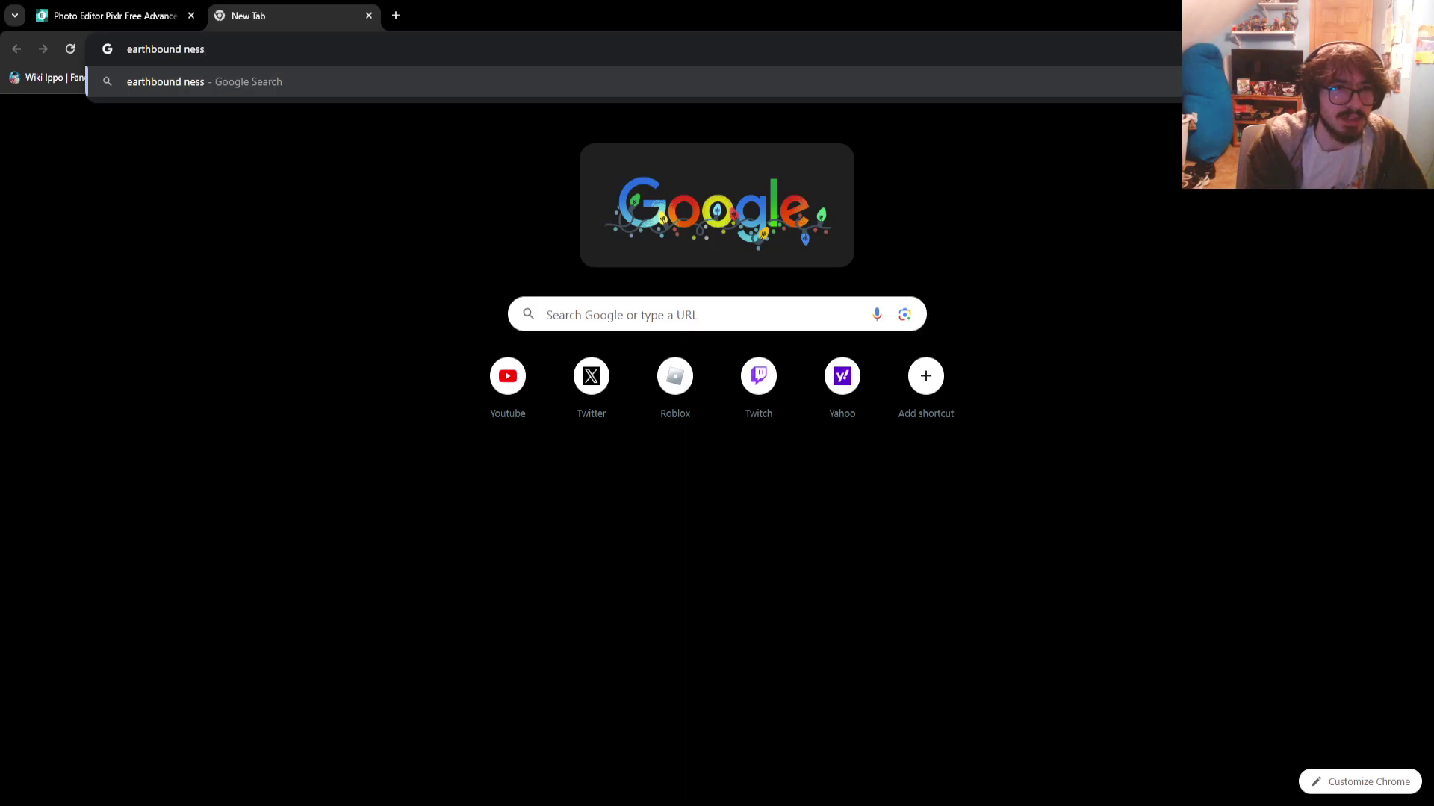
key("Return")
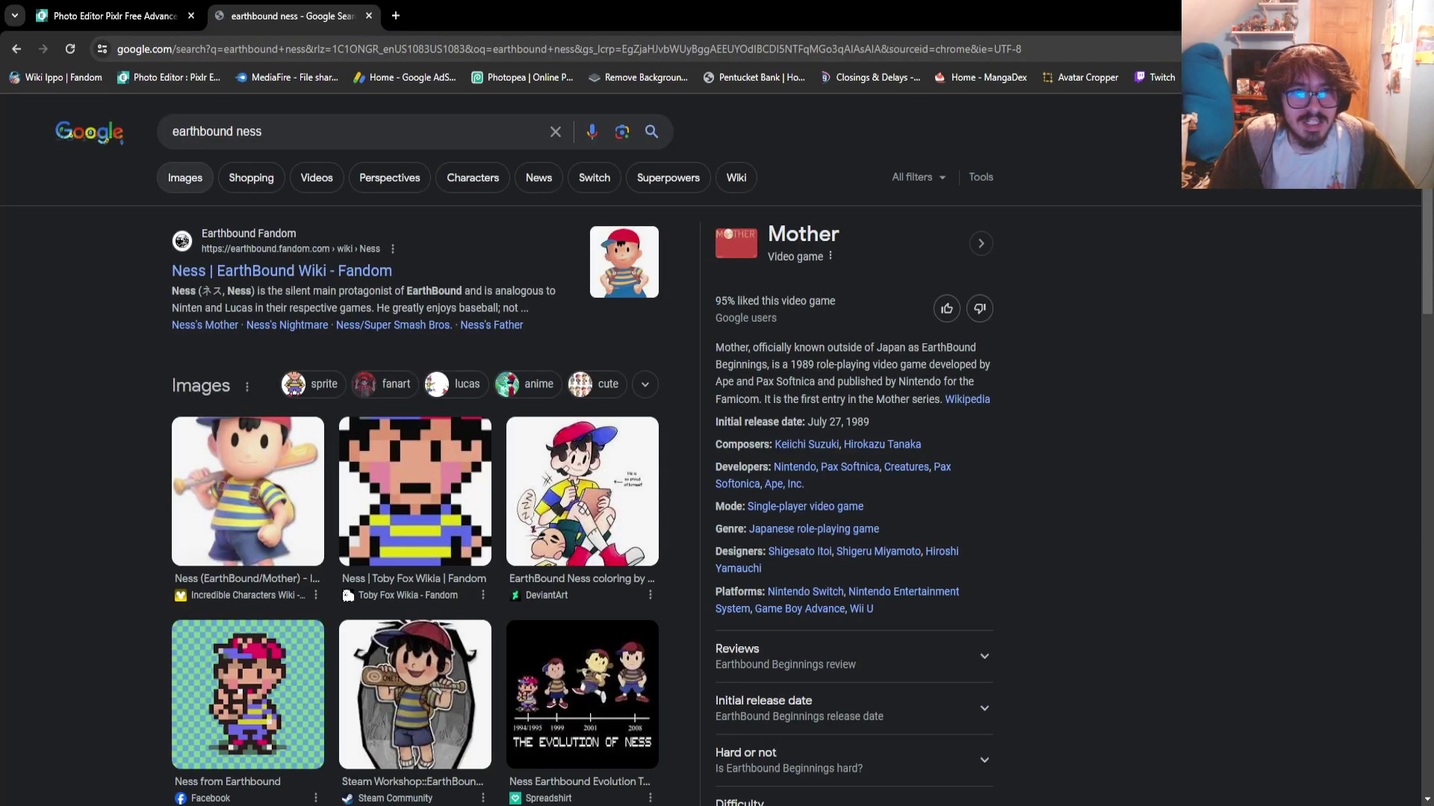
left_click(186, 178)
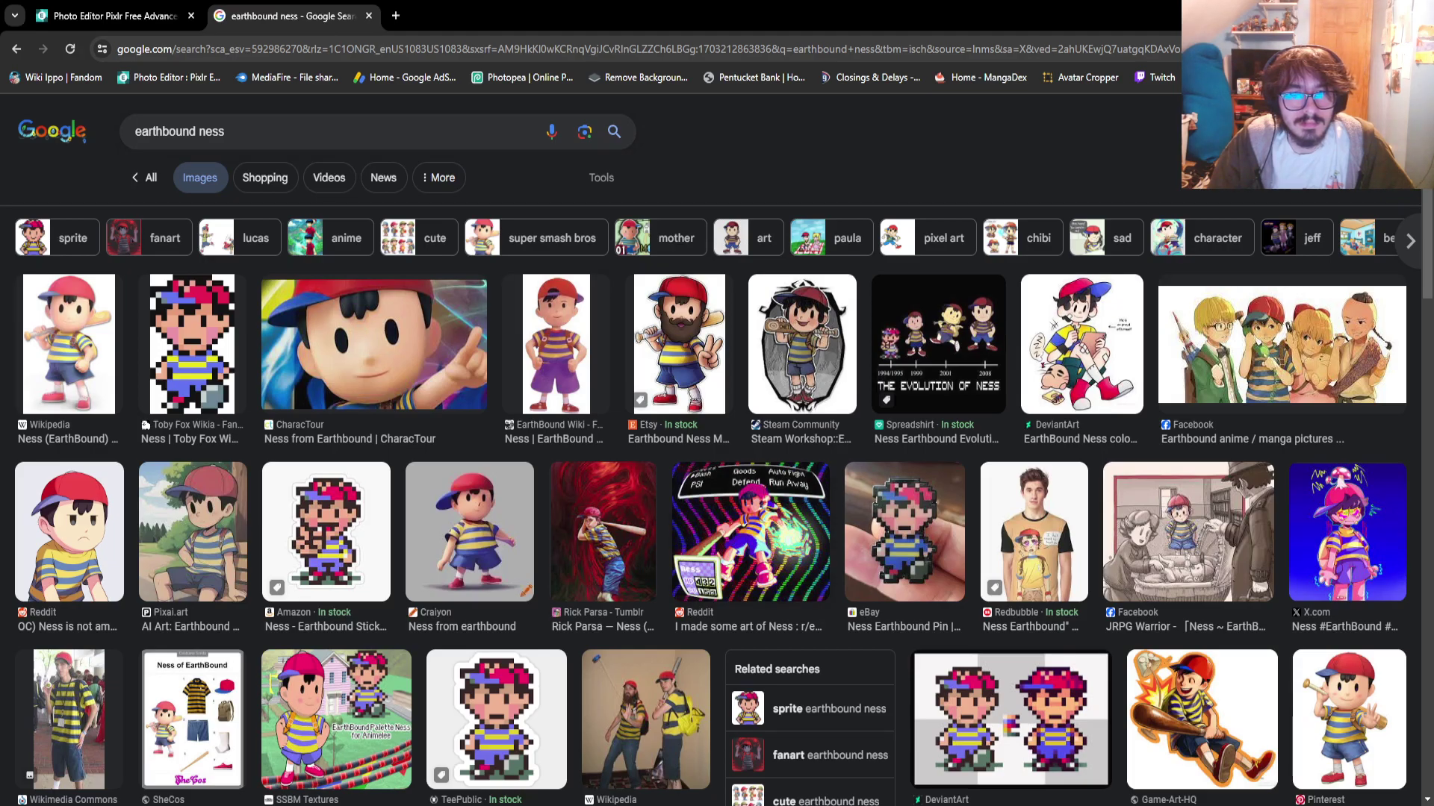
scroll(717, 449, "down", 3)
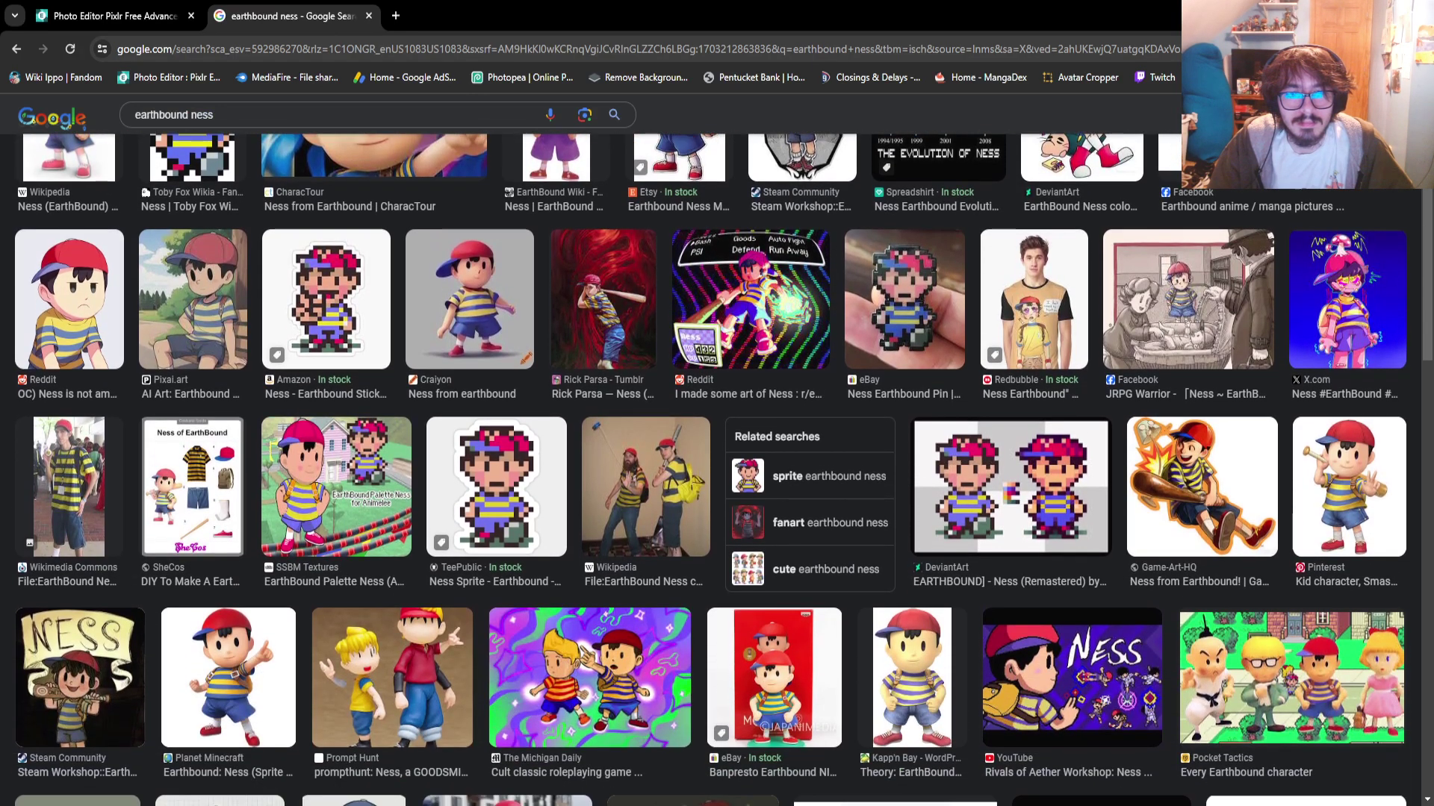
scroll(481, 336, "down", 3)
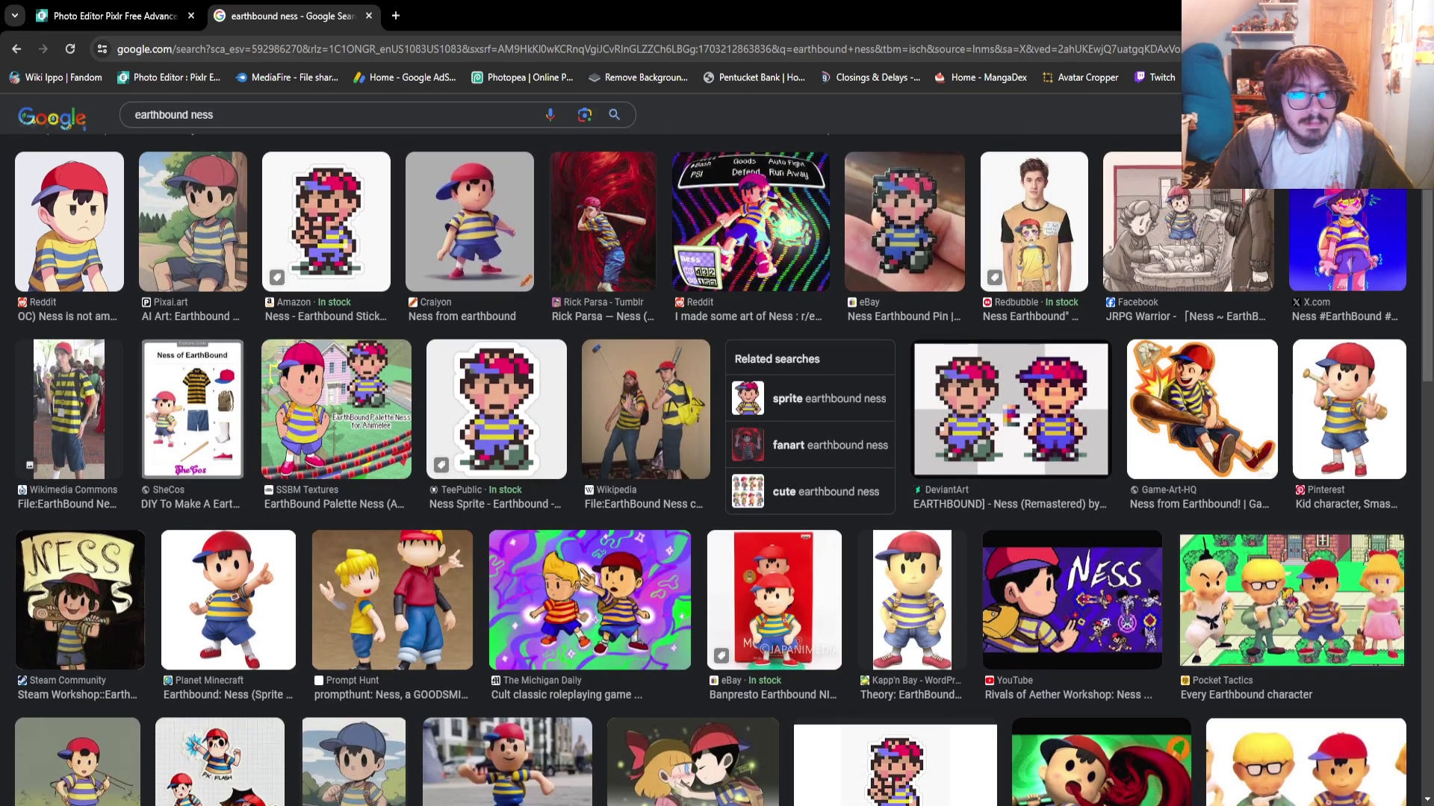
scroll(710, 469, "down", 1)
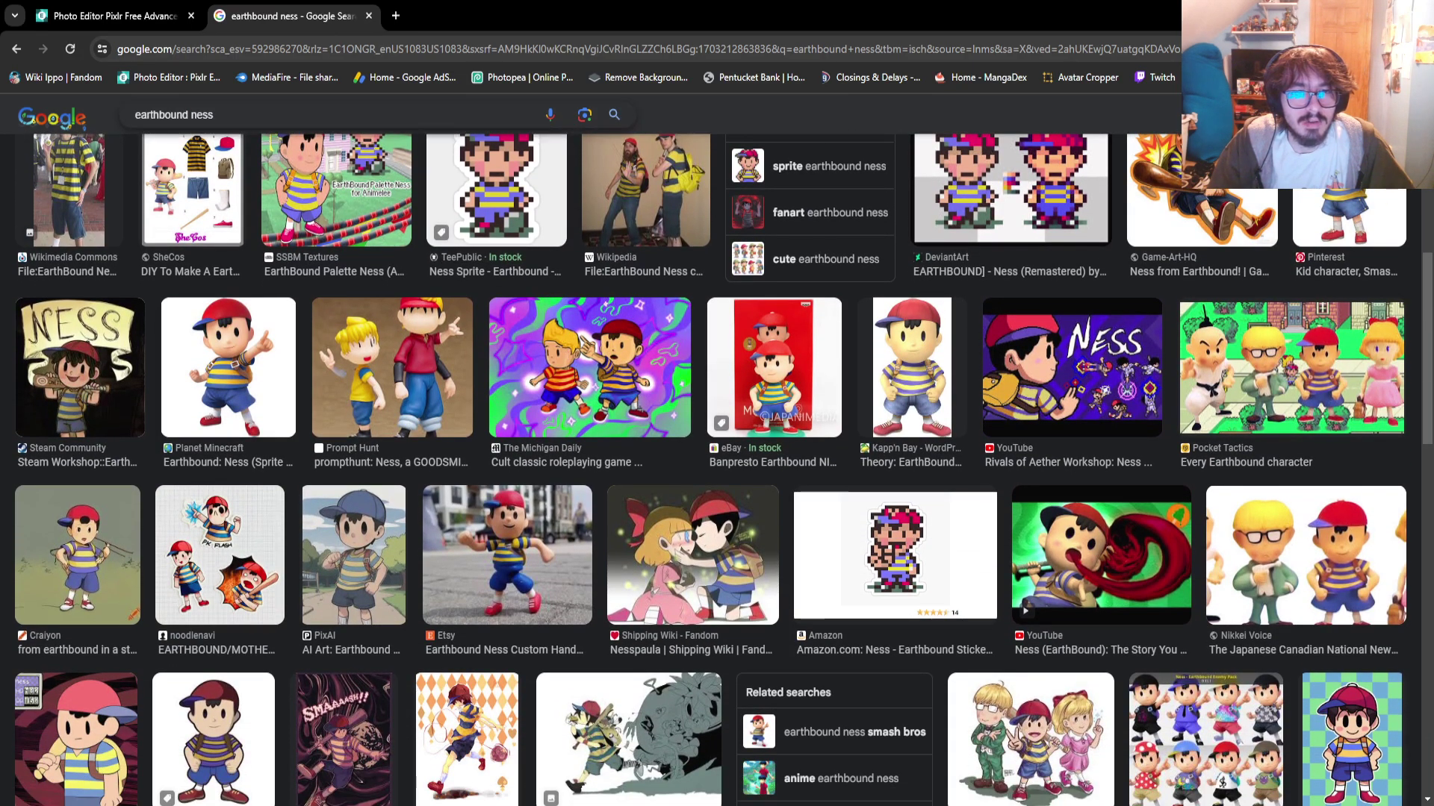
Refine the image search to "earthbound ness powers"
left_click(373, 115)
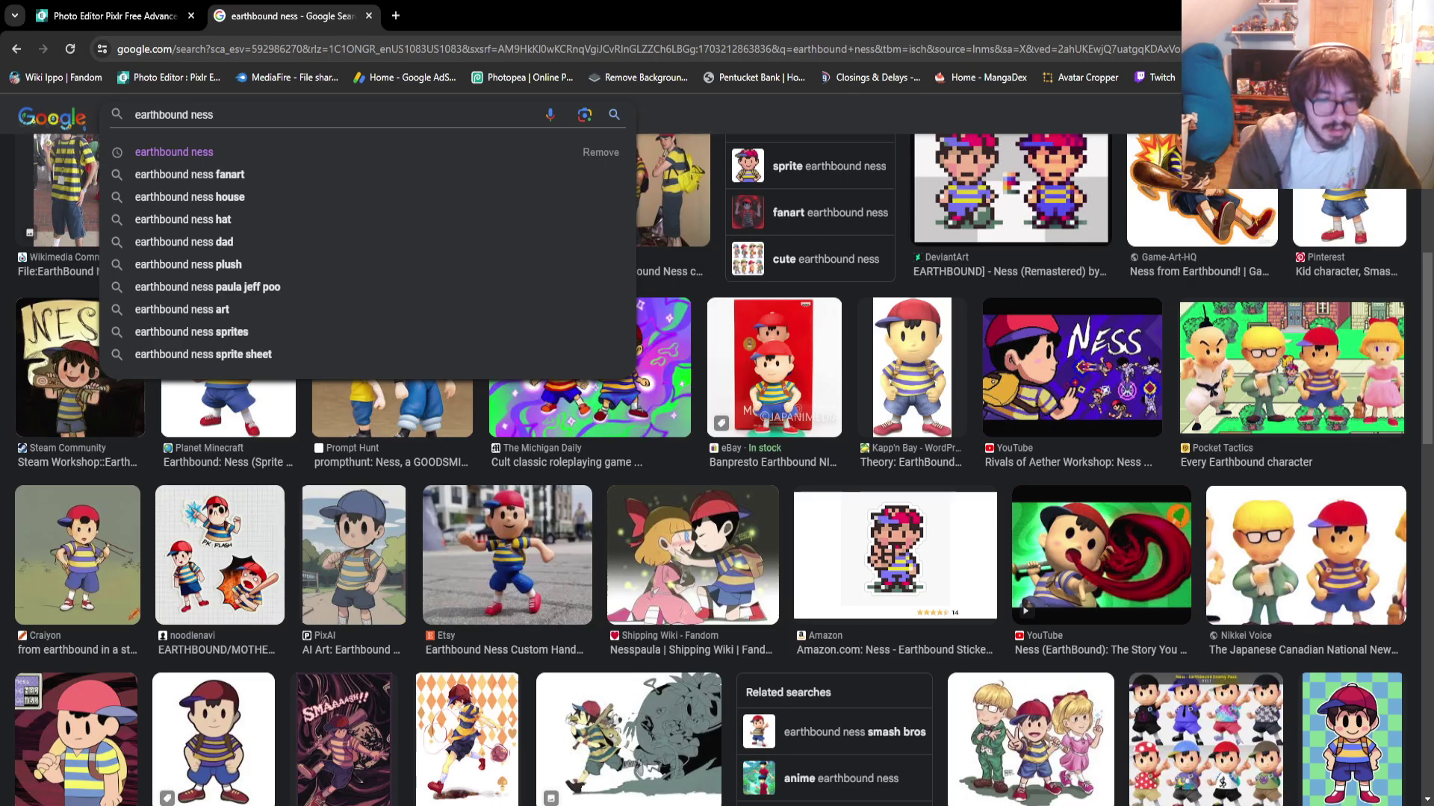
type("powers")
key("Return")
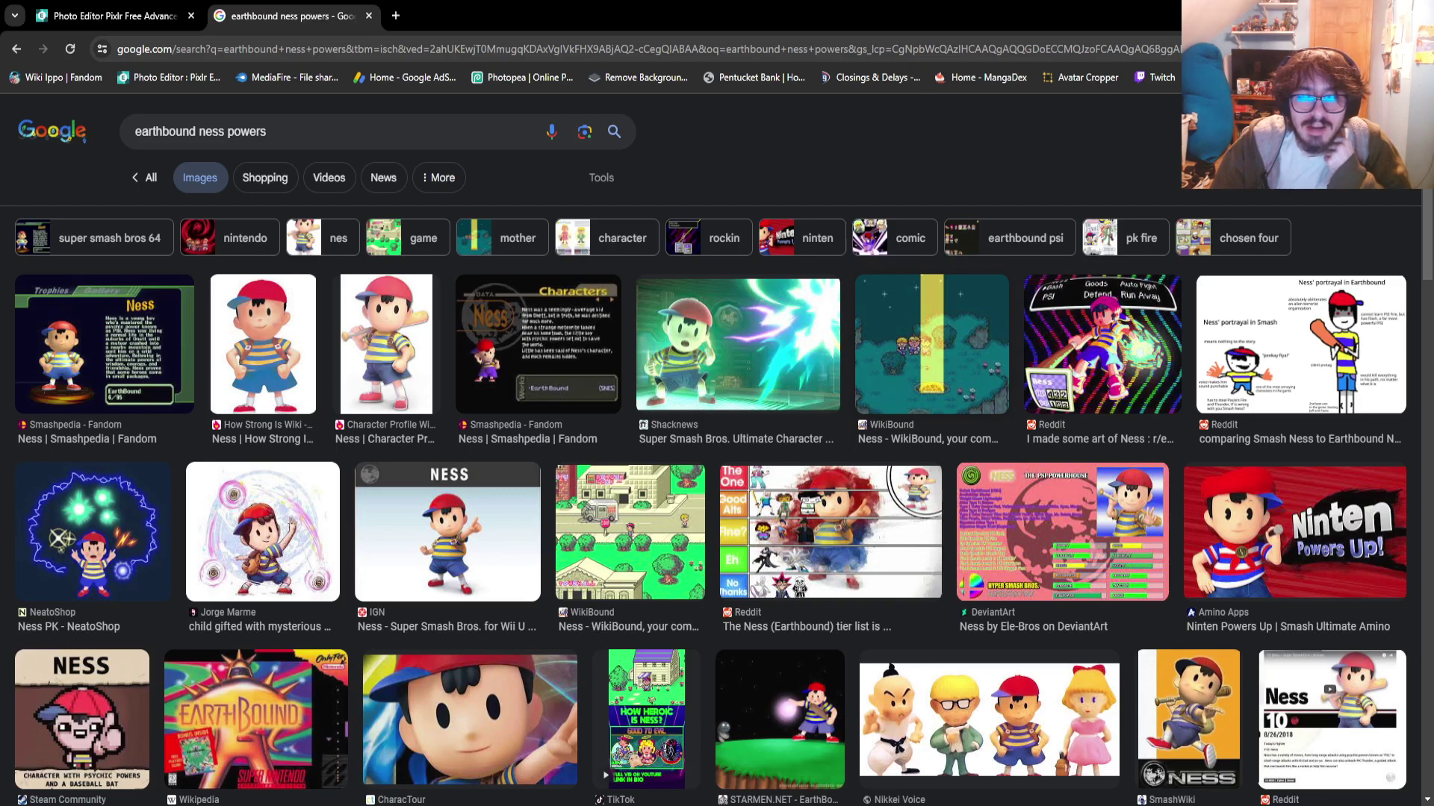
Look through the Ness powers images for a psychic-effect reference, and return to the first results
scroll(717, 448, "down", 5)
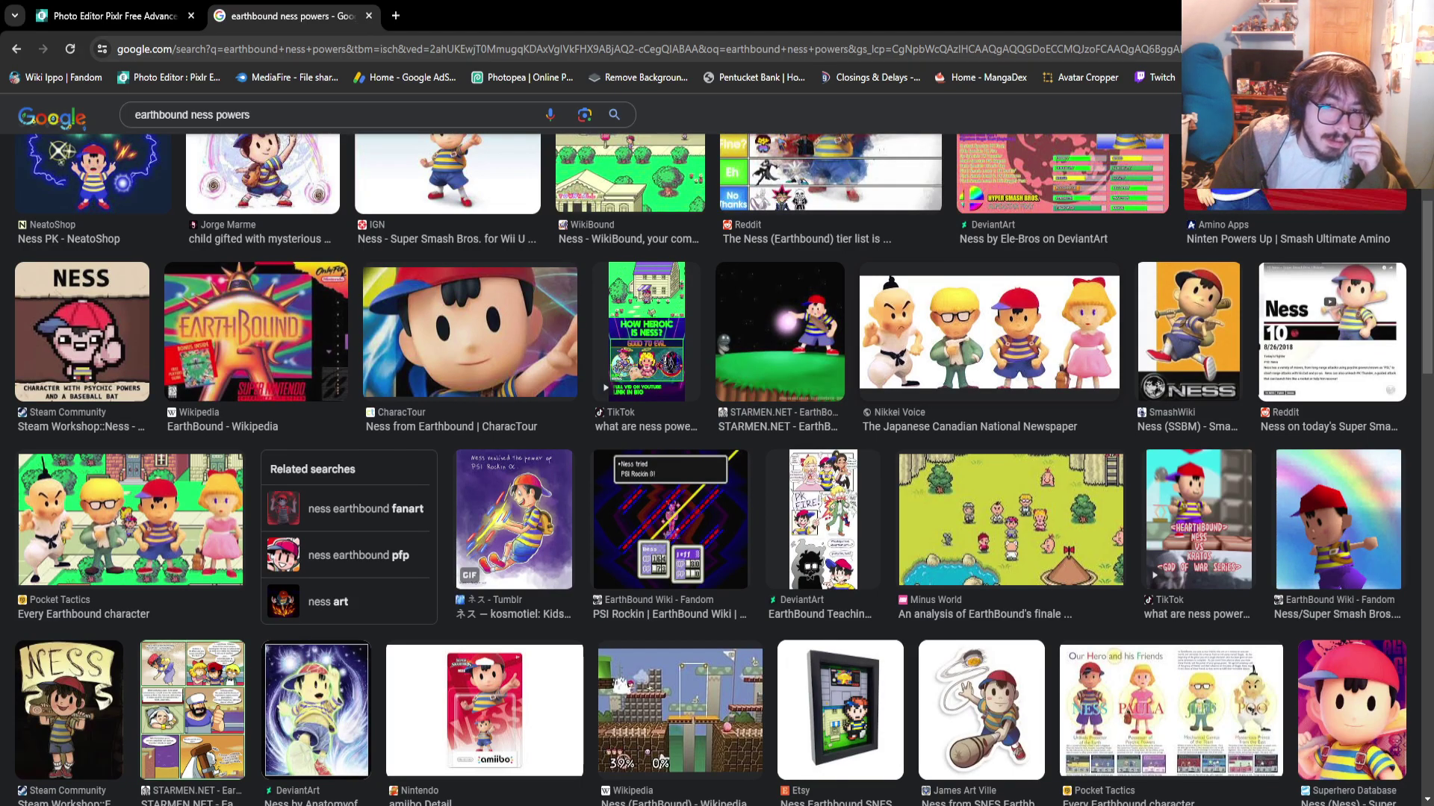
scroll(717, 448, "down", 4)
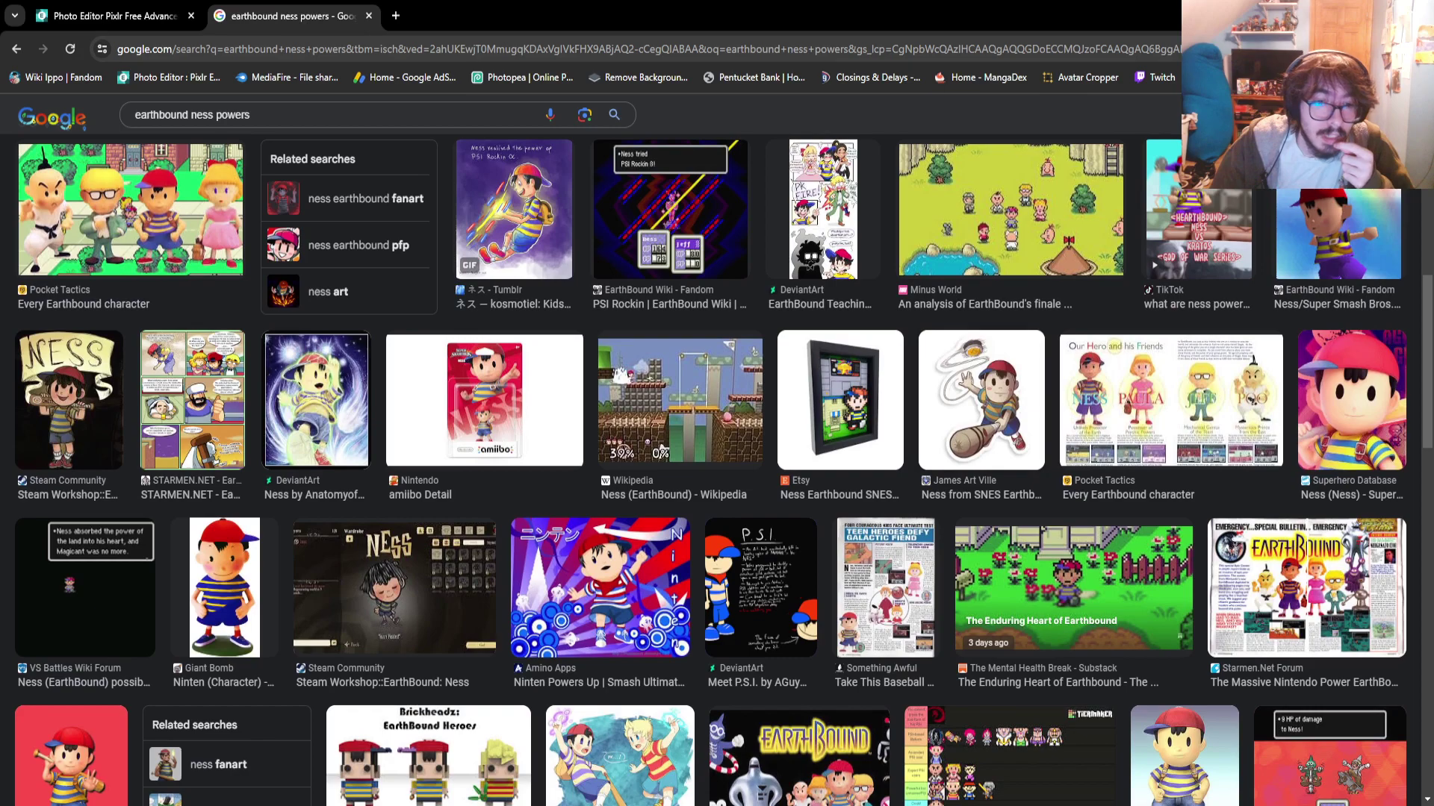
scroll(717, 469, "down", 1)
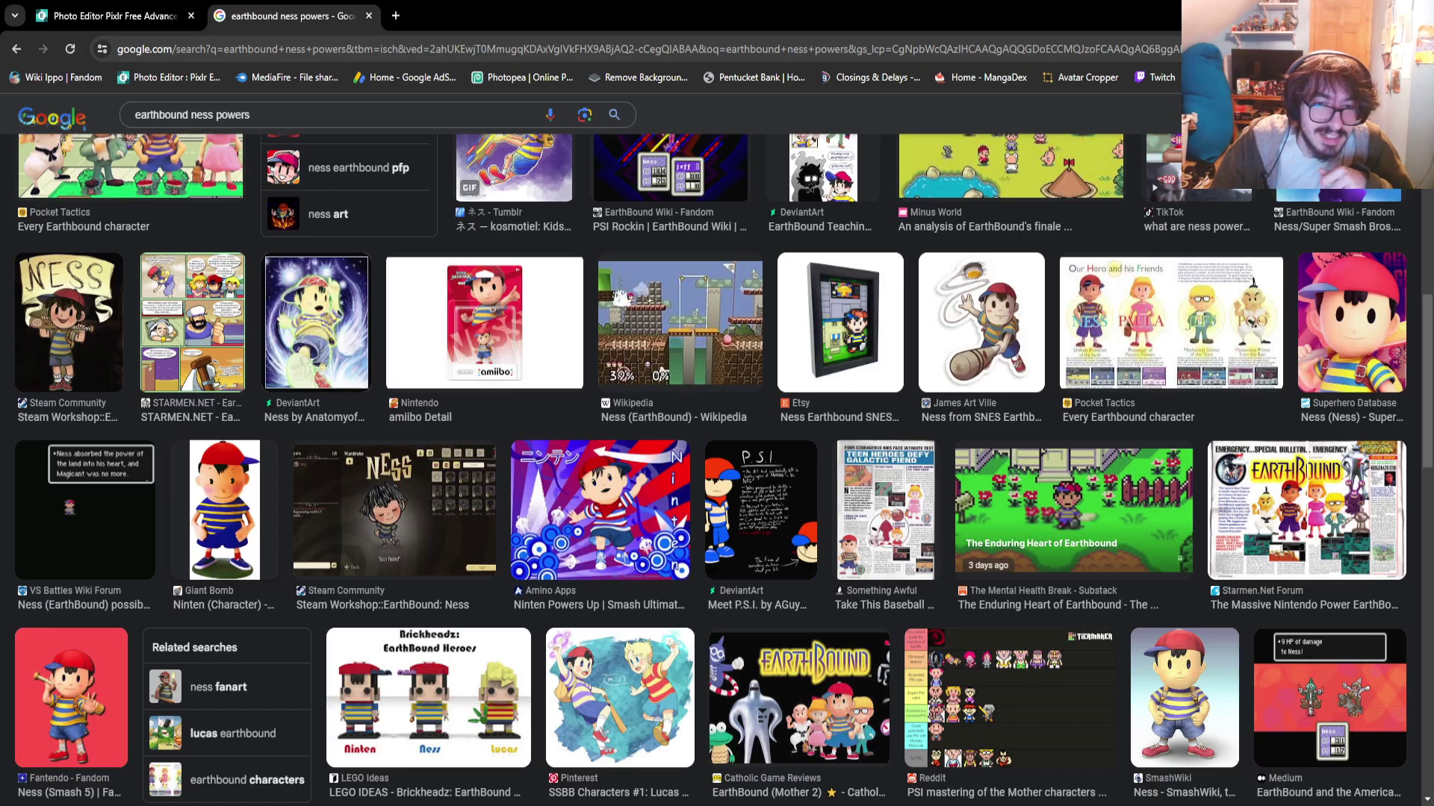
scroll(717, 469, "down", 4)
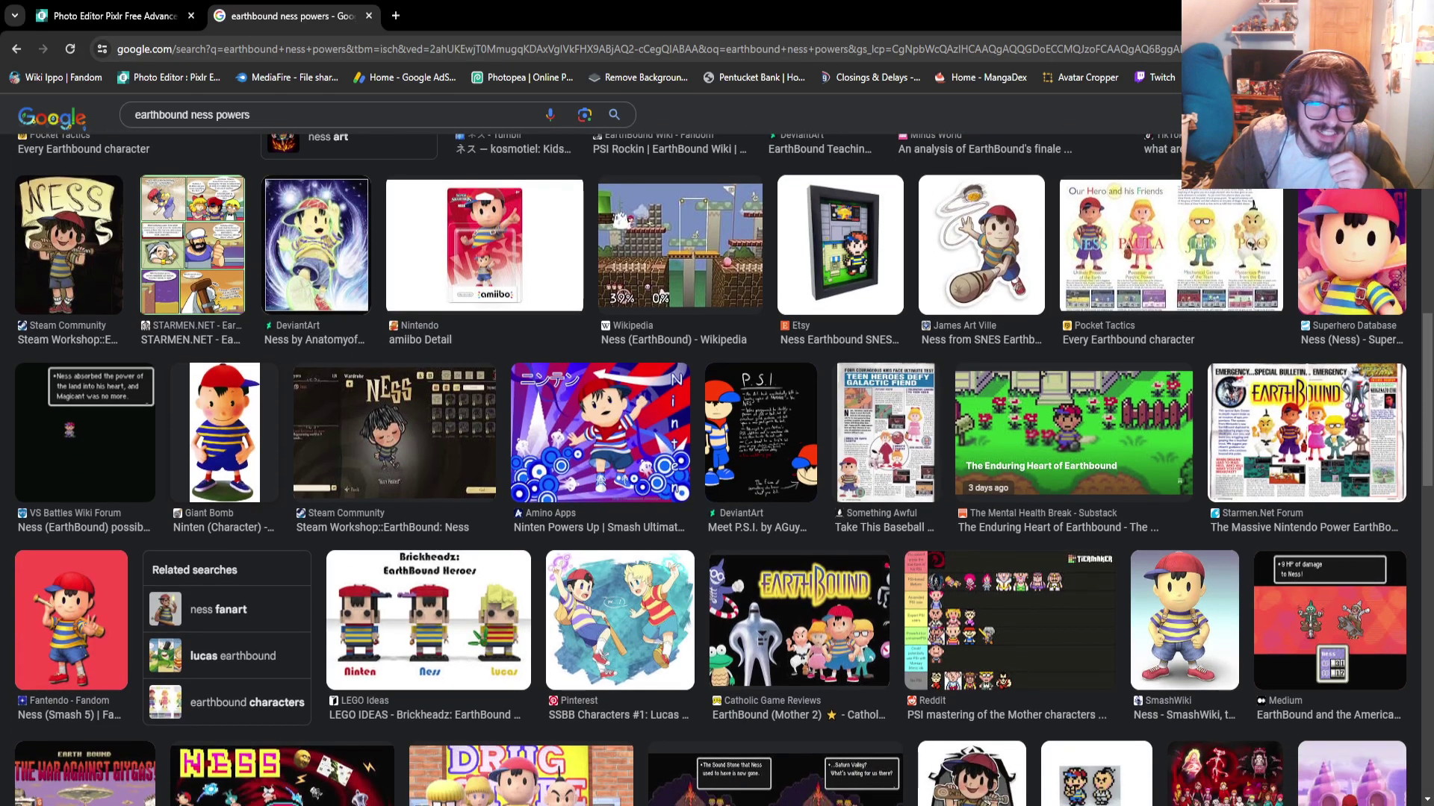
scroll(717, 468, "down", 2)
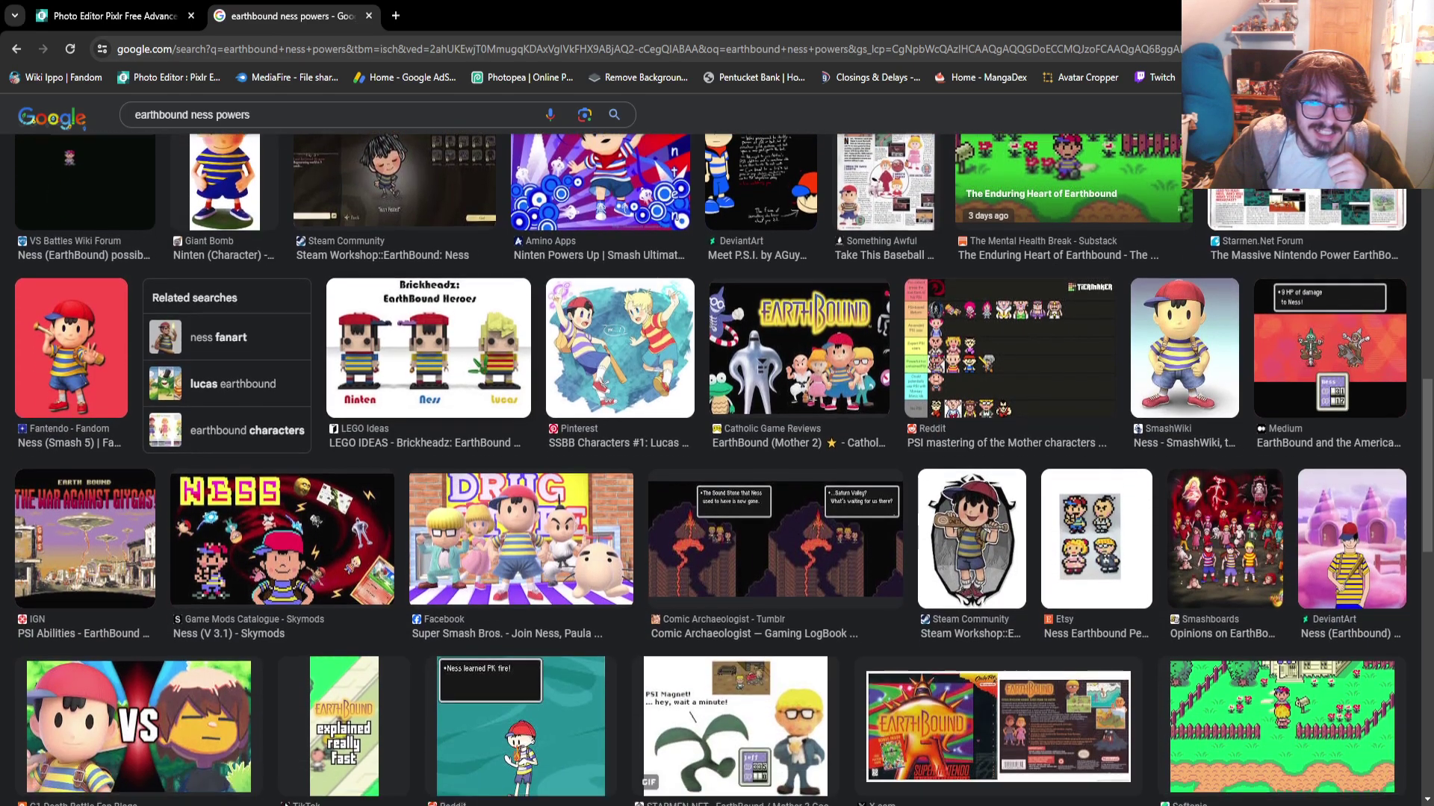
scroll(717, 469, "down", 1)
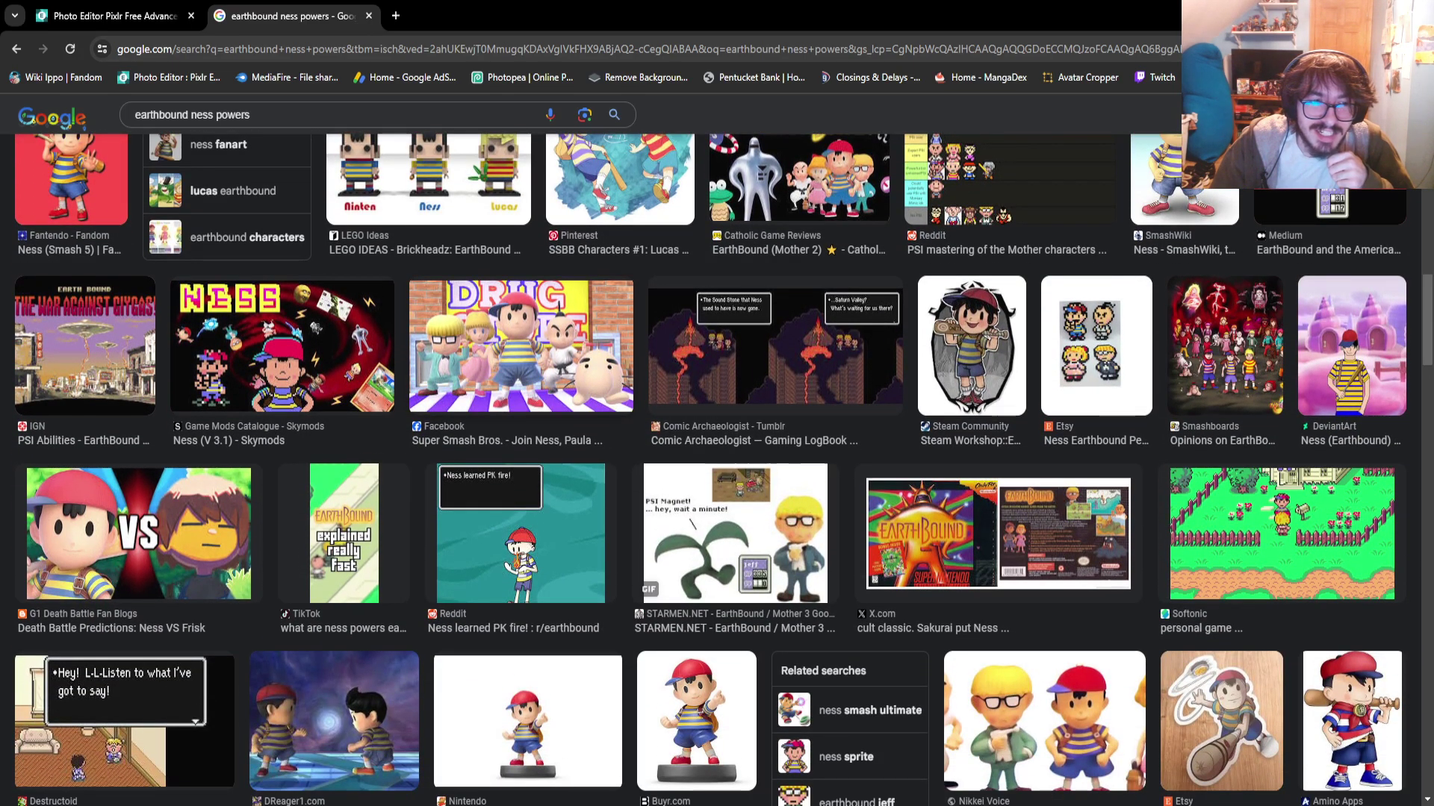
scroll(717, 469, "down", 1)
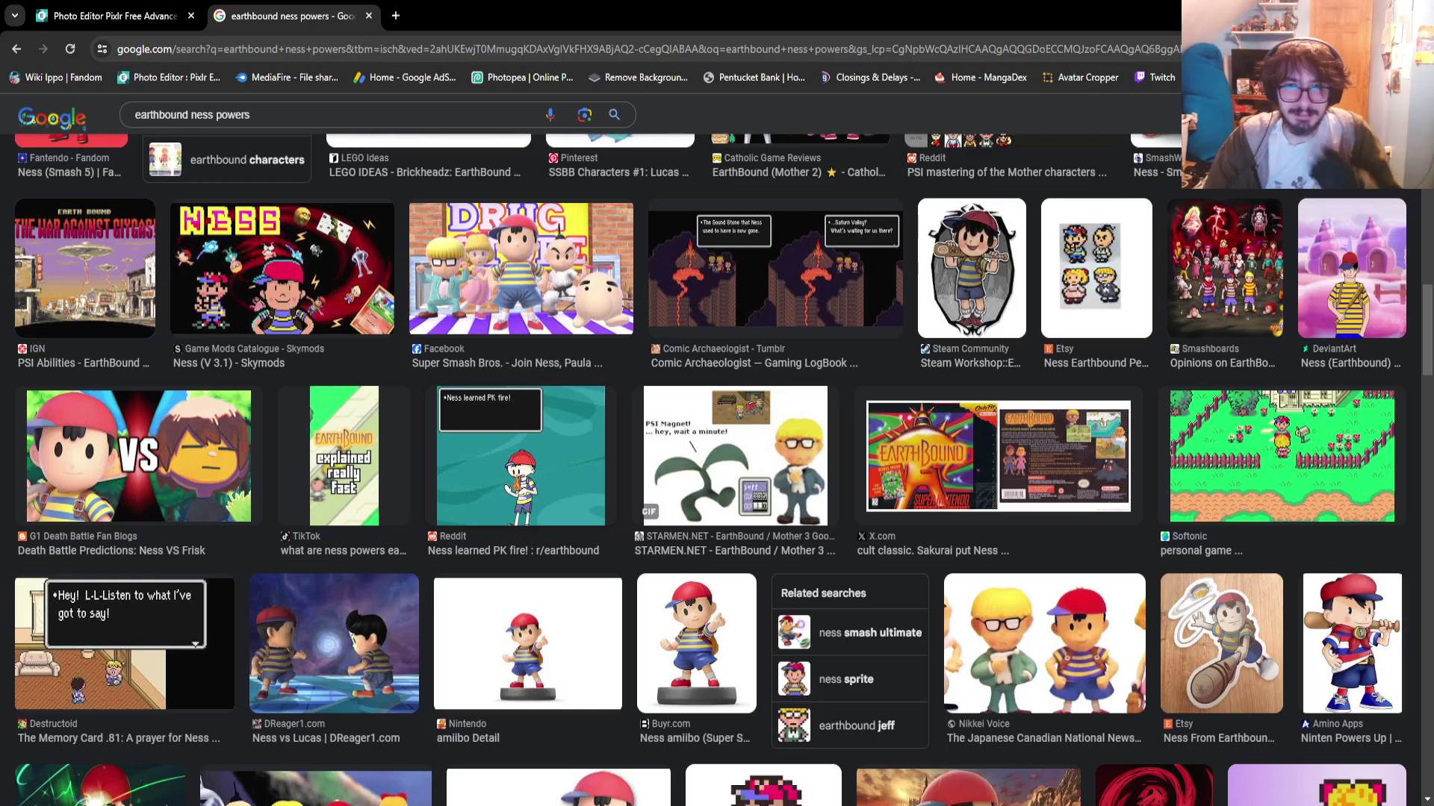
scroll(709, 469, "down", 3)
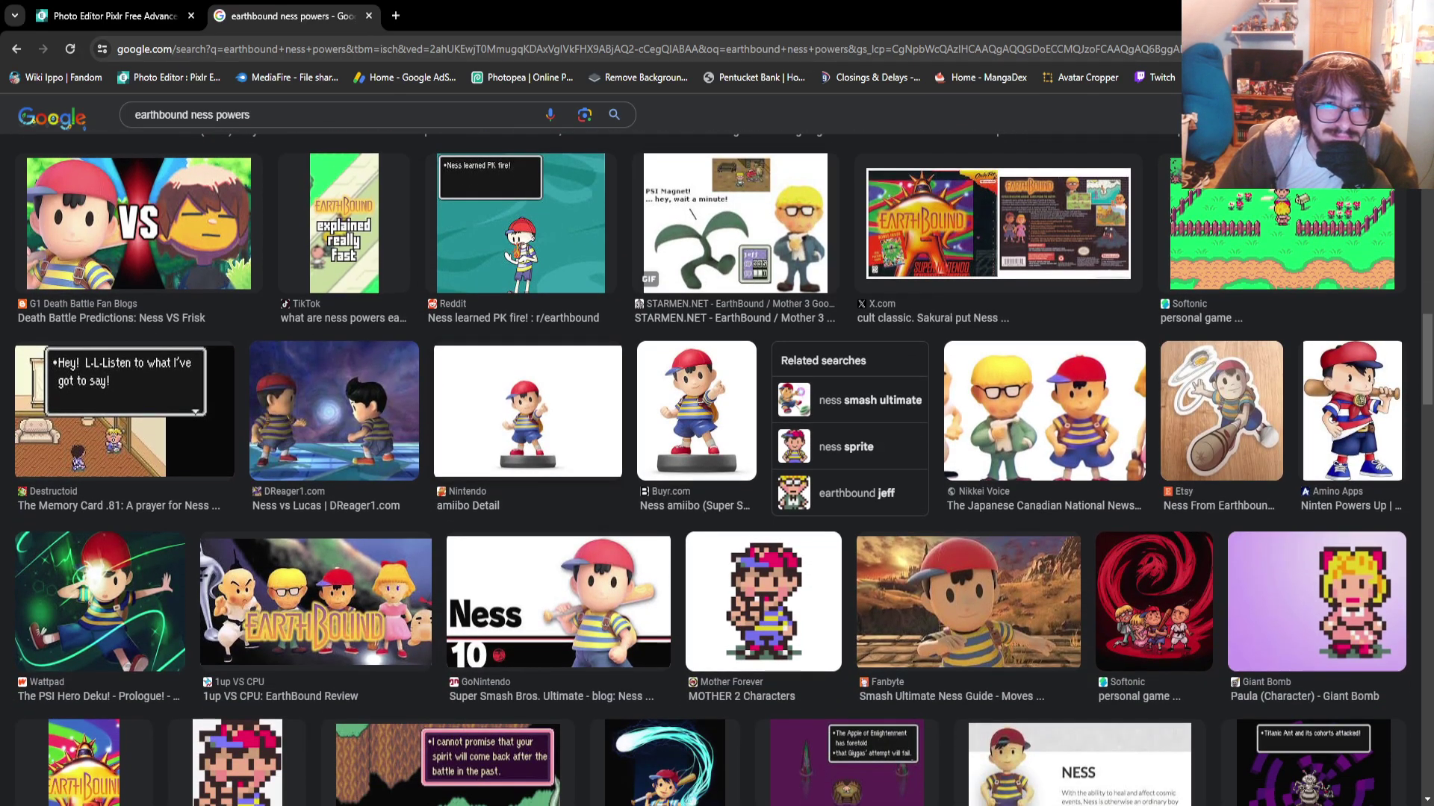
scroll(709, 469, "down", 4)
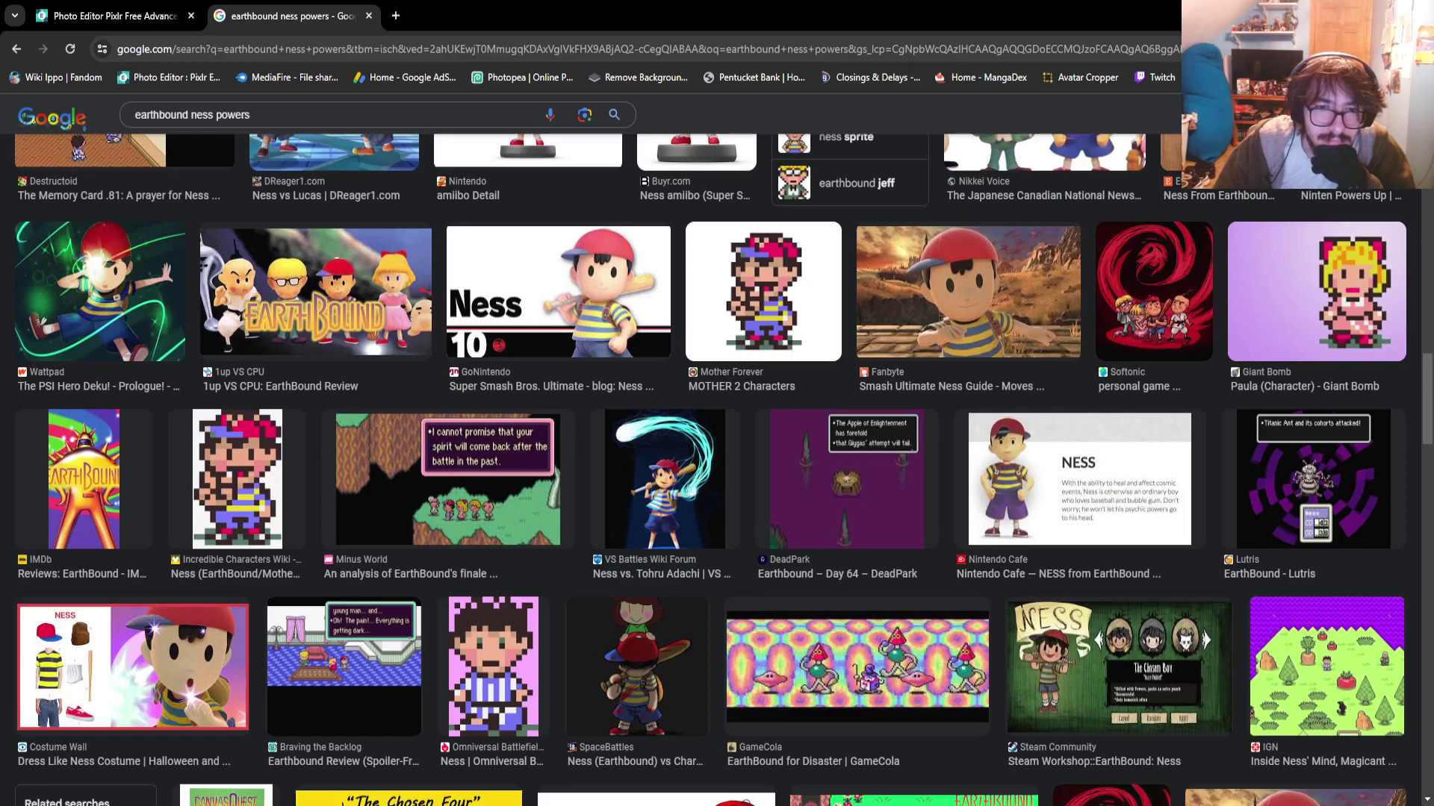
scroll(710, 469, "down", 1)
scroll(710, 469, "down", 2)
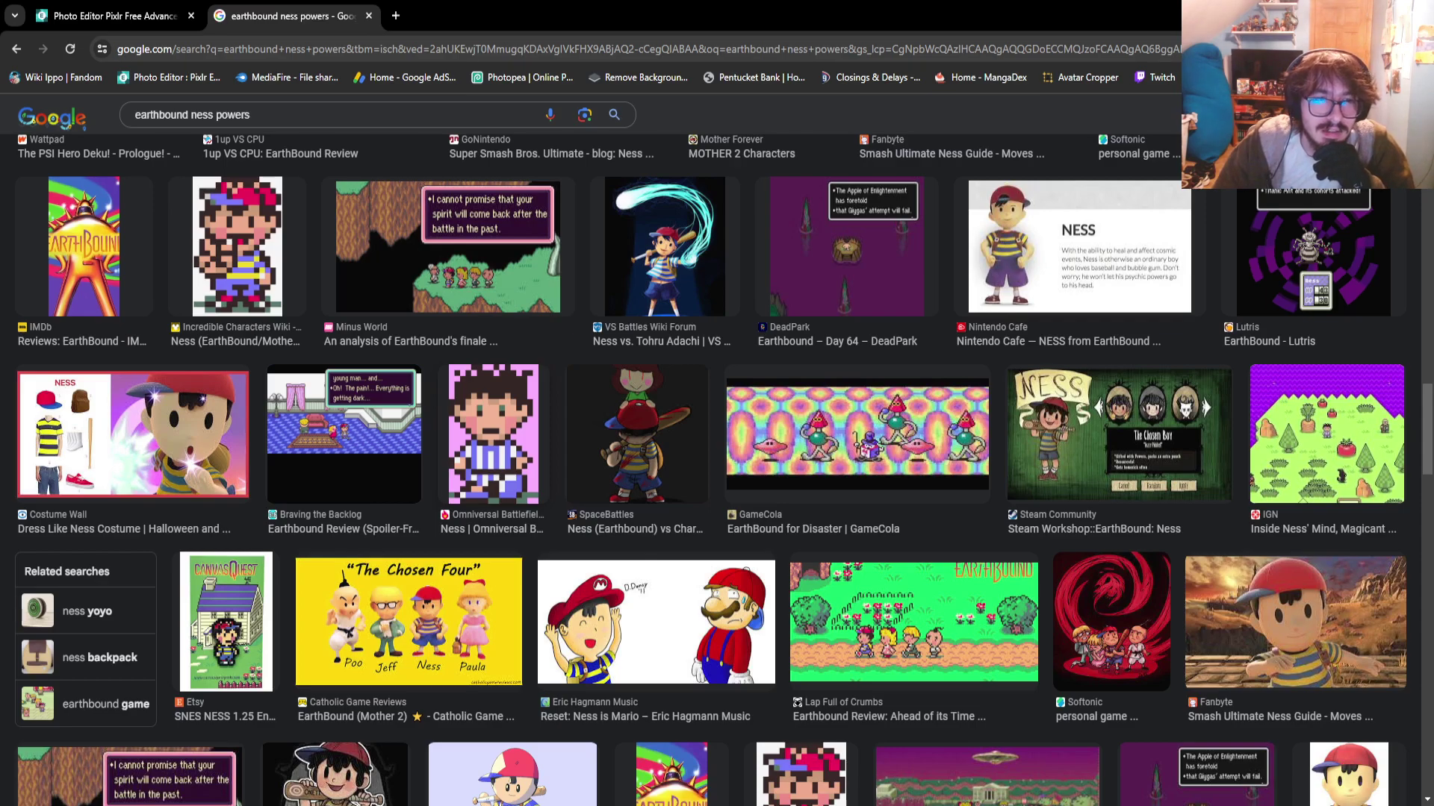
scroll(709, 469, "down", 4)
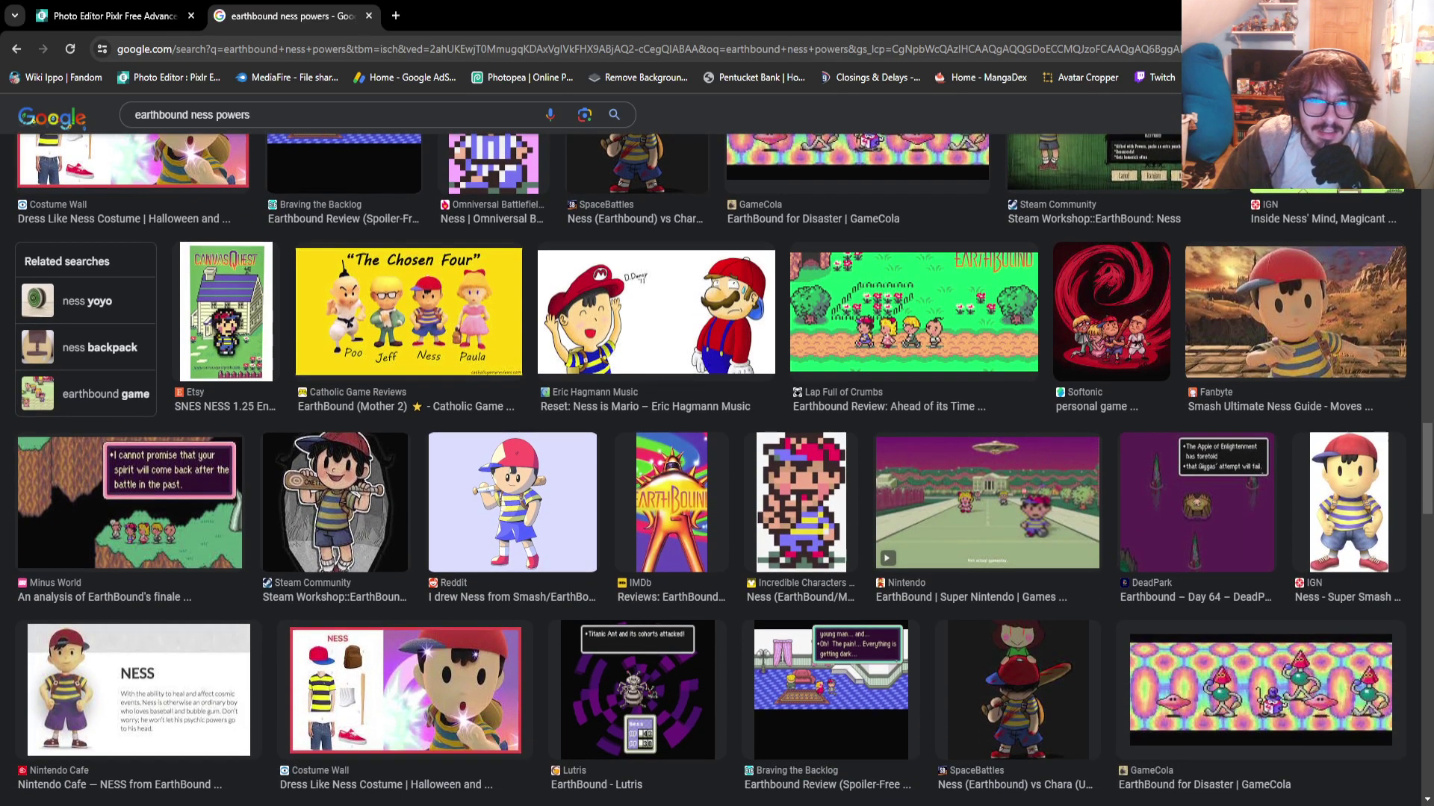
scroll(709, 469, "down", 3)
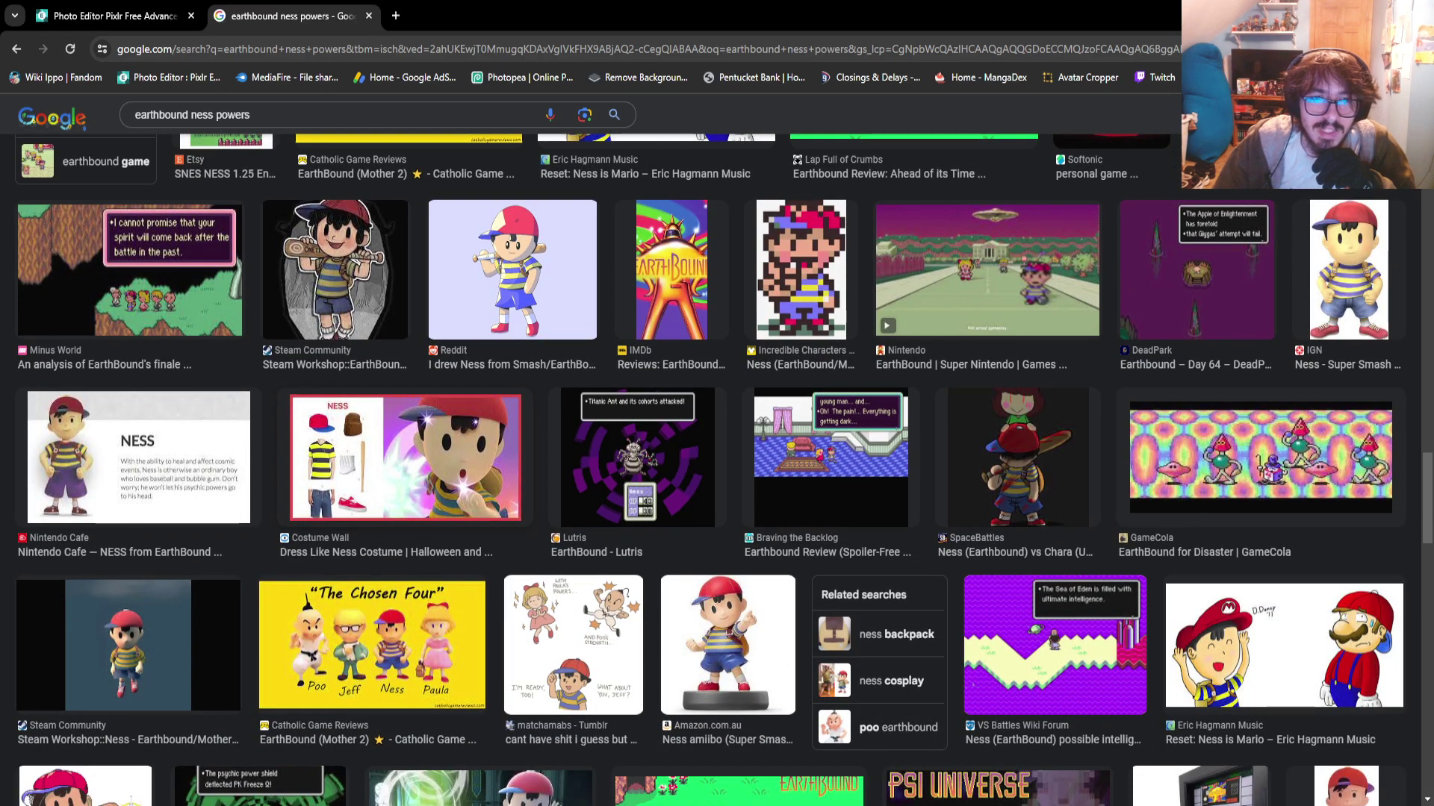
scroll(709, 468, "up", 10)
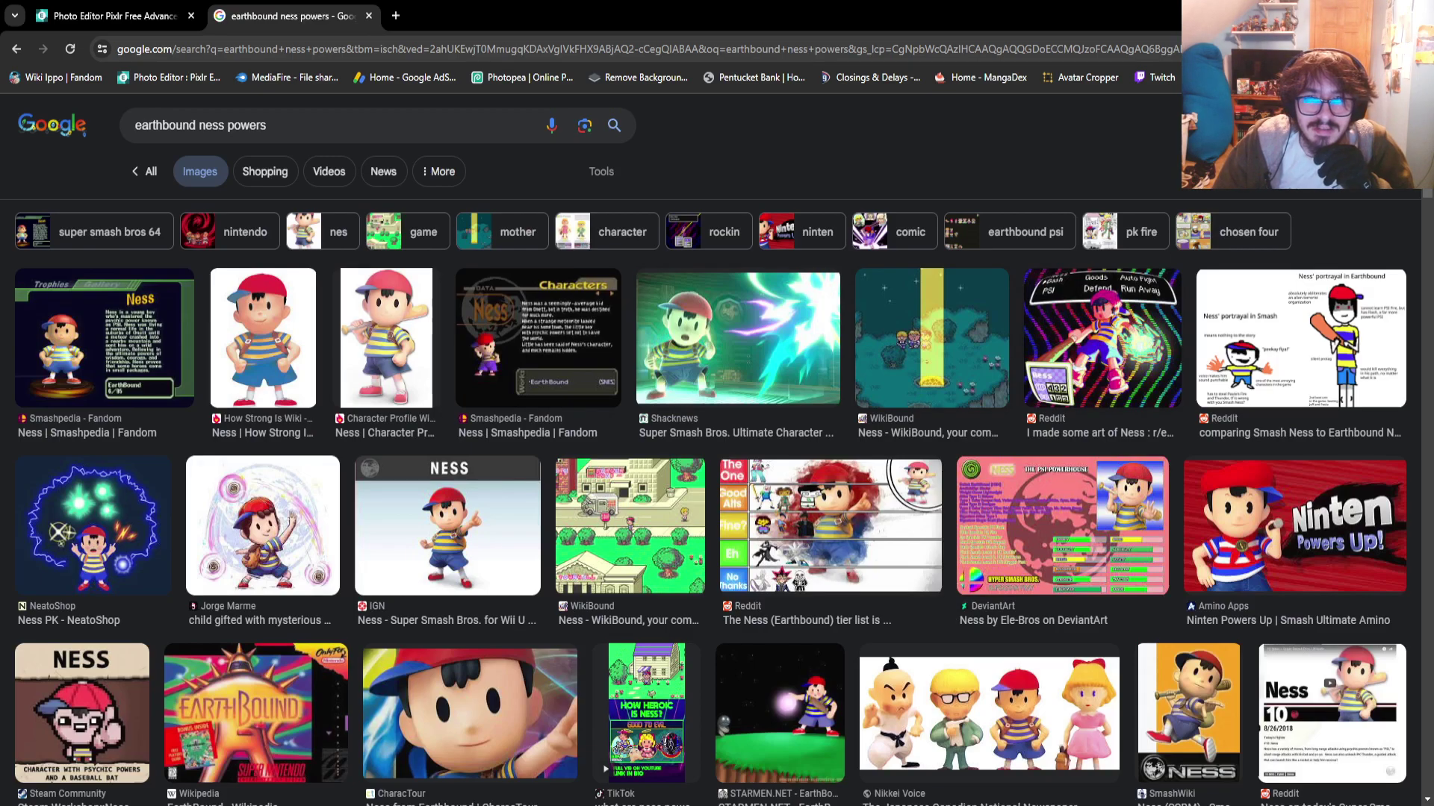
Preview the Reddit art of Ness with a glowing hand, and open the related drawing of him pointing with pink rings
left_click(1102, 338)
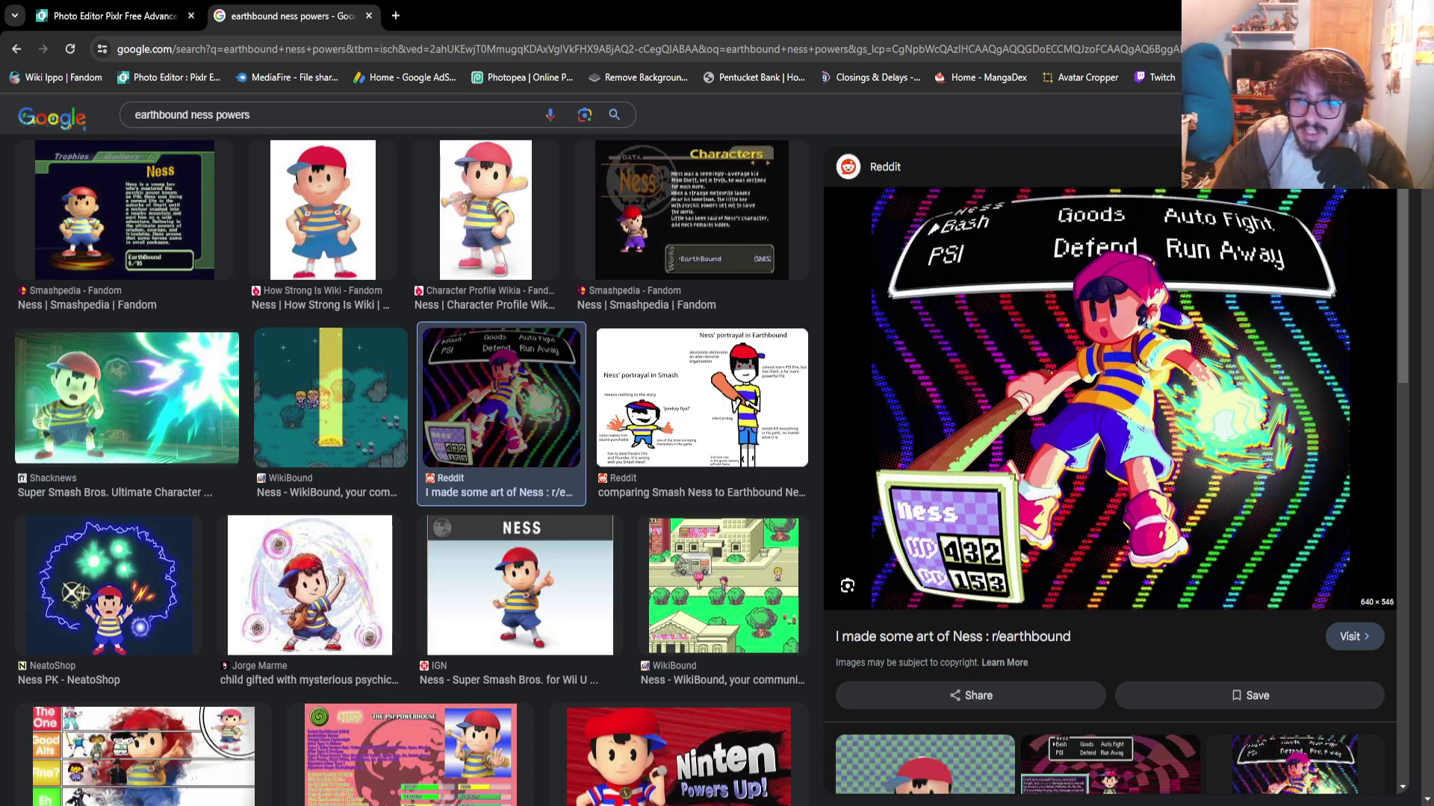
scroll(1112, 470, "down", 4)
scroll(1113, 471, "down", 3)
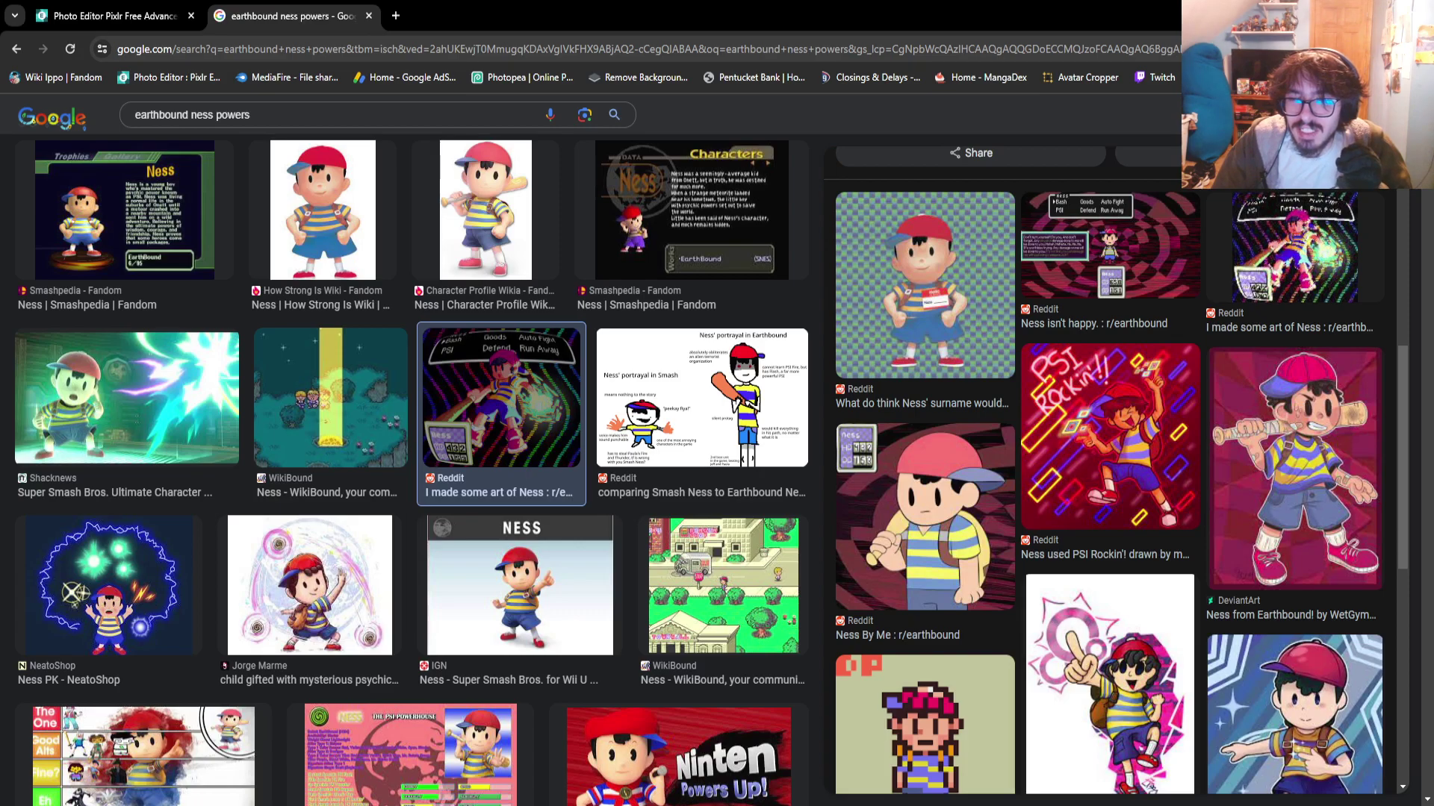
left_click(1109, 683)
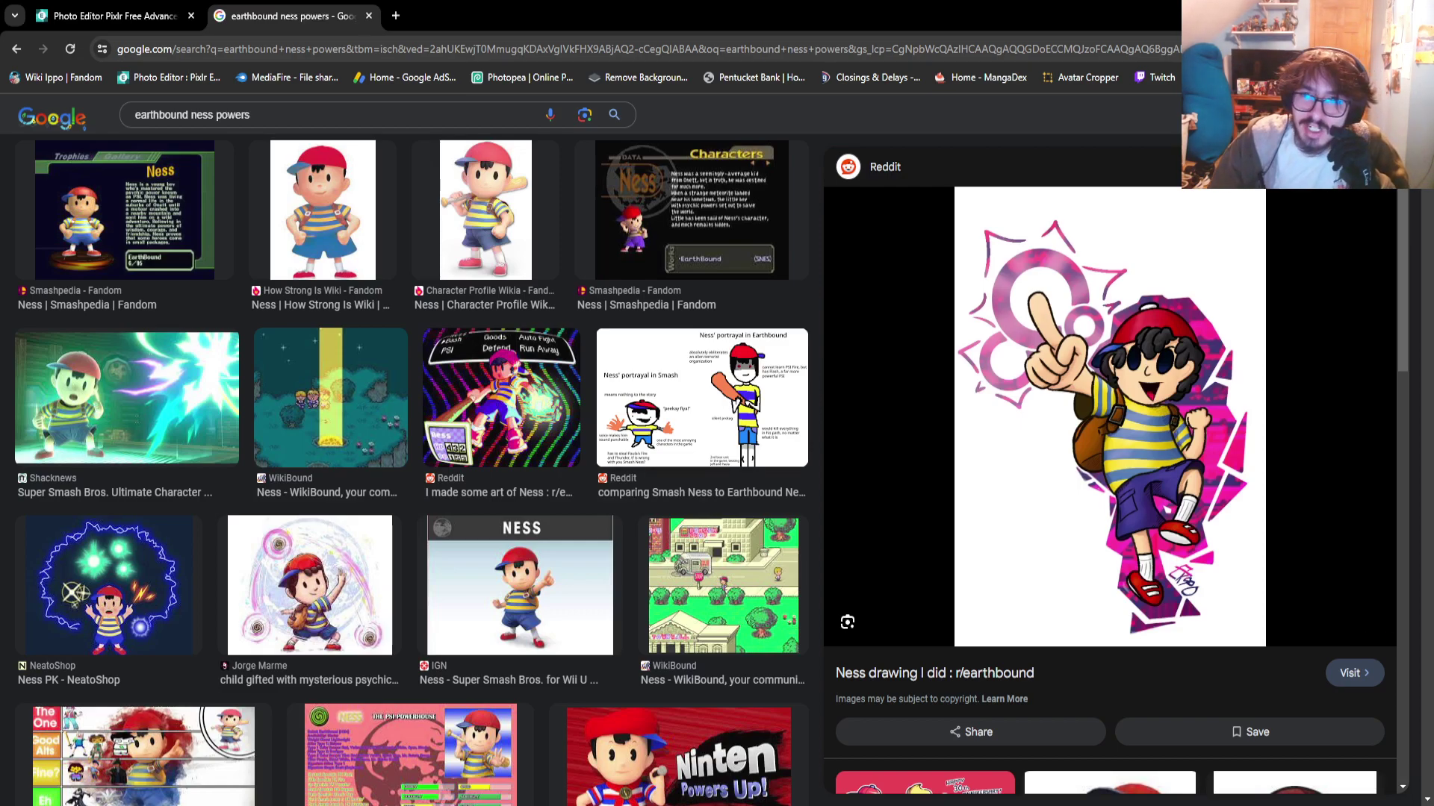
scroll(709, 471, "up", 2)
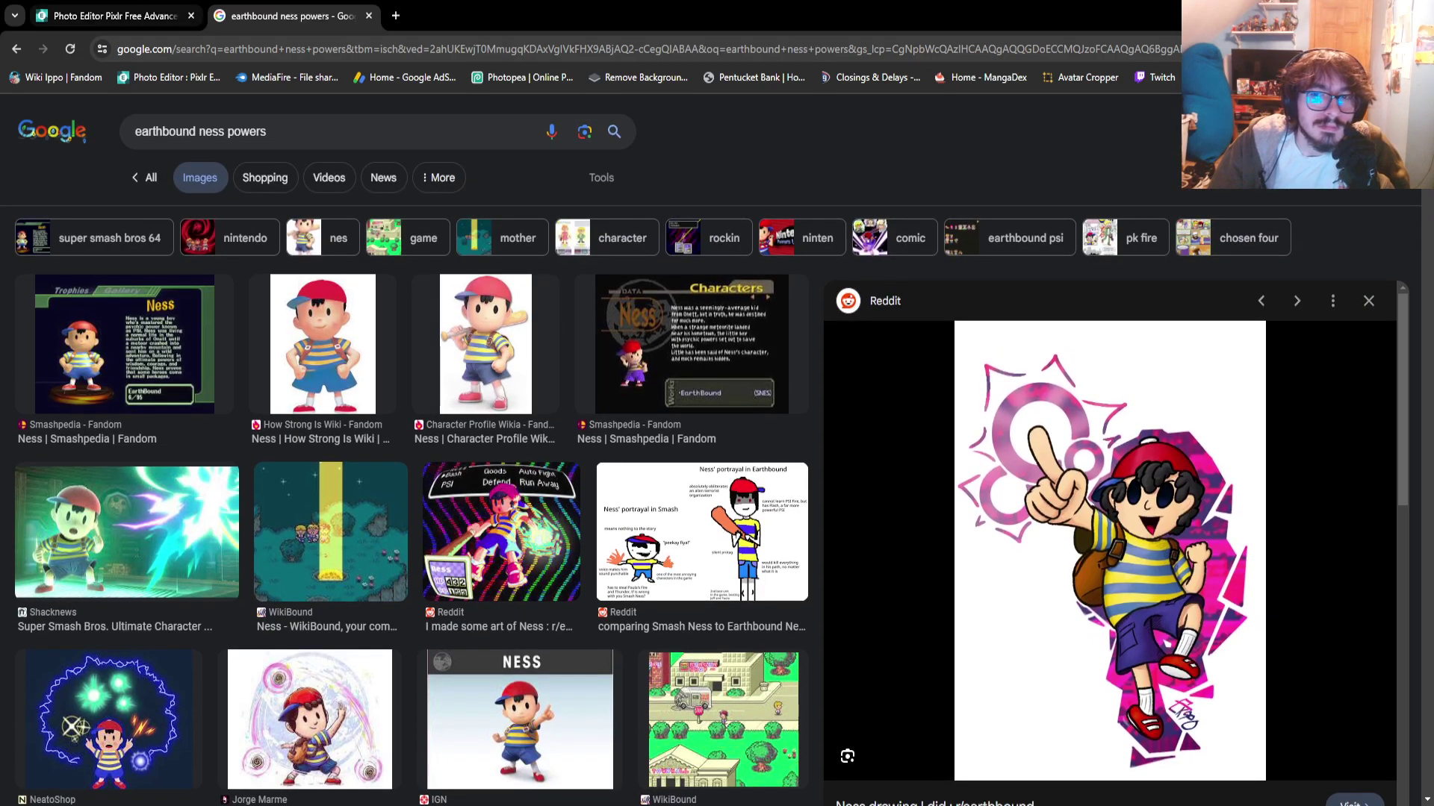
Check the character's outstretched green fist in Pixlr against the Ness drawing, and go back to the reference image
left_click(113, 15)
scroll(384, 438, "up", 6)
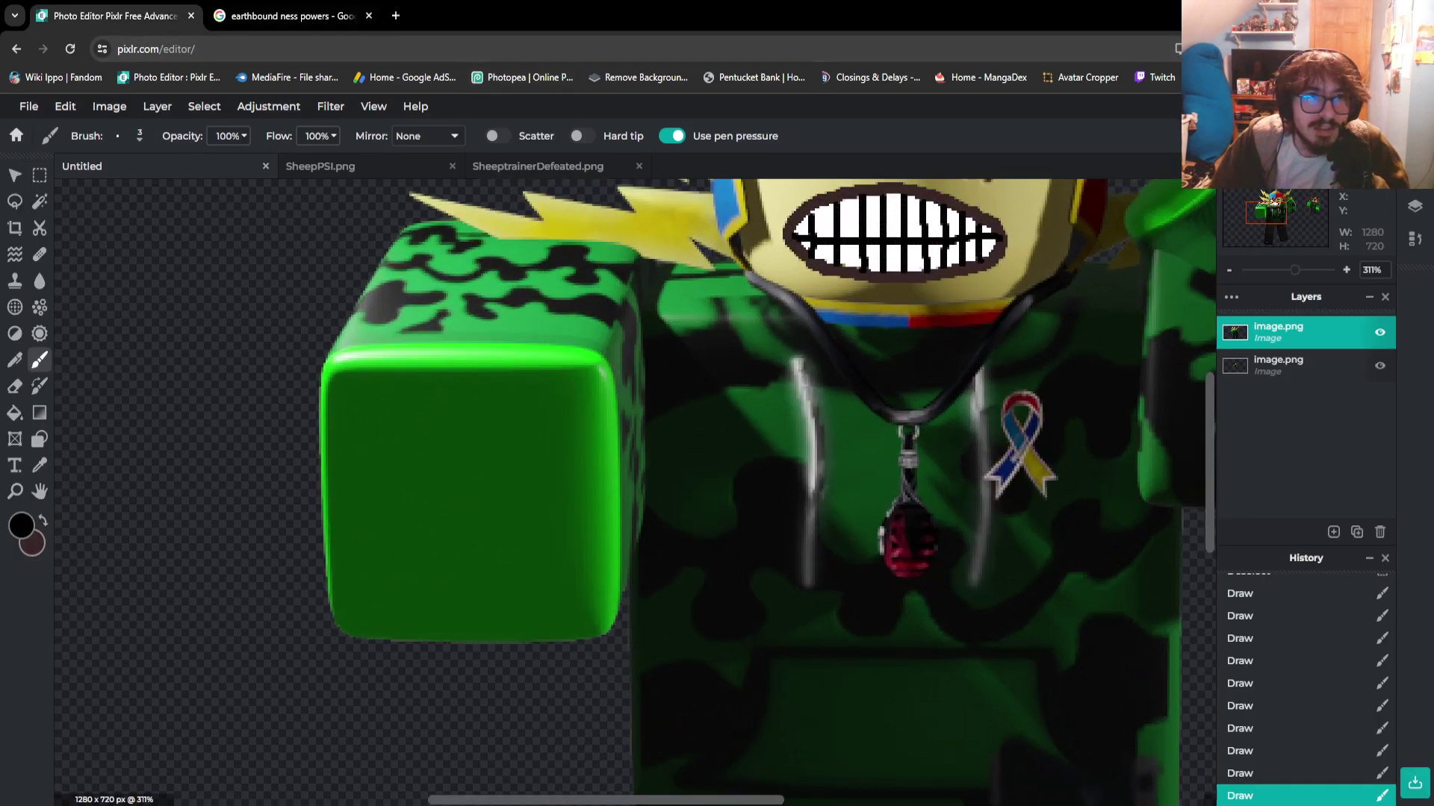
key("ctrl+Tab")
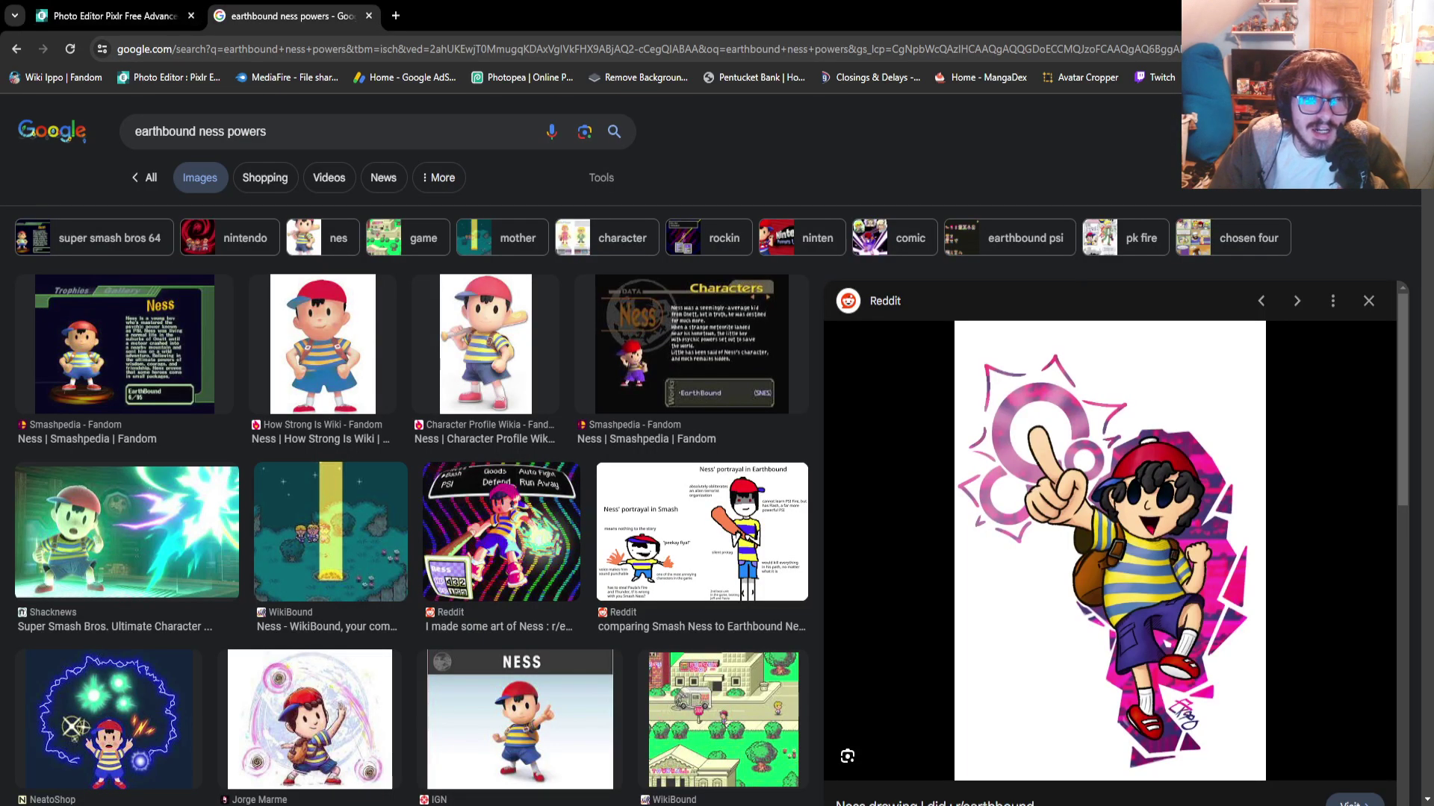
Browse the Shacknews Ness previews and their related images, and open the Codex Wiki picture of Ness with a yo-yo and ringed starburst
left_click(127, 532)
scroll(1110, 544, "down", 4)
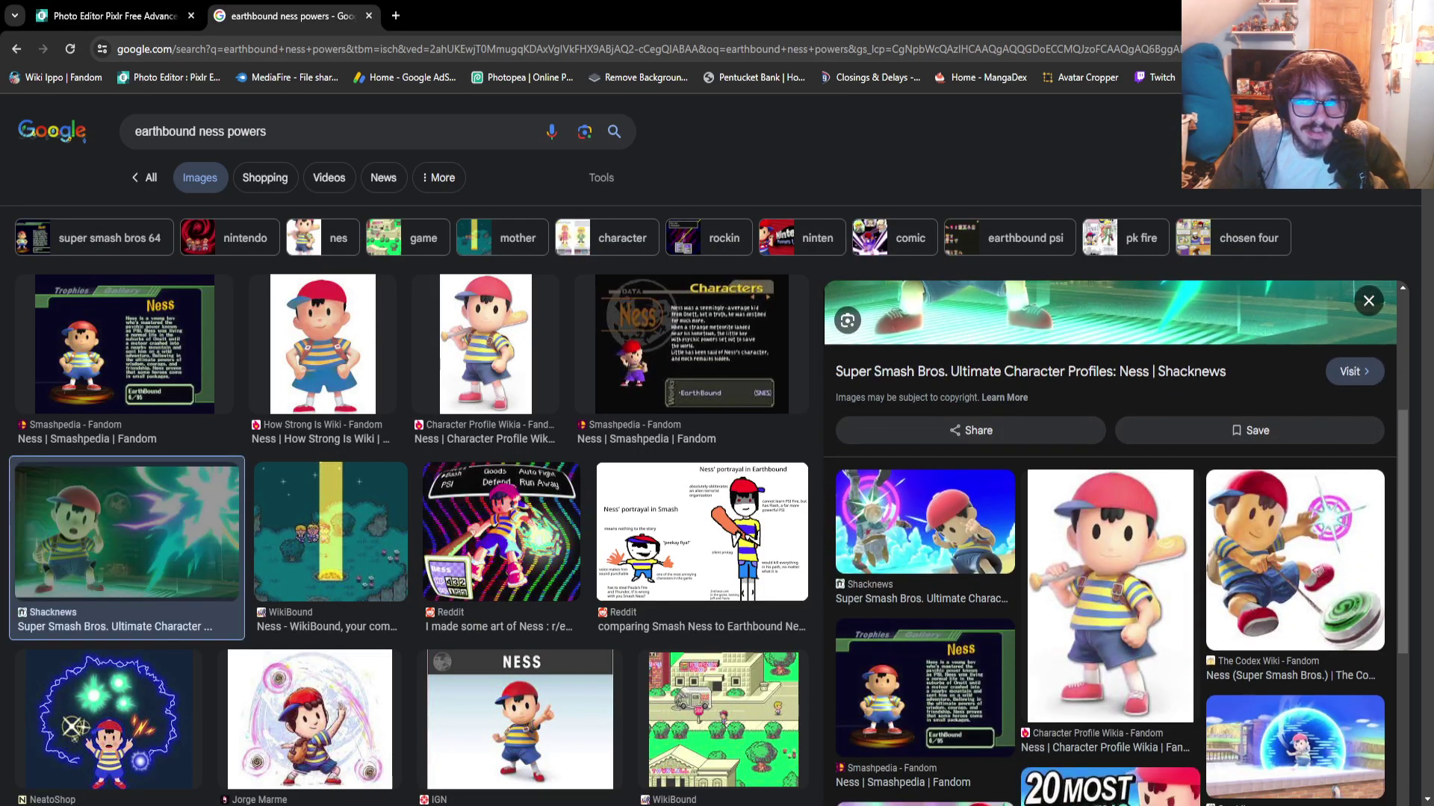
left_click(925, 522)
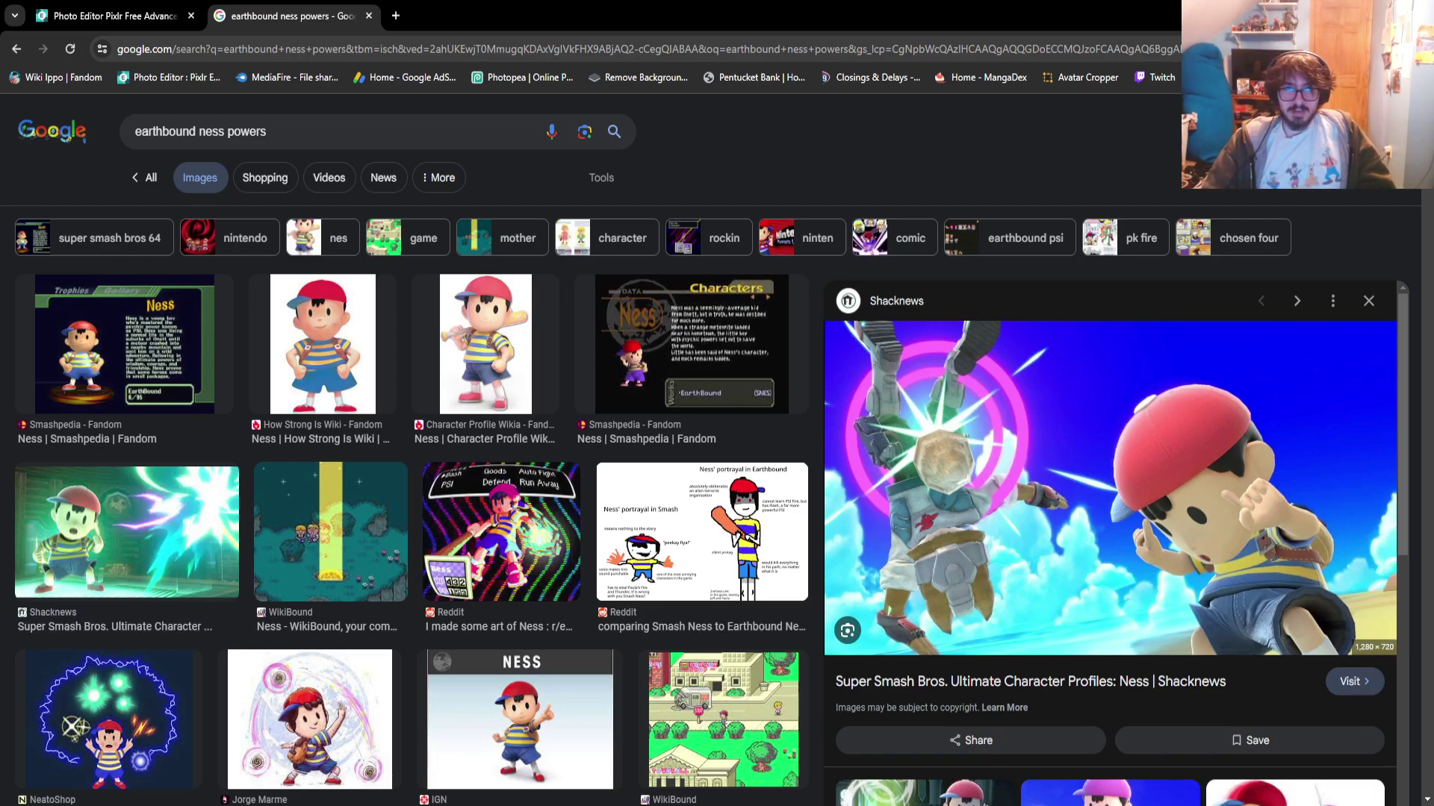
scroll(1116, 543, "down", 2)
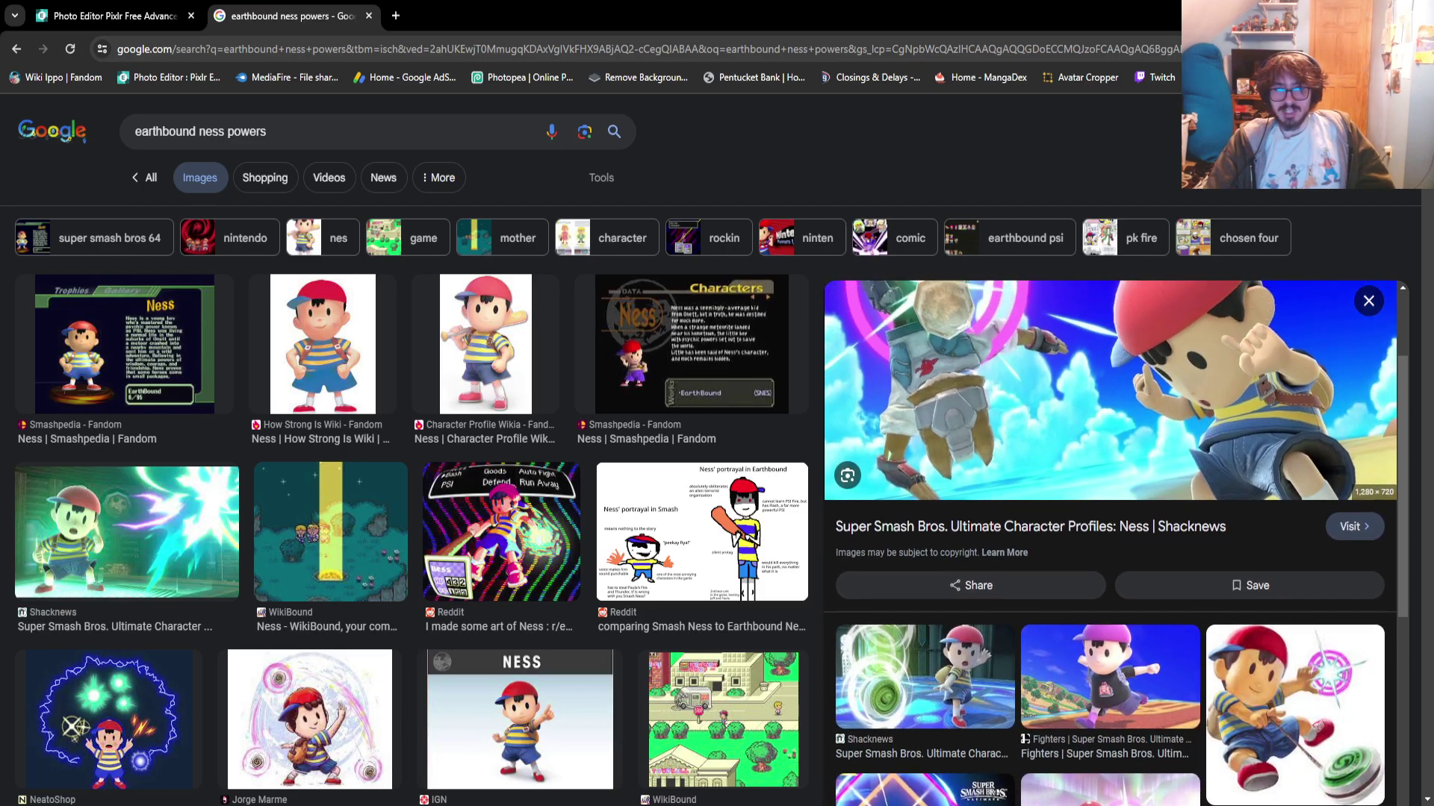
left_click(1294, 715)
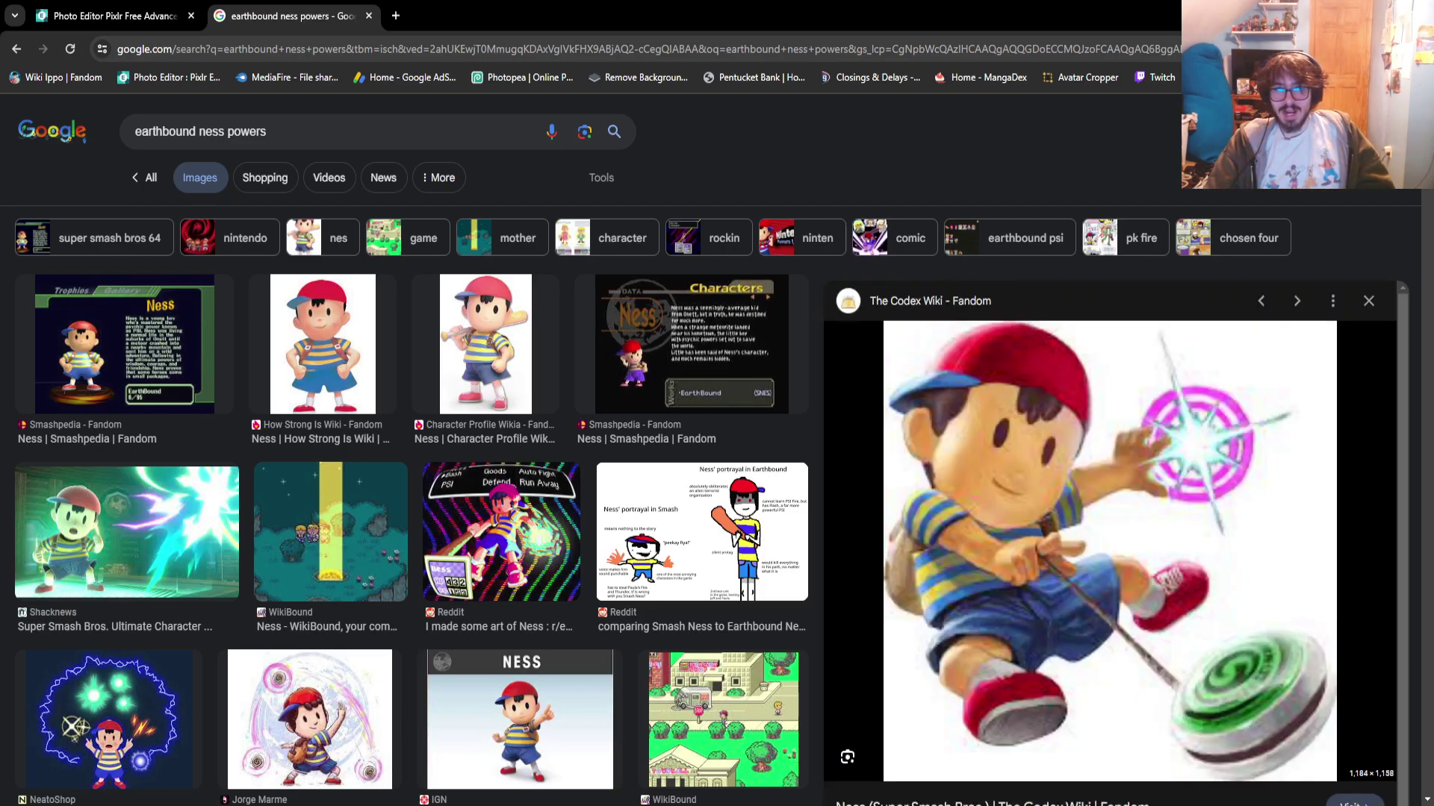
scroll(1109, 542, "down", 3)
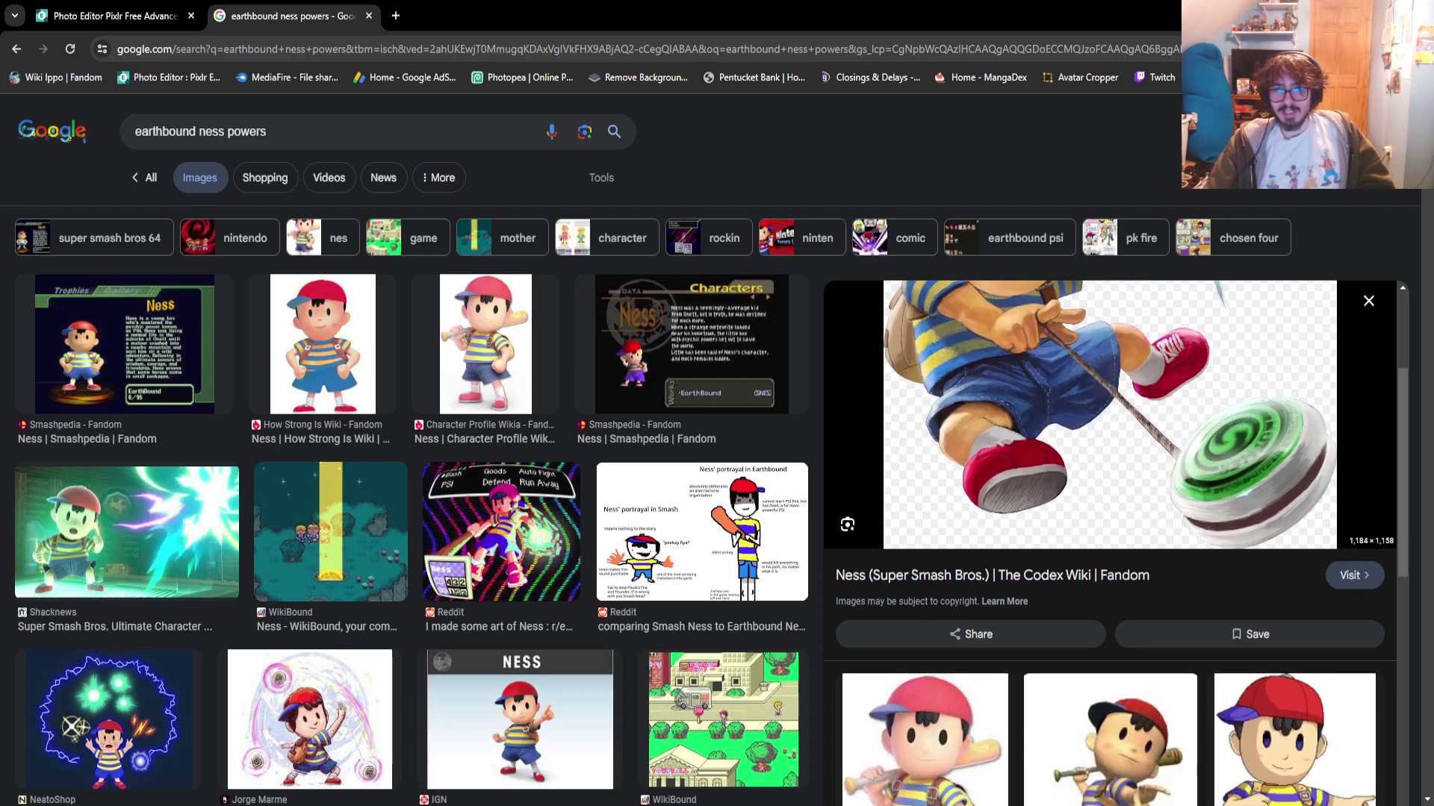
scroll(1110, 542, "up", 3)
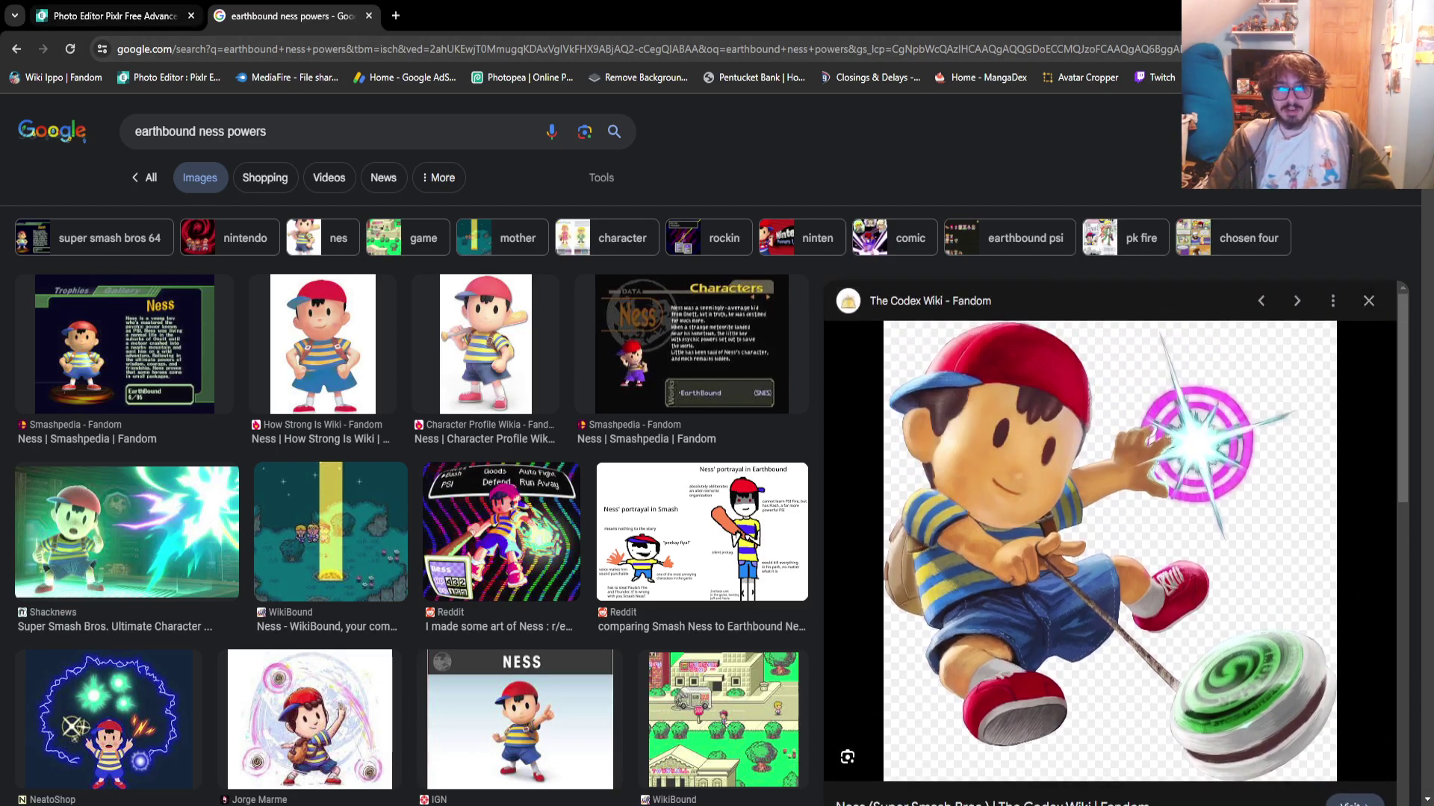
Switch to Pixlr and set the main colour to white and the brush size to 10 px
left_click(115, 16)
left_click(21, 525)
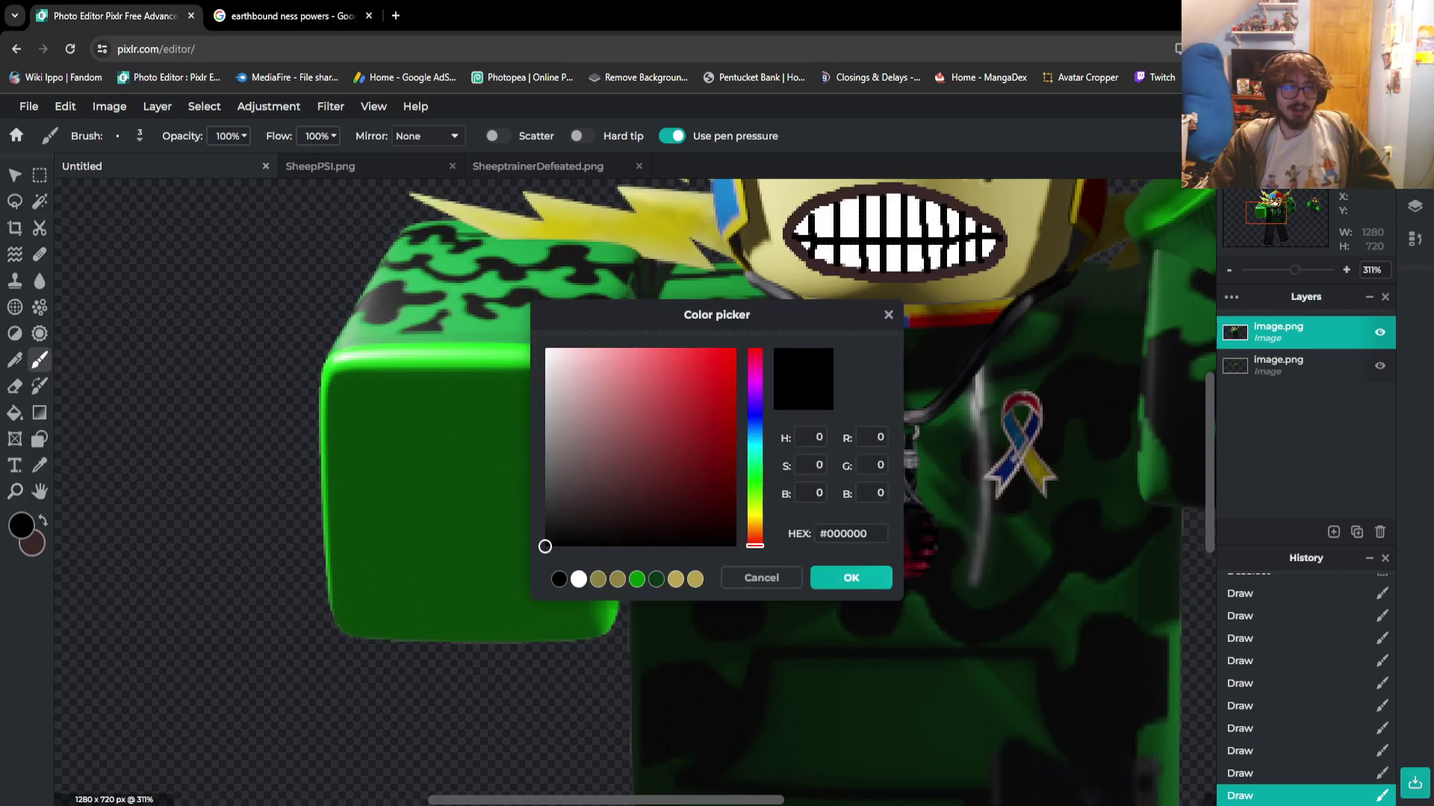
left_click(545, 347)
left_click(851, 579)
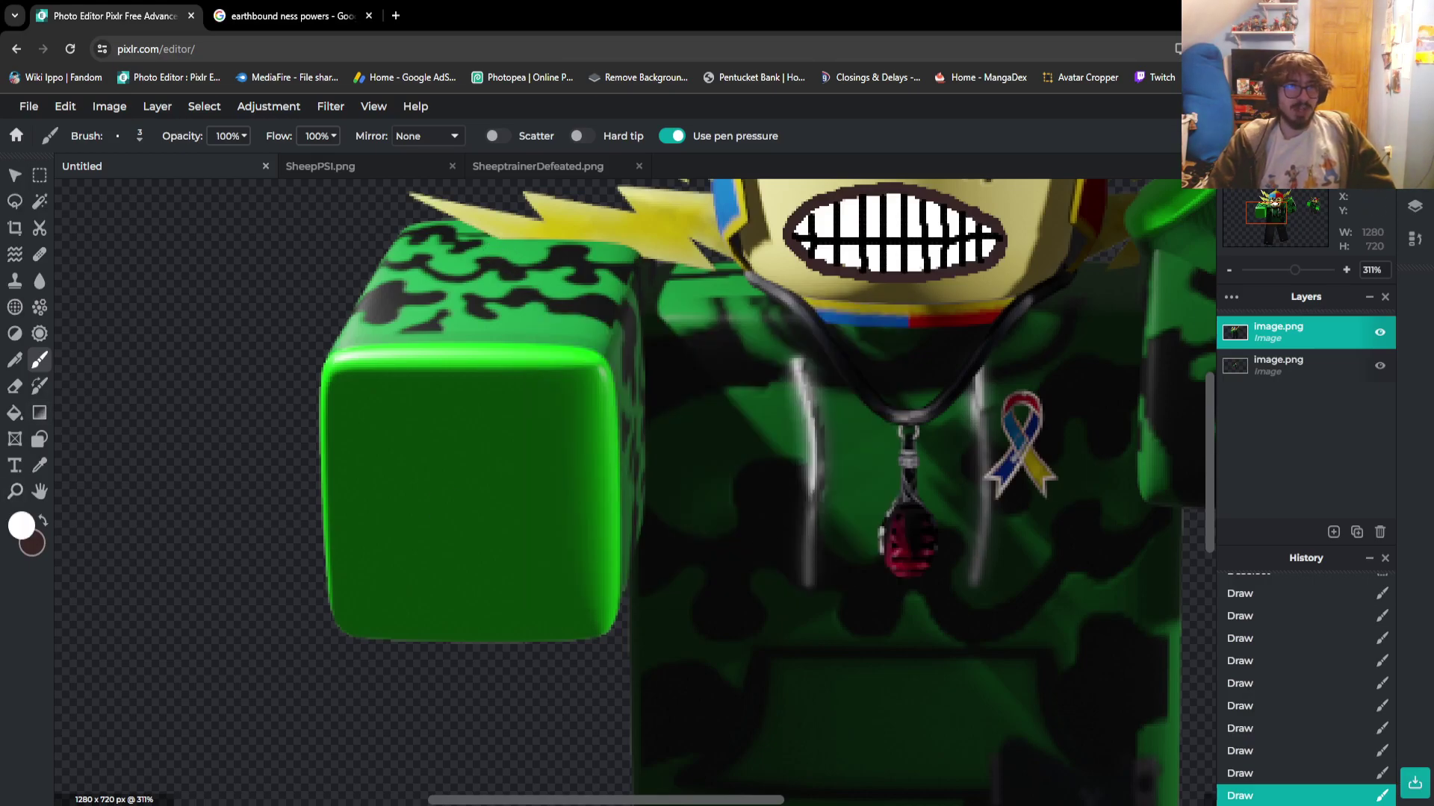
left_click(129, 136)
left_click(241, 171)
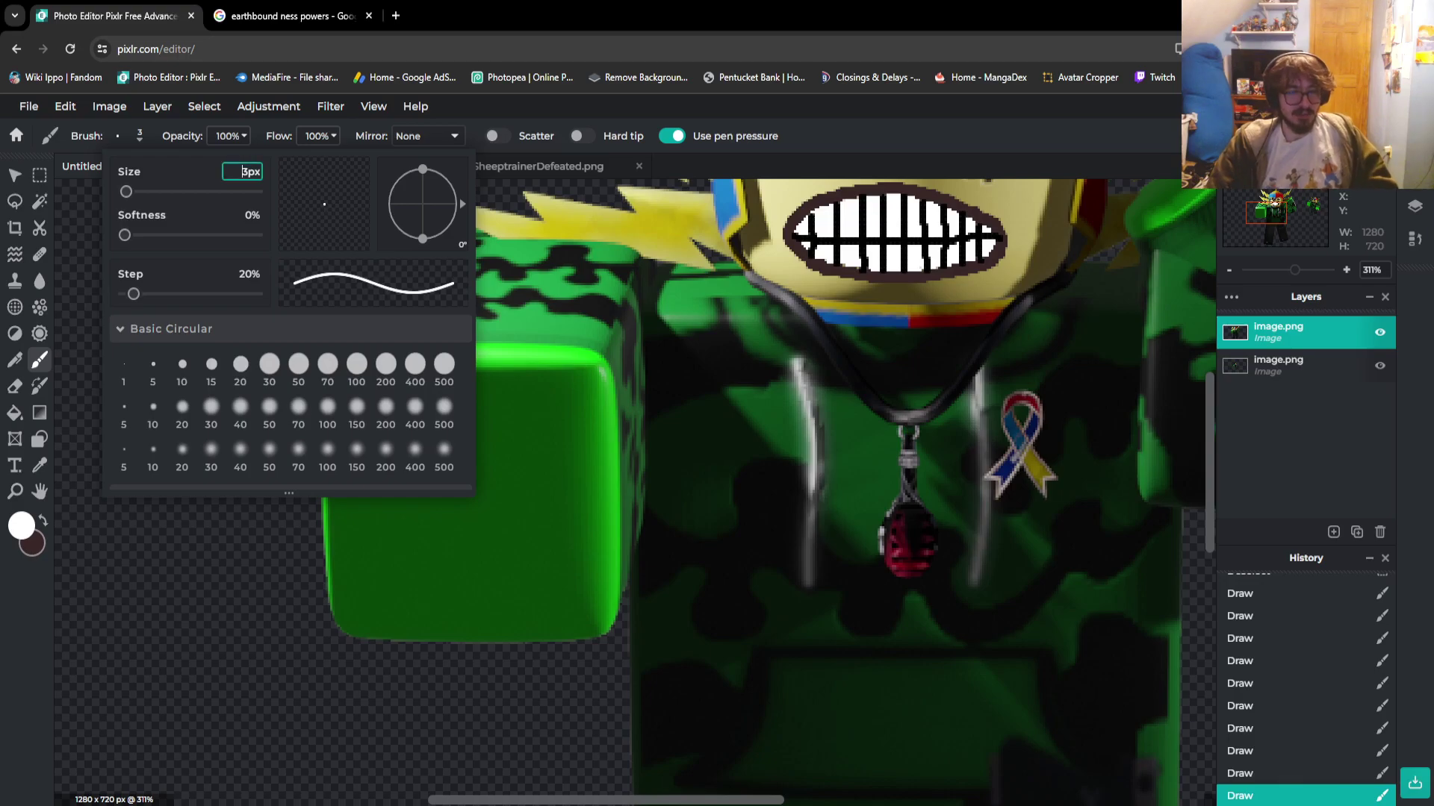
type("1")
key("Delete")
type("0")
left_click(547, 473)
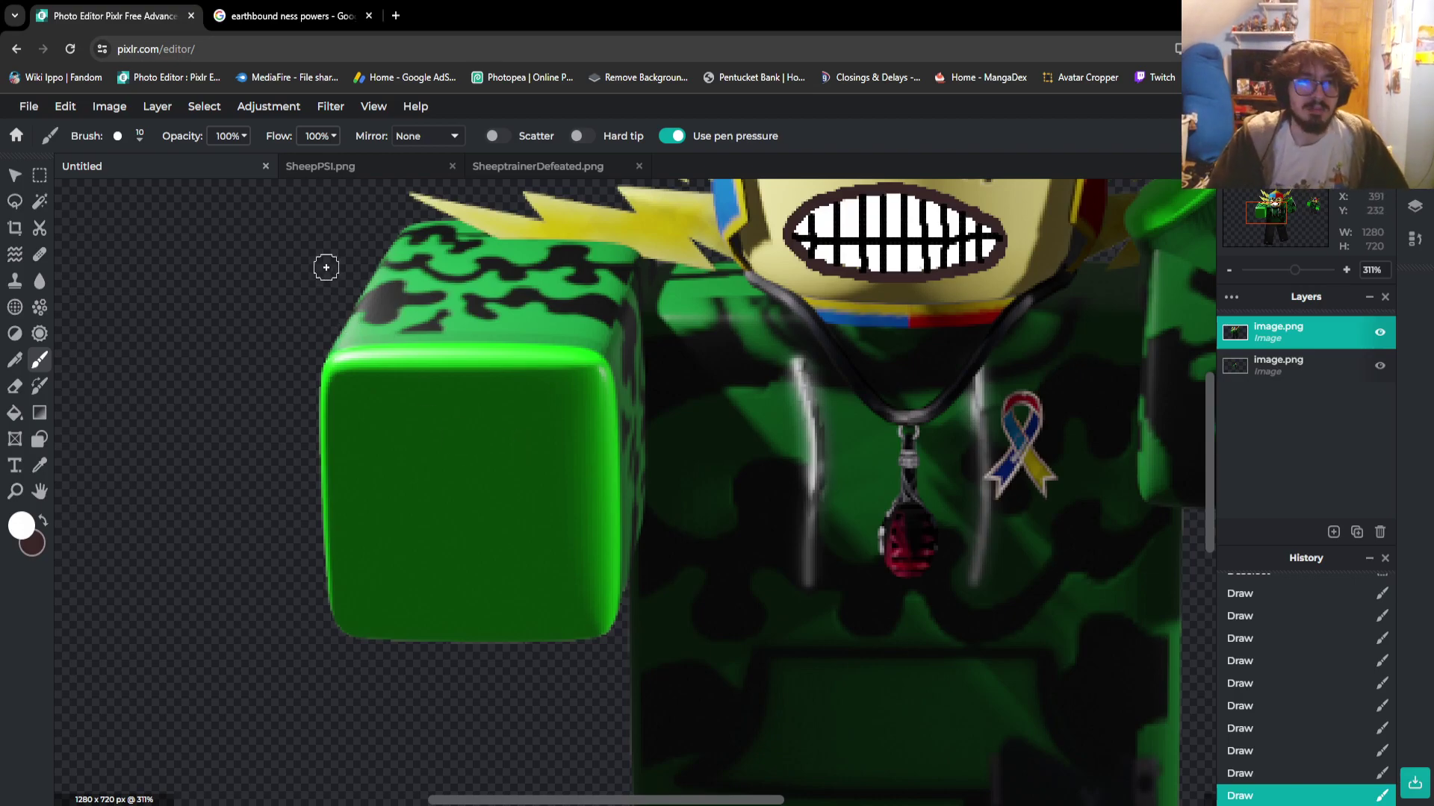
Close the image search and paste the Codex Wiki Ness picture into the Pixlr drawing, moving it to about X -614, Y -37
left_click(291, 16)
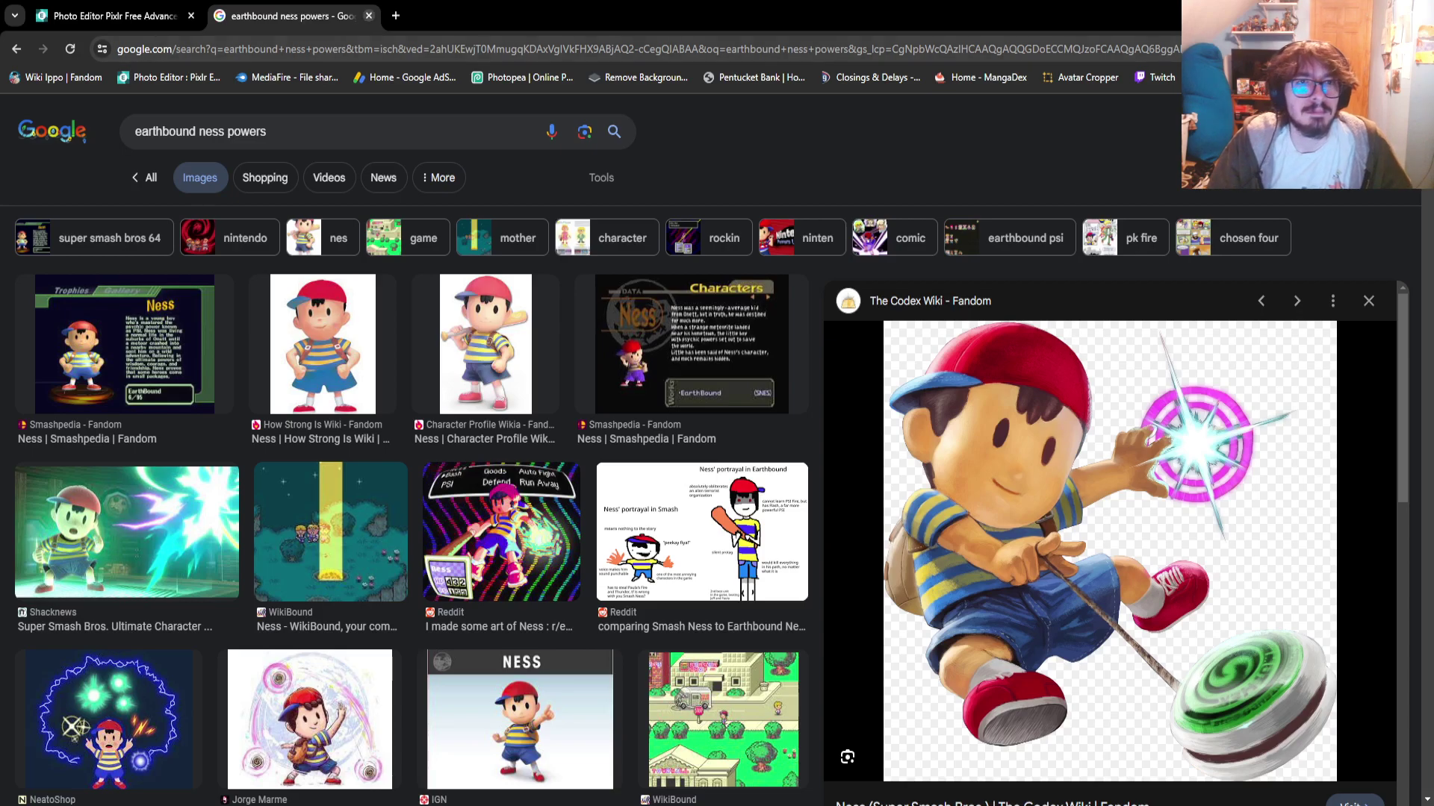
key("ctrl+w")
key("ctrl+v")
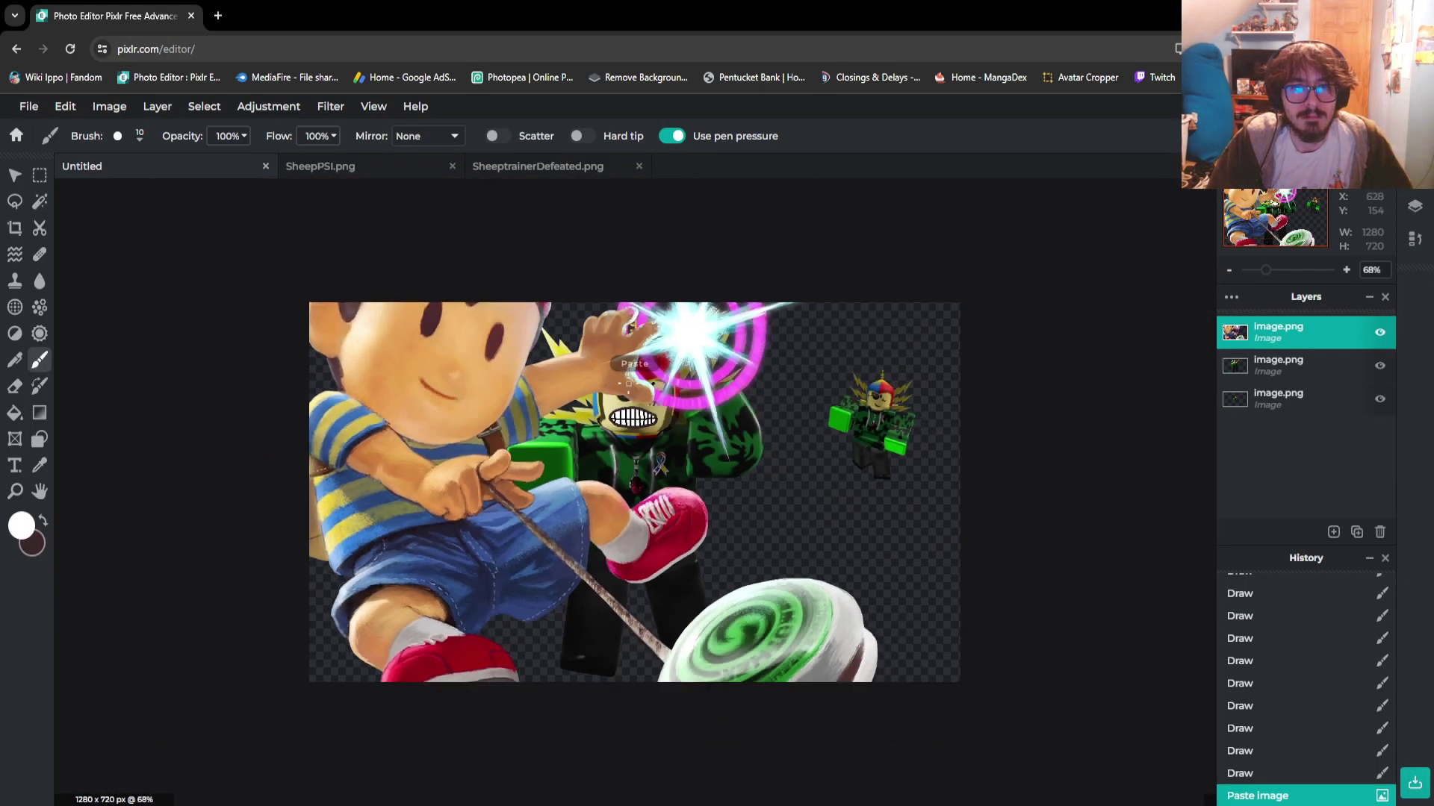
left_click(15, 176)
left_click_drag(538, 433, 262, 606)
left_click_drag(357, 539, 355, 480)
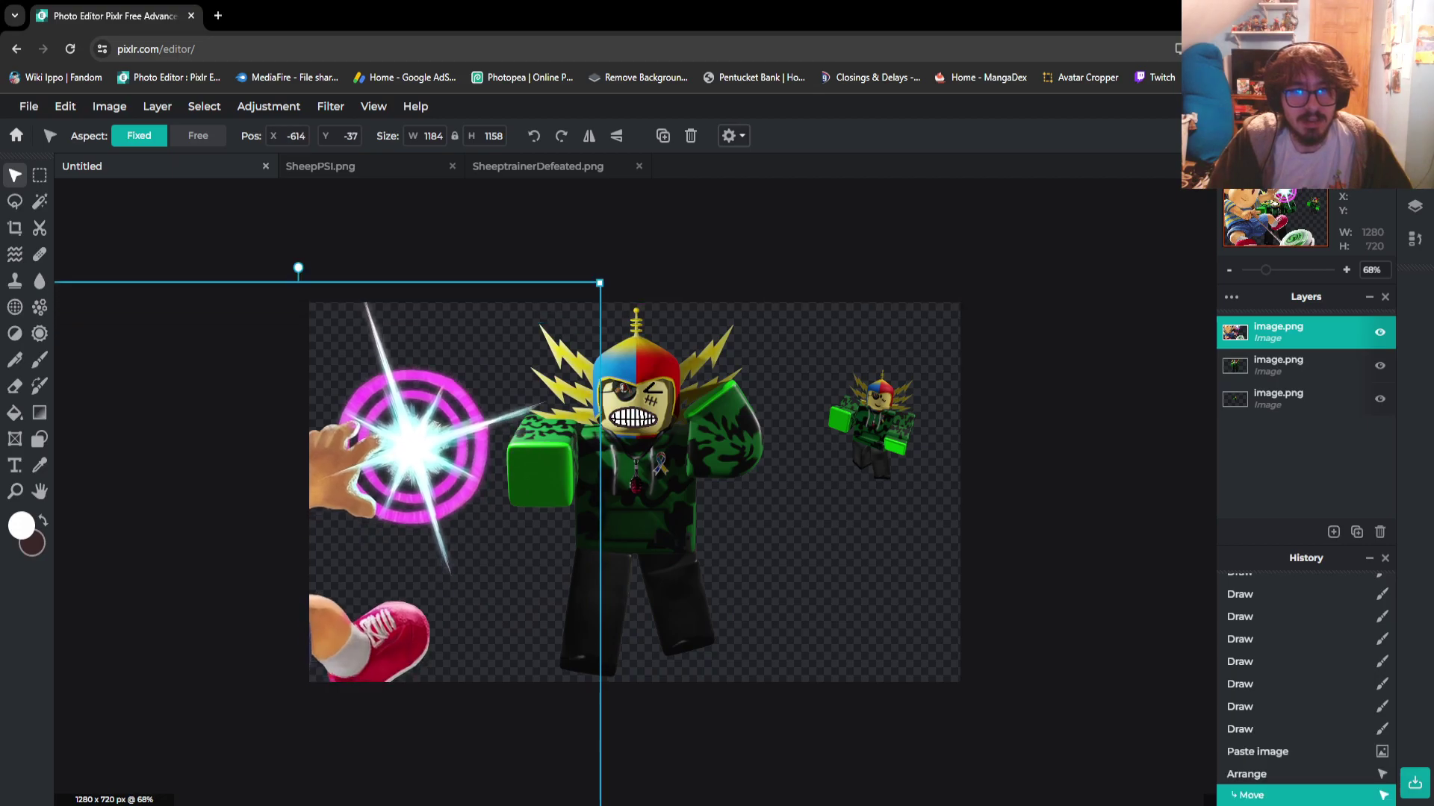
scroll(524, 457, "up", 5)
scroll(75, 433, "up", 1)
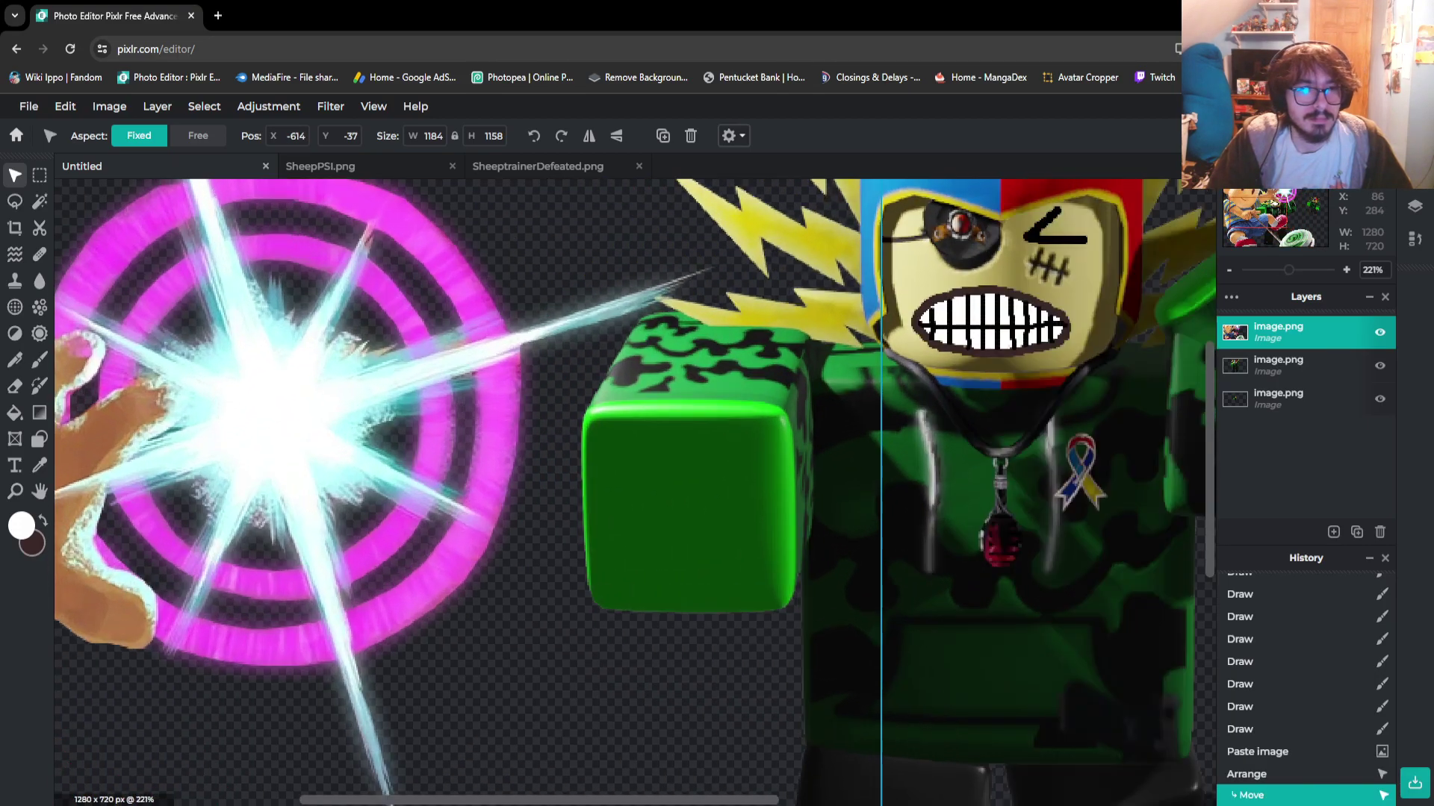
key("b")
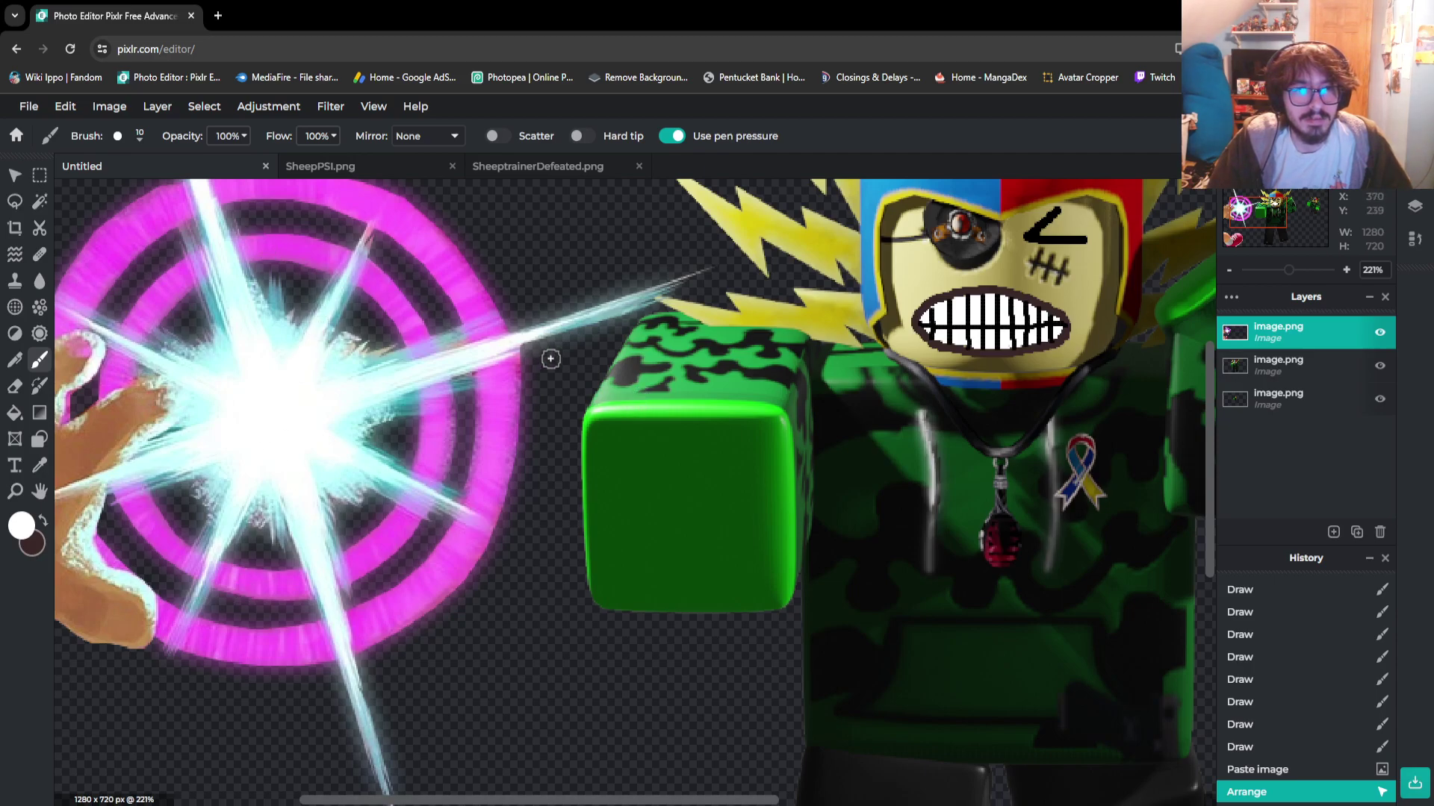
left_click_drag(681, 364, 702, 670)
key("ctrl+z")
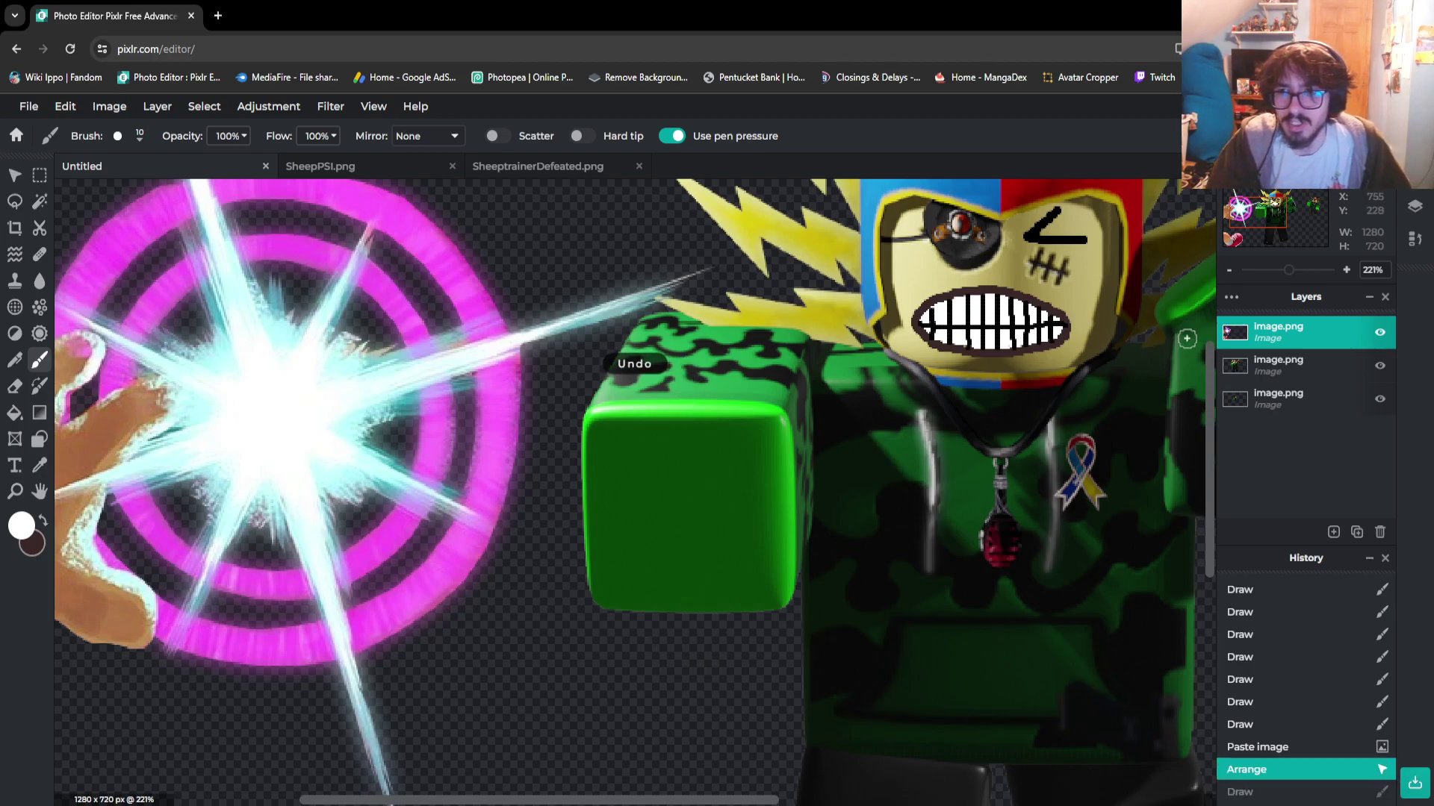
On the large character's layer, paint a white eight-rayed star over the outstretched green fist, with long vertical and horizontal rays and short diagonals
left_click(1292, 366)
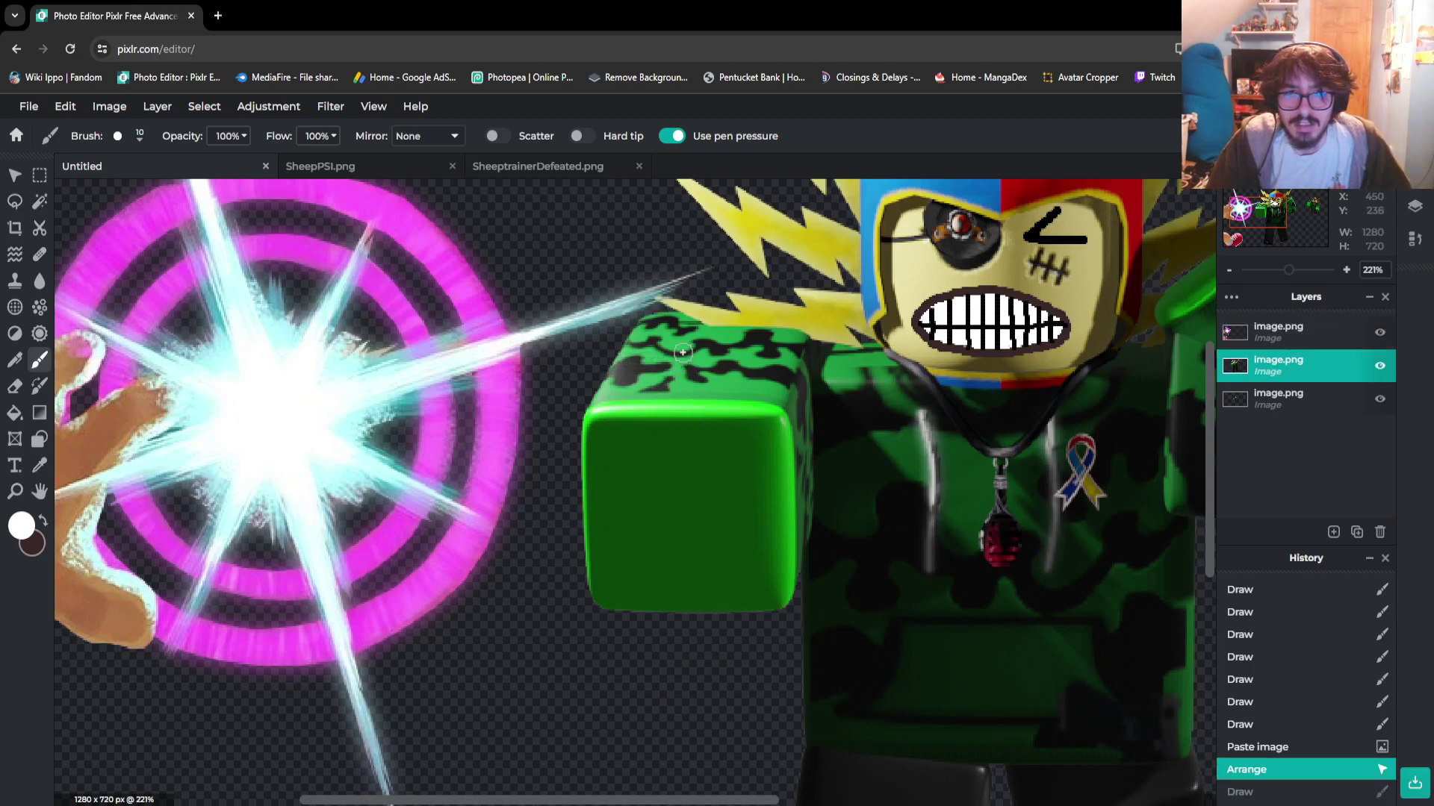
left_click_drag(683, 321, 707, 702)
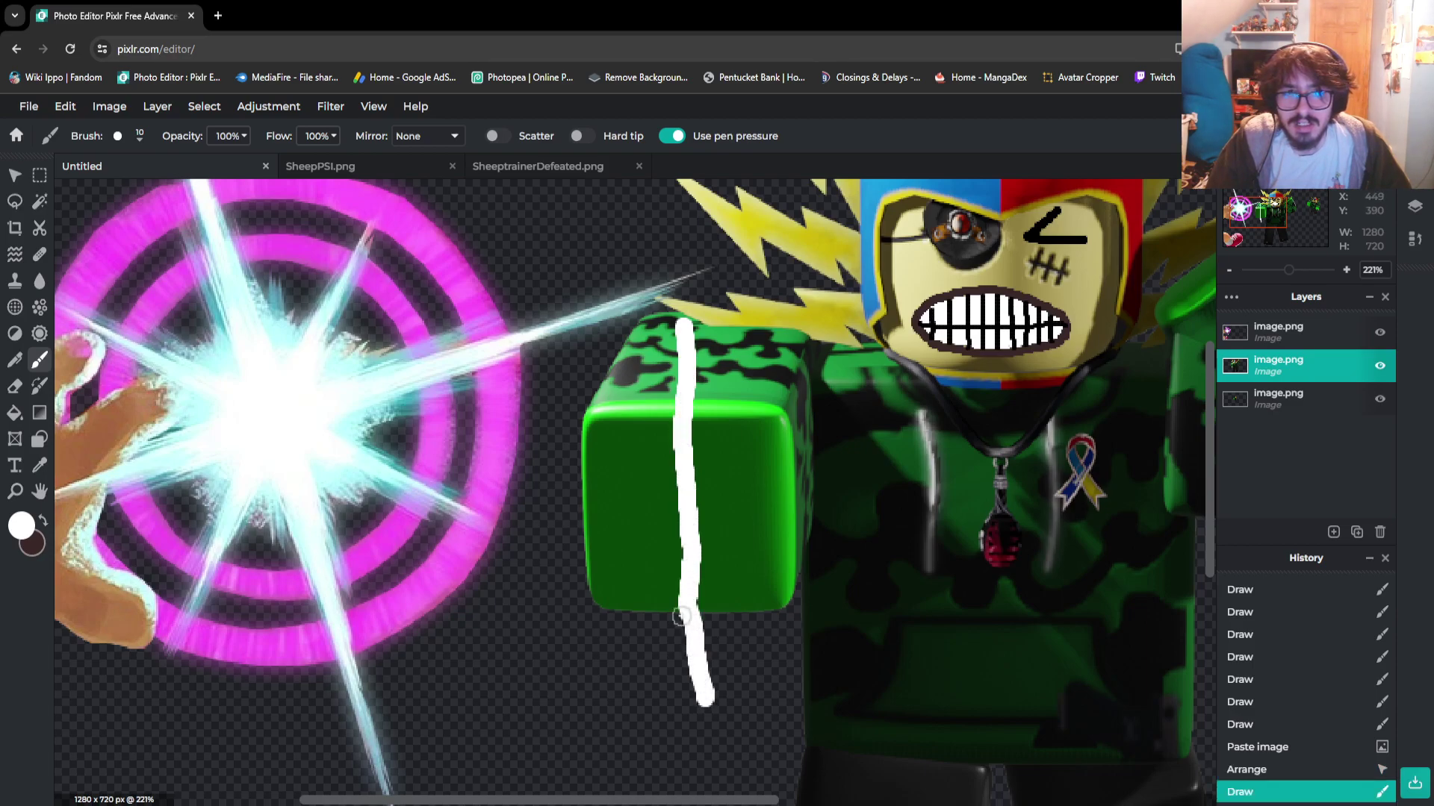
left_click_drag(602, 450, 751, 635)
left_click_drag(745, 446, 631, 629)
left_click_drag(536, 533, 833, 532)
key("ctrl+z")
key("ctrl+z")
key("ctrl+z")
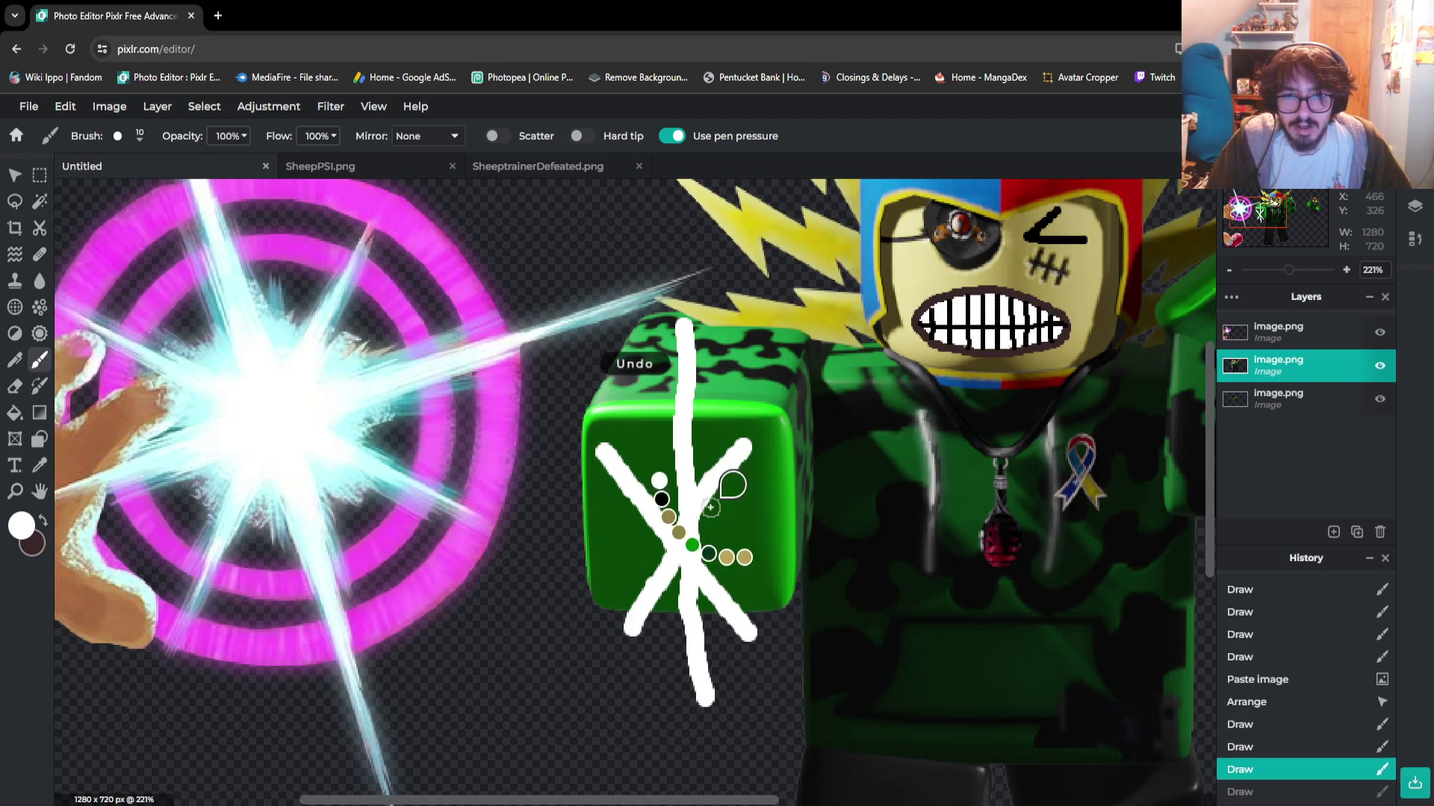
left_click_drag(547, 523, 857, 517)
left_click_drag(629, 457, 748, 595)
left_click_drag(747, 456, 629, 588)
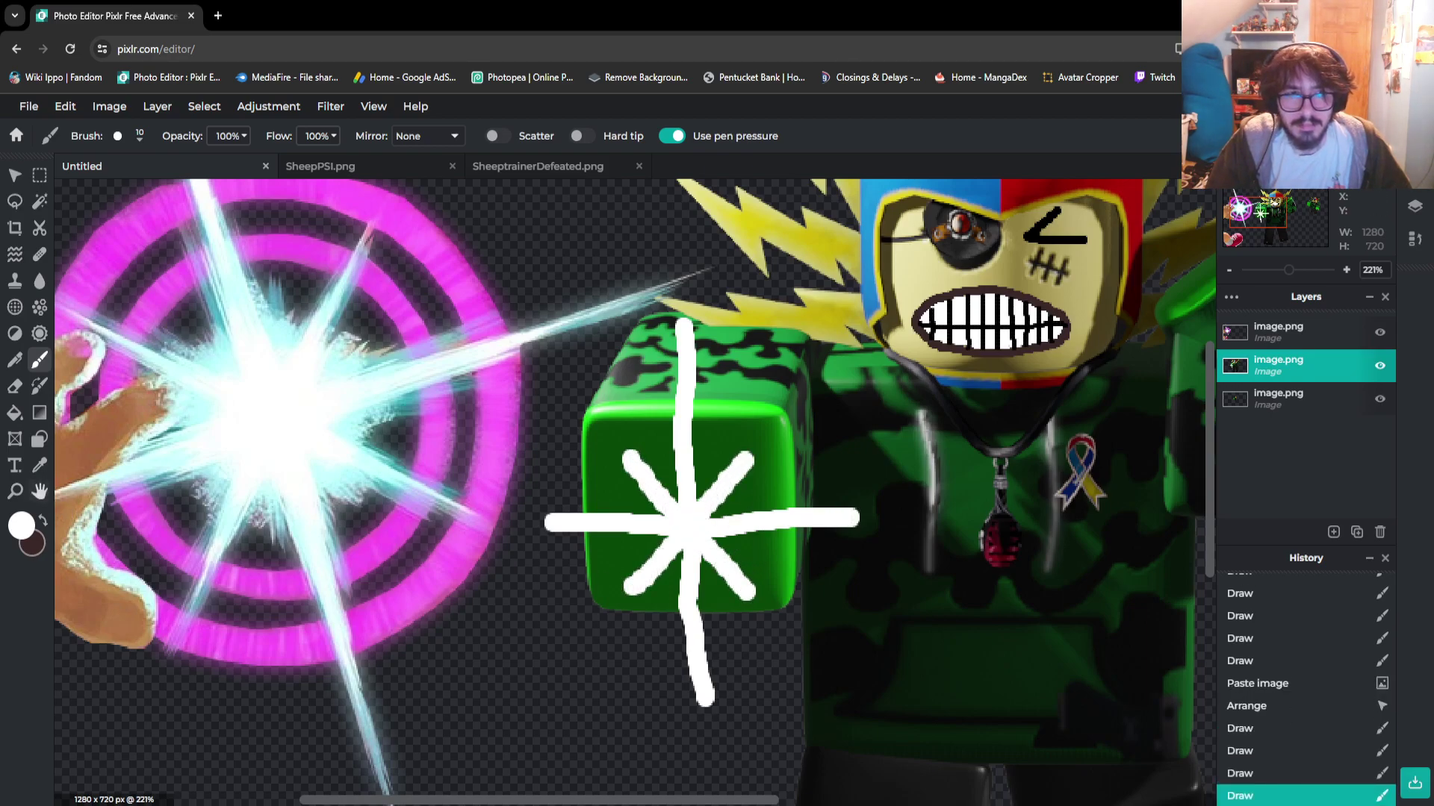
Sample the pale cyan from the reference starburst and try a brush stroke near the white star's centre, undoing the stroke
left_click(20, 526)
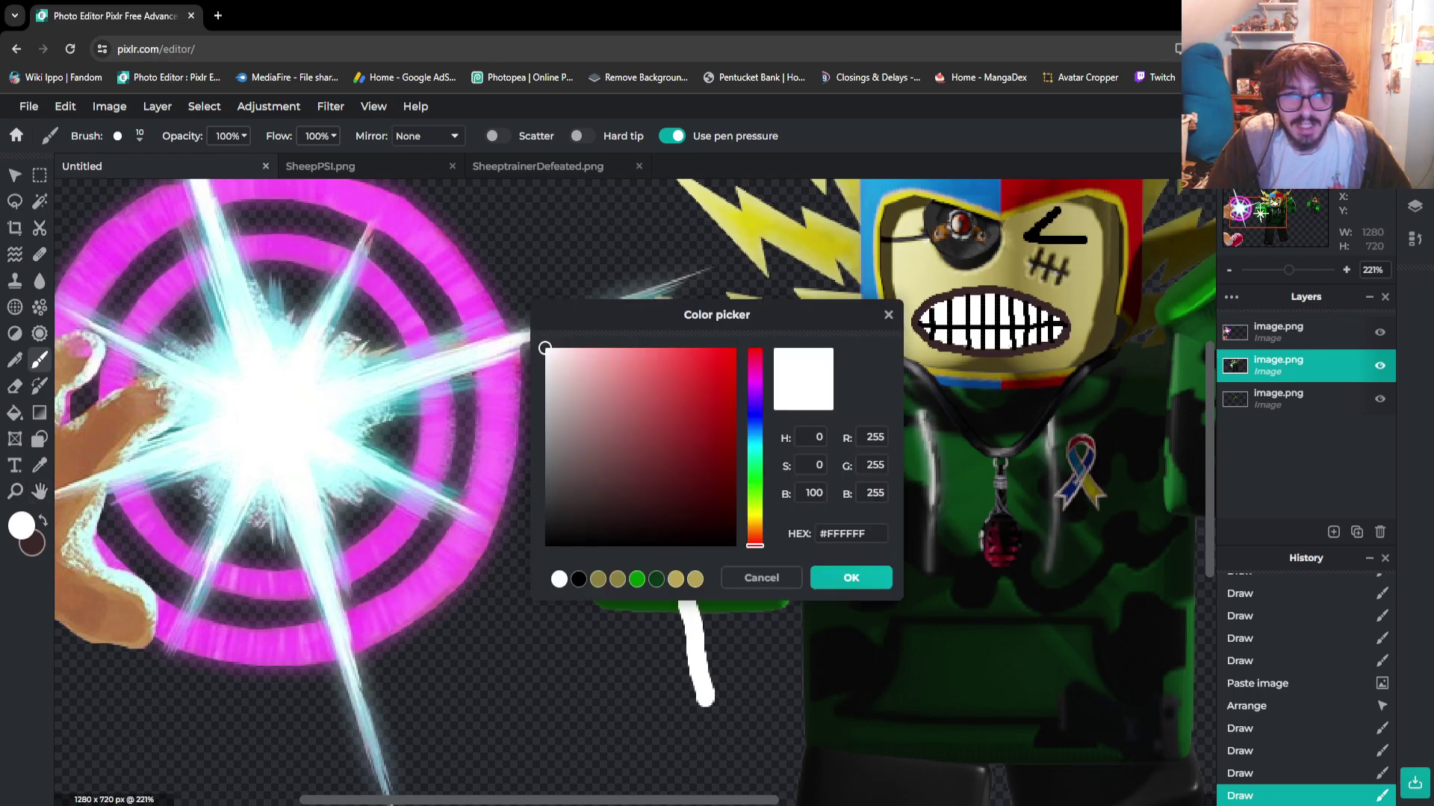
left_click(762, 579)
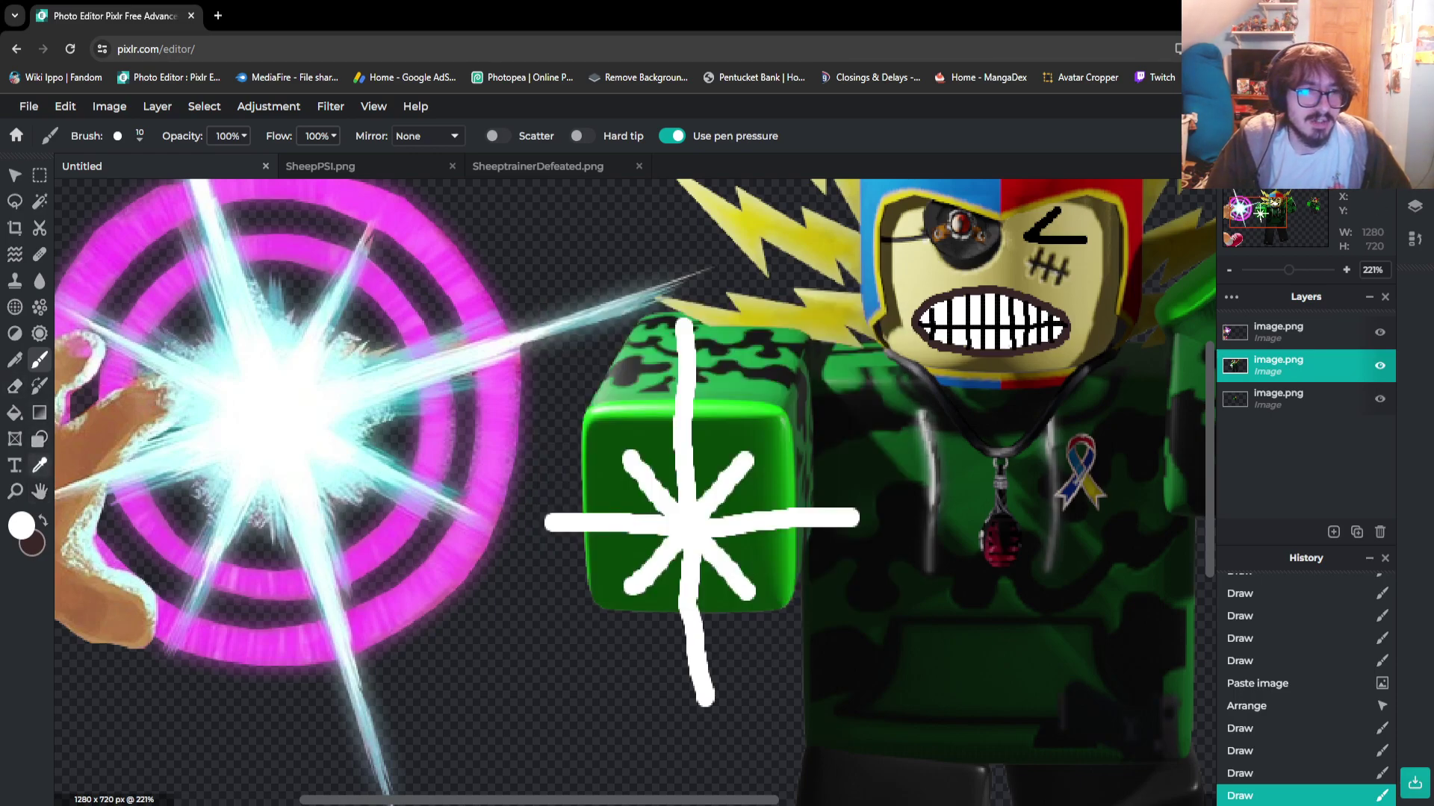
left_click(39, 465)
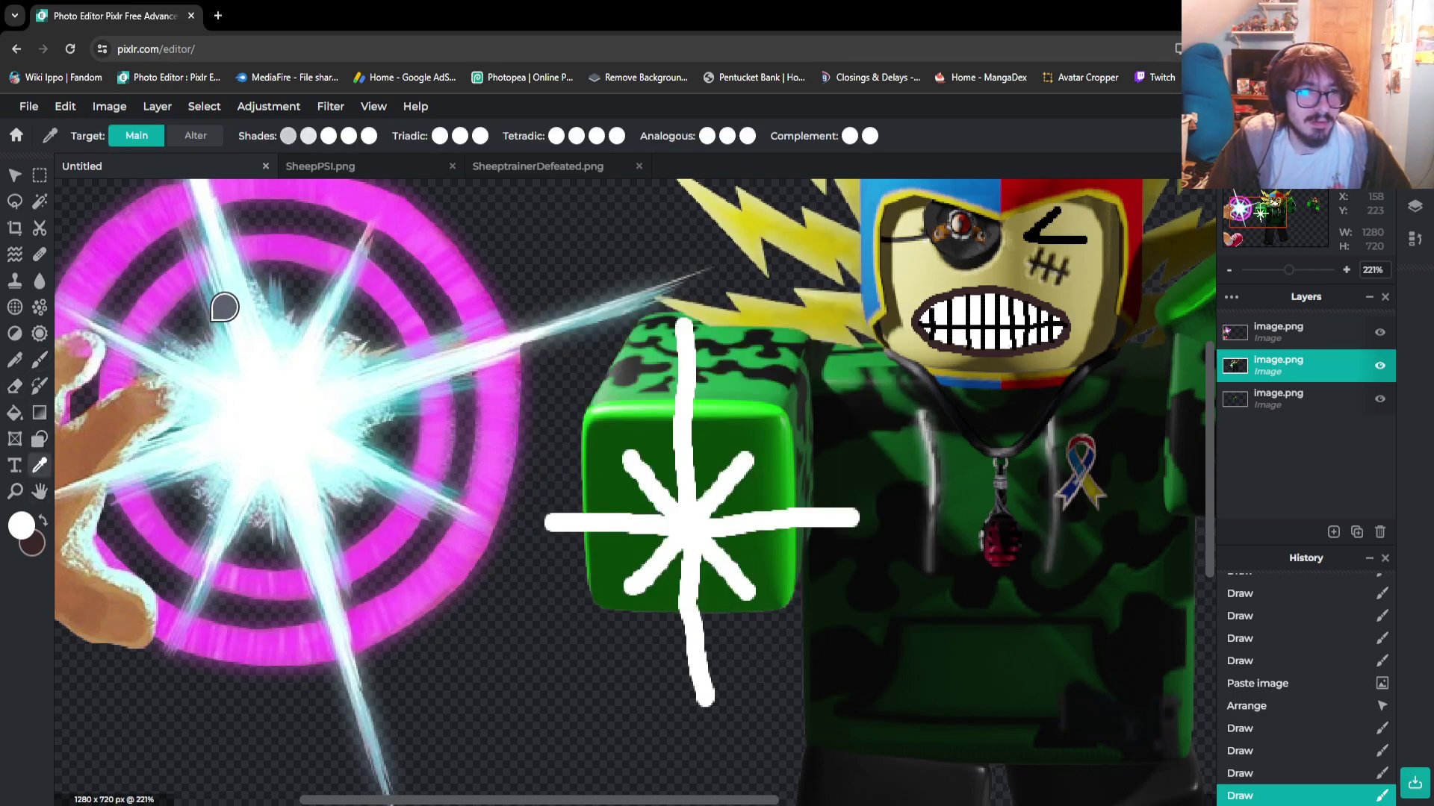
left_click(260, 278)
left_click(40, 359)
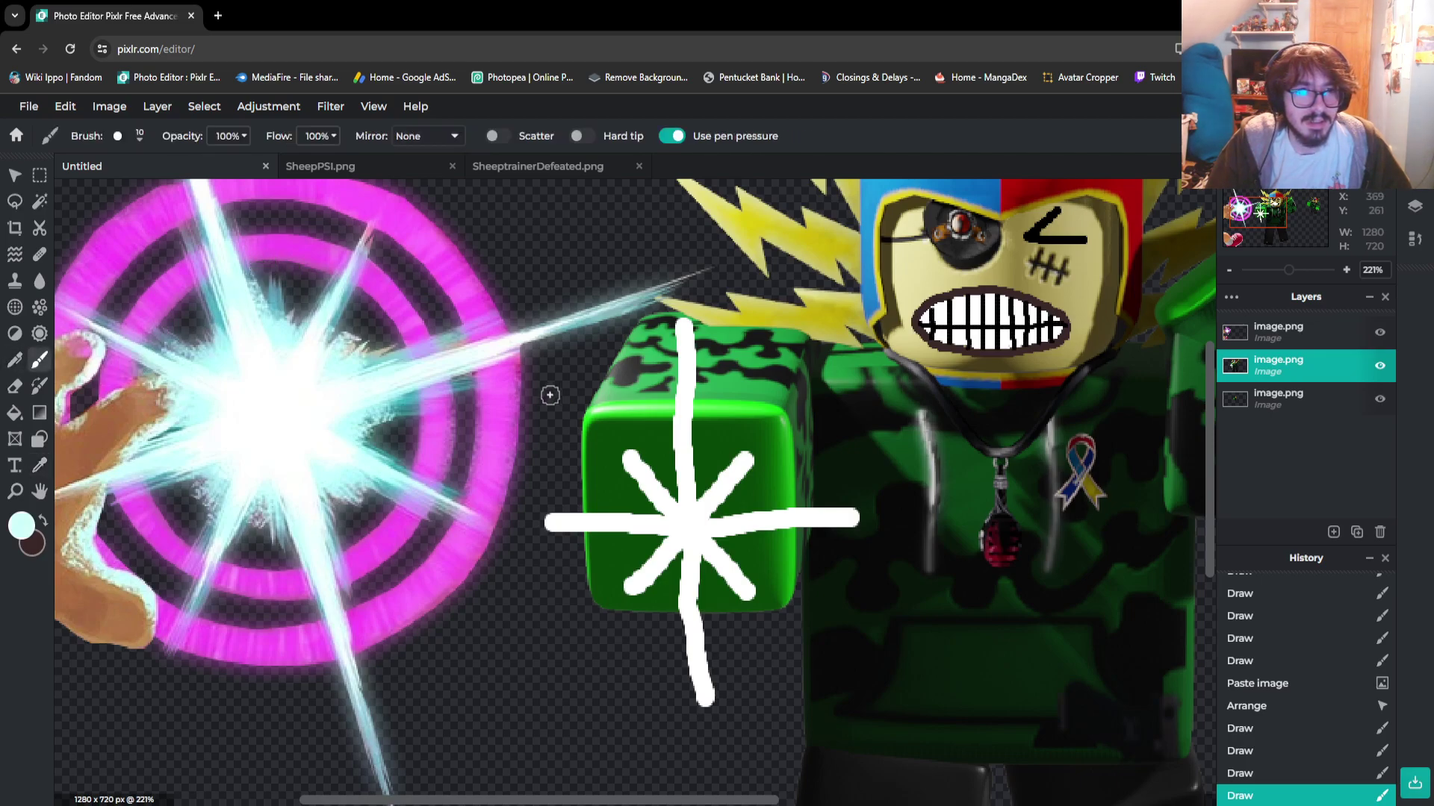
mouse_move(678, 502)
left_mouse_down()
mouse_move(671, 328)
mouse_move(683, 316)
mouse_move(699, 330)
mouse_move(702, 497)
left_mouse_up()
key("ctrl+z")
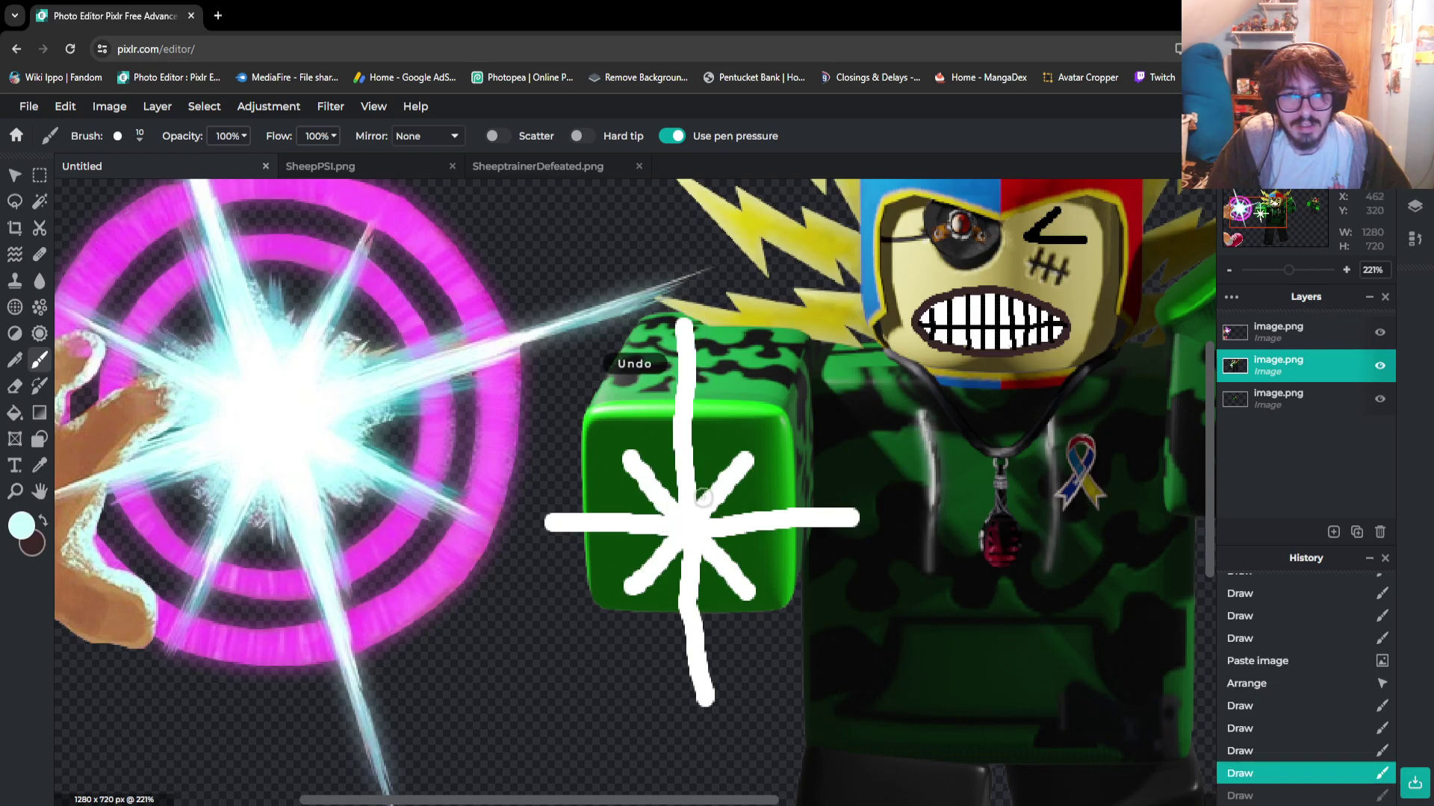
Set the brush size to 5 px and shade the star's upper ray with pale cyan
left_click(139, 136)
left_click(237, 172)
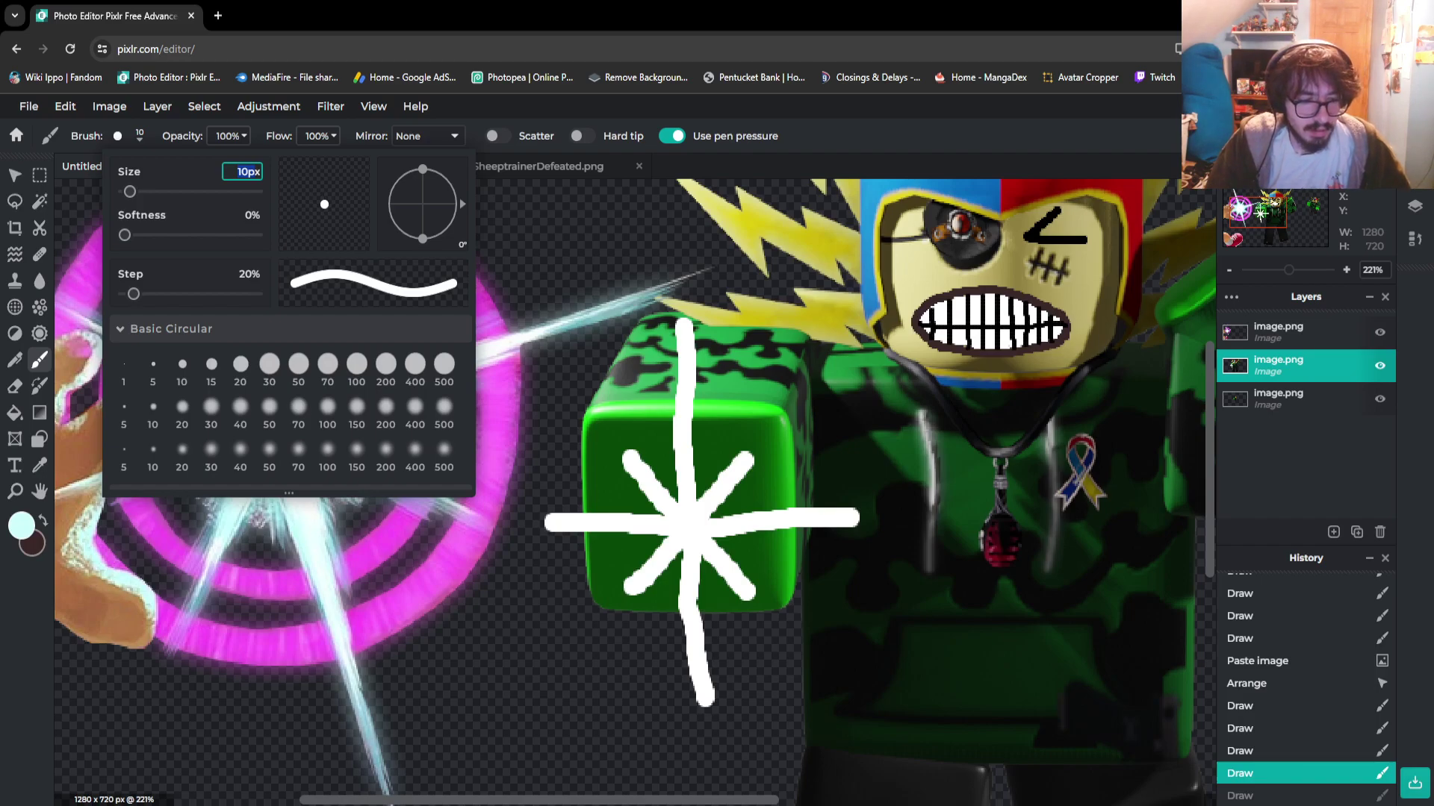
type("5")
key("Return")
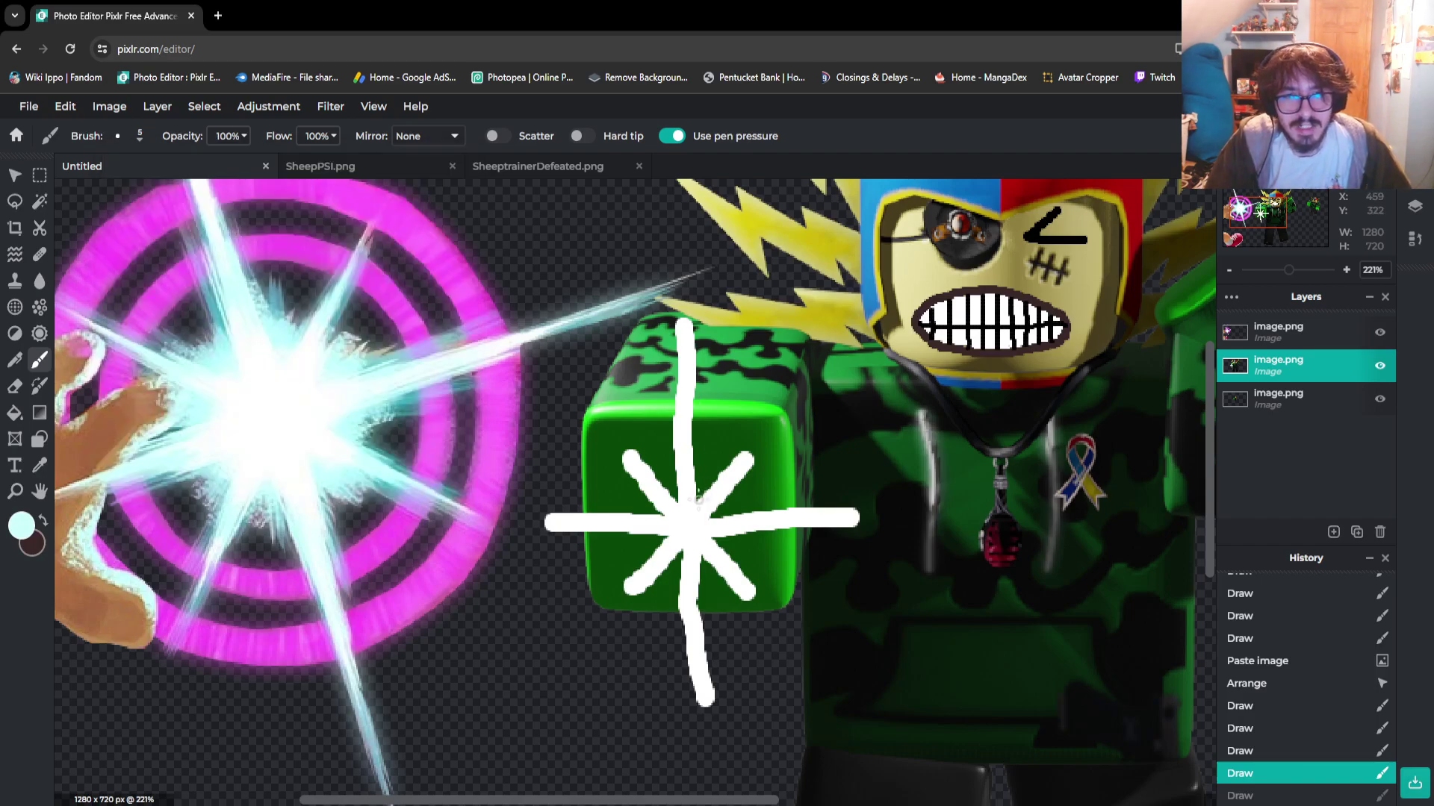
left_click_drag(643, 482, 735, 478)
key("ctrl+z")
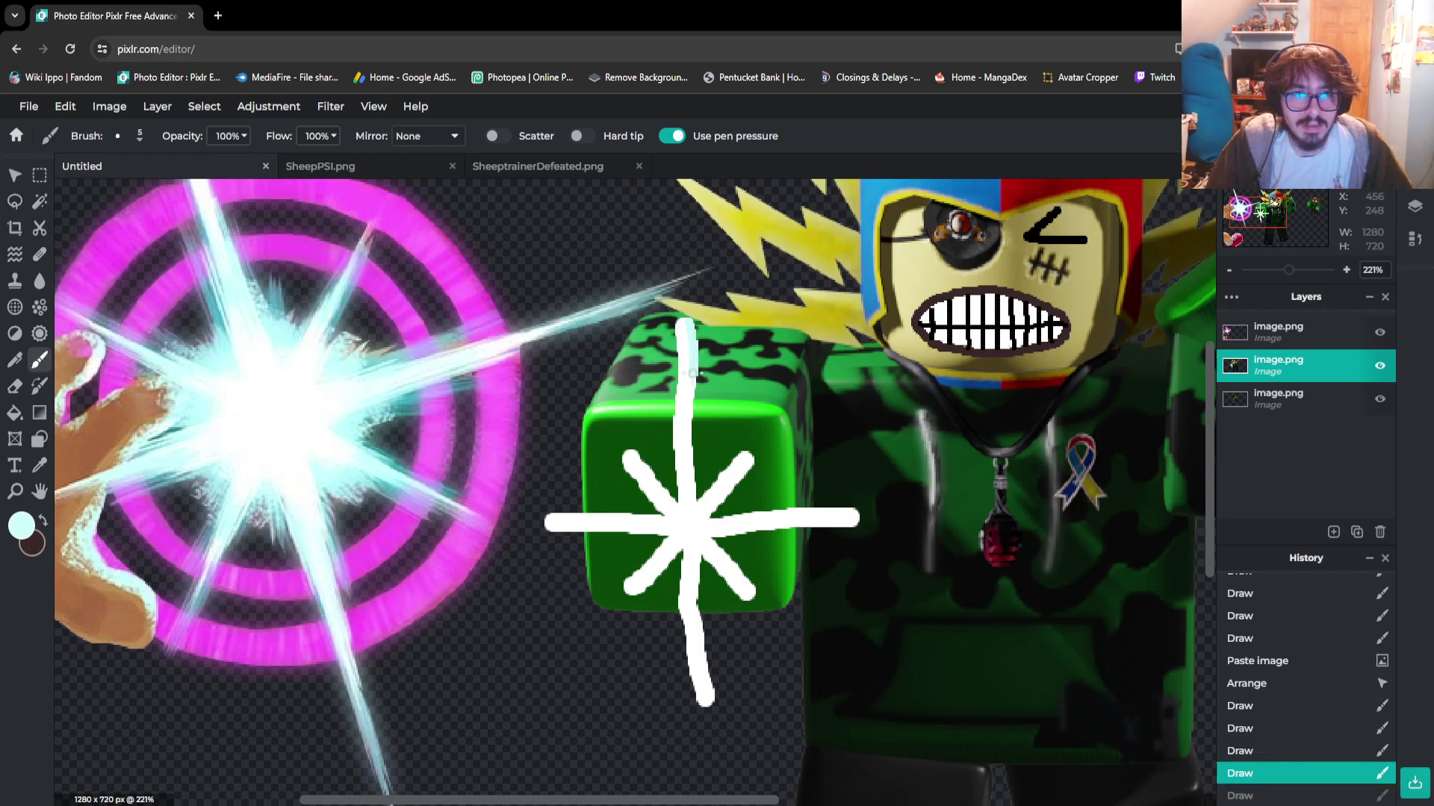
left_click_drag(691, 423, 693, 504)
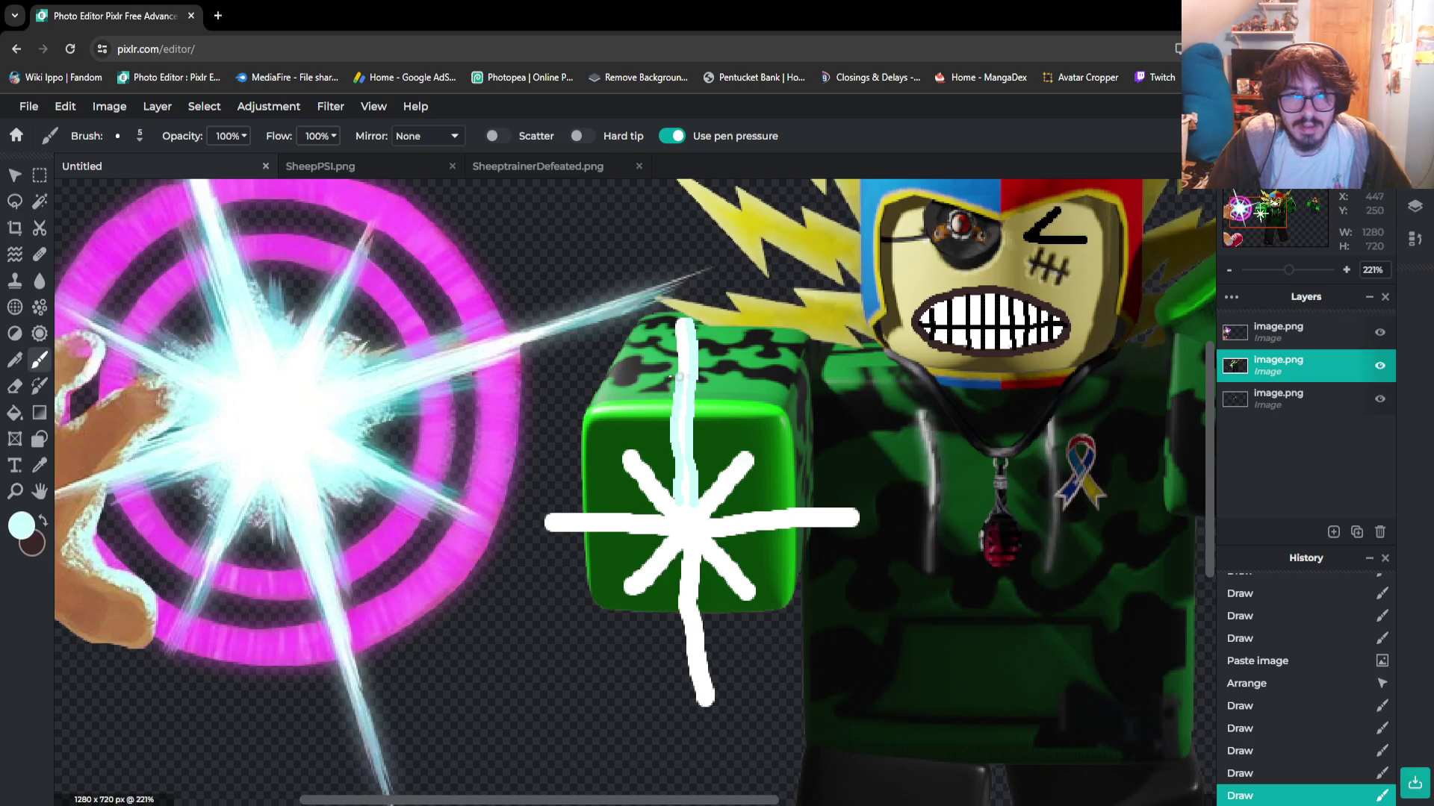
left_click_drag(684, 366, 688, 360)
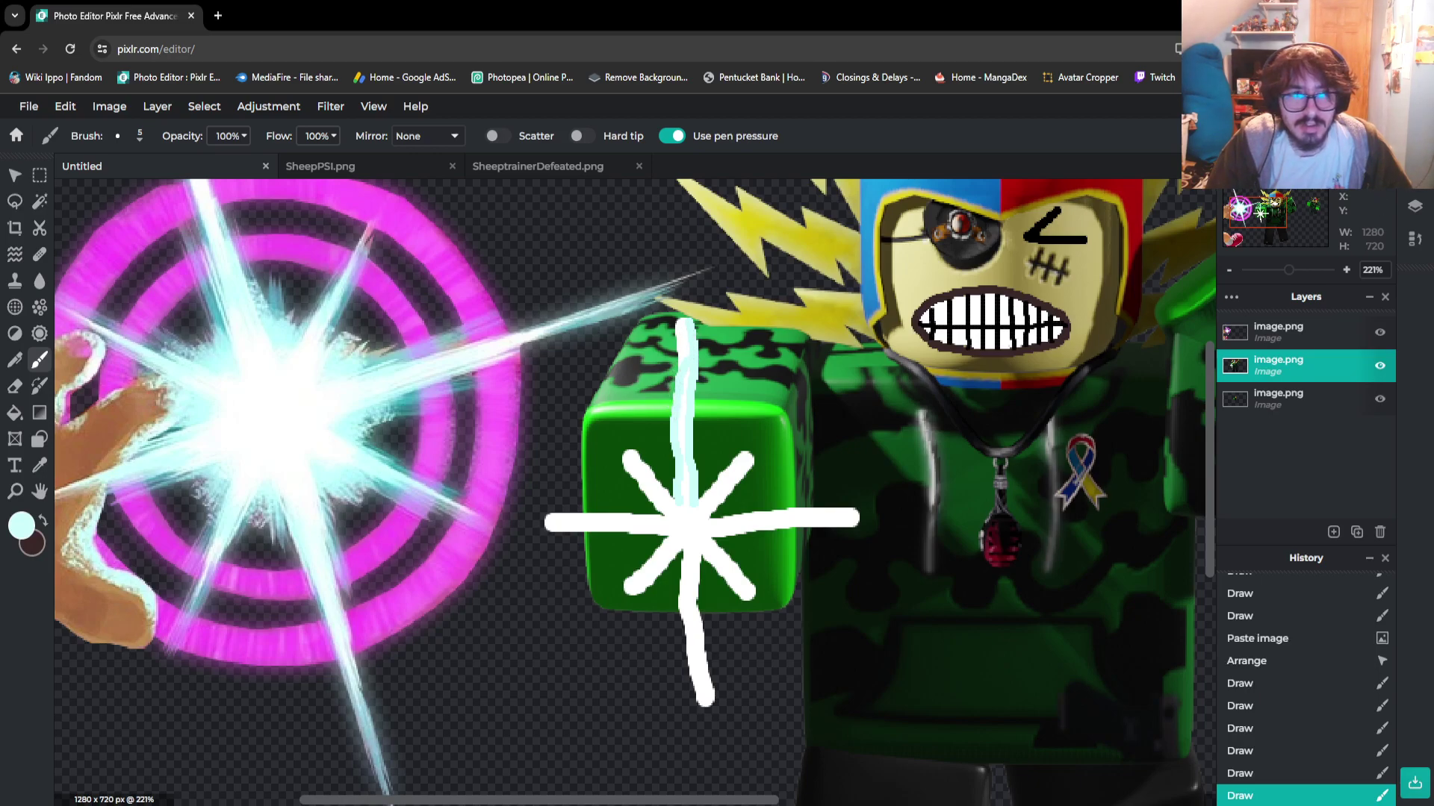
Try erasing beside the star's upper ray, and undo all erasing and star strokes on the fist
key("e")
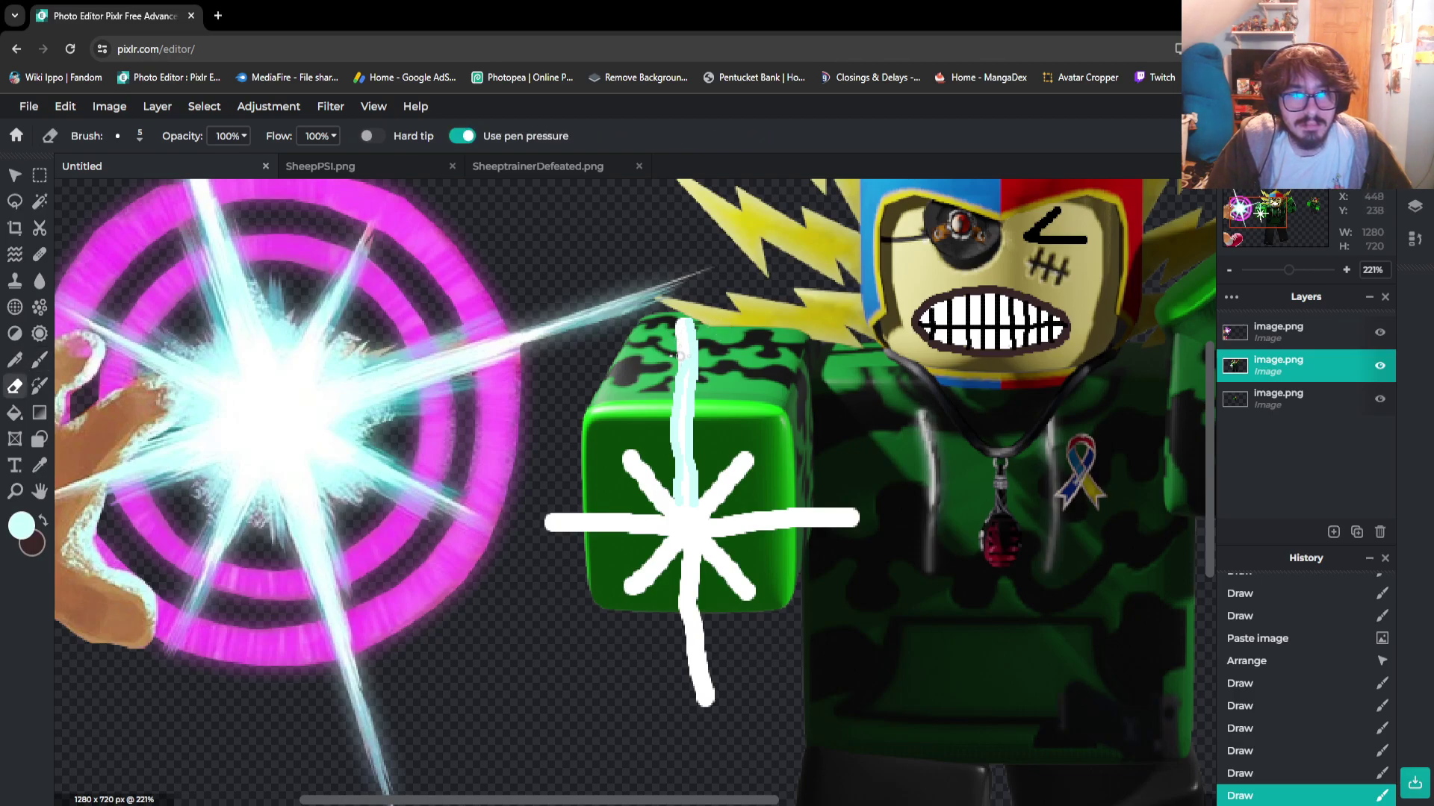
mouse_move(676, 362)
left_mouse_down()
mouse_move(710, 339)
mouse_move(672, 351)
left_mouse_up()
key("ctrl+z")
key("ctrl+z")
key("ctrl+z")
key("ctrl+z")
key("ctrl+z")
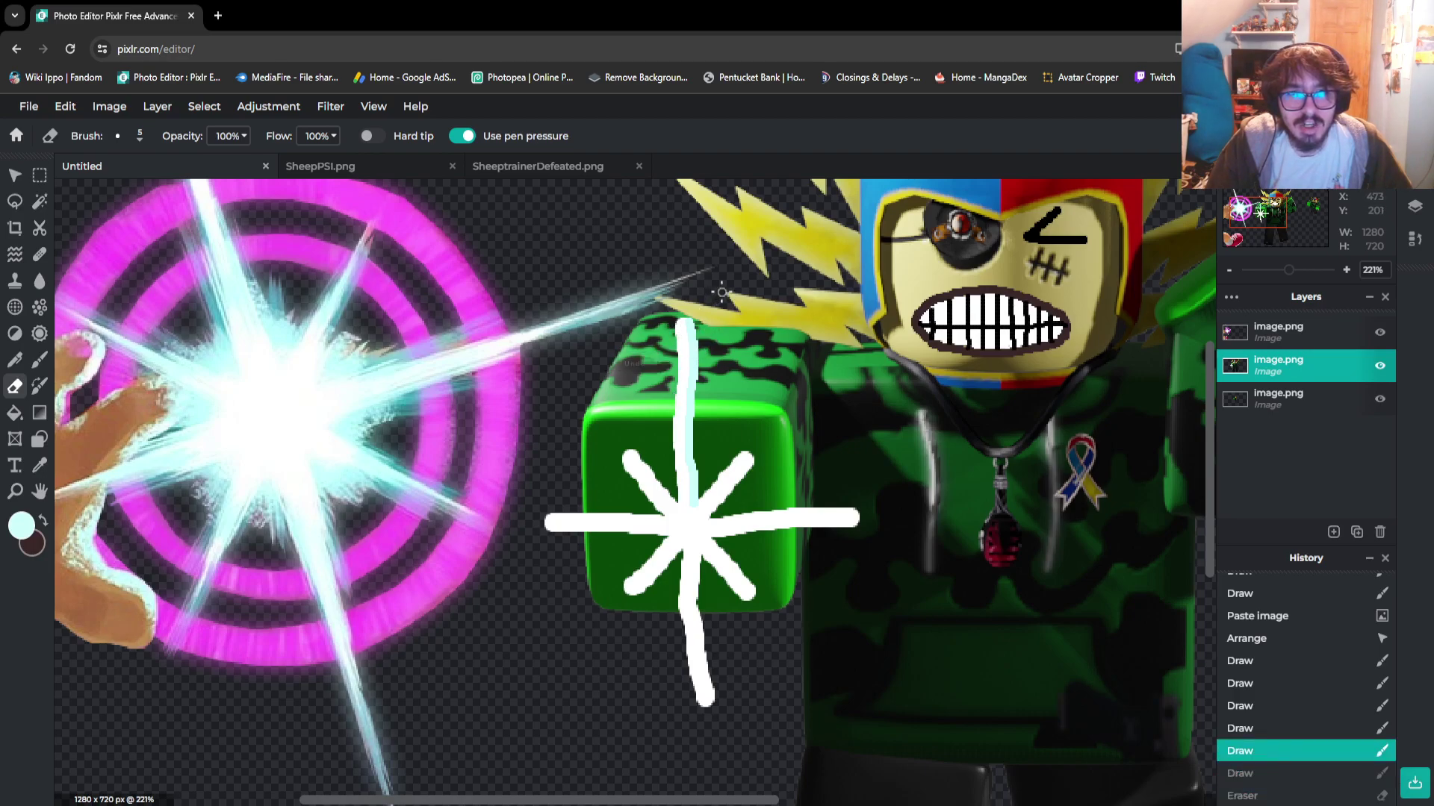
key("ctrl+z")
key("ctrl+z")
key("ctrl+z")
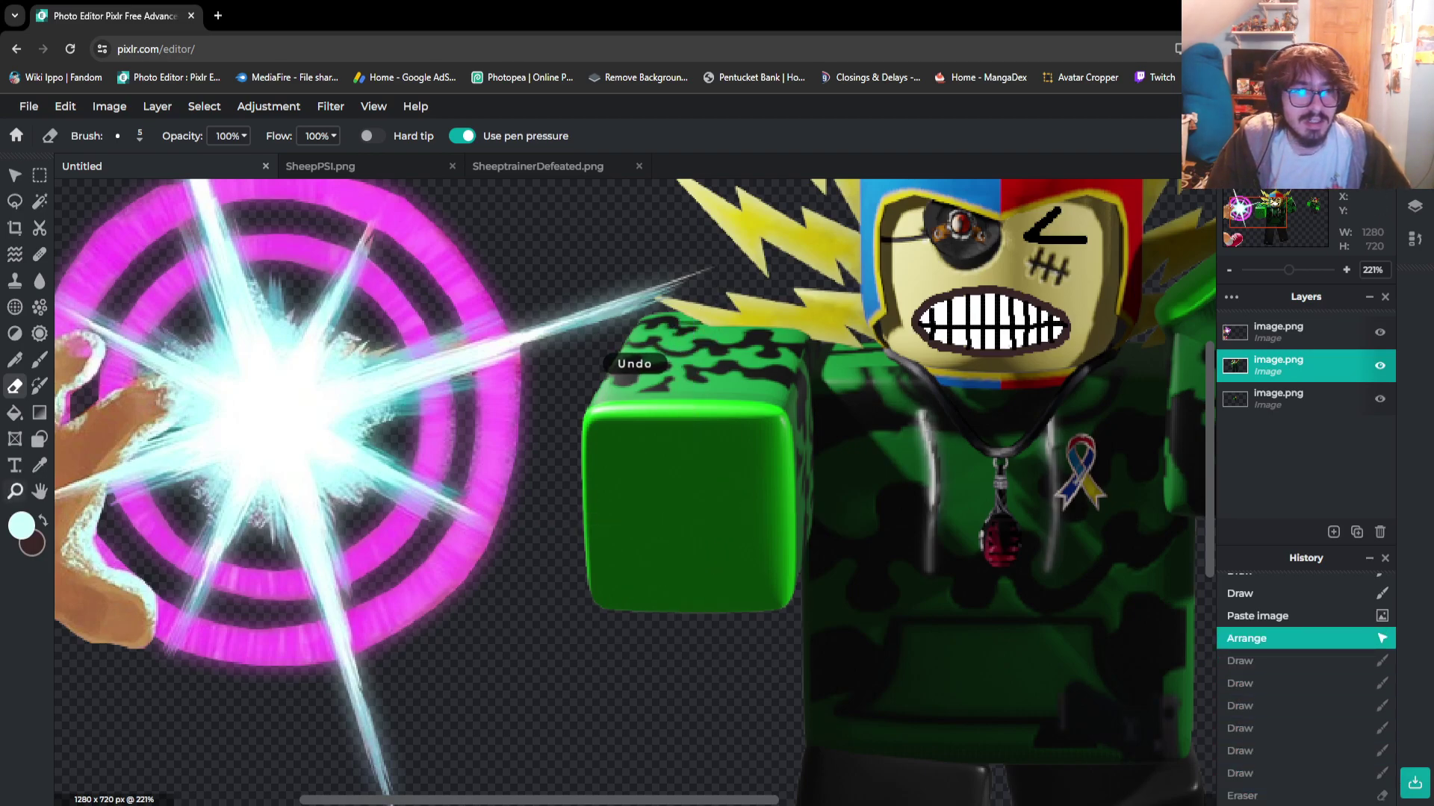
Set the main colour back to white and the brush size to 15 px
left_click(22, 526)
left_click(545, 347)
left_click(850, 579)
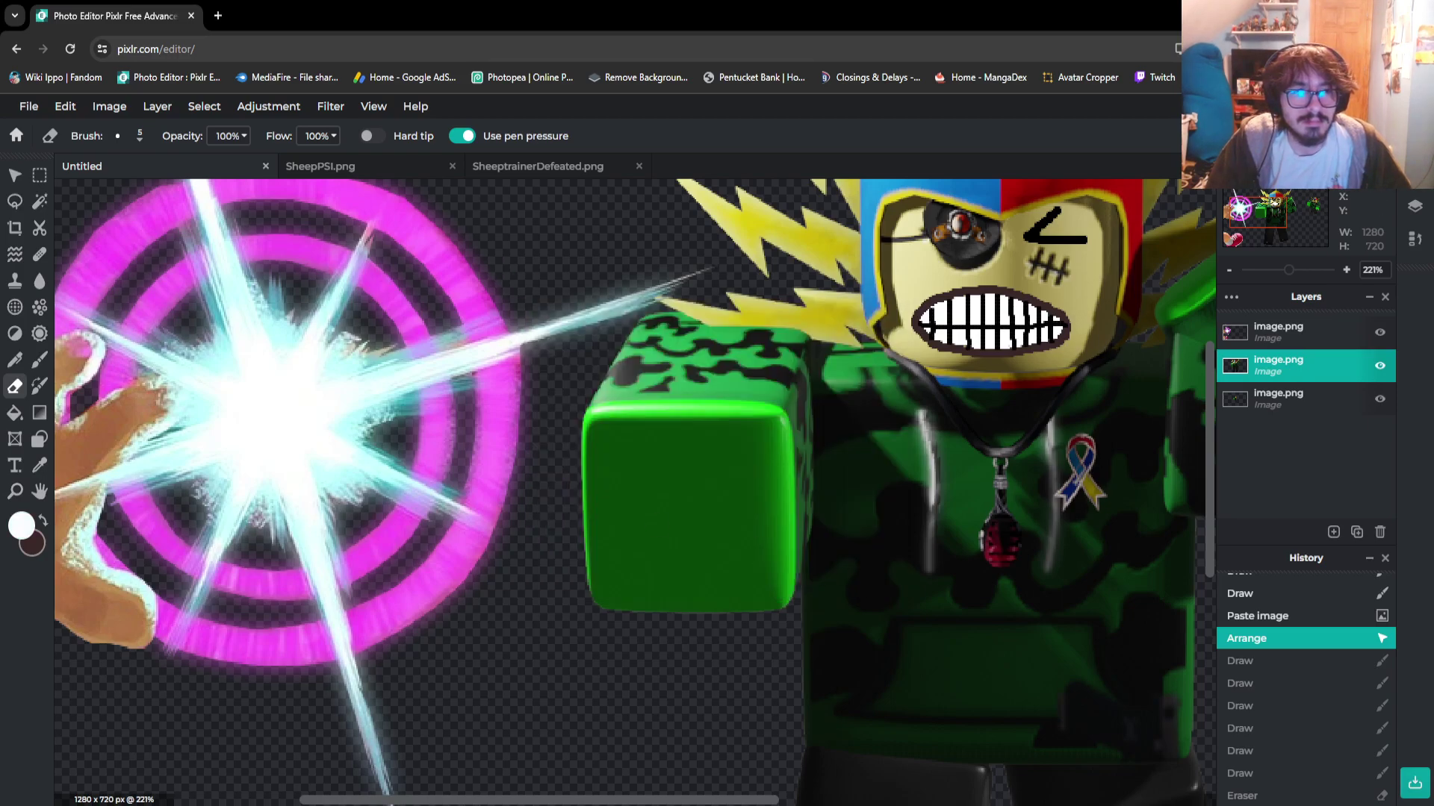
key("b")
left_click(139, 136)
left_click(244, 172)
type("15")
left_click(683, 491)
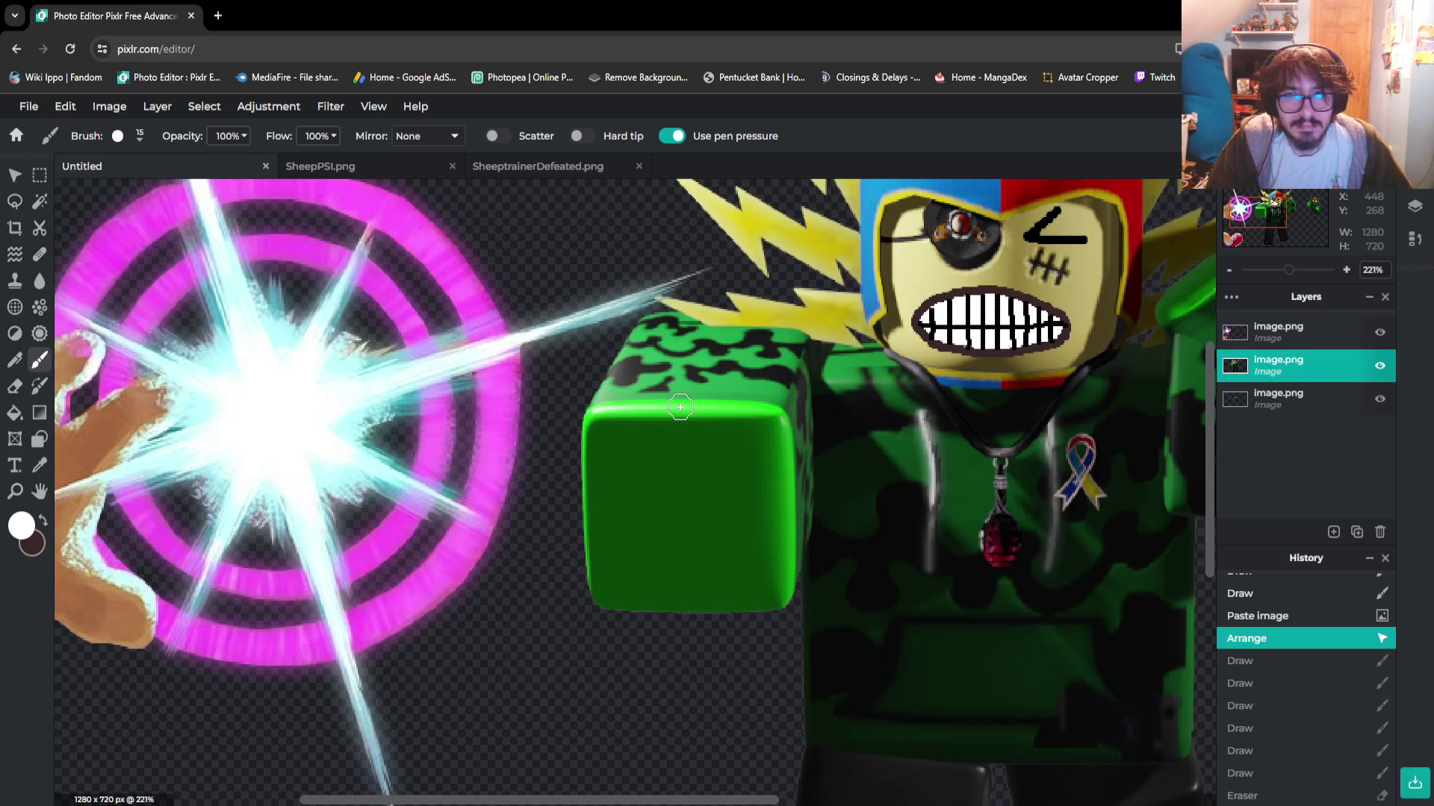
Try a vertical white stroke on the bottom layer and raise that layer above the character, then undo both changes
left_click(1277, 399)
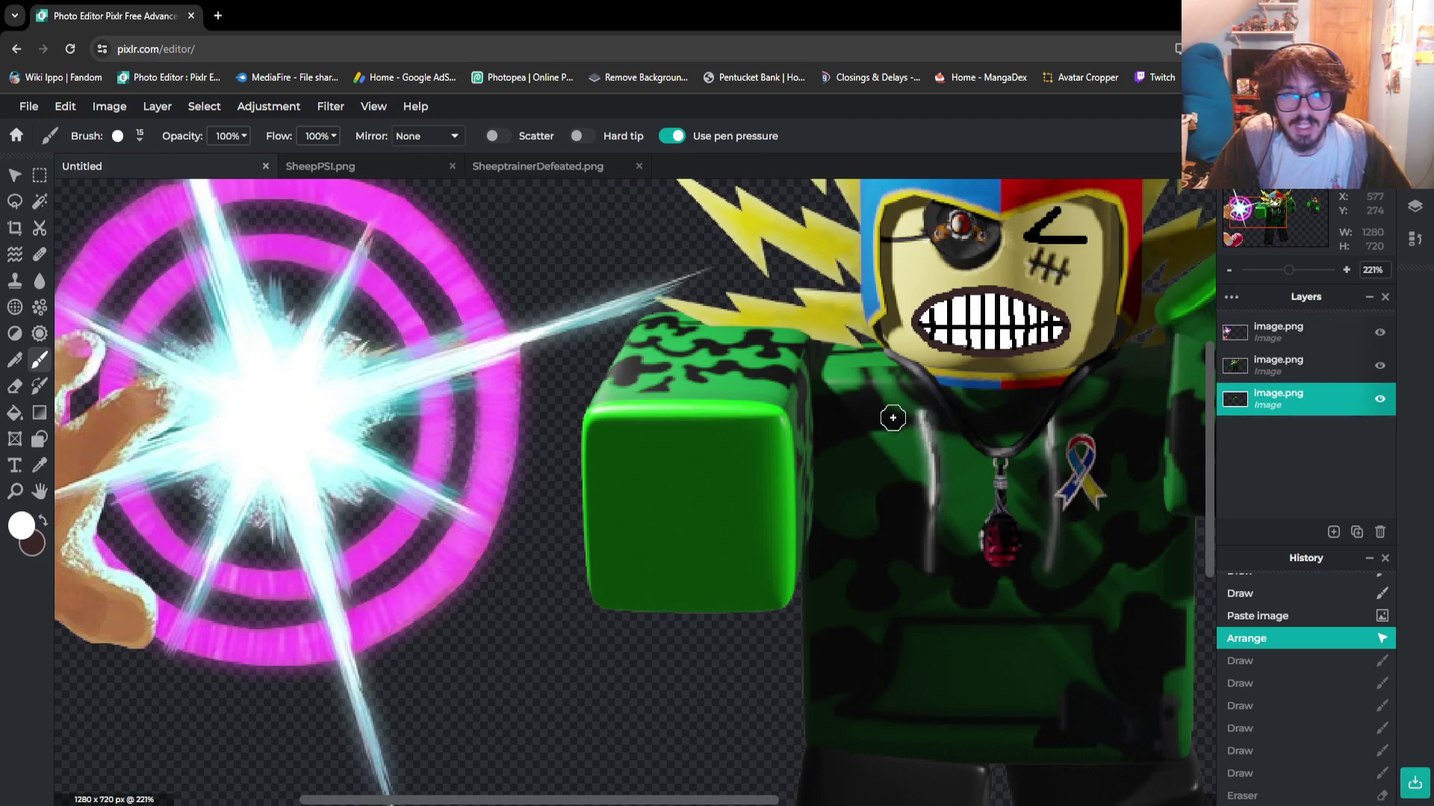
left_click_drag(679, 381, 684, 633)
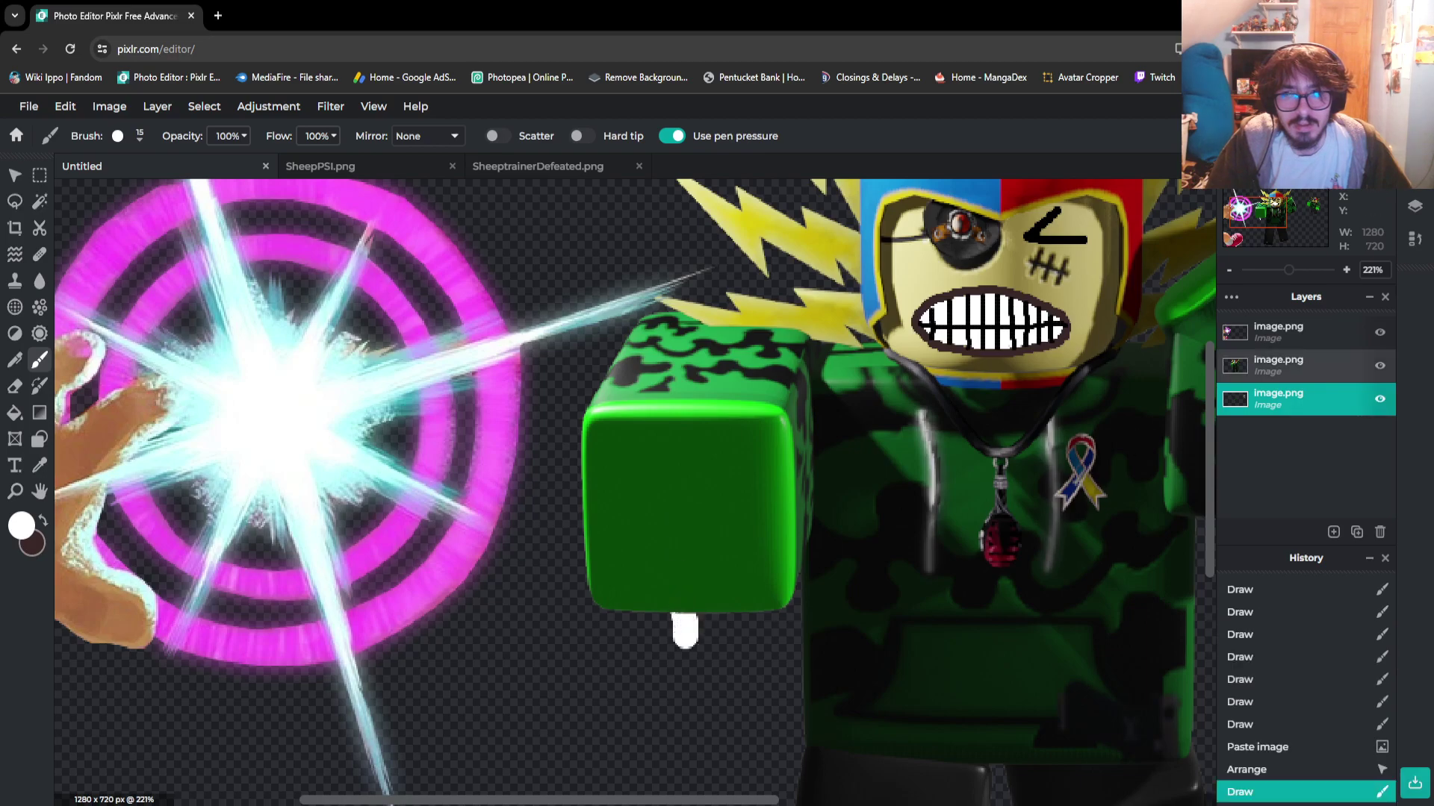
left_click_drag(1277, 398, 1277, 377)
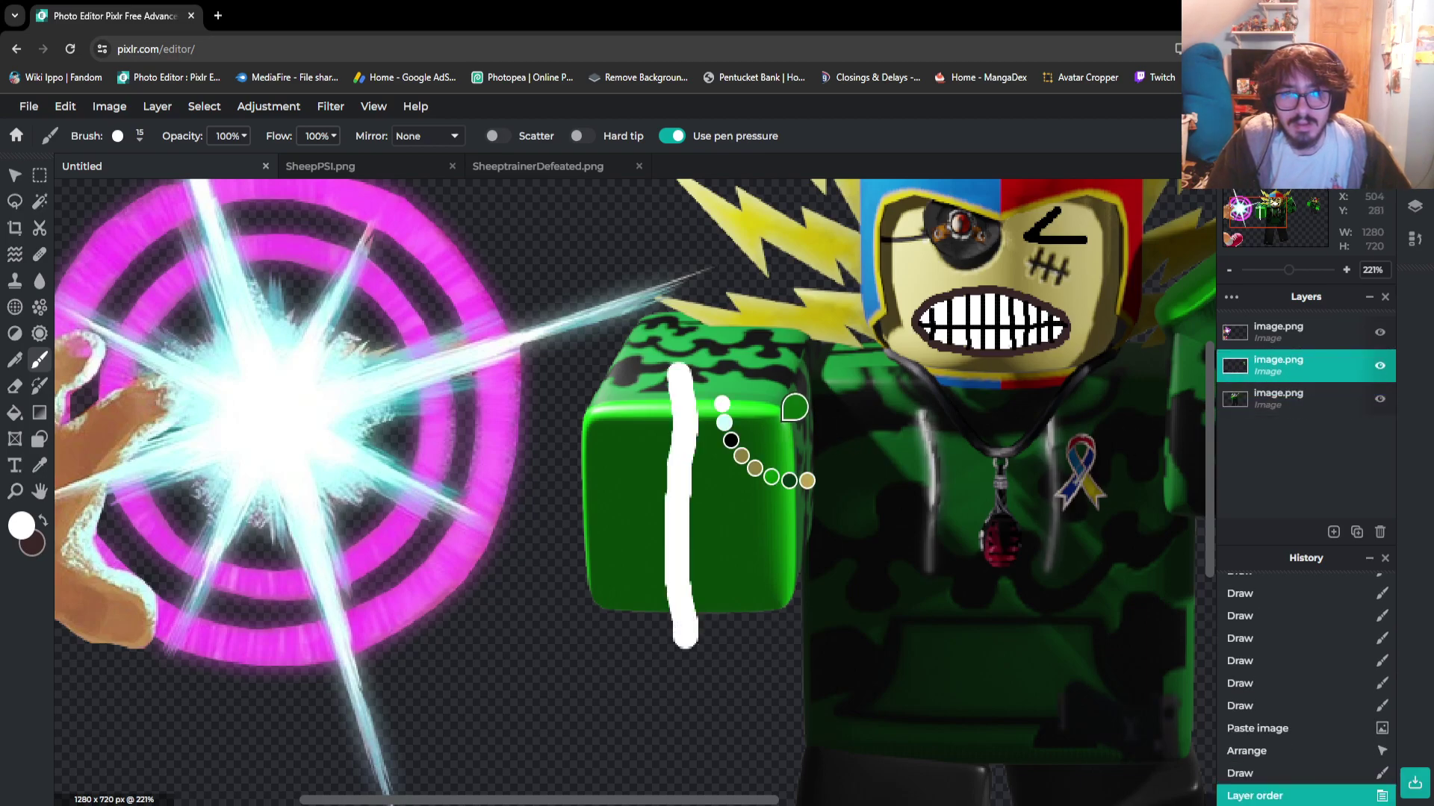
key("ctrl+z")
key("ctrl+z")
Move the empty layer above the character layer and paint a white eight-pointed star over the outstretched fist
left_click_drag(1277, 385, 1274, 366)
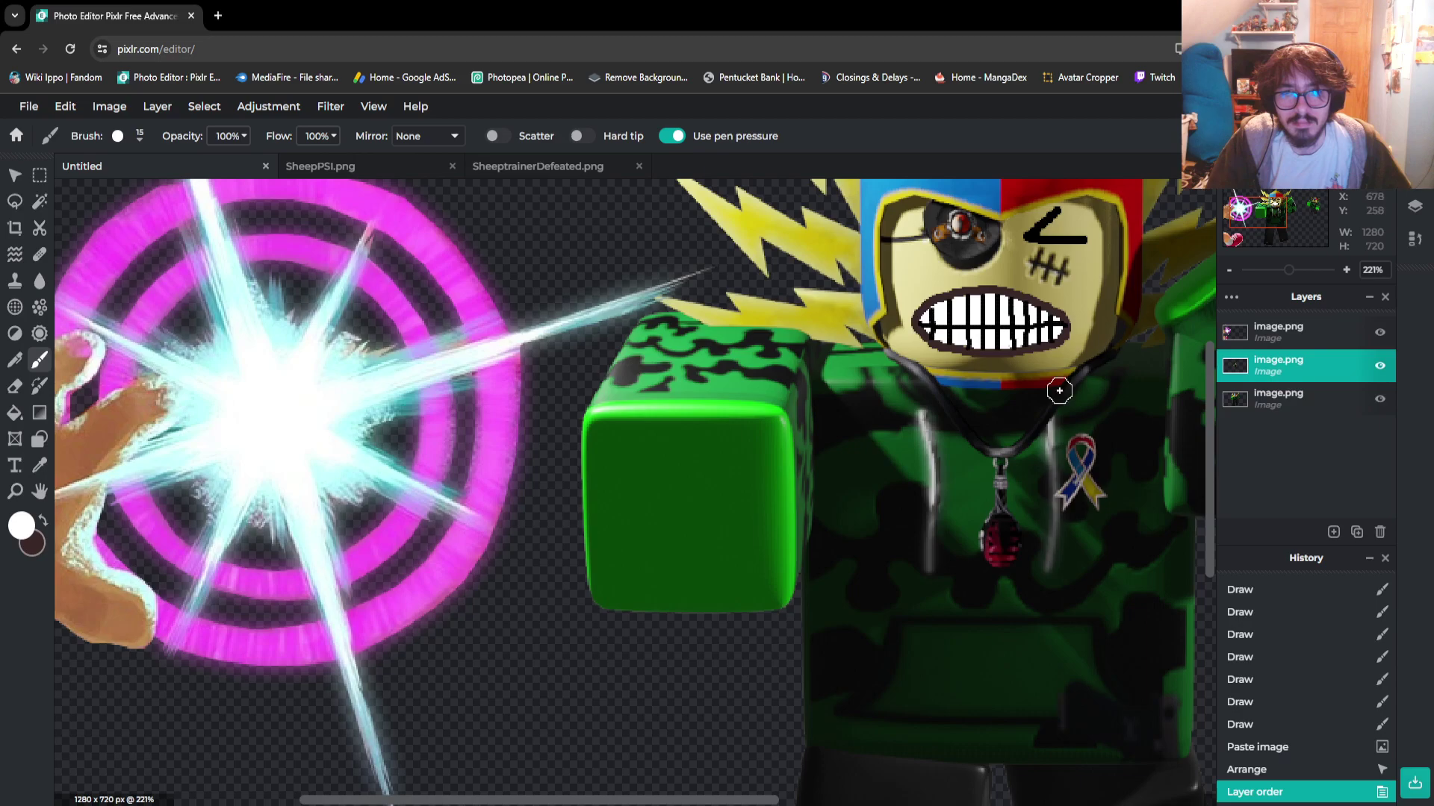
left_click_drag(679, 370, 682, 664)
left_click_drag(554, 508, 838, 503)
left_click_drag(783, 413, 590, 624)
key("ctrl+z")
left_click_drag(734, 457, 631, 572)
left_click_drag(625, 460, 724, 569)
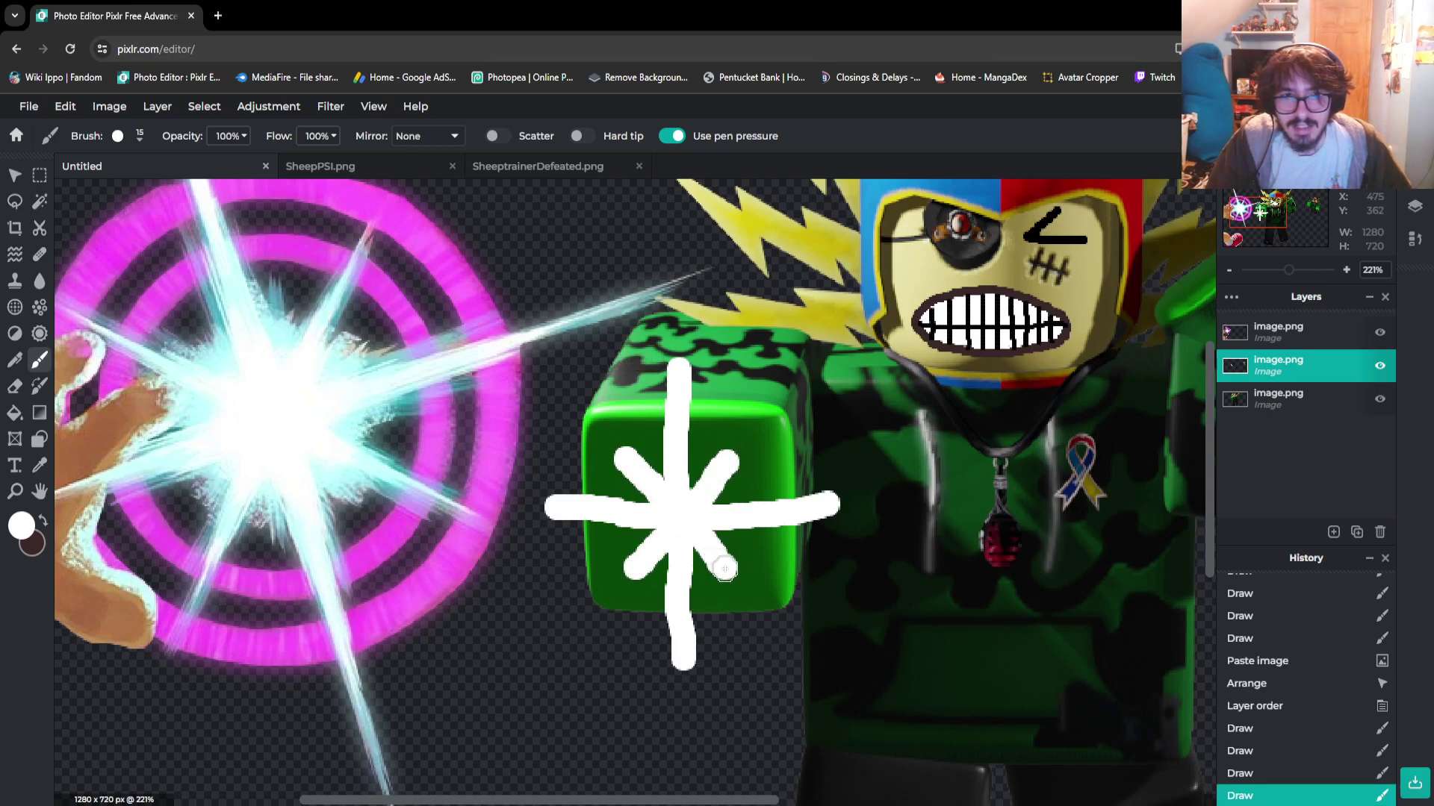
Sample the pale cyan from the reference starburst and set the brush size to 10 px
key("i")
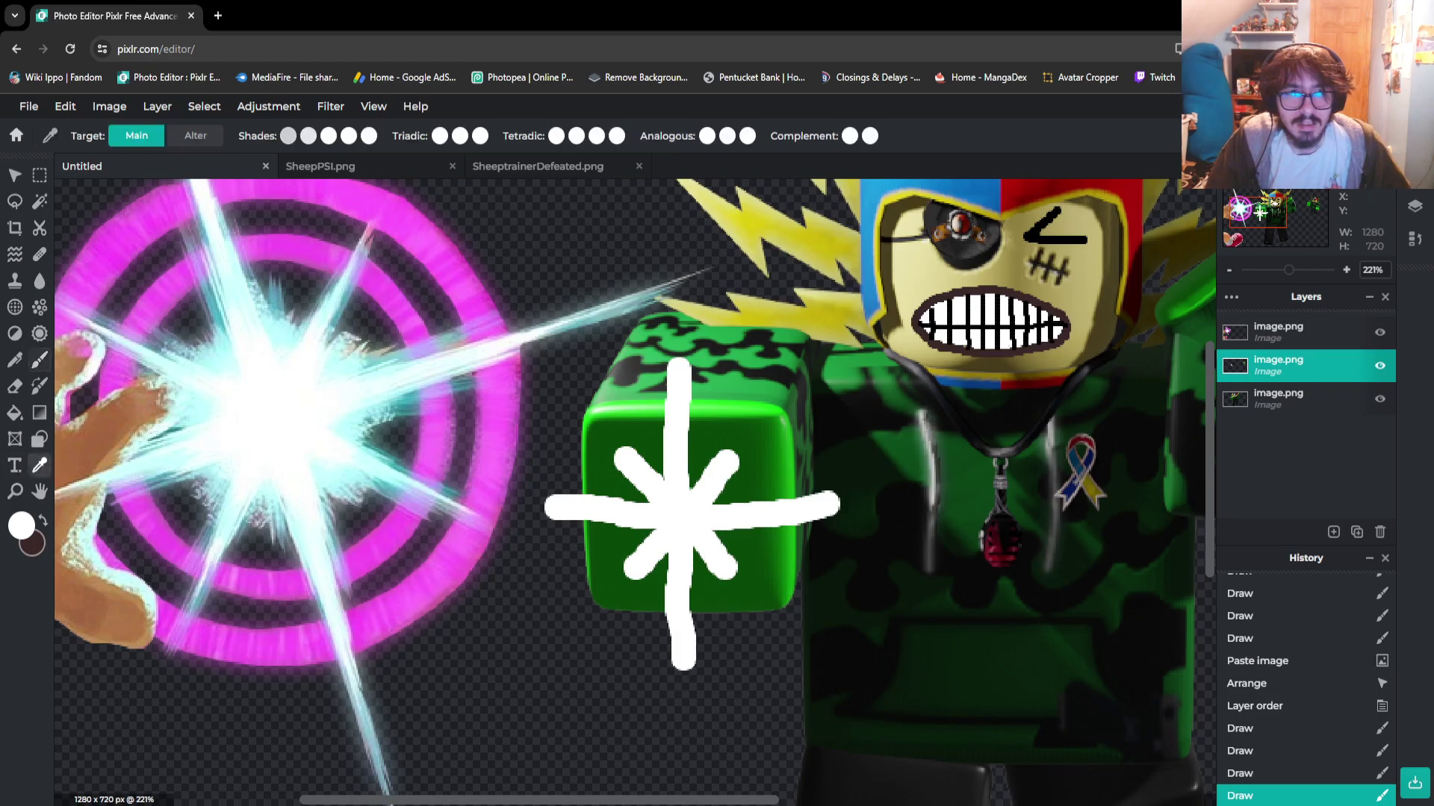
left_click(178, 337)
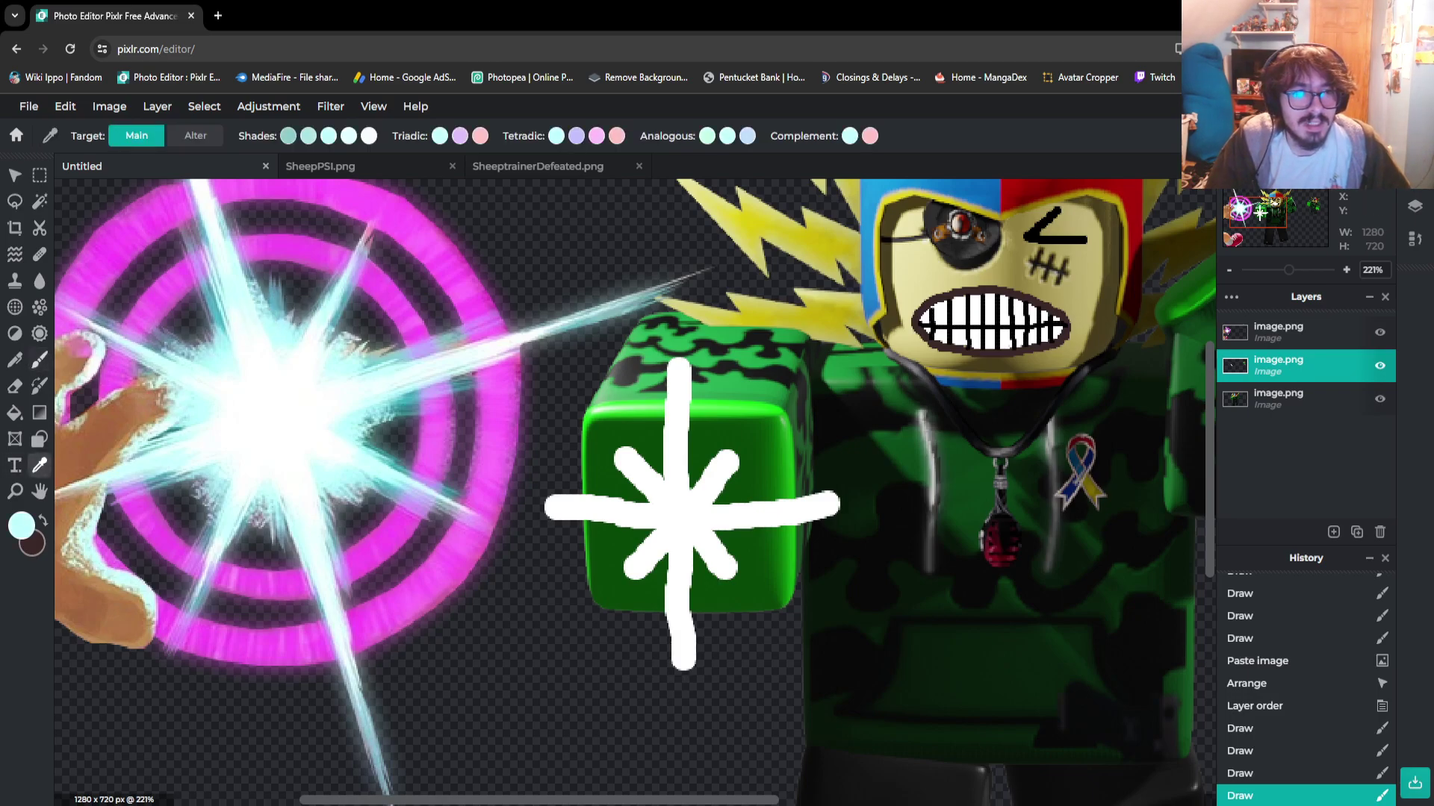
key("b")
left_click(129, 137)
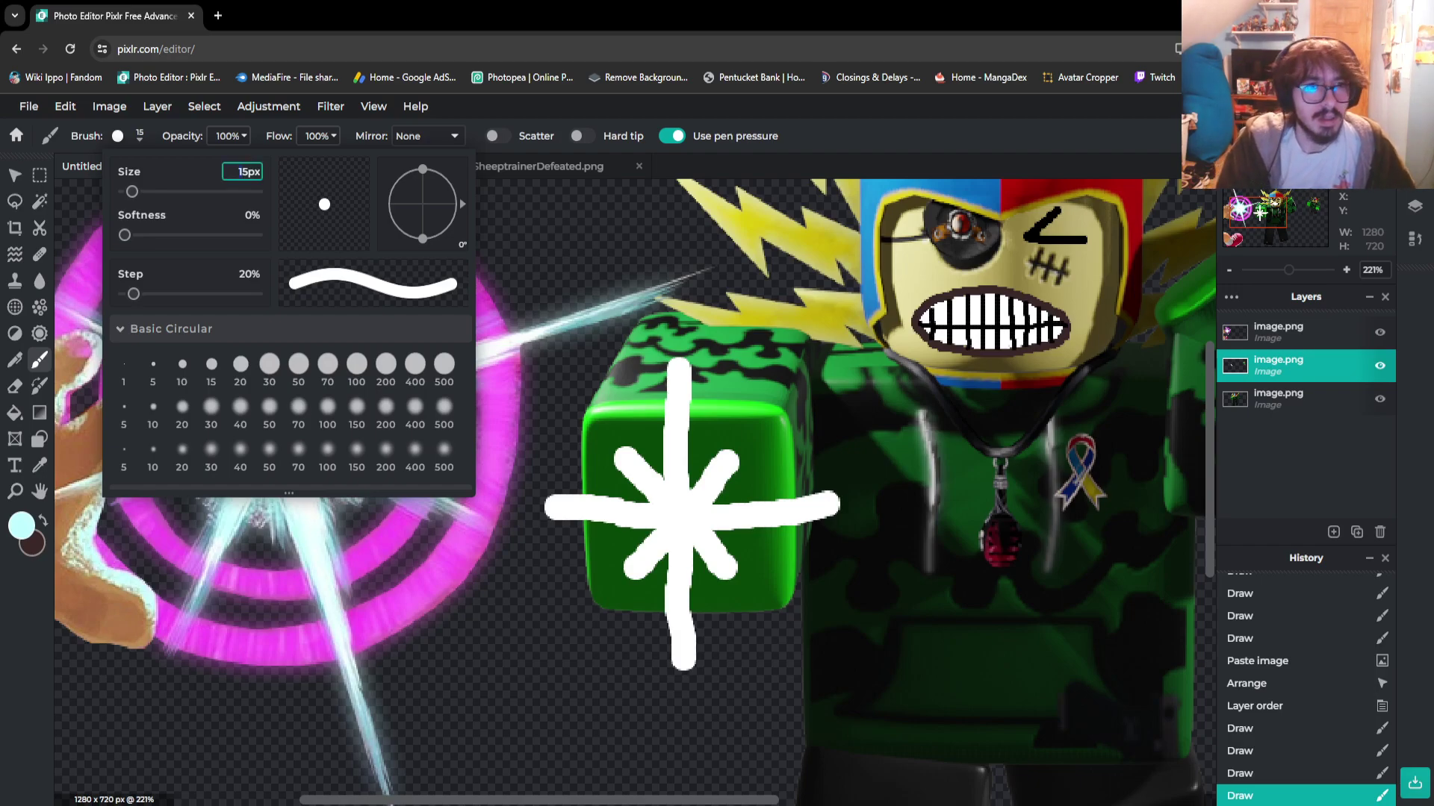
type("10")
key("Return")
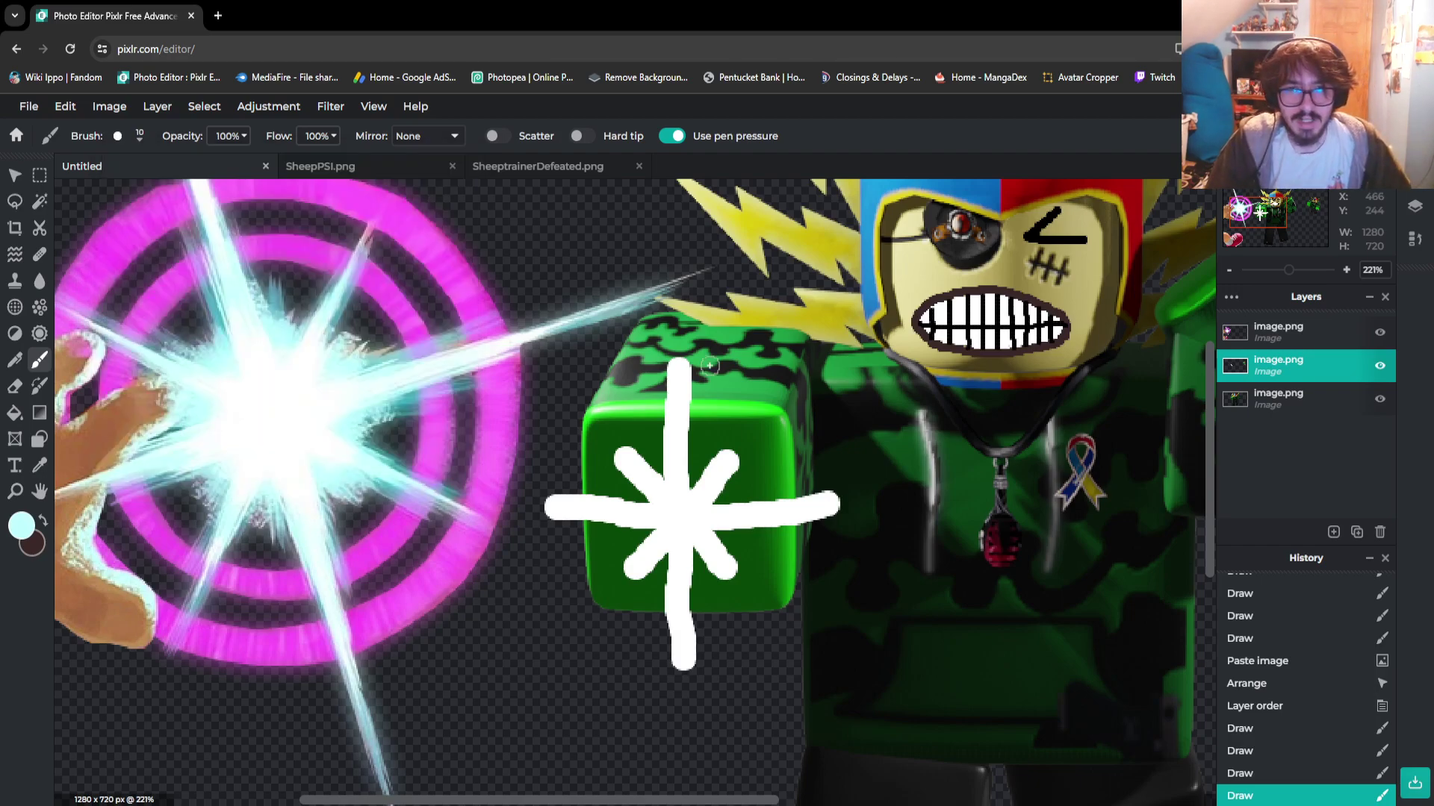
Outline the star's white centre in pale cyan, following the inner parts of its rays
scroll(702, 485, "up", 5)
left_click_drag(701, 522, 705, 337)
mouse_move(704, 339)
left_mouse_down()
mouse_move(665, 311)
mouse_move(635, 380)
mouse_move(637, 518)
mouse_move(585, 486)
mouse_move(569, 506)
mouse_move(600, 562)
mouse_move(519, 567)
mouse_move(494, 590)
mouse_move(494, 616)
mouse_move(608, 631)
mouse_move(585, 679)
mouse_move(605, 708)
mouse_move(650, 698)
left_mouse_up()
scroll(887, 522, "down", 3)
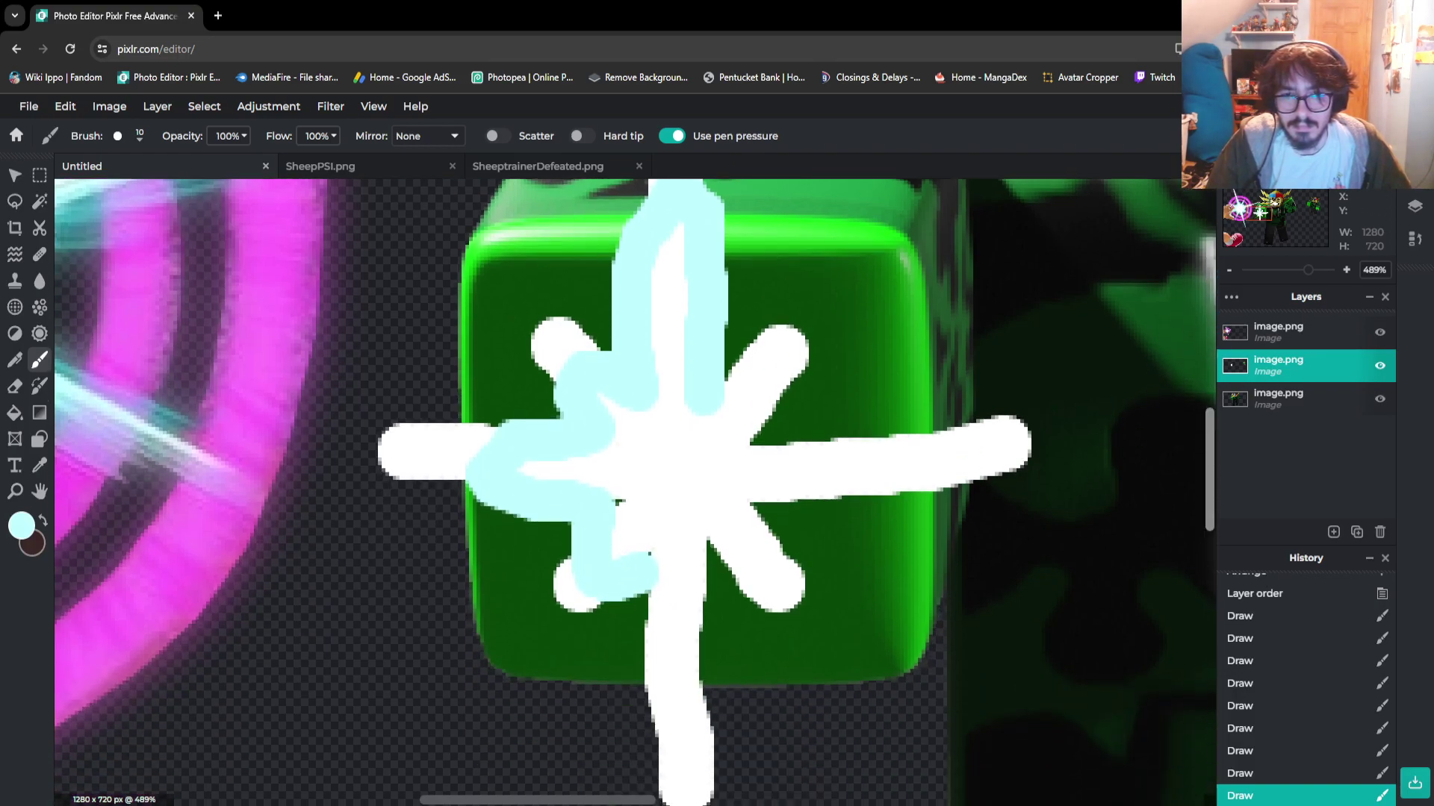
mouse_move(652, 560)
left_mouse_down()
mouse_move(647, 618)
mouse_move(706, 613)
mouse_move(704, 544)
mouse_move(736, 565)
mouse_move(750, 502)
mouse_move(876, 484)
mouse_move(894, 463)
mouse_move(867, 438)
mouse_move(776, 445)
mouse_move(783, 377)
mouse_move(720, 379)
left_mouse_up()
left_click(619, 496)
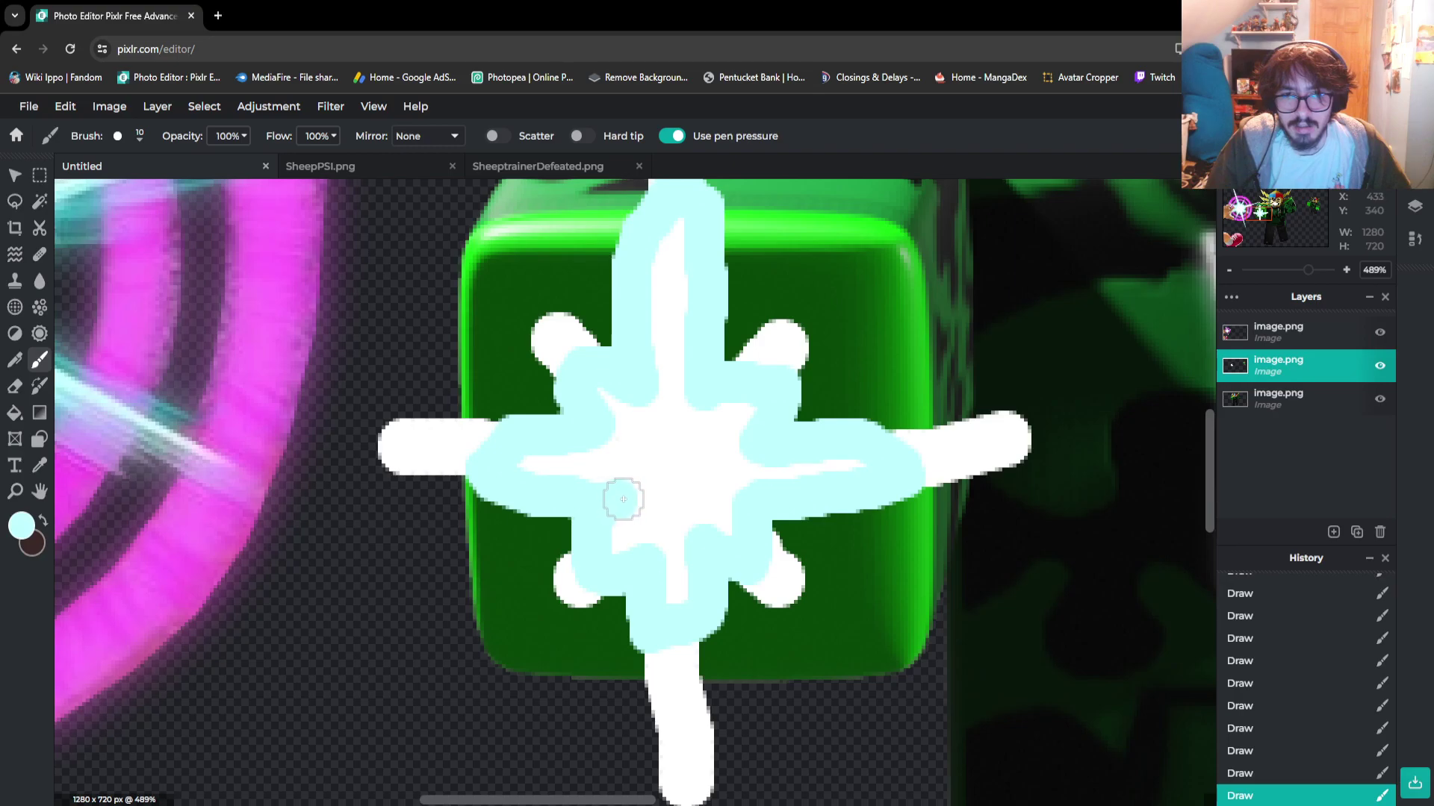
Cover the tips of the star's horizontal rays and upper diagonal rays with pale cyan
scroll(620, 496, "down", 3)
scroll(648, 469, "down", 1)
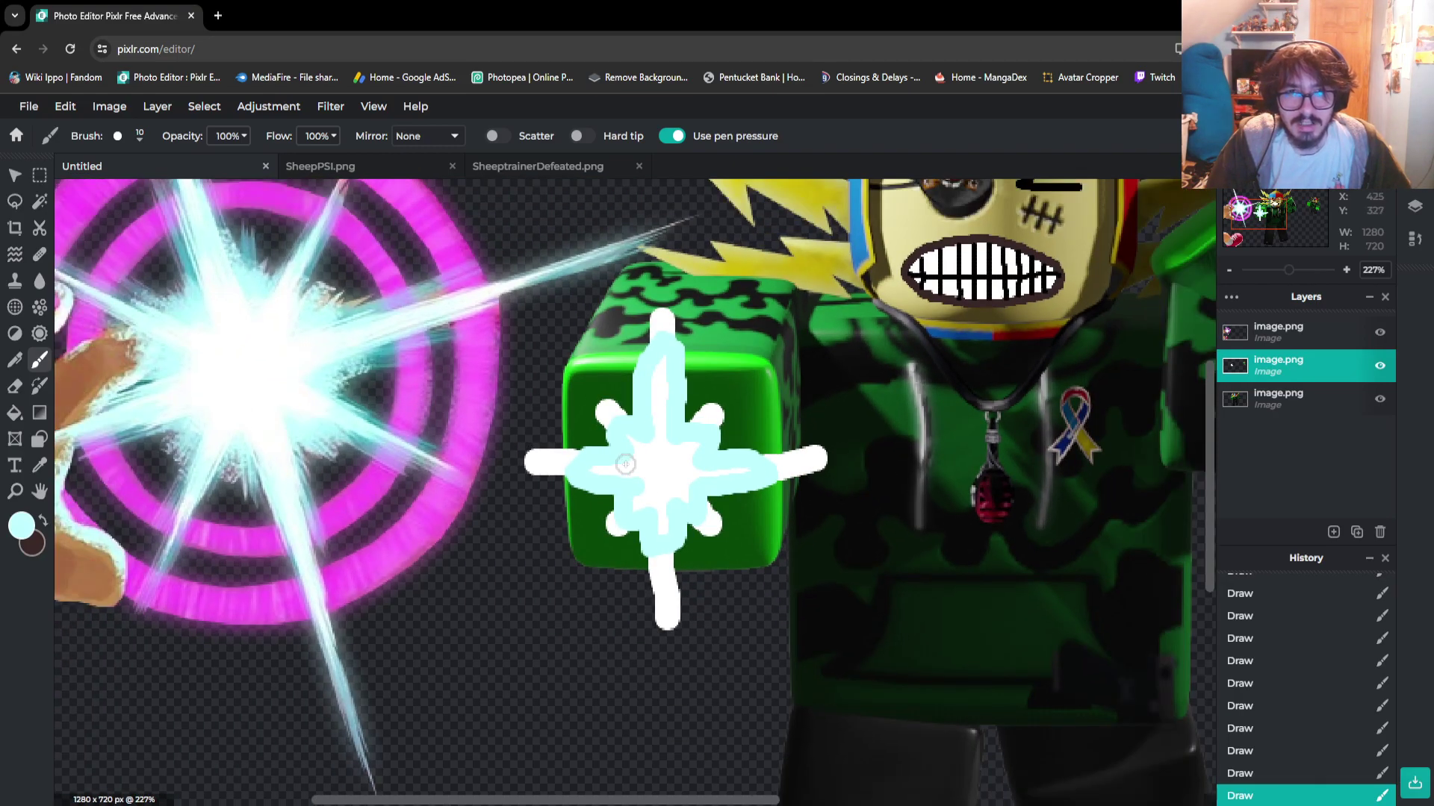
scroll(576, 459, "up", 3)
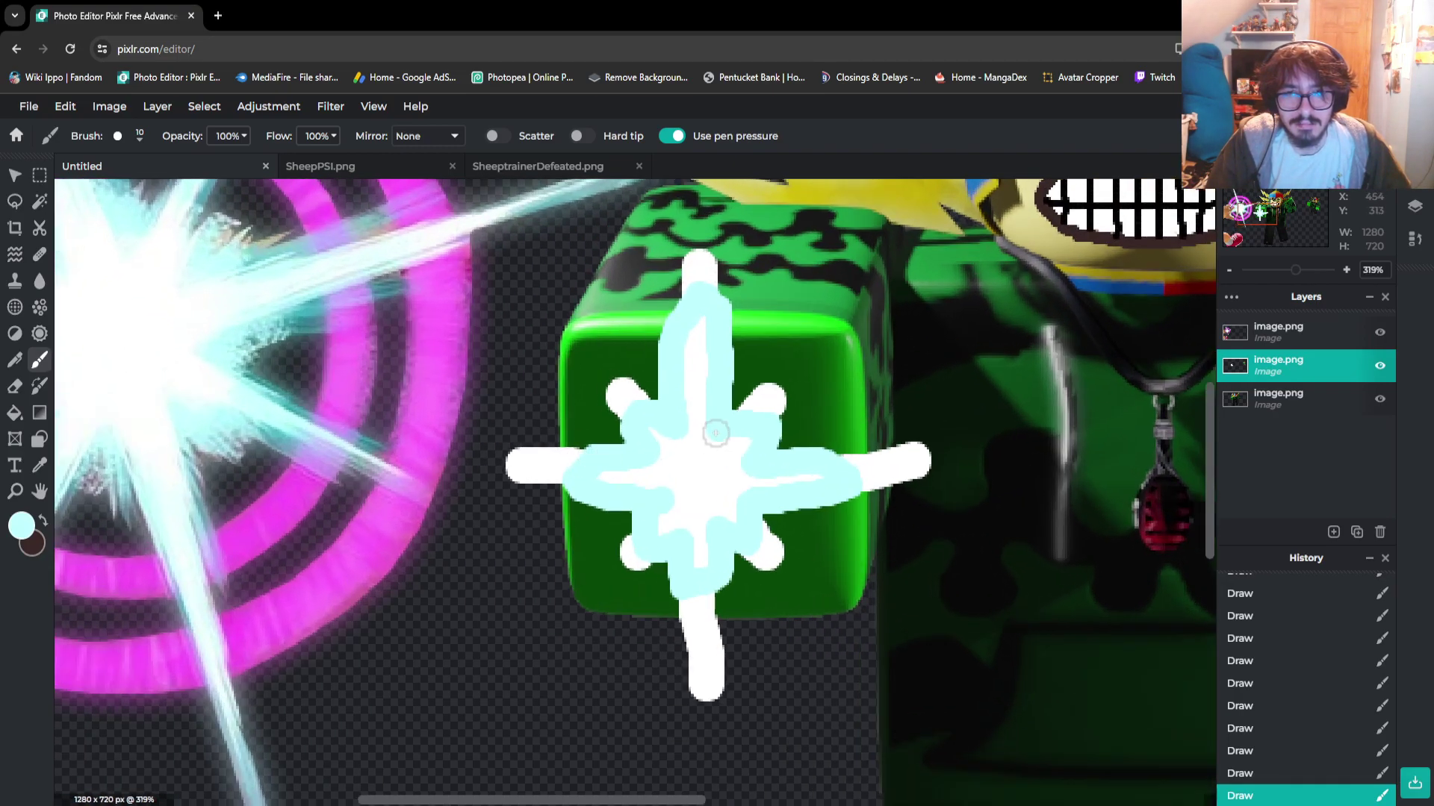
scroll(716, 433, "up", 2)
mouse_move(510, 466)
left_mouse_down()
mouse_move(459, 465)
mouse_move(444, 486)
mouse_move(526, 495)
mouse_move(484, 484)
mouse_move(635, 425)
mouse_move(610, 424)
mouse_move(579, 366)
mouse_move(642, 396)
mouse_move(731, 406)
mouse_move(788, 362)
mouse_move(788, 426)
mouse_move(772, 408)
left_mouse_up()
mouse_move(859, 475)
left_mouse_down()
mouse_move(988, 460)
mouse_move(964, 486)
mouse_move(886, 507)
mouse_move(955, 454)
left_mouse_up()
scroll(955, 453, "down", 4)
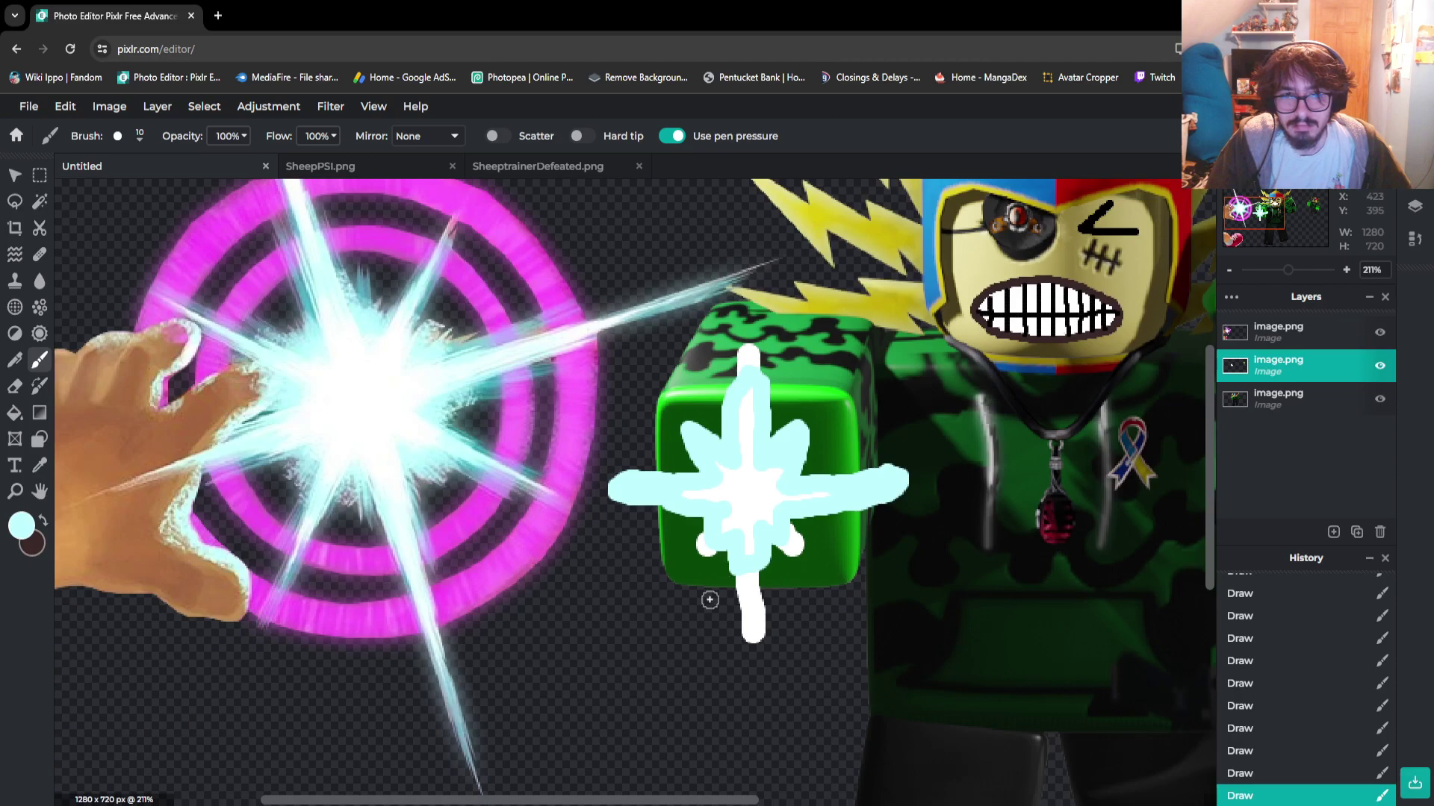
Paint the star's lower diagonal rays, downward ray and upper tip pale cyan
scroll(707, 595, "up", 4)
mouse_move(725, 502)
left_mouse_down()
mouse_move(698, 527)
mouse_move(717, 493)
mouse_move(685, 519)
left_mouse_up()
mouse_move(870, 527)
left_mouse_down()
mouse_move(847, 511)
mouse_move(870, 531)
mouse_move(849, 484)
mouse_move(882, 530)
mouse_move(825, 504)
mouse_move(783, 569)
mouse_move(764, 568)
mouse_move(790, 684)
mouse_move(791, 569)
mouse_move(752, 566)
left_mouse_up()
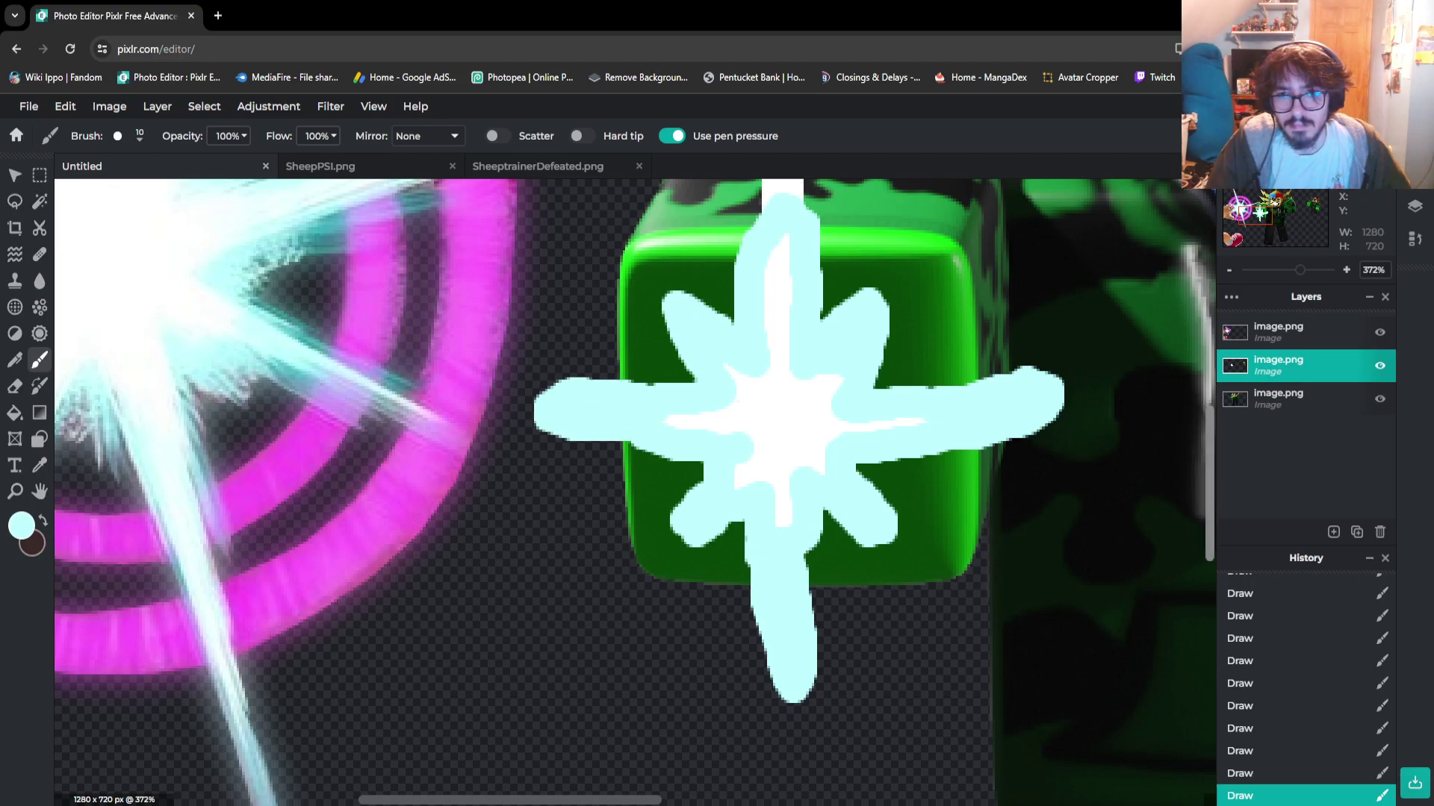
scroll(835, 385, "up", 3)
mouse_move(767, 390)
left_mouse_down()
mouse_move(786, 343)
mouse_move(798, 385)
mouse_move(773, 357)
left_mouse_up()
scroll(773, 357, "down", 10)
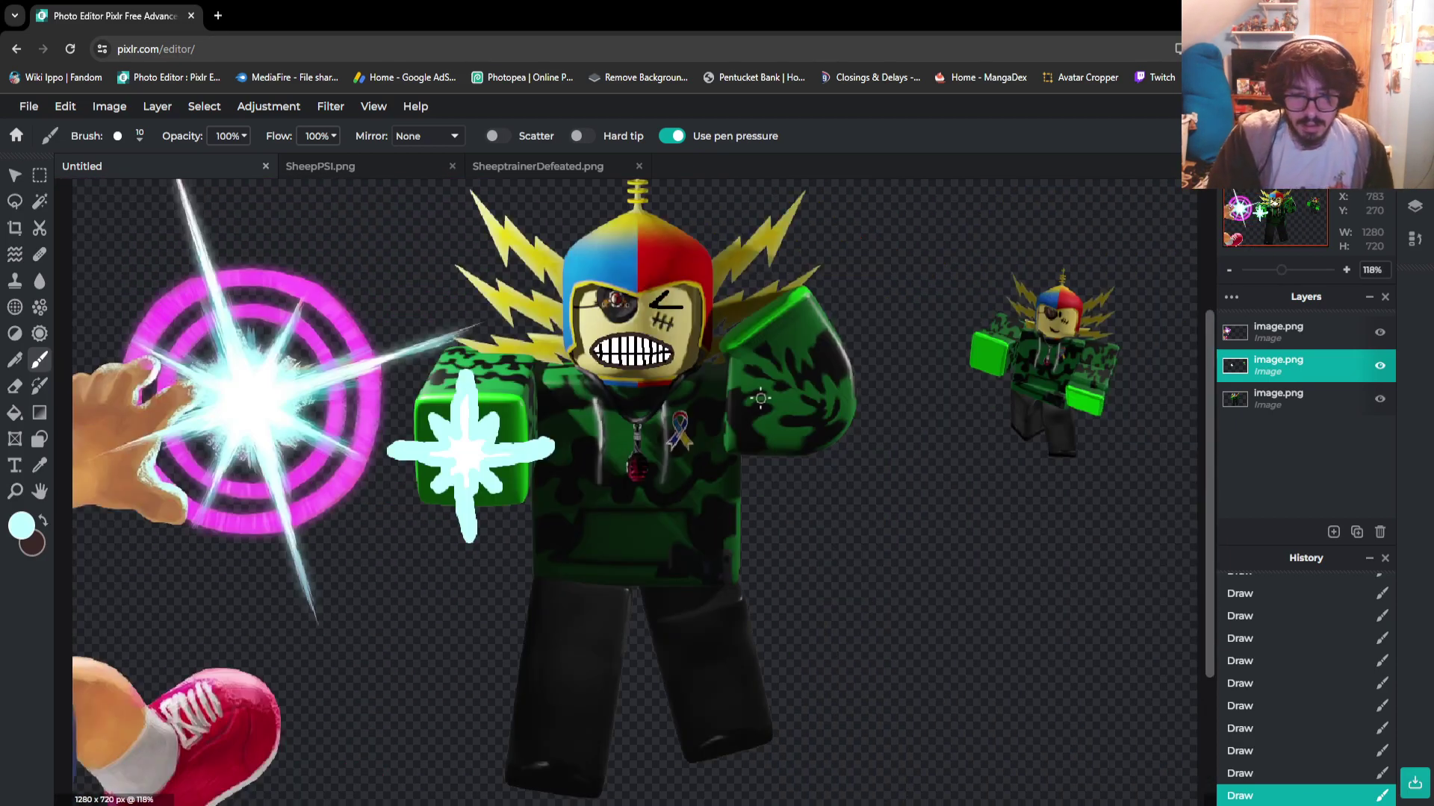
scroll(606, 424, "down", 1)
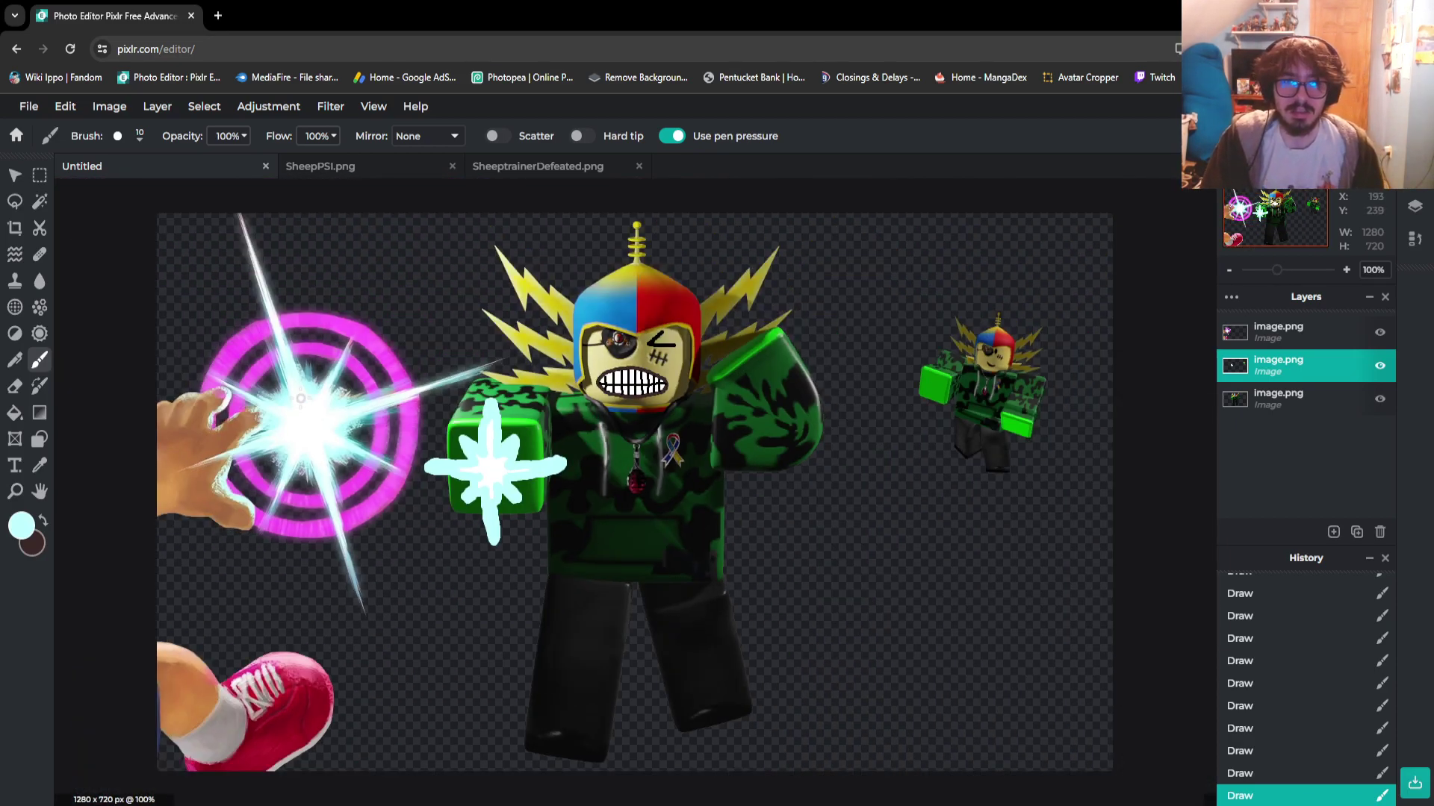
Sample the magenta from the reference starburst's outer ring and return to the Brush tool
key("i")
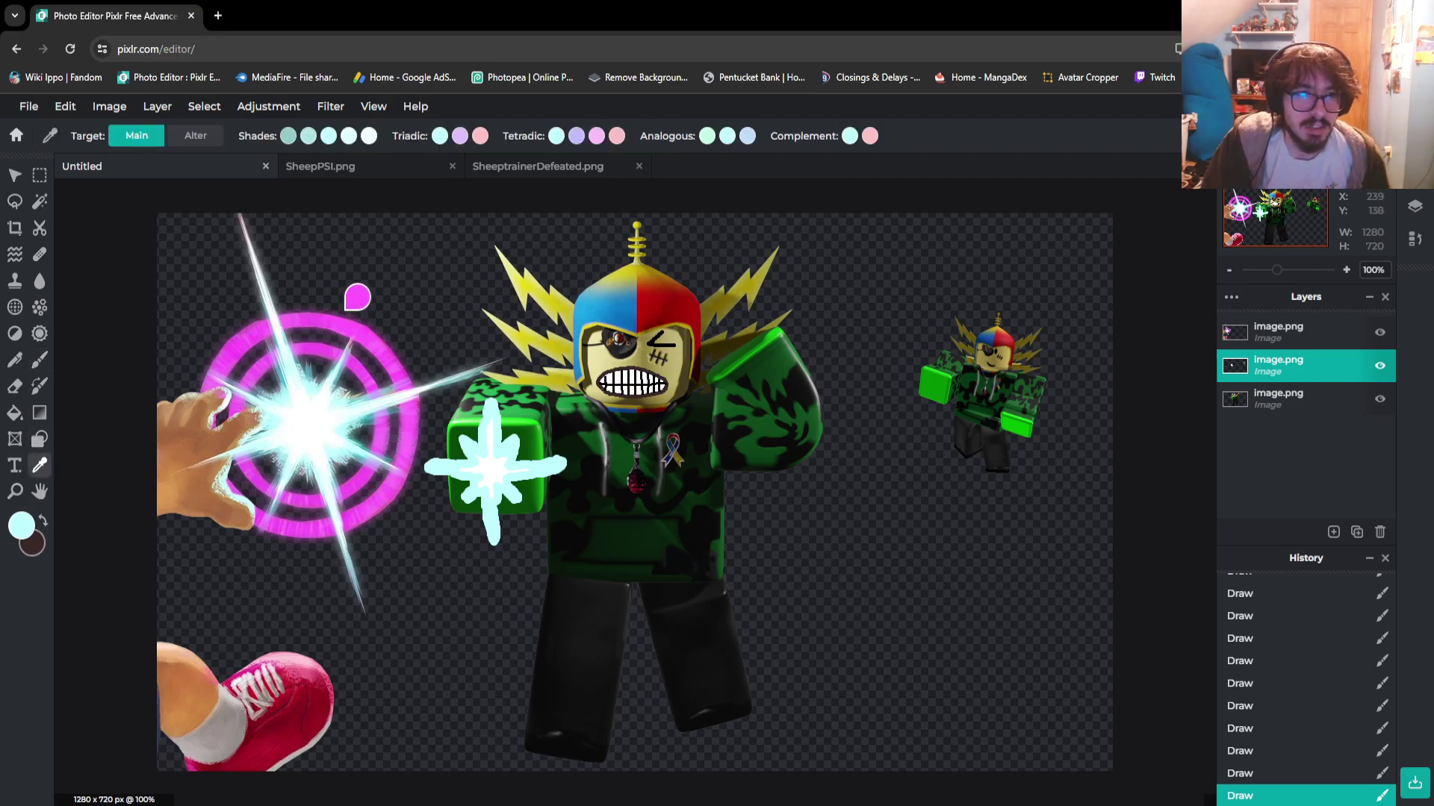
left_click(345, 321)
key("b")
scroll(366, 446, "up", 5)
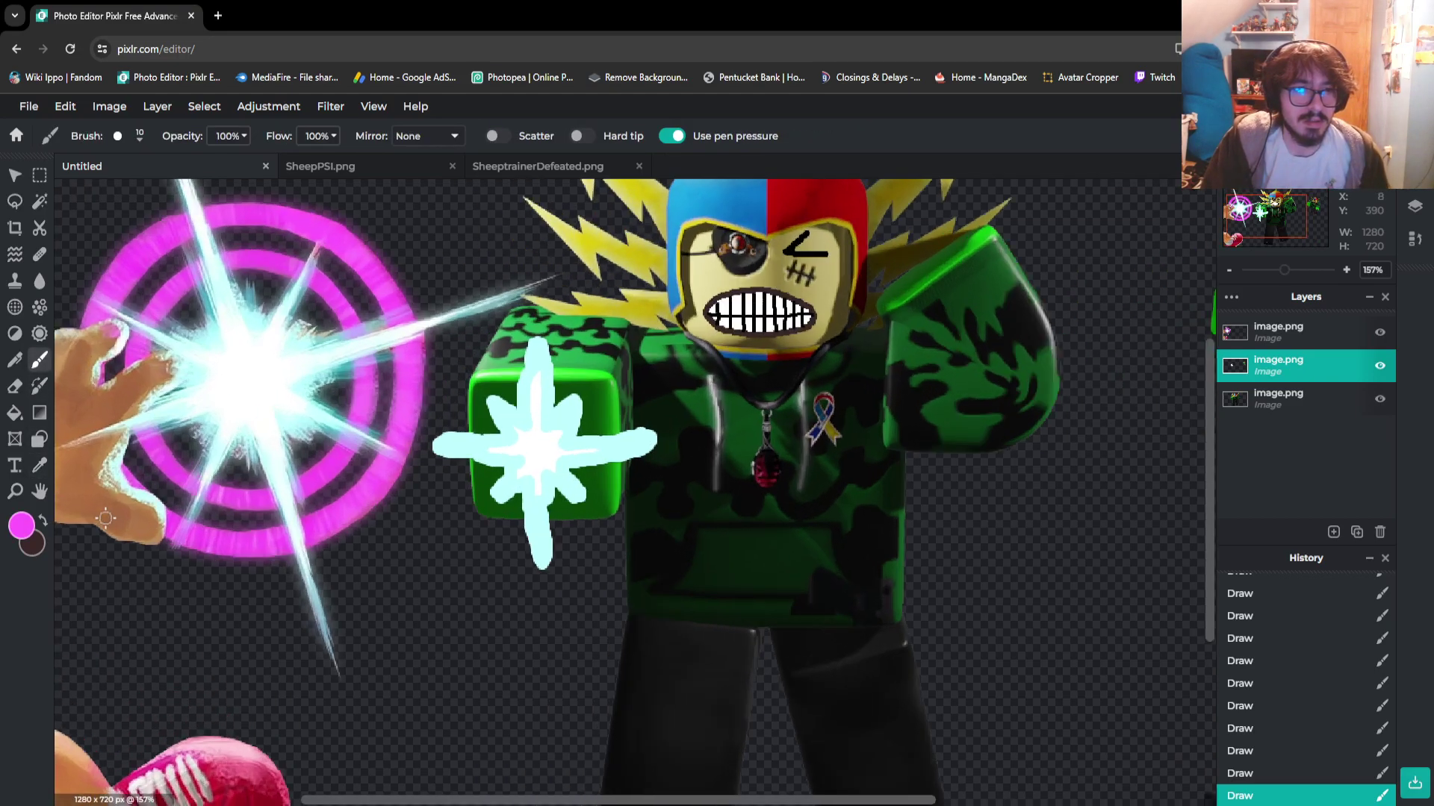
scroll(560, 390, "down", 1)
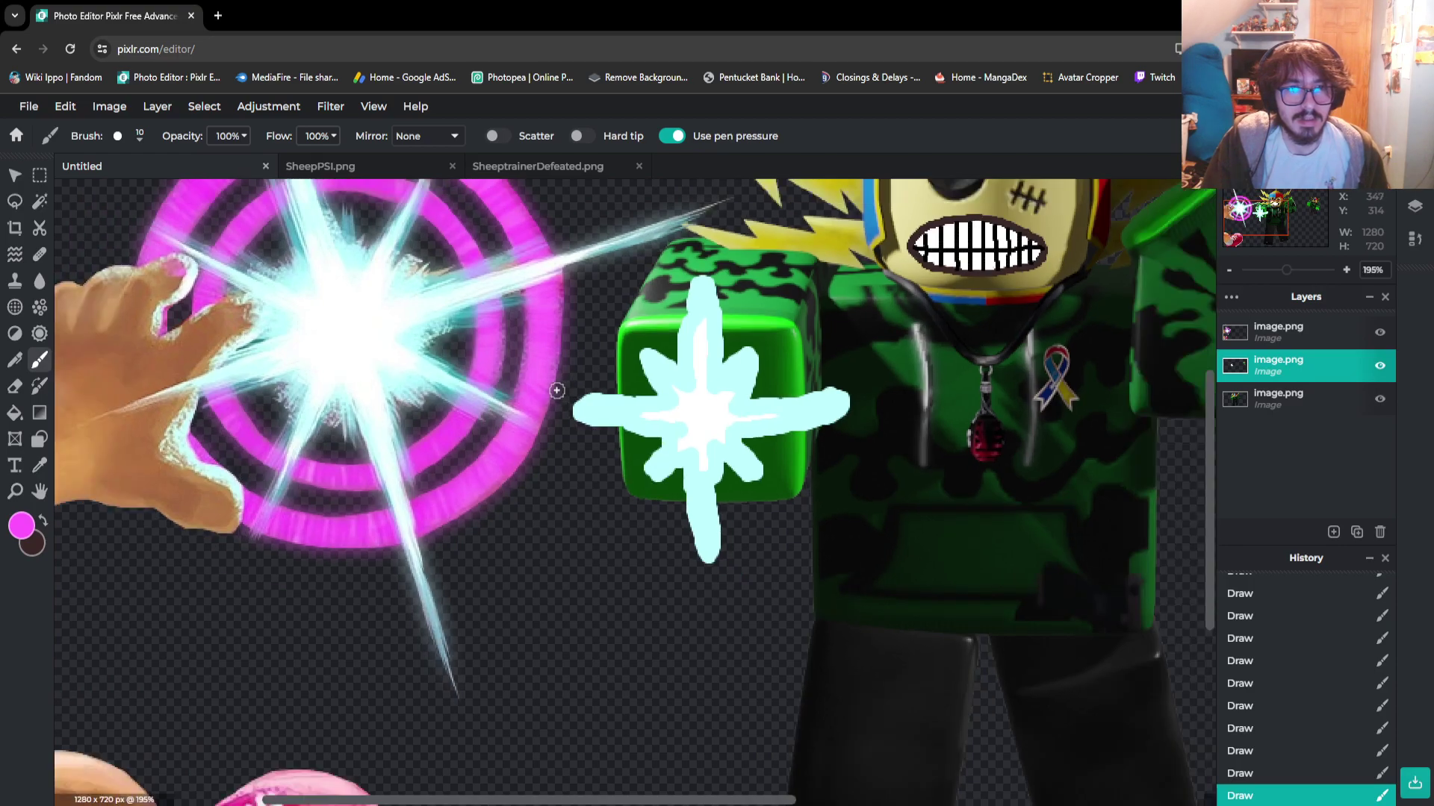
key("m")
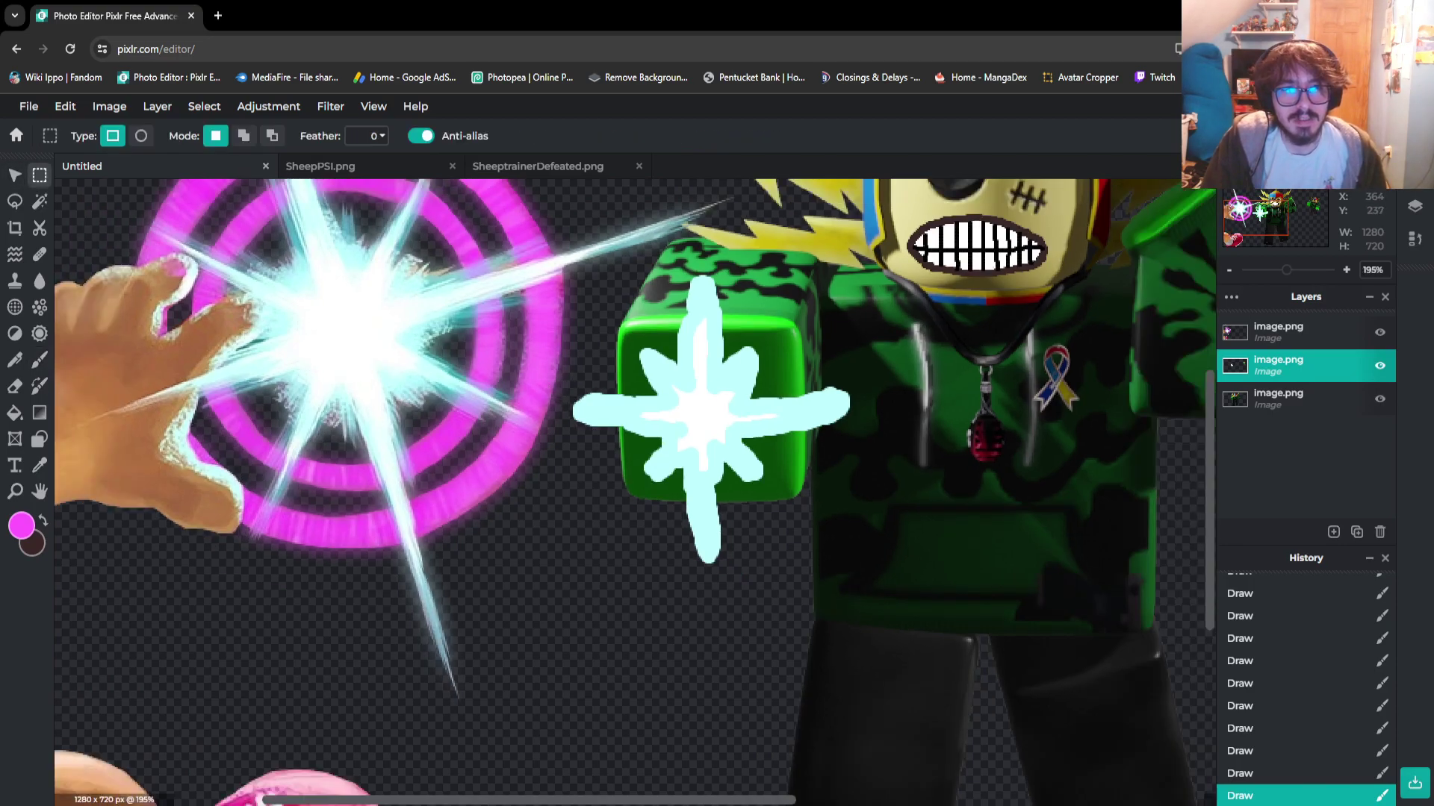
left_click_drag(573, 269, 765, 582)
key("ctrl+d")
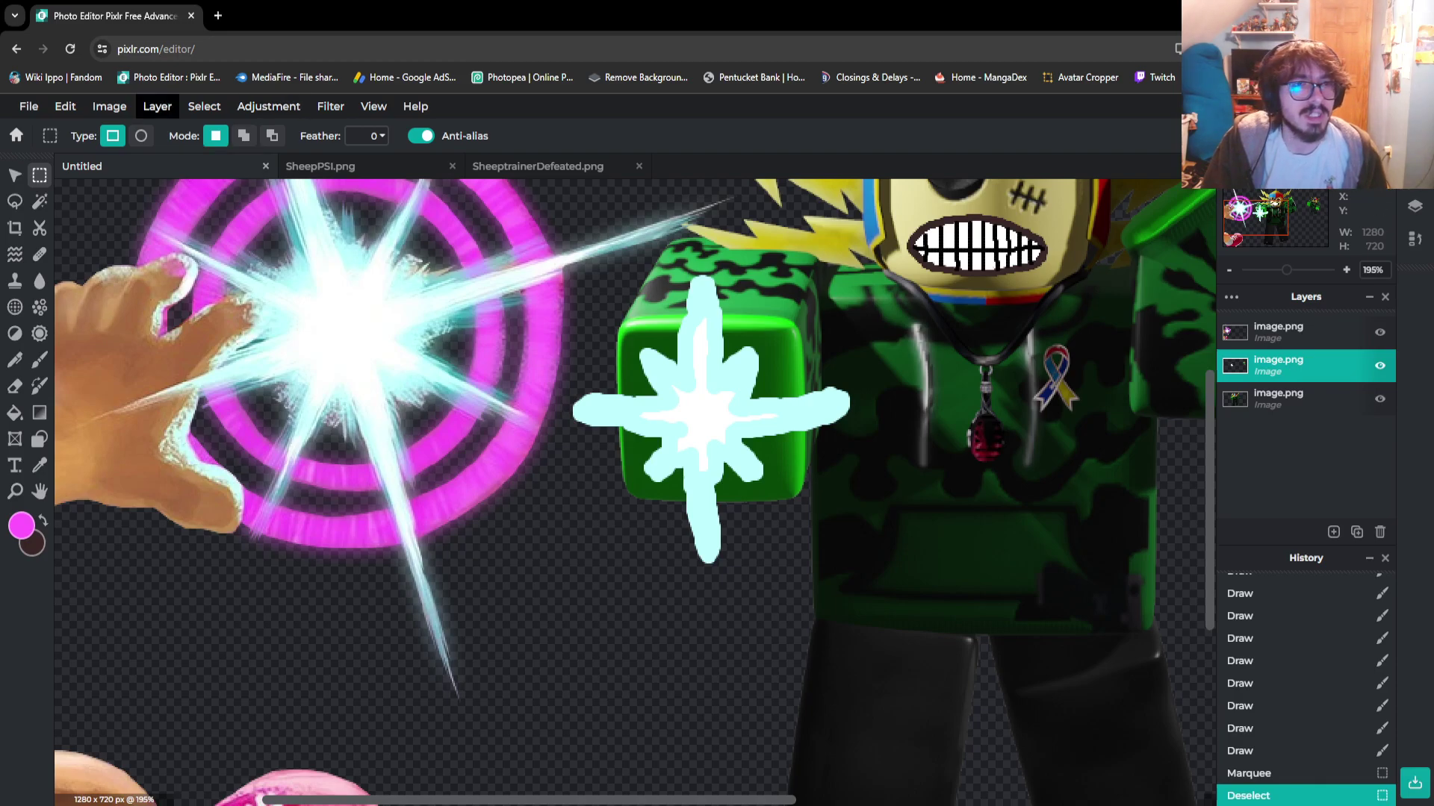
Add a new layer above the star layer and activate the Brush tool for painting on it
left_click(156, 106)
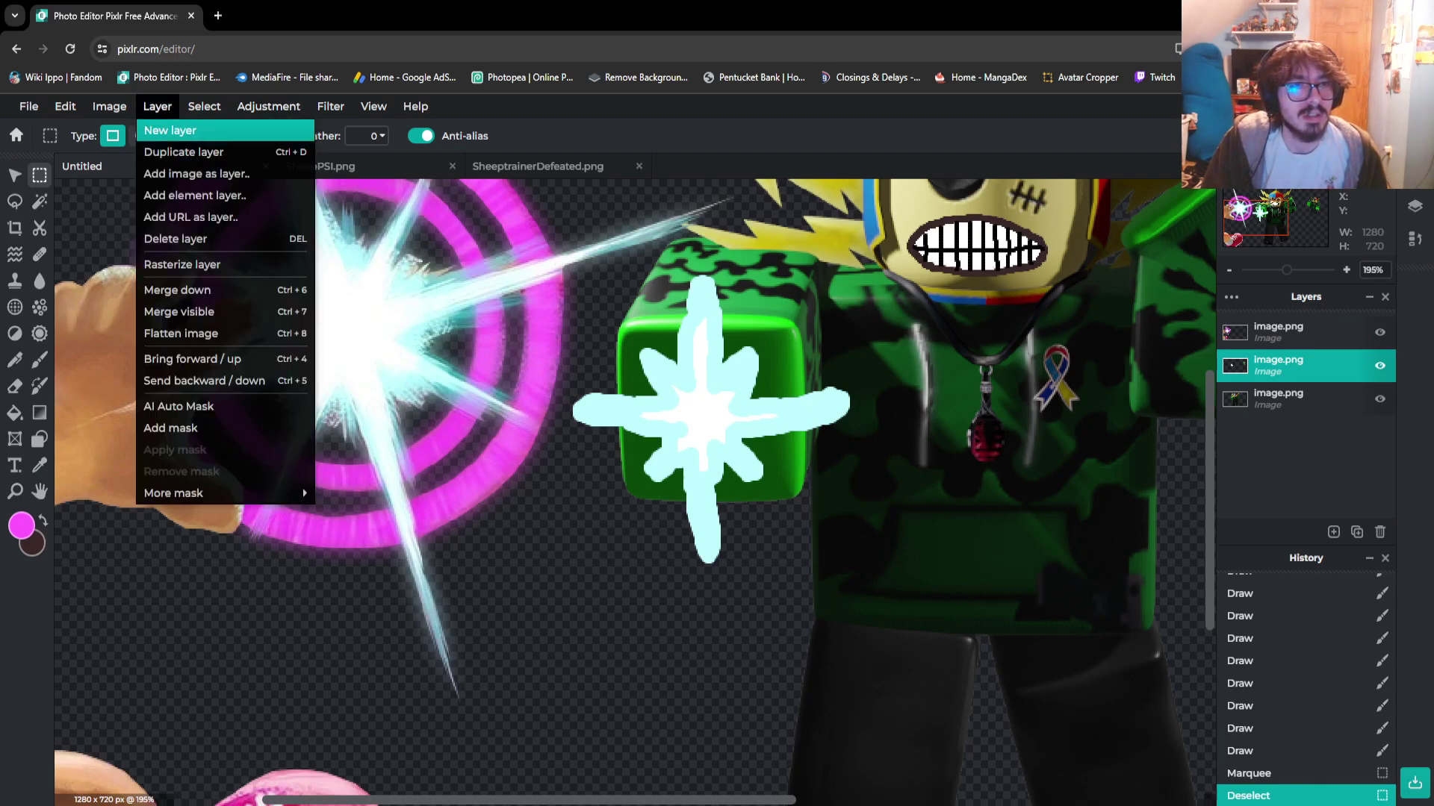
left_click(170, 130)
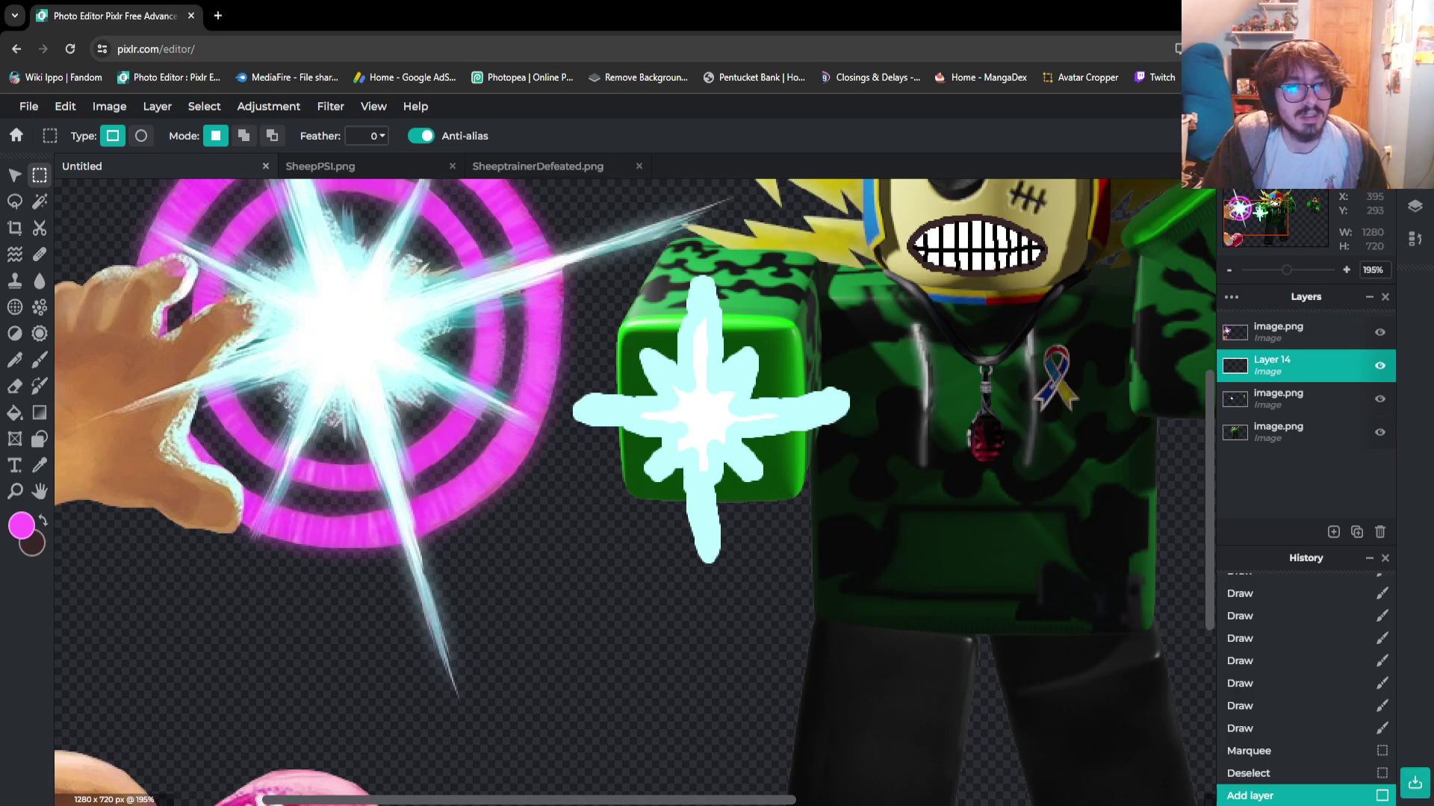
key("b")
Try a large magenta ring along the fist's edges with its layer moved beneath the star, then undo the ring and layer move
scroll(560, 366, "down", 1)
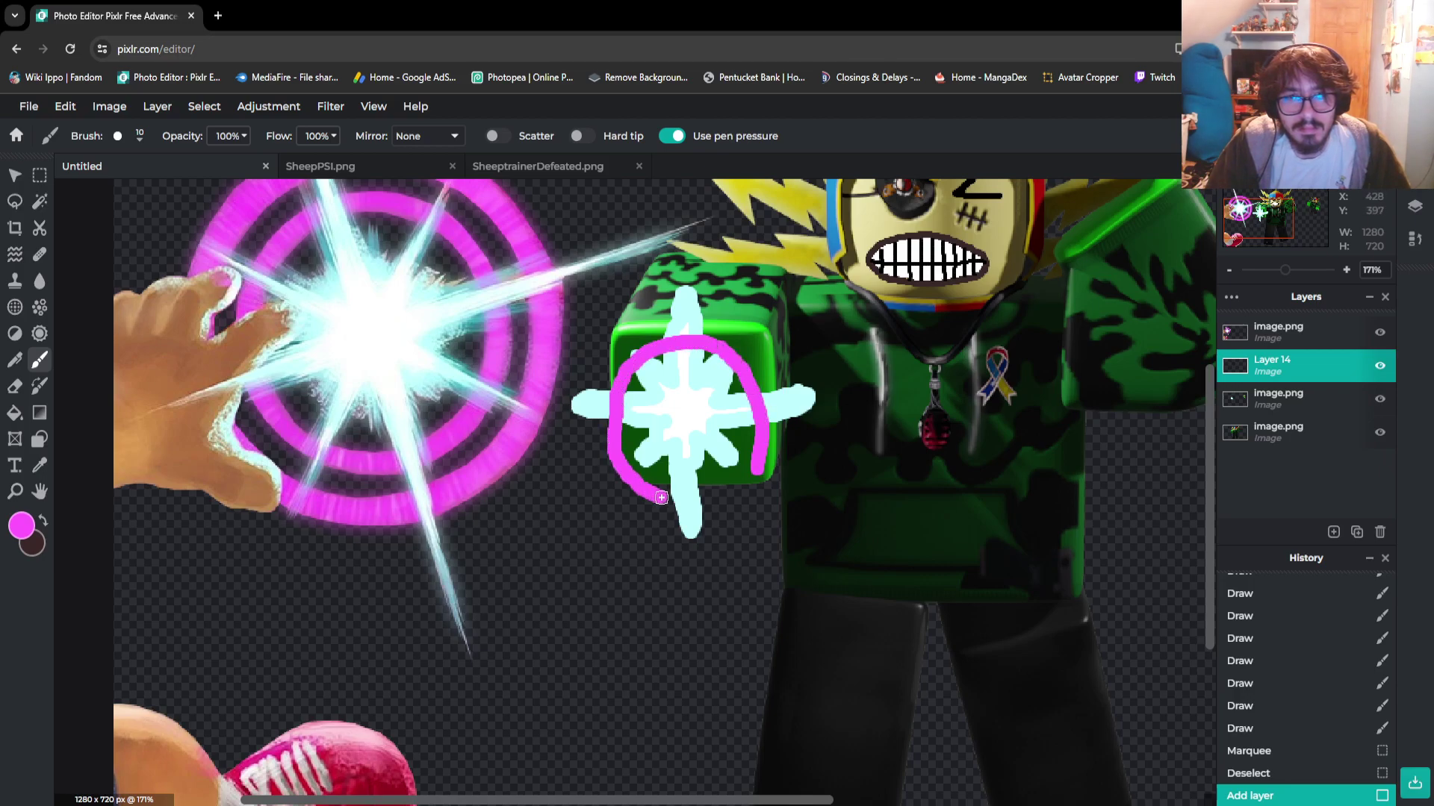
mouse_move(713, 495)
left_mouse_down()
mouse_move(763, 469)
mouse_move(761, 432)
left_mouse_up()
key("ctrl+z")
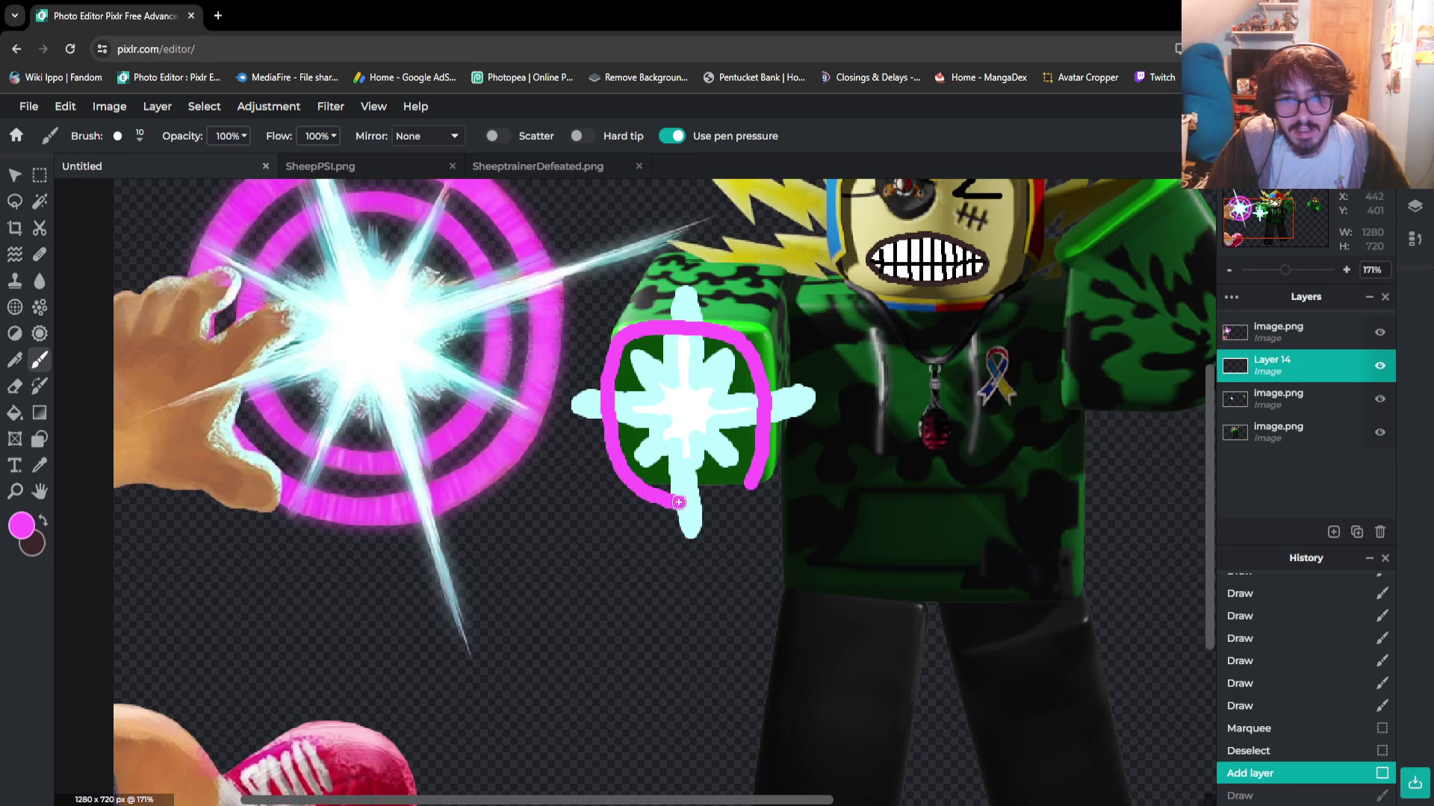
left_click_drag(758, 476, 757, 473)
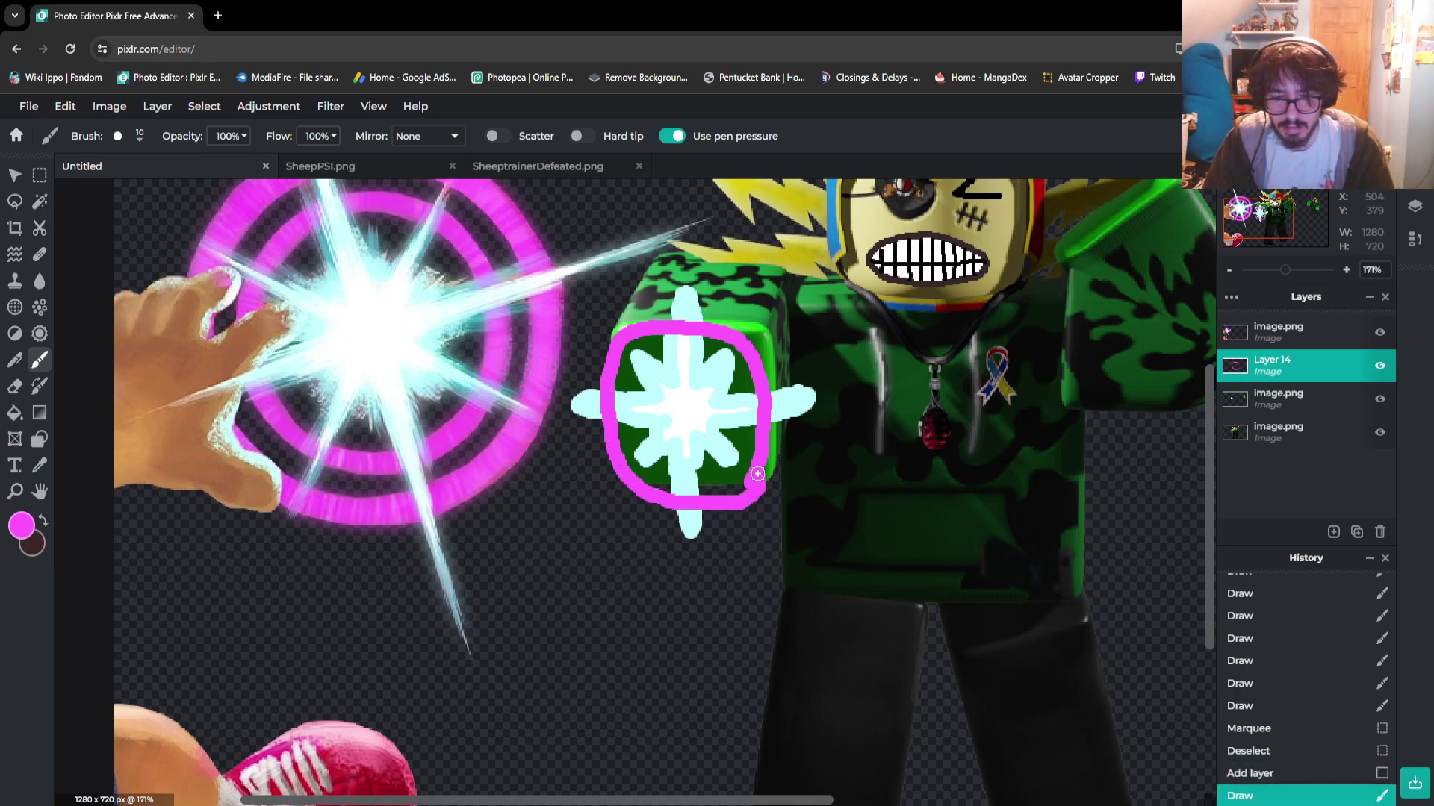
left_click_drag(1272, 365, 1272, 399)
scroll(755, 336, "up", 1)
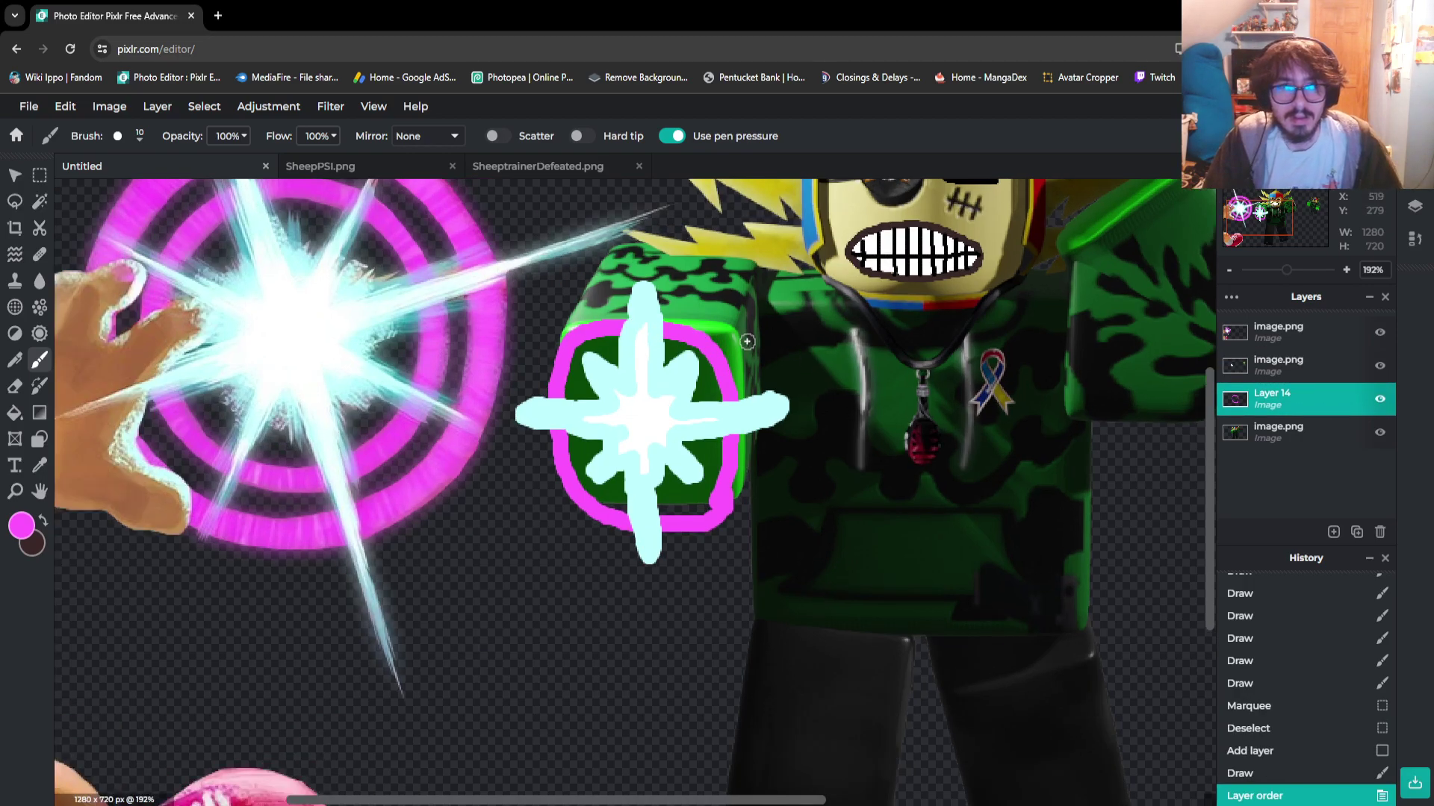
scroll(747, 341, "down", 2)
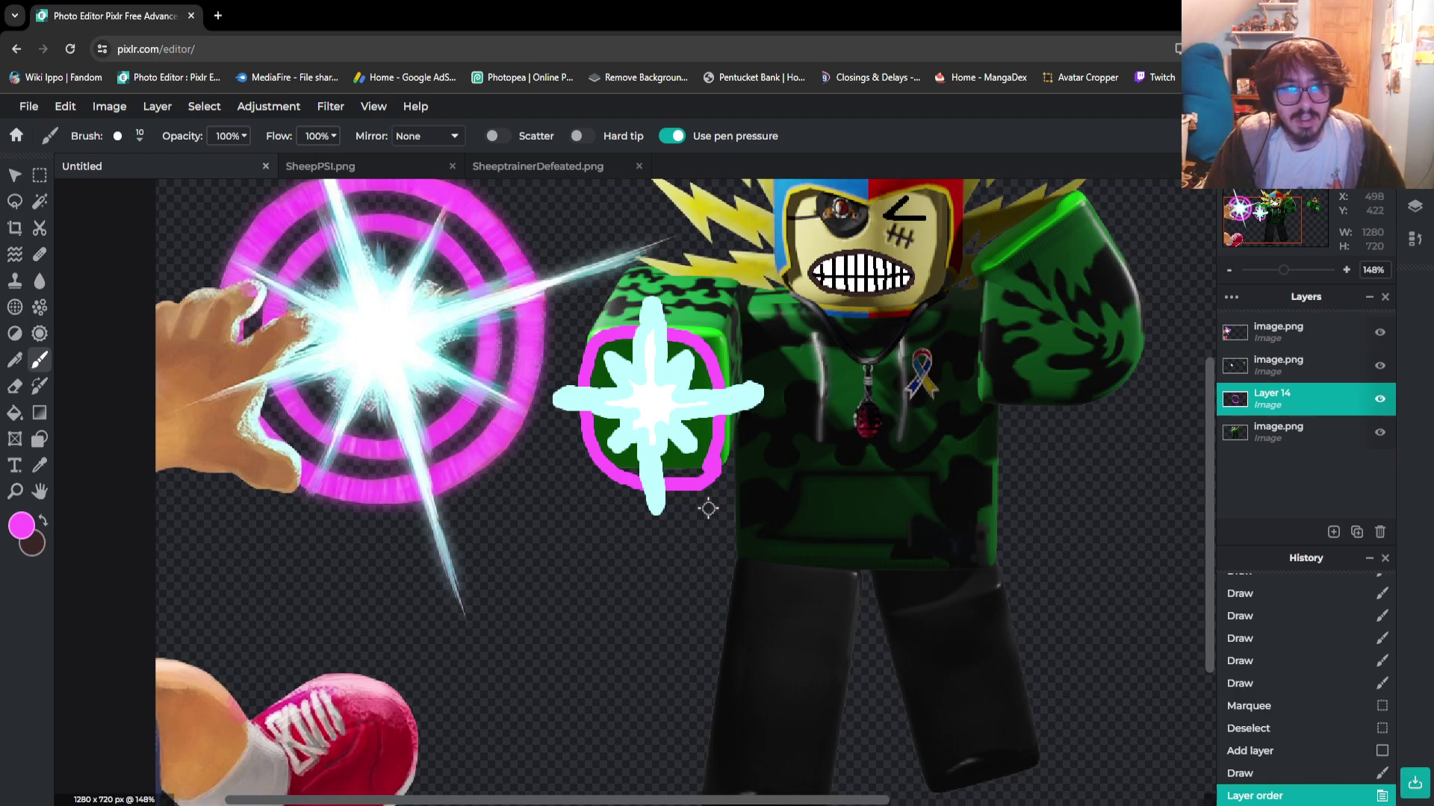
key("ctrl+z")
key("ctrl+z")
Paint a small magenta ring around the star's centre on the new layer, crossing its rays
scroll(713, 321, "up", 4)
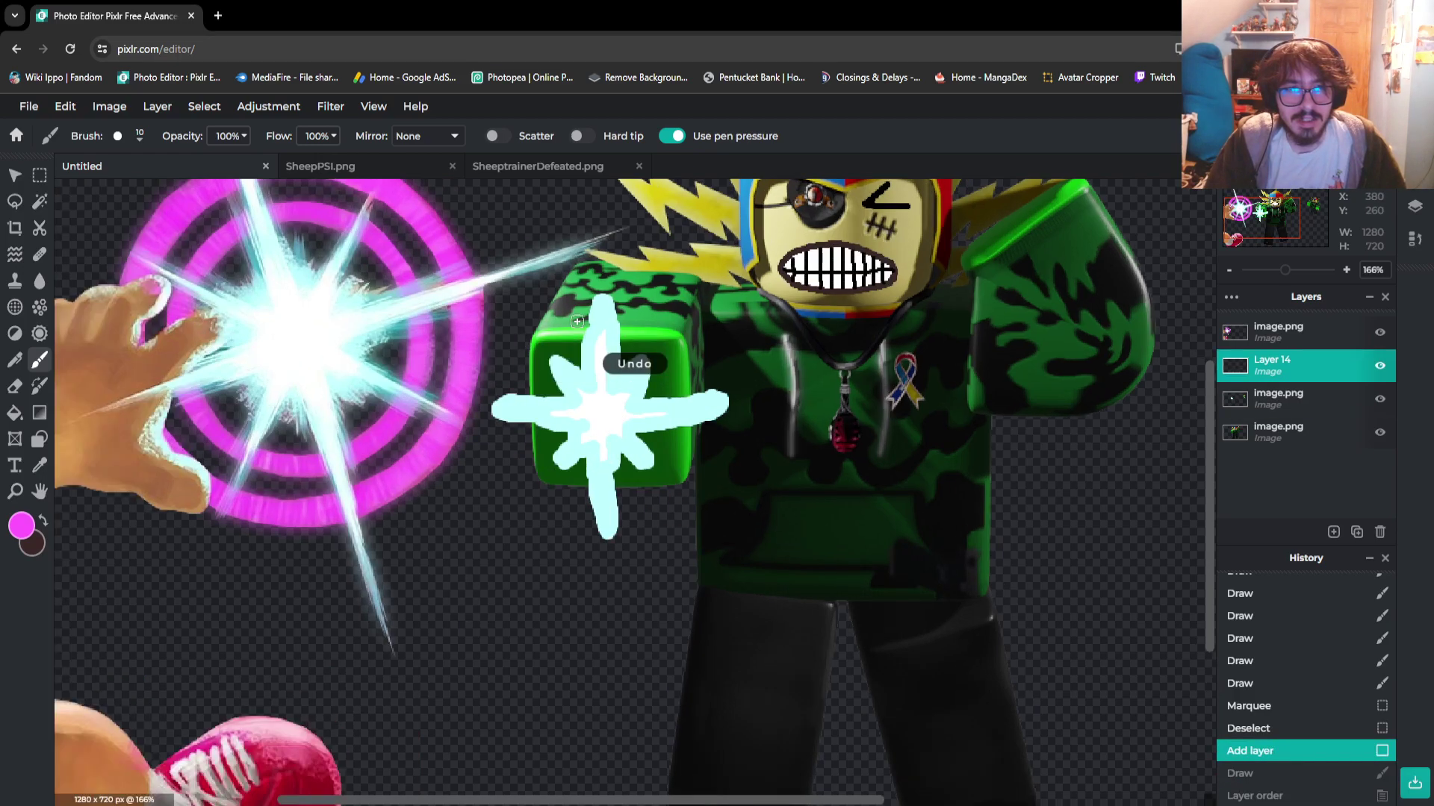
scroll(480, 357, "up", 1)
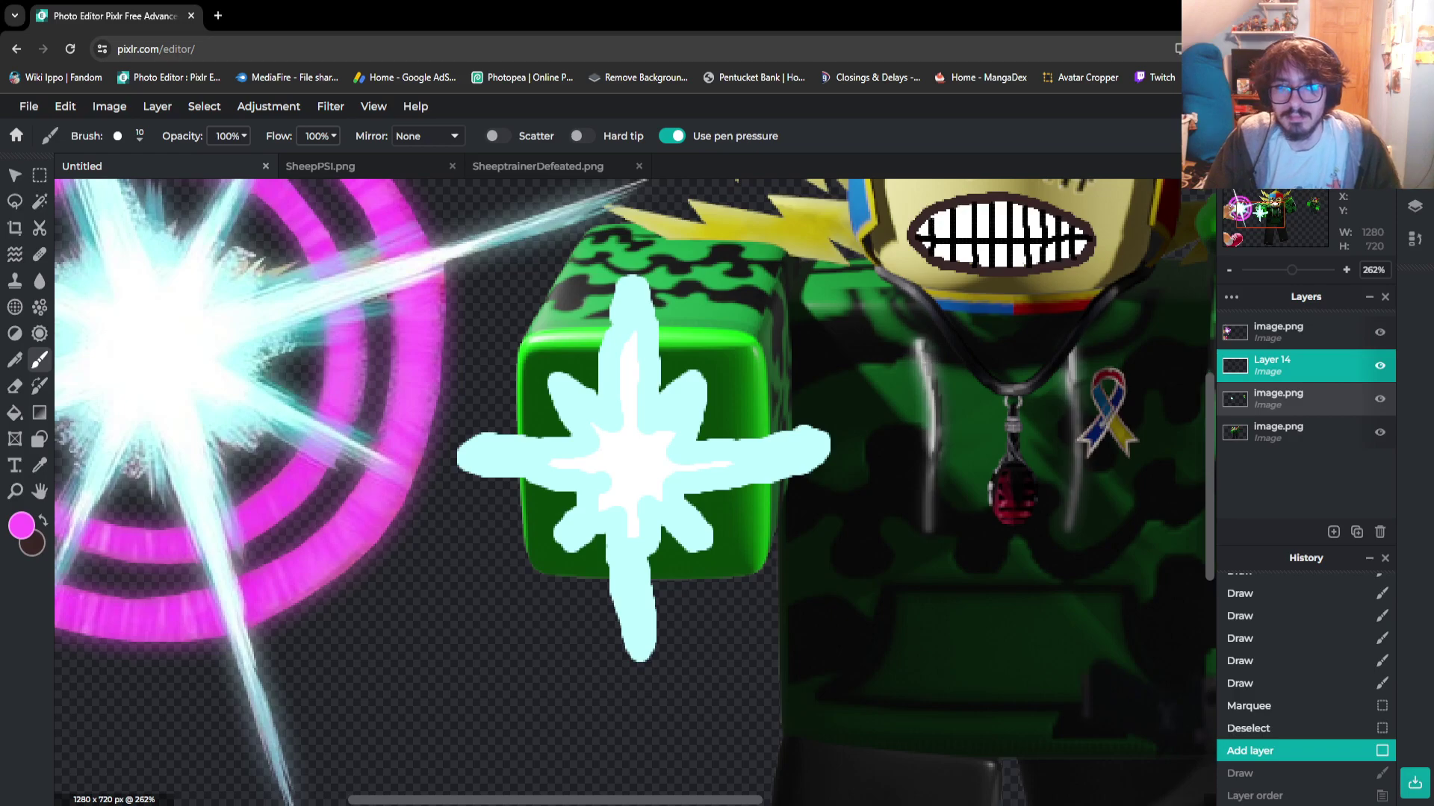
scroll(359, 474, "down", 1)
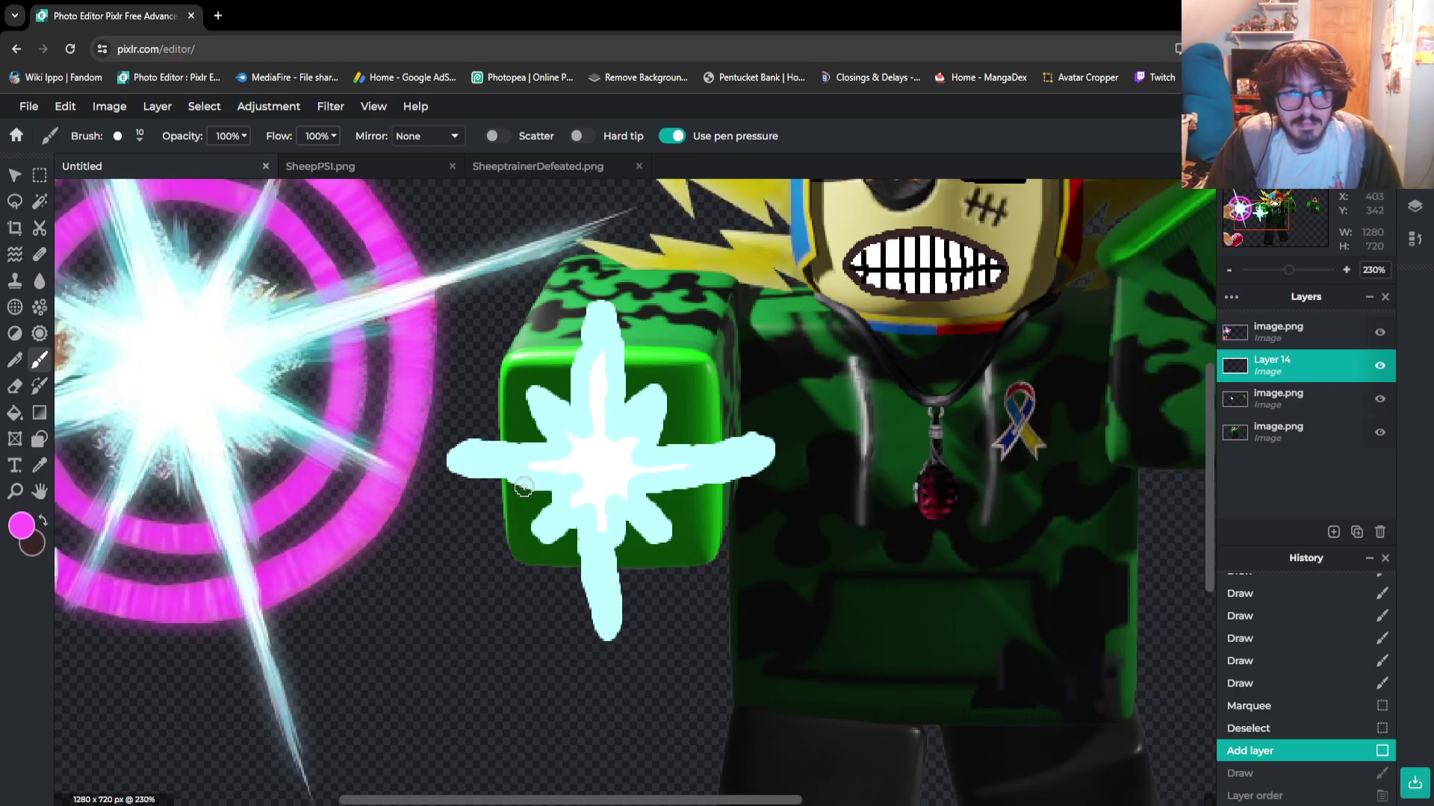
left_click_drag(525, 480, 608, 548)
mouse_move(655, 495)
left_mouse_down()
mouse_move(650, 420)
mouse_move(598, 396)
mouse_move(546, 415)
mouse_move(529, 487)
left_mouse_up()
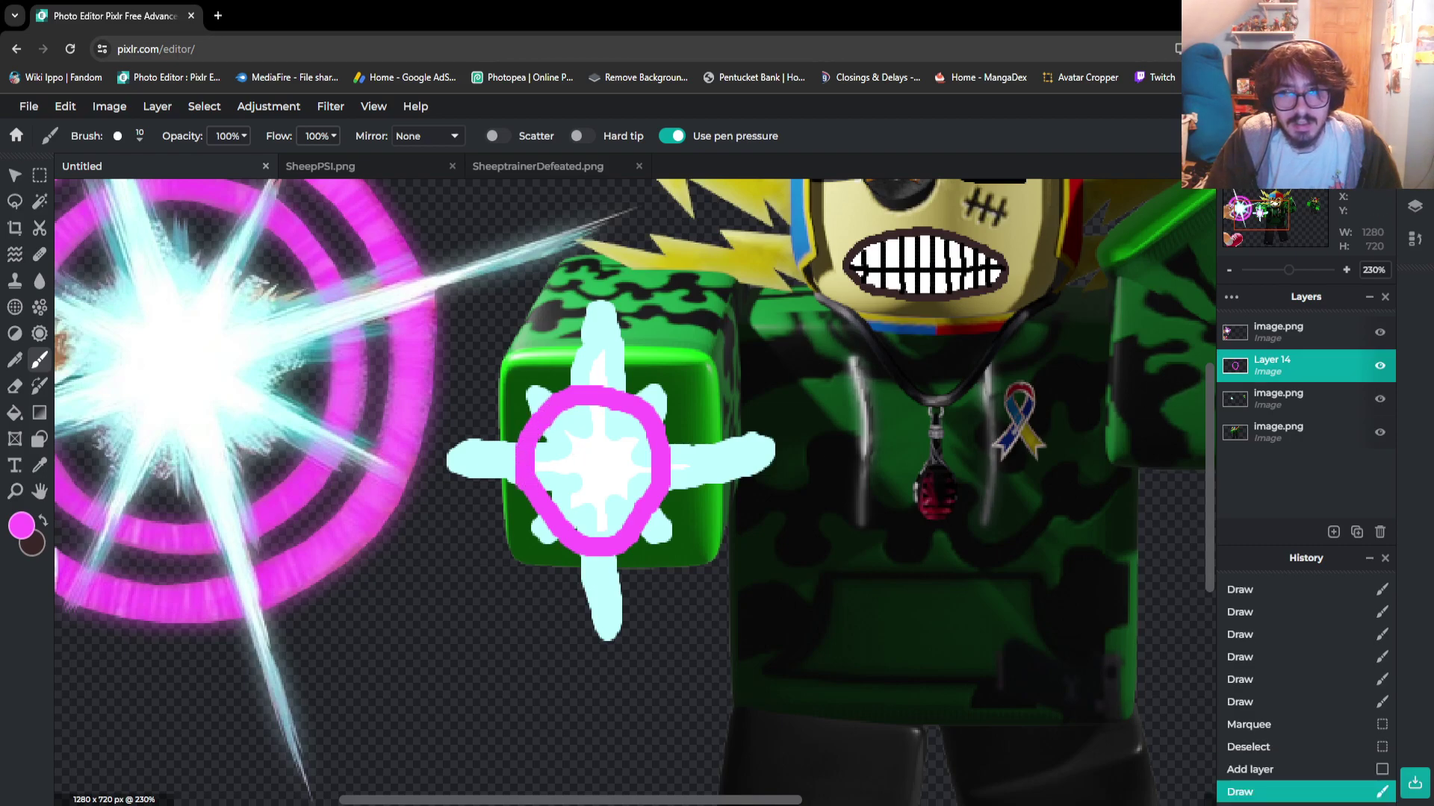
Try a round outer magenta ring around the small ring on the fist, undoing each attempt
scroll(507, 553, "down", 1)
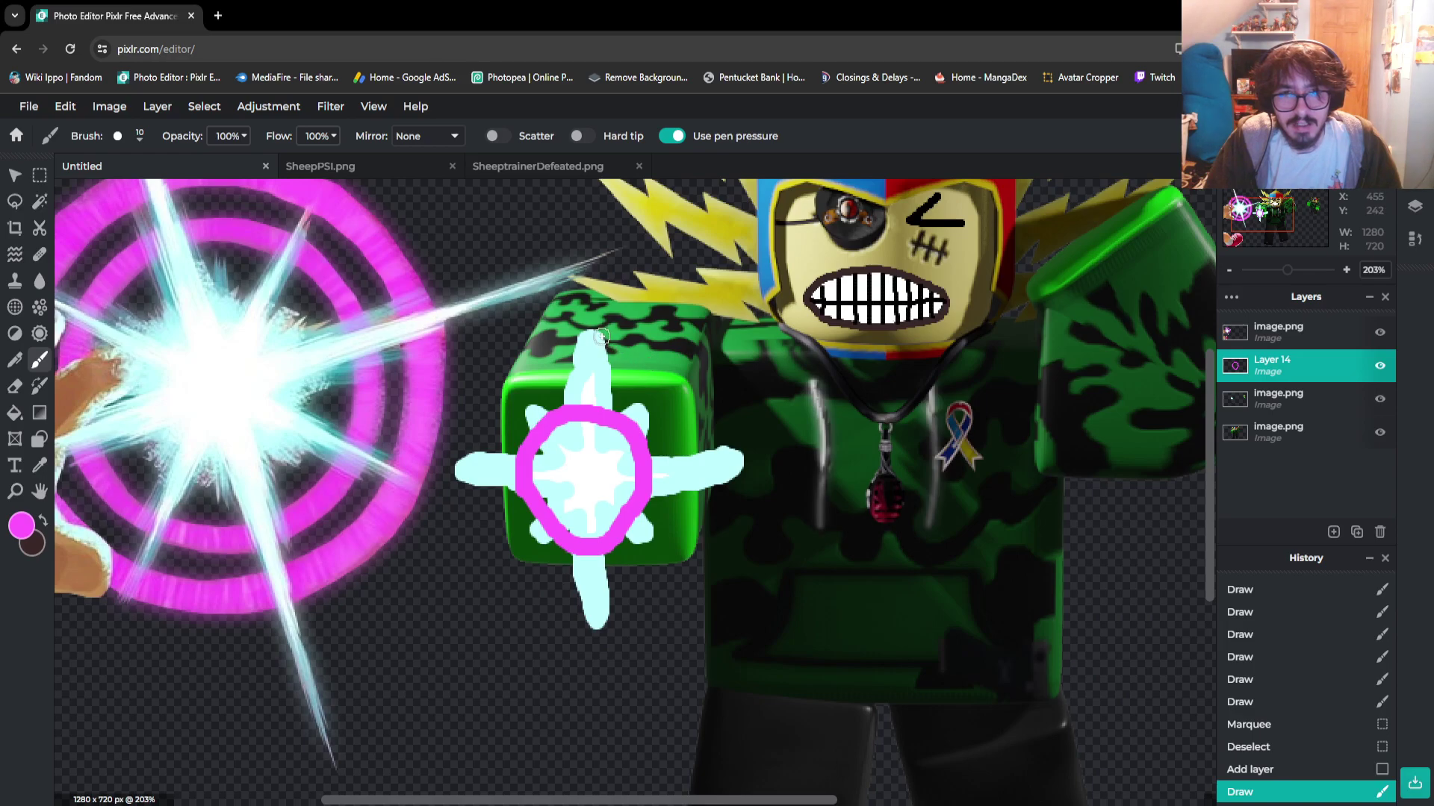
left_click_drag(713, 411, 714, 411)
key("ctrl+z")
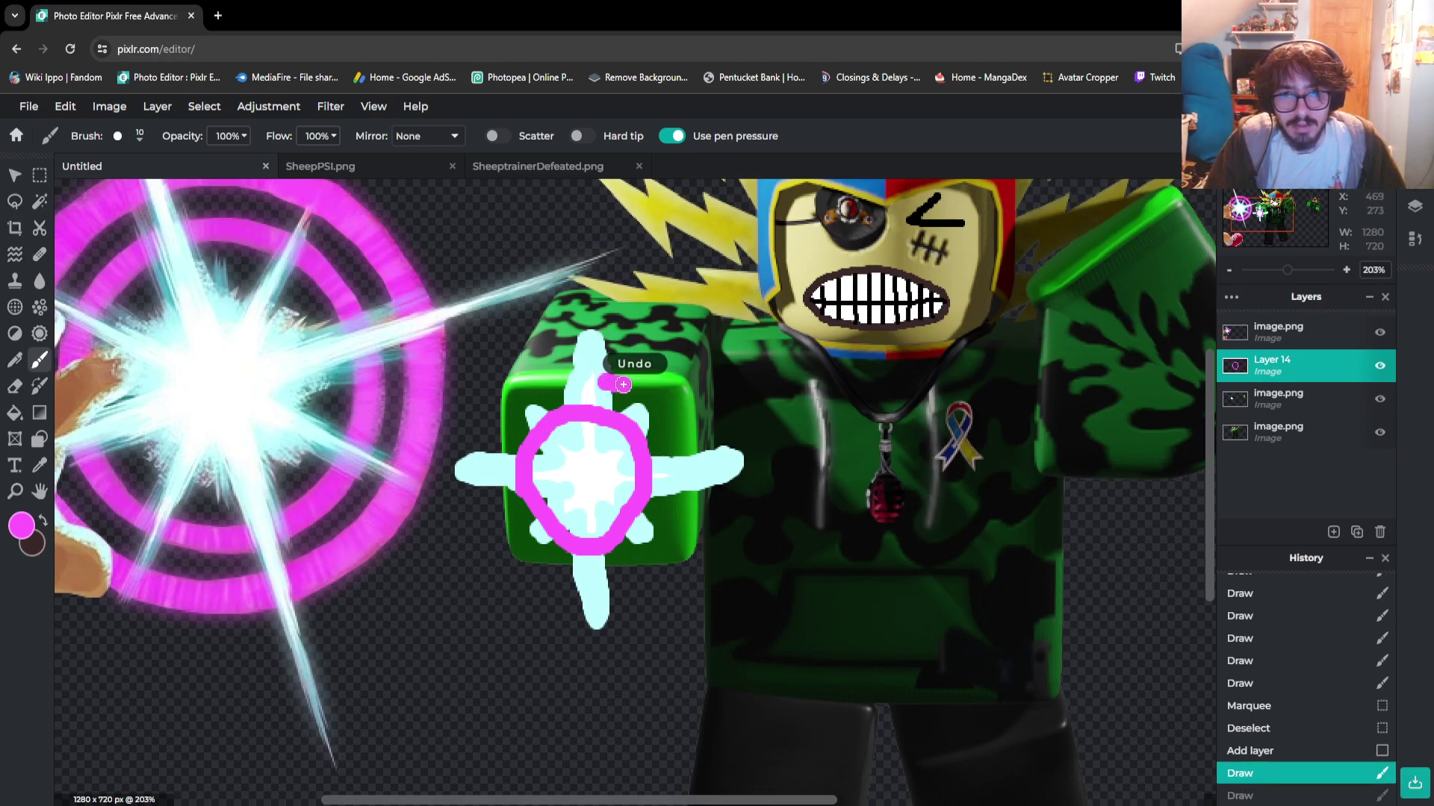
left_click_drag(619, 384, 653, 396)
left_click_drag(702, 457, 702, 457)
key("ctrl+z")
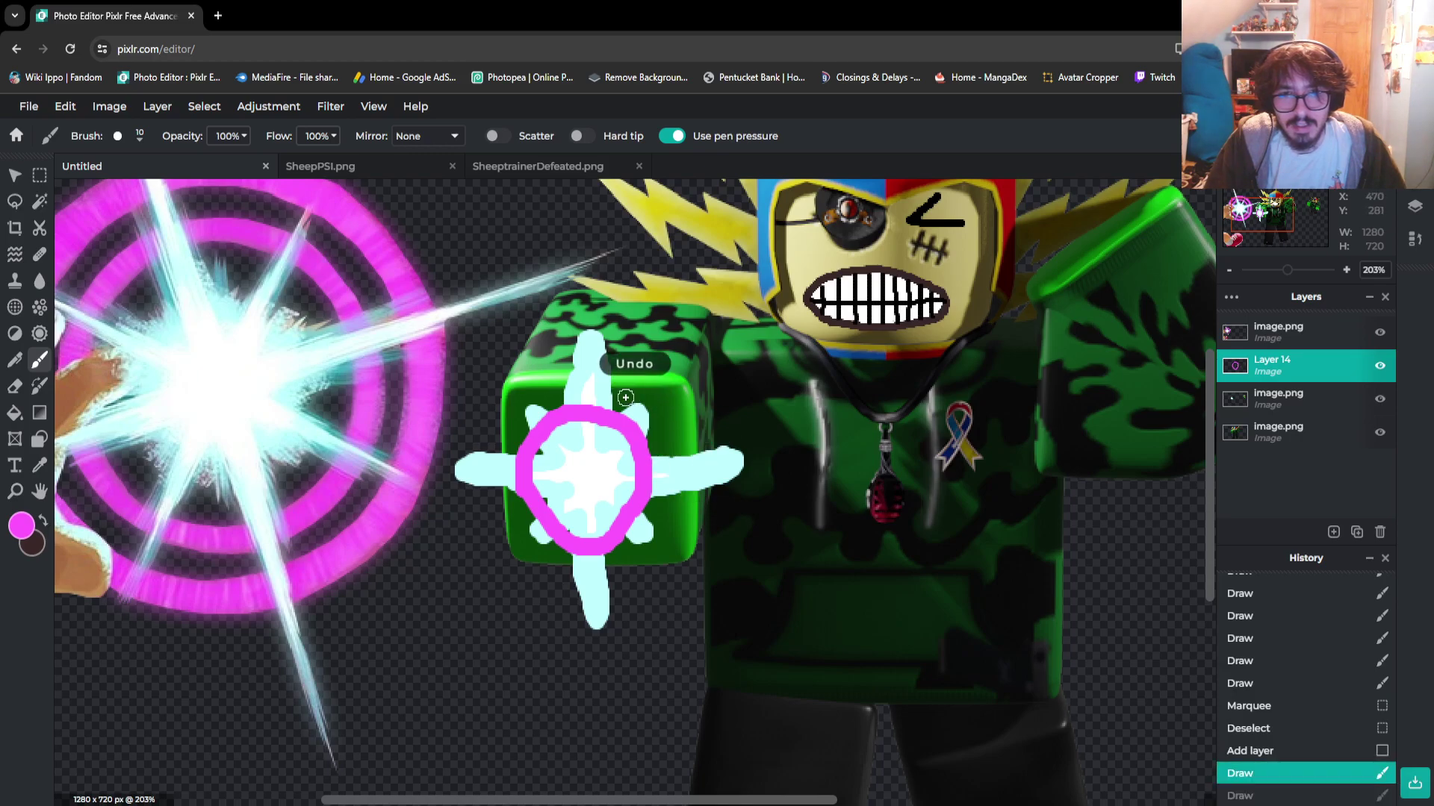
left_click_drag(643, 404, 706, 487)
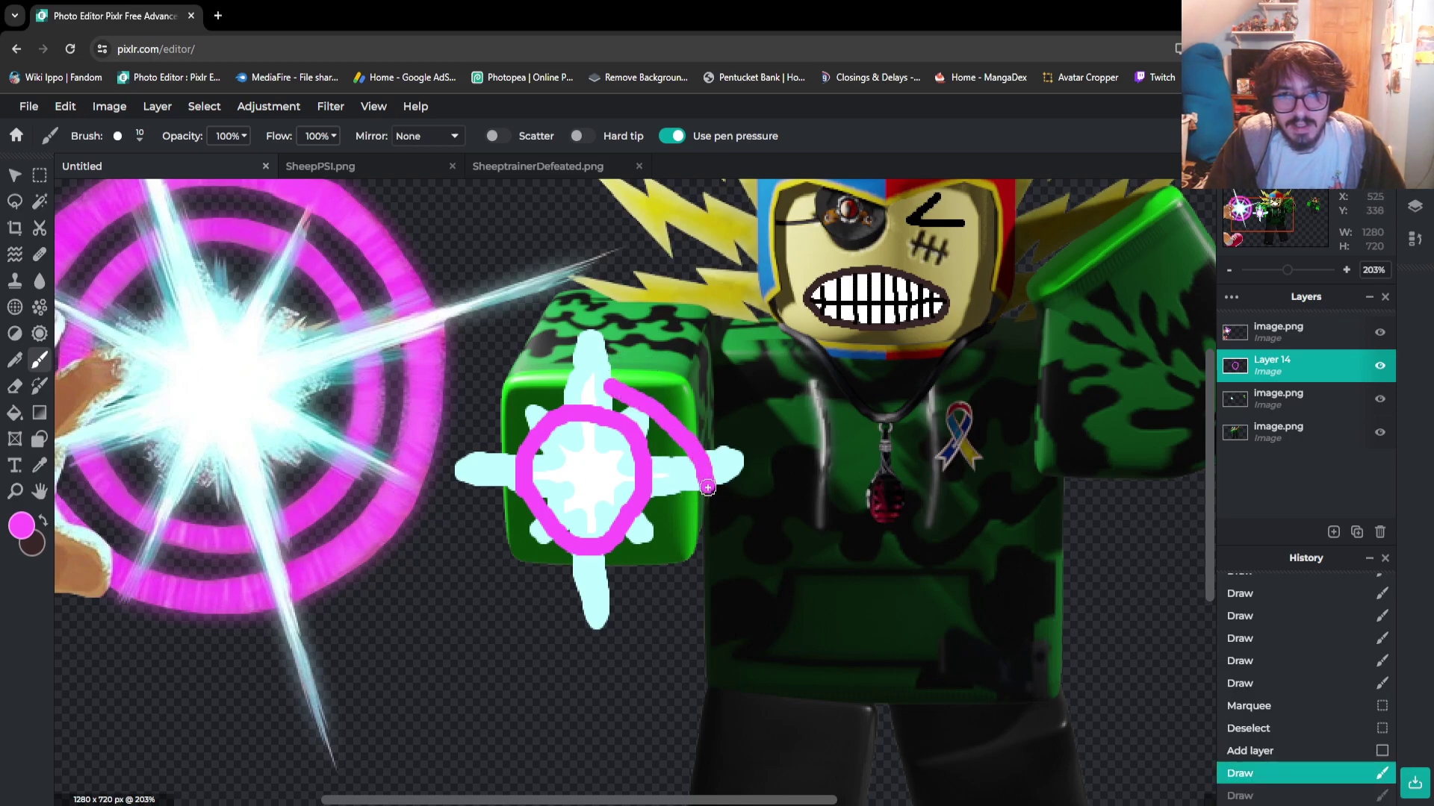
left_click_drag(669, 555, 626, 574)
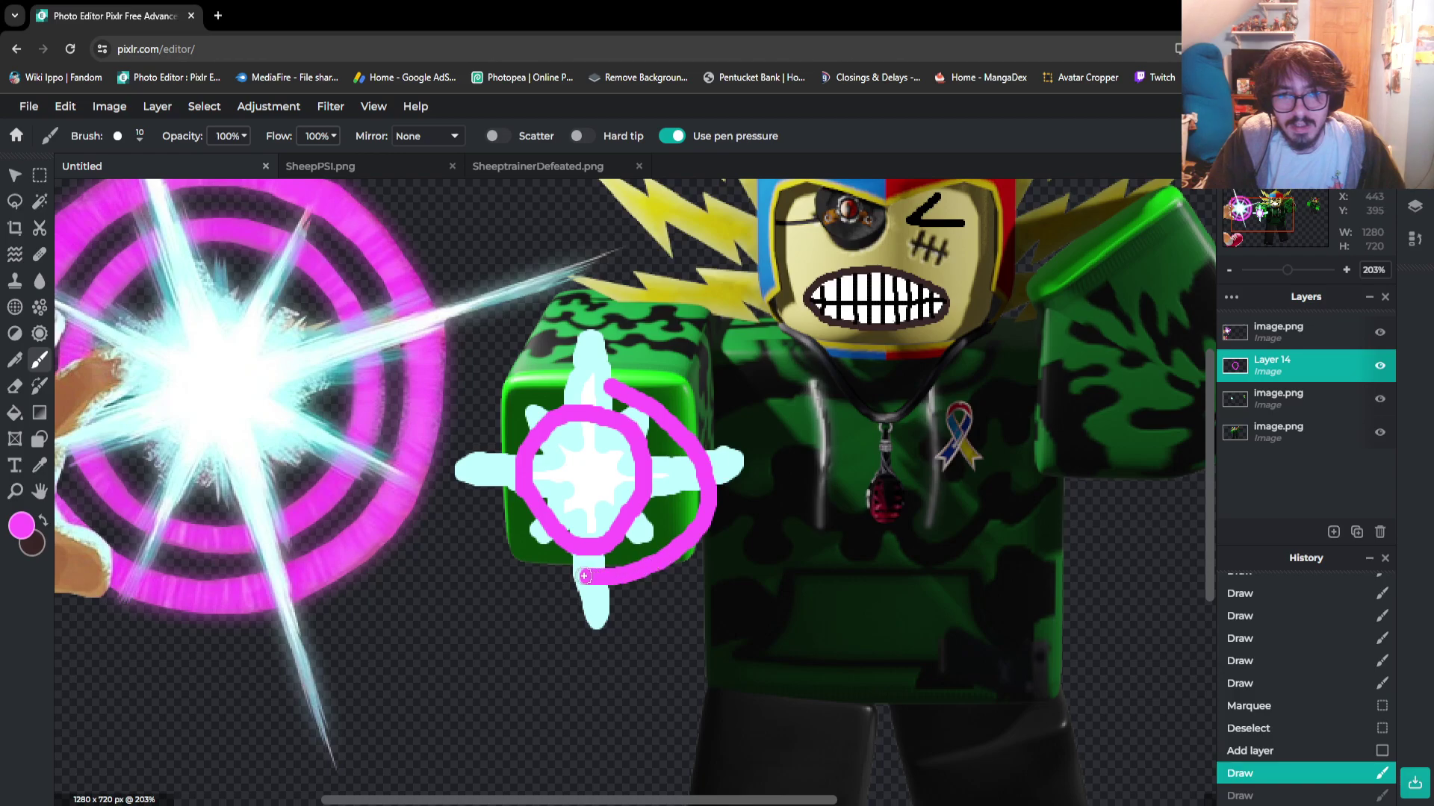
mouse_move(526, 538)
left_mouse_down()
mouse_move(490, 499)
mouse_move(484, 452)
mouse_move(514, 409)
left_mouse_up()
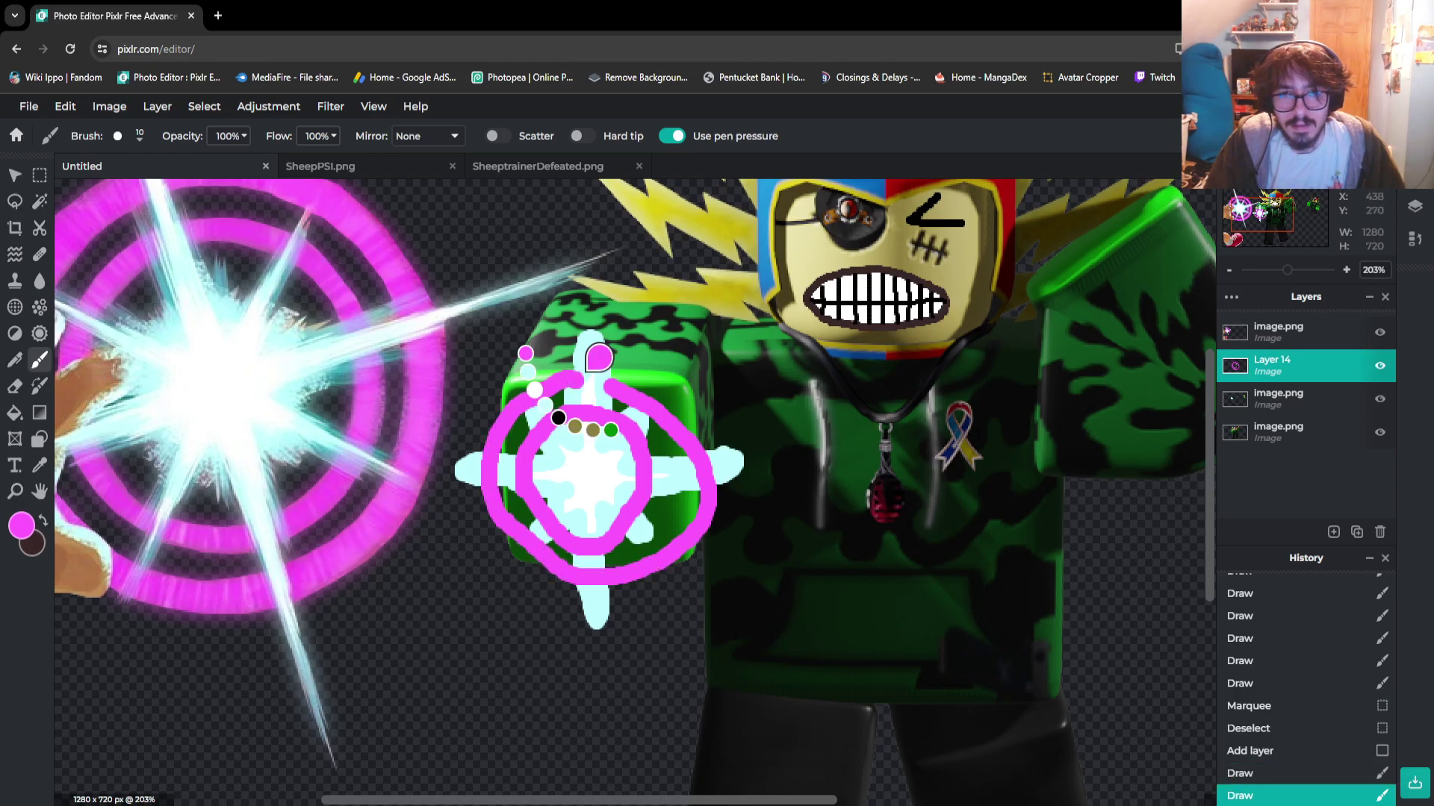
key("ctrl+z")
Try a more angular outer magenta ring starting closer to the upper ray's tip, then undo it
left_click_drag(602, 358, 694, 467)
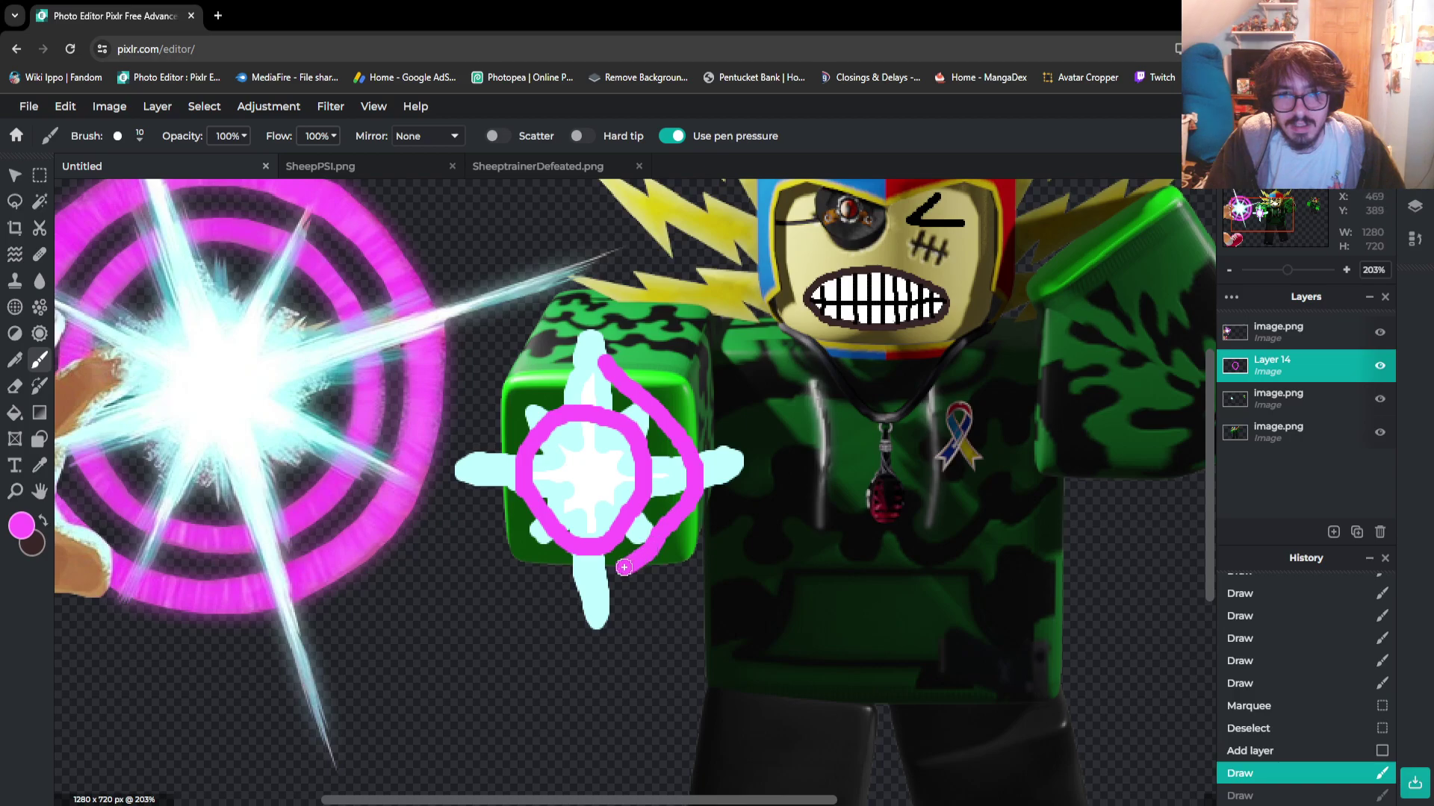
left_click_drag(539, 558, 493, 488)
left_click_drag(496, 437, 588, 366)
key("ctrl+z")
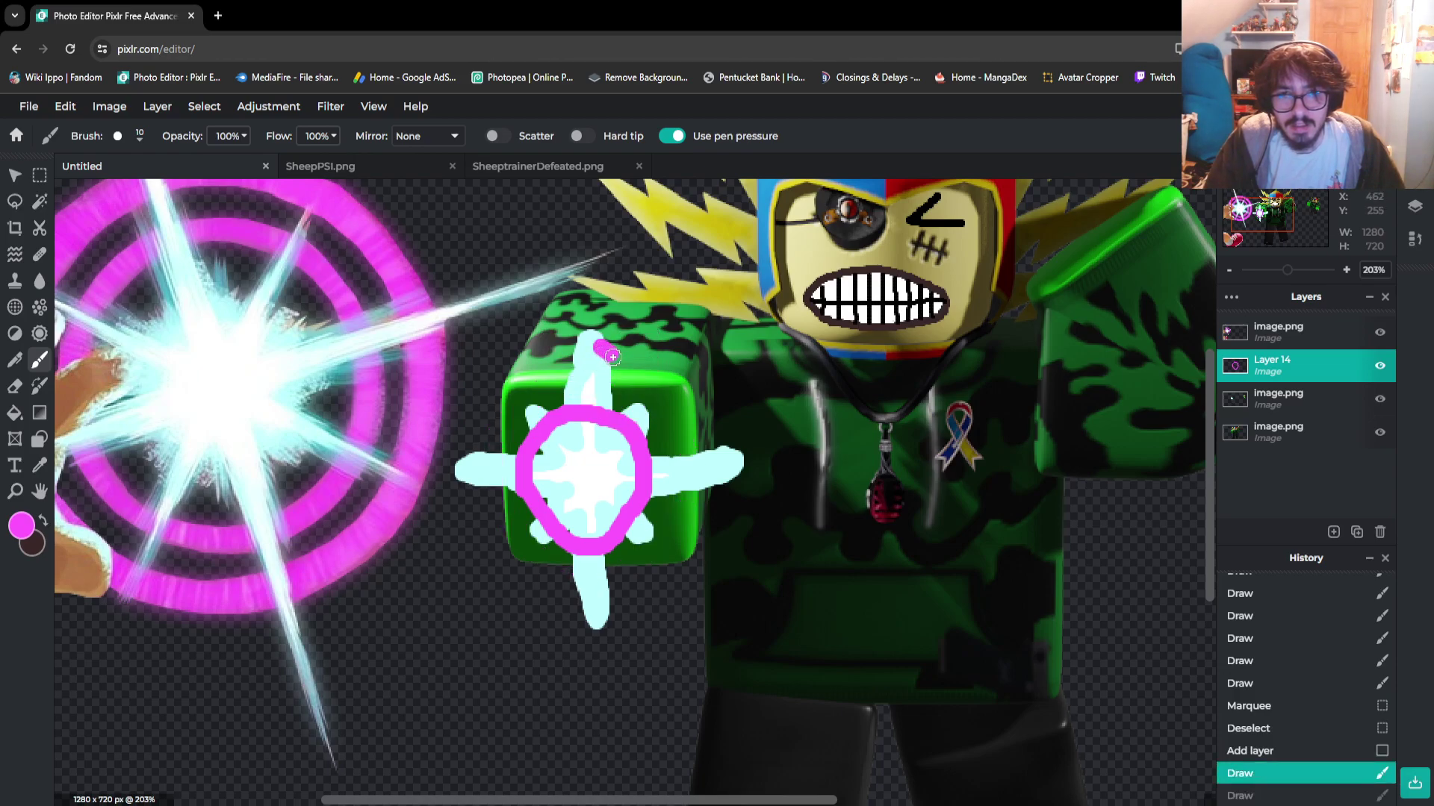
Paint a diamond-shaped outer magenta ring across the star's four long rays and move Layer 14 beneath the star layer
left_click_drag(696, 476, 672, 516)
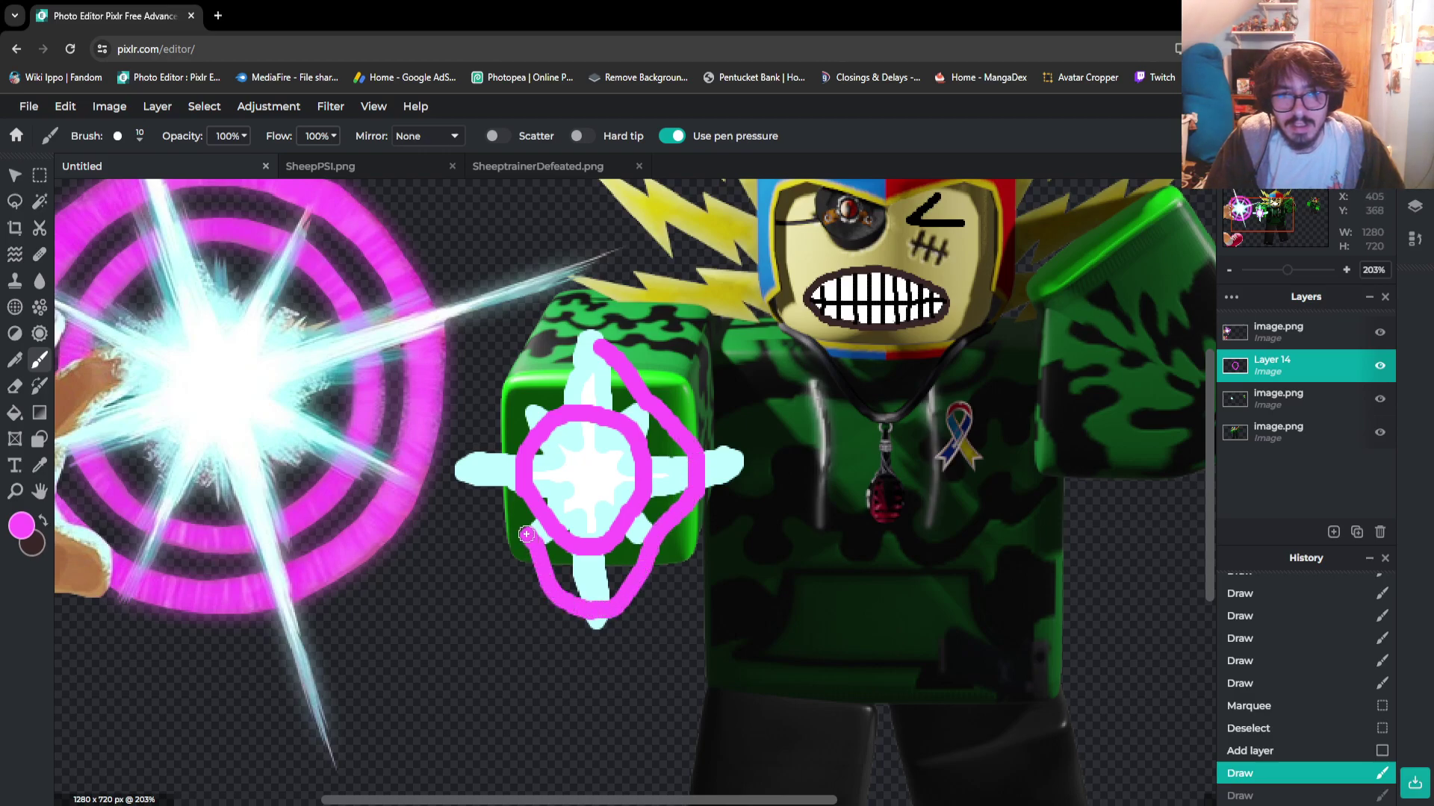
mouse_move(489, 470)
left_mouse_down()
mouse_move(508, 413)
mouse_move(593, 346)
left_mouse_up()
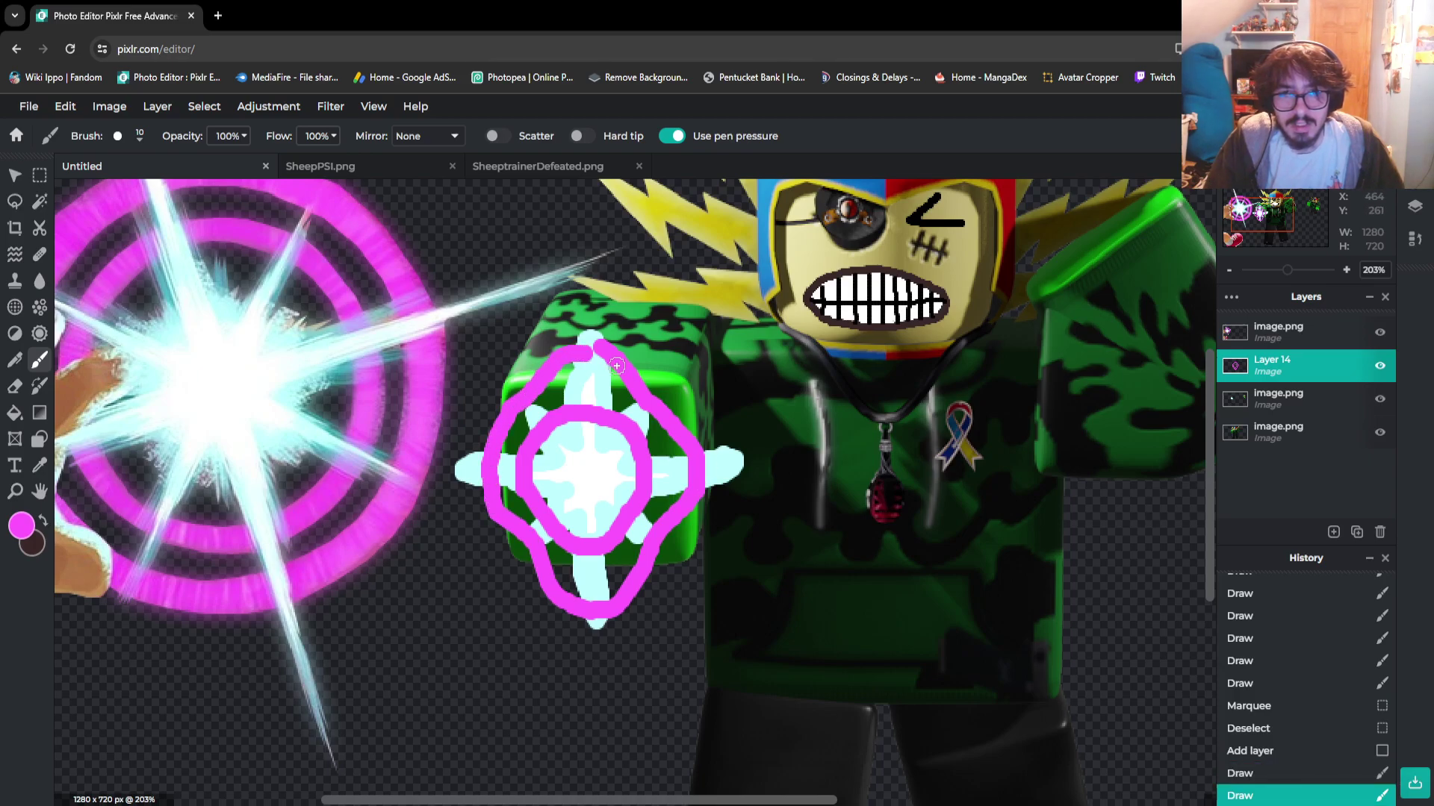
left_click(593, 352)
left_click_drag(1299, 366, 1300, 331)
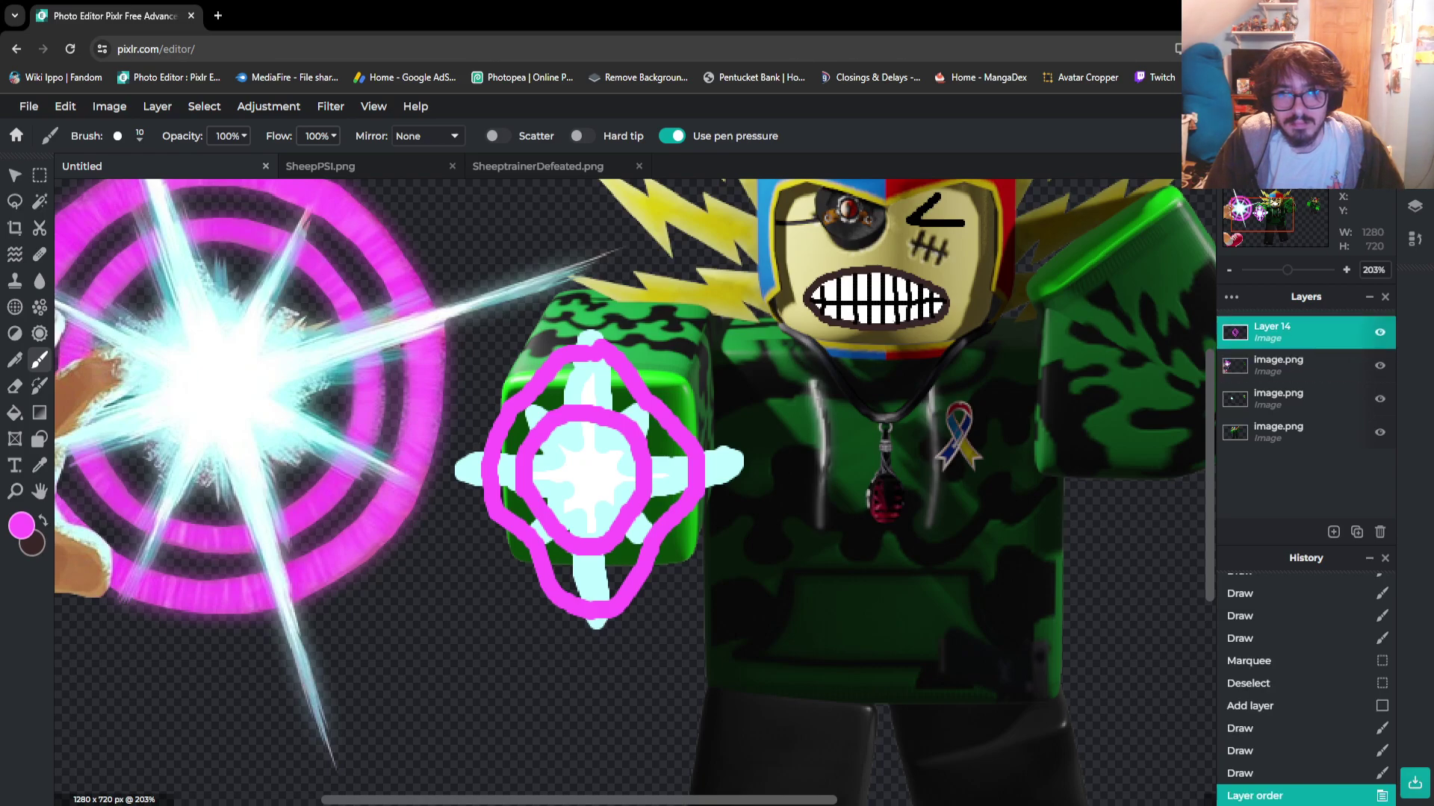
left_click_drag(1272, 331, 1272, 399)
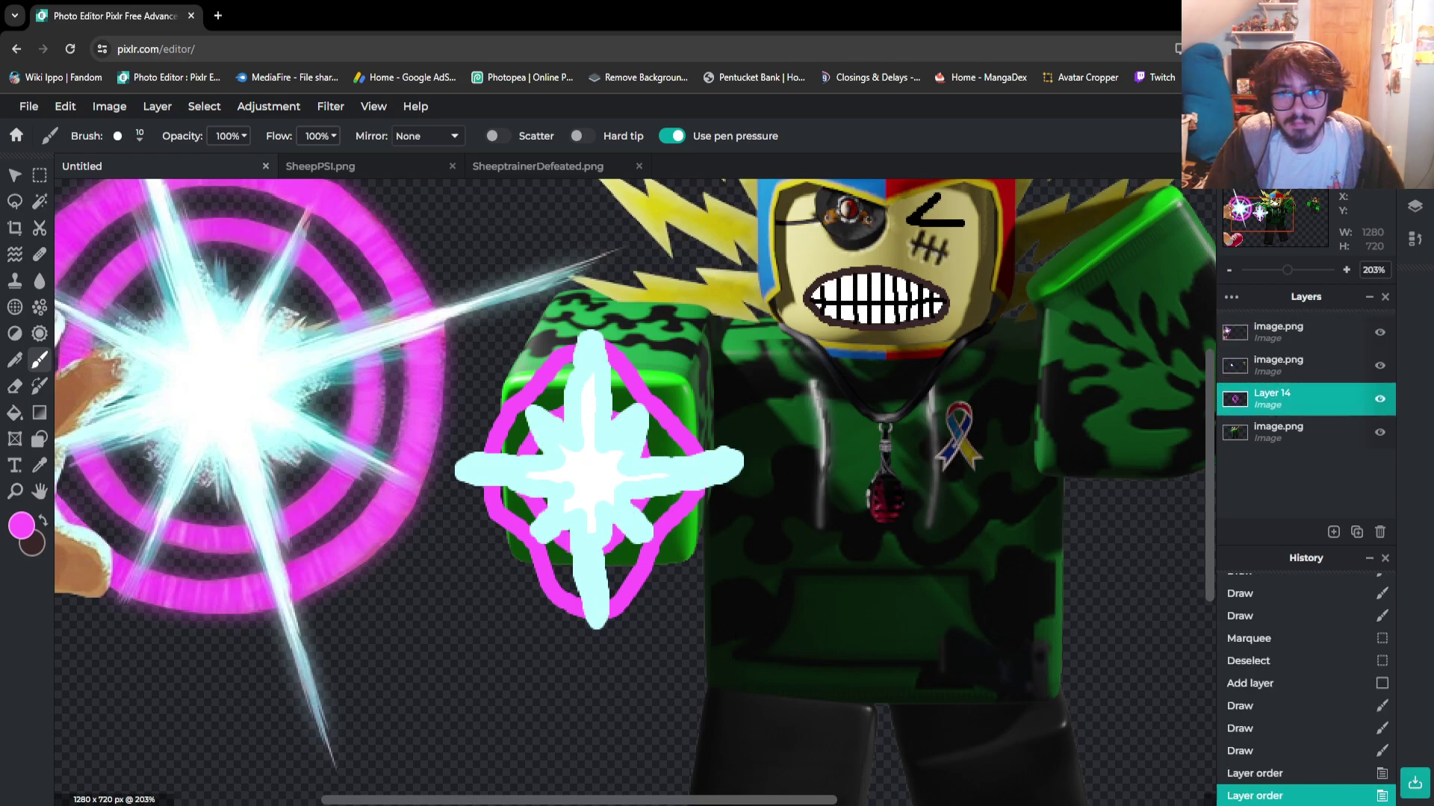
Examine the starburst and its magenta rings on the fist against the reference artwork, both close up and across the full canvas
scroll(562, 538, "down", 5)
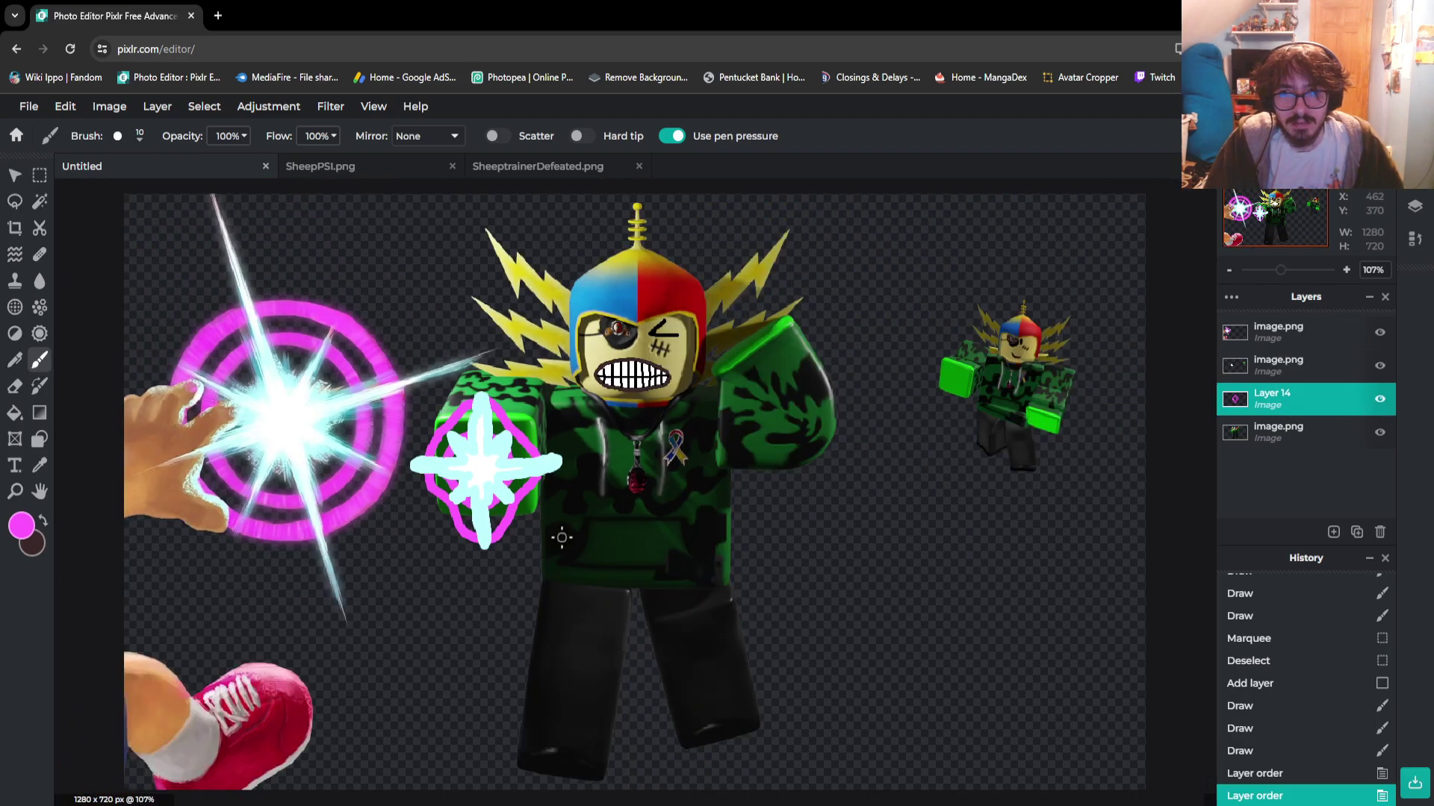
scroll(97, 451, "up", 2)
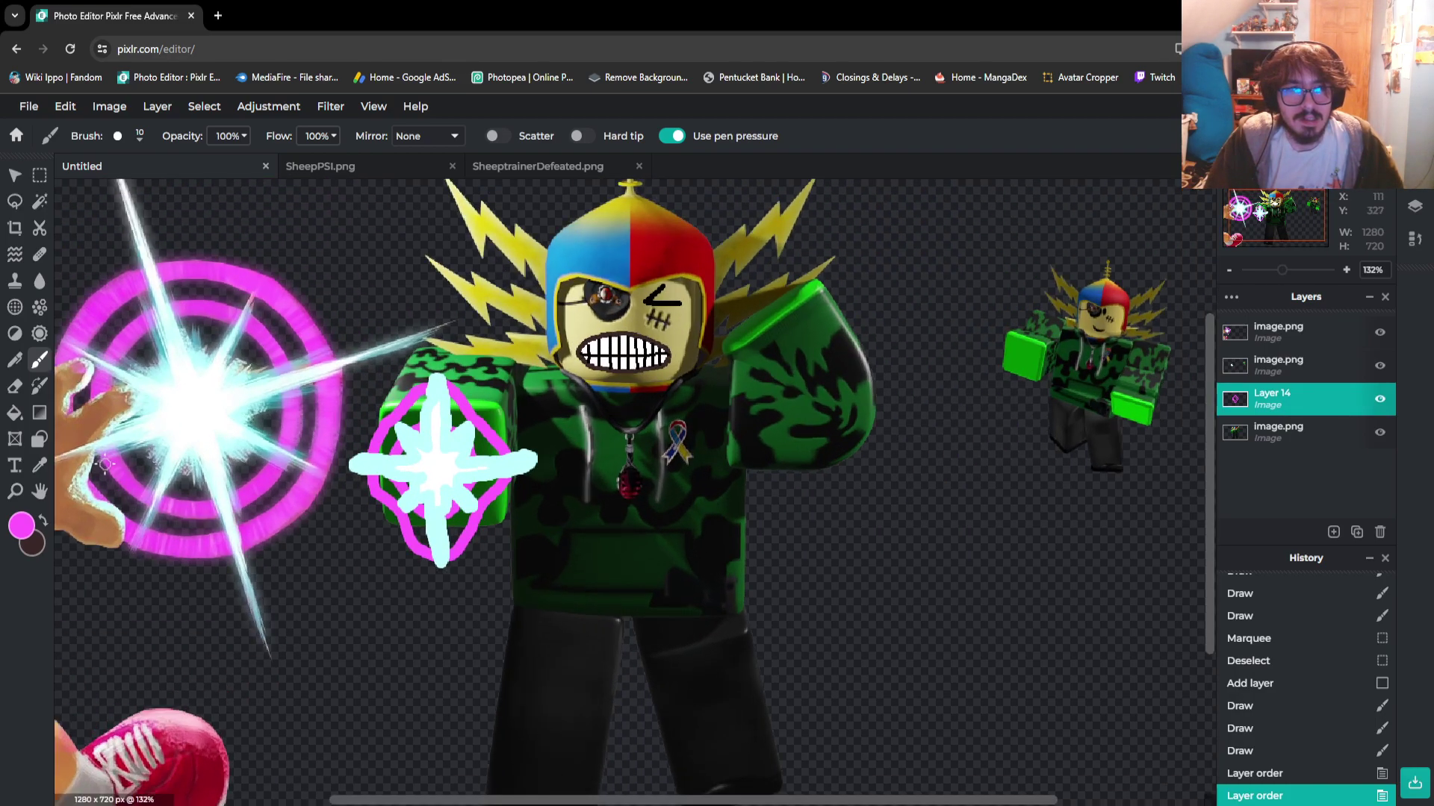
scroll(98, 459, "down", 3)
scroll(545, 515, "up", 3)
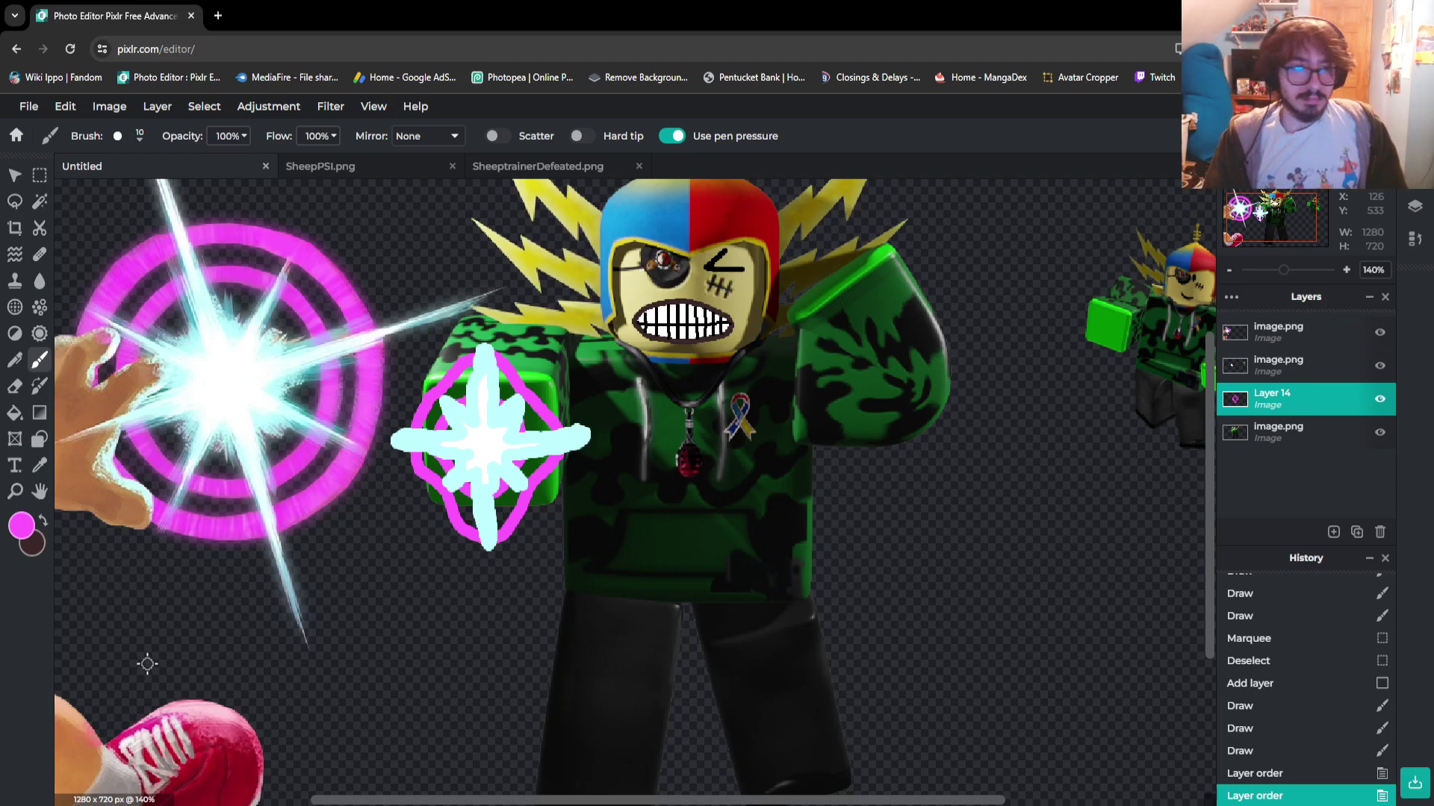
scroll(142, 657, "up", 3)
scroll(280, 383, "down", 4)
scroll(288, 384, "down", 3)
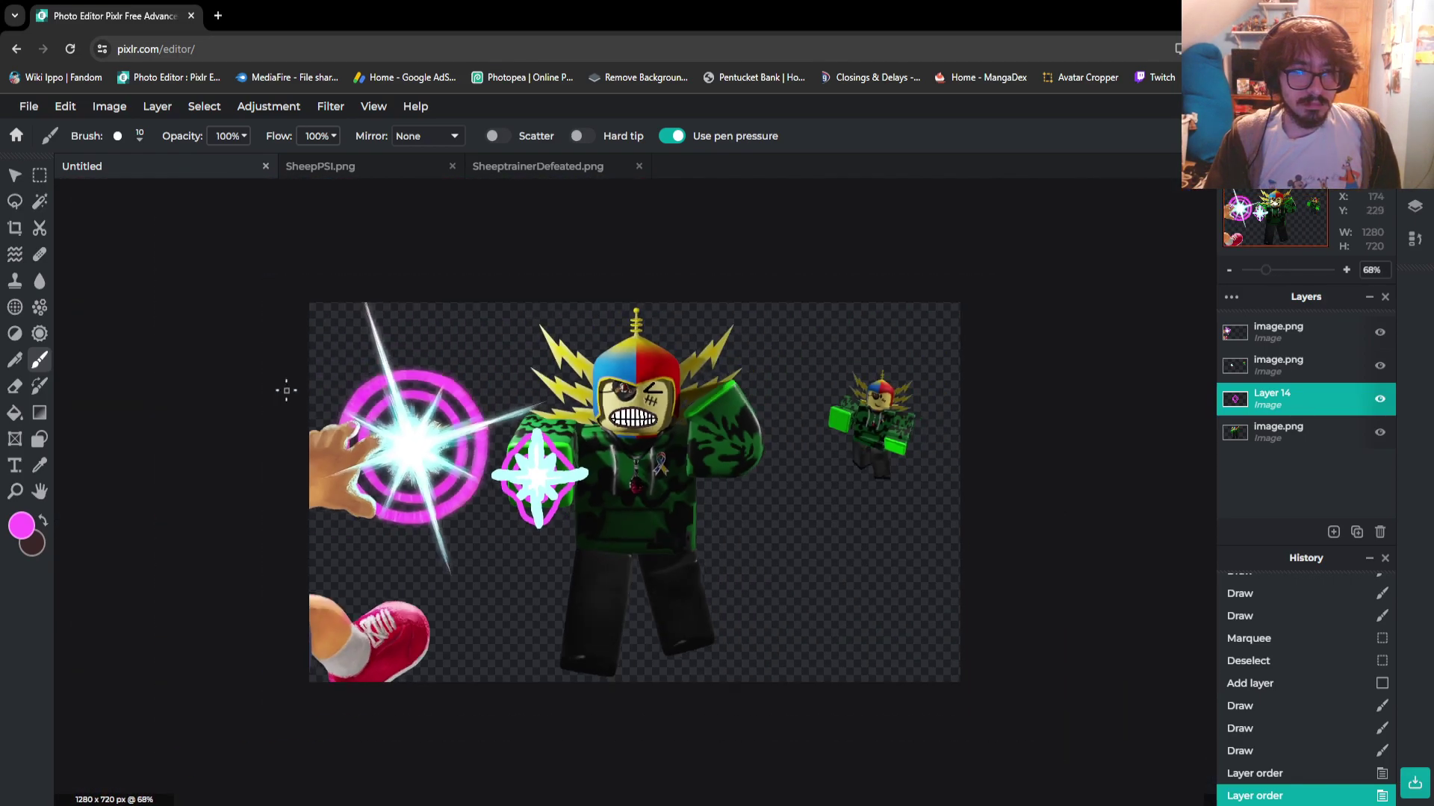
scroll(183, 434, "up", 1)
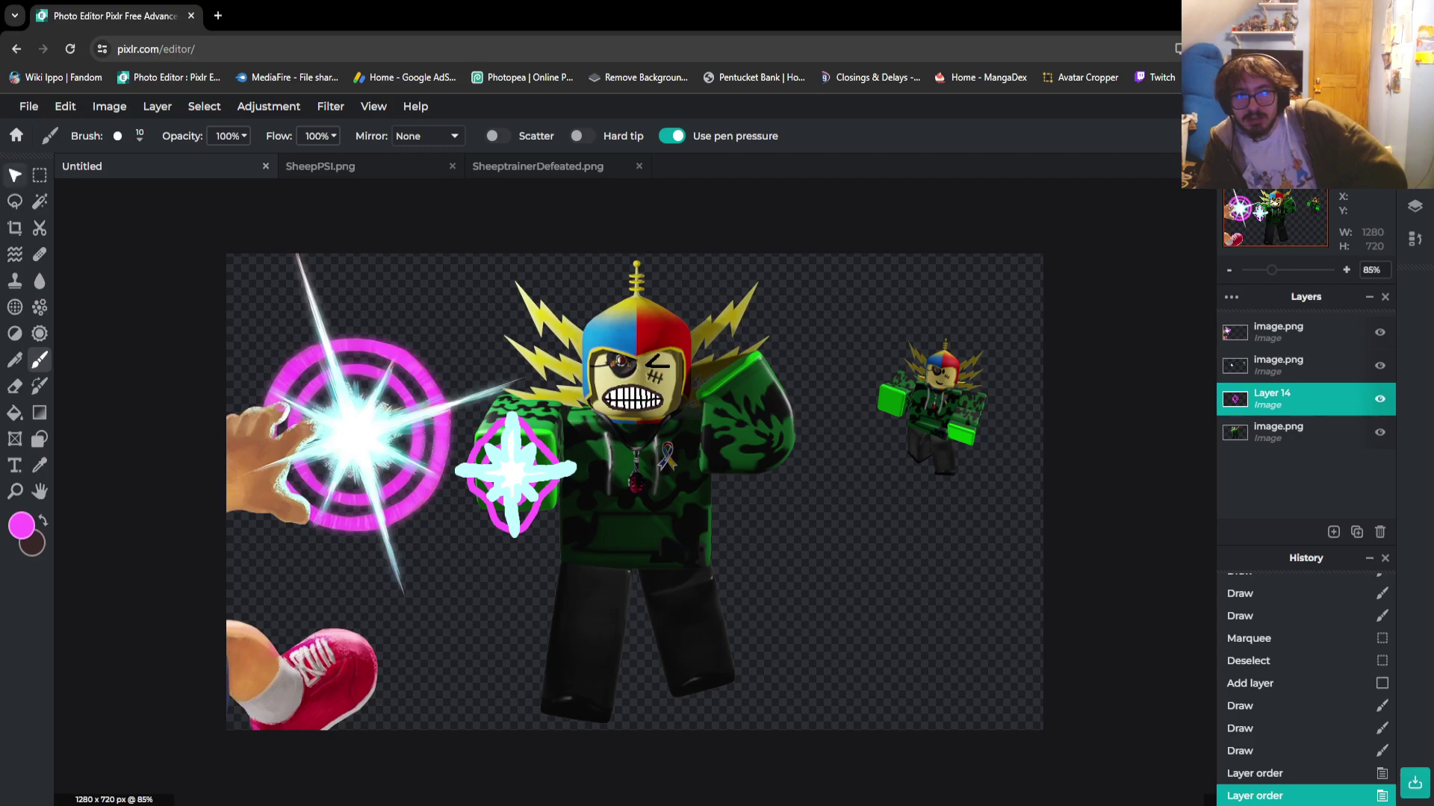
Delete the reference starburst image with the hand and shoe from the canvas
left_click(15, 176)
left_click(273, 421)
key("Delete")
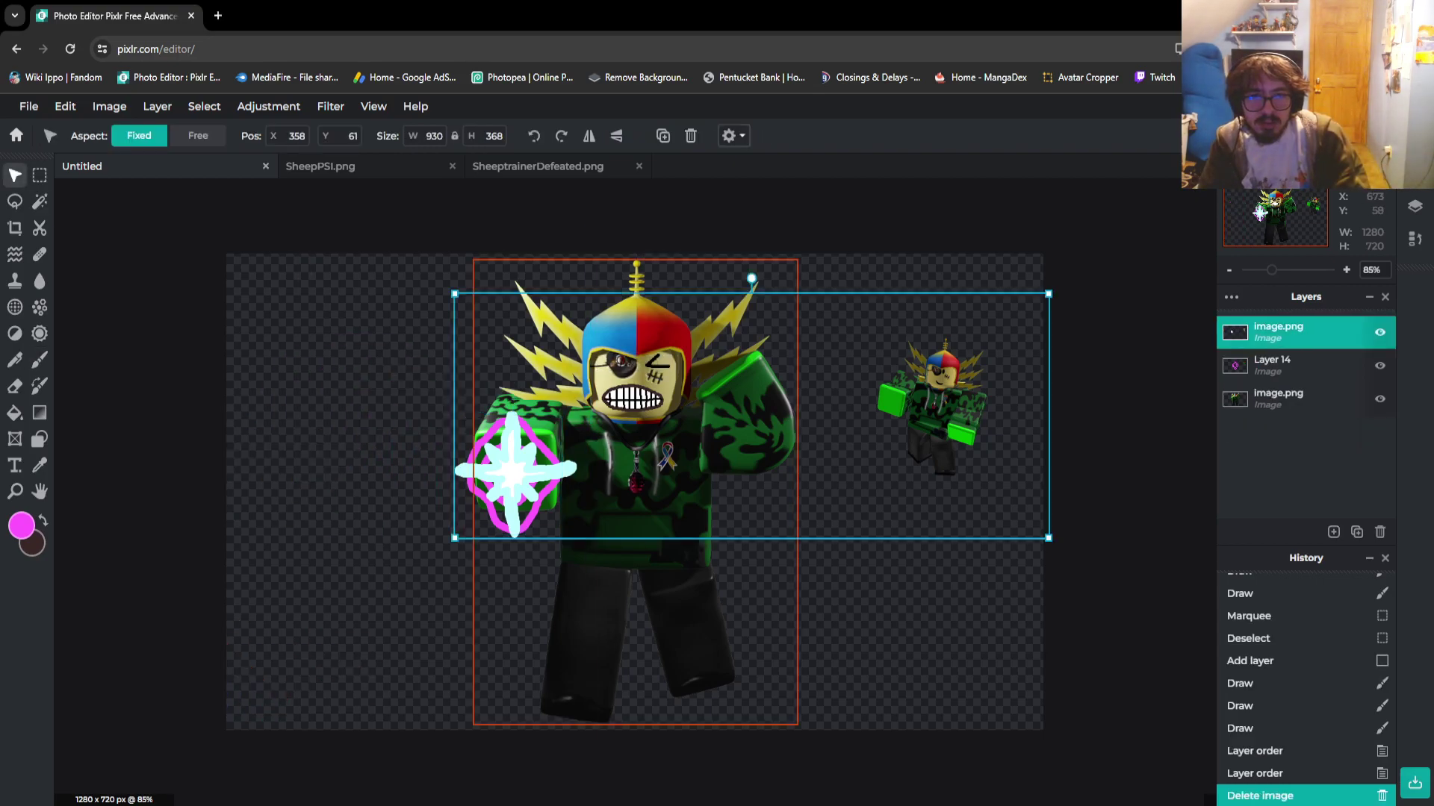
Crop the canvas to 589 x 720 px around the large character, cutting off the small one, and deselect the layer
left_click(14, 227)
left_click_drag(1043, 491, 814, 491)
left_click_drag(225, 492, 436, 492)
key("Return")
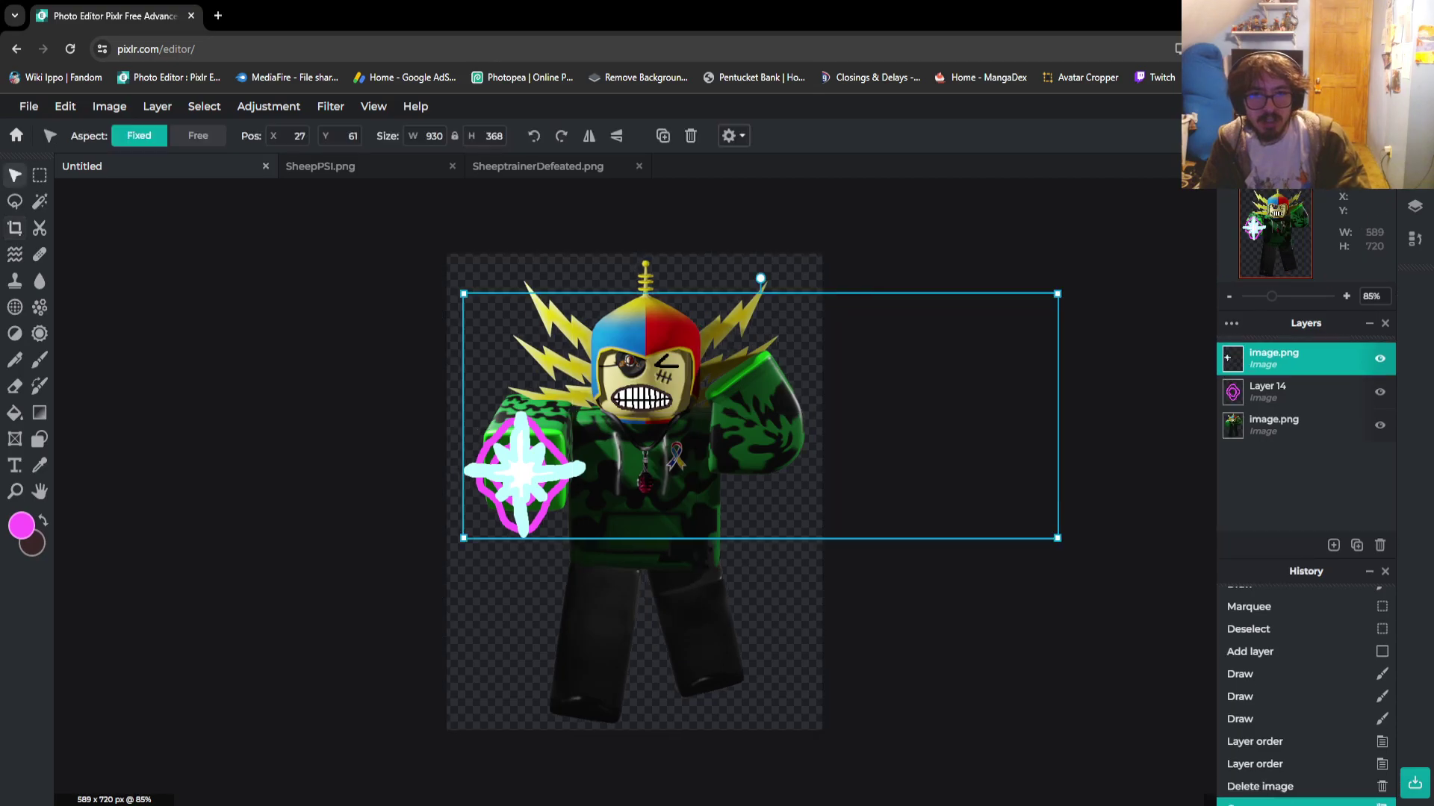
left_click(418, 478)
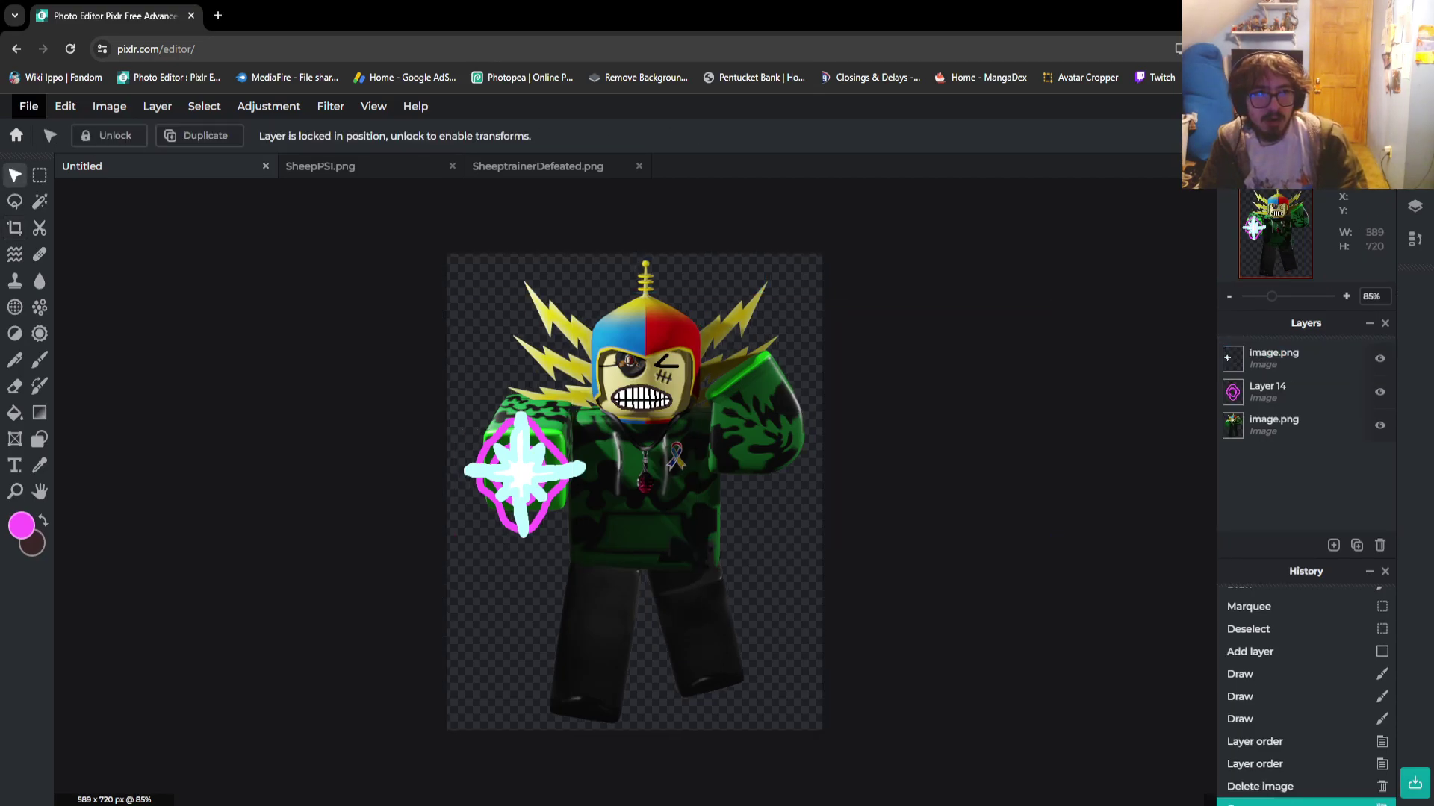
Save the cropped image as a transparent PNG and dismiss the sign-up dialog
left_click(28, 106)
left_click(29, 240)
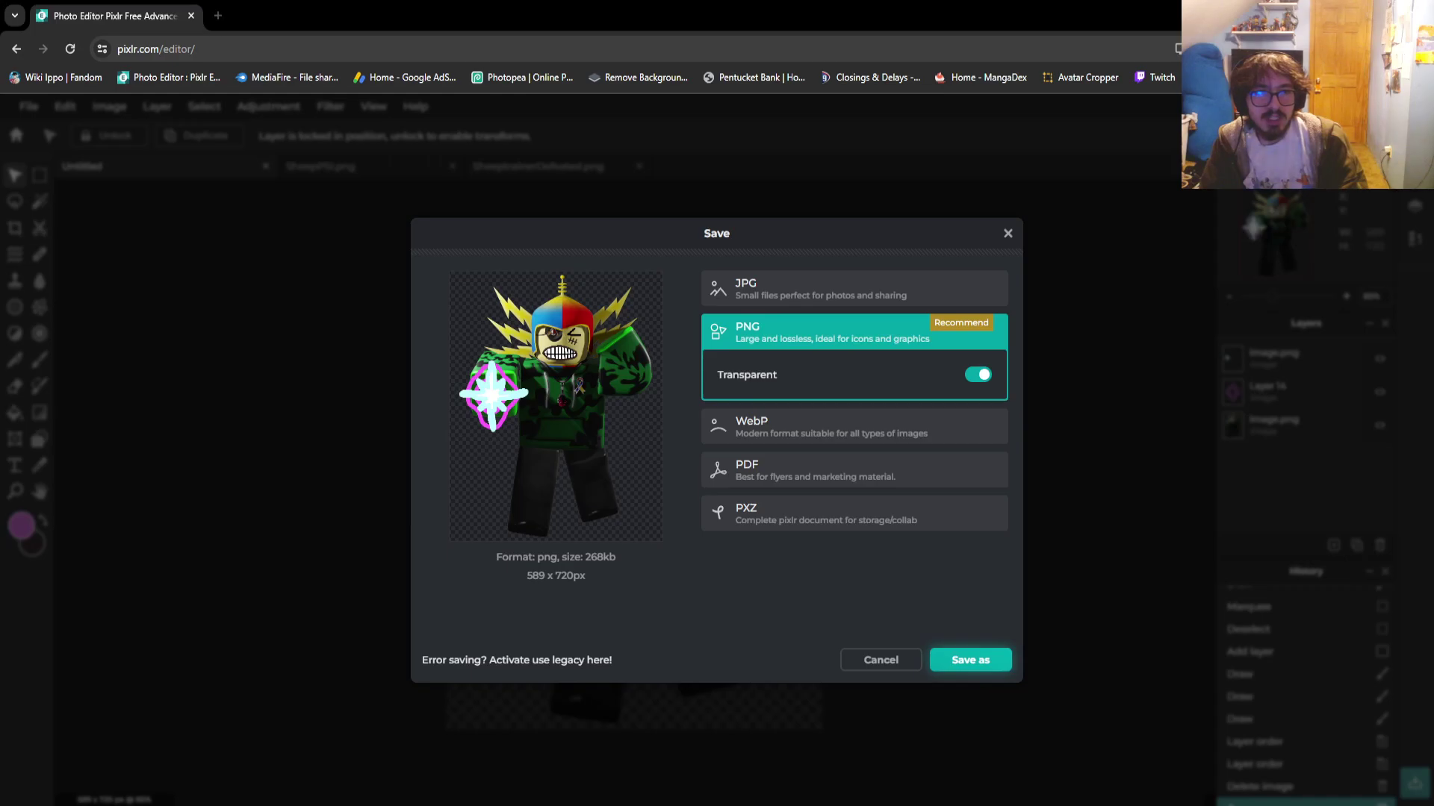
left_click(970, 660)
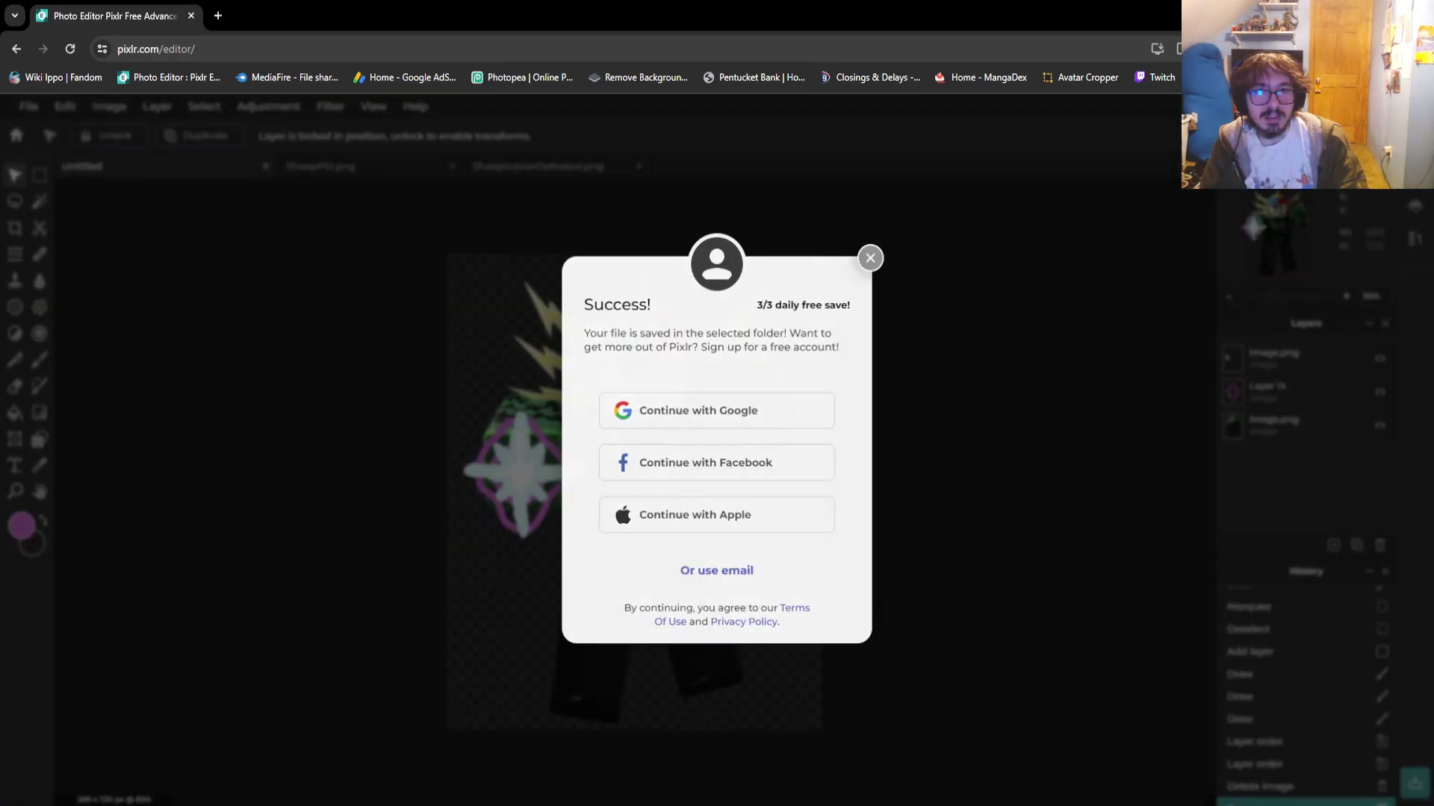
left_click(871, 253)
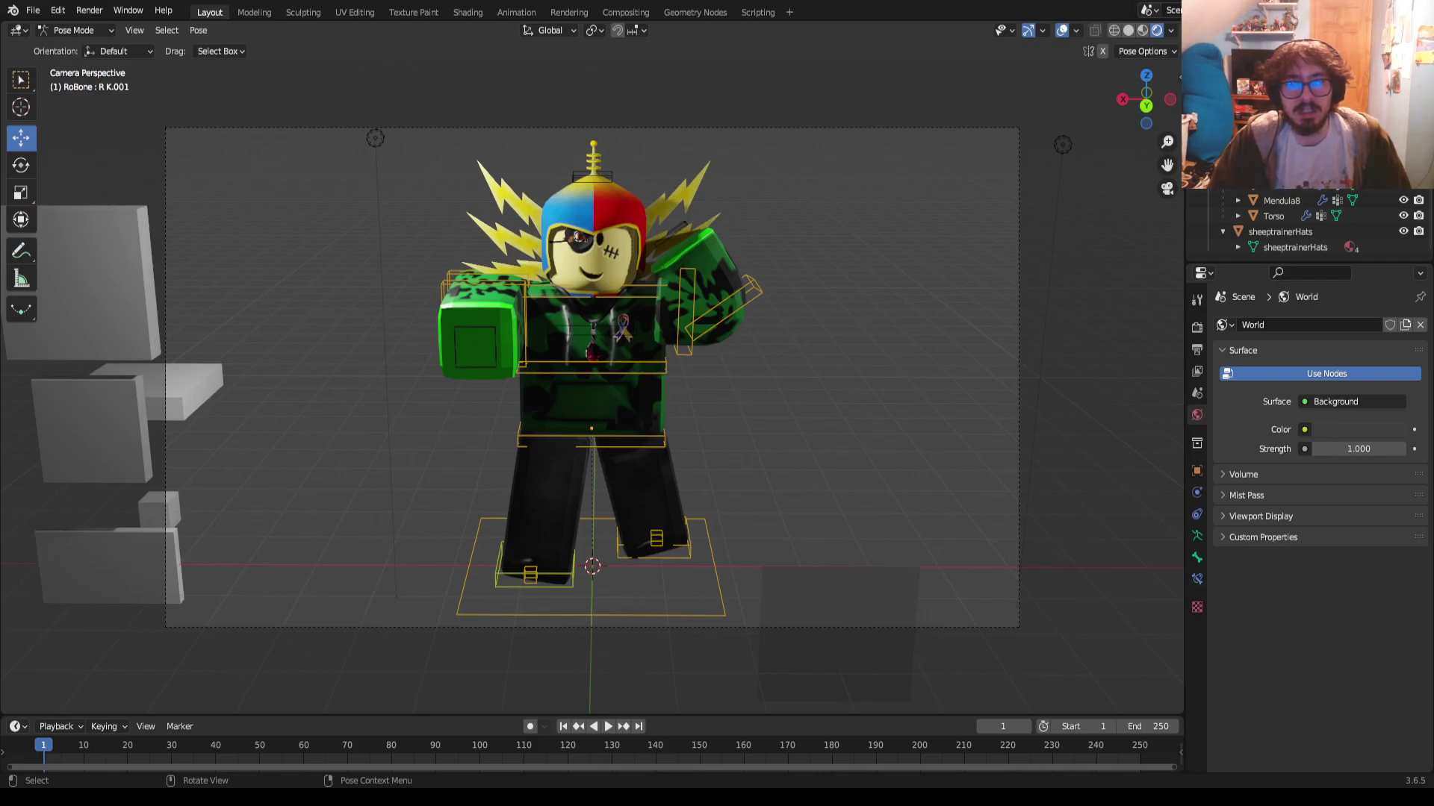
Switch to Blender, reopen the recent SheeptrainerBase.blend without saving the current pose, and display it with rendered shading
left_click(33, 9)
mouse_move(69, 59)
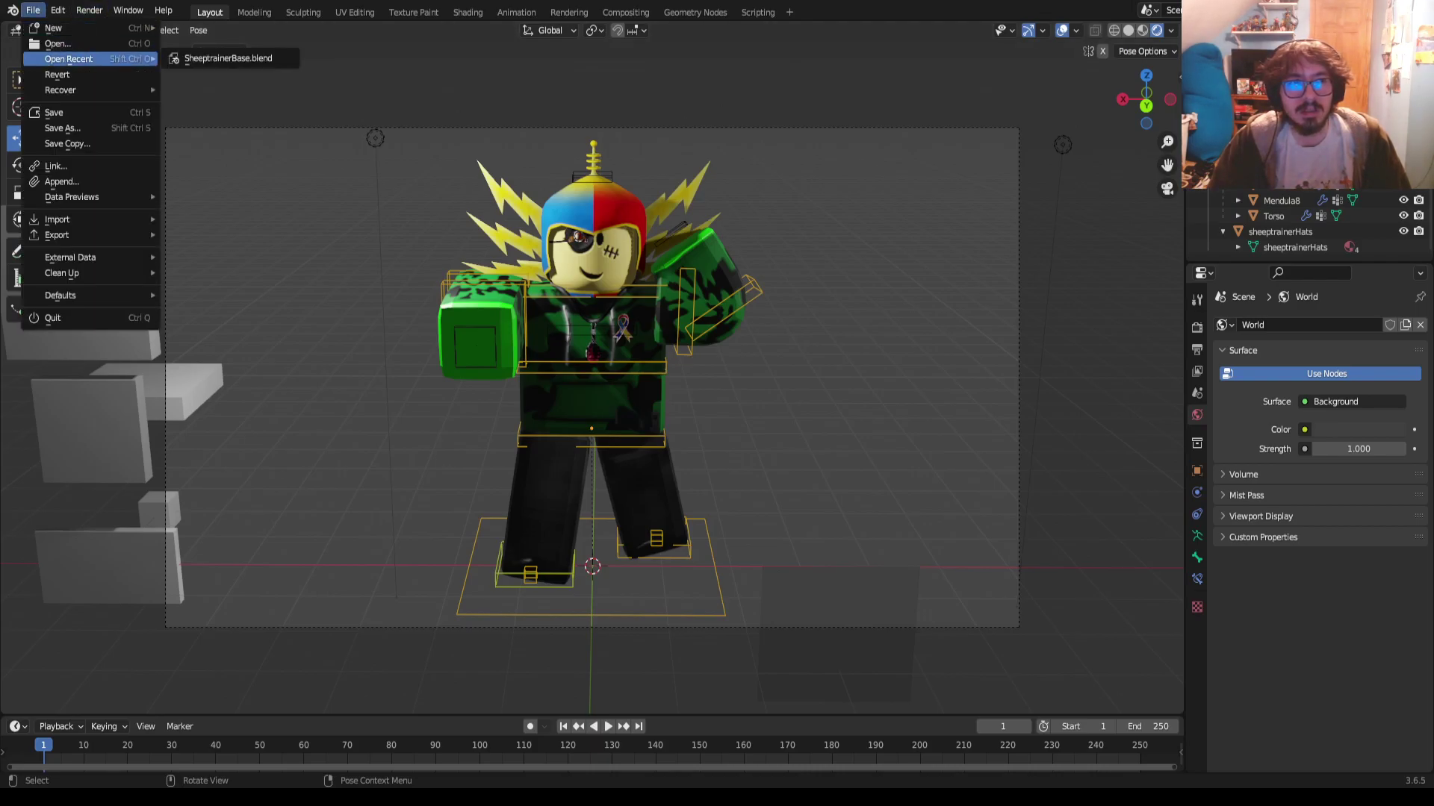
left_click(227, 58)
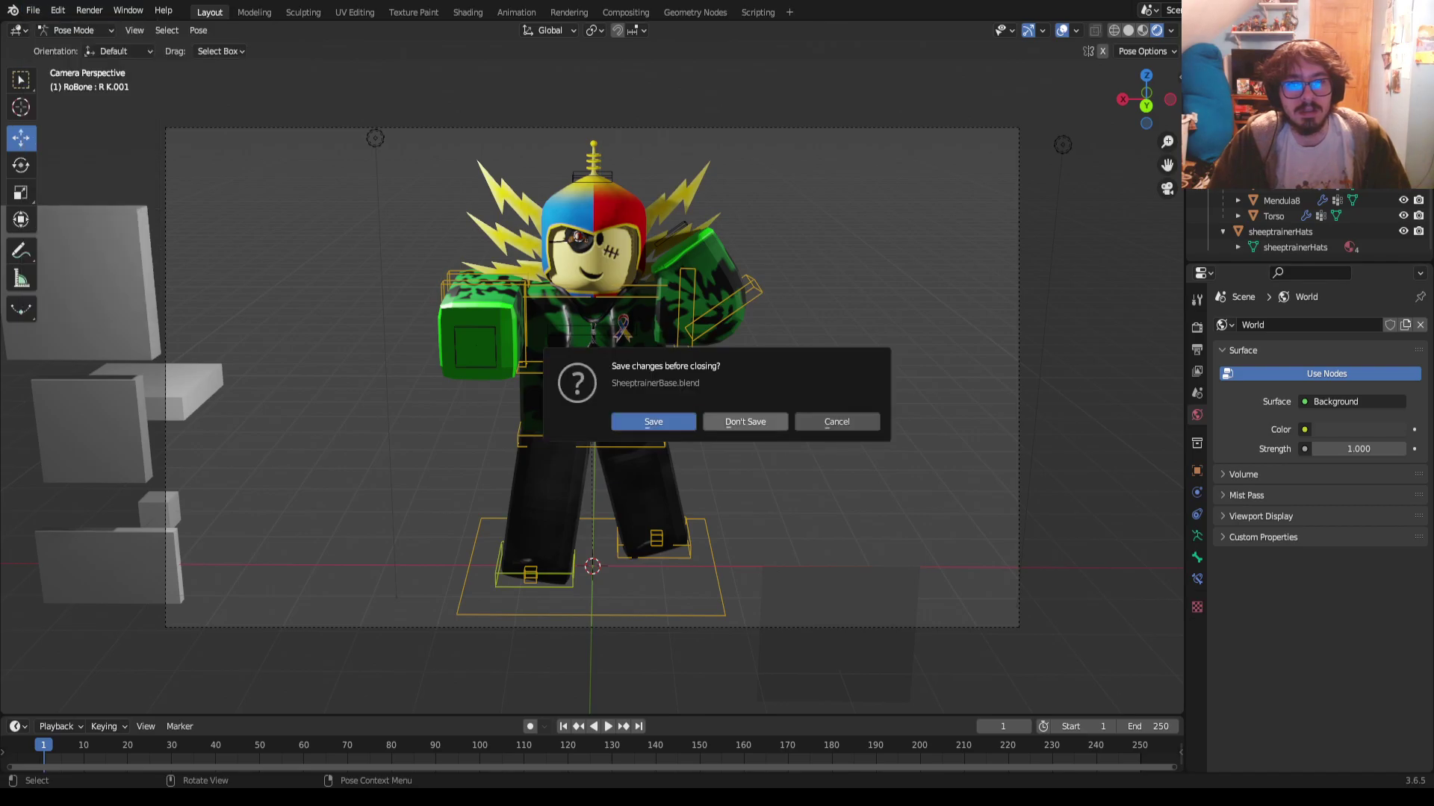
left_click(745, 422)
left_click(1143, 30)
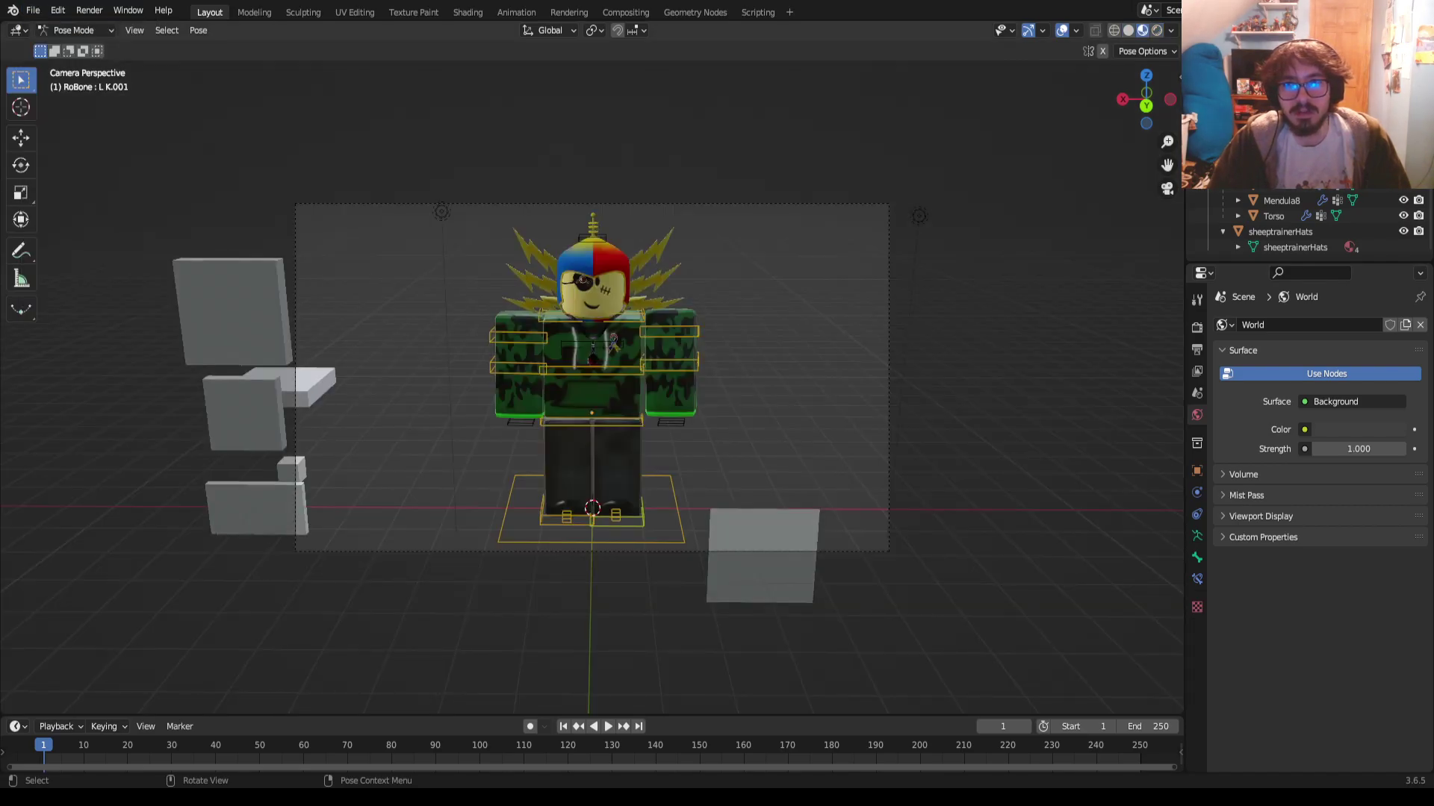
left_click(1156, 30)
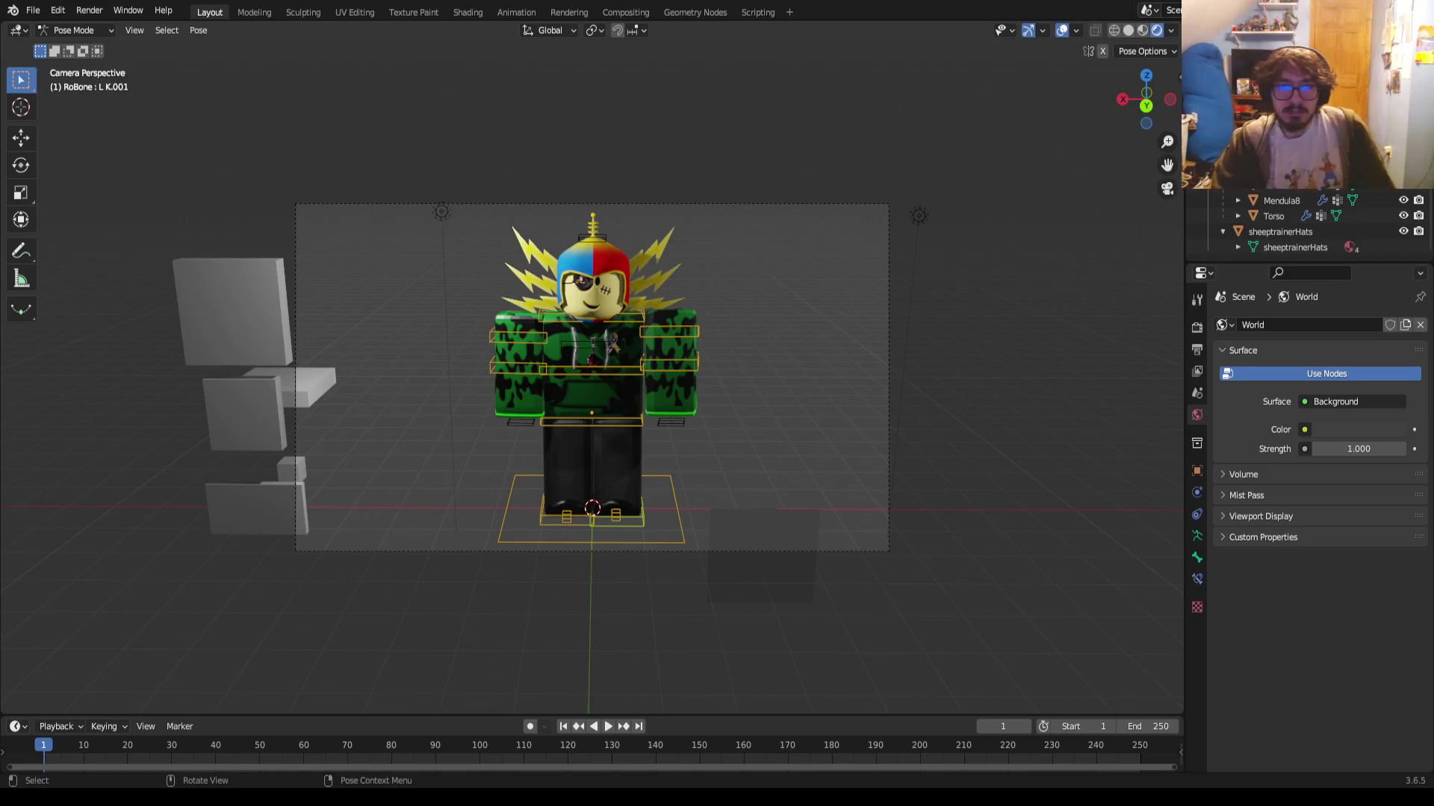
Rotate the right and left upper-arm bones around the global X axis to raise both arms beside the head
left_click(518, 339)
left_click(21, 166)
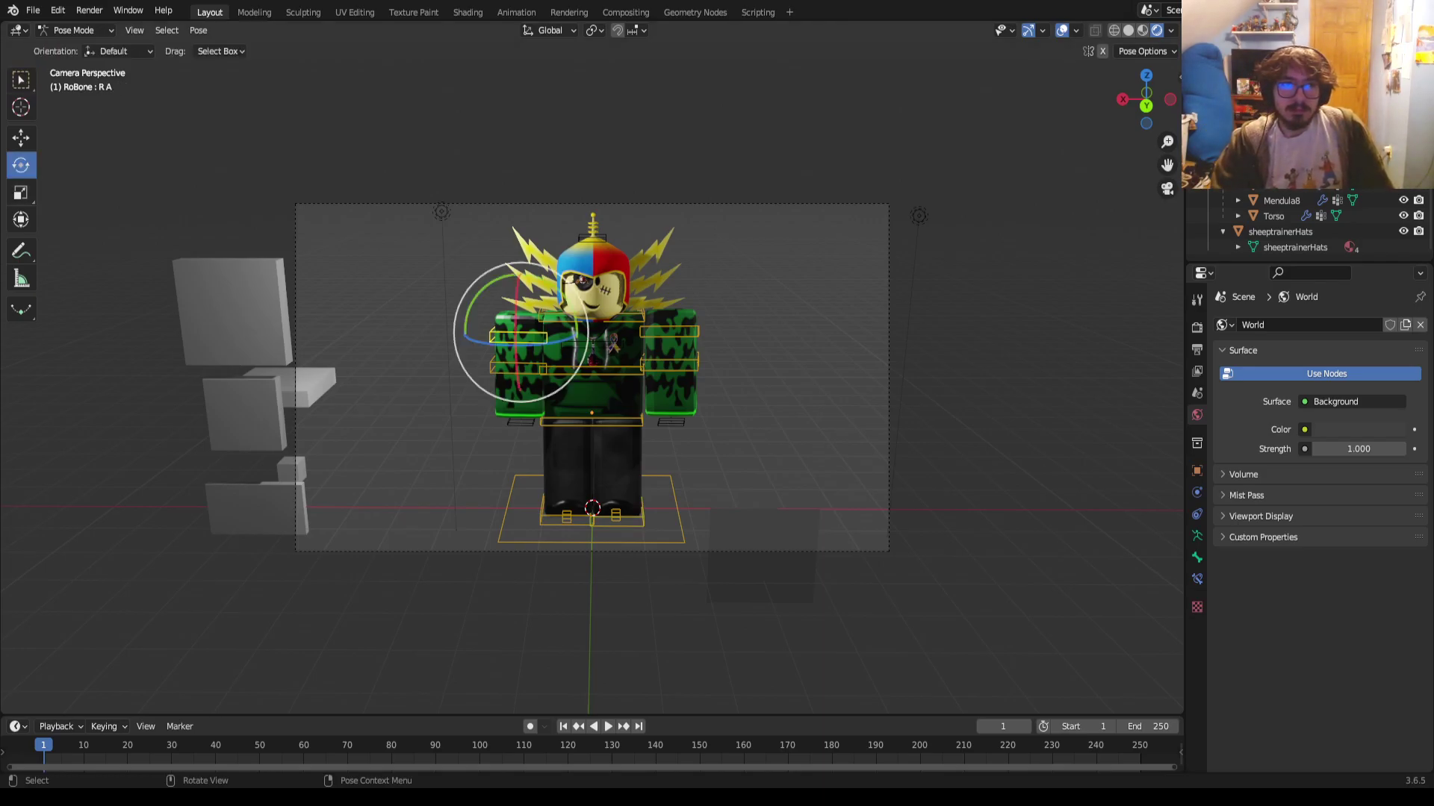
left_click_drag(517, 365, 499, 304)
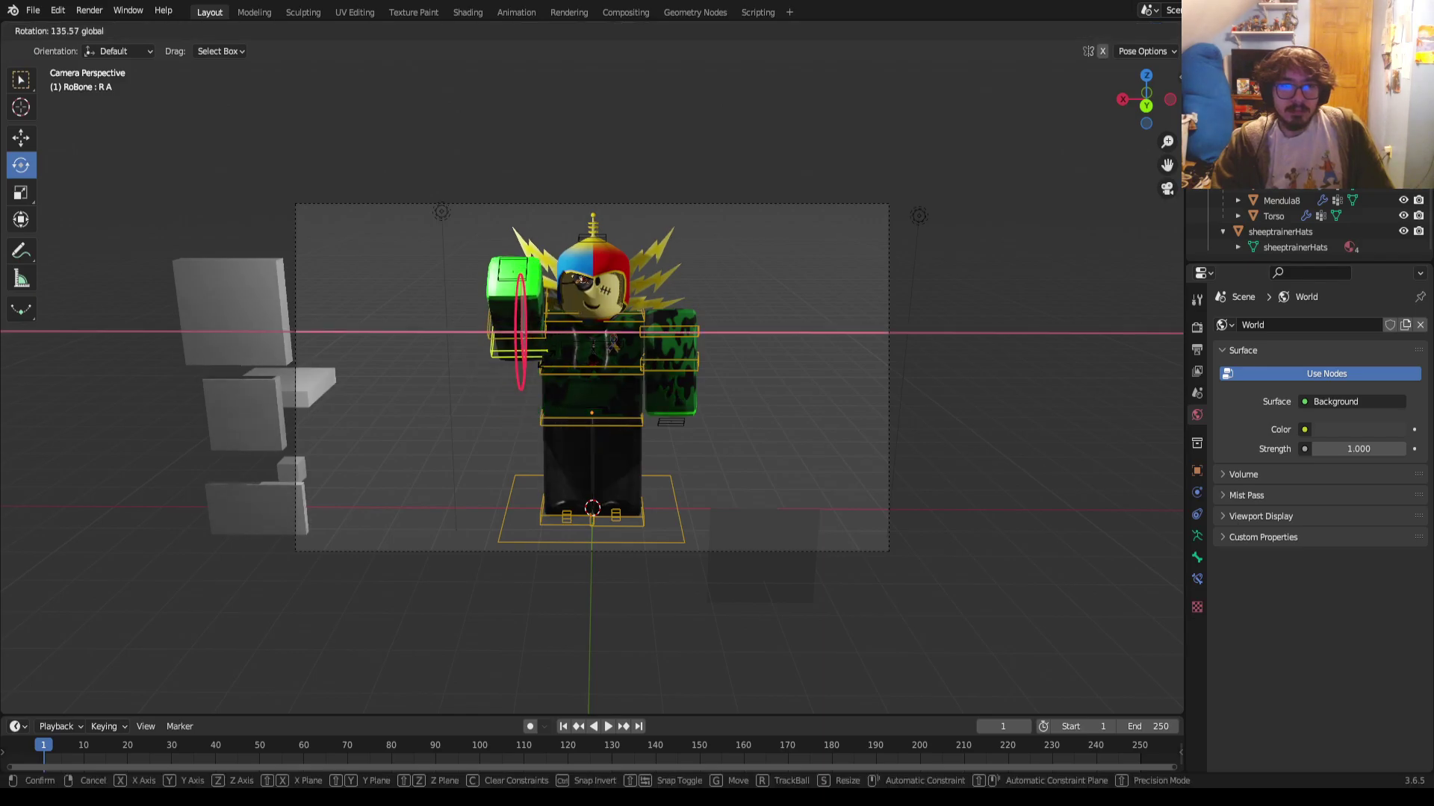
left_click(534, 372)
left_click(677, 328)
left_click_drag(677, 308, 699, 304)
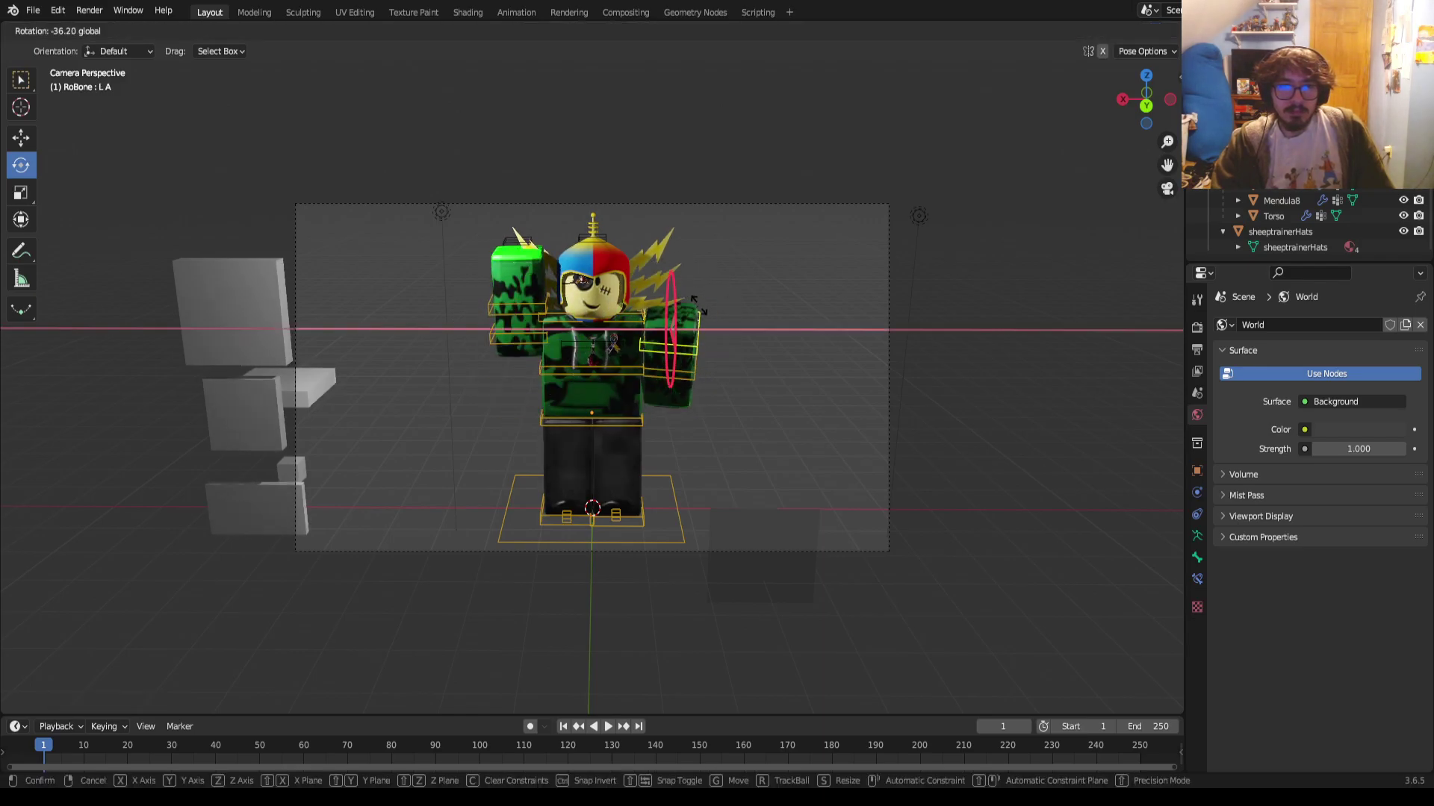
left_click_drag(649, 394, 662, 396)
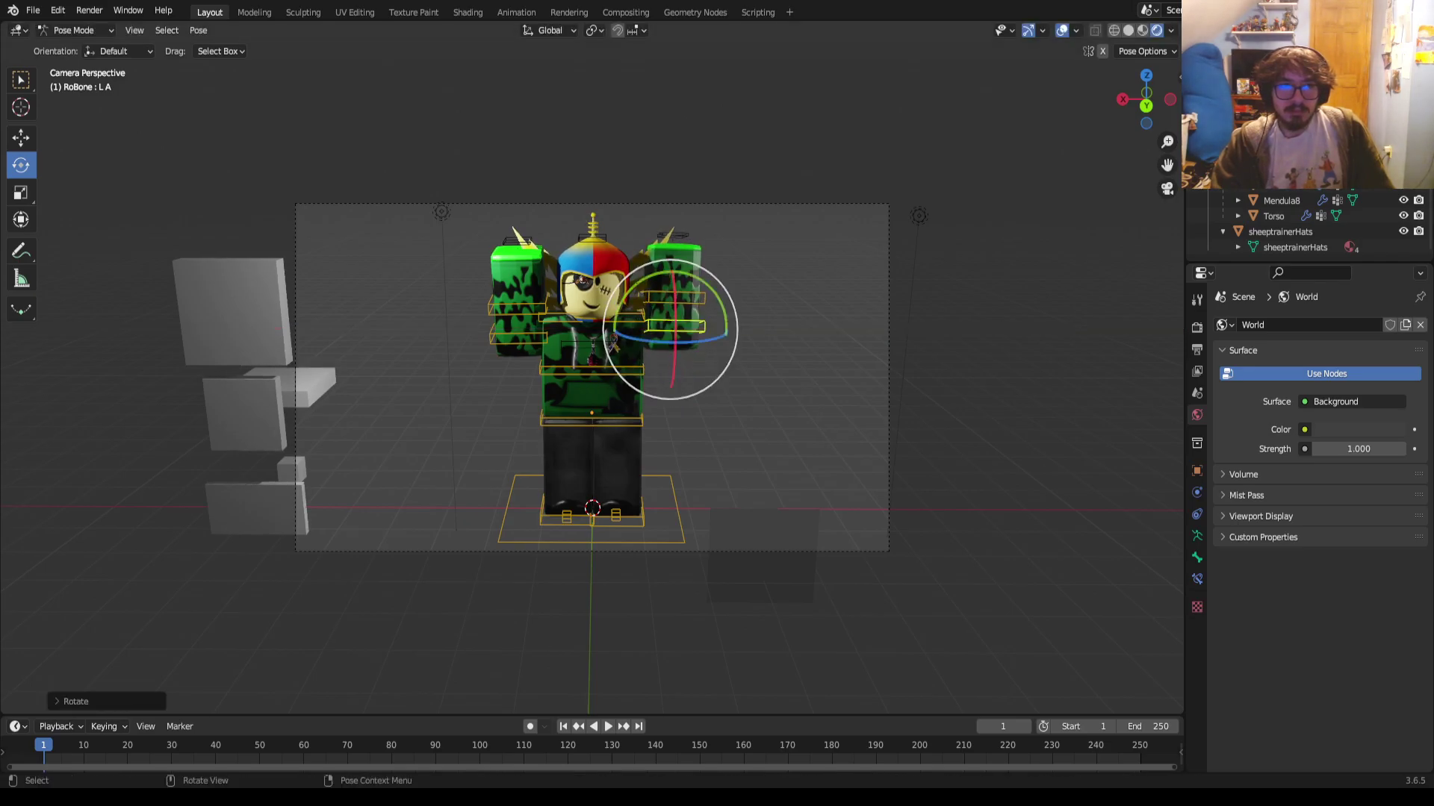
Walk the camera around the character to a three-quarter side view that keeps the whole figure in frame
key("shift+grave")
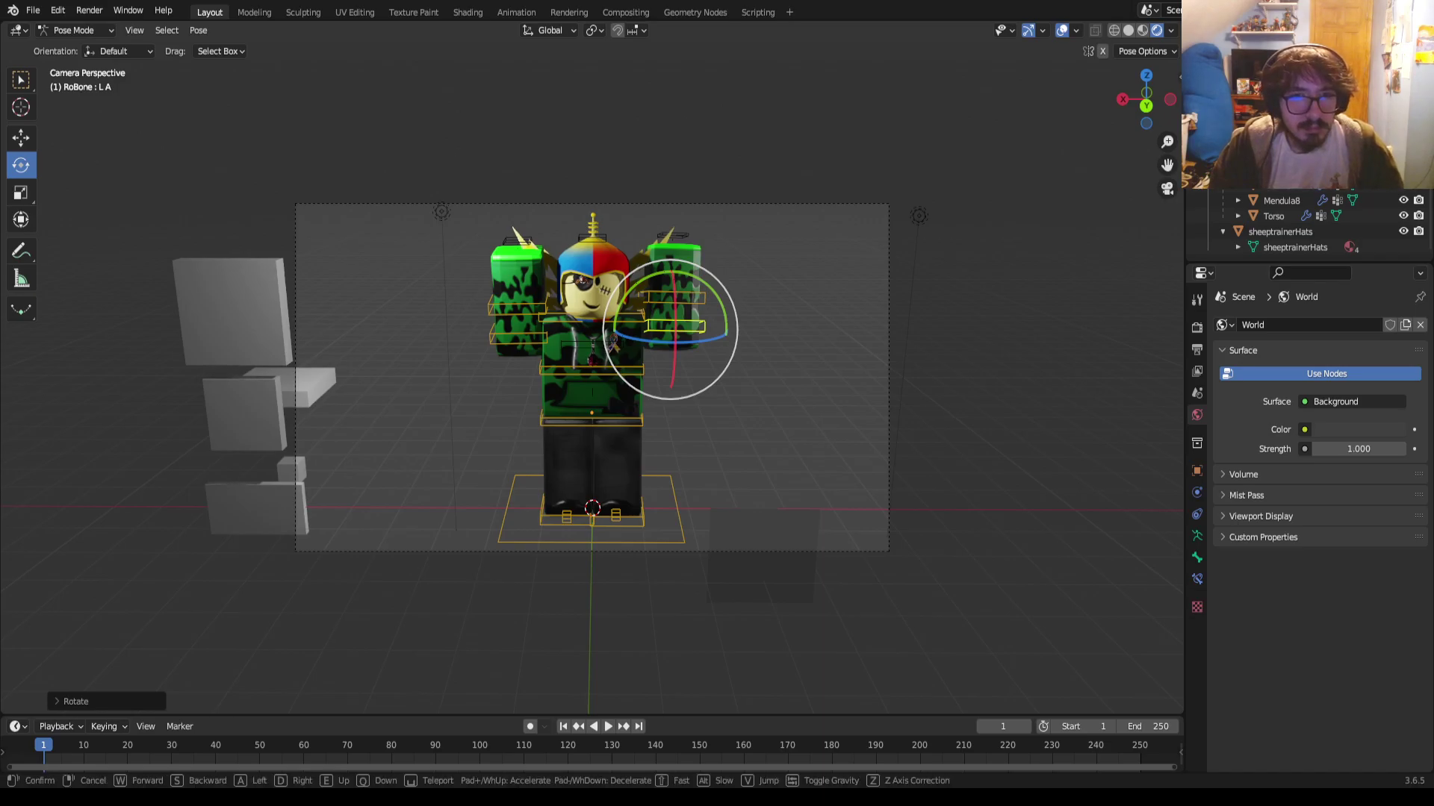
key("a")
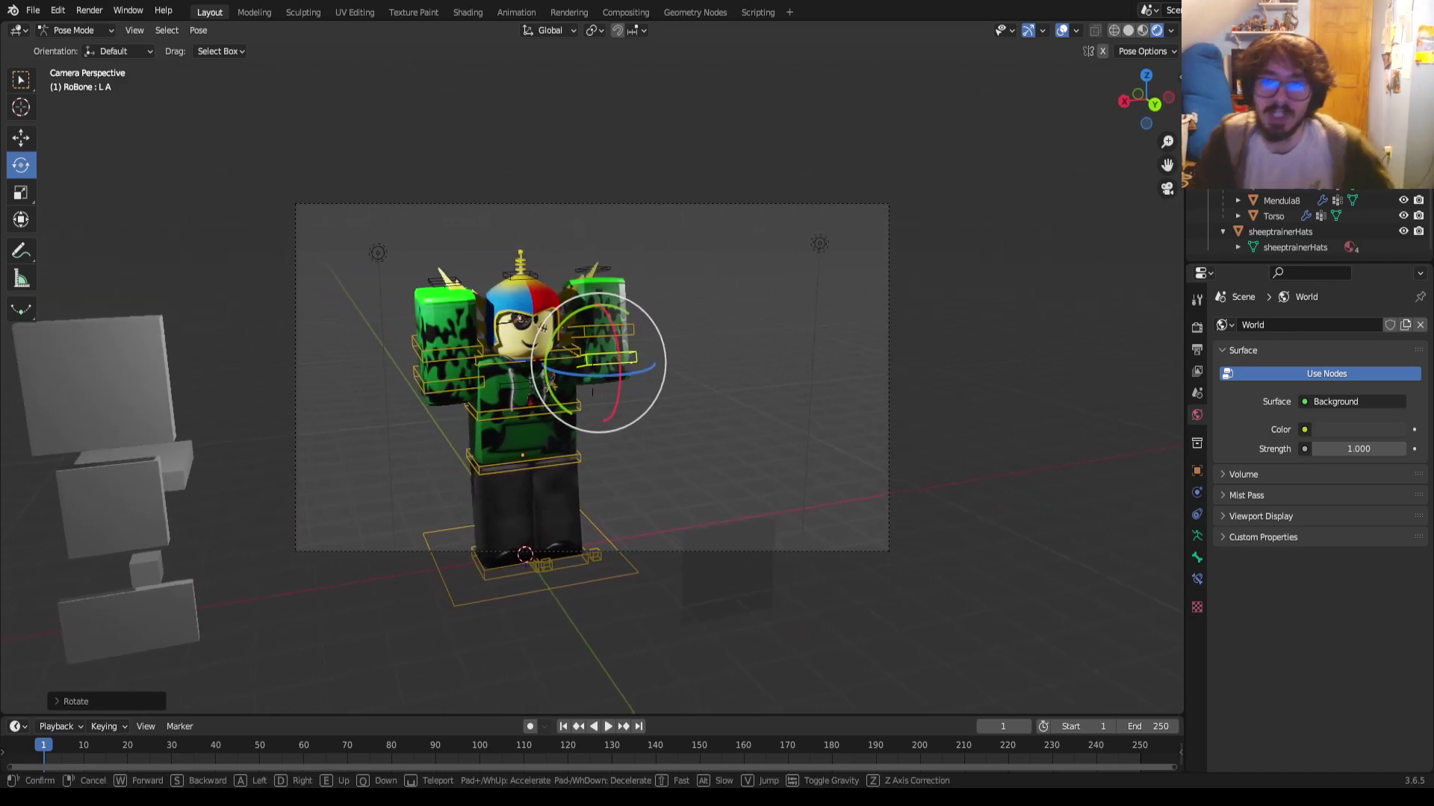
key("a")
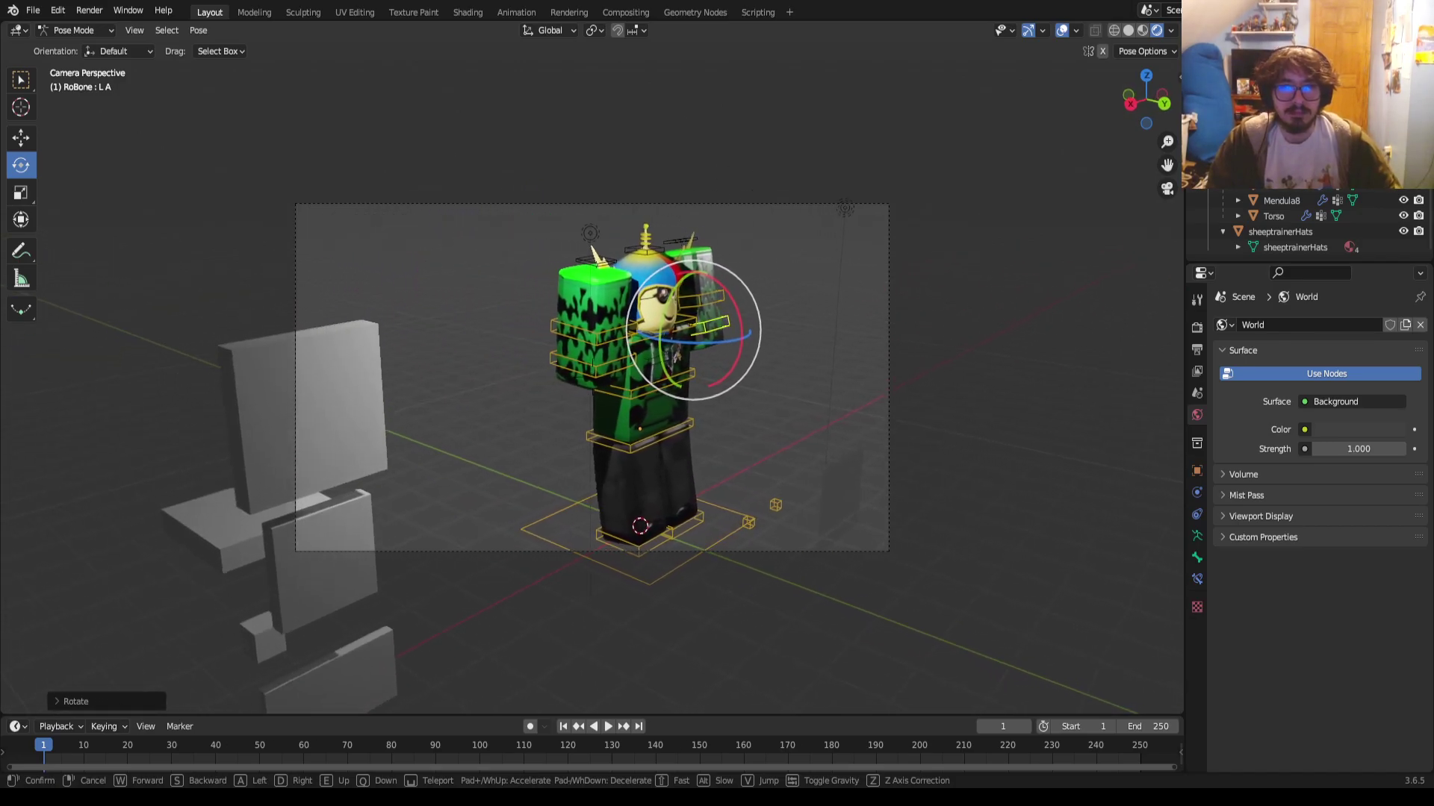
key("w")
key("a")
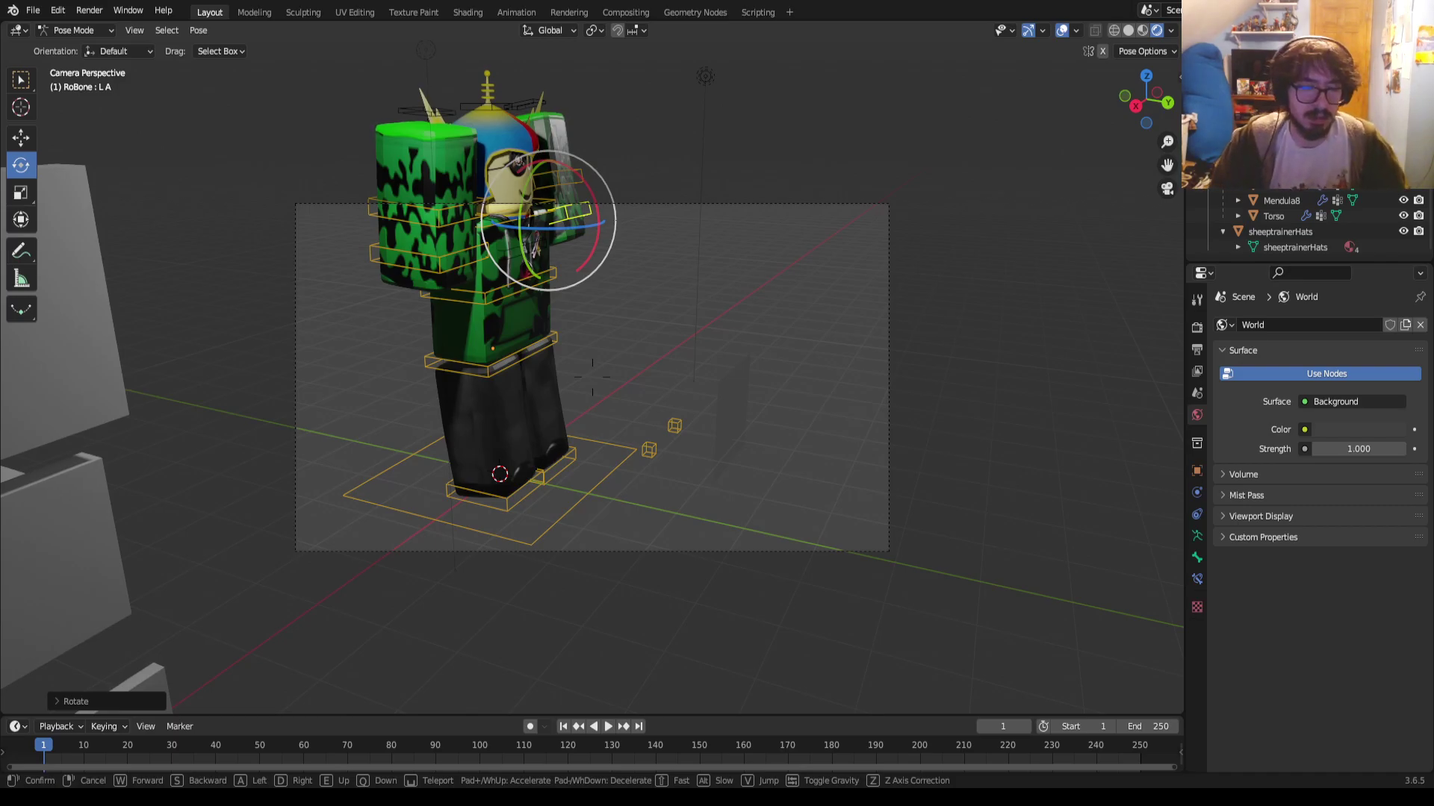
key("s")
key("d")
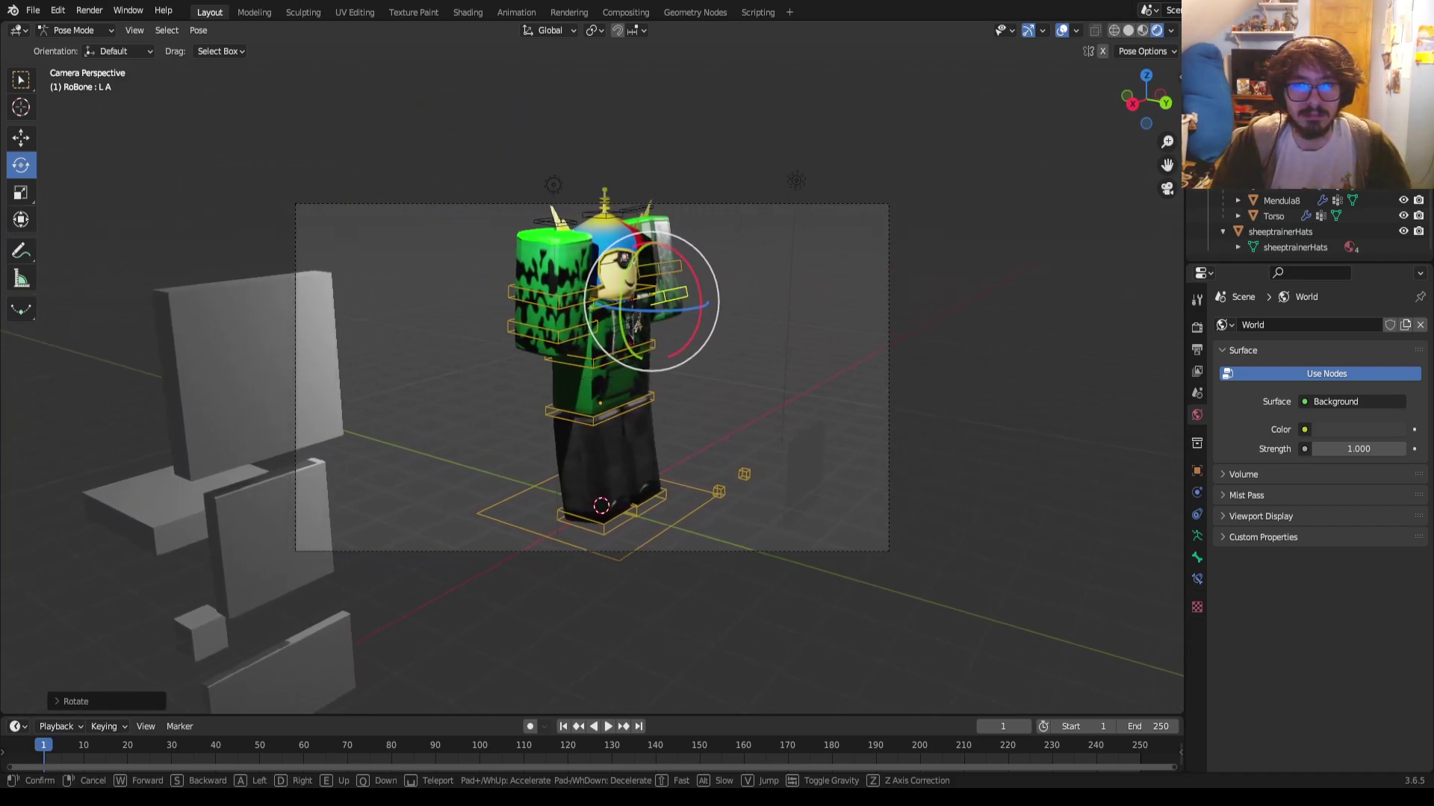
key("d")
key("a")
key("s")
key("Return")
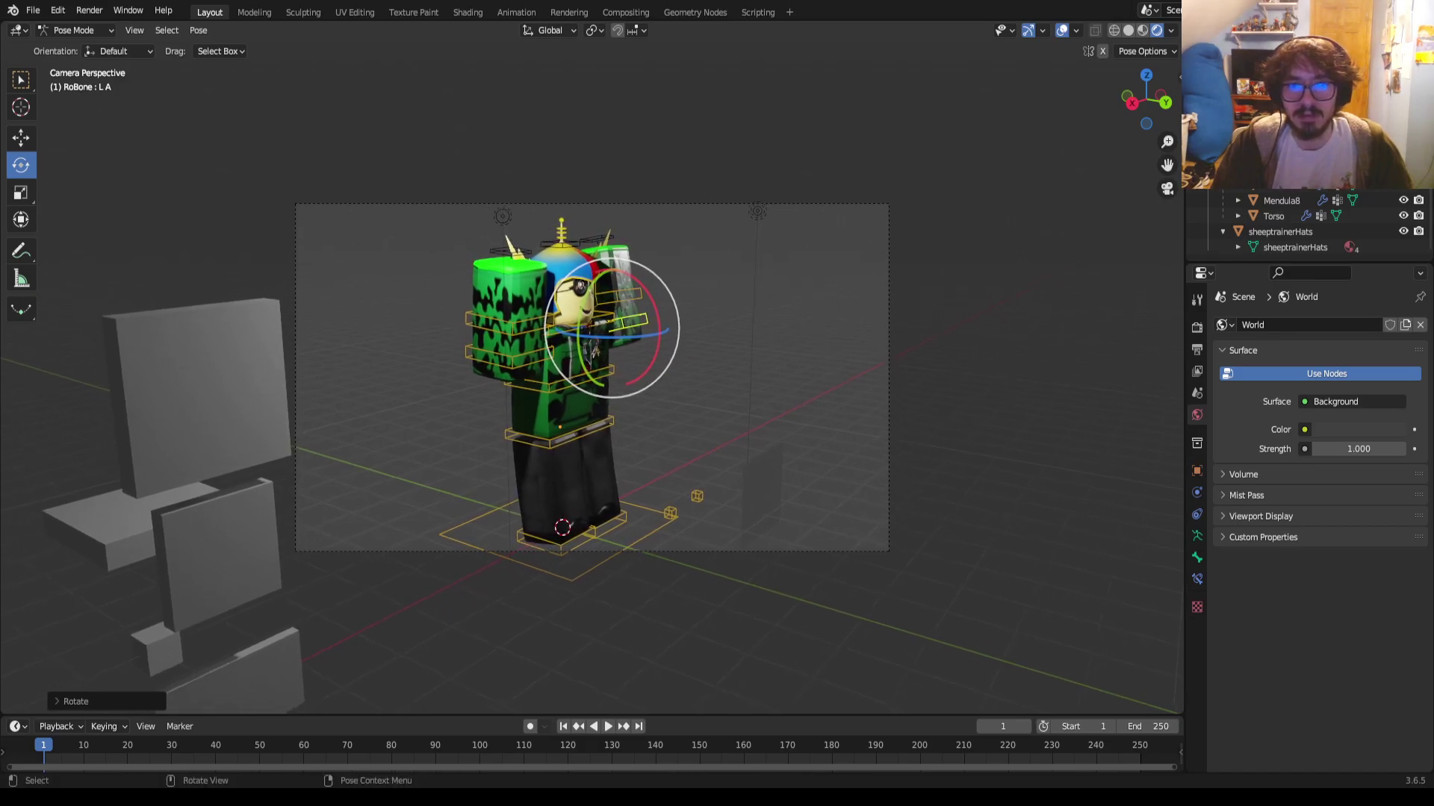
Move the right upper-arm bone forward along the global Y axis
left_click(512, 364)
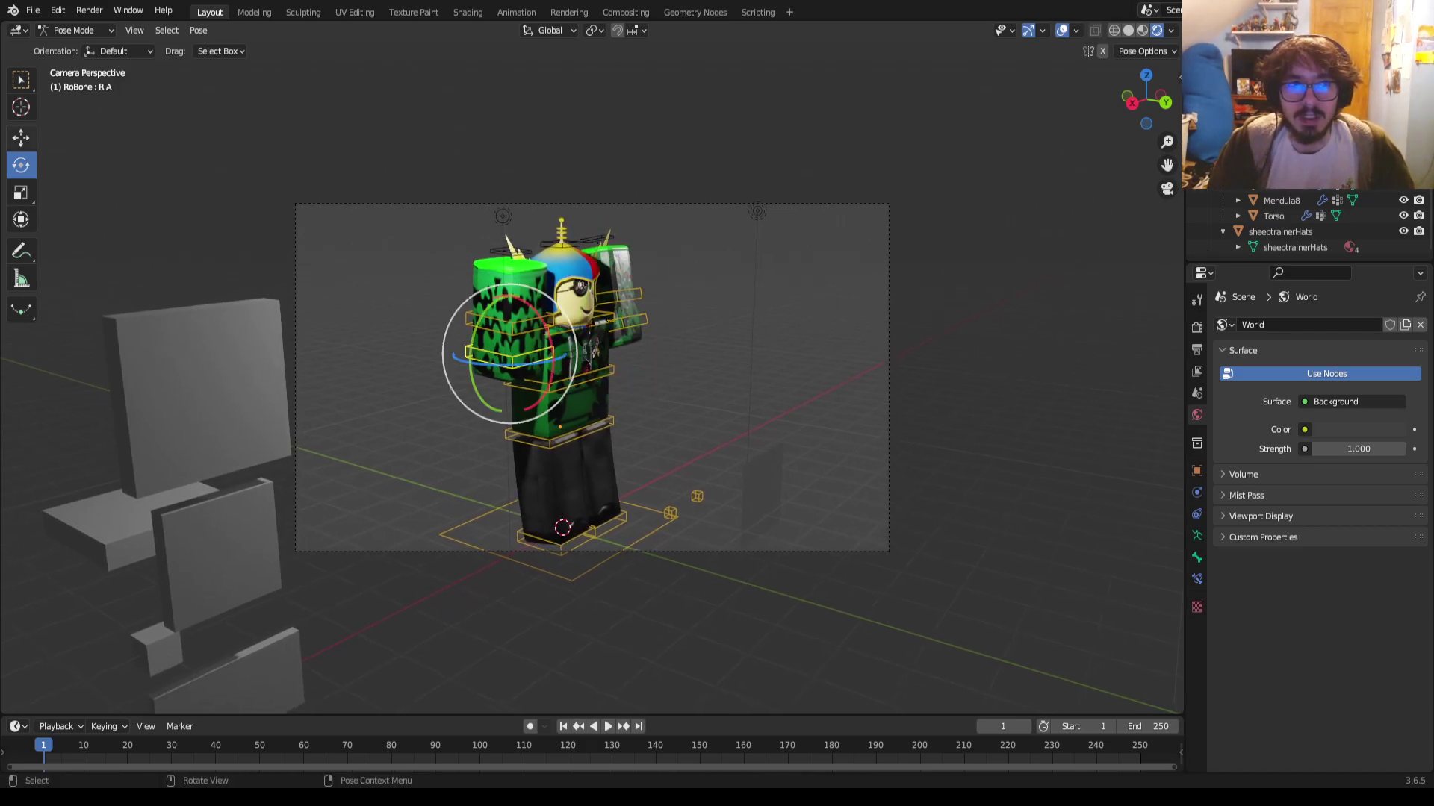
left_click(21, 138)
key("g")
key("y")
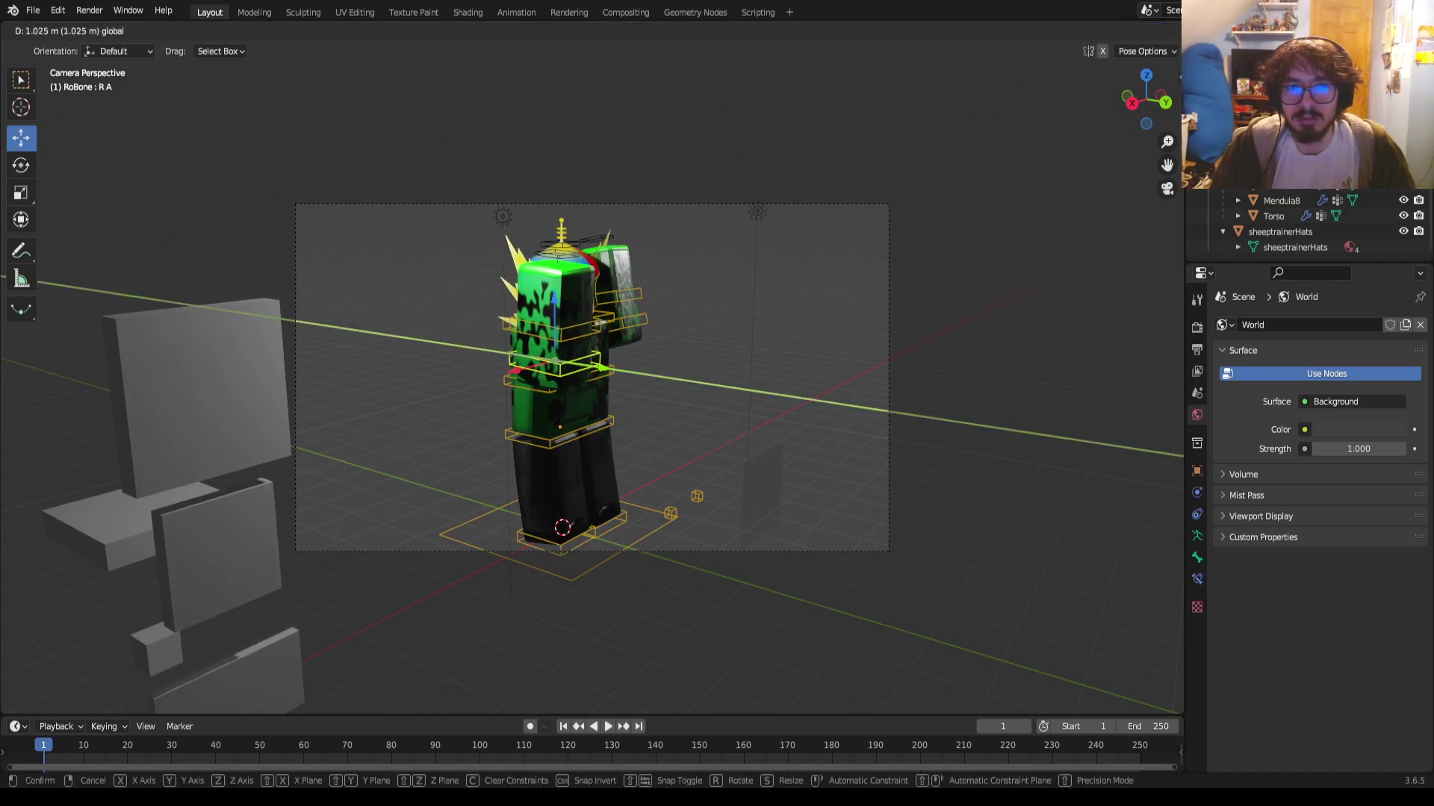
left_click_drag(584, 365, 595, 367)
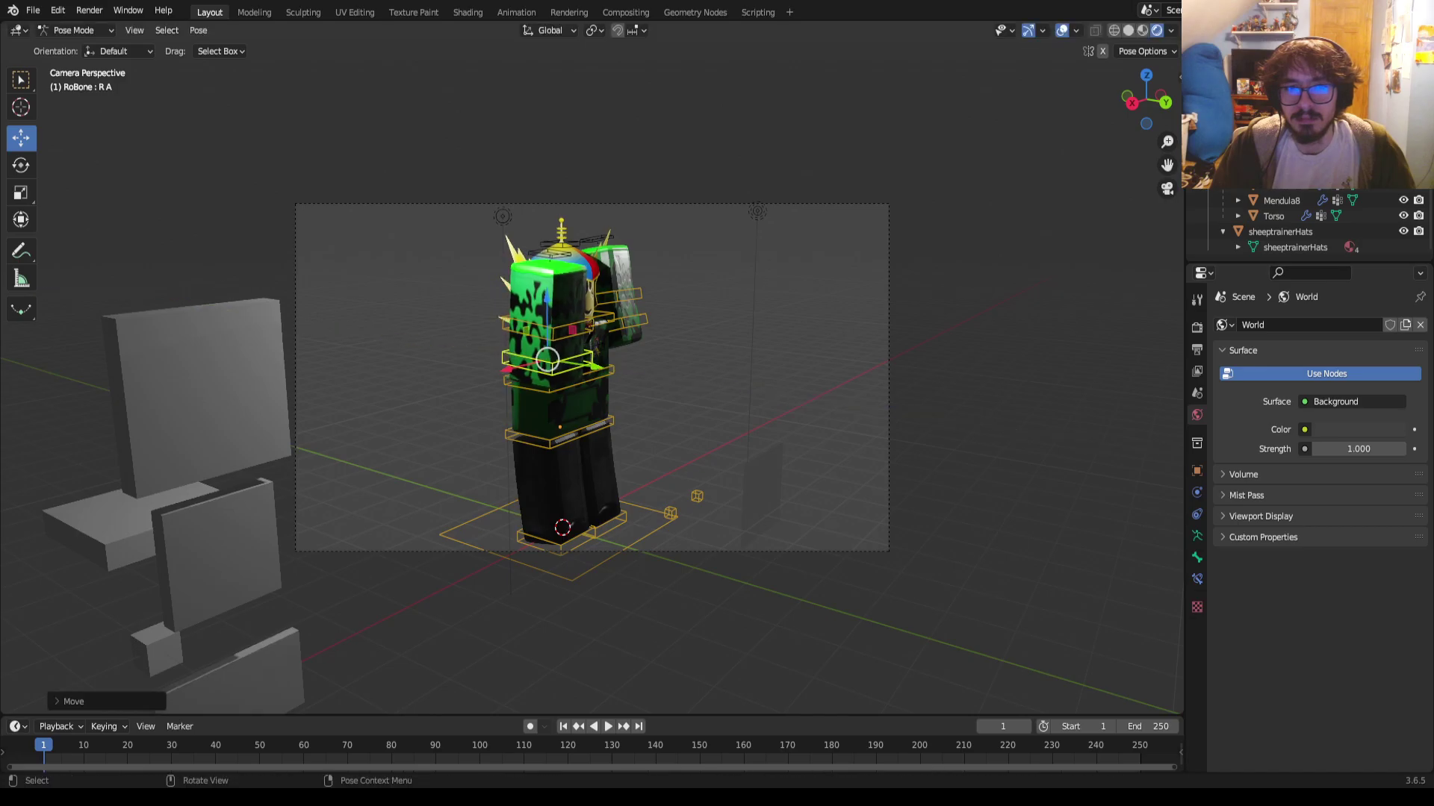
Try rotating the left elbow bone around the Y axis and moving it along Y
left_click(639, 295)
key("r")
key("y")
left_click(672, 325)
key("ctrl+z")
key("g")
key("y")
key("Return")
key("ctrl+z")
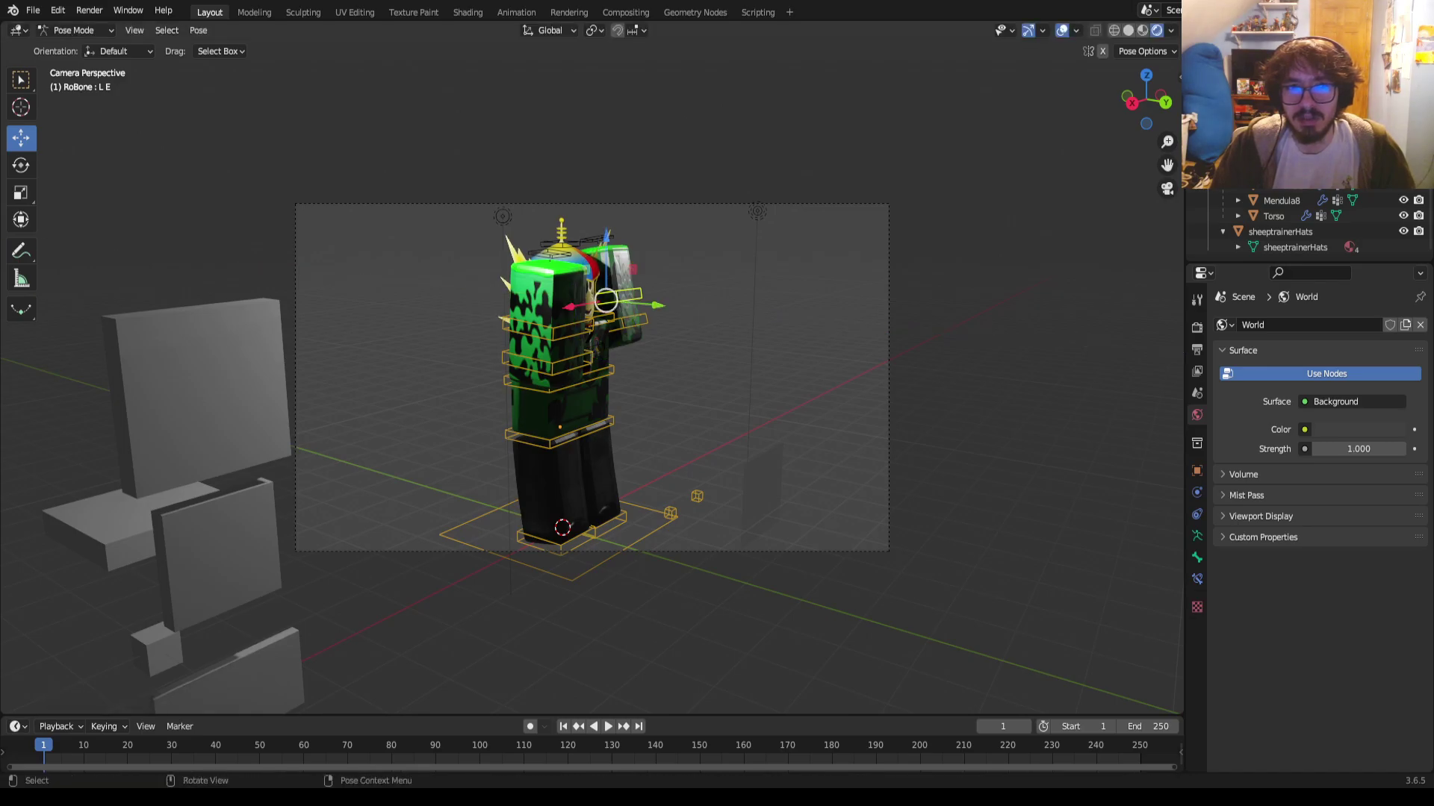
Move the left upper-arm bone forward along the global Y axis and tilt the left elbow bone slightly
left_click(637, 323)
left_click_drag(666, 335, 718, 341)
left_click(659, 303)
left_click(21, 166)
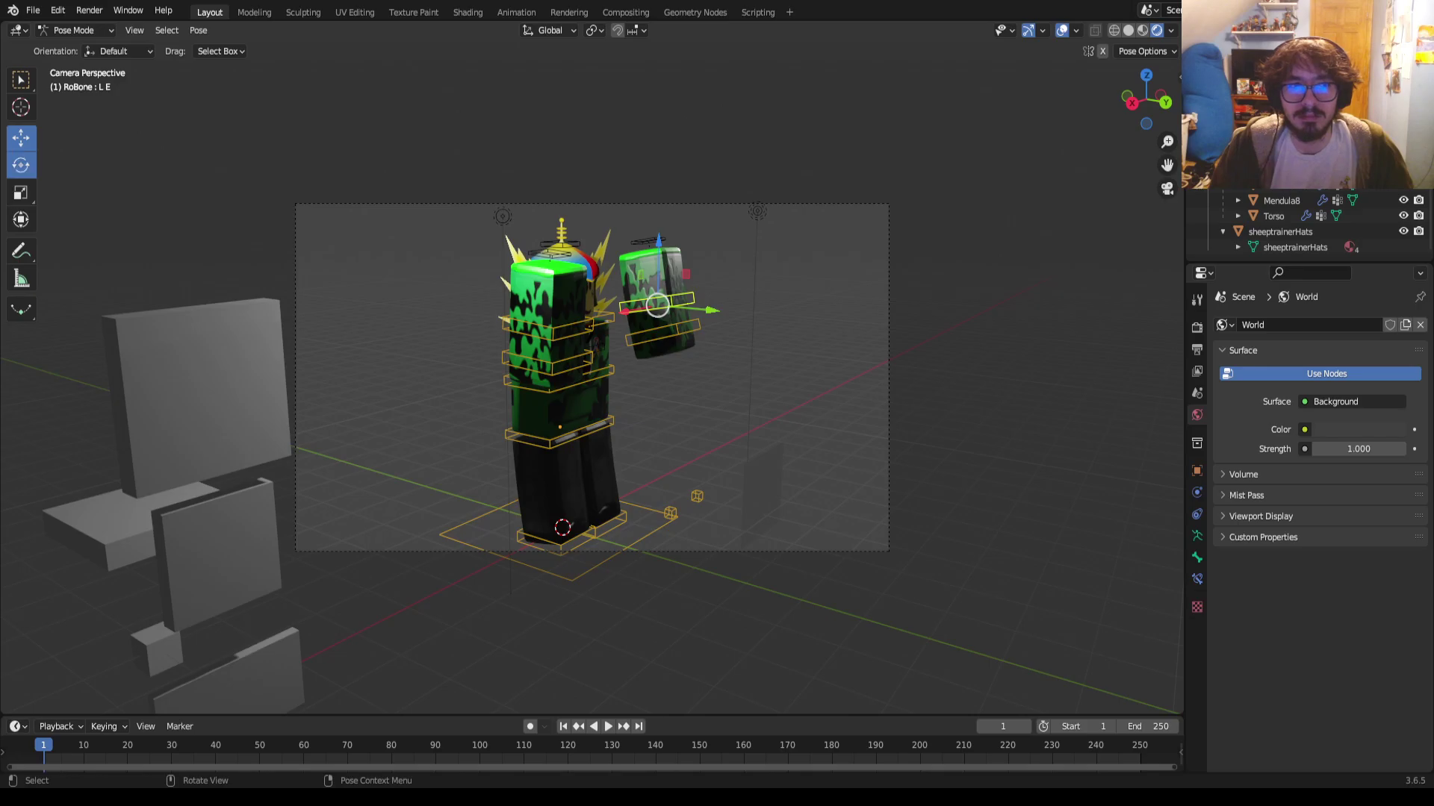
left_click_drag(678, 255, 672, 259)
Rotate the left upper-arm bone around its vertical axis to turn the whole arm
left_click(683, 330)
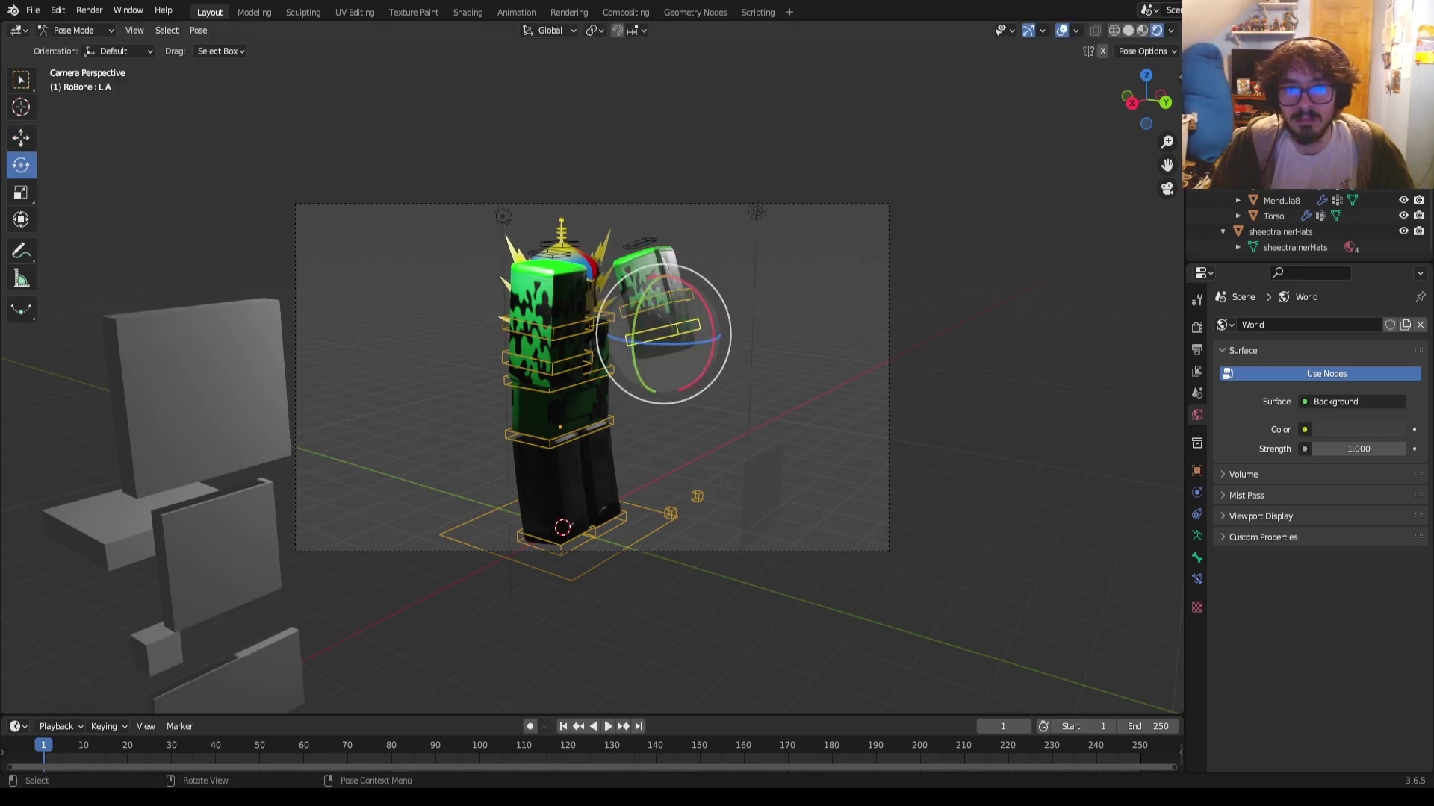
left_click_drag(710, 341, 429, 281)
mouse_move(674, 345)
left_mouse_down()
mouse_move(652, 343)
mouse_move(671, 344)
left_mouse_up()
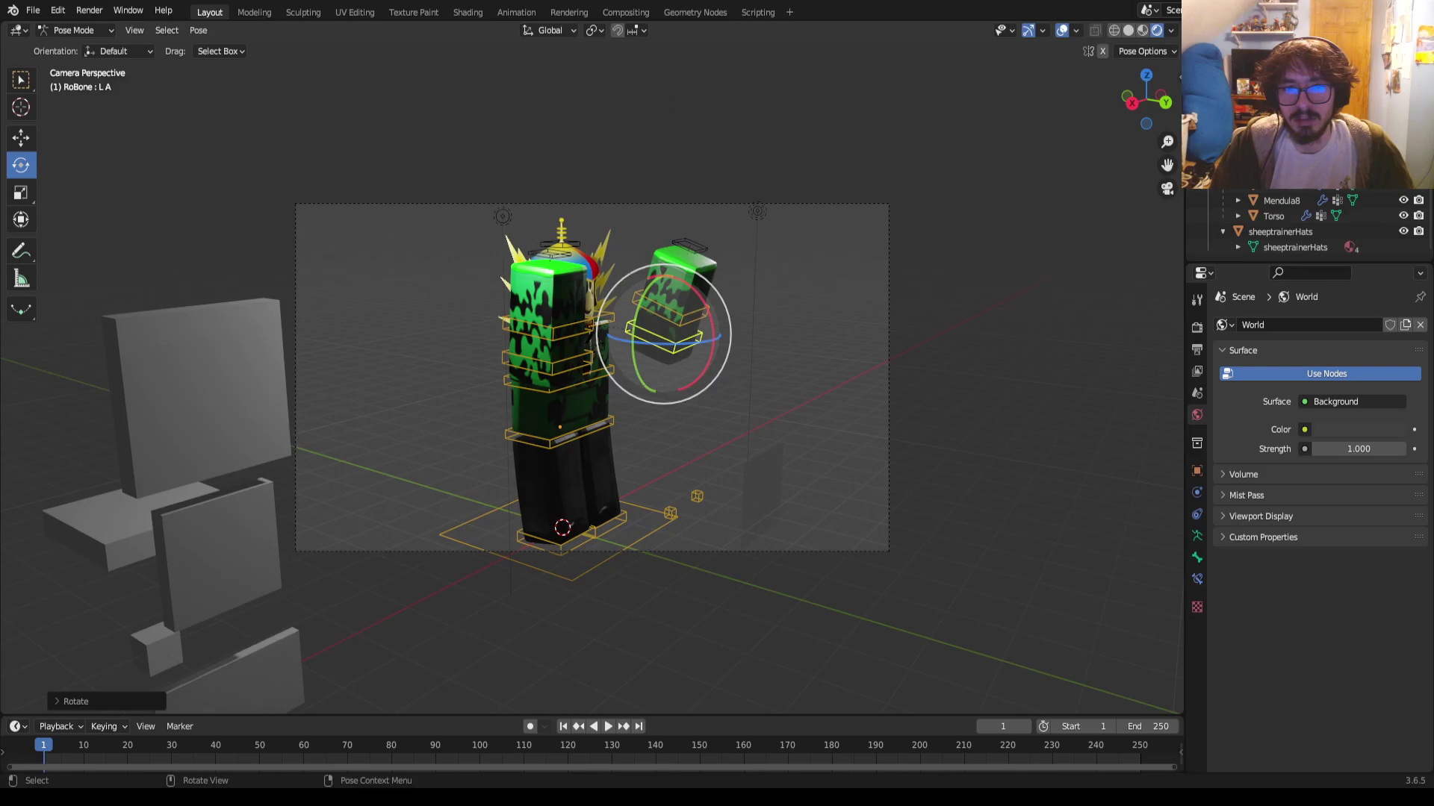
Bend the left elbow bone and tilt the left upper-arm bone forward so the arm reaches out with the forearm raised
left_click(679, 323)
left_click_drag(707, 270, 655, 264)
left_click(672, 345)
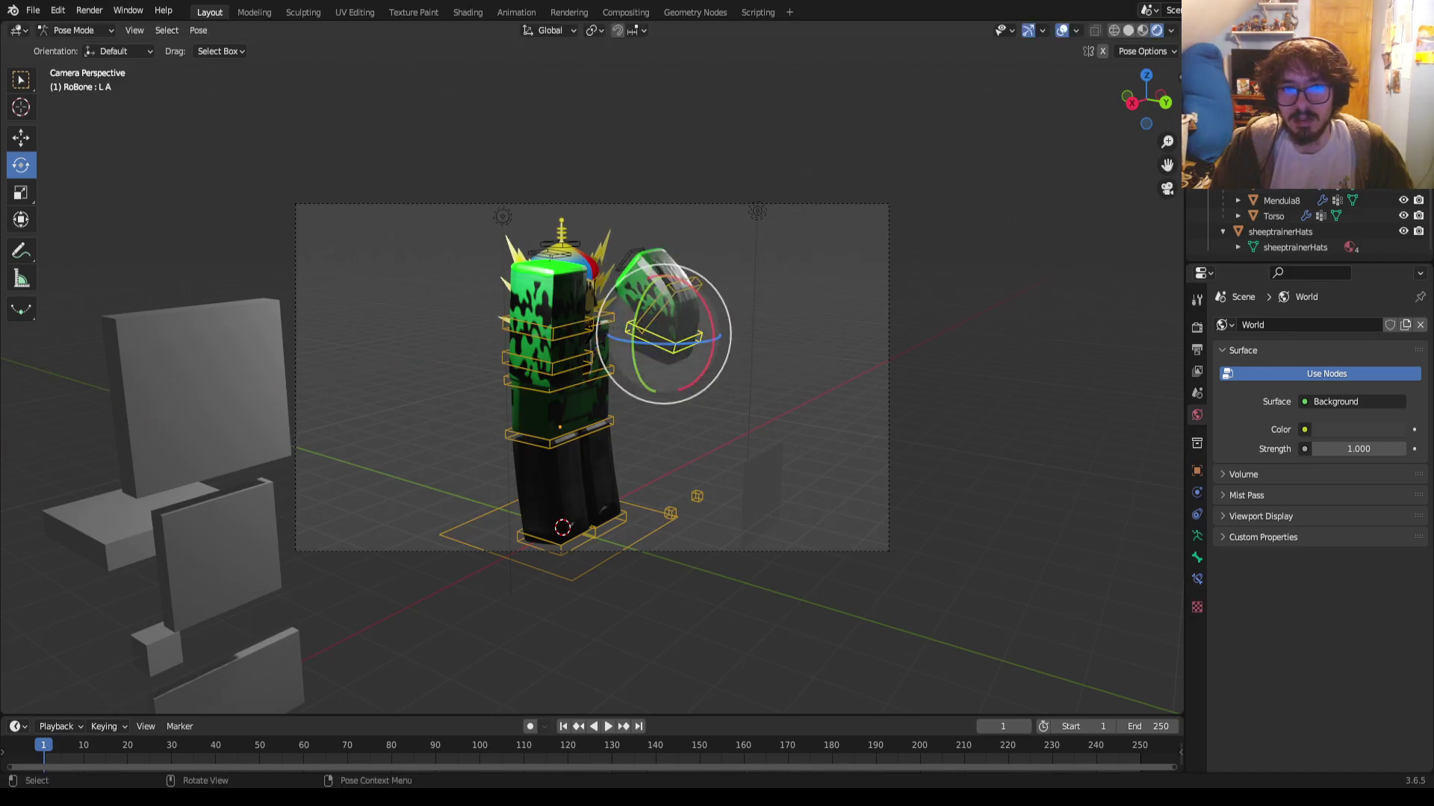
left_click_drag(709, 334, 706, 320)
Rotate the right elbow bone to bend the right forearm backward
left_click(551, 328)
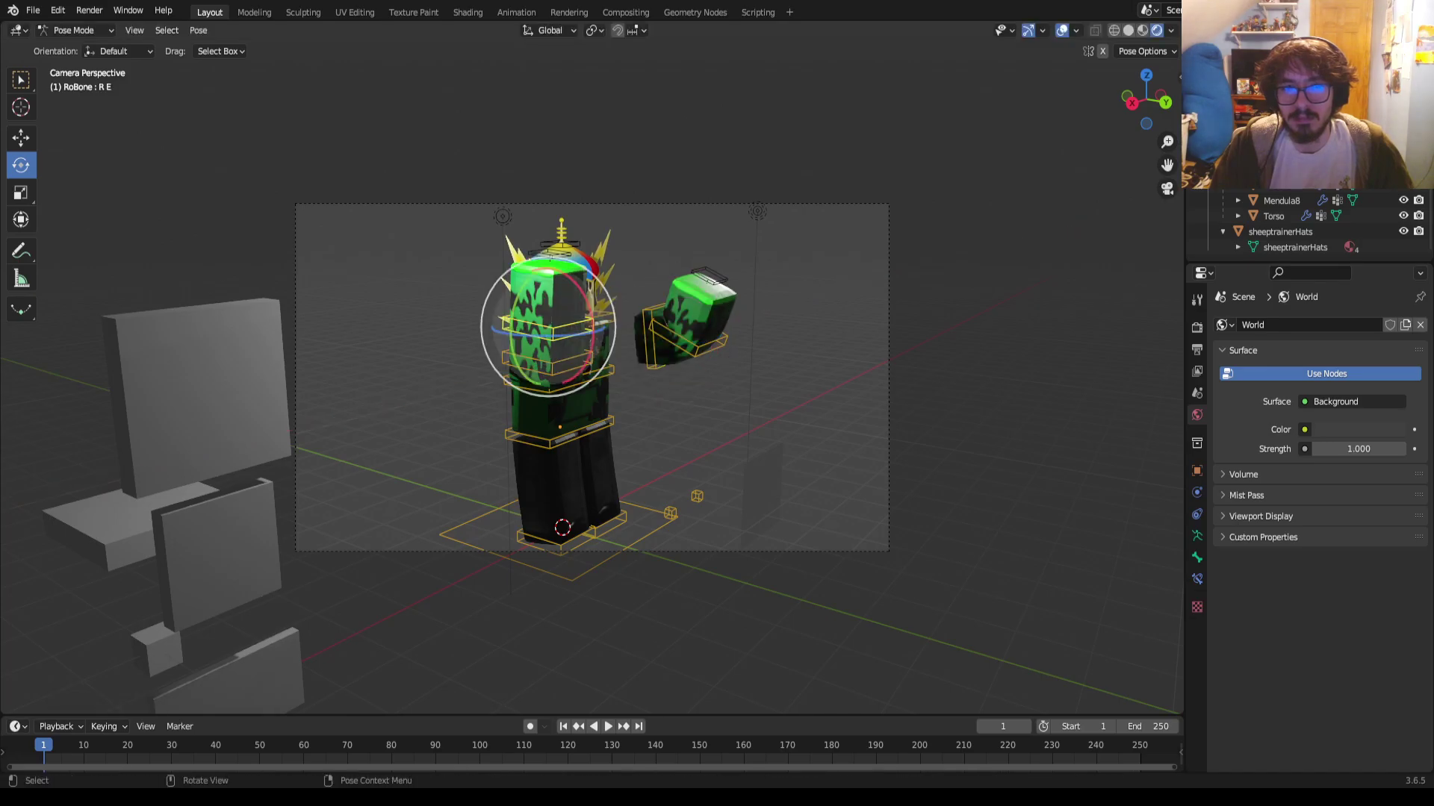
left_click_drag(594, 328, 577, 285)
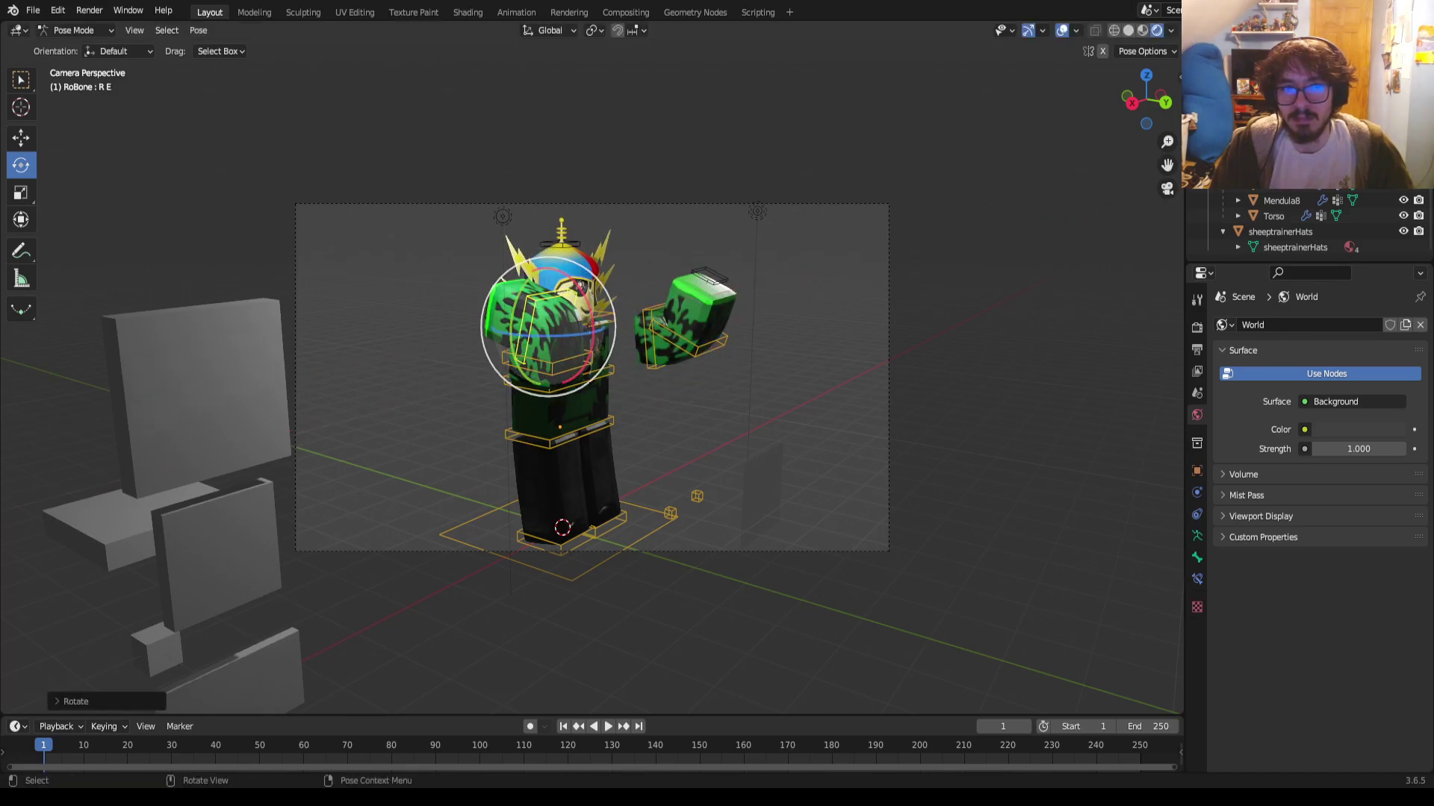
Try two different rotations of the right upper-arm bone
left_click(553, 389)
left_click_drag(604, 359, 602, 395)
key("ctrl+z")
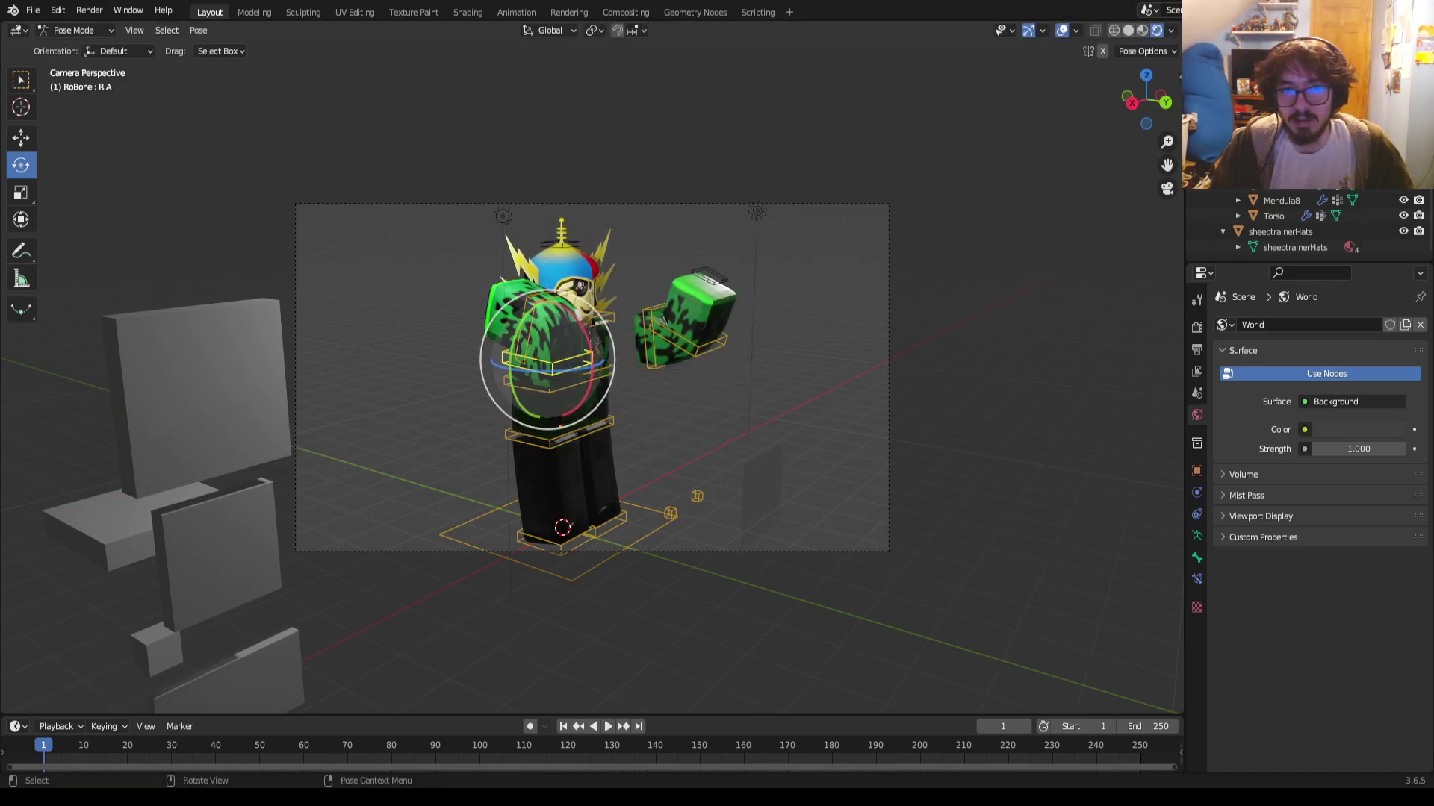
left_click_drag(511, 350, 536, 304)
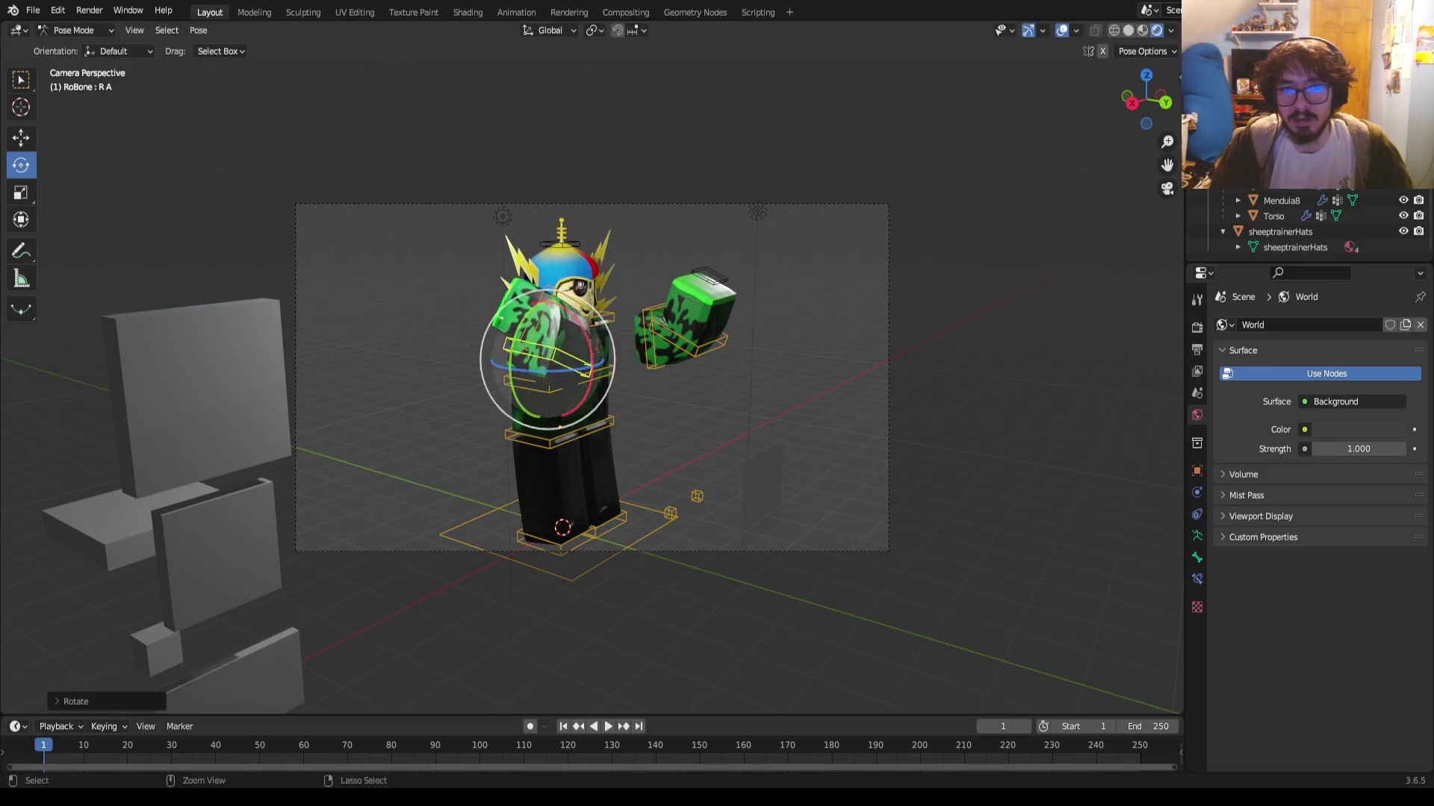
key("ctrl+z")
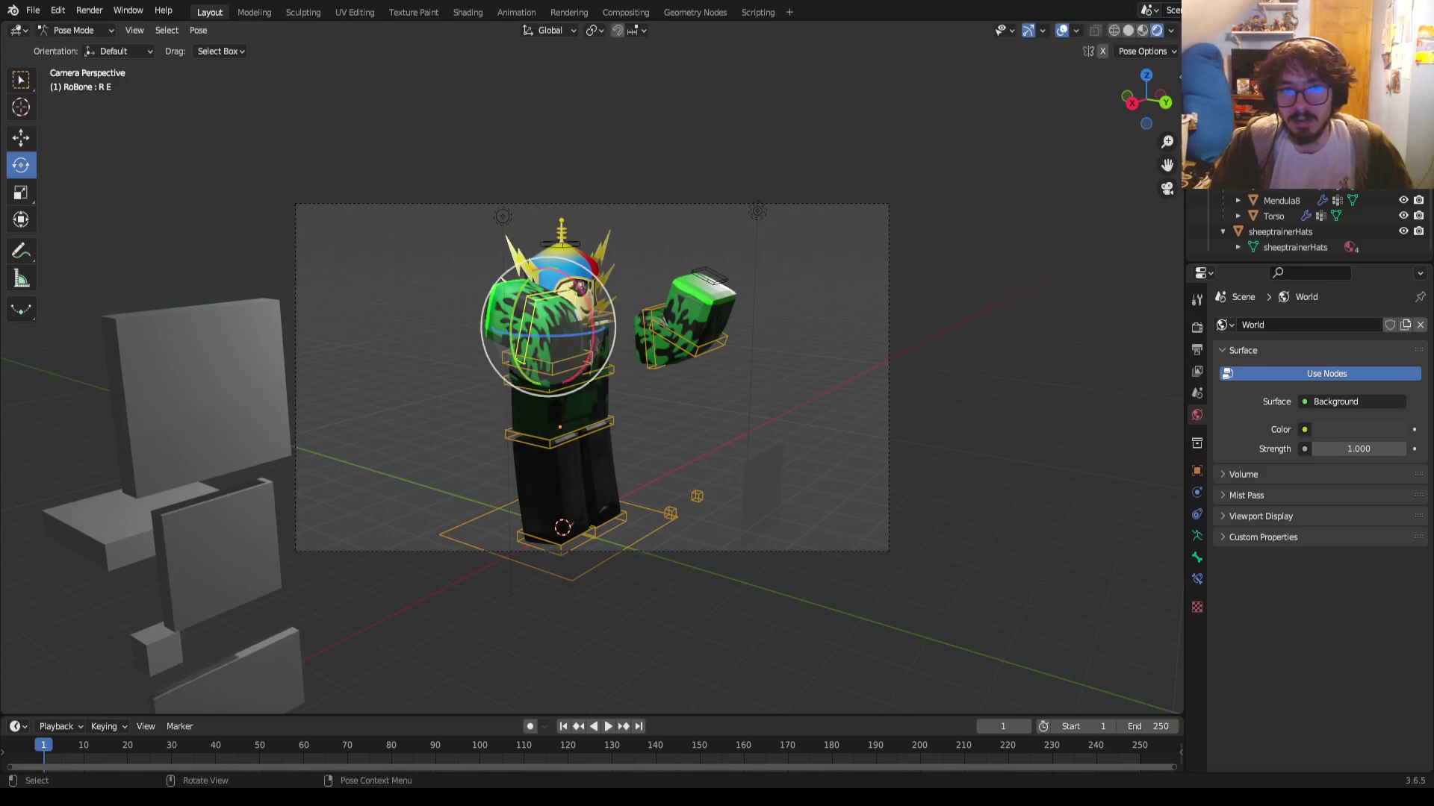
Rotate the right upper-arm bone forward so the arm reaches out in front of the torso
left_click(569, 369)
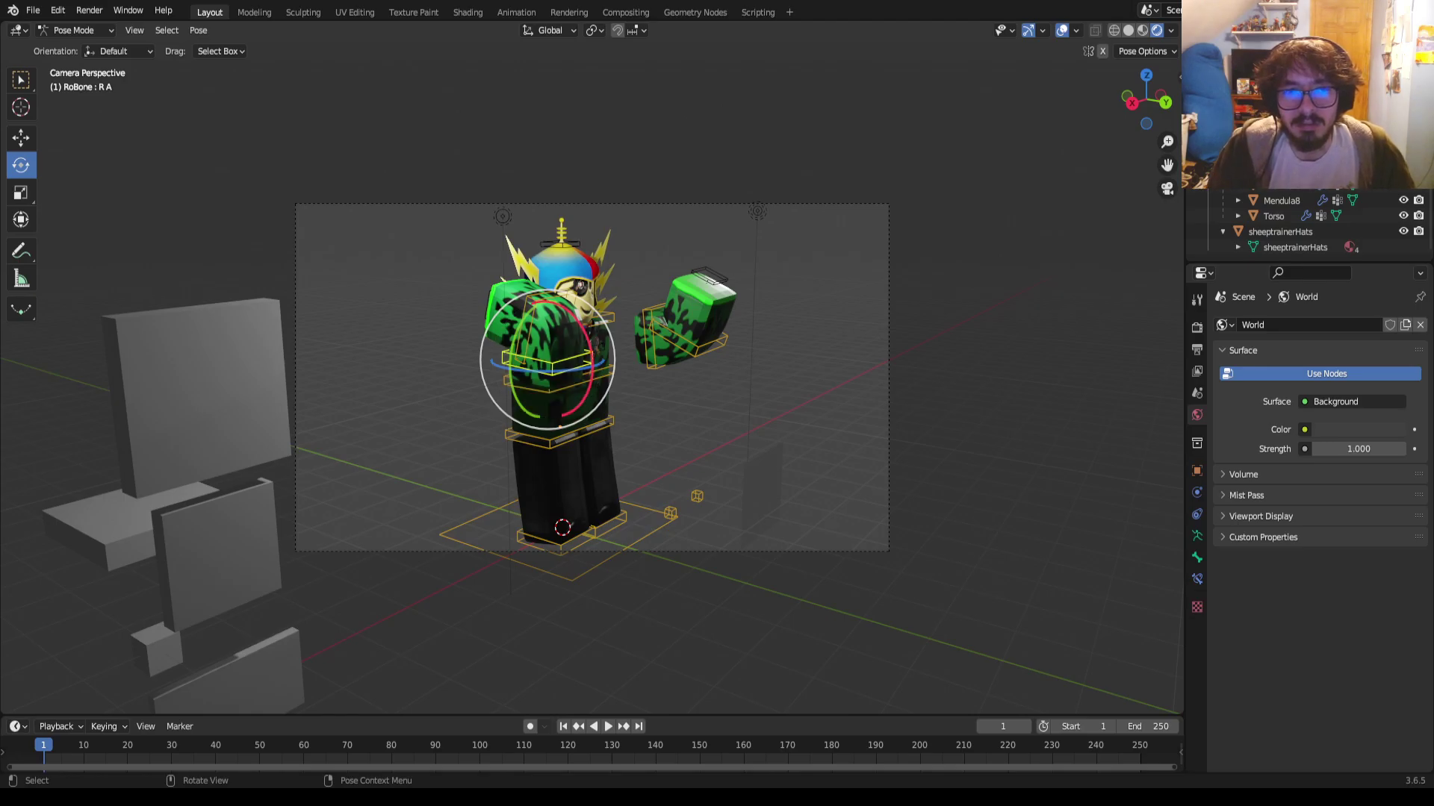
left_click_drag(568, 308, 577, 316)
key("Return")
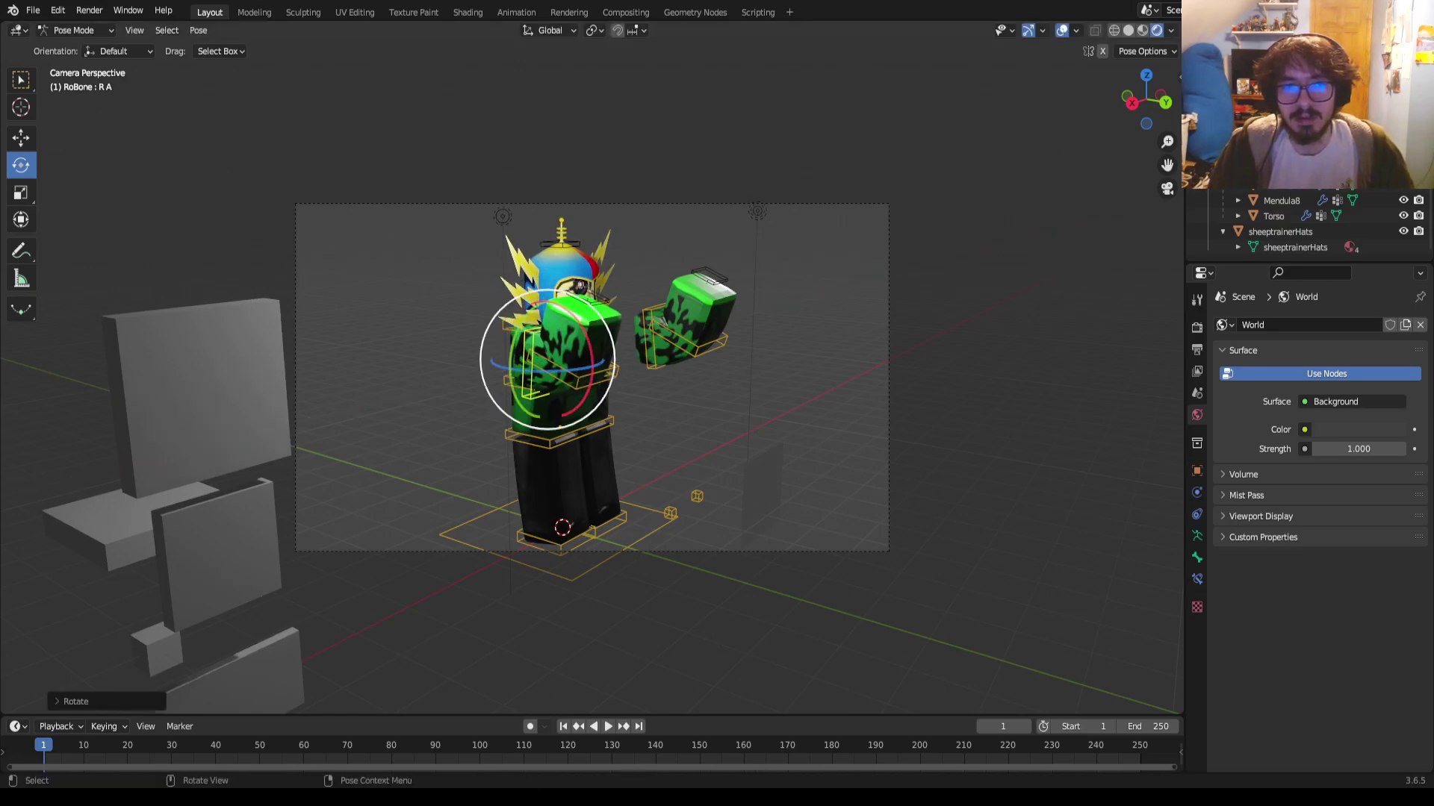
Adjust the right upper-arm bone's position along the global axes so it sits at the torso's shoulder
left_click(21, 138)
key("g")
key("y")
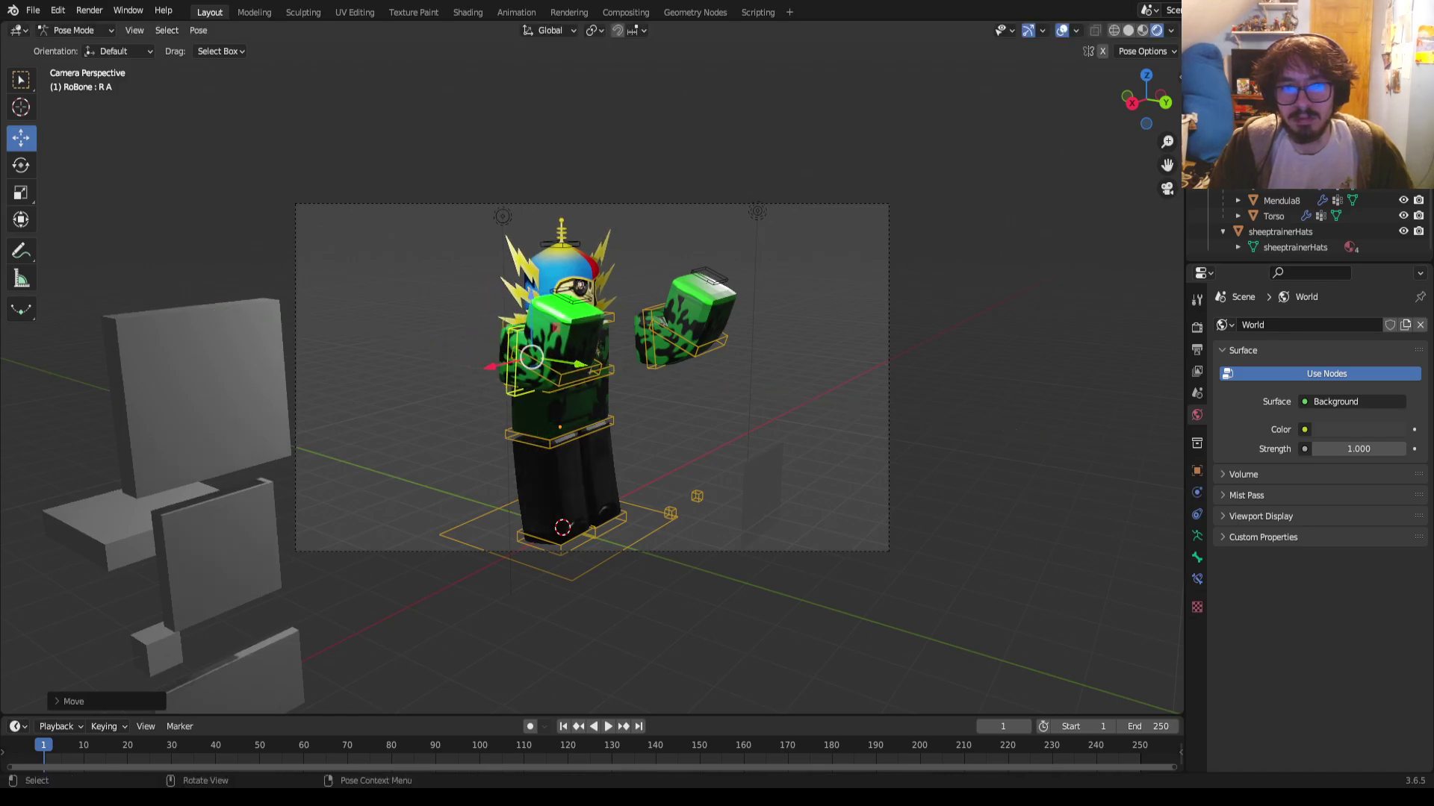
key("x")
key("x")
key("y")
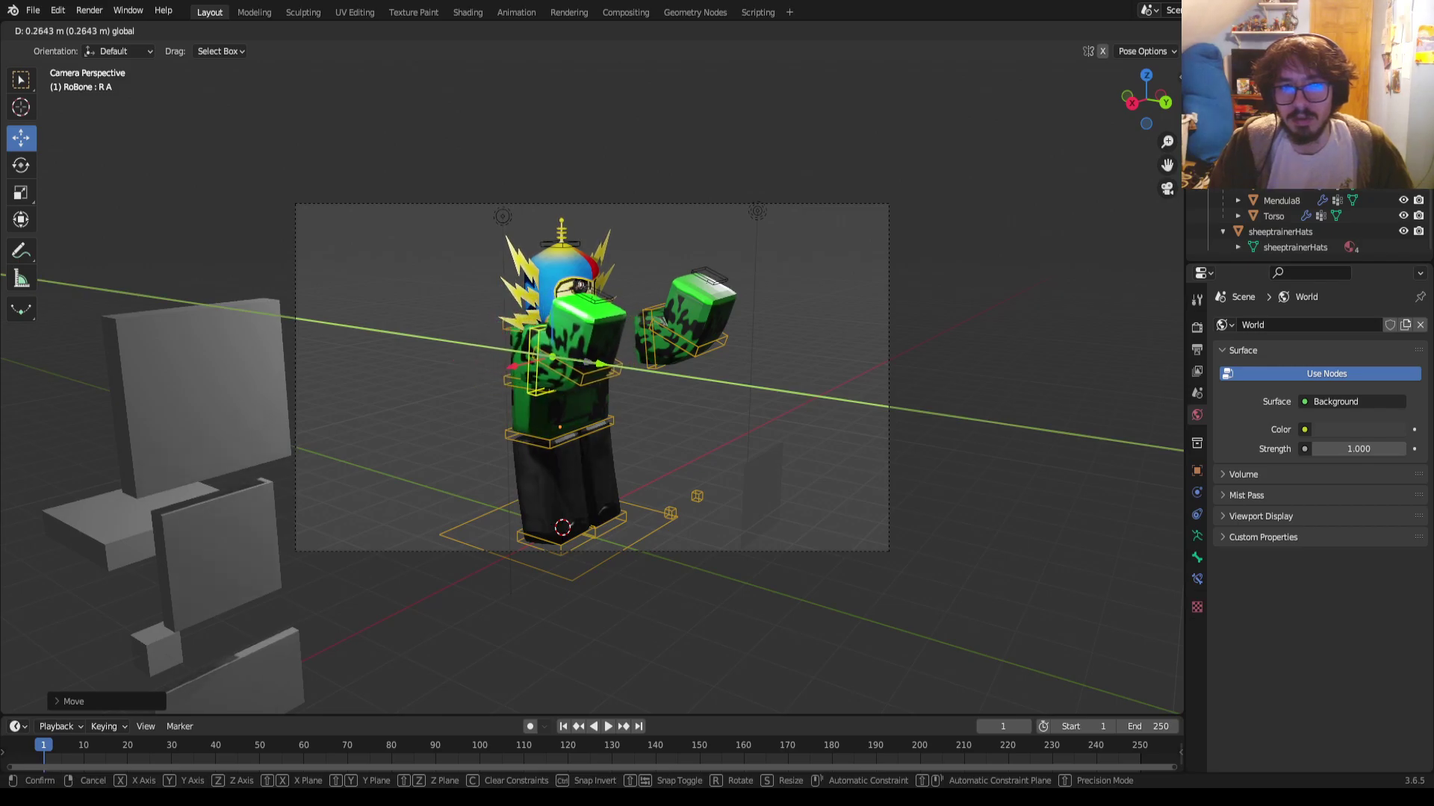
left_click(539, 355)
Walk the camera slightly toward the character's front and frame the whole figure
left_click(652, 345)
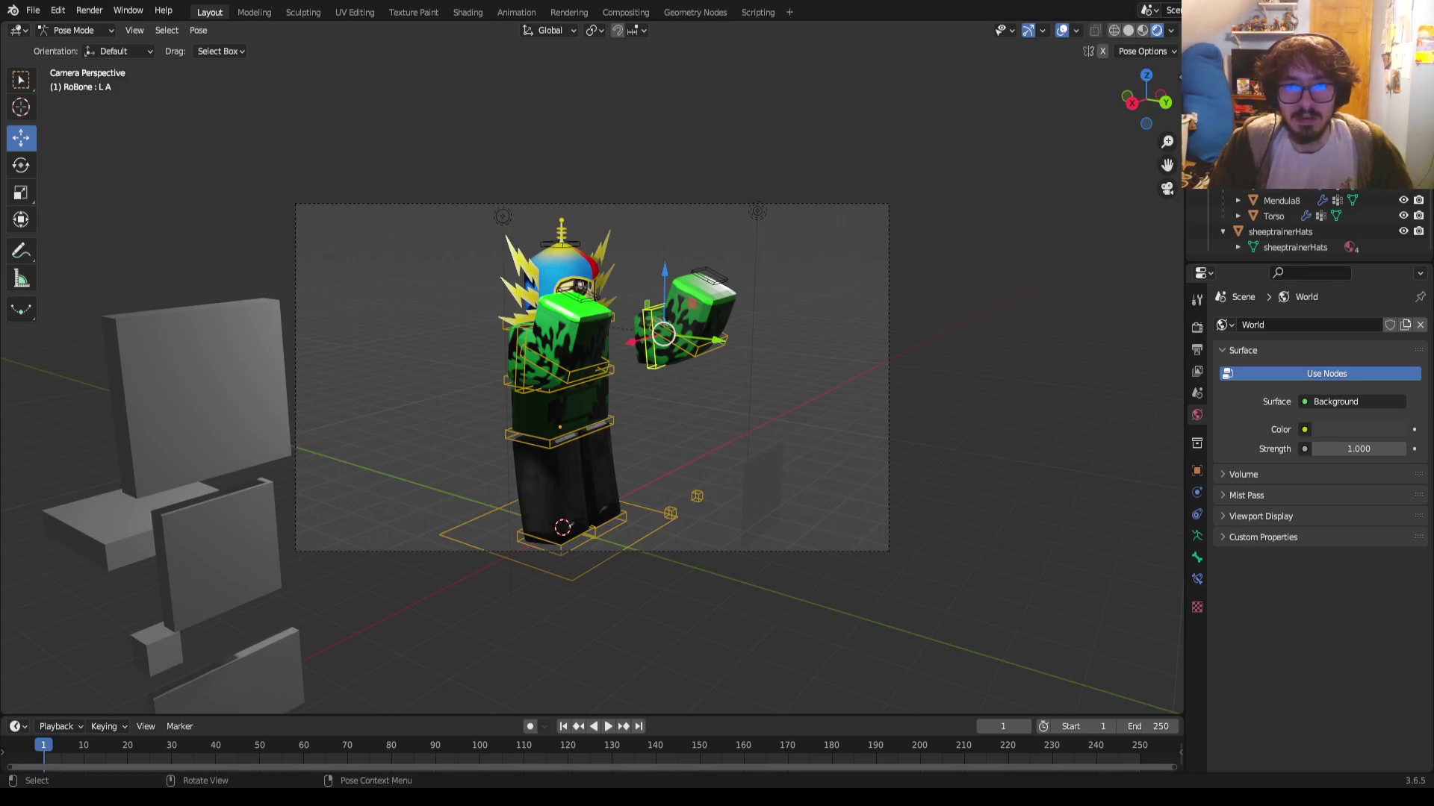
key("shift+grave")
key("w")
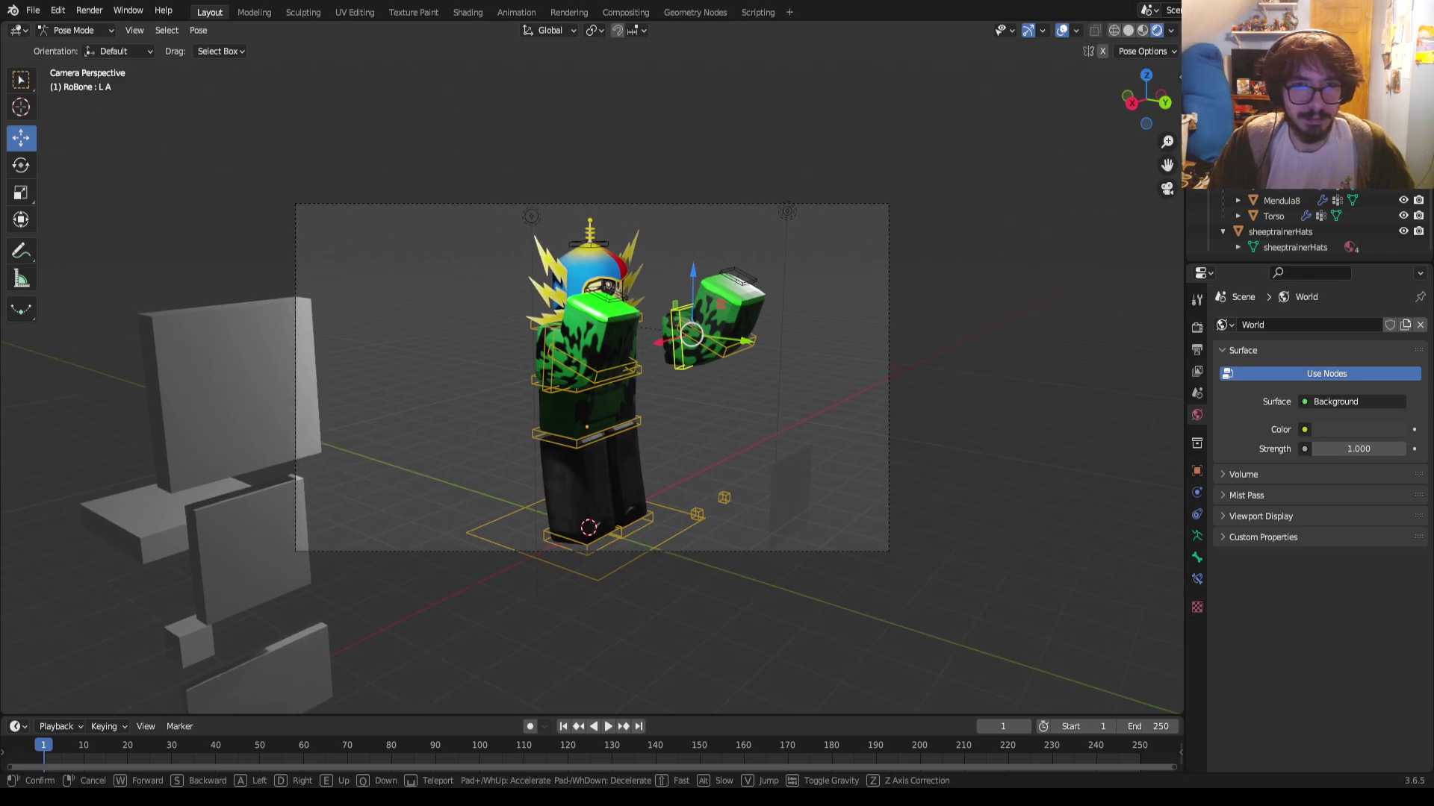
key("d")
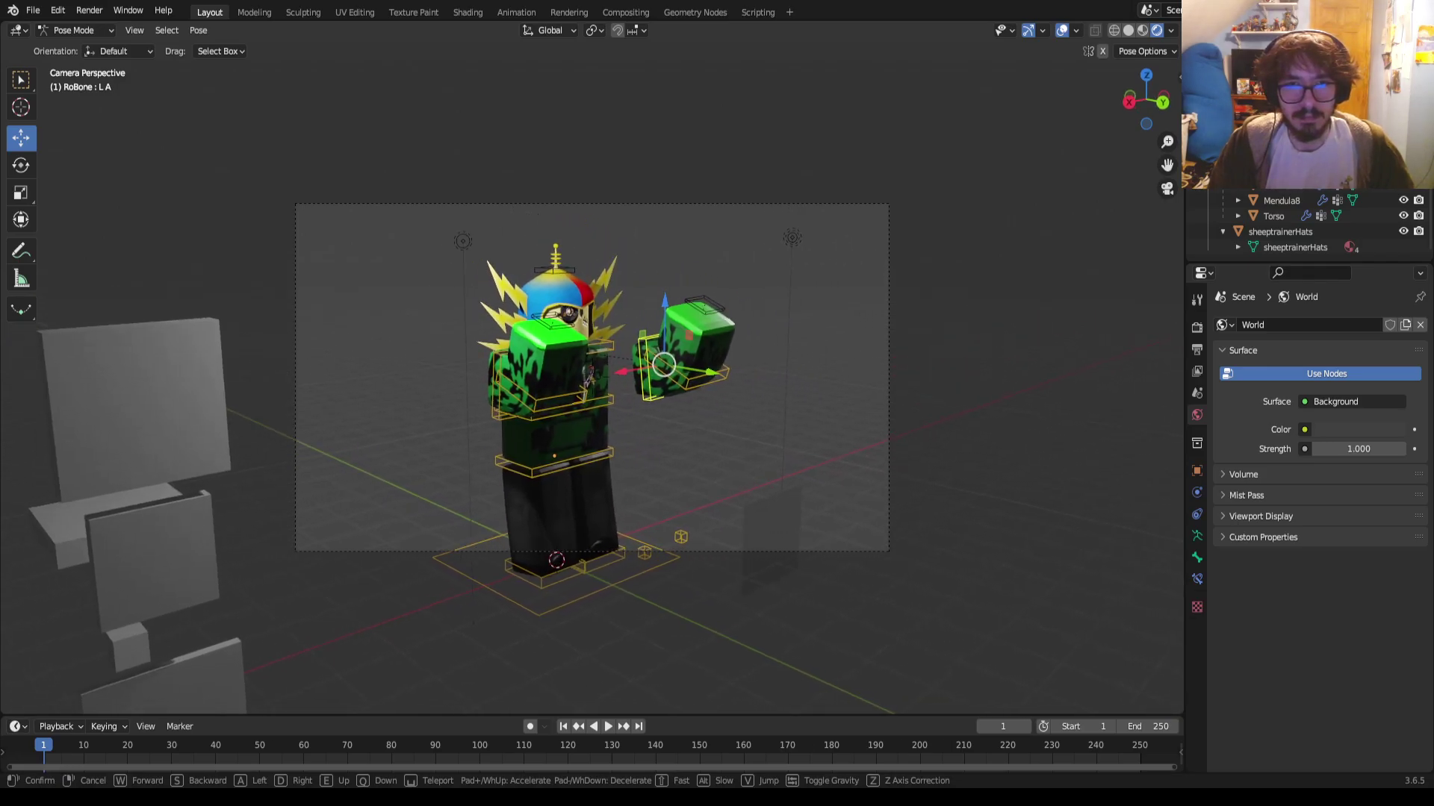
key("w")
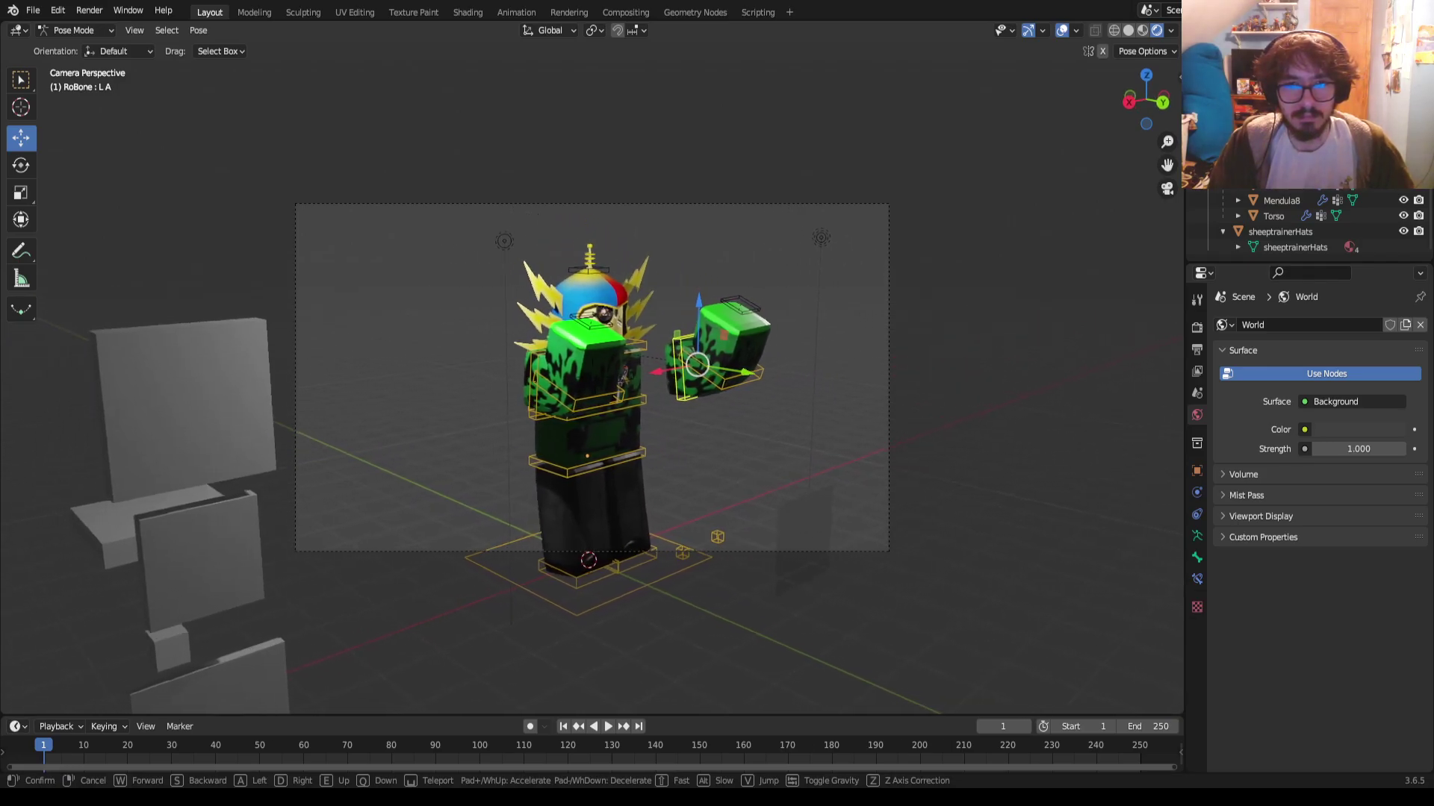
key("s")
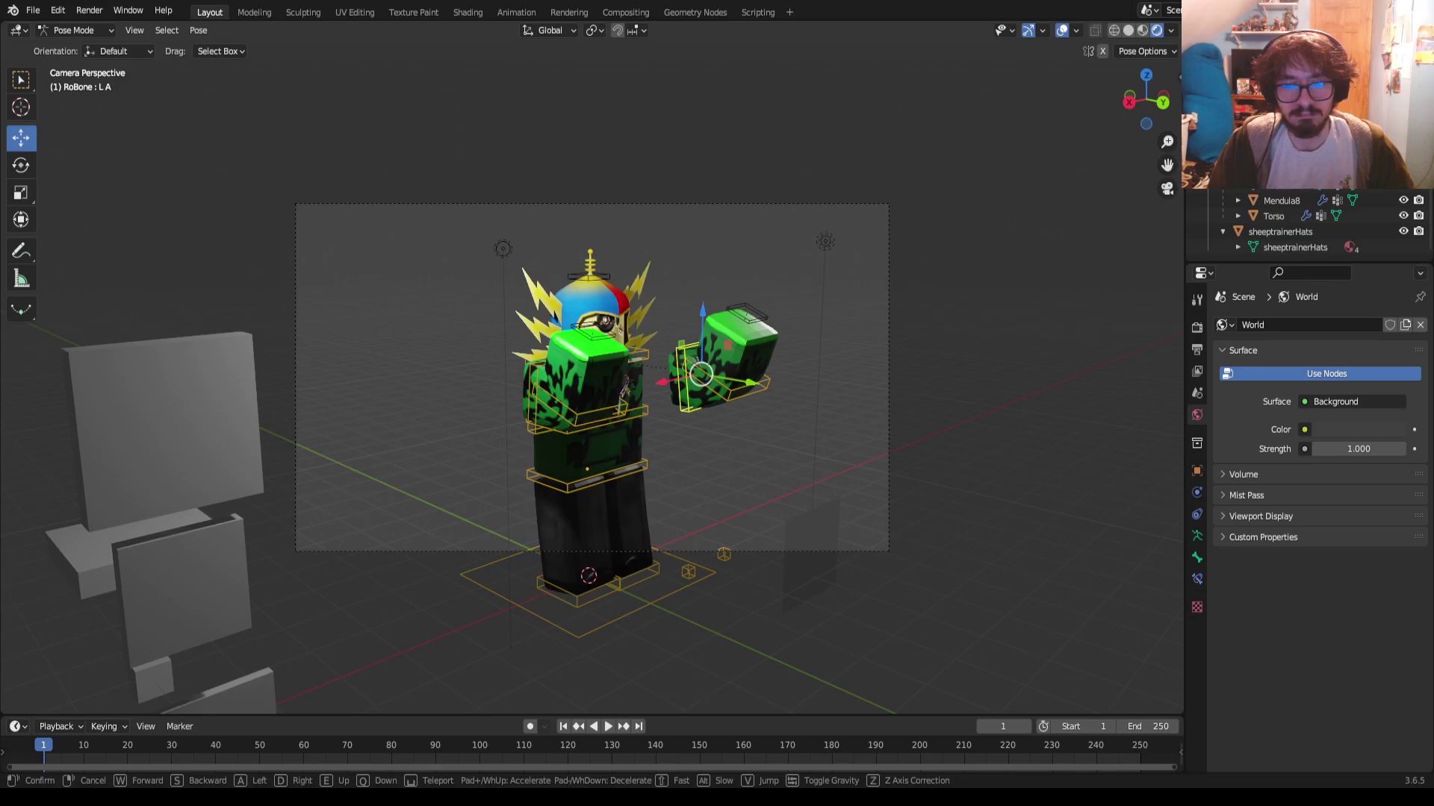
key("s")
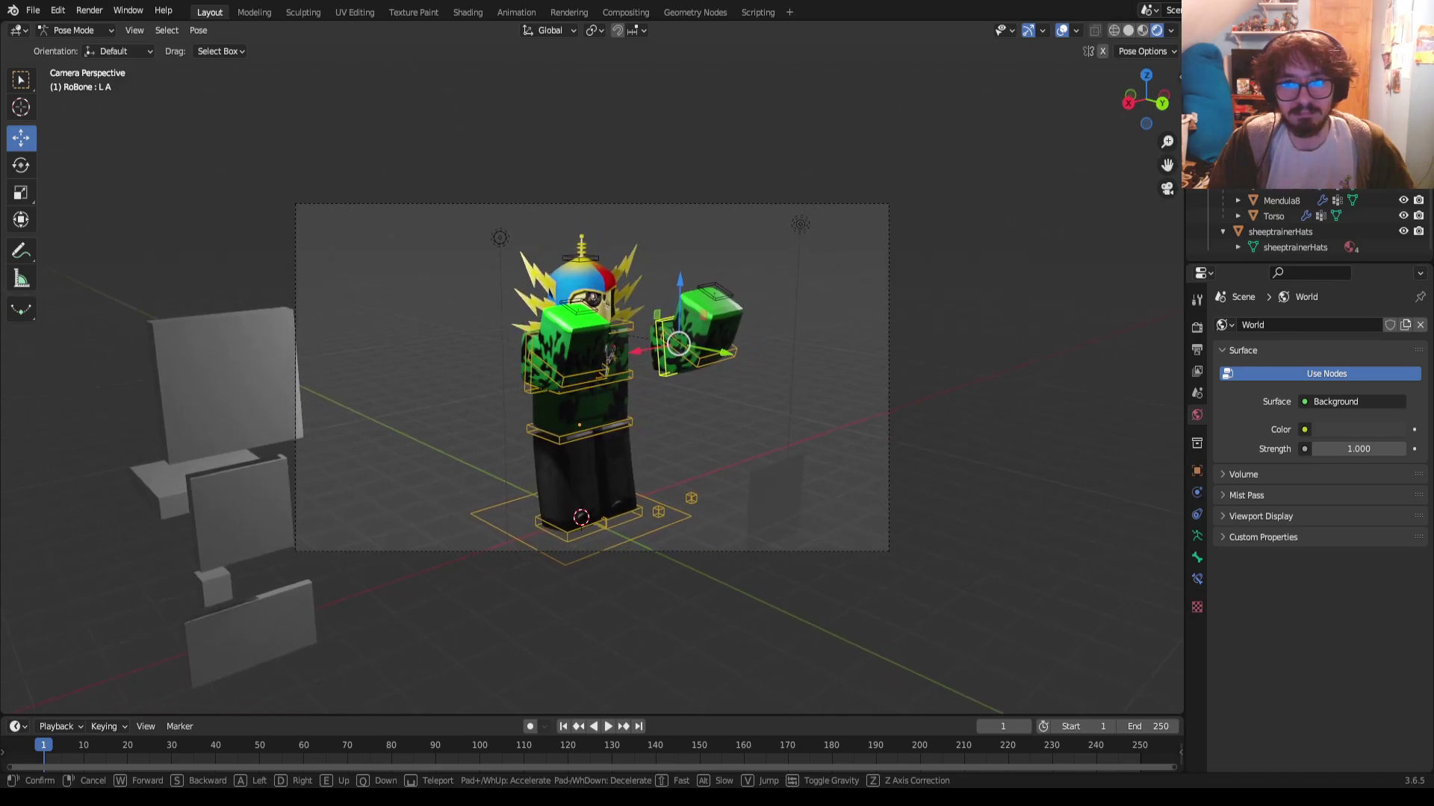
key("Return")
Try moving the right upper-arm bone farther forward along the global Y axis
left_click(529, 367)
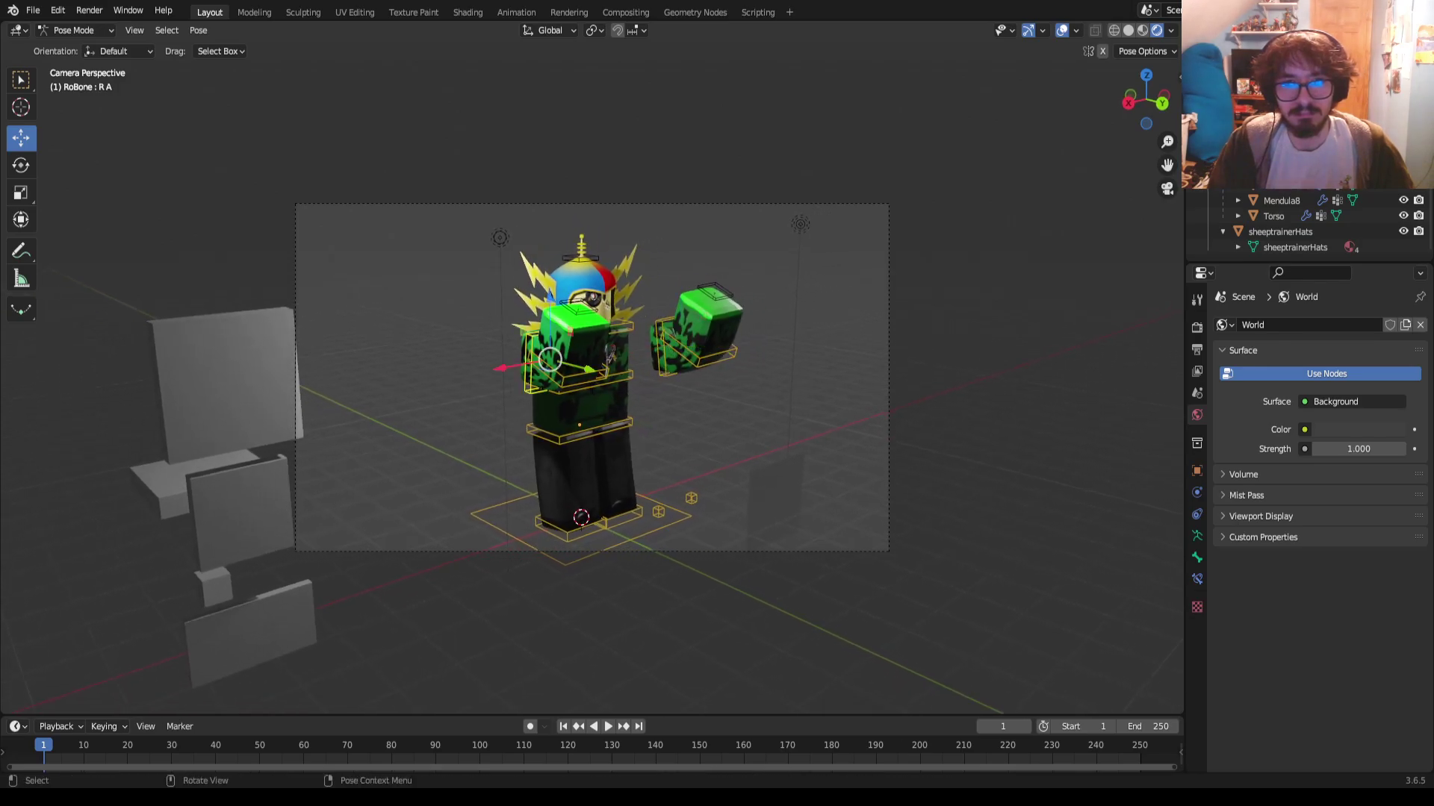
left_click_drag(498, 367, 505, 366)
left_click_drag(594, 370, 647, 383)
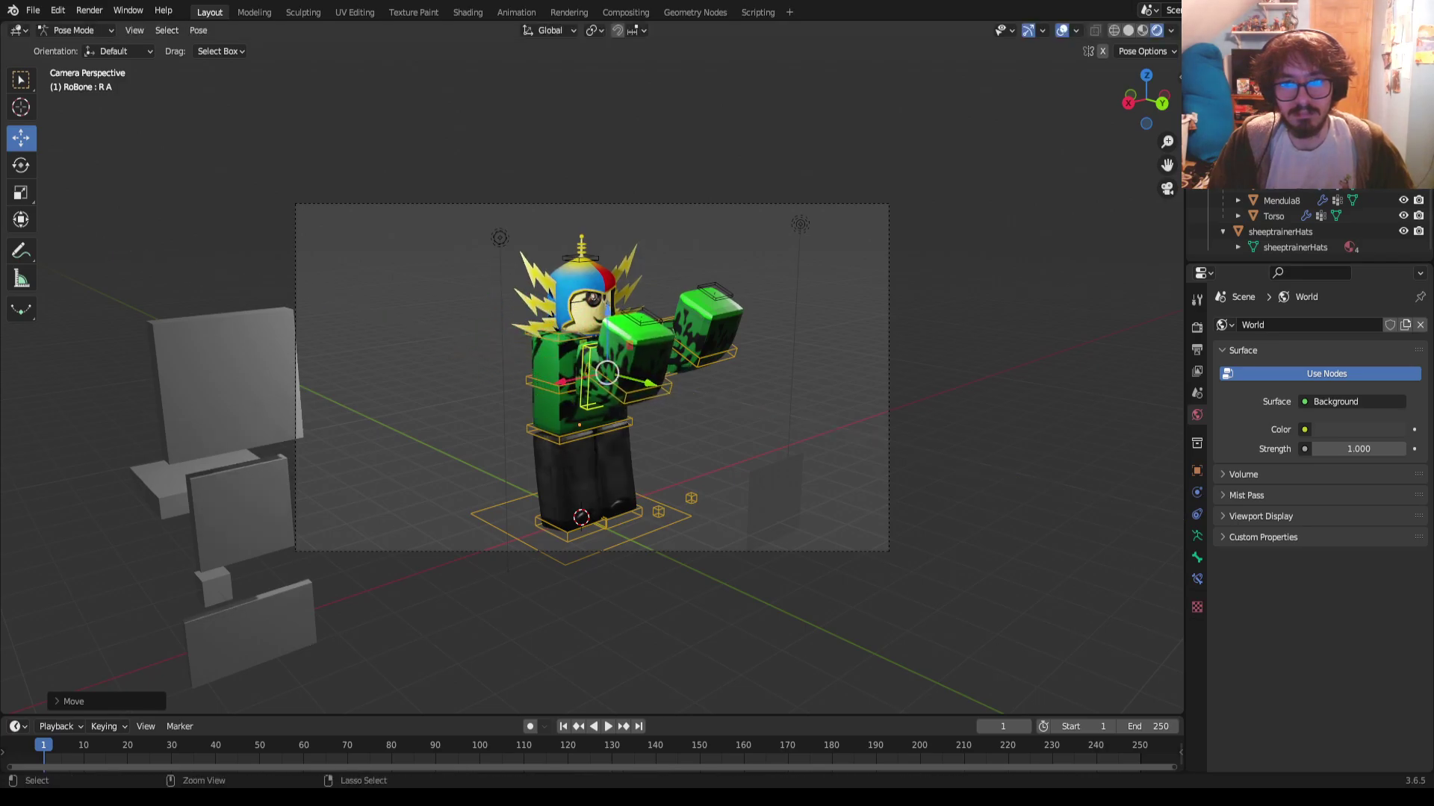
key("ctrl+z")
Move the left upper-arm bone along the global X axis toward the torso and shift the right upper-arm bone slightly forward
left_click(678, 345)
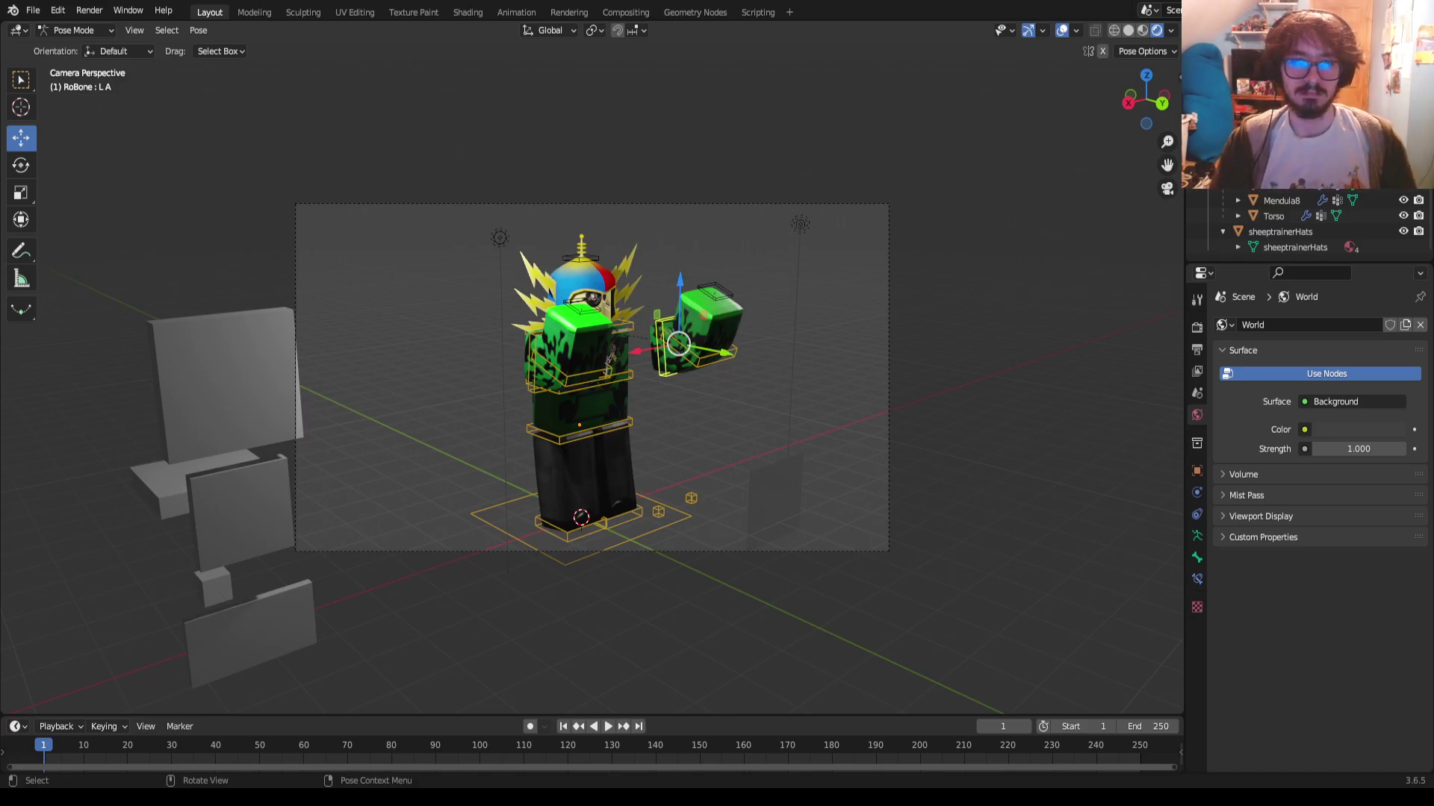
left_click_drag(637, 352, 508, 366)
left_click(566, 384)
key("ctrl+z")
left_click(530, 362)
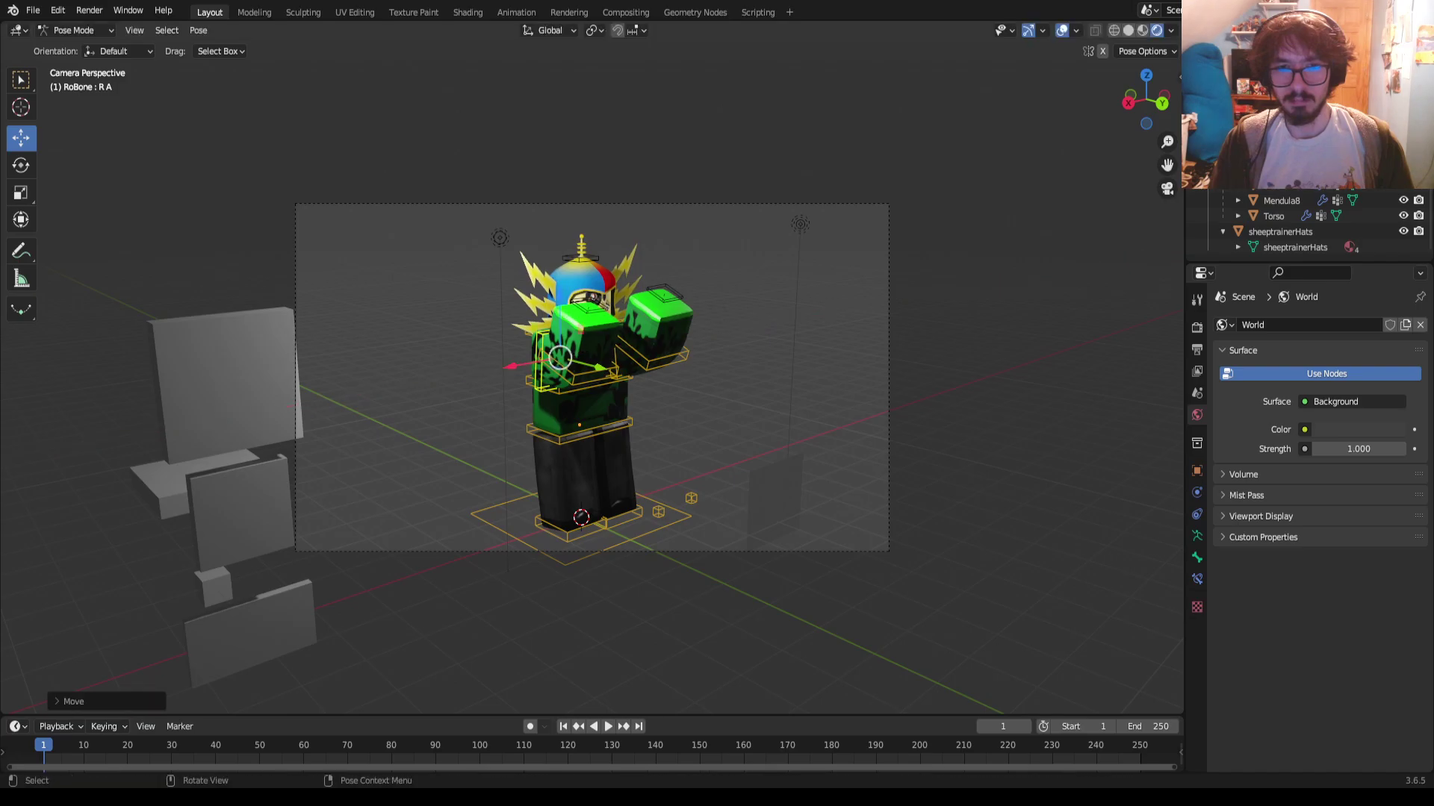
Move the character's right foot bone backward along the global Y axis by about 0.82 m
left_click(586, 532)
left_click_drag(588, 531, 564, 519)
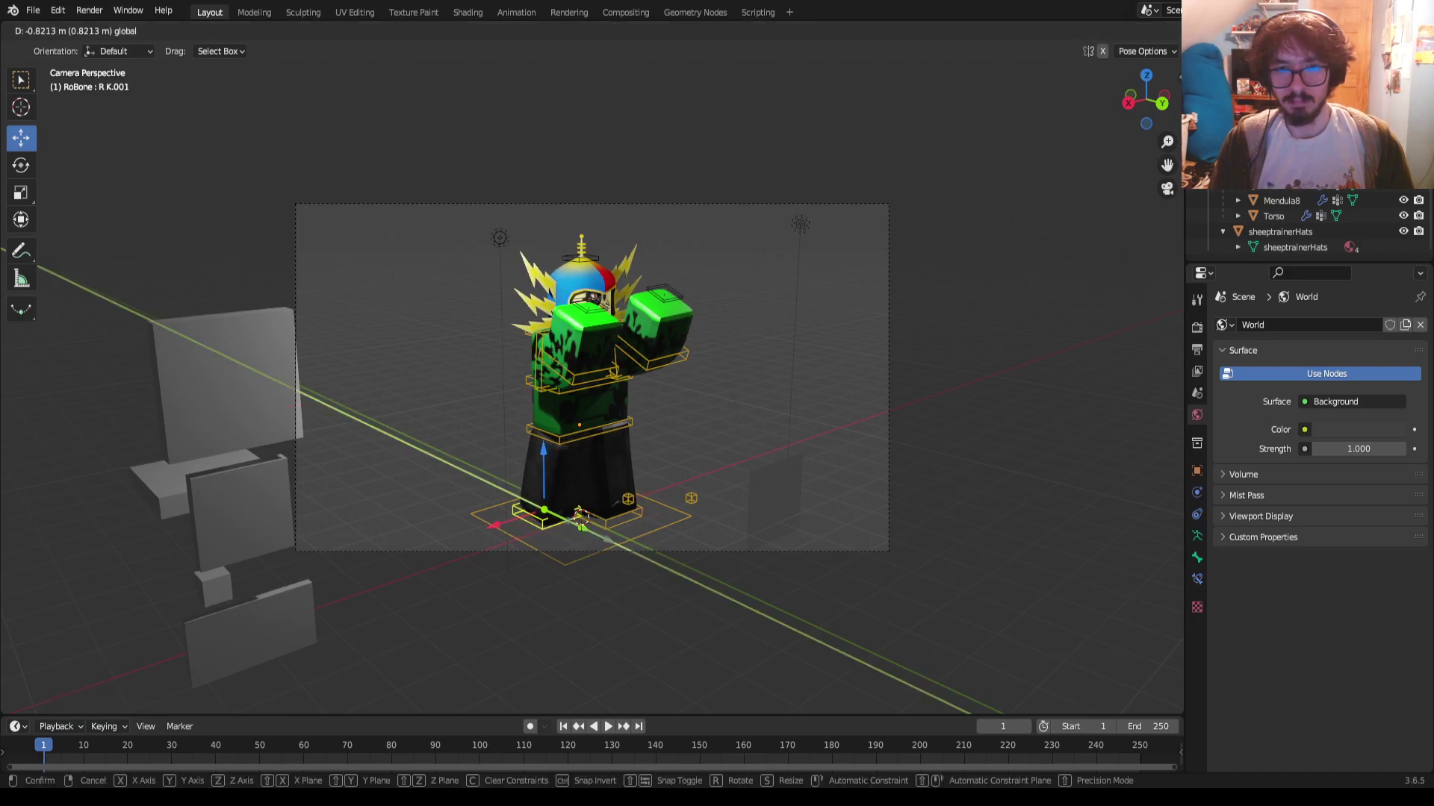
left_click(580, 515)
Move the left foot bone forward along the global Y axis and raise it slightly along Z so the knee bends
left_click(581, 516)
key("g")
key("y")
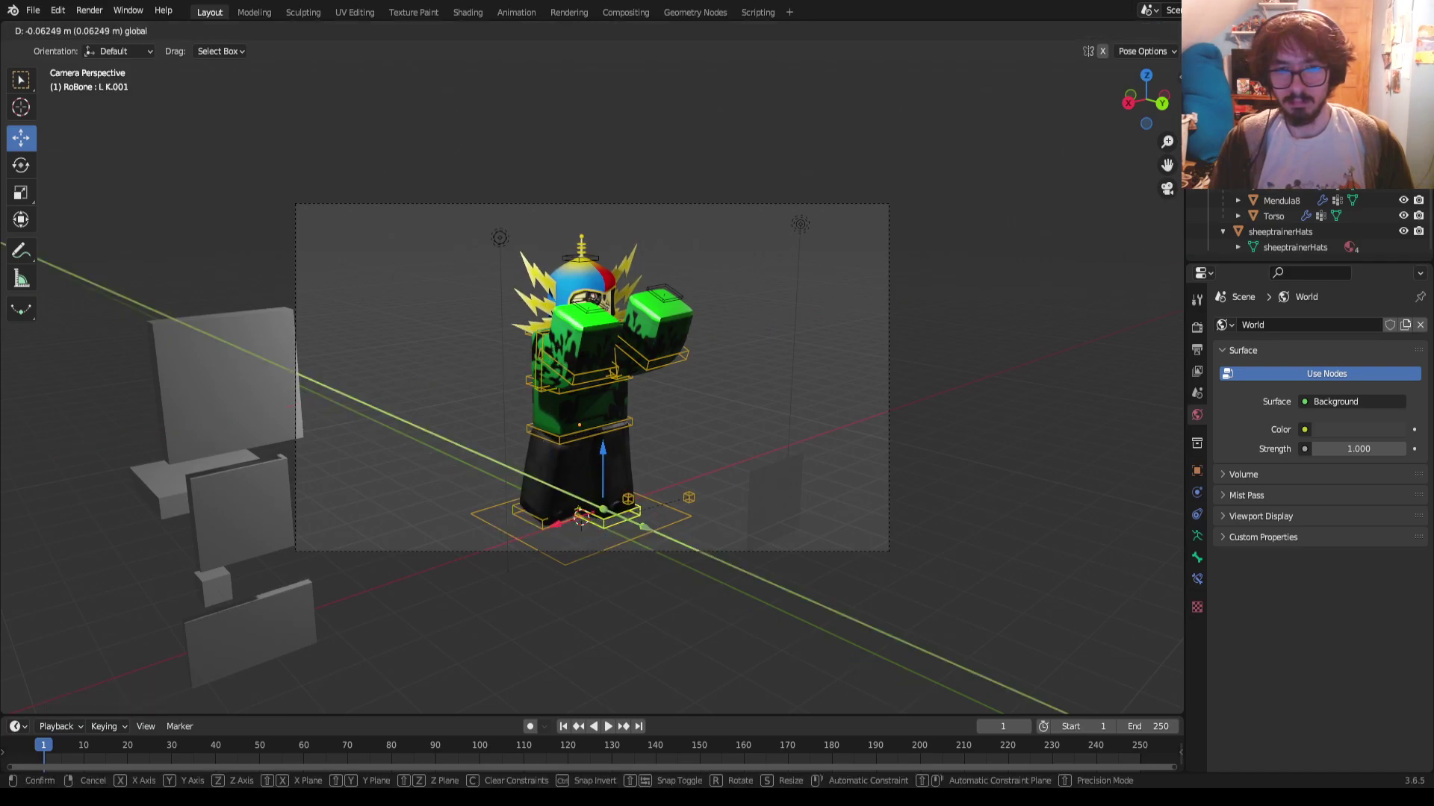
left_click(581, 517)
key("g")
key("z")
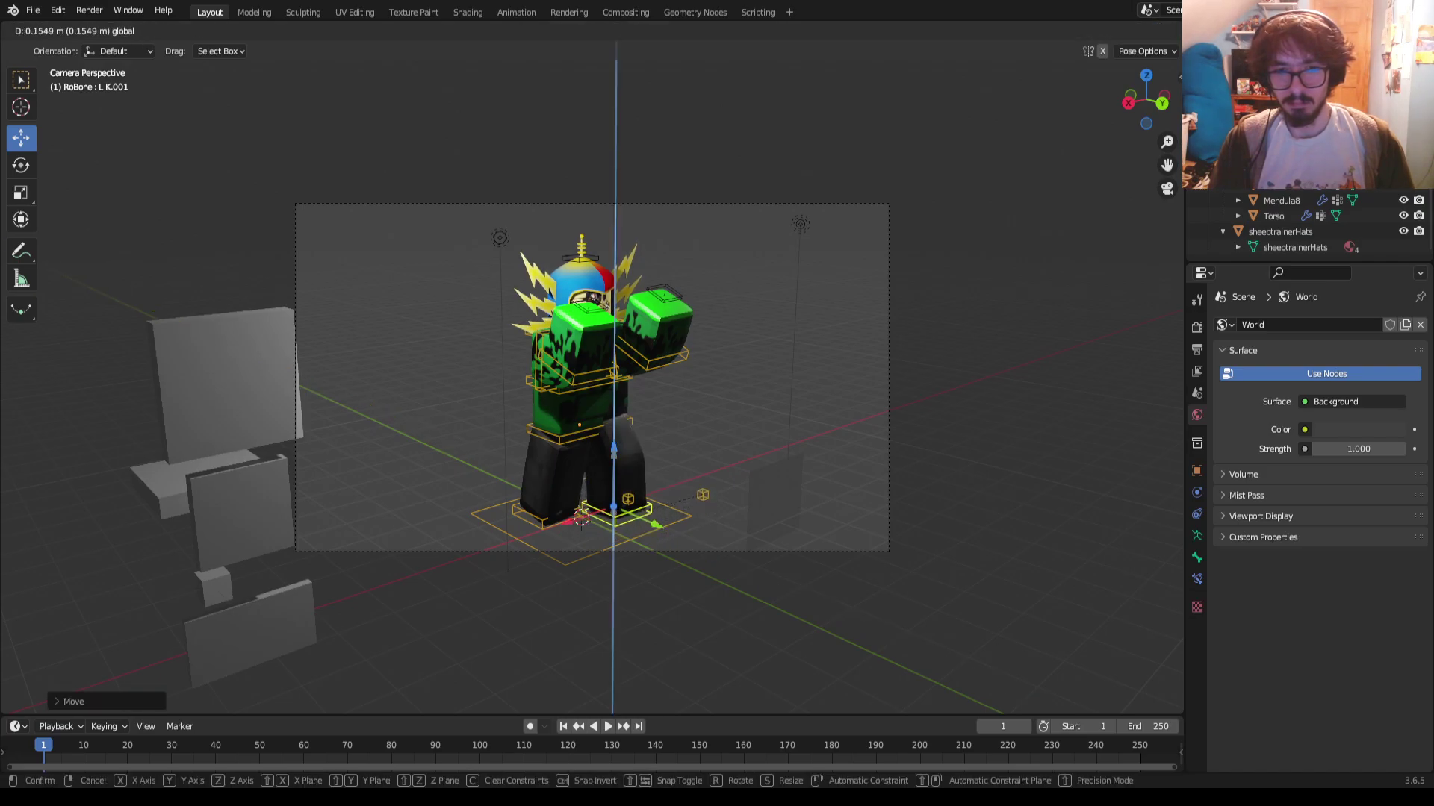
left_click(581, 517)
Raise the right foot bone slightly along the global Z axis to bend the right leg
left_click(581, 517)
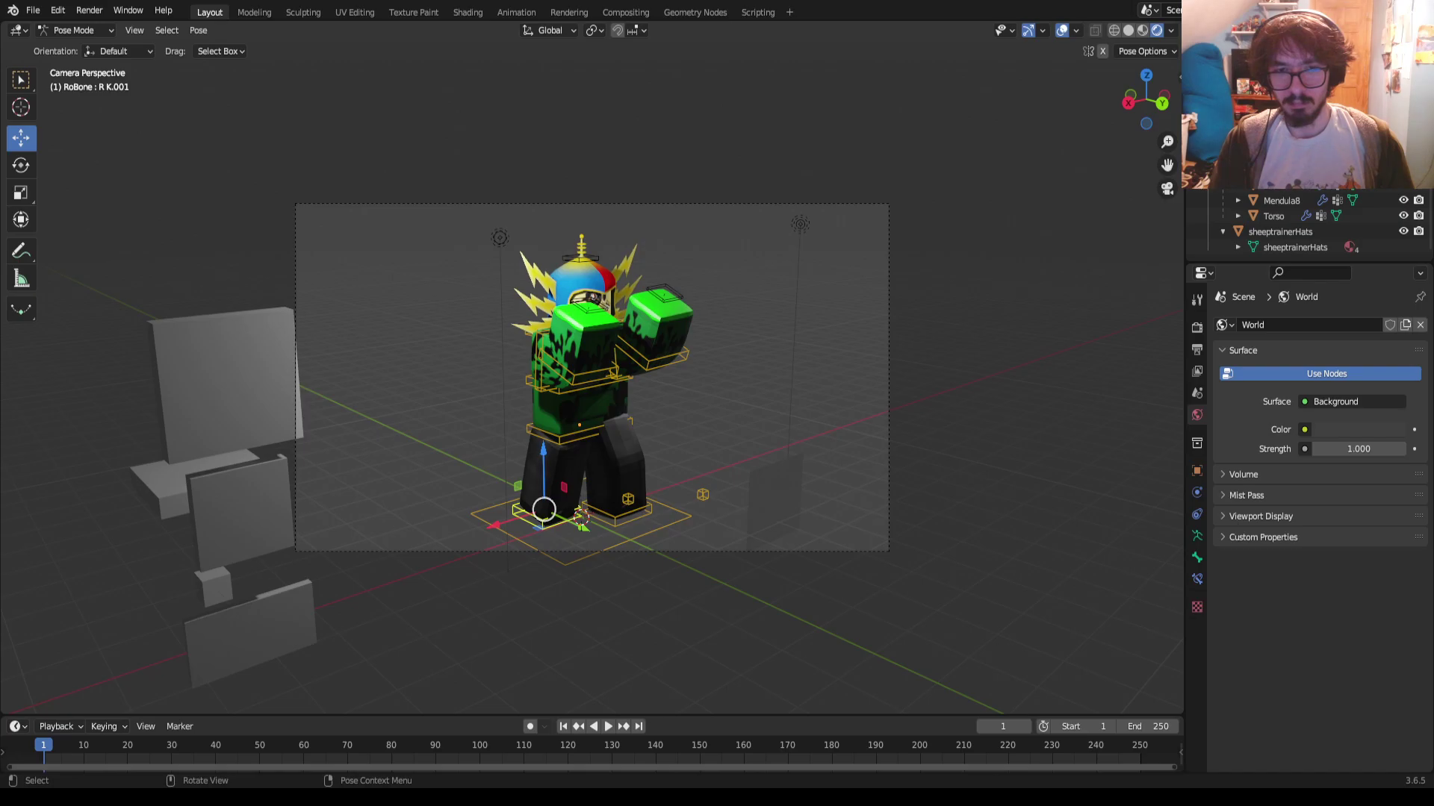
key("g")
key("z")
left_click(581, 517)
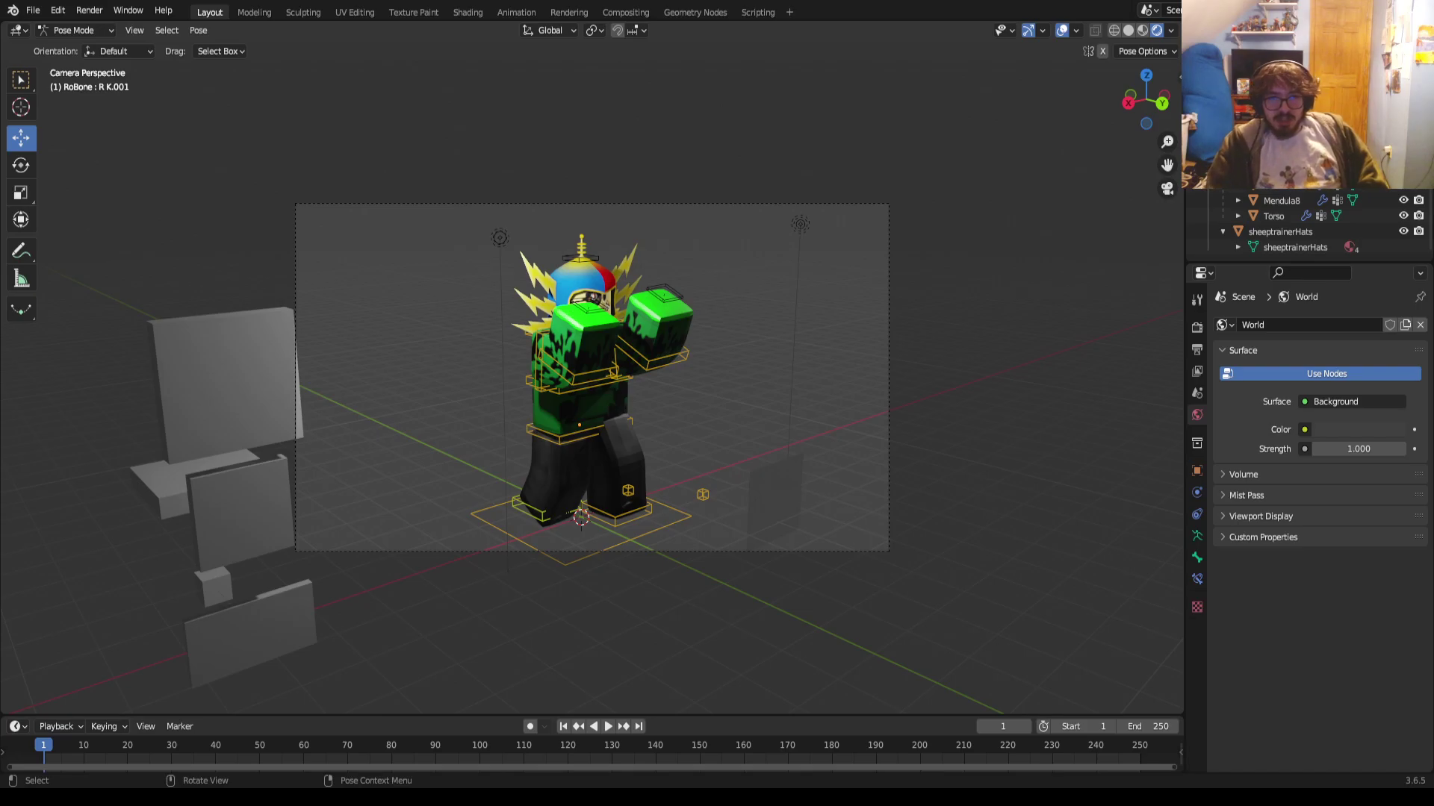
Lower the right upper-arm bone along the global Z axis by about 0.7 m, clearing the character's face
left_click(567, 391)
left_click(569, 381)
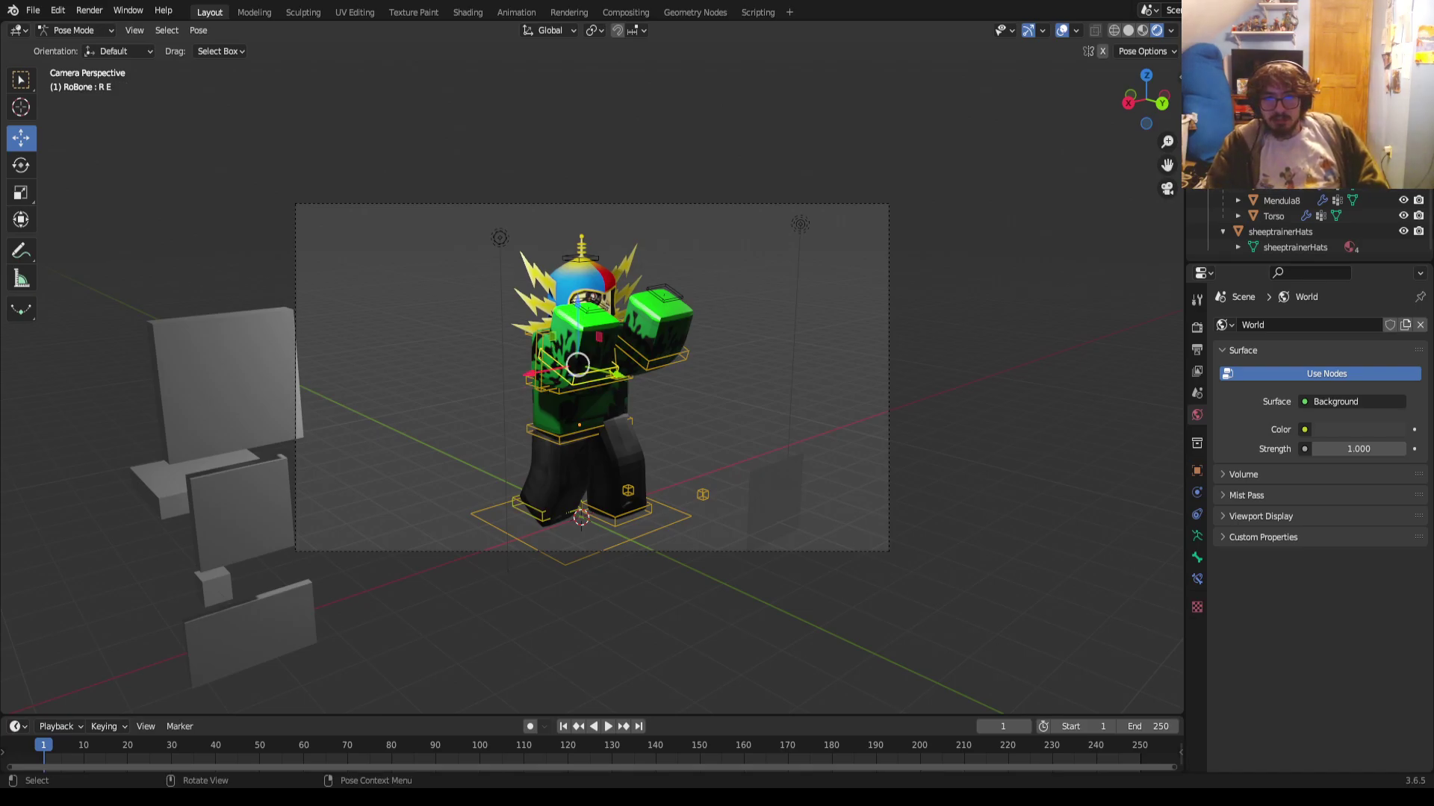
left_click(560, 359)
left_click_drag(560, 299, 560, 334)
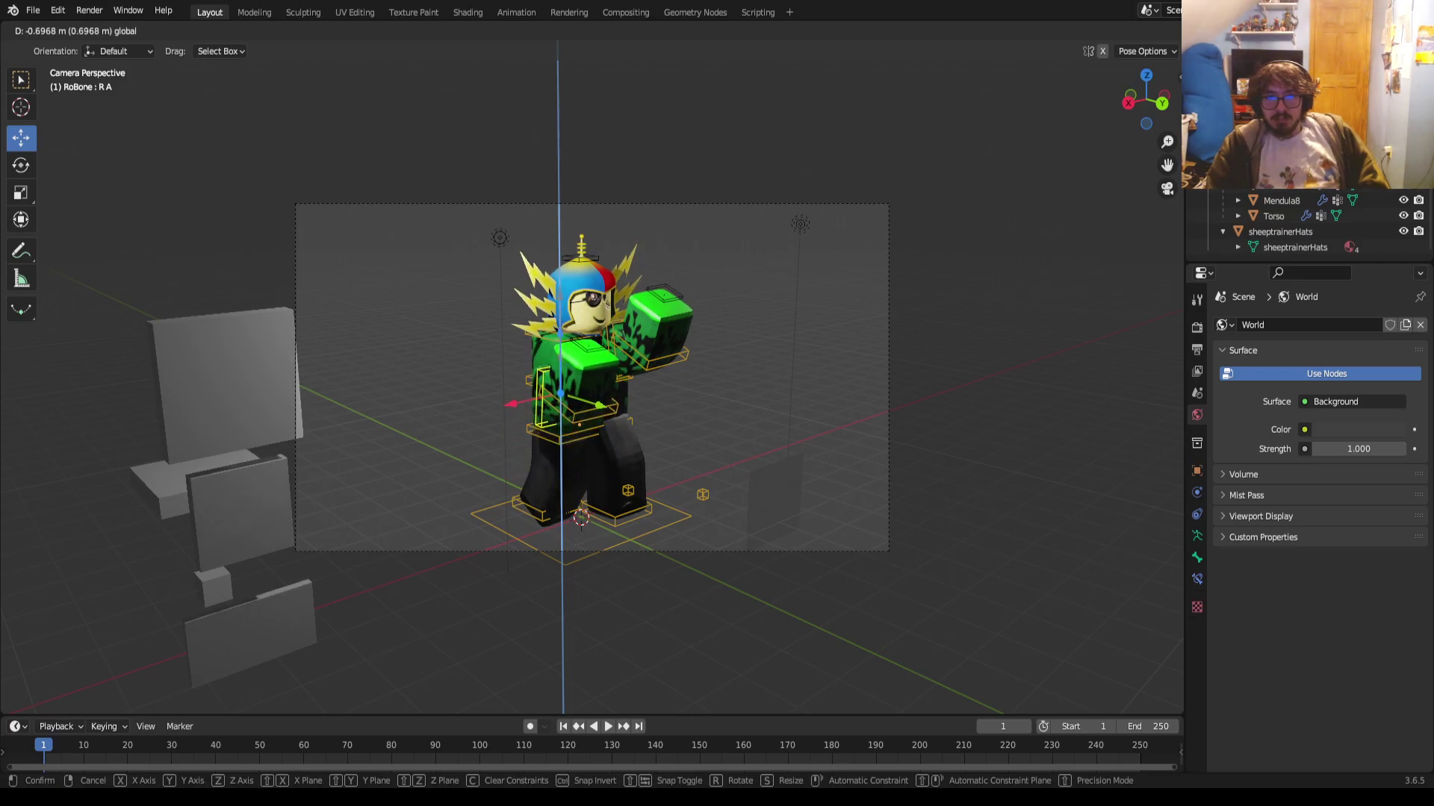
key("Return")
Lower the left upper-arm bone along the global Z axis to the same height as the right arm
left_click(631, 345)
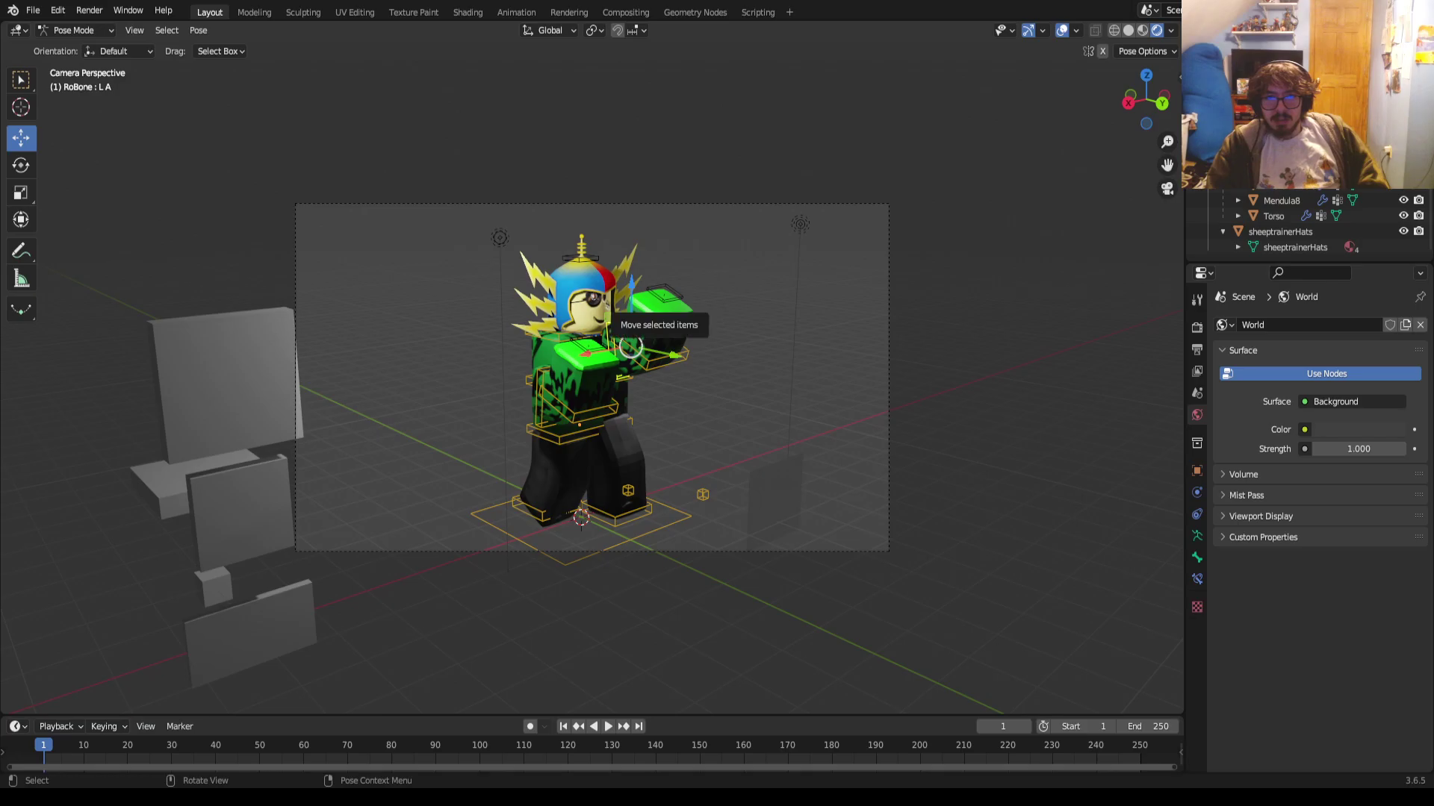
key("g")
key("z")
key("Return")
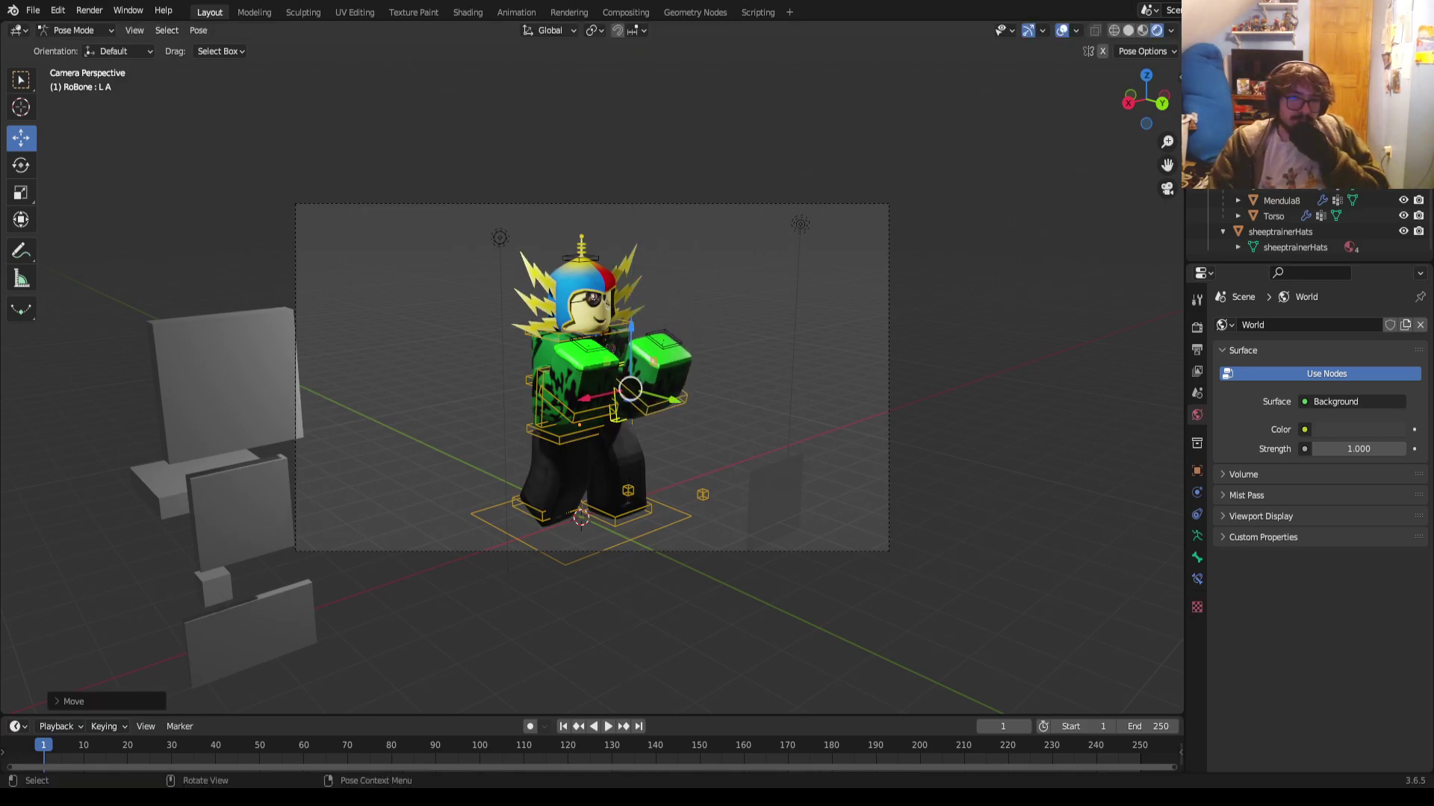
Deselect all bones, render the posed character from the camera, and switch to Pixlr in the browser
left_click(762, 358)
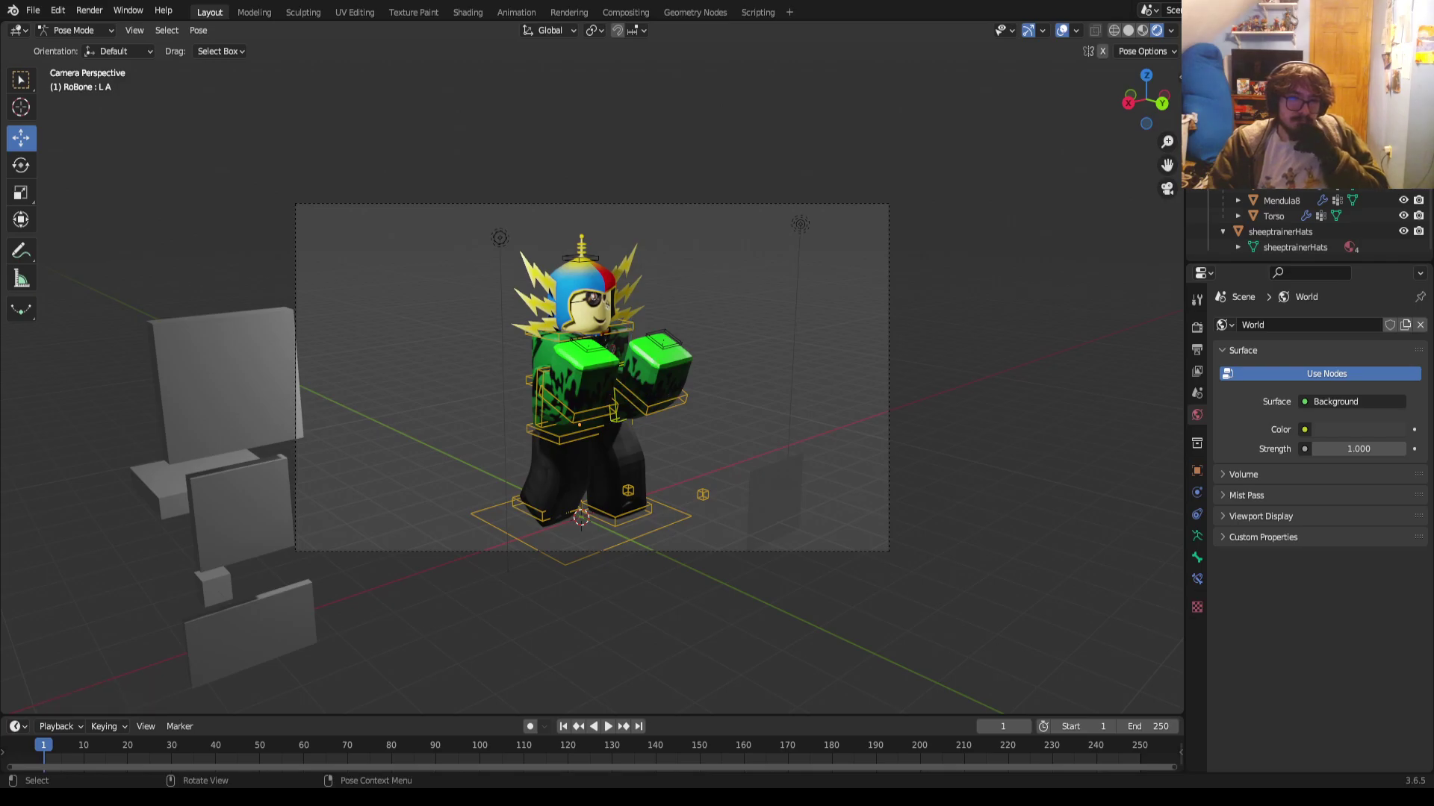
key("F12")
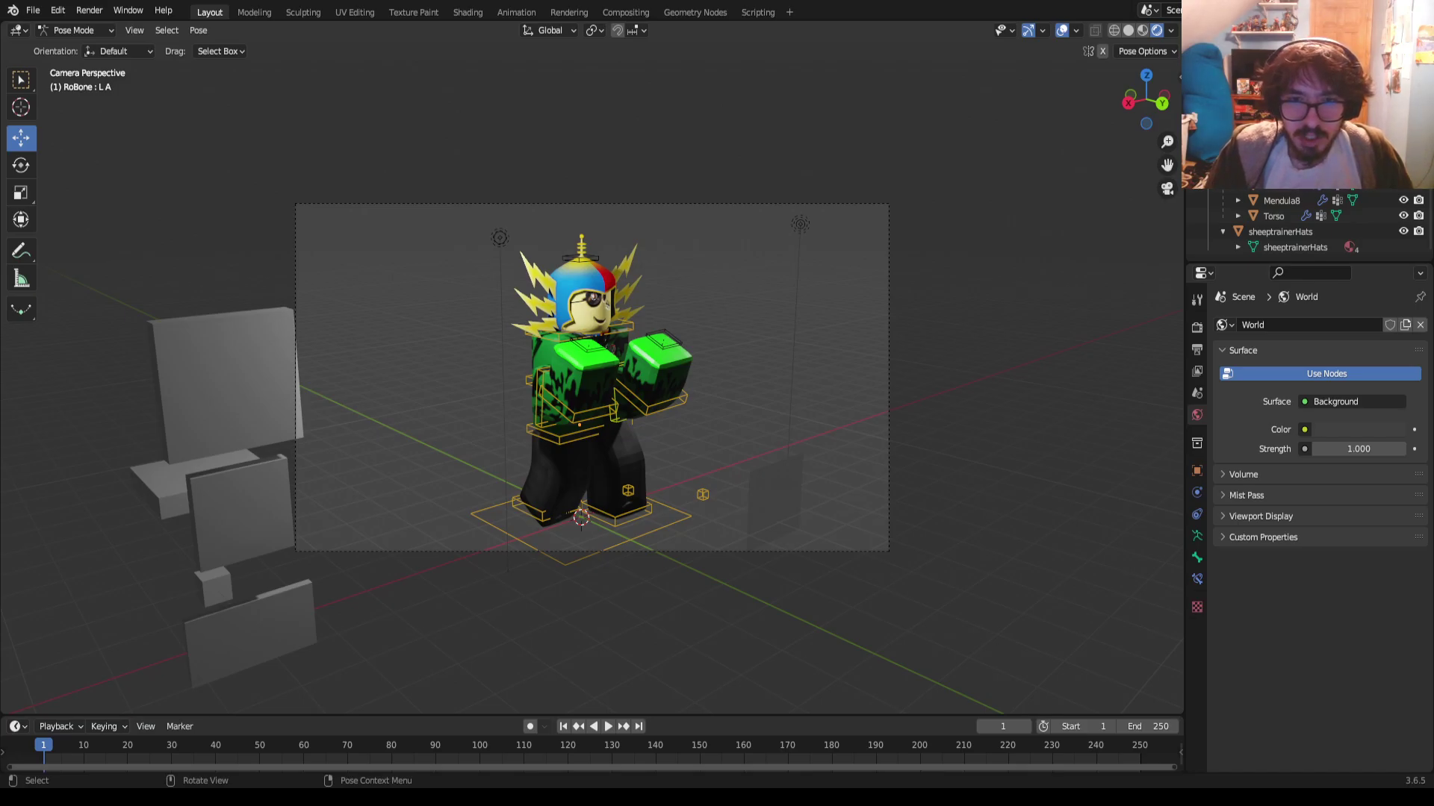
key("alt+Tab")
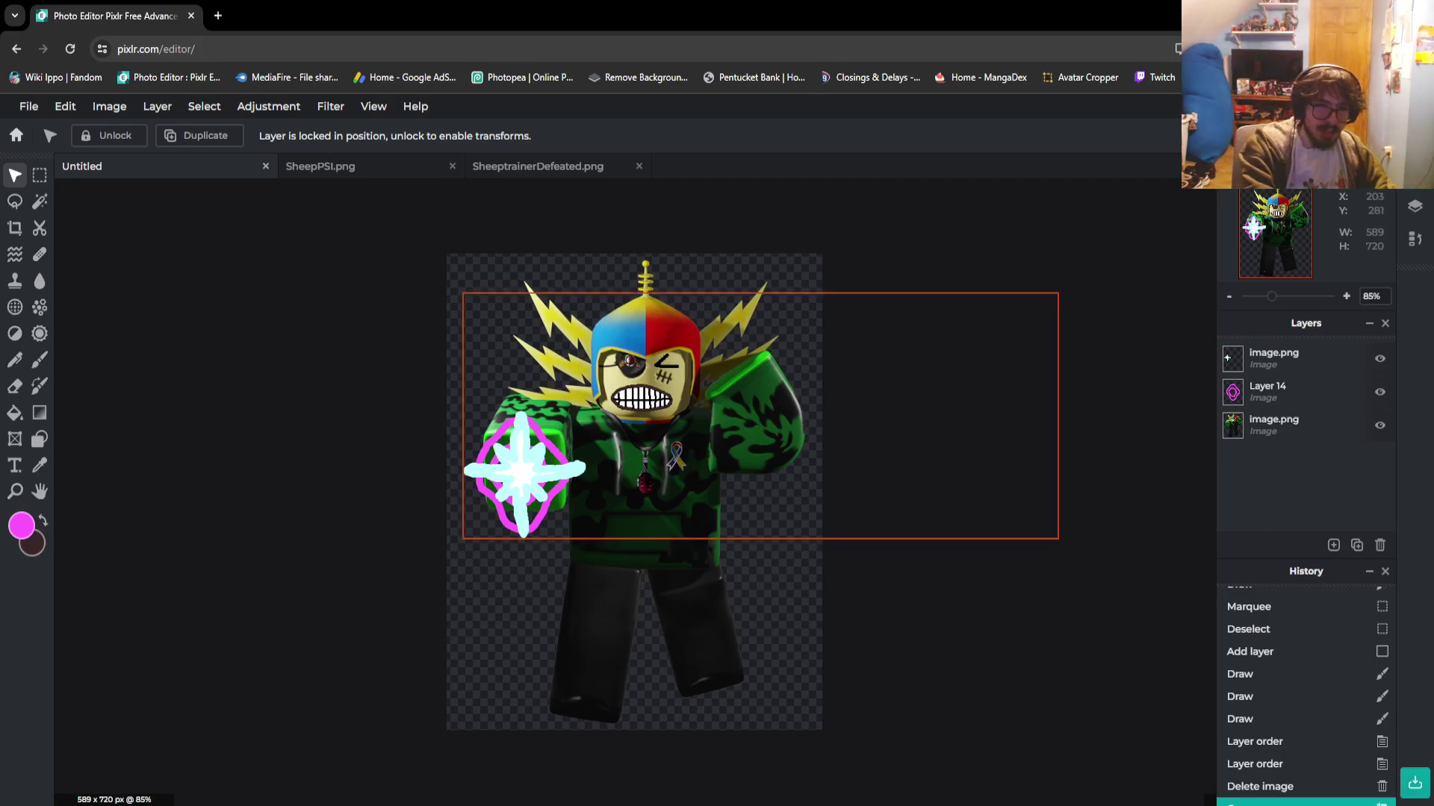
Undo the crop and last image deletion in the Untitled document, and delete the reference, large character and pink Layer 14 layers
key("ctrl+z")
key("ctrl+z")
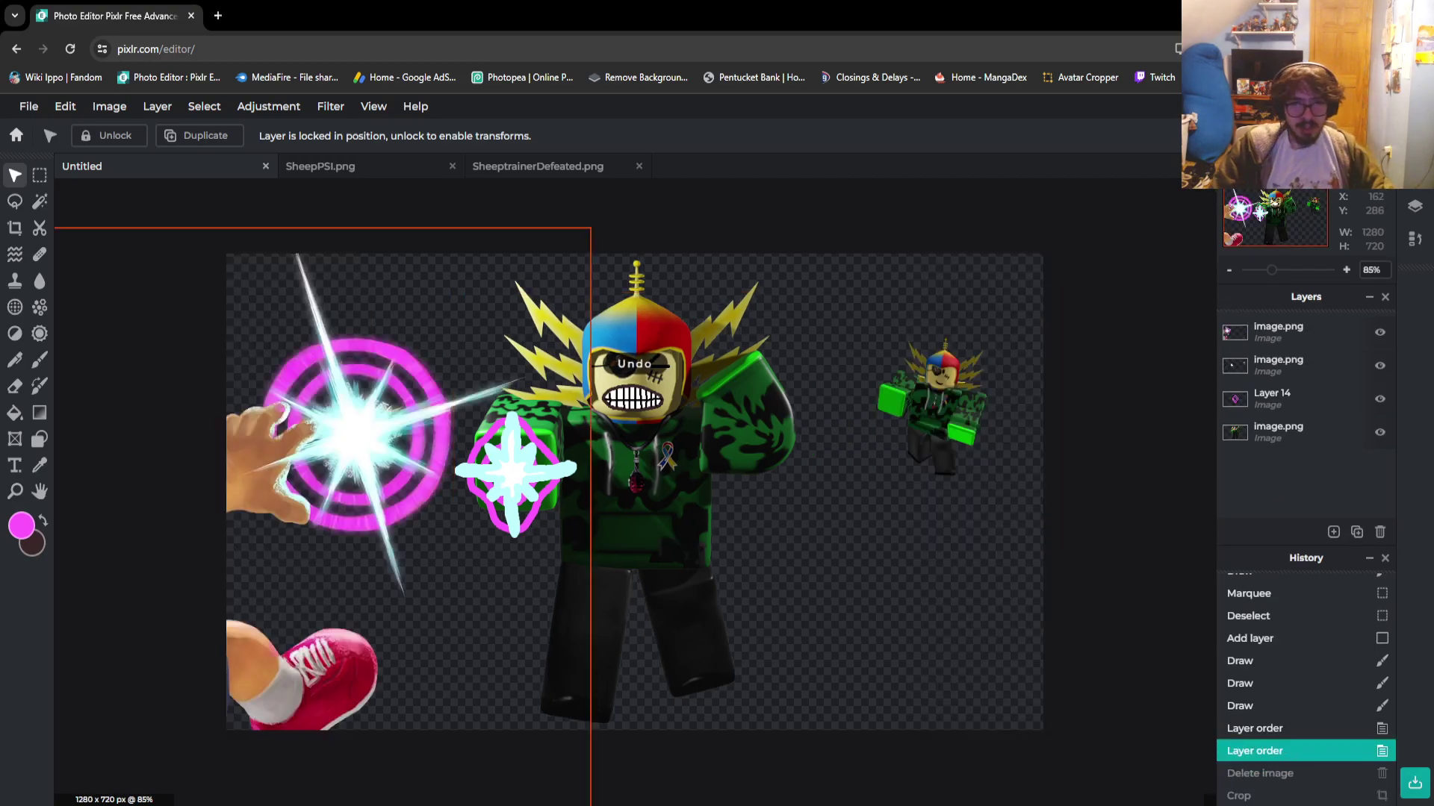
left_click(263, 436)
key("Delete")
key("Delete")
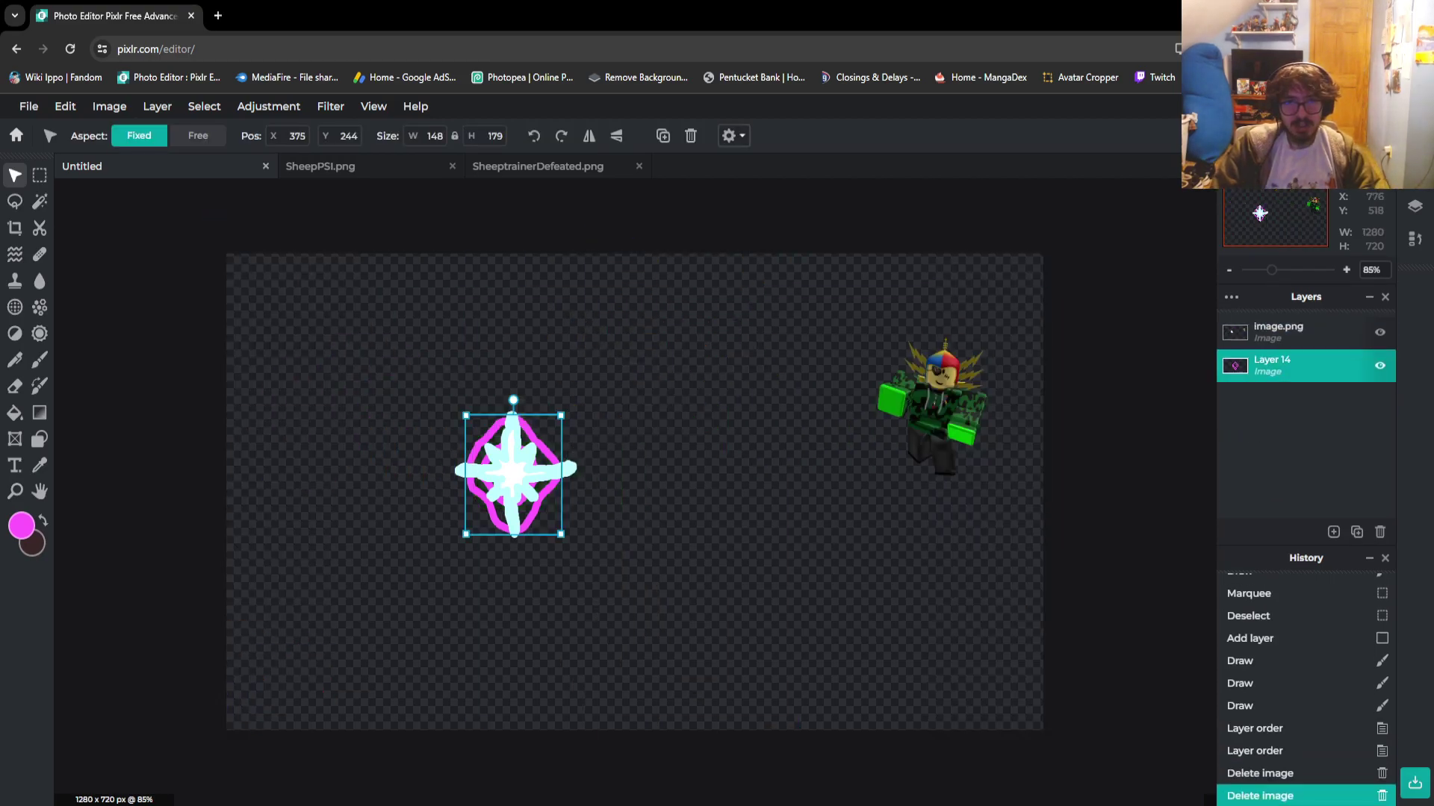
key("Delete")
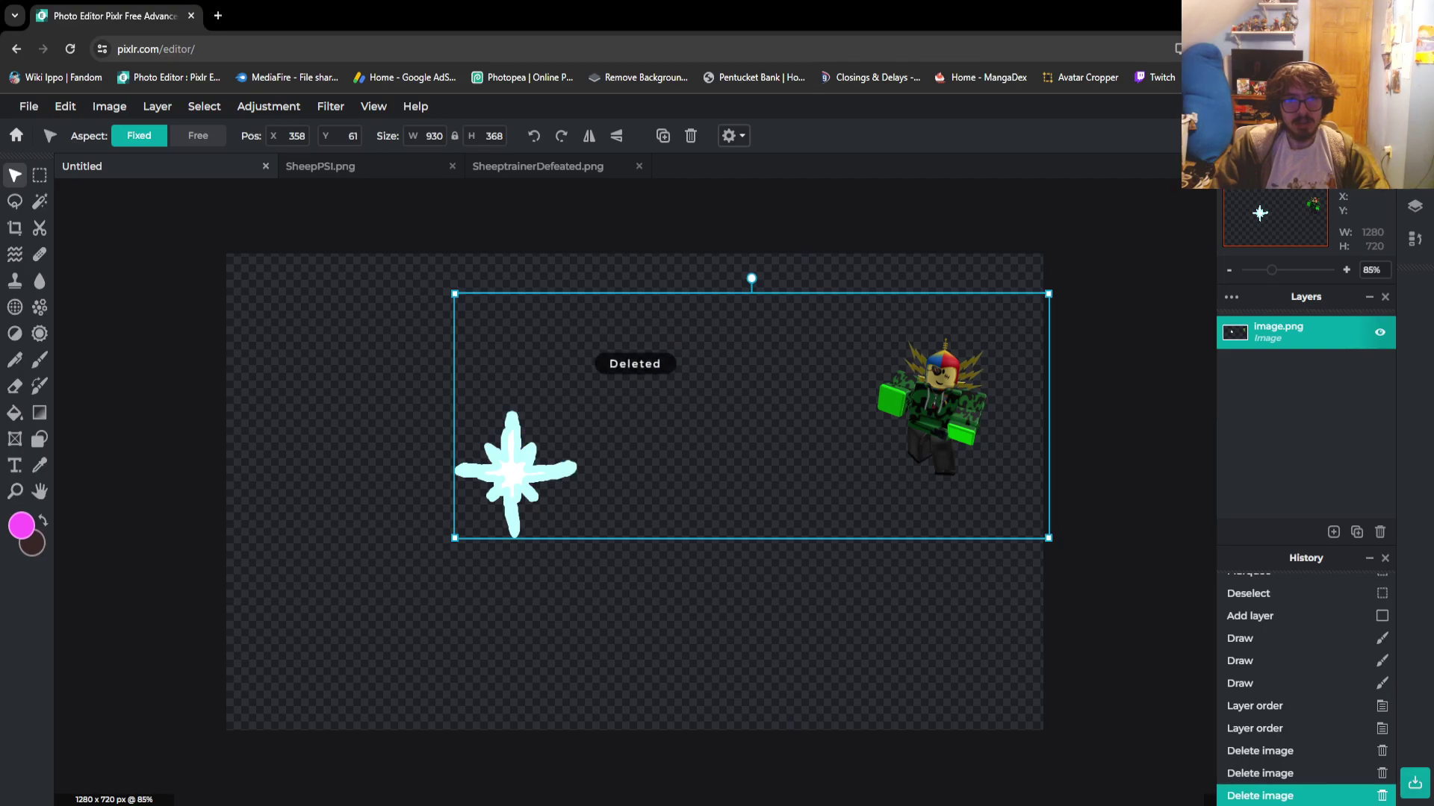
Clear the cyan star from the remaining image layer with rectangular selections, leaving only the small character
key("m")
left_click_drag(400, 356, 575, 561)
key("Delete")
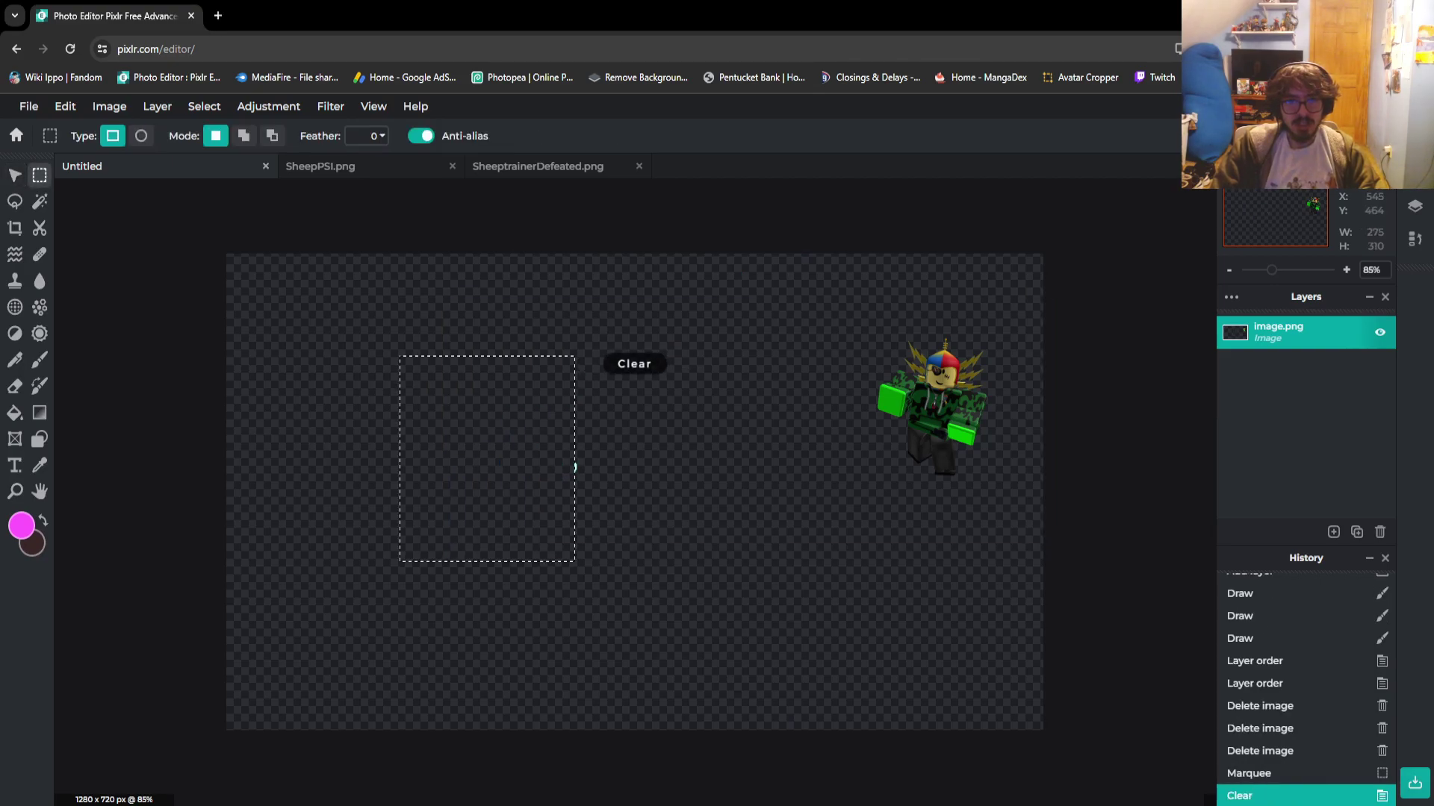
left_click_drag(575, 466, 603, 475)
key("Delete")
key("ctrl+d")
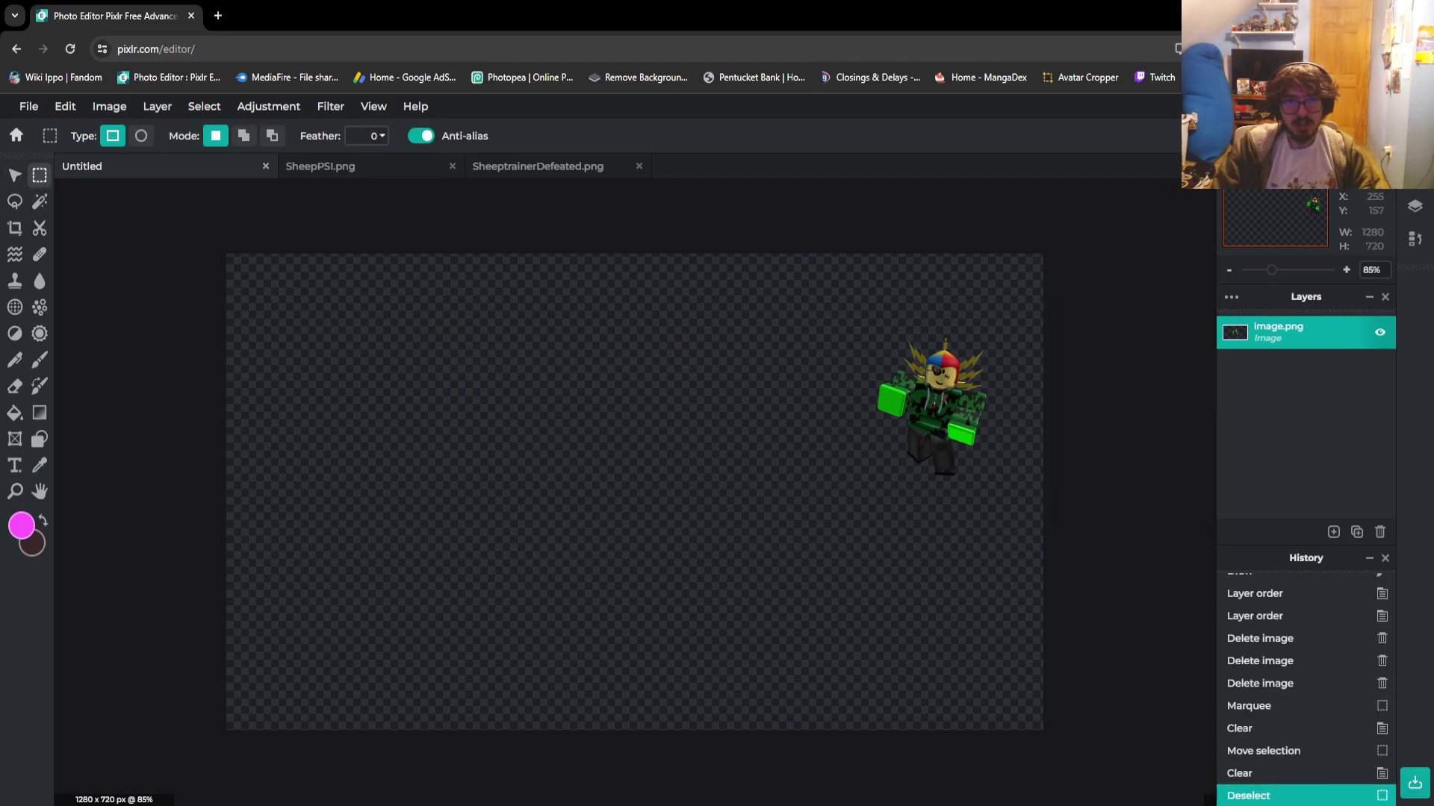
Close the SheepPSI.png and SheeptrainerDefeated.png documents
left_click(321, 165)
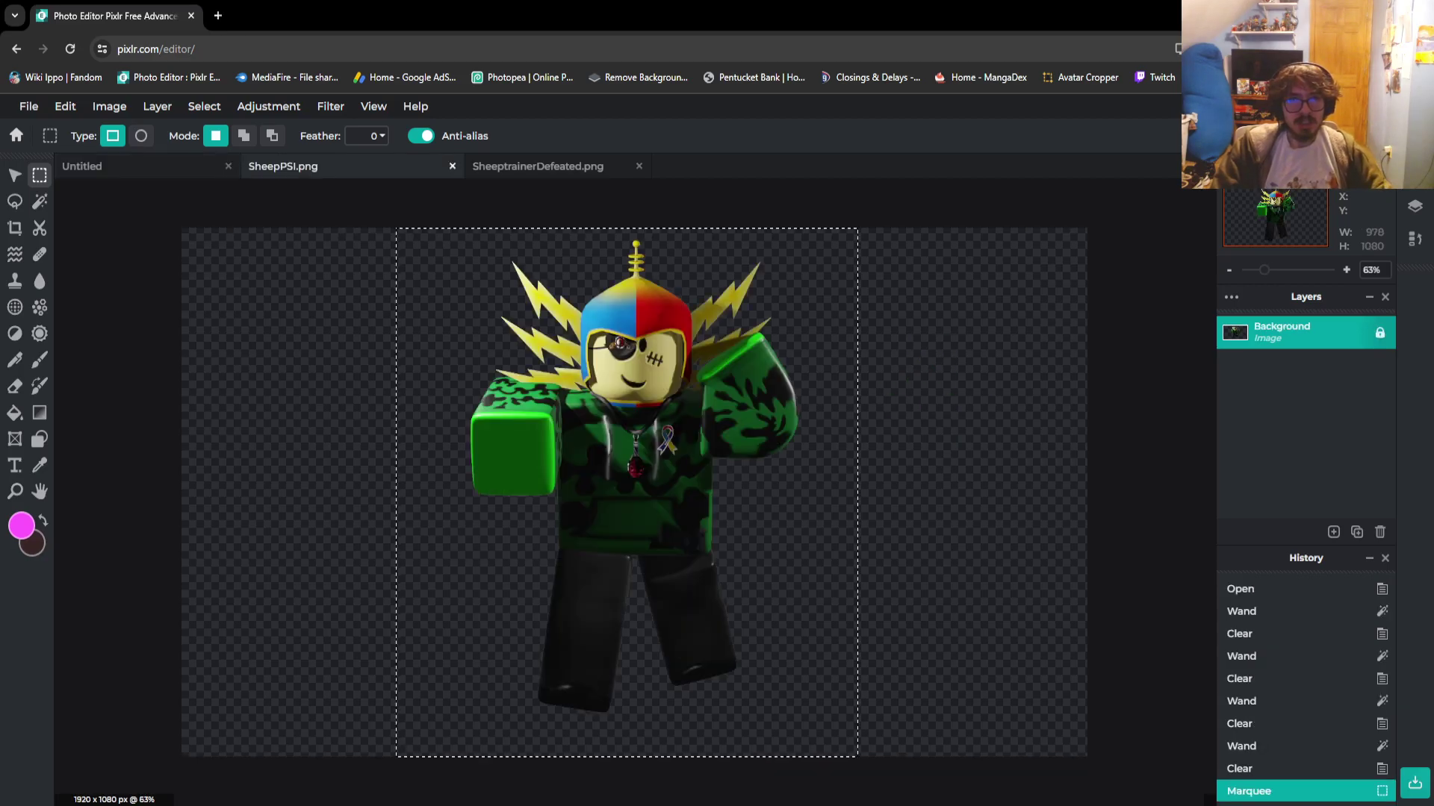
left_click(451, 166)
left_click(451, 166)
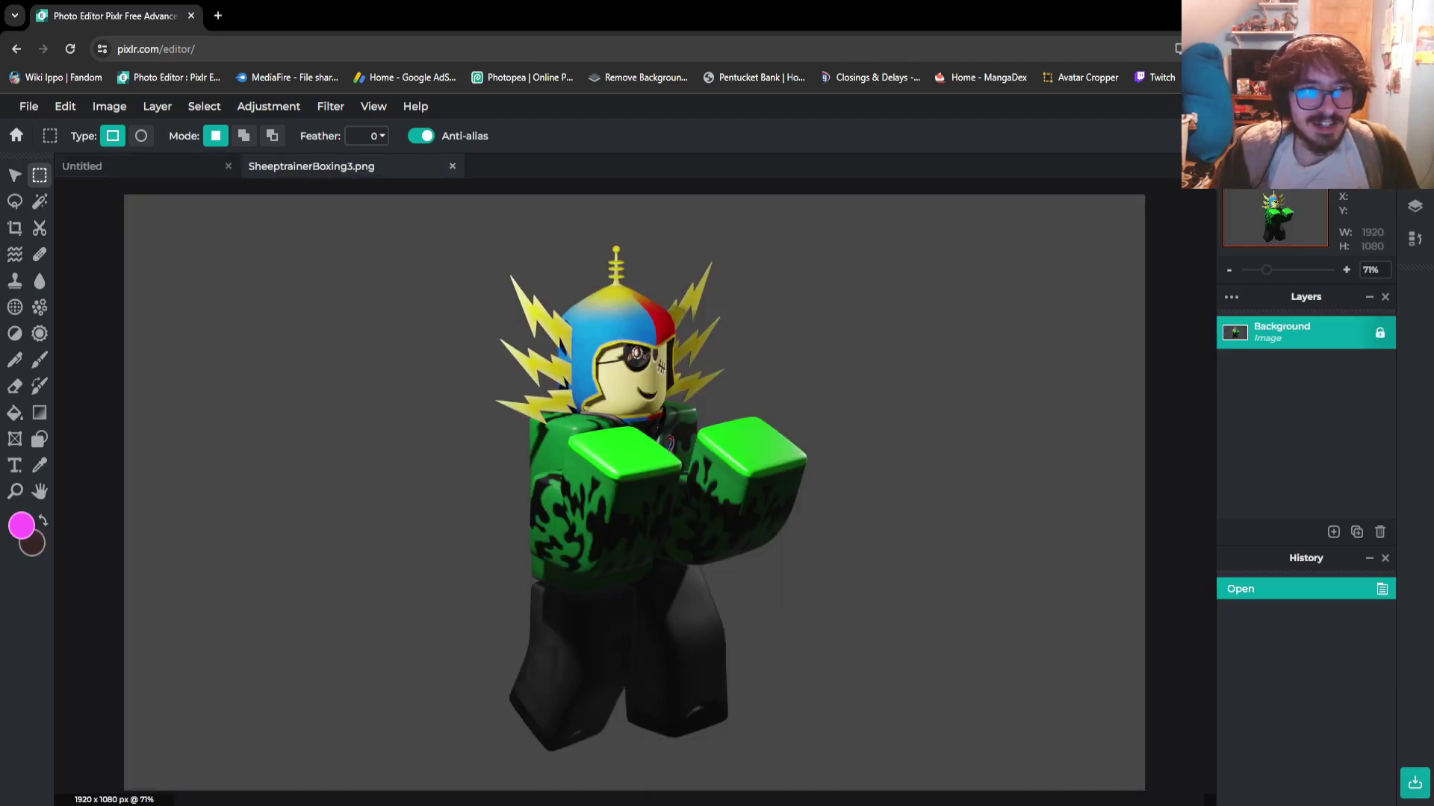
Remove the gray background from SheeptrainerBoxing3.png using the Magic Wand at tolerance 8, and clear the selection
key("w")
left_click(406, 407)
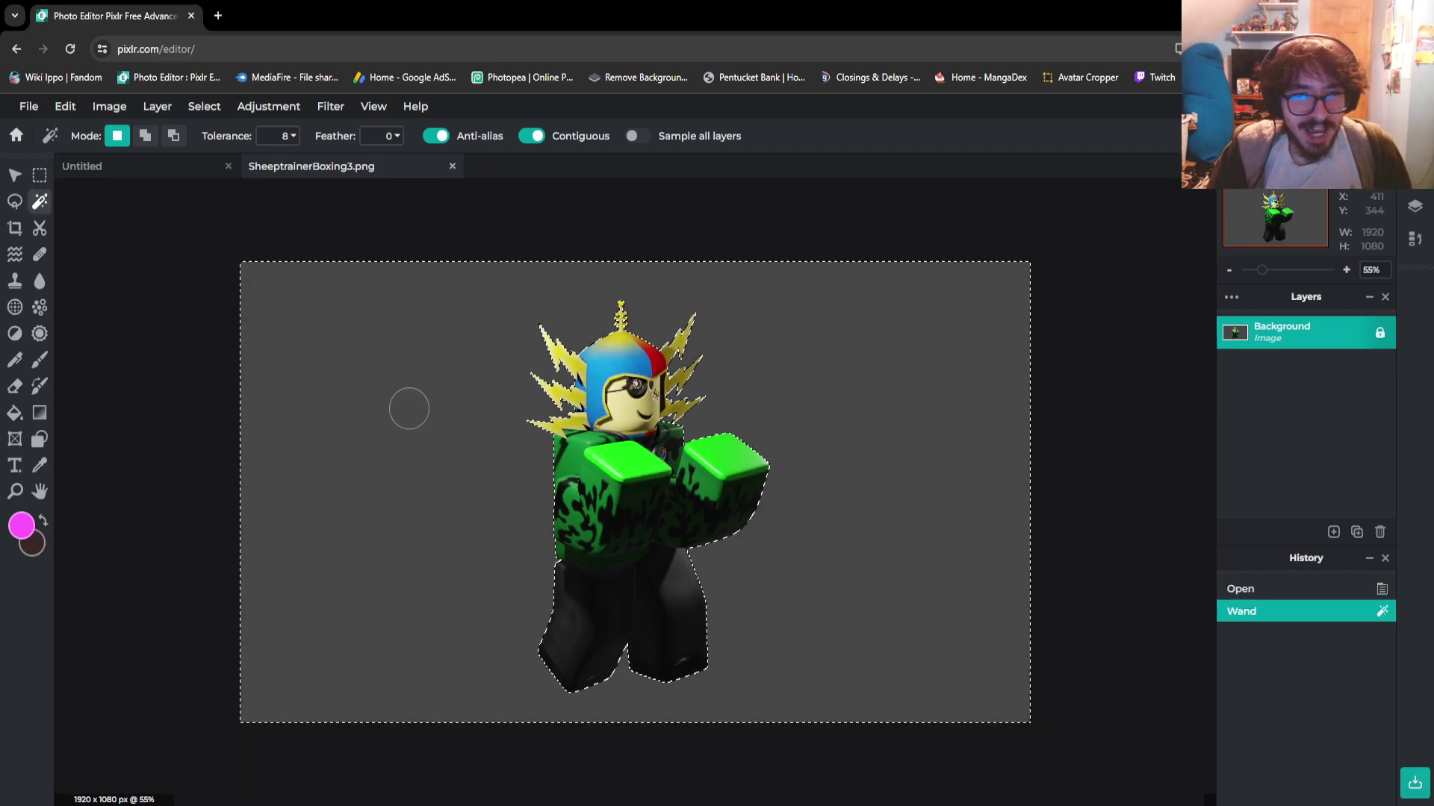
key("Delete")
scroll(612, 307, "up", 3)
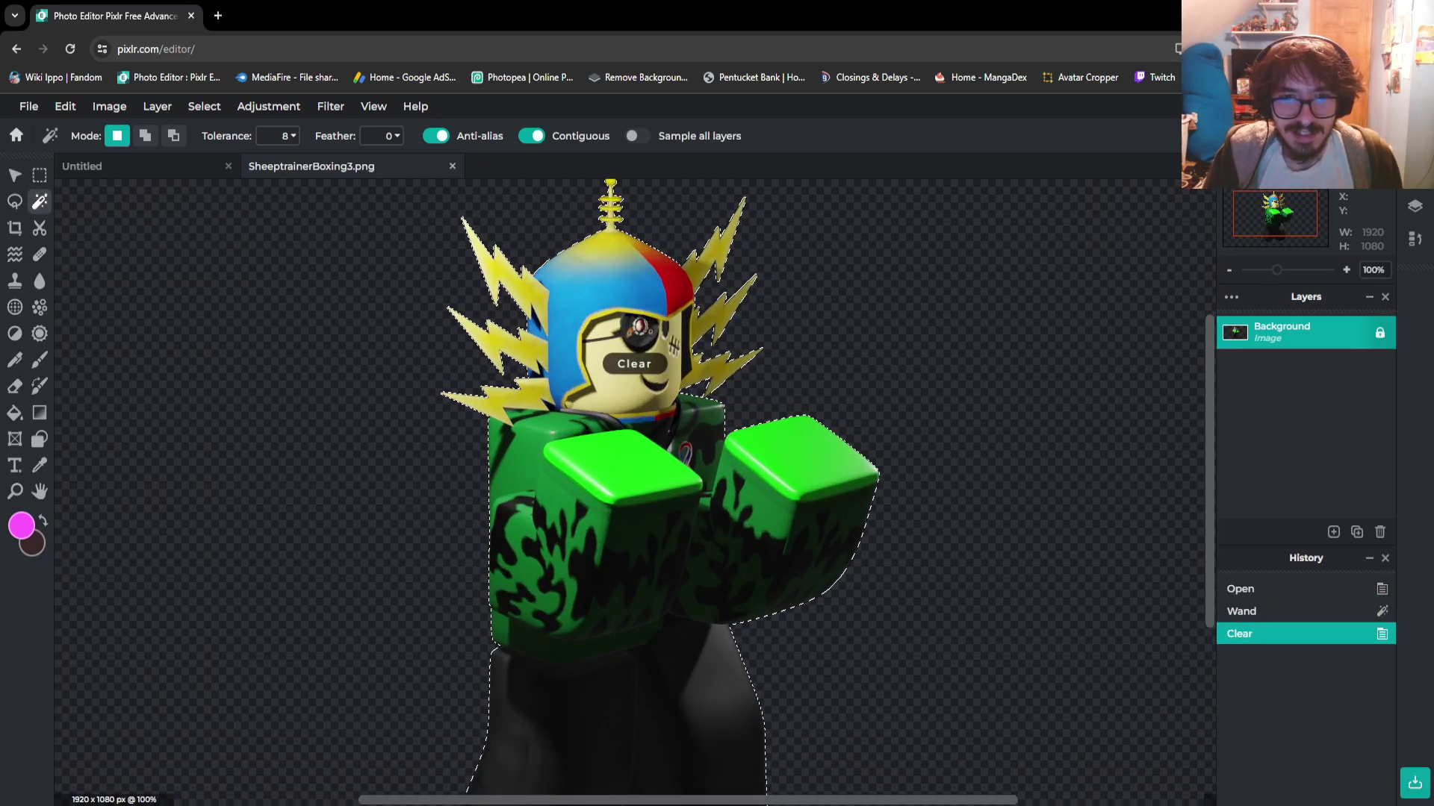
scroll(616, 314, "up", 1)
scroll(616, 314, "down", 5)
left_click(194, 384)
scroll(203, 403, "up", 1)
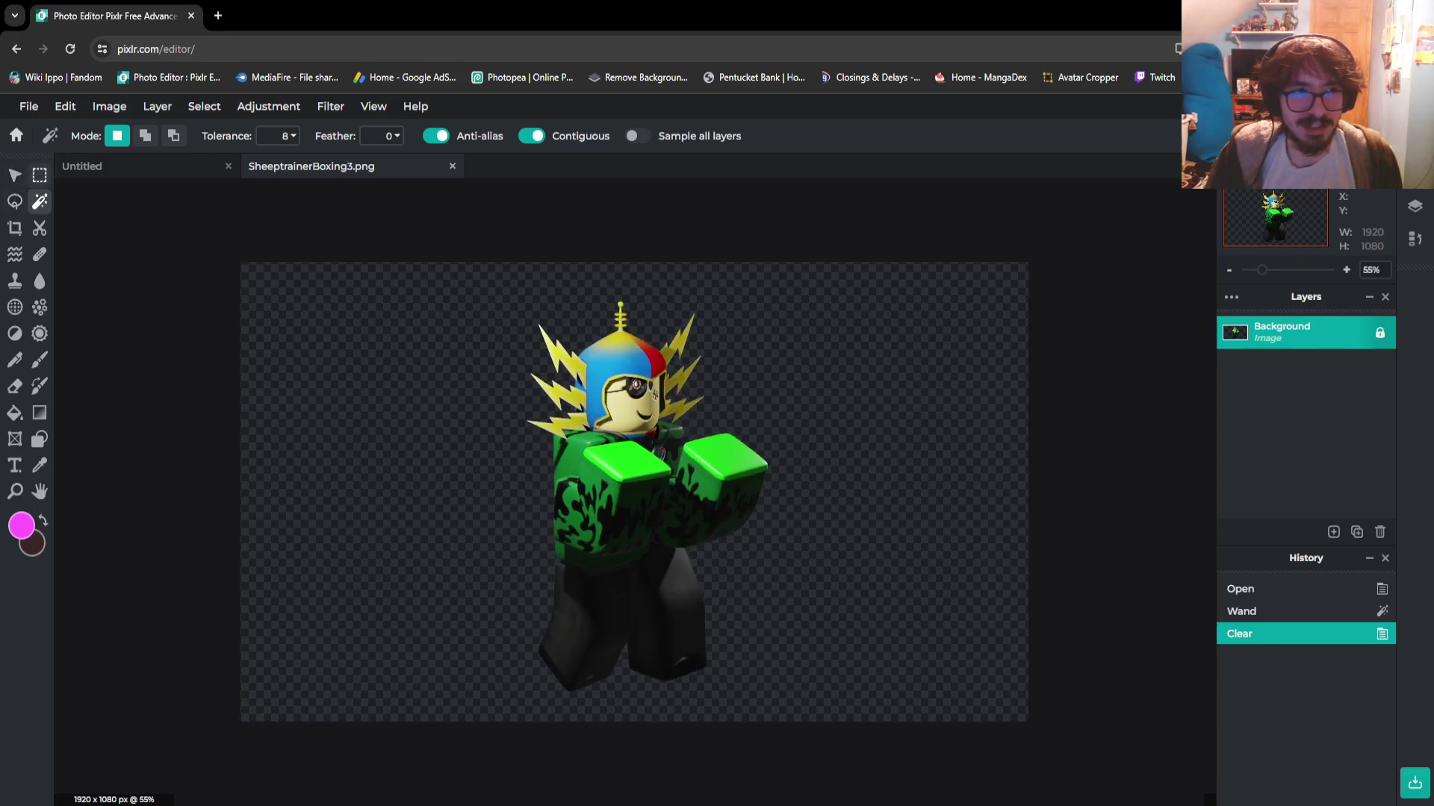
left_click(40, 174)
left_click_drag(507, 284, 776, 689)
key("ctrl+d")
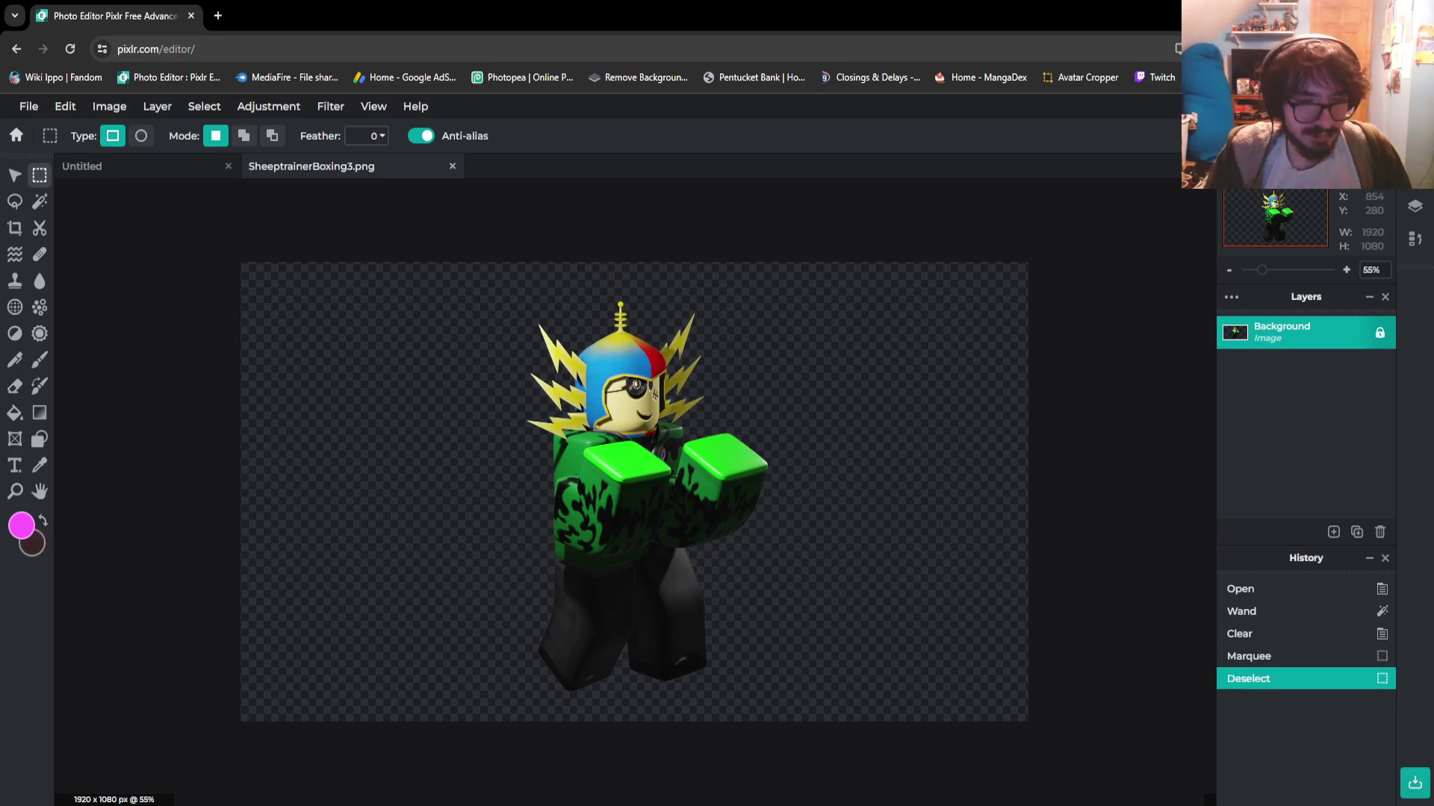
left_click_drag(490, 284, 808, 713)
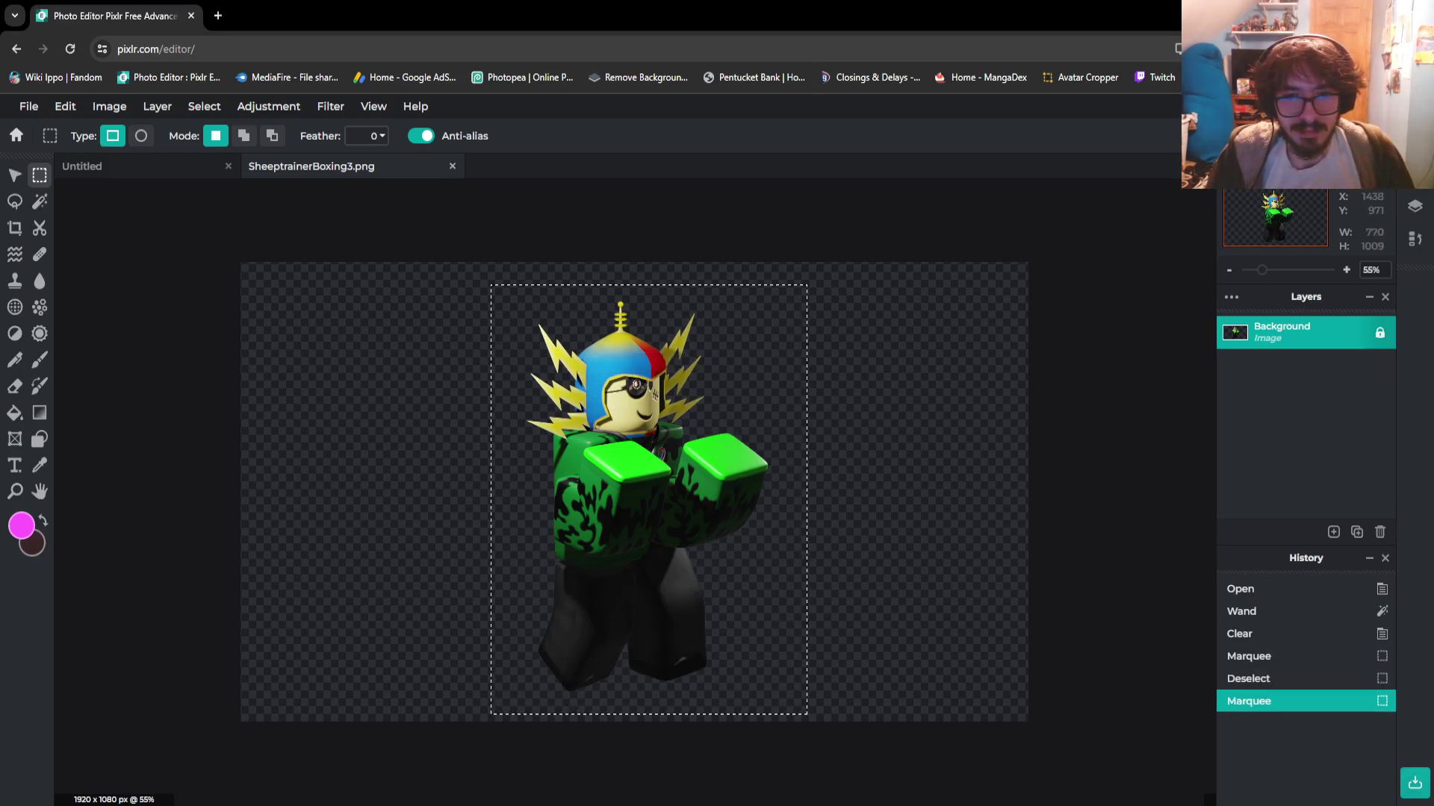
key("ctrl+d")
Open the Photopea online photo editor in the current browser tab
left_click(522, 78)
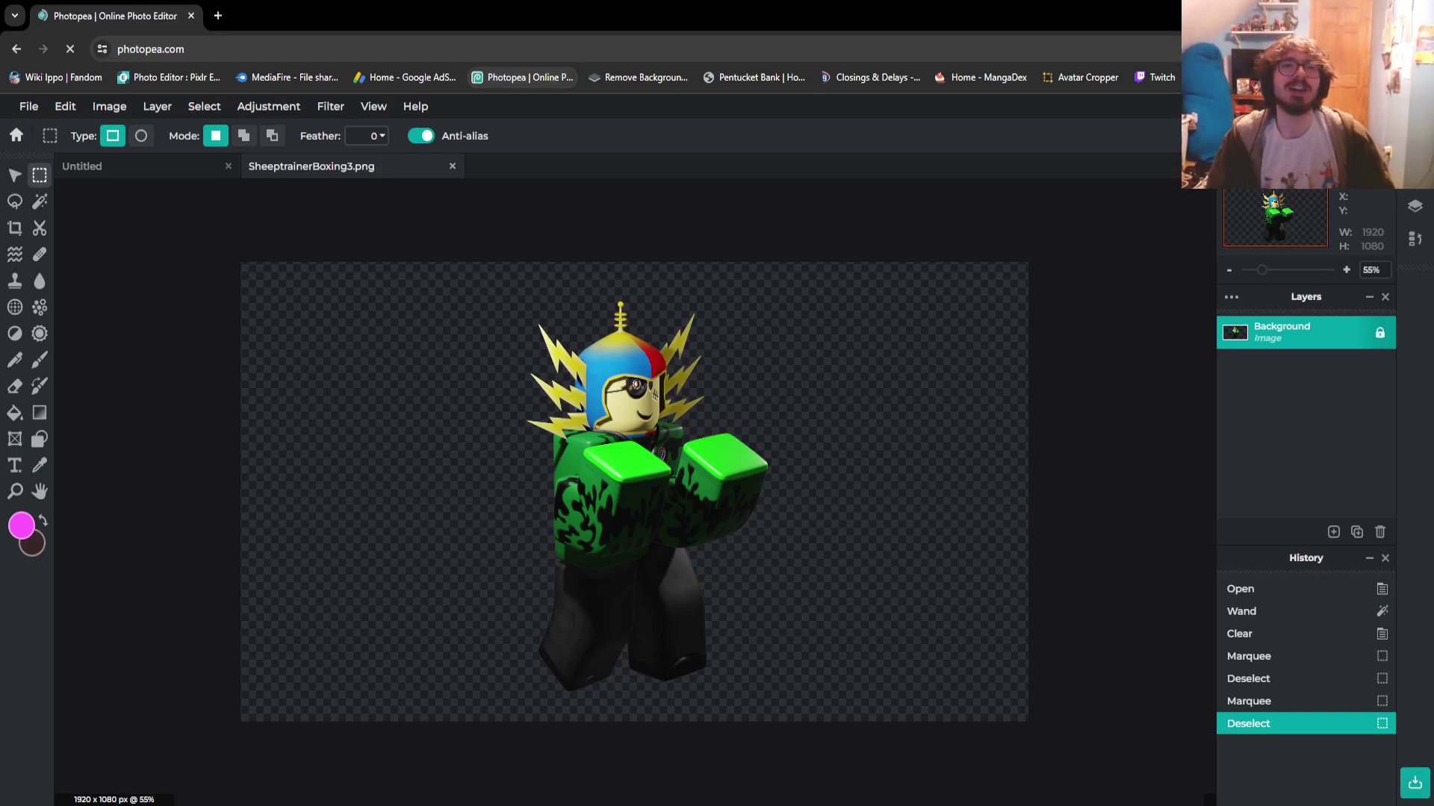
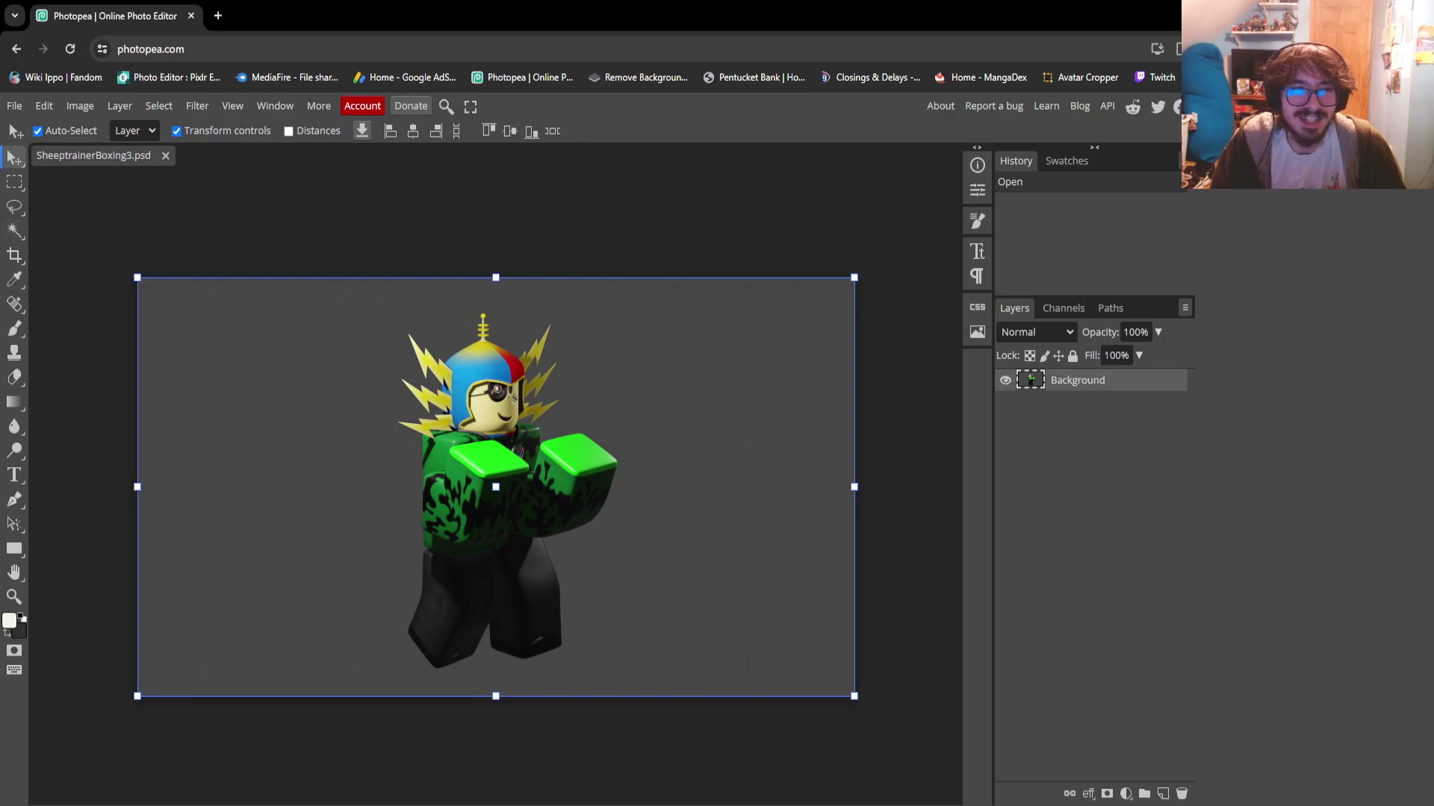
Remove the gray background around the boxing character using the Magic Wand at tolerance 12, and clear the selection
left_click(14, 231)
left_click(274, 403)
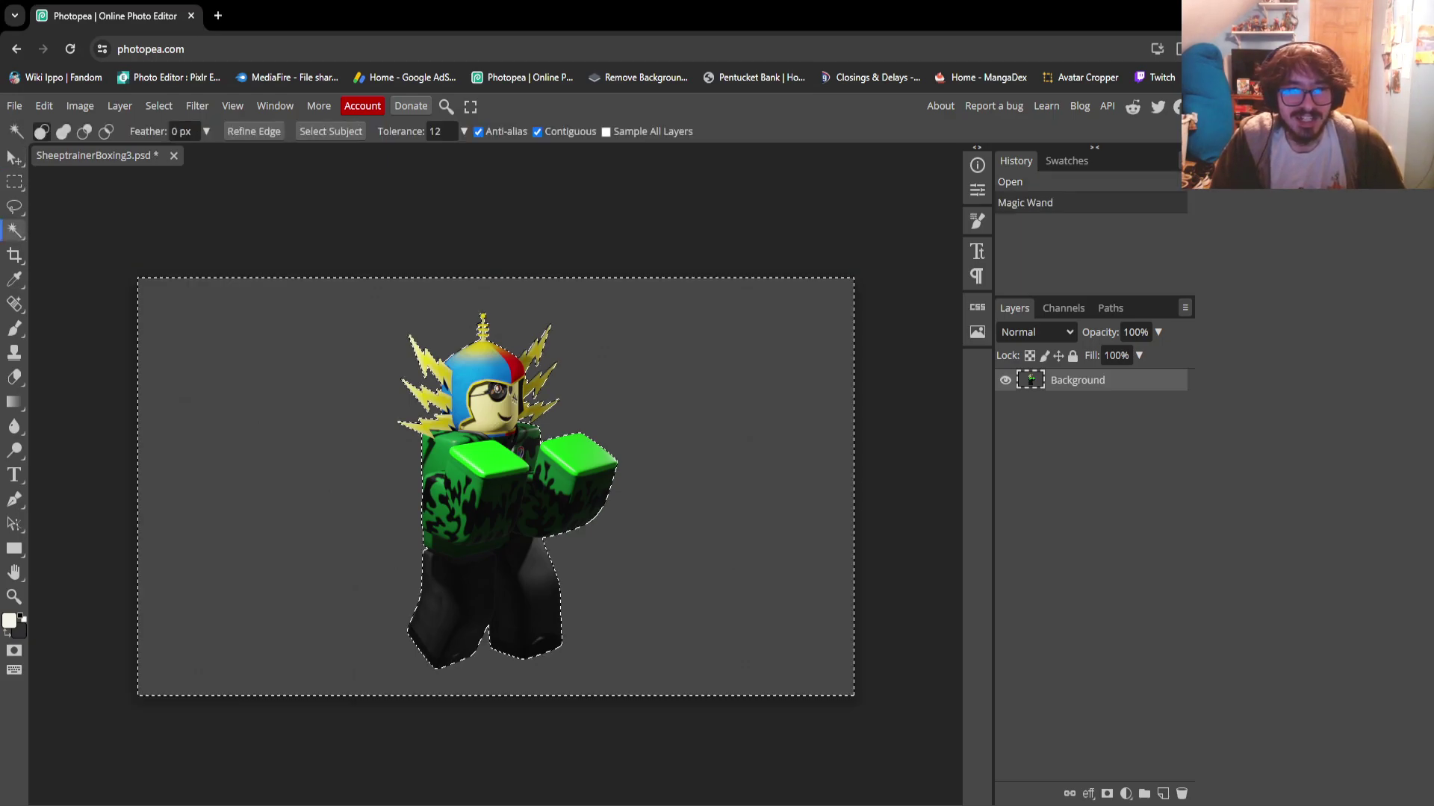
key("Delete")
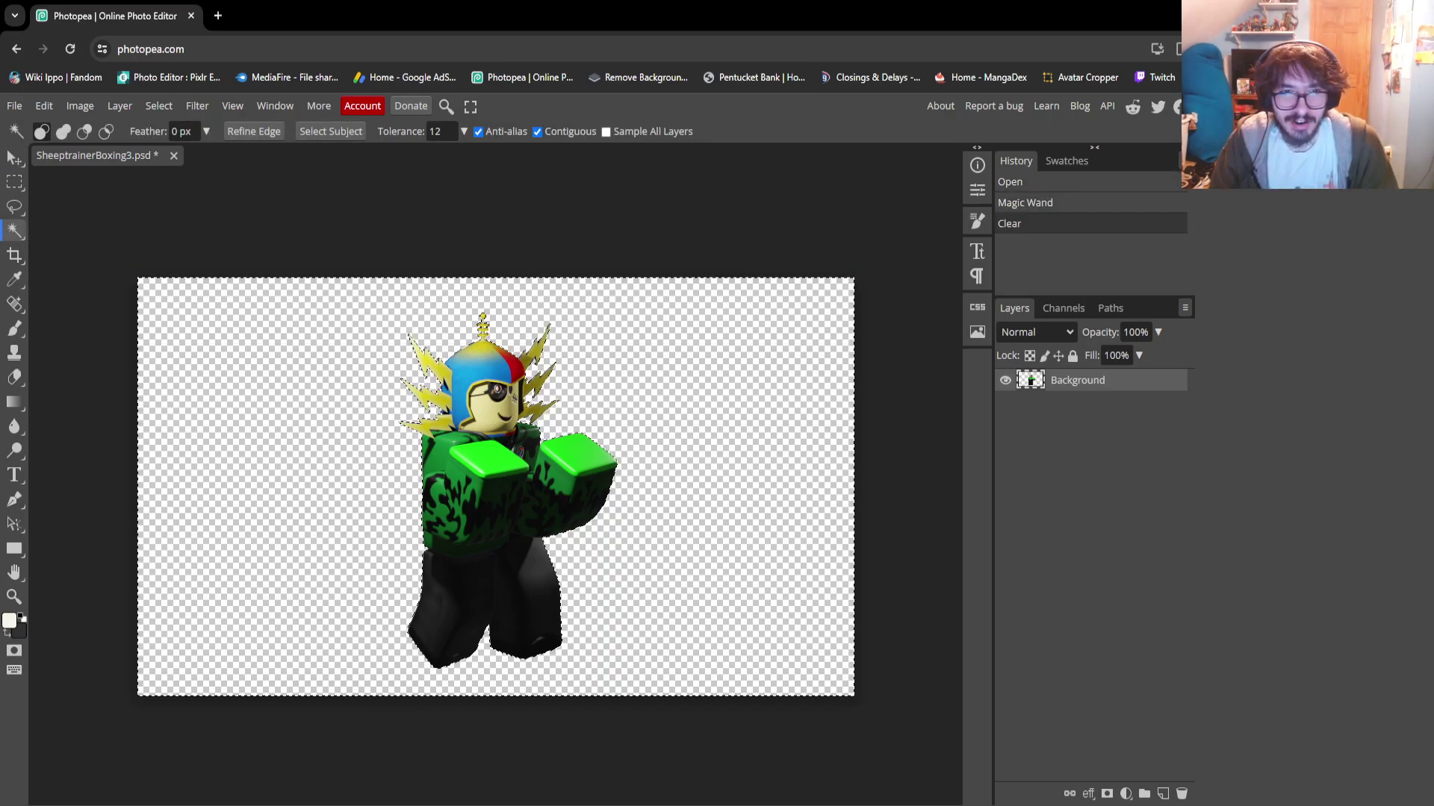
left_click(275, 404)
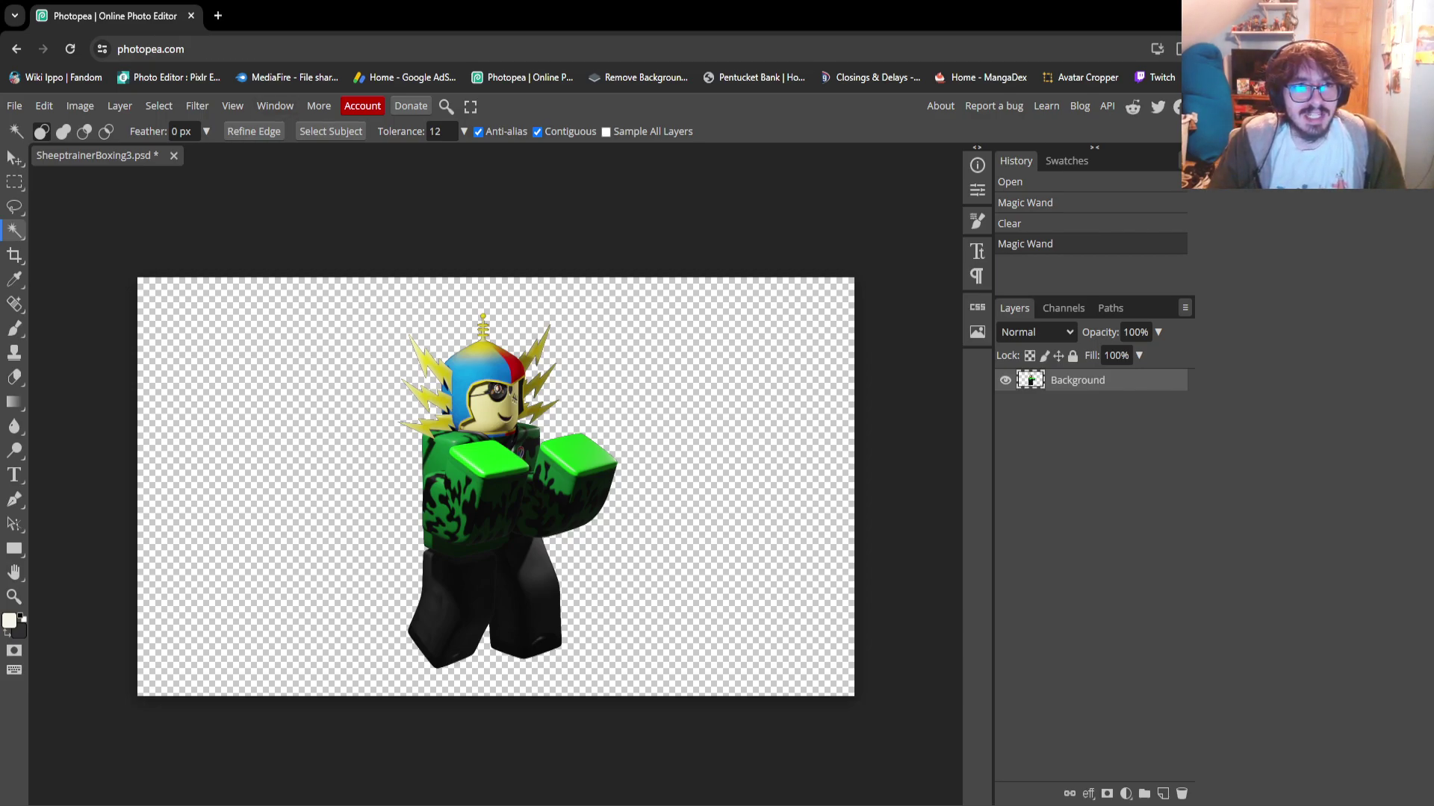
Search Google Images for "boxing glove" in a new browser tab and show the search filters
key("ctrl+t")
type("b")
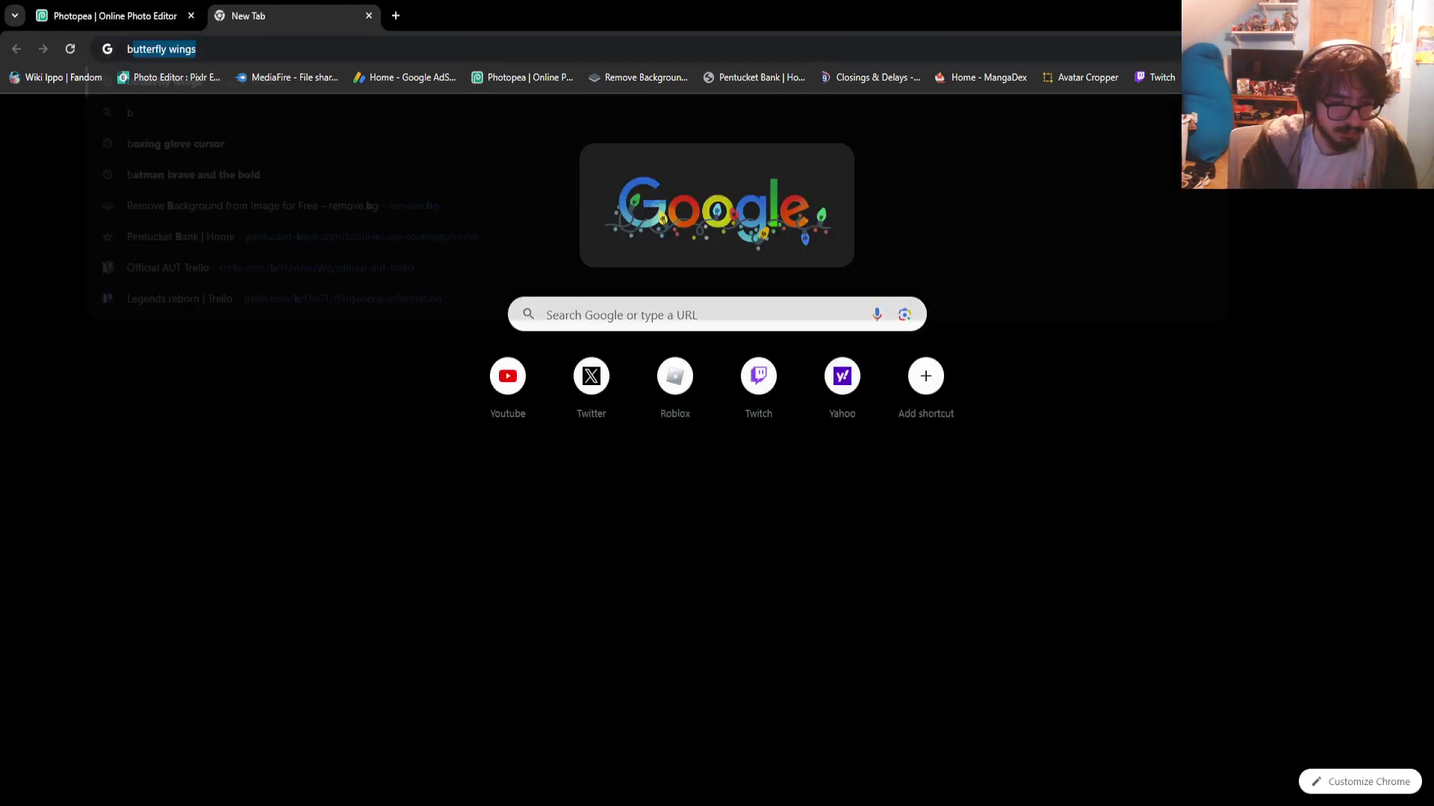
type("oxing glove")
key("Return")
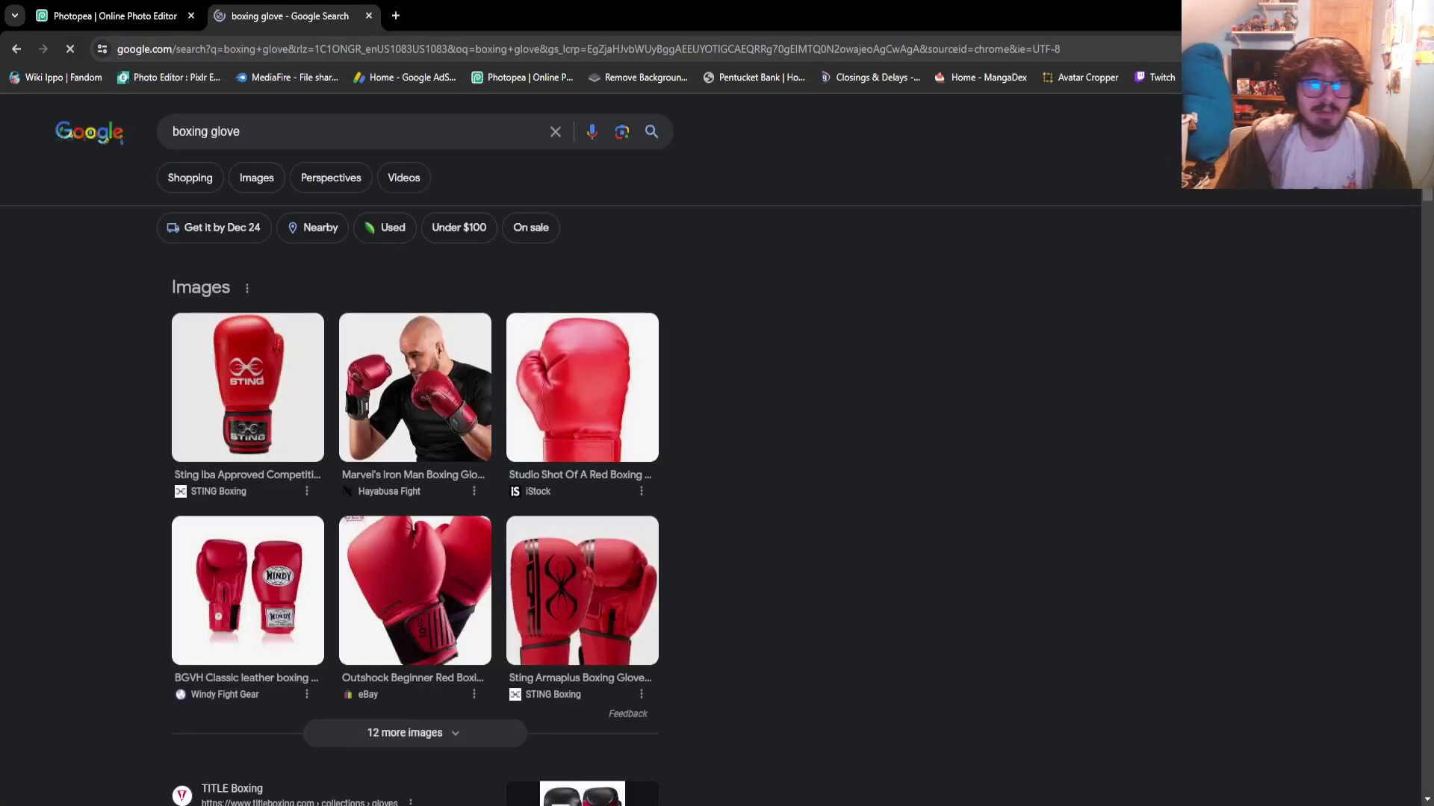
left_click(239, 178)
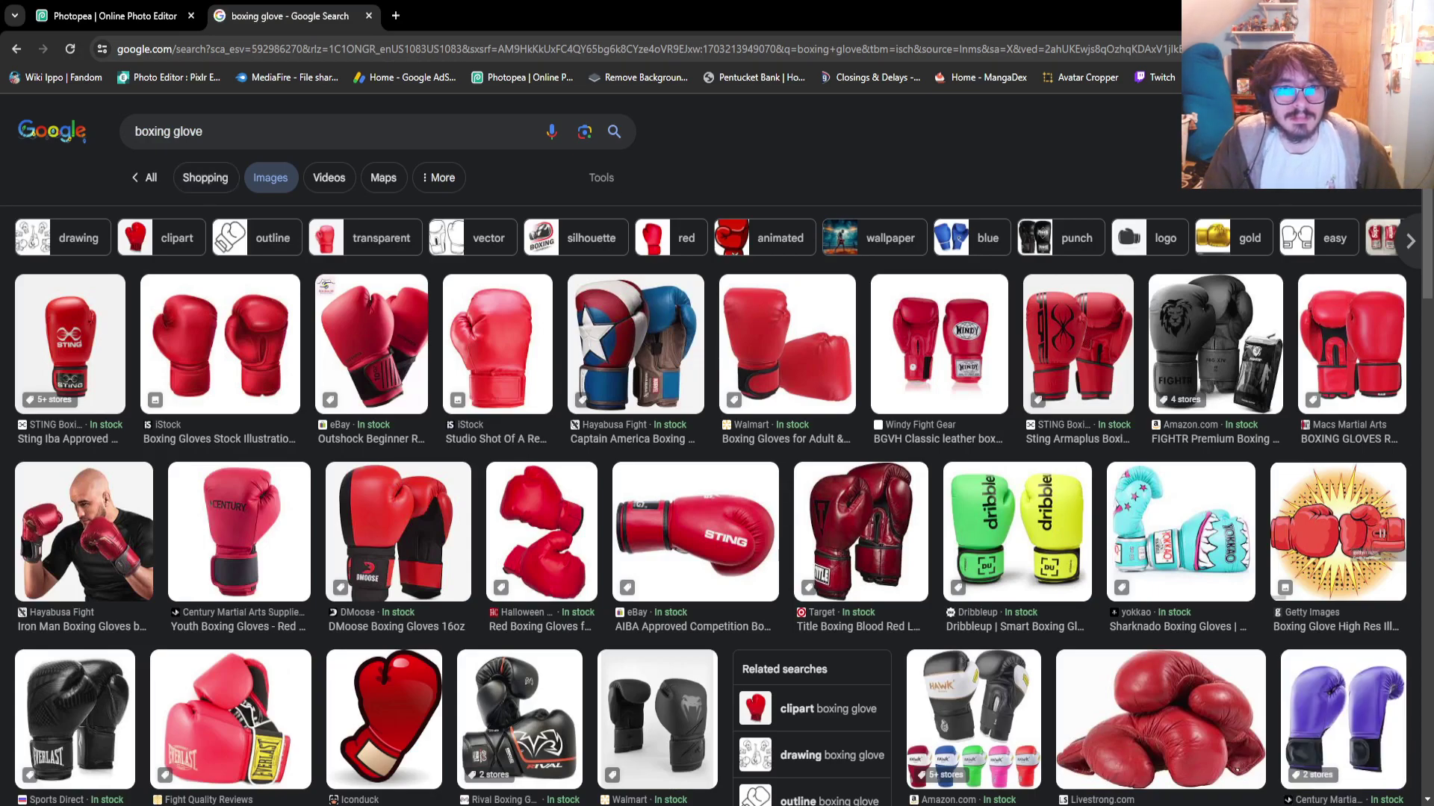
left_click(601, 177)
left_click(403, 216)
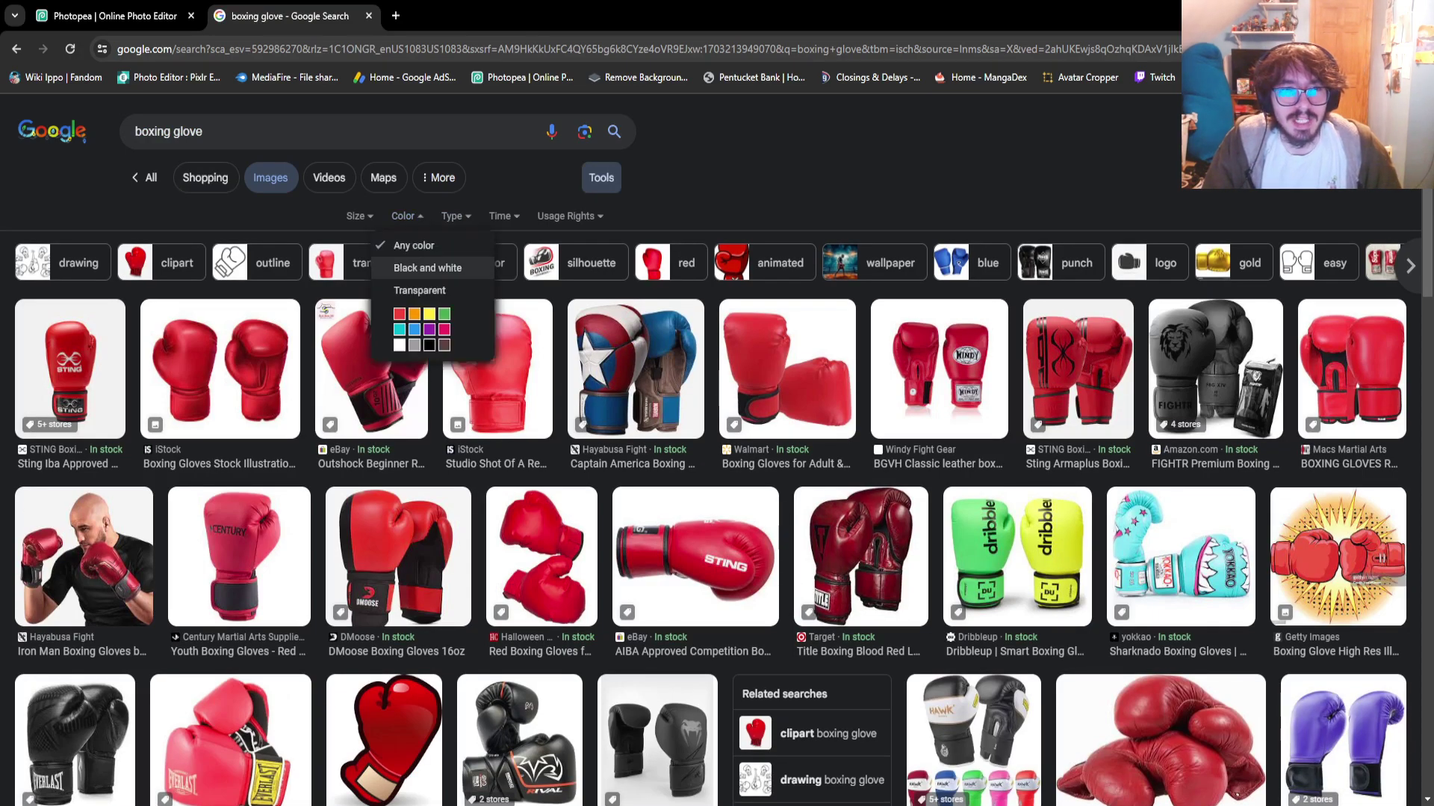
left_click(407, 268)
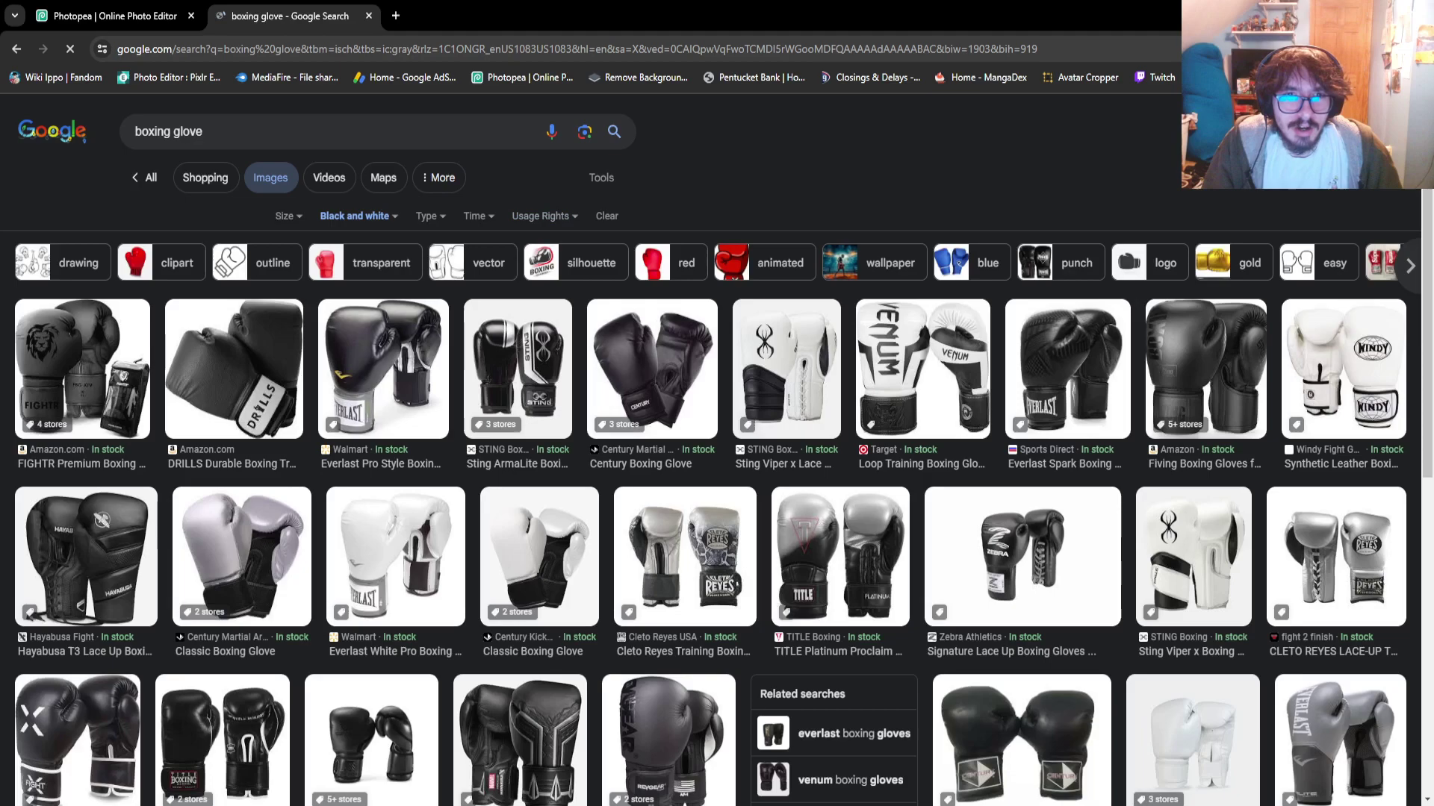
left_click(601, 177)
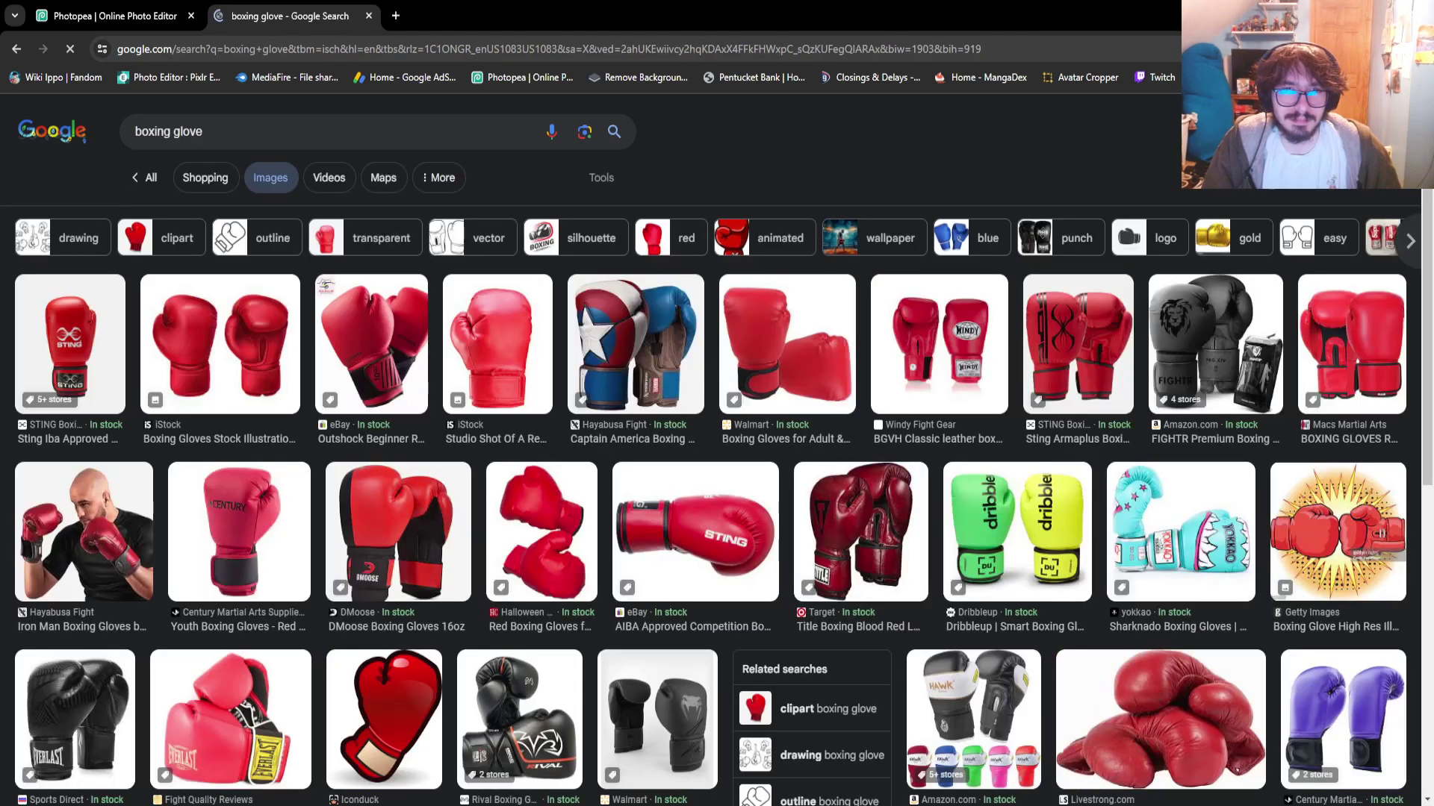
left_click(601, 178)
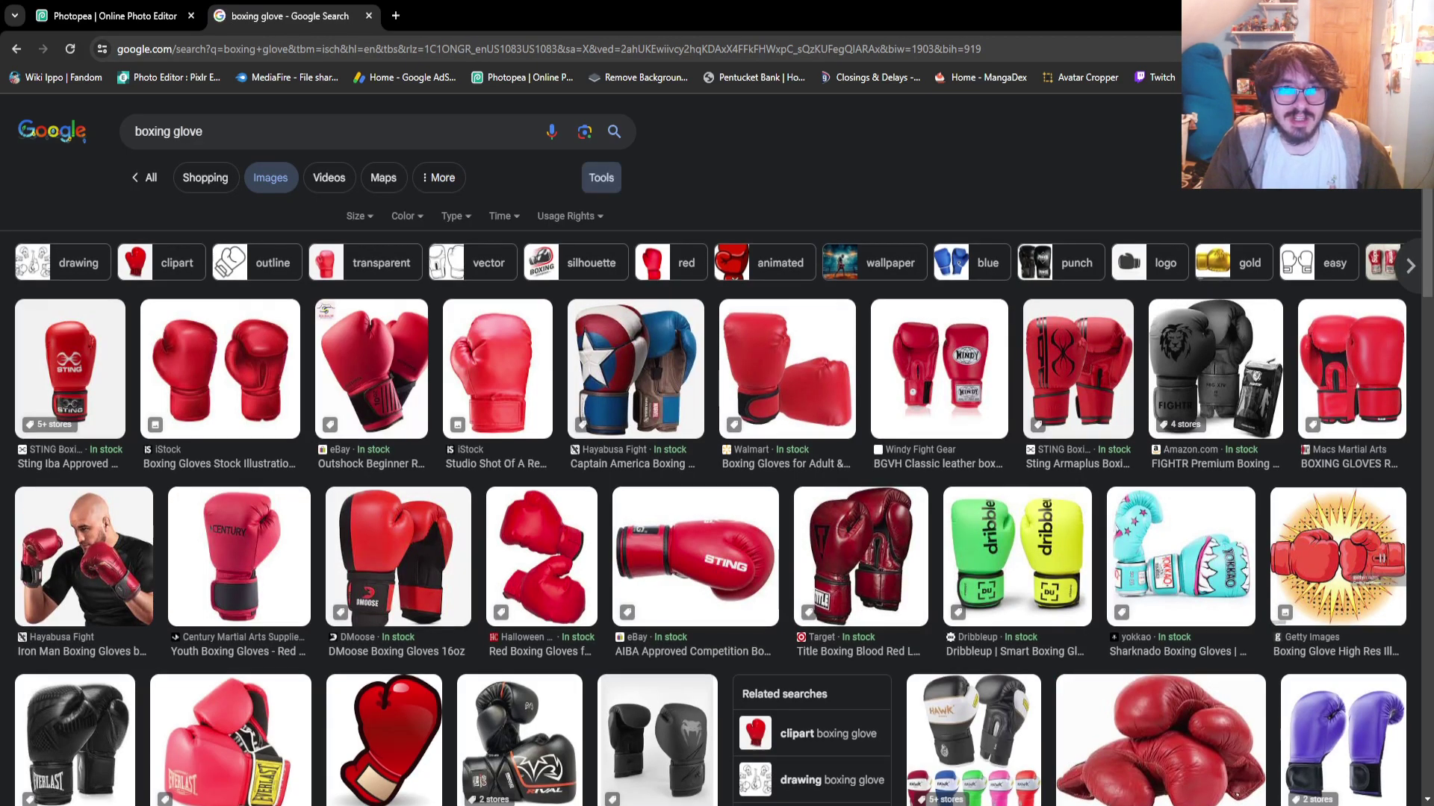
Filter the boxing glove image results by color to Transparent
left_click(404, 215)
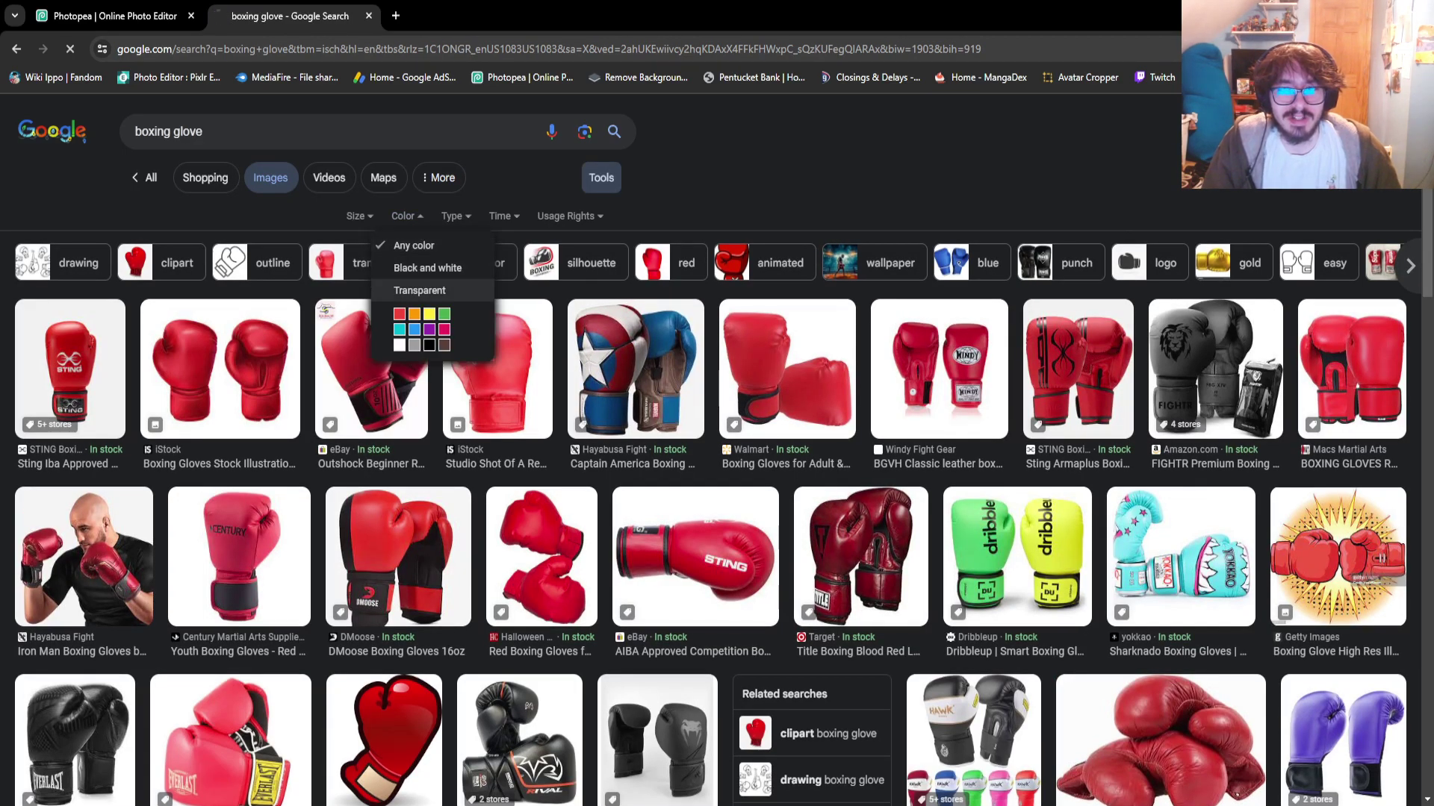
left_click(407, 292)
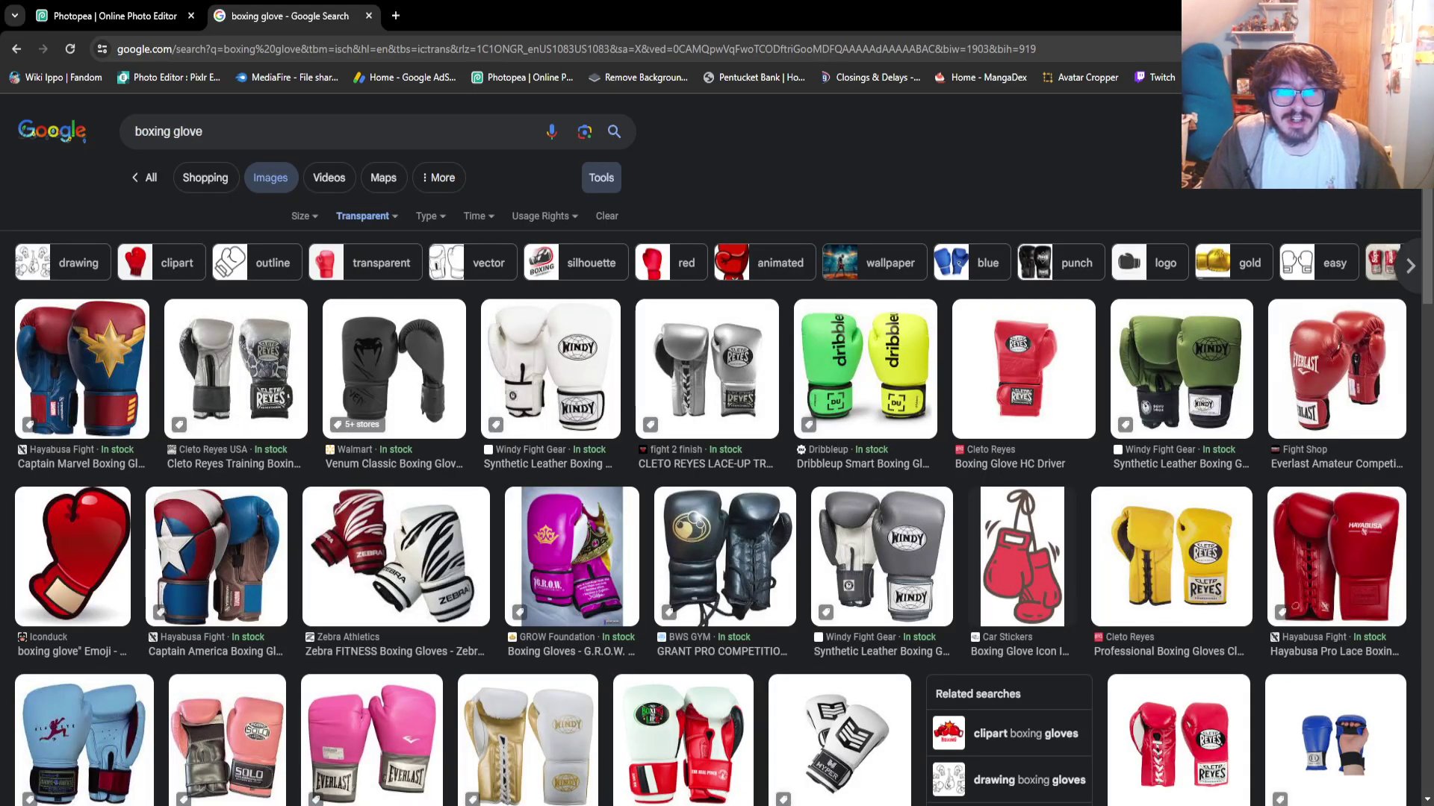
Browse the transparent boxing glove results for a suitable glove and preview the dark red pair from Steam Community
scroll(717, 448, "down", 1)
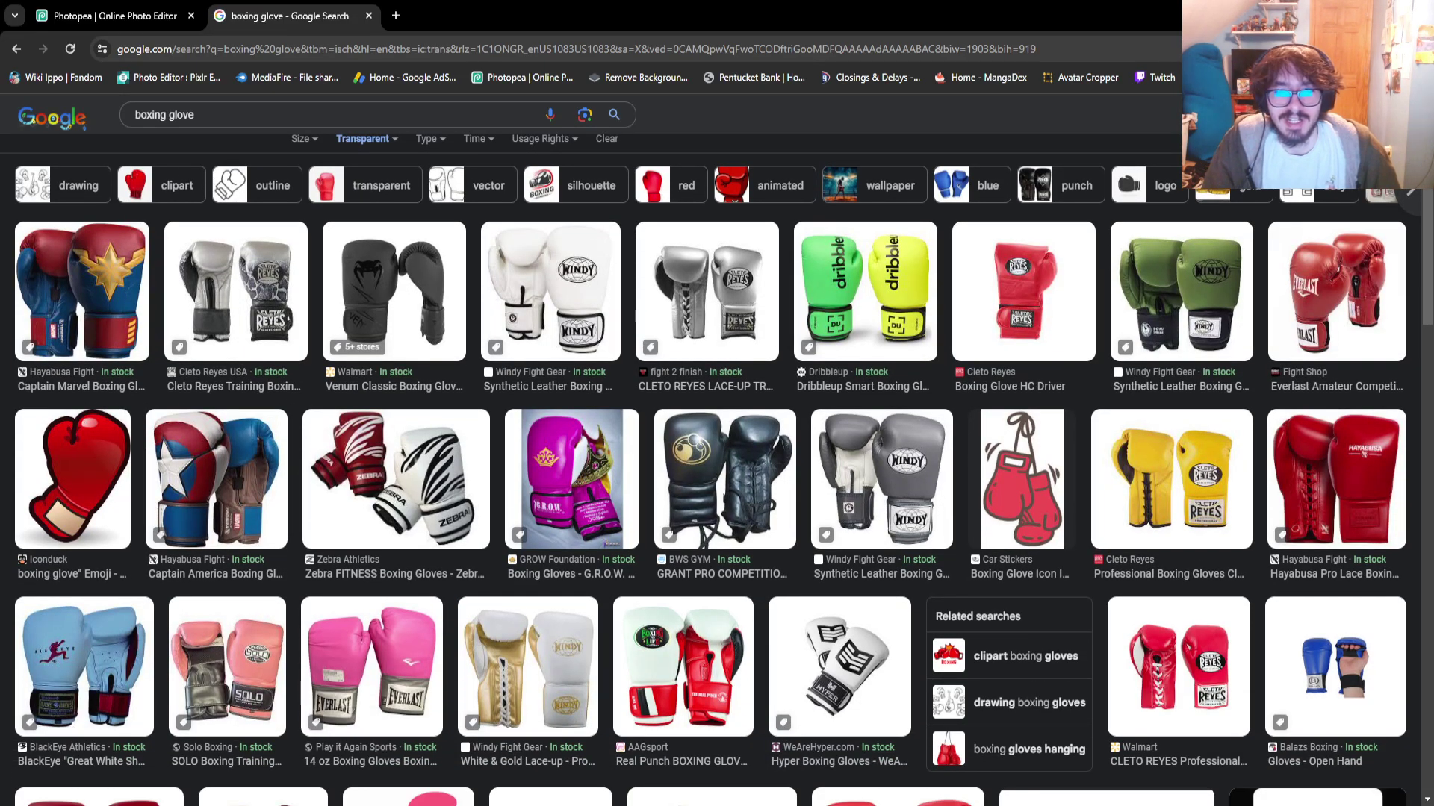
scroll(717, 470, "down", 4)
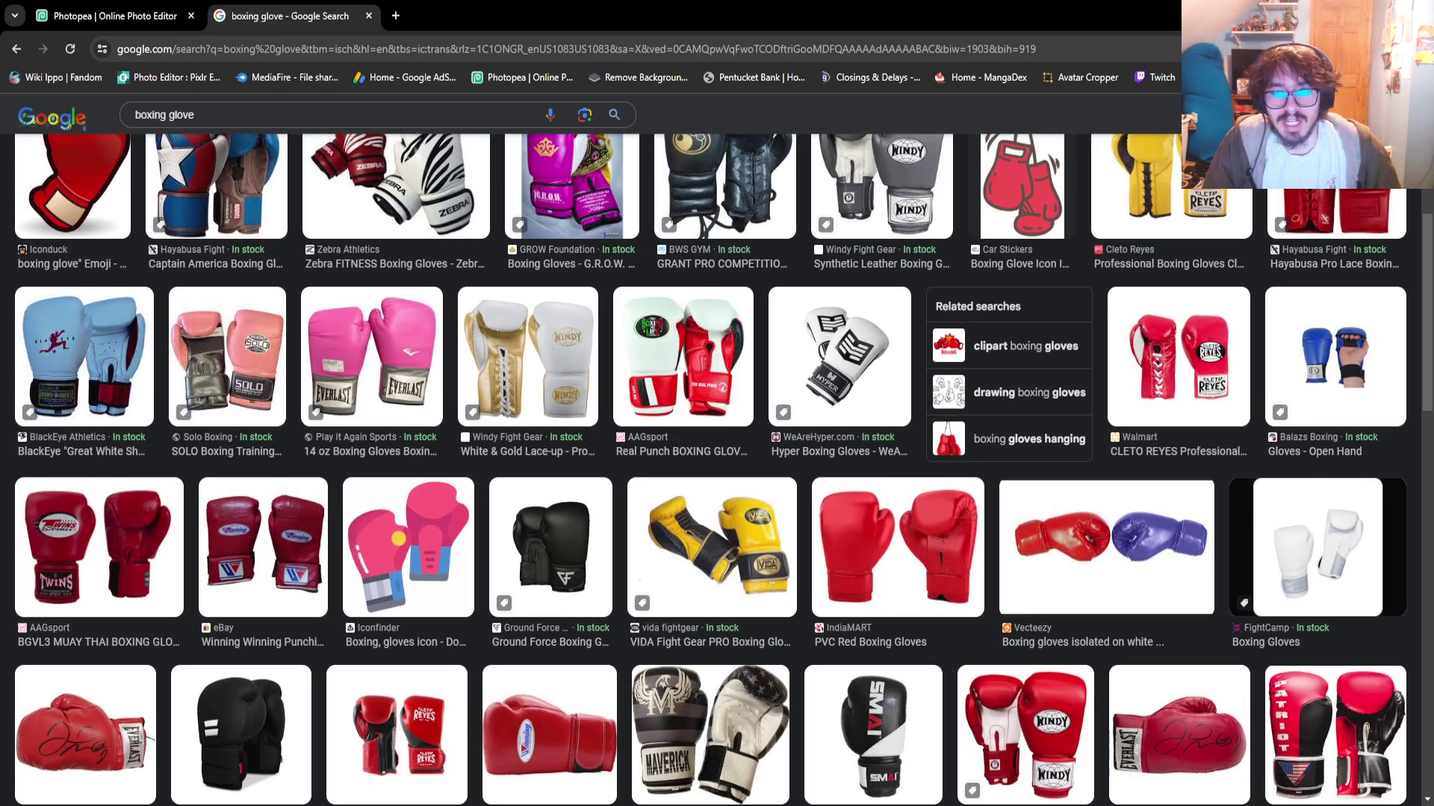
scroll(710, 469, "down", 4)
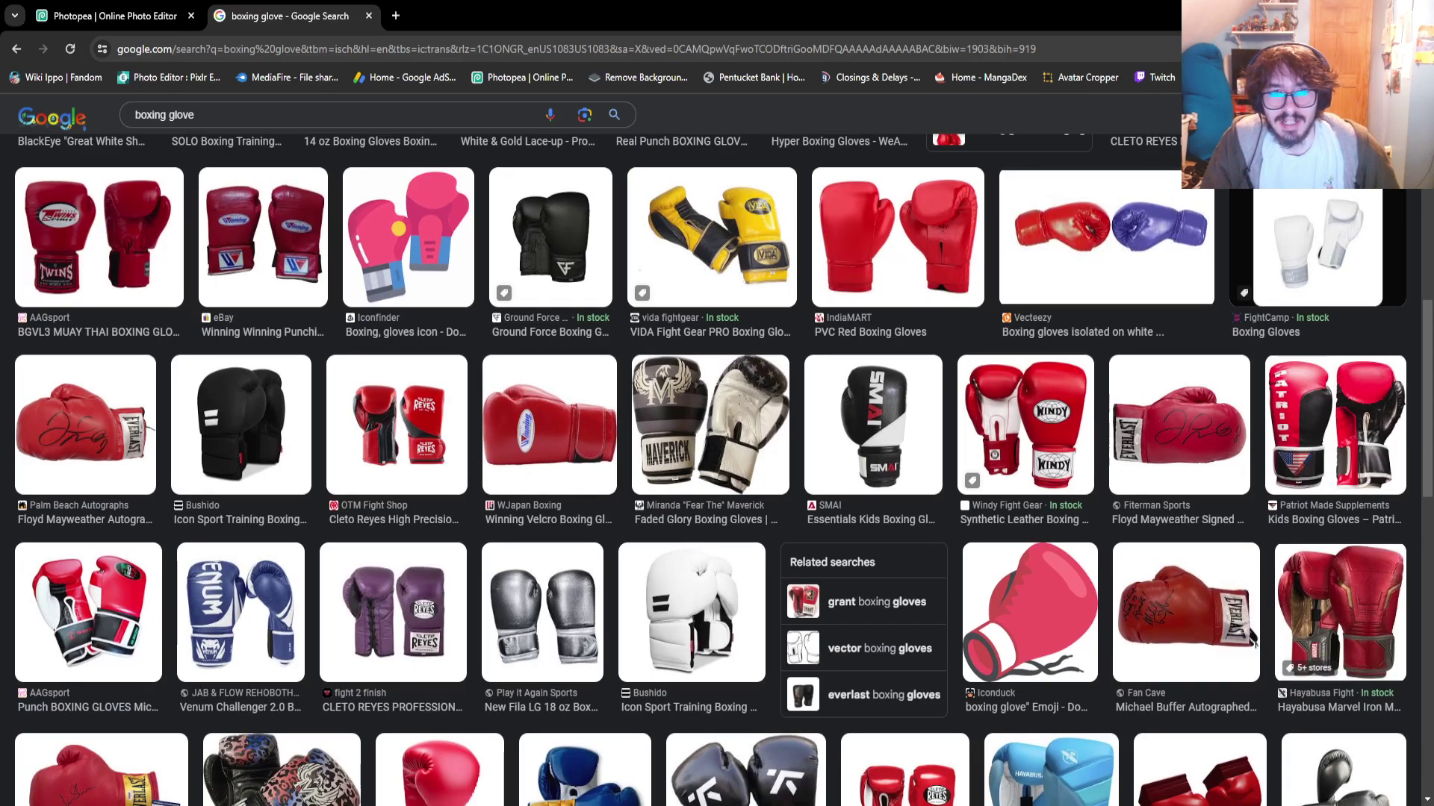
scroll(710, 469, "down", 2)
scroll(710, 469, "down", 2)
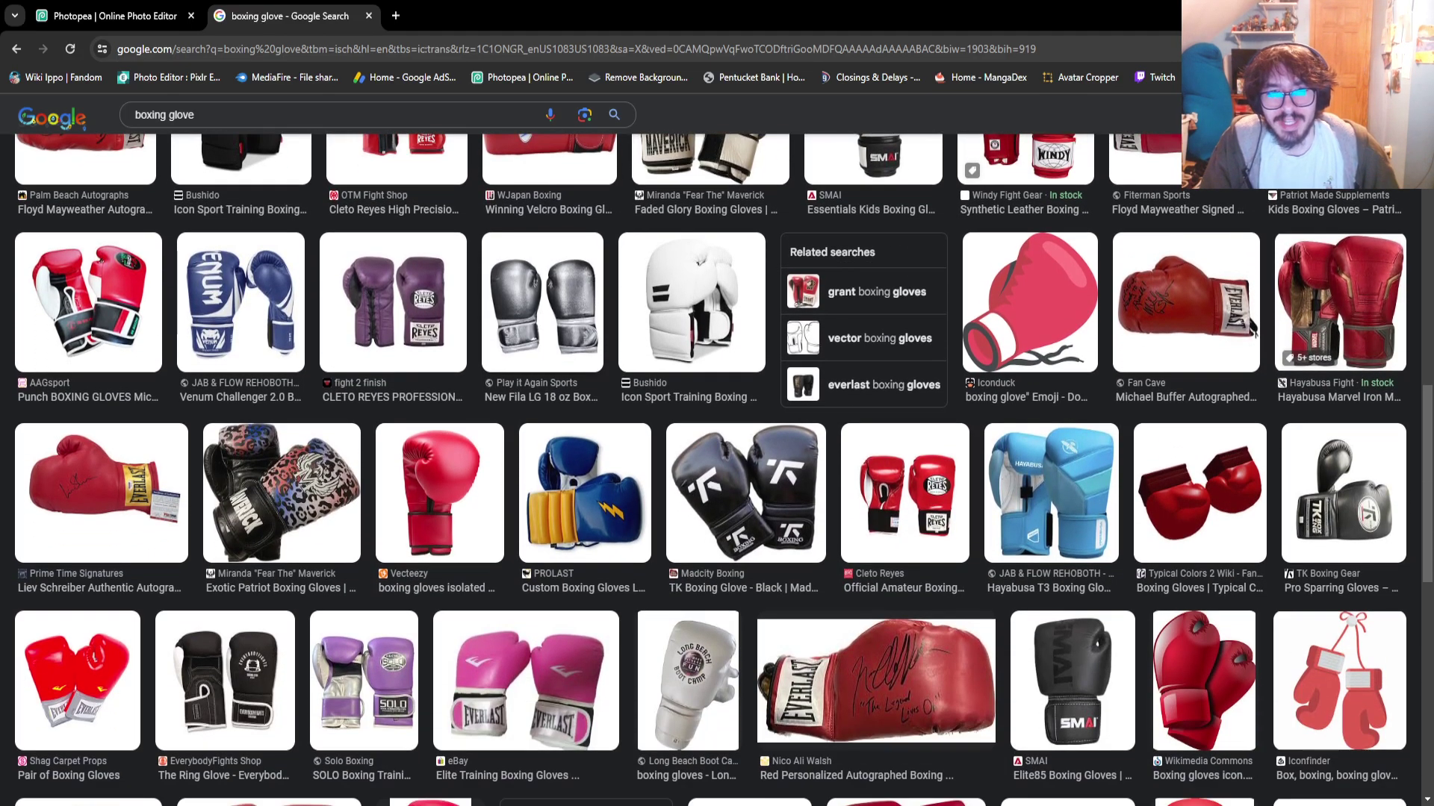
scroll(710, 469, "down", 1)
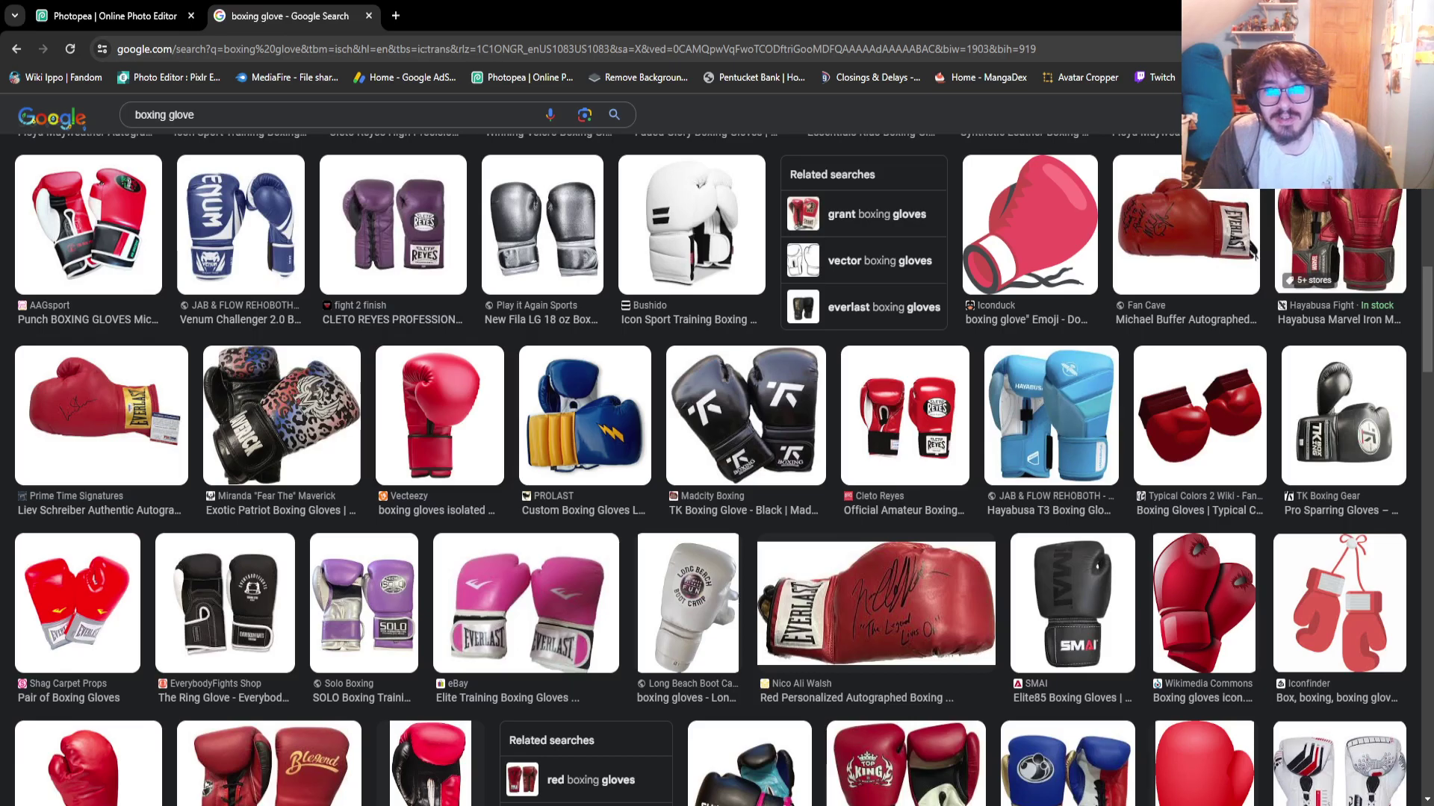
scroll(710, 469, "down", 1)
scroll(710, 469, "down", 1)
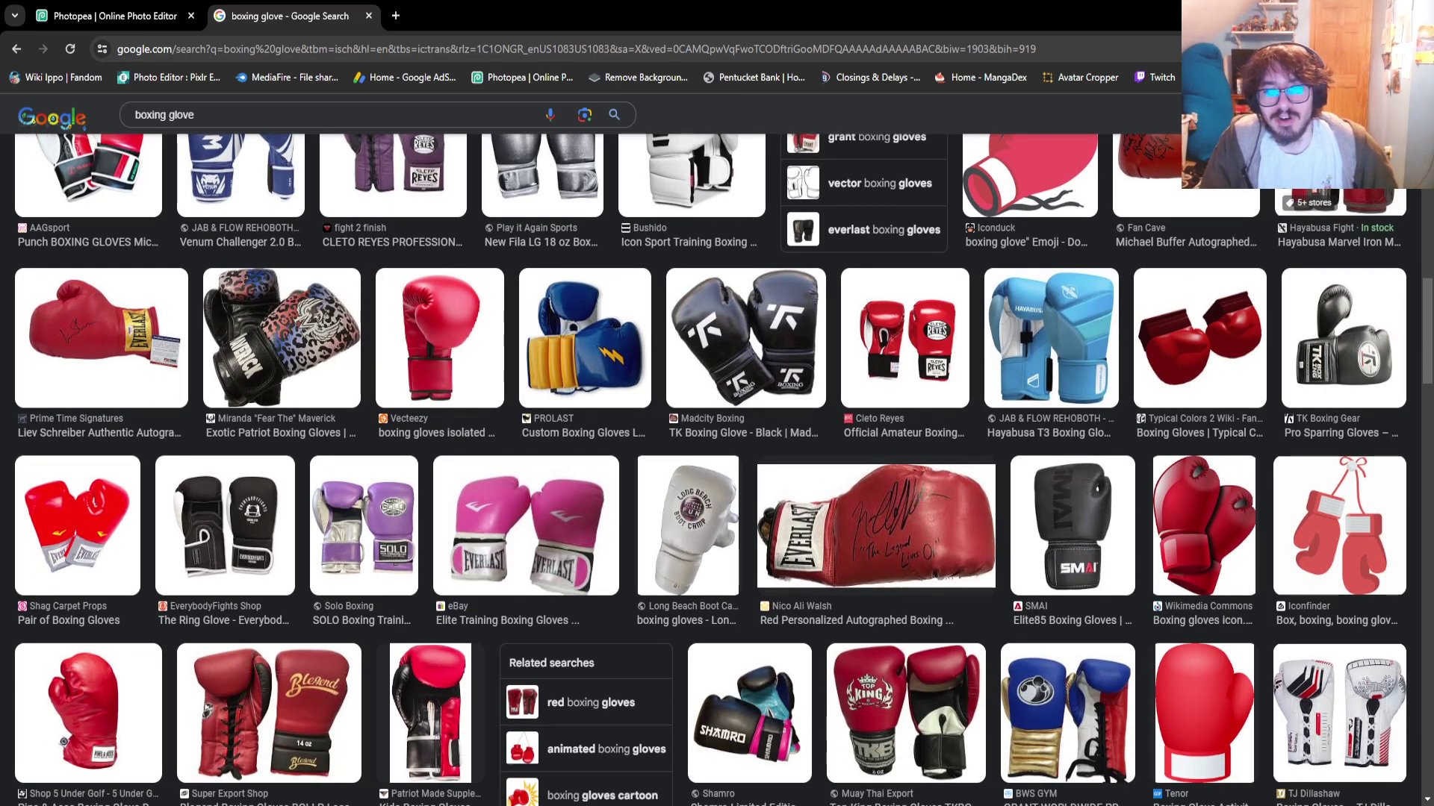
scroll(710, 469, "down", 2)
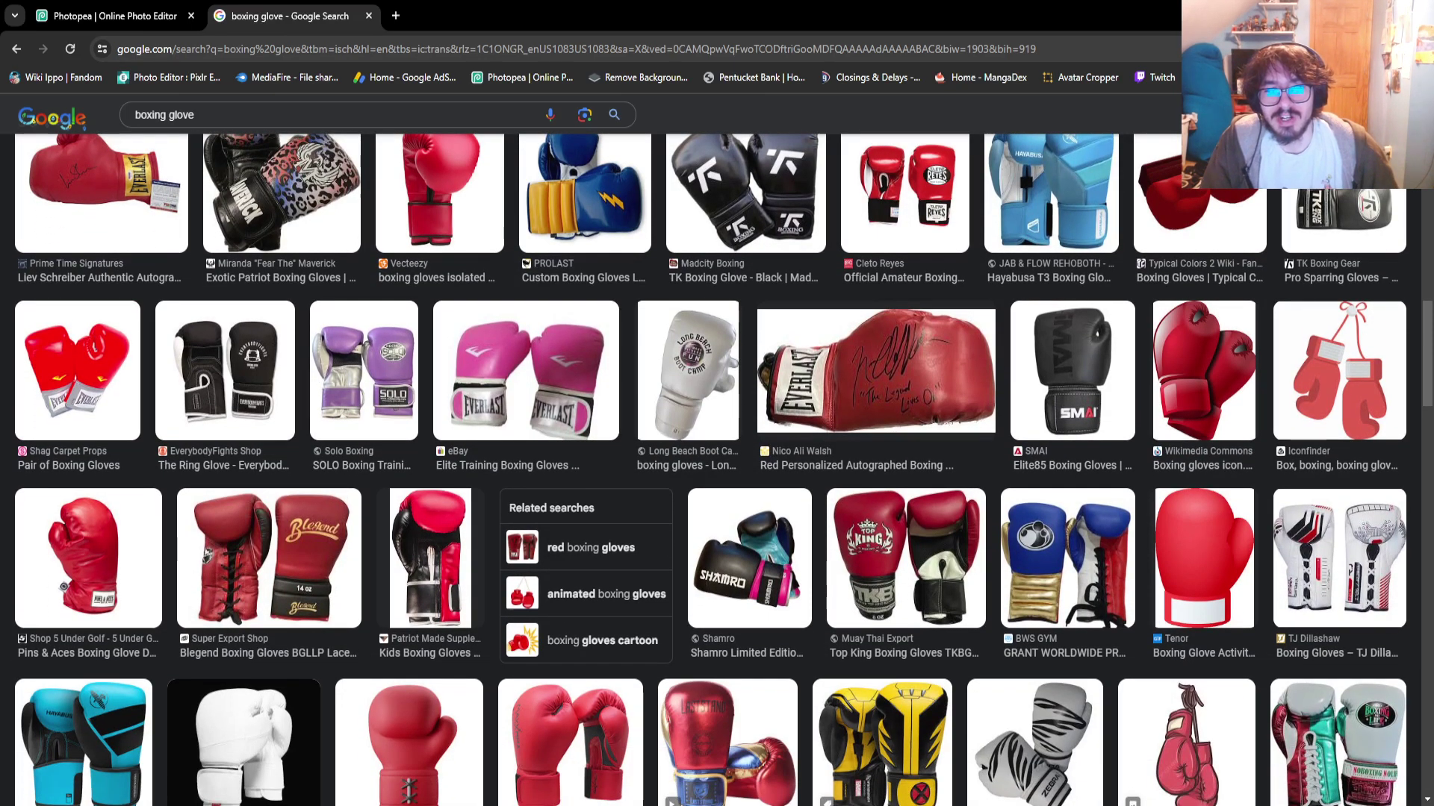
scroll(710, 469, "down", 1)
scroll(710, 469, "down", 2)
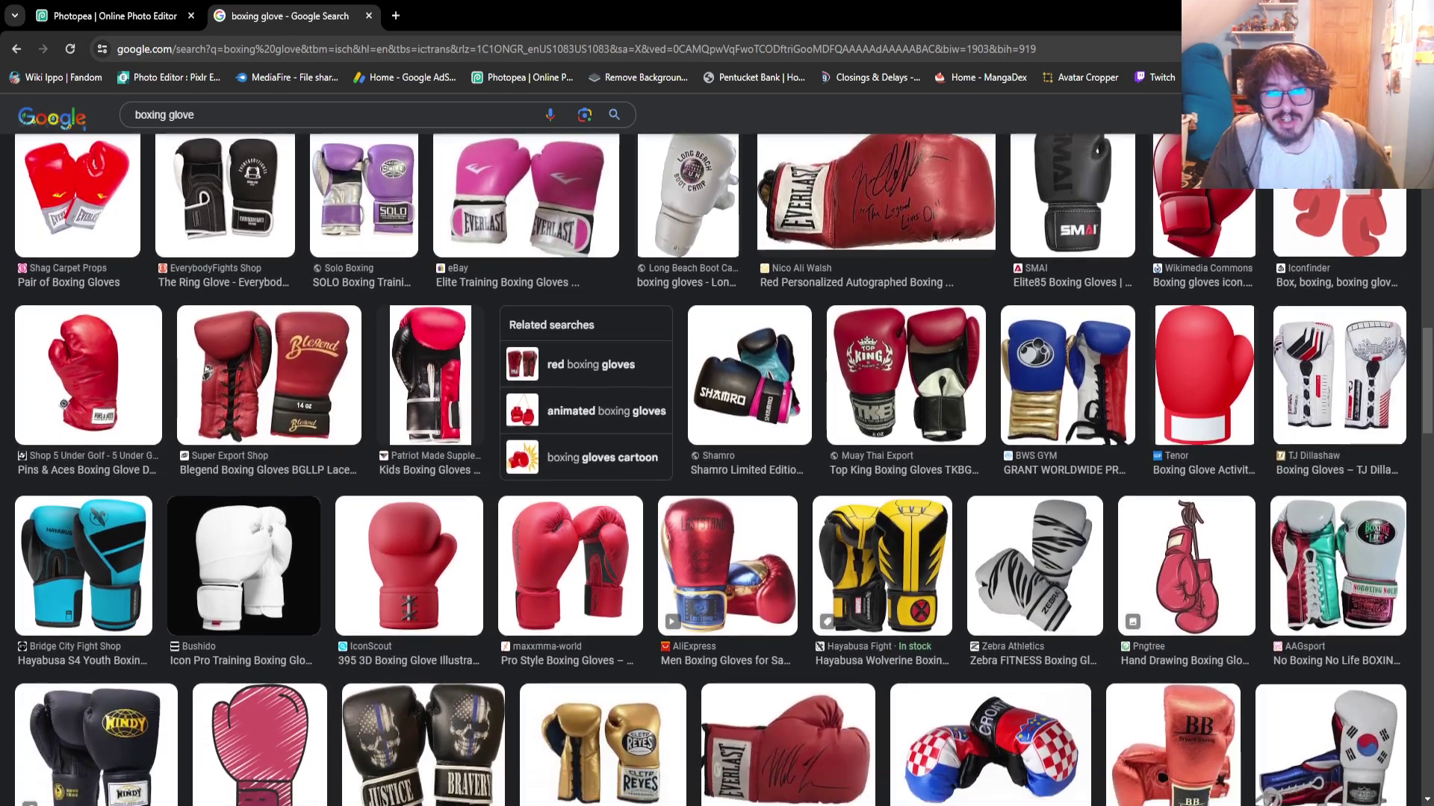
scroll(710, 469, "down", 1)
scroll(710, 469, "down", 1)
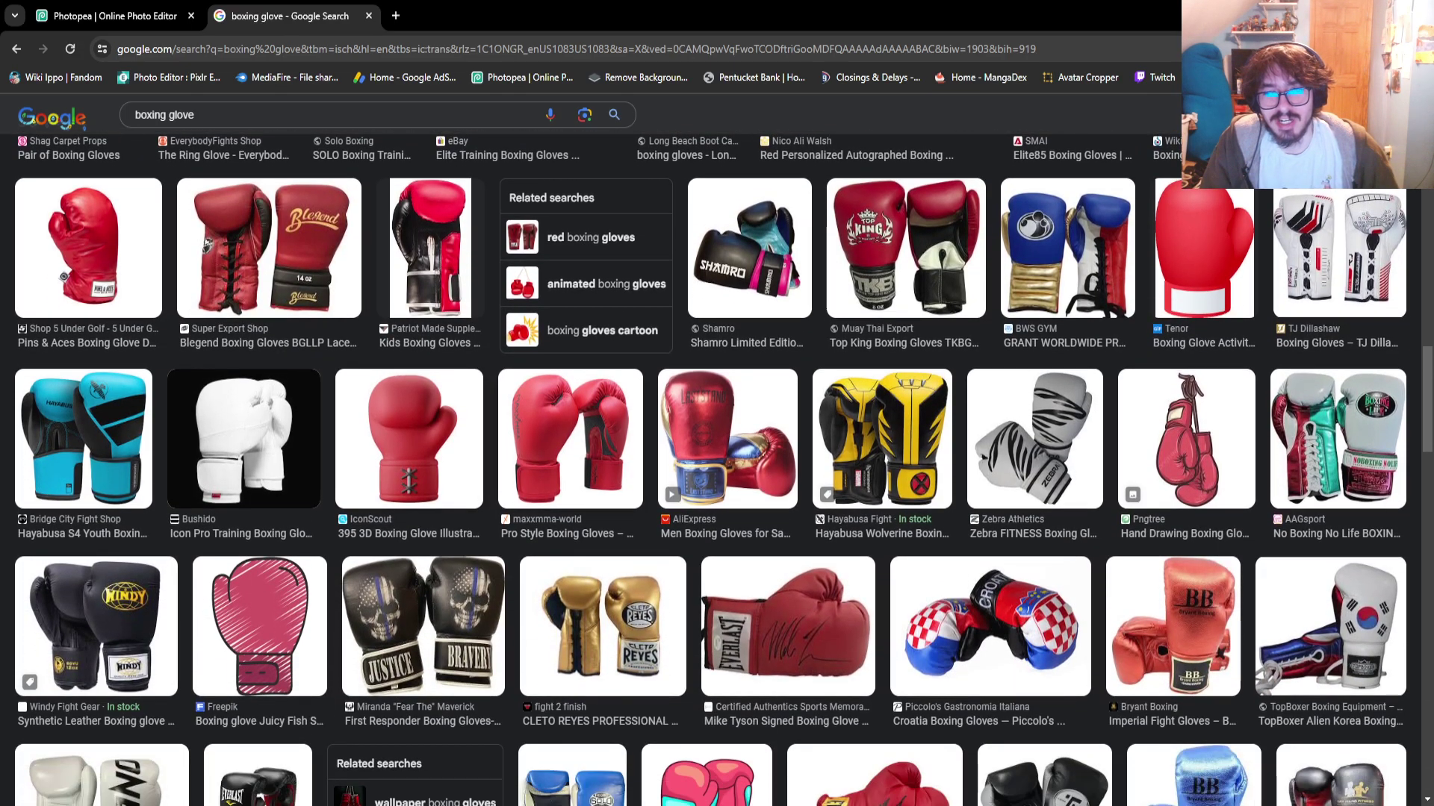
scroll(710, 469, "down", 6)
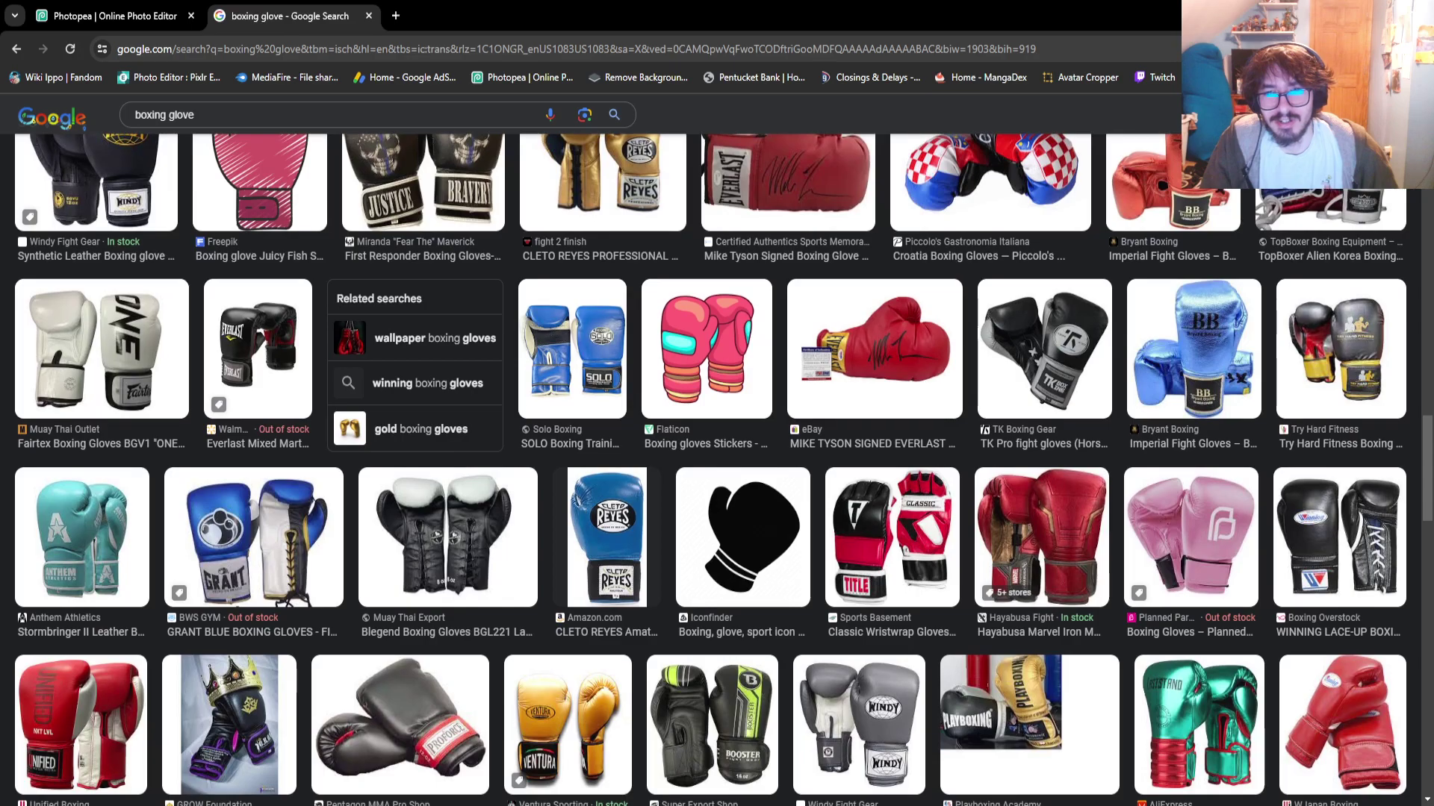
scroll(710, 468, "down", 2)
scroll(710, 469, "down", 2)
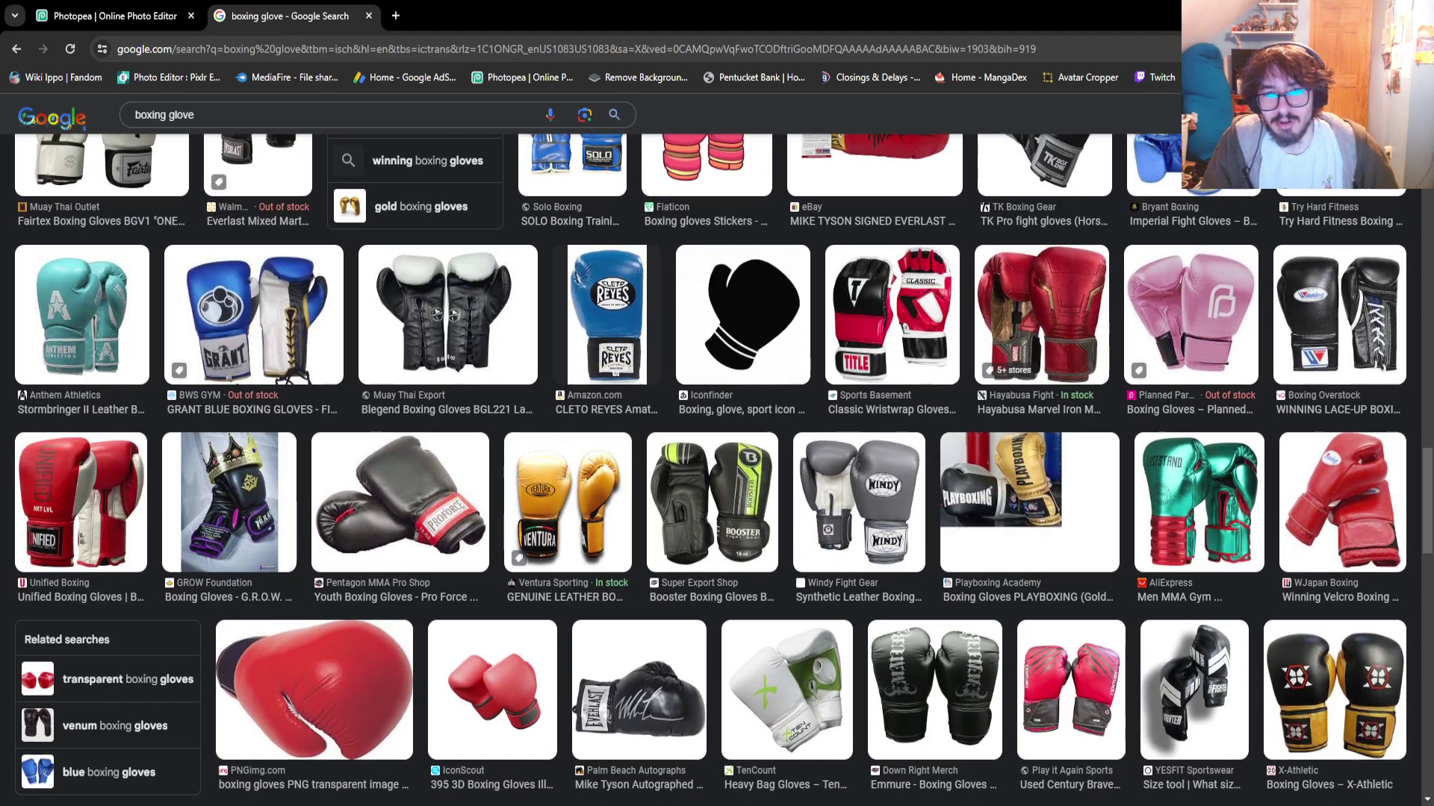
scroll(711, 469, "down", 3)
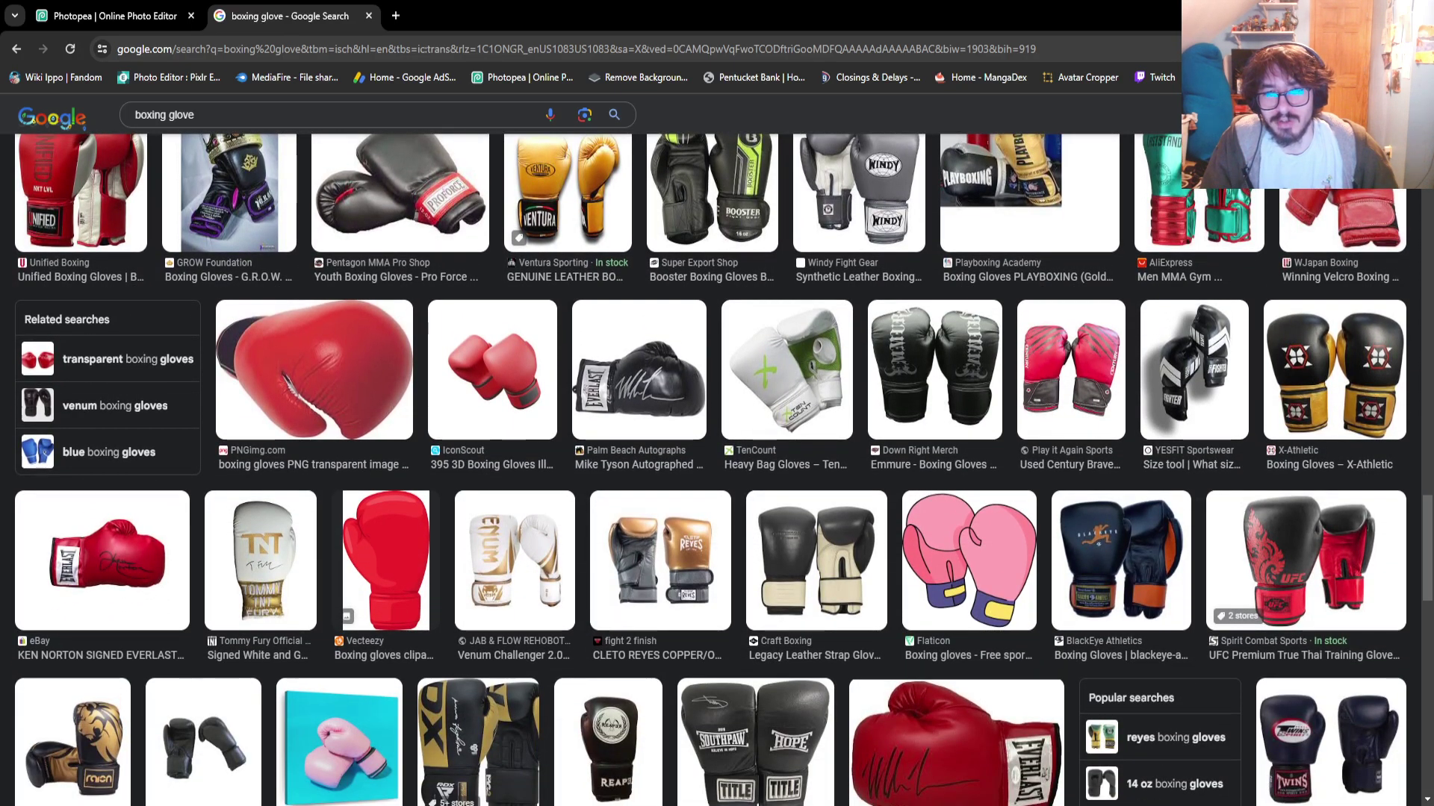
scroll(710, 469, "down", 1)
scroll(711, 469, "down", 2)
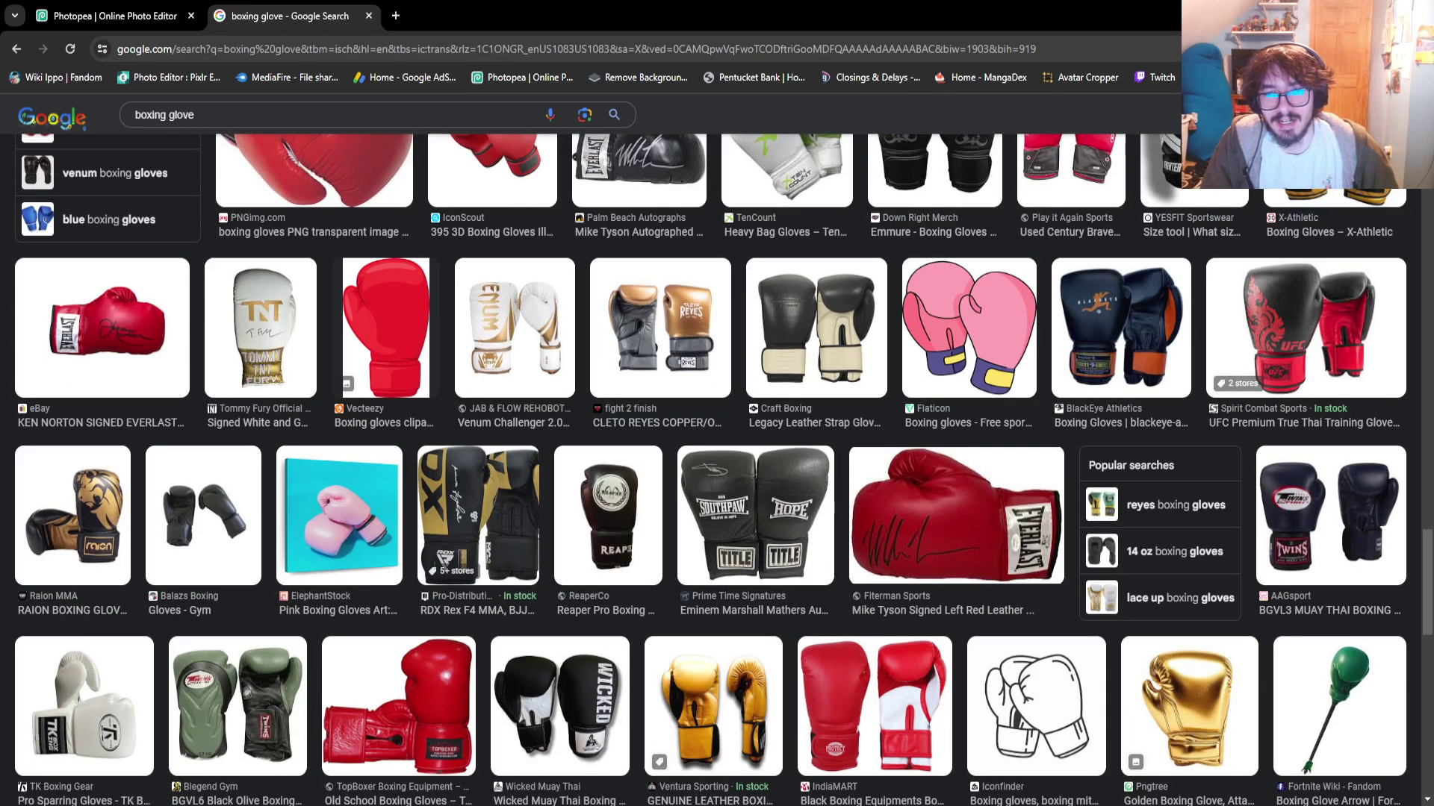
scroll(710, 469, "down", 4)
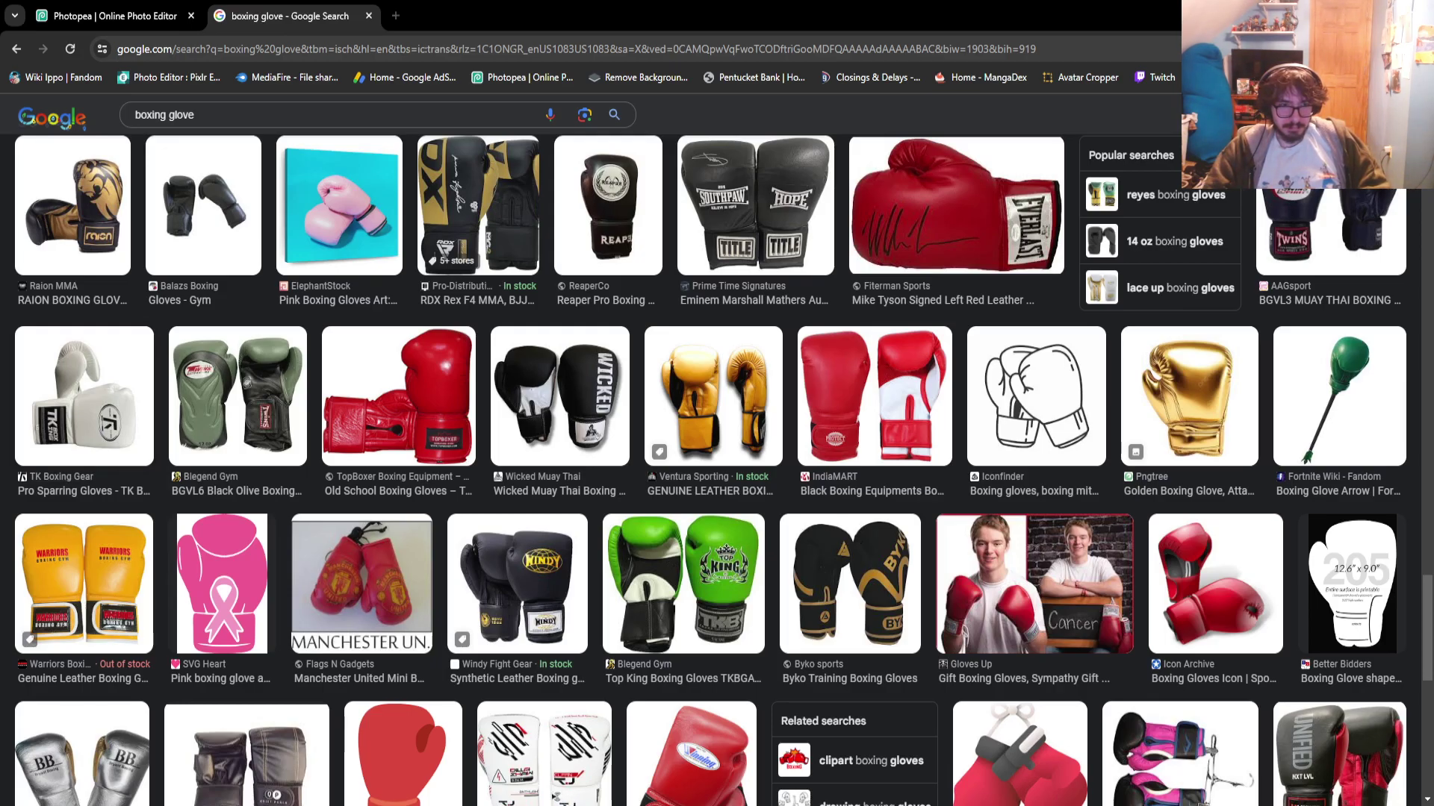
scroll(710, 469, "down", 6)
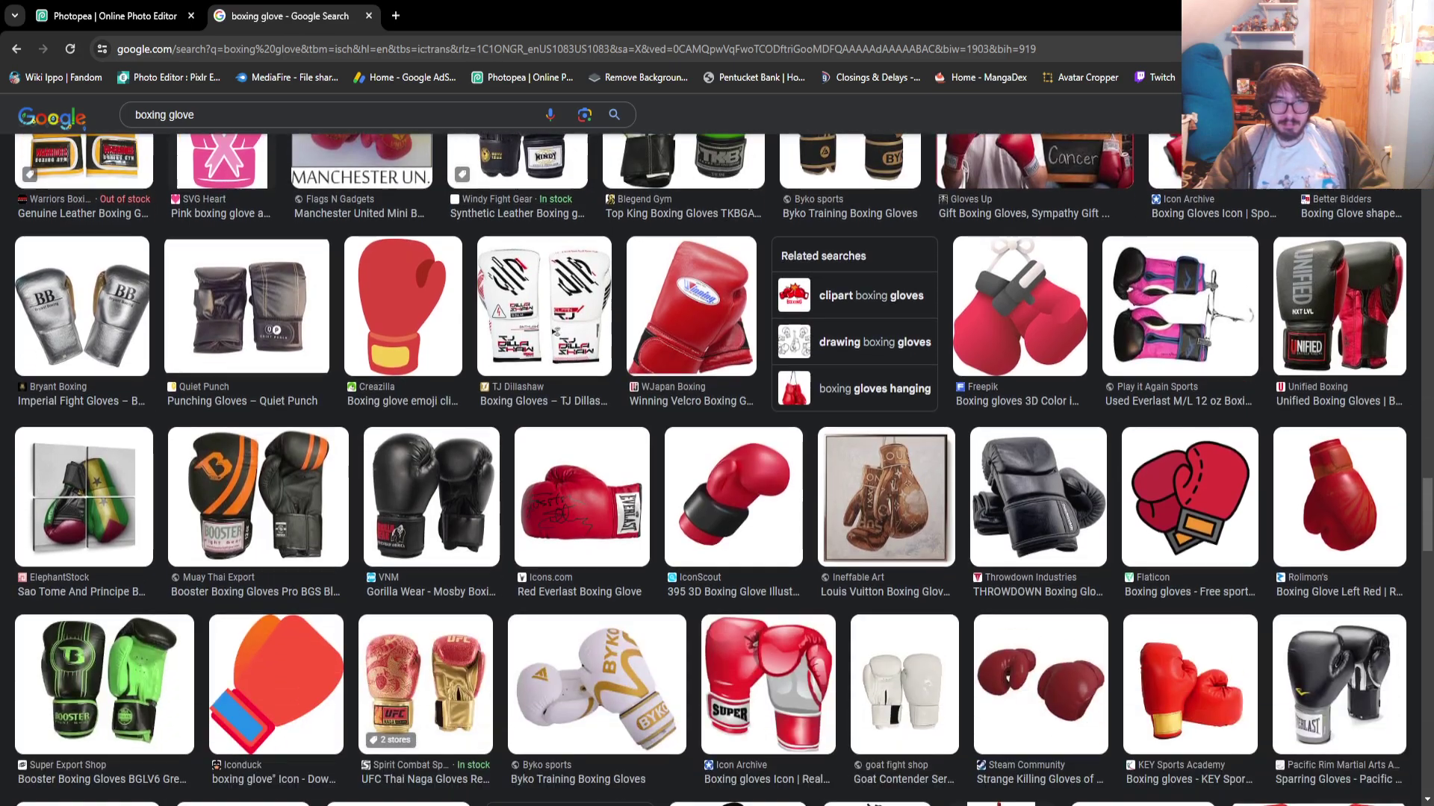
scroll(709, 469, "down", 3)
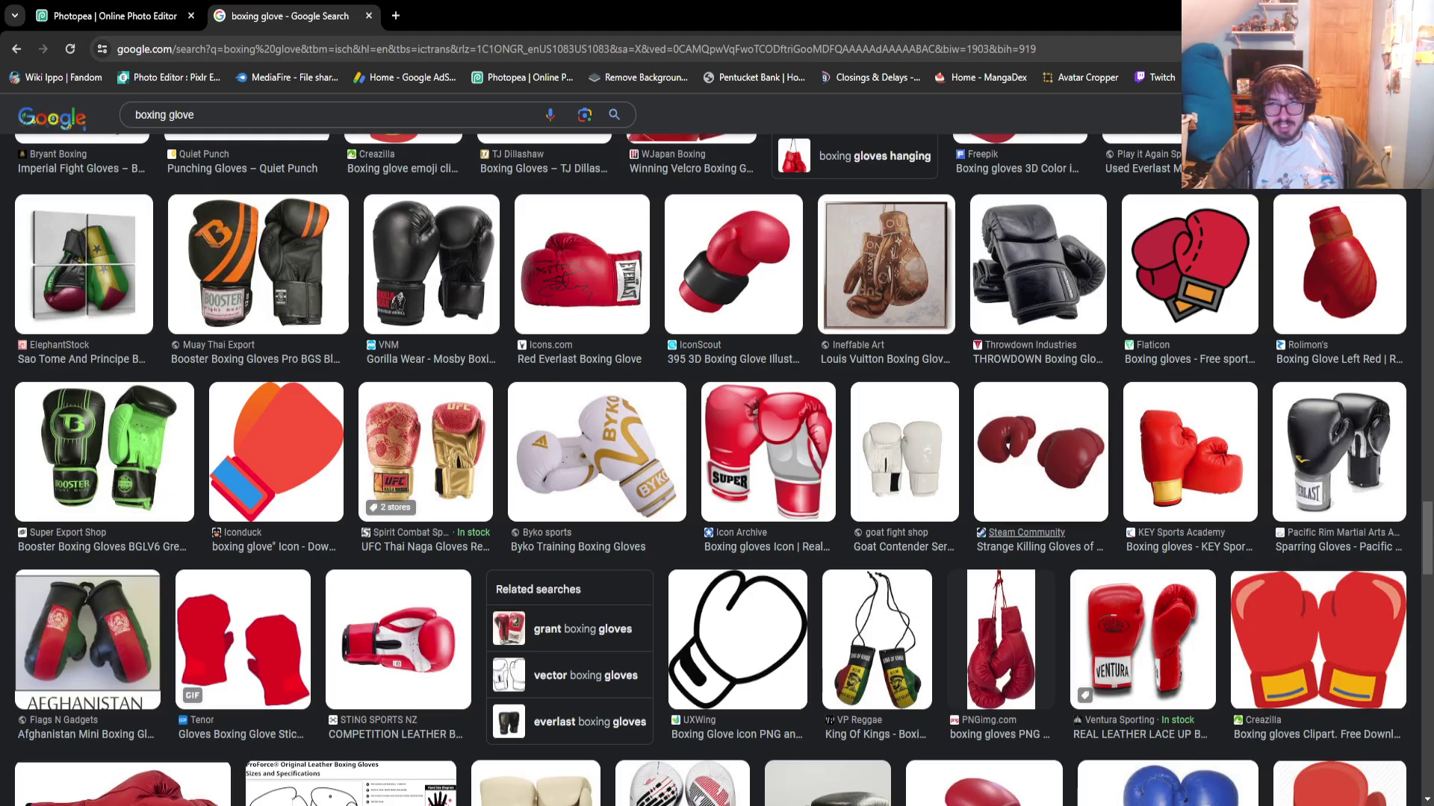
left_click(1040, 451)
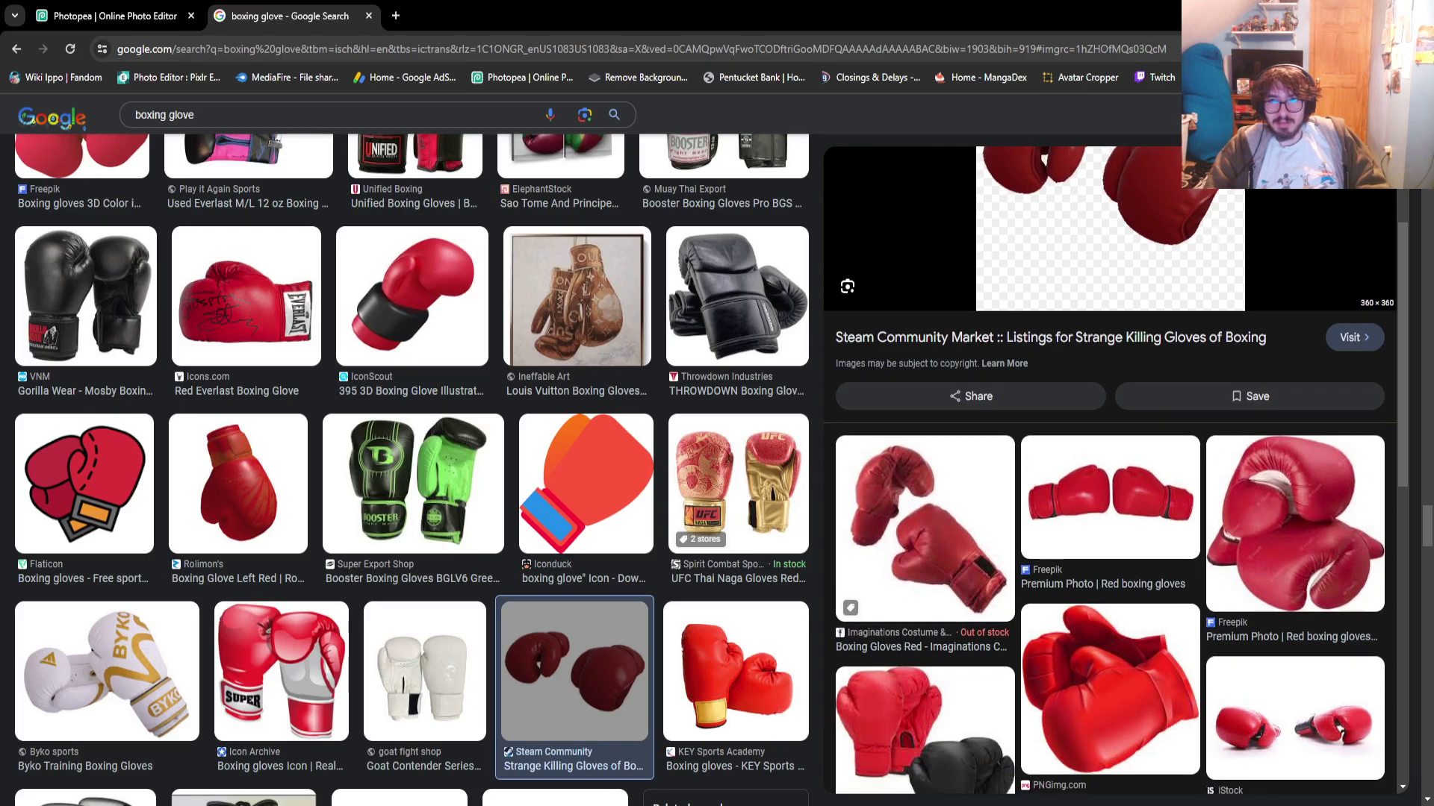
Browse the transparent boxing glove results and preview the upright bright red glove from Vecteezy
scroll(411, 478, "down", 3)
scroll(410, 469, "down", 10)
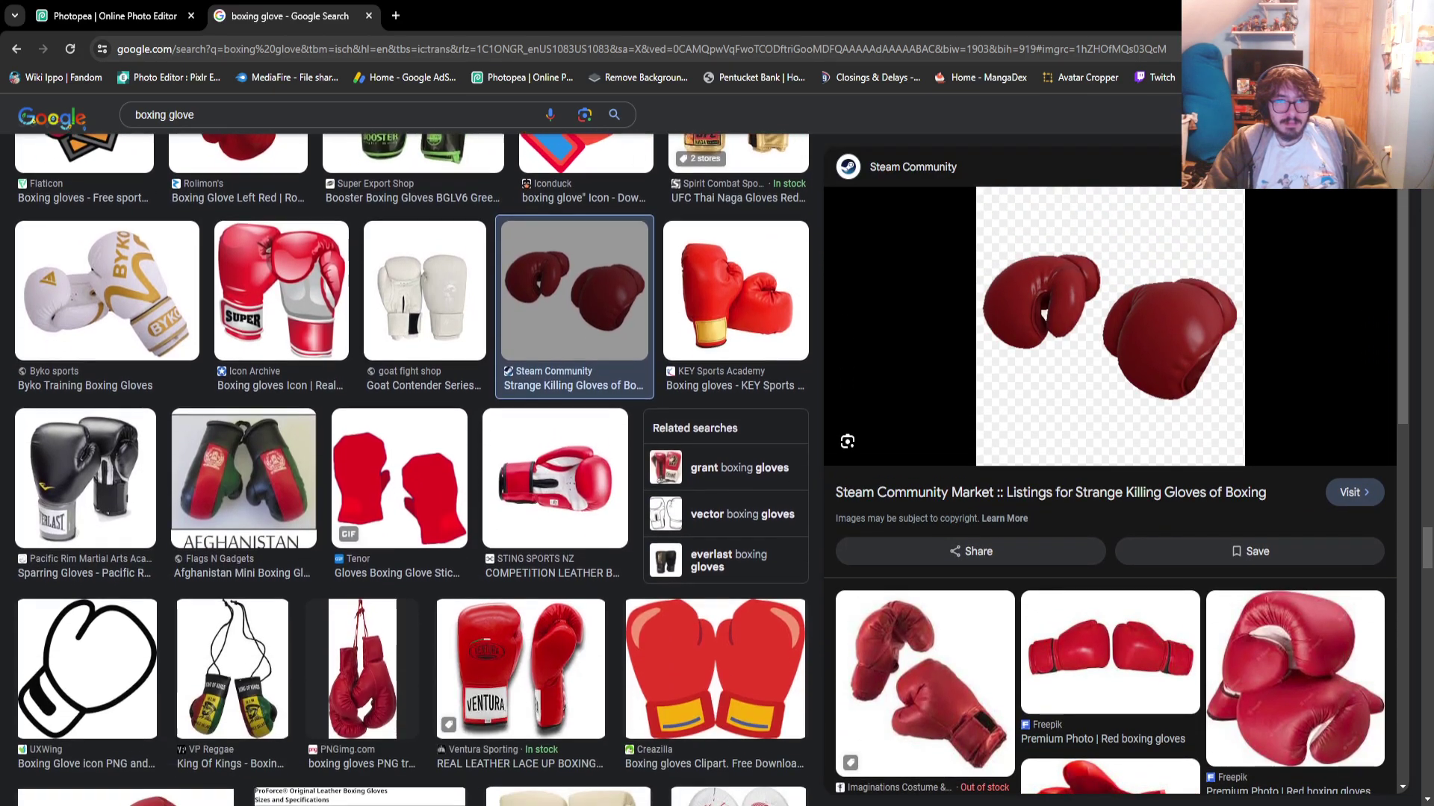
scroll(411, 468, "down", 3)
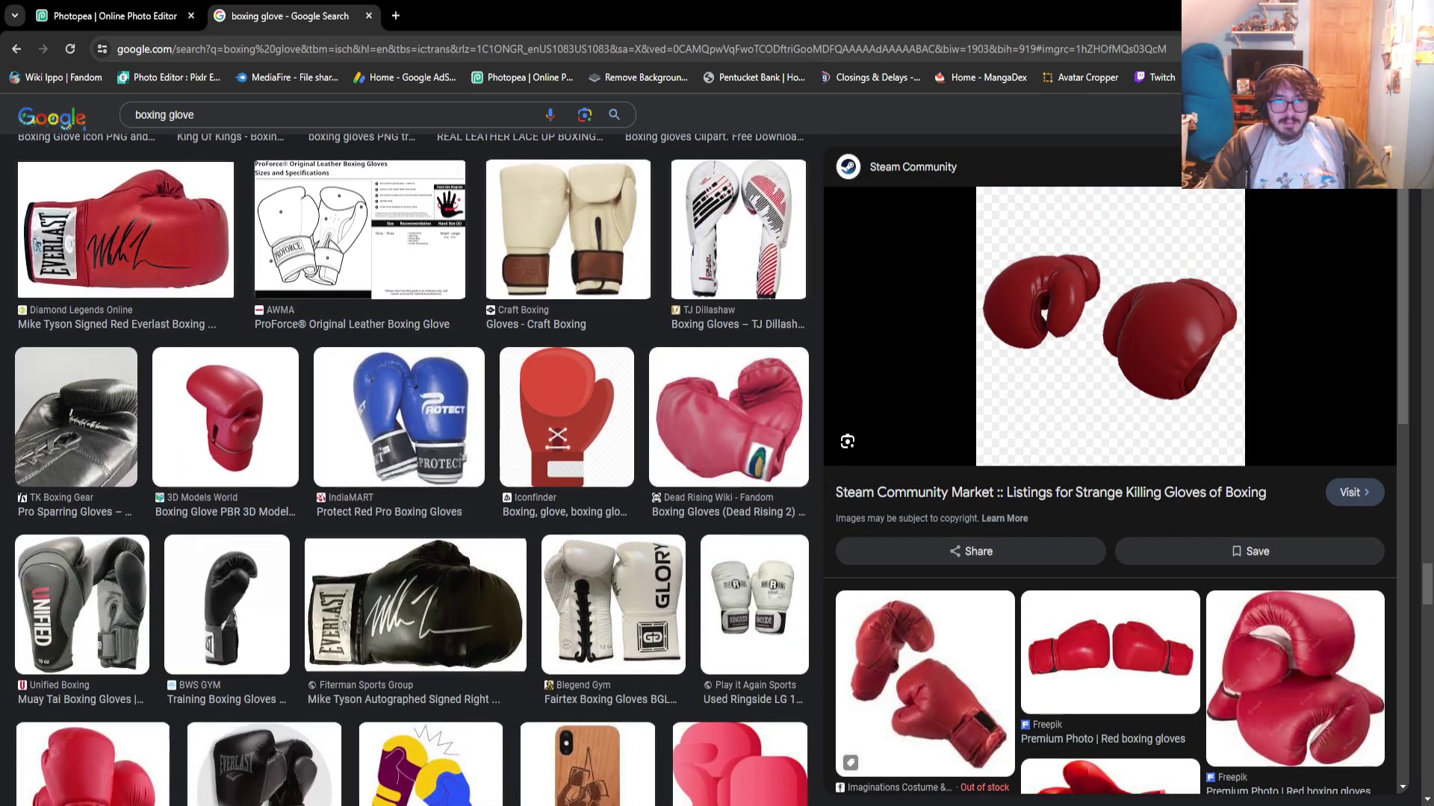
scroll(411, 469, "down", 4)
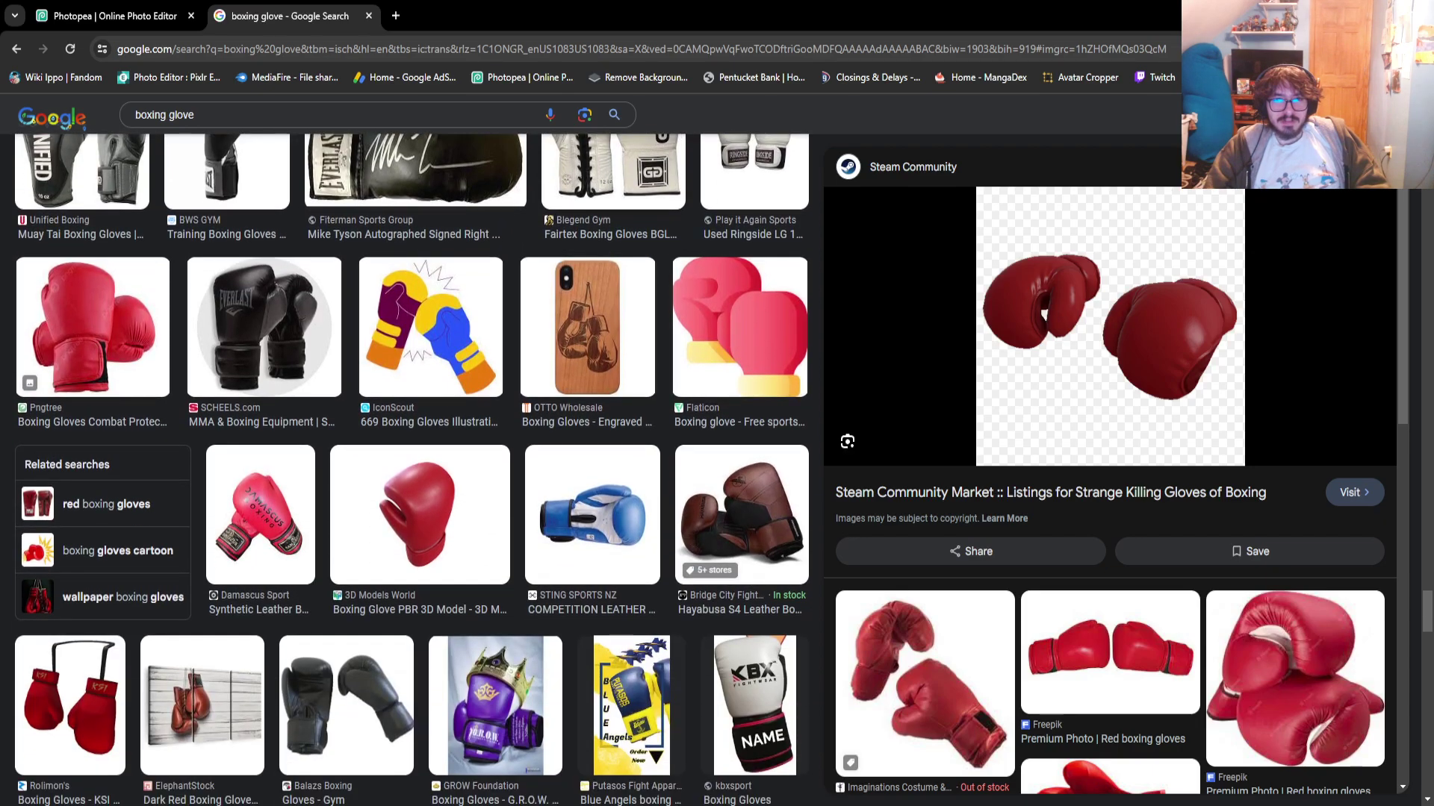
scroll(410, 469, "down", 2)
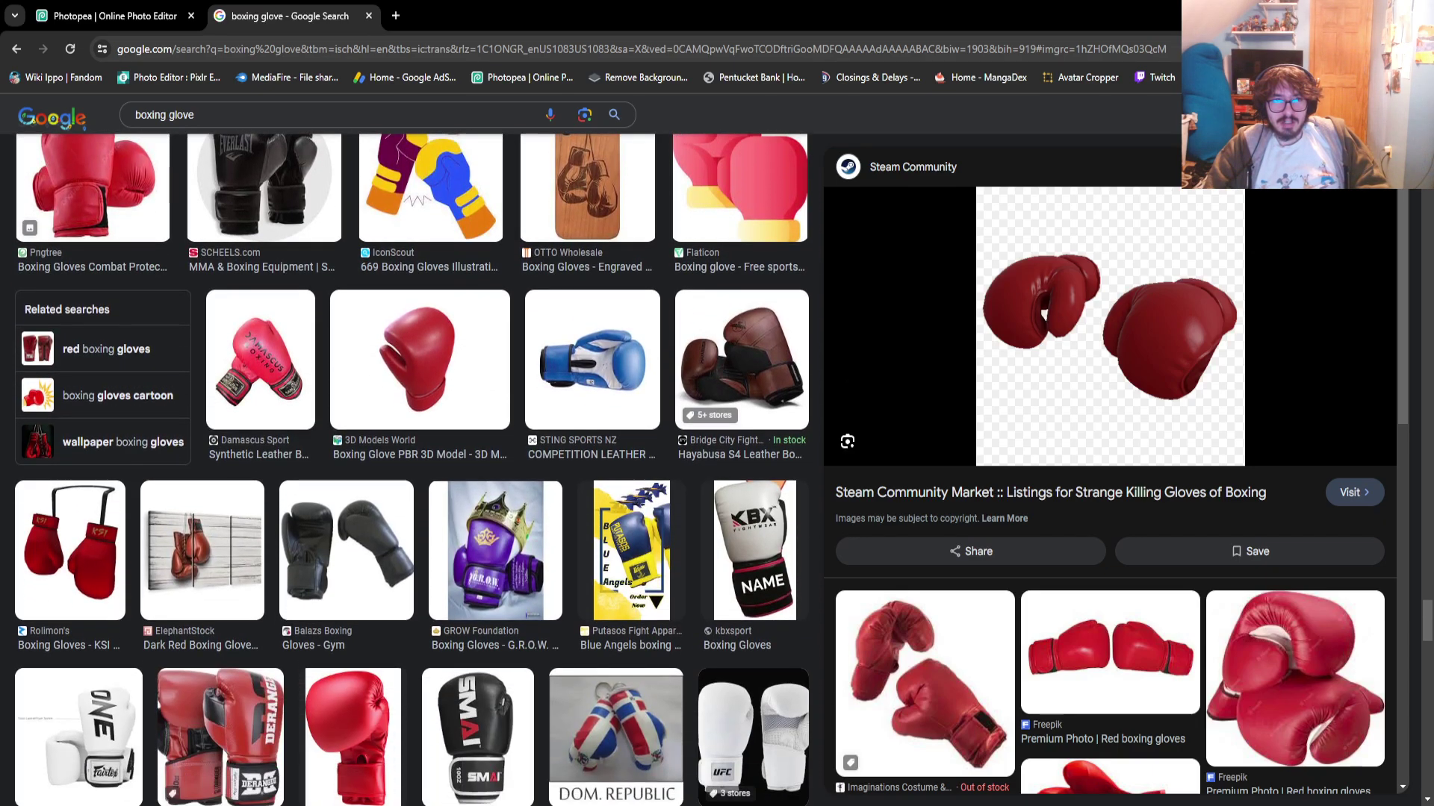
scroll(411, 469, "down", 3)
scroll(411, 469, "down", 1)
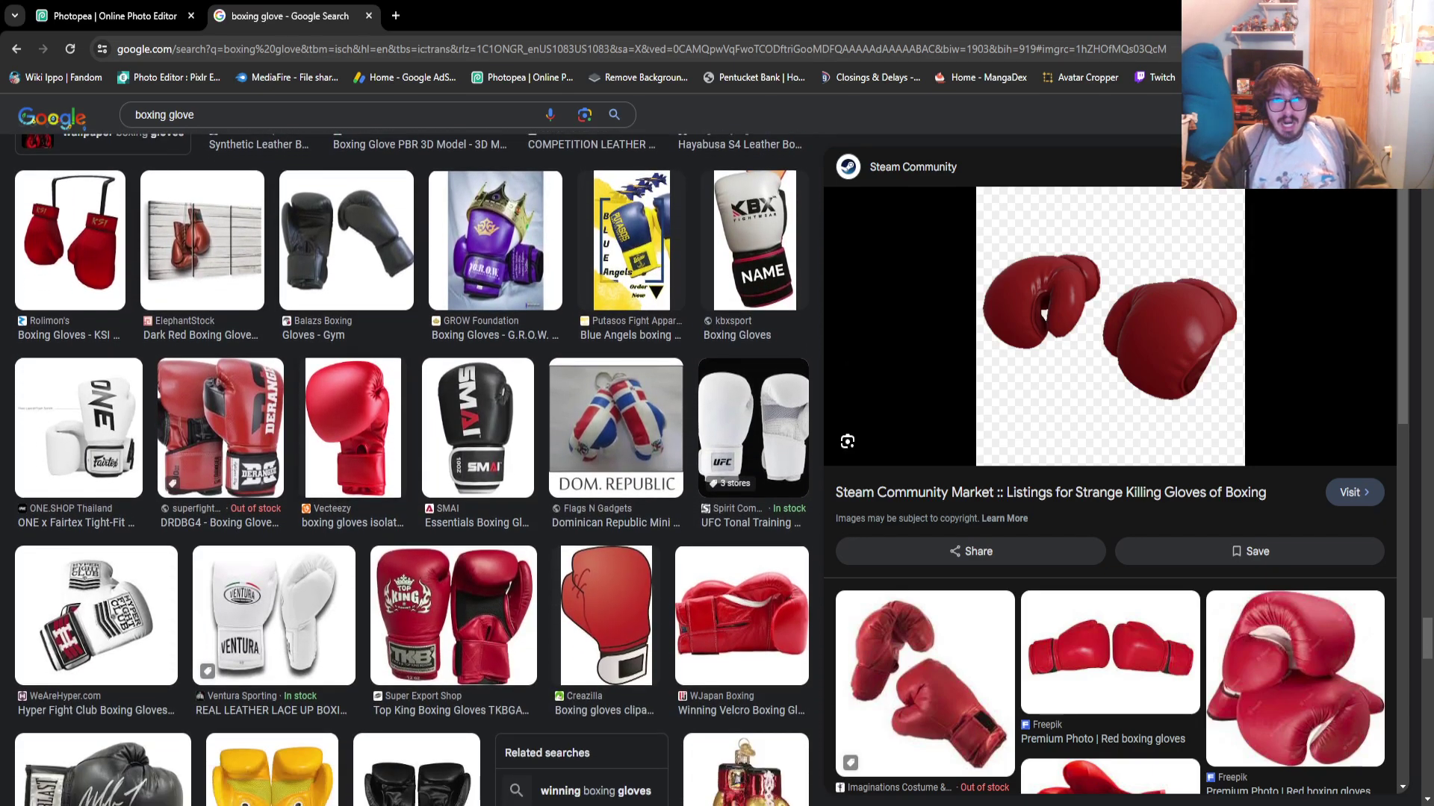
left_click(352, 427)
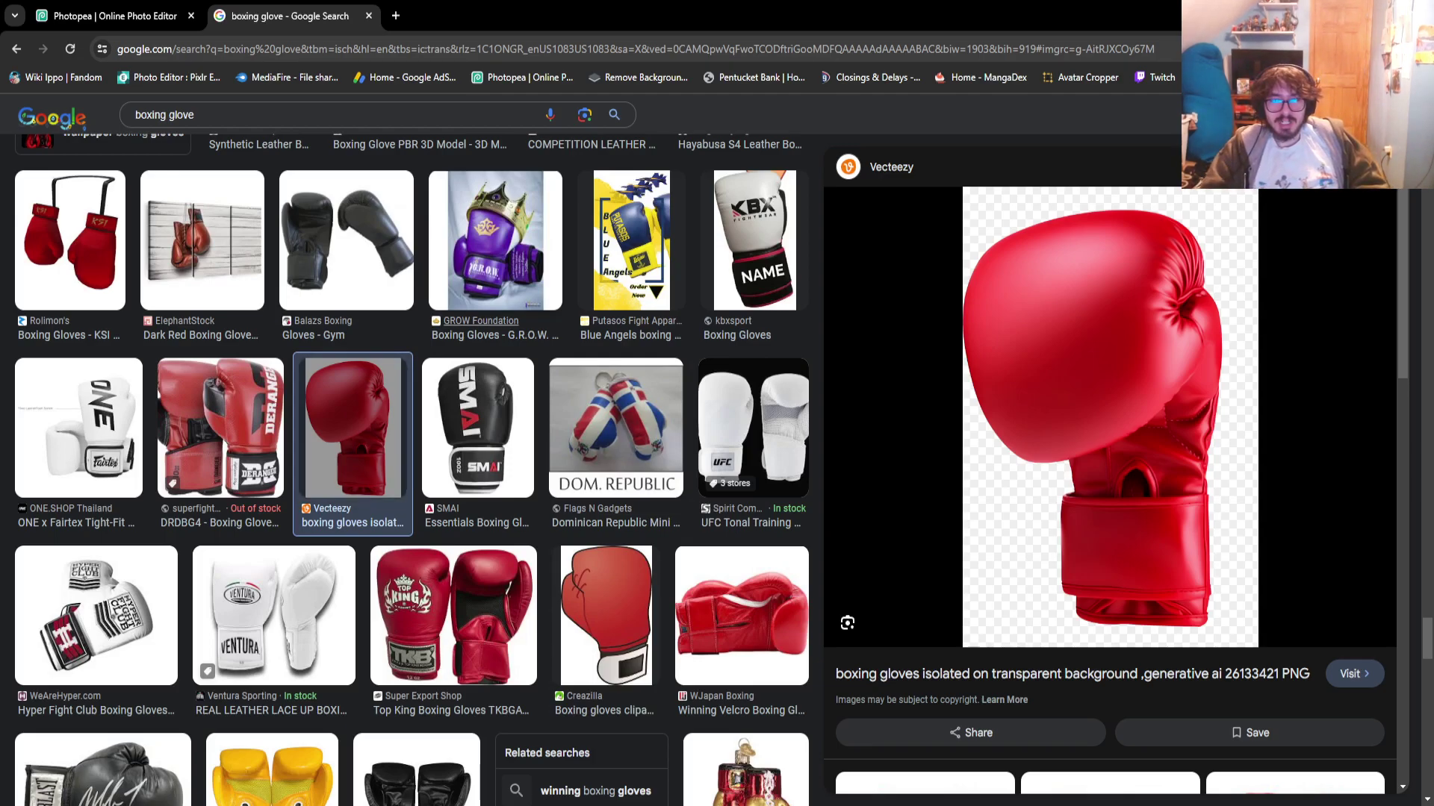
Look through further boxing glove results, then preview the gold glove pendant from Juju Supply and its related images
scroll(481, 320, "down", 7)
scroll(481, 321, "down", 3)
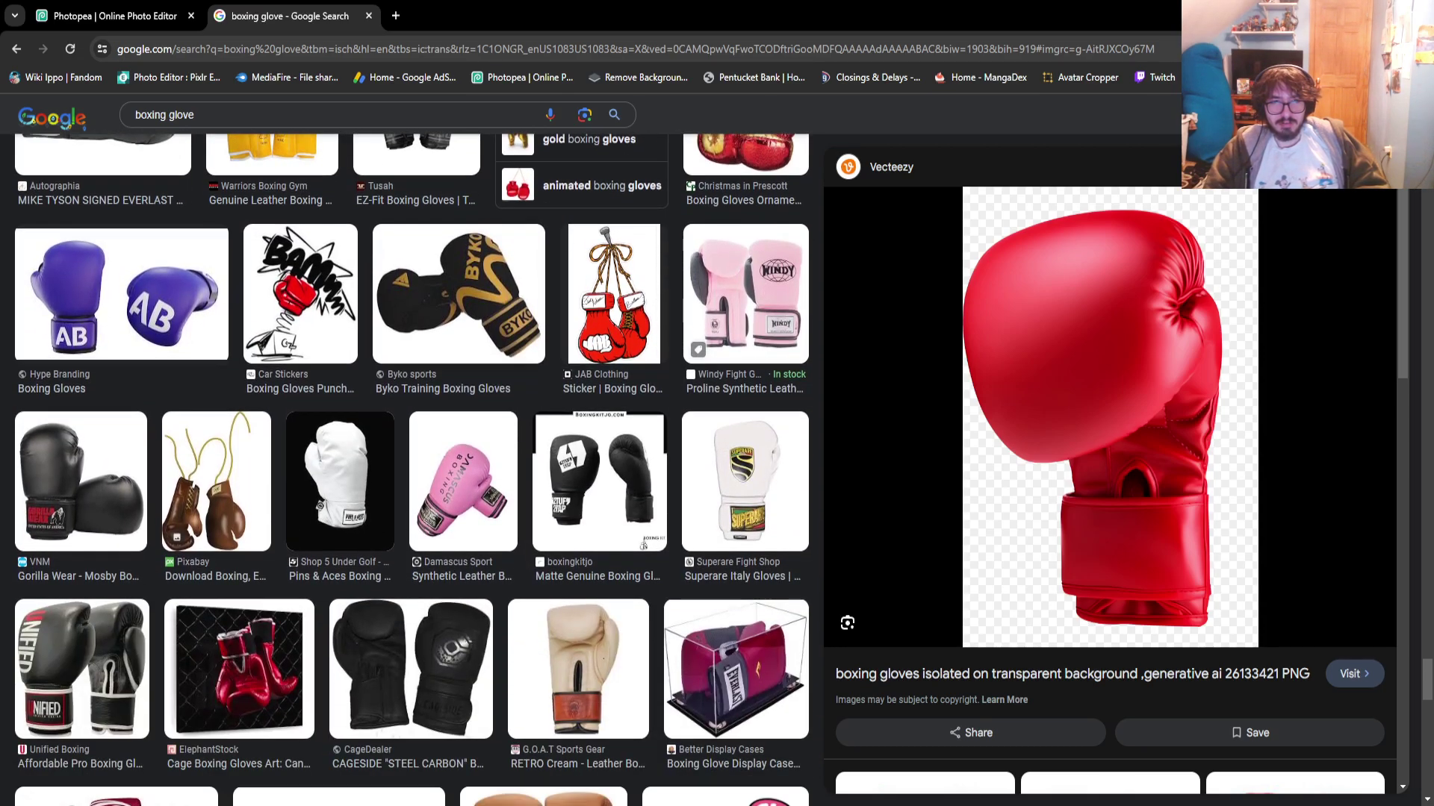
scroll(410, 471, "down", 12)
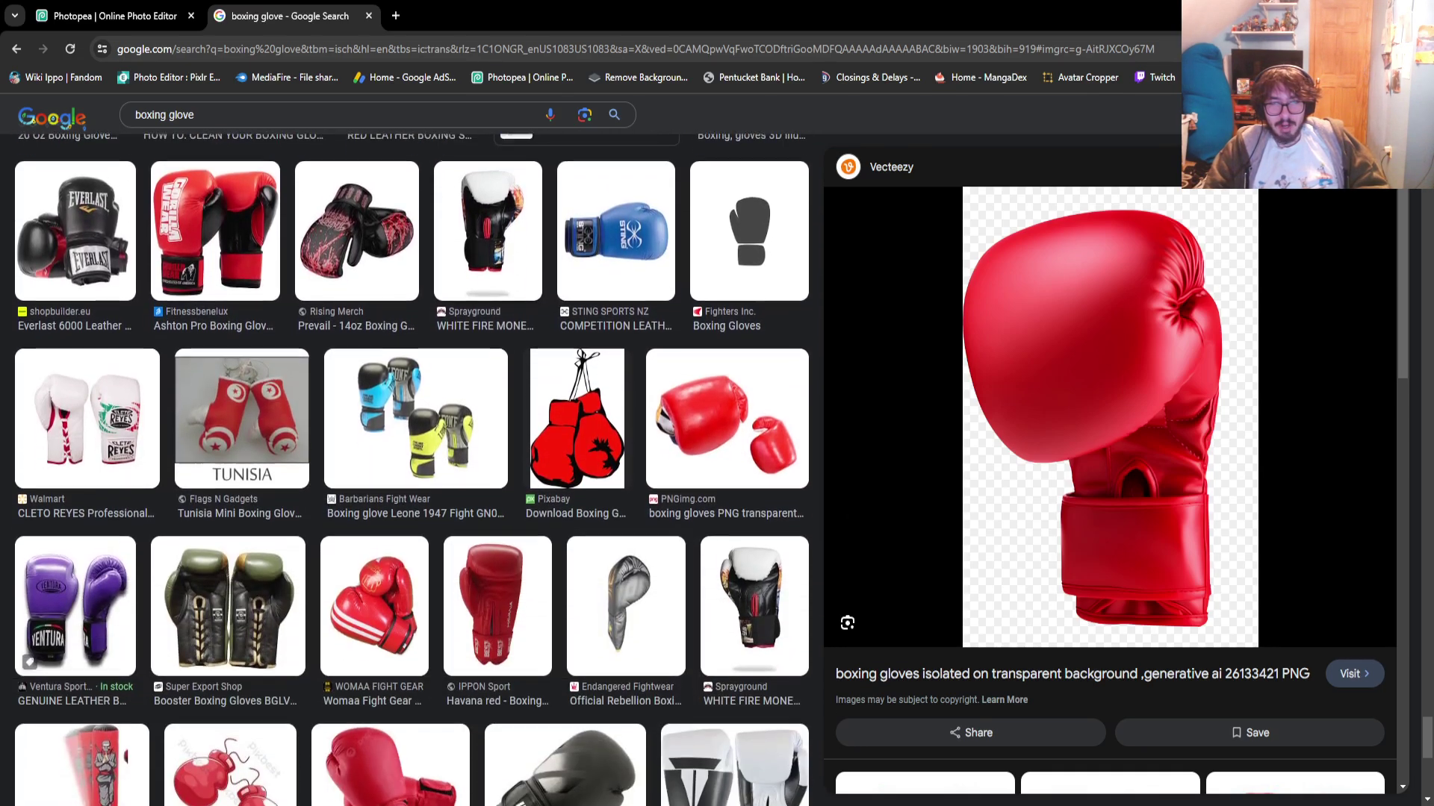
scroll(411, 471, "down", 14)
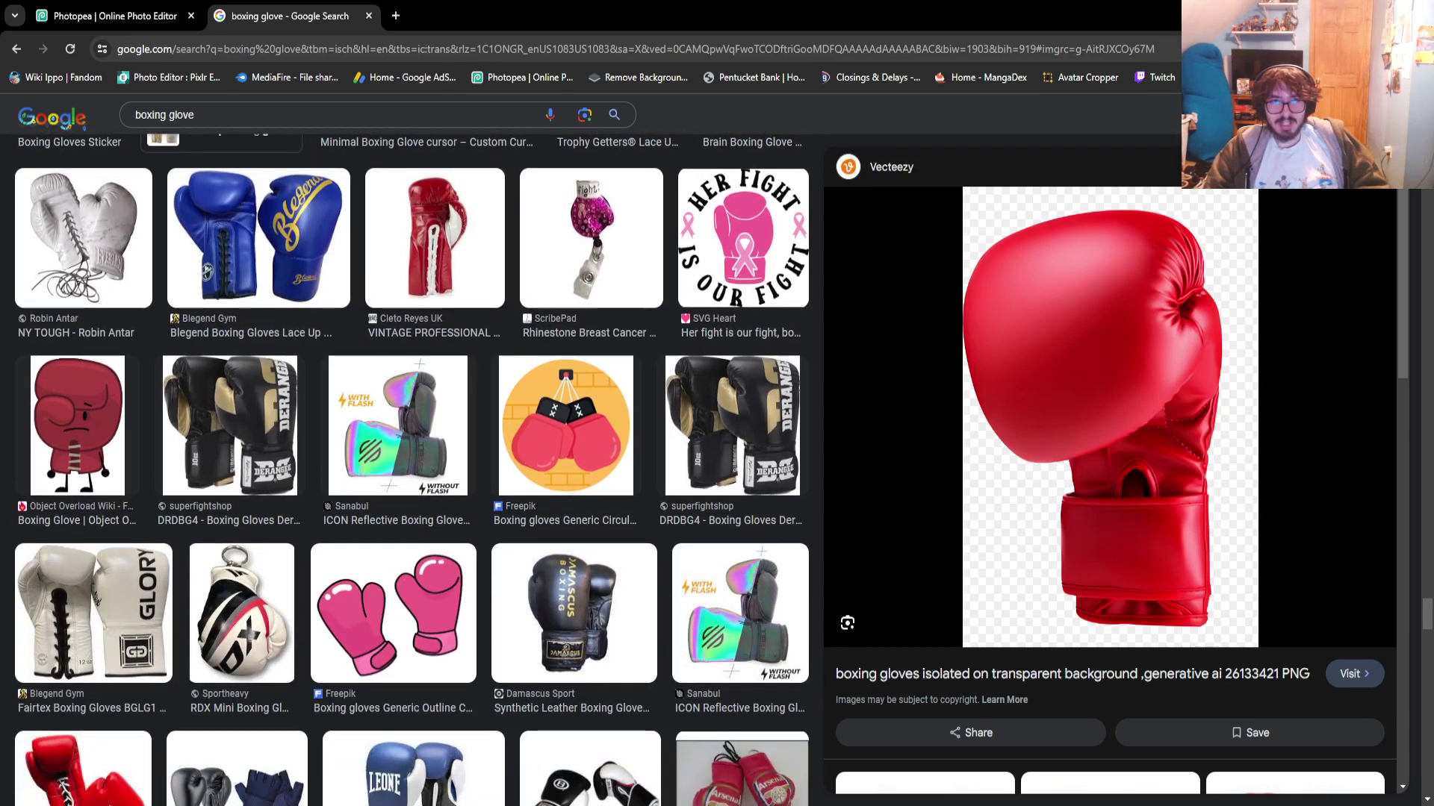
scroll(411, 470, "up", 4)
scroll(411, 471, "down", 10)
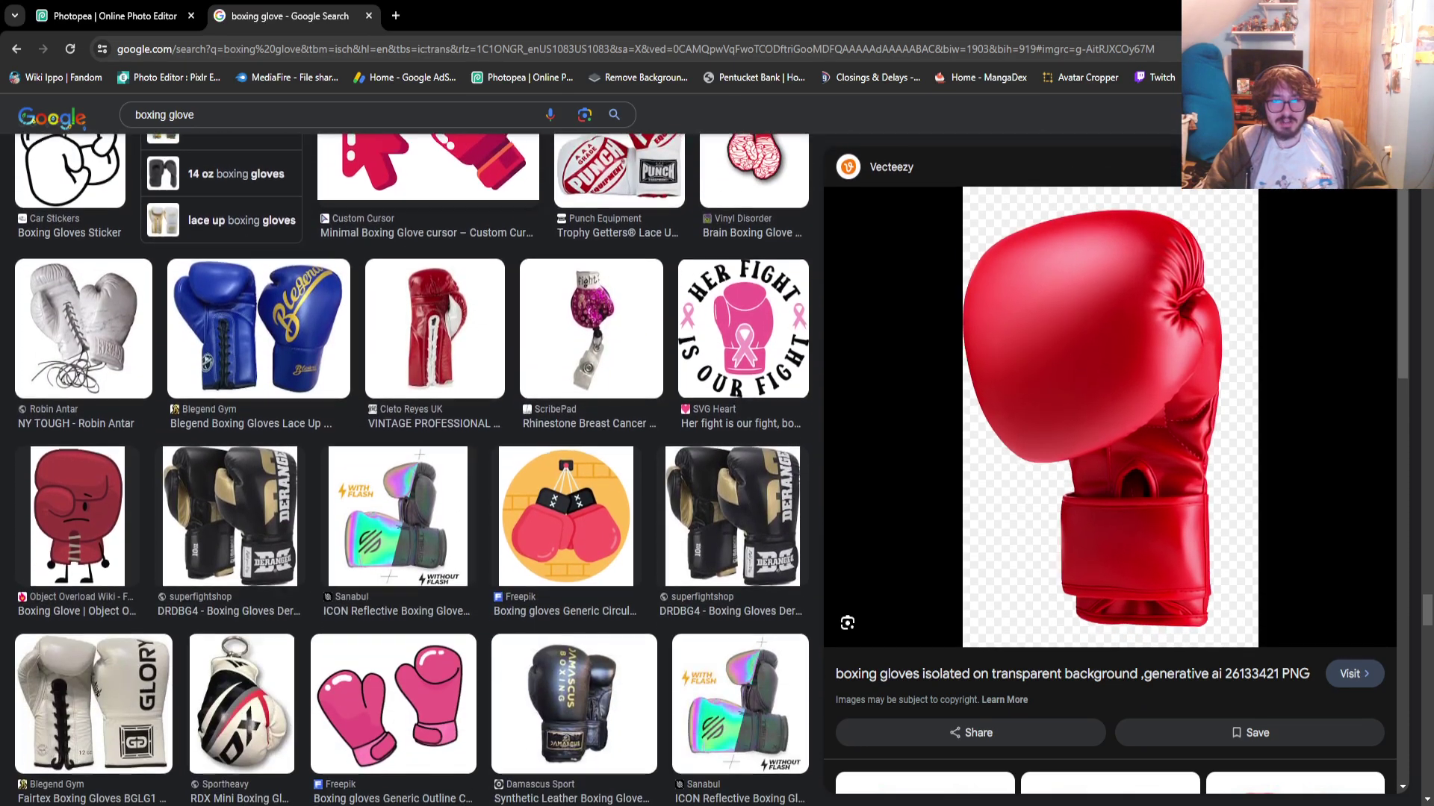
scroll(410, 471, "down", 9)
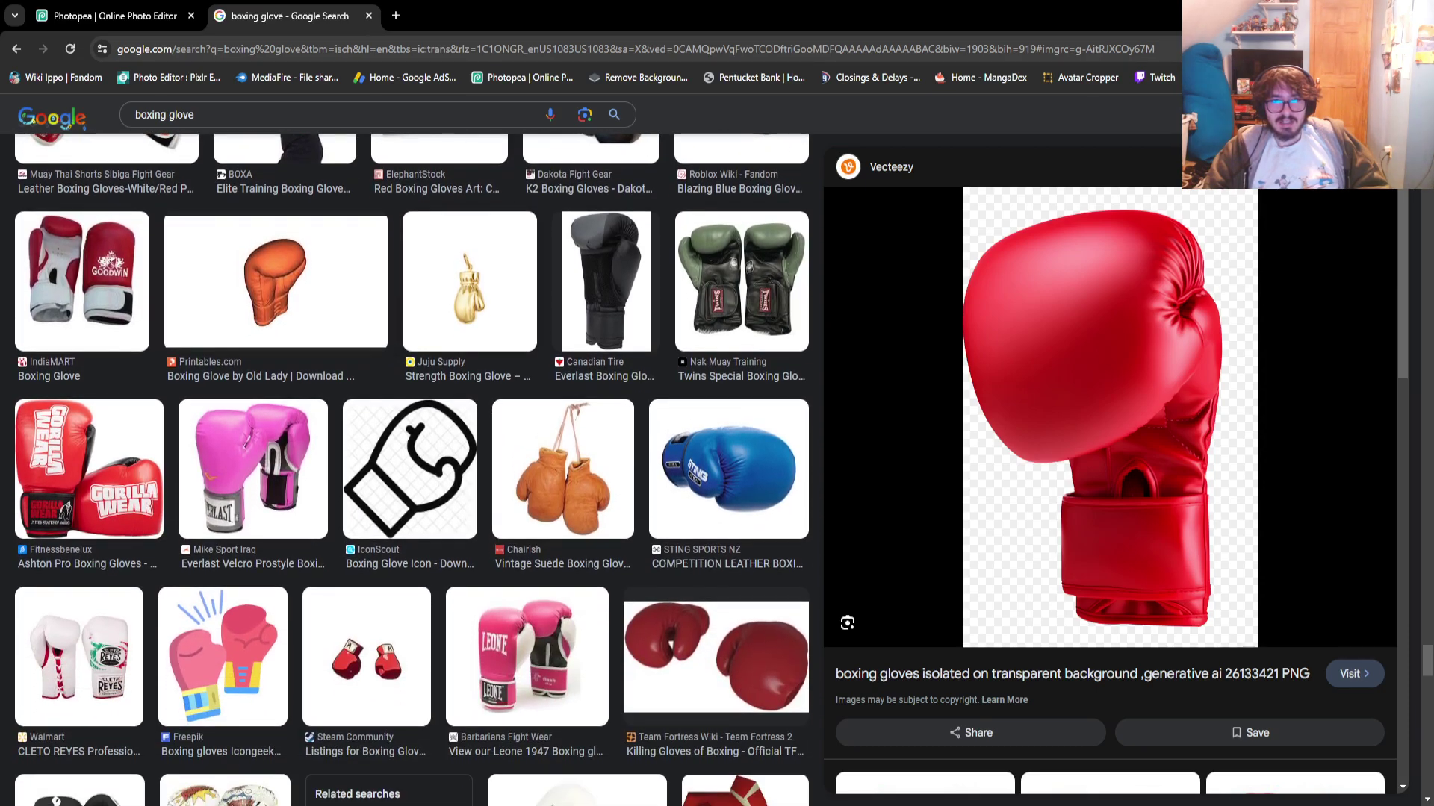
left_click(469, 281)
scroll(469, 281, "down", 1)
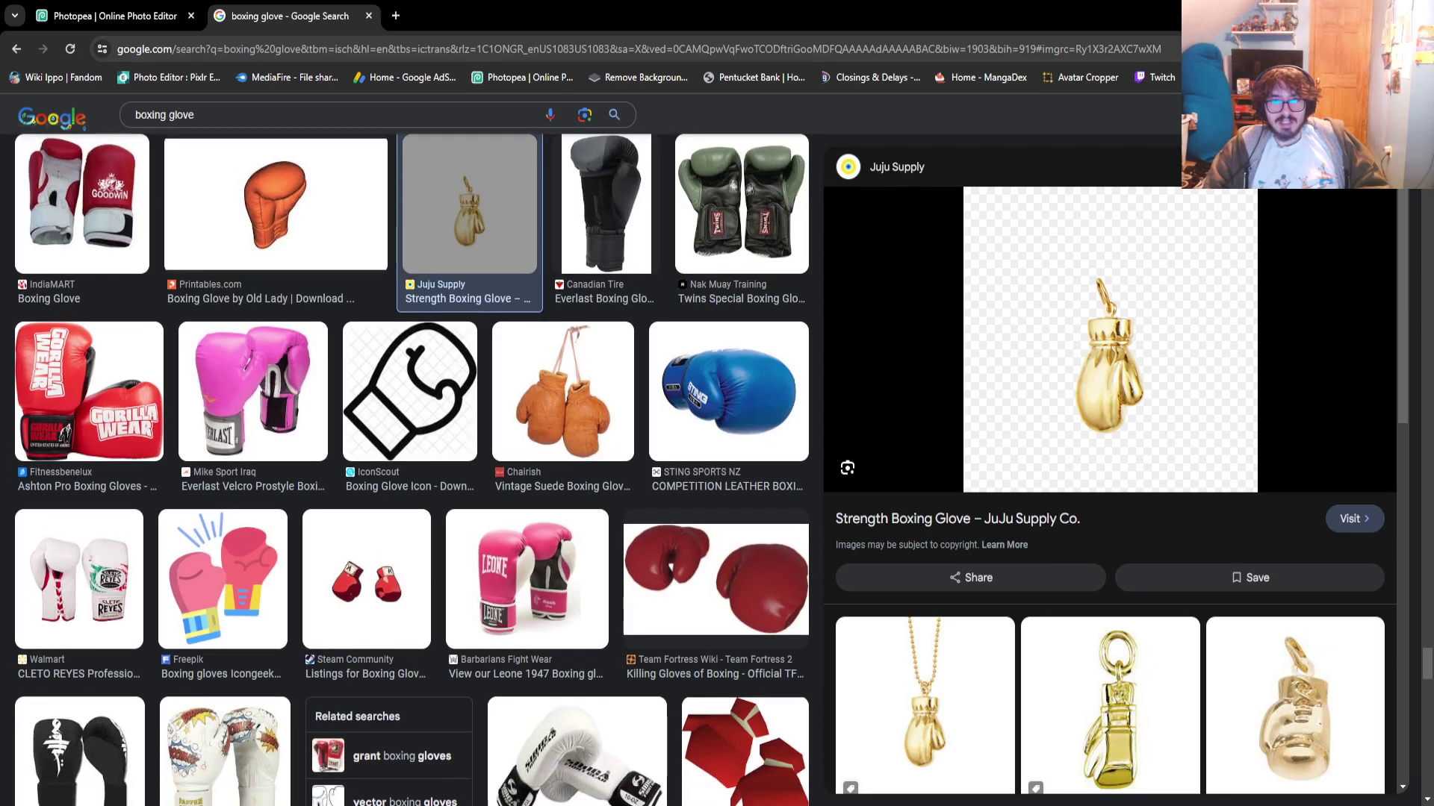
scroll(1109, 471, "down", 3)
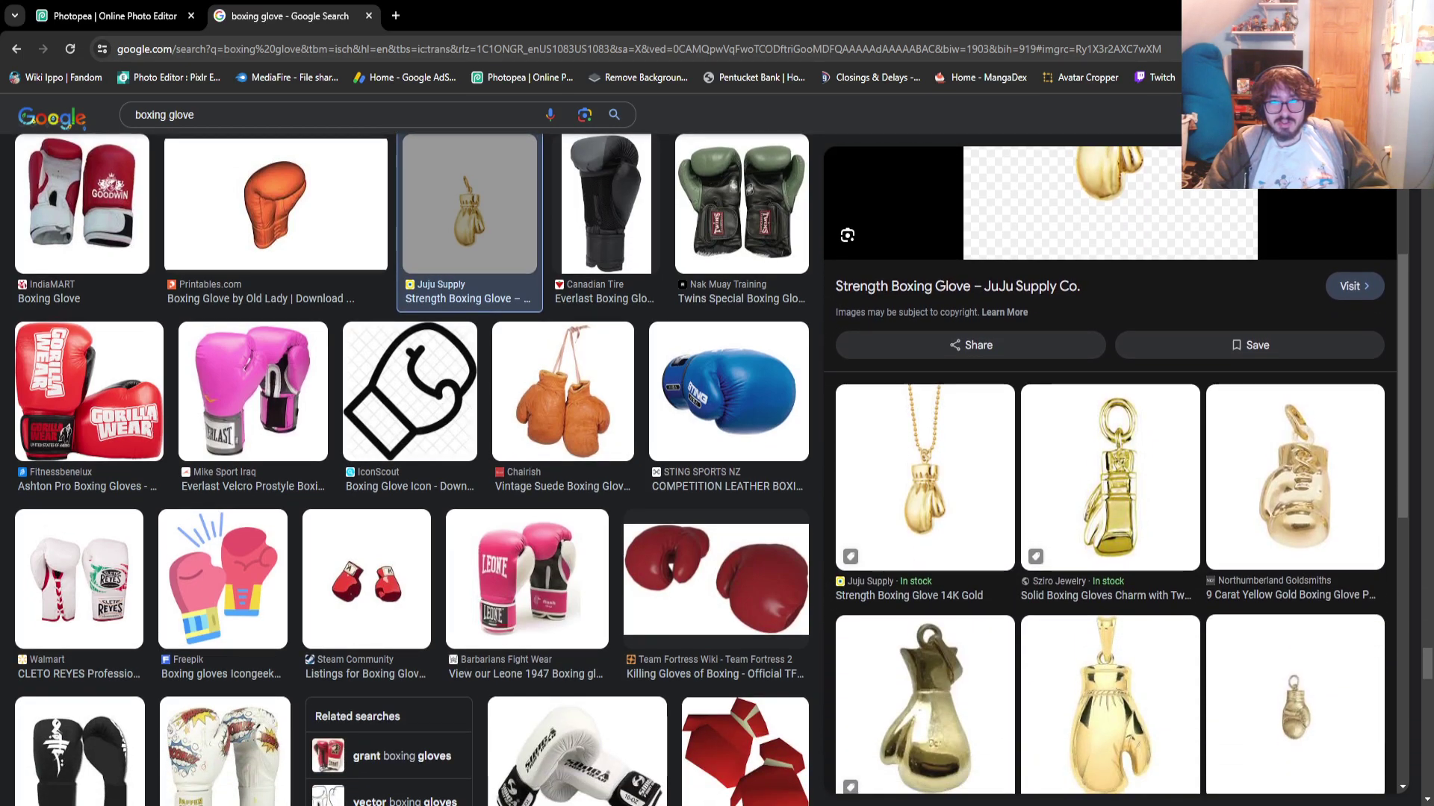
scroll(1110, 553, "down", 1)
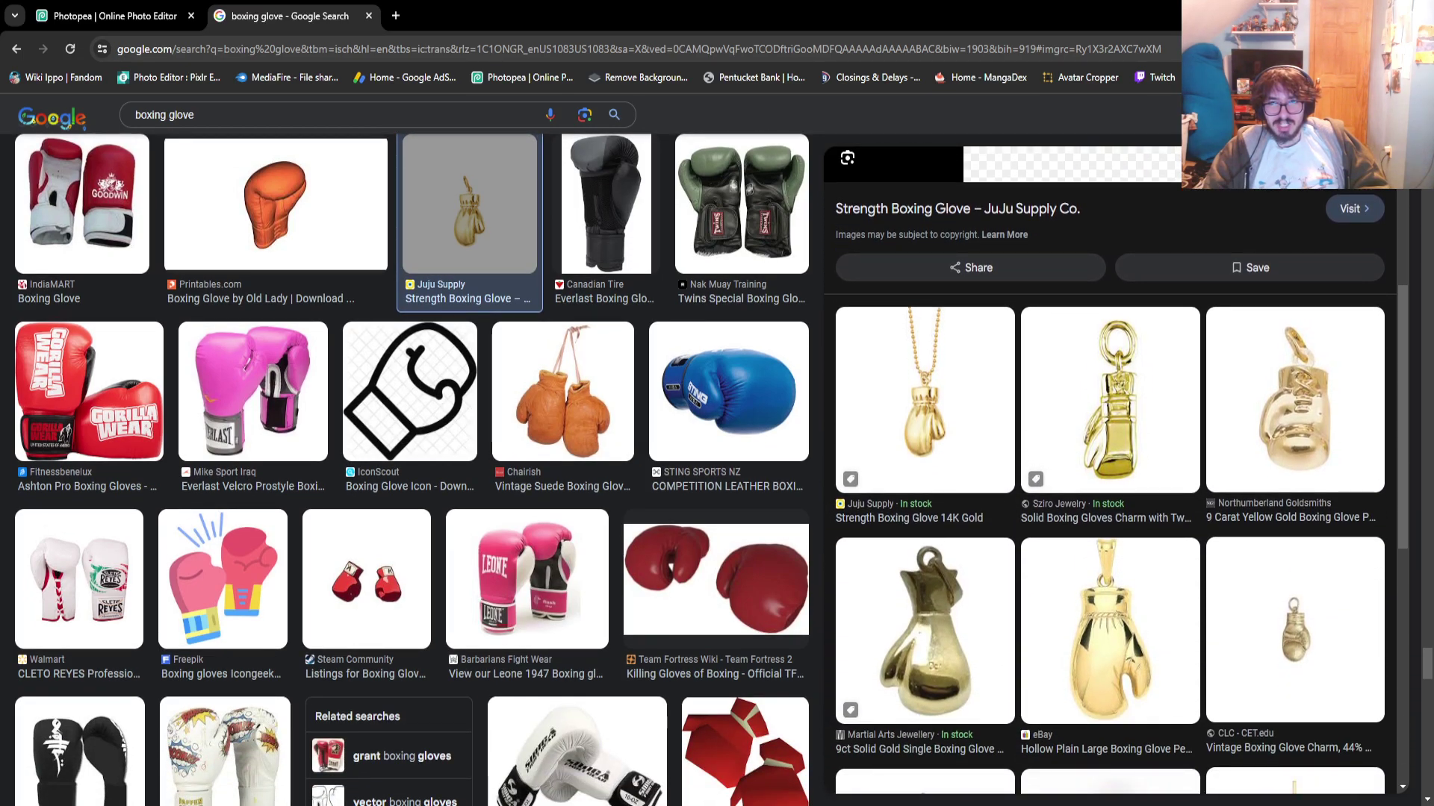
scroll(1109, 470, "up", 4)
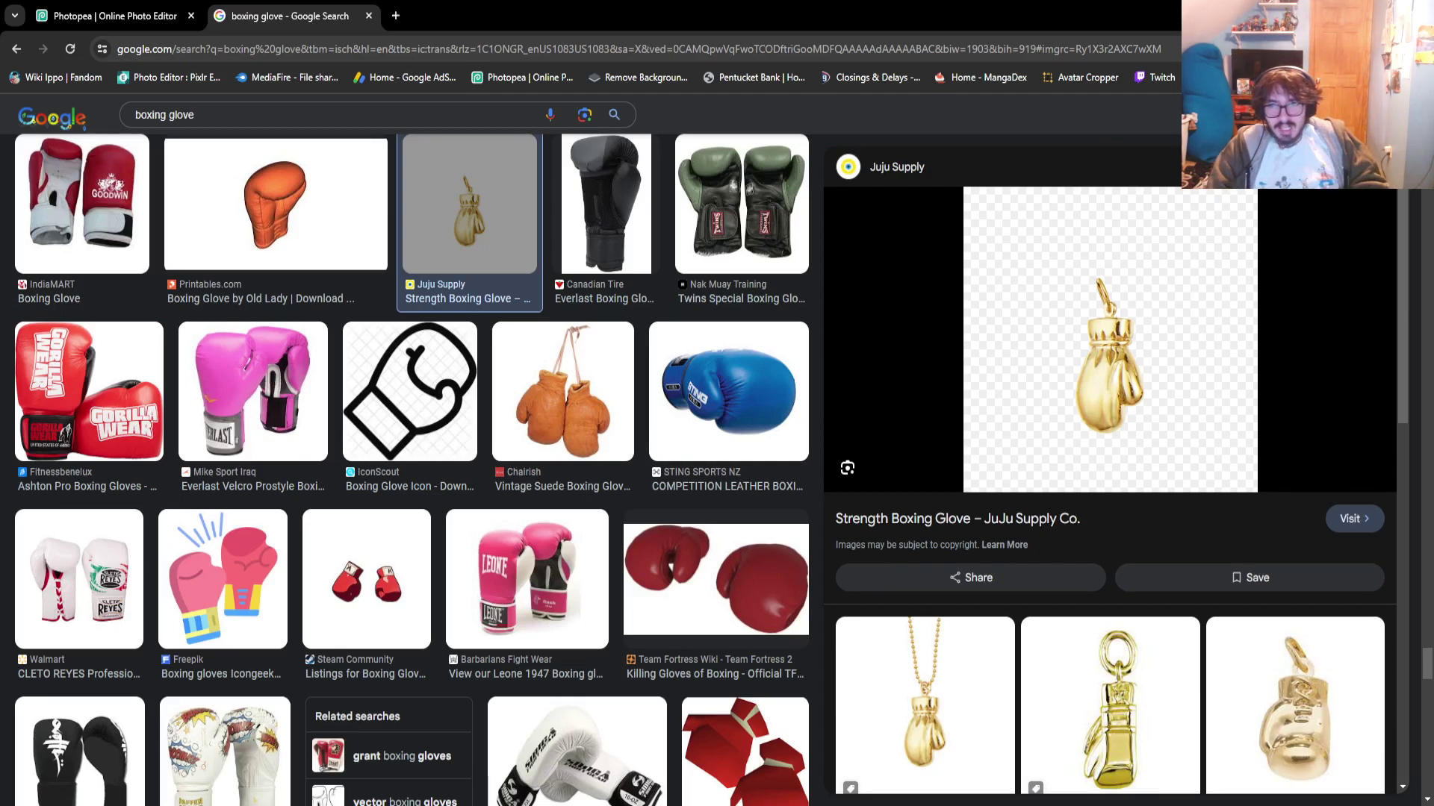
Continue through the glove results and preview the dark red cartoon glove from Object Overload Wiki
scroll(188, 427, "down", 3)
scroll(188, 427, "down", 10)
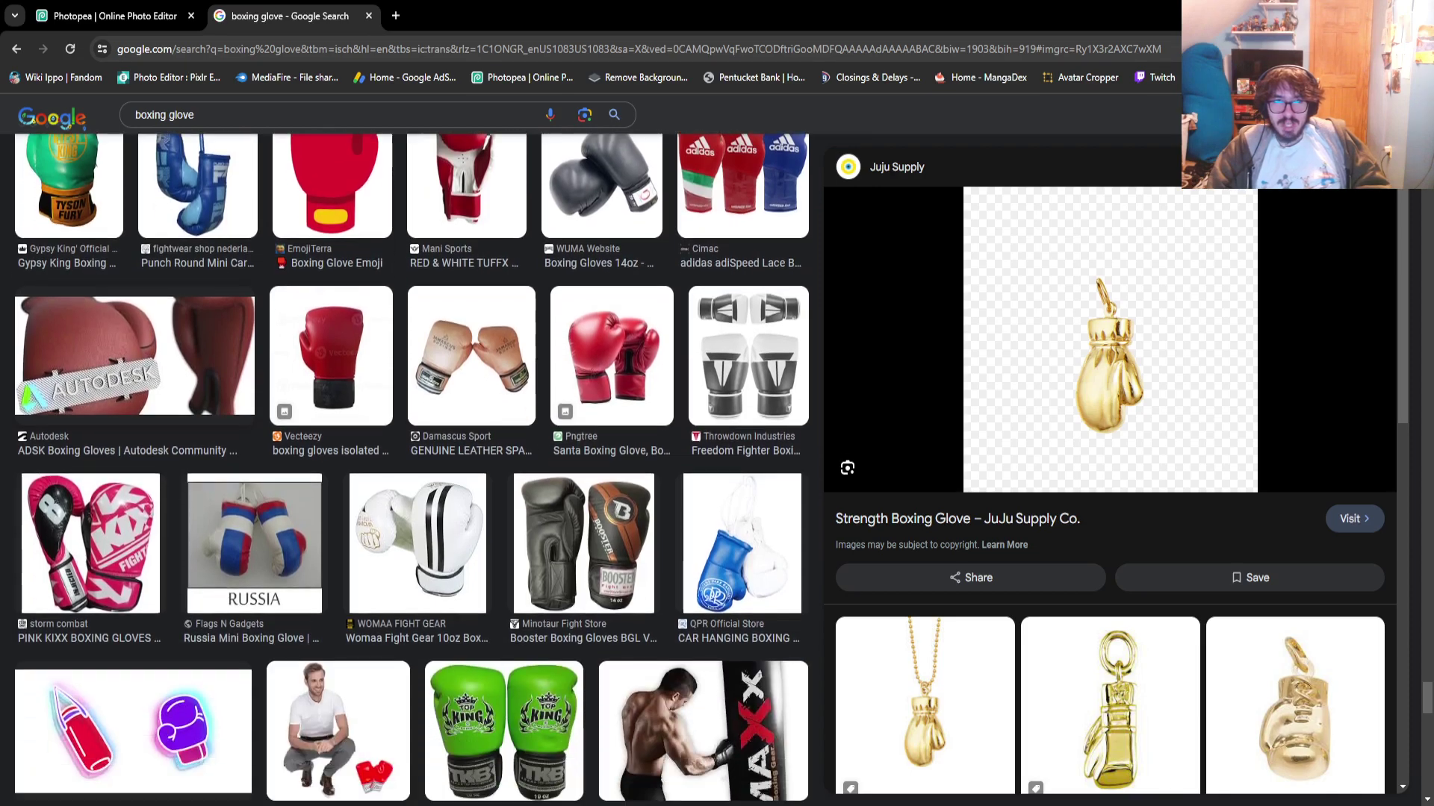
scroll(411, 463, "down", 5)
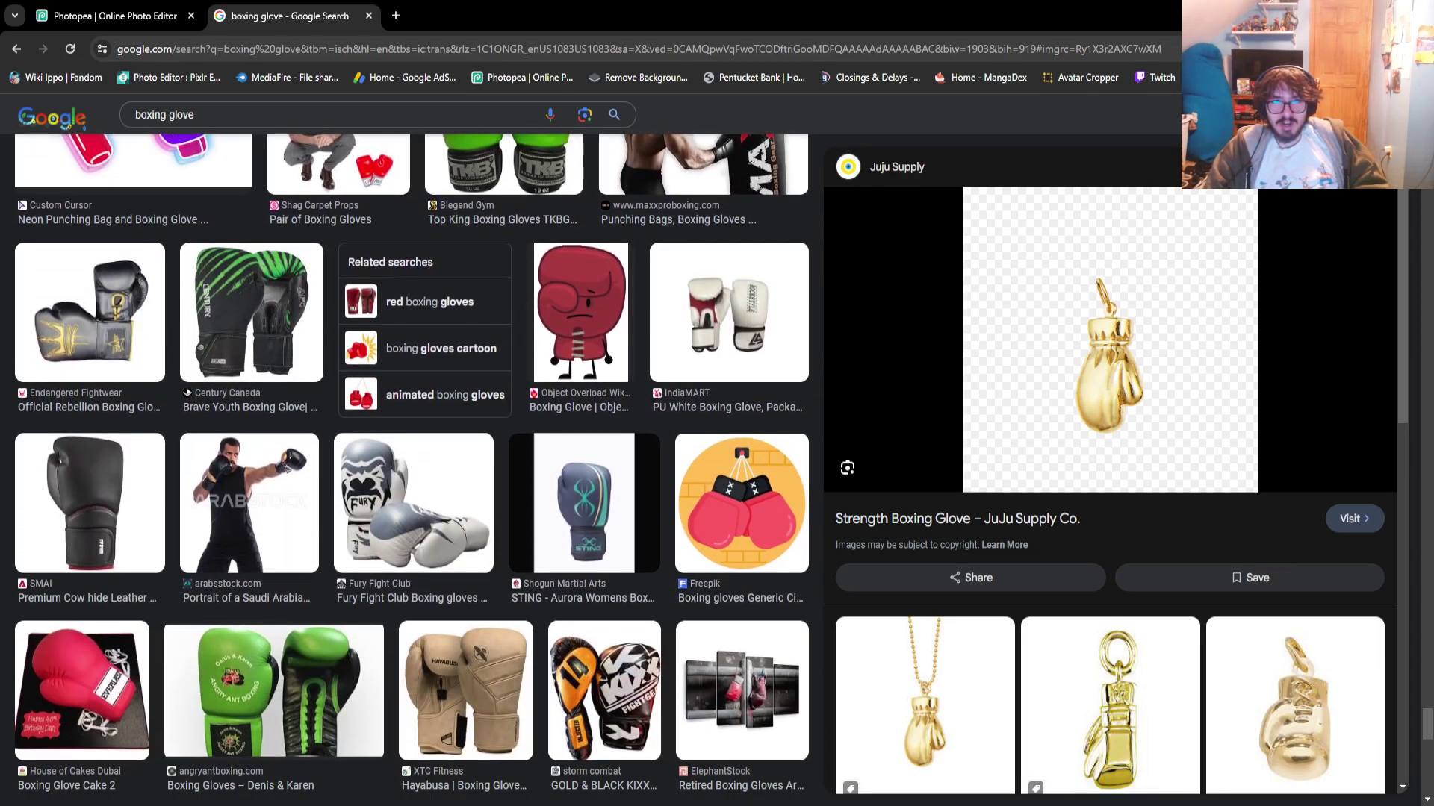
left_click(580, 314)
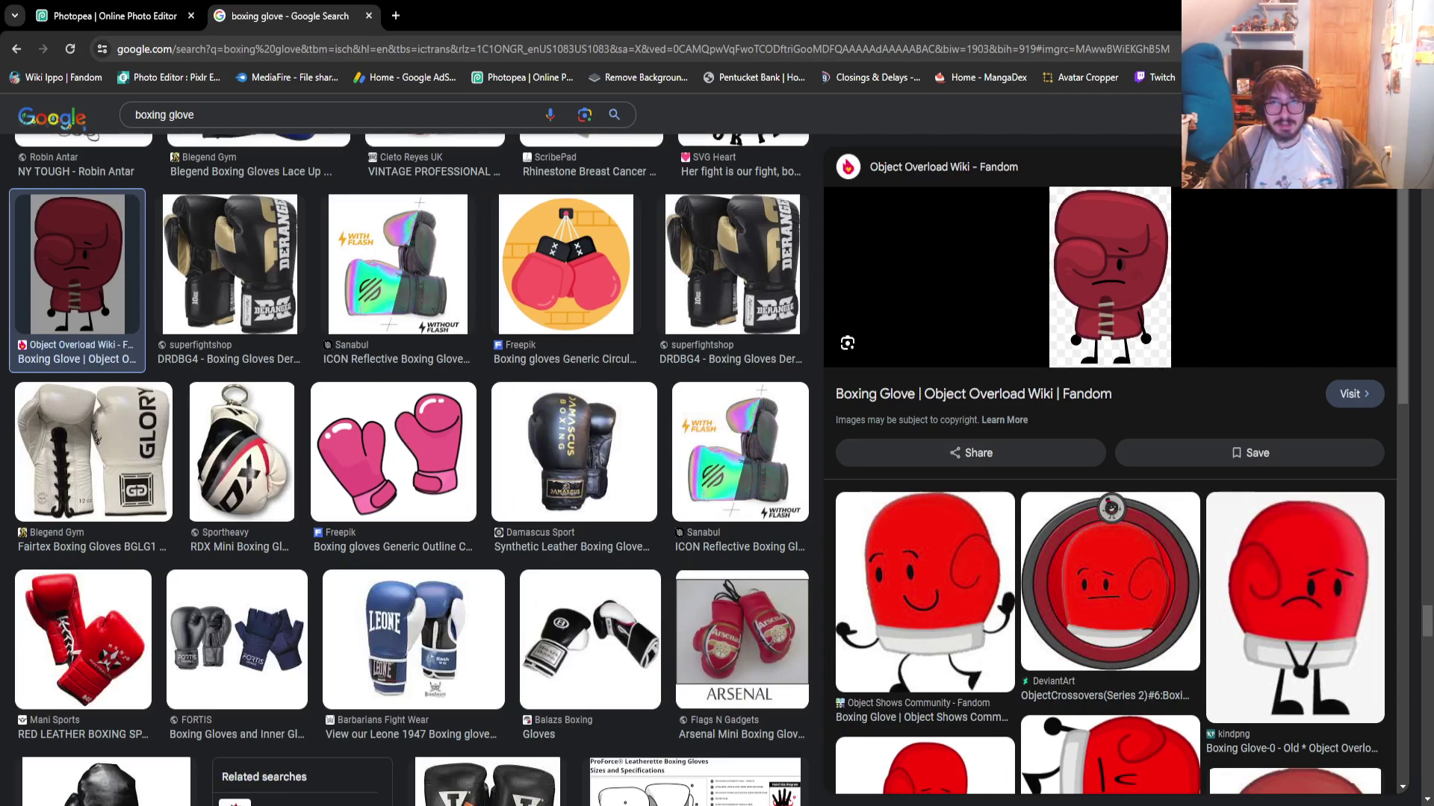
Examine the remaining boxing glove results and the earlier ones for a plain red glove that suits the character
scroll(410, 463, "down", 8)
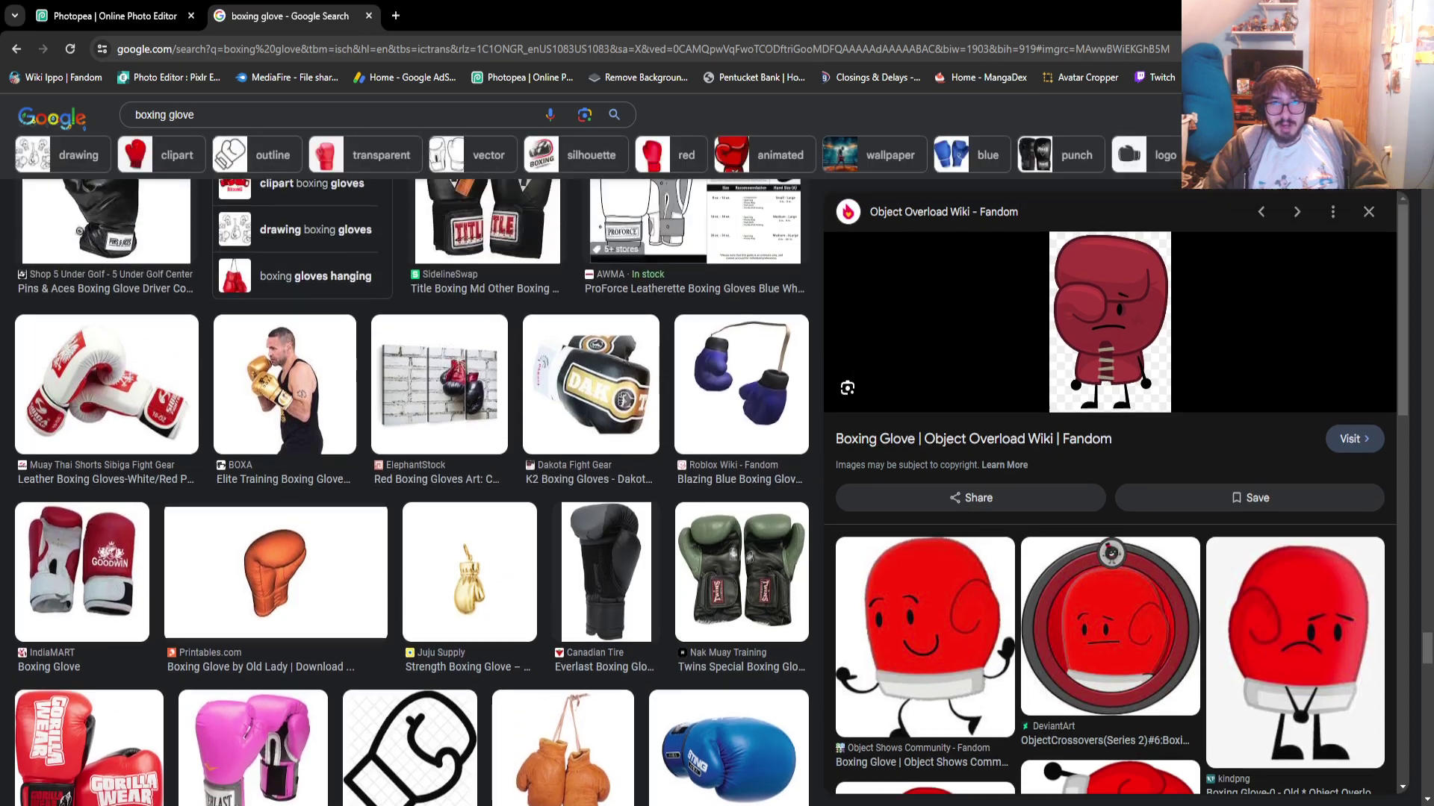
scroll(411, 463, "down", 10)
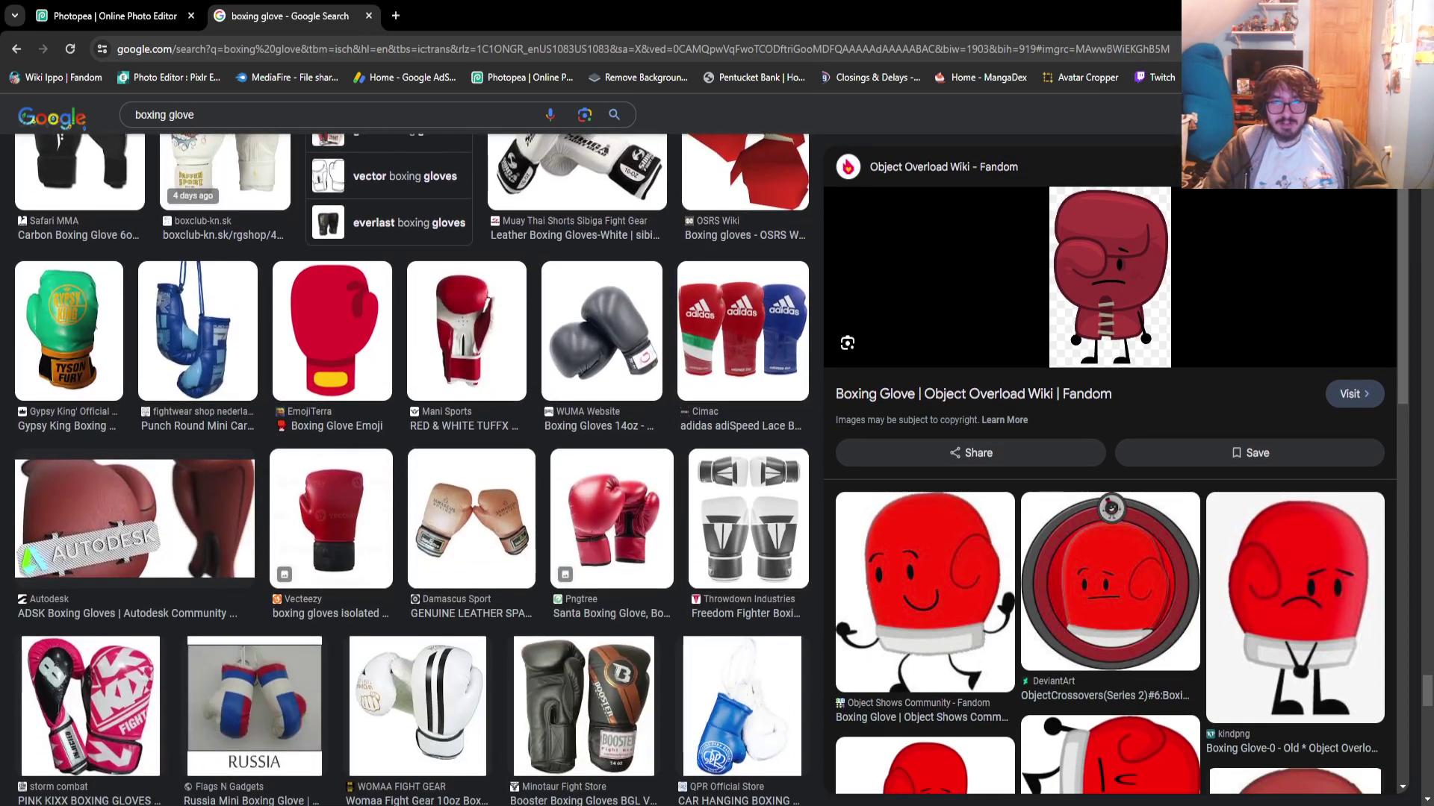
scroll(411, 471, "down", 15)
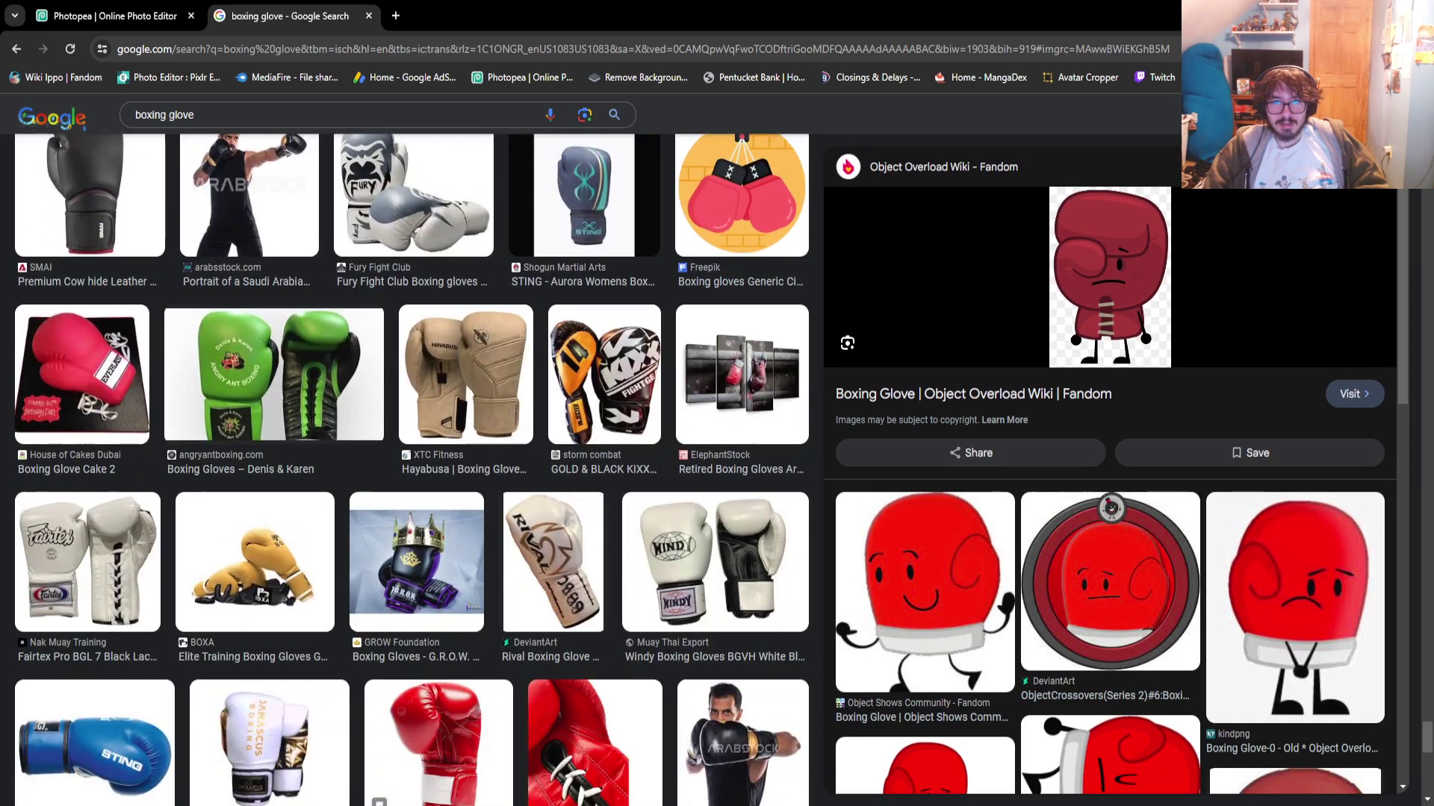
scroll(411, 470, "down", 12)
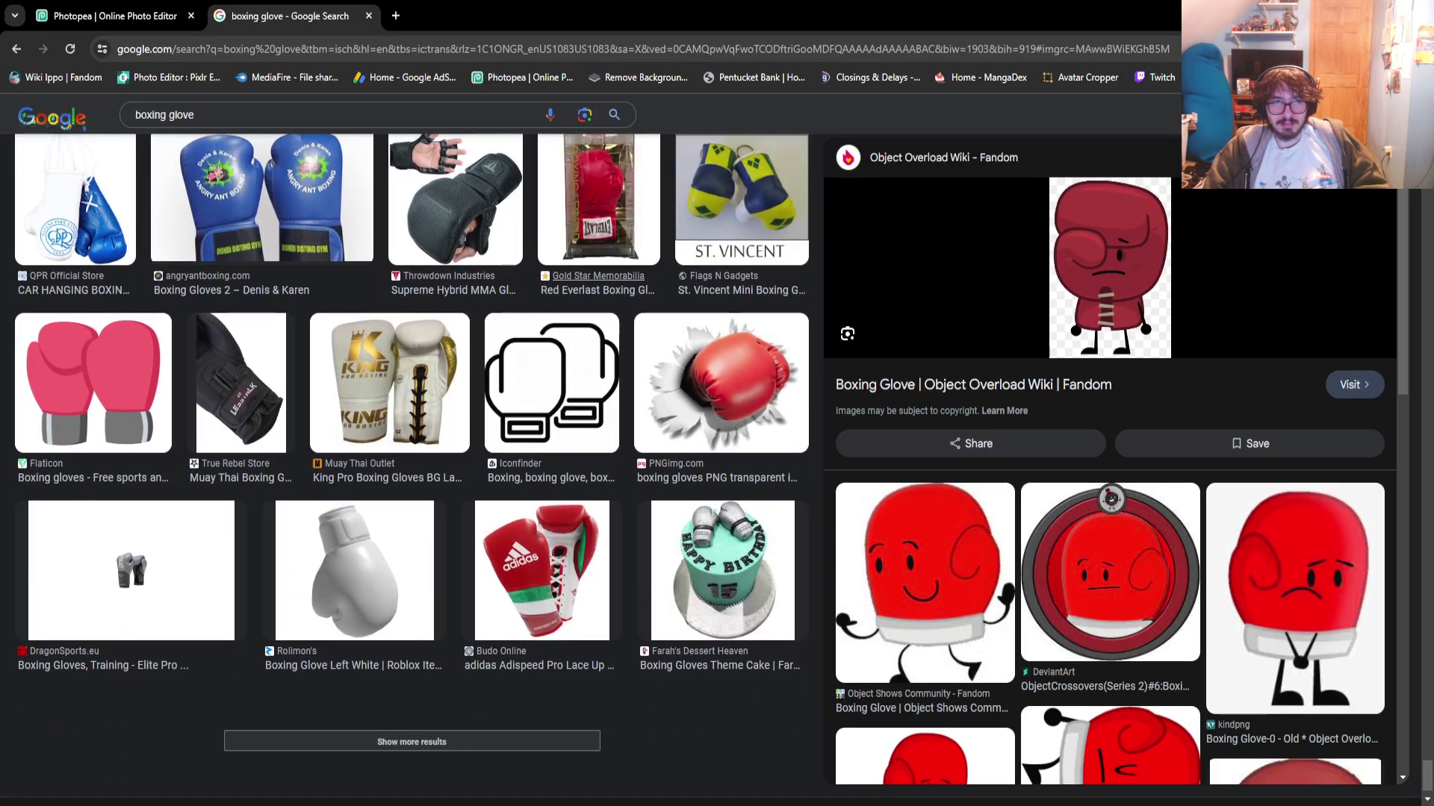
scroll(411, 470, "up", 20)
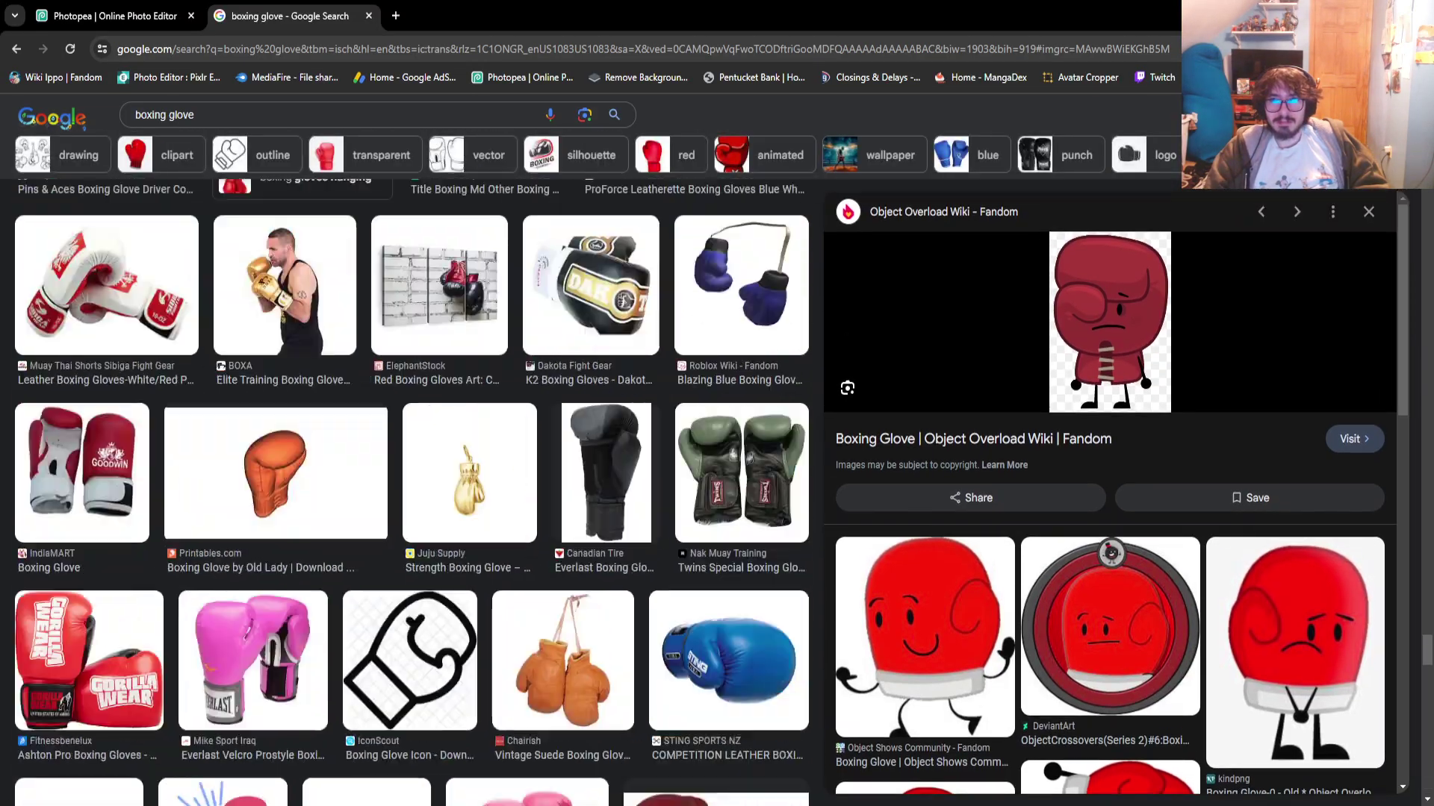
scroll(411, 471, "down", 7)
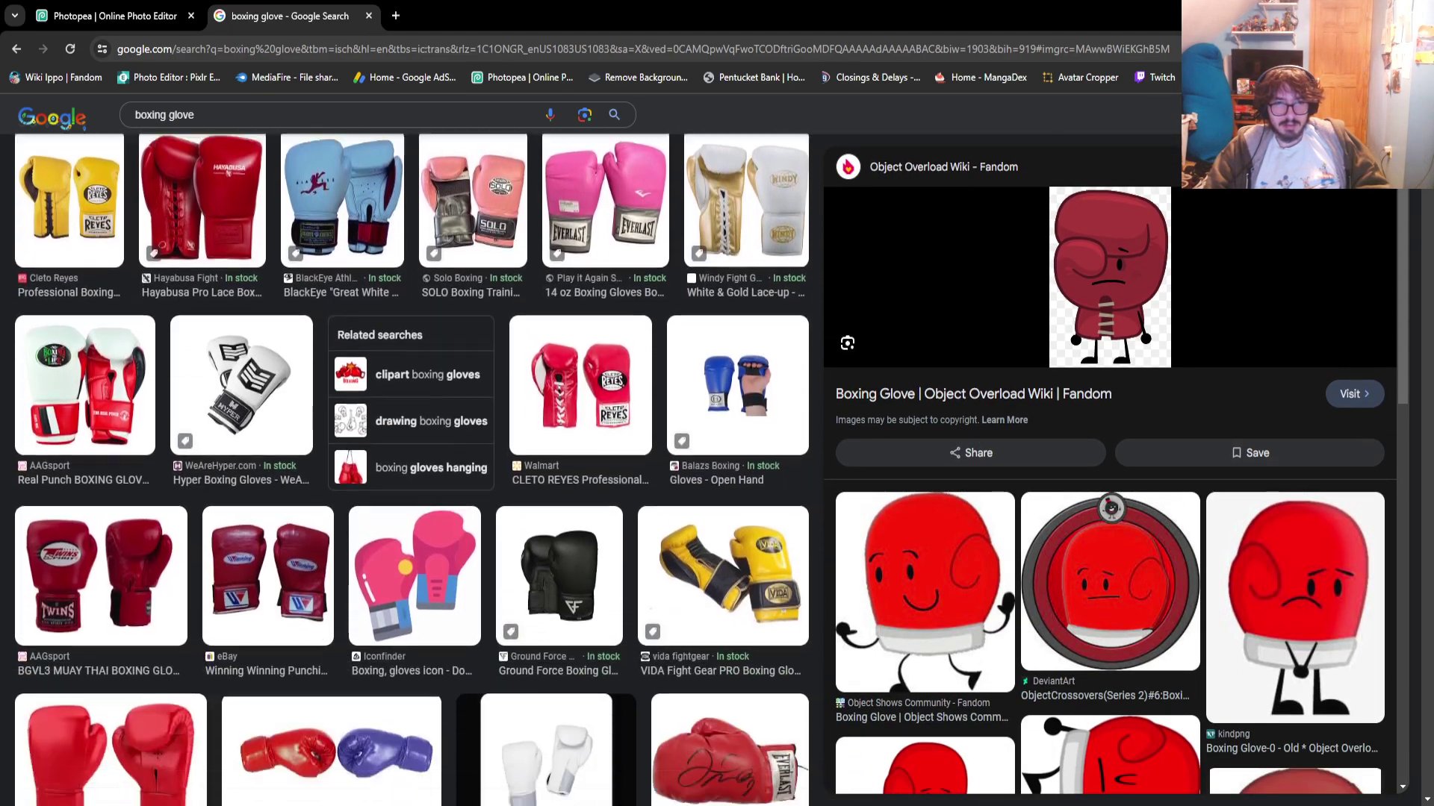
scroll(411, 470, "down", 1)
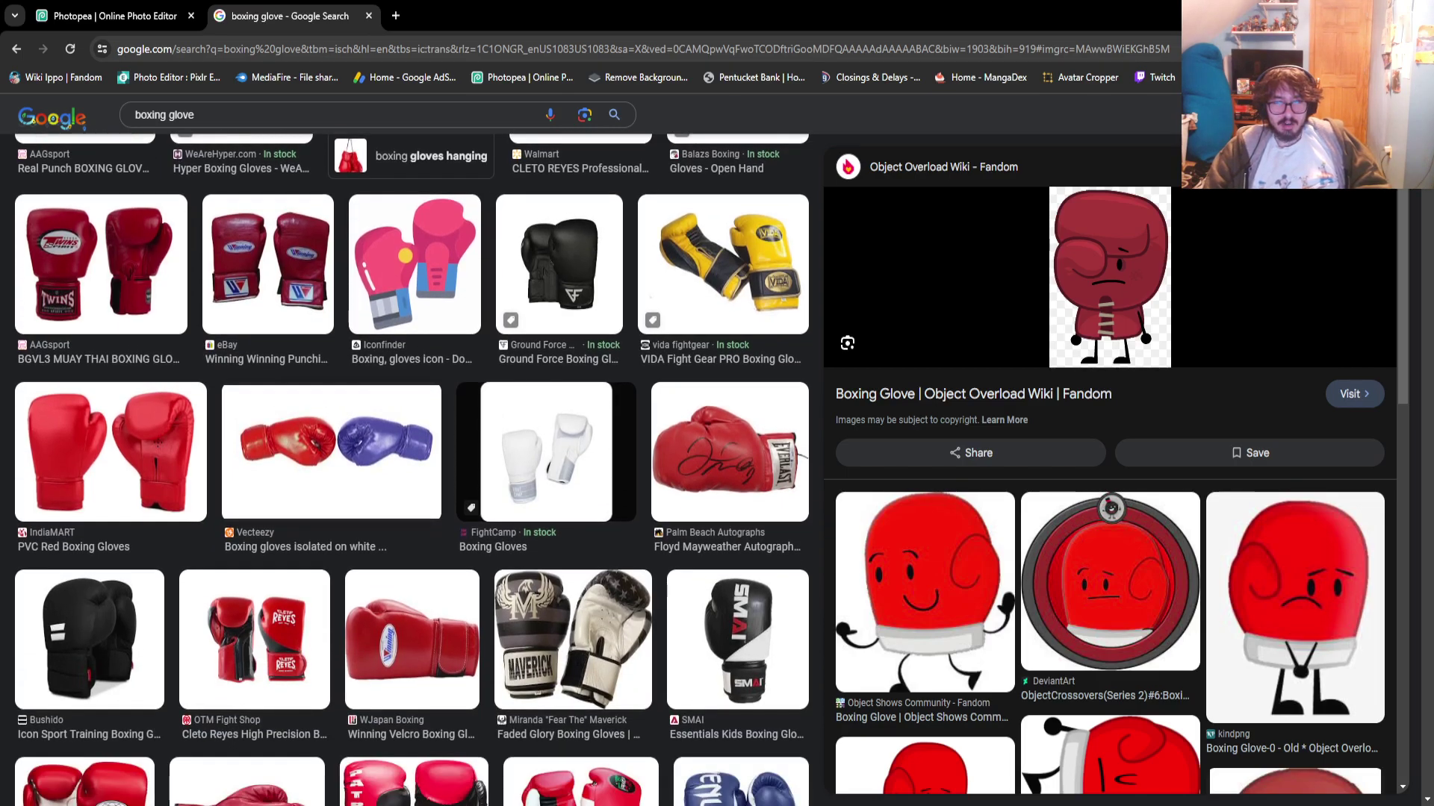
scroll(411, 470, "down", 3)
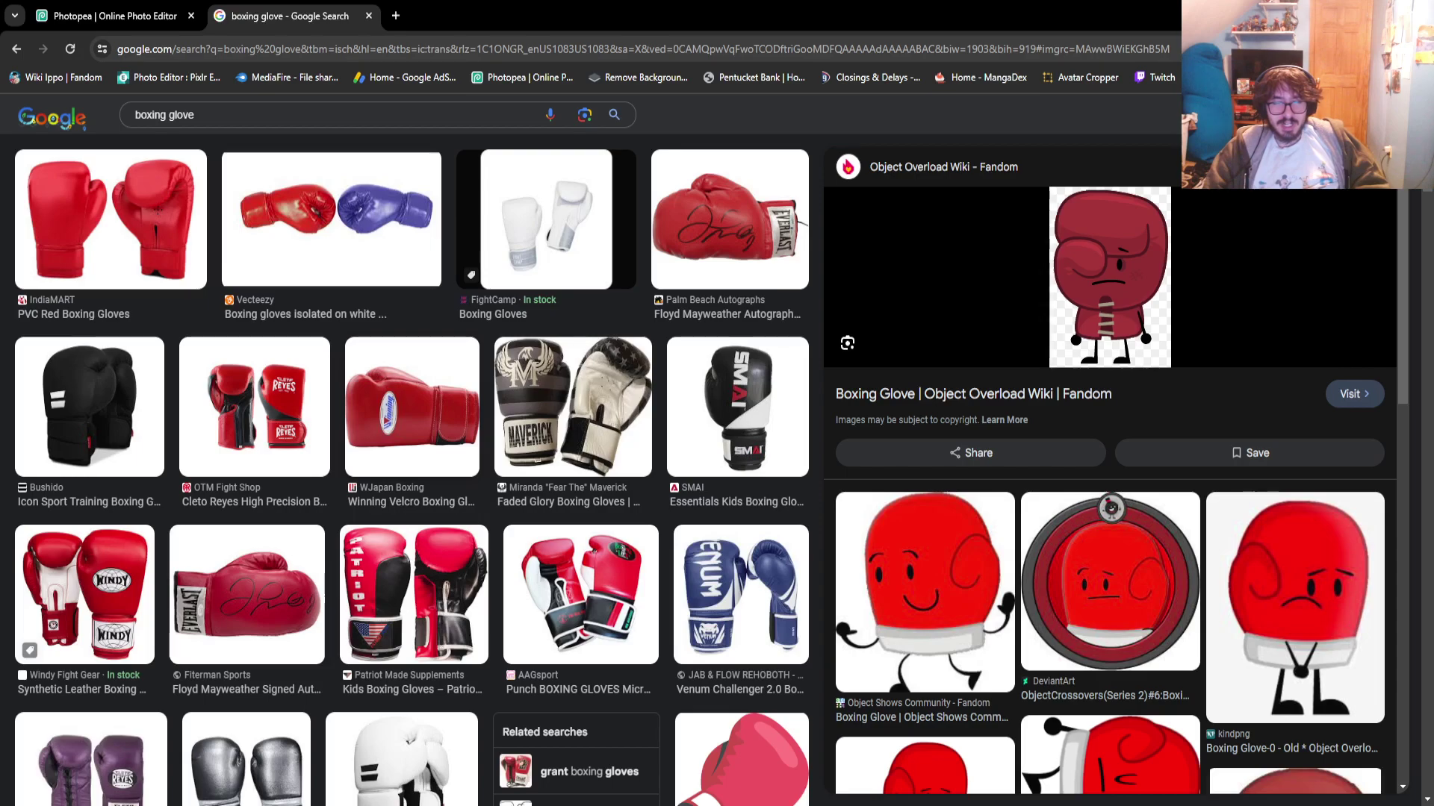
scroll(411, 470, "down", 6)
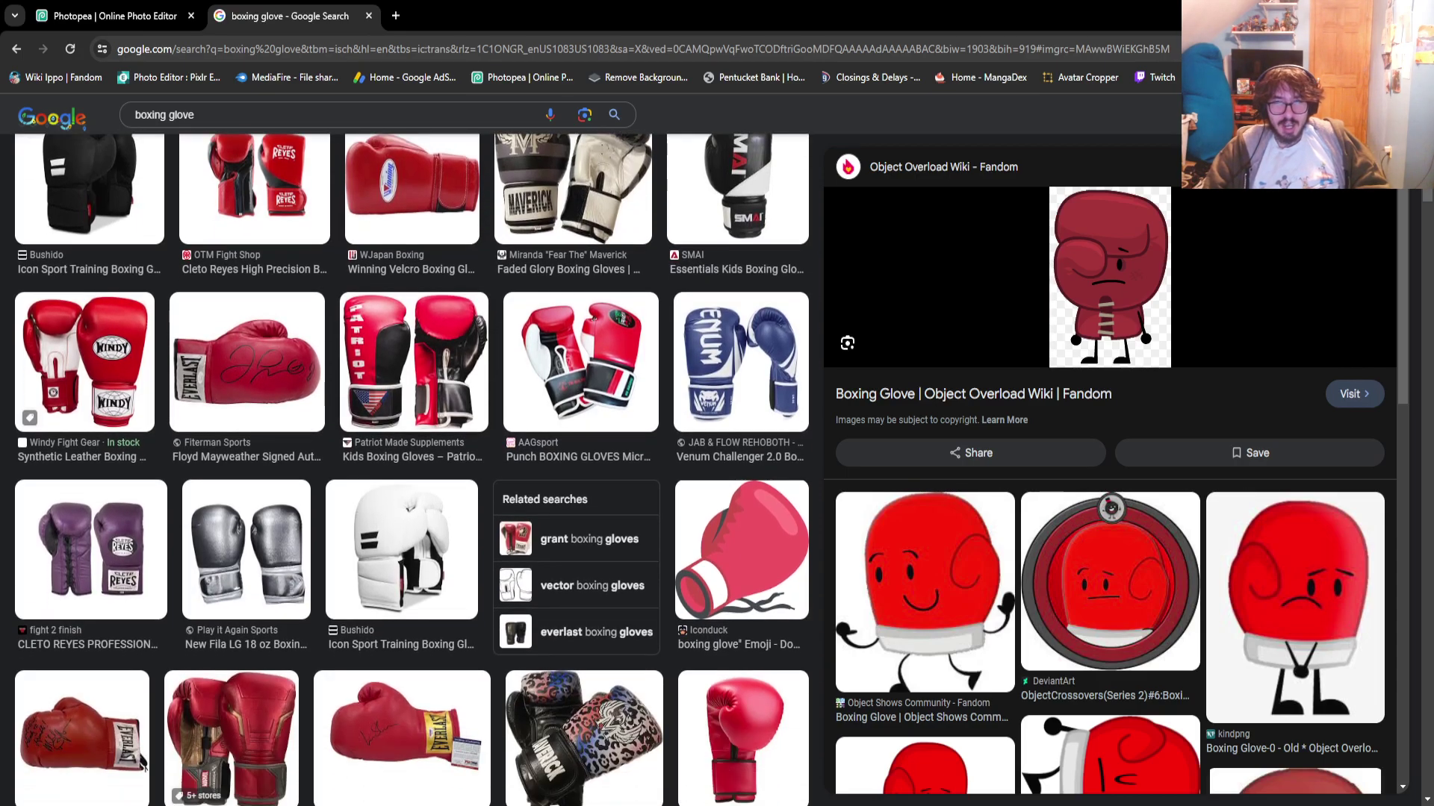
scroll(411, 471, "down", 3)
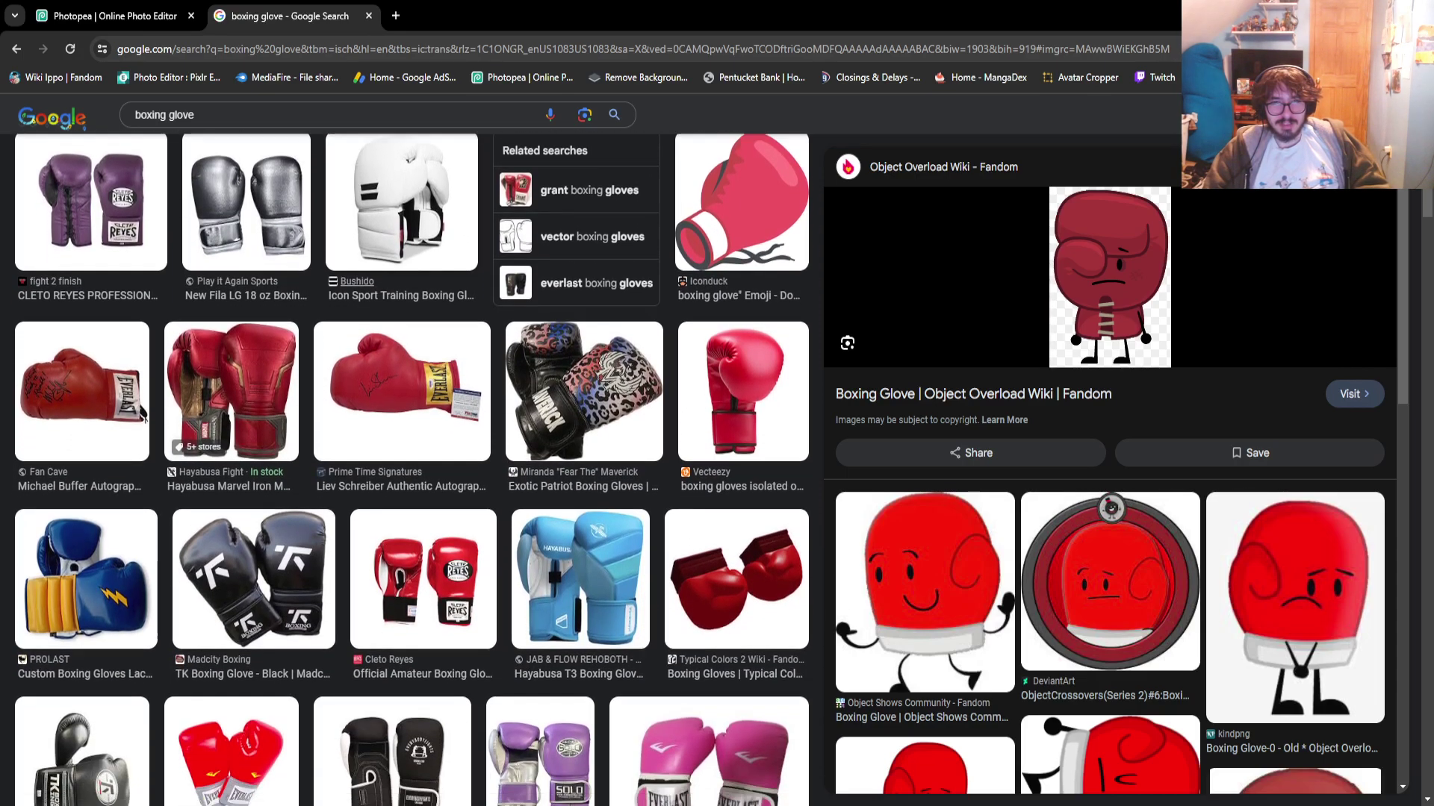
scroll(144, 298, "down", 6)
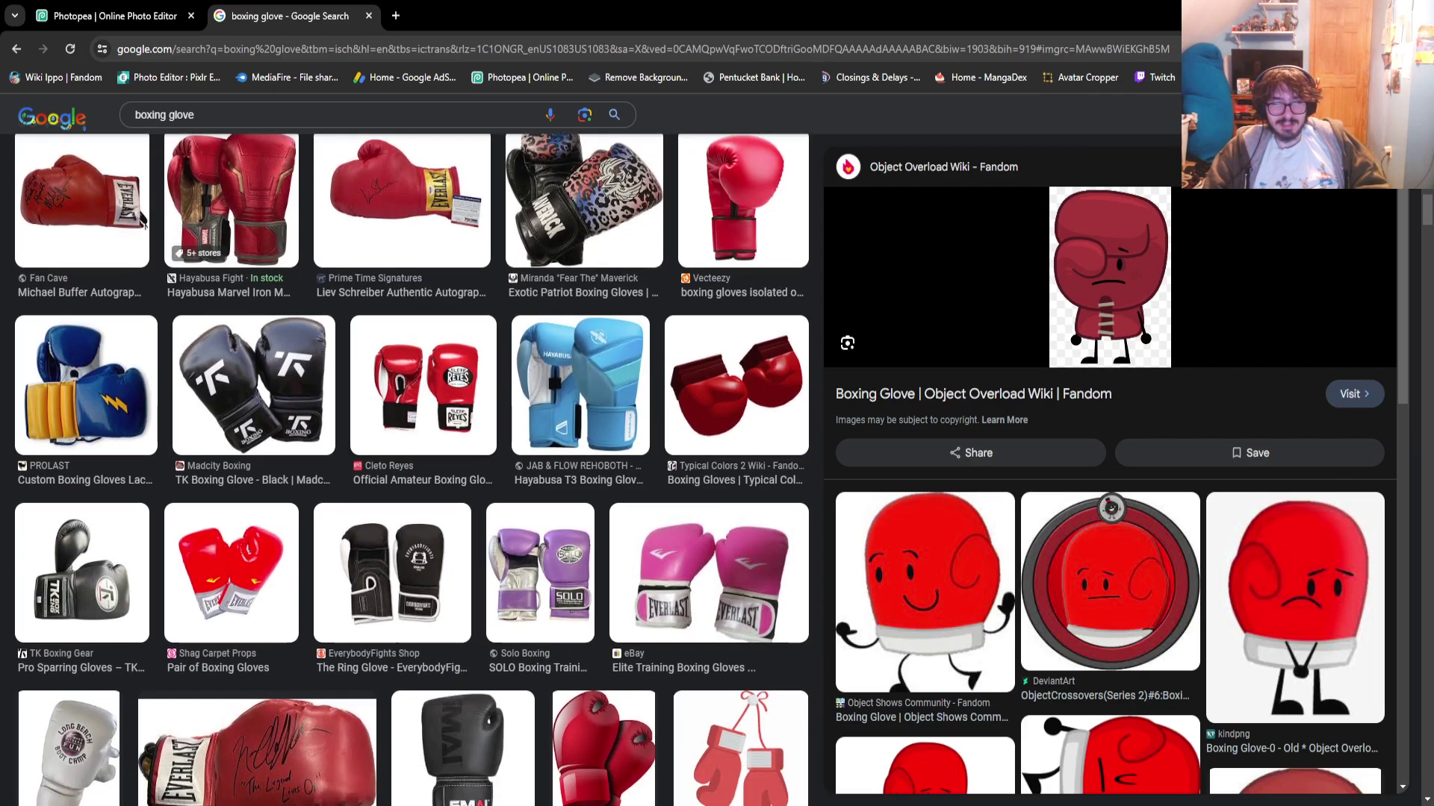
scroll(410, 470, "down", 1)
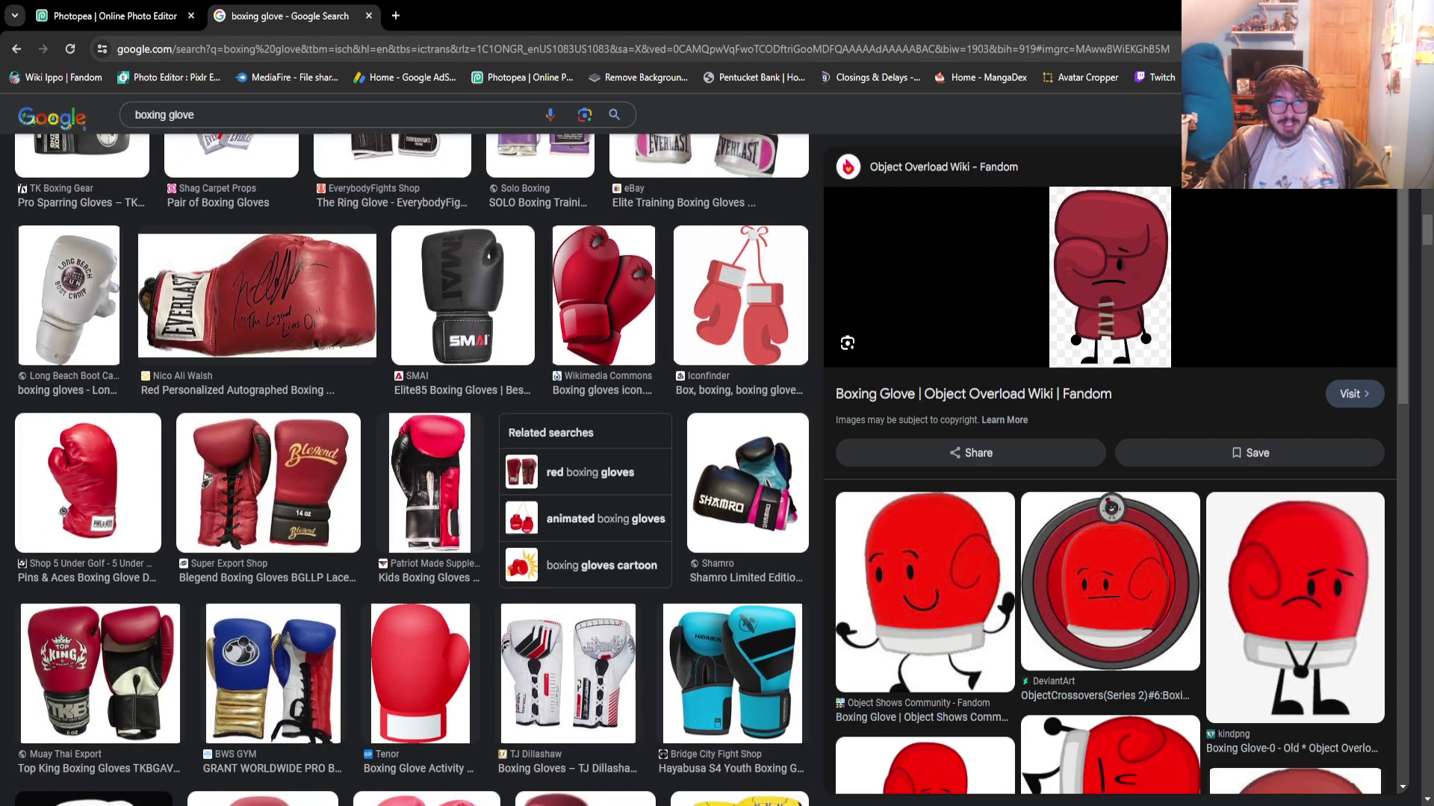
scroll(411, 470, "down", 4)
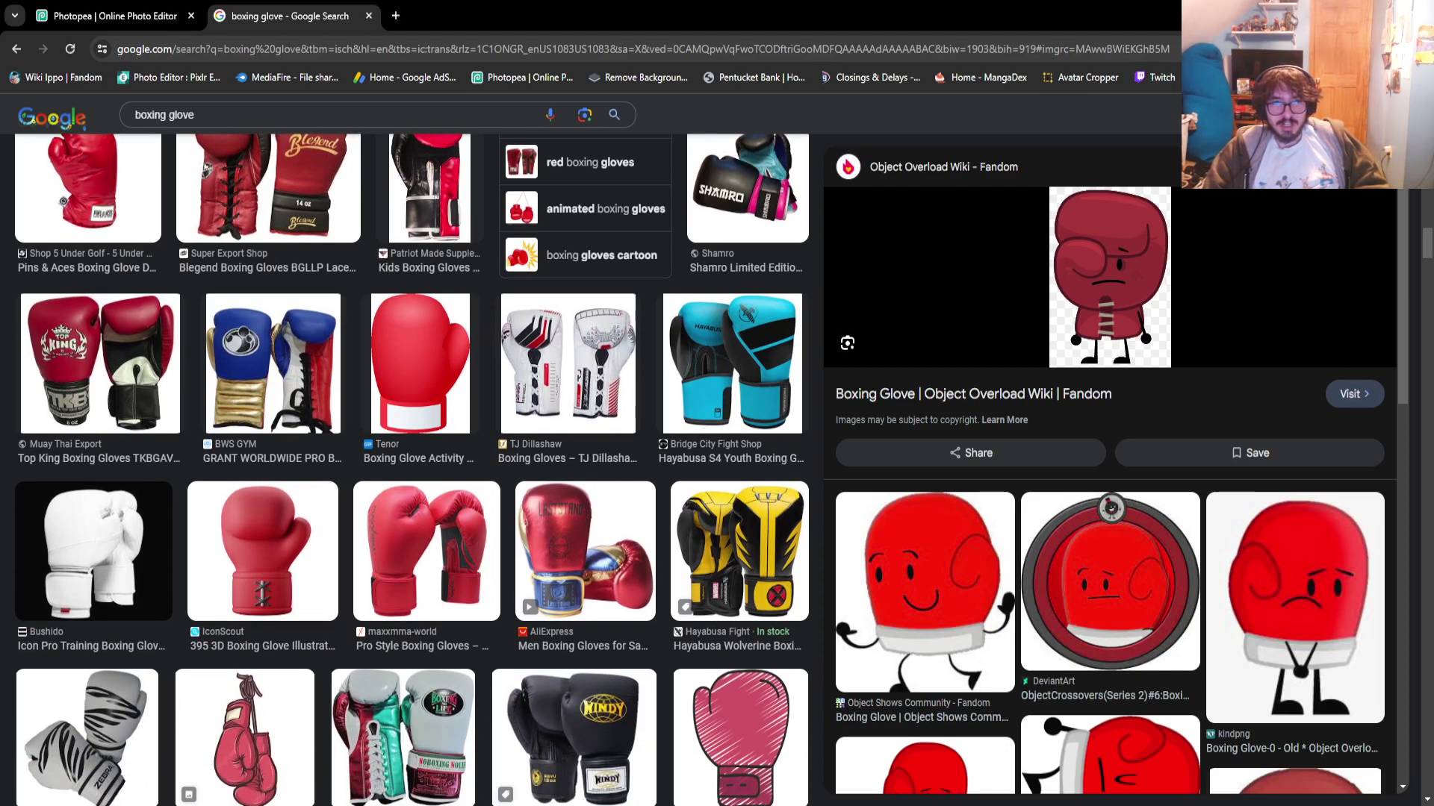
Copy the red laced 3D boxing glove from IconScout and paste it as a new layer over the boxing character in Photopea
left_click(262, 552)
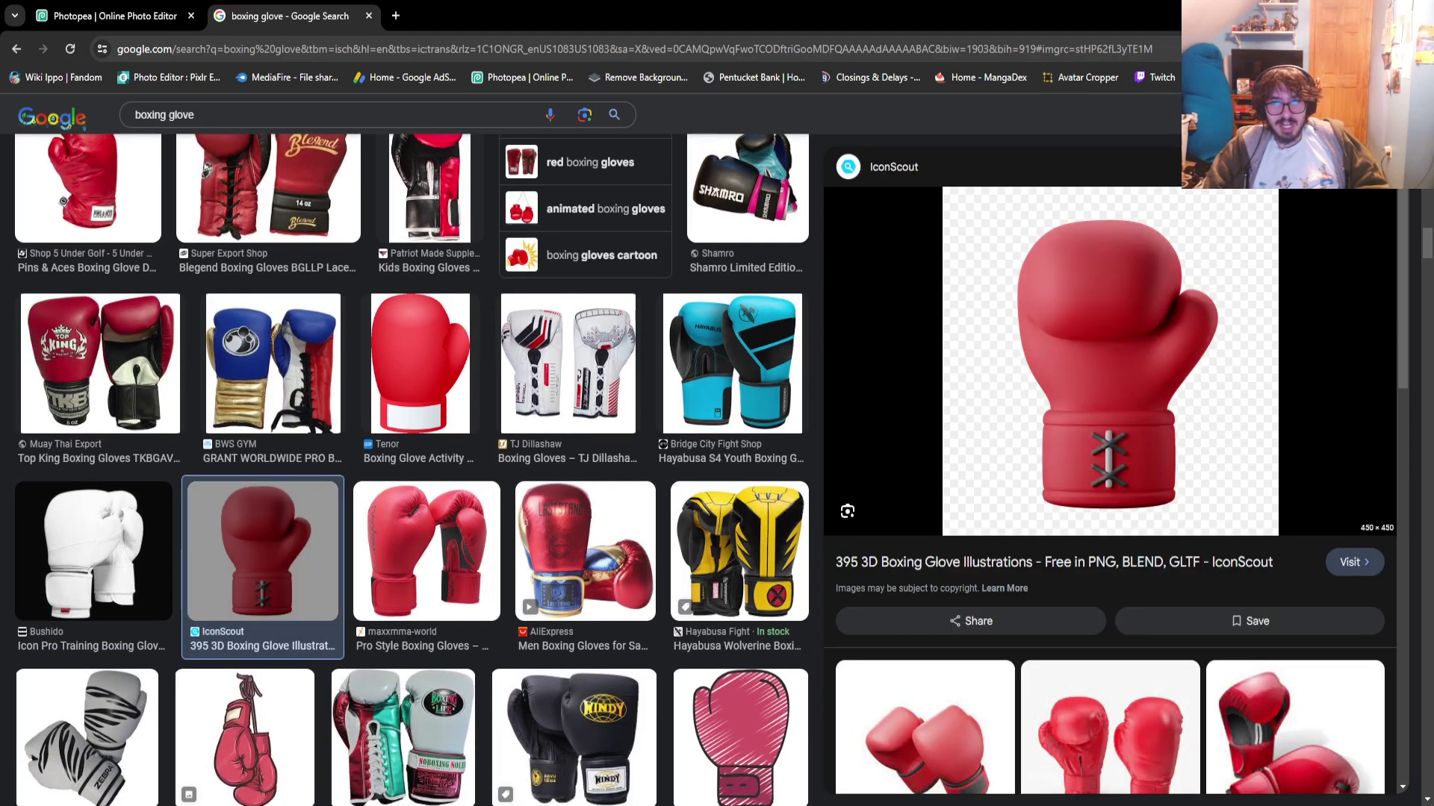
left_click(133, 16)
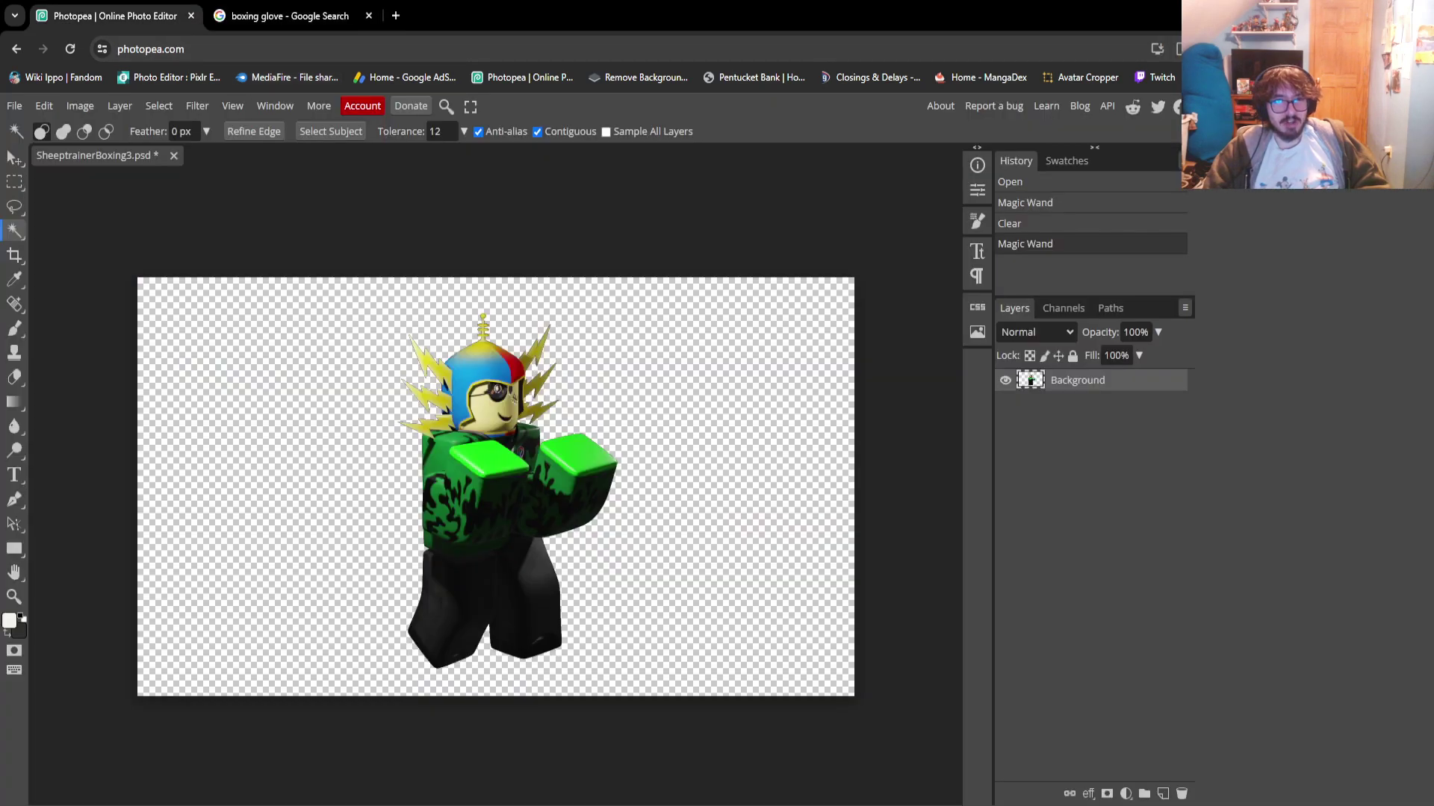
key("ctrl+v")
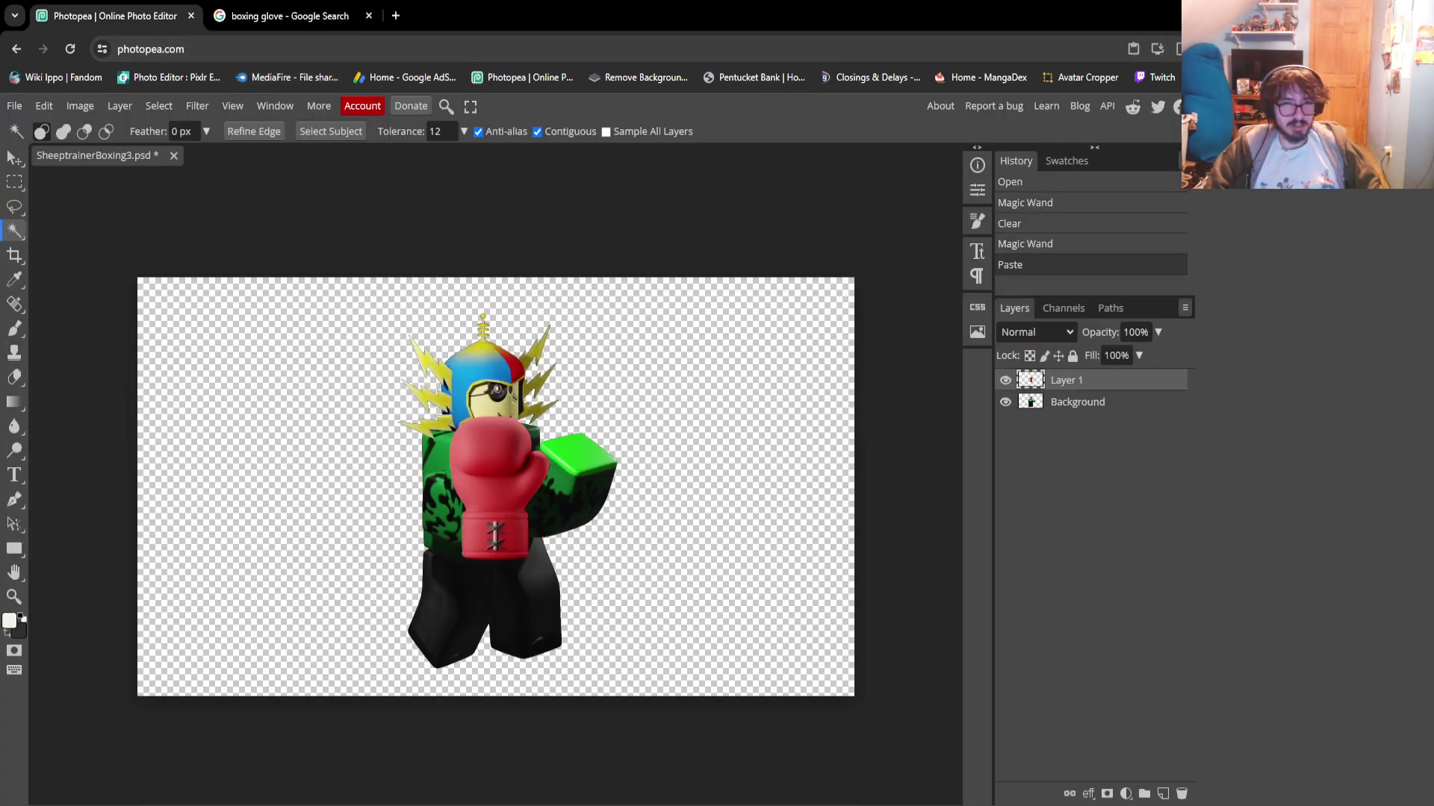
key("z")
left_click(499, 461)
left_click(499, 461)
left_click(499, 461)
left_click(499, 461)
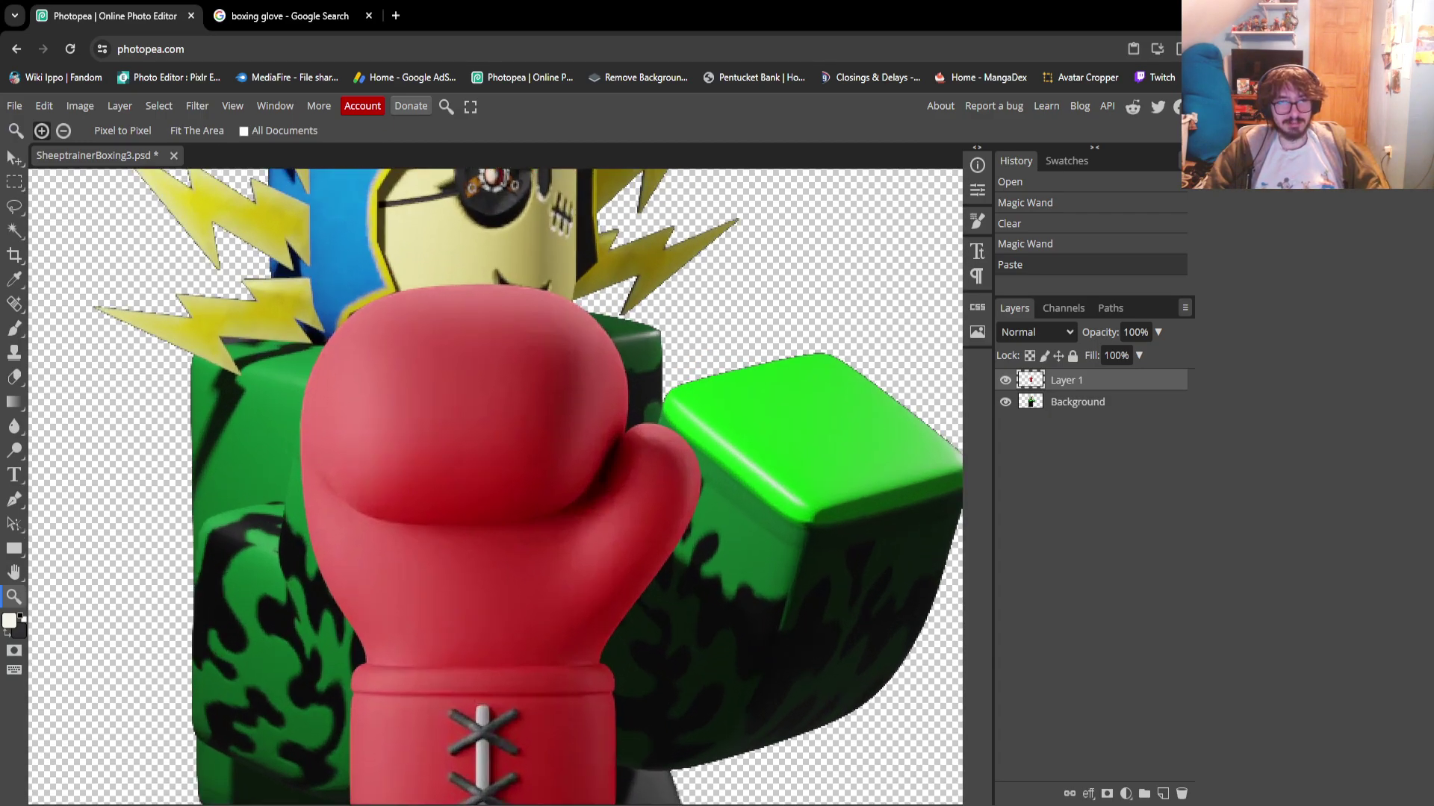
Move the laced boxing glove over the character's outstretched forearm and rotate it about 25° clockwise
left_click(63, 131)
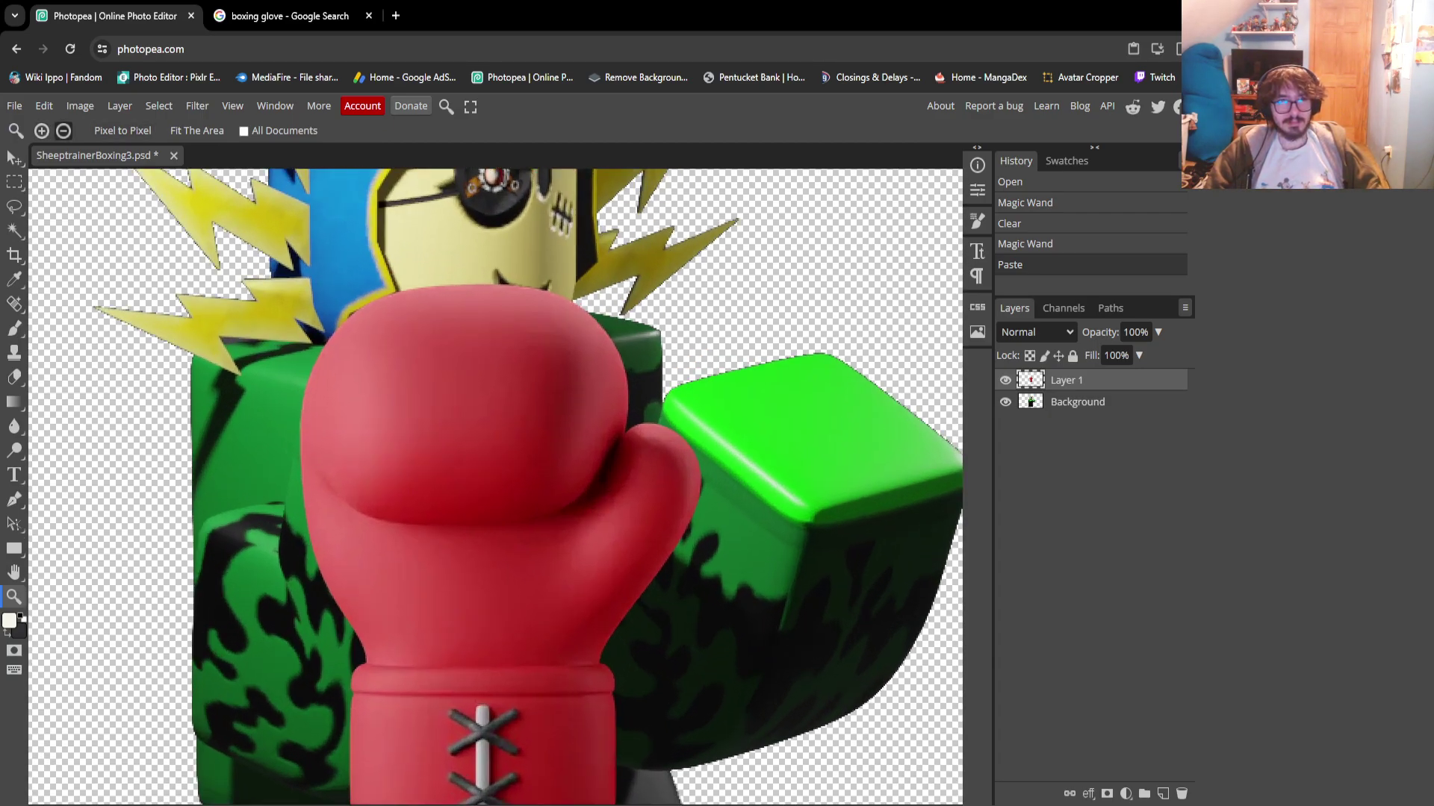
left_click(332, 445)
key("v")
left_click_drag(407, 486, 568, 423)
left_click_drag(574, 257, 656, 274)
left_click_drag(597, 407, 577, 447)
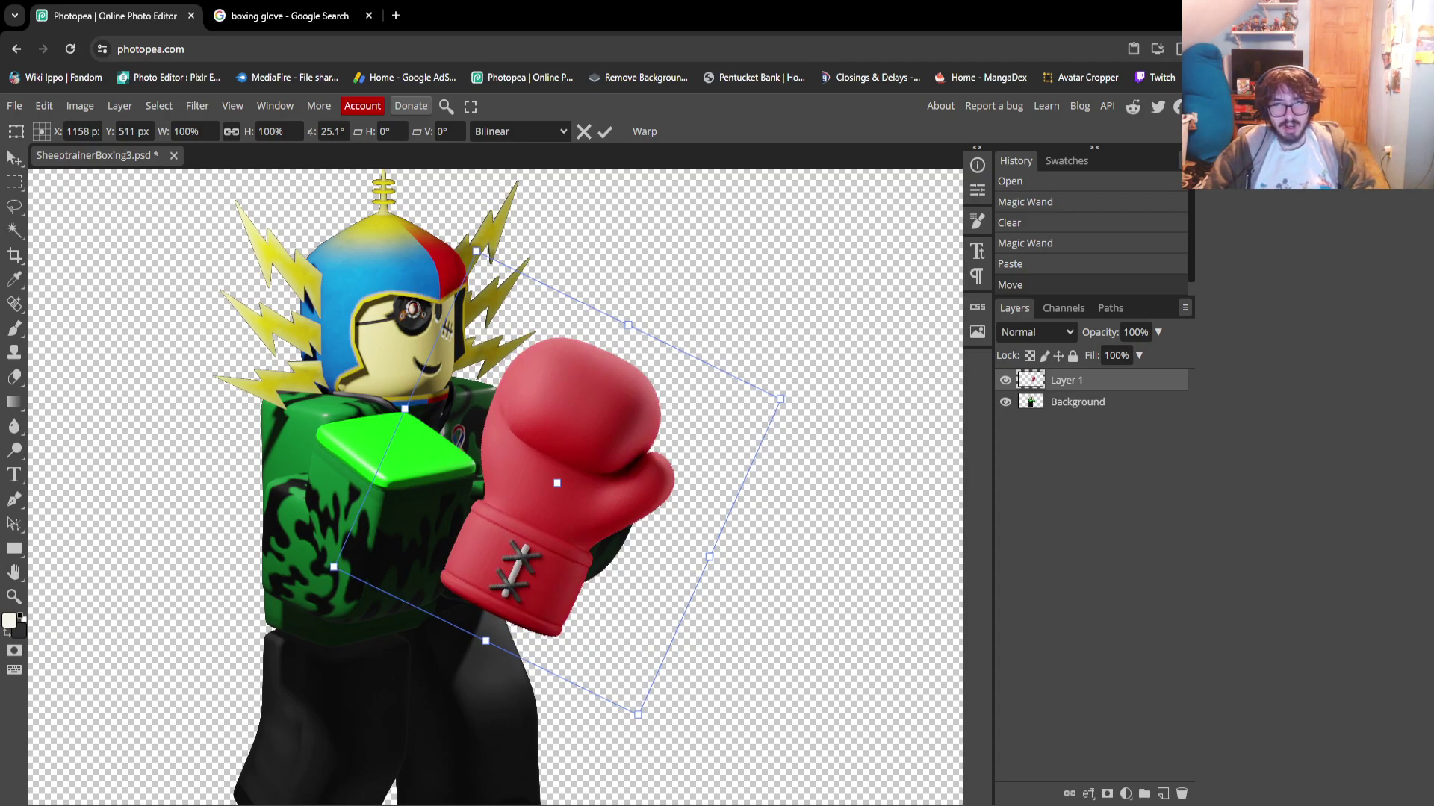
key("Return")
Delete the laced glove layer and paste in the plain red Tenor glove with the white cuff from the image results
key("Delete")
left_click(289, 15)
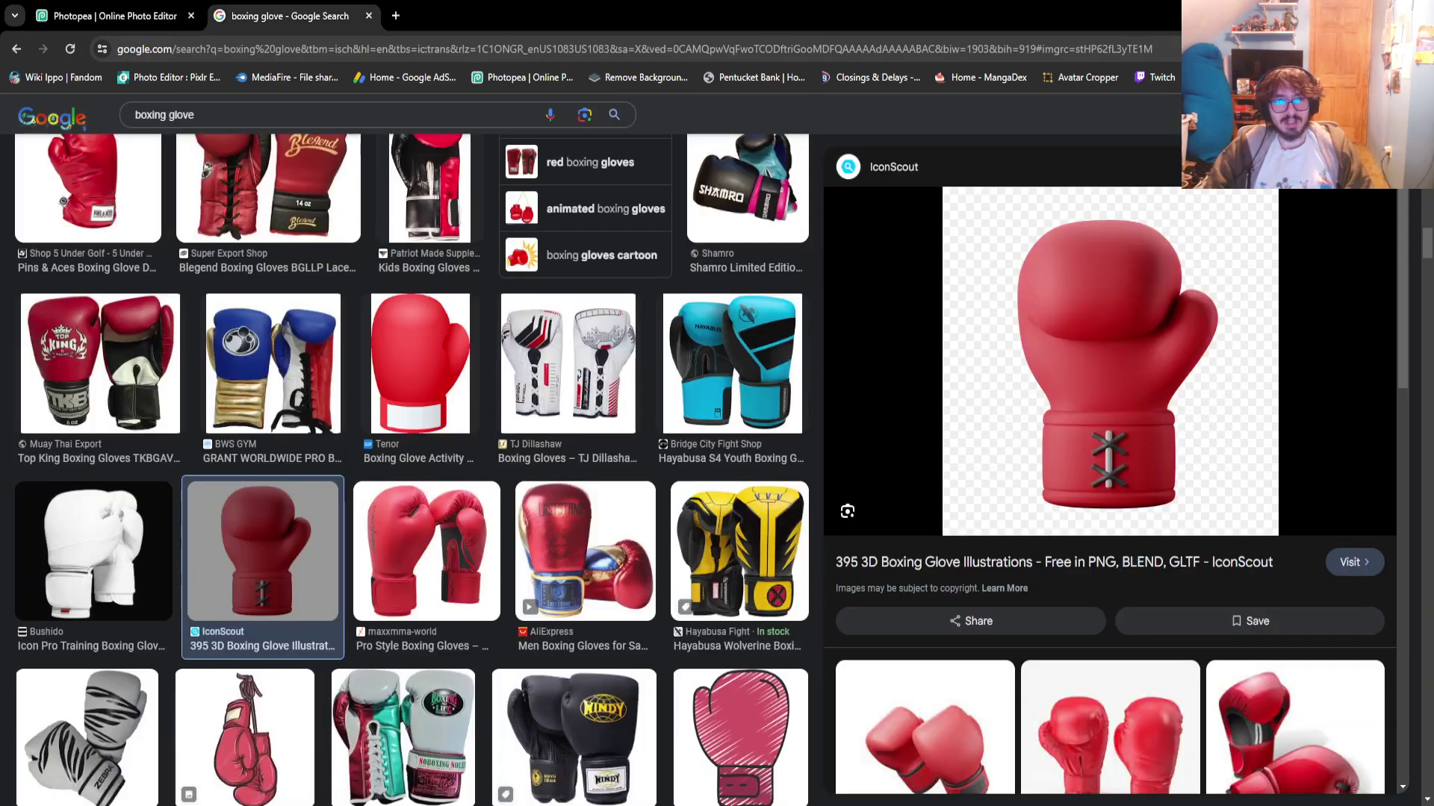
left_click(419, 365)
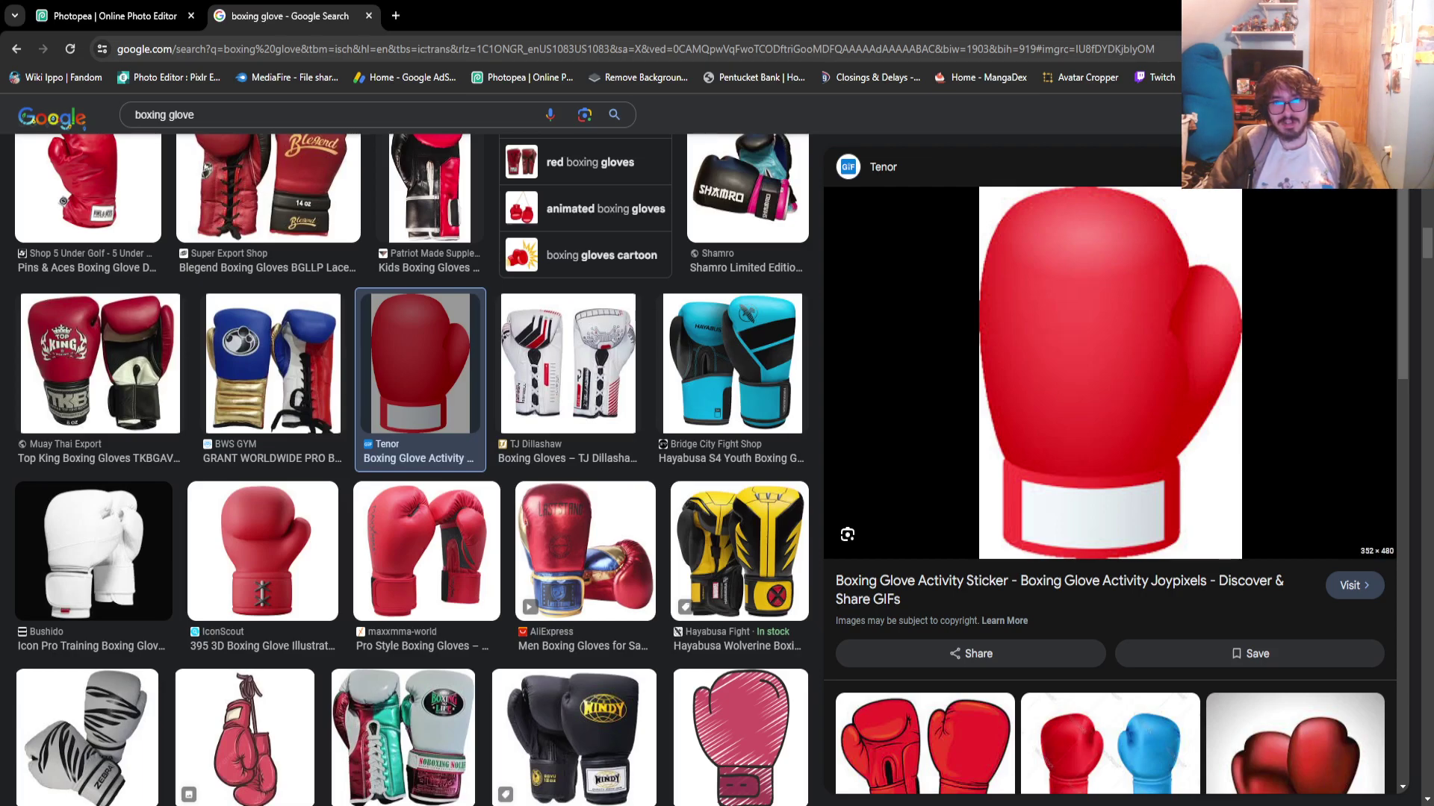
key("ctrl+Tab")
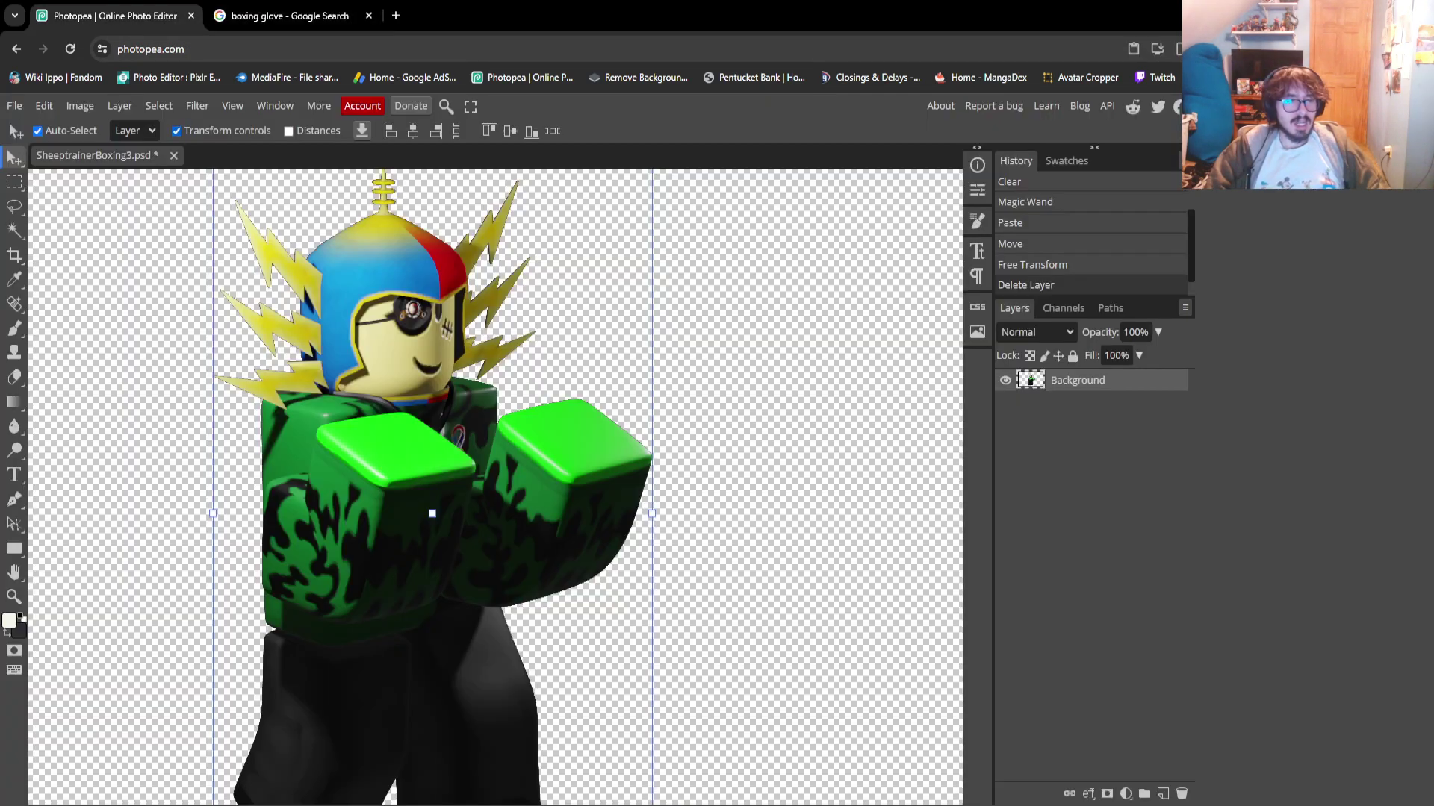
key("ctrl+v")
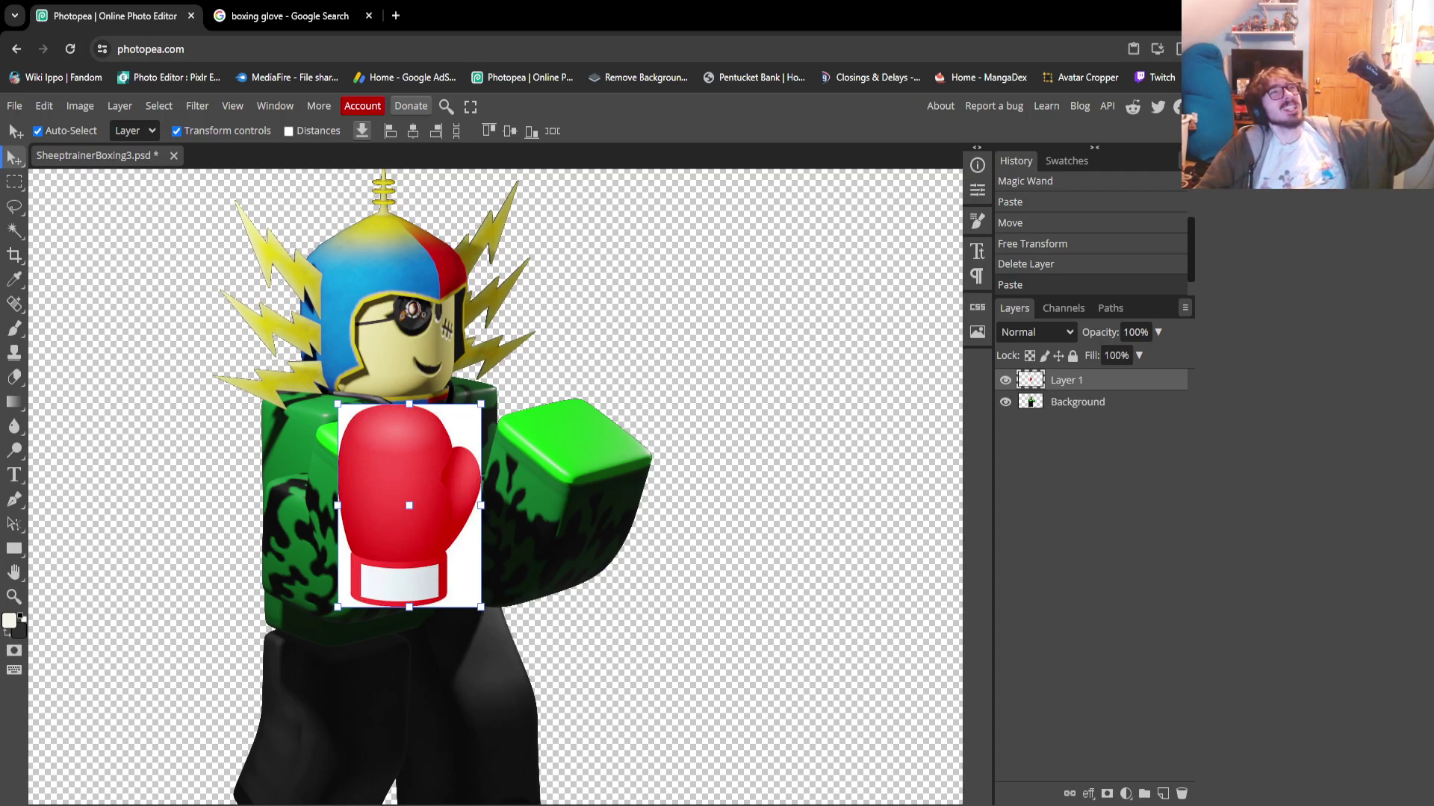
Replace the pasted Tenor glove with a cut-out copy whose white background is removed in remove.bg
key("Delete")
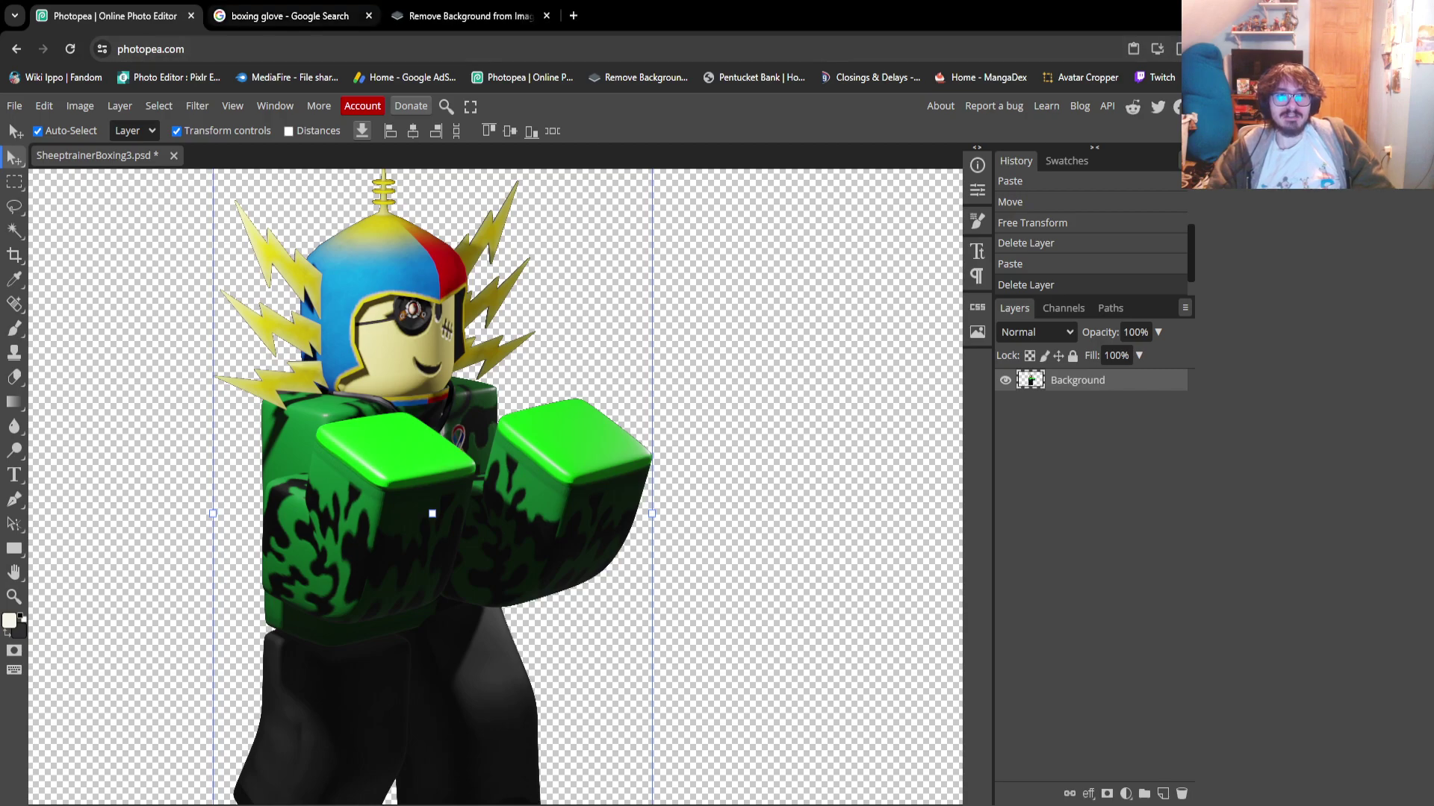
left_click(290, 16)
left_click_drag(1110, 372, 606, 364)
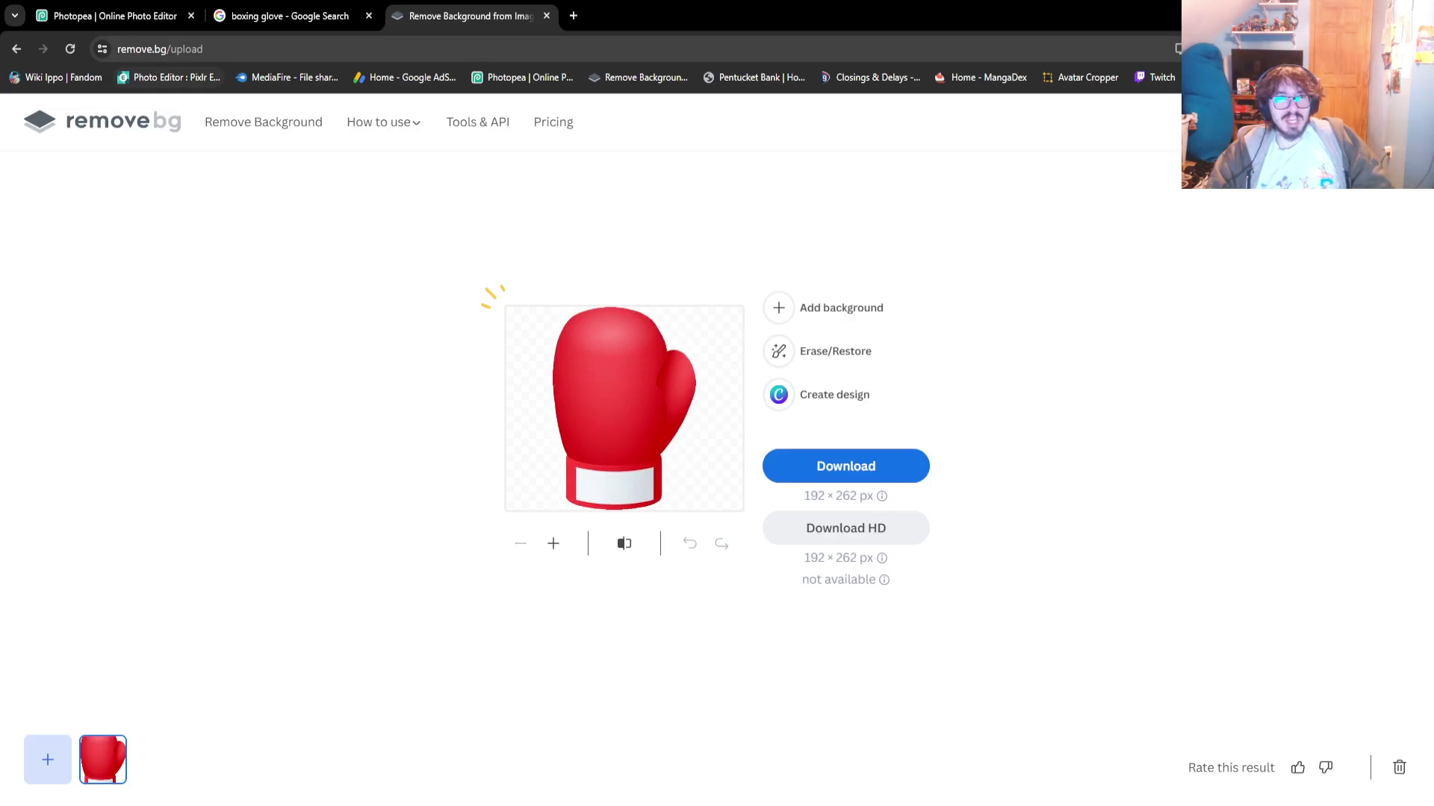
key("ctrl+Tab")
key("ctrl+v")
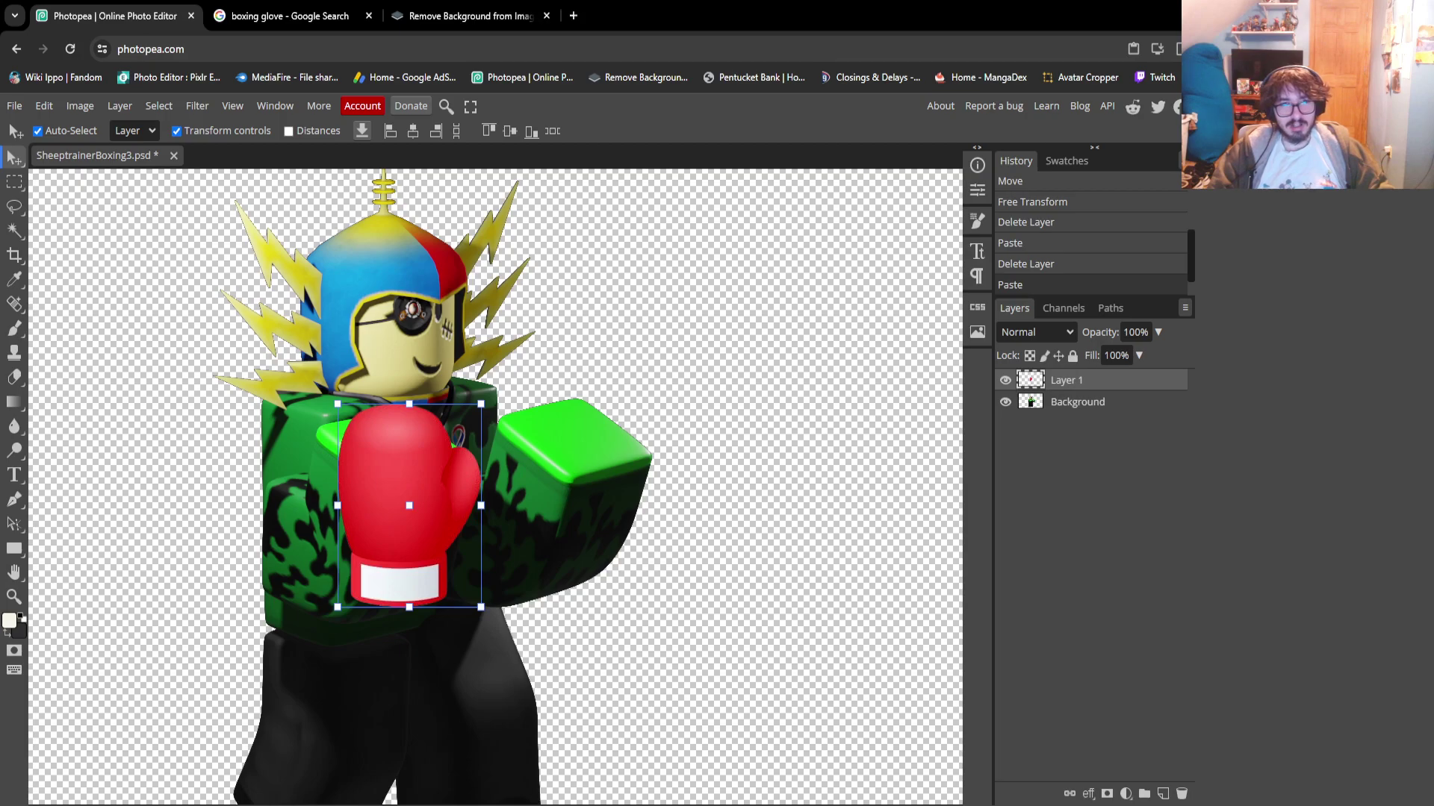
Place the glove cut-out over the outstretched fist, rotate it about 40° clockwise and scale it to about 128%
left_click_drag(409, 478, 558, 429)
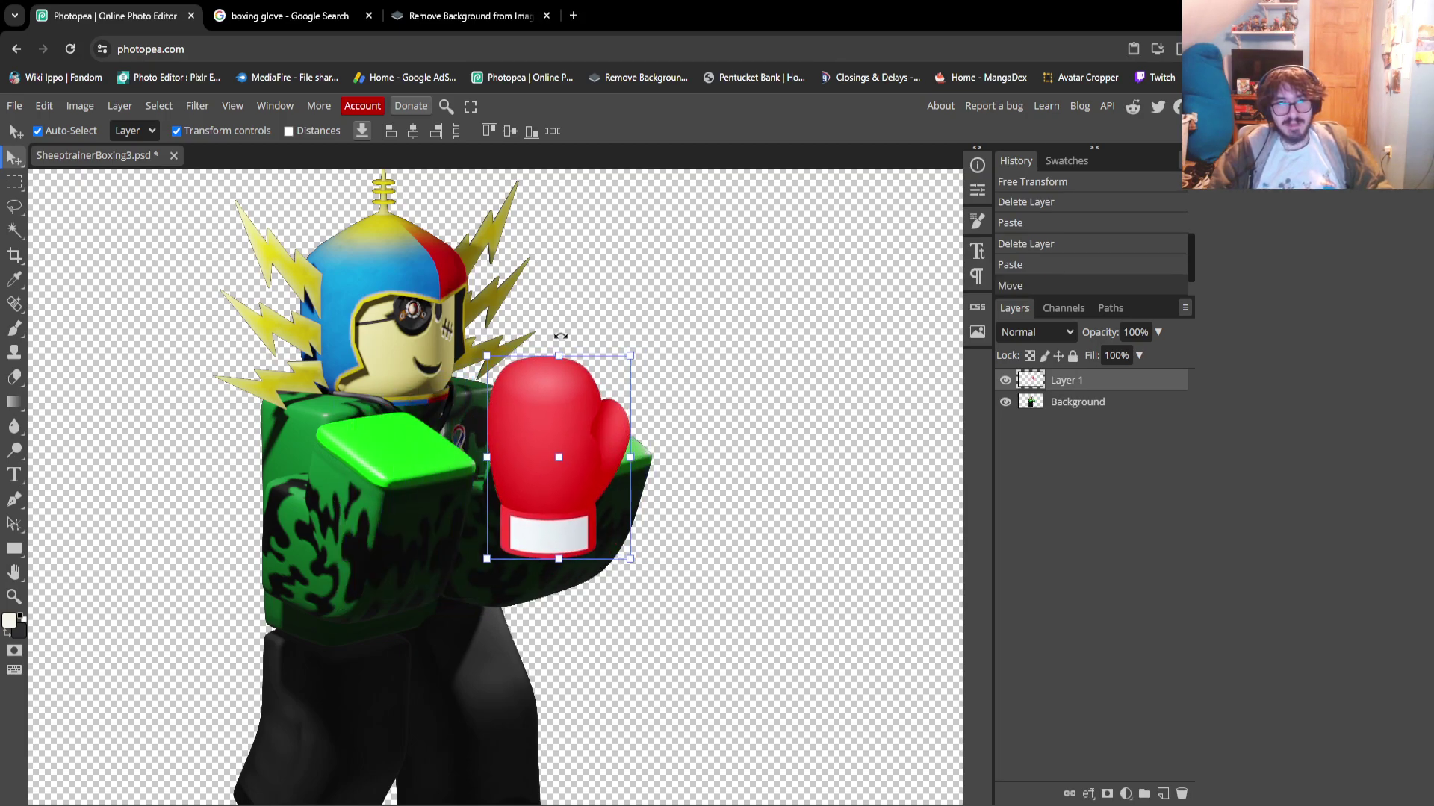
left_click_drag(565, 340, 617, 374)
mouse_move(576, 456)
left_mouse_down()
mouse_move(550, 468)
mouse_move(572, 466)
left_mouse_up()
left_click_drag(606, 374, 638, 398)
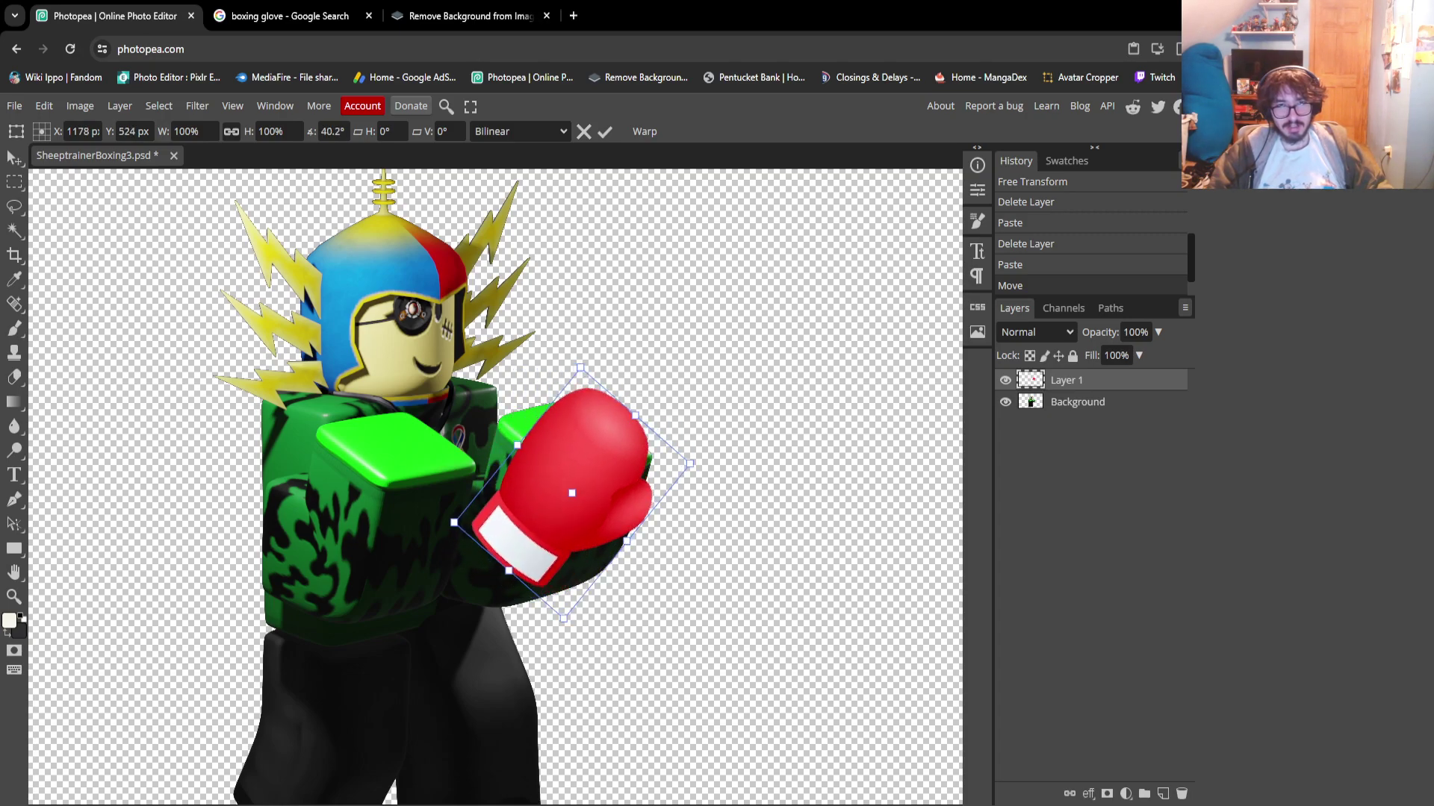
left_click_drag(591, 459, 550, 453)
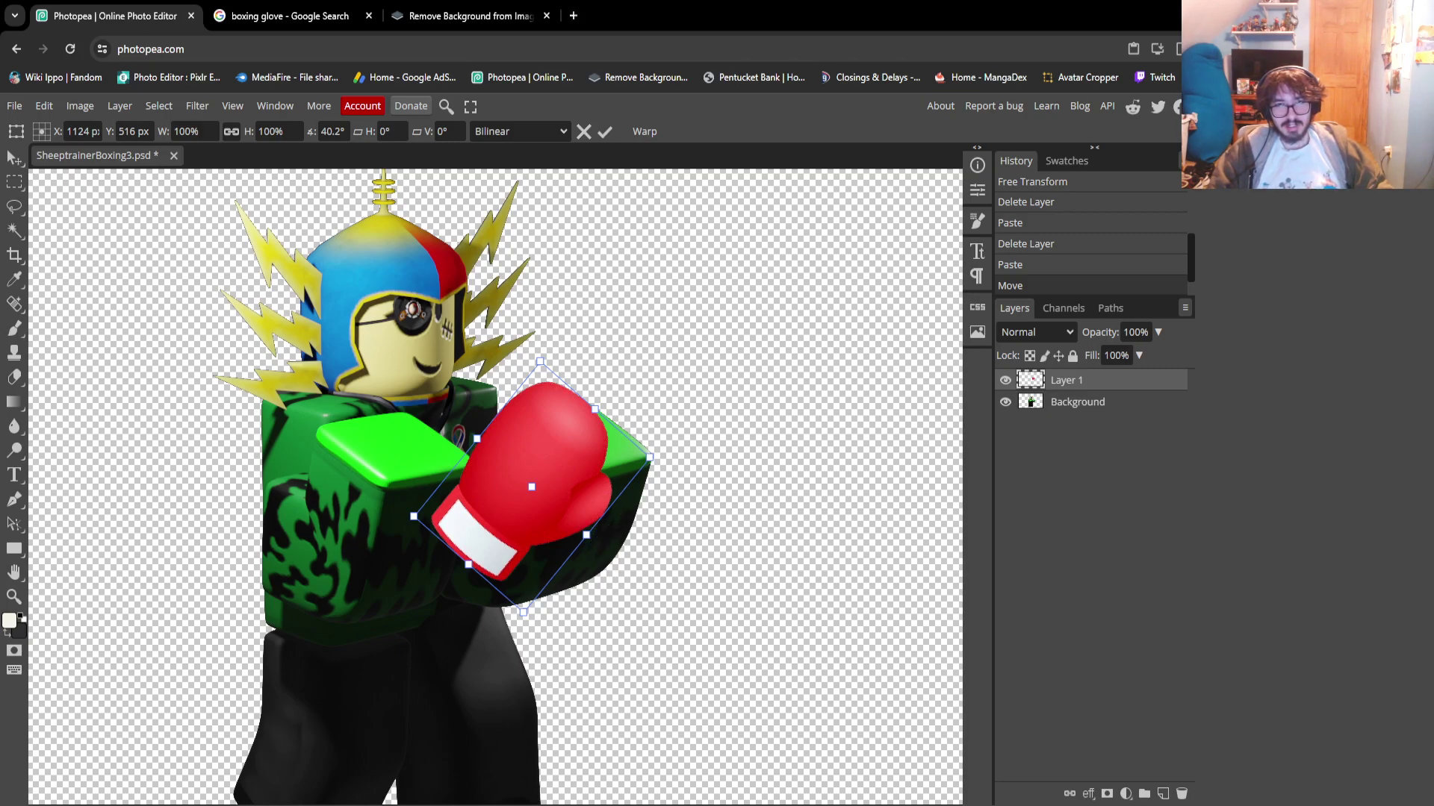
left_click_drag(649, 457, 726, 475)
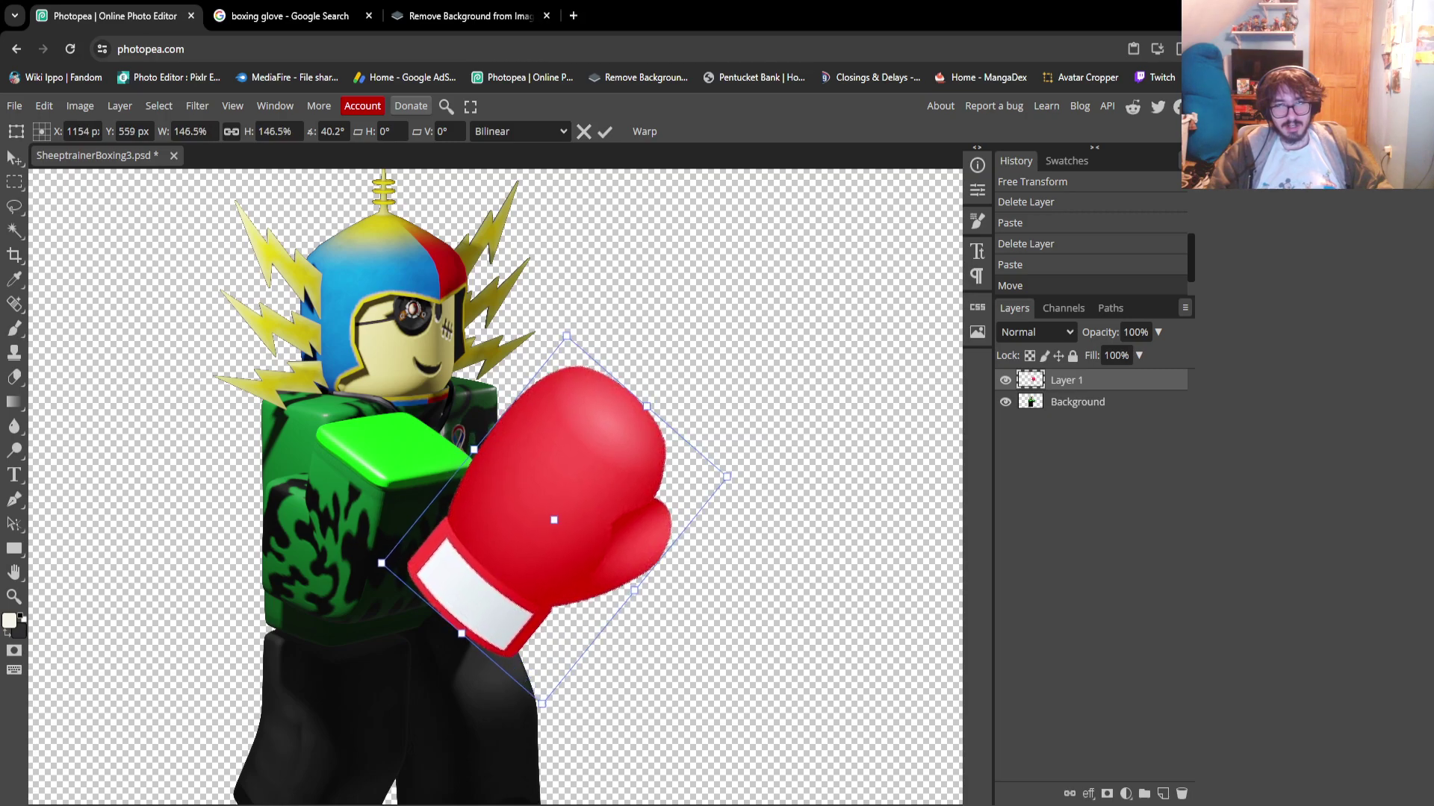
mouse_move(579, 485)
left_mouse_down()
mouse_move(660, 524)
mouse_move(576, 482)
left_mouse_up()
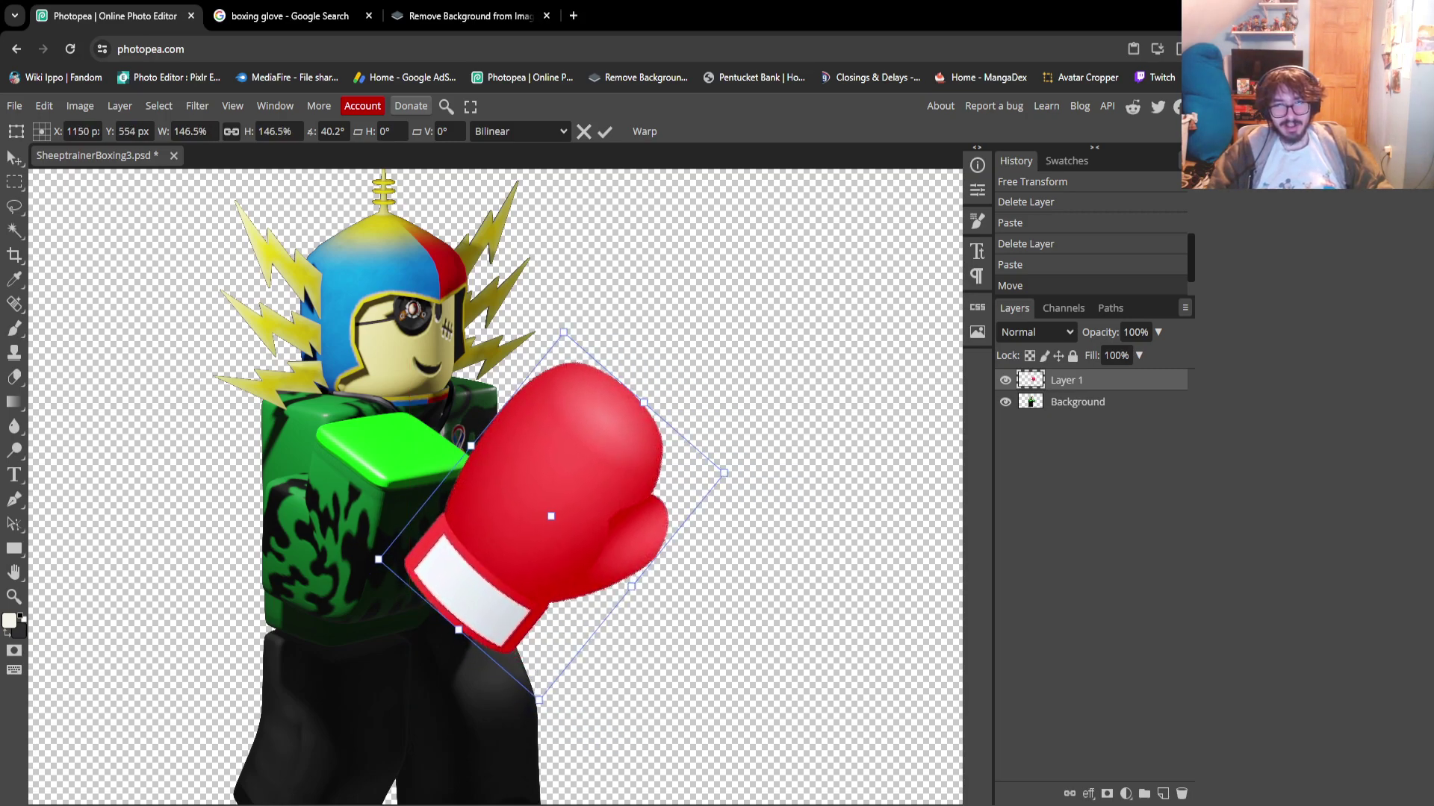
mouse_move(724, 474)
left_mouse_down()
mouse_move(683, 463)
mouse_move(702, 468)
left_mouse_up()
mouse_move(583, 485)
left_mouse_down()
mouse_move(569, 485)
mouse_move(589, 501)
left_mouse_up()
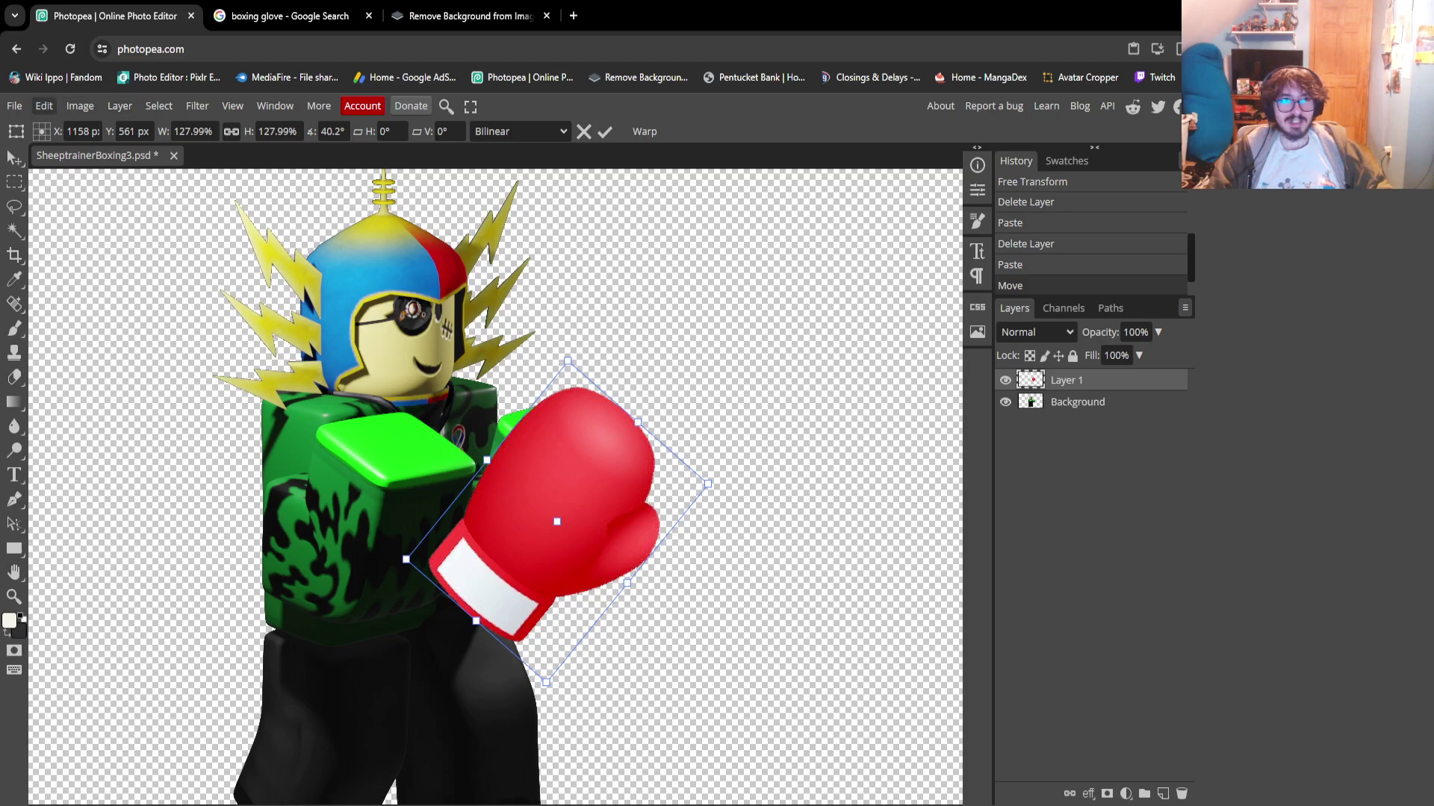
Try flipping the rotated glove horizontally, then cancel the whole transform
left_click(44, 105)
mouse_move(90, 489)
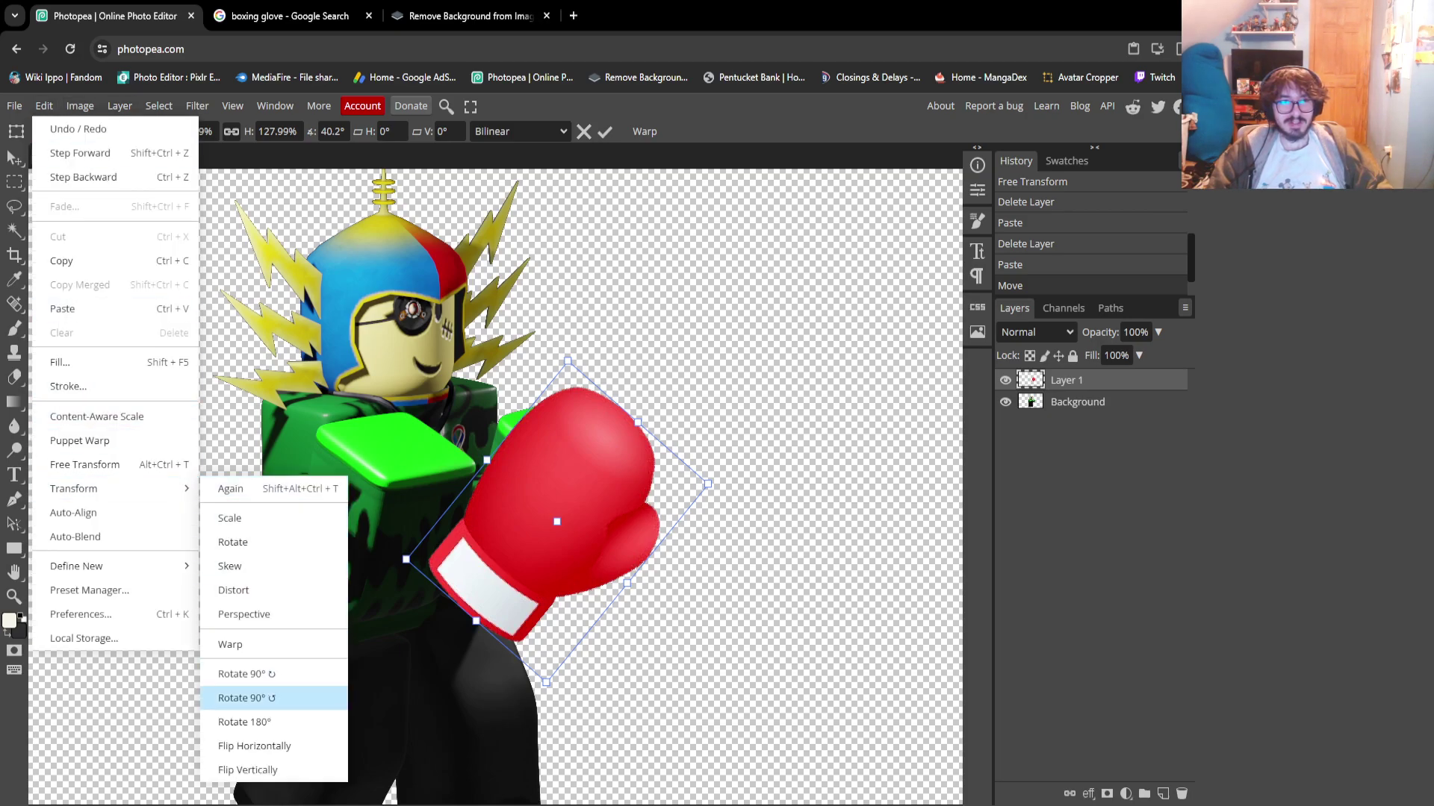
left_click(254, 746)
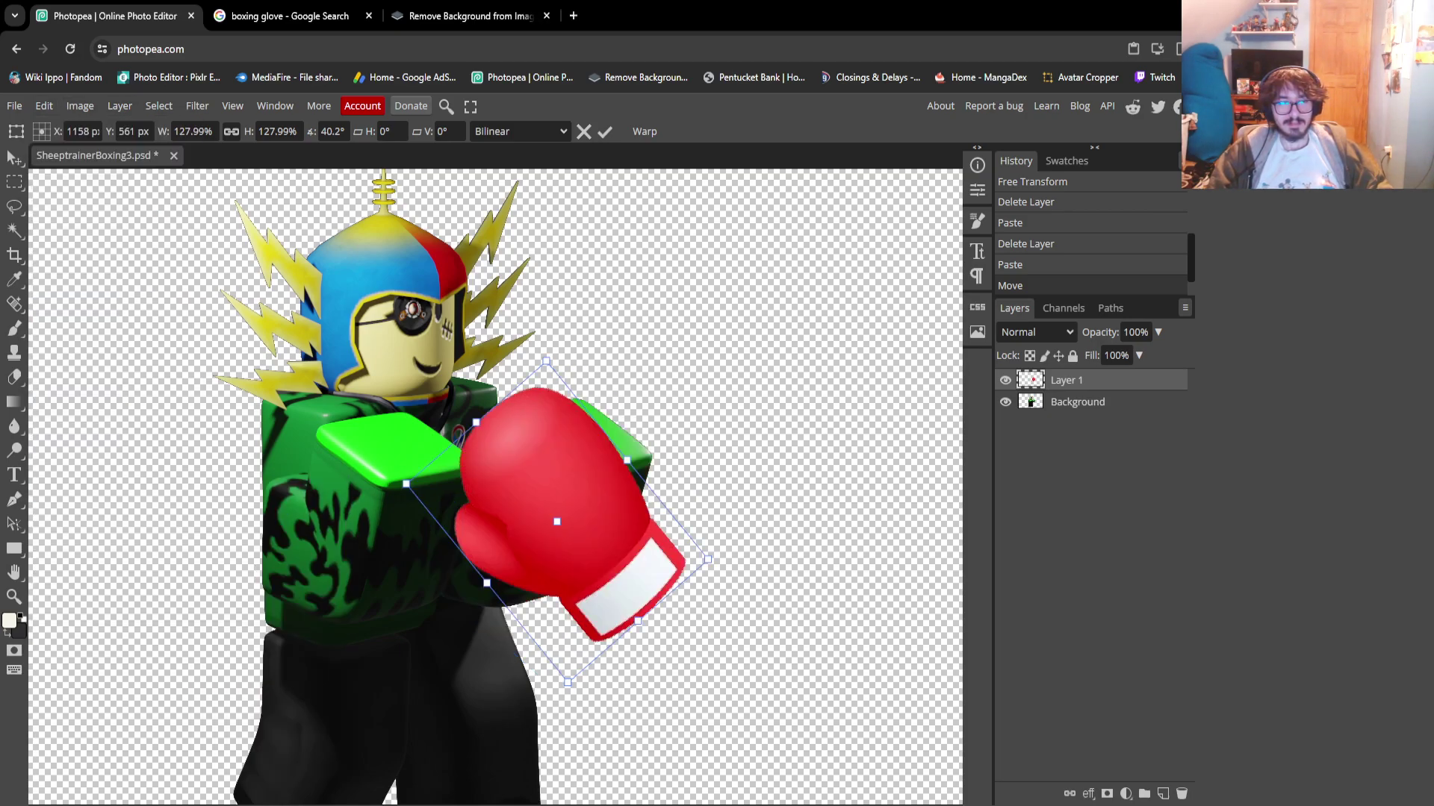
key("Escape")
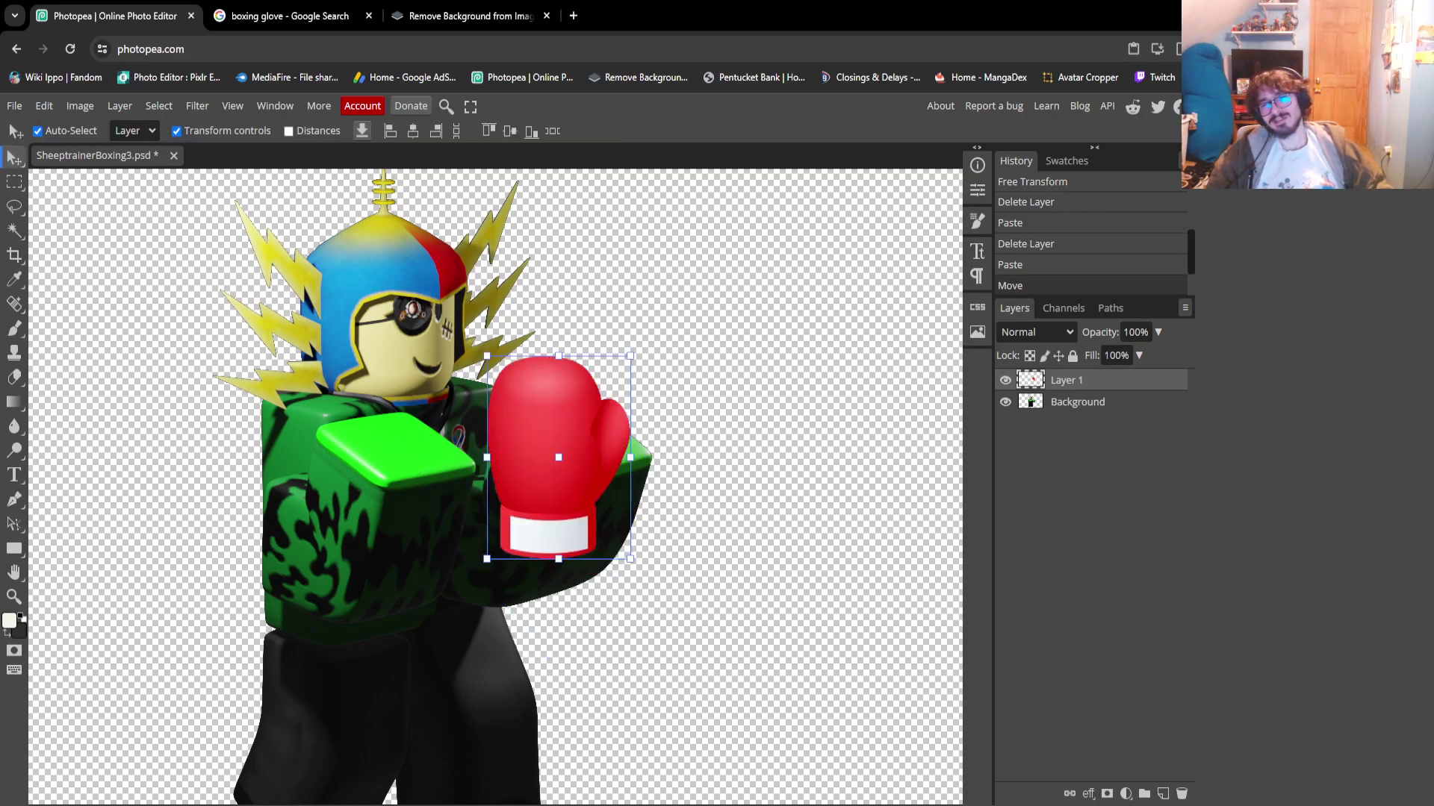
Try rotating the glove clockwise and shifting it over the outstretched forearm, then cancel the transform
left_click_drag(568, 336, 616, 351)
left_click_drag(557, 470, 537, 474)
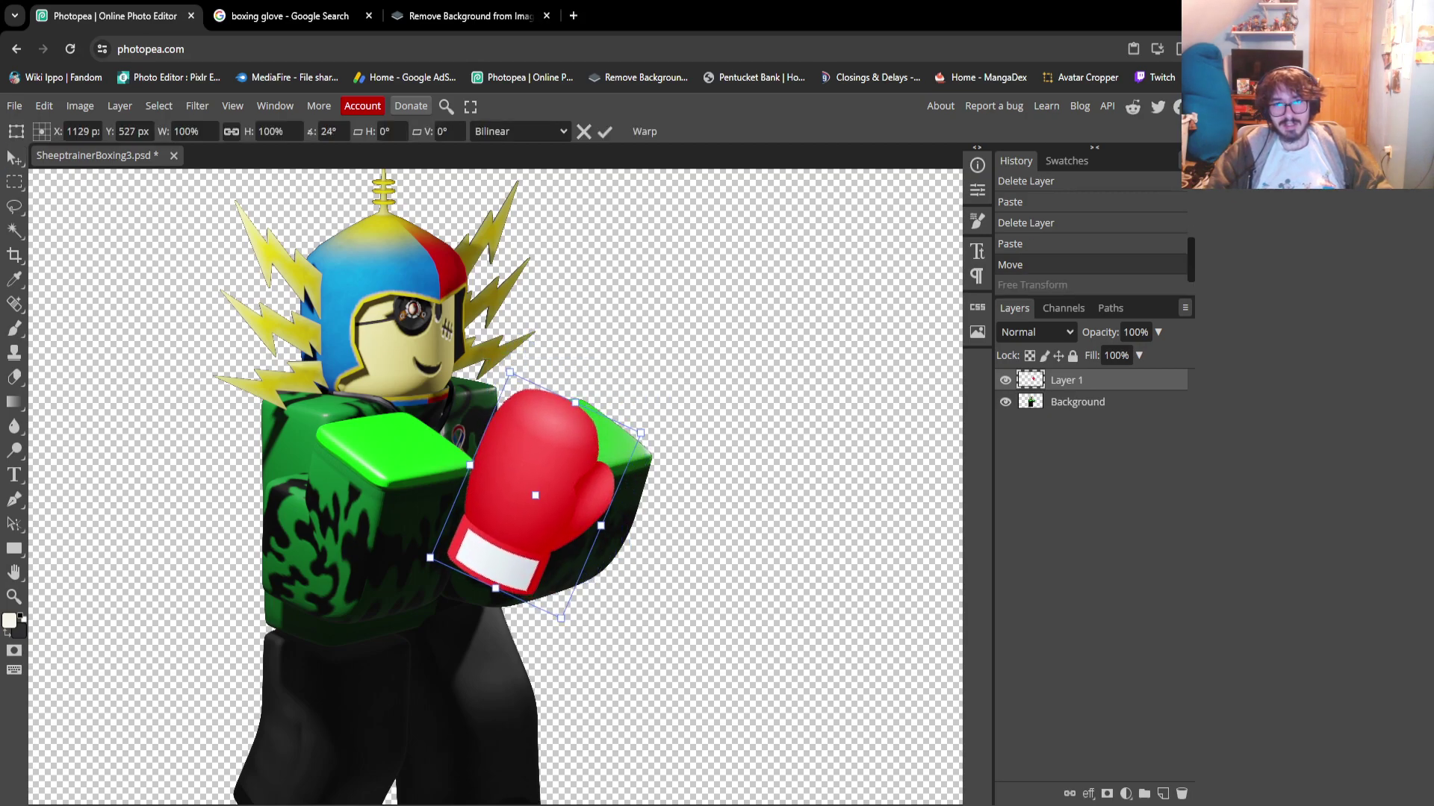
left_click_drag(644, 450, 639, 490)
mouse_move(541, 485)
left_mouse_down()
mouse_move(567, 494)
mouse_move(551, 480)
left_mouse_up()
key("Escape")
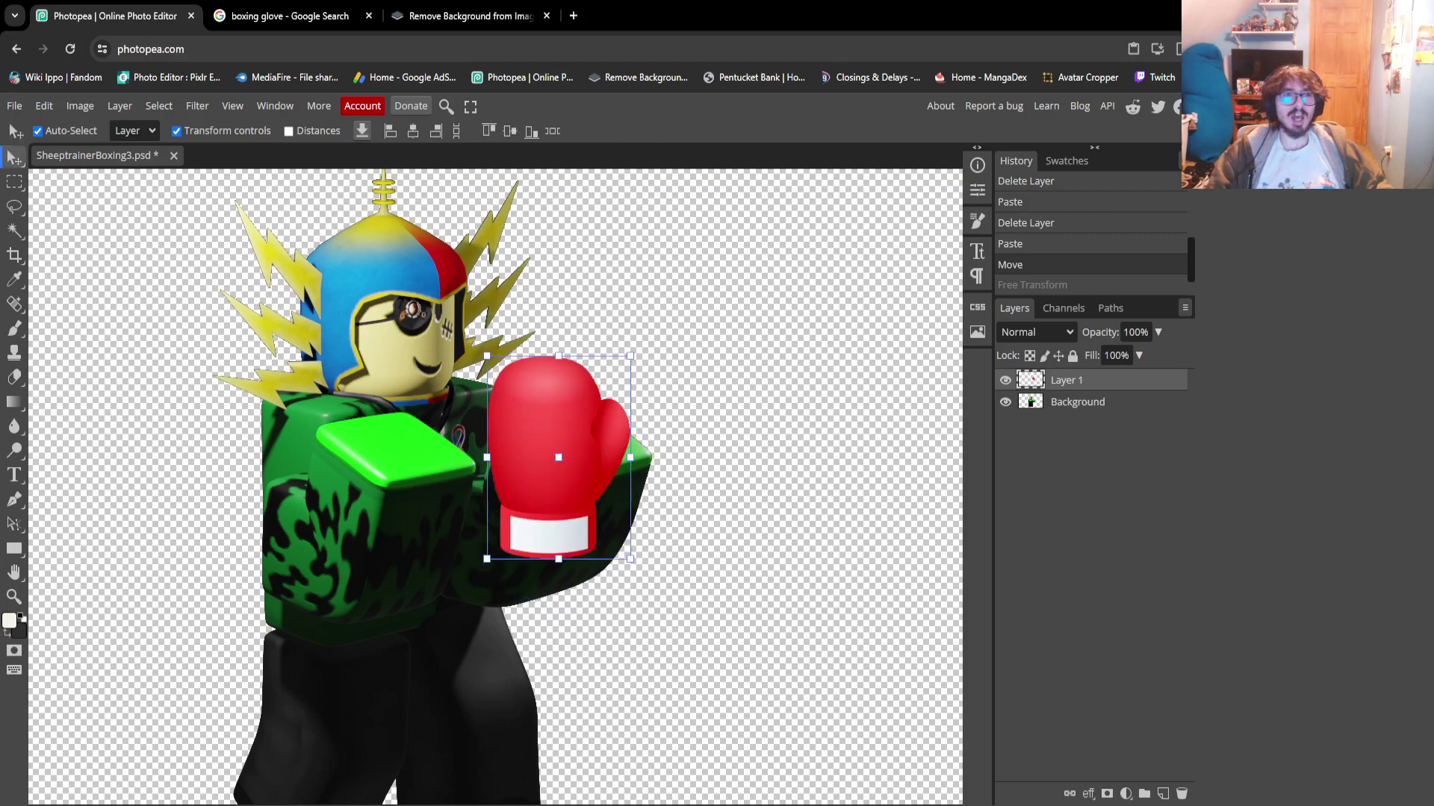
Try the glove lower on the outstretched forearm with a slight rotation, then cancel it and undo the moves
left_click(45, 105)
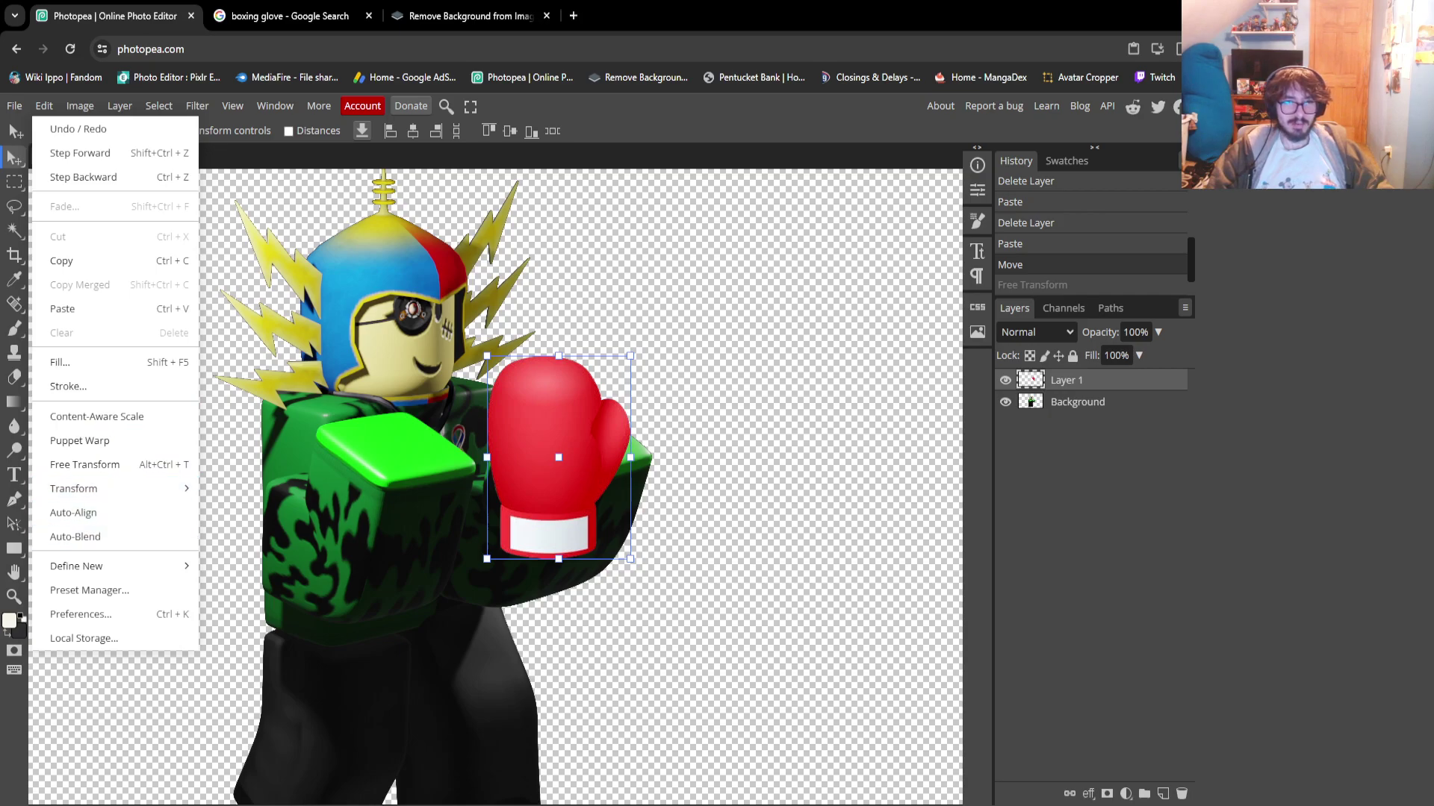
left_click_drag(554, 462, 532, 503)
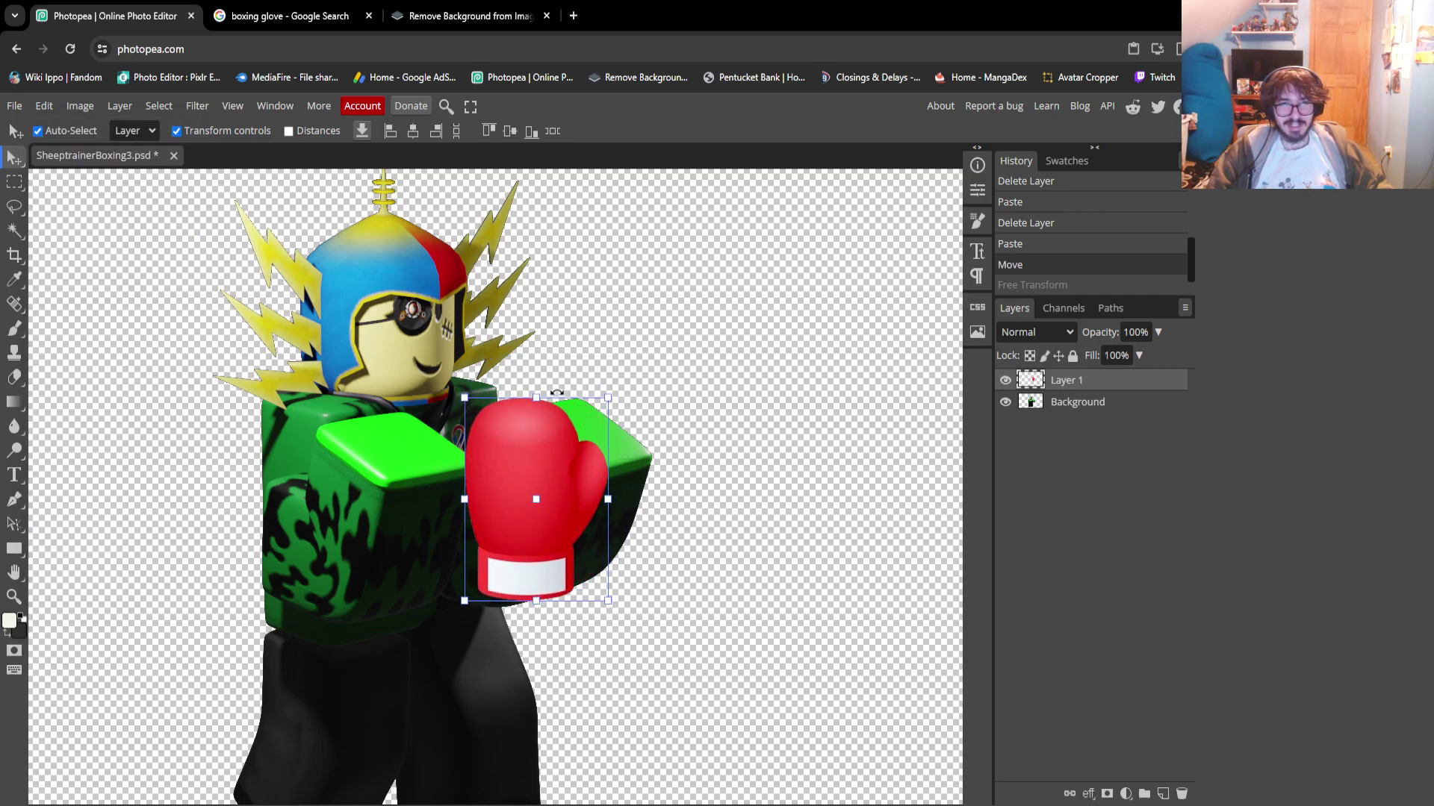
left_click_drag(558, 384, 593, 396)
left_click_drag(549, 478, 594, 407)
key("Escape")
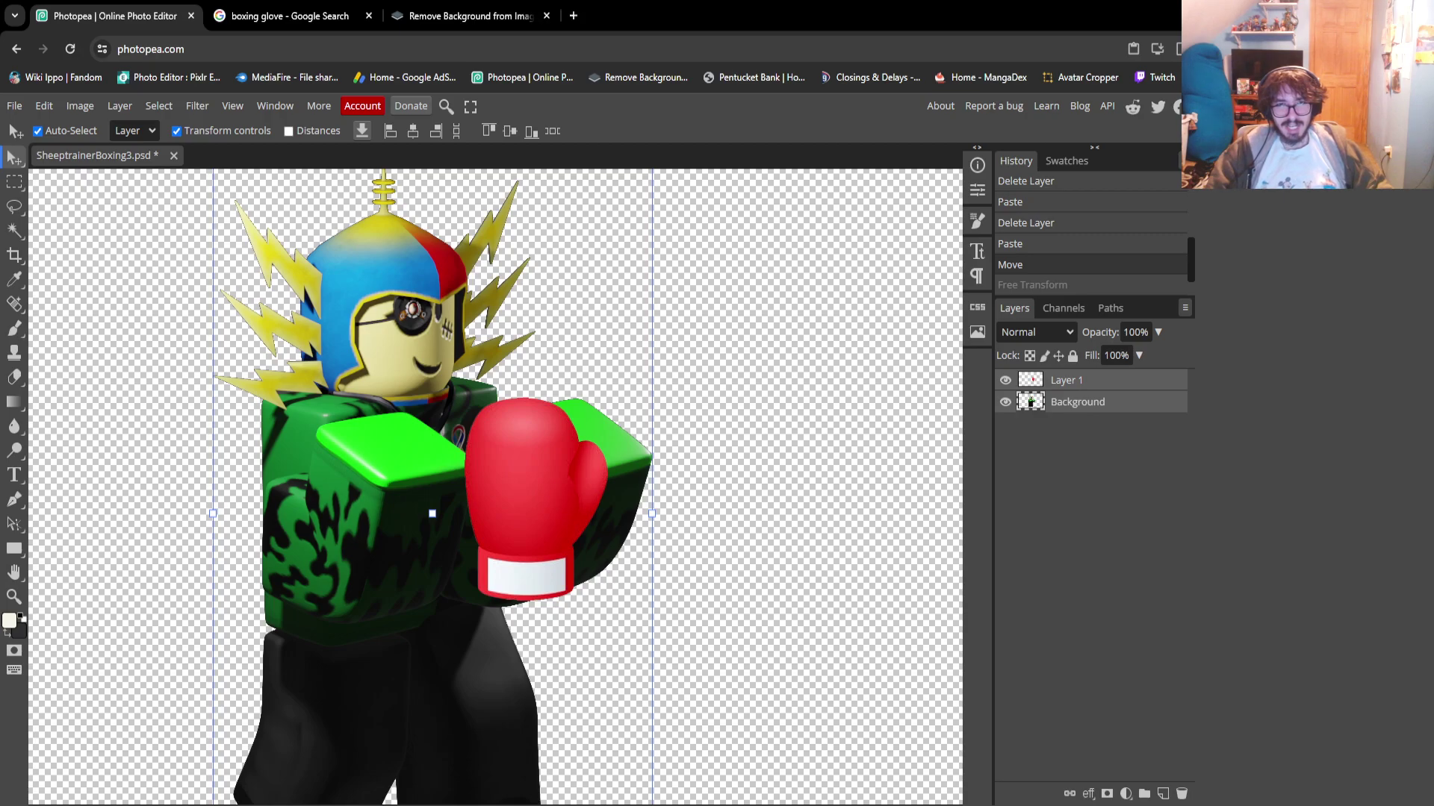
left_click_drag(552, 463, 552, 462)
key("ctrl+z")
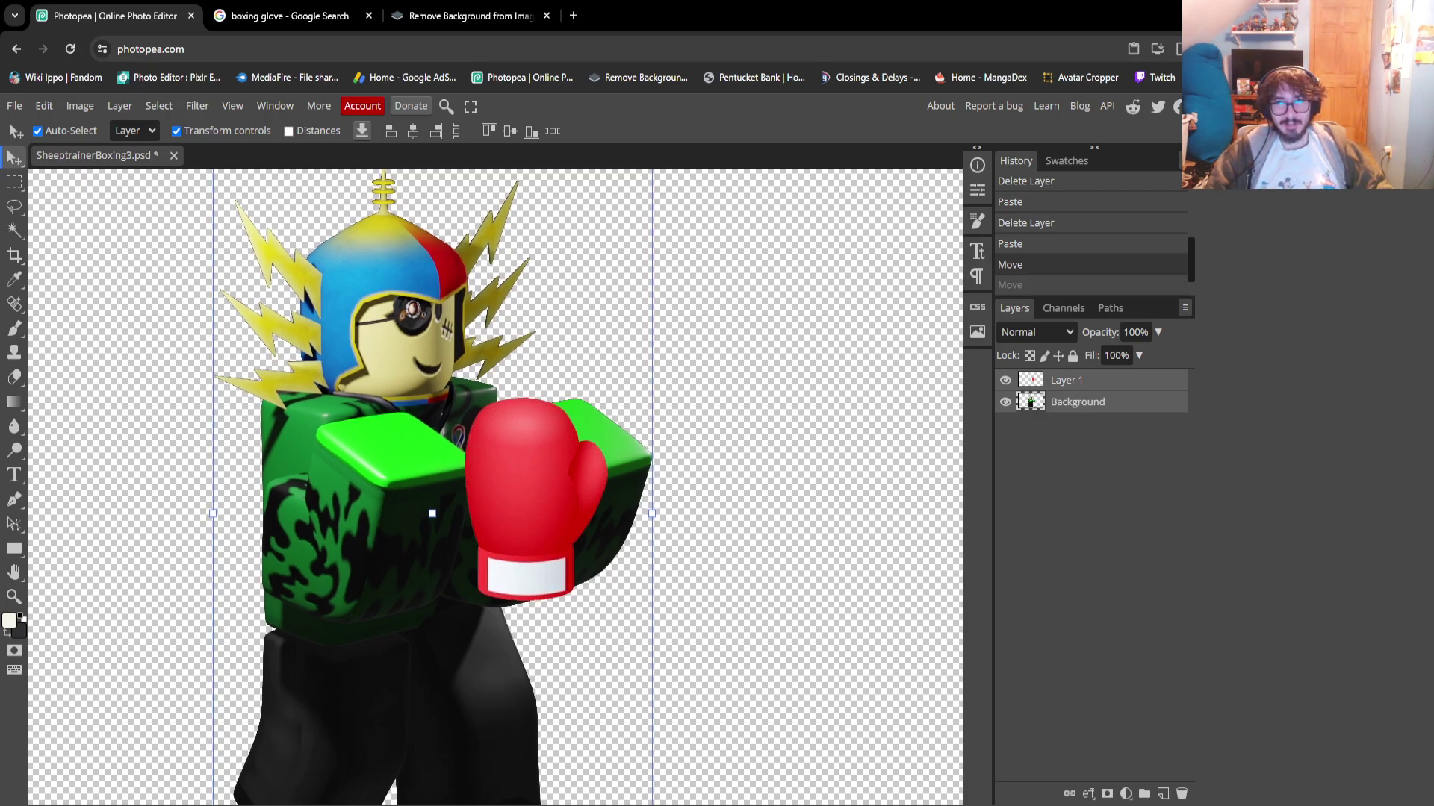
key("ctrl+z")
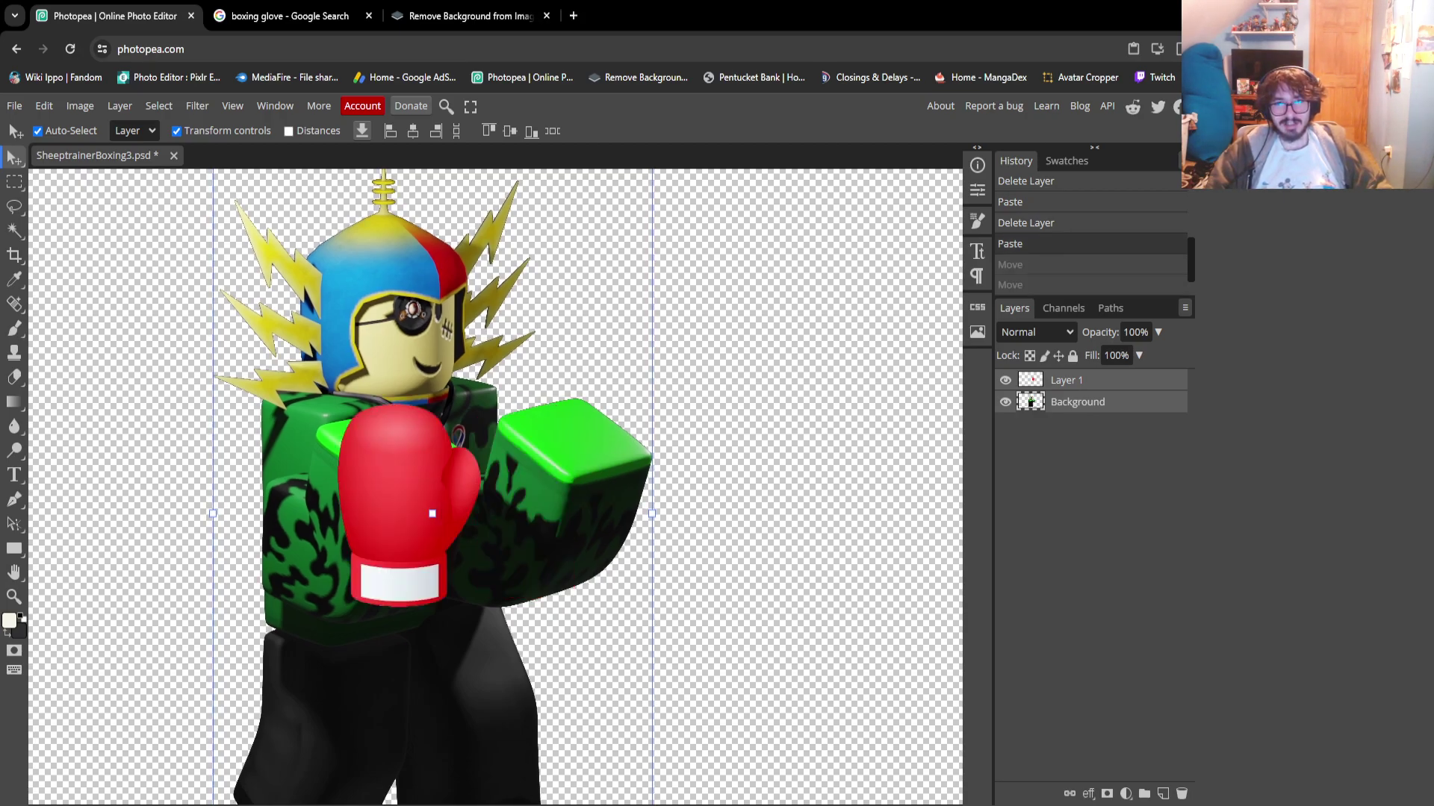
Select only the glove layer, move it over the outstretched forearm and rotate it about 32° clockwise
left_click(1077, 402)
left_click(1066, 380)
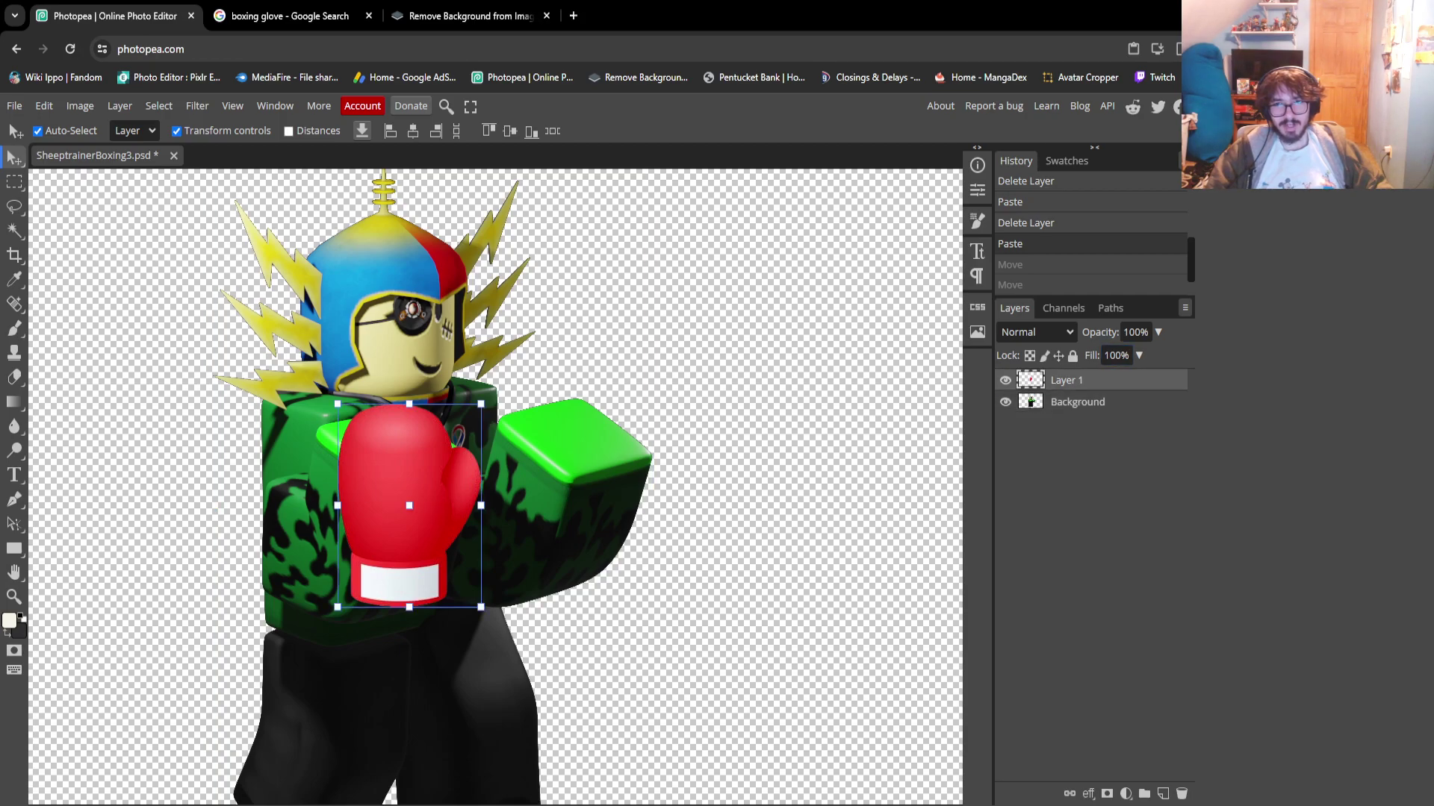
left_click_drag(470, 454, 608, 423)
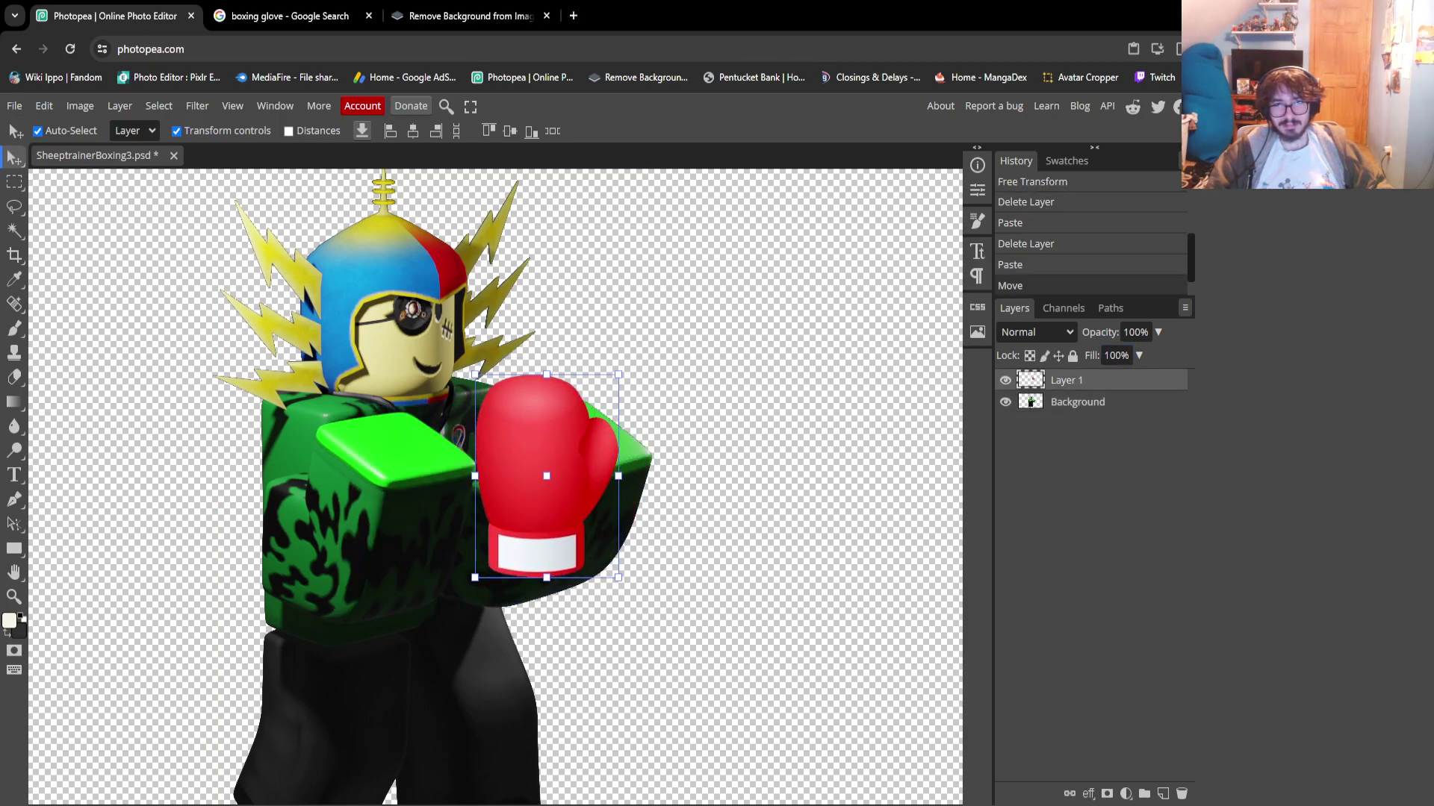
left_click_drag(547, 355, 600, 396)
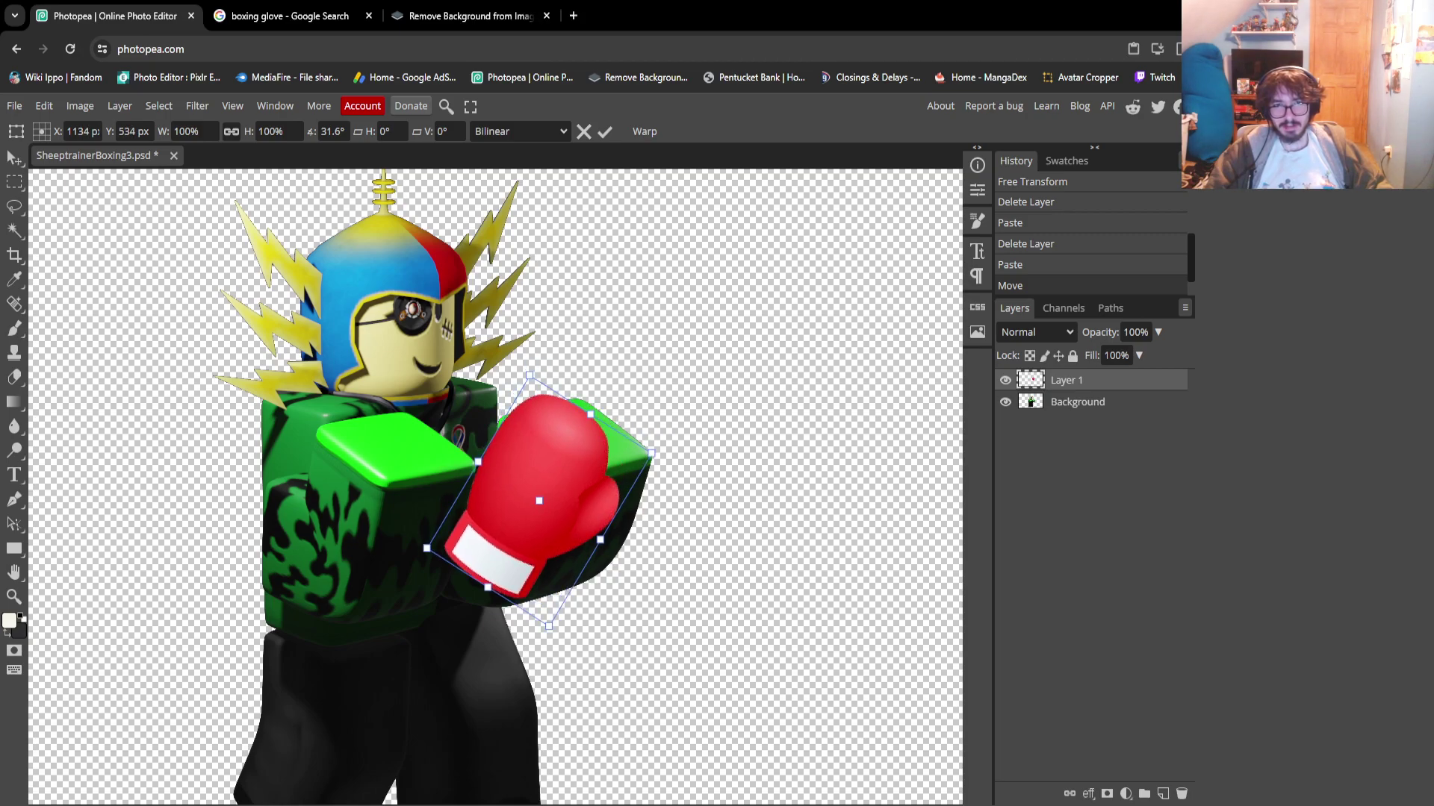
Scale the rotated glove proportionally to about 141% and centre it so it covers the outstretched fist
left_click_drag(651, 453, 703, 431)
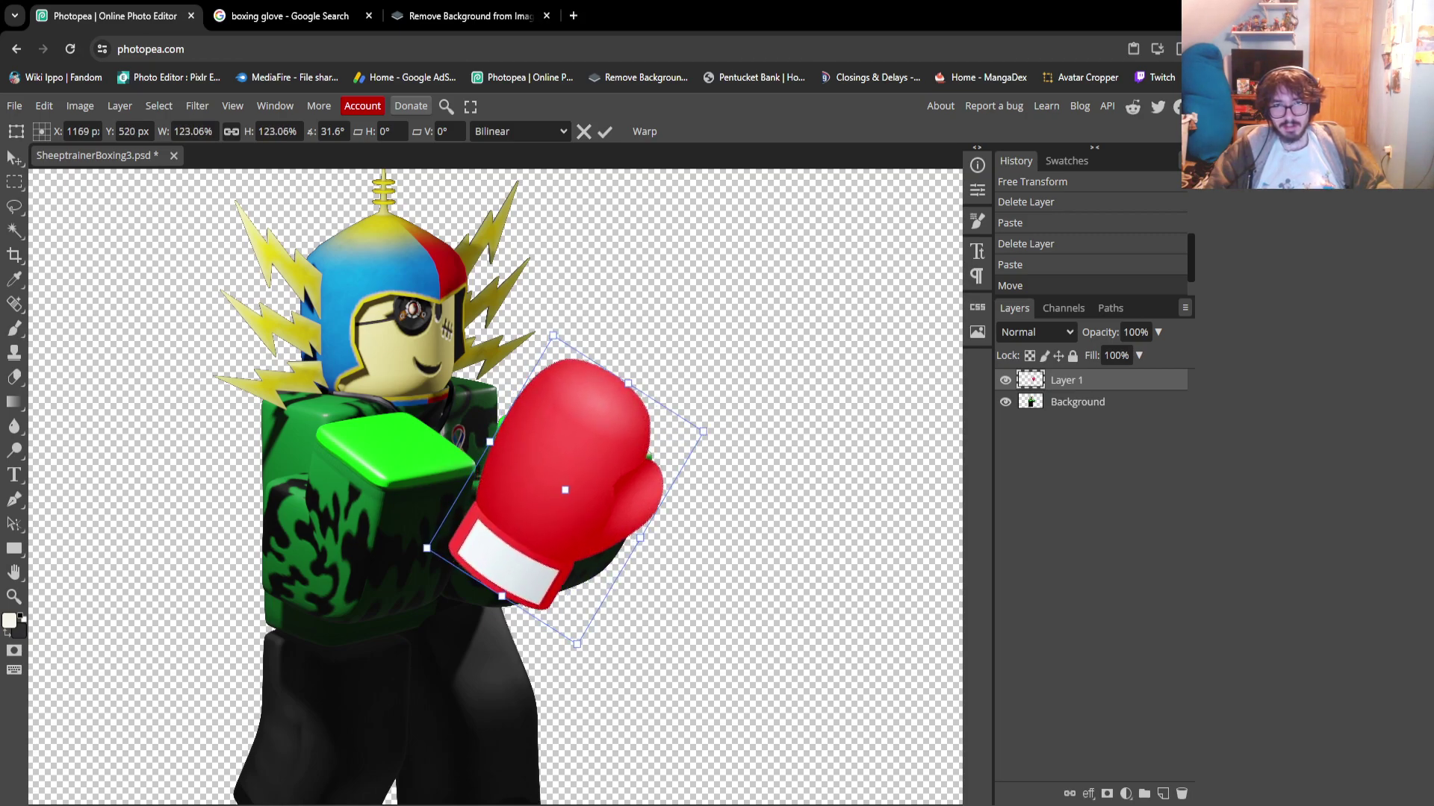
mouse_move(565, 490)
left_mouse_down()
mouse_move(563, 513)
mouse_move(538, 505)
mouse_move(563, 503)
mouse_move(548, 494)
left_mouse_up()
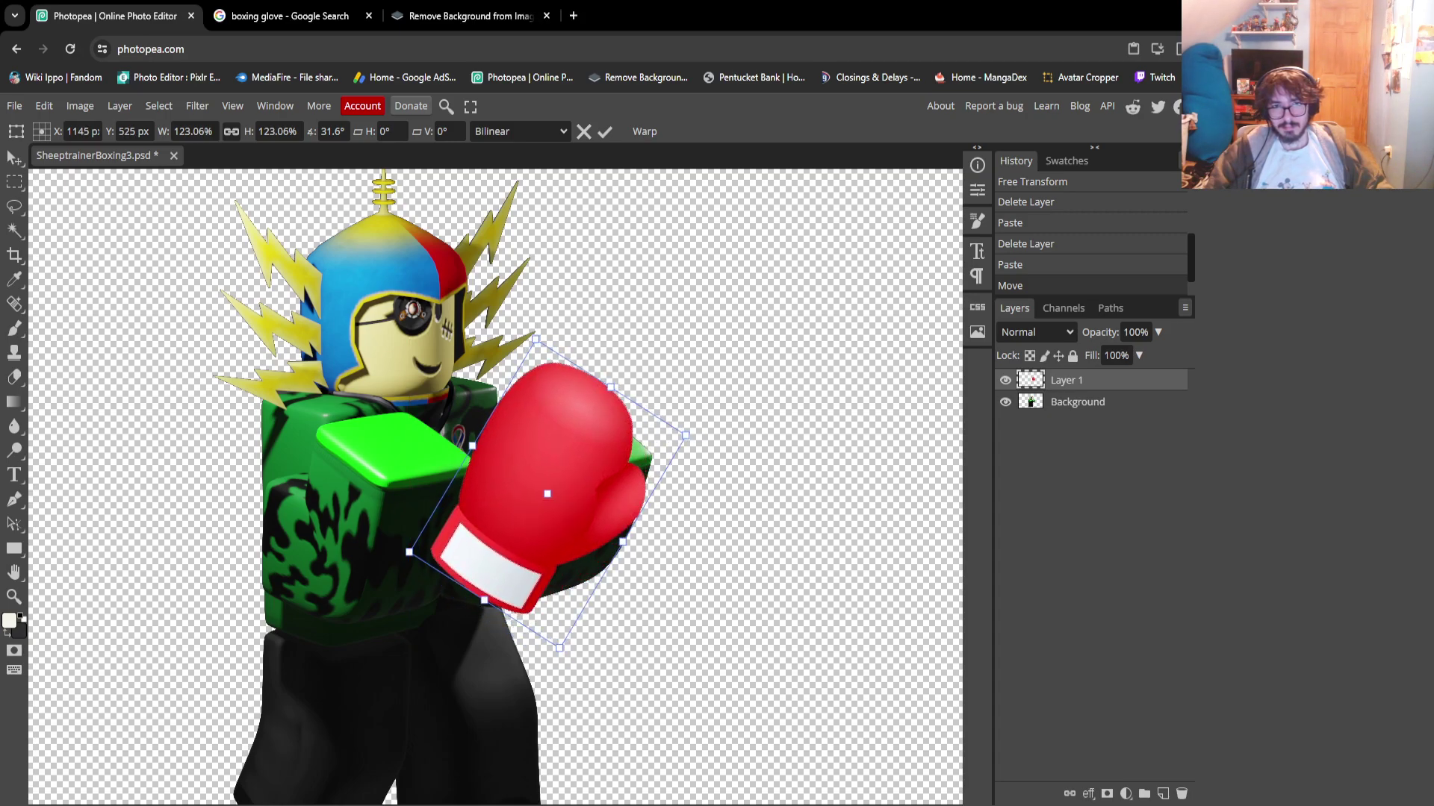
left_click_drag(685, 435, 685, 436)
left_click_drag(706, 426, 726, 418)
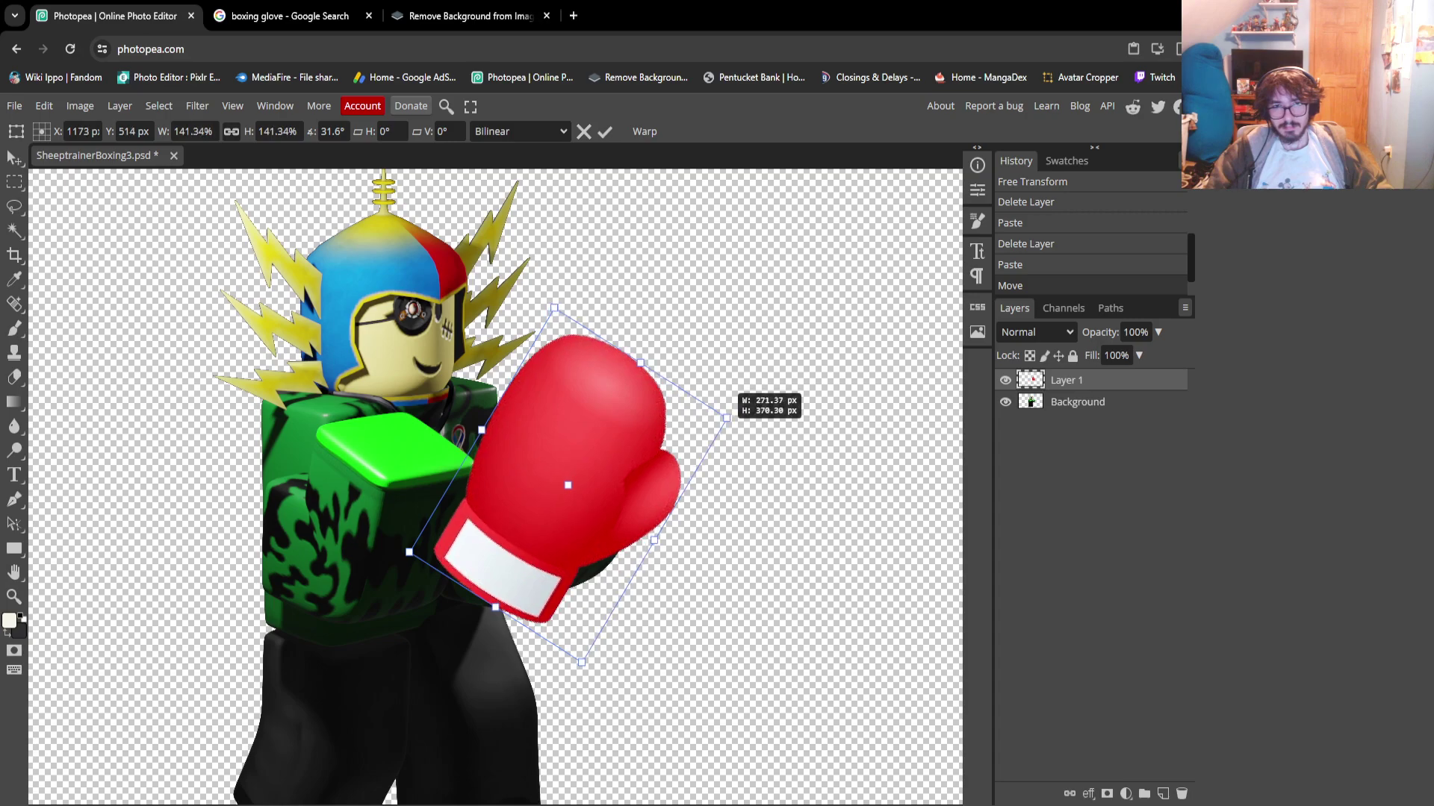
left_click_drag(578, 471, 573, 492)
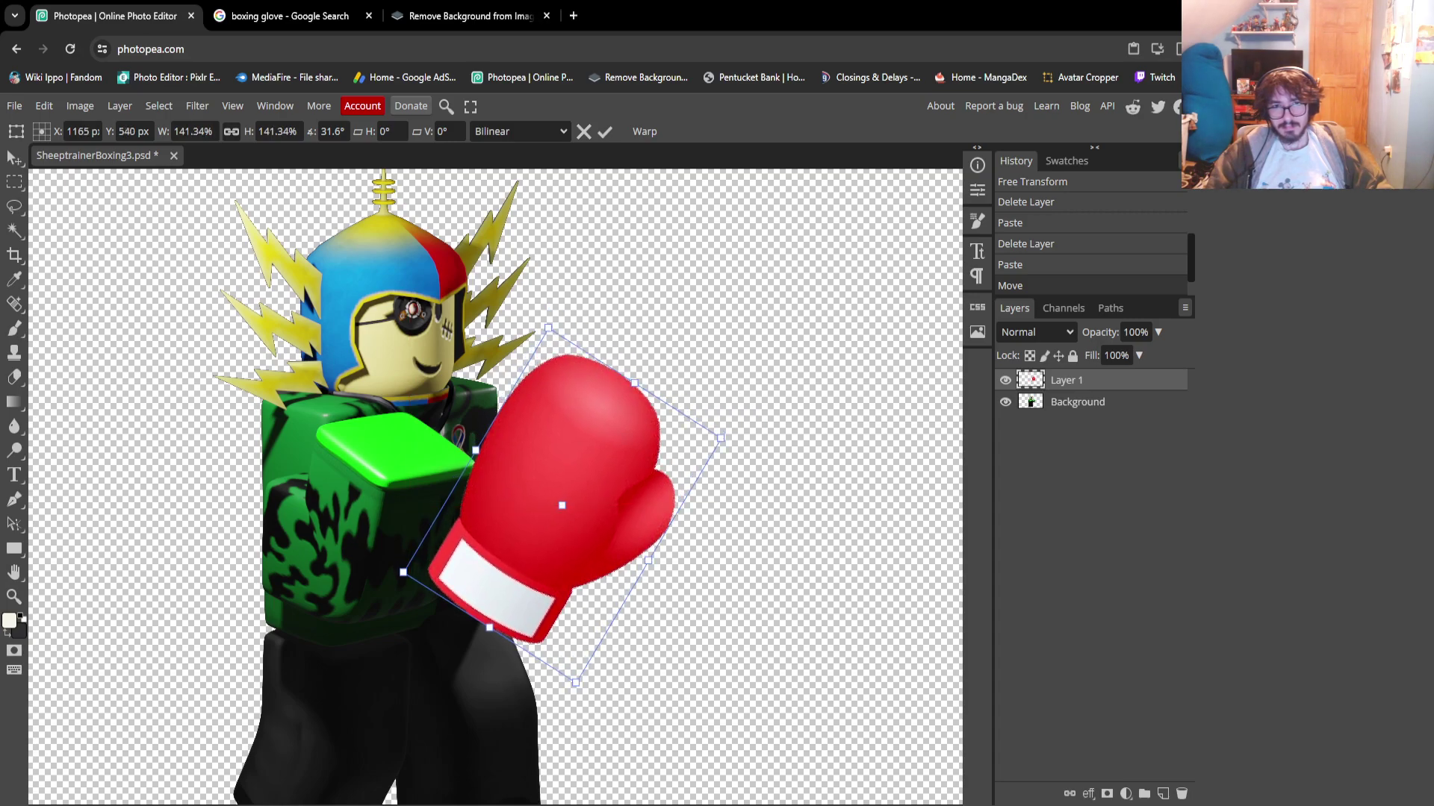
Move the enlarged glove off the arm to the empty canvas beside the character, uncovering the outstretched fist
scroll(572, 491, "up", 1)
scroll(573, 491, "down", 2)
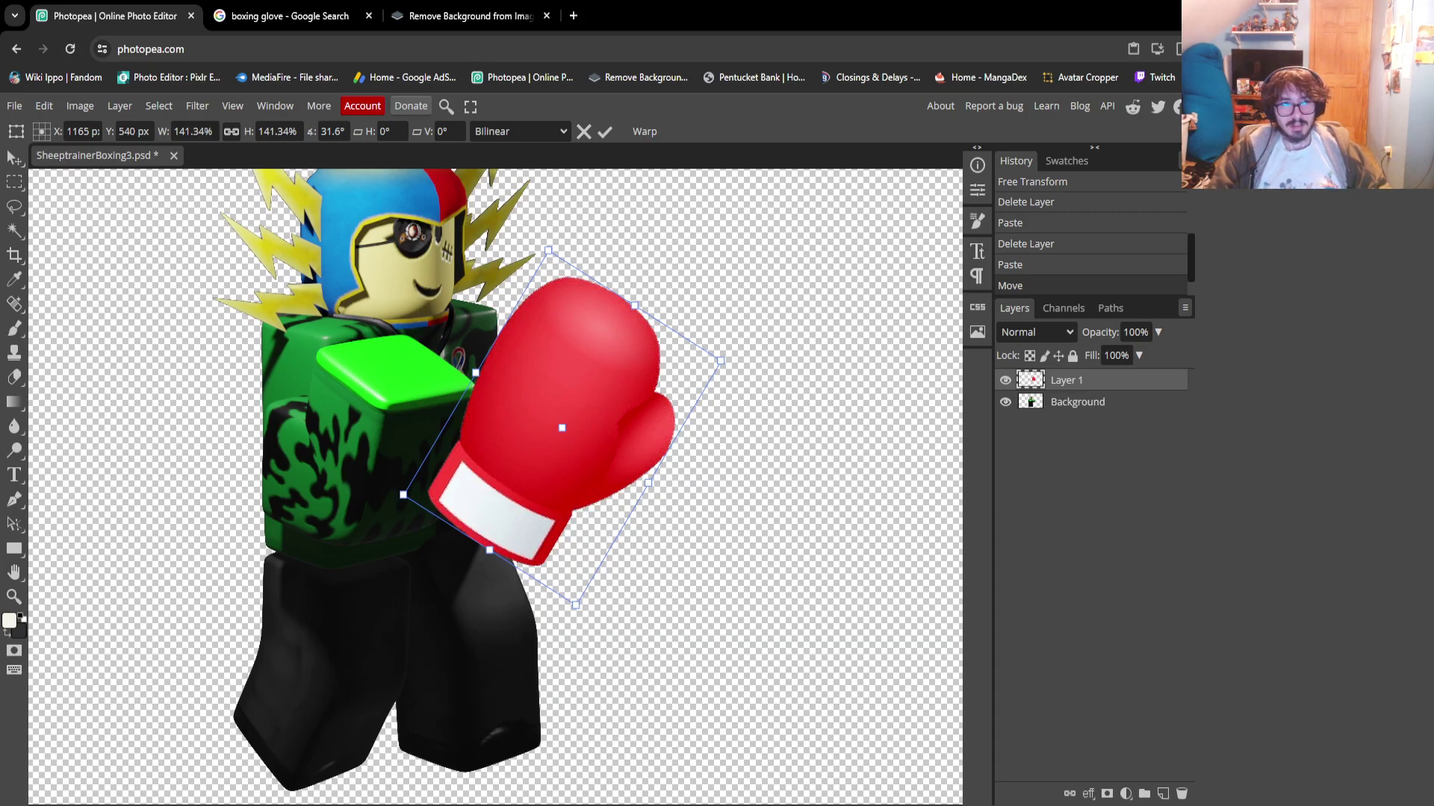
scroll(495, 487, "up", 1)
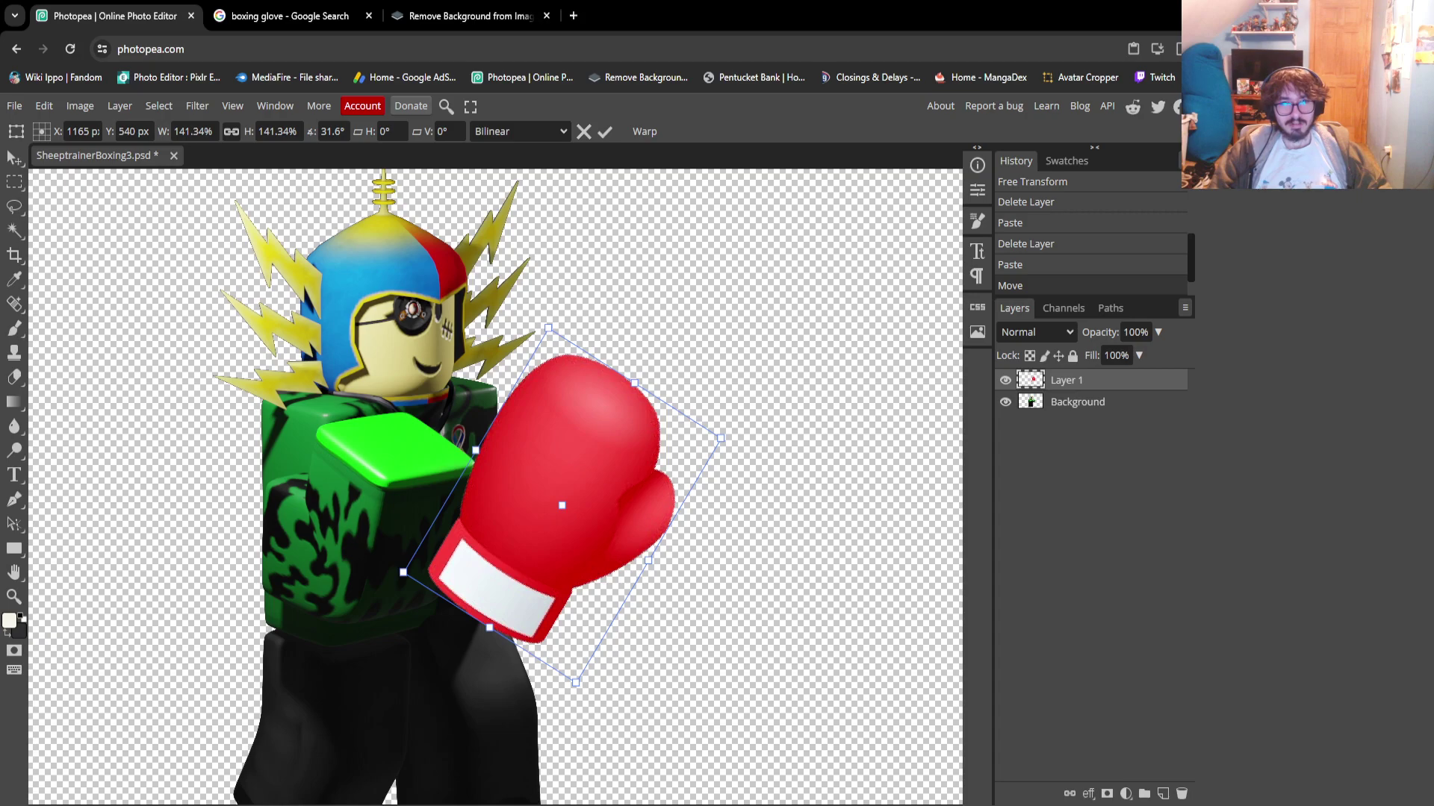
left_click_drag(571, 478, 789, 441)
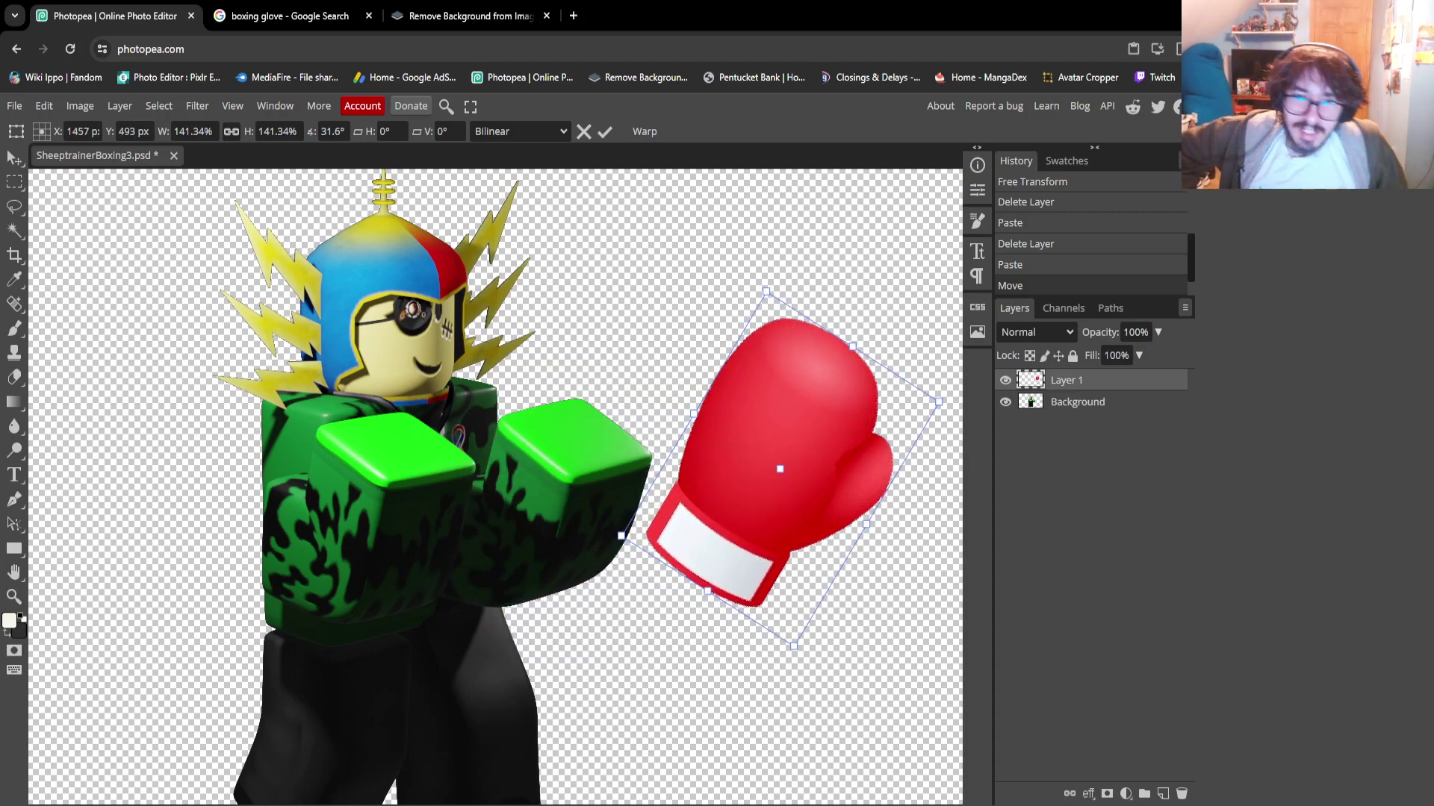
Cancel the glove's rotation and enlargement, and move the original-size glove onto the empty canvas beside the character
key("Escape")
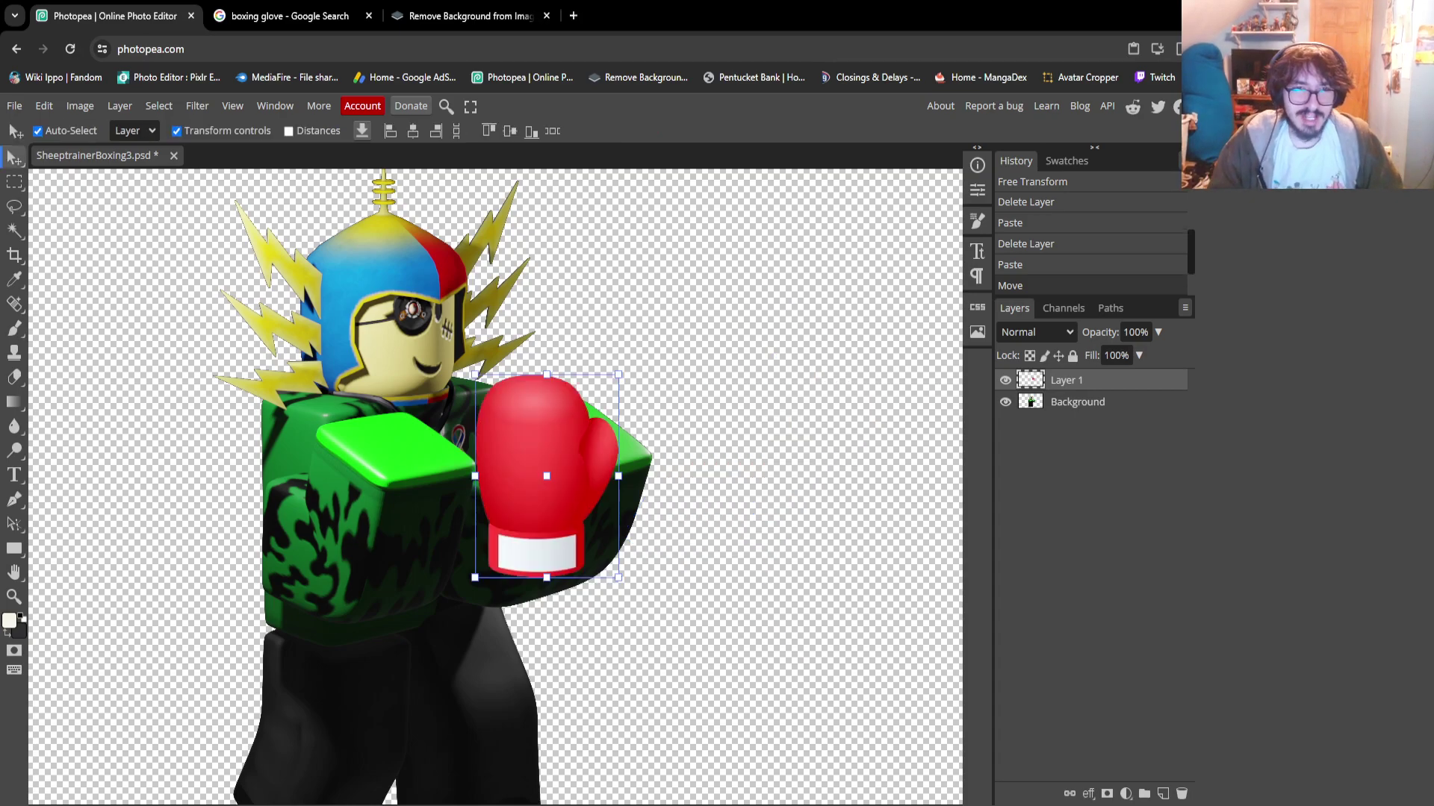
left_click_drag(553, 463, 774, 439)
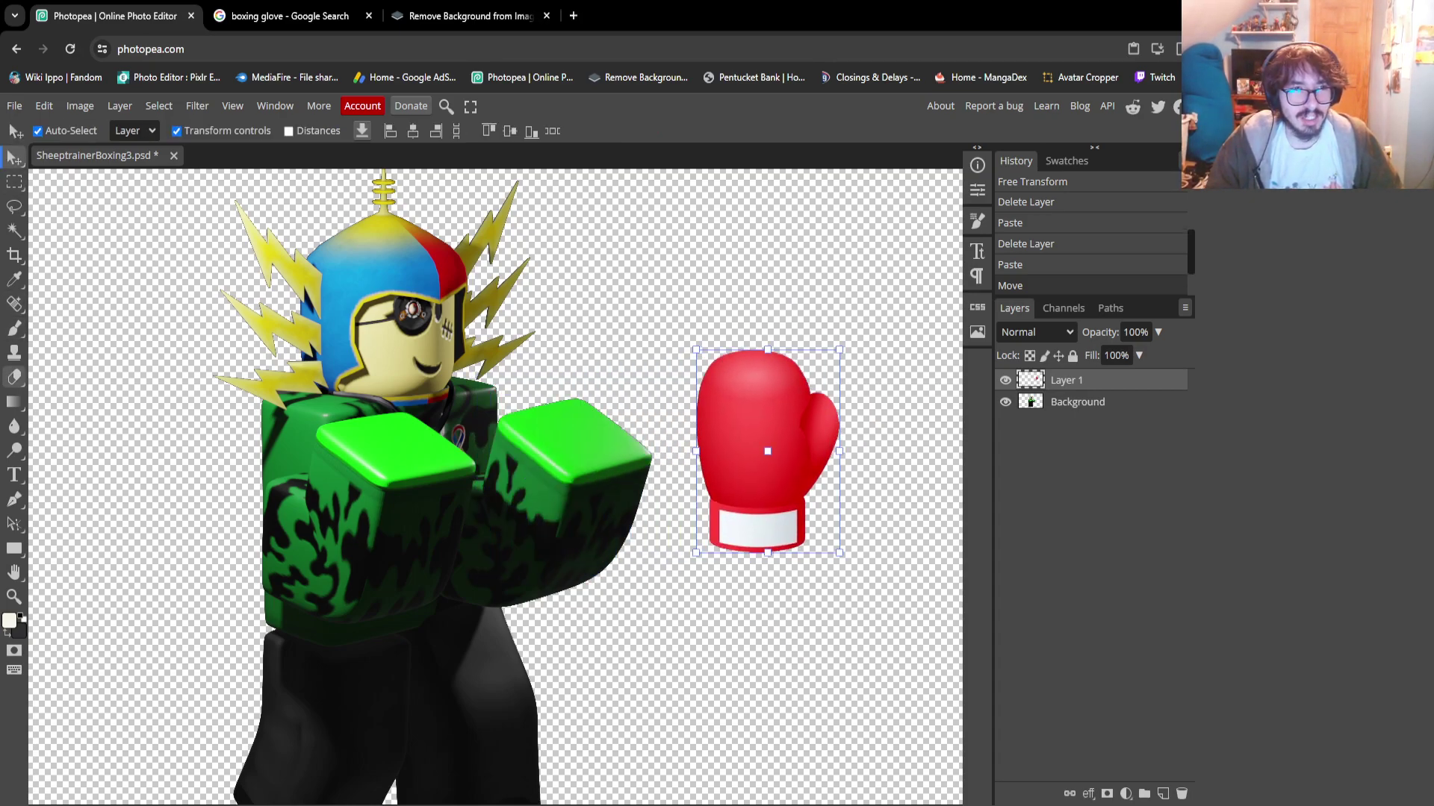
Get the Brush tool ready with pure black (000000) as the foreground colour
left_click(14, 328)
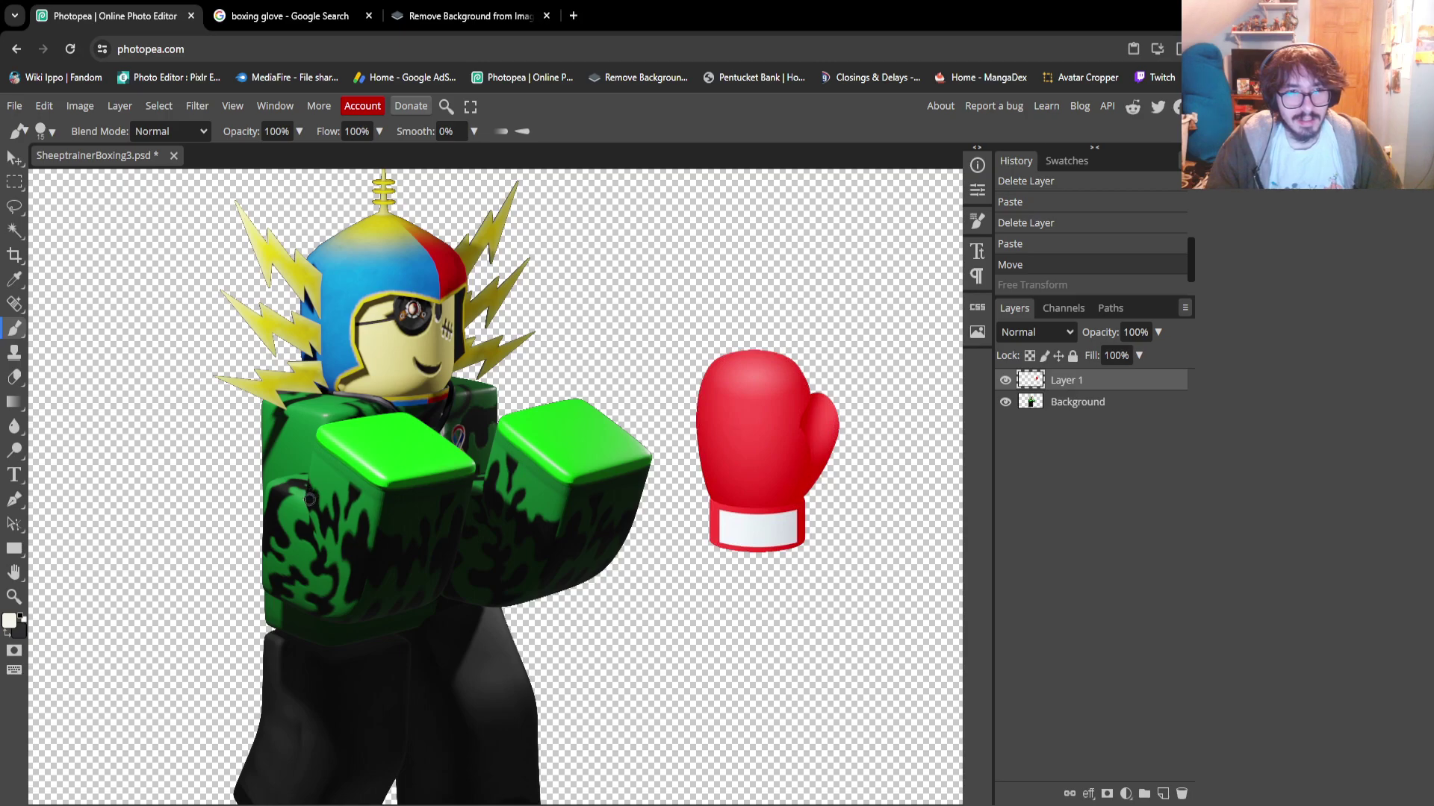
key("x")
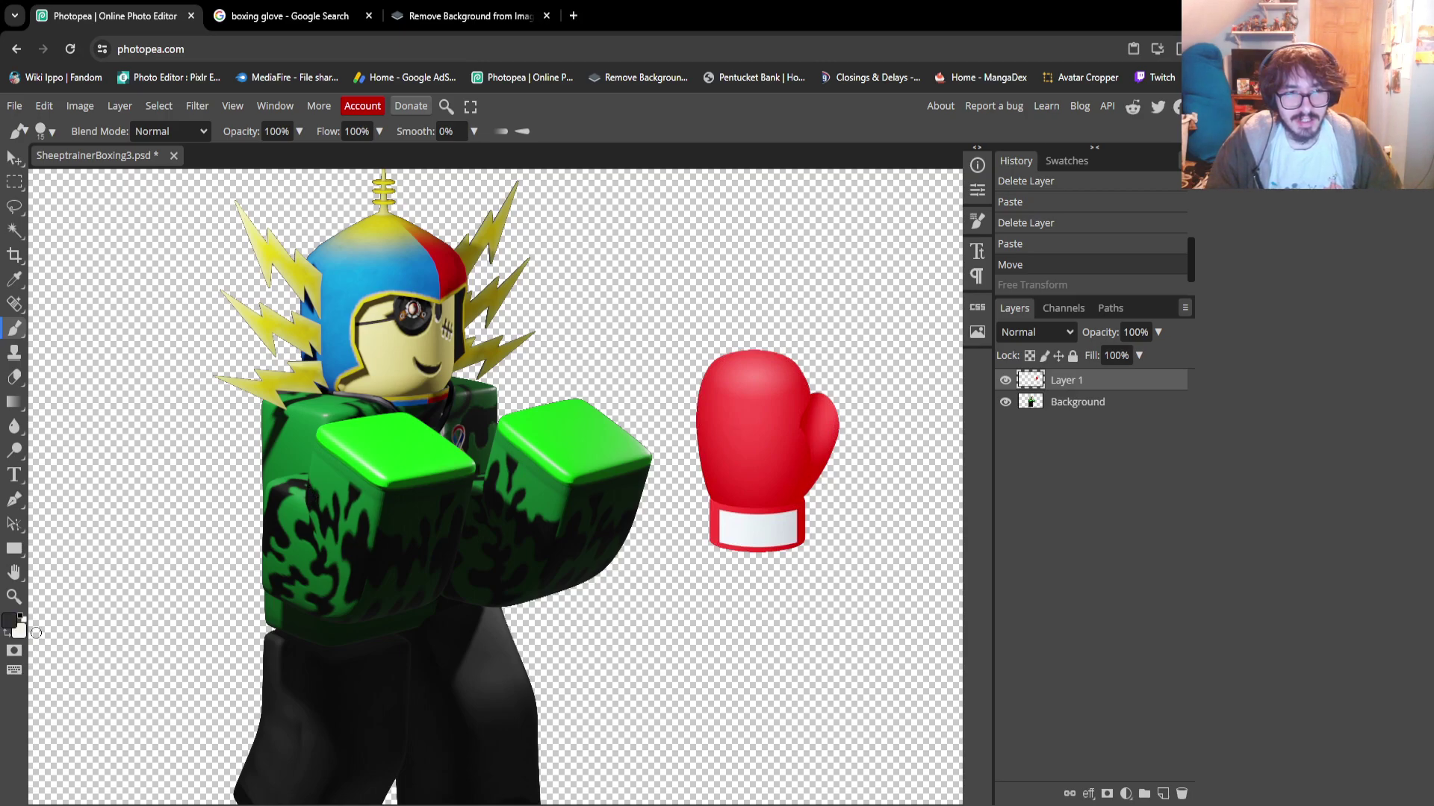
left_click(9, 621)
left_click_drag(282, 386, 301, 448)
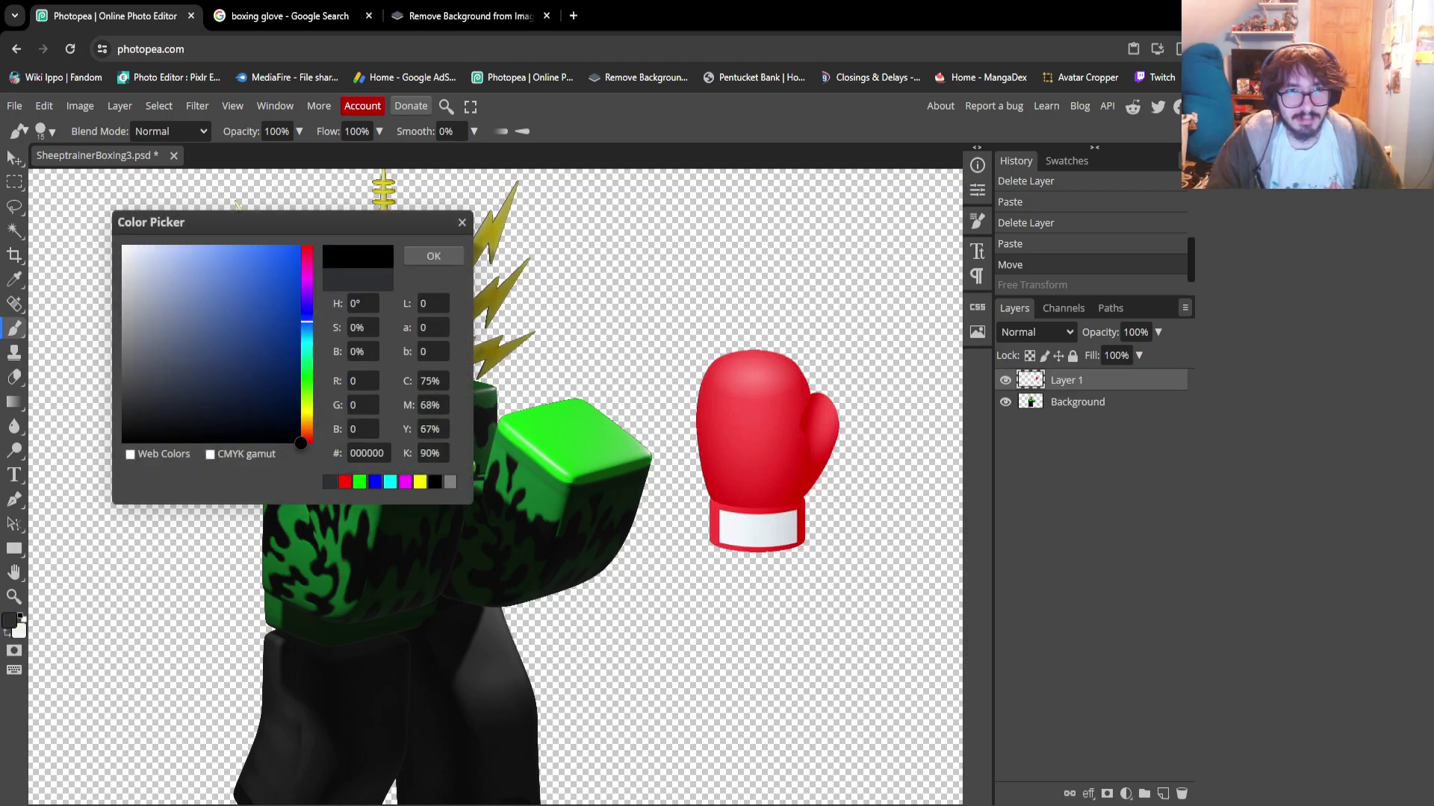
left_click(434, 256)
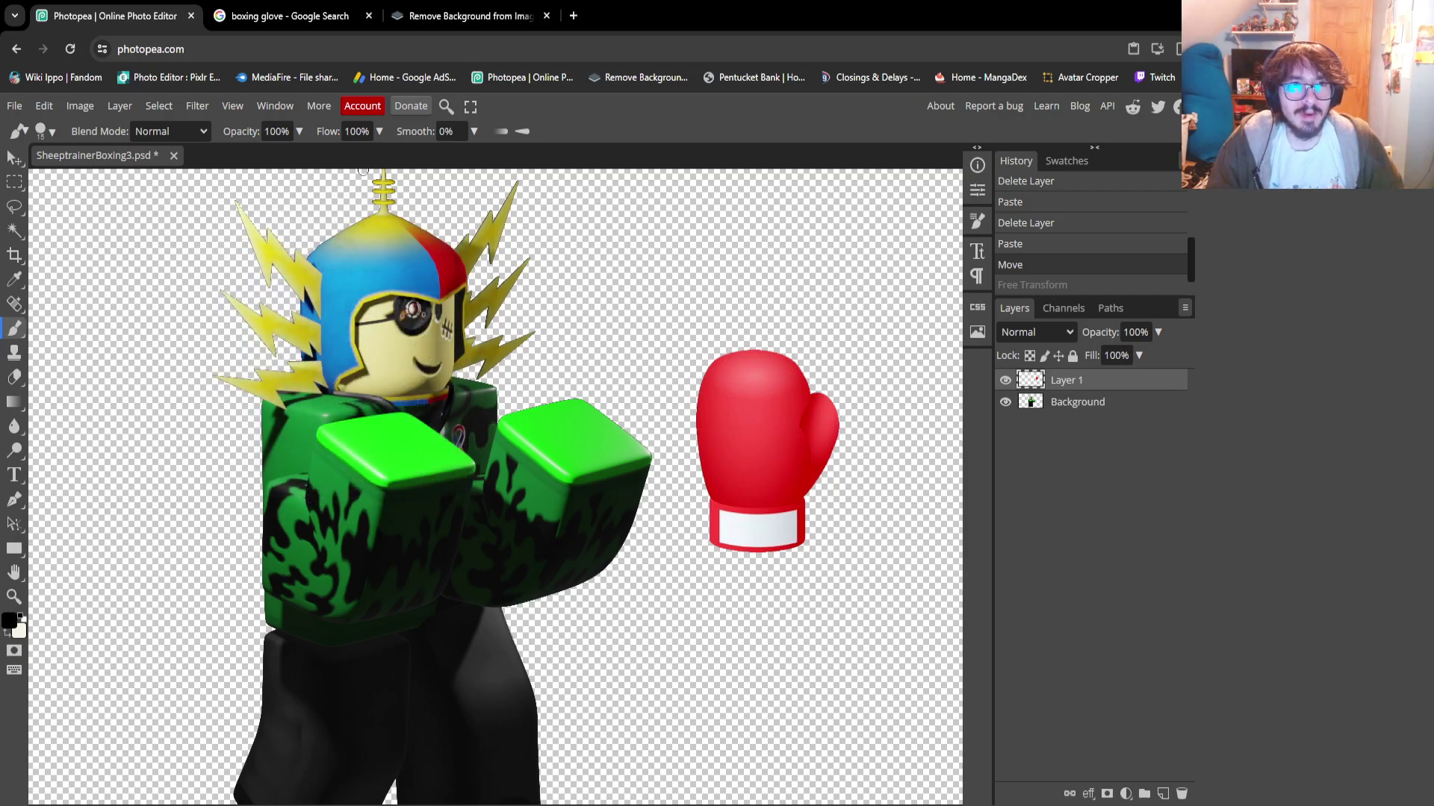
Switch to the boxing glove image results, examine the photo of a boxer wearing red gloves as a pose reference, and return to Photopea
left_click(287, 16)
scroll(142, 455, "up", 5)
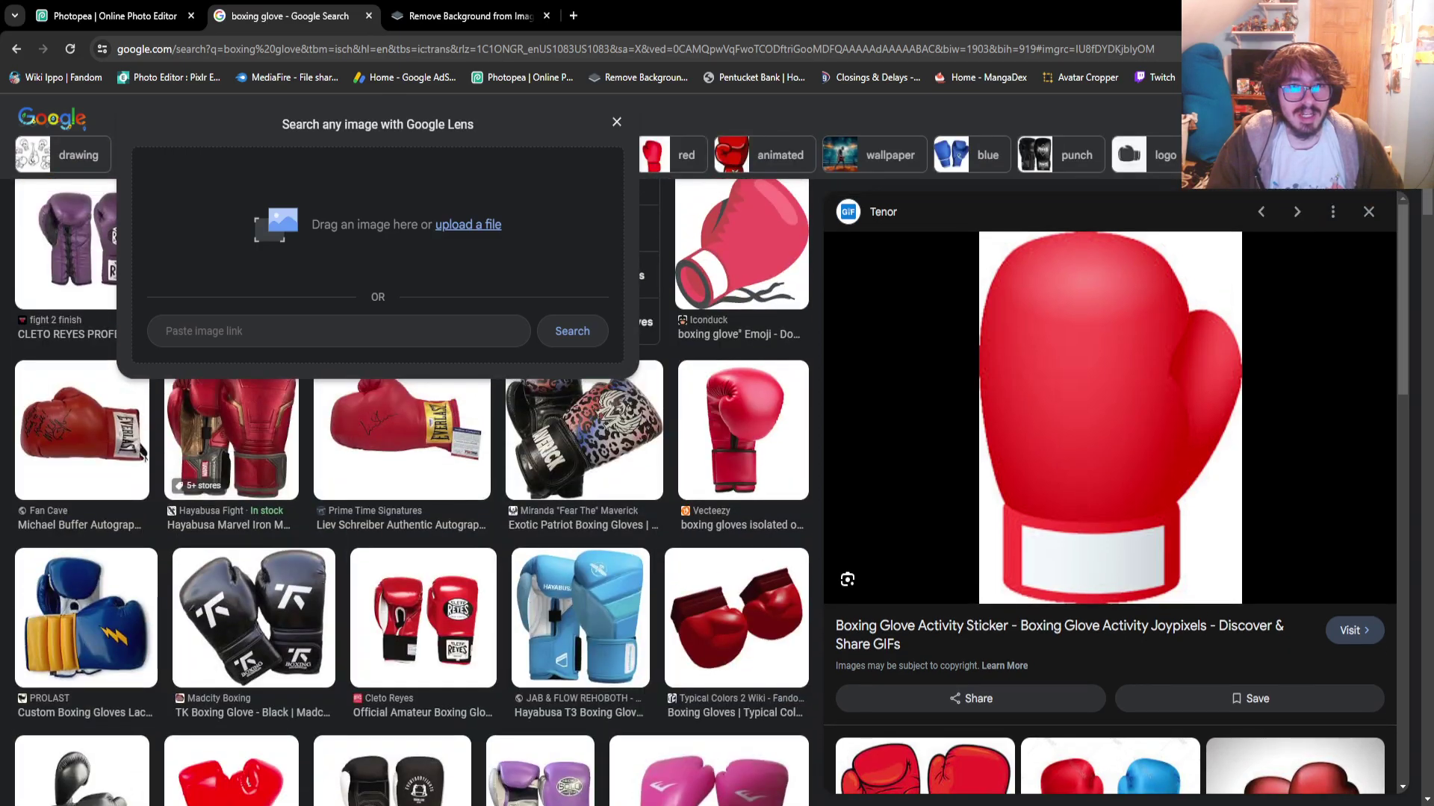
scroll(142, 455, "up", 10)
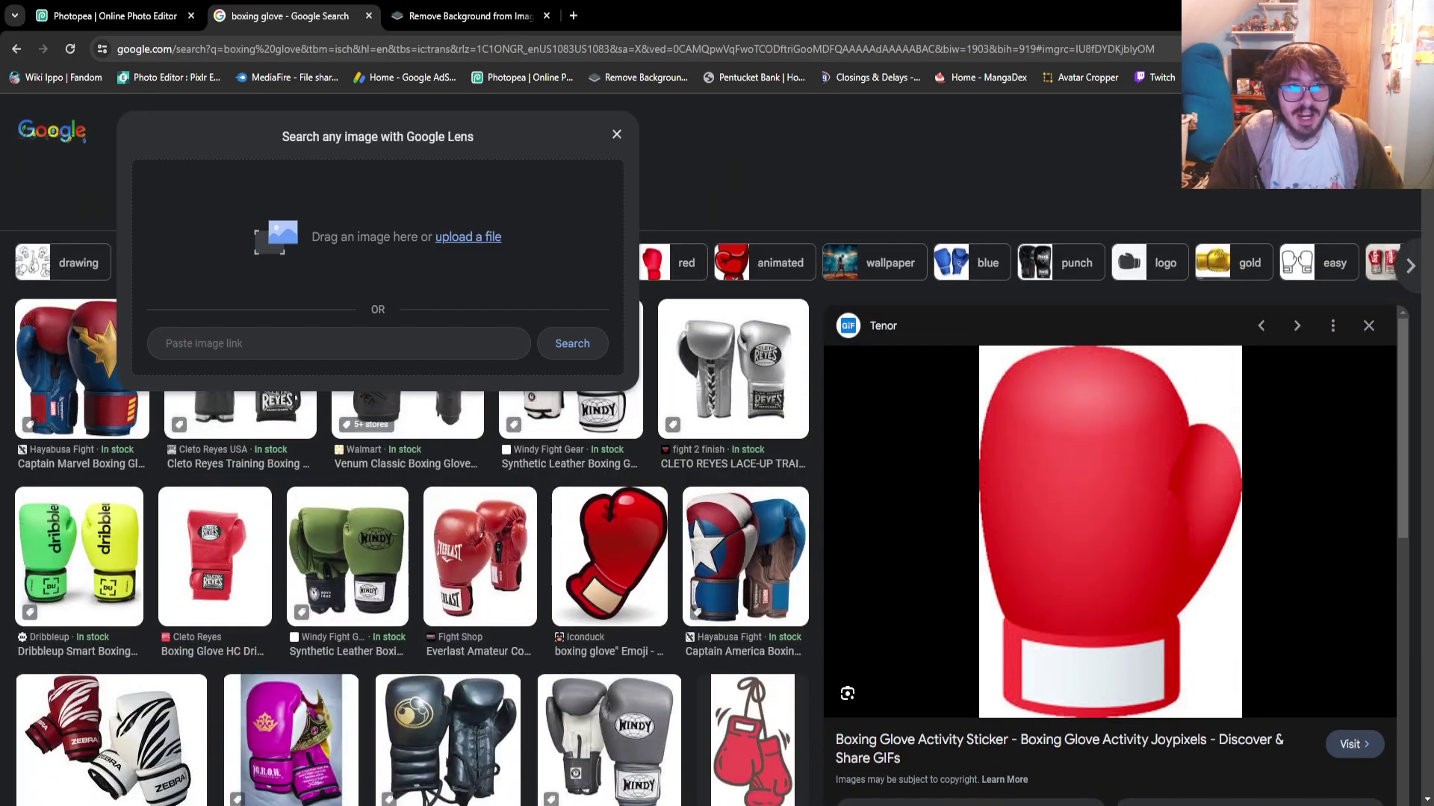
left_click_drag(1110, 531, 115, 16)
left_click(606, 216)
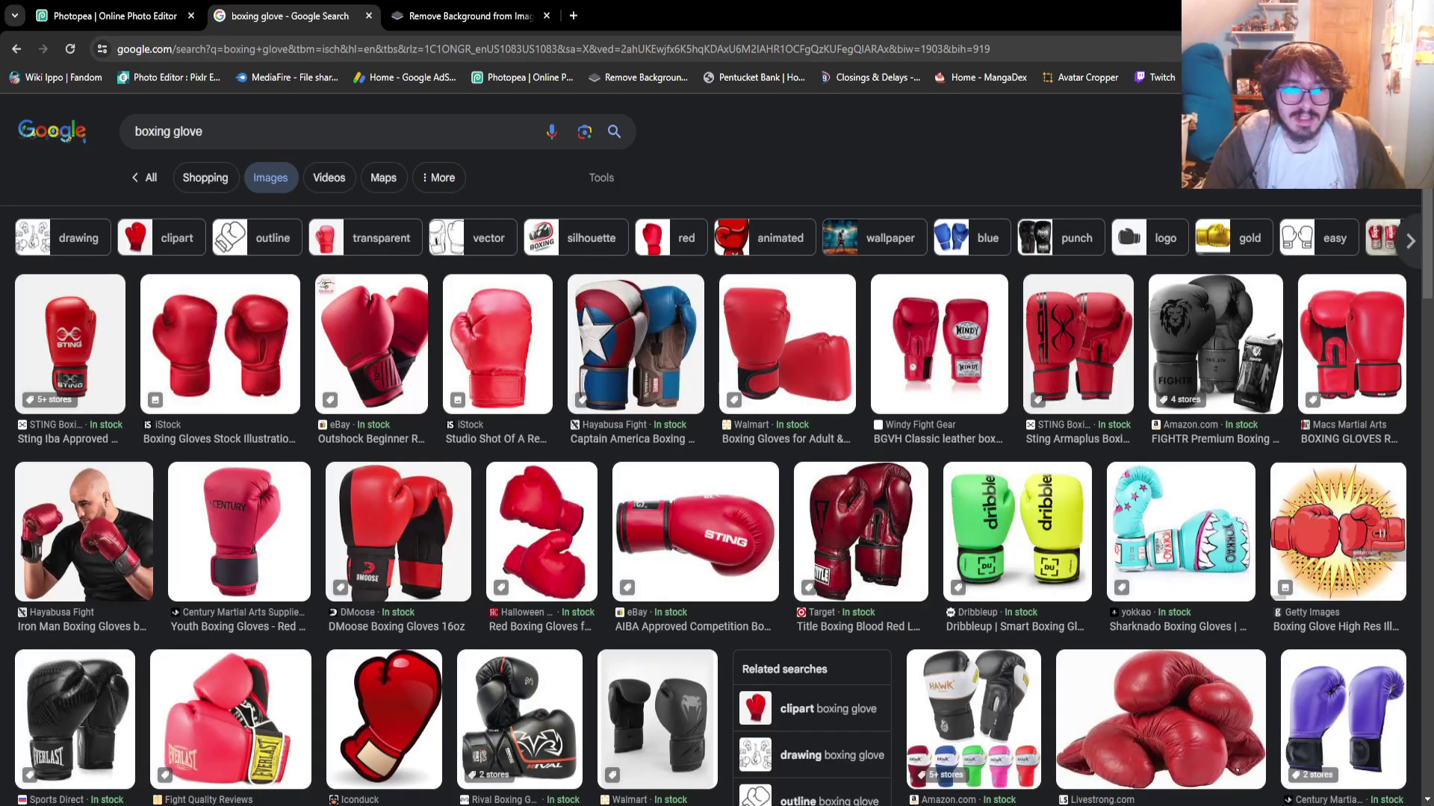
left_click(83, 532)
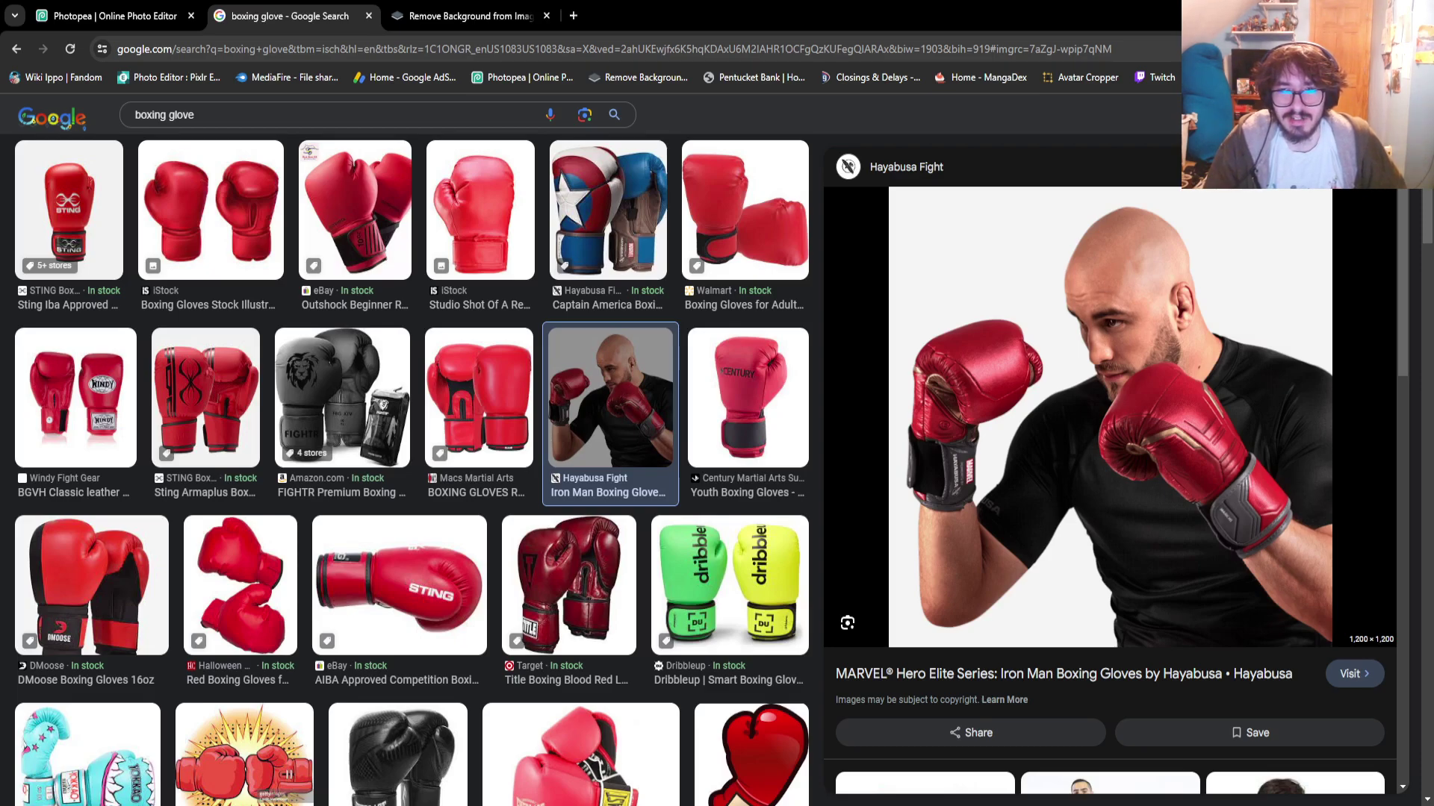
left_click(120, 16)
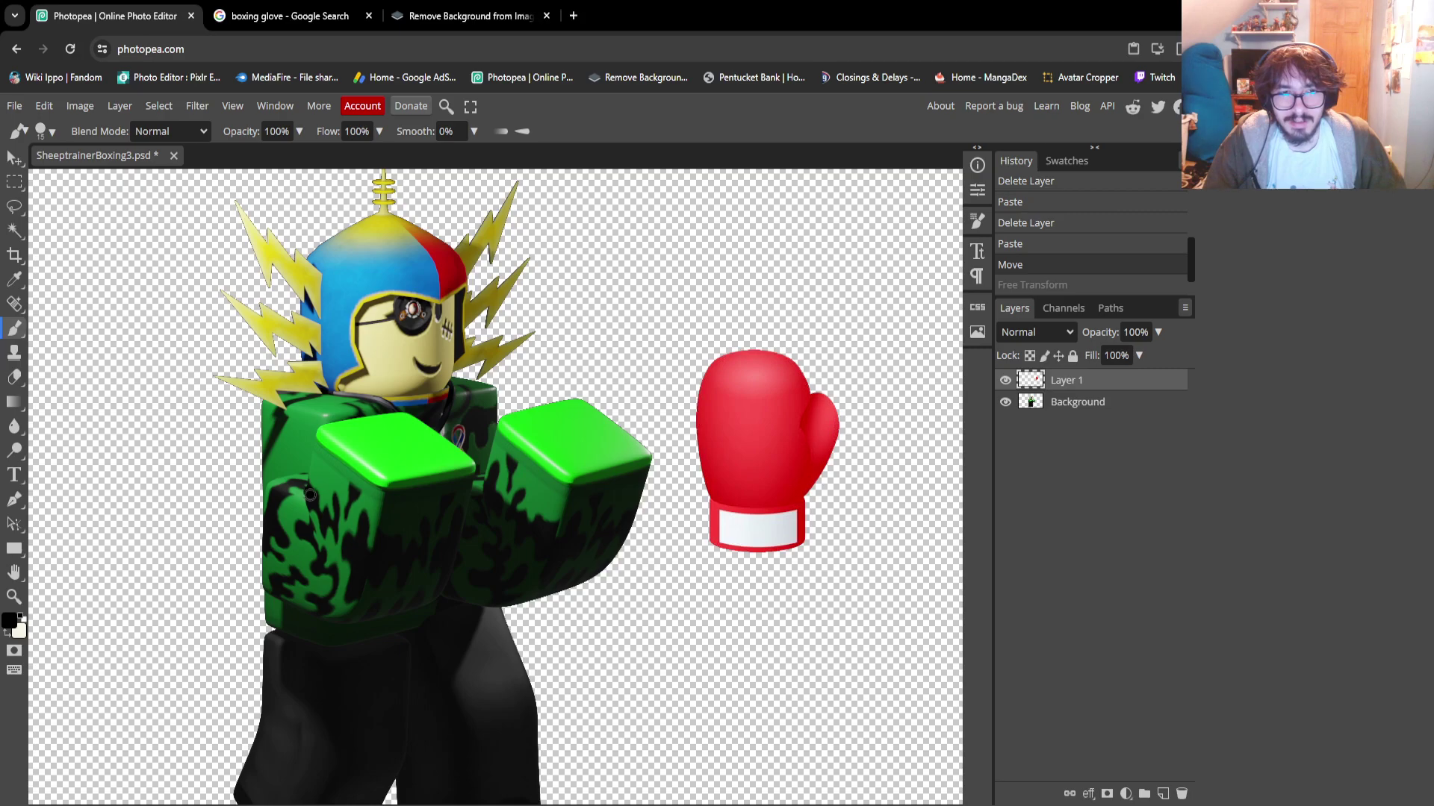
Brush black outlines of a rounded boxing glove with a thumb around each of the character's two fists
mouse_move(310, 494)
left_mouse_down()
mouse_move(397, 536)
mouse_move(464, 531)
left_mouse_up()
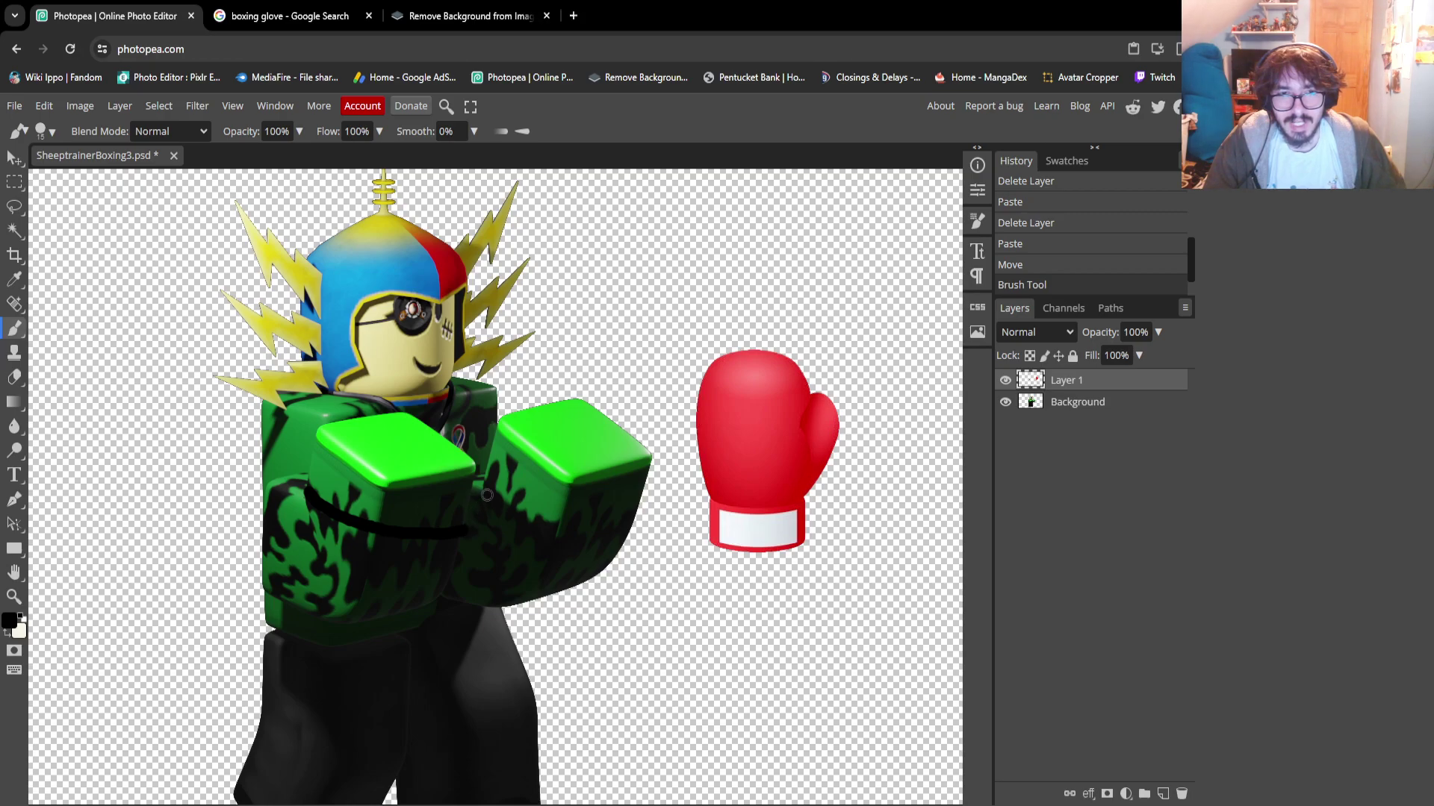
mouse_move(482, 483)
left_mouse_down()
mouse_move(549, 508)
mouse_move(640, 503)
left_mouse_up()
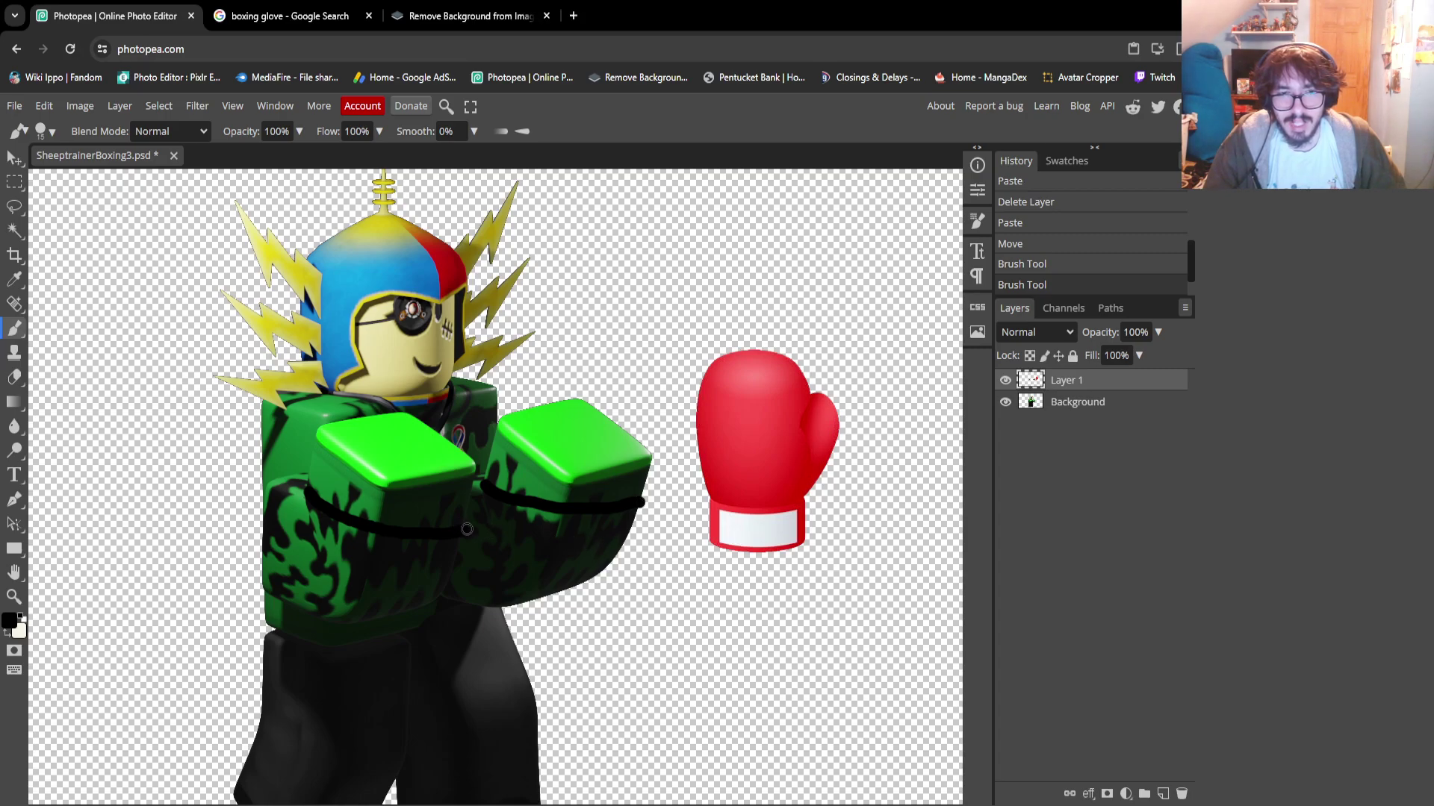
mouse_move(467, 529)
left_mouse_down()
mouse_move(473, 464)
mouse_move(404, 413)
mouse_move(321, 431)
mouse_move(310, 487)
mouse_move(318, 419)
mouse_move(368, 380)
mouse_move(419, 389)
mouse_move(456, 430)
mouse_move(470, 529)
left_mouse_up()
key("ctrl+z")
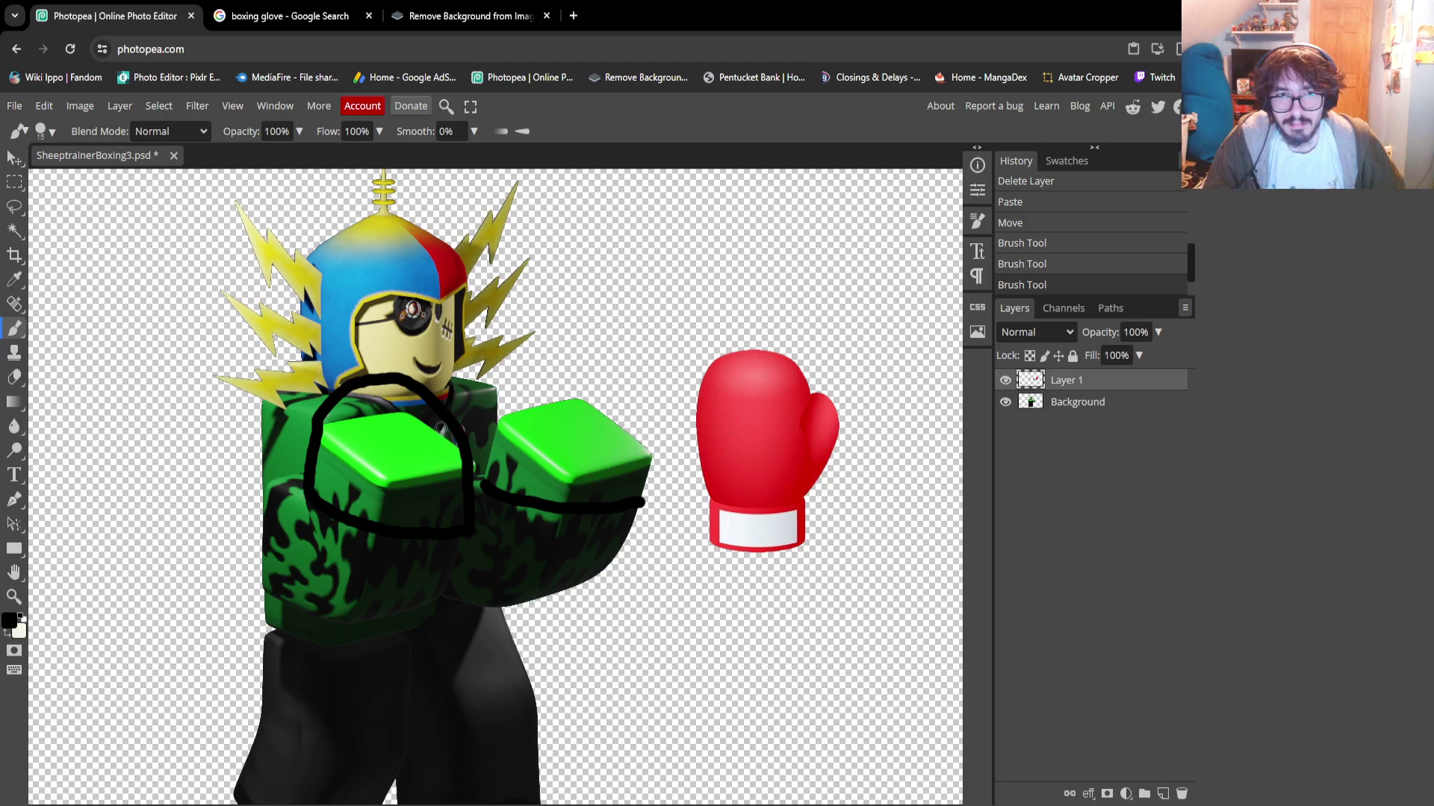
mouse_move(445, 419)
left_mouse_down()
mouse_move(485, 431)
mouse_move(469, 473)
mouse_move(407, 446)
mouse_move(486, 473)
mouse_move(513, 389)
mouse_move(560, 351)
mouse_move(589, 354)
mouse_move(634, 400)
mouse_move(647, 489)
left_mouse_up()
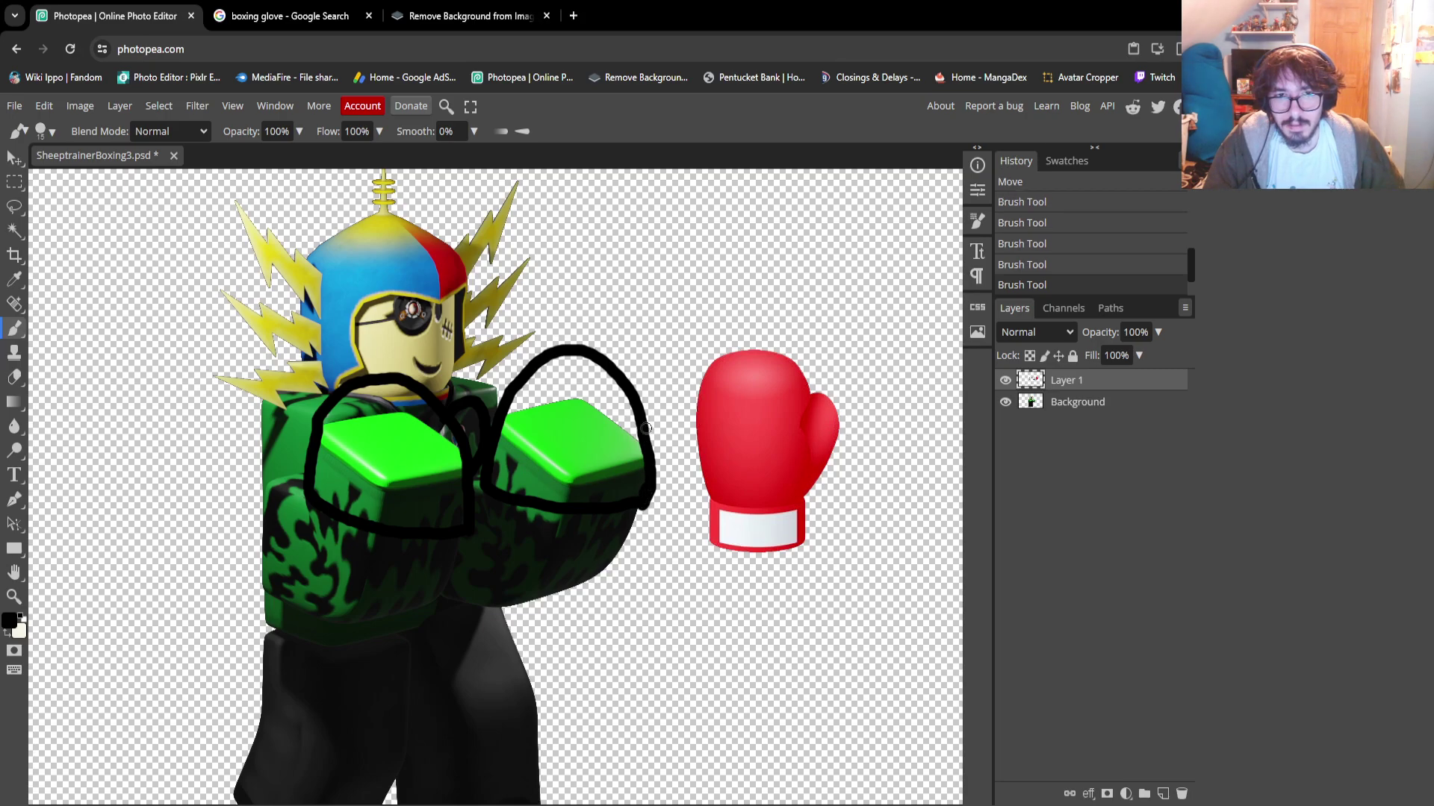
mouse_move(640, 401)
left_mouse_down()
mouse_move(676, 389)
mouse_move(654, 454)
left_mouse_up()
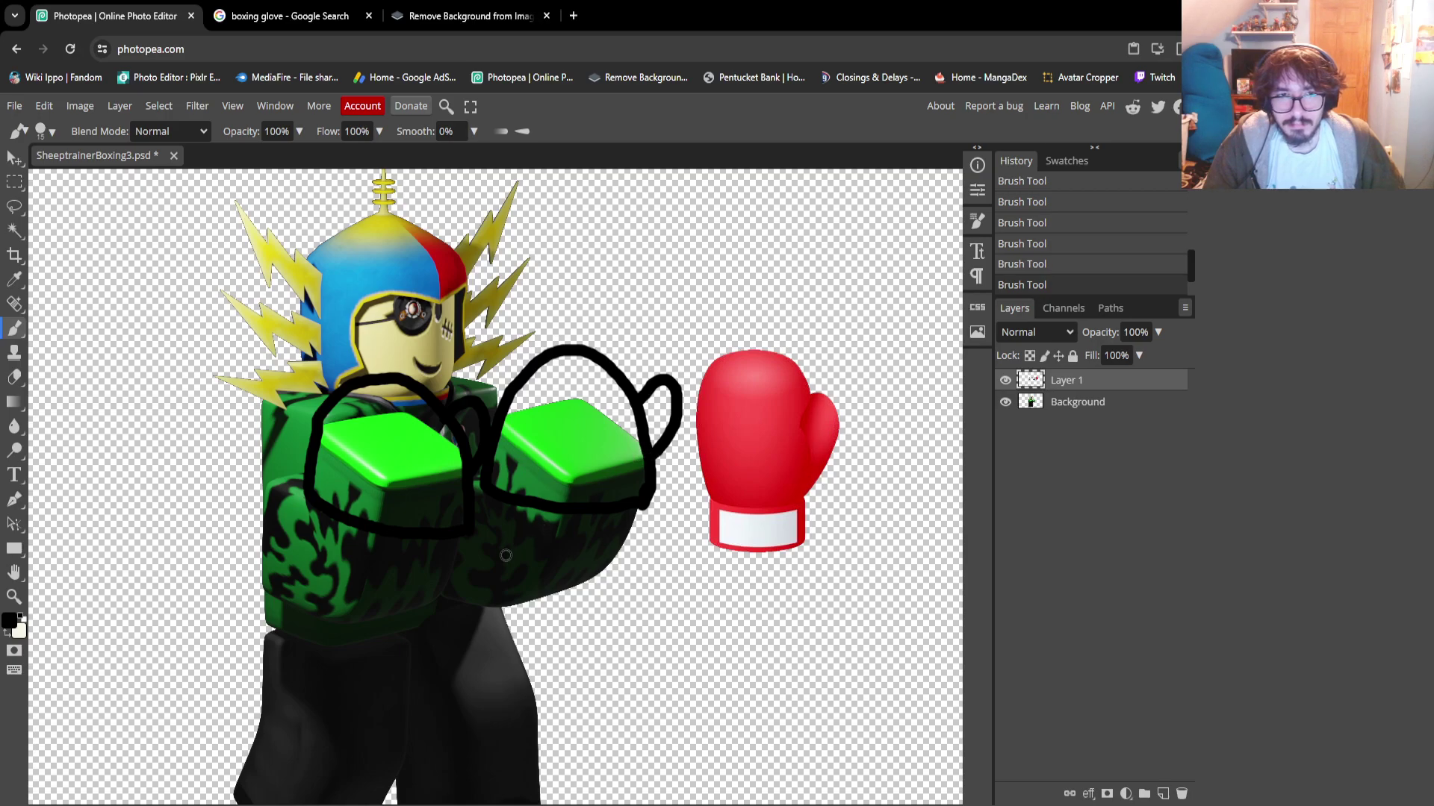
Sample the red of the pasted glove and fill both outlined gloves and their thumbs with it using the Paint Bucket
key("x")
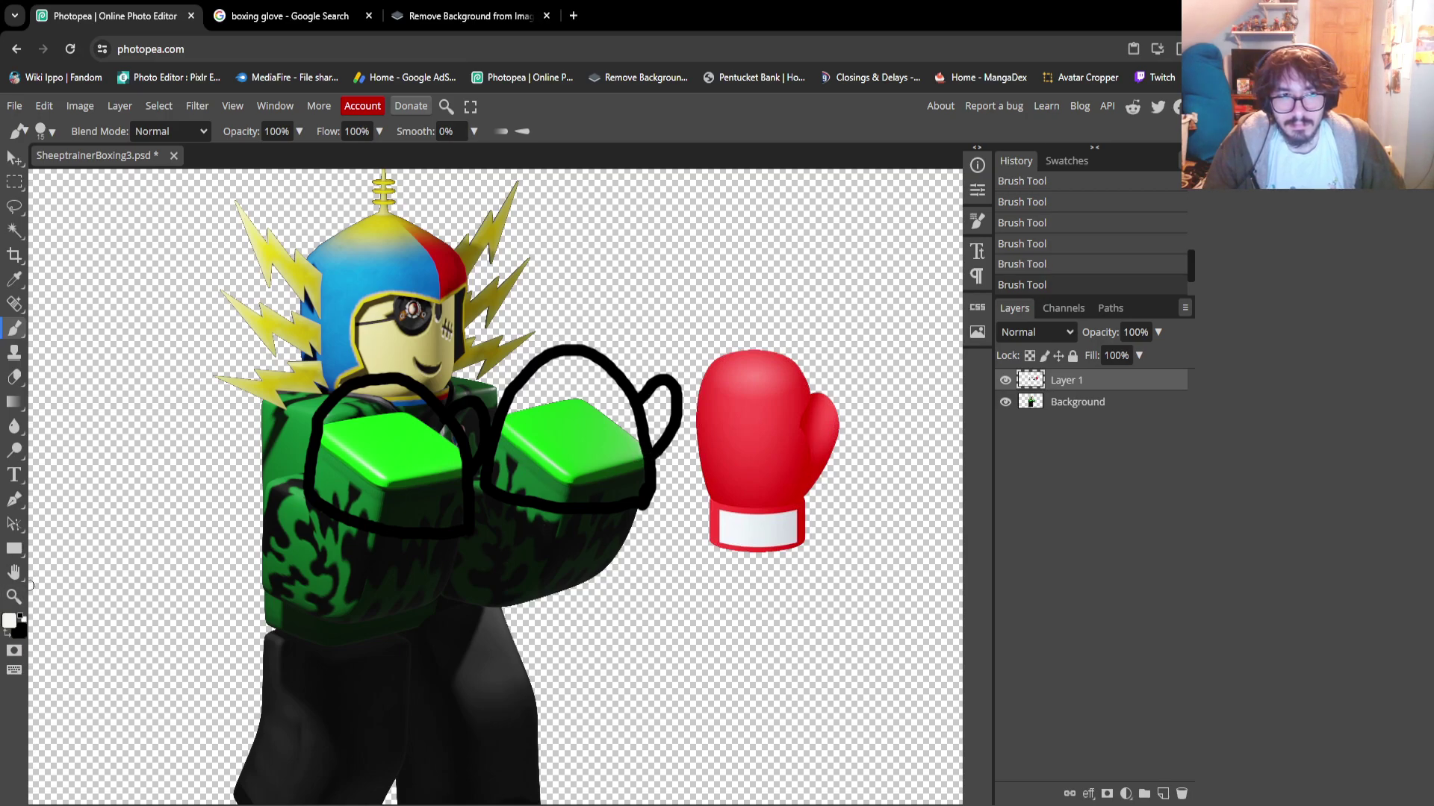
left_click(14, 279)
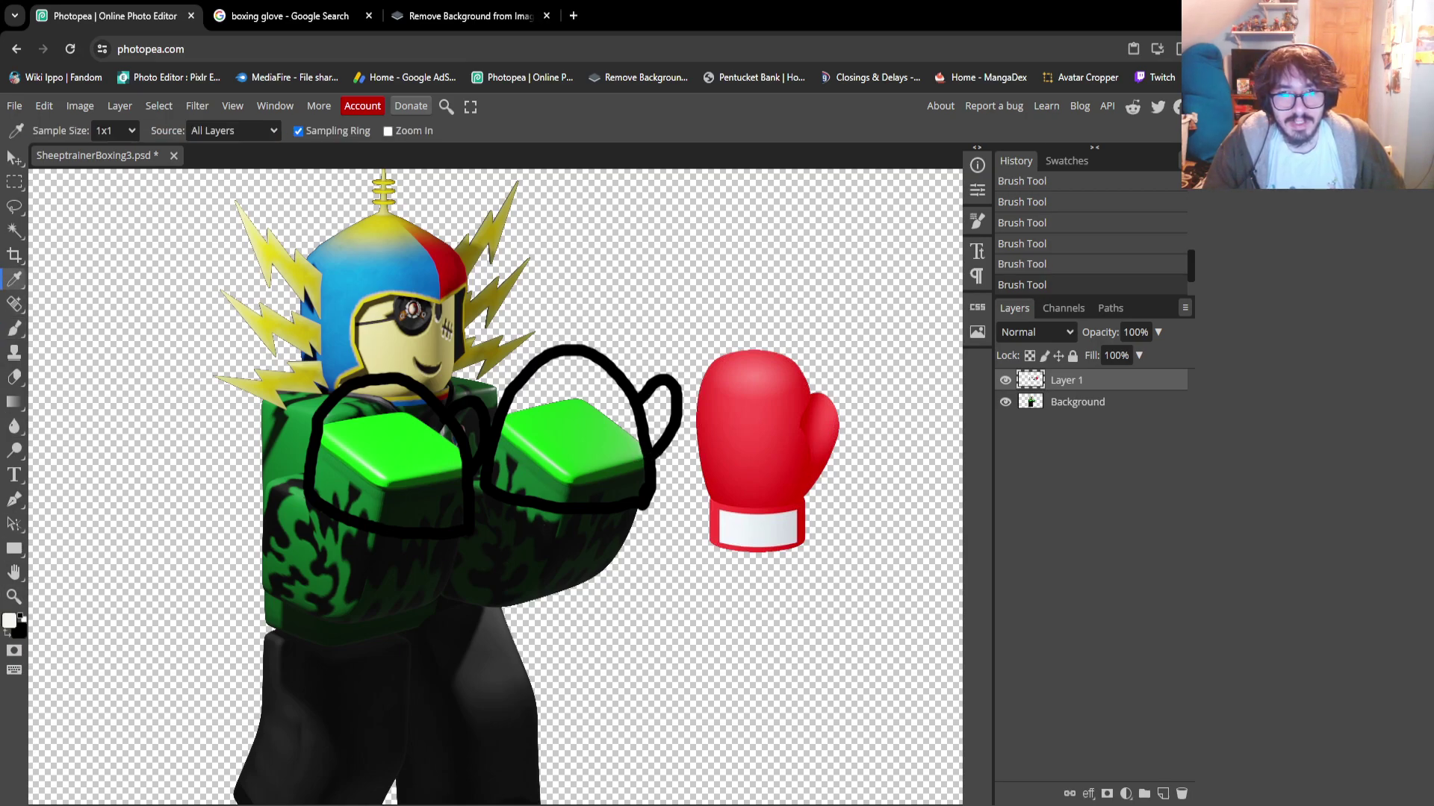
left_click(752, 450)
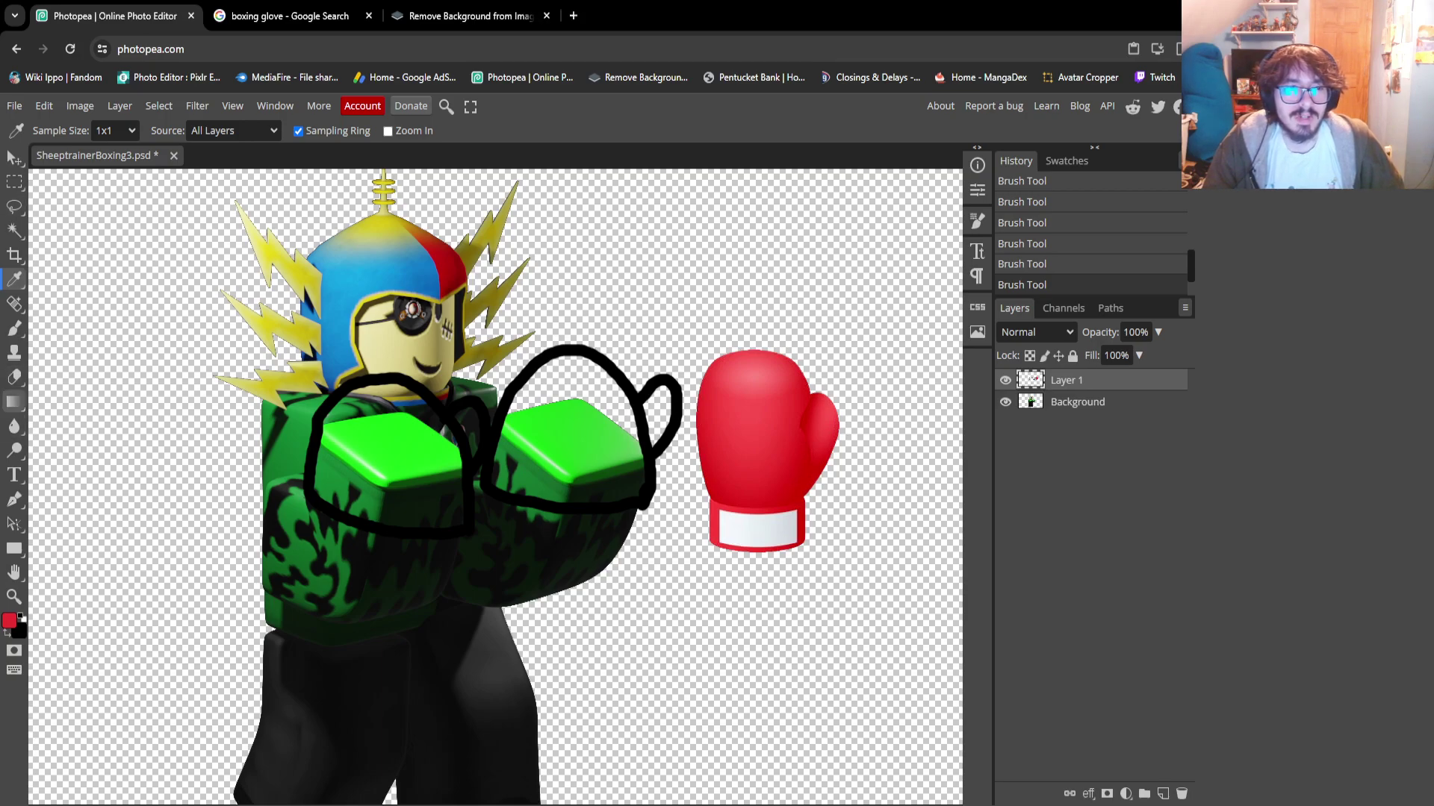
left_click(14, 402)
left_click(71, 423)
left_click(388, 448)
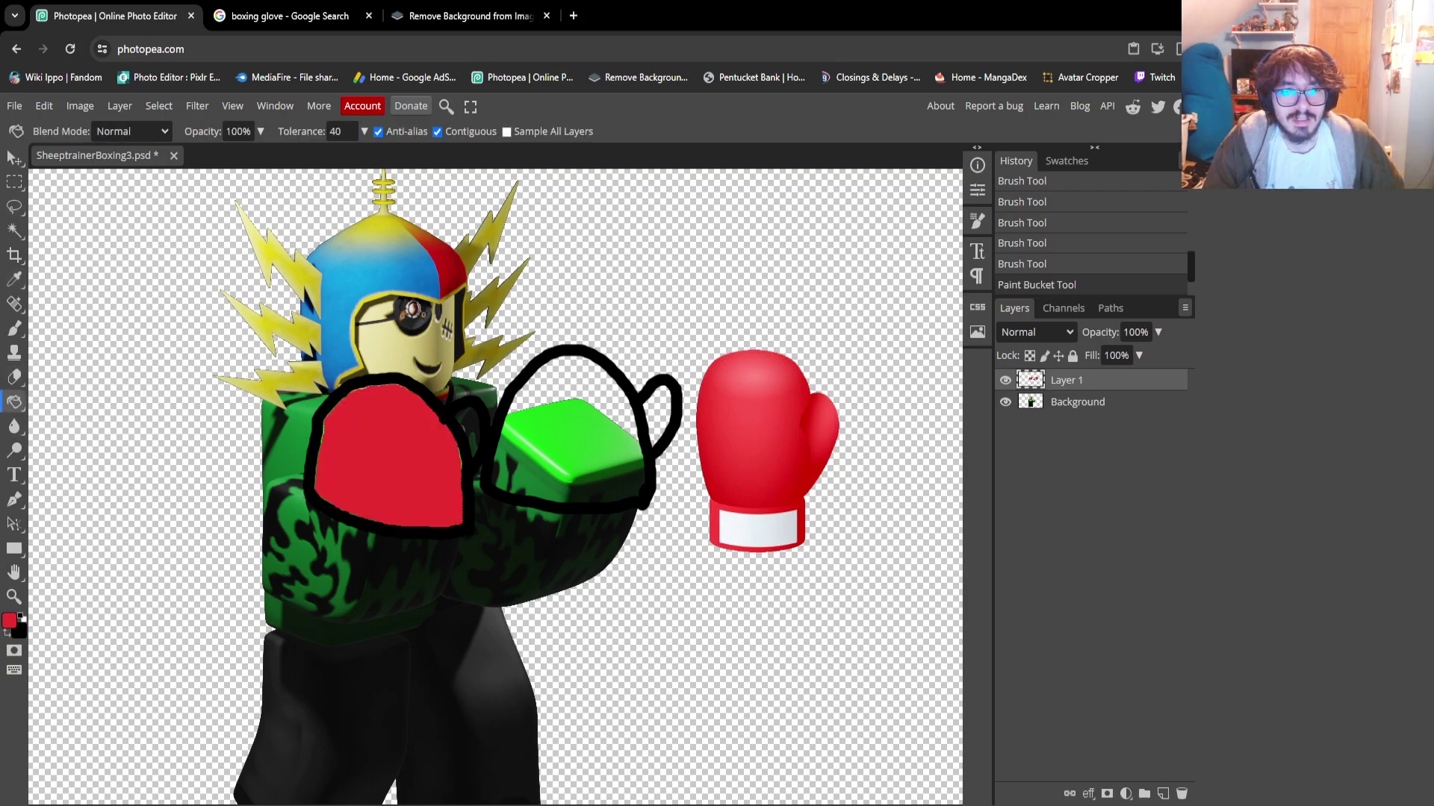
left_click(568, 441)
left_click(659, 414)
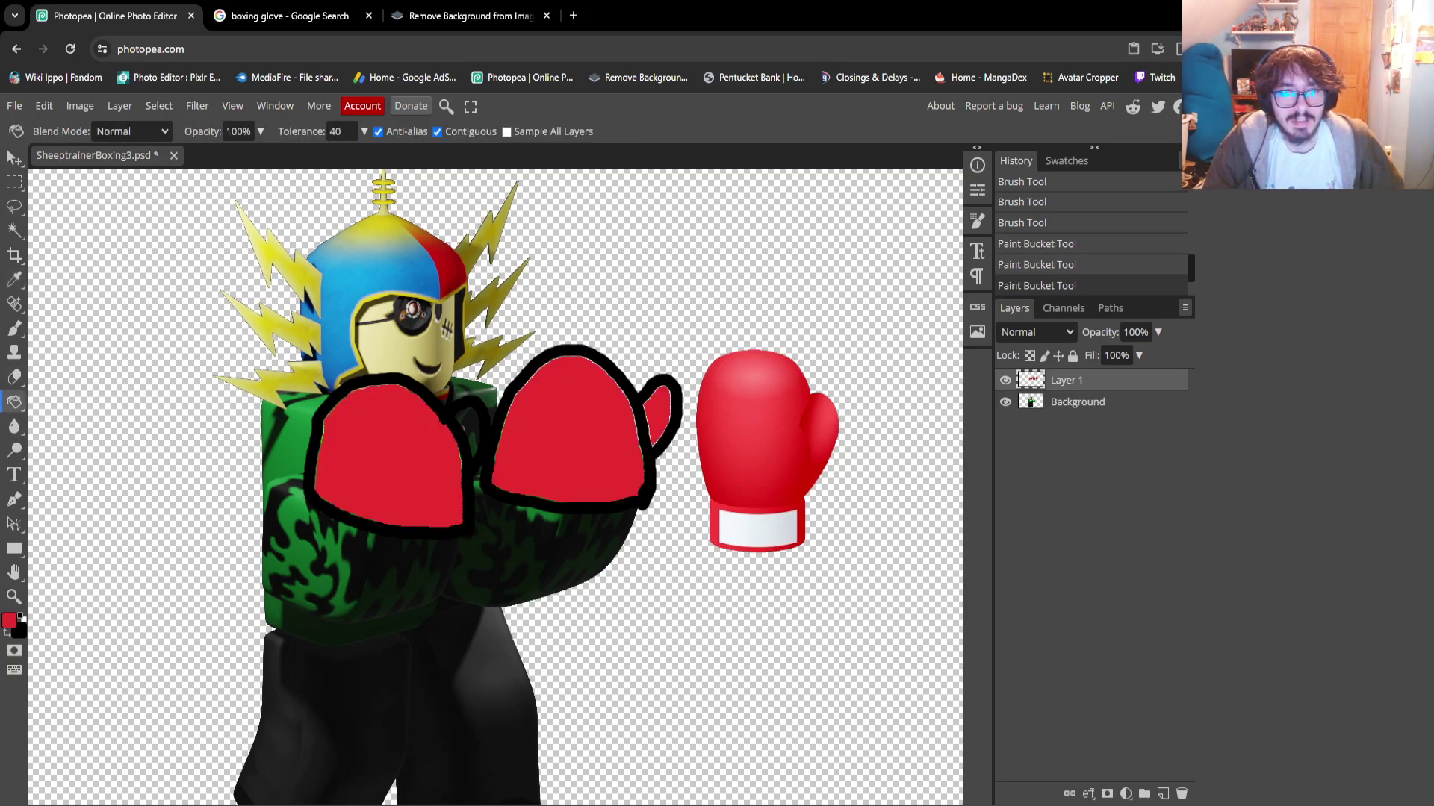
left_click(469, 433)
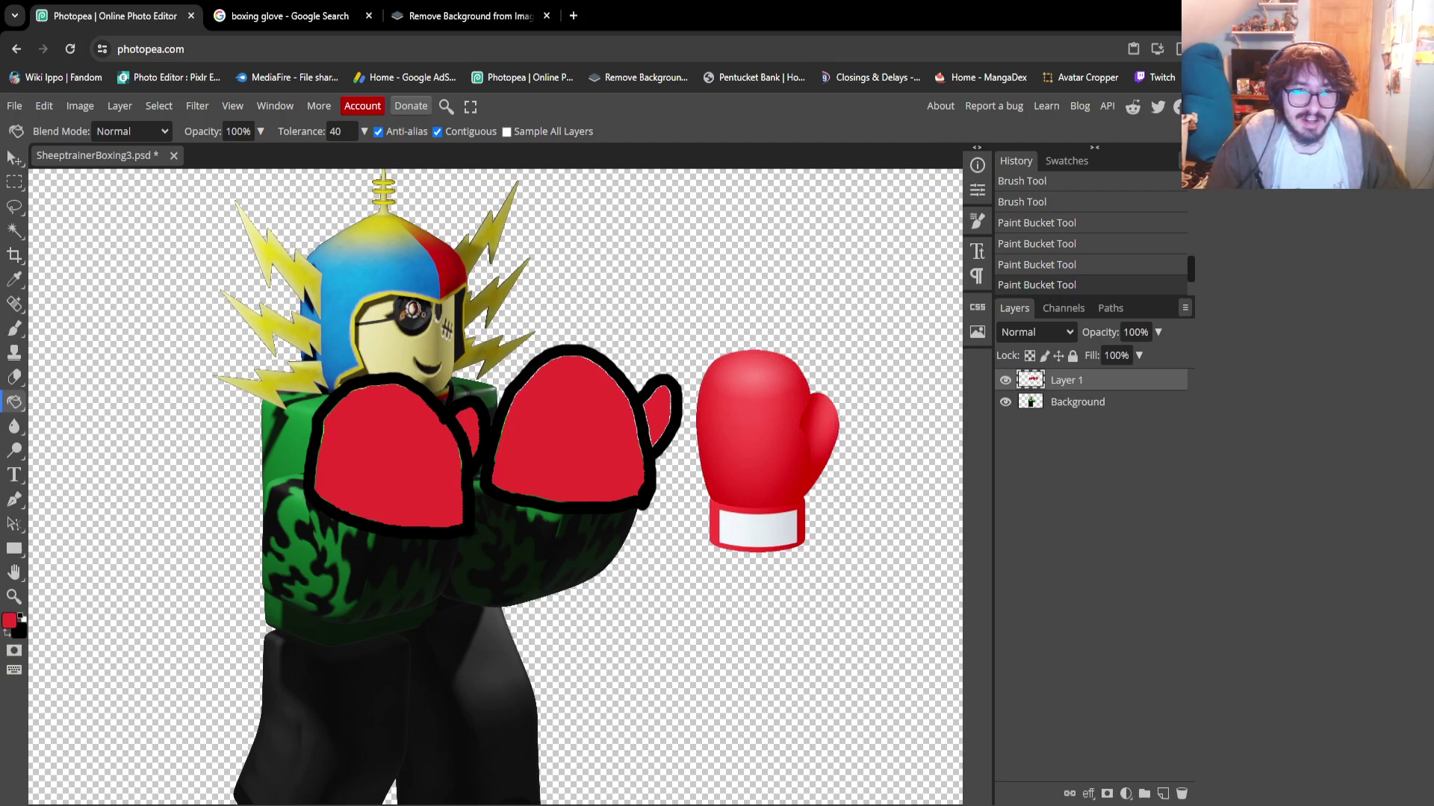
Brush a black cuff outline beneath the glove on the fist nearer the character's body
key("x")
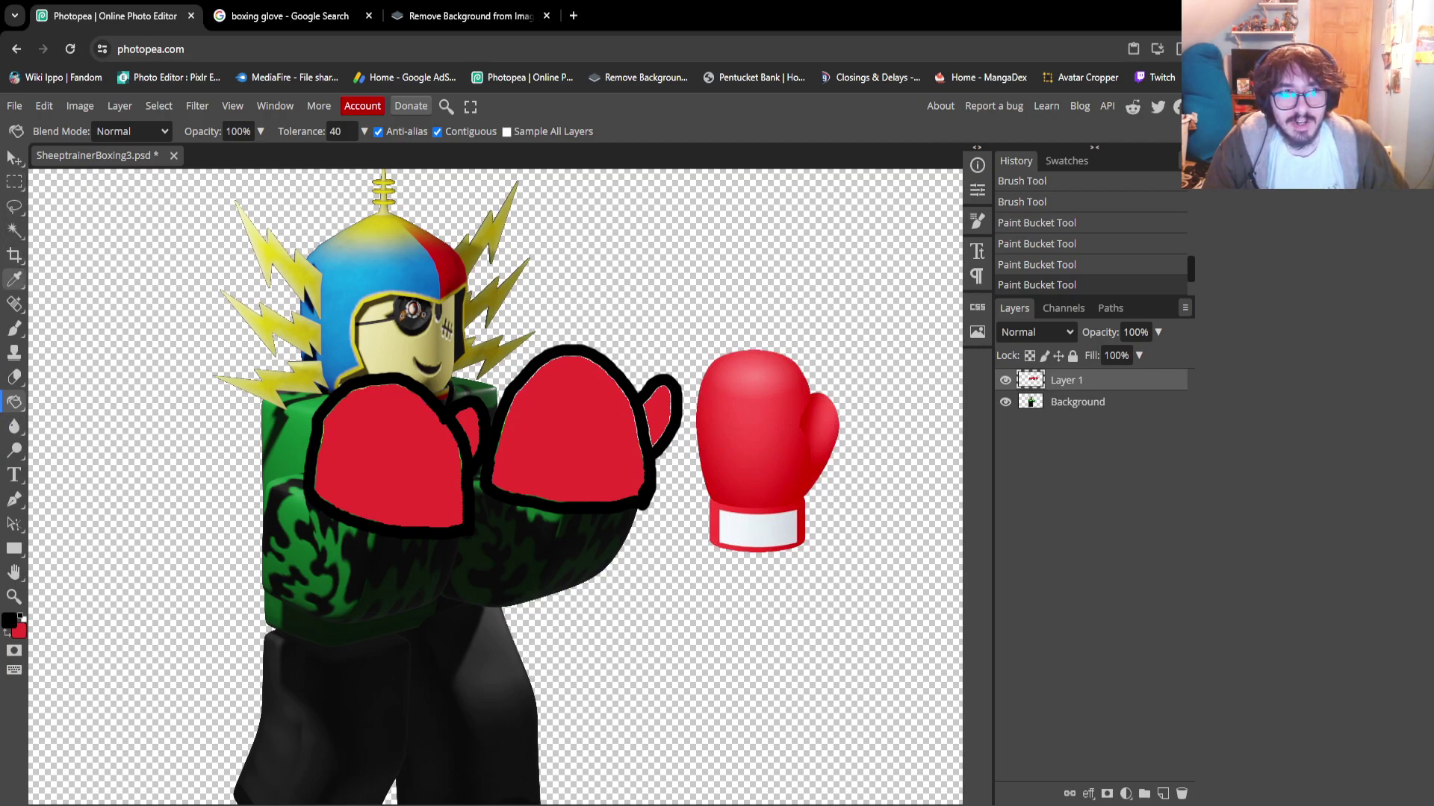
left_click(14, 328)
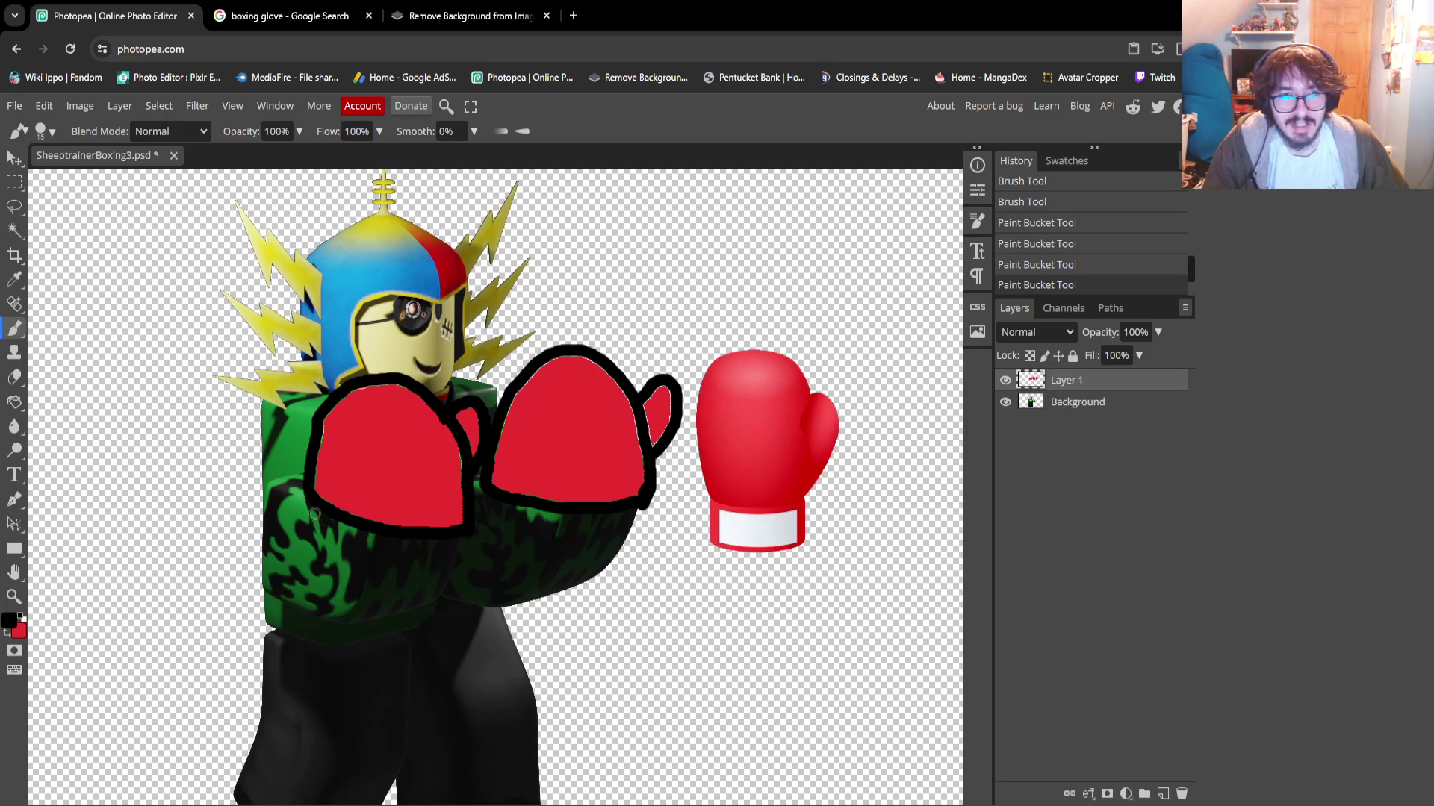
mouse_move(311, 512)
left_mouse_down()
mouse_move(325, 553)
mouse_move(377, 565)
mouse_move(436, 567)
mouse_move(461, 538)
left_mouse_up()
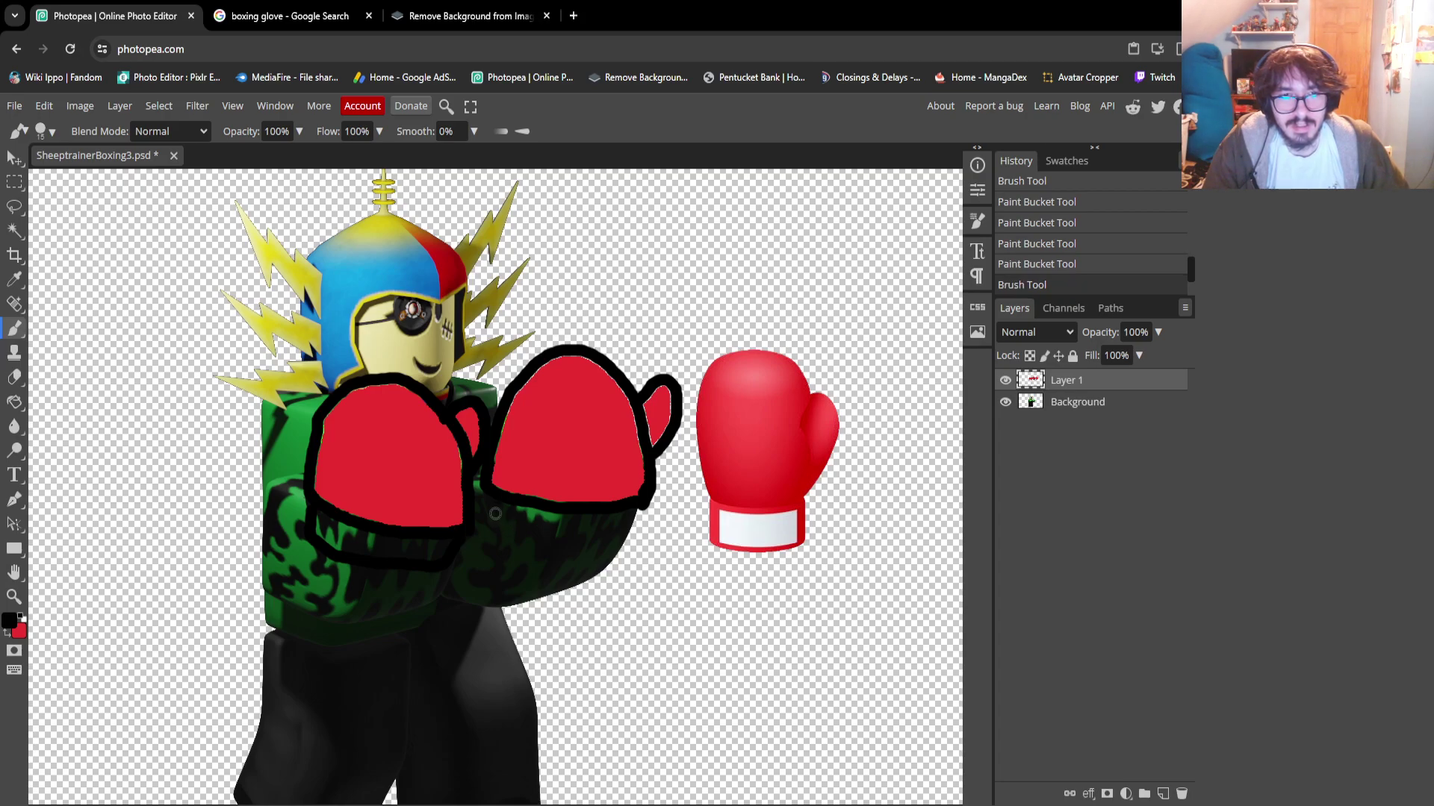
mouse_move(489, 498)
left_mouse_down()
mouse_move(506, 550)
mouse_move(535, 562)
mouse_move(605, 556)
mouse_move(645, 505)
left_mouse_up()
scroll(601, 608, "up", 1)
scroll(598, 618, "down", 1)
key("x")
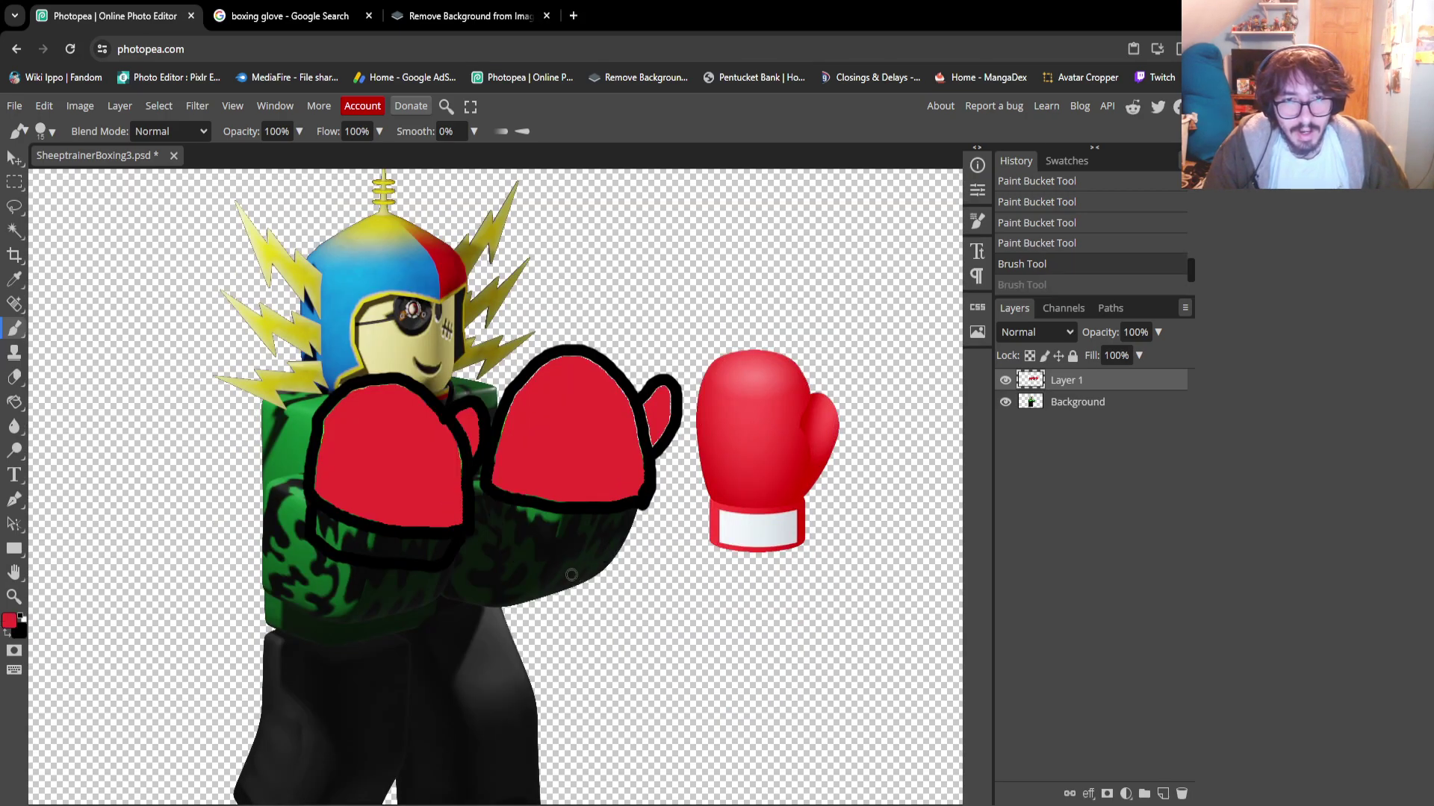
left_click(566, 550)
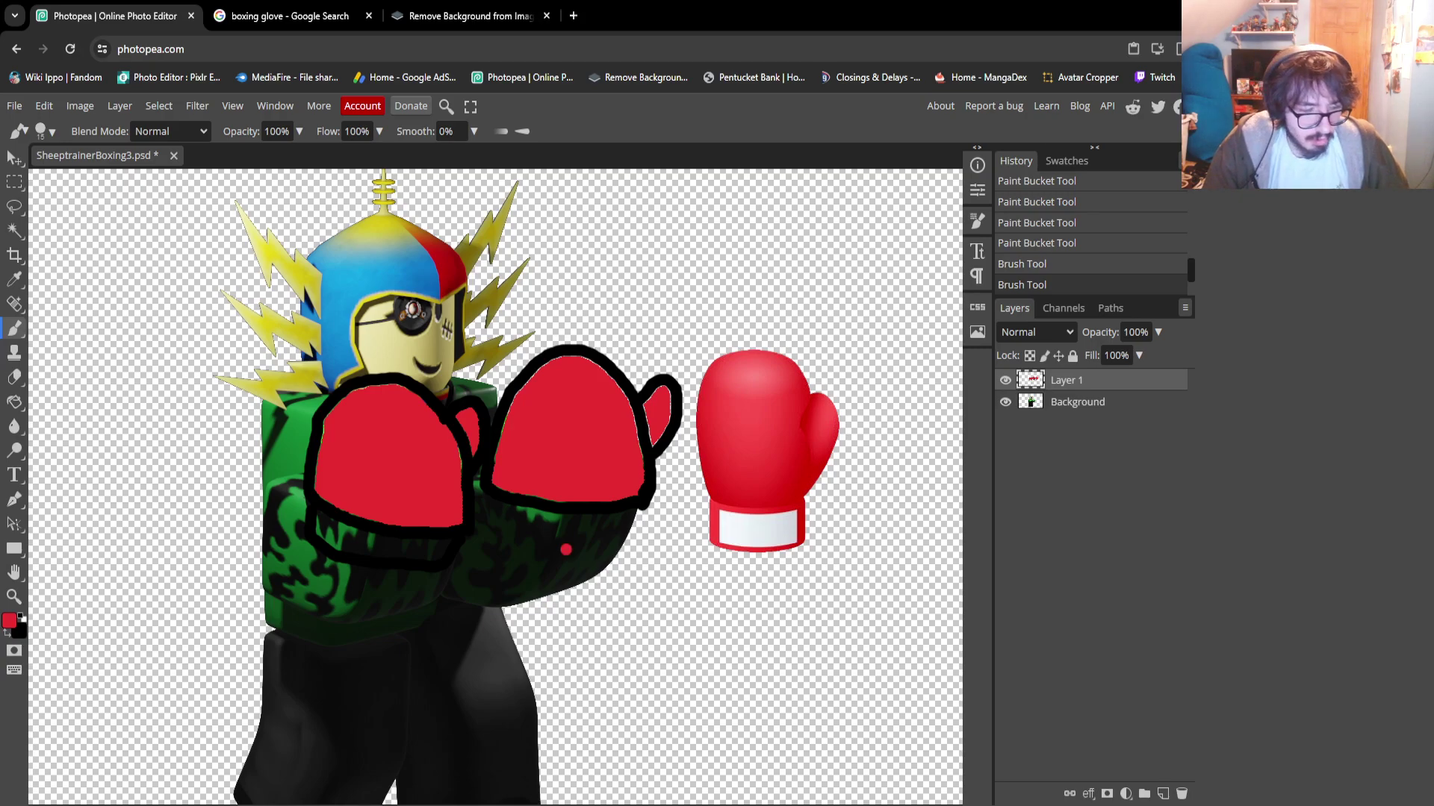
key("ctrl+z")
Brush a black cuff outline beneath the glove on the outstretched fist
left_click(15, 598)
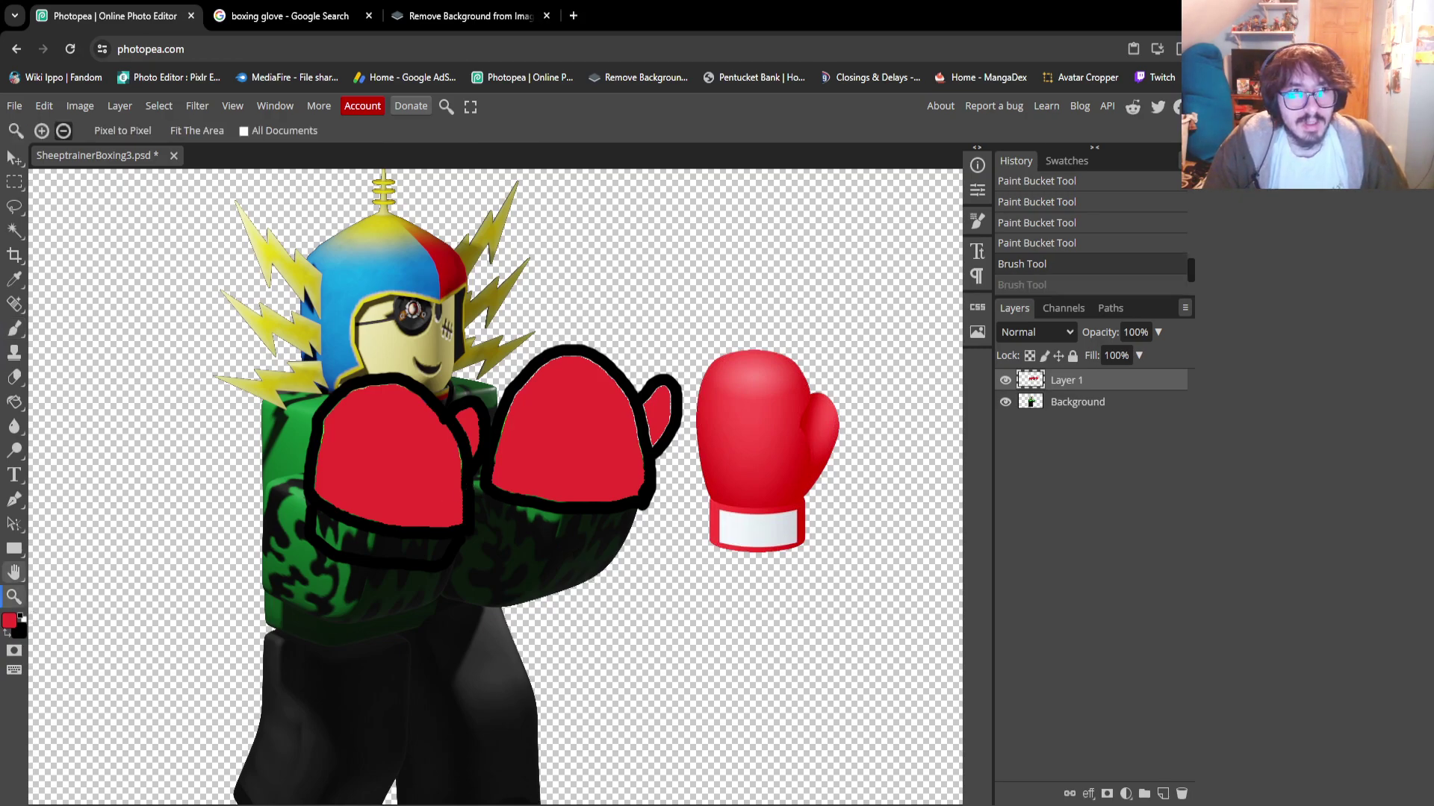
left_click(588, 569)
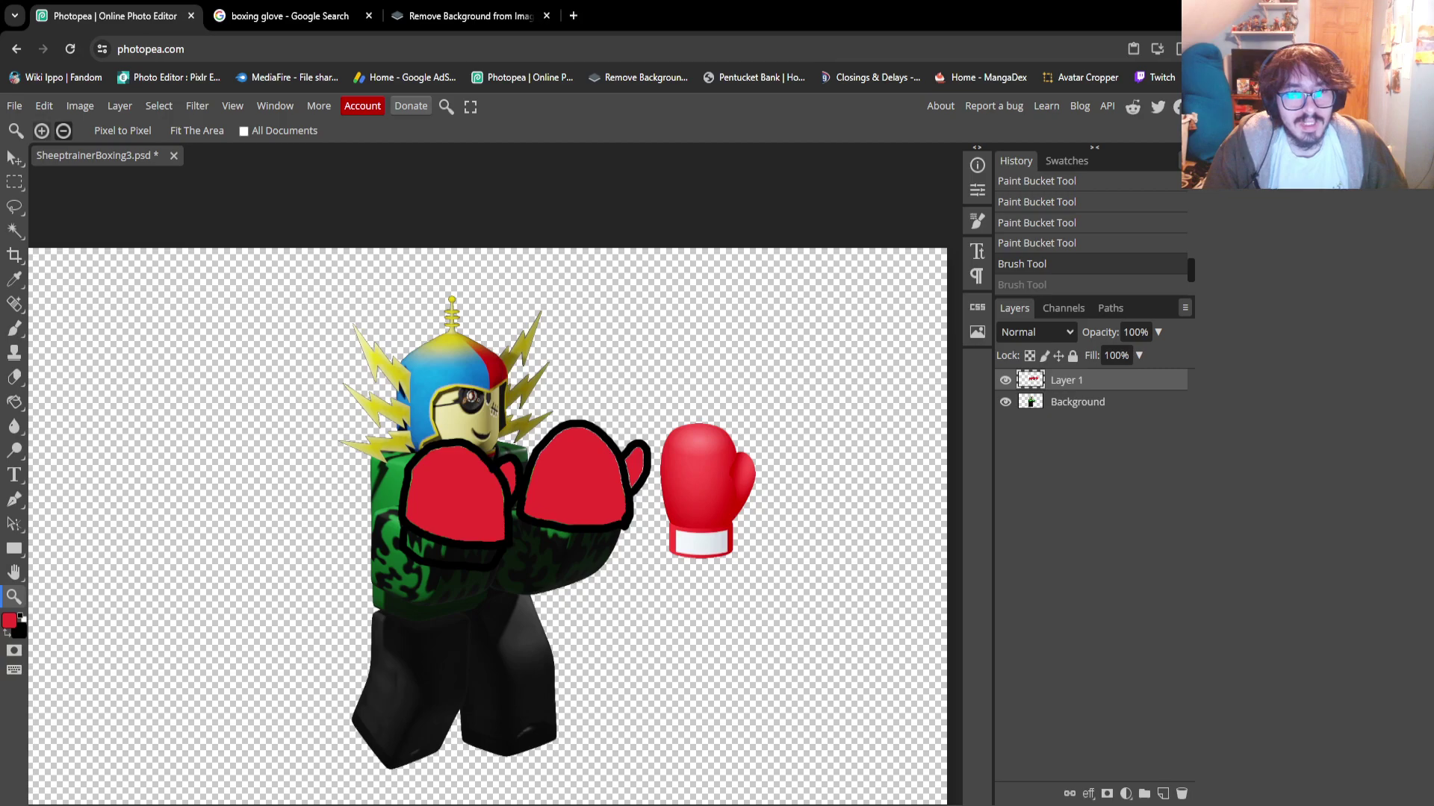
left_click(42, 131)
left_click(582, 545)
left_click(582, 545)
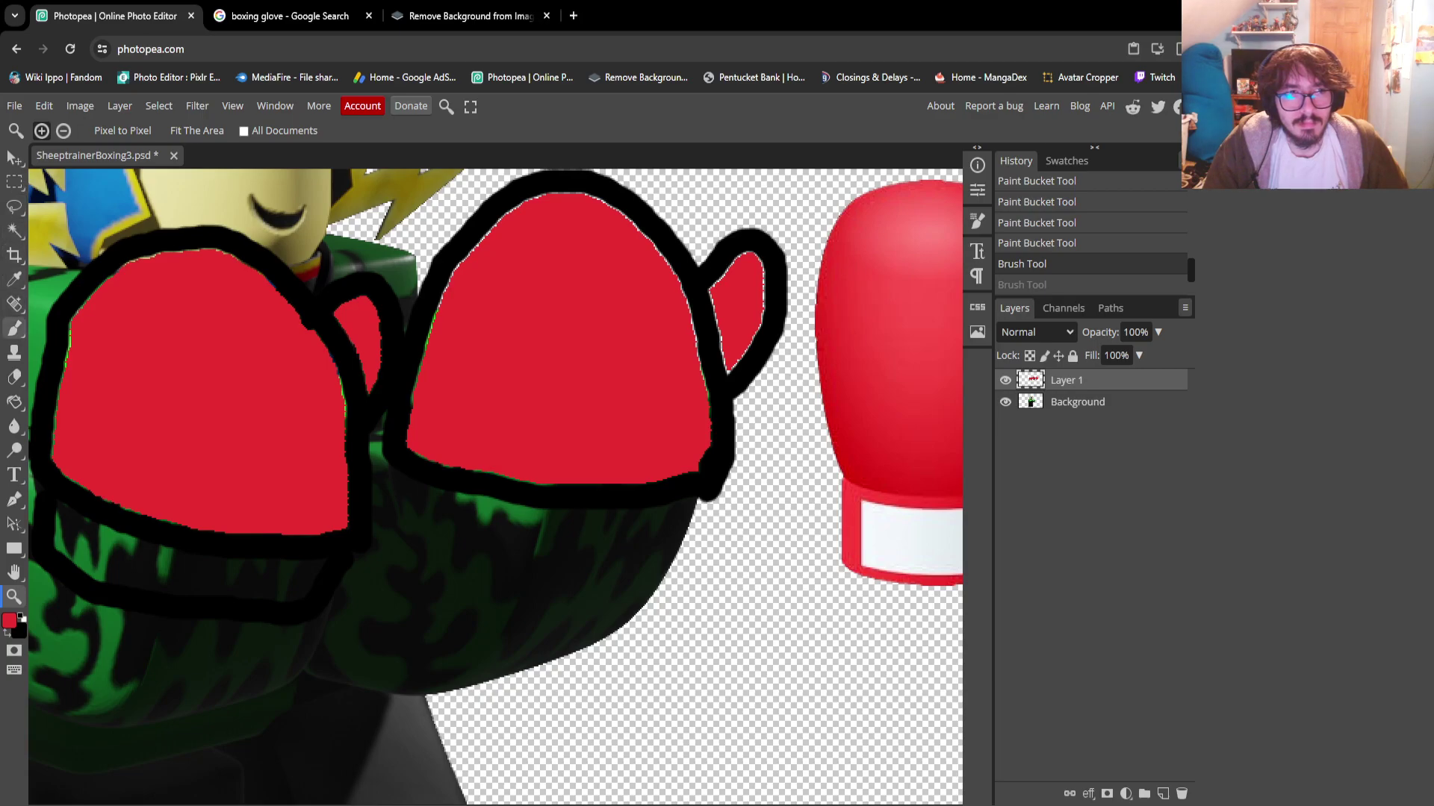
left_click(14, 328)
key("x")
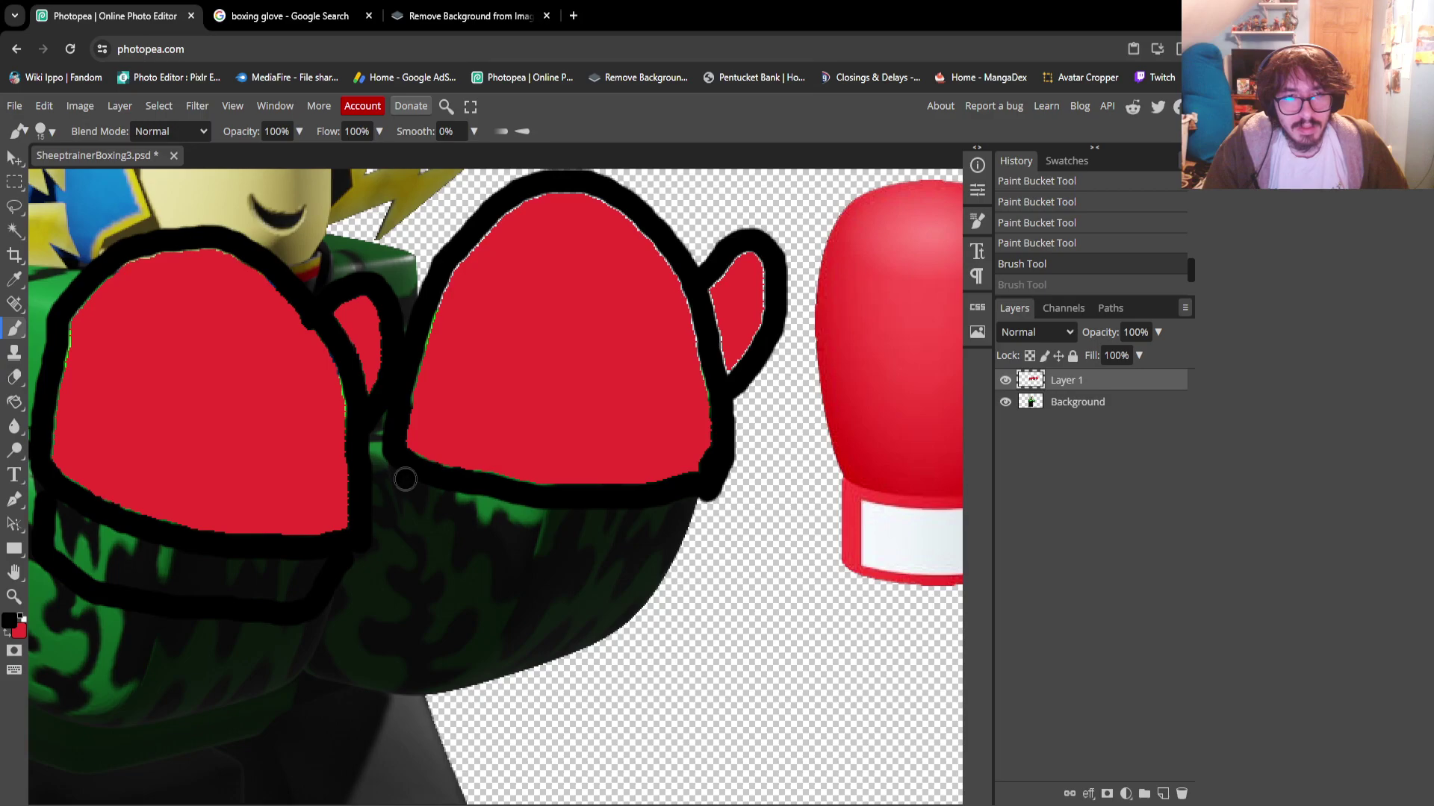
mouse_move(405, 479)
left_mouse_down()
mouse_move(419, 536)
mouse_move(647, 563)
mouse_move(671, 560)
mouse_move(707, 487)
left_mouse_up()
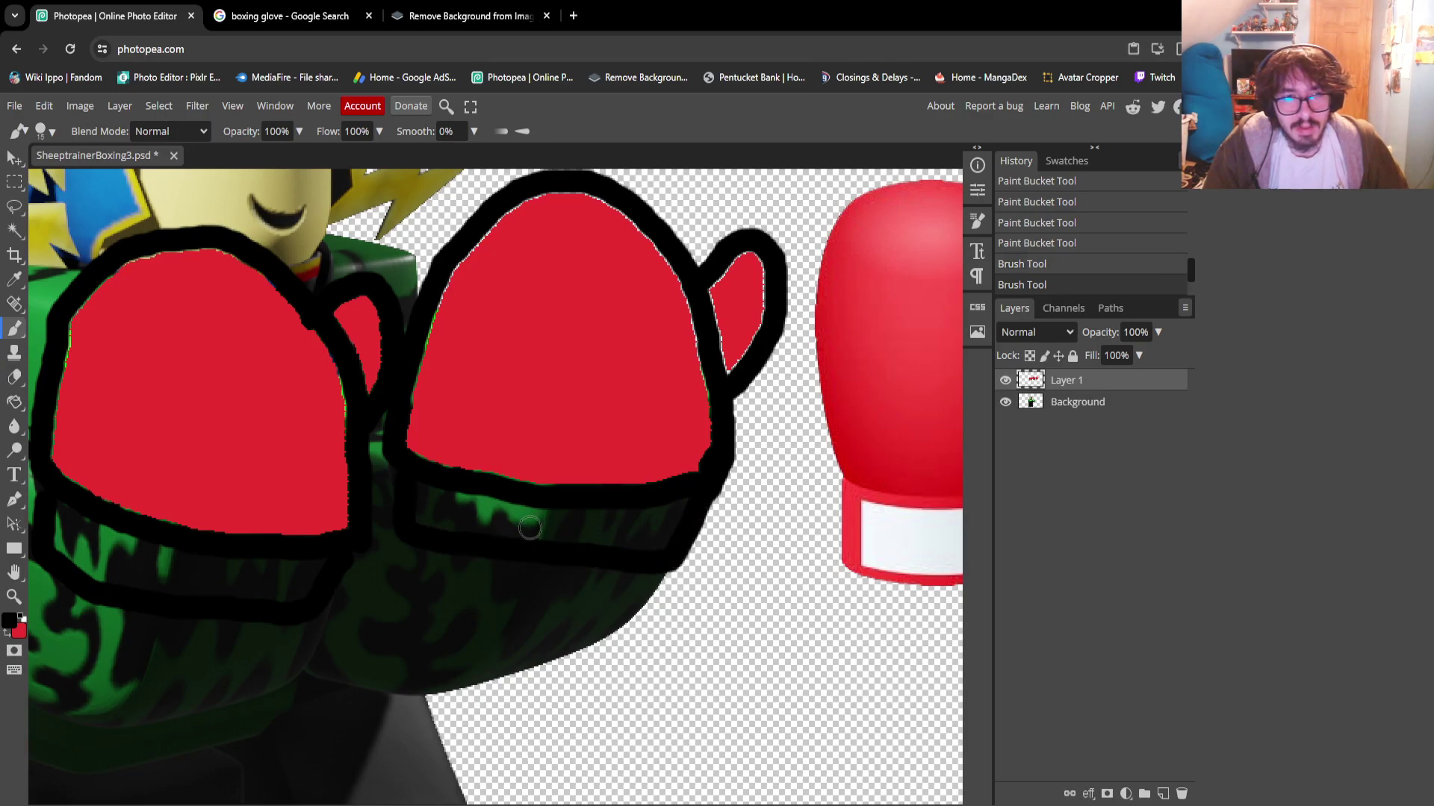
Fill both glove cuffs with the sampled red using the Paint Bucket
key("x")
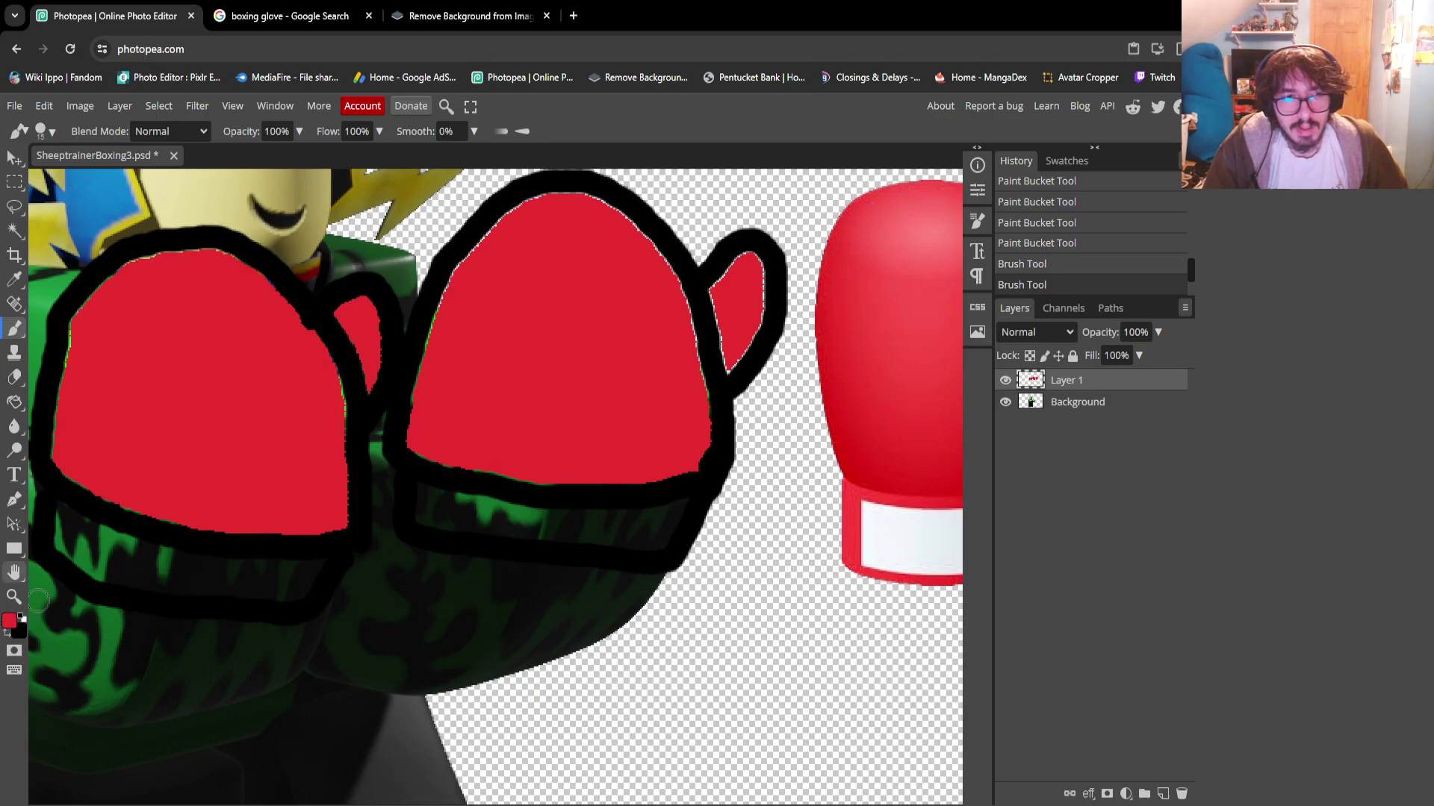
left_click(14, 402)
left_click(186, 569)
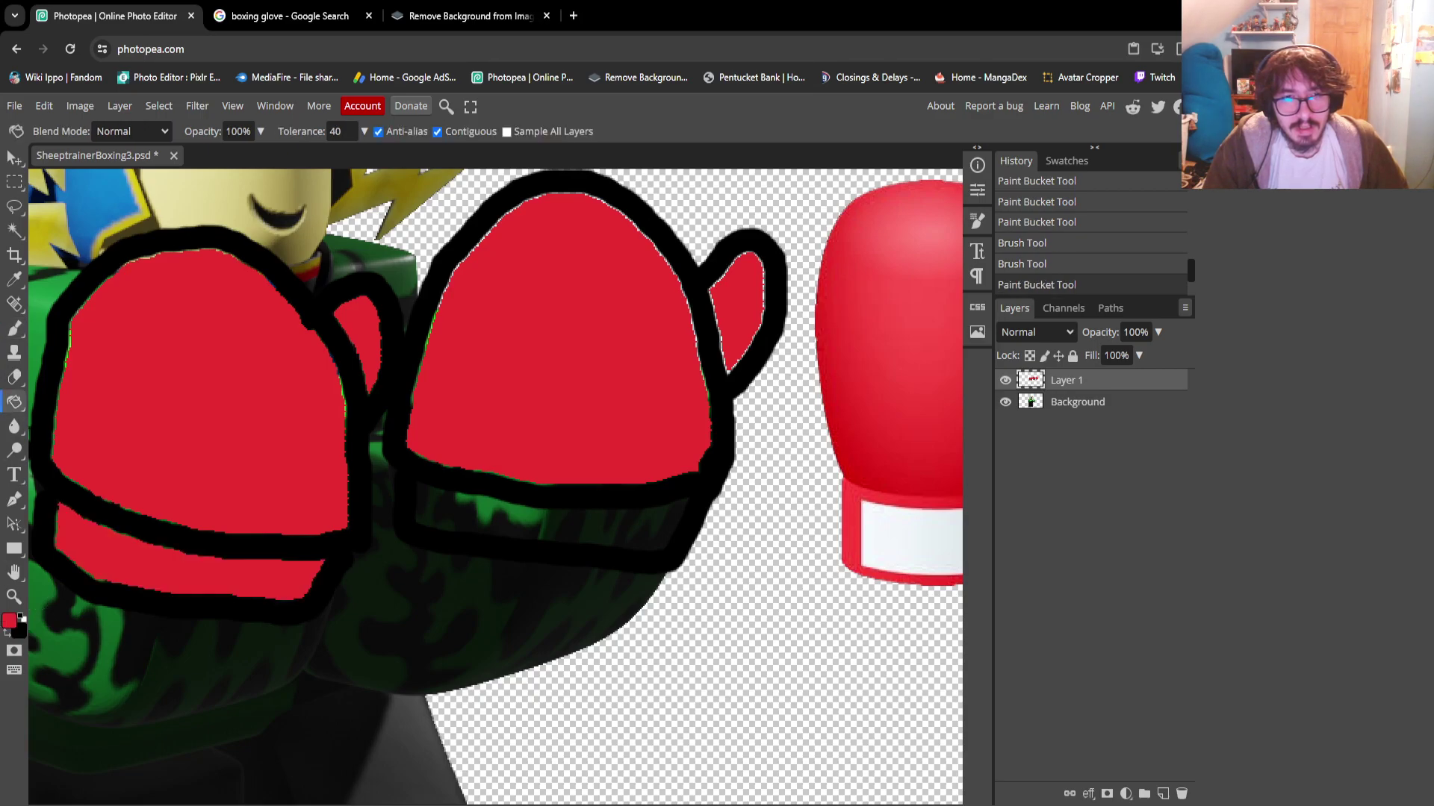
left_click(553, 522)
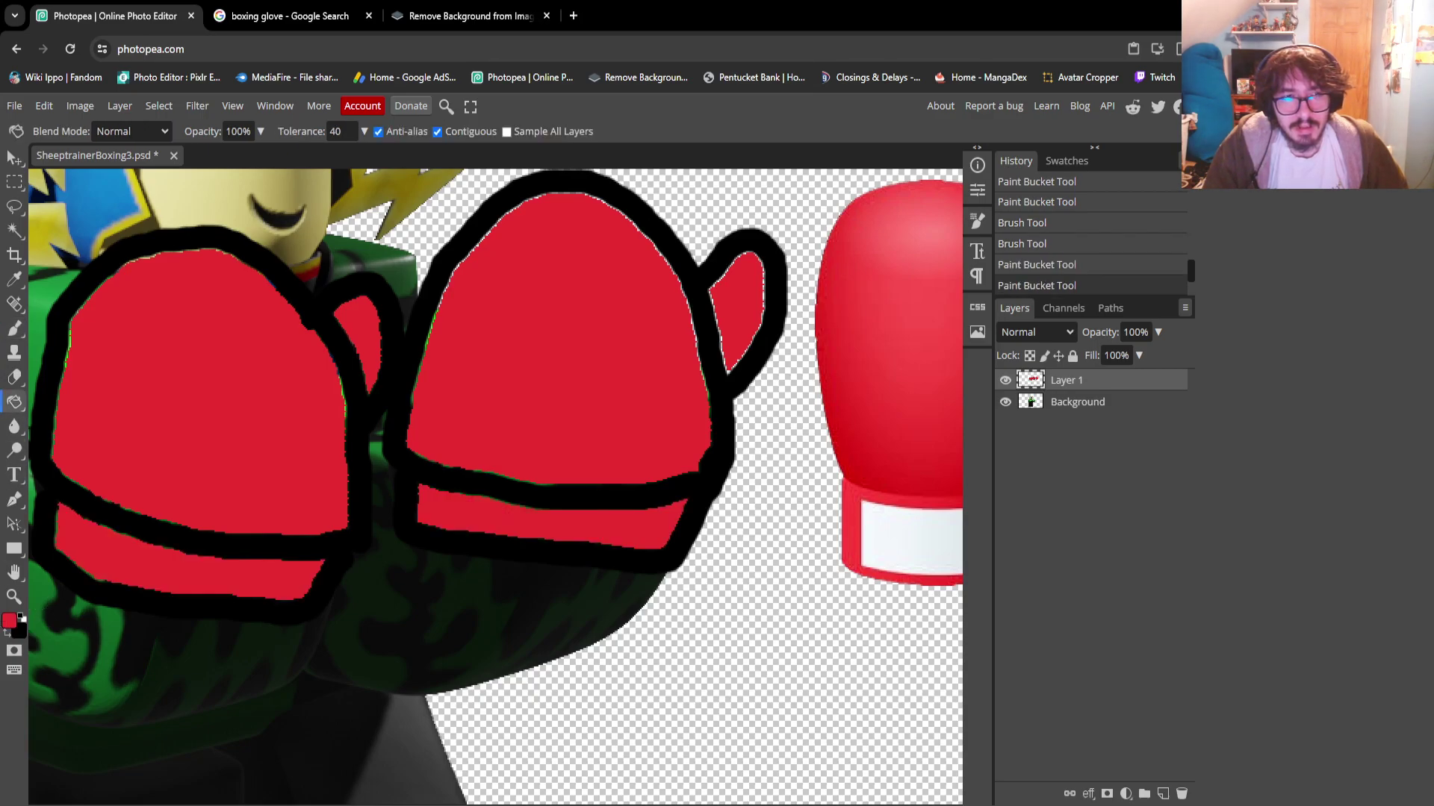
Set up the Brush with pure white (ffffff) as the foreground colour and a size of 5 px
key("x")
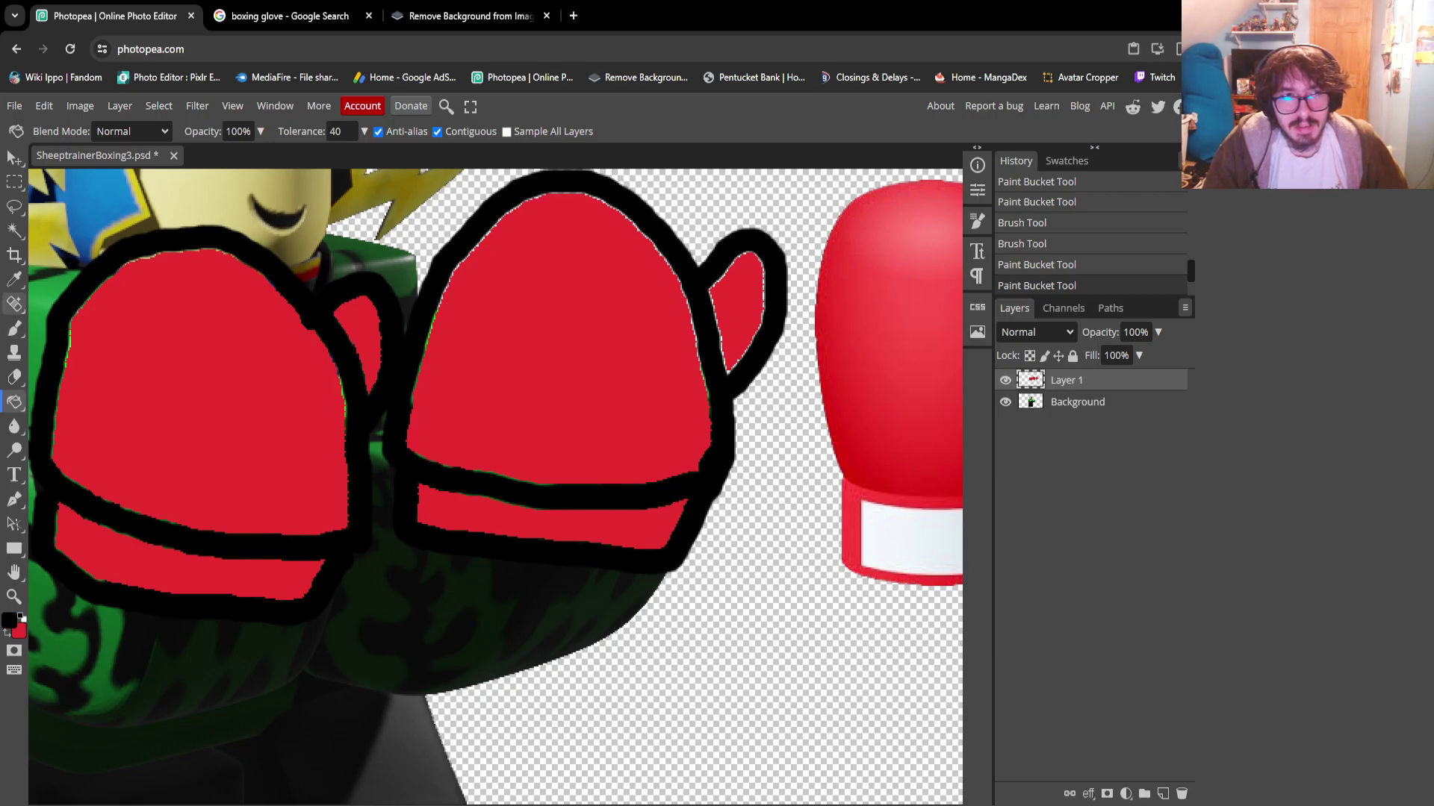
left_click(15, 328)
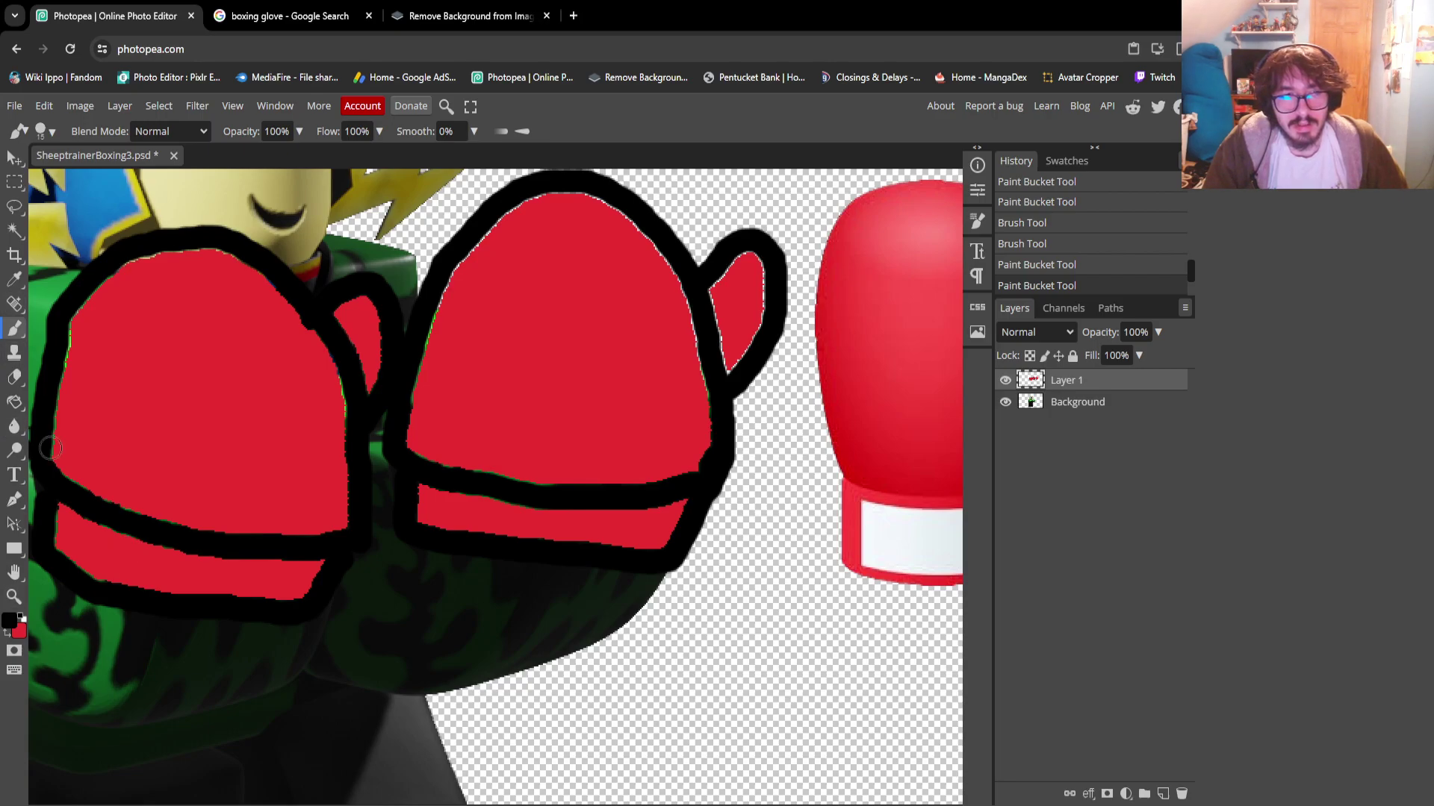
key("x")
key("x")
key("x")
key("x")
left_click(9, 621)
left_click_drag(212, 309, 121, 244)
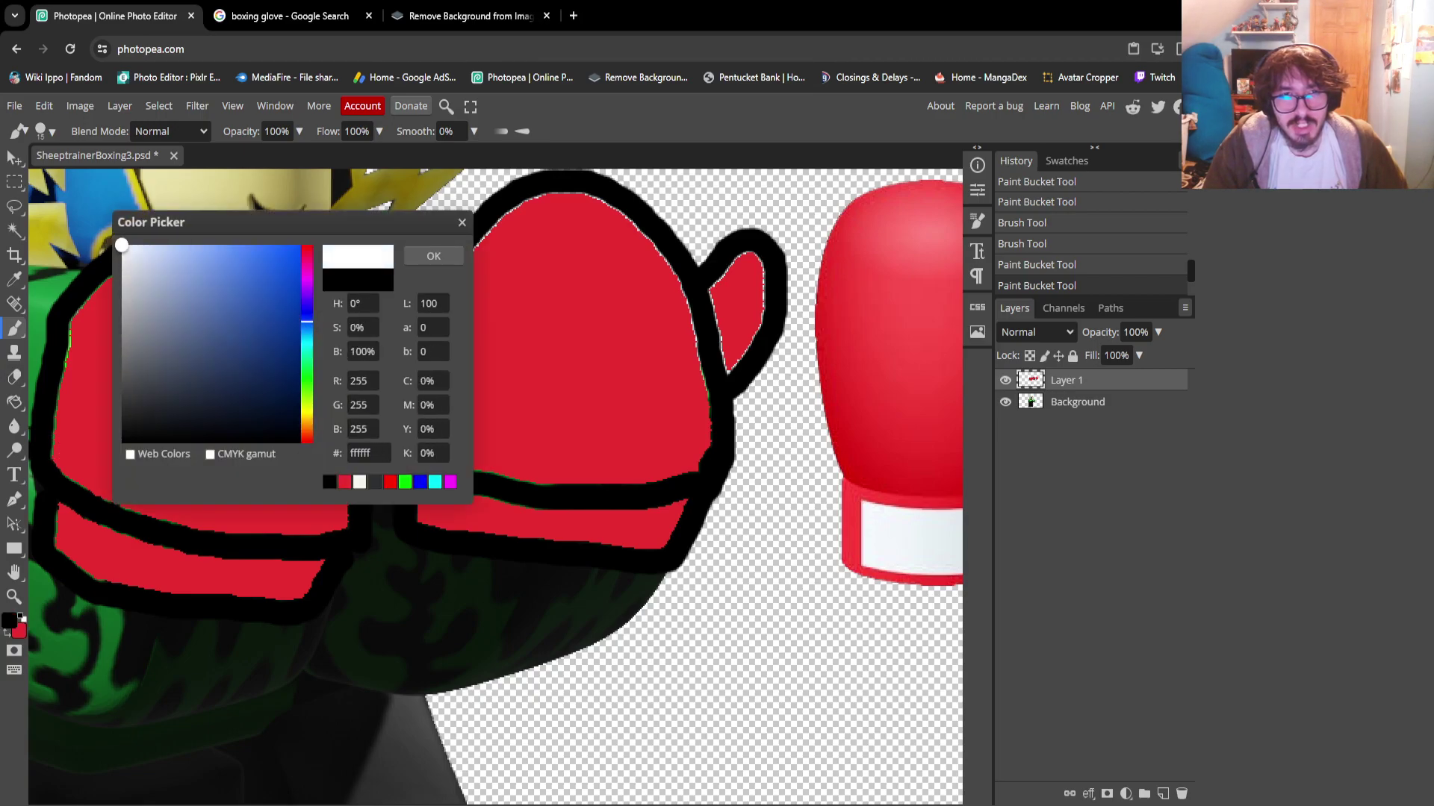
left_click(432, 258)
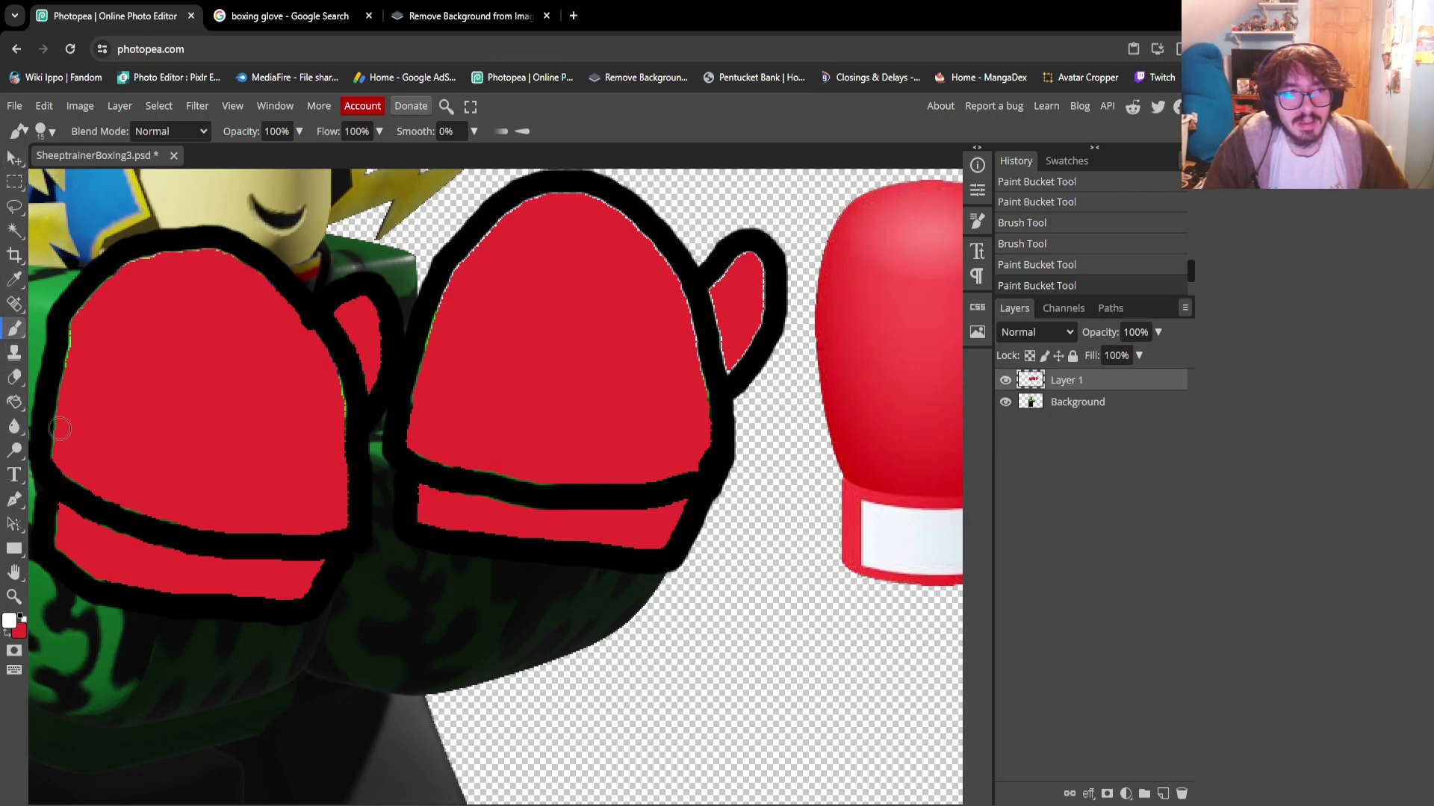
left_click(44, 130)
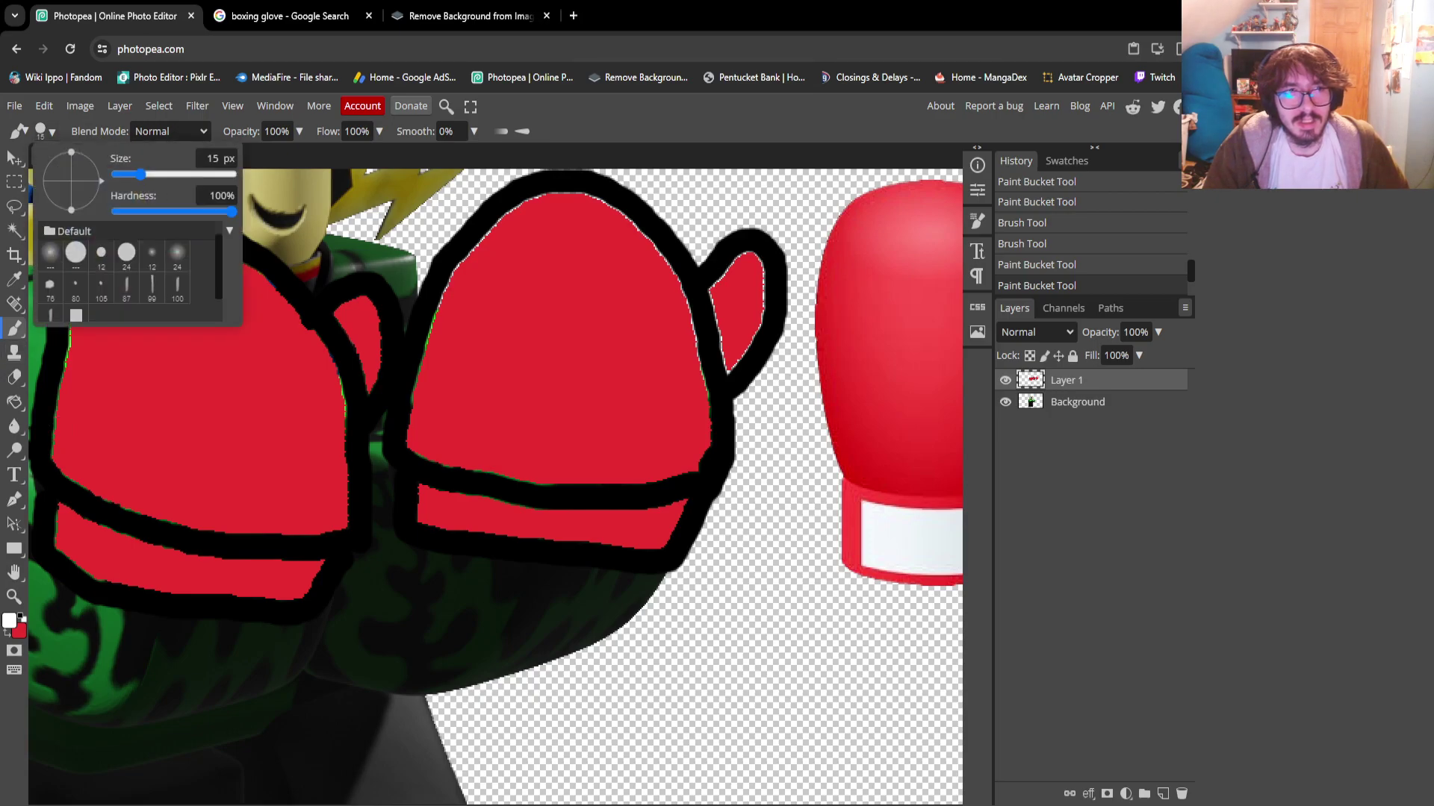
key("BackSpace")
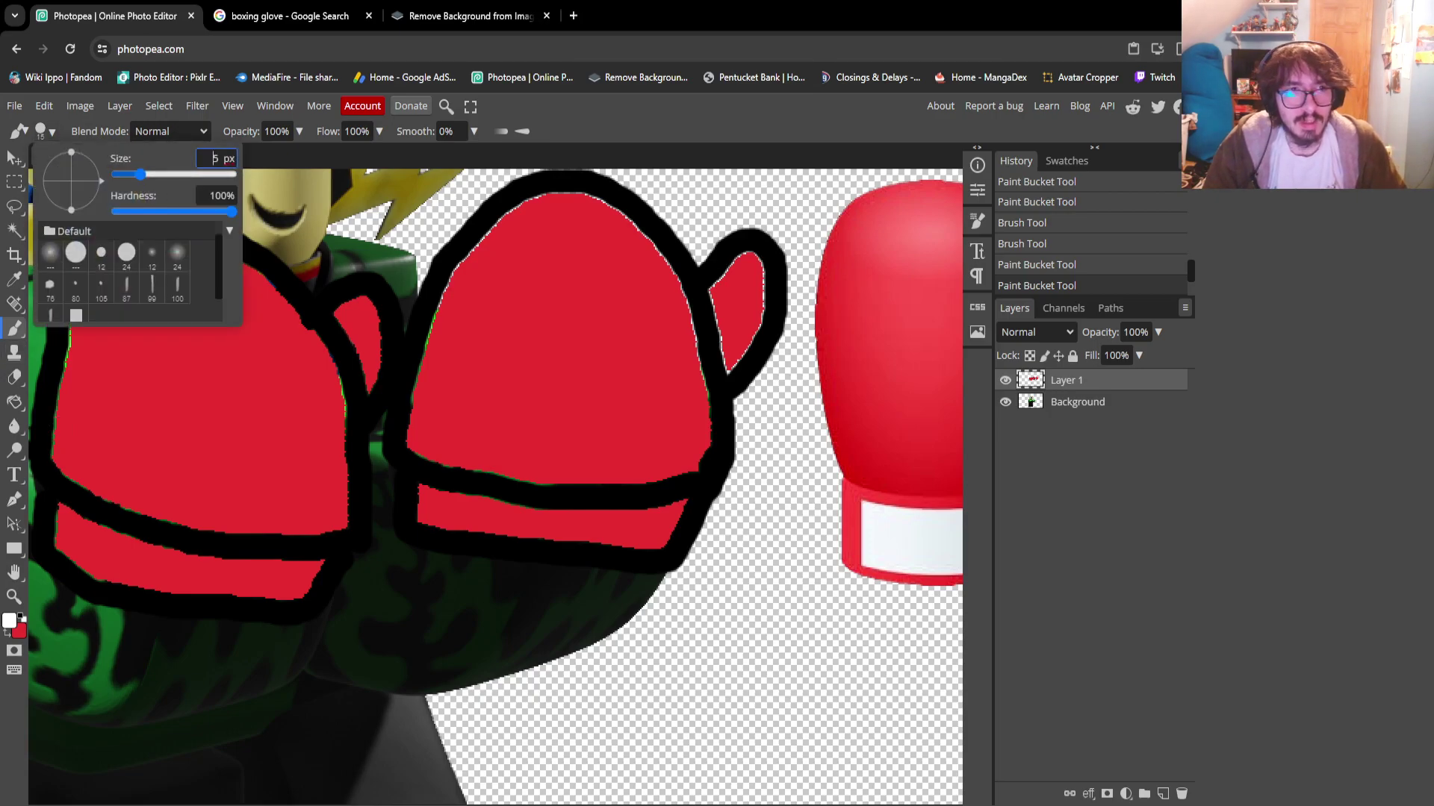
left_click(256, 572)
key("ctrl+z")
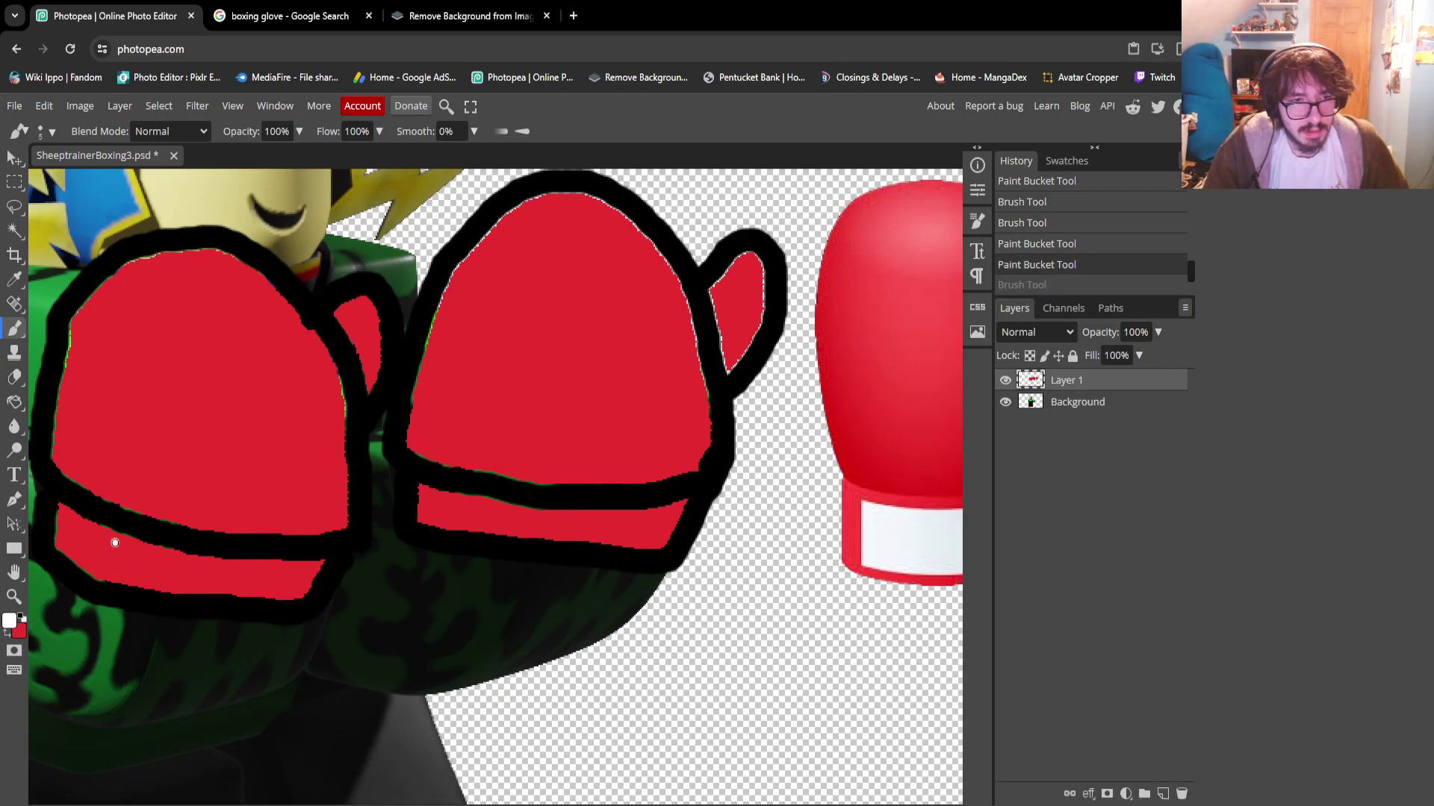
mouse_move(115, 543)
left_mouse_down()
mouse_move(119, 573)
mouse_move(253, 582)
mouse_move(236, 565)
mouse_move(113, 548)
left_mouse_up()
scroll(97, 542, "down", 2)
scroll(89, 537, "up", 2)
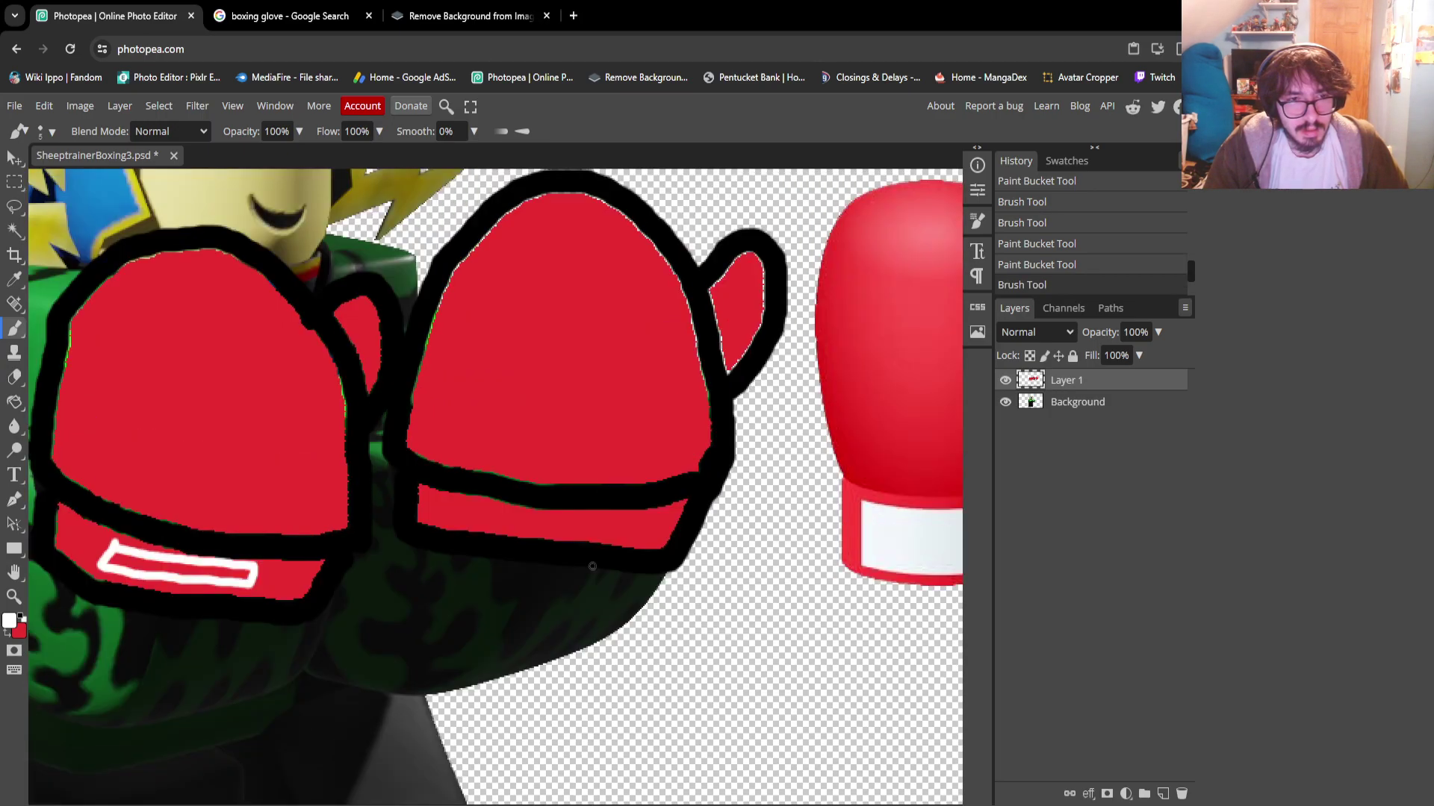
left_click(14, 573)
left_click_drag(448, 515, 224, 450)
scroll(30, 508, "left", 5)
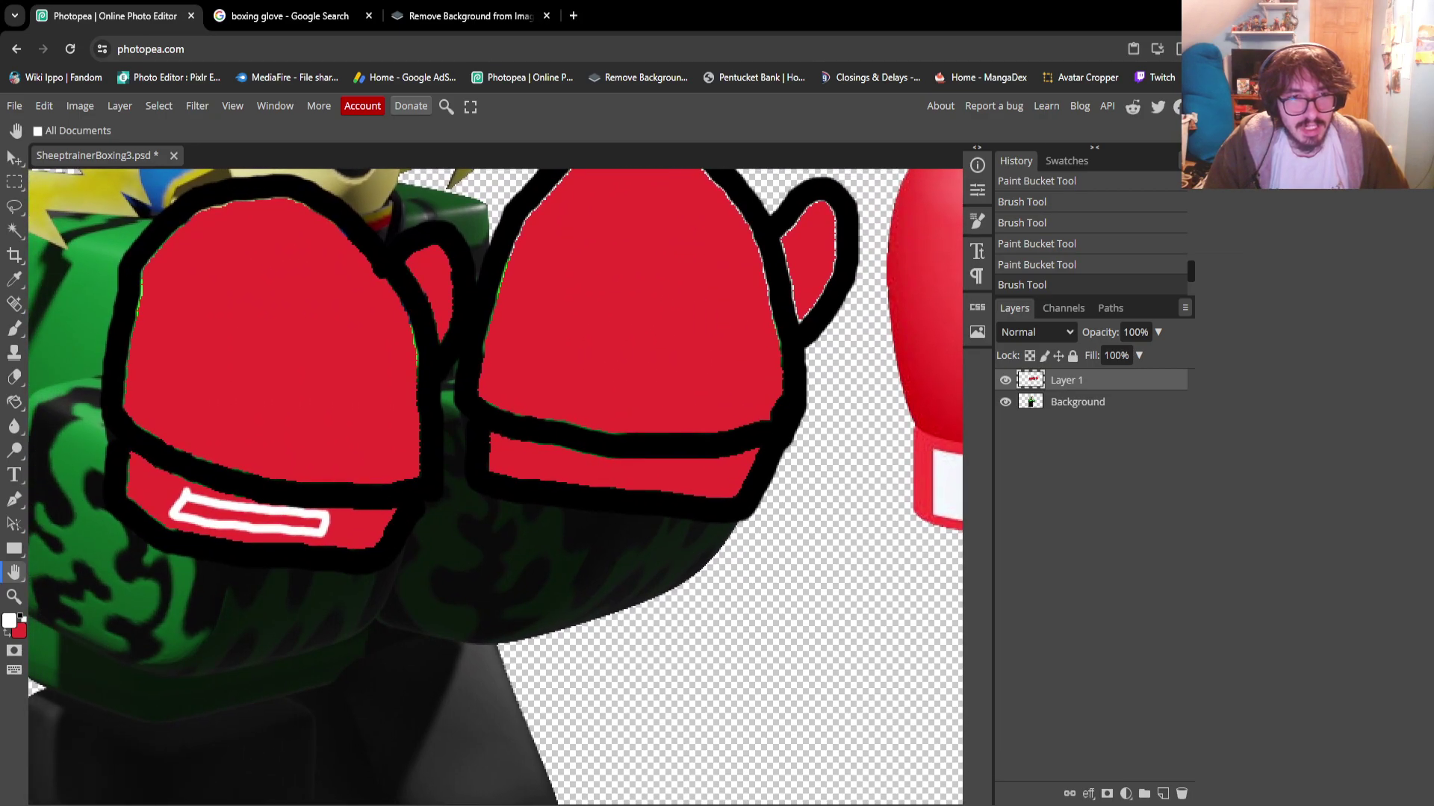
key("ctrl+z")
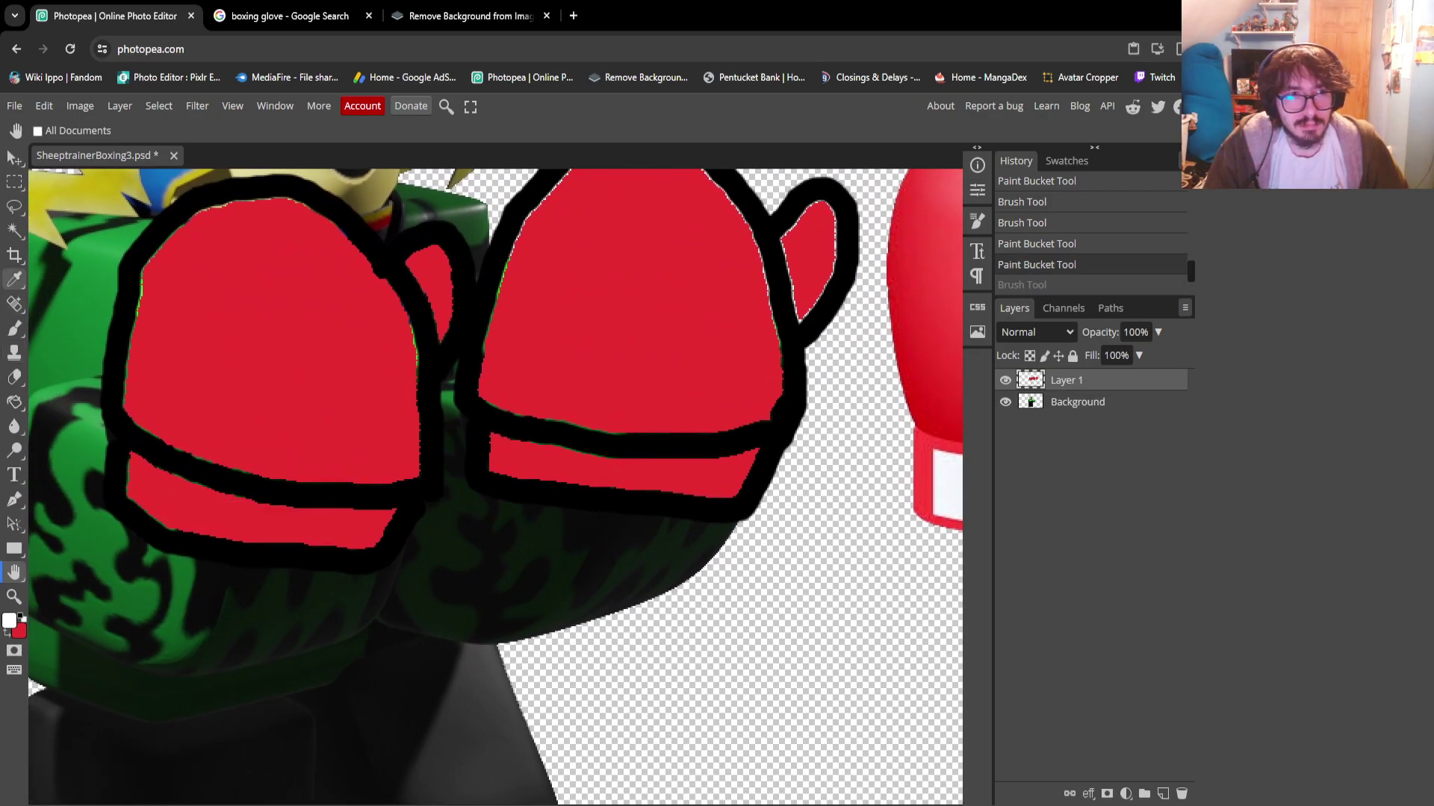
Brush a thin white slanted rectangle outline inside the red cuff of each glove
left_click(14, 329)
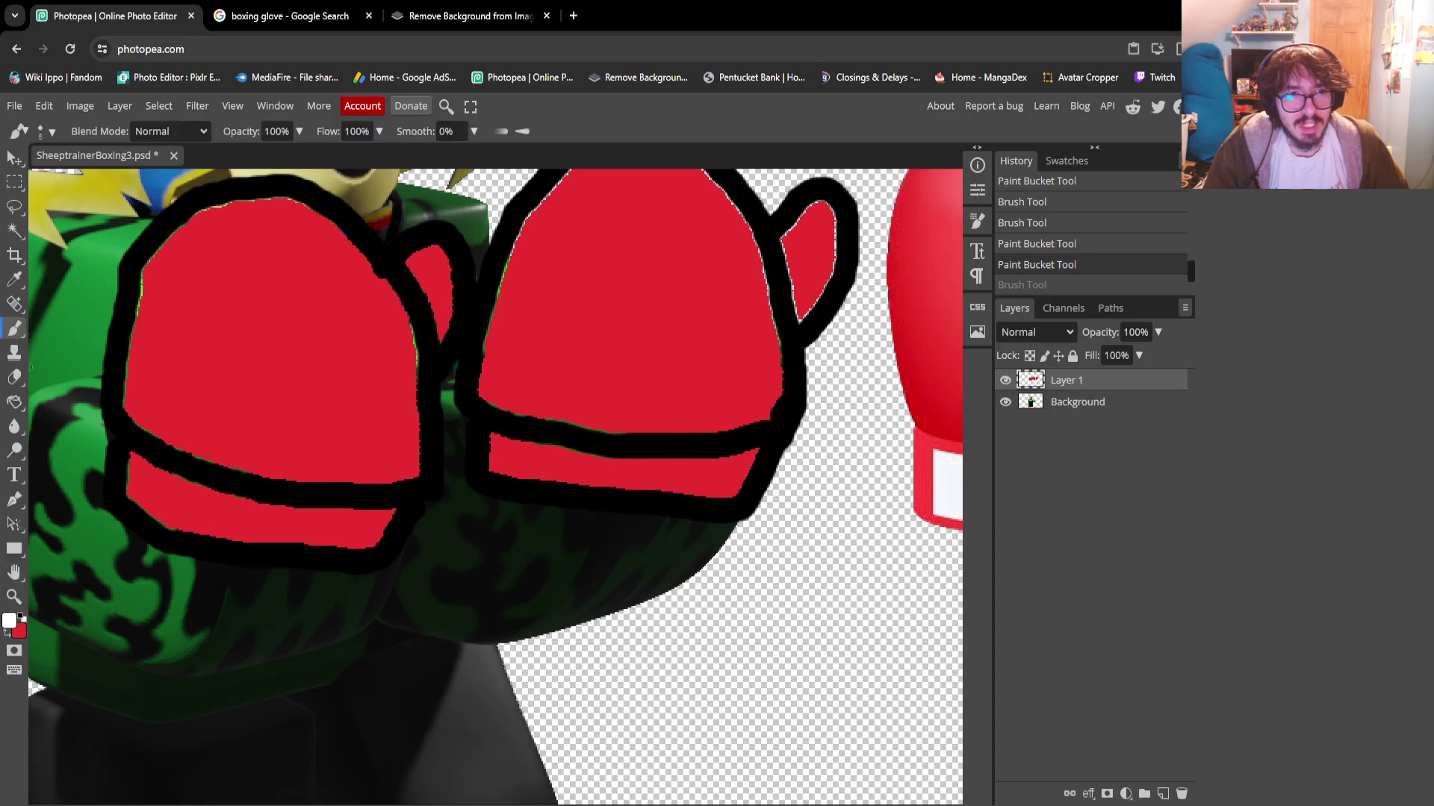
mouse_move(150, 475)
left_mouse_down()
mouse_move(141, 498)
mouse_move(226, 526)
mouse_move(360, 542)
mouse_move(367, 529)
mouse_move(149, 482)
left_mouse_up()
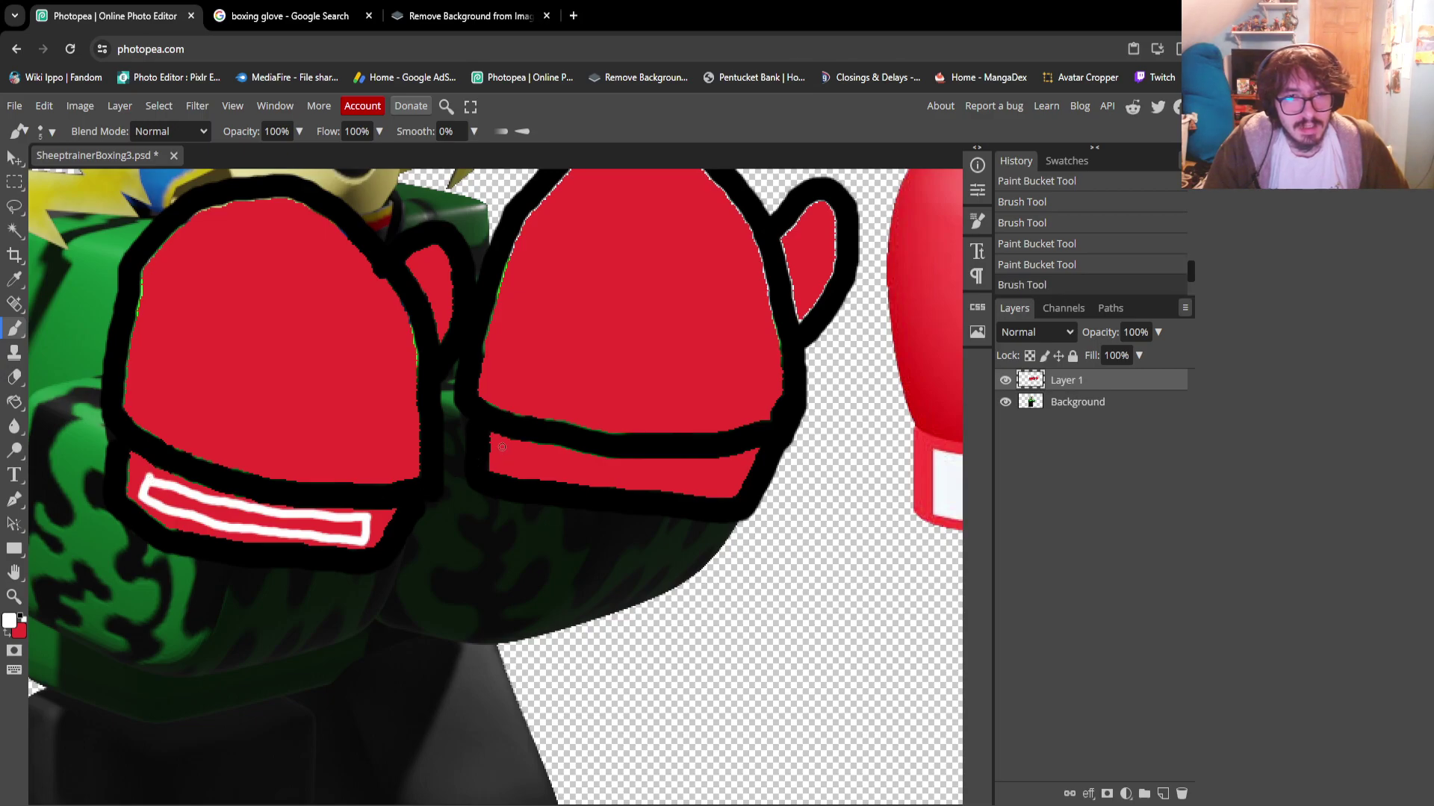
mouse_move(502, 454)
left_mouse_down()
mouse_move(525, 470)
mouse_move(626, 475)
left_mouse_up()
key("ctrl+z")
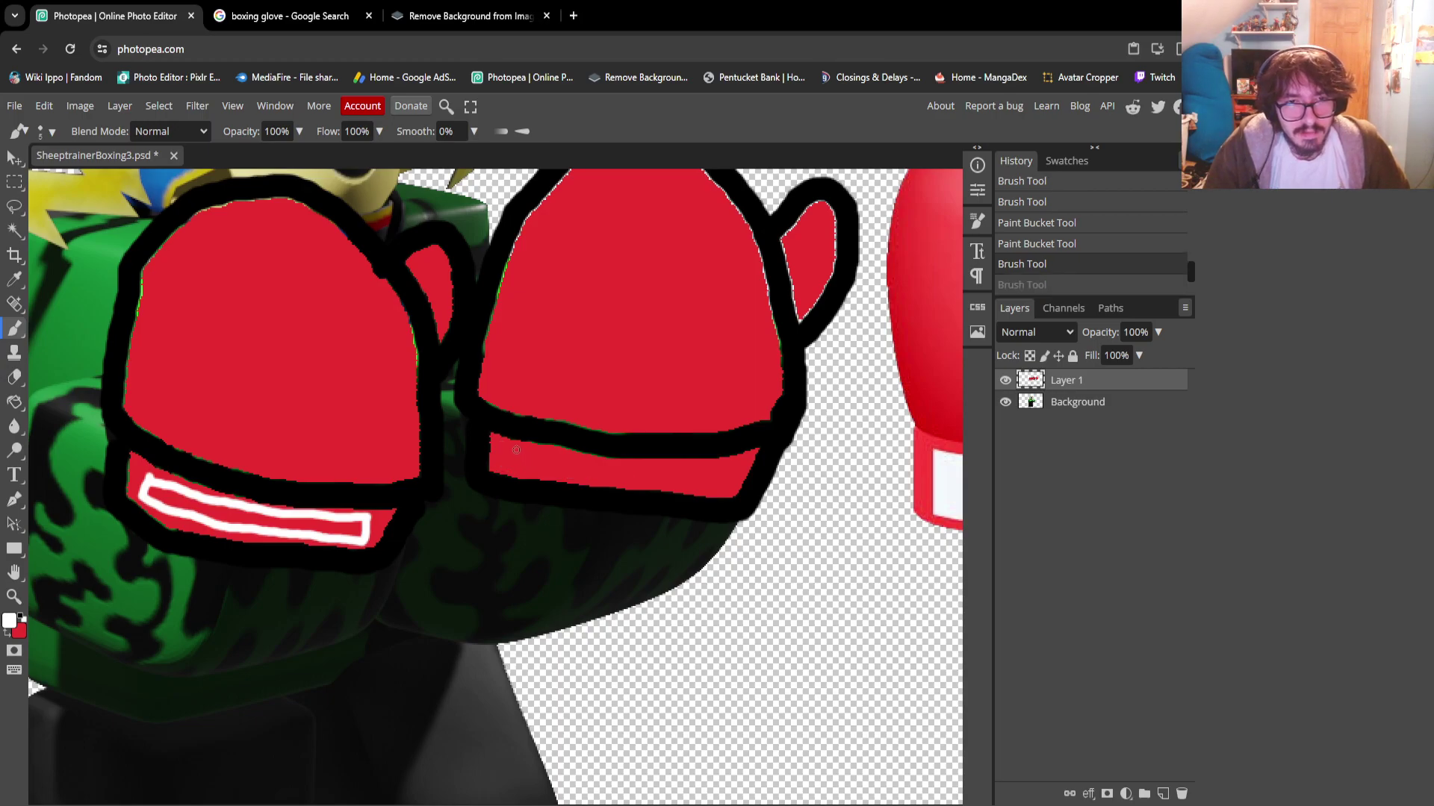
mouse_move(515, 451)
left_mouse_down()
mouse_move(525, 472)
mouse_move(727, 492)
mouse_move(733, 468)
mouse_move(514, 451)
left_mouse_up()
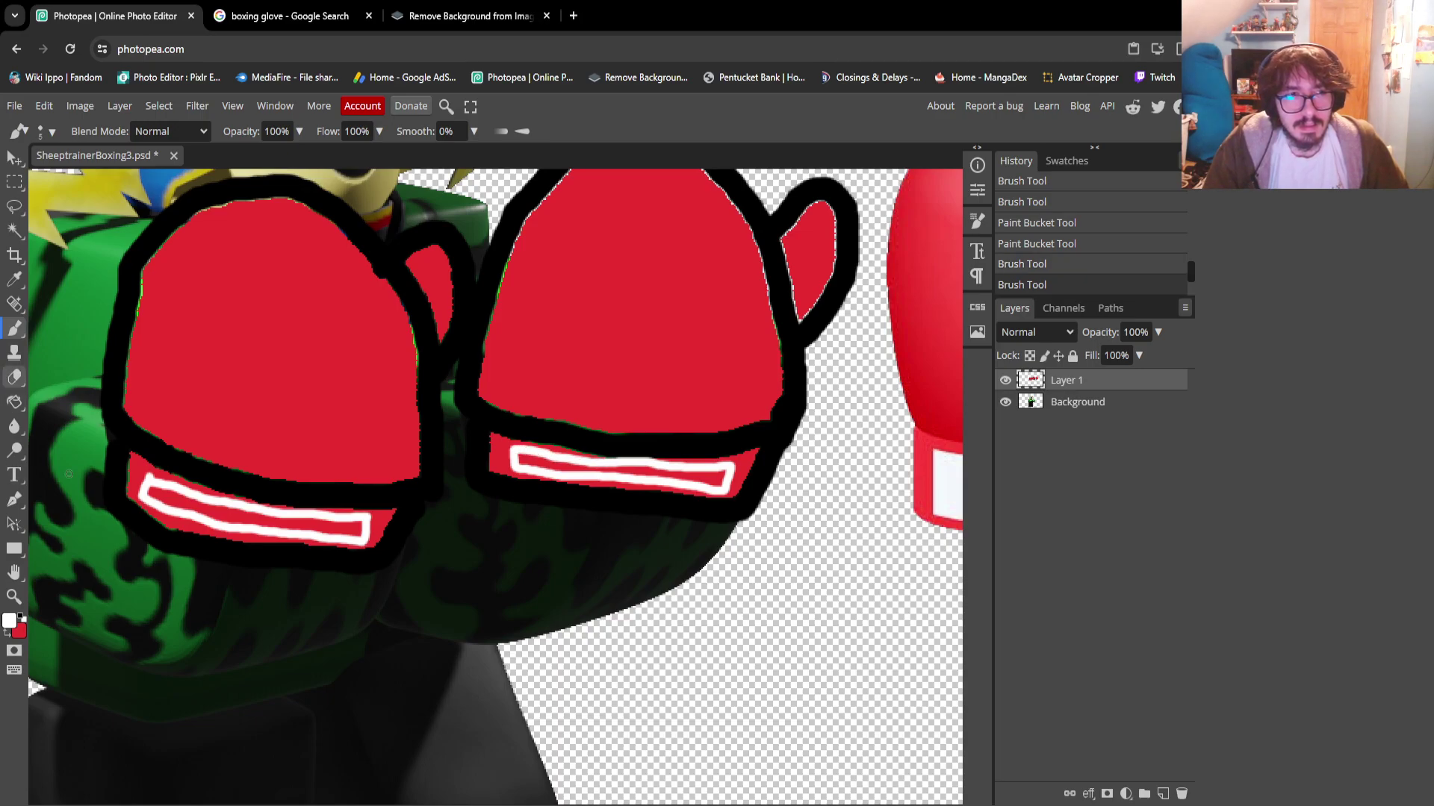
Fill the white rectangle outlines on both cuffs with white using the Paint Bucket
left_click(14, 402)
left_click(254, 515)
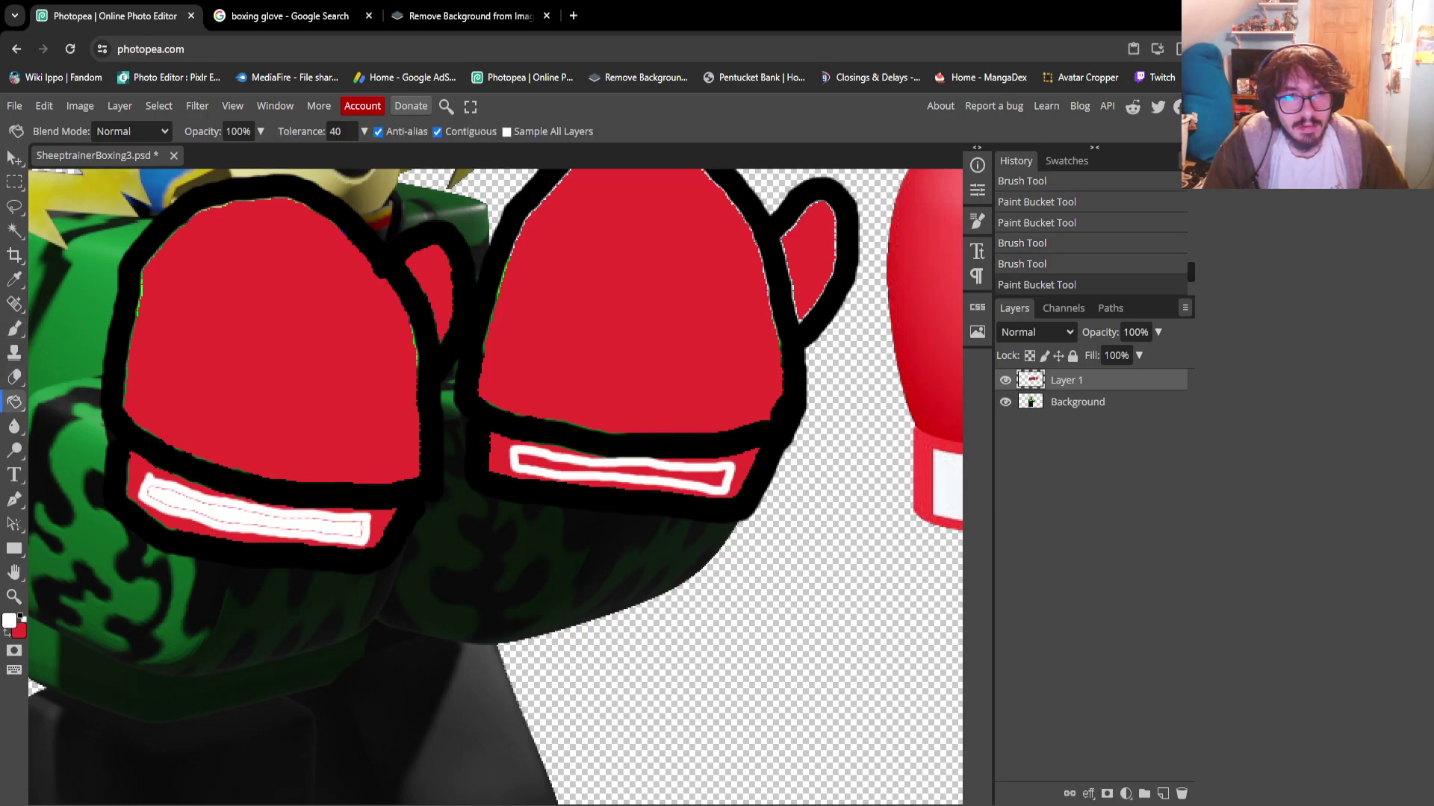
left_click(619, 469)
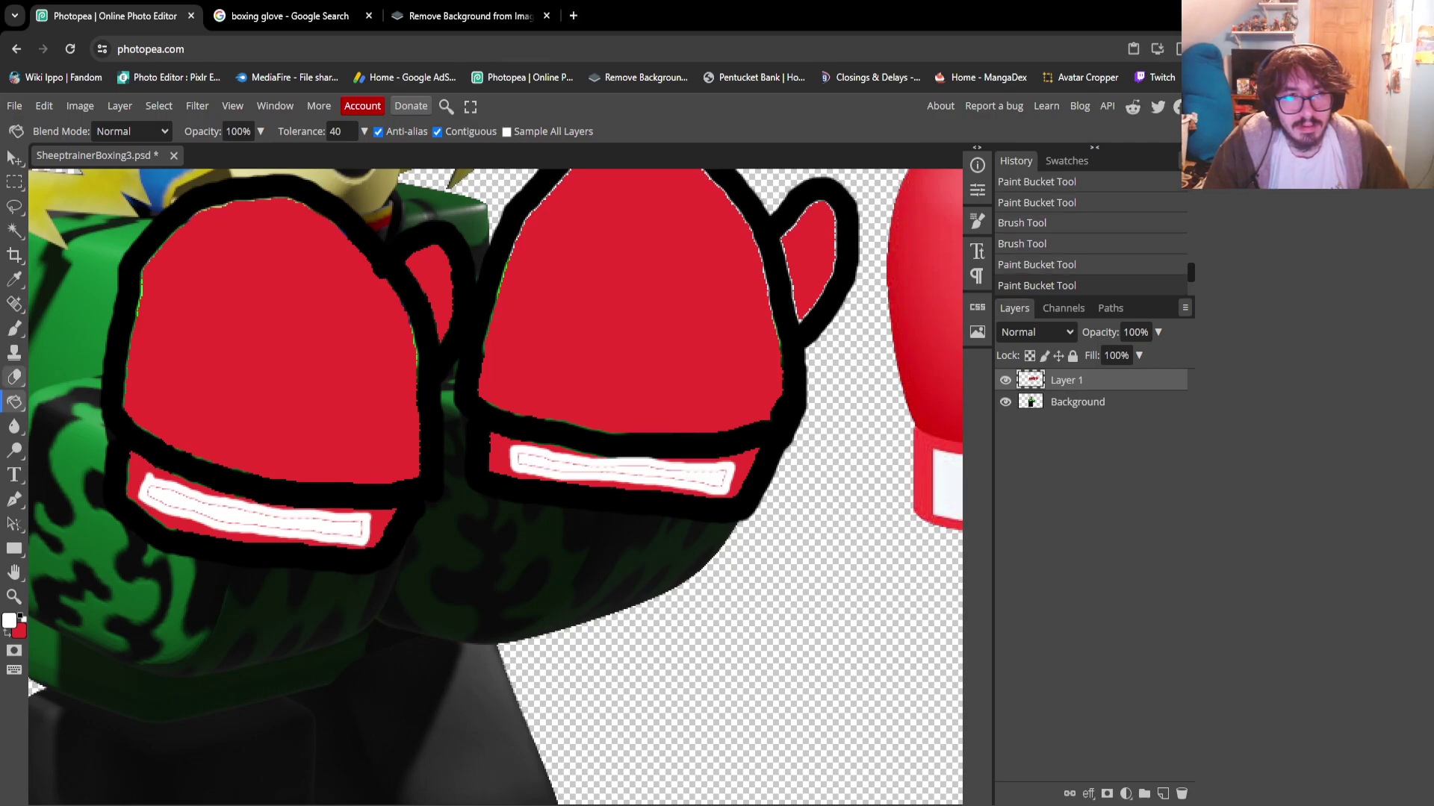
Brush white over the thin unfilled lines left inside the white labels on both cuffs
left_click(14, 328)
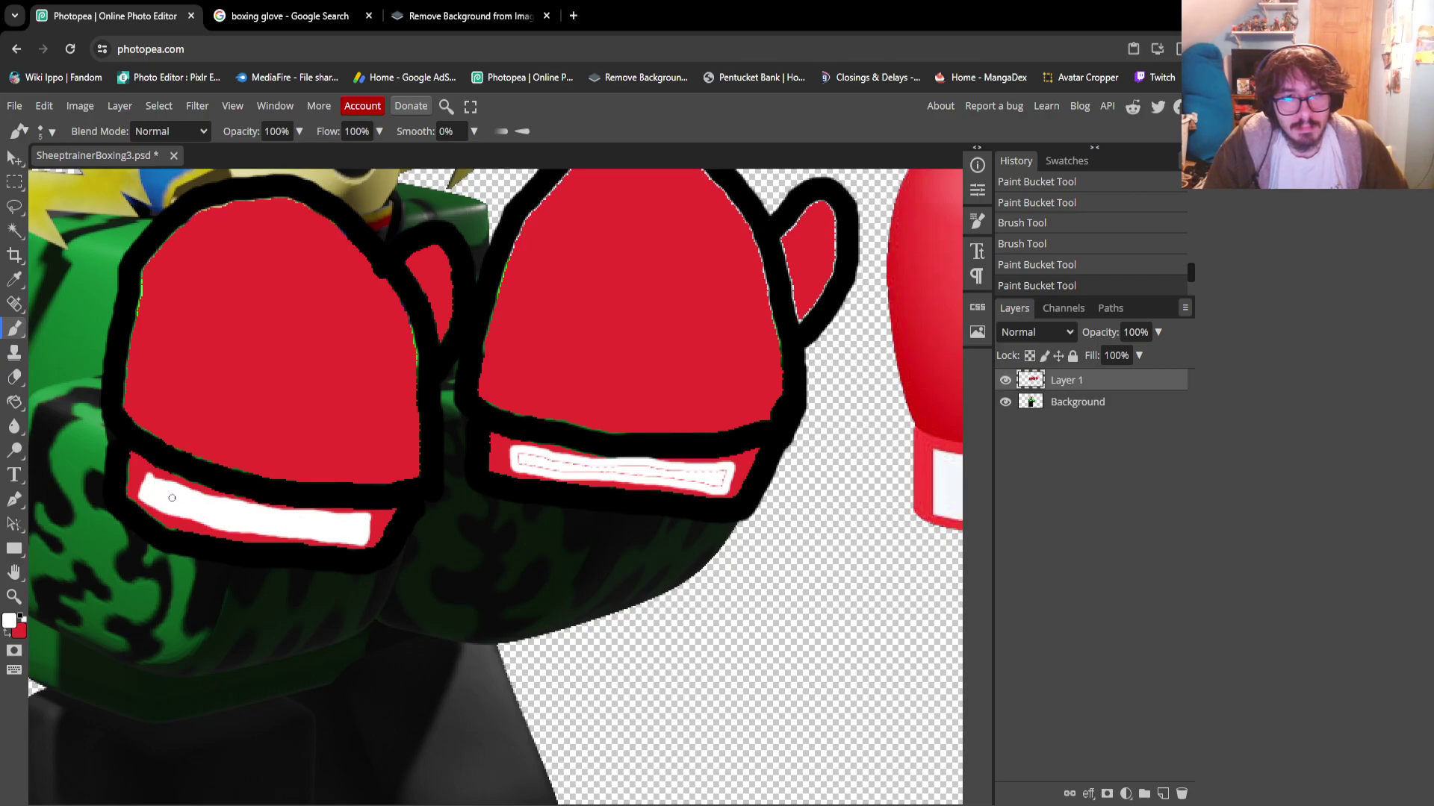
left_click_drag(171, 498, 296, 524)
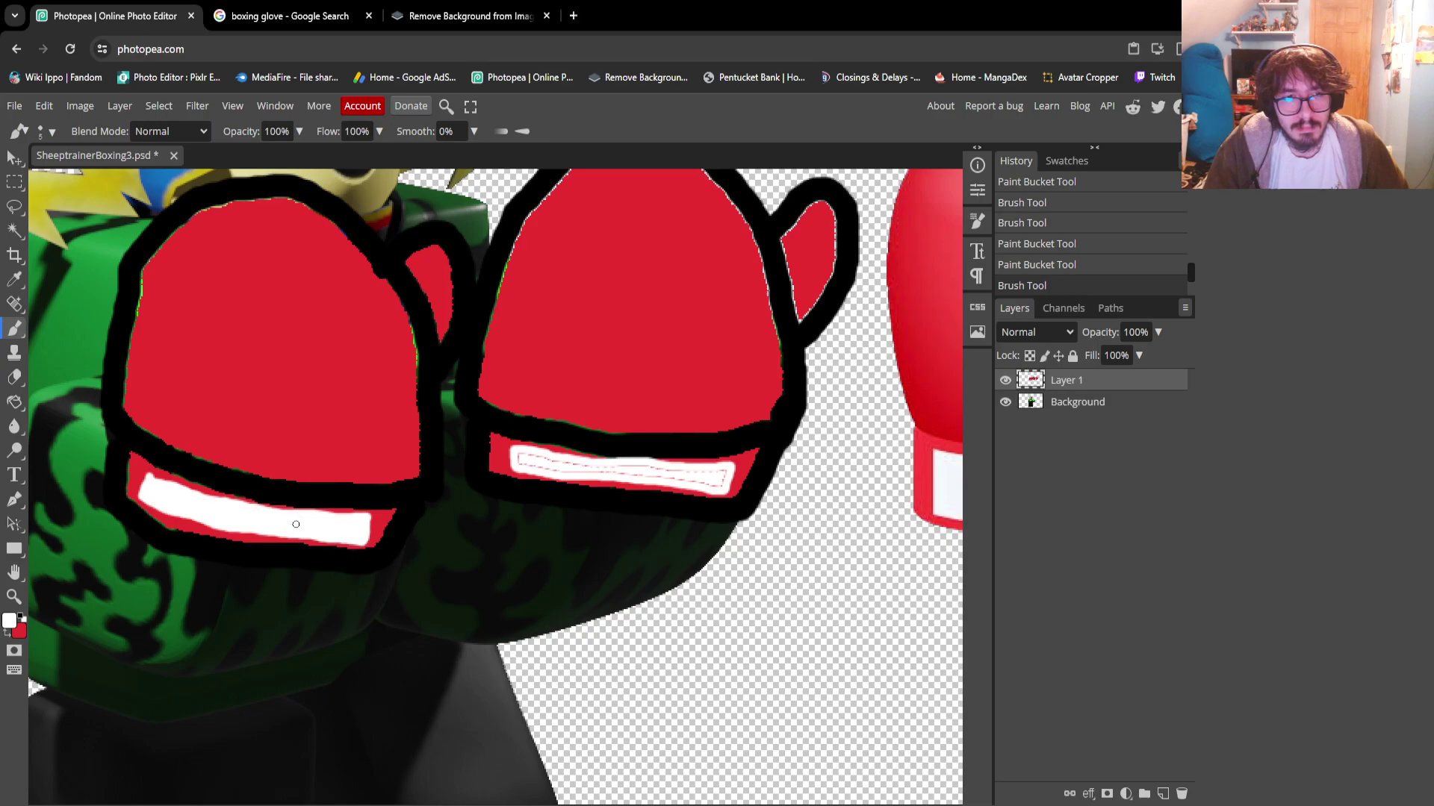
left_click(227, 511)
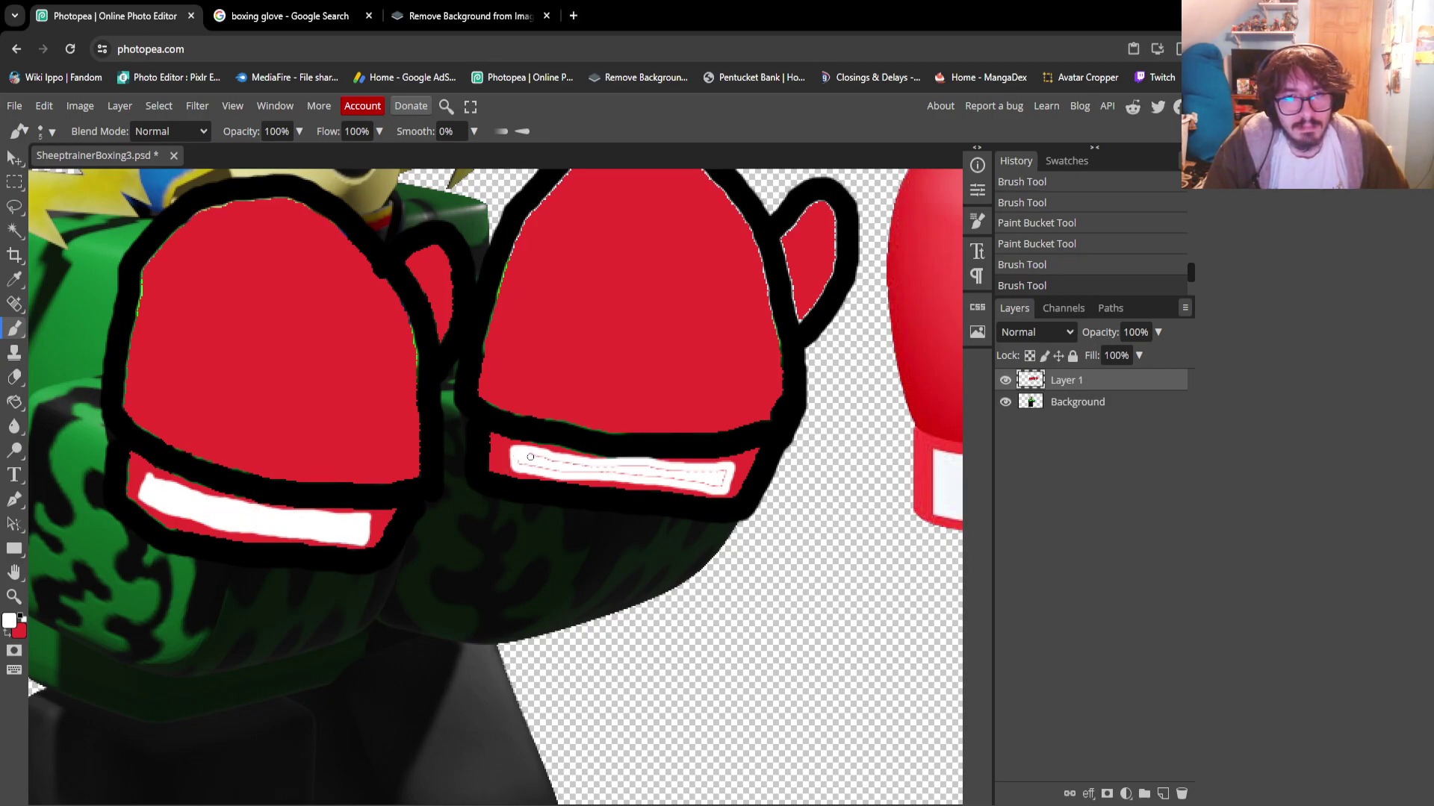
left_click_drag(617, 470, 727, 480)
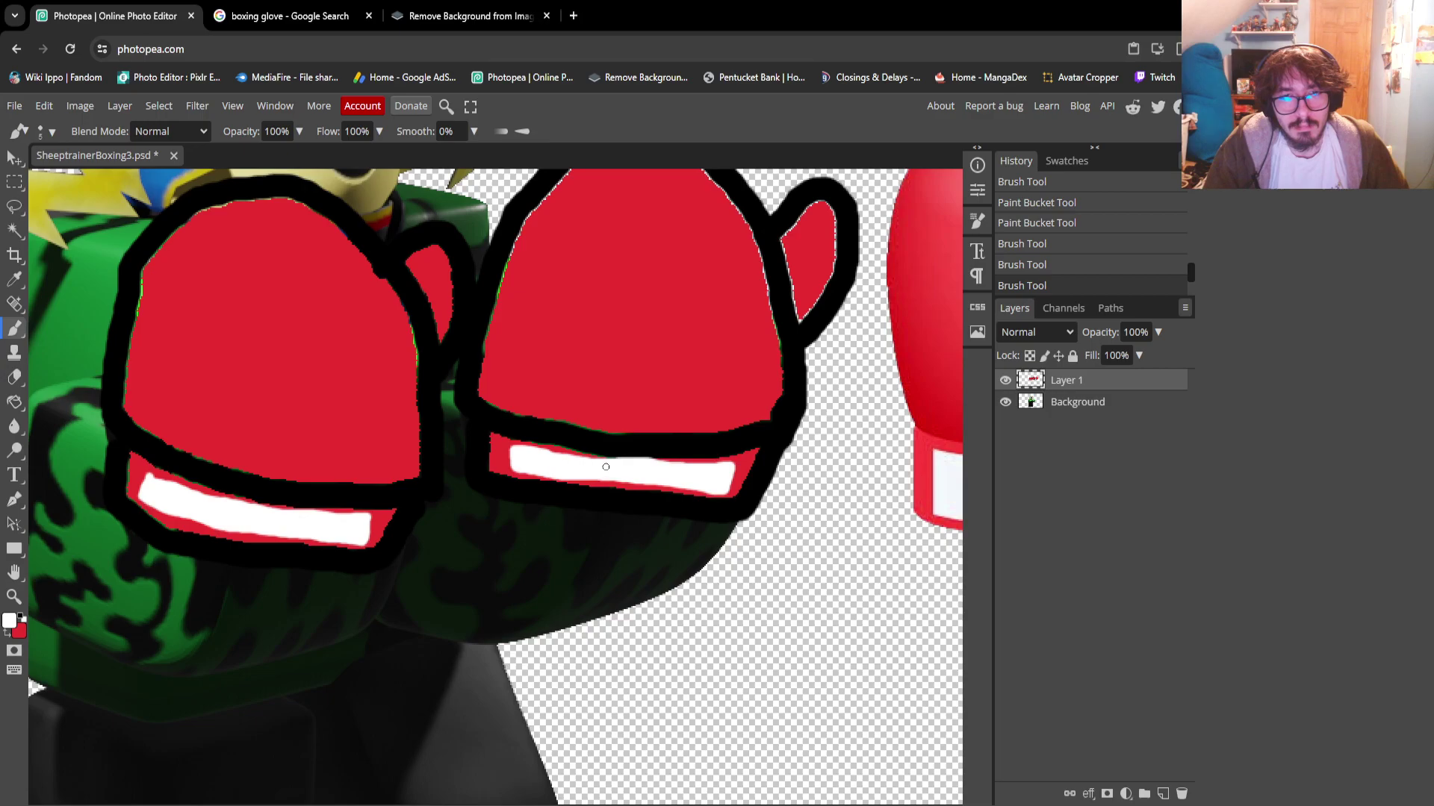
left_click(704, 478)
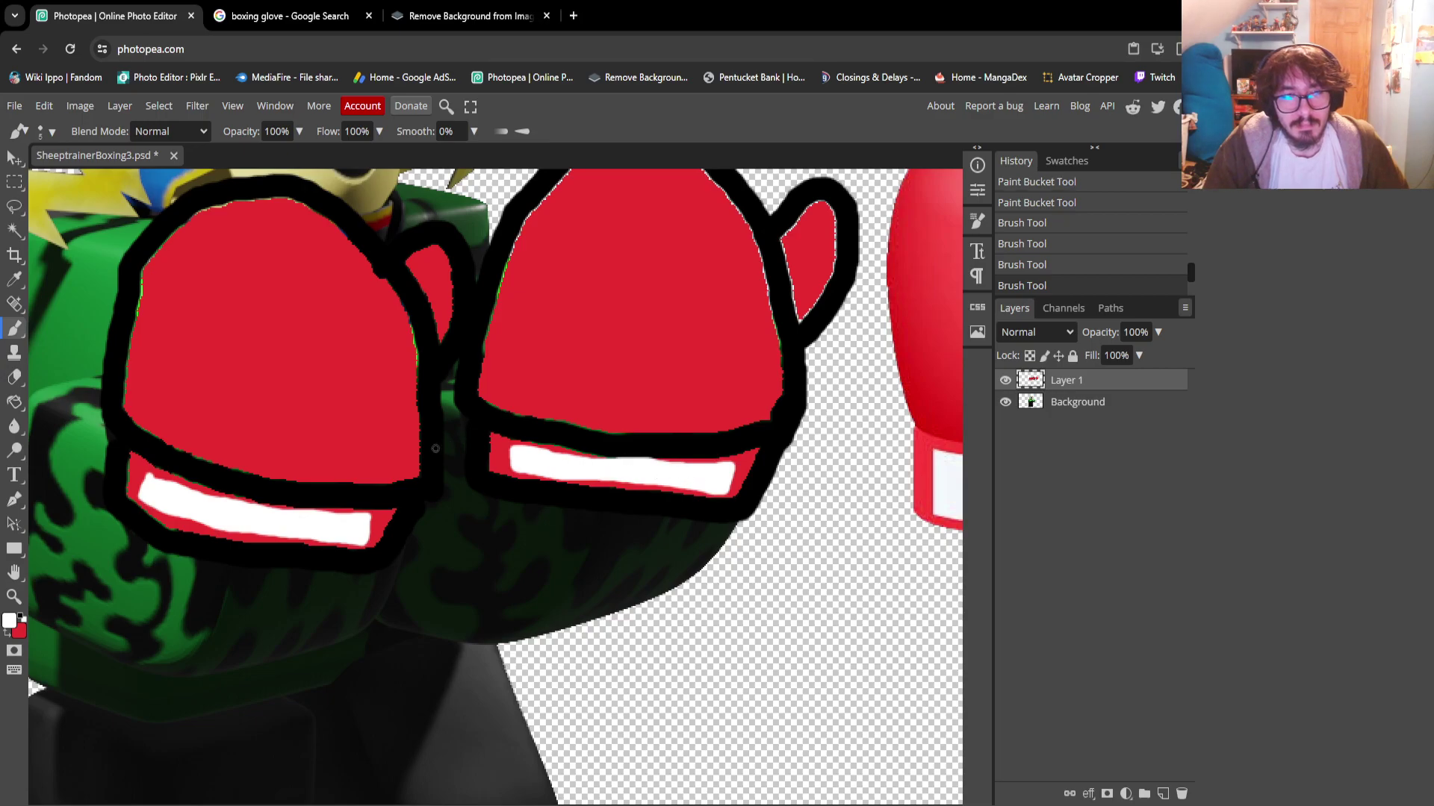
Switch to the glove red and brush over the unfilled fringe inside the outline of the glove nearer the body
scroll(435, 446, "up", 3)
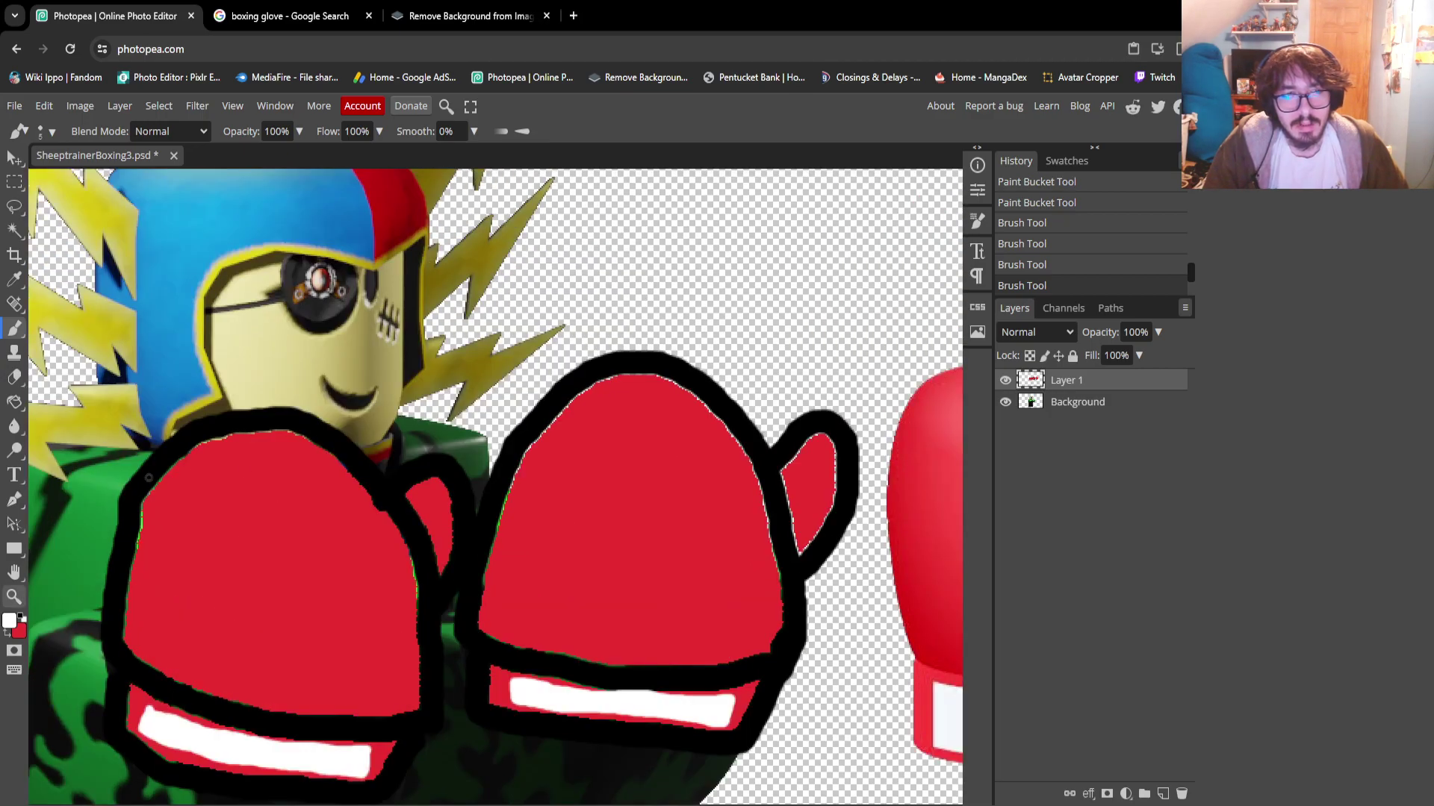
key("x")
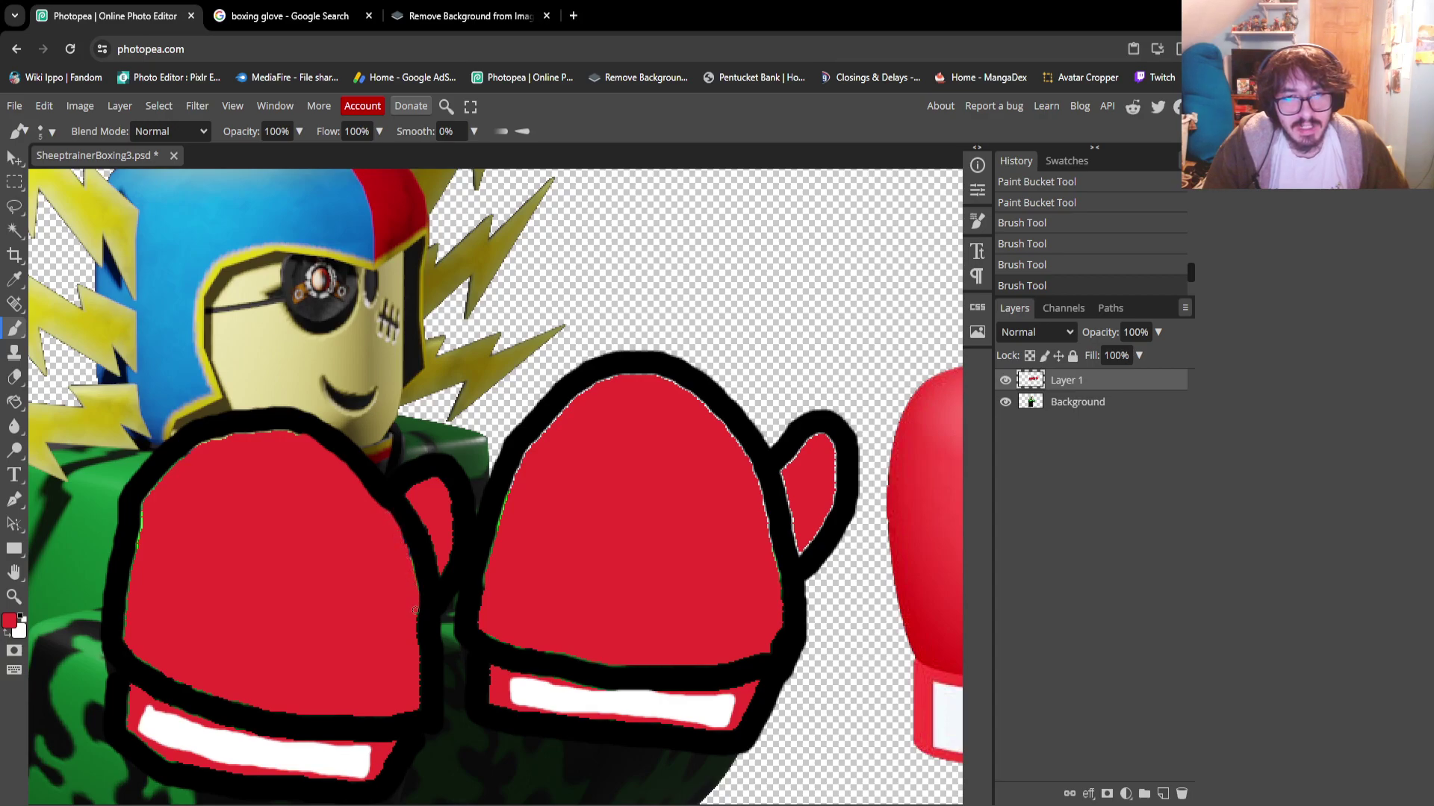
left_click_drag(415, 610, 416, 590)
left_click(403, 544)
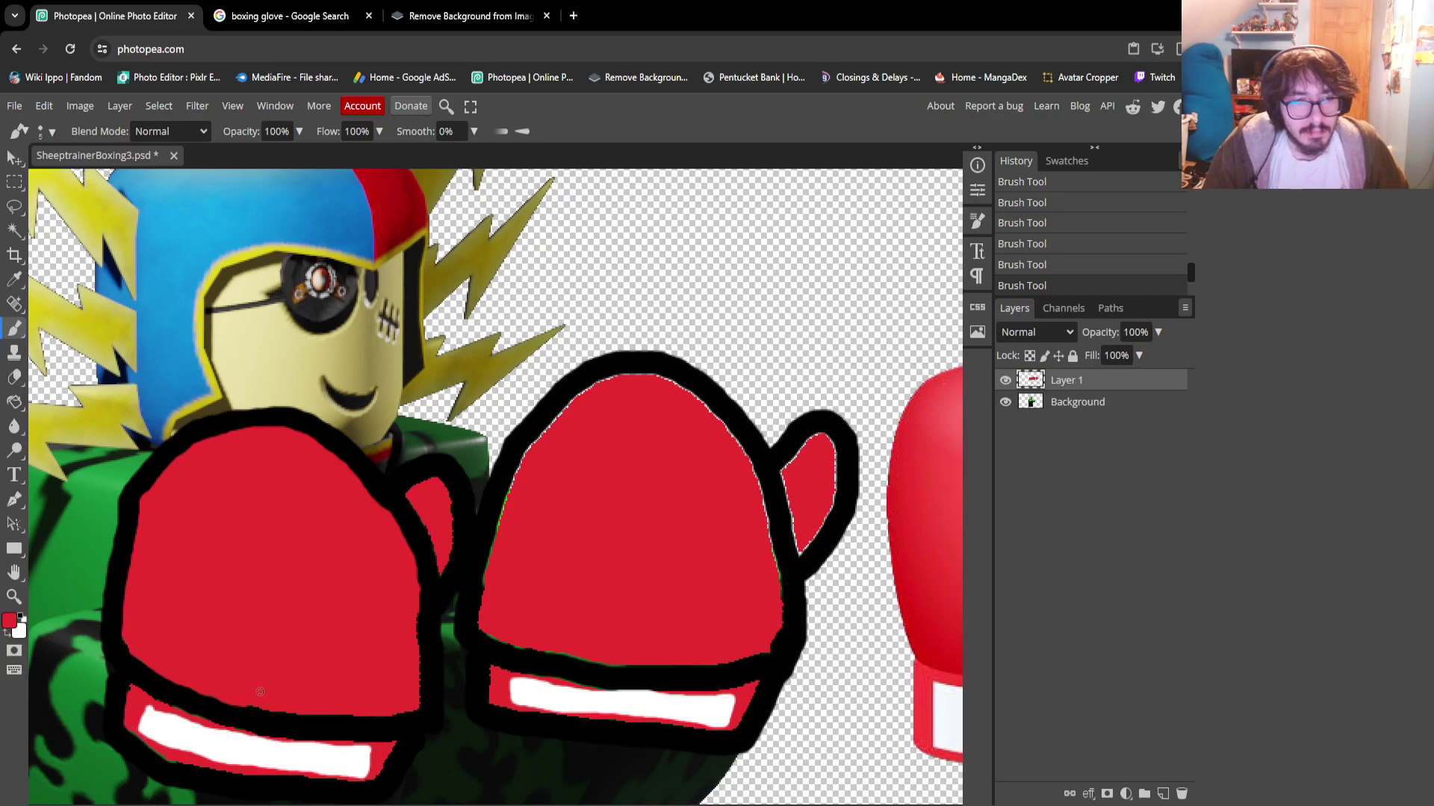
Brush red over the unfilled fringe around the inside of the cuff on the glove nearer the body
key("z")
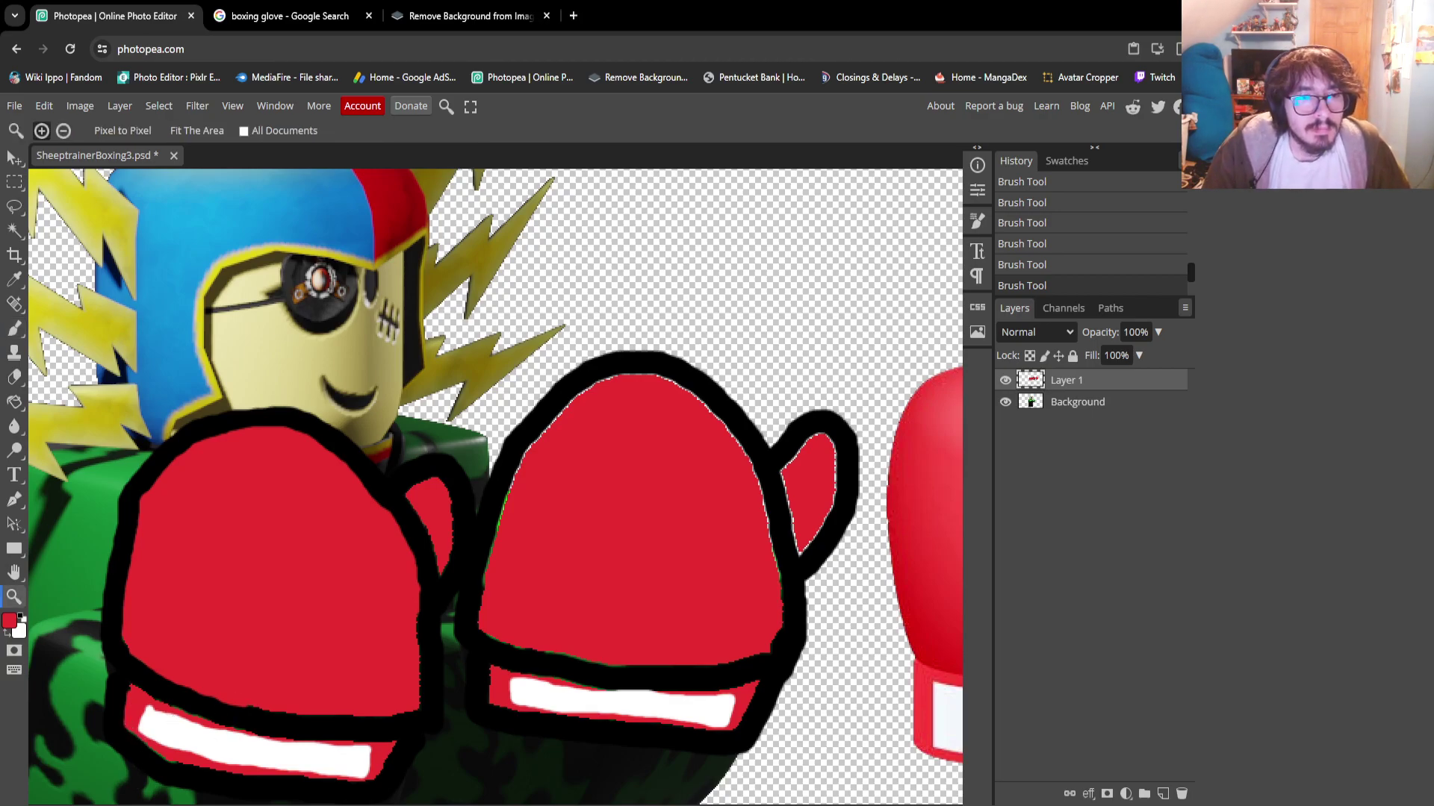
left_click(177, 740)
scroll(177, 740, "down", 1)
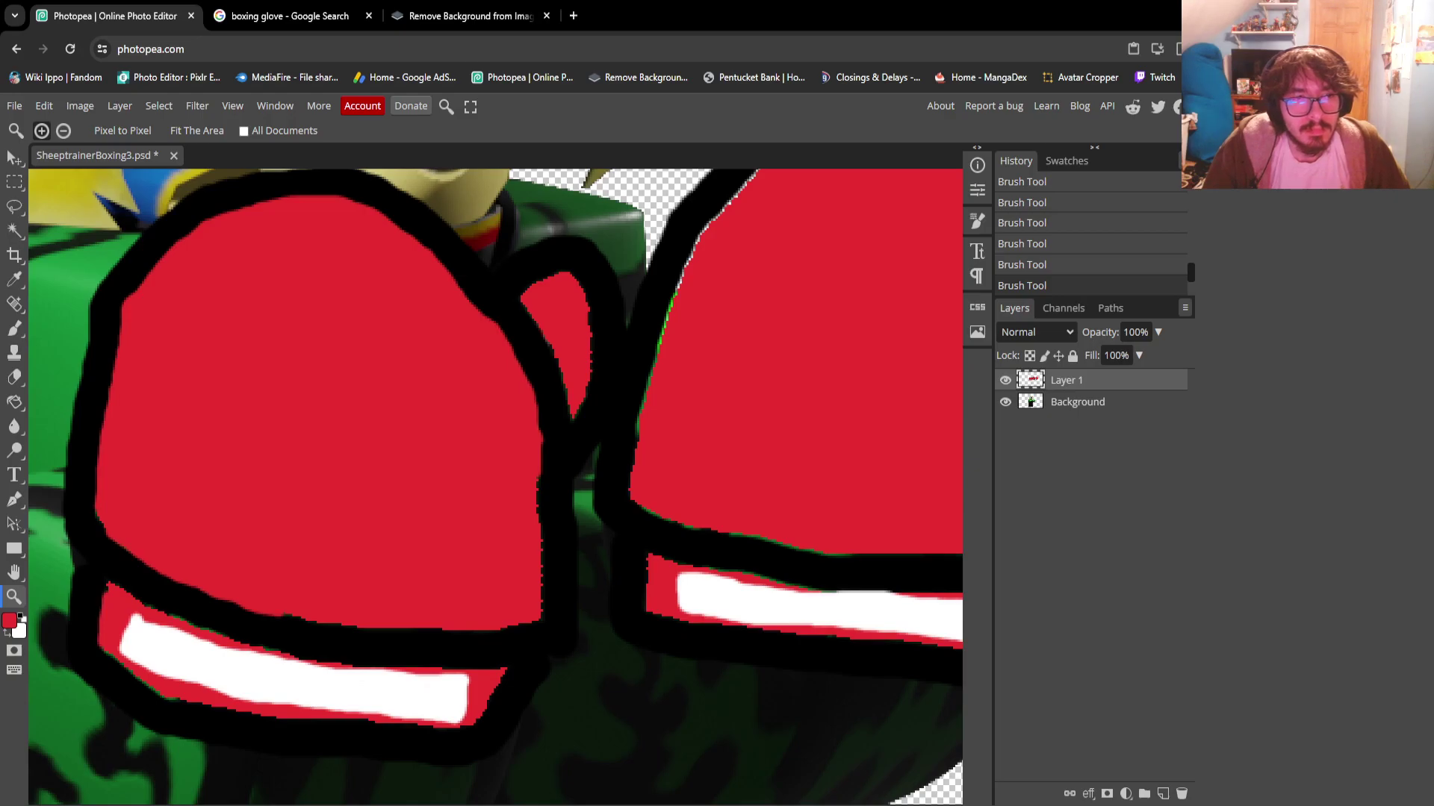
left_click(14, 329)
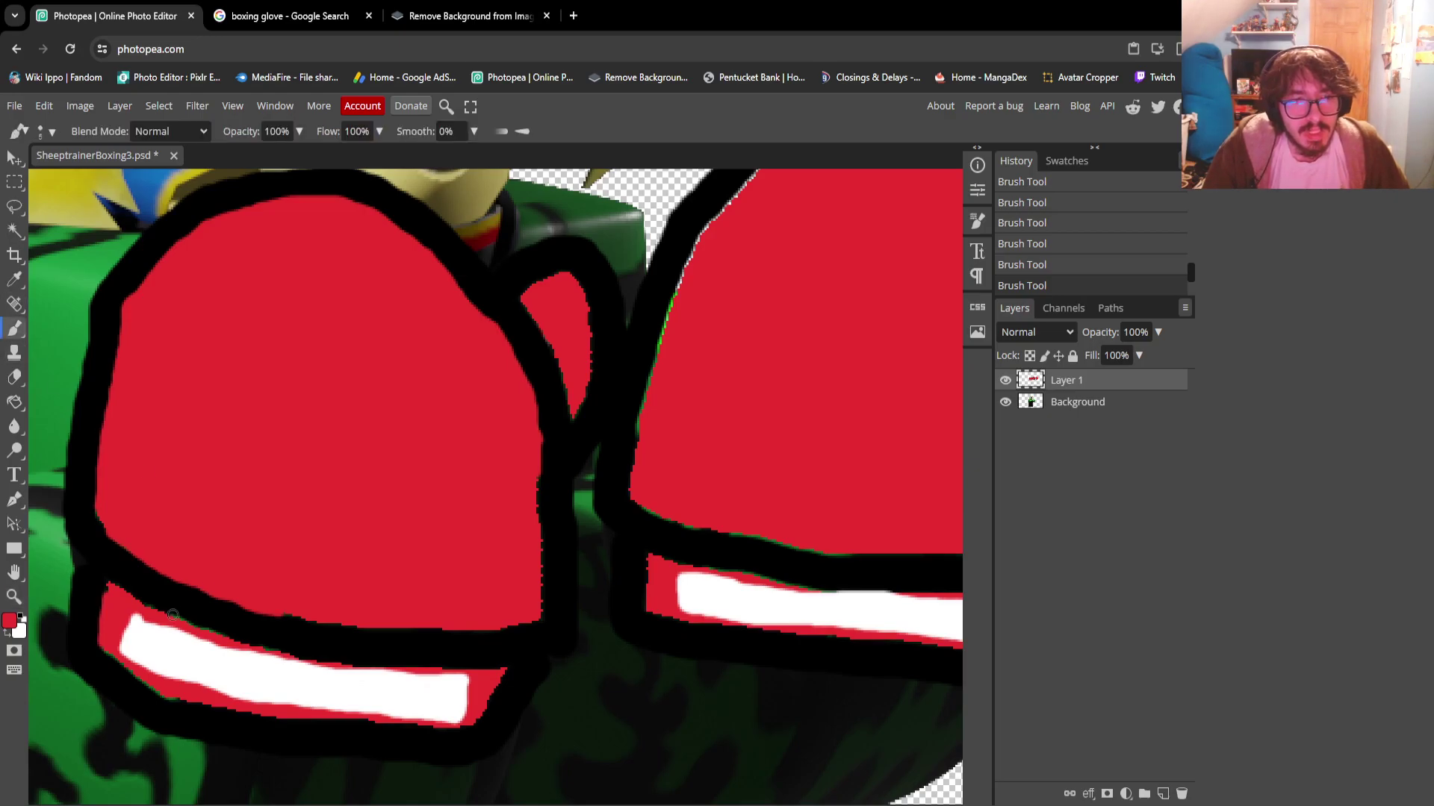
left_click_drag(177, 617, 224, 633)
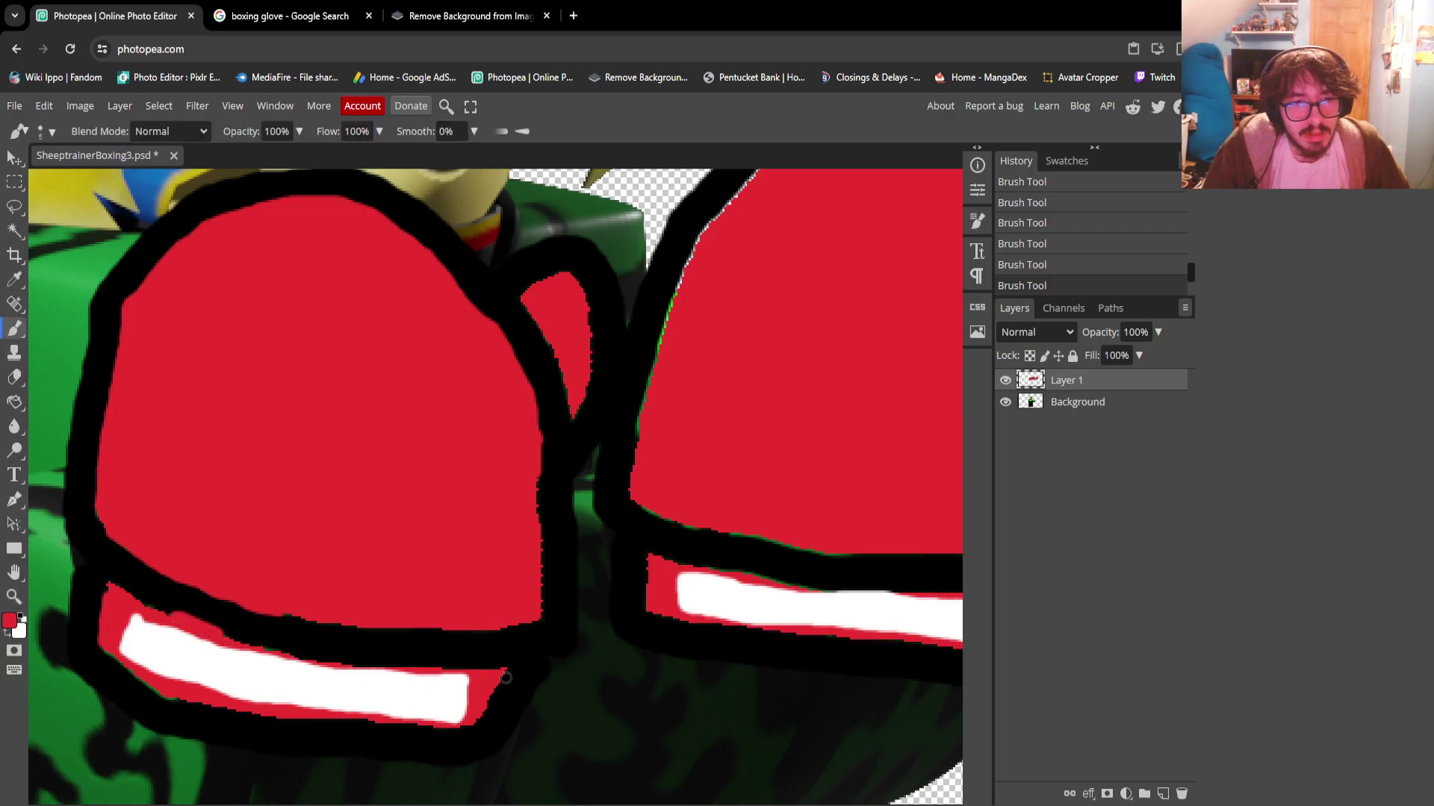
left_click_drag(178, 696, 101, 649)
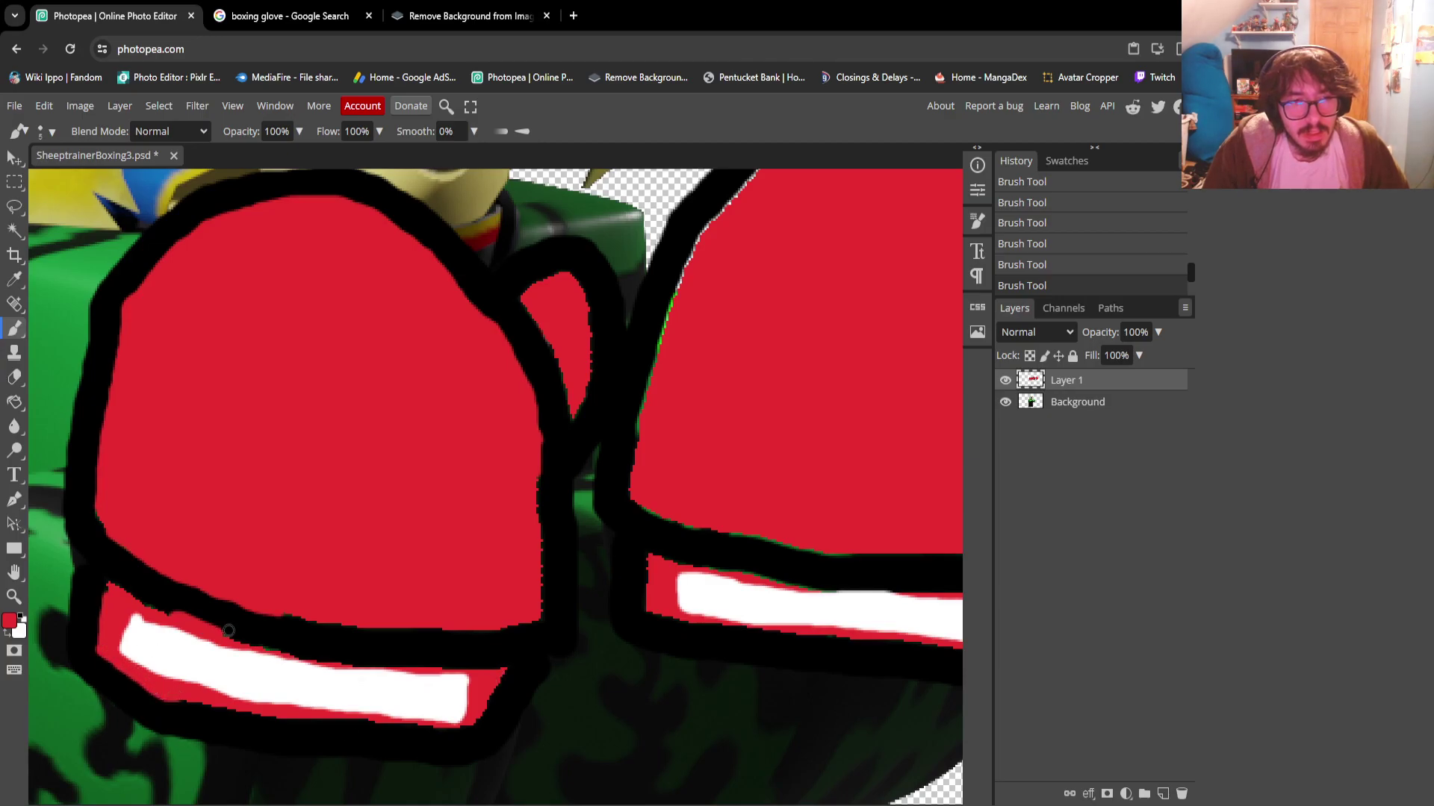
left_click_drag(228, 639, 303, 652)
Brush red over the unfilled fringe along the upper edge of the cuff on the glove farther from the body
key("space")
left_click(14, 572)
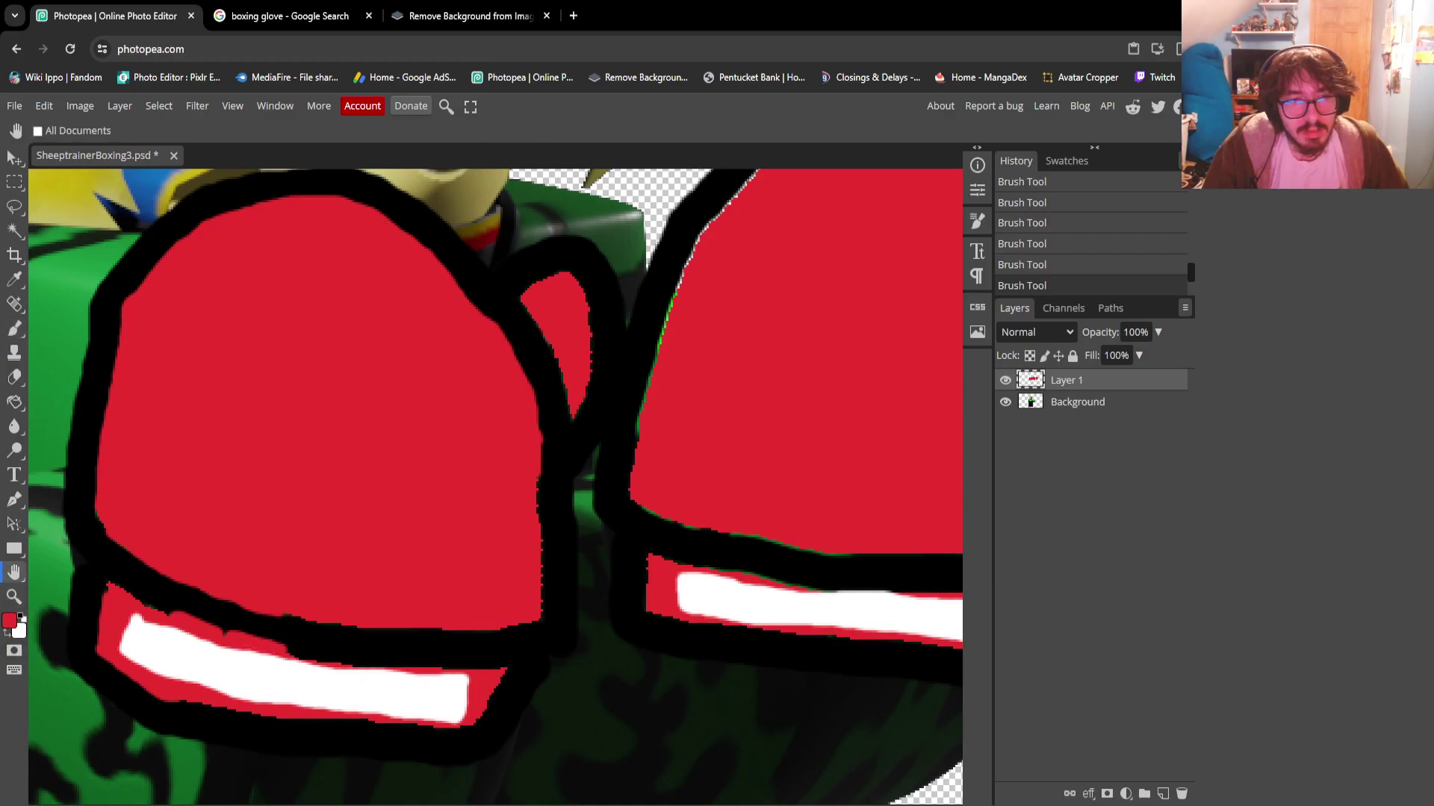
left_click_drag(537, 455, 117, 498)
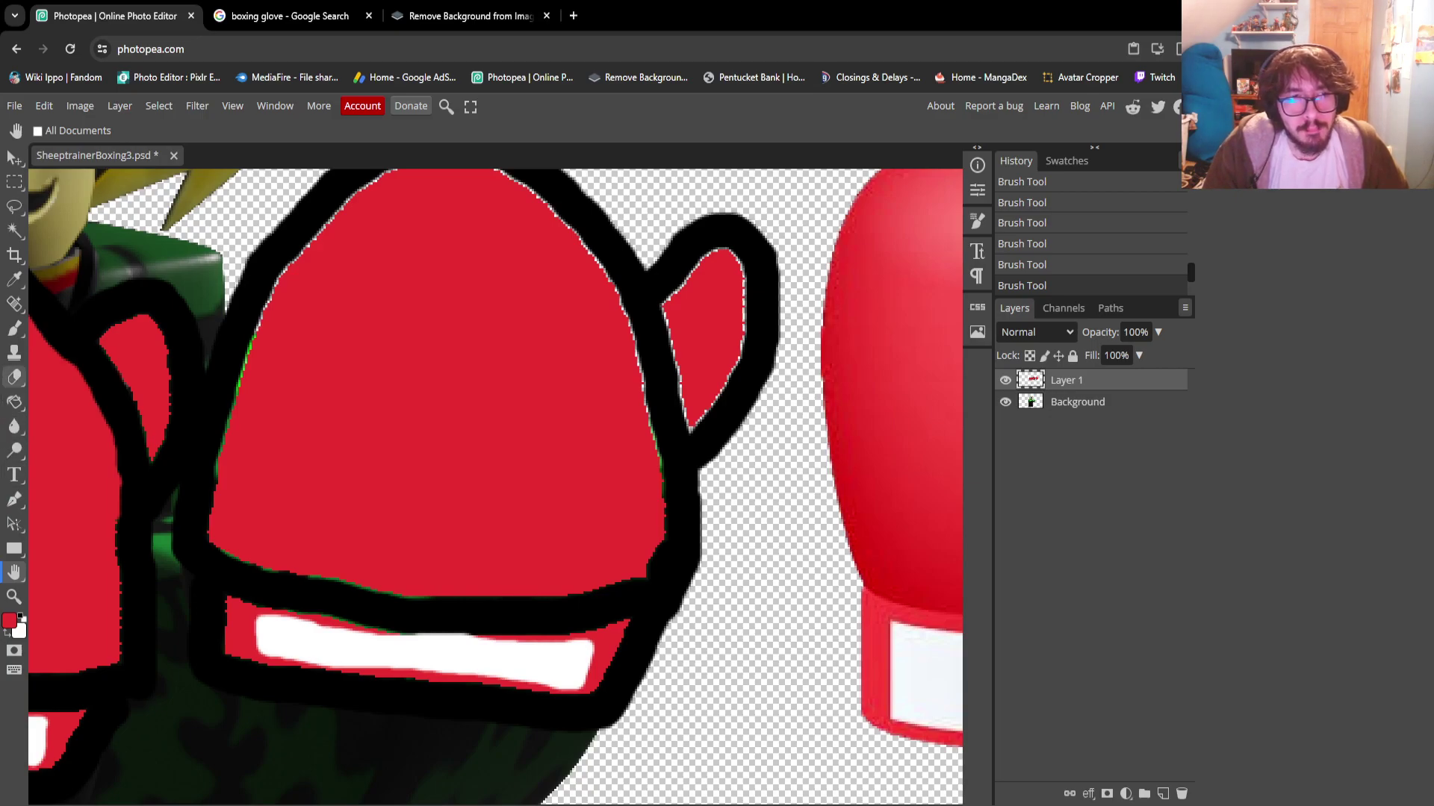
left_click(14, 328)
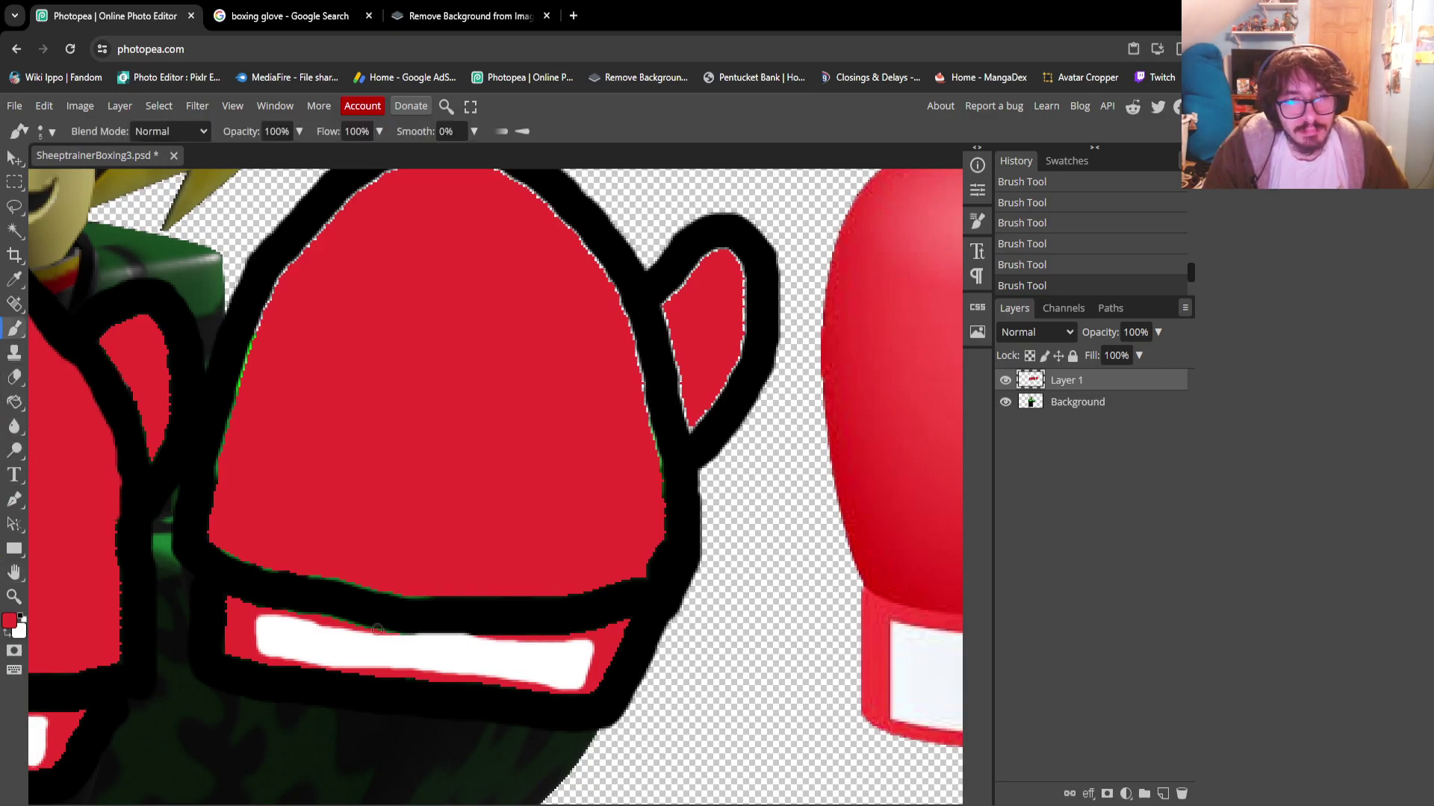
mouse_move(367, 626)
left_mouse_down()
mouse_move(286, 609)
mouse_move(410, 630)
mouse_move(363, 621)
left_mouse_up()
left_click_drag(474, 633, 414, 629)
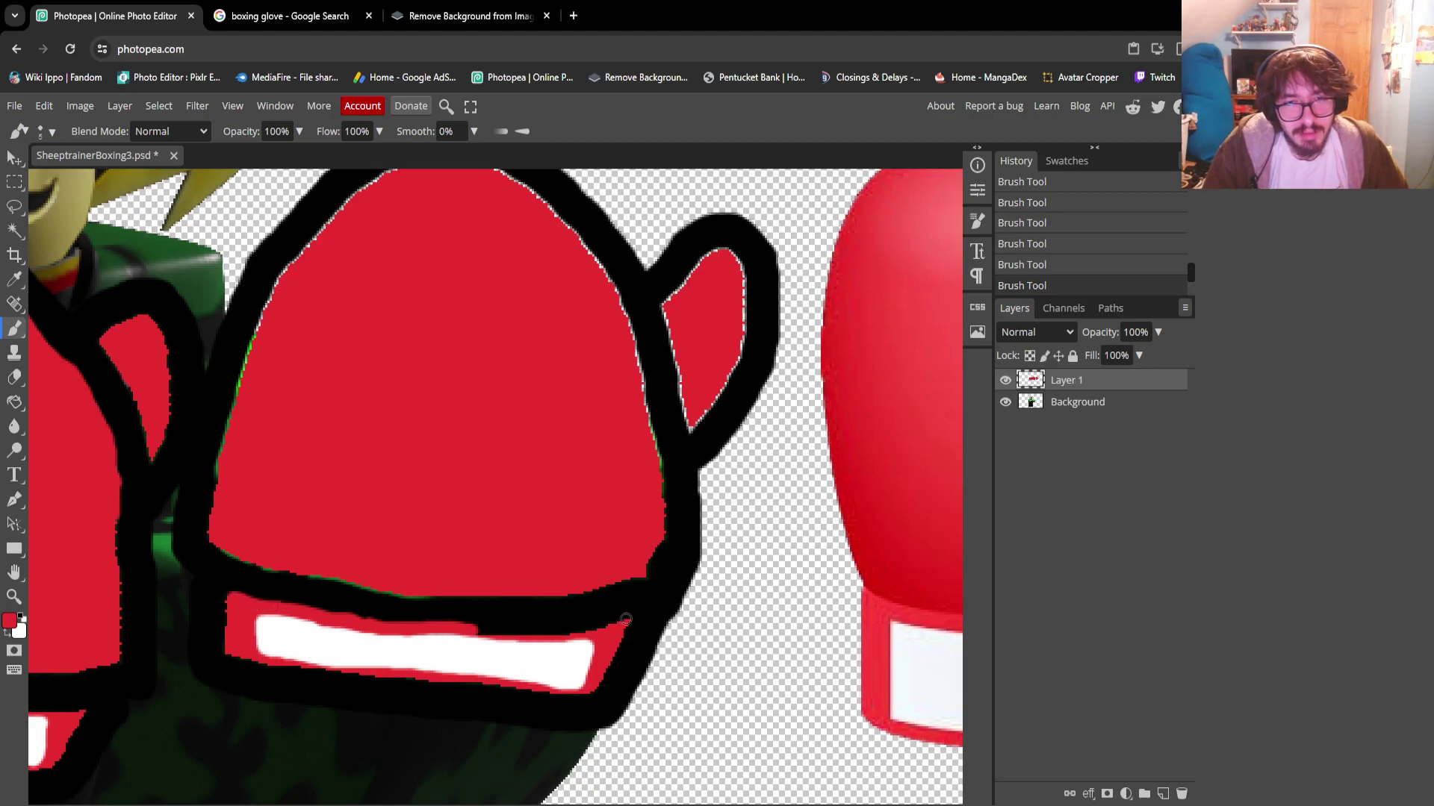
left_click_drag(603, 624, 472, 630)
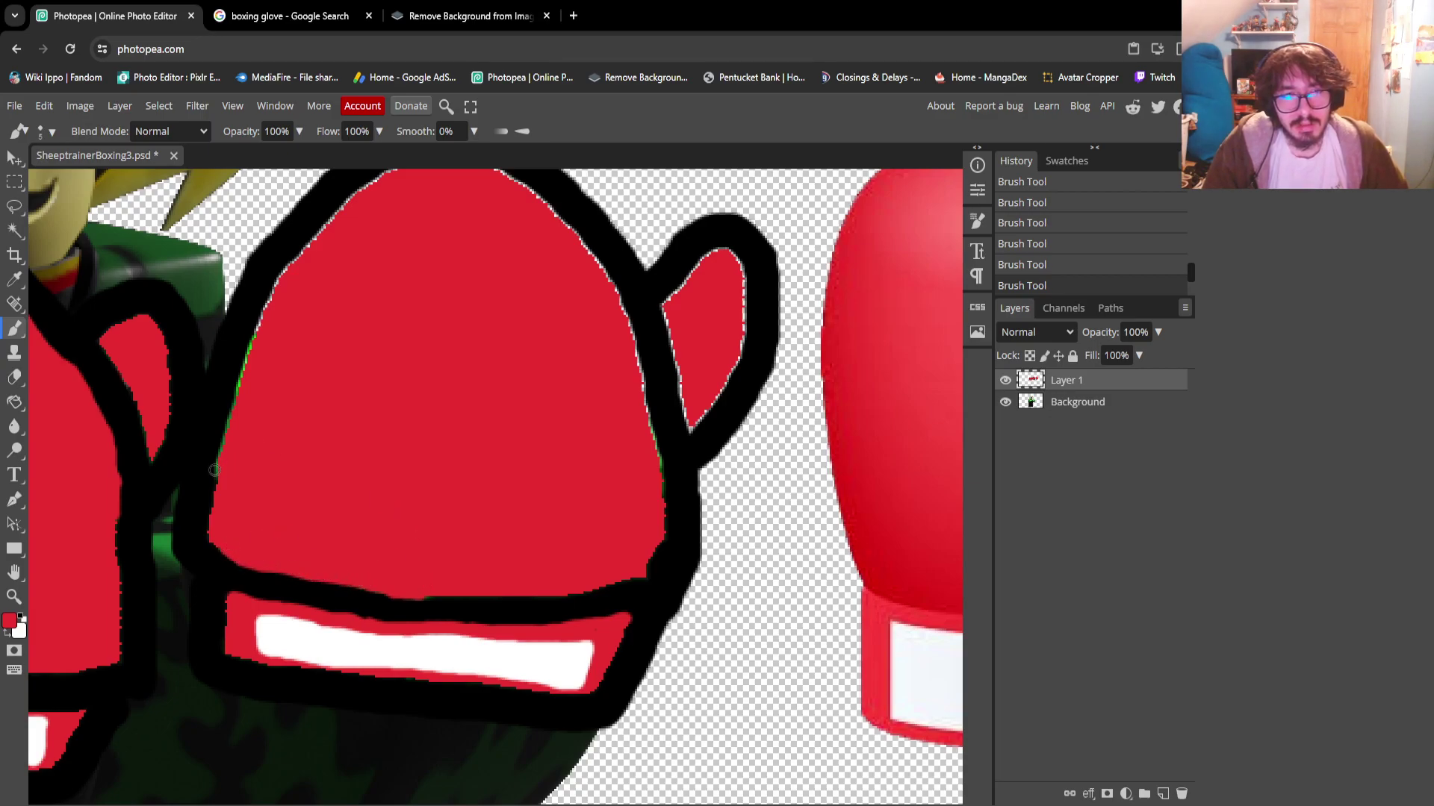
Brush red over the unfilled fringe inside the main outline and thumb of the glove farther from the body
mouse_move(217, 472)
left_mouse_down()
mouse_move(287, 271)
mouse_move(395, 171)
left_mouse_up()
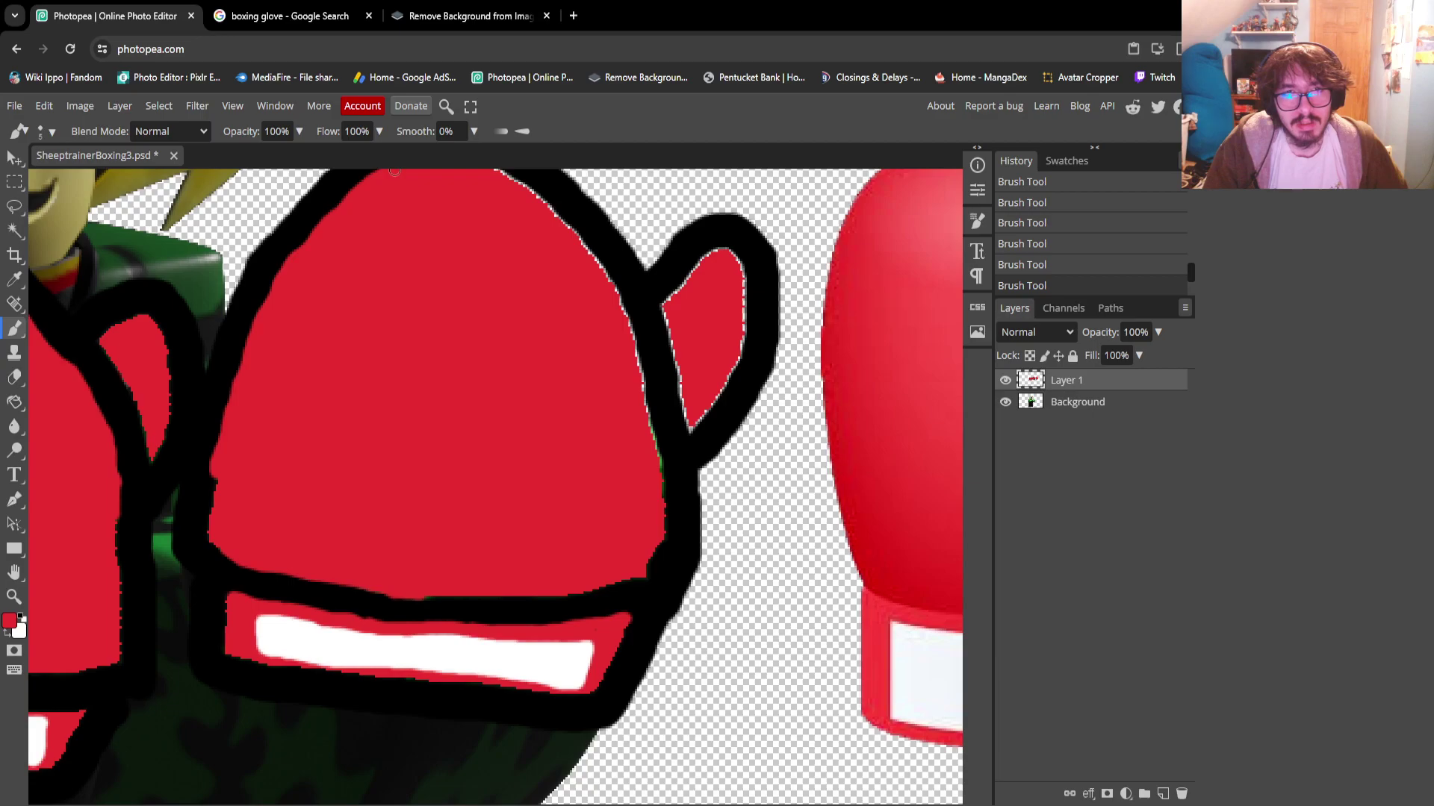
mouse_move(512, 184)
left_mouse_down()
mouse_move(614, 292)
mouse_move(661, 482)
left_mouse_up()
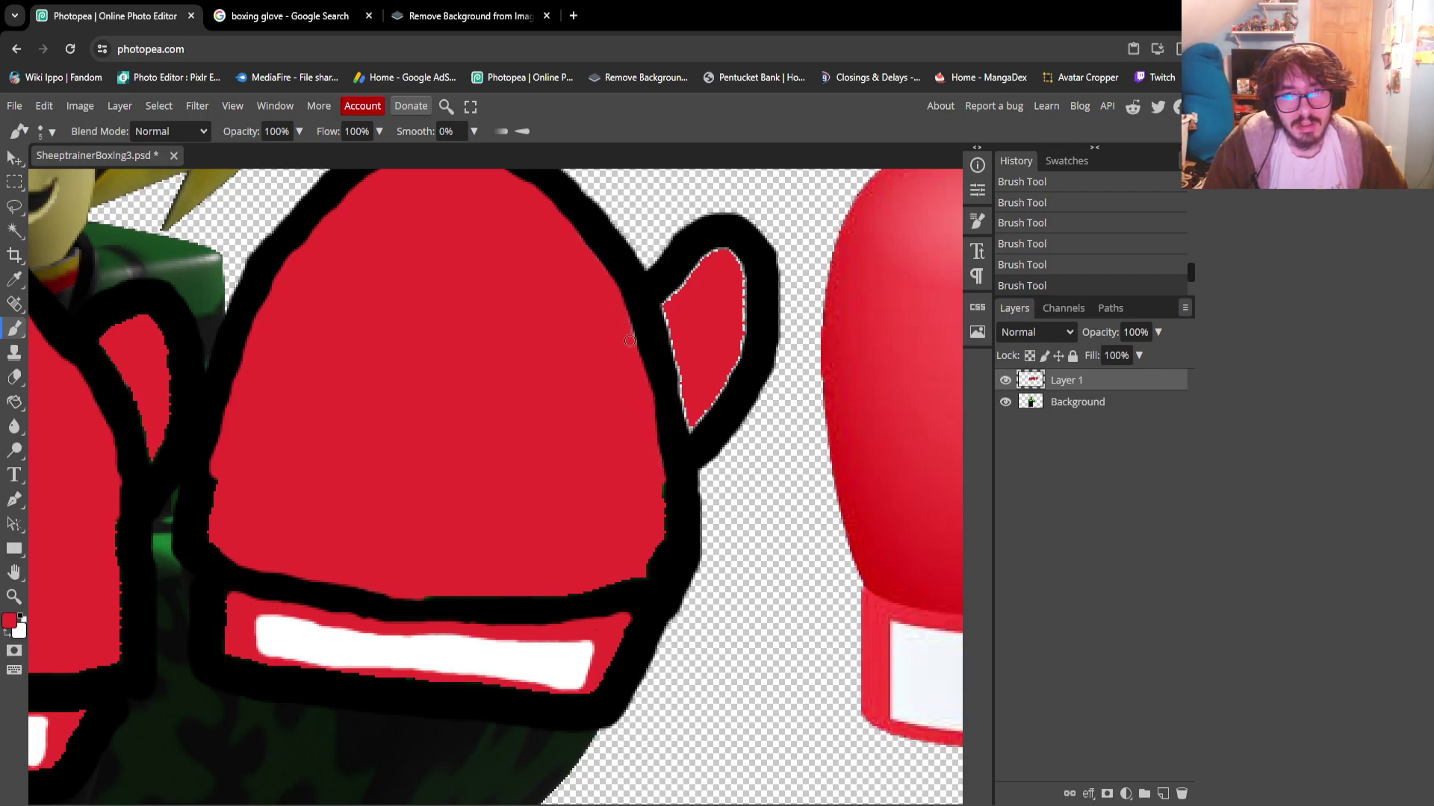
mouse_move(694, 430)
left_mouse_down()
mouse_move(663, 298)
mouse_move(705, 262)
mouse_move(738, 268)
mouse_move(740, 347)
mouse_move(693, 429)
left_mouse_up()
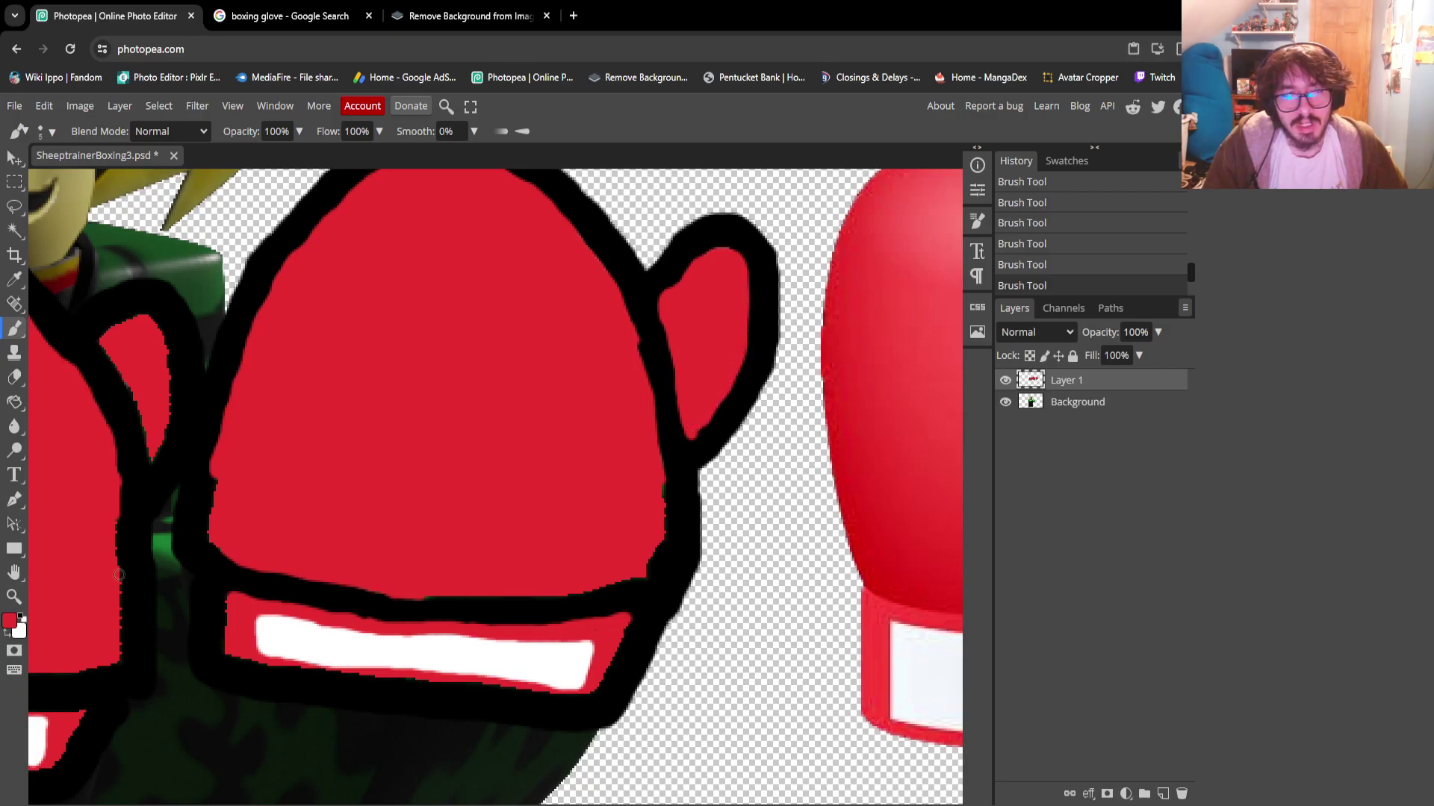
scroll(495, 486, "up", 1)
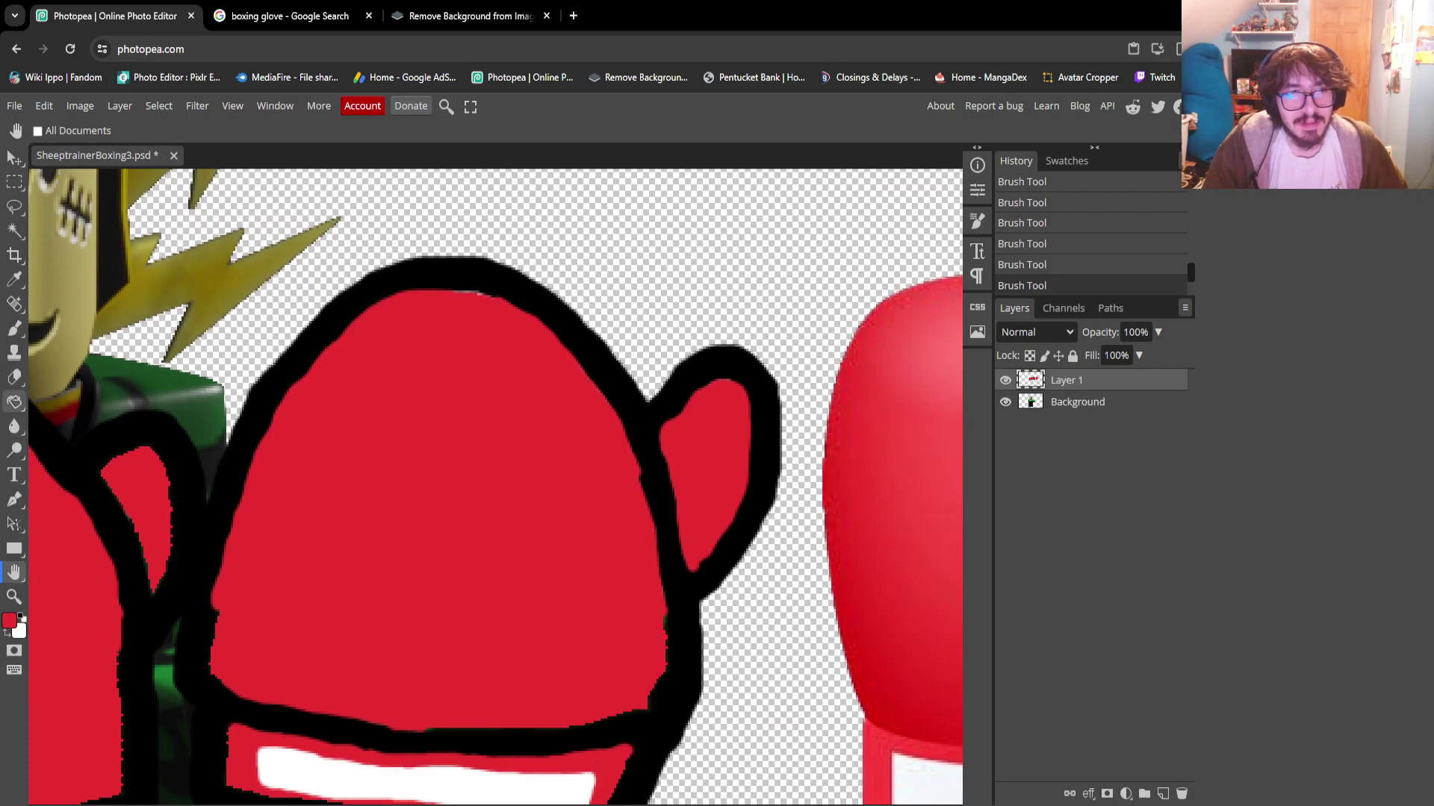
left_click(14, 329)
left_click_drag(490, 298, 451, 293)
scroll(469, 398, "down", 2)
scroll(468, 397, "up", 2)
Remove the mouth and the uncovered eye from the character's face on the Background layer with the Spot Healing Brush
key("space")
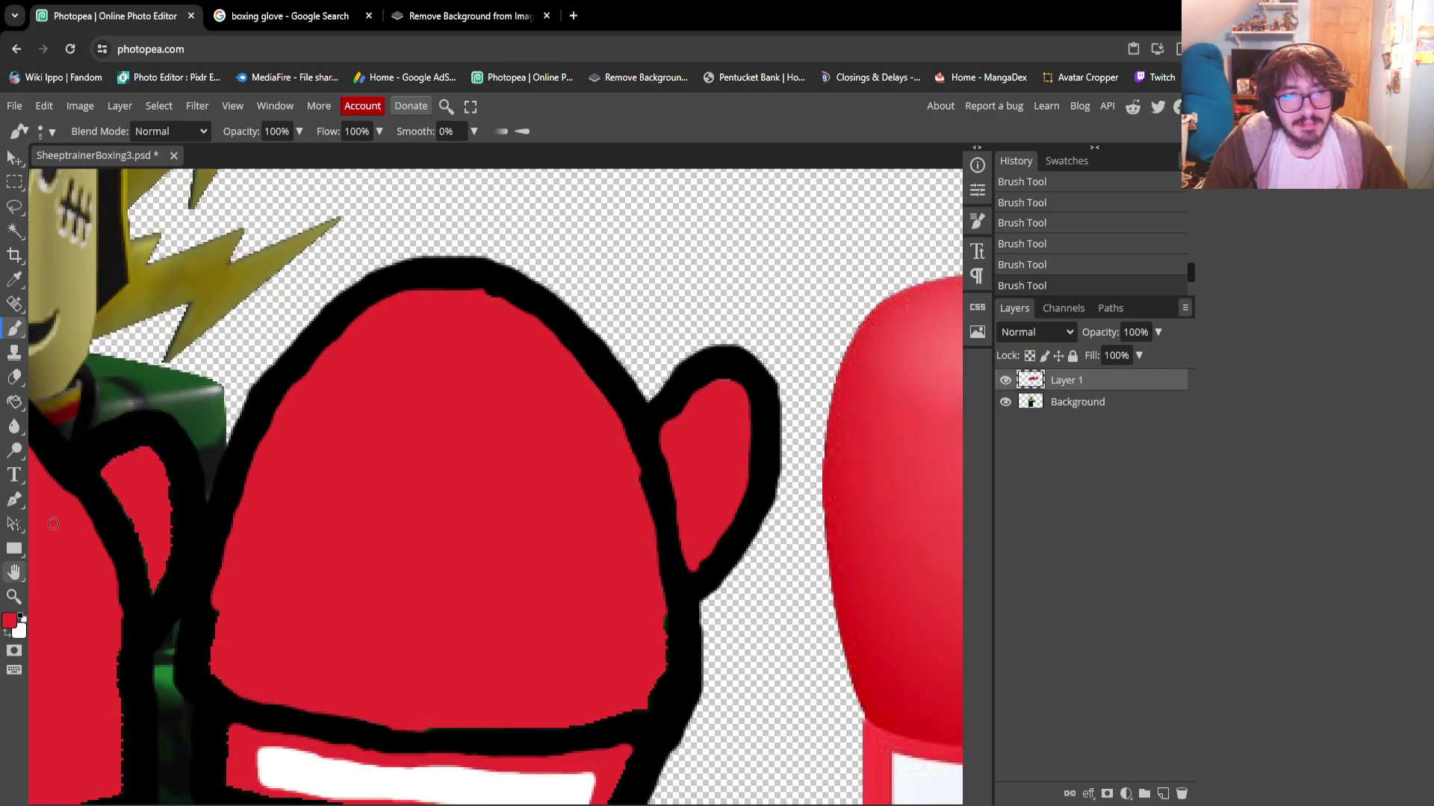
left_click_drag(53, 523, 530, 740)
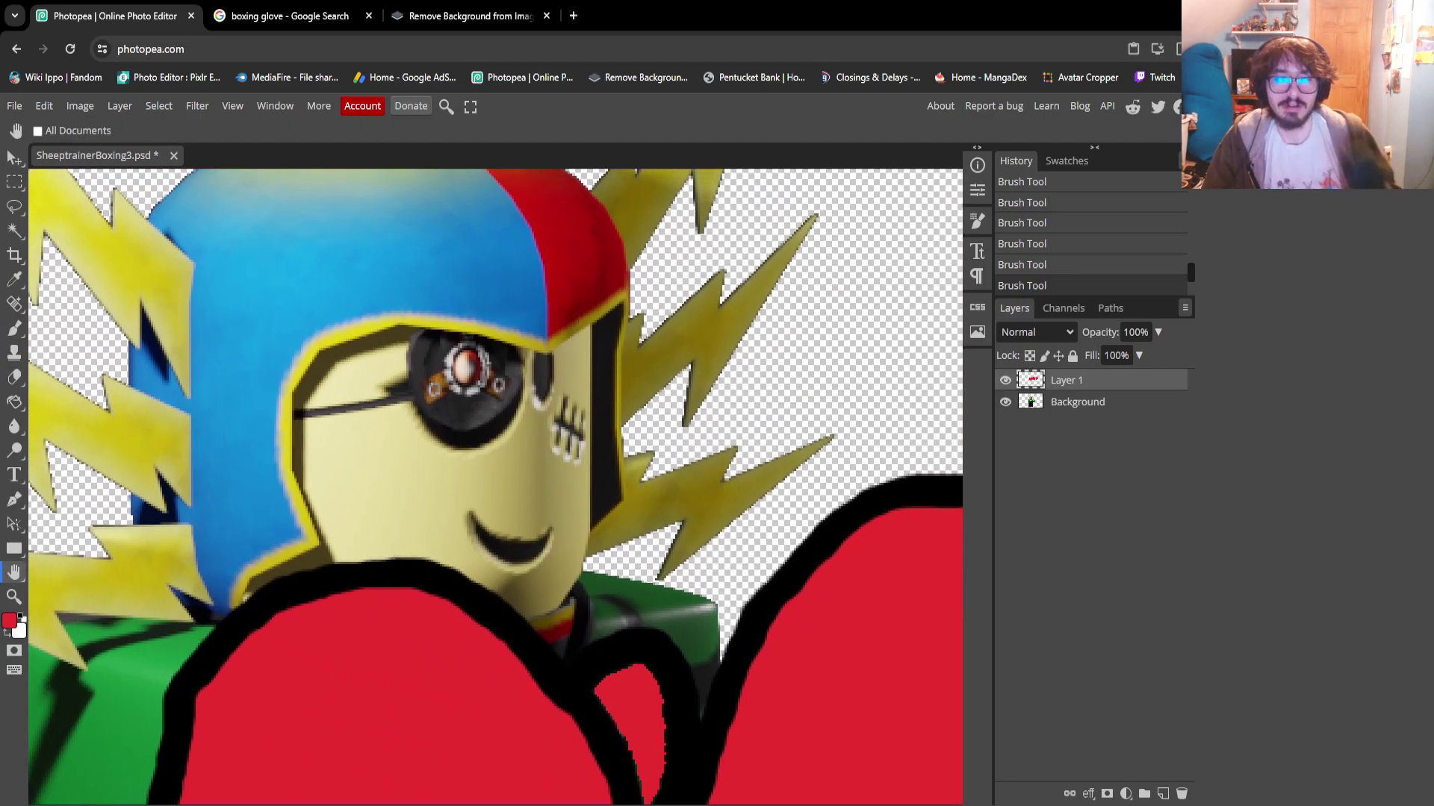
left_click(14, 304)
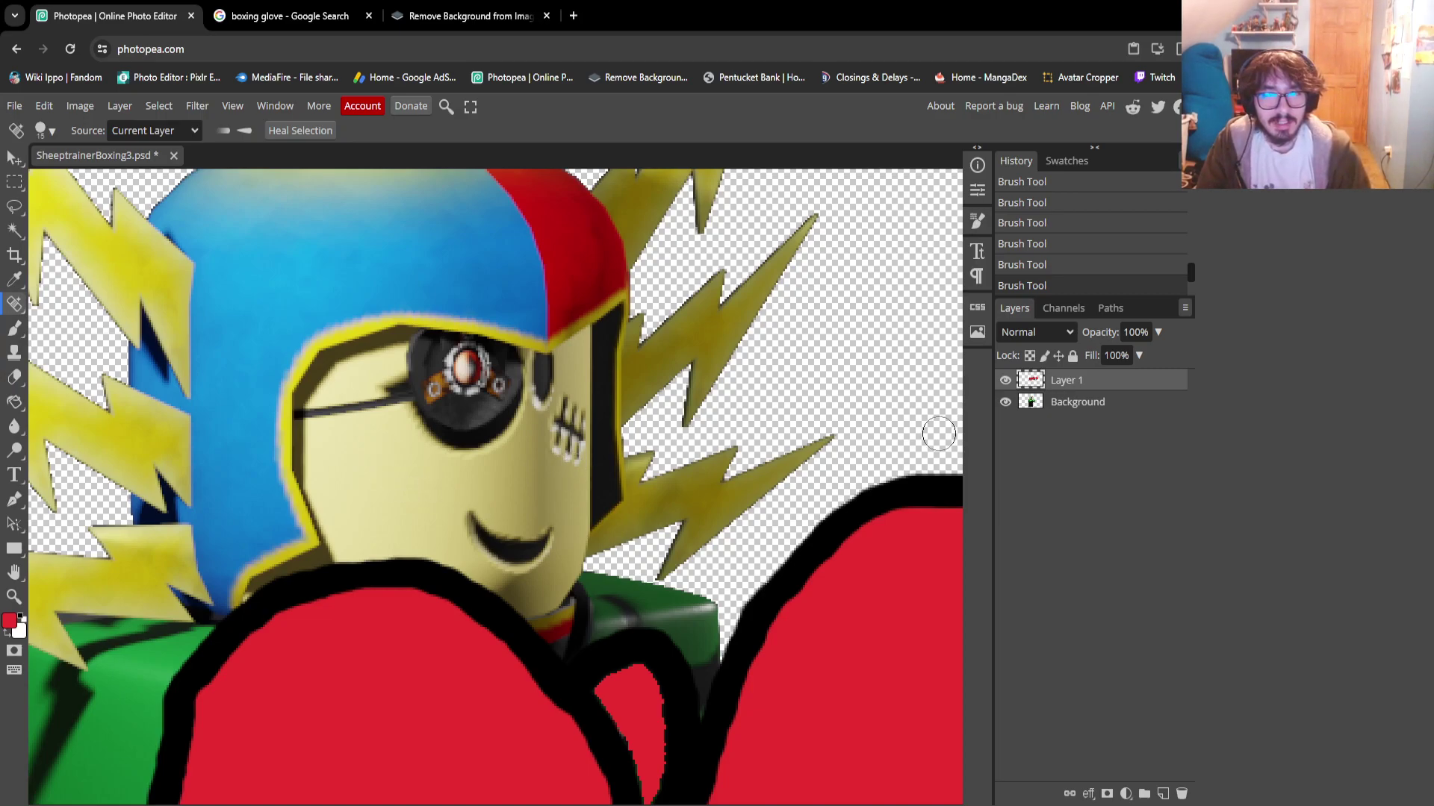
key("alt+bracketleft")
left_click(482, 528)
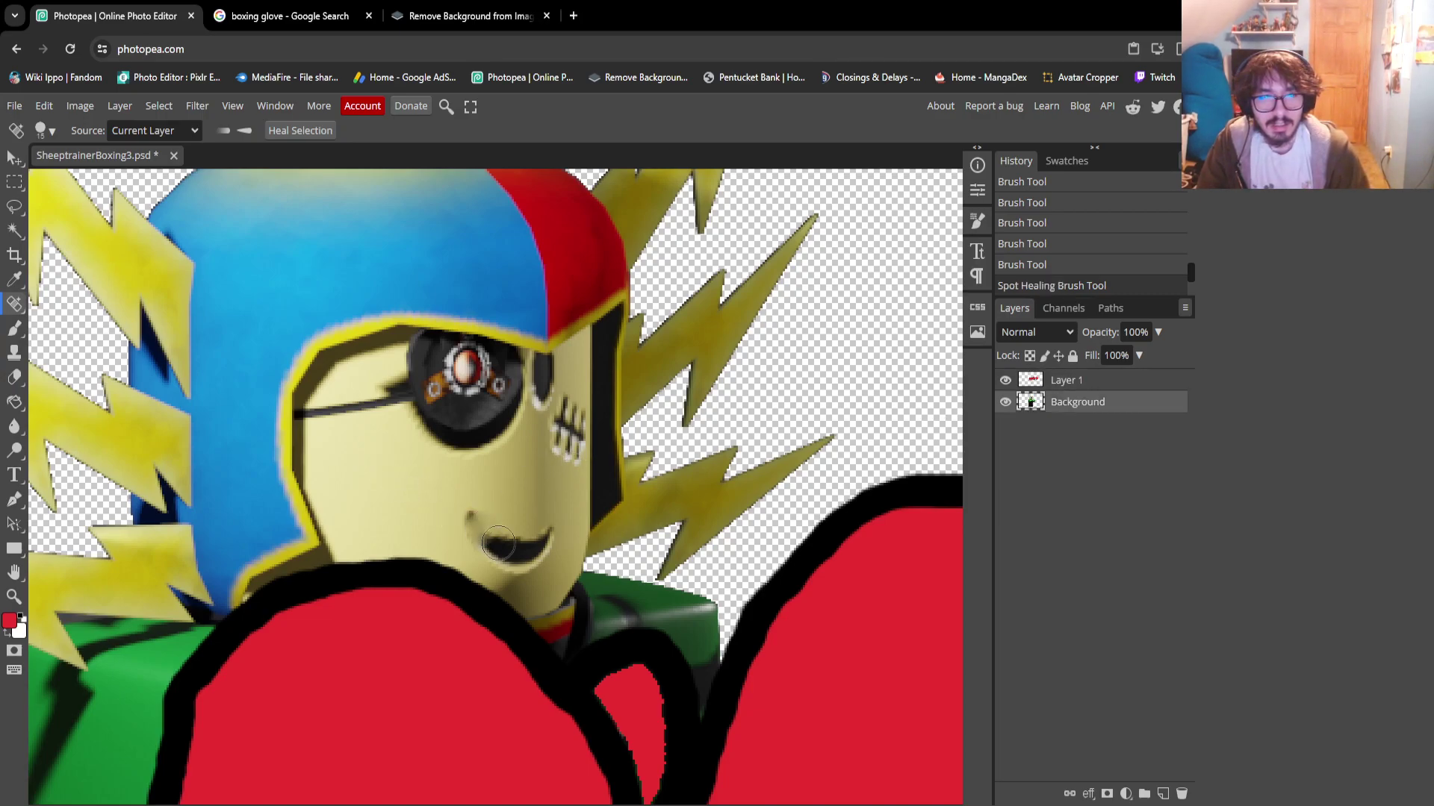
mouse_move(487, 528)
left_mouse_down()
mouse_move(467, 515)
mouse_move(542, 556)
mouse_move(556, 534)
mouse_move(490, 538)
left_mouse_up()
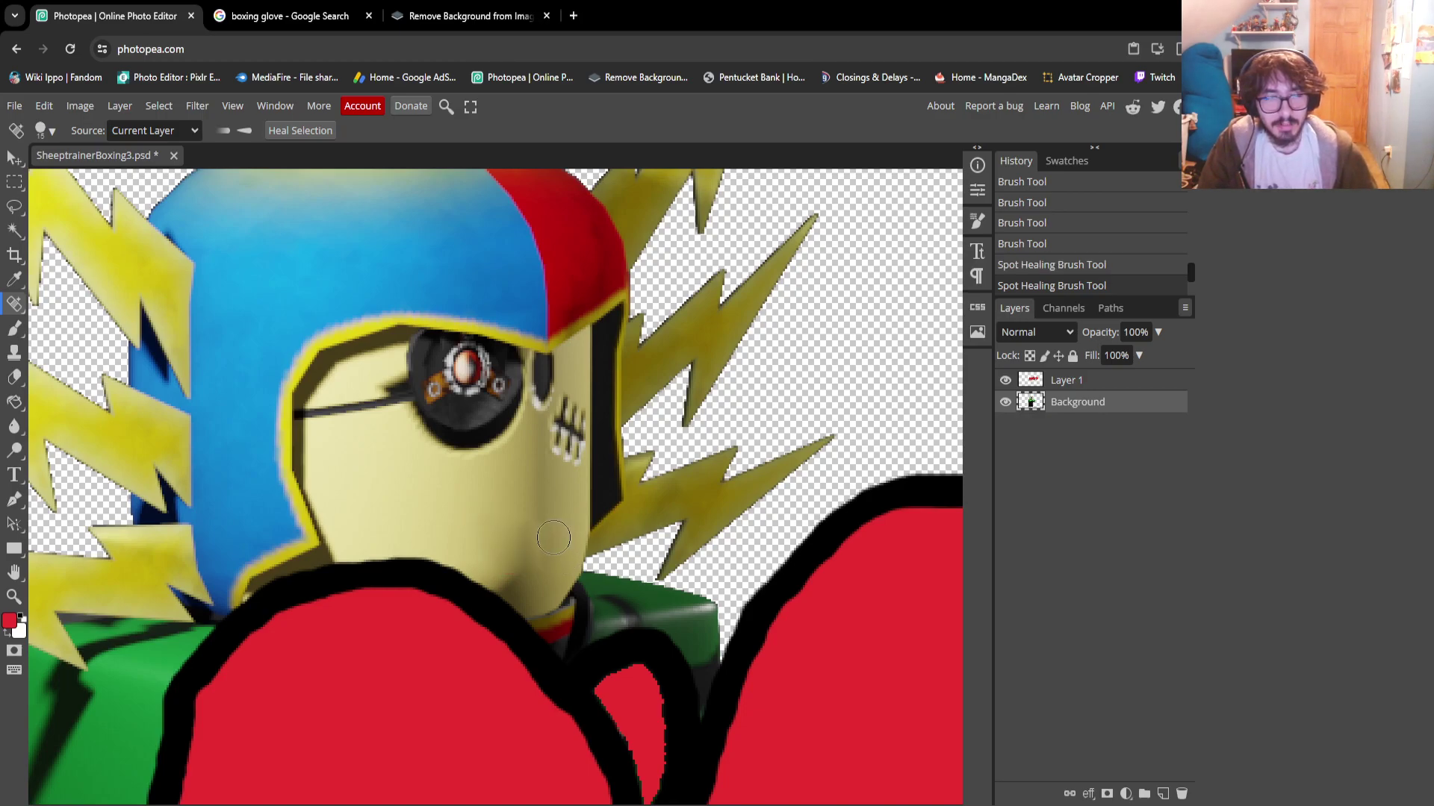
left_click_drag(541, 400, 541, 371)
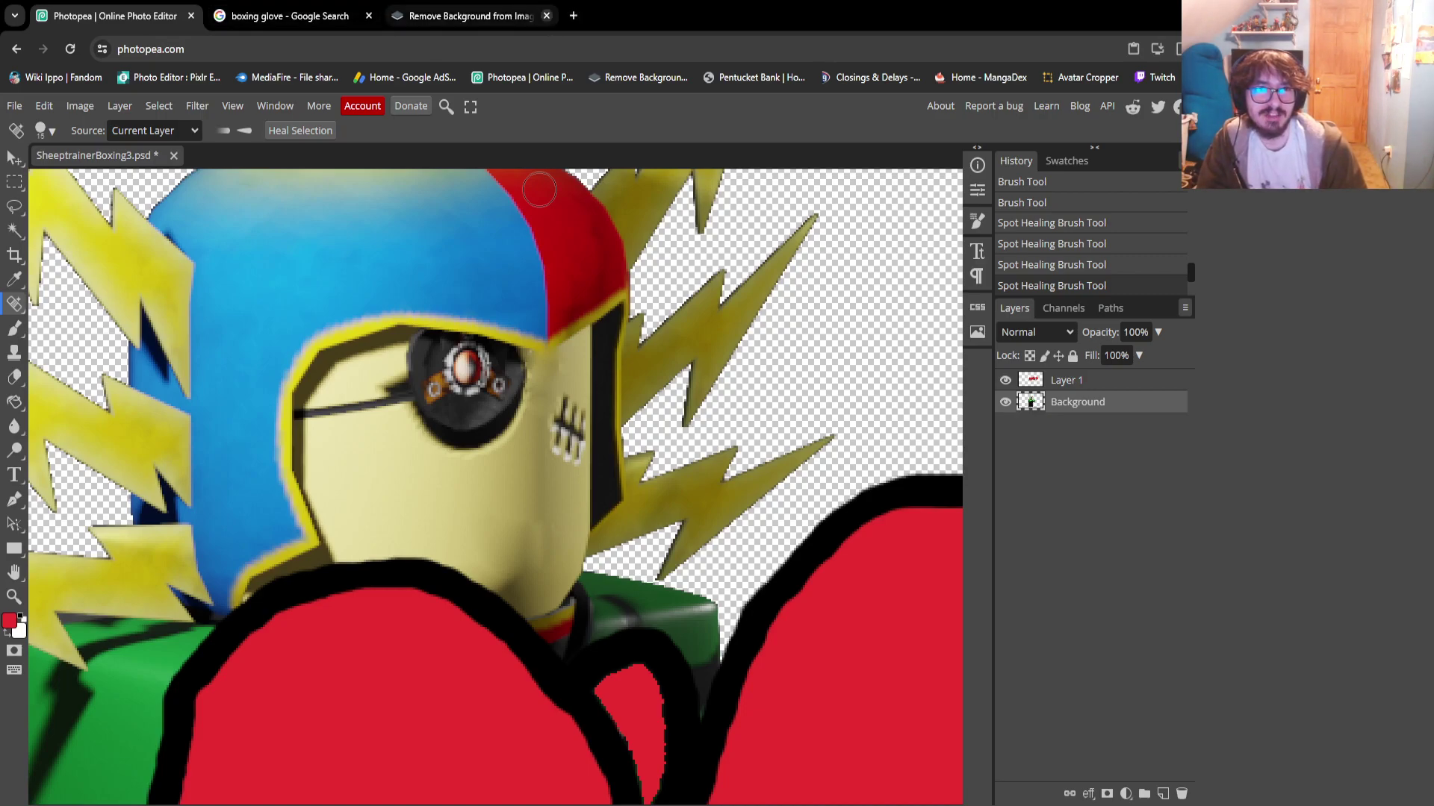
Close the background-removal page and replace the Google Images query with "hajime no ippo"
left_click(546, 15)
left_click(291, 15)
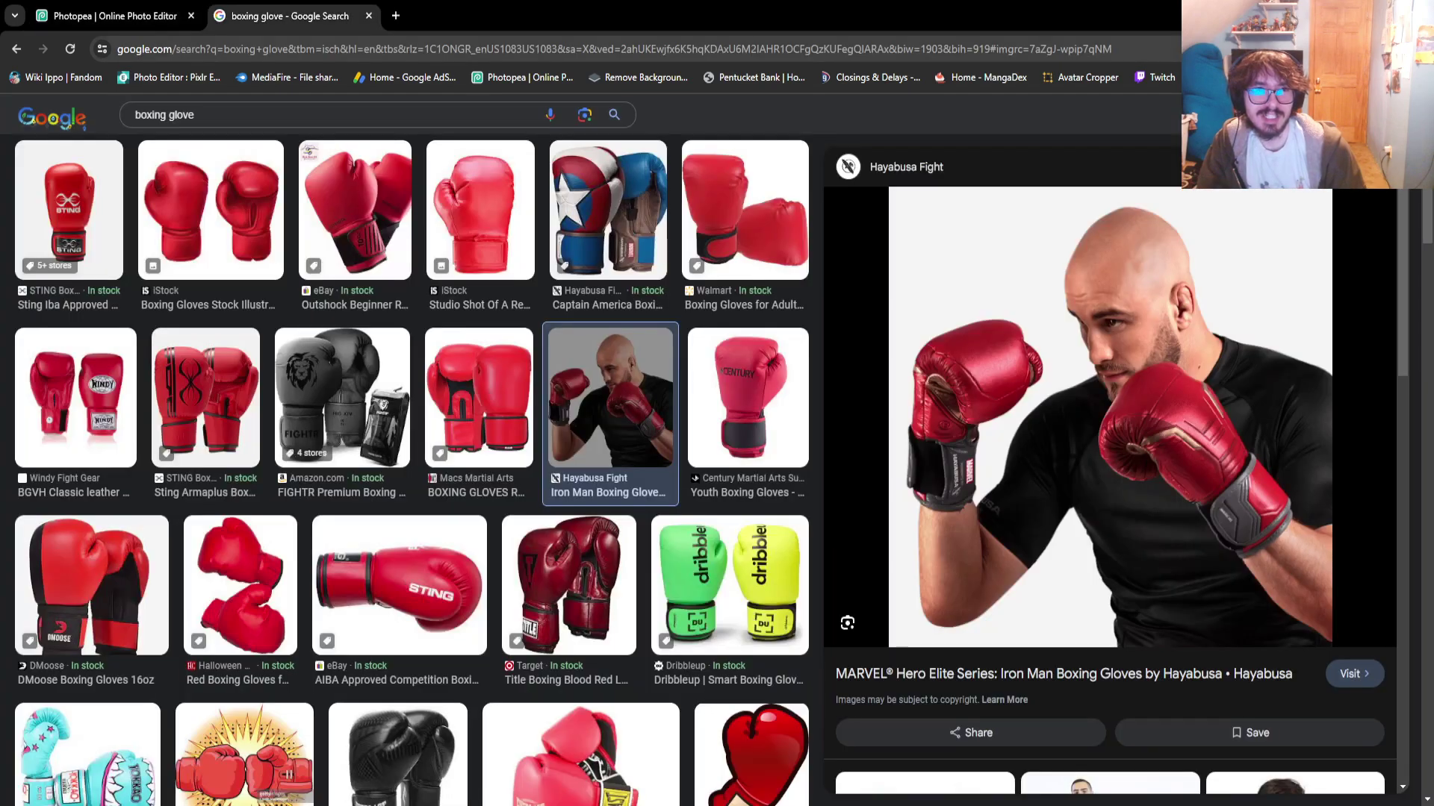
double_click(180, 115)
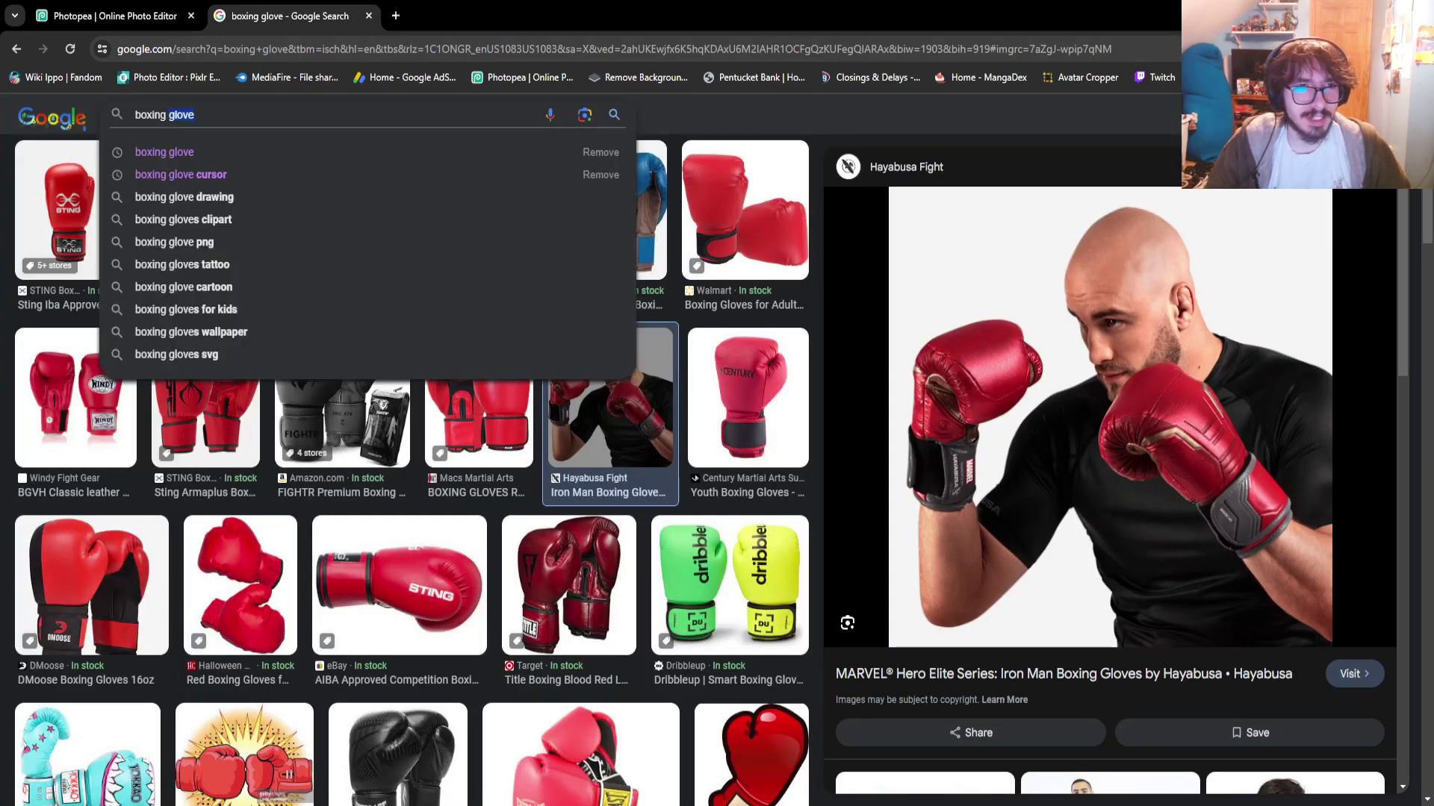
key("ctrl+a")
type("hajime no ippo")
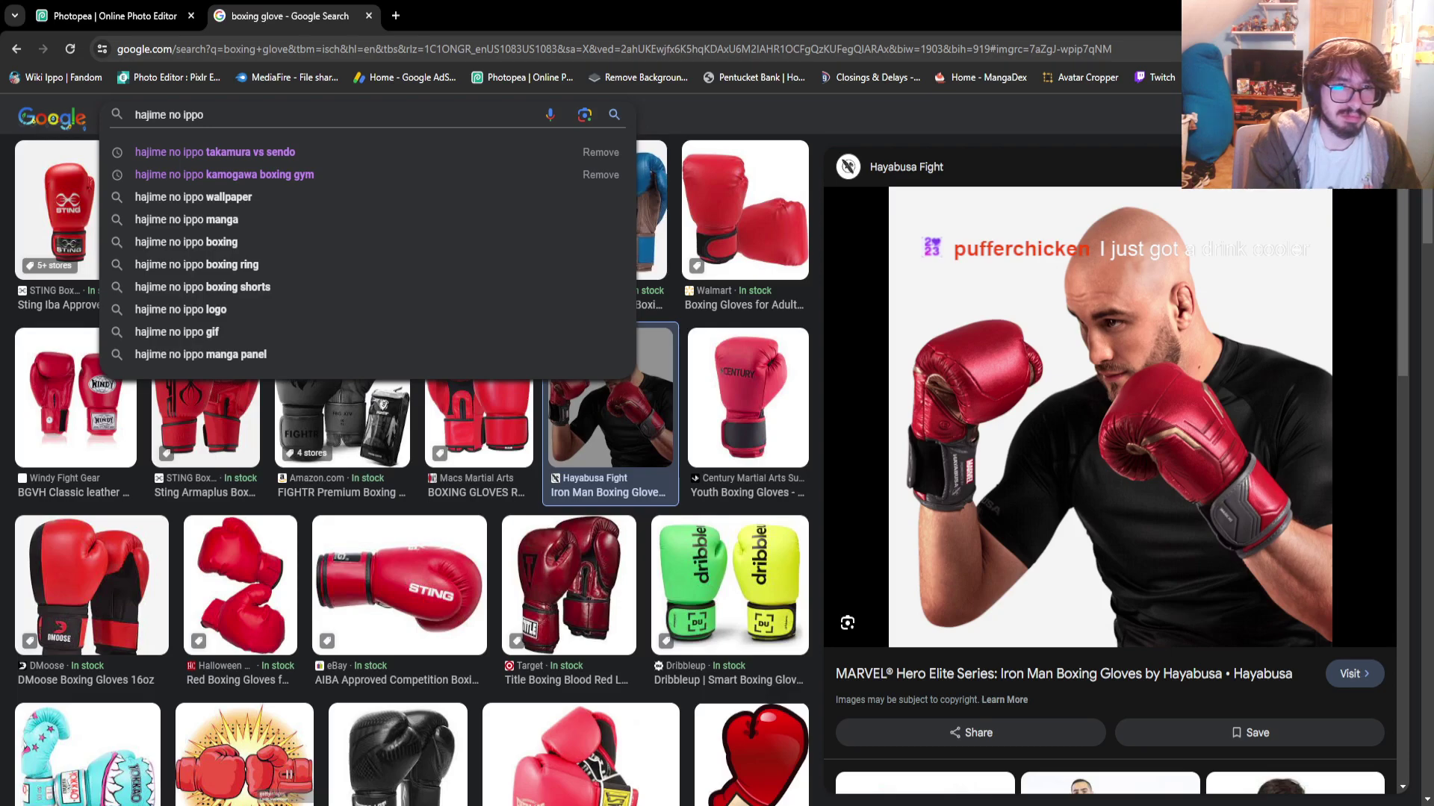
type("boxer")
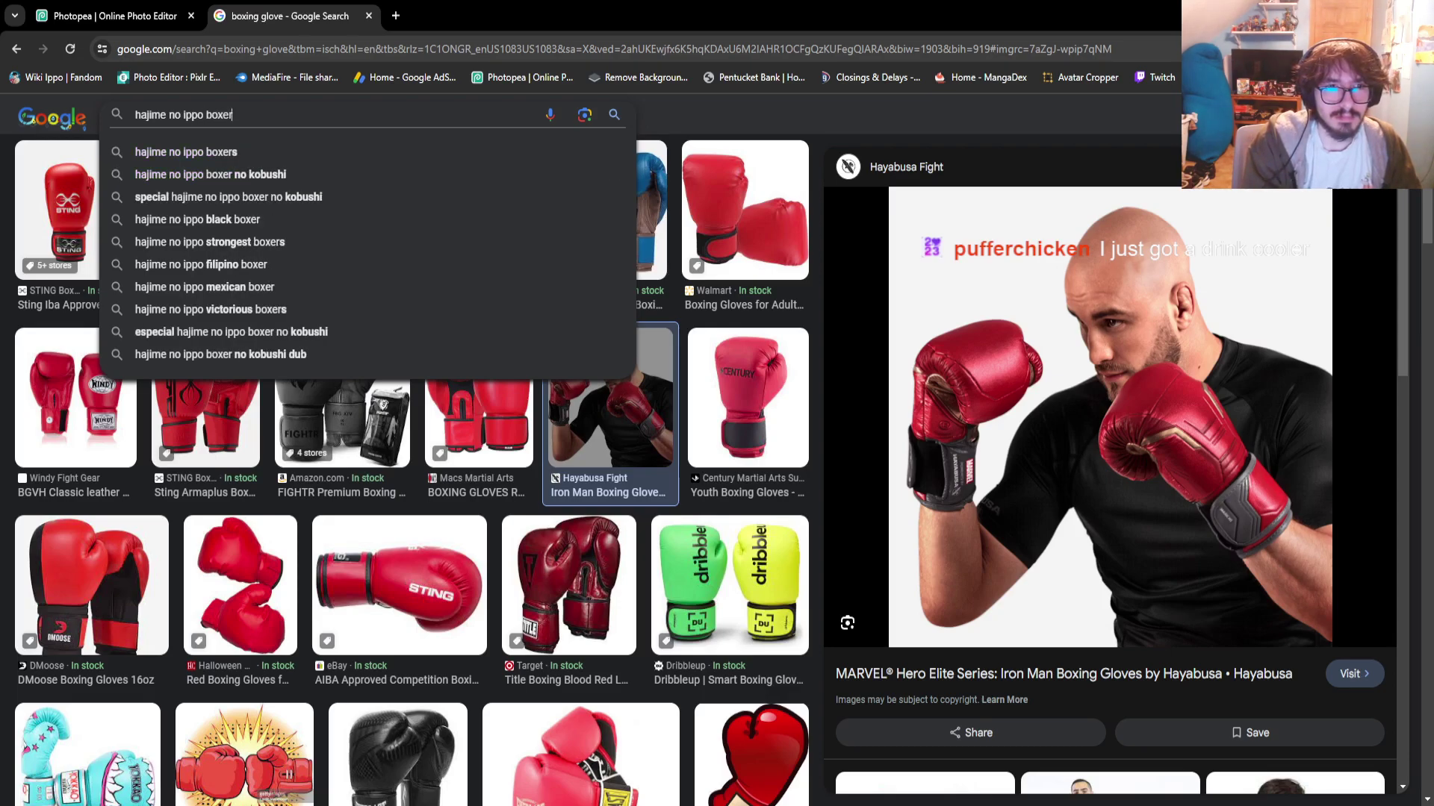
key("BackSpace")
key("BackSpace")
key("BackSpace")
key("BackSpace")
key("BackSpace")
key("BackSpace")
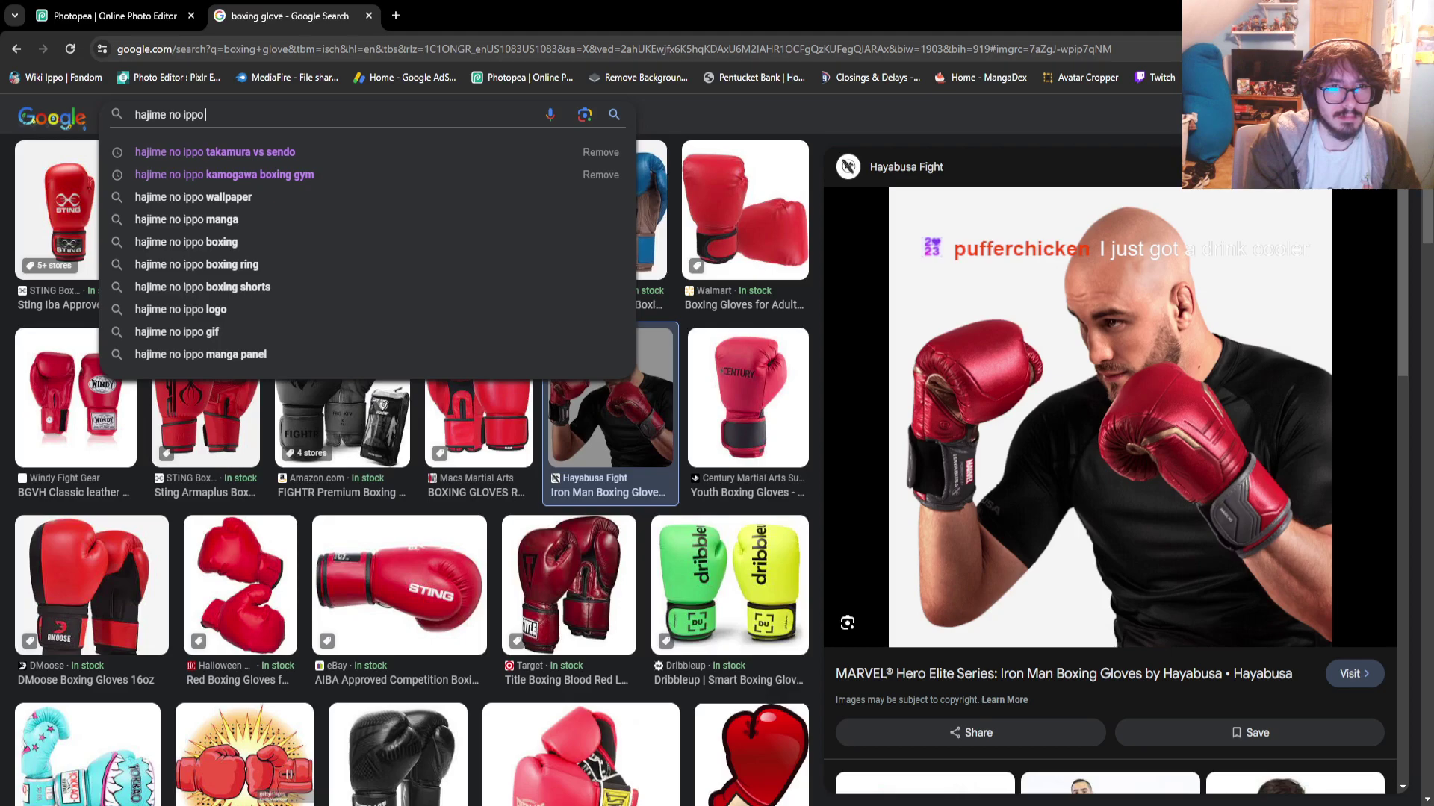
type("panels")
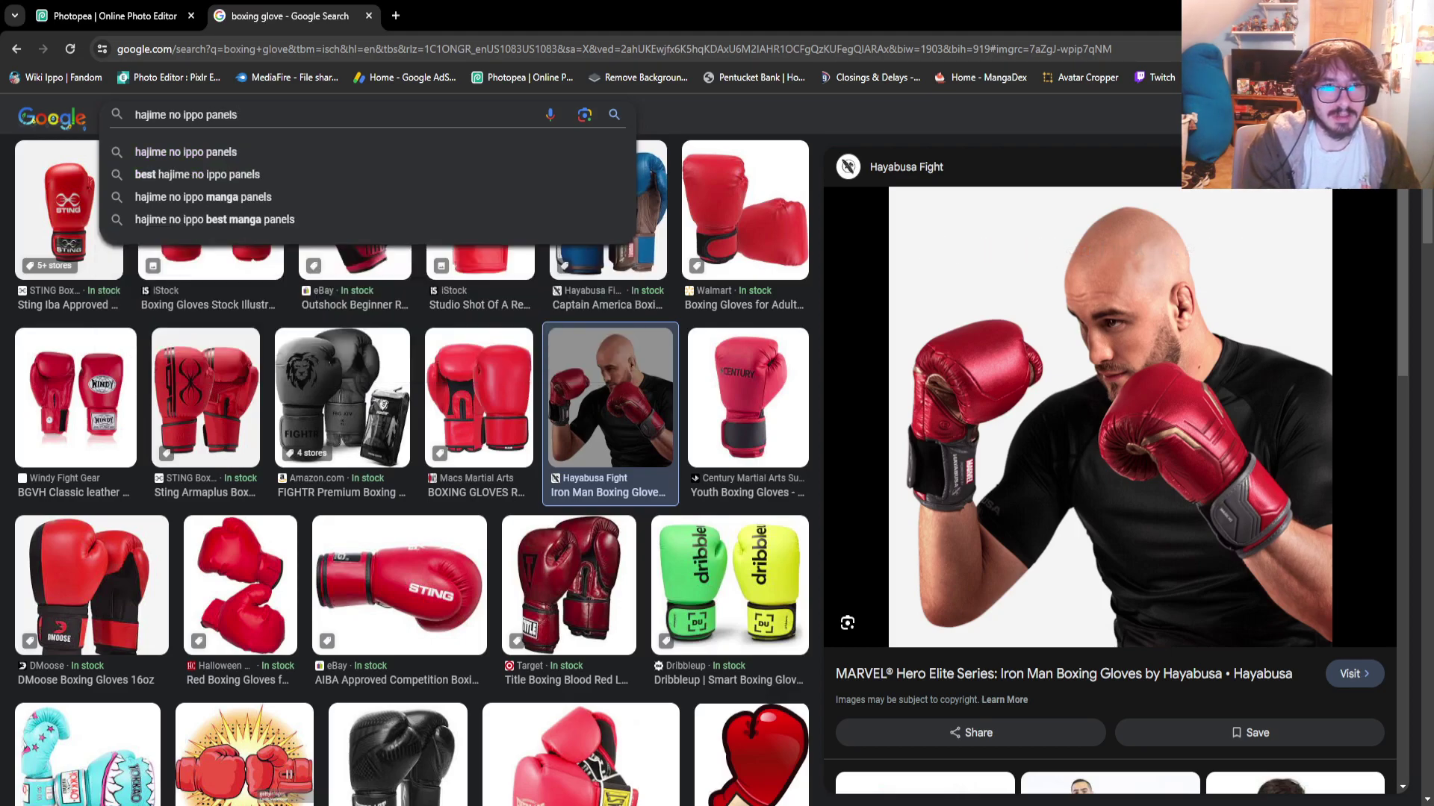
key("BackSpace")
key("BackSpace")
key("BackSpace")
key("BackSpace")
key("BackSpace")
key("BackSpace")
key("BackSpace")
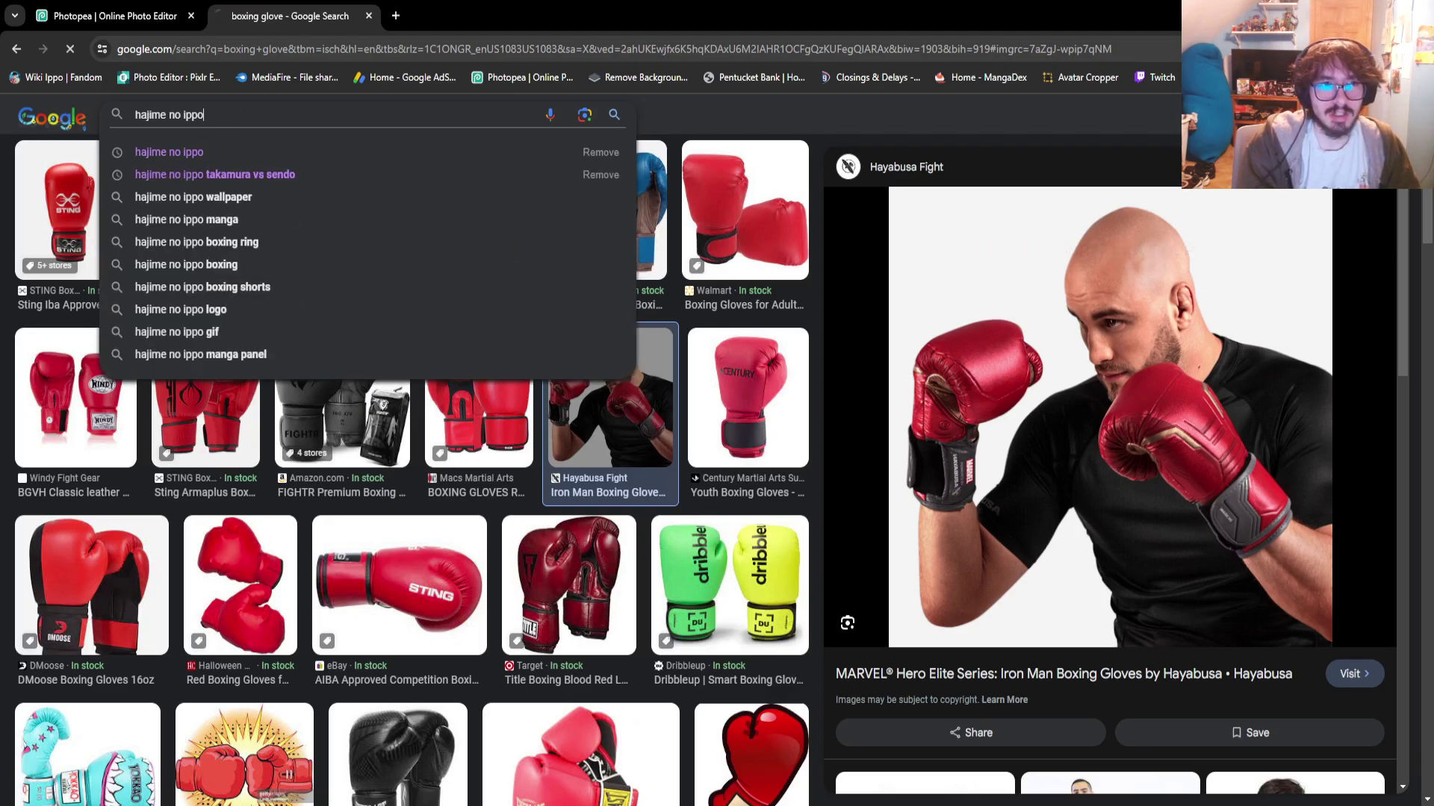
Run the "hajime no ippo" image search, browse the results and briefly preview the red Amazon poster
key("Return")
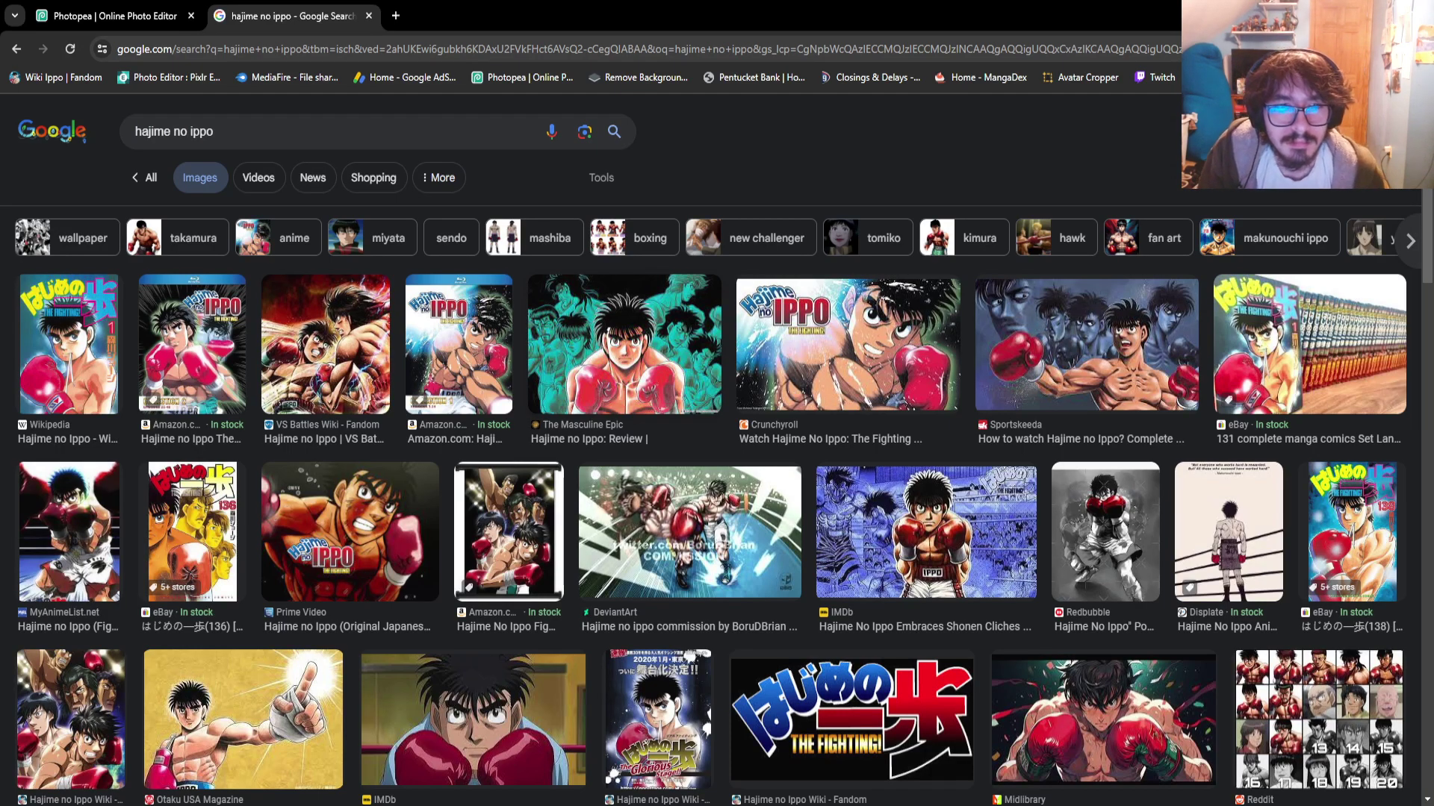
scroll(716, 449, "down", 2)
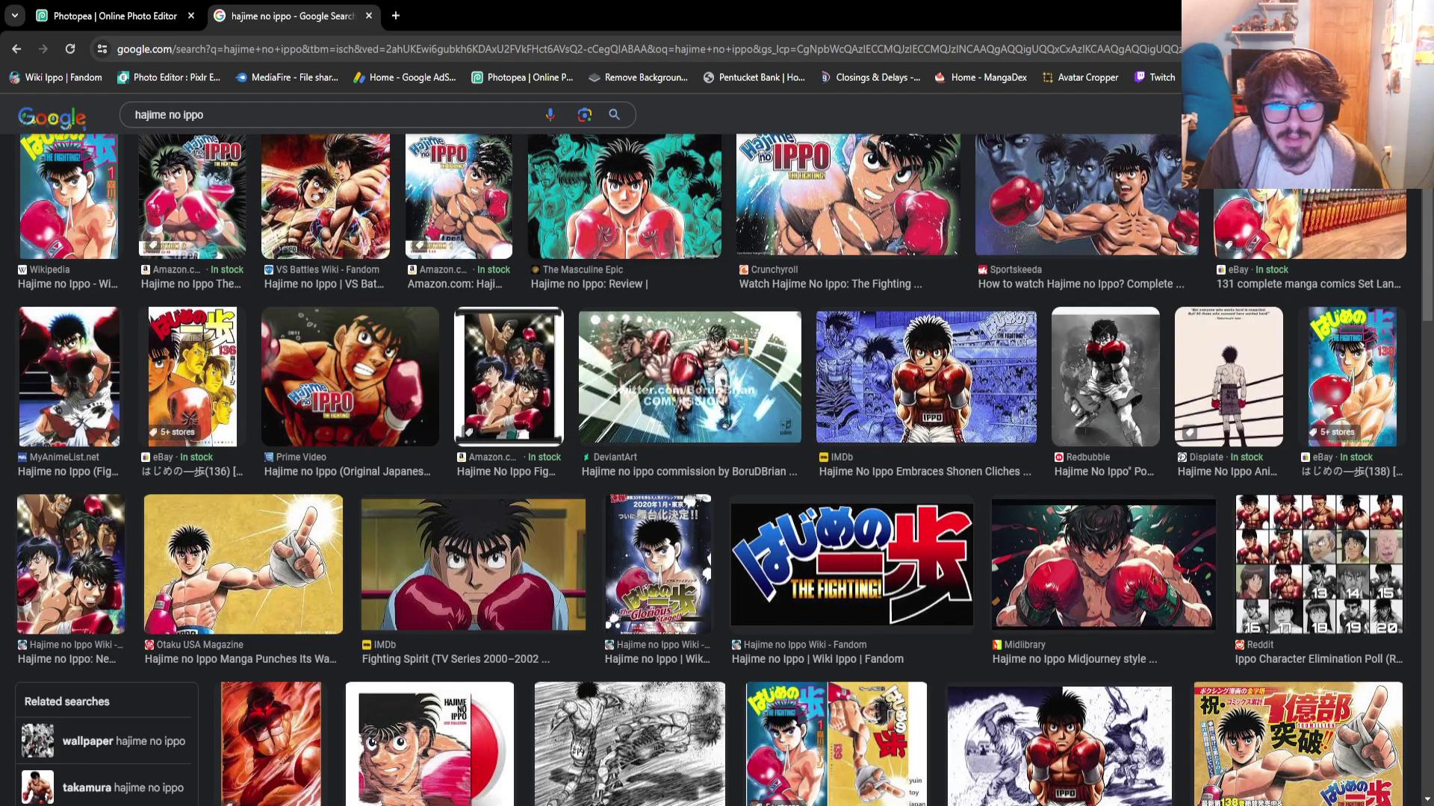
scroll(717, 448, "down", 1)
scroll(717, 448, "down", 2)
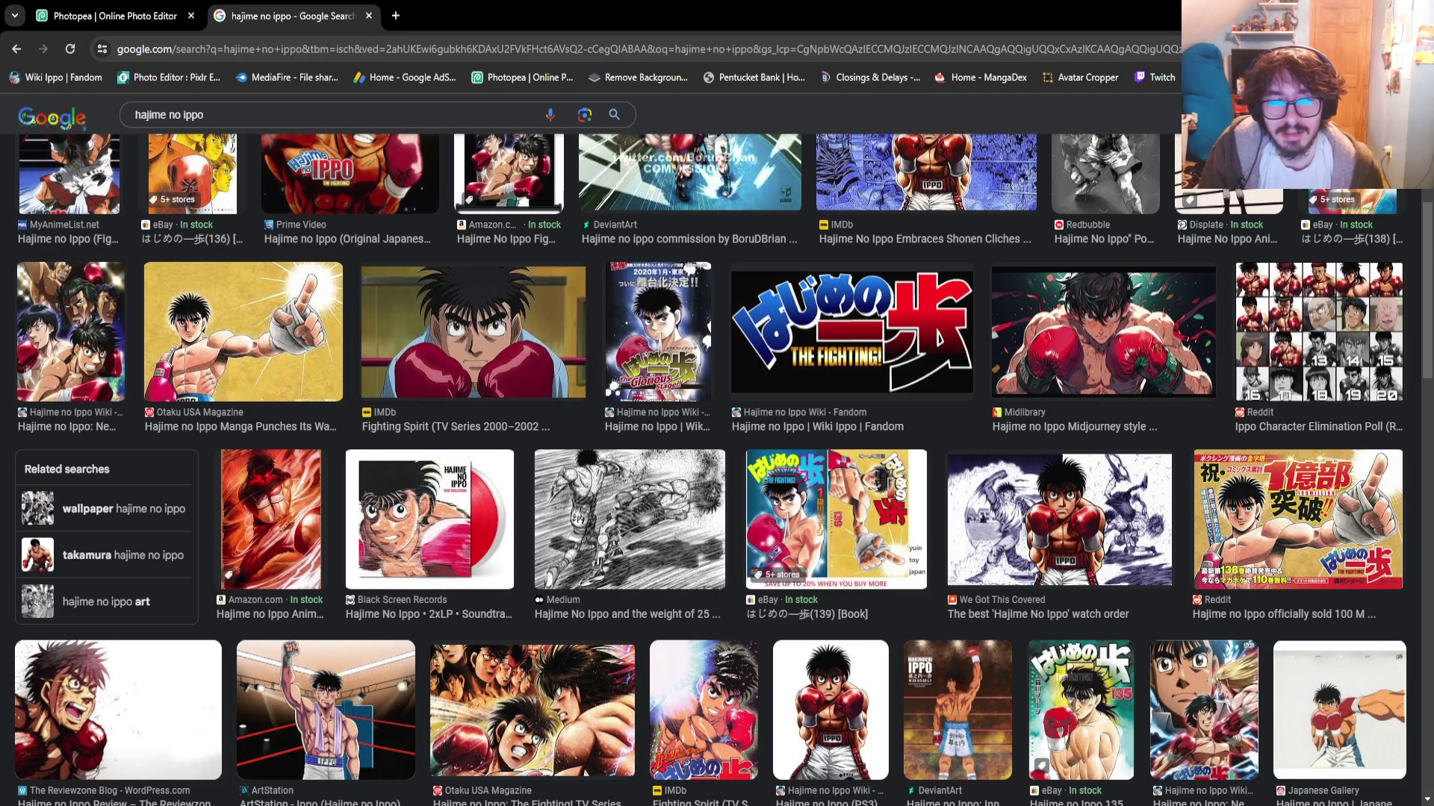
scroll(717, 448, "down", 2)
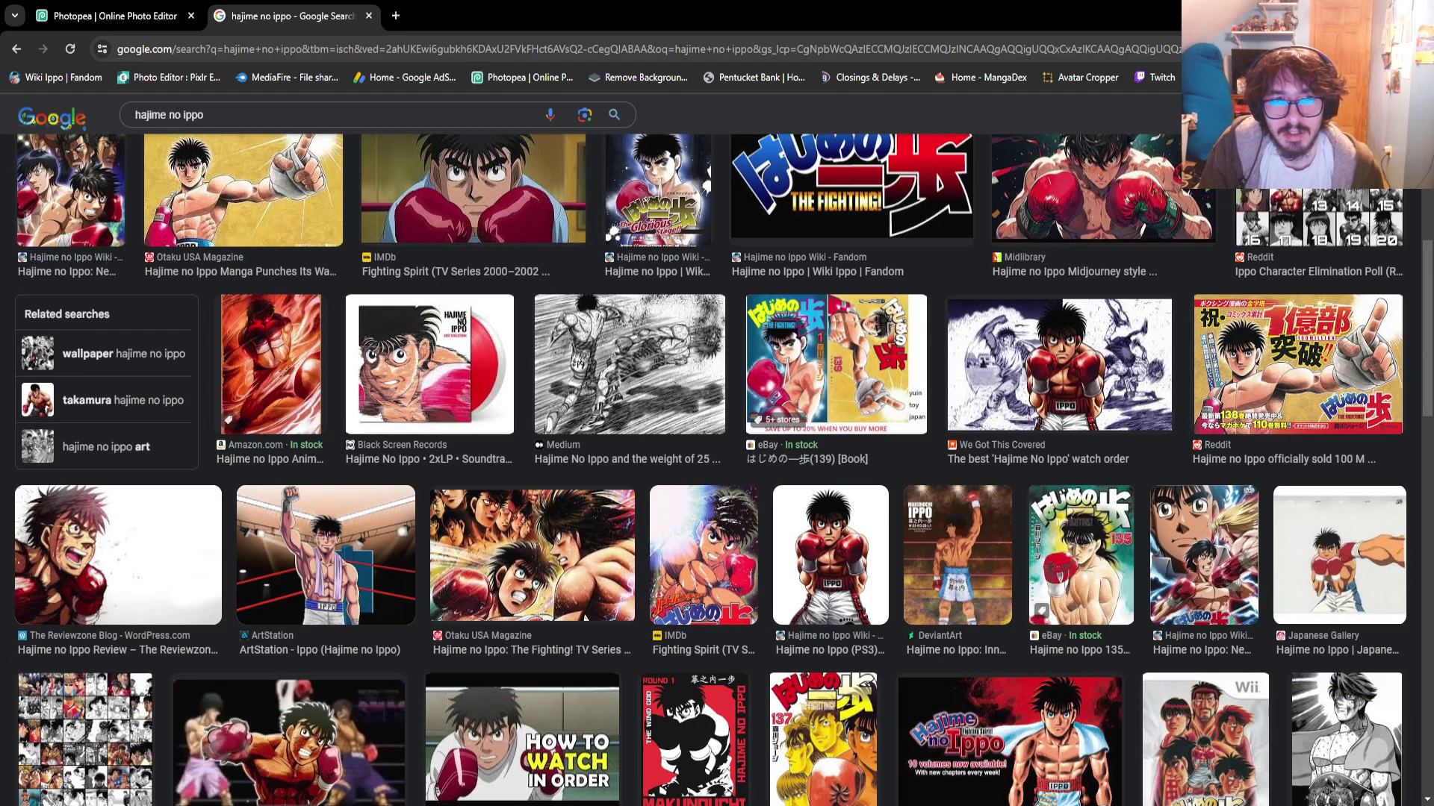
left_click(271, 365)
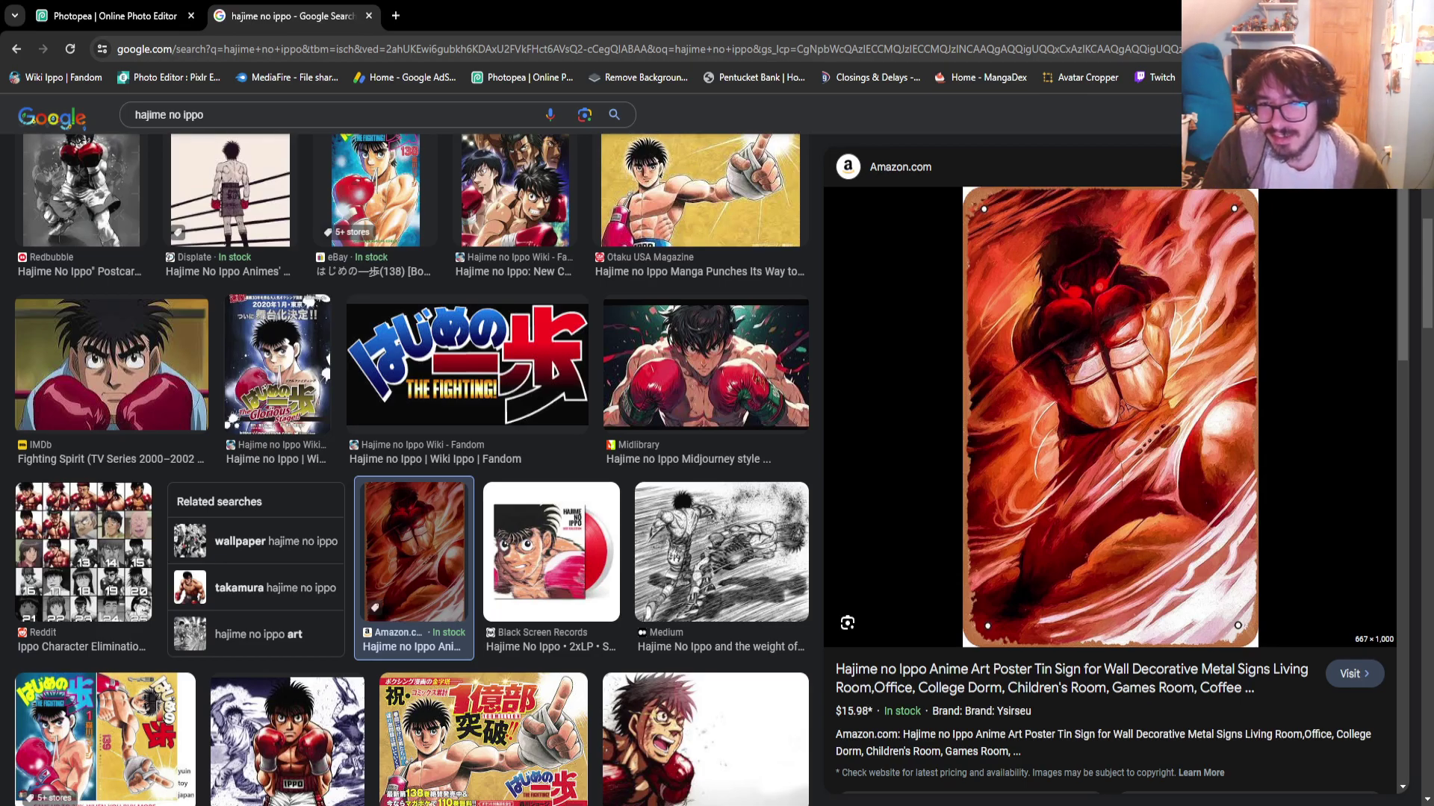
key("Escape")
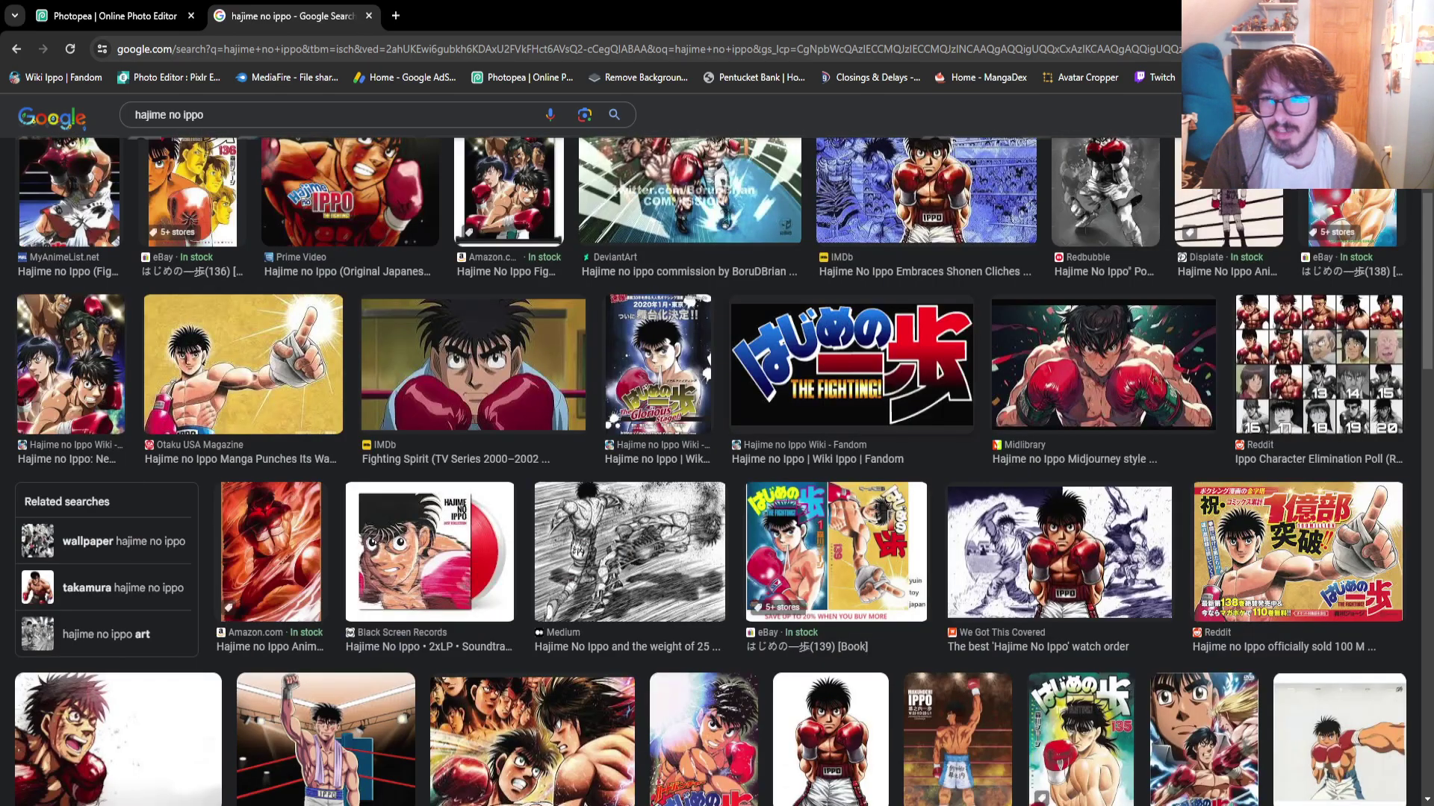
Look further through the Hajime no Ippo results and examine the Japanese Gallery anime cel with its related images
scroll(709, 448, "down", 4)
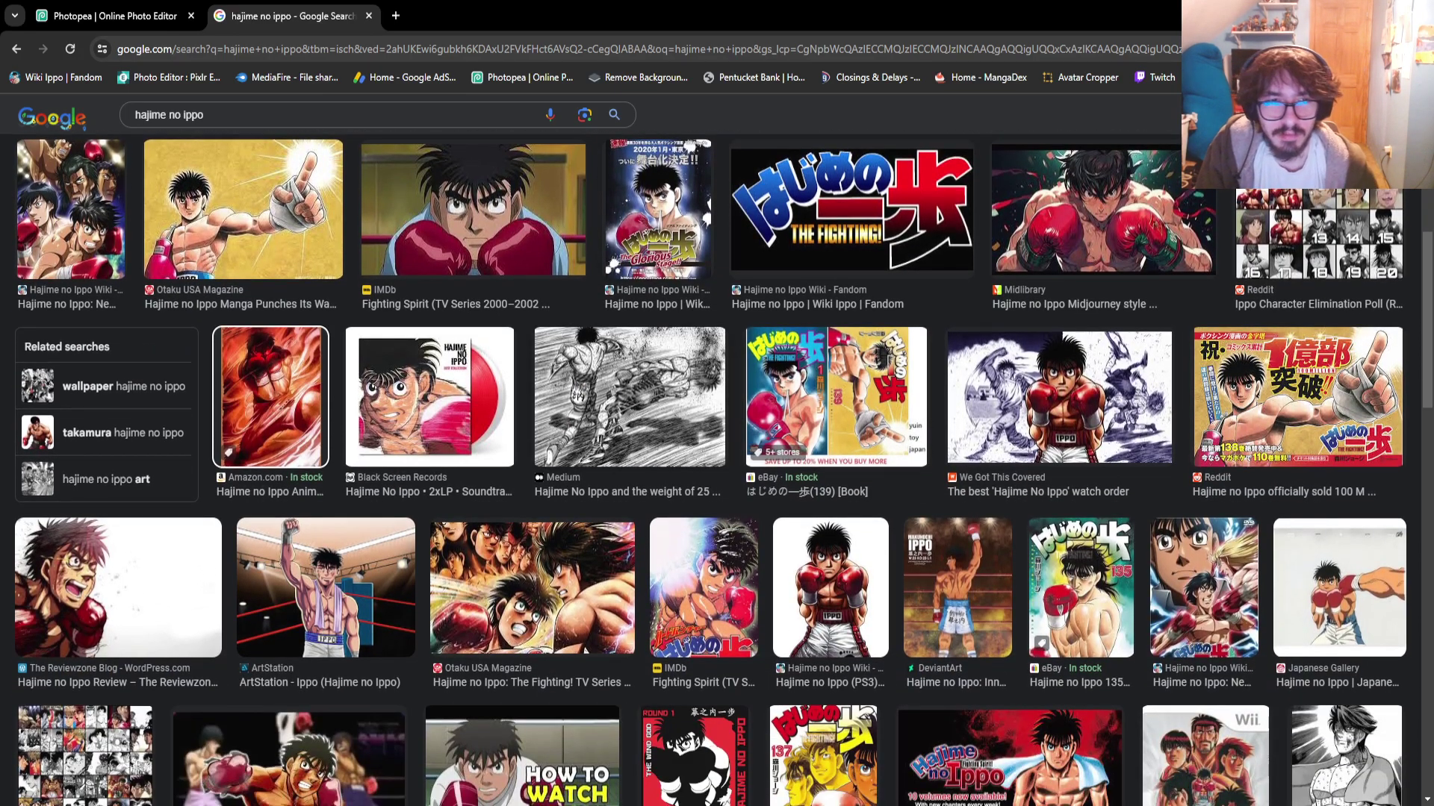
scroll(709, 448, "down", 4)
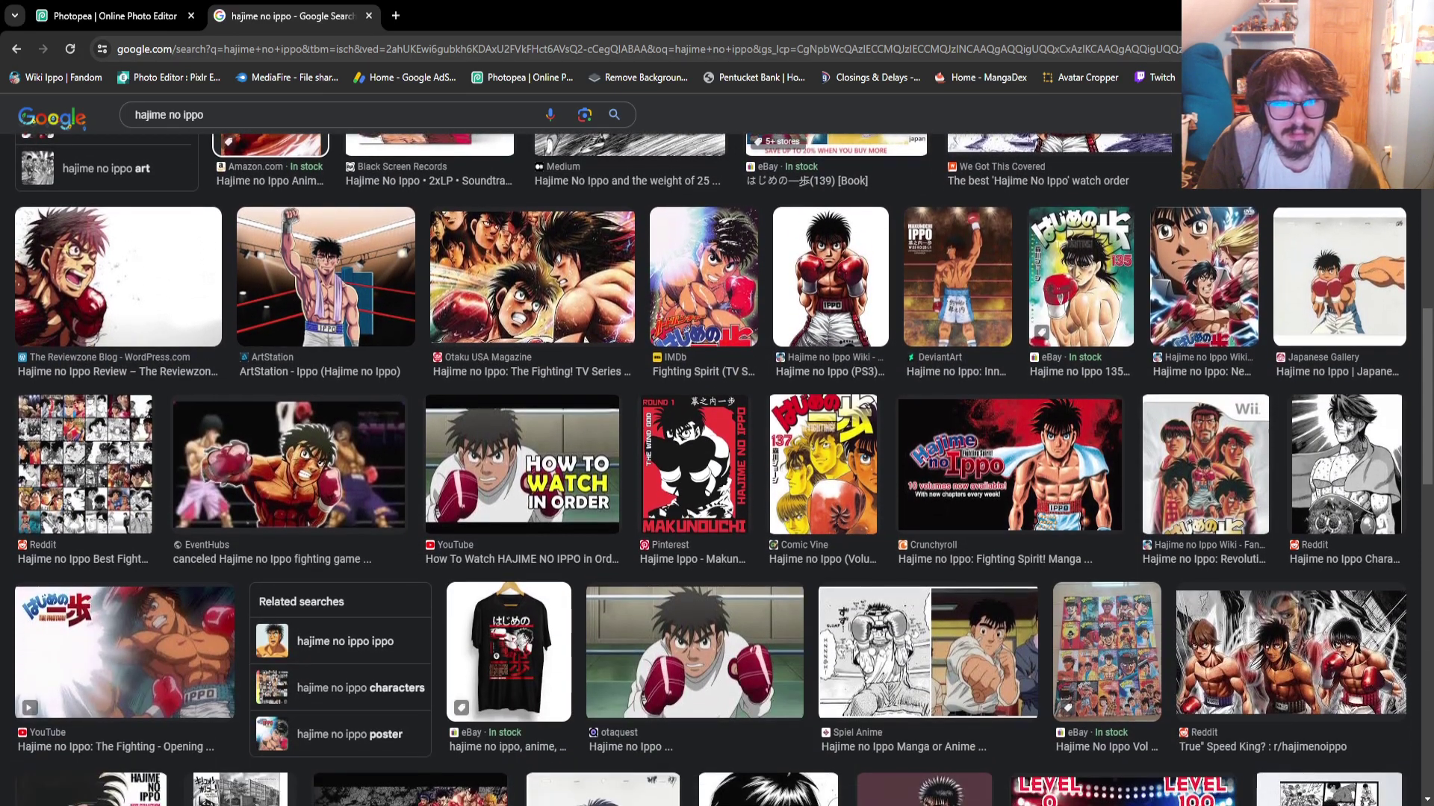
scroll(710, 448, "down", 1)
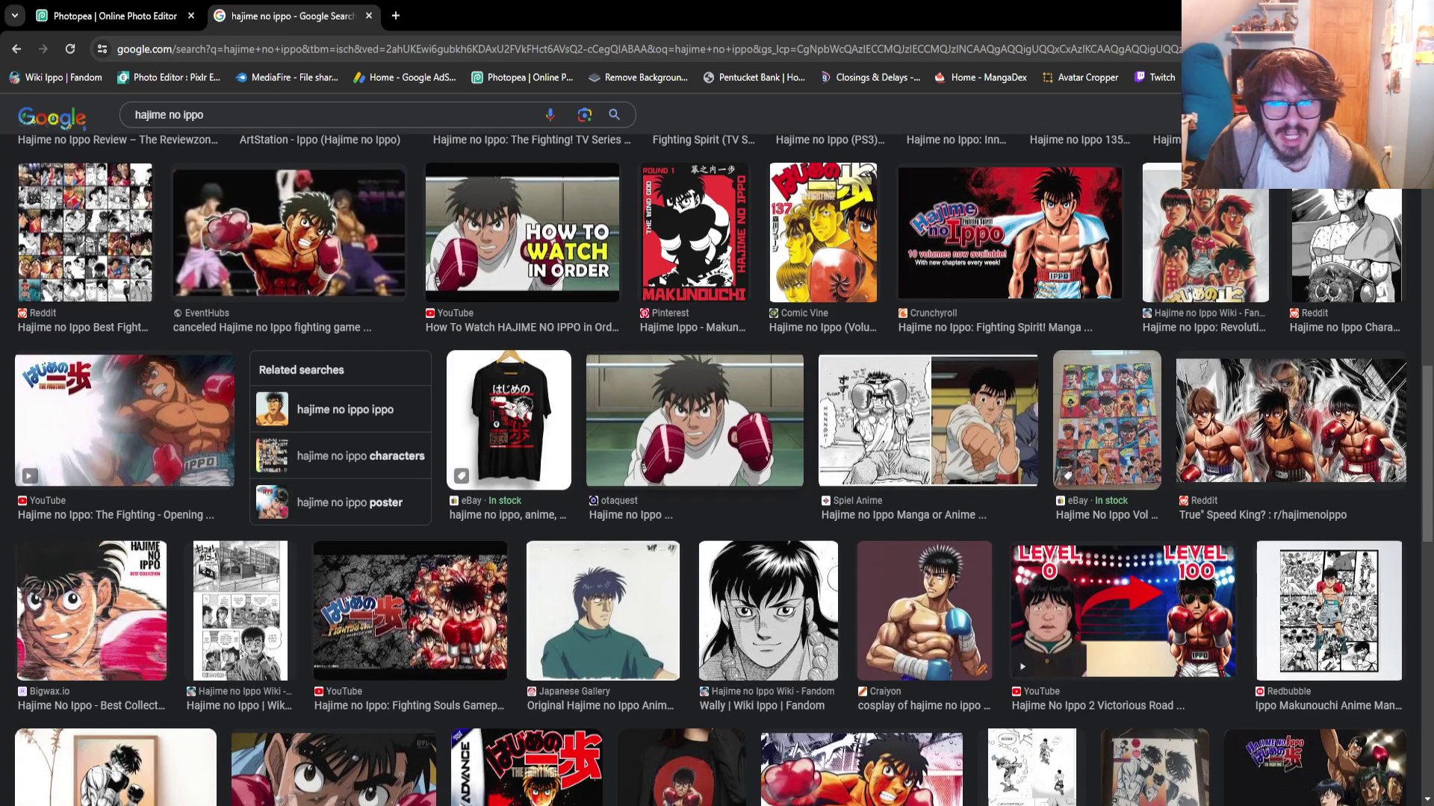
scroll(709, 448, "down", 3)
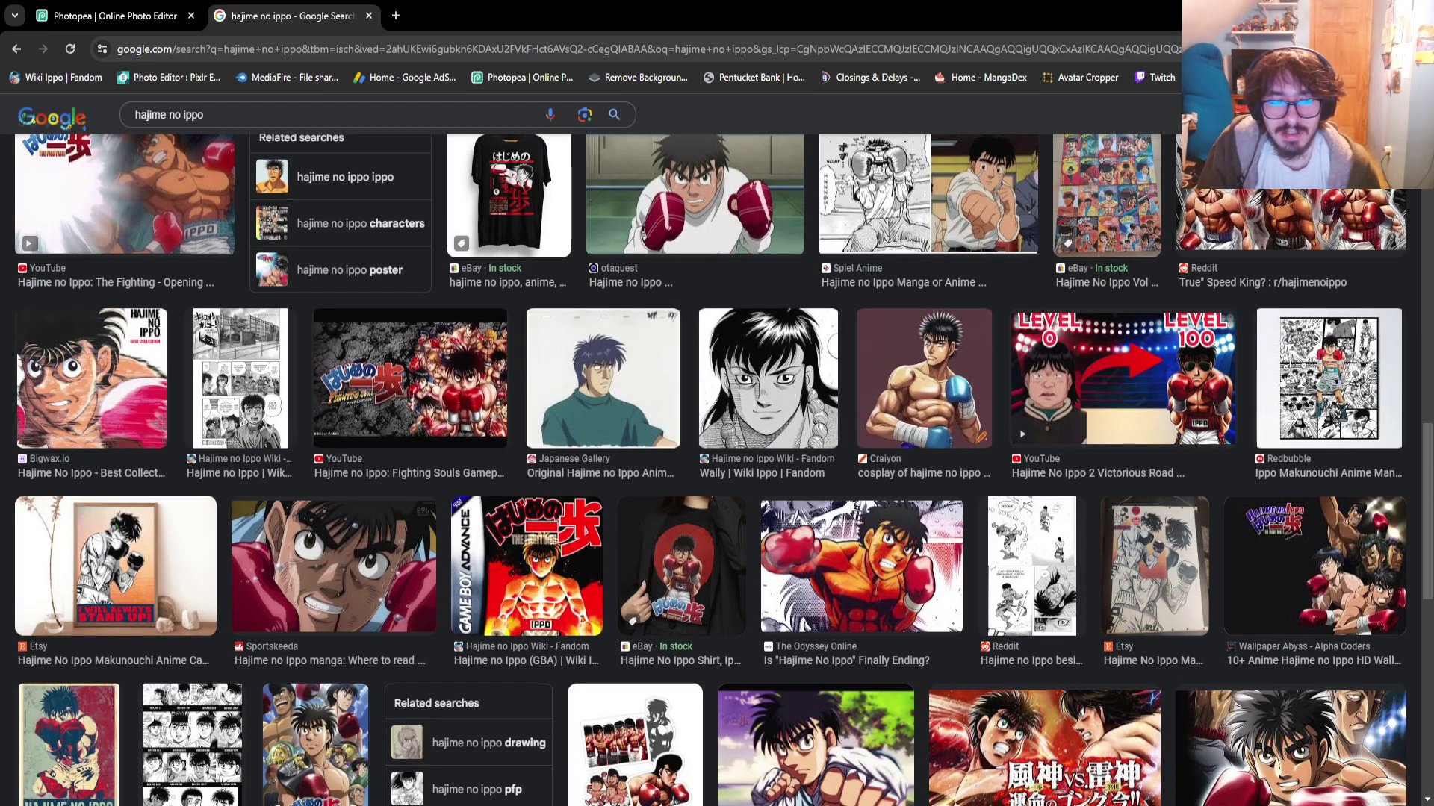
left_click(602, 377)
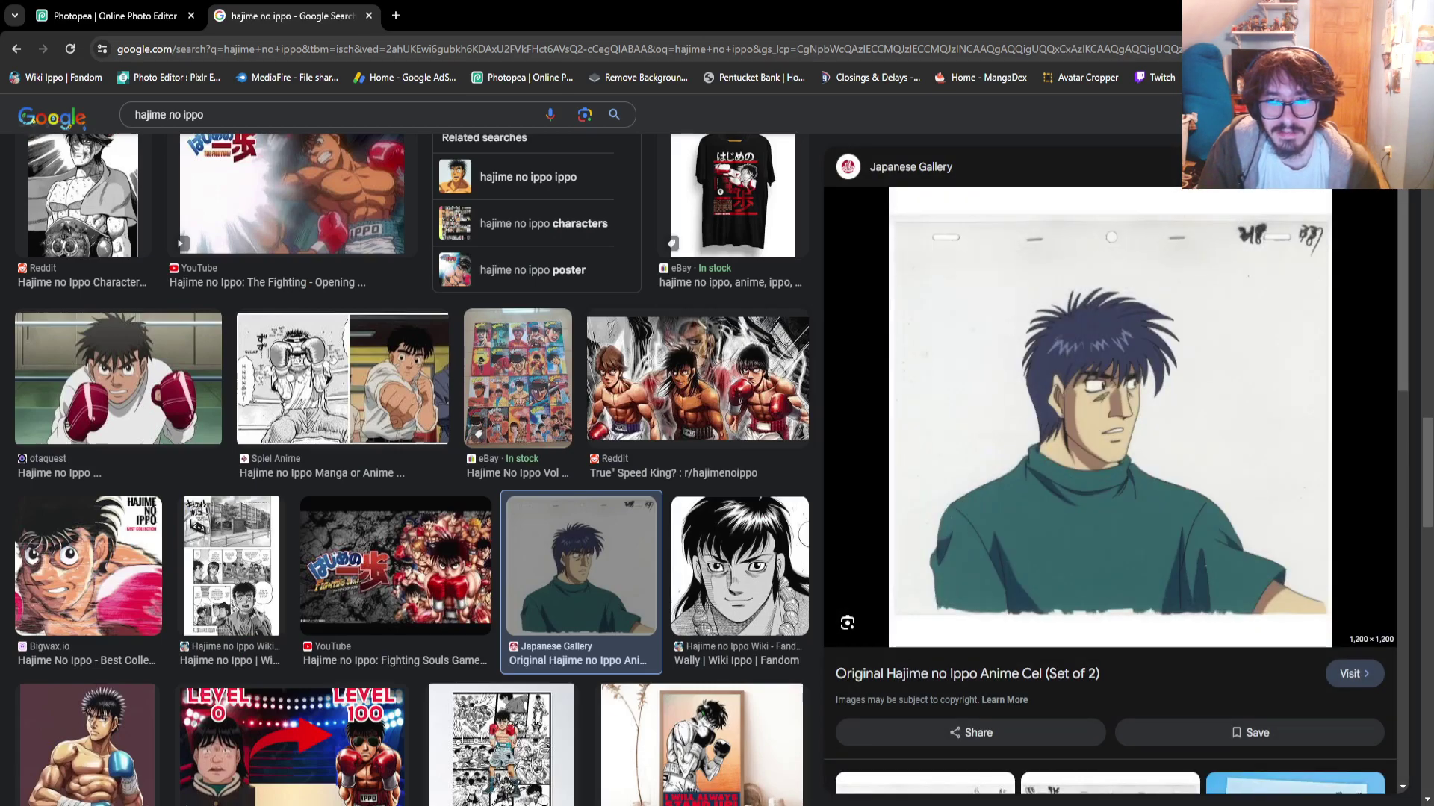
scroll(1111, 471, "down", 5)
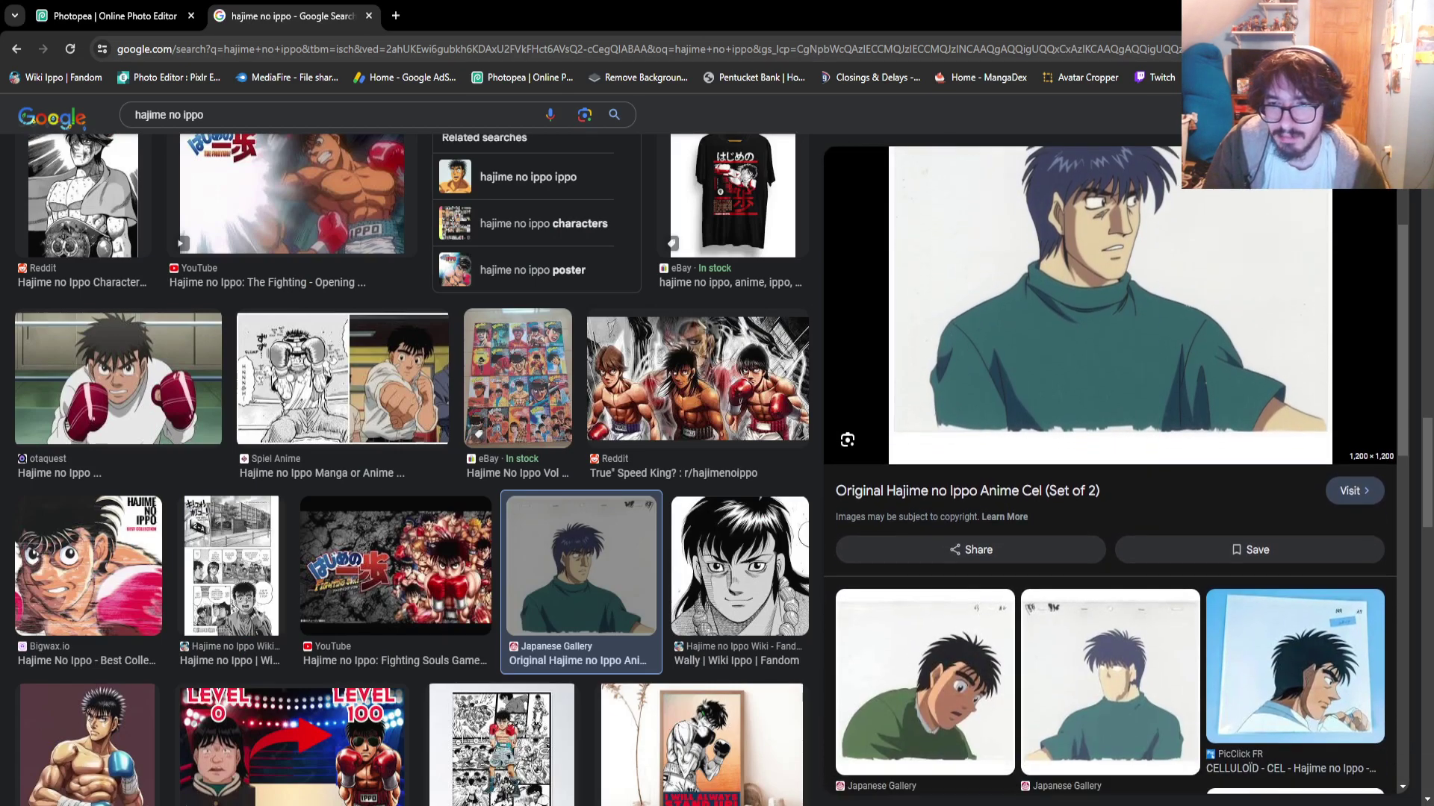
scroll(1111, 471, "down", 1)
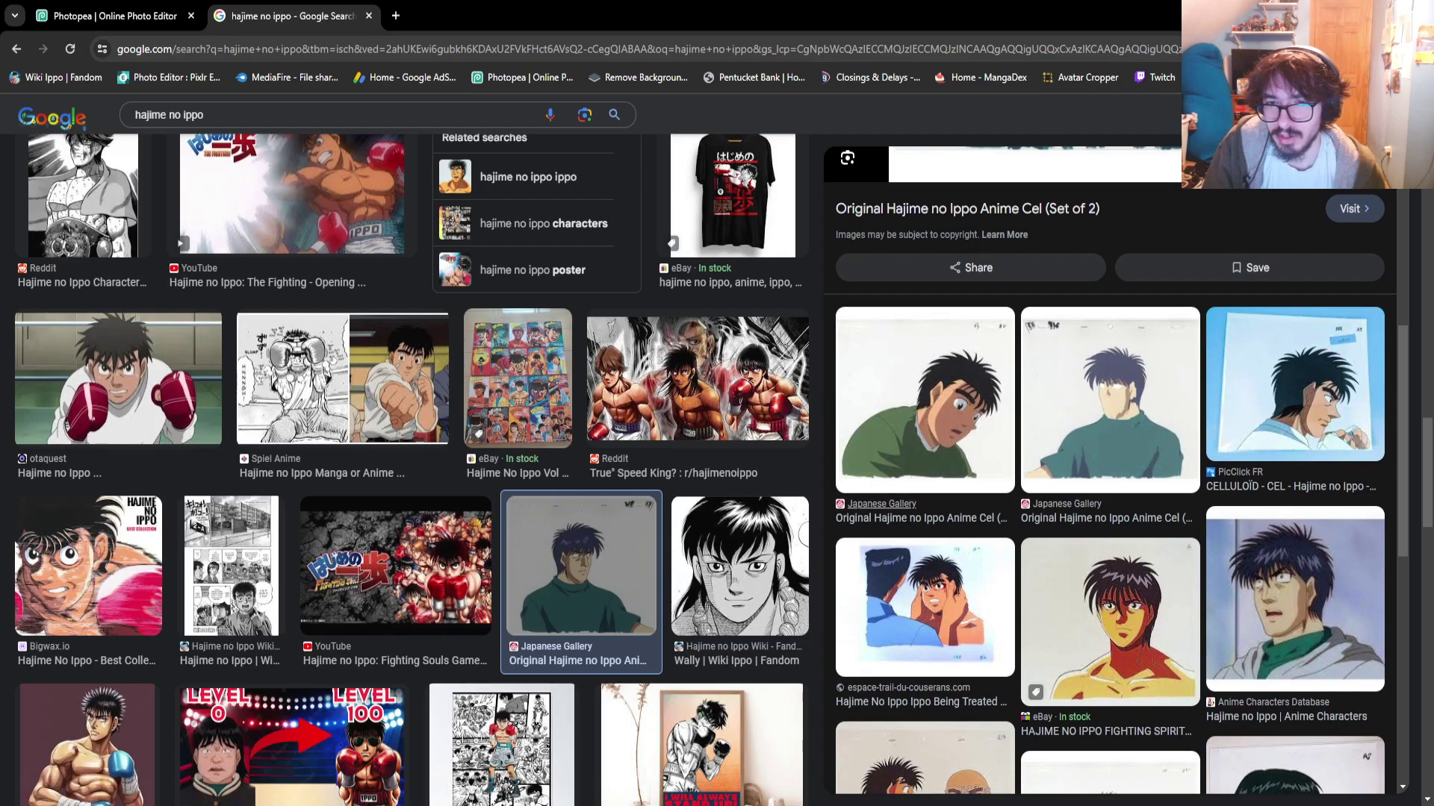
Examine the espace-trail-du-couserans.com cel of Ippo being treated by a cutman, its related images and further search results
scroll(926, 478, "down", 1)
left_click(924, 530)
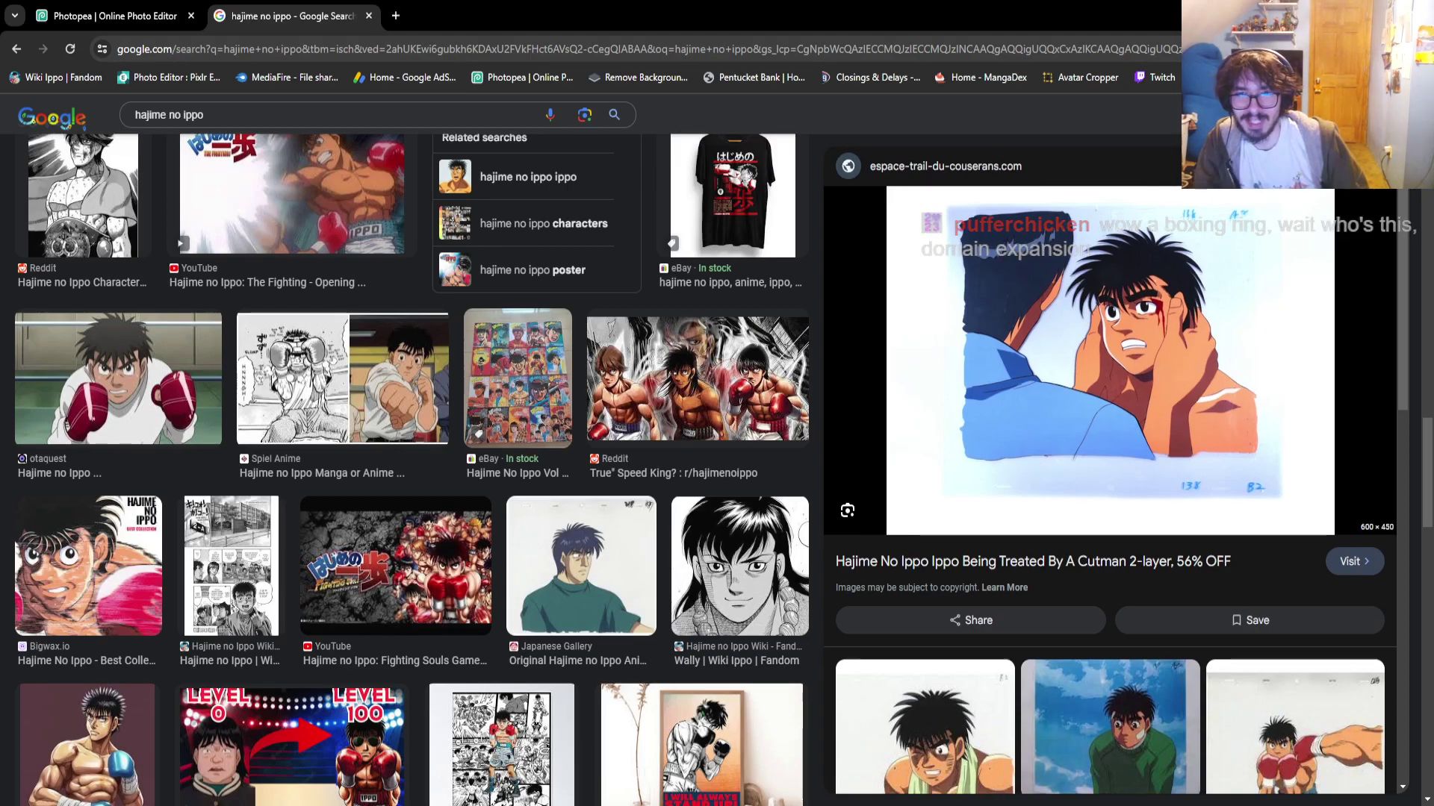
scroll(1113, 470, "down", 5)
scroll(1113, 470, "down", 1)
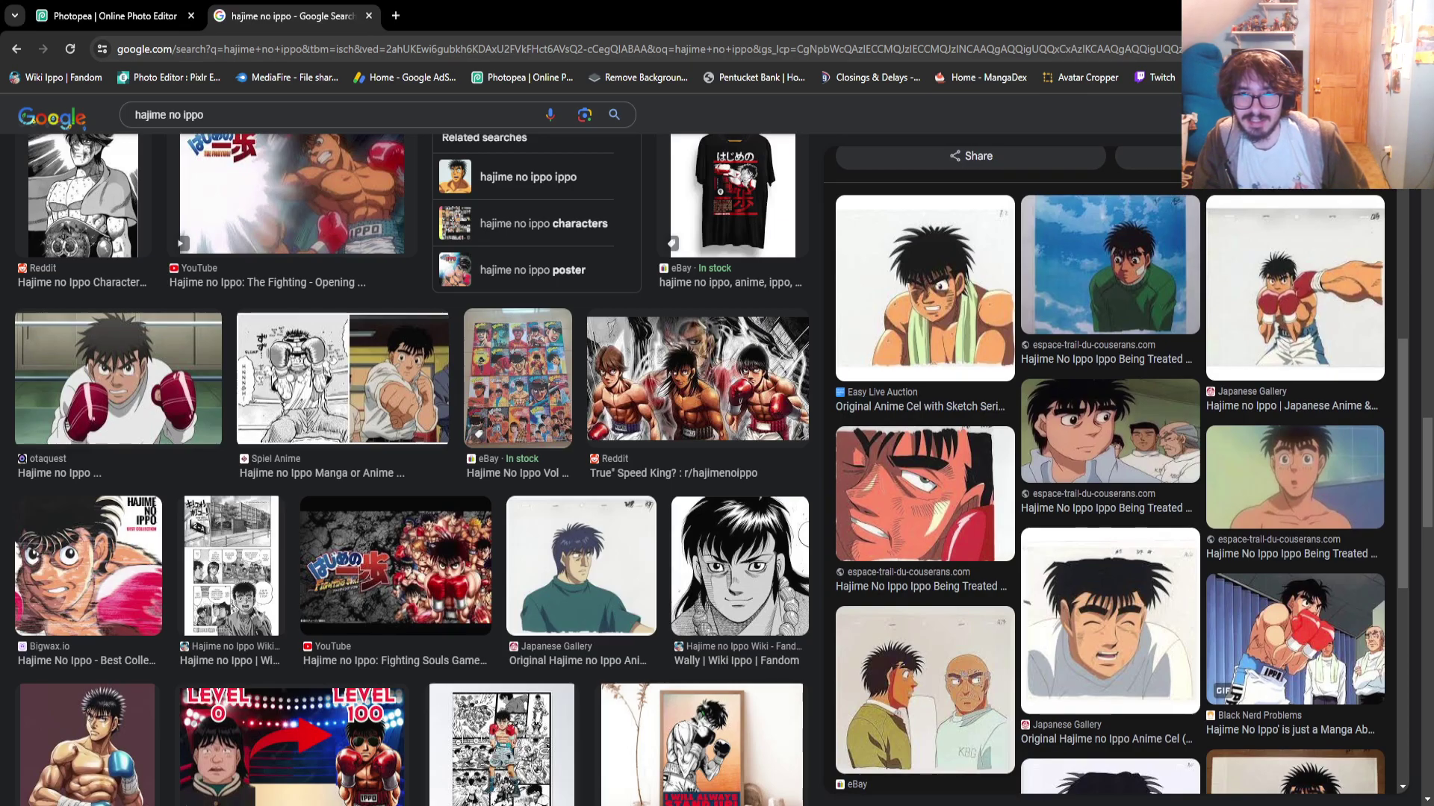
scroll(1113, 470, "down", 1)
scroll(410, 470, "down", 5)
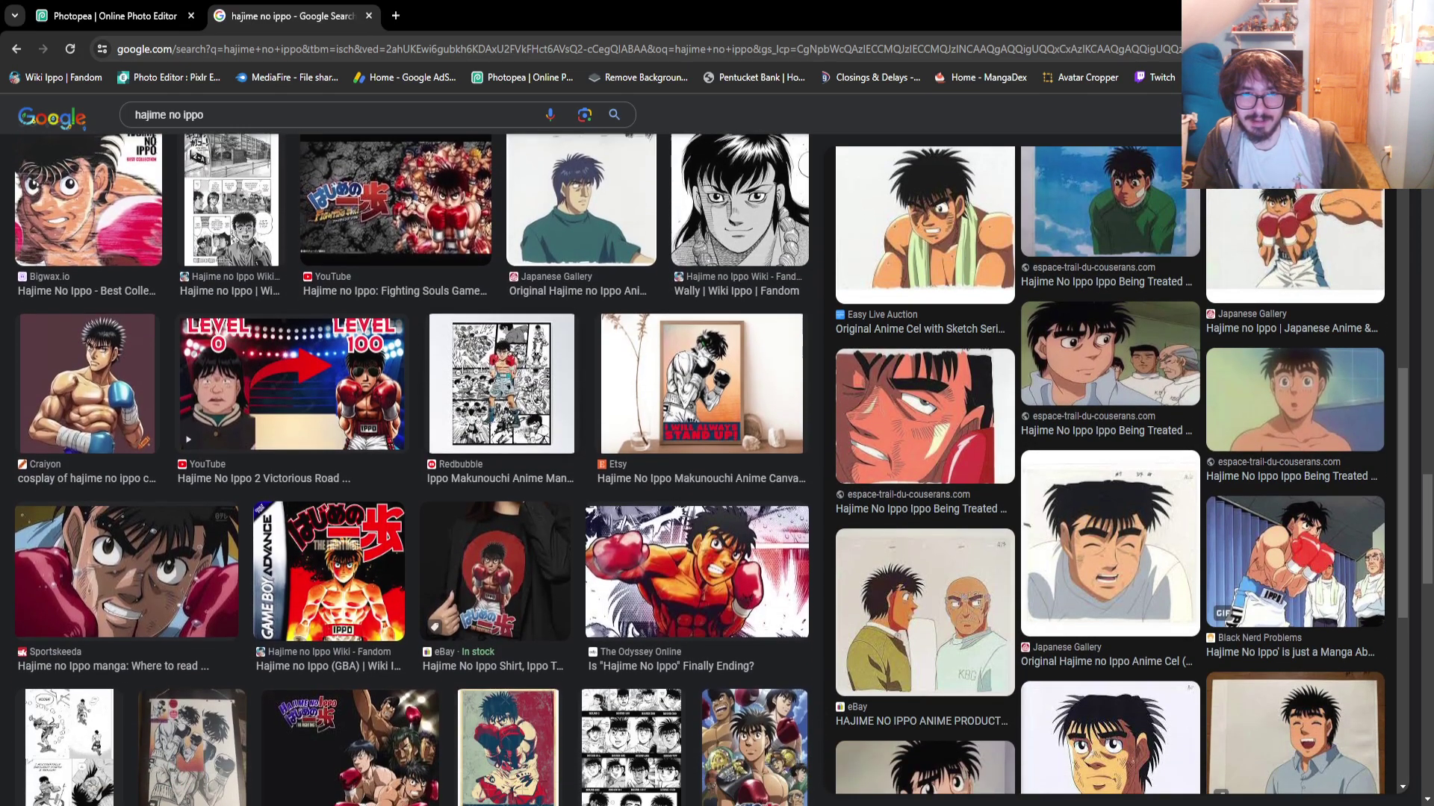
scroll(411, 470, "down", 4)
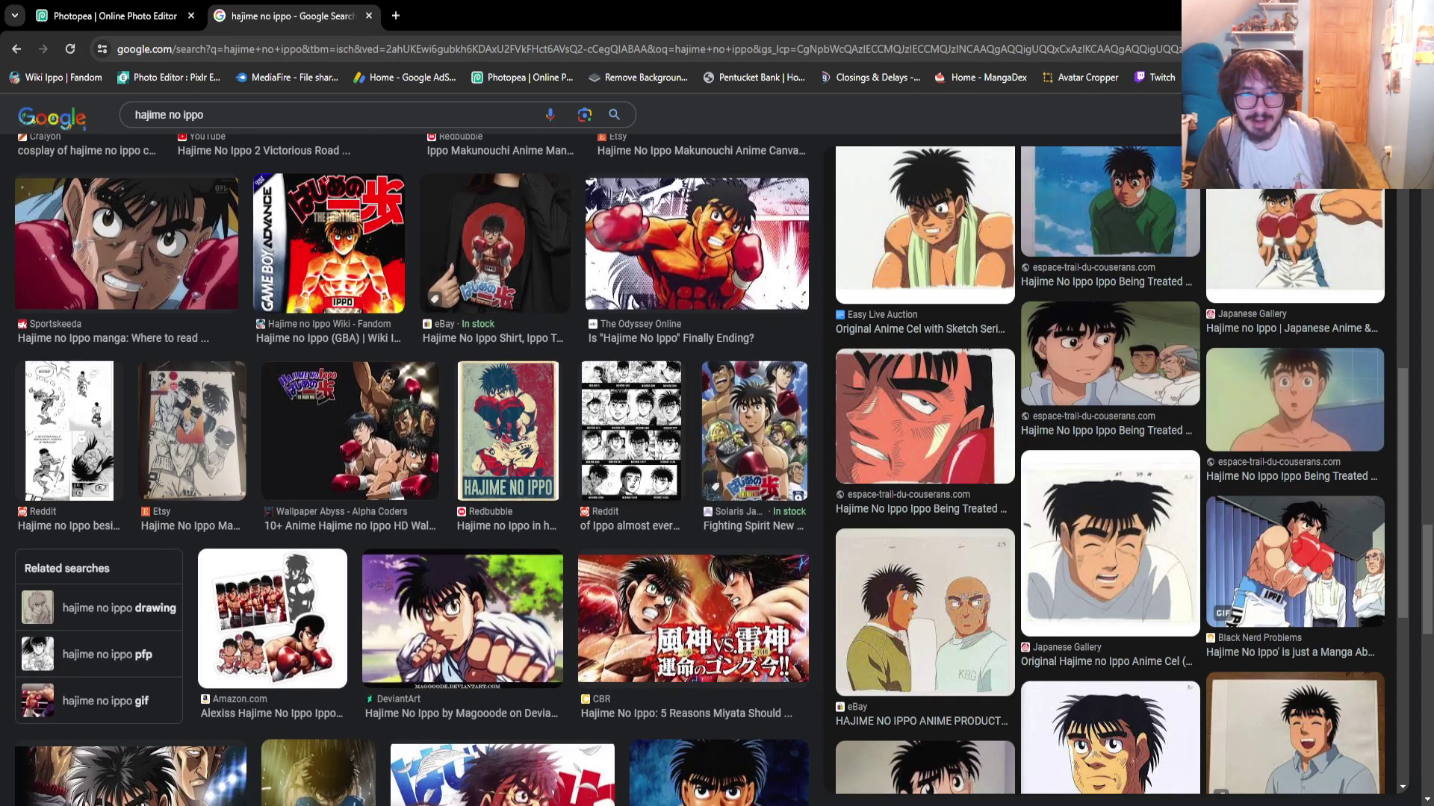
Preview the Reddit chart of Ippo's evolution almost every 100 chapters and look through its related manga images
left_click(631, 431)
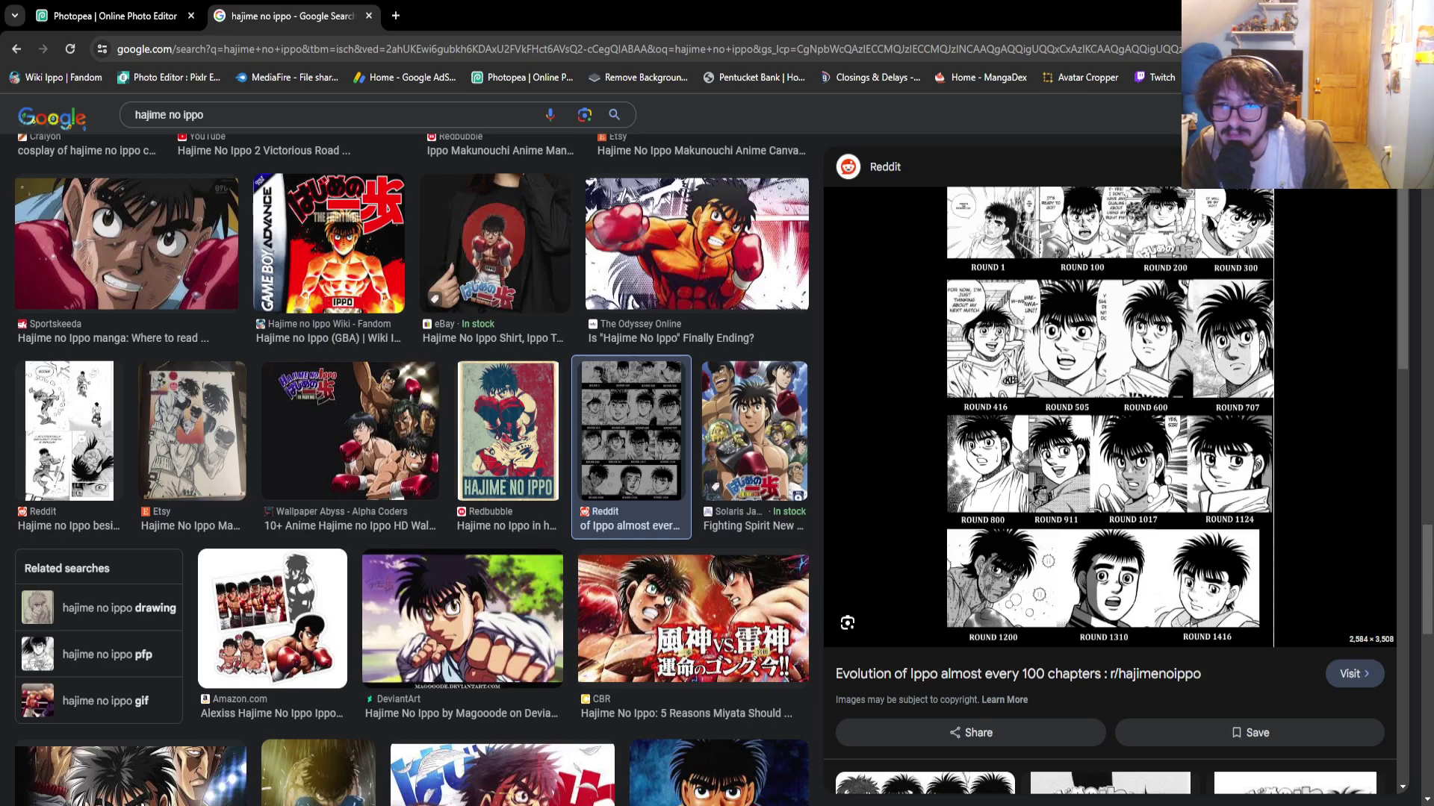
scroll(1111, 470, "down", 6)
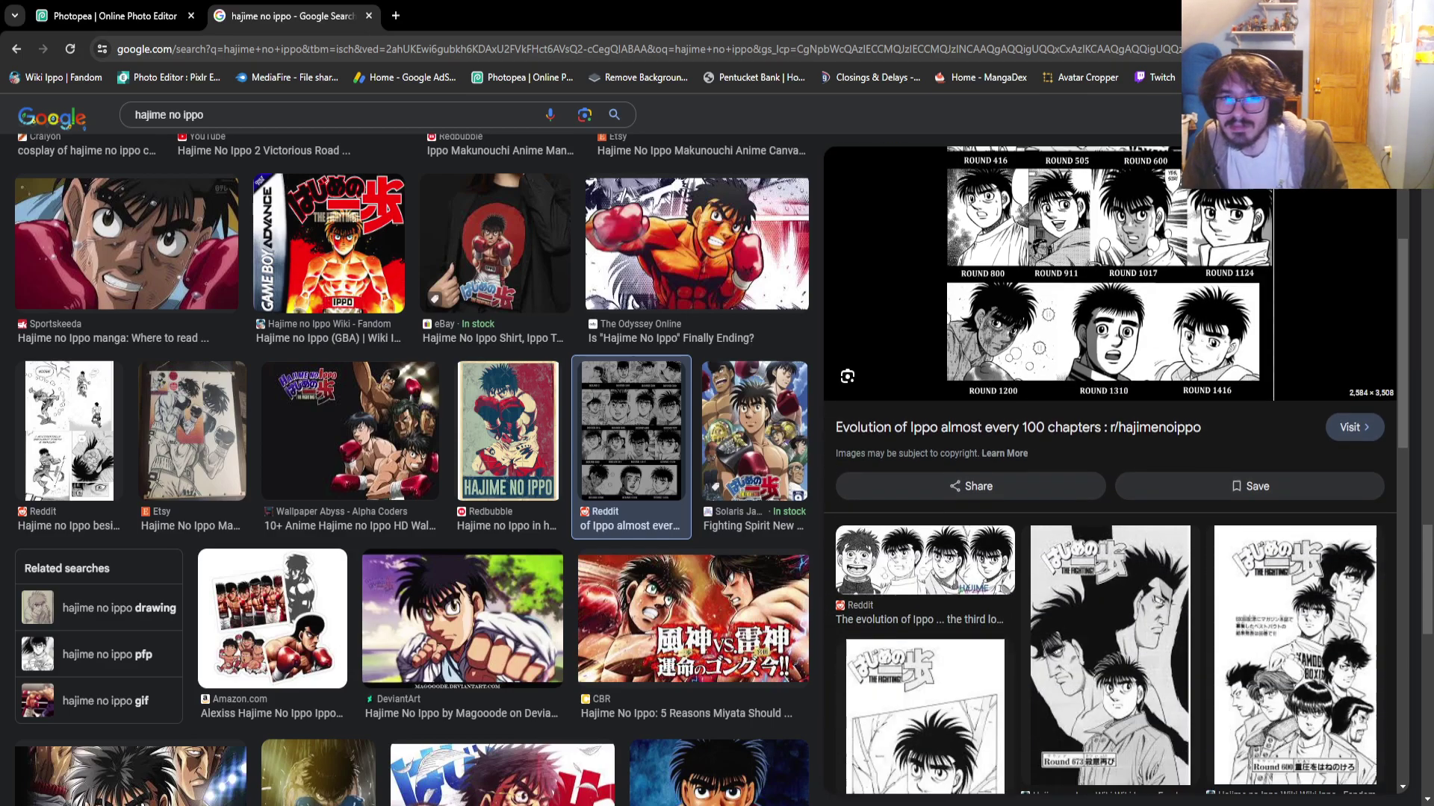
scroll(1111, 471, "down", 3)
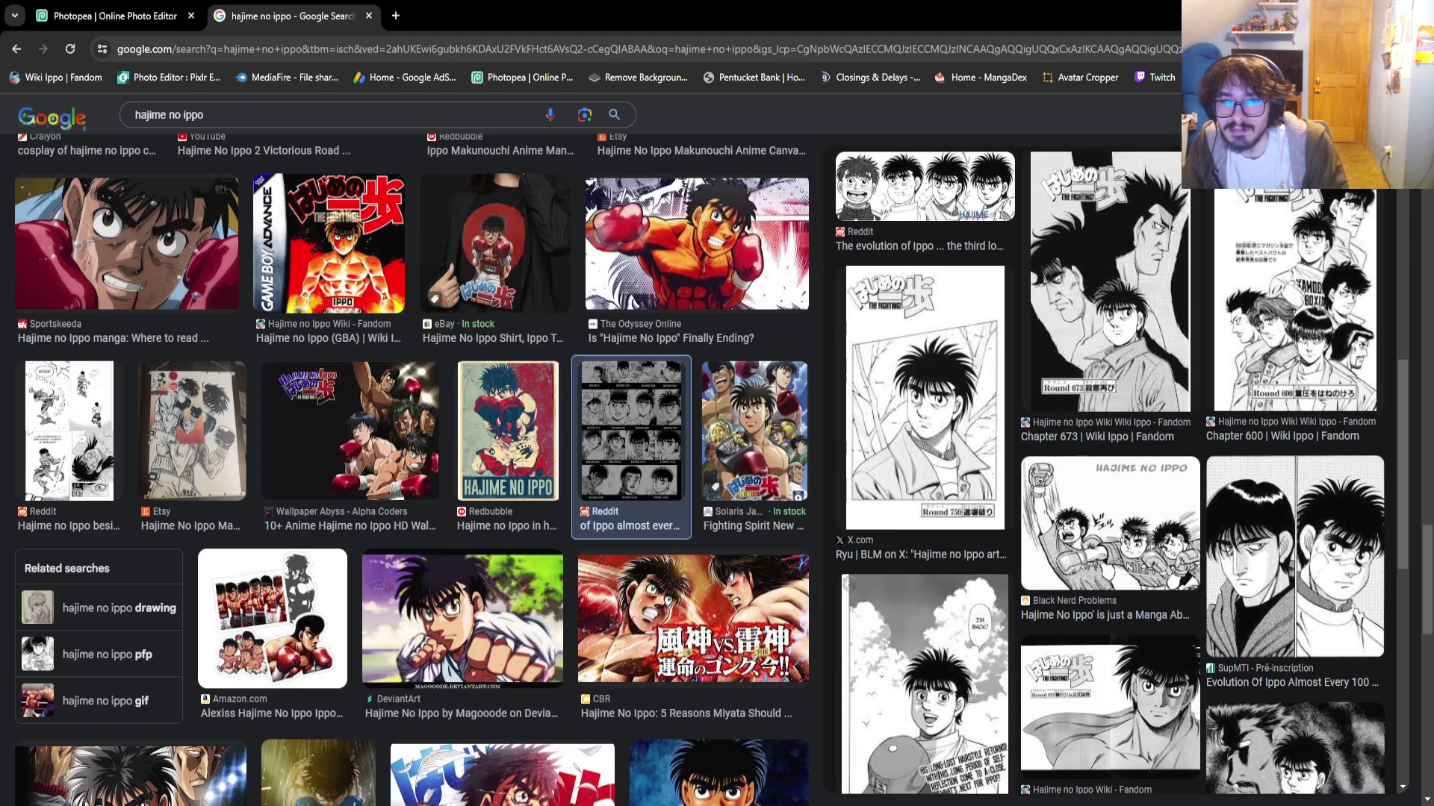
Preview the Black Nerd Problems manga drawing of the three boxers and look through its related manga images
left_click(1110, 448)
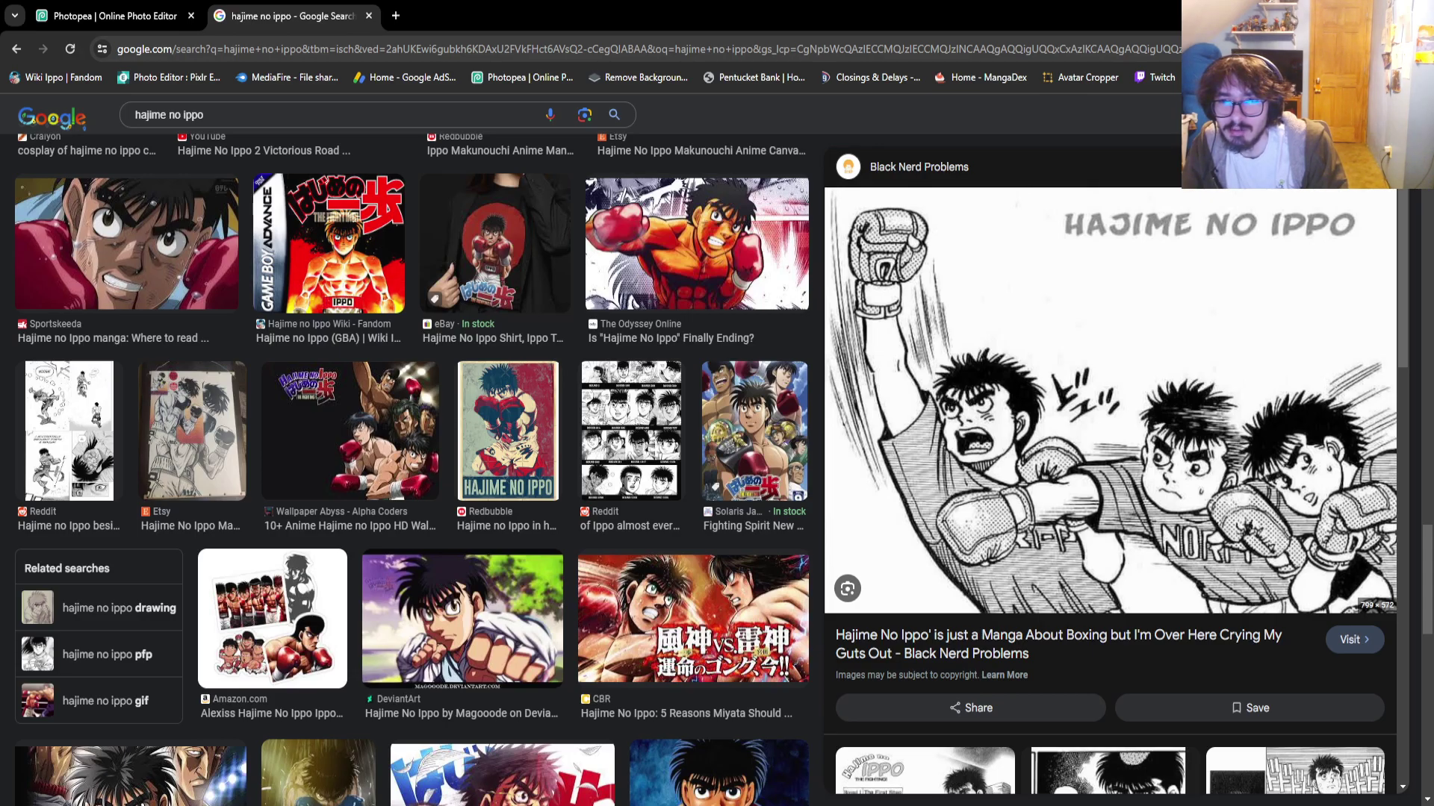
scroll(1116, 470, "down", 7)
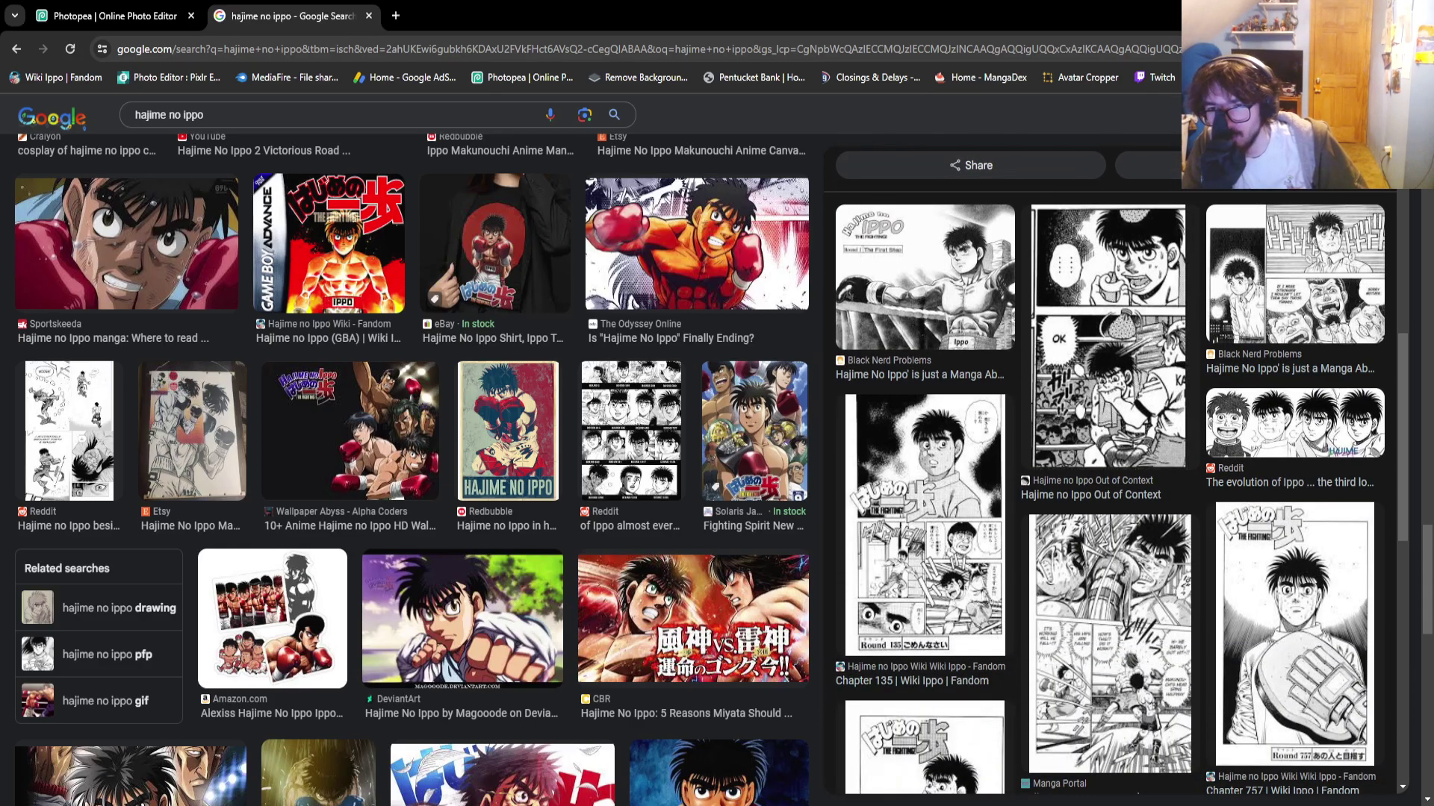
scroll(1116, 470, "down", 7)
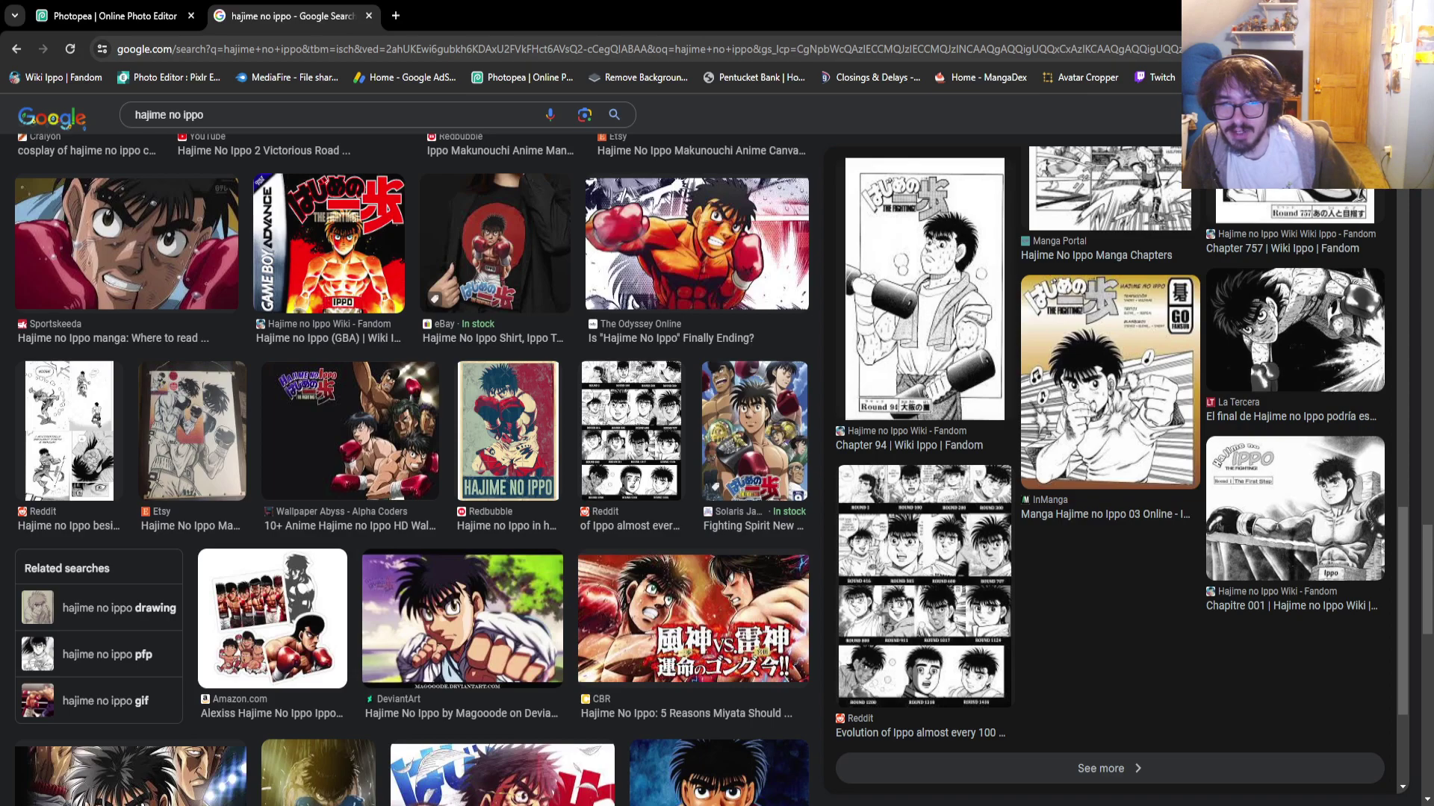
scroll(1116, 470, "up", 7)
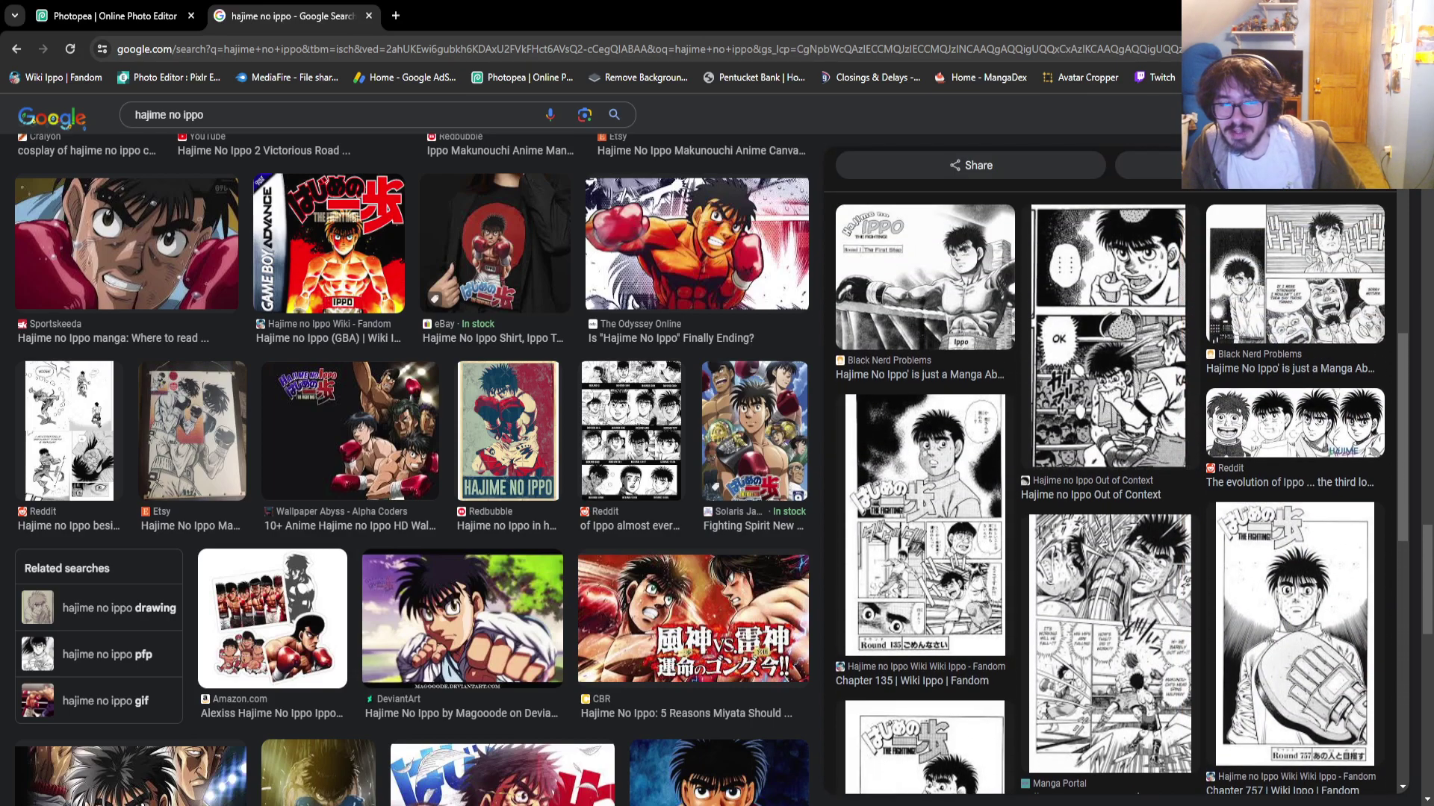
scroll(1117, 471, "up", 1)
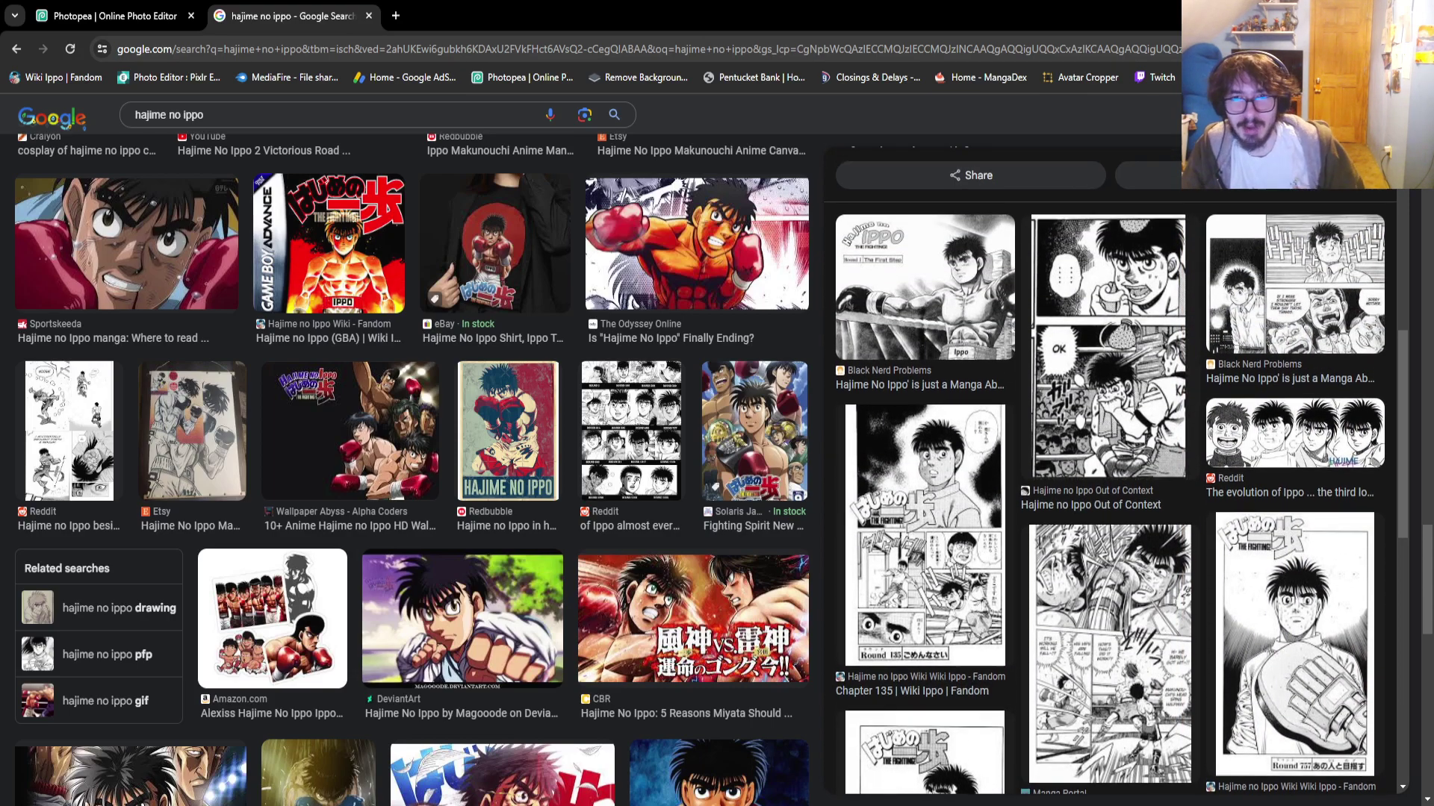
scroll(1117, 471, "up", 2)
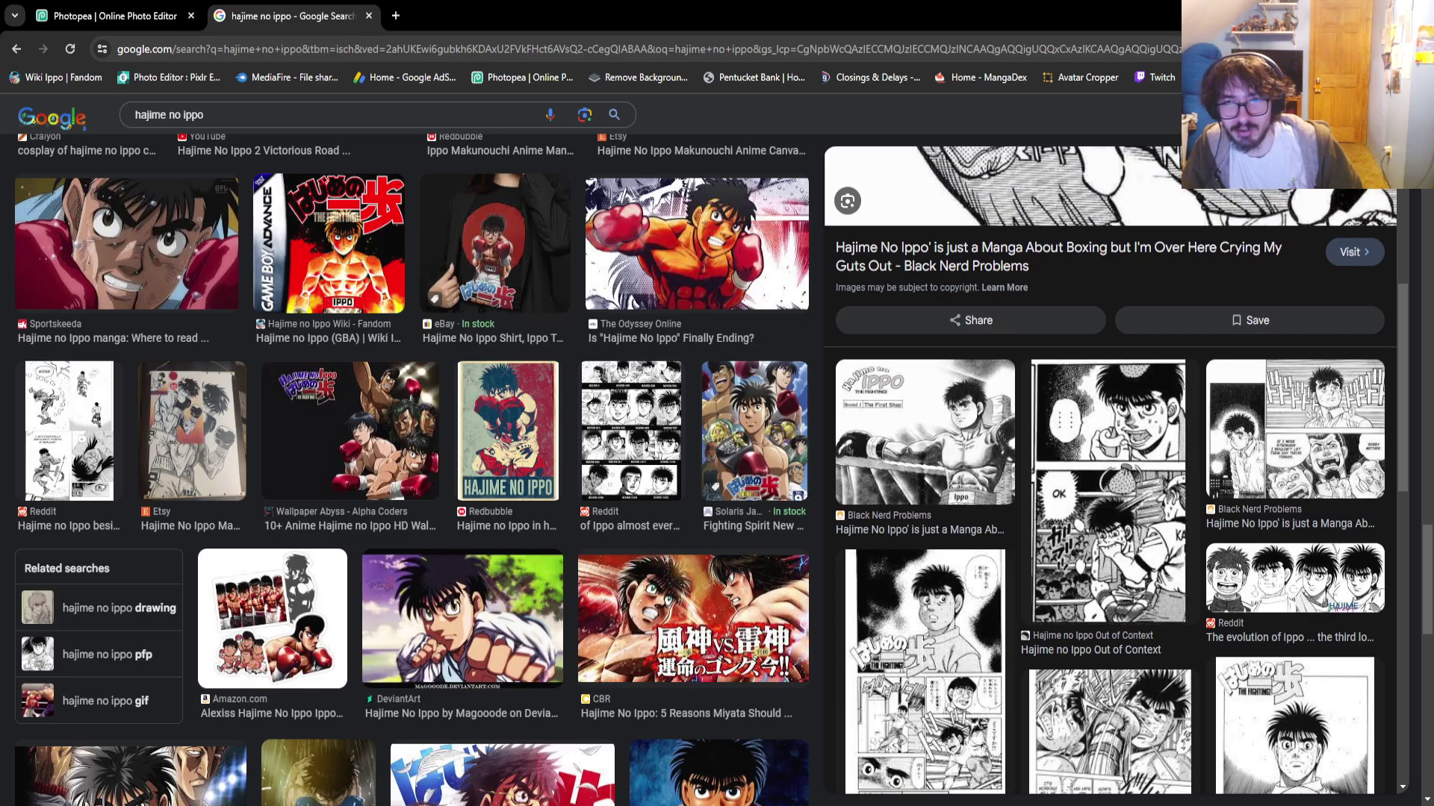
scroll(1116, 471, "up", 4)
scroll(1116, 471, "down", 4)
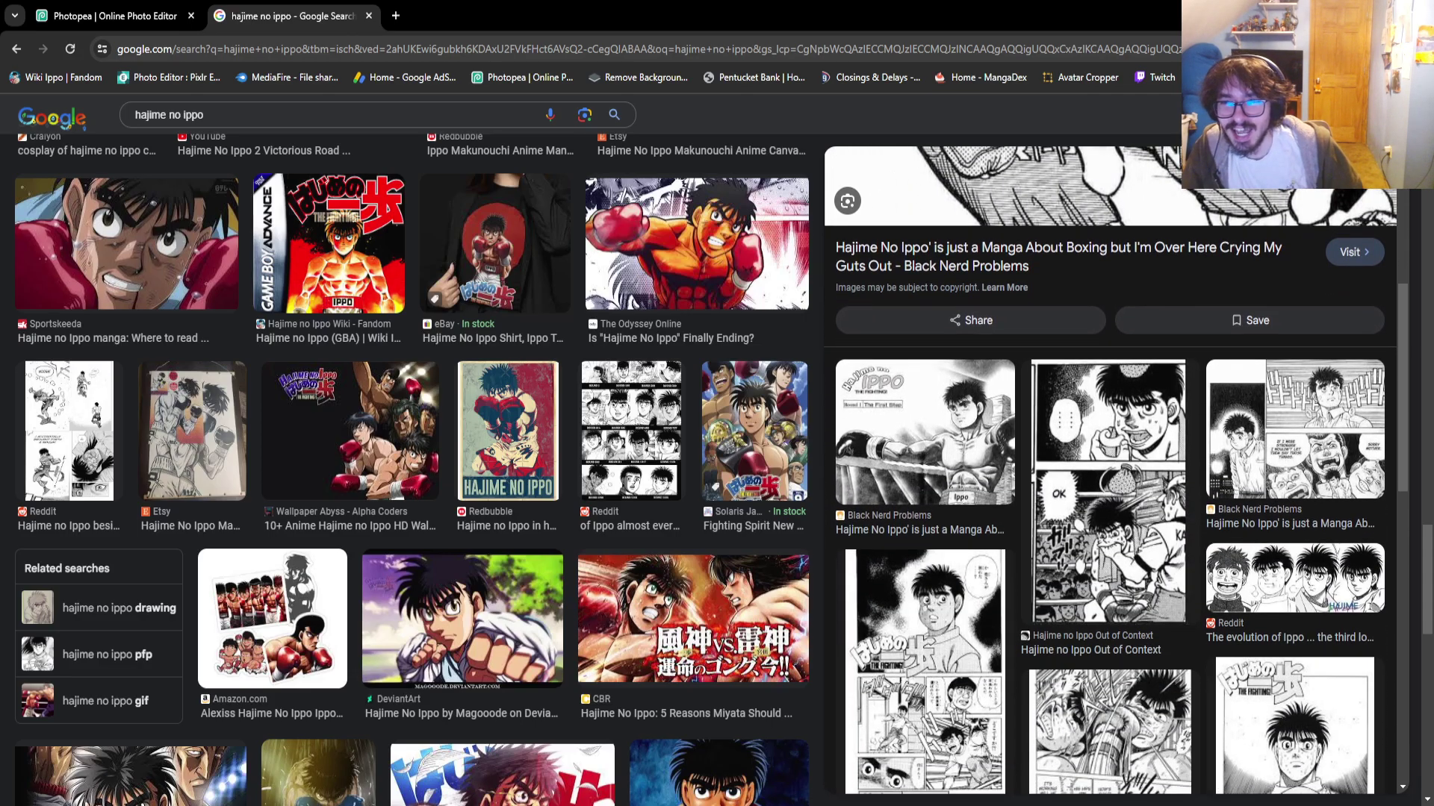
scroll(1116, 470, "down", 2)
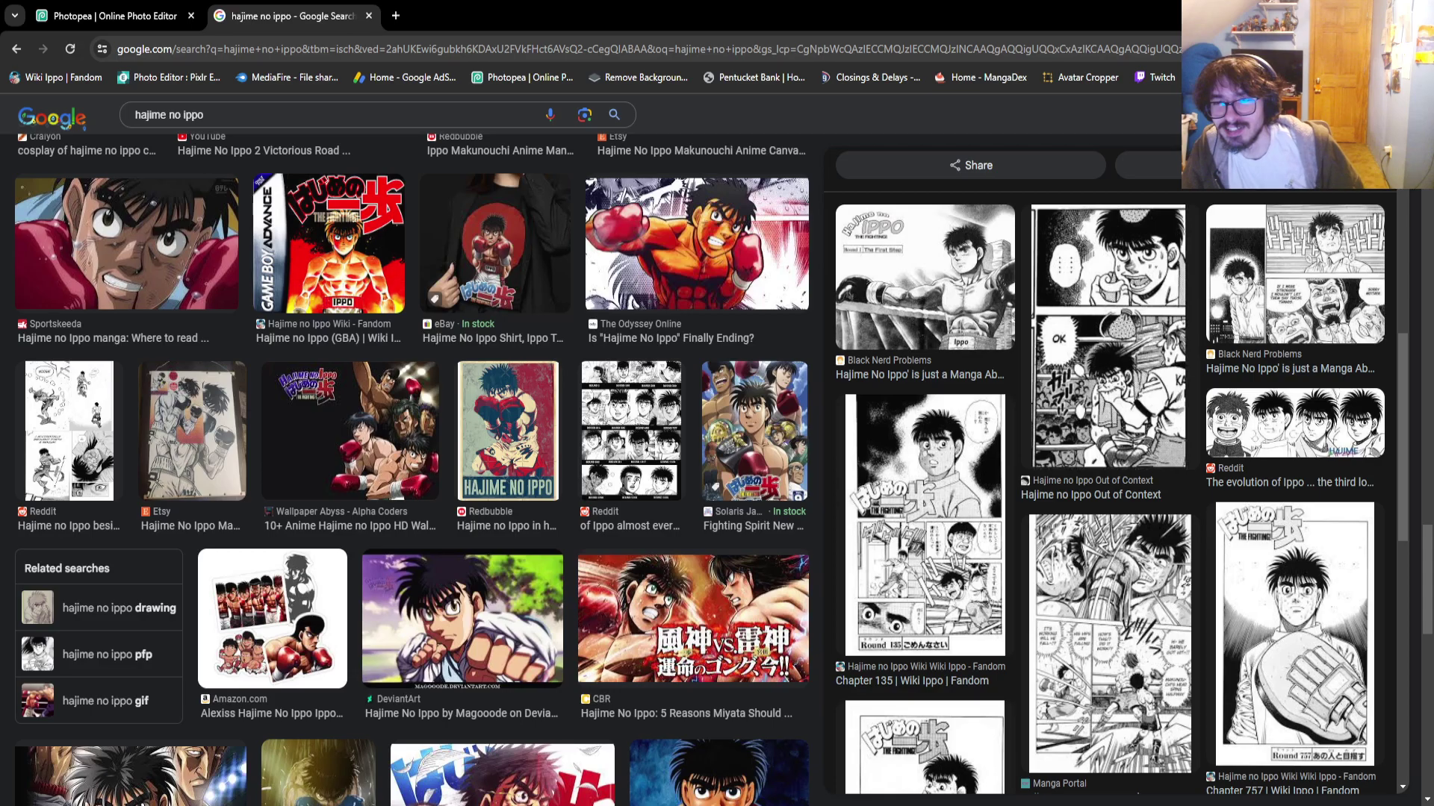
Look through the Manga Portal page's related images and open the eBay raised-glove manga drawing in a new tab
left_click(1111, 643)
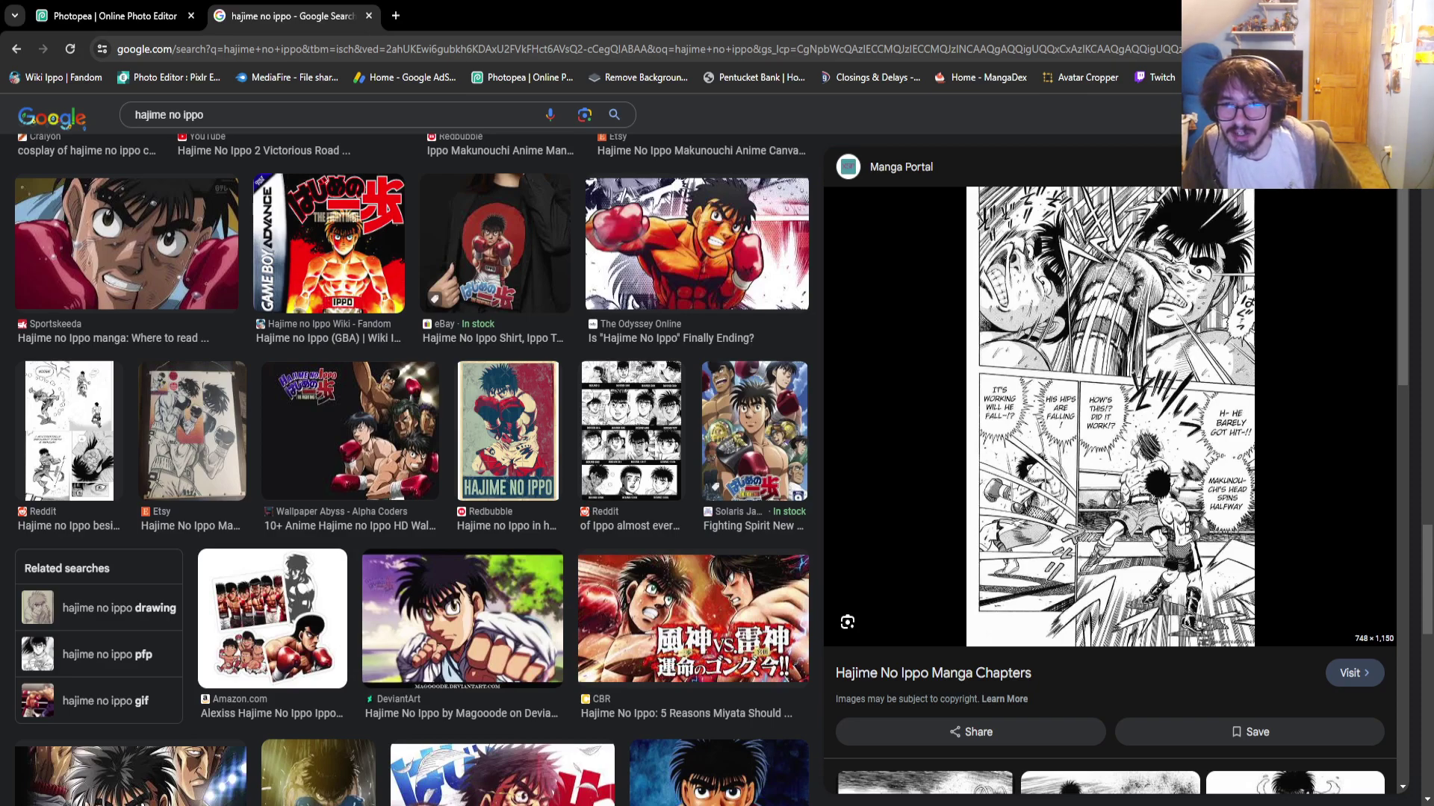
scroll(1110, 471, "down", 7)
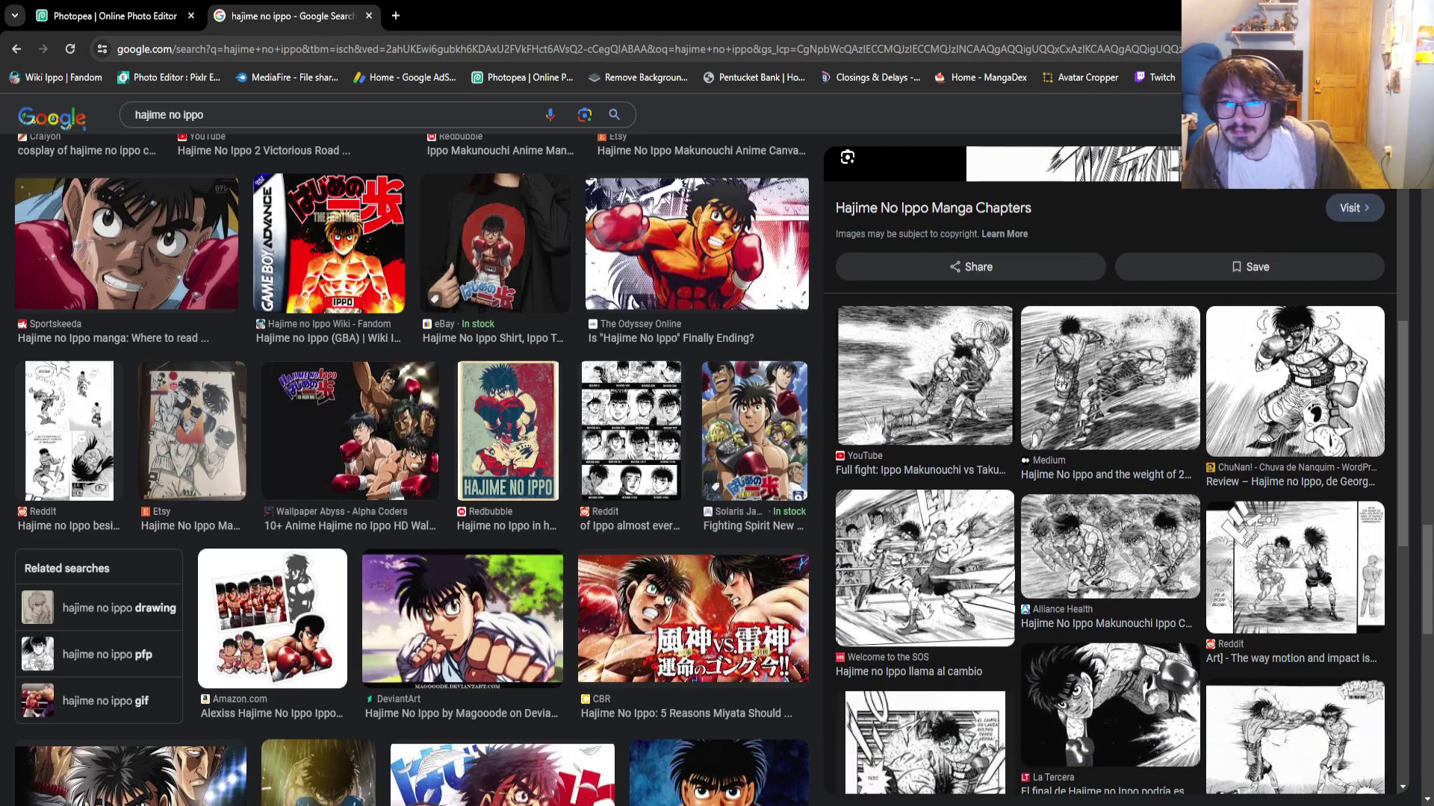
scroll(1110, 471, "down", 3)
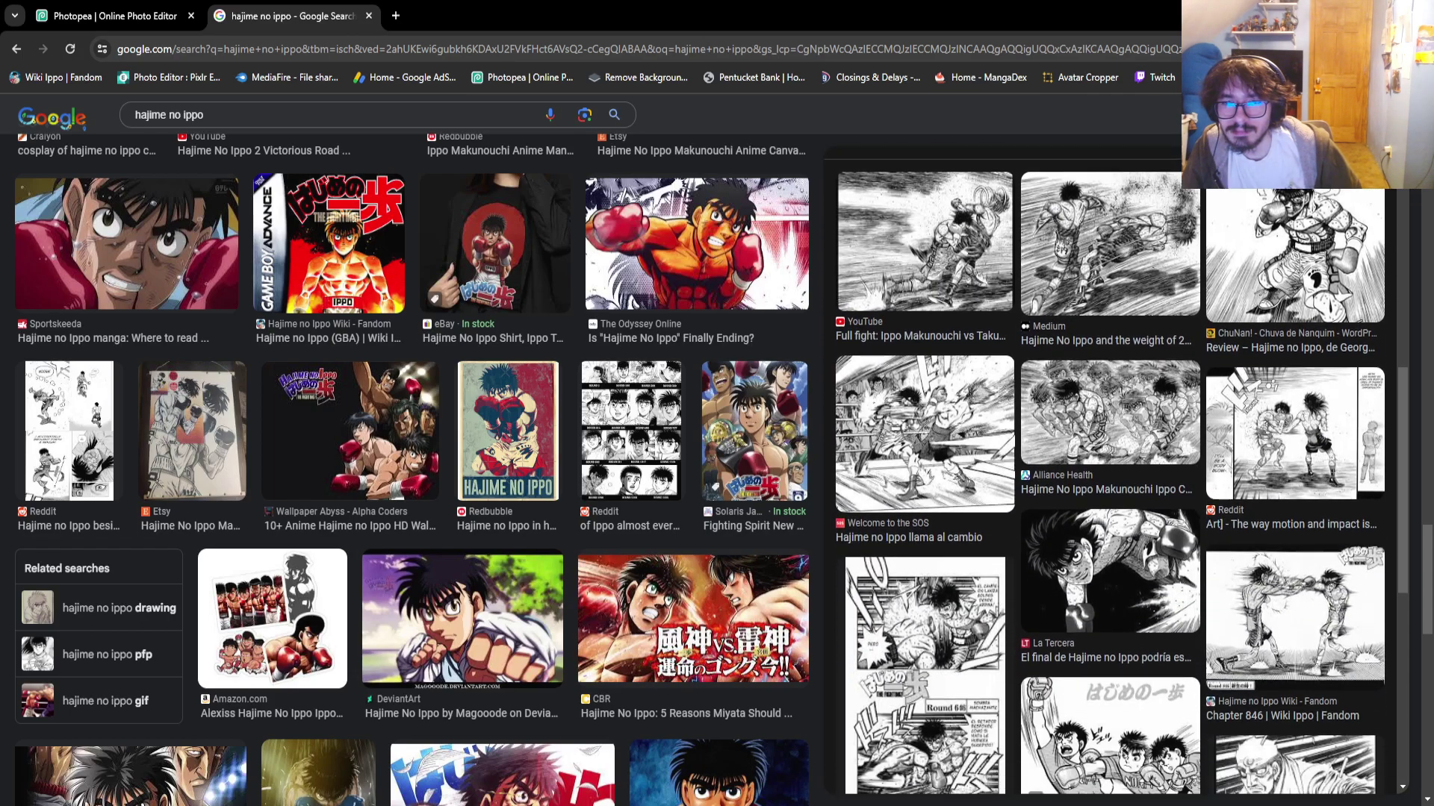
scroll(1109, 471, "down", 3)
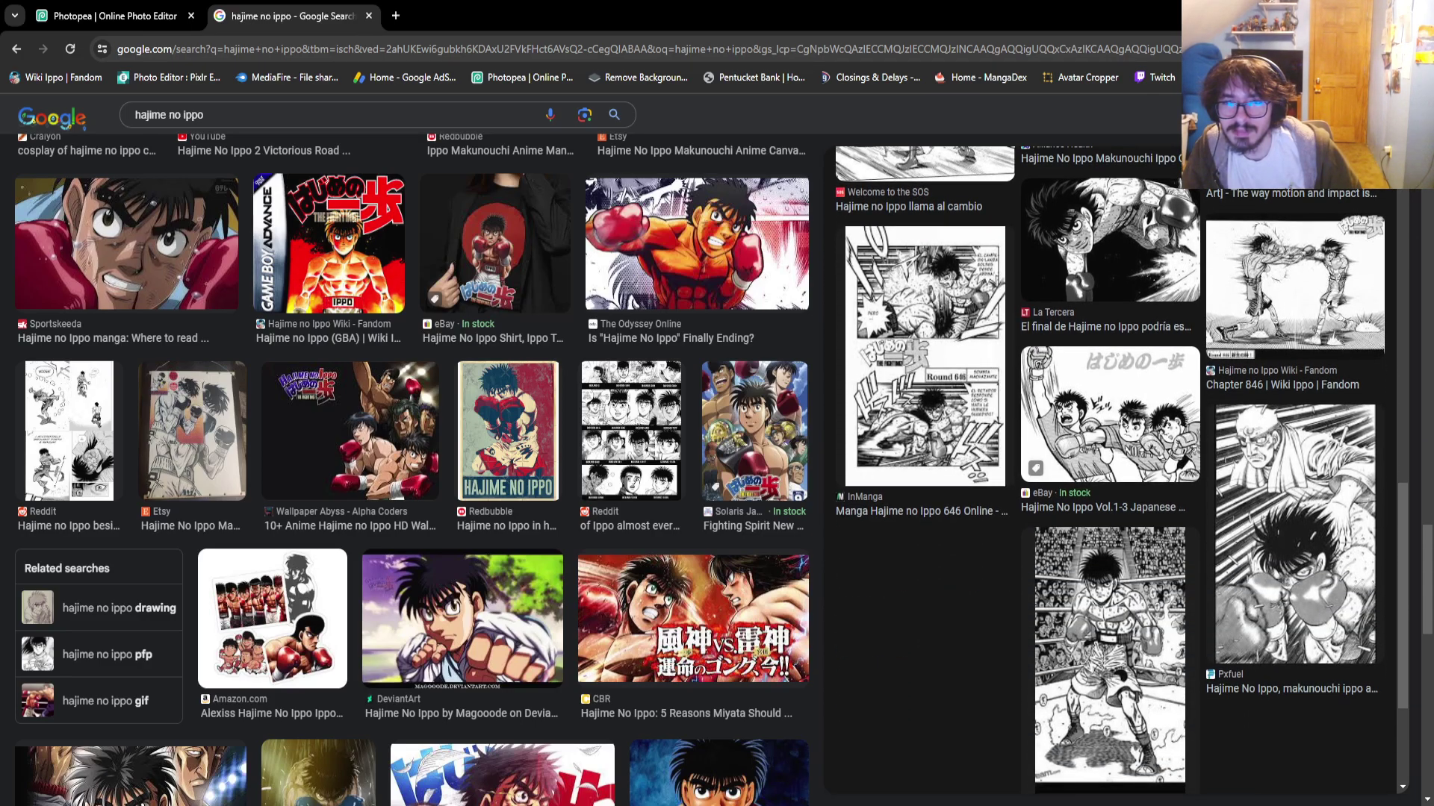
left_click(1110, 471)
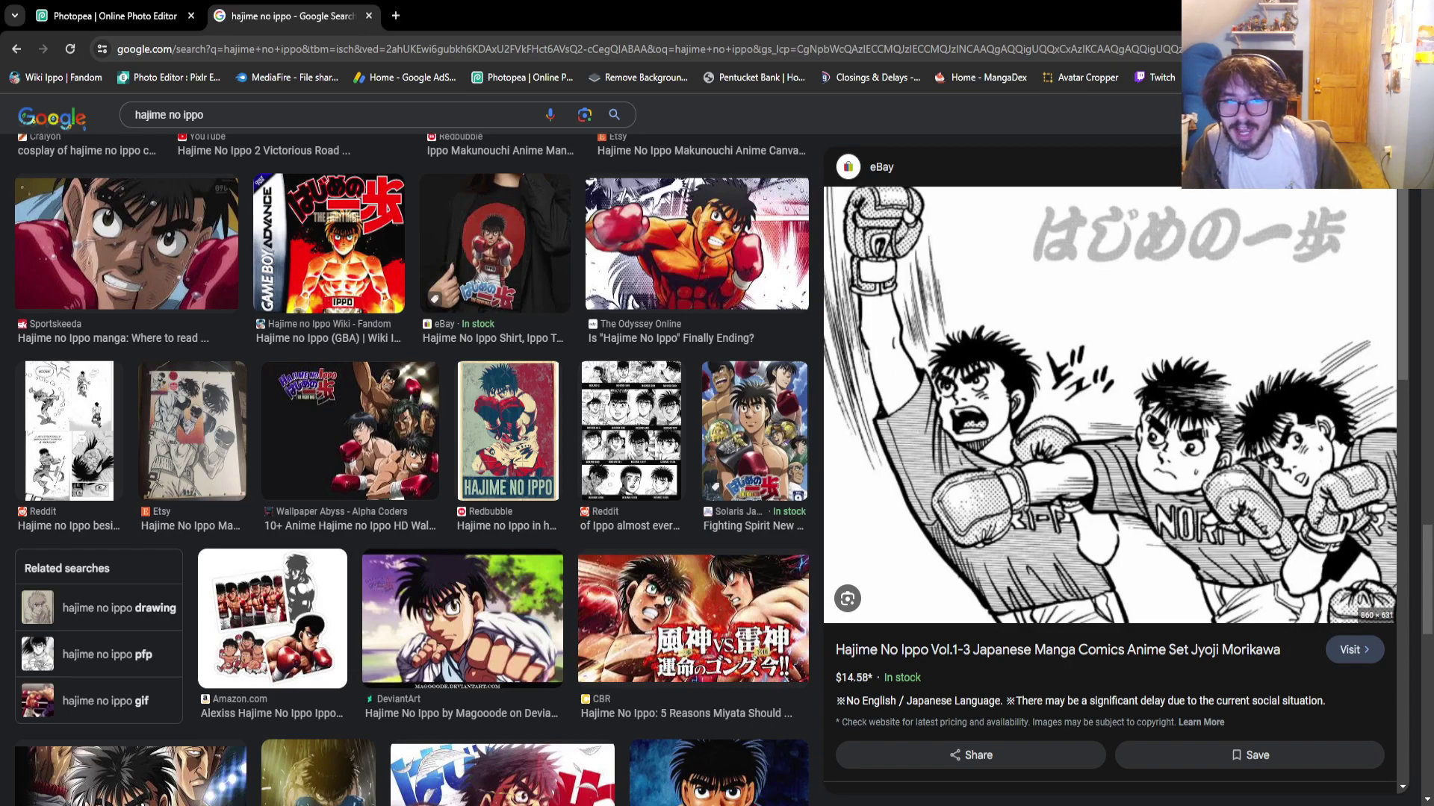
left_click(1110, 448)
Browse further results and examine the Takamura 1/6 scale statue and the related Ippo vs Sendo resin statue
scroll(411, 471, "down", 6)
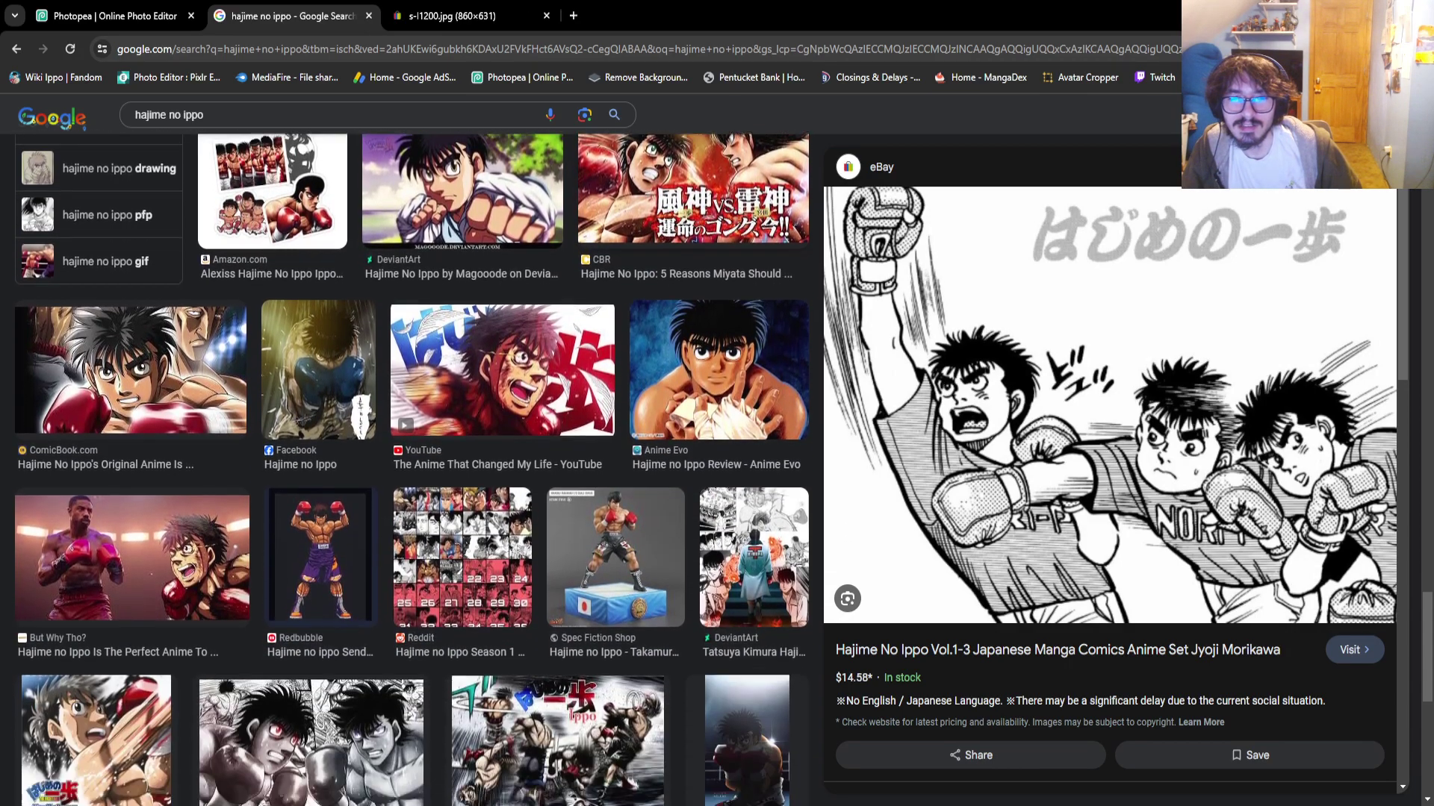
scroll(411, 470, "down", 1)
left_click(615, 454)
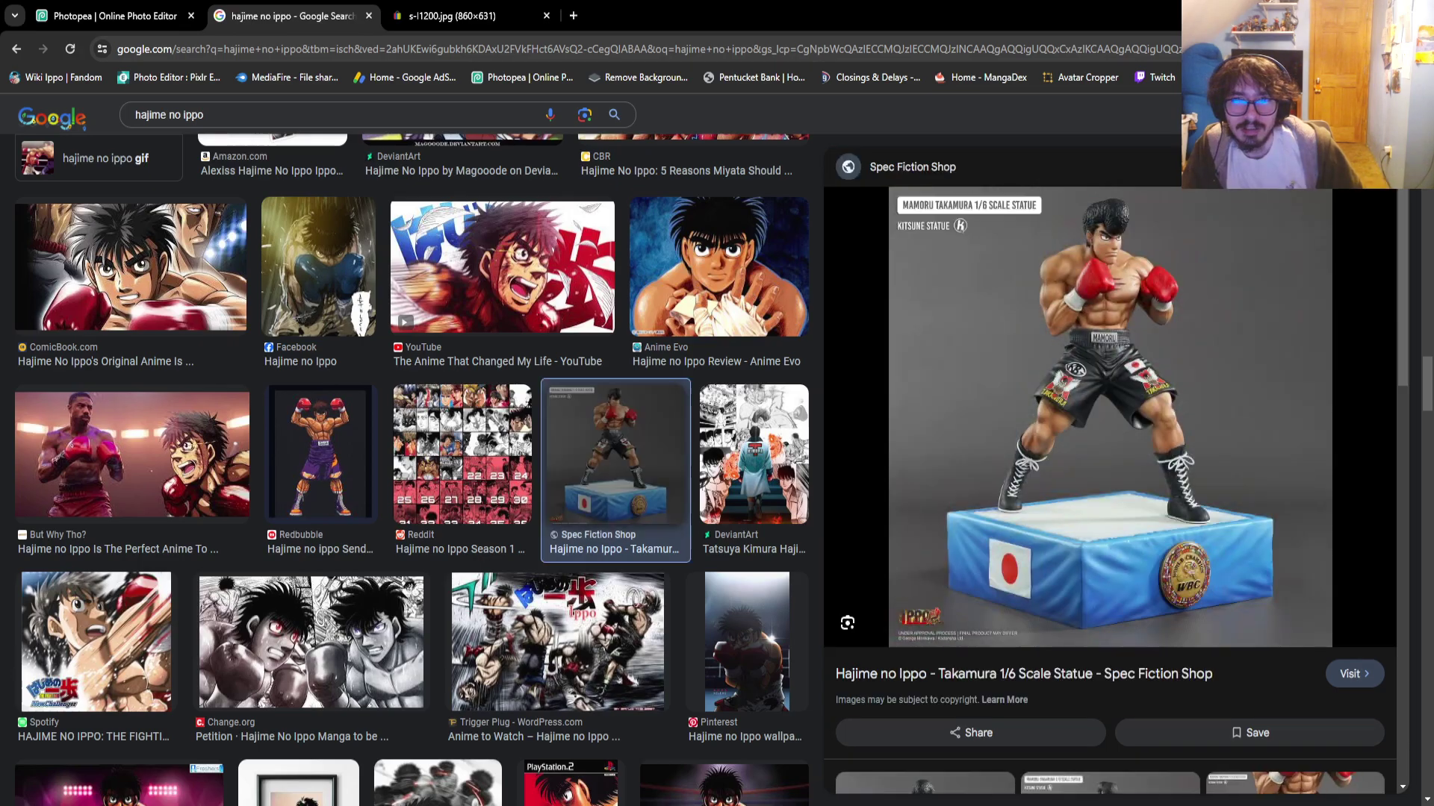
scroll(1109, 448, "down", 1)
scroll(1110, 470, "down", 5)
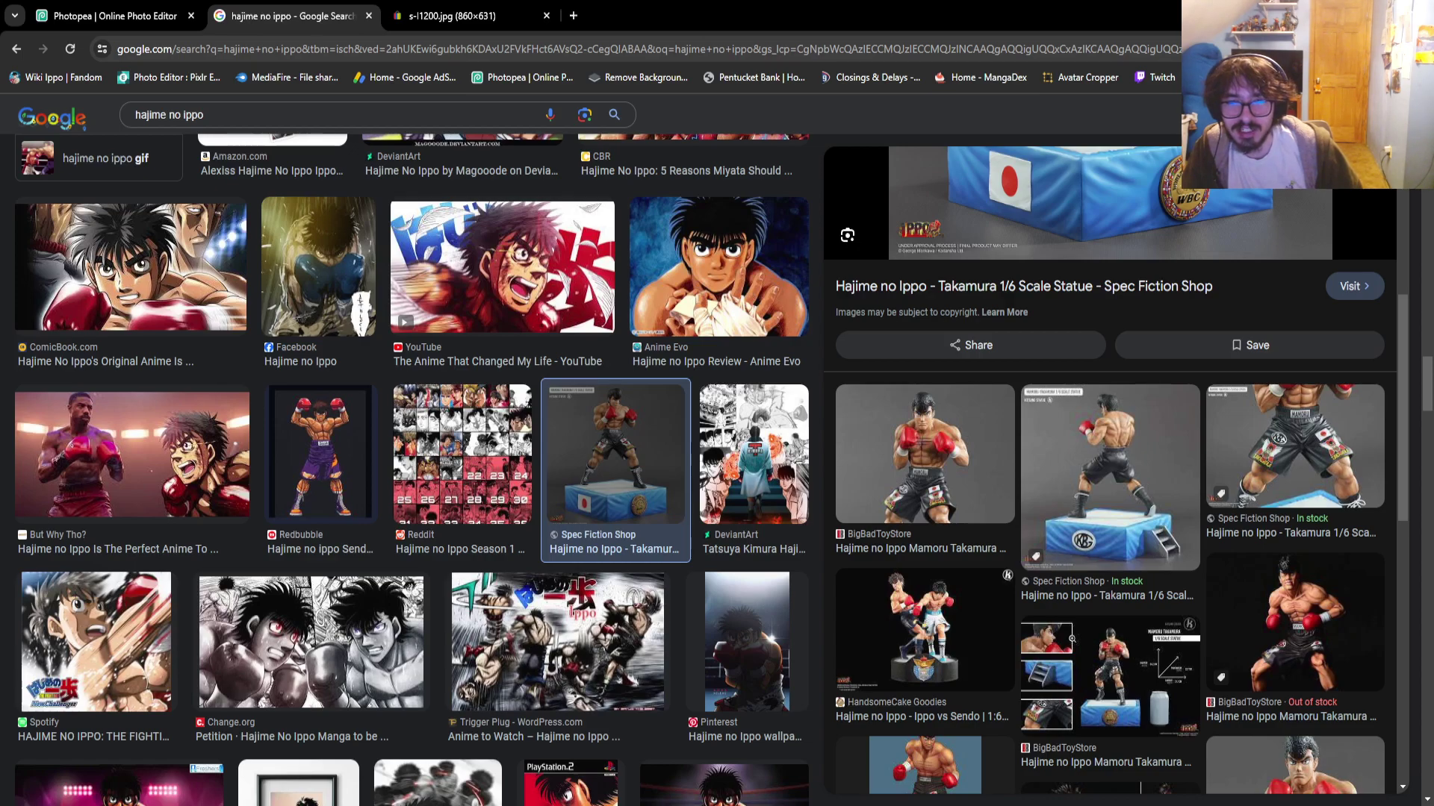
left_click(923, 672)
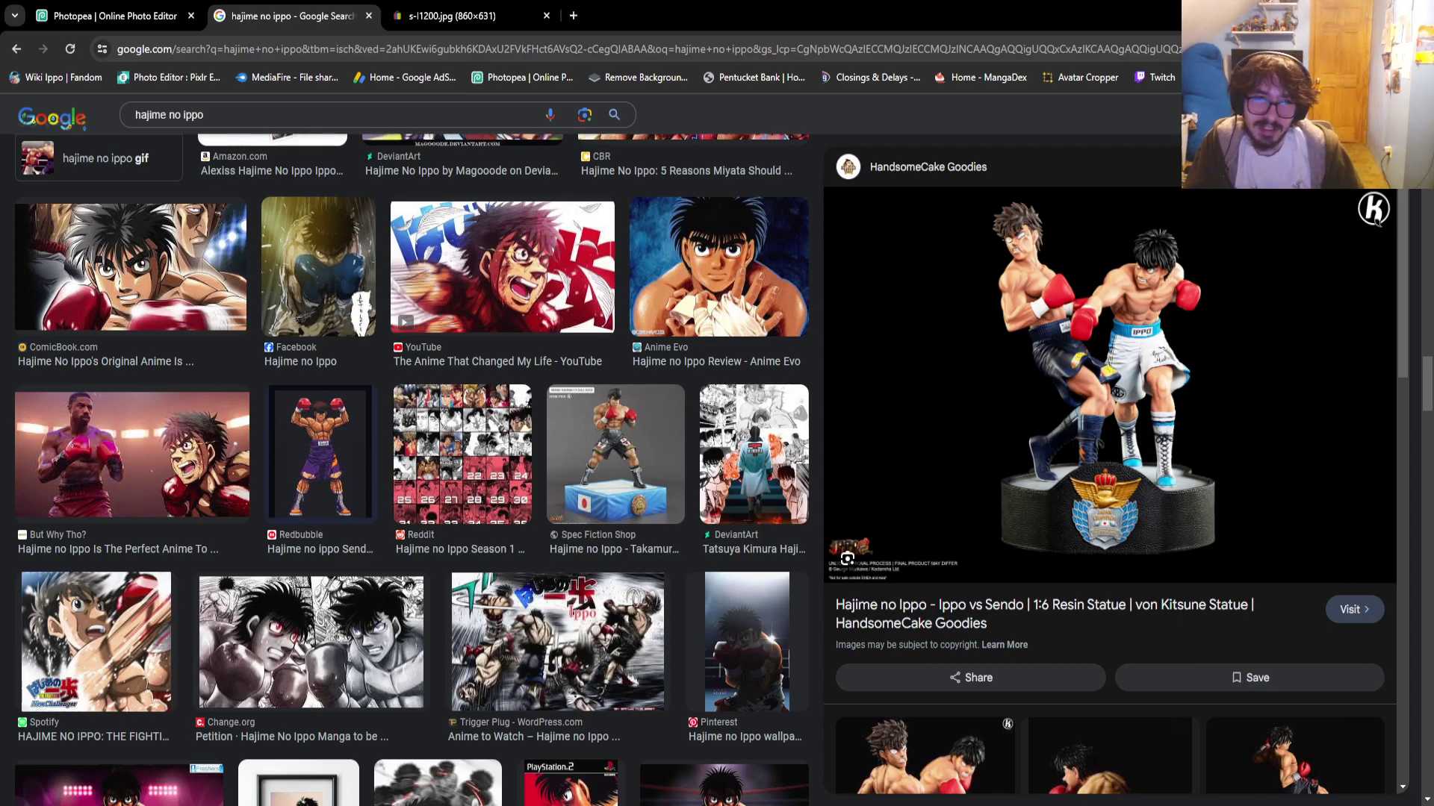
Preview the Redbubble Sendo graphic with both gloves raised and look through its related images
left_click(321, 454)
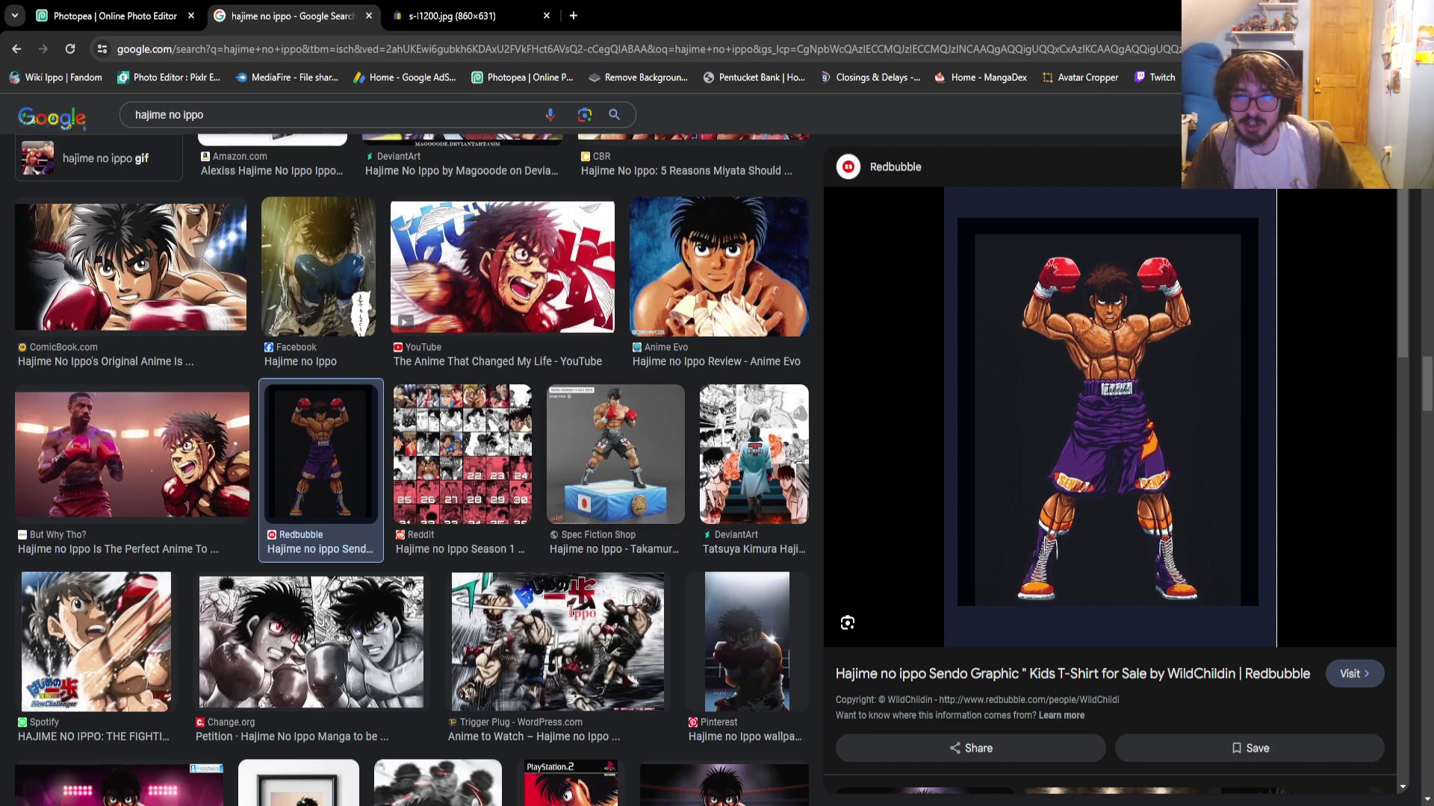
scroll(1110, 470, "down", 4)
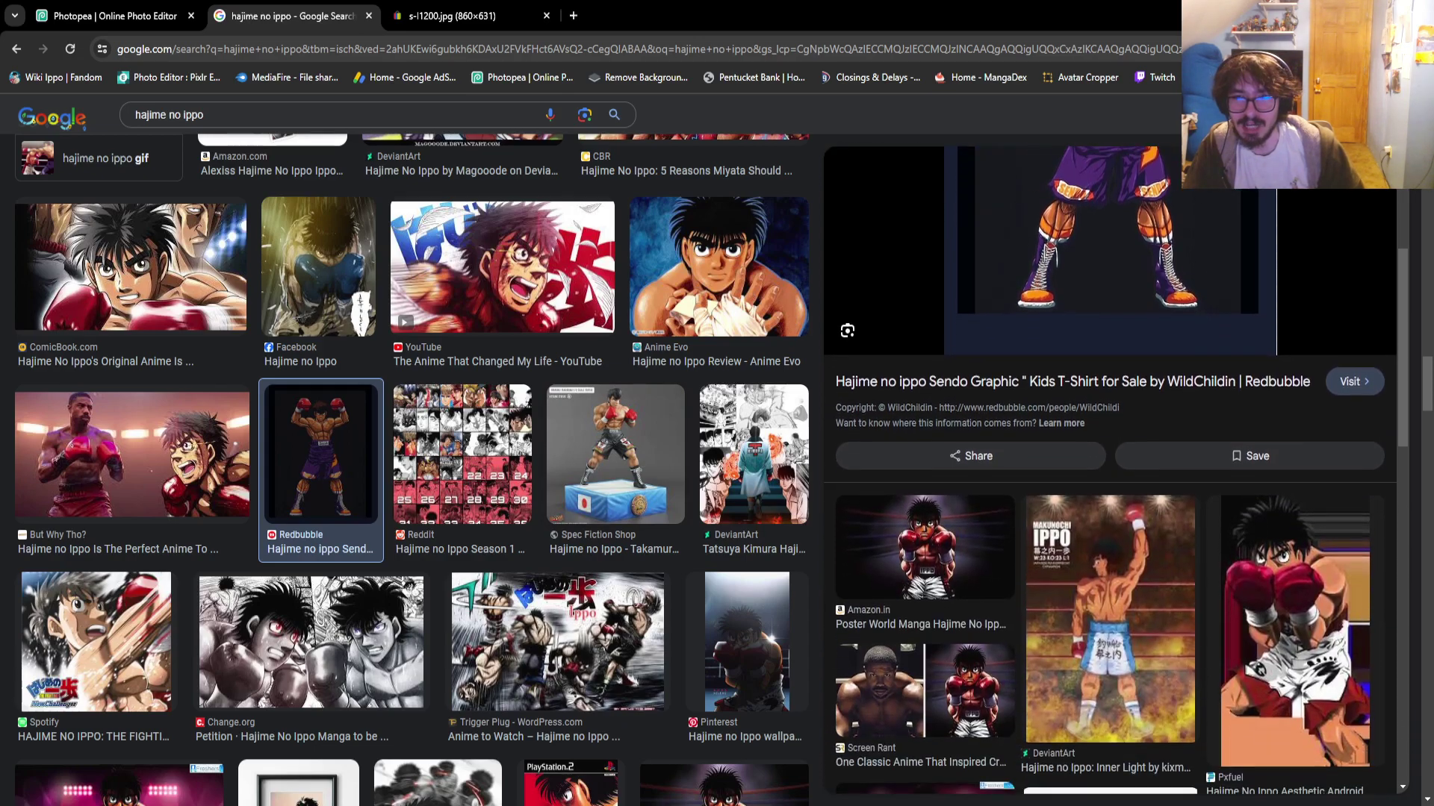
scroll(1110, 471, "down", 2)
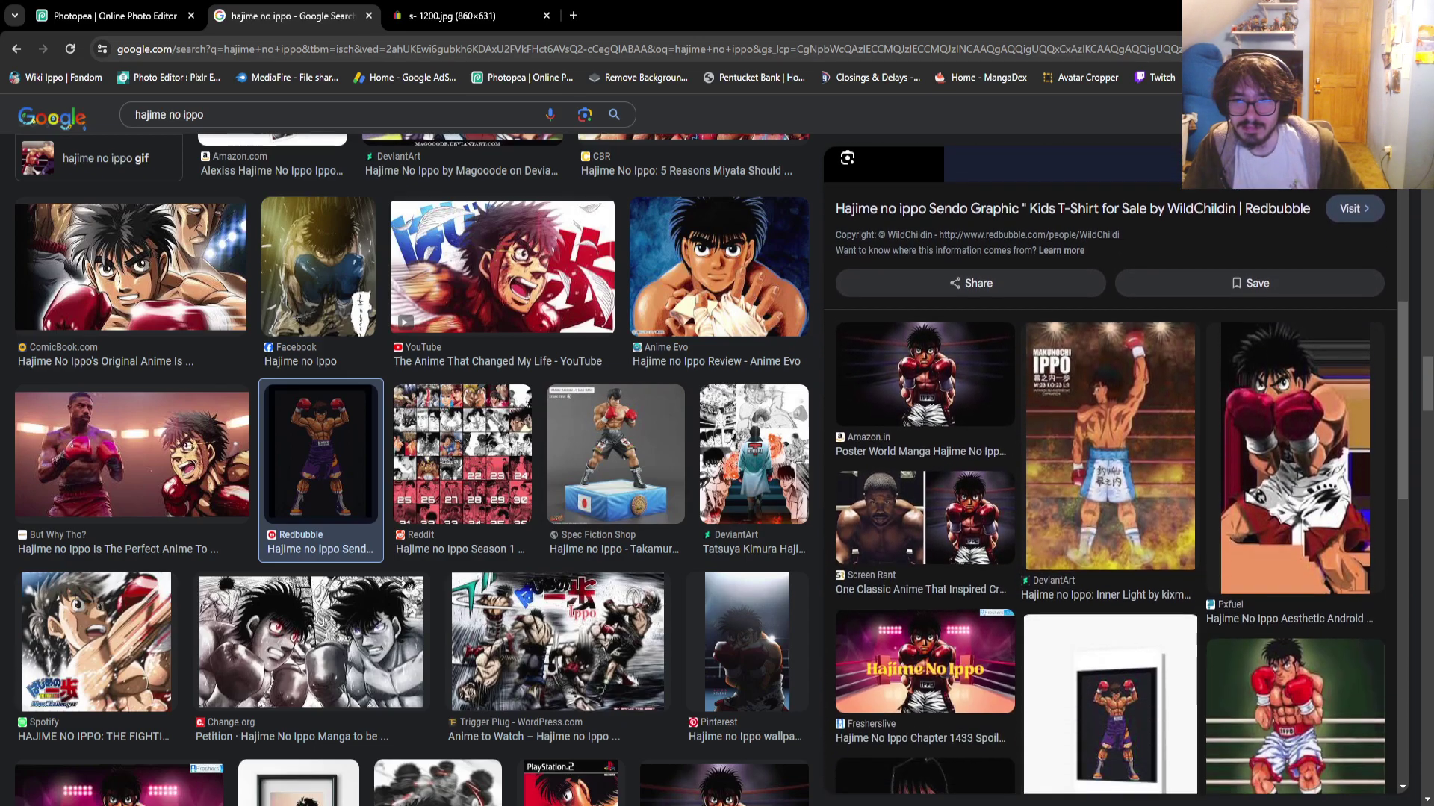
scroll(1110, 471, "down", 1)
Preview the DeviantArt "Hajime no Ippo: Inner Light" artwork and look through its related boxing images and more search results
left_click(1109, 448)
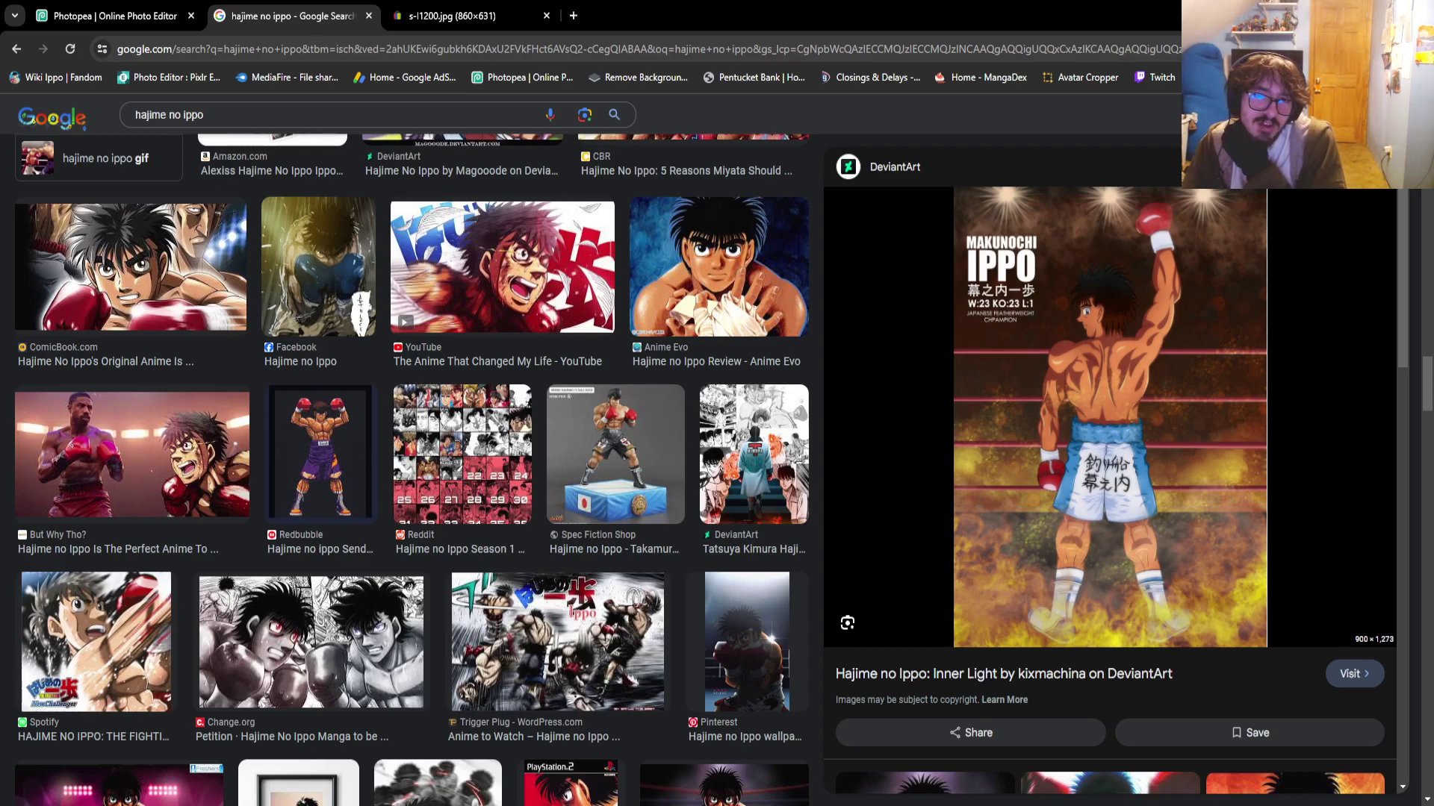
scroll(1110, 470, "down", 2)
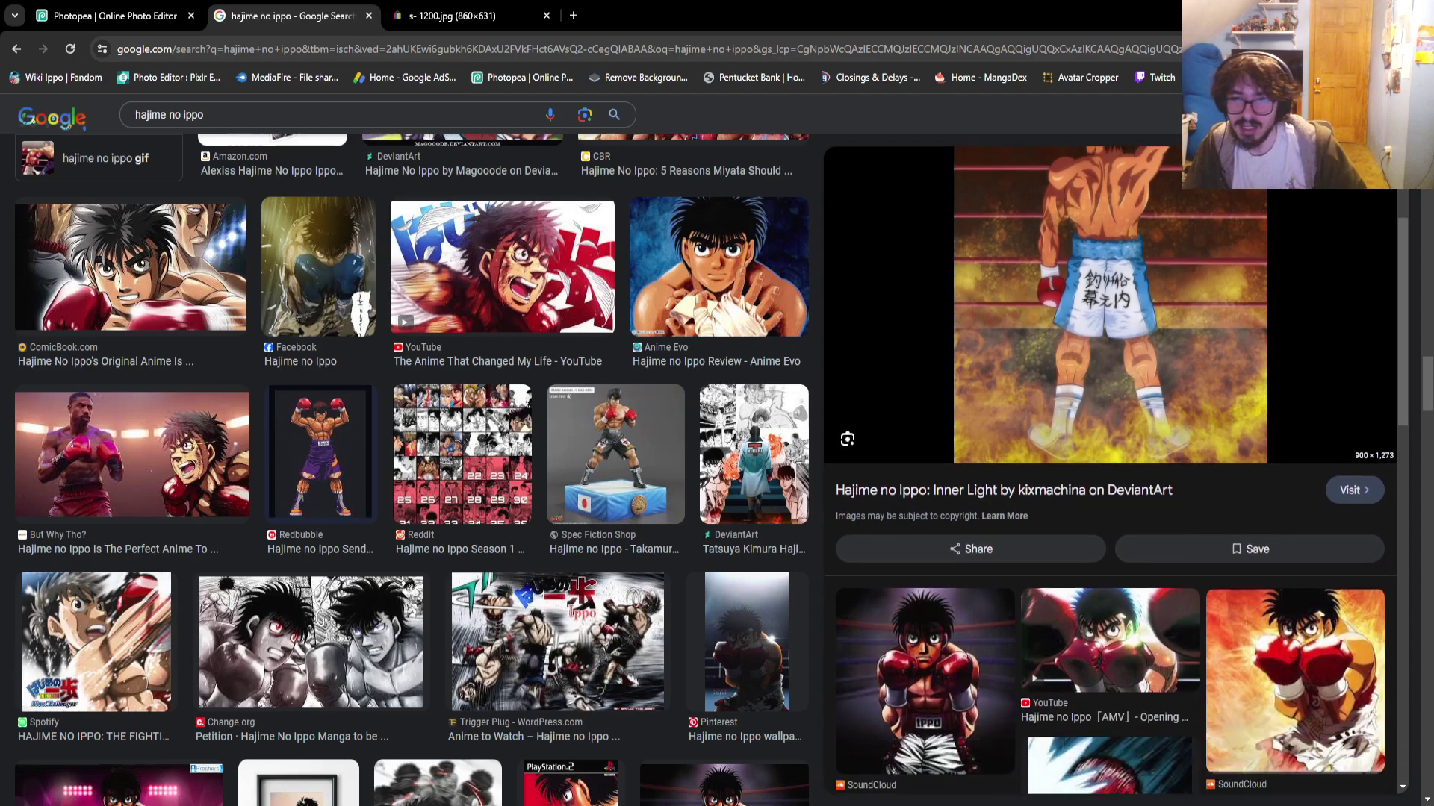
scroll(1110, 470, "down", 5)
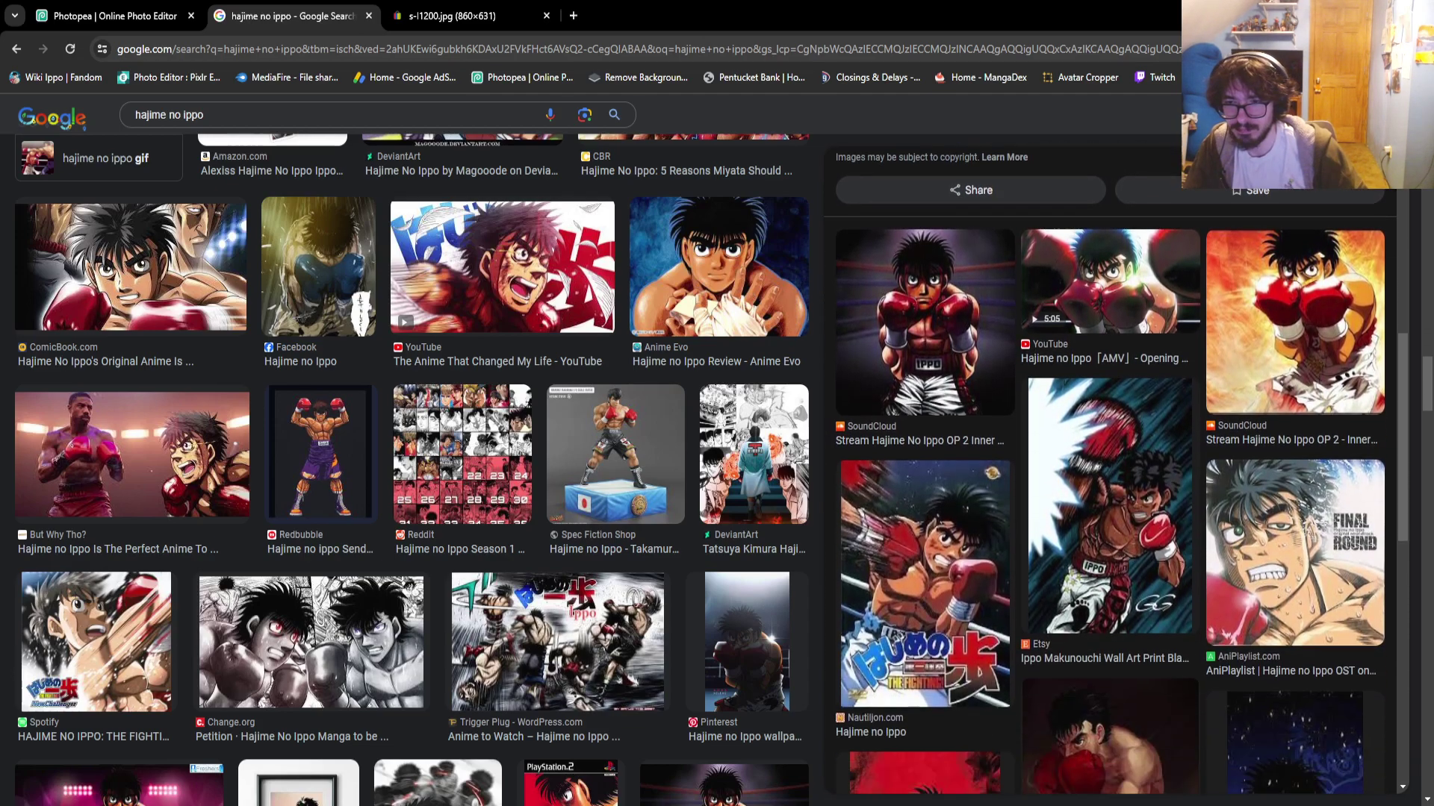
scroll(1109, 470, "down", 4)
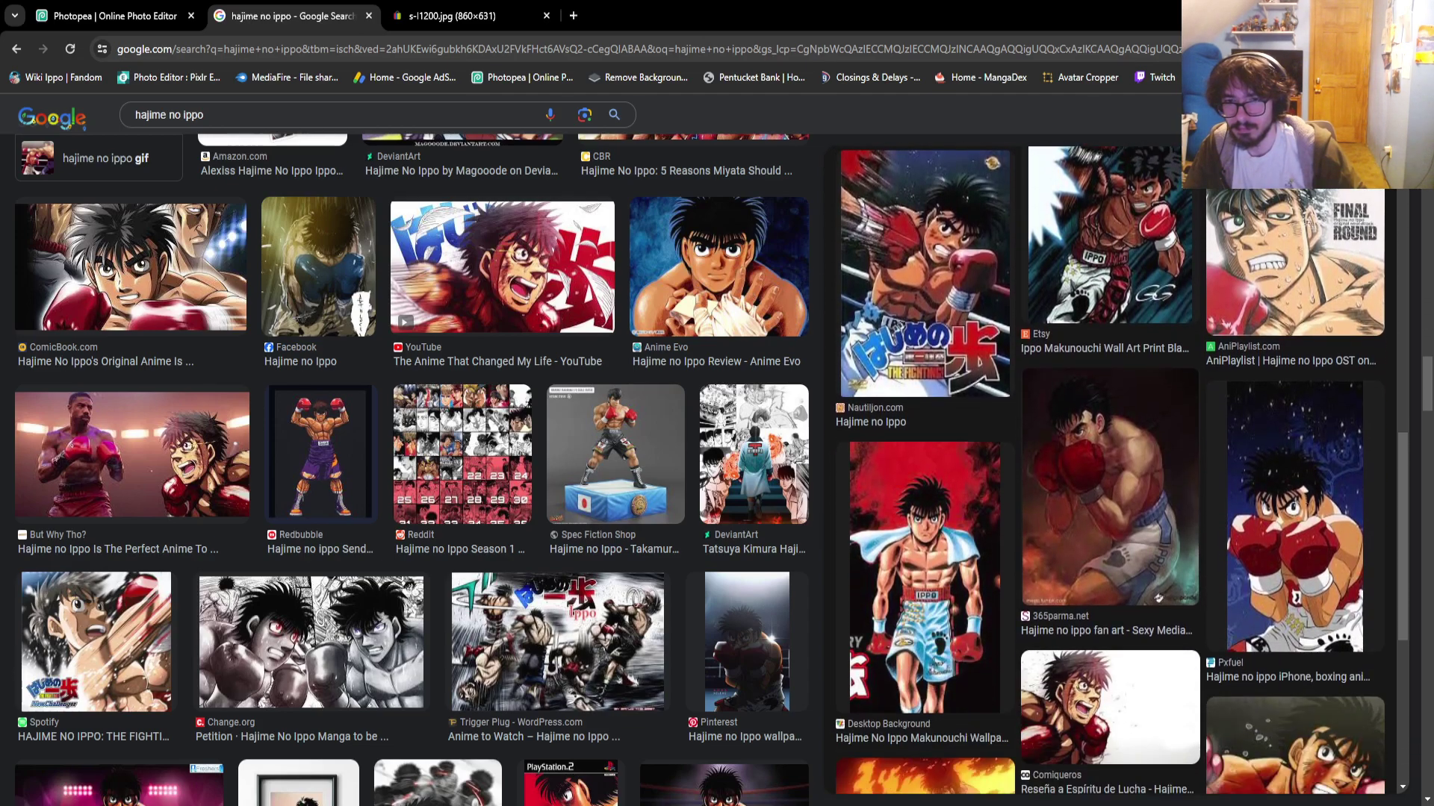
scroll(1110, 471, "down", 4)
scroll(411, 470, "down", 7)
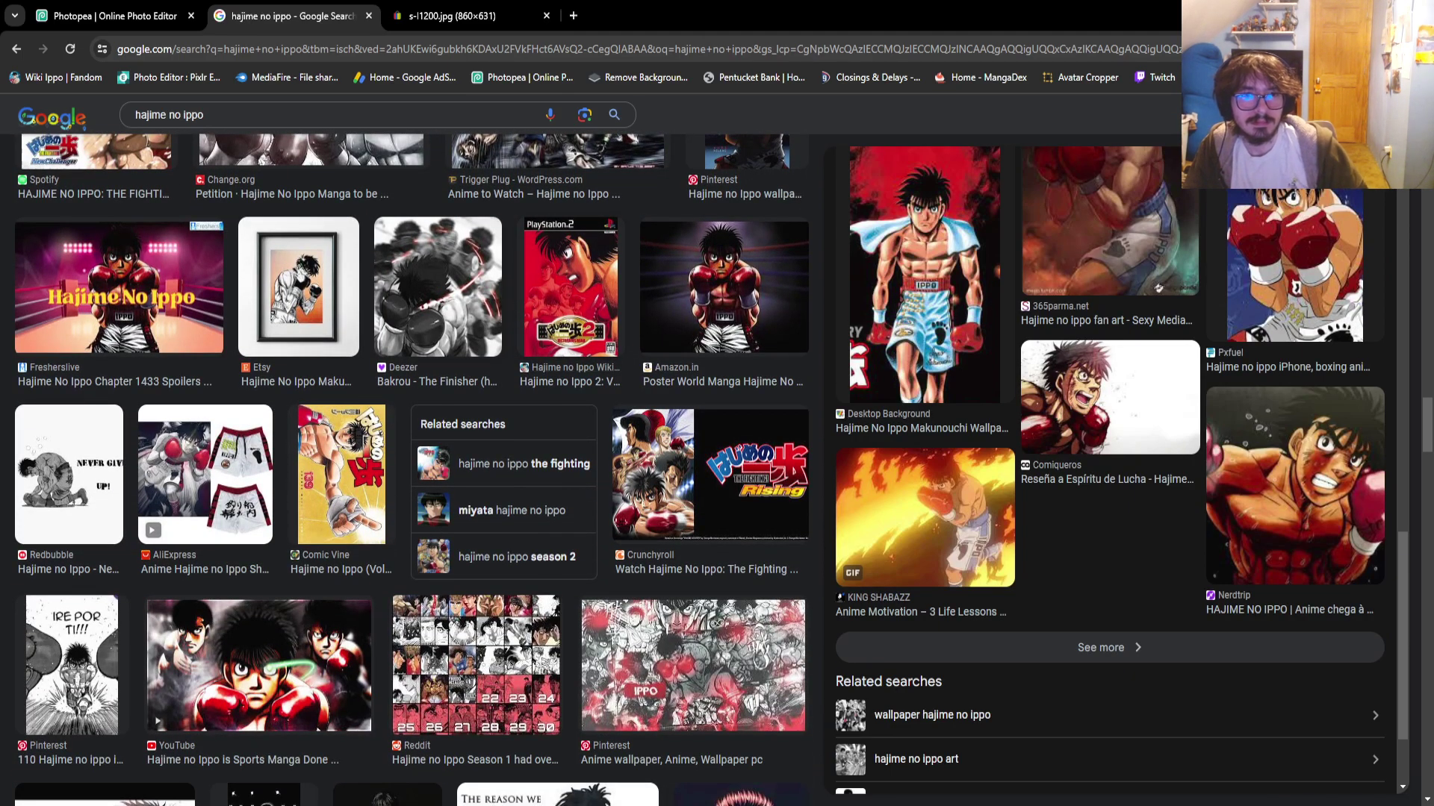
Preview the black-and-white Deezer cover of Ippo and the related Wallpaper Flare knockout punch image
left_click(441, 299)
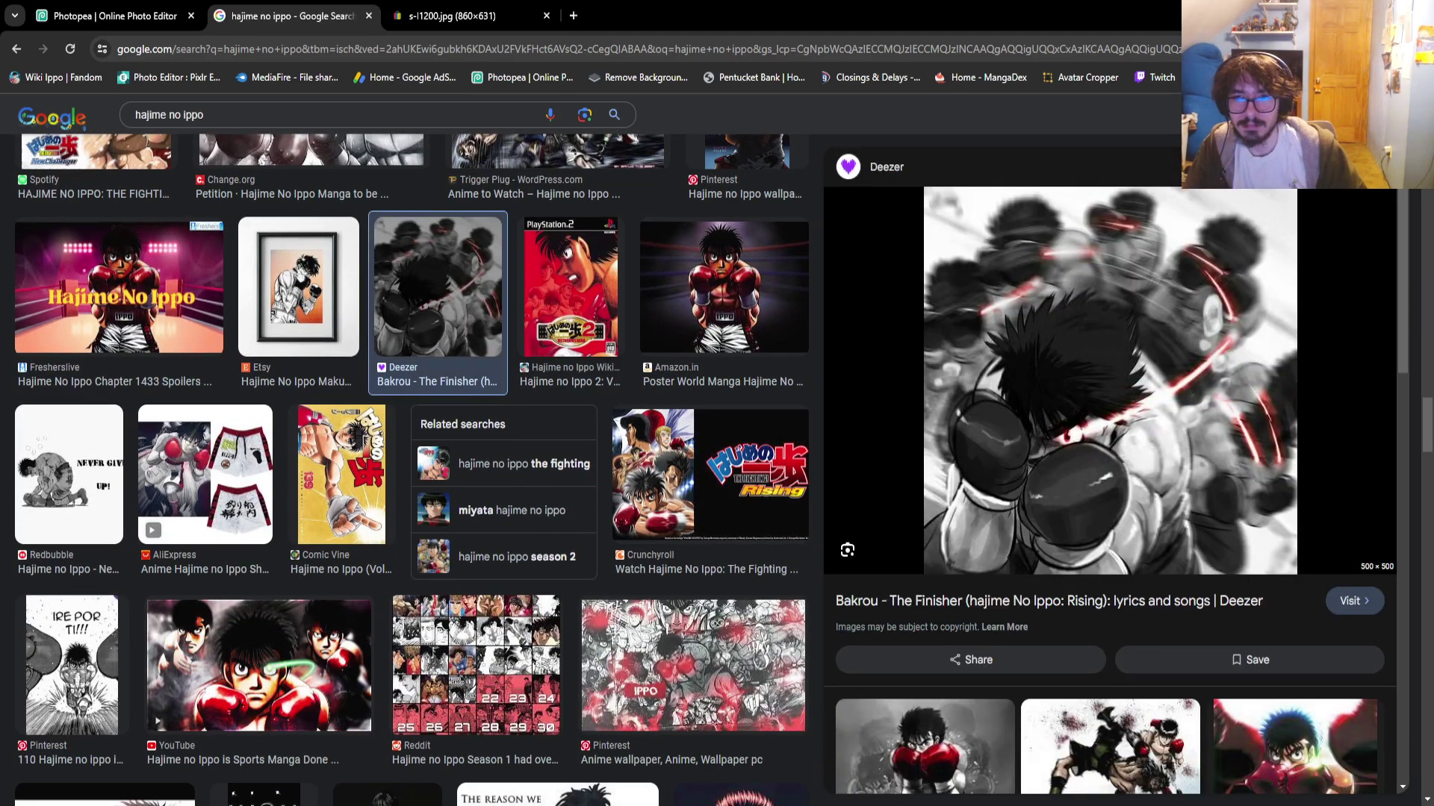
scroll(1109, 471, "down", 5)
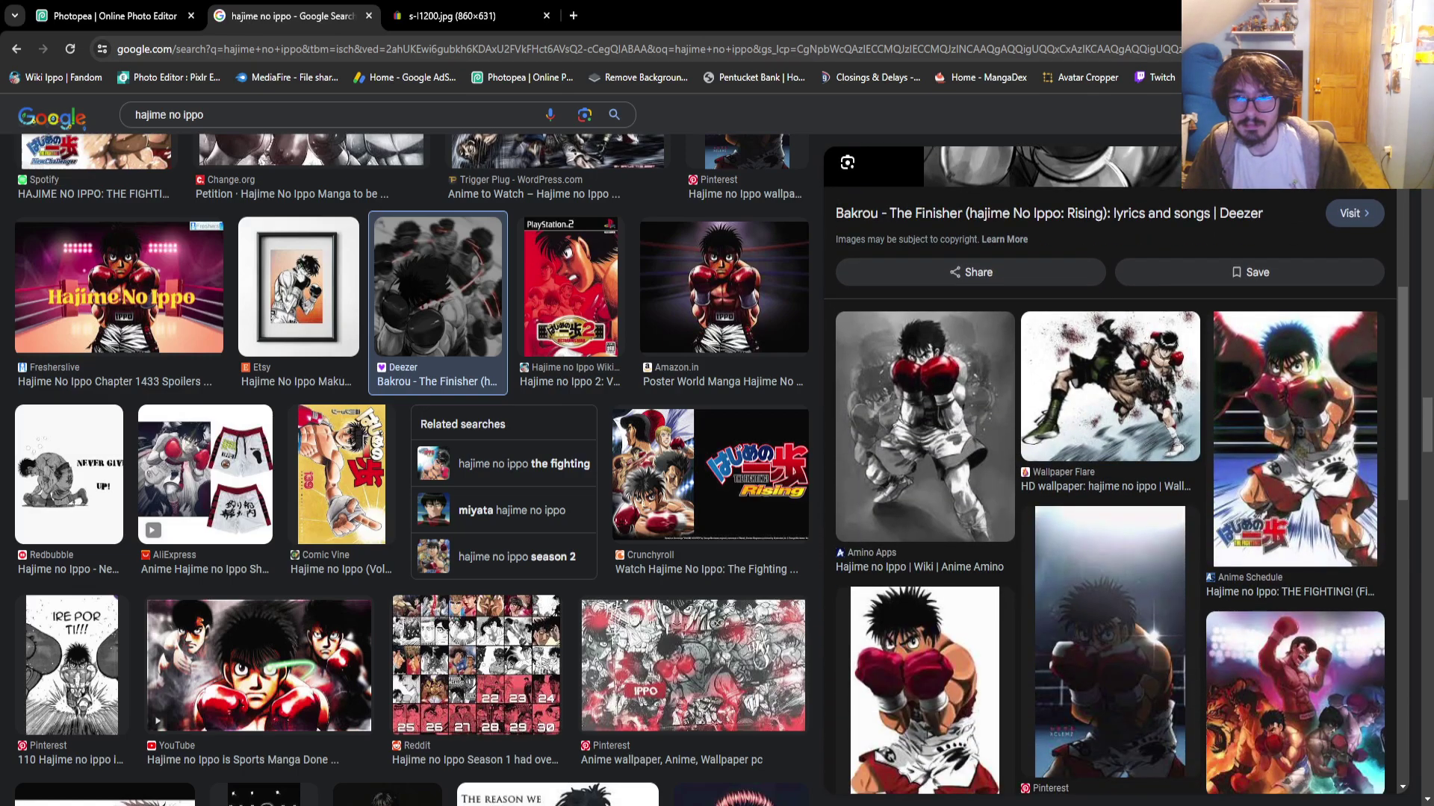
left_click(1109, 386)
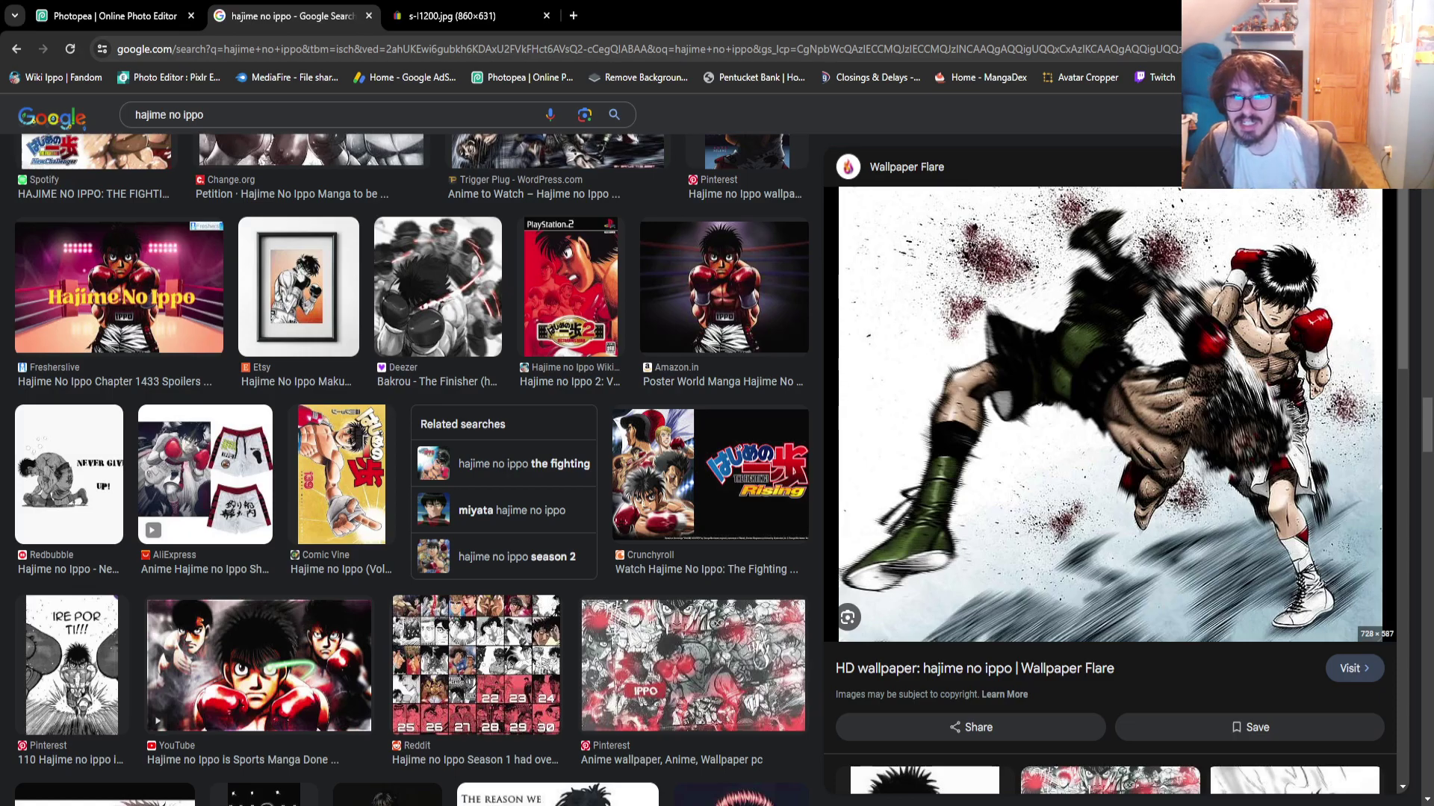
Look through the images related to the Wallpaper Flare knockout punch picture for boxing poses and expressions
scroll(1108, 463, "down", 3)
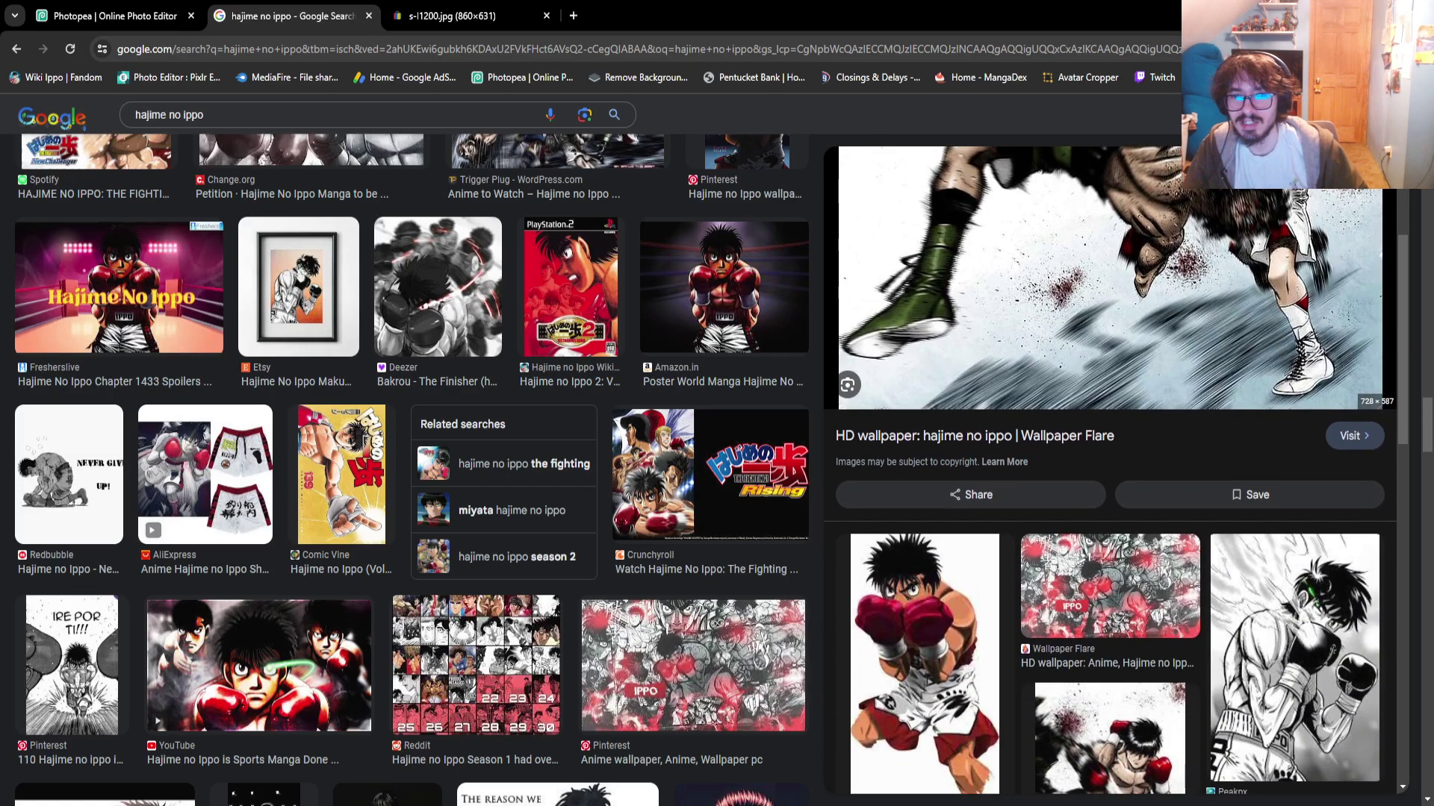
scroll(1109, 463, "up", 3)
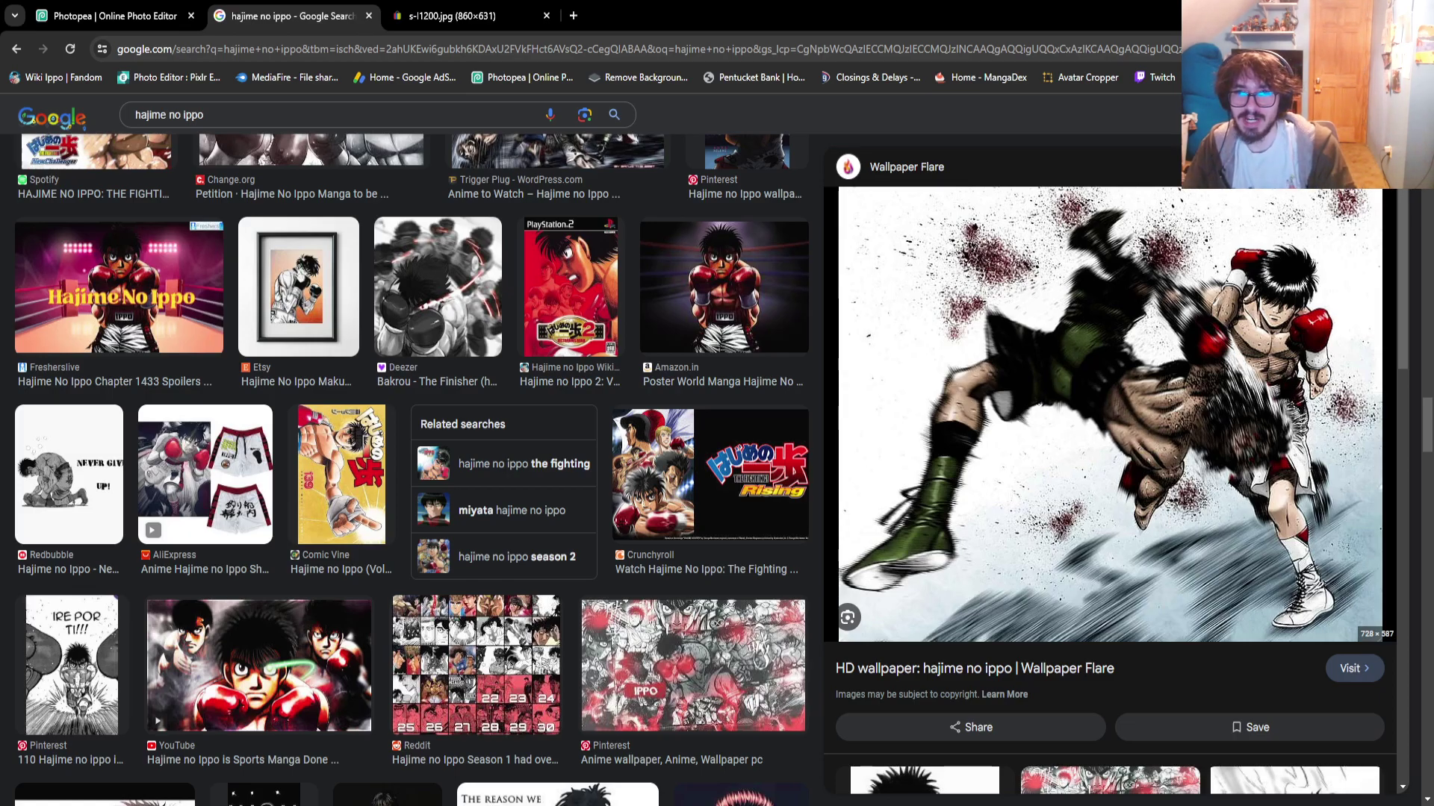
scroll(1109, 463, "down", 6)
scroll(1109, 463, "down", 5)
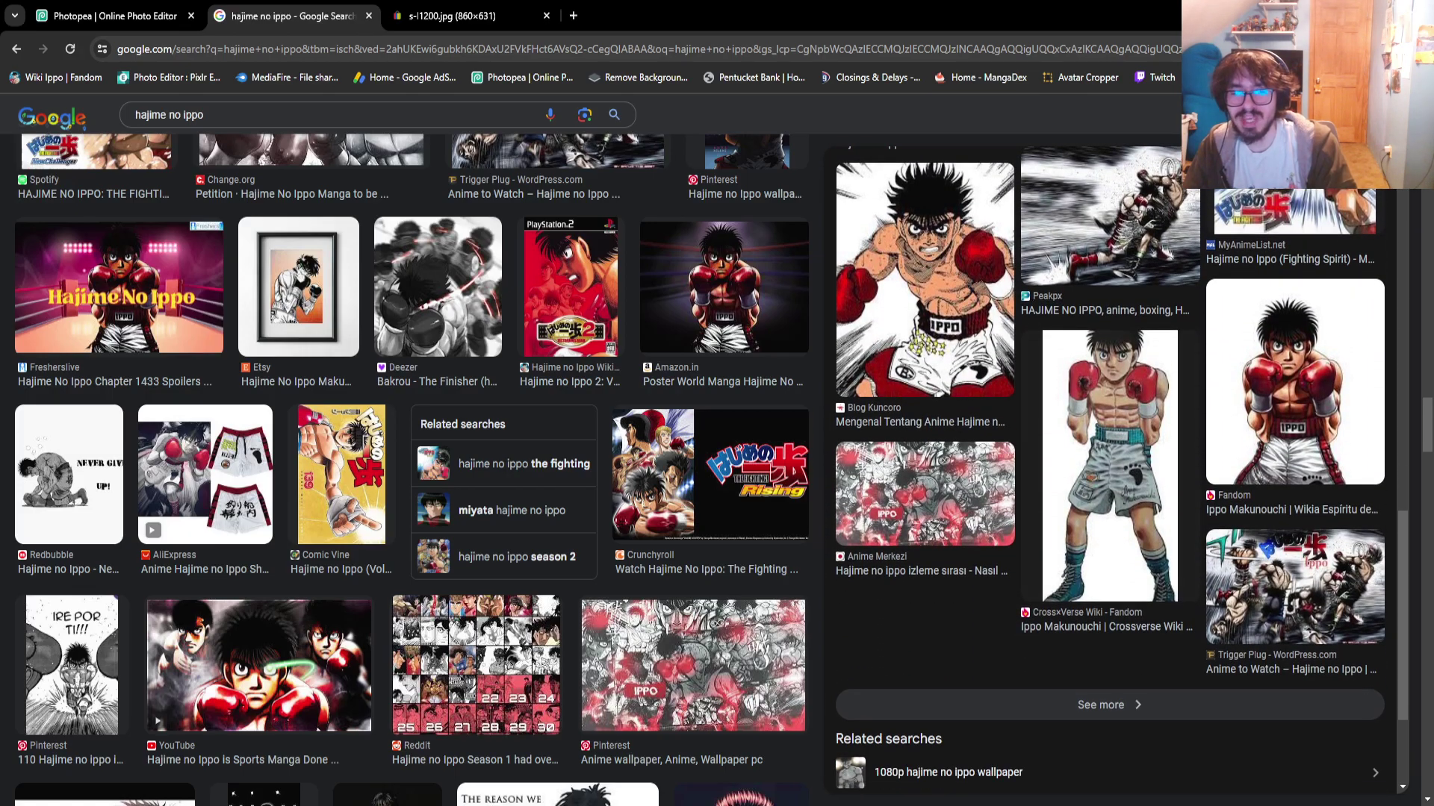
Preview the ArtStation "New Challenger | Hajime no Ippo" artwork from further search results and look through its related images
scroll(410, 469, "down", 8)
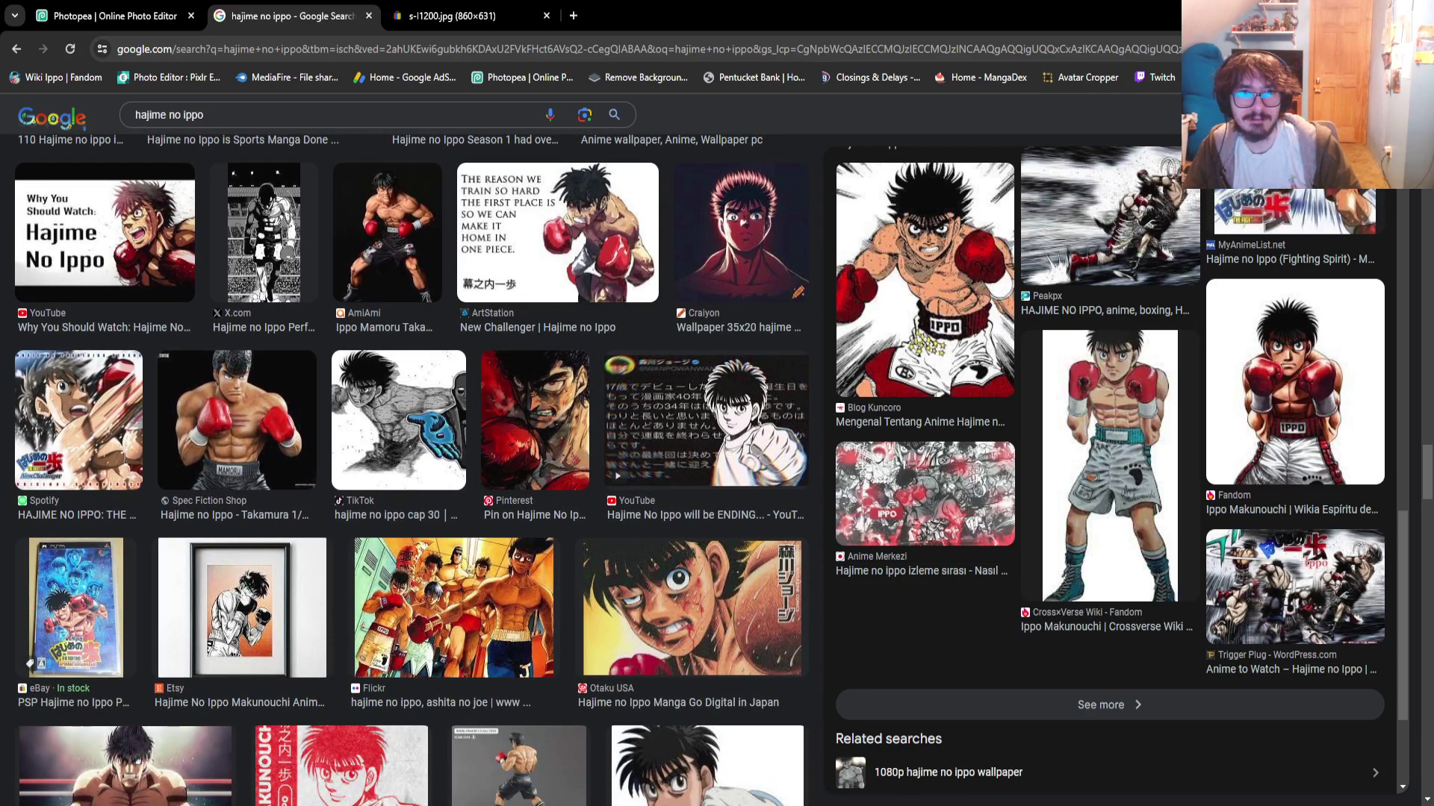
left_click(558, 233)
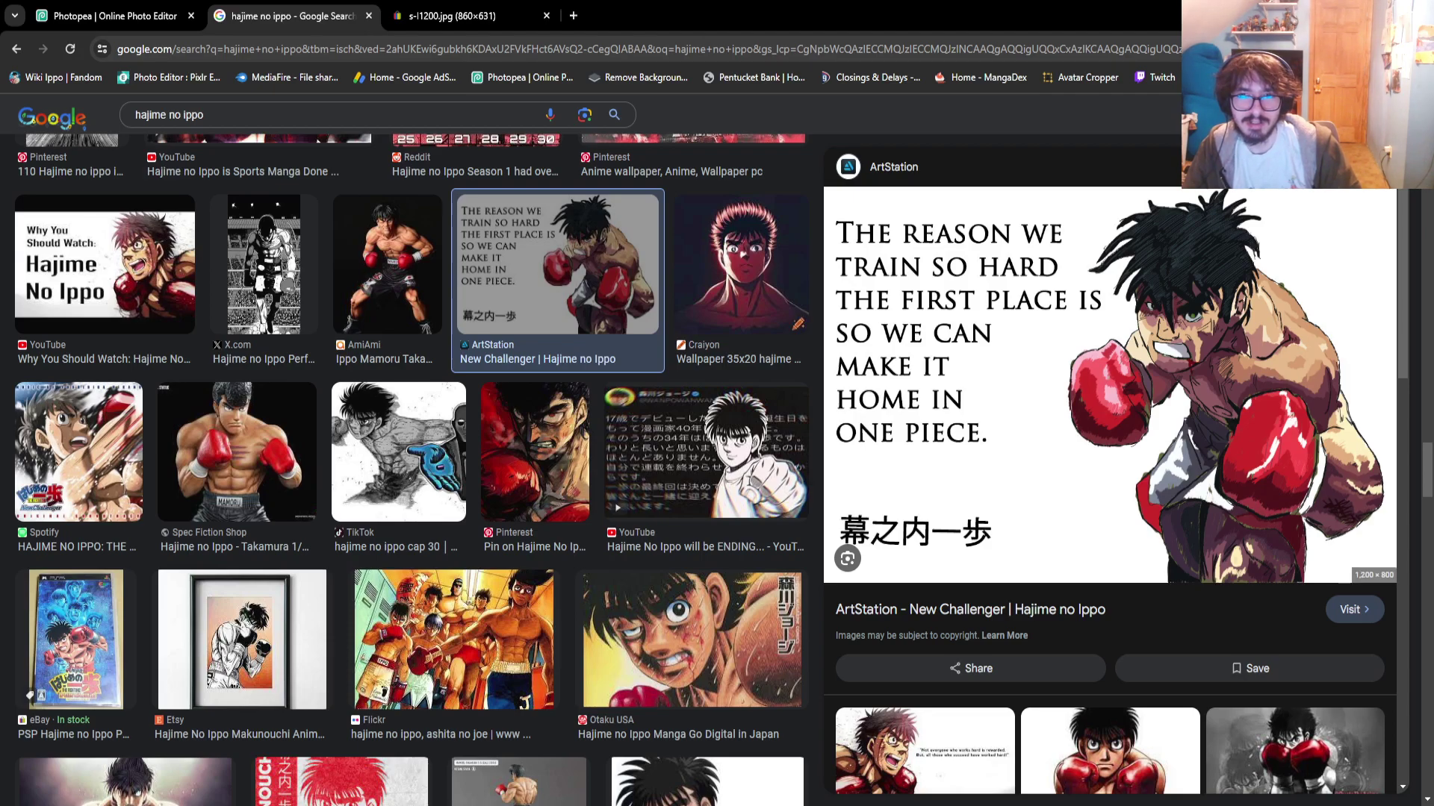
scroll(1110, 471, "down", 7)
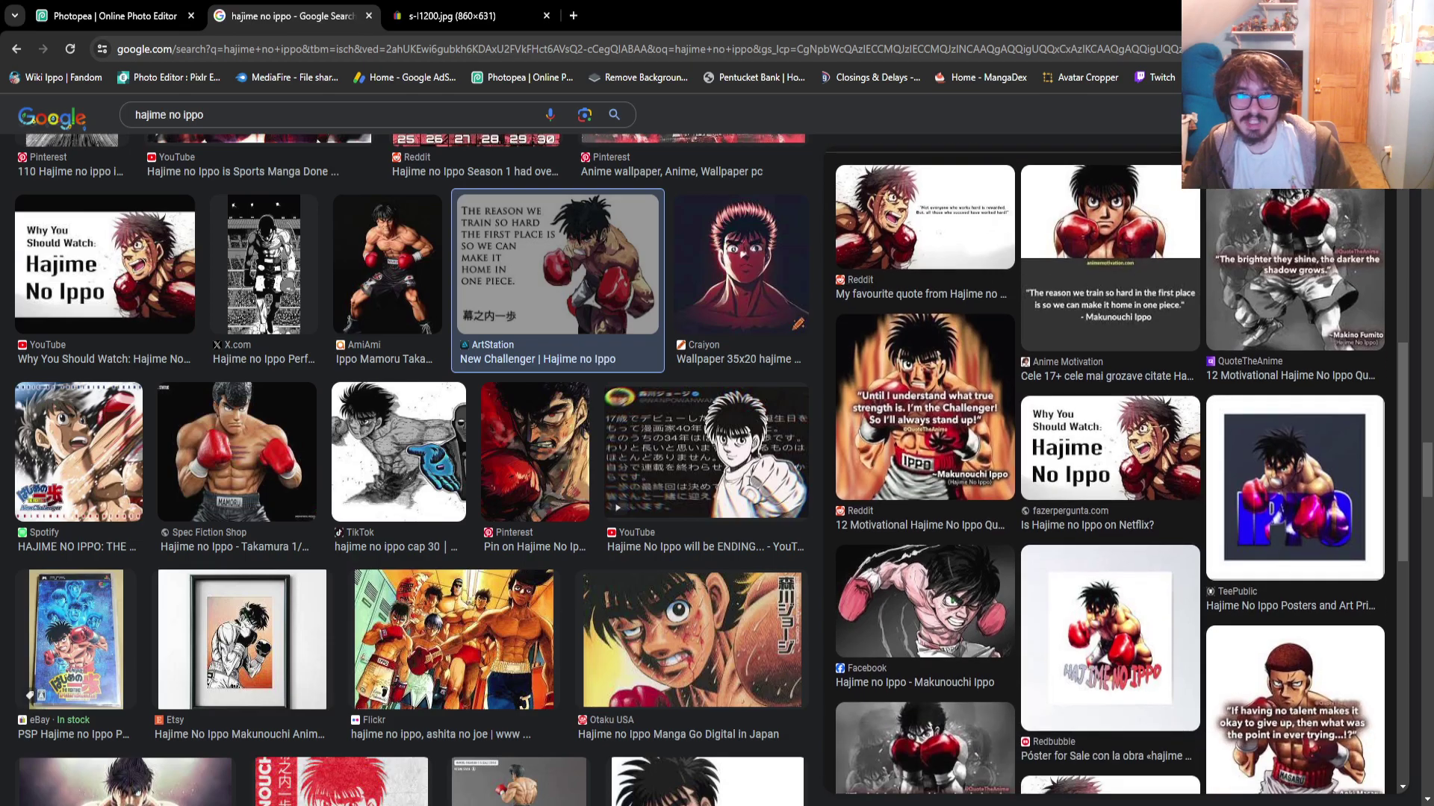
scroll(1109, 470, "up", 7)
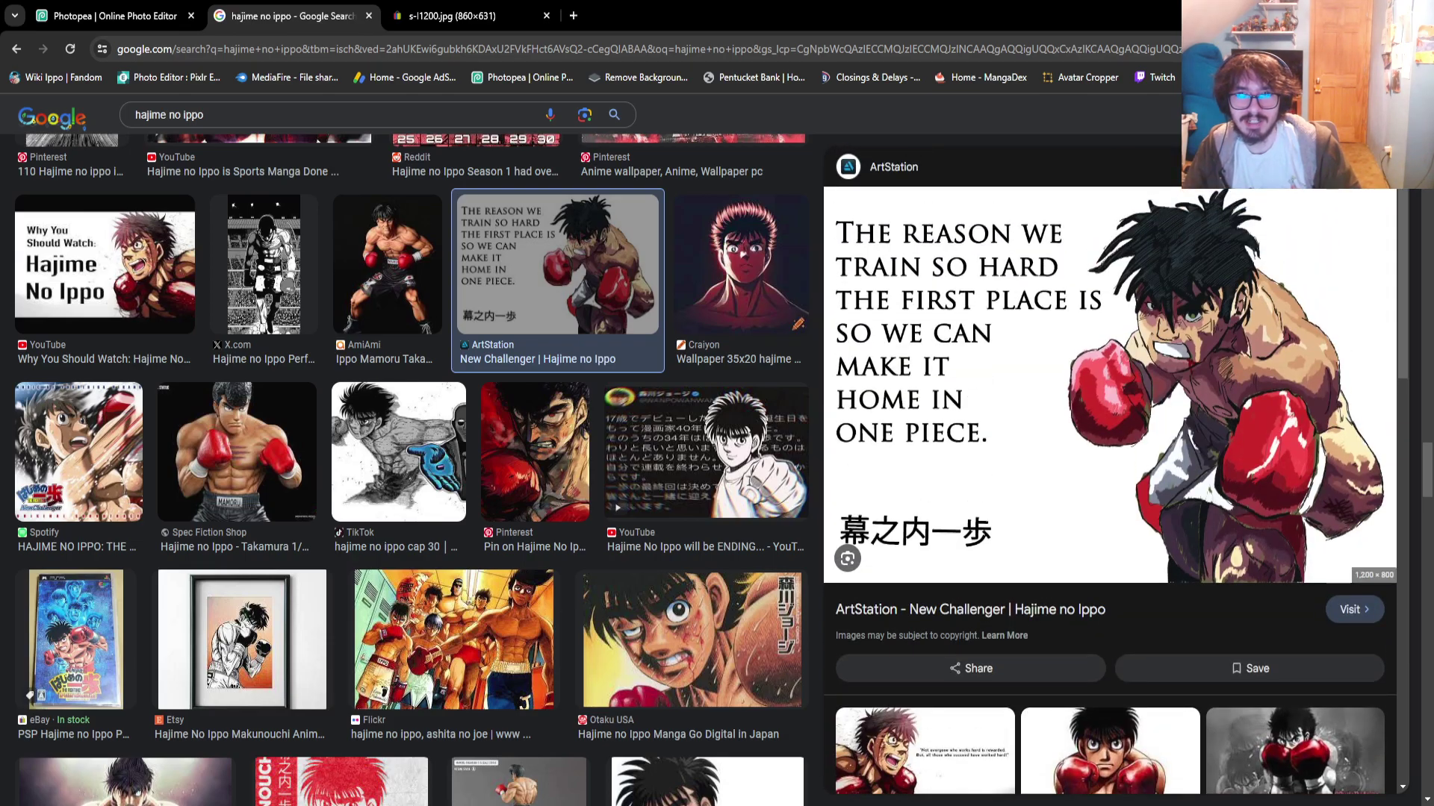
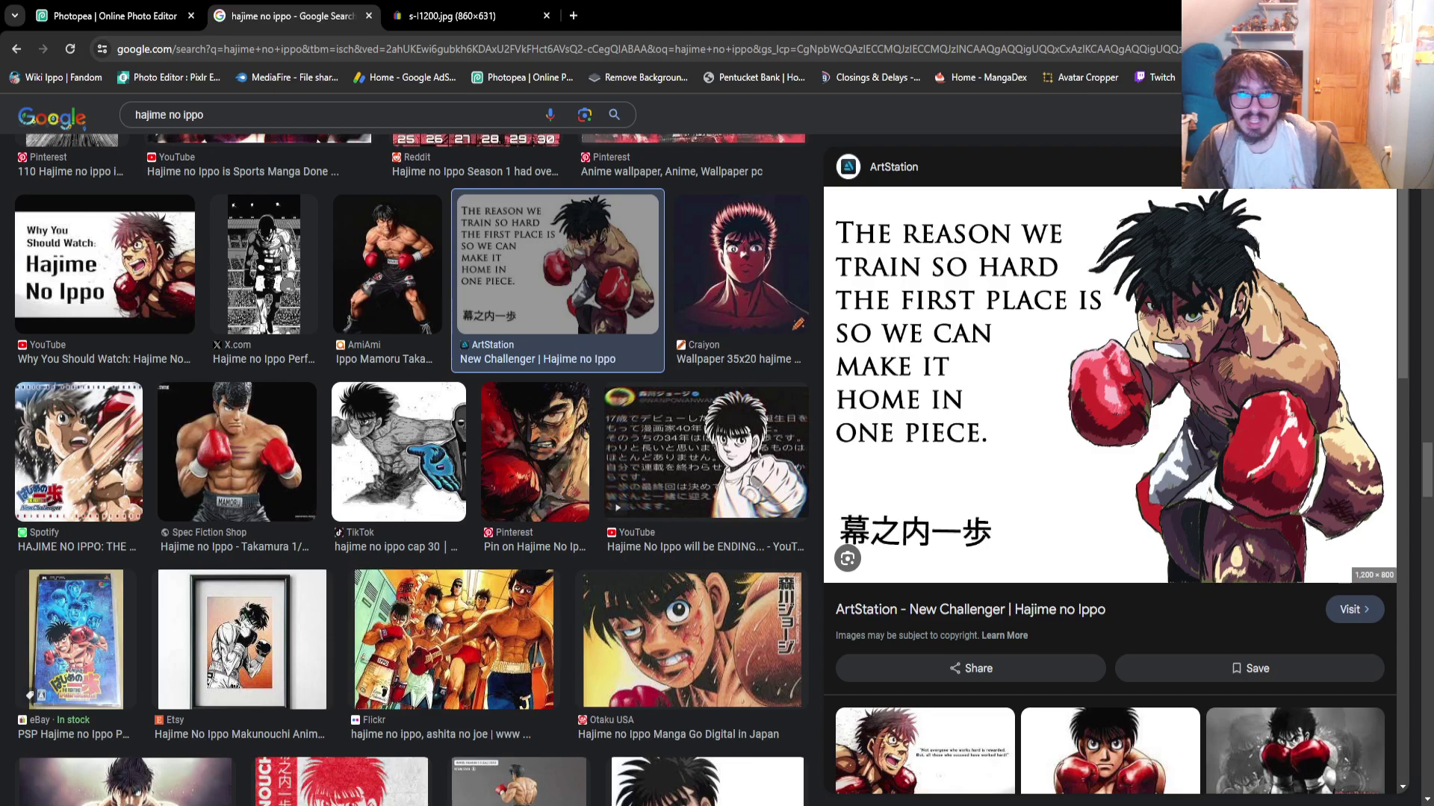
Browse the images related to the ArtStation result and preview the Reddit quote picture of Ippo in front of flames
scroll(1109, 470, "down", 10)
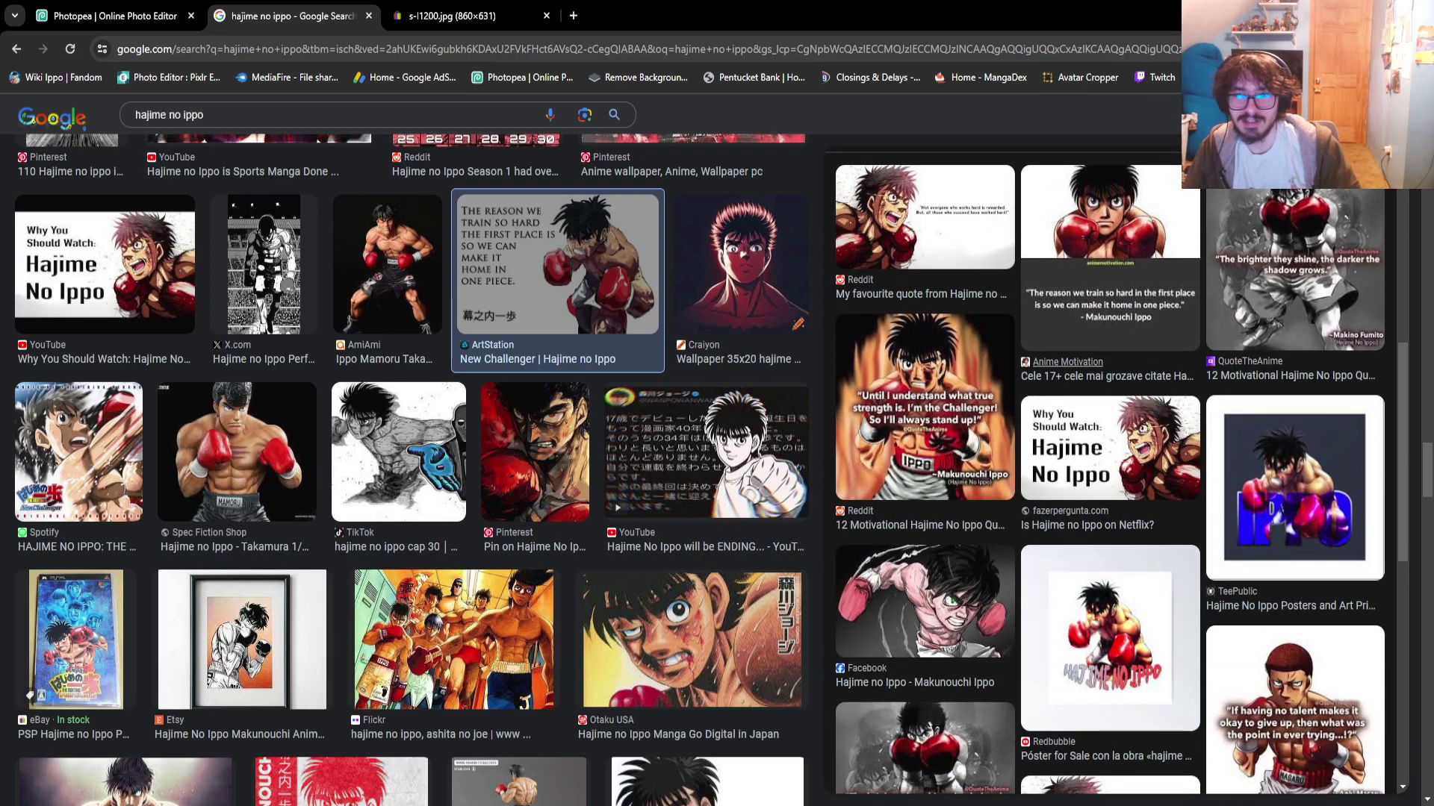
scroll(1118, 470, "down", 1)
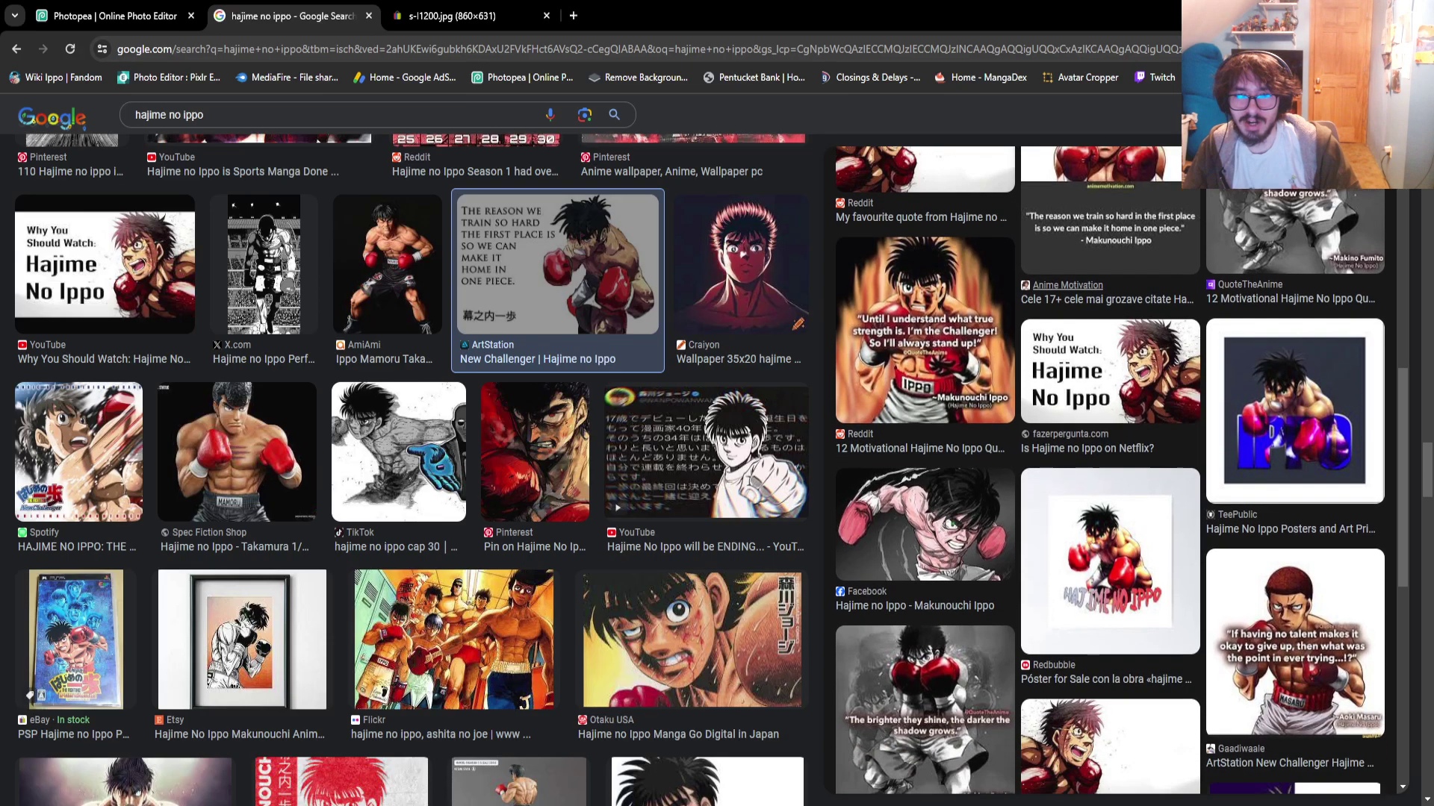
scroll(1118, 471, "down", 1)
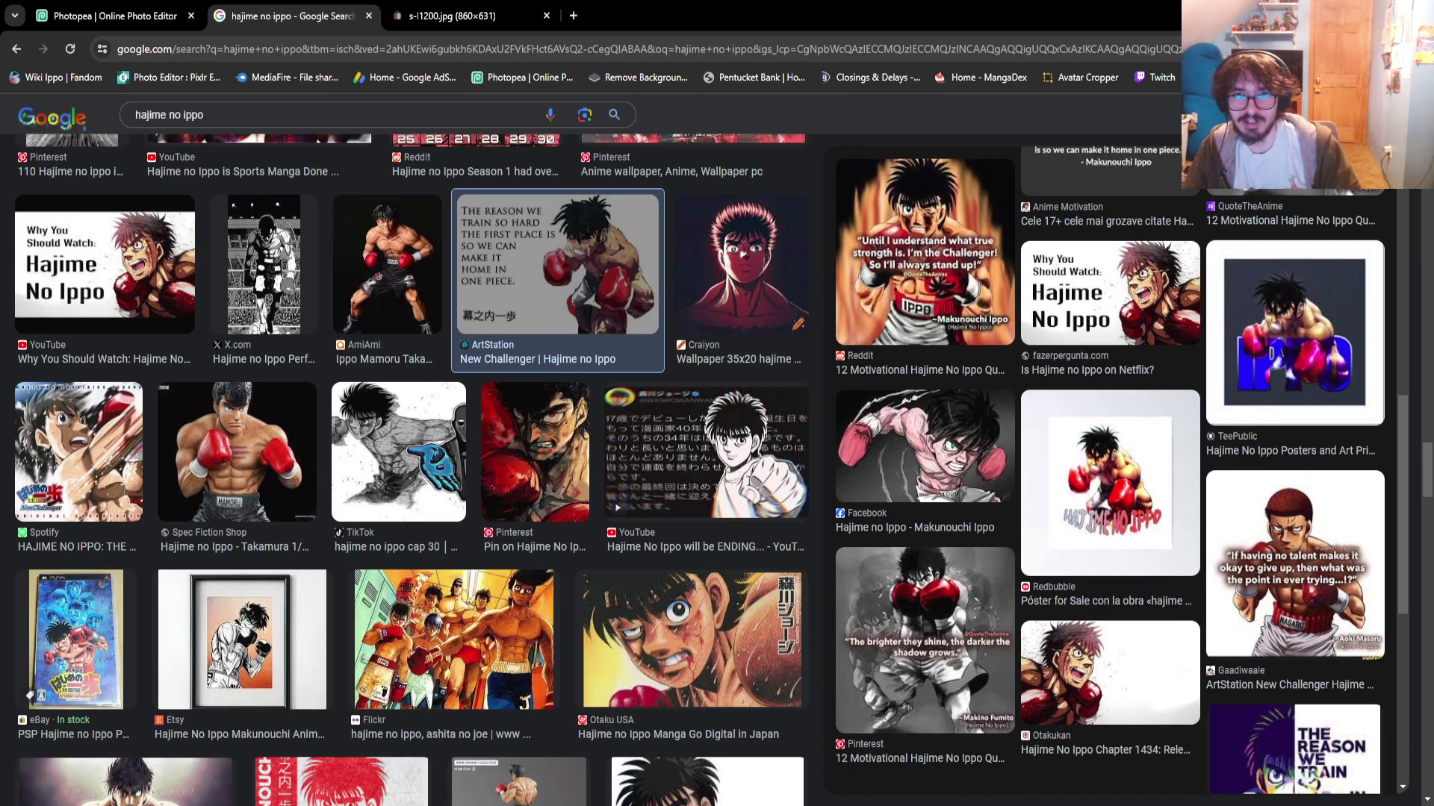
left_click(925, 252)
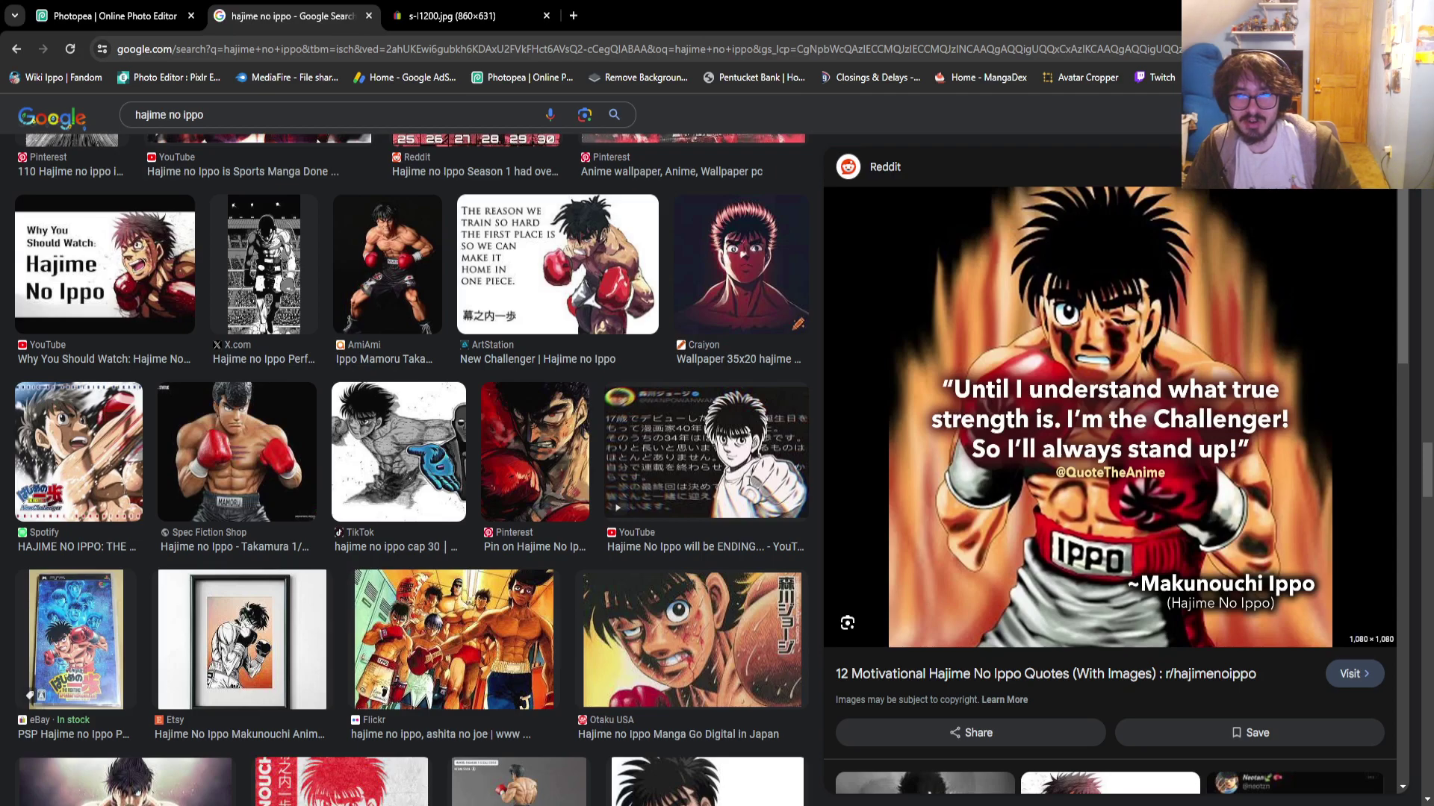
Look through the images related to the Reddit quote picture and preview the dark red Coach Kamigawa quote image
scroll(1110, 418, "down", 1)
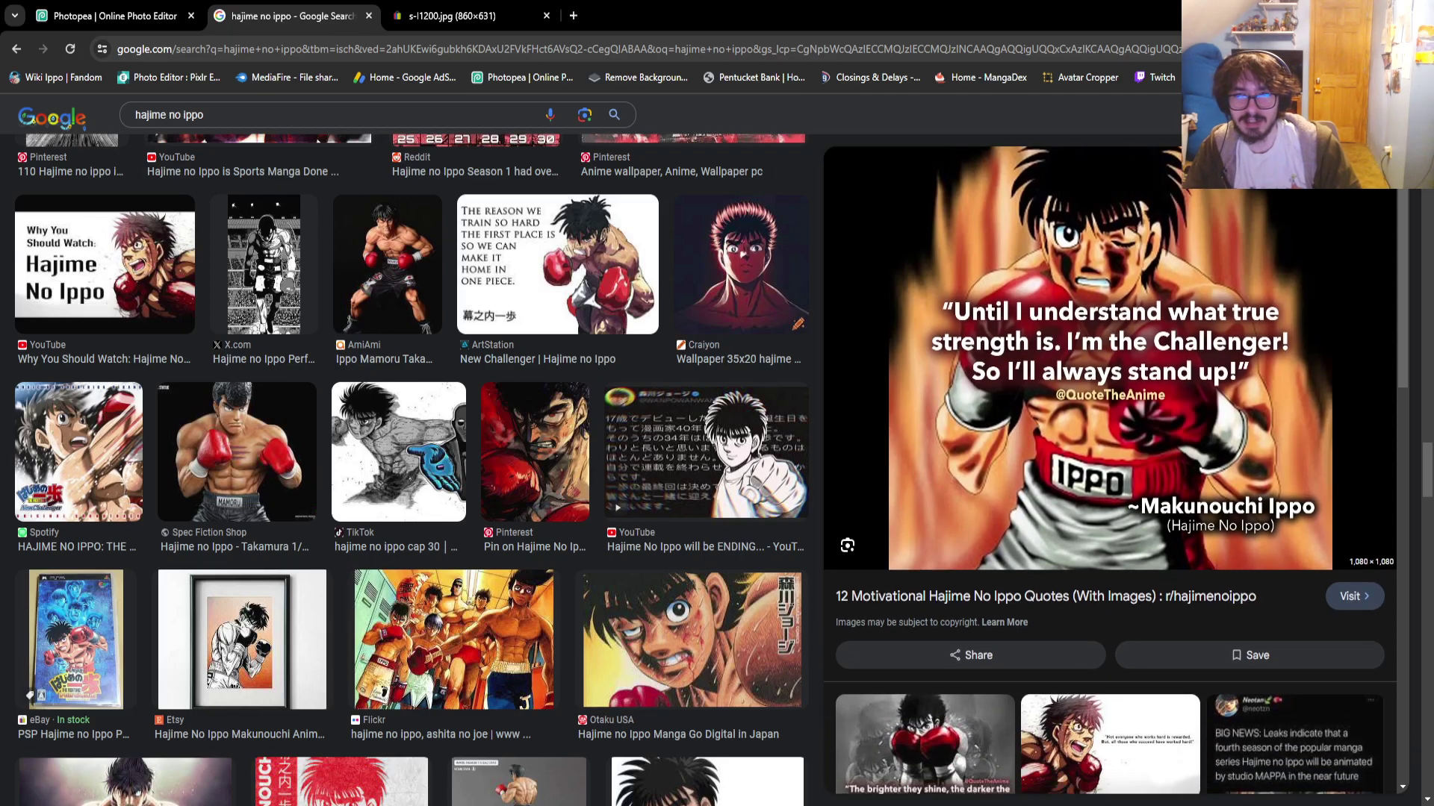
scroll(1110, 471, "down", 5)
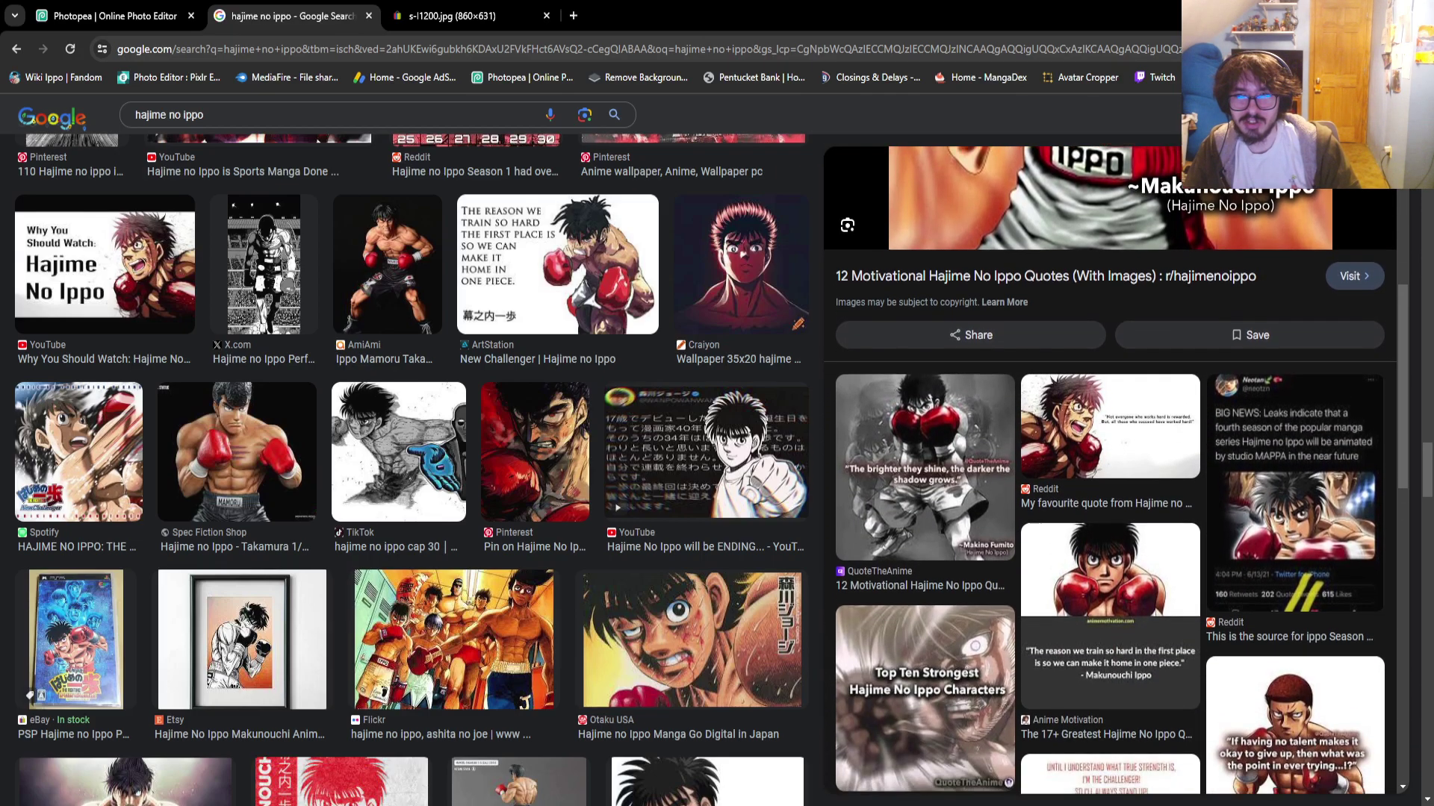
scroll(411, 448, "down", 5)
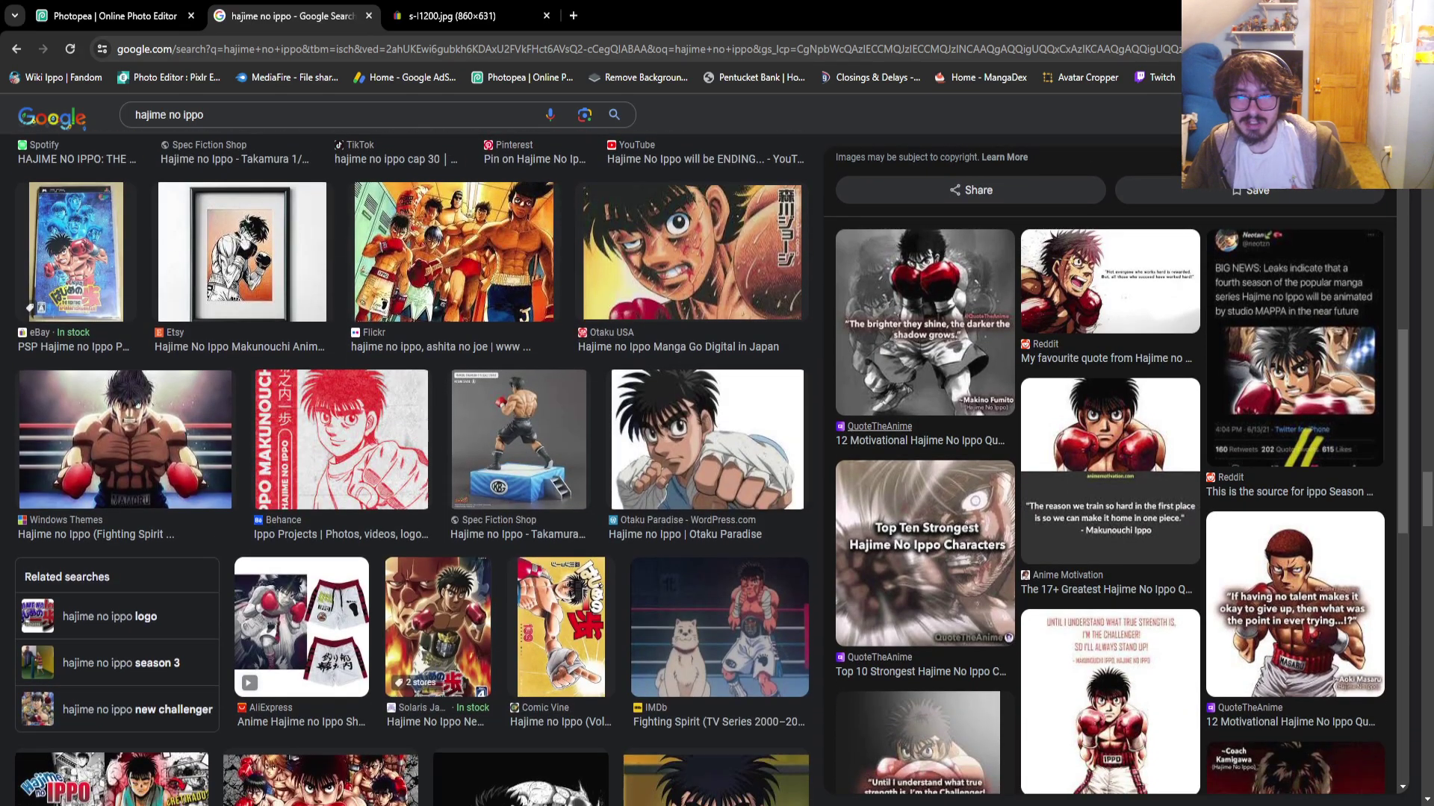
scroll(1109, 471, "down", 5)
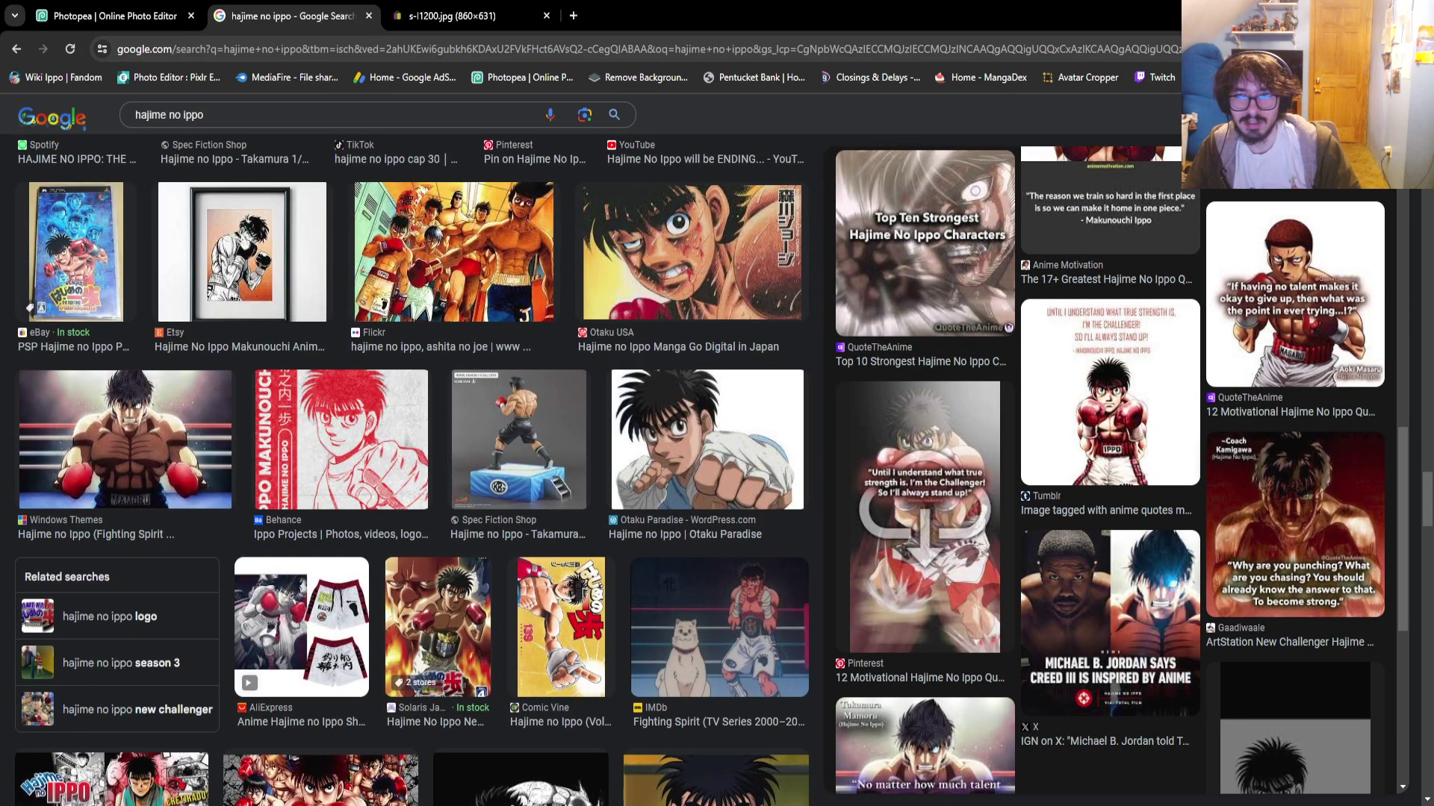
left_click(1295, 525)
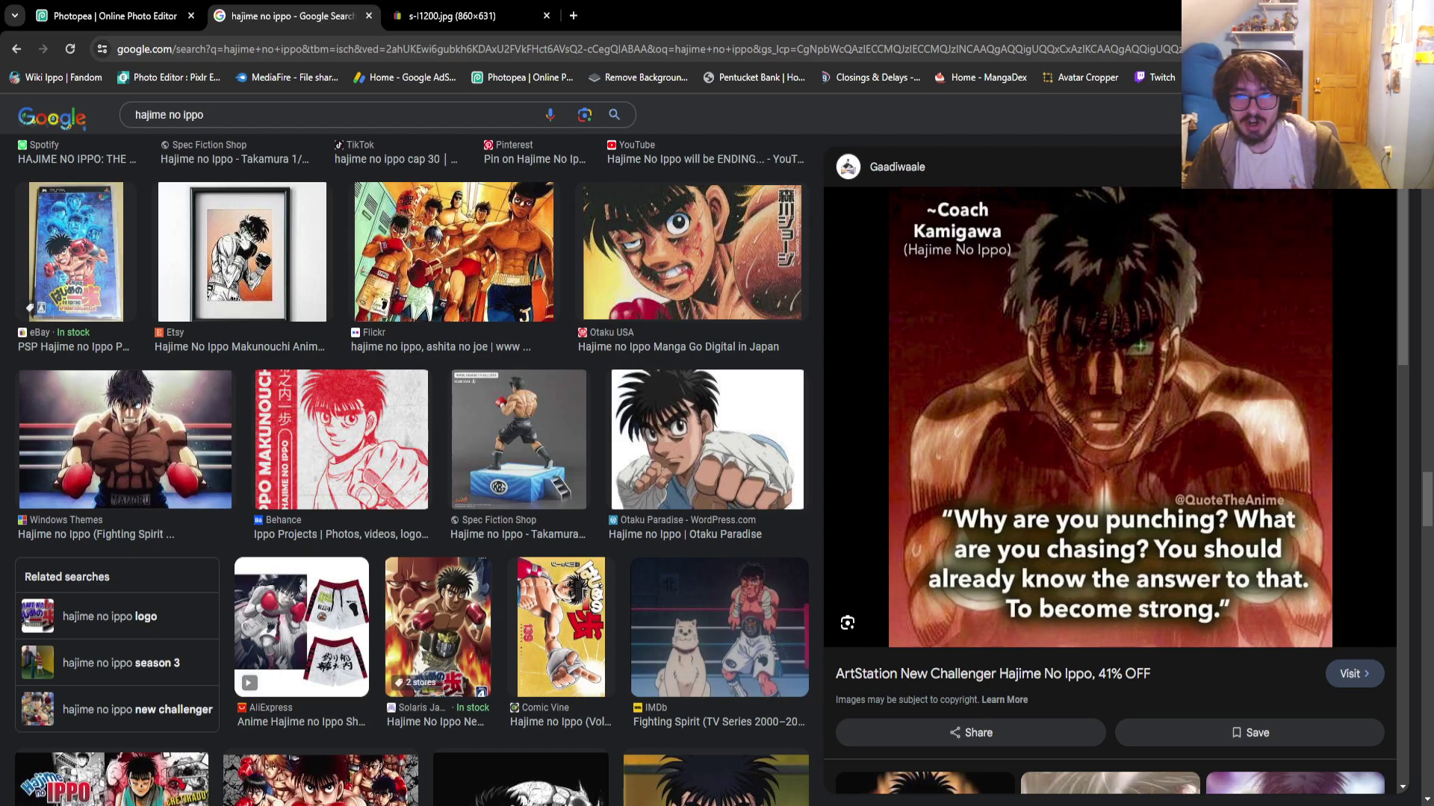
Look further down the Hajime no Ippo image results and preview the Etsy canvas of Ippo and Tomorrow's Joe
scroll(411, 469, "down", 4)
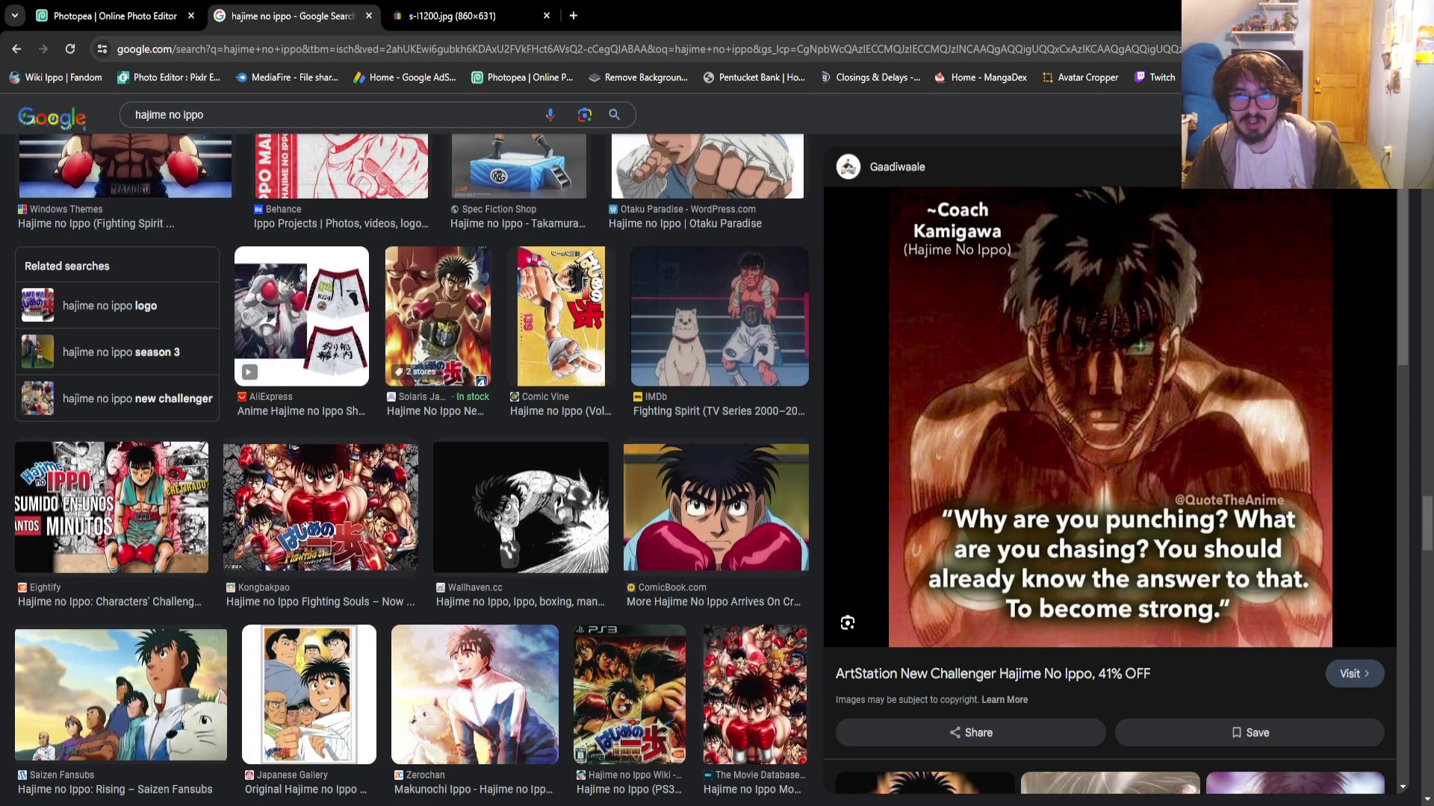
scroll(411, 463, "down", 3)
scroll(411, 463, "down", 2)
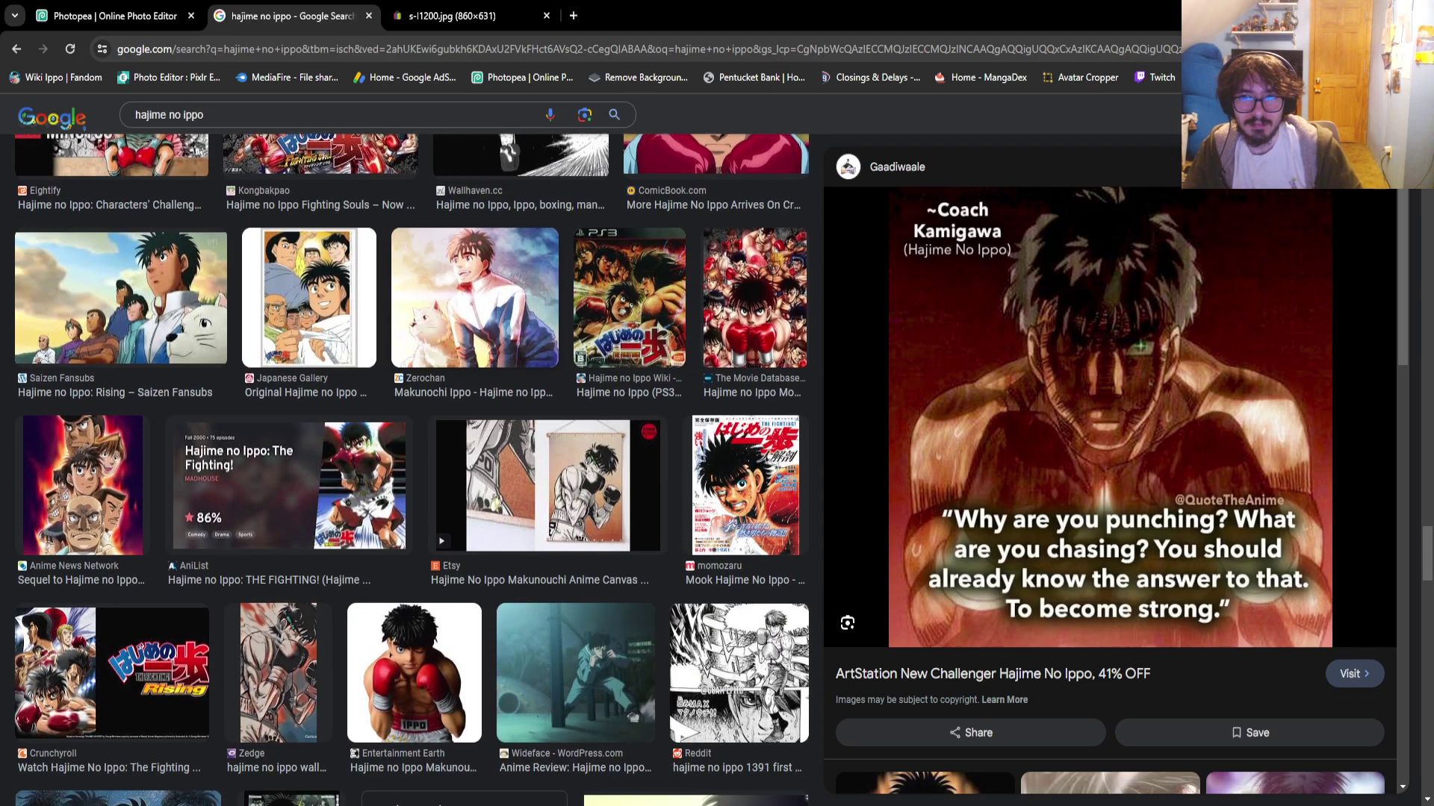
scroll(410, 463, "down", 2)
scroll(411, 463, "down", 4)
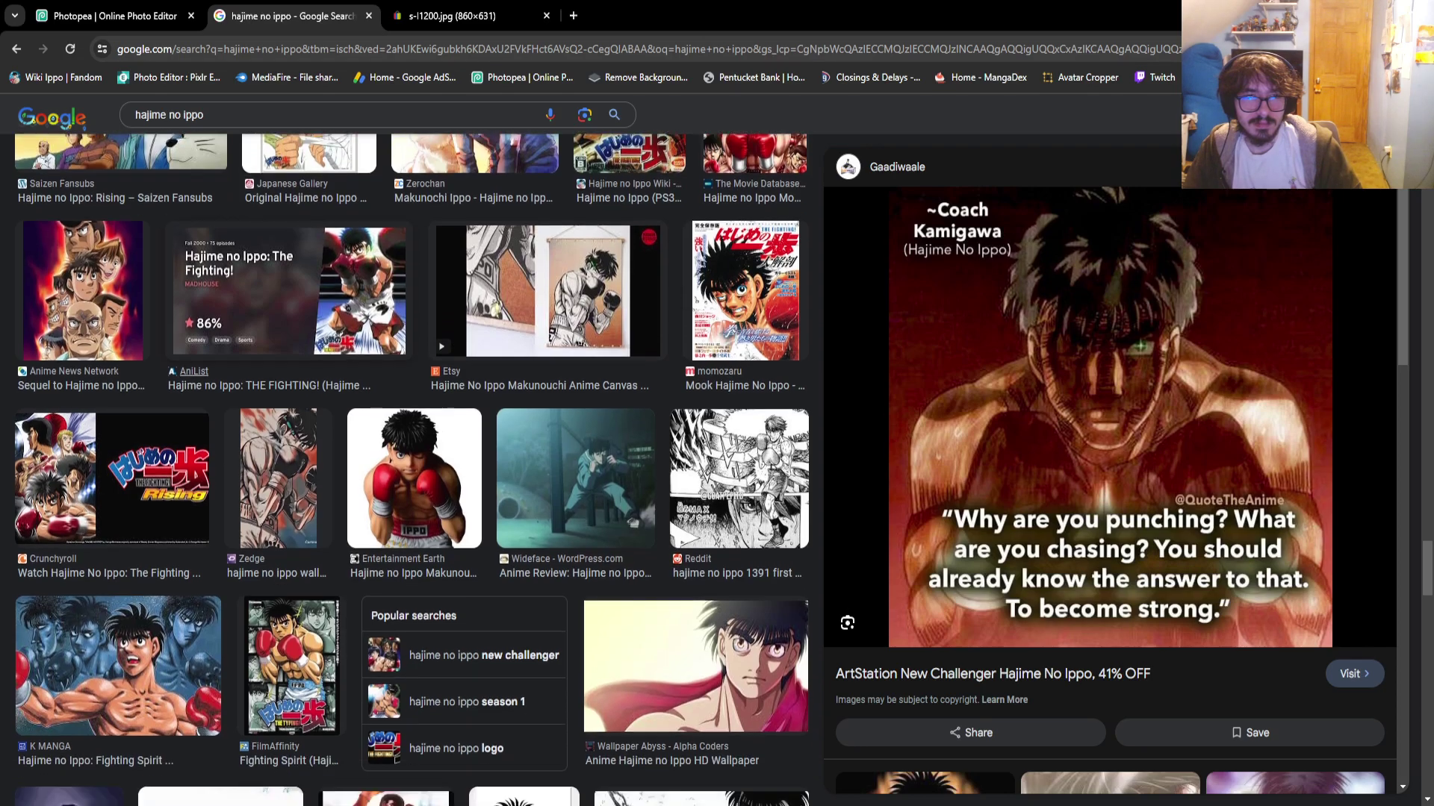
scroll(411, 463, "down", 4)
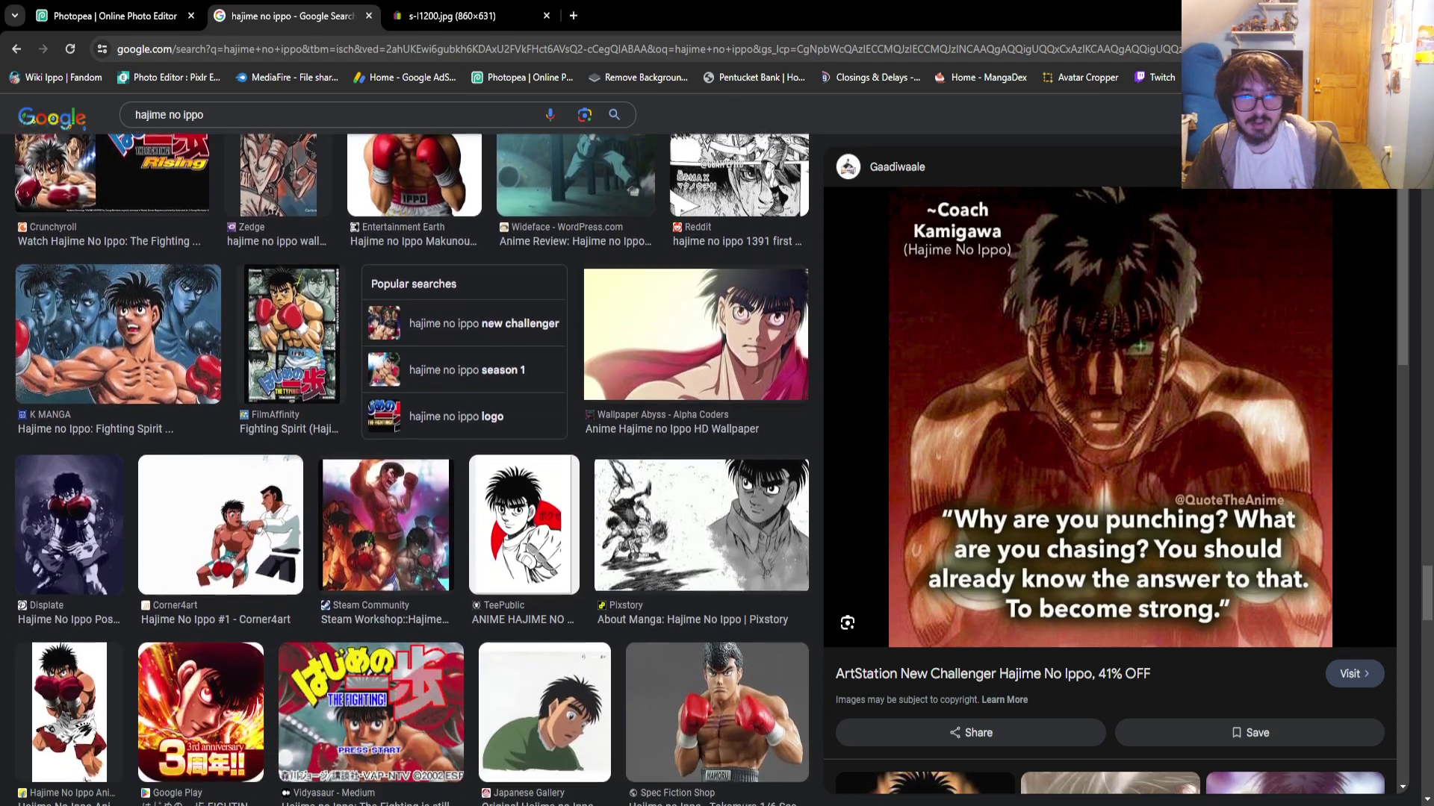
scroll(410, 463, "down", 9)
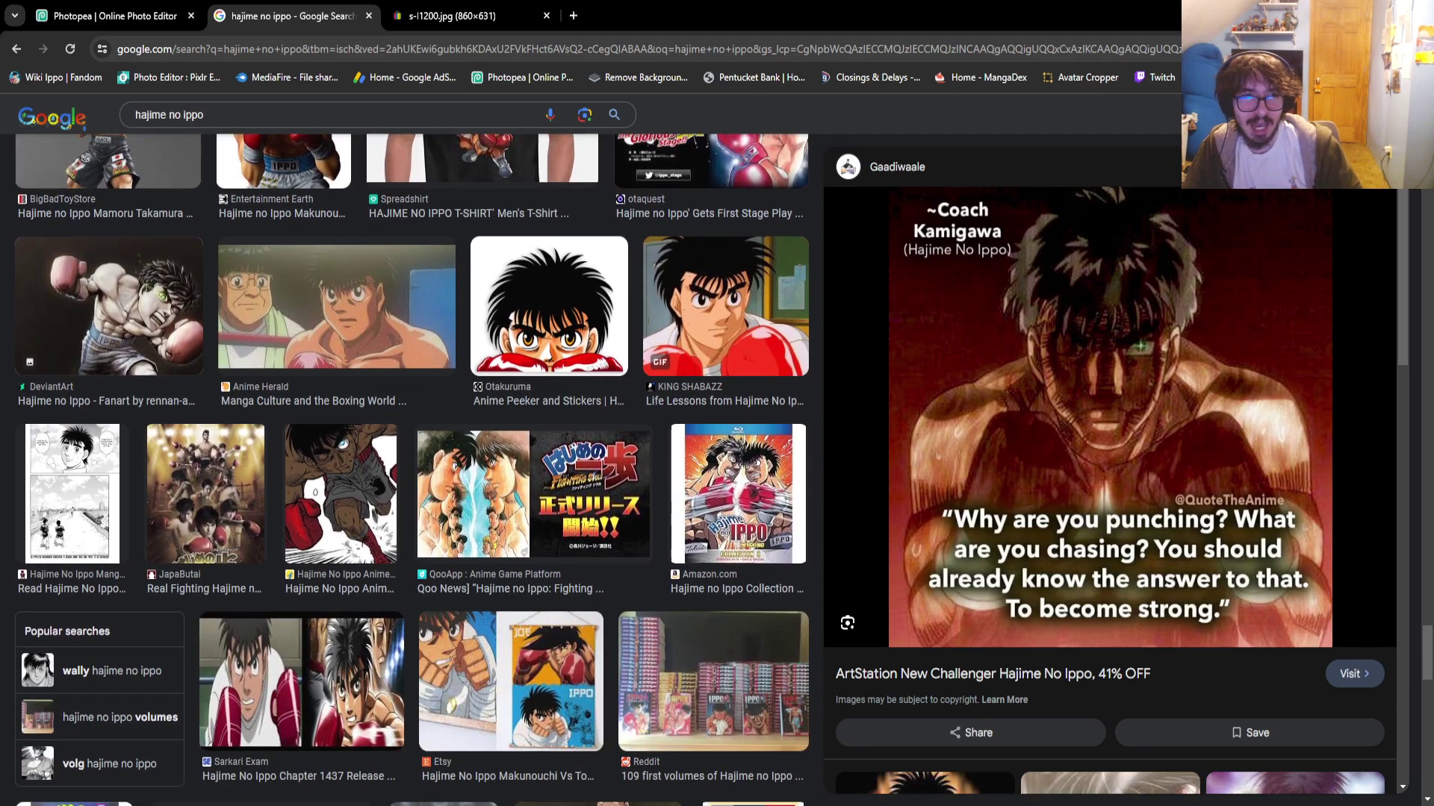
scroll(411, 469, "down", 4)
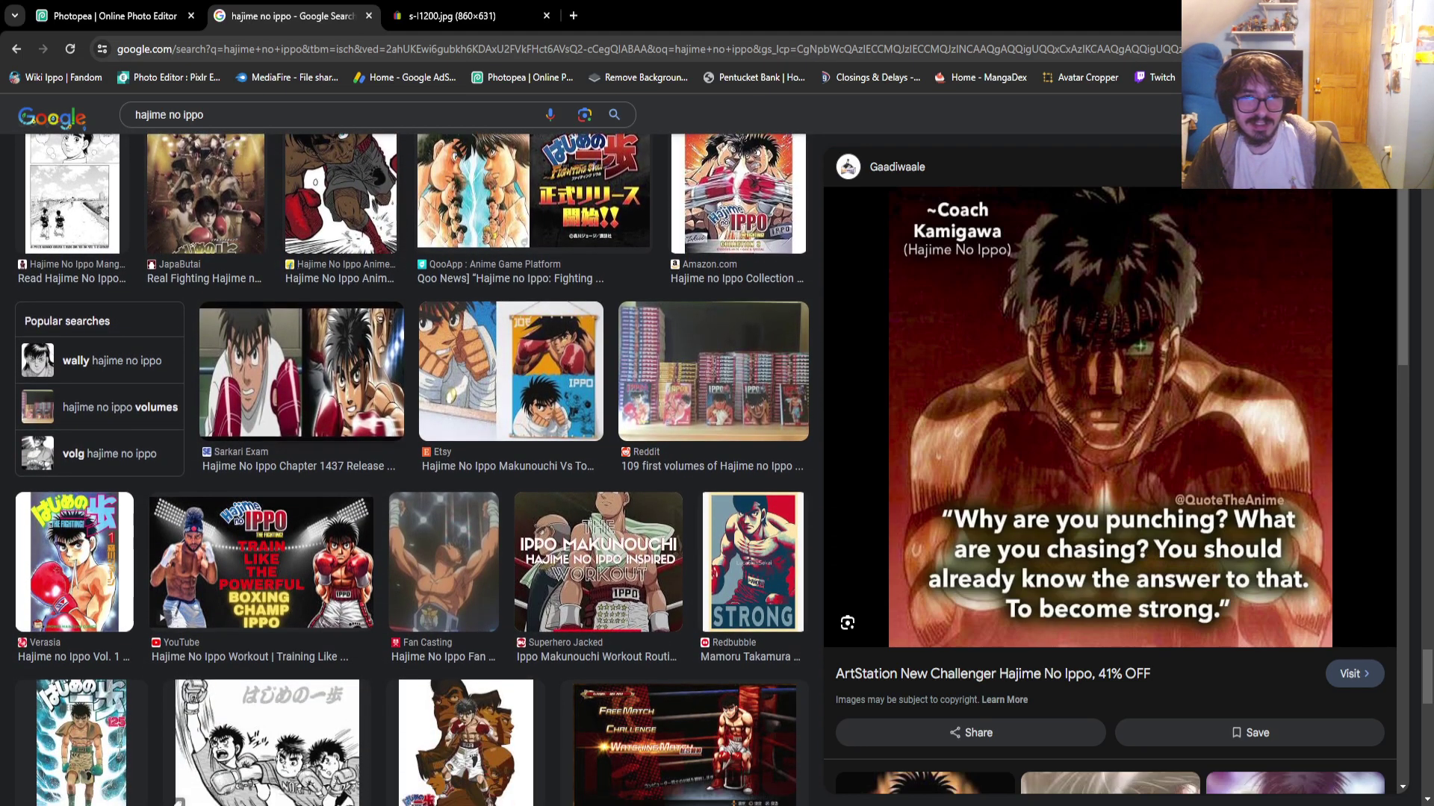
left_click(510, 372)
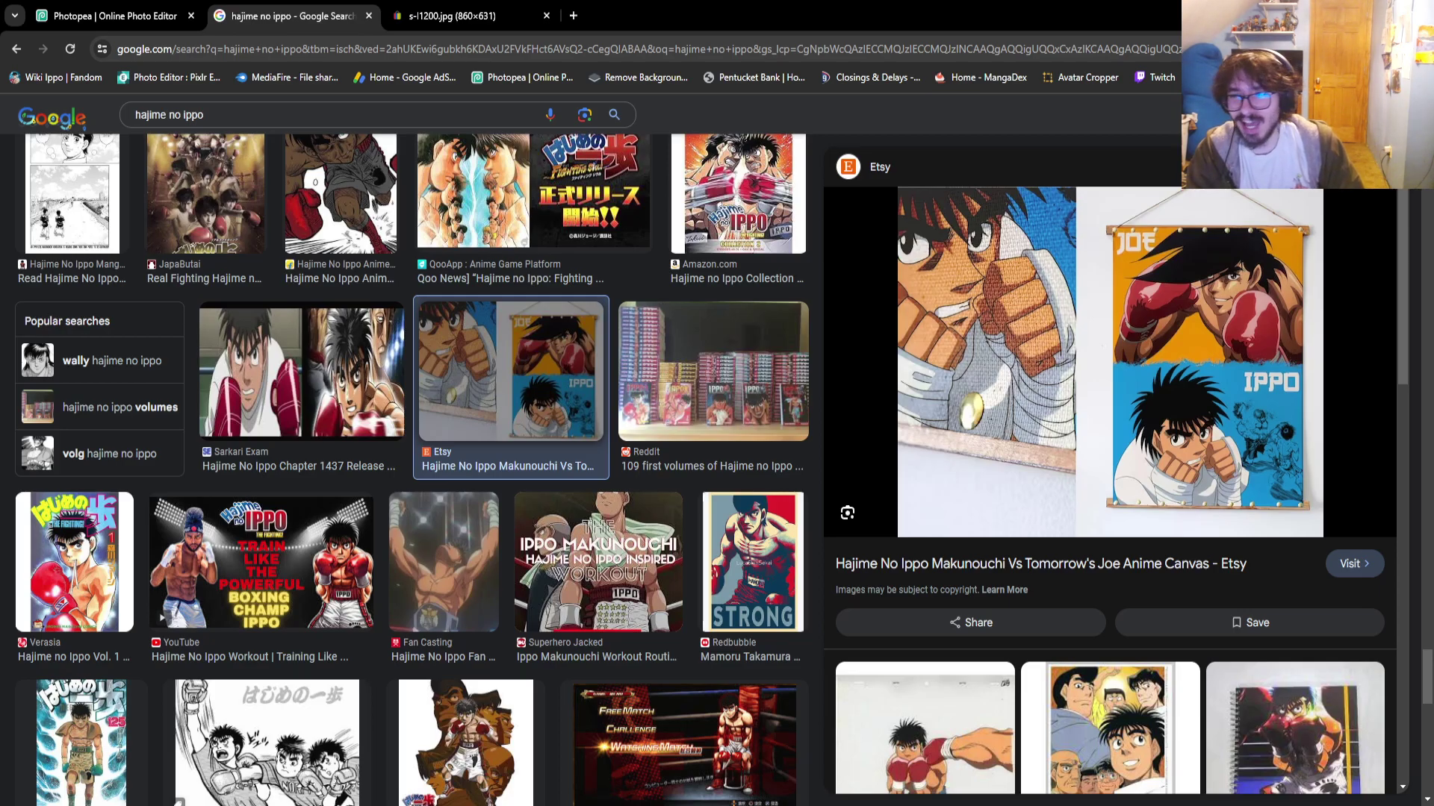
Examine more Hajime no Ippo image results and preview the Fresherslive Chapter 1442 Spoilers picture
scroll(410, 469, "down", 3)
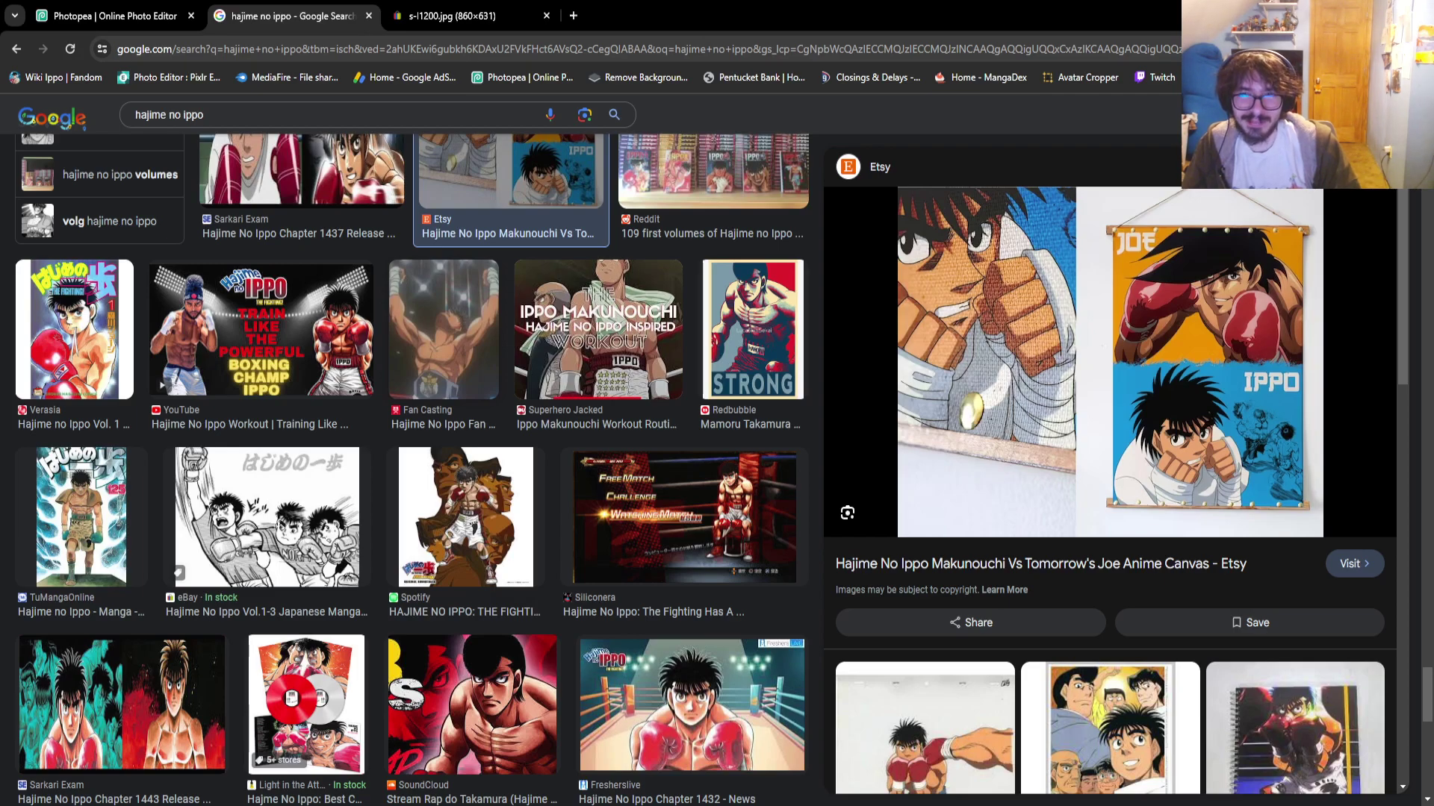
scroll(411, 469, "down", 2)
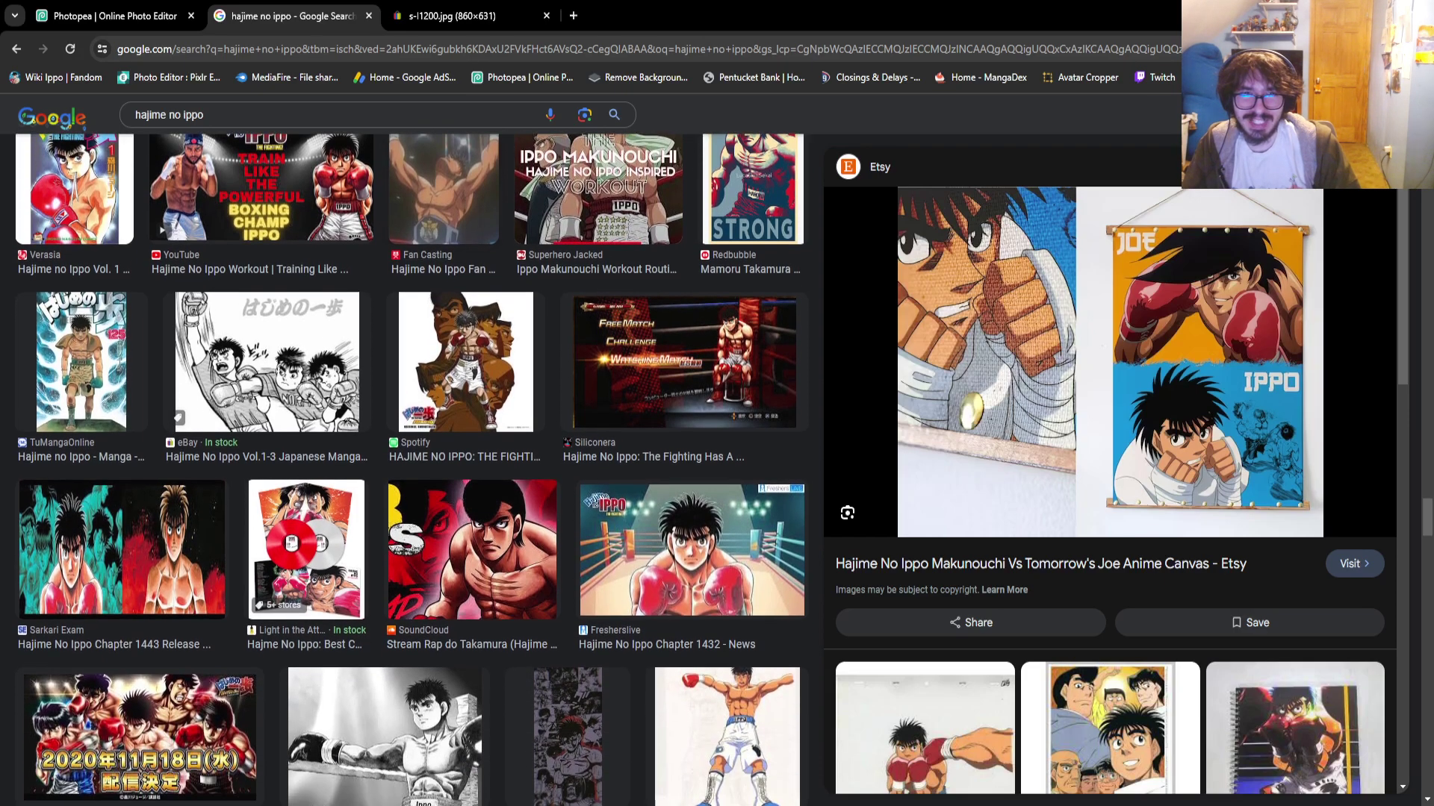
scroll(410, 469, "down", 4)
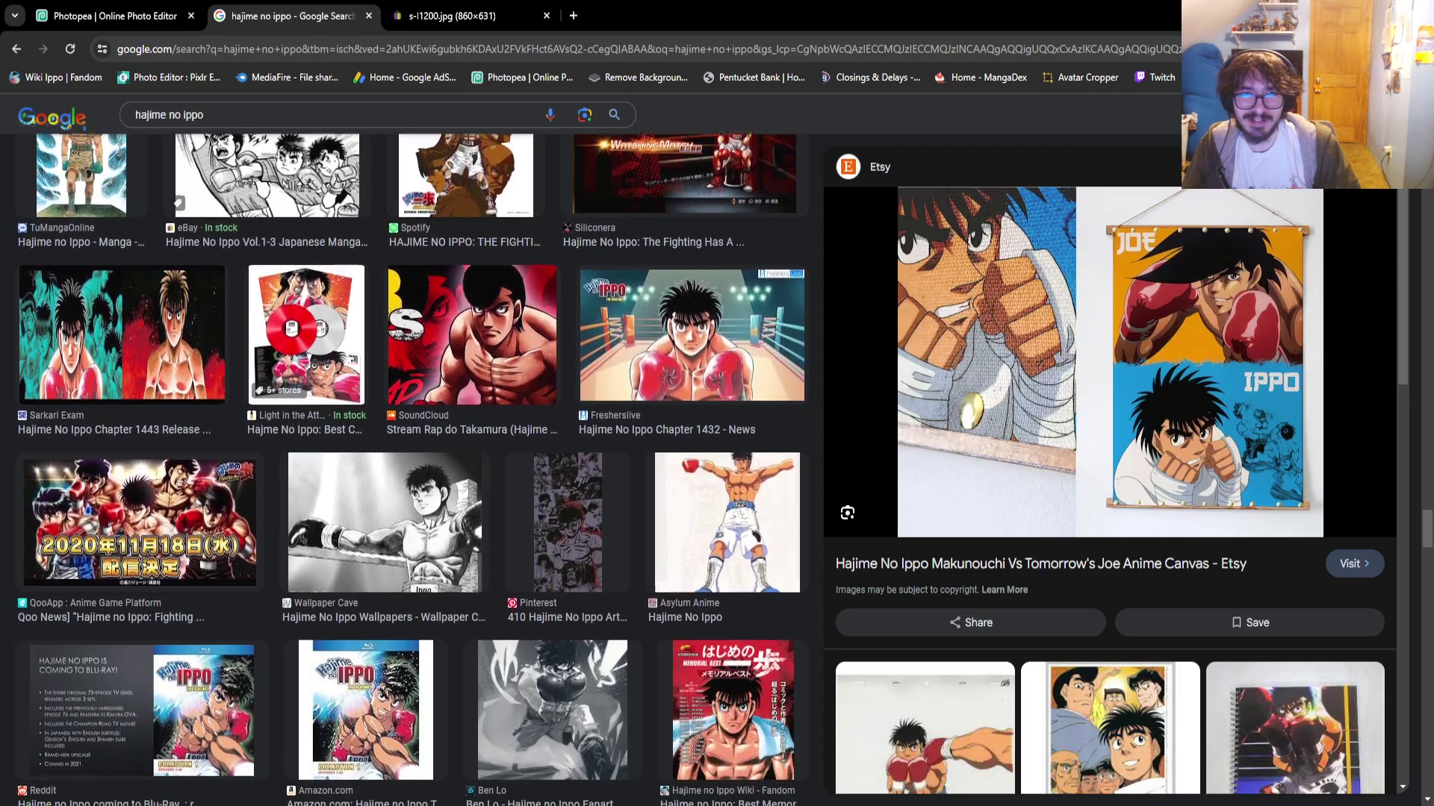
scroll(411, 469, "down", 5)
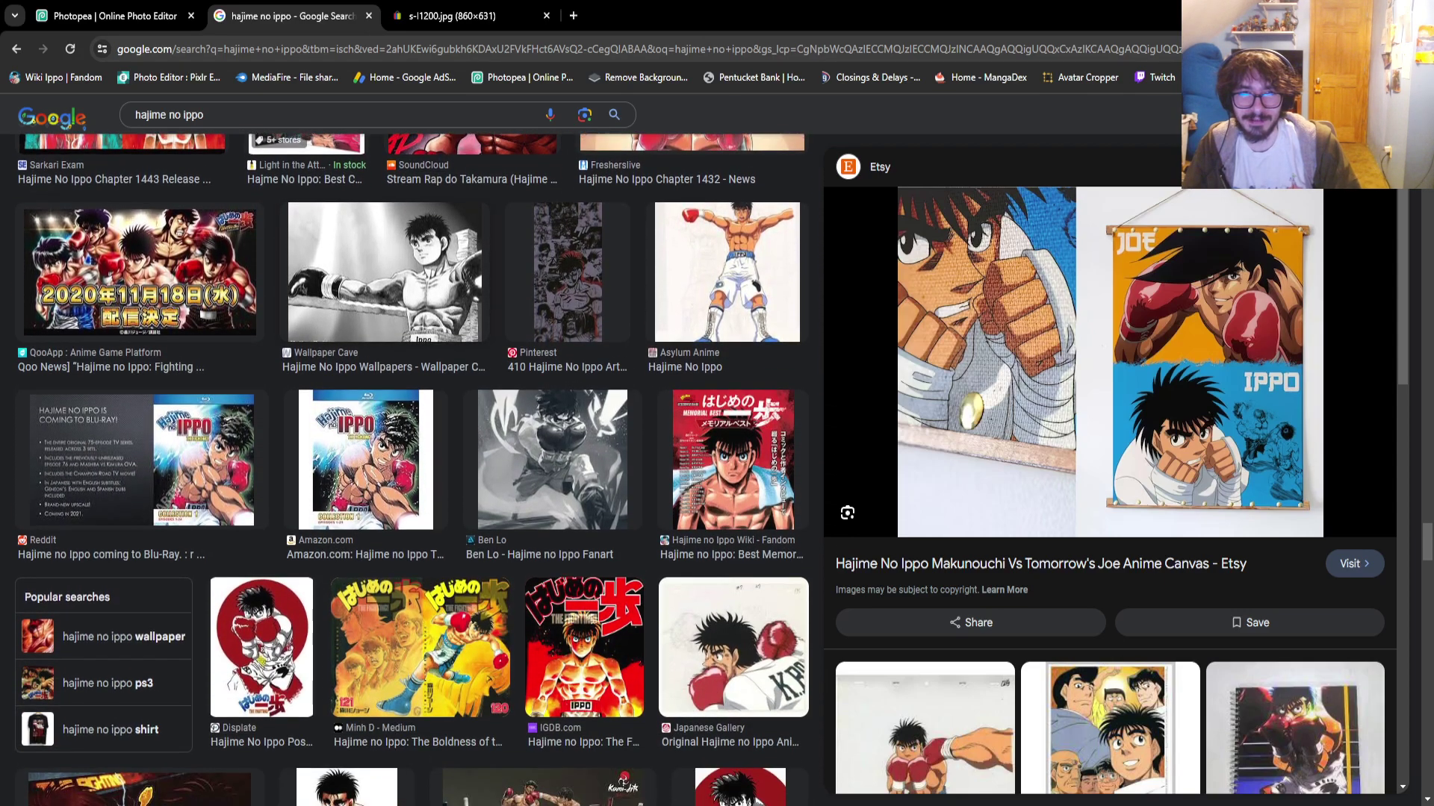
scroll(411, 469, "down", 3)
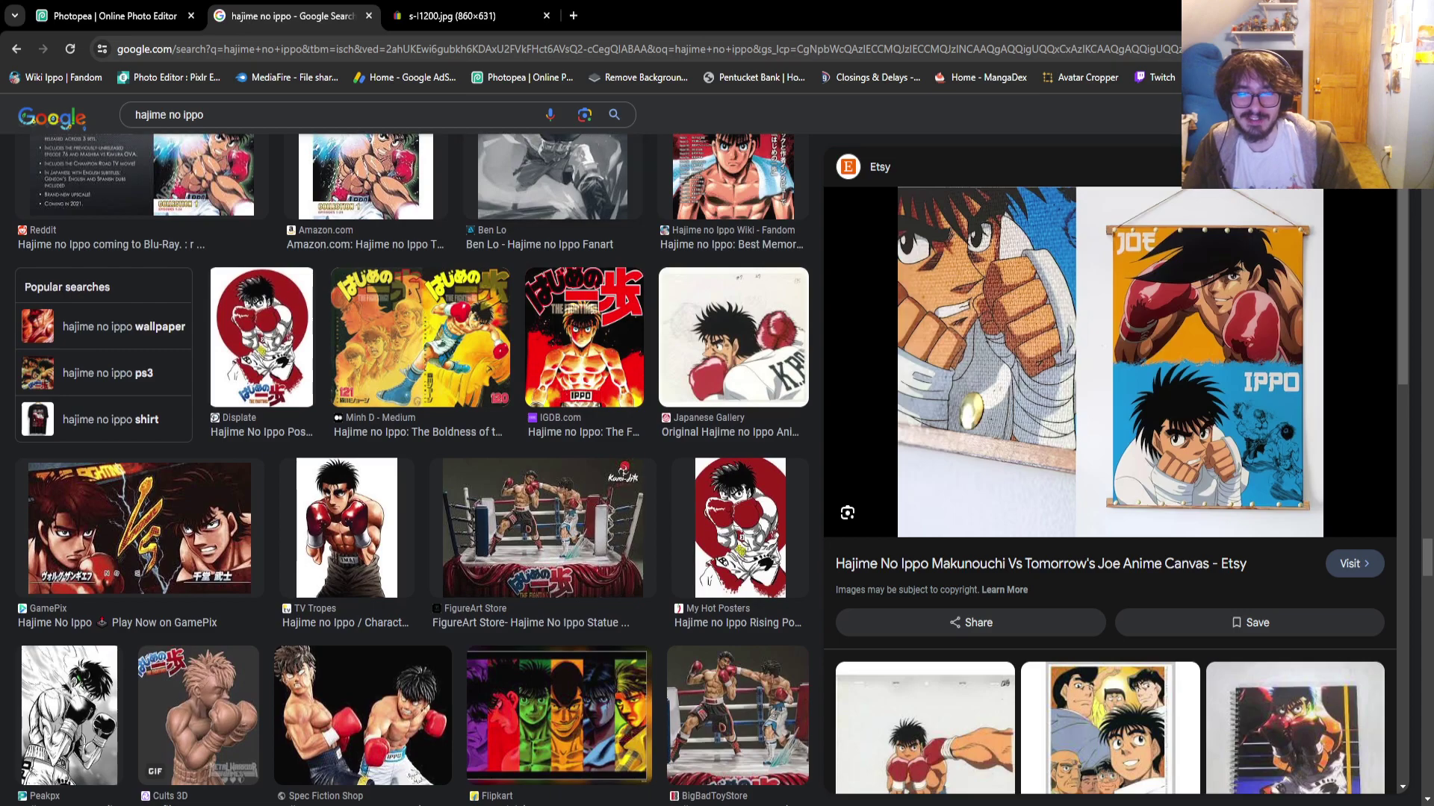
scroll(411, 469, "down", 5)
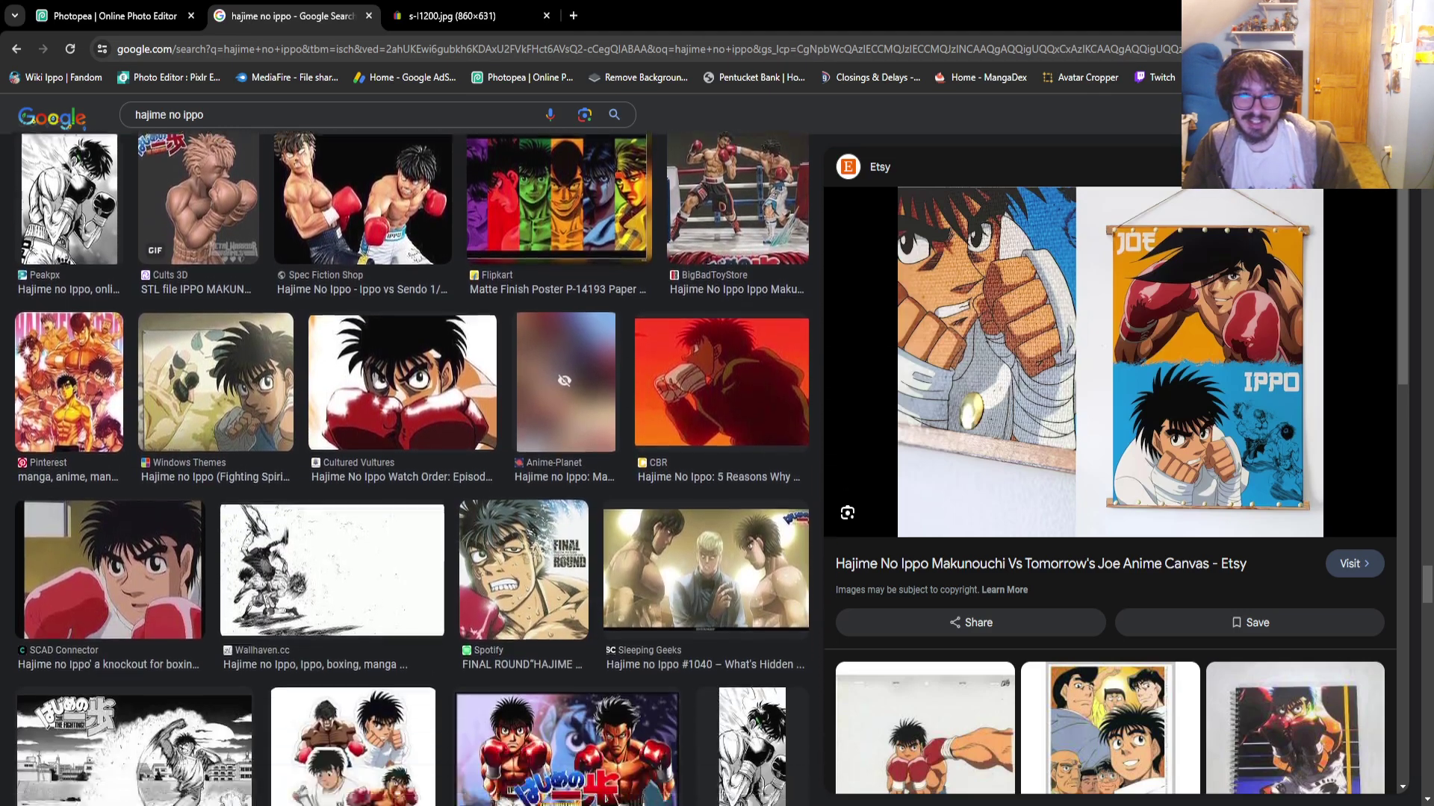
scroll(411, 469, "down", 5)
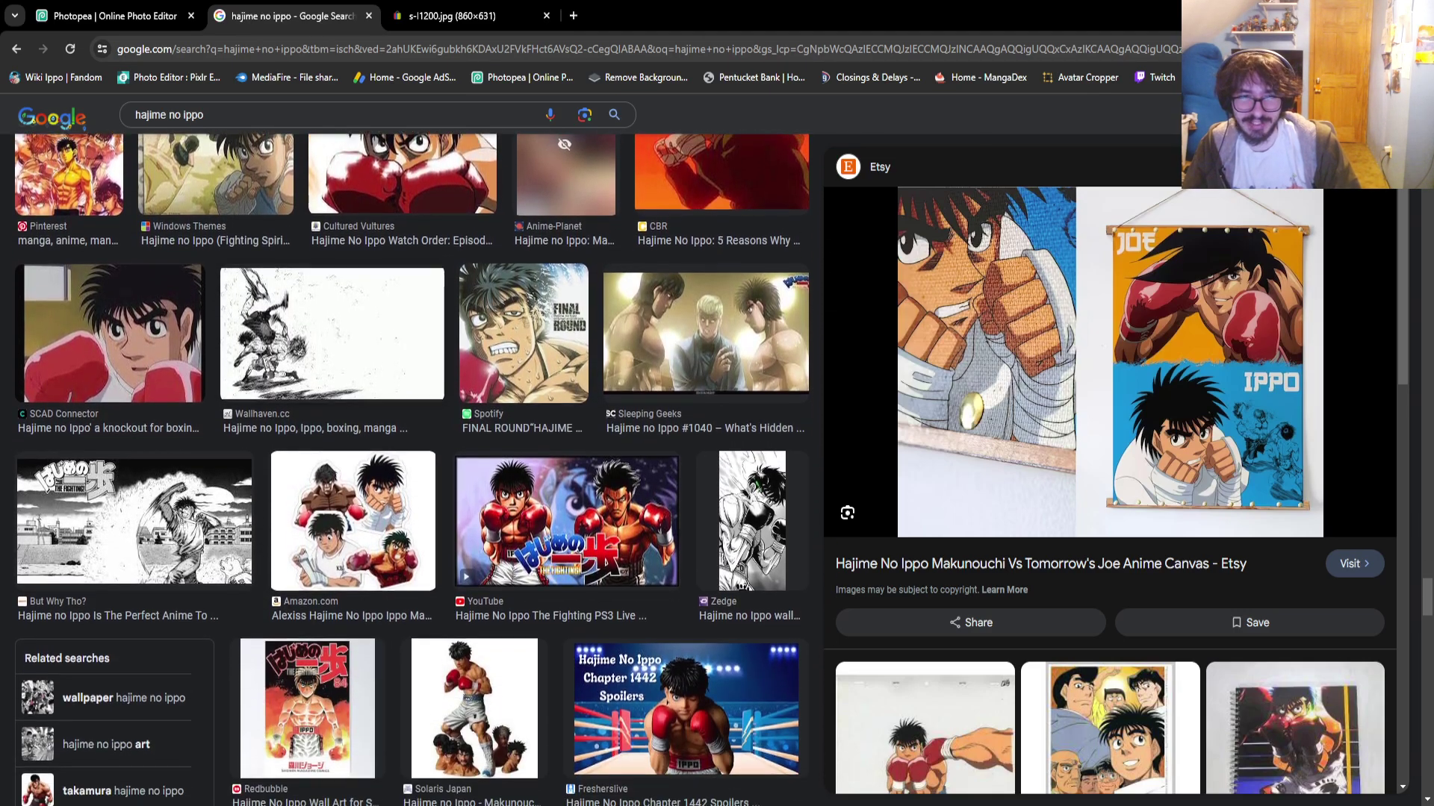
scroll(410, 469, "down", 3)
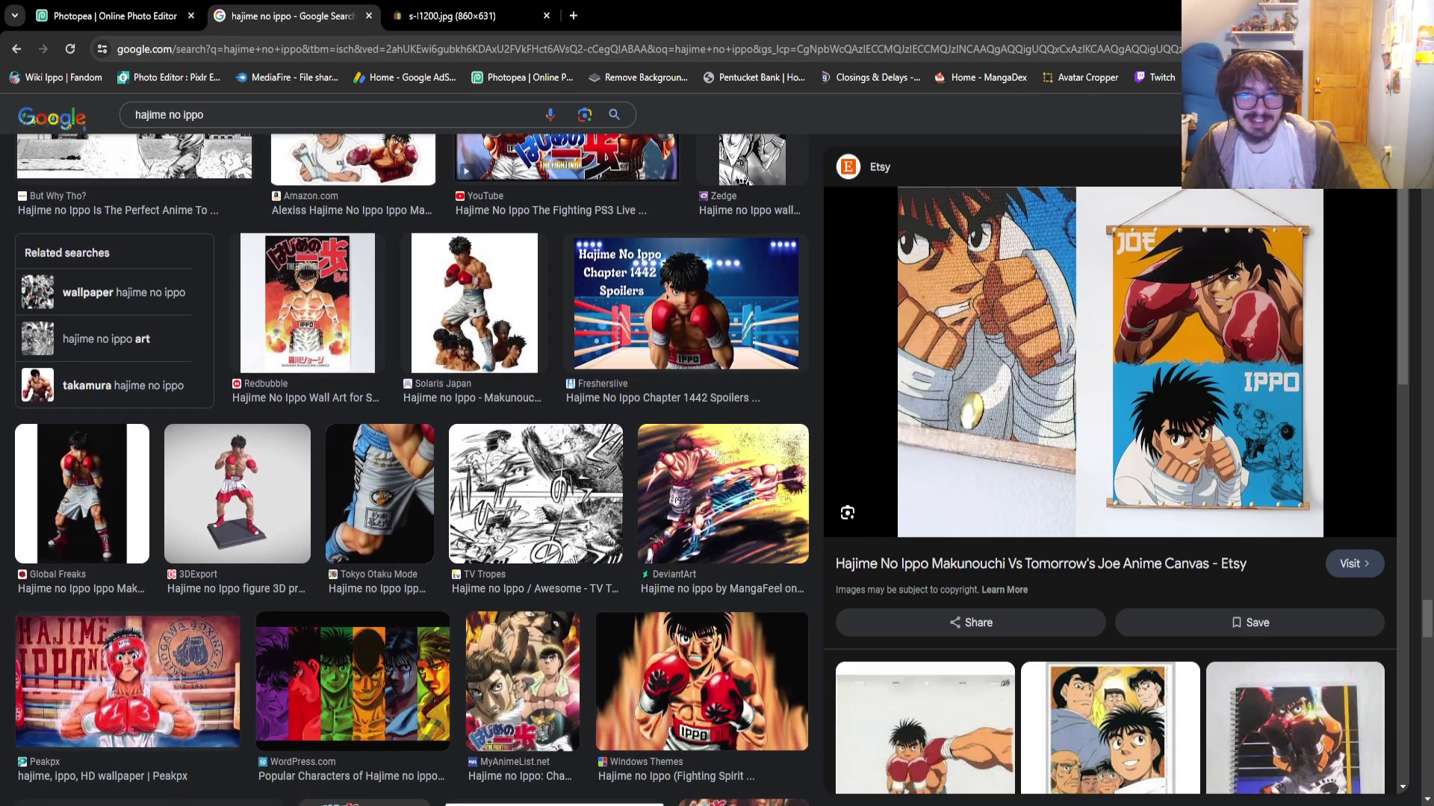
left_click(685, 304)
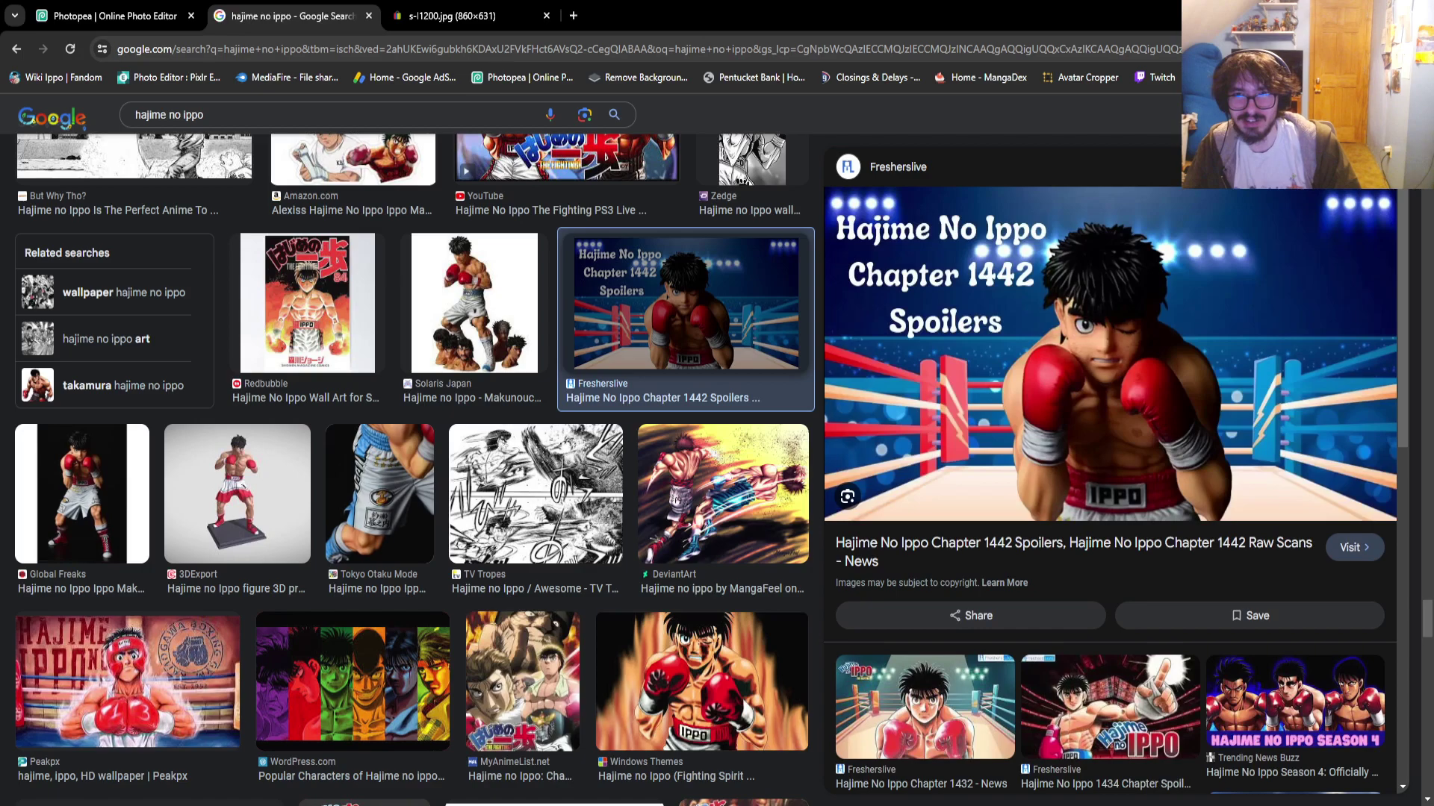
Continue through the image results and preview the CGTrader Ippo Makunouchi 3D model picture
scroll(414, 469, "down", 5)
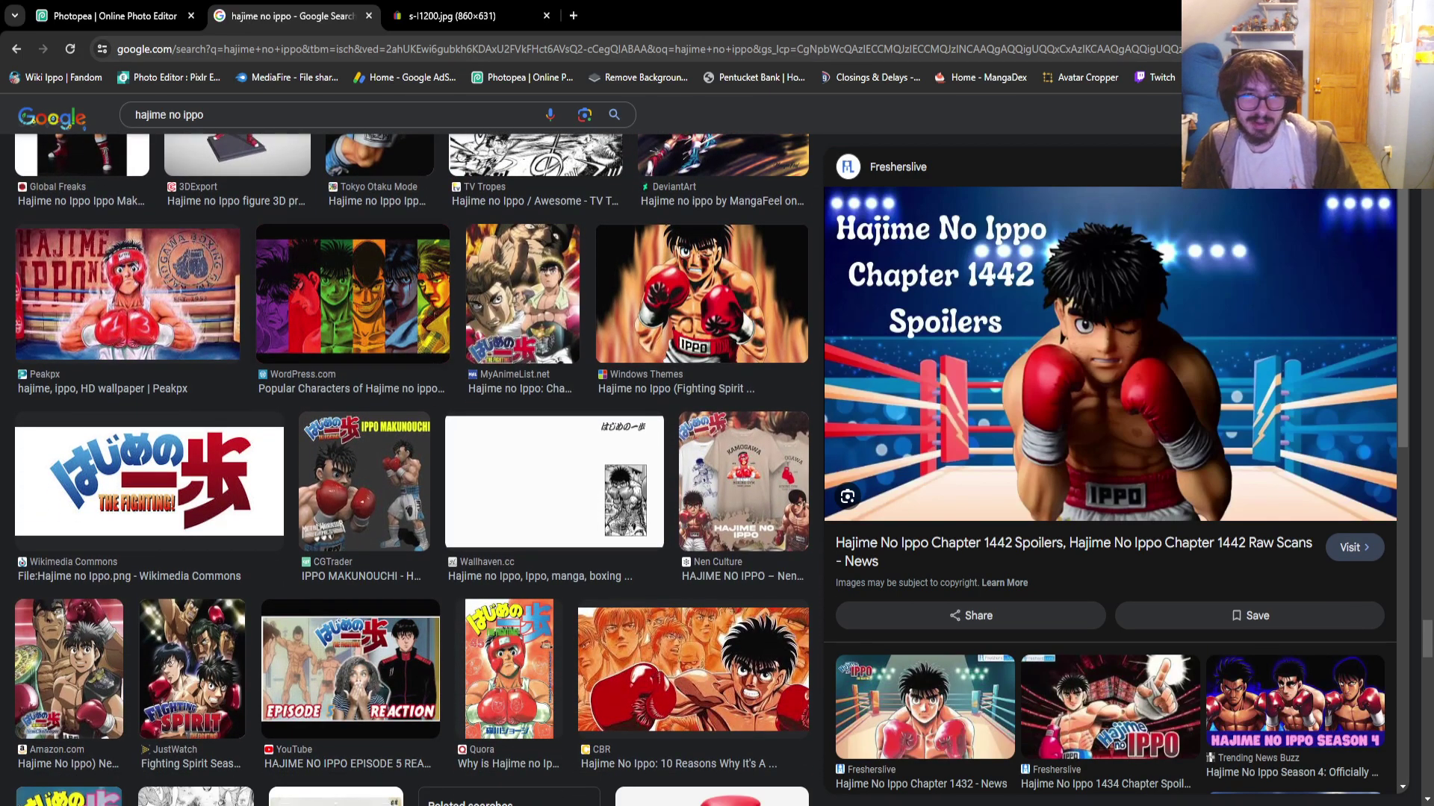
scroll(411, 468, "down", 1)
left_click(365, 407)
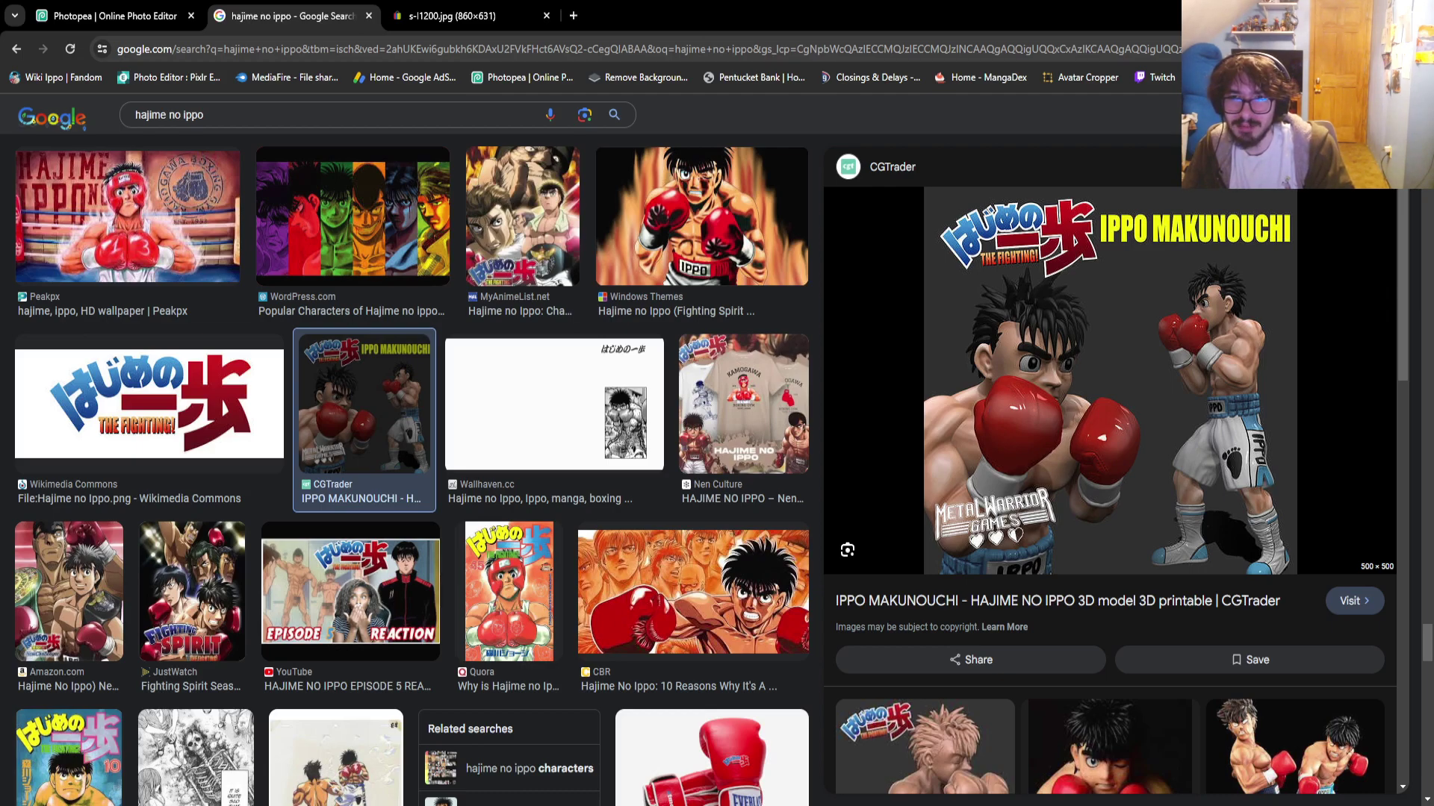
Check further results and the images related to the CGTrader model, and preview the full-body Ippo render from VS Battles Wiki
scroll(515, 320, "down", 7)
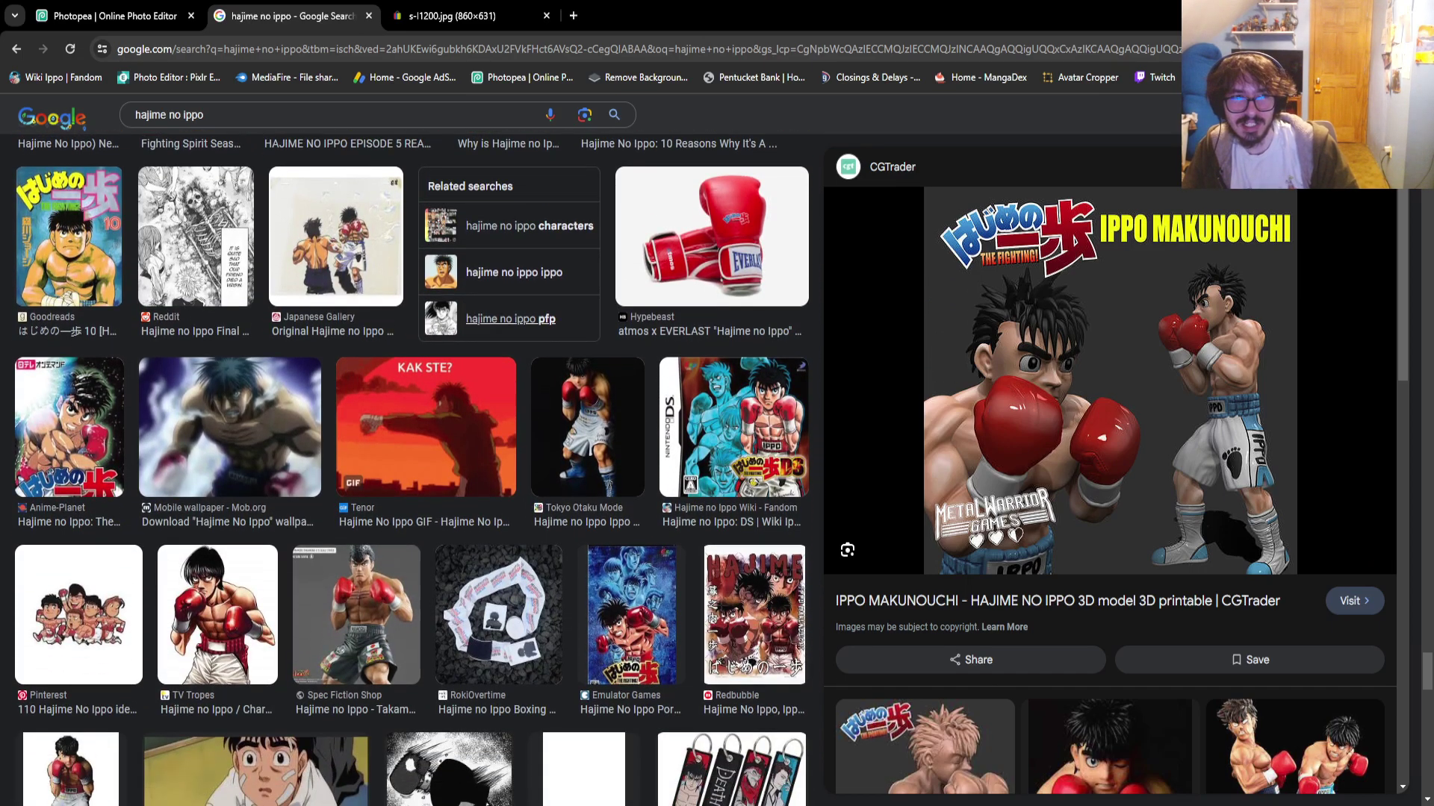
scroll(515, 320, "down", 1)
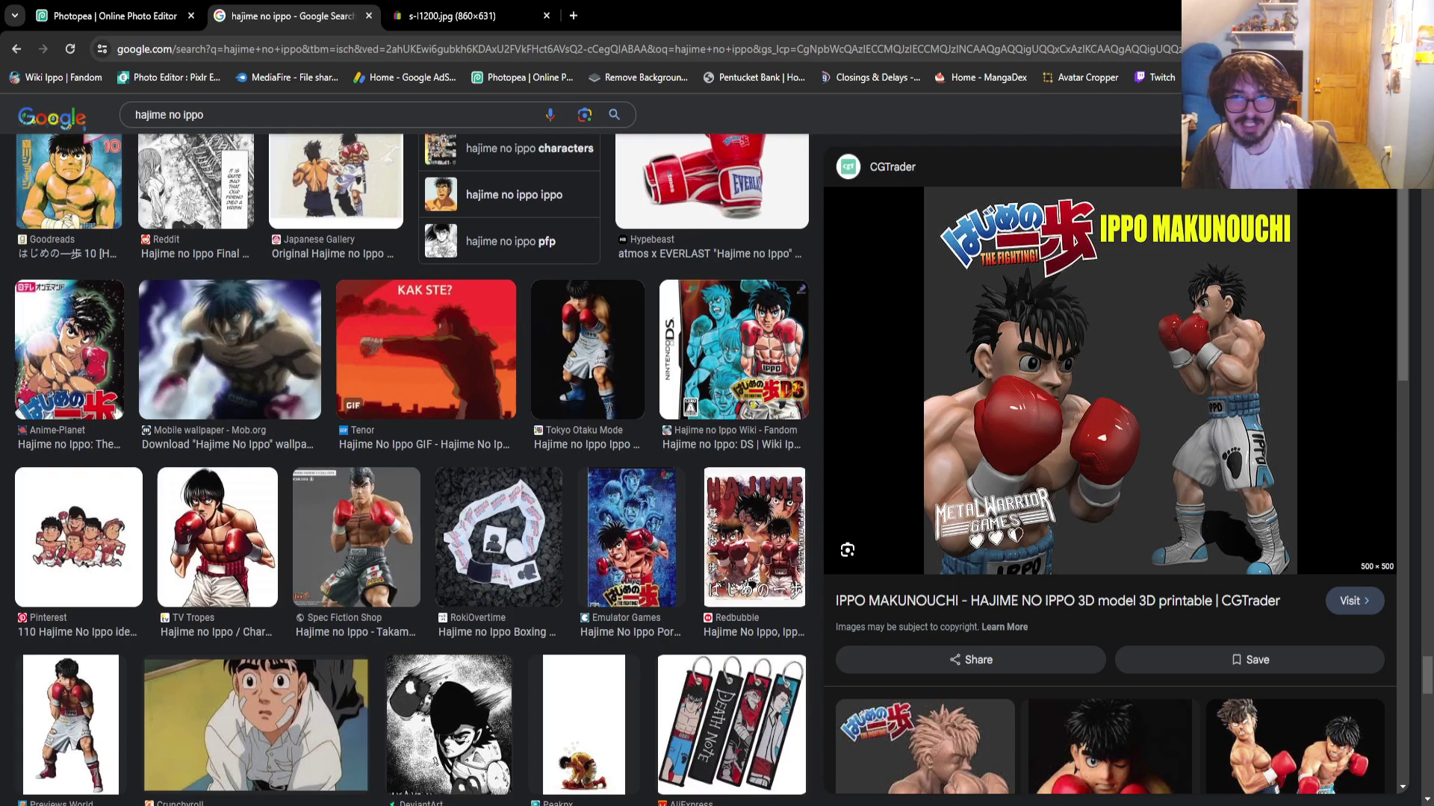
scroll(410, 470, "down", 3)
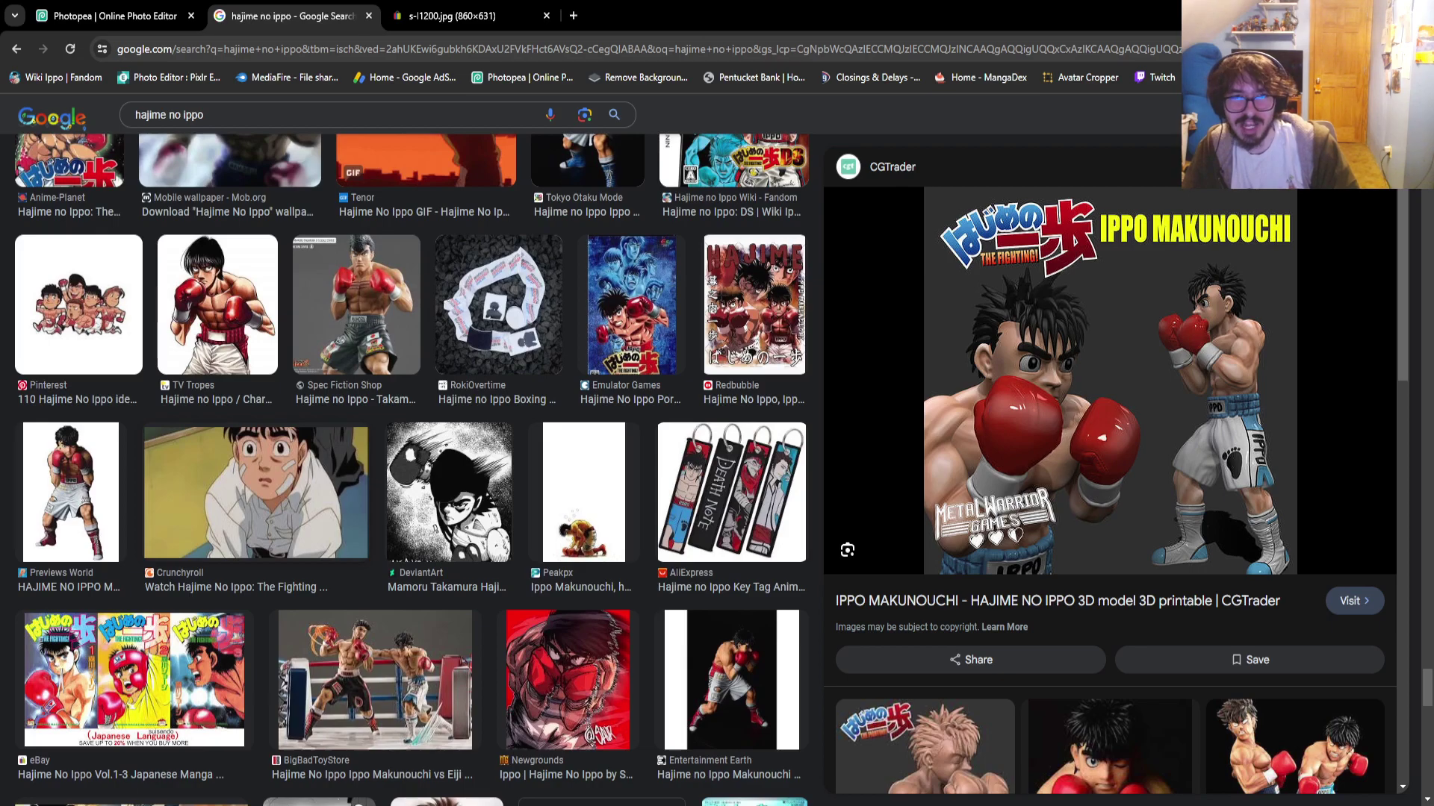
scroll(1109, 471, "down", 7)
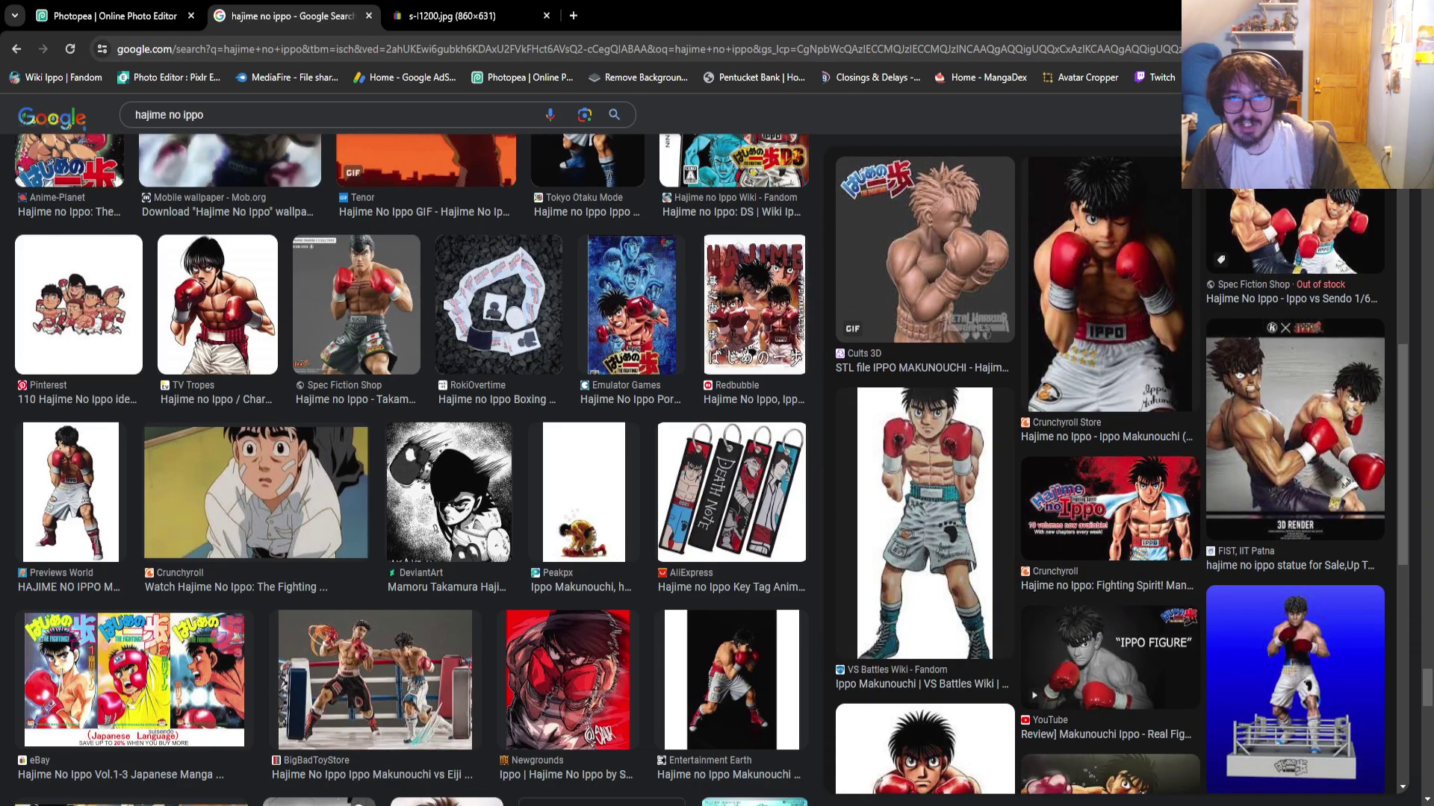
left_click(924, 523)
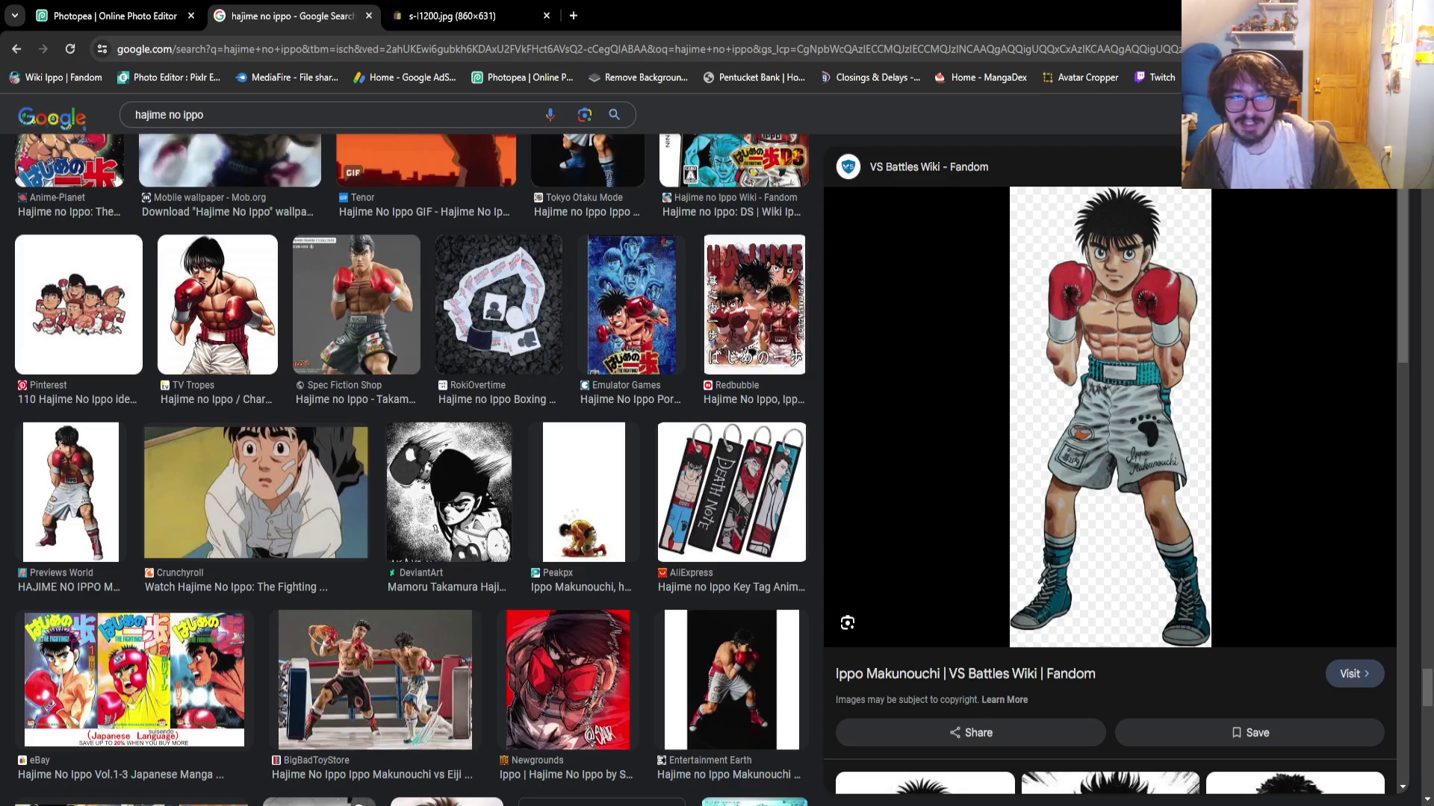
Look further down the Hajime no Ippo image results and preview the Facebook New Challenger picture of Ippo guarding with both gloves
scroll(619, 407, "down", 7)
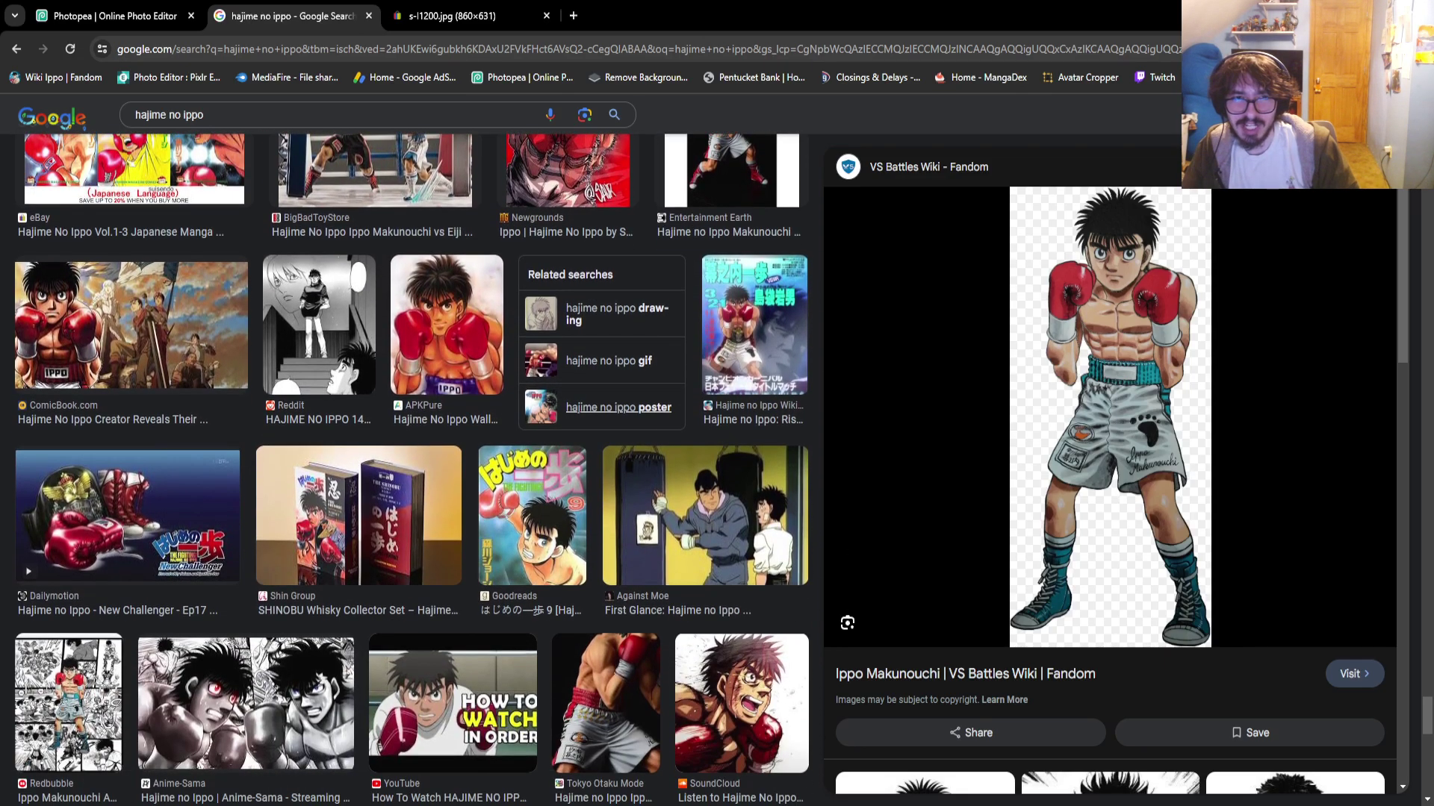
scroll(618, 407, "down", 1)
scroll(410, 469, "down", 4)
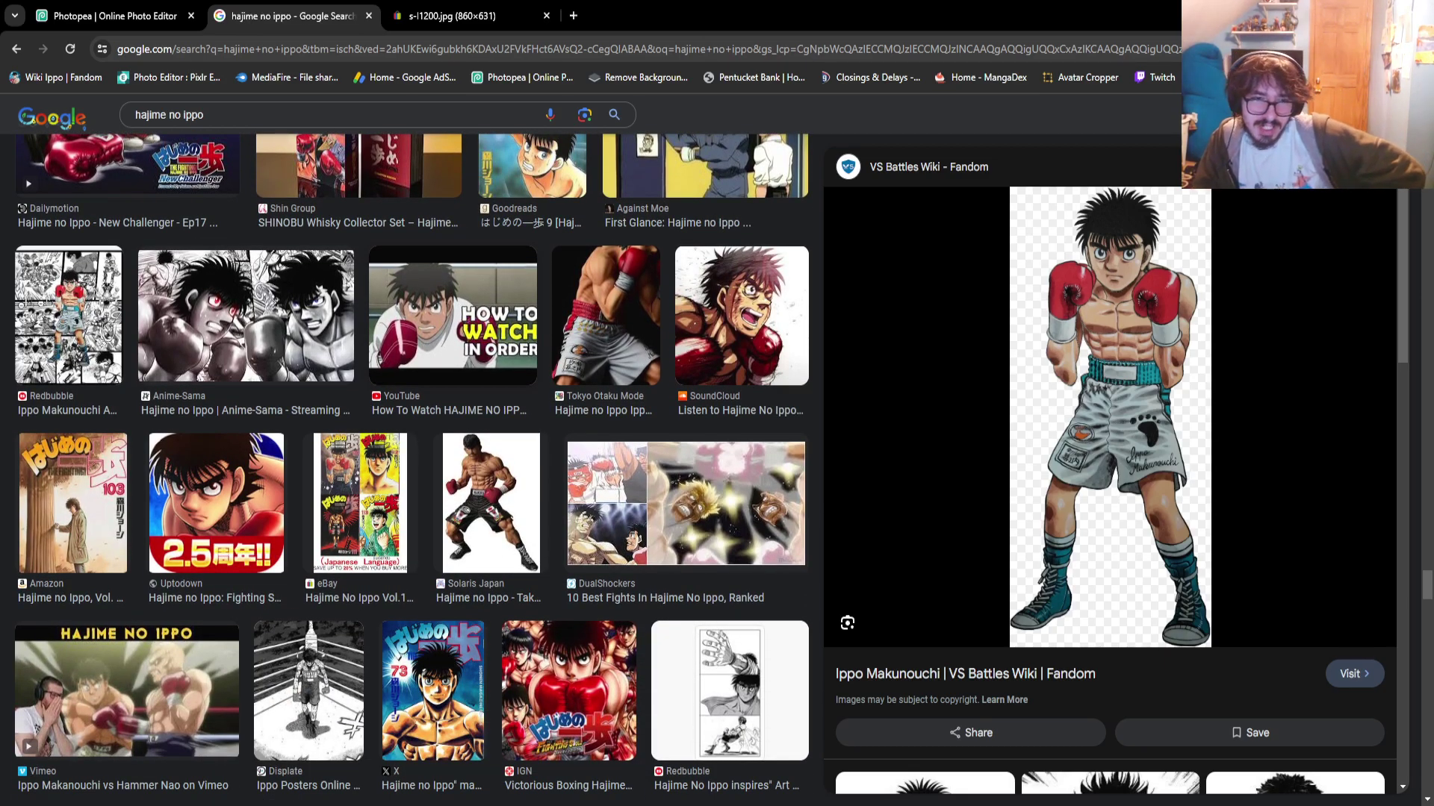
scroll(411, 469, "down", 3)
scroll(411, 469, "down", 1)
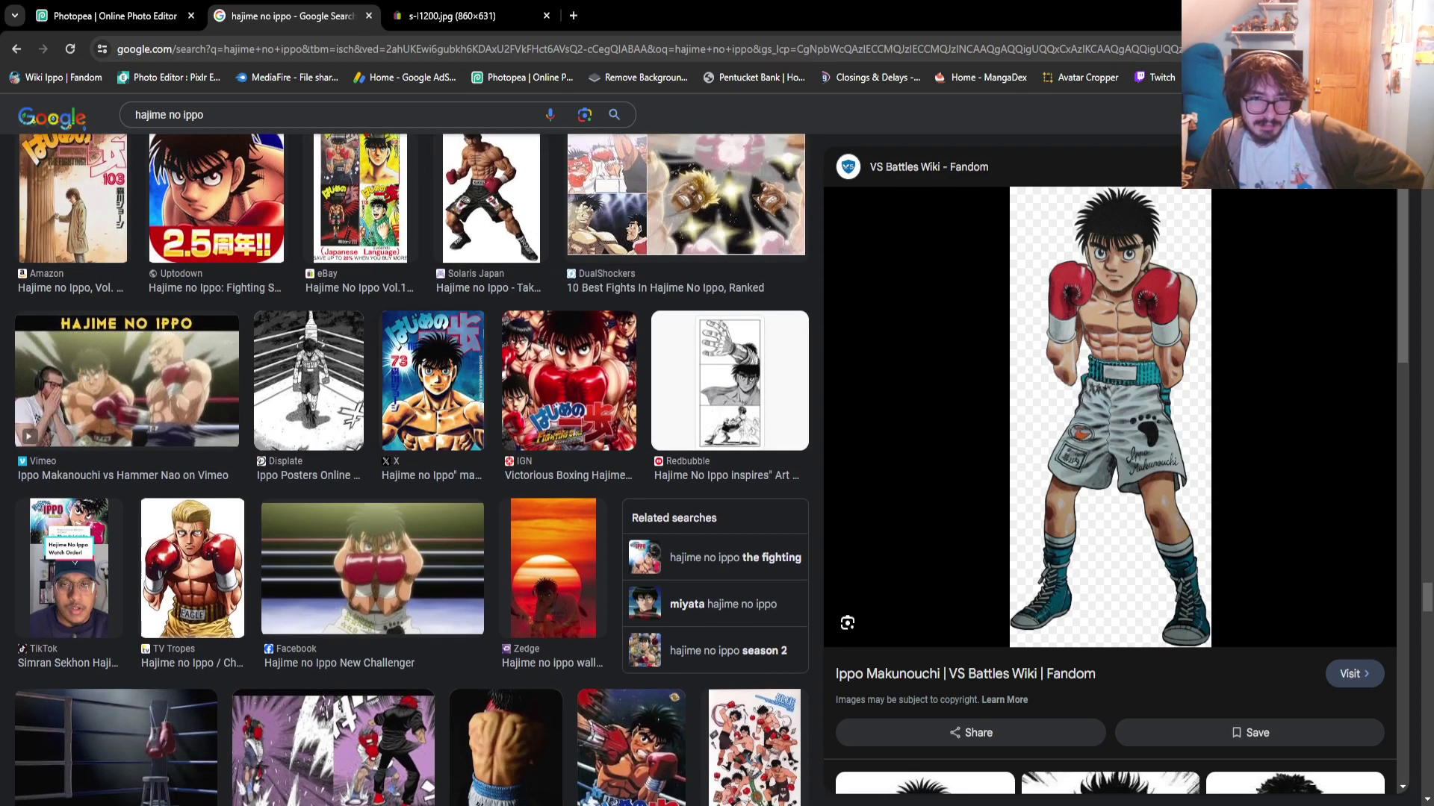
left_click(372, 569)
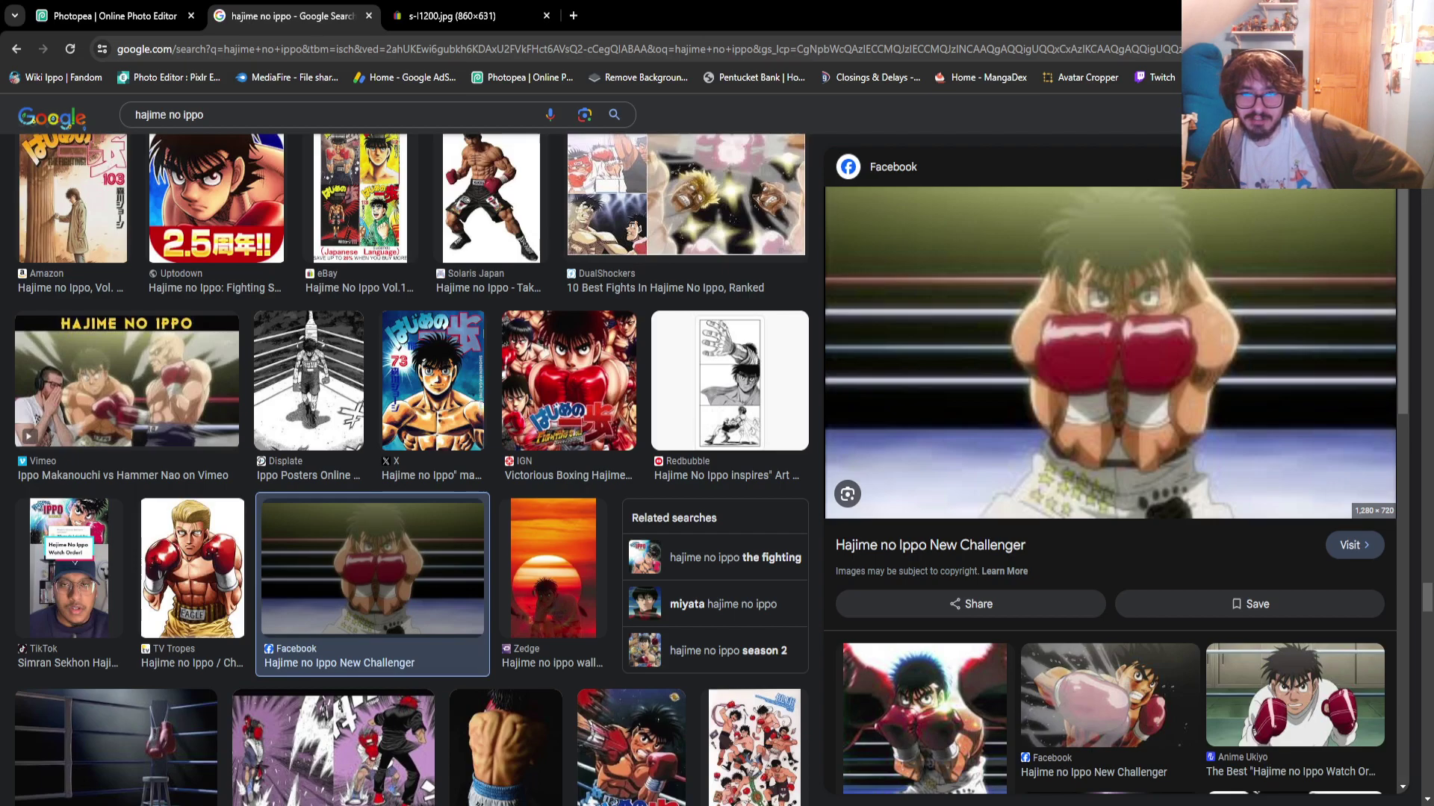
Check the images related to the New Challenger picture and preview the Comic Vine Kamogawa Genji Friends image of Ippo
scroll(1109, 470, "down", 5)
scroll(1109, 470, "up", 3)
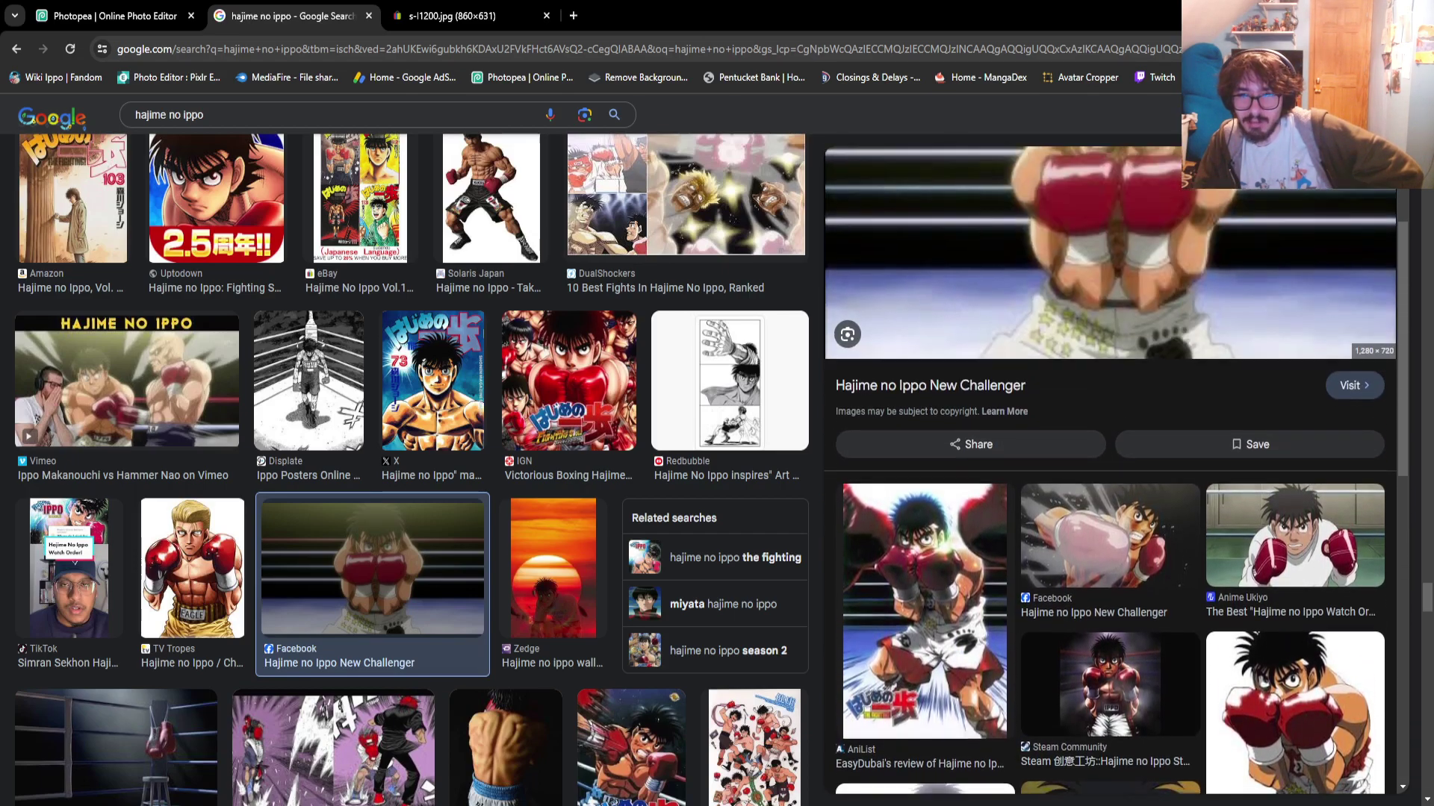
scroll(1109, 470, "down", 5)
scroll(1108, 471, "up", 2)
scroll(1109, 470, "up", 3)
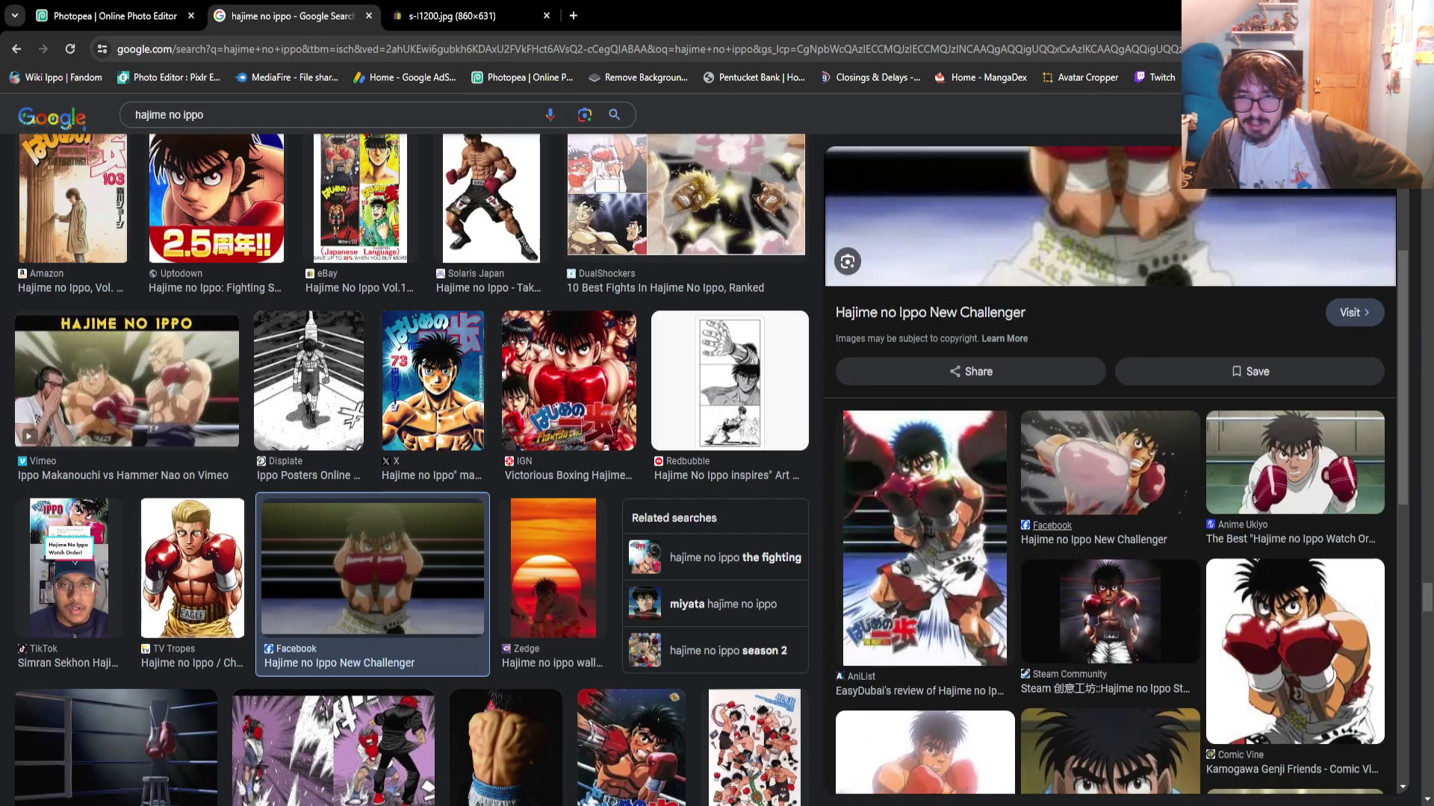
left_click(1295, 647)
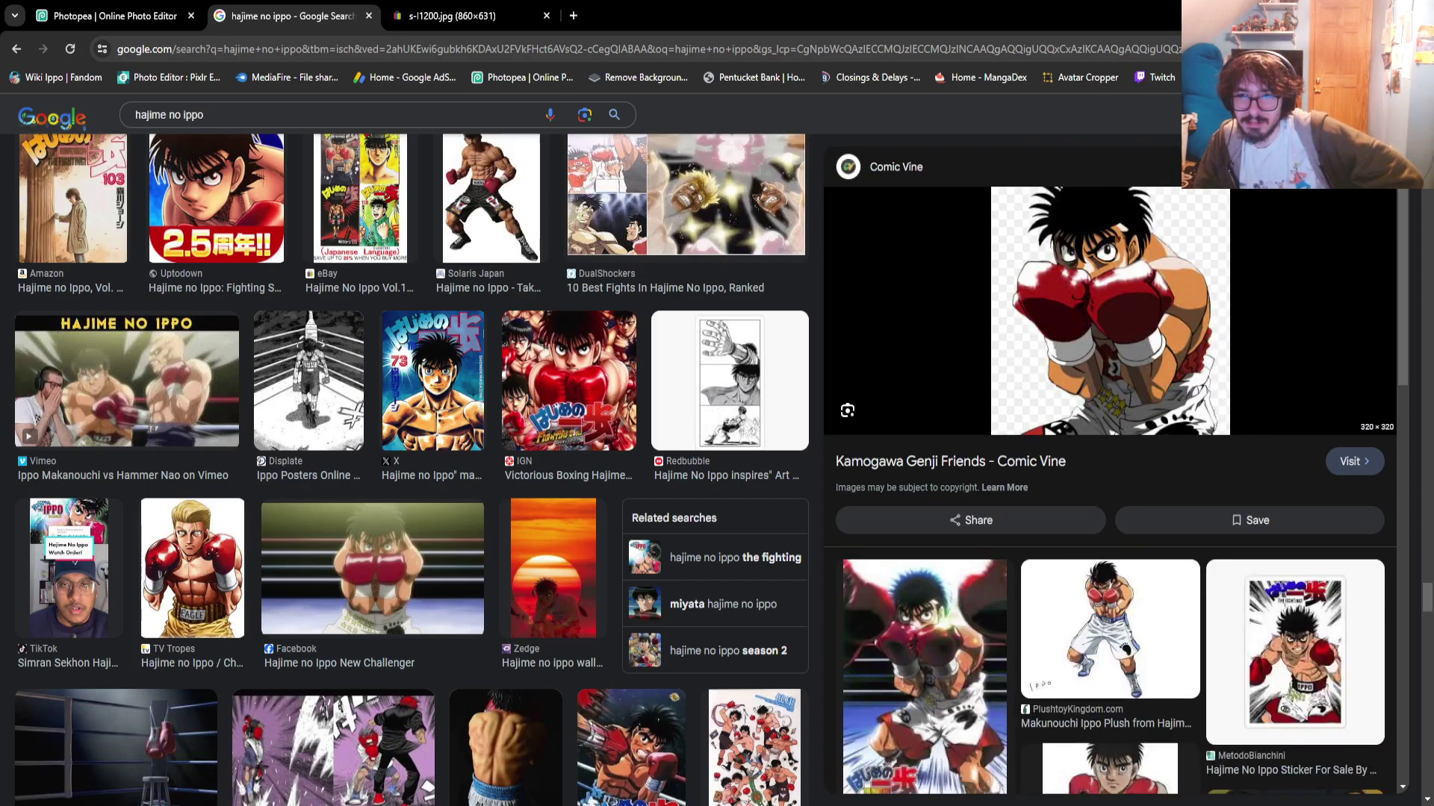
Look through more of the main image results and preview the Crunchyroll Hajime No Ippo: The Fighting! video still
scroll(411, 469, "down", 8)
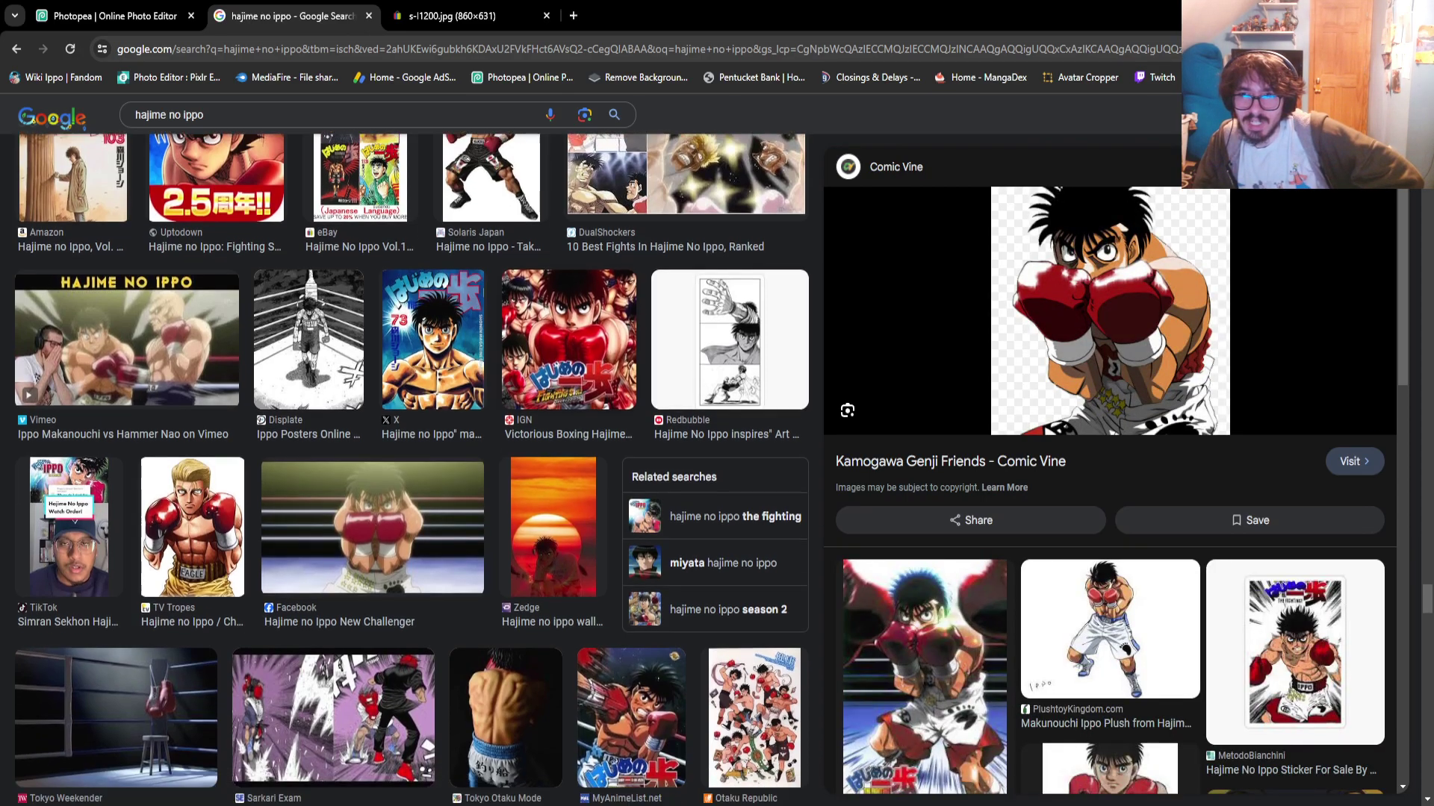
scroll(411, 469, "down", 4)
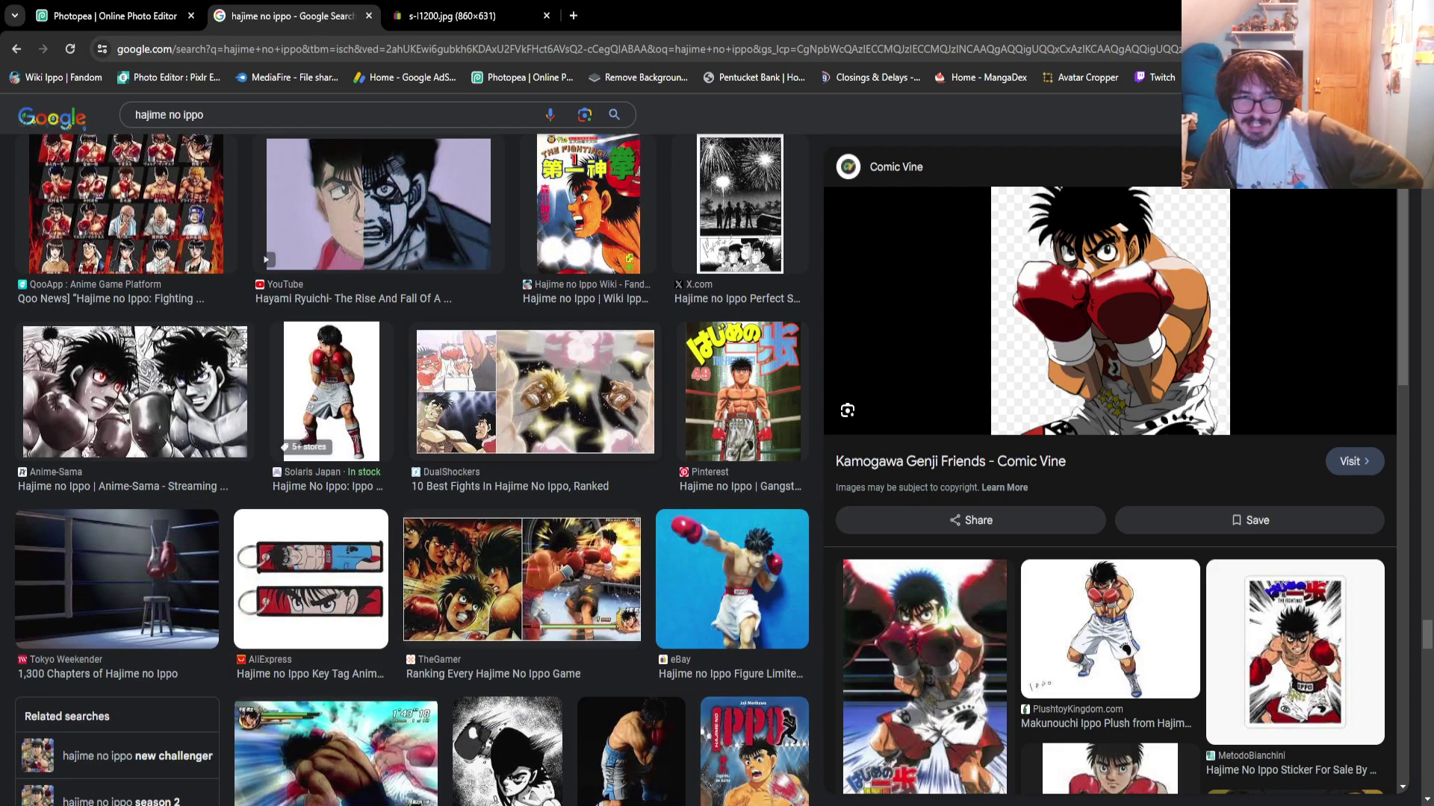
scroll(411, 469, "down", 3)
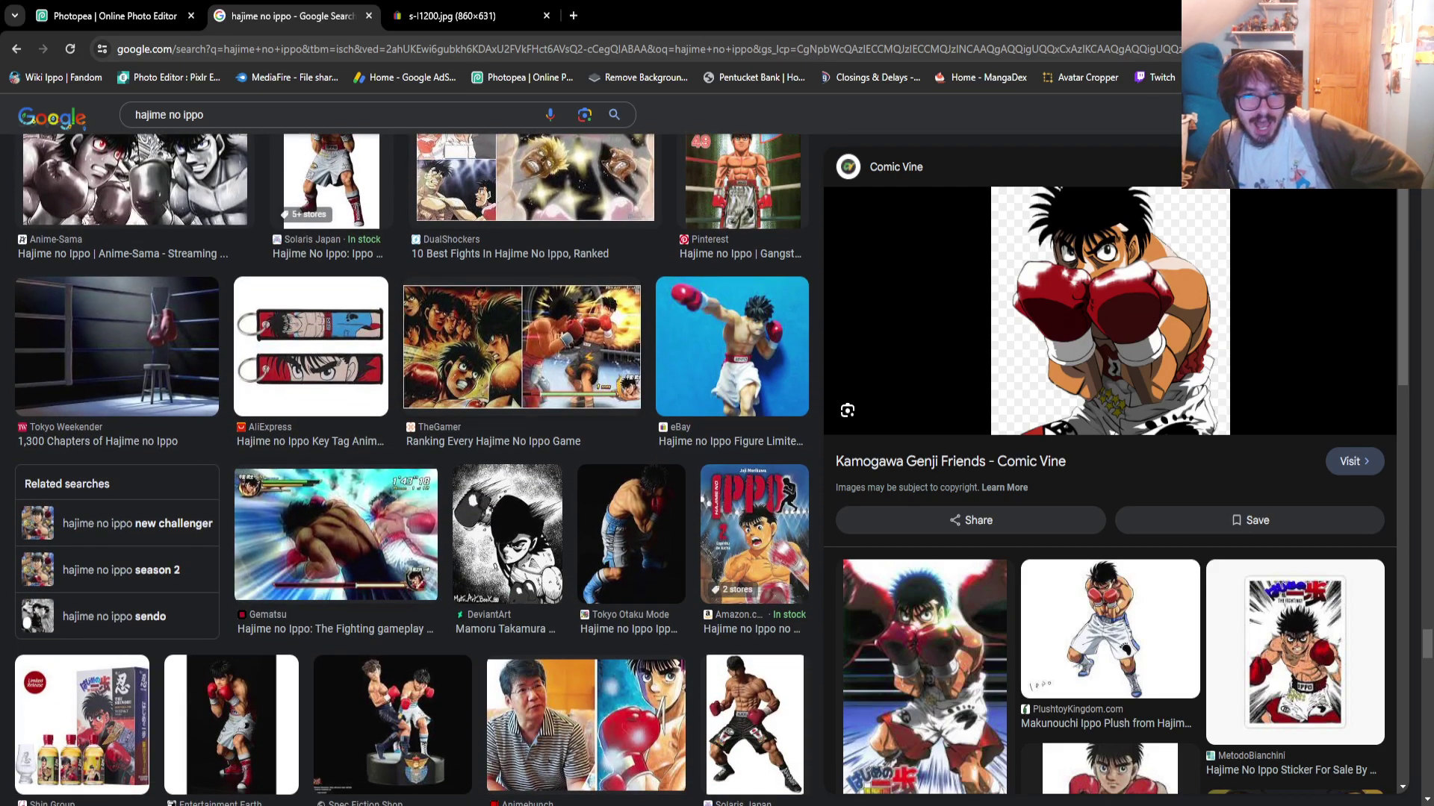
scroll(411, 469, "down", 7)
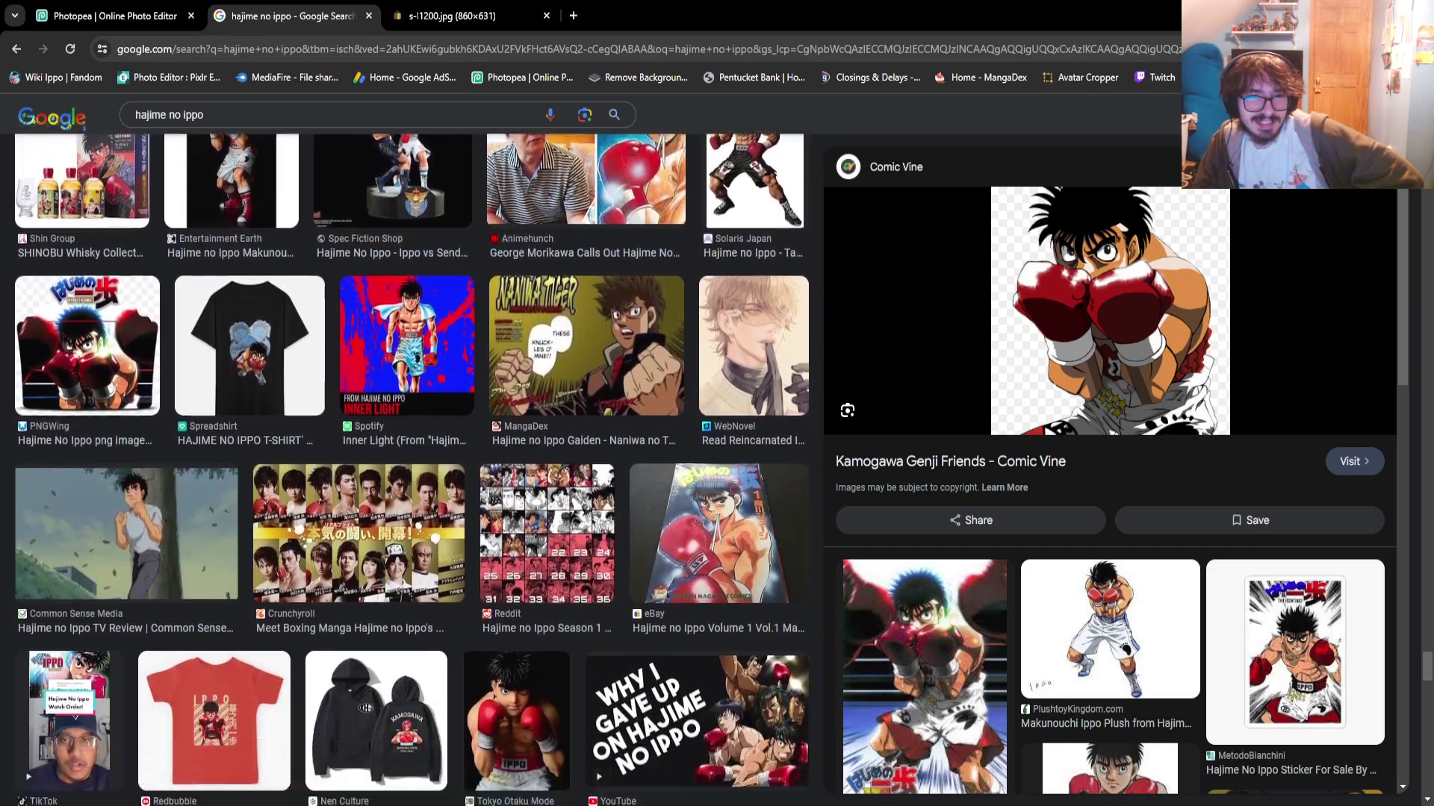
scroll(410, 468, "down", 9)
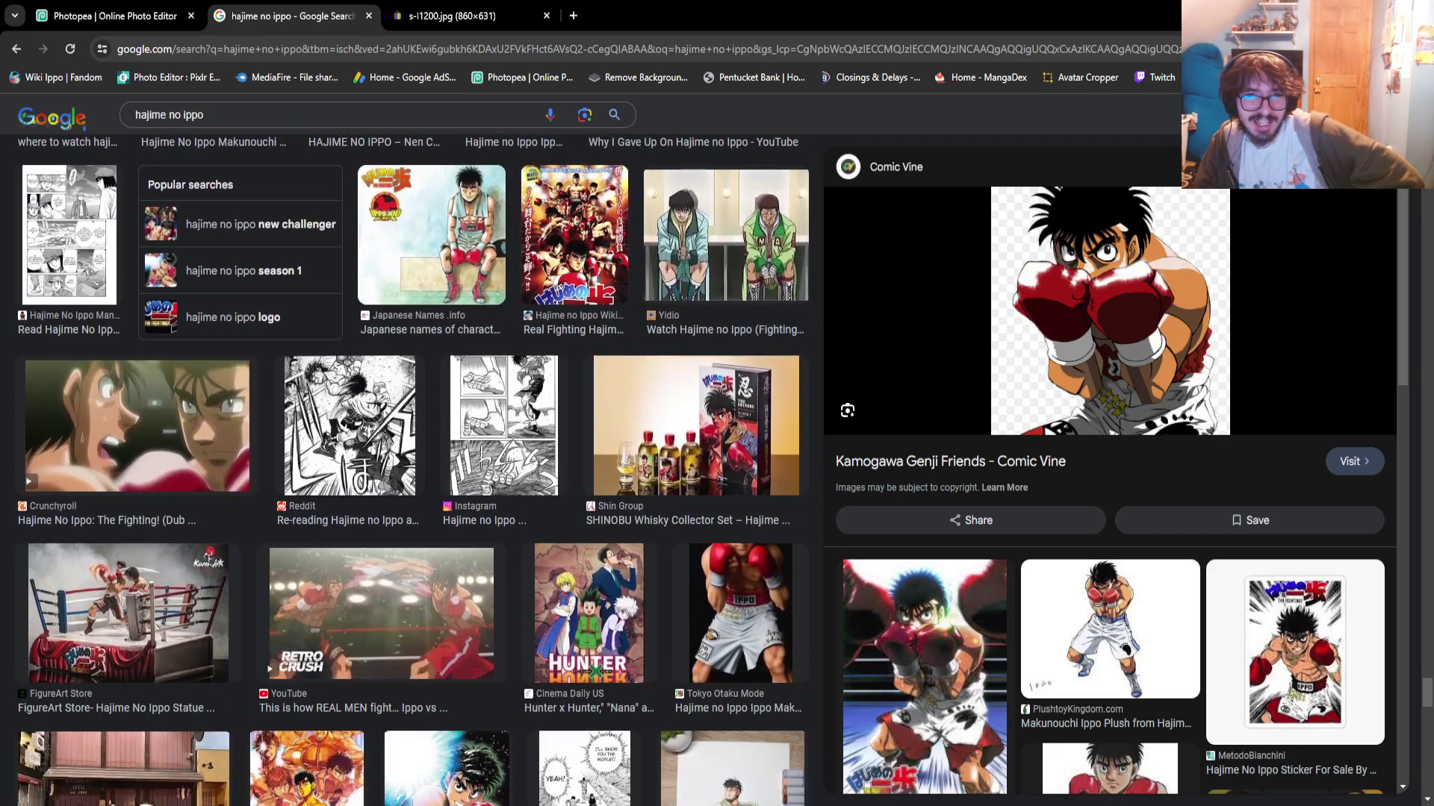
scroll(411, 469, "down", 2)
left_click(149, 276)
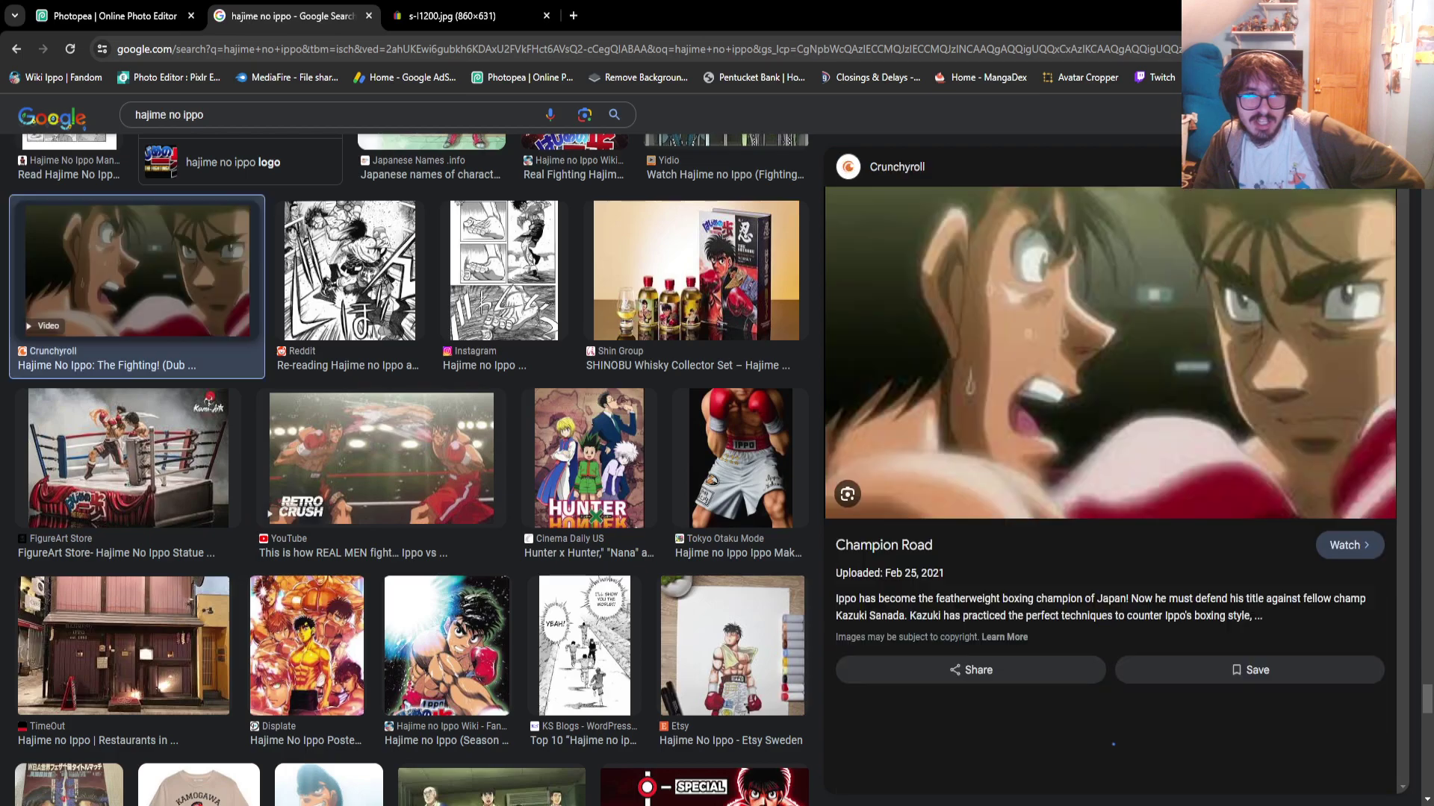
Preview the Tenor Takamura GIF further down the results, and from its related images the WatchMojo Top 5 Fight Scenes GIF
scroll(411, 469, "down", 8)
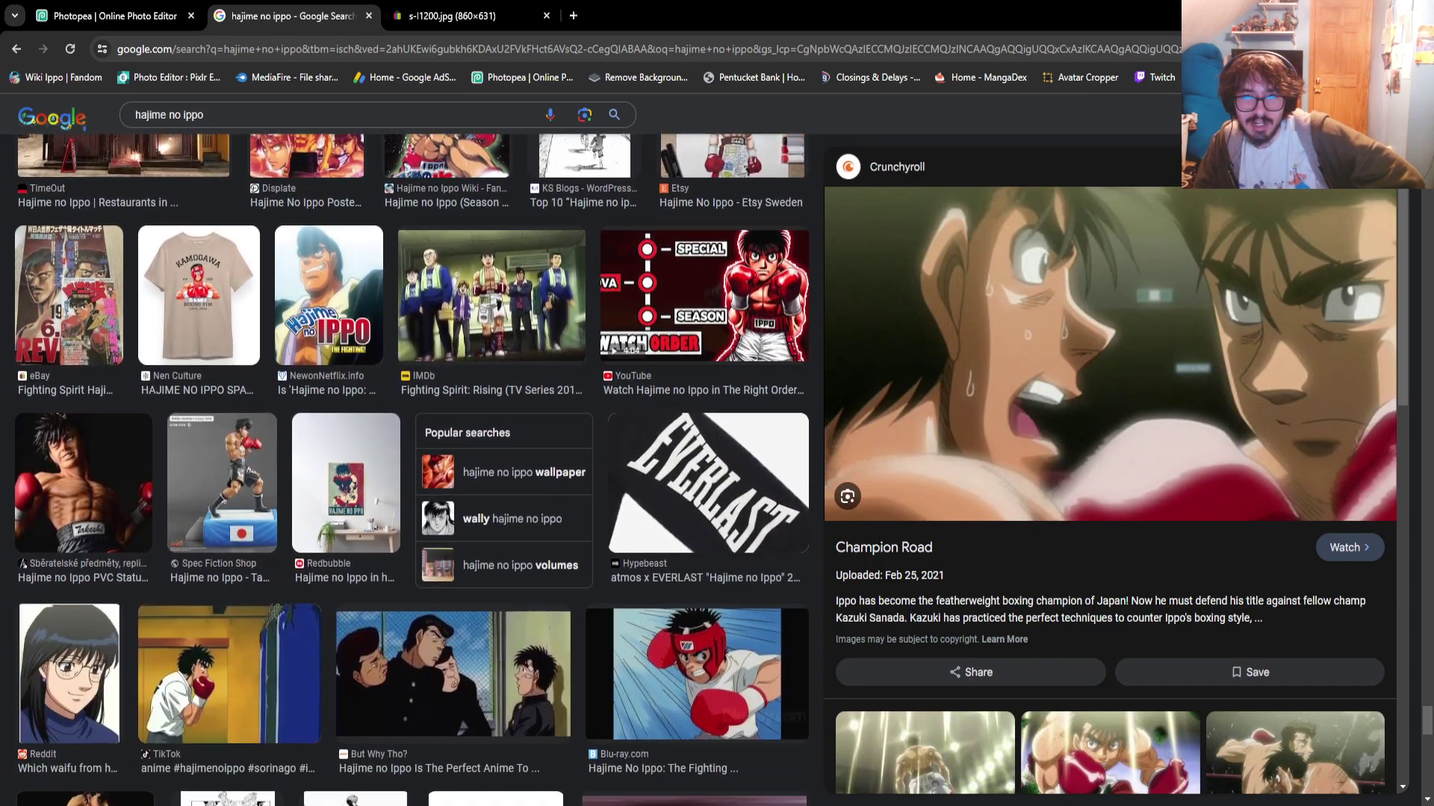
scroll(410, 469, "down", 4)
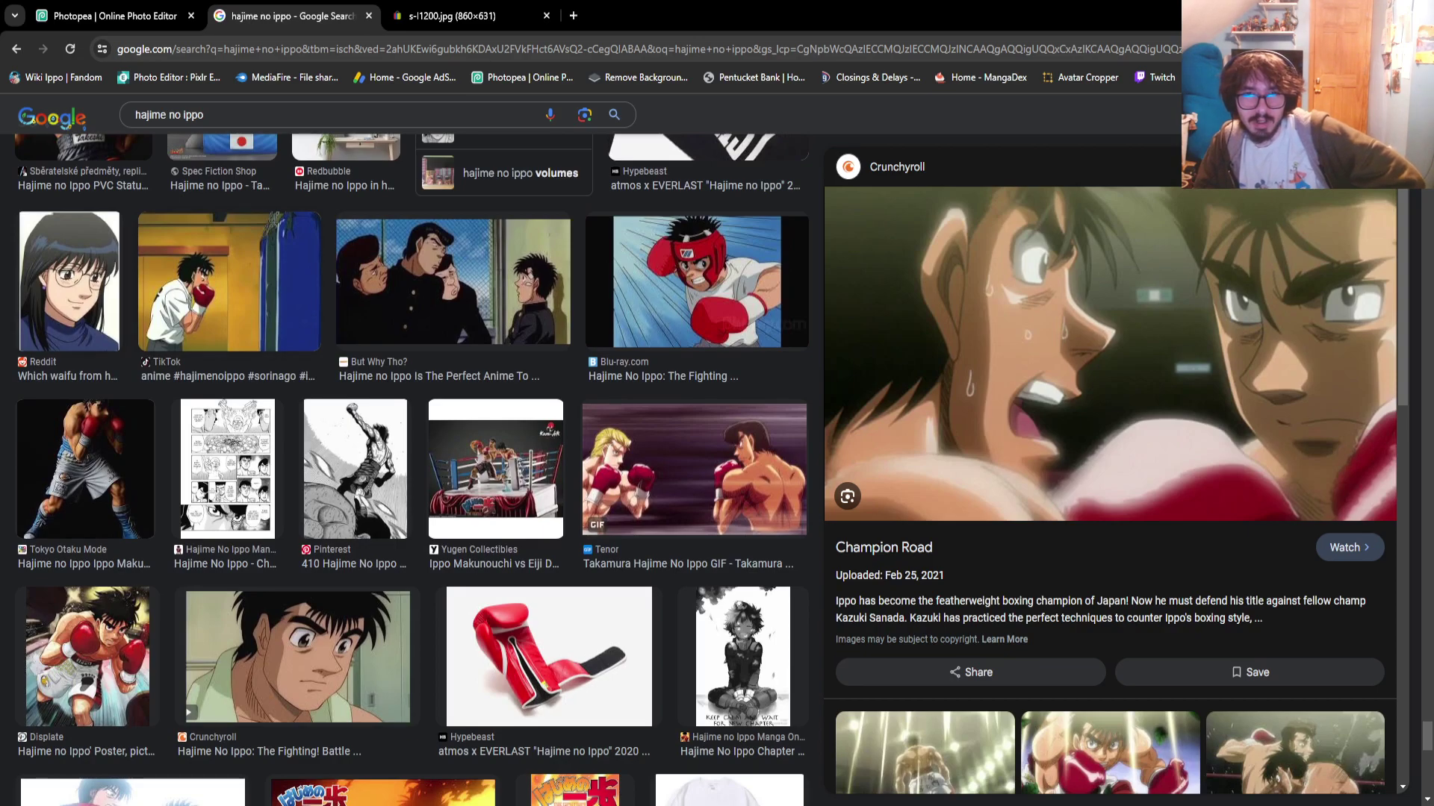
left_click(694, 470)
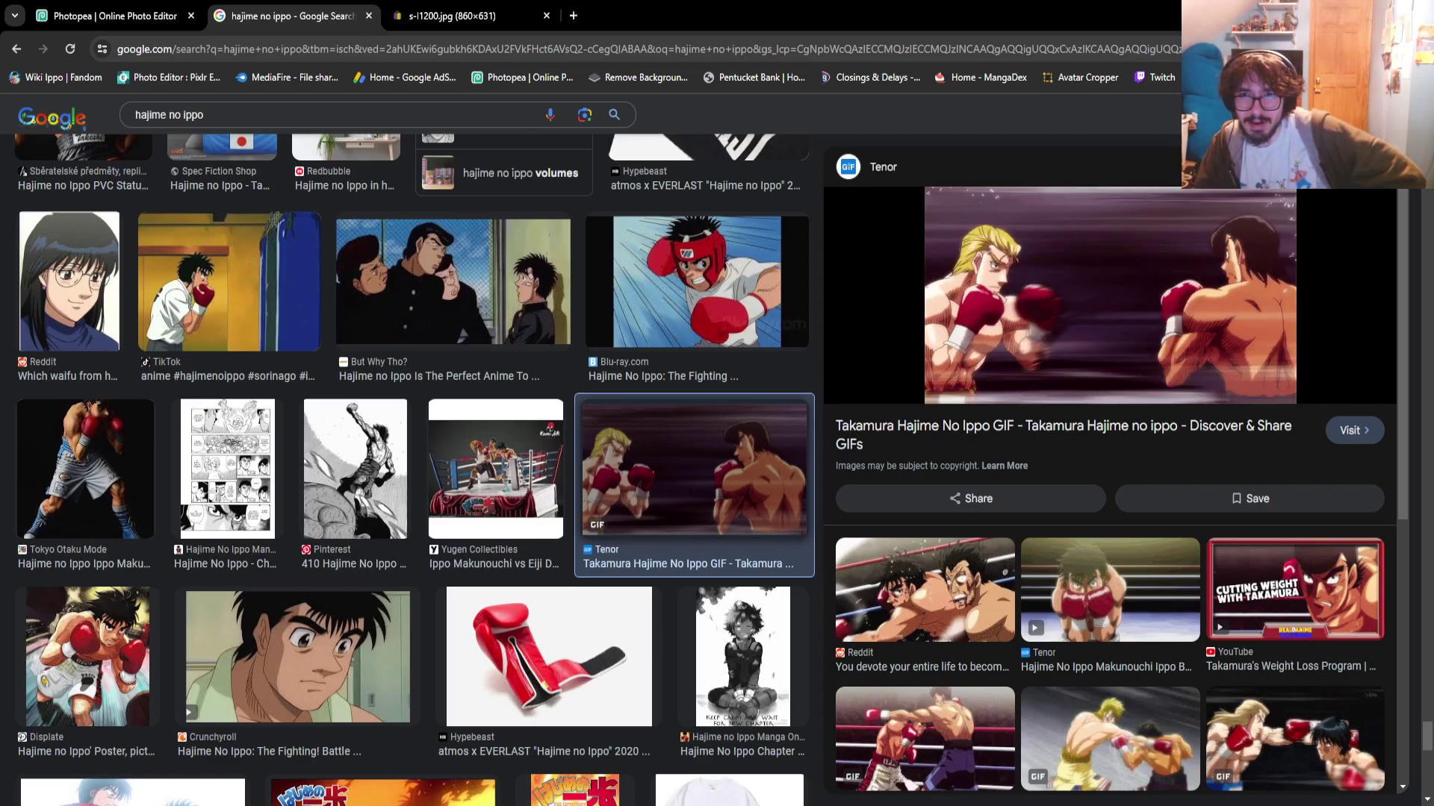
scroll(1110, 463, "down", 2)
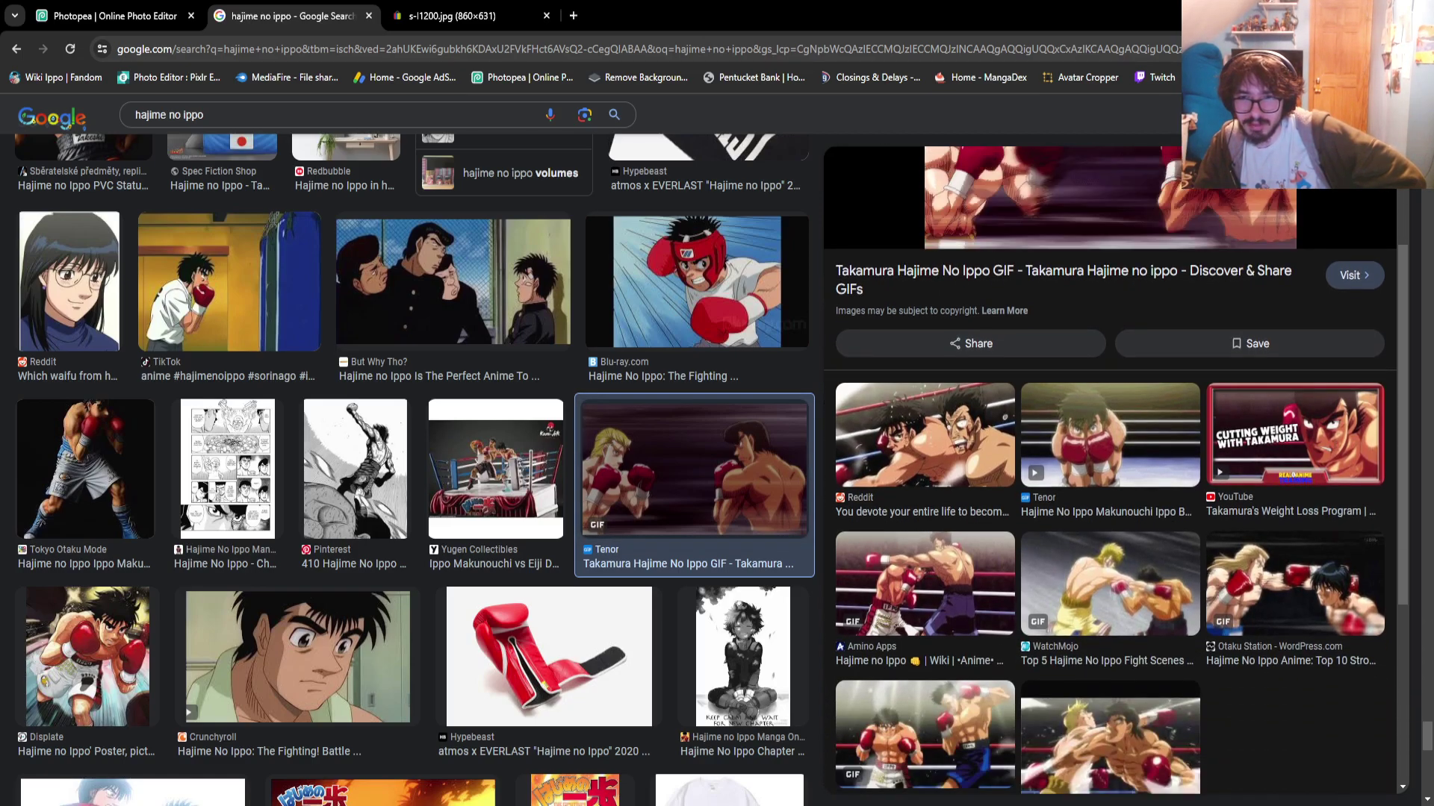
left_click(1110, 584)
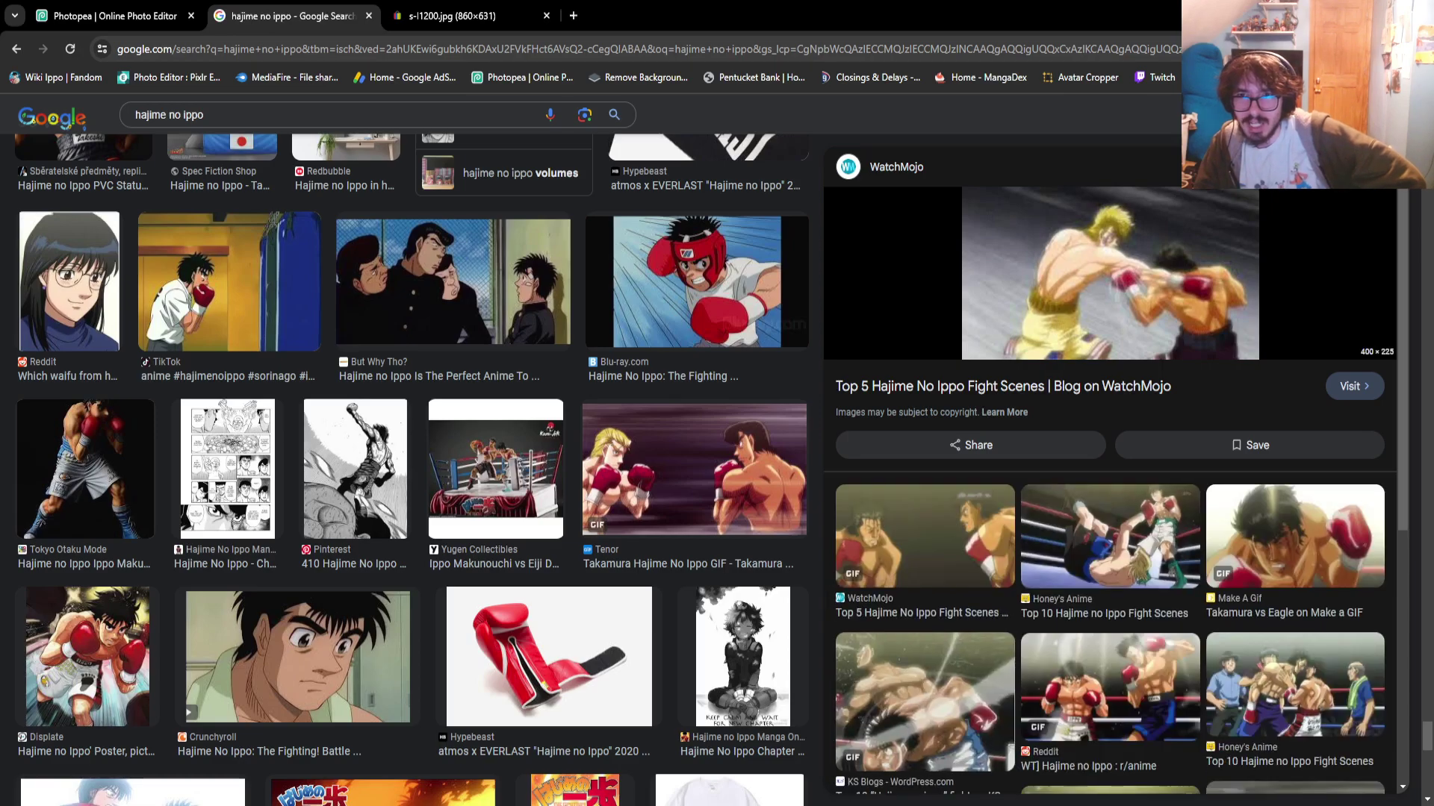
Look through the remaining image results to the end of the page and preview the FigureArt Store Hajime No Ippo statue
scroll(472, 351, "down", 5)
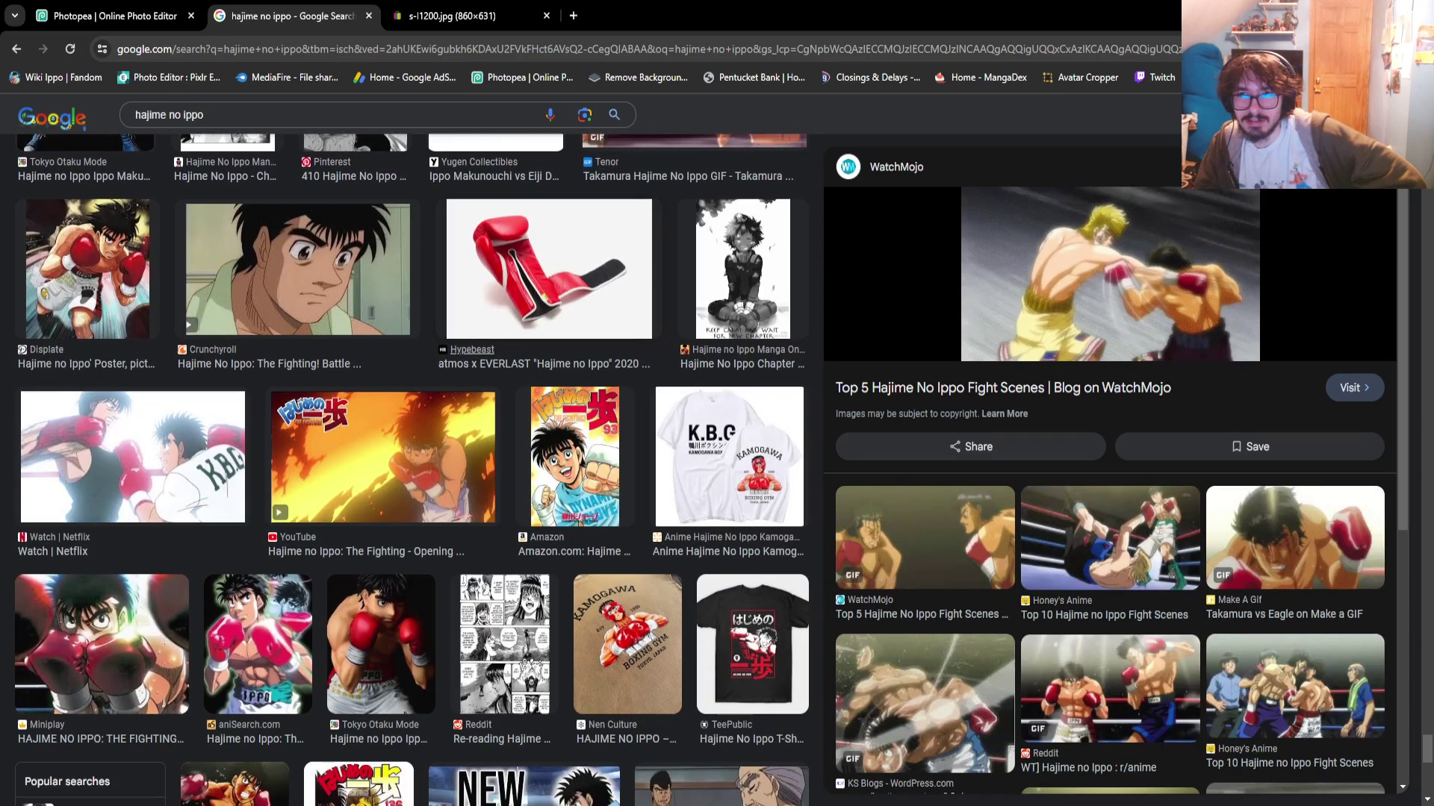
scroll(411, 463, "down", 2)
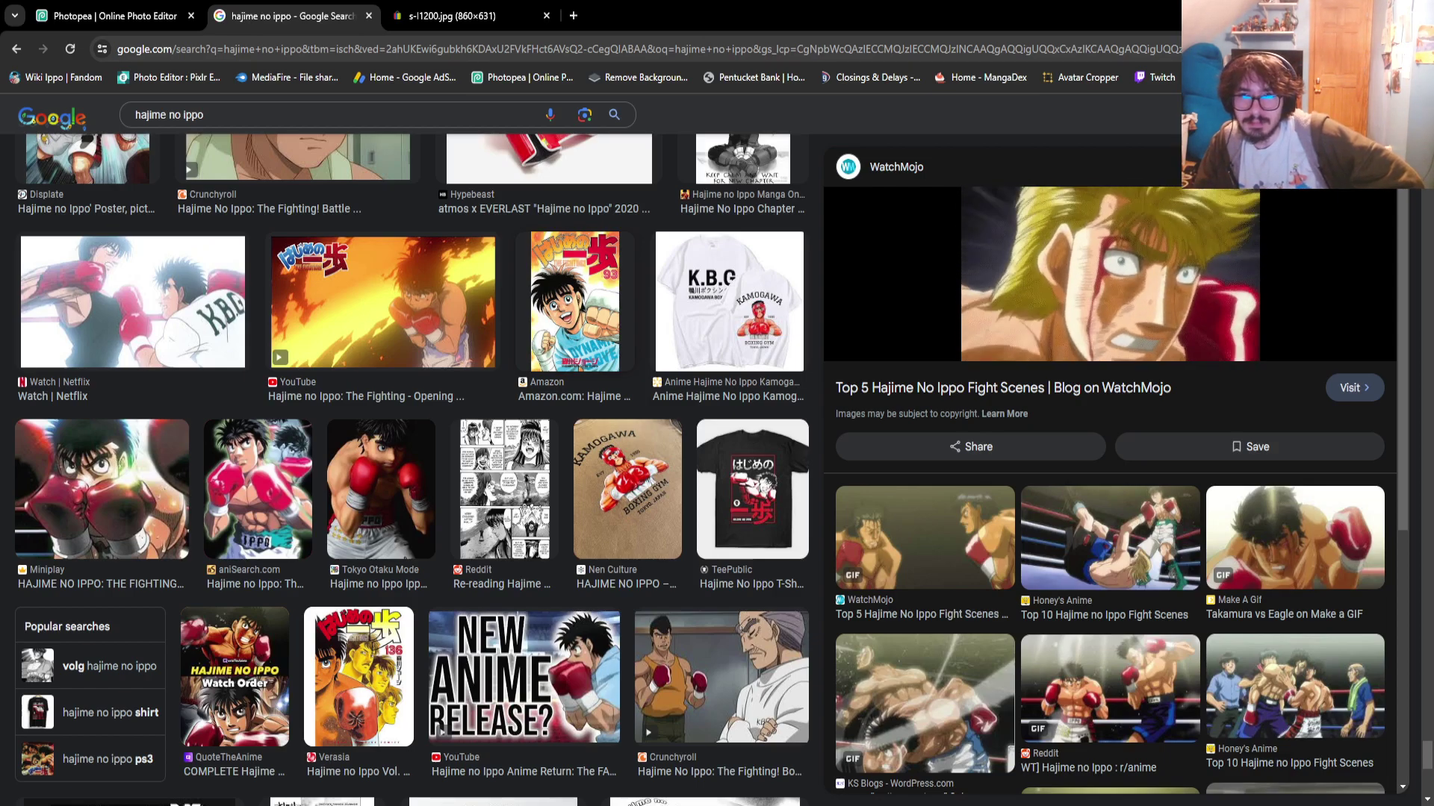
scroll(411, 469, "down", 2)
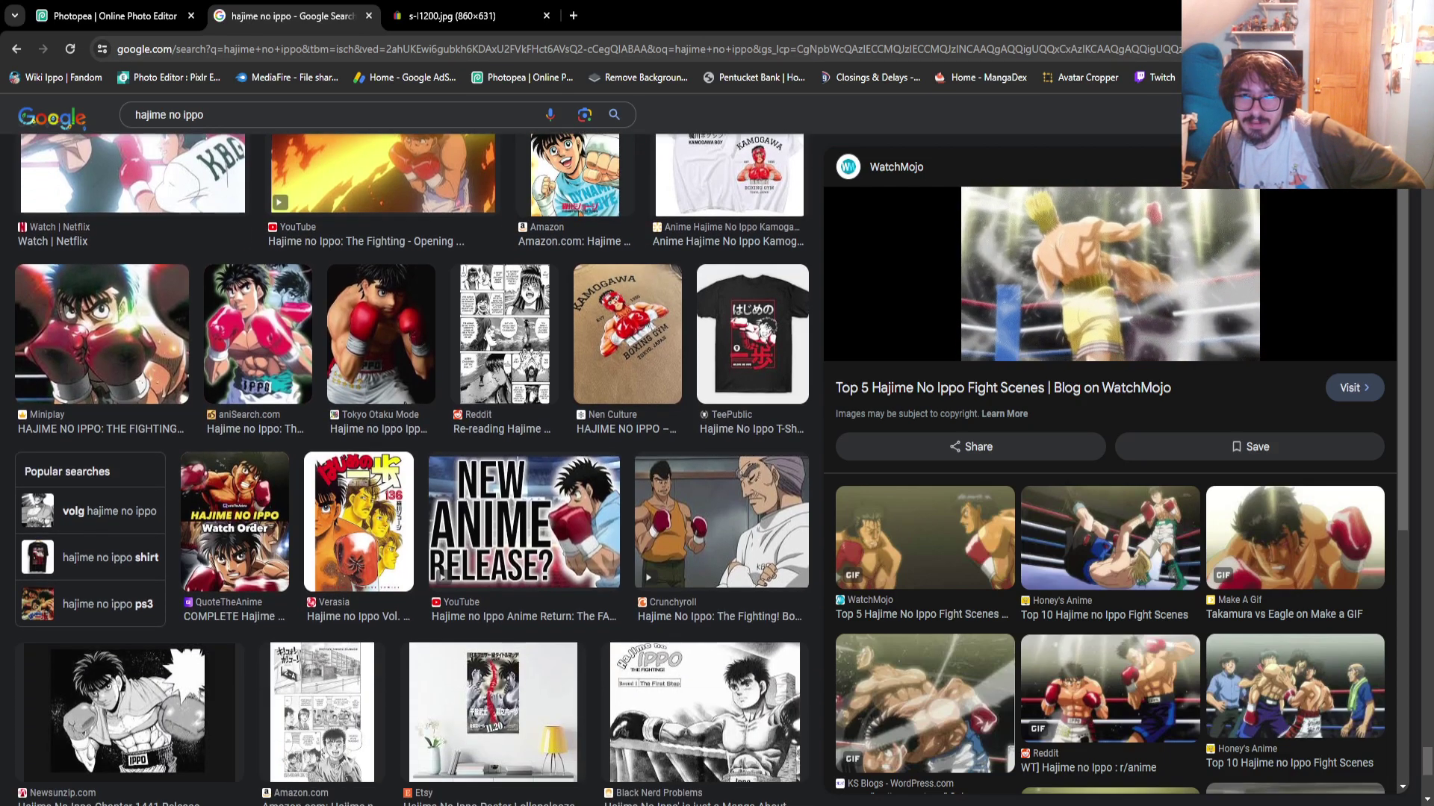
scroll(457, 371, "down", 3)
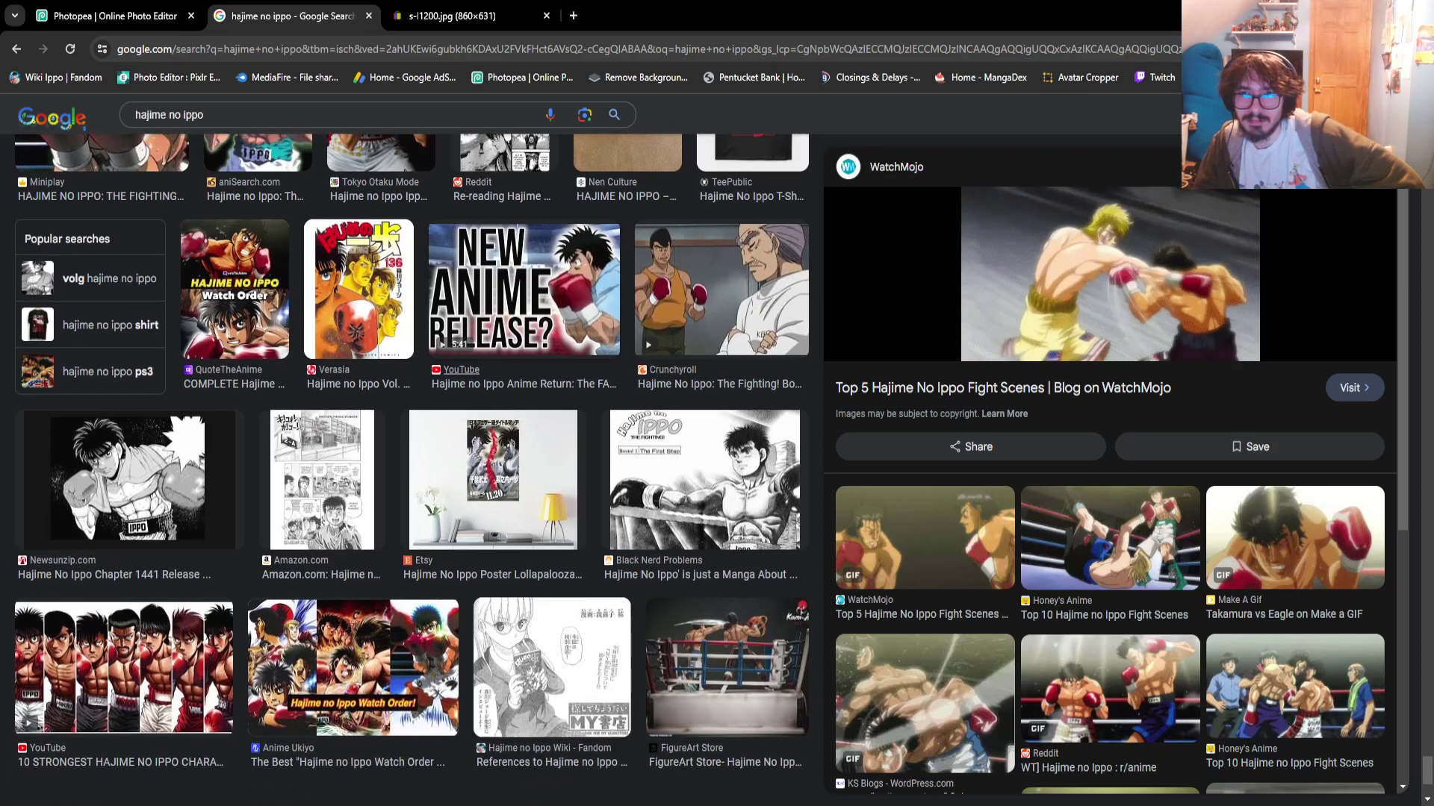
scroll(410, 448, "down", 3)
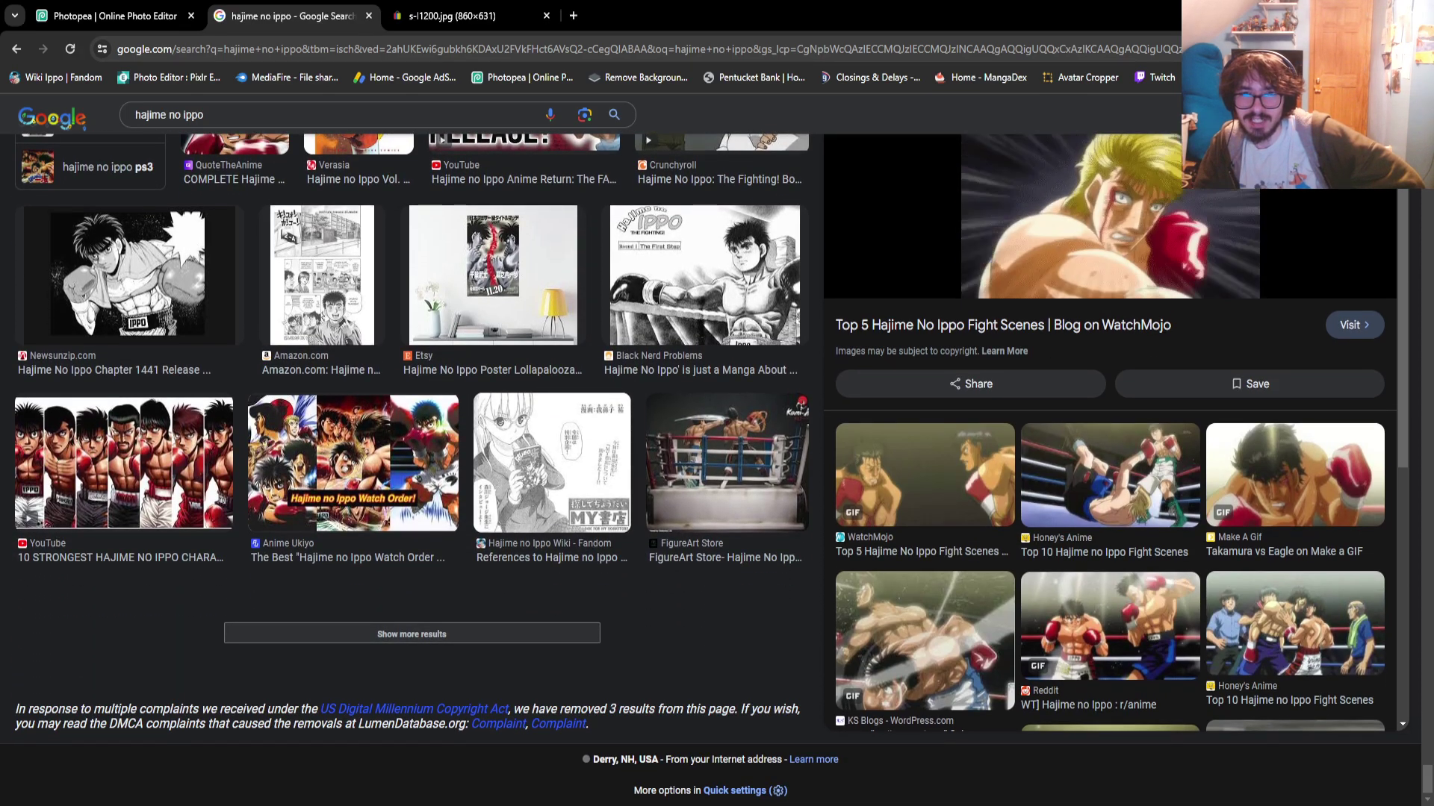
left_click(726, 463)
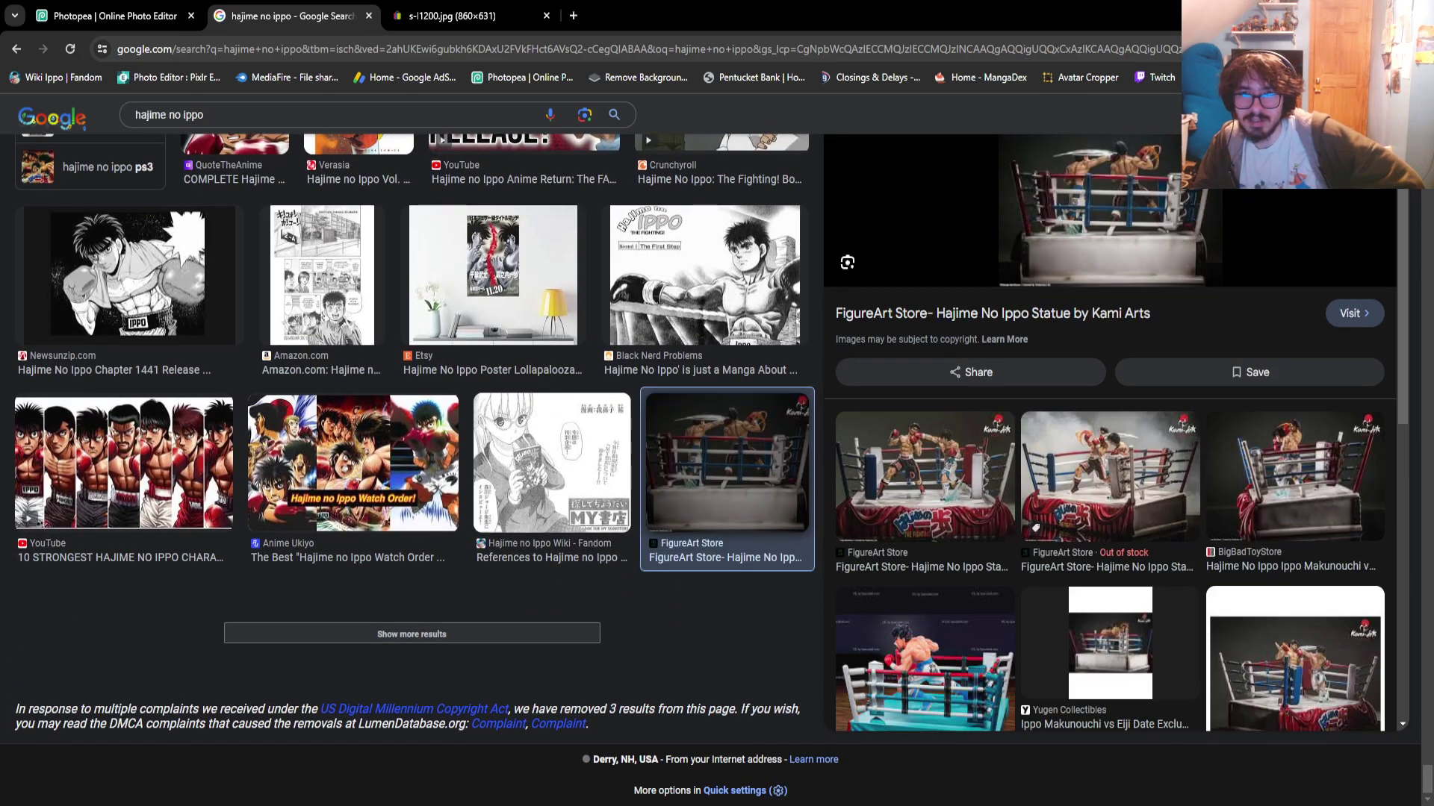
Compare related statue photos, previewing another FigureArt Store view and the BigBadToyStore and Matsuri Nerd pictures of Makunouchi vs Eiji Date
left_click(925, 476)
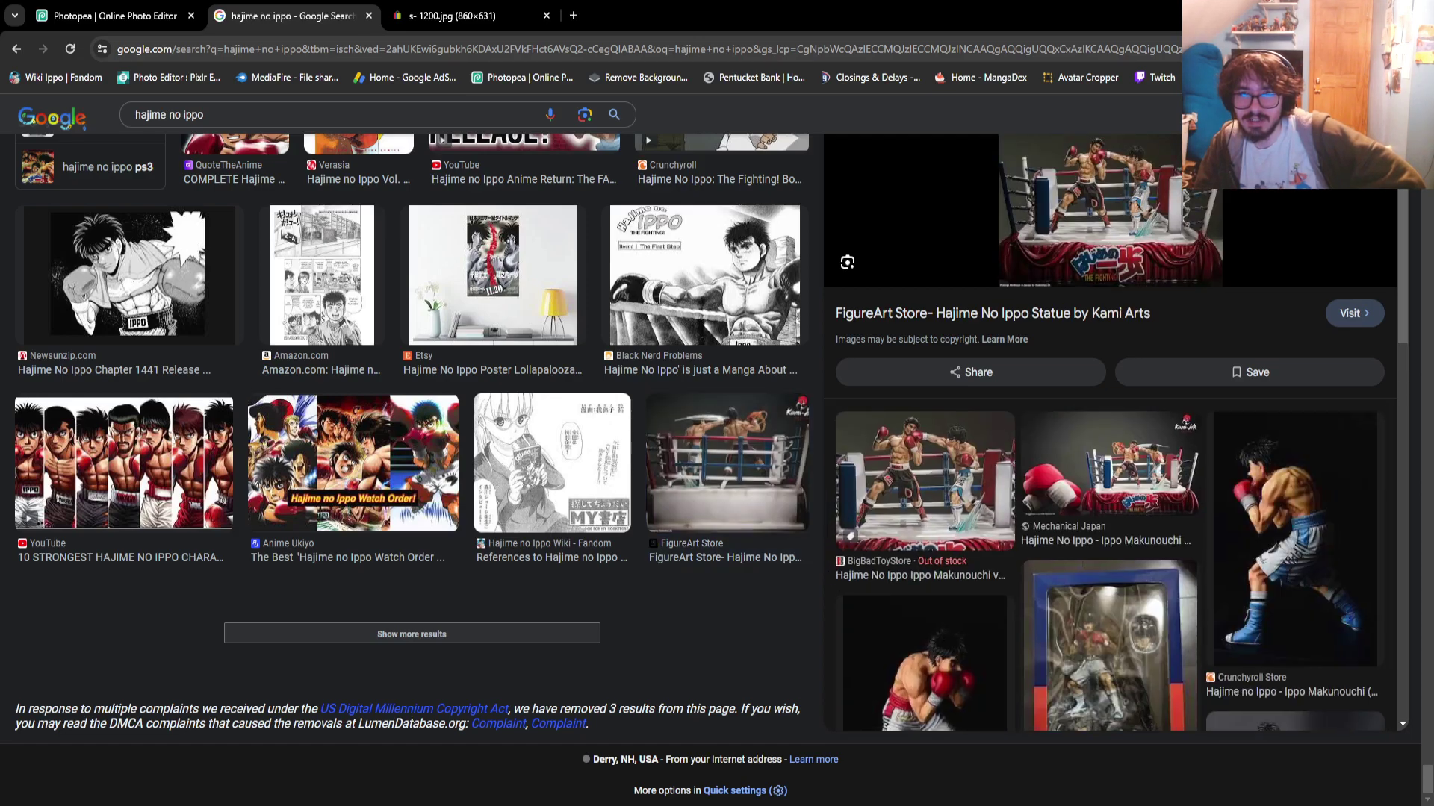
left_click(924, 482)
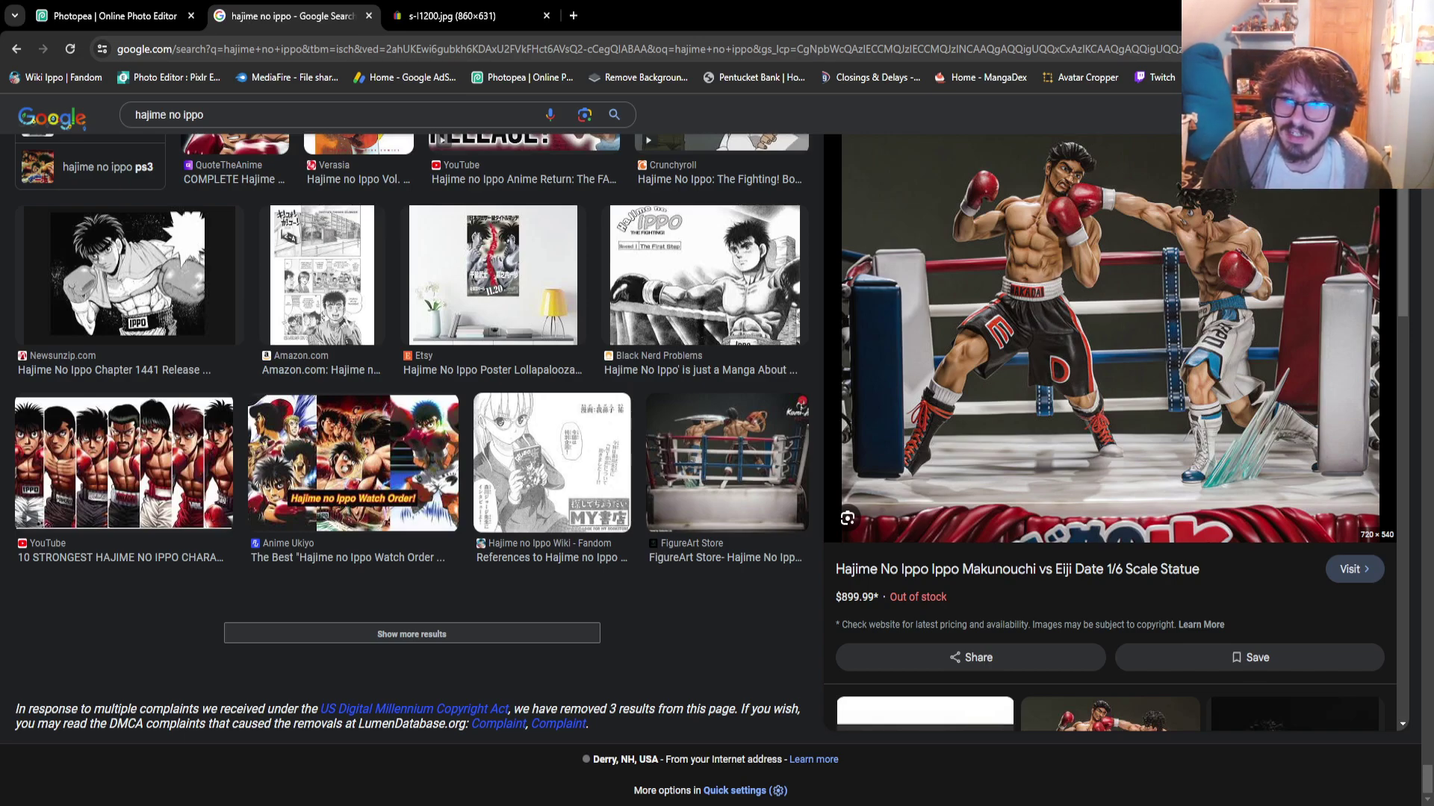
scroll(1113, 434, "down", 4)
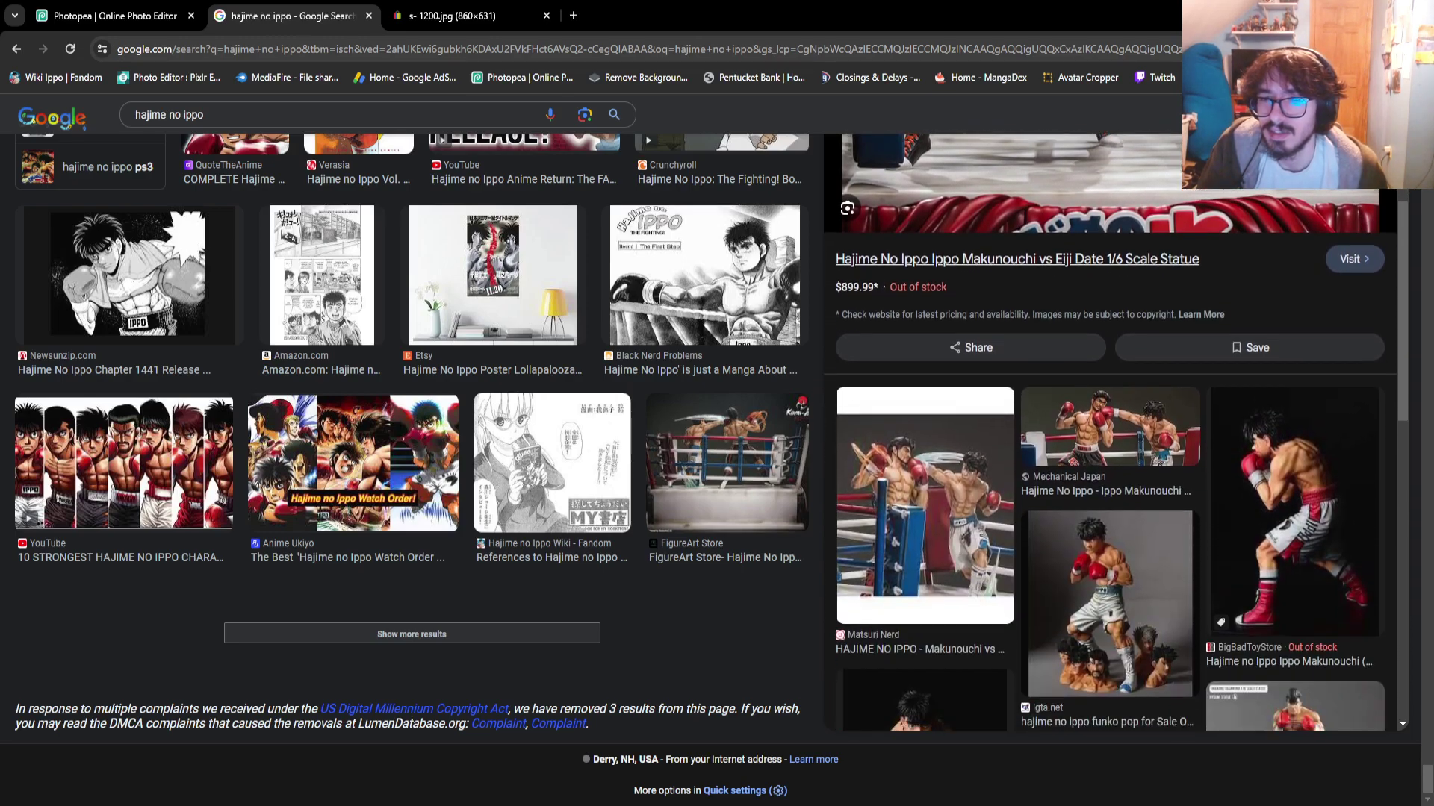
scroll(1112, 433, "down", 3)
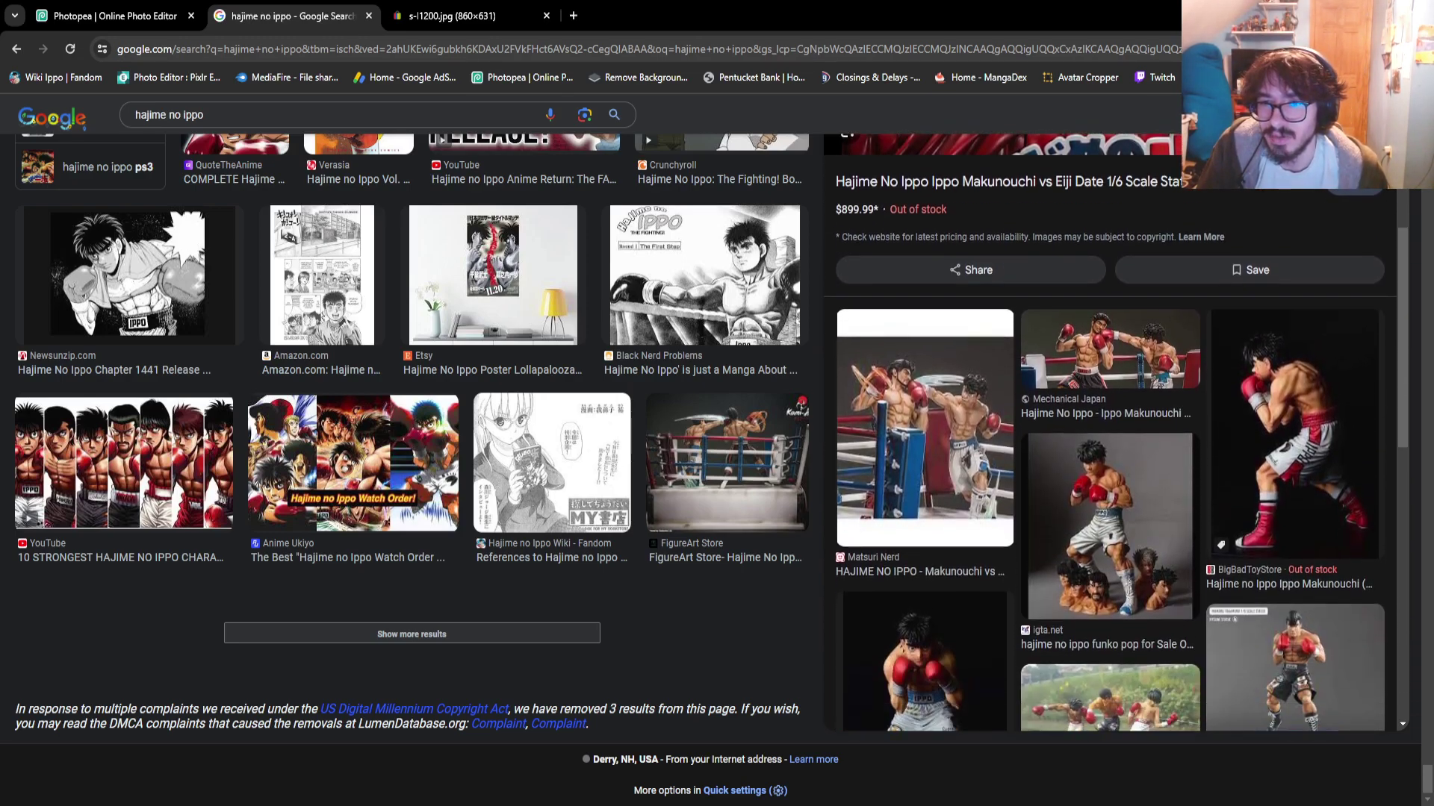
scroll(1113, 433, "down", 5)
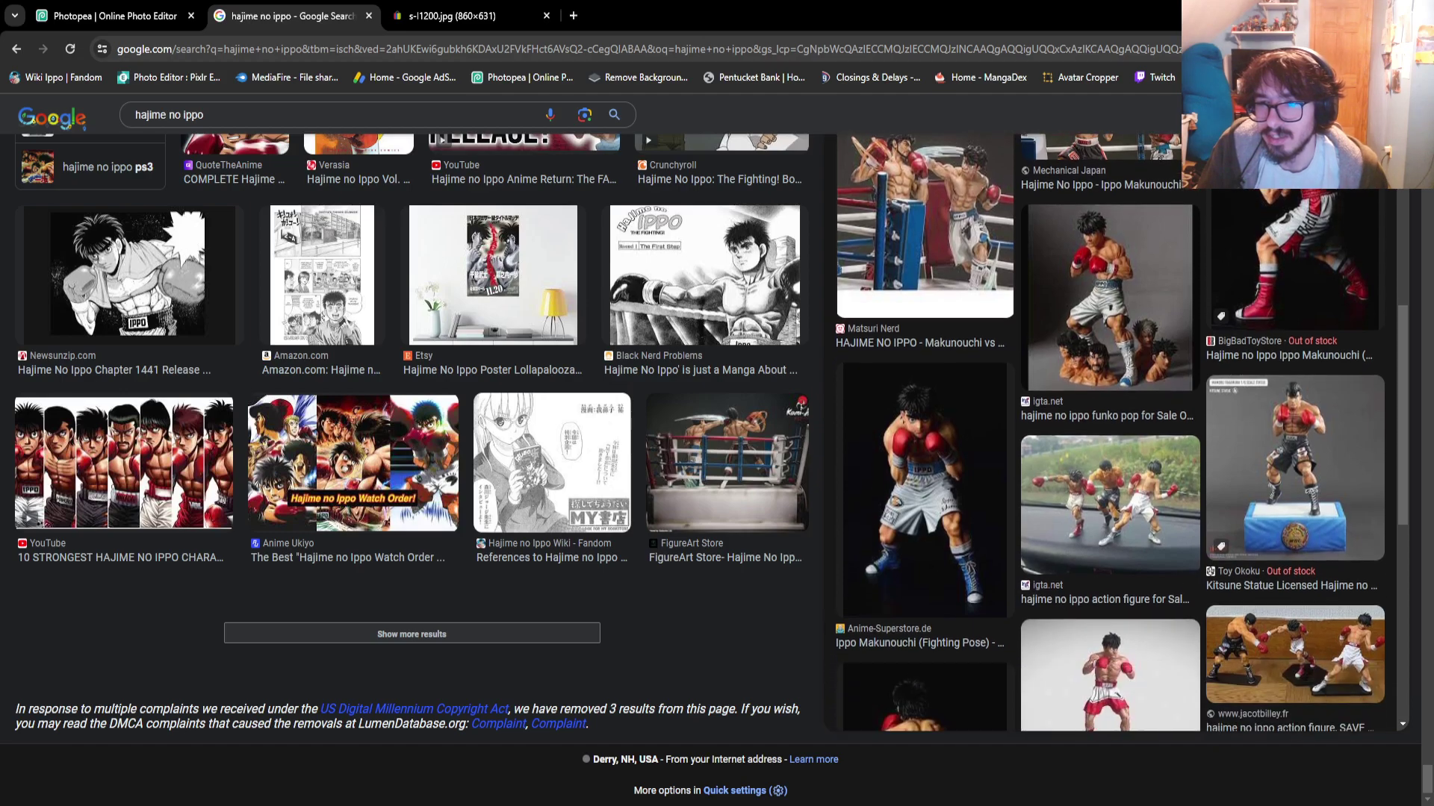
scroll(1113, 433, "down", 1)
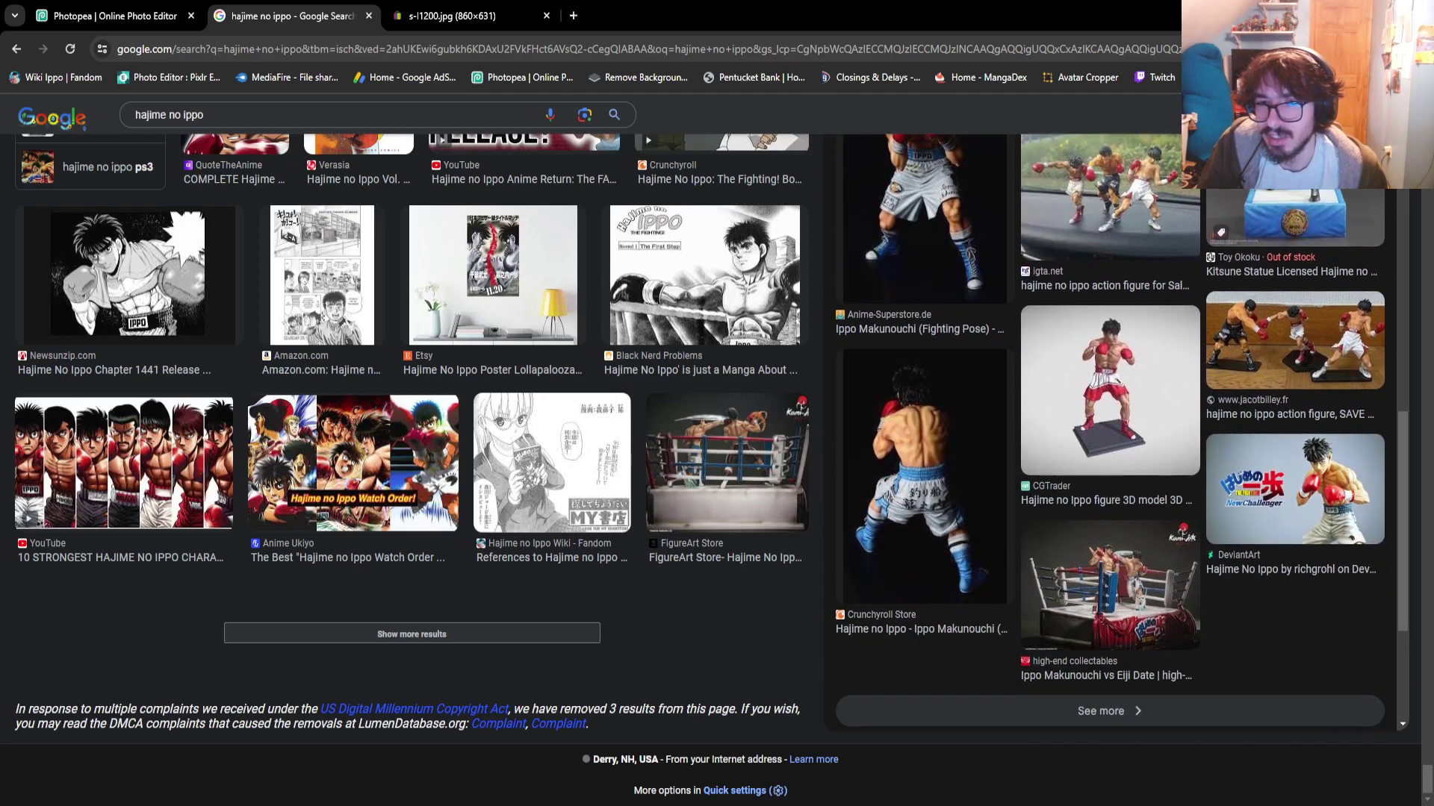
scroll(1113, 433, "up", 10)
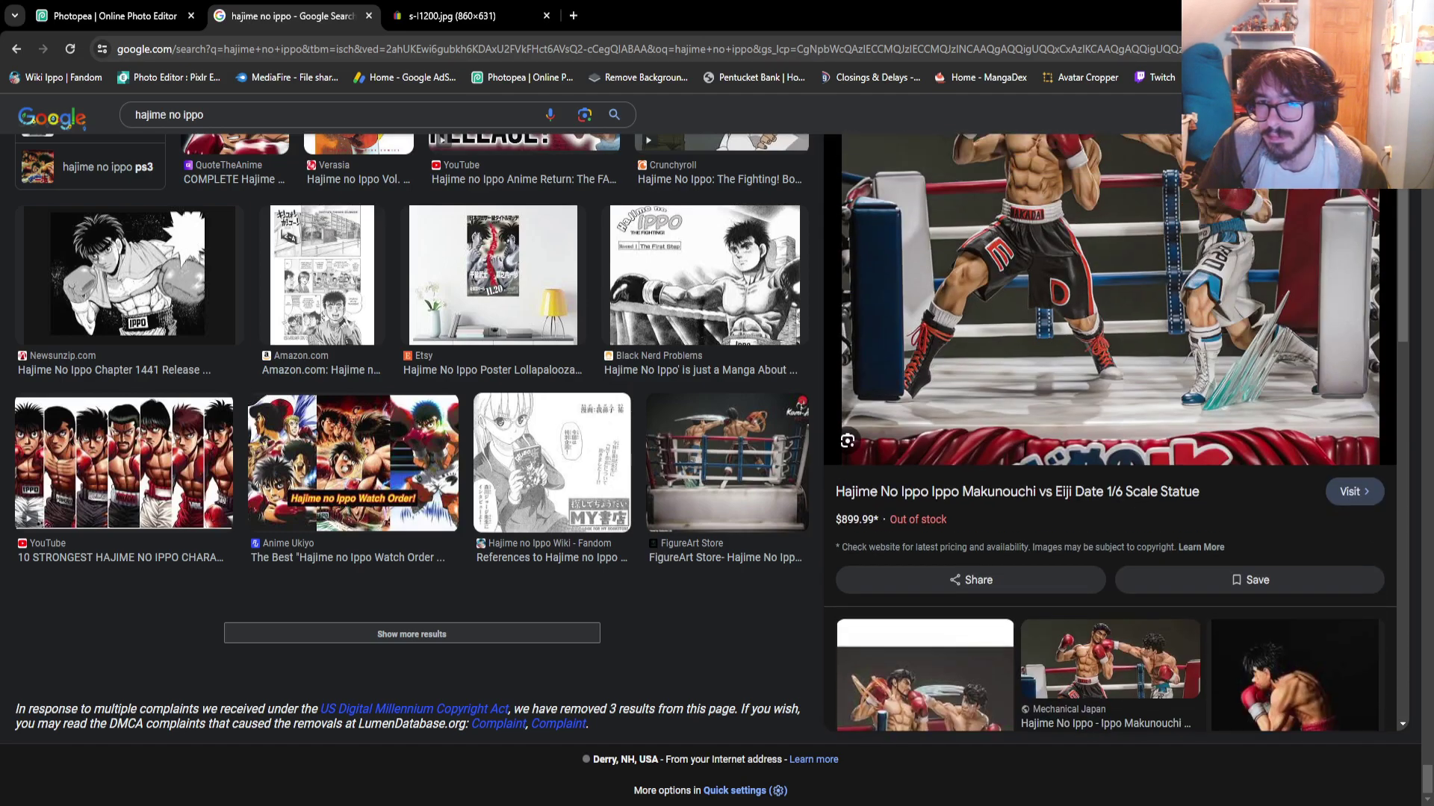
left_click(924, 675)
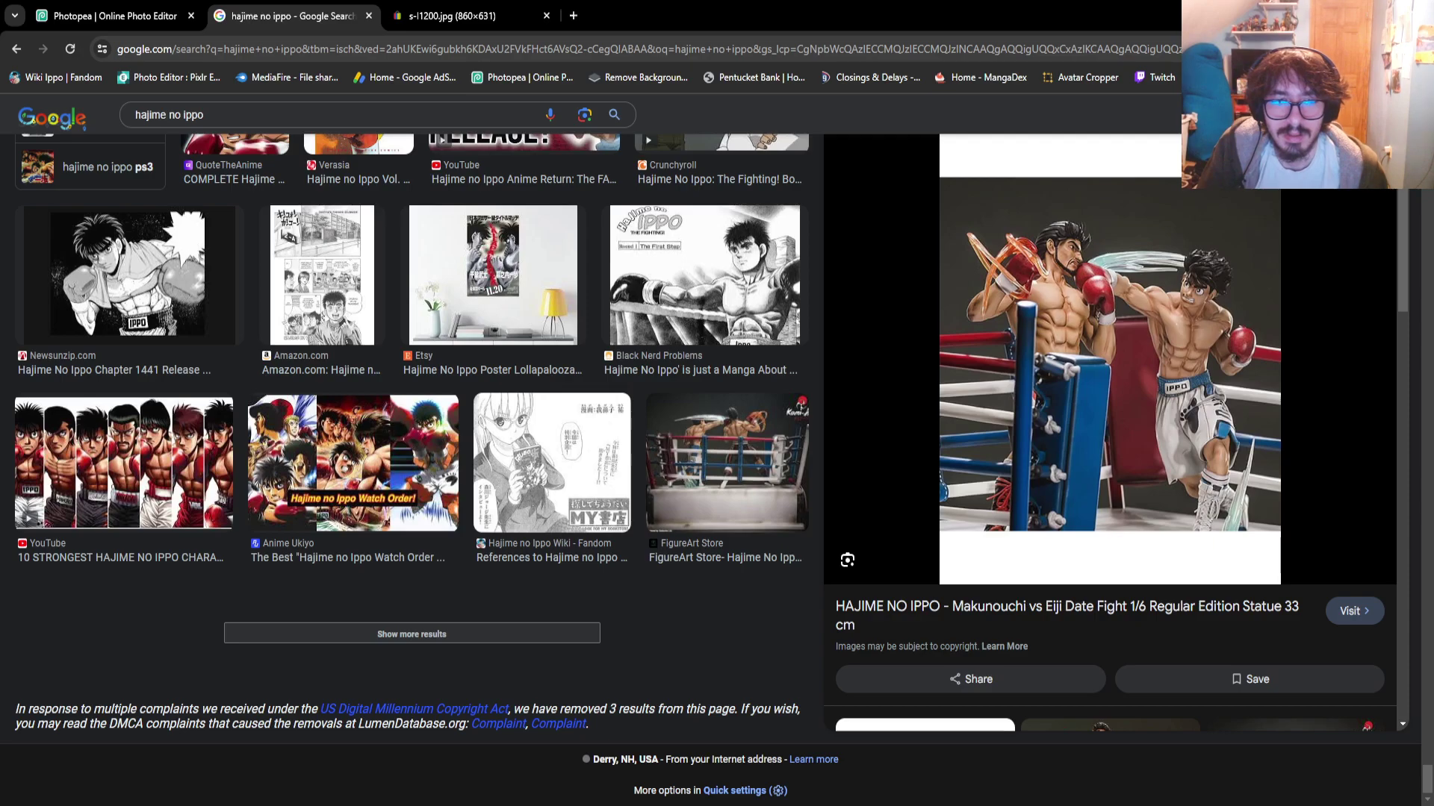
Load more hajime no ippo image results and look through them down to the end of the list
scroll(411, 448, "down", 5)
scroll(411, 470, "down", 2)
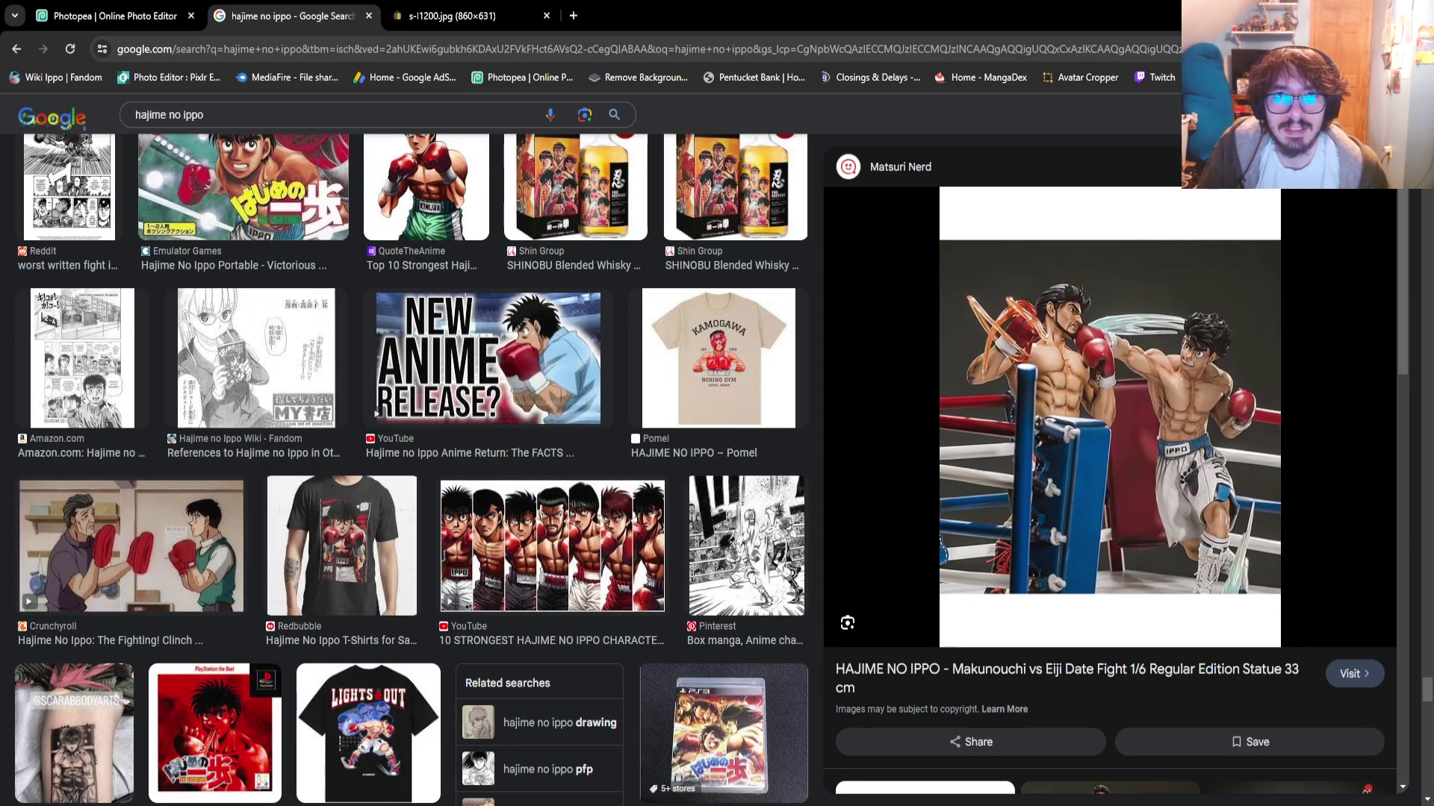
scroll(410, 471, "down", 4)
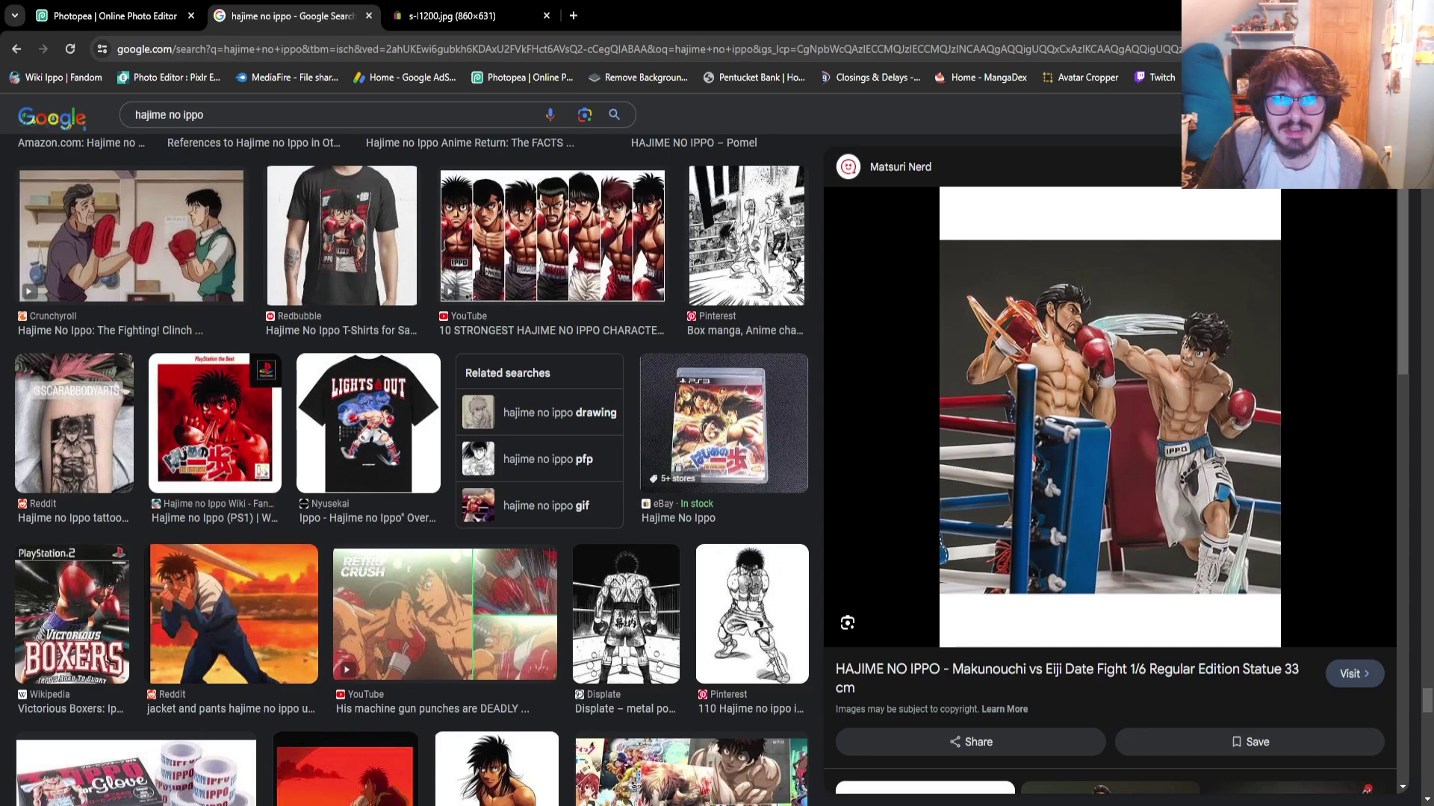
scroll(411, 470, "down", 4)
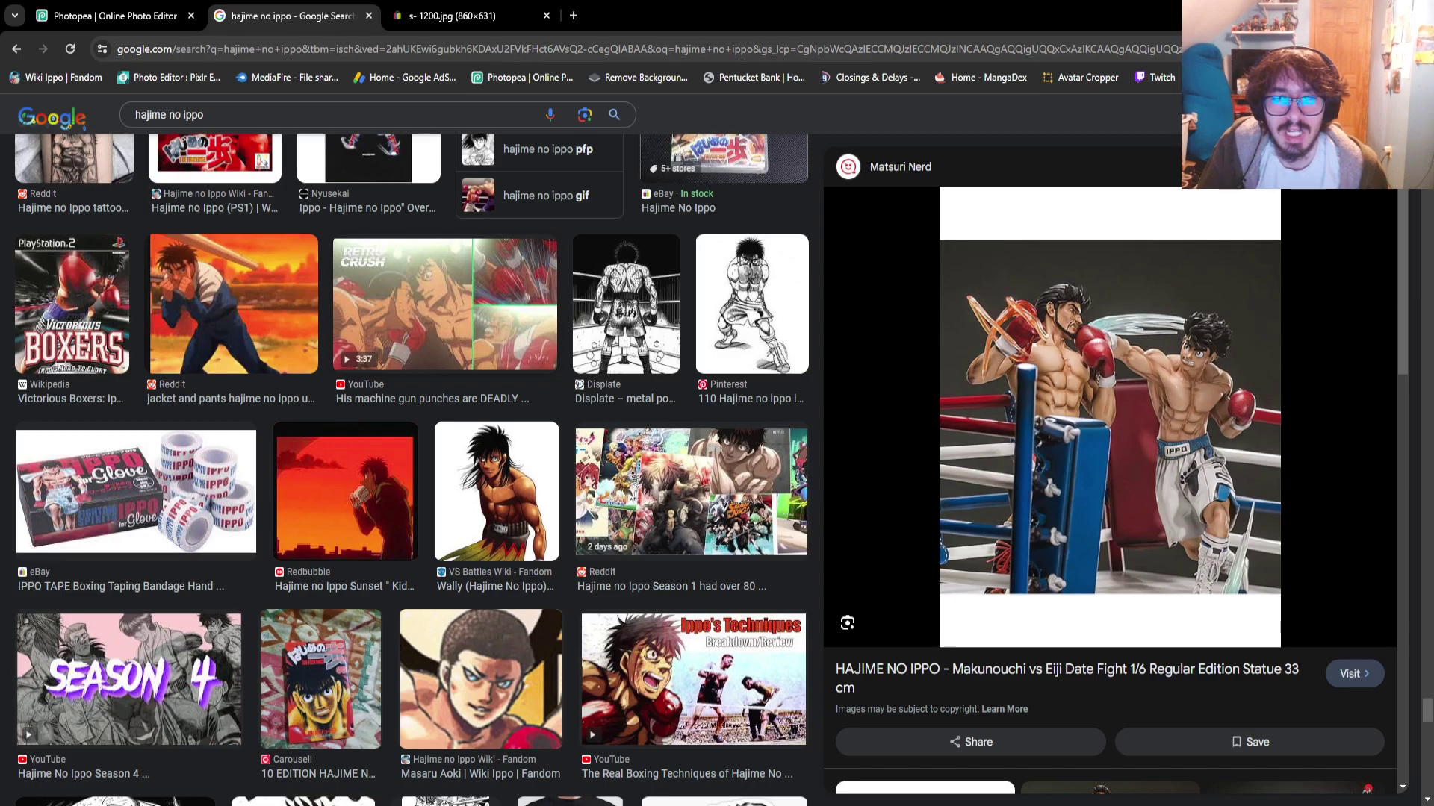
scroll(410, 471, "down", 2)
scroll(411, 470, "down", 7)
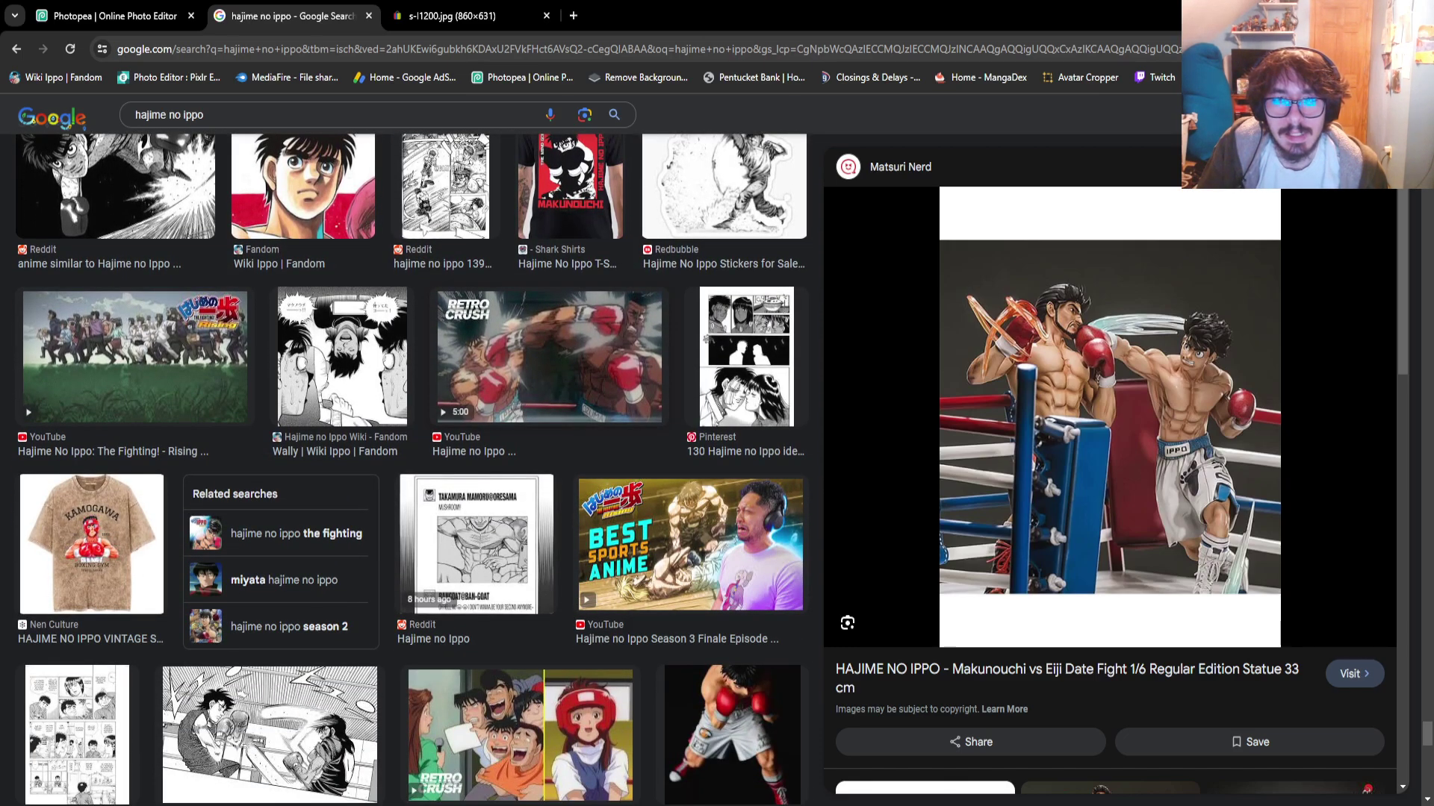
scroll(411, 471, "down", 1)
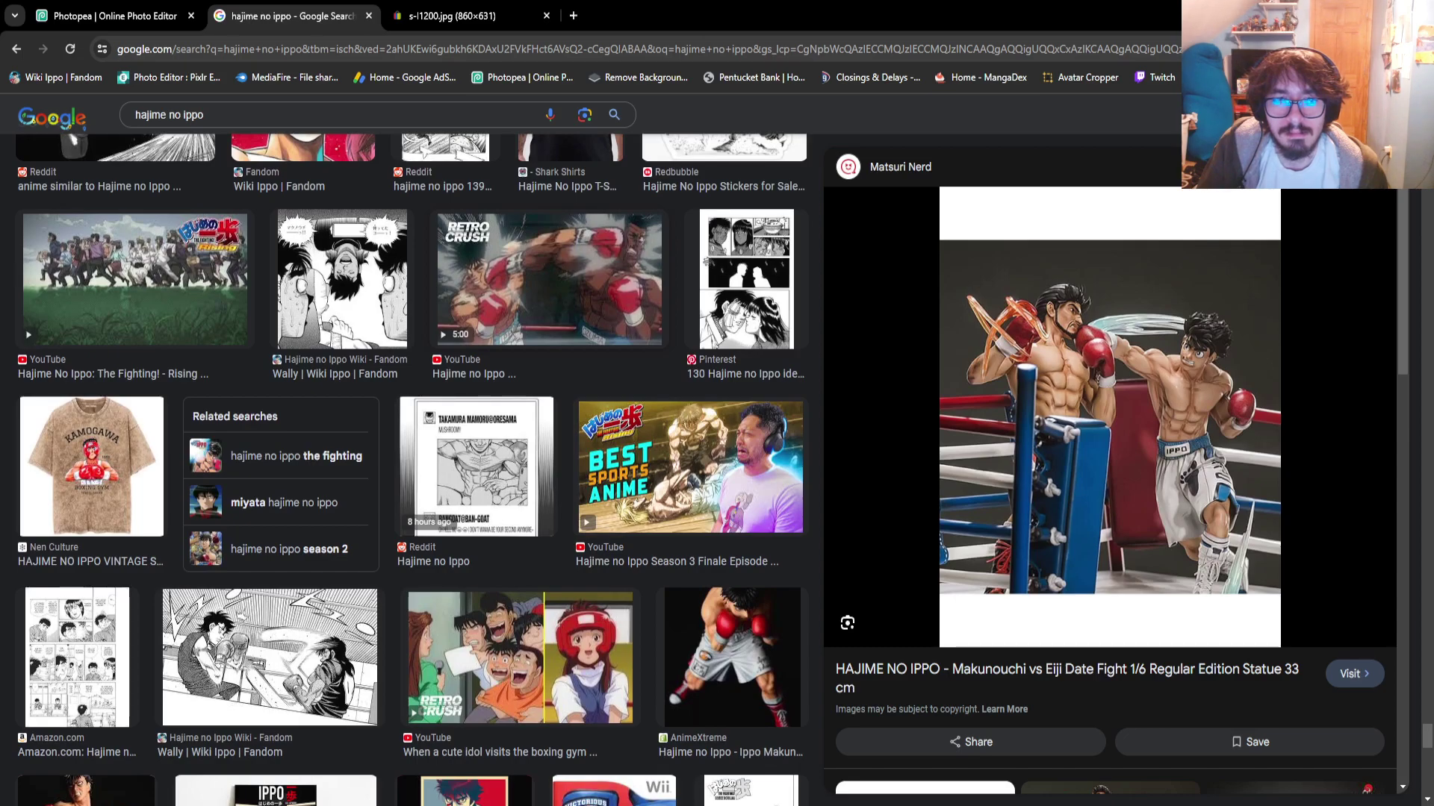
scroll(411, 470, "down", 8)
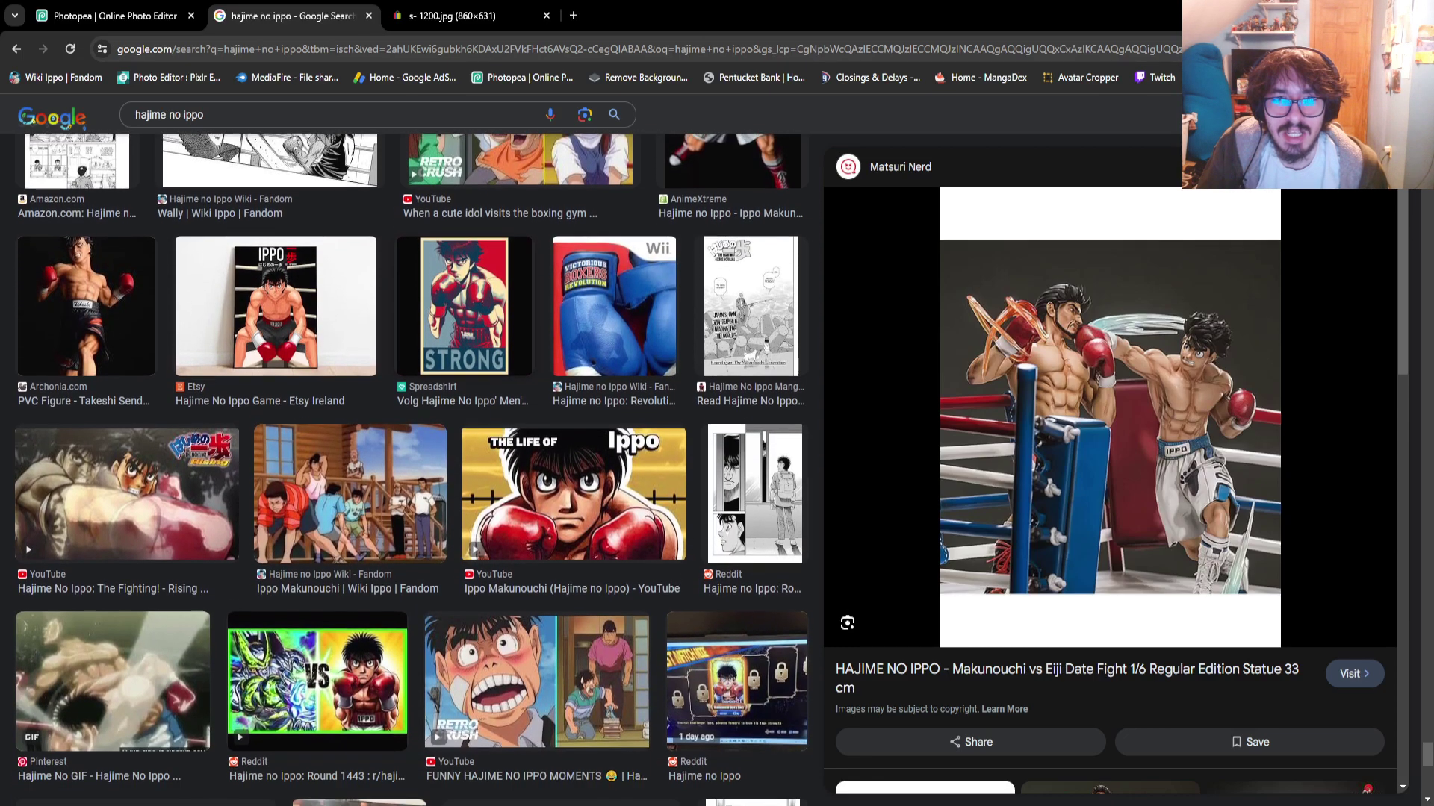
scroll(568, 358, "down", 2)
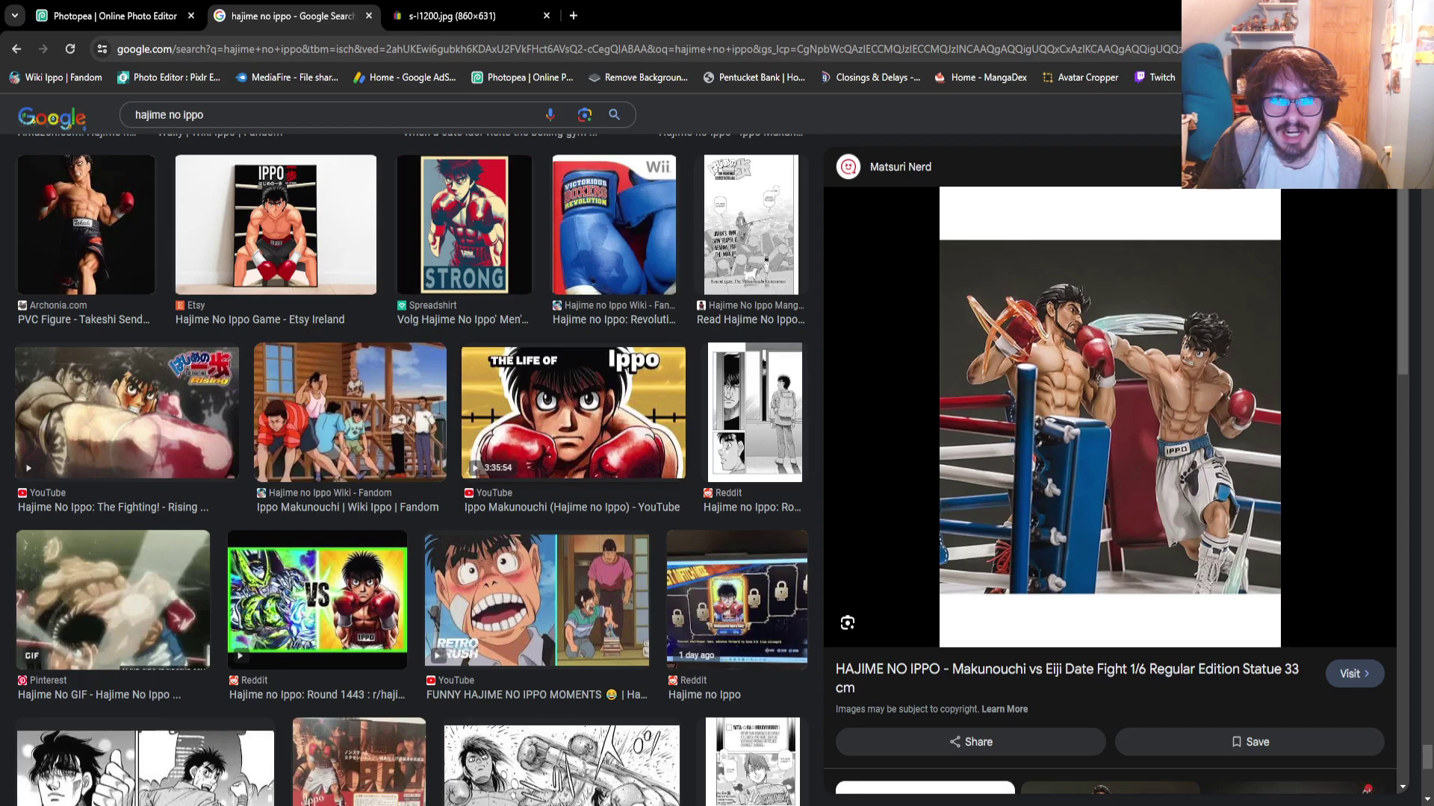
scroll(411, 471, "down", 1)
scroll(410, 463, "down", 3)
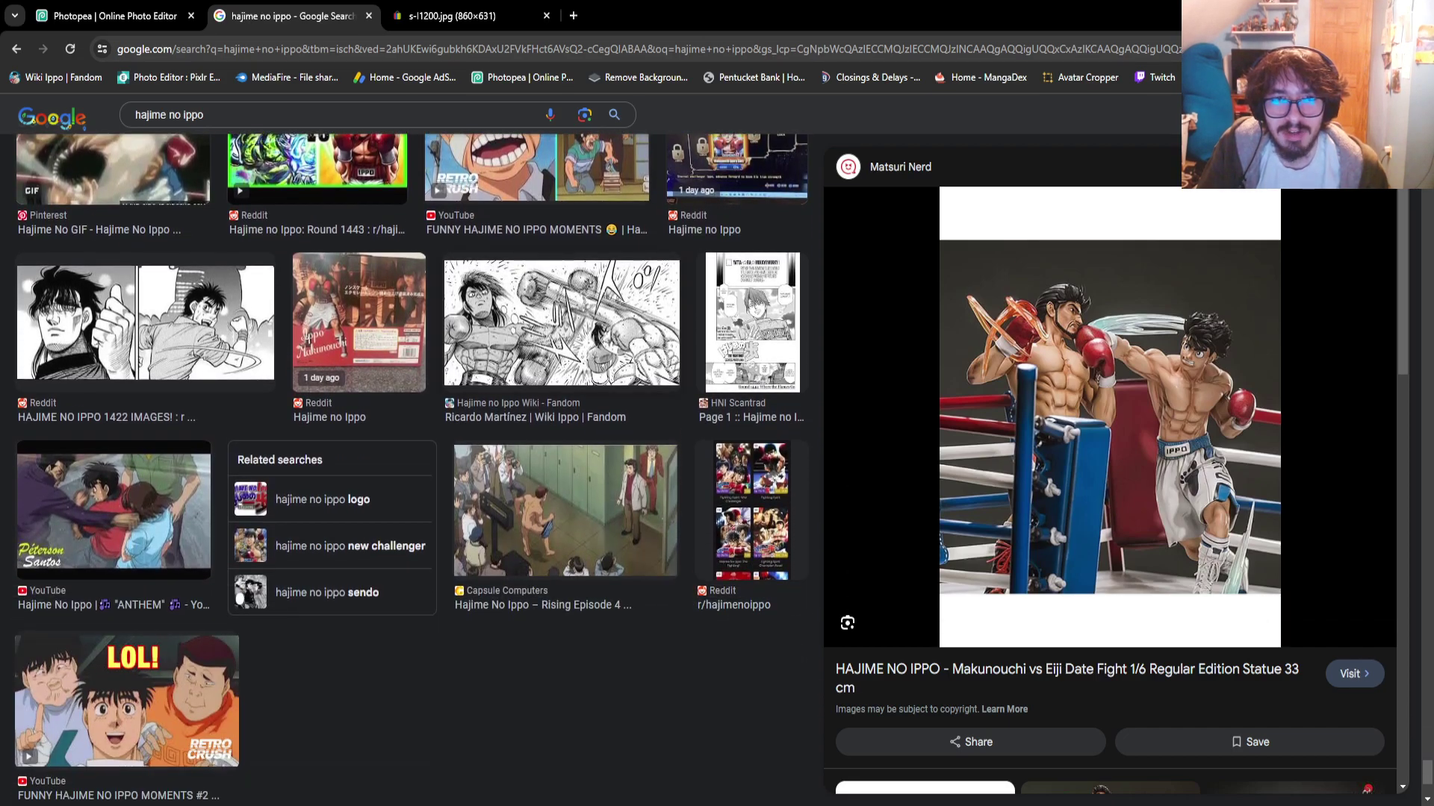
scroll(413, 466, "down", 1)
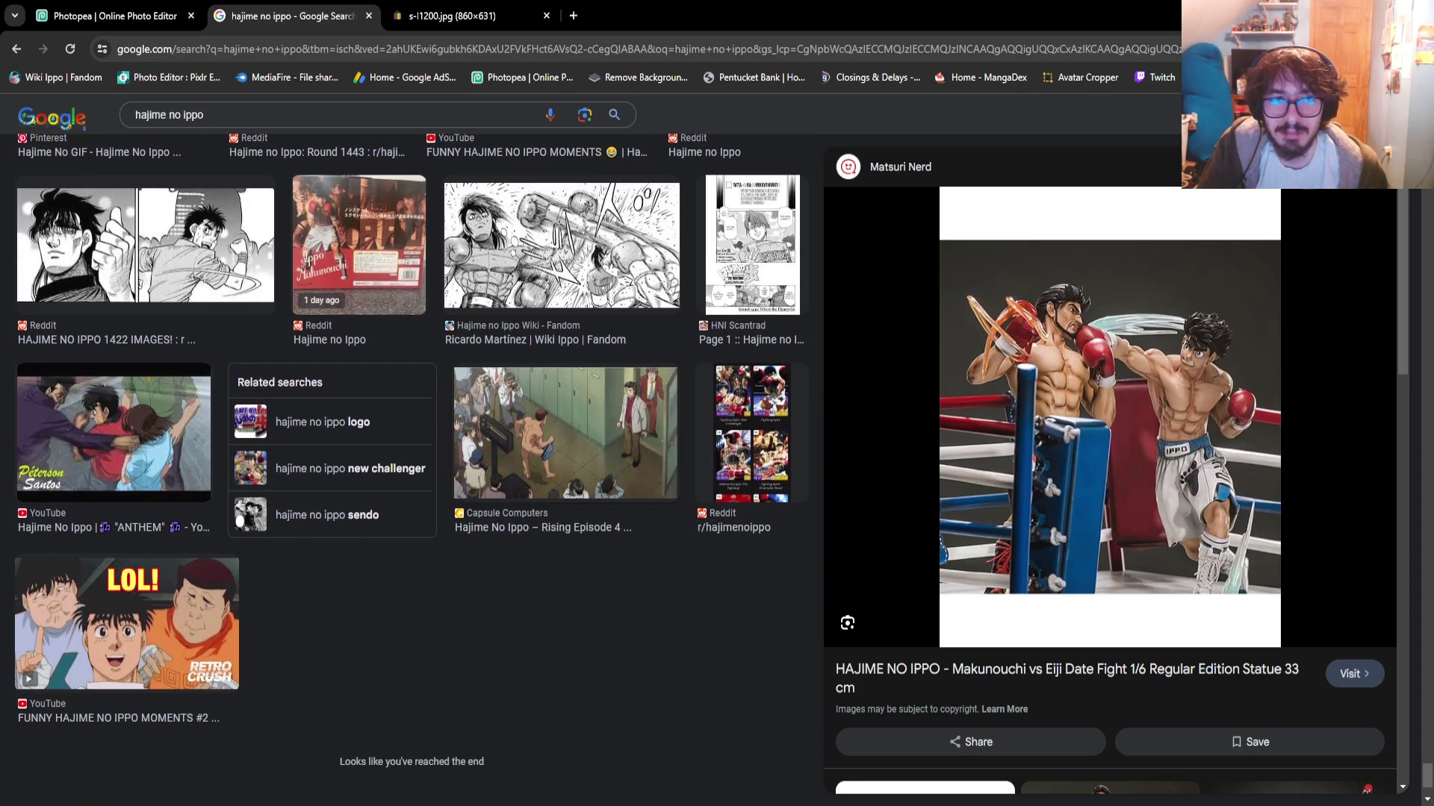
Go back to the earlier image results and preview the Japanese Gallery cel of Ippo guarding against a punch
scroll(411, 463, "up", 10)
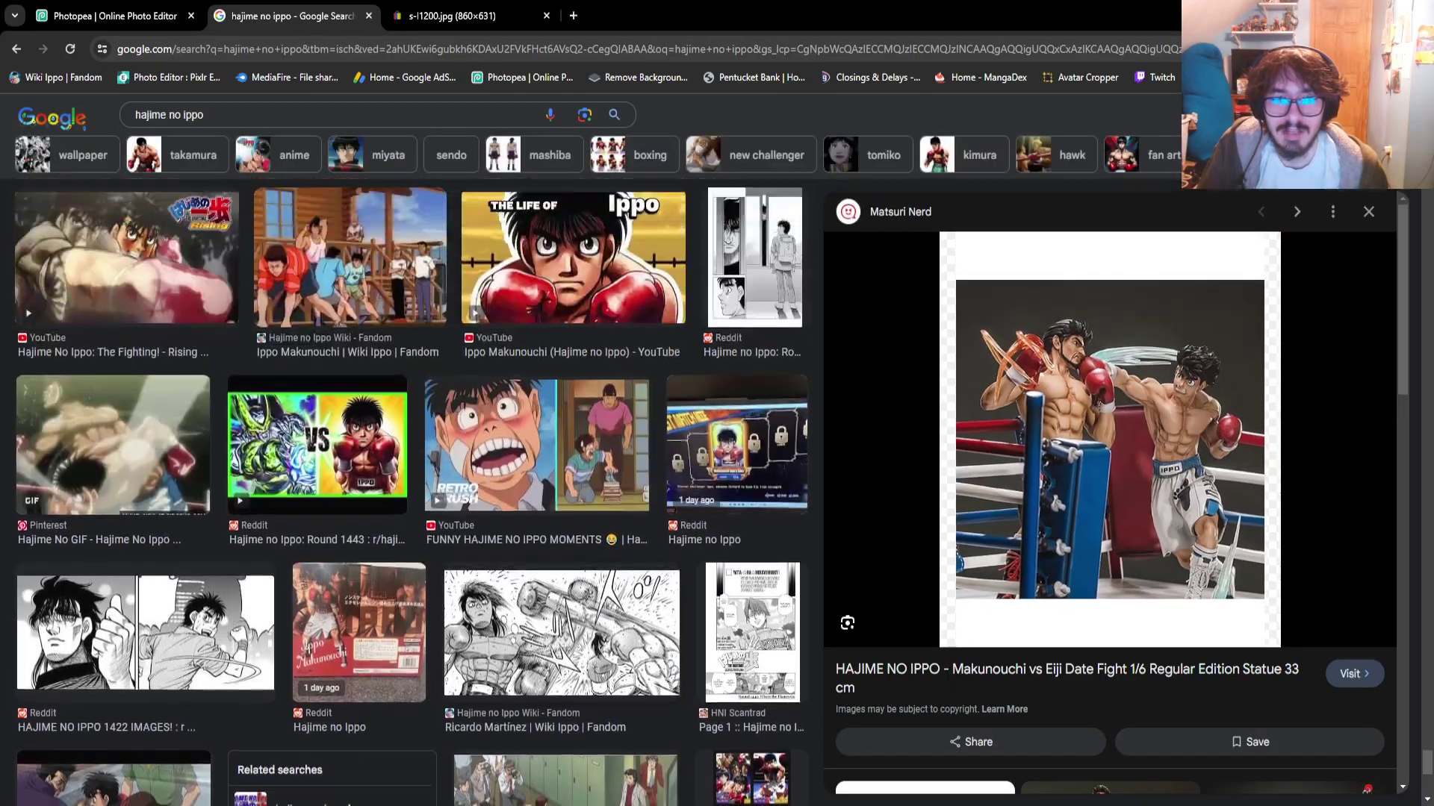
scroll(411, 493, "up", 10)
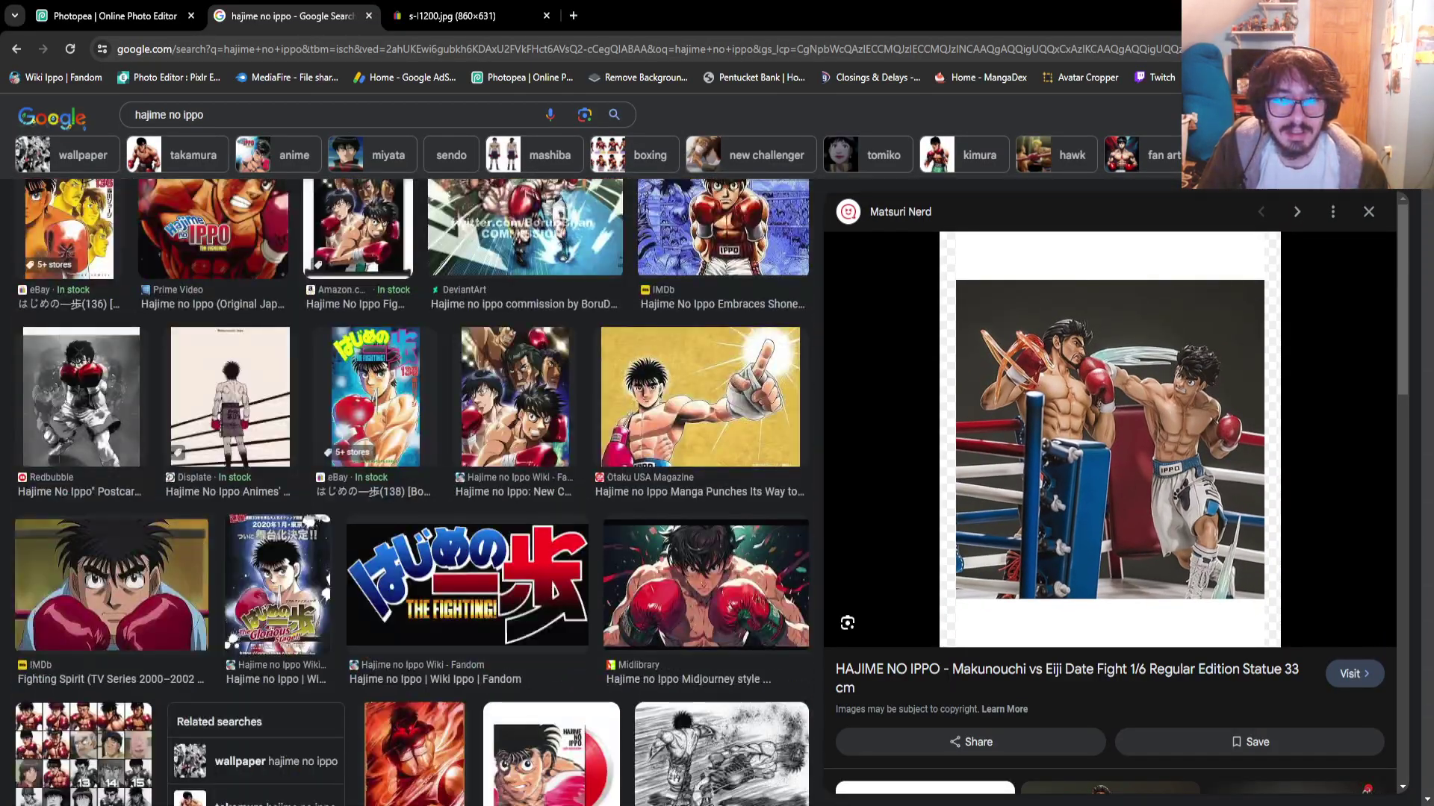
scroll(410, 493, "up", 8)
scroll(411, 492, "down", 10)
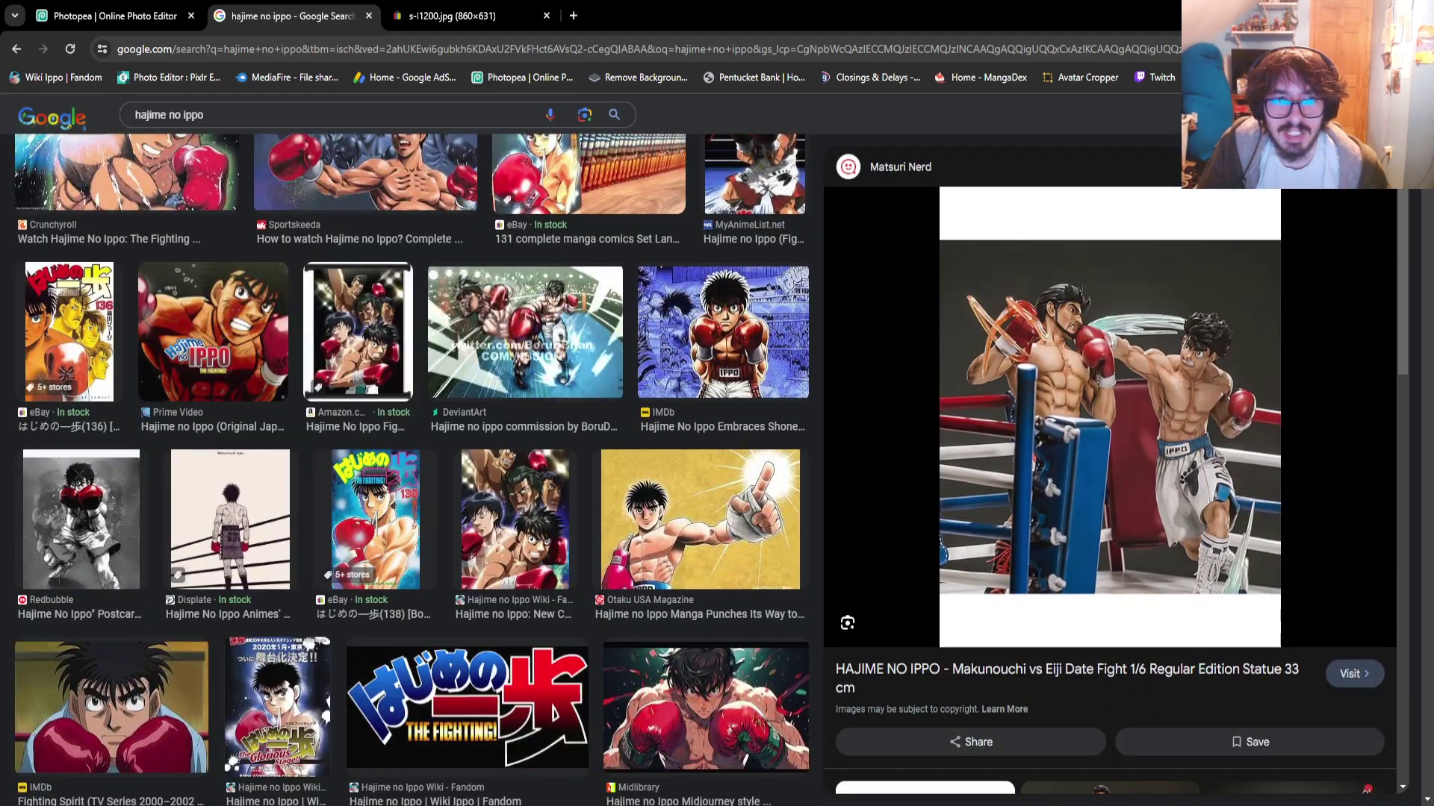
scroll(411, 493, "down", 8)
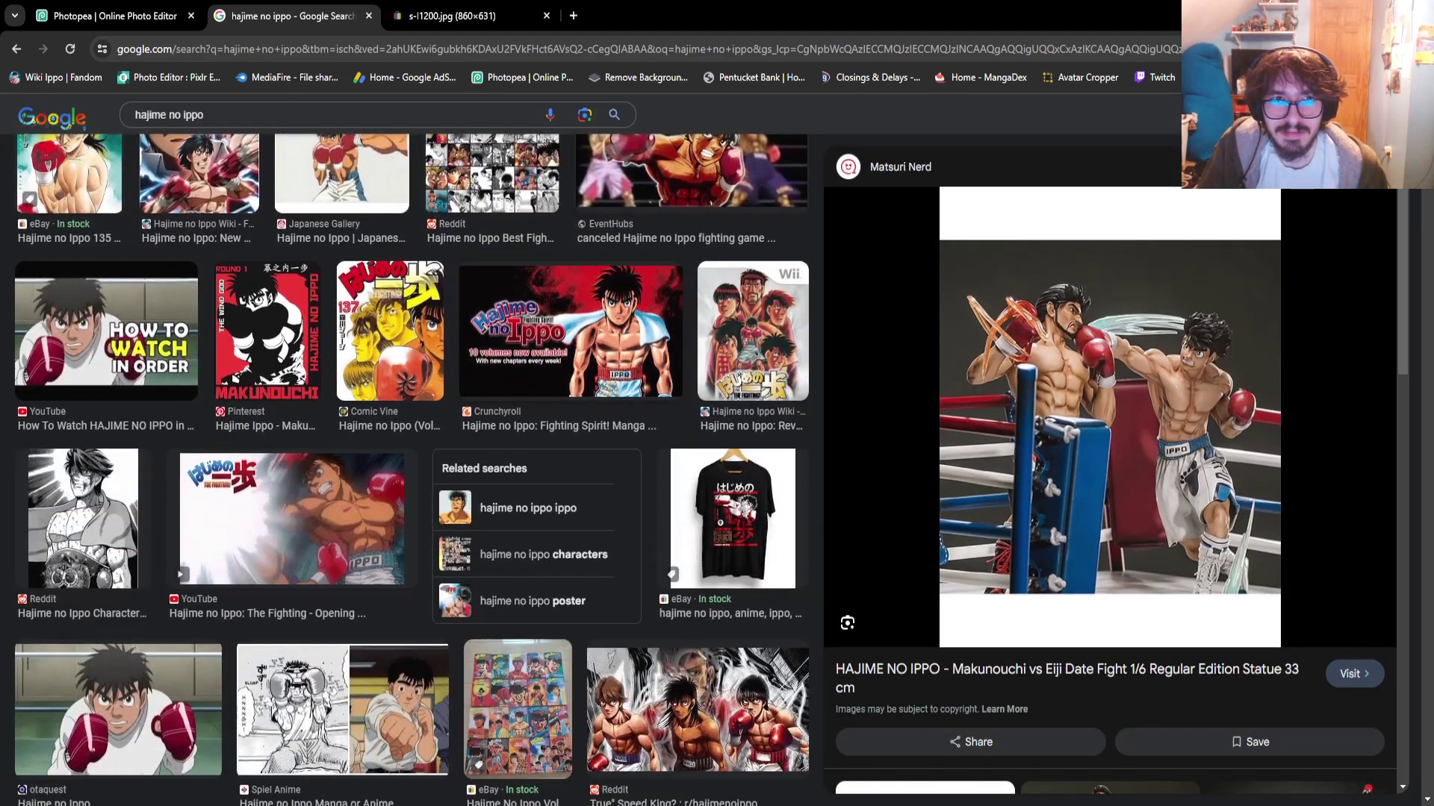
scroll(411, 493, "up", 1)
left_click(341, 242)
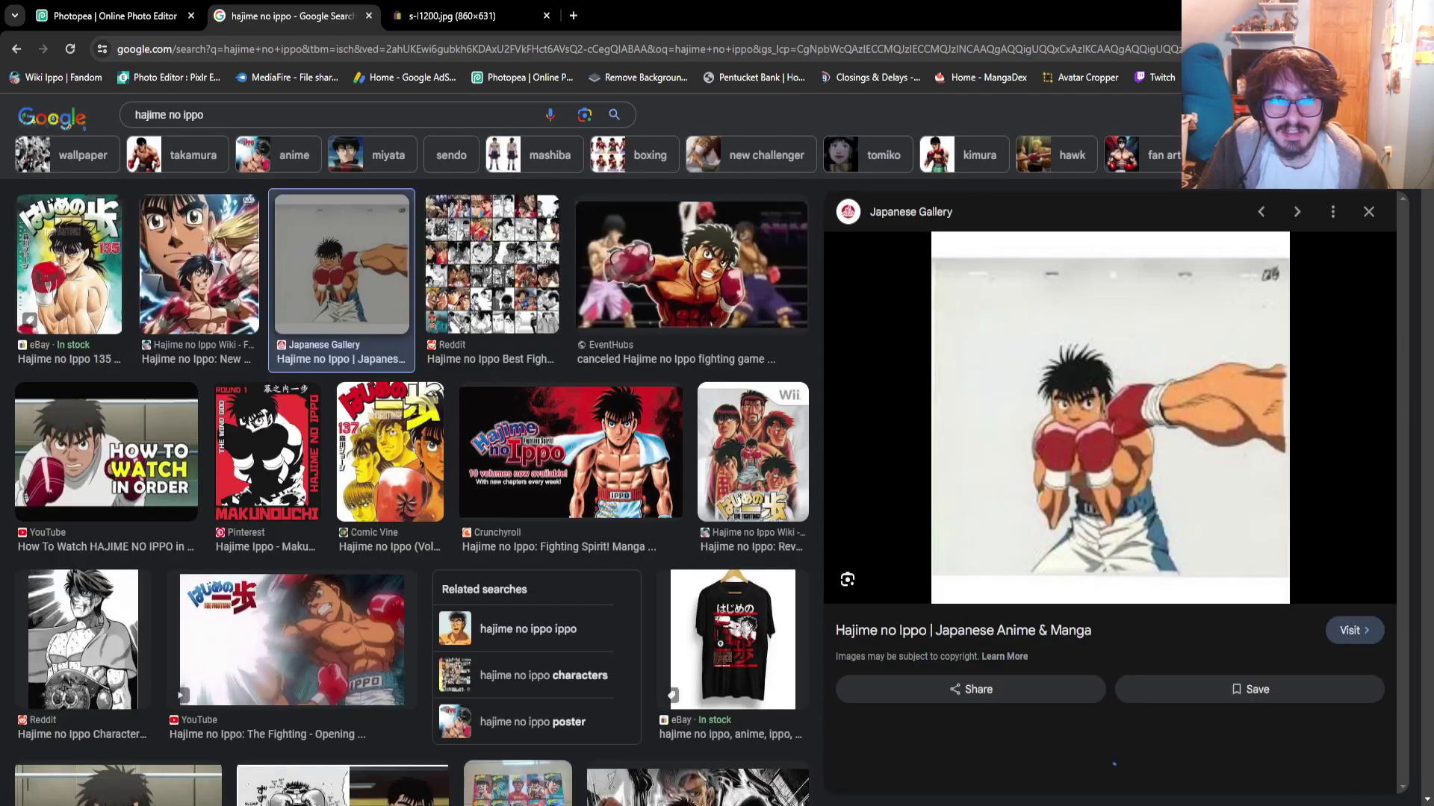
Preview the in.cdgdbentre "Update 91+ hajime no ippo anime best" picture from the related images and look at its suggestions
scroll(1109, 492, "down", 5)
scroll(1109, 492, "down", 7)
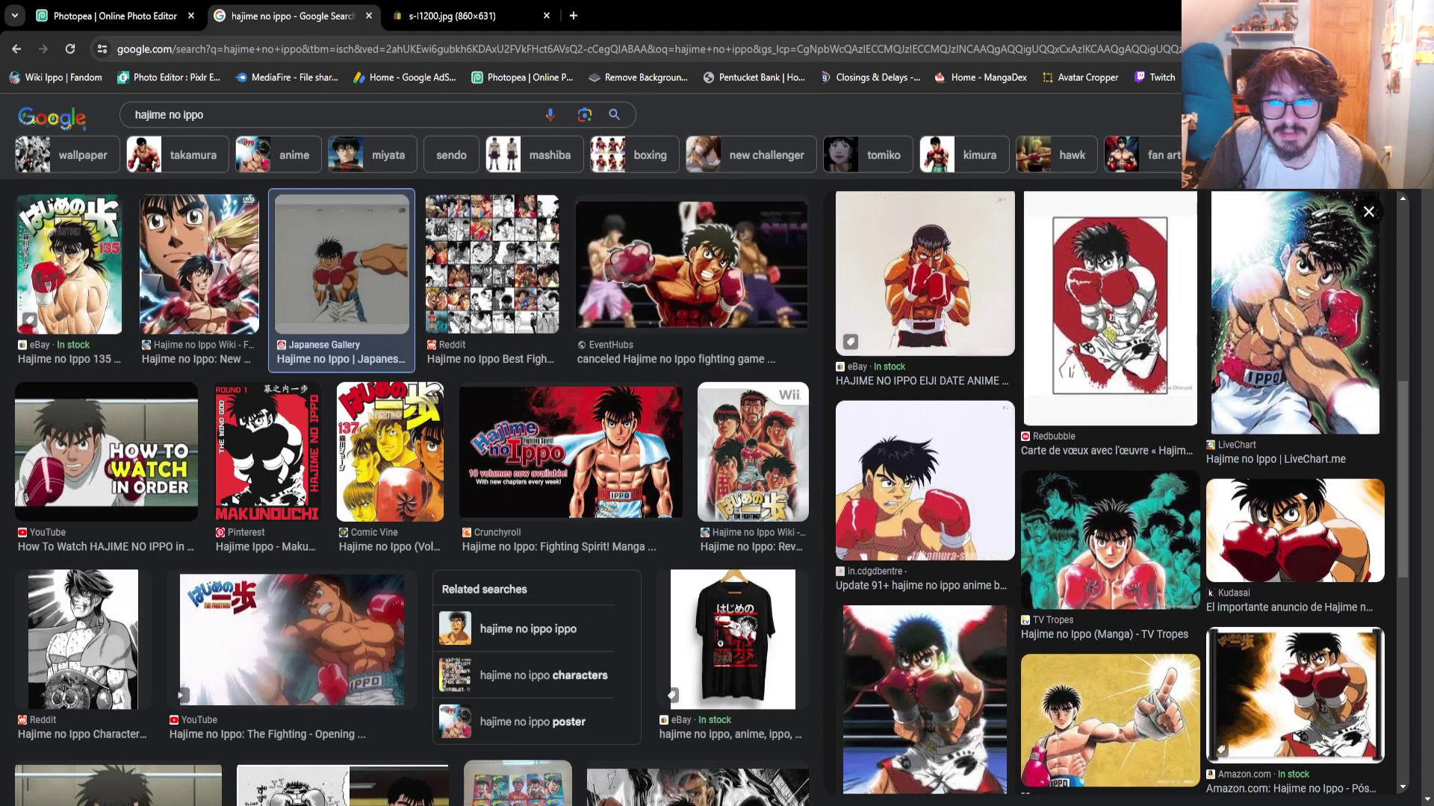
scroll(925, 456, "up", 5)
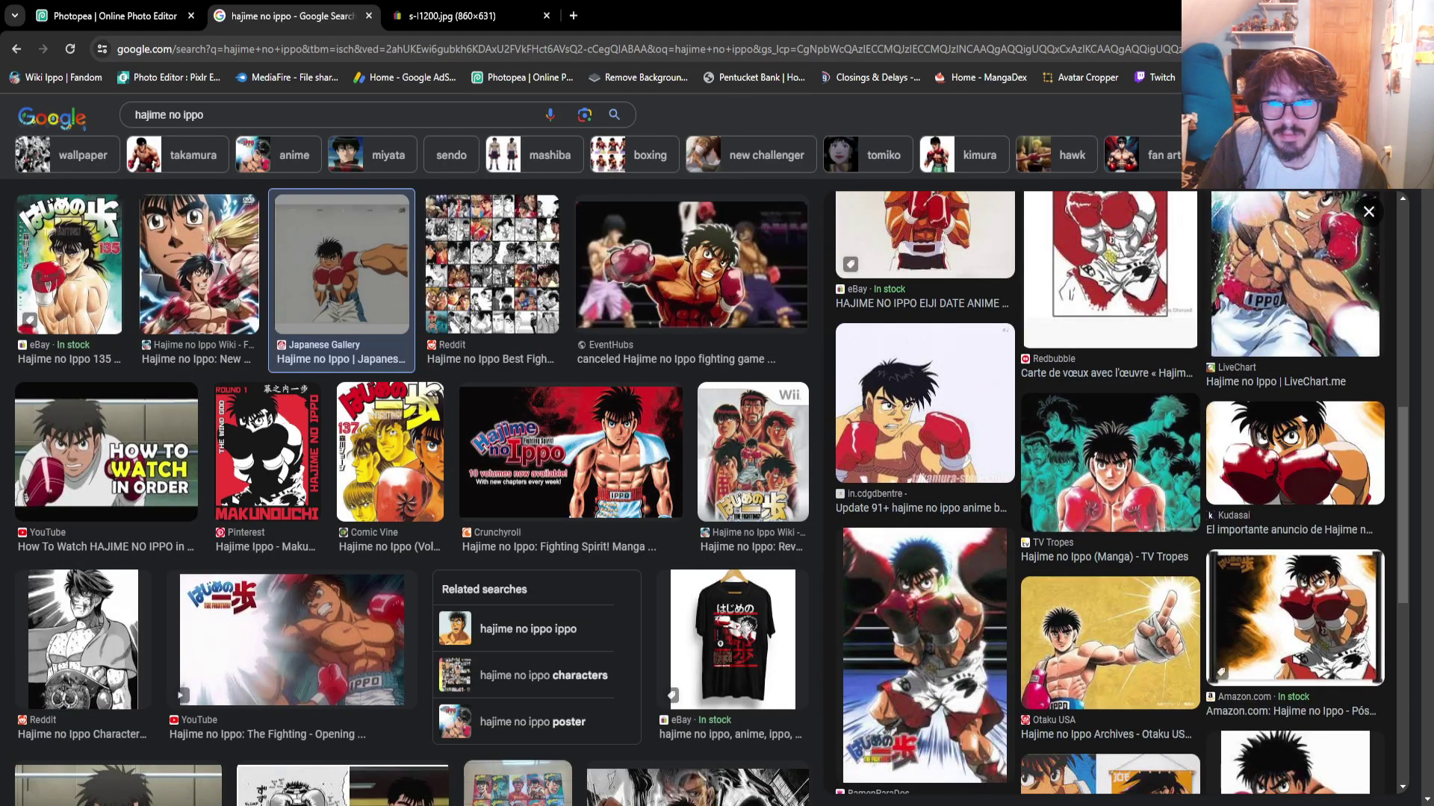
left_click(926, 455)
scroll(926, 456, "down", 3)
scroll(1109, 493, "down", 8)
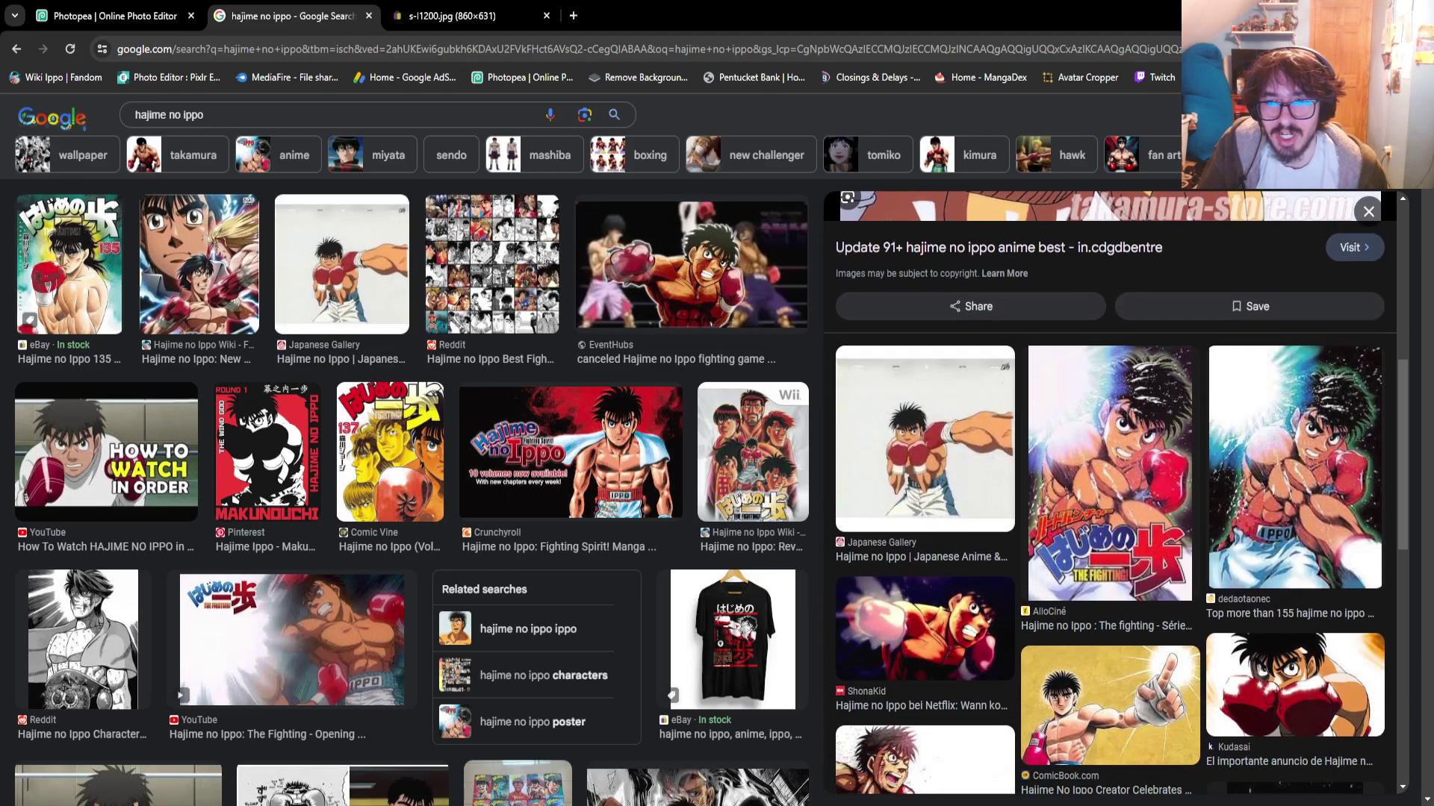
scroll(1109, 493, "up", 3)
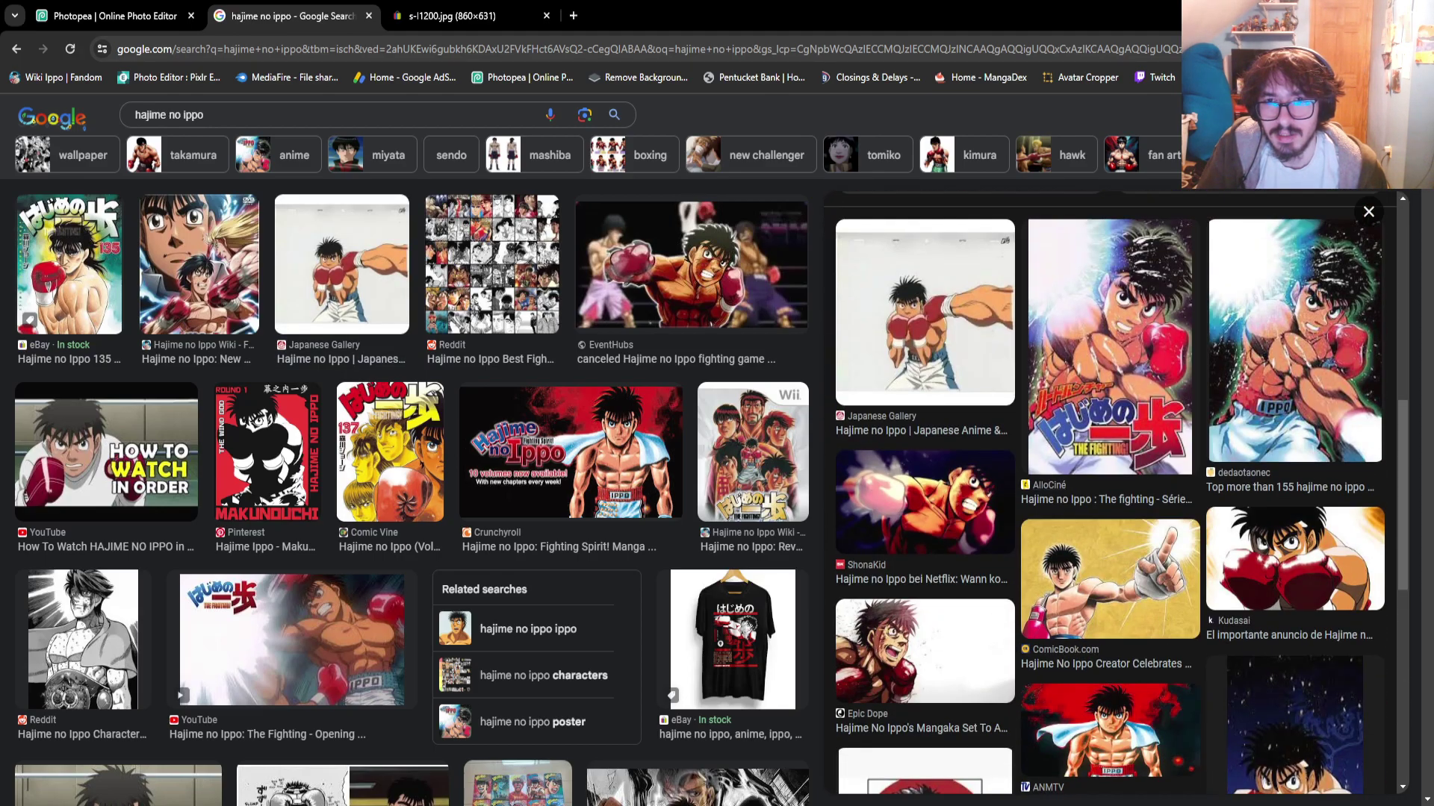
Return to the Japanese Gallery cel and, from its related images, preview the eBay Eiji Date anime production cel
left_click(924, 312)
scroll(924, 448, "down", 8)
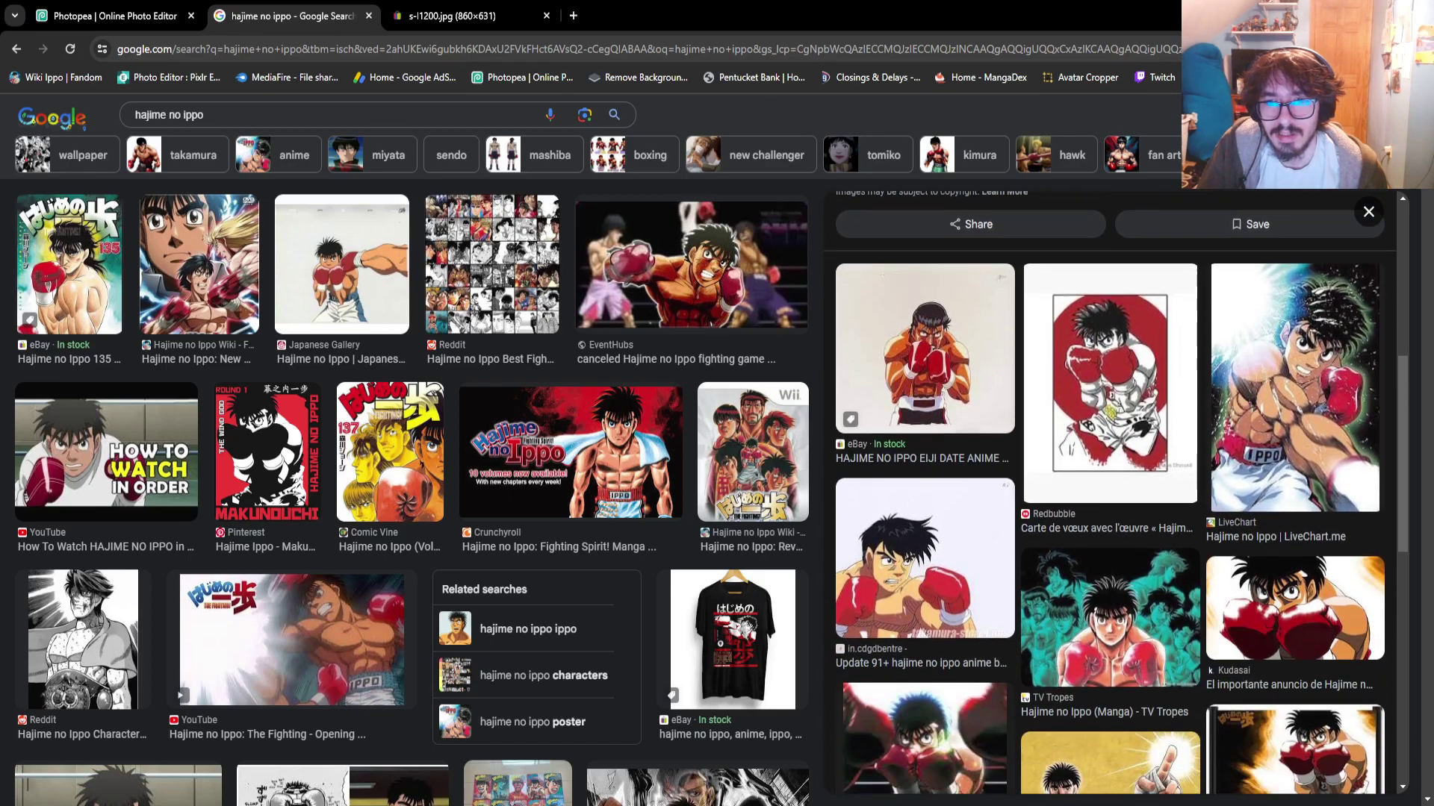
scroll(926, 478, "down", 2)
scroll(926, 478, "up", 6)
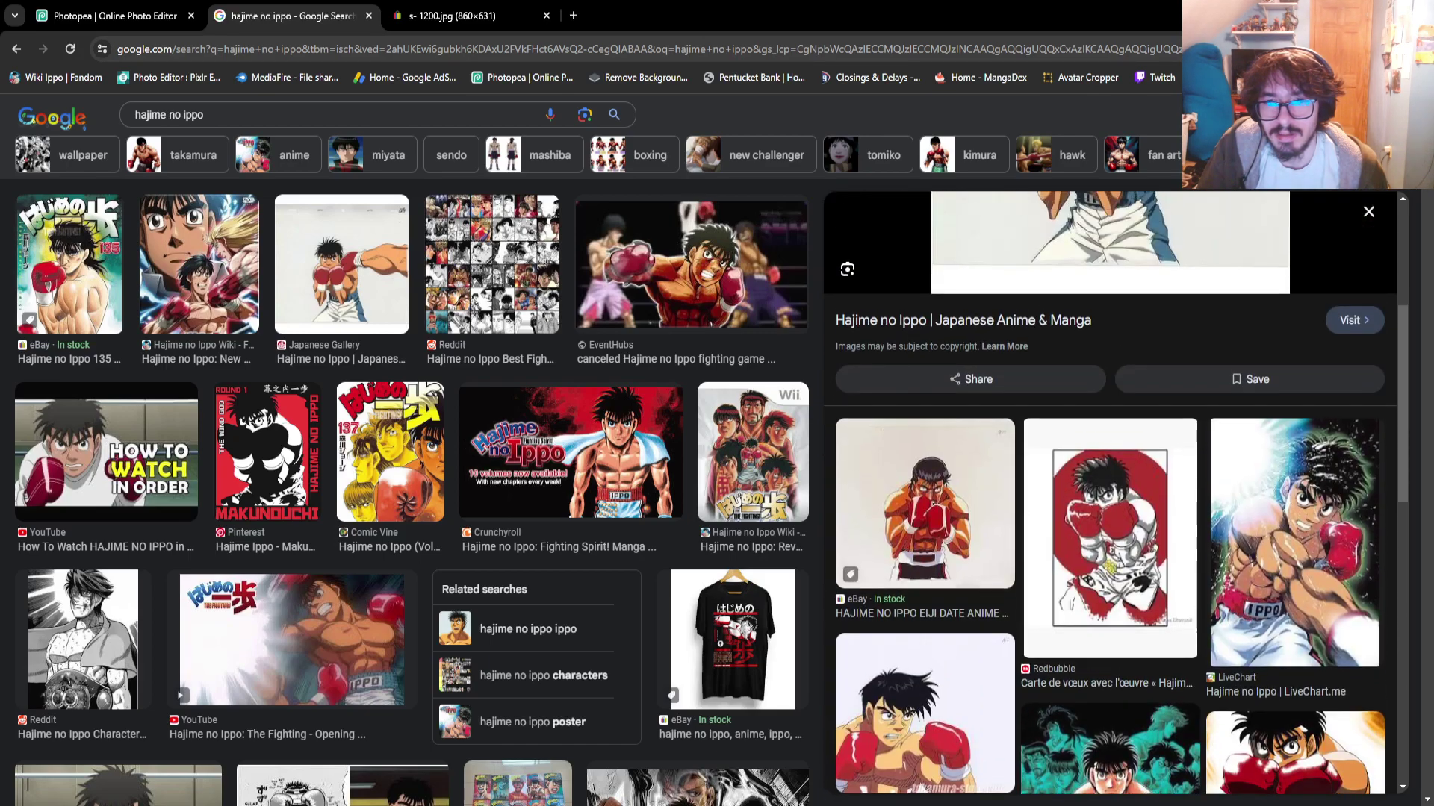
left_click(926, 500)
scroll(1110, 493, "down", 5)
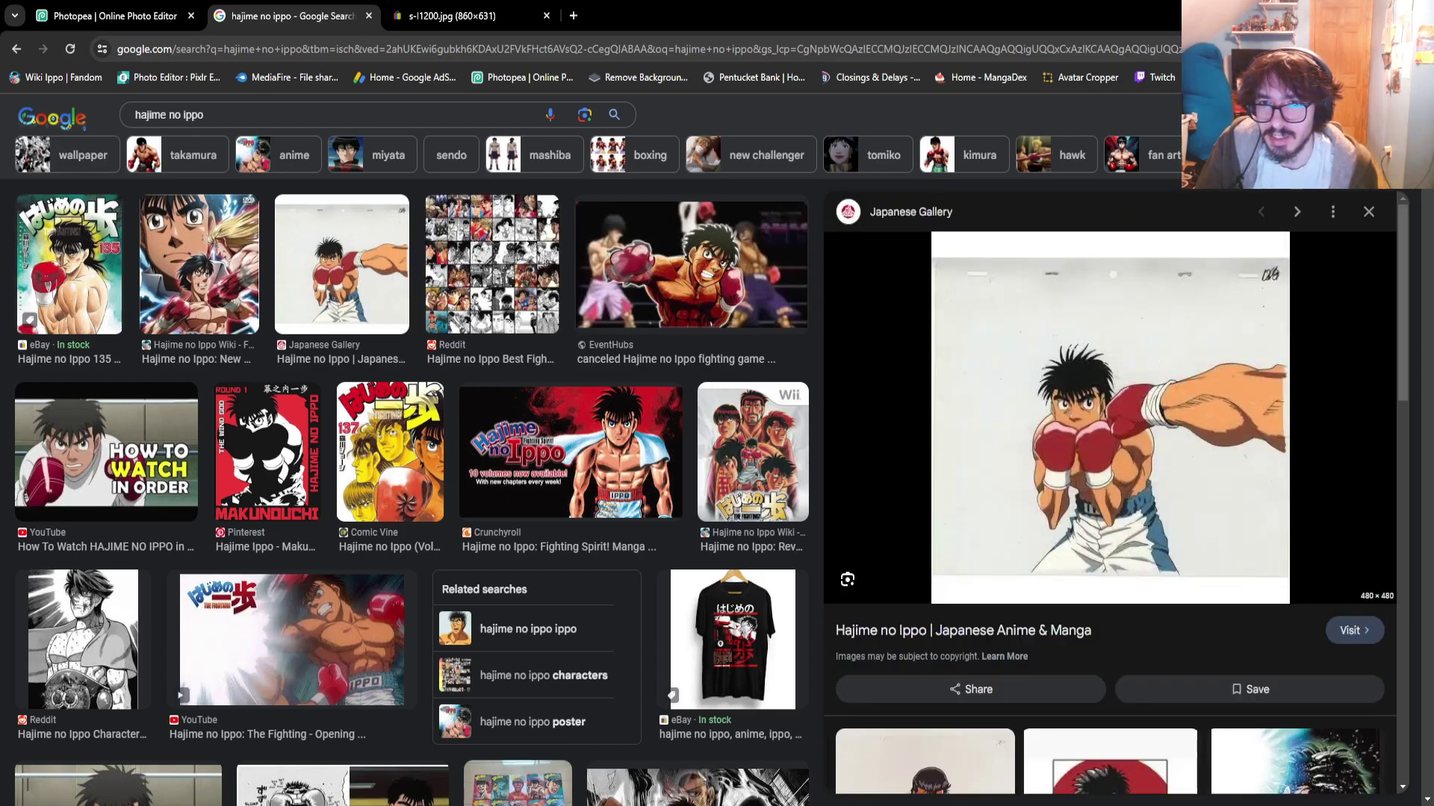
scroll(1195, 523, "down", 5)
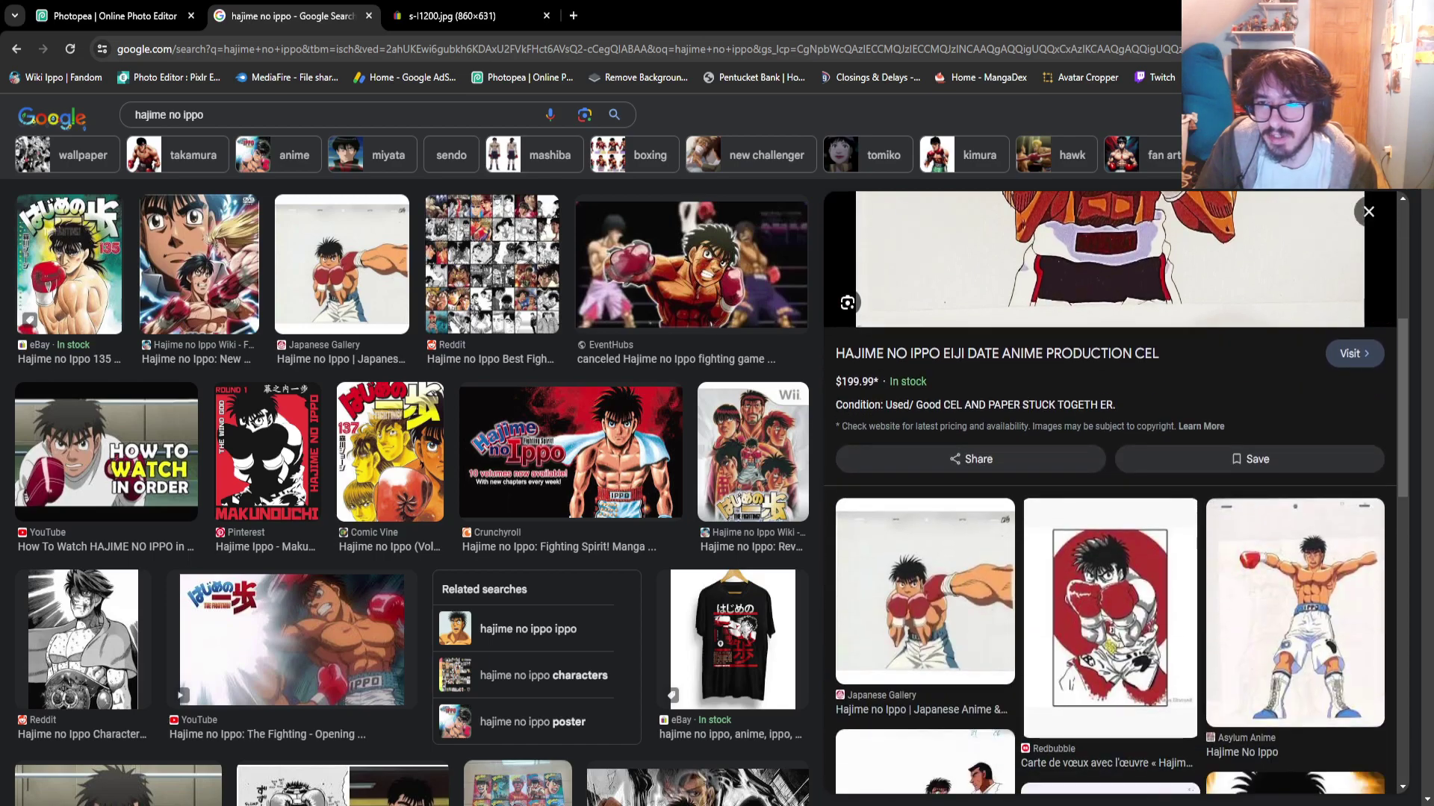
Preview the related Asylum Anime full-body cel, and from its suggestions the SupMTI Dynamite Punch cel
left_click(1290, 597)
scroll(1290, 597, "down", 5)
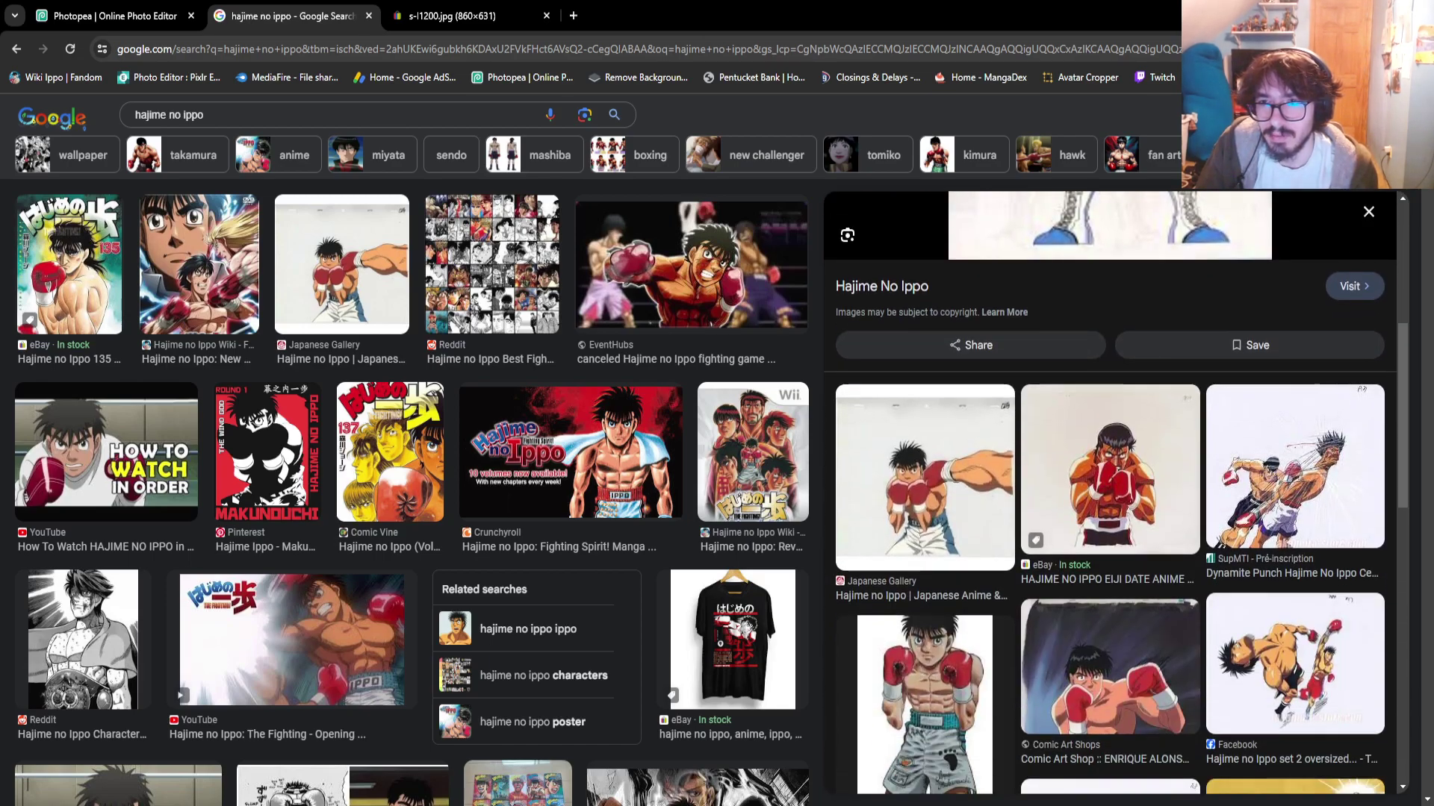
scroll(1110, 493, "down", 10)
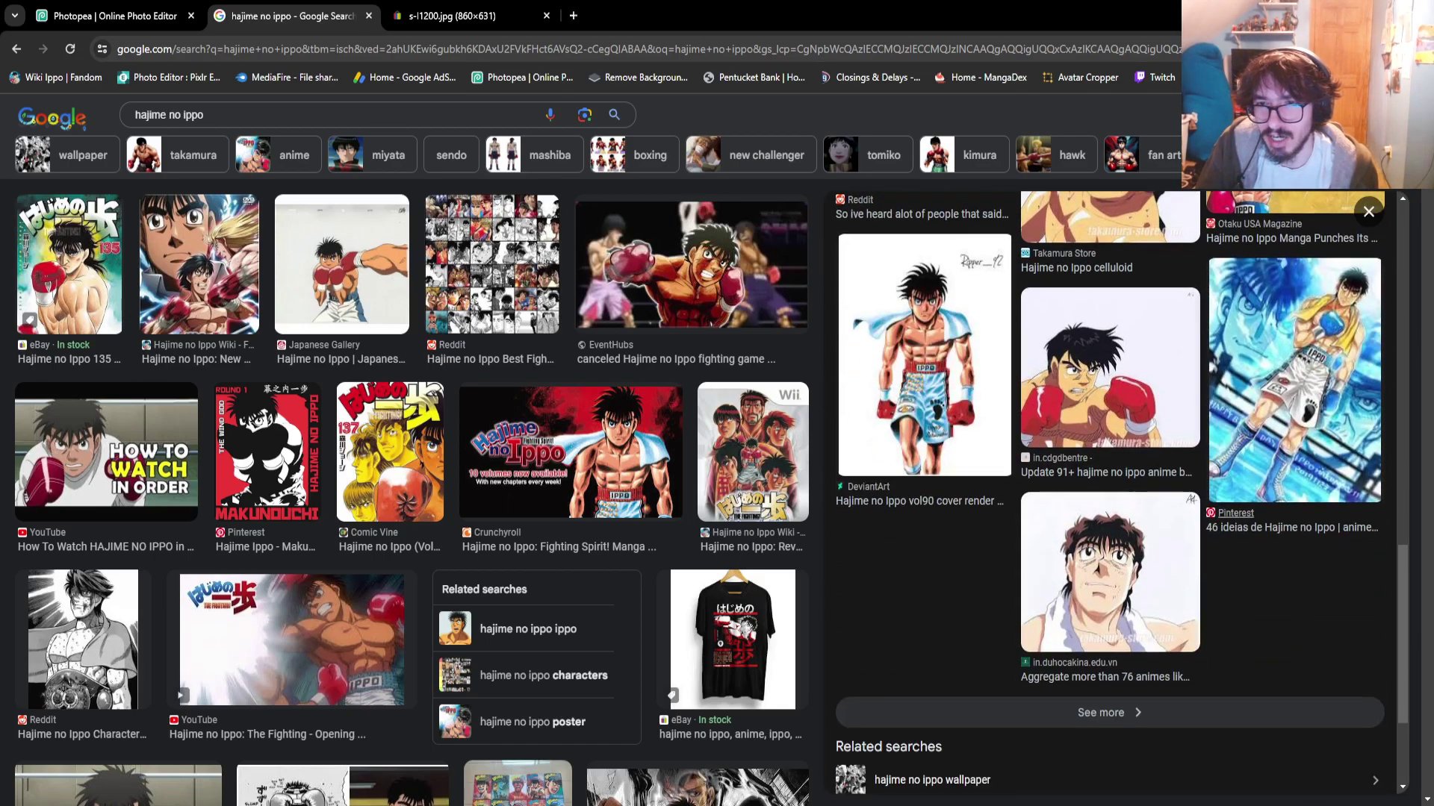
scroll(1110, 493, "up", 7)
left_click(1295, 312)
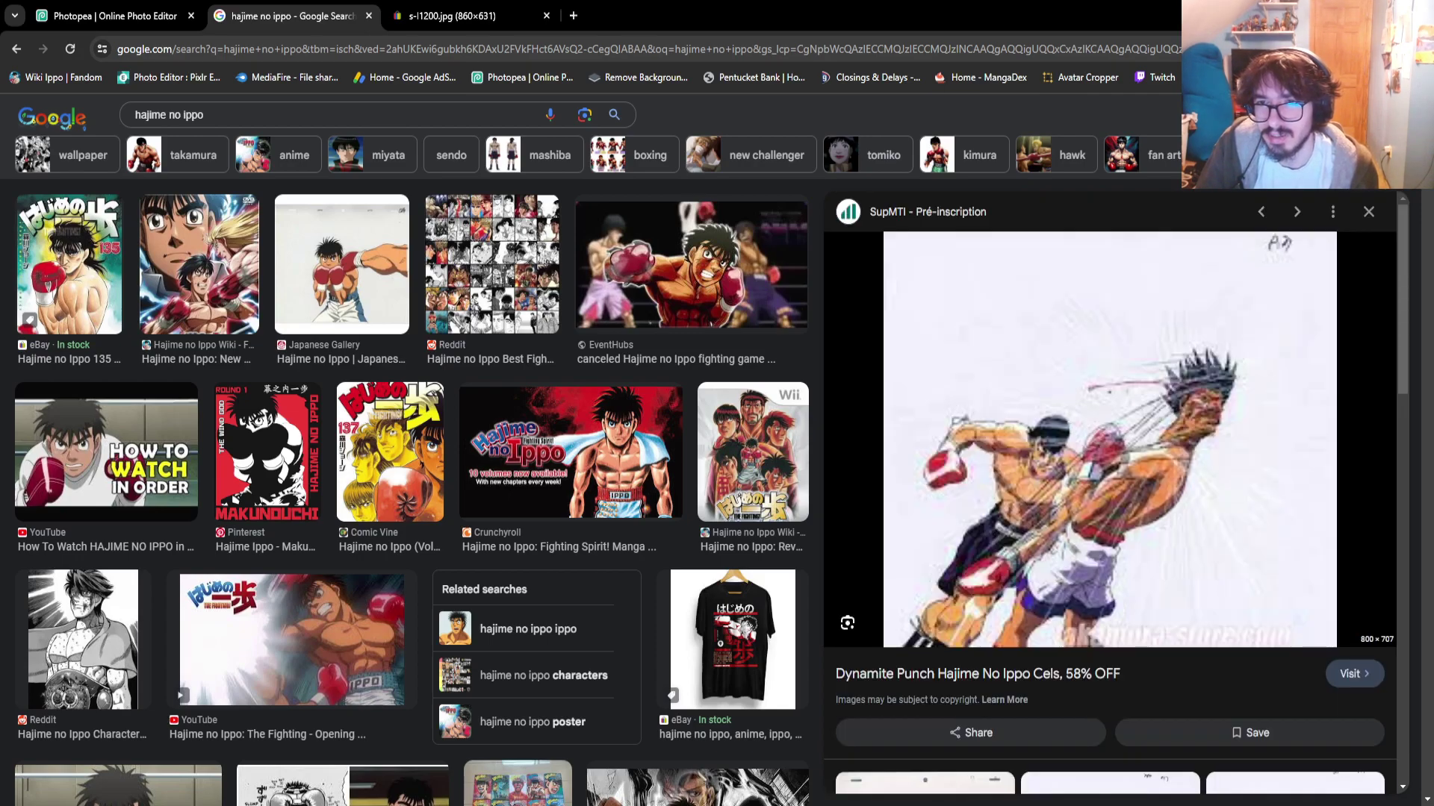
scroll(1110, 493, "down", 10)
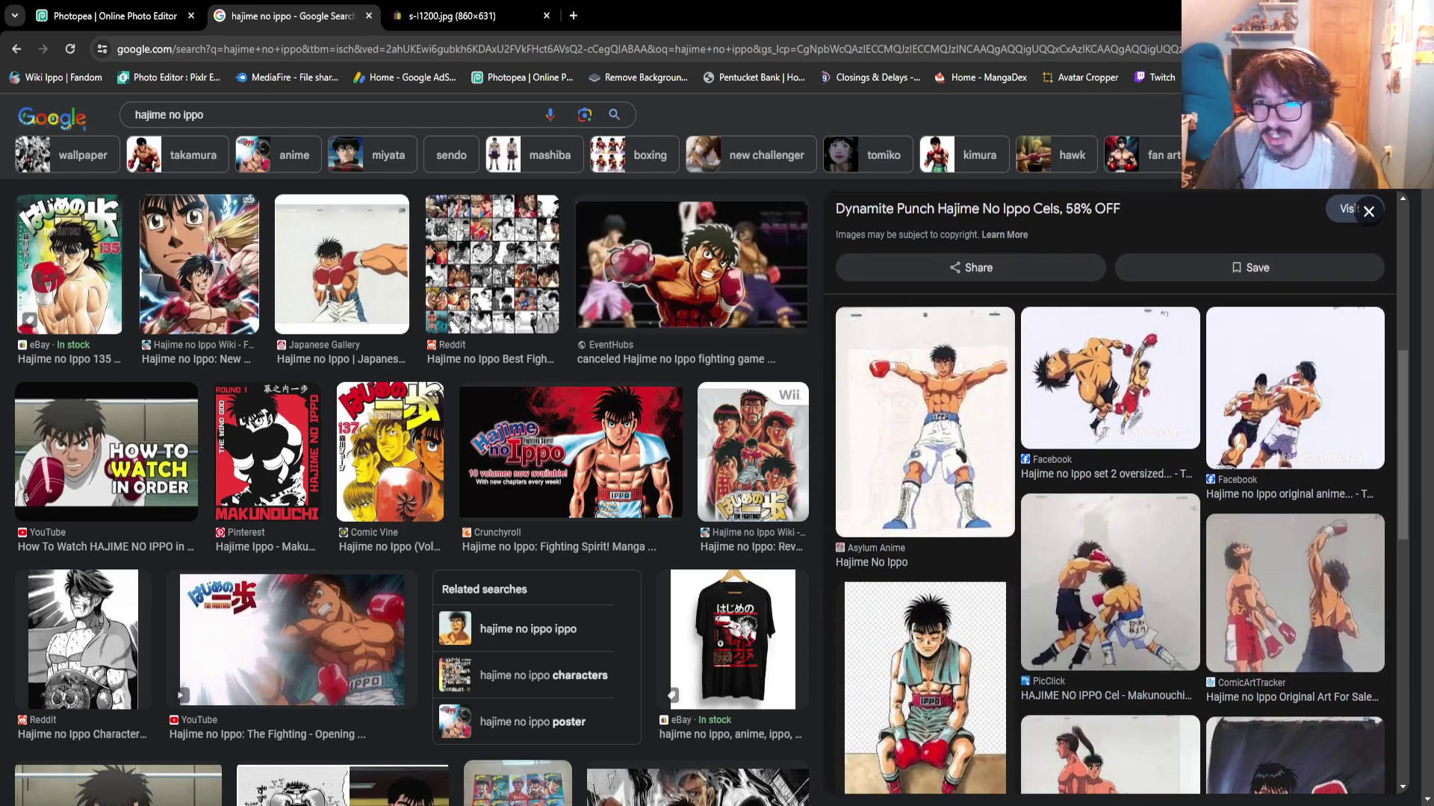
scroll(1110, 493, "down", 3)
scroll(1109, 448, "up", 6)
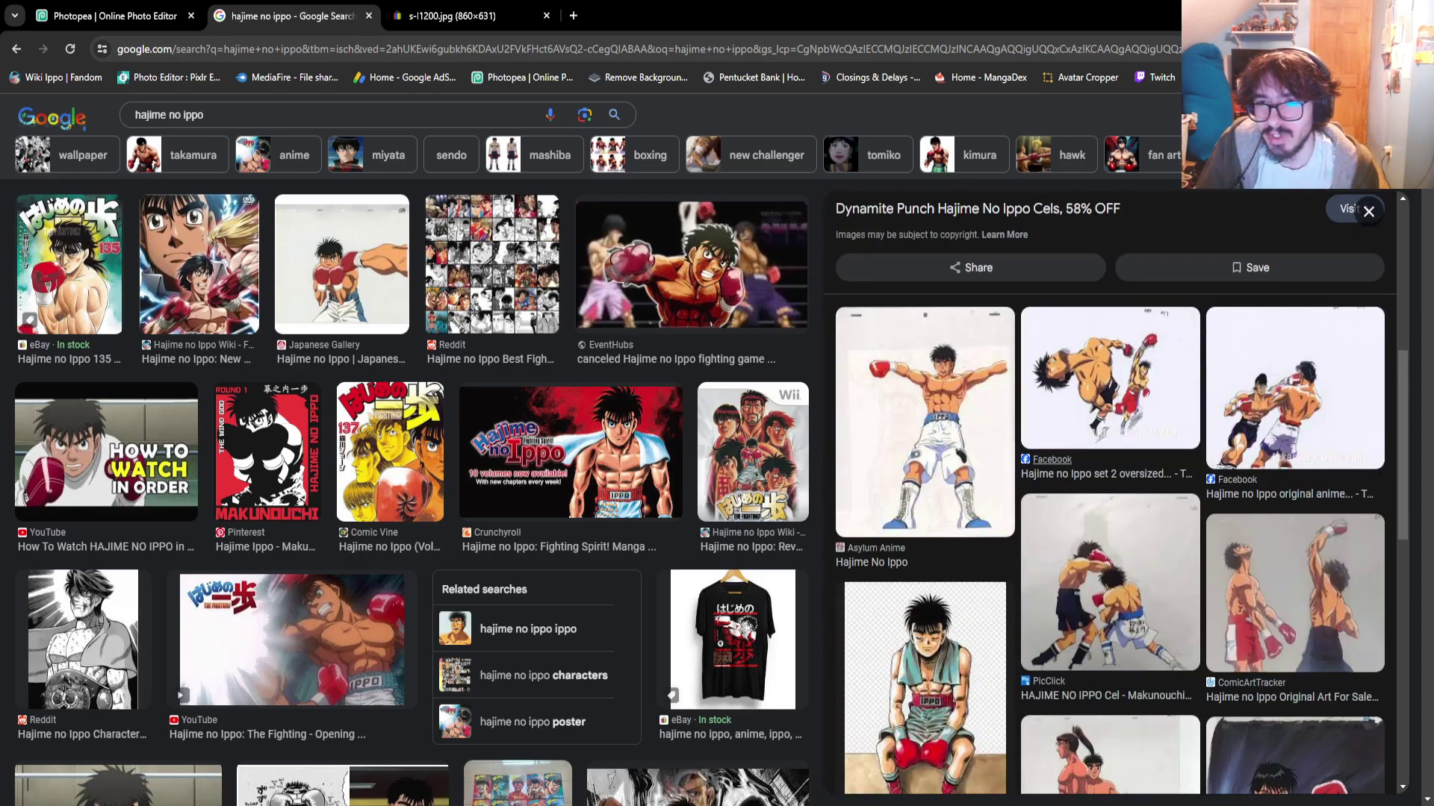
Preview the oversized Takamura Store cel on Facebook and look through its related images
left_click(1110, 379)
scroll(1110, 493, "down", 6)
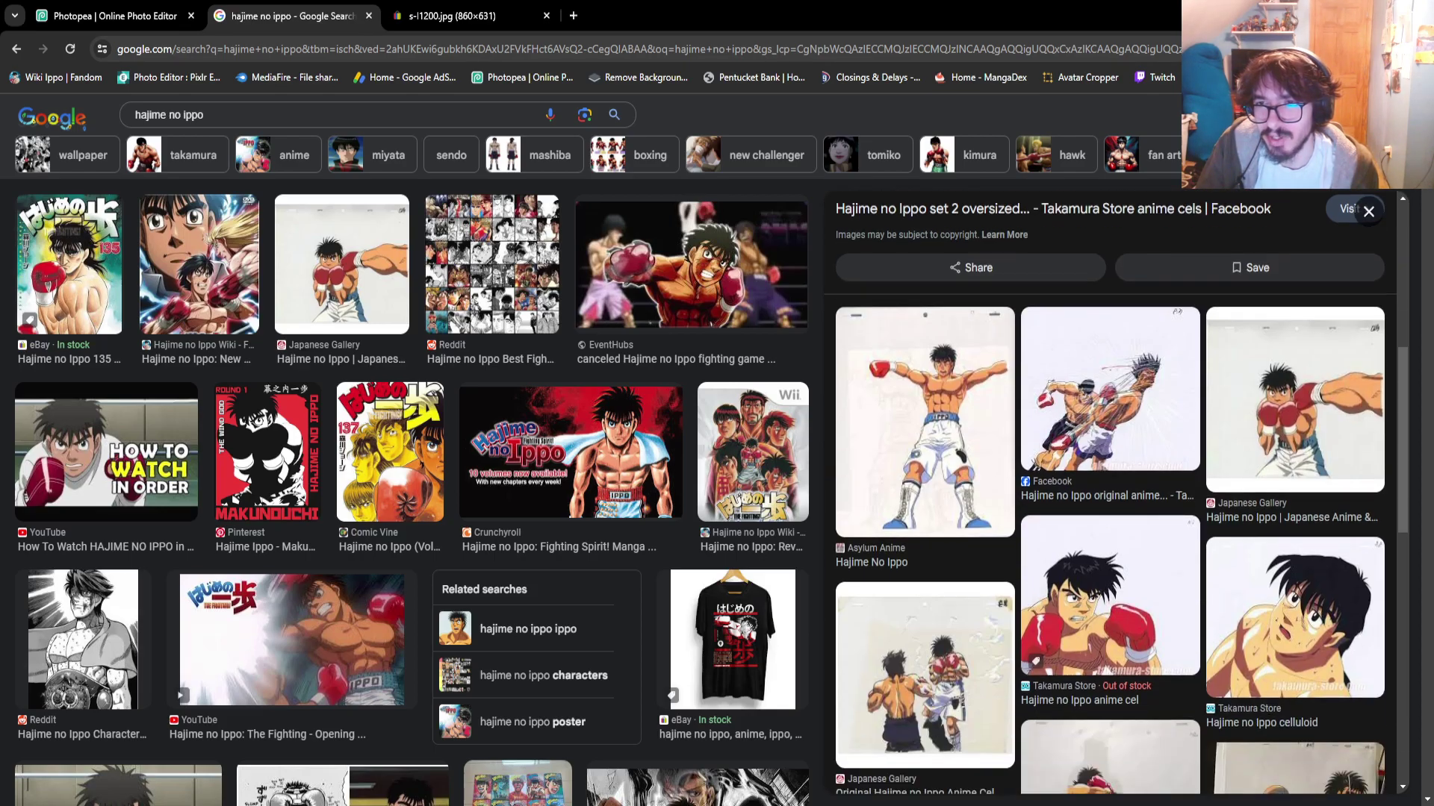
scroll(1110, 493, "down", 4)
scroll(410, 463, "down", 7)
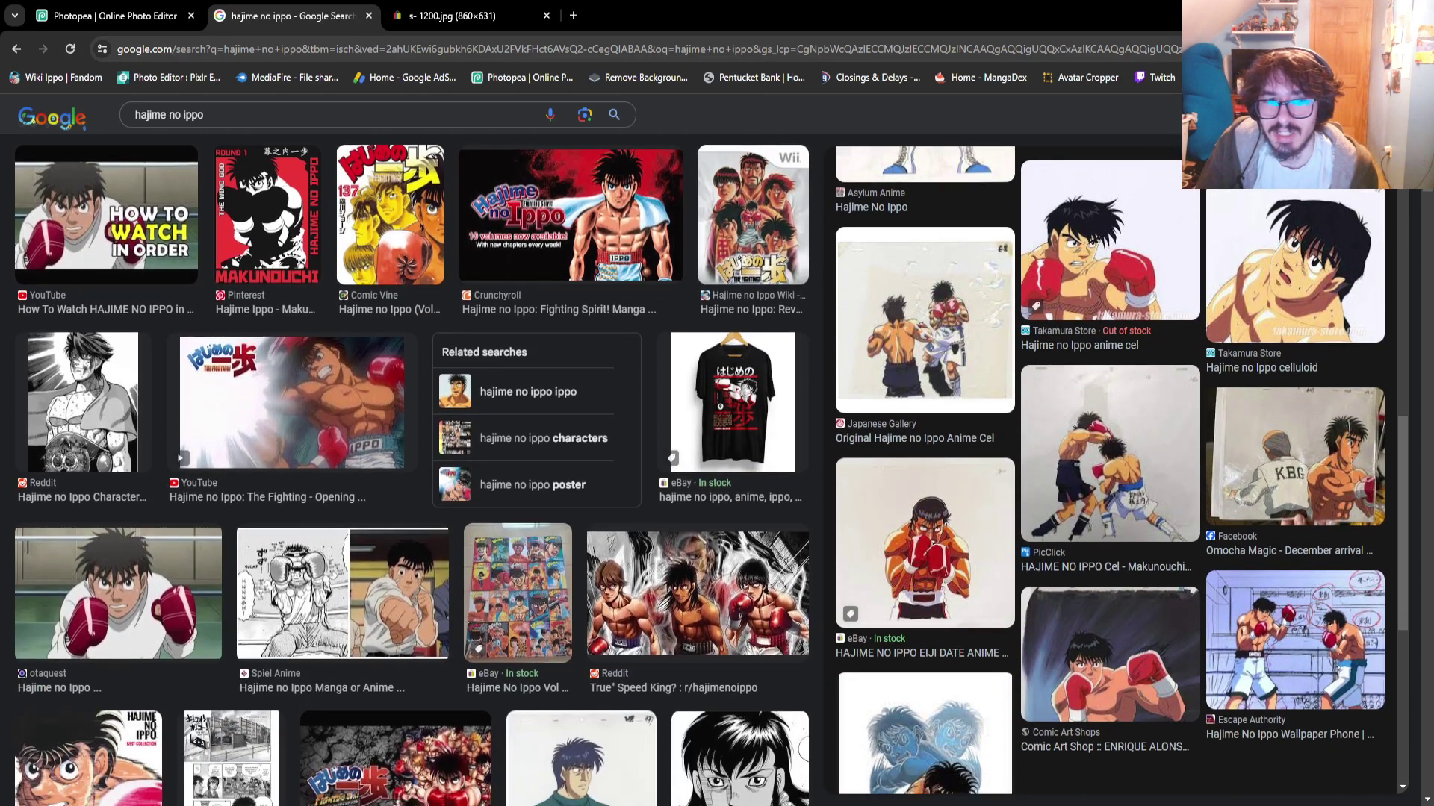
Preview the Japanese Gallery Original Hajime no Ippo Anime Cel (Set of 2) in the main results and examine its related cels
scroll(581, 269, "down", 3)
left_click(581, 269)
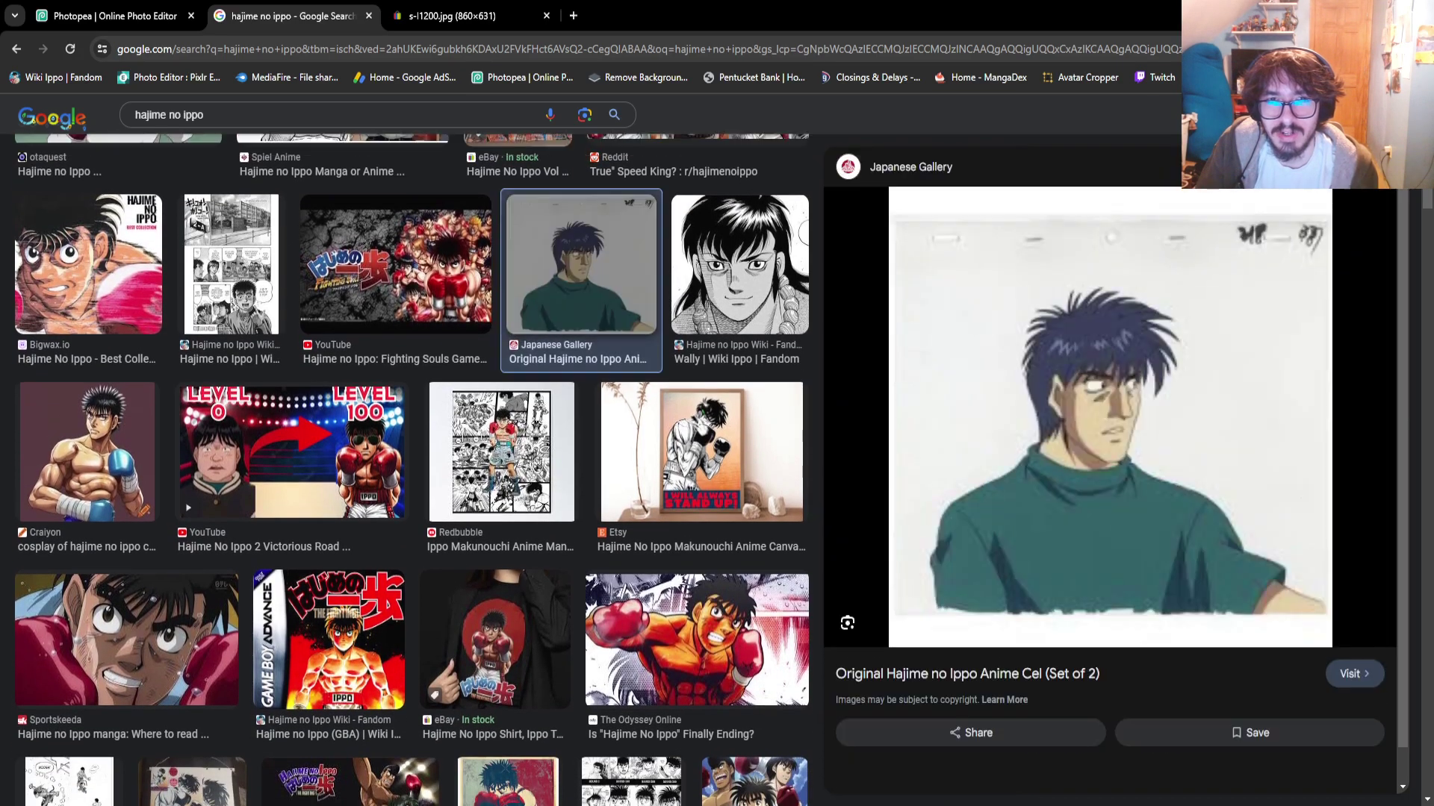
scroll(1110, 471, "down", 12)
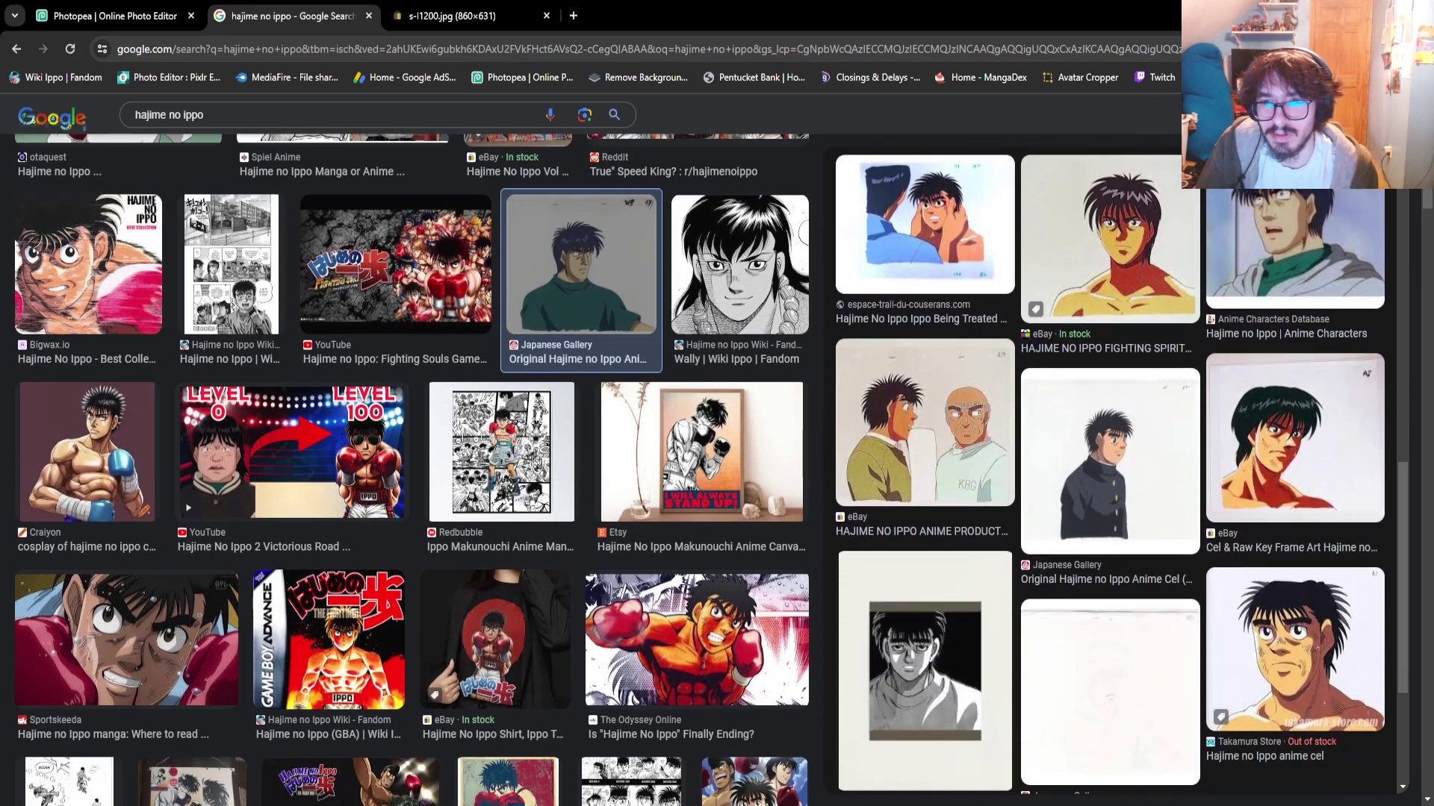
scroll(1110, 471, "up", 5)
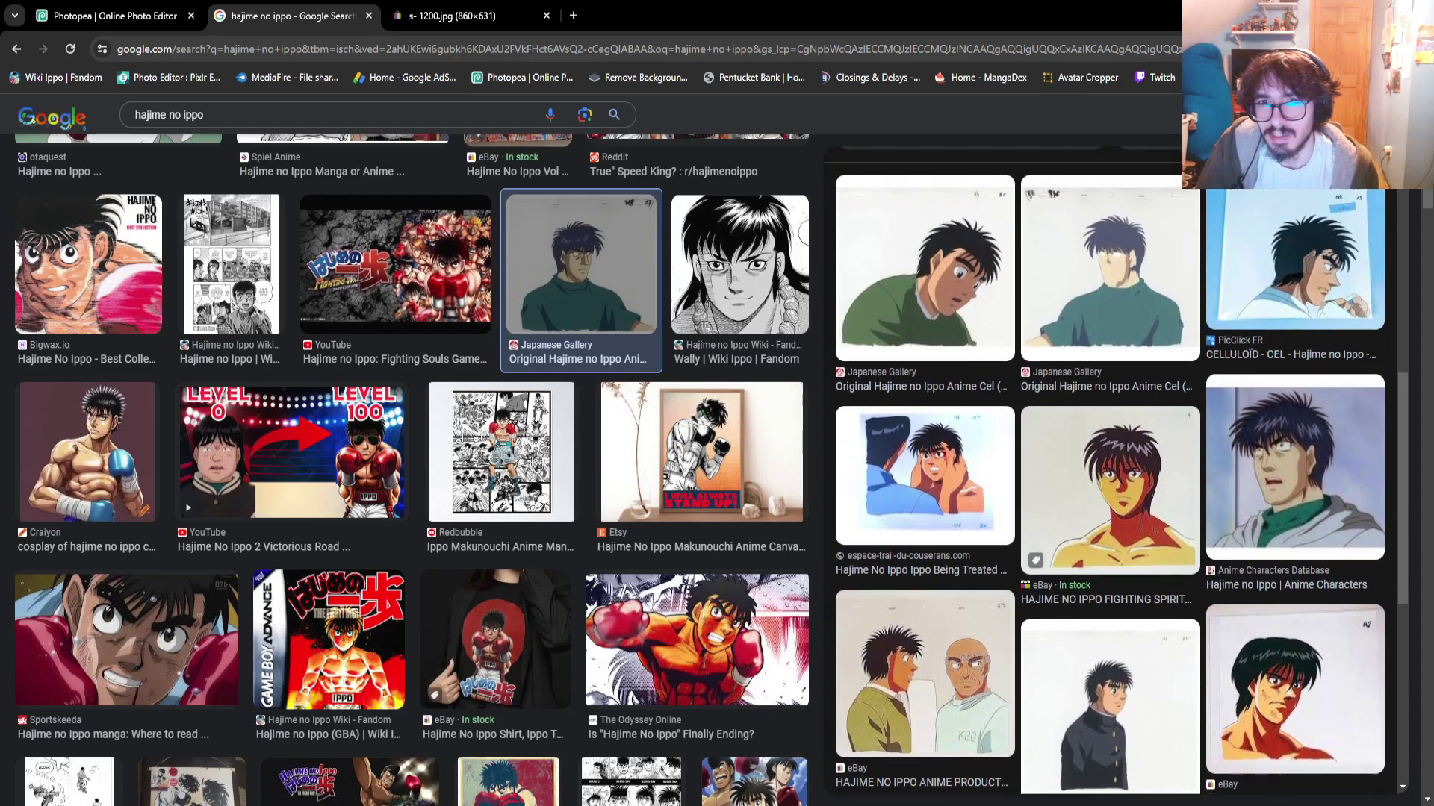
Copy the related image of Ippo being treated by a cutman and paste it into SheeptrainerBoxing3.psd in Photopea
left_click(925, 530)
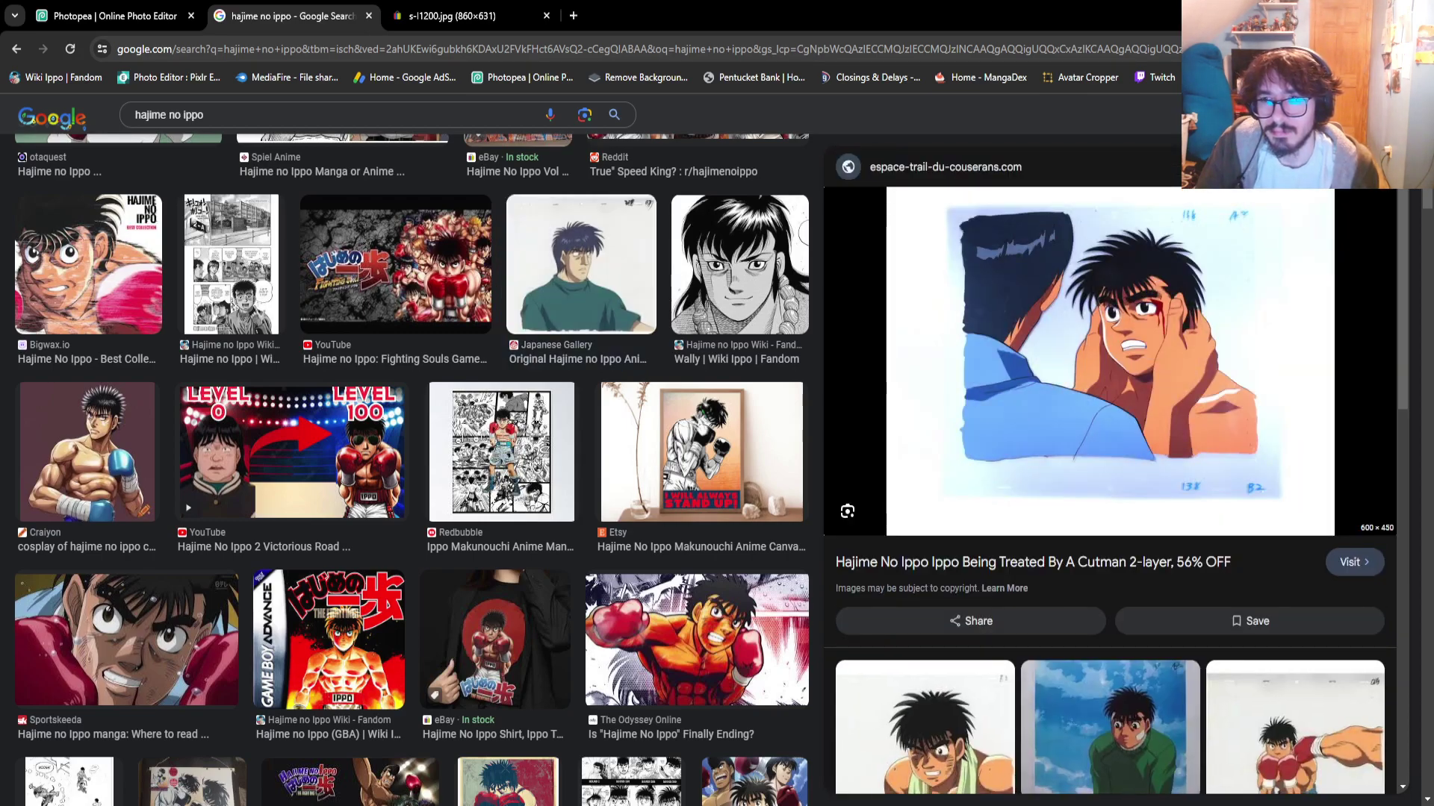
left_click(112, 16)
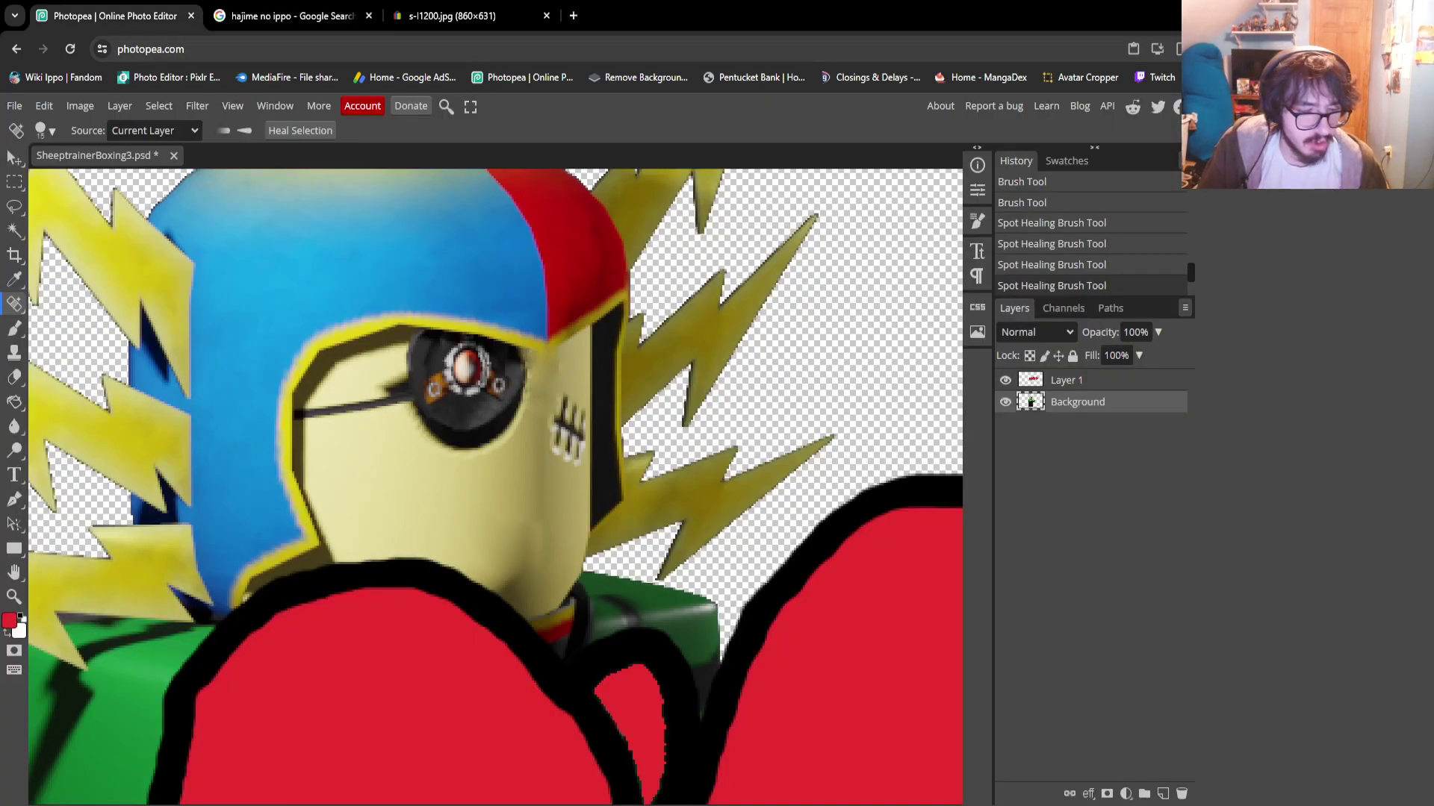
key("ctrl+v")
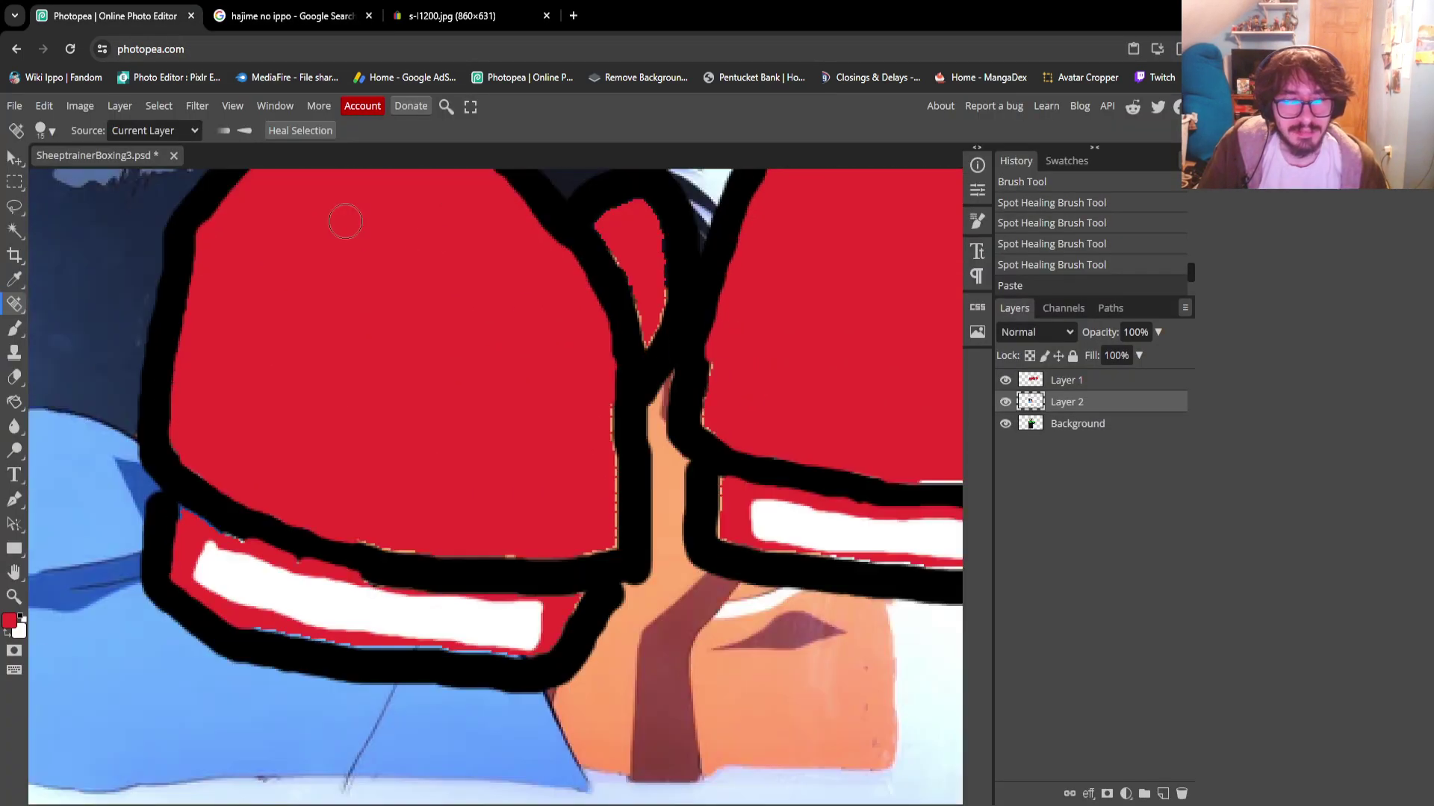
Move the pasted Ippo picture away from the drawn gloves to the area beside the boxing character
key("z")
left_click(63, 130)
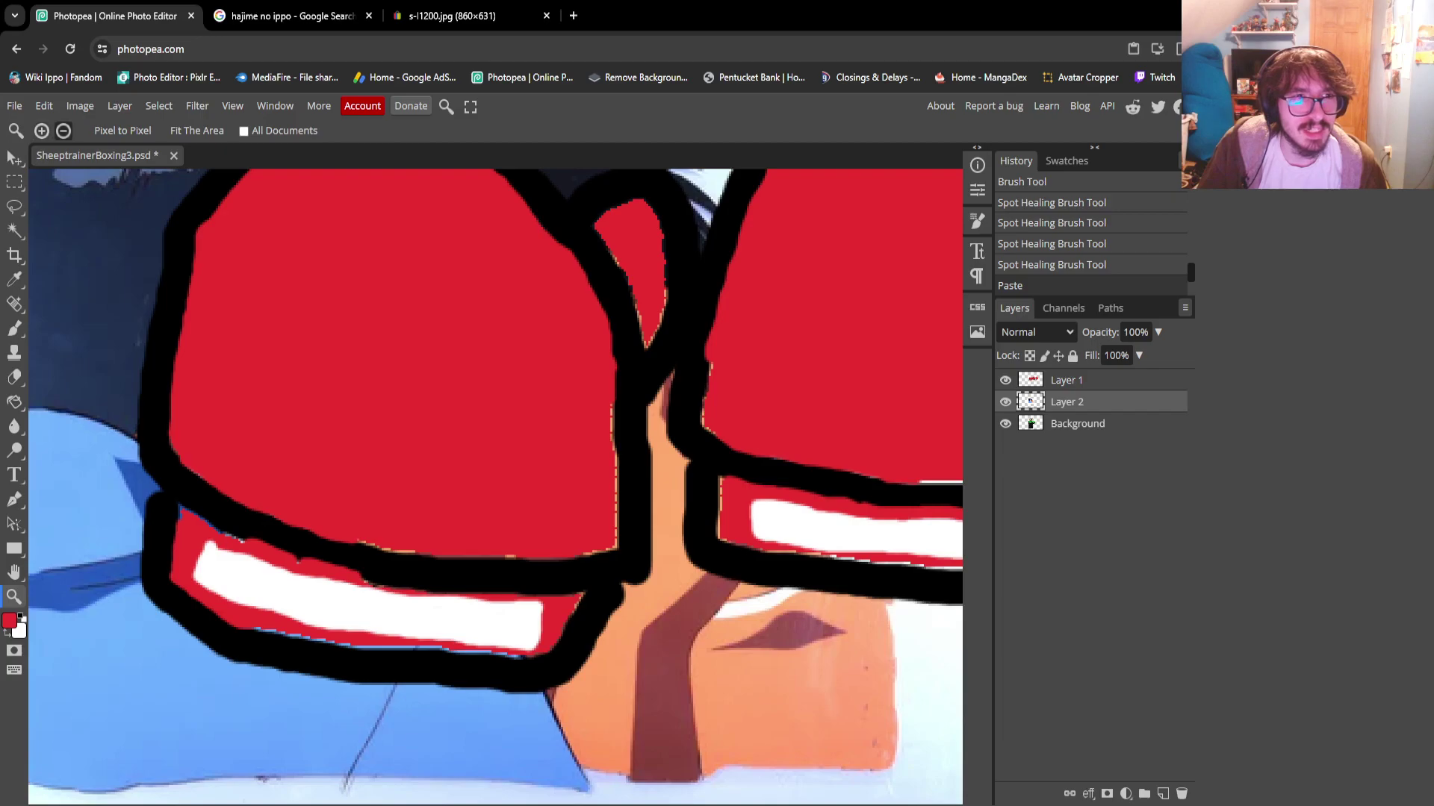
left_click(356, 289)
left_click(356, 289)
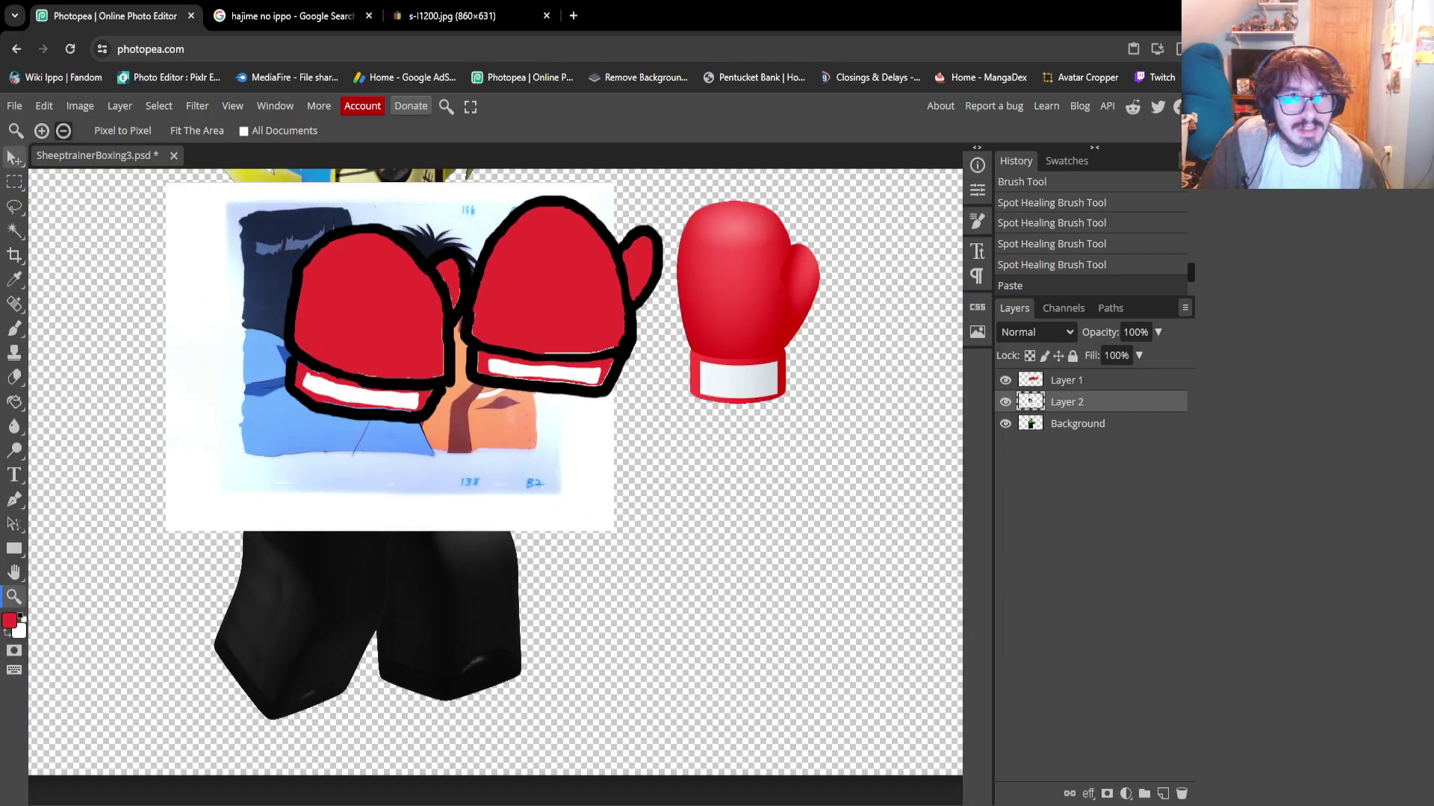
left_click(14, 158)
scroll(328, 478, "up", 2)
left_click_drag(329, 590, 342, 597)
left_click_drag(400, 502, 733, 310)
scroll(732, 310, "down", 2)
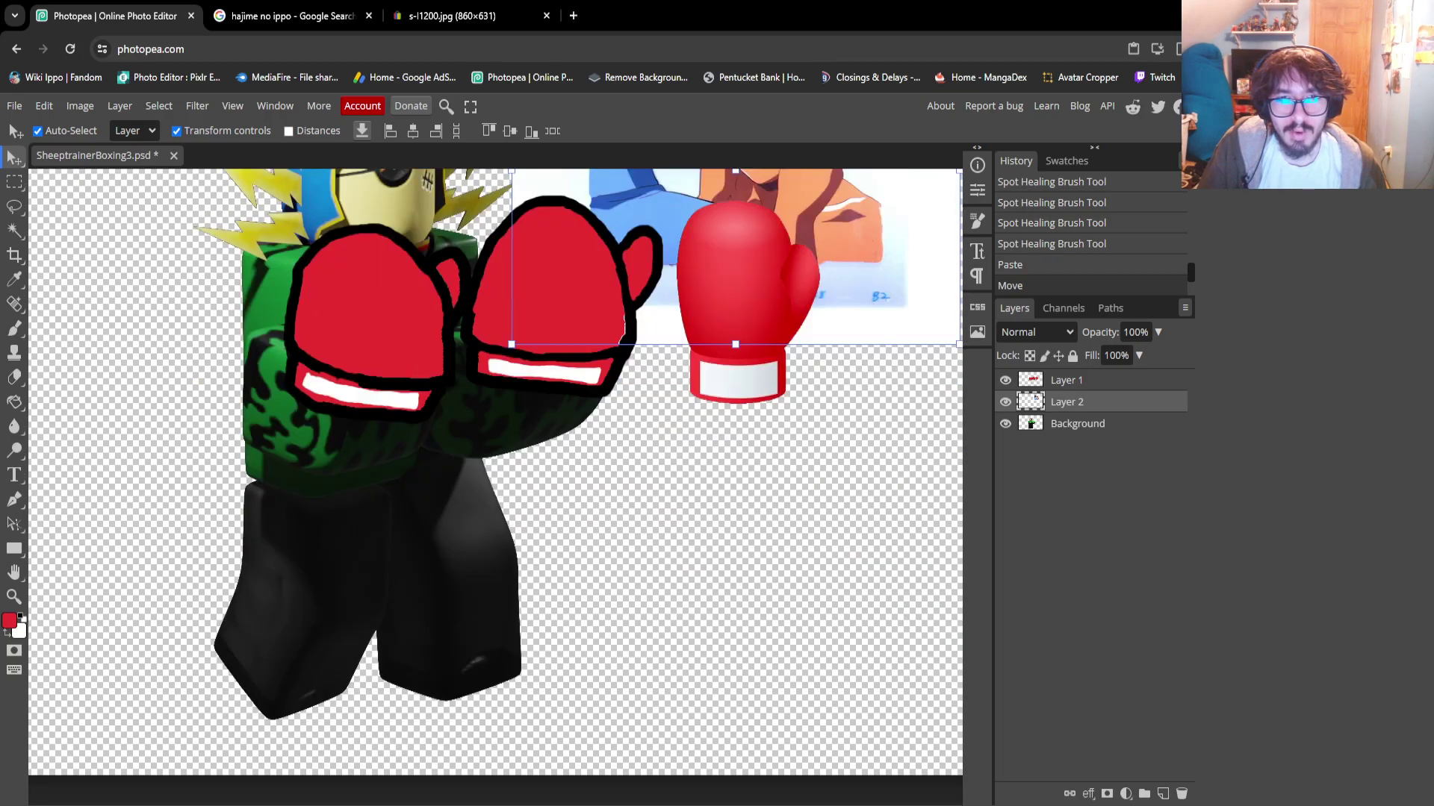
scroll(733, 309, "up", 5)
scroll(732, 310, "down", 1)
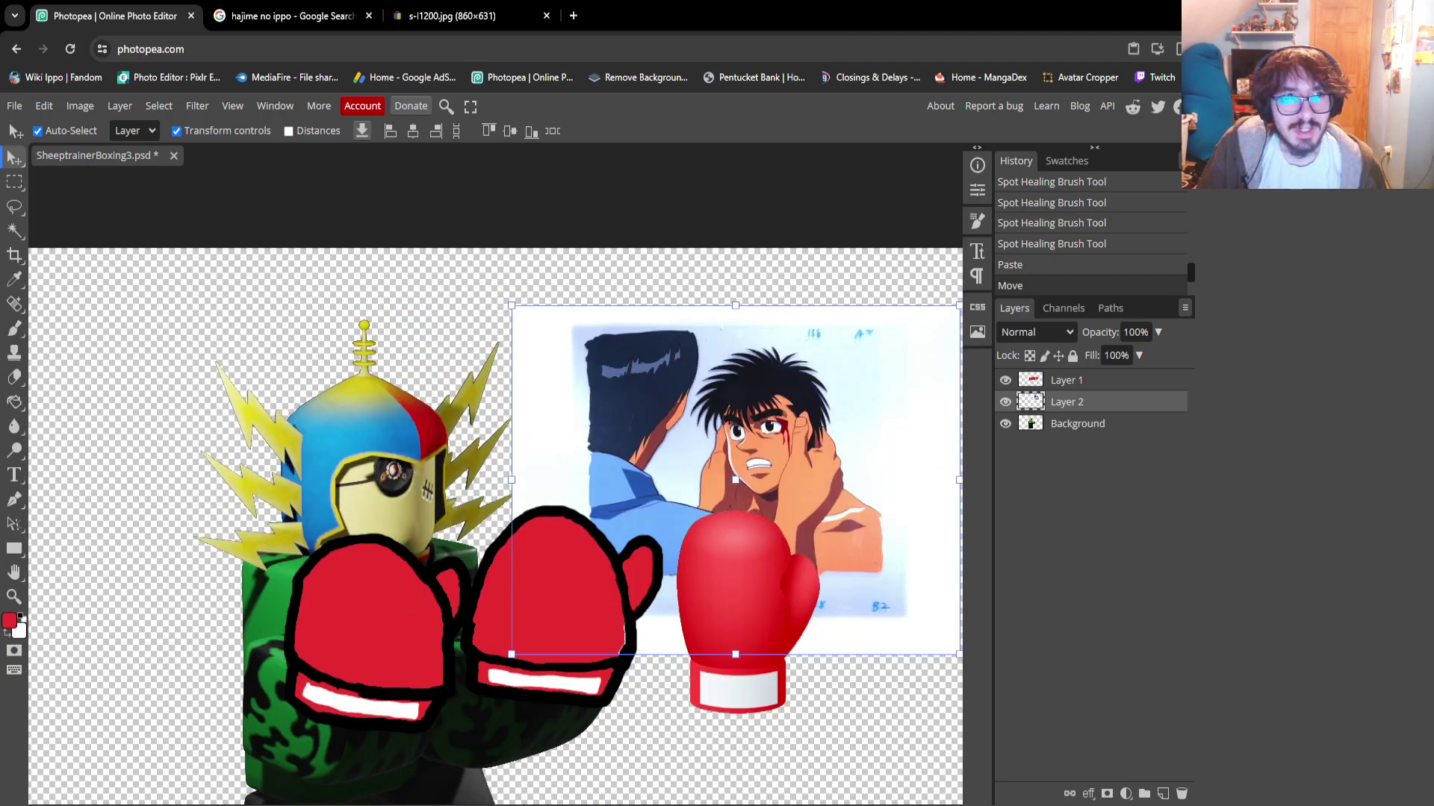
Reposition the Ippo picture into the upper-right corner of the canvas, clear of the character
left_click(14, 597)
right_click(229, 296)
left_click(14, 157)
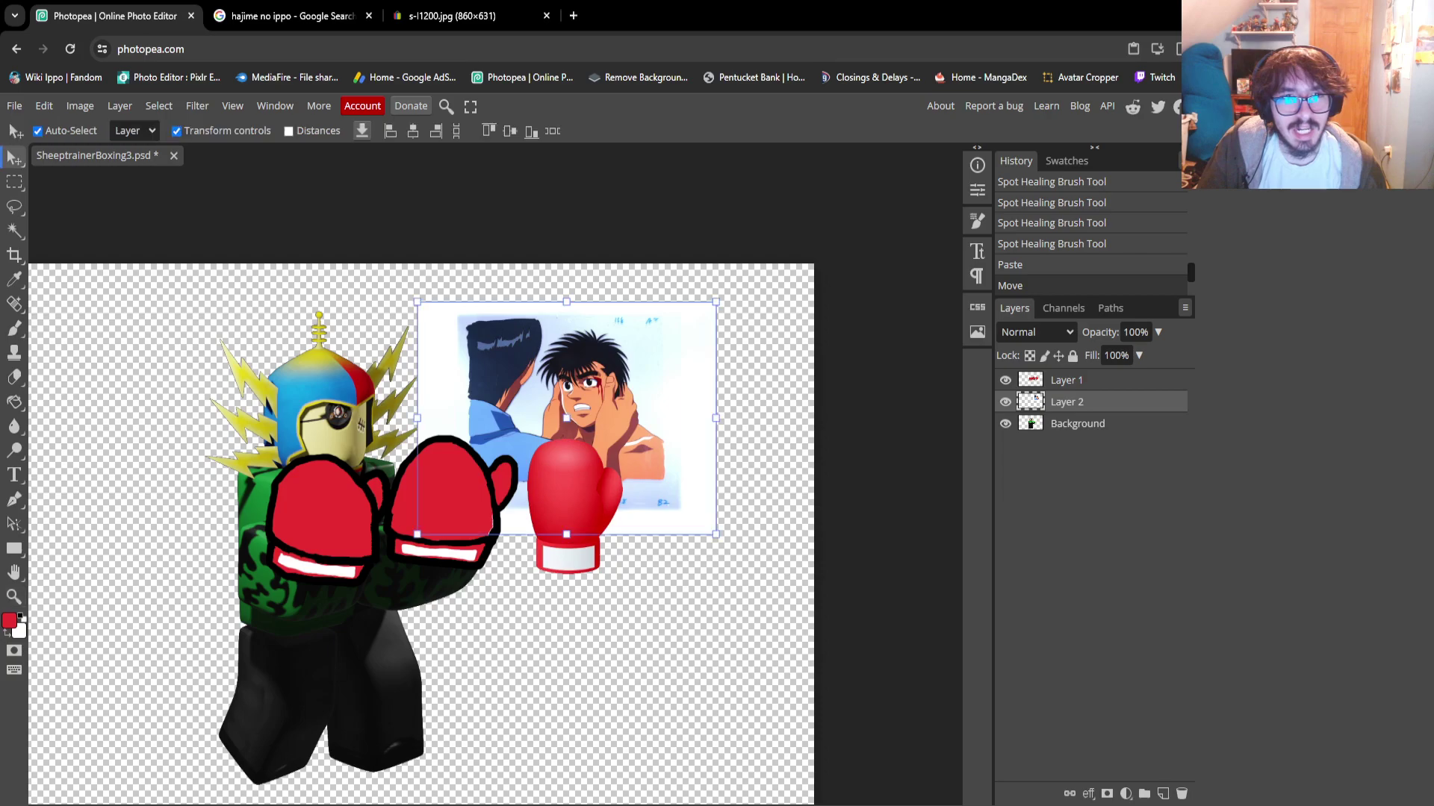
left_click_drag(566, 418, 665, 396)
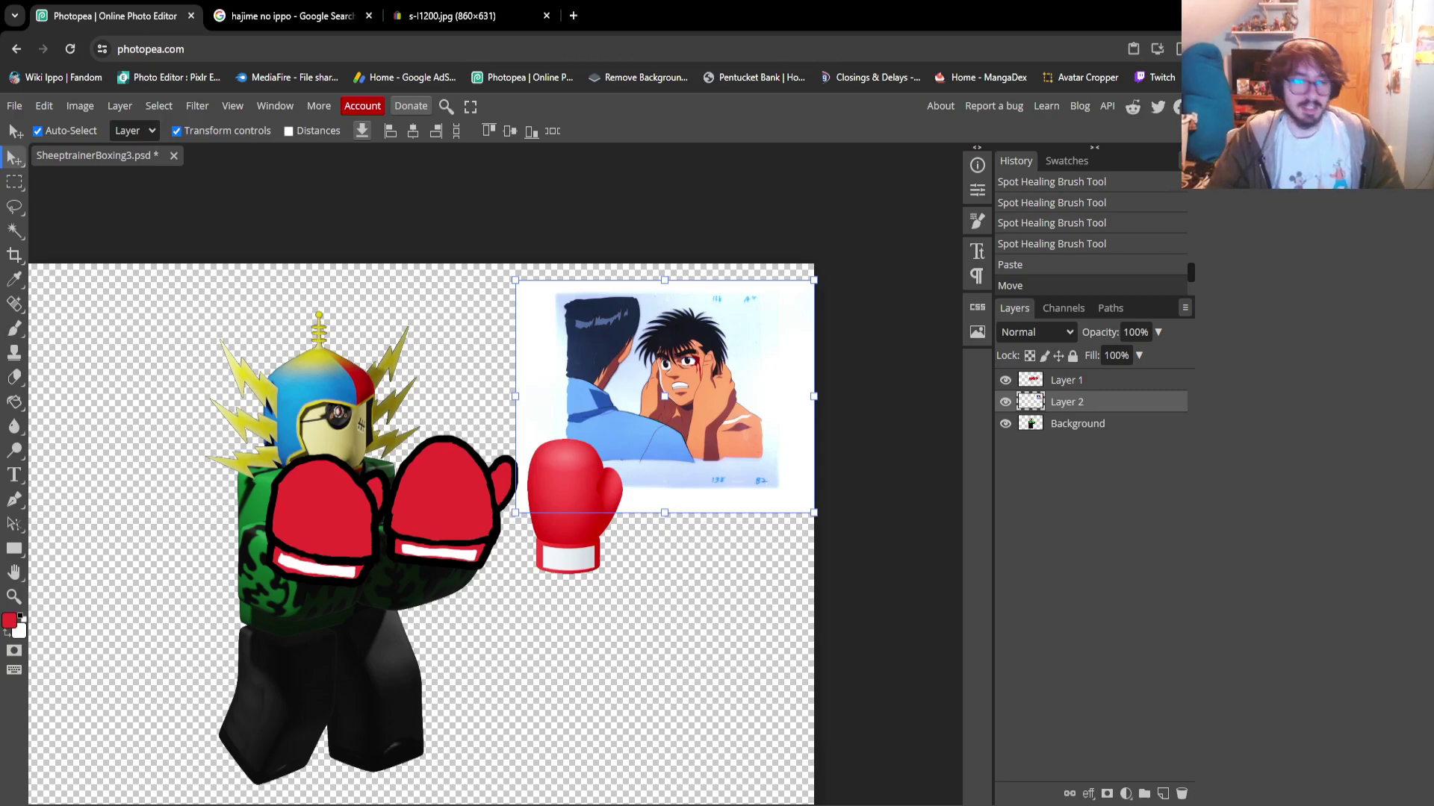
Make Layer 1 the active layer for brush work on the character's face
left_click(14, 597)
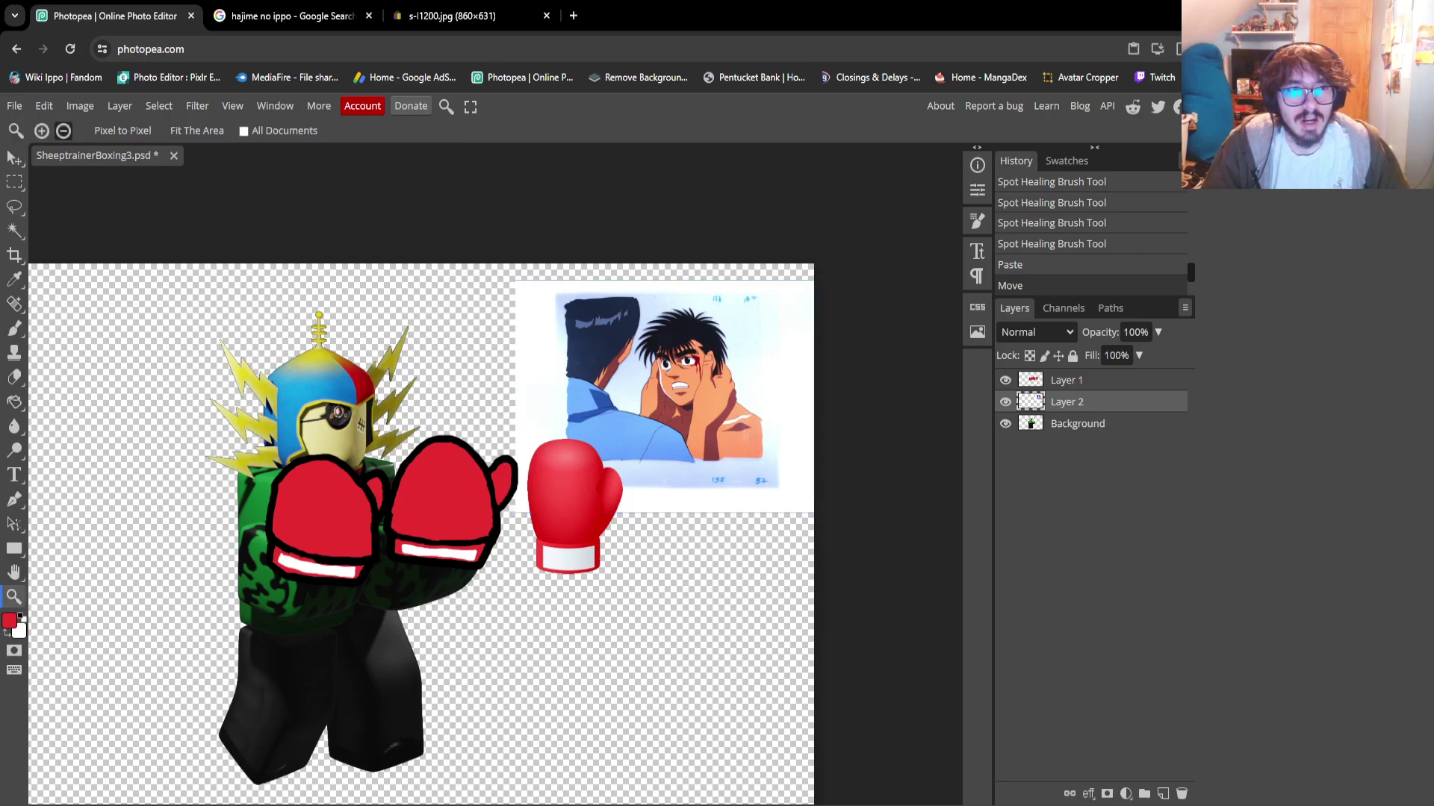
left_click(42, 130)
left_click(210, 305)
scroll(495, 486, "down", 2)
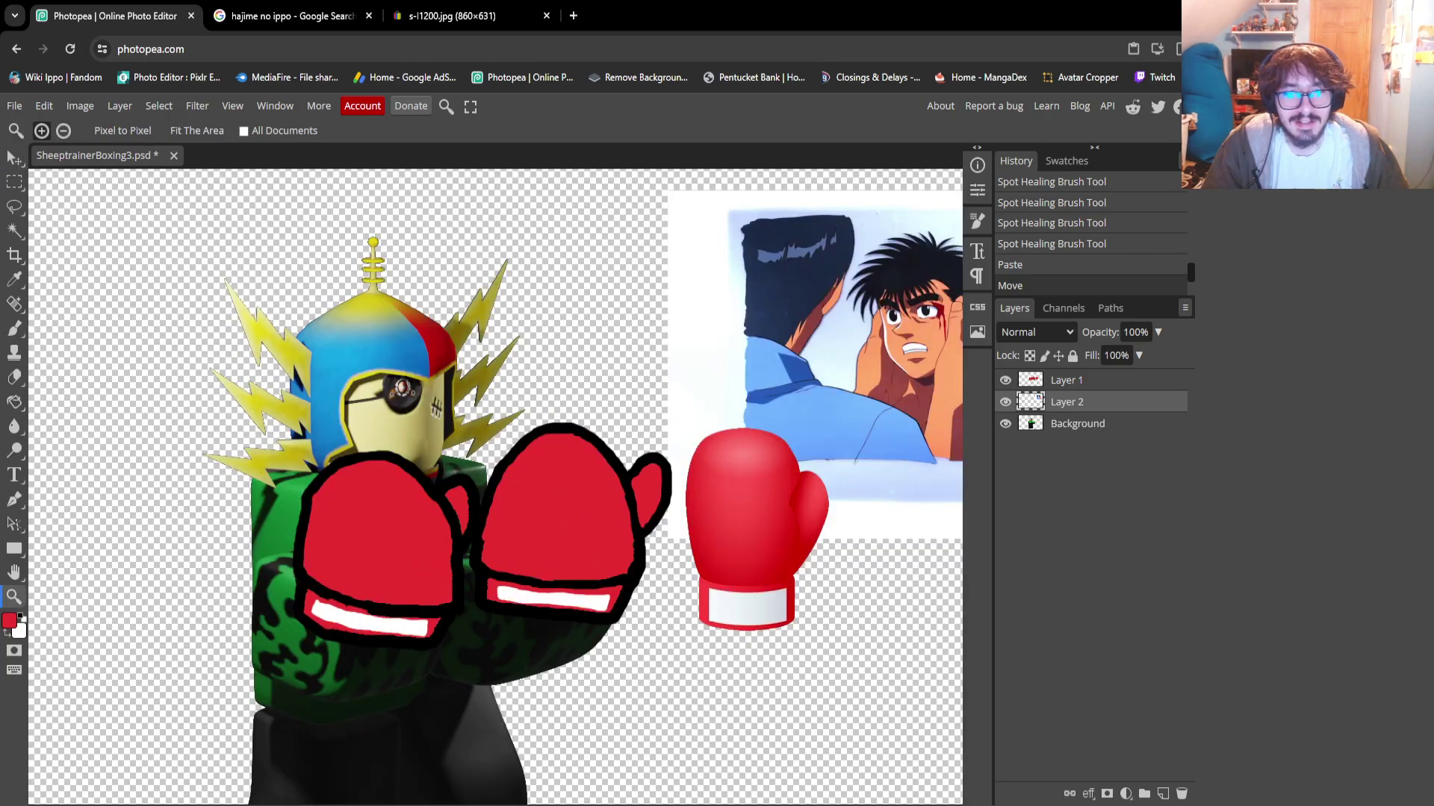
left_click(1066, 381)
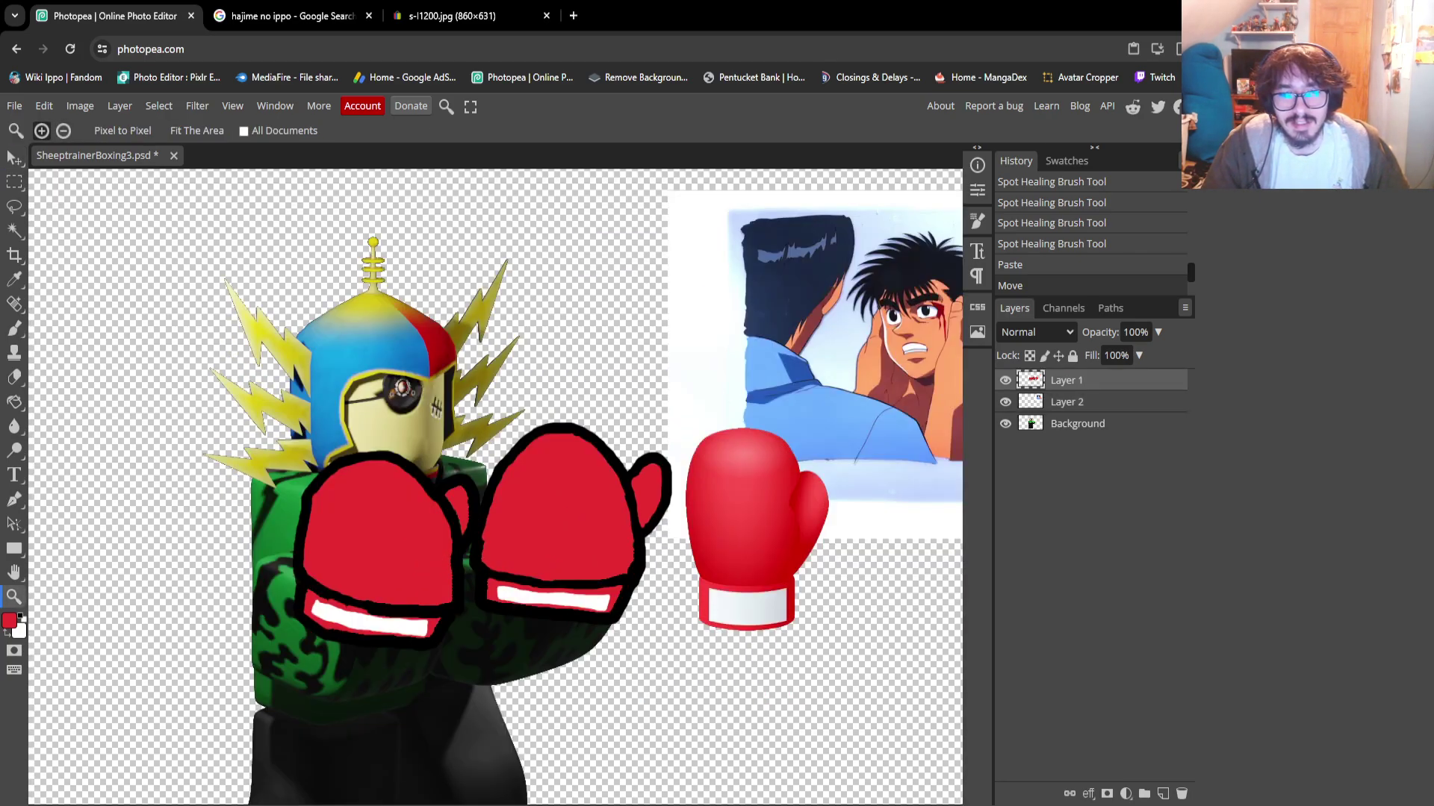
left_click(15, 573)
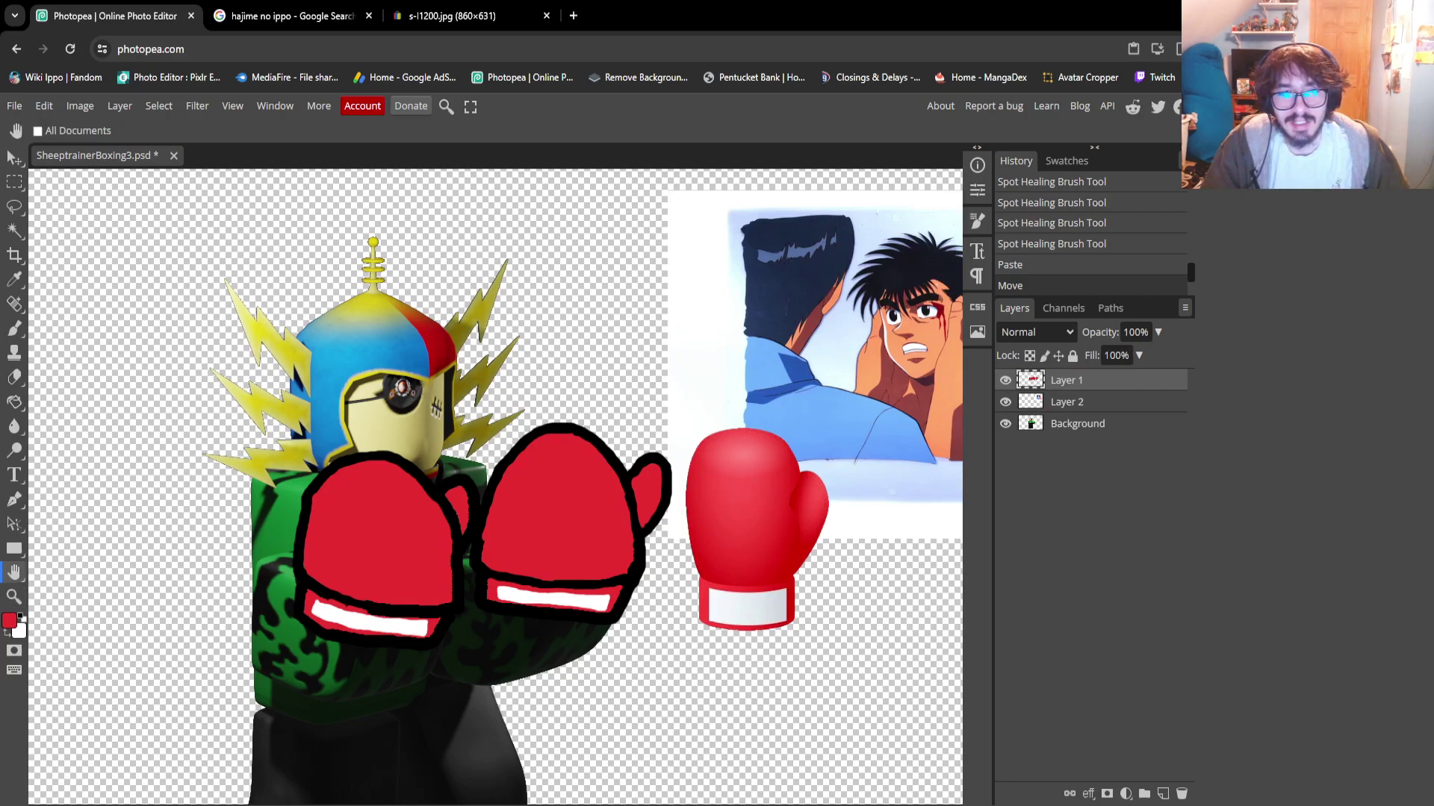
left_click_drag(486, 643, 417, 700)
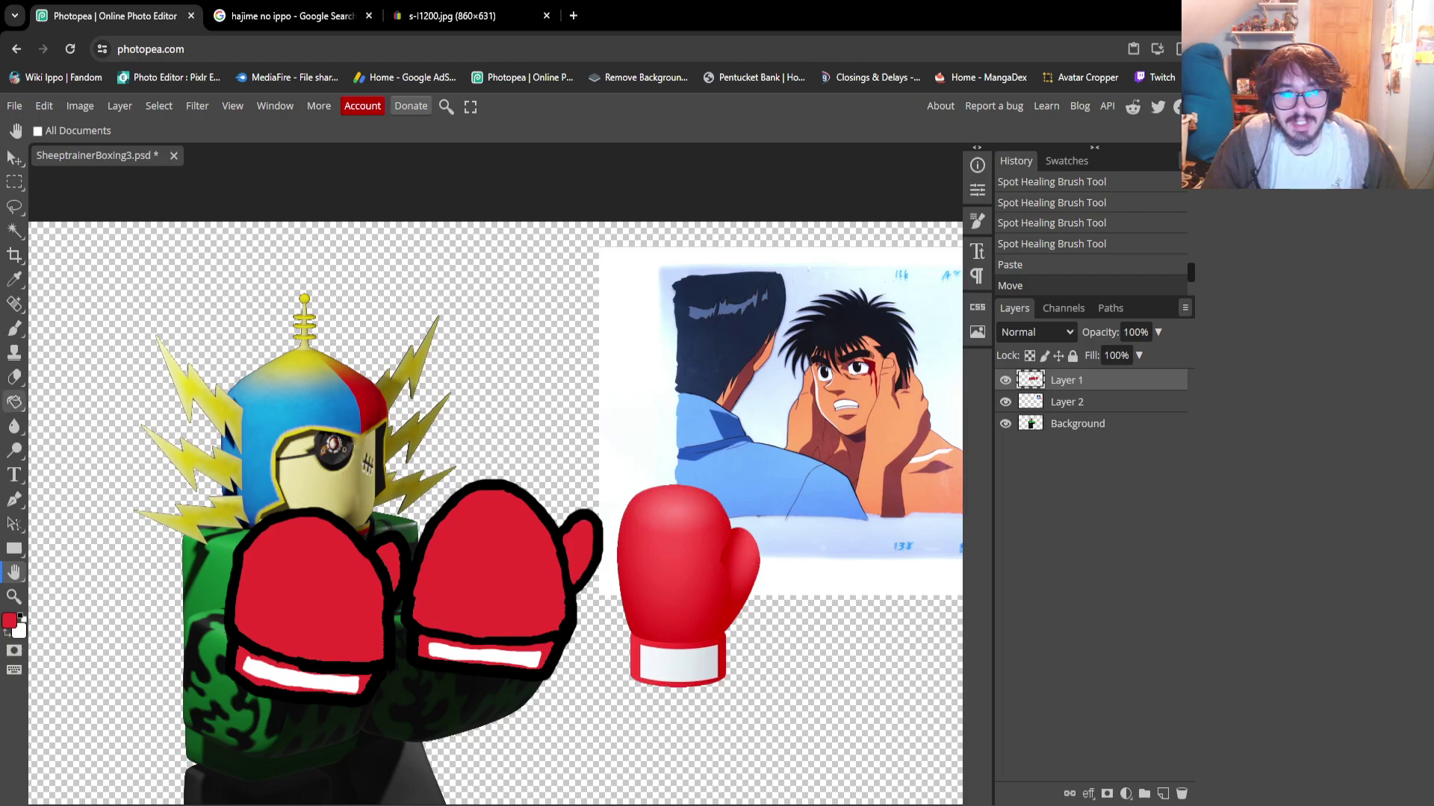
left_click(14, 329)
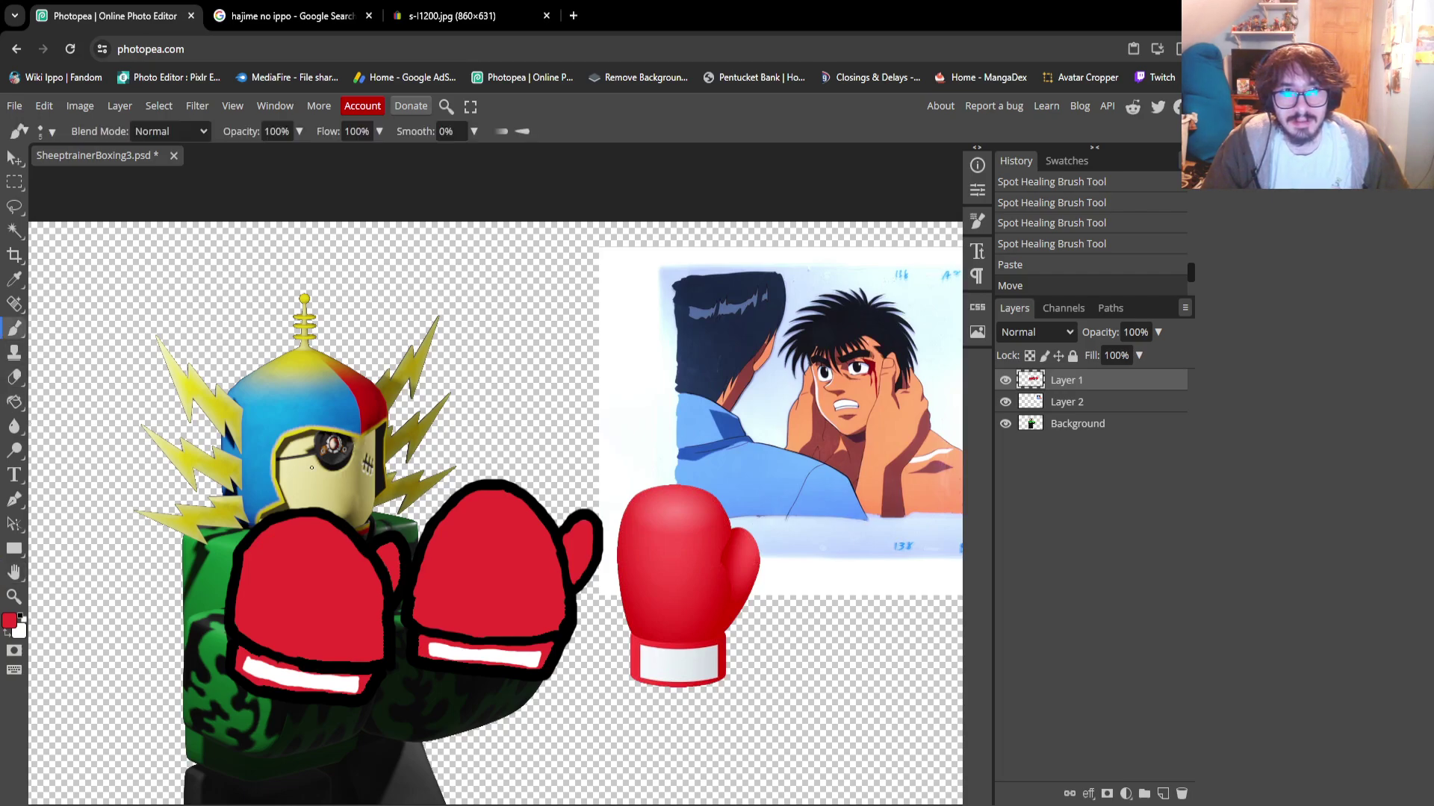
key("z")
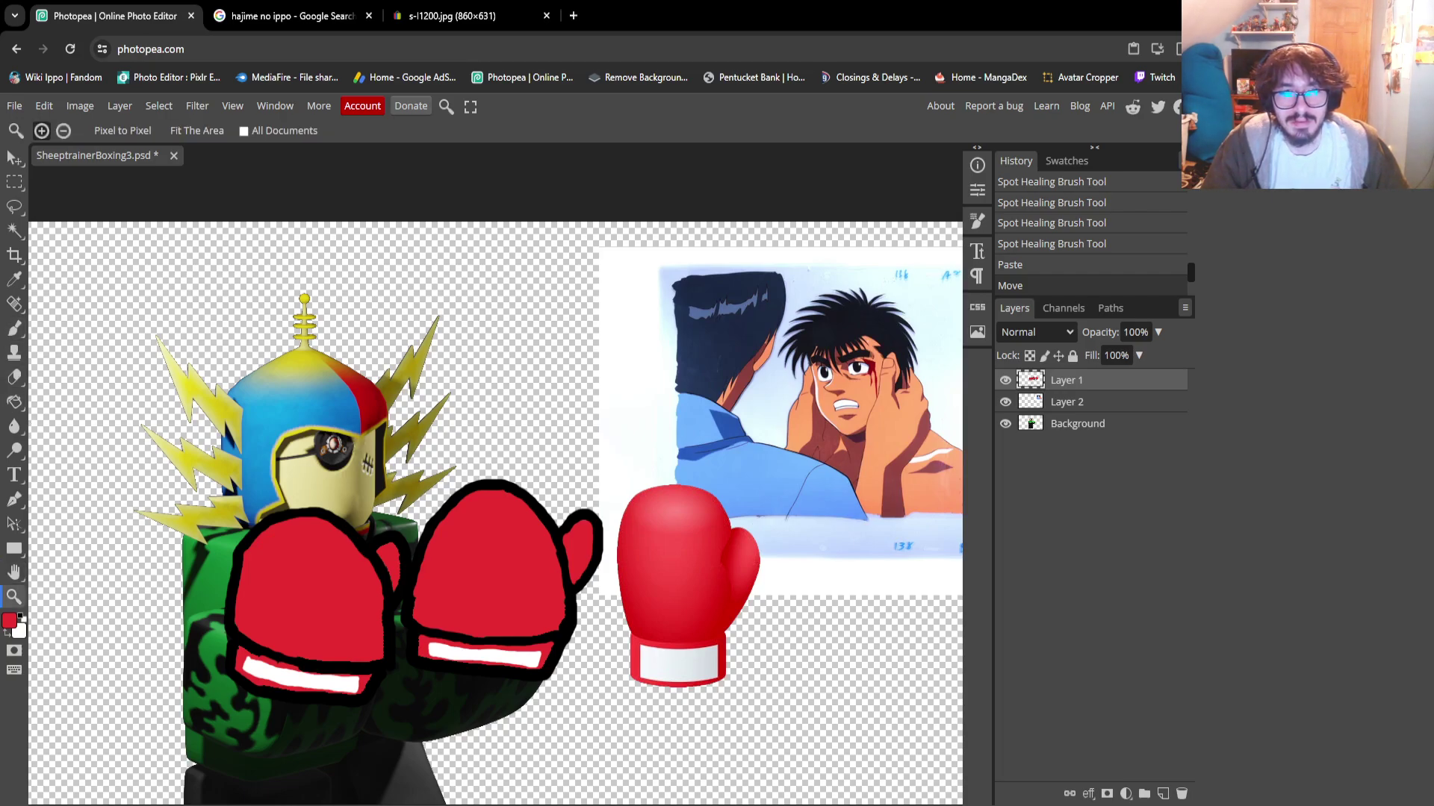
left_click(336, 493)
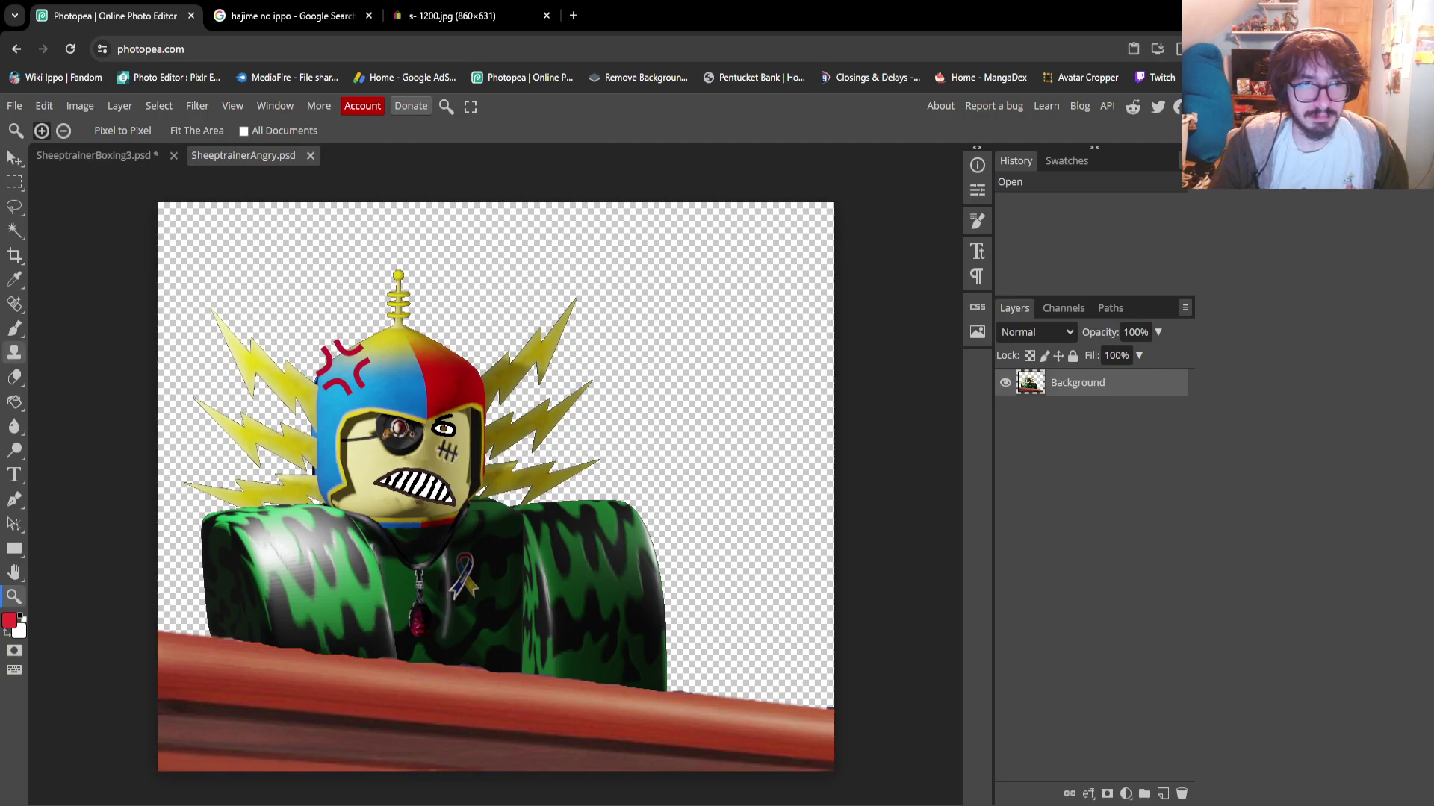
Sample the dark brown mouth outline colour from SheeptrainerAngry.psd and close that document
left_click(14, 279)
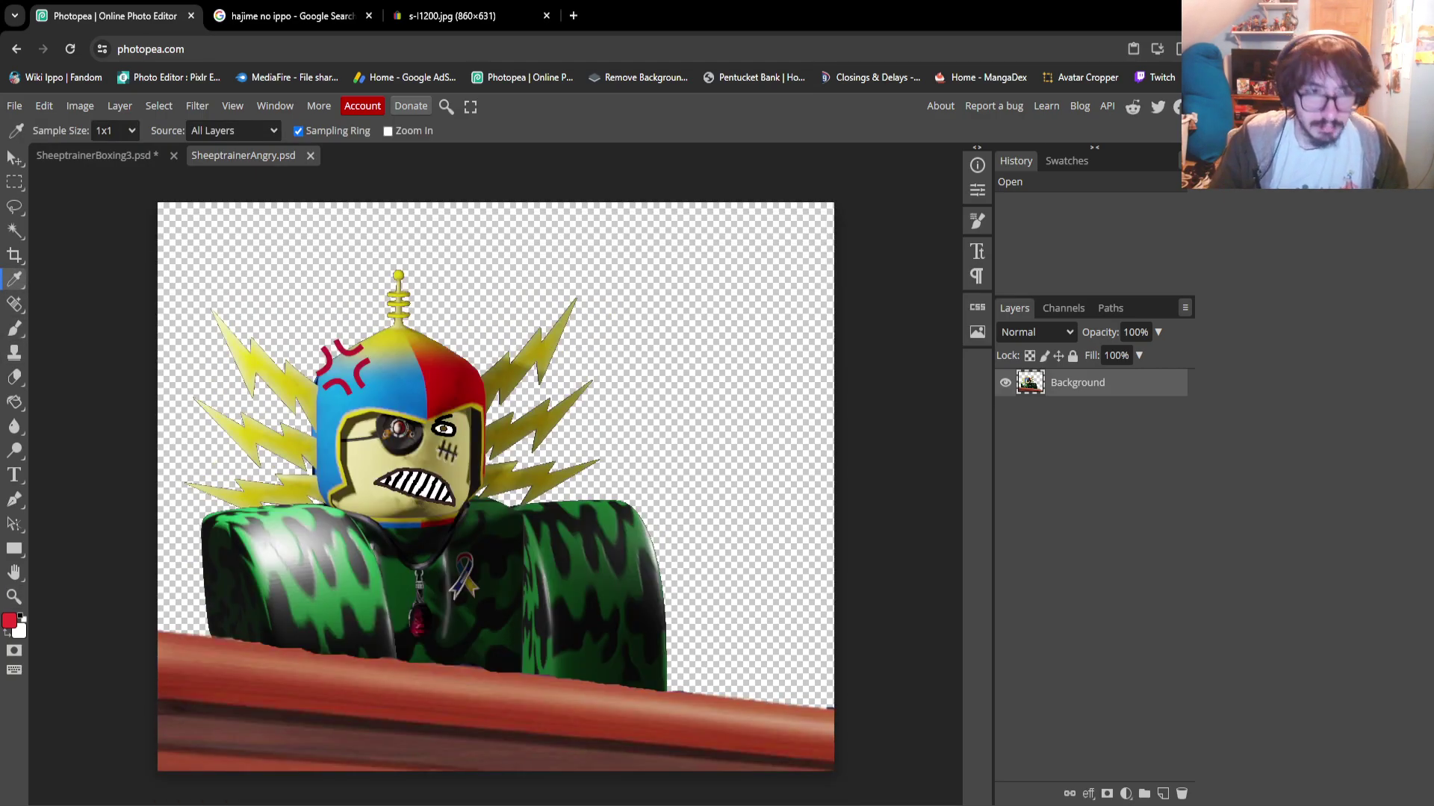
key("z")
left_click_drag(420, 476, 540, 475)
left_click(14, 279)
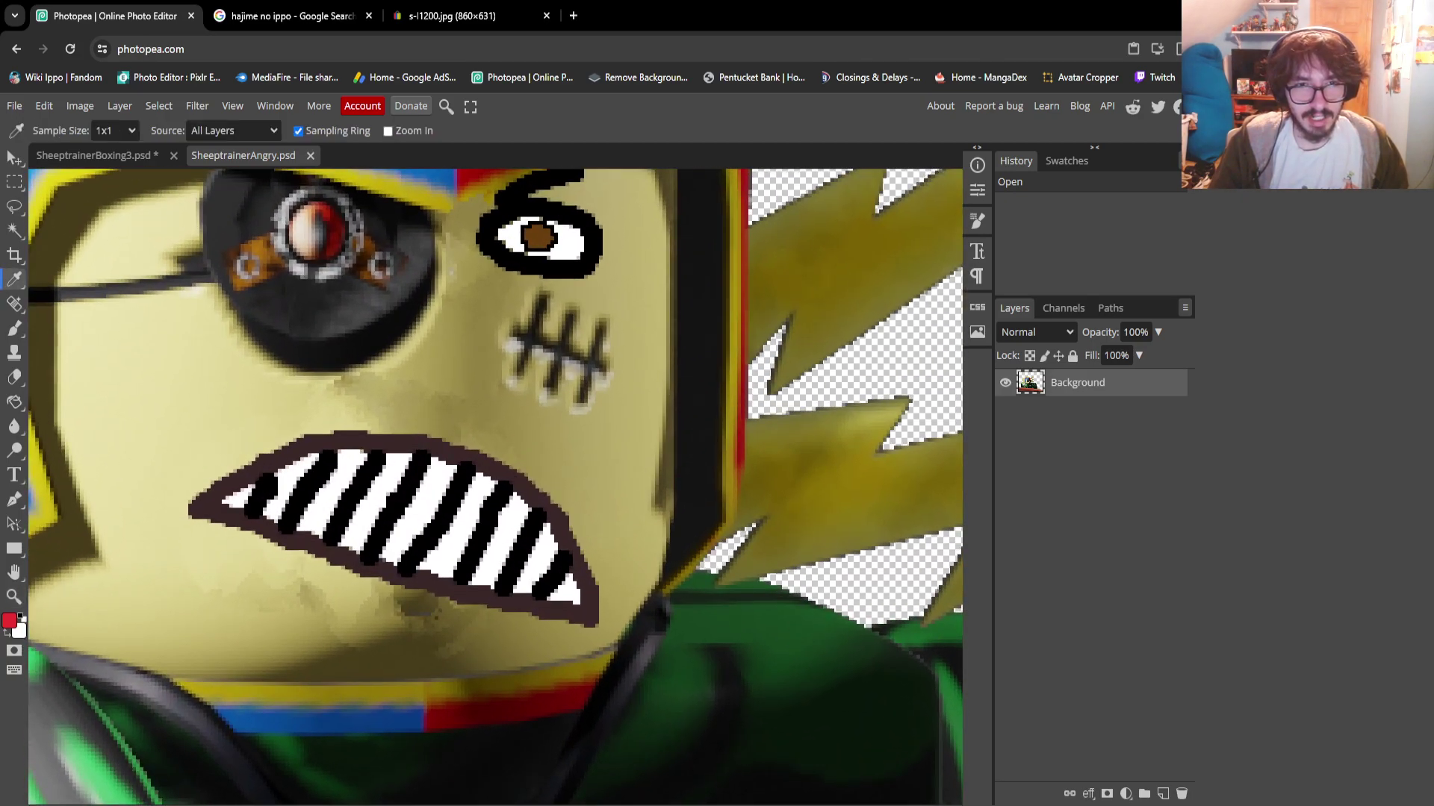
left_click(474, 455)
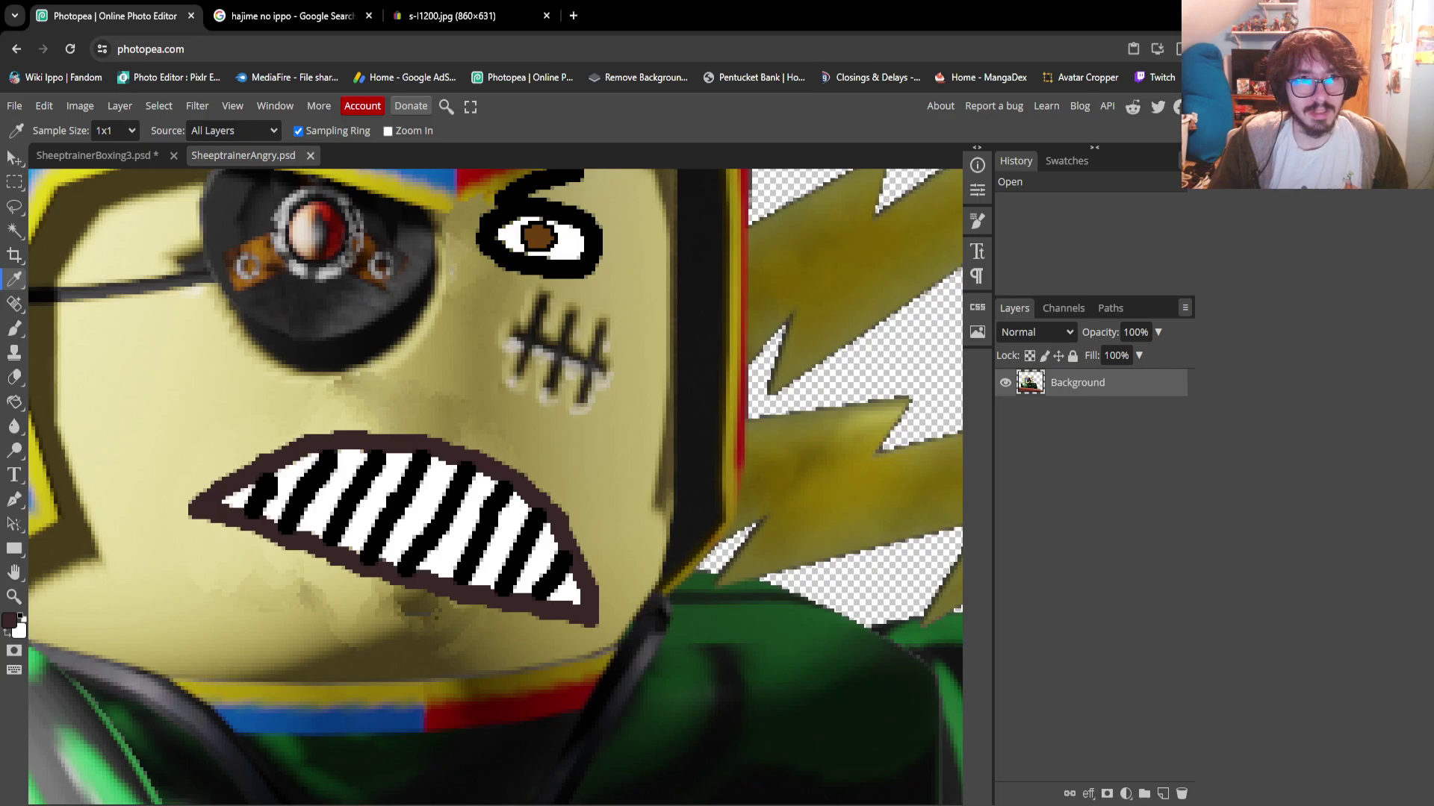
left_click(311, 156)
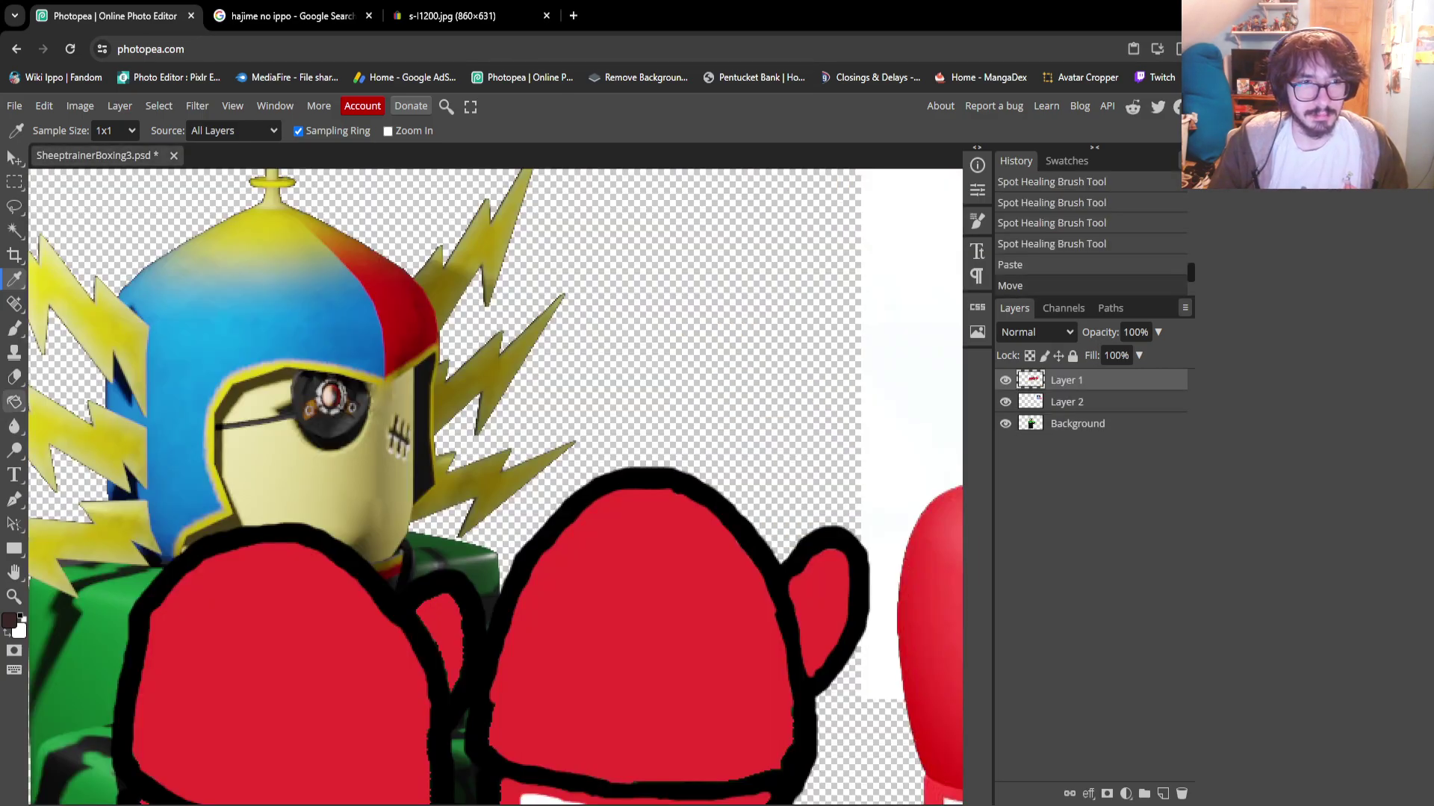
Try brushing a pointed dark brown mouth outline beside Ippo's mouth in the reference picture
left_click(15, 329)
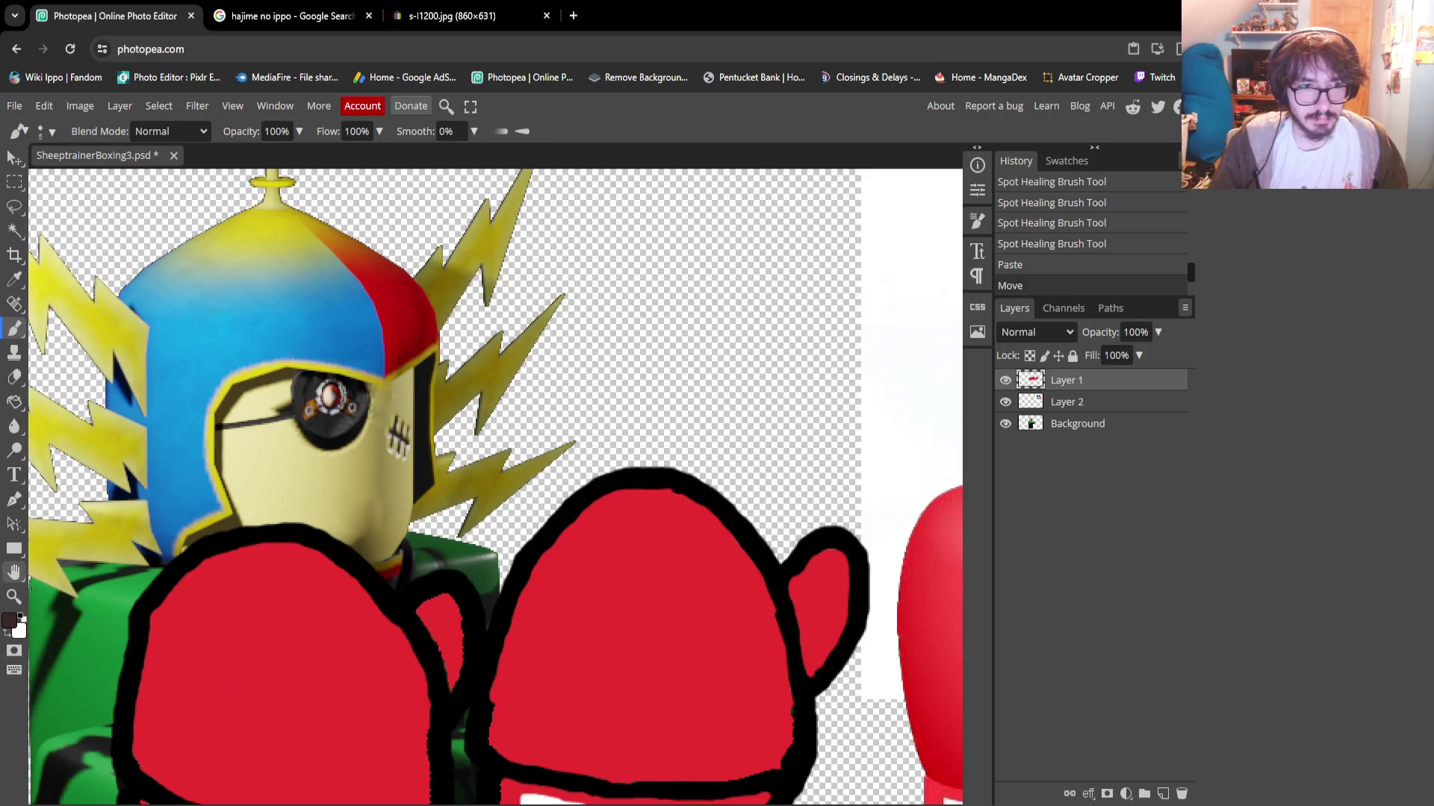
left_click(14, 572)
left_click_drag(821, 448, 141, 543)
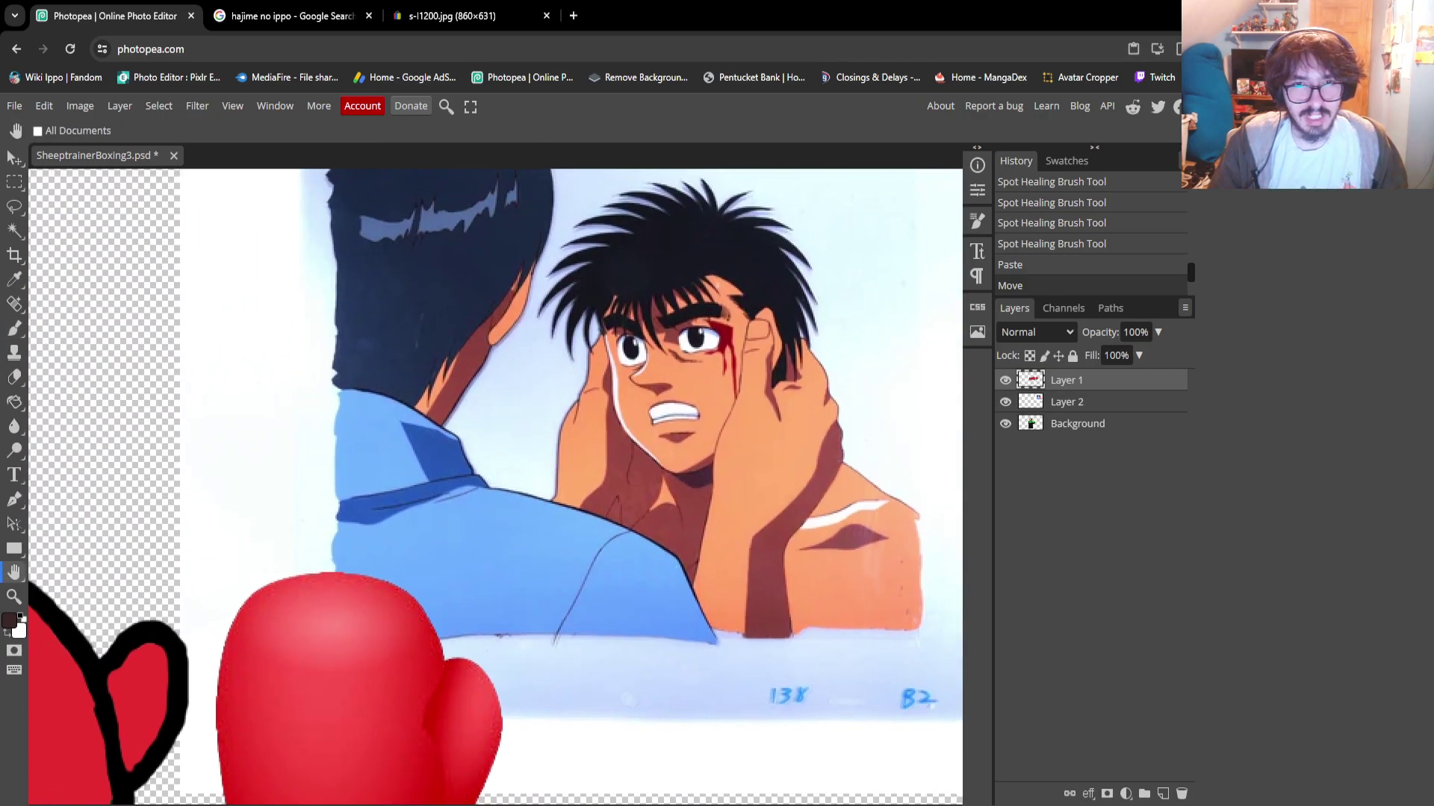
mouse_move(496, 485)
left_mouse_down()
mouse_move(520, 479)
mouse_move(496, 501)
left_mouse_up()
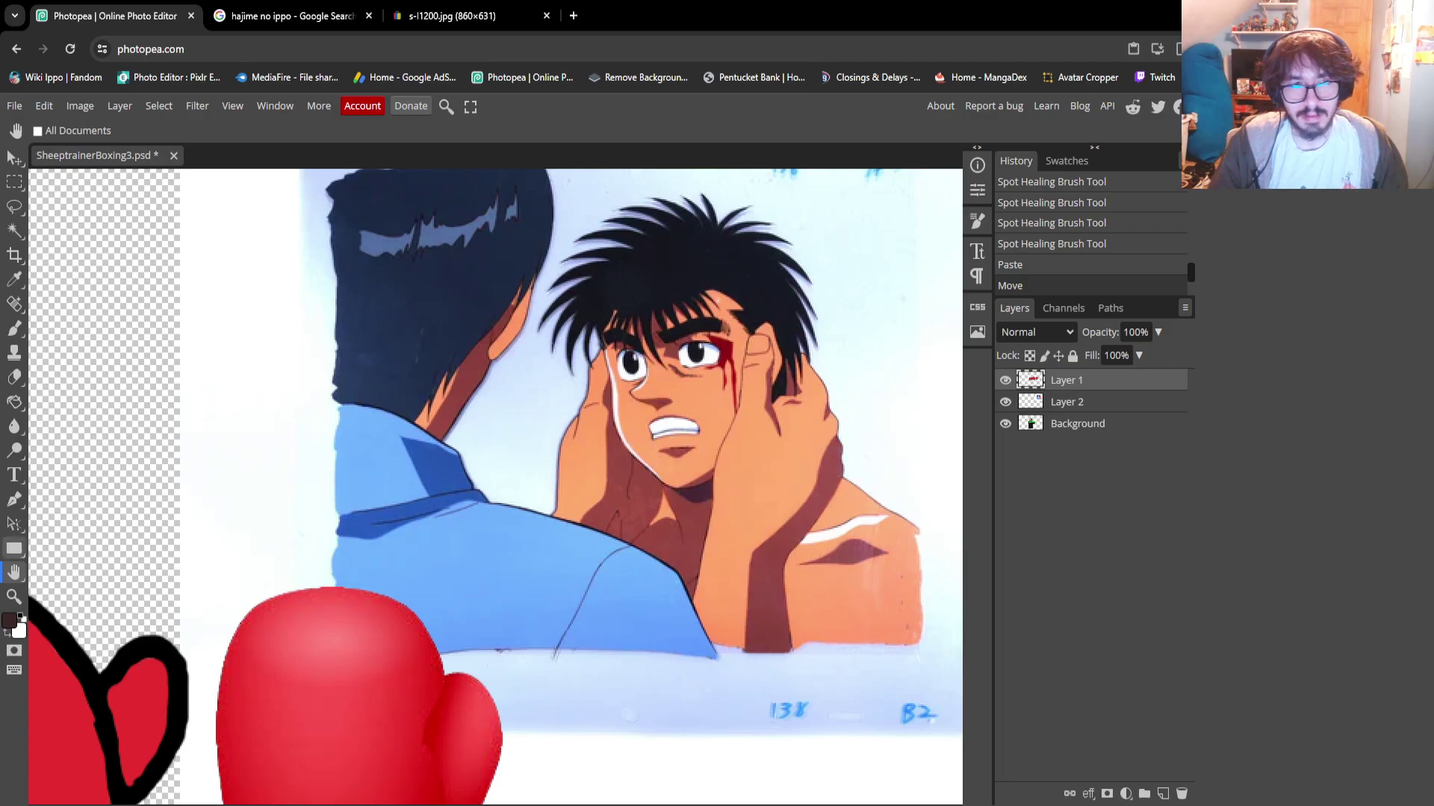
left_click_drag(567, 463, 536, 443)
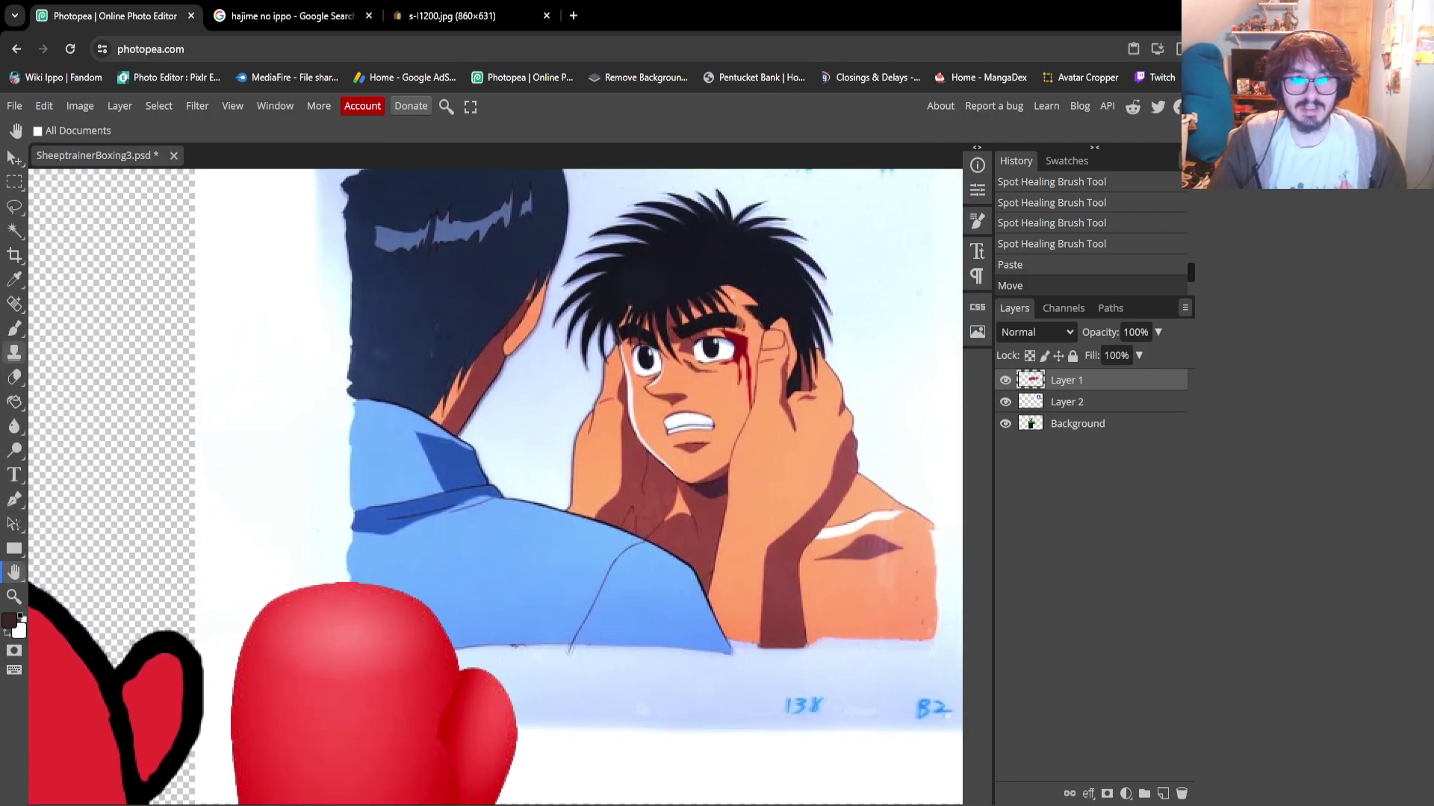
key("b")
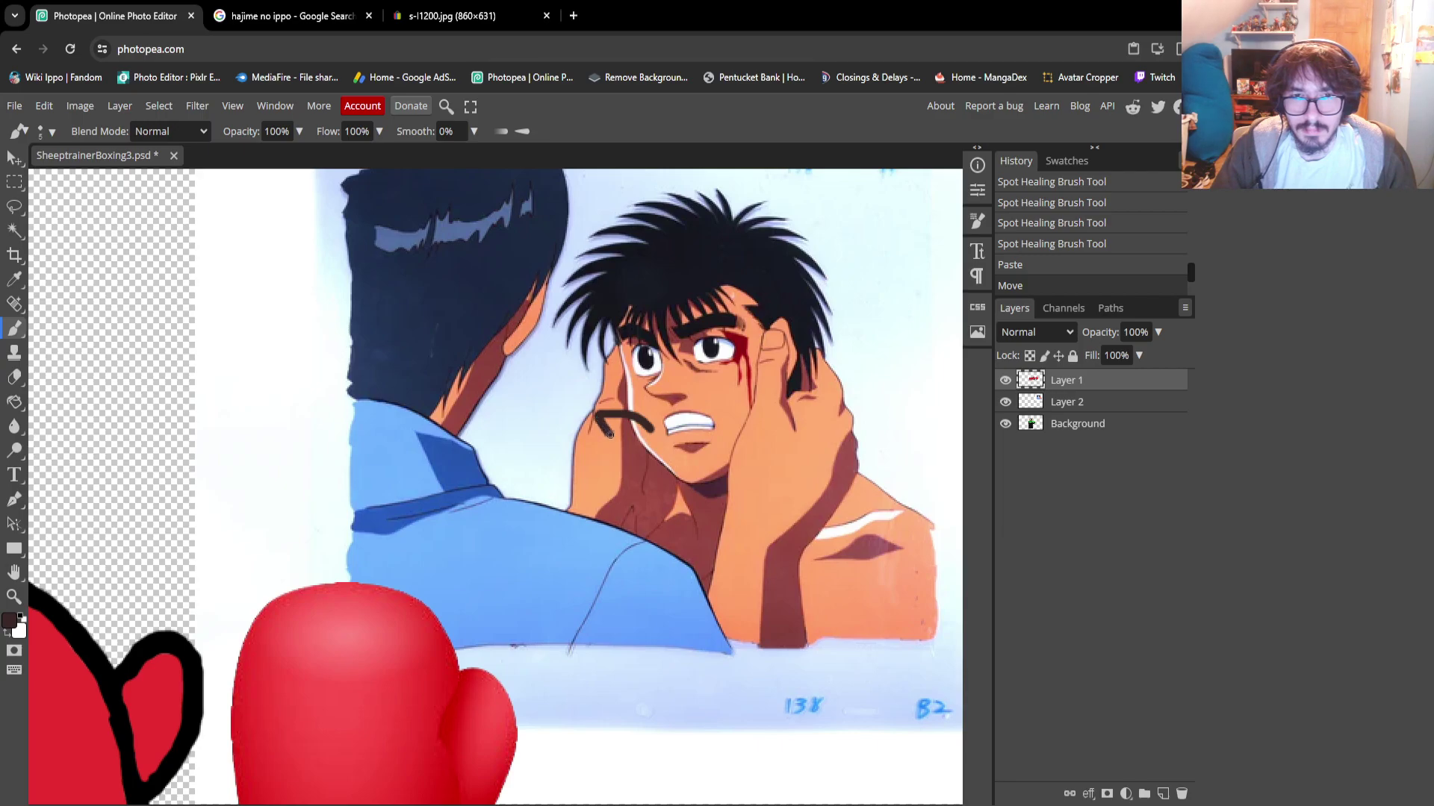
left_click_drag(624, 442, 658, 440)
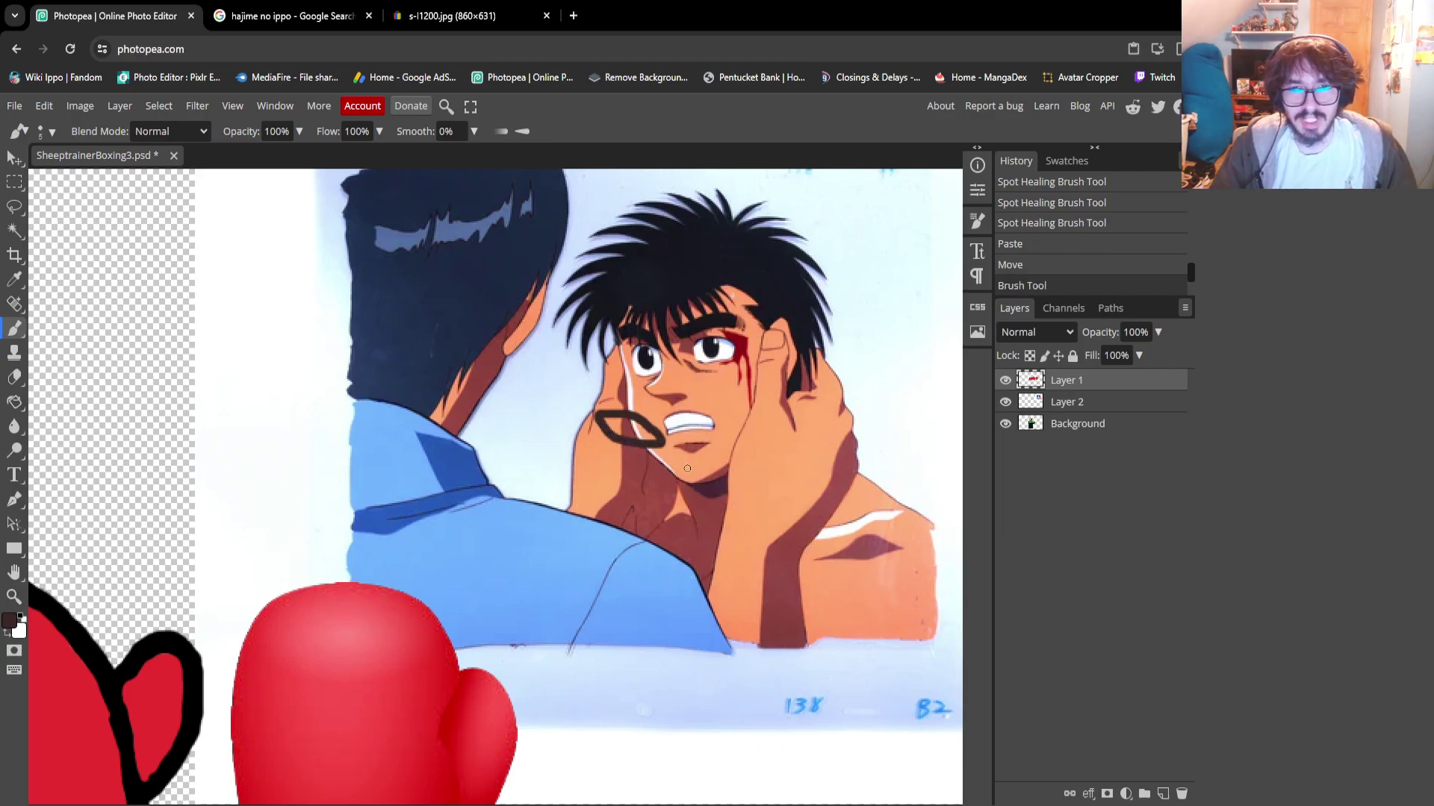
key("ctrl+z")
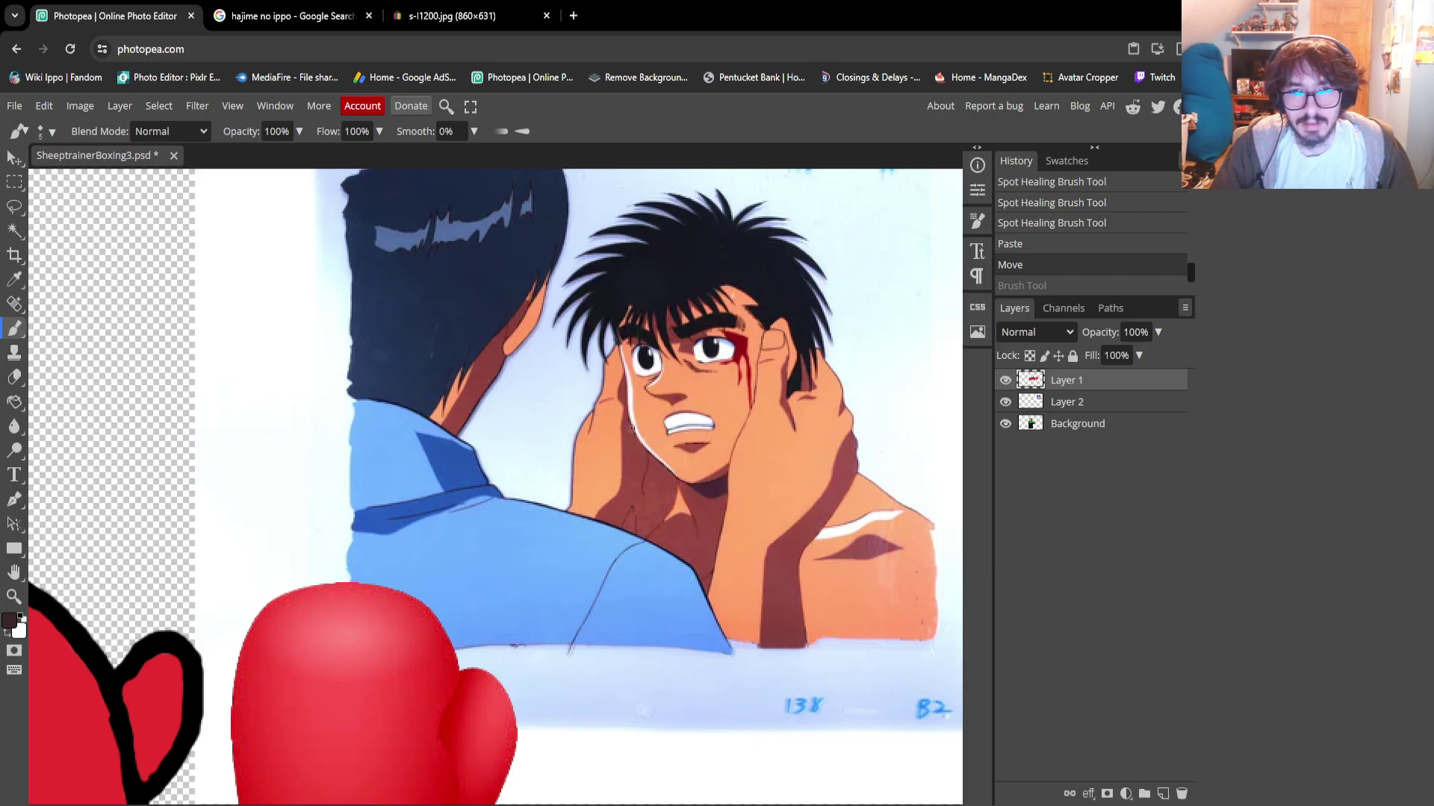
Paint a small four-sided dark brown mouth outline over the wrist beside Ippo's mouth on Layer 1
left_click_drag(631, 425, 632, 441)
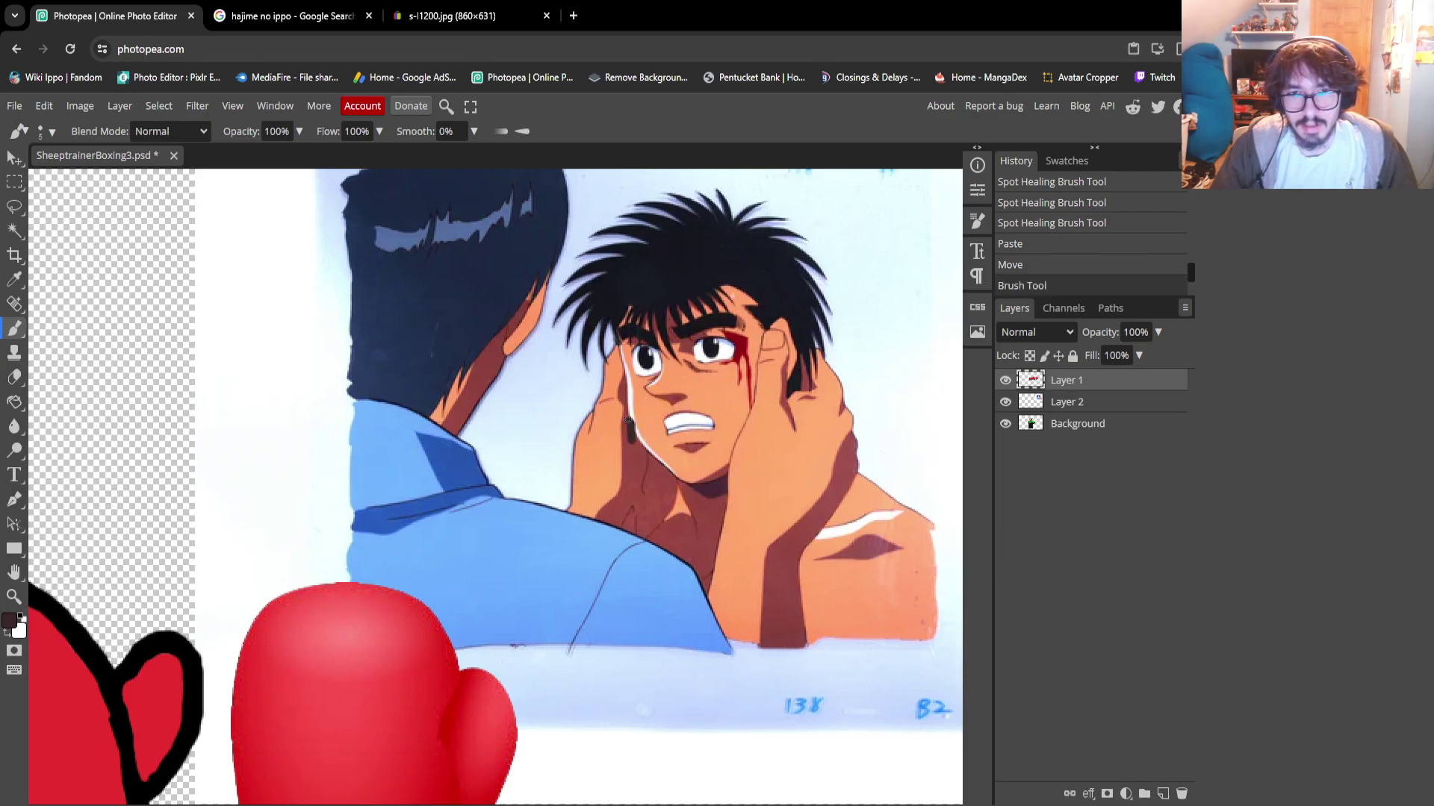
left_click_drag(590, 405, 590, 406)
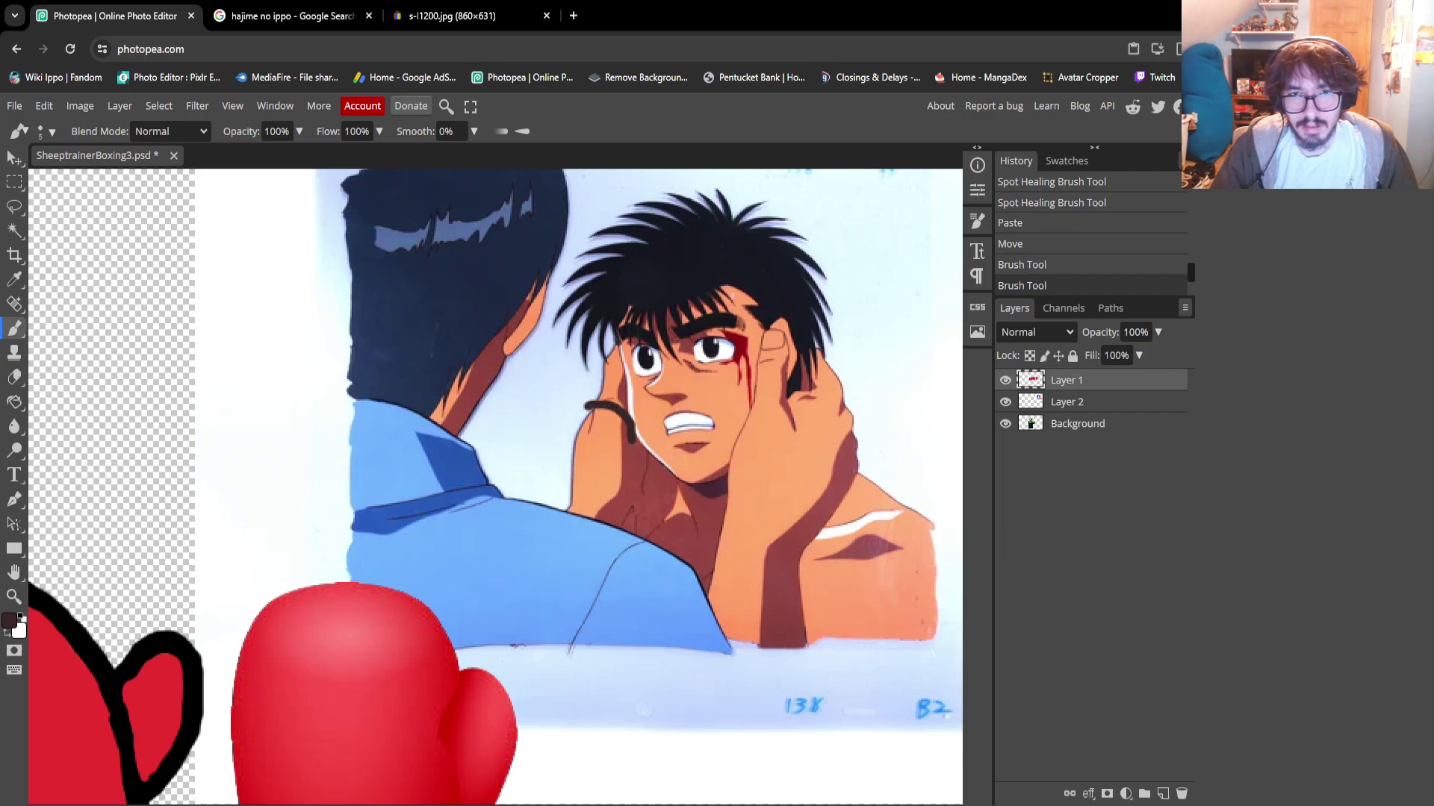
key("ctrl+z")
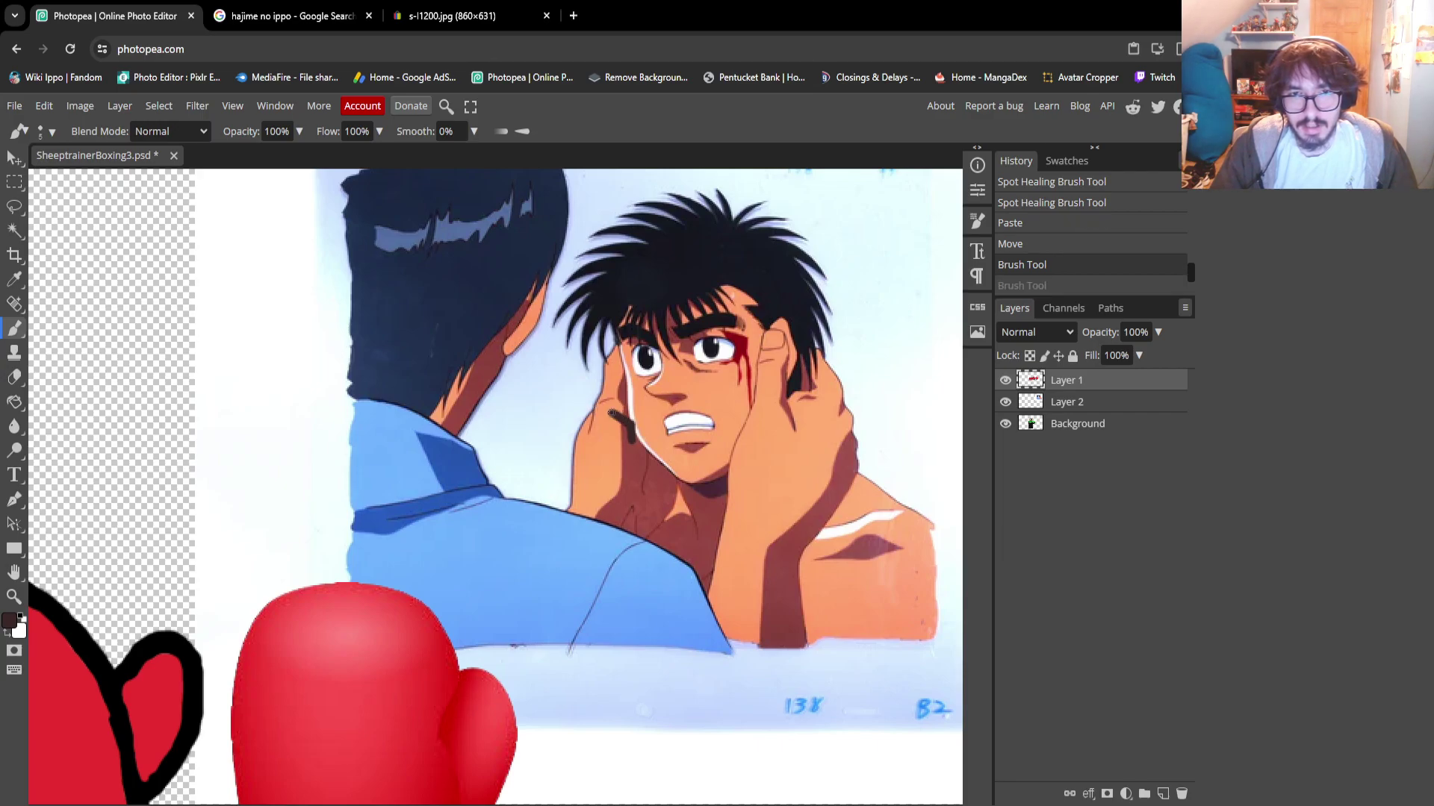
mouse_move(590, 407)
left_mouse_down()
mouse_move(582, 438)
mouse_move(632, 444)
left_mouse_up()
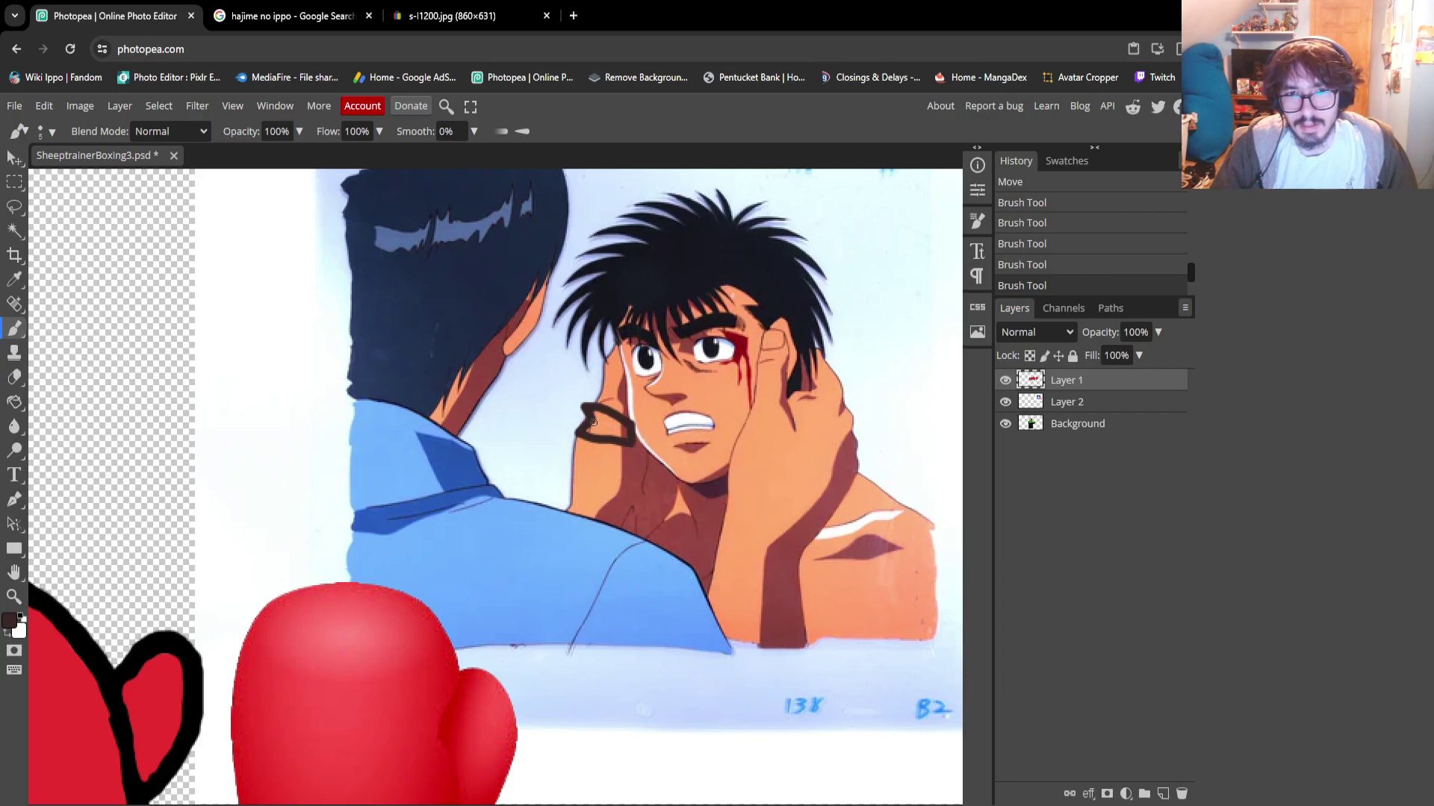
left_click_drag(613, 428, 631, 433)
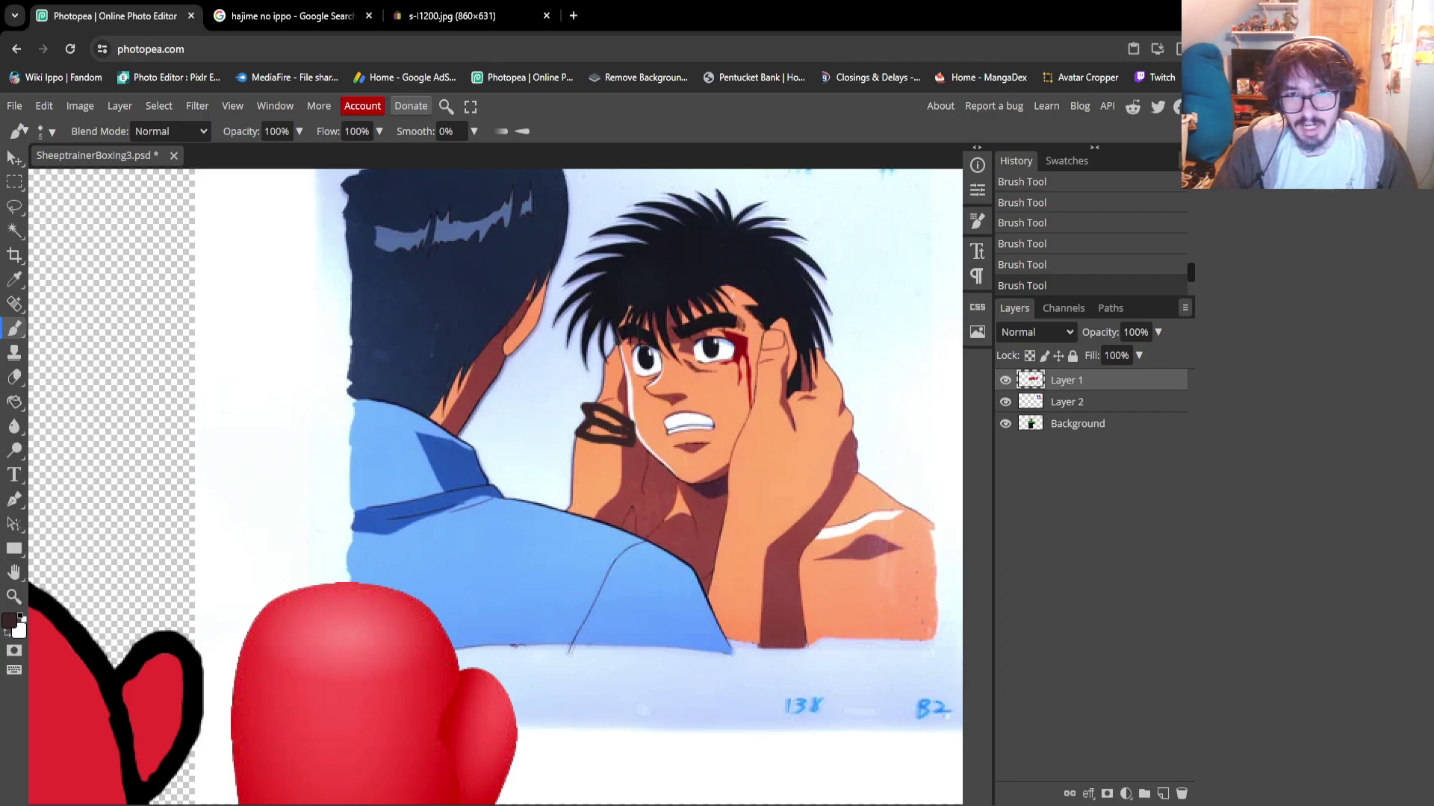
key("ctrl+z")
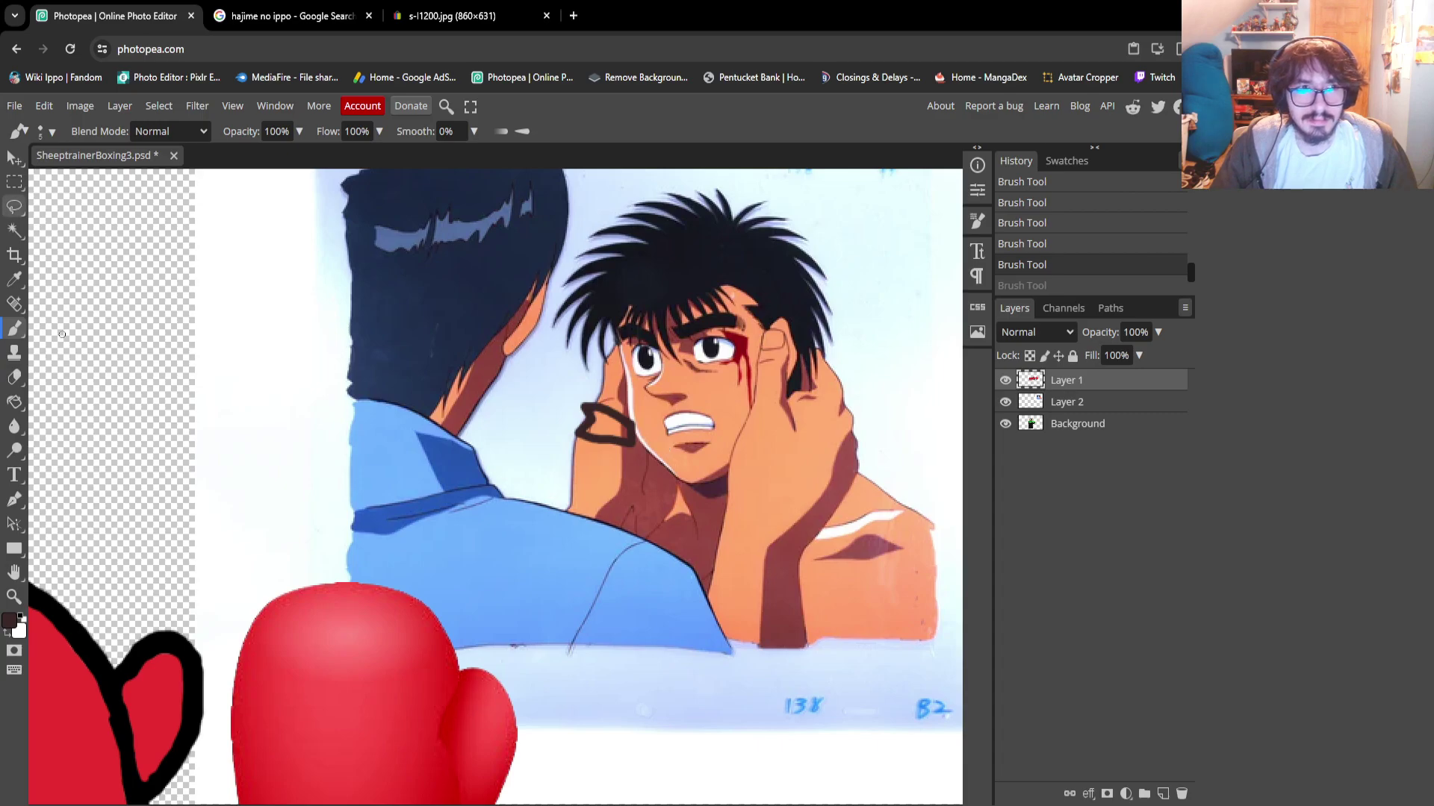
Set the foreground colour to white (ffffff) and fill the inside of the dark brown mouth outline with the Paint Bucket
left_click(20, 616)
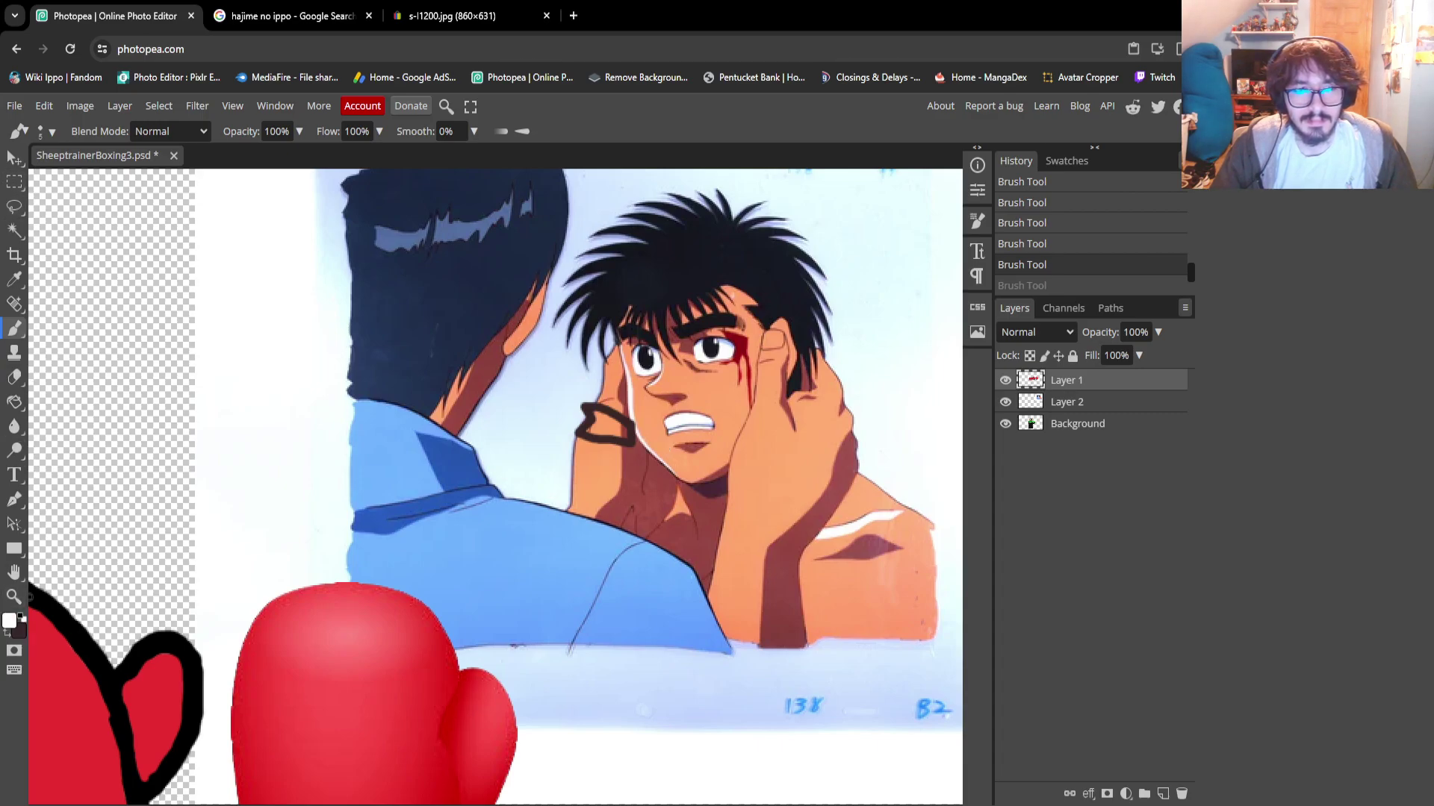
left_click(9, 621)
left_click(289, 437)
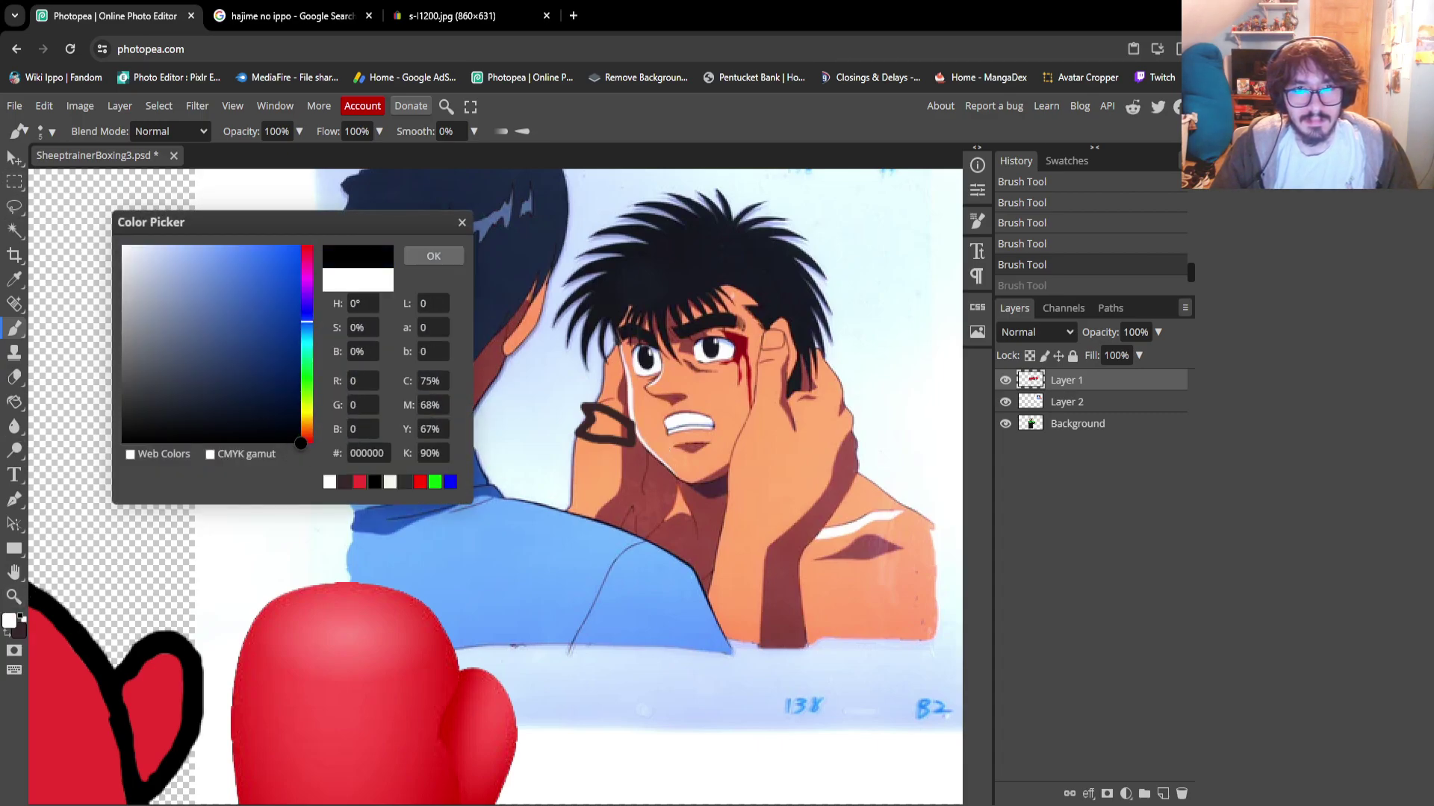
left_click(434, 255)
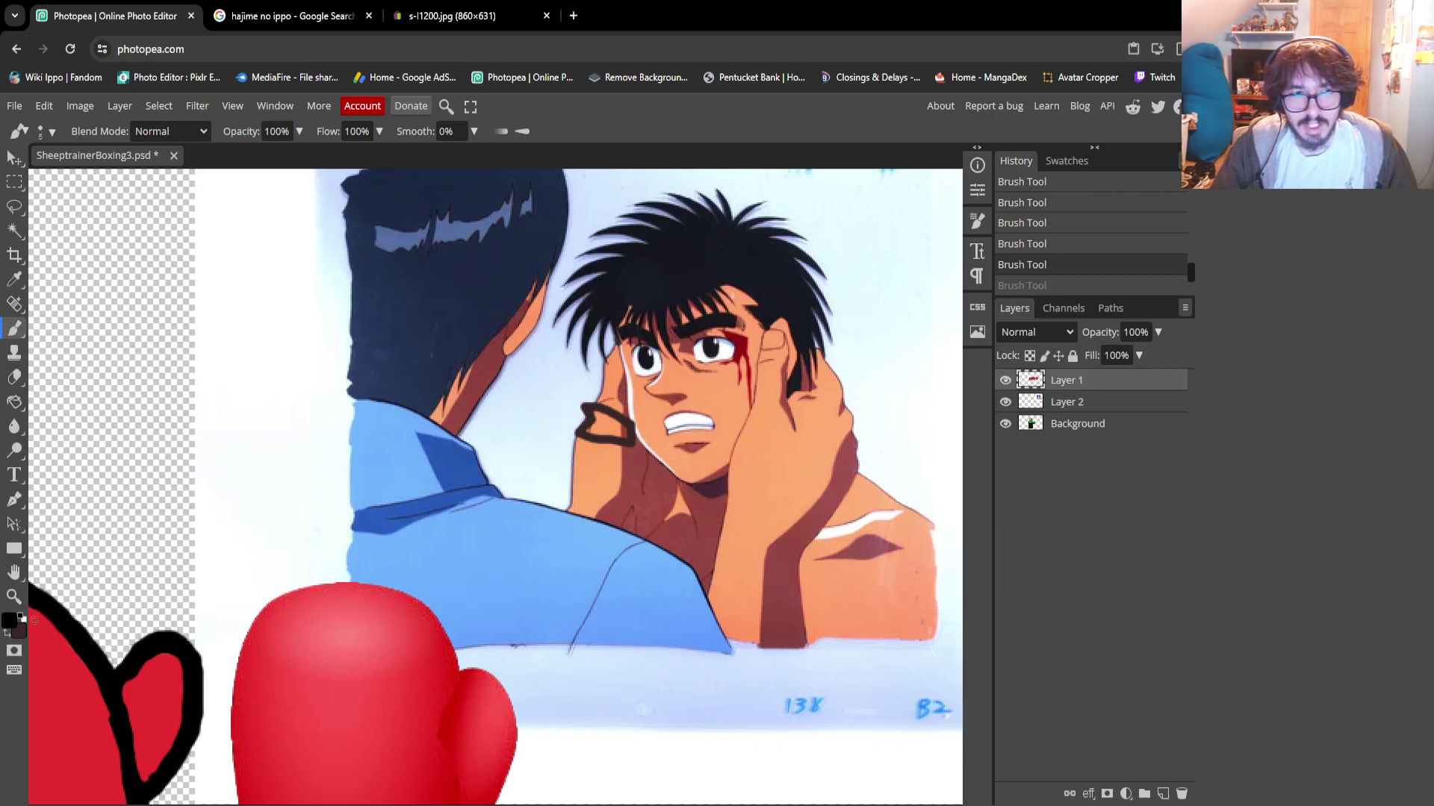
left_click(9, 621)
left_click(198, 311)
left_click(121, 245)
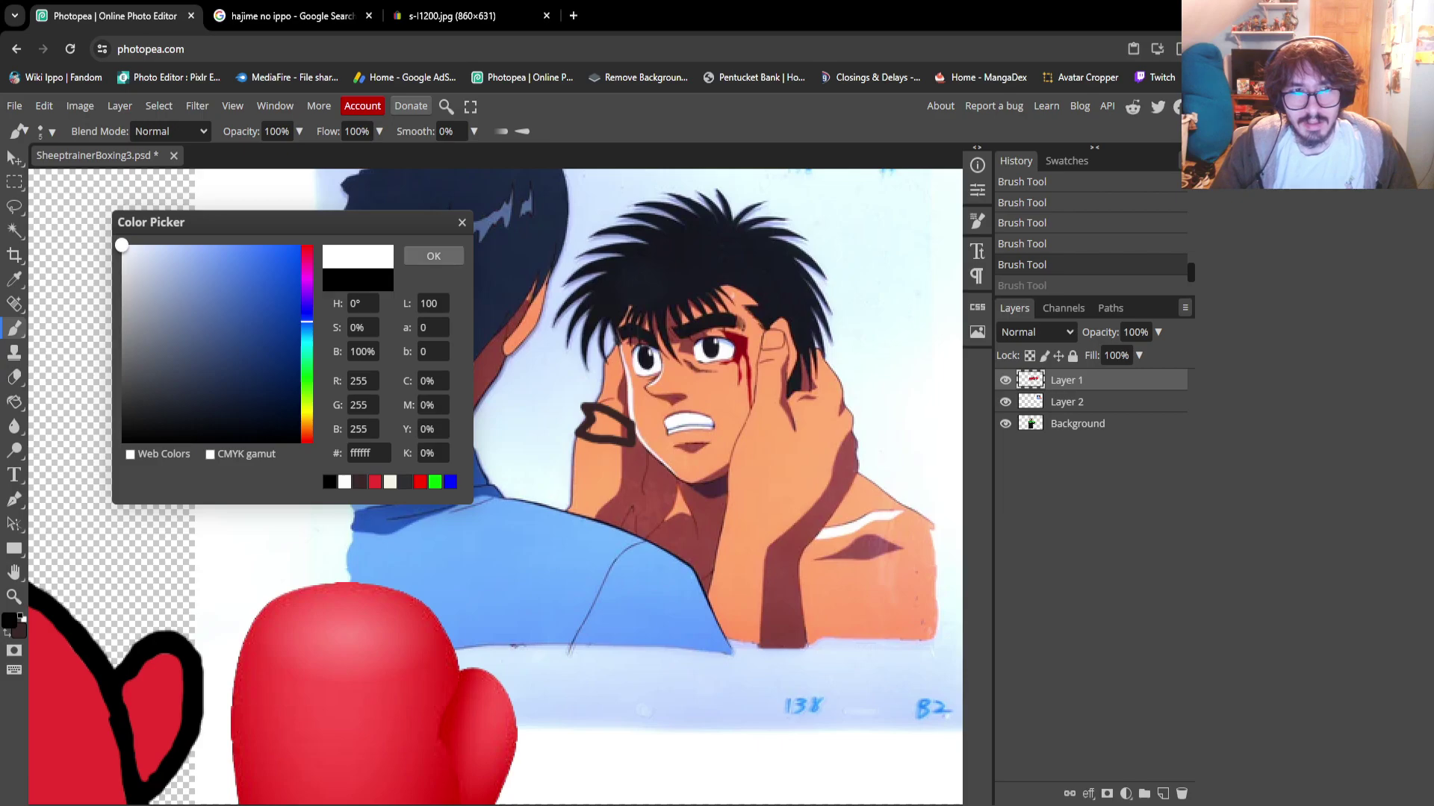
key("Return")
left_click(14, 401)
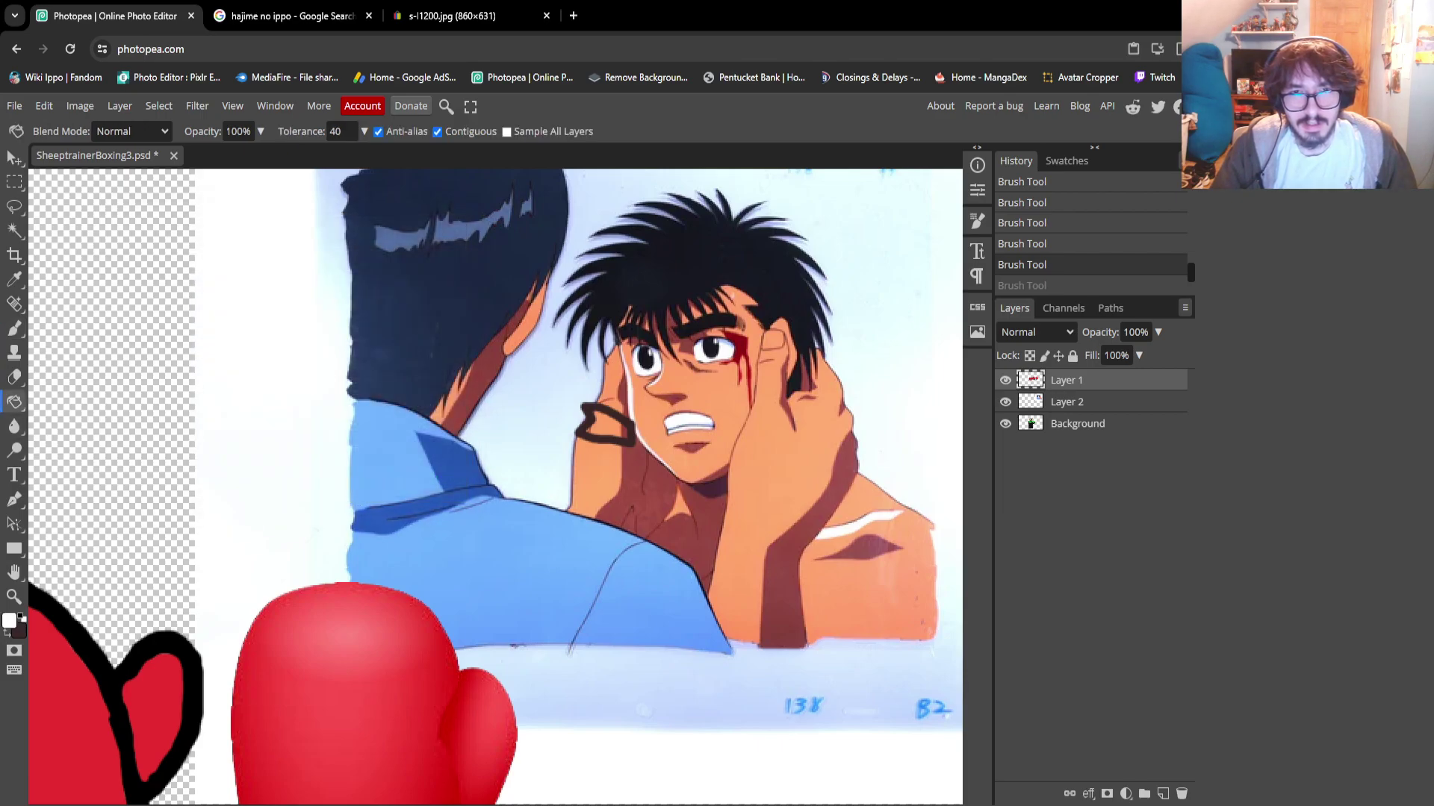
left_click(607, 424)
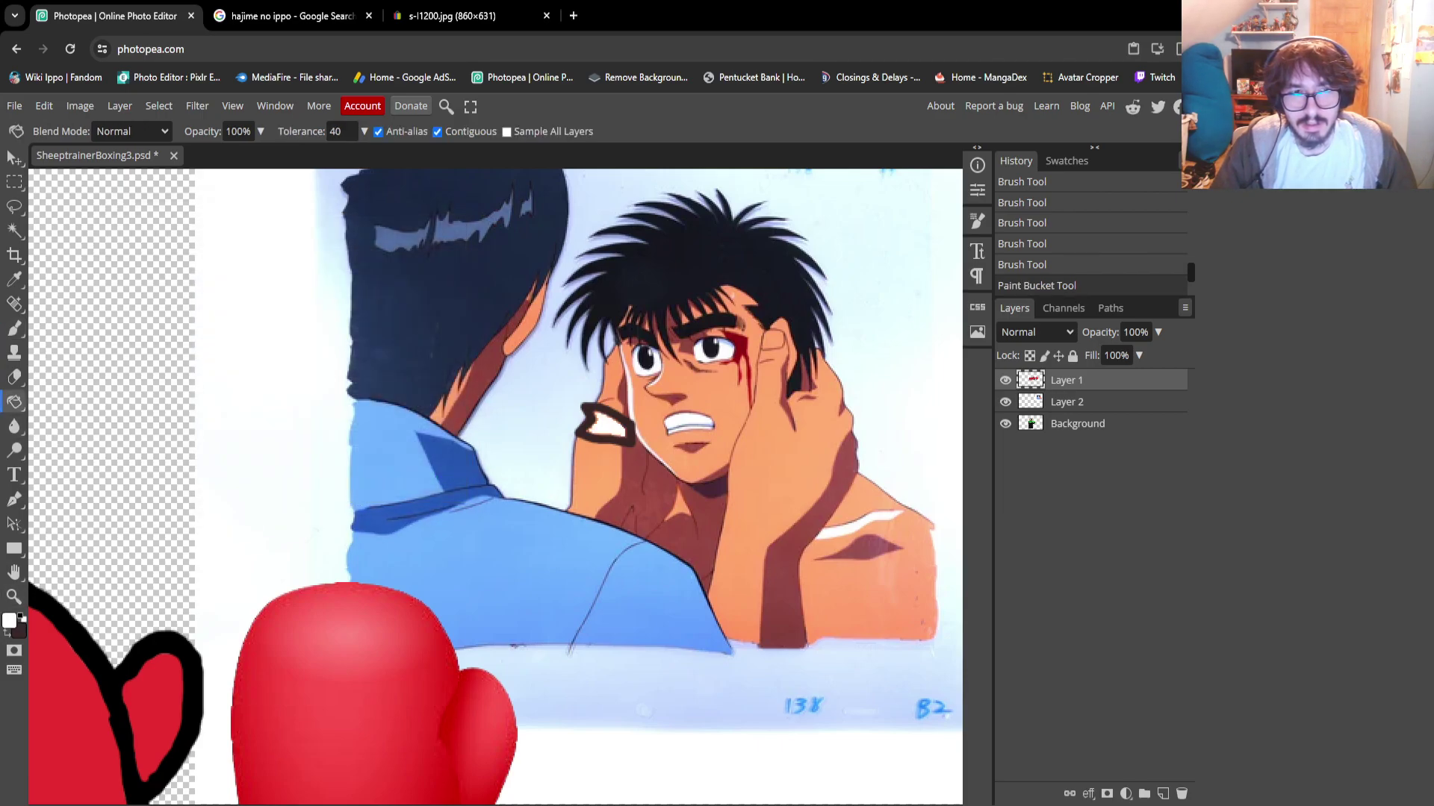
Brush white over the unfilled gaps along the inner edges of the mouth outline
left_click(9, 620)
left_click(434, 256)
left_click(15, 596)
left_click(609, 428)
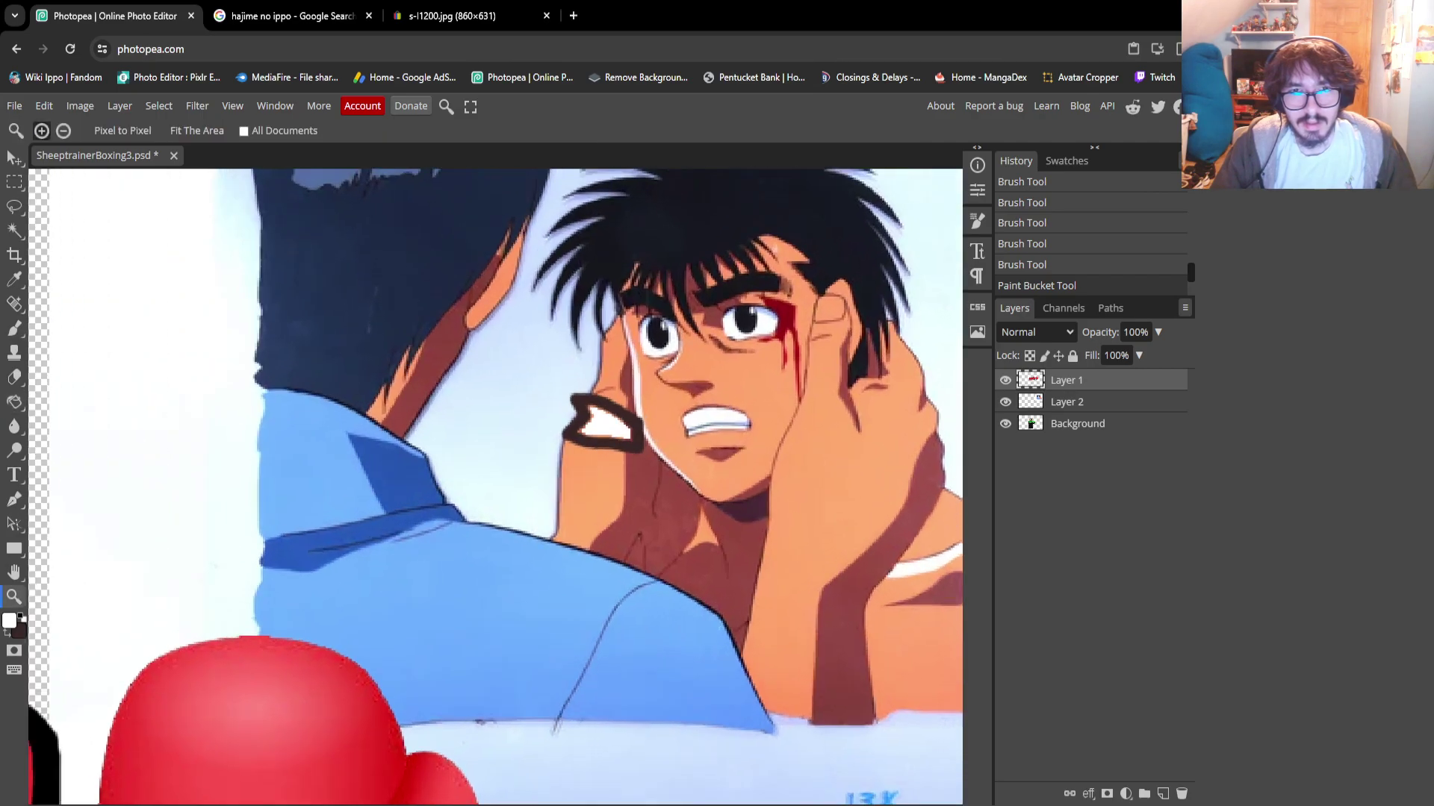
left_click(609, 428)
left_click(609, 429)
left_click(629, 411)
left_click(629, 411)
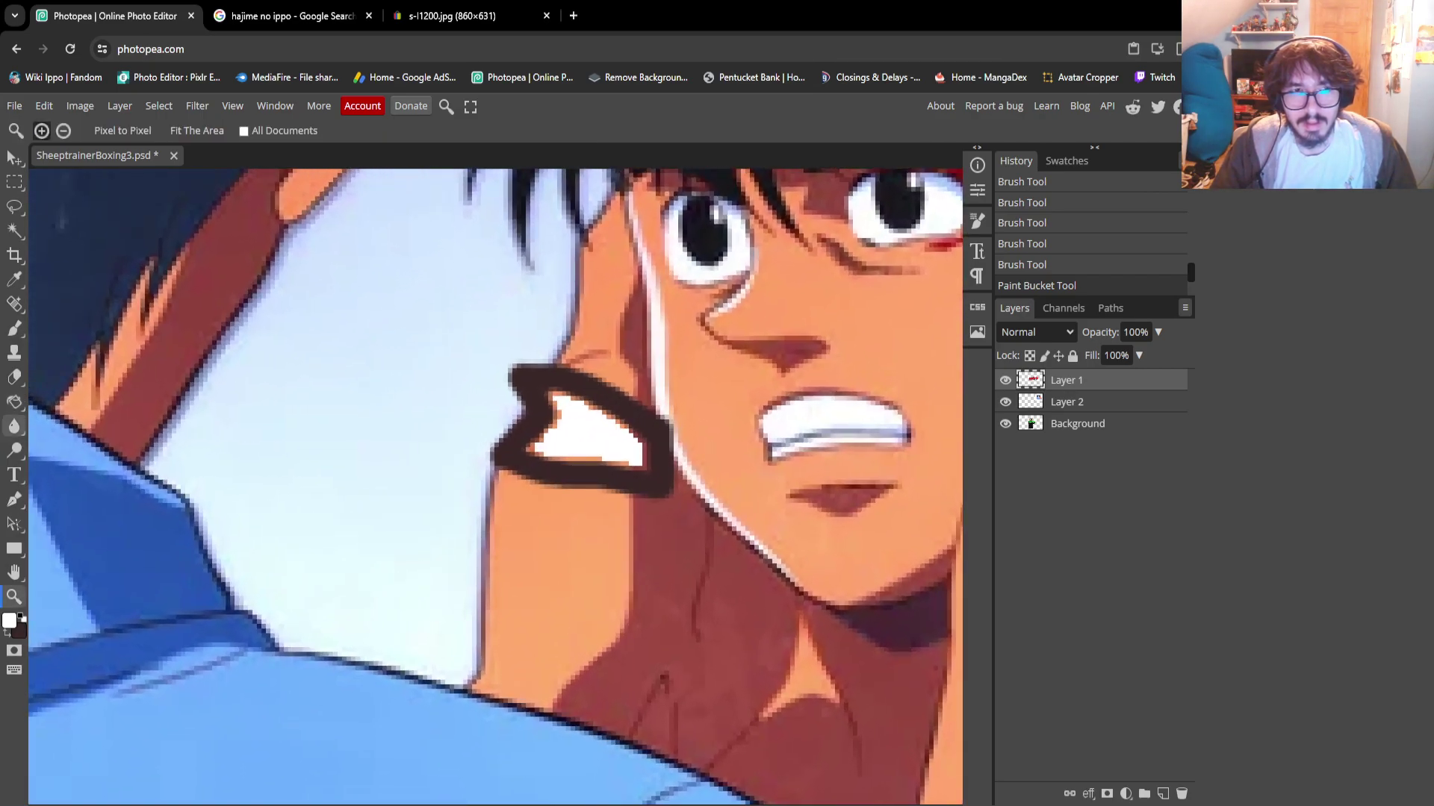
left_click(14, 279)
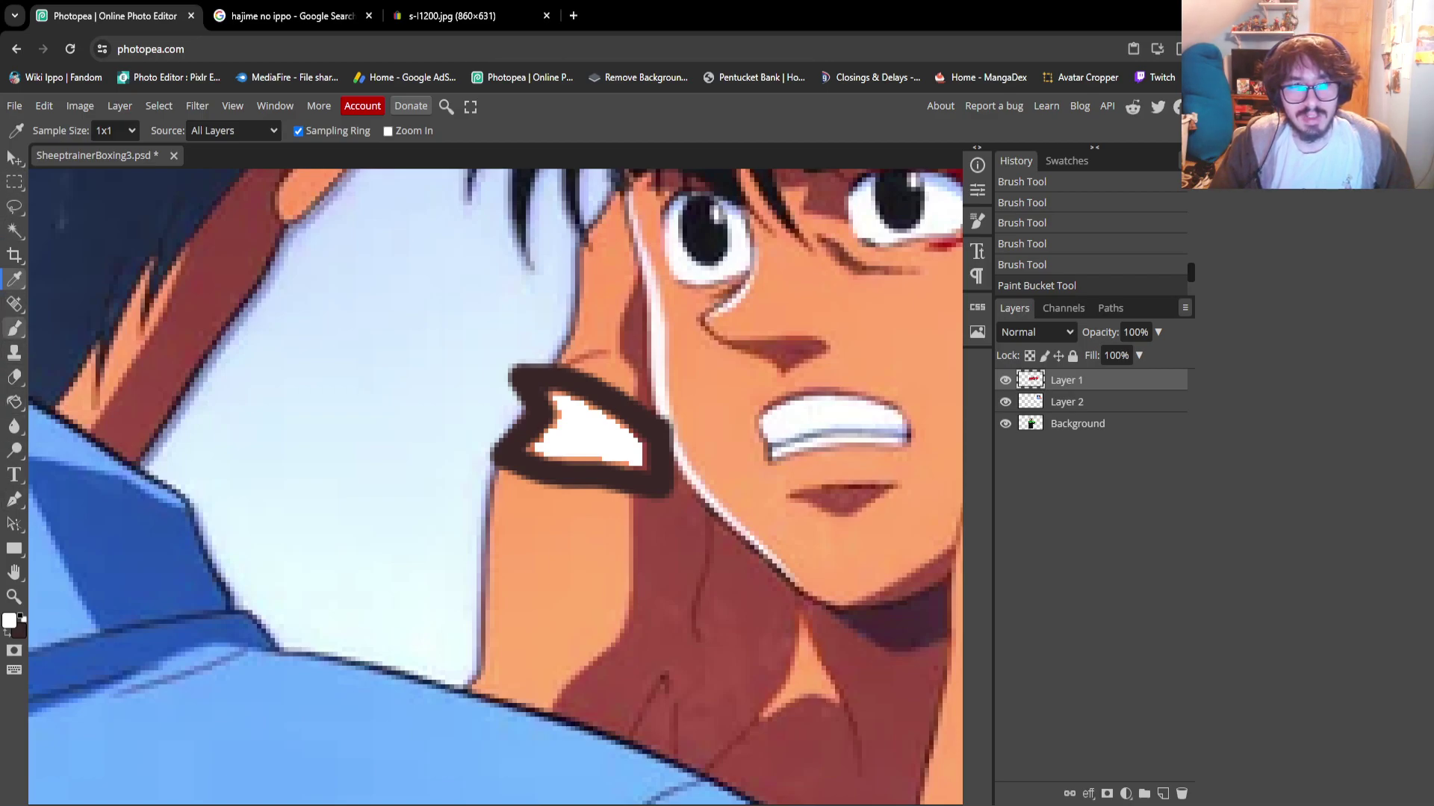
left_click(14, 329)
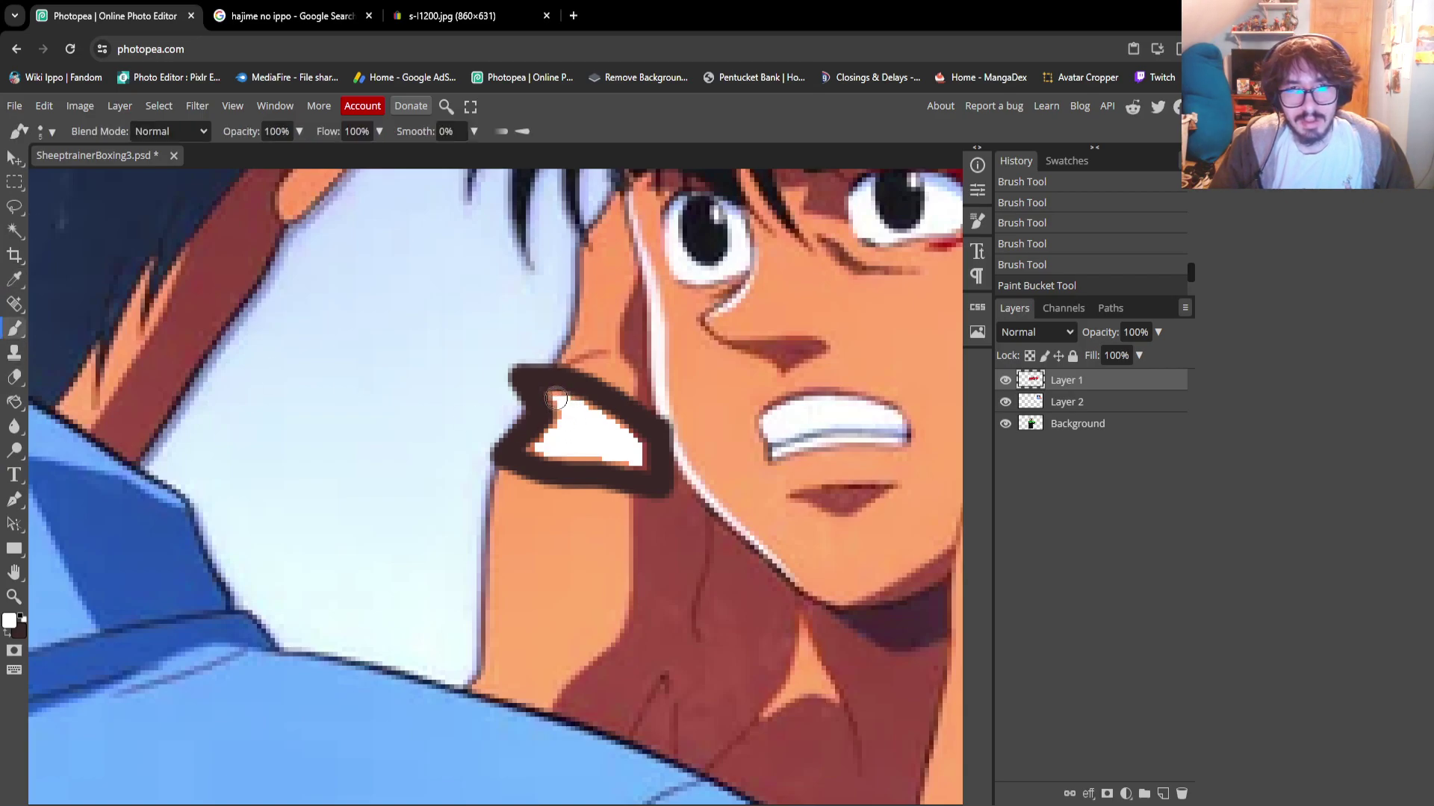
left_click_drag(556, 400, 640, 453)
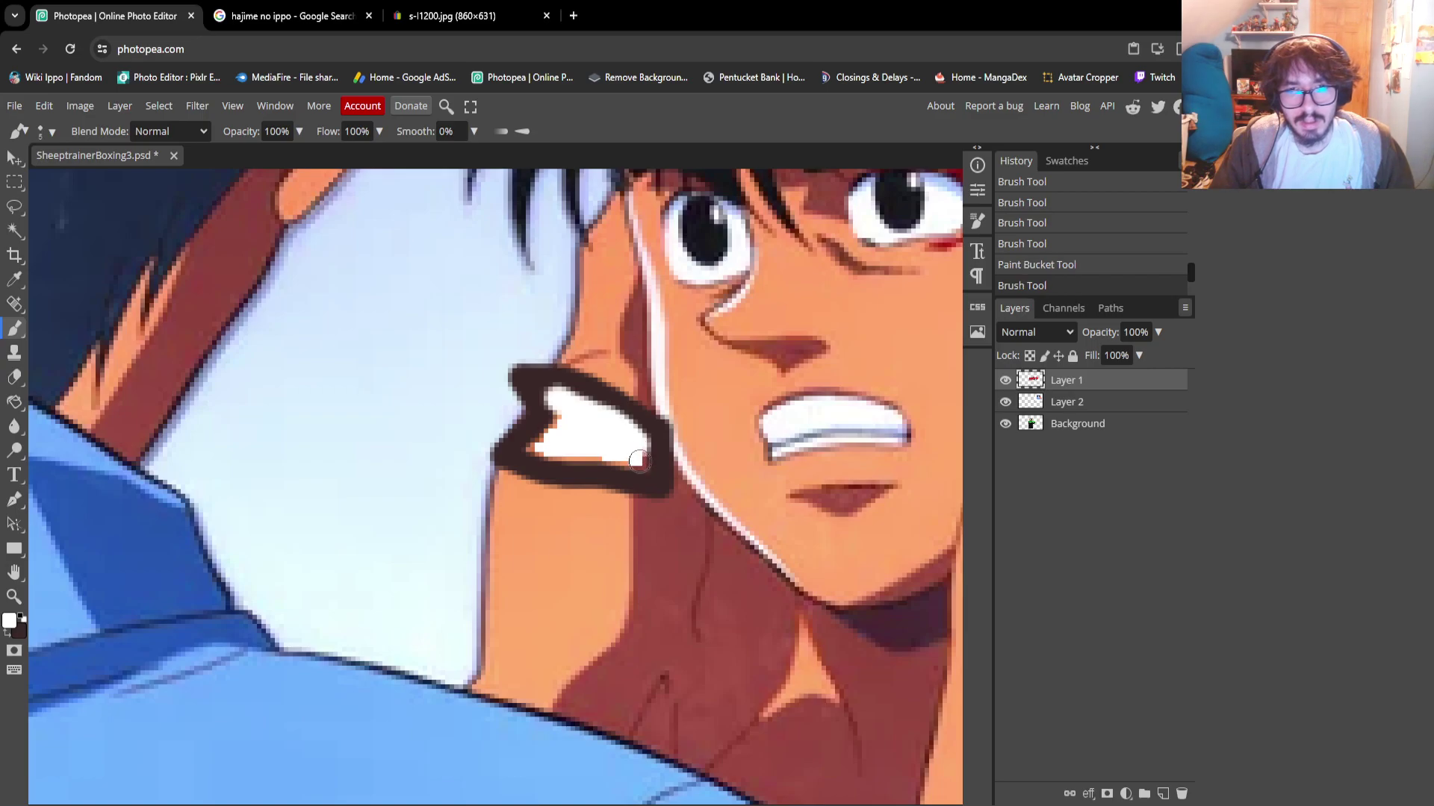
mouse_move(638, 458)
left_mouse_down()
mouse_move(538, 450)
mouse_move(575, 427)
mouse_move(559, 404)
left_mouse_up()
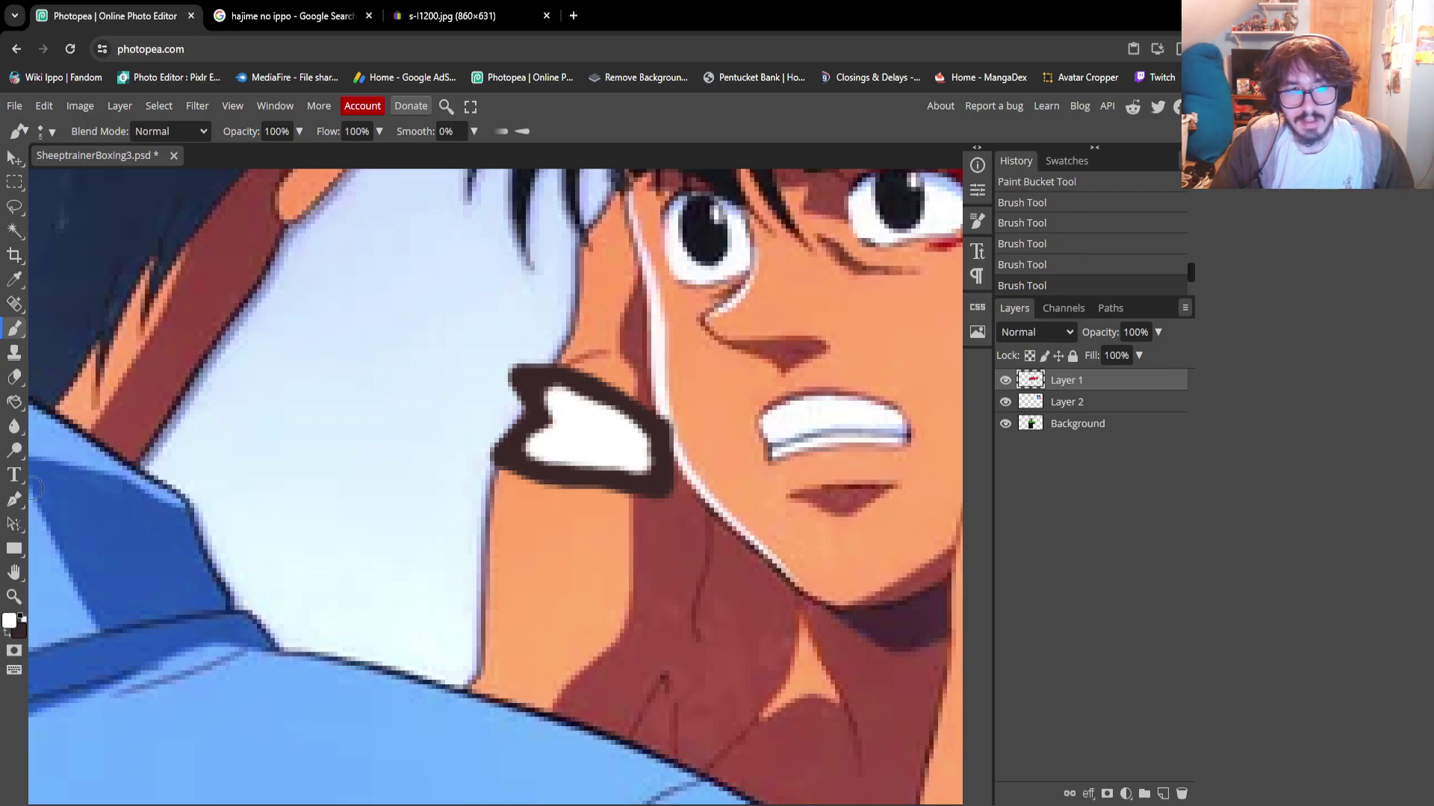
Set the foreground colour to black (000000) and try a diagonal line across the white teeth, undoing the stroke
left_click(9, 620)
left_click(298, 439)
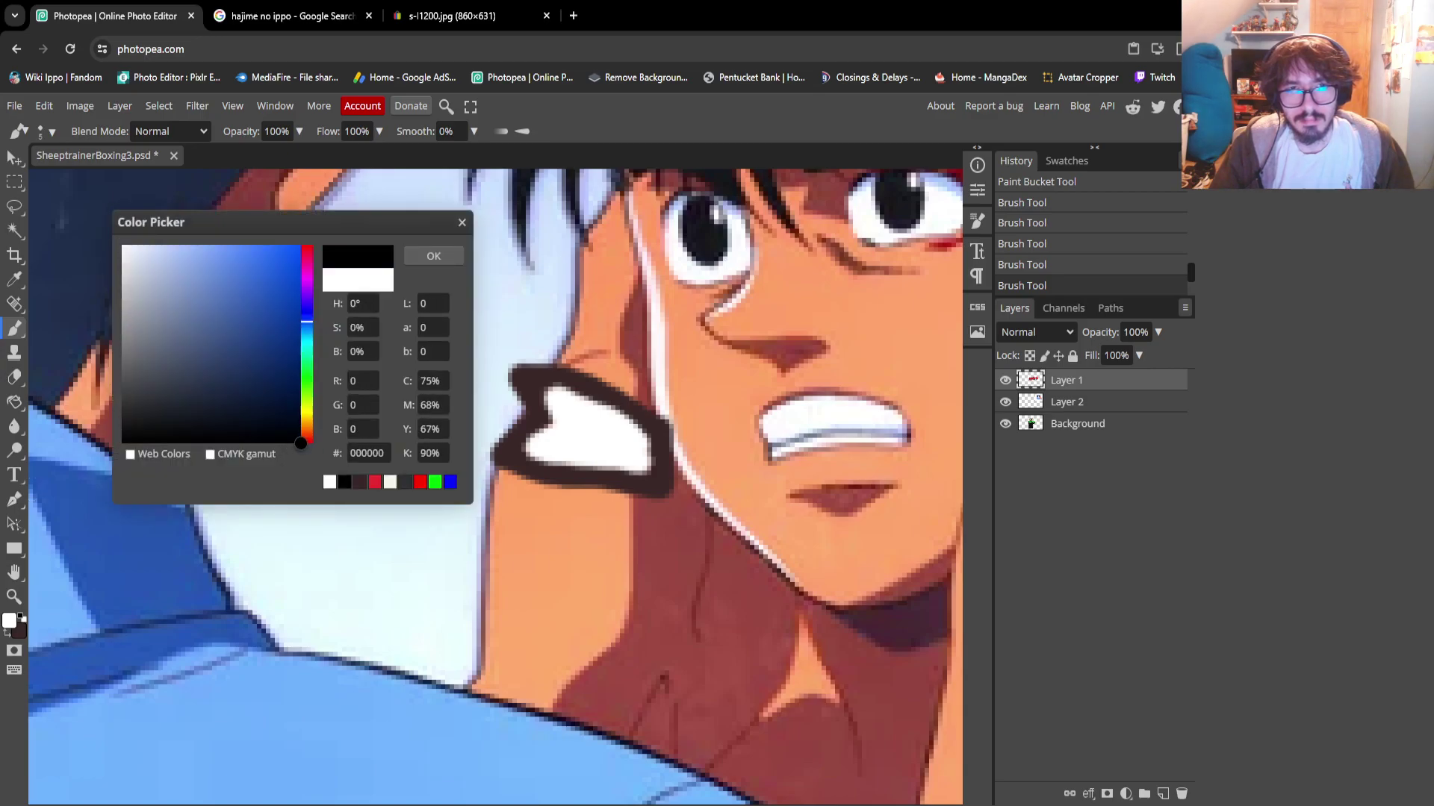
left_click(429, 260)
left_click_drag(560, 419, 640, 457)
key("ctrl+z")
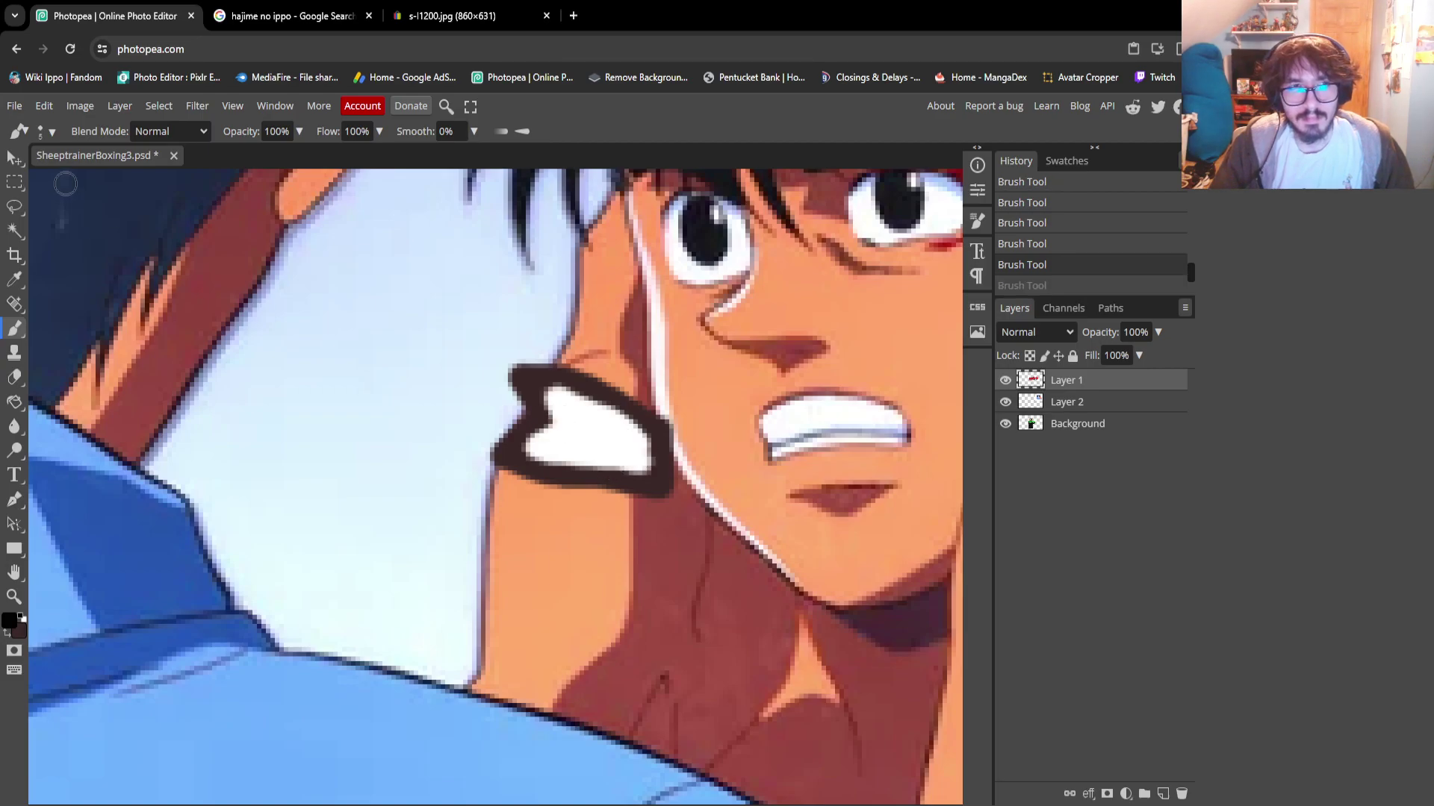
Set the brush size to 3 px and paint a diagonal black line separating the upper and lower teeth
left_click(47, 132)
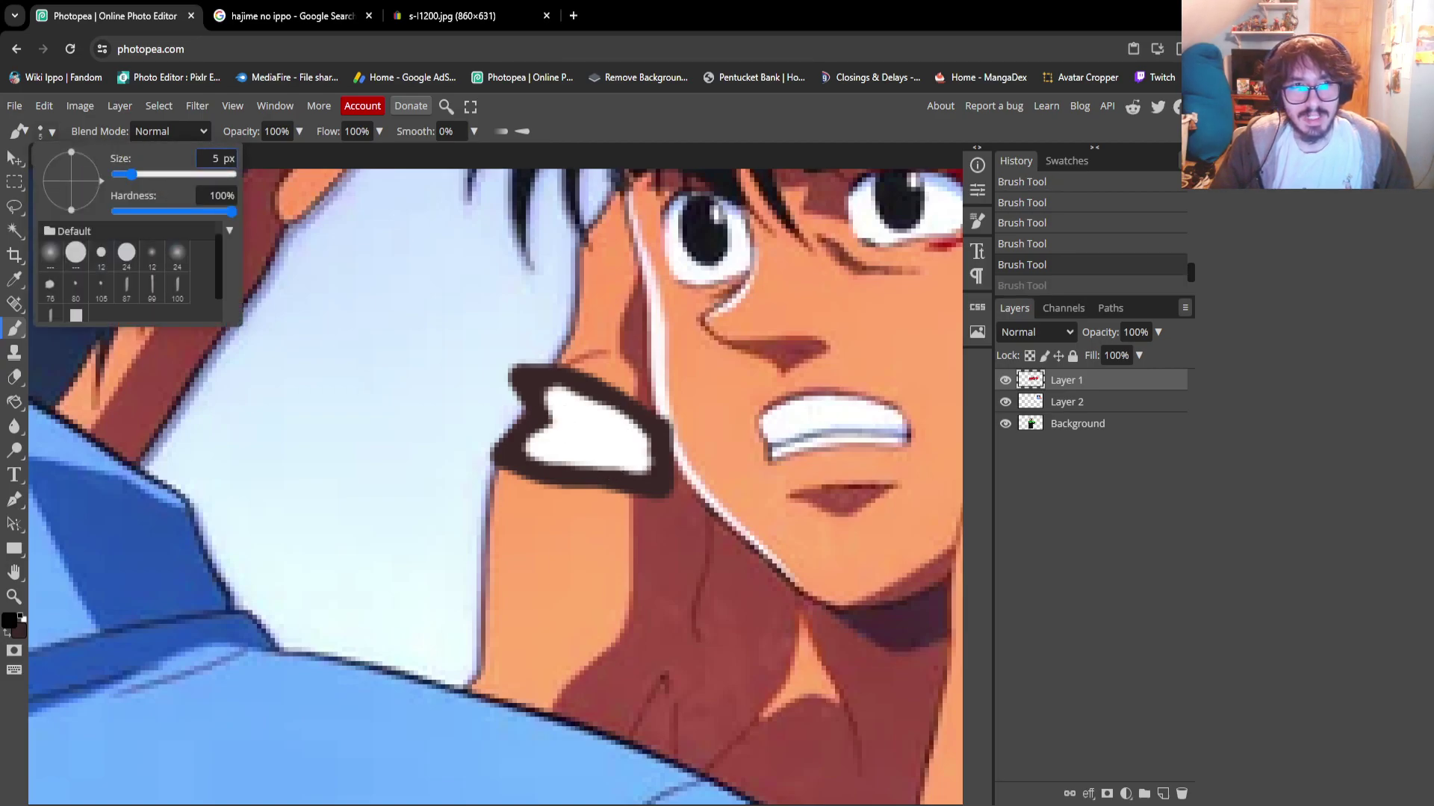
type("3")
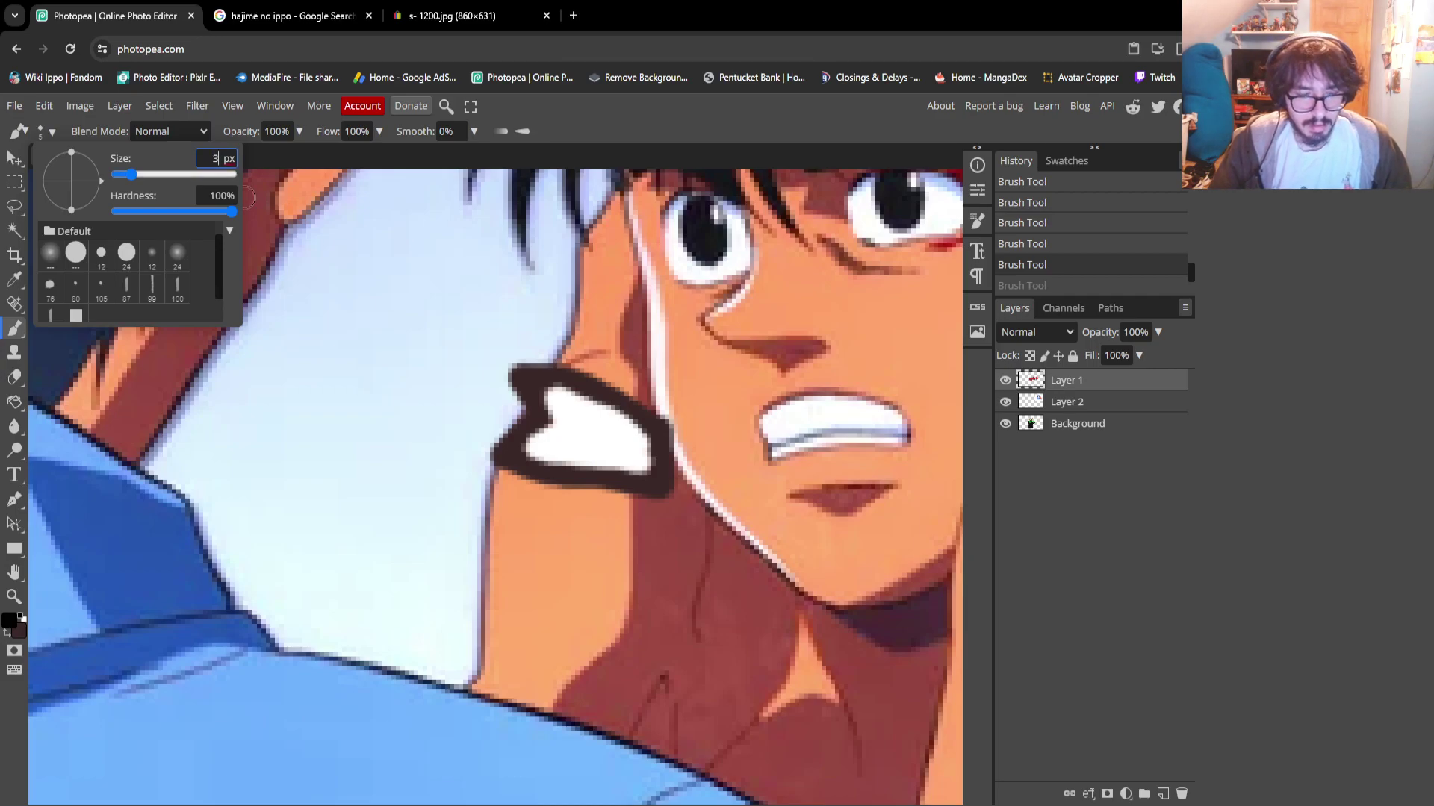
key("Return")
left_click_drag(555, 423, 647, 463)
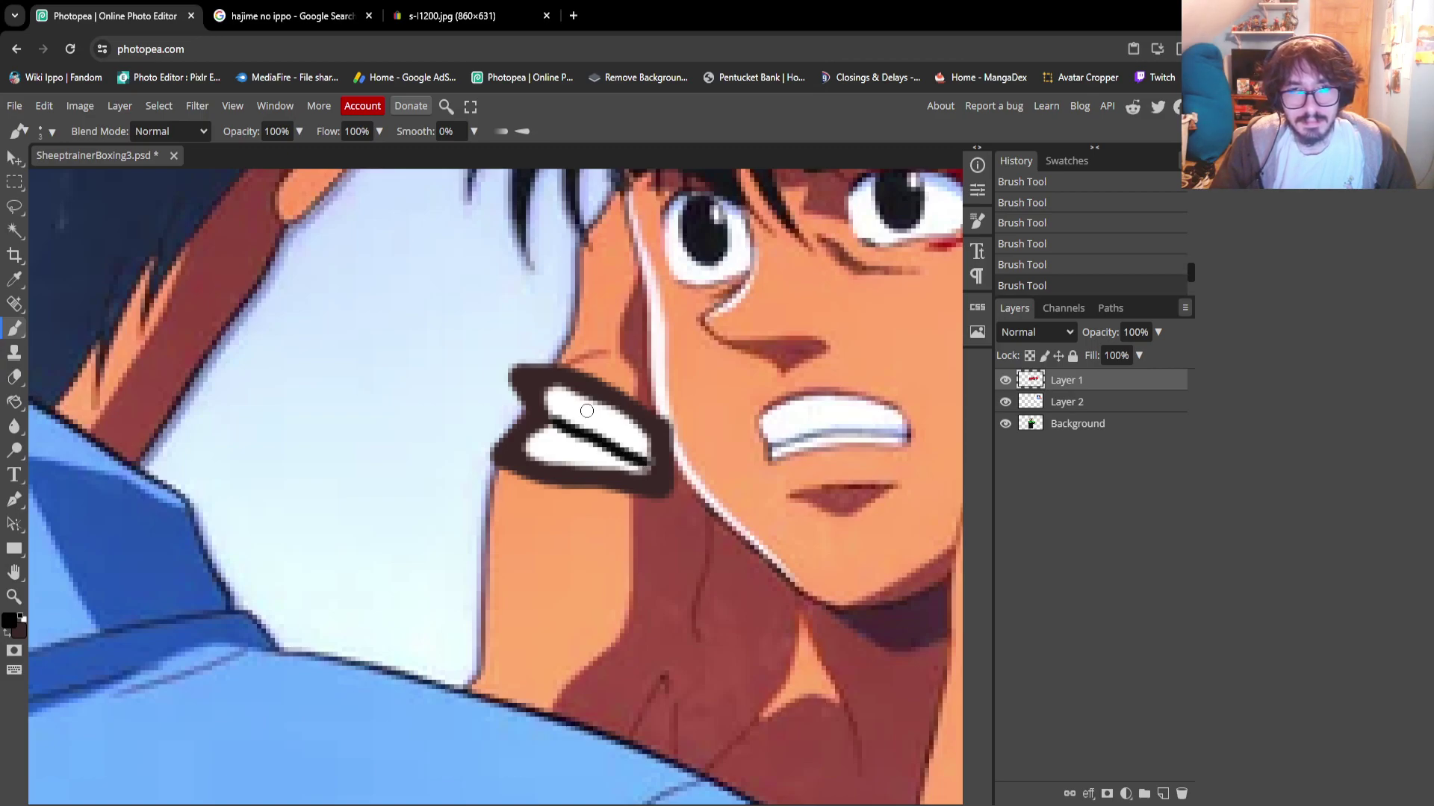
Try painting three short black tooth separators across the diagonal line in the mouth
left_click_drag(577, 400, 545, 452)
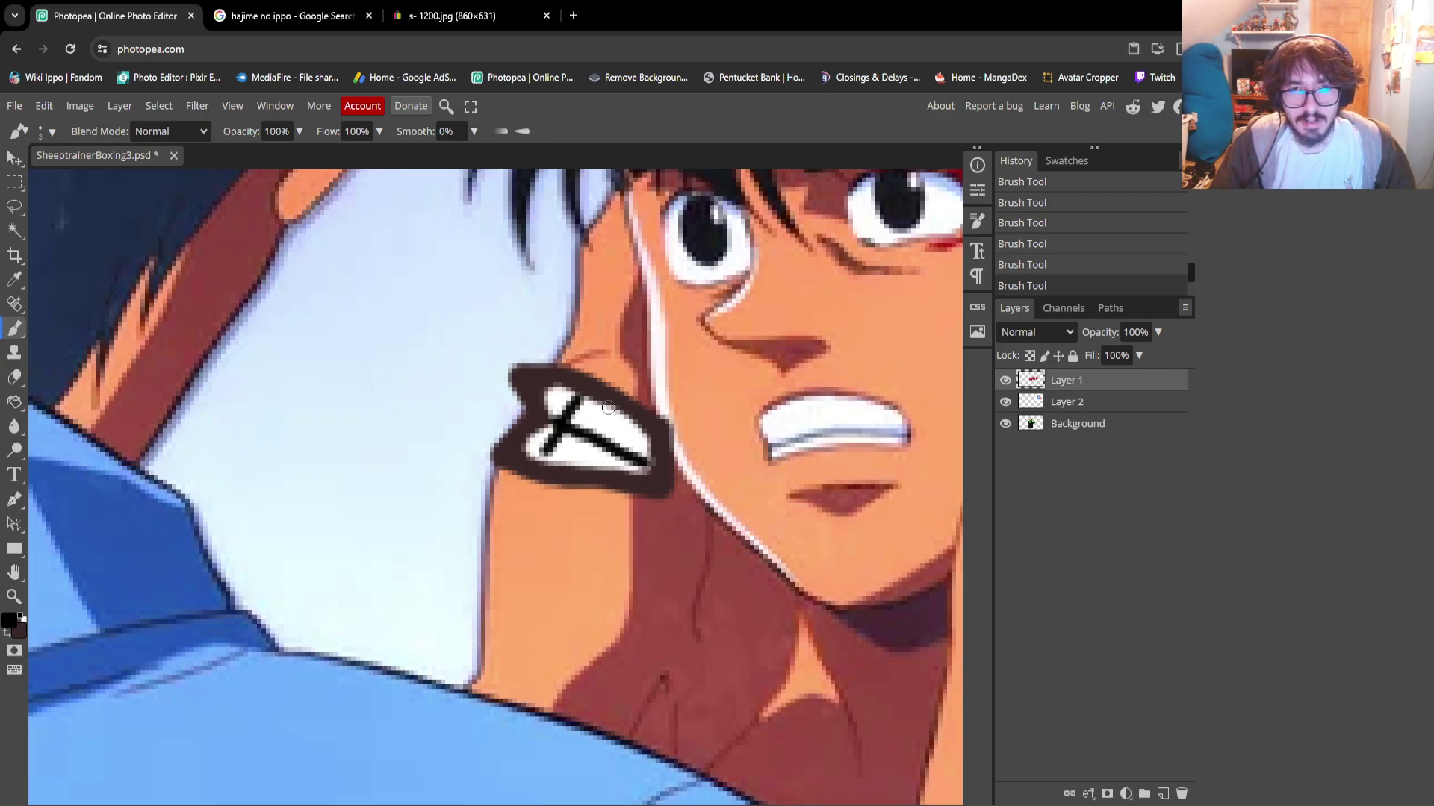
left_click_drag(609, 408, 584, 469)
left_click_drag(647, 428, 619, 468)
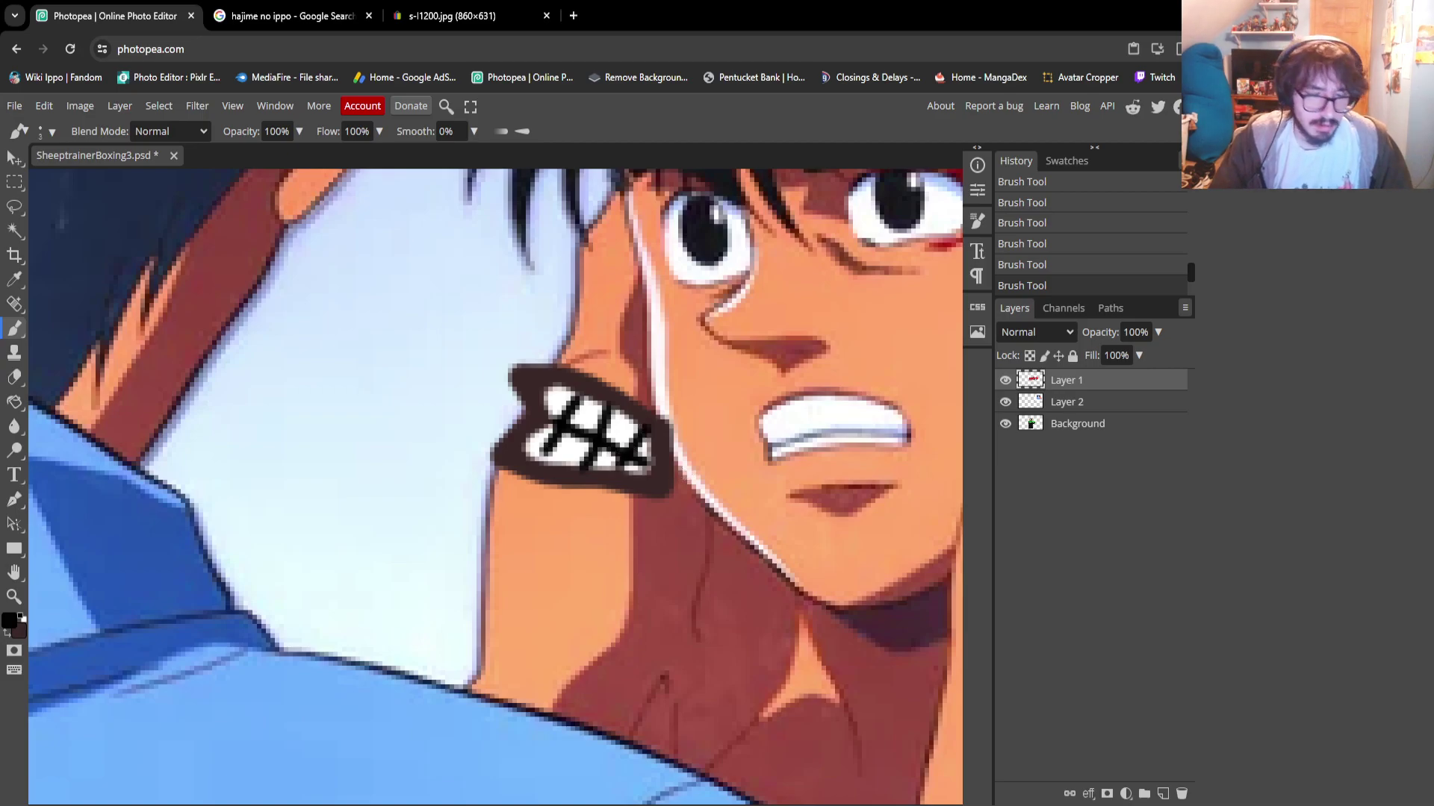
key("ctrl+z")
key("ctrl+z")
key("ctrl+z")
Select the finished mouth on Layer 1 with a rectangular marquee and move it onto the character's face below the eyepatch
key("z")
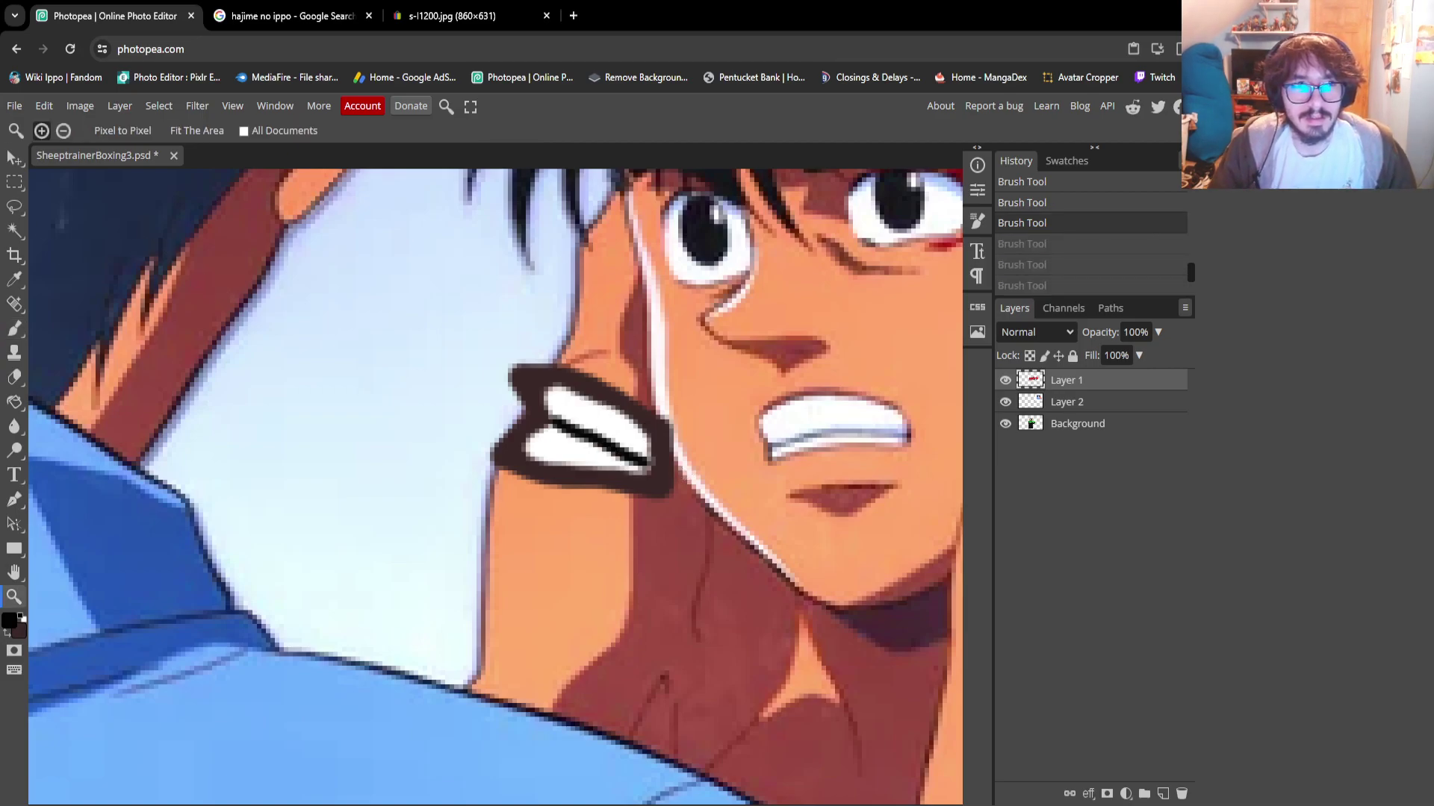
left_click(63, 130)
left_click(345, 367)
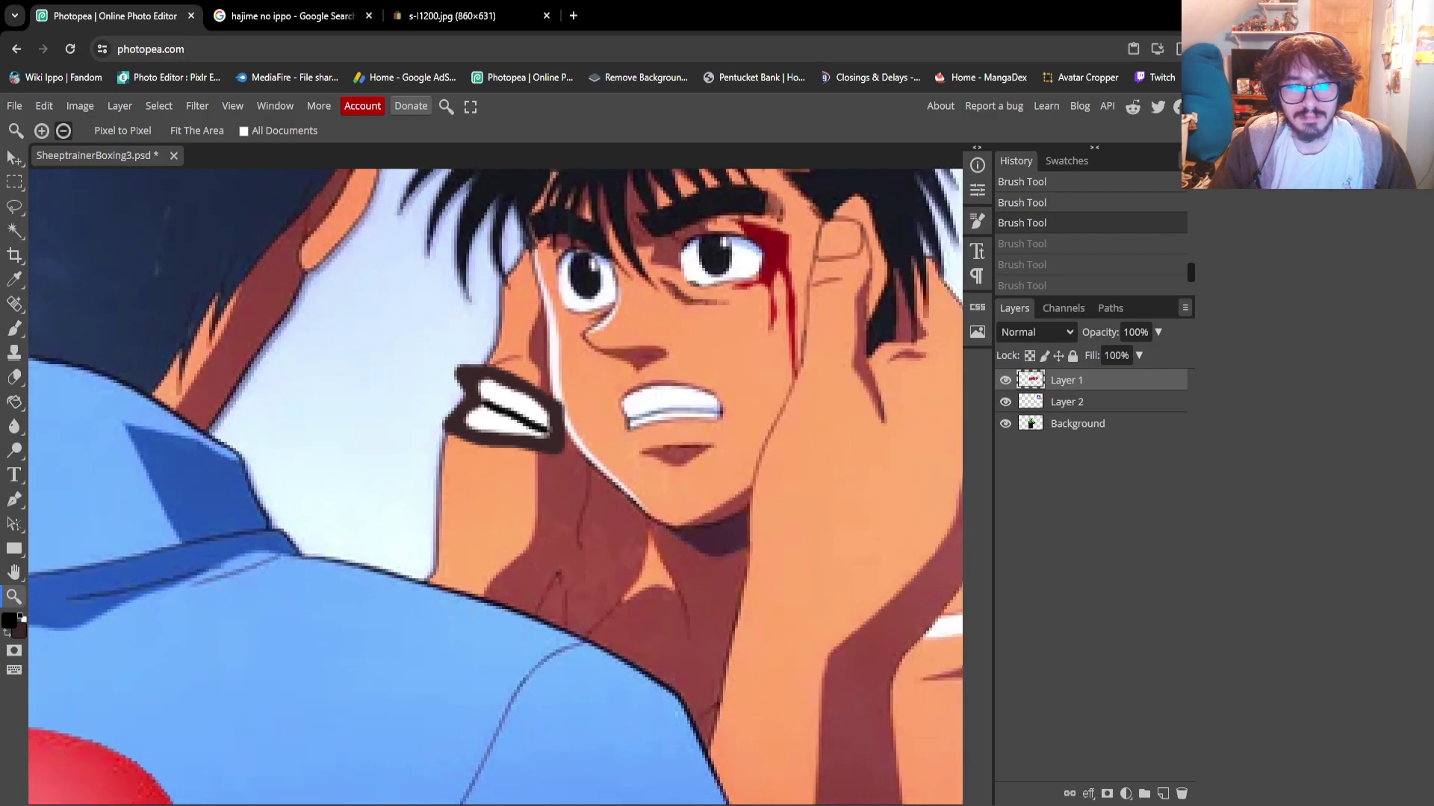
key("m")
left_click_drag(430, 349, 576, 466)
key("v")
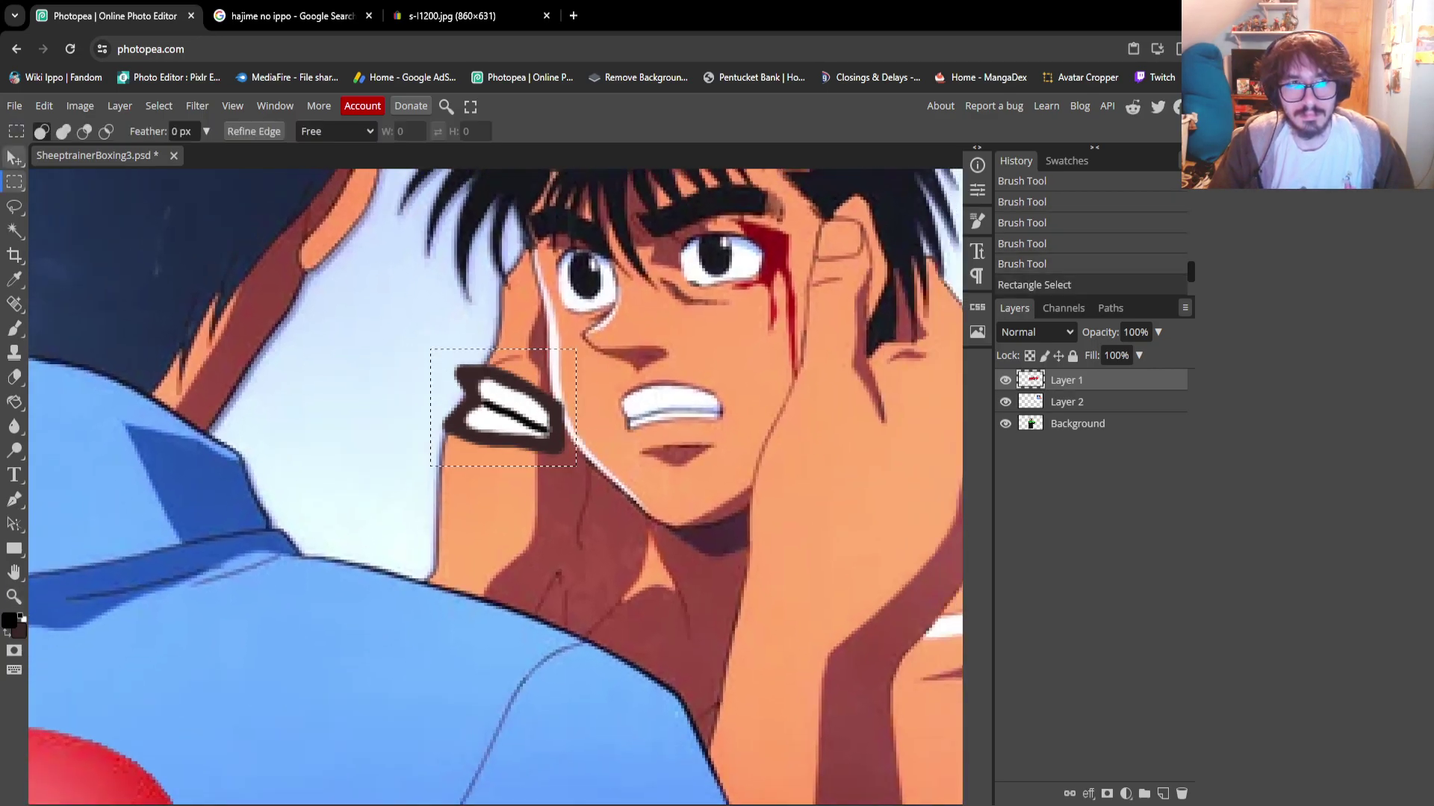
left_click_drag(507, 407, 507, 466)
left_click(15, 572)
key("v")
key("h")
key("v")
key("h")
key("v")
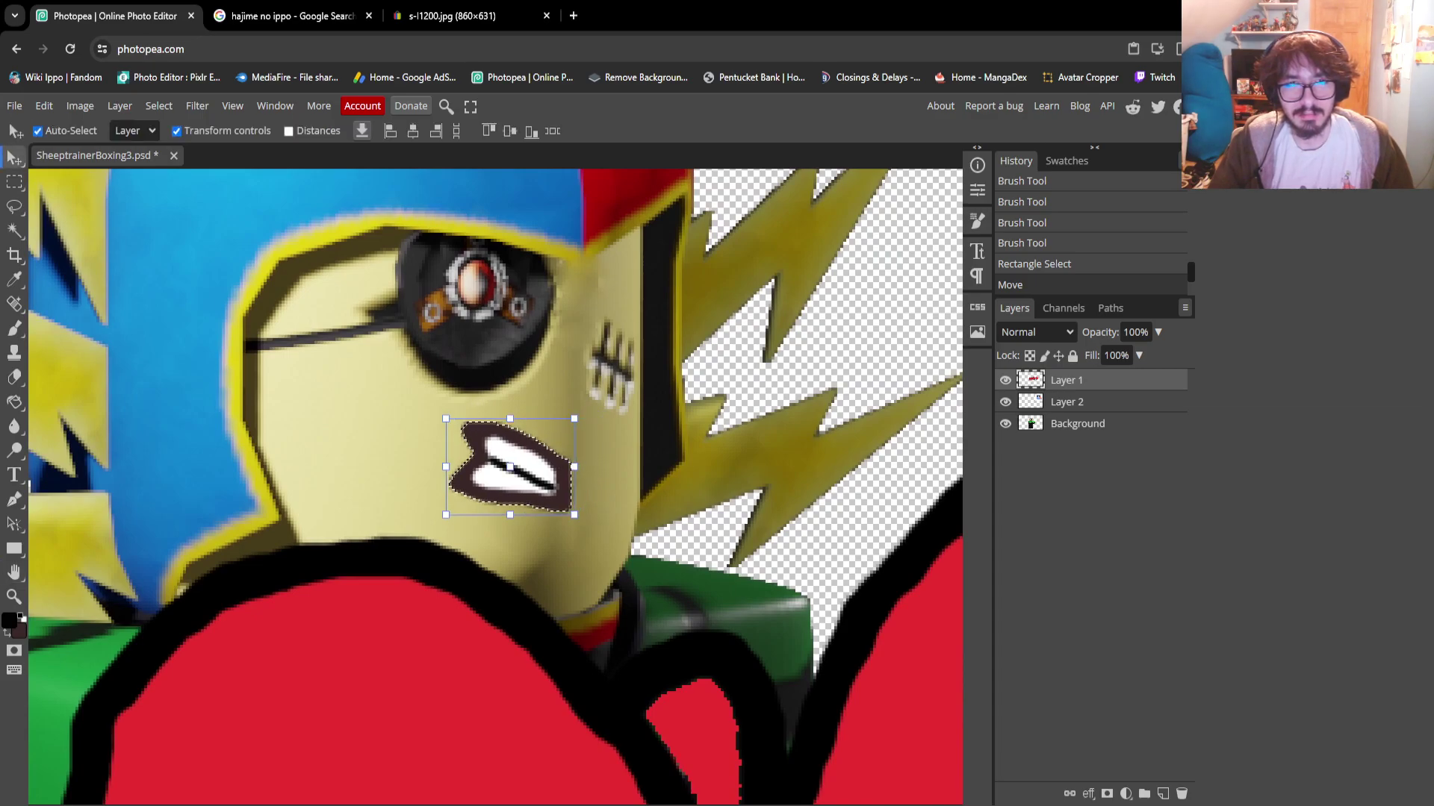
Flip the selected mouth horizontally
left_click(80, 105)
mouse_move(43, 105)
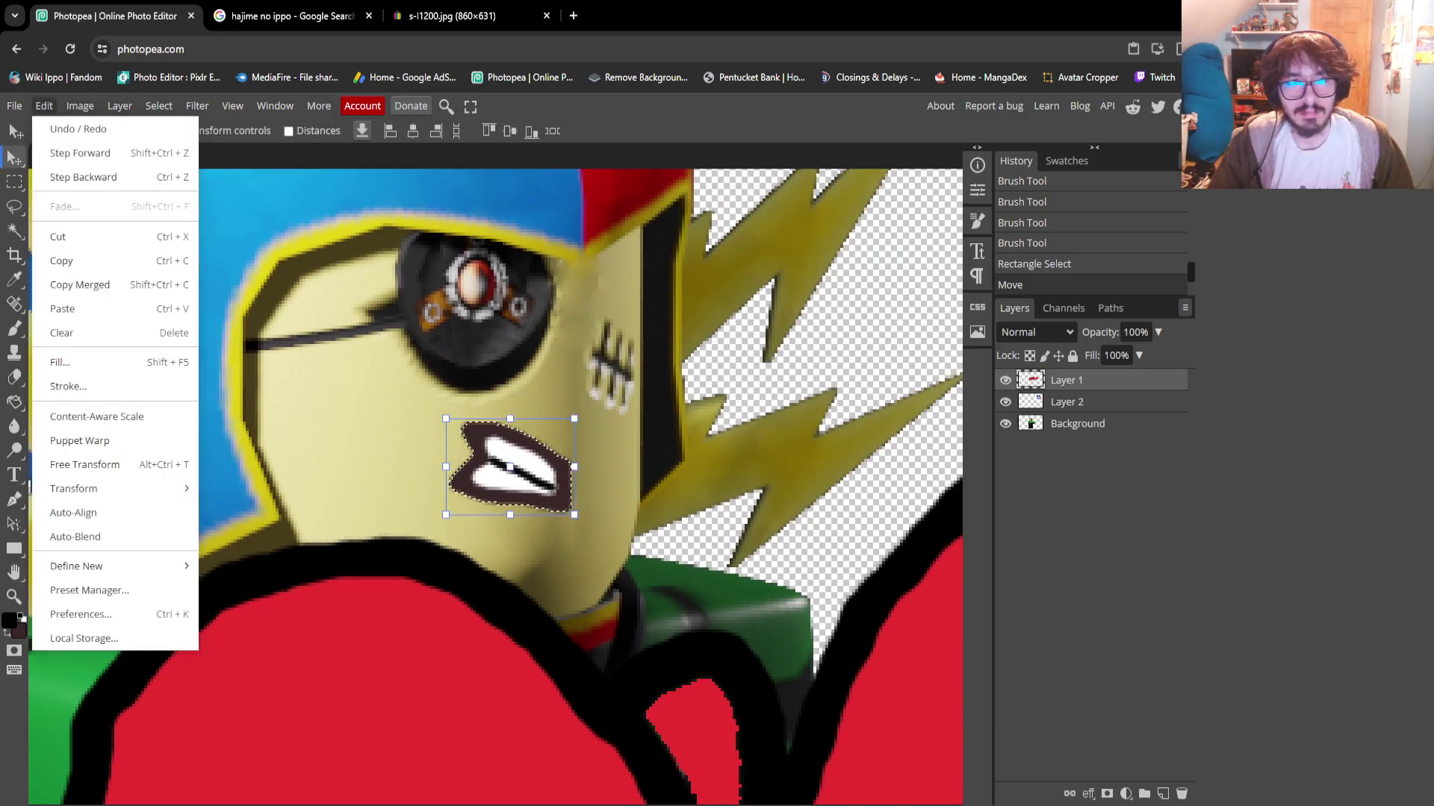
mouse_move(74, 488)
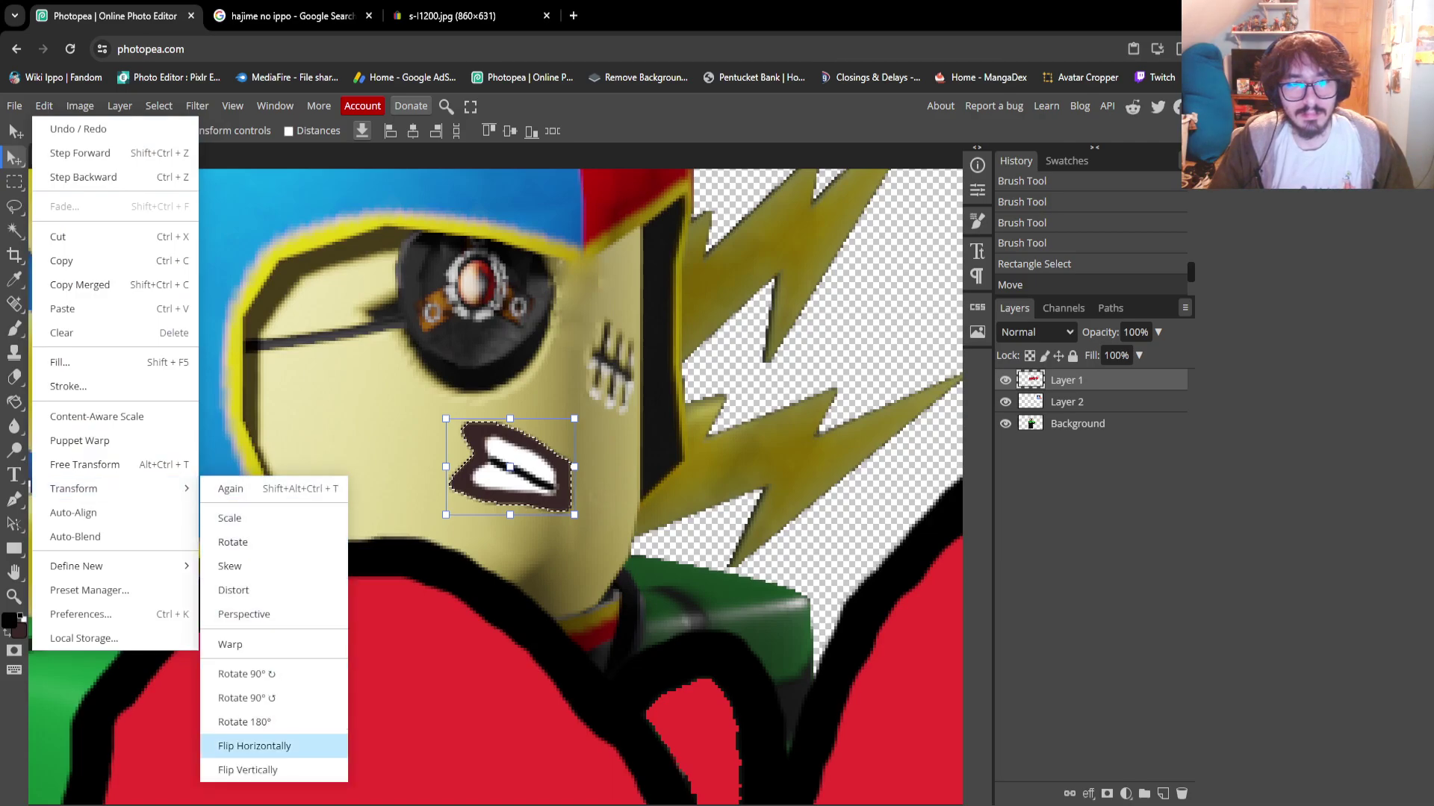
left_click(254, 746)
Try moving the flipped mouth down towards the chin and deselecting it
left_click_drag(516, 478, 555, 527)
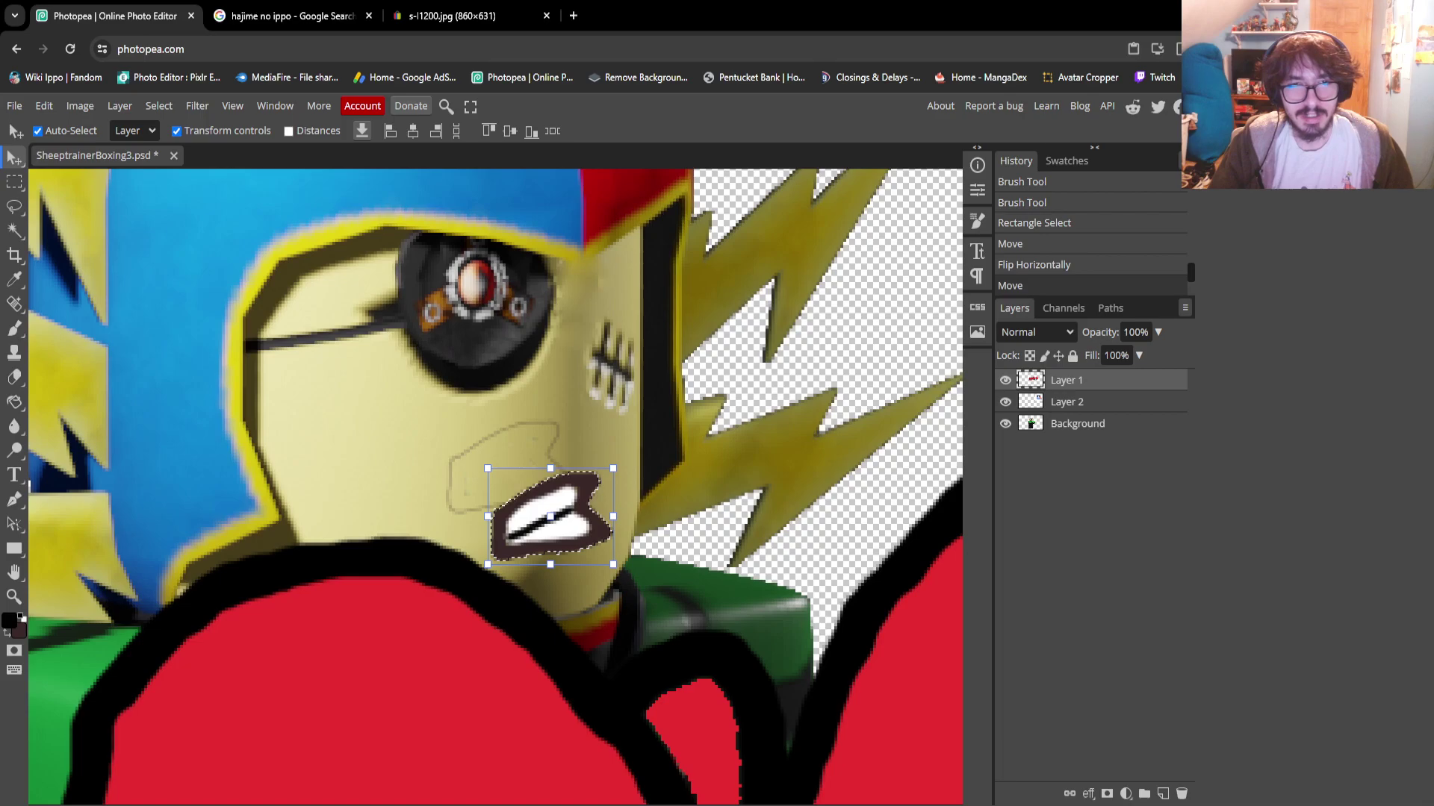
key("z")
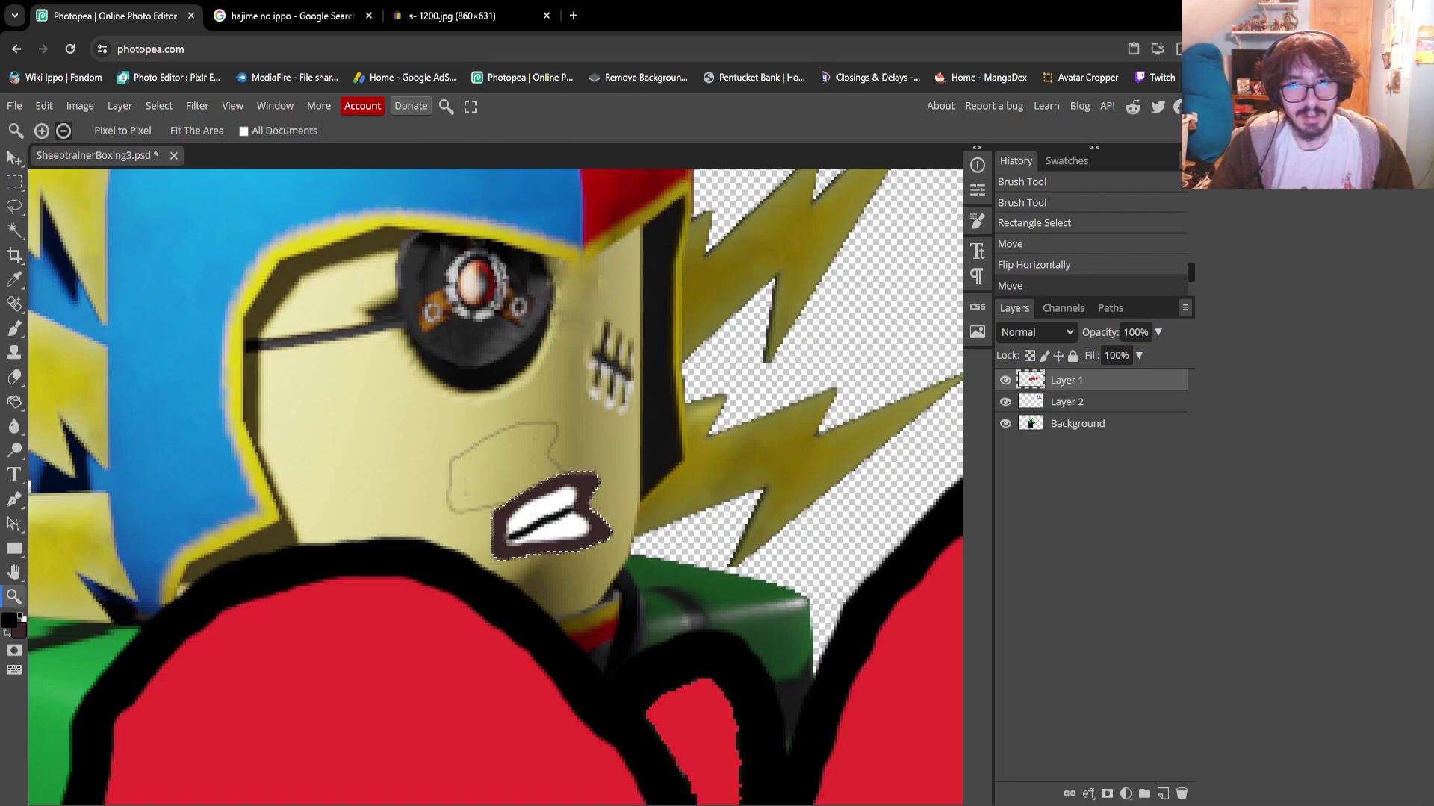
left_click(15, 181)
key("ctrl+d")
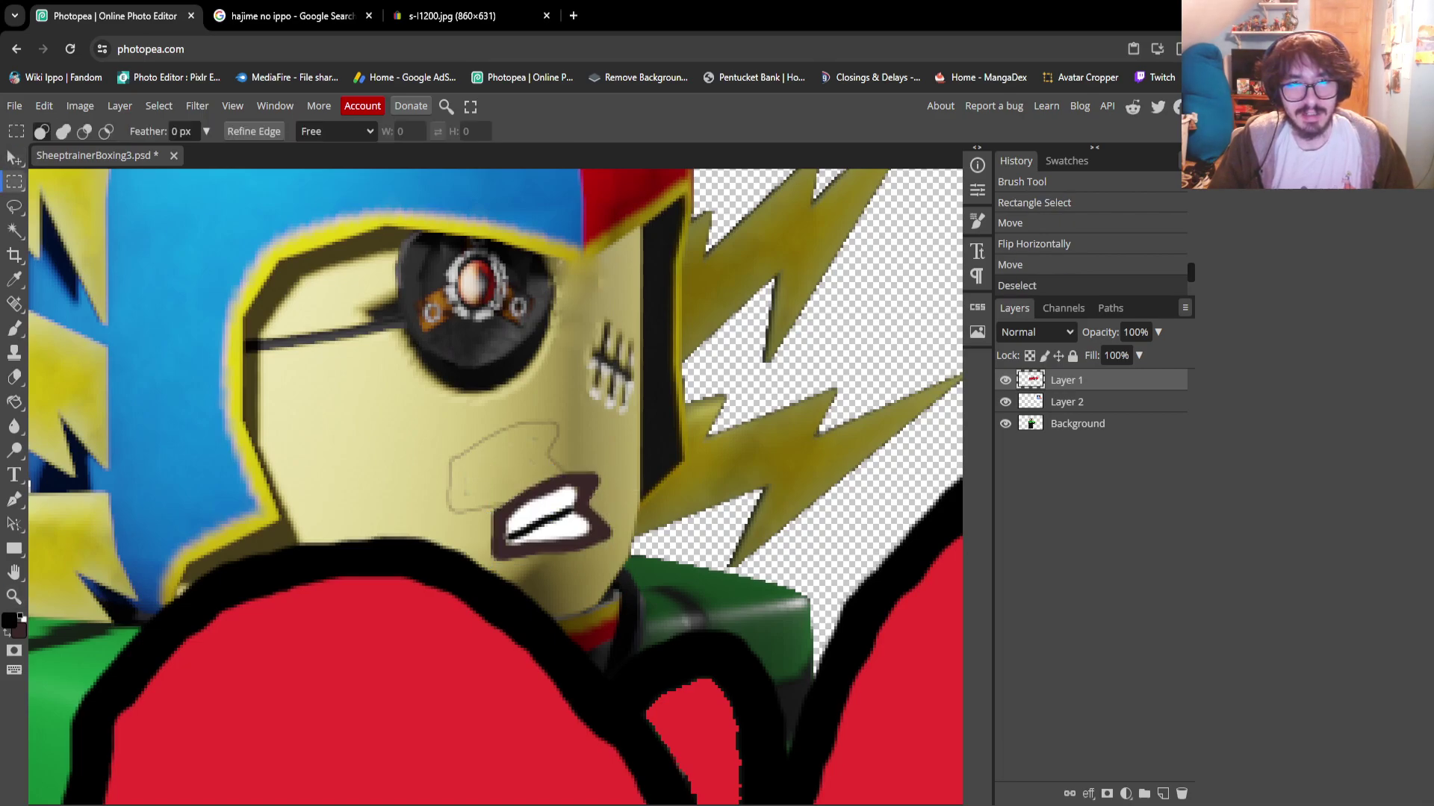
key("v")
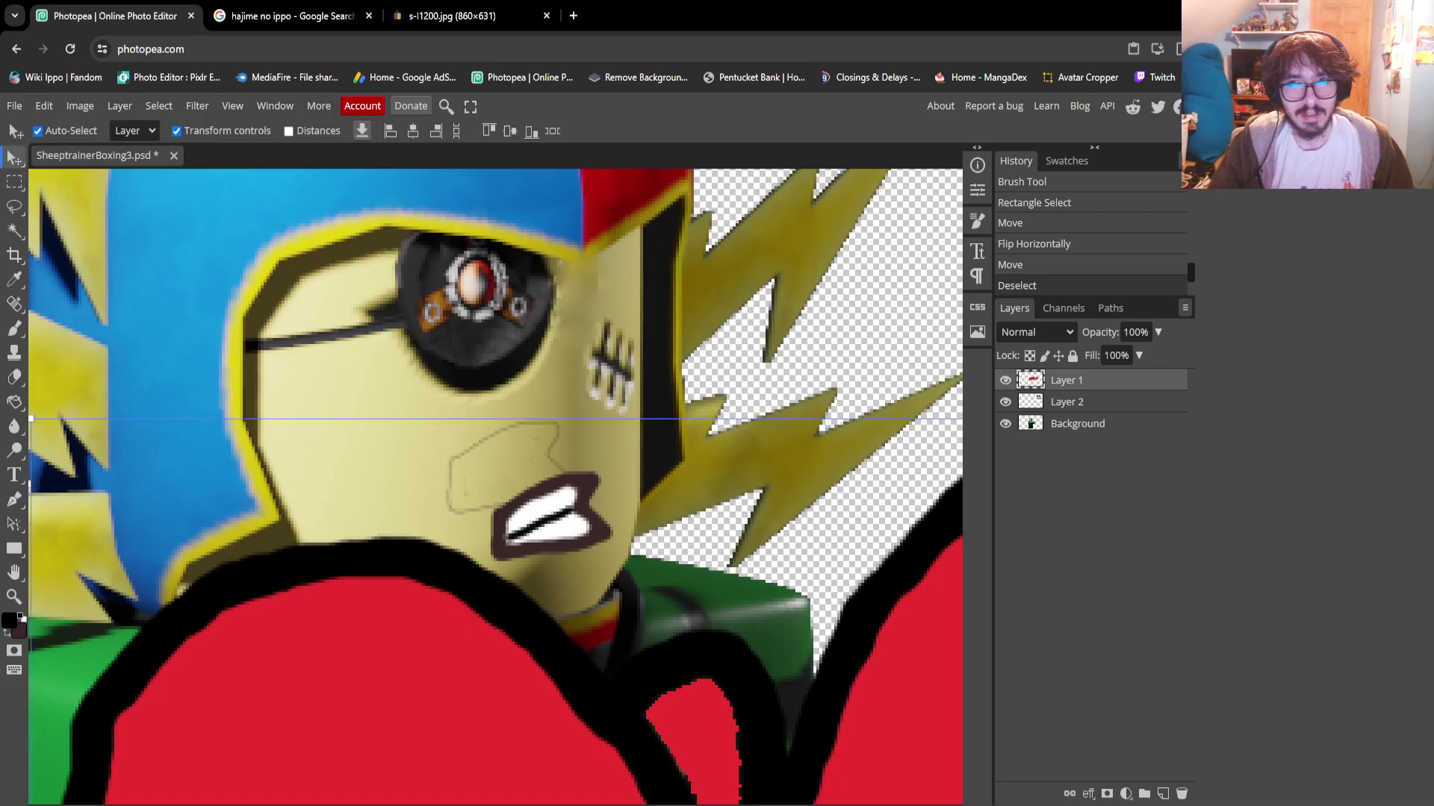
key("ctrl+z")
key("ctrl+t")
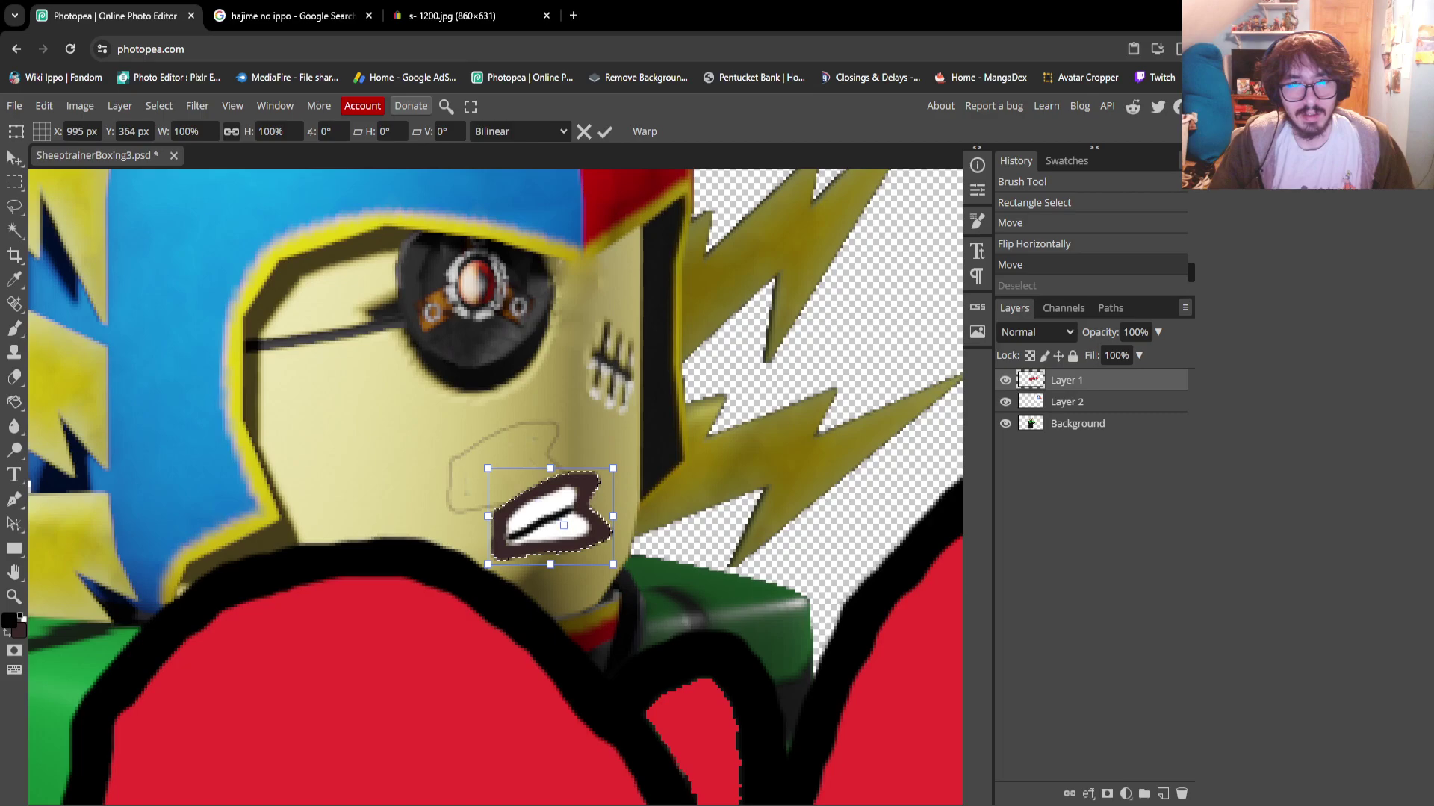
key("Escape")
Try moving the mouth off the face onto the lightning bolt, and step back to the horizontal flip
left_click_drag(550, 516, 717, 451)
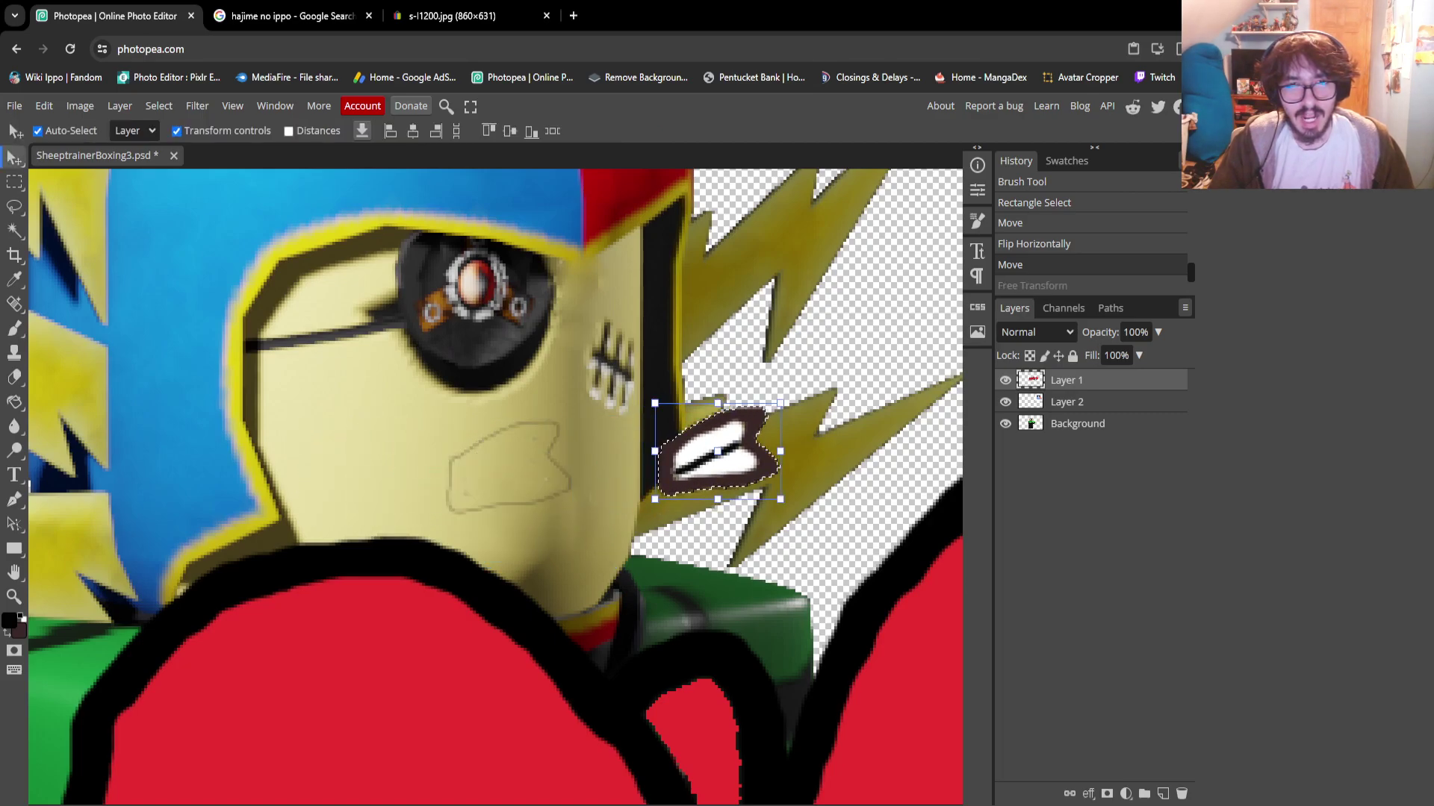
key("ctrl+z")
key("ctrl+z")
key("ctrl+z")
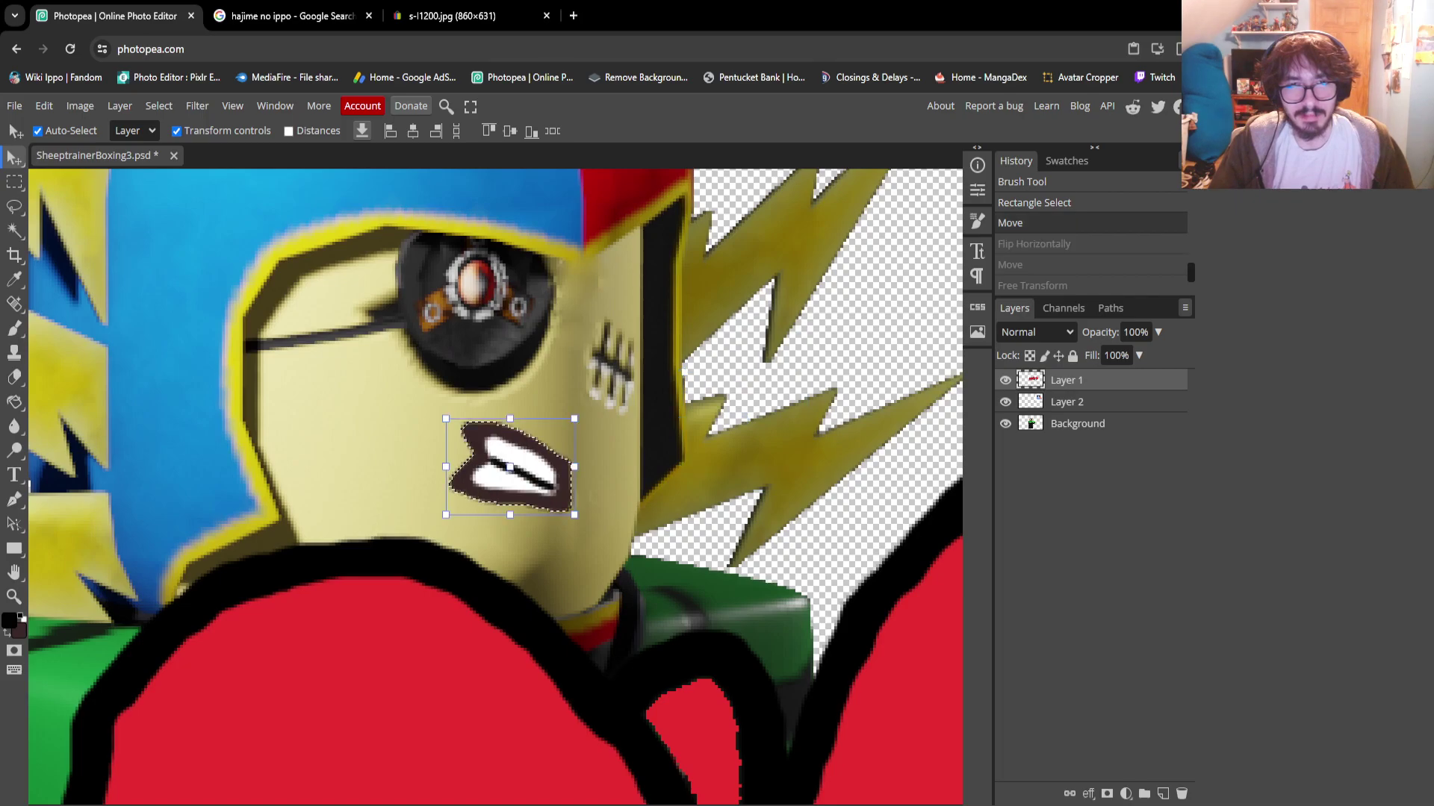
key("ctrl+shift+z")
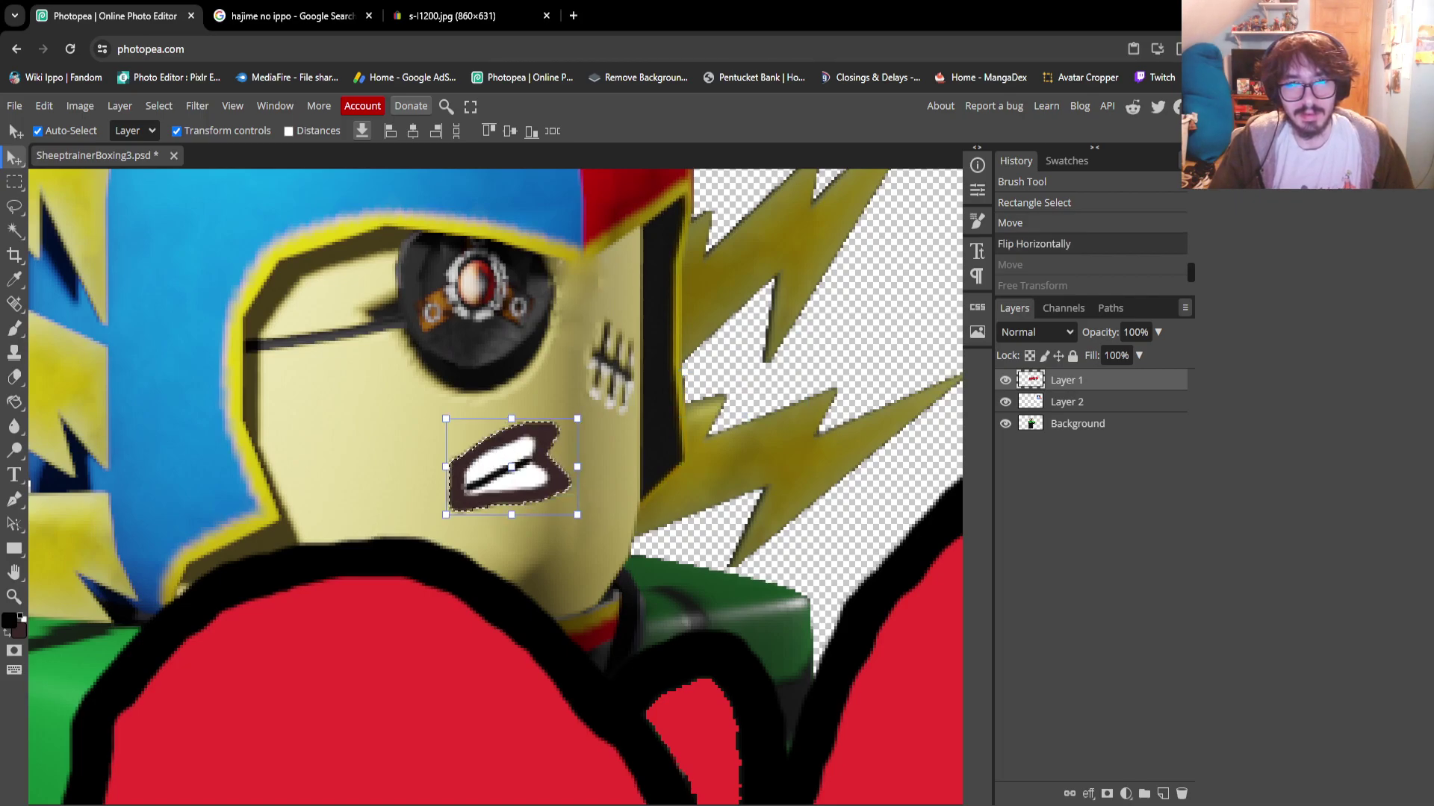
Try enlarging the mouth to about 167% and repositioning it over the lower face
left_click_drag(512, 467, 455, 470)
left_click_drag(520, 517, 609, 582)
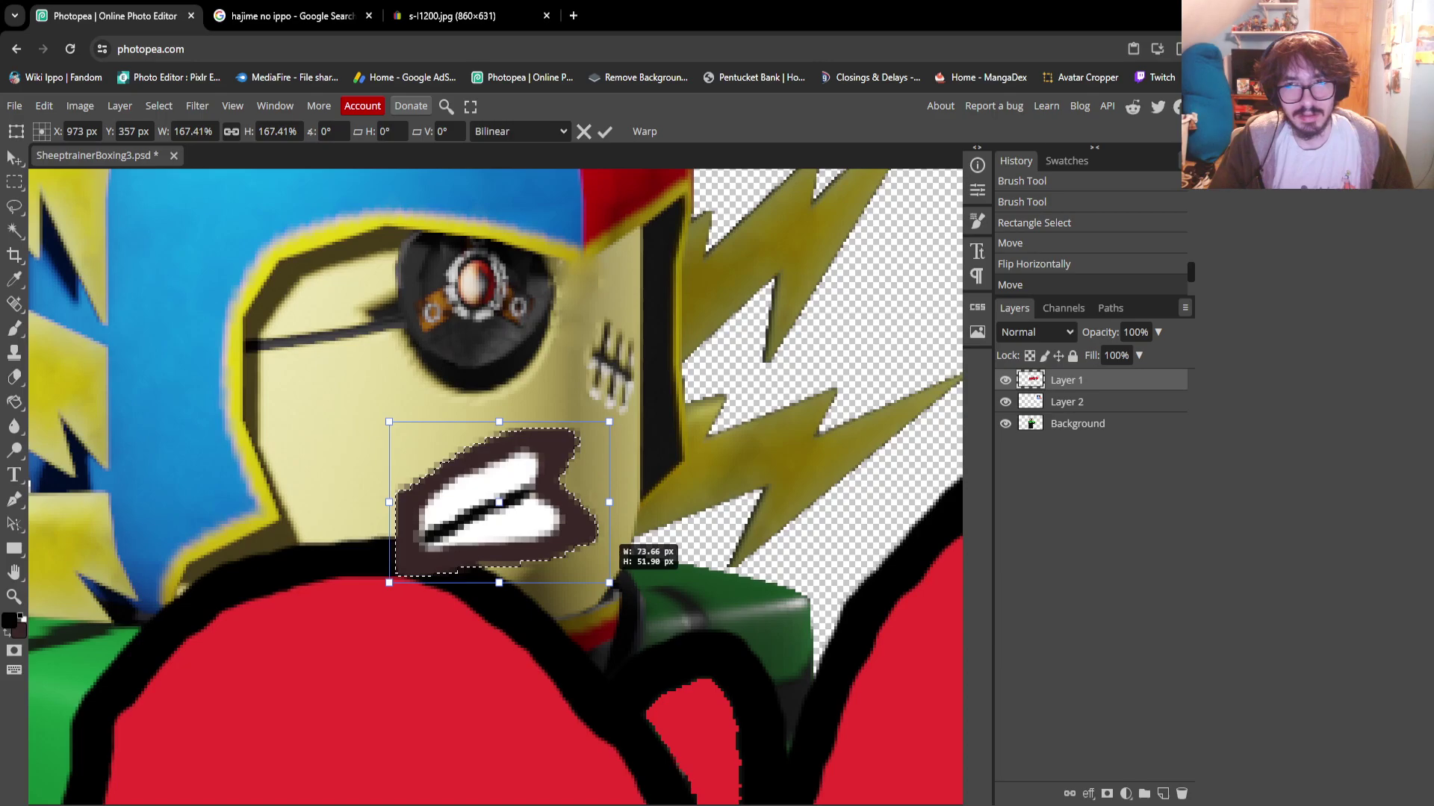
left_click_drag(515, 515, 521, 478)
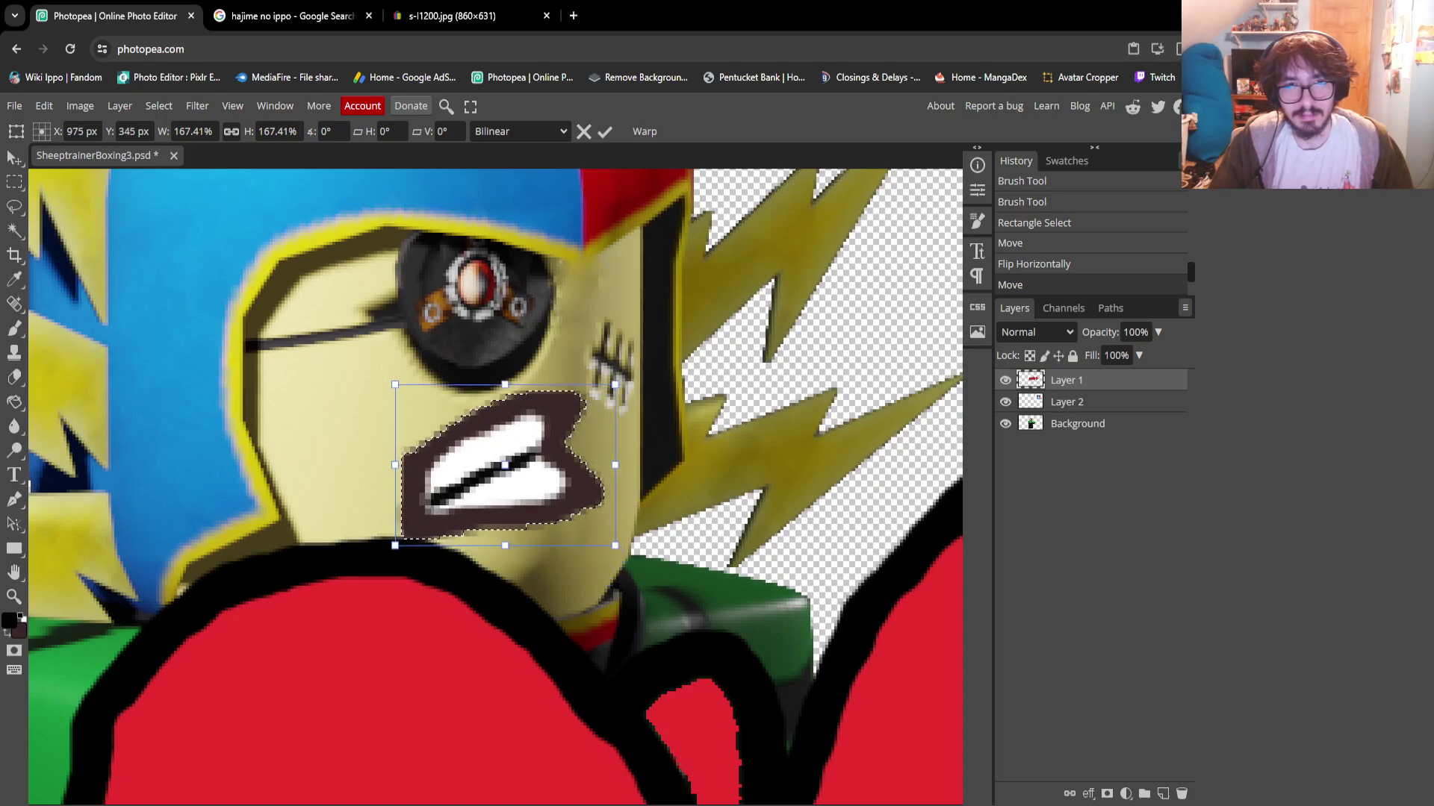
left_click_drag(595, 516, 622, 558)
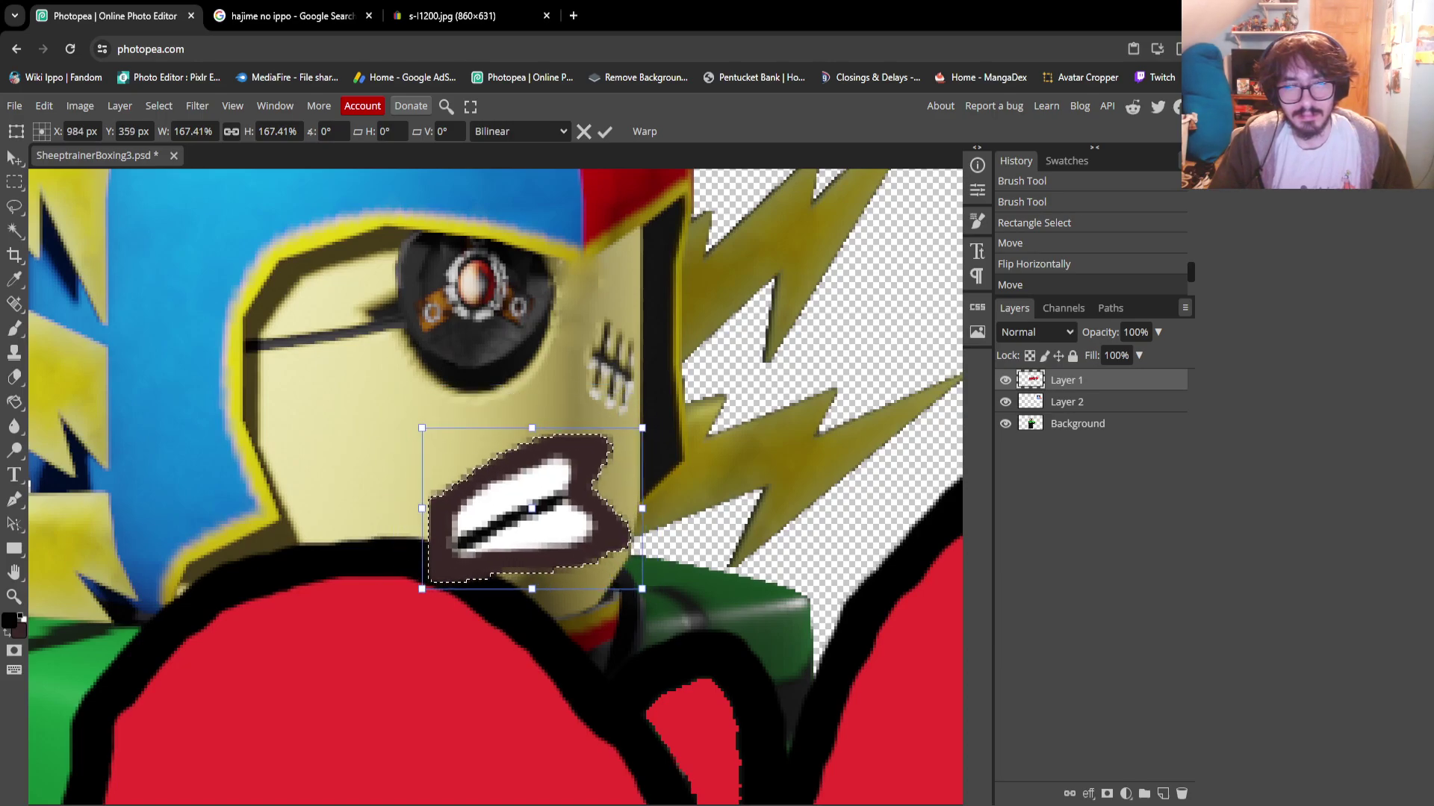
key("Escape")
Scale the mouth to about 132% and nudge it into place on the character's lower face
left_click_drag(541, 516, 557, 520)
key("ctrl+t")
left_click_drag(490, 472, 460, 434)
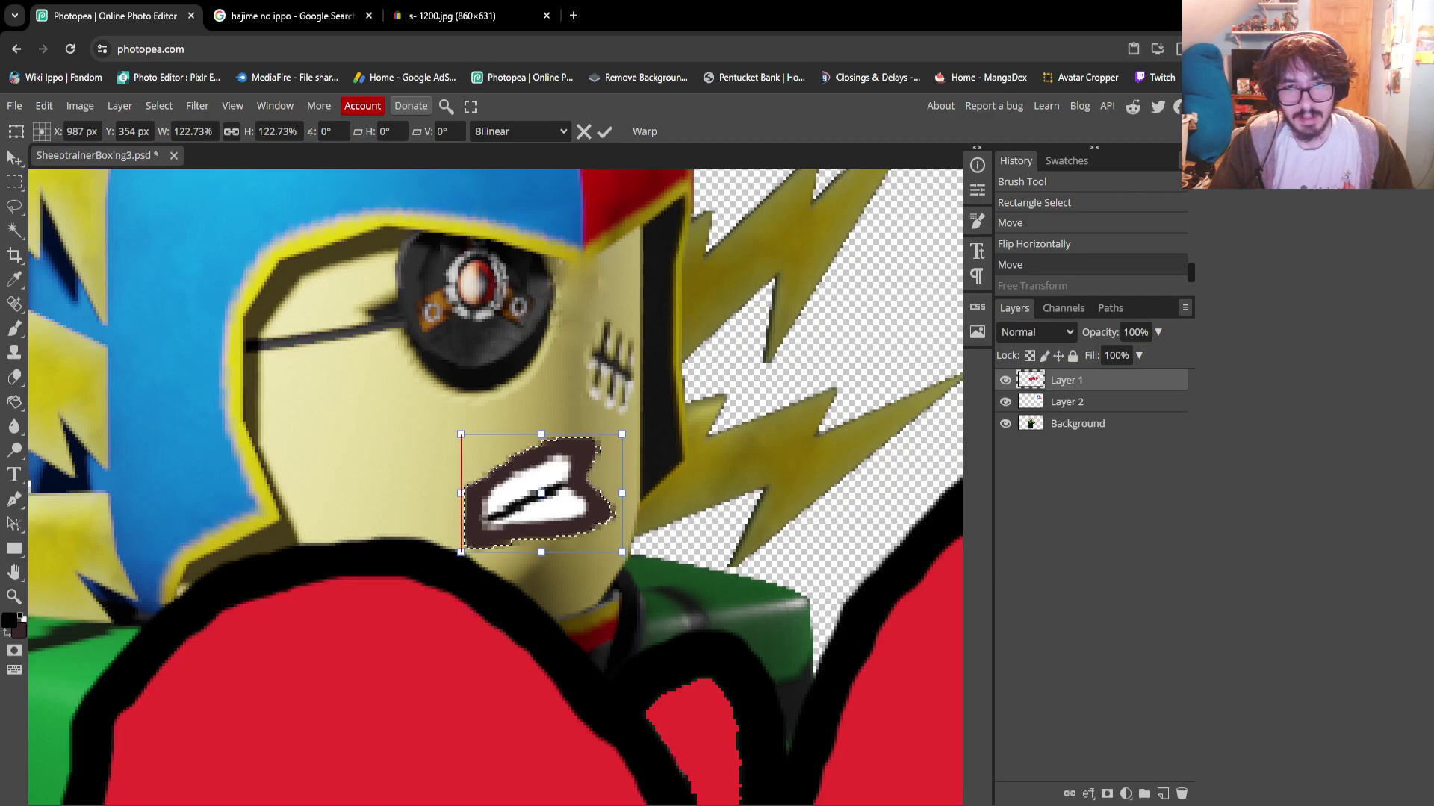
key("Right")
key("Right")
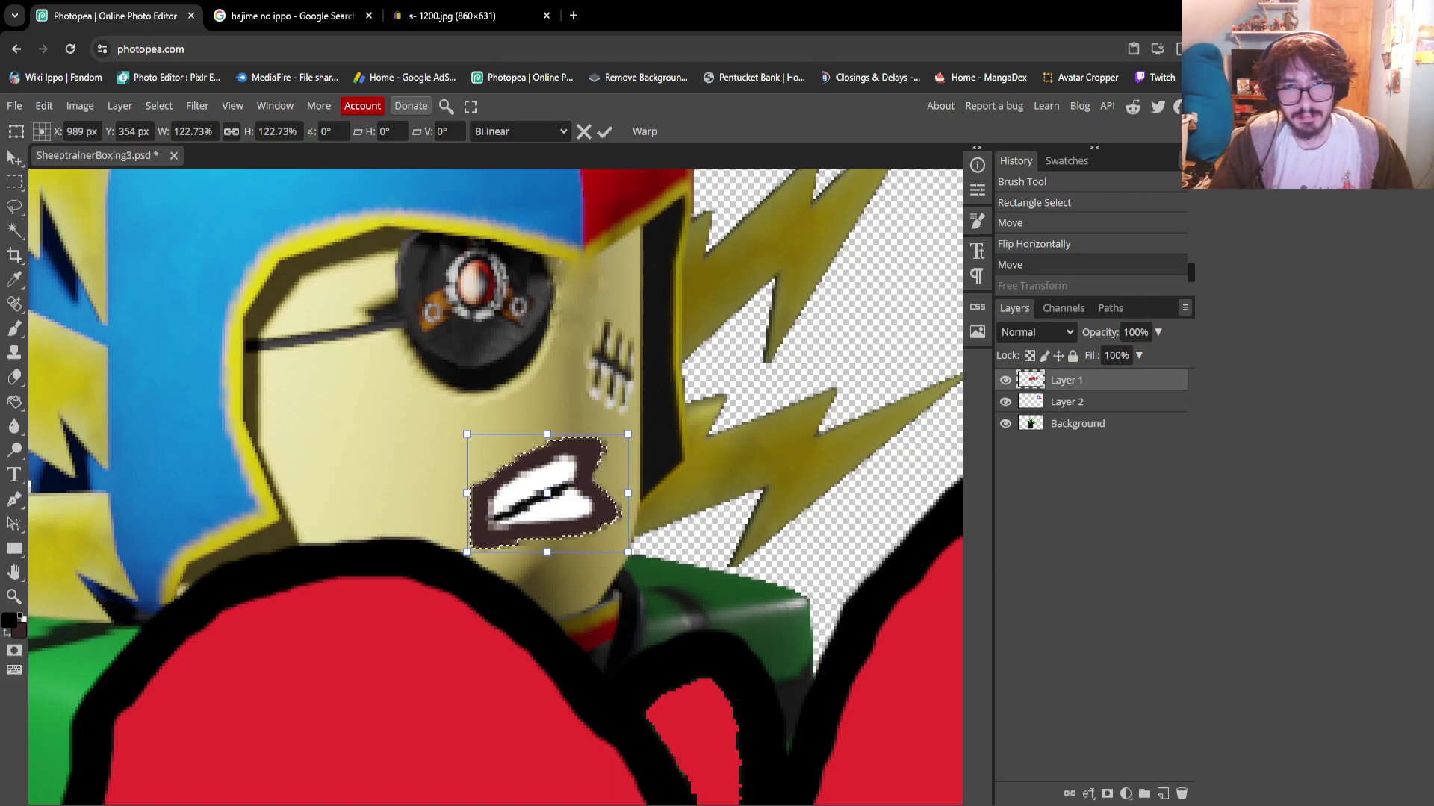
left_click_drag(467, 434, 454, 425)
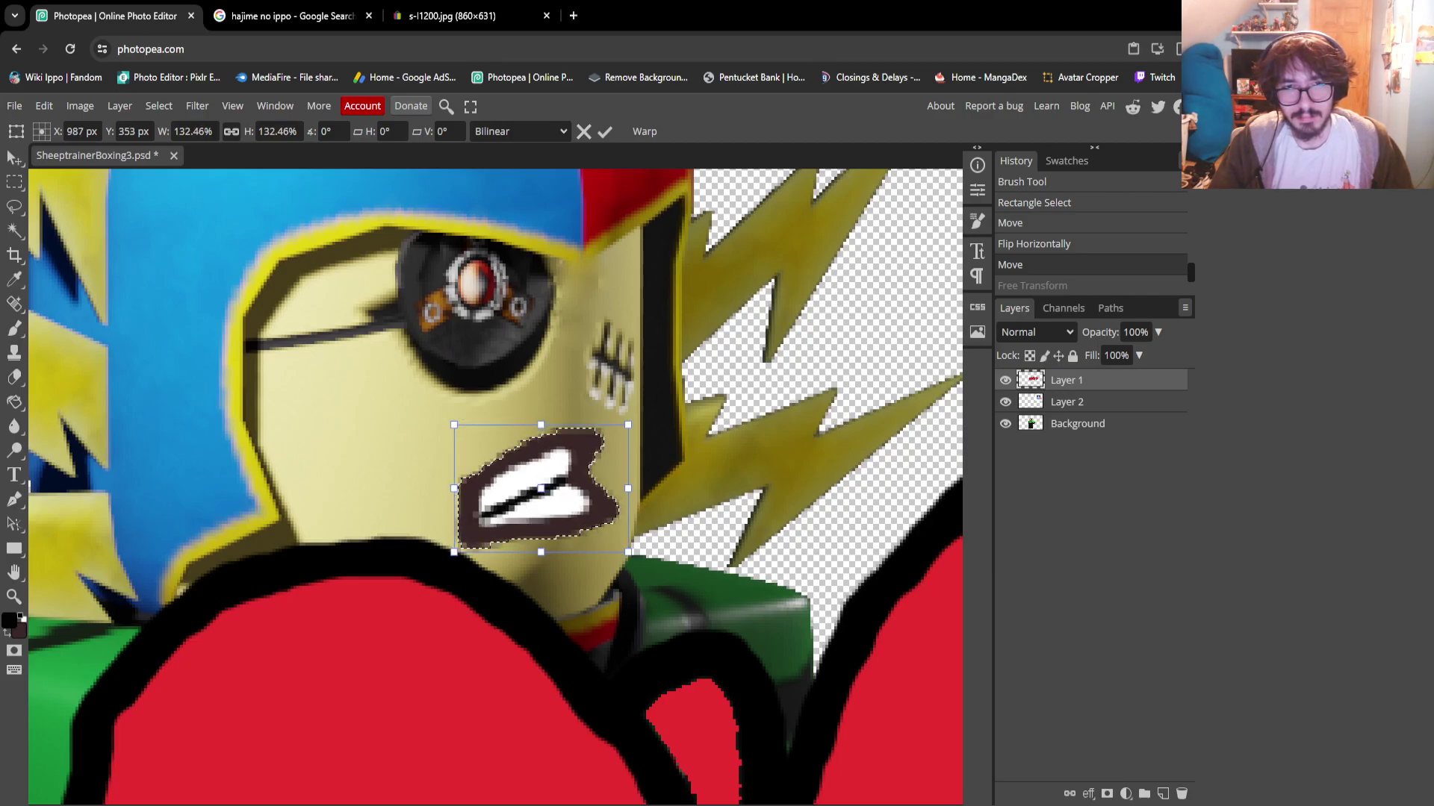
key("Left")
key("Left")
key("Left")
key("Up")
key("Return")
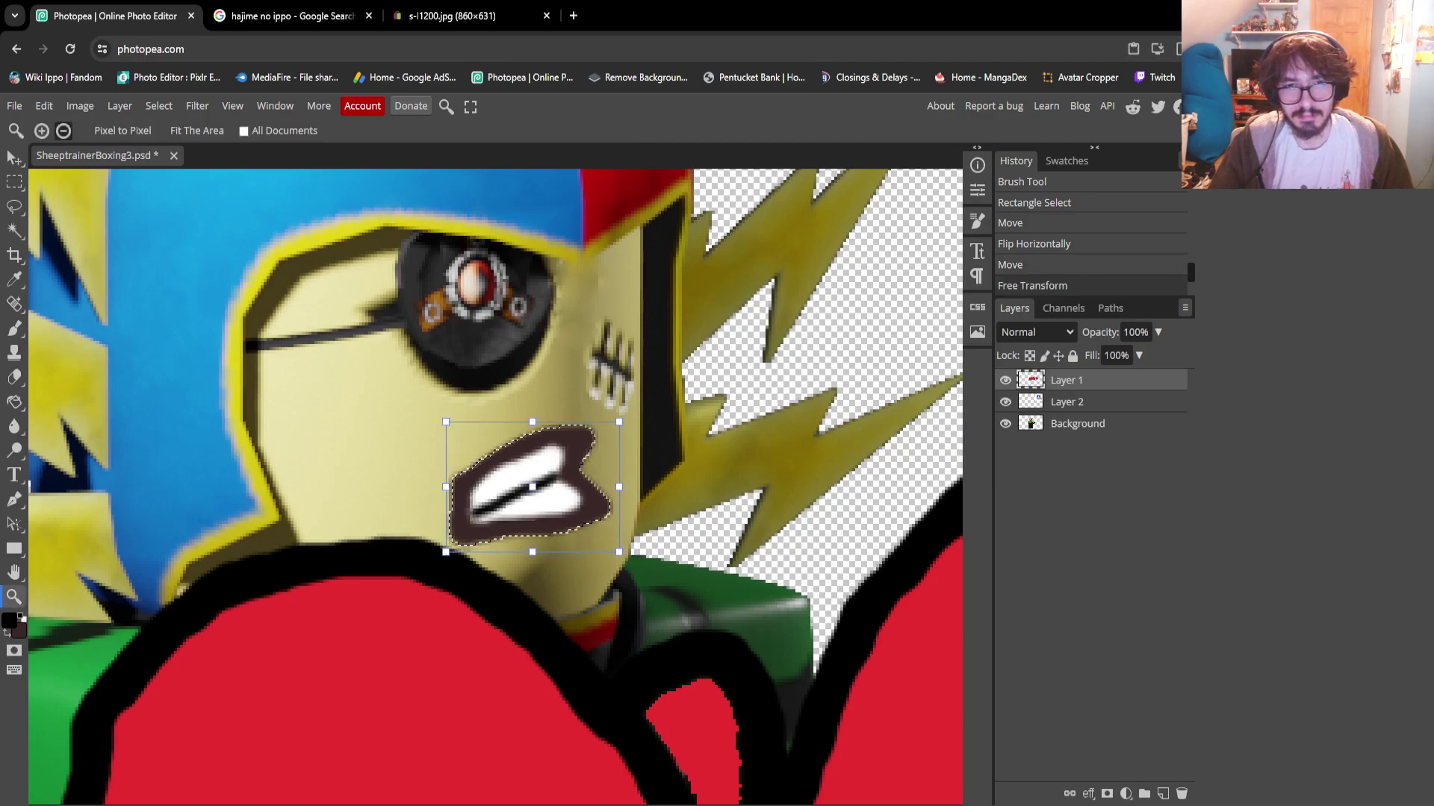
Move the anime reference image on Layer 2 beside the character's head and place its layer beneath Background
left_click(472, 354)
left_click(472, 354)
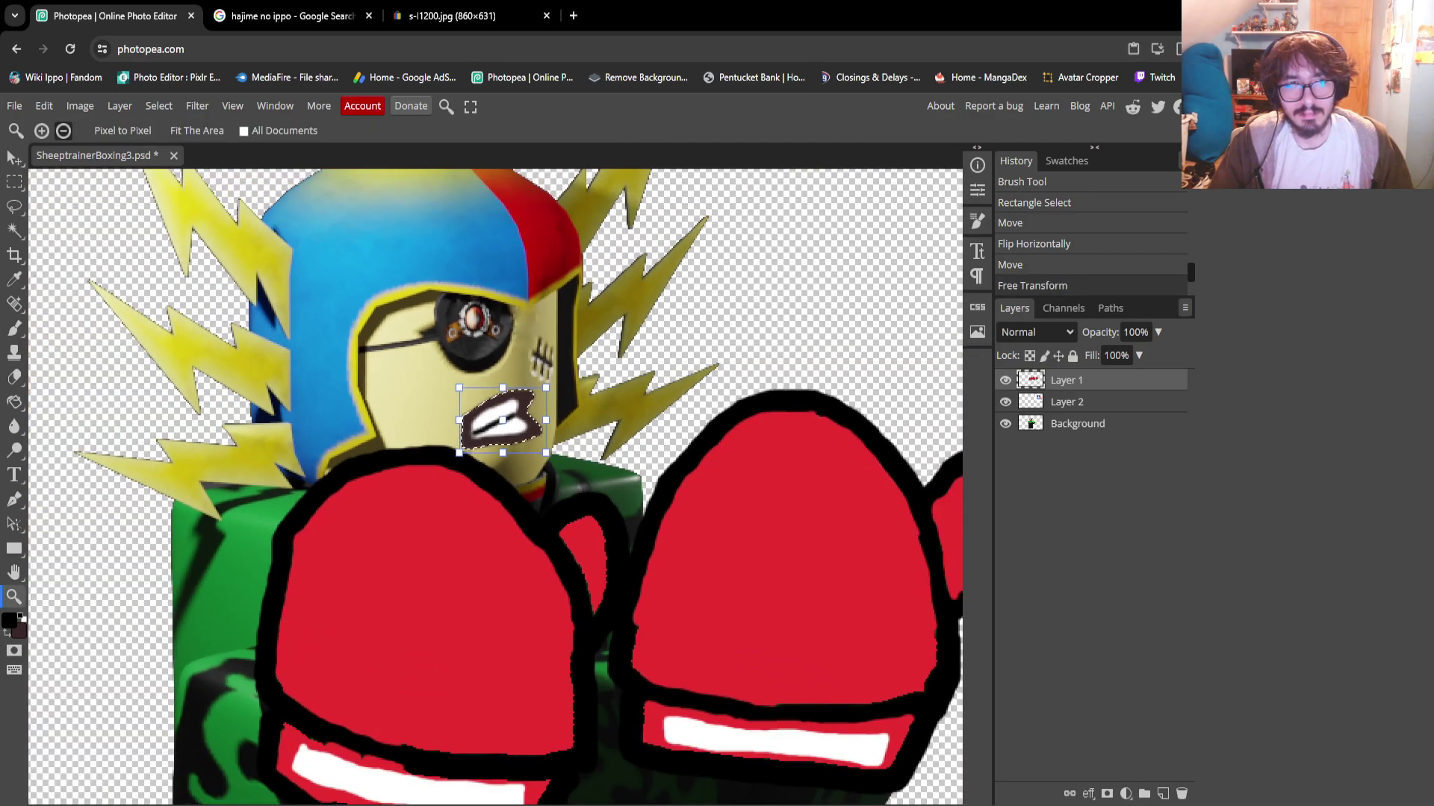
left_click(14, 572)
left_click_drag(684, 404, 308, 572)
key("v")
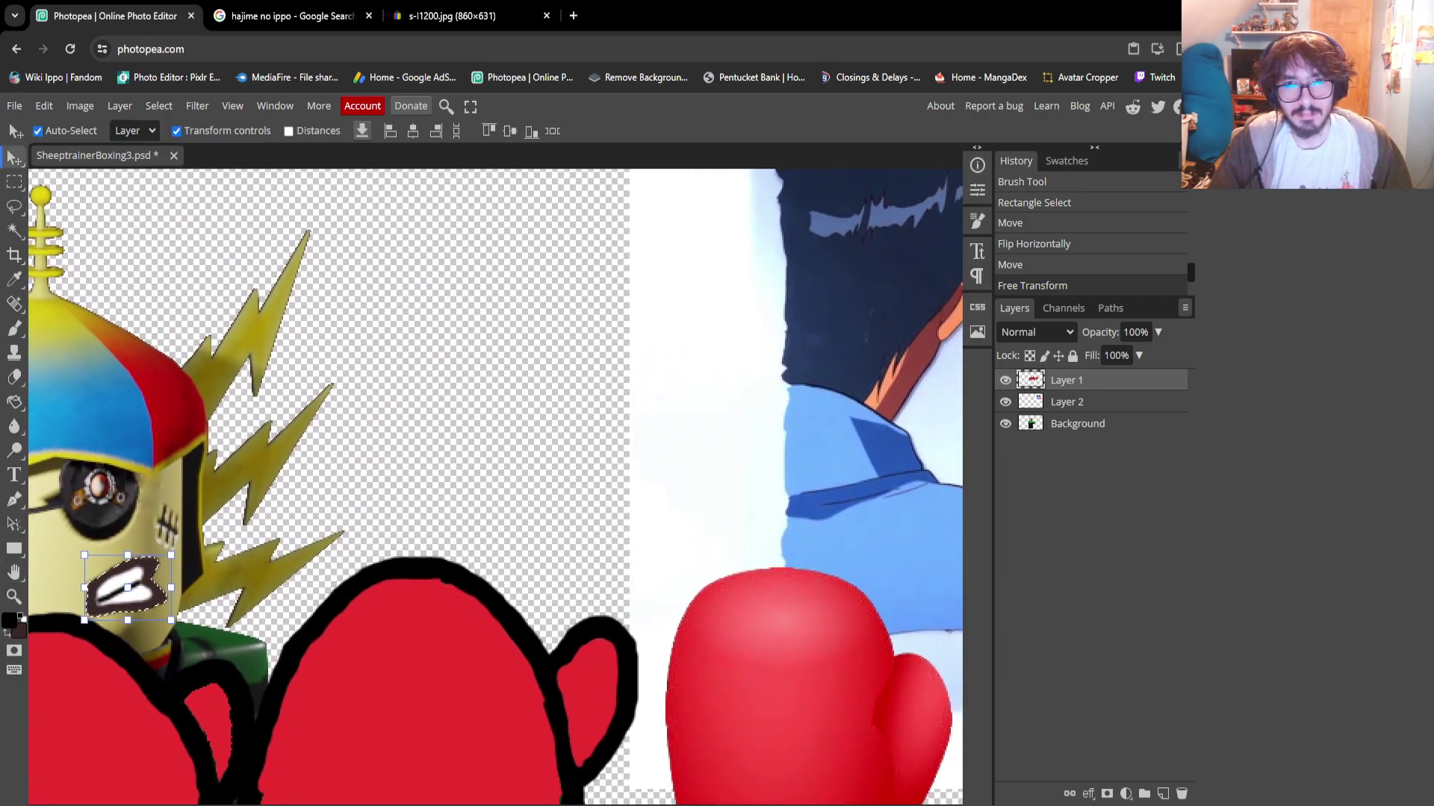
left_click_drag(844, 374, 446, 399)
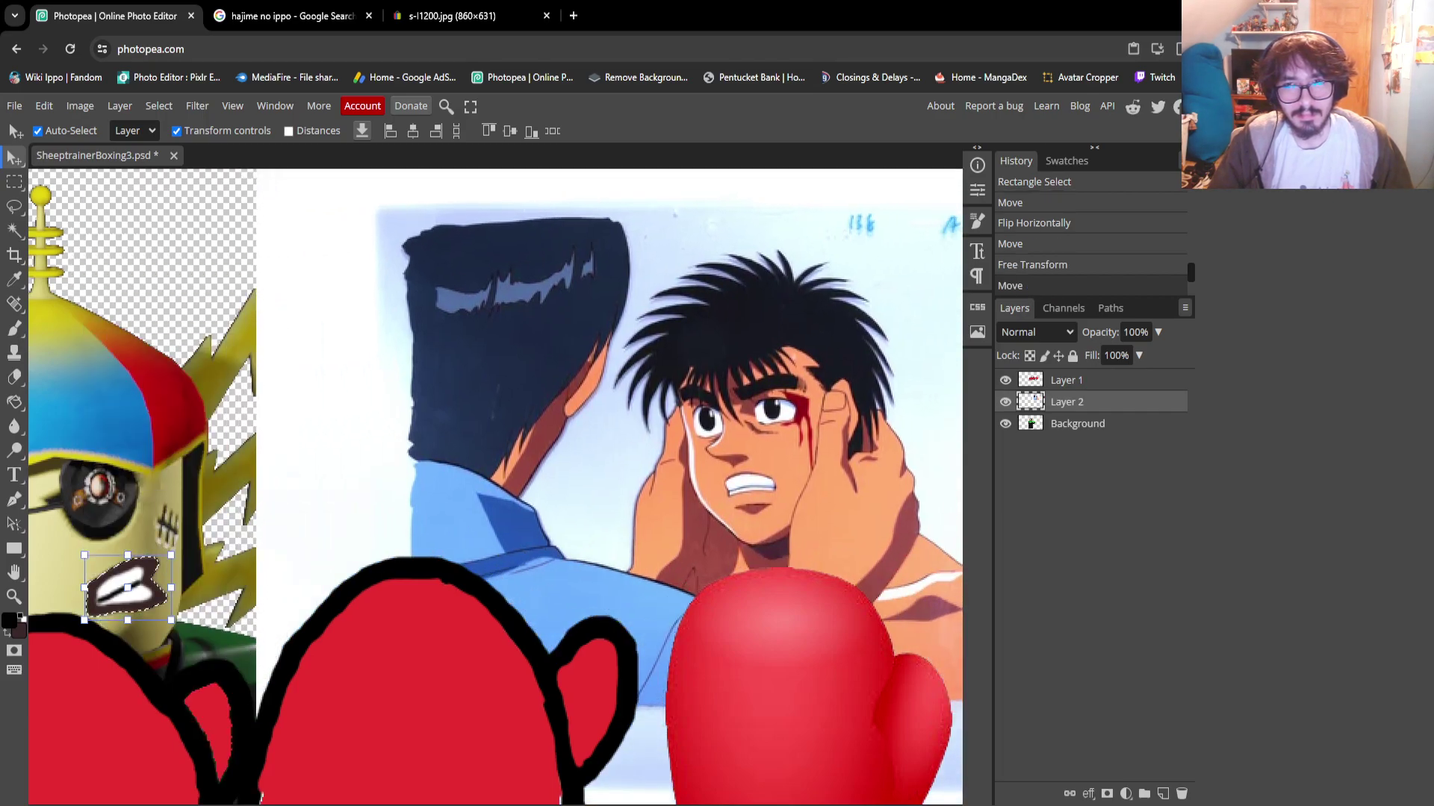
left_click_drag(1068, 403, 1068, 432)
left_click_drag(717, 403, 367, 453)
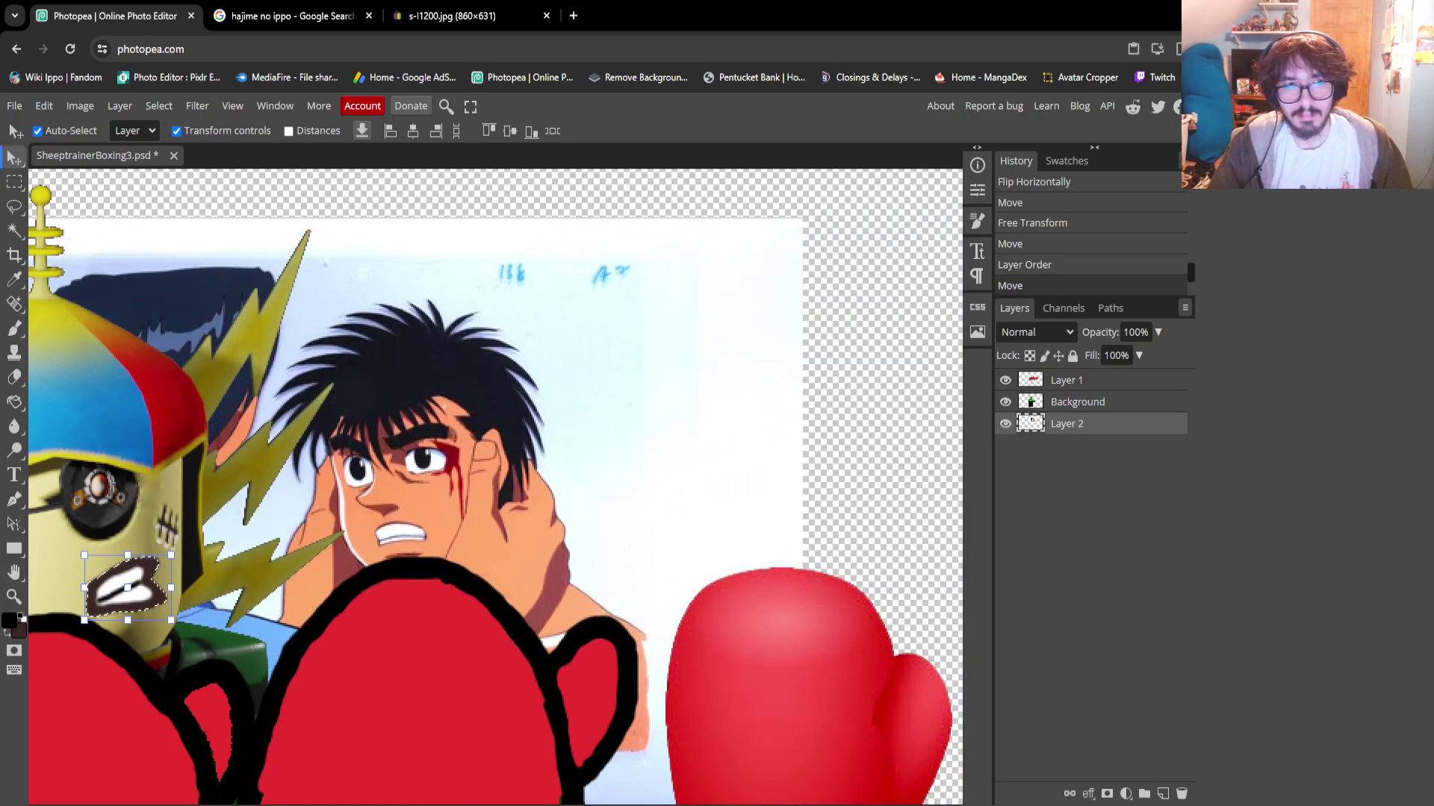
Clear the selection around the mouth and shift the reference image up so its face sits clear of the boxing glove
left_click(14, 572)
left_click_drag(299, 486, 565, 440)
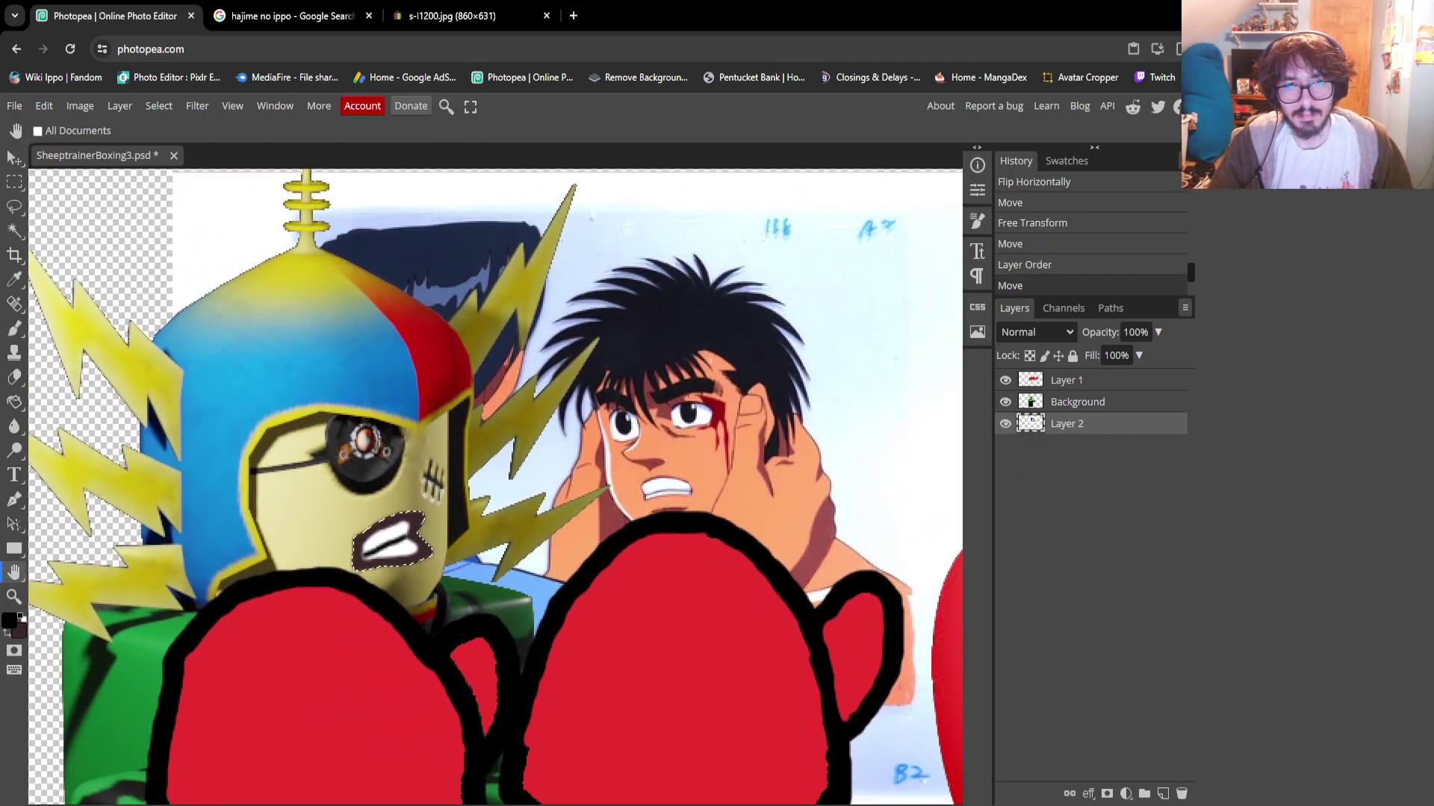
key("m")
key("ctrl+d")
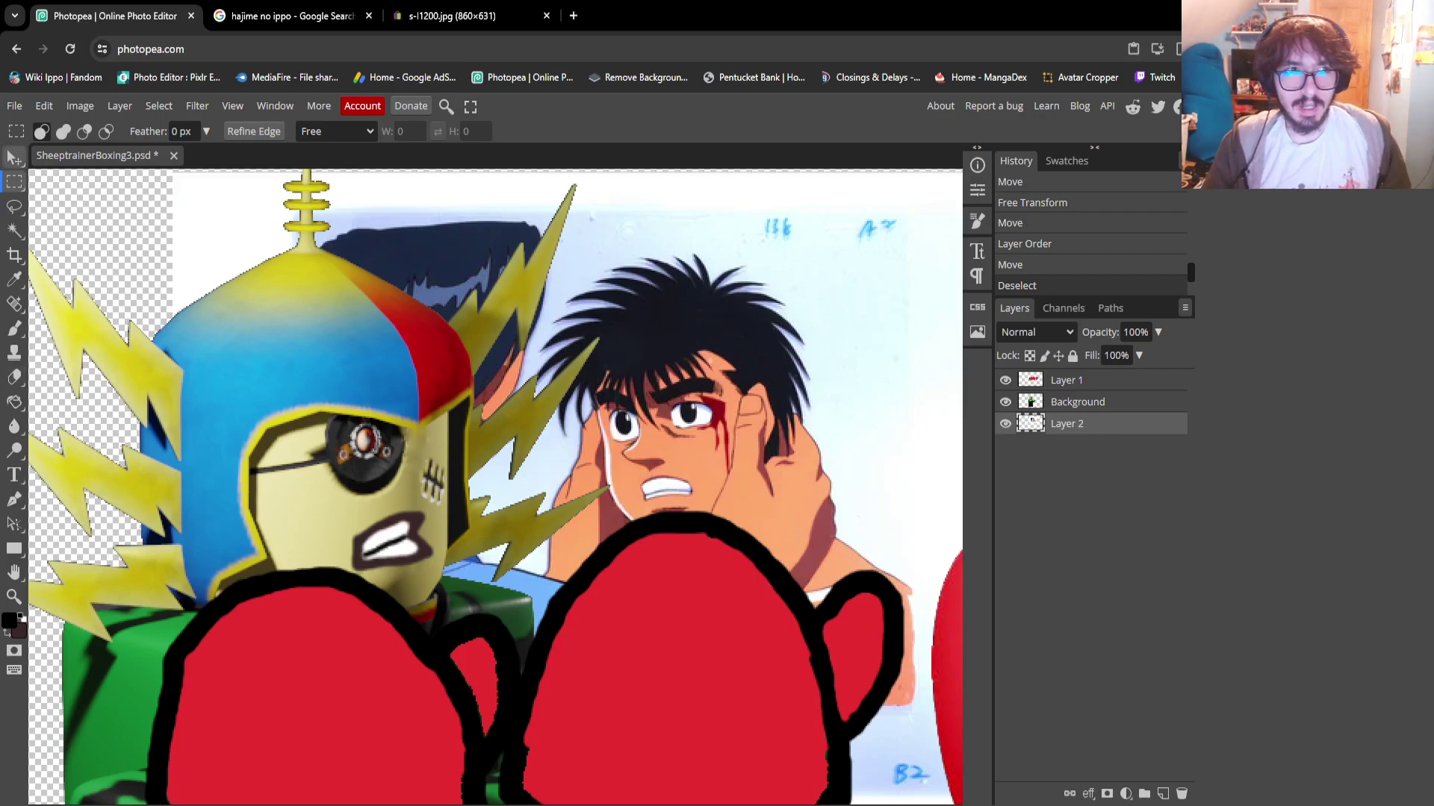
left_click(14, 158)
left_click_drag(672, 448, 682, 412)
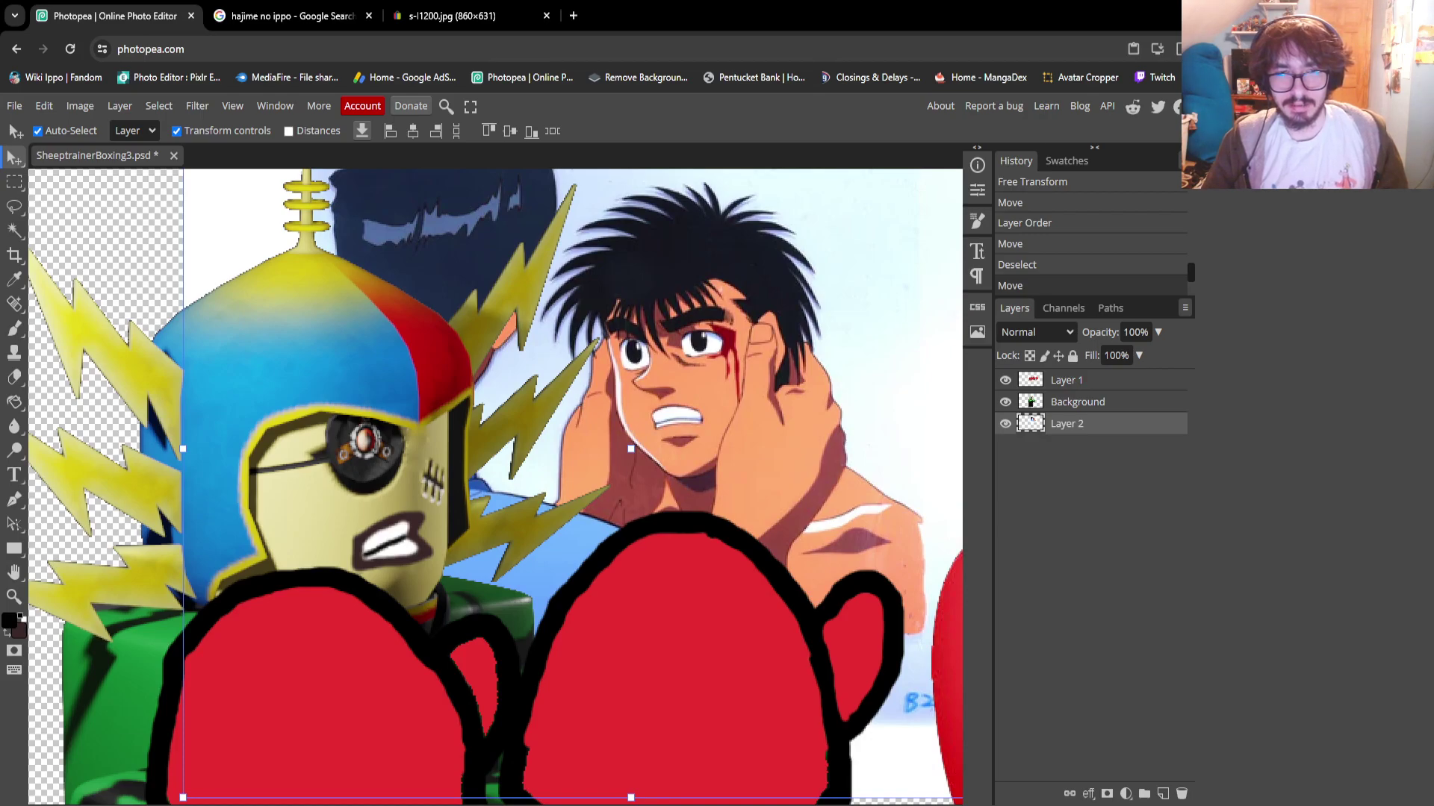
Make Layer 1 active and switch to the Brush tool for a close-up of the character's face
left_click(1066, 381)
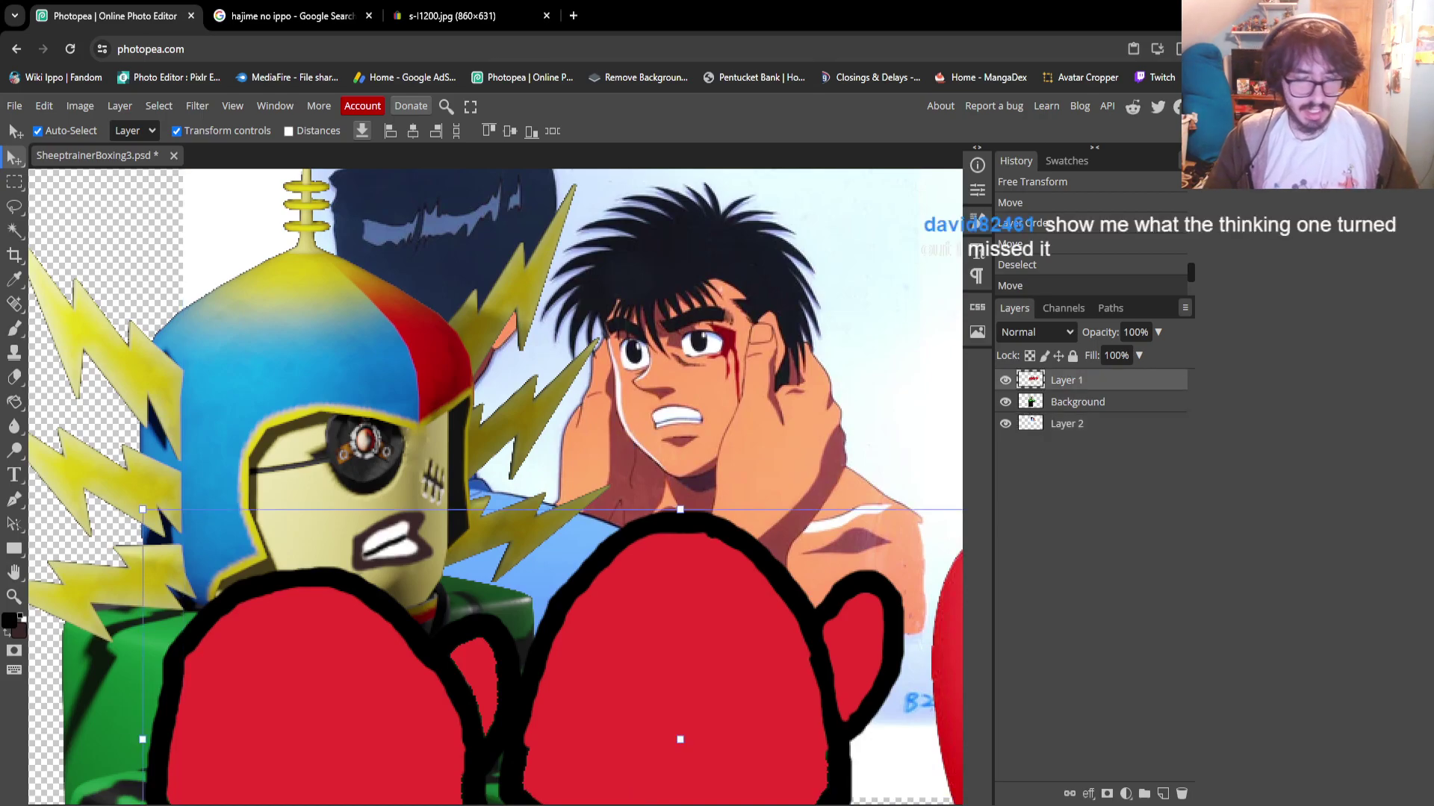
key("z")
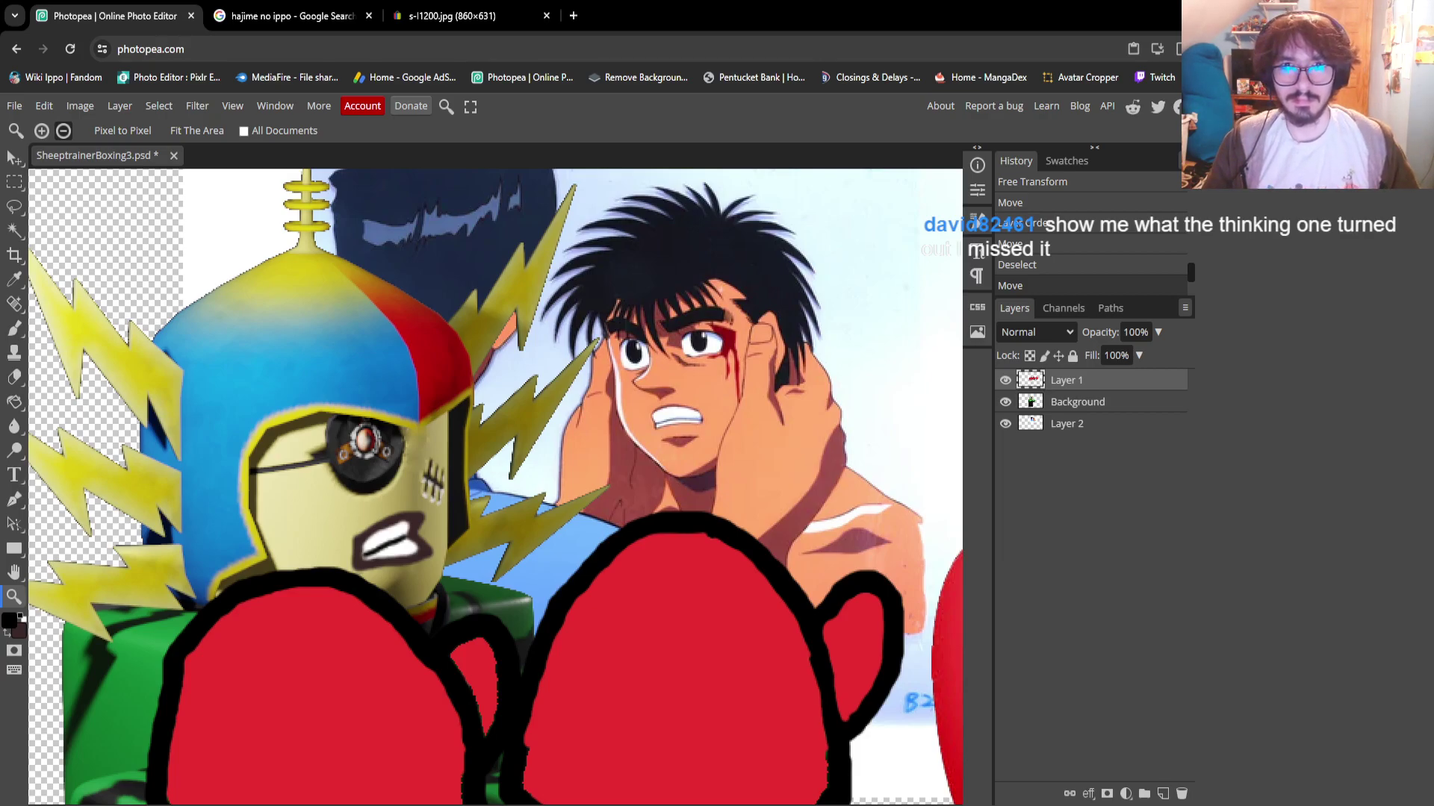
left_click(454, 619, "alt")
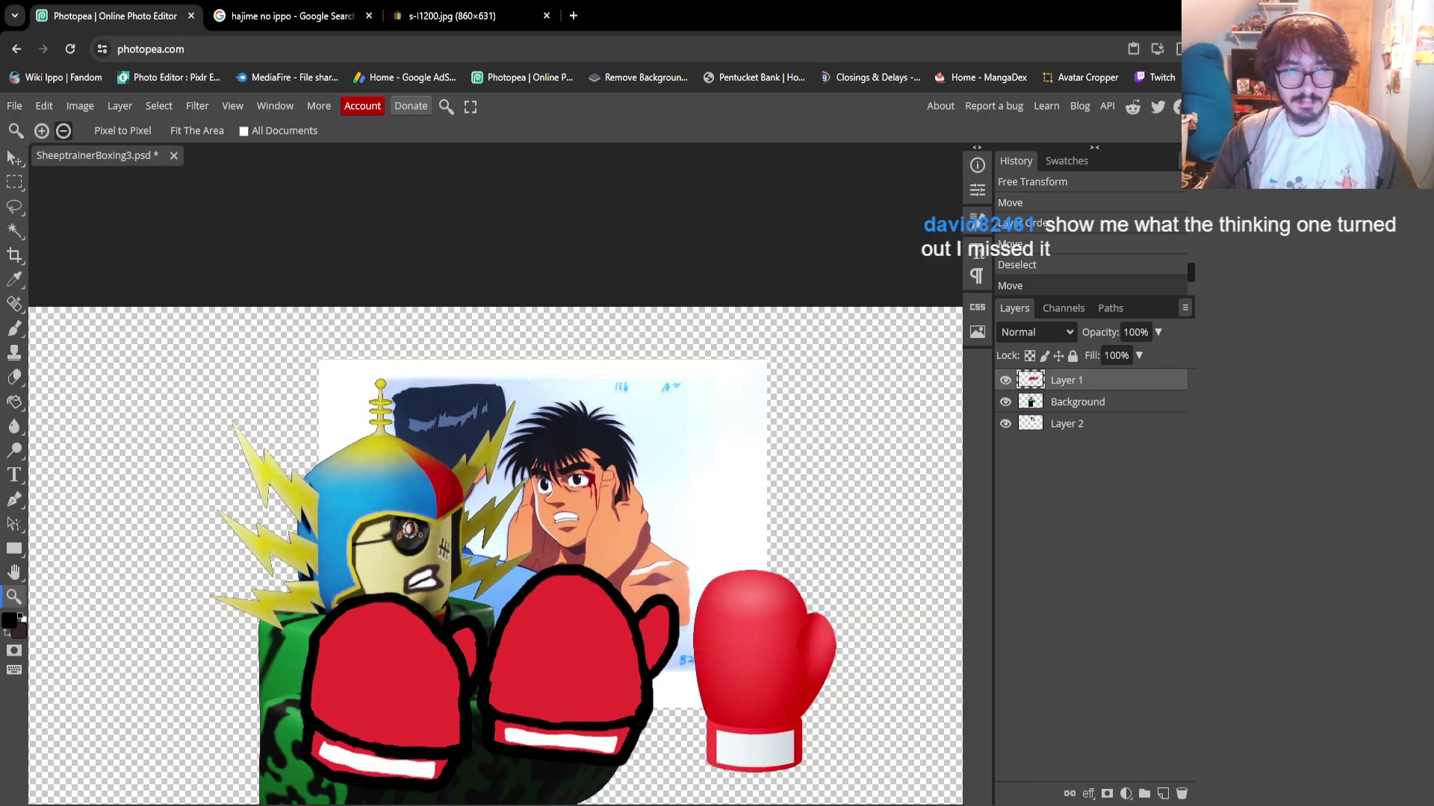
left_click(420, 690)
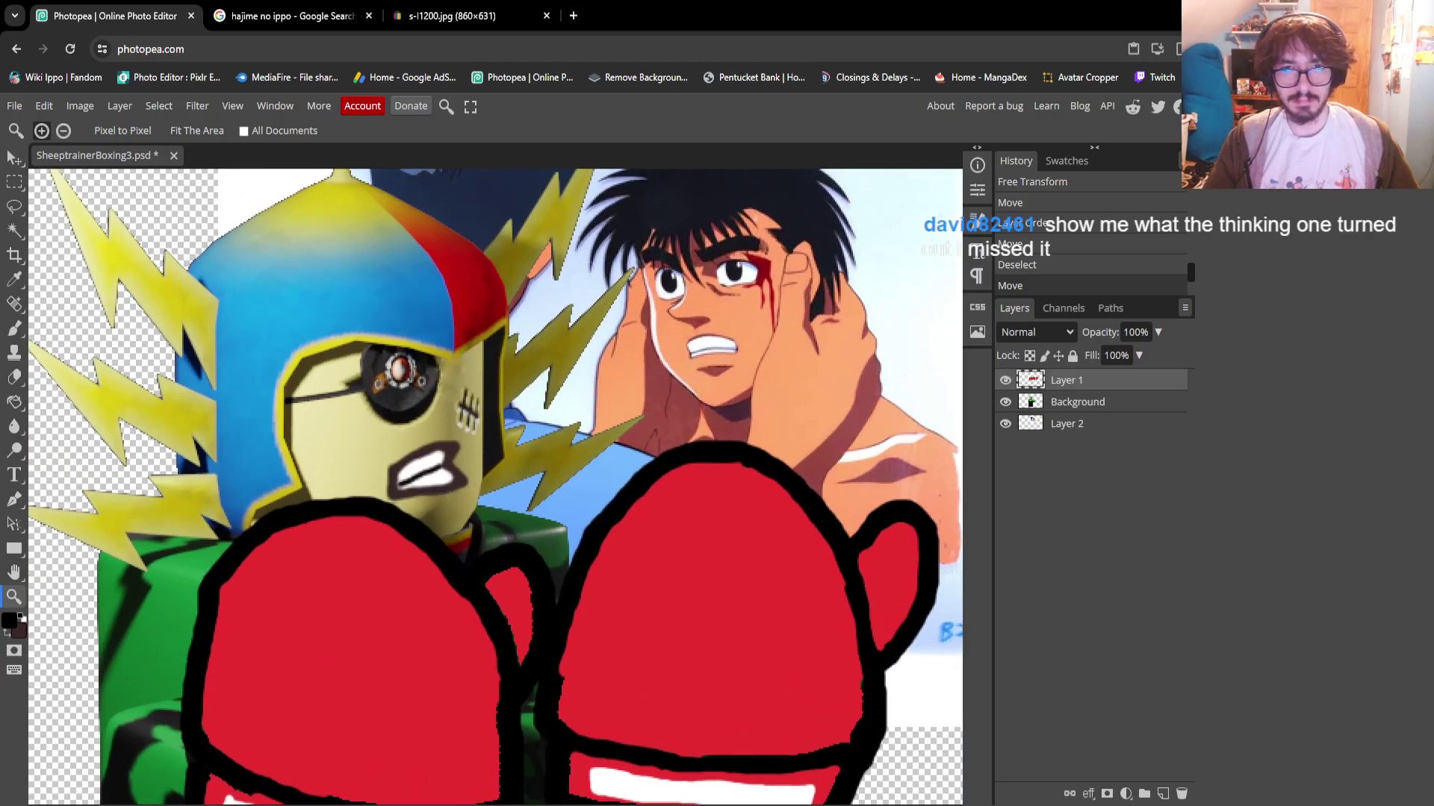
left_click(505, 251)
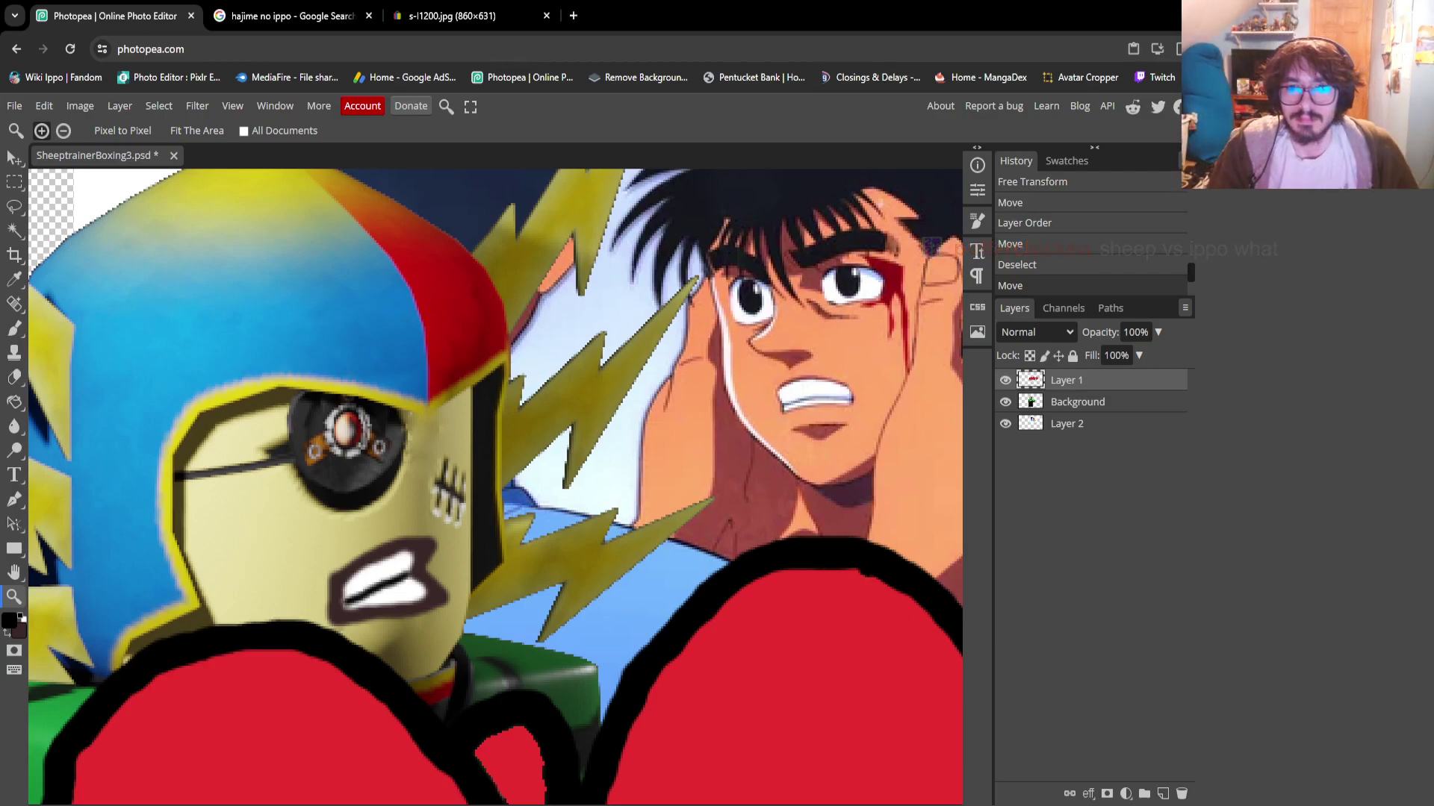
key("t")
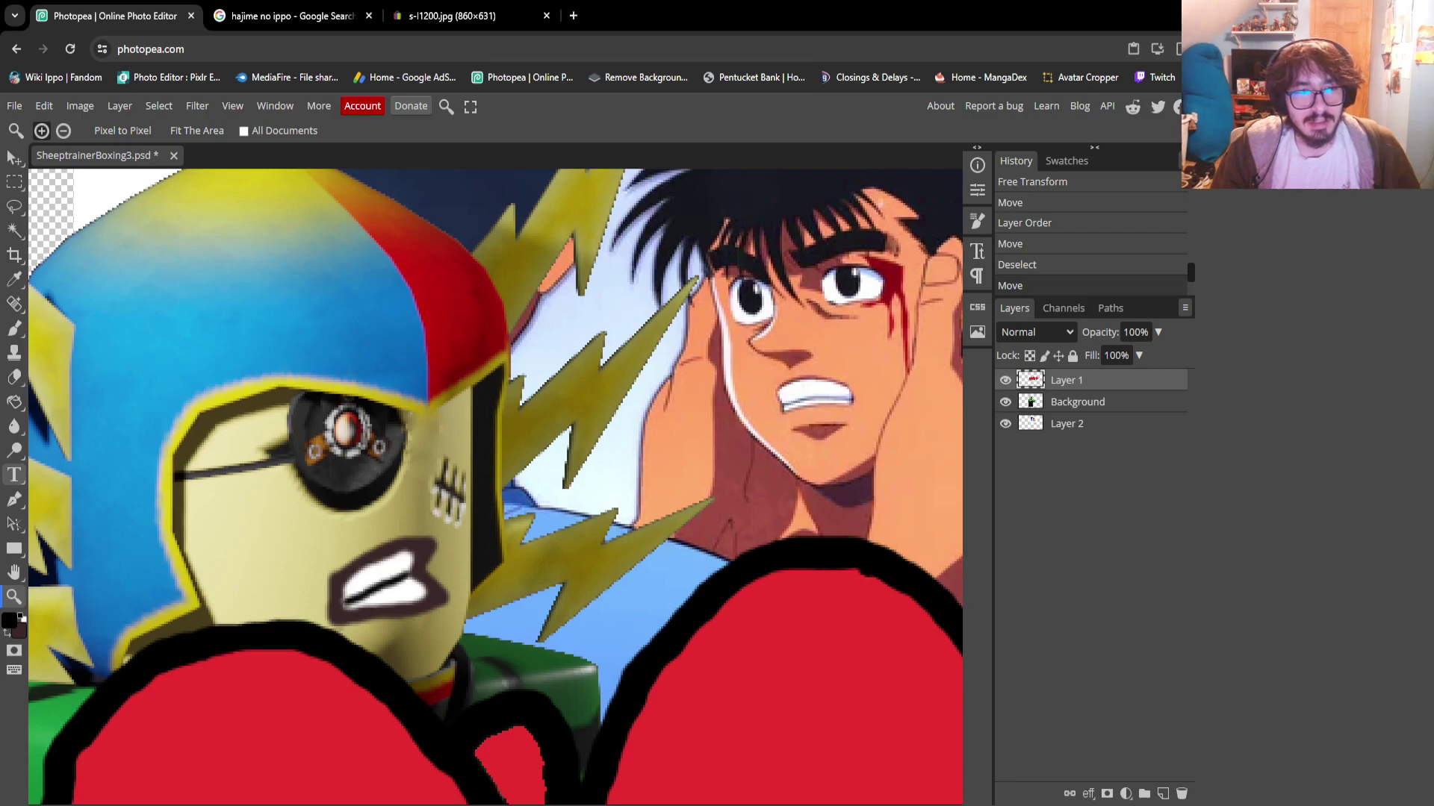
key("i")
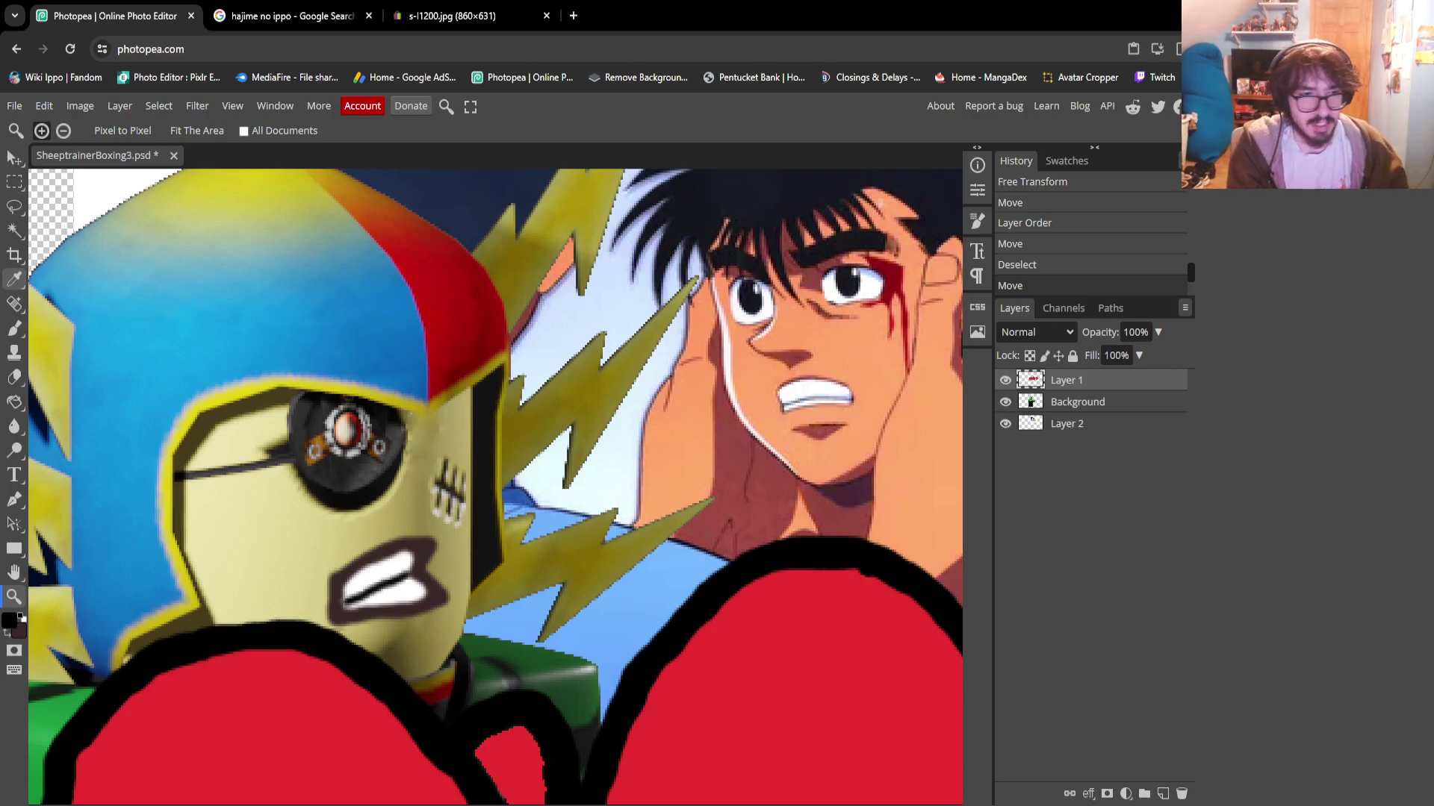
key("p")
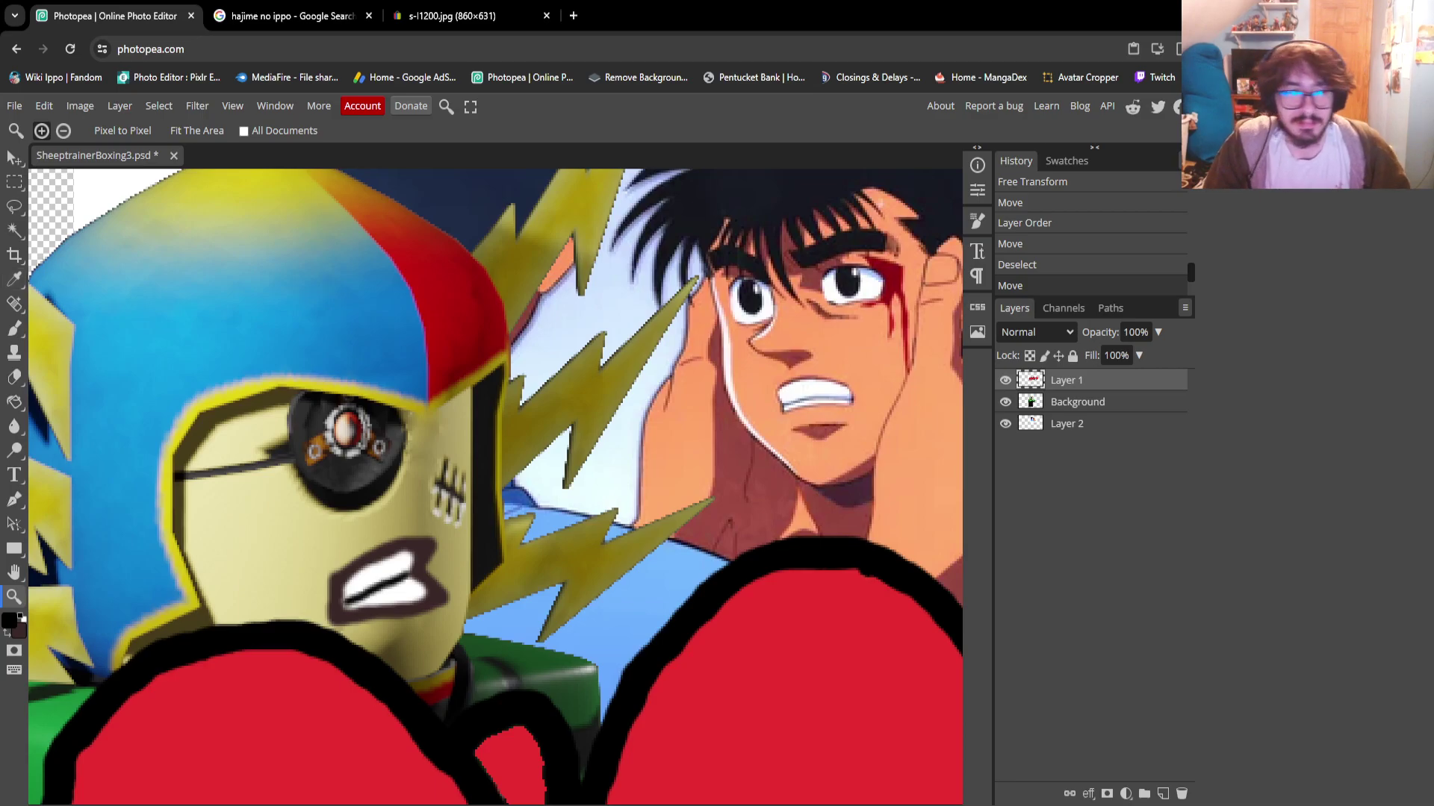
key("t")
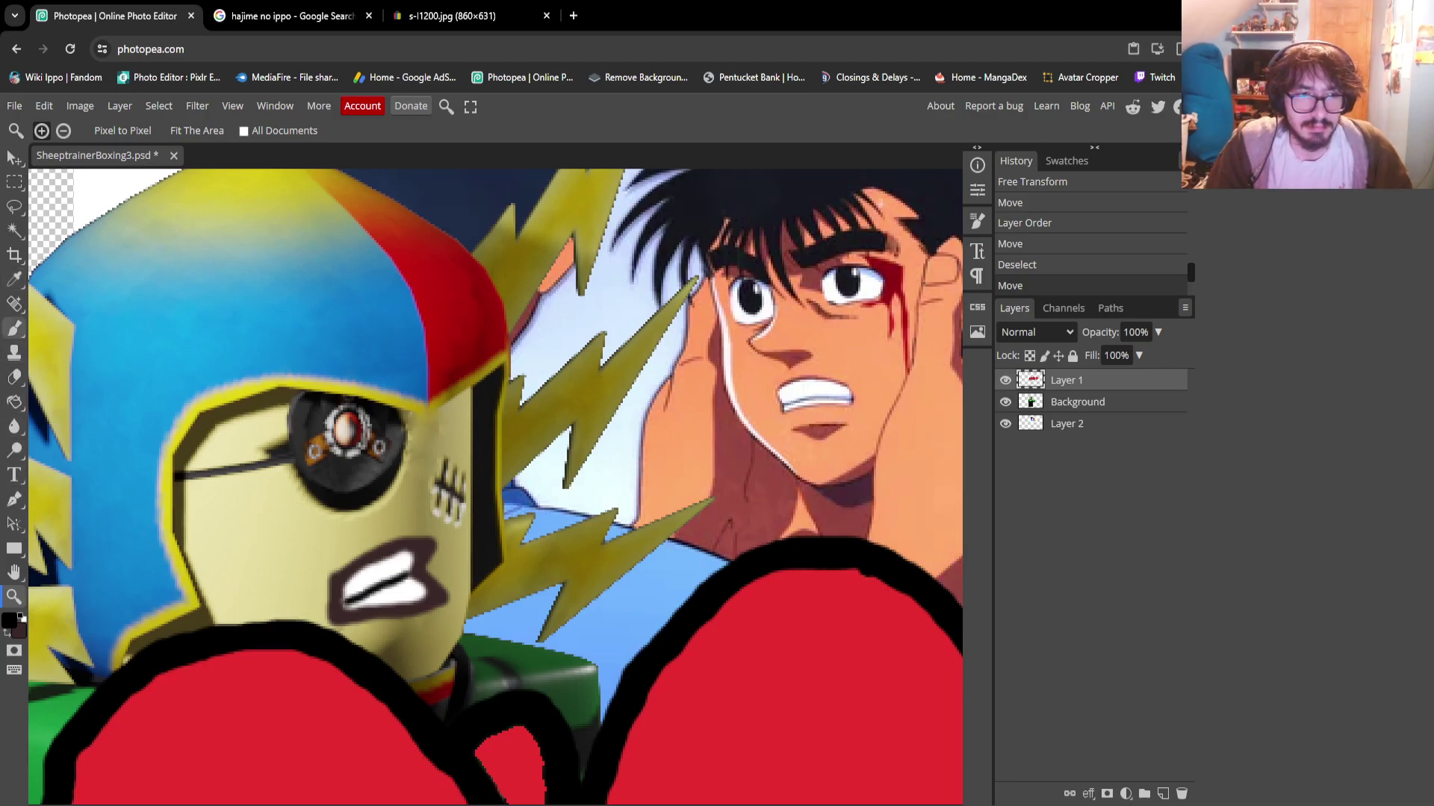
left_click(13, 327)
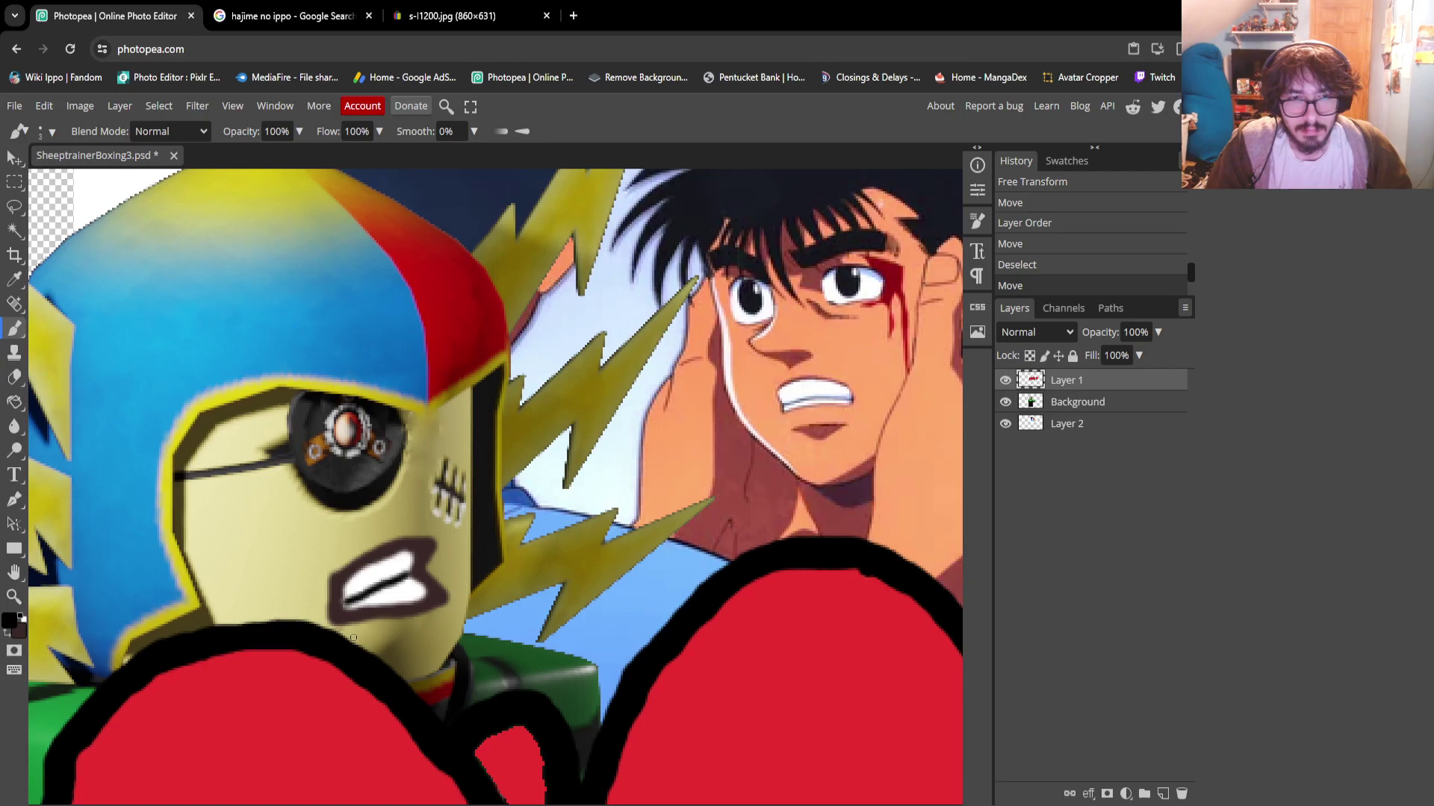
Try outlining a chin crease below the mouth with black brush strokes, and undo both strokes
left_click_drag(351, 639, 448, 623)
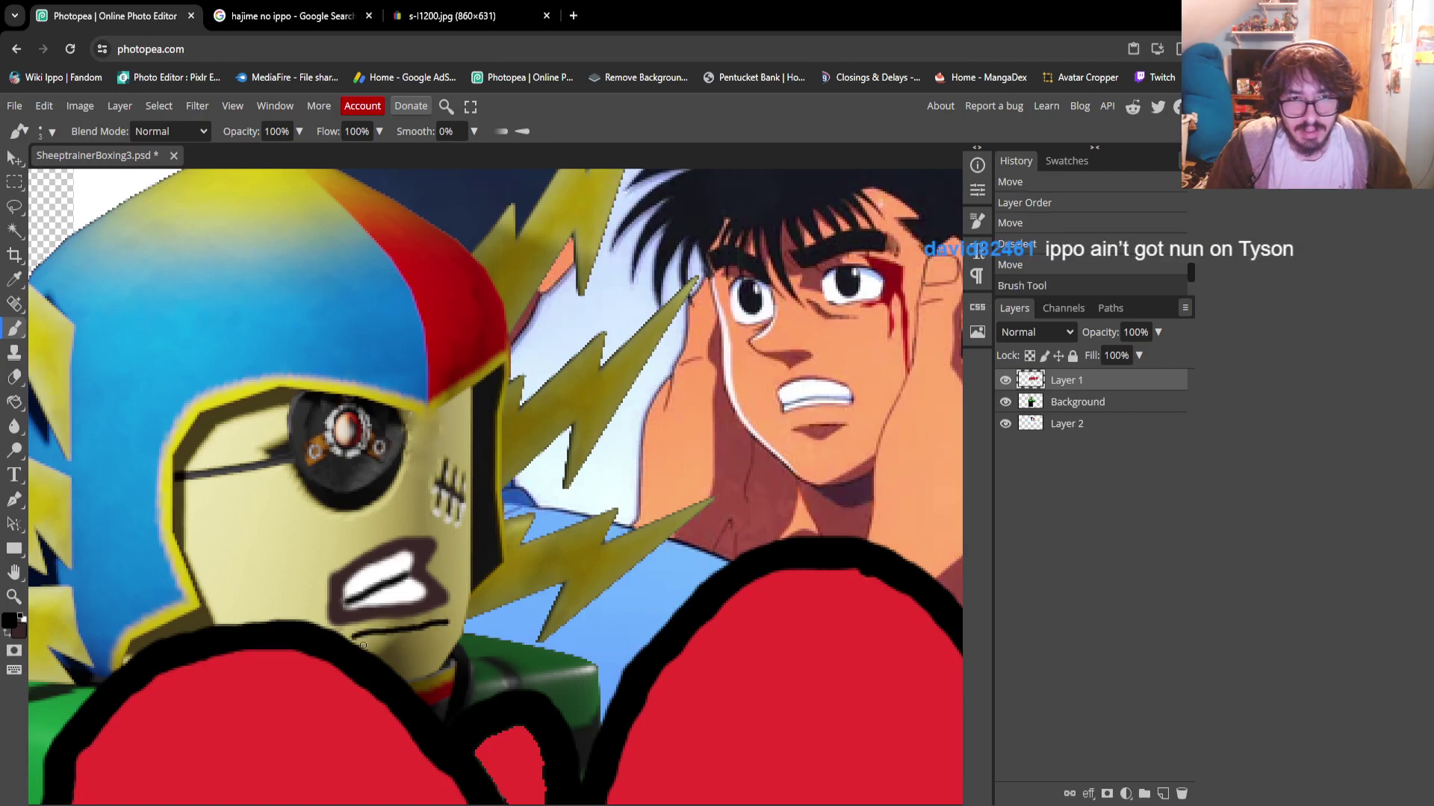
mouse_move(355, 638)
left_mouse_down()
mouse_move(397, 655)
mouse_move(430, 650)
mouse_move(447, 626)
left_mouse_up()
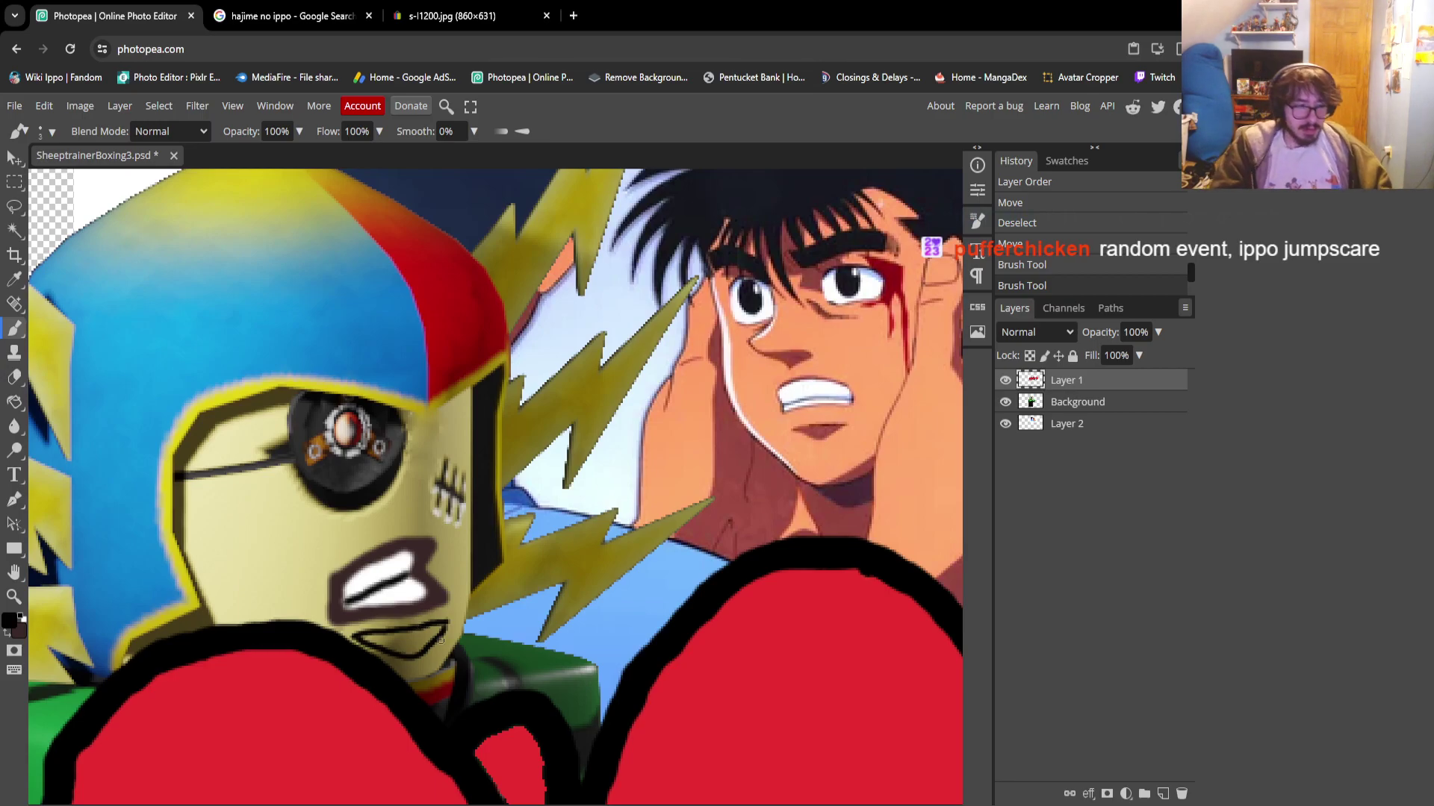
key("ctrl+z")
key("ctrl+z")
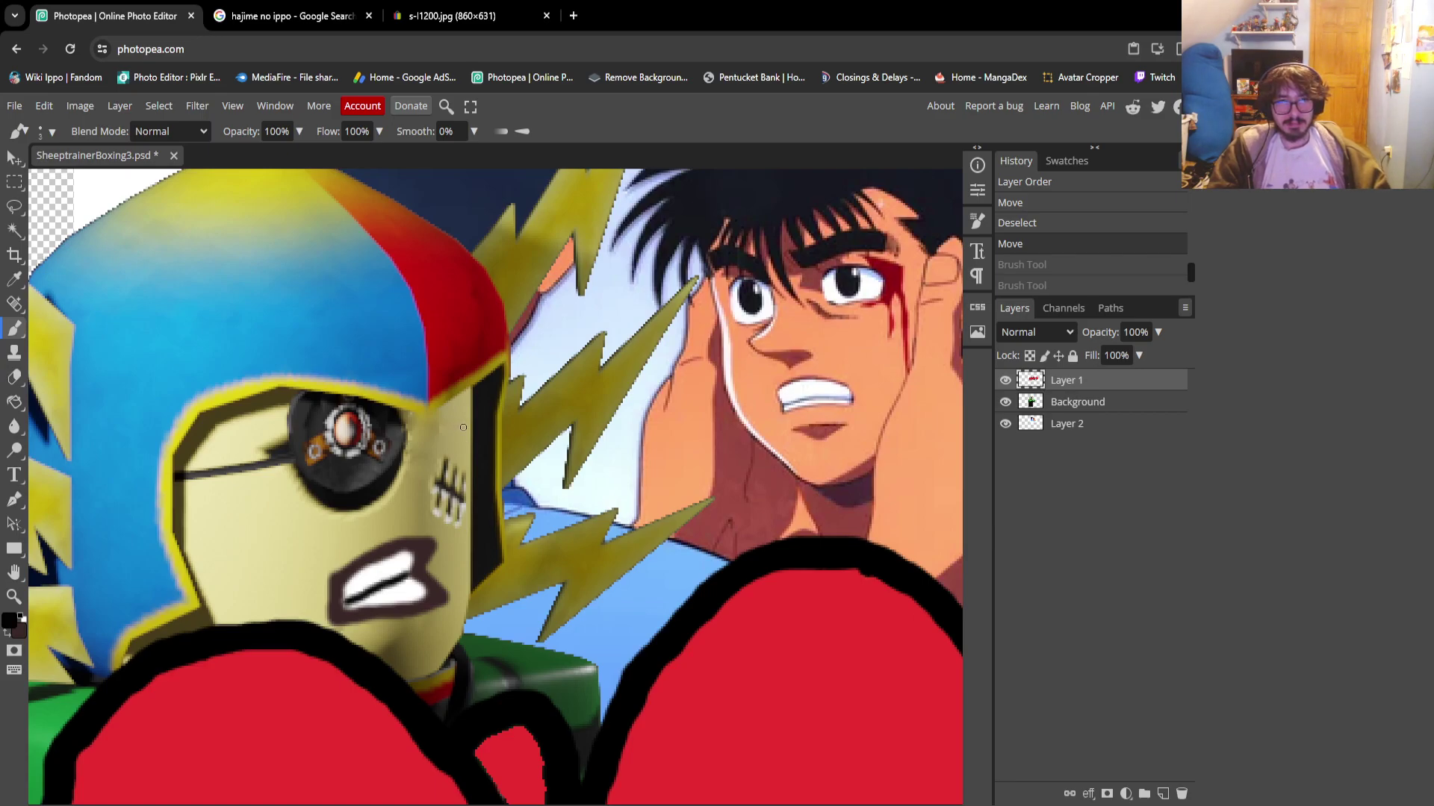
Draw a small round black eye outline above the stitched scar and fill it with white
mouse_move(464, 429)
left_mouse_down()
mouse_move(439, 412)
mouse_move(423, 436)
mouse_move(452, 451)
mouse_move(469, 439)
mouse_move(459, 424)
left_mouse_up()
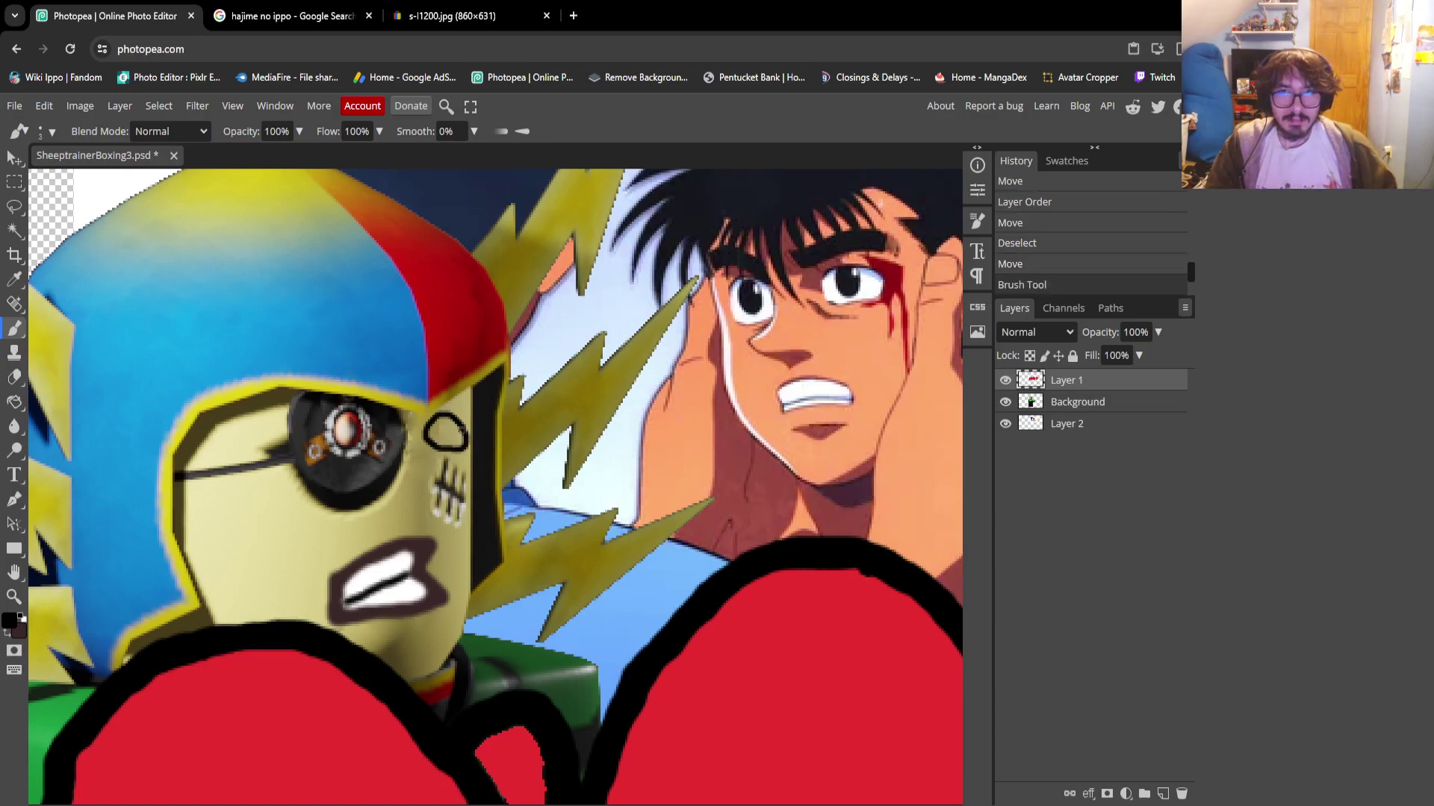
left_click(9, 620)
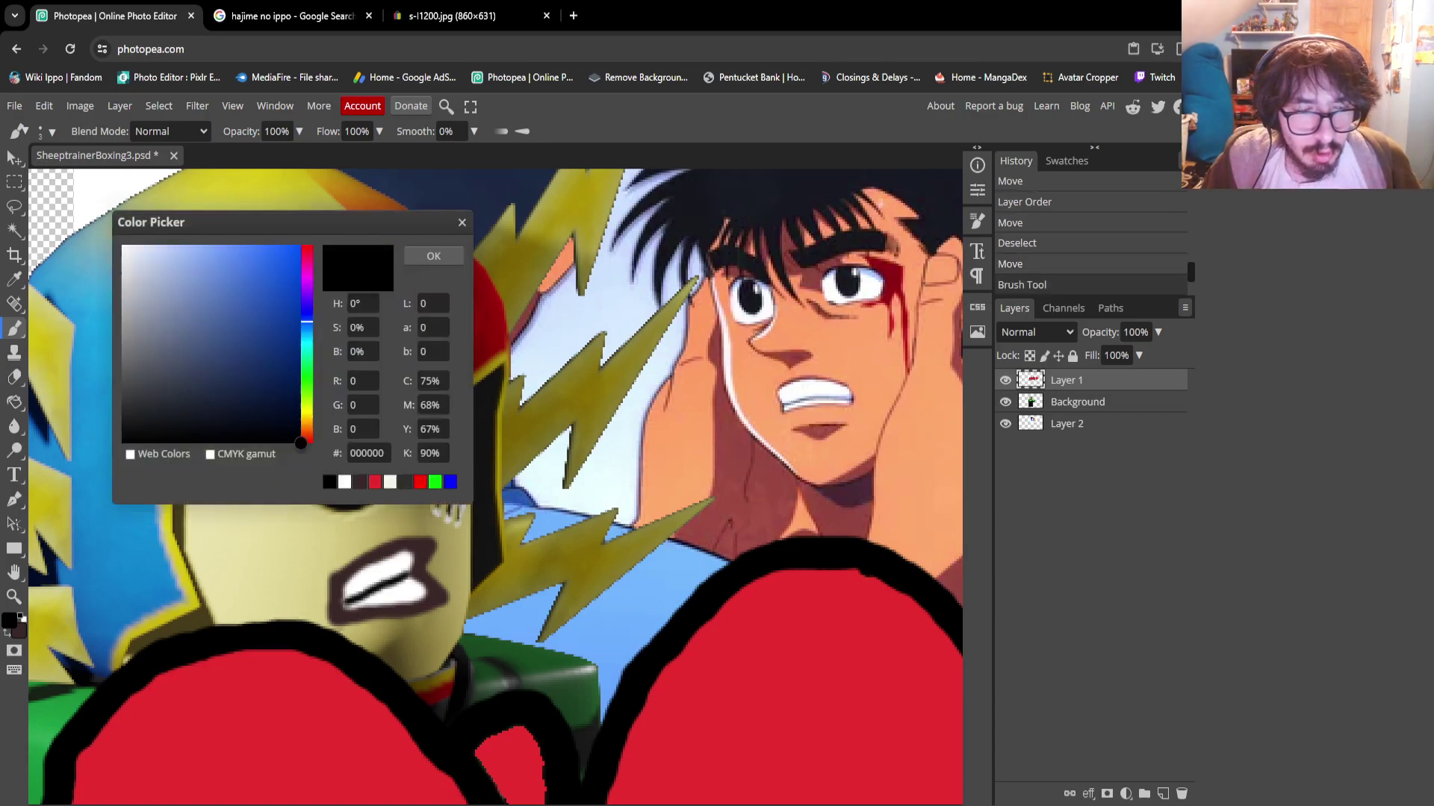
left_click(123, 247)
left_click(433, 255)
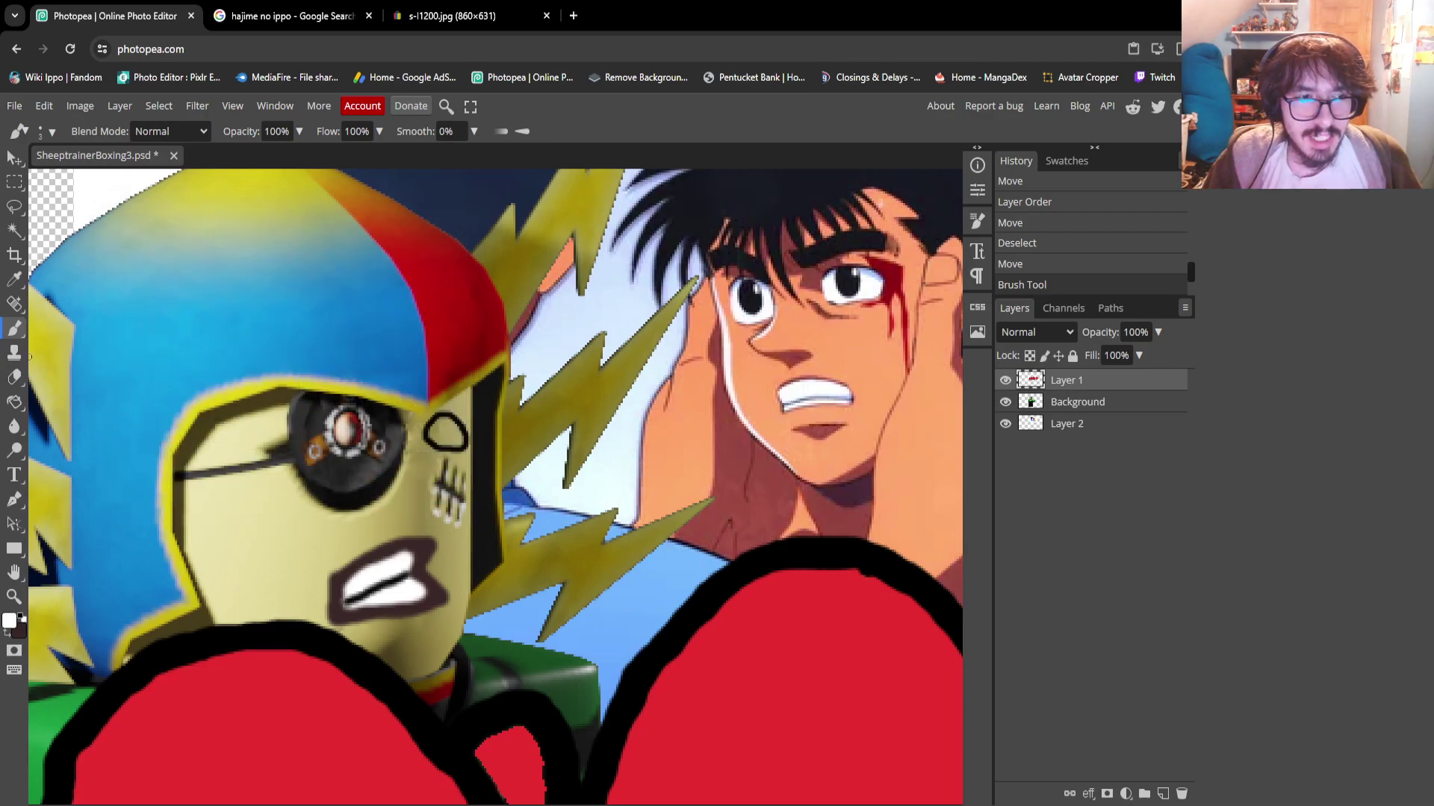
left_click(14, 401)
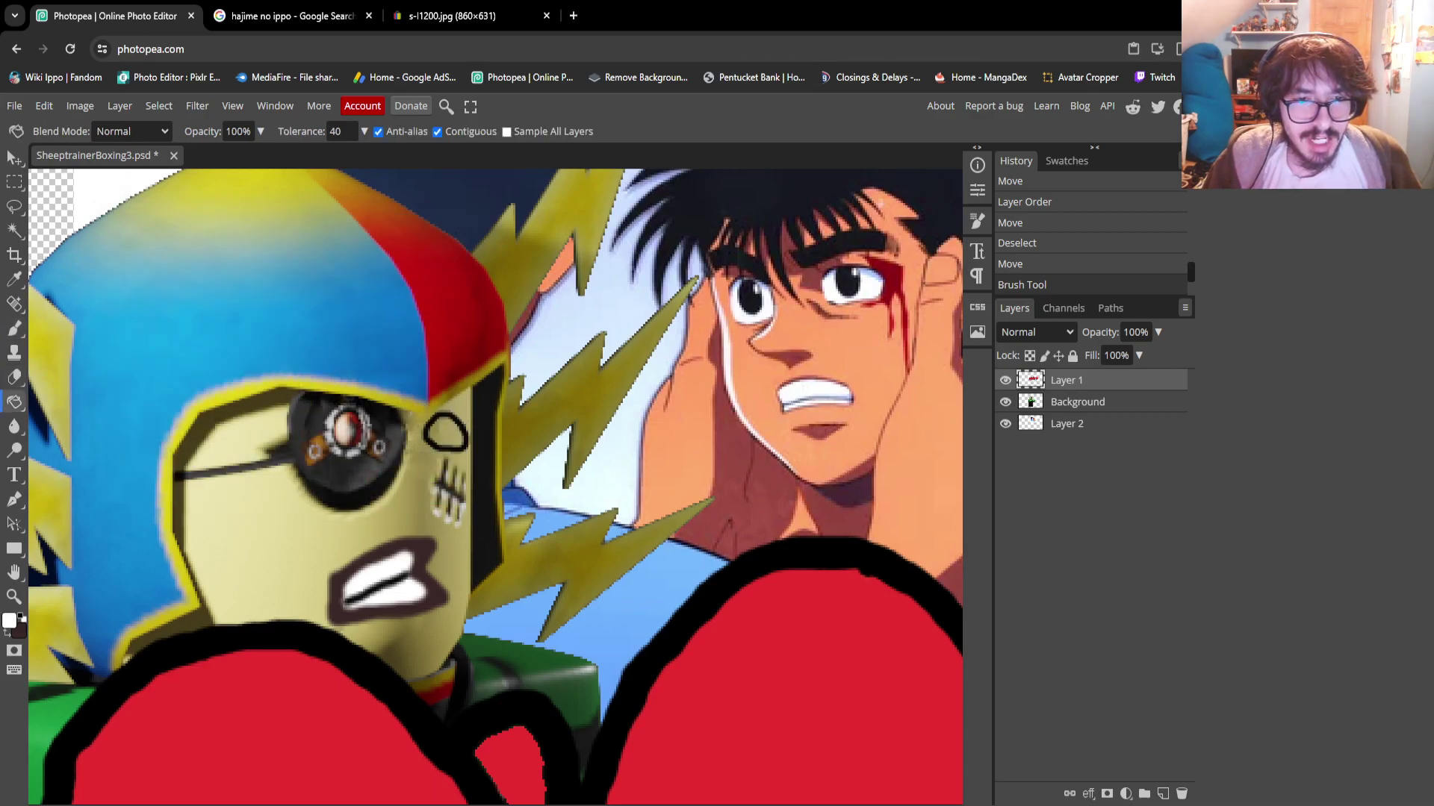
left_click(446, 433)
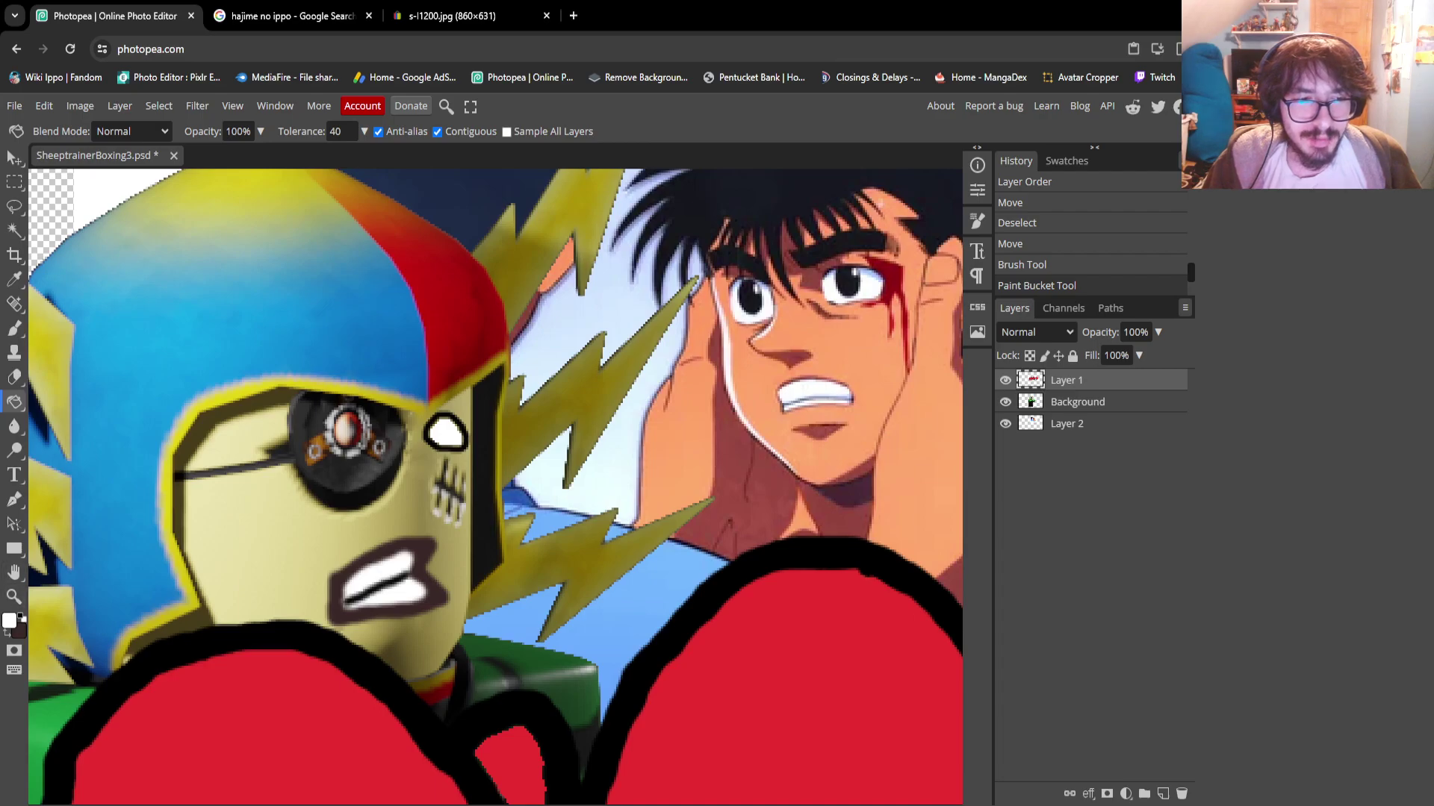
Set the foreground colour to black and paint a round pupil inside the white of the character's eye with the Brush tool
left_click(9, 620)
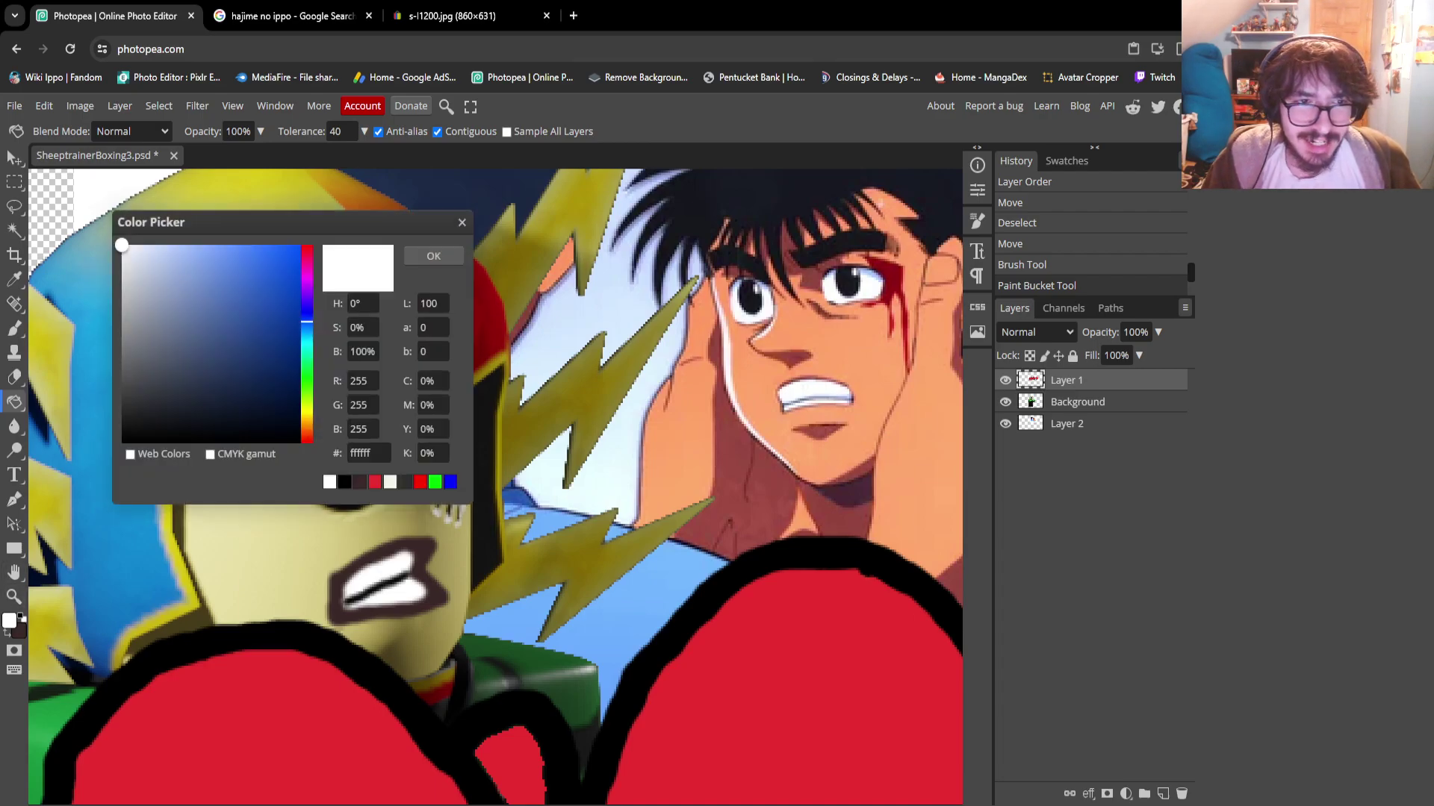
left_click_drag(213, 367, 300, 444)
left_click(433, 255)
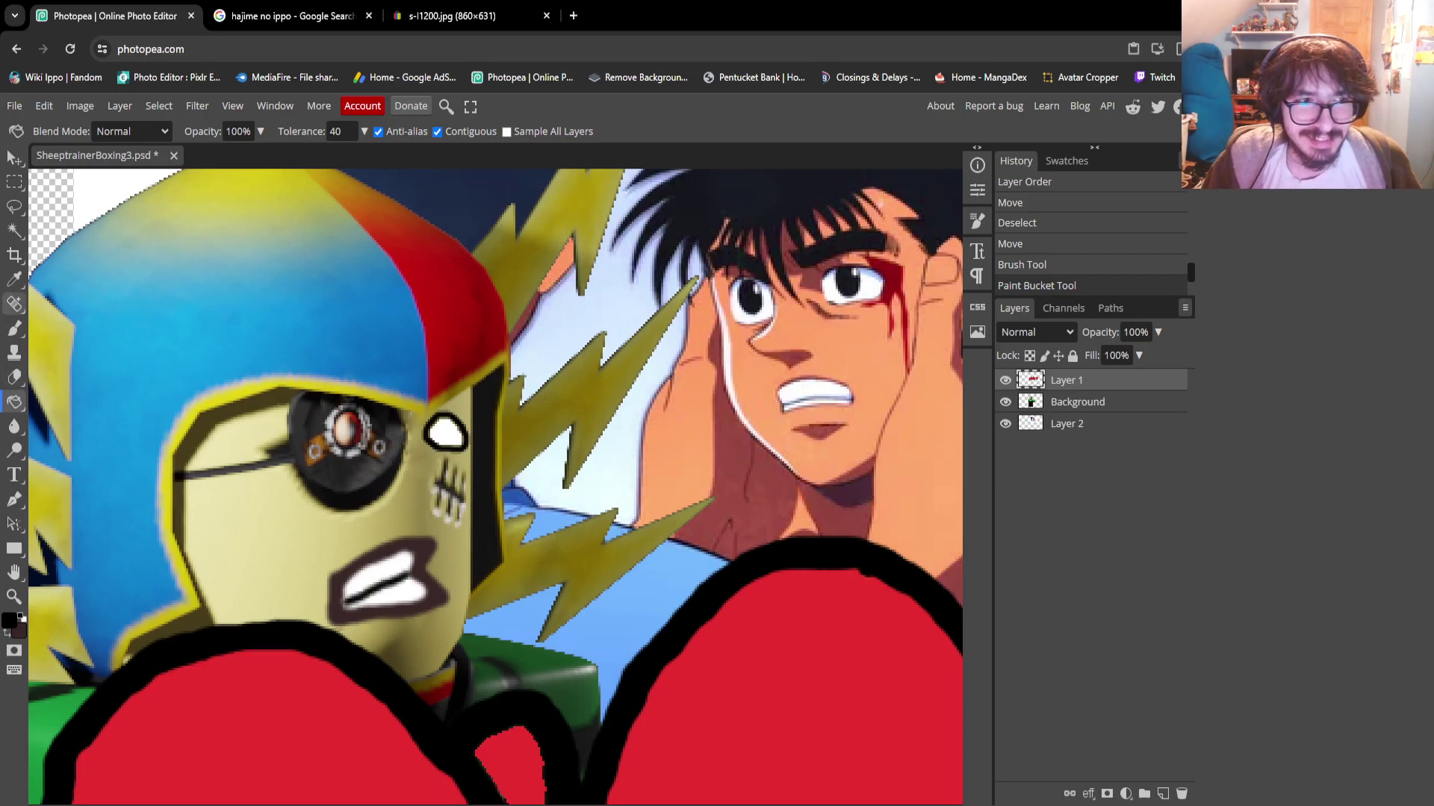
left_click(14, 328)
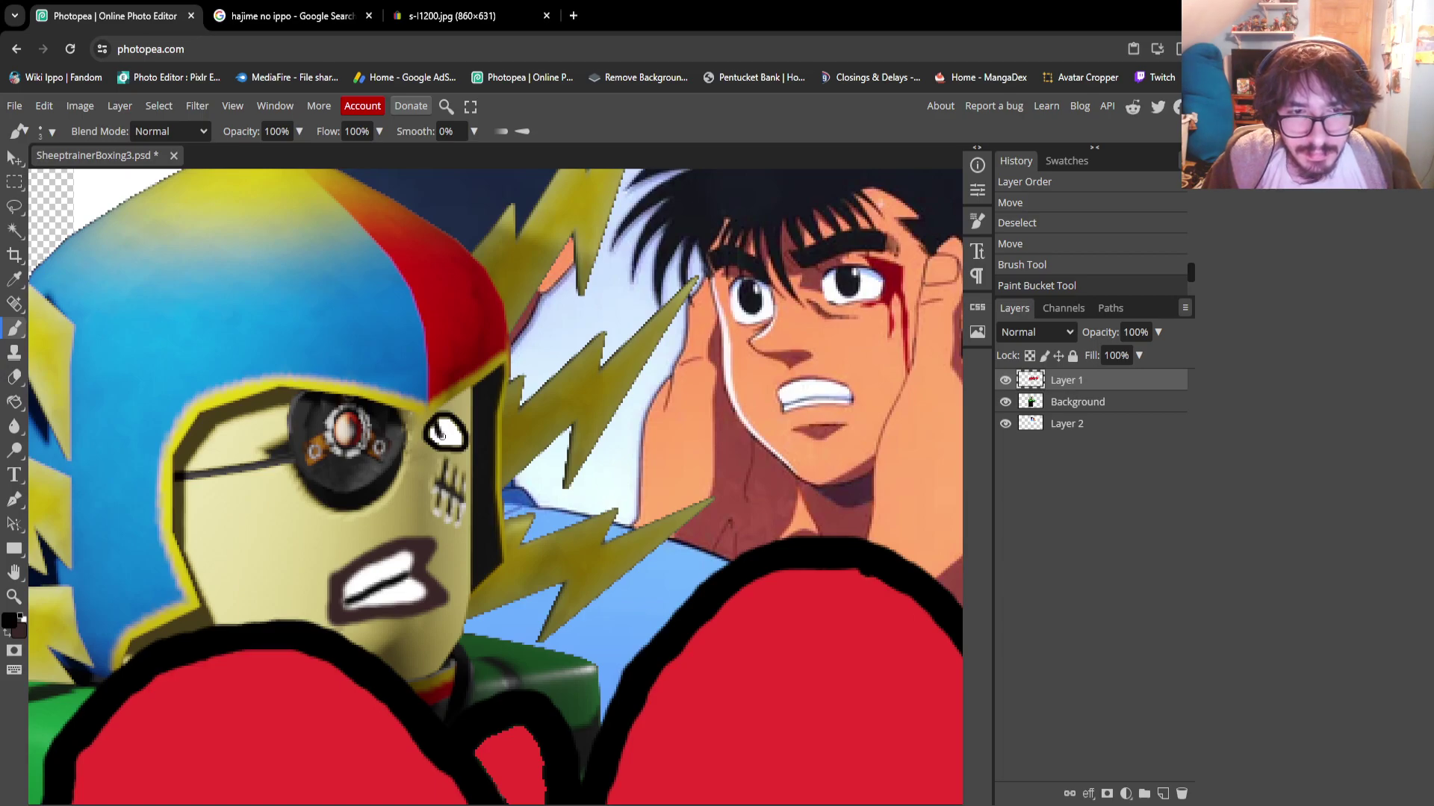
mouse_move(442, 437)
left_mouse_down()
mouse_move(454, 422)
mouse_move(444, 430)
left_mouse_up()
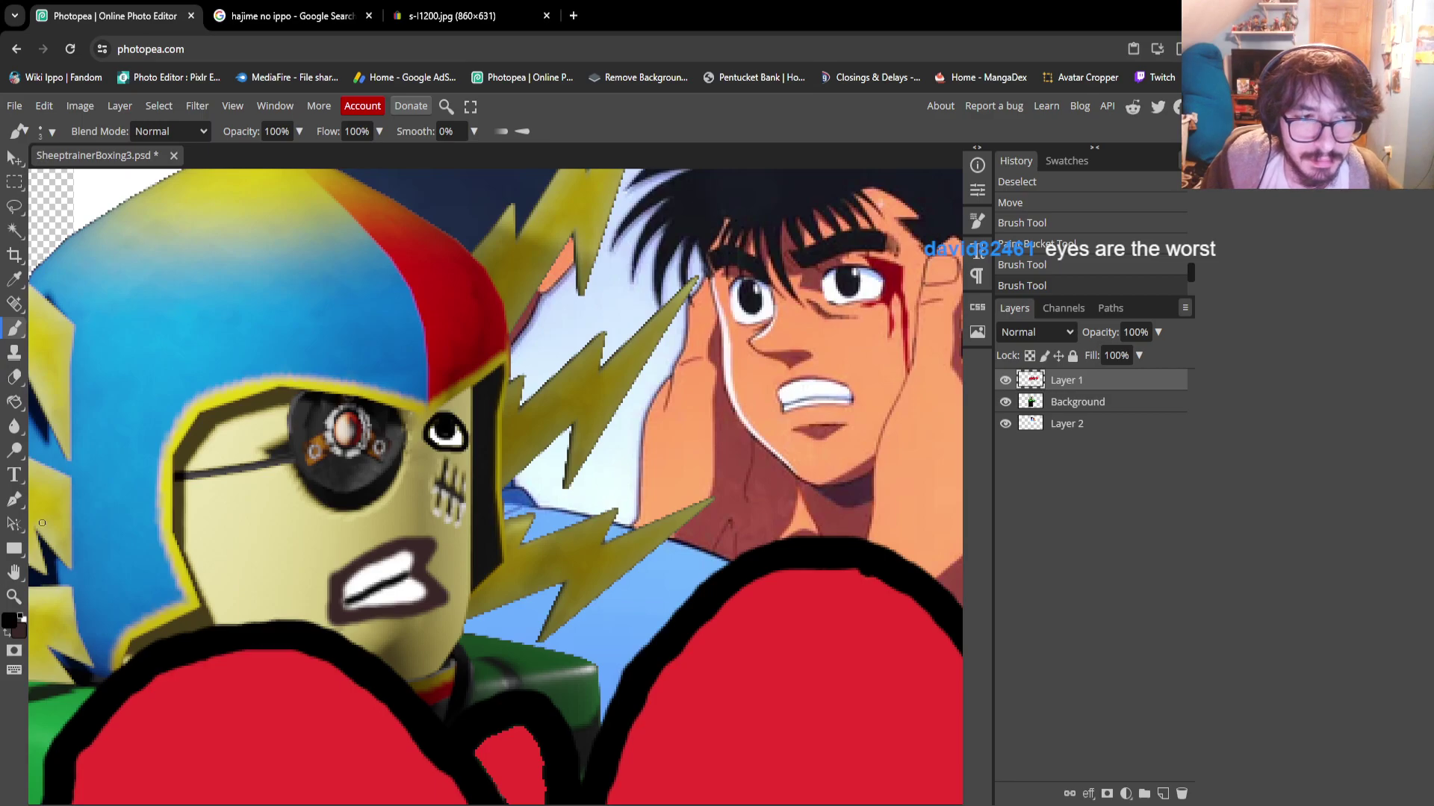
Switch the brush colour to white (ffffff) and dab a small highlight on the pupil
left_click(9, 620)
left_click(122, 245)
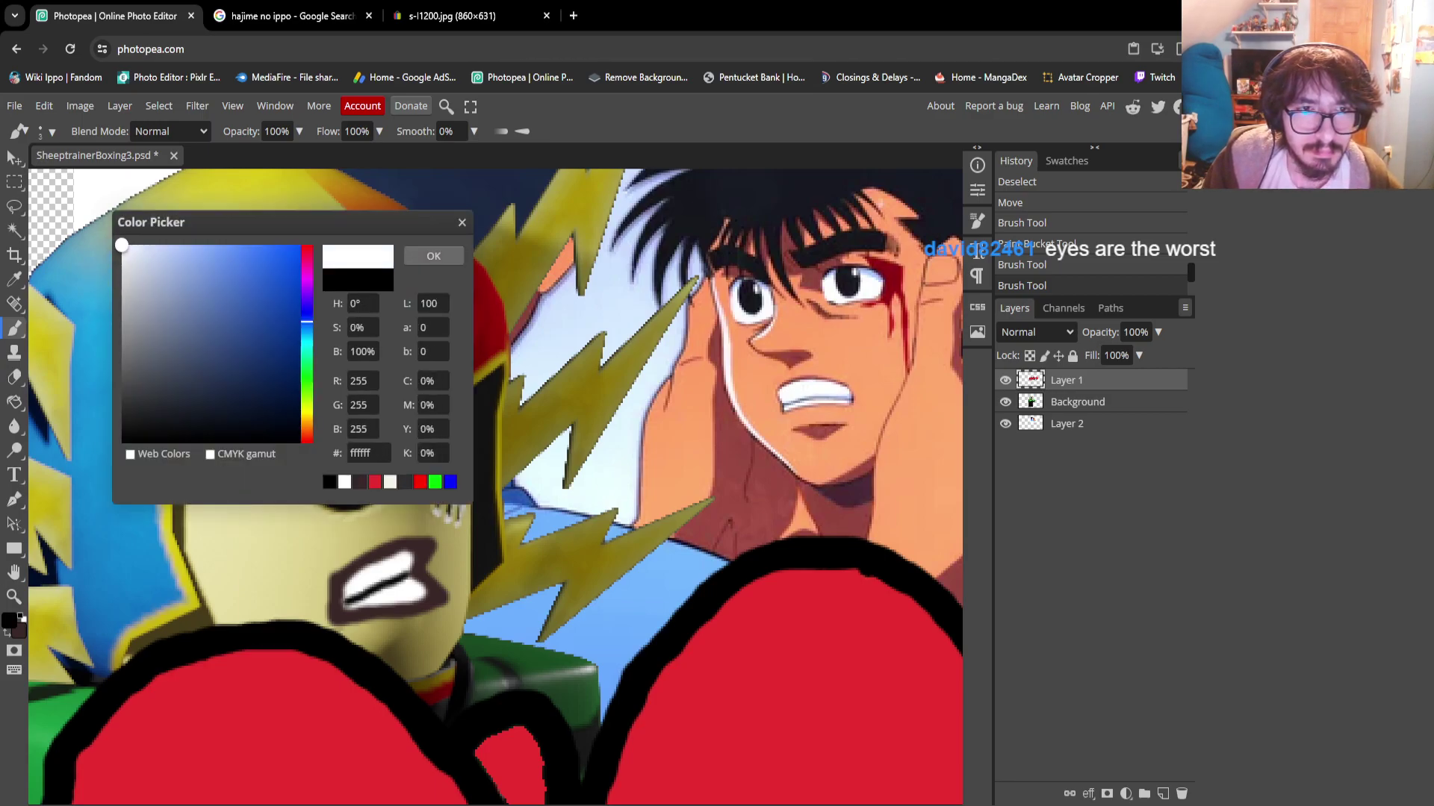
left_click(433, 255)
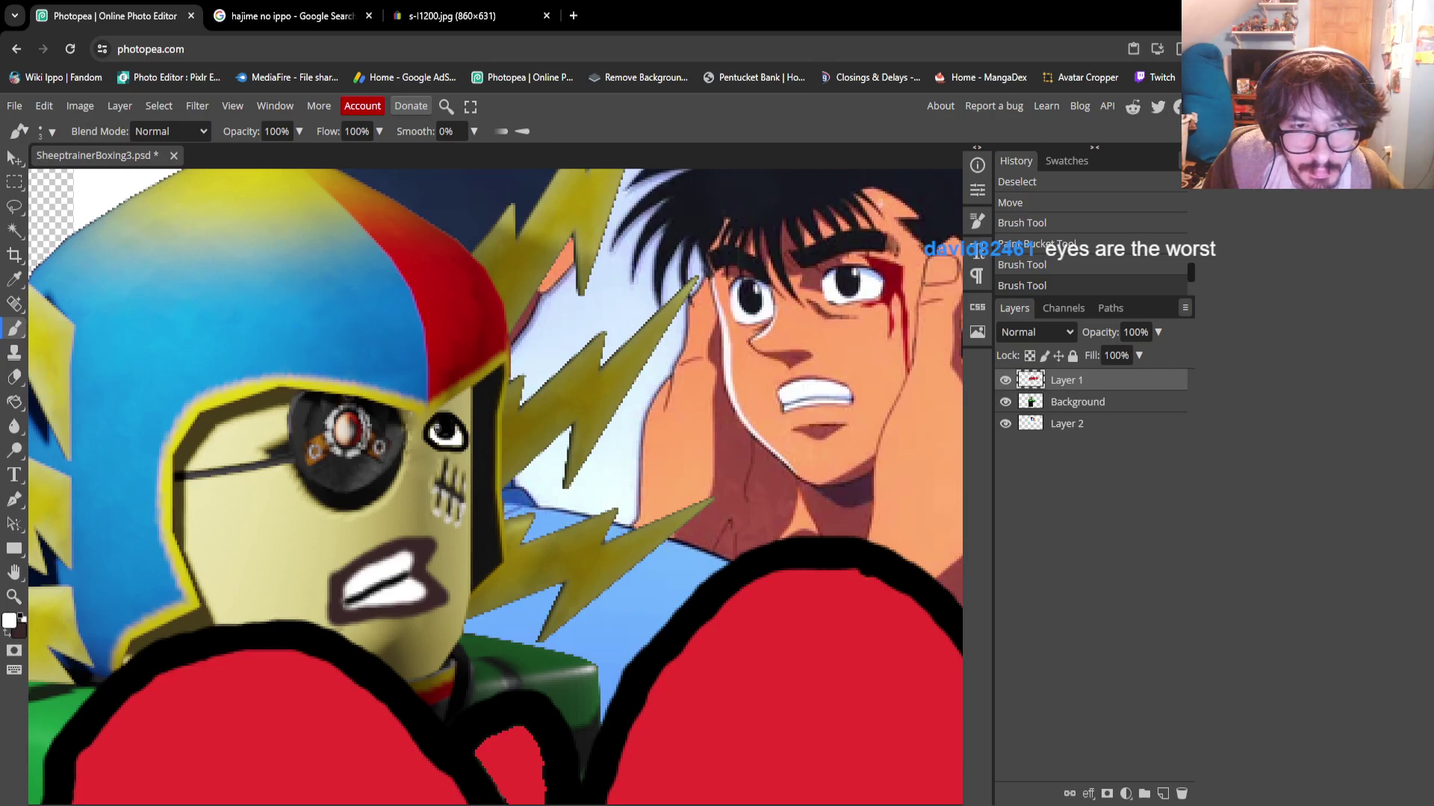
left_click(437, 428)
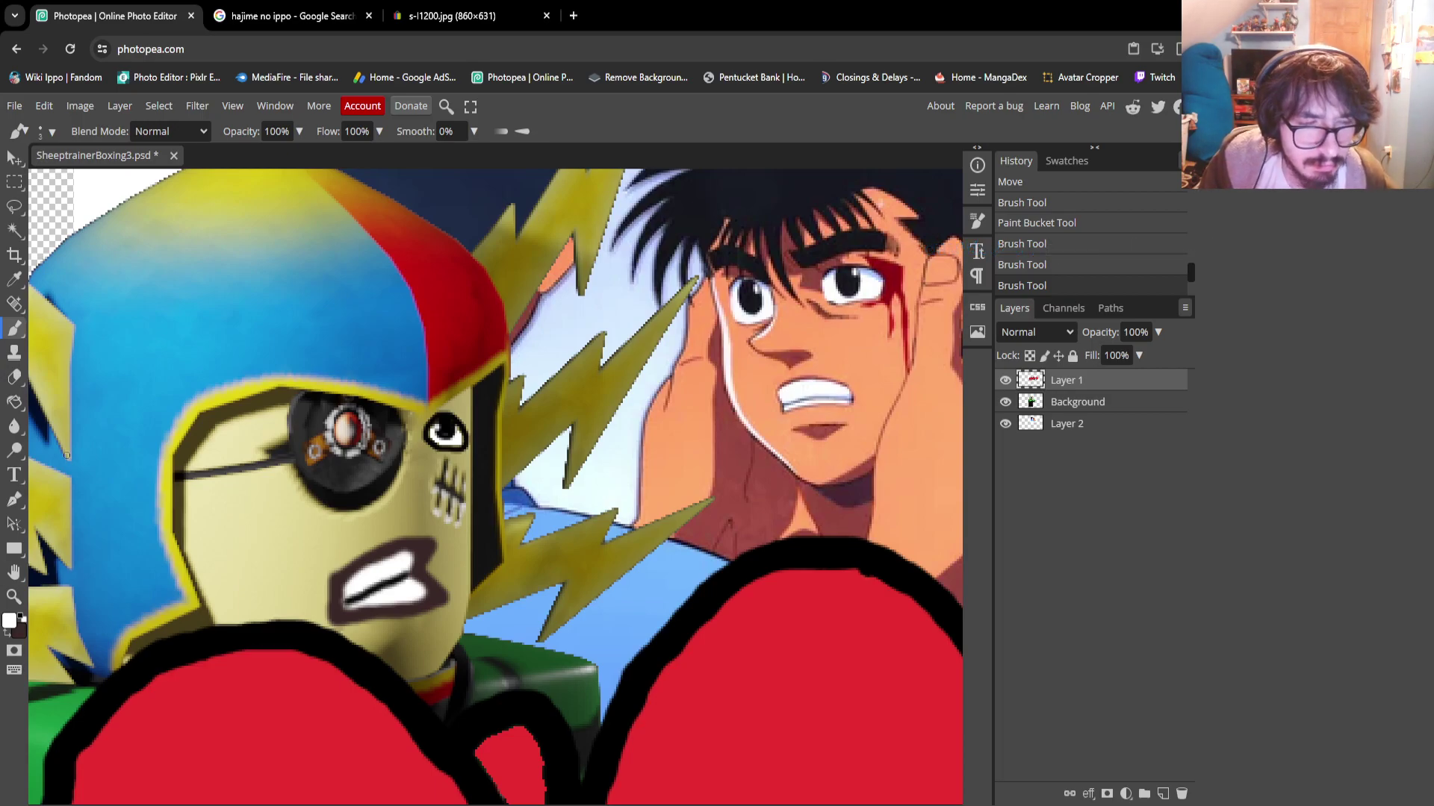
Set the brush colour to black (000000) and paint a thick, slanted angry eyebrow above the drawn eye
left_click(9, 621)
left_click(298, 442)
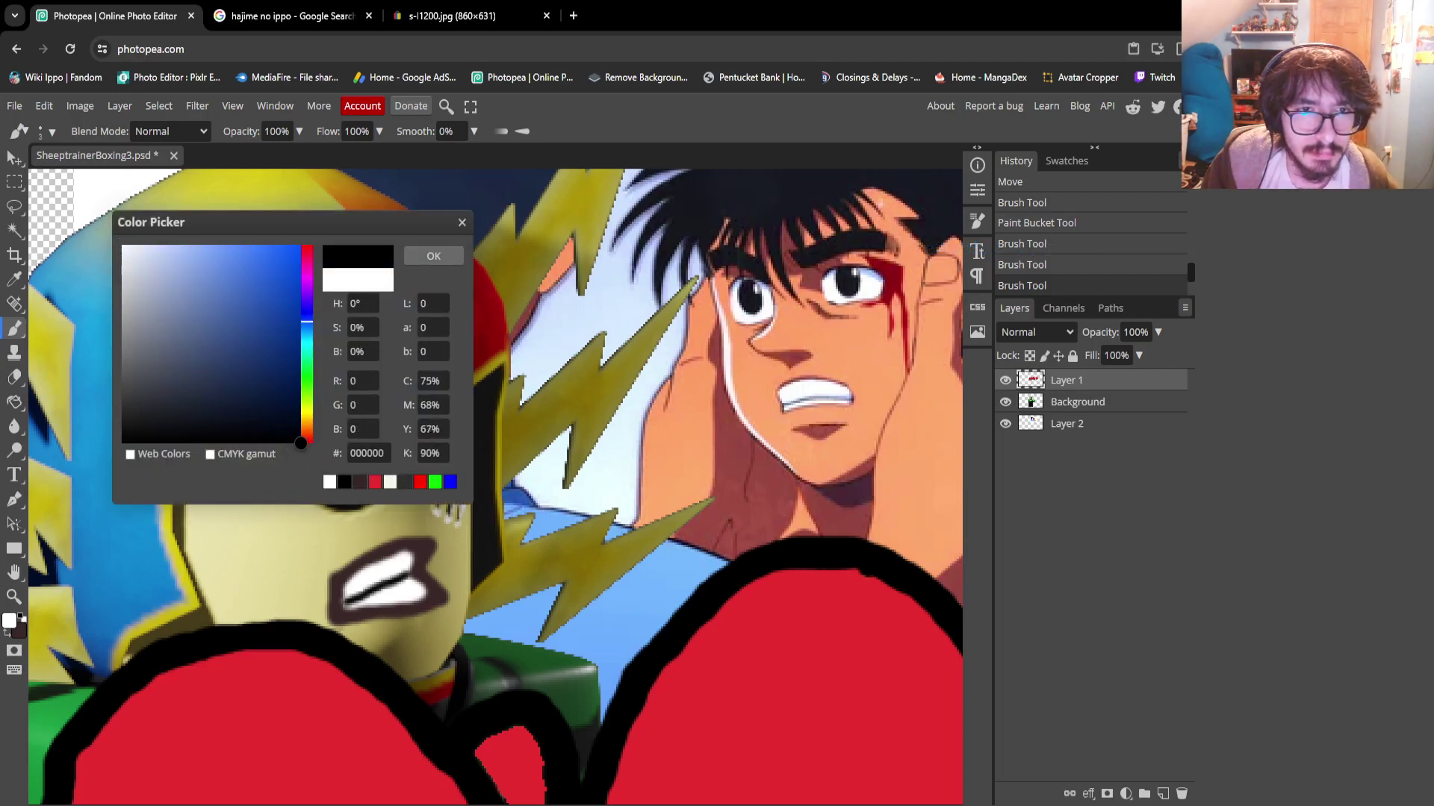
left_click(434, 256)
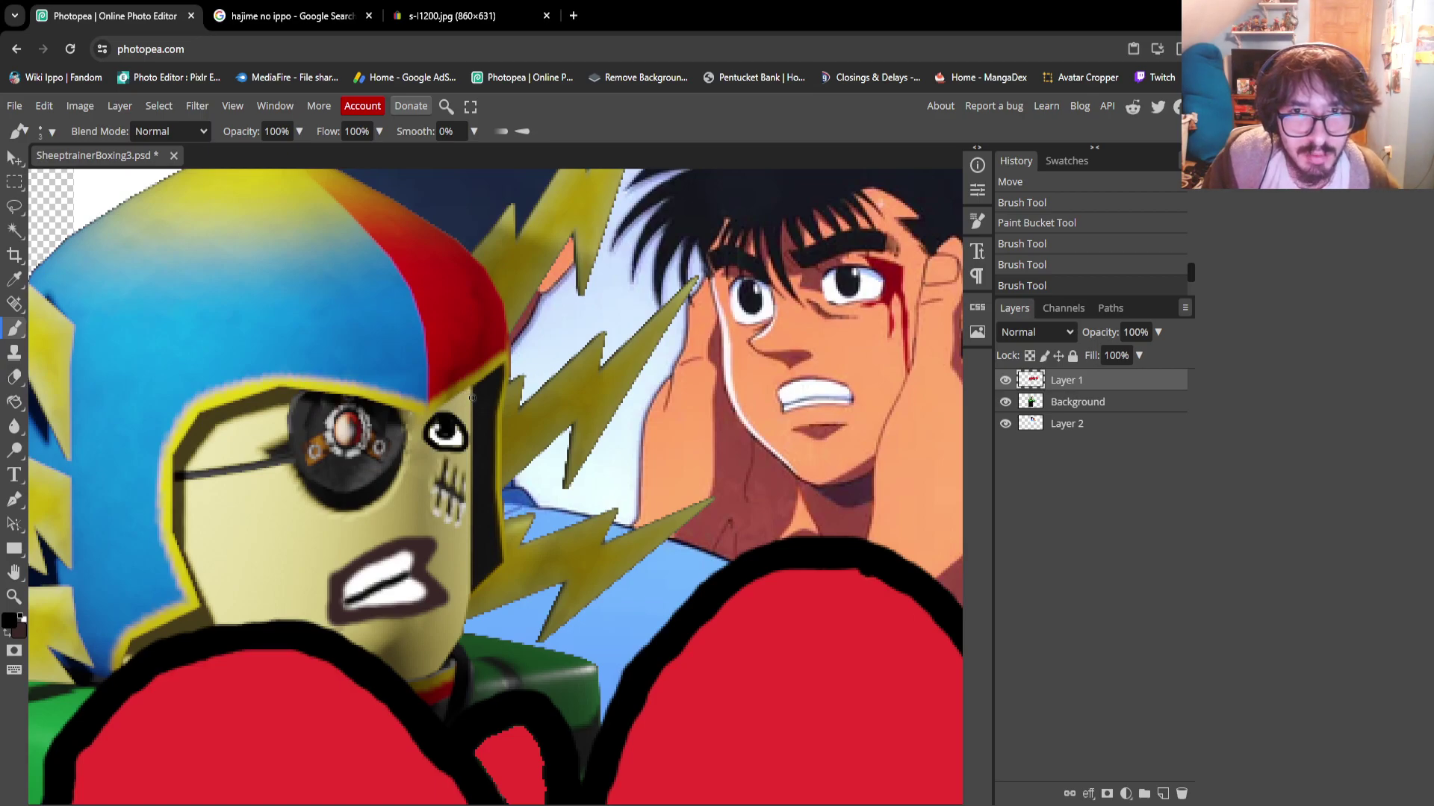
mouse_move(470, 394)
left_mouse_down()
mouse_move(429, 413)
mouse_move(470, 387)
left_mouse_up()
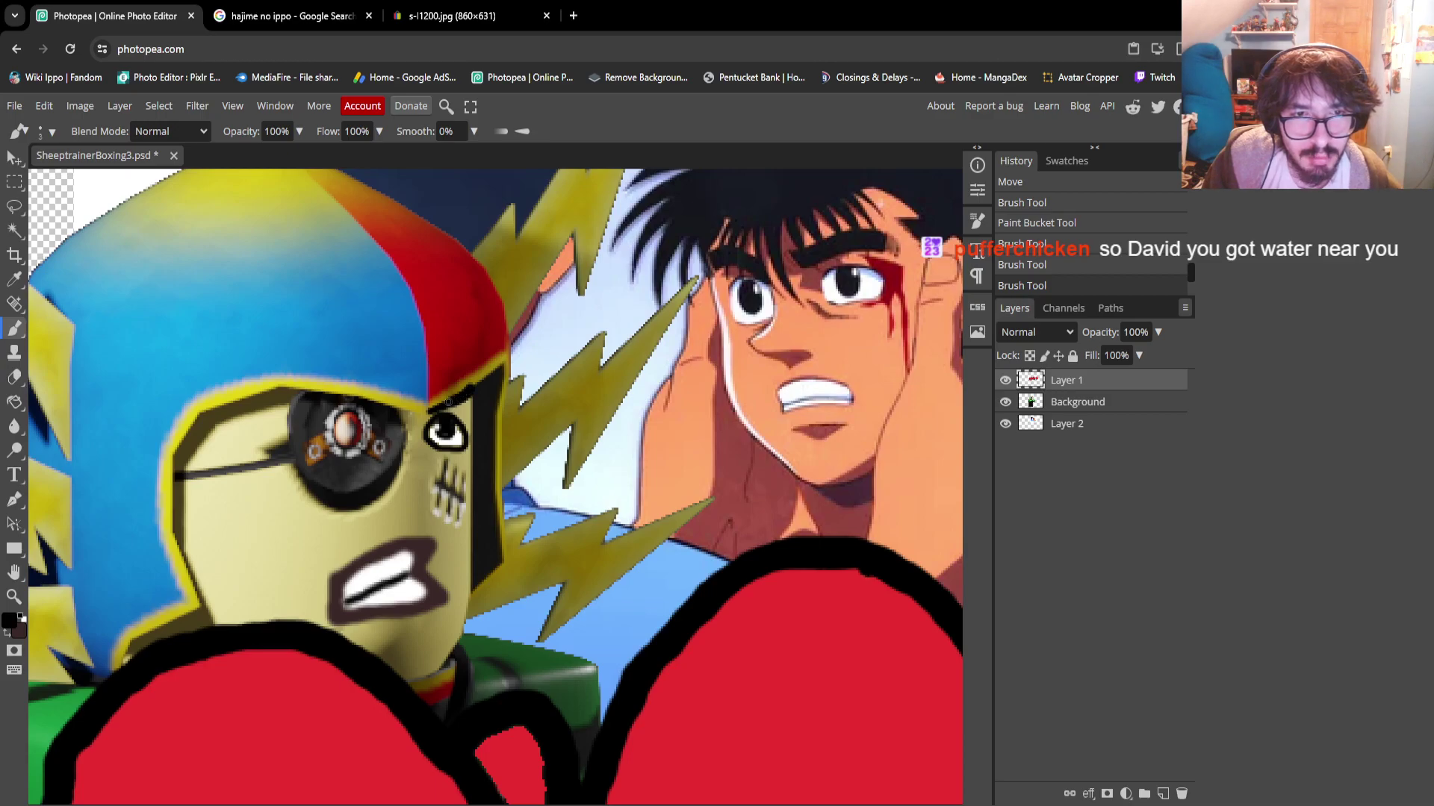
left_click_drag(442, 407, 471, 391)
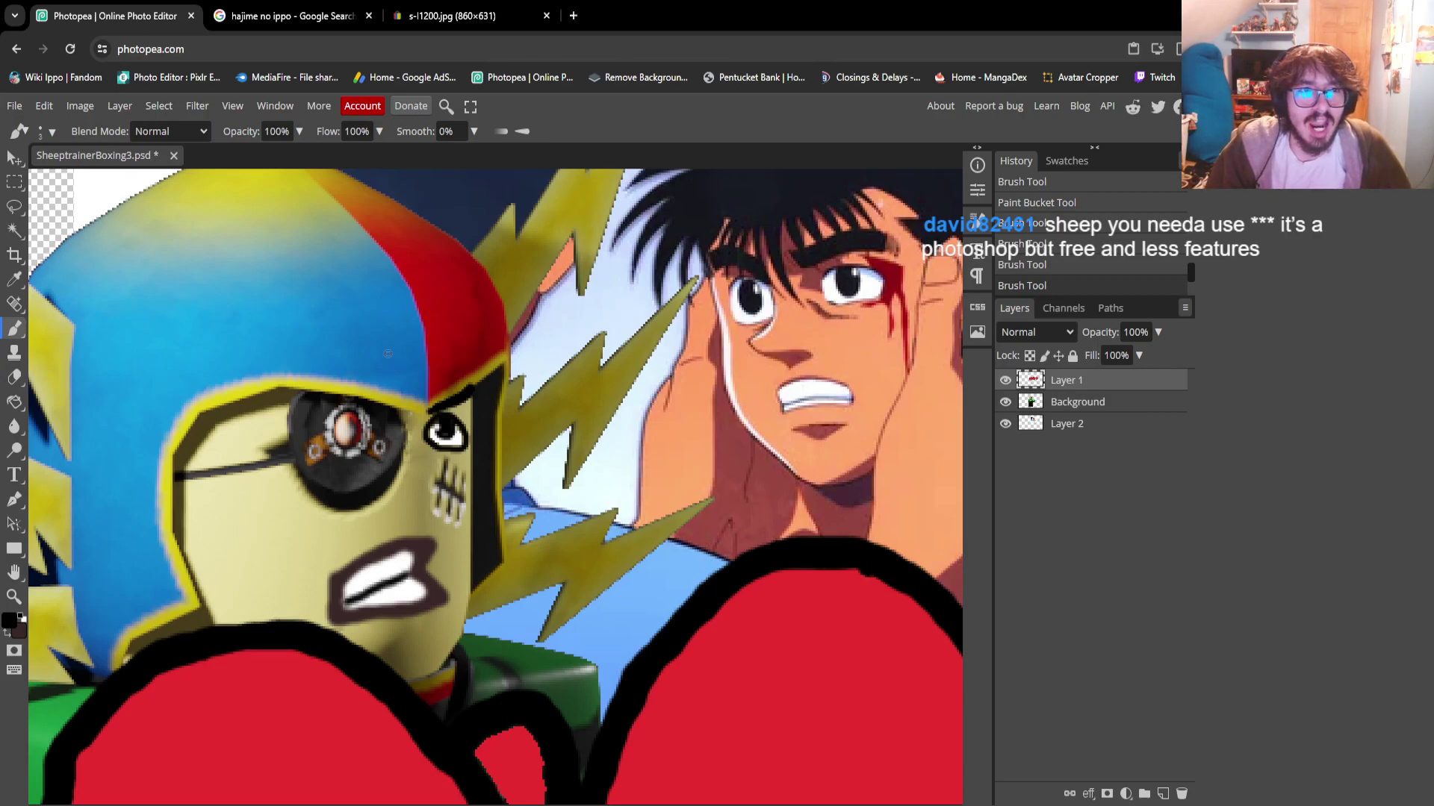
scroll(387, 354, "up", 1)
scroll(397, 366, "down", 1)
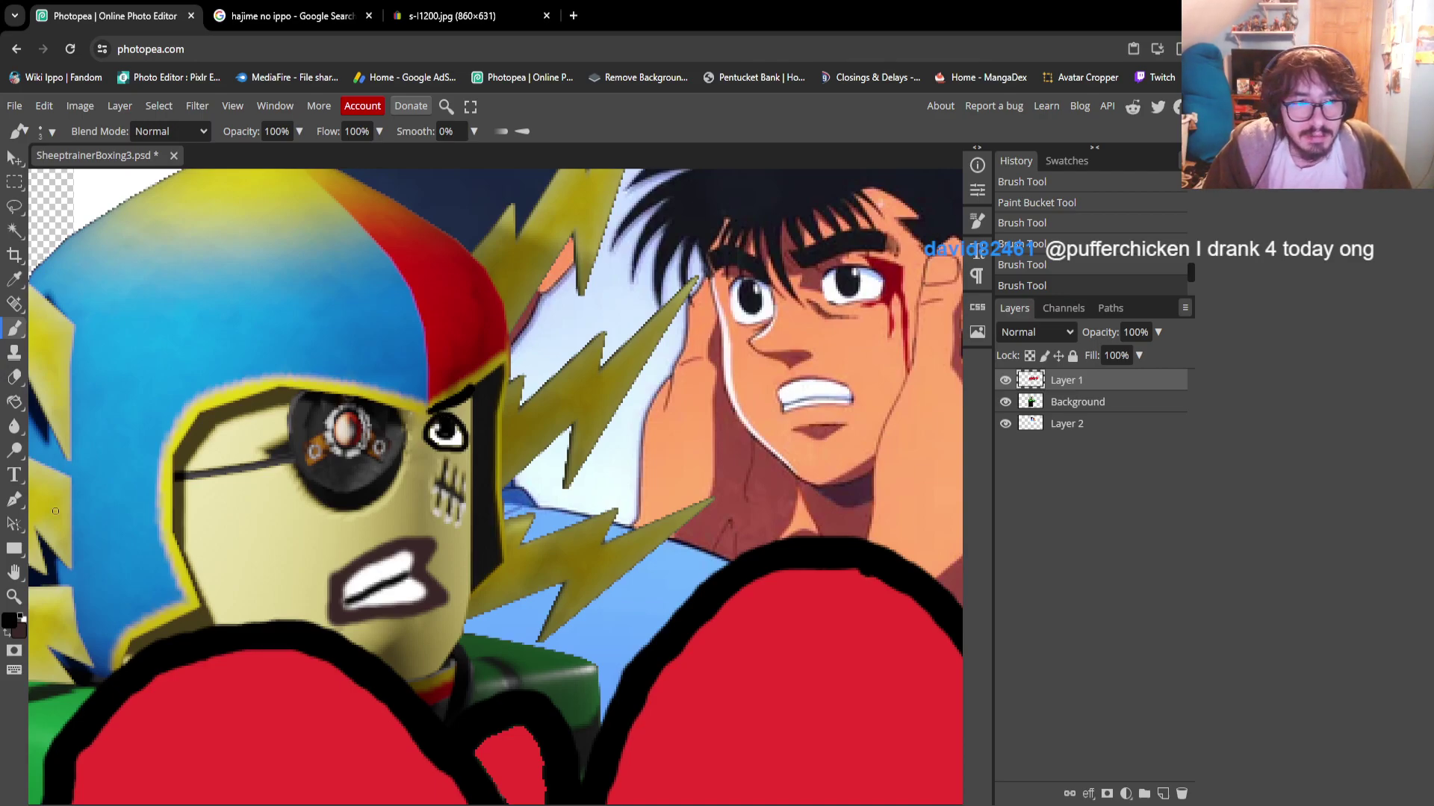
Sample the dark red from the blood beside the reference character's eye as the colour for the Brush tool
left_click(9, 620)
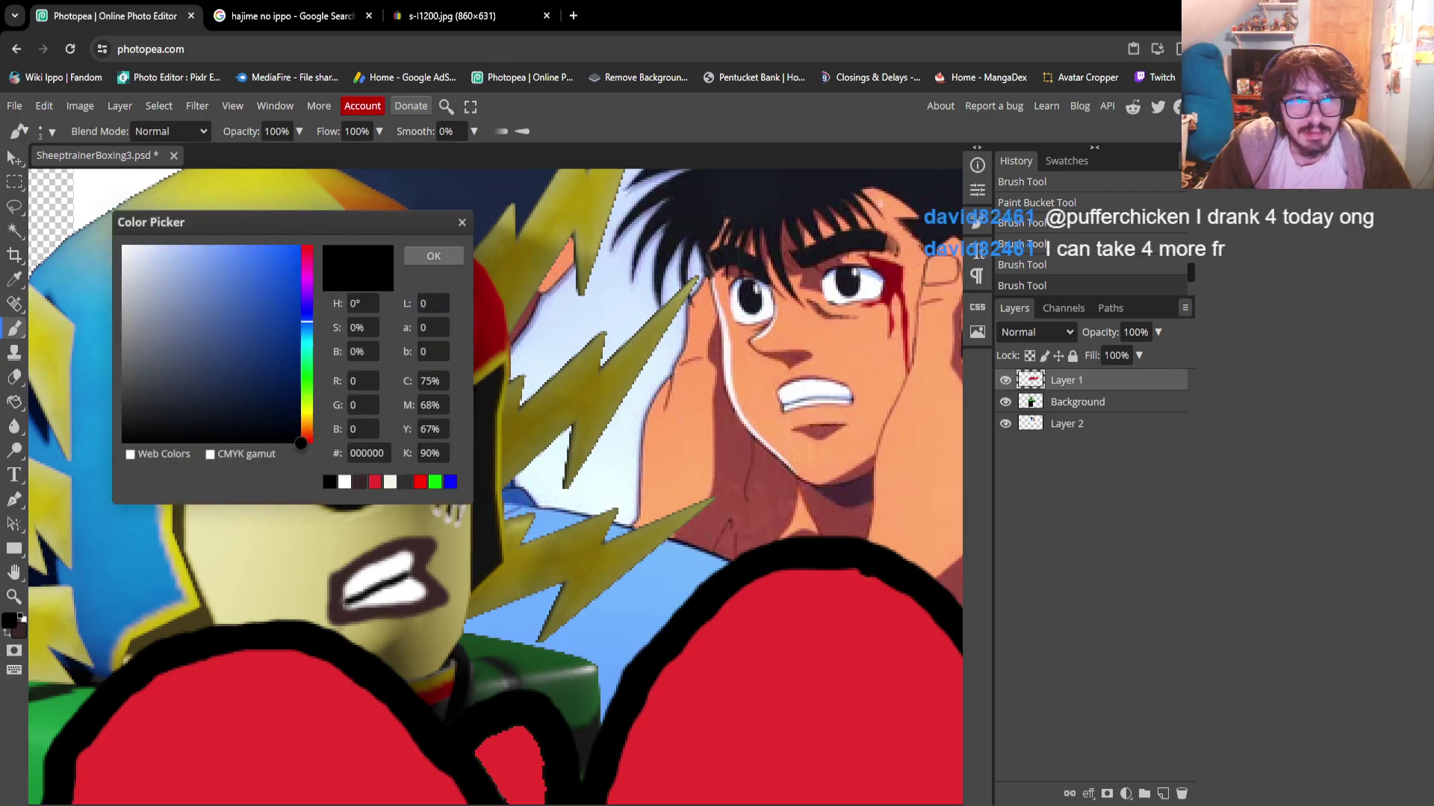
left_click(433, 256)
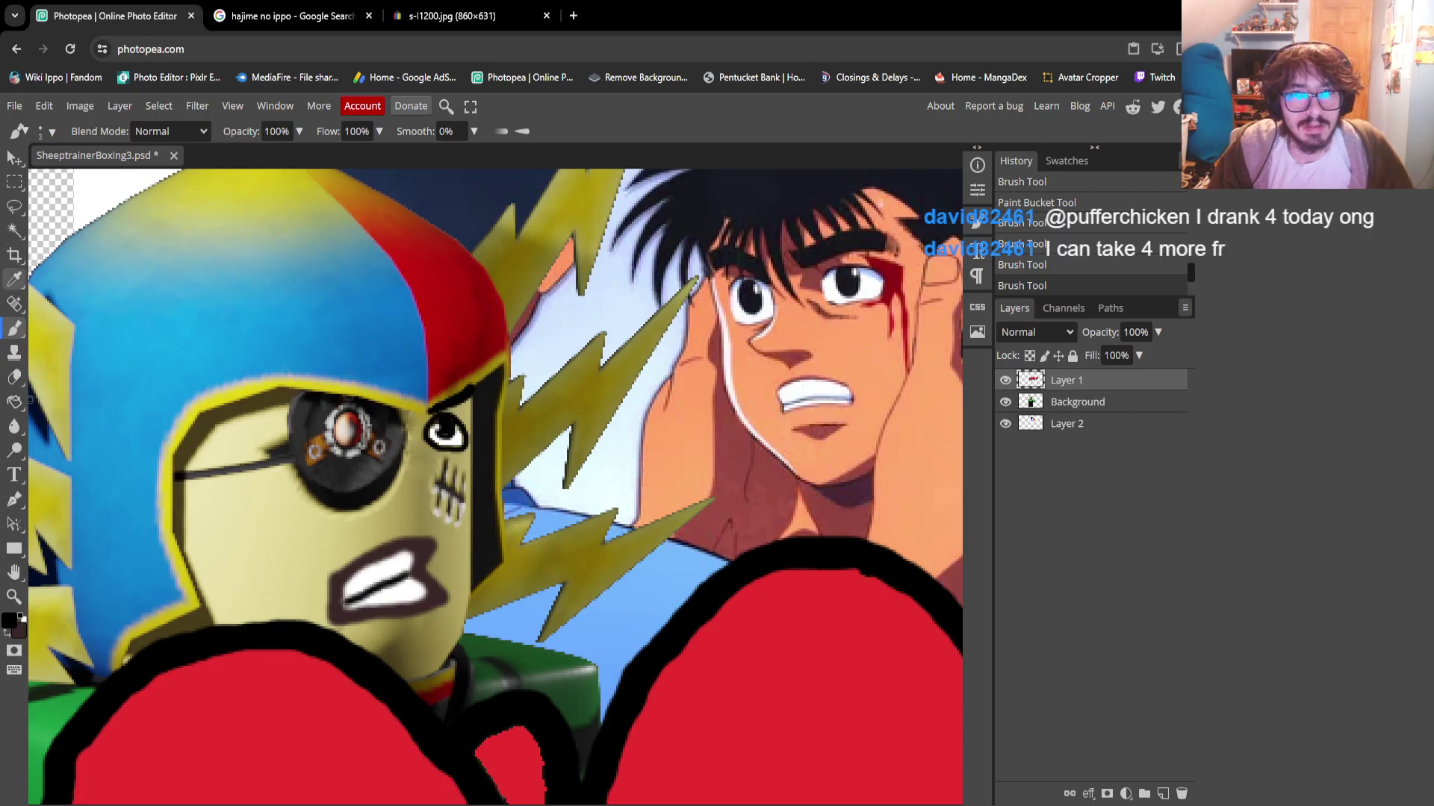
left_click(14, 280)
left_click(888, 276)
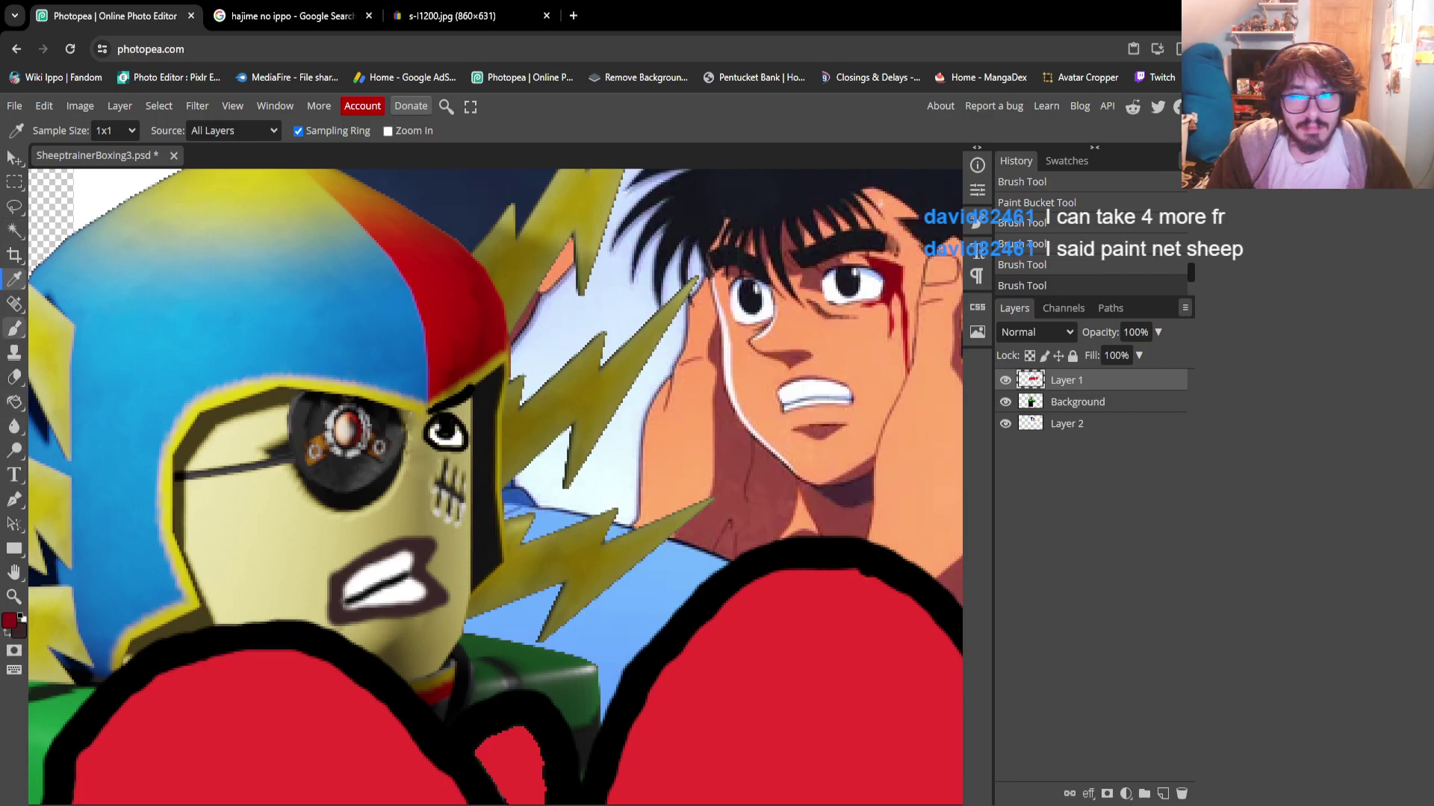
left_click(14, 328)
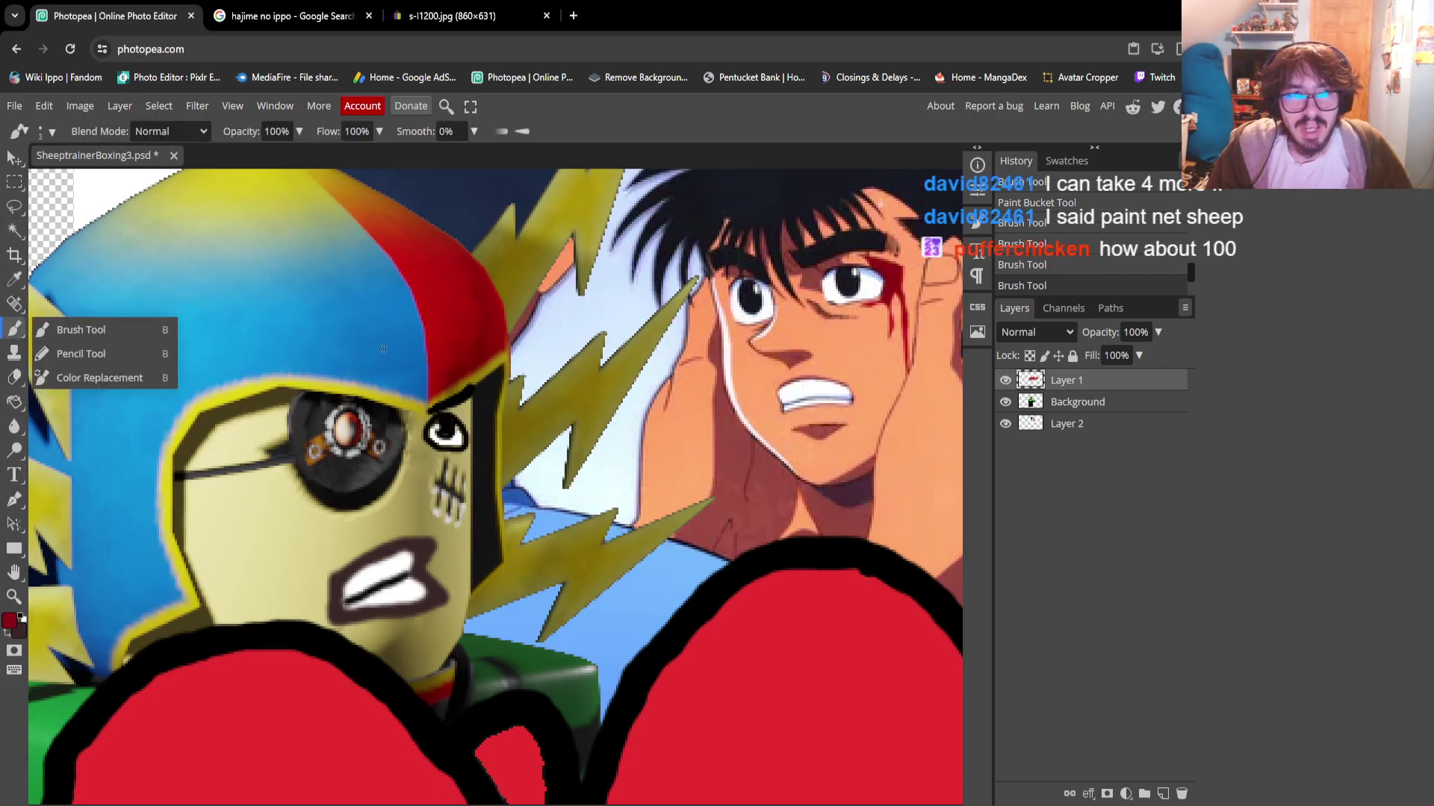
Search the web for "paint net" in a new browser tab, look over the Paint.NET home page, and return to the drawing
left_click(573, 15)
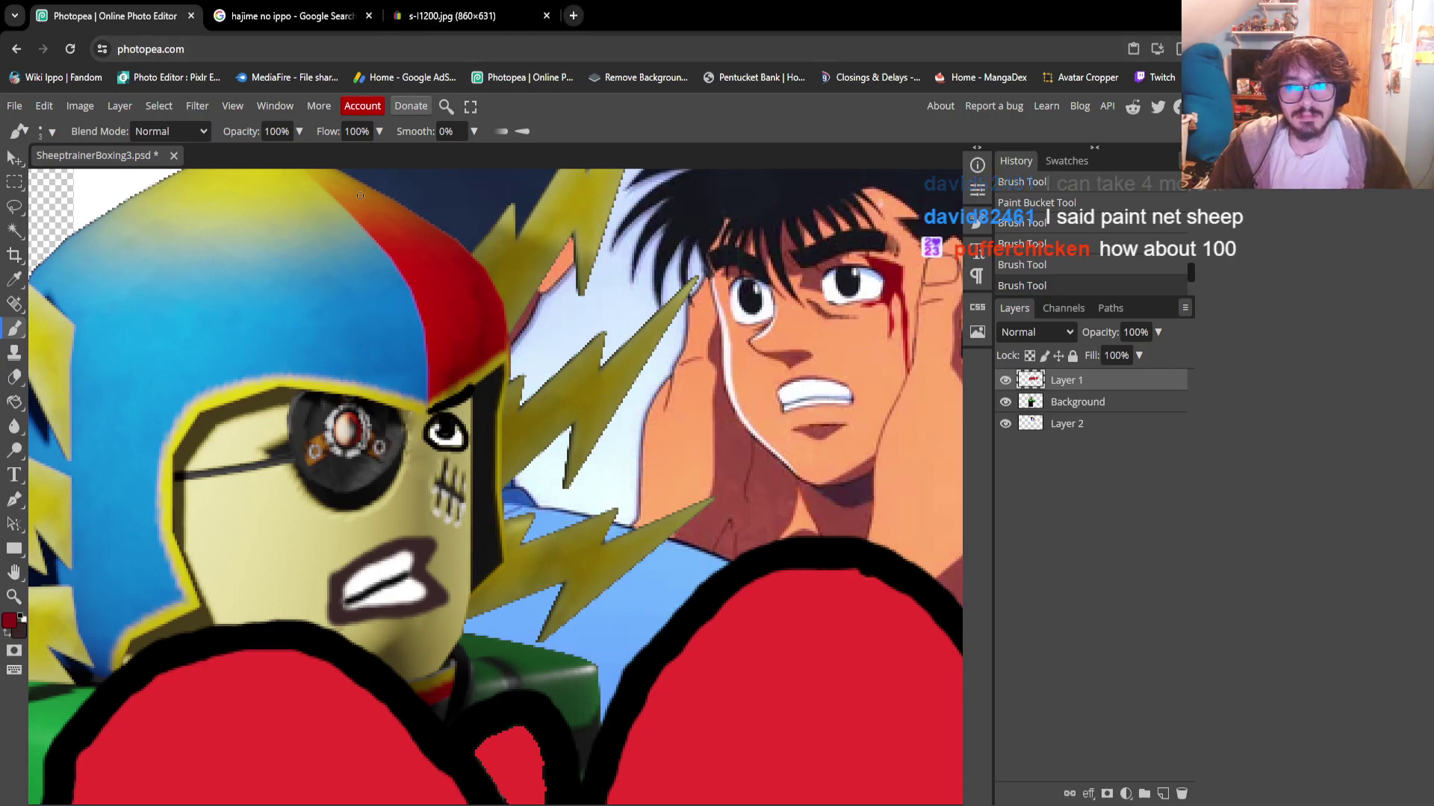
type("paint net")
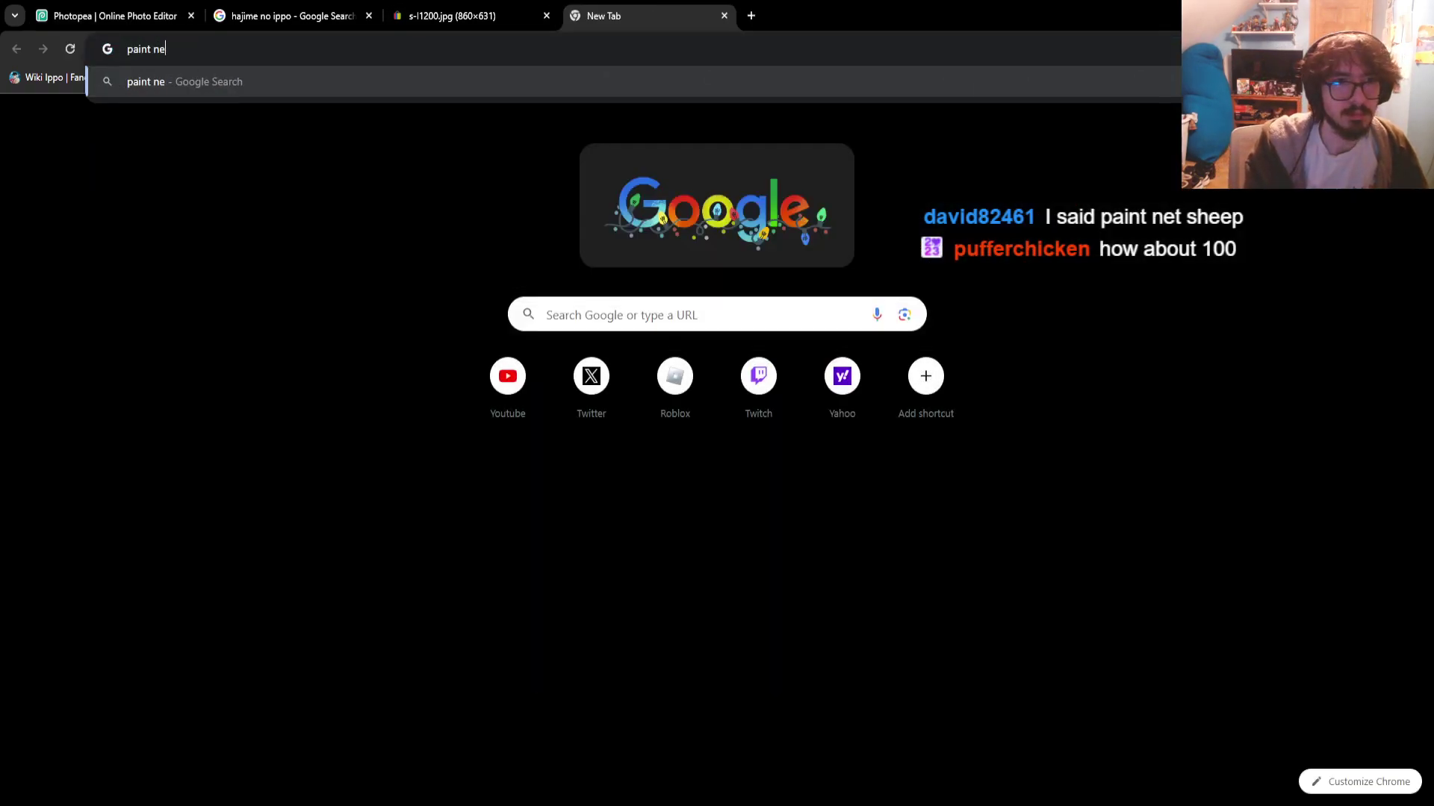
key("Return")
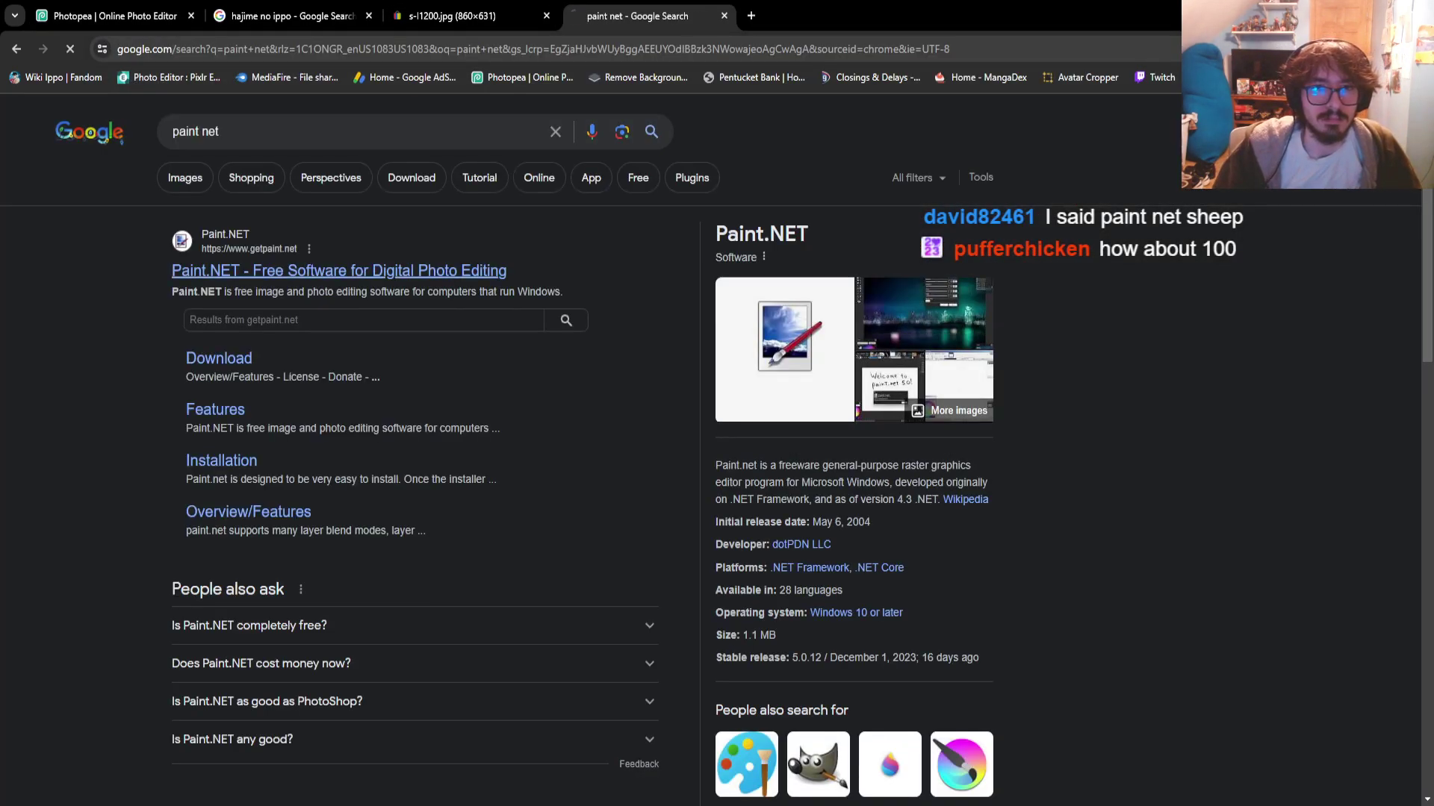
left_click(284, 271)
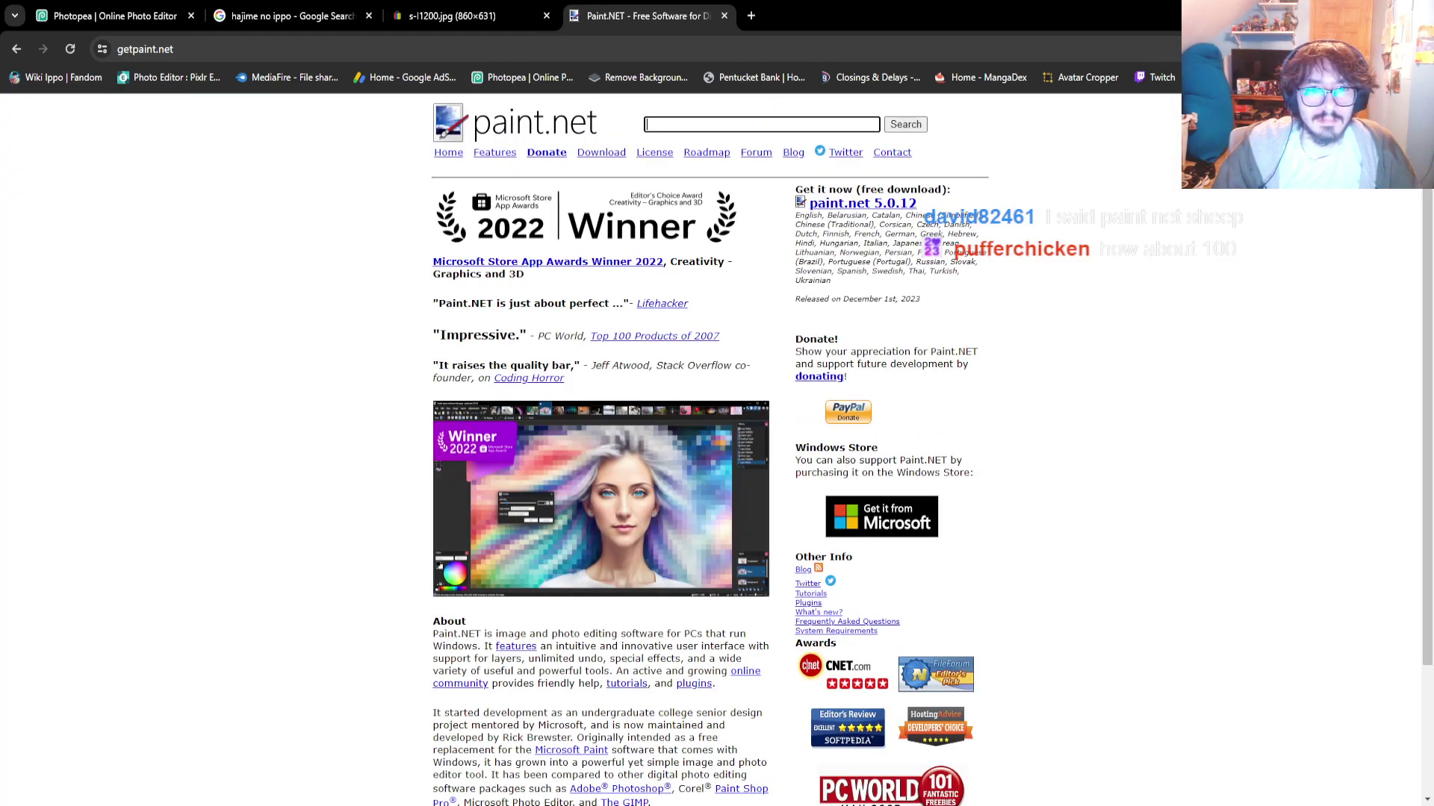
scroll(709, 450, "down", 3)
scroll(709, 449, "up", 3)
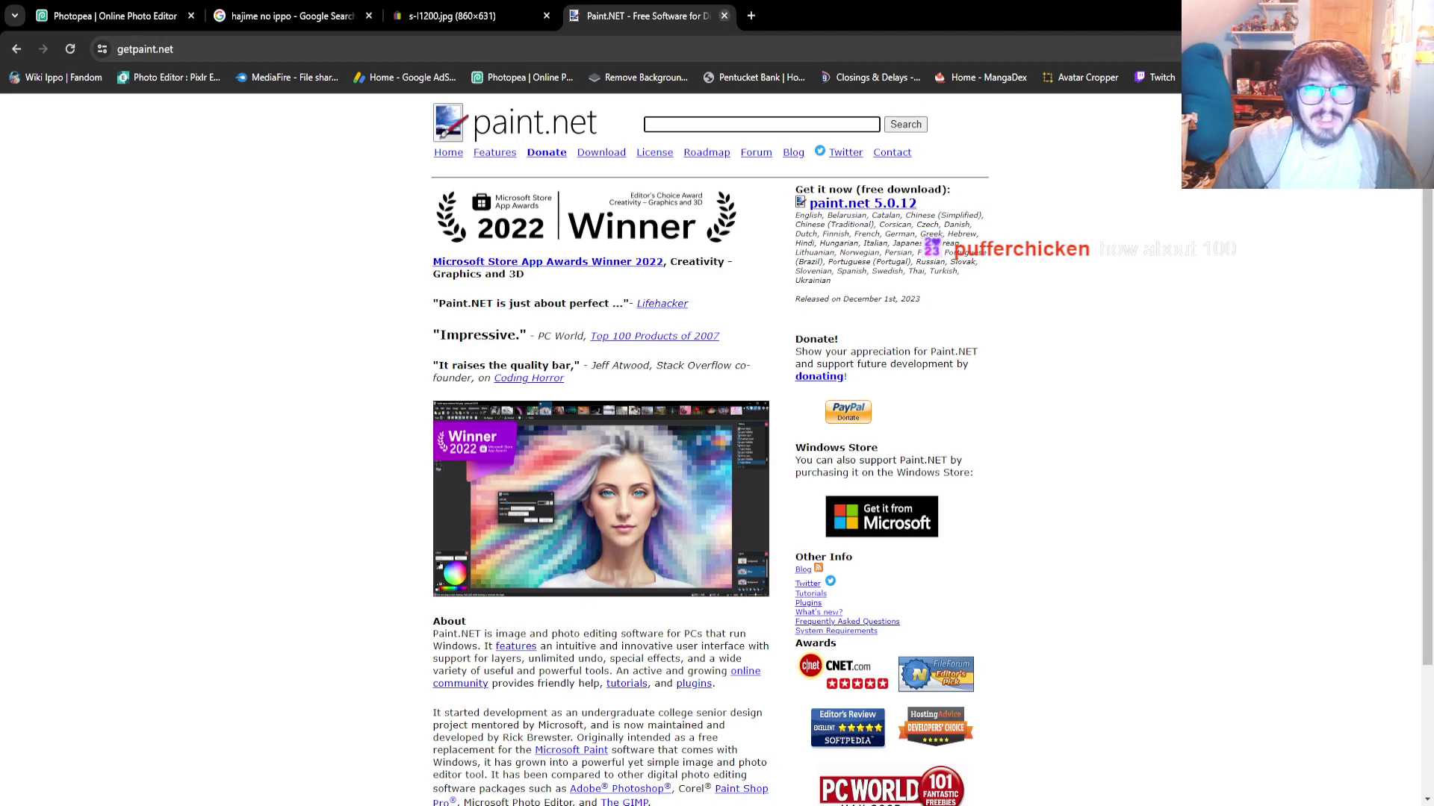
left_click(723, 15)
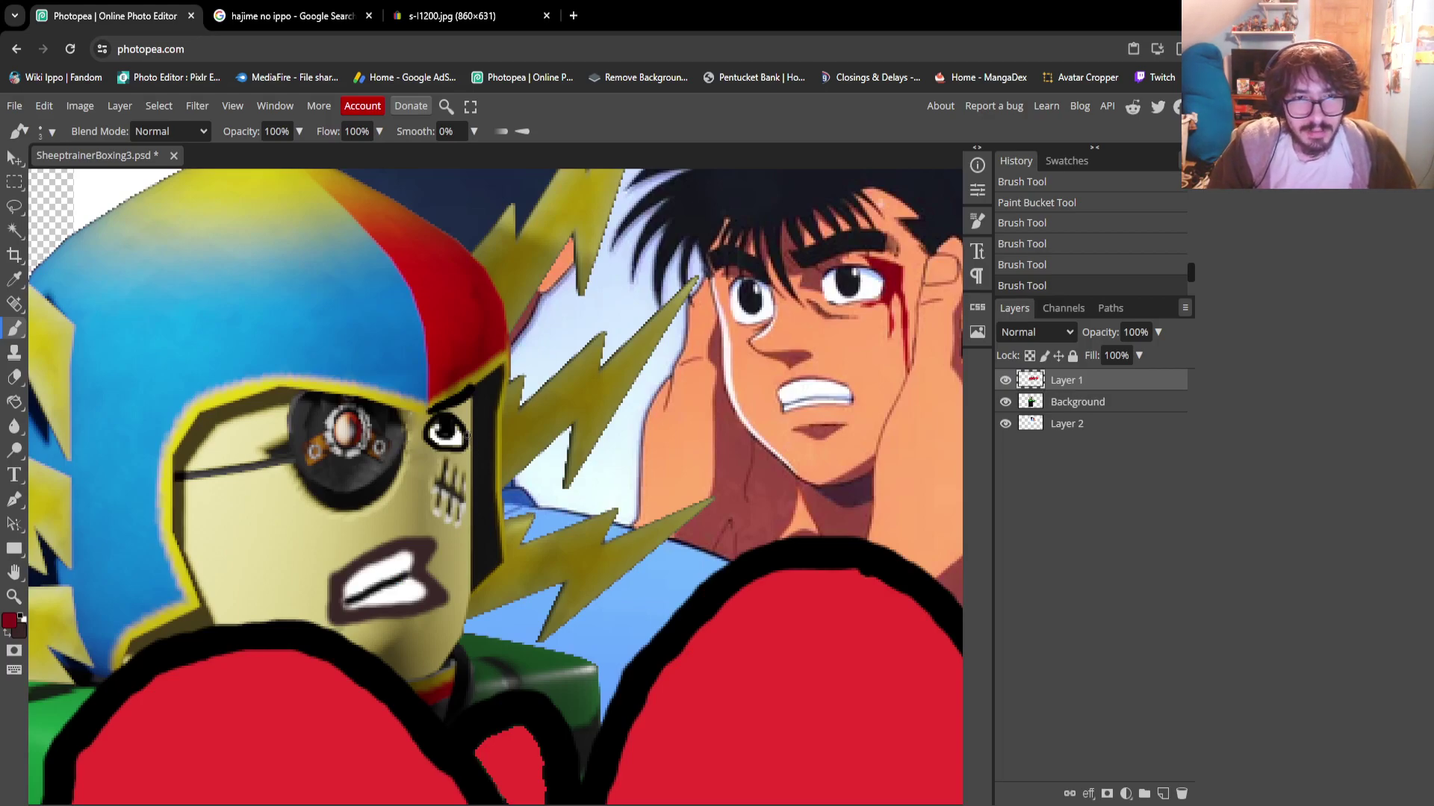
Paint a dark red blood patch beside the character's drawn eye, with a streak running down next to the stitched scar
key("z")
left_click(469, 437)
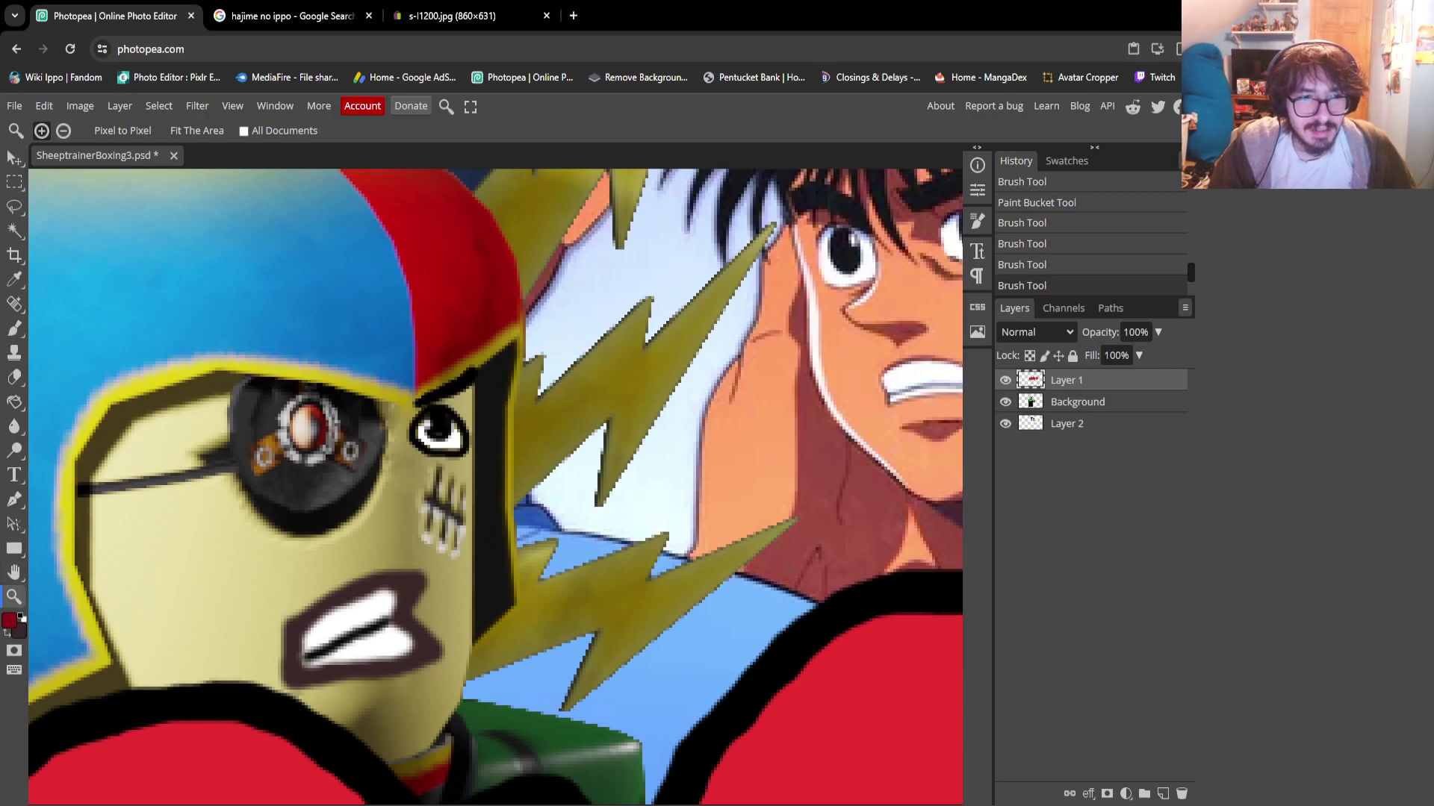
left_click(14, 572)
left_click_drag(508, 418, 321, 518)
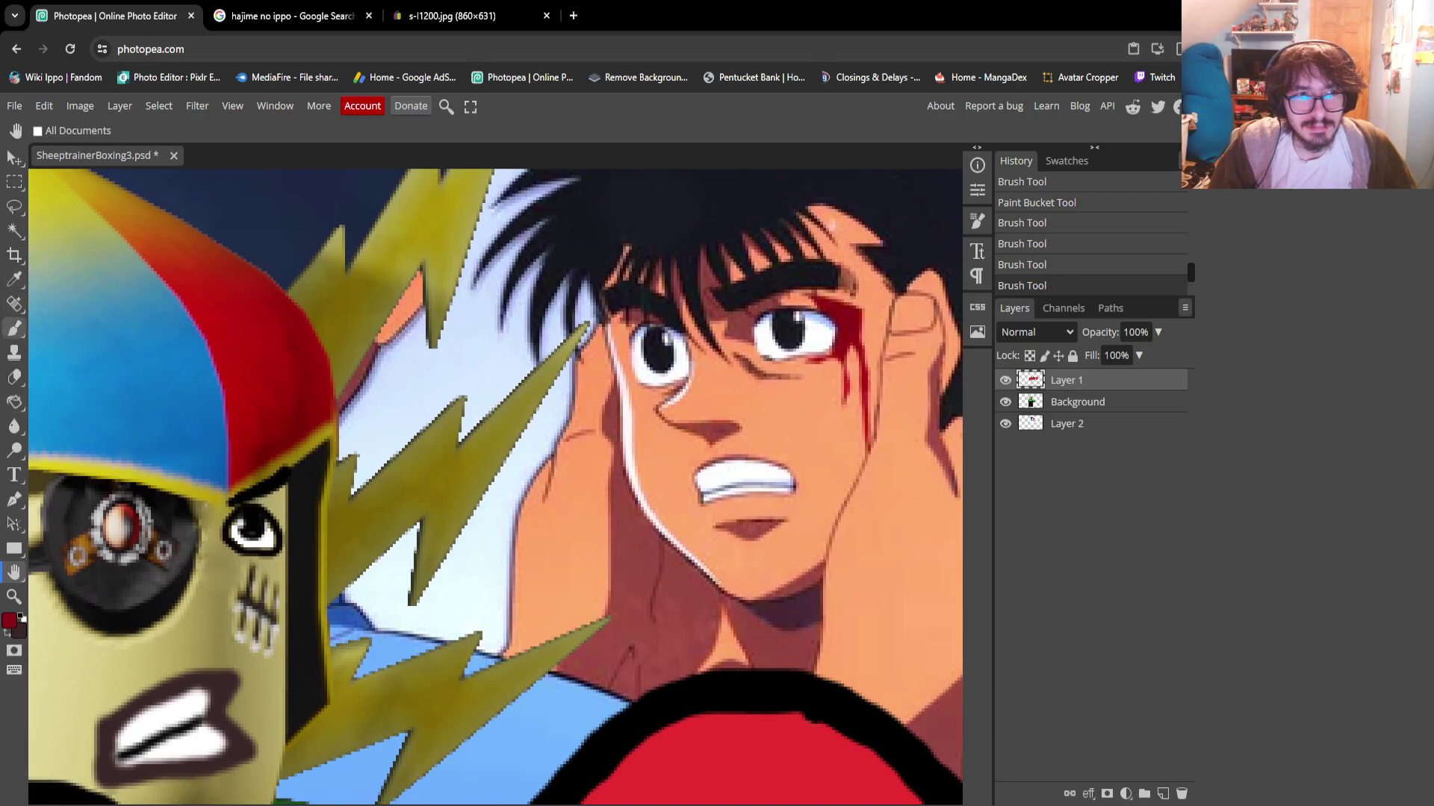
left_click(14, 328)
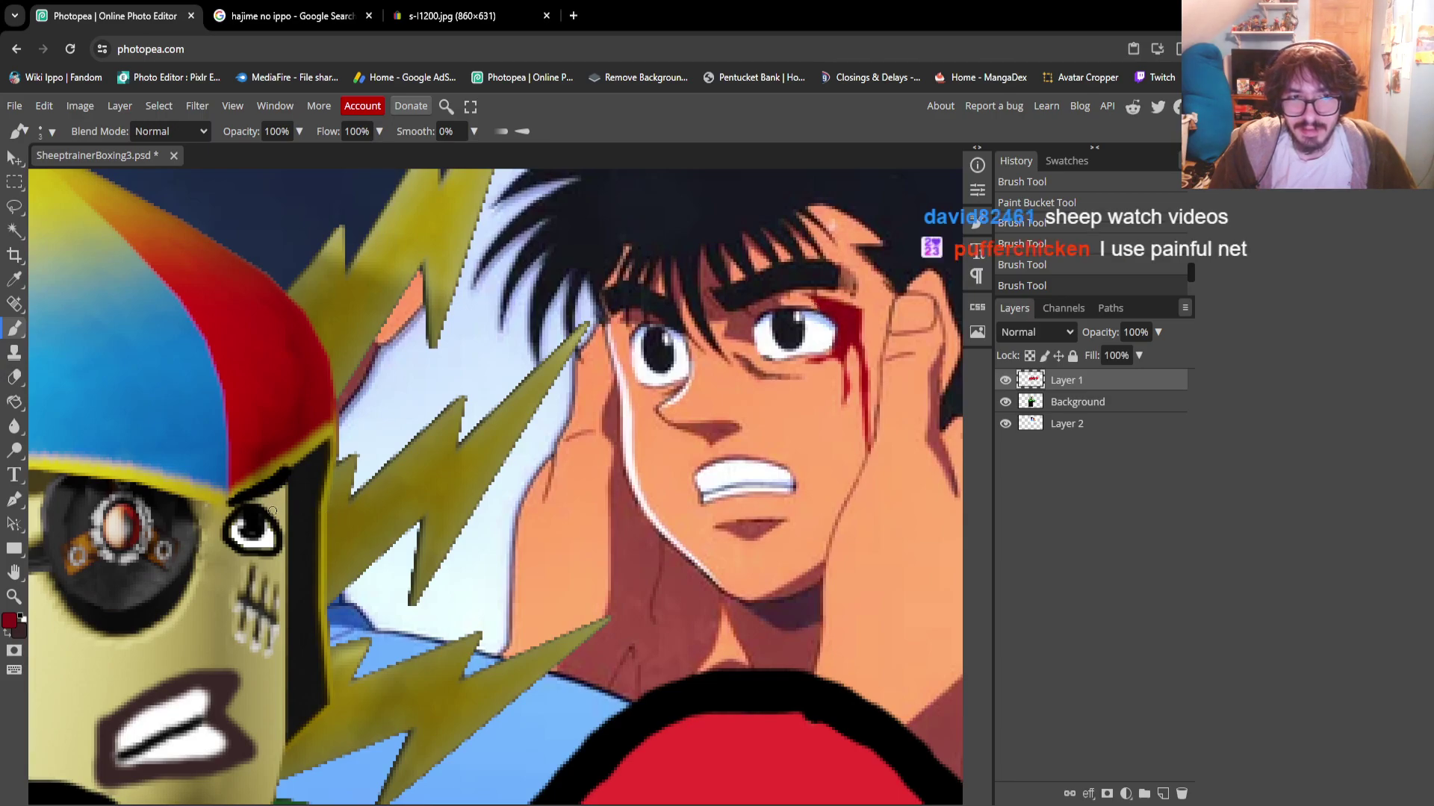
mouse_move(273, 512)
left_mouse_down()
mouse_move(281, 504)
mouse_move(284, 543)
mouse_move(262, 560)
mouse_move(285, 558)
mouse_move(273, 510)
left_mouse_up()
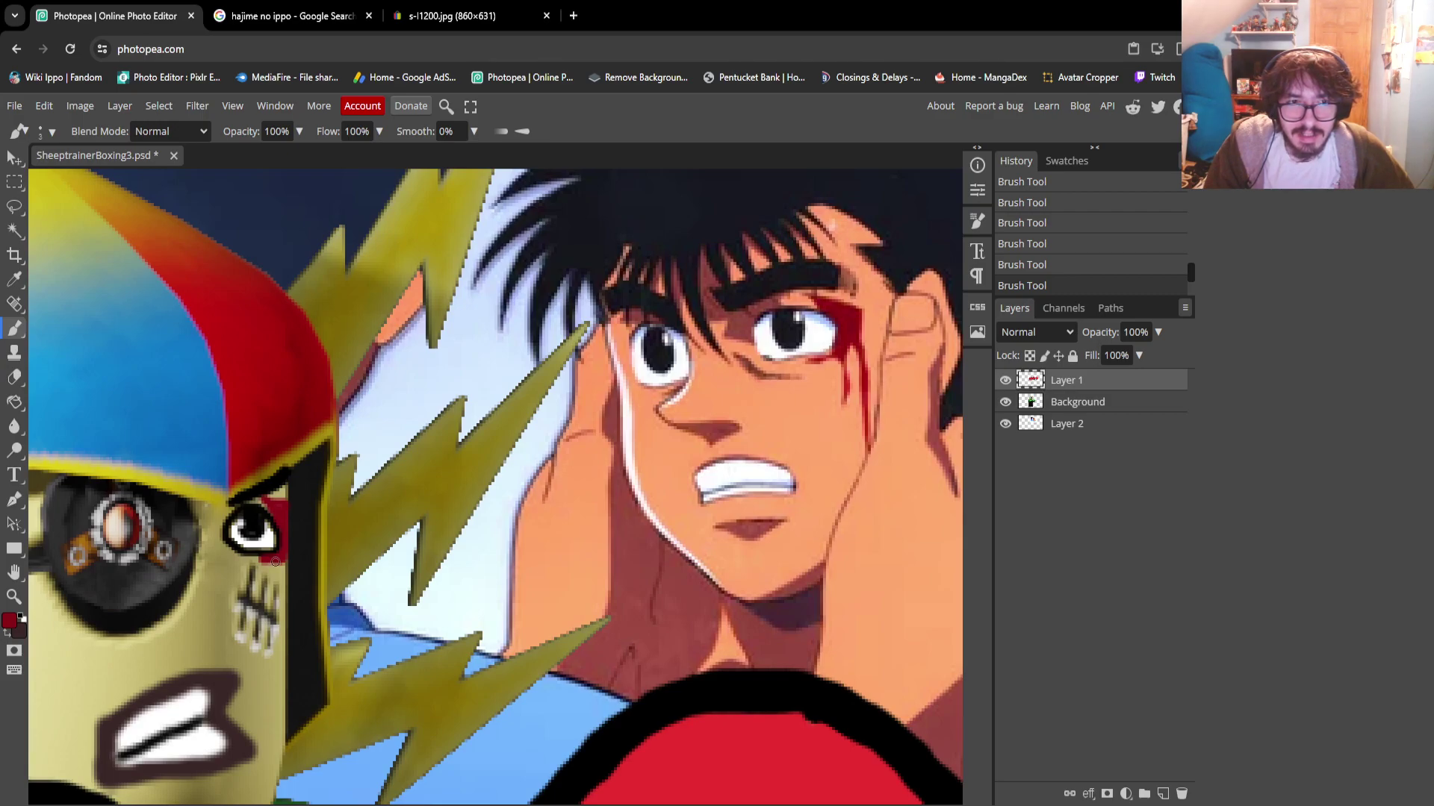
left_click_drag(275, 561, 283, 601)
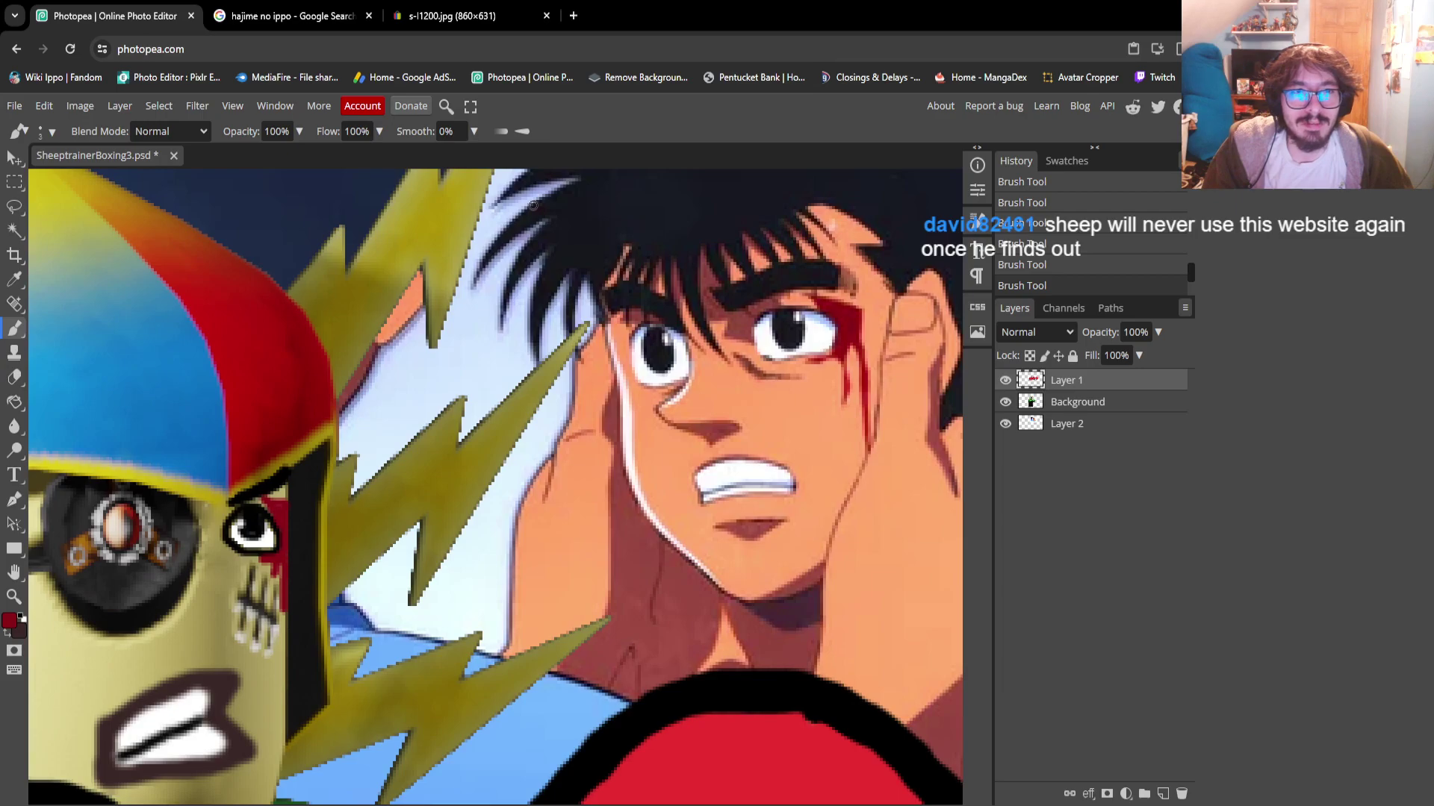
Delete Layer 2, which holds the anime reference image, with the whole upper body in view
scroll(611, 313, "down", 2)
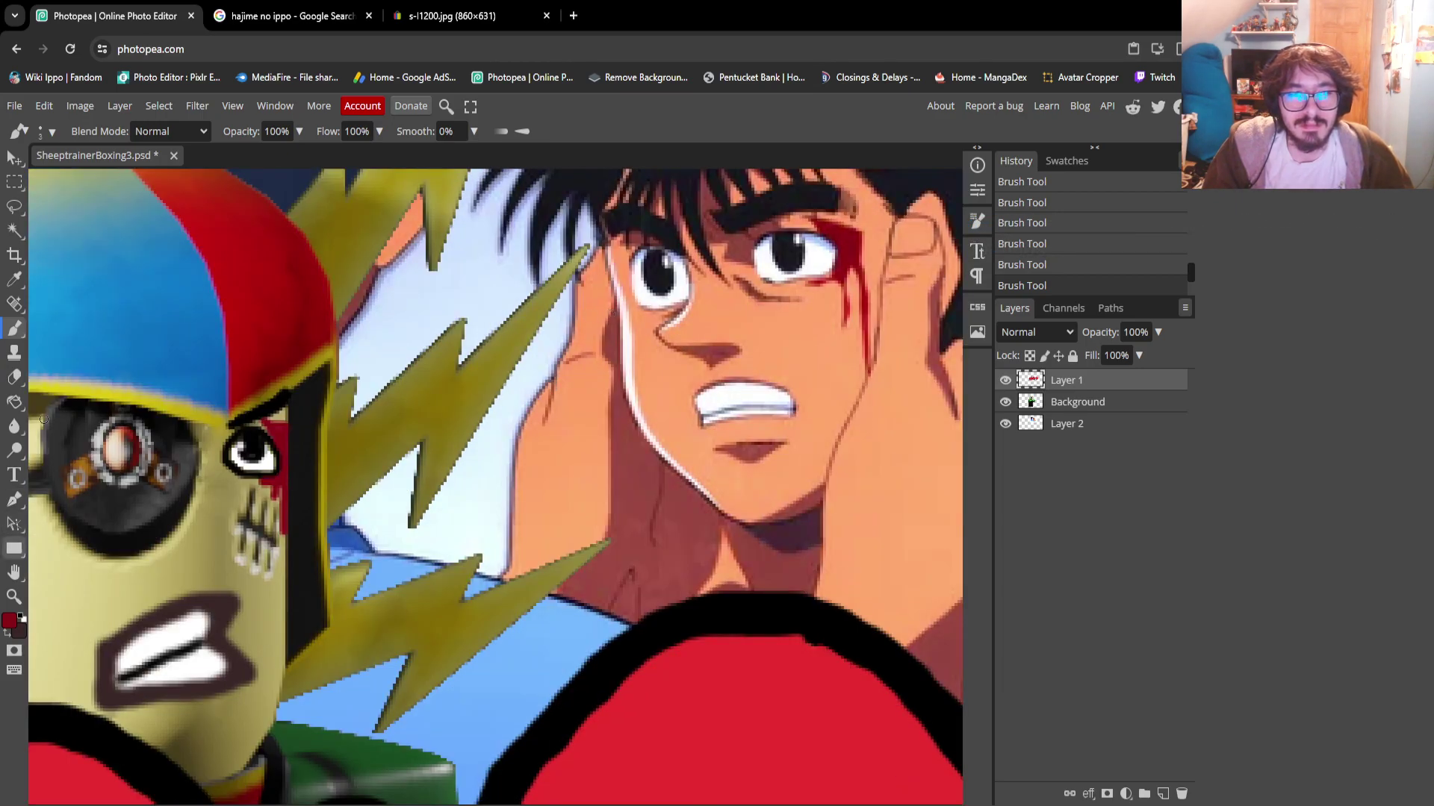
left_click(13, 597)
left_click(358, 321)
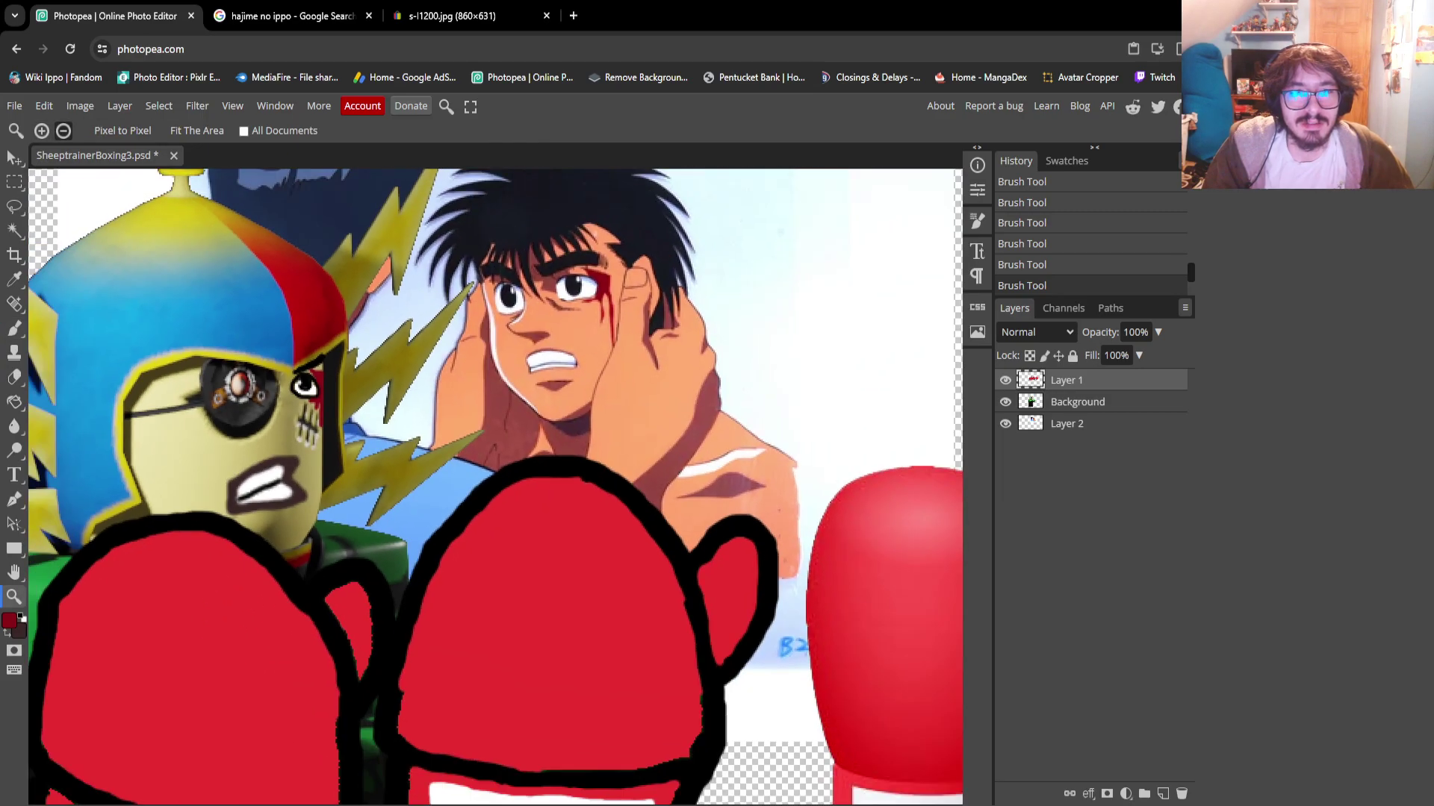
left_click(359, 321)
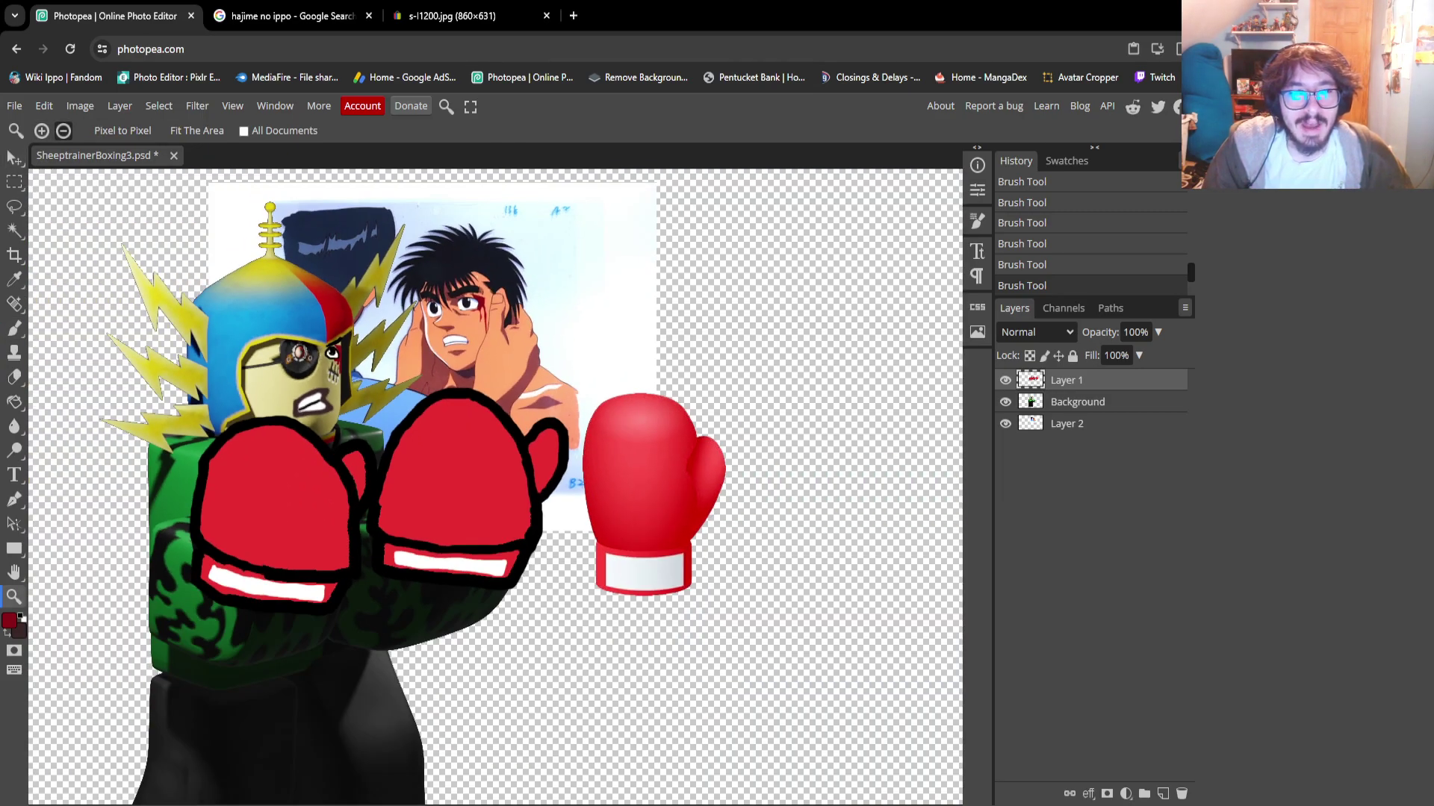
left_click(14, 572)
left_click_drag(374, 463, 397, 520)
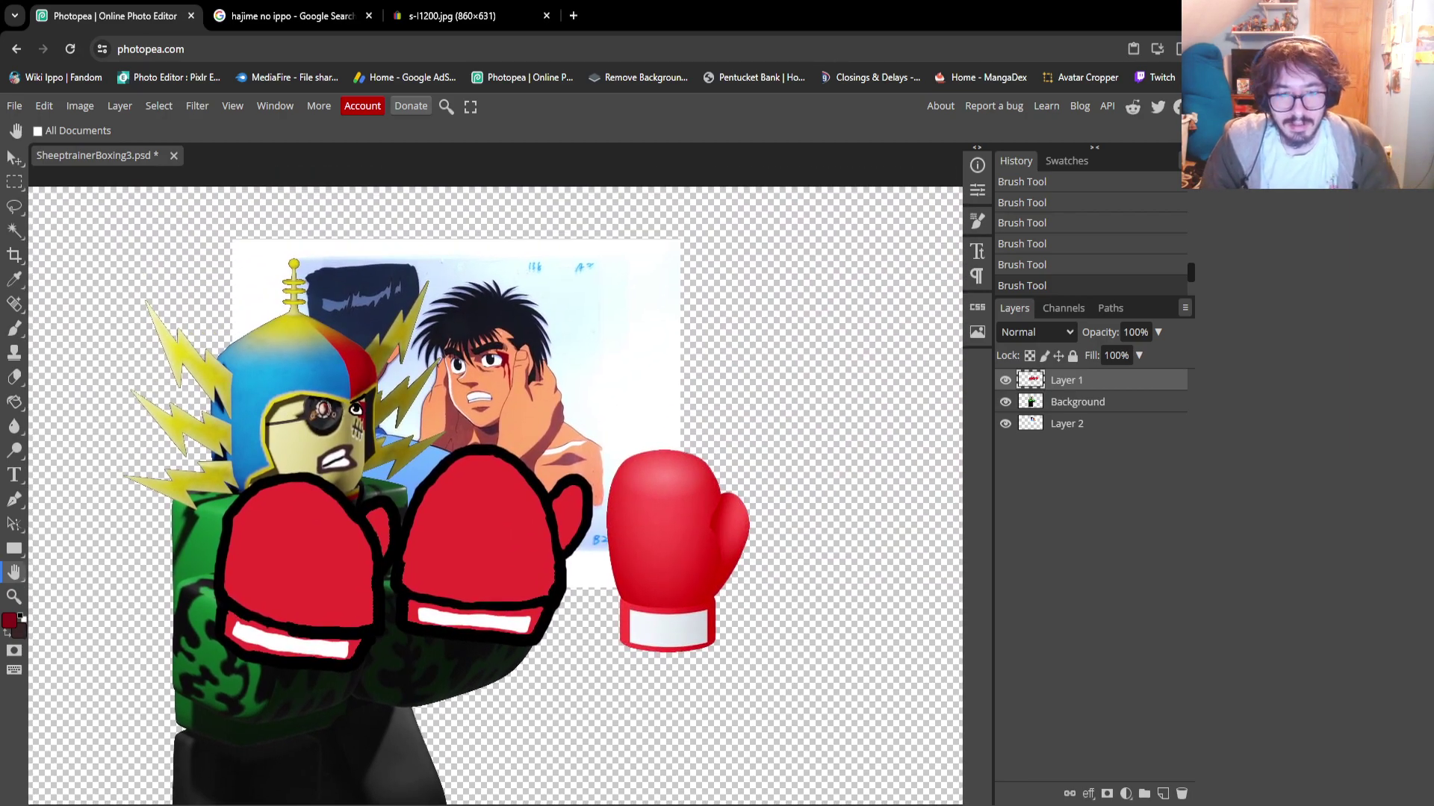
left_click(1077, 402)
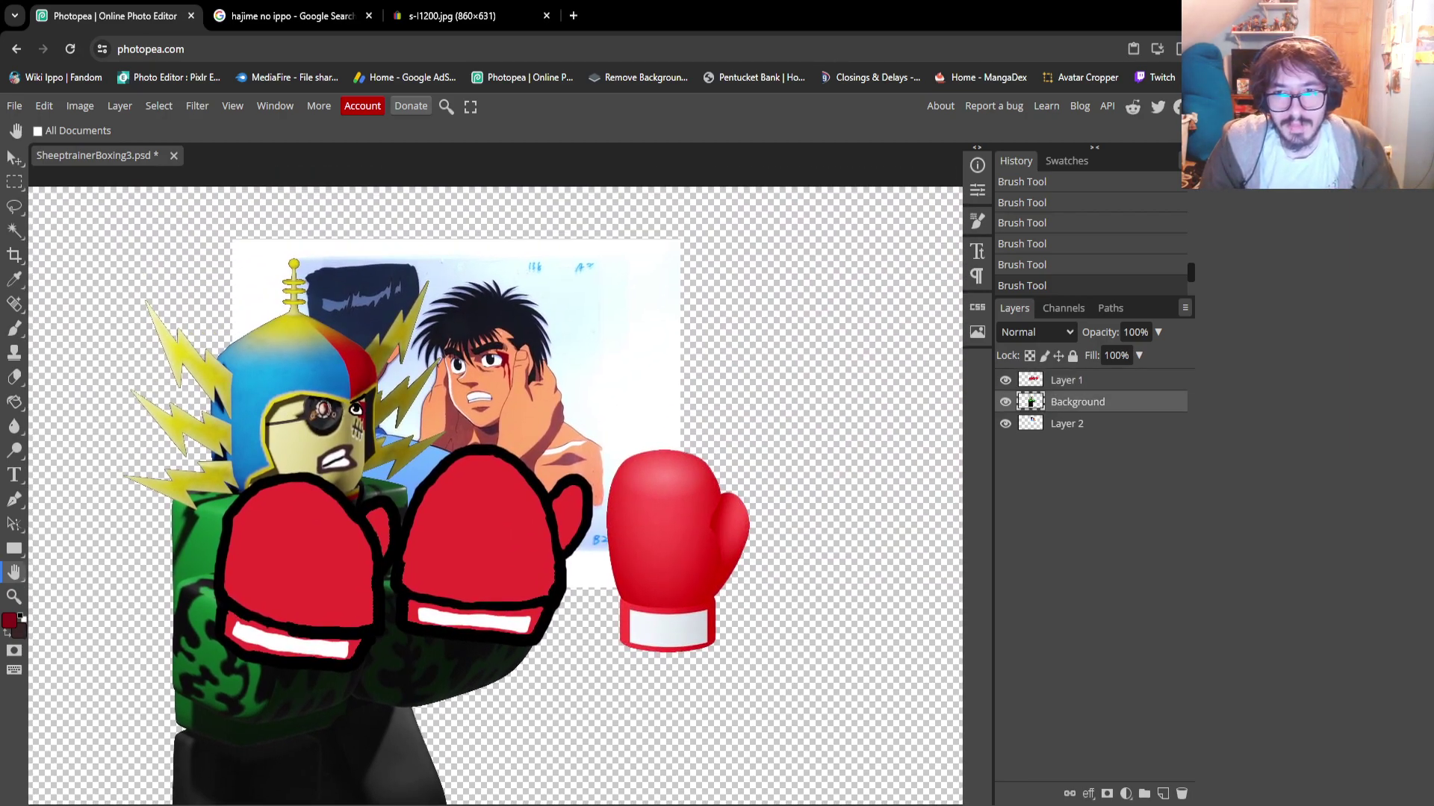
left_click(1067, 424)
key("Delete")
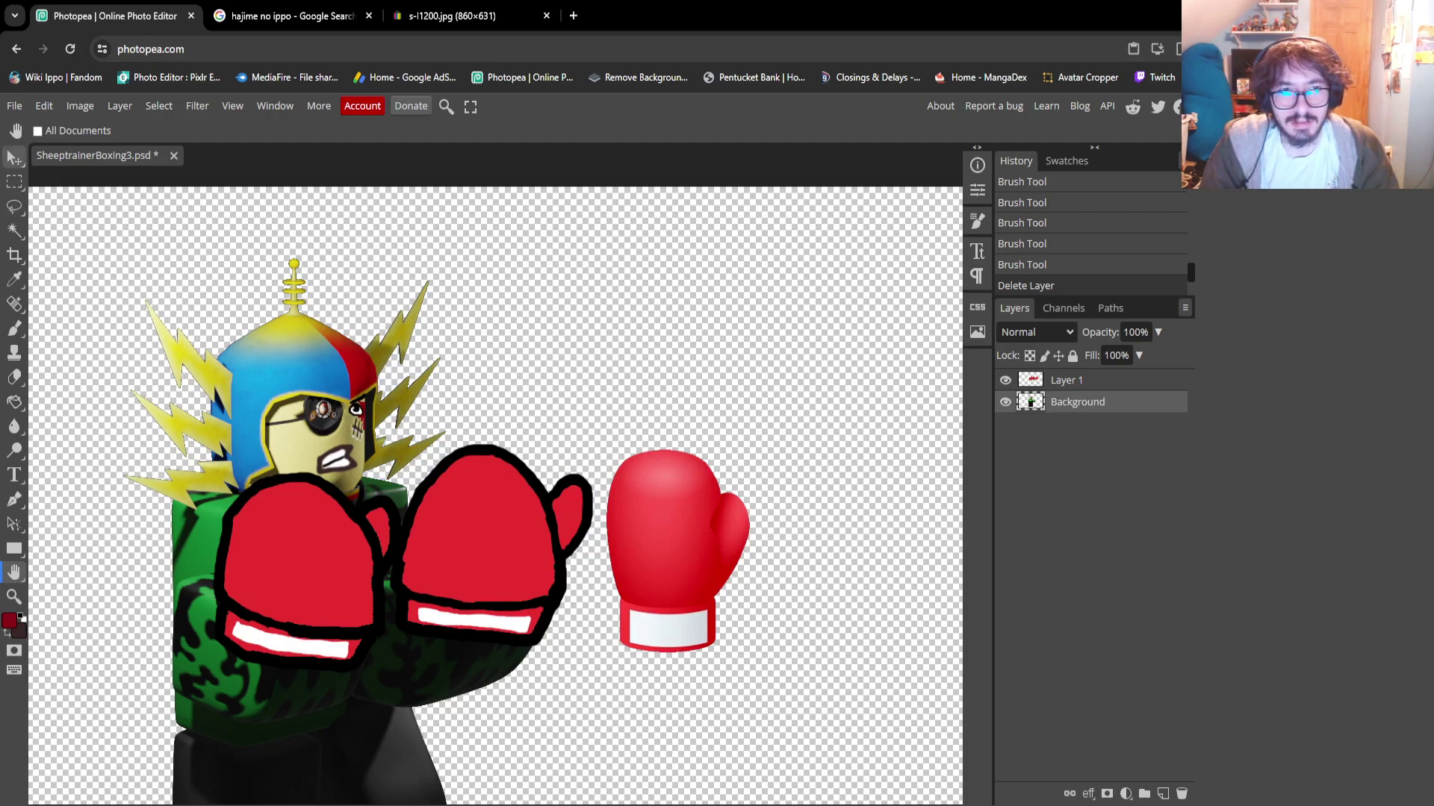
Erase the shaded reference boxing glove beside the character from Layer 1 using a rectangular selection, leaving no active selection
left_click(14, 157)
left_click(1067, 380)
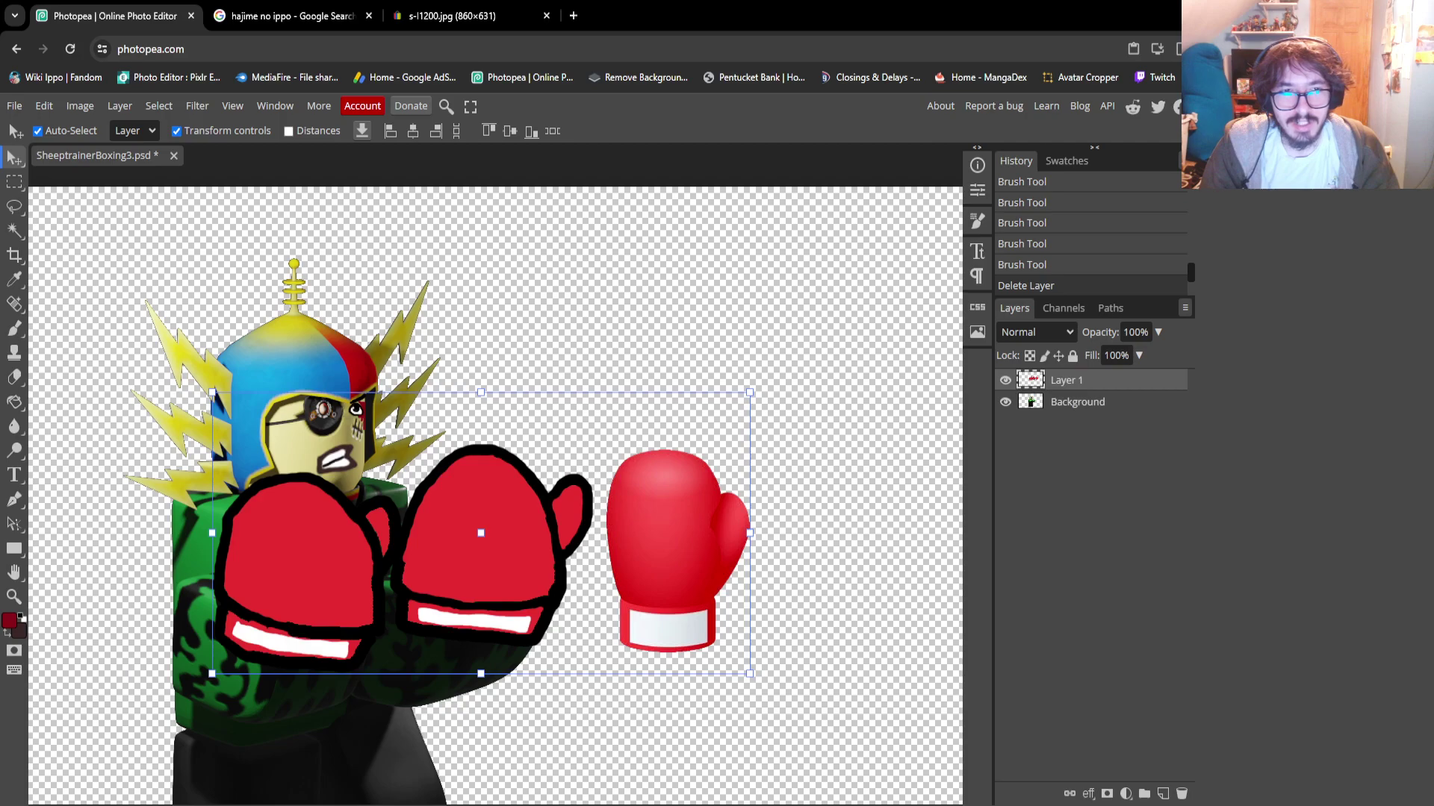
left_click(14, 182)
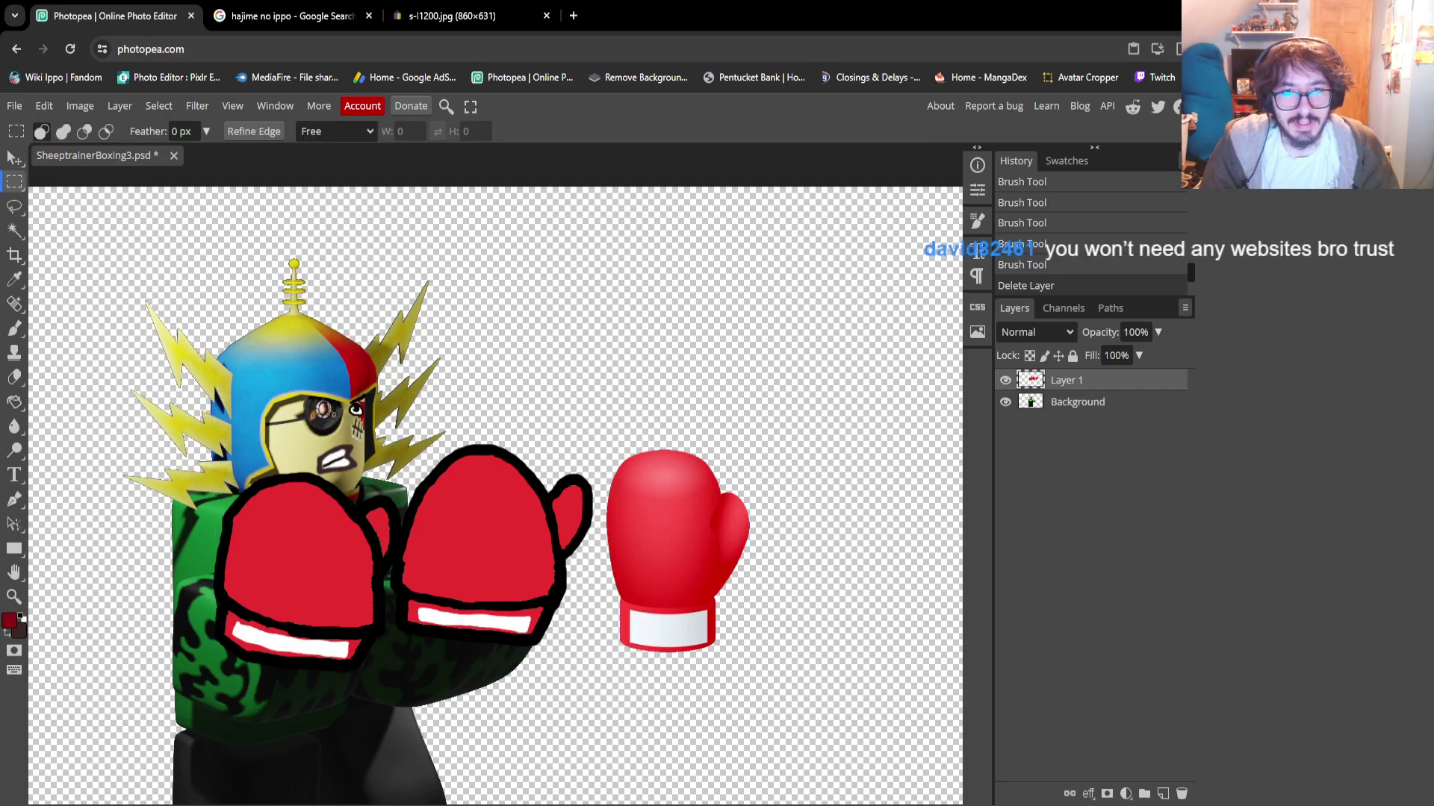
left_click_drag(601, 431, 766, 663)
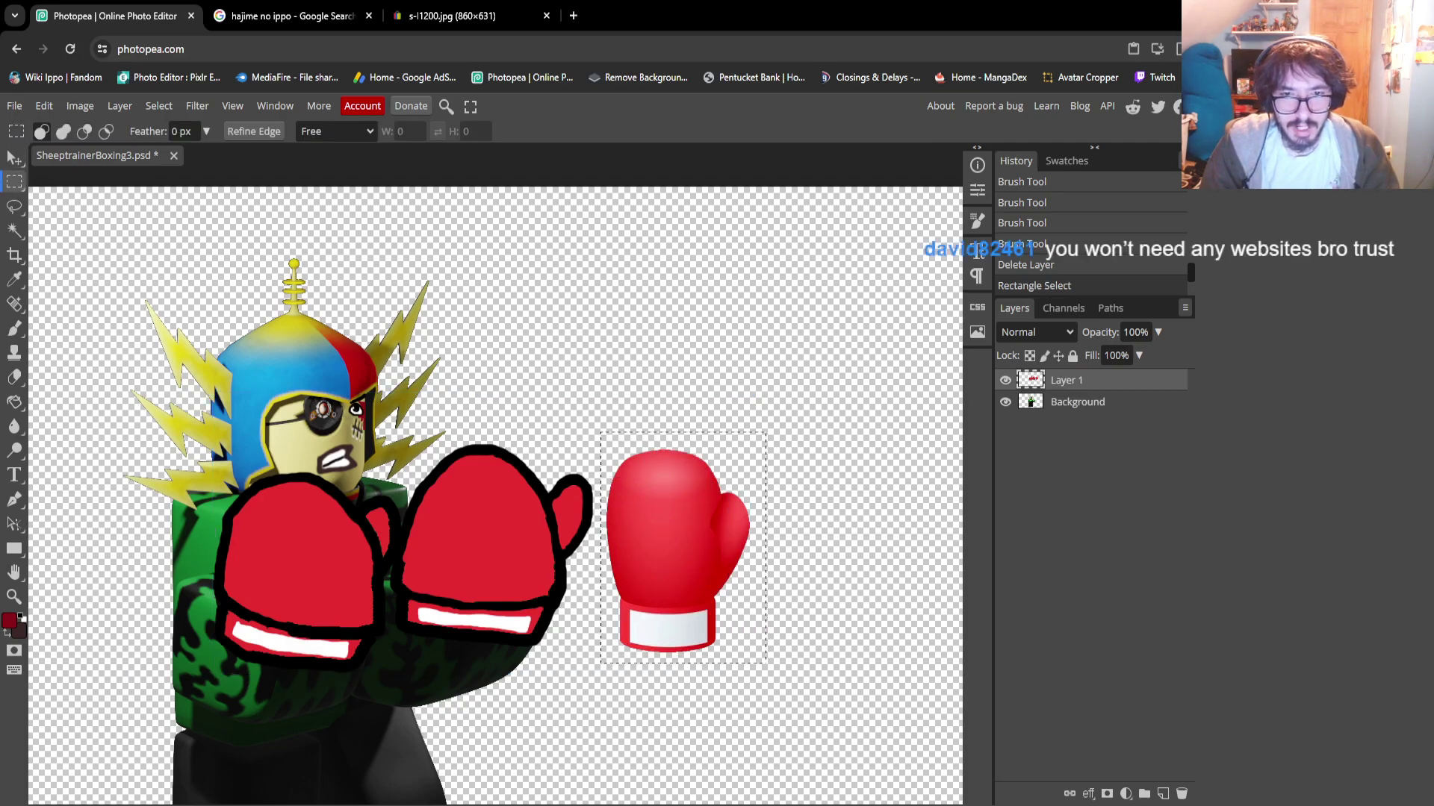
key("Delete")
key("ctrl+d")
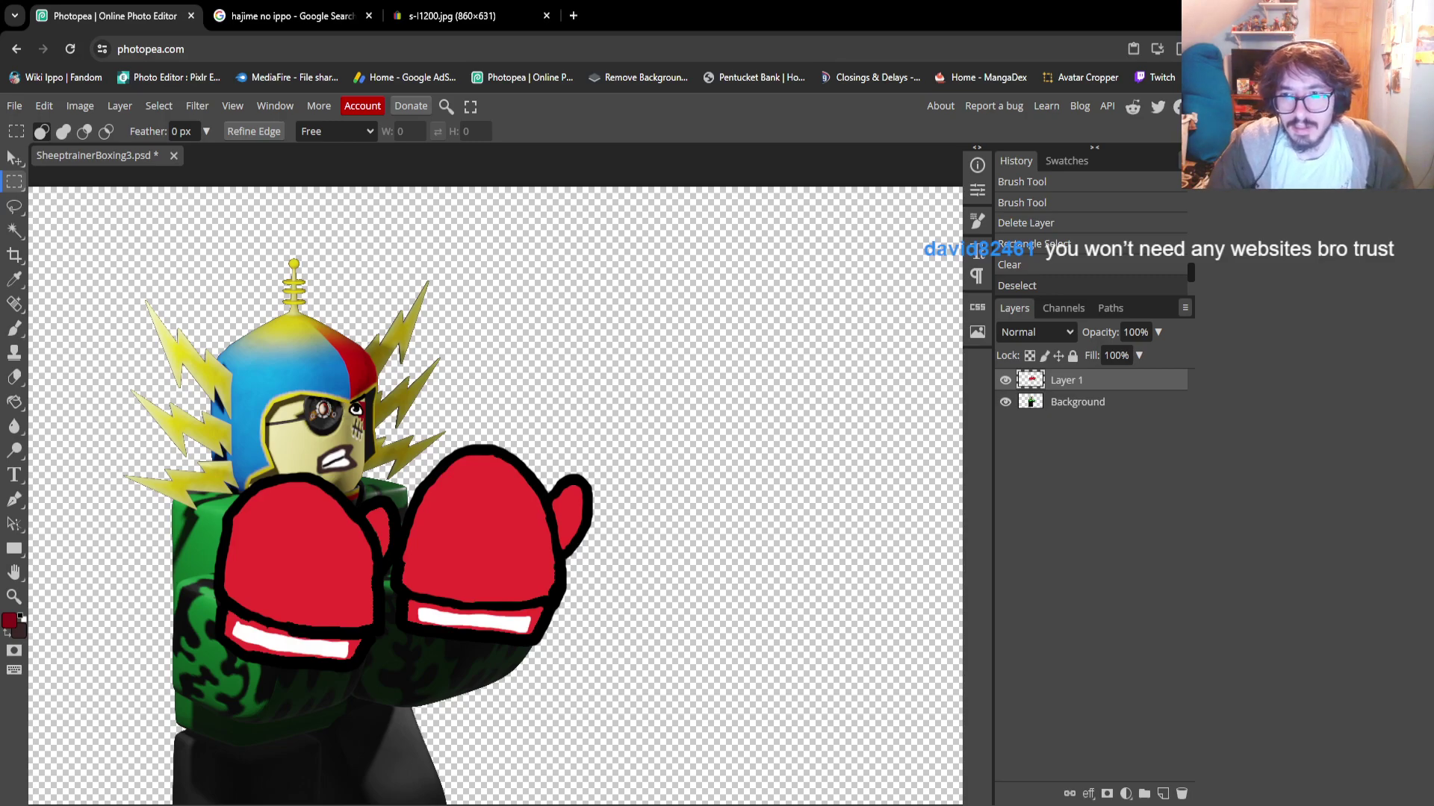
Examine the whole character centred on the canvas, and inspect the head and gloves up close
key("z")
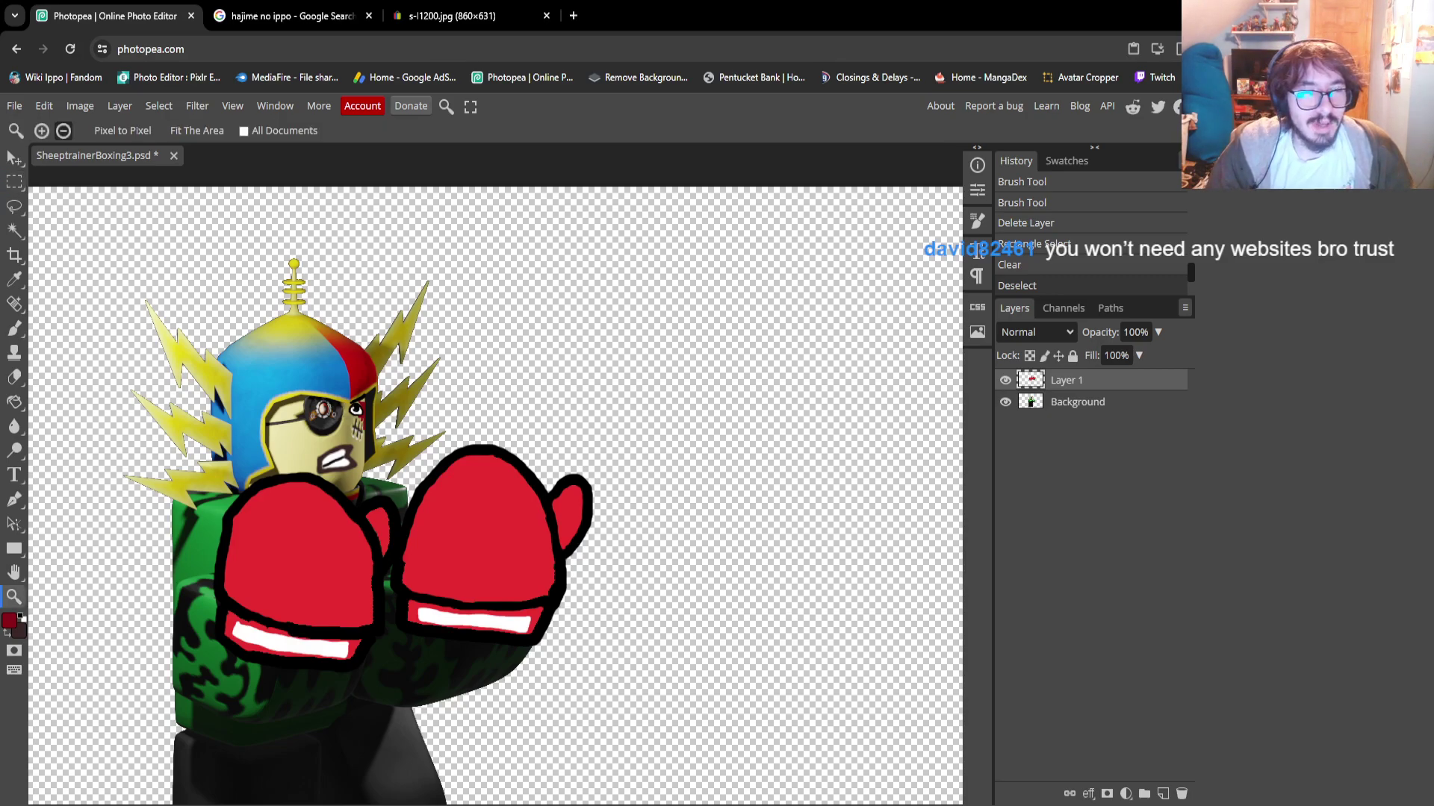
left_click(251, 367)
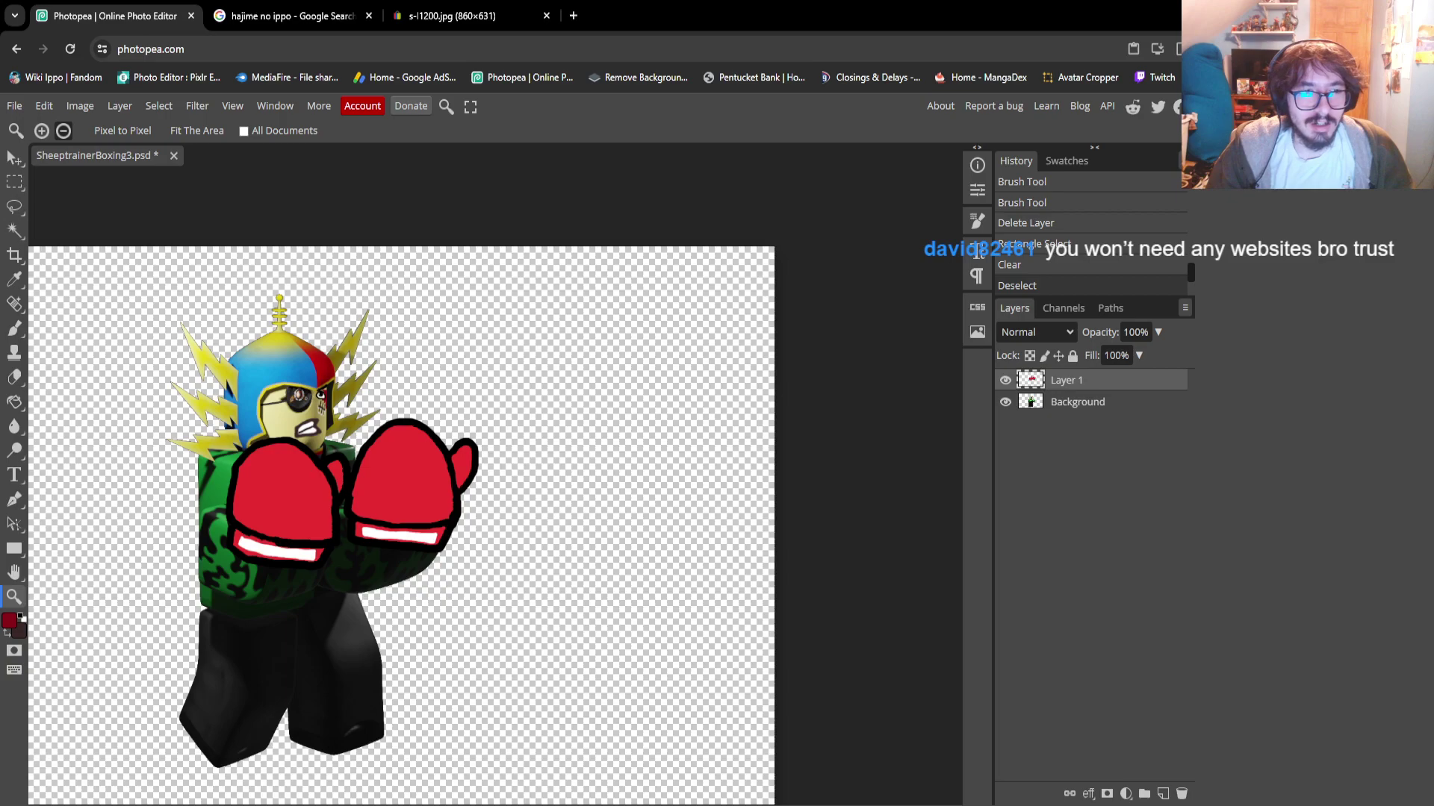
left_click(14, 572)
left_click_drag(254, 515, 284, 495)
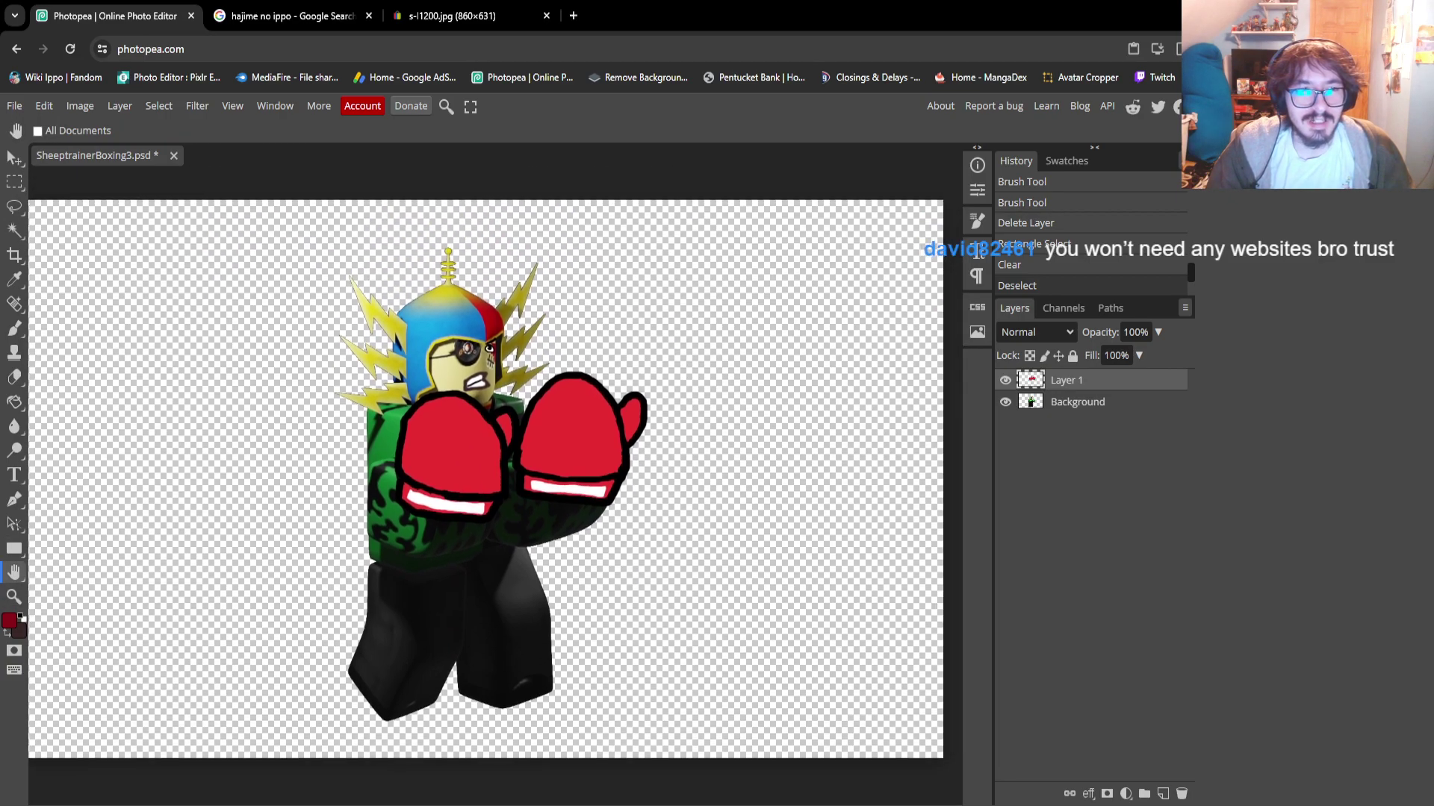
left_click_drag(224, 448, 342, 482)
left_click(14, 597)
left_click(118, 336)
left_click(14, 572)
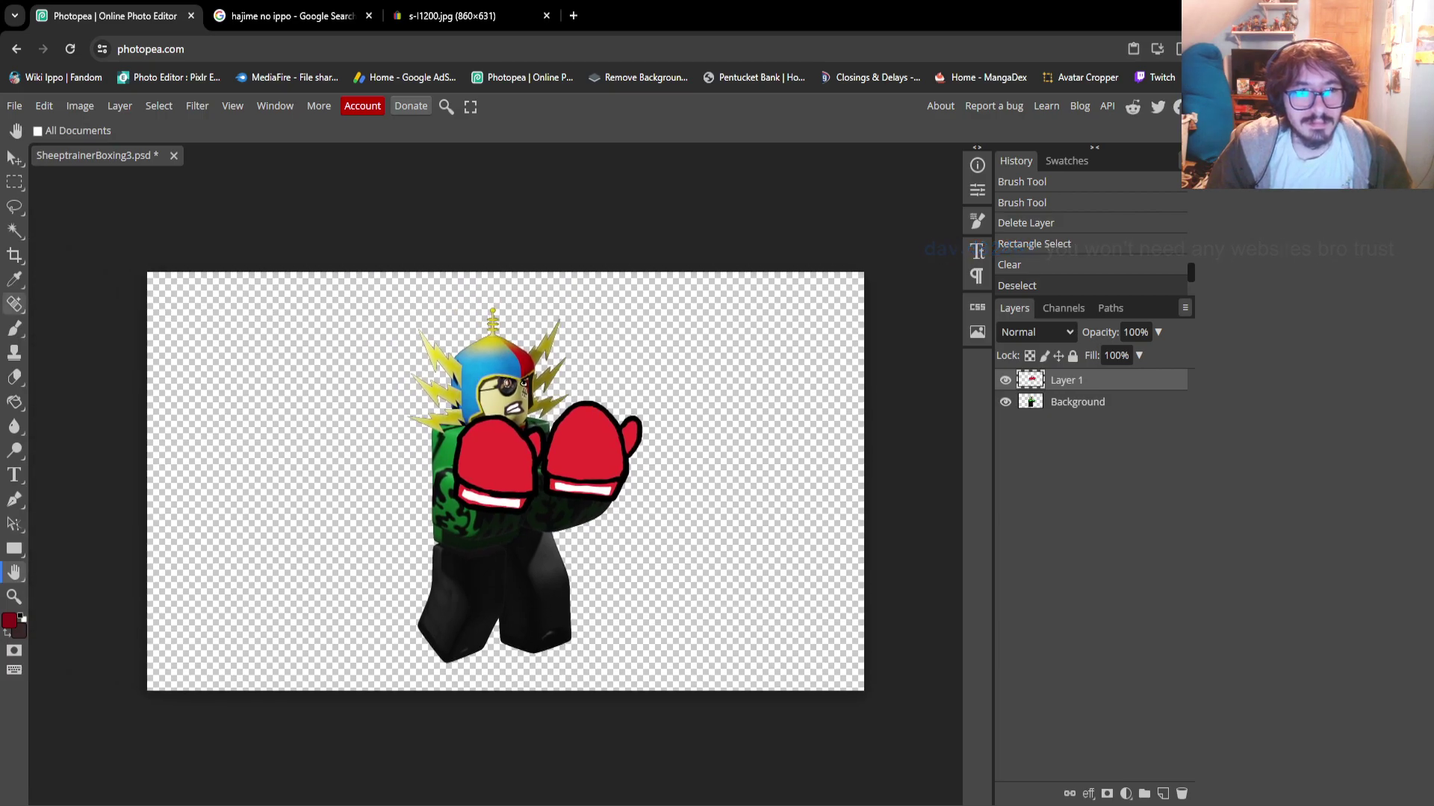
key("z")
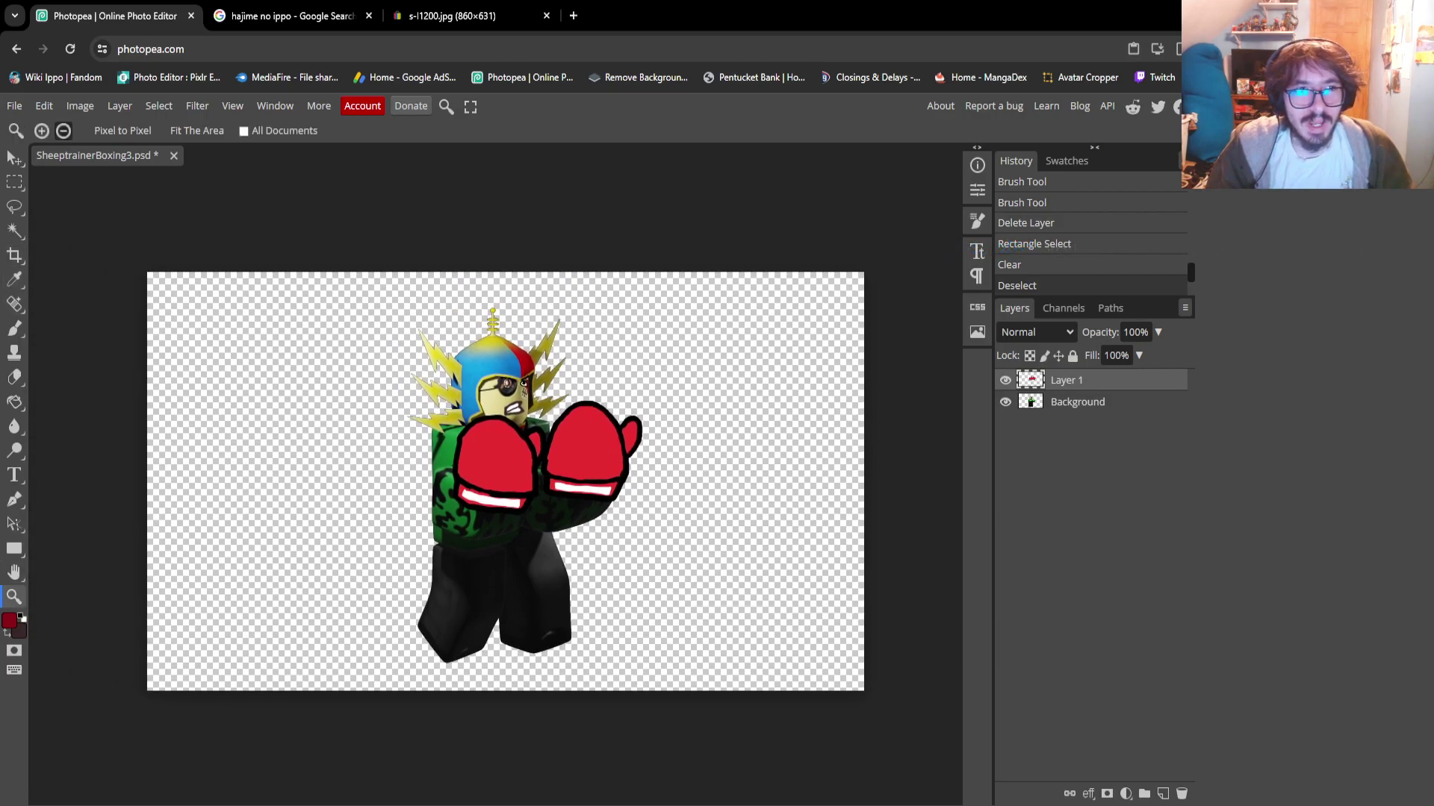
left_click(42, 131)
left_click(551, 344)
left_click(550, 344)
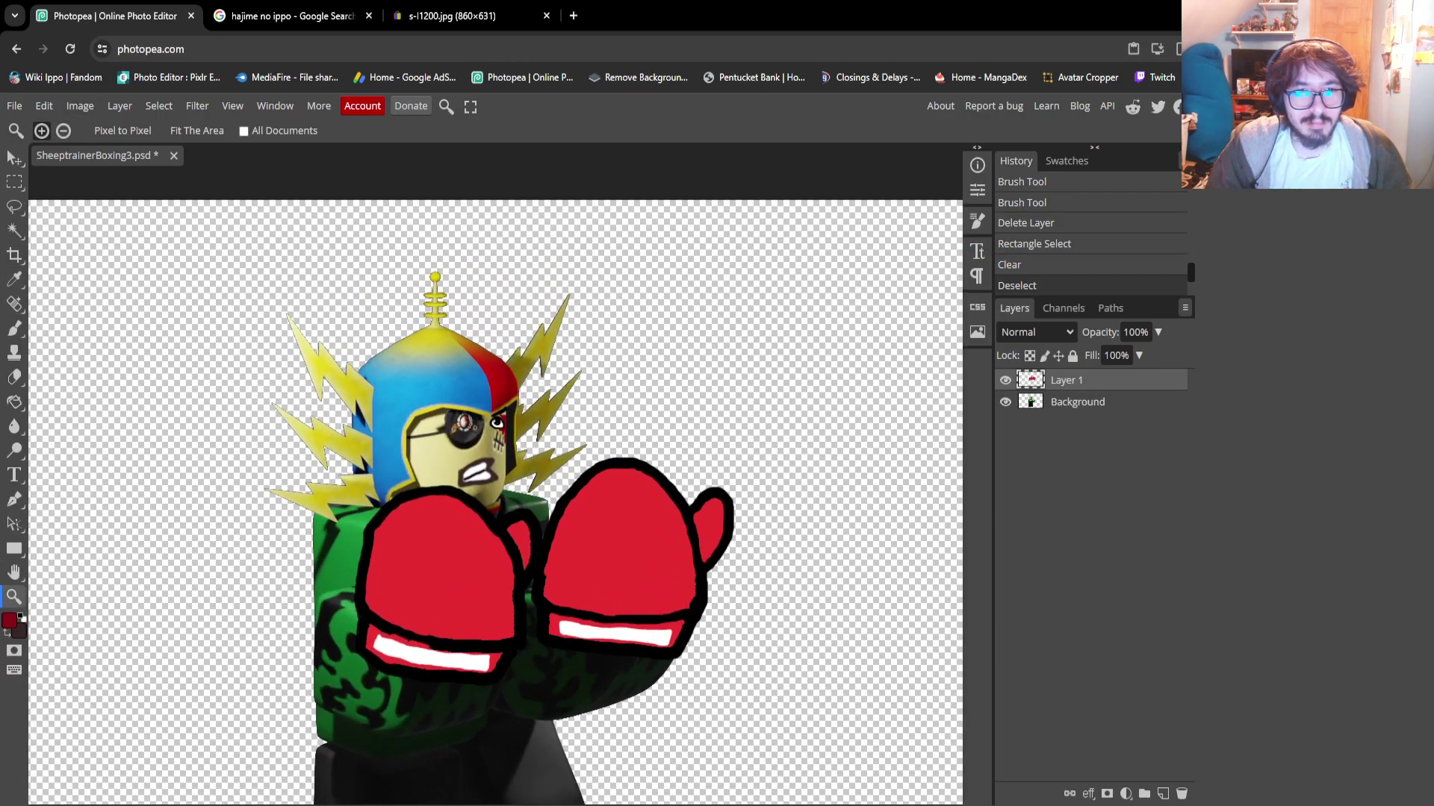
left_click(42, 131)
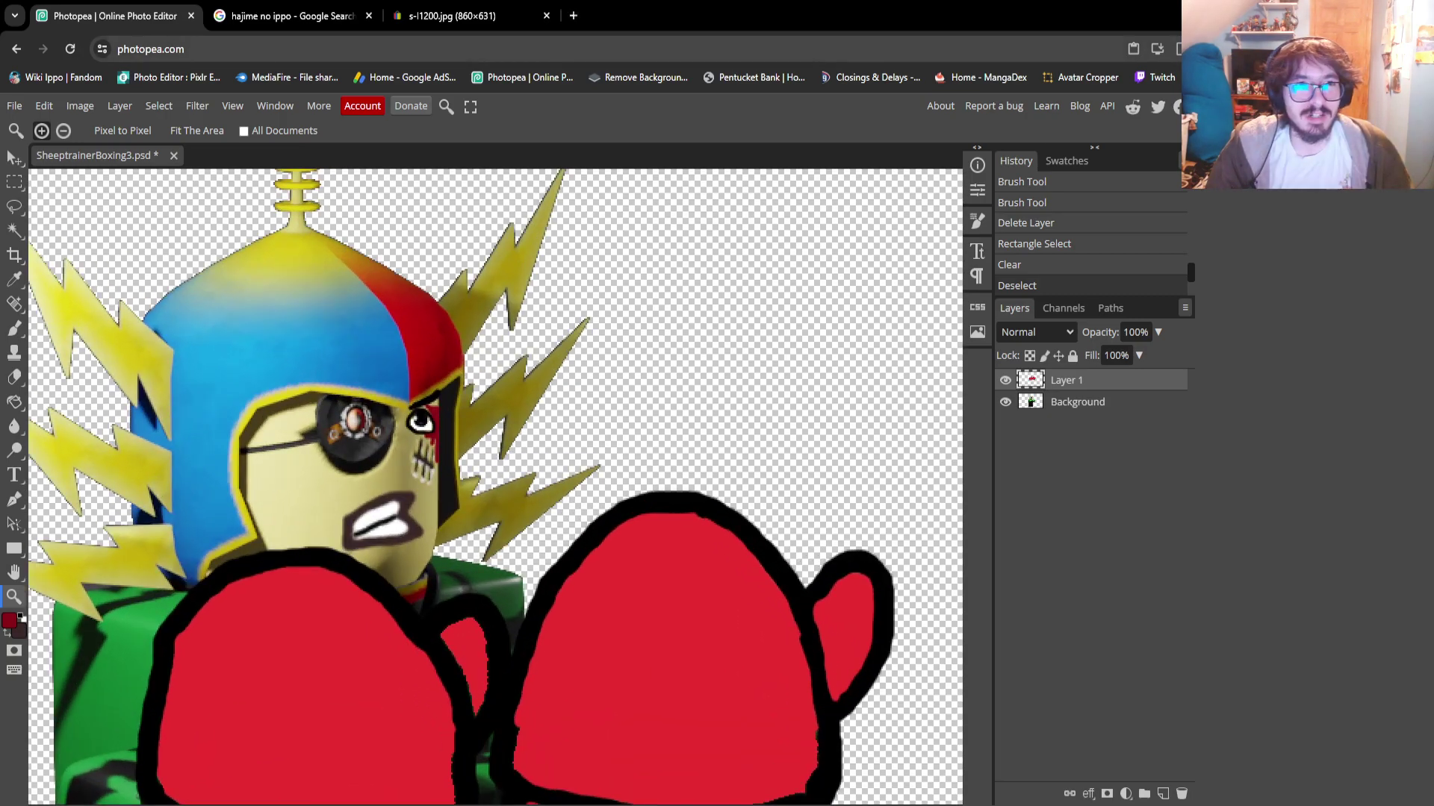
Search Google Images for "green lens flare" in a new browser tab and filter the results to transparent images
left_click(572, 16)
type("gre")
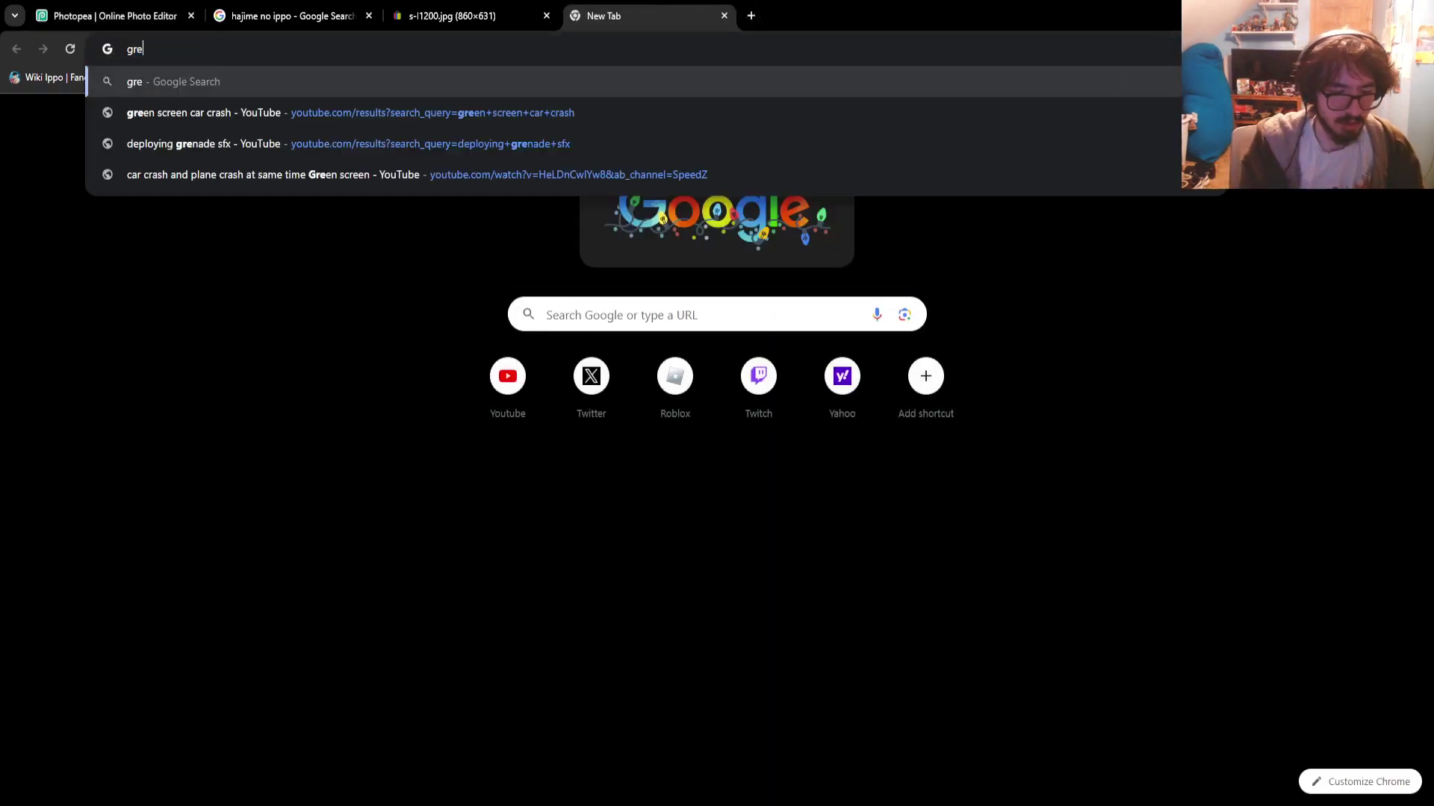
type("en lens flare")
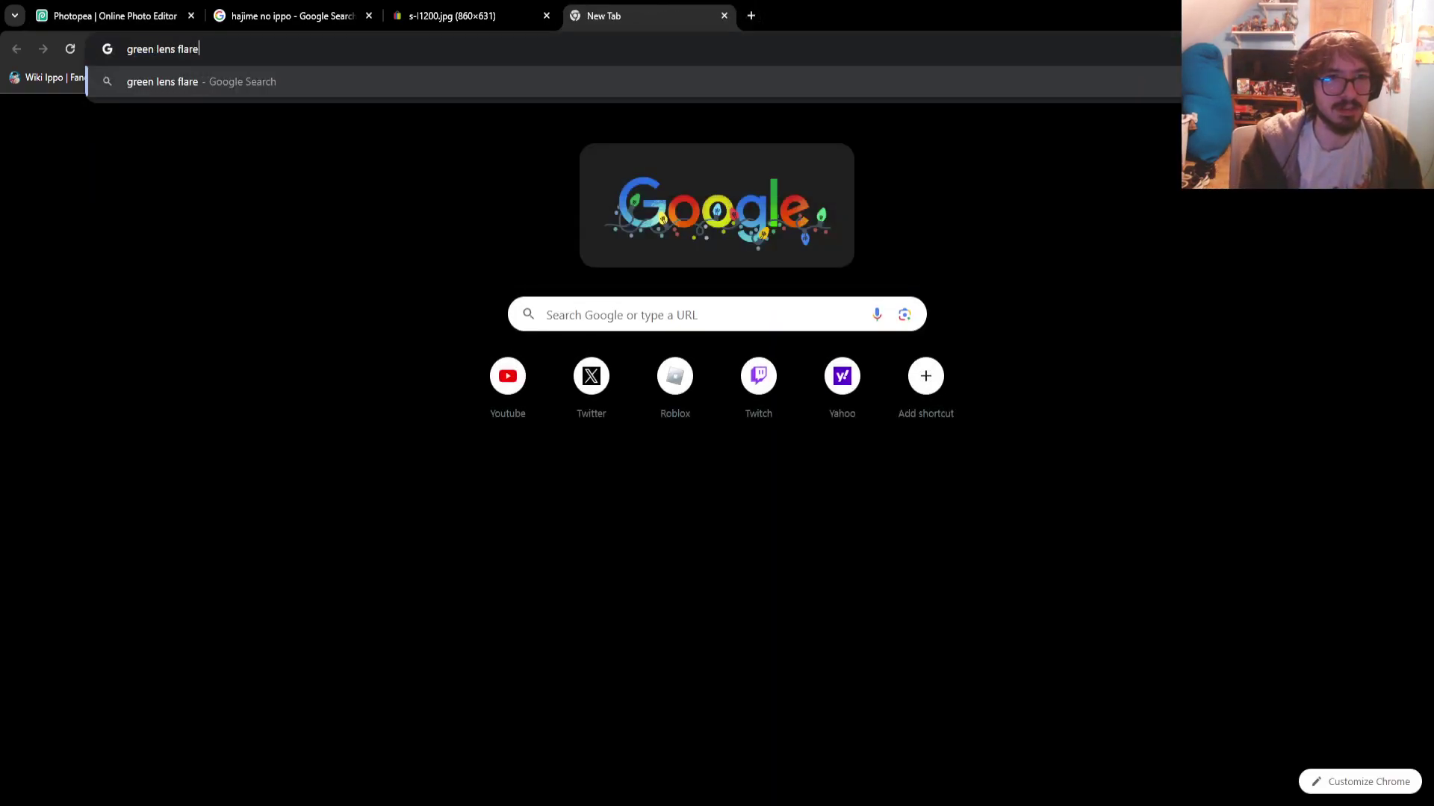
key("Return")
left_click(184, 178)
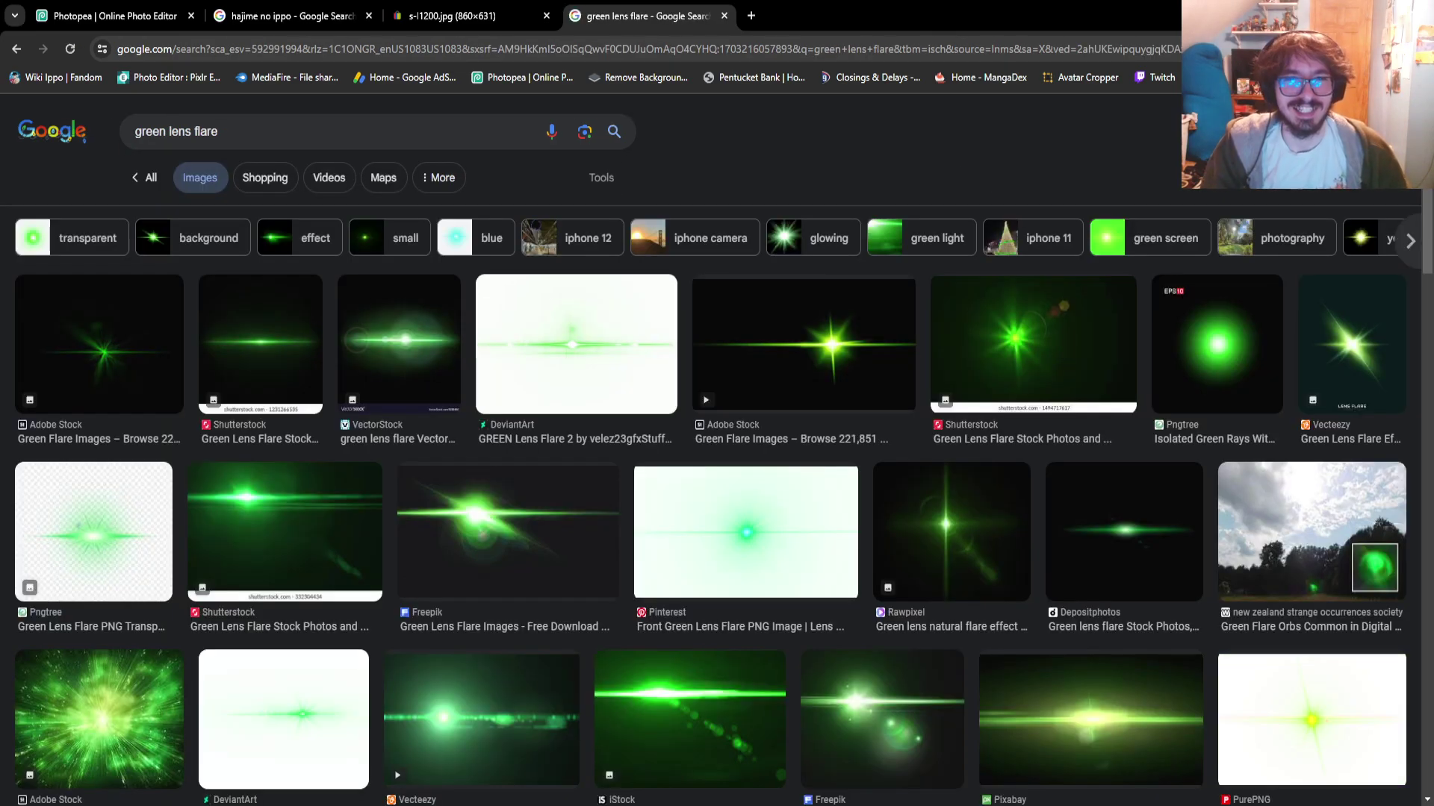
left_click(602, 178)
left_click(403, 216)
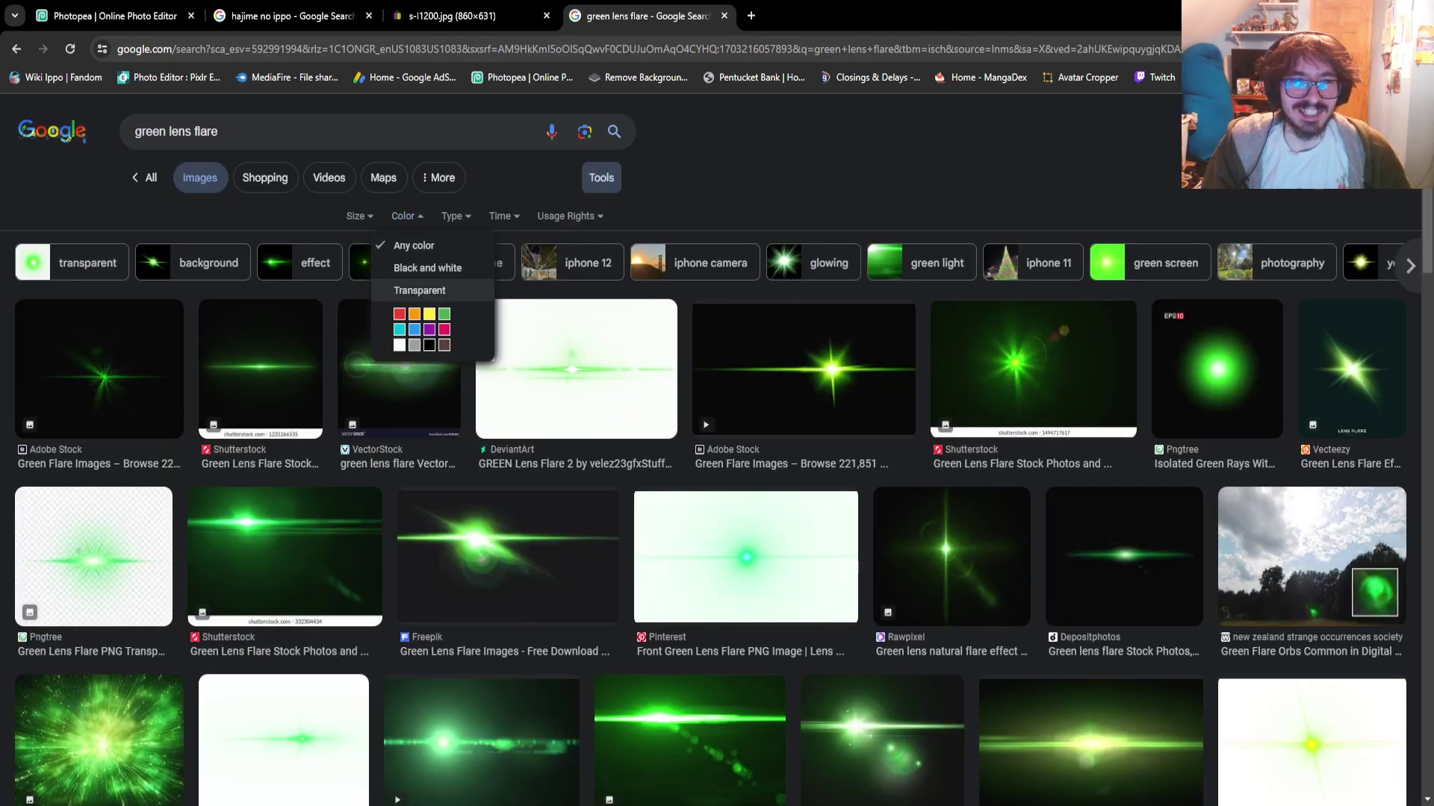
left_click(418, 291)
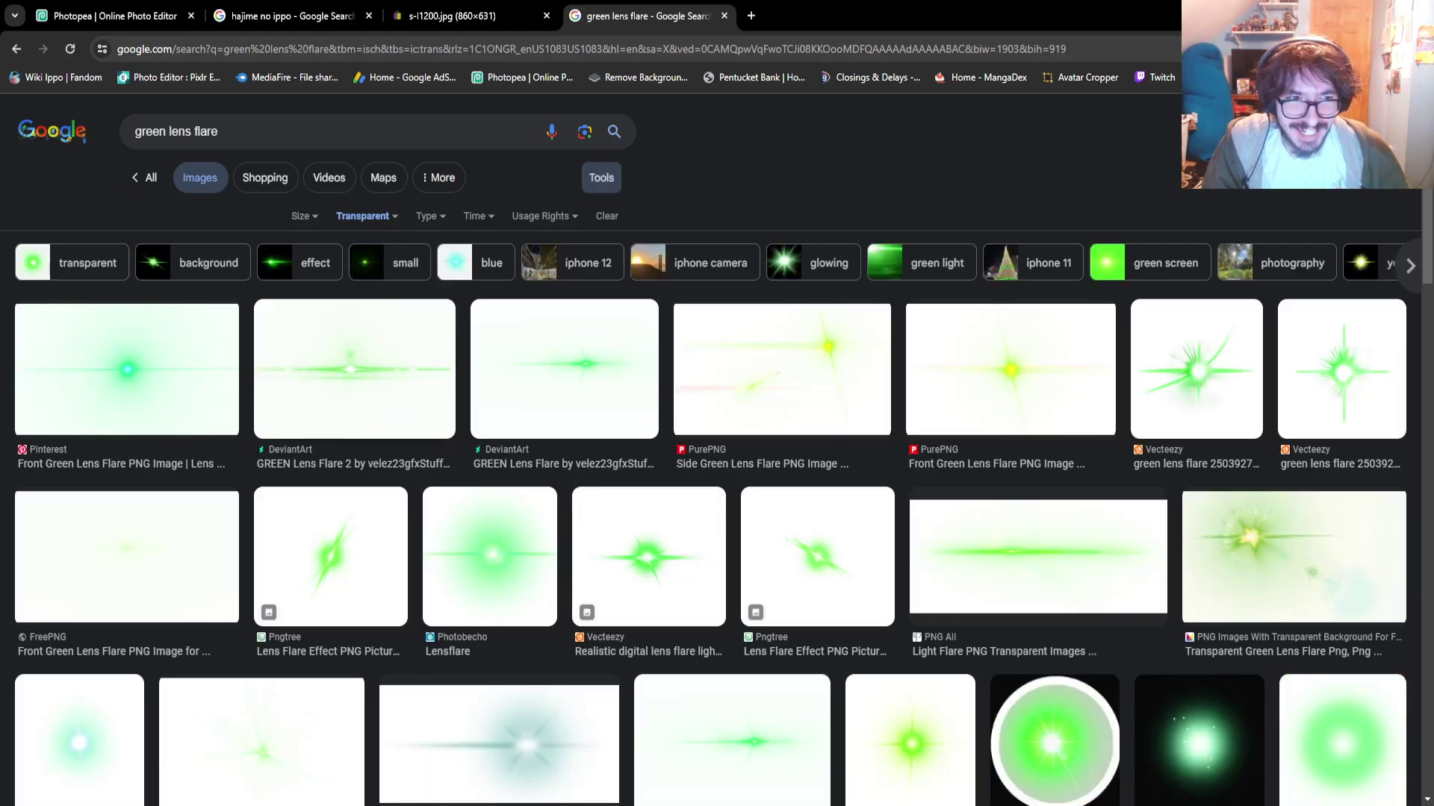
Look through the transparent green lens flare results for a suitable flare, previewing the BlitzedOfficial and Safety Radar images
scroll(717, 469, "down", 6)
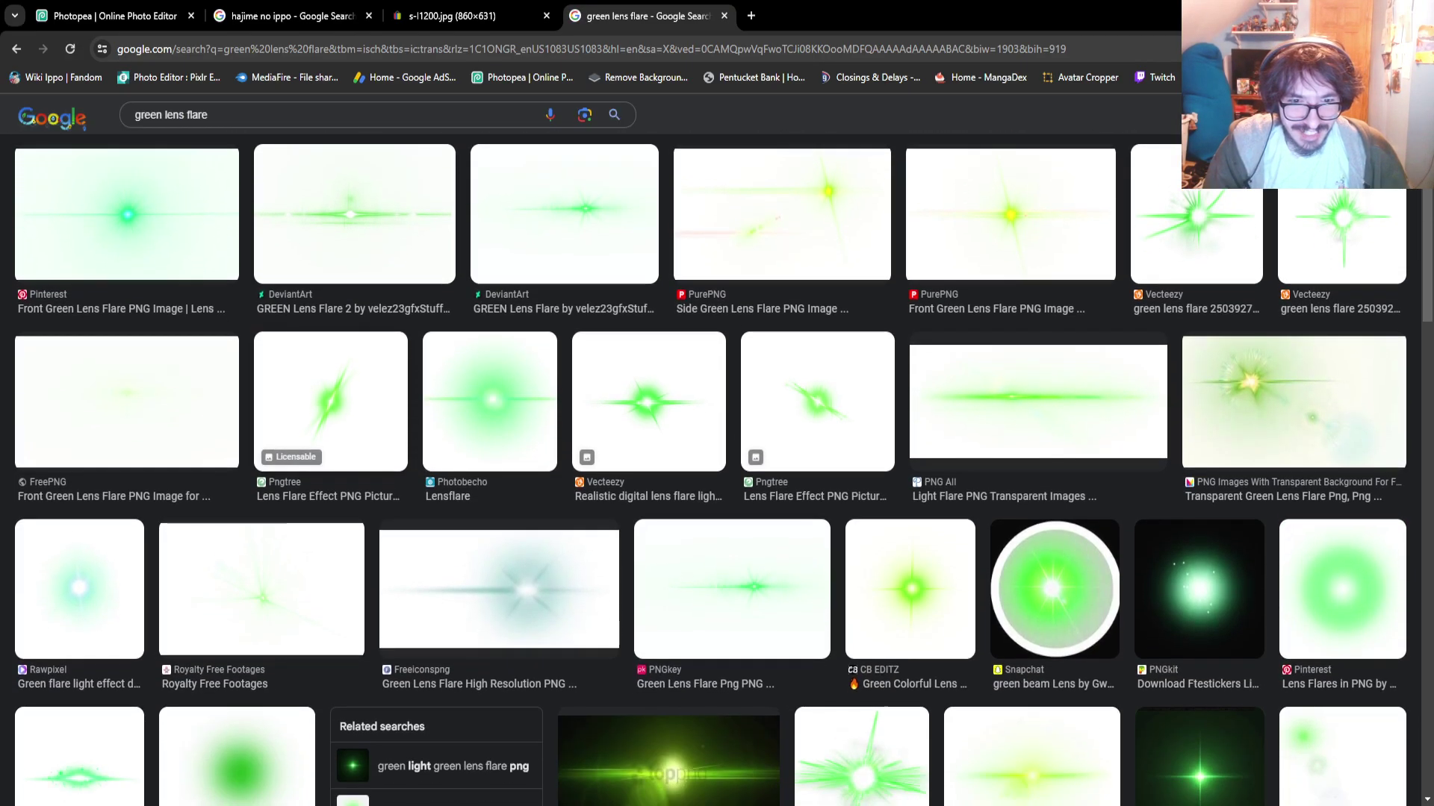
scroll(716, 469, "down", 4)
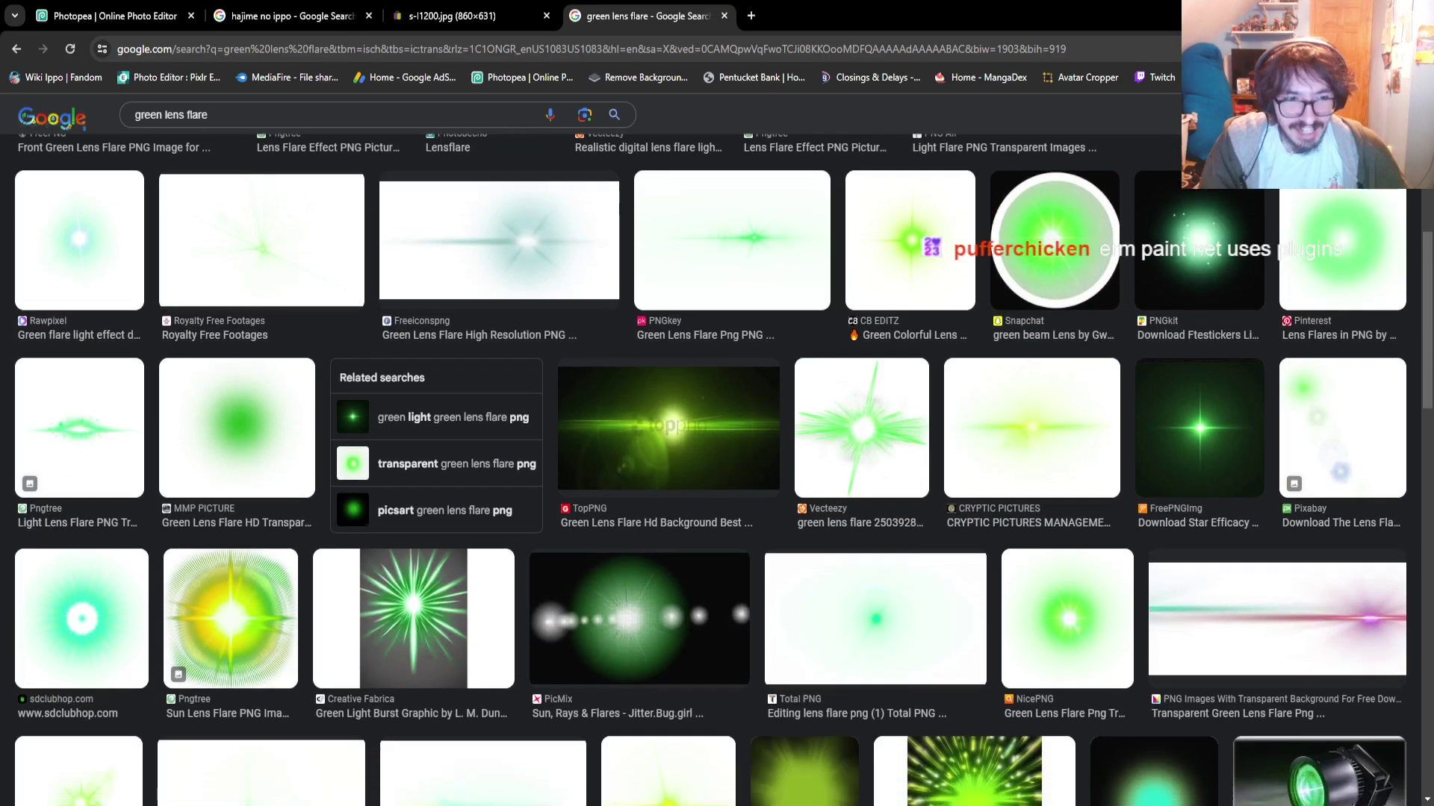
scroll(800, 310, "down", 3)
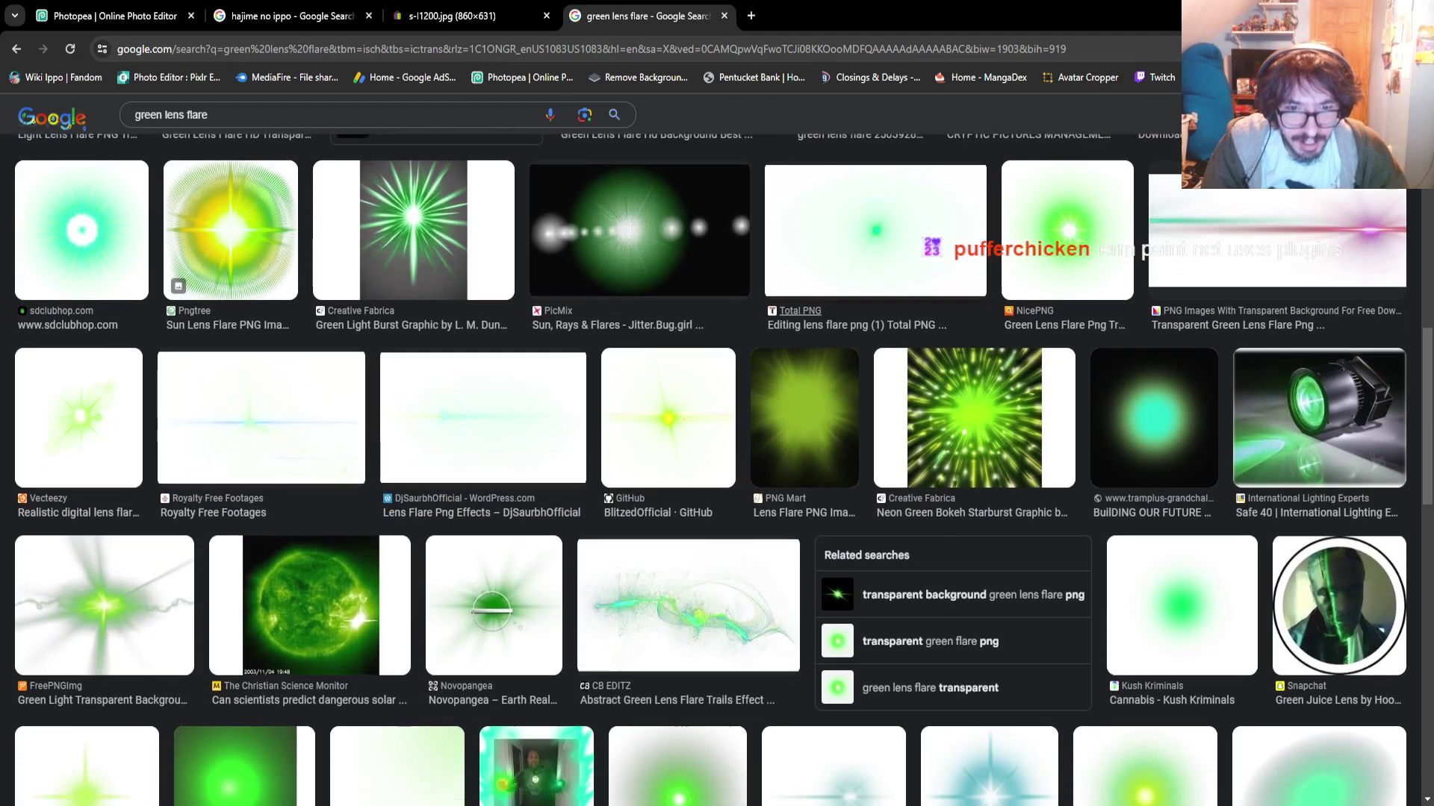
scroll(800, 310, "down", 2)
left_click(668, 299)
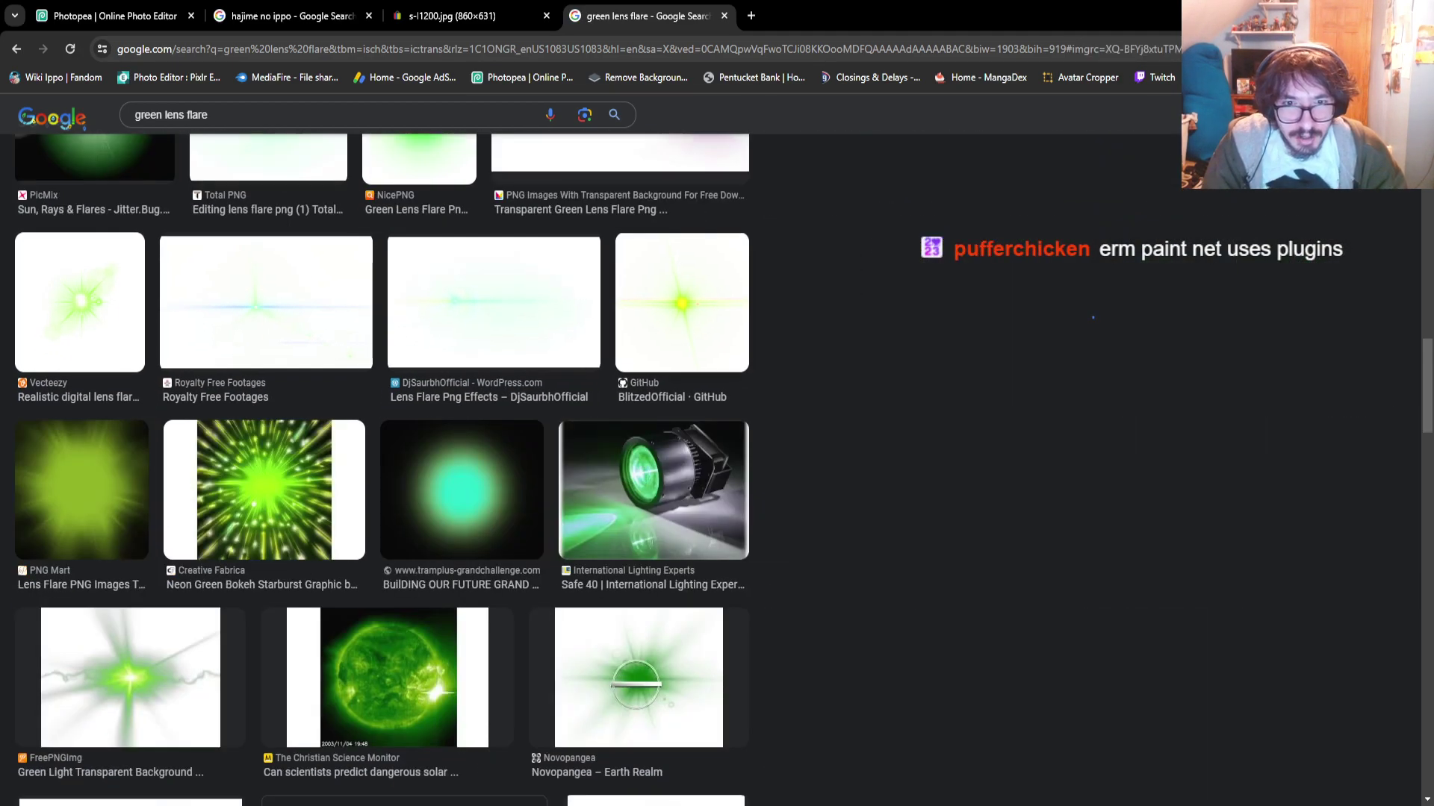
key("Escape")
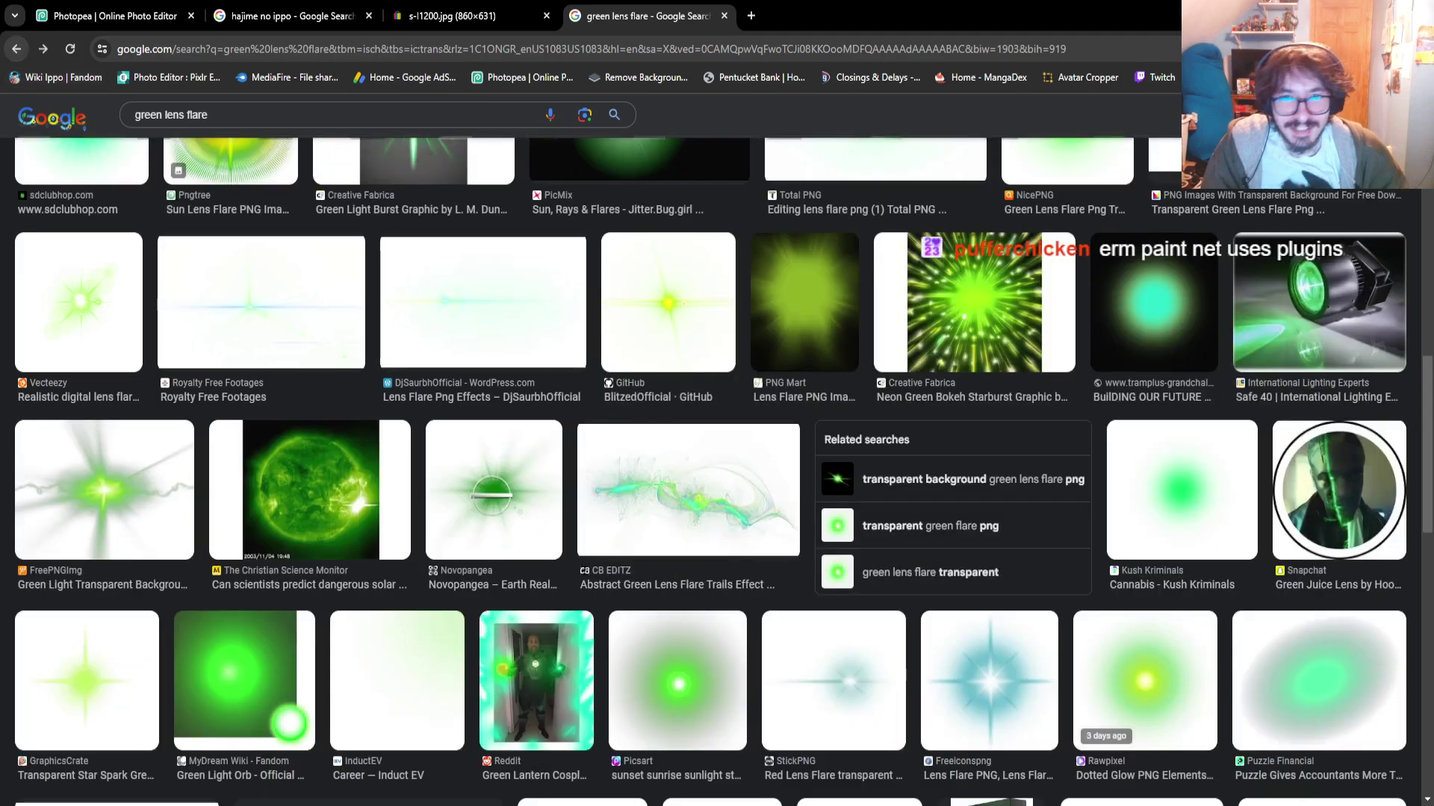
scroll(716, 463, "down", 3)
scroll(638, 440, "down", 3)
scroll(639, 441, "up", 1)
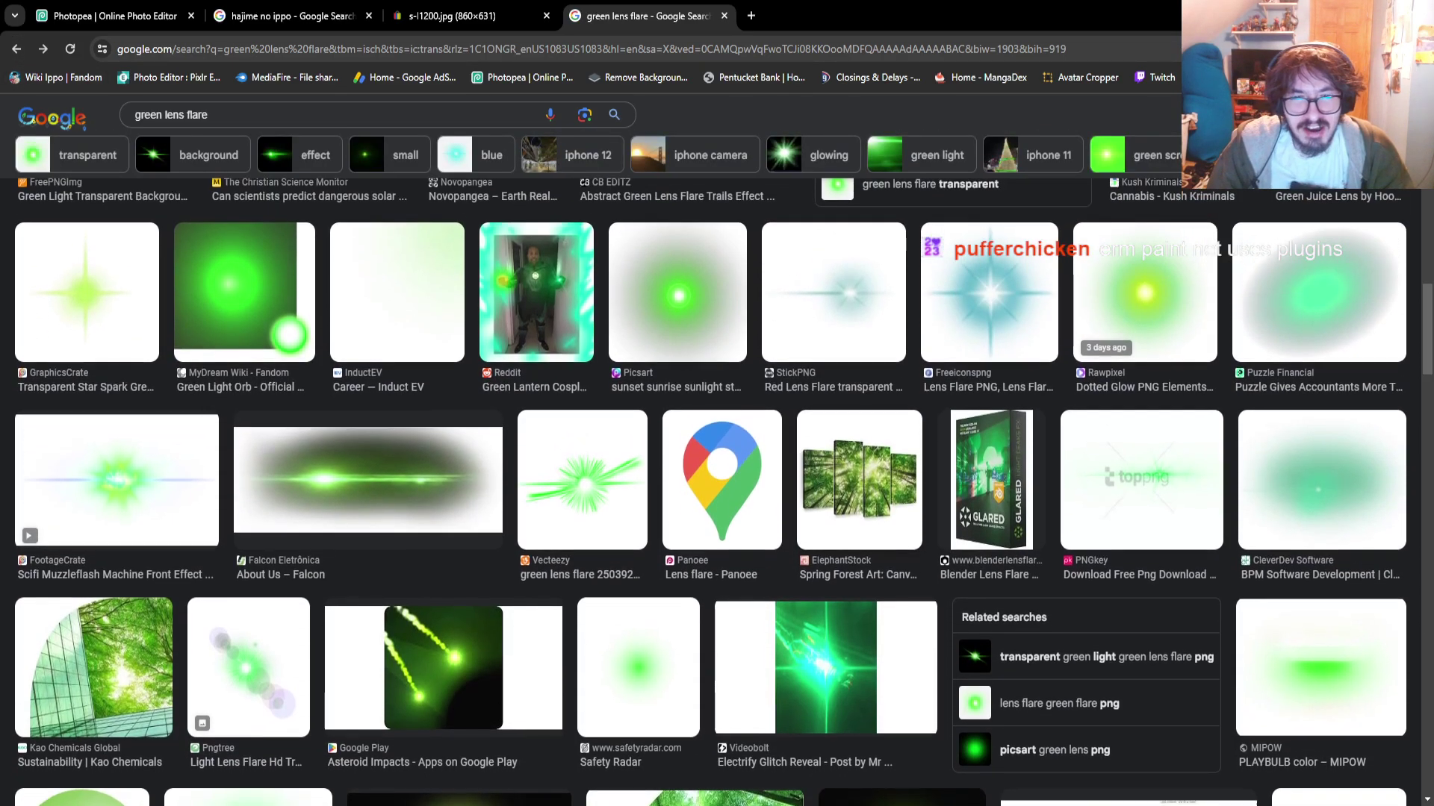
scroll(639, 441, "down", 3)
left_click(638, 435)
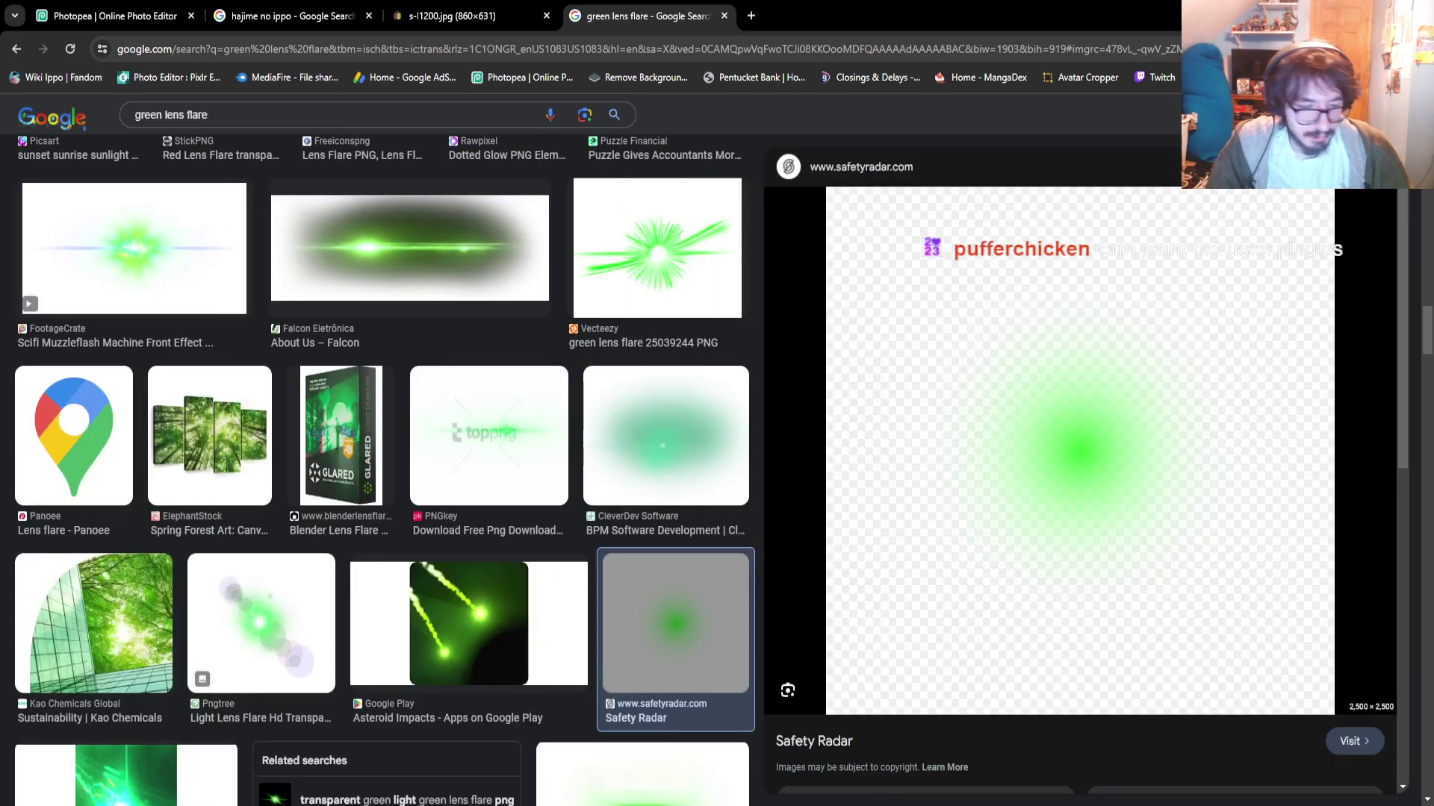
scroll(384, 470, "down", 4)
scroll(384, 469, "down", 6)
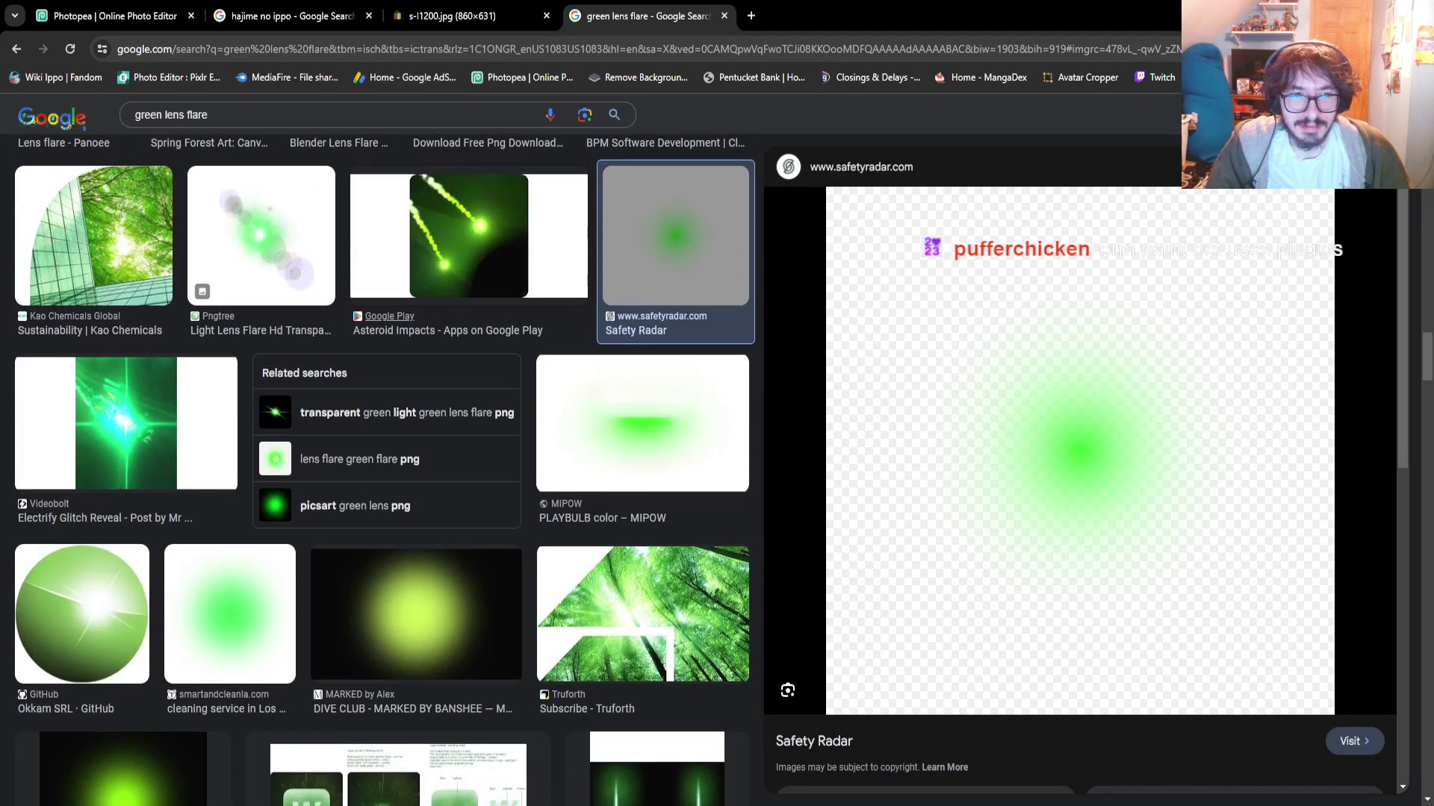
scroll(382, 469, "down", 3)
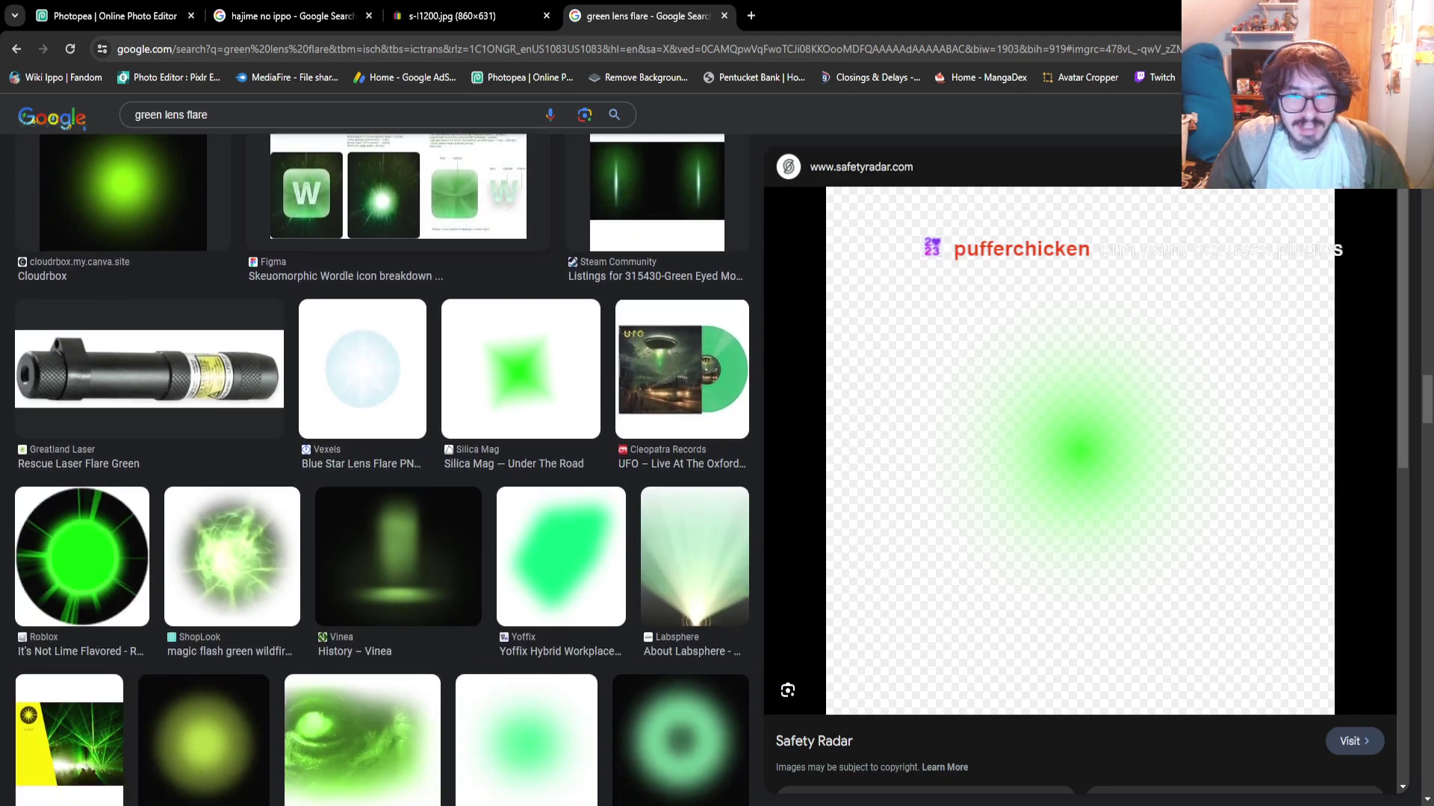
scroll(382, 469, "up", 3)
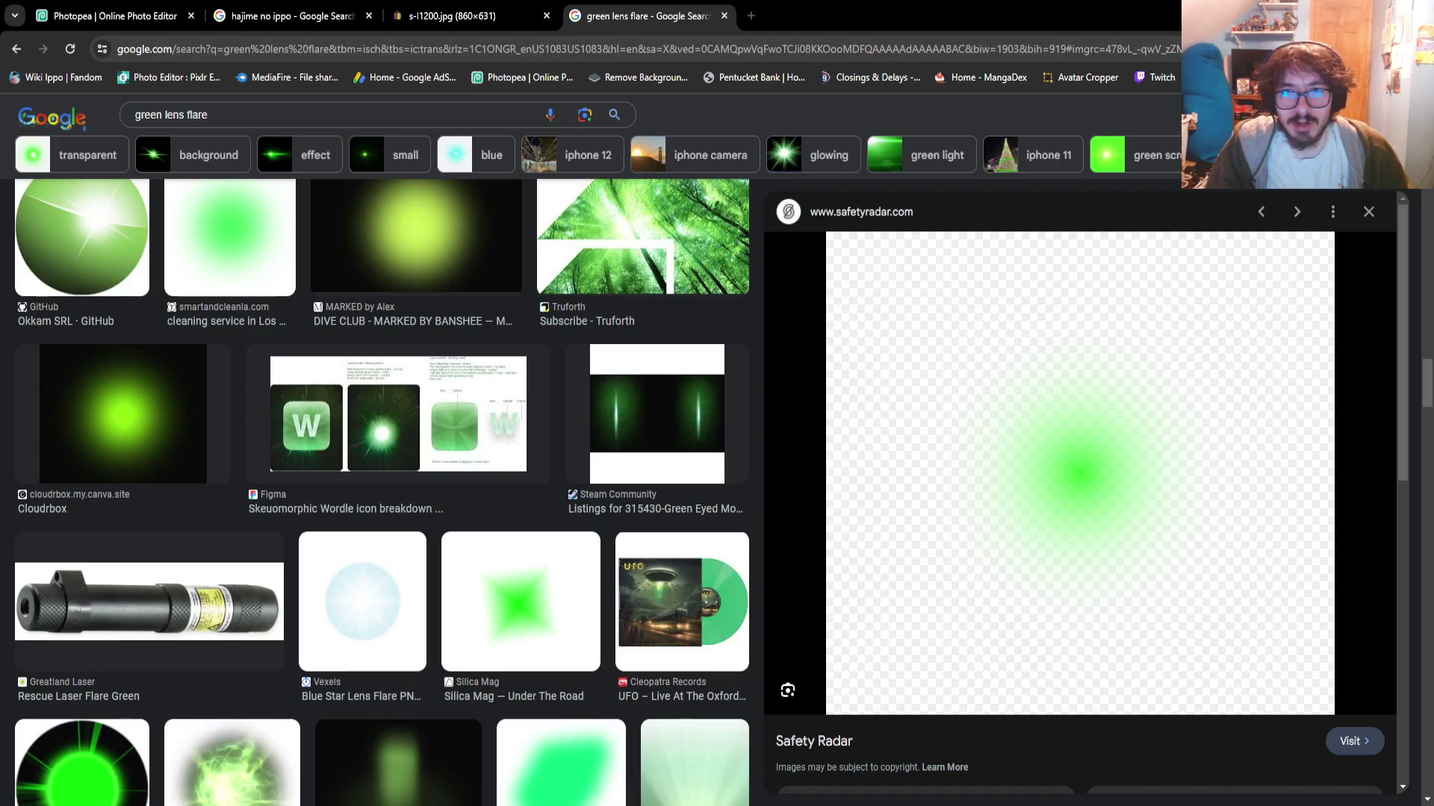
scroll(382, 469, "down", 5)
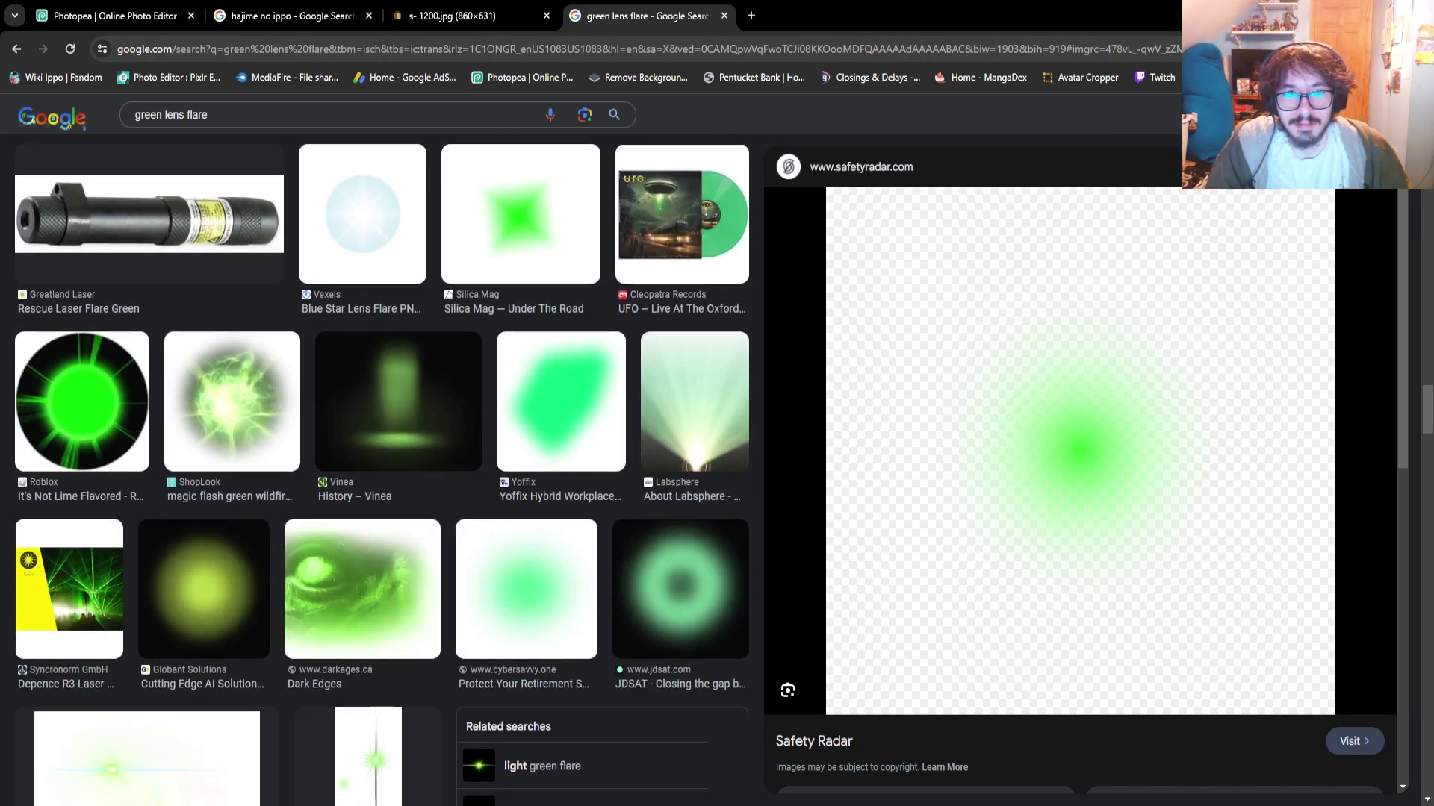
scroll(382, 469, "down", 2)
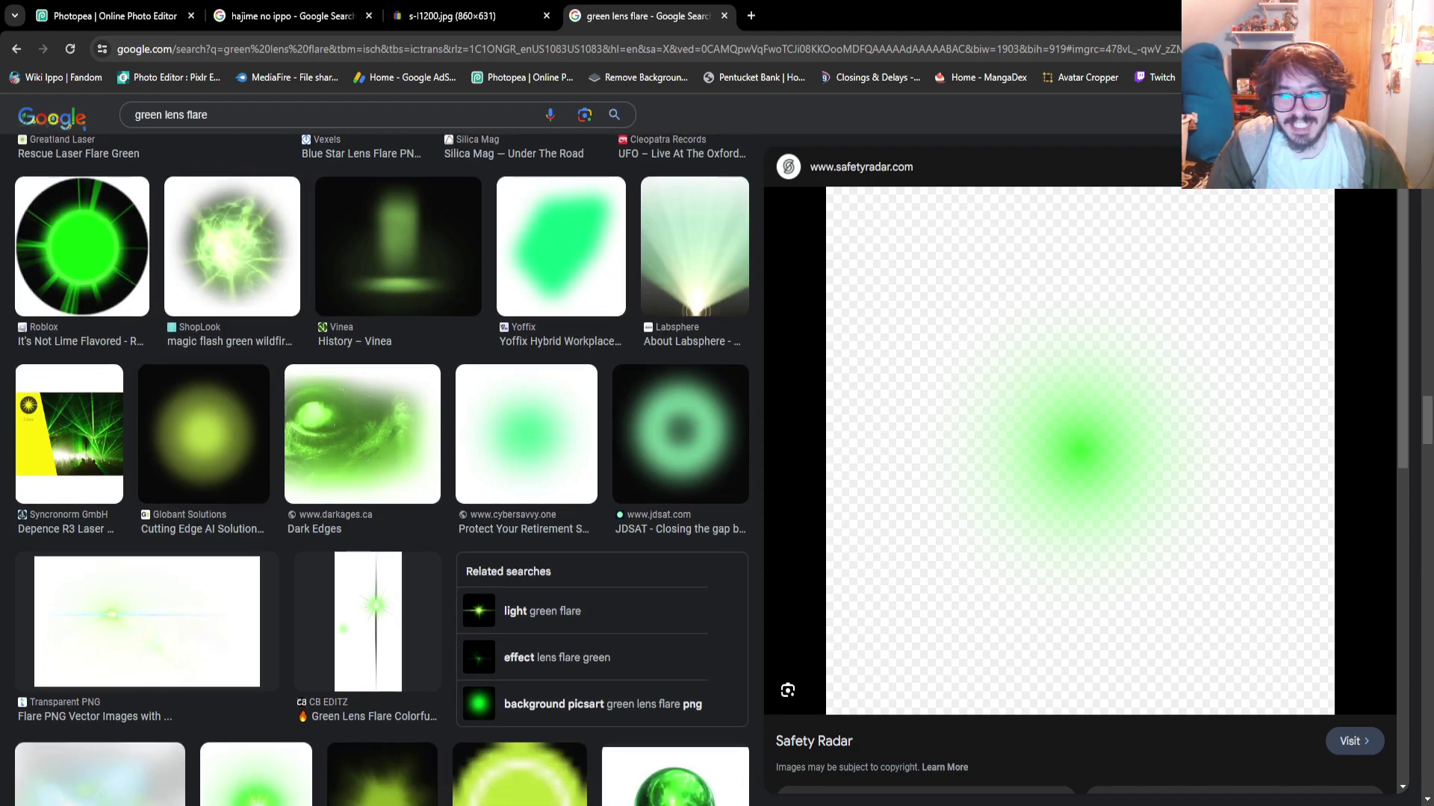
scroll(382, 469, "down", 5)
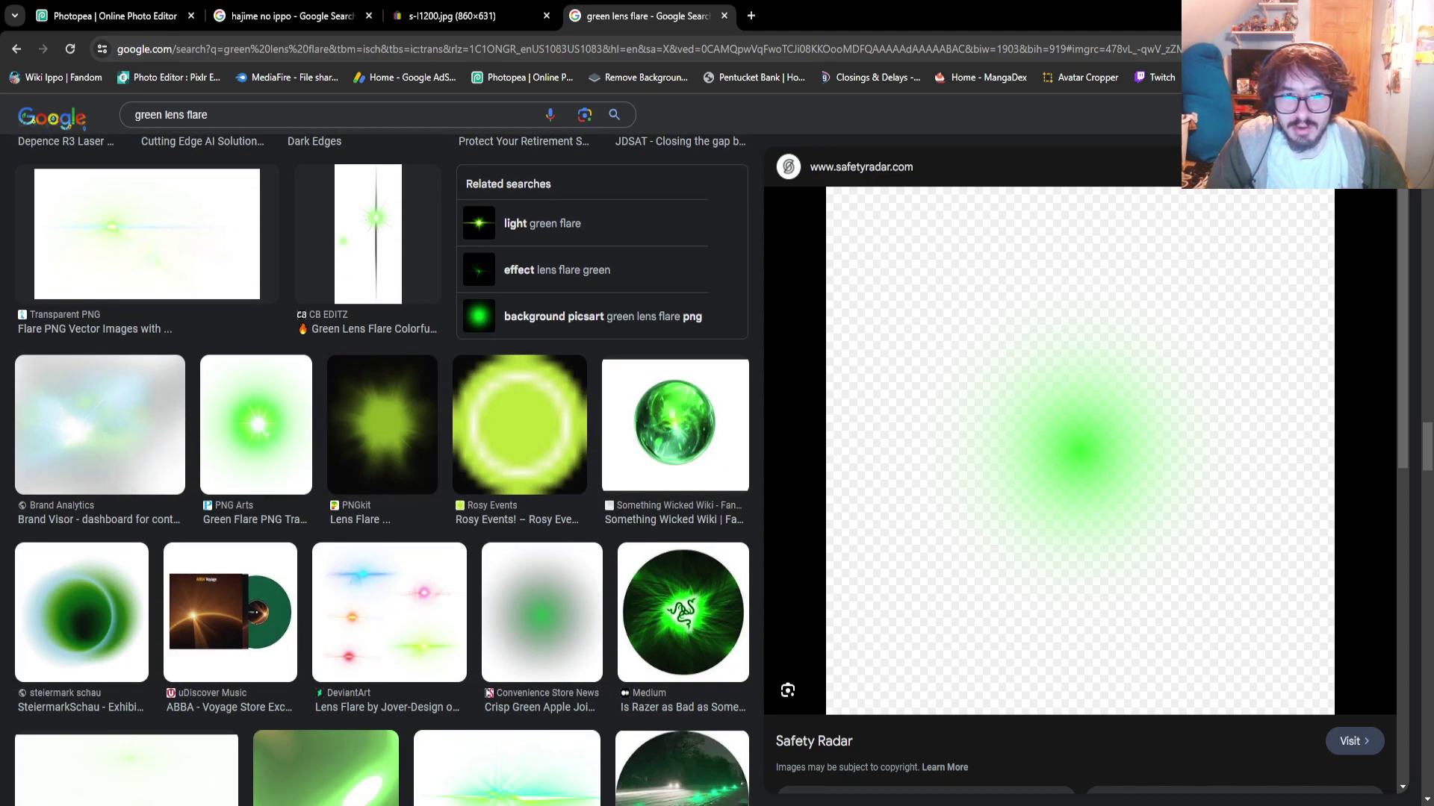
Copy the PNG Arts green flare with the white centre into the boxing drawing and move it beside the character's face
left_click(256, 424)
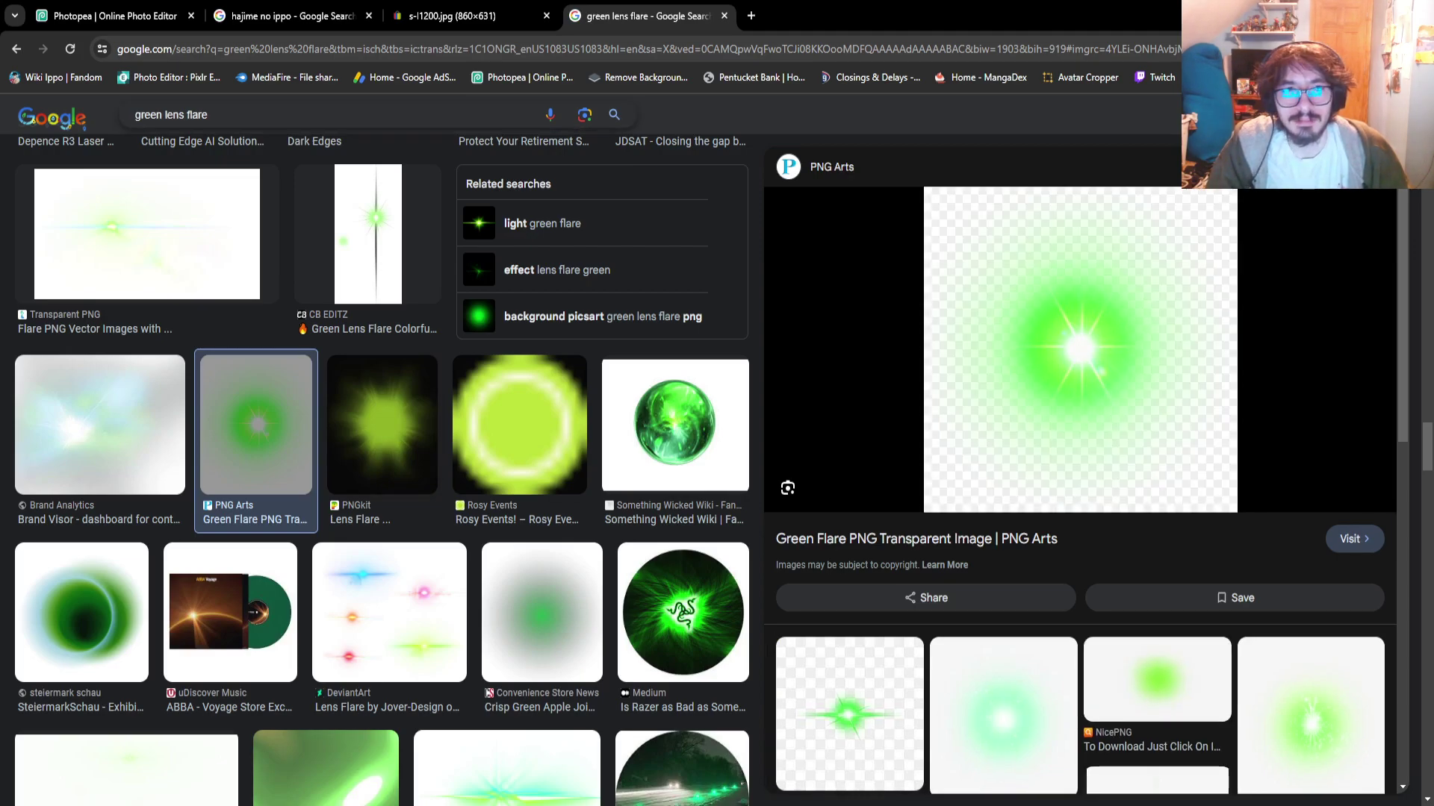
left_click(112, 16)
key("ctrl+v")
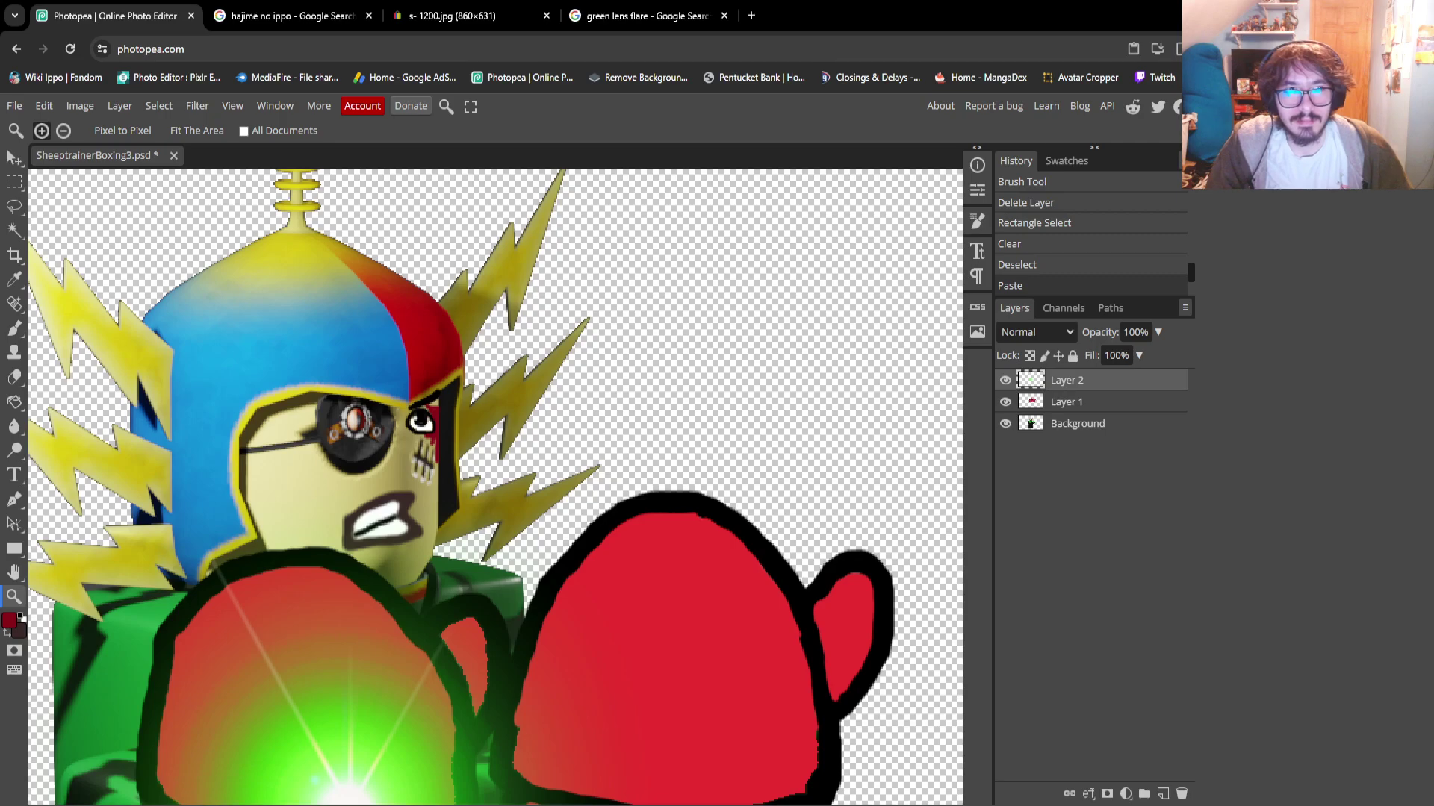
left_click(14, 158)
left_click_drag(350, 731, 490, 390)
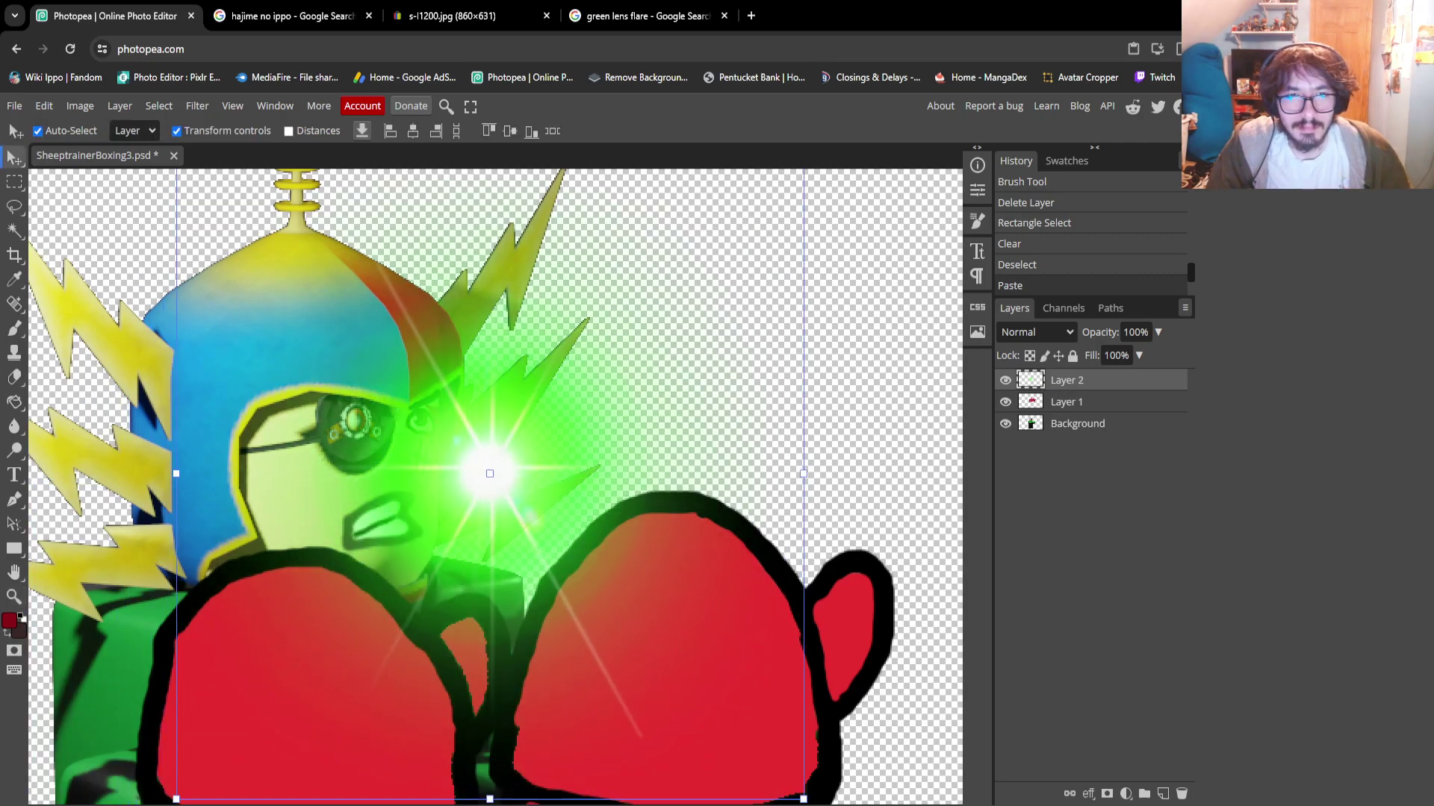
left_click_drag(490, 473, 490, 469)
Undo the accidental move of the gloves layer, lock Layer 1, and reselect the flare on Layer 2
left_click_drag(643, 642, 420, 396)
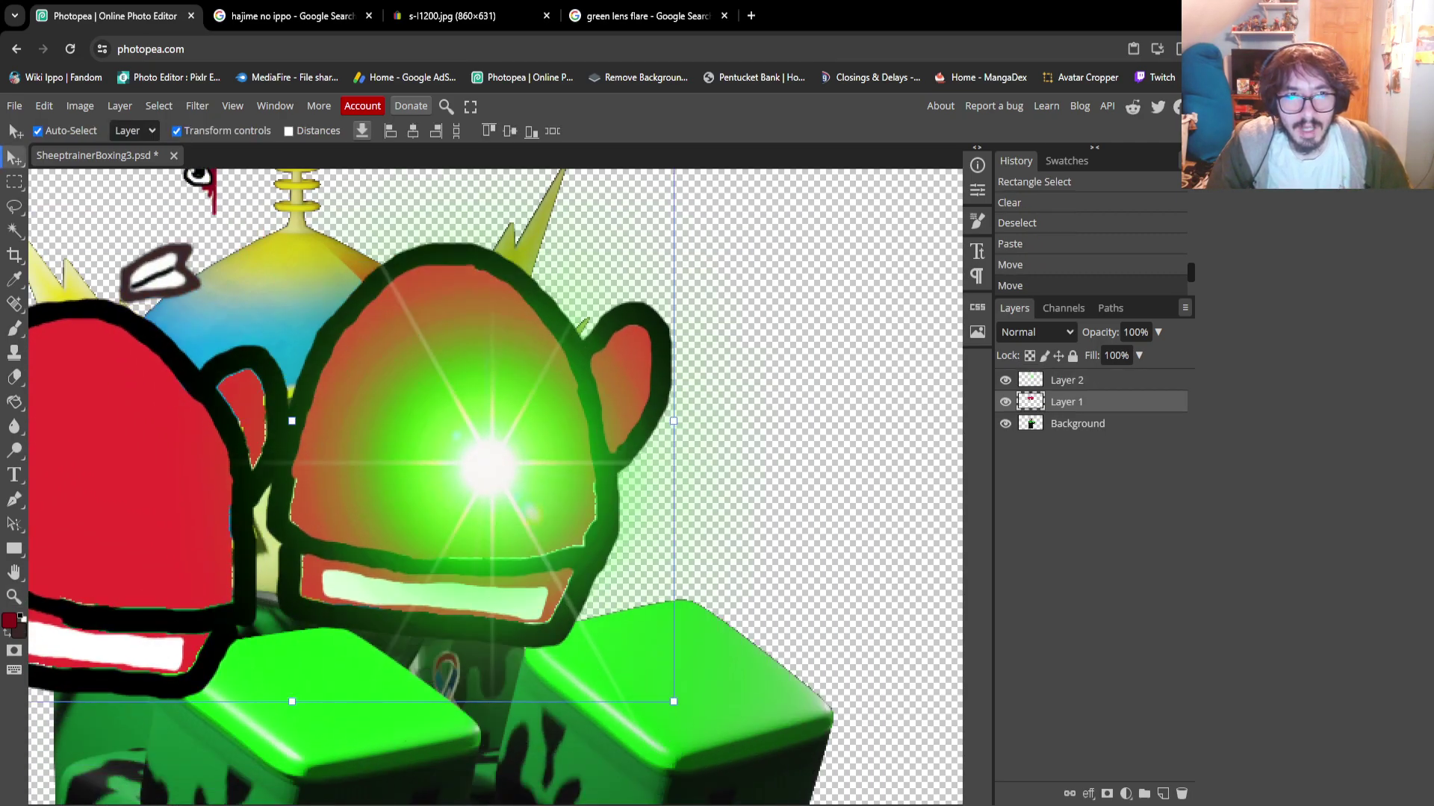
key("ctrl+z")
left_click(490, 469)
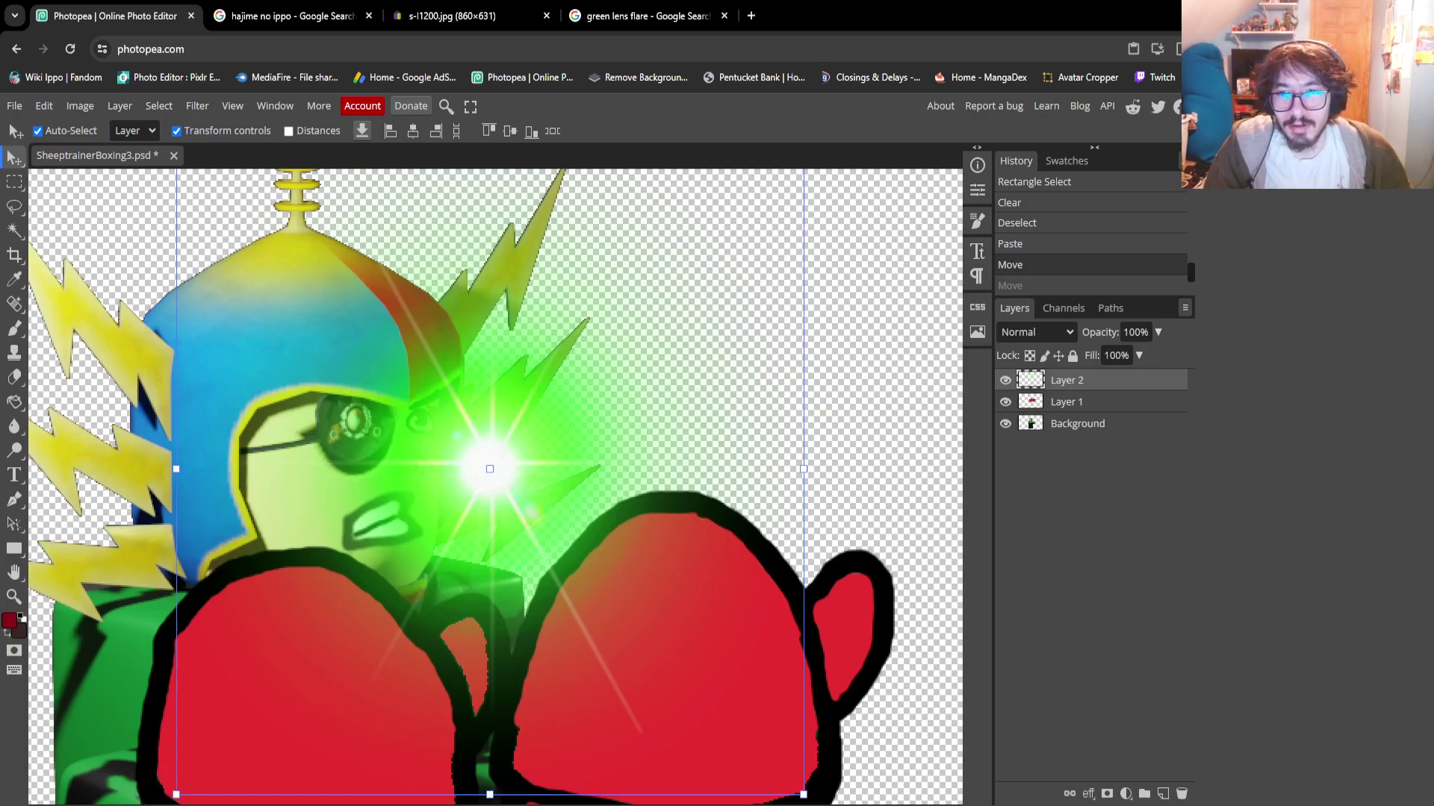
left_click(1067, 401)
left_click(1073, 356)
left_click(1067, 381)
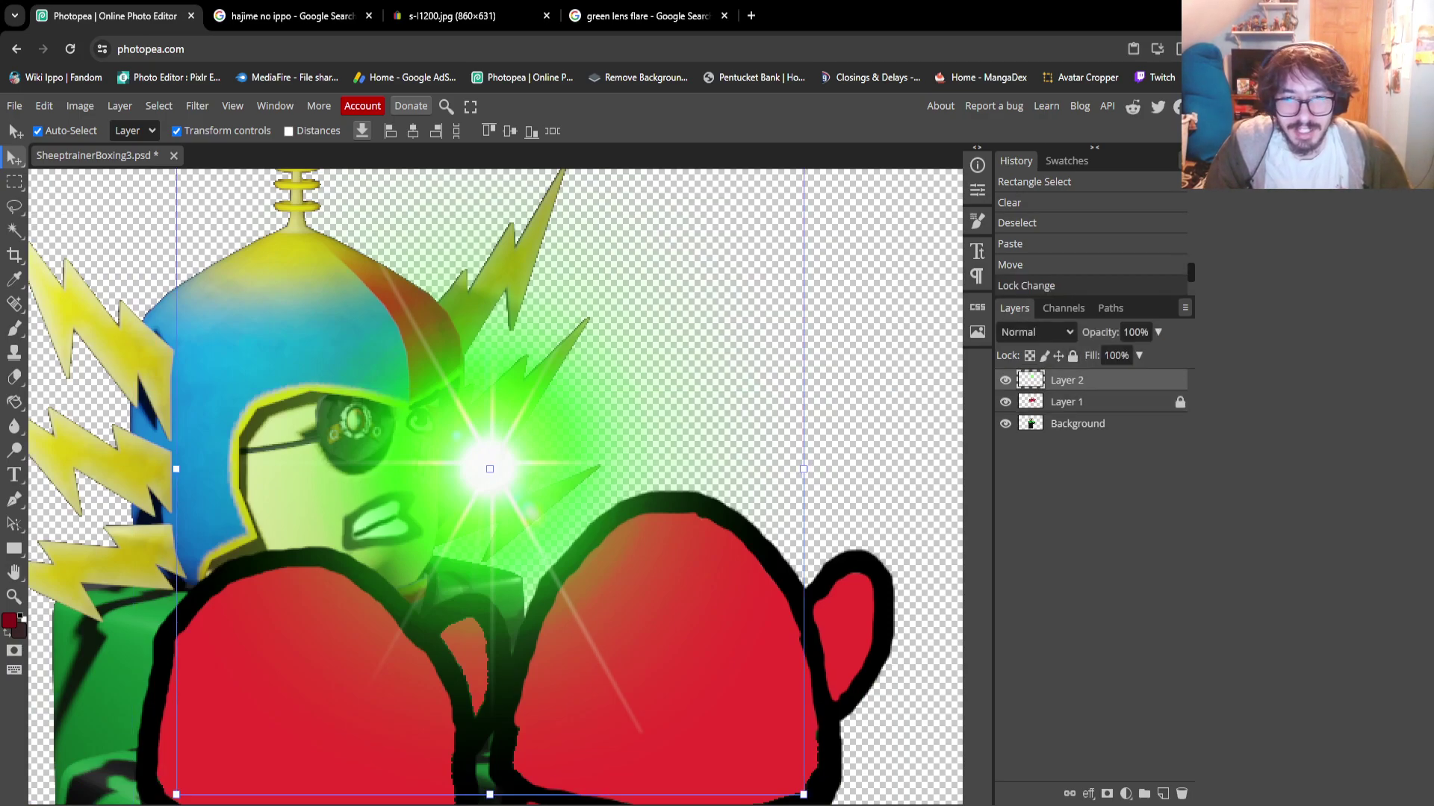
Undo the accidental move of the Background layer, lock that layer, and reselect the flare on Layer 2
left_click_drag(329, 448, 181, 300)
key("ctrl+z")
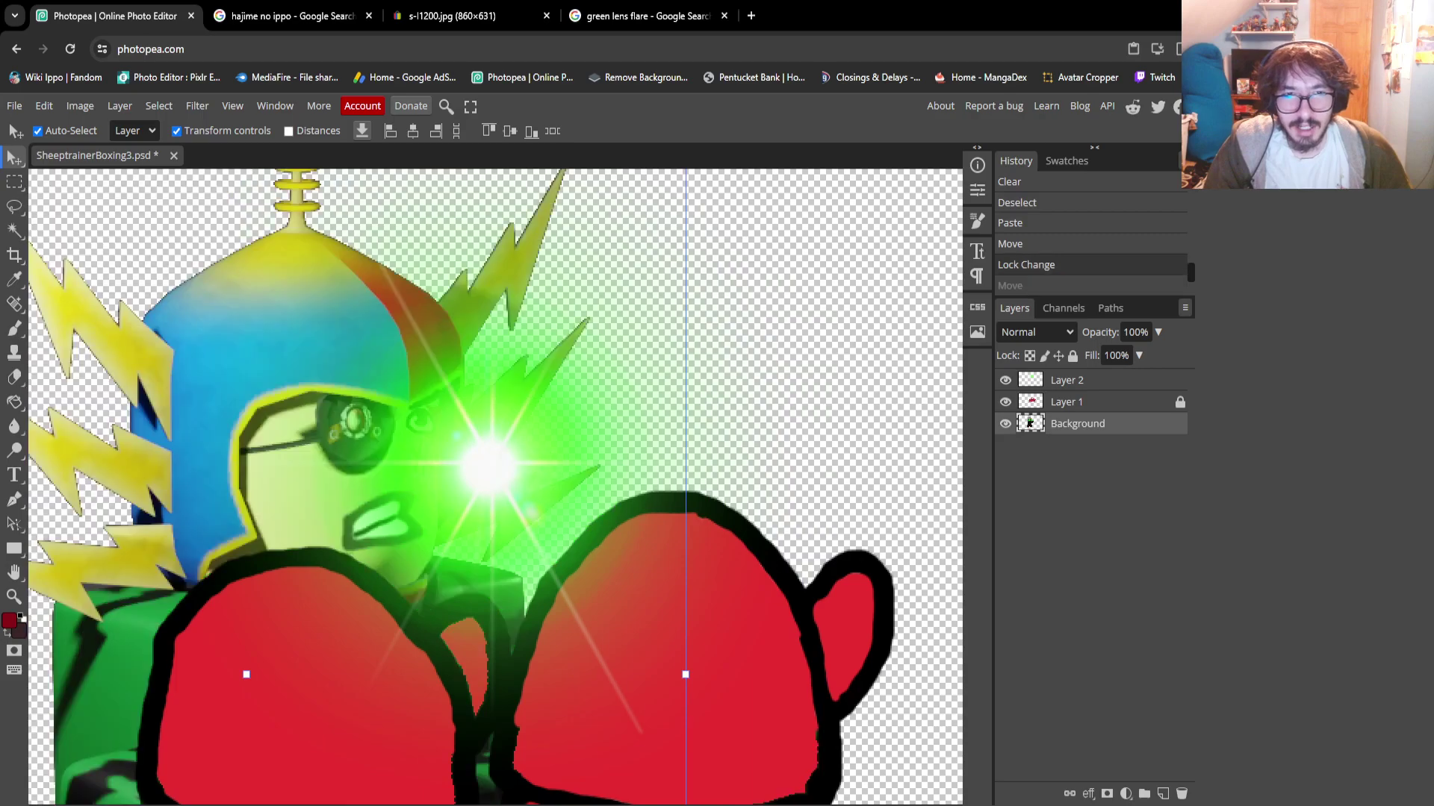
left_click(1072, 356)
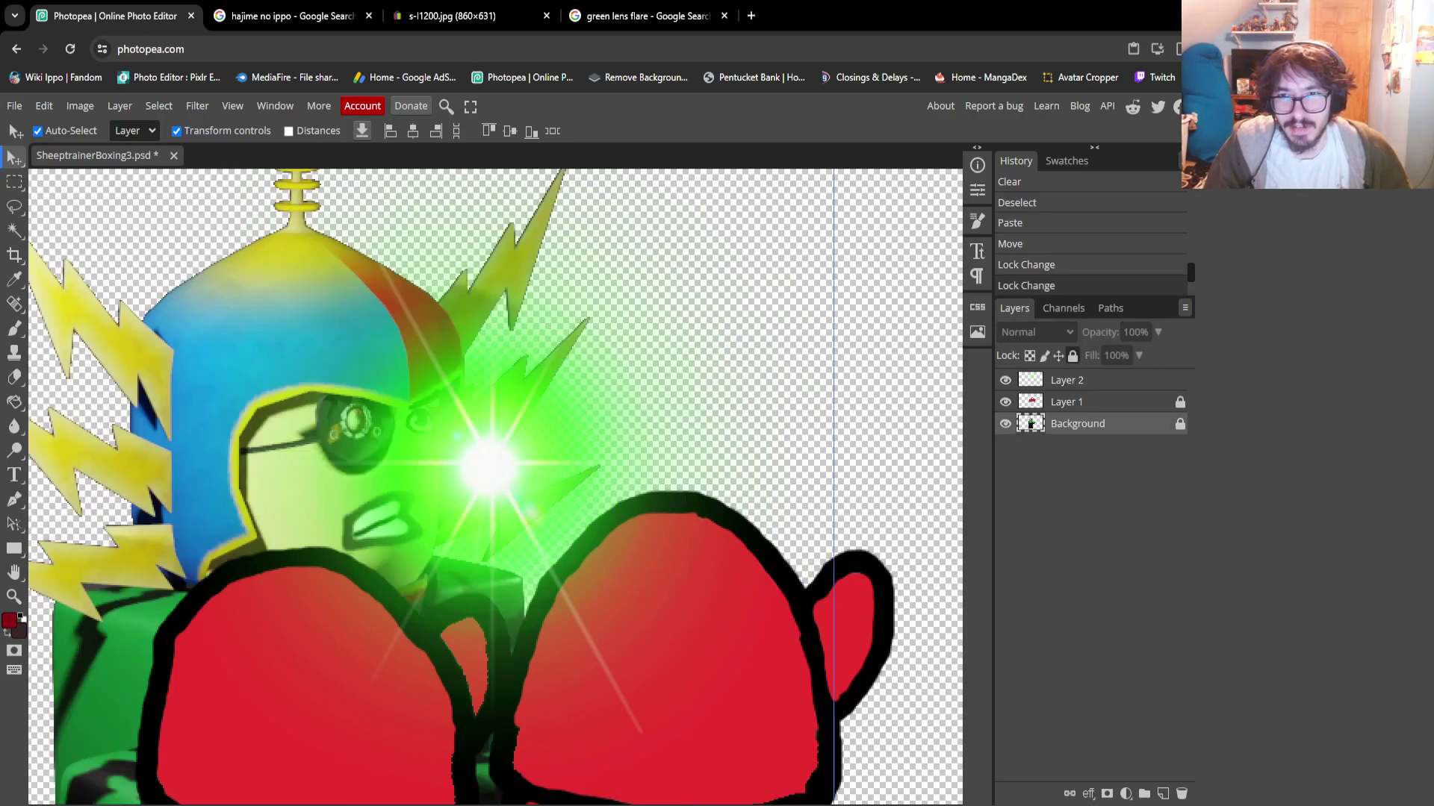
left_click(1067, 380)
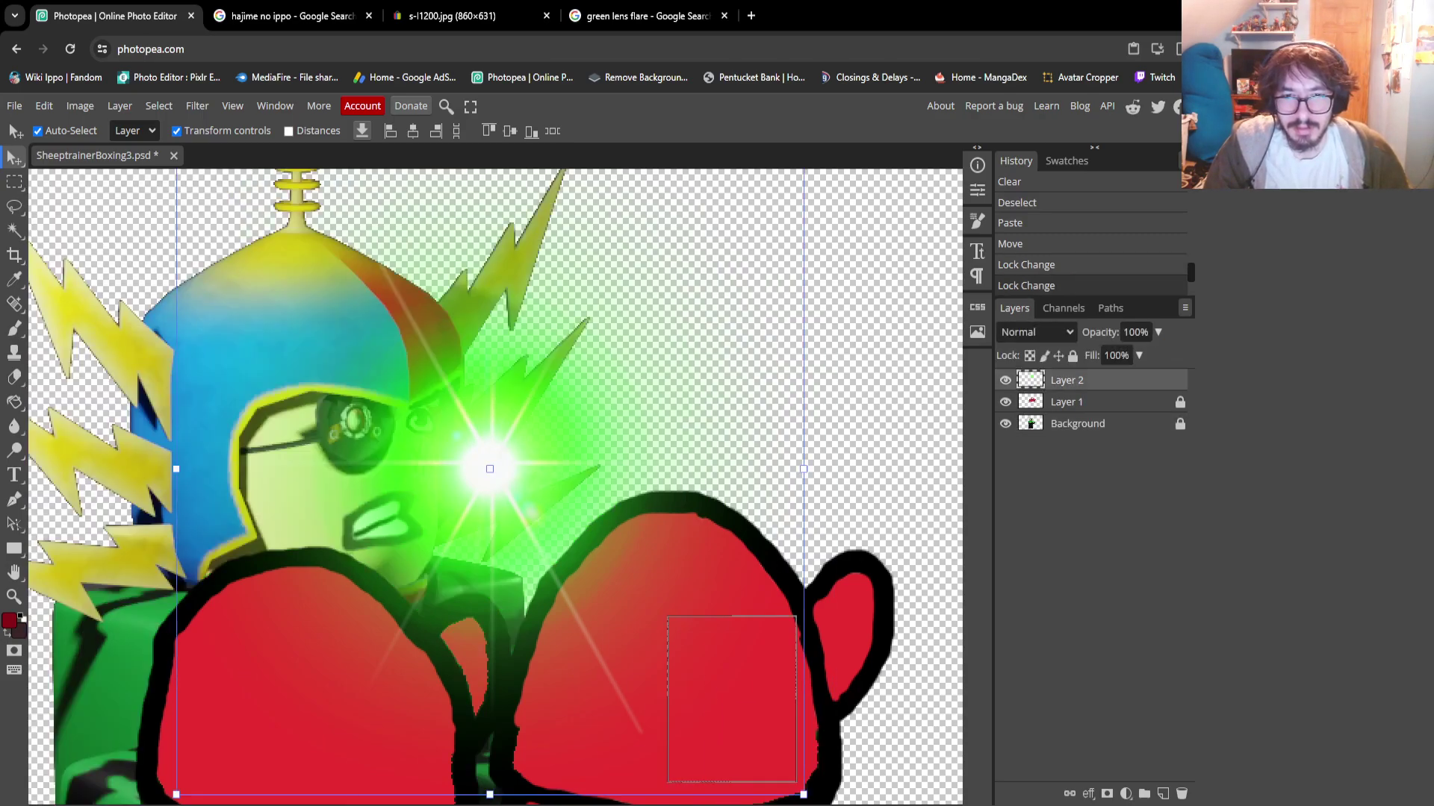
Scale the green flare down to about 25% and position it over the character's uncovered eye
scroll(495, 487, "down", 1)
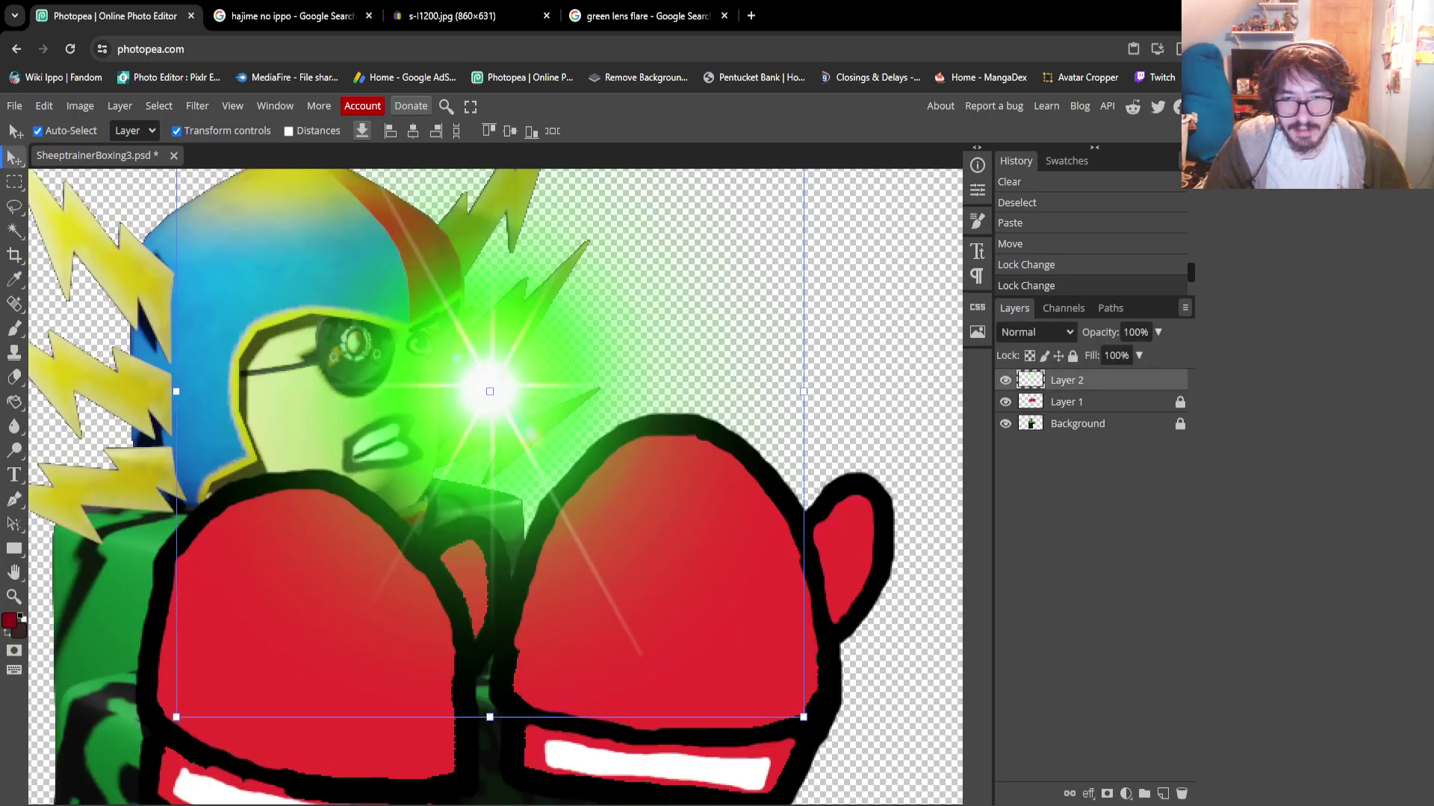
left_click_drag(803, 717, 434, 333)
left_click_drag(336, 257, 425, 351)
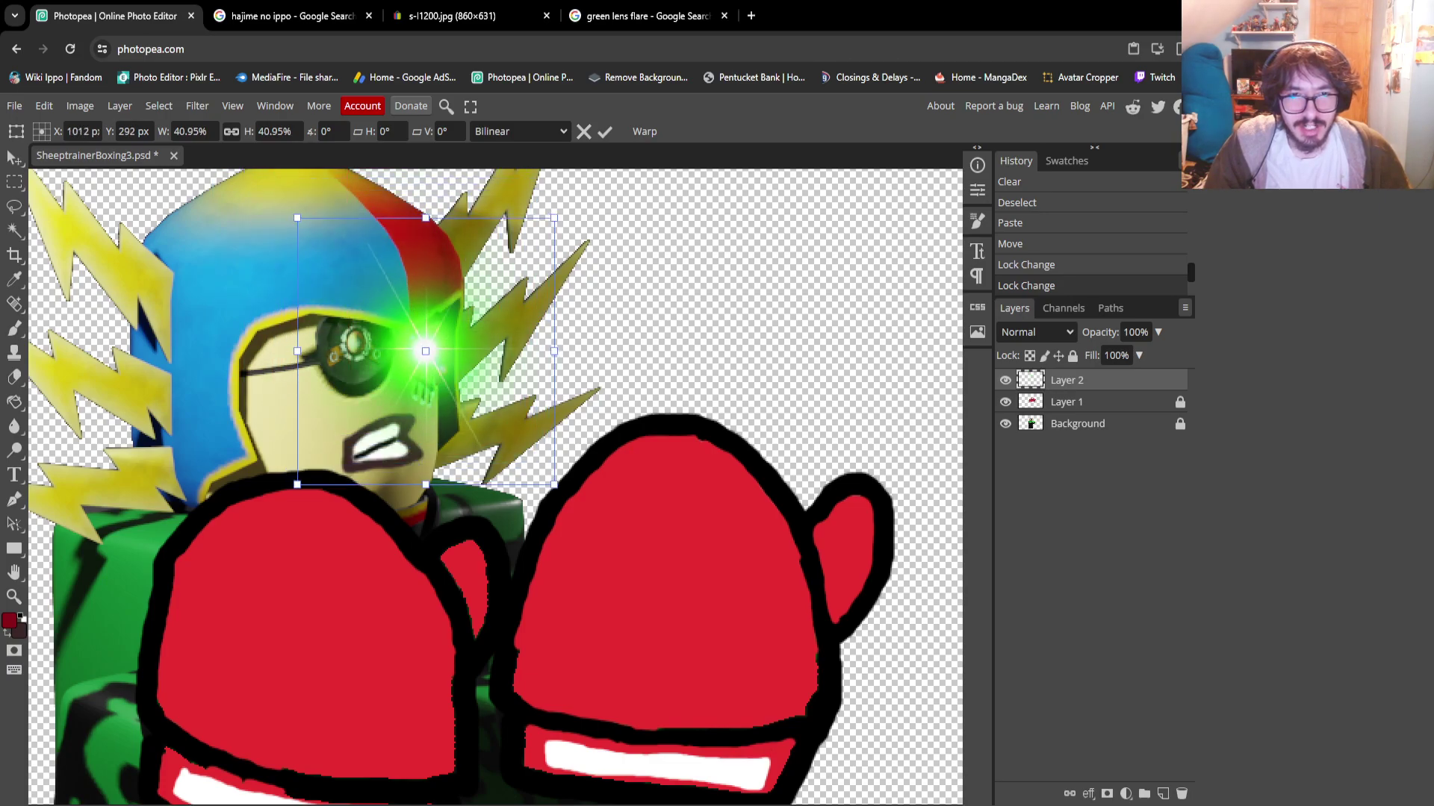
left_click_drag(554, 484, 506, 383)
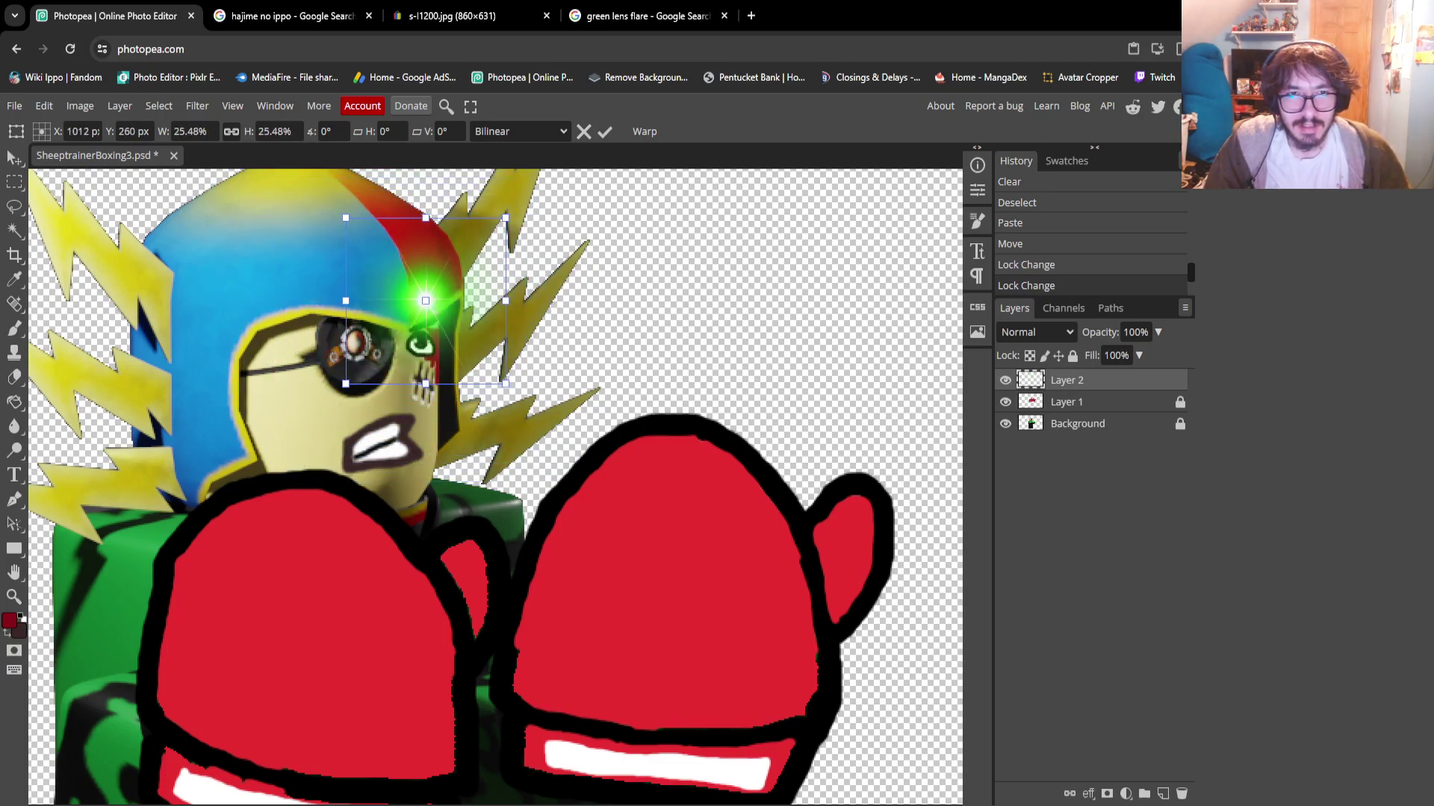
left_click_drag(448, 329, 442, 375)
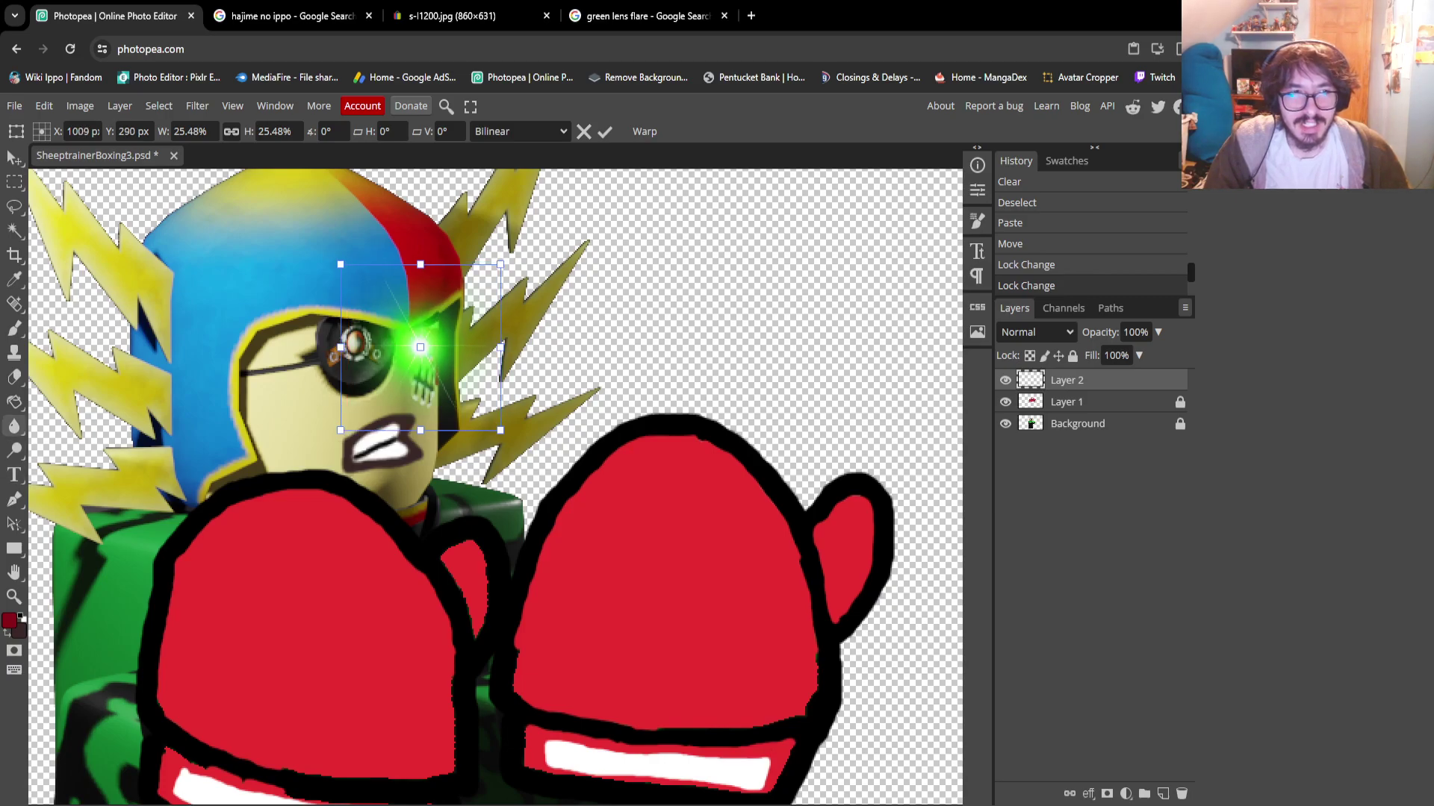
Apply the flare's transform and soften its bright centre over the eye with the Eraser at 30% opacity
left_click(15, 377)
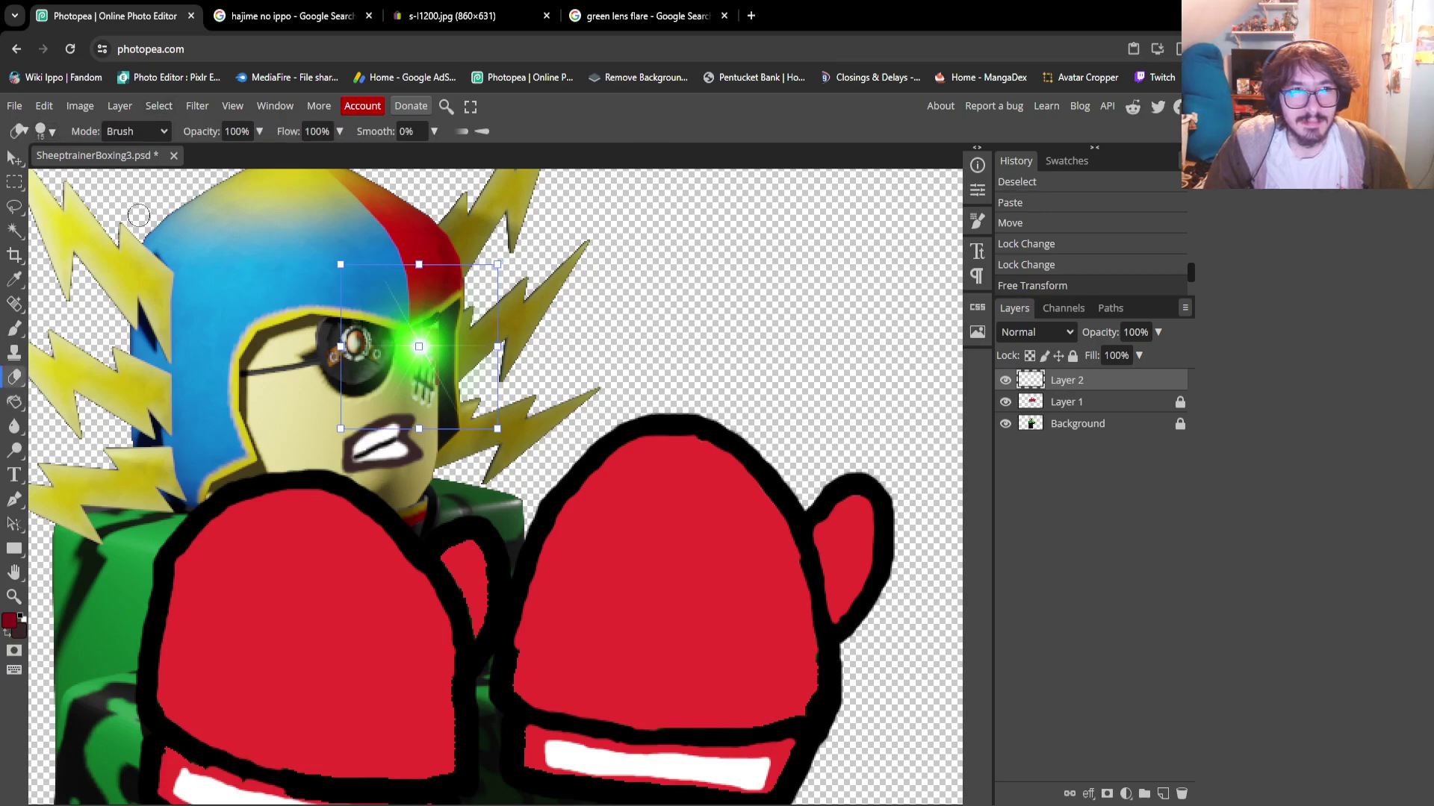
left_click(238, 131)
left_click_drag(236, 132, 224, 132)
type("3")
mouse_move(446, 331)
left_mouse_down()
mouse_move(412, 344)
mouse_move(542, 332)
mouse_move(274, 331)
left_mouse_up()
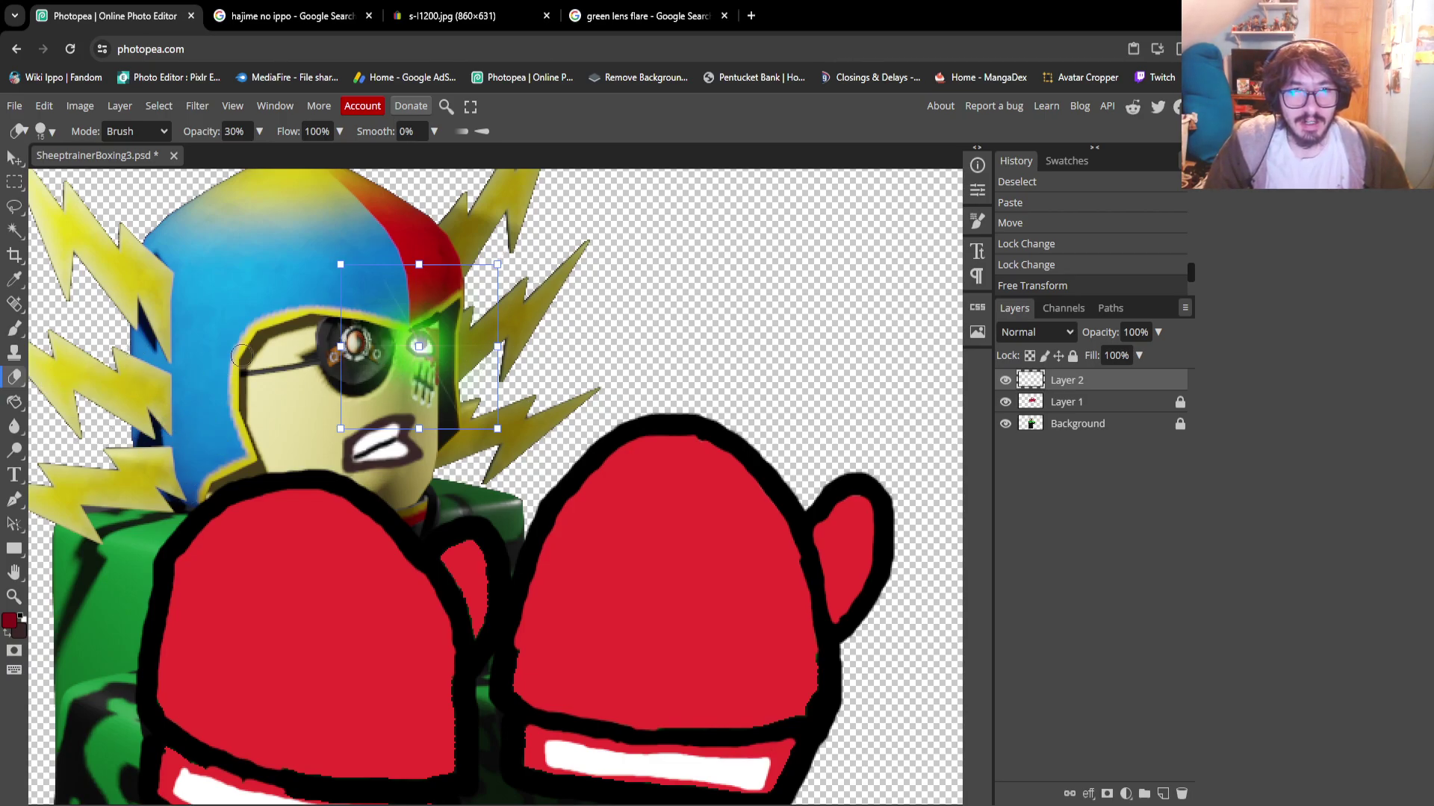
left_click(160, 277)
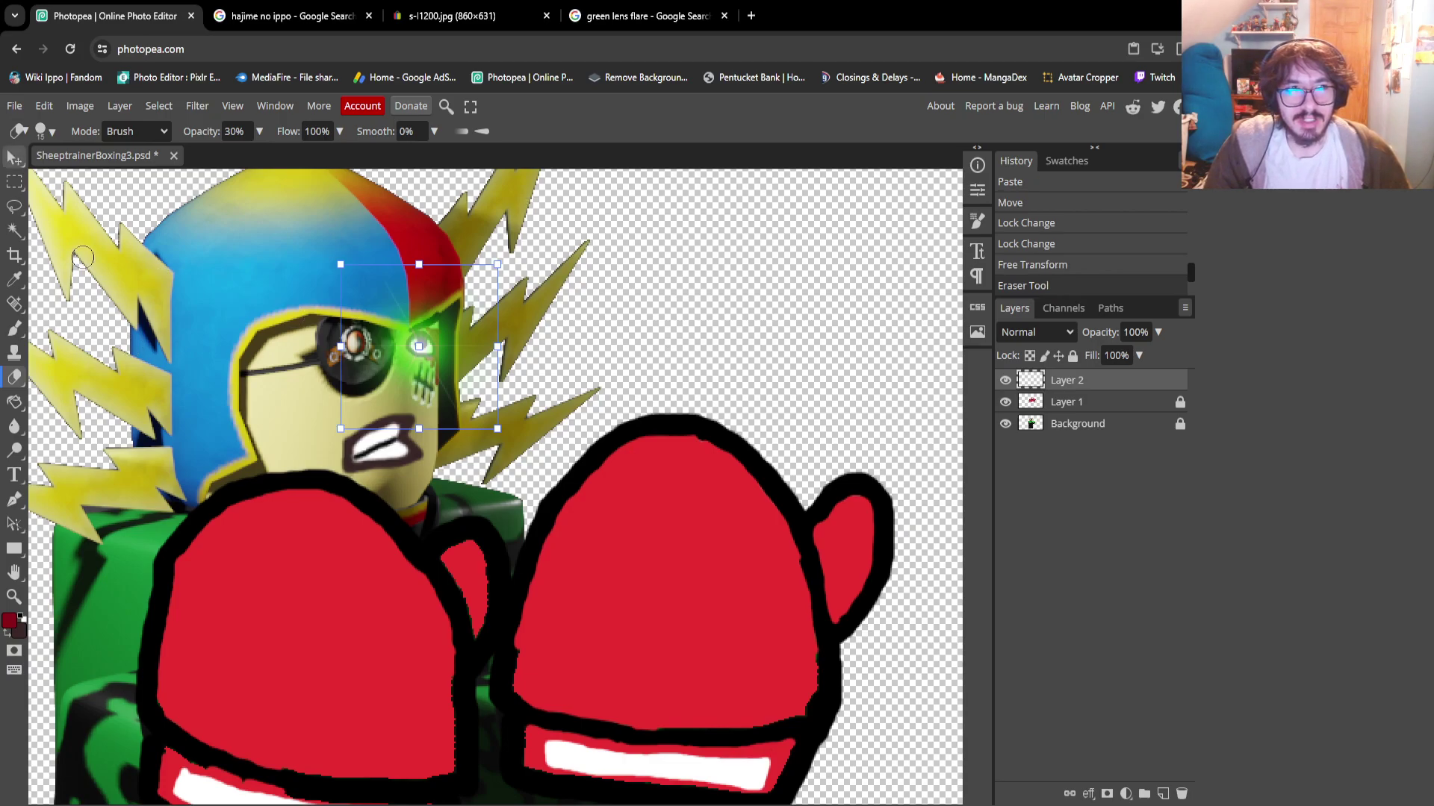
Nudge the softened flare slightly upward over the uncovered eye and deselect it
left_click(15, 158)
key("Up")
key("Up")
key("Up")
key("Up")
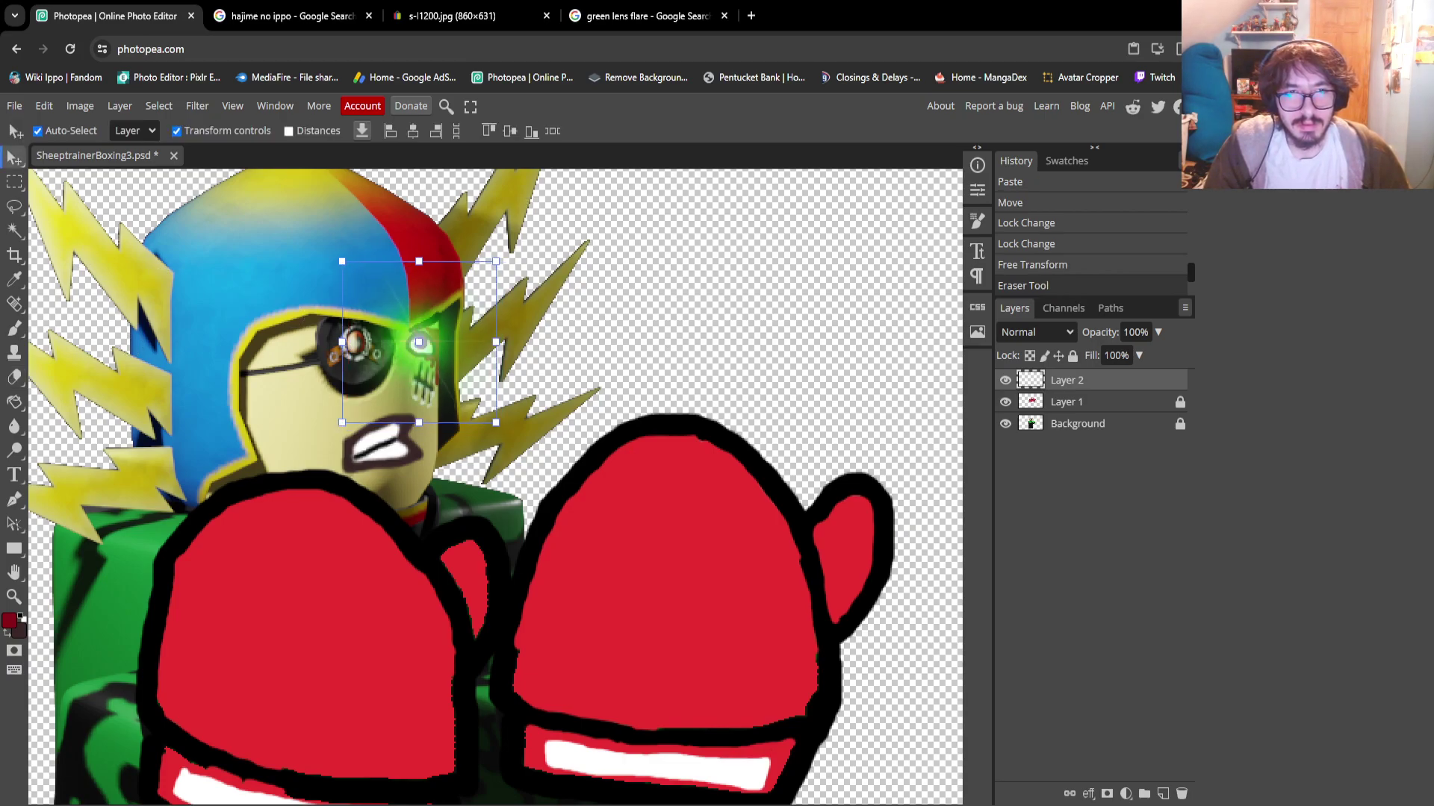
key("Up")
key("Up")
key("Up")
key("Up")
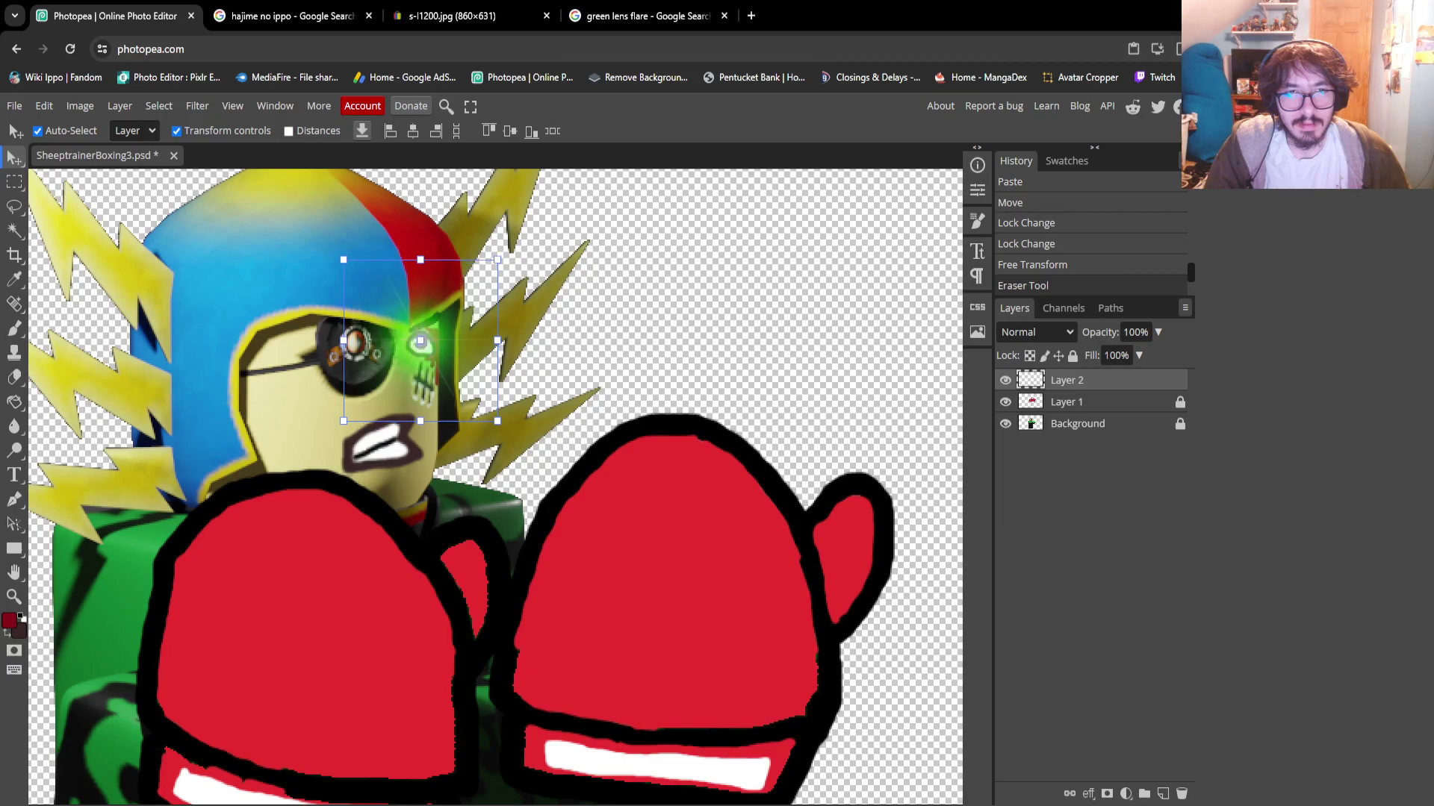
left_click(702, 306)
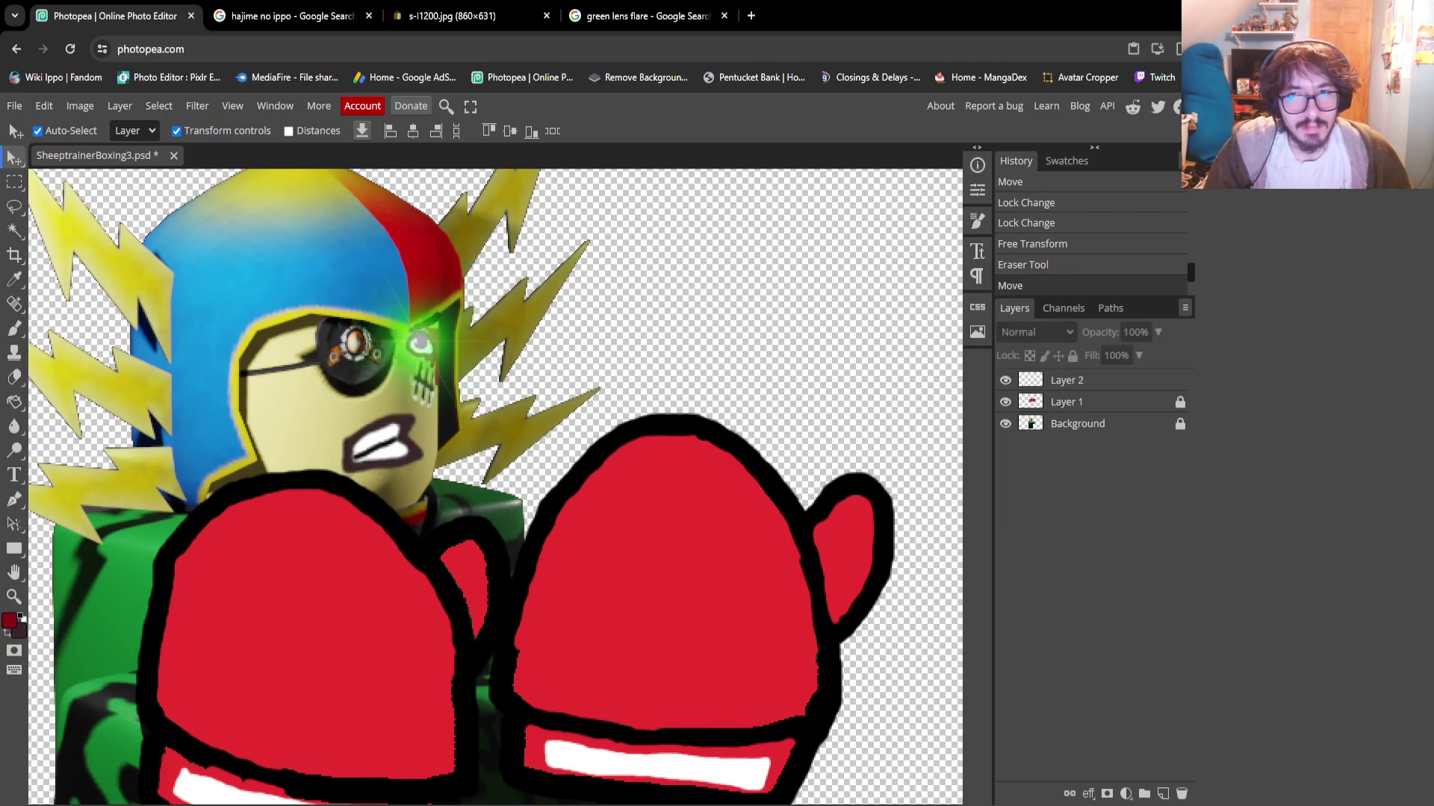
Delete the flare layer to compare the character without the glow, and undo the deletion
left_click(420, 342)
key("Delete")
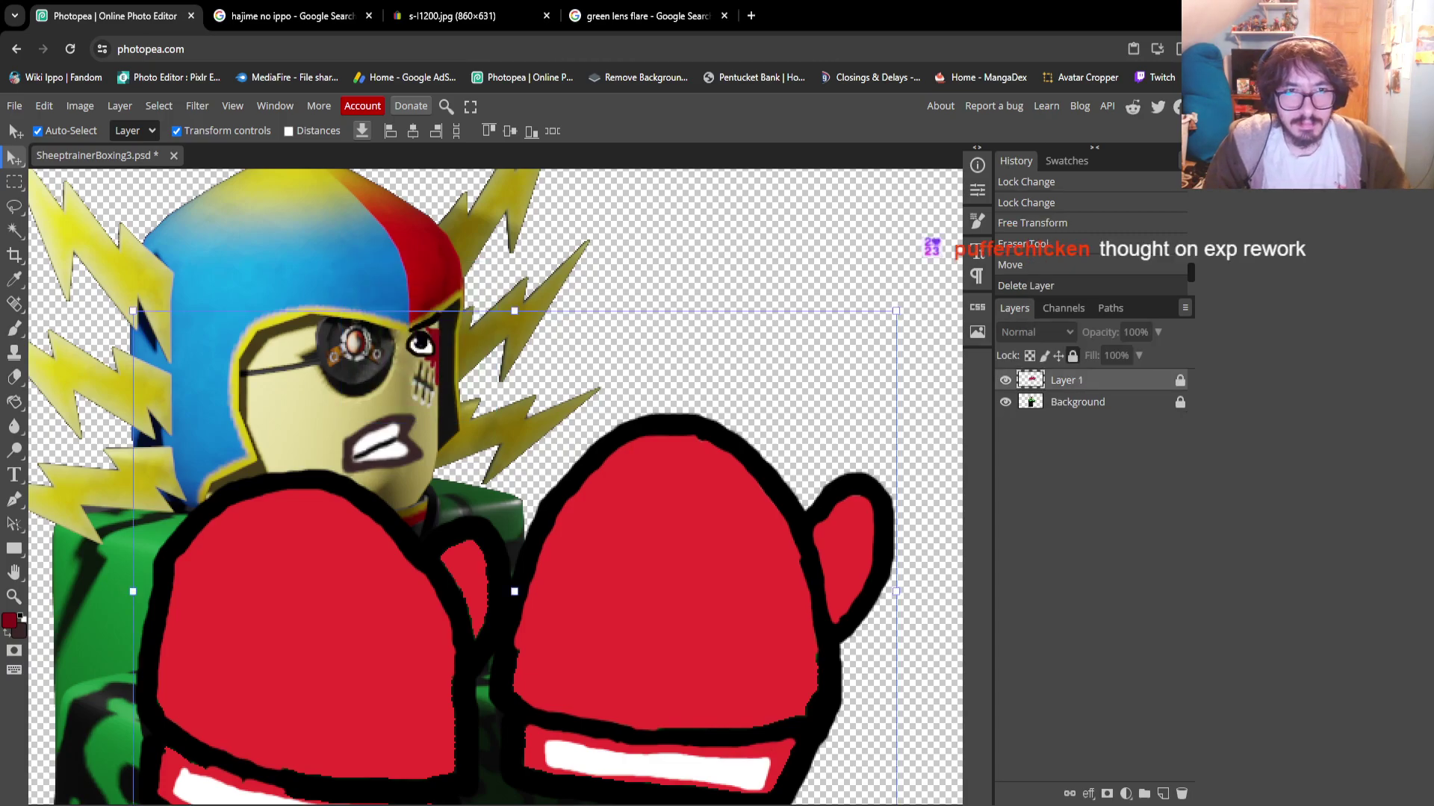
scroll(724, 292, "up", 2)
key("Escape")
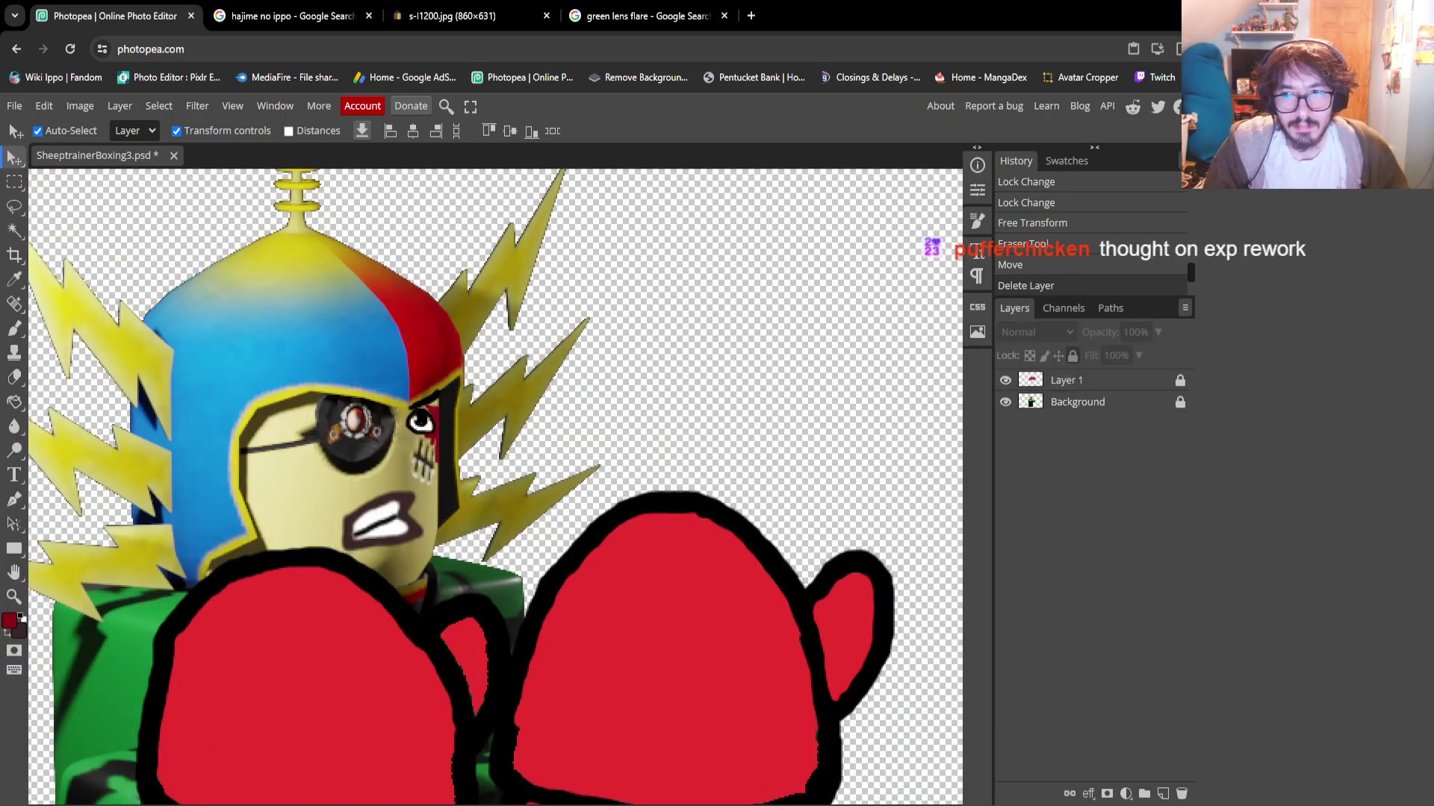
scroll(495, 486, "down", 2)
scroll(495, 487, "down", 15)
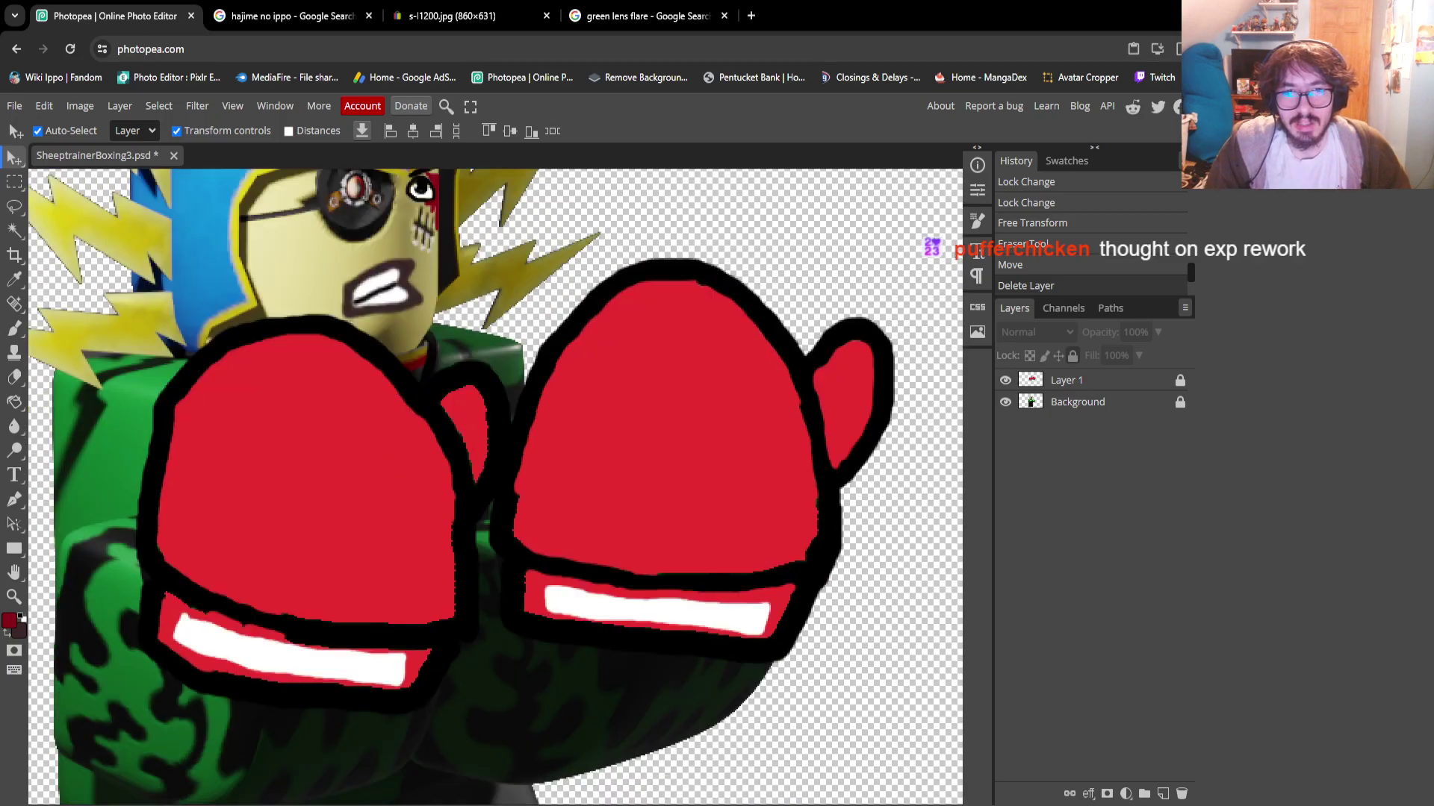
scroll(495, 486, "up", 15)
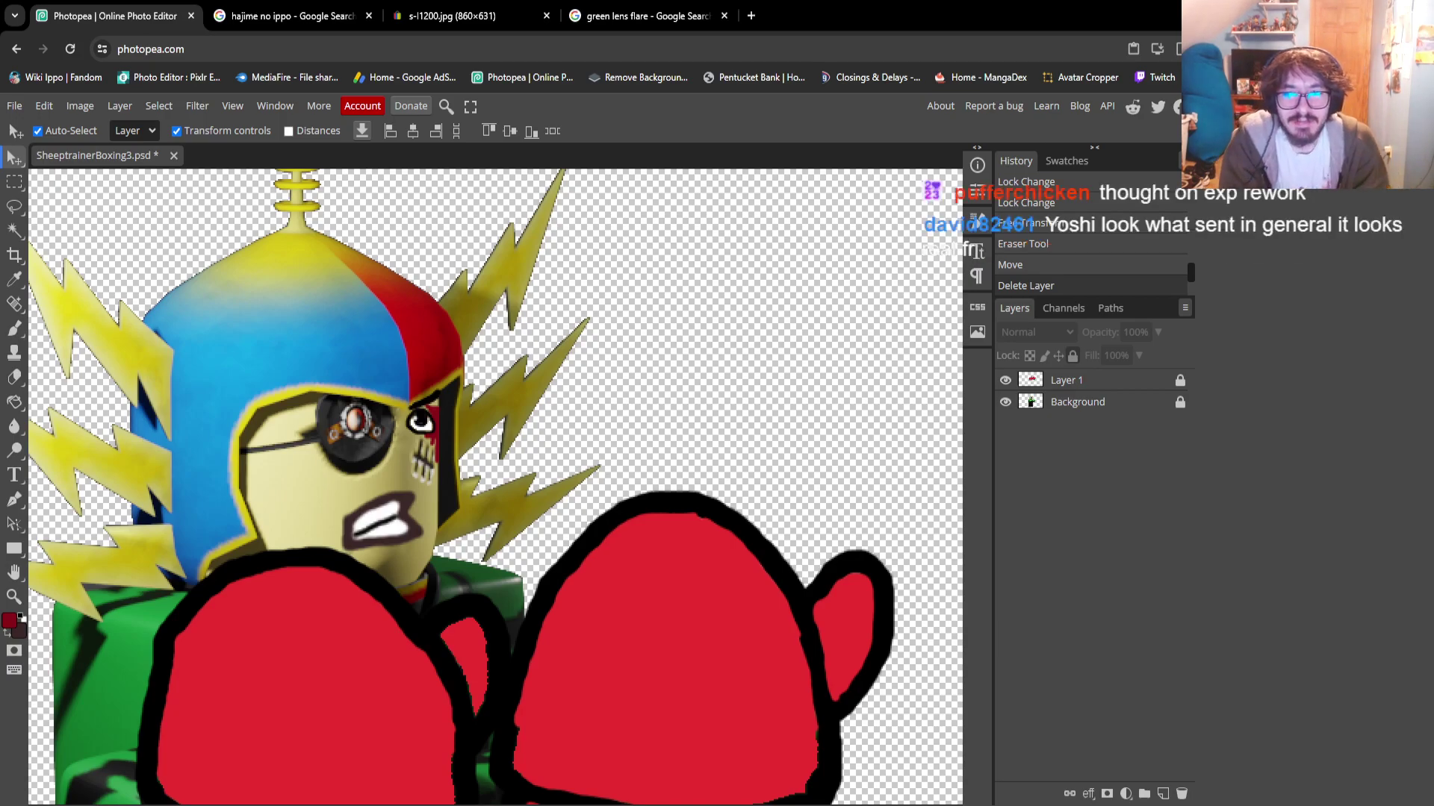
key("ctrl+z")
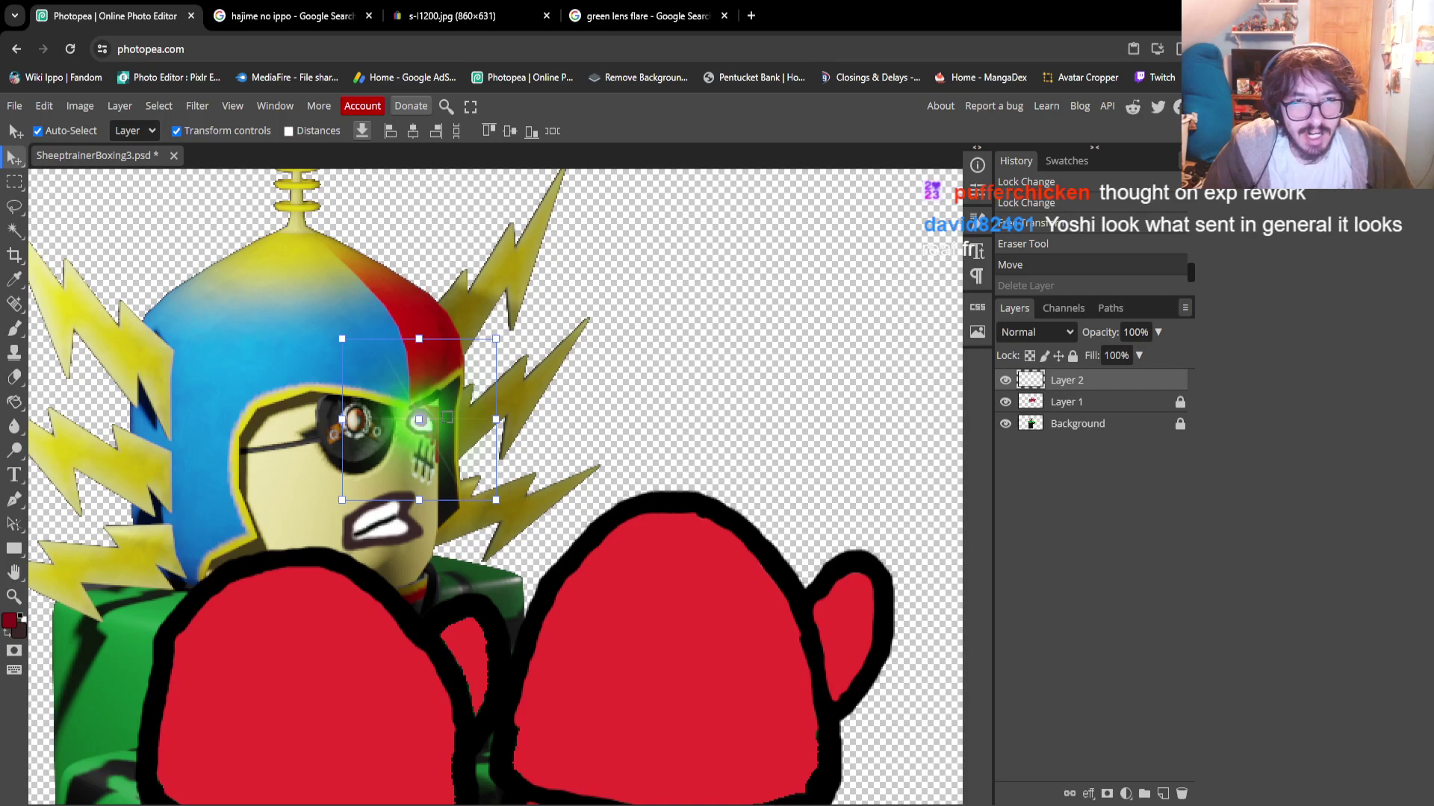
Move the green flare onto the character's eyepatch and enlarge it to about 127% so it covers the lens
left_click_drag(419, 427, 343, 426)
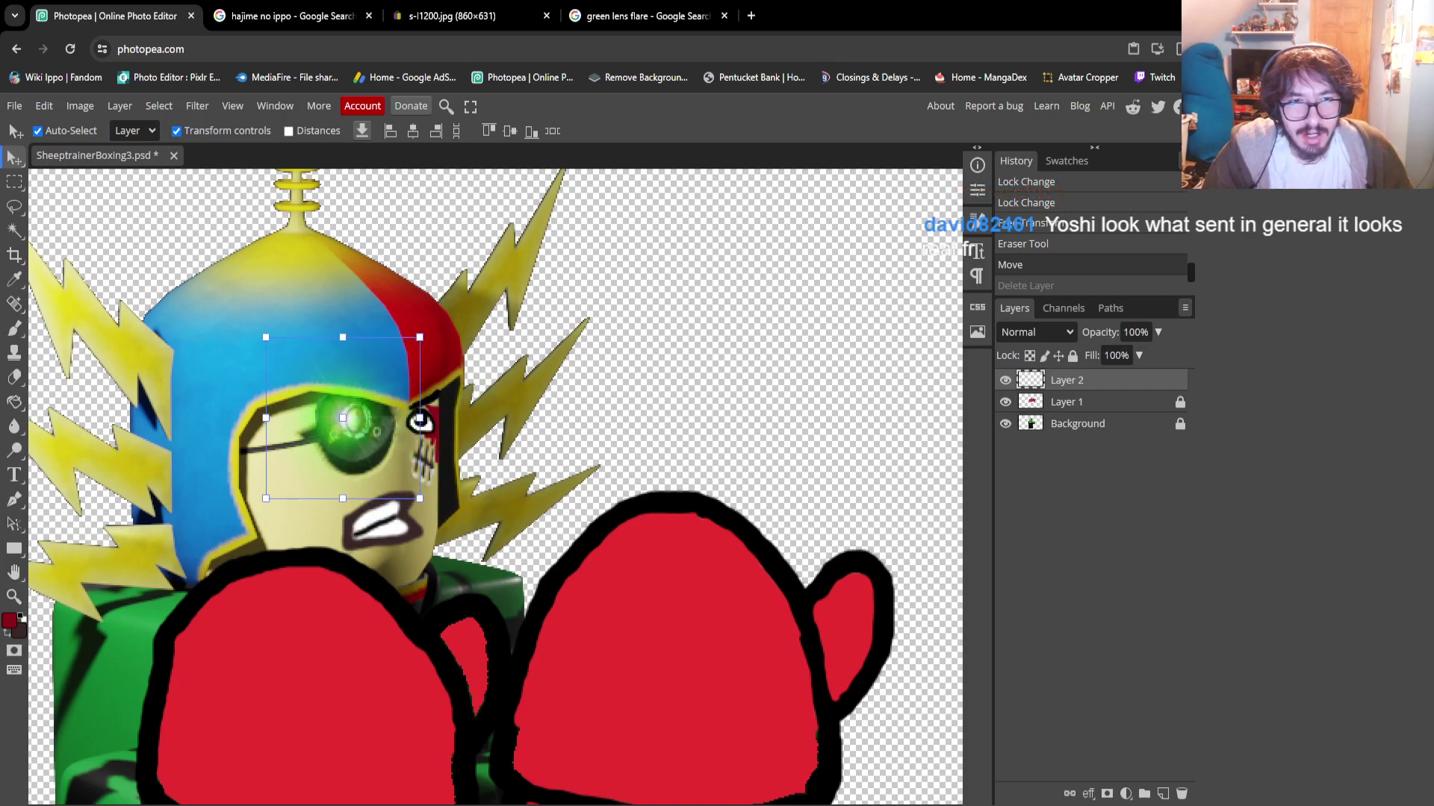
left_click_drag(418, 497, 461, 542)
left_click_drag(366, 442, 357, 437)
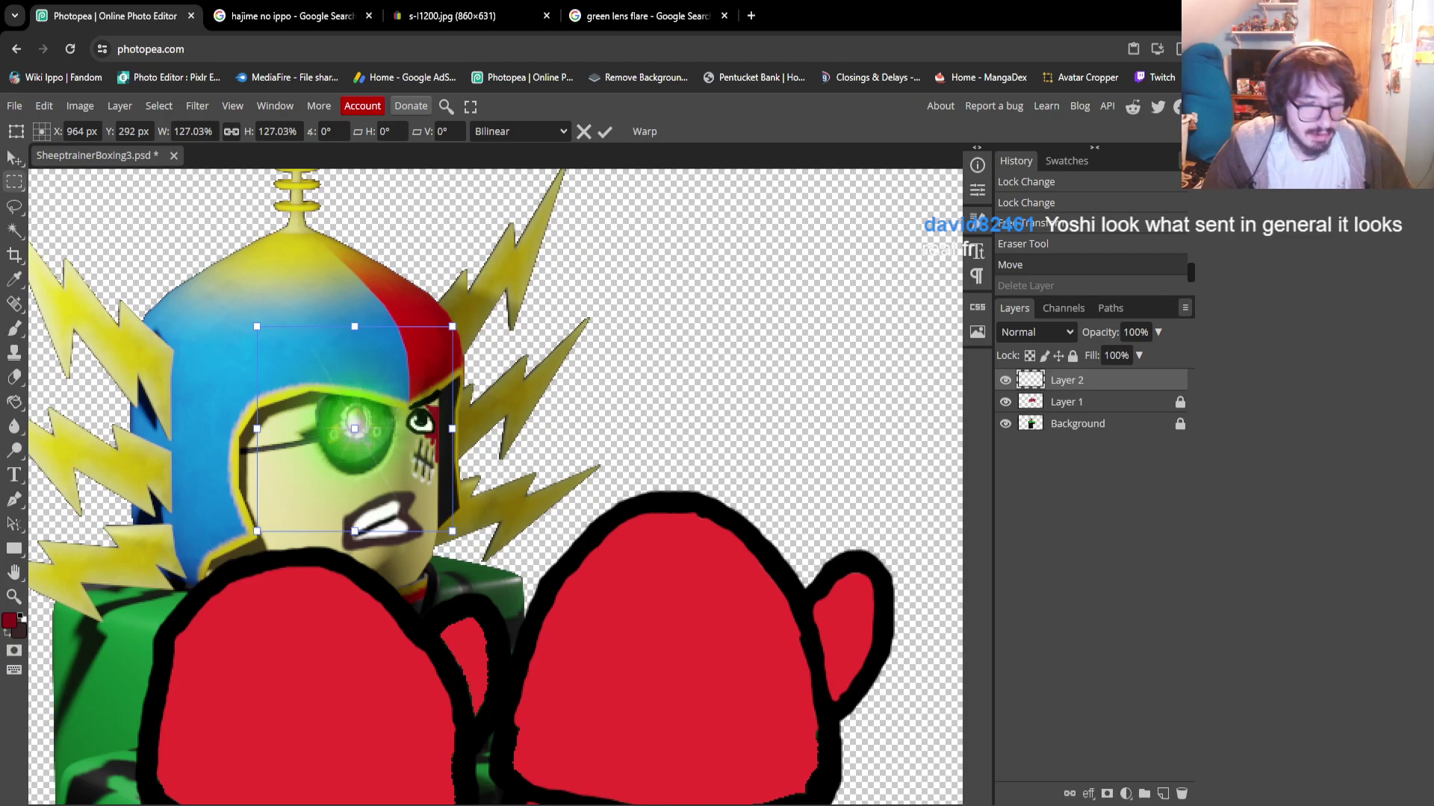
key("Return")
Crop all four sides of the canvas closely around the whole character, to about 666 px wide
key("z")
left_click(602, 389)
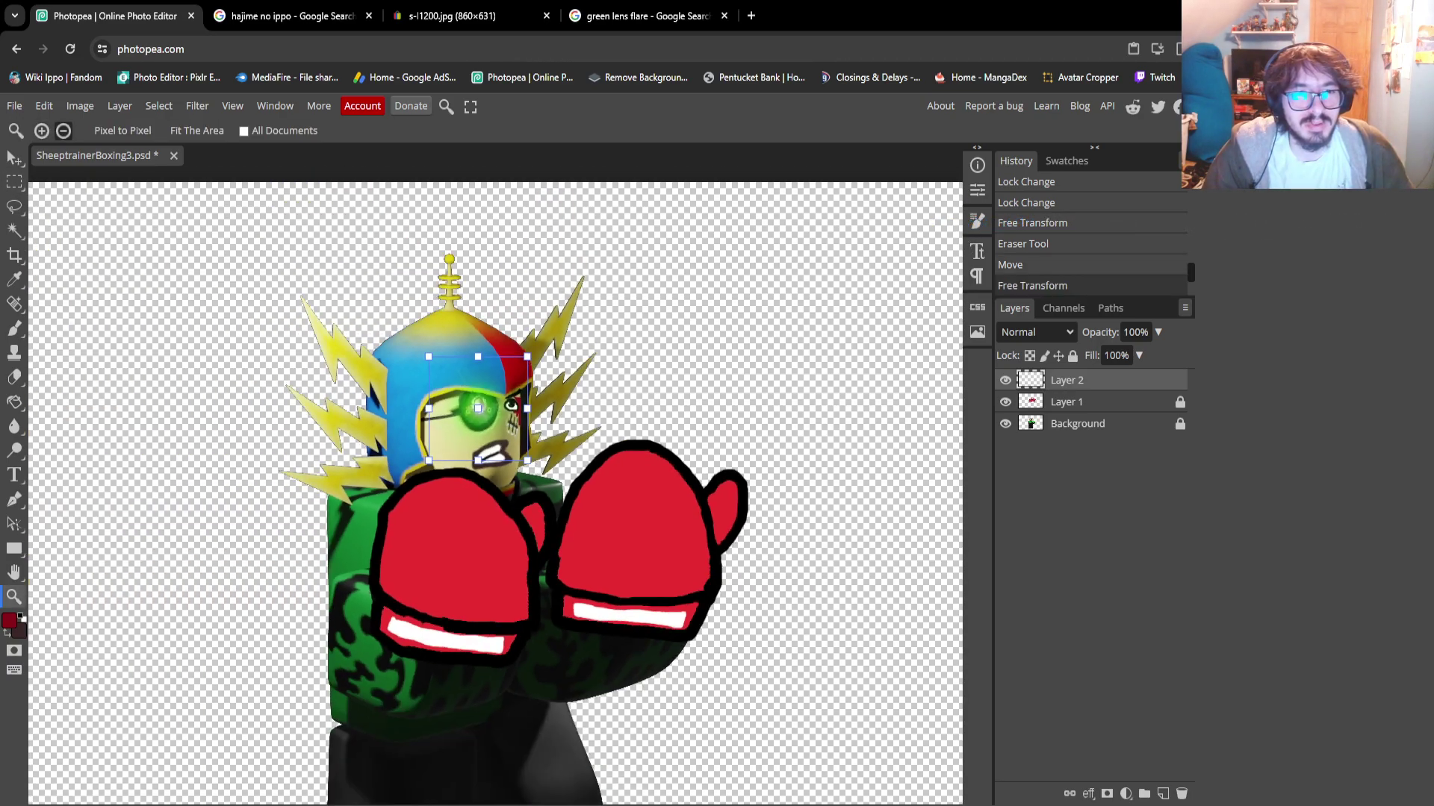
left_click(603, 389)
left_click(603, 389)
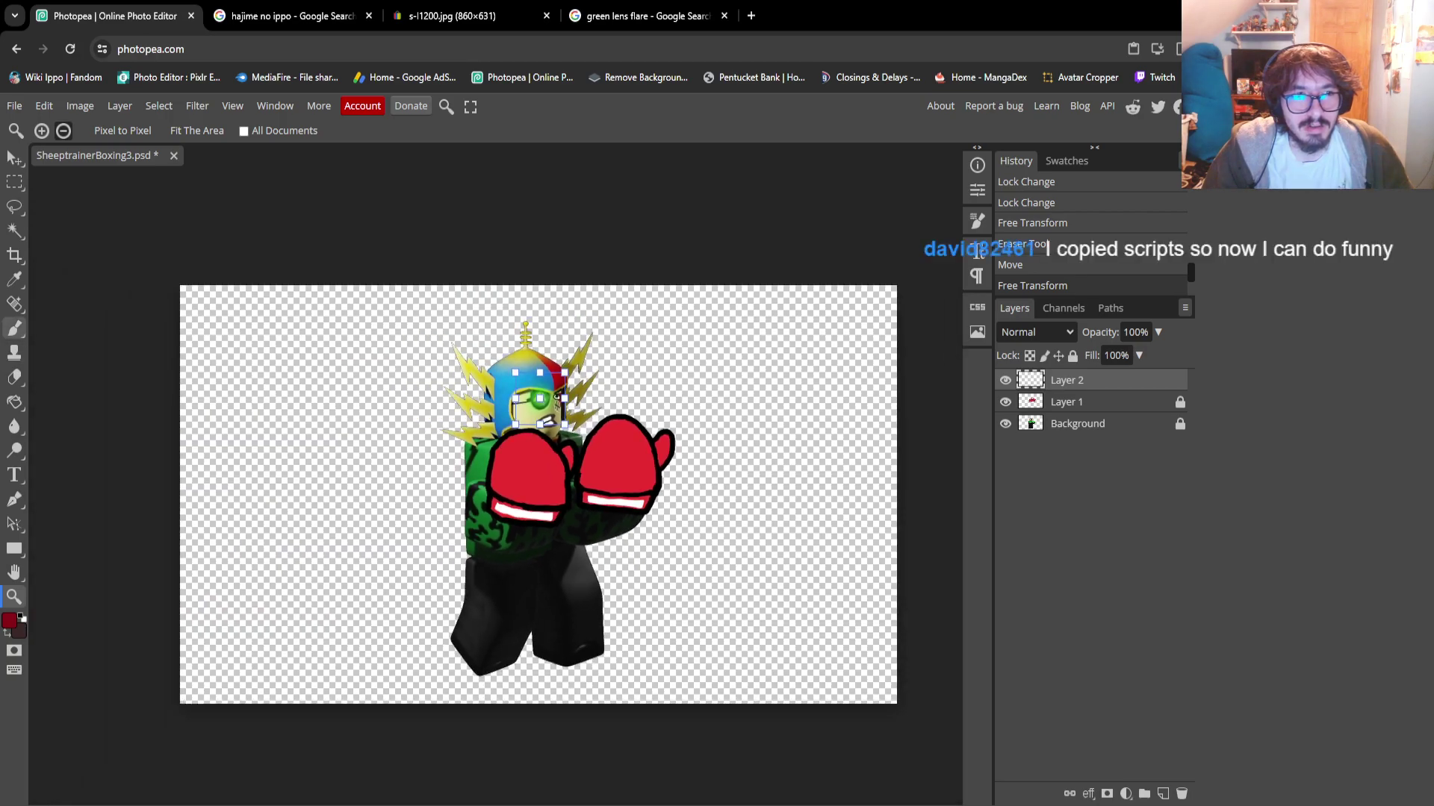
left_click(14, 254)
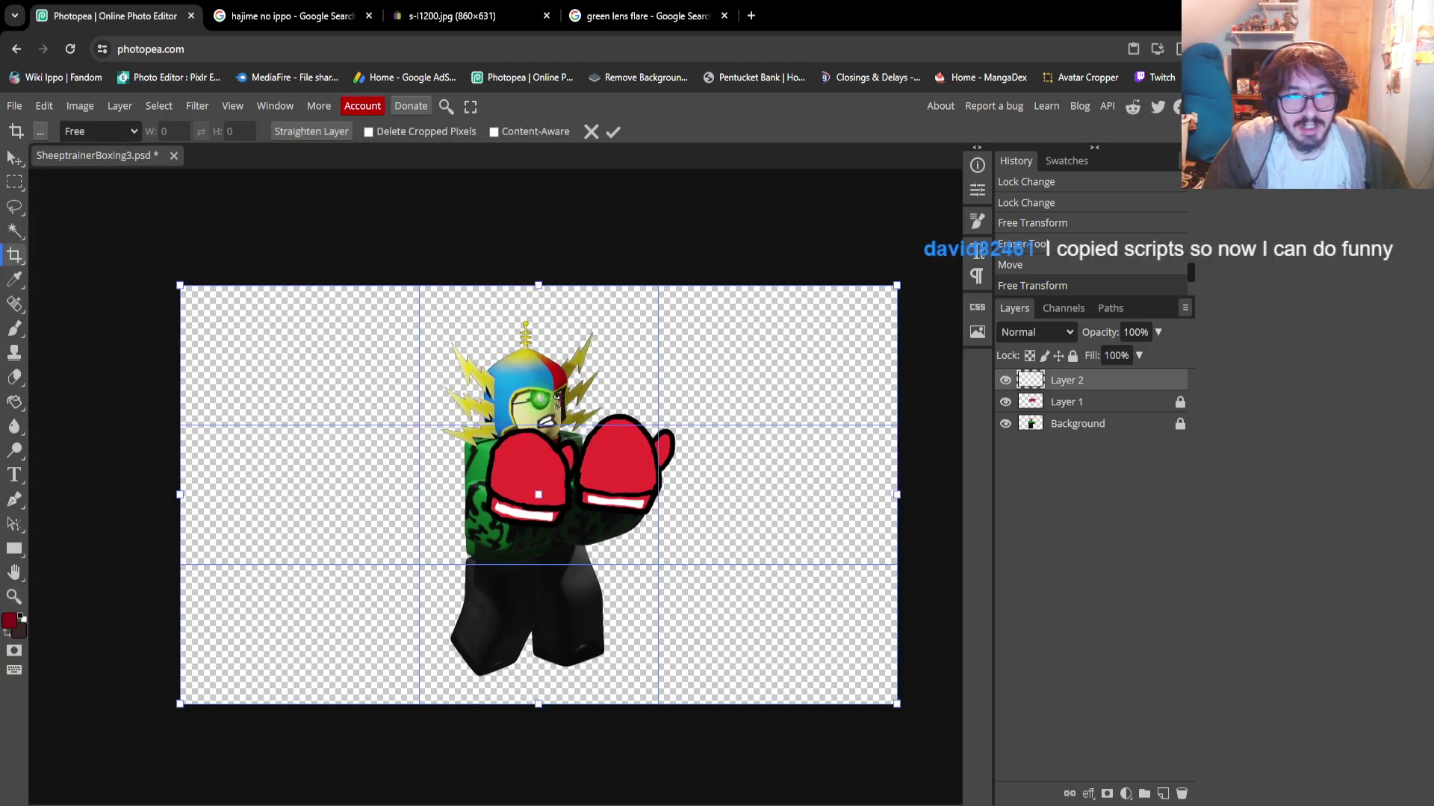
left_click_drag(180, 495, 432, 495)
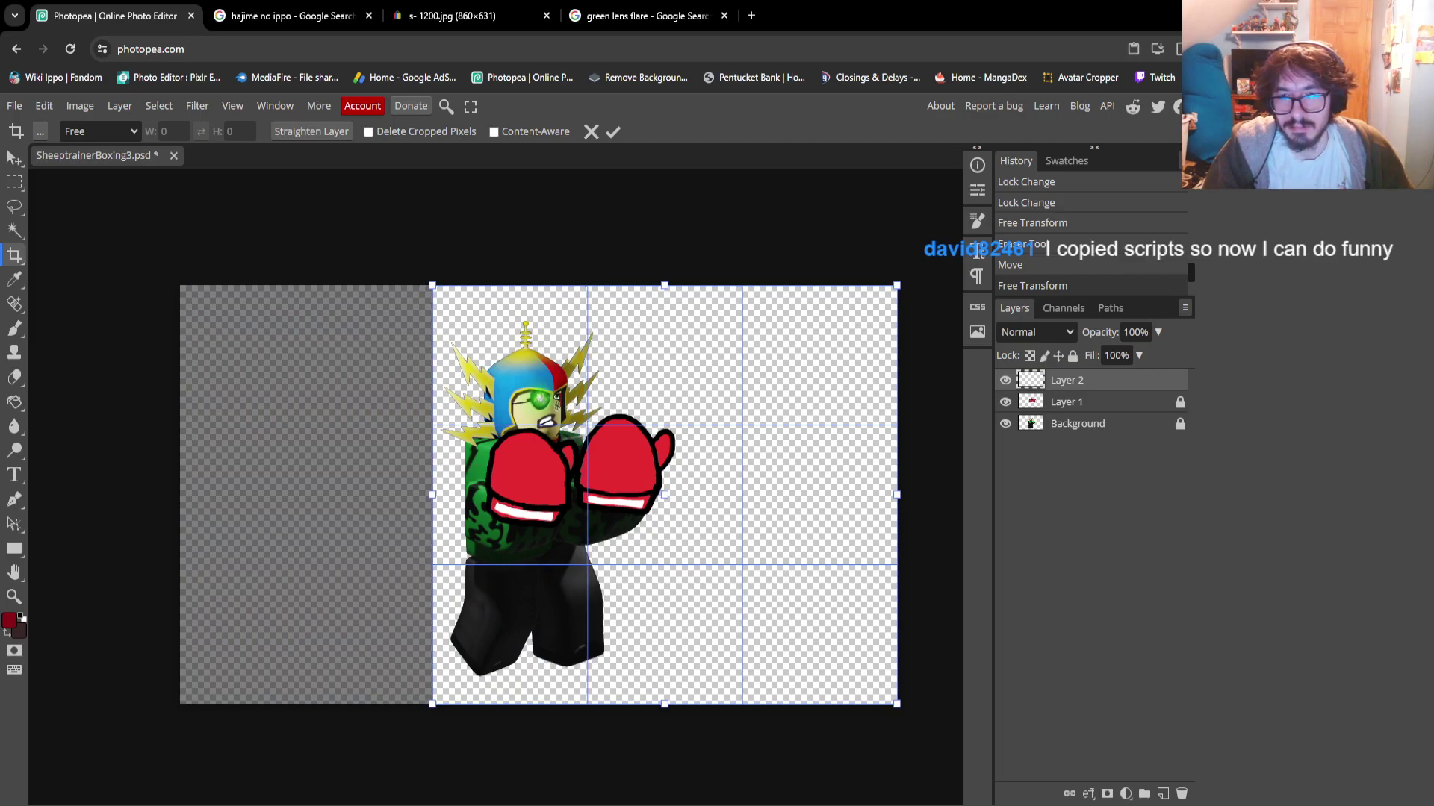
left_click_drag(897, 494, 681, 494)
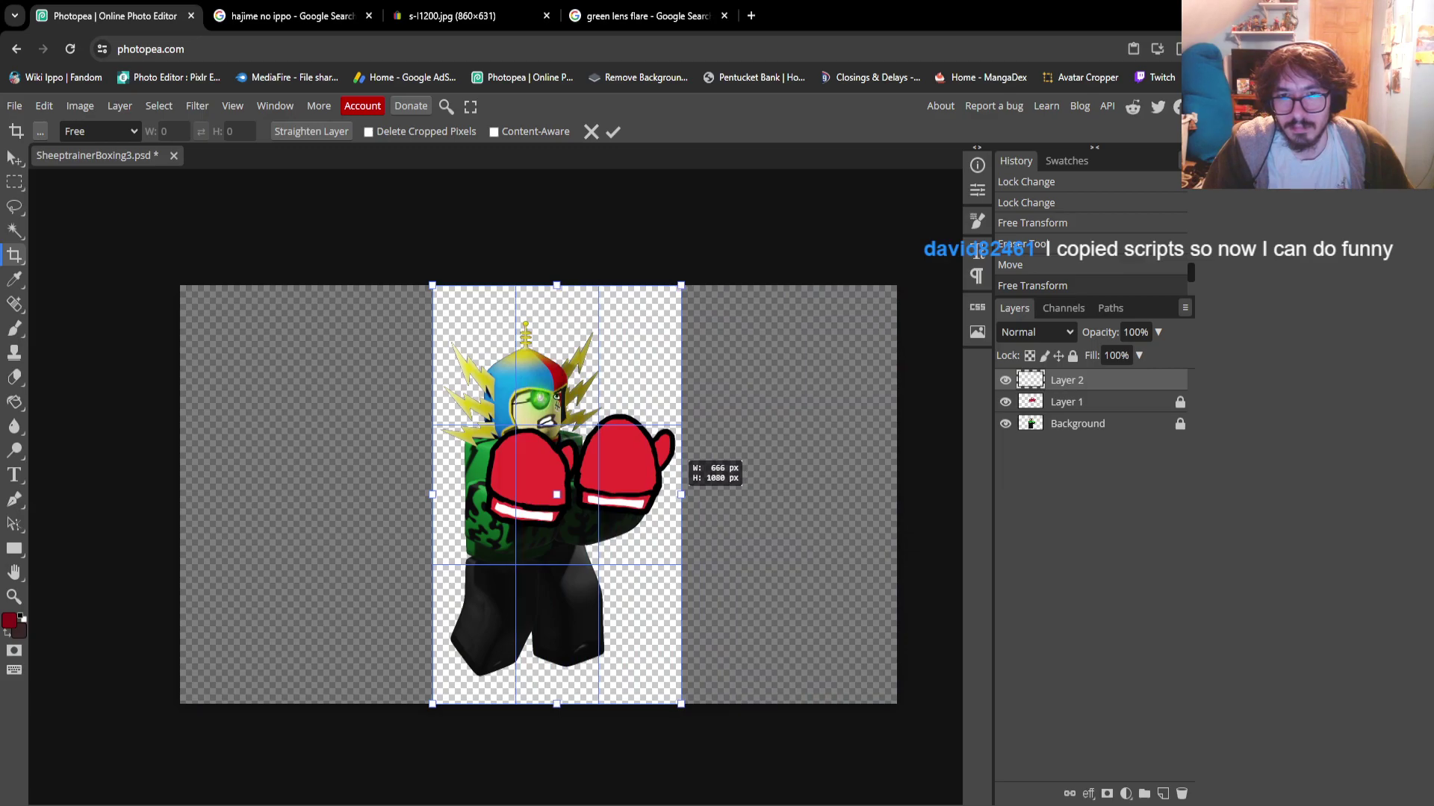
left_click_drag(557, 285, 557, 316)
left_click_drag(556, 708, 557, 689)
key("Return")
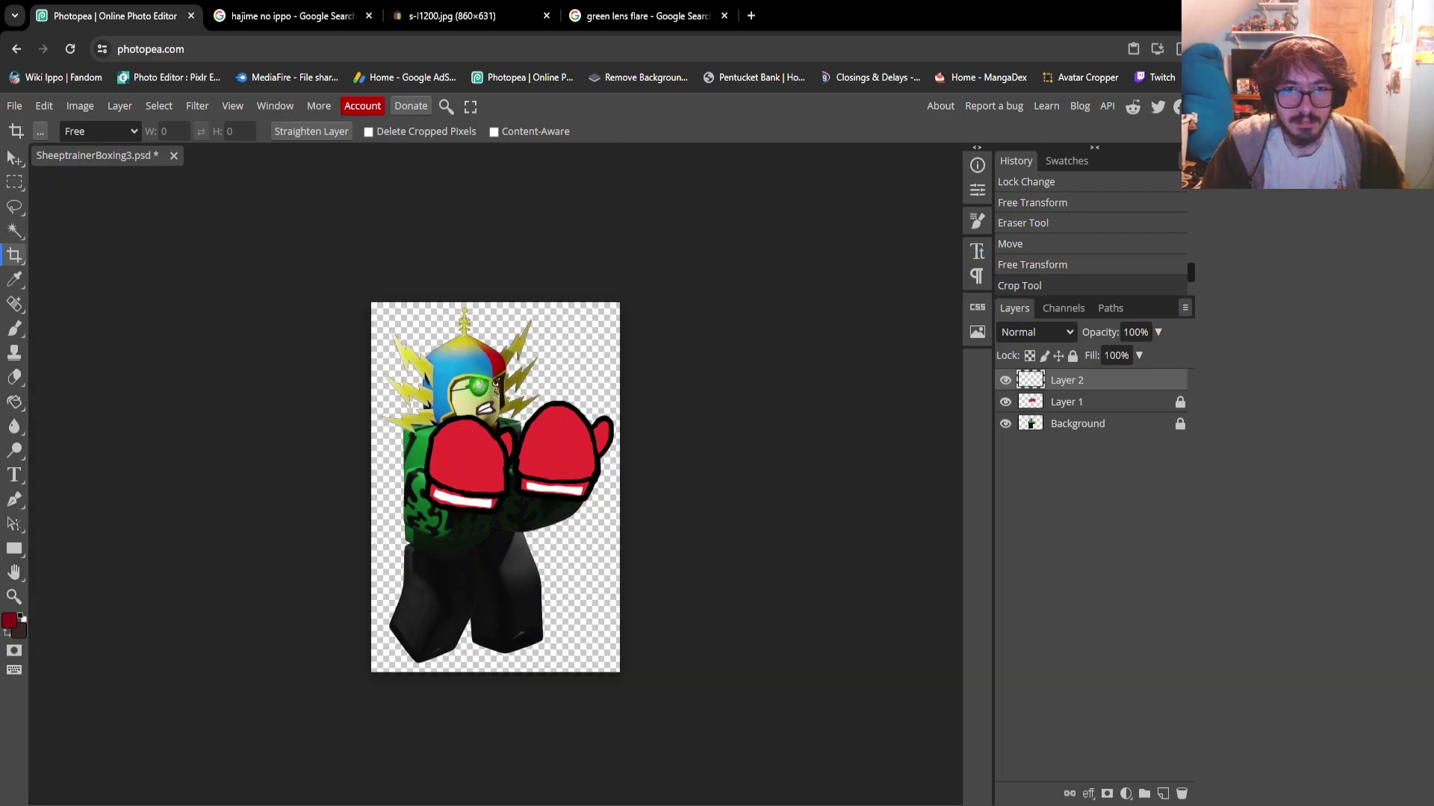
Save the cropped drawing to the existing SheeptrainerBoxing3 file and allow the site to write the changes
left_click(14, 105)
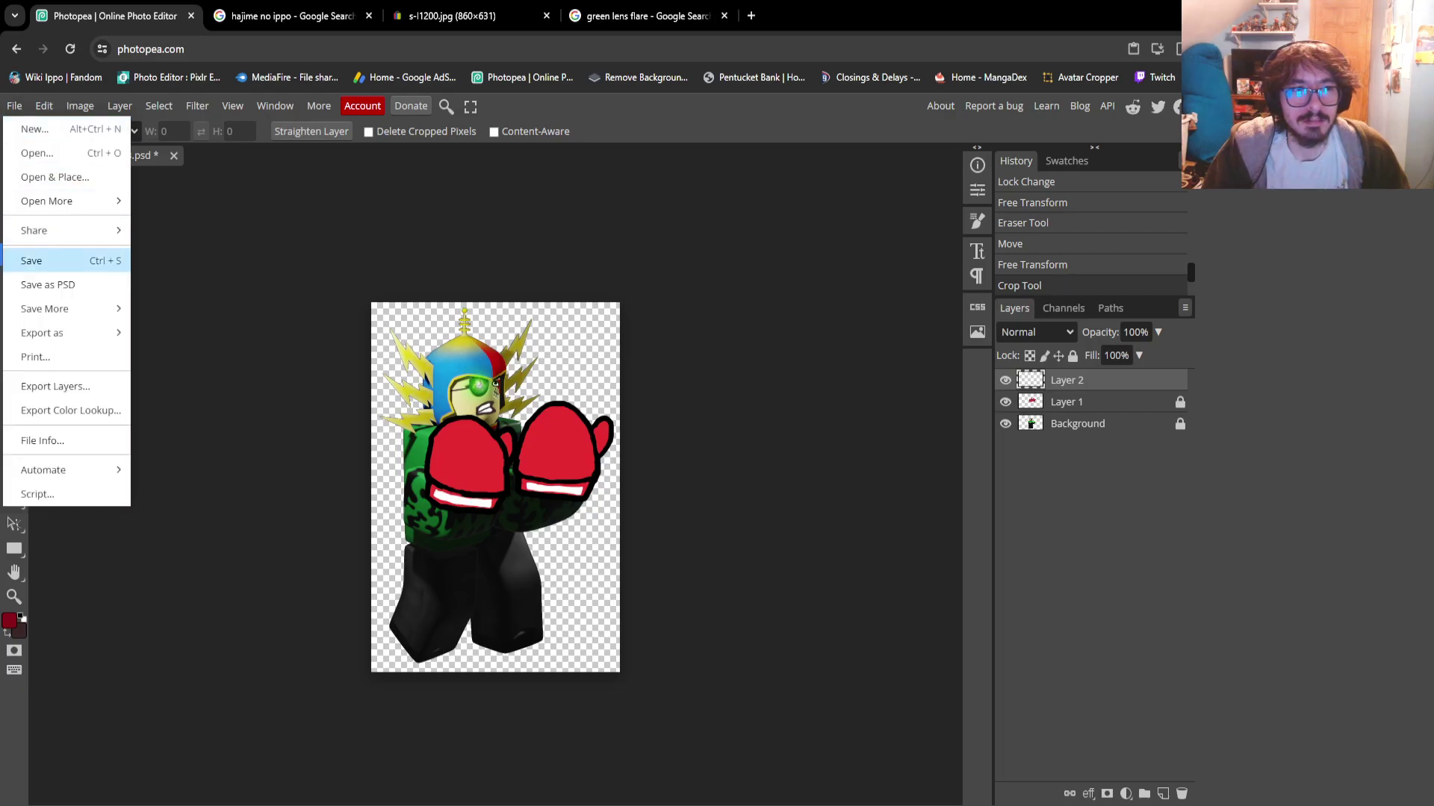
mouse_move(45, 333)
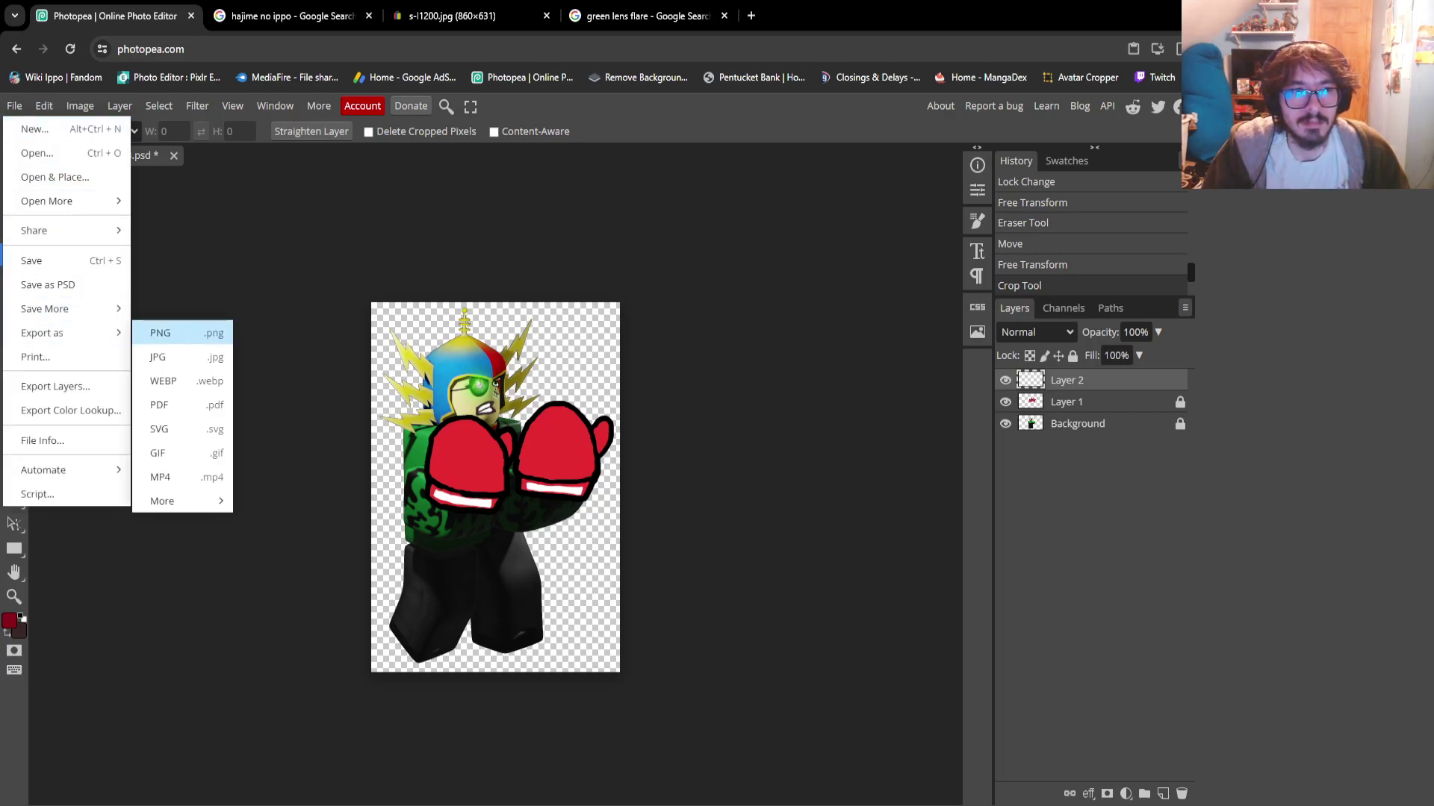
left_click(31, 261)
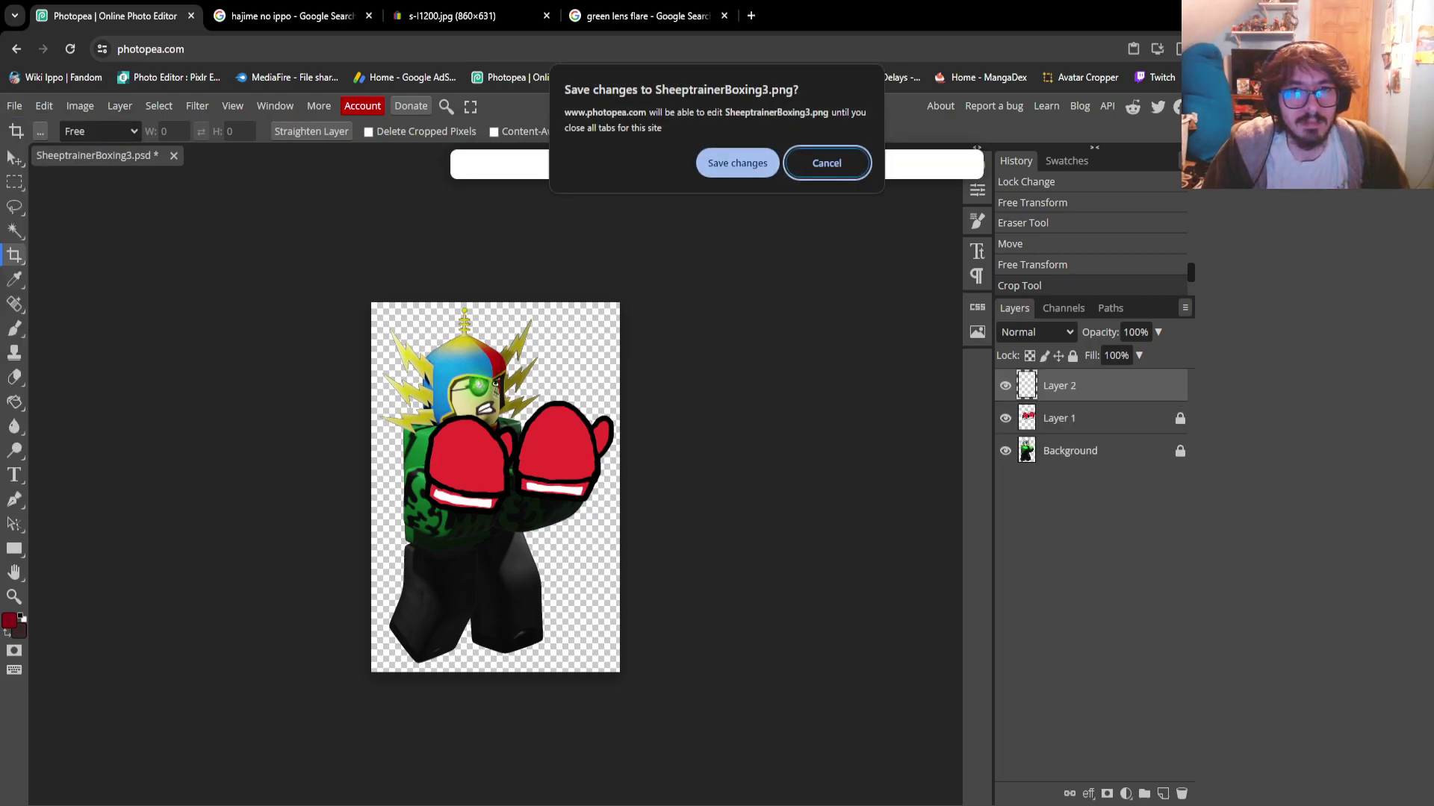
left_click(737, 163)
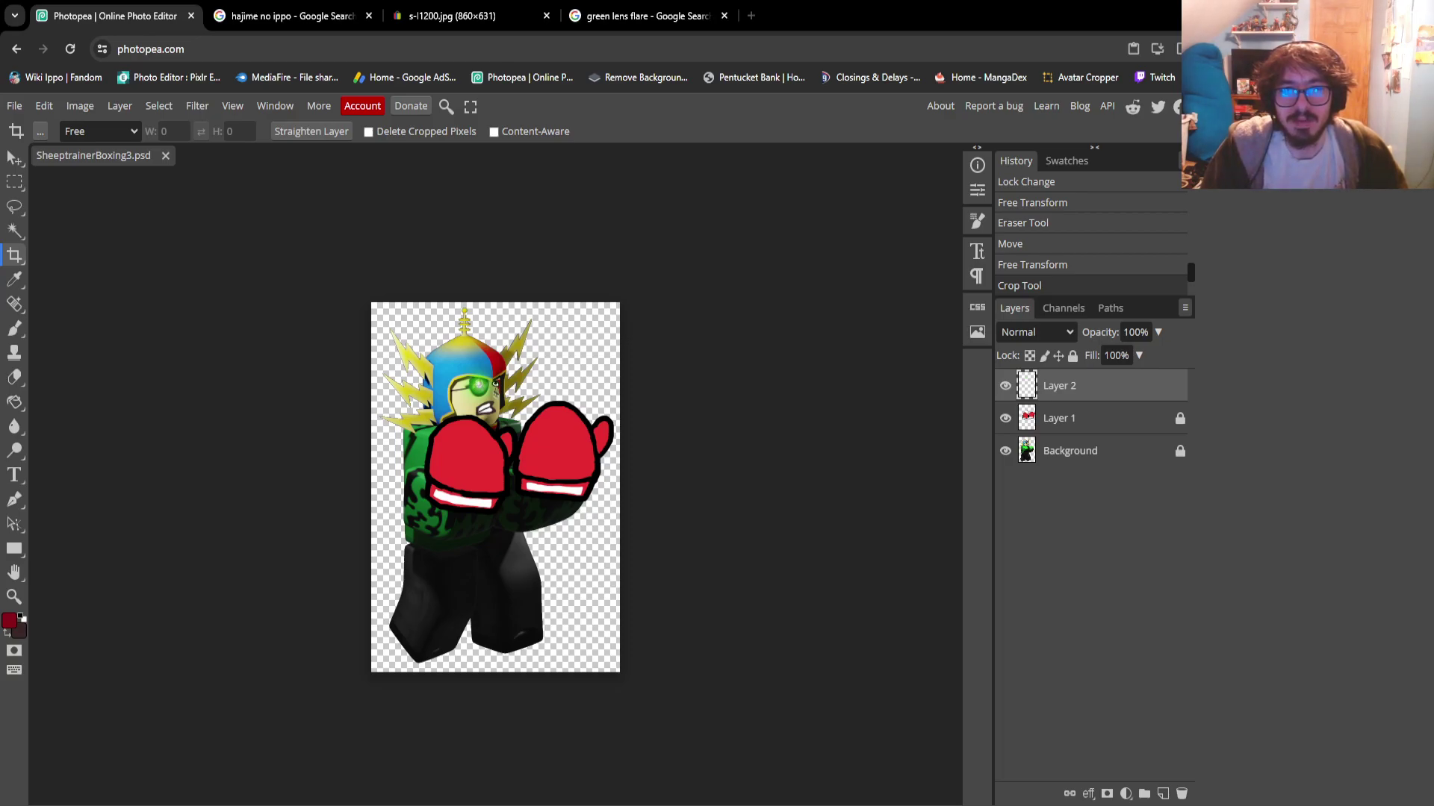
Cancel the stray crop area, switch to the Move tool, and deselect the flare layer
left_click(75, 298)
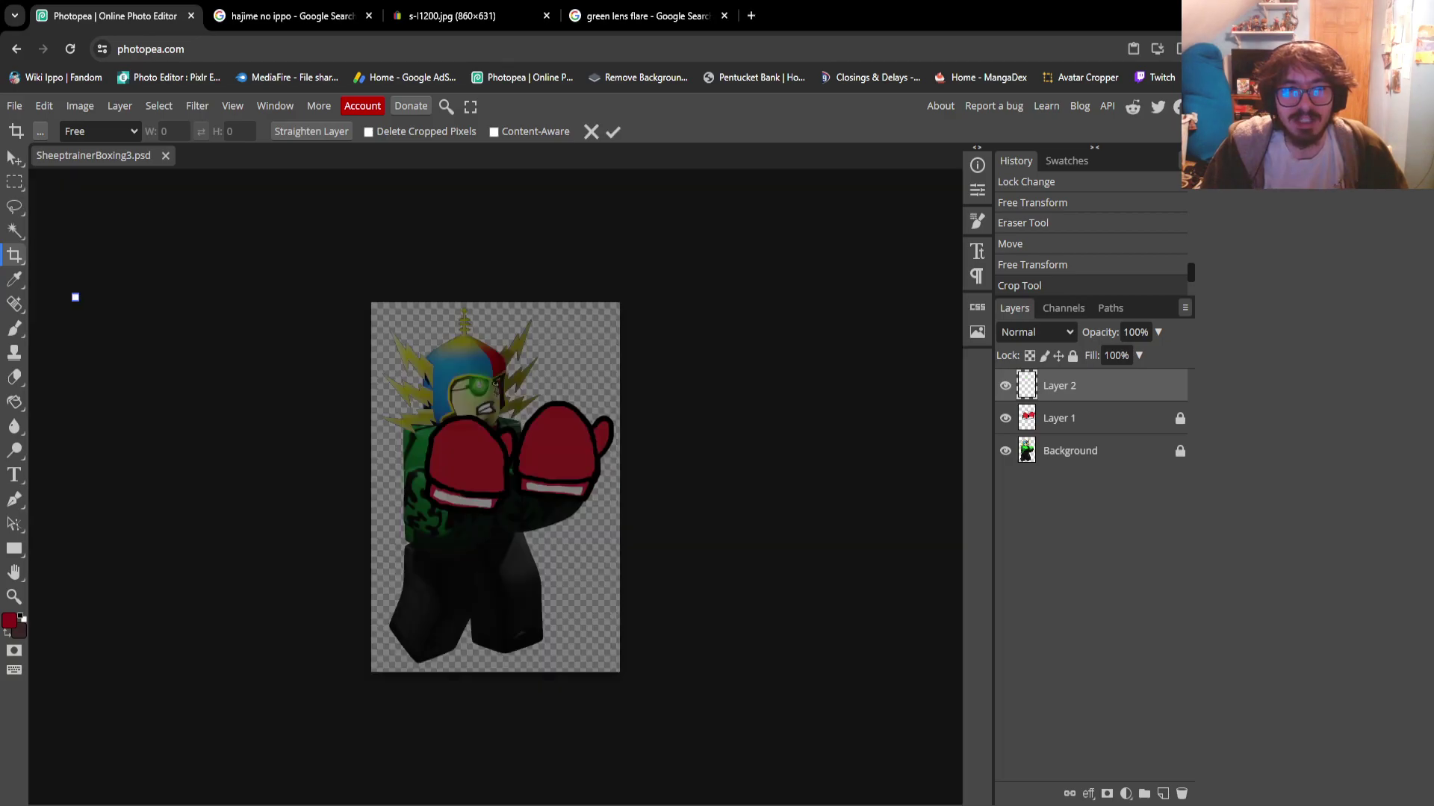
key("Escape")
left_click(14, 158)
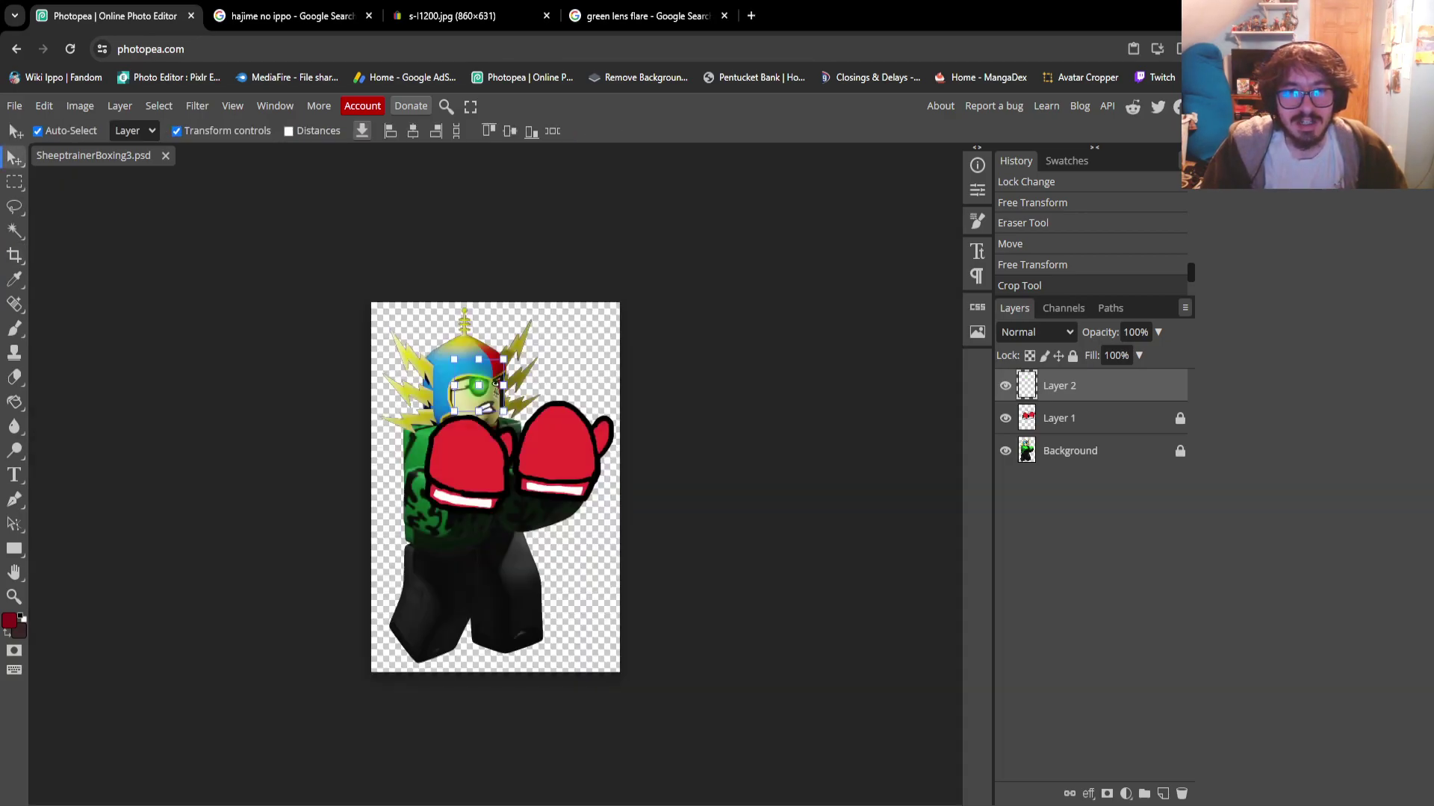
left_click(149, 298)
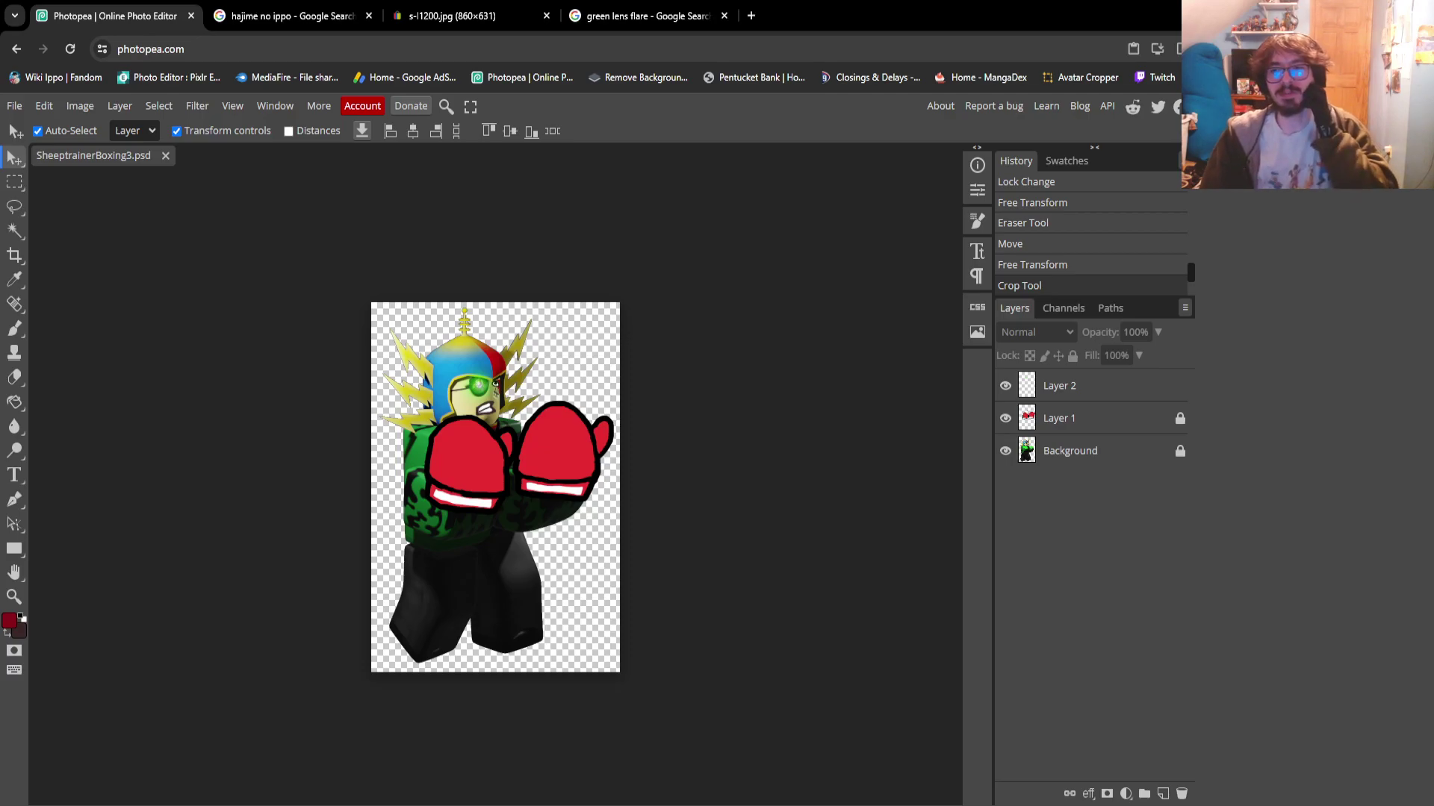